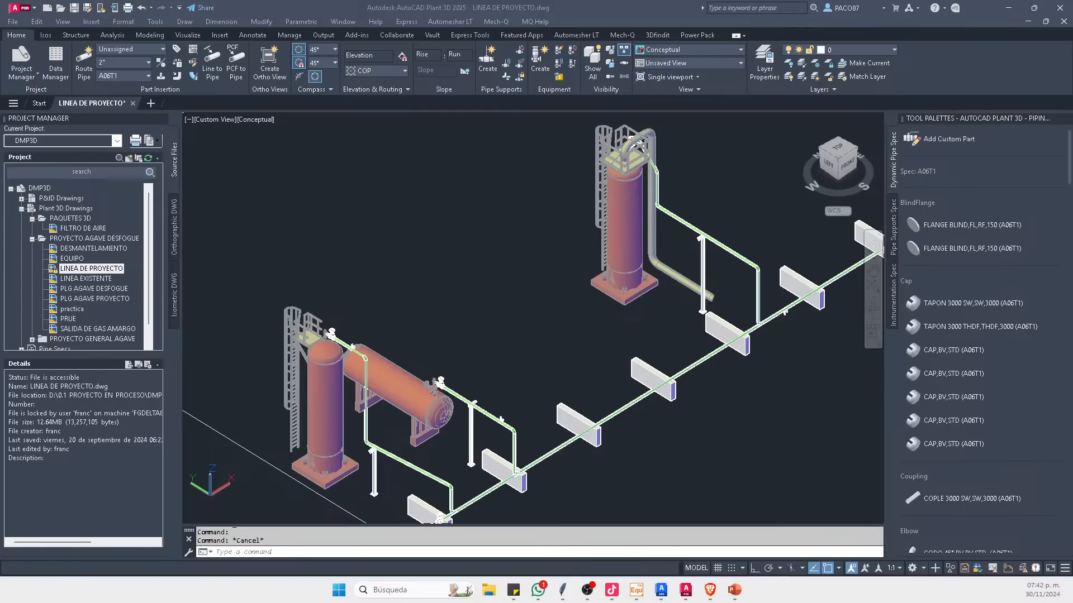
{"action": "scroll", "coordinate": [524, 259], "scroll_direction": "down", "scroll_amount": 3}
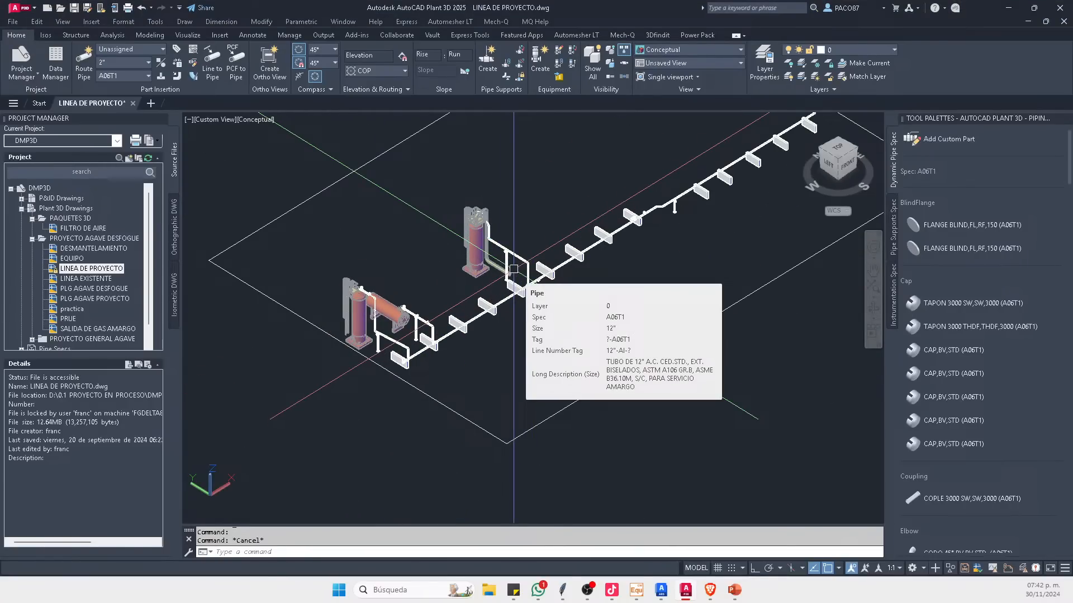
{"action": "middle_click_drag", "start_coordinate": [578, 306], "coordinate": [485, 364]}
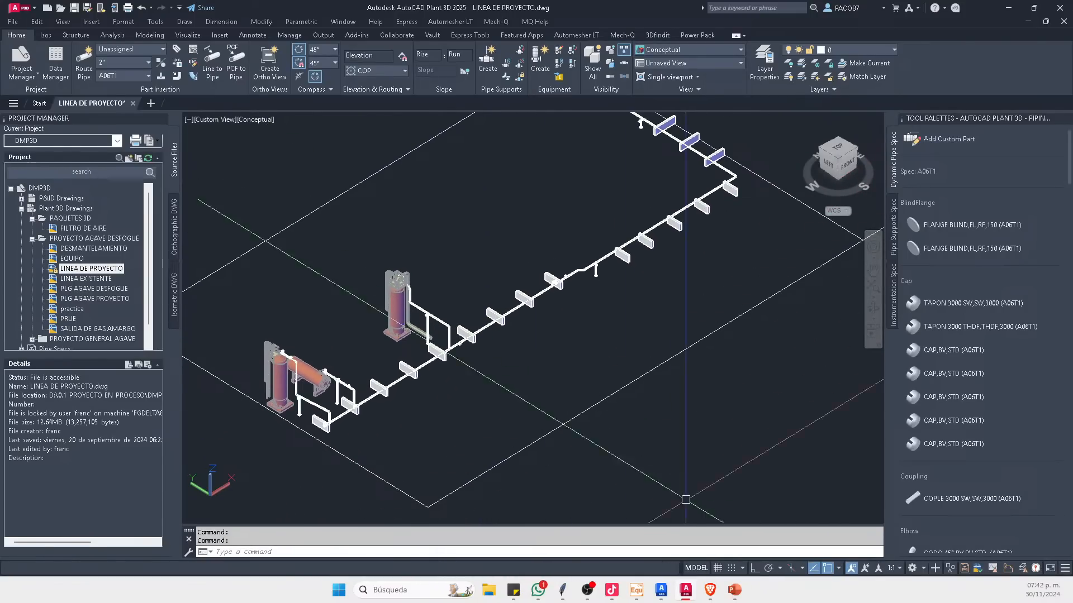
Step: Switch to PowerPoint, present the "Patrocinadores de la Noche" slide full screen, and return to the piping model in AutoCAD Plant 3D
{"action": "mouse_move", "coordinate": [673, 601]}
{"action": "left_click", "coordinate": [735, 596]}
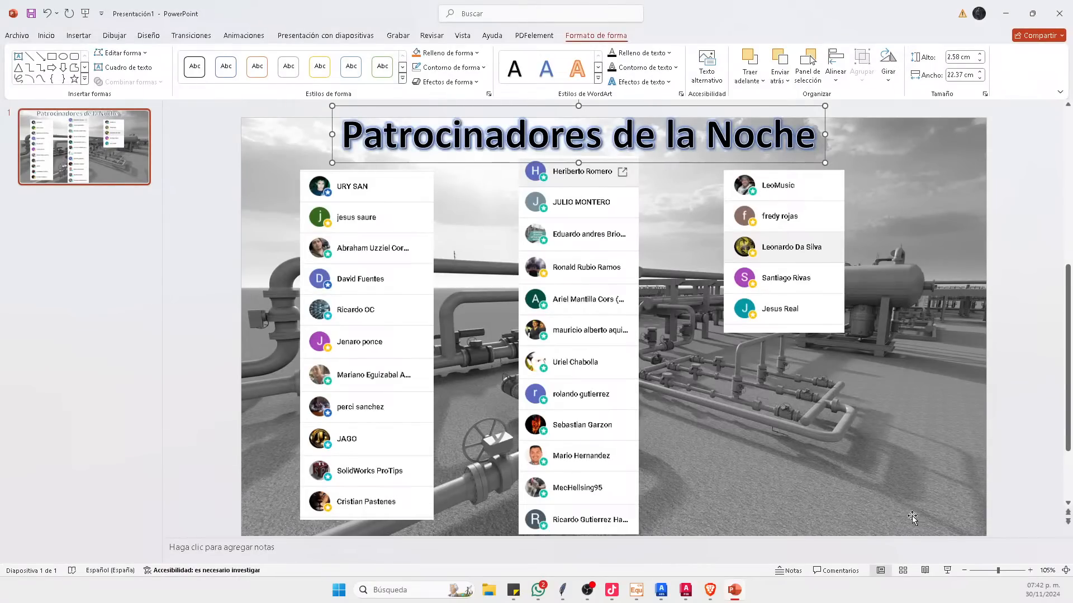
{"action": "left_click", "coordinate": [947, 571]}
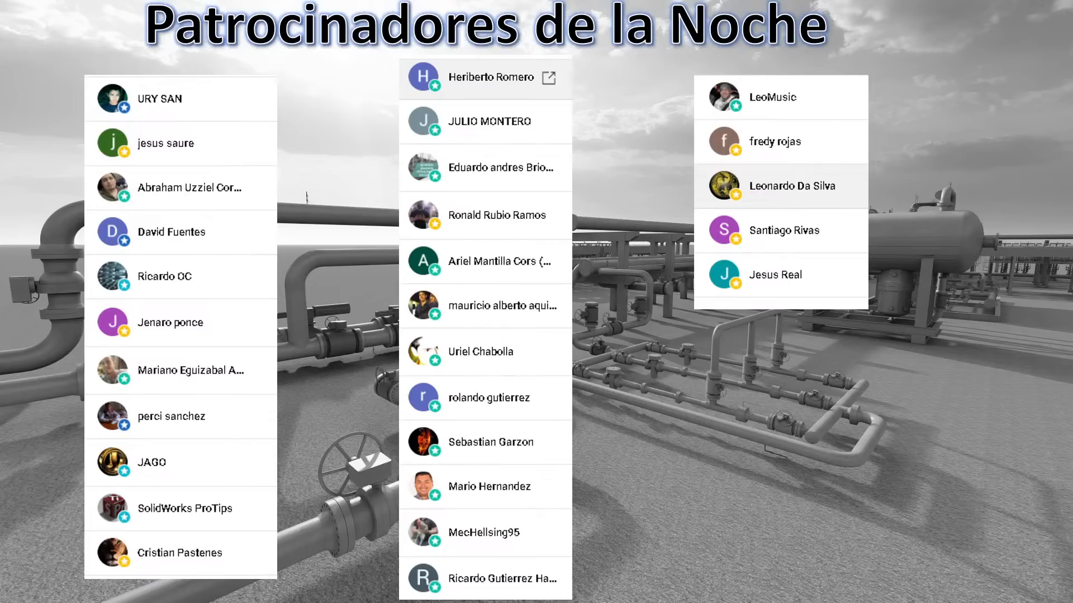
{"action": "key", "text": "Escape"}
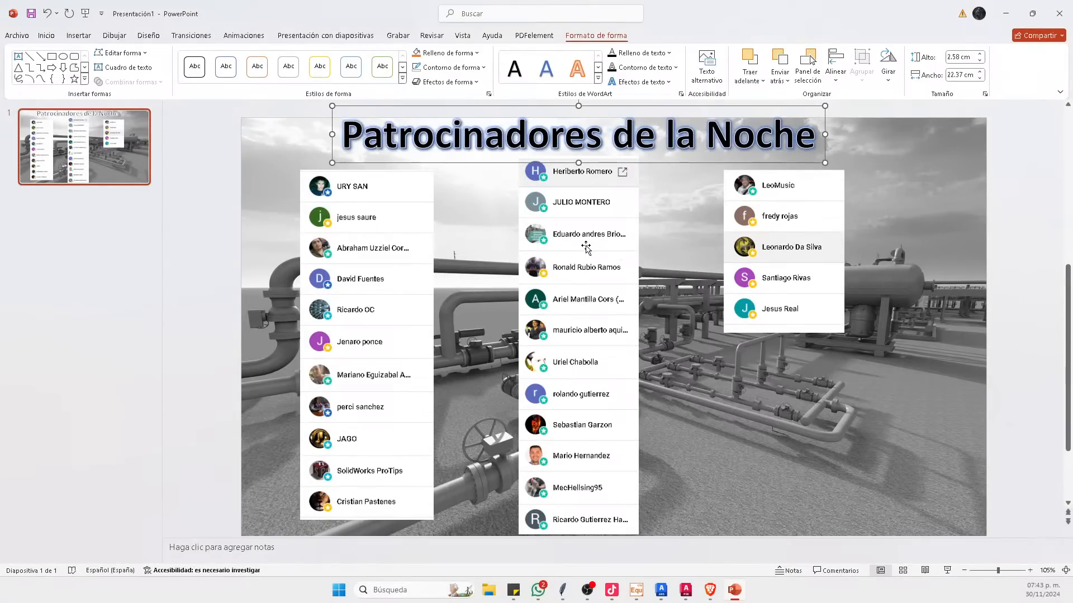
{"action": "left_click", "coordinate": [1005, 13]}
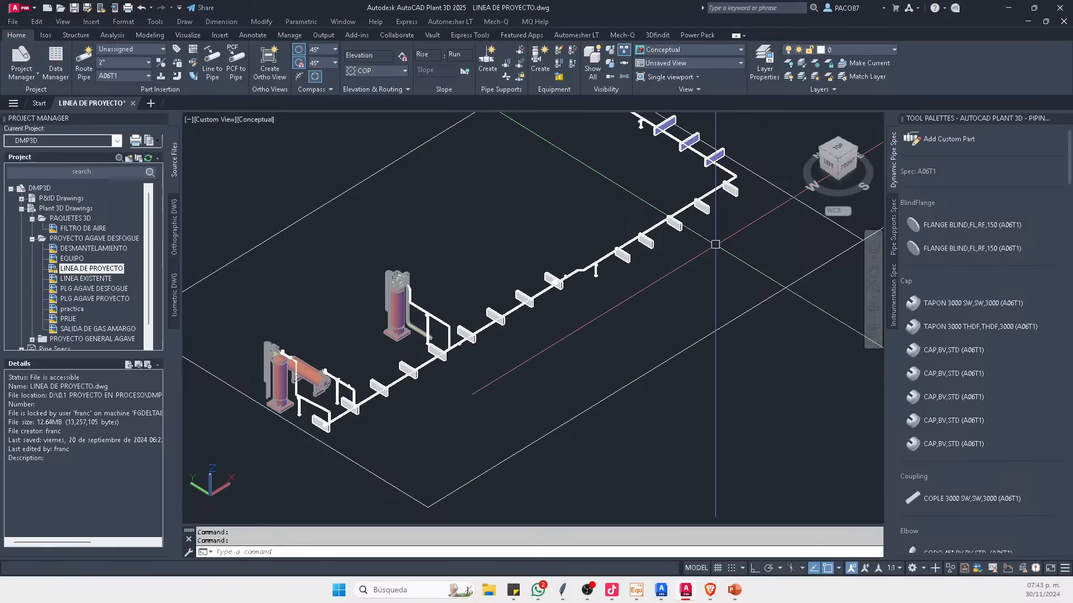
Step: Examine the project piping line and the referenced equipment at its starting end, checking which objects belong to the equipment reference
{"action": "middle_click_drag", "start_coordinate": [599, 270], "coordinate": [600, 315]}
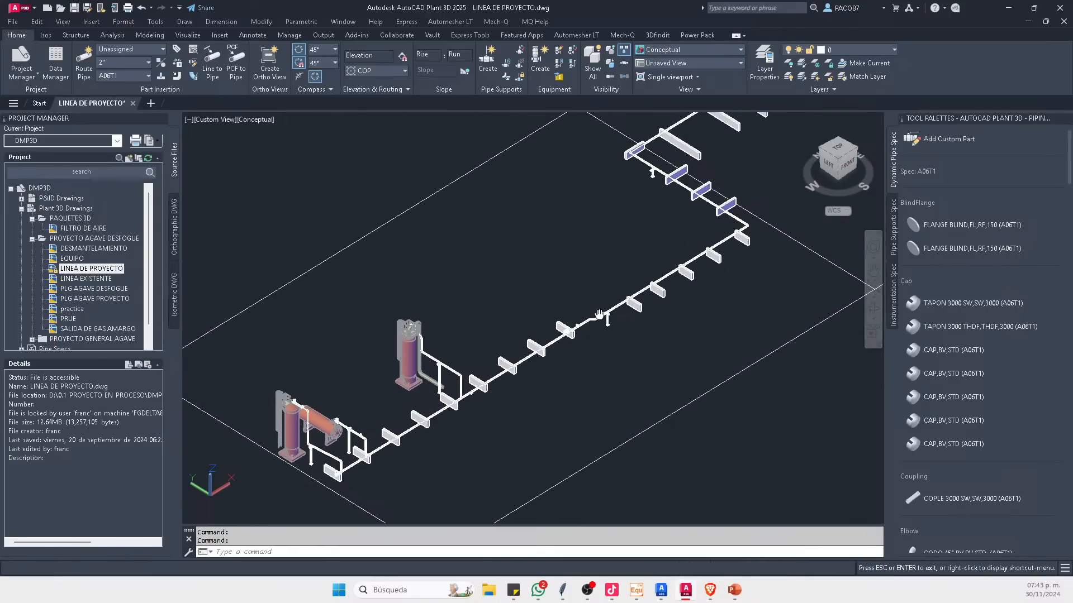
{"action": "scroll", "coordinate": [357, 455], "scroll_direction": "up", "scroll_amount": 3}
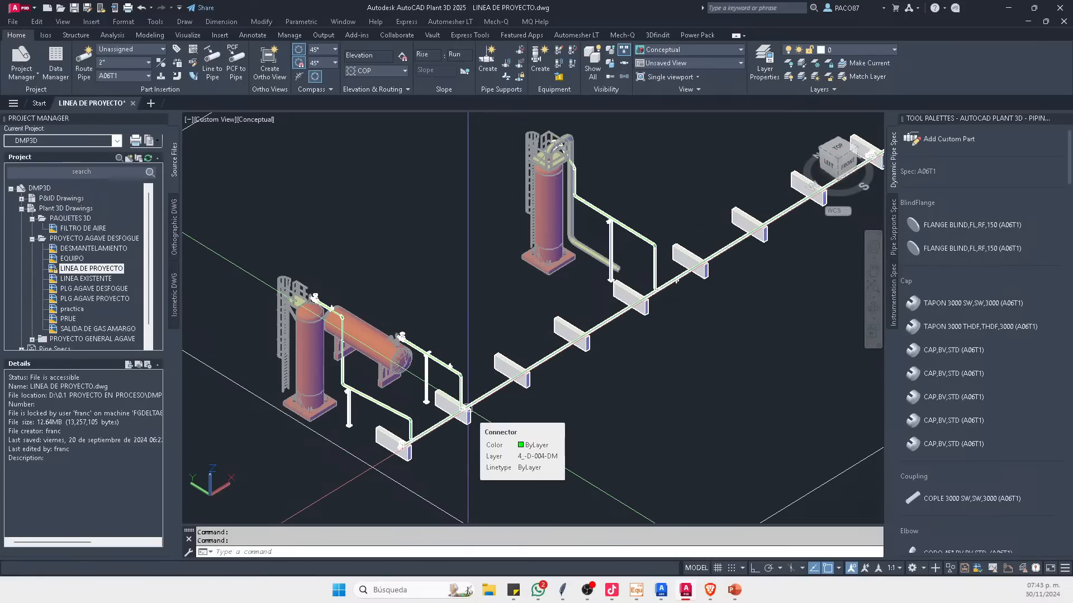
{"action": "scroll", "coordinate": [439, 444], "scroll_direction": "up", "scroll_amount": 3}
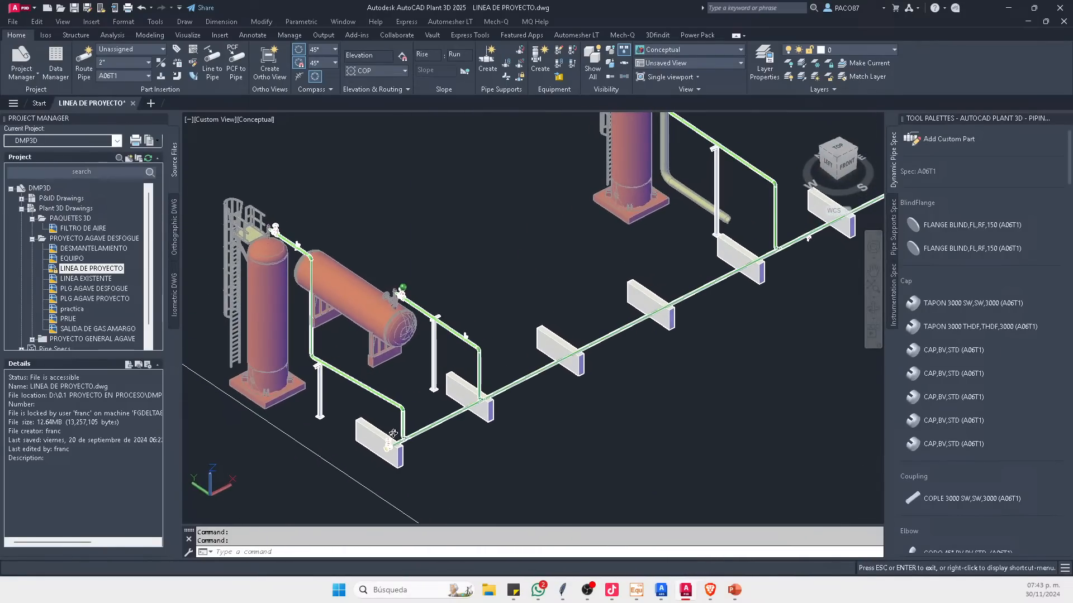
{"action": "middle_click_drag", "start_coordinate": [417, 369], "coordinate": [443, 363]}
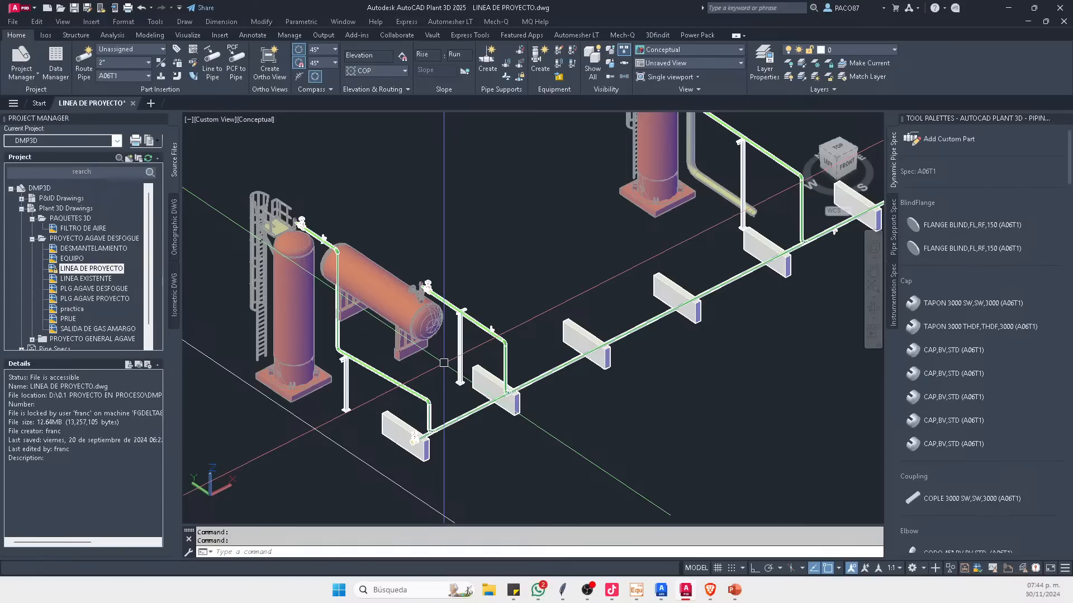
{"action": "scroll", "coordinate": [285, 288], "scroll_direction": "up", "scroll_amount": 3}
{"action": "left_click", "coordinate": [287, 291]}
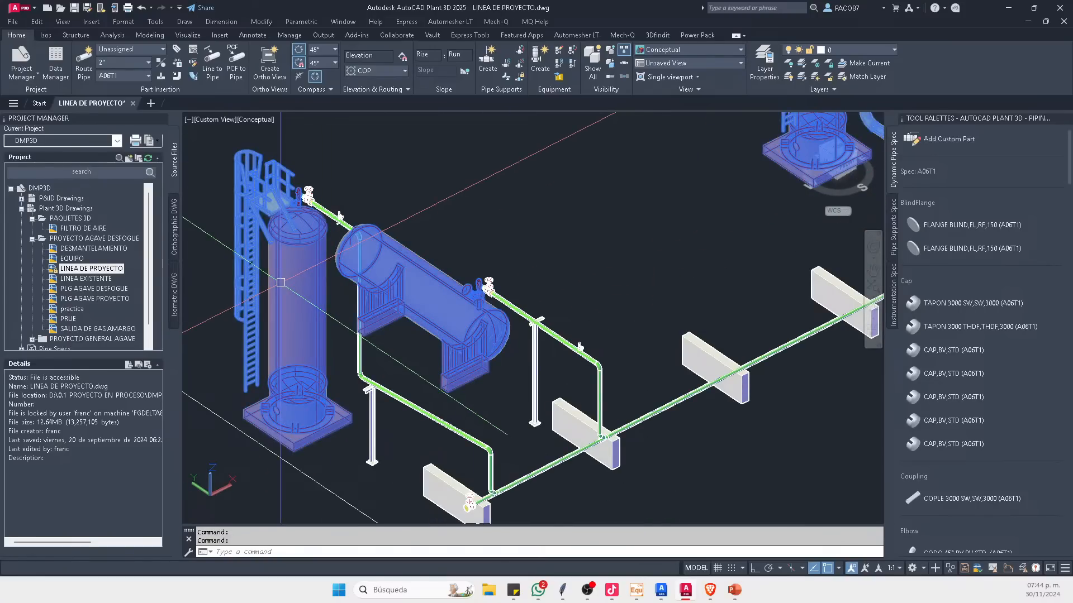
{"action": "scroll", "coordinate": [427, 279], "scroll_direction": "down", "scroll_amount": 5}
{"action": "key", "text": "Escape"}
{"action": "key", "text": "Escape"}
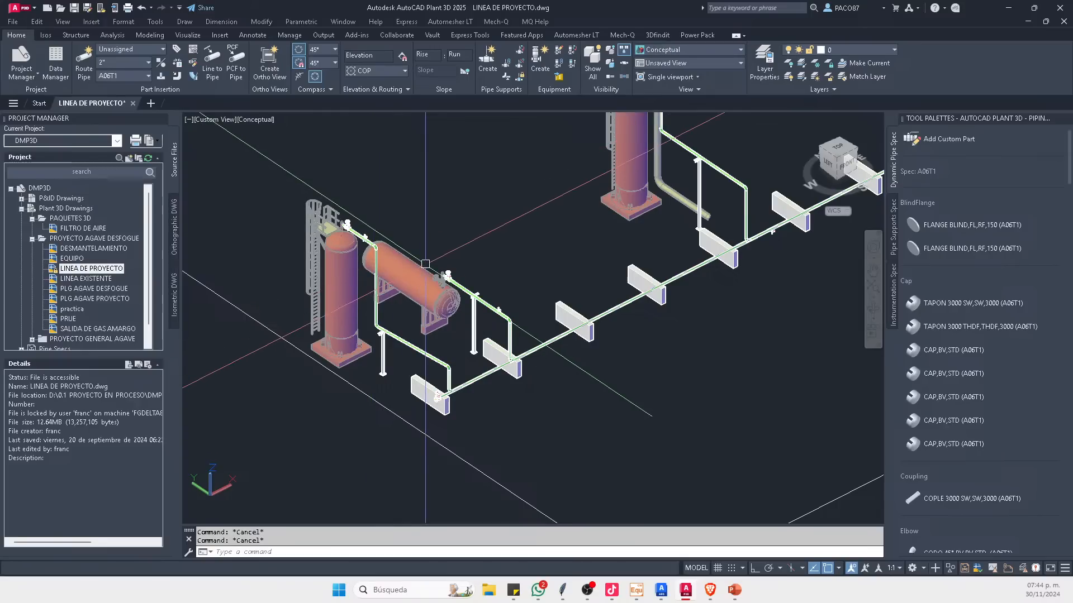
{"action": "middle_click_drag", "start_coordinate": [427, 279], "coordinate": [414, 311]}
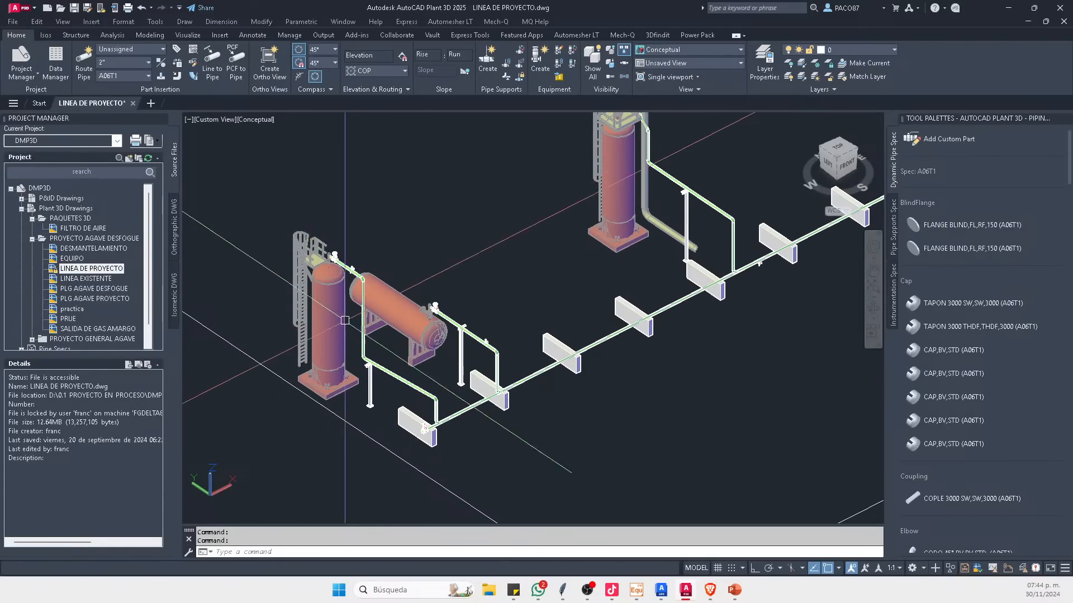
Step: Inspect the referenced vertical vessel and the adjacent horizontal vessel together with their outlet piping
{"action": "scroll", "coordinate": [326, 314], "scroll_direction": "up", "scroll_amount": 2}
{"action": "scroll", "coordinate": [325, 314], "scroll_direction": "up", "scroll_amount": 1}
{"action": "left_click", "coordinate": [325, 314]}
{"action": "key", "text": "Escape"}
{"action": "key", "text": "Escape"}
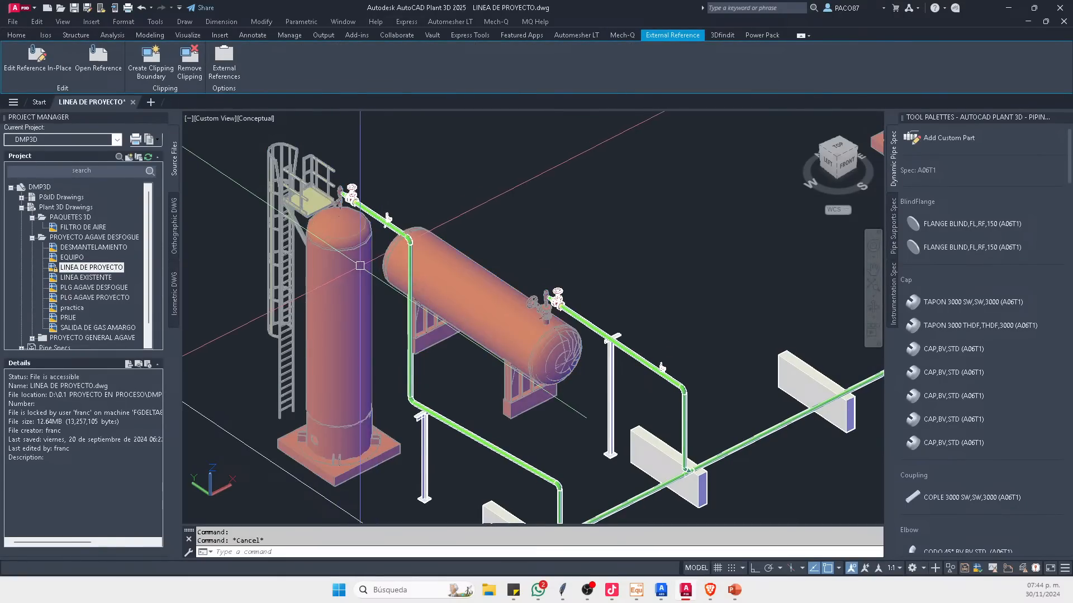
{"action": "scroll", "coordinate": [315, 235], "scroll_direction": "up", "scroll_amount": 3}
{"action": "scroll", "coordinate": [315, 236], "scroll_direction": "down", "scroll_amount": 2}
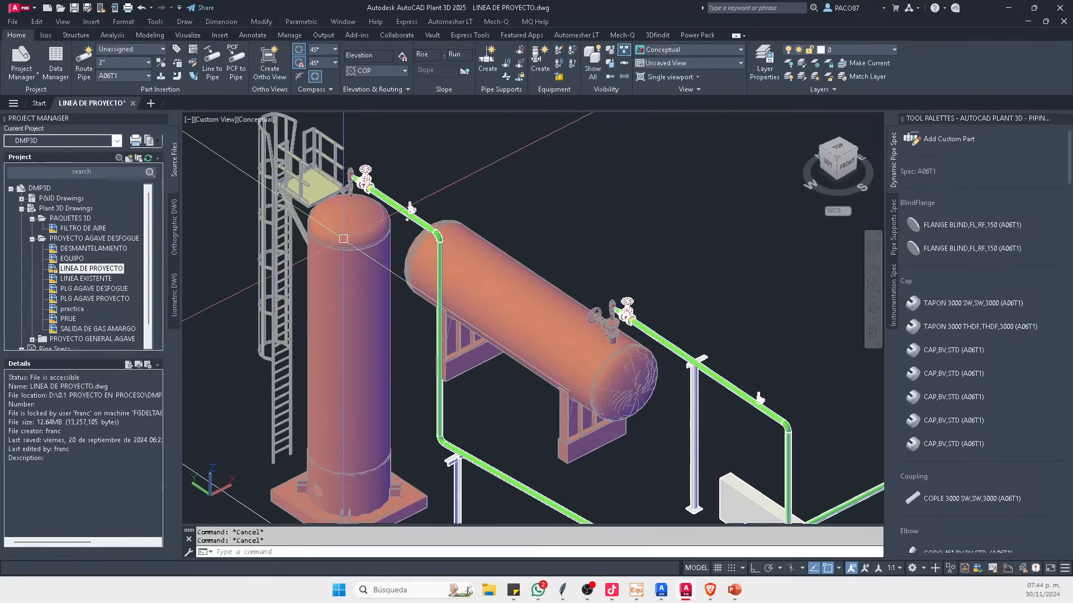
{"action": "scroll", "coordinate": [475, 285], "scroll_direction": "down", "scroll_amount": 2}
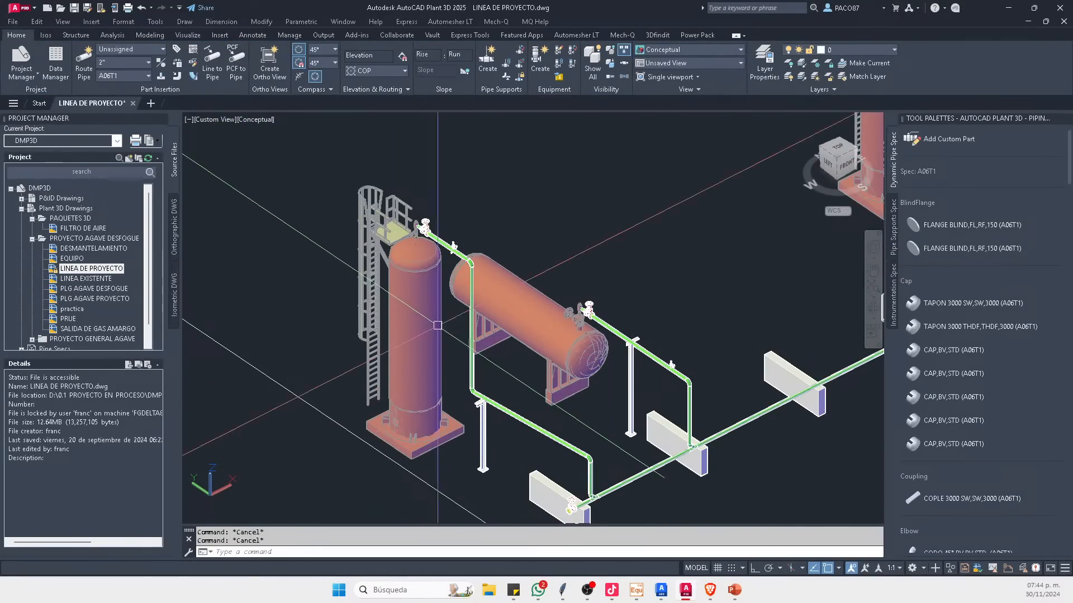
Step: Inspect the access platform, its handrails and the valve connection on top of the vertical vessel from several angles
{"action": "scroll", "coordinate": [373, 272], "scroll_direction": "up", "scroll_amount": 4}
{"action": "scroll", "coordinate": [357, 204], "scroll_direction": "up", "scroll_amount": 3}
{"action": "scroll", "coordinate": [362, 218], "scroll_direction": "down", "scroll_amount": 2}
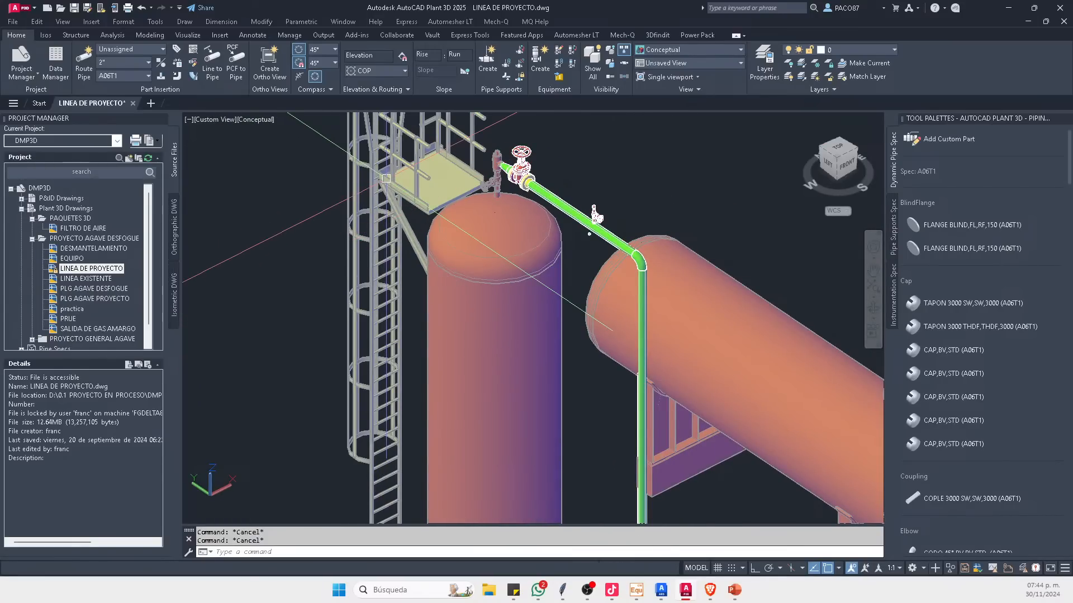
{"action": "middle_click_drag", "start_coordinate": [387, 181], "coordinate": [366, 290]}
{"action": "scroll", "coordinate": [404, 252], "scroll_direction": "up", "scroll_amount": 4}
{"action": "middle_click_drag", "start_coordinate": [364, 230], "coordinate": [433, 288]}
{"action": "middle_click_drag", "start_coordinate": [474, 323], "coordinate": [443, 265]}
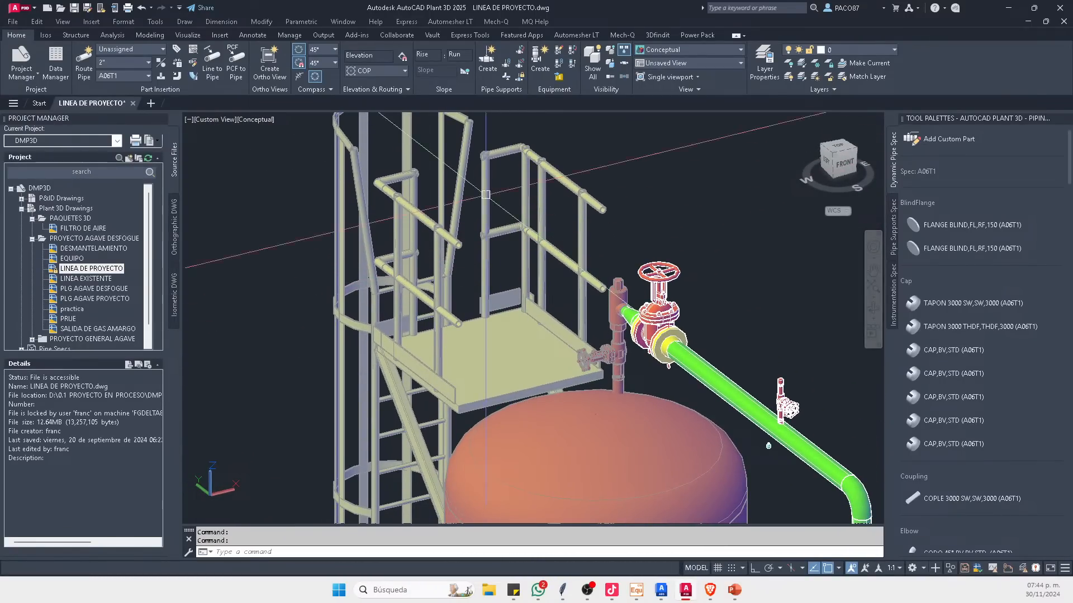
{"action": "middle_click_drag", "start_coordinate": [440, 222], "coordinate": [268, 277], "text": "shift"}
{"action": "middle_click_drag", "start_coordinate": [775, 318], "coordinate": [560, 335]}
{"action": "scroll", "coordinate": [560, 335], "scroll_direction": "down", "scroll_amount": 3}
{"action": "scroll", "coordinate": [554, 274], "scroll_direction": "up", "scroll_amount": 3}
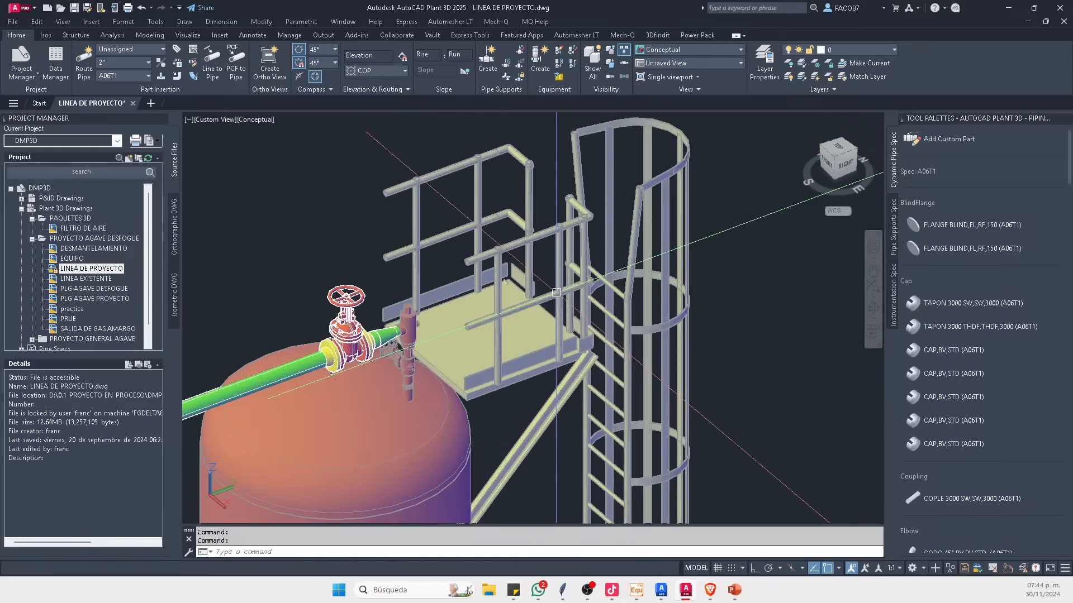
{"action": "middle_click_drag", "start_coordinate": [553, 274], "coordinate": [584, 290], "text": "shift"}
{"action": "scroll", "coordinate": [583, 290], "scroll_direction": "up", "scroll_amount": 5}
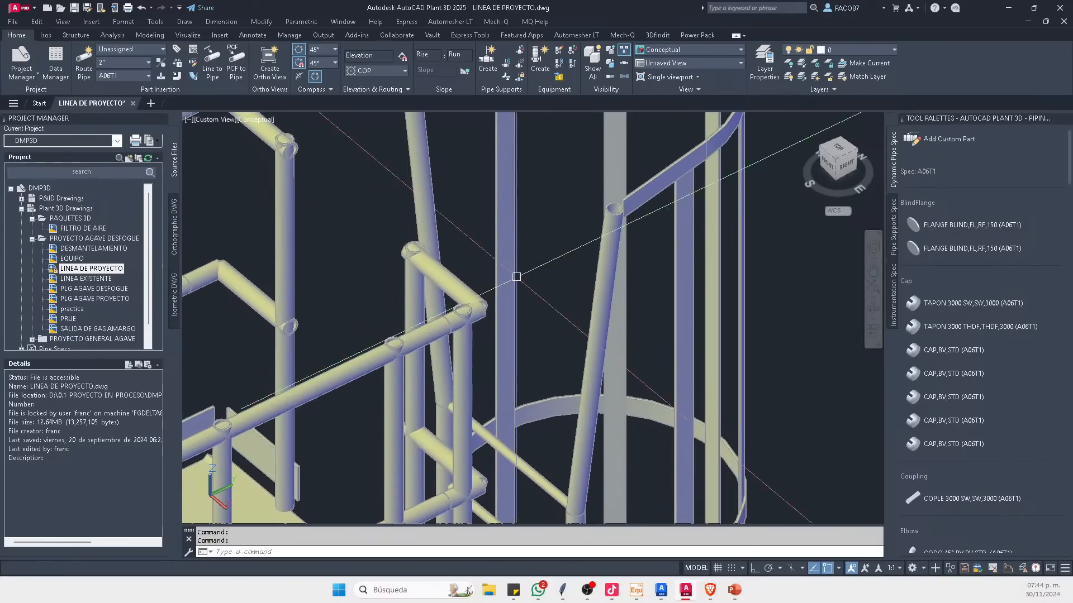
Step: Examine the vertical vessel's caged ladder, including its rungs, safety hoops and transition to the access platform
{"action": "scroll", "coordinate": [598, 391], "scroll_direction": "down", "scroll_amount": 4}
{"action": "scroll", "coordinate": [602, 361], "scroll_direction": "up", "scroll_amount": 4}
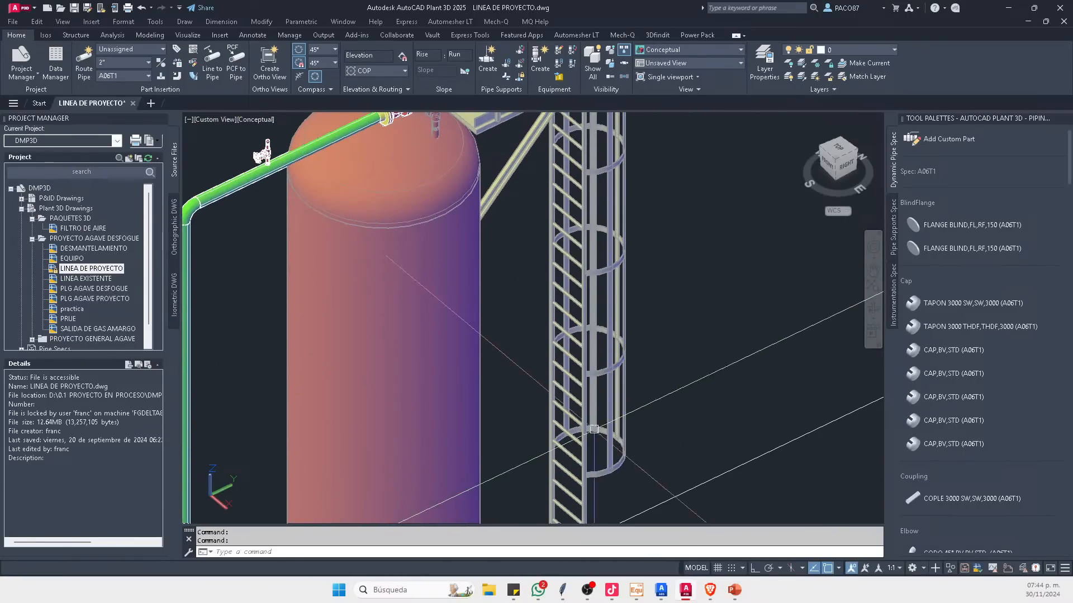
{"action": "scroll", "coordinate": [602, 361], "scroll_direction": "up", "scroll_amount": 3}
{"action": "middle_click_drag", "start_coordinate": [513, 306], "coordinate": [660, 282], "text": "shift"}
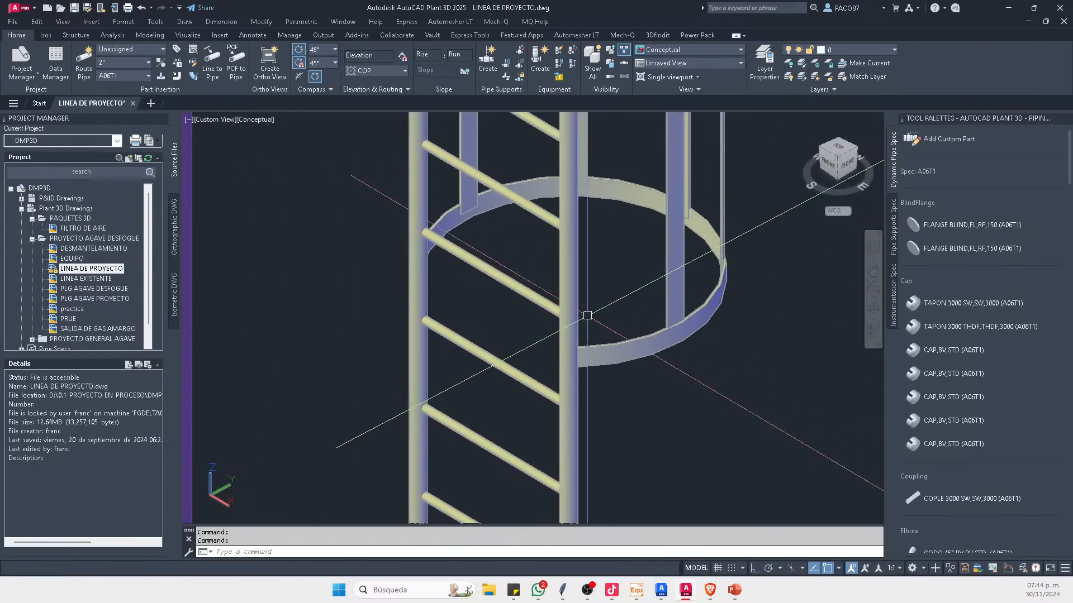
{"action": "scroll", "coordinate": [561, 339], "scroll_direction": "down", "scroll_amount": 3}
{"action": "middle_click_drag", "start_coordinate": [573, 282], "coordinate": [548, 388]}
{"action": "scroll", "coordinate": [565, 273], "scroll_direction": "down", "scroll_amount": 3}
{"action": "middle_click_drag", "start_coordinate": [565, 167], "coordinate": [536, 253], "text": "shift"}
{"action": "scroll", "coordinate": [536, 253], "scroll_direction": "up", "scroll_amount": 2}
{"action": "scroll", "coordinate": [523, 310], "scroll_direction": "up", "scroll_amount": 3}
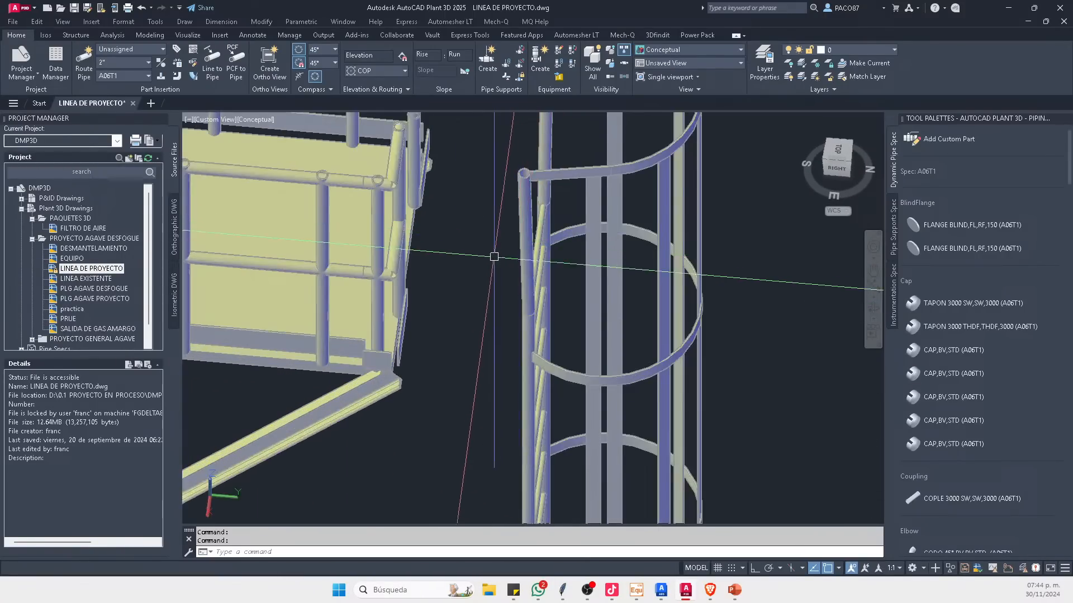
{"action": "scroll", "coordinate": [522, 310], "scroll_direction": "up", "scroll_amount": 1}
{"action": "scroll", "coordinate": [413, 311], "scroll_direction": "down", "scroll_amount": 2}
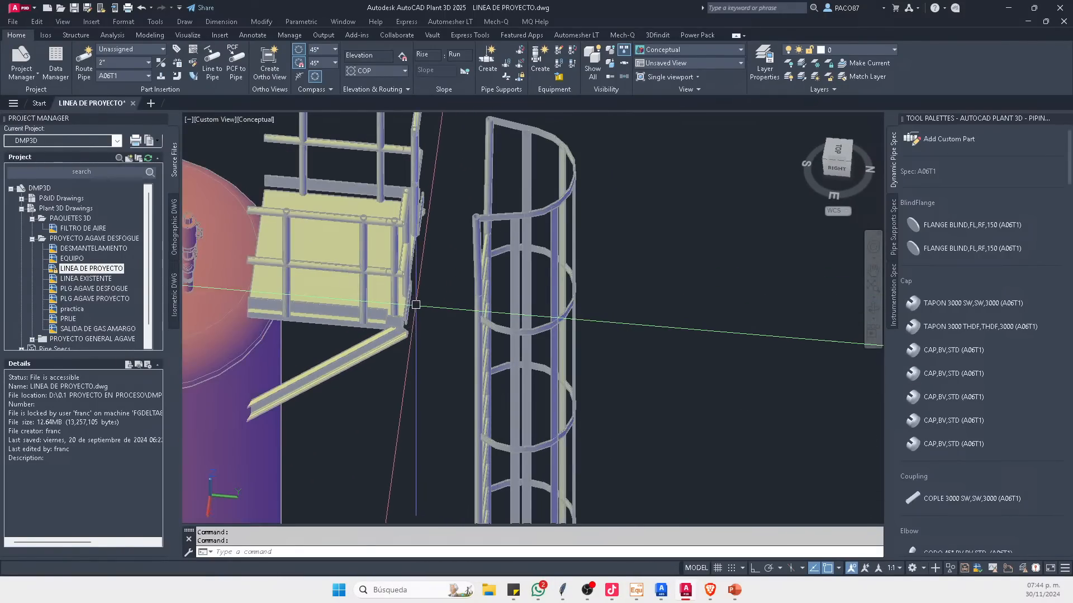
{"action": "scroll", "coordinate": [406, 312], "scroll_direction": "up", "scroll_amount": 3}
{"action": "scroll", "coordinate": [407, 296], "scroll_direction": "down", "scroll_amount": 4}
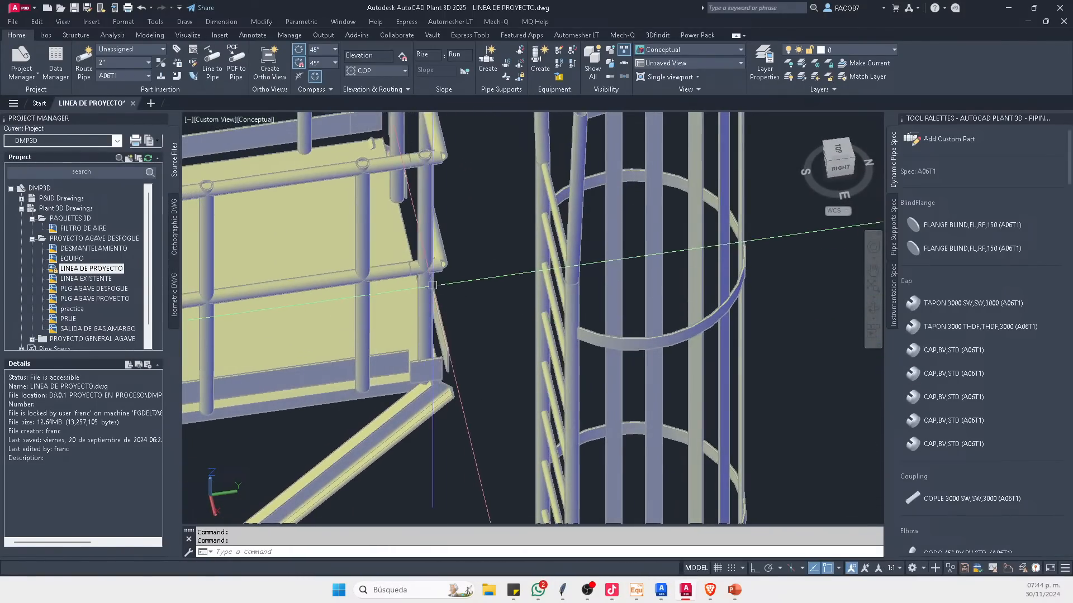
{"action": "middle_click_drag", "start_coordinate": [408, 301], "coordinate": [451, 286], "text": "shift"}
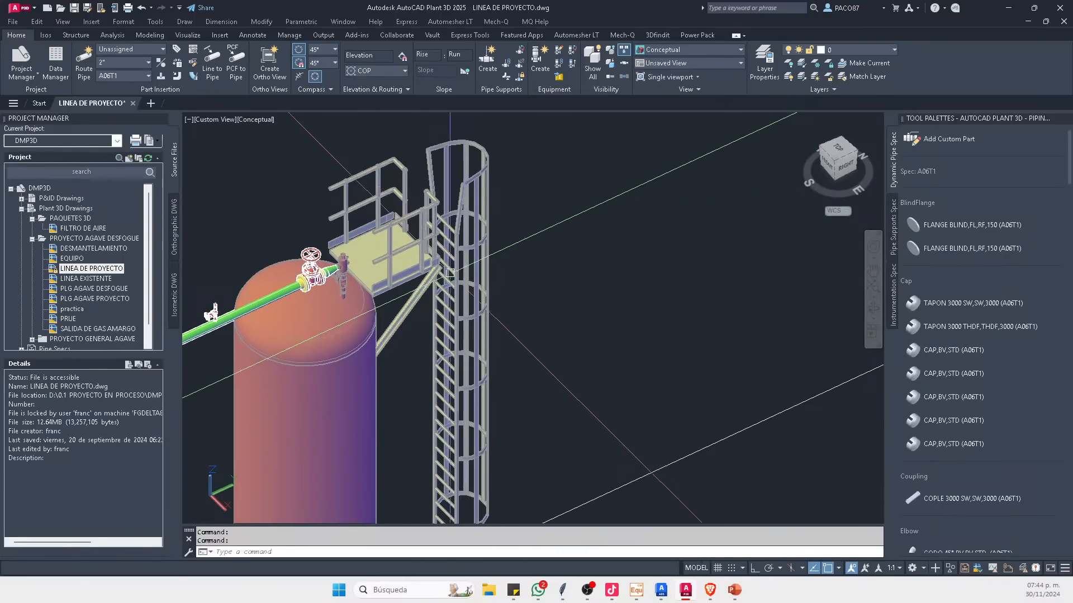
{"action": "scroll", "coordinate": [453, 288], "scroll_direction": "down", "scroll_amount": 2}
{"action": "mouse_move", "coordinate": [450, 325]}
{"action": "middle_mouse_down", "text": "shift"}
{"action": "mouse_move", "coordinate": [601, 269]}
{"action": "mouse_move", "coordinate": [614, 330]}
{"action": "mouse_move", "coordinate": [438, 310]}
{"action": "middle_mouse_up", "text": "shift"}
{"action": "scroll", "coordinate": [601, 268], "scroll_direction": "down", "scroll_amount": 5}
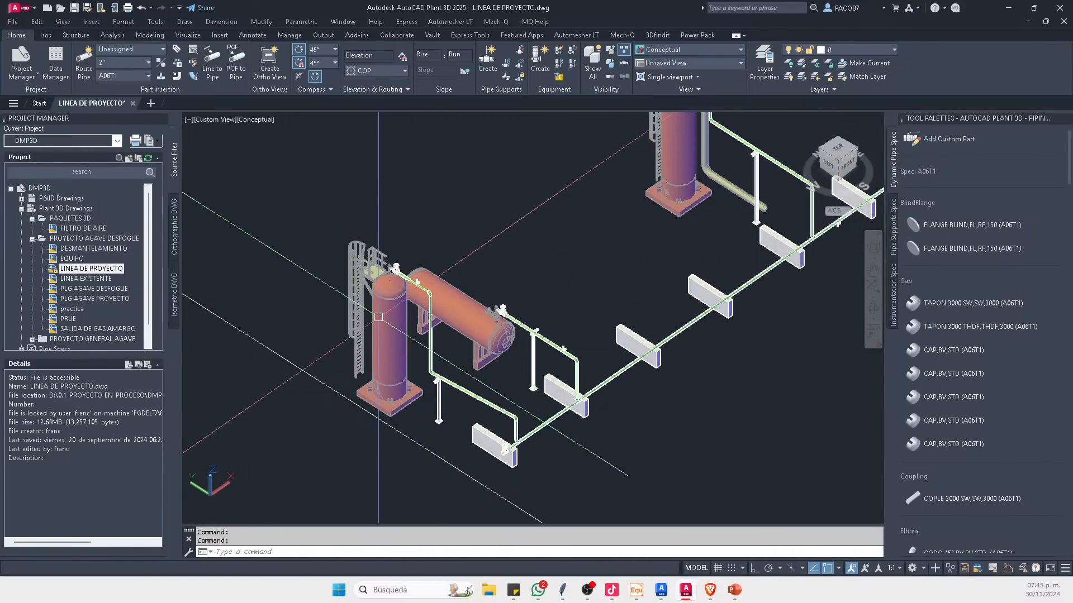
Step: Review the equipment's connections to the main header and follow the piping route along its supports to the far bend
{"action": "scroll", "coordinate": [359, 298], "scroll_direction": "up", "scroll_amount": 3}
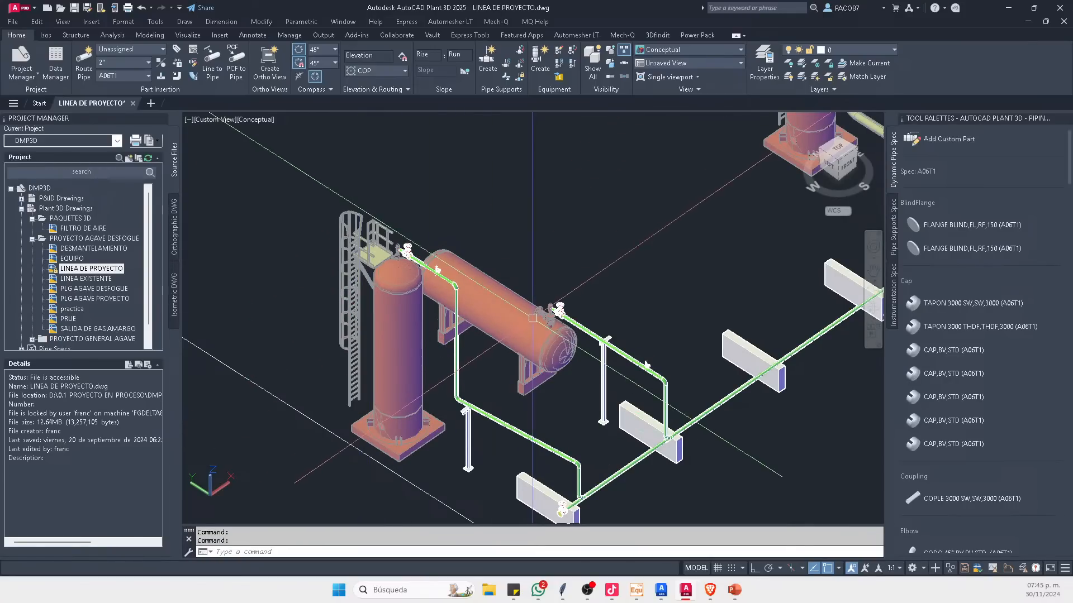
{"action": "scroll", "coordinate": [385, 302], "scroll_direction": "down", "scroll_amount": 5}
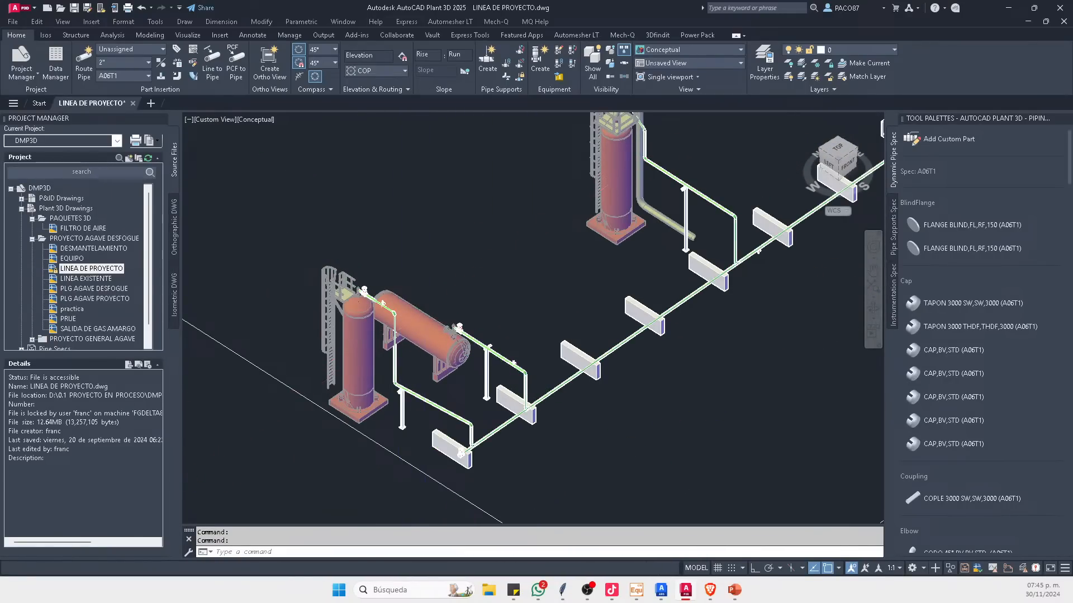
{"action": "scroll", "coordinate": [422, 312], "scroll_direction": "up", "scroll_amount": 3}
{"action": "mouse_move", "coordinate": [421, 311]}
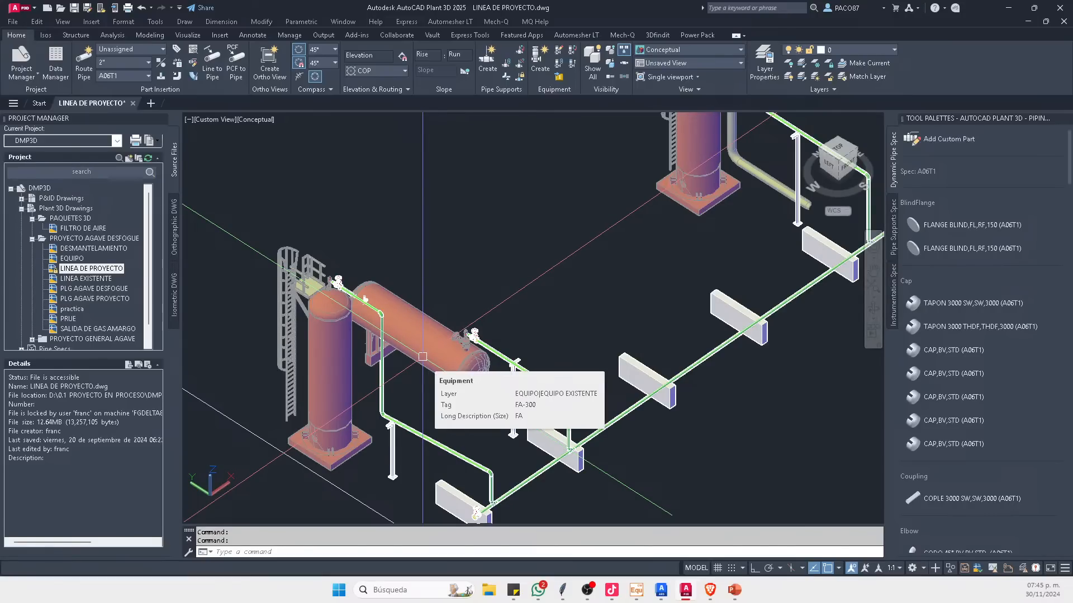
{"action": "scroll", "coordinate": [430, 355], "scroll_direction": "down", "scroll_amount": 2}
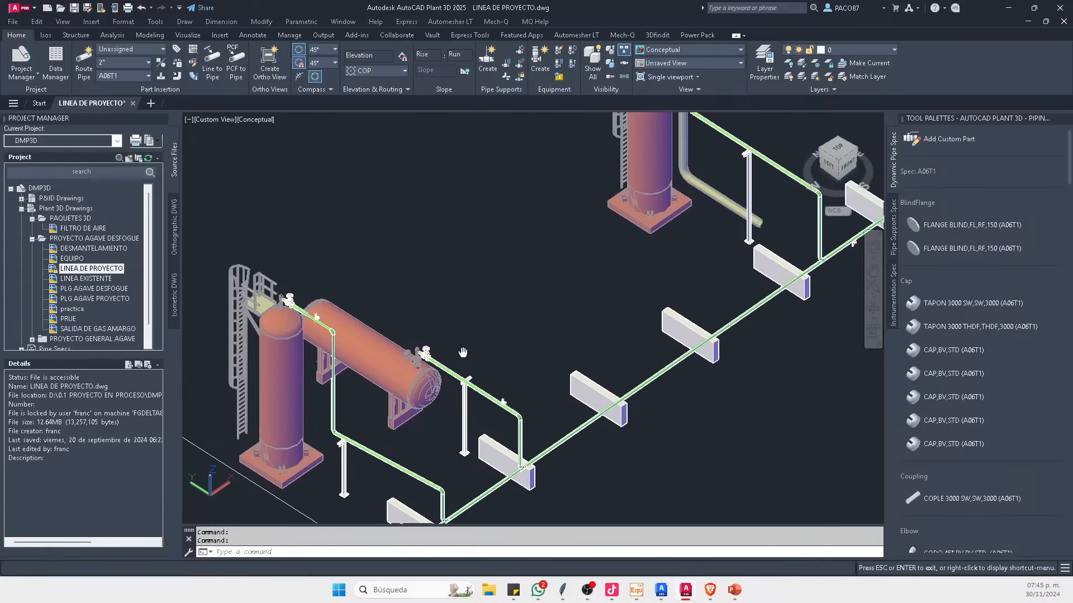
{"action": "scroll", "coordinate": [434, 354], "scroll_direction": "down", "scroll_amount": 4}
{"action": "middle_click_drag", "start_coordinate": [554, 303], "coordinate": [539, 315]}
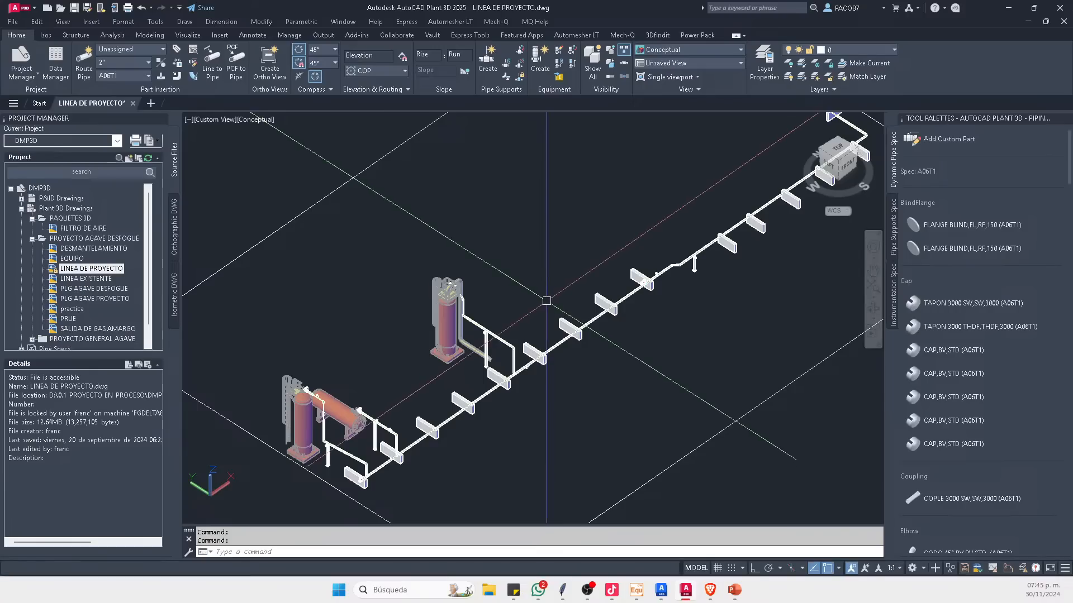
{"action": "scroll", "coordinate": [546, 301], "scroll_direction": "down", "scroll_amount": 2}
{"action": "middle_click_drag", "start_coordinate": [677, 246], "coordinate": [632, 287]}
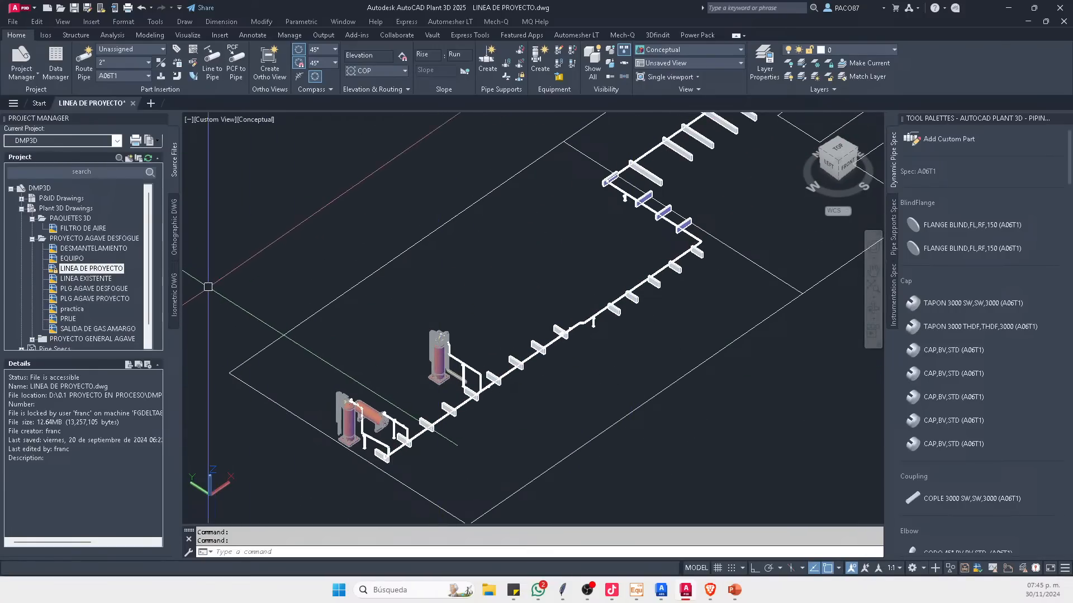
Step: Locate and select the EQUIPO drawing in the project's PROYECTO AGAVE DESFOGUE folder
{"action": "left_click", "coordinate": [35, 241]}
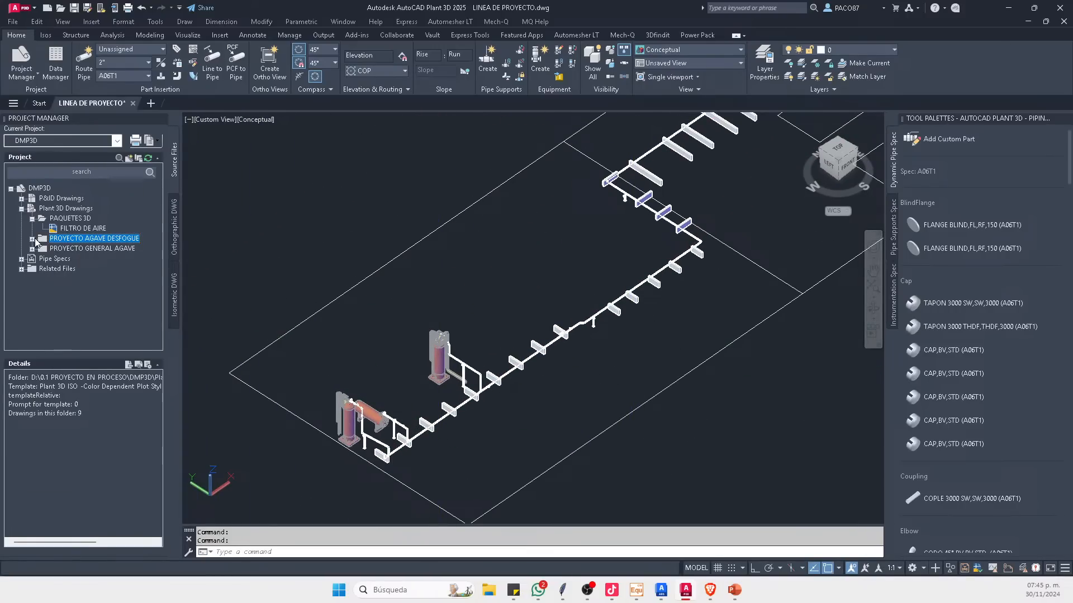
{"action": "left_click", "coordinate": [34, 241]}
{"action": "left_click", "coordinate": [64, 249]}
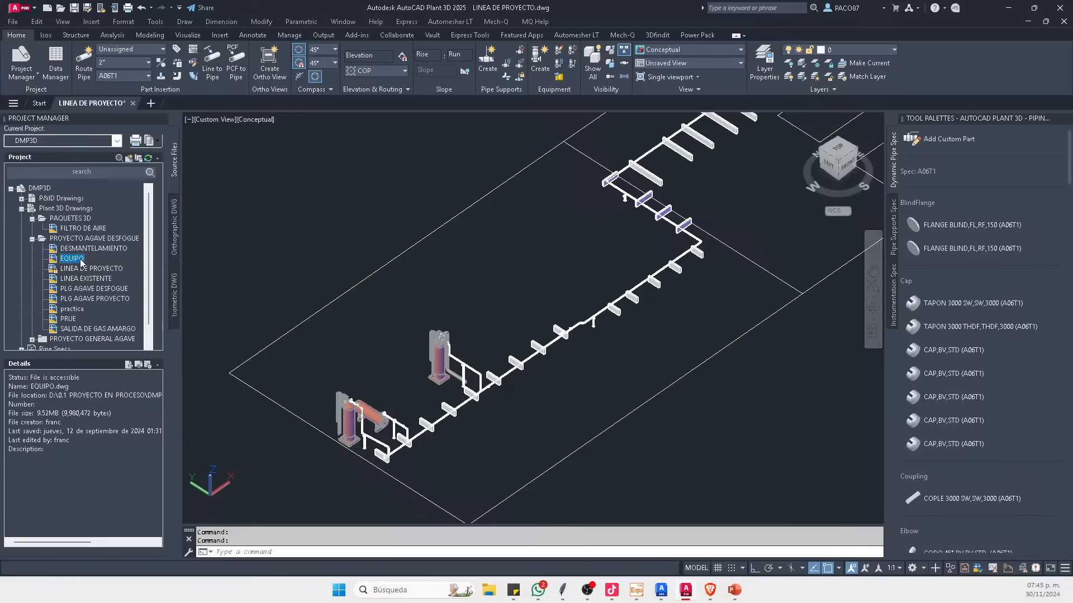
Step: Review the details of the DESMANTELAMIENTO, EQUIPO, LINEA DE PROYECTO and LINEA EXISTENTE drawings in the PROYECTO AGAVE DESFOGUE folder
{"action": "left_click", "coordinate": [98, 239]}
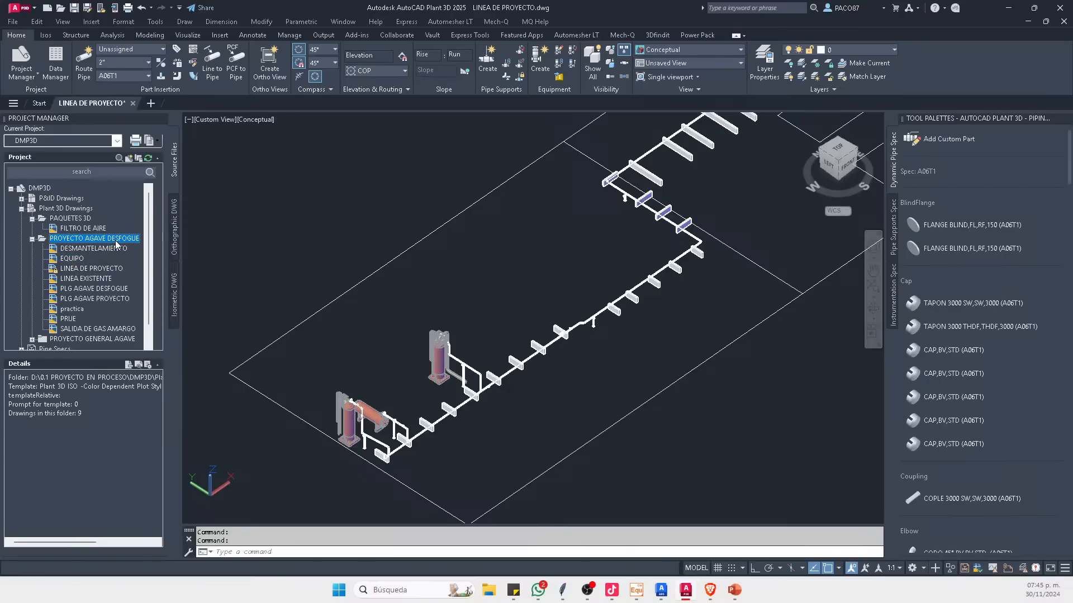
{"action": "left_click", "coordinate": [105, 250]}
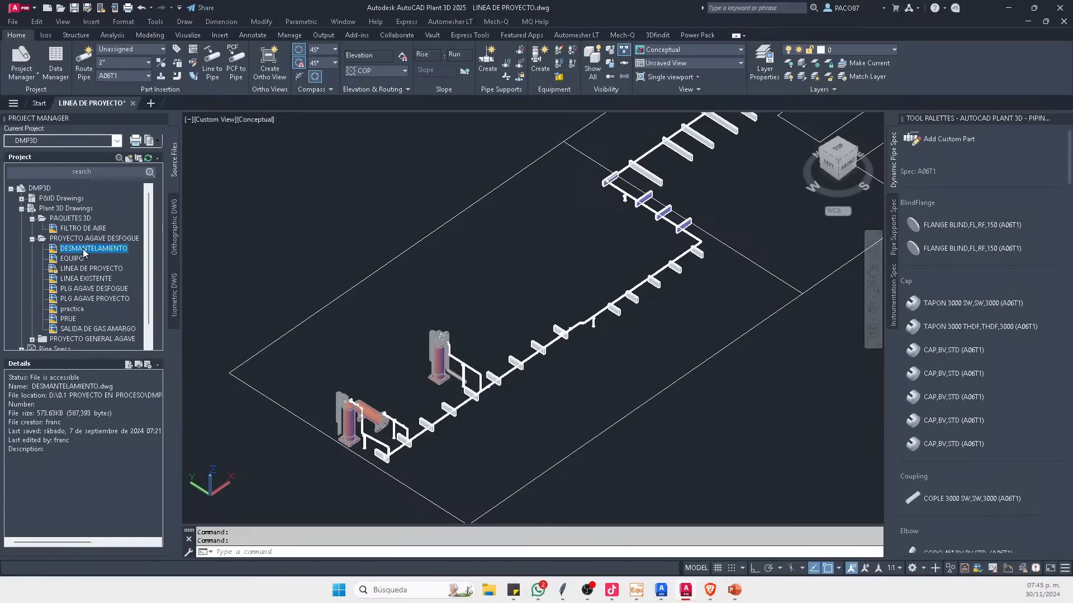
{"action": "left_click", "coordinate": [78, 260]}
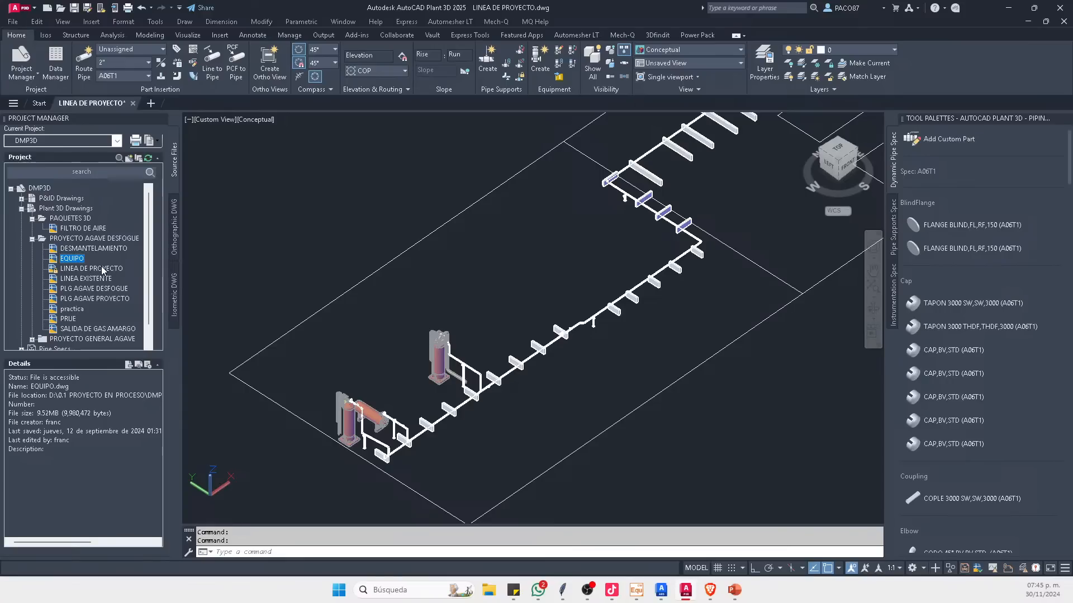
{"action": "left_click", "coordinate": [103, 270]}
{"action": "left_click", "coordinate": [102, 279]}
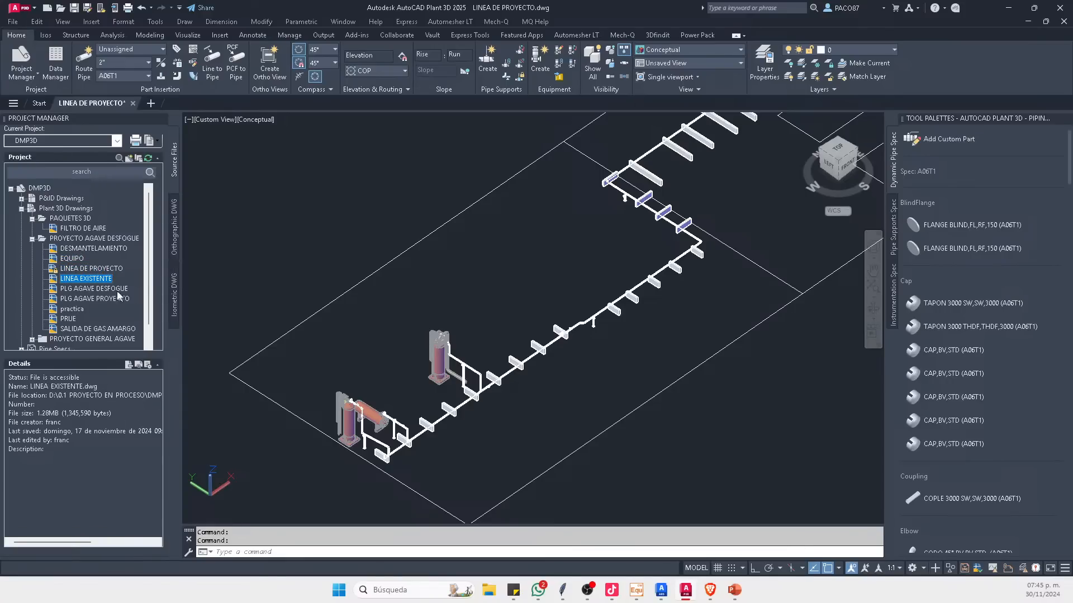
{"action": "scroll", "coordinate": [94, 282], "scroll_direction": "down", "scroll_amount": 1}
{"action": "scroll", "coordinate": [94, 282], "scroll_direction": "up", "scroll_amount": 1}
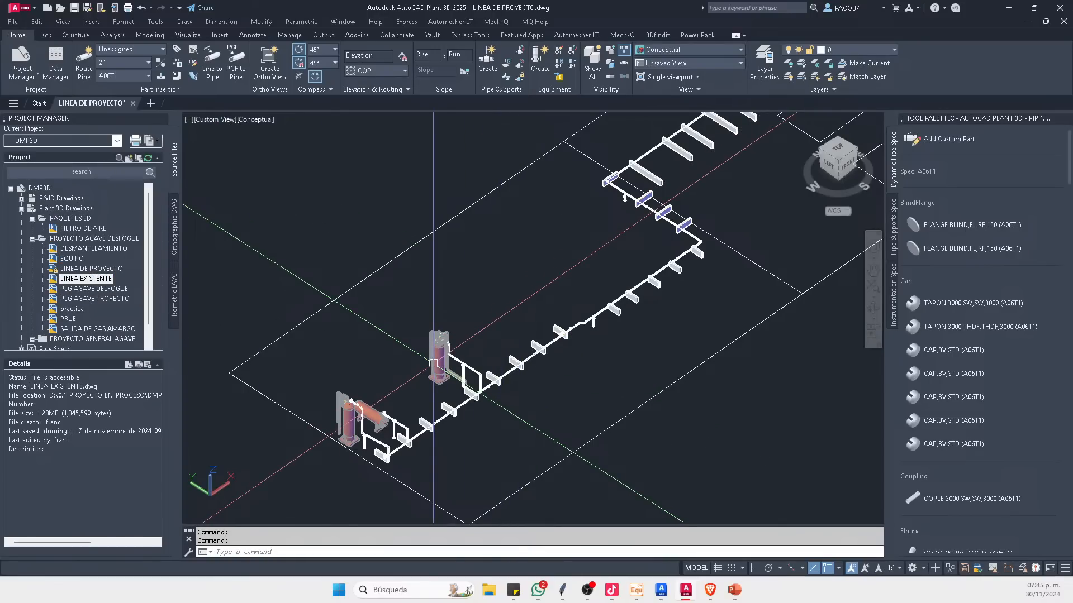
Step: Inspect the relief valve, reducer and gate valve on top of the vertical vessel and identify which parts belong to the external reference
{"action": "mouse_move", "coordinate": [433, 363]}
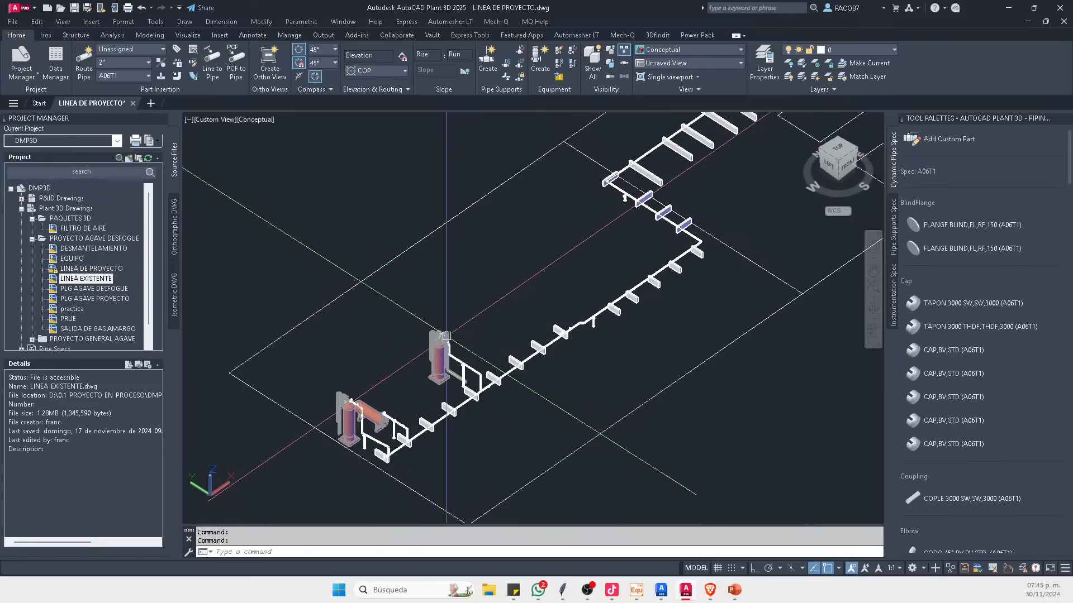
{"action": "mouse_move", "coordinate": [446, 336]}
{"action": "middle_click_drag", "start_coordinate": [416, 403], "coordinate": [413, 344]}
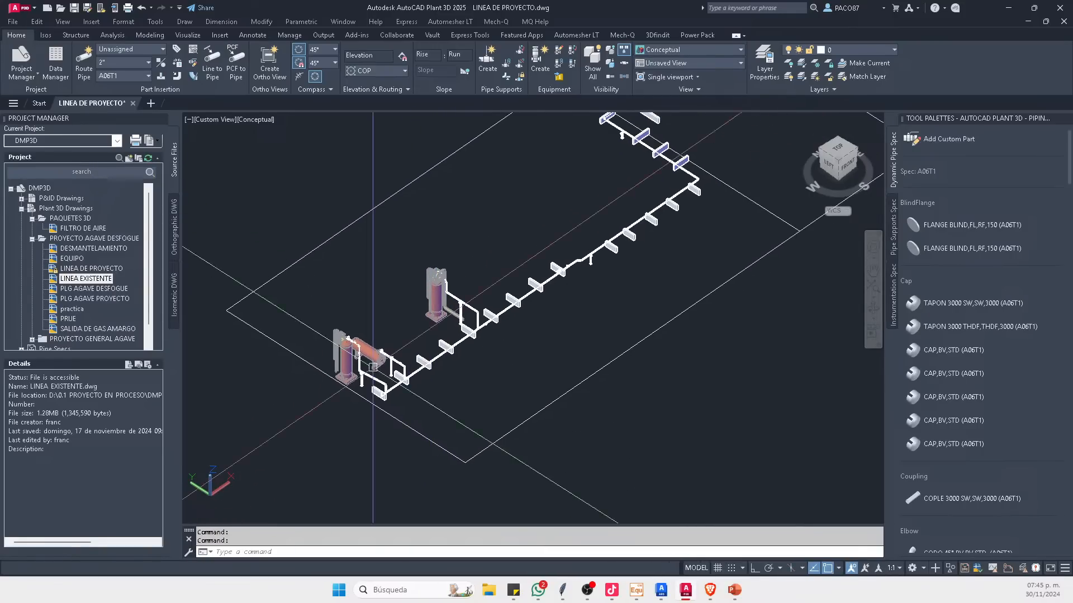
{"action": "scroll", "coordinate": [378, 374], "scroll_direction": "up", "scroll_amount": 5}
{"action": "scroll", "coordinate": [328, 357], "scroll_direction": "up", "scroll_amount": 3}
{"action": "middle_click_drag", "start_coordinate": [306, 340], "coordinate": [367, 331]}
{"action": "scroll", "coordinate": [318, 187], "scroll_direction": "up", "scroll_amount": 8}
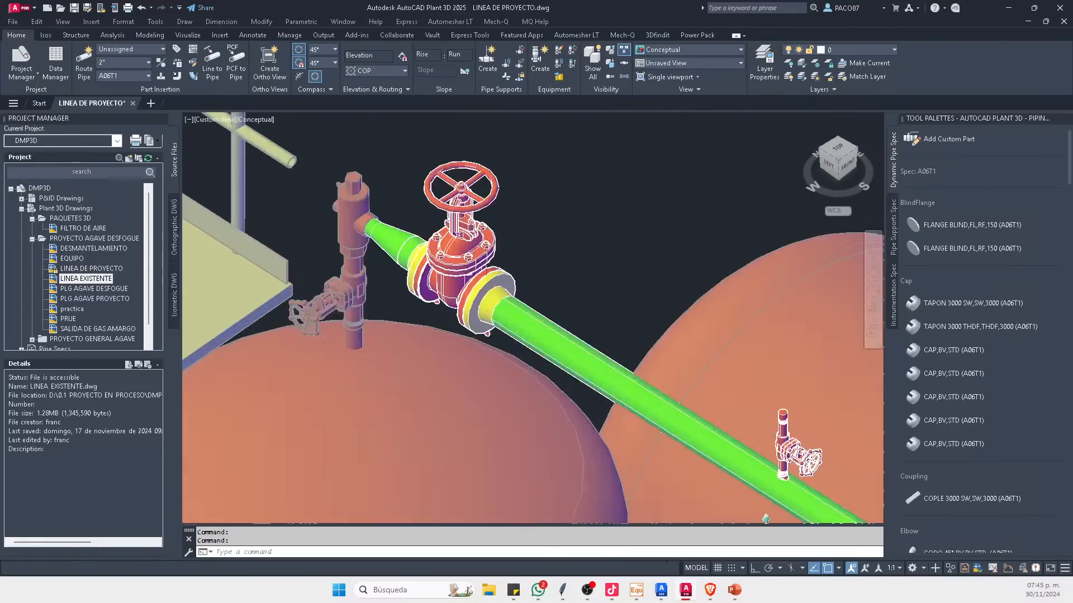
{"action": "left_click", "coordinate": [363, 200]}
{"action": "scroll", "coordinate": [413, 246], "scroll_direction": "down", "scroll_amount": 5}
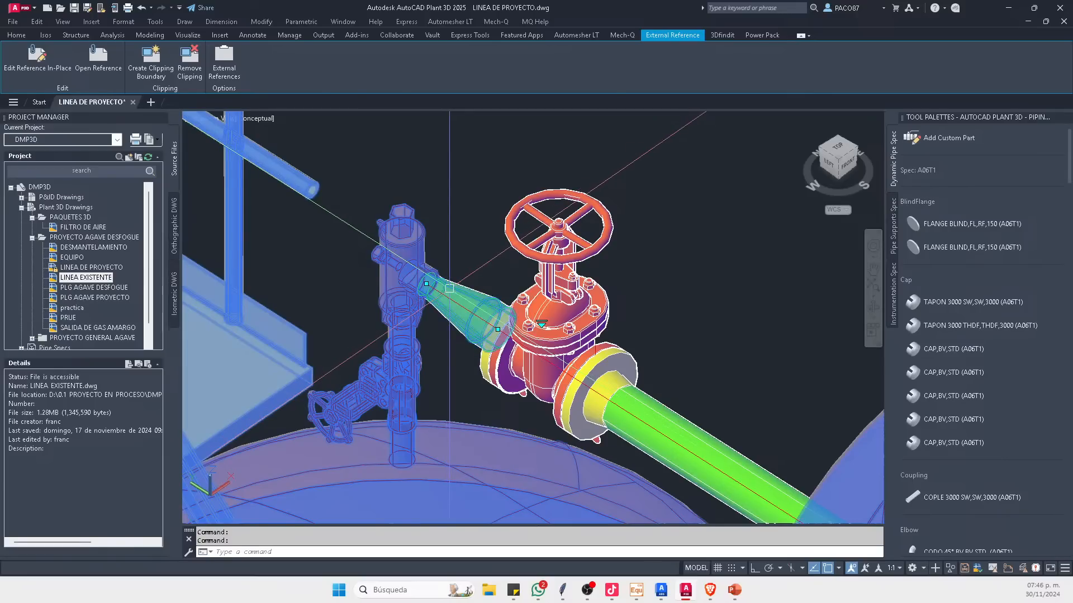
{"action": "key", "text": "Escape"}
{"action": "key", "text": "Escape"}
{"action": "scroll", "coordinate": [441, 279], "scroll_direction": "up", "scroll_amount": 3}
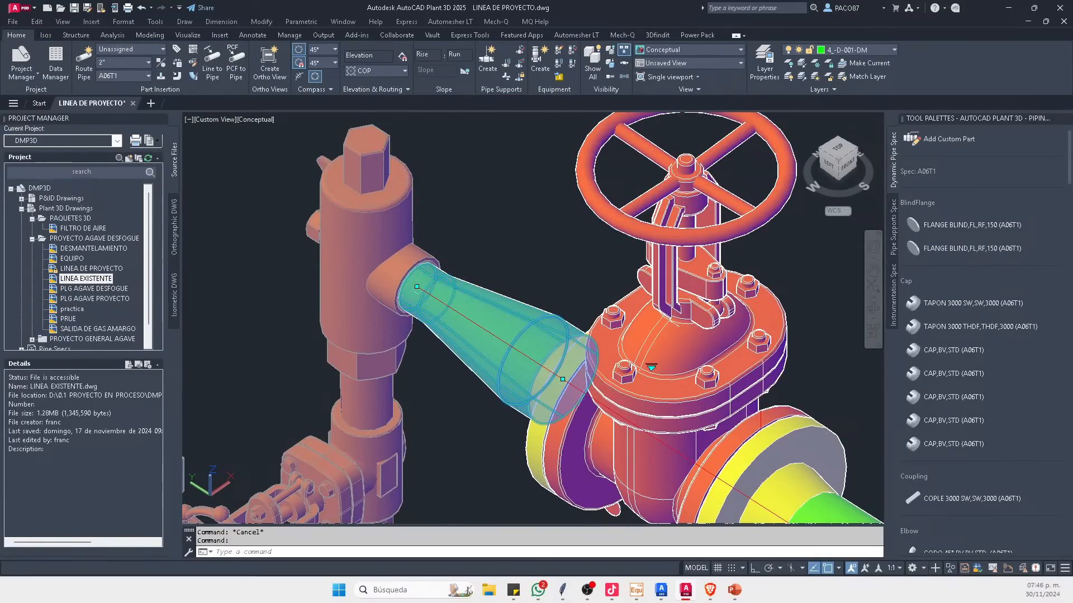
{"action": "scroll", "coordinate": [364, 247], "scroll_direction": "down", "scroll_amount": 4}
{"action": "mouse_move", "coordinate": [364, 247]}
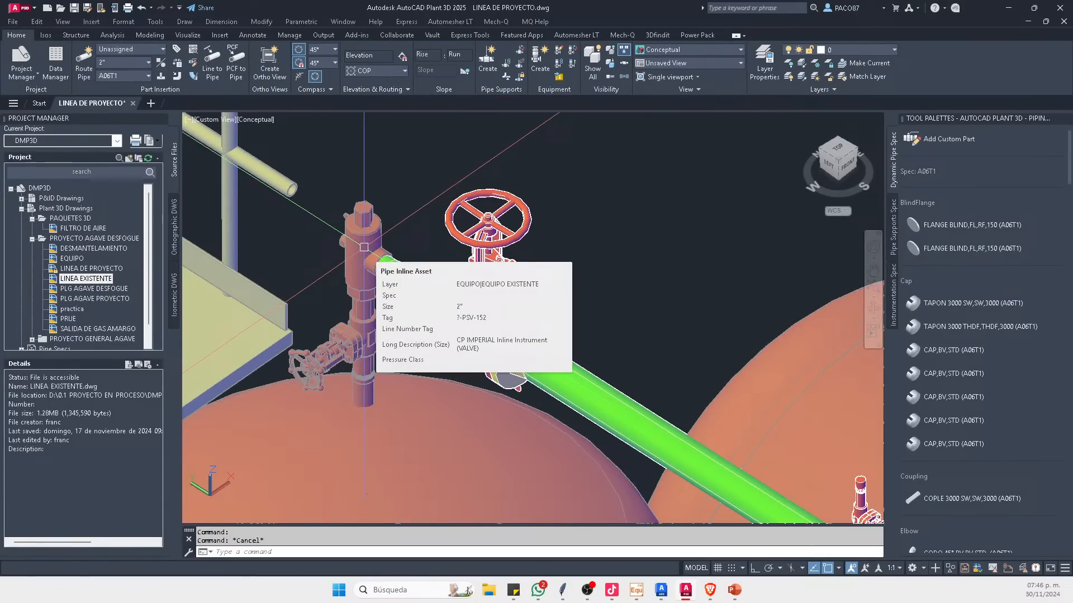
Step: Review the overall piping layout from the vessels along the supported header to the far end of the site
{"action": "scroll", "coordinate": [364, 247], "scroll_direction": "down", "scroll_amount": 8}
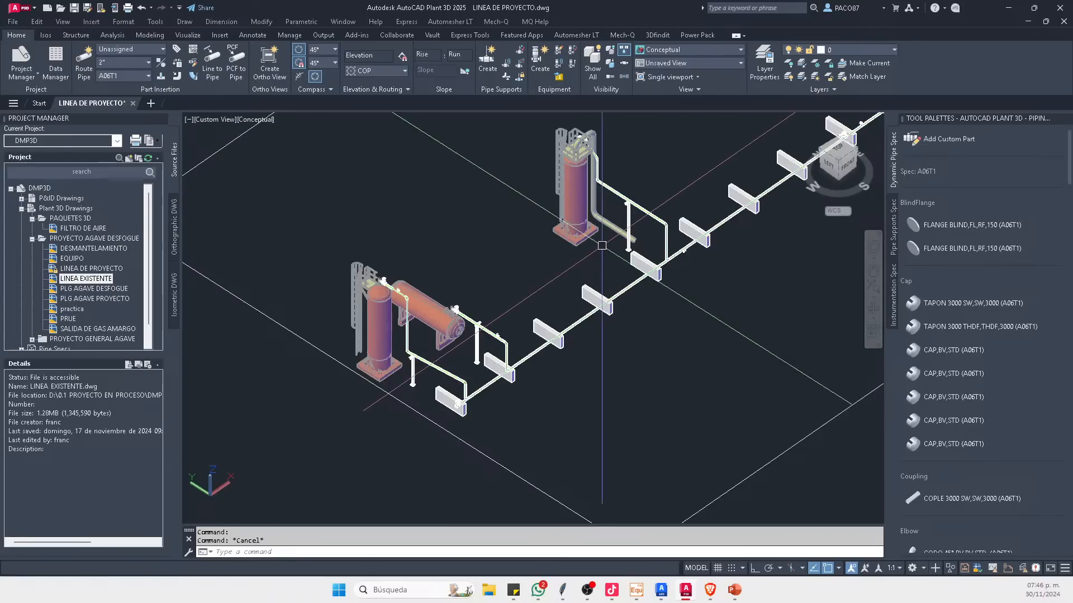
{"action": "middle_click_drag", "start_coordinate": [594, 272], "coordinate": [507, 333]}
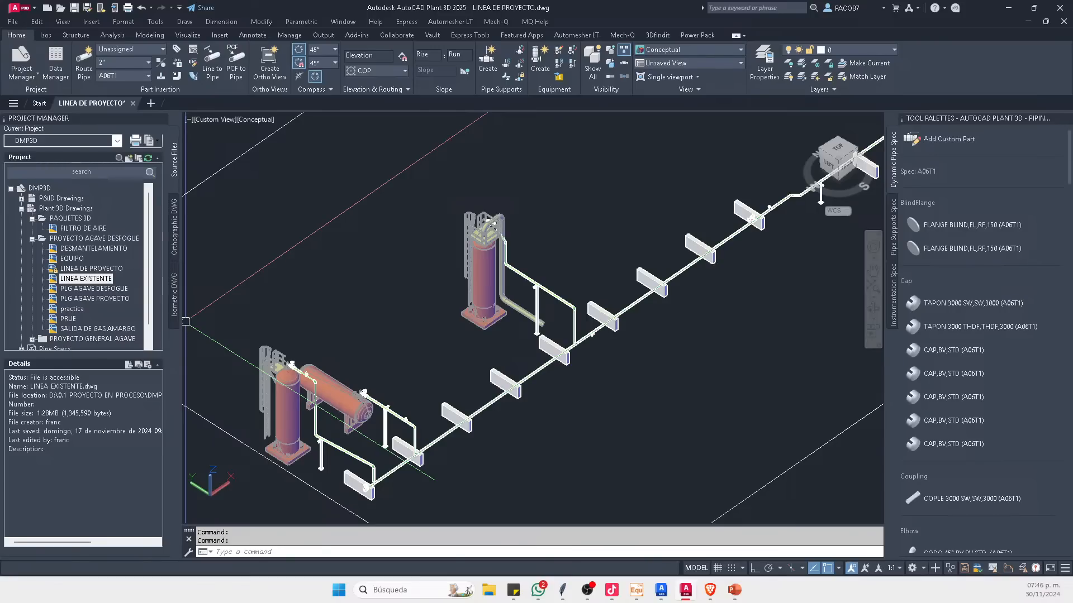
{"action": "scroll", "coordinate": [567, 268], "scroll_direction": "down", "scroll_amount": 3}
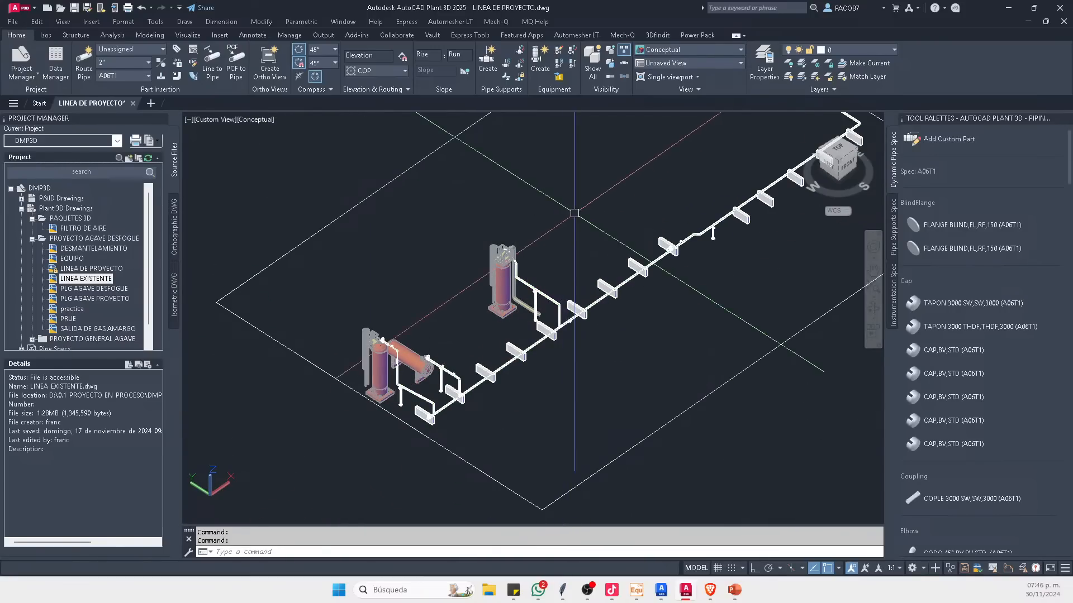
{"action": "middle_click_drag", "start_coordinate": [566, 223], "coordinate": [512, 261]}
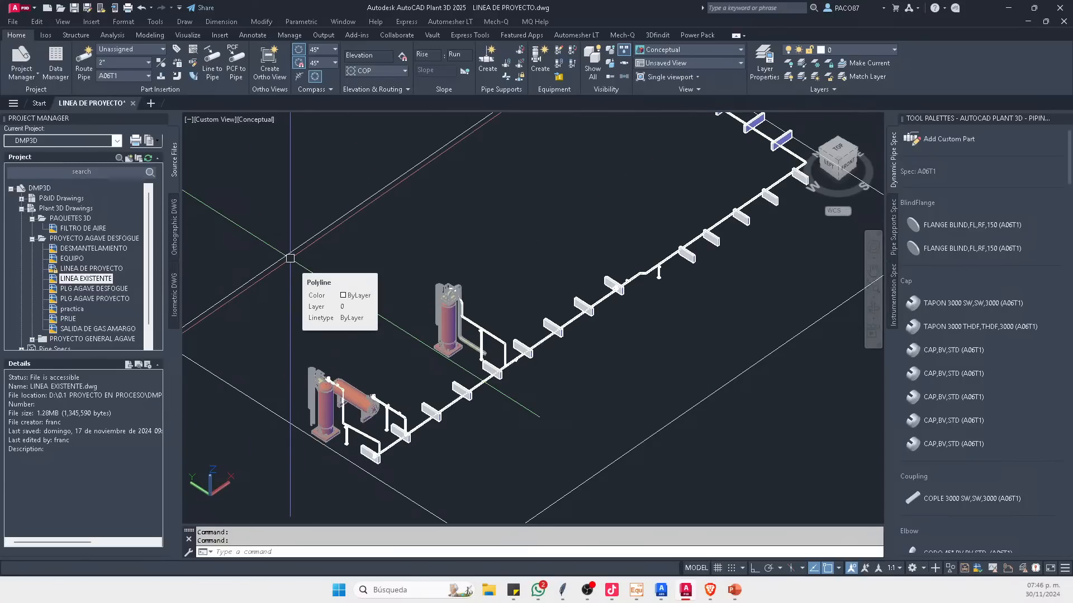
{"action": "scroll", "coordinate": [364, 294], "scroll_direction": "down", "scroll_amount": 3}
{"action": "middle_click_drag", "start_coordinate": [375, 287], "coordinate": [368, 273]}
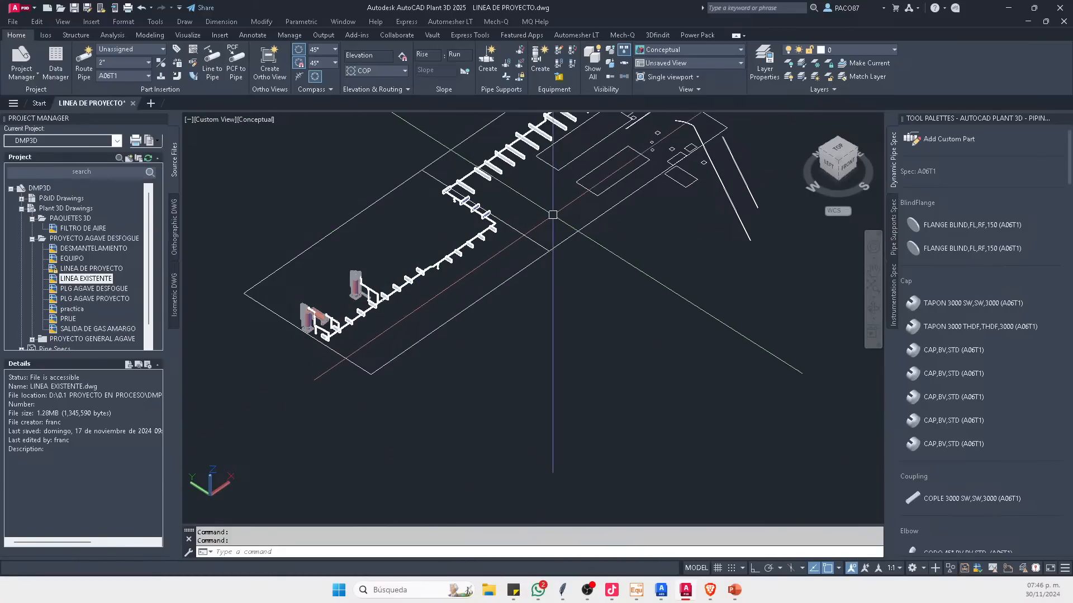
{"action": "middle_click_drag", "start_coordinate": [553, 214], "coordinate": [526, 295]}
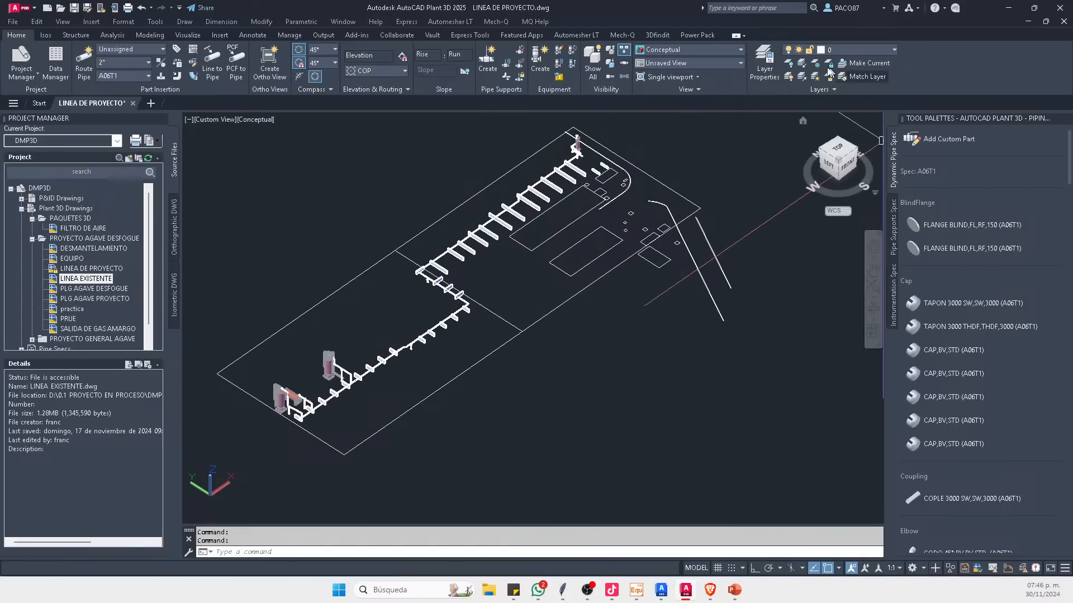
{"action": "scroll", "coordinate": [349, 386], "scroll_direction": "up", "scroll_amount": 3}
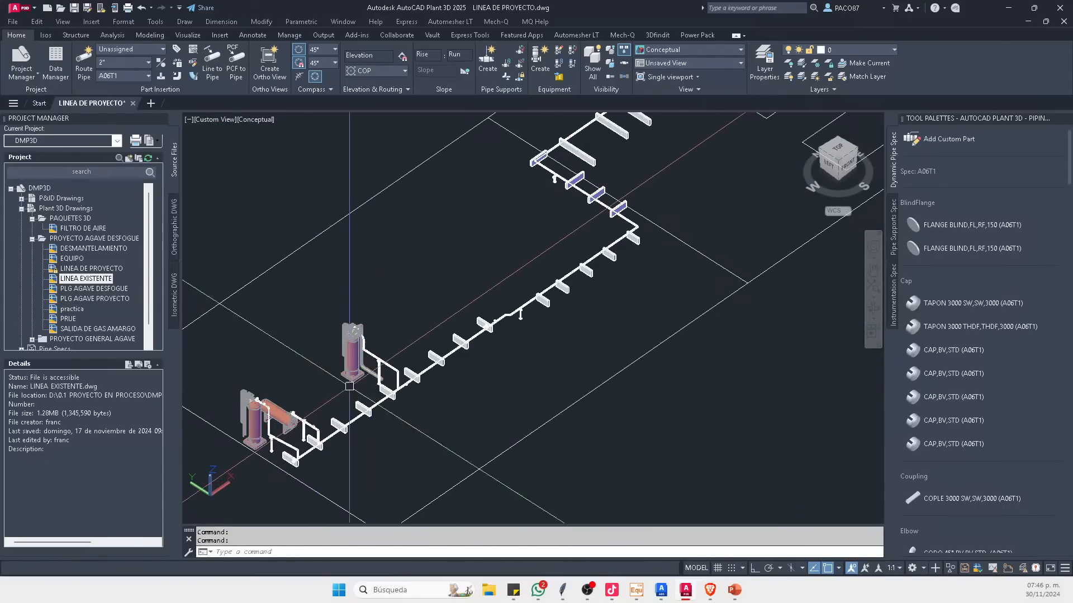
{"action": "scroll", "coordinate": [254, 464], "scroll_direction": "up", "scroll_amount": 3}
{"action": "scroll", "coordinate": [334, 325], "scroll_direction": "down", "scroll_amount": 4}
{"action": "middle_click_drag", "start_coordinate": [439, 253], "coordinate": [463, 309]}
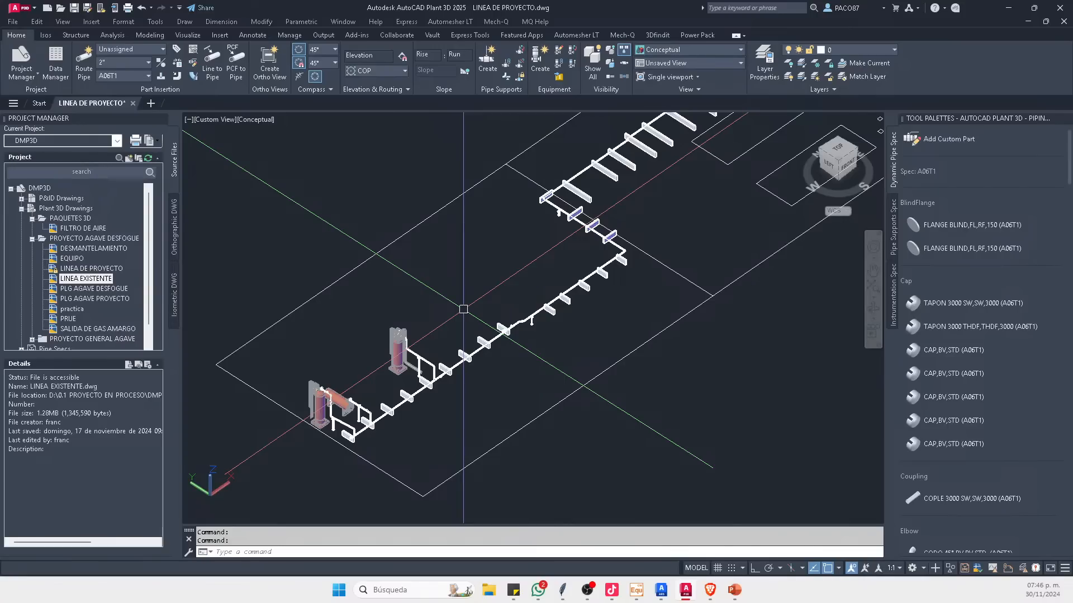
{"action": "middle_click_drag", "start_coordinate": [463, 309], "coordinate": [436, 325]}
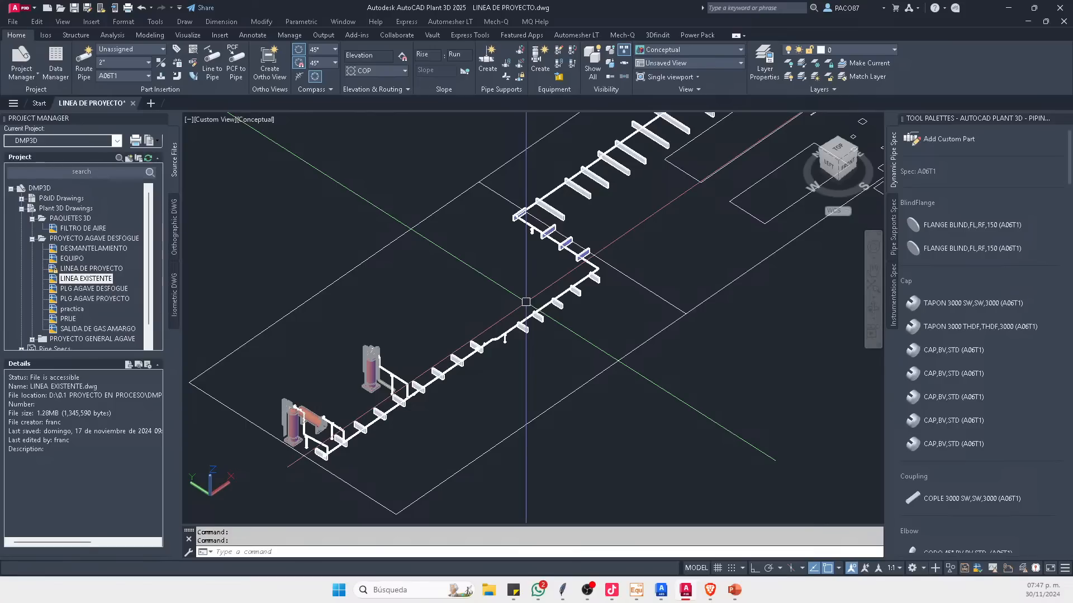
{"action": "scroll", "coordinate": [526, 302], "scroll_direction": "down", "scroll_amount": 2}
{"action": "middle_click_drag", "start_coordinate": [452, 332], "coordinate": [436, 350]}
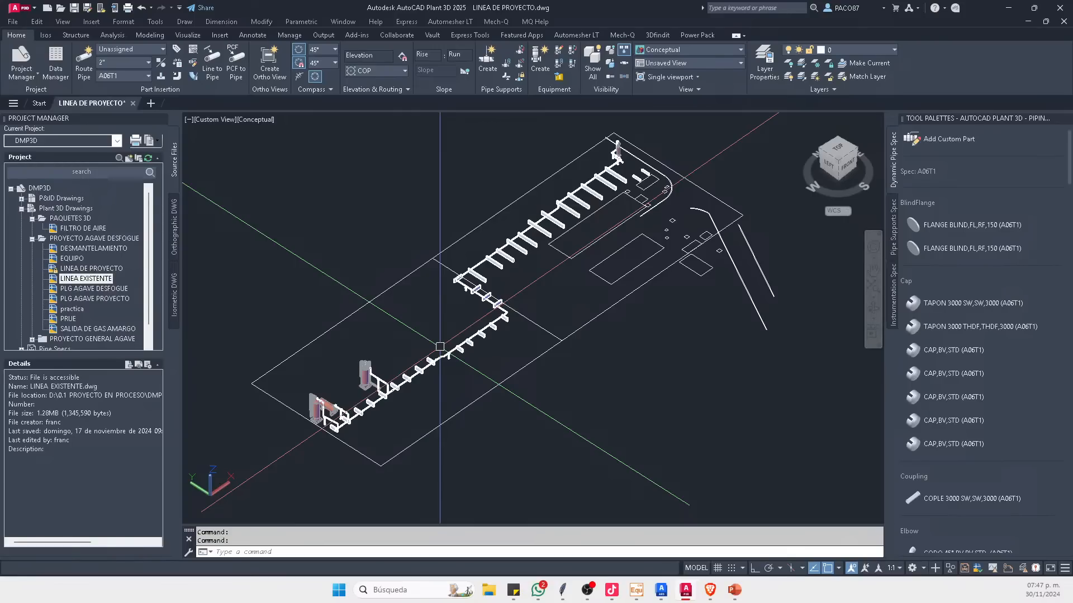
{"action": "middle_click_drag", "start_coordinate": [439, 347], "coordinate": [413, 375]}
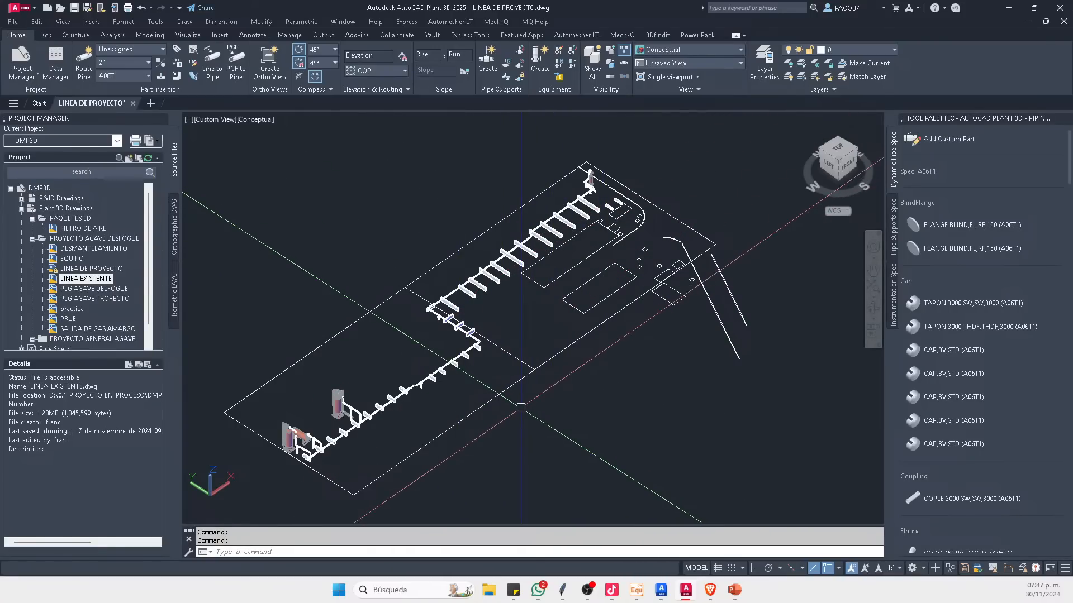
{"action": "middle_click_drag", "start_coordinate": [494, 411], "coordinate": [508, 395]}
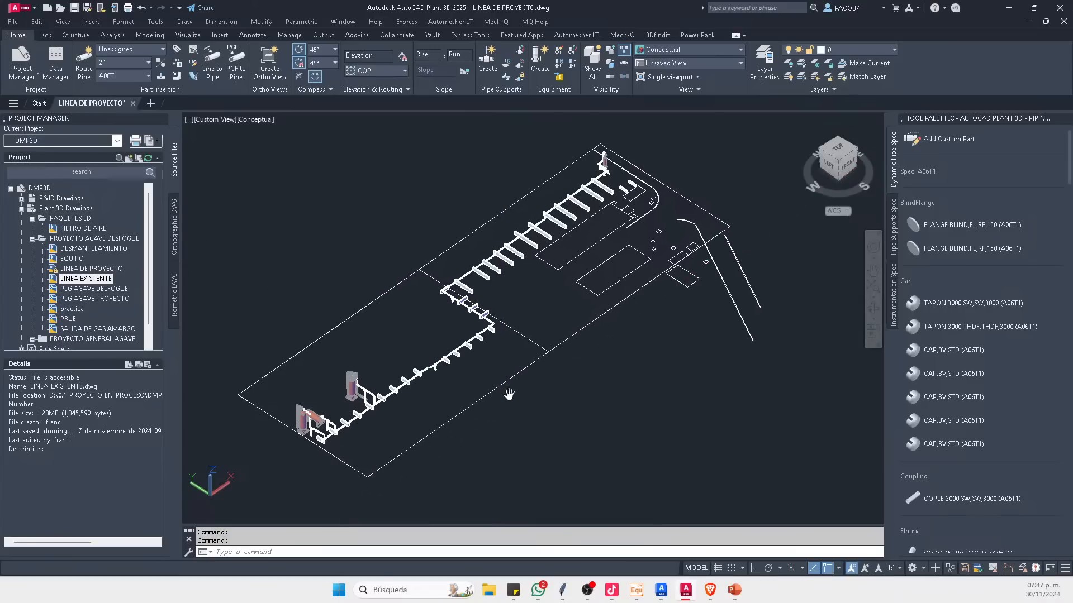
Step: Close the LINEA DE PROYECTO drawing and collapse the DMP3D project's Plant 3D Drawings folders
{"action": "left_click", "coordinate": [133, 104]}
{"action": "left_click", "coordinate": [574, 317]}
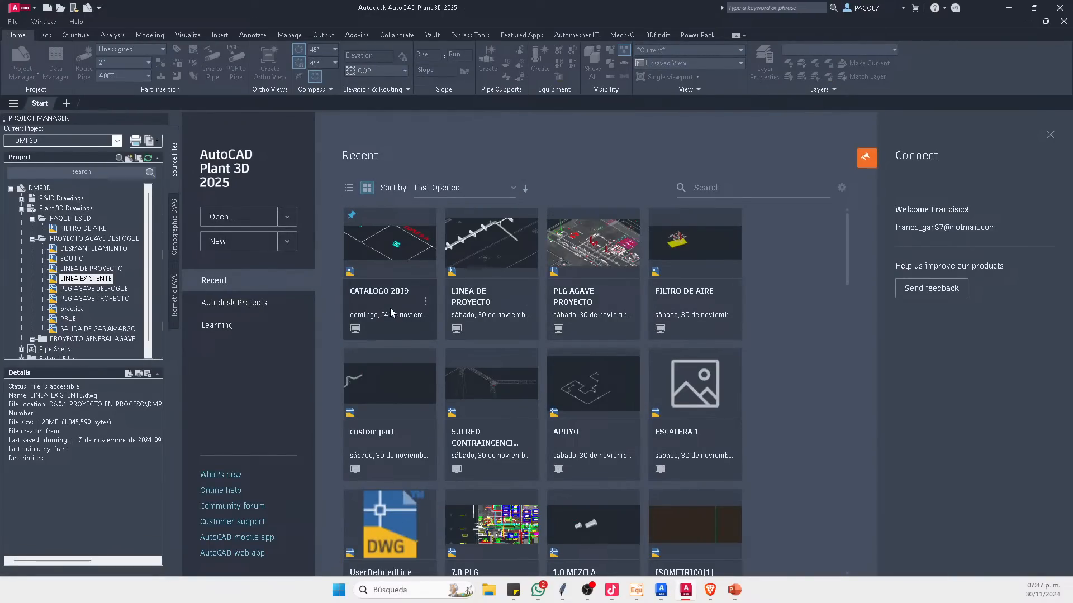
{"action": "left_click", "coordinate": [32, 239]}
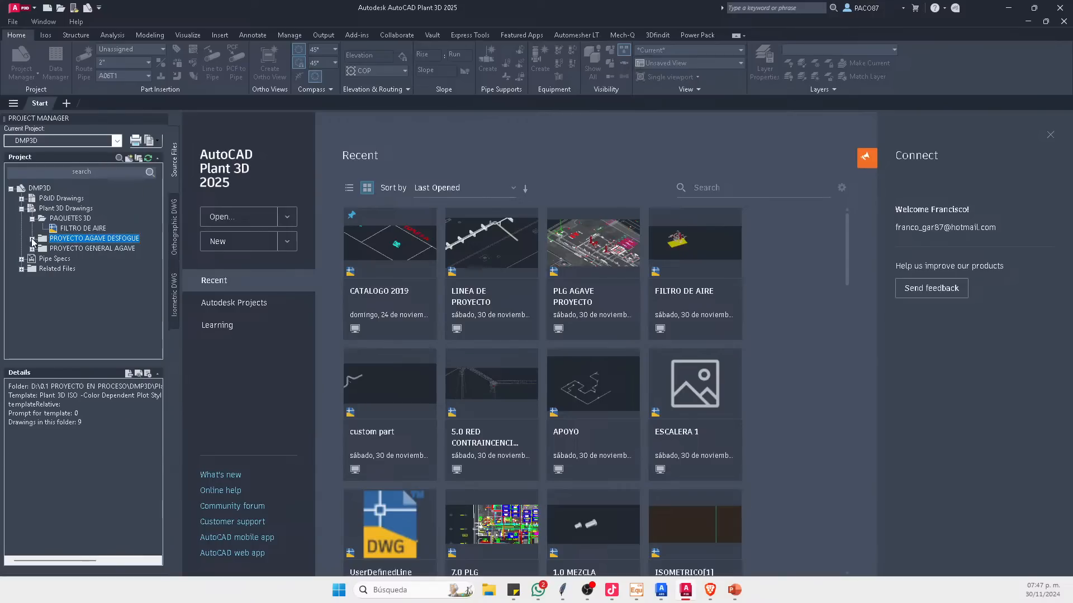
{"action": "left_click", "coordinate": [32, 218]}
{"action": "left_click", "coordinate": [21, 209]}
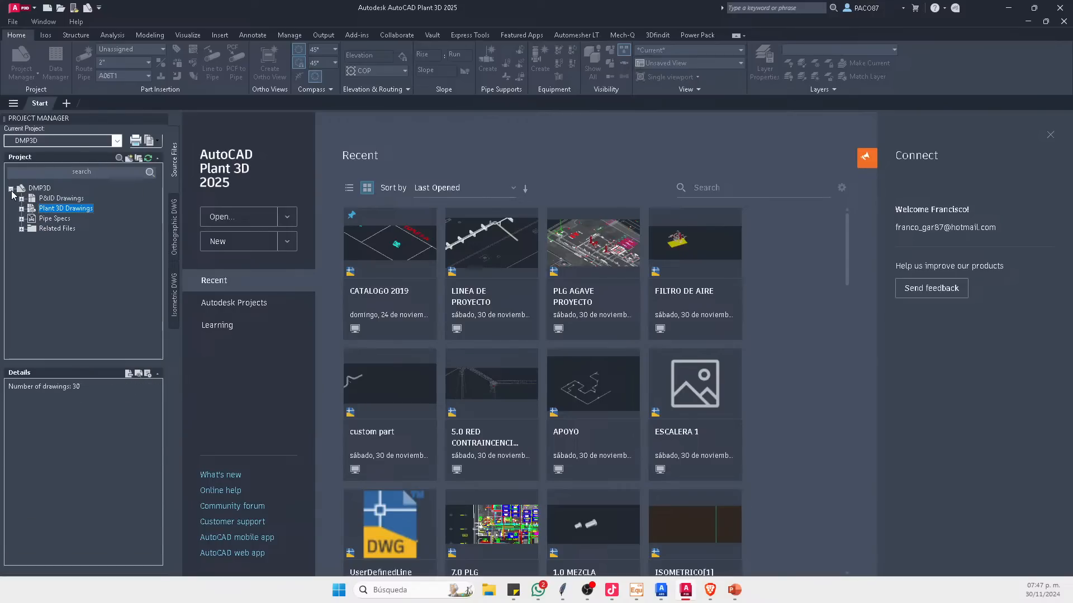
{"action": "left_click", "coordinate": [10, 188]}
{"action": "left_click", "coordinate": [11, 189]}
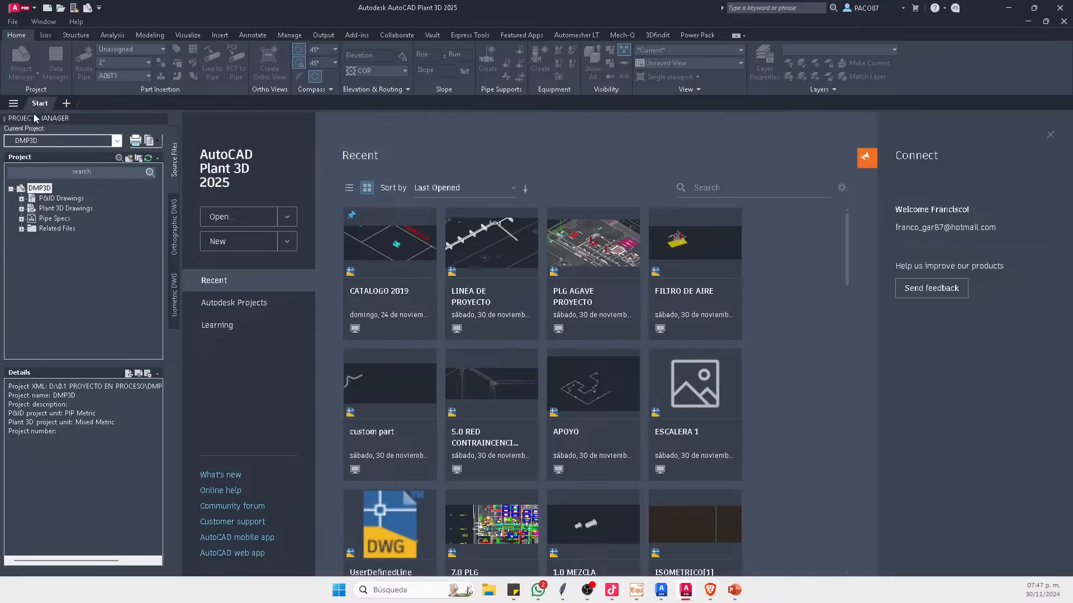
Step: Start a new Plant 3D project and enter P3D_PRO as its name in the Project Setup Wizard
{"action": "left_click", "coordinate": [117, 141]}
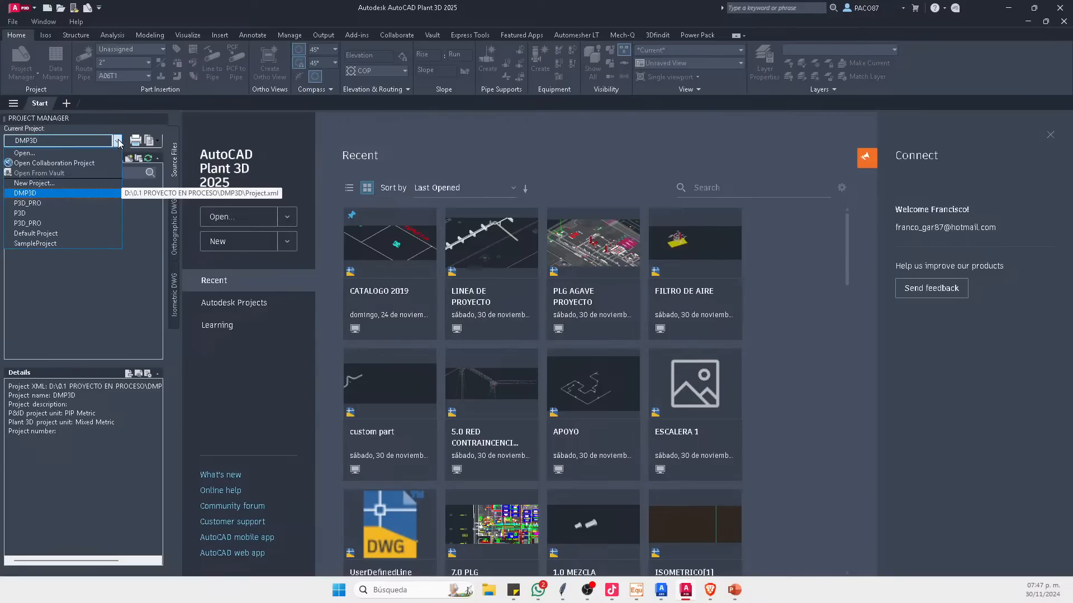
{"action": "left_click", "coordinate": [52, 183]}
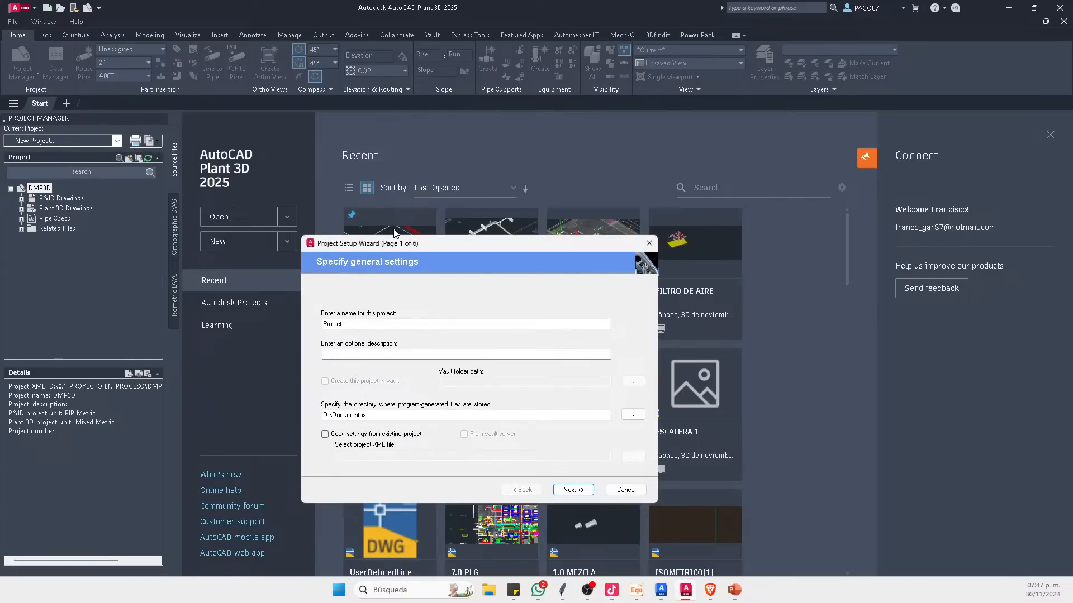
{"action": "left_click", "coordinate": [386, 325]}
{"action": "left_click_drag", "start_coordinate": [408, 324], "coordinate": [306, 314]}
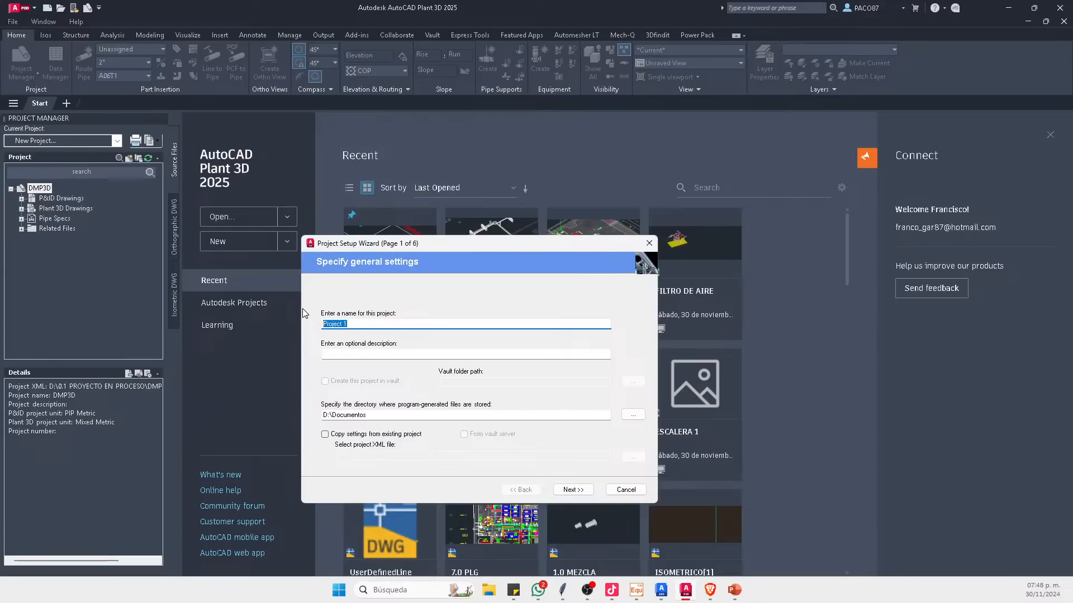
{"action": "type", "text": "p3d"}
{"action": "key", "text": "BackSpace"}
{"action": "key", "text": "BackSpace"}
{"action": "key", "text": "BackSpace"}
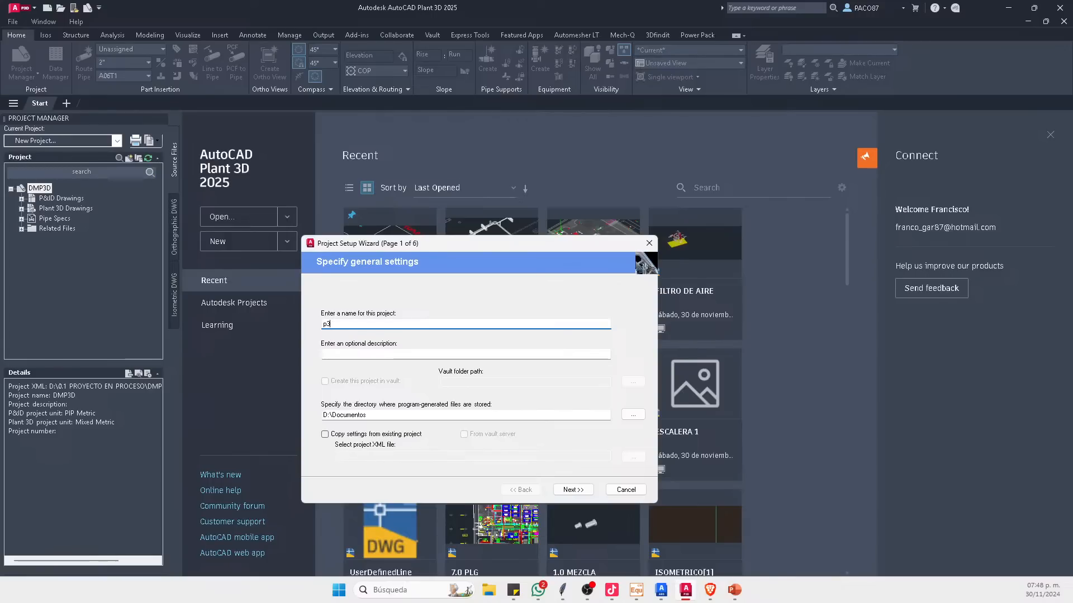
{"action": "type", "text": "P3D_PRO"}
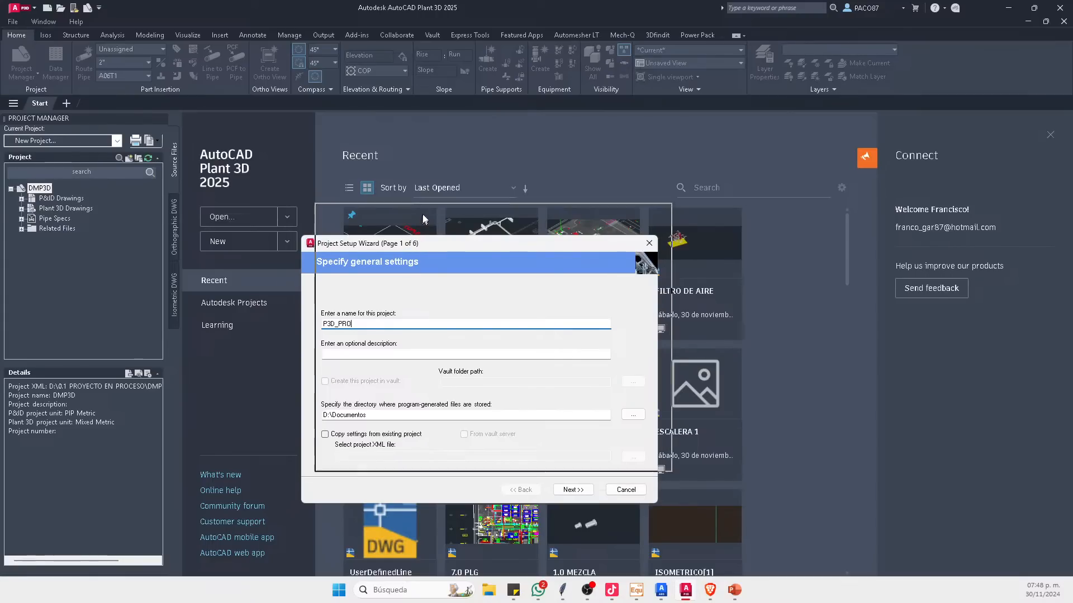
{"action": "left_click_drag", "start_coordinate": [405, 249], "coordinate": [425, 204]}
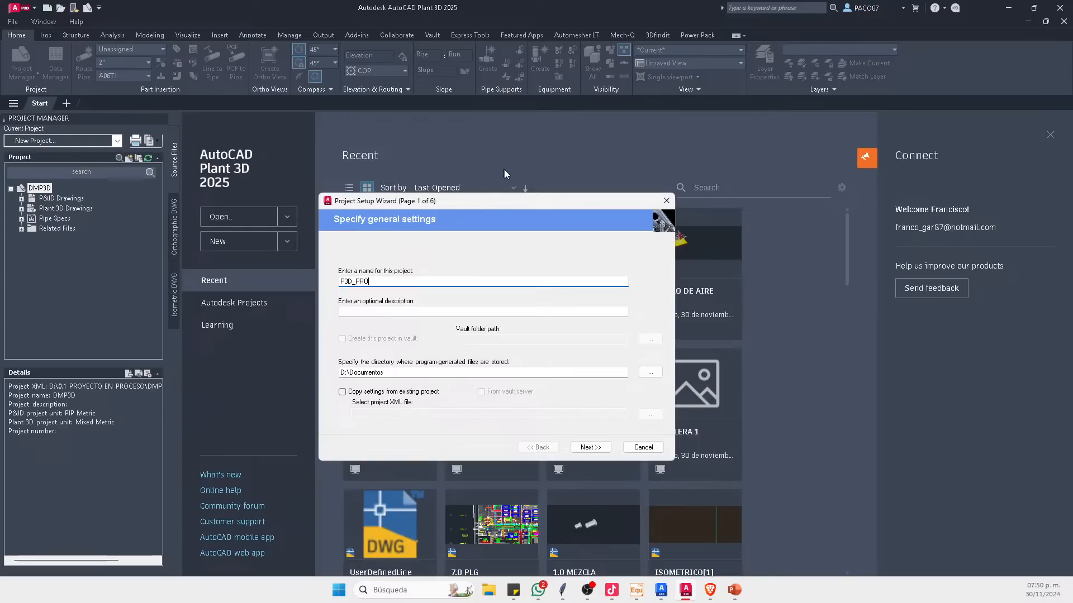
{"action": "left_click", "coordinate": [385, 312]}
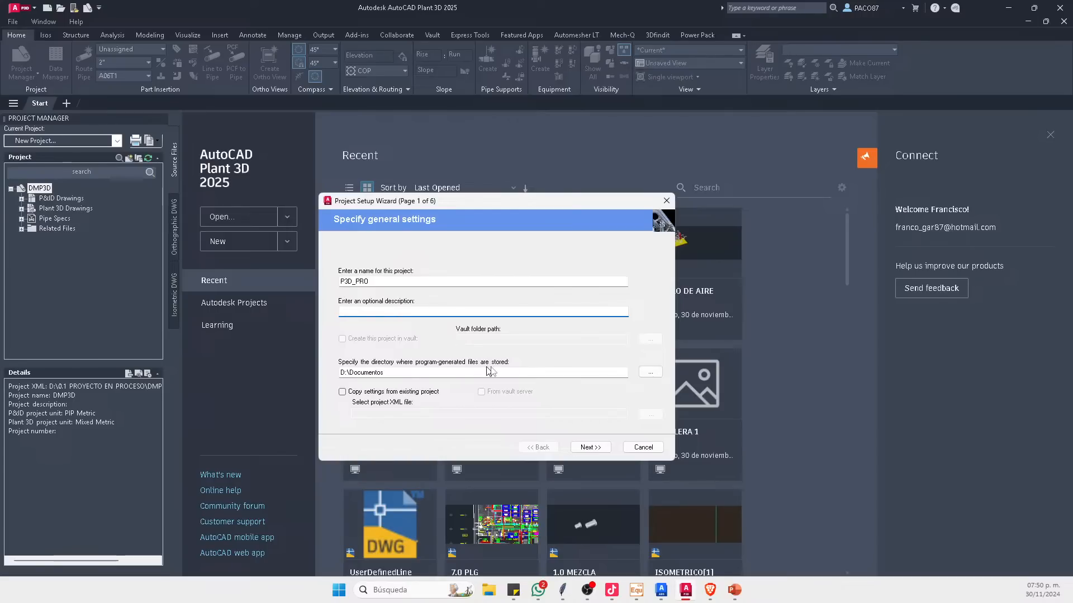
{"action": "left_click", "coordinate": [650, 372]}
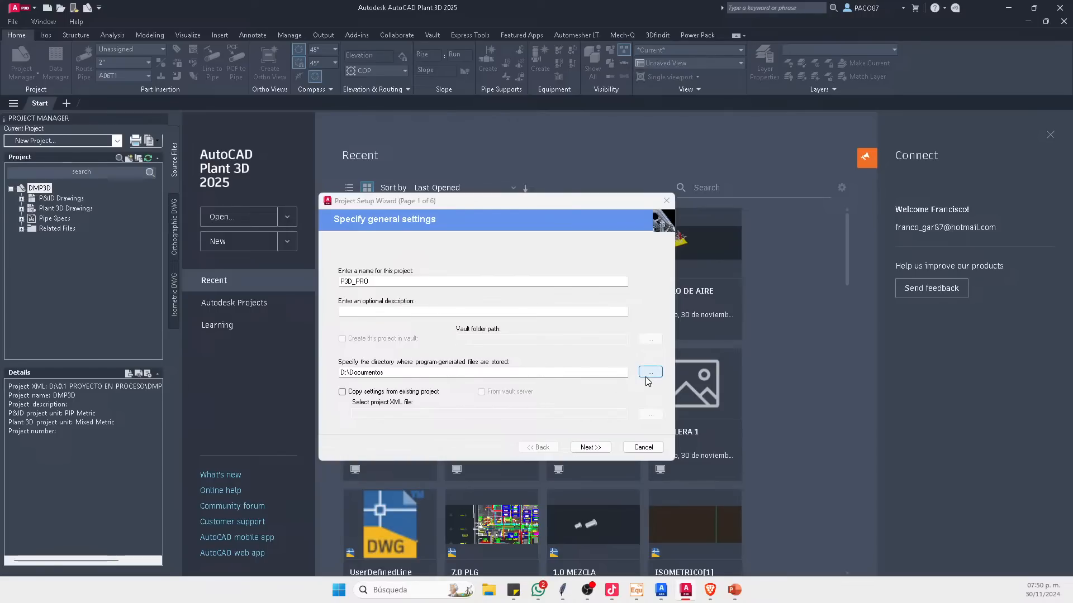
{"action": "left_click", "coordinate": [650, 237]}
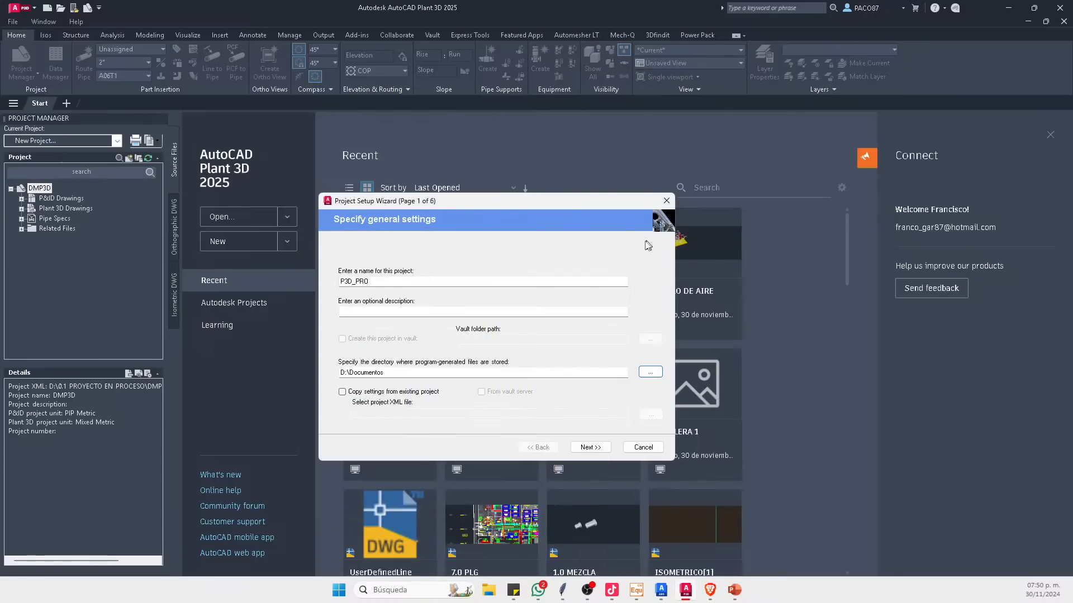
{"action": "left_click", "coordinate": [402, 373]}
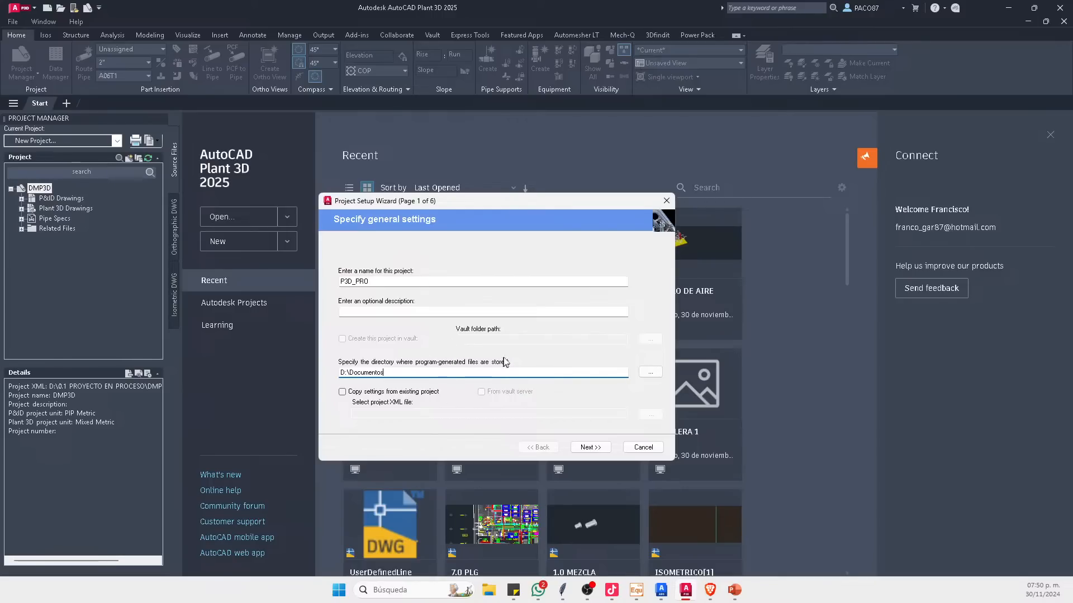
Step: Turn on copying settings from an existing project and browse the PD3_PRO and Documentos folders for a project XML file
{"action": "left_click", "coordinate": [342, 393]}
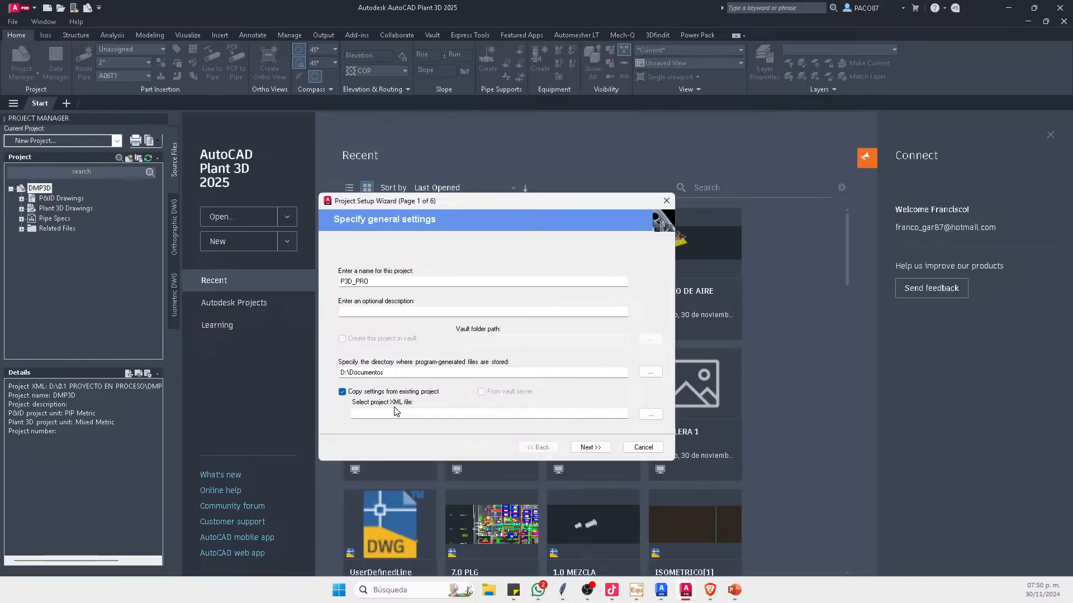
{"action": "left_click", "coordinate": [651, 414]}
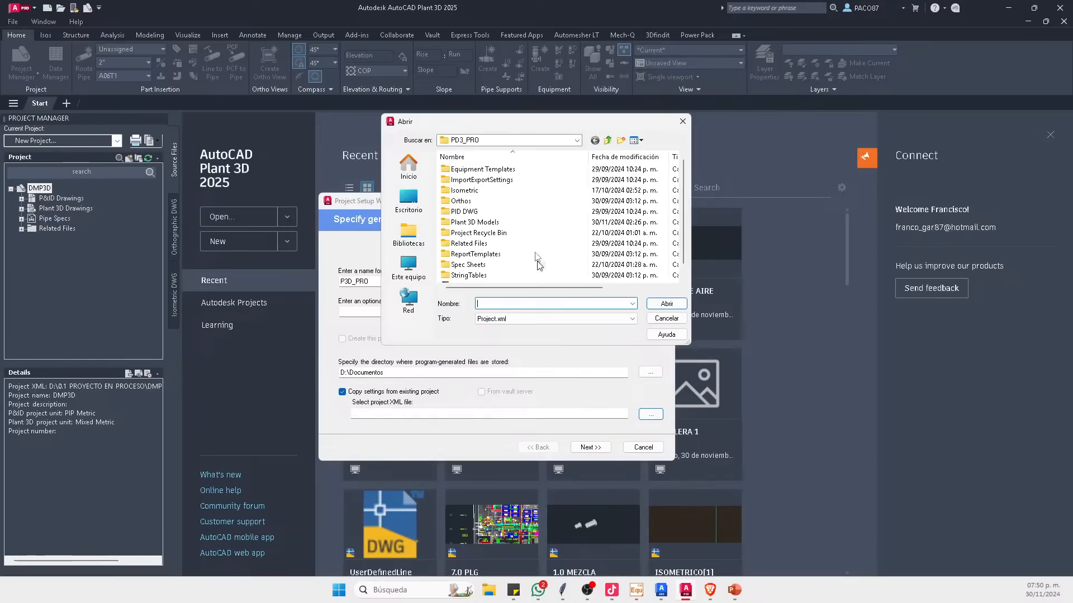
{"action": "scroll", "coordinate": [525, 223], "scroll_direction": "down", "scroll_amount": 1}
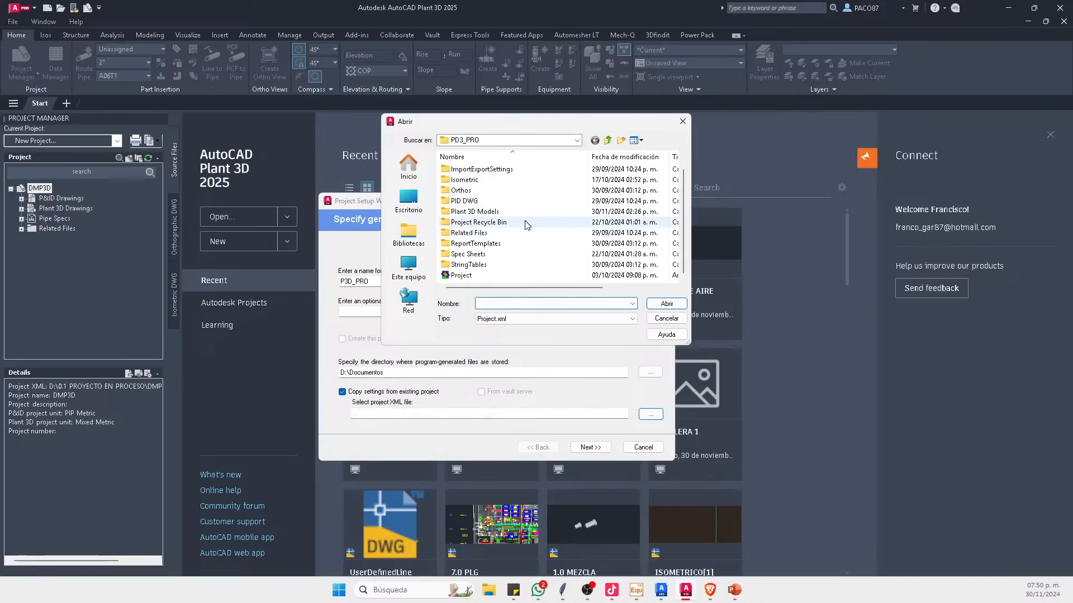
{"action": "left_click", "coordinate": [462, 275]}
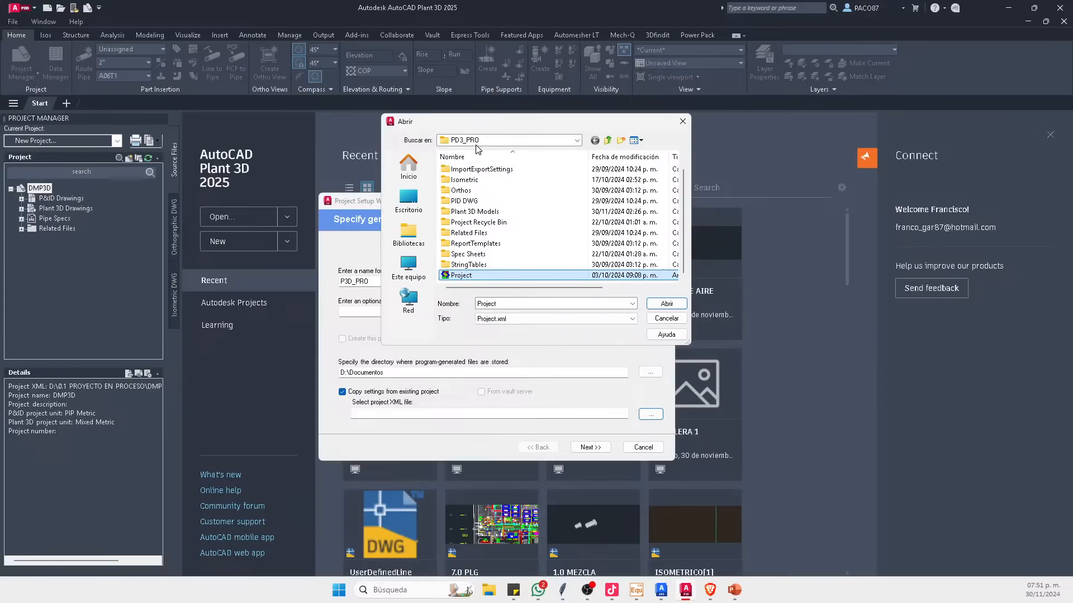
{"action": "left_click", "coordinate": [608, 140]}
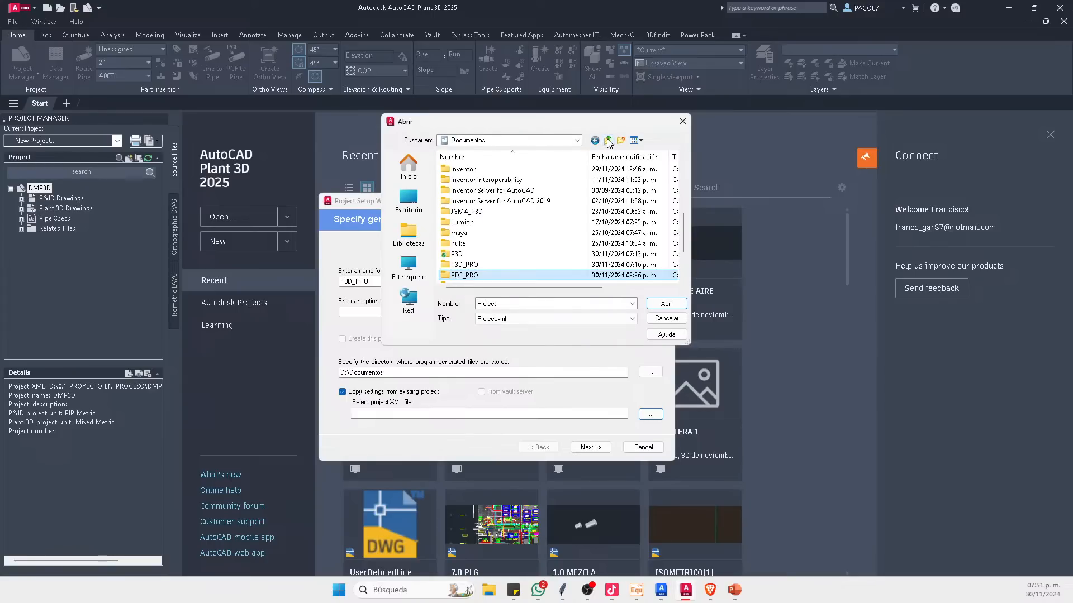
{"action": "left_click_drag", "start_coordinate": [508, 121], "coordinate": [654, 135]}
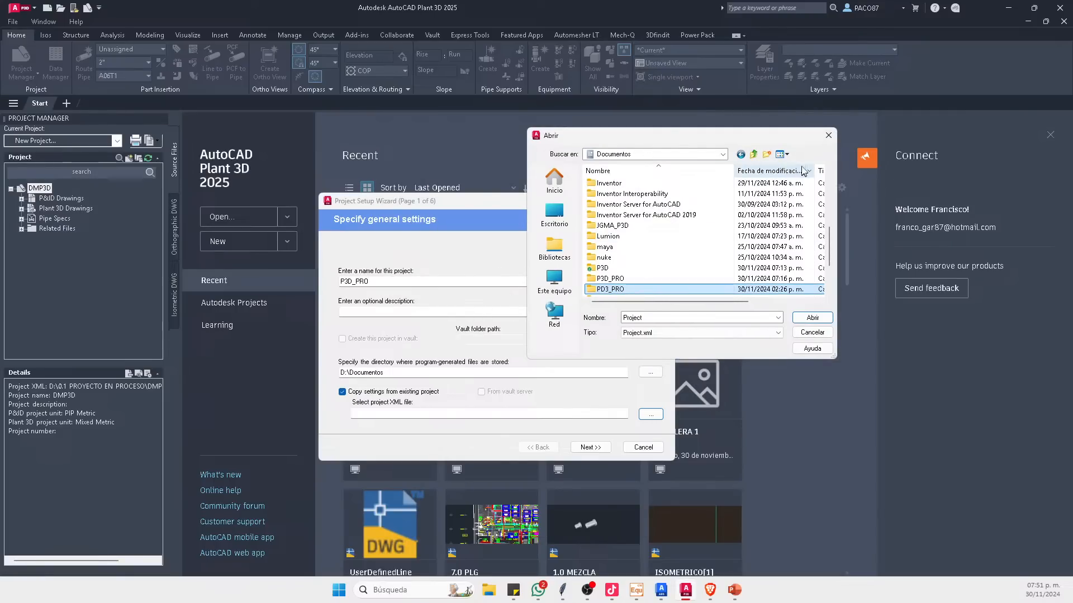
{"action": "left_click", "coordinate": [828, 135]}
Step: Change the new project's name to P3D_PRO1
{"action": "left_click", "coordinate": [370, 281]}
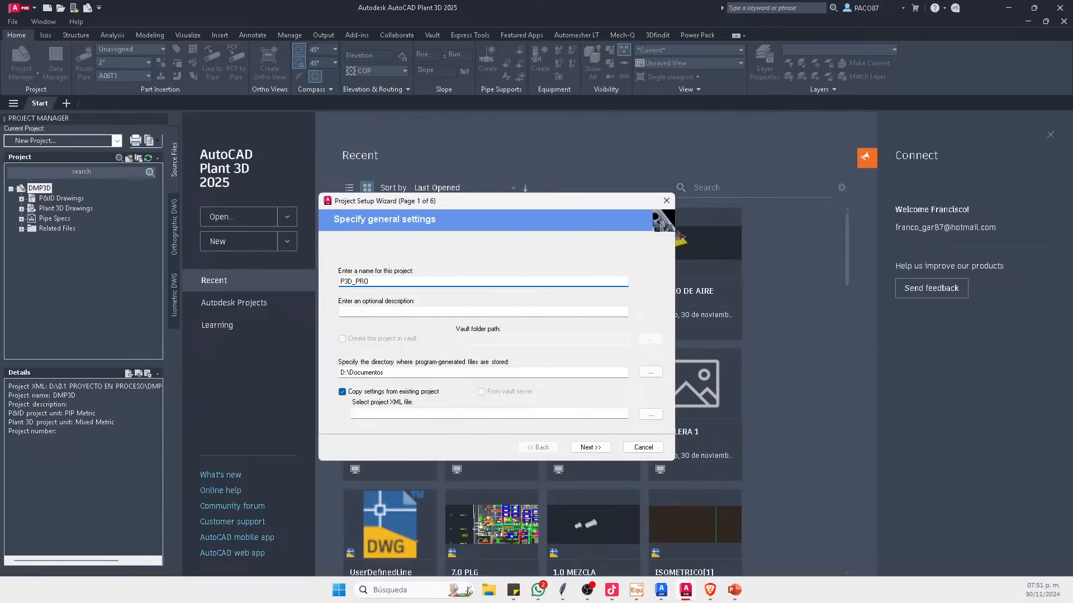
{"action": "type", "text": "1"}
Step: Choose the Project.xml file in the PD3_PRO folder as the source of the copied project settings
{"action": "left_click", "coordinate": [651, 414]}
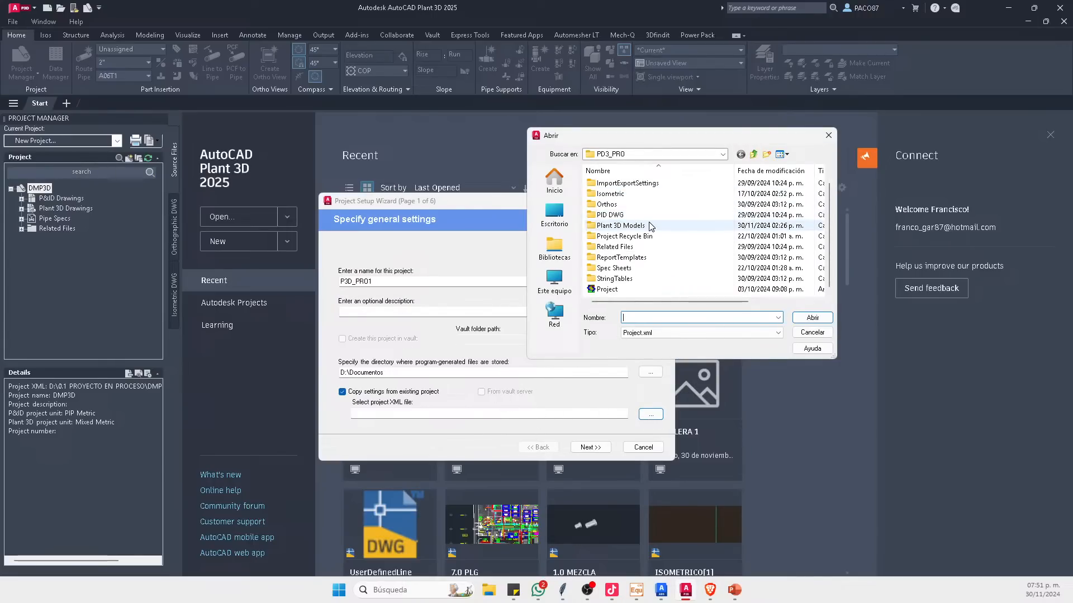
{"action": "scroll", "coordinate": [651, 227], "scroll_direction": "down", "scroll_amount": 1}
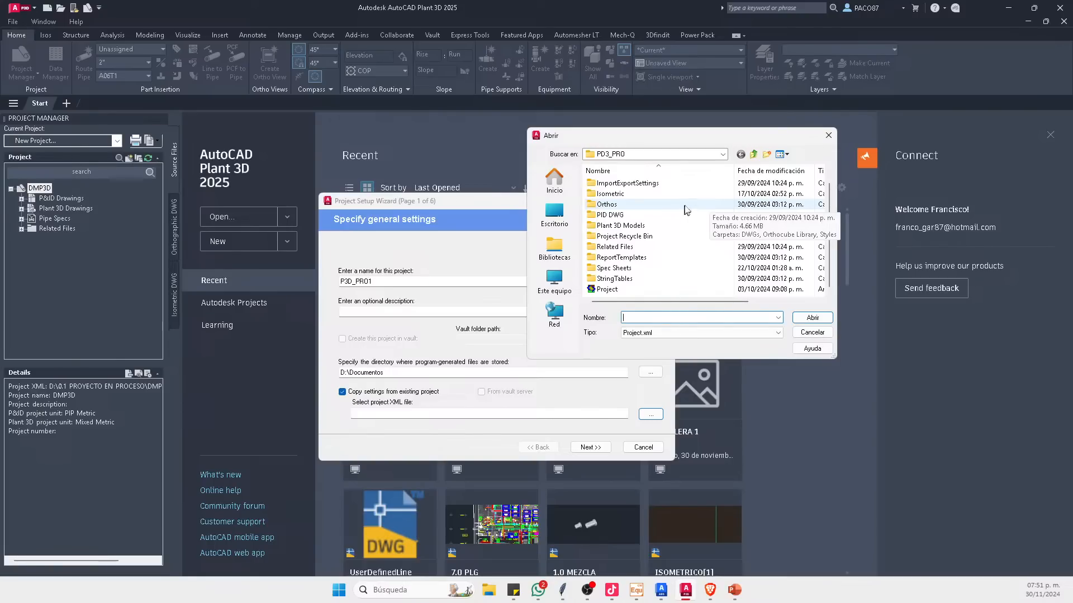
{"action": "left_click", "coordinate": [608, 289]}
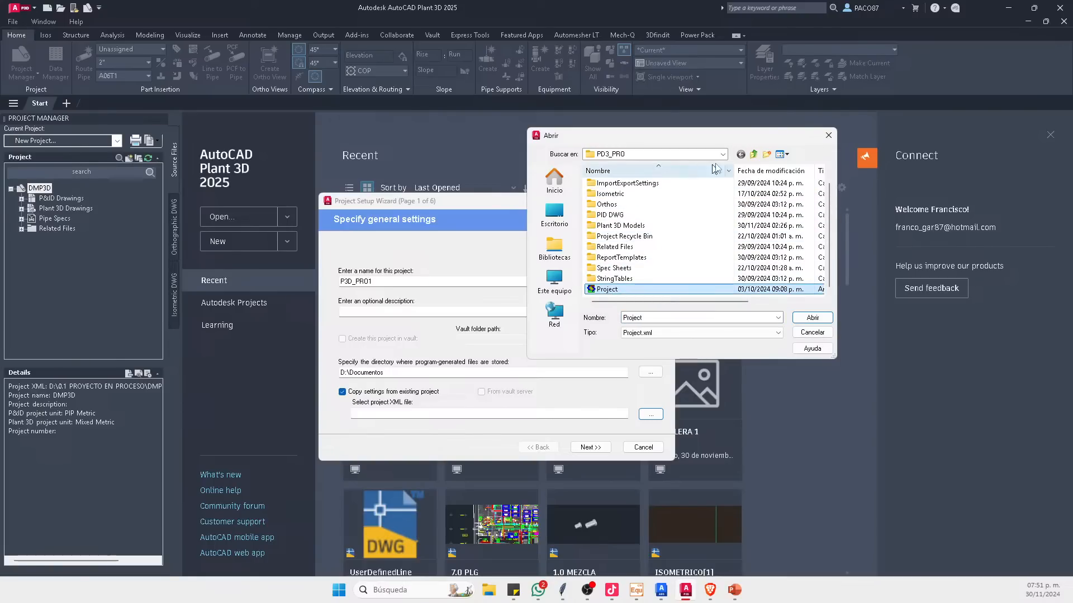
{"action": "left_click", "coordinate": [754, 154]}
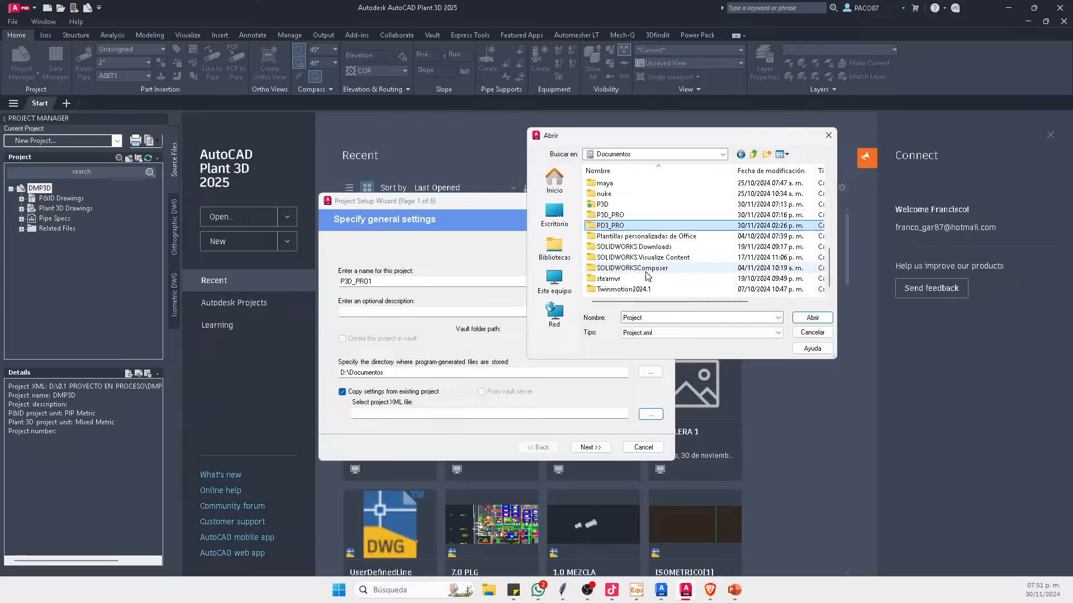
{"action": "double_click", "coordinate": [631, 226]}
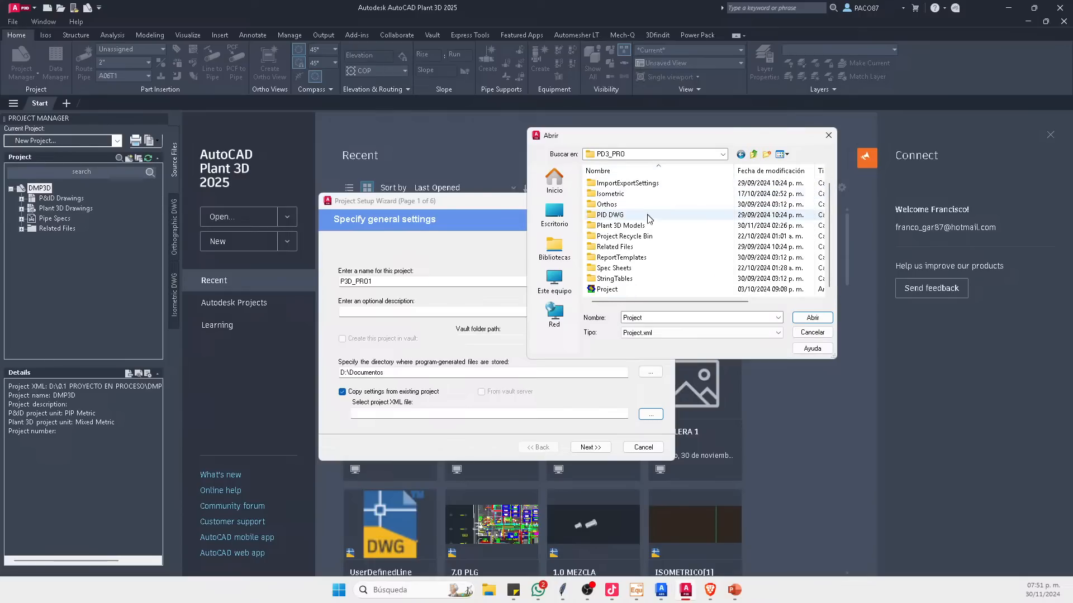
{"action": "left_click", "coordinate": [607, 289]}
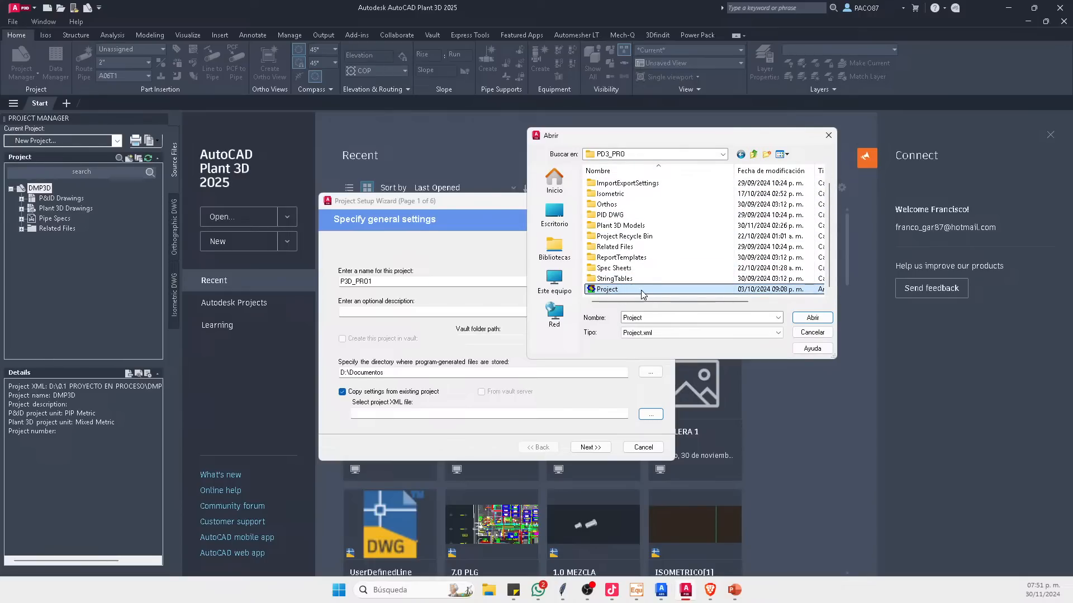
{"action": "left_click", "coordinate": [811, 319]}
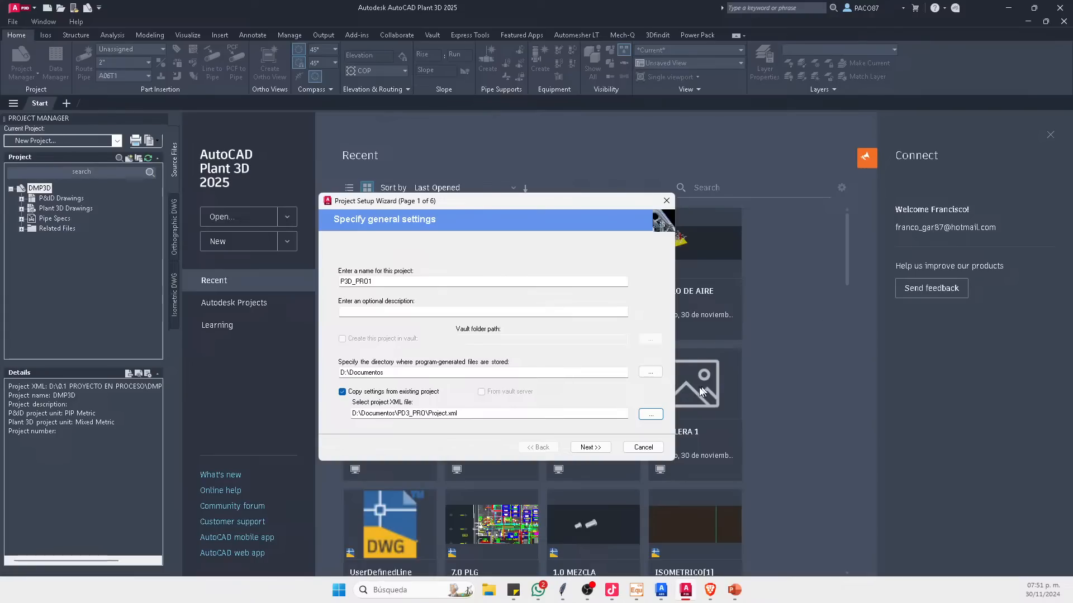
Step: Review the wizard's unit, P&ID, directory and database settings through to the final page with the copied settings in use
{"action": "left_click", "coordinate": [590, 447]}
{"action": "left_click", "coordinate": [590, 447]}
{"action": "left_click", "coordinate": [539, 447]}
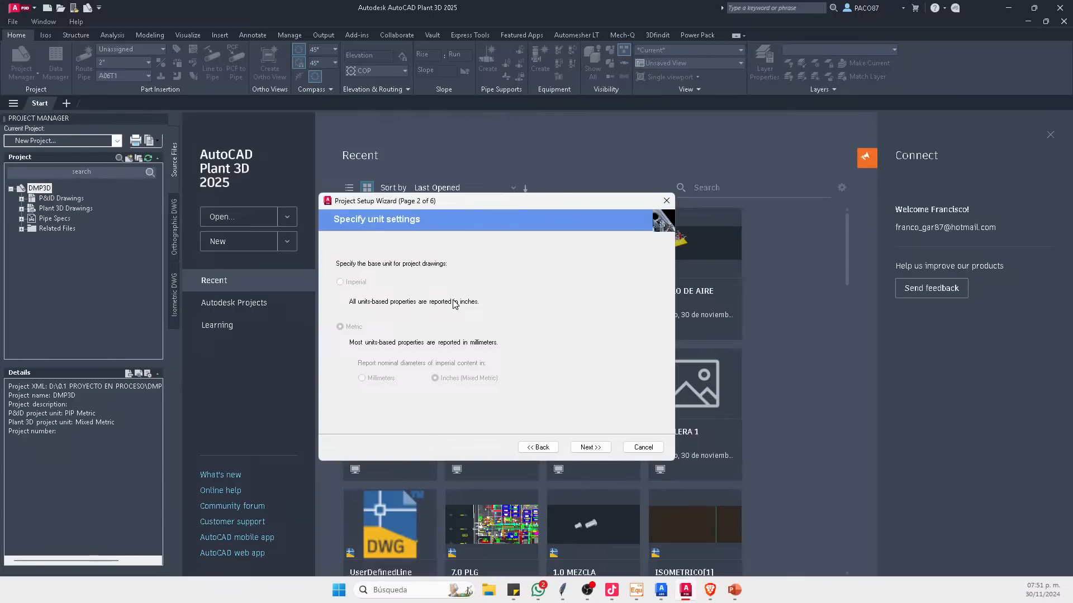
{"action": "left_click", "coordinate": [589, 447]}
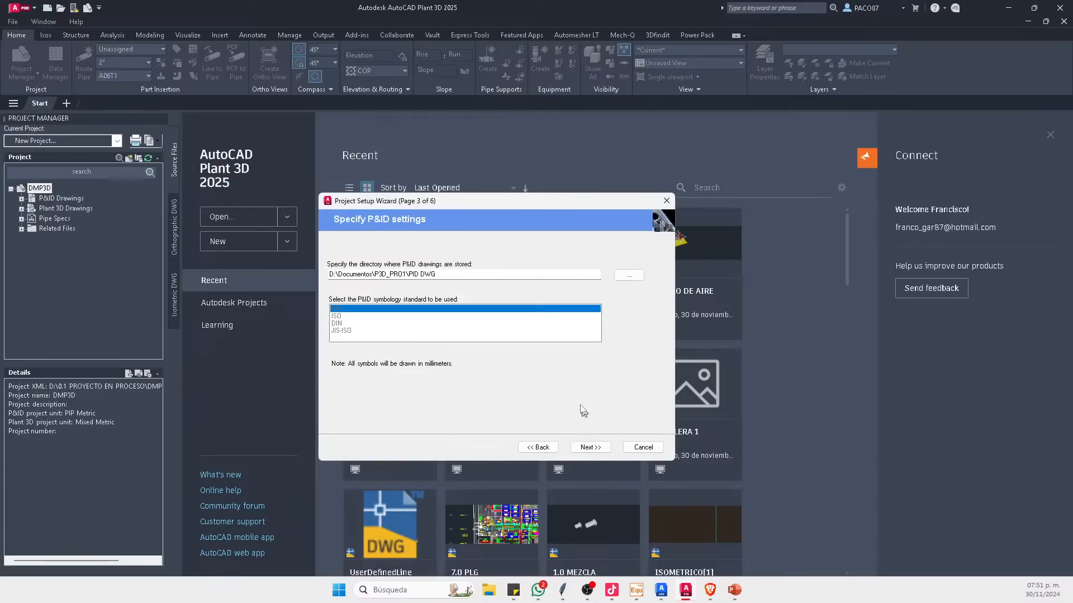
{"action": "left_click", "coordinate": [591, 446]}
{"action": "left_click", "coordinate": [593, 448]}
{"action": "left_click", "coordinate": [595, 449]}
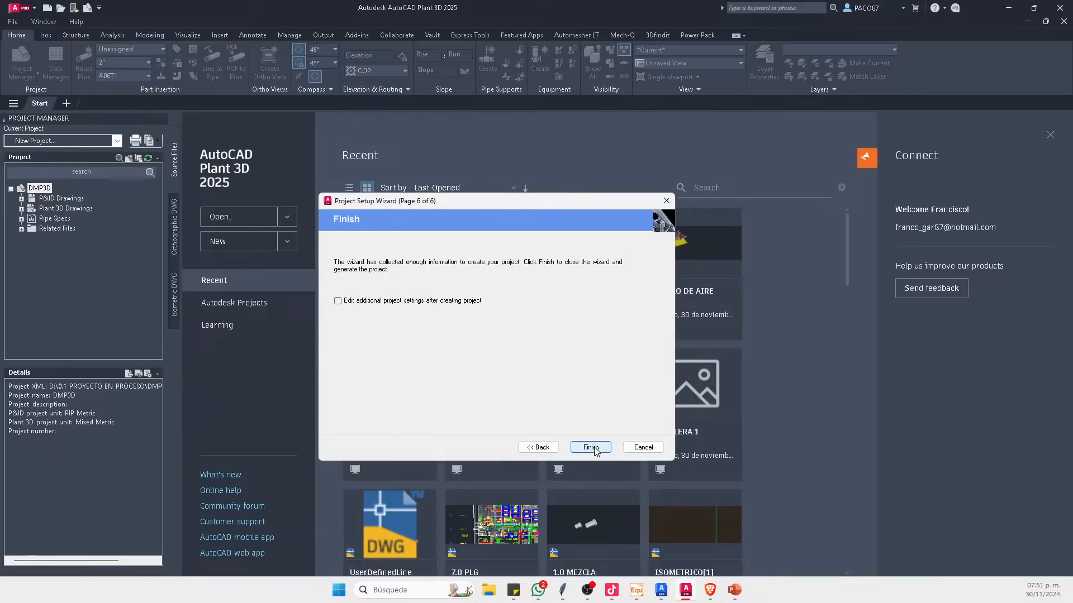
Step: Return to the wizard's general settings and turn off copying settings from the existing project
{"action": "left_click", "coordinate": [547, 447]}
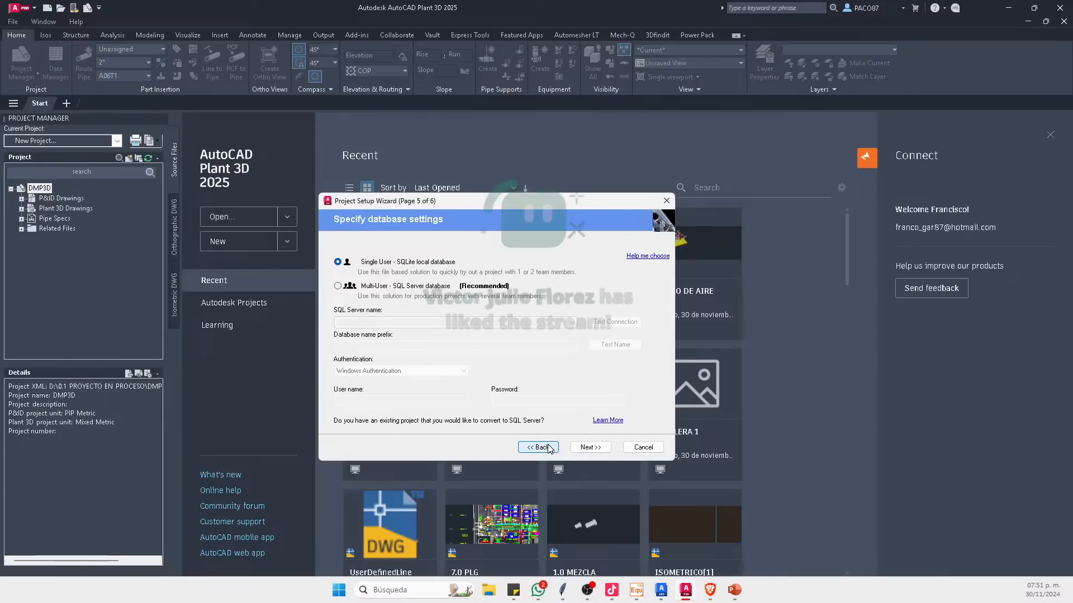
{"action": "left_click", "coordinate": [547, 448]}
{"action": "left_click", "coordinate": [549, 449]}
{"action": "left_click", "coordinate": [549, 449]}
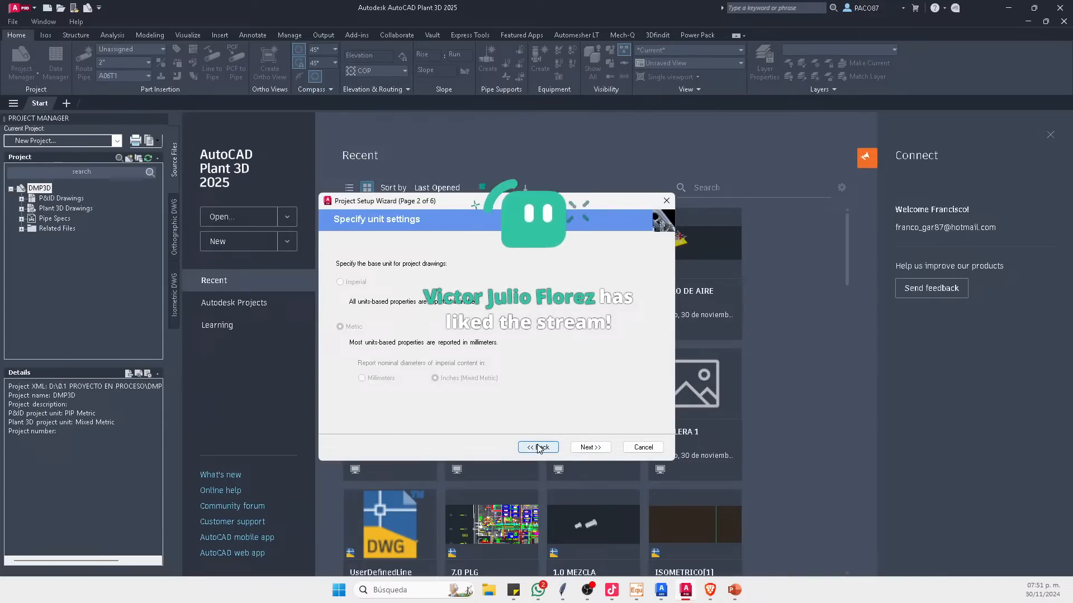
{"action": "left_click", "coordinate": [549, 449]}
{"action": "left_click", "coordinate": [343, 392]}
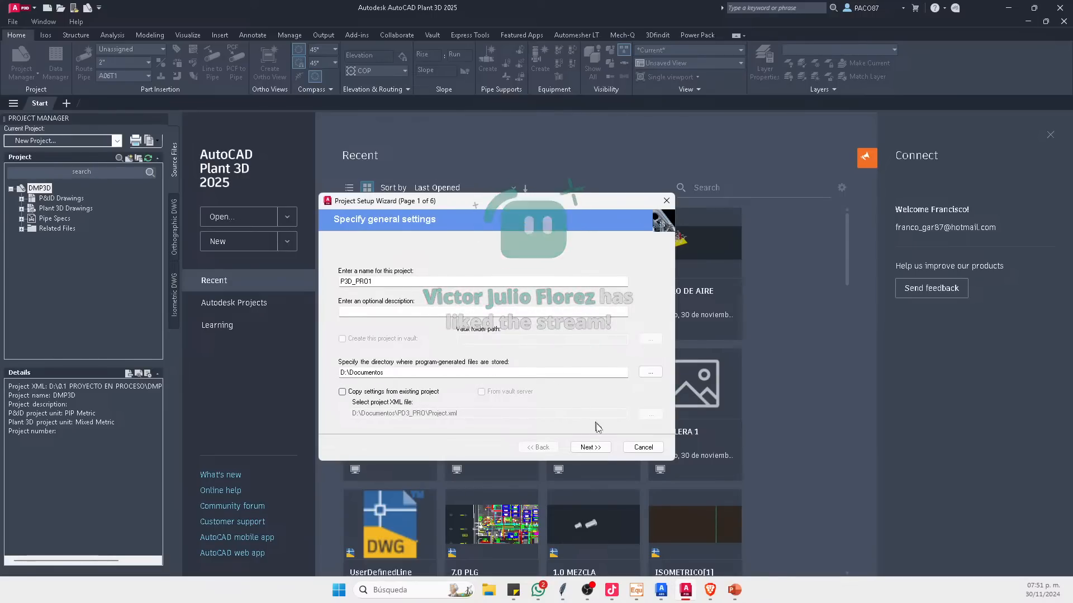
Step: Set the project's base unit to Metric with nominal diameters reported in Inches (Mixed Metric)
{"action": "left_click", "coordinate": [590, 447]}
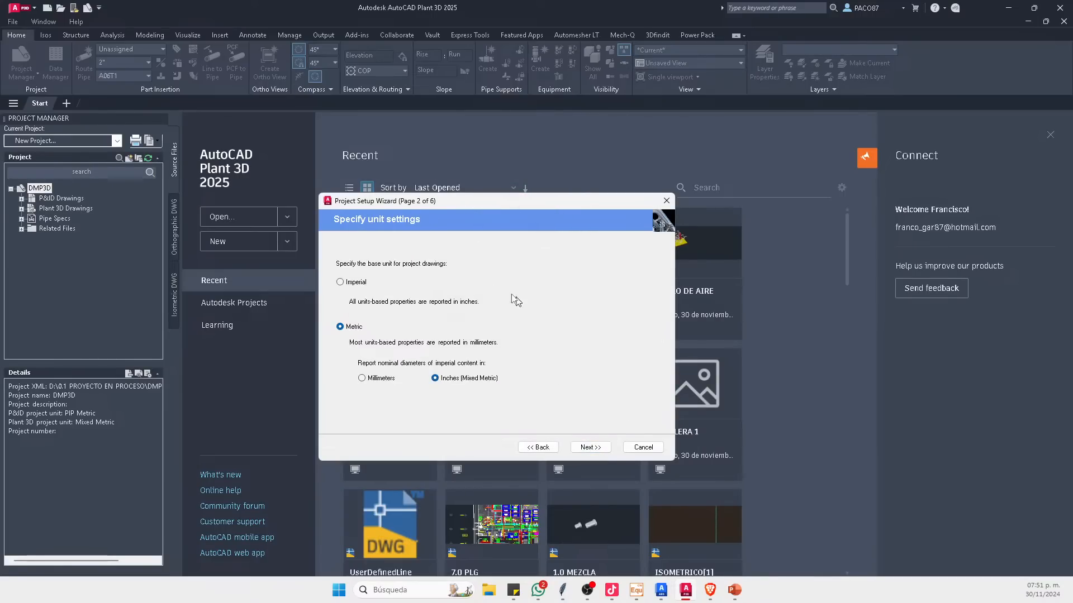
{"action": "left_click", "coordinate": [343, 283]}
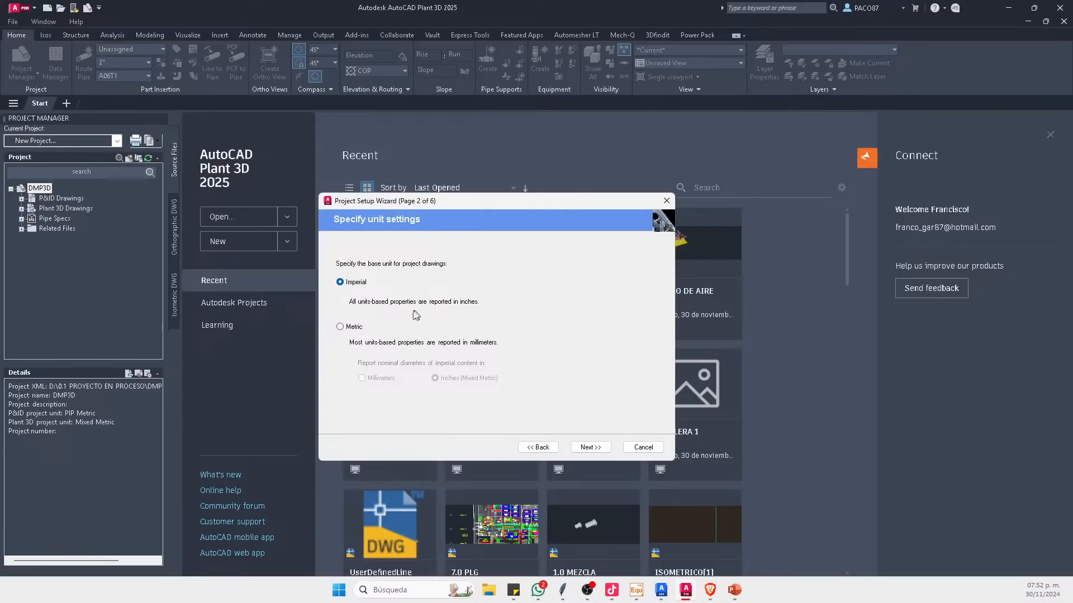
{"action": "left_click", "coordinate": [341, 326]}
{"action": "left_click", "coordinate": [364, 380]}
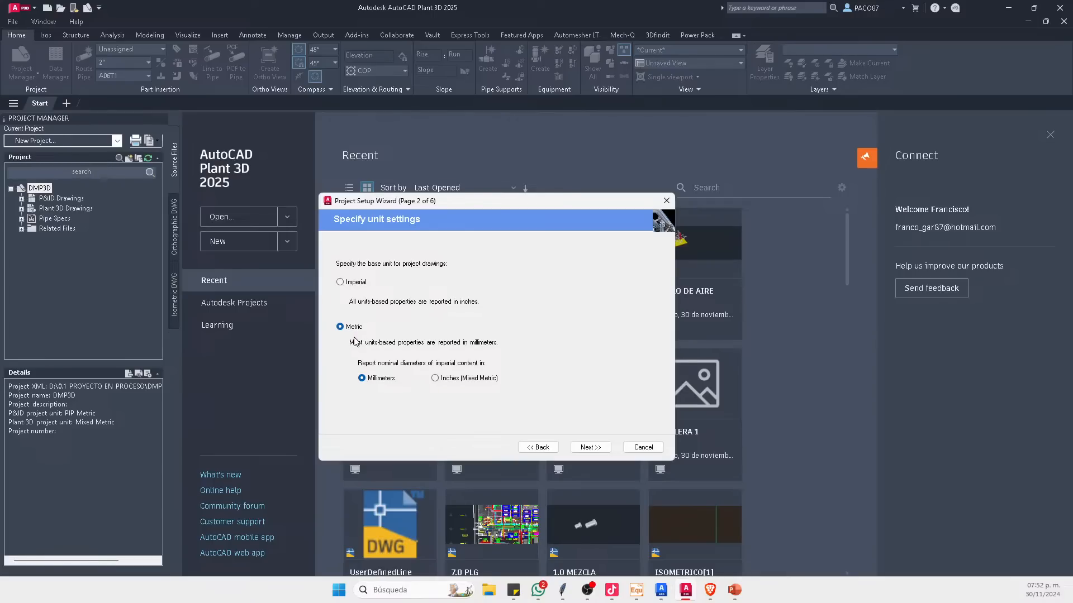
{"action": "left_click", "coordinate": [435, 378]}
{"action": "left_click", "coordinate": [590, 447]}
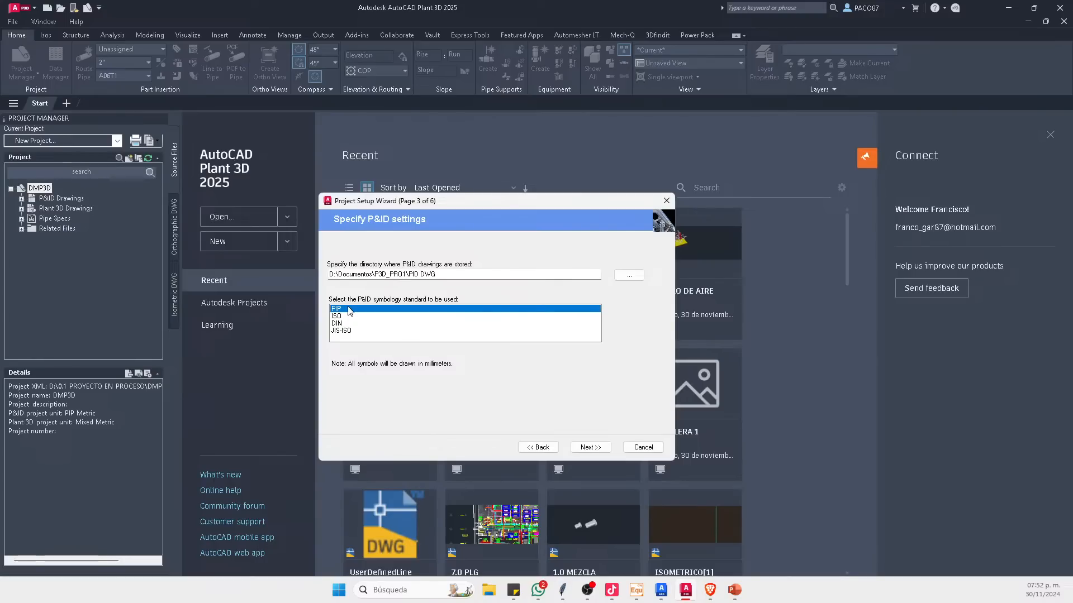
Step: Select PIP as the P&ID symbology standard and accept the default Plant 3D directories
{"action": "left_click", "coordinate": [352, 324]}
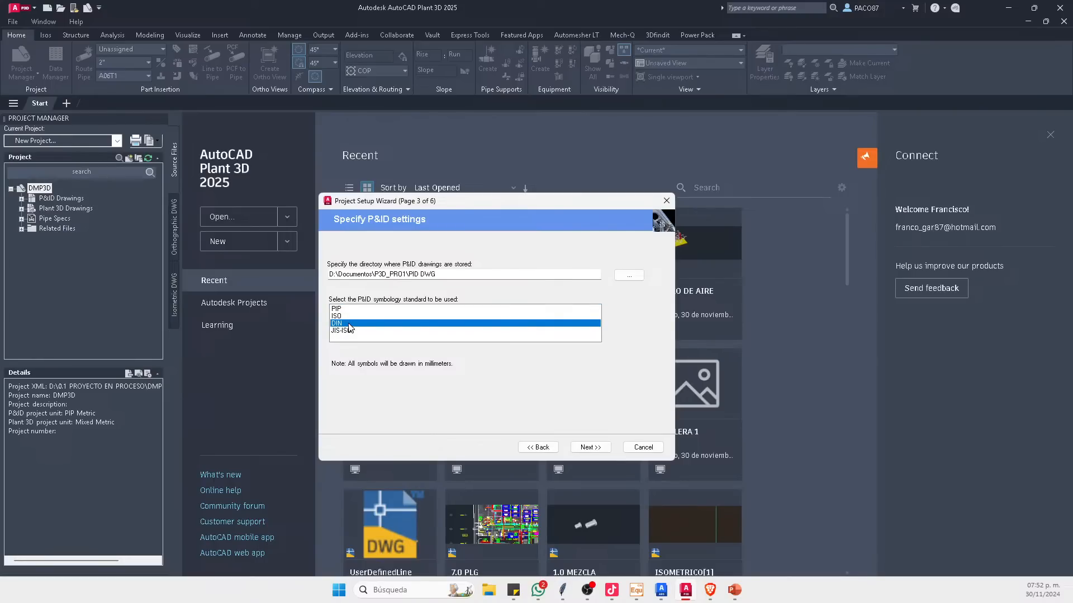
{"action": "left_click", "coordinate": [341, 309]}
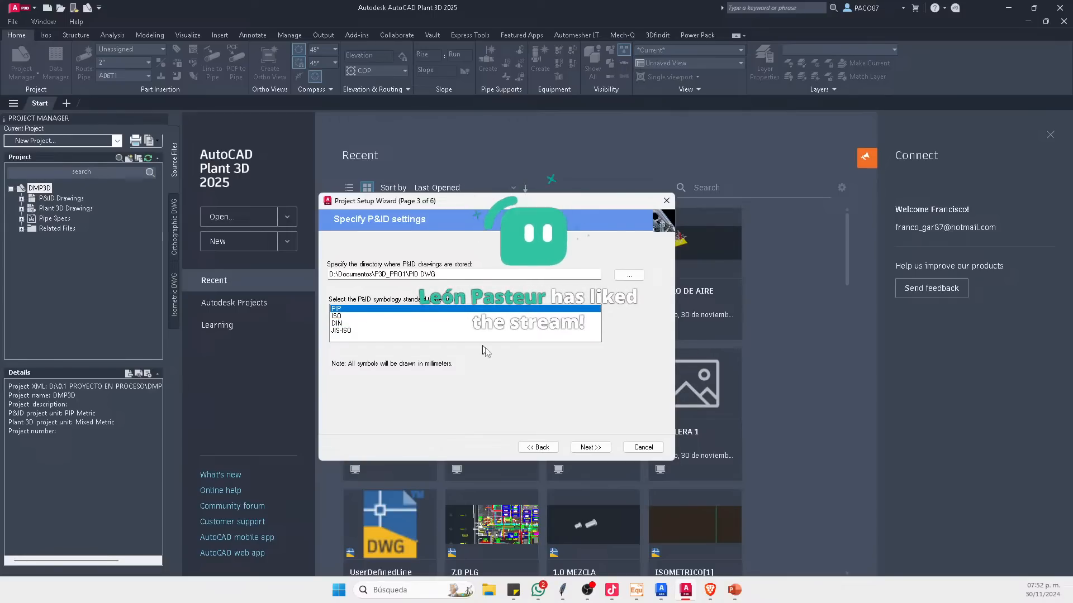
{"action": "left_click", "coordinate": [582, 446]}
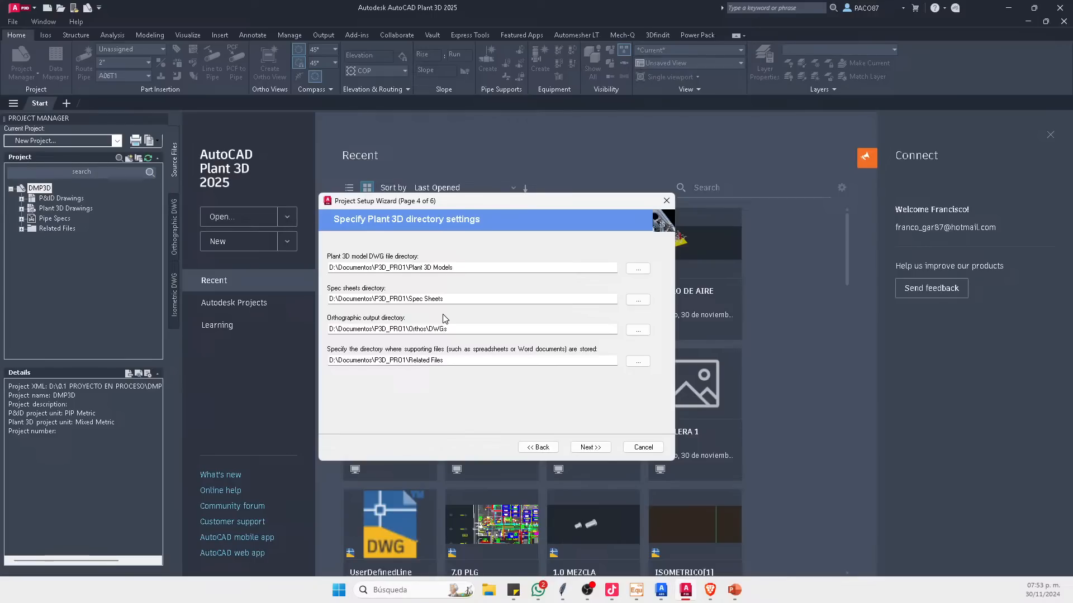
{"action": "left_click", "coordinate": [600, 449]}
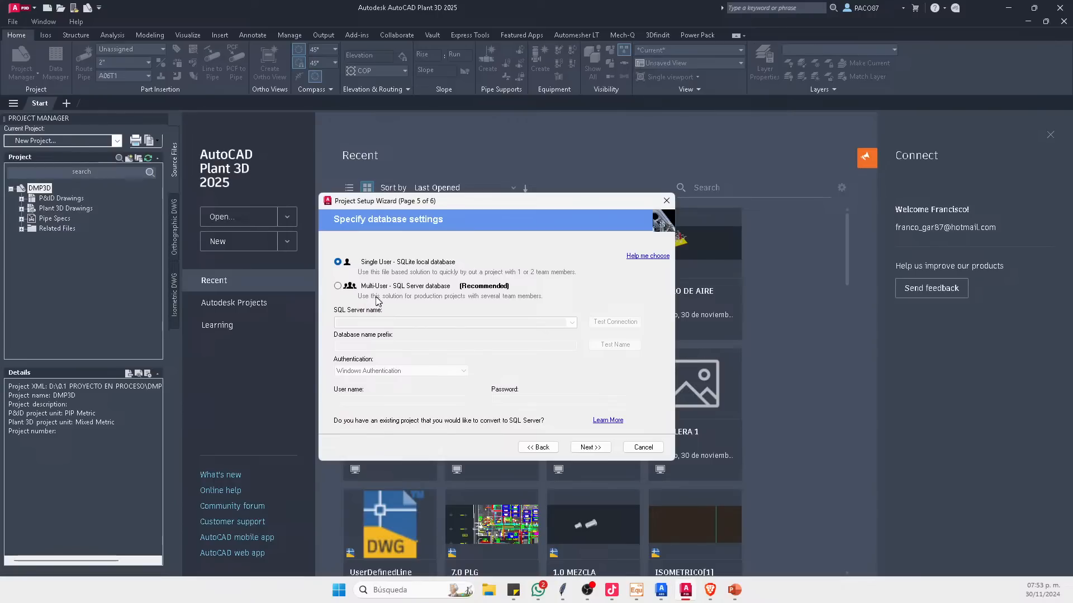
Step: Choose the Single User - SQLite local database for the project and continue to the wizard's final page
{"action": "left_click", "coordinate": [338, 286]}
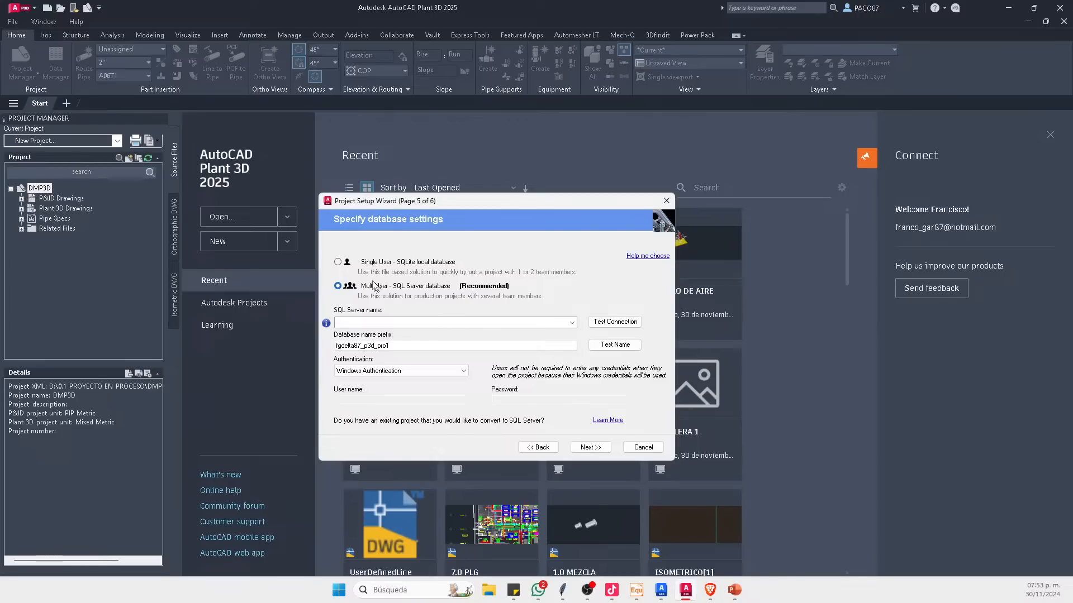
{"action": "left_click", "coordinate": [338, 262]}
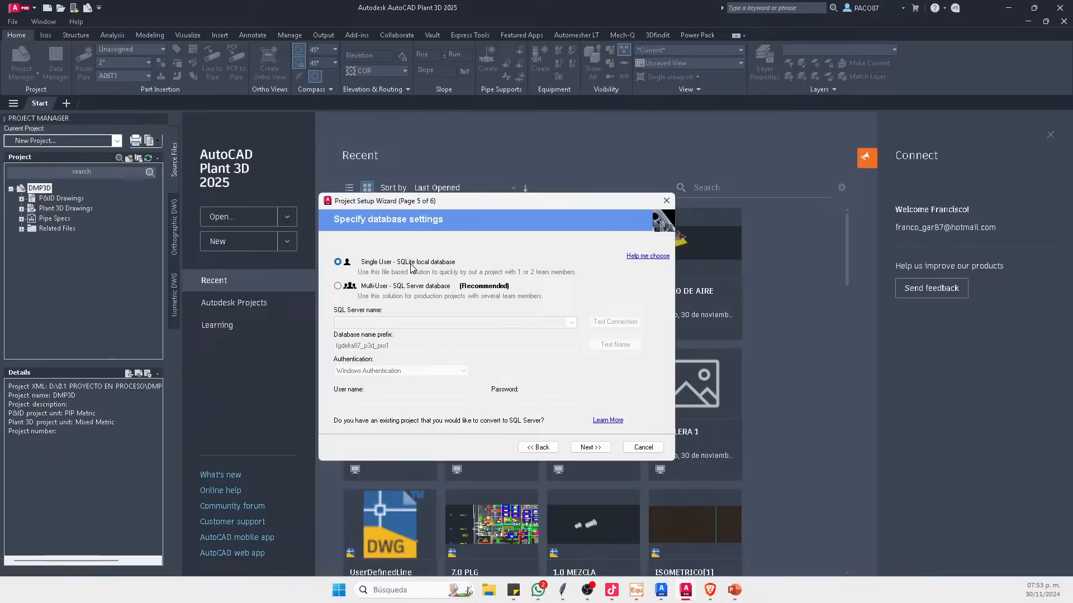
{"action": "left_click", "coordinate": [592, 448]}
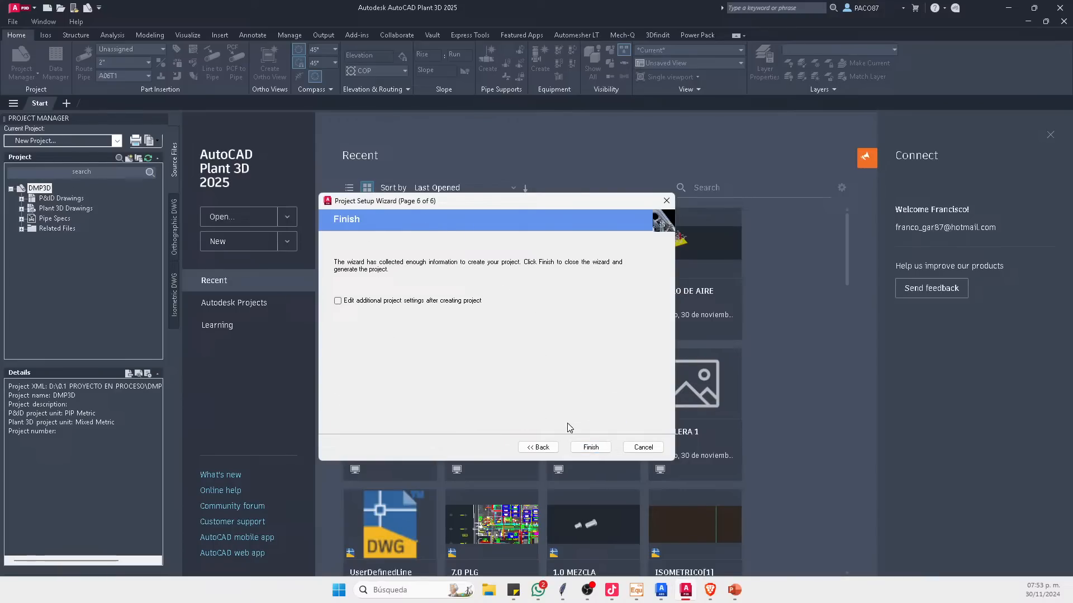
Step: Finish the Project Setup Wizard to generate the P3D_PRO1 project without editing additional project settings
{"action": "left_click", "coordinate": [587, 447]}
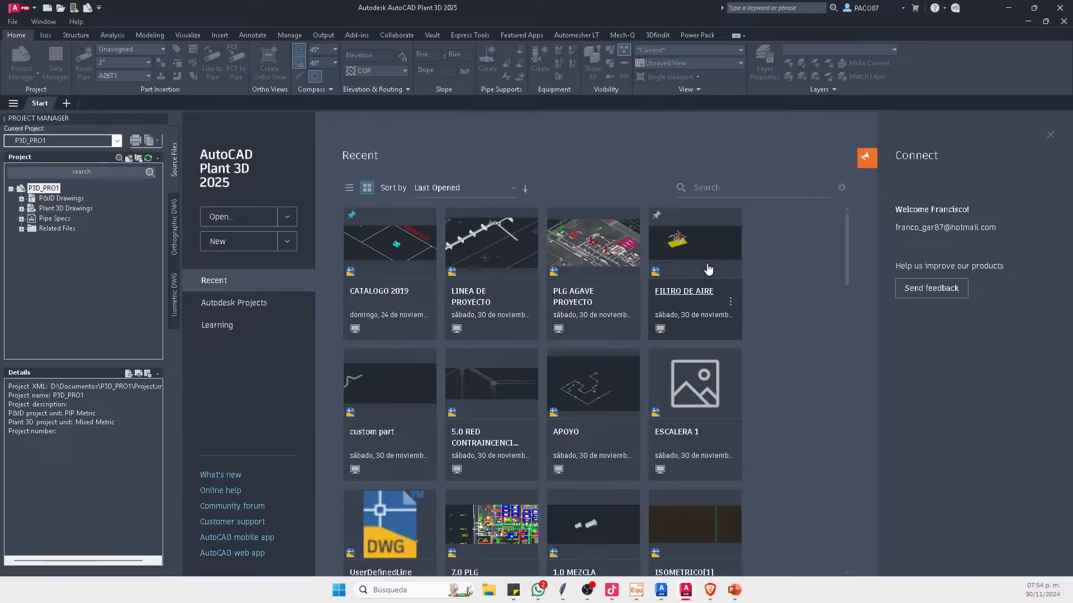
{"action": "scroll", "coordinate": [622, 215], "scroll_direction": "down", "scroll_amount": 3}
{"action": "scroll", "coordinate": [624, 220], "scroll_direction": "up", "scroll_amount": 3}
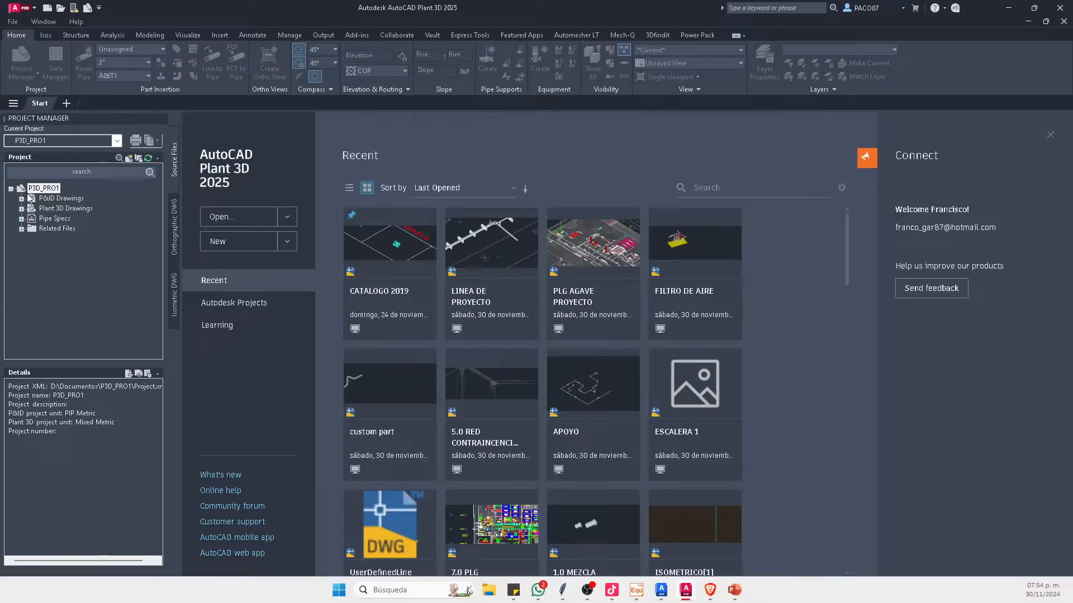
Step: Check the details of the new project's P&ID Drawings, Plant 3D Drawings and Pipe Specs categories
{"action": "left_click", "coordinate": [58, 200]}
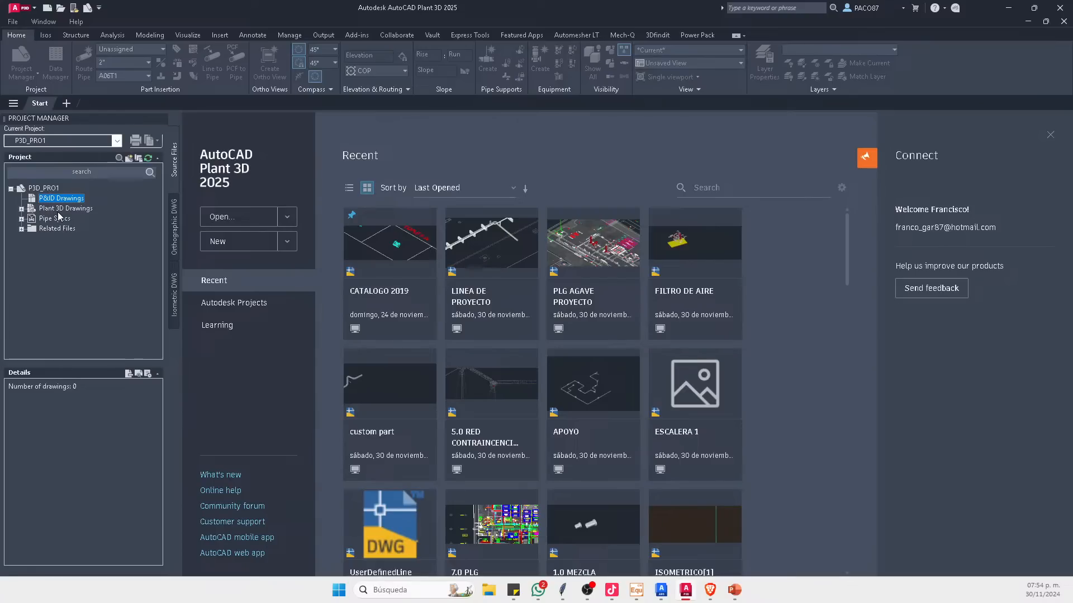
{"action": "left_click", "coordinate": [72, 210]}
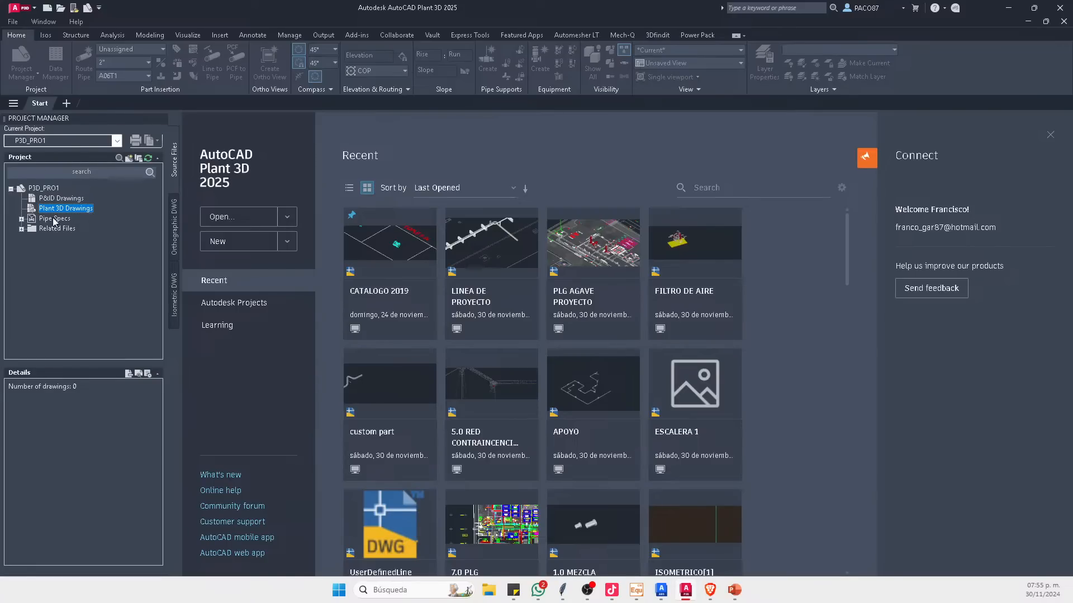
{"action": "left_click", "coordinate": [65, 219]}
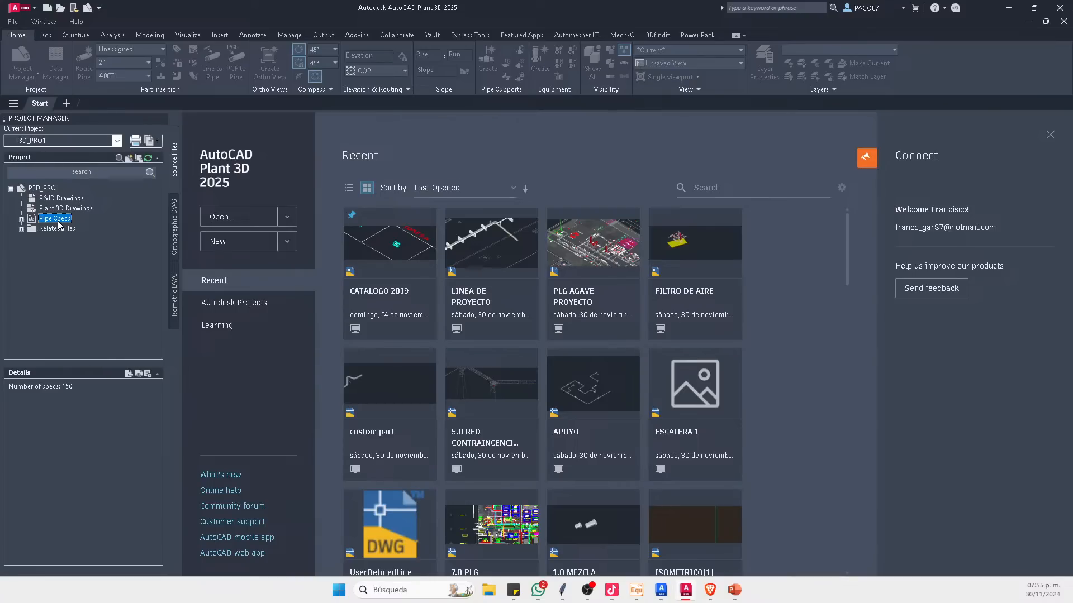
Step: Expand Pipe Specs in the project tree and look through the whole list of specs available in the project
{"action": "left_click", "coordinate": [21, 219]}
{"action": "scroll", "coordinate": [67, 246], "scroll_direction": "down", "scroll_amount": 20}
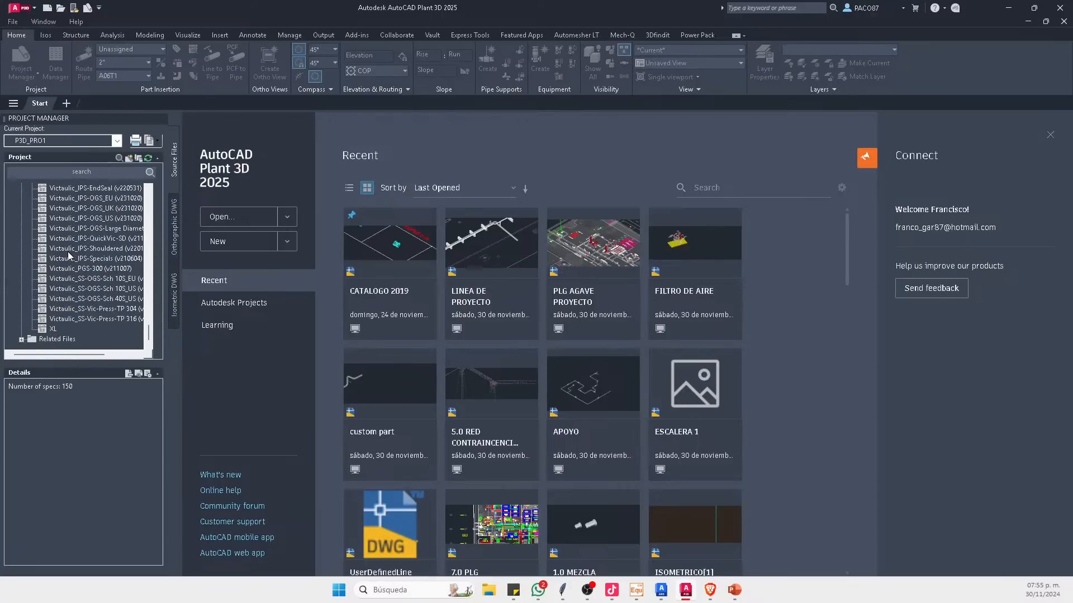
{"action": "scroll", "coordinate": [72, 274], "scroll_direction": "up", "scroll_amount": 15}
{"action": "scroll", "coordinate": [81, 292], "scroll_direction": "up", "scroll_amount": 15}
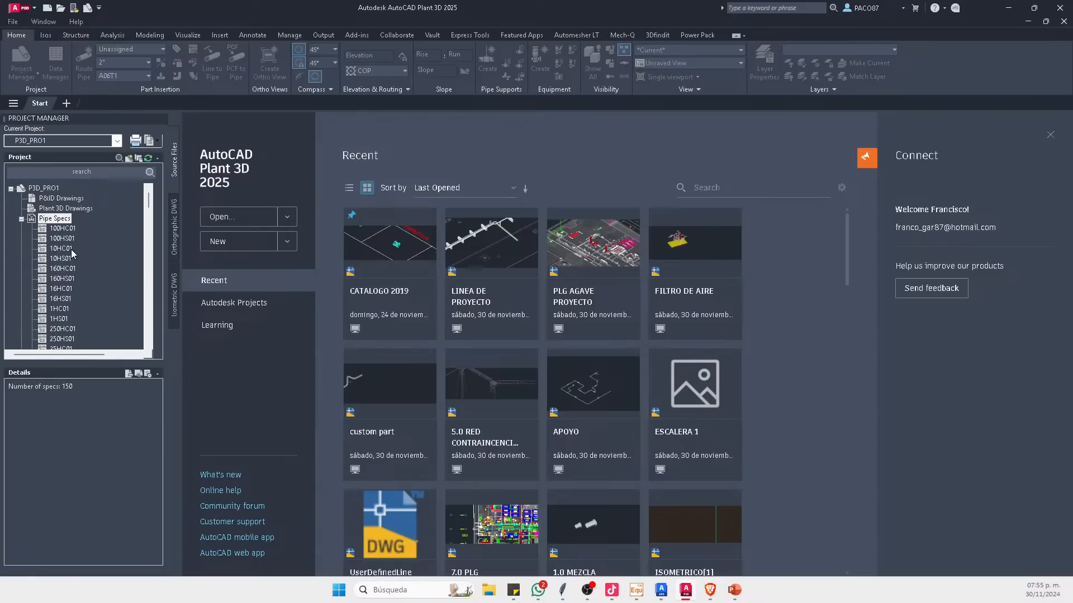
{"action": "scroll", "coordinate": [72, 255], "scroll_direction": "down", "scroll_amount": 12}
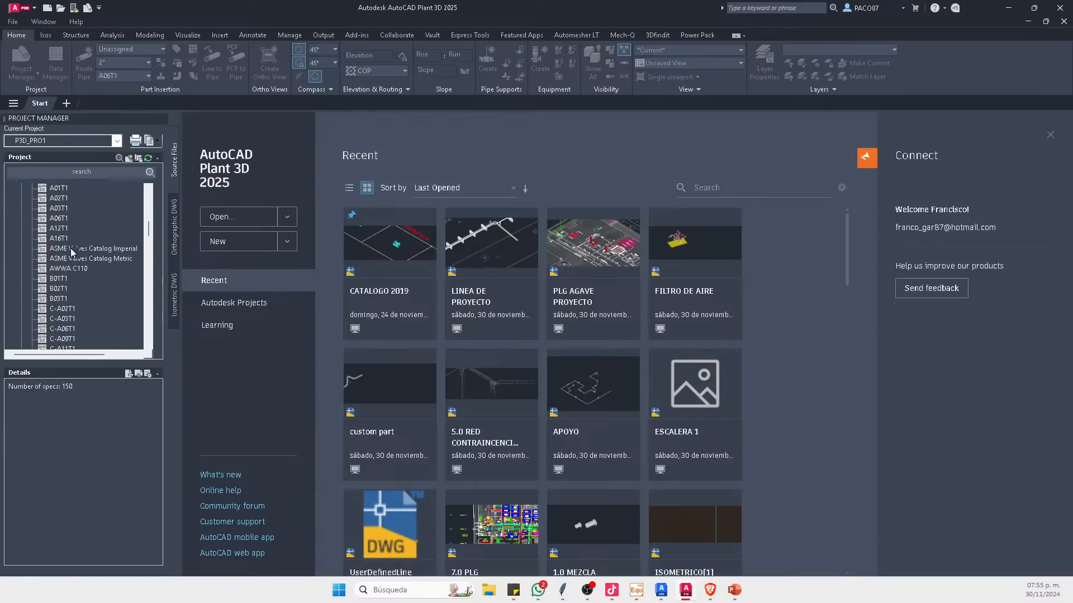
{"action": "scroll", "coordinate": [68, 249], "scroll_direction": "down", "scroll_amount": 10}
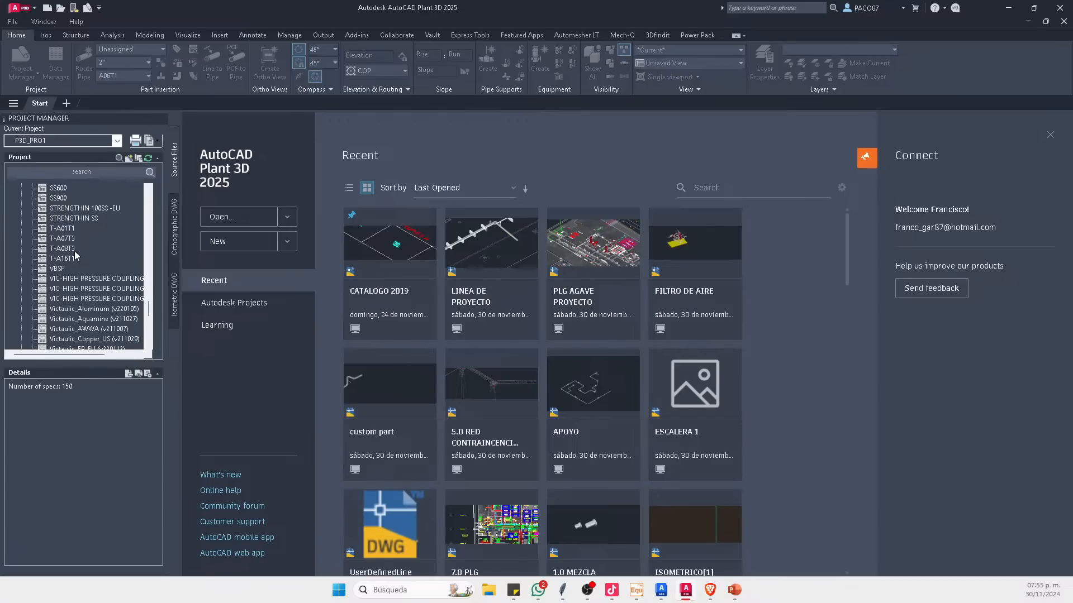
{"action": "scroll", "coordinate": [61, 307], "scroll_direction": "down", "scroll_amount": 3}
{"action": "scroll", "coordinate": [65, 296], "scroll_direction": "up", "scroll_amount": 12}
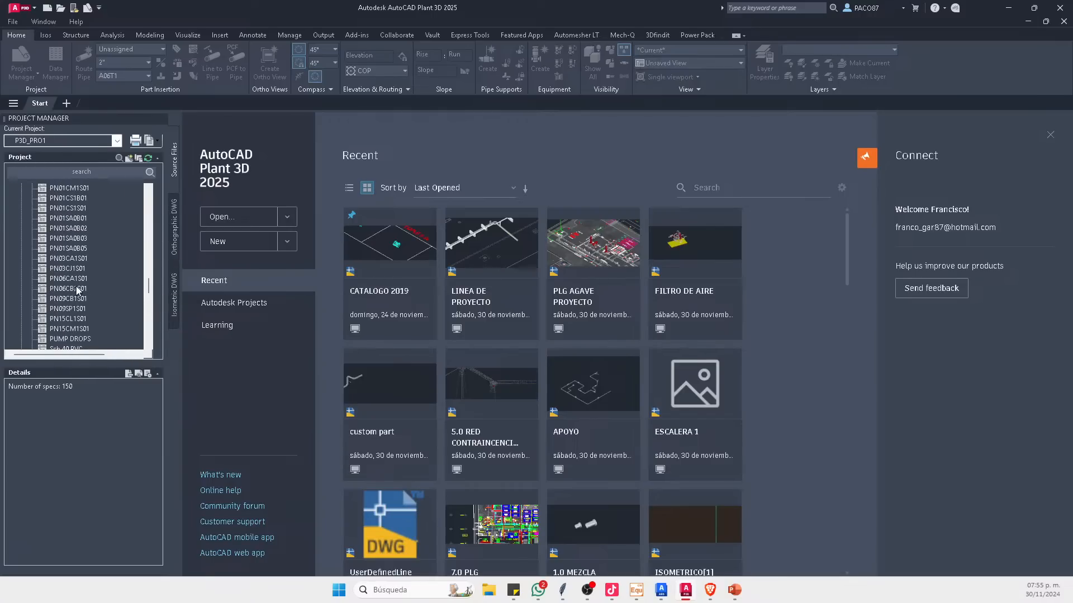
{"action": "scroll", "coordinate": [85, 282], "scroll_direction": "up", "scroll_amount": 8}
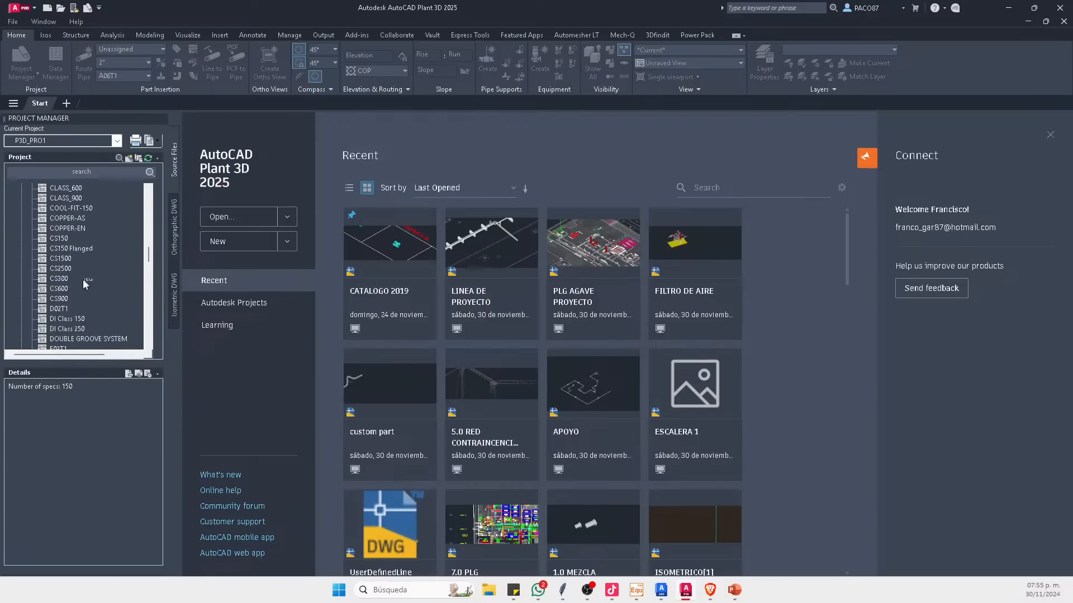
{"action": "scroll", "coordinate": [76, 288], "scroll_direction": "down", "scroll_amount": 5}
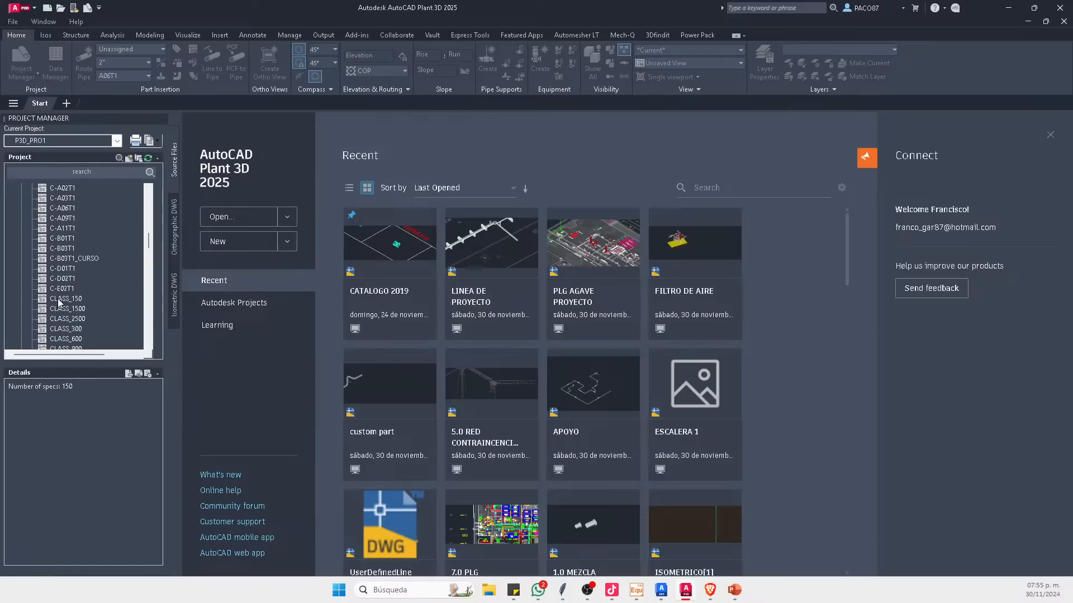
{"action": "scroll", "coordinate": [79, 269], "scroll_direction": "down", "scroll_amount": 1}
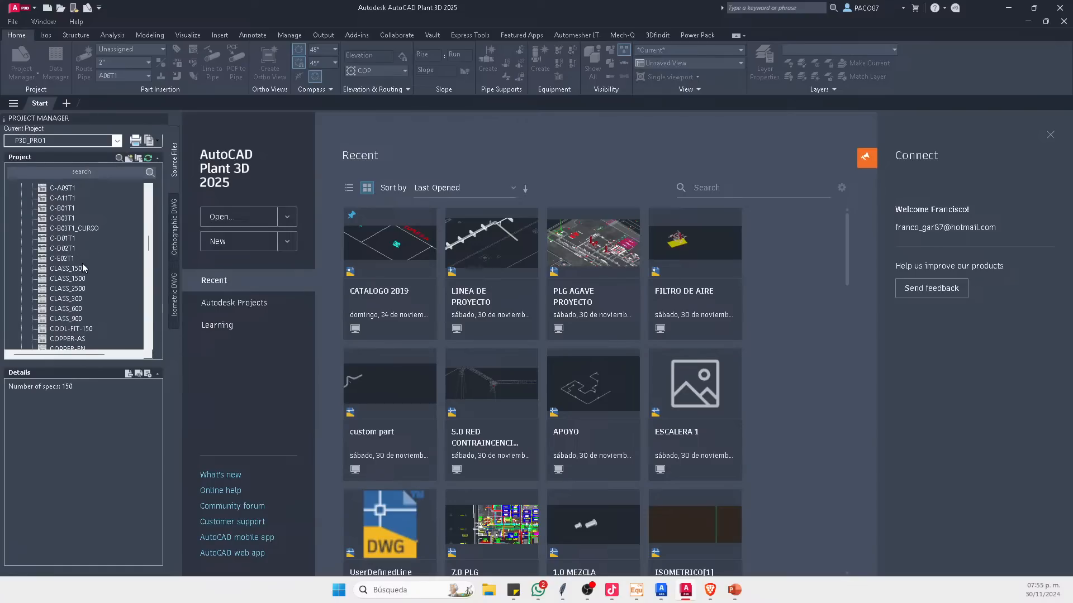
{"action": "scroll", "coordinate": [104, 229], "scroll_direction": "down", "scroll_amount": 15}
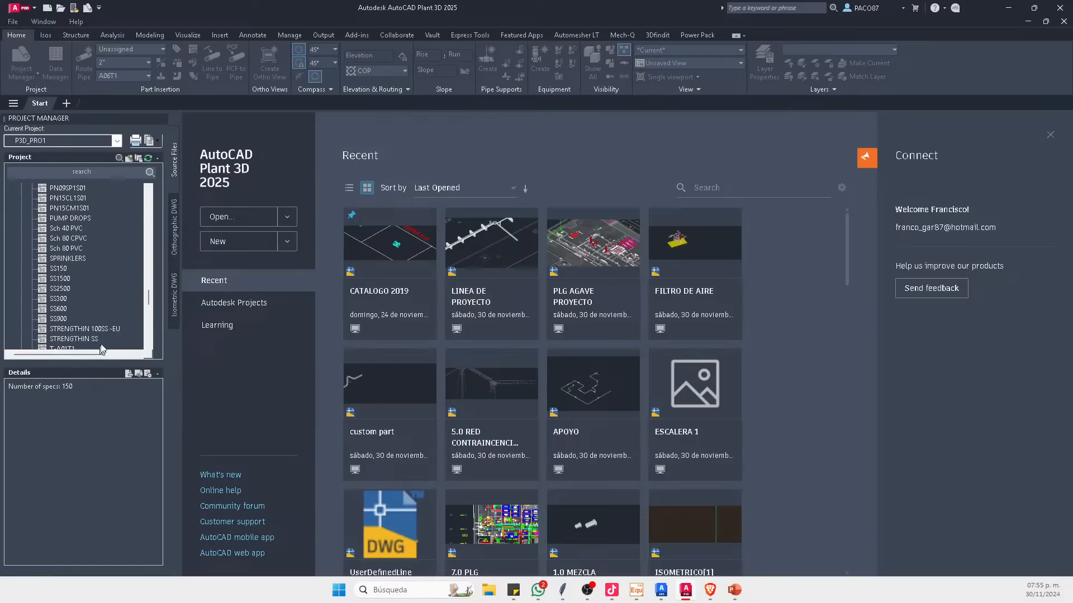
{"action": "scroll", "coordinate": [91, 309], "scroll_direction": "down", "scroll_amount": 10}
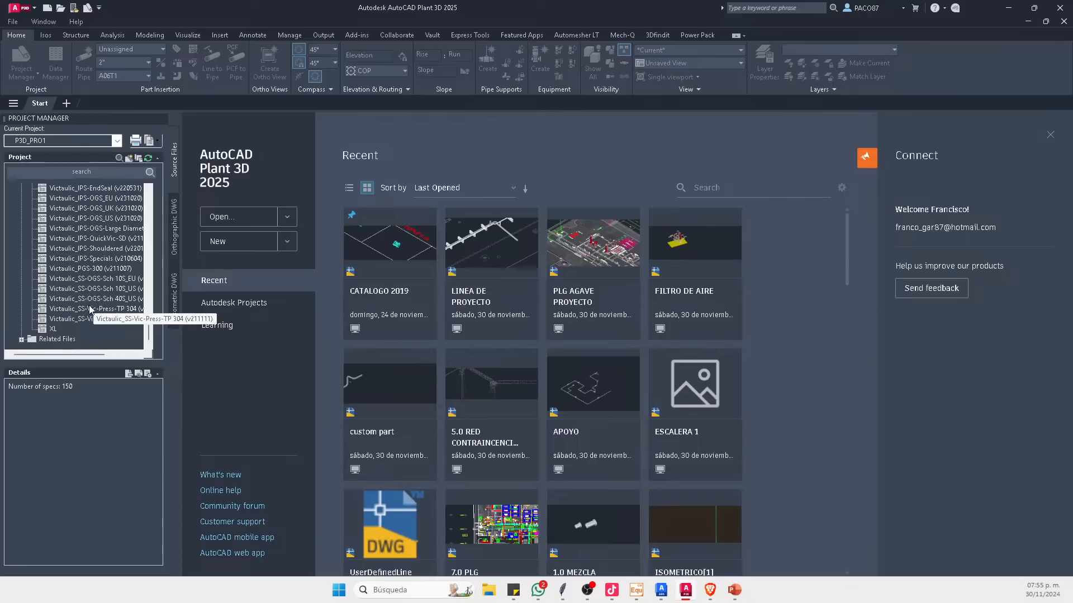
Step: Check the details of the Related Files category and collapse the Pipe Specs list in the project tree
{"action": "left_click", "coordinate": [38, 340]}
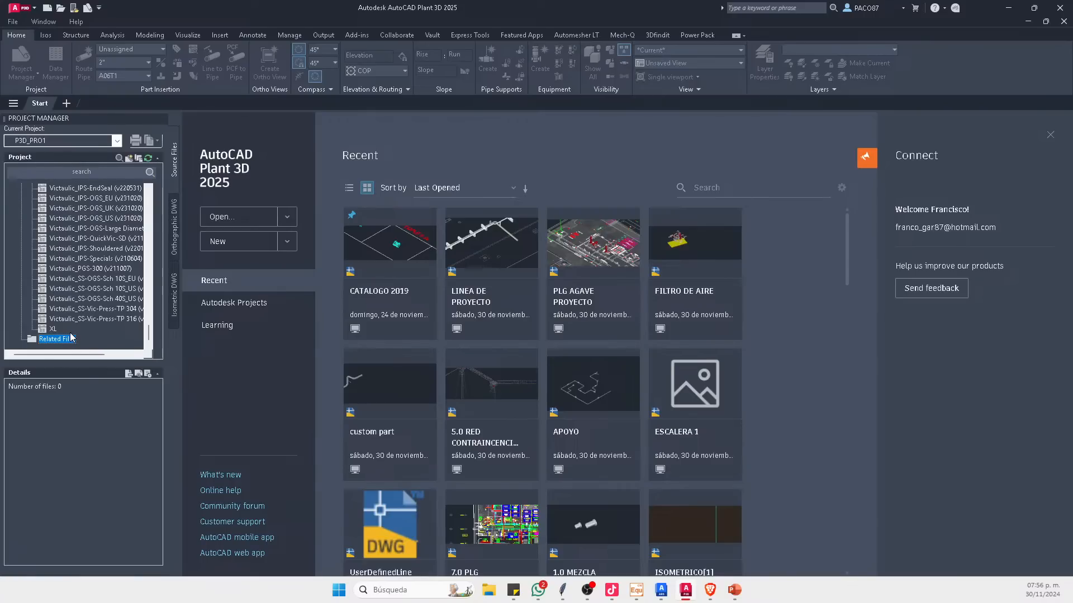
{"action": "scroll", "coordinate": [131, 313], "scroll_direction": "up", "scroll_amount": 6}
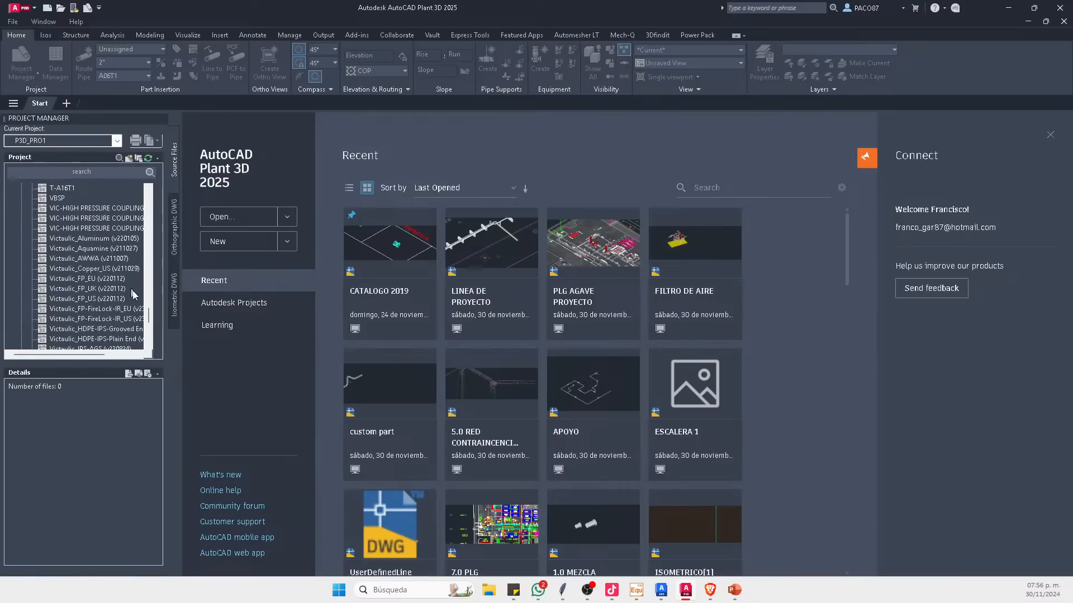
{"action": "scroll", "coordinate": [133, 302], "scroll_direction": "up", "scroll_amount": 10}
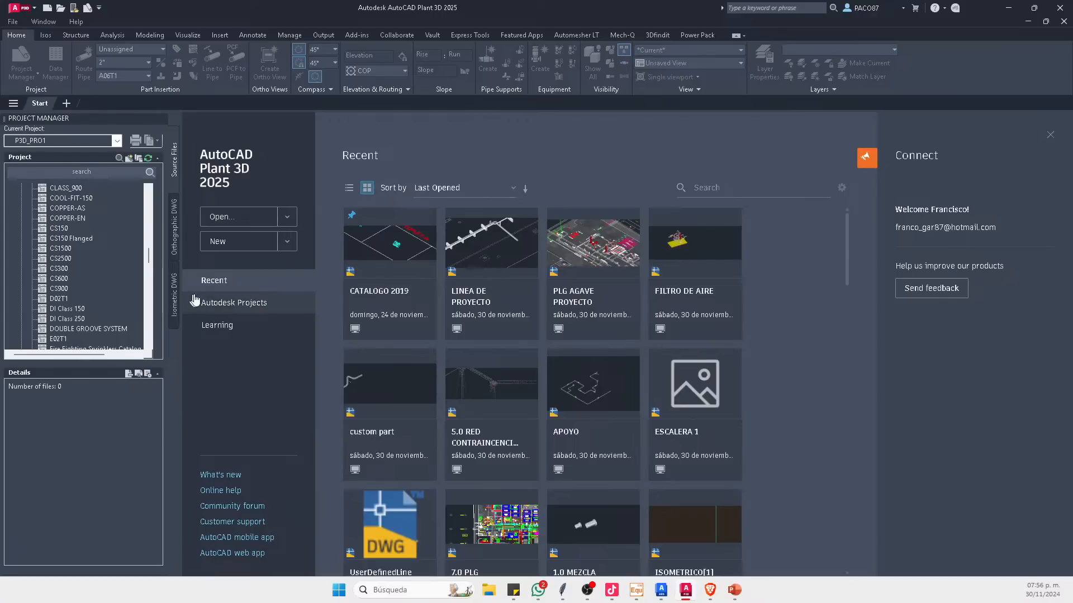
{"action": "scroll", "coordinate": [101, 270], "scroll_direction": "up", "scroll_amount": 10}
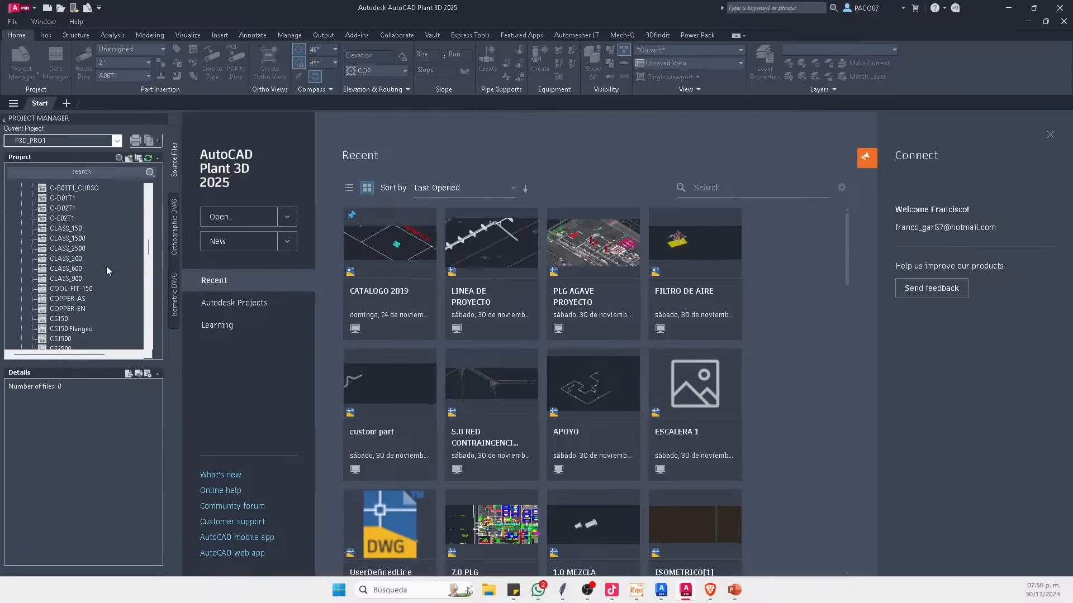
{"action": "scroll", "coordinate": [86, 277], "scroll_direction": "up", "scroll_amount": 4}
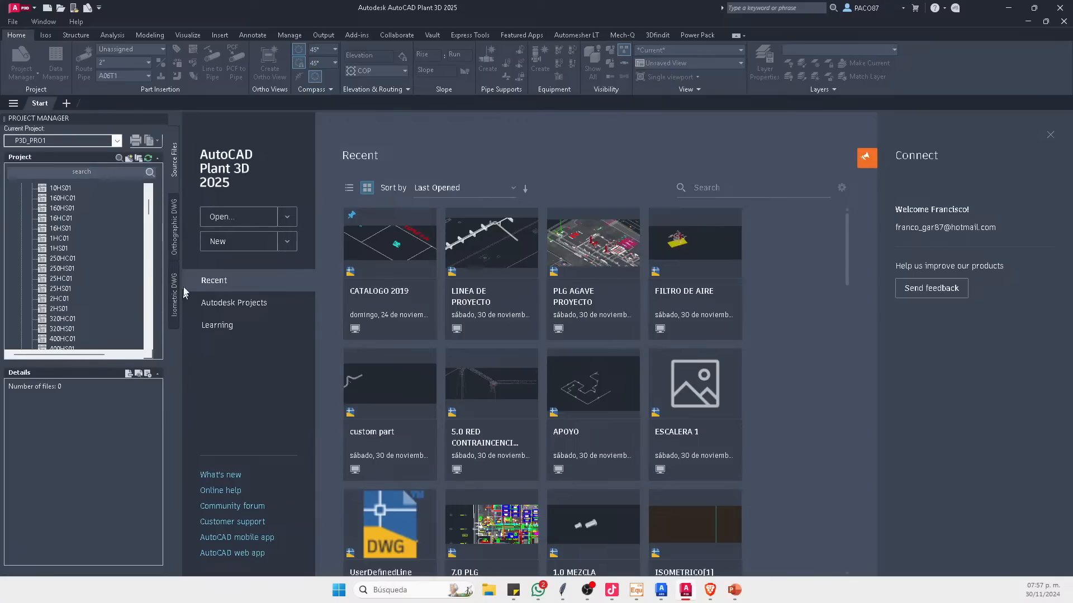
{"action": "scroll", "coordinate": [89, 227], "scroll_direction": "up", "scroll_amount": 2}
{"action": "left_click", "coordinate": [20, 219]}
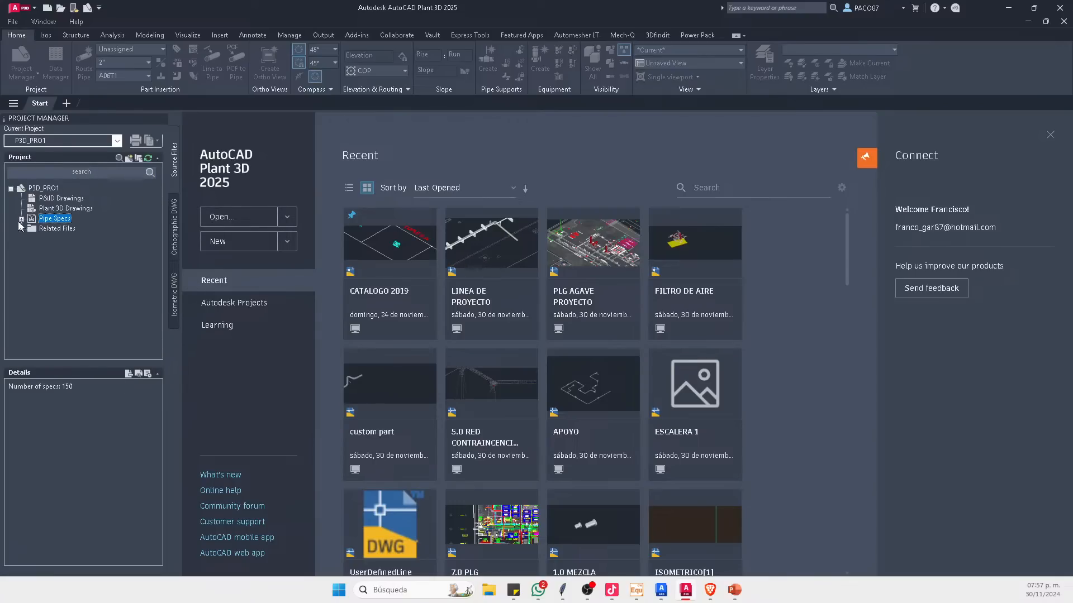
Step: Try to route a pipe in Drawing2 without adding it to the project, and close that drawing unsaved
{"action": "left_click", "coordinate": [52, 209]}
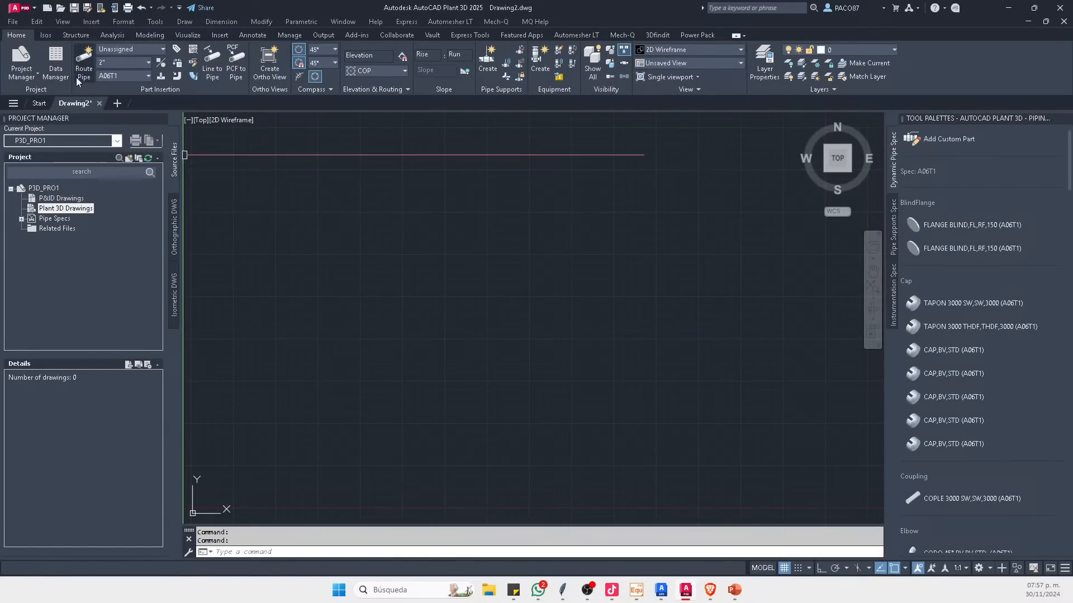
{"action": "left_click", "coordinate": [84, 59]}
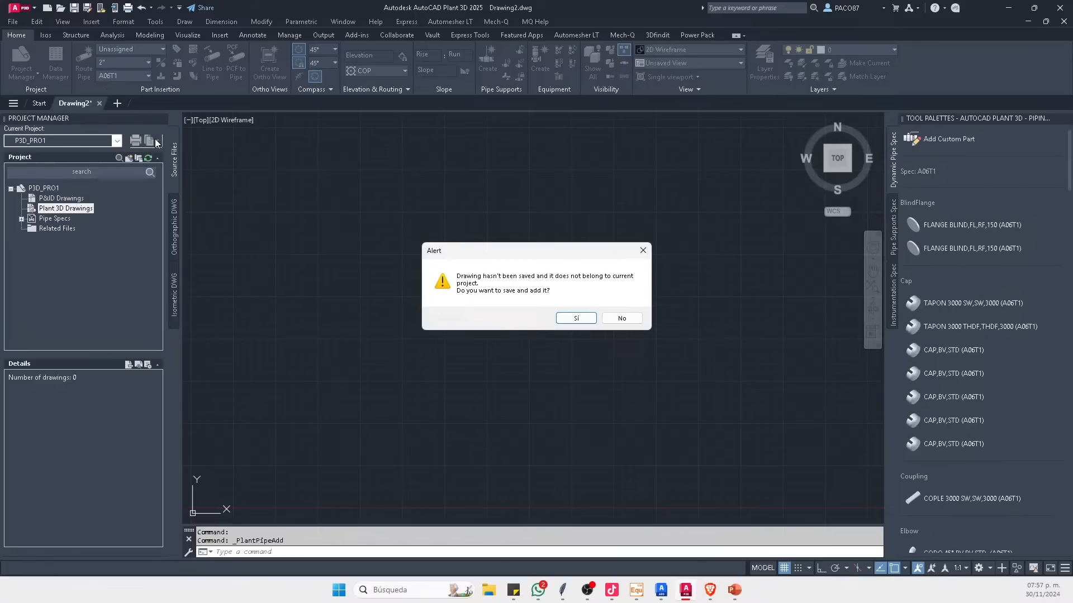
{"action": "left_click", "coordinate": [622, 318]}
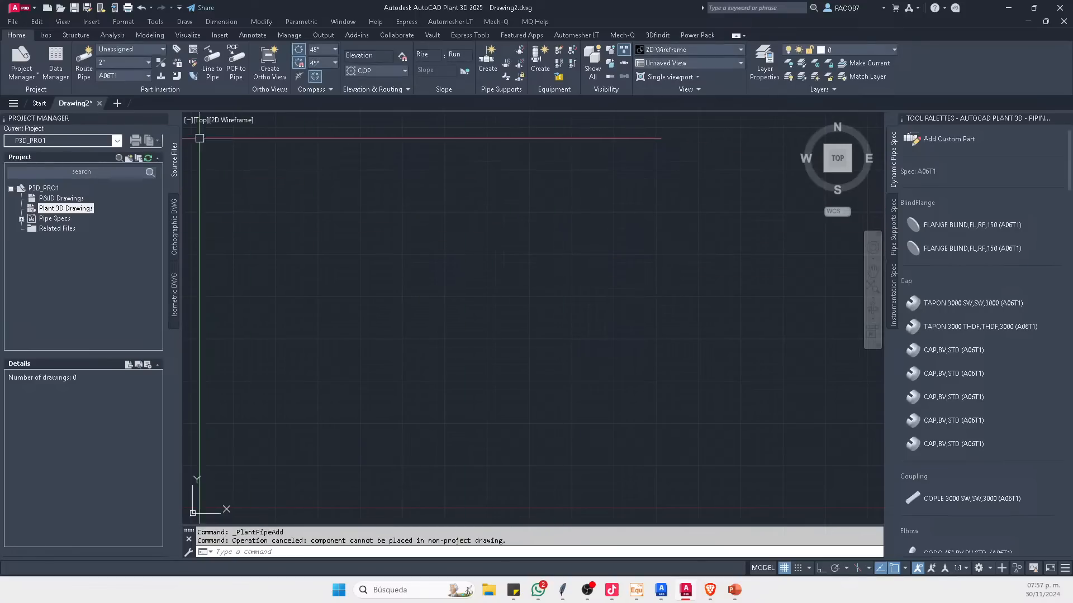
{"action": "left_click", "coordinate": [100, 103]}
{"action": "left_click", "coordinate": [539, 318]}
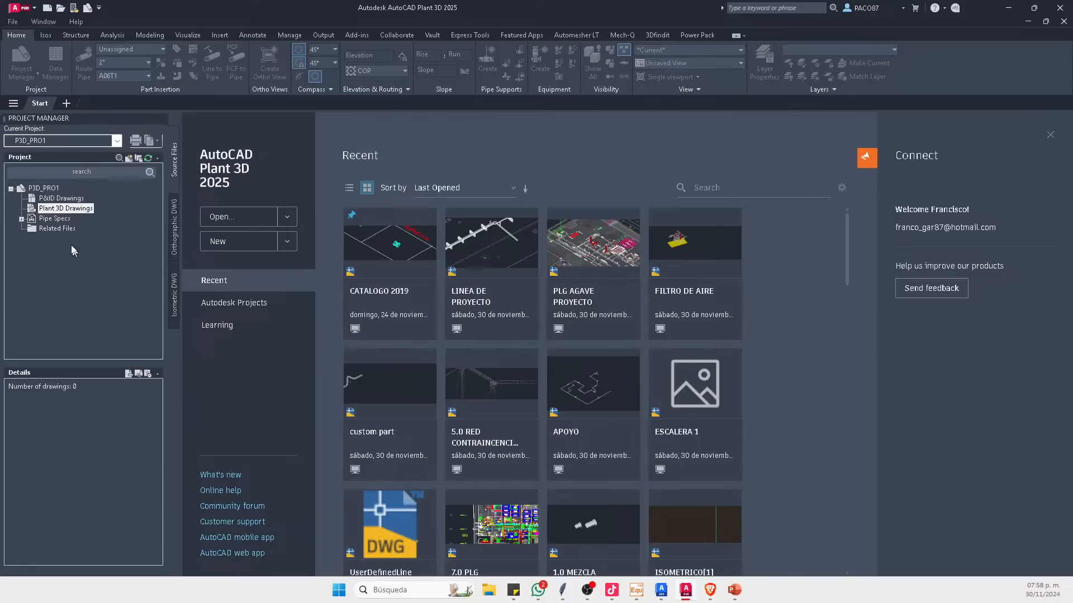
Step: Create a folder named EQUIPOS under Plant 3D Drawings with the default path and drawing template
{"action": "right_click", "coordinate": [65, 212]}
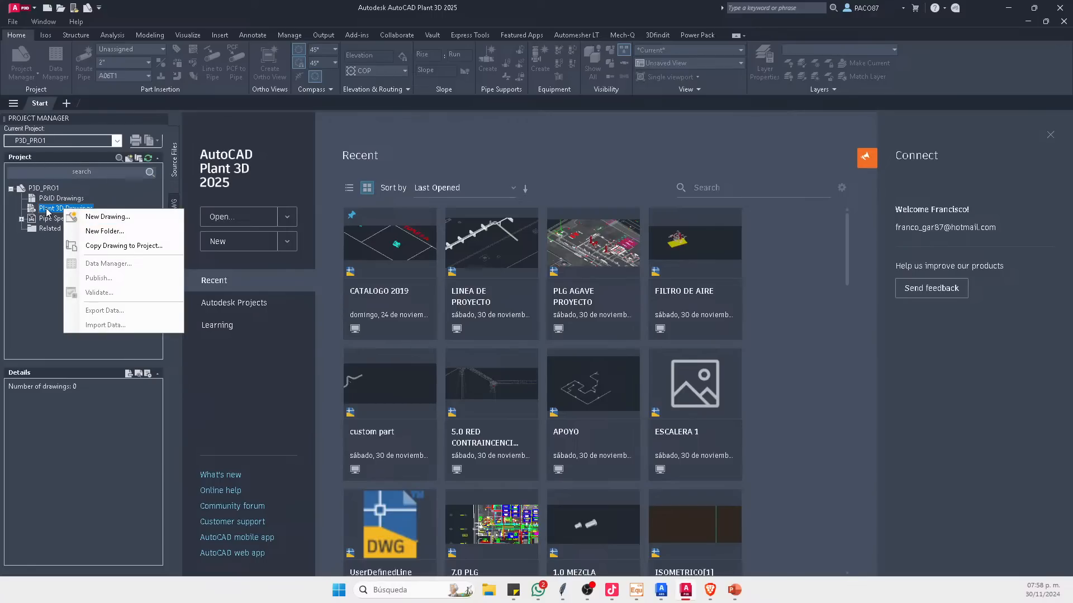
{"action": "left_click", "coordinate": [112, 232]}
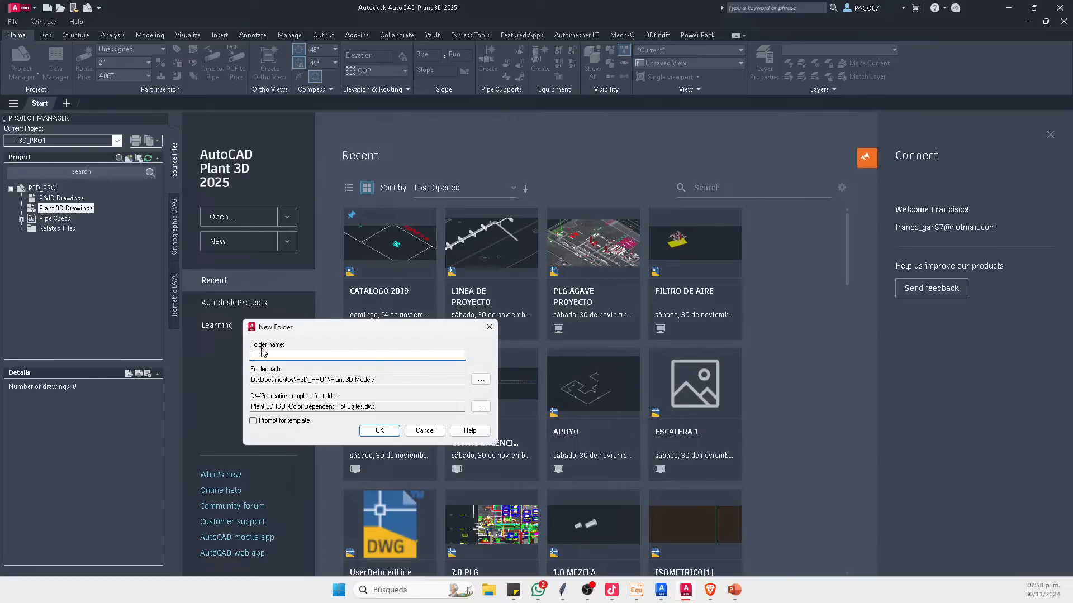
{"action": "type", "text": "EQUIPOS"}
{"action": "left_click", "coordinate": [380, 433]}
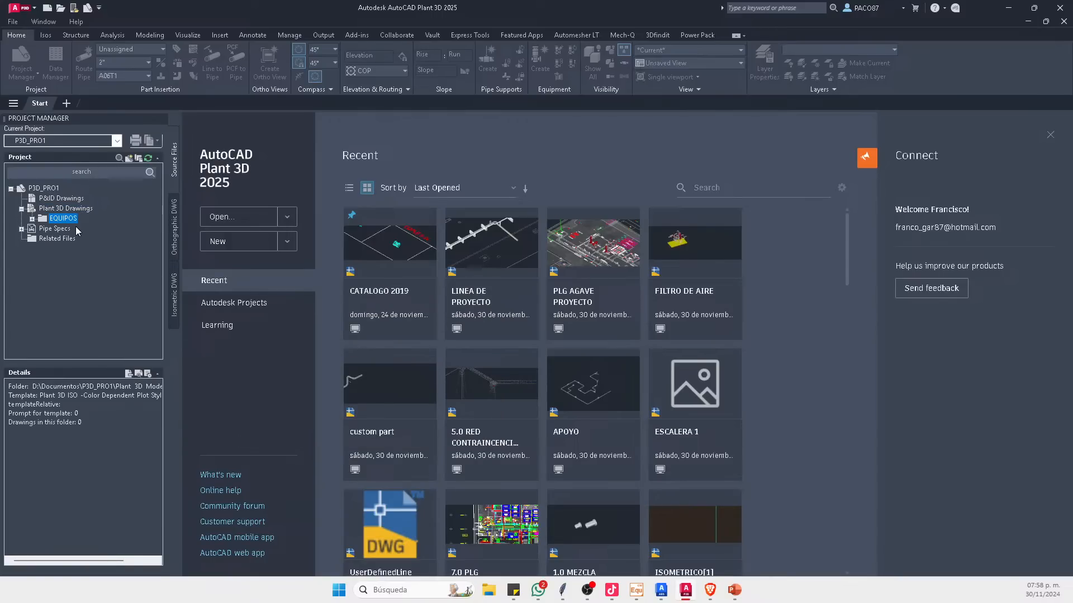
{"action": "left_click", "coordinate": [34, 219]}
Step: Add a folder named ESTRUCTURA under Plant 3D Drawings, keeping the default path and template
{"action": "left_click", "coordinate": [62, 209]}
{"action": "right_click", "coordinate": [61, 211]}
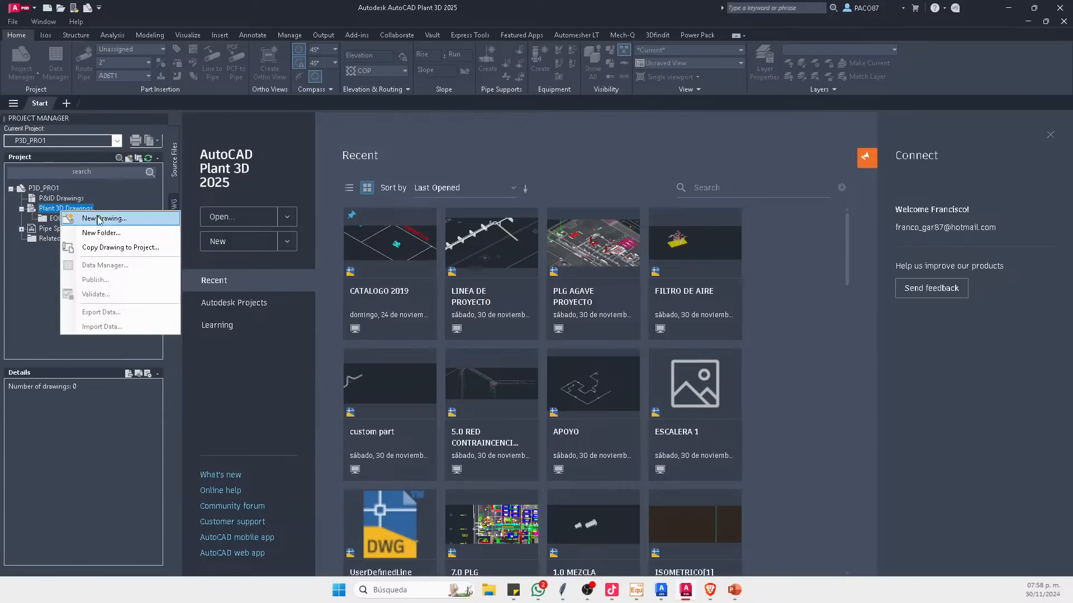
{"action": "left_click", "coordinate": [109, 233]}
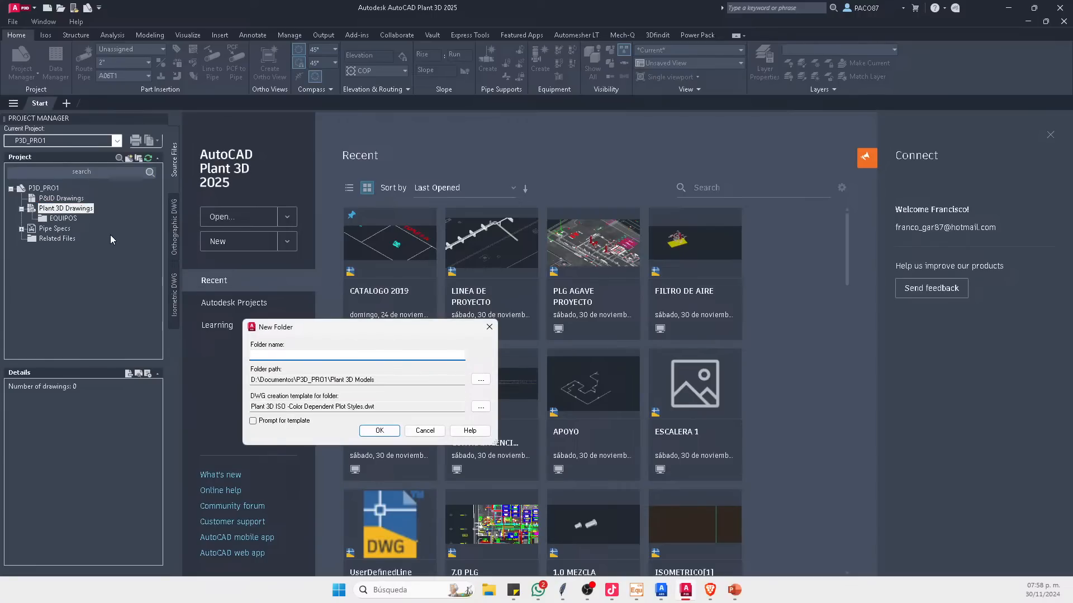
{"action": "type", "text": "ESTRUCTURA"}
{"action": "left_click", "coordinate": [379, 431]}
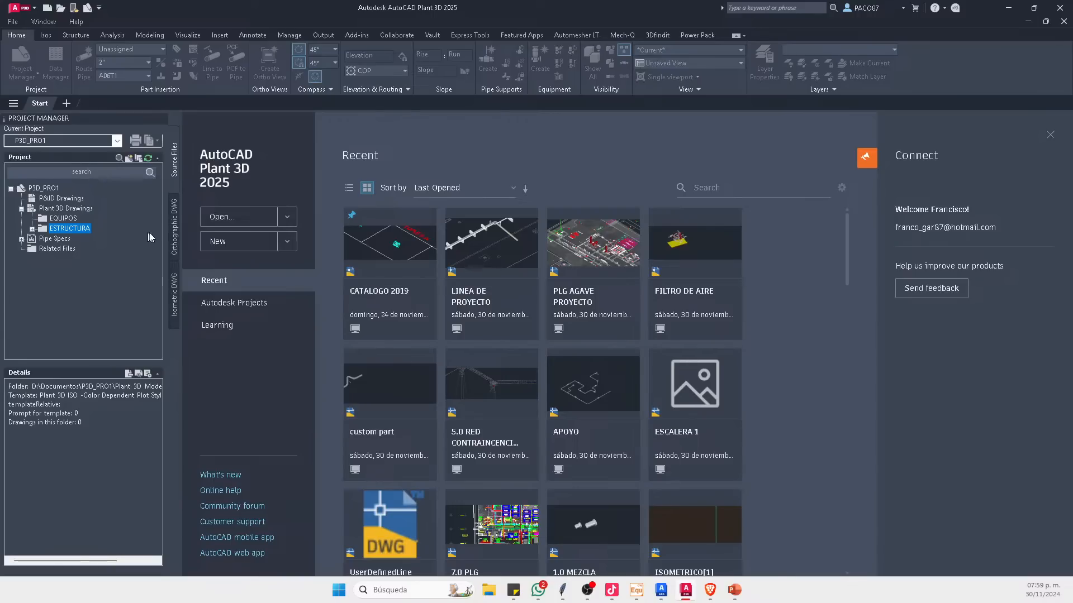
Step: Add a folder named SISTEMA DE PROYECTO under Plant 3D Drawings with the default path and template
{"action": "left_click", "coordinate": [63, 217], "text": "ctrl"}
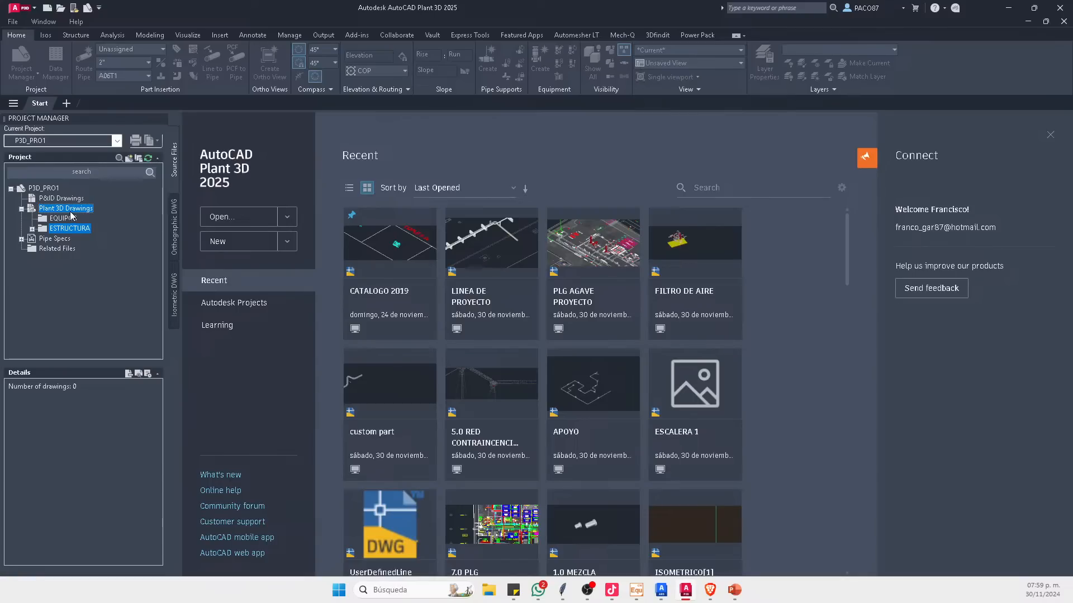
{"action": "right_click", "coordinate": [75, 207]}
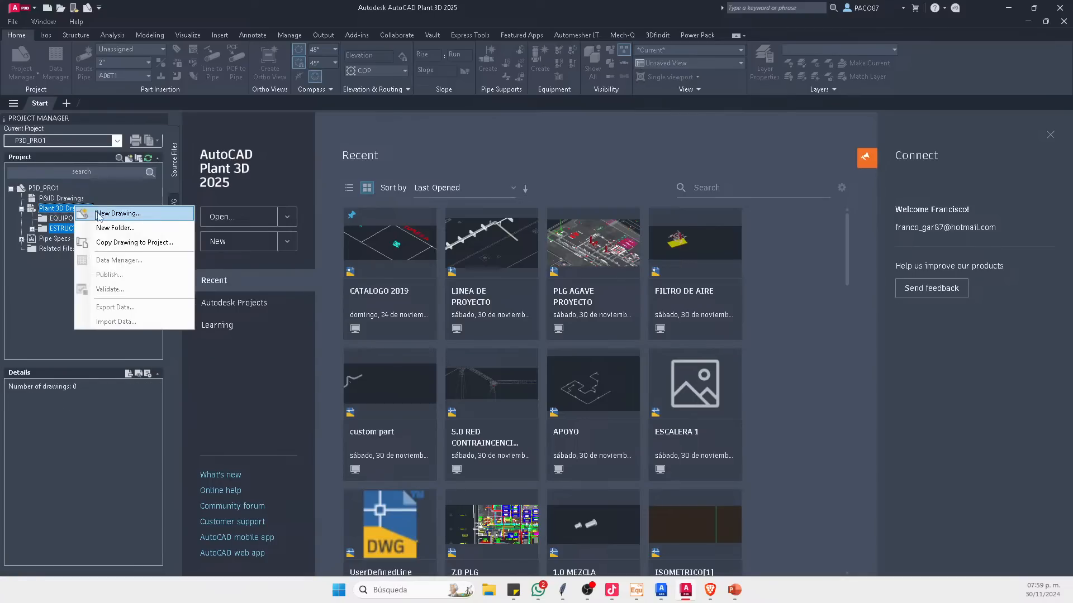
{"action": "left_click", "coordinate": [46, 259]}
{"action": "left_click", "coordinate": [52, 239]}
{"action": "left_click", "coordinate": [70, 209]}
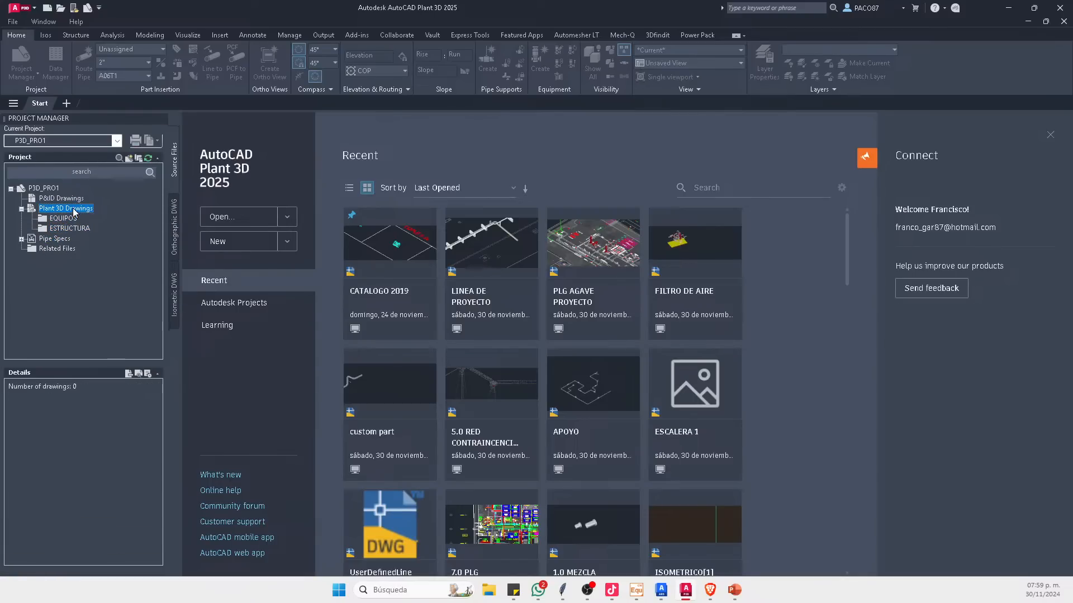
{"action": "right_click", "coordinate": [75, 209]}
{"action": "left_click", "coordinate": [120, 231]}
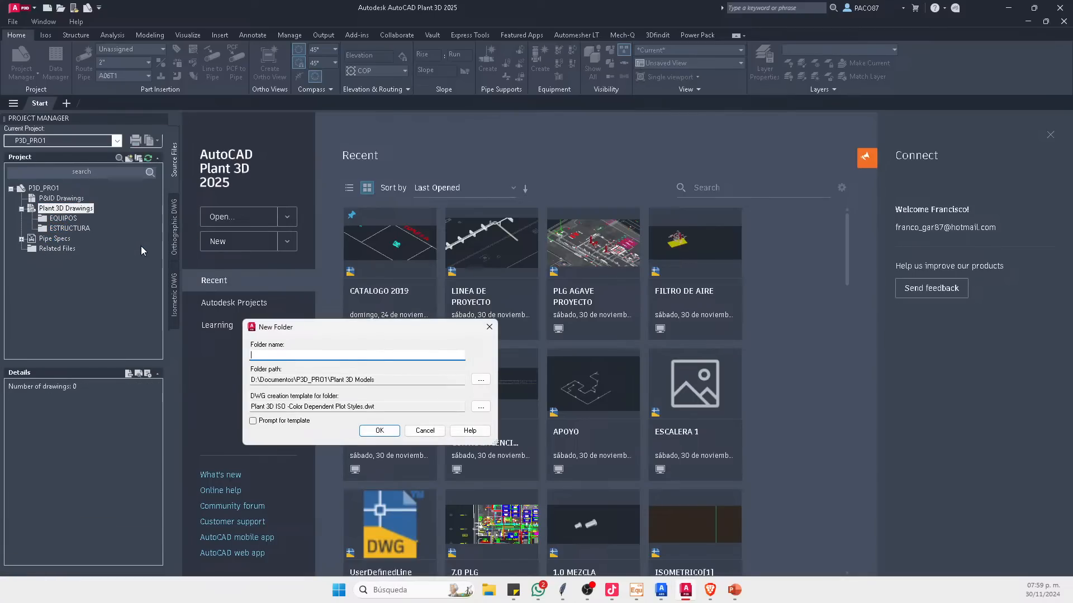
{"action": "type", "text": "SISTEMA DE PROYECTO"}
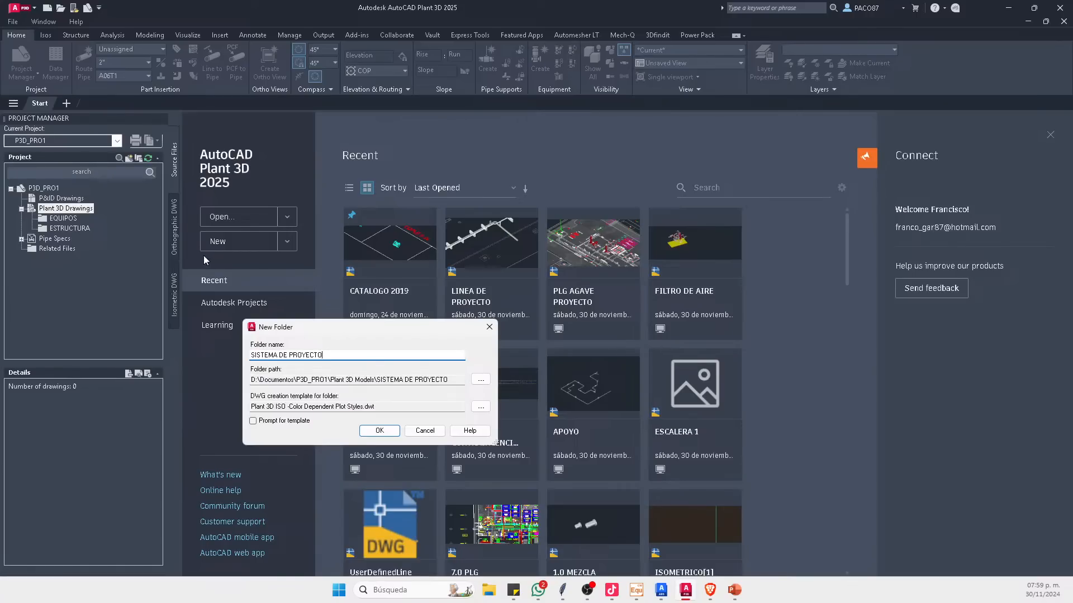
{"action": "left_click", "coordinate": [384, 433]}
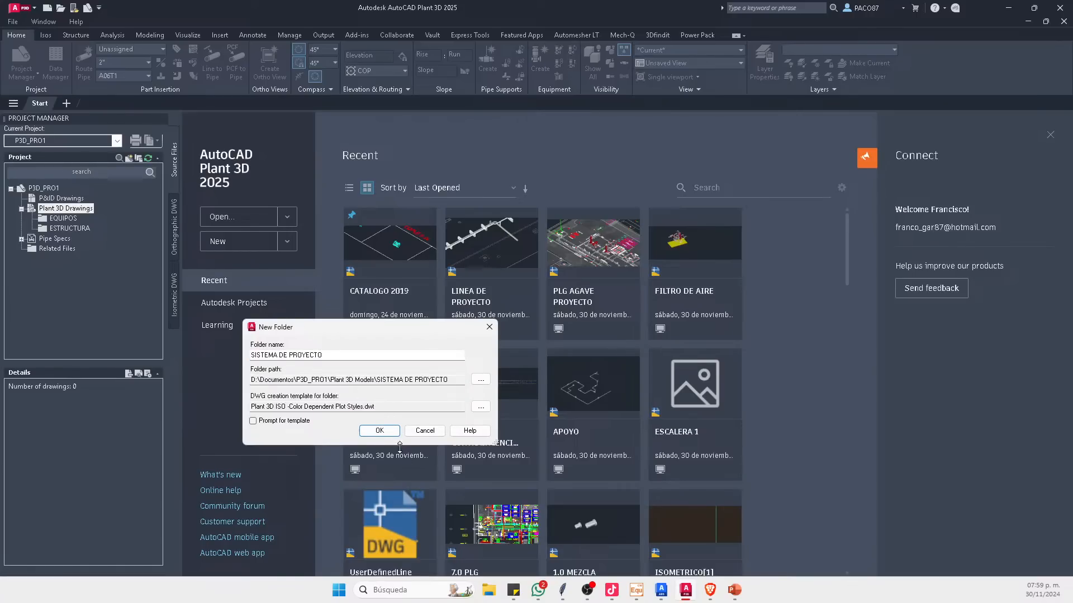
{"action": "left_click", "coordinate": [390, 433]}
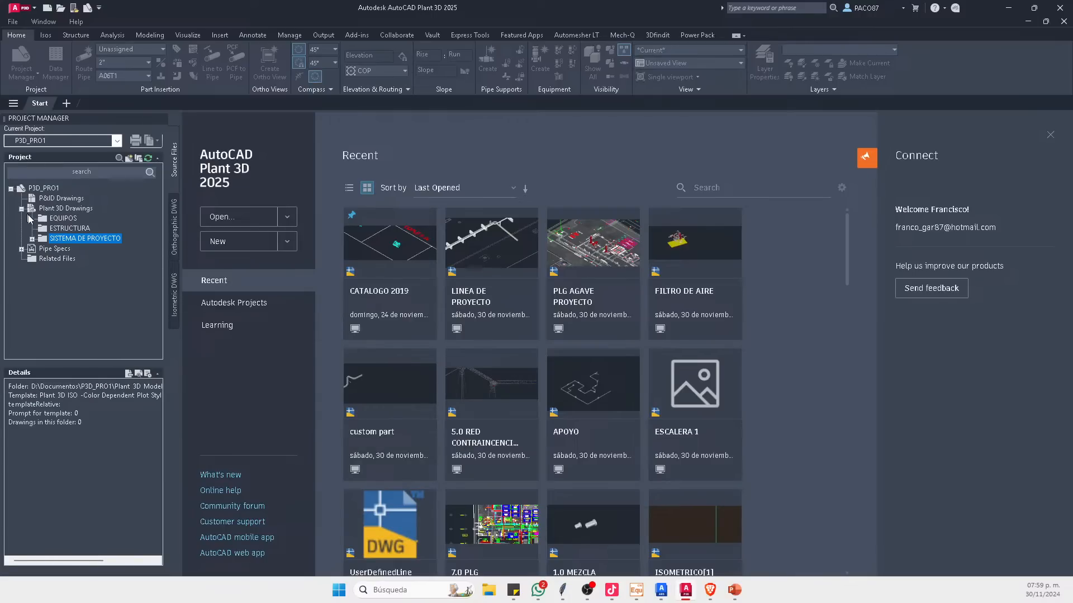
Step: Create another Plant 3D Drawings folder named SISTEMAS EXISTENTES, keeping the default path and drawing template
{"action": "left_click", "coordinate": [54, 208]}
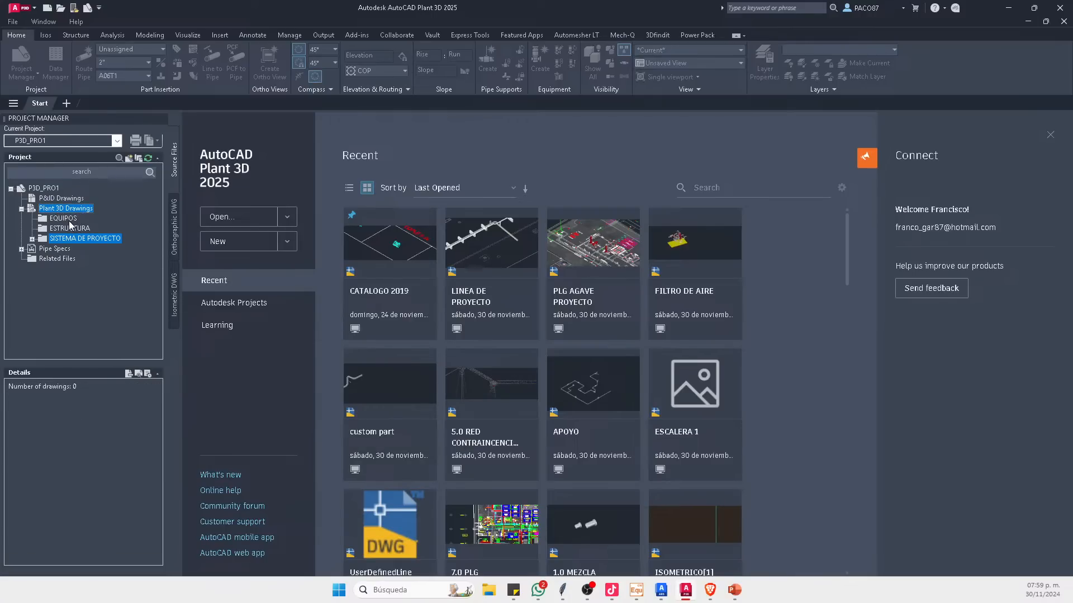
{"action": "left_click", "coordinate": [74, 238]}
{"action": "left_click", "coordinate": [75, 229]}
{"action": "left_click", "coordinate": [67, 208]}
{"action": "right_click", "coordinate": [77, 208]}
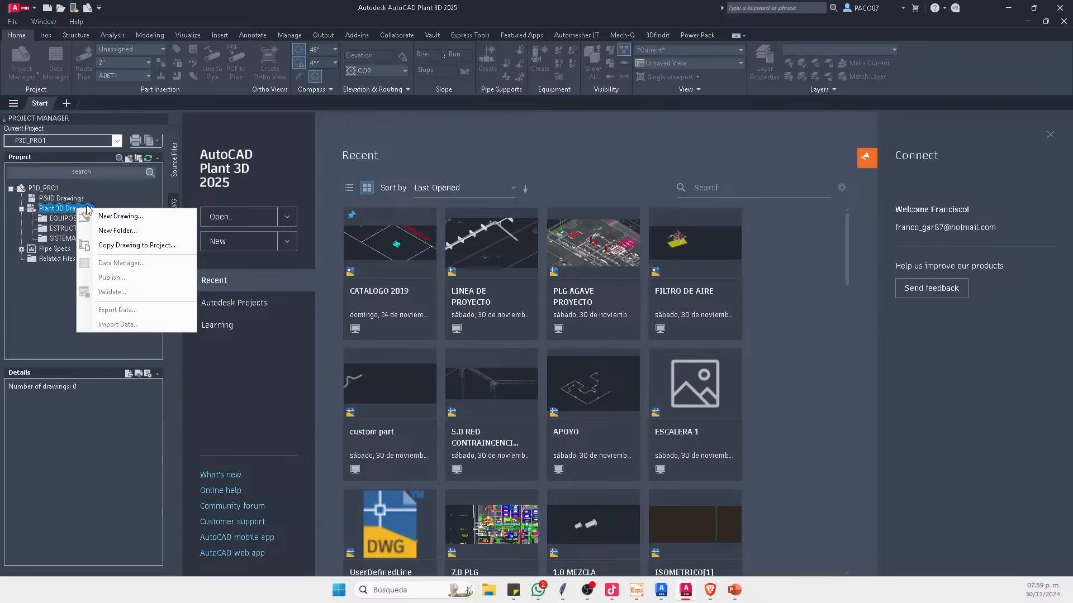
{"action": "left_click", "coordinate": [128, 233]}
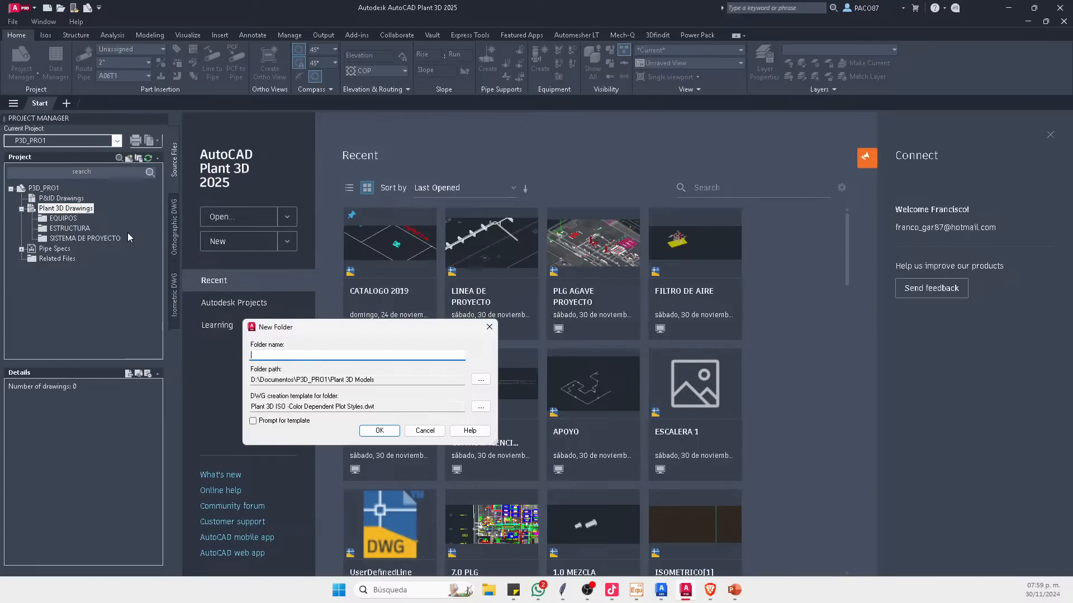
{"action": "type", "text": "L"}
{"action": "key", "text": "BackSpace"}
{"action": "type", "text": "SISTEMAS EXISTENTES"}
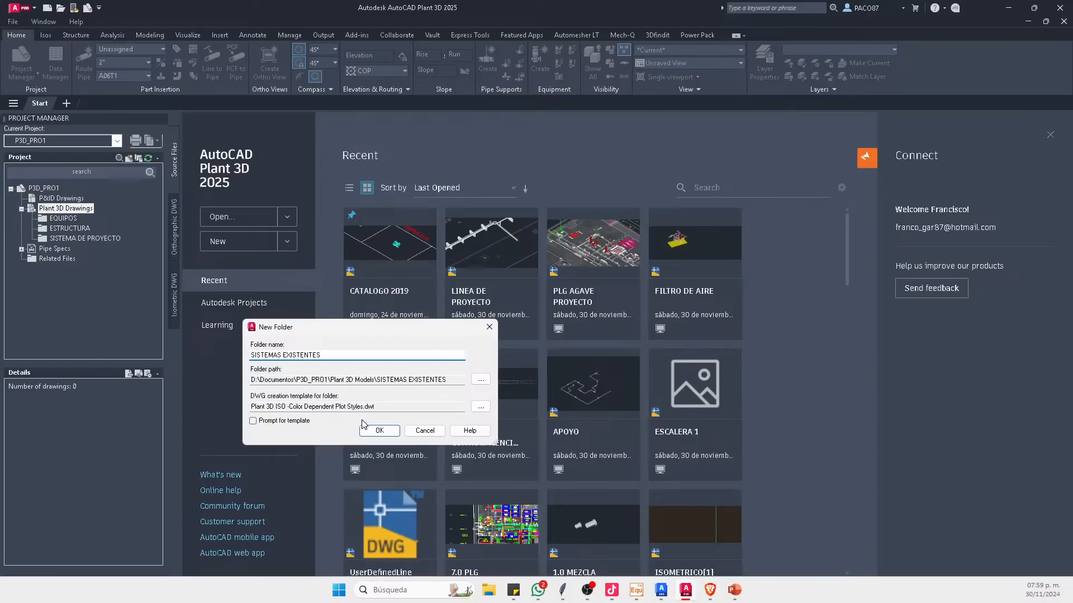
{"action": "left_click", "coordinate": [373, 431]}
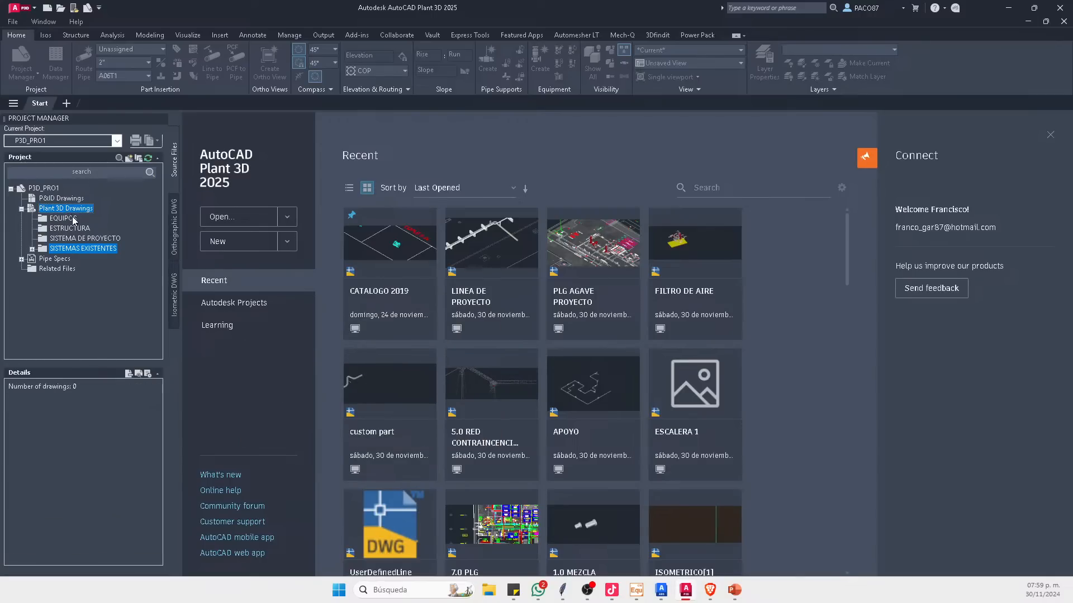
Step: Review the details of the EQUIPOS, ESTRUCTURA, SISTEMA DE PROYECTO and SISTEMAS EXISTENTES folders in the project tree
{"action": "left_click", "coordinate": [71, 248]}
{"action": "left_click", "coordinate": [70, 241]}
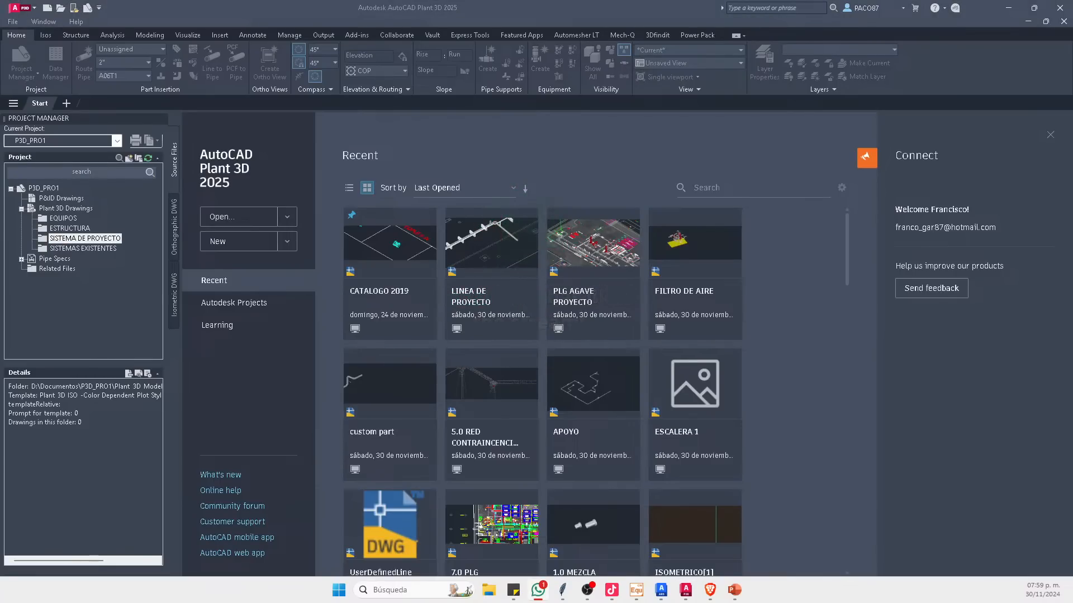
{"action": "key", "text": "alt+Tab"}
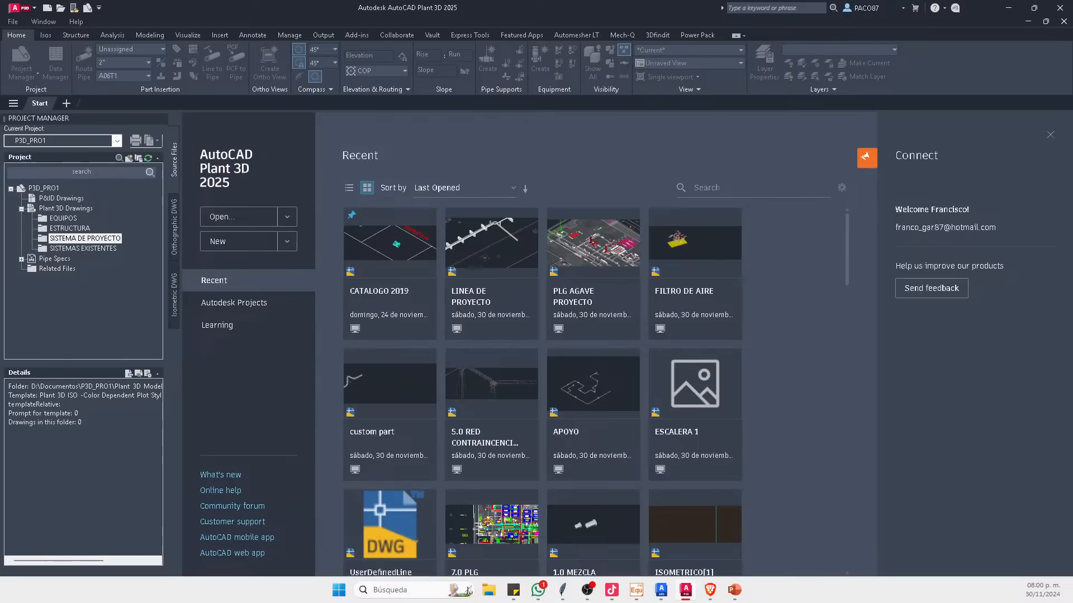
{"action": "left_click", "coordinate": [98, 307]}
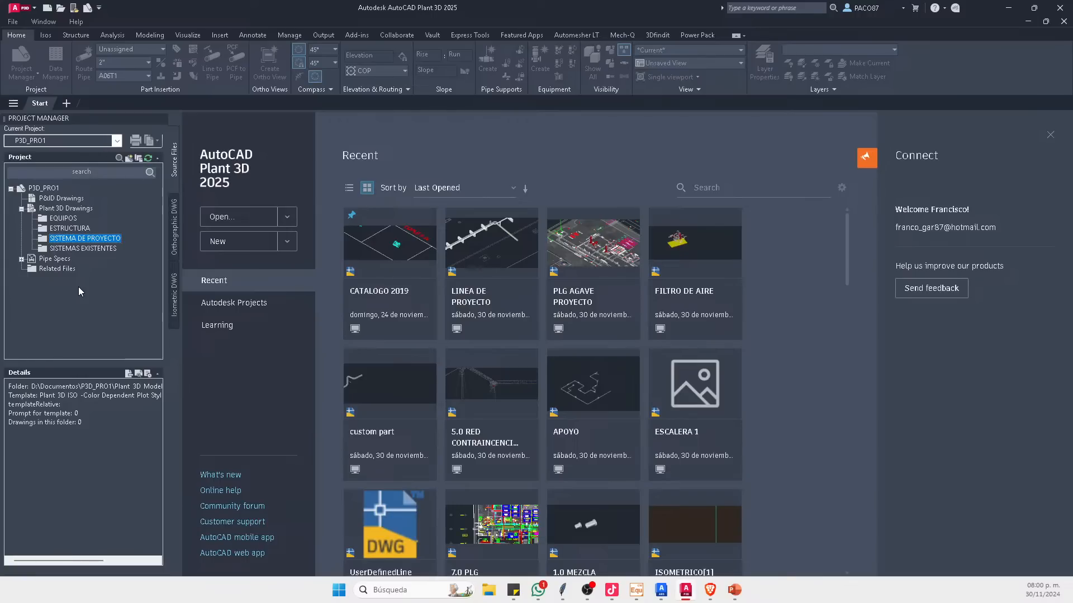
{"action": "left_click", "coordinate": [70, 218]}
{"action": "left_click", "coordinate": [76, 228]}
{"action": "left_click", "coordinate": [74, 239]}
{"action": "left_click", "coordinate": [71, 249]}
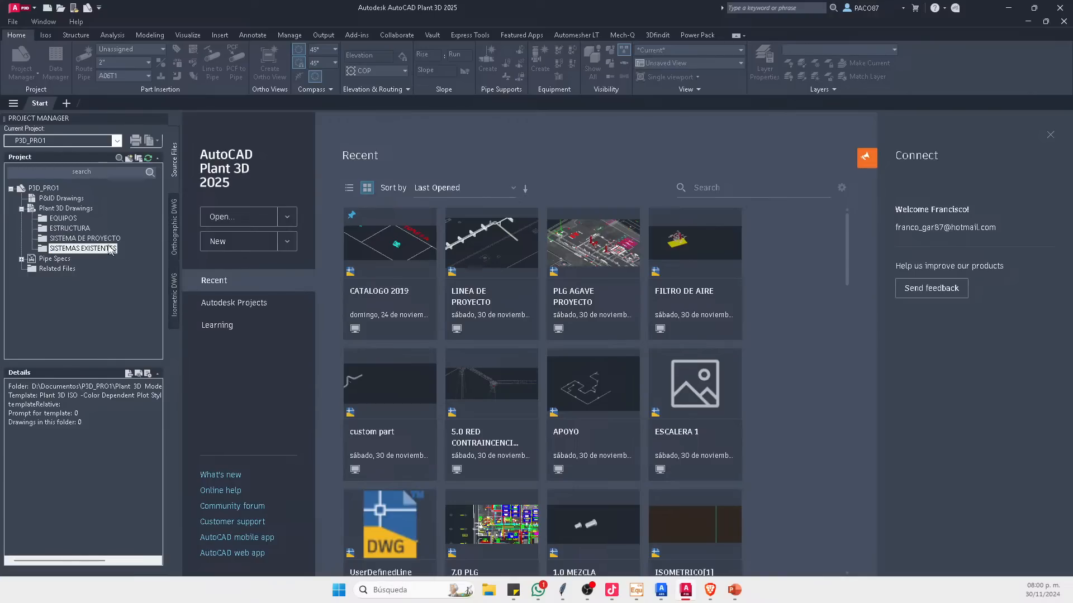
Step: Create a new drawing named FA-100 in the EQUIPOS folder using the default template
{"action": "left_click", "coordinate": [62, 219]}
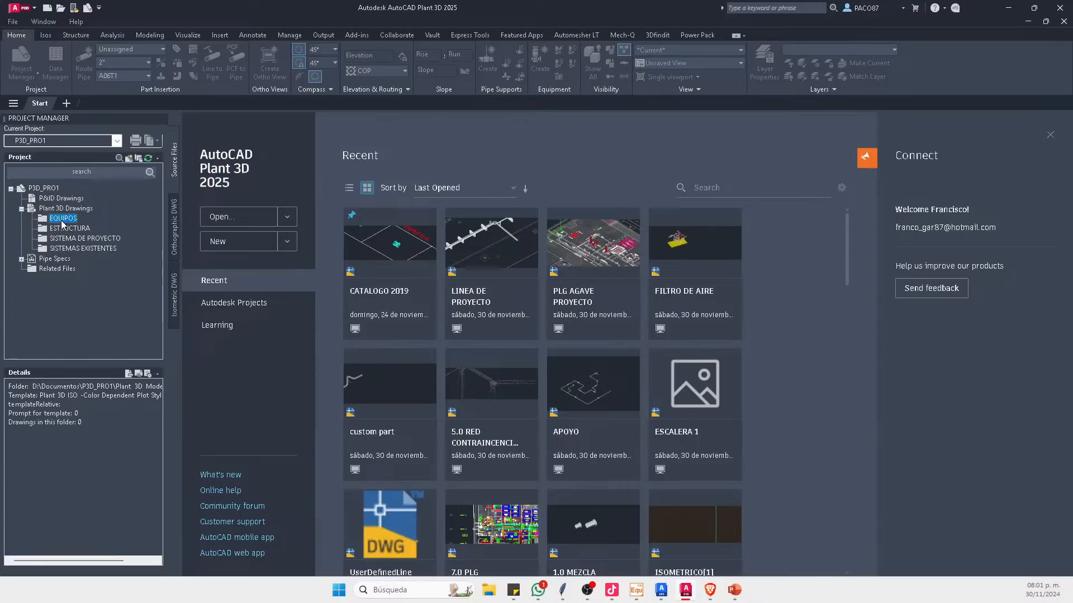
{"action": "right_click", "coordinate": [63, 224]}
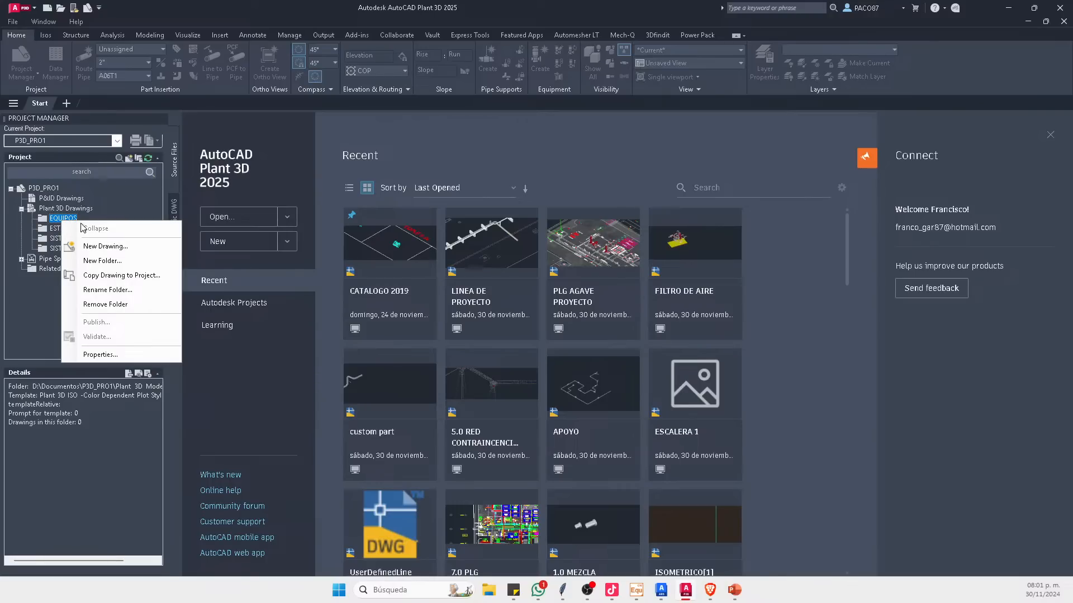
{"action": "left_click", "coordinate": [104, 246]}
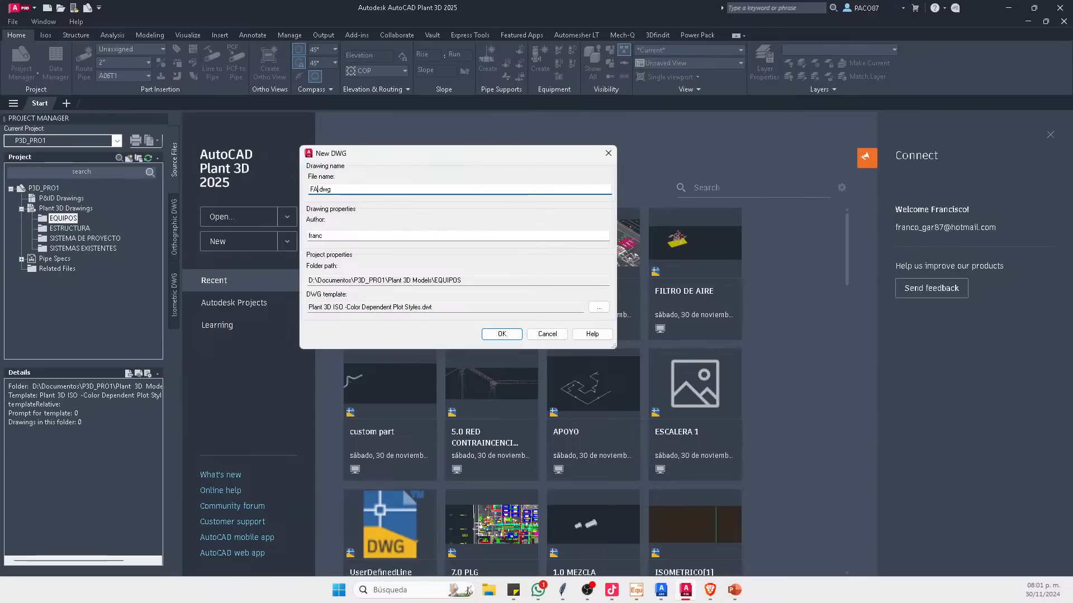
{"action": "type", "text": "FA-100"}
{"action": "left_click", "coordinate": [505, 337]}
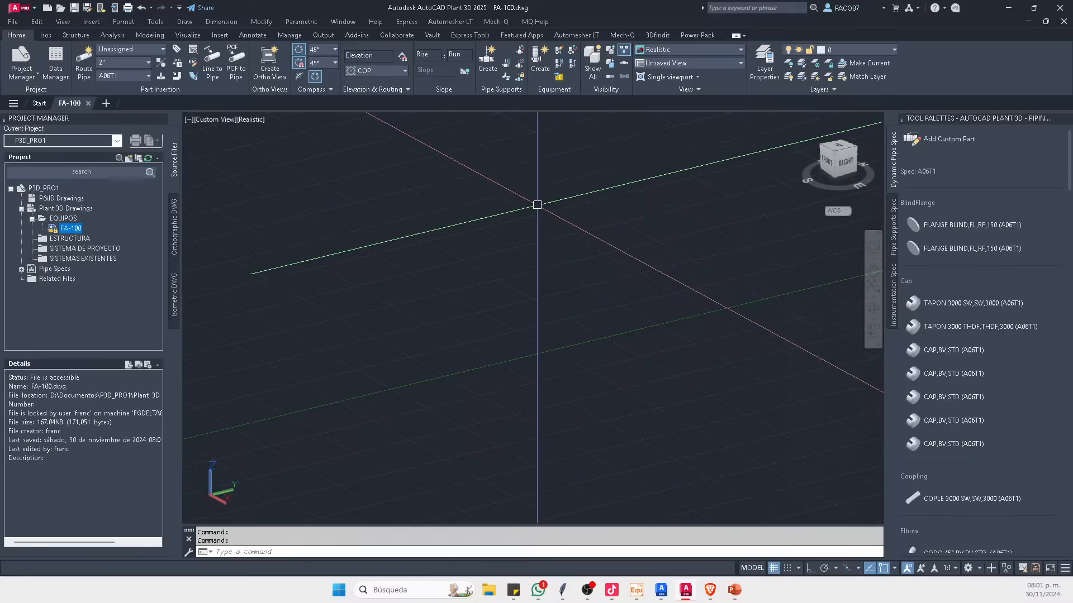
Step: Turn off the grid and insert one VALVULA ESFERICA CLASE 150 RF valve from spec A06T1 at the default rotation angle
{"action": "key", "text": "F7"}
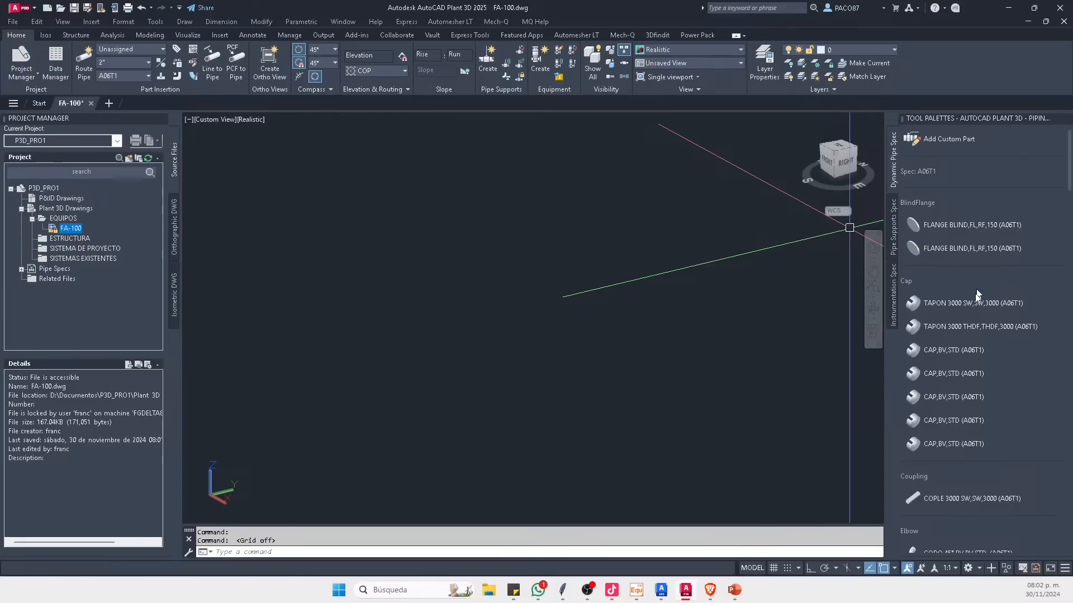
{"action": "scroll", "coordinate": [921, 346], "scroll_direction": "down", "scroll_amount": 10}
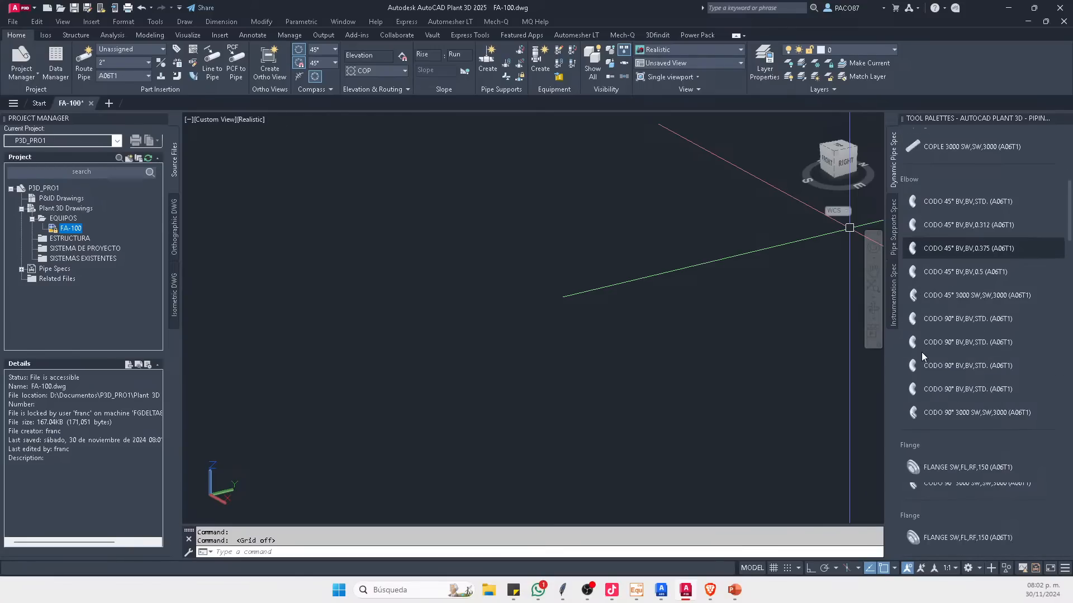
{"action": "scroll", "coordinate": [928, 346], "scroll_direction": "down", "scroll_amount": 12}
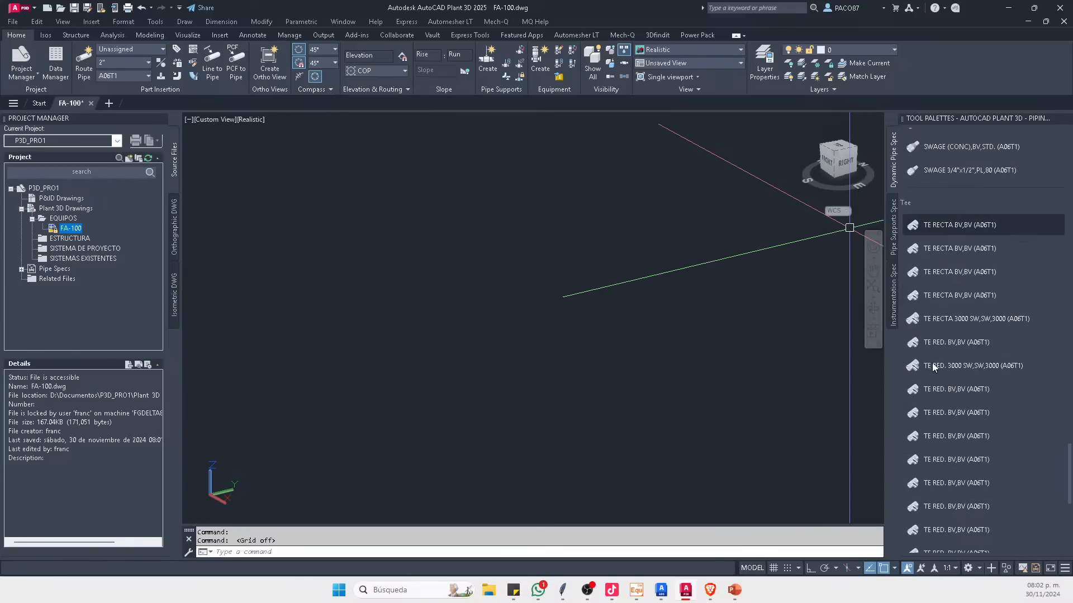
{"action": "scroll", "coordinate": [932, 343], "scroll_direction": "down", "scroll_amount": 5}
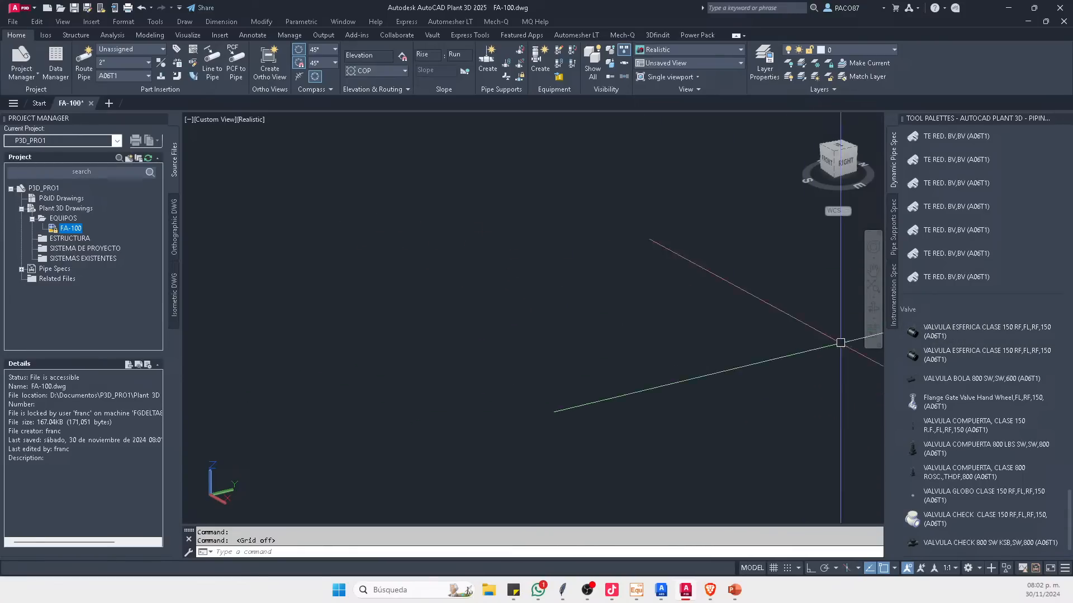
{"action": "left_click", "coordinate": [920, 335]}
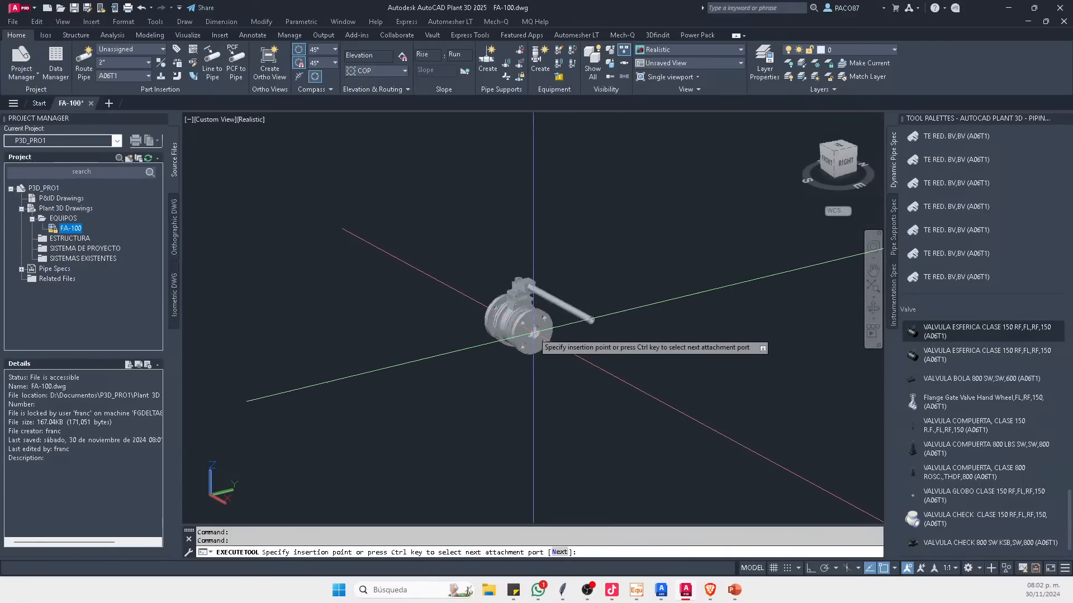
{"action": "scroll", "coordinate": [453, 360], "scroll_direction": "up", "scroll_amount": 5}
{"action": "left_click", "coordinate": [453, 360]}
{"action": "scroll", "coordinate": [453, 360], "scroll_direction": "down", "scroll_amount": 5}
{"action": "key", "text": "Return"}
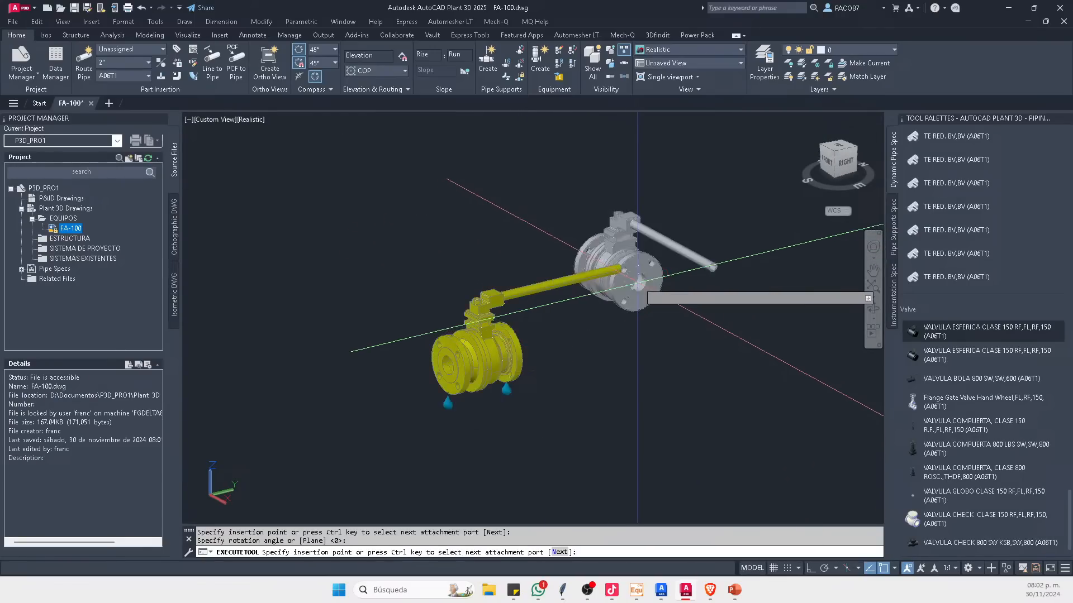
{"action": "key", "text": "Escape"}
Step: In the SE isometric view, route a pipe from the ball valve's near flange with one 90-degree turn
{"action": "left_click", "coordinate": [834, 158]}
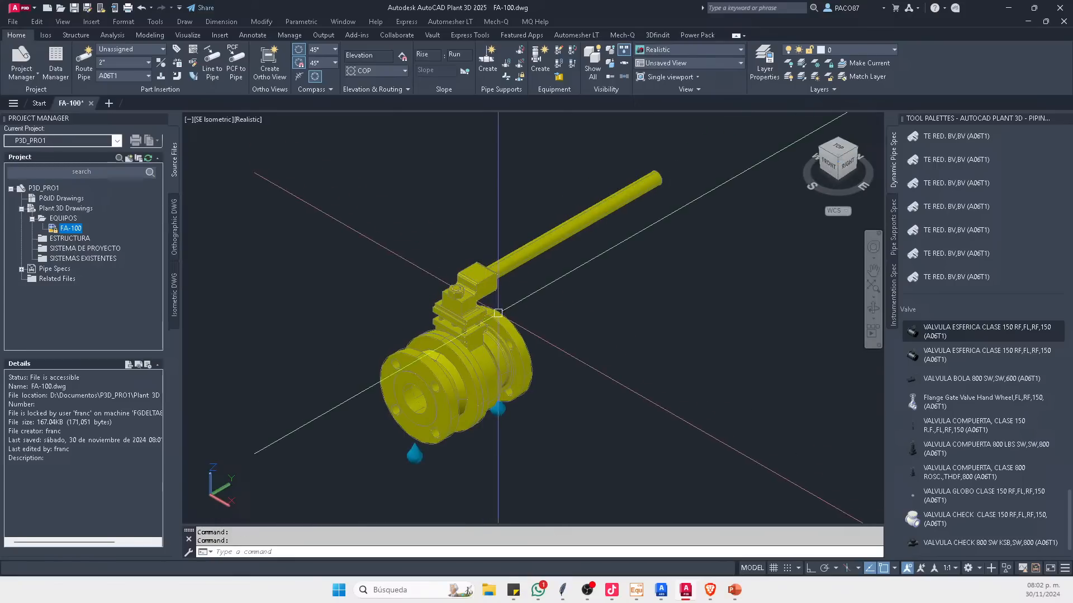
{"action": "left_click", "coordinate": [475, 363]}
{"action": "left_click", "coordinate": [443, 370]}
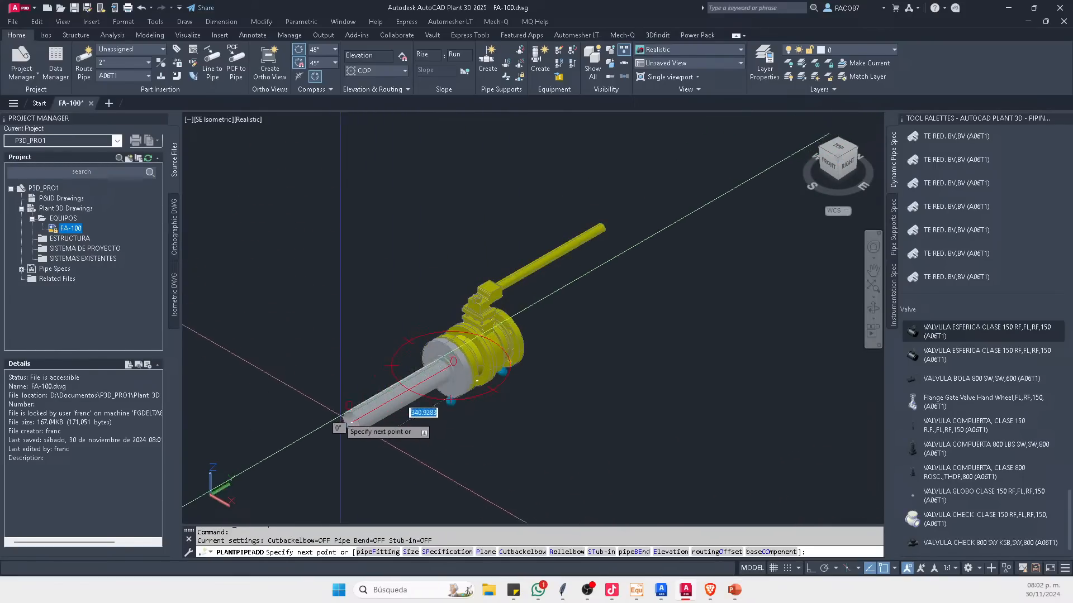
{"action": "left_click", "coordinate": [310, 441]}
{"action": "left_click", "coordinate": [190, 366]}
{"action": "key", "text": "Escape"}
Step: Route a straight pipe from the ball valve's opposite flange, in line with the valve
{"action": "left_click", "coordinate": [519, 325]}
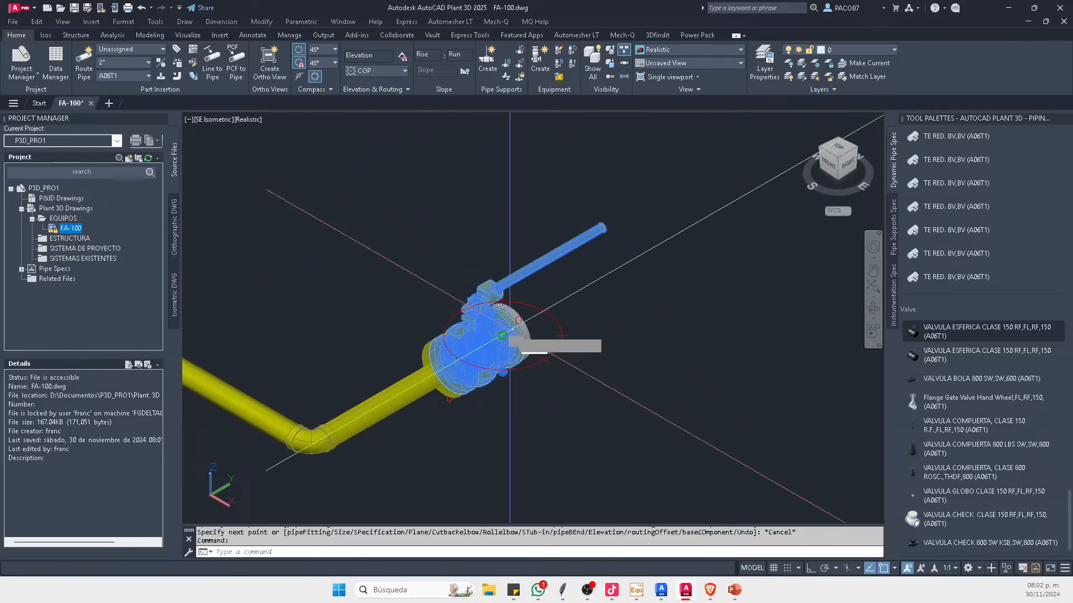
{"action": "left_click", "coordinate": [513, 332]}
{"action": "left_click", "coordinate": [688, 229]}
{"action": "key", "text": "Escape"}
{"action": "scroll", "coordinate": [657, 277], "scroll_direction": "down", "scroll_amount": 2}
{"action": "key", "text": "Escape"}
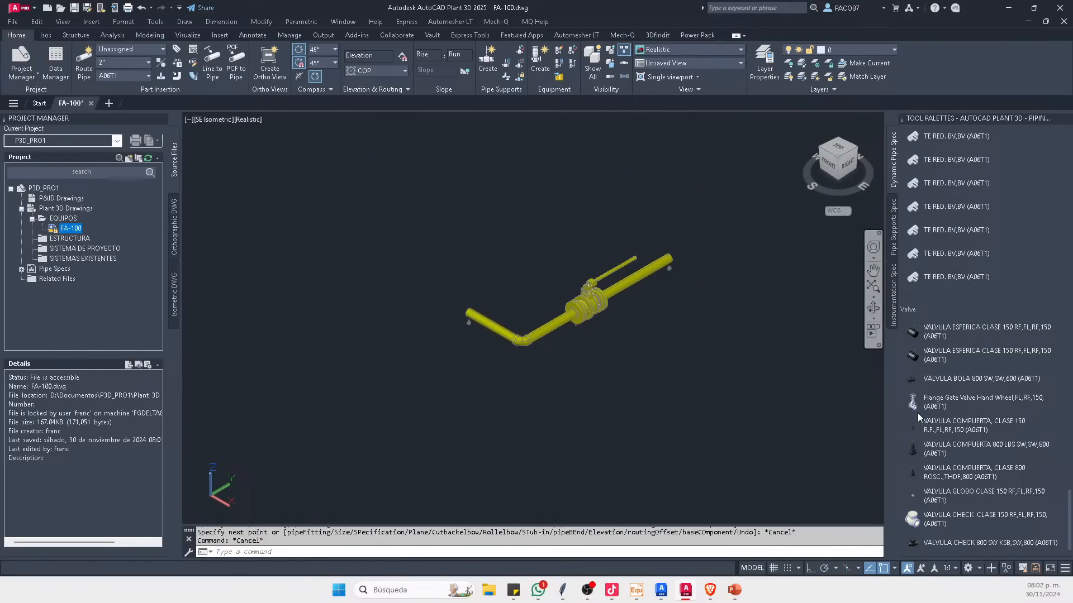
Step: Attach a Flange Gate Valve Hand Wheel, FL, RF, 150 from spec A06T1 to the open end of the straight pipe
{"action": "left_click", "coordinate": [912, 402]}
{"action": "scroll", "coordinate": [726, 252], "scroll_direction": "up", "scroll_amount": 3}
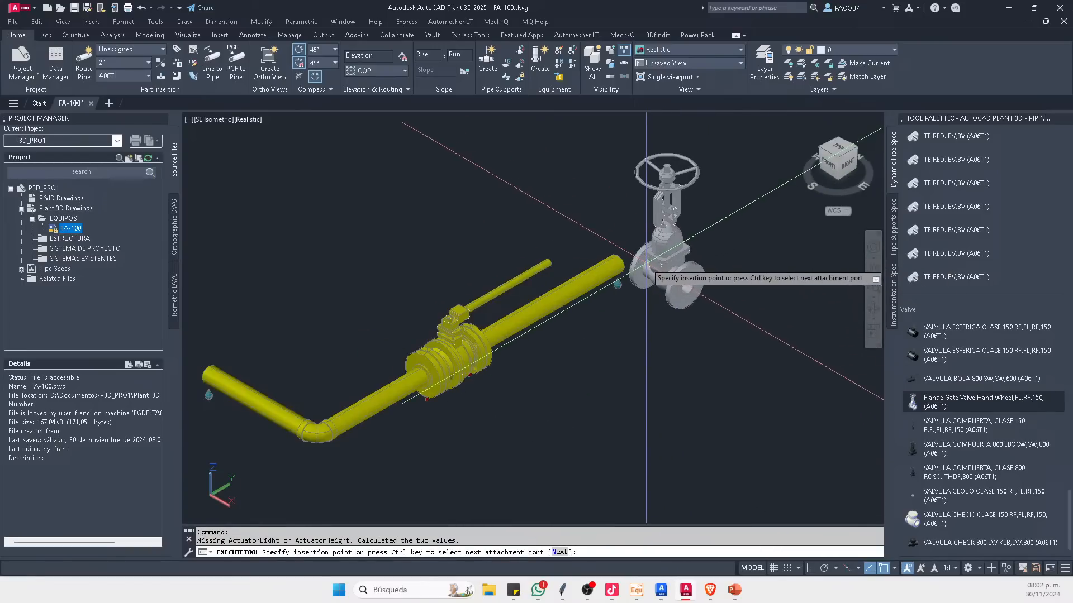
{"action": "left_click", "coordinate": [621, 263]}
{"action": "scroll", "coordinate": [626, 291], "scroll_direction": "down", "scroll_amount": 3}
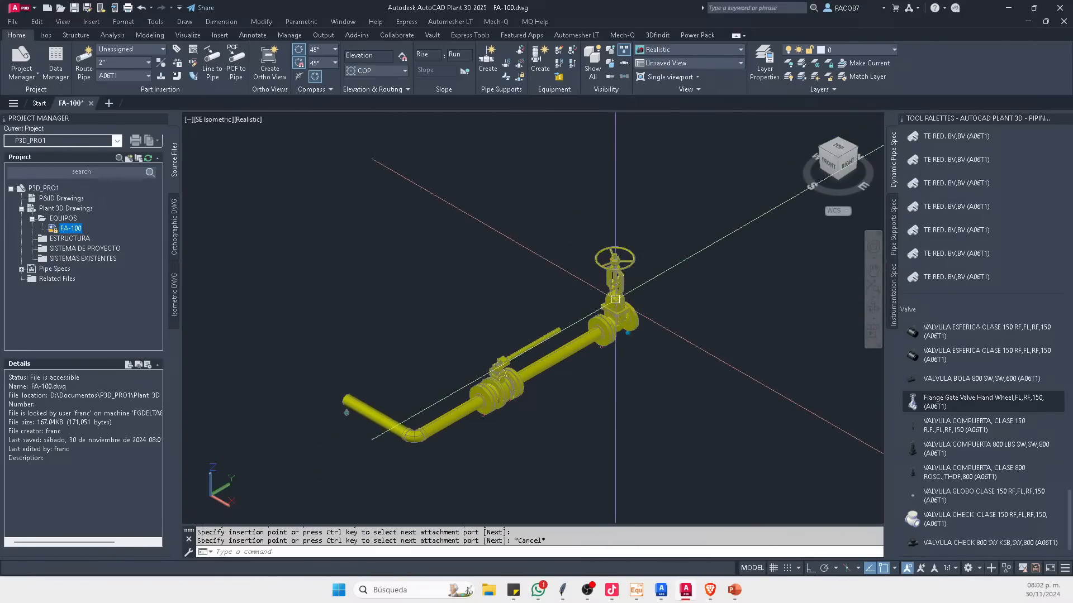
{"action": "key", "text": "Escape"}
Step: Continue the line from the gate valve's free flange with a straight pipe run and one 90-degree turn
{"action": "left_click", "coordinate": [632, 314]}
{"action": "left_click", "coordinate": [712, 267]}
{"action": "left_click", "coordinate": [780, 304]}
{"action": "key", "text": "Escape"}
{"action": "scroll", "coordinate": [911, 253], "scroll_direction": "up", "scroll_amount": 5}
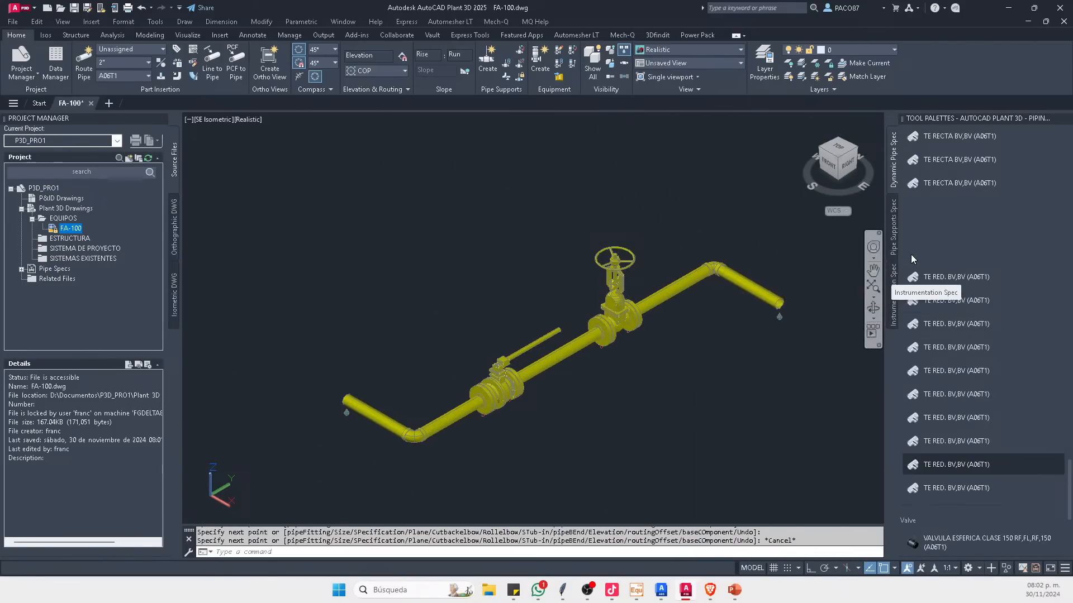
{"action": "scroll", "coordinate": [910, 255], "scroll_direction": "up", "scroll_amount": 10}
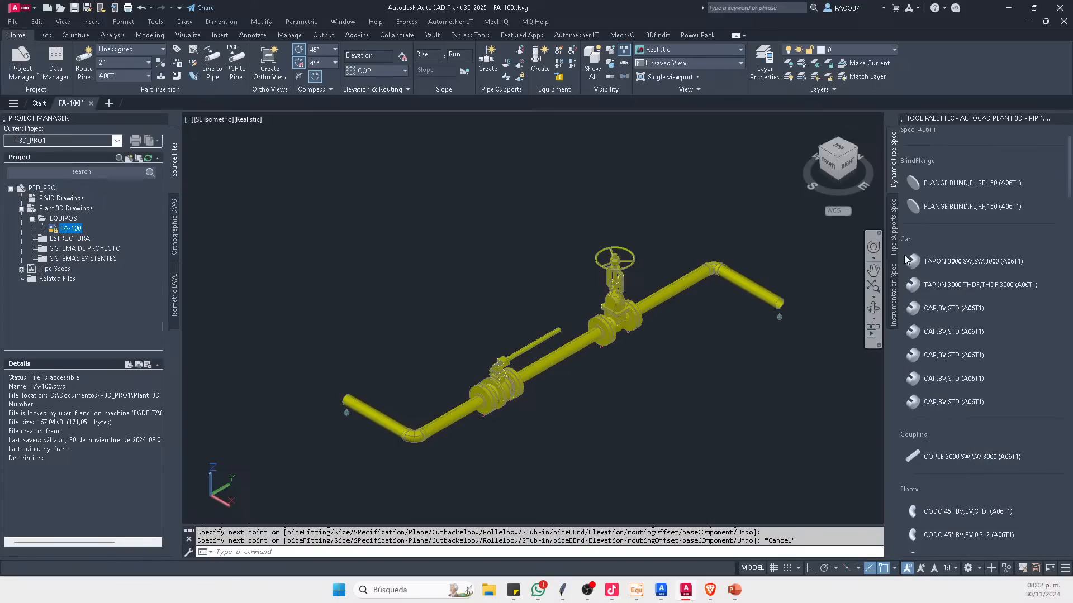
{"action": "scroll", "coordinate": [947, 226], "scroll_direction": "down", "scroll_amount": 3}
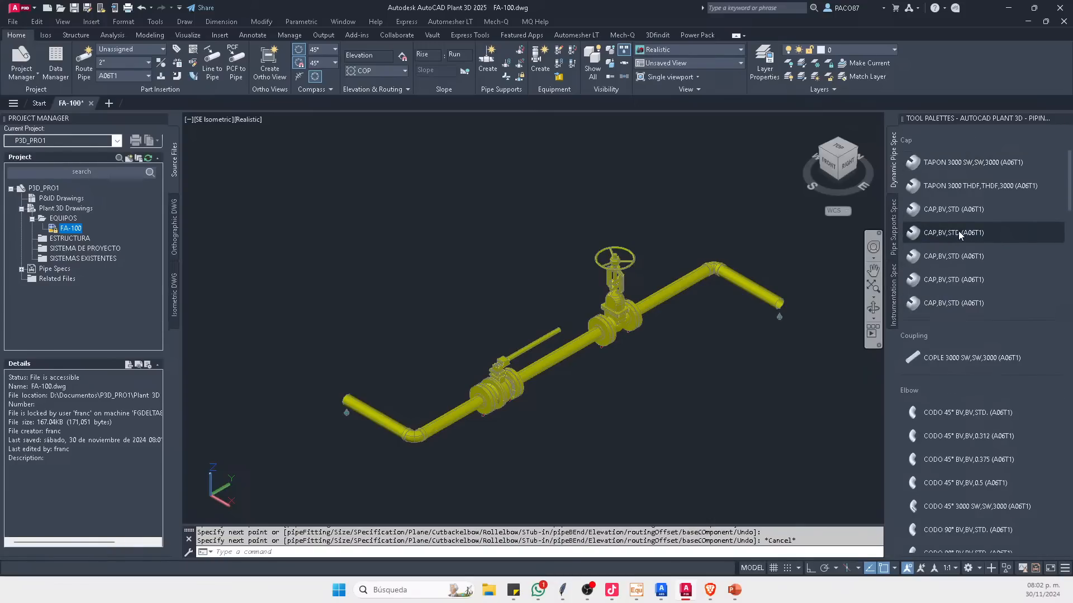
Step: Examine the A06T1 spec components in the tool palette, from caps to valves, and the routed line with its two valves
{"action": "scroll", "coordinate": [952, 213], "scroll_direction": "down", "scroll_amount": 4}
{"action": "scroll", "coordinate": [970, 229], "scroll_direction": "down", "scroll_amount": 15}
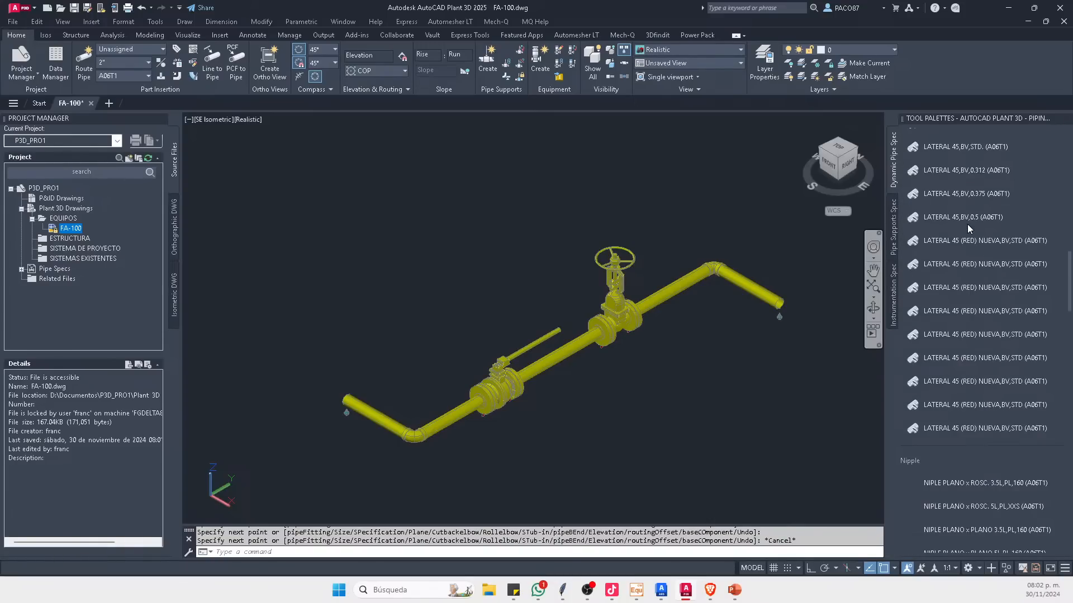
{"action": "scroll", "coordinate": [963, 260], "scroll_direction": "down", "scroll_amount": 8}
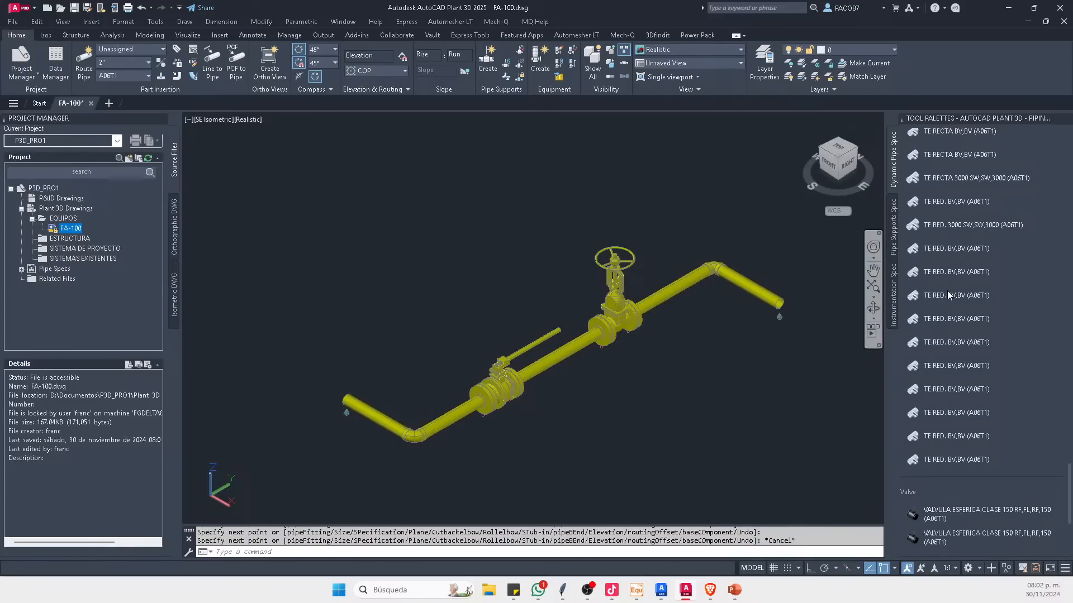
{"action": "scroll", "coordinate": [620, 341], "scroll_direction": "up", "scroll_amount": 5}
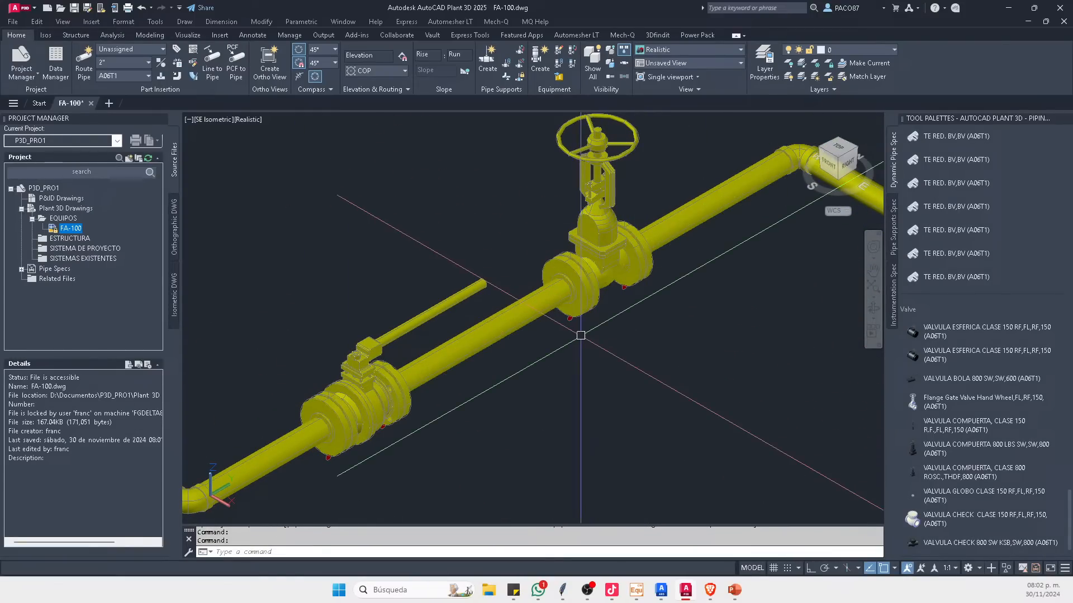
{"action": "scroll", "coordinate": [524, 273], "scroll_direction": "down", "scroll_amount": 5}
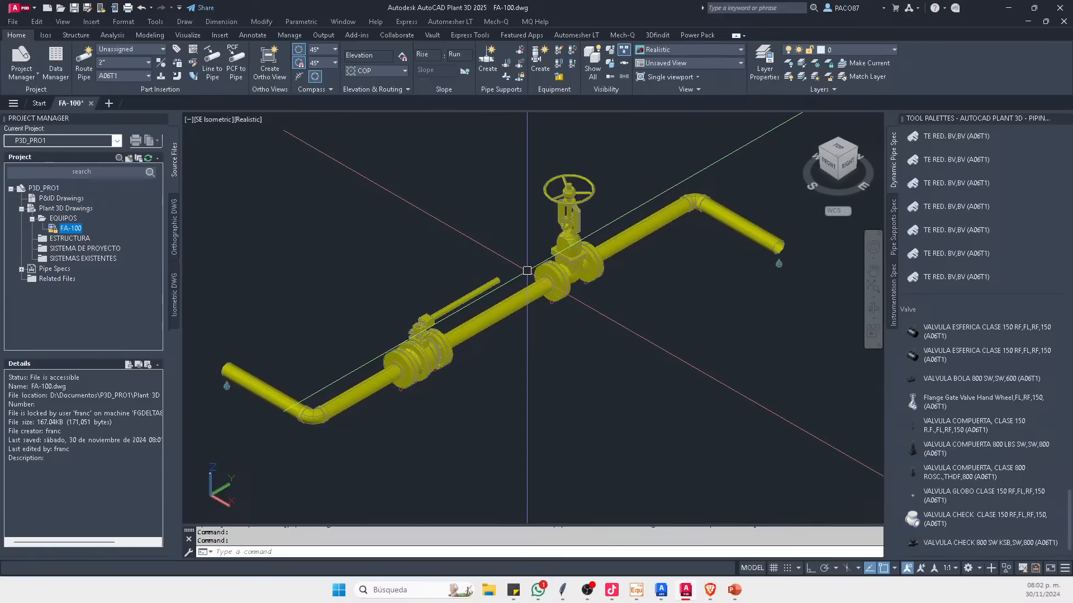
{"action": "scroll", "coordinate": [579, 241], "scroll_direction": "up", "scroll_amount": 5}
{"action": "mouse_move", "coordinate": [594, 236]}
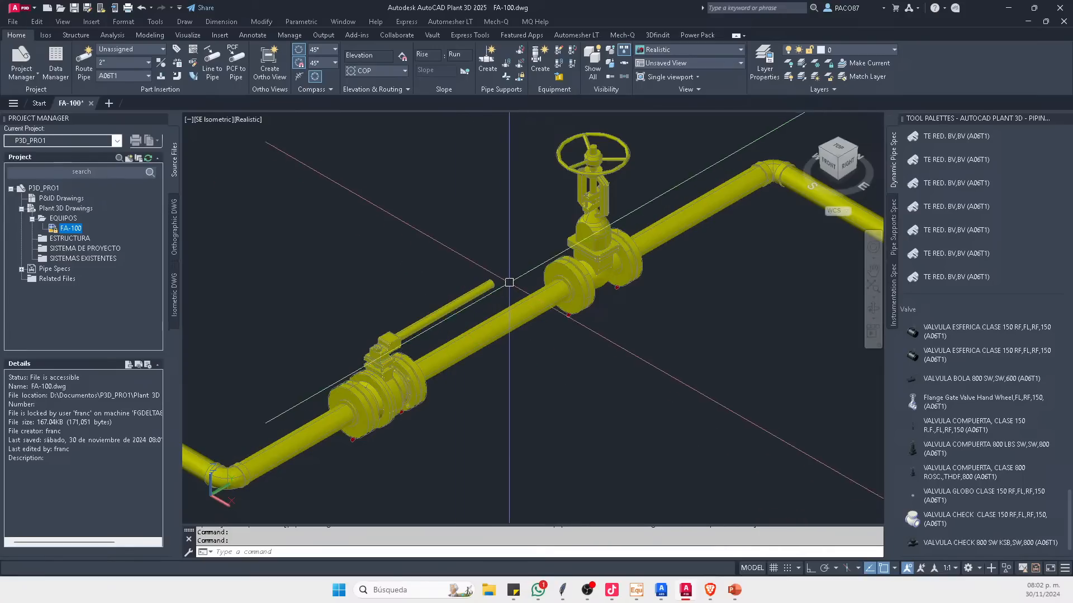
{"action": "scroll", "coordinate": [560, 299], "scroll_direction": "down", "scroll_amount": 3}
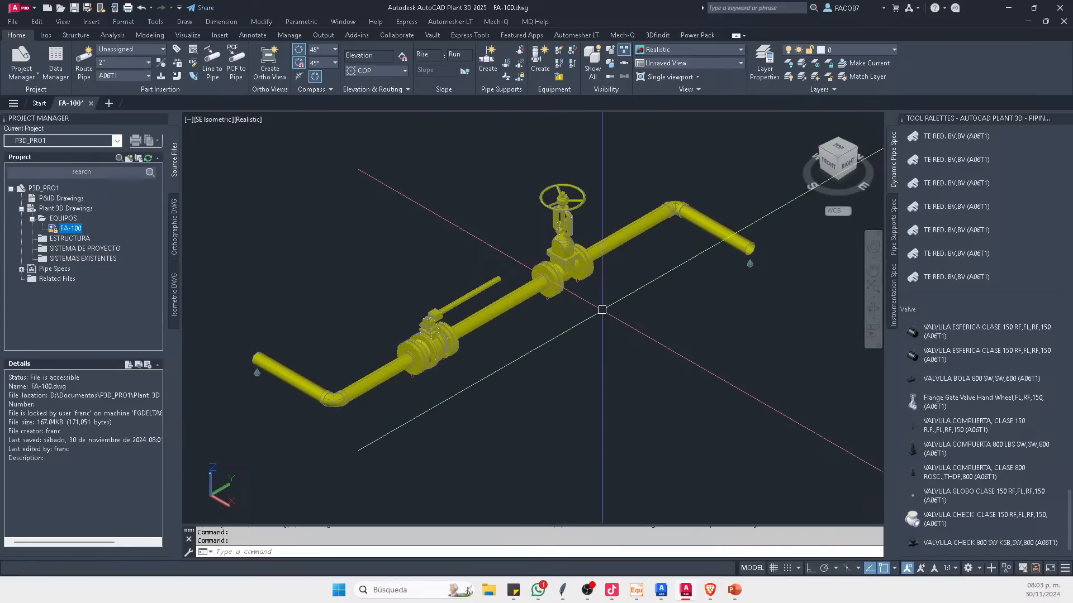
{"action": "scroll", "coordinate": [588, 289], "scroll_direction": "down", "scroll_amount": 2}
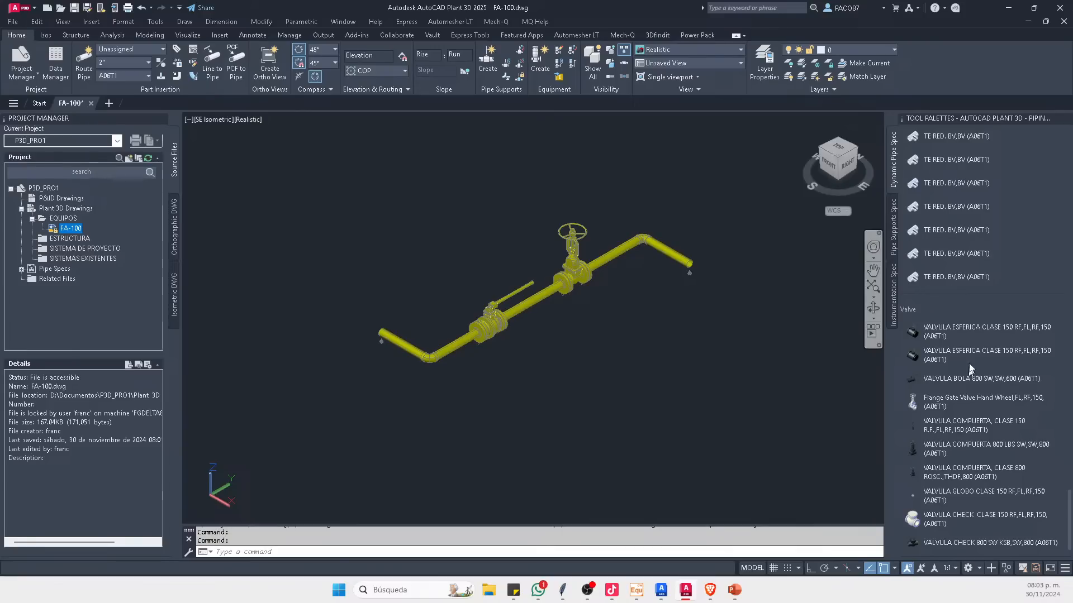
{"action": "scroll", "coordinate": [988, 253], "scroll_direction": "up", "scroll_amount": 7}
{"action": "scroll", "coordinate": [977, 207], "scroll_direction": "down", "scroll_amount": 6}
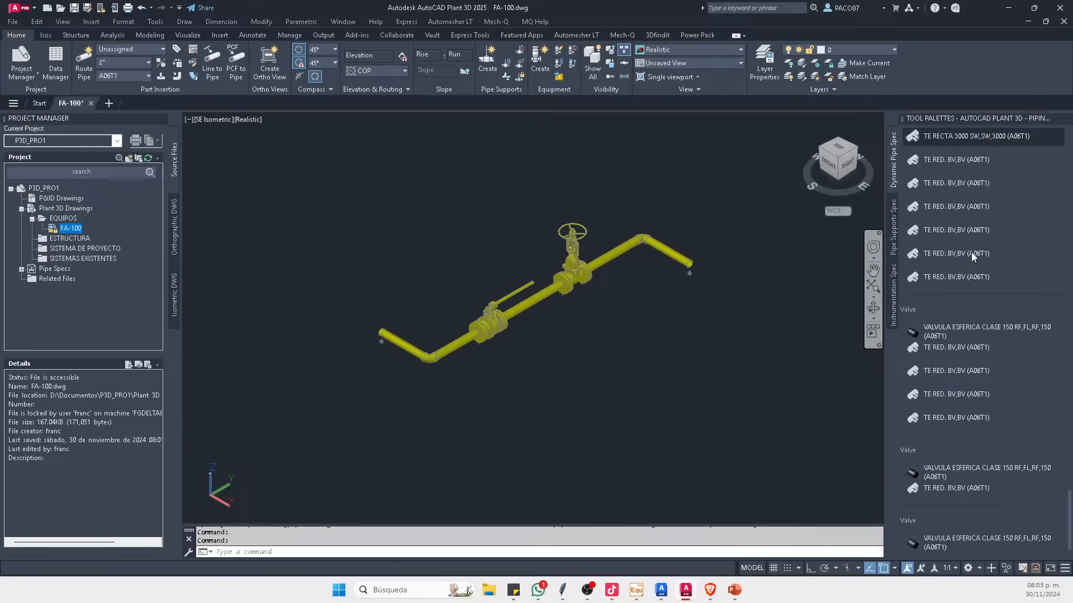
{"action": "scroll", "coordinate": [978, 280], "scroll_direction": "up", "scroll_amount": 5}
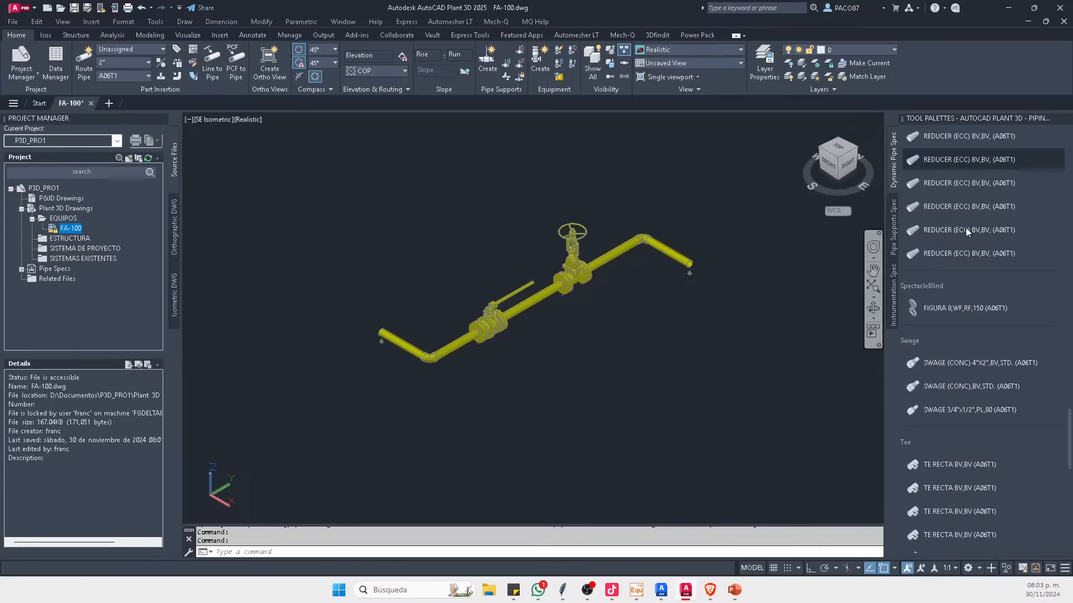
{"action": "middle_click_drag", "start_coordinate": [395, 380], "coordinate": [458, 382]}
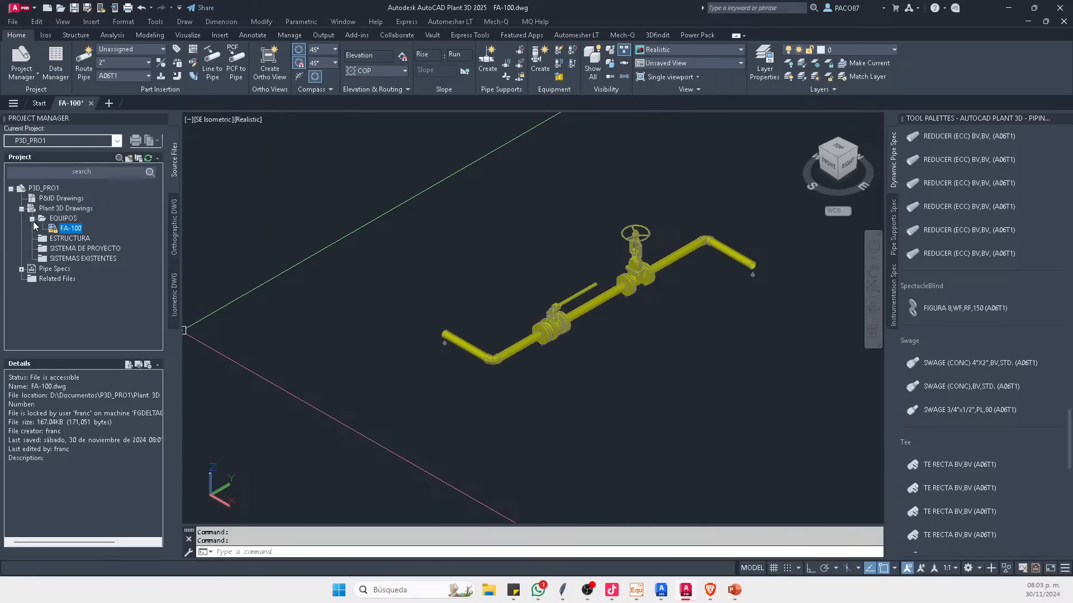
Step: Collapse the EQUIPOS folder and look through the specs listed under the project's Pipe Specs
{"action": "left_click", "coordinate": [32, 219]}
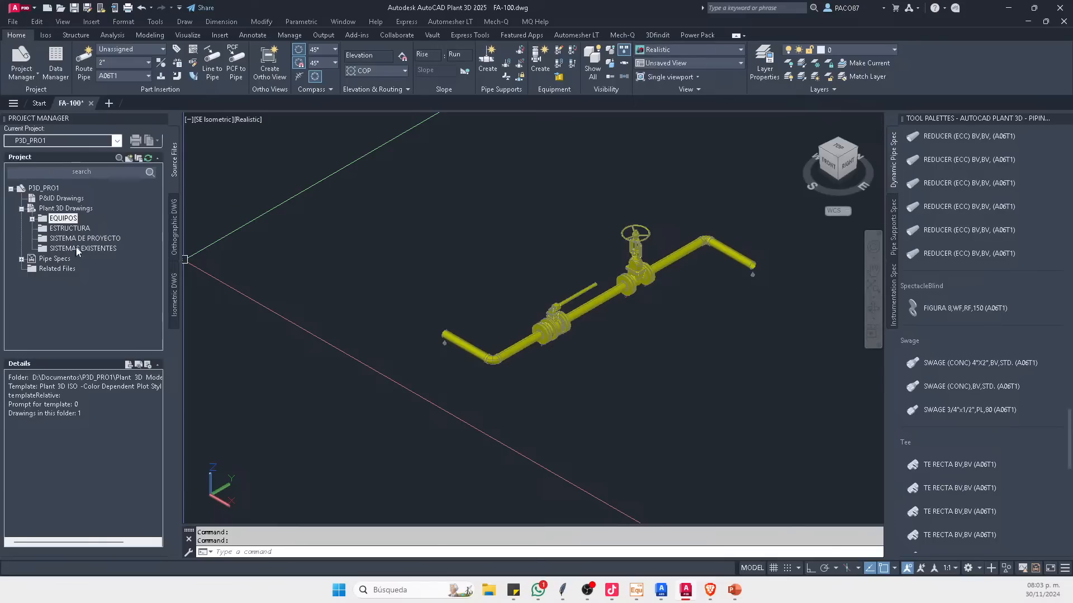
{"action": "left_click", "coordinate": [20, 260]}
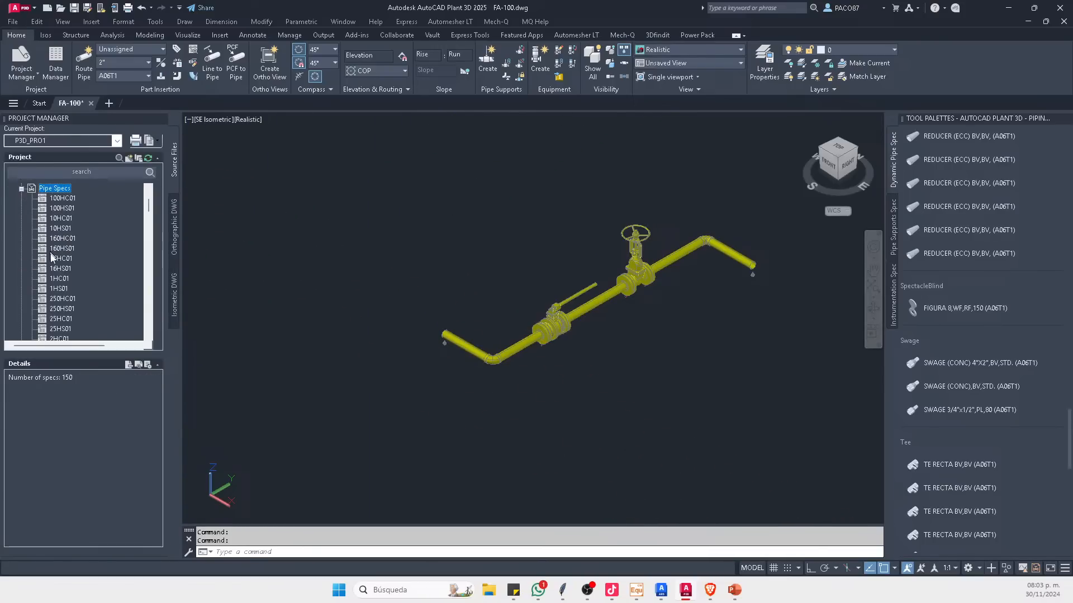
{"action": "scroll", "coordinate": [69, 240], "scroll_direction": "up", "scroll_amount": 10}
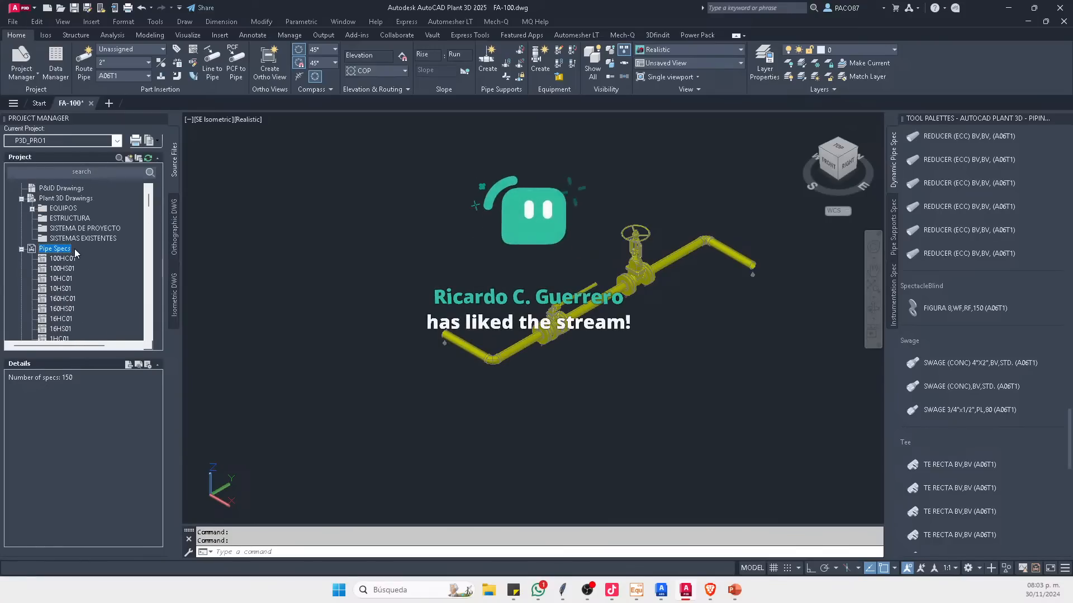
{"action": "scroll", "coordinate": [65, 212], "scroll_direction": "down", "scroll_amount": 3}
{"action": "scroll", "coordinate": [65, 215], "scroll_direction": "down", "scroll_amount": 20}
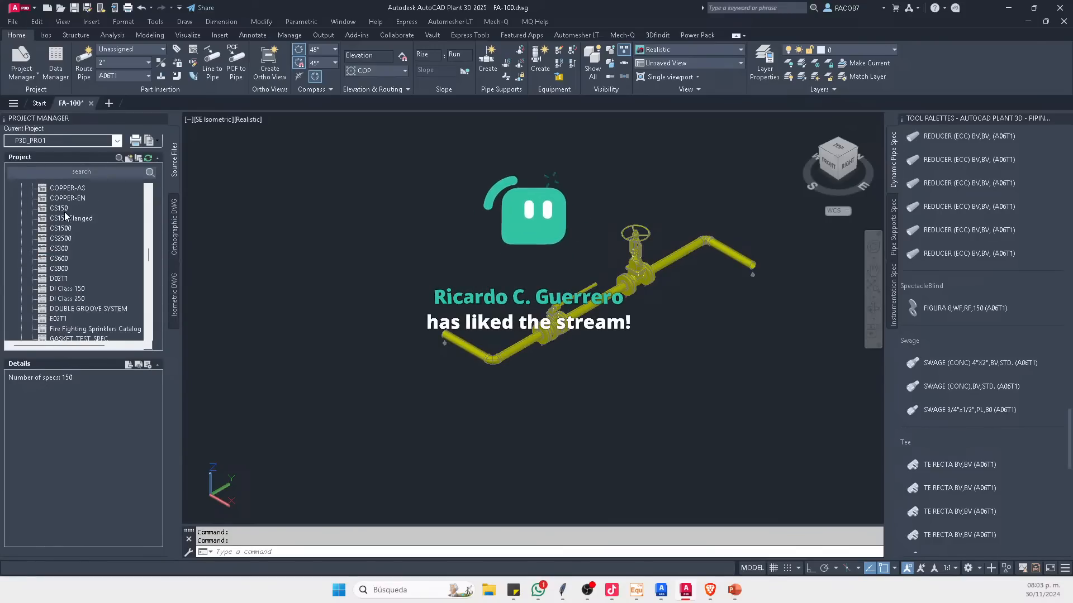
{"action": "scroll", "coordinate": [66, 234], "scroll_direction": "down", "scroll_amount": 10}
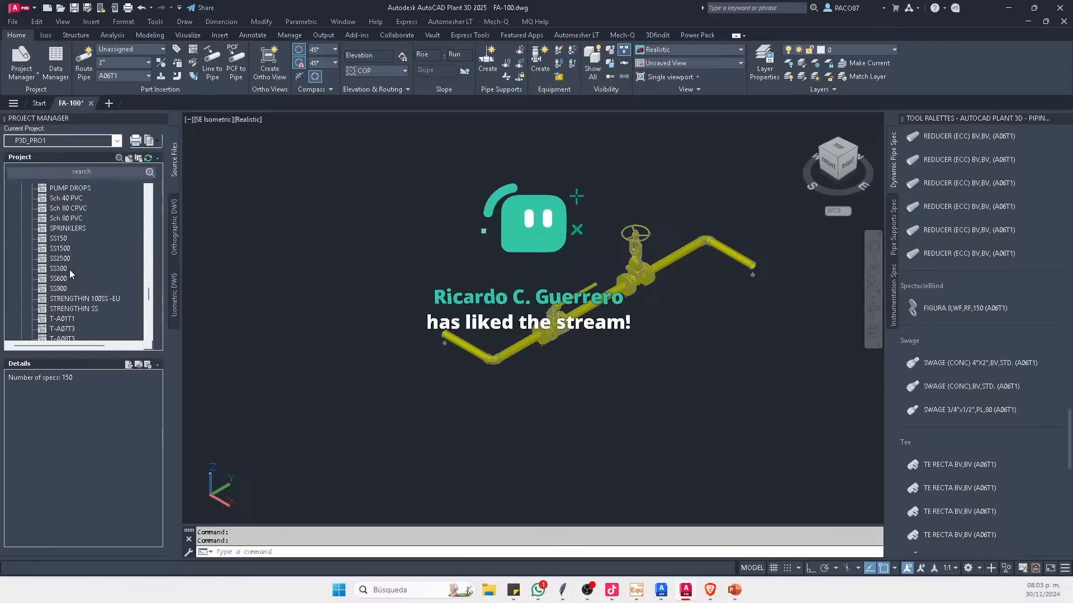
{"action": "scroll", "coordinate": [71, 276], "scroll_direction": "down", "scroll_amount": 1}
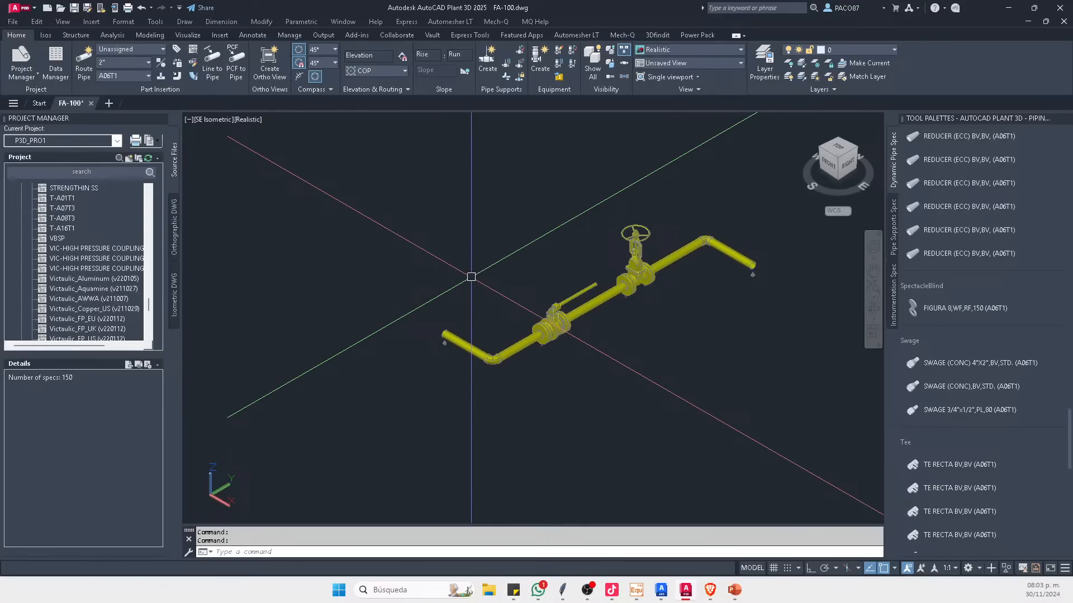
Step: Switch to File Explorer and open the AutoCAD Plant 3D 2025 Content folder on drive C:
{"action": "left_click", "coordinate": [489, 594]}
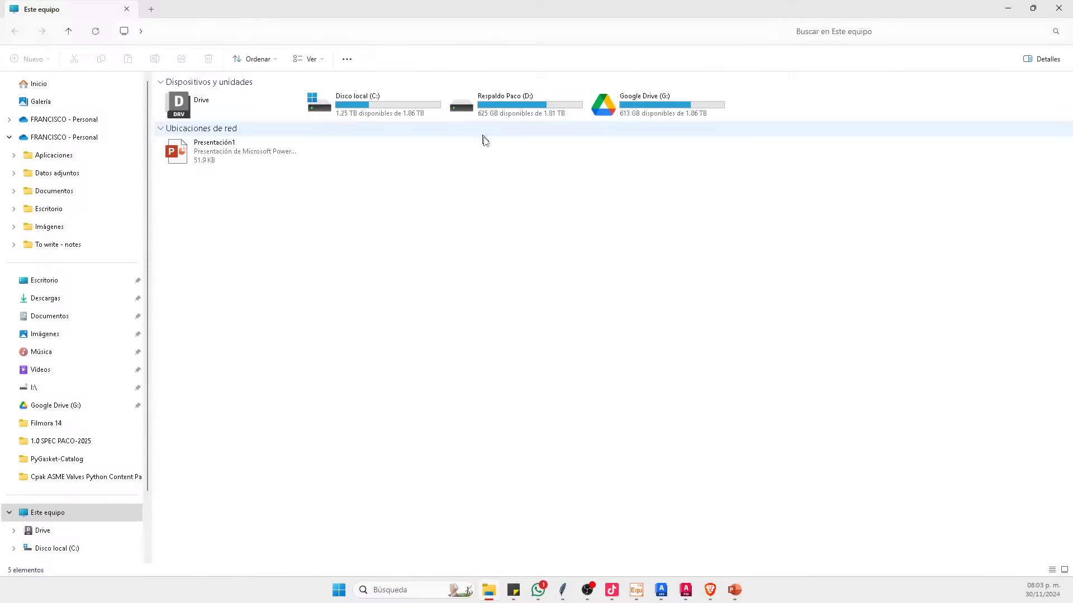
{"action": "left_click", "coordinate": [365, 114]}
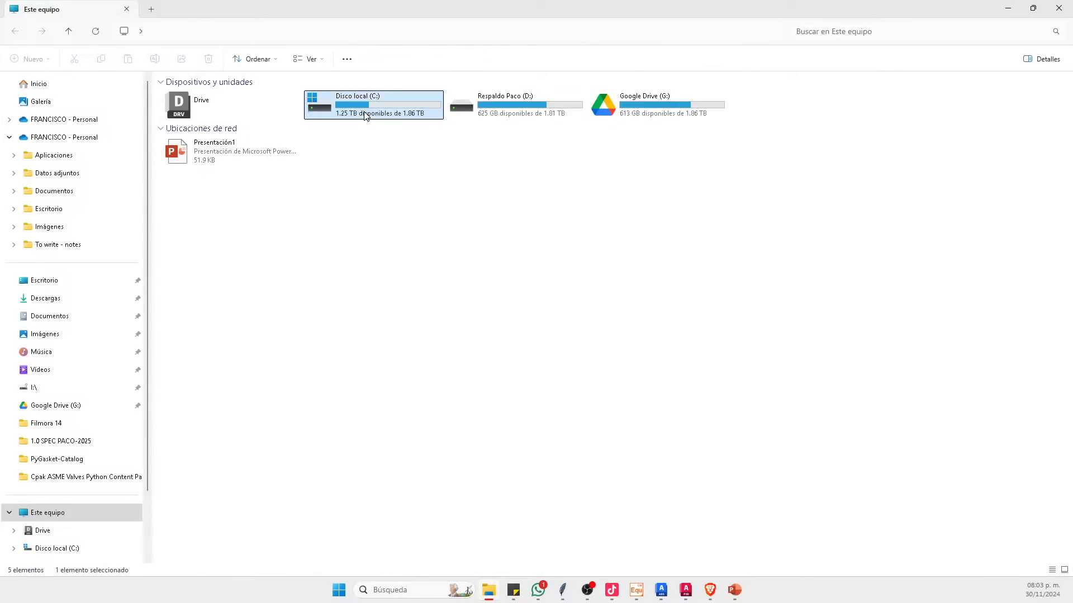
{"action": "double_click", "coordinate": [361, 105]}
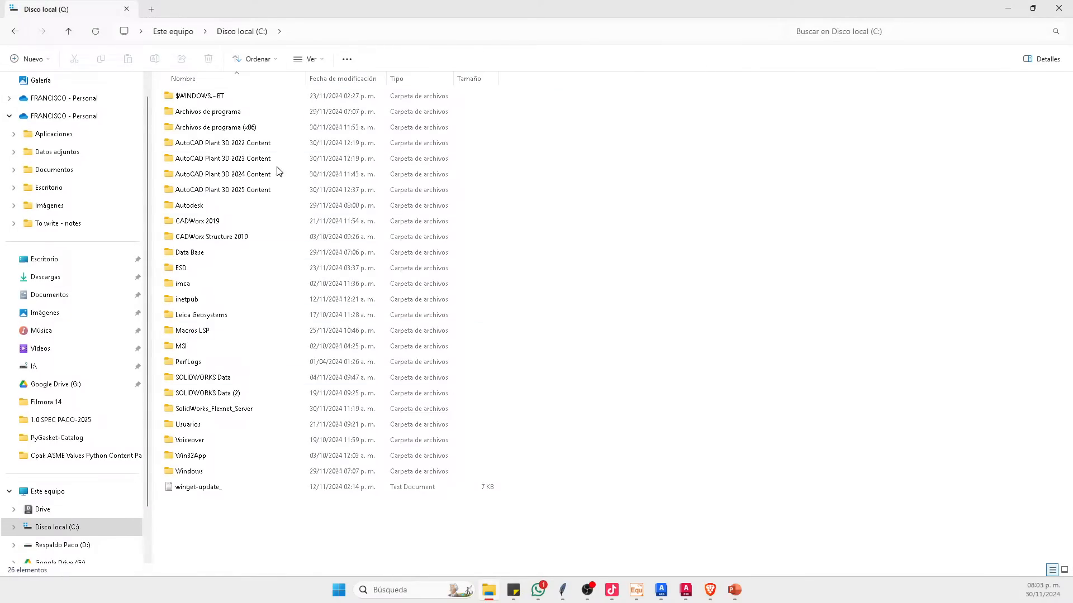
{"action": "left_click", "coordinate": [220, 191]}
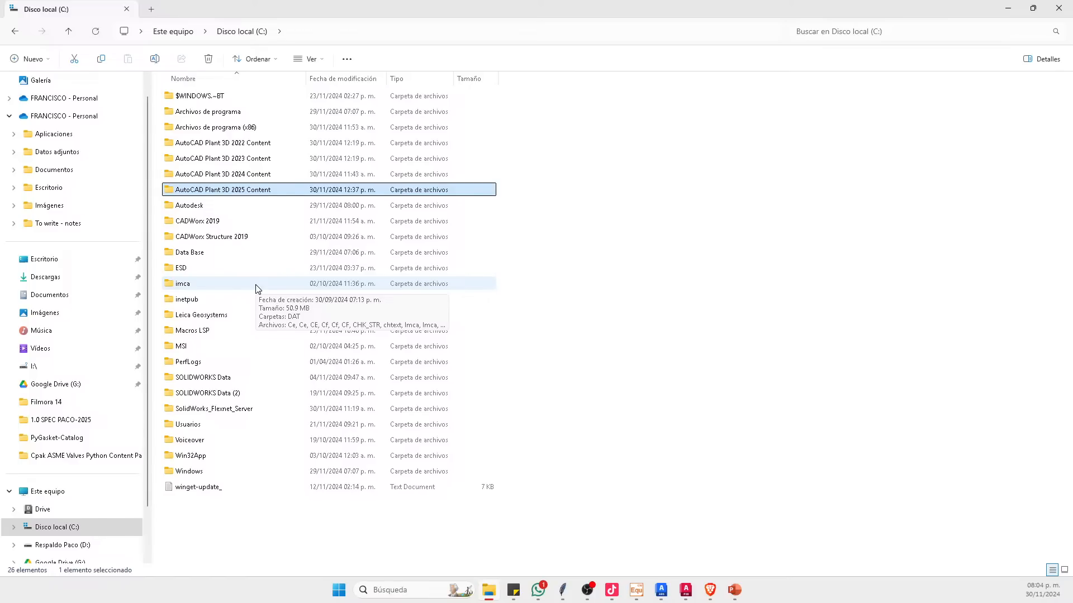
{"action": "double_click", "coordinate": [249, 193]}
{"action": "left_click", "coordinate": [229, 35]}
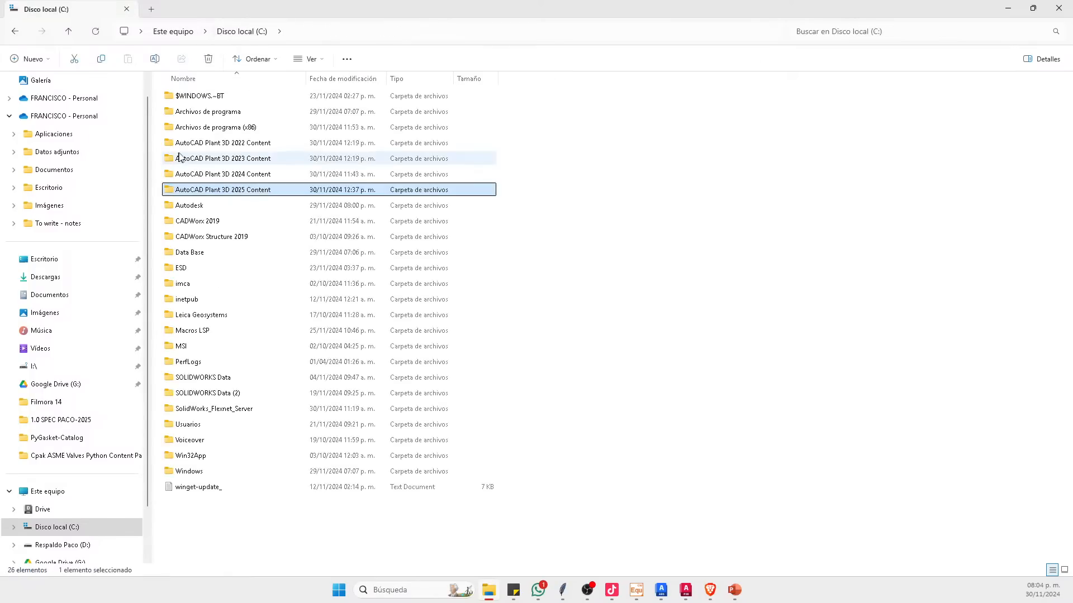
{"action": "double_click", "coordinate": [244, 190]}
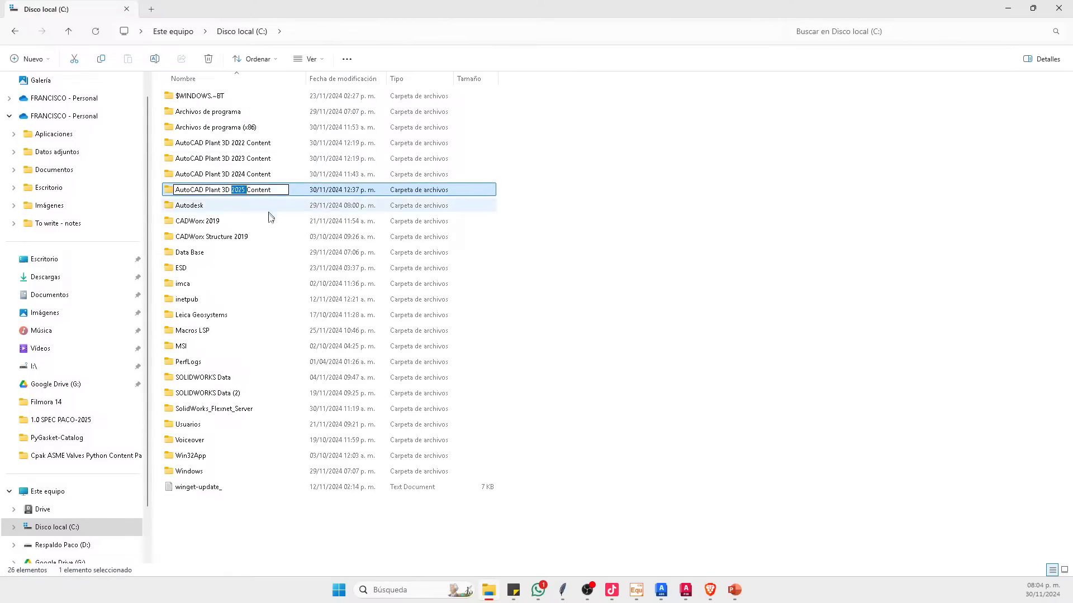
{"action": "left_click", "coordinate": [268, 236]}
{"action": "double_click", "coordinate": [252, 193]}
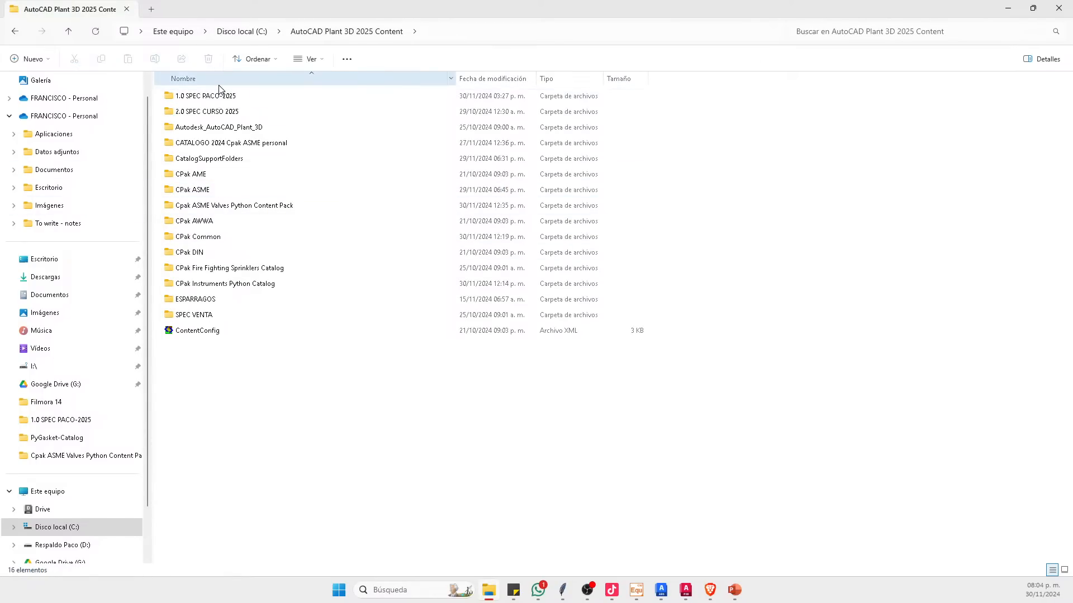
Step: Look through the catalog folders and spec files in the CPak ASME folder, and close File Explorer
{"action": "left_click", "coordinate": [205, 177]}
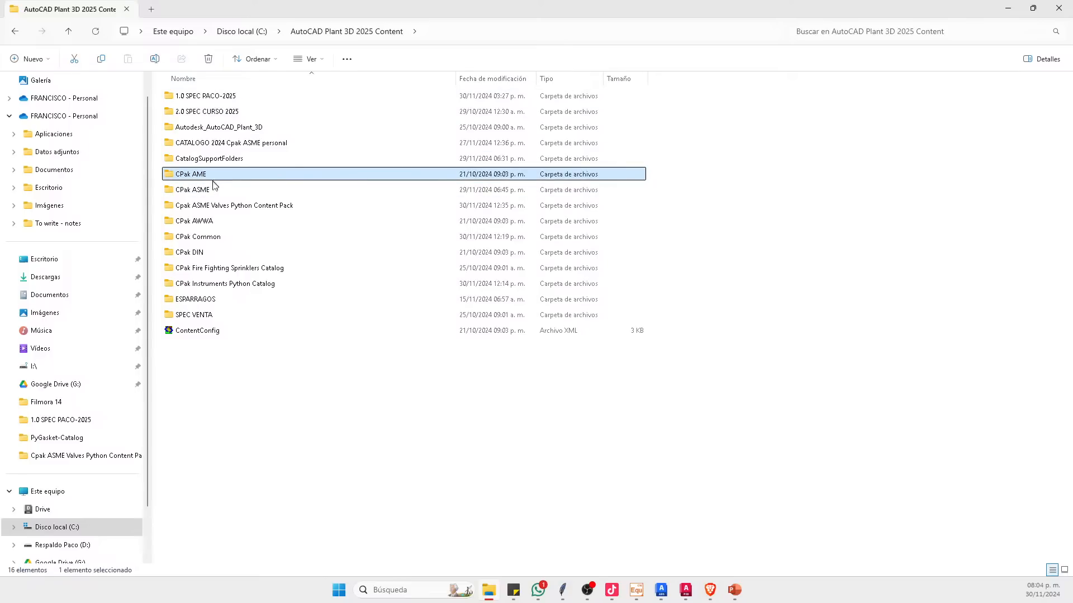
{"action": "left_click", "coordinate": [211, 190]}
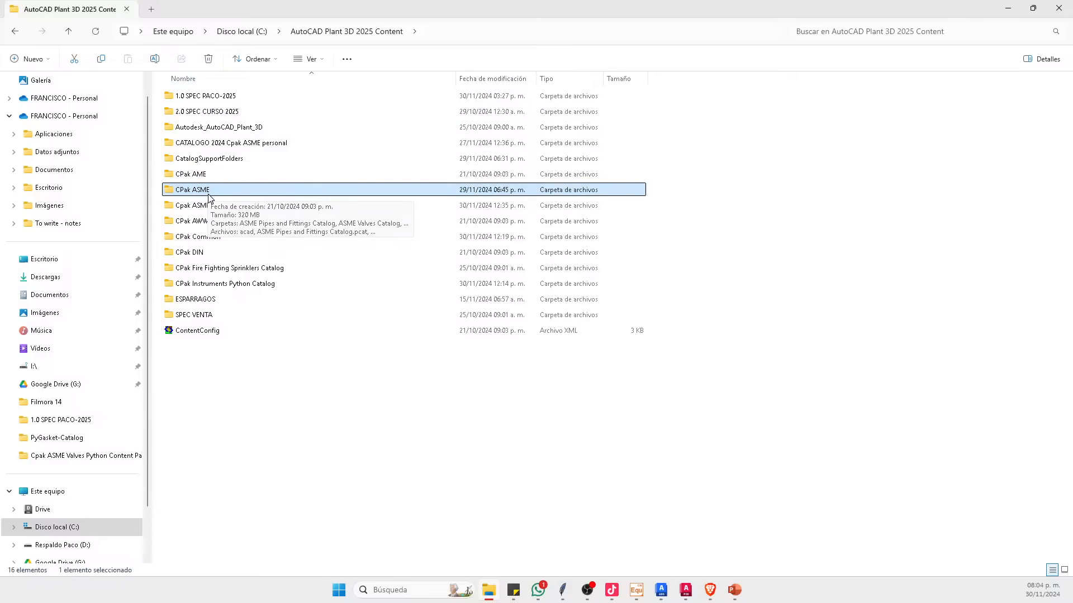
{"action": "double_click", "coordinate": [216, 196]}
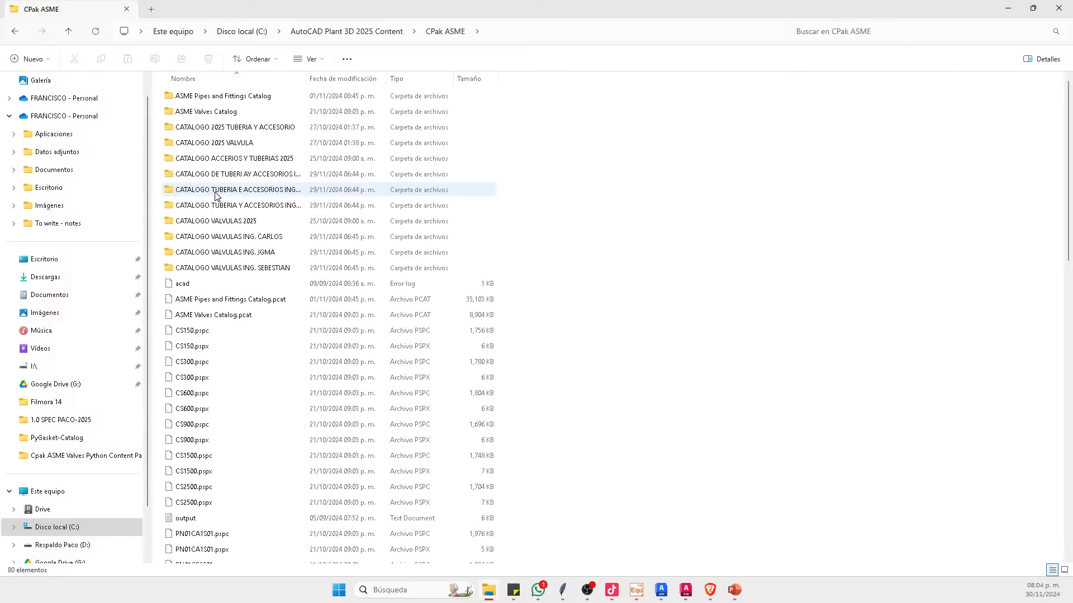
{"action": "scroll", "coordinate": [227, 204], "scroll_direction": "down", "scroll_amount": 8}
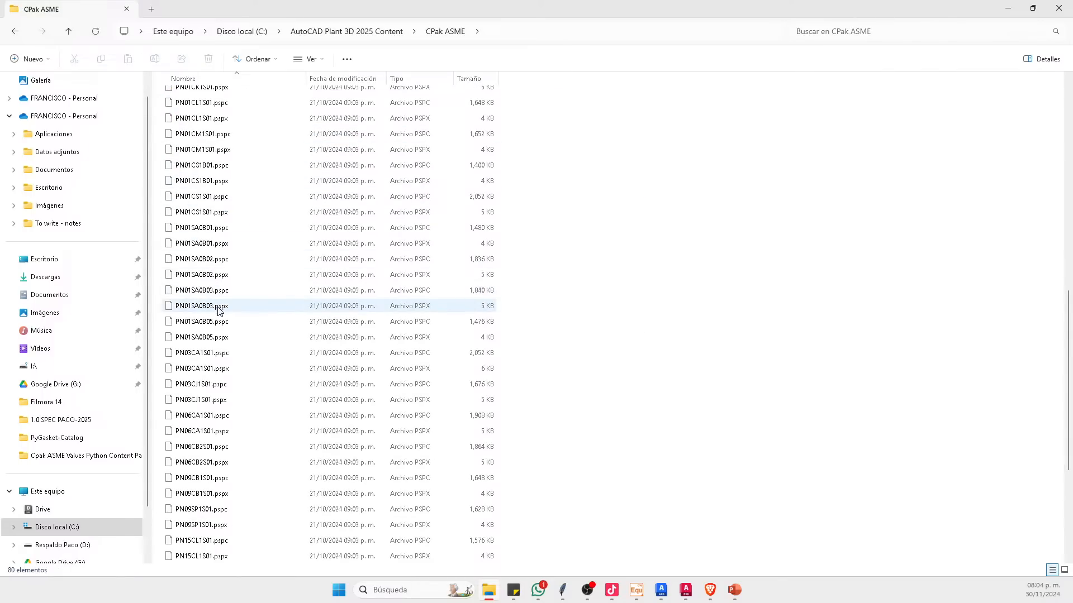
{"action": "scroll", "coordinate": [216, 302], "scroll_direction": "down", "scroll_amount": 4}
{"action": "scroll", "coordinate": [213, 313], "scroll_direction": "up", "scroll_amount": 13}
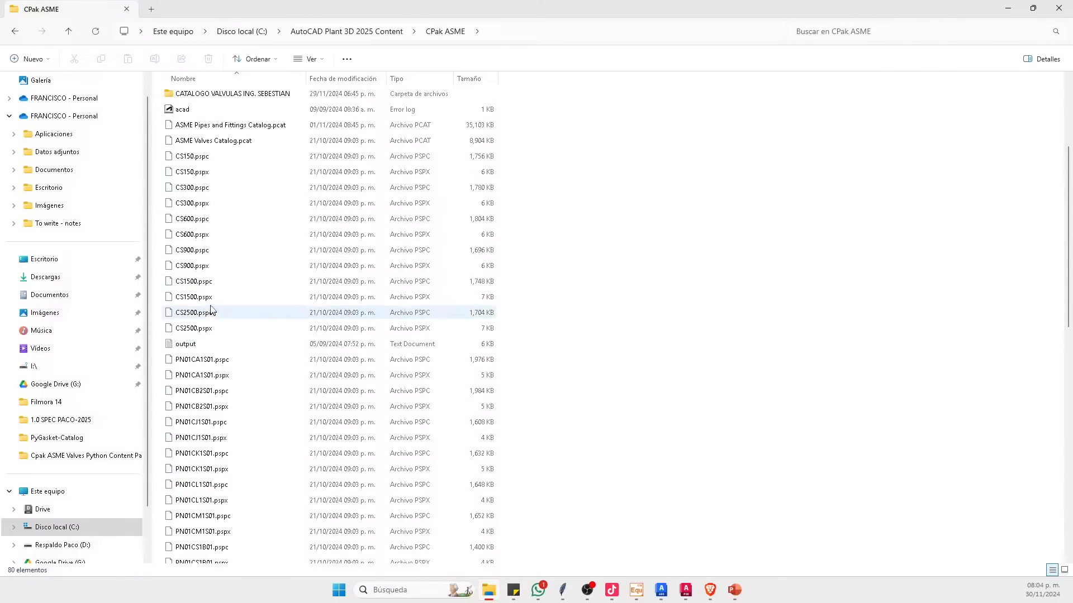
{"action": "scroll", "coordinate": [223, 257], "scroll_direction": "down", "scroll_amount": 6}
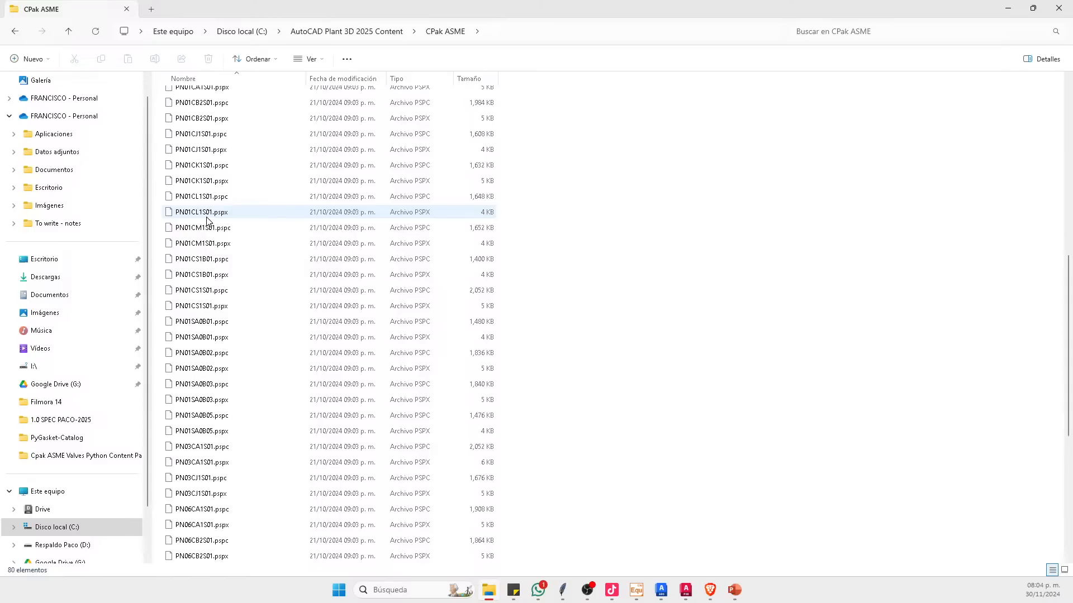
{"action": "scroll", "coordinate": [218, 324], "scroll_direction": "down", "scroll_amount": 9}
{"action": "scroll", "coordinate": [218, 430], "scroll_direction": "up", "scroll_amount": 10}
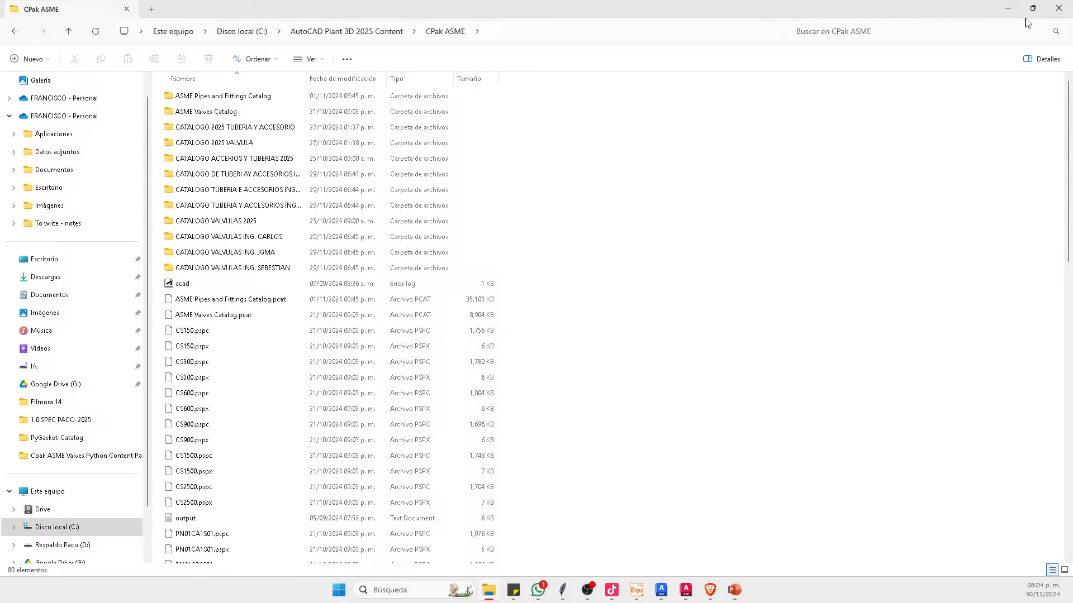
{"action": "left_click", "coordinate": [1058, 8]}
Step: Browse the available pipe specs in drawing FA-100 and set CS600 as the current spec
{"action": "scroll", "coordinate": [59, 229], "scroll_direction": "up", "scroll_amount": 3}
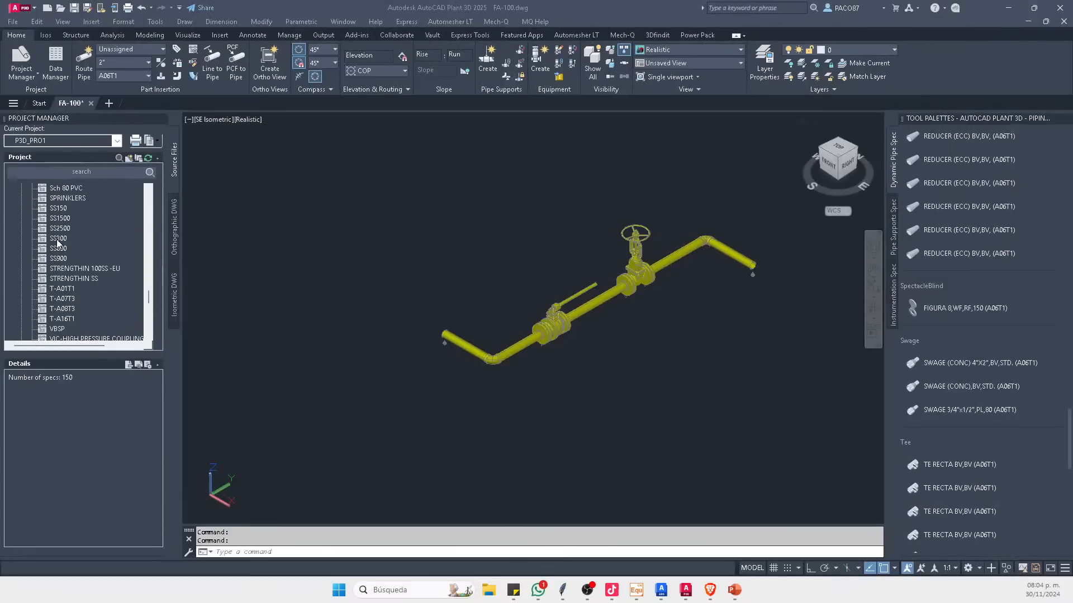
{"action": "left_click", "coordinate": [134, 75]}
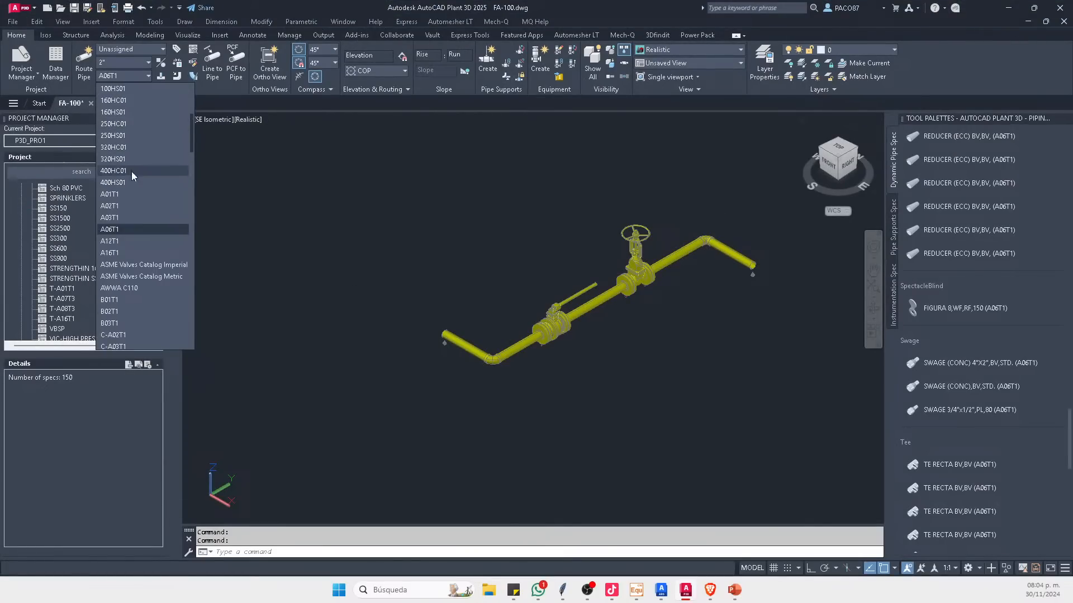
{"action": "scroll", "coordinate": [134, 190], "scroll_direction": "up", "scroll_amount": 2}
{"action": "scroll", "coordinate": [140, 238], "scroll_direction": "down", "scroll_amount": 15}
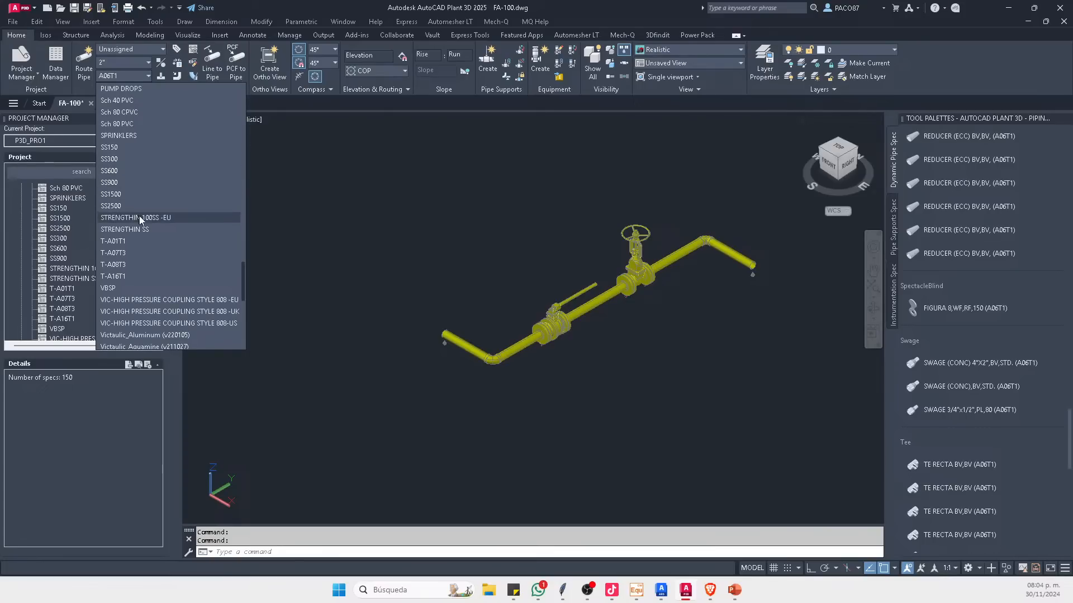
{"action": "scroll", "coordinate": [144, 214], "scroll_direction": "down", "scroll_amount": 6}
{"action": "scroll", "coordinate": [152, 212], "scroll_direction": "up", "scroll_amount": 9}
{"action": "scroll", "coordinate": [153, 218], "scroll_direction": "up", "scroll_amount": 20}
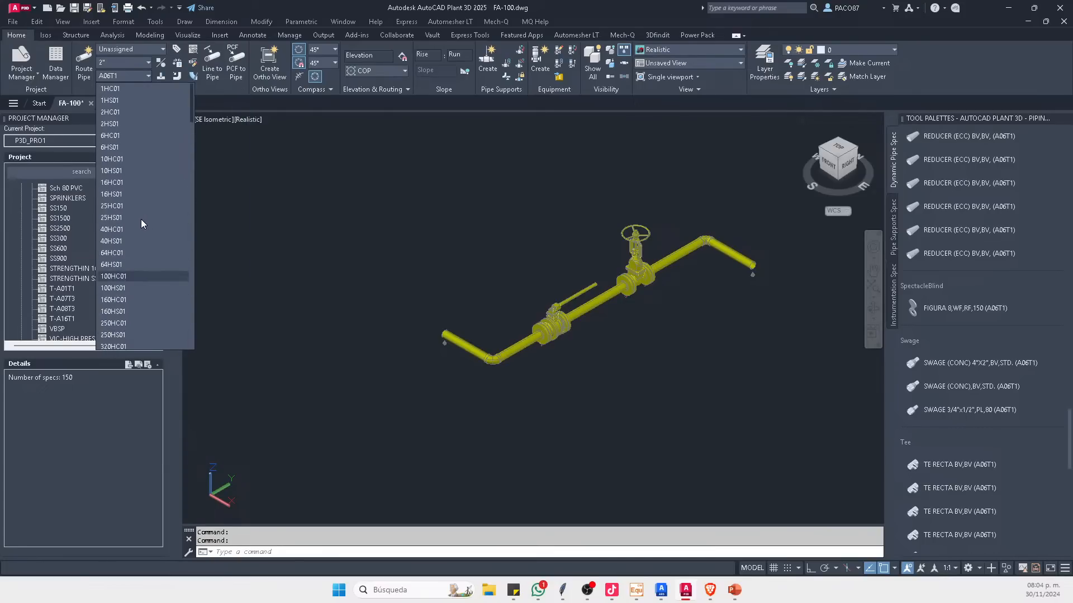
{"action": "scroll", "coordinate": [135, 209], "scroll_direction": "down", "scroll_amount": 3}
{"action": "scroll", "coordinate": [141, 212], "scroll_direction": "down", "scroll_amount": 7}
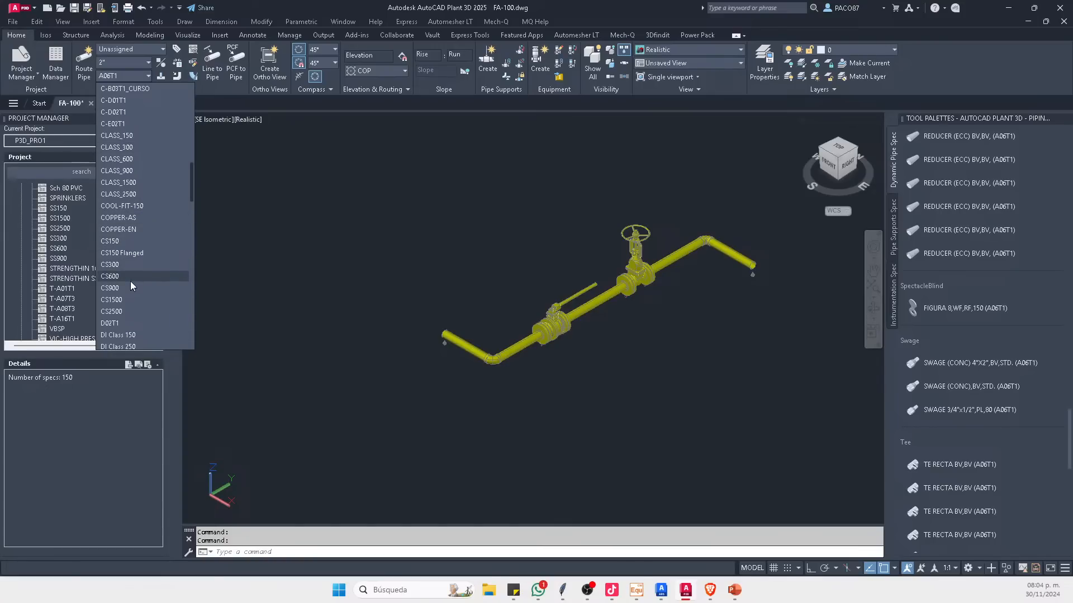
{"action": "left_click", "coordinate": [129, 279]}
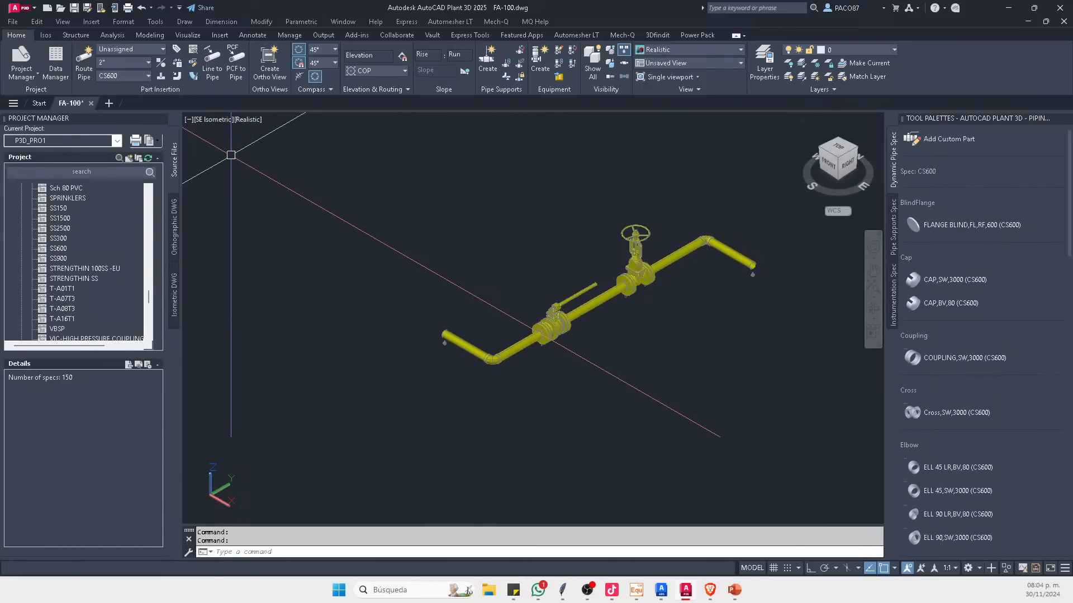
Step: Place a flanged CS600 ball valve (Ball Valve,FL,RF,600) in the empty space in front of the existing yellow line
{"action": "scroll", "coordinate": [927, 232], "scroll_direction": "down", "scroll_amount": 10}
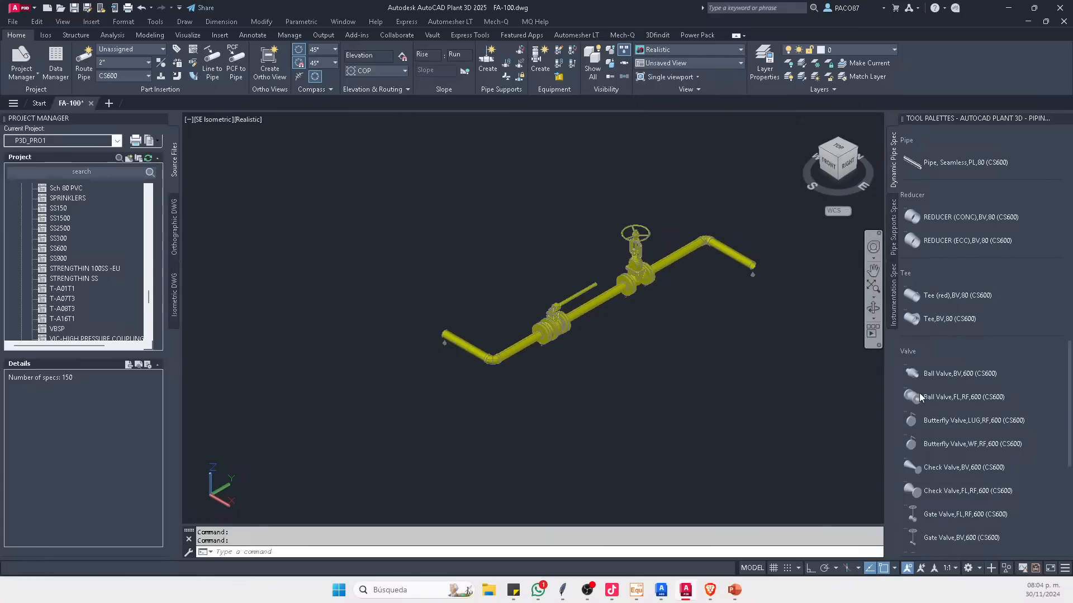
{"action": "left_click", "coordinate": [921, 397]}
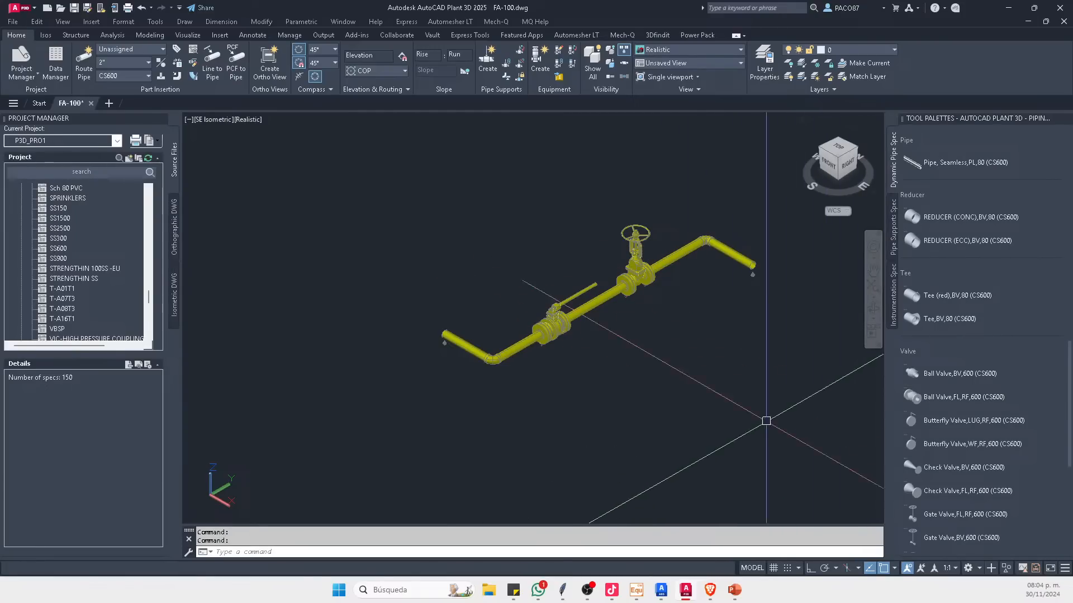
{"action": "scroll", "coordinate": [766, 420], "scroll_direction": "up", "scroll_amount": 3}
{"action": "left_click", "coordinate": [909, 397]}
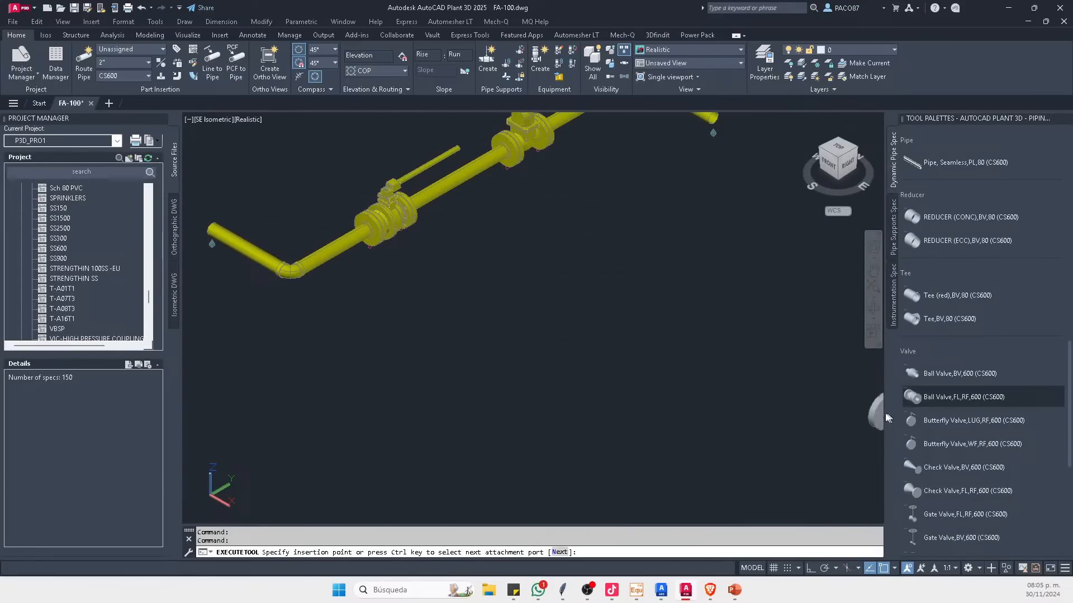
{"action": "scroll", "coordinate": [582, 398], "scroll_direction": "up", "scroll_amount": 3}
{"action": "left_click", "coordinate": [554, 394]}
{"action": "left_click", "coordinate": [646, 328]}
{"action": "key", "text": "Escape"}
{"action": "middle_click_drag", "start_coordinate": [683, 323], "coordinate": [546, 371]}
{"action": "key", "text": "Escape"}
Step: Route 2" pipe from the new ball valve's far port, turning once through an elbow toward the front right
{"action": "left_click", "coordinate": [520, 374]}
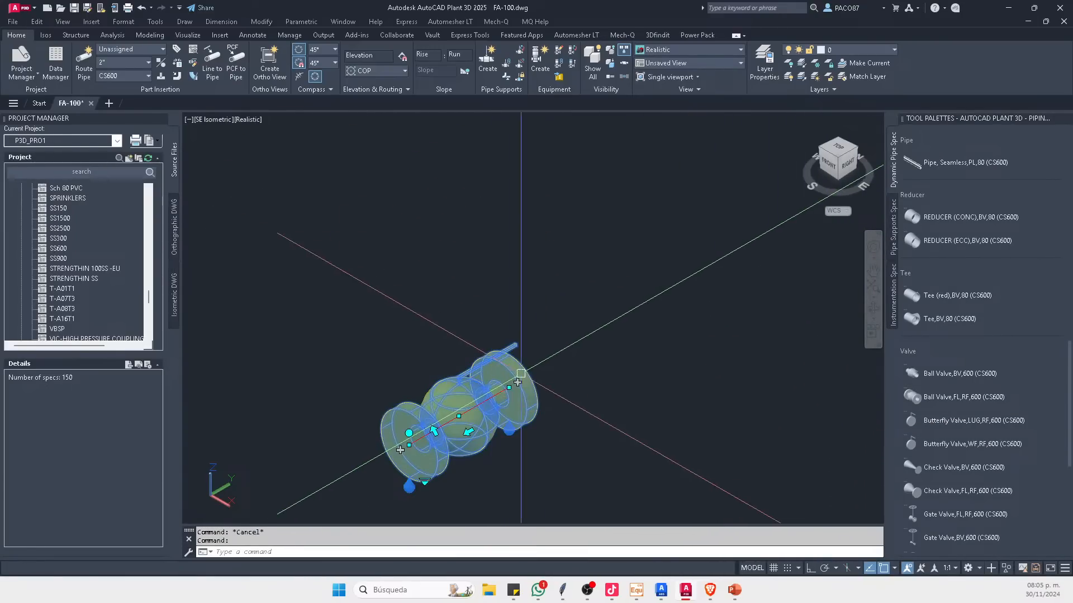
{"action": "left_click", "coordinate": [516, 383]}
{"action": "scroll", "coordinate": [549, 342], "scroll_direction": "down", "scroll_amount": 2}
{"action": "left_click", "coordinate": [612, 312]}
{"action": "left_click", "coordinate": [729, 381]}
{"action": "key", "text": "Escape"}
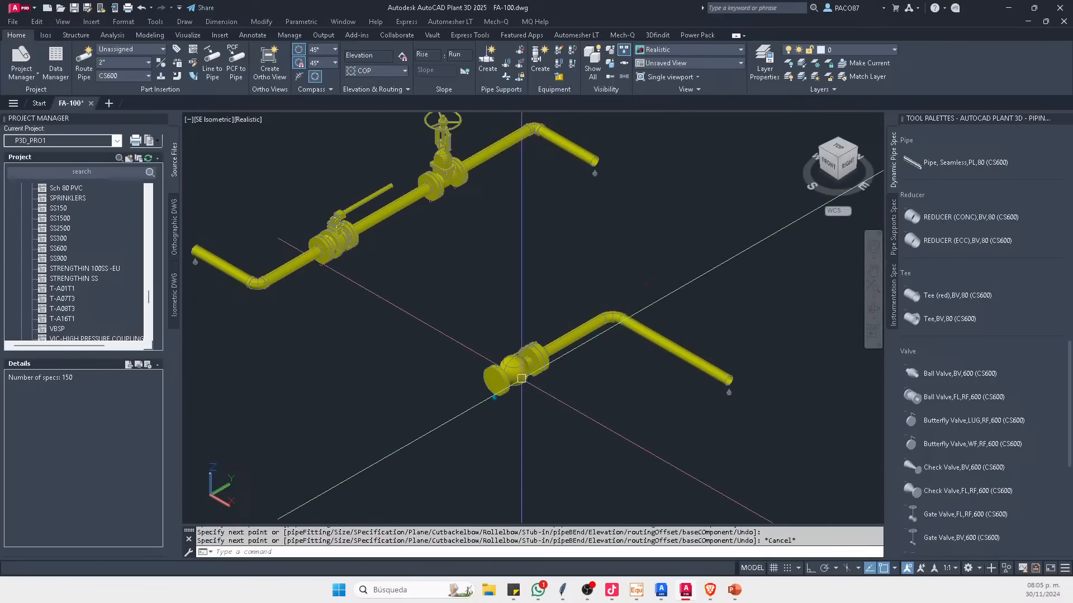
Step: Route 2" pipe from the ball valve's opposite port, turning once through an elbow toward the back left
{"action": "left_click", "coordinate": [519, 376]}
{"action": "left_click", "coordinate": [493, 383]}
{"action": "left_click", "coordinate": [381, 449]}
{"action": "left_click", "coordinate": [314, 410]}
{"action": "key", "text": "Escape"}
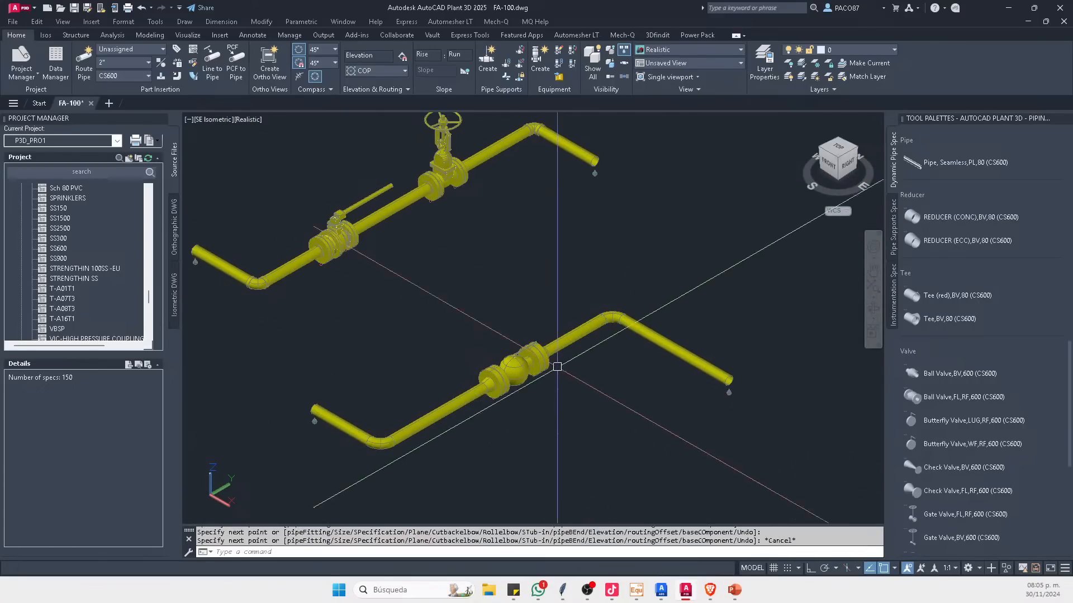
{"action": "middle_click_drag", "start_coordinate": [426, 301], "coordinate": [436, 287]}
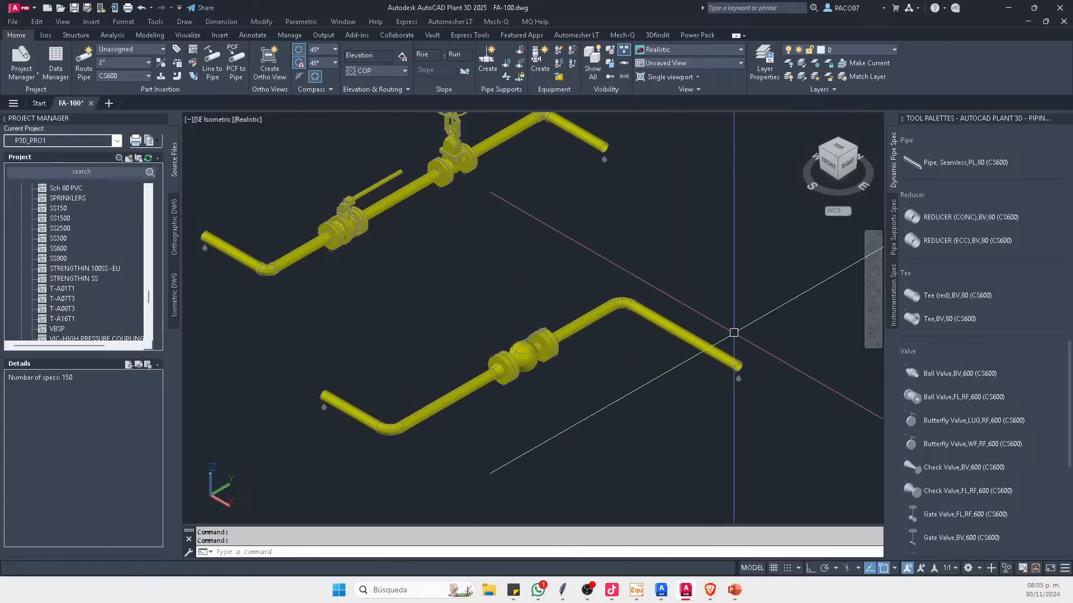
Step: Create a quick iso of the whole CS600 line in style Check_A2, accepting the advanced iso options, and clear the selection
{"action": "middle_click_drag", "start_coordinate": [572, 235], "coordinate": [583, 243]}
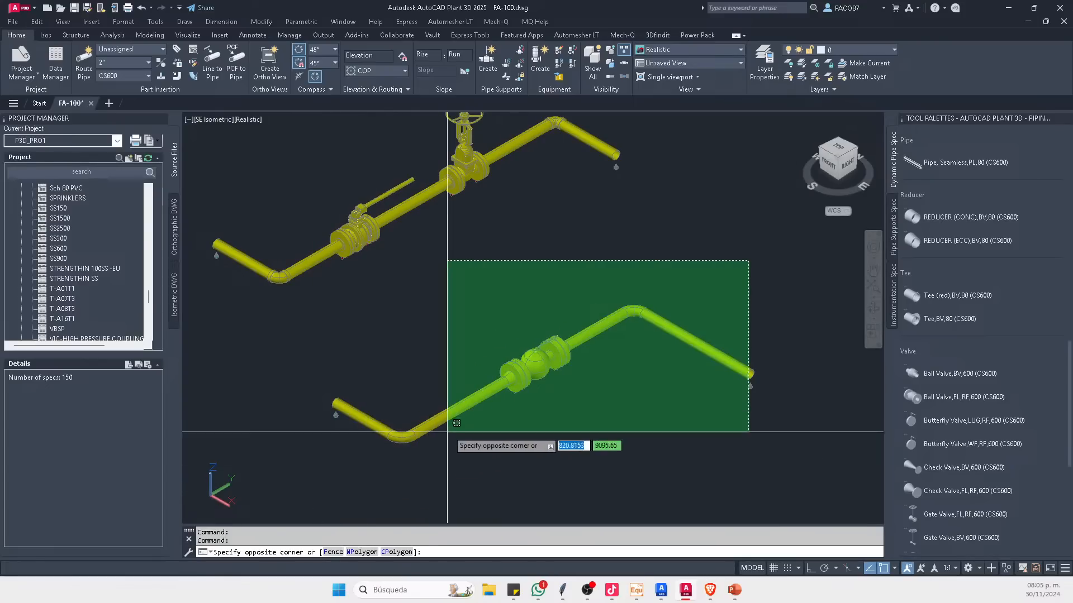
{"action": "left_click", "coordinate": [391, 459]}
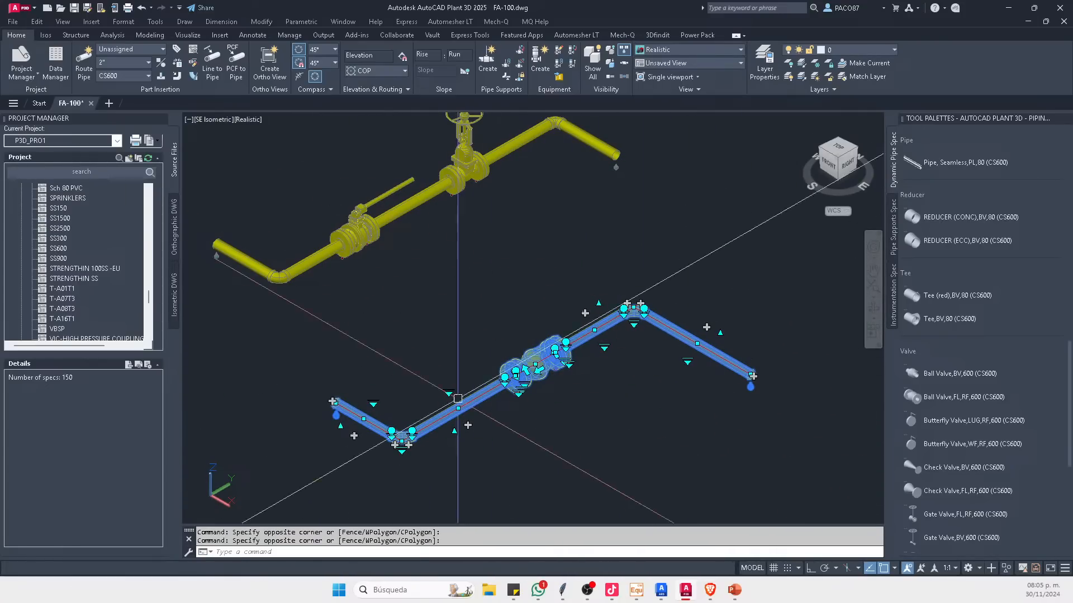
{"action": "left_click", "coordinate": [950, 397]}
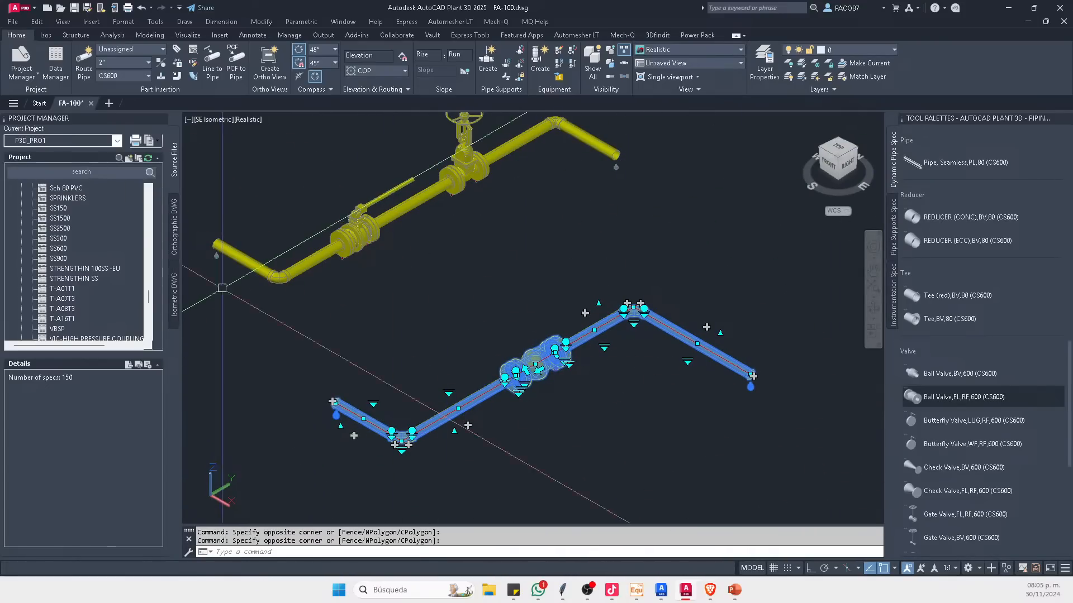
{"action": "left_click", "coordinate": [45, 35]}
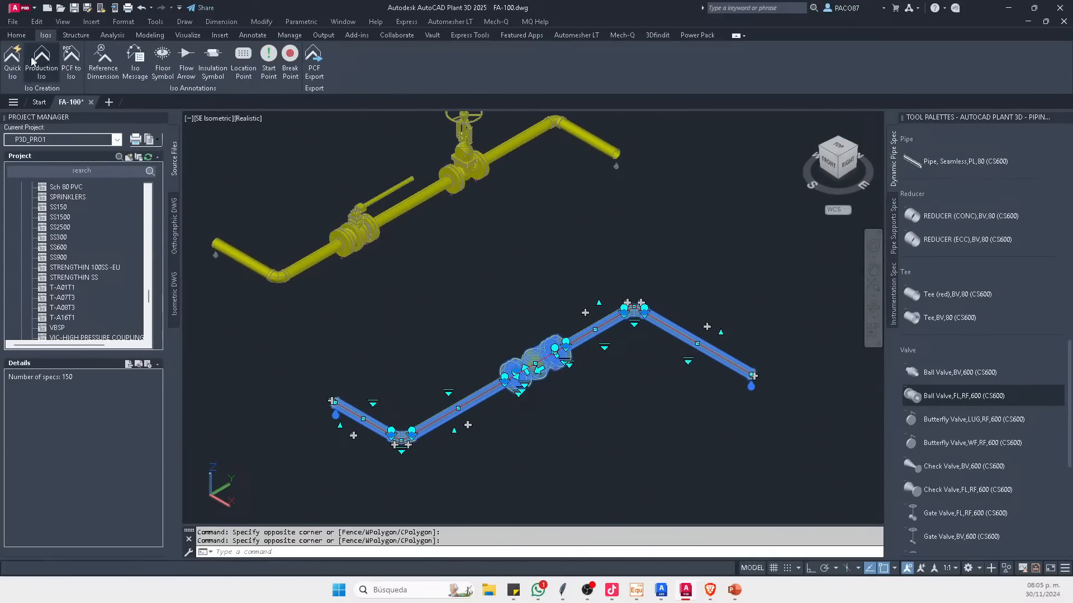
{"action": "left_click", "coordinate": [12, 56]}
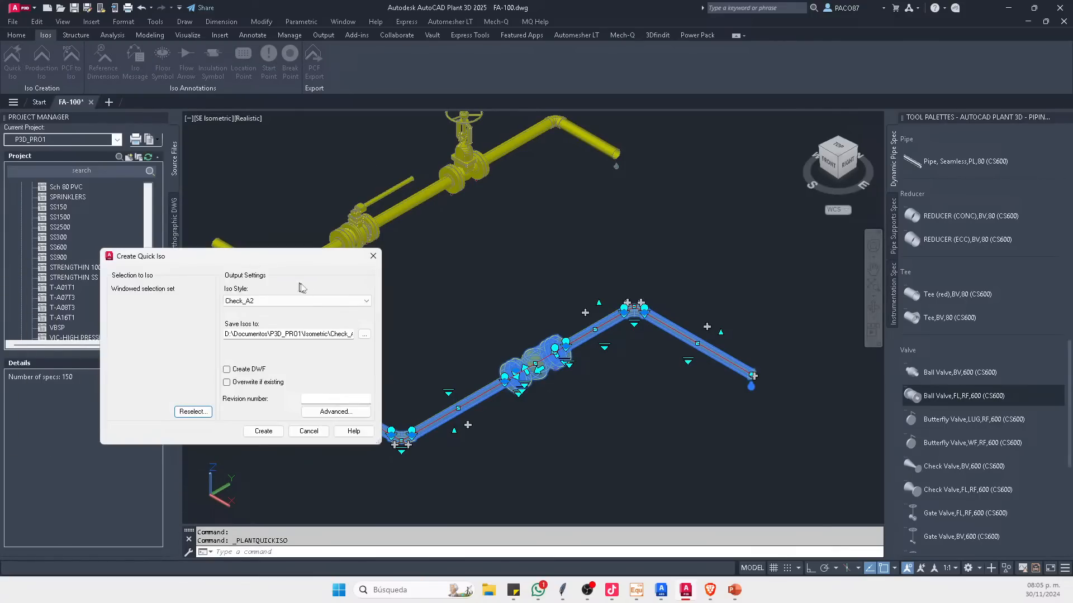
{"action": "left_click", "coordinate": [334, 412]}
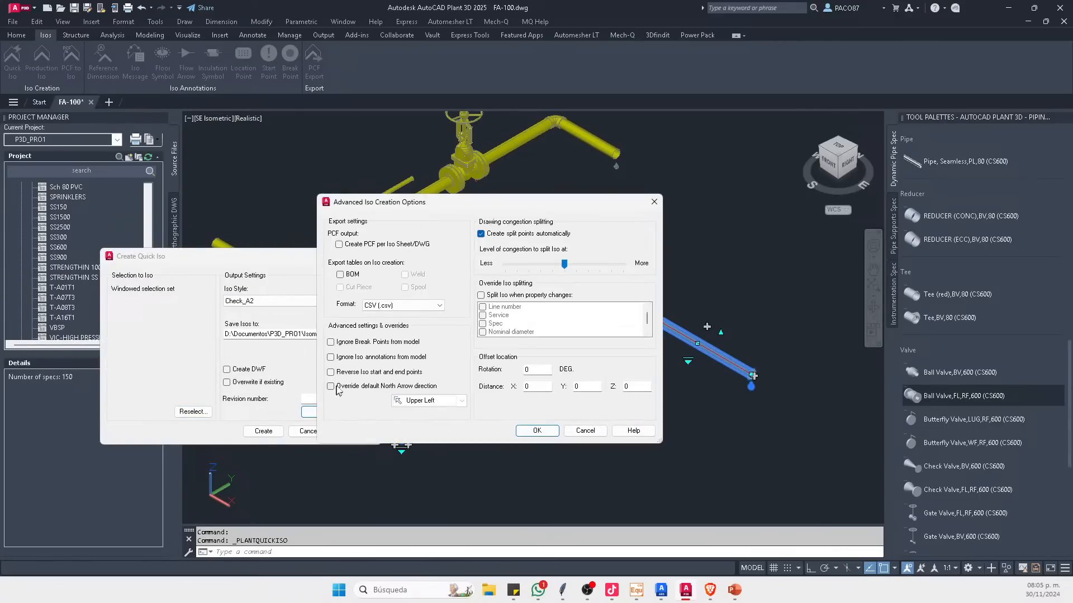
{"action": "left_click", "coordinate": [536, 431]}
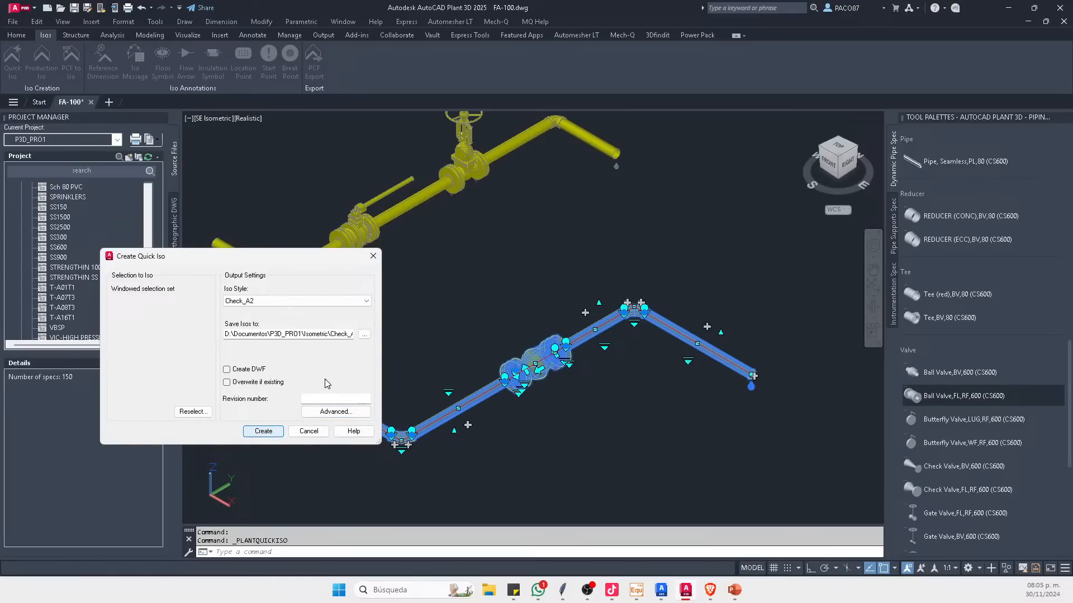
{"action": "left_click", "coordinate": [263, 431]}
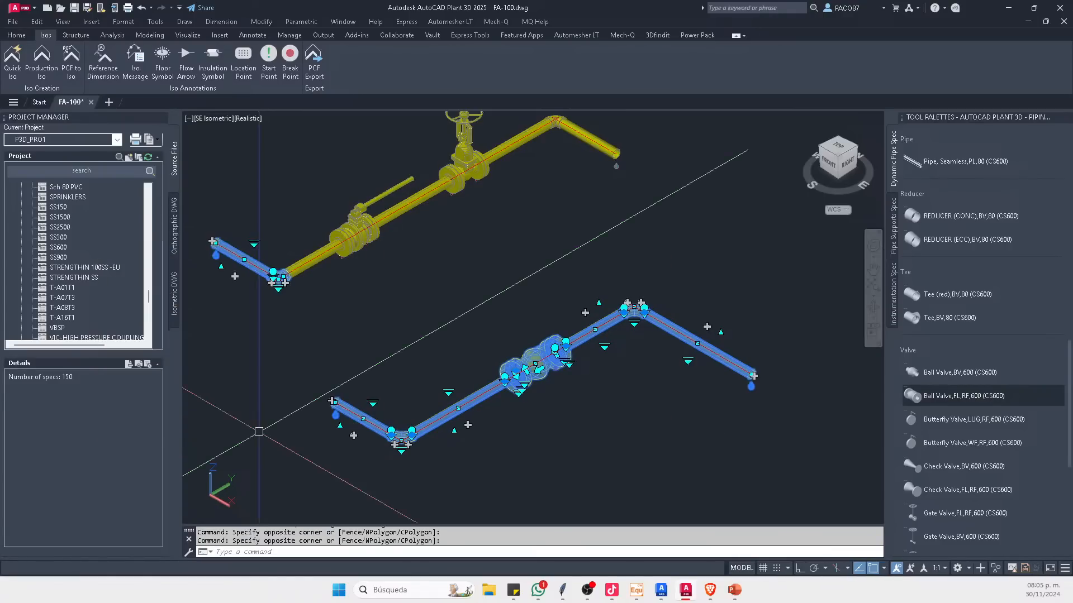
{"action": "key", "text": "Escape"}
Step: Open the generated isometric drawing from the creation details and examine its bill of materials
{"action": "scroll", "coordinate": [581, 390], "scroll_direction": "up", "scroll_amount": 2}
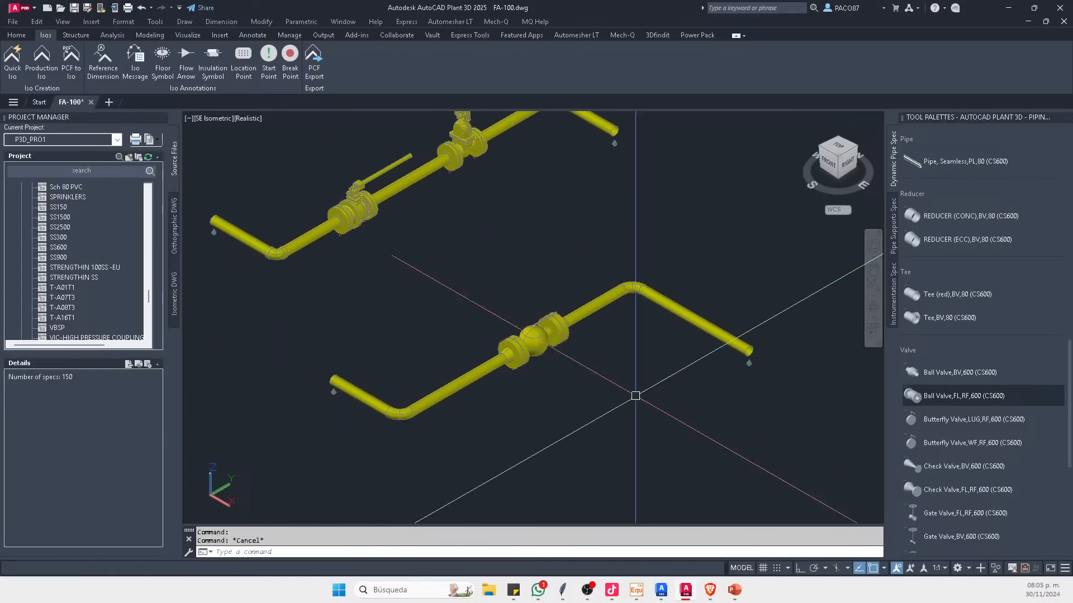
{"action": "middle_click_drag", "start_coordinate": [621, 388], "coordinate": [611, 357]}
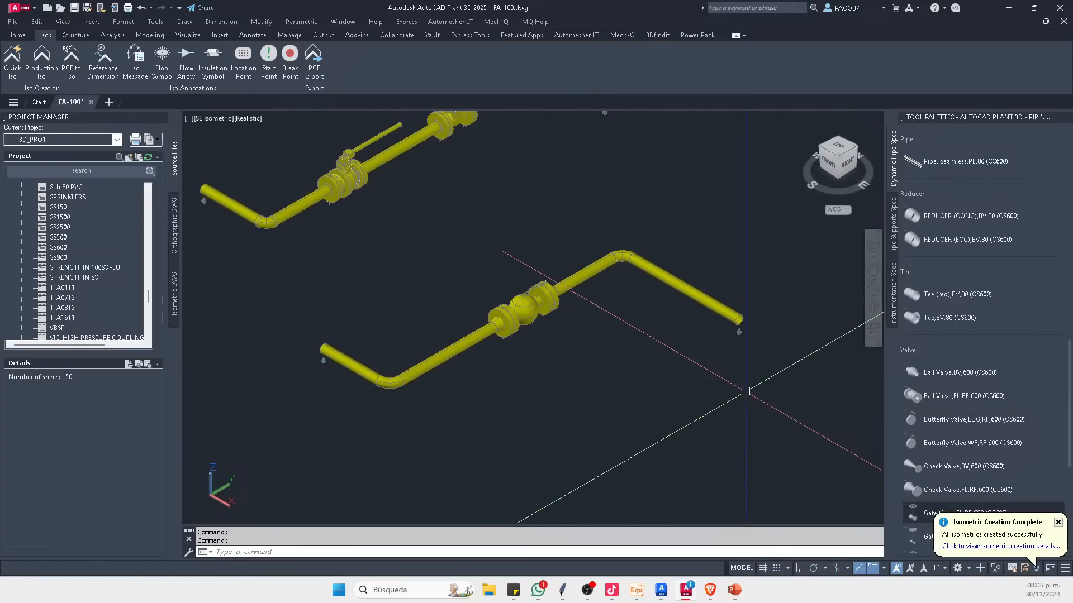
{"action": "left_click", "coordinate": [1021, 547]}
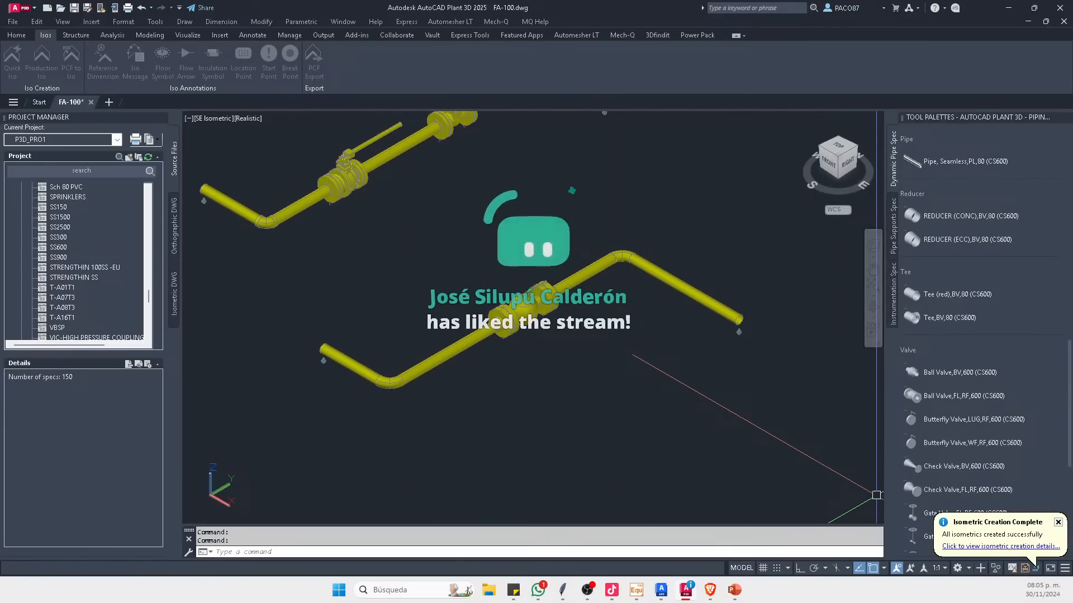
{"action": "left_click", "coordinate": [505, 395]}
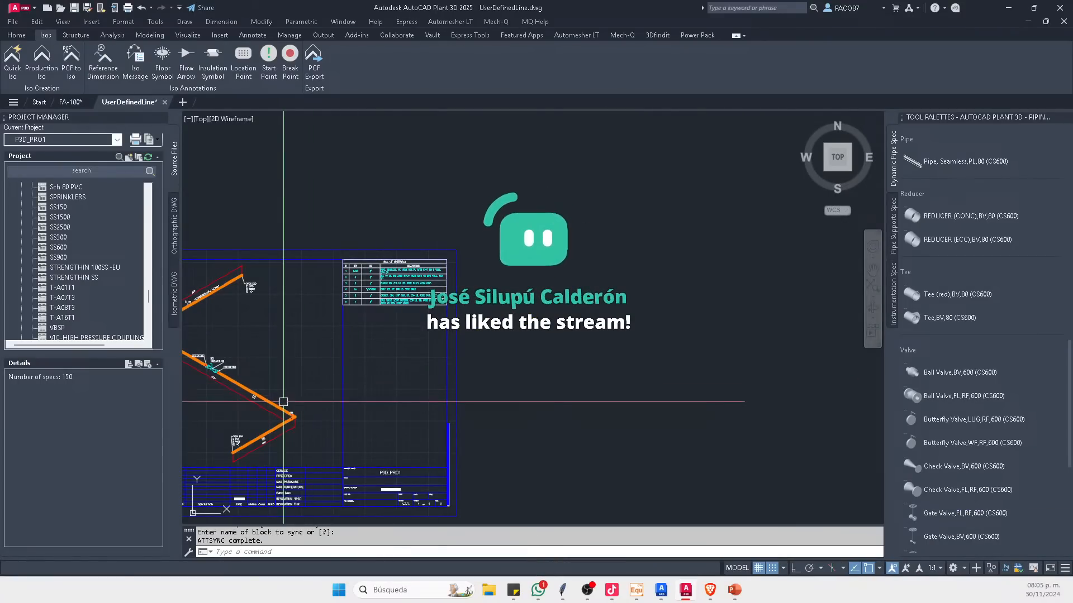
{"action": "middle_click_drag", "start_coordinate": [228, 376], "coordinate": [546, 308]}
{"action": "scroll", "coordinate": [534, 250], "scroll_direction": "up", "scroll_amount": 1}
{"action": "middle_click_drag", "start_coordinate": [750, 371], "coordinate": [471, 410]}
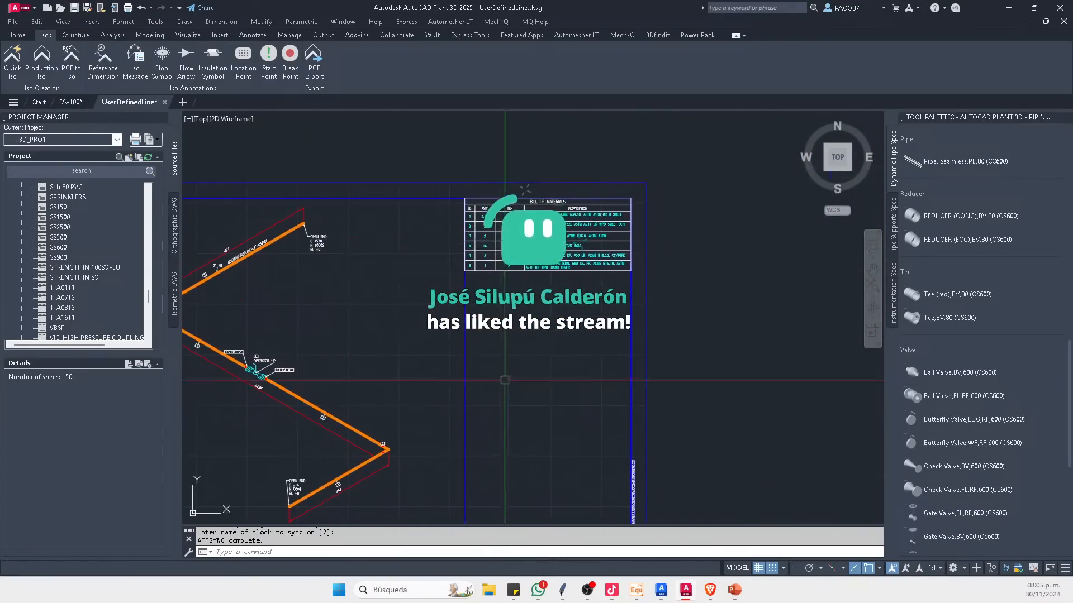
{"action": "scroll", "coordinate": [562, 220], "scroll_direction": "up", "scroll_amount": 3}
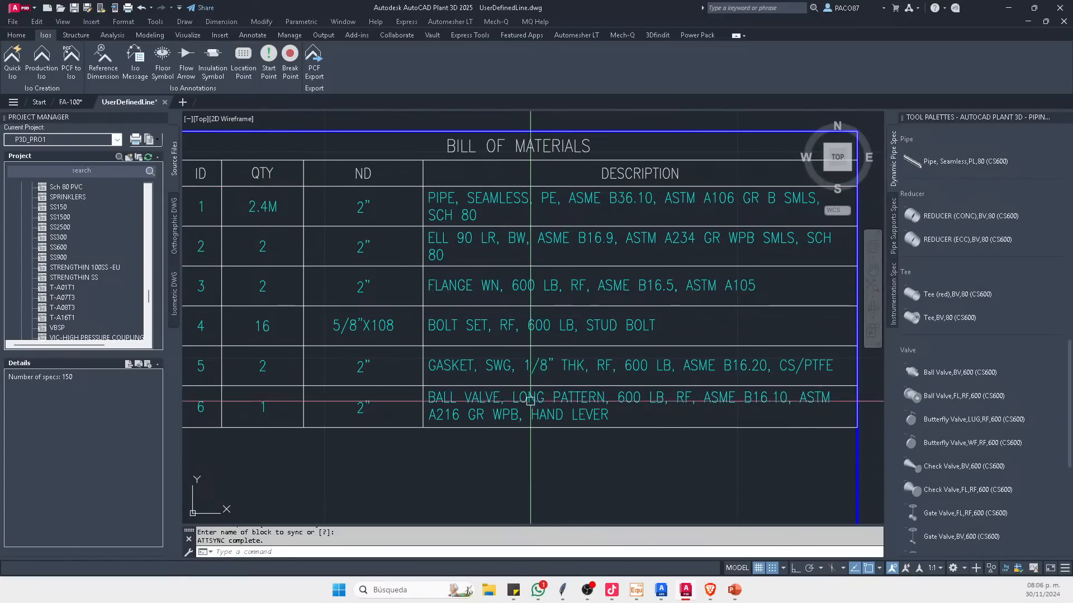
Step: Return to drawing FA-100 and erase the entire CS600 line with its ball valve
{"action": "left_click", "coordinate": [71, 101]}
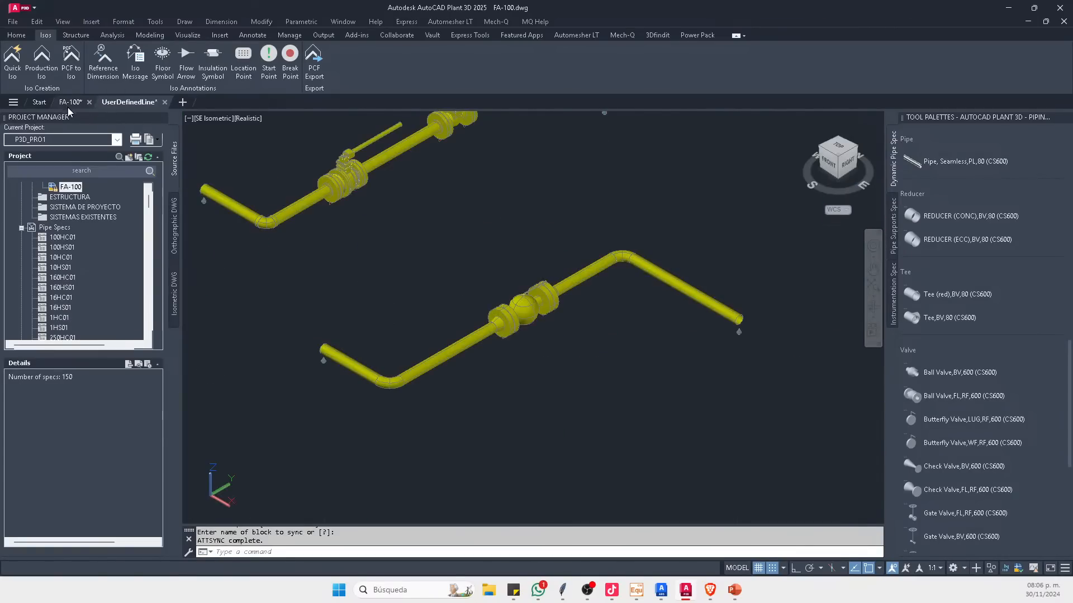
{"action": "scroll", "coordinate": [525, 335], "scroll_direction": "down", "scroll_amount": 3}
{"action": "scroll", "coordinate": [544, 352], "scroll_direction": "up", "scroll_amount": 2}
{"action": "left_click", "coordinate": [630, 308]}
{"action": "left_click", "coordinate": [490, 400]}
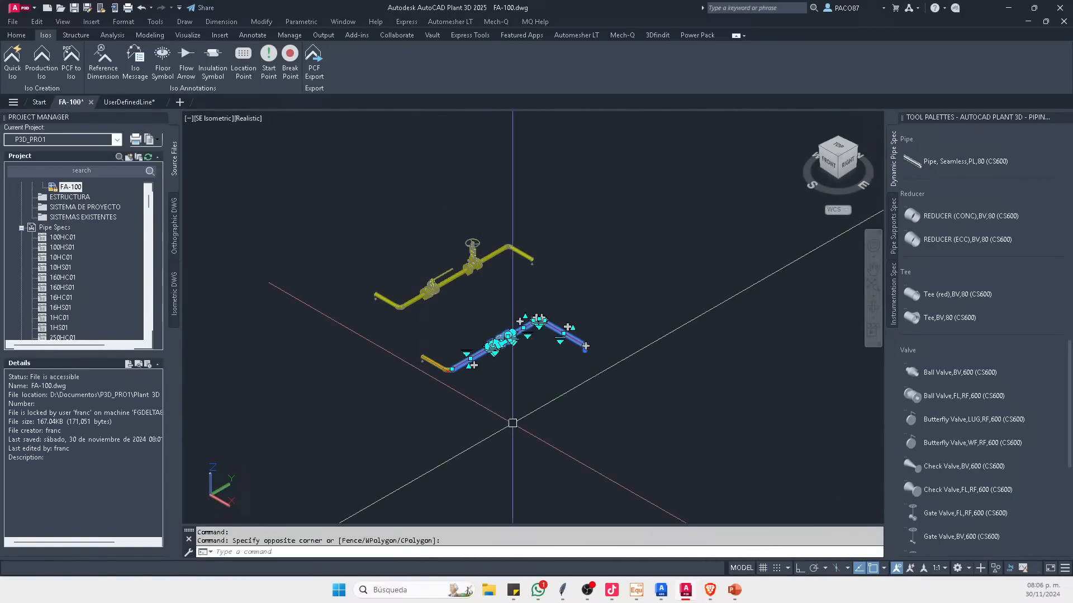
{"action": "left_click", "coordinate": [508, 430]}
{"action": "left_click", "coordinate": [403, 346]}
{"action": "scroll", "coordinate": [405, 341], "scroll_direction": "up", "scroll_amount": 3}
{"action": "key", "text": "Delete"}
Step: Create a quick iso of the remaining line with two valves in style Check_A2, with automatic split points turned off
{"action": "left_click", "coordinate": [709, 136]}
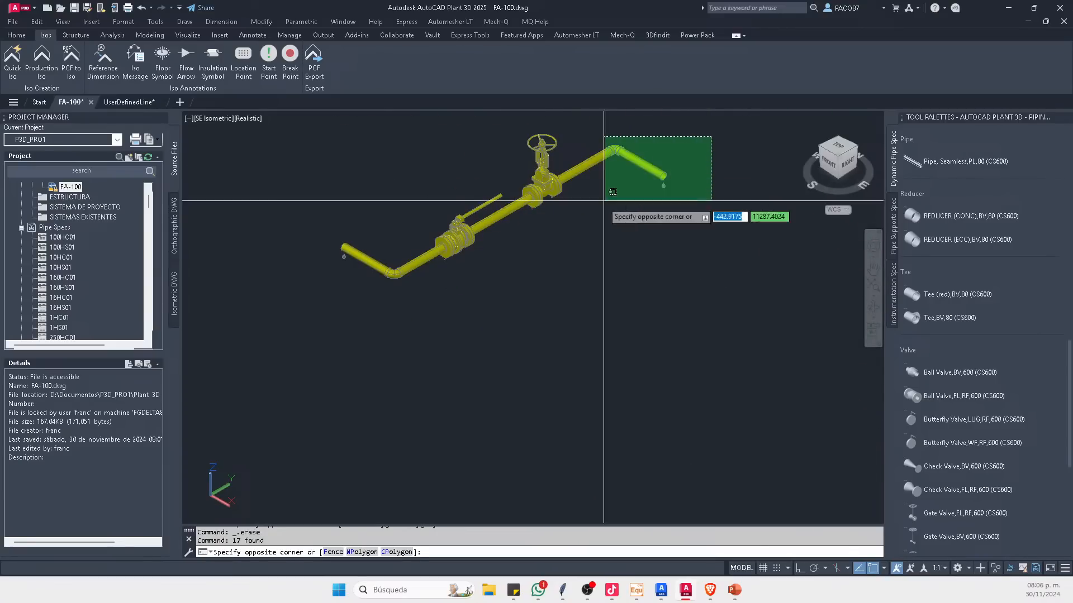
{"action": "left_click", "coordinate": [275, 343]}
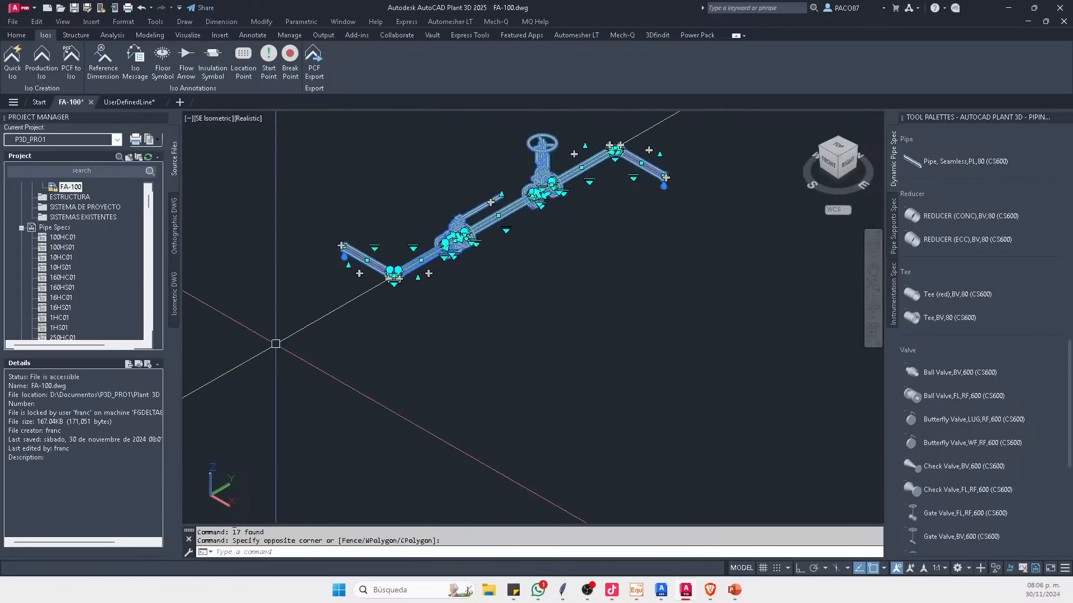
{"action": "left_click", "coordinate": [15, 58]}
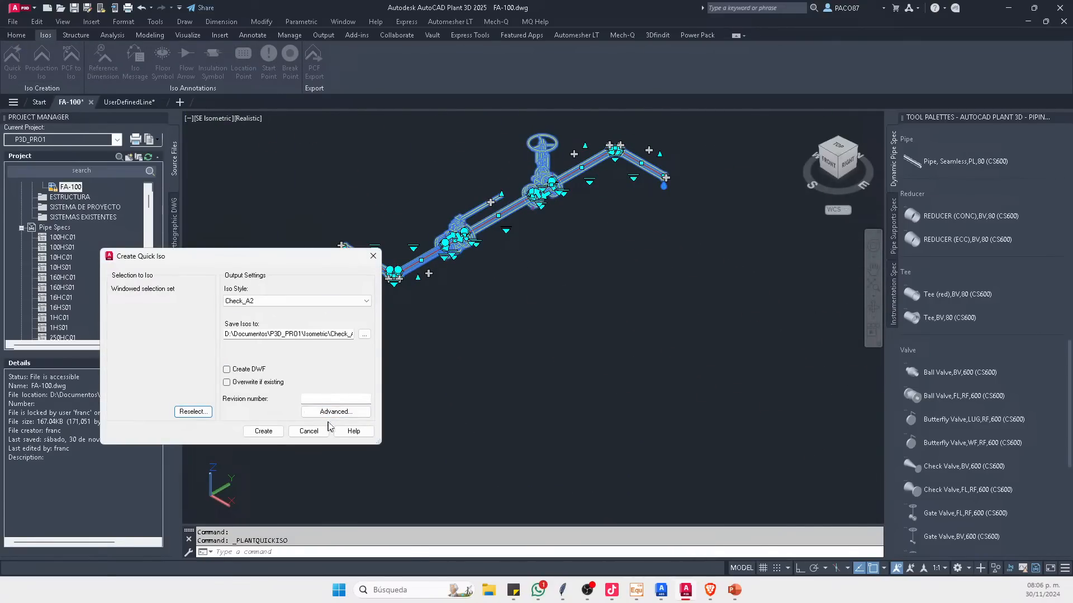
{"action": "left_click", "coordinate": [335, 412]}
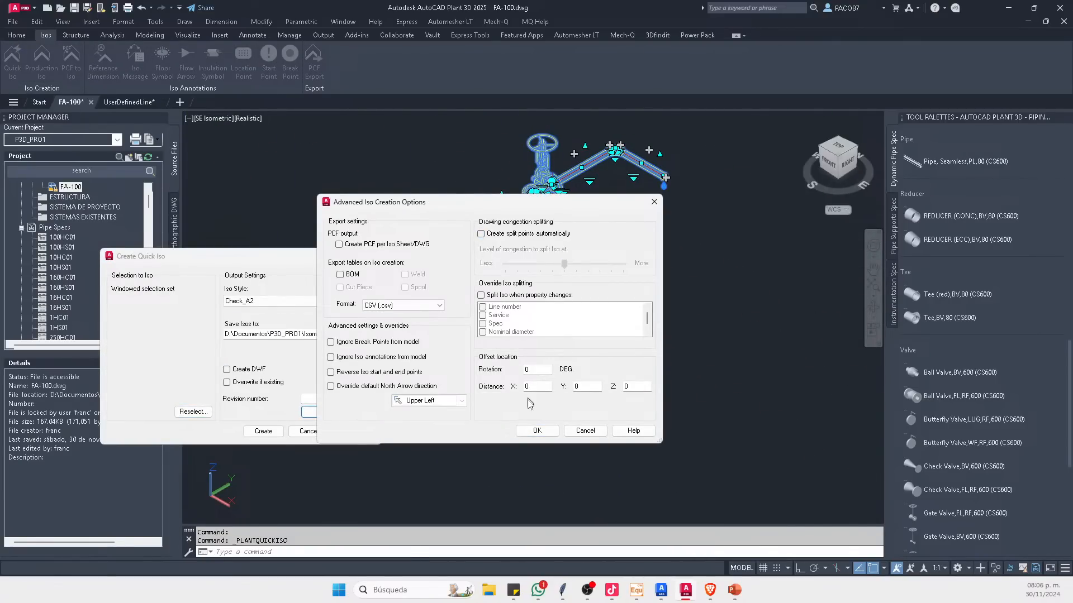
{"action": "left_click", "coordinate": [532, 430]}
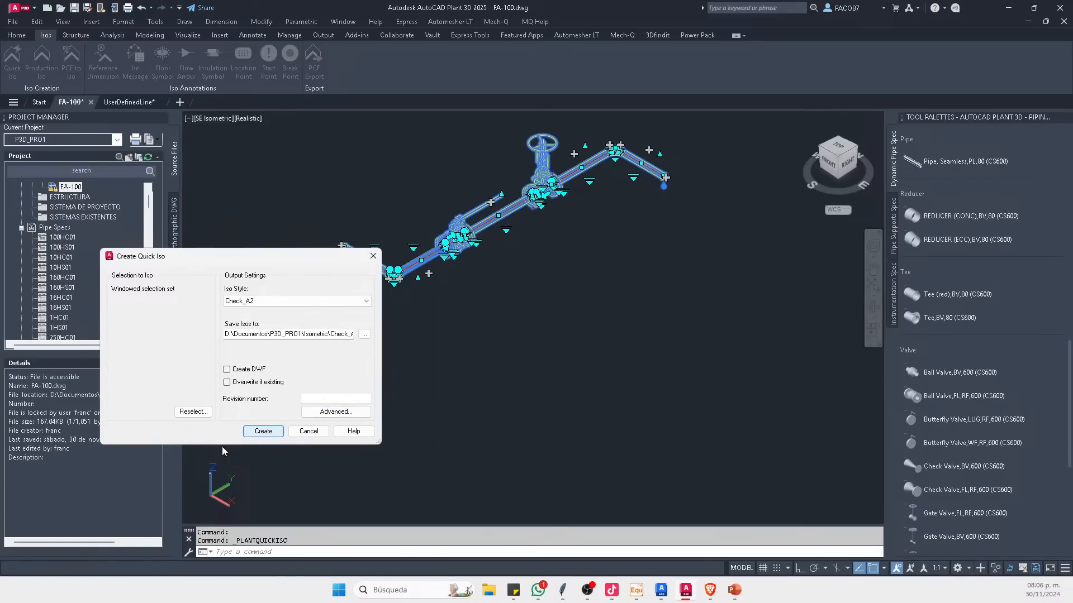
{"action": "double_click", "coordinate": [267, 433]}
{"action": "left_click", "coordinate": [379, 363]}
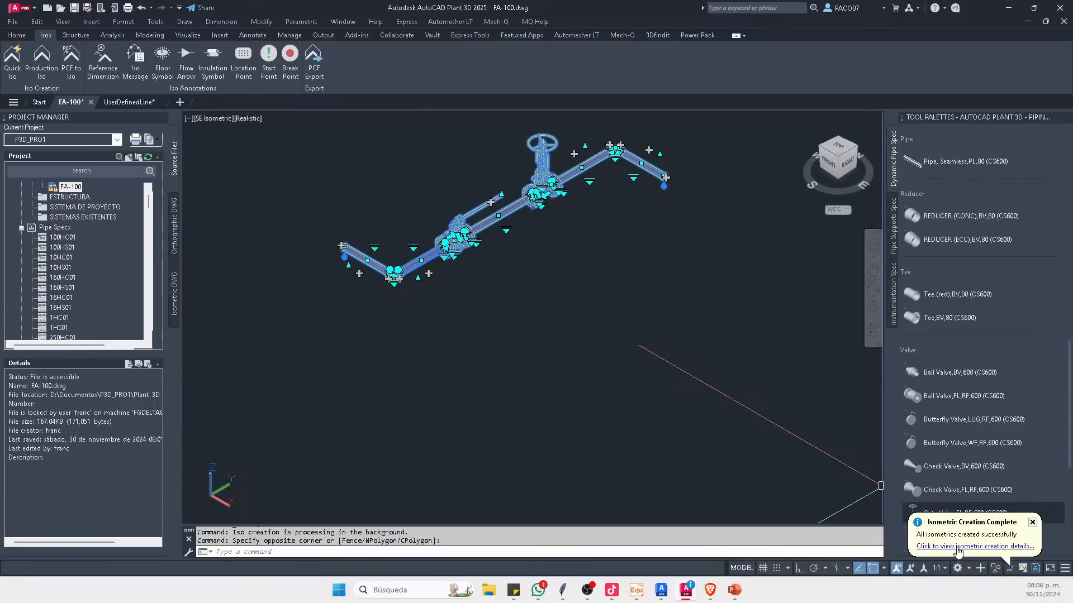
Step: Open the newly generated isometric from the creation details and compare it with the earlier isometric UserDefinedLine
{"action": "left_click", "coordinate": [958, 548]}
{"action": "left_click", "coordinate": [502, 376]}
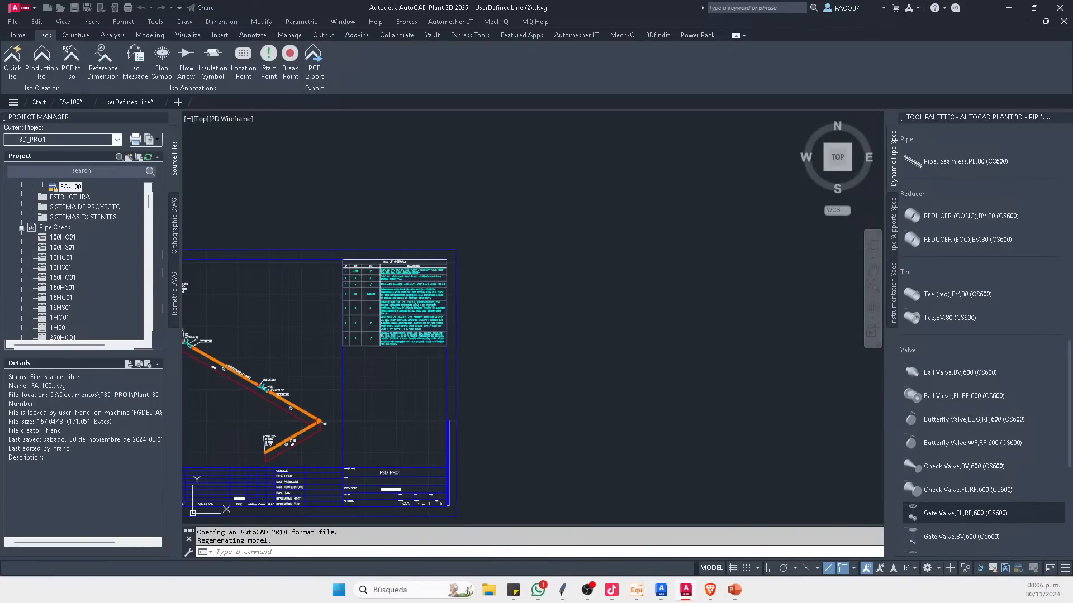
{"action": "middle_click_drag", "start_coordinate": [381, 375], "coordinate": [565, 322]}
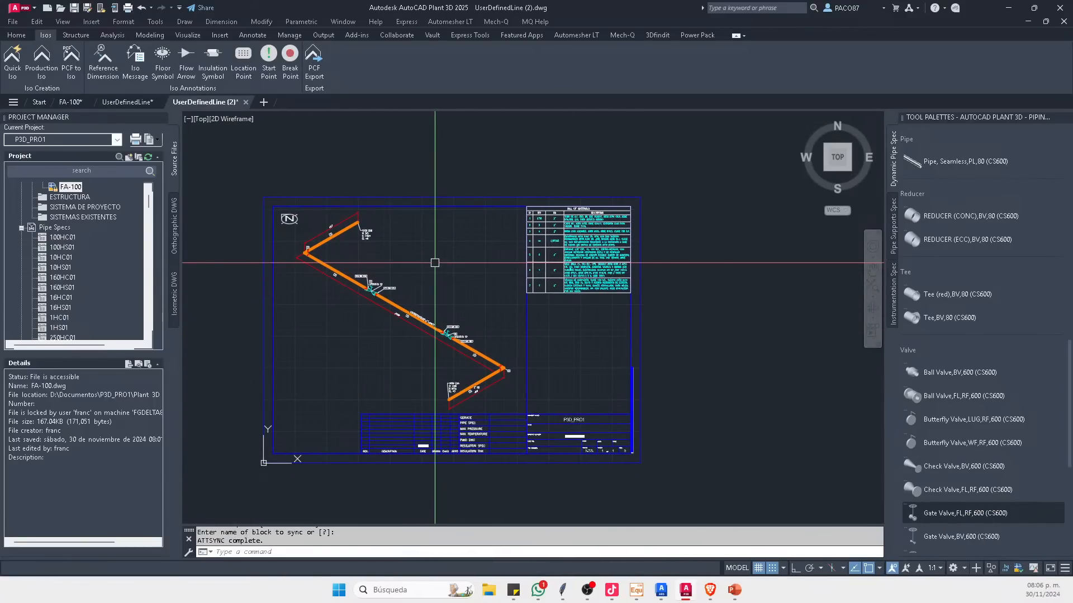
{"action": "left_click", "coordinate": [128, 102]}
{"action": "scroll", "coordinate": [722, 268], "scroll_direction": "down", "scroll_amount": 3}
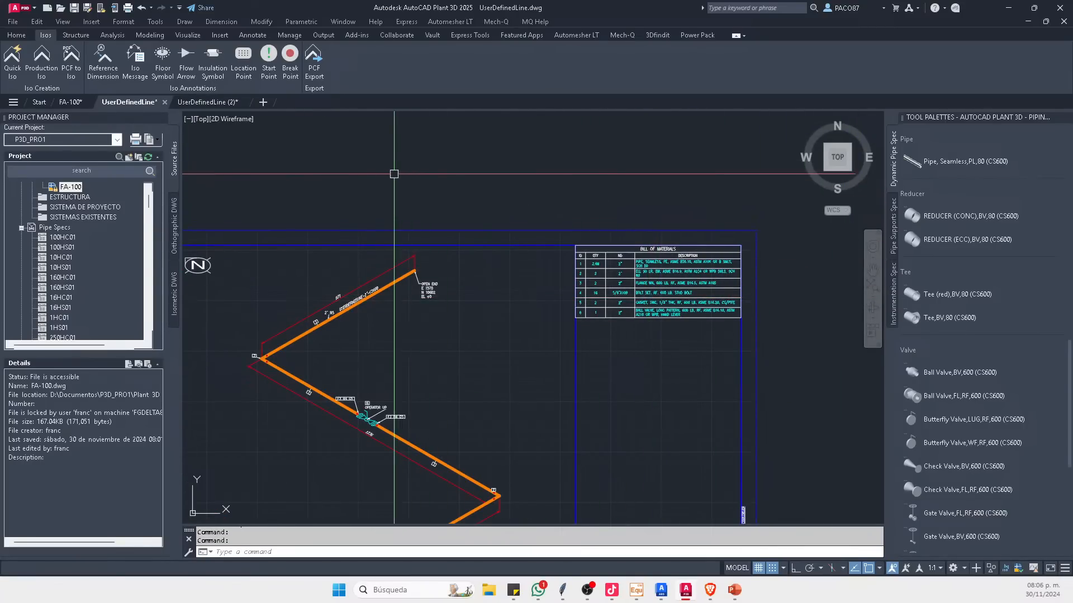
{"action": "left_click", "coordinate": [206, 102]}
{"action": "scroll", "coordinate": [465, 302], "scroll_direction": "up", "scroll_amount": 5}
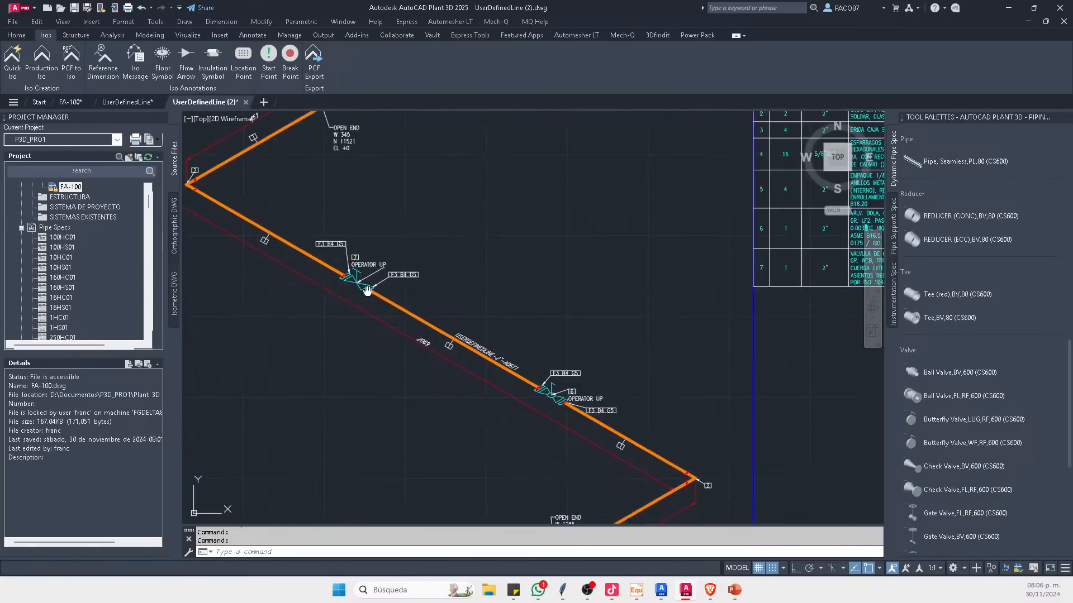
{"action": "scroll", "coordinate": [990, 282], "scroll_direction": "down", "scroll_amount": 5}
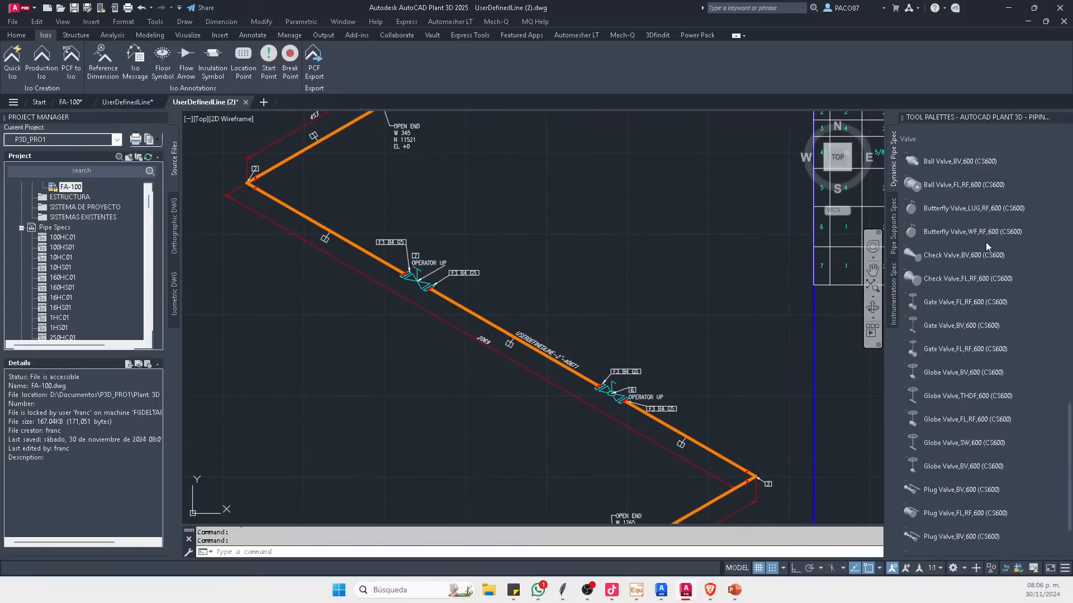
Step: Examine the bill of materials of isometric UserDefinedLine (2), reading the pipe, fitting, stud, gasket and valve descriptions
{"action": "left_click", "coordinate": [657, 320]}
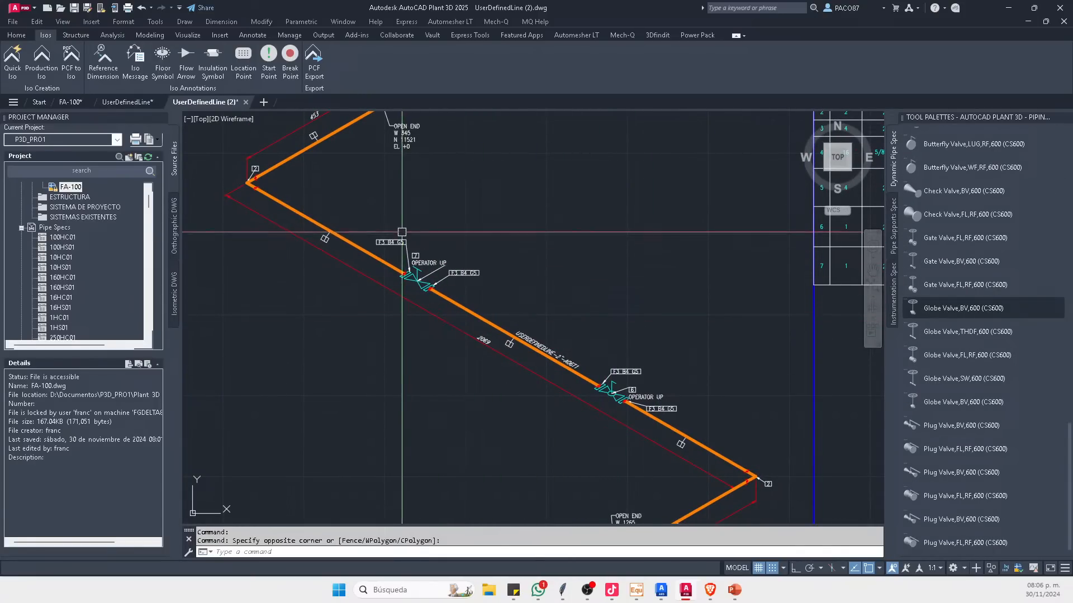
{"action": "scroll", "coordinate": [735, 292], "scroll_direction": "down", "scroll_amount": 3}
{"action": "scroll", "coordinate": [586, 261], "scroll_direction": "up", "scroll_amount": 3}
{"action": "left_click", "coordinate": [587, 261]}
{"action": "scroll", "coordinate": [586, 261], "scroll_direction": "up", "scroll_amount": 4}
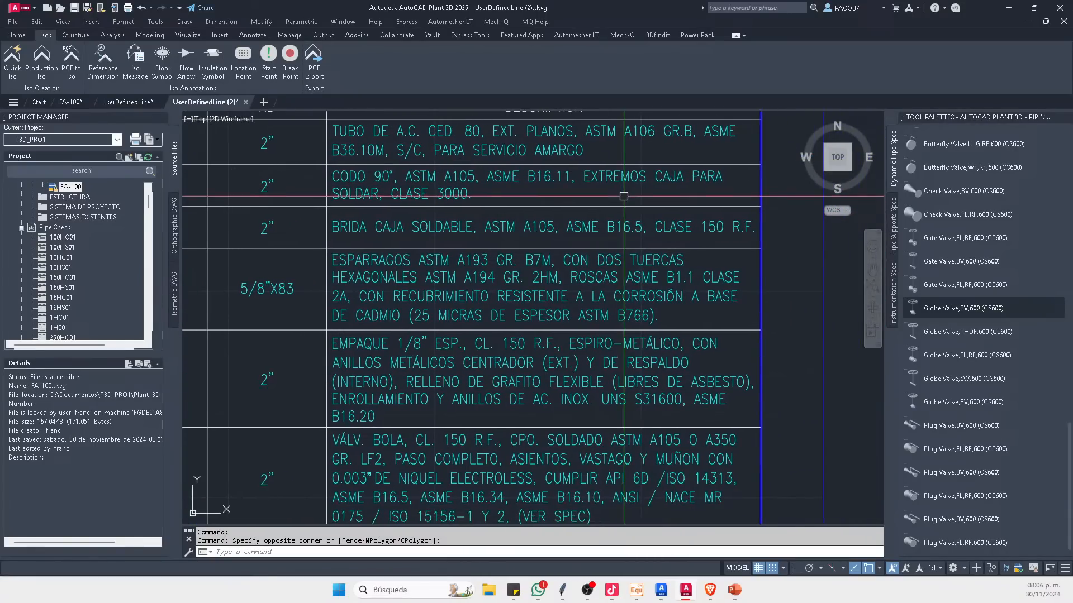
{"action": "scroll", "coordinate": [512, 179], "scroll_direction": "down", "scroll_amount": 3}
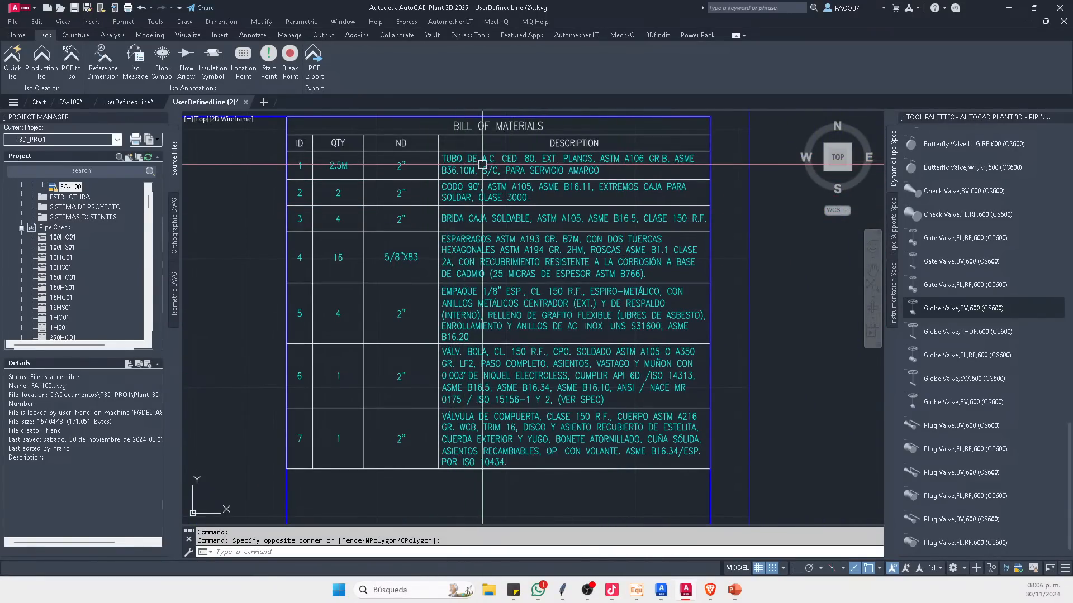
{"action": "scroll", "coordinate": [549, 167], "scroll_direction": "down", "scroll_amount": 3}
{"action": "scroll", "coordinate": [548, 168], "scroll_direction": "up", "scroll_amount": 6}
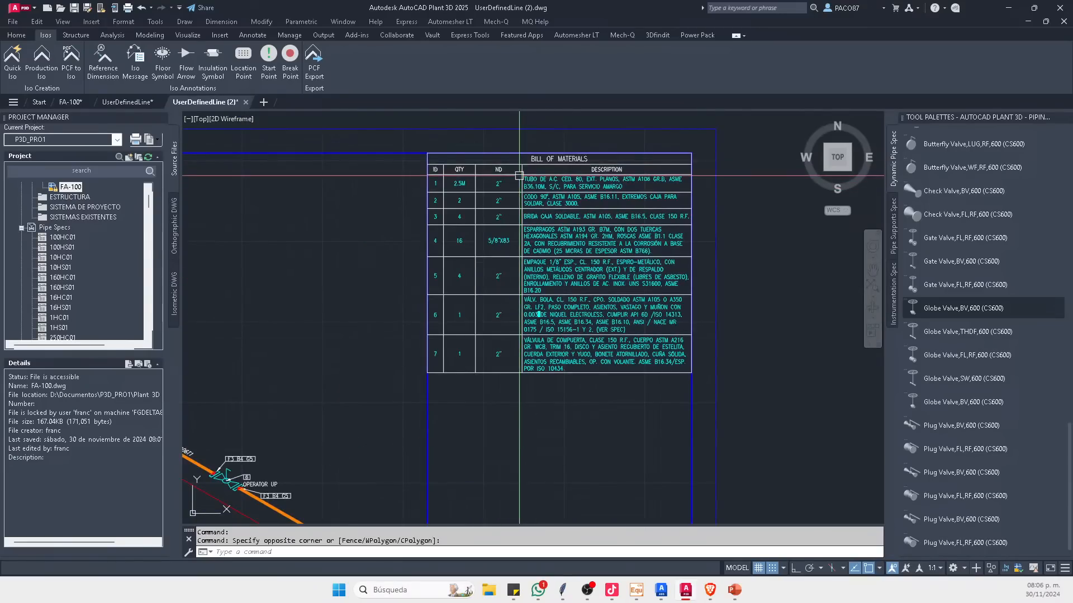
{"action": "middle_click_drag", "start_coordinate": [512, 184], "coordinate": [501, 188]}
{"action": "scroll", "coordinate": [461, 159], "scroll_direction": "down", "scroll_amount": 1}
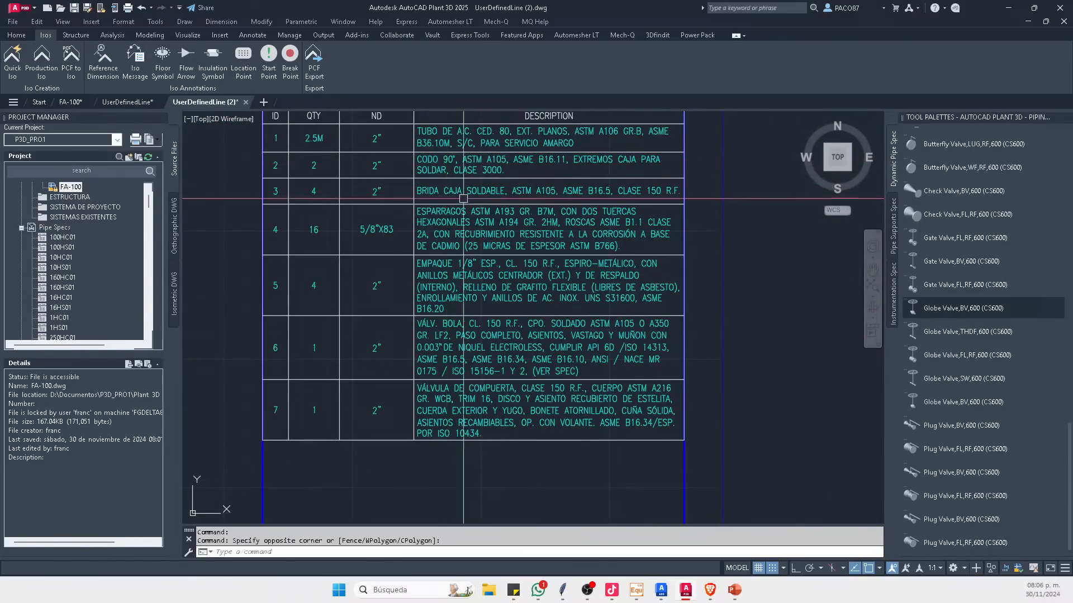
{"action": "middle_click_drag", "start_coordinate": [443, 233], "coordinate": [491, 214]}
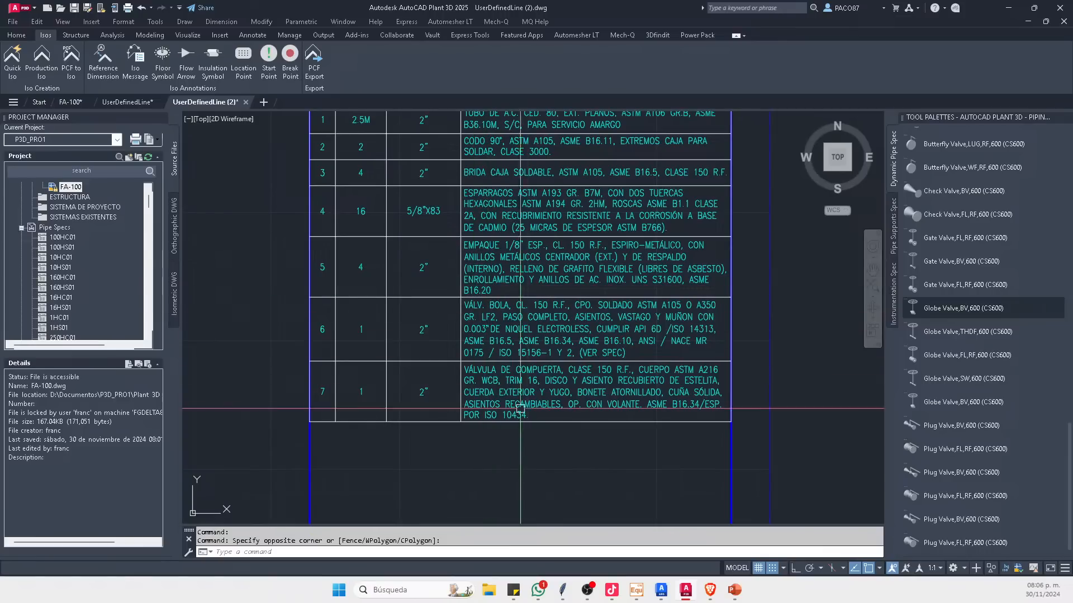
{"action": "middle_click_drag", "start_coordinate": [539, 273], "coordinate": [589, 347]}
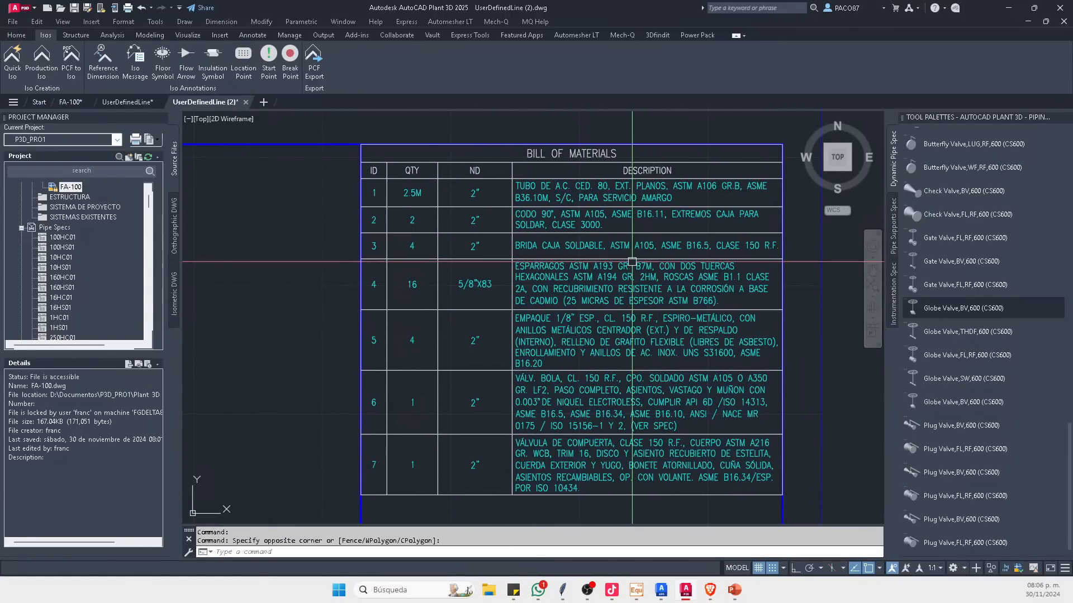
{"action": "middle_click_drag", "start_coordinate": [619, 309], "coordinate": [611, 338]}
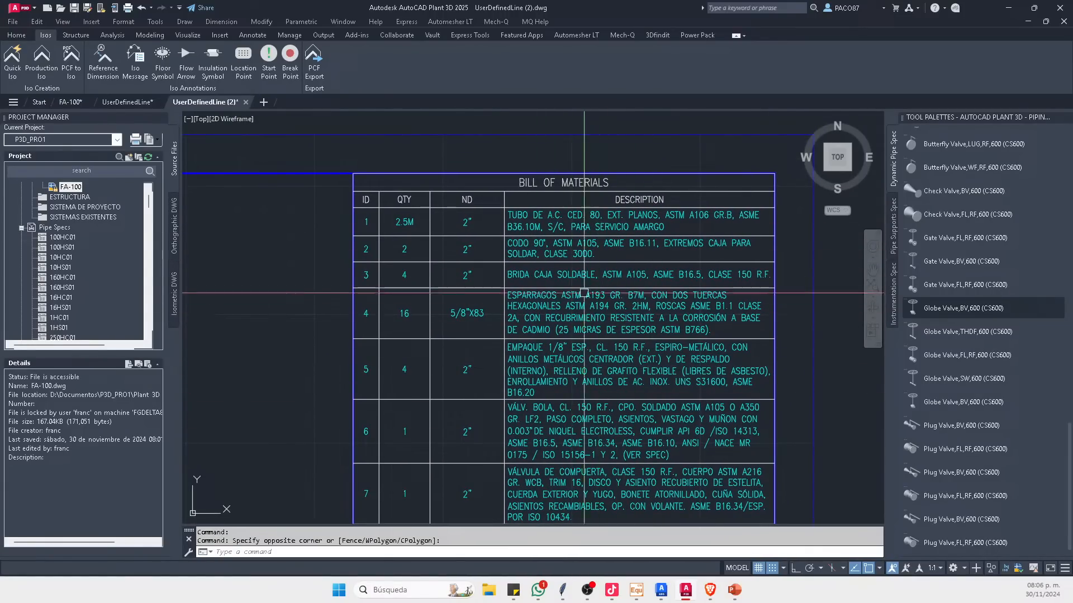
{"action": "scroll", "coordinate": [535, 278], "scroll_direction": "down", "scroll_amount": 1}
{"action": "scroll", "coordinate": [558, 257], "scroll_direction": "down", "scroll_amount": 2}
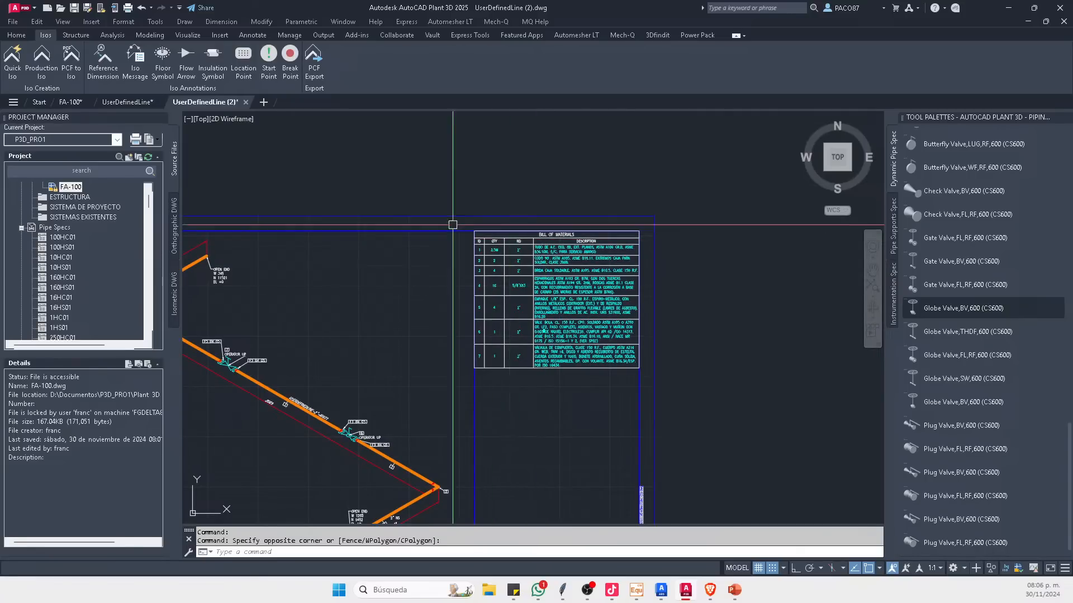
Step: Close both isometric drawings without saving changes and bring the line with two valves into view in FA-100
{"action": "left_click", "coordinate": [246, 103]}
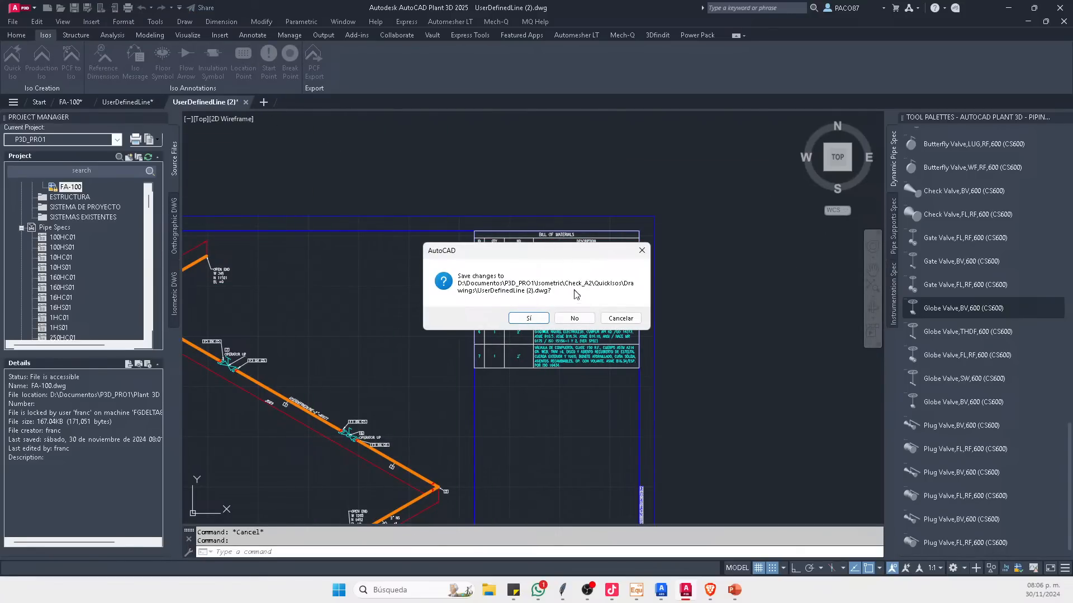
{"action": "key", "text": "n"}
{"action": "left_click", "coordinate": [164, 103]}
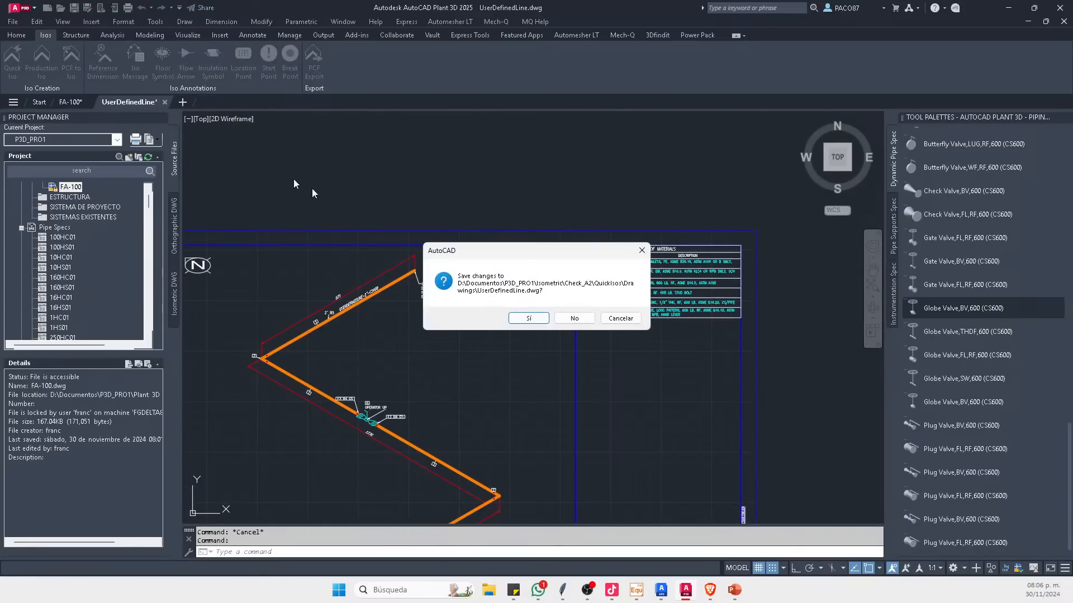
{"action": "left_click", "coordinate": [575, 319]}
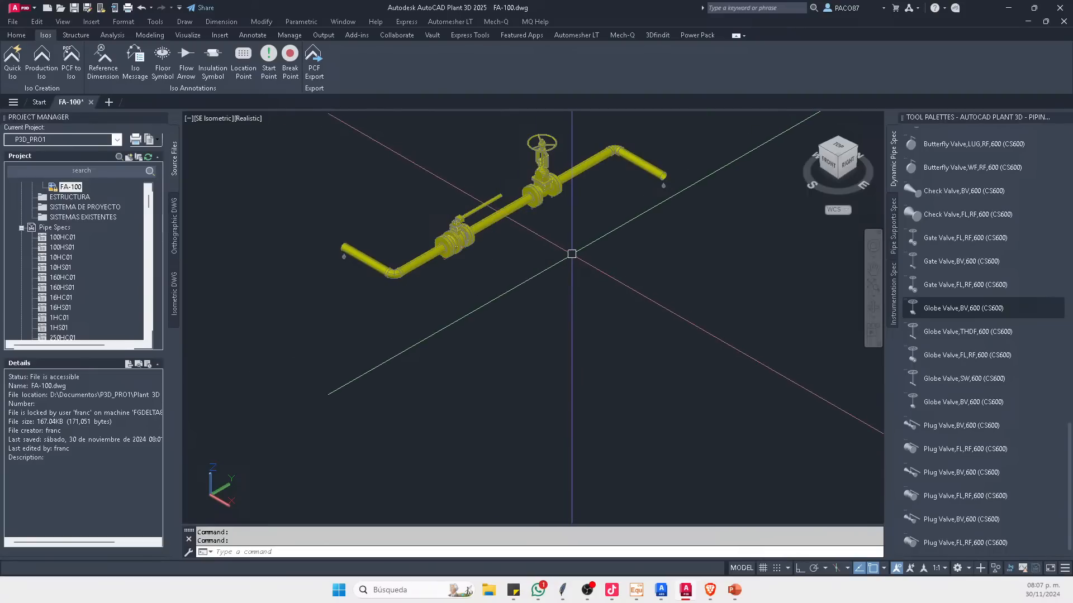
{"action": "middle_click_drag", "start_coordinate": [560, 270], "coordinate": [606, 318]}
{"action": "scroll", "coordinate": [620, 315], "scroll_direction": "up", "scroll_amount": 2}
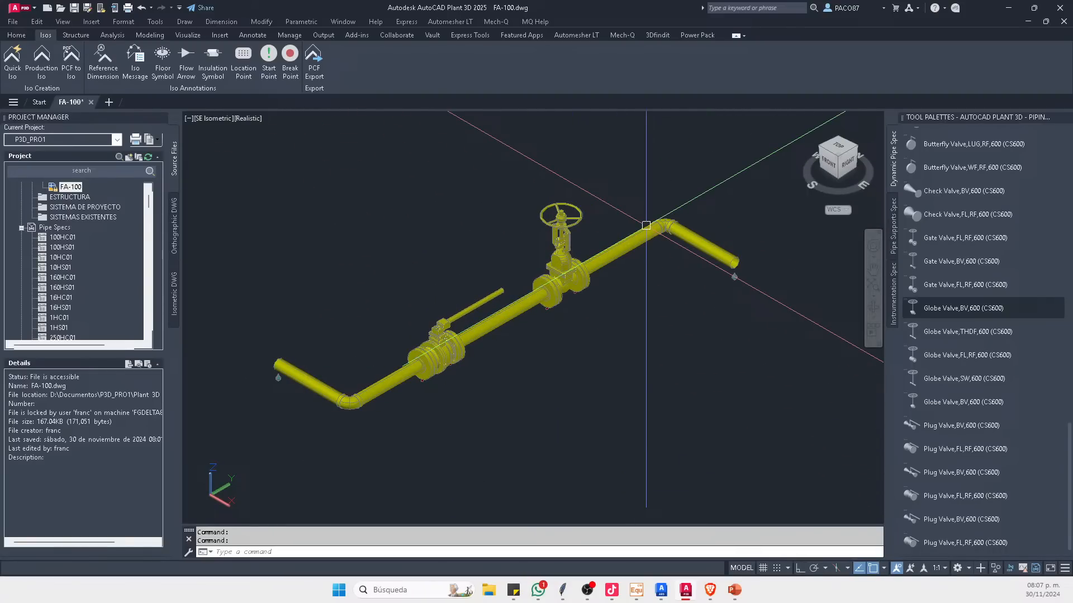
{"action": "middle_click_drag", "start_coordinate": [648, 315], "coordinate": [639, 336]}
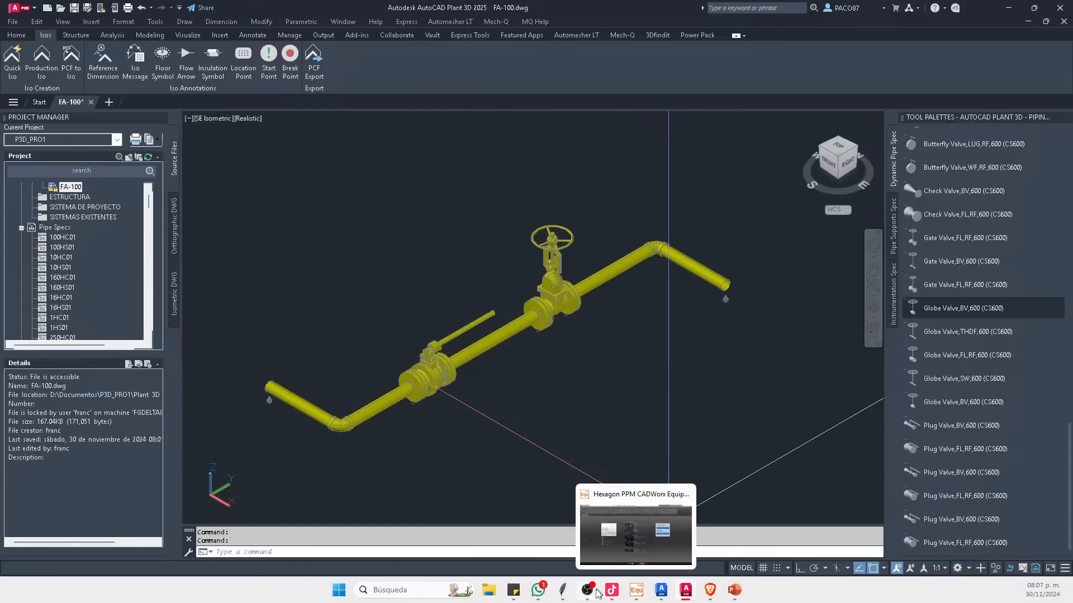
Step: Switch to the web browser and look through the product categories of the McMaster-Carr catalog
{"action": "mouse_move", "coordinate": [710, 590]}
{"action": "left_click", "coordinate": [761, 542]}
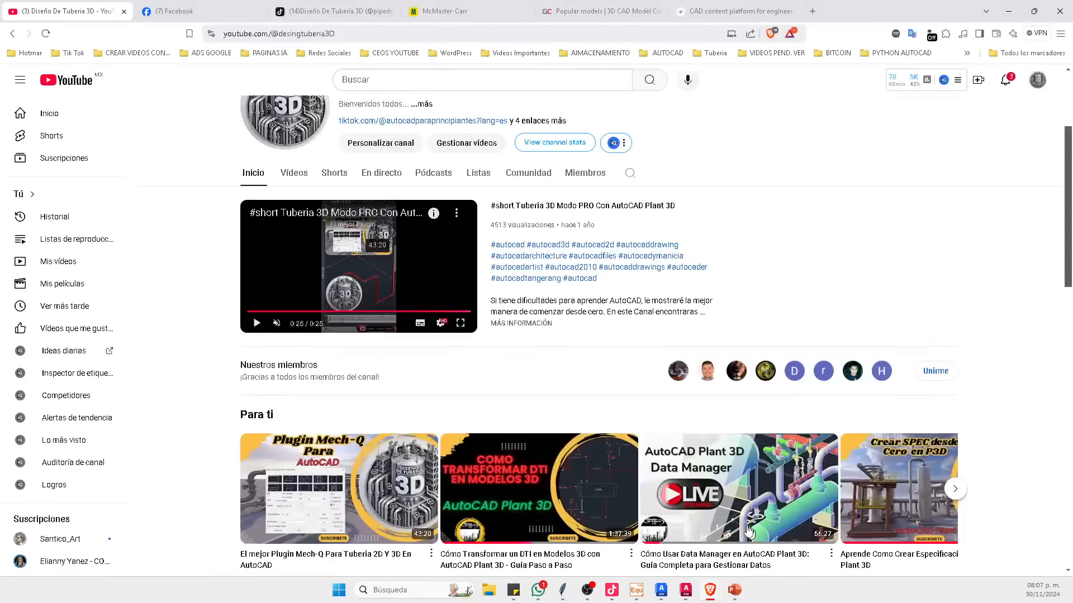
{"action": "left_click", "coordinate": [474, 17]}
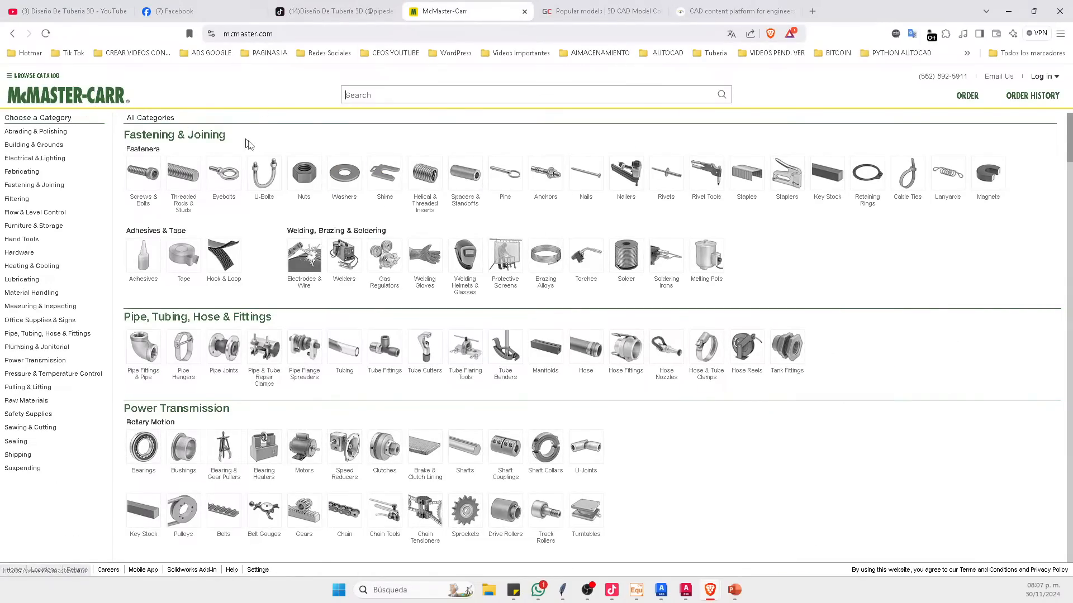
{"action": "scroll", "coordinate": [447, 225], "scroll_direction": "down", "scroll_amount": 1}
{"action": "scroll", "coordinate": [447, 225], "scroll_direction": "down", "scroll_amount": 4}
{"action": "scroll", "coordinate": [439, 251], "scroll_direction": "up", "scroll_amount": 5}
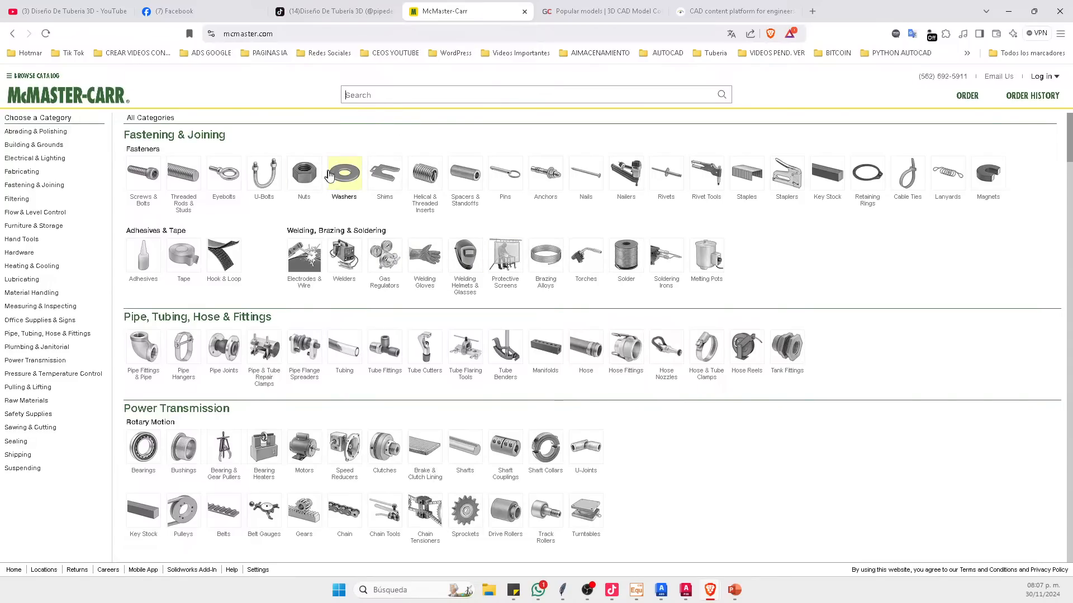
{"action": "scroll", "coordinate": [493, 395], "scroll_direction": "down", "scroll_amount": 9}
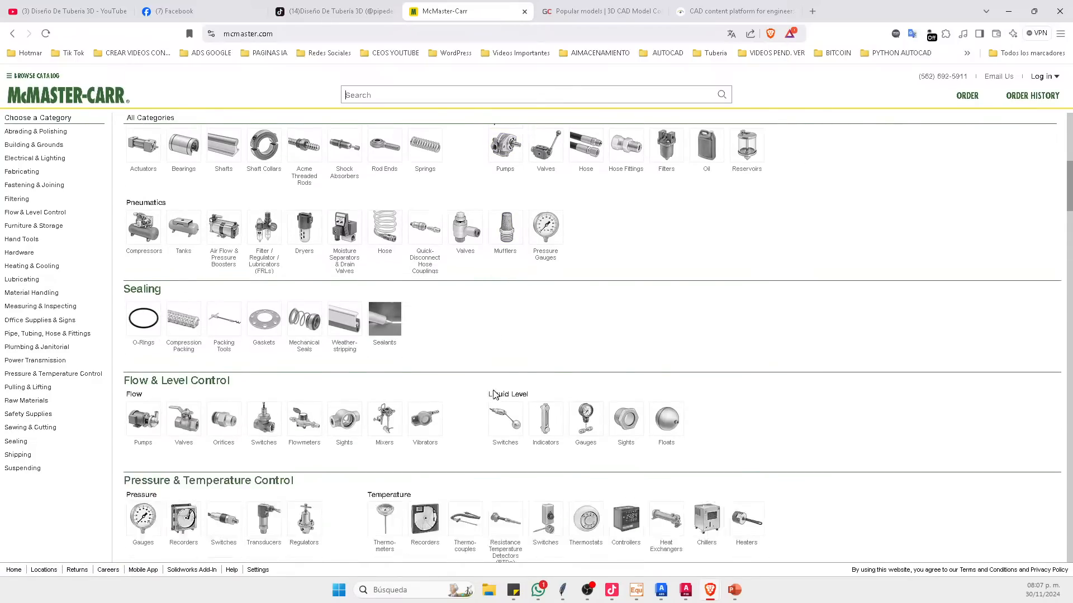
{"action": "scroll", "coordinate": [494, 395], "scroll_direction": "down", "scroll_amount": 1}
Step: Browse the flow valves in the McMaster-Carr catalog and view the On-Off Valves range
{"action": "left_click", "coordinate": [193, 383]}
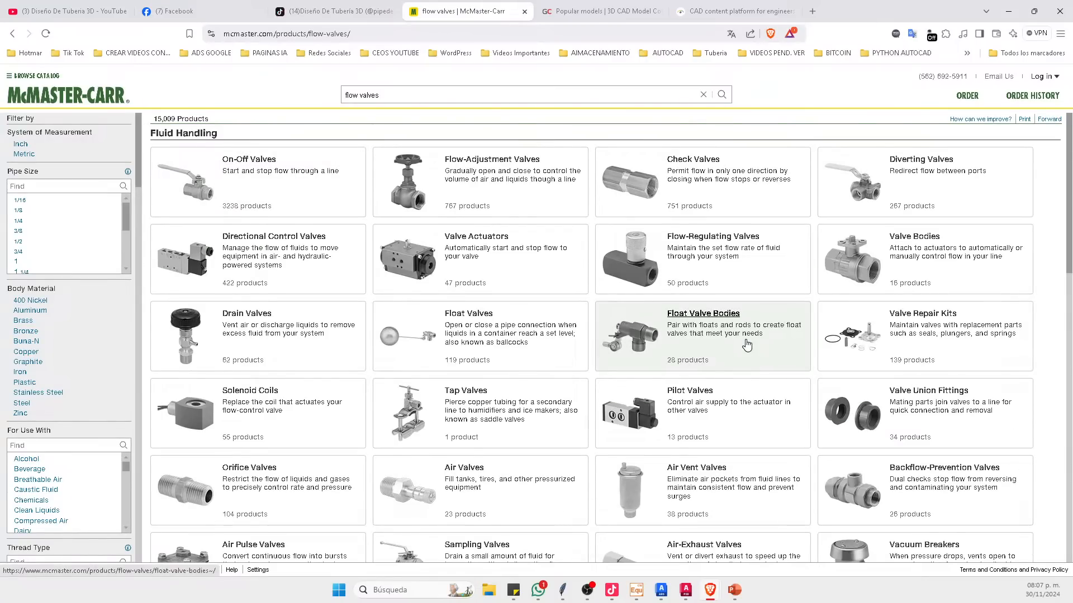
{"action": "scroll", "coordinate": [745, 346], "scroll_direction": "down", "scroll_amount": 5}
{"action": "scroll", "coordinate": [816, 249], "scroll_direction": "down", "scroll_amount": 7}
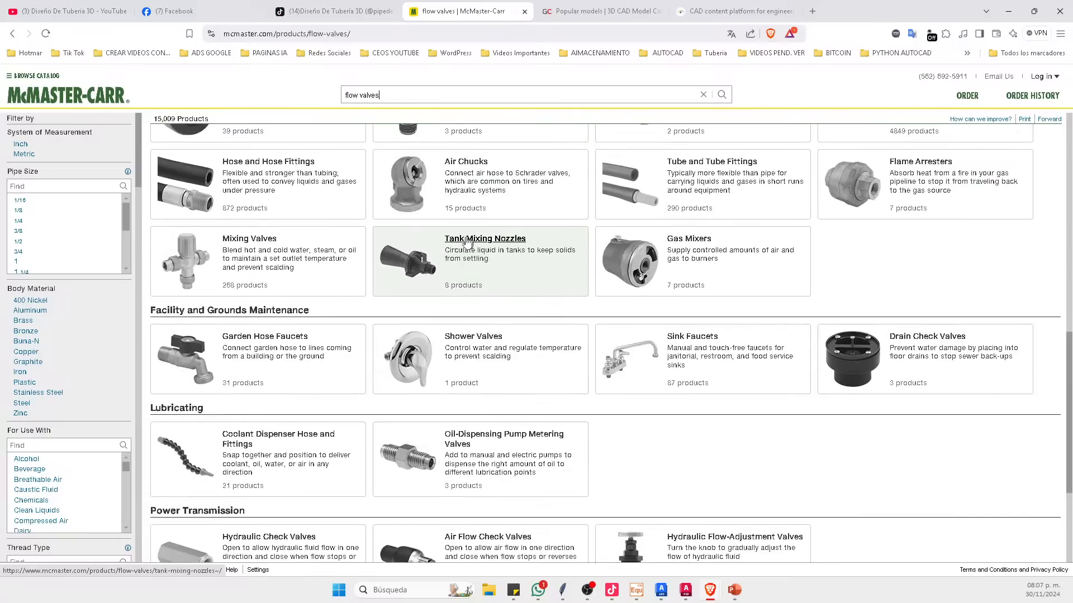
{"action": "scroll", "coordinate": [645, 352], "scroll_direction": "up", "scroll_amount": 9}
{"action": "scroll", "coordinate": [645, 352], "scroll_direction": "up", "scroll_amount": 3}
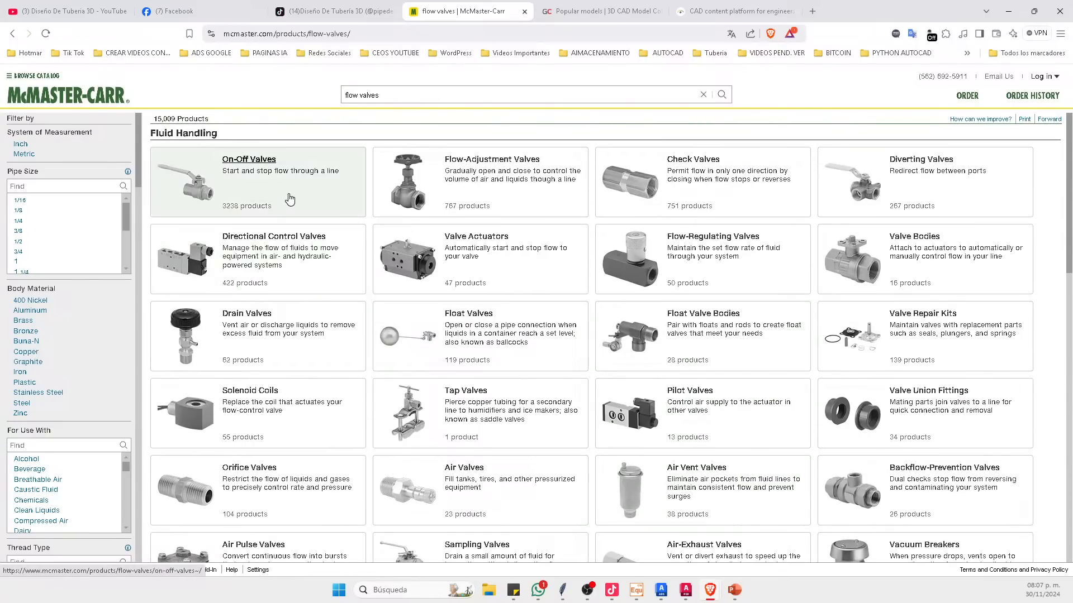
{"action": "left_click", "coordinate": [229, 177]}
{"action": "scroll", "coordinate": [899, 304], "scroll_direction": "down", "scroll_amount": 2}
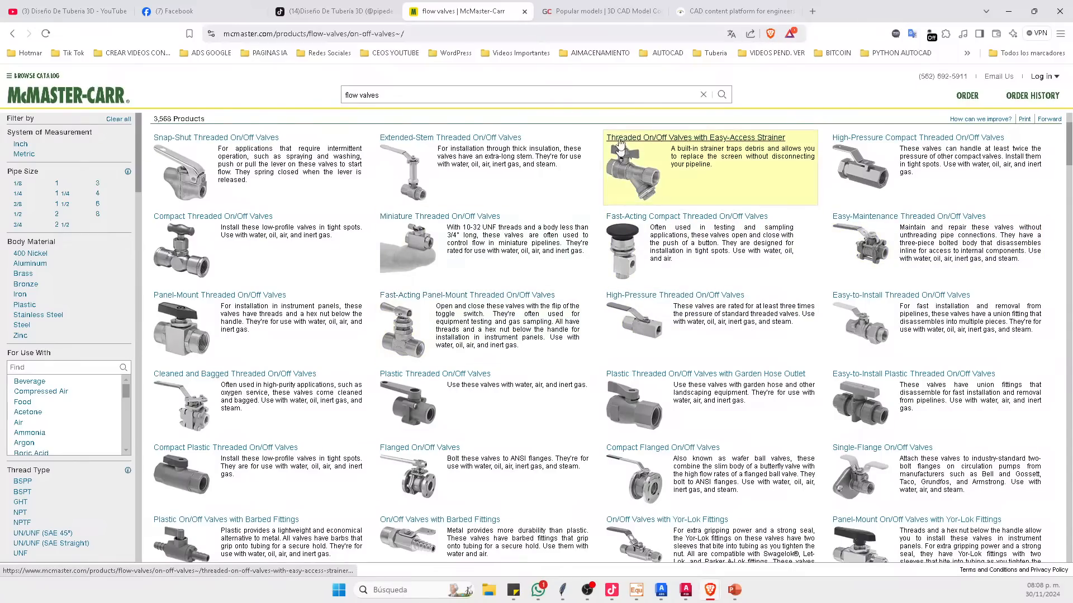
Step: Sign in to GrabCAD, trying the saved account e-mail and password before using the first listed Google account
{"action": "left_click", "coordinate": [604, 12]}
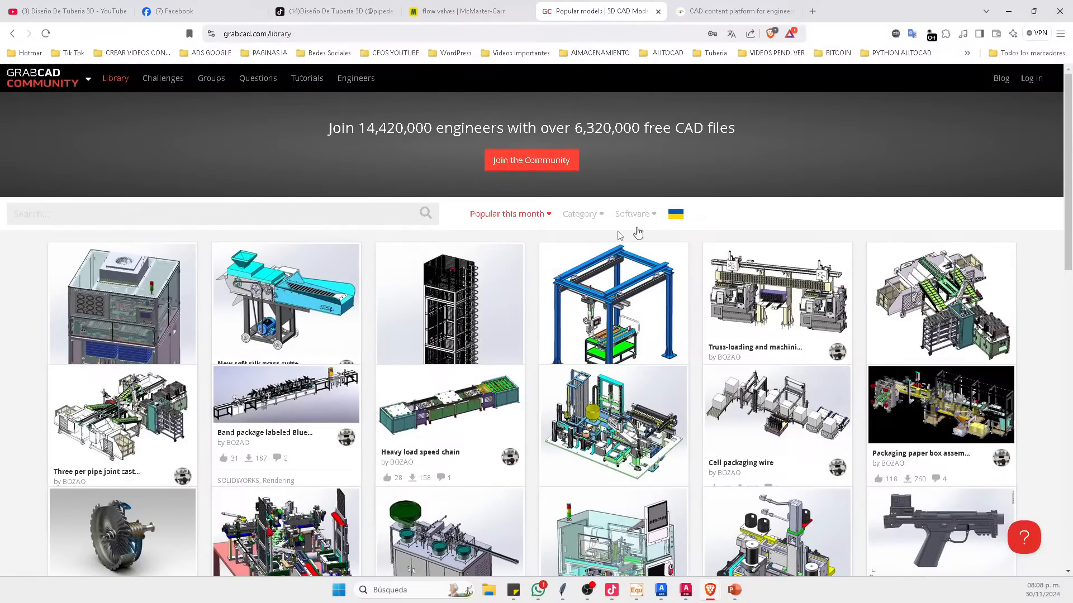
{"action": "left_click", "coordinate": [1028, 81]}
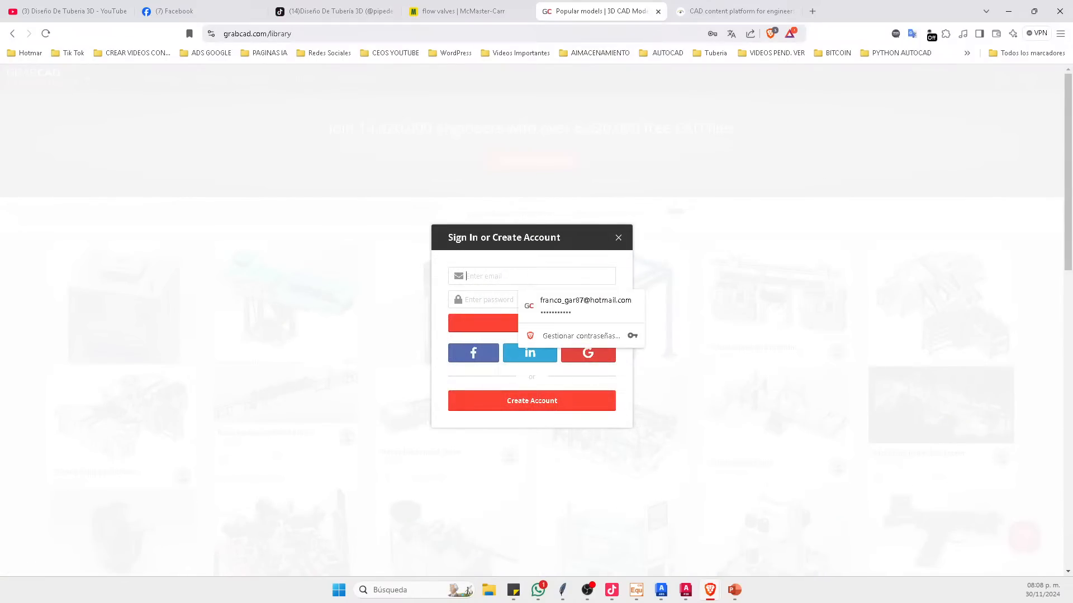
{"action": "left_click", "coordinate": [585, 305]}
{"action": "left_click", "coordinate": [531, 330]}
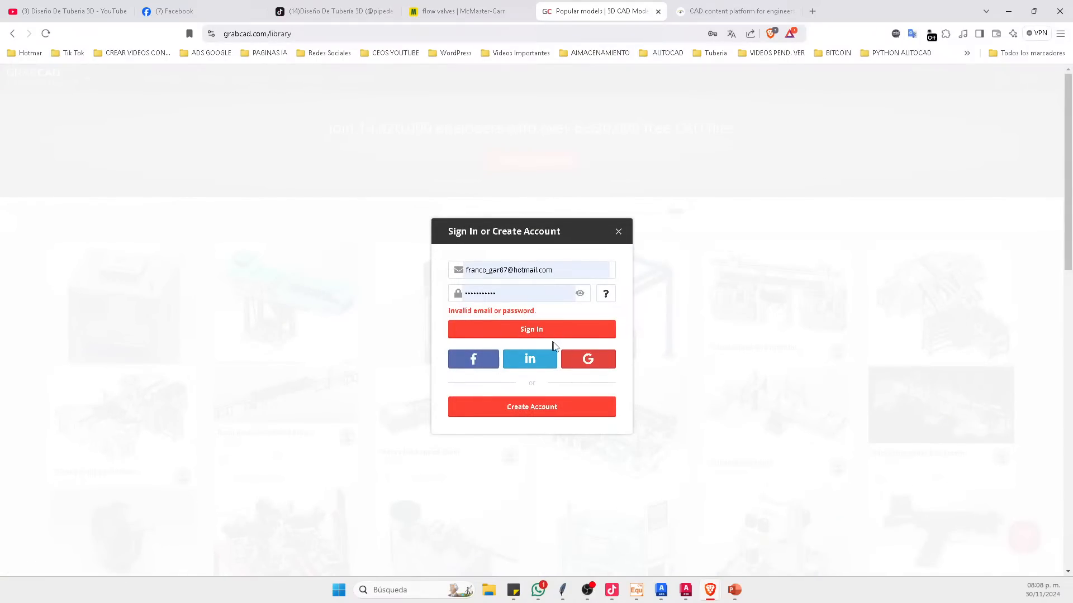
{"action": "left_click", "coordinate": [592, 361]}
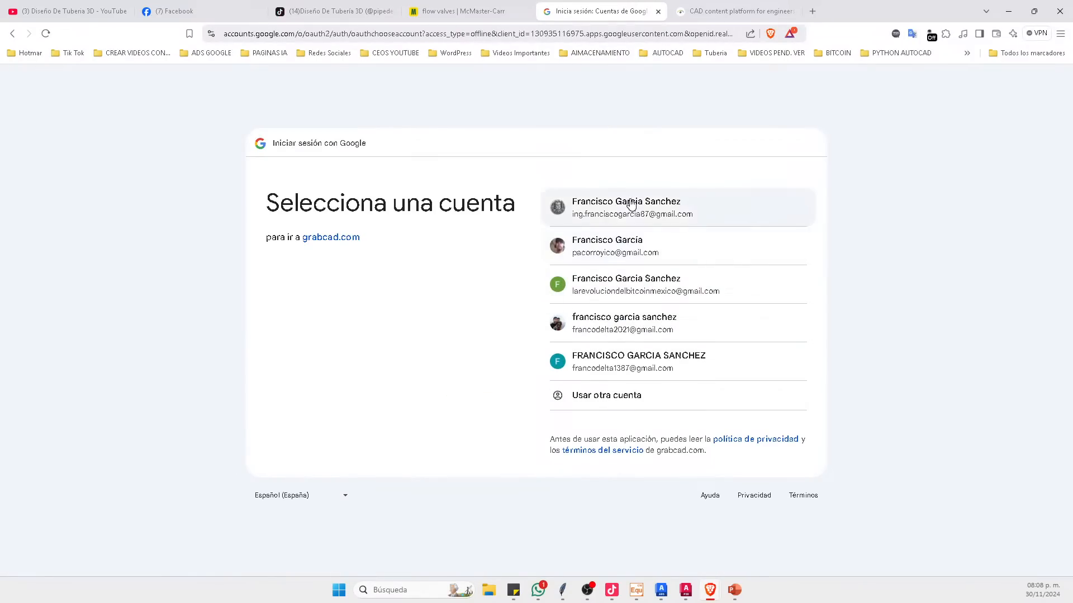
{"action": "left_click", "coordinate": [631, 204]}
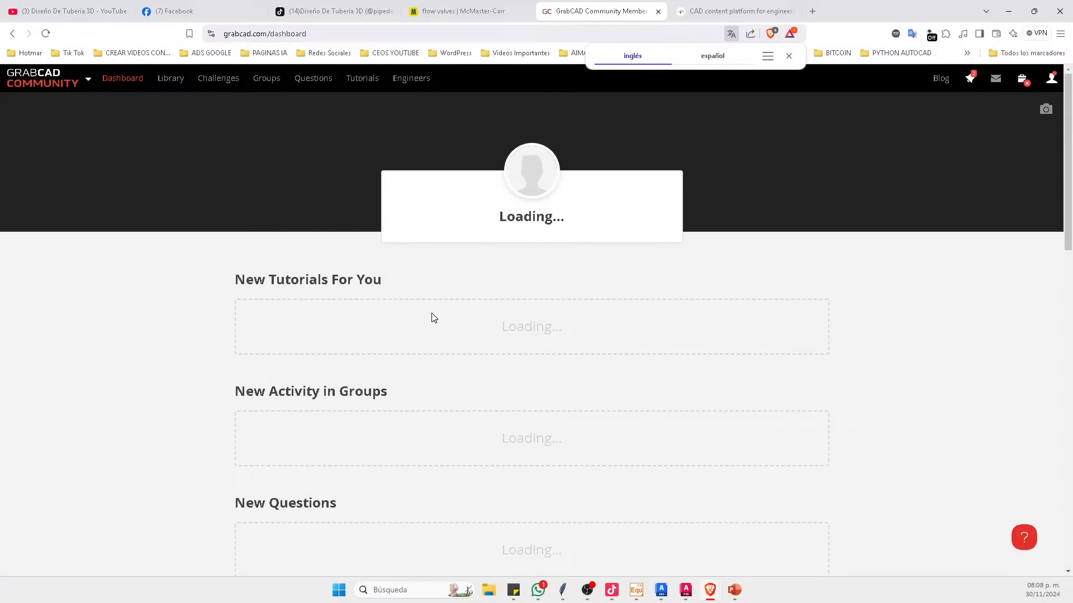
Step: Browse the popular models in the GrabCAD library and search it for VALVES GATE
{"action": "left_click", "coordinate": [170, 79]}
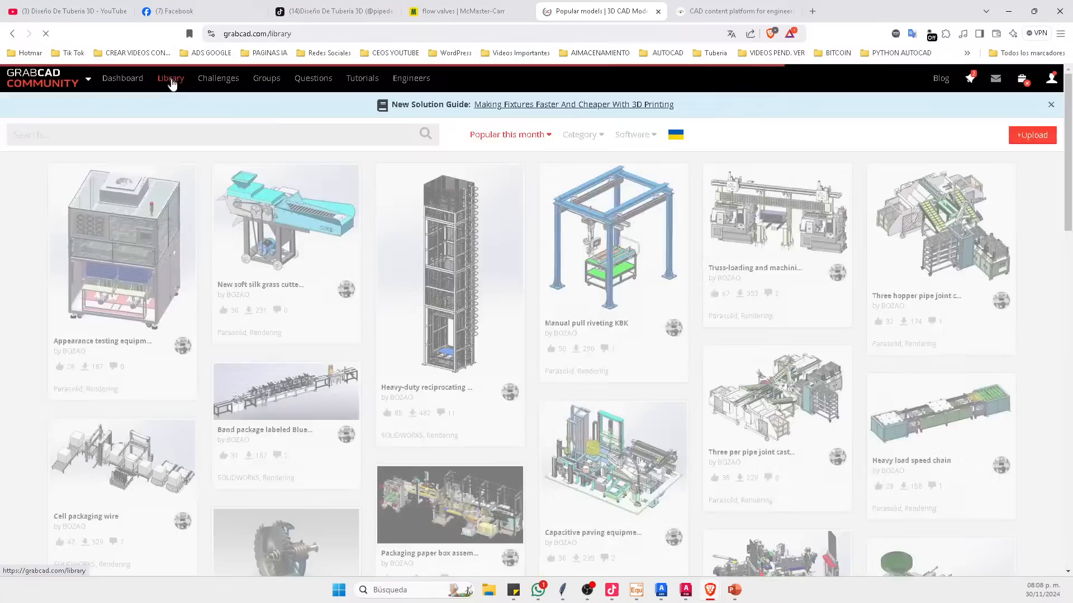
{"action": "scroll", "coordinate": [559, 385], "scroll_direction": "down", "scroll_amount": 10}
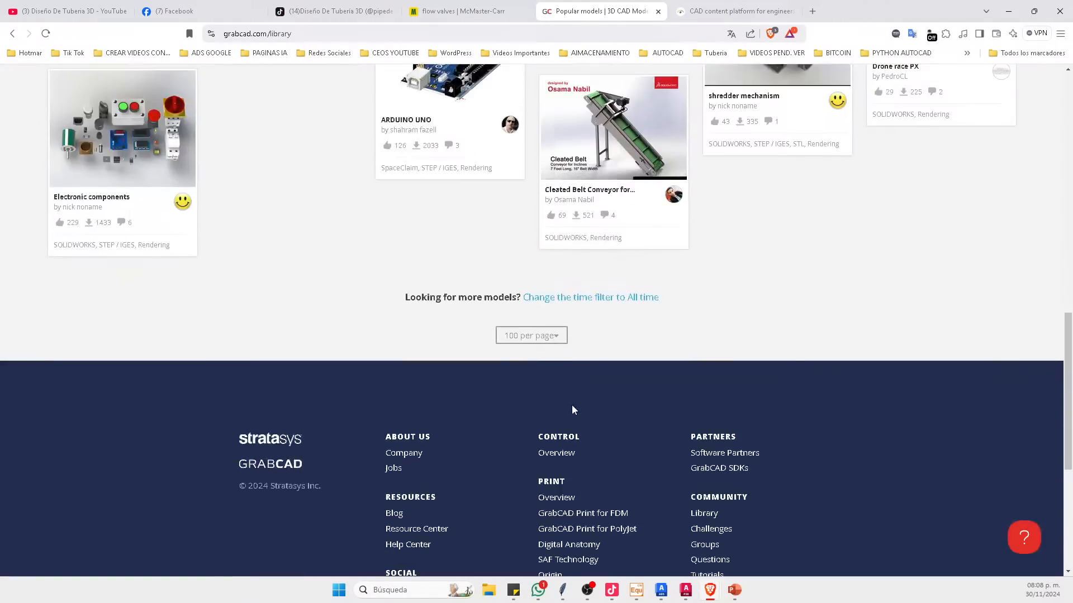
{"action": "scroll", "coordinate": [572, 410], "scroll_direction": "up", "scroll_amount": 12}
{"action": "left_click", "coordinate": [159, 82]}
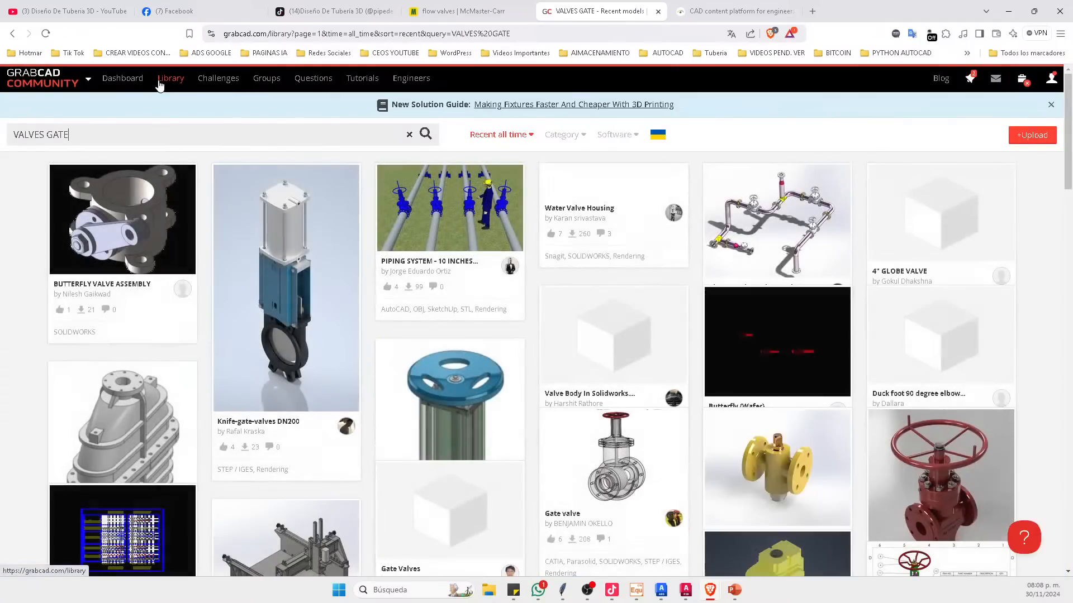
Step: Browse the gate valve results, open the Gate knife valves wafer type model, and review its description and file list
{"action": "scroll", "coordinate": [627, 345], "scroll_direction": "down", "scroll_amount": 7}
{"action": "scroll", "coordinate": [626, 344], "scroll_direction": "down", "scroll_amount": 7}
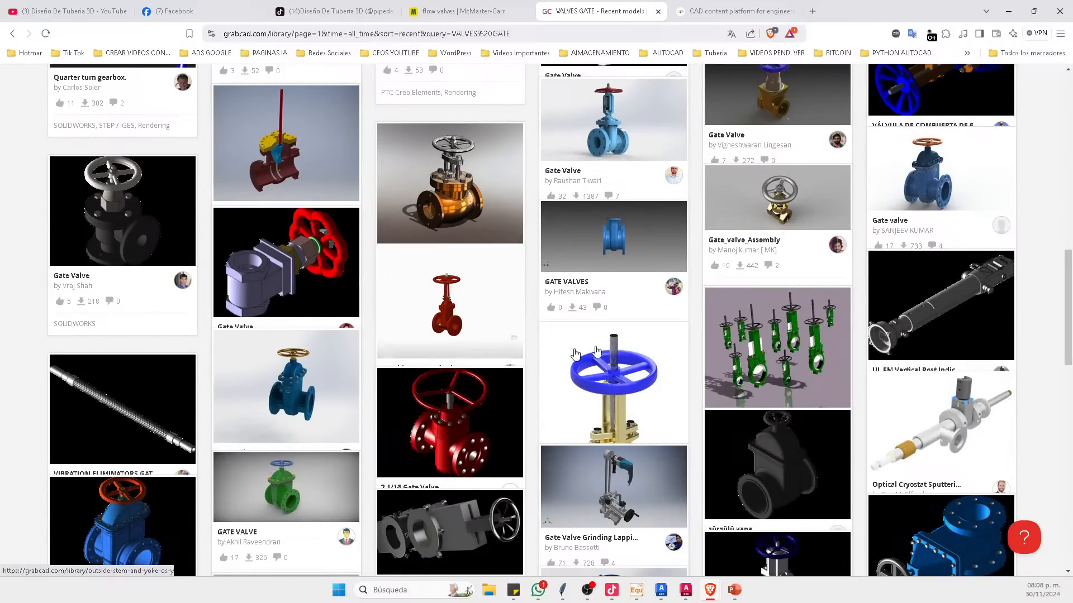
{"action": "left_click_drag", "start_coordinate": [820, 347], "coordinate": [770, 346]}
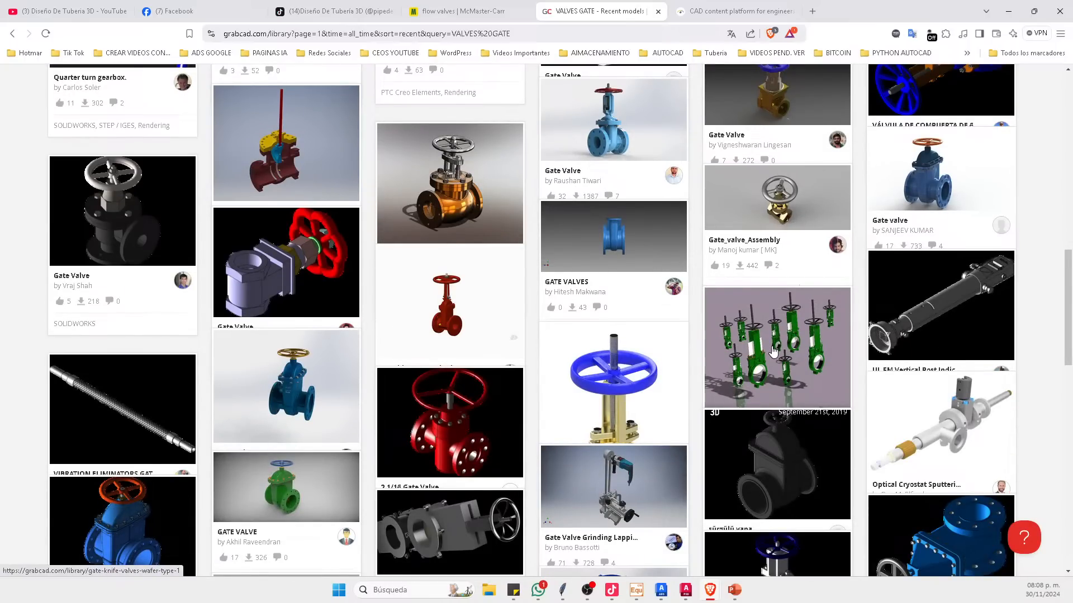
{"action": "left_click", "coordinate": [771, 347]}
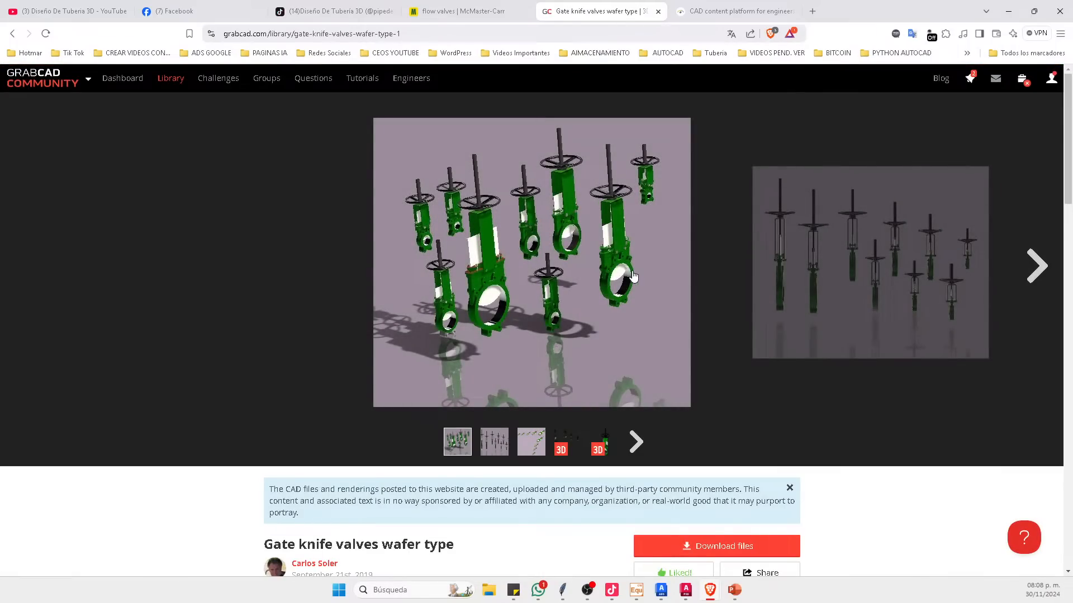
{"action": "scroll", "coordinate": [379, 330], "scroll_direction": "down", "scroll_amount": 6}
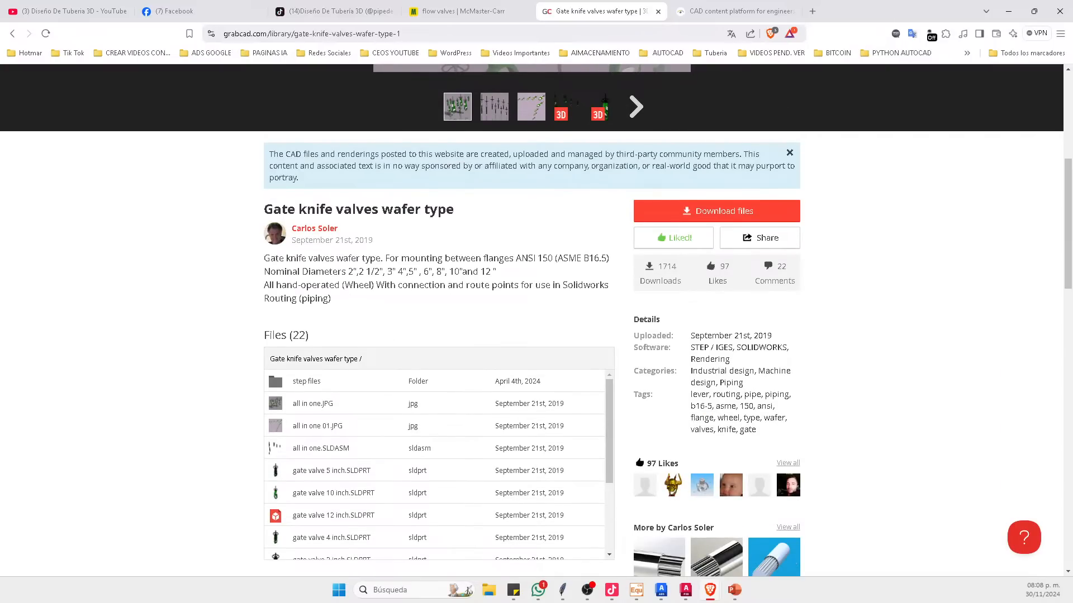
{"action": "scroll", "coordinate": [508, 314], "scroll_direction": "down", "scroll_amount": 2}
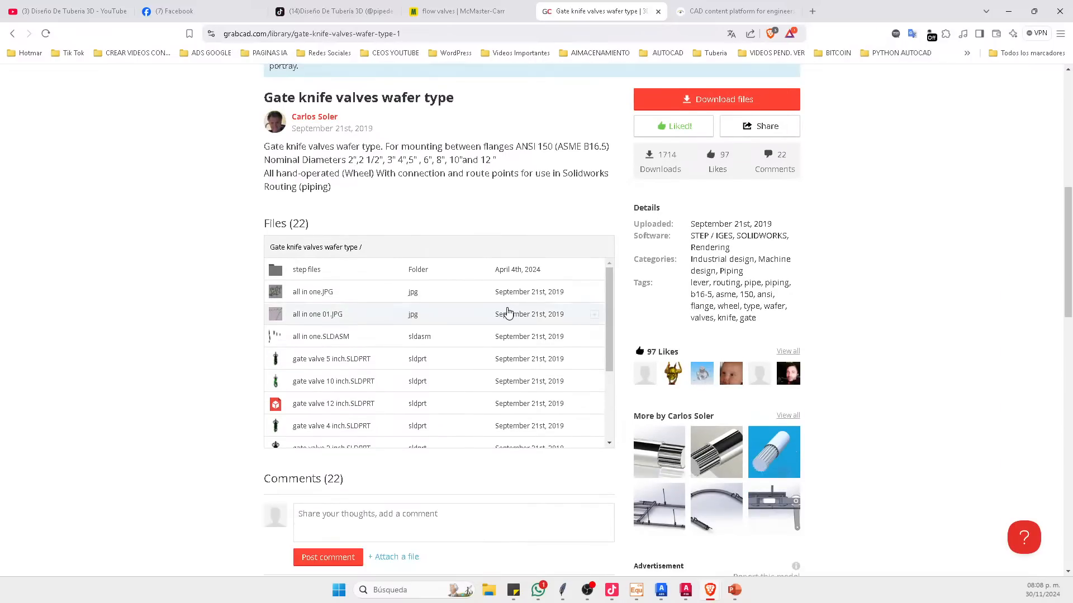
{"action": "scroll", "coordinate": [497, 297], "scroll_direction": "up", "scroll_amount": 3}
{"action": "scroll", "coordinate": [542, 279], "scroll_direction": "up", "scroll_amount": 5}
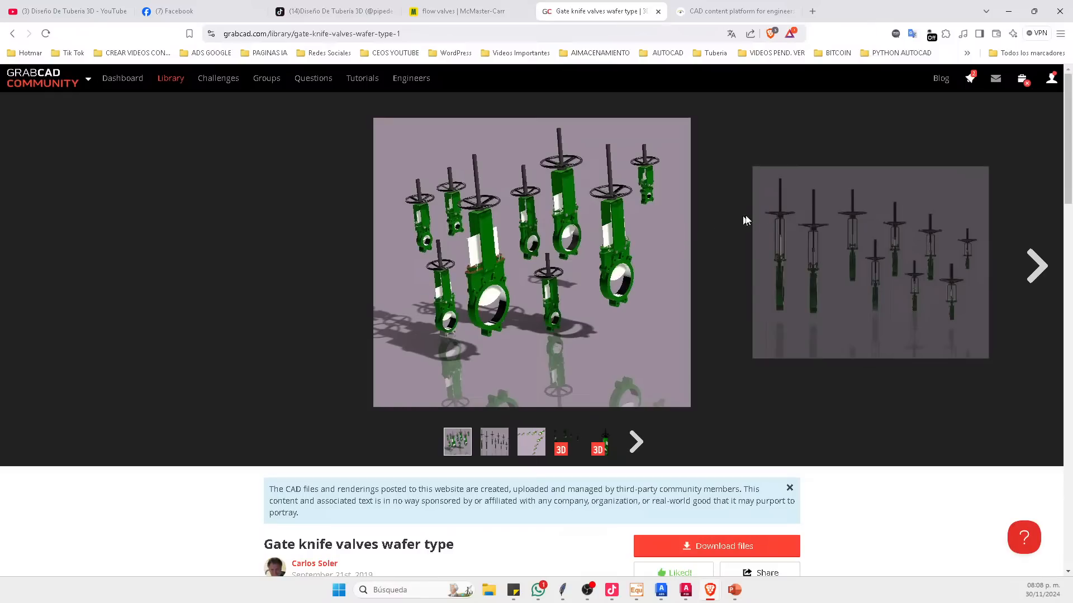
{"action": "scroll", "coordinate": [707, 337], "scroll_direction": "down", "scroll_amount": 4}
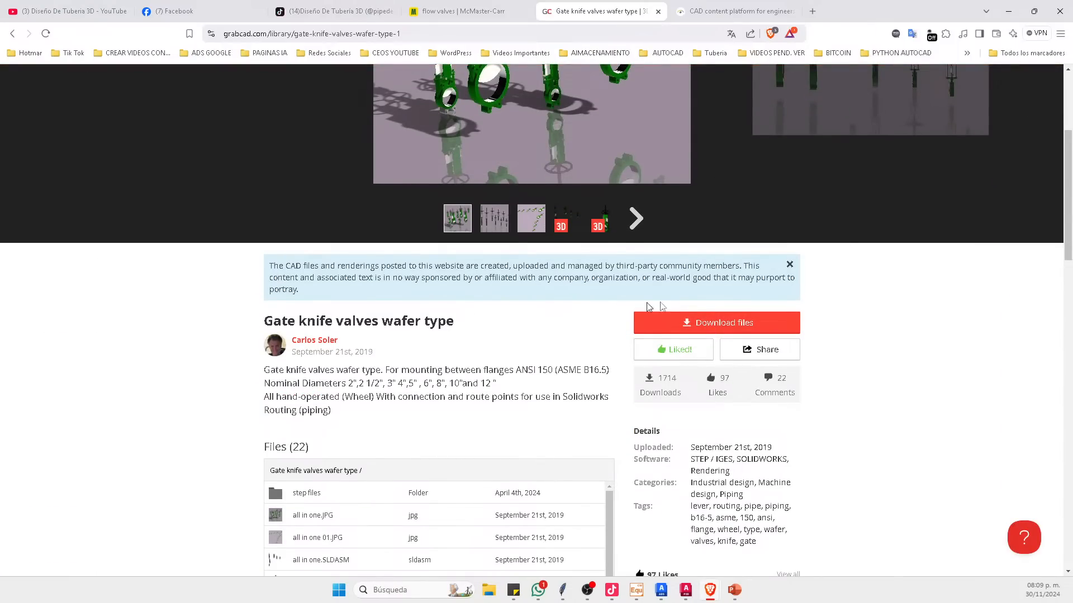
{"action": "scroll", "coordinate": [503, 299], "scroll_direction": "down", "scroll_amount": 4}
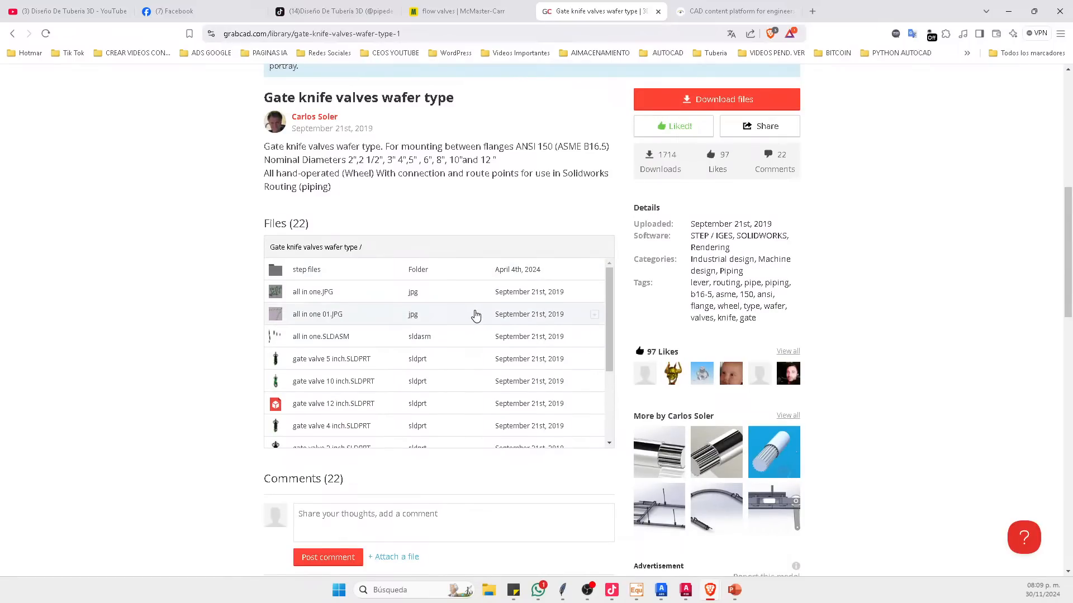
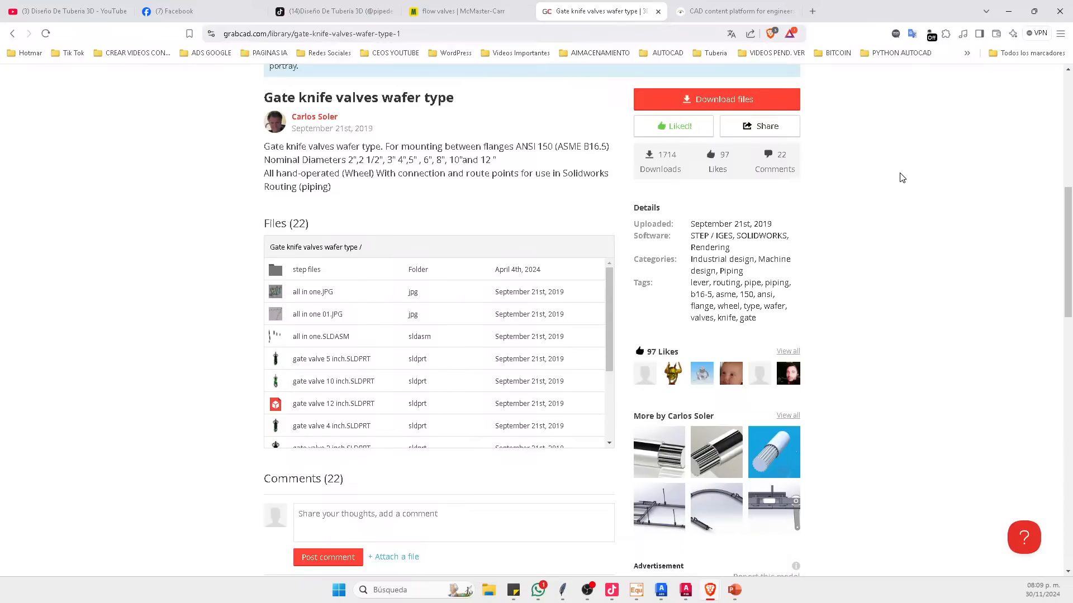
Step: Switch to the 3Dfindit website and open its manufacturer catalogs through the Engineers & Architects section
{"action": "left_click", "coordinate": [716, 11]}
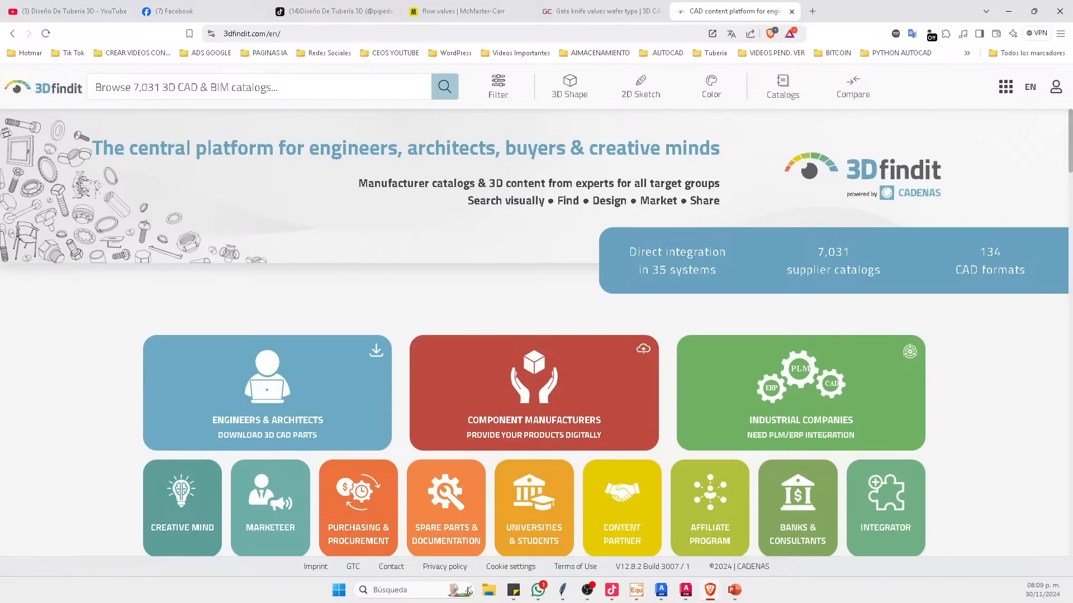
{"action": "scroll", "coordinate": [239, 391], "scroll_direction": "down", "scroll_amount": 3}
{"action": "scroll", "coordinate": [239, 391], "scroll_direction": "up", "scroll_amount": 3}
{"action": "left_click", "coordinate": [239, 391]}
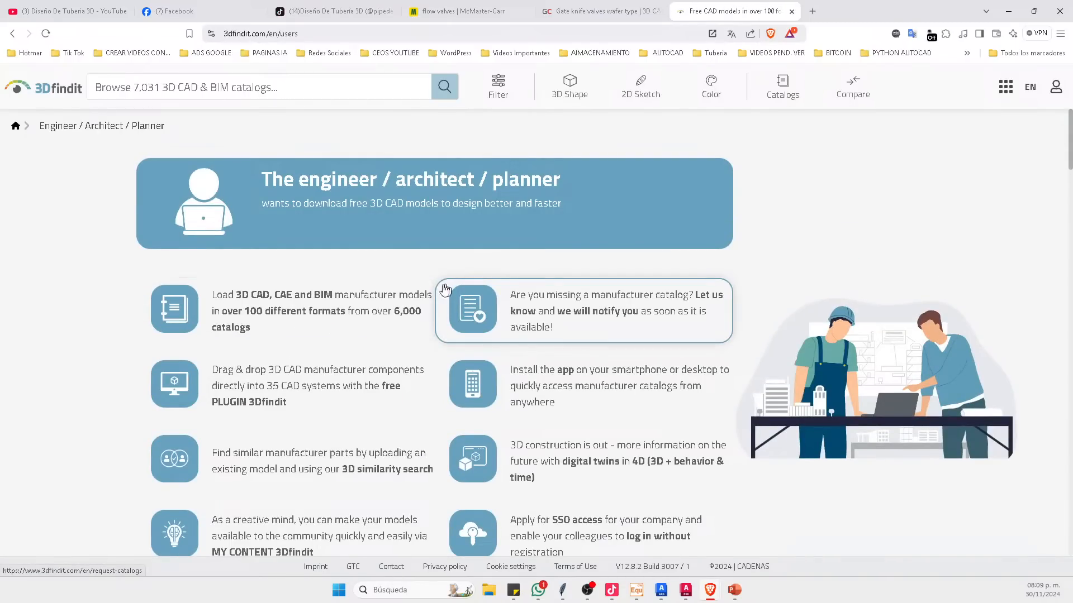
{"action": "left_click", "coordinate": [340, 297]}
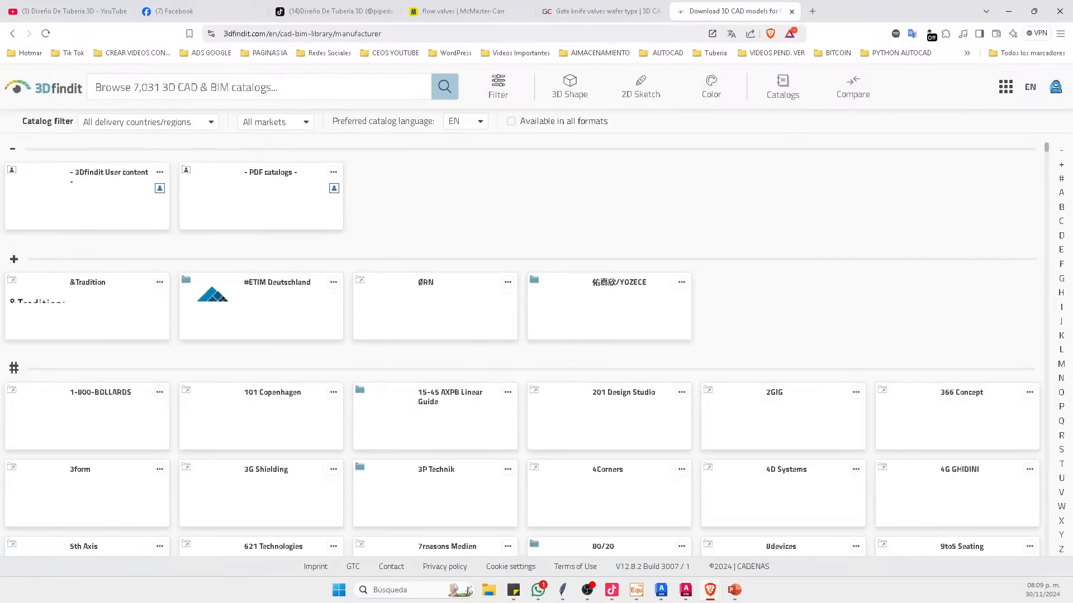
{"action": "left_click", "coordinate": [1055, 87]}
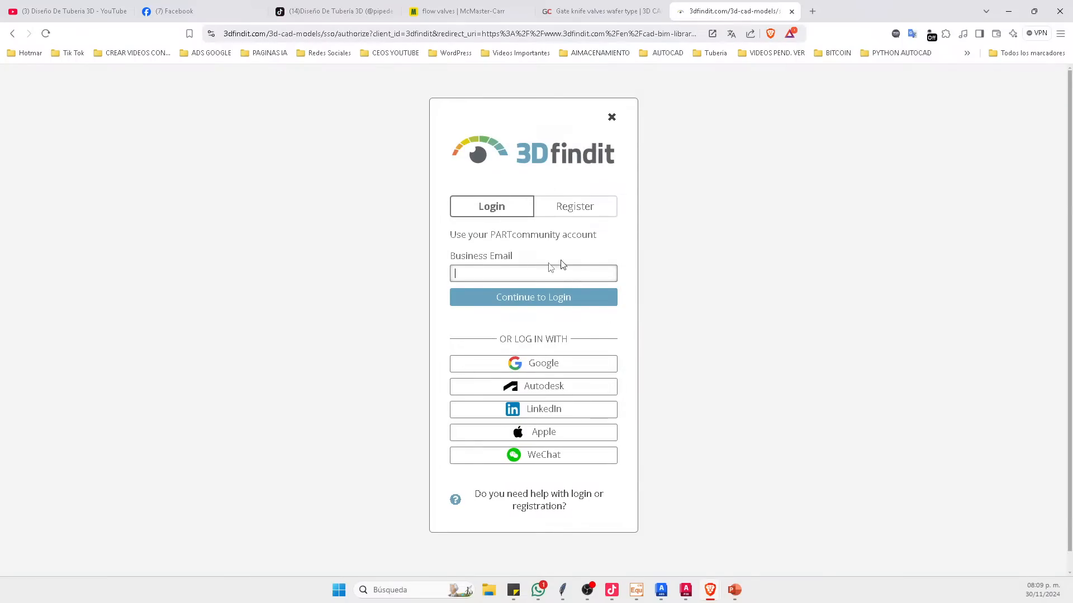
{"action": "left_click", "coordinate": [12, 34]}
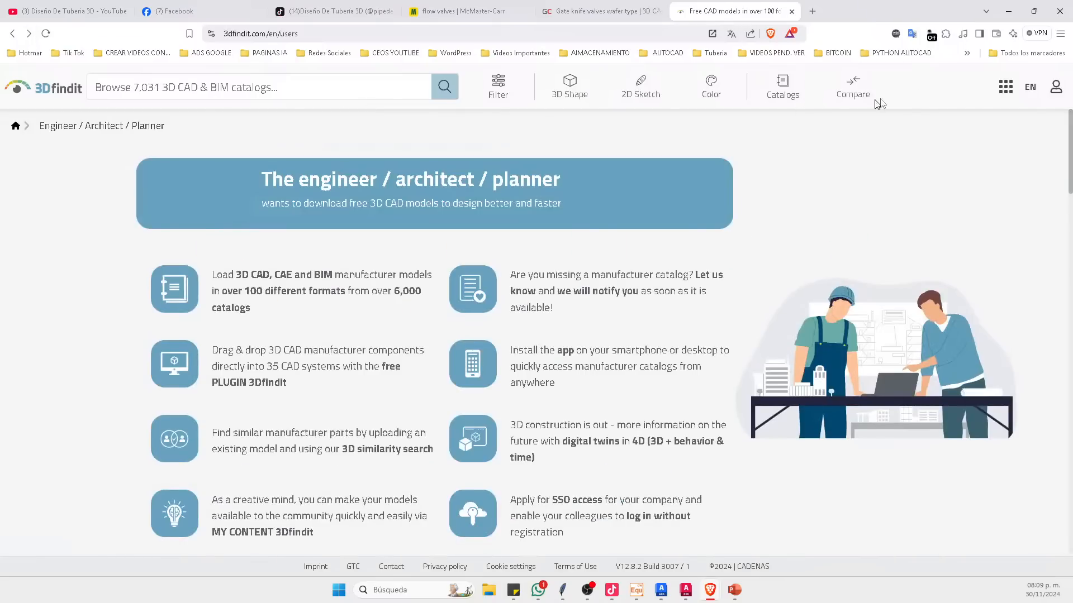
{"action": "left_click", "coordinate": [273, 291]}
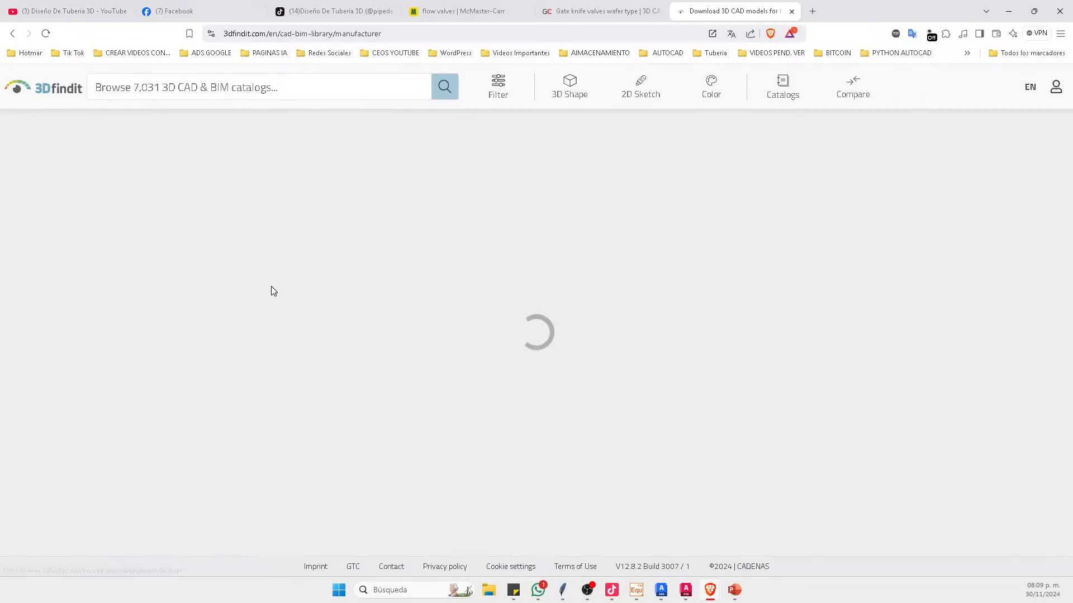
Step: Look through the manufacturers listed in the 3D CAD Library & Manufacturer Catalogs
{"action": "scroll", "coordinate": [375, 285], "scroll_direction": "down", "scroll_amount": 12}
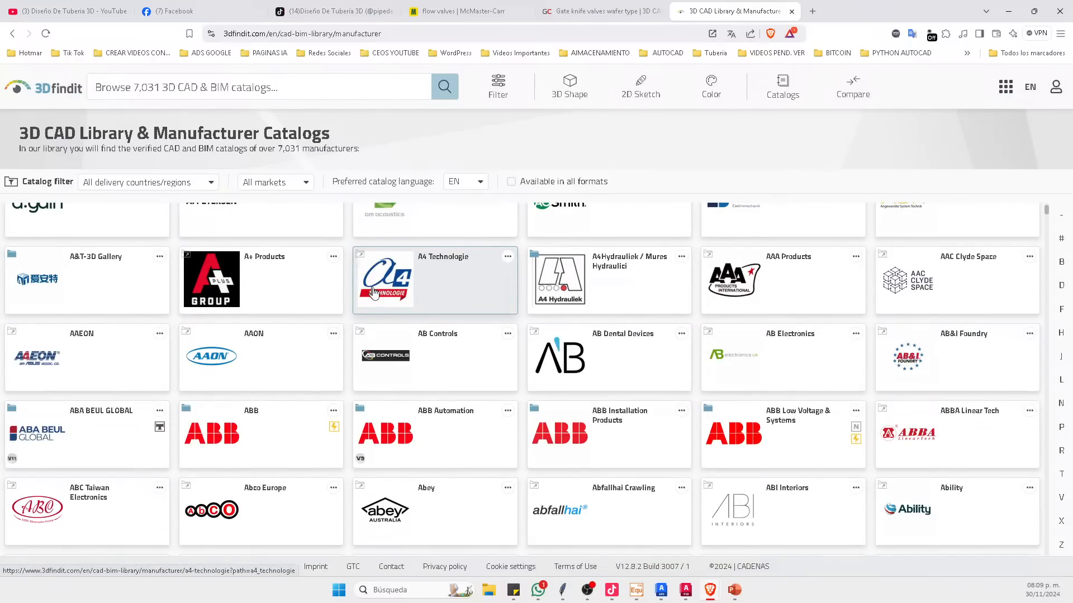
{"action": "scroll", "coordinate": [374, 292], "scroll_direction": "down", "scroll_amount": 9}
{"action": "scroll", "coordinate": [528, 349], "scroll_direction": "up", "scroll_amount": 4}
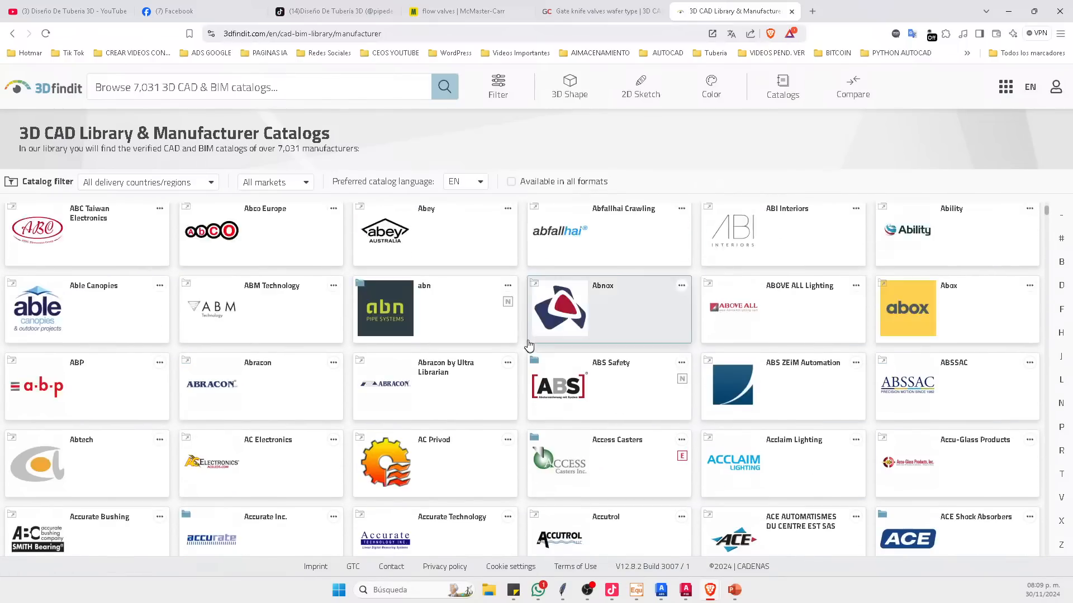
{"action": "scroll", "coordinate": [528, 344], "scroll_direction": "up", "scroll_amount": 8}
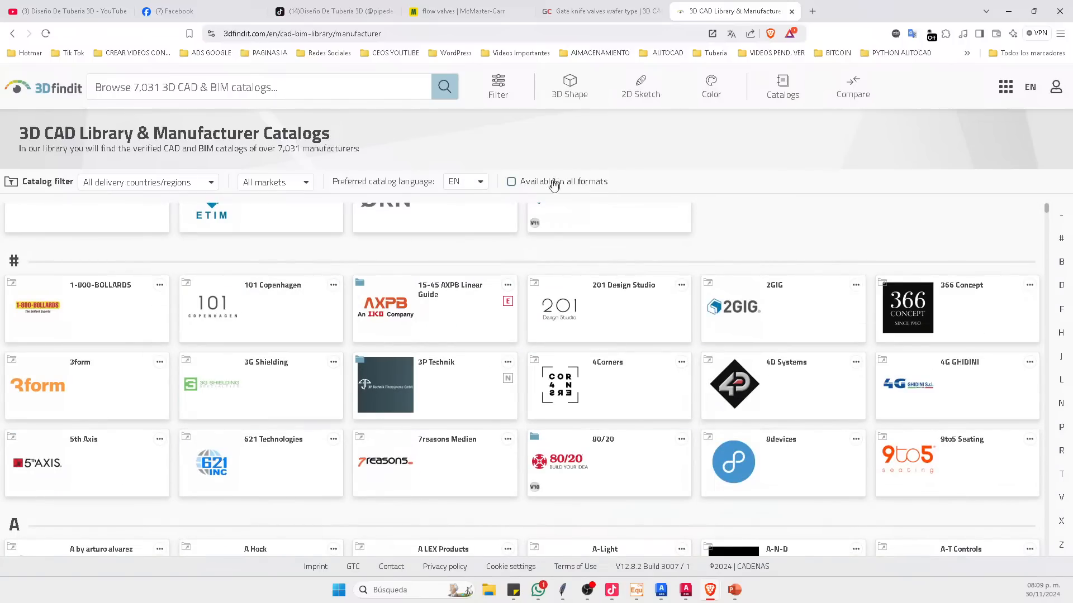
{"action": "scroll", "coordinate": [511, 215], "scroll_direction": "down", "scroll_amount": 10}
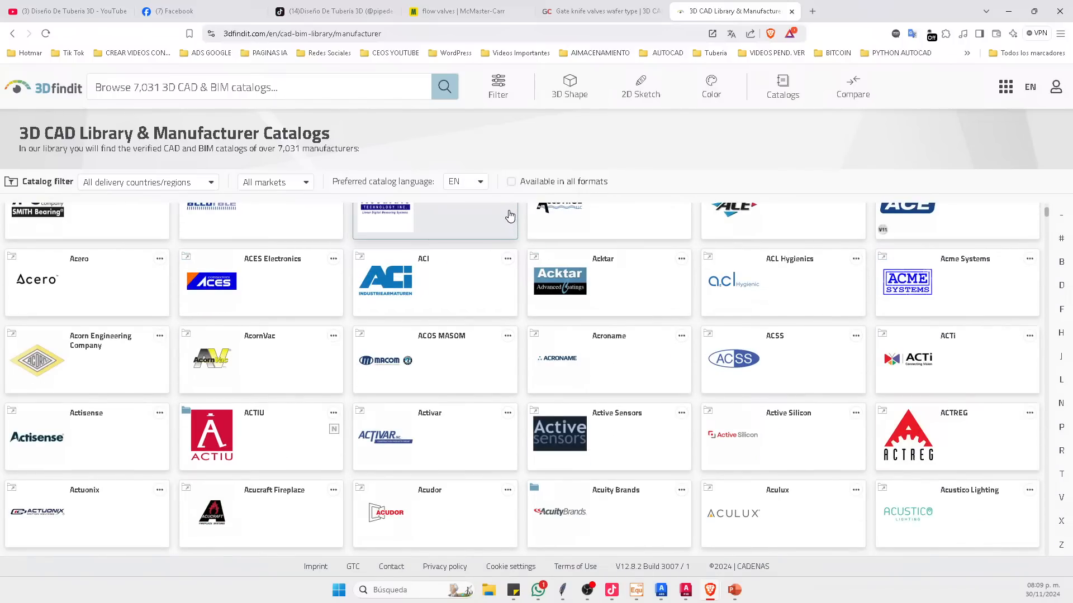
Step: Return to the Engineer / Architect / Planner page and look over its component structure, articles and CAD Plugins section
{"action": "left_click", "coordinate": [12, 34]}
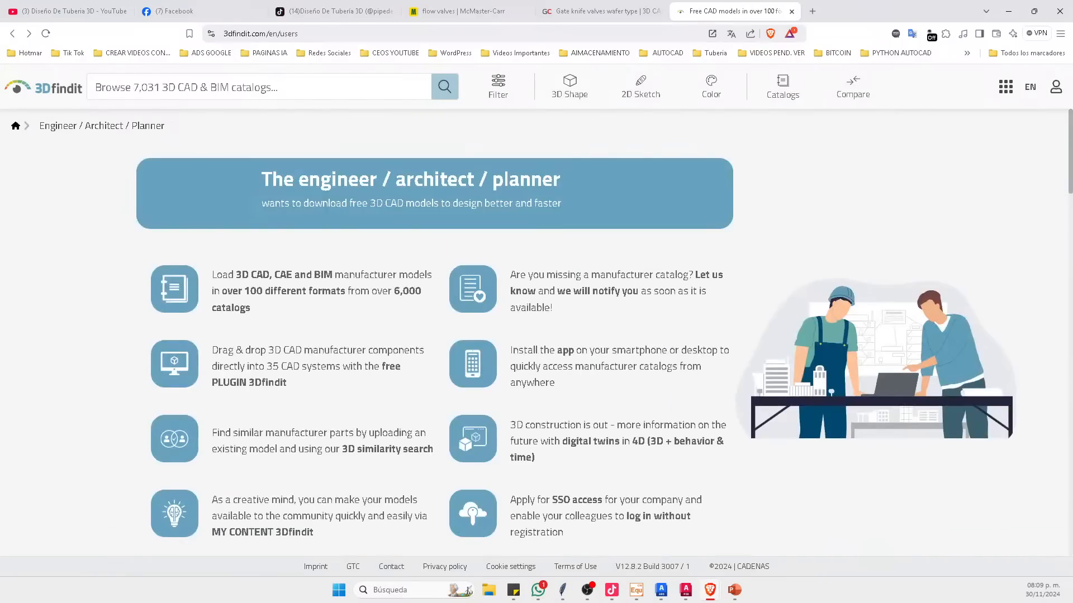
{"action": "scroll", "coordinate": [466, 267], "scroll_direction": "down", "scroll_amount": 15}
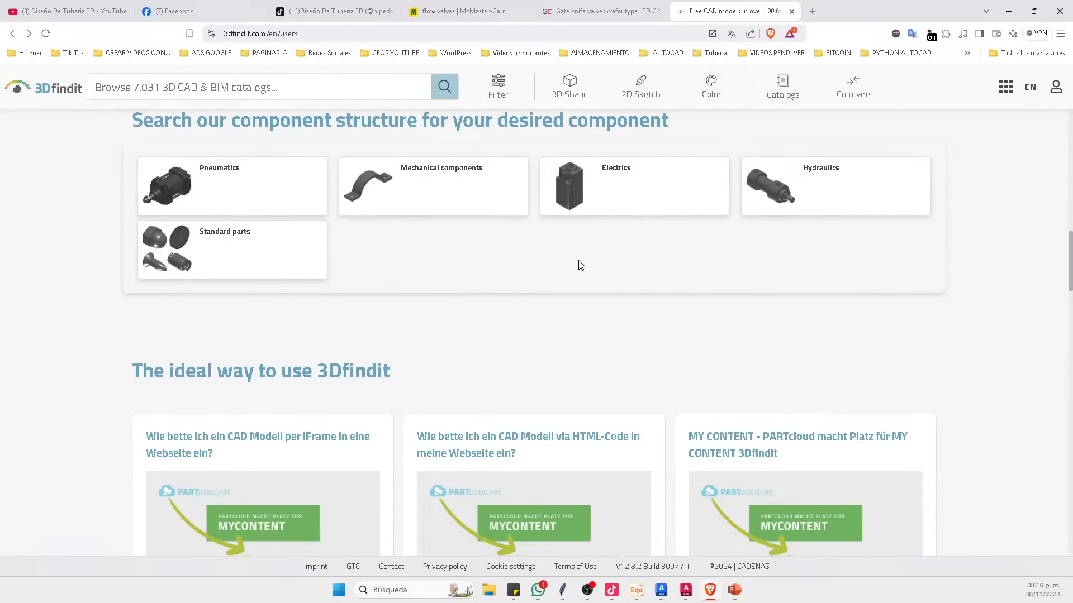
{"action": "scroll", "coordinate": [581, 265], "scroll_direction": "down", "scroll_amount": 10}
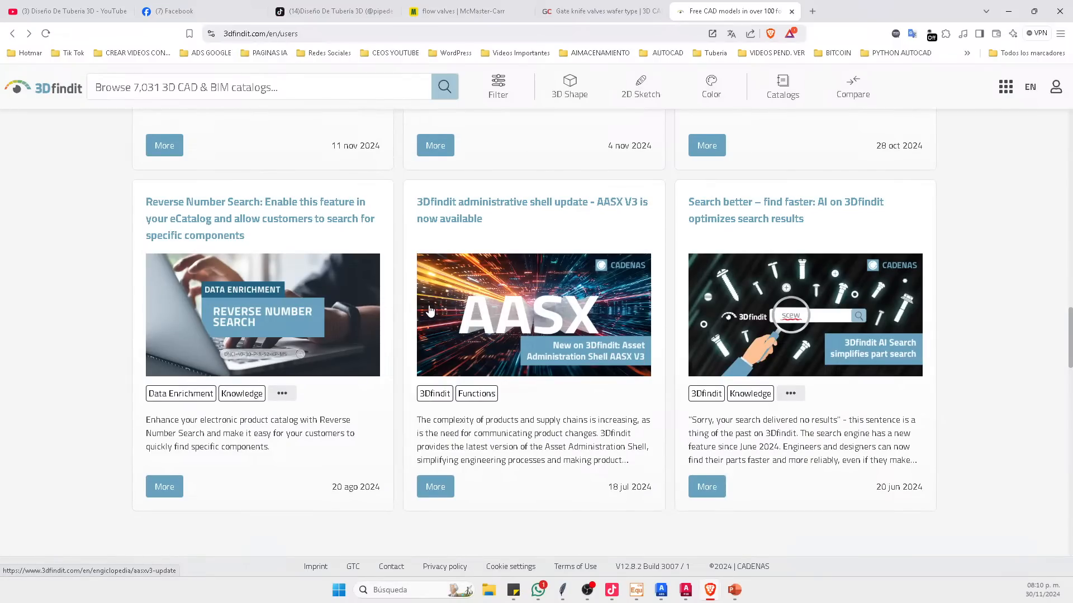
{"action": "scroll", "coordinate": [429, 312], "scroll_direction": "down", "scroll_amount": 6}
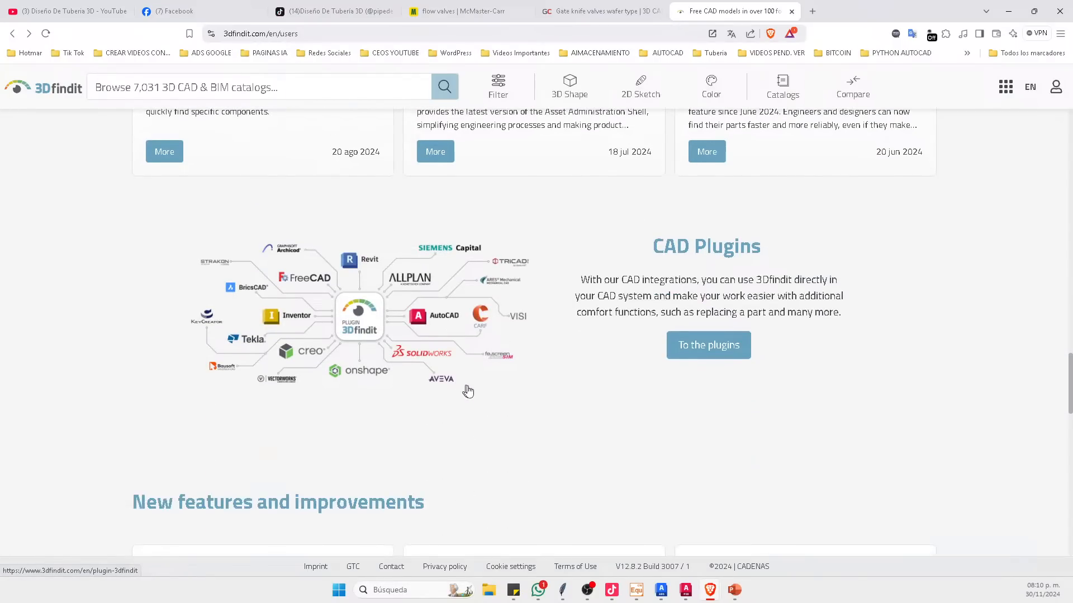
Step: Switch to AutoCAD Plant 3D and launch the integrated 3Dfindit plugin
{"action": "mouse_move", "coordinate": [590, 601]}
{"action": "left_click", "coordinate": [685, 590]}
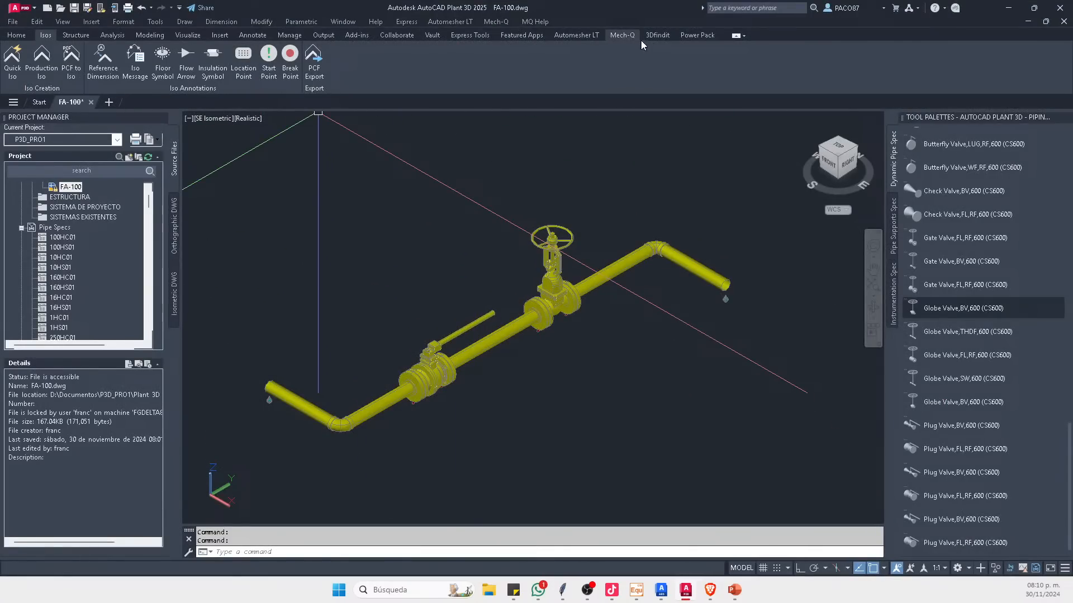
{"action": "left_click", "coordinate": [657, 35]}
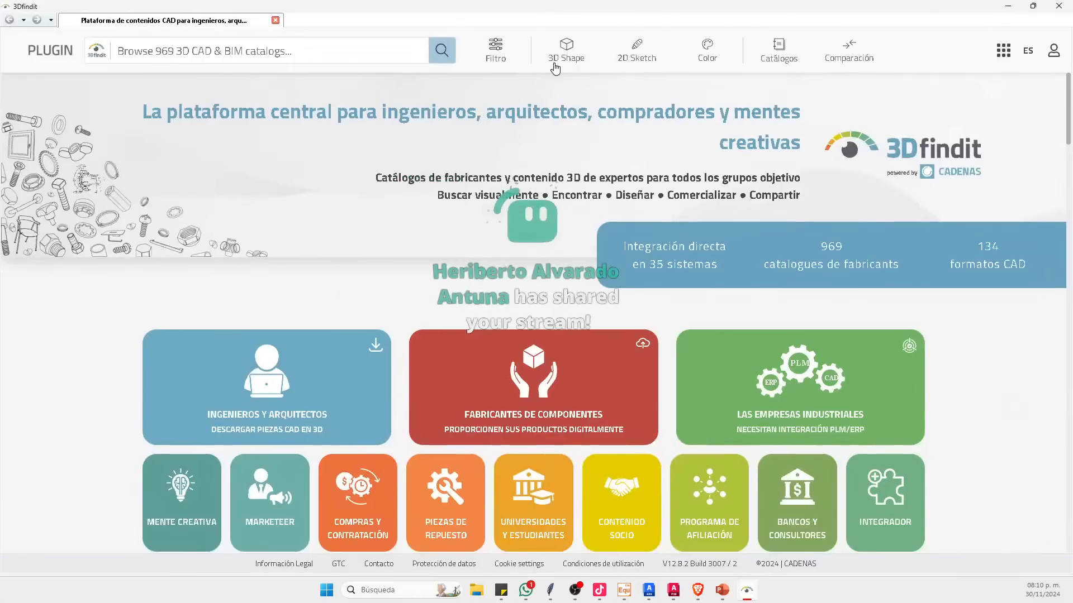
{"action": "left_click", "coordinate": [1008, 7]}
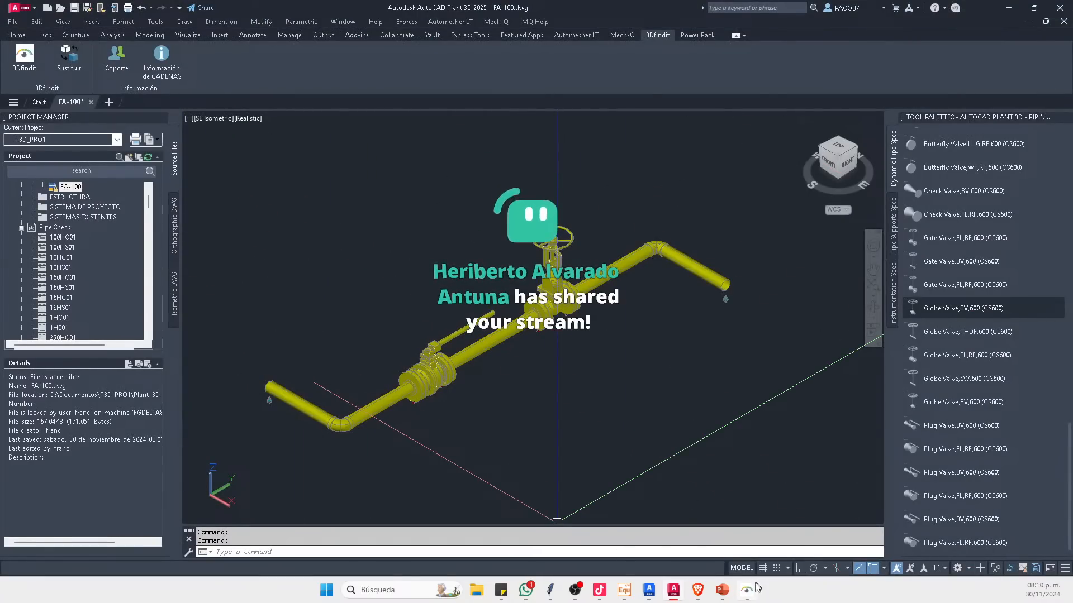
{"action": "left_click", "coordinate": [24, 54]}
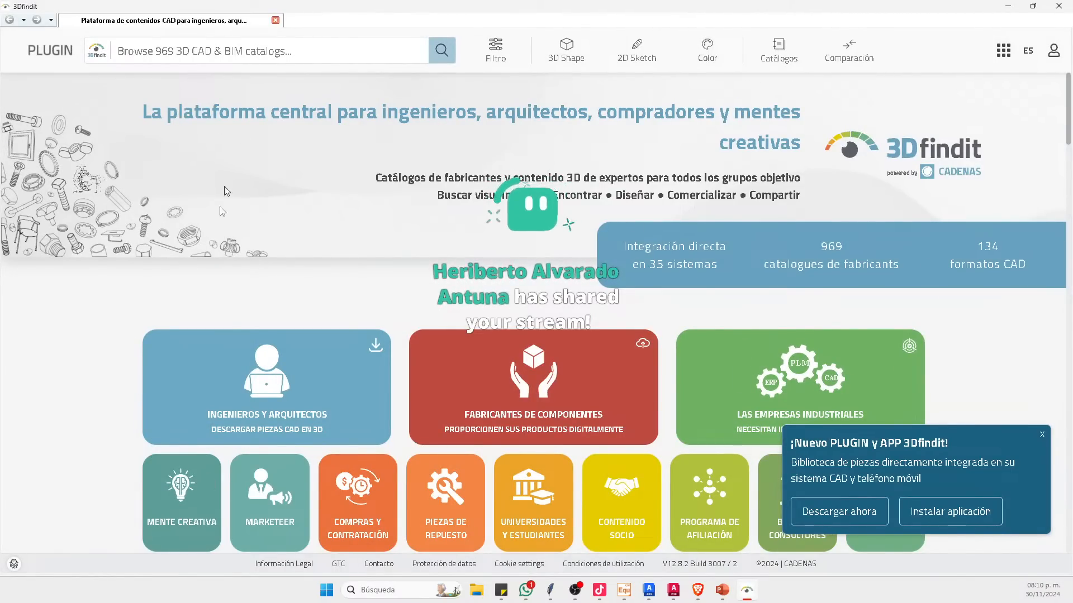
Step: Open the manufacturer catalog library for engineers and architects in the plugin and look through the listed manufacturers
{"action": "left_click", "coordinate": [307, 398]}
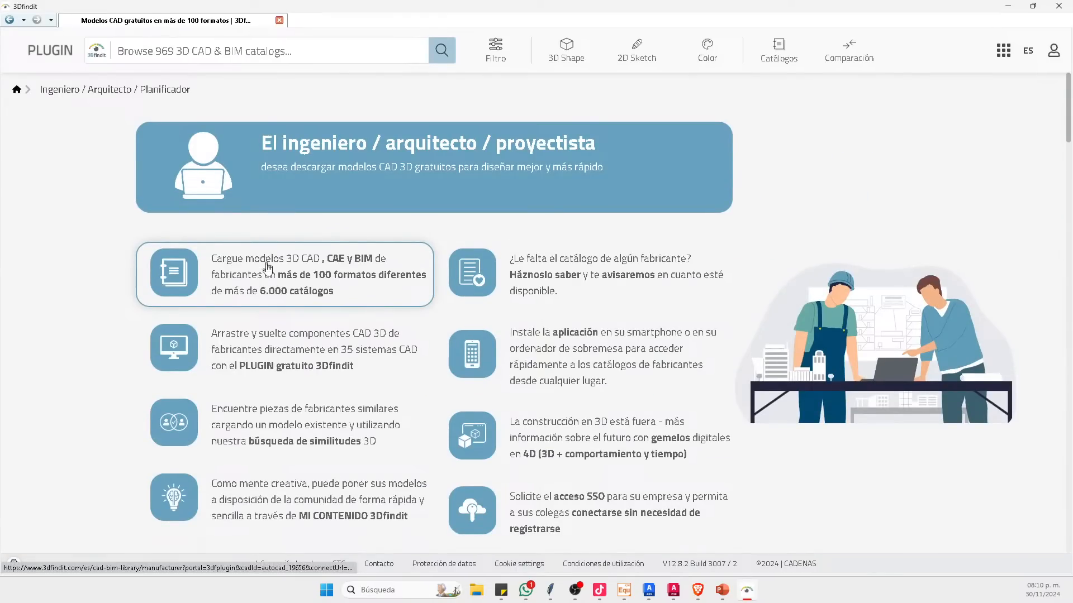
{"action": "left_click", "coordinate": [263, 271]}
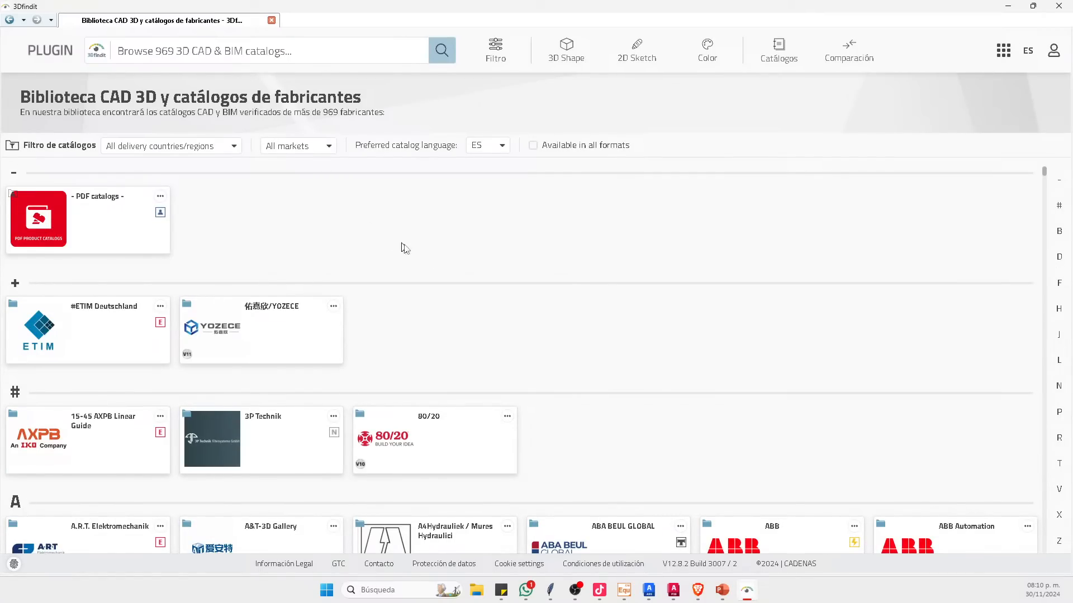
{"action": "scroll", "coordinate": [508, 324], "scroll_direction": "down", "scroll_amount": 20}
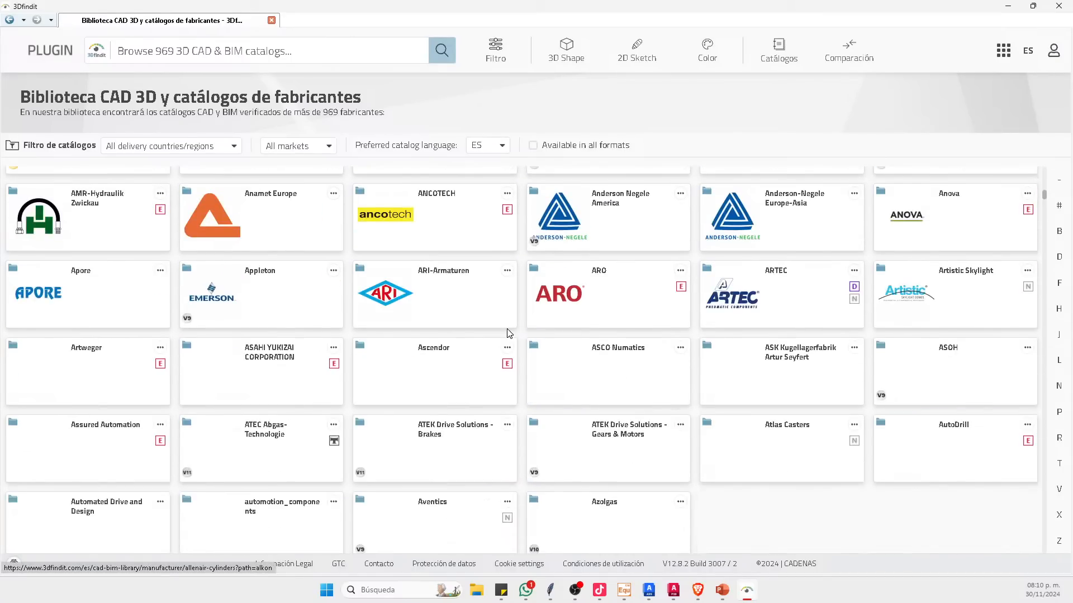
{"action": "scroll", "coordinate": [507, 329], "scroll_direction": "down", "scroll_amount": 10}
{"action": "scroll", "coordinate": [509, 323], "scroll_direction": "up", "scroll_amount": 9}
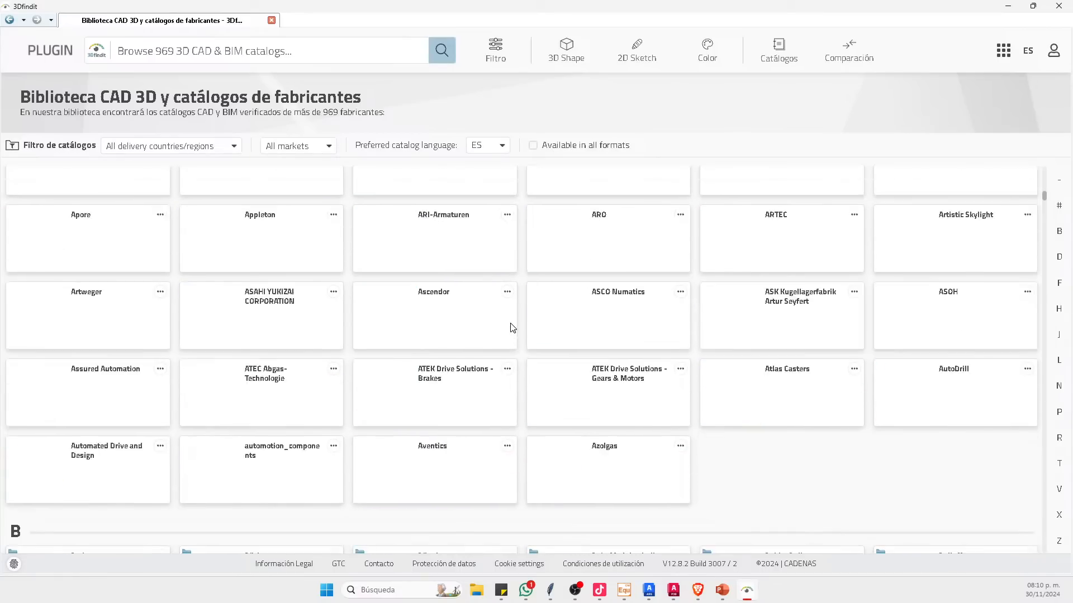
{"action": "scroll", "coordinate": [510, 328], "scroll_direction": "up", "scroll_amount": 15}
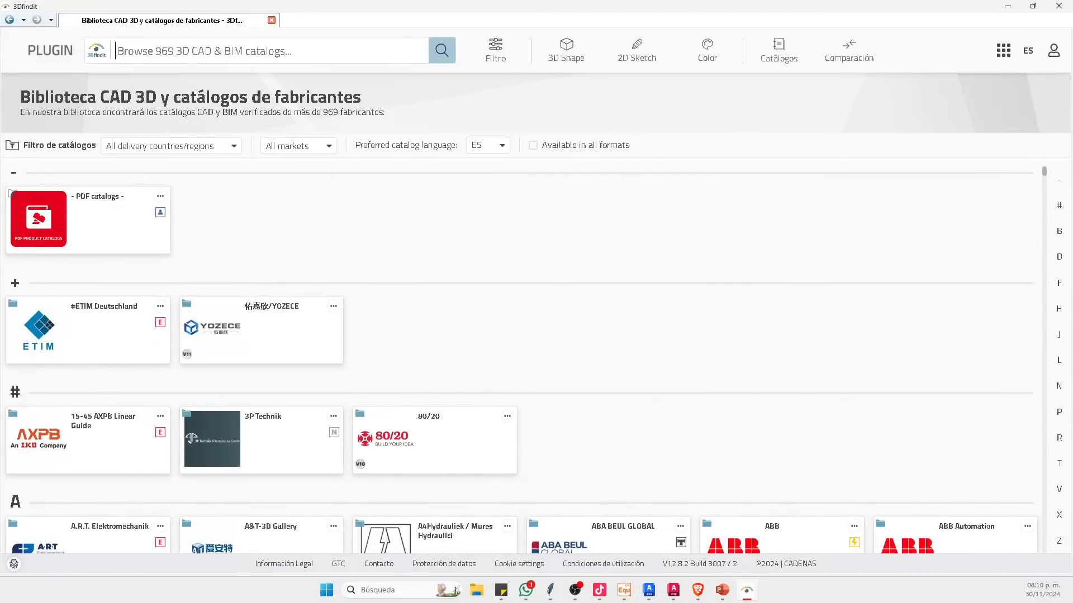
Step: Search the 3Dfindit plugin catalogs for VALVE GATE
{"action": "type", "text": "VAL"}
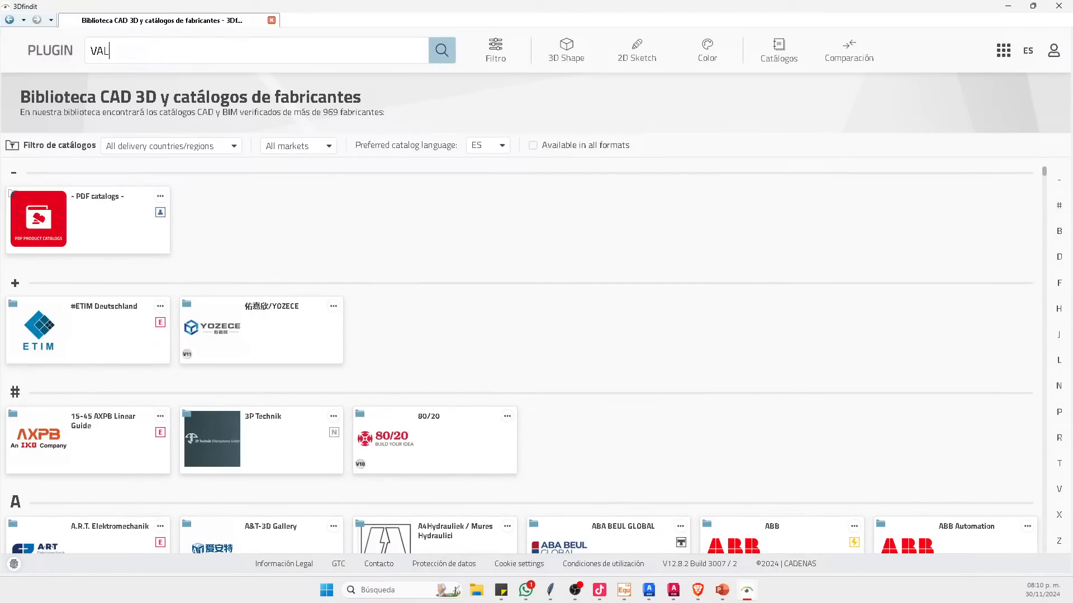
{"action": "type", "text": "VE GATE"}
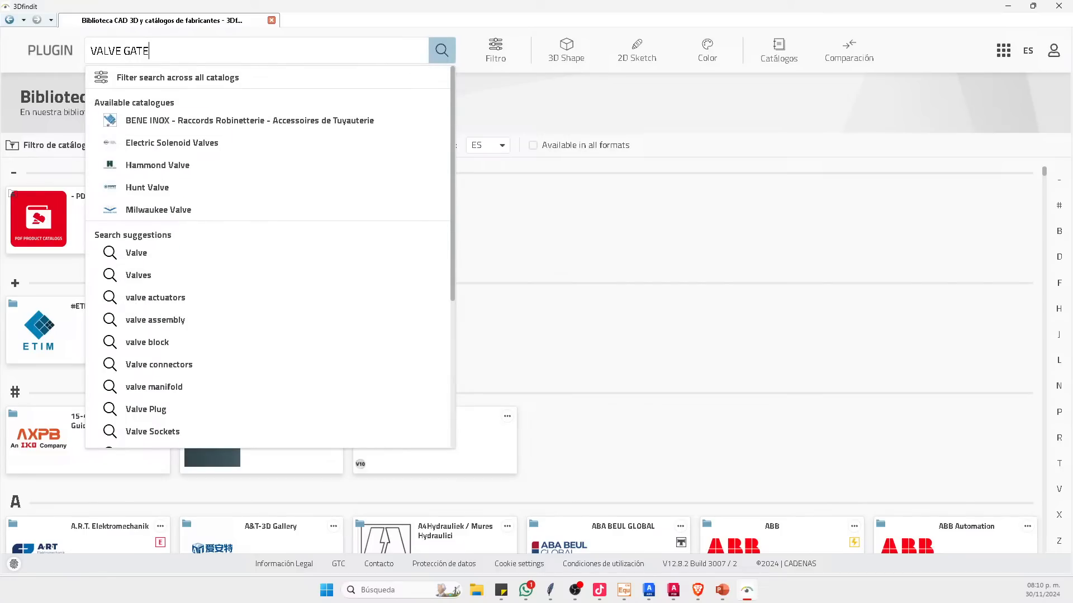
{"action": "key", "text": "Return"}
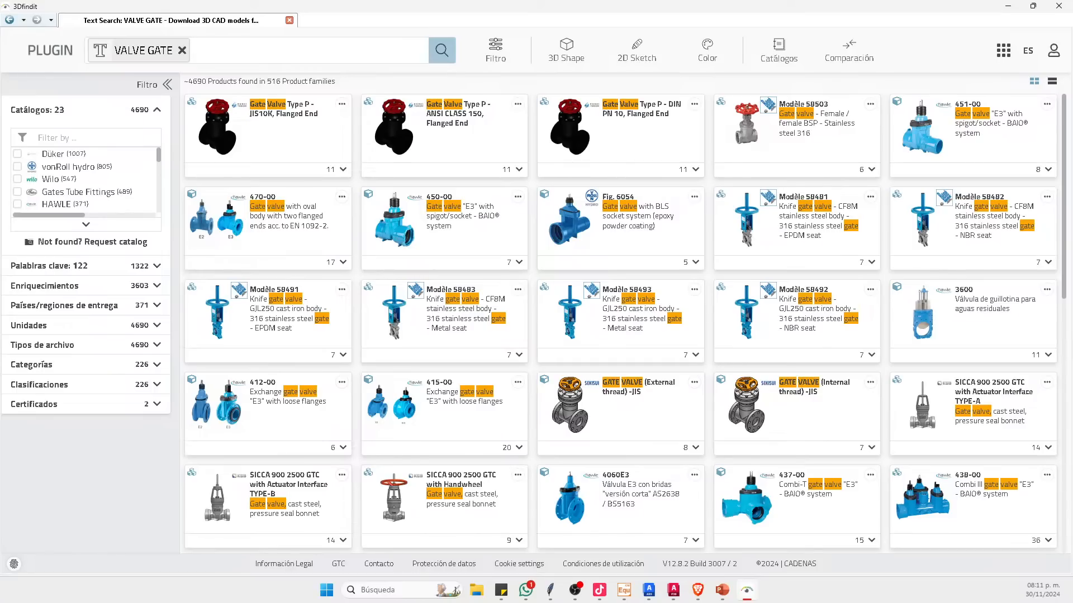
Step: Look through the gate valve results and open the ECOLINE GTC 150-600 with Handwheel product
{"action": "scroll", "coordinate": [532, 203], "scroll_direction": "down", "scroll_amount": 2}
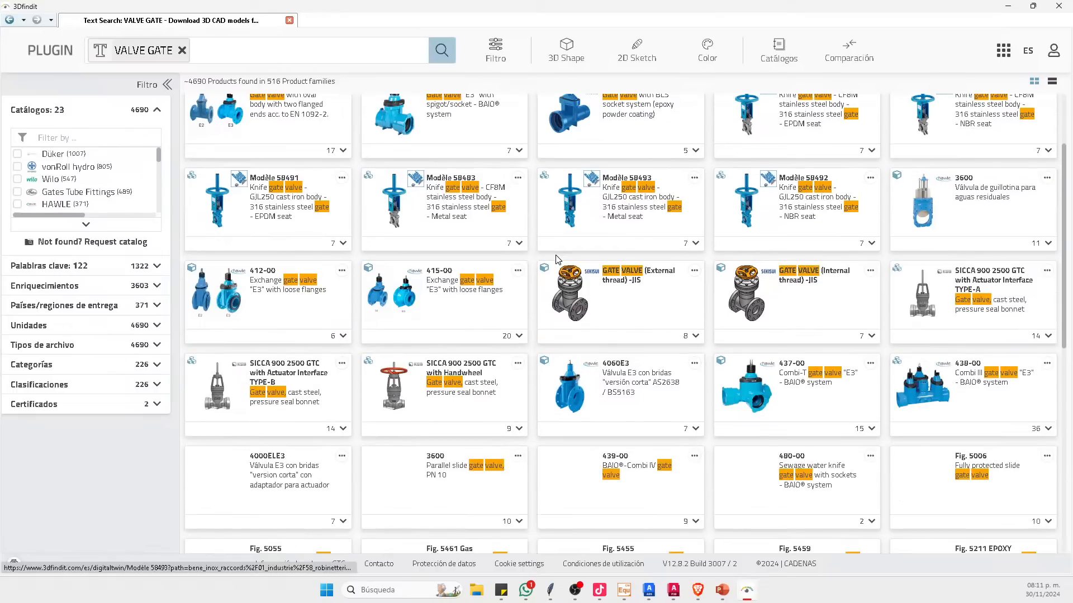
{"action": "scroll", "coordinate": [881, 382], "scroll_direction": "up", "scroll_amount": 2}
{"action": "scroll", "coordinate": [803, 209], "scroll_direction": "down", "scroll_amount": 10}
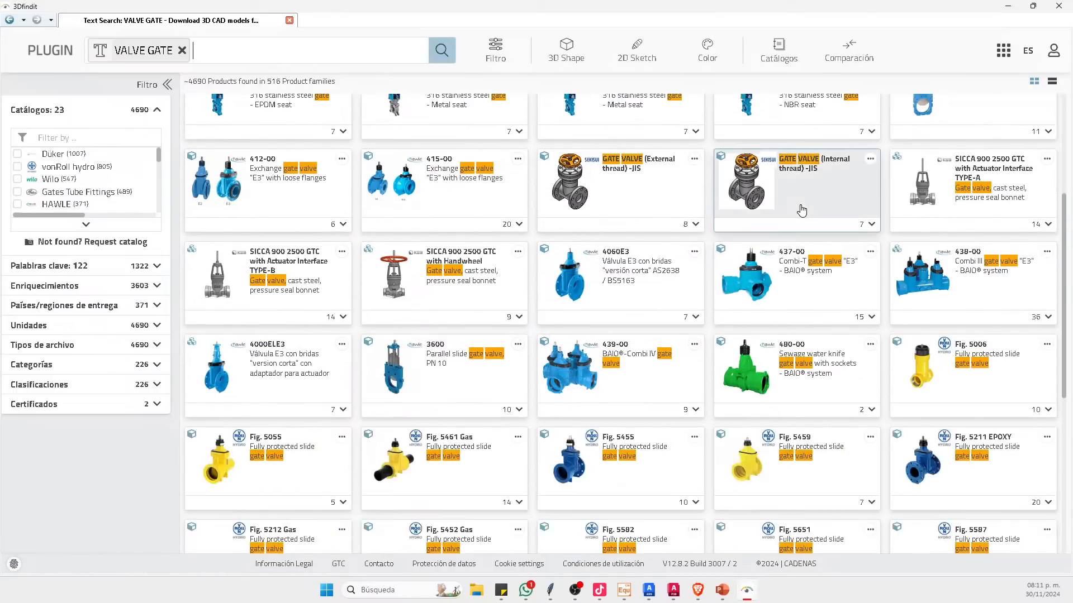
{"action": "scroll", "coordinate": [754, 205], "scroll_direction": "down", "scroll_amount": 3}
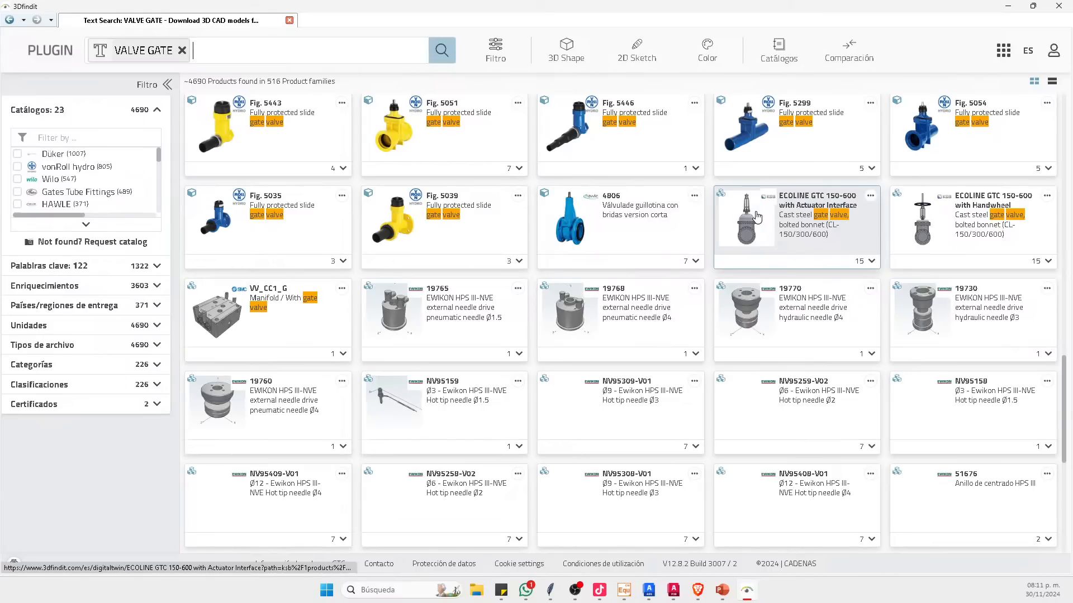
{"action": "scroll", "coordinate": [752, 232], "scroll_direction": "down", "scroll_amount": 2}
{"action": "scroll", "coordinate": [751, 232], "scroll_direction": "up", "scroll_amount": 3}
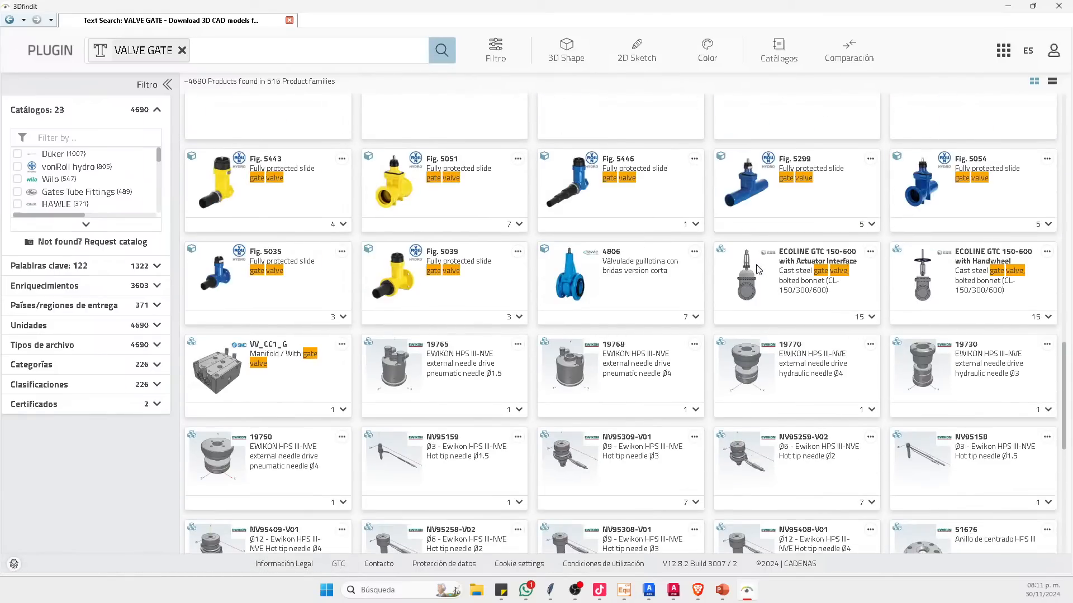
{"action": "left_click", "coordinate": [918, 308]}
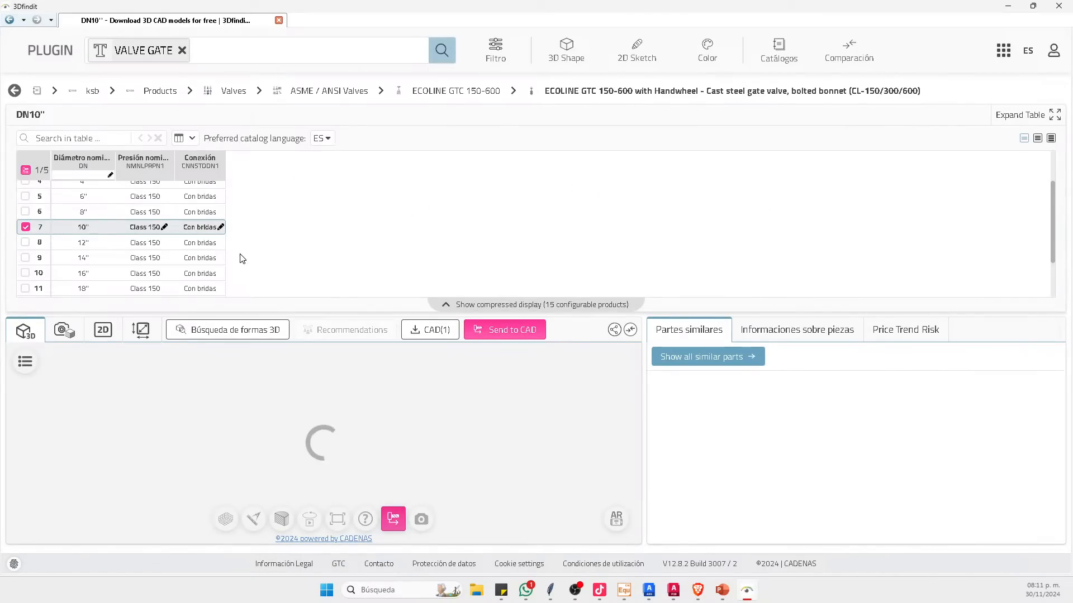
Step: Look through the valve's nominal diameter table and try to select the 36" Class 150 variant
{"action": "scroll", "coordinate": [111, 237], "scroll_direction": "down", "scroll_amount": 2}
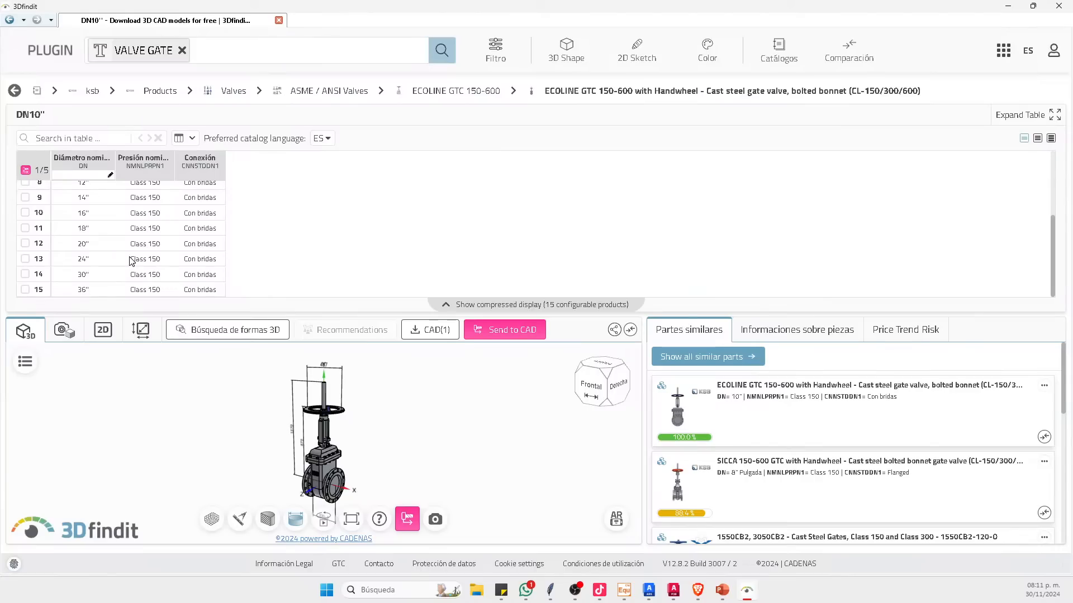
{"action": "scroll", "coordinate": [106, 236], "scroll_direction": "up", "scroll_amount": 3}
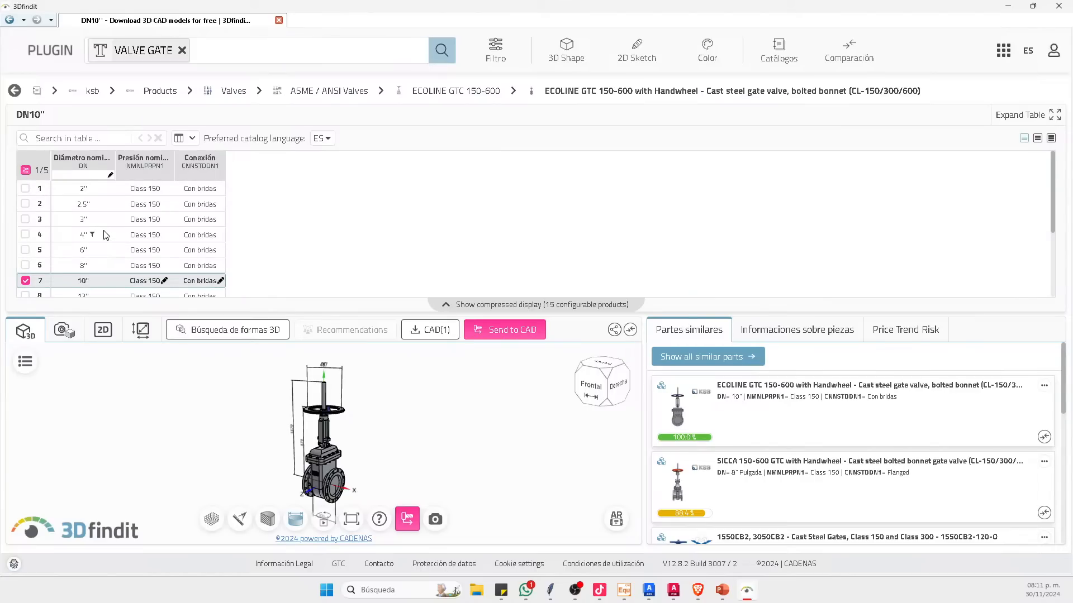
{"action": "scroll", "coordinate": [107, 235], "scroll_direction": "down", "scroll_amount": 3}
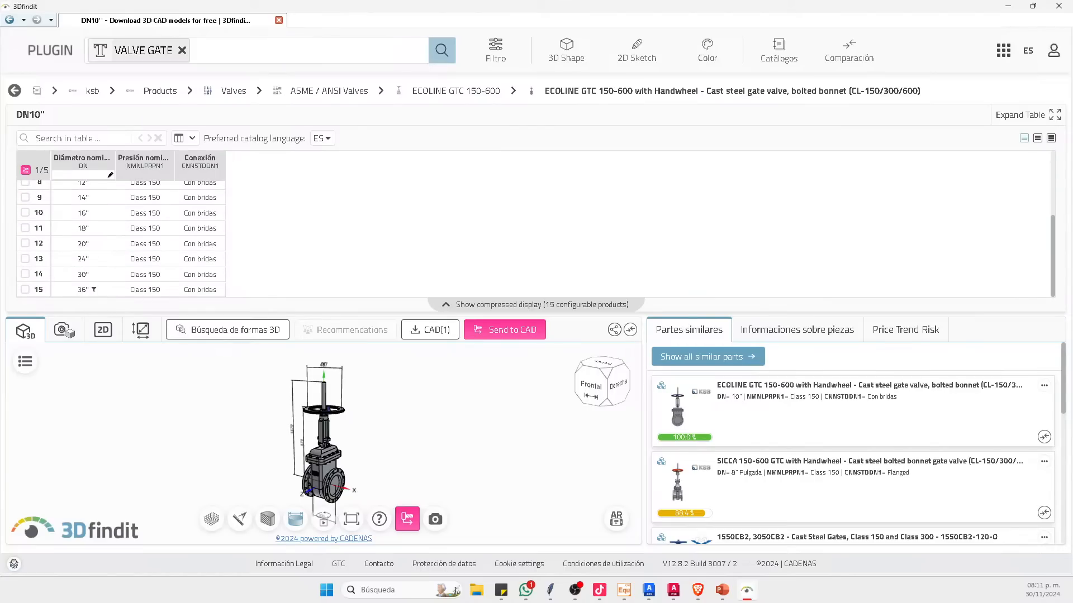
{"action": "left_click", "coordinate": [128, 292]}
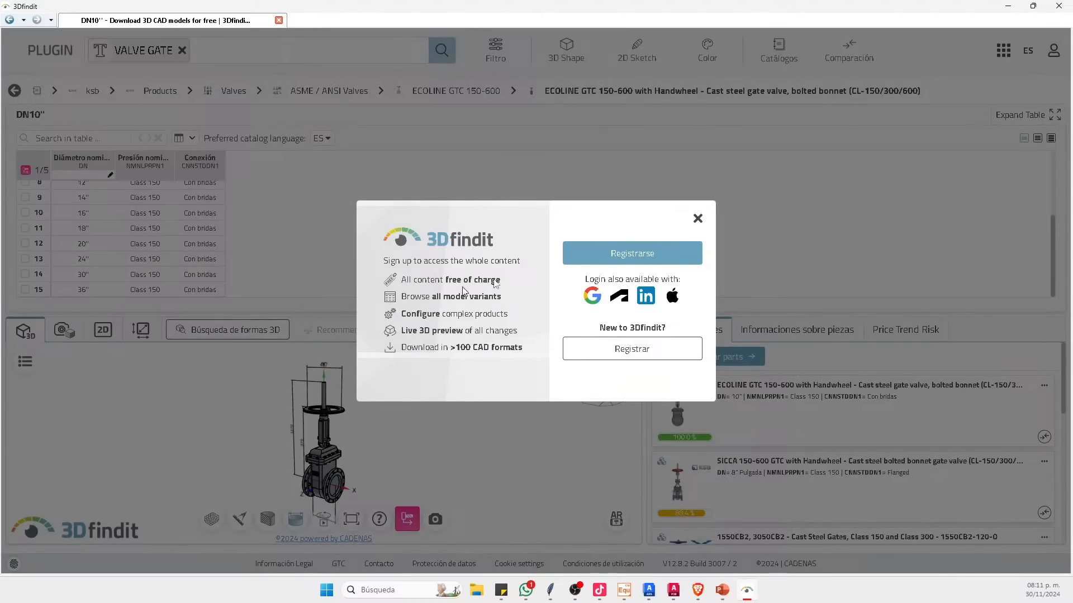
{"action": "left_click", "coordinate": [697, 219]}
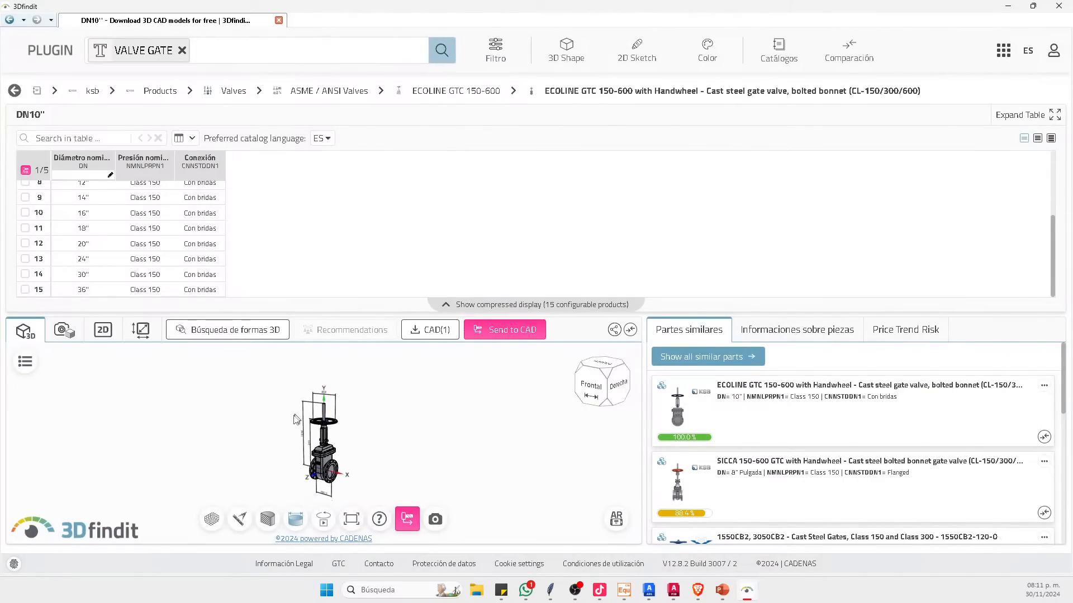
Step: Enlarge the valve's 3D preview and try to select the 2" Class 150 variant
{"action": "scroll", "coordinate": [320, 461], "scroll_direction": "up", "scroll_amount": 3}
{"action": "scroll", "coordinate": [133, 240], "scroll_direction": "up", "scroll_amount": 3}
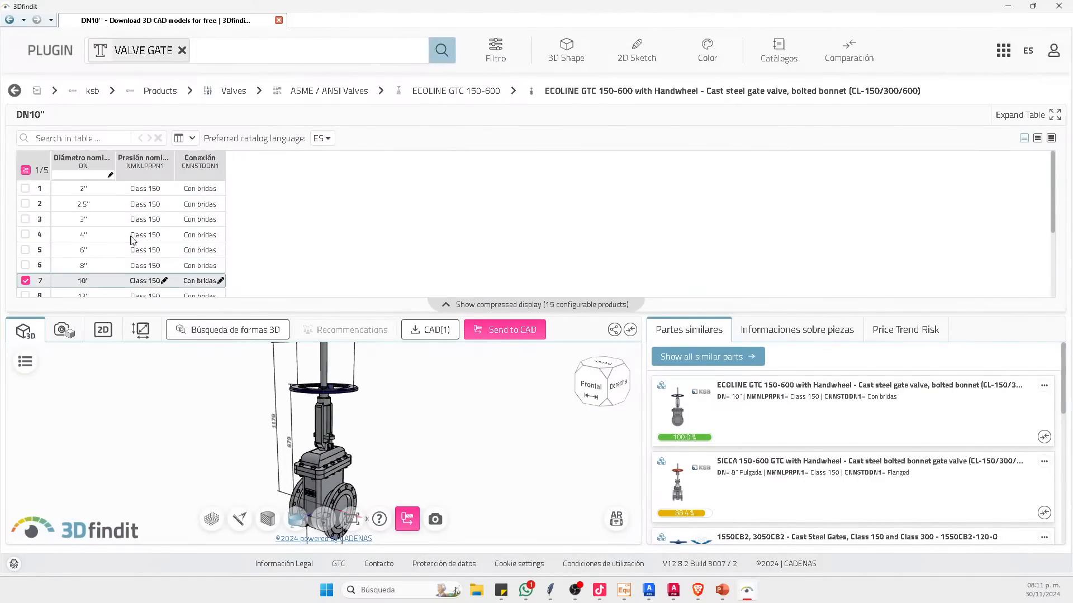
{"action": "left_click", "coordinate": [166, 195]}
{"action": "left_click", "coordinate": [698, 219]}
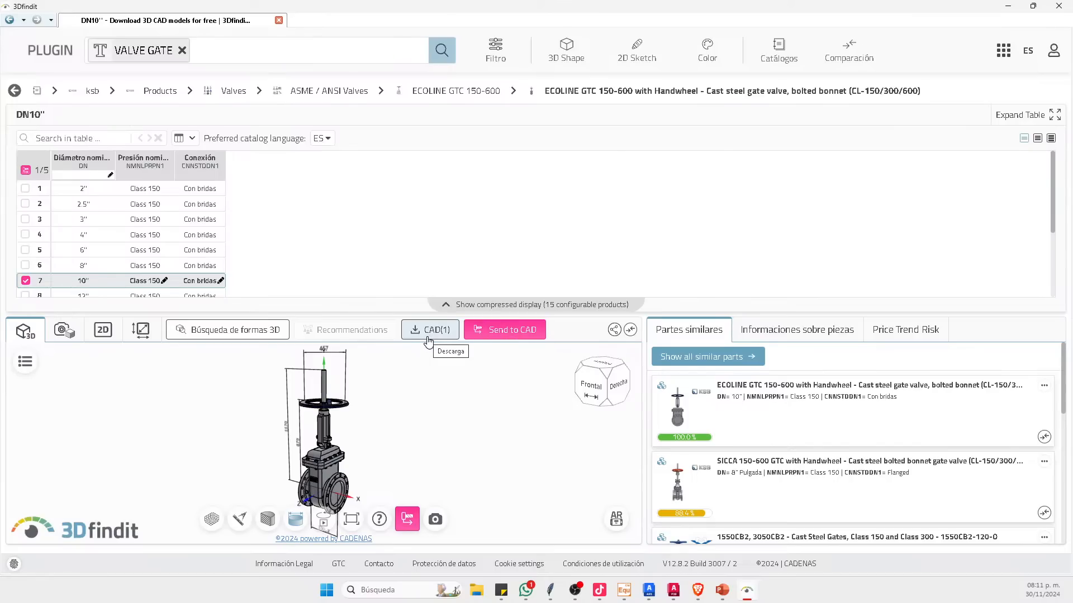
Step: Try to send the 10" handwheel gate valve to CAD and look over the CS600 spec components in AutoCAD Plant 3D
{"action": "left_click", "coordinate": [517, 333]}
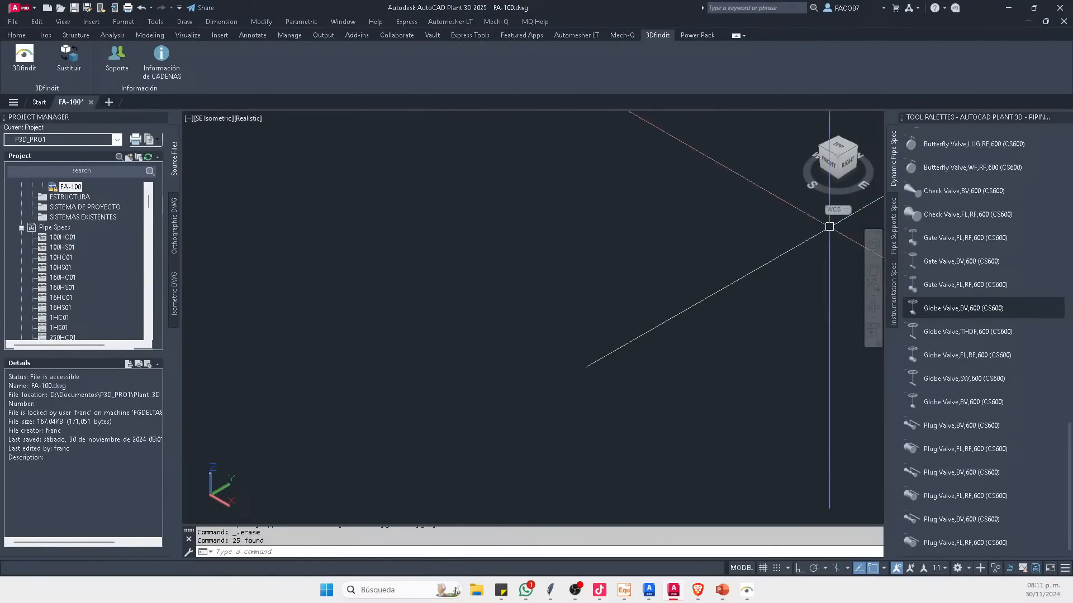
{"action": "scroll", "coordinate": [940, 275], "scroll_direction": "up", "scroll_amount": 3}
{"action": "scroll", "coordinate": [940, 276], "scroll_direction": "up", "scroll_amount": 5}
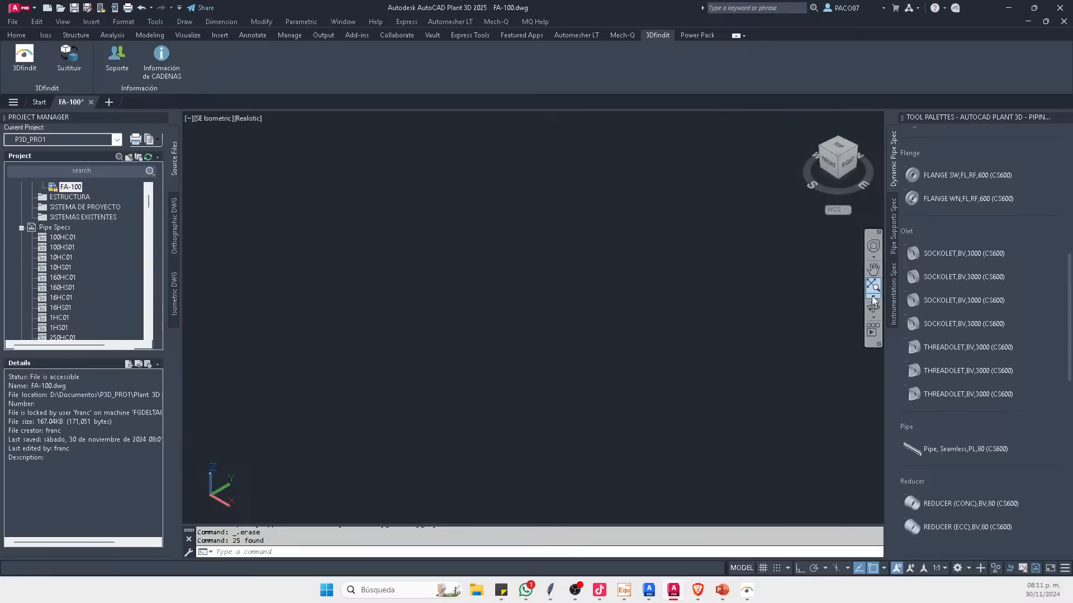
{"action": "scroll", "coordinate": [978, 279], "scroll_direction": "down", "scroll_amount": 1}
Step: Set the current pipe spec to C-E02T1 and look through its components down to the valves
{"action": "left_click", "coordinate": [16, 35]}
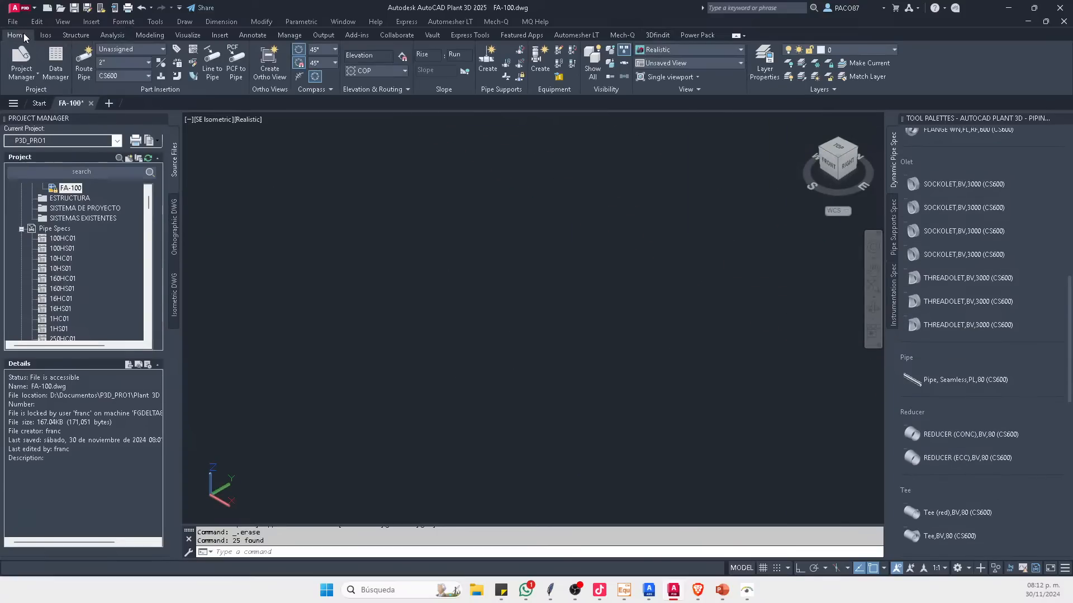
{"action": "left_click", "coordinate": [148, 76]}
{"action": "scroll", "coordinate": [121, 173], "scroll_direction": "up", "scroll_amount": 5}
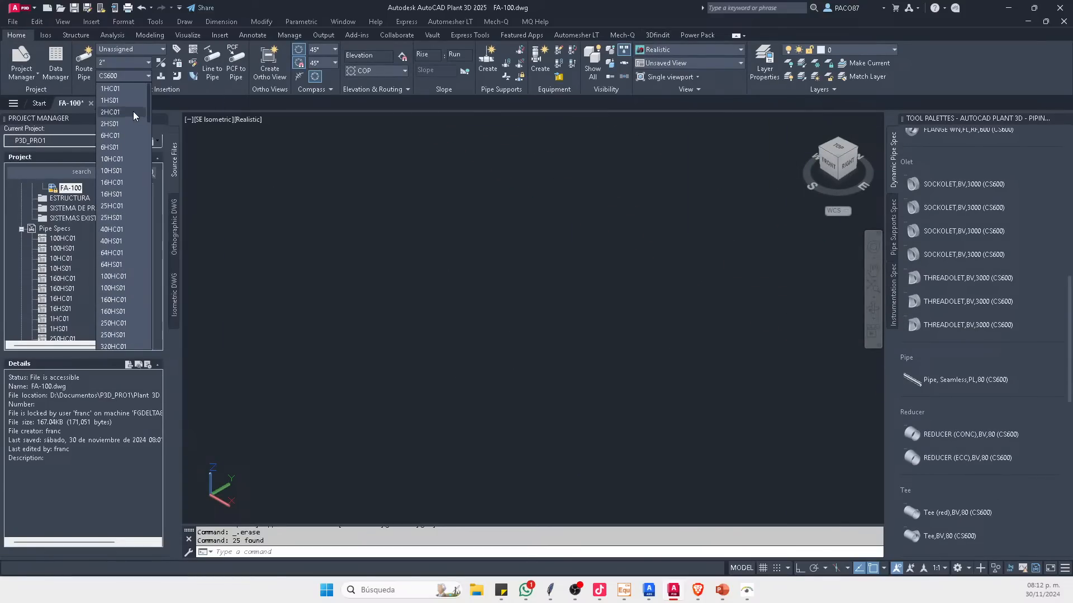
{"action": "scroll", "coordinate": [131, 134], "scroll_direction": "down", "scroll_amount": 5}
{"action": "scroll", "coordinate": [150, 245], "scroll_direction": "down", "scroll_amount": 6}
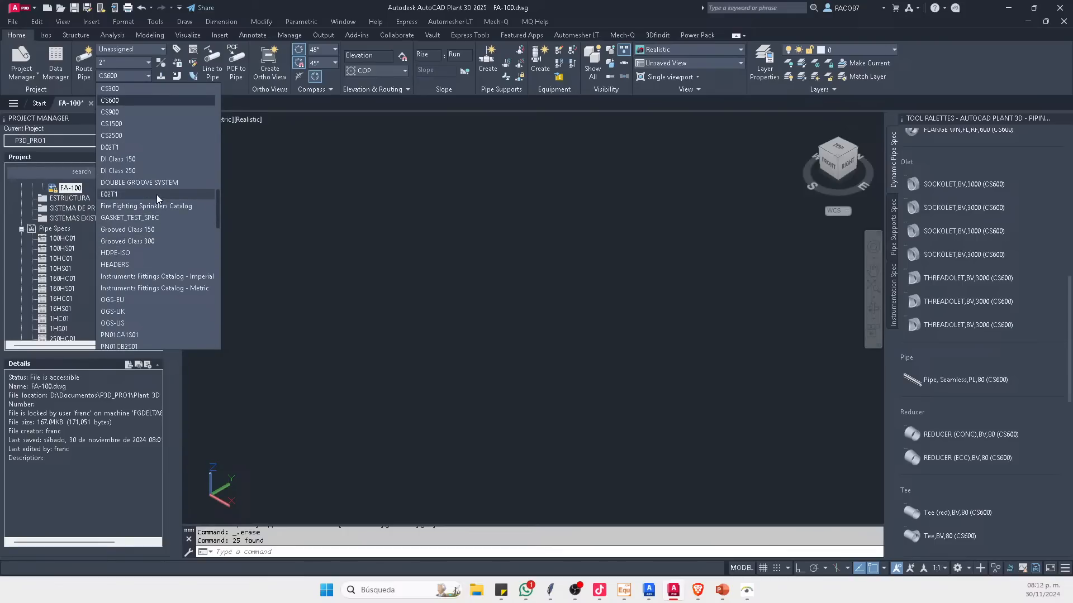
{"action": "scroll", "coordinate": [150, 194], "scroll_direction": "down", "scroll_amount": 2}
{"action": "scroll", "coordinate": [168, 190], "scroll_direction": "down", "scroll_amount": 15}
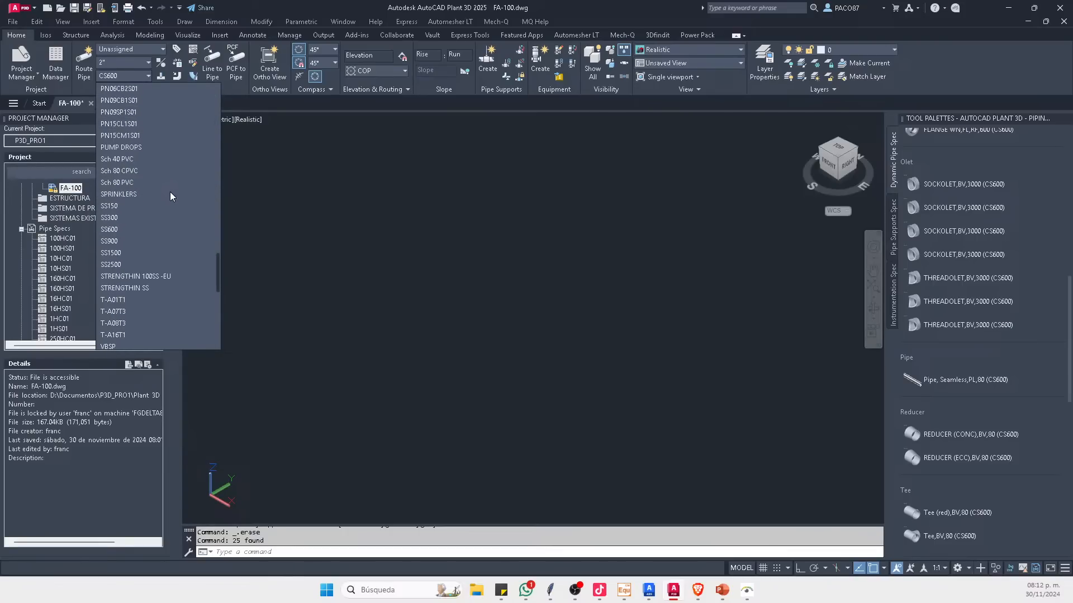
{"action": "scroll", "coordinate": [166, 180], "scroll_direction": "up", "scroll_amount": 10}
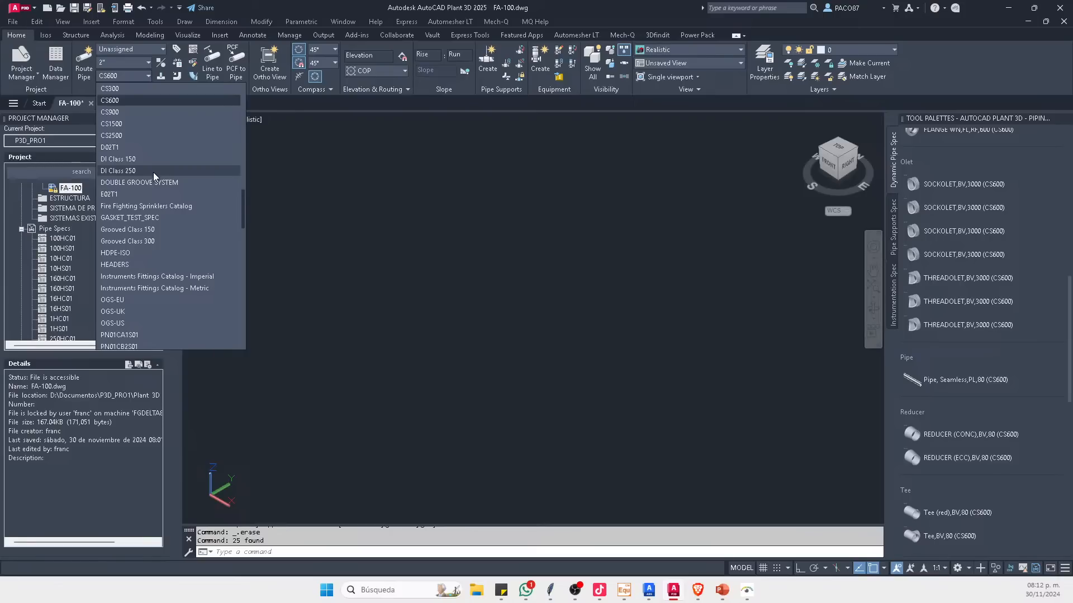
{"action": "scroll", "coordinate": [155, 177], "scroll_direction": "up", "scroll_amount": 8}
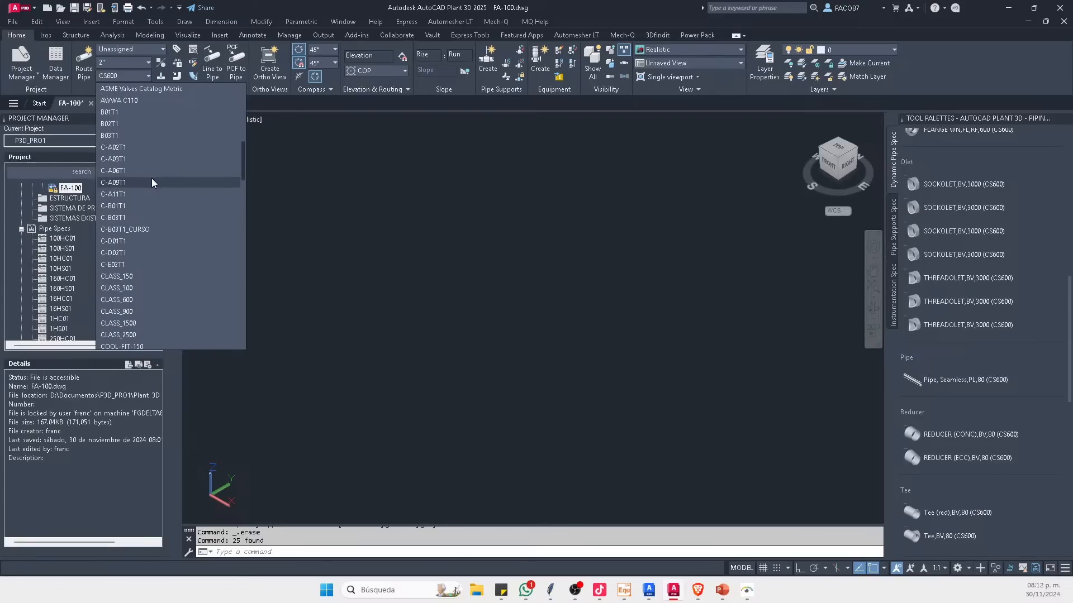
{"action": "left_click", "coordinate": [134, 264]}
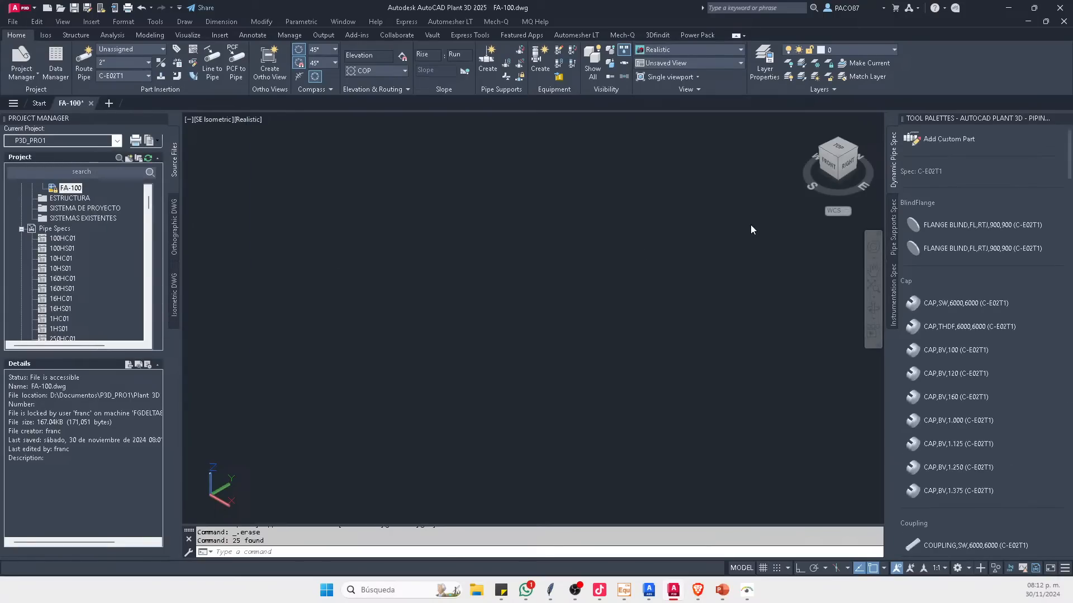
{"action": "scroll", "coordinate": [924, 268], "scroll_direction": "down", "scroll_amount": 10}
{"action": "scroll", "coordinate": [971, 291], "scroll_direction": "down", "scroll_amount": 10}
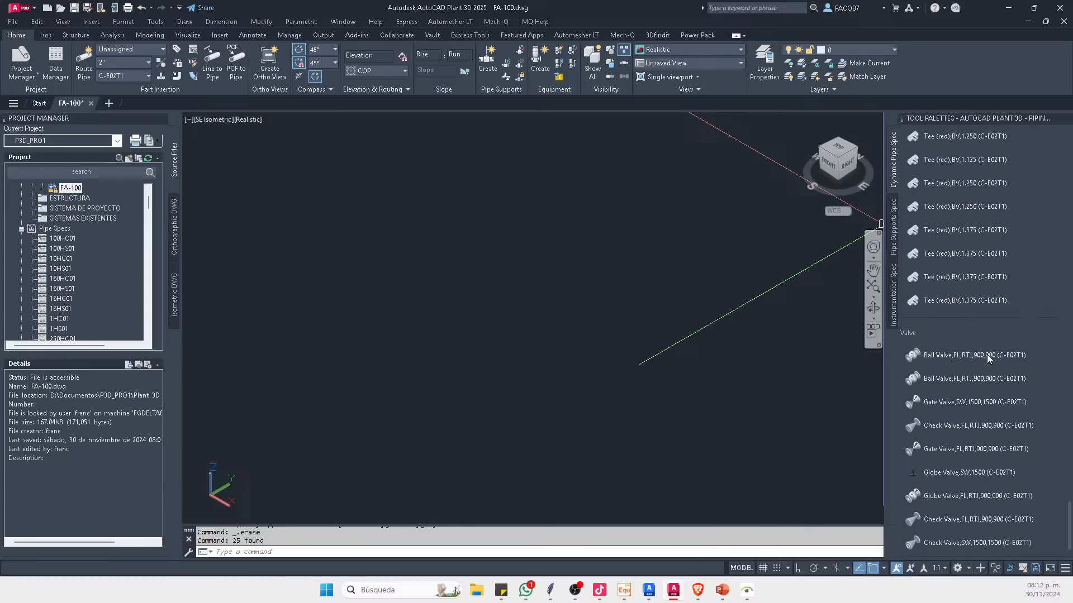
Step: Set the current pipe spec to B03T1 and look through its components as far as the instruments and nipples
{"action": "left_click", "coordinate": [124, 76]}
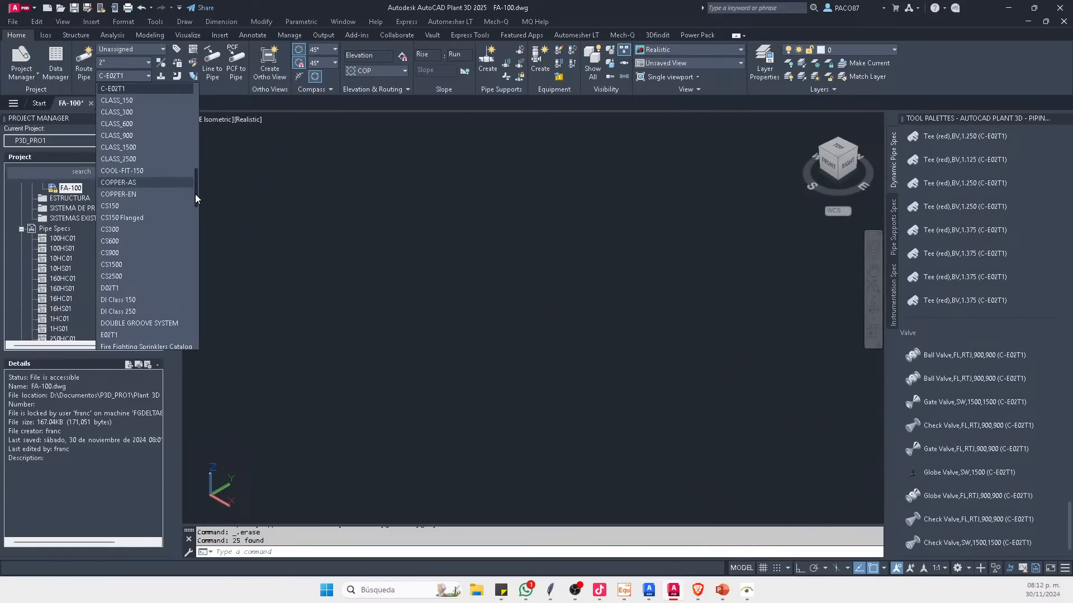
{"action": "scroll", "coordinate": [196, 193], "scroll_direction": "down", "scroll_amount": 5}
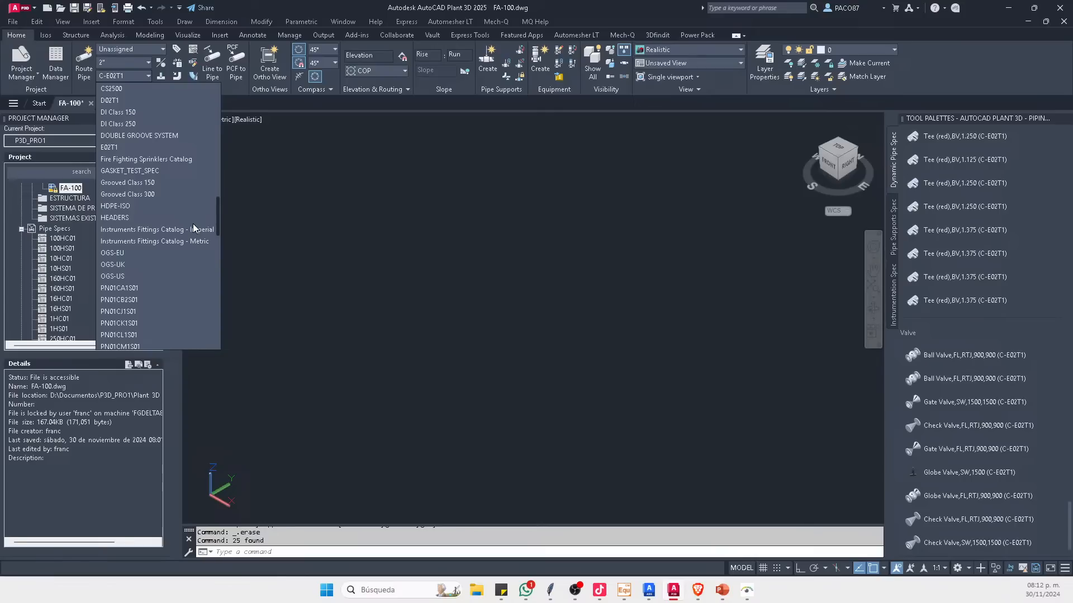
{"action": "scroll", "coordinate": [193, 224], "scroll_direction": "up", "scroll_amount": 10}
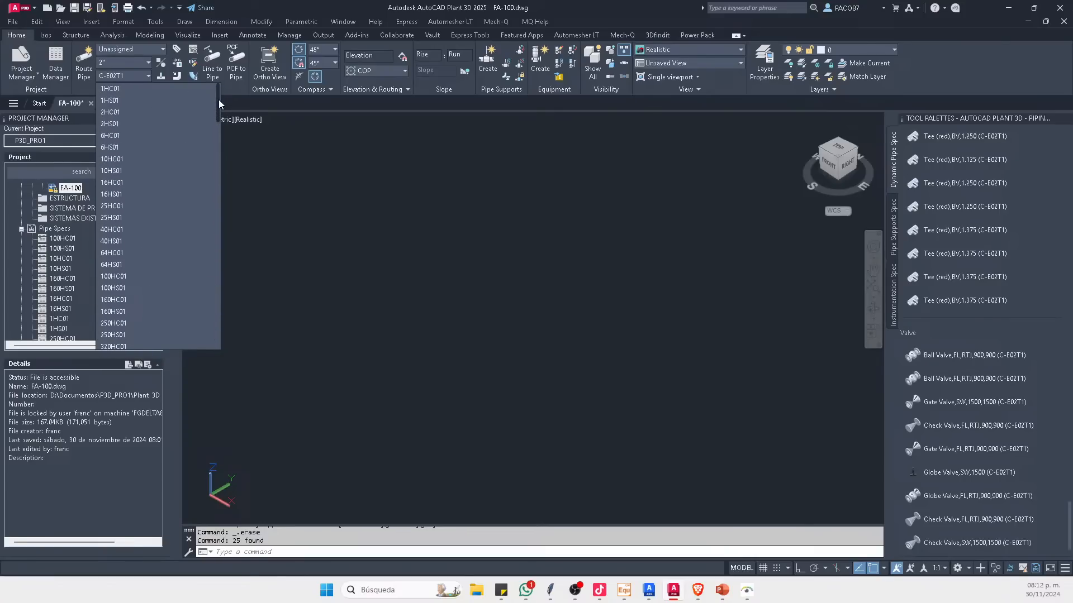
{"action": "scroll", "coordinate": [217, 129], "scroll_direction": "down", "scroll_amount": 7}
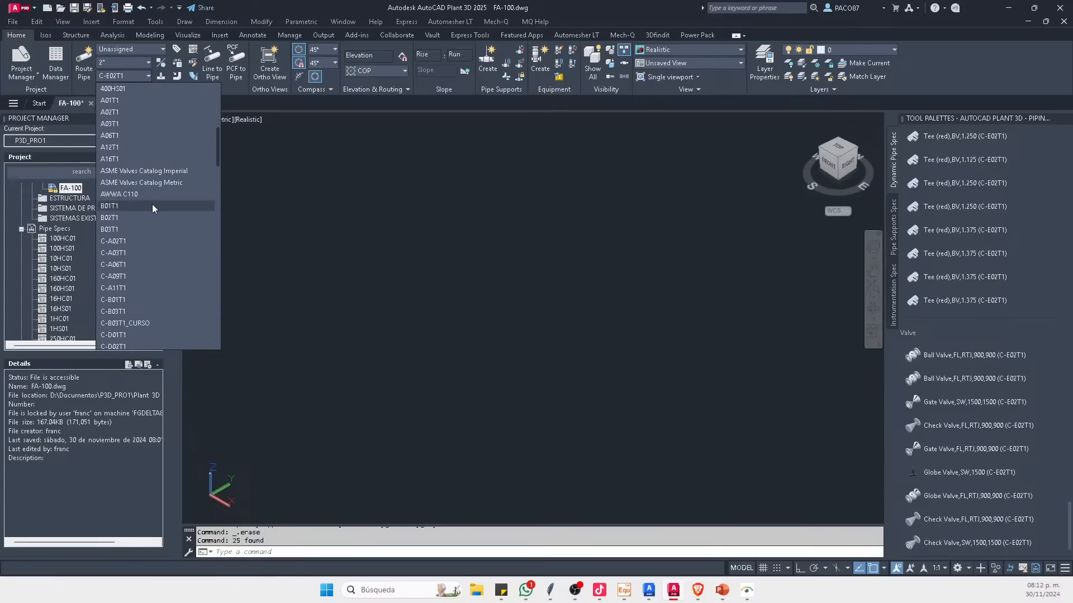
{"action": "left_click", "coordinate": [125, 229]}
{"action": "scroll", "coordinate": [925, 300], "scroll_direction": "down", "scroll_amount": 15}
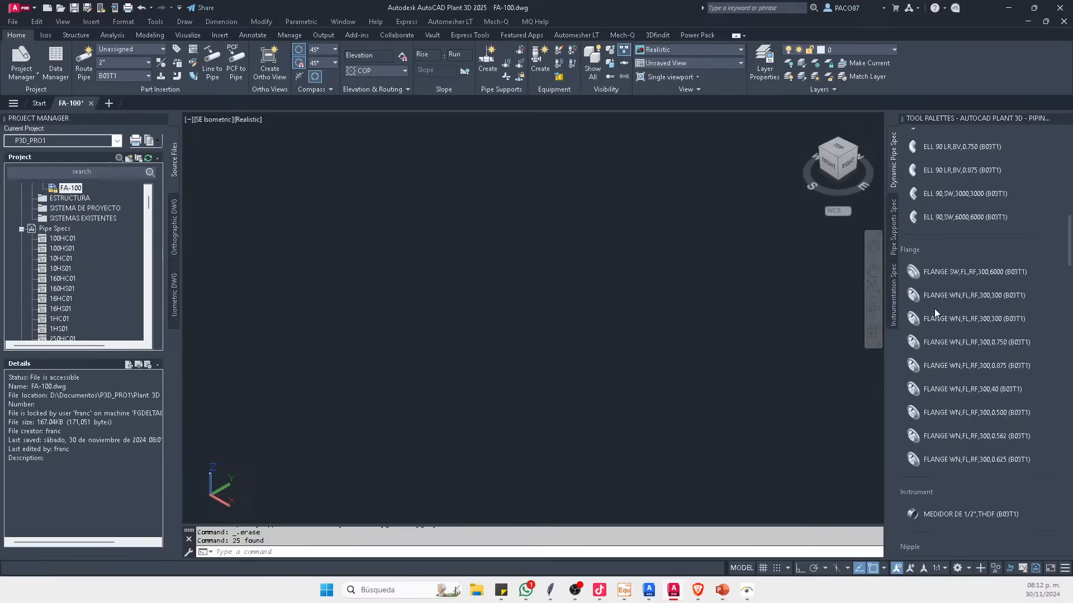
{"action": "scroll", "coordinate": [913, 277], "scroll_direction": "down", "scroll_amount": 3}
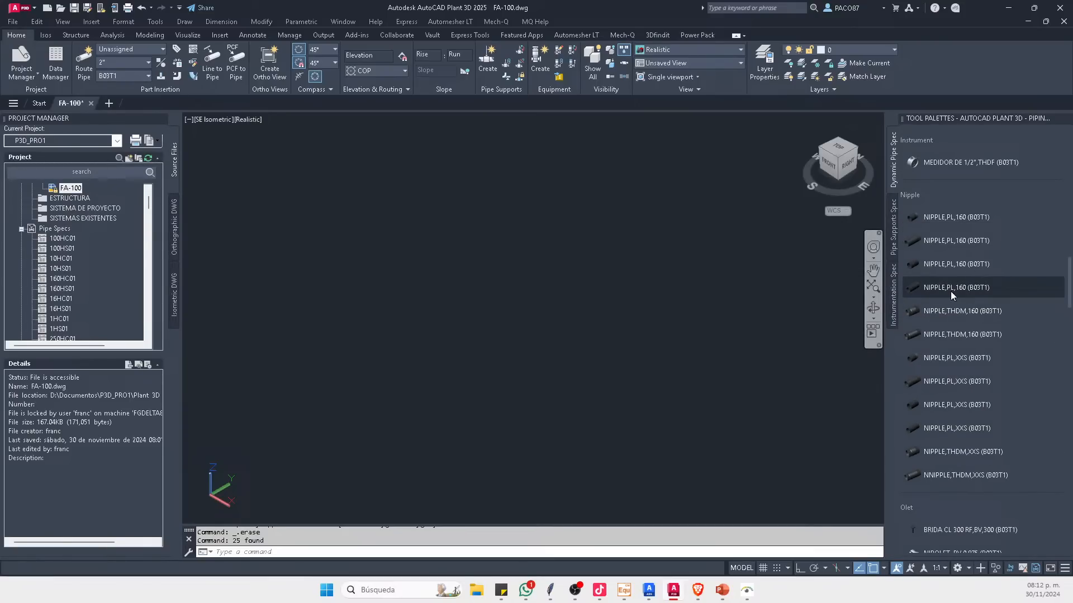
Step: Insert the MEDIDOR DE 1/2",THDF instrument from spec B03T1 at a free point in the empty model space
{"action": "left_click", "coordinate": [916, 162]}
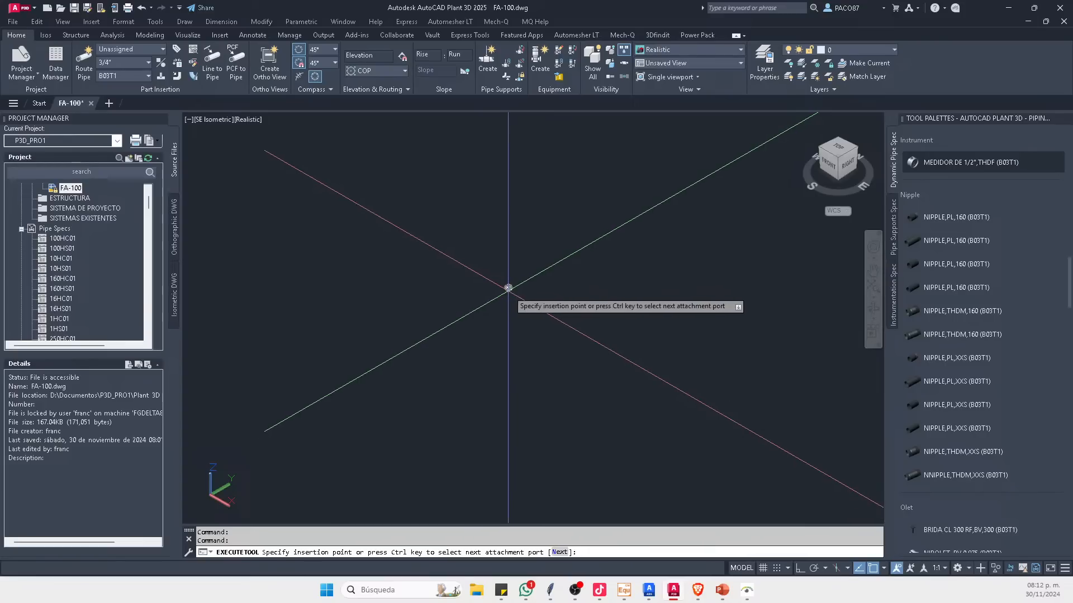
{"action": "left_click", "coordinate": [508, 288]}
{"action": "scroll", "coordinate": [503, 335], "scroll_direction": "up", "scroll_amount": 5}
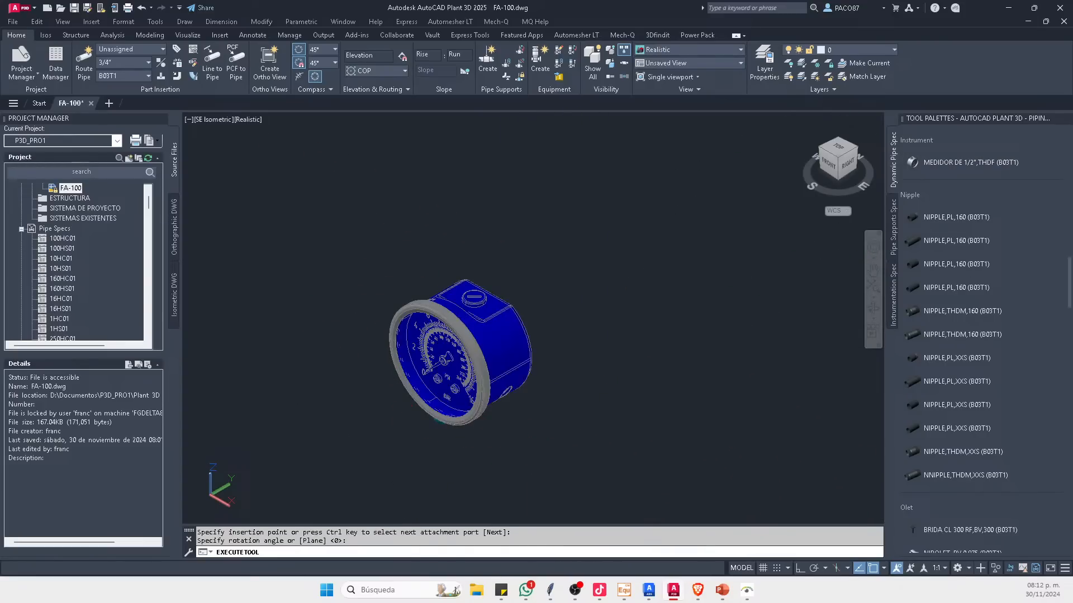
{"action": "scroll", "coordinate": [501, 414], "scroll_direction": "up", "scroll_amount": 5}
{"action": "key", "text": "Escape"}
Step: View the inserted gauge from the front and set the visual style to Conceptual
{"action": "scroll", "coordinate": [455, 346], "scroll_direction": "down", "scroll_amount": 3}
{"action": "middle_click_drag", "start_coordinate": [436, 363], "coordinate": [527, 292], "text": "shift"}
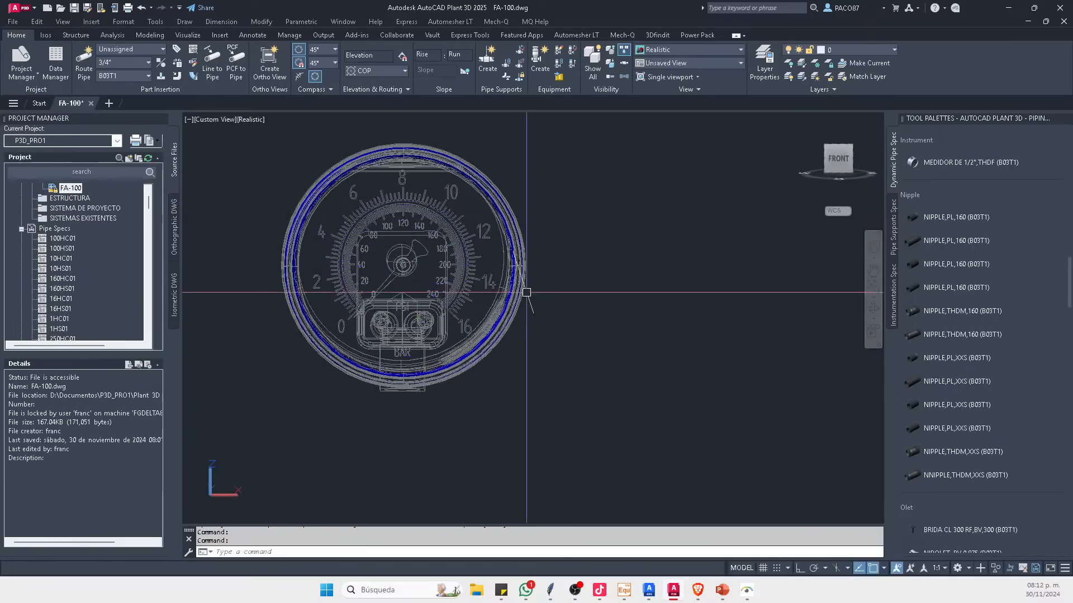
{"action": "scroll", "coordinate": [527, 292], "scroll_direction": "up", "scroll_amount": 4}
{"action": "scroll", "coordinate": [532, 314], "scroll_direction": "down", "scroll_amount": 2}
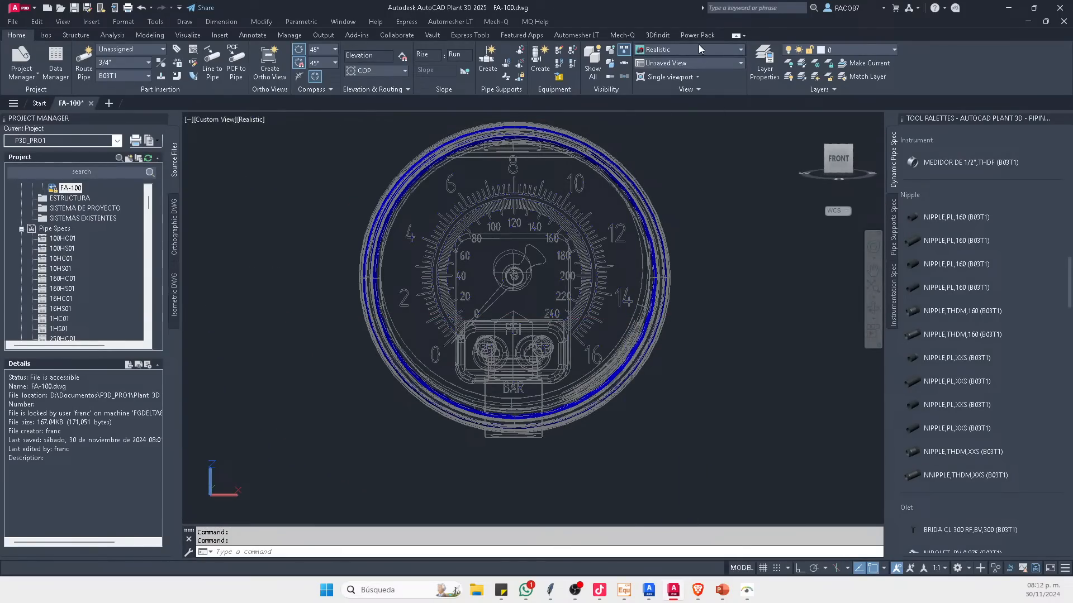
{"action": "left_click", "coordinate": [699, 46]}
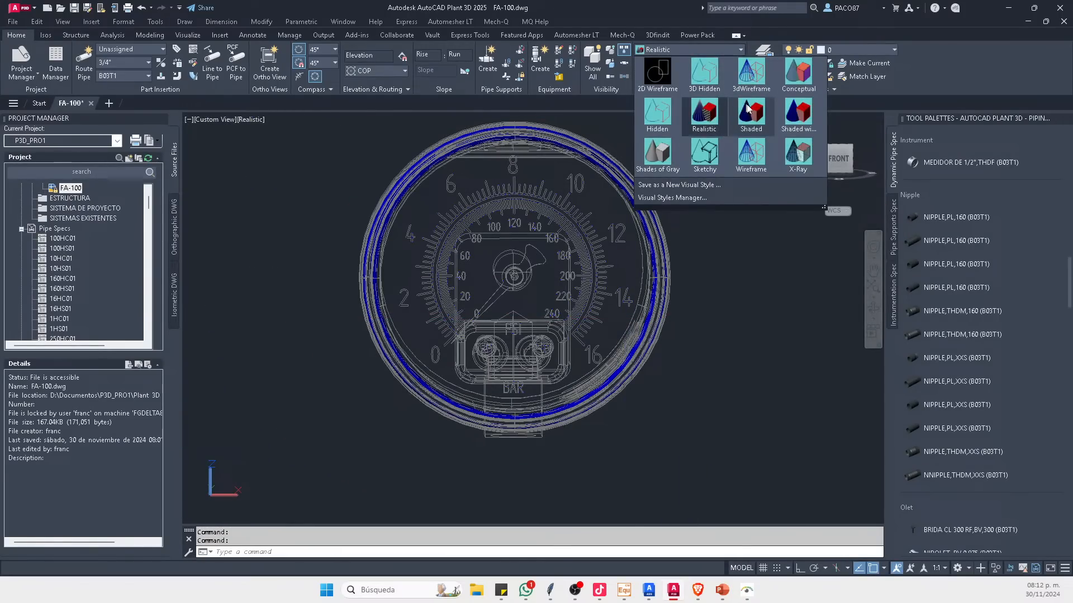
{"action": "left_click", "coordinate": [703, 110]}
{"action": "left_click", "coordinate": [699, 51]}
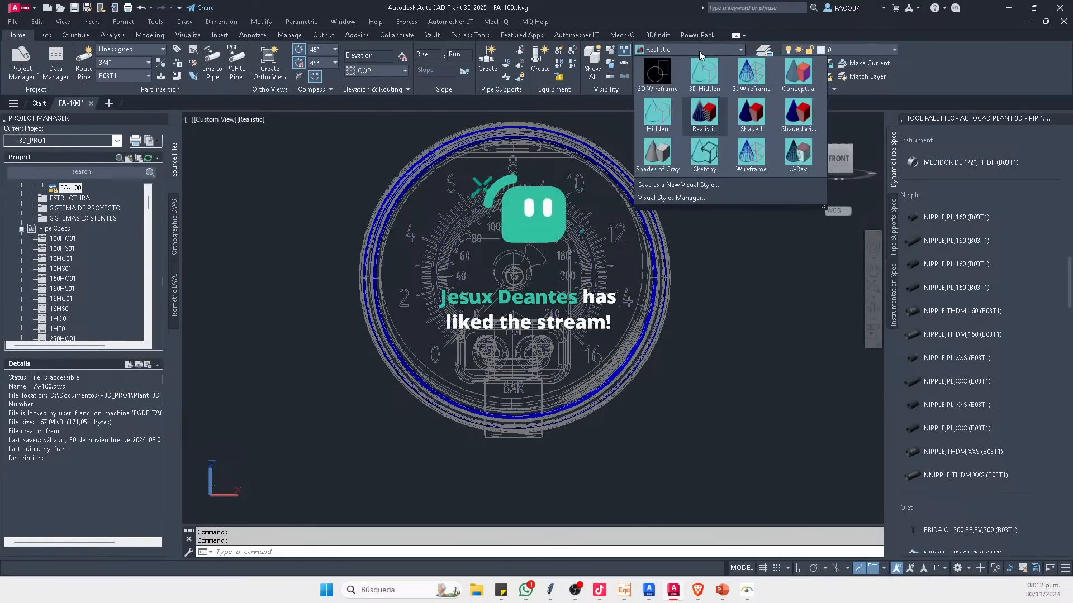
{"action": "left_click", "coordinate": [798, 73]}
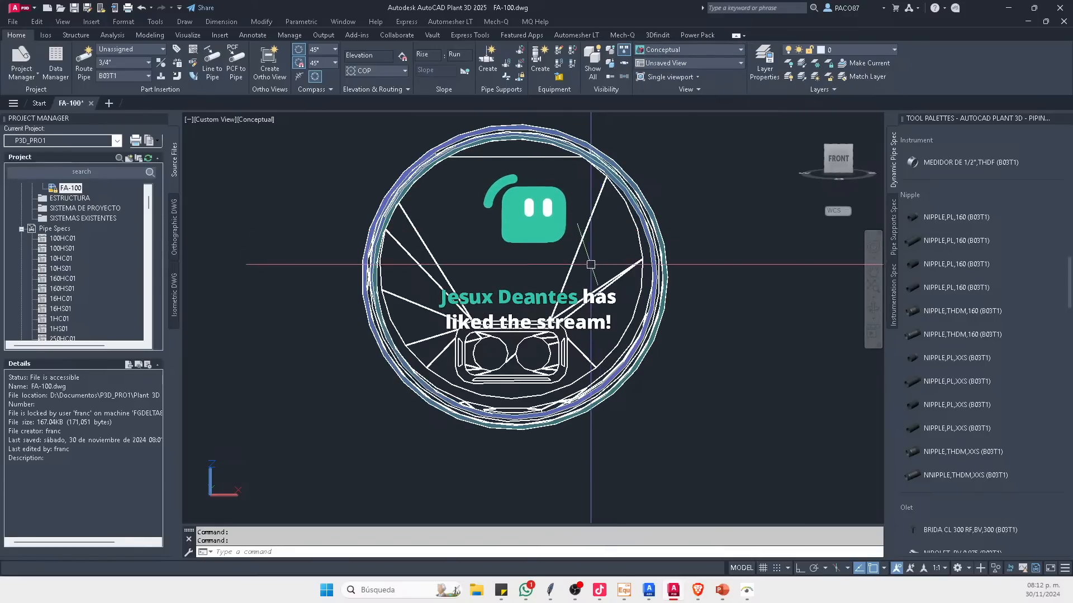
Step: Set the visual style to Shaded and examine the inserted gauge's dial and housing from an angled view
{"action": "left_click", "coordinate": [692, 51]}
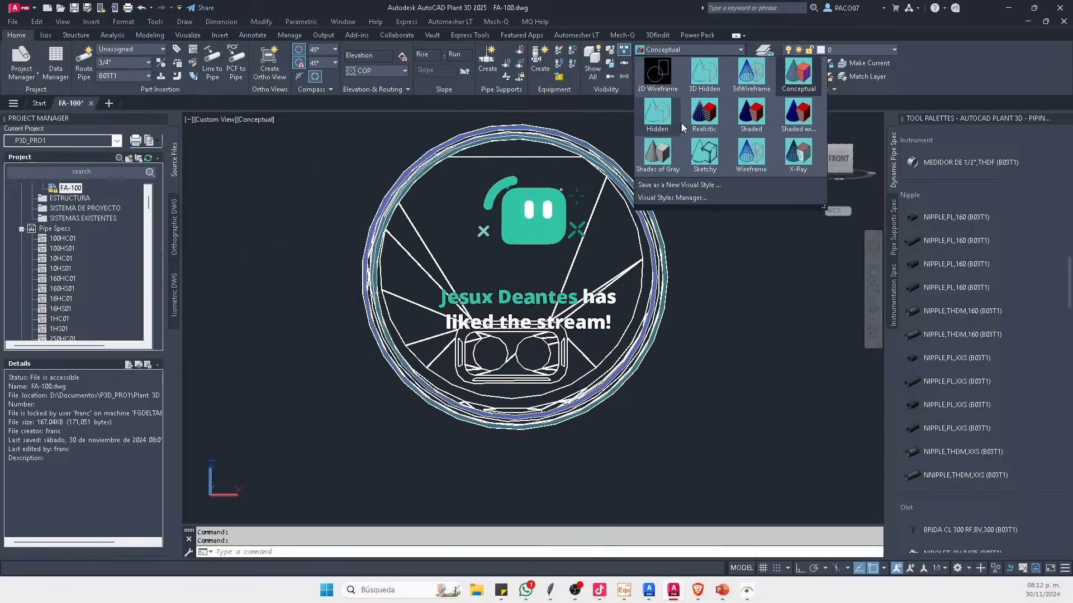
{"action": "left_click", "coordinate": [754, 112]}
{"action": "scroll", "coordinate": [640, 335], "scroll_direction": "down", "scroll_amount": 3}
{"action": "key", "text": "Escape"}
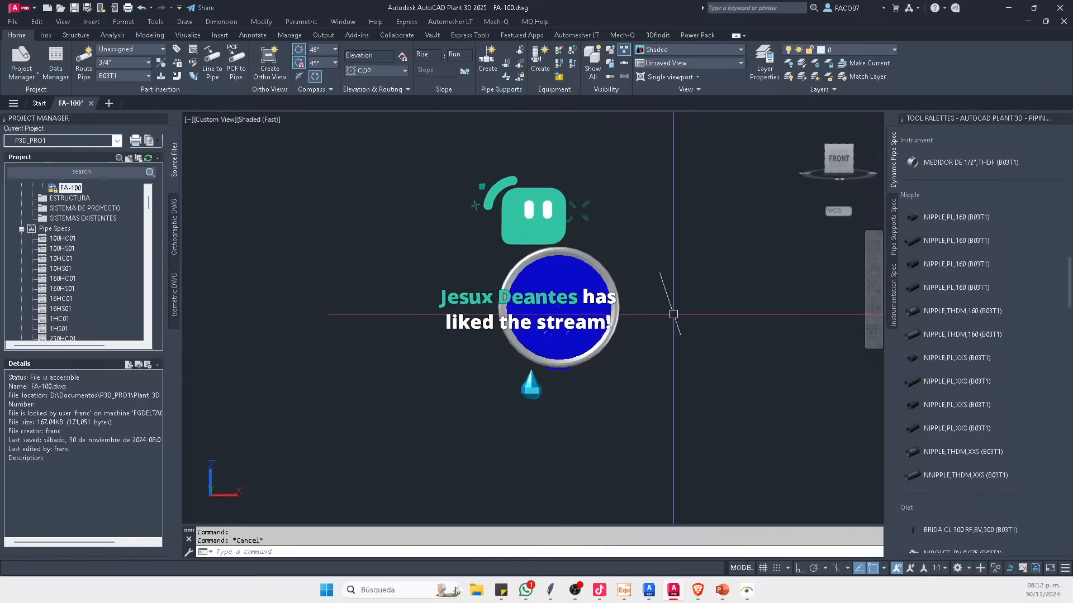
{"action": "middle_click_drag", "start_coordinate": [673, 313], "coordinate": [519, 312], "text": "shift"}
{"action": "middle_click_drag", "start_coordinate": [387, 316], "coordinate": [609, 307], "text": "shift"}
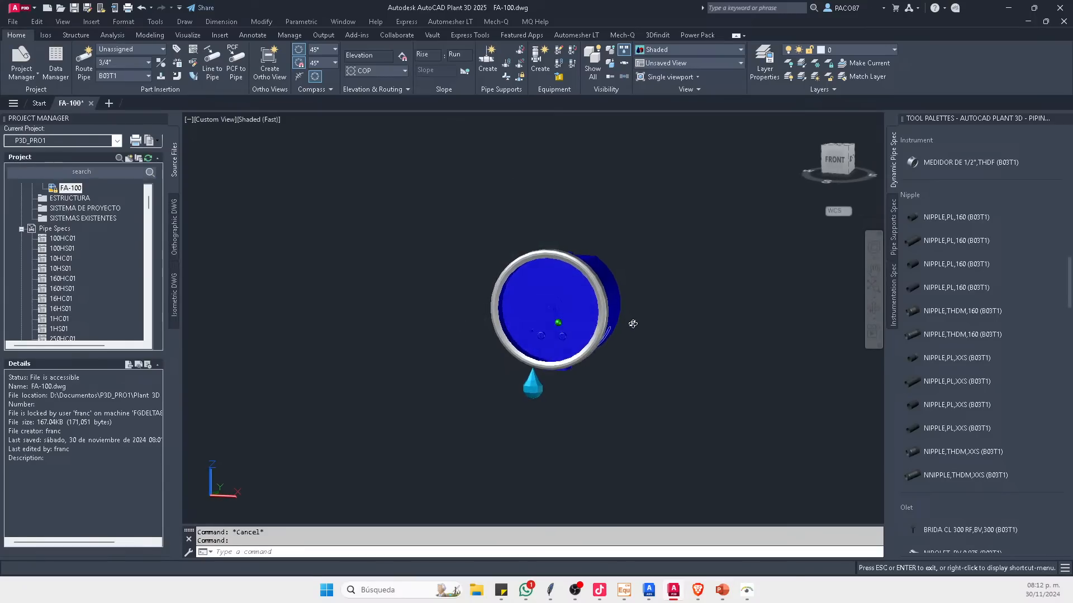
{"action": "scroll", "coordinate": [630, 308], "scroll_direction": "up", "scroll_amount": 3}
{"action": "mouse_move", "coordinate": [546, 325]}
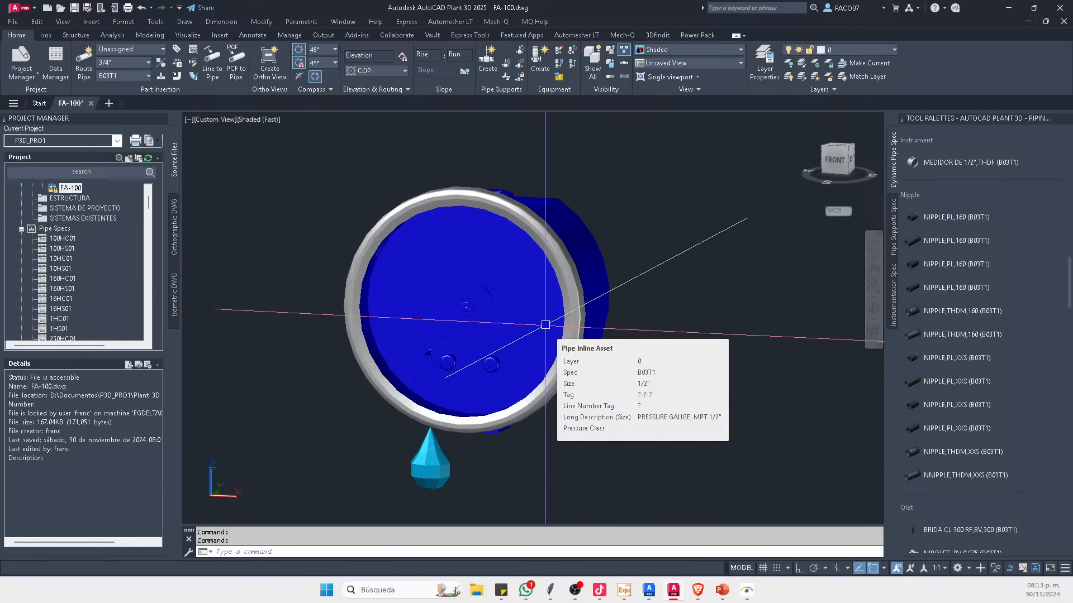
{"action": "middle_click_drag", "start_coordinate": [535, 360], "coordinate": [529, 339]}
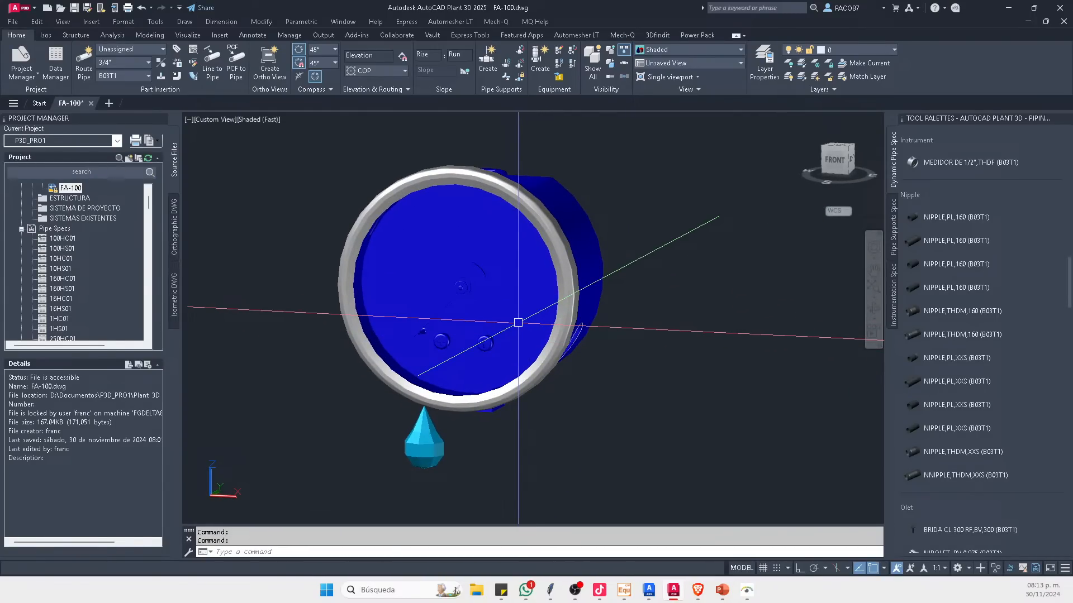
{"action": "scroll", "coordinate": [455, 300], "scroll_direction": "up", "scroll_amount": 2}
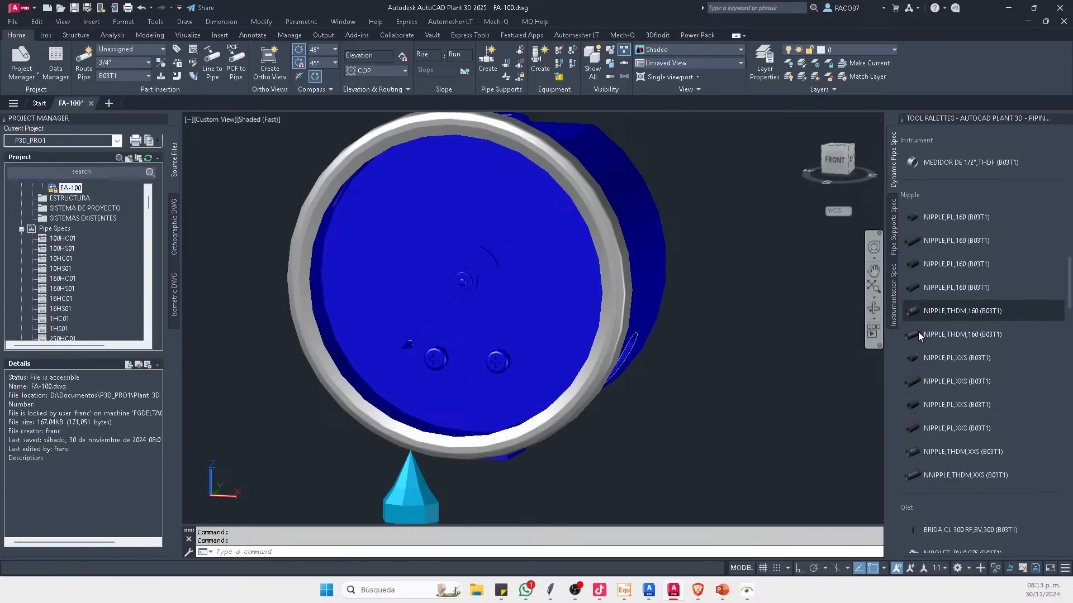
Step: Try to attach a NIPPLE,THDM,160 from spec B03T1 to the gauge's lower threaded connection
{"action": "left_click", "coordinate": [950, 334]}
{"action": "scroll", "coordinate": [548, 327], "scroll_direction": "down", "scroll_amount": 4}
{"action": "scroll", "coordinate": [522, 328], "scroll_direction": "up", "scroll_amount": 7}
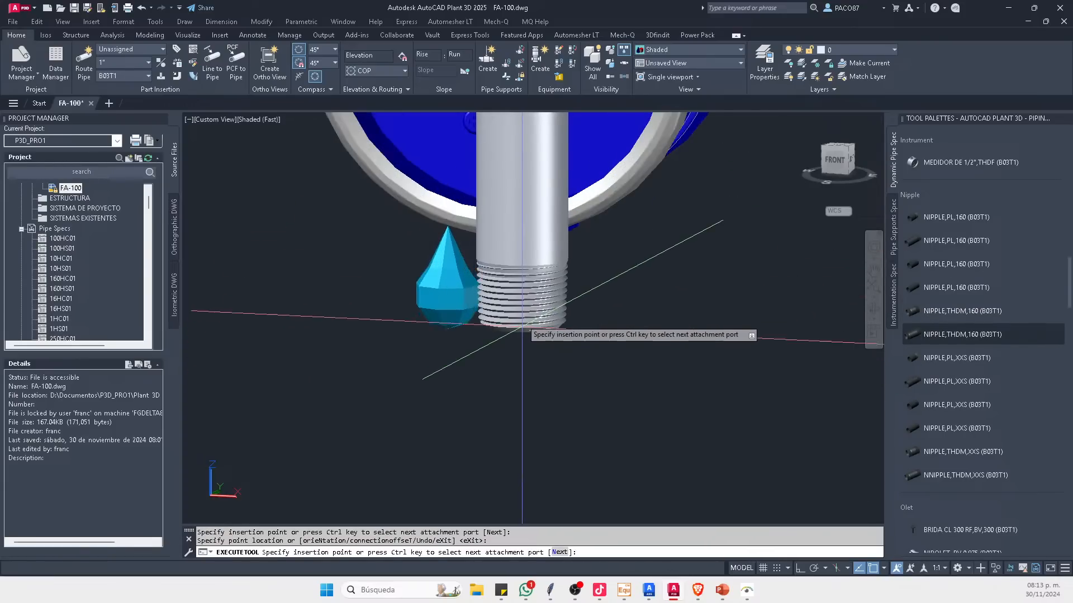
{"action": "left_click", "coordinate": [540, 228]}
{"action": "left_click", "coordinate": [599, 318]}
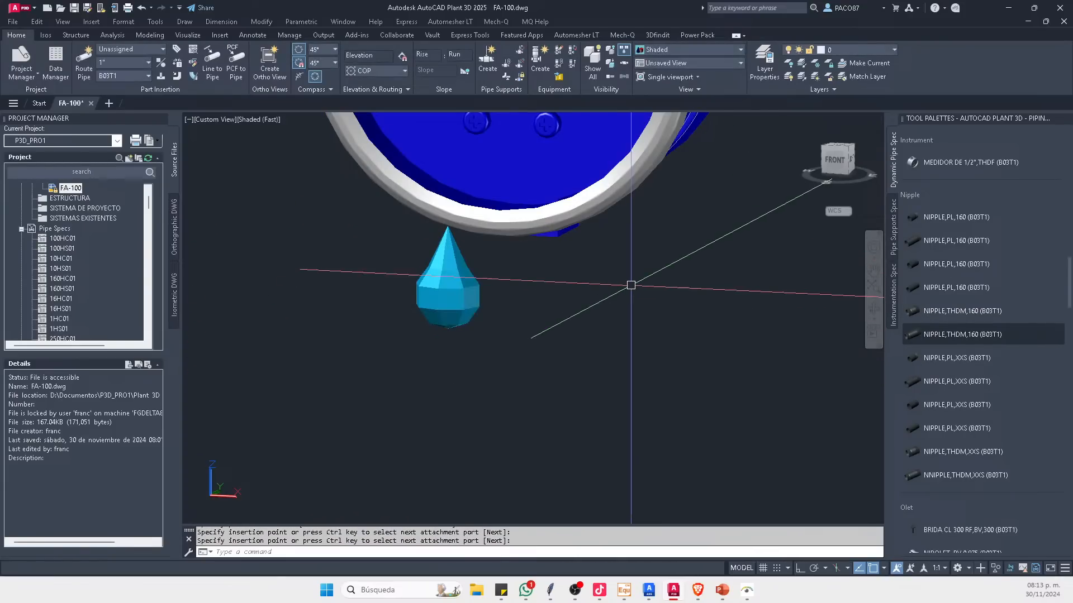
{"action": "key", "text": "Escape"}
Step: Retry attaching the NIPPLE,THDM,160 (B03T1) at the port on the gauge's underside
{"action": "middle_click_drag", "start_coordinate": [692, 285], "coordinate": [571, 270], "text": "shift"}
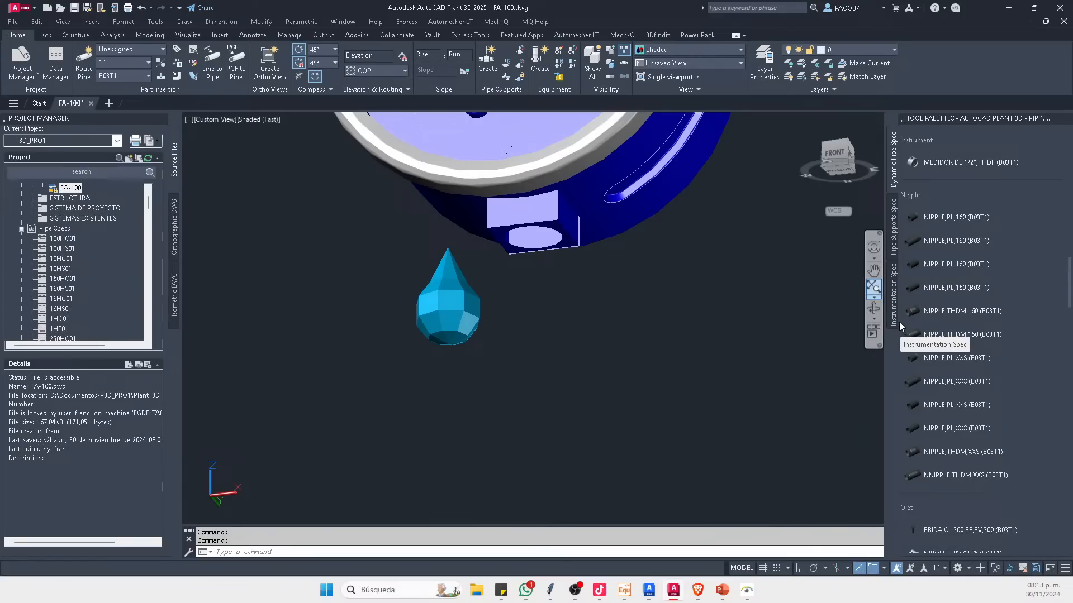
{"action": "left_click", "coordinate": [921, 334]}
{"action": "left_click", "coordinate": [540, 238]}
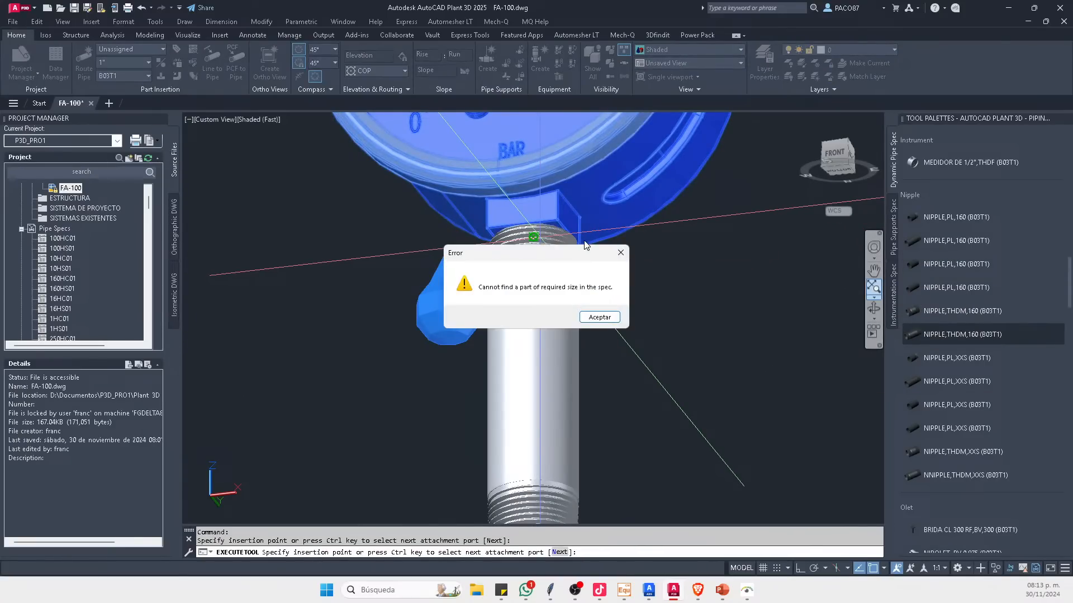
{"action": "left_click", "coordinate": [598, 318]}
{"action": "key", "text": "Escape"}
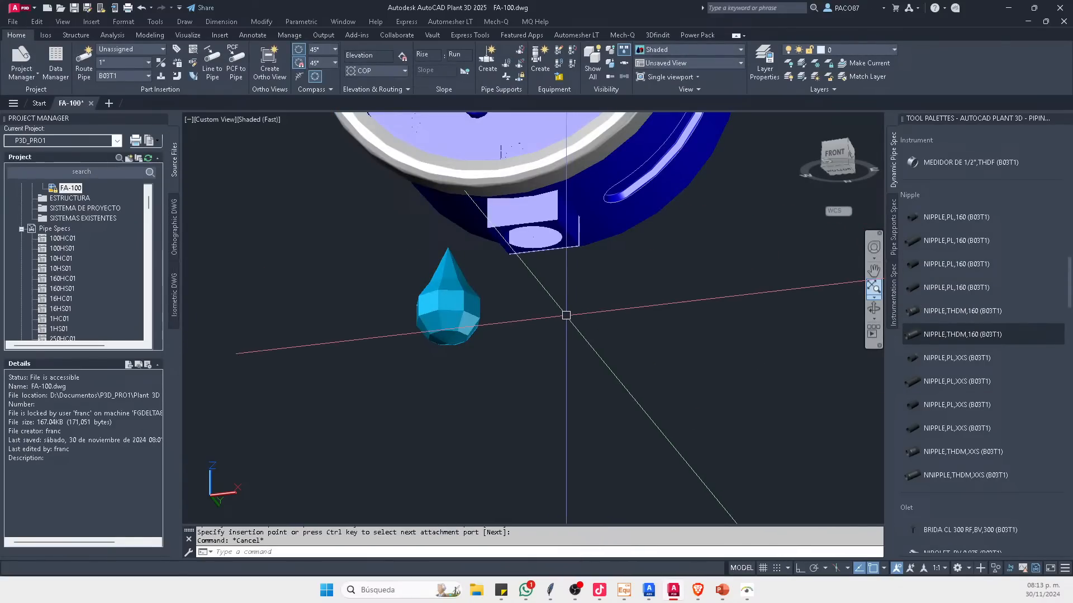
Step: Start another insertion of the NIPPLE,THDM,160 (B03T1) near the gauge's lower connection
{"action": "scroll", "coordinate": [540, 294], "scroll_direction": "down", "scroll_amount": 2}
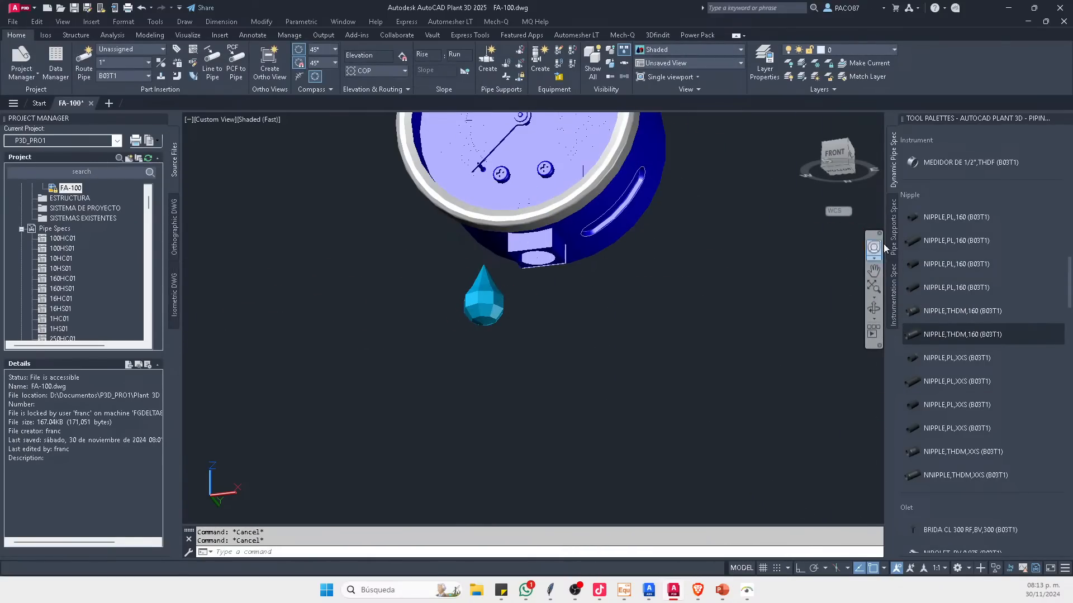
{"action": "left_click", "coordinate": [916, 335]}
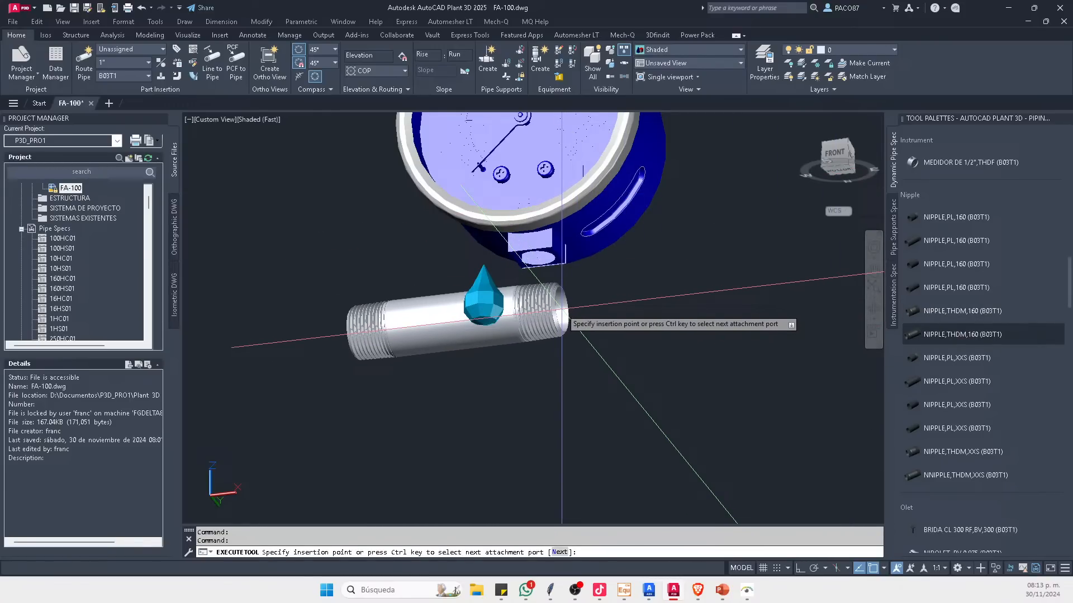
{"action": "type", "text": "NODE"}
{"action": "key", "text": "Return"}
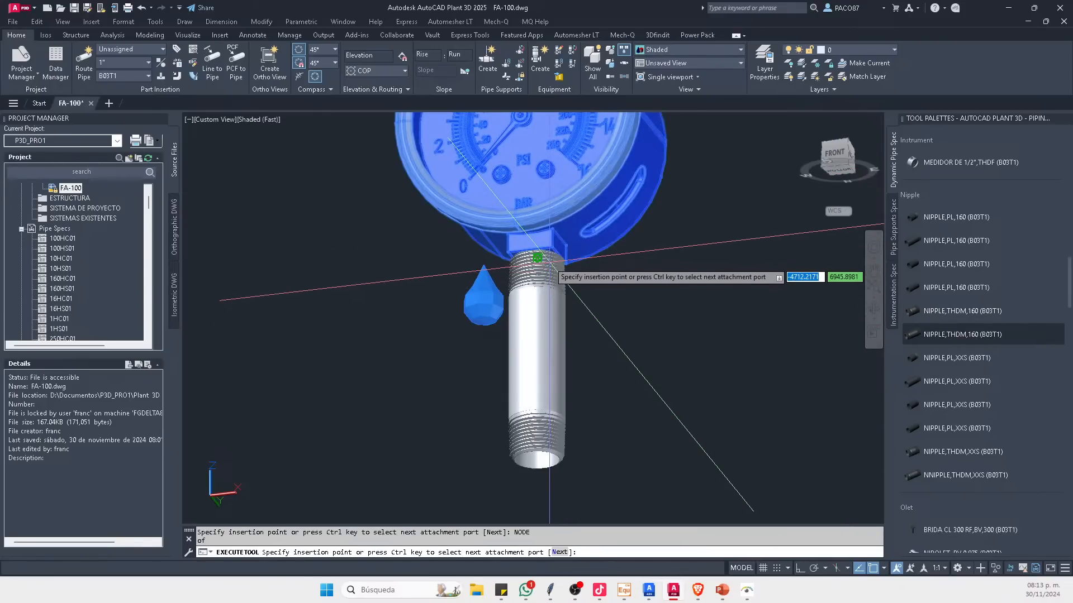
{"action": "left_click", "coordinate": [551, 260]}
{"action": "left_click", "coordinate": [589, 317]}
{"action": "key", "text": "Escape"}
{"action": "key", "text": "Escape"}
{"action": "scroll", "coordinate": [585, 282], "scroll_direction": "down", "scroll_amount": 5}
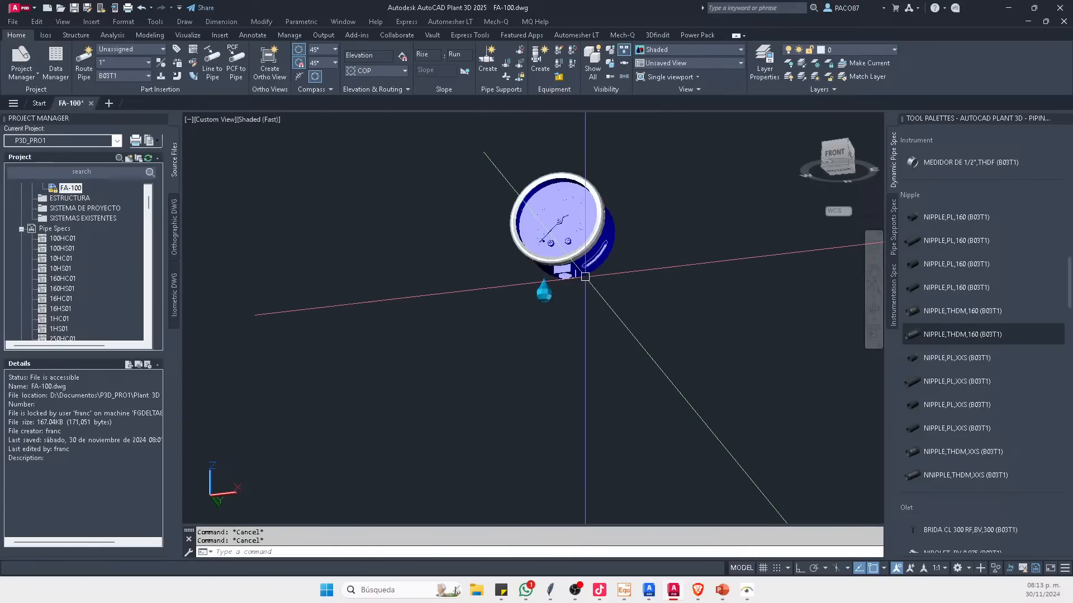
Step: Open the pipe spec viewer and review the 1/2" parts of spec B03T1, including the pressure gauge
{"action": "scroll", "coordinate": [571, 274], "scroll_direction": "up", "scroll_amount": 2}
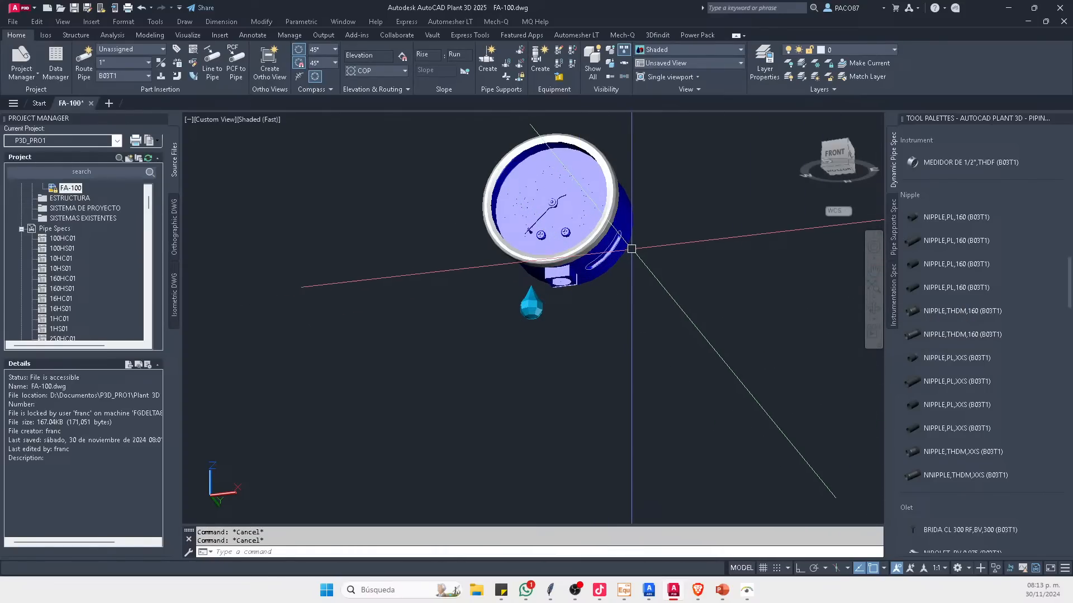
{"action": "middle_click_drag", "start_coordinate": [535, 214], "coordinate": [522, 222]}
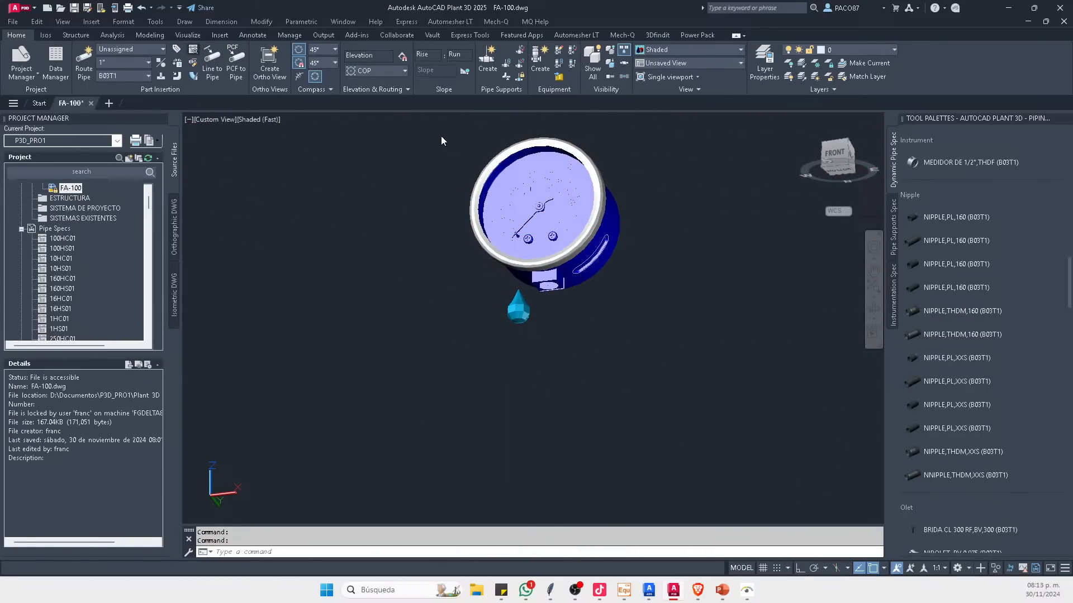
{"action": "left_click", "coordinate": [214, 57]}
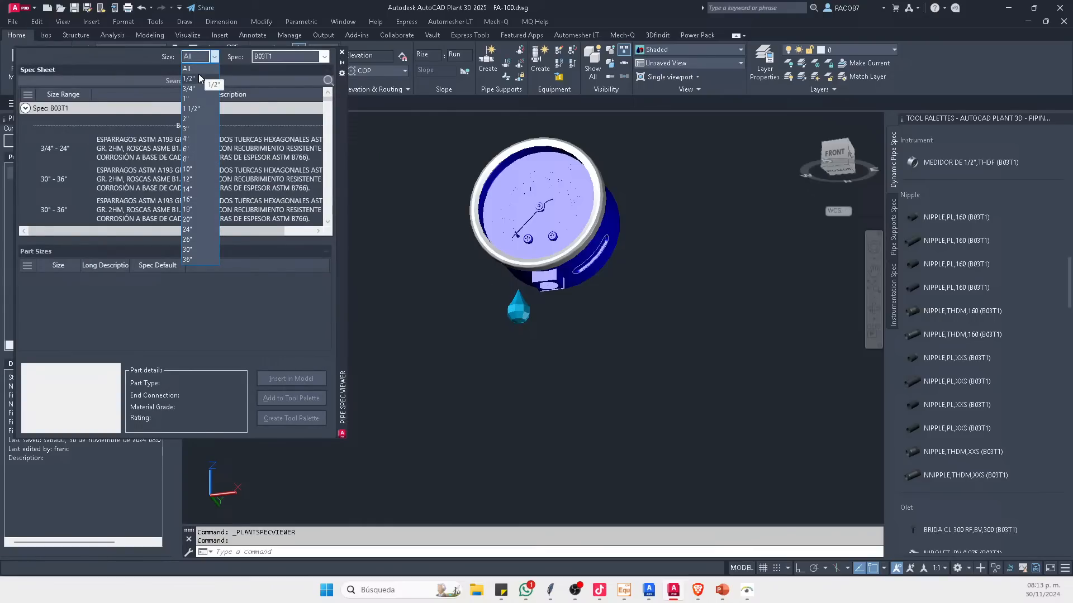
{"action": "left_click", "coordinate": [199, 77]}
{"action": "left_click", "coordinate": [137, 140]}
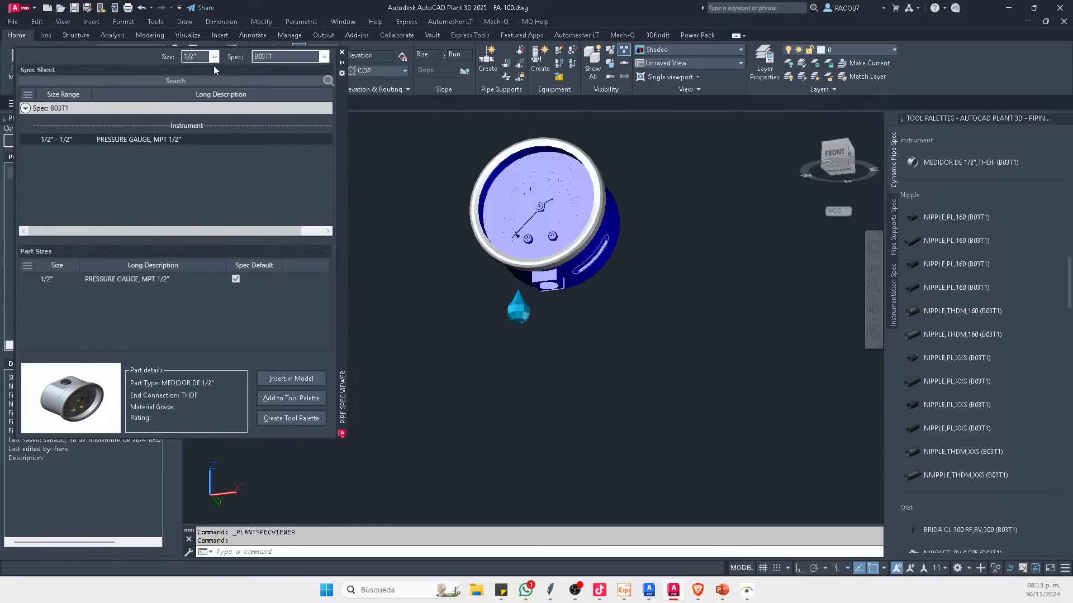
{"action": "scroll", "coordinate": [950, 313], "scroll_direction": "down", "scroll_amount": 10}
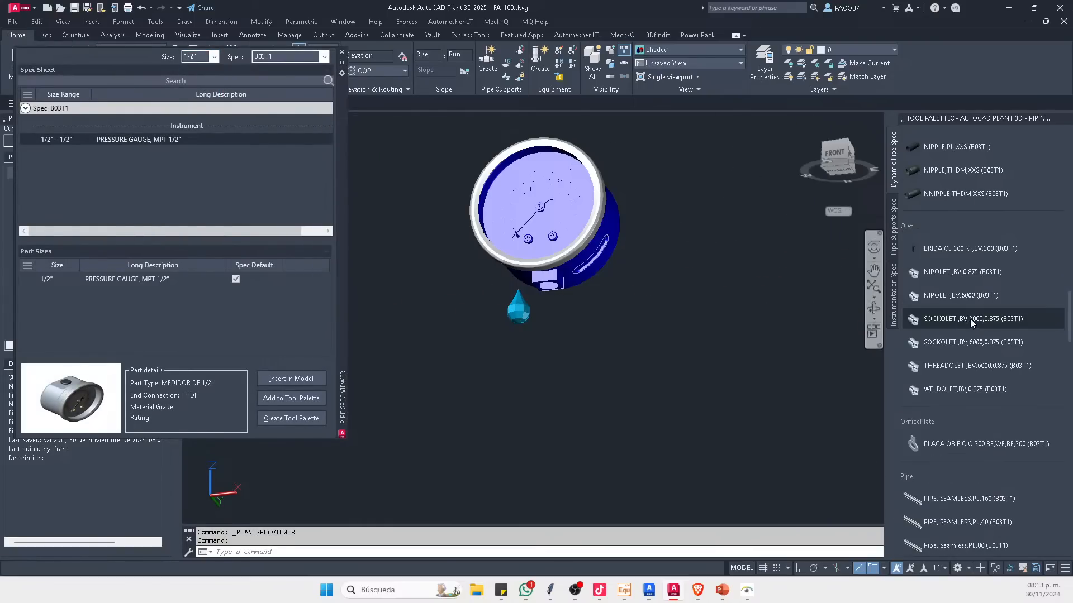
Step: Set the part size to 3/4" and attach a SWAGE (CONC),PL,160 from spec B03T1 to the pressure gauge's lower port
{"action": "left_click", "coordinate": [214, 56]}
{"action": "left_click", "coordinate": [195, 90]}
{"action": "scroll", "coordinate": [983, 350], "scroll_direction": "down", "scroll_amount": 10}
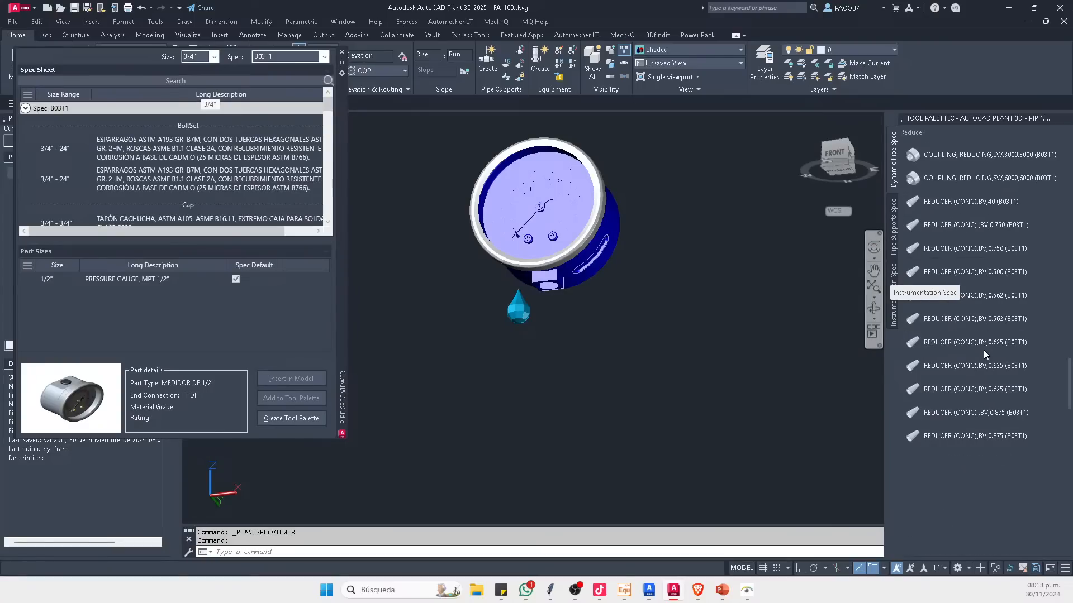
{"action": "left_click", "coordinate": [962, 313]}
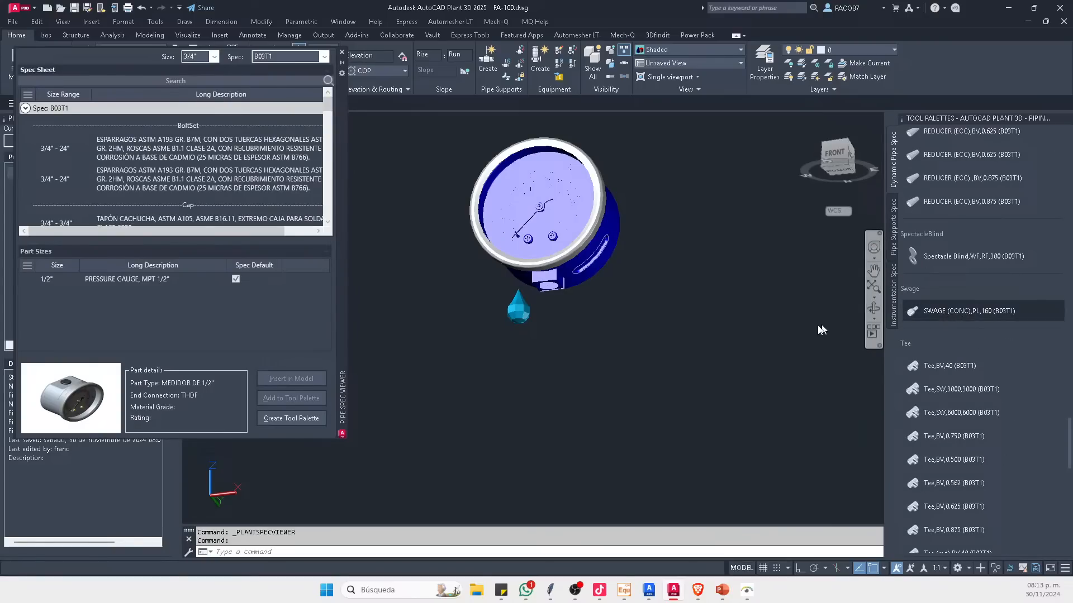
{"action": "scroll", "coordinate": [567, 311], "scroll_direction": "up", "scroll_amount": 4}
{"action": "type", "text": "N"}
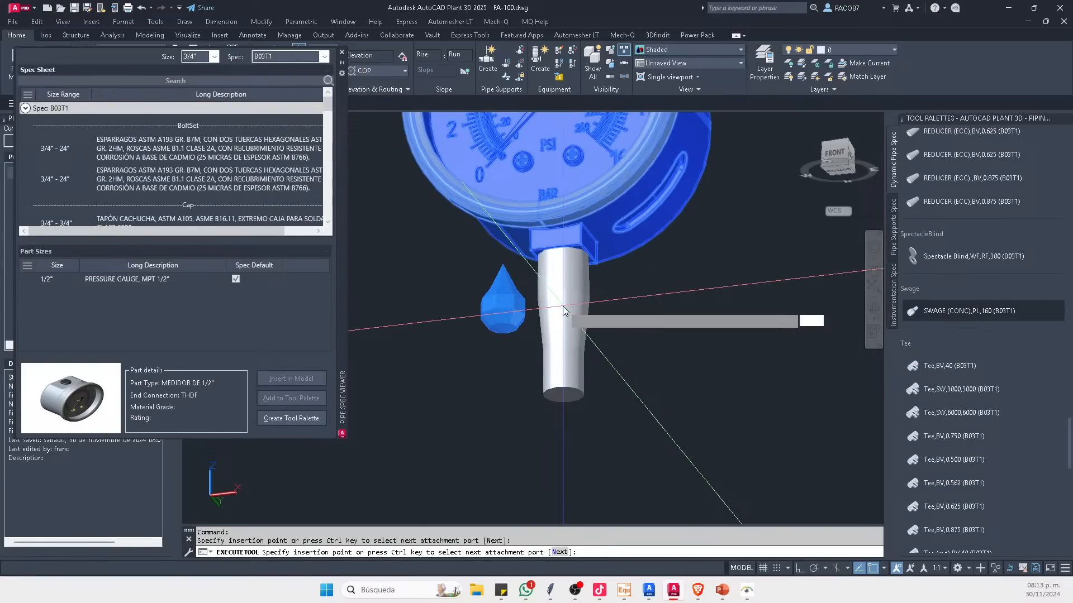
{"action": "key", "text": "Return"}
{"action": "left_click", "coordinate": [647, 318]}
{"action": "key", "text": "Return"}
{"action": "key", "text": "Escape"}
{"action": "scroll", "coordinate": [581, 293], "scroll_direction": "down", "scroll_amount": 6}
{"action": "key", "text": "Escape"}
Step: Attach a Ball Valve,SW,800,800 from spec B03T1 to the swage's free lower end, accepting the default rotation angle
{"action": "middle_click_drag", "start_coordinate": [581, 293], "coordinate": [569, 324], "text": "shift"}
{"action": "scroll", "coordinate": [569, 323], "scroll_direction": "up", "scroll_amount": 2}
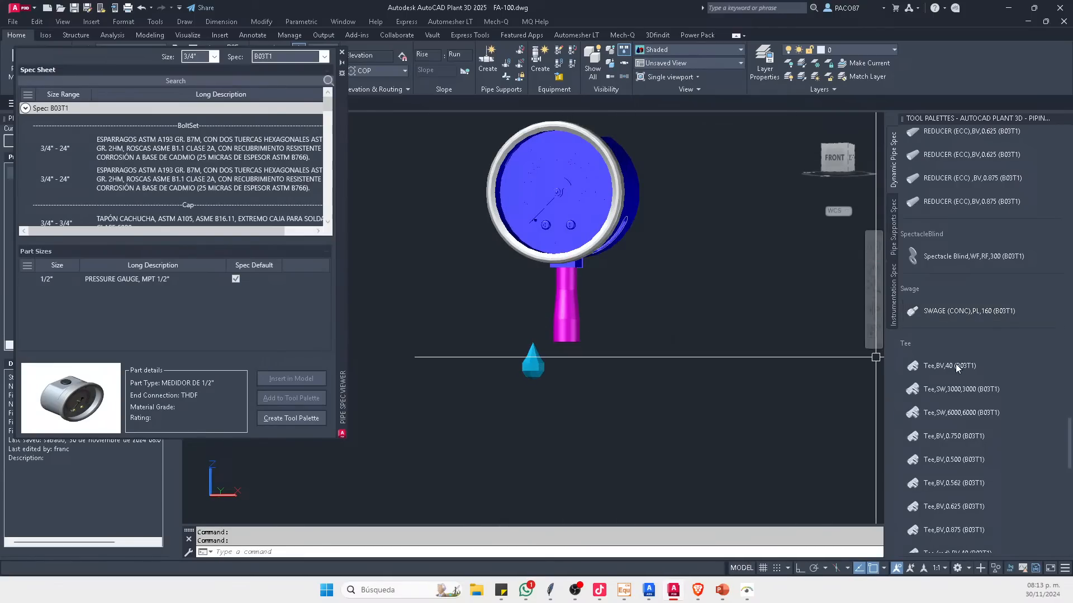
{"action": "scroll", "coordinate": [966, 363], "scroll_direction": "down", "scroll_amount": 10}
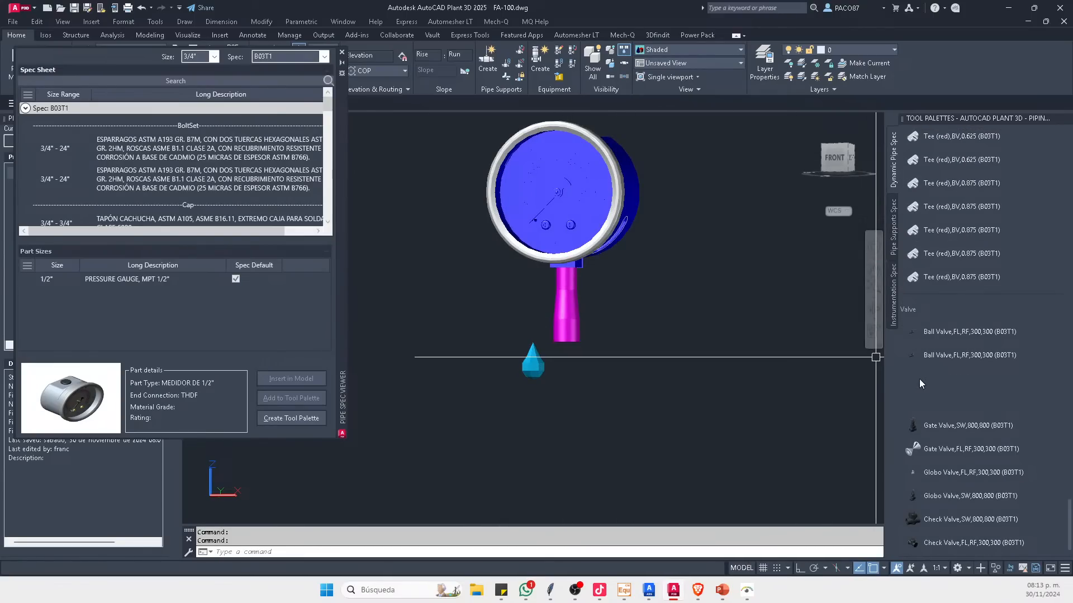
{"action": "left_click", "coordinate": [967, 378]}
{"action": "left_click", "coordinate": [566, 342]}
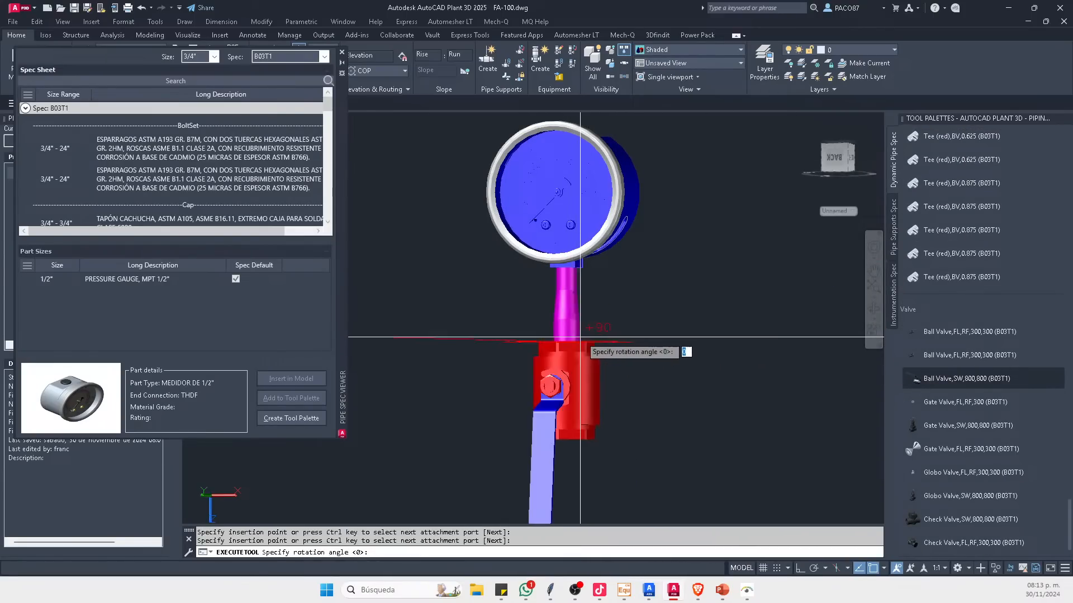
{"action": "key", "text": "Return"}
{"action": "key", "text": "Escape"}
{"action": "scroll", "coordinate": [742, 342], "scroll_direction": "down", "scroll_amount": 6}
{"action": "middle_click_drag", "start_coordinate": [688, 358], "coordinate": [668, 384], "text": "shift"}
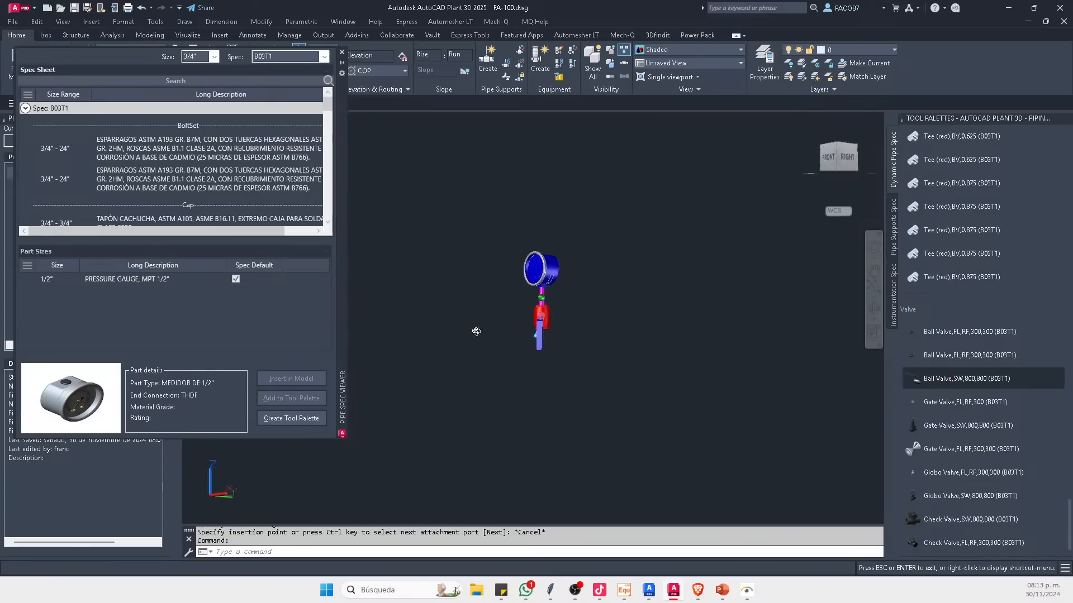
Step: Inspect the assembled pressure gauge, swage and ball valve from several angles, and close the pipe spec viewer
{"action": "scroll", "coordinate": [558, 335], "scroll_direction": "up", "scroll_amount": 5}
{"action": "scroll", "coordinate": [540, 335], "scroll_direction": "down", "scroll_amount": 2}
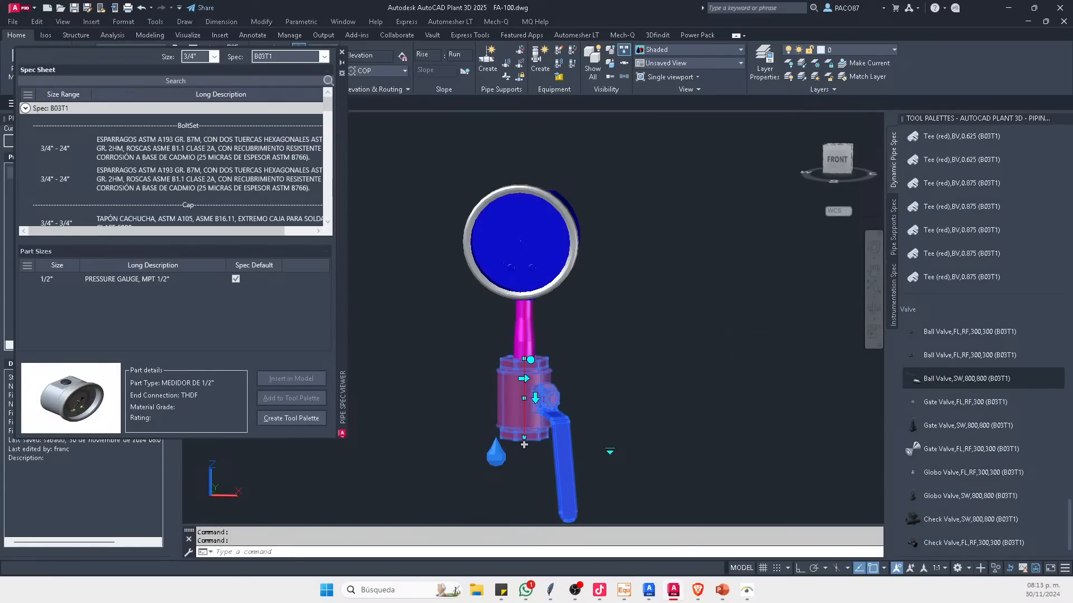
{"action": "scroll", "coordinate": [570, 361], "scroll_direction": "up", "scroll_amount": 4}
{"action": "key", "text": "Escape"}
{"action": "scroll", "coordinate": [571, 361], "scroll_direction": "down", "scroll_amount": 6}
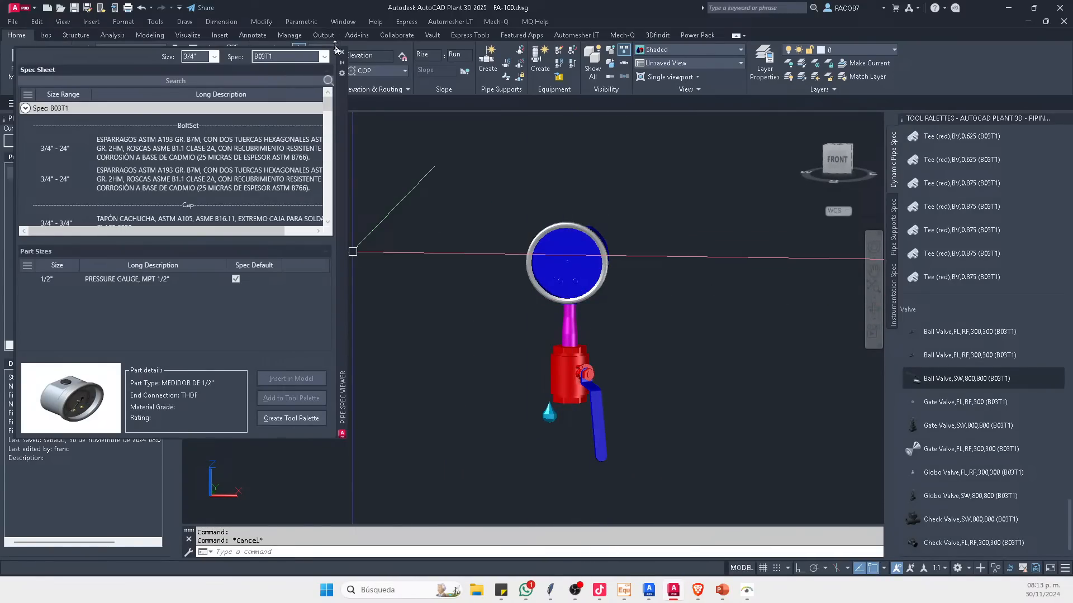
{"action": "left_click", "coordinate": [342, 53]}
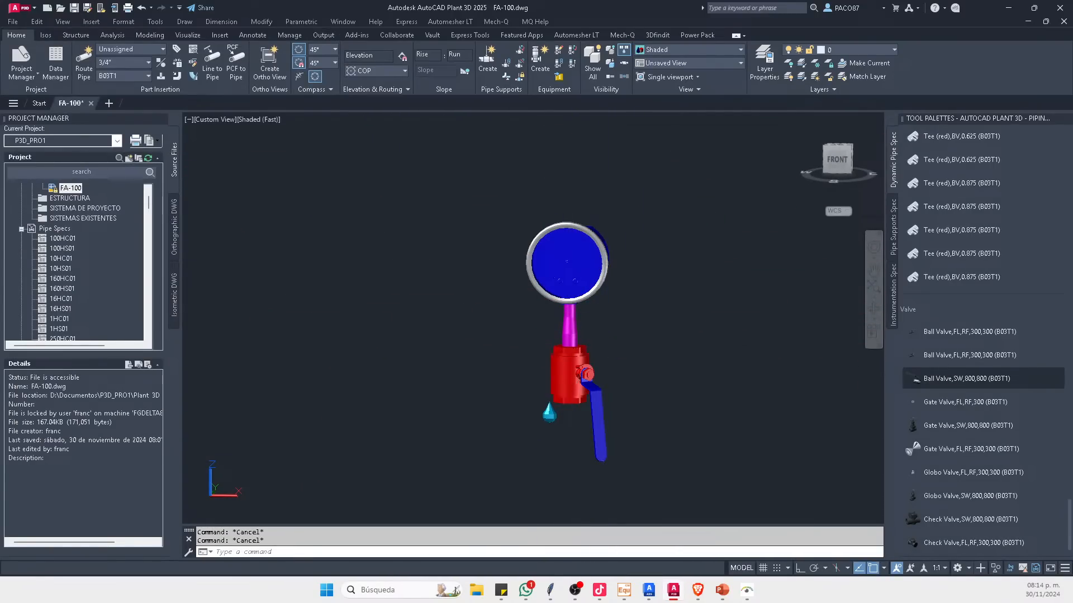
{"action": "middle_click_drag", "start_coordinate": [558, 358], "coordinate": [569, 362], "text": "shift"}
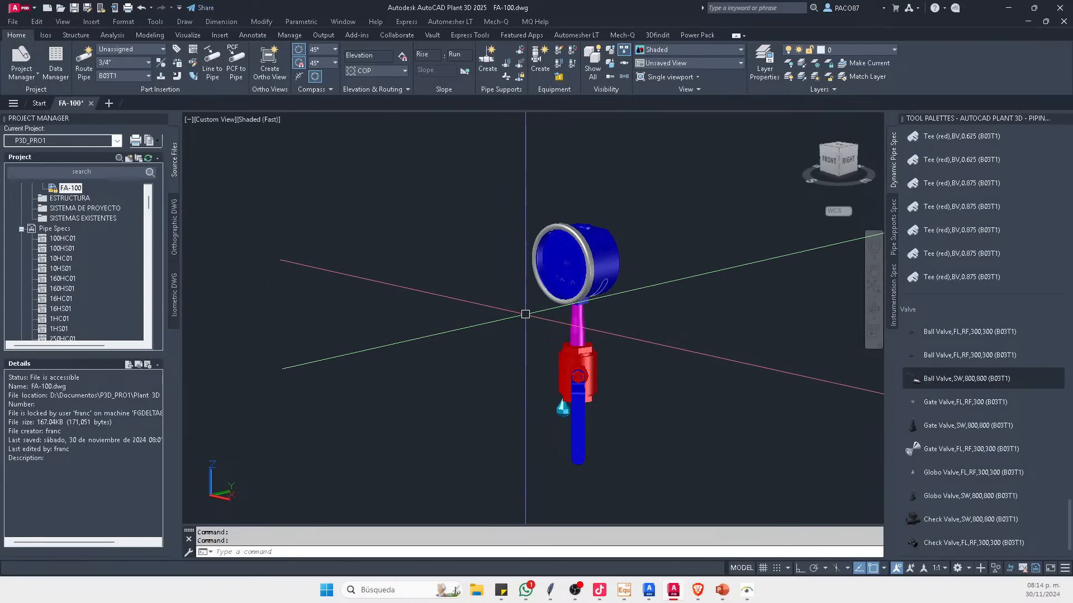
{"action": "scroll", "coordinate": [564, 302], "scroll_direction": "up", "scroll_amount": 3}
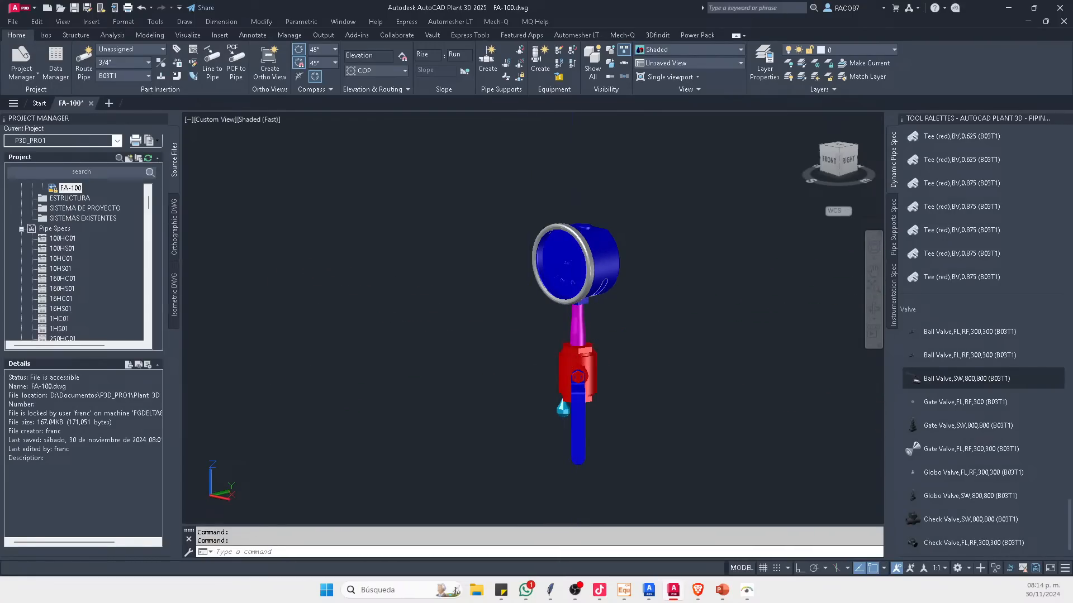
{"action": "middle_click_drag", "start_coordinate": [607, 289], "coordinate": [593, 312]}
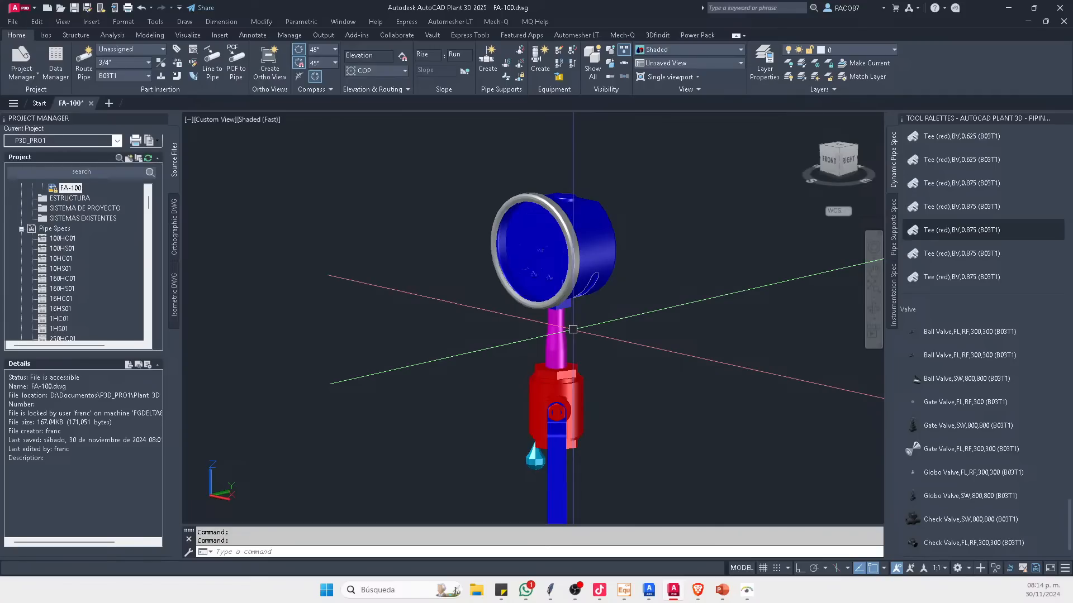
{"action": "scroll", "coordinate": [525, 275], "scroll_direction": "down", "scroll_amount": 2}
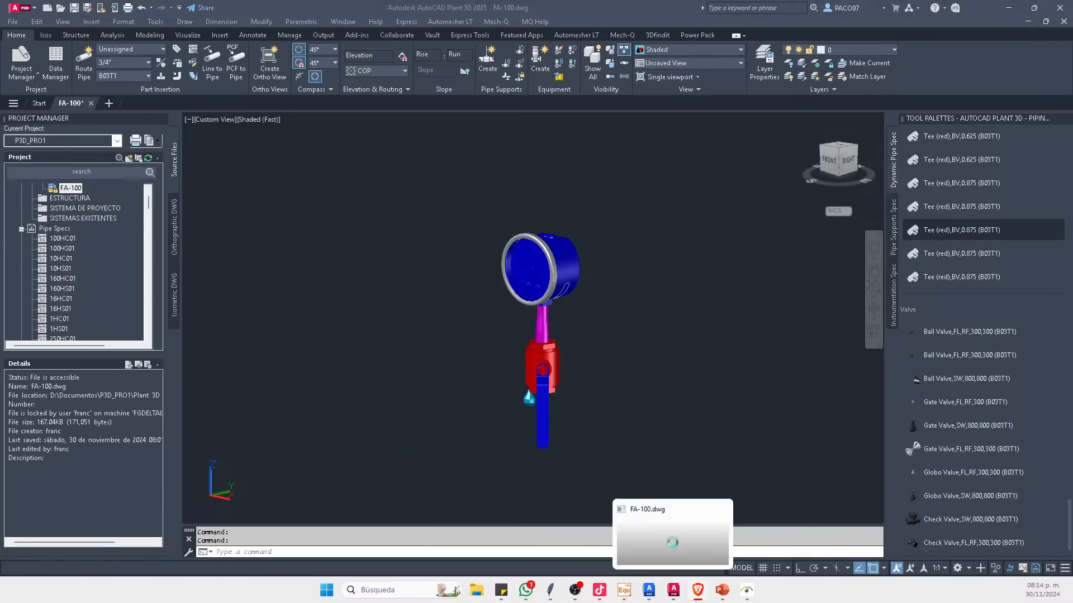
Step: Switch to the web browser and look through the Diseño De Tuberia 3D YouTube channel page
{"action": "mouse_move", "coordinate": [695, 593]}
{"action": "left_click", "coordinate": [810, 537]}
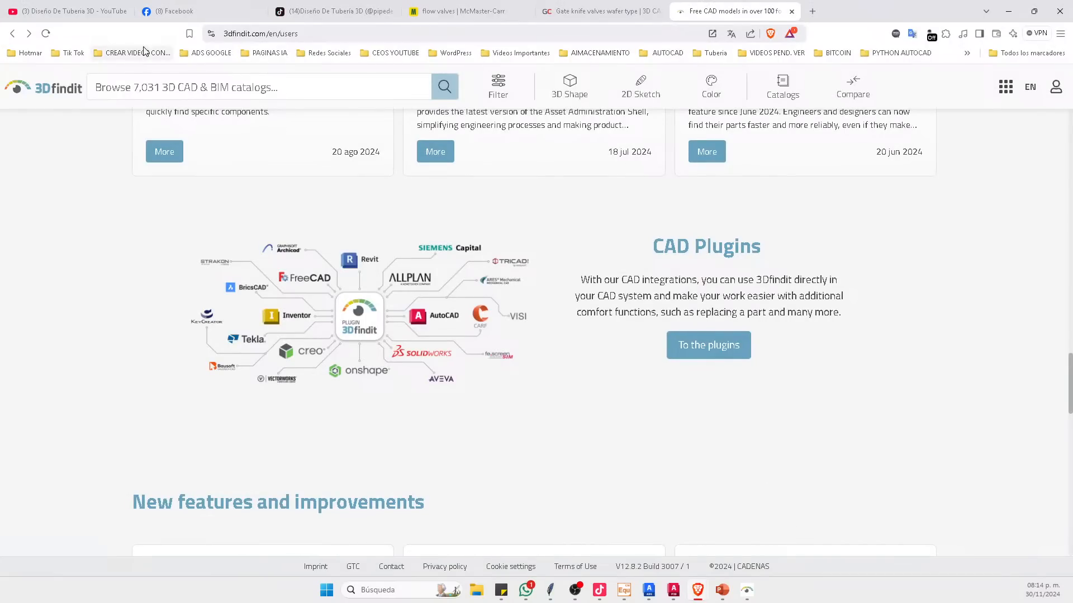
{"action": "left_click", "coordinate": [67, 11]}
{"action": "scroll", "coordinate": [356, 167], "scroll_direction": "up", "scroll_amount": 3}
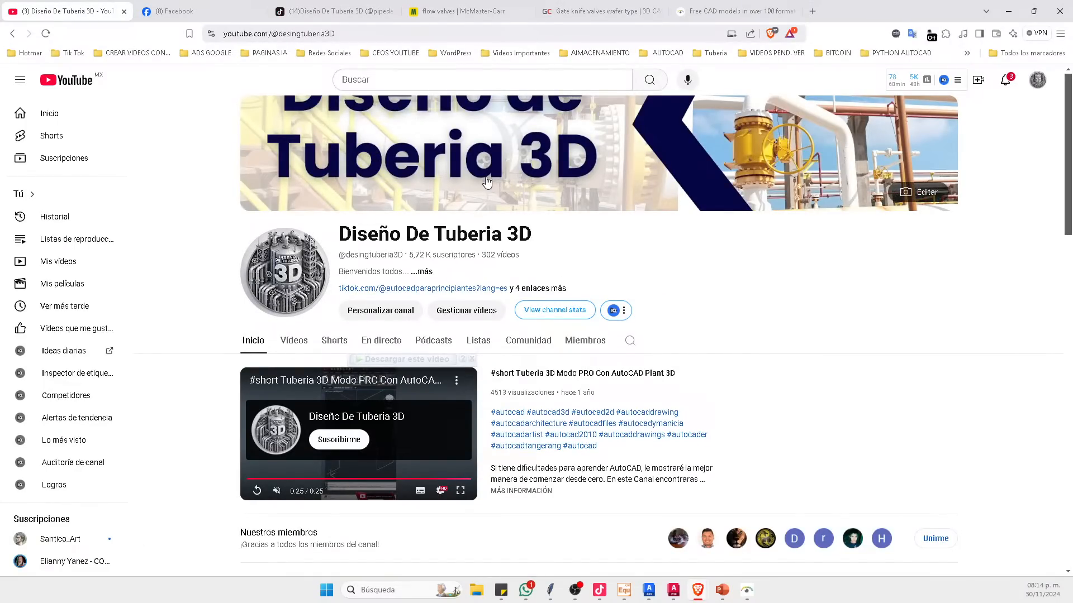
{"action": "scroll", "coordinate": [472, 248], "scroll_direction": "down", "scroll_amount": 9}
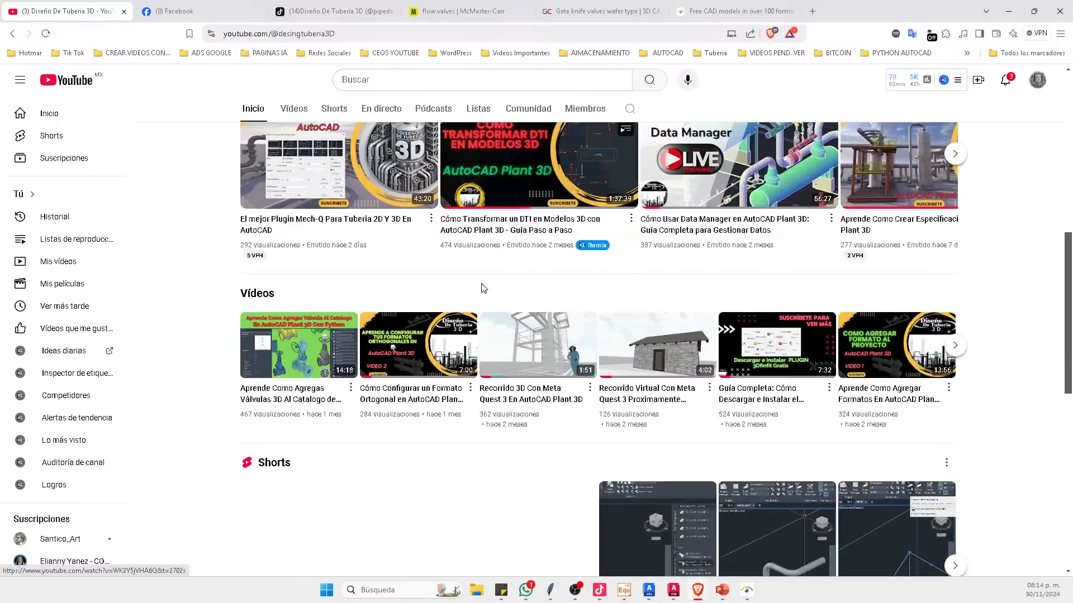
{"action": "scroll", "coordinate": [475, 157], "scroll_direction": "up", "scroll_amount": 5}
Step: Open the Diseño De Tubería 3D page on Facebook and look through its details, photos and posts
{"action": "left_click", "coordinate": [167, 11]}
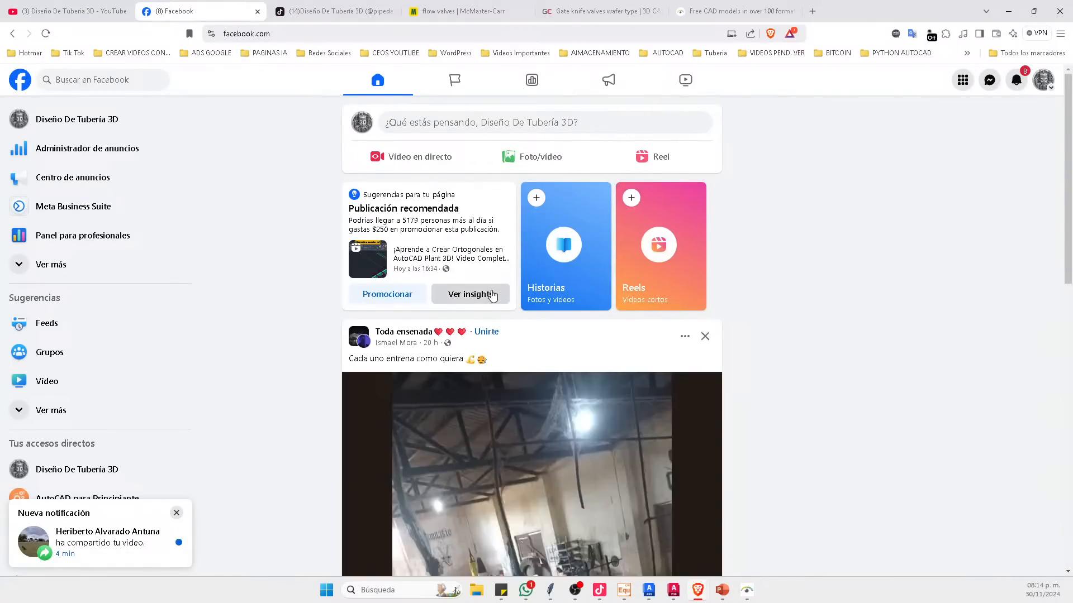
{"action": "scroll", "coordinate": [1028, 99], "scroll_direction": "down", "scroll_amount": 3}
{"action": "scroll", "coordinate": [1020, 101], "scroll_direction": "up", "scroll_amount": 3}
{"action": "left_click", "coordinate": [1041, 81]}
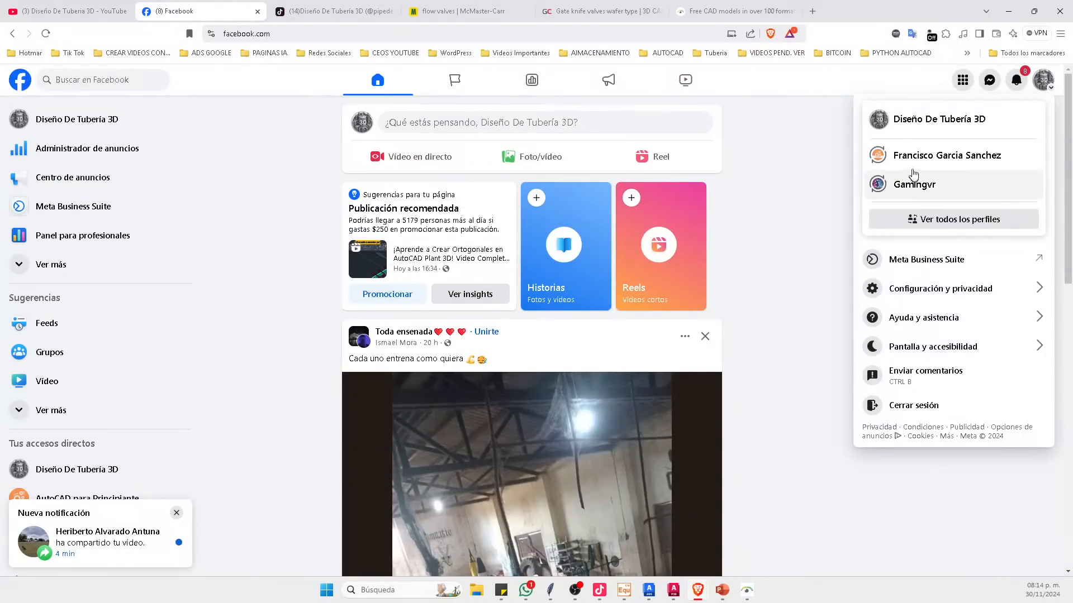
{"action": "left_click", "coordinate": [907, 120]}
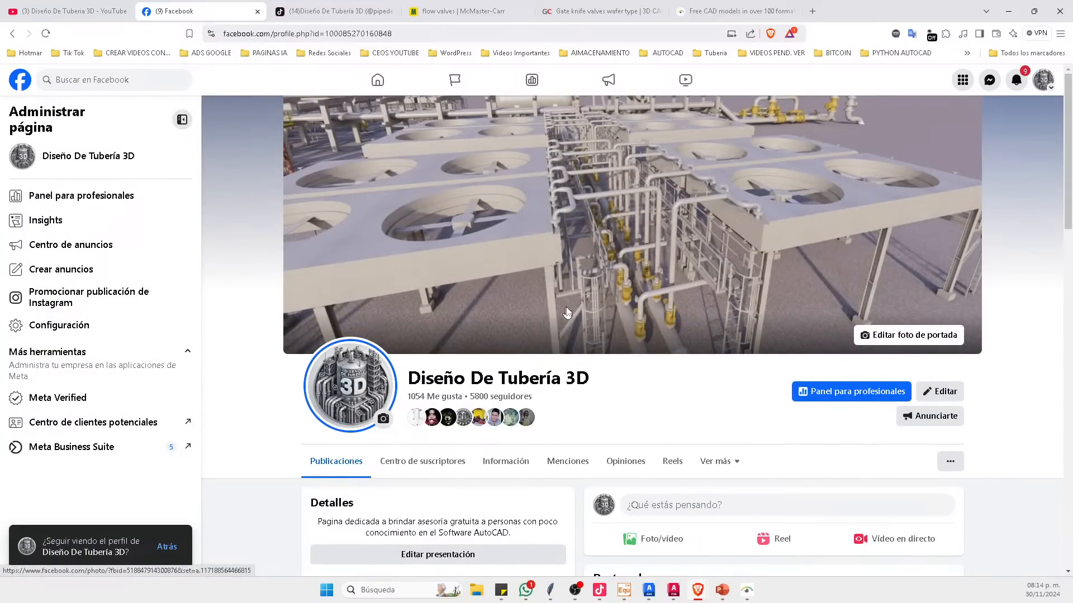
{"action": "scroll", "coordinate": [566, 313], "scroll_direction": "down", "scroll_amount": 3}
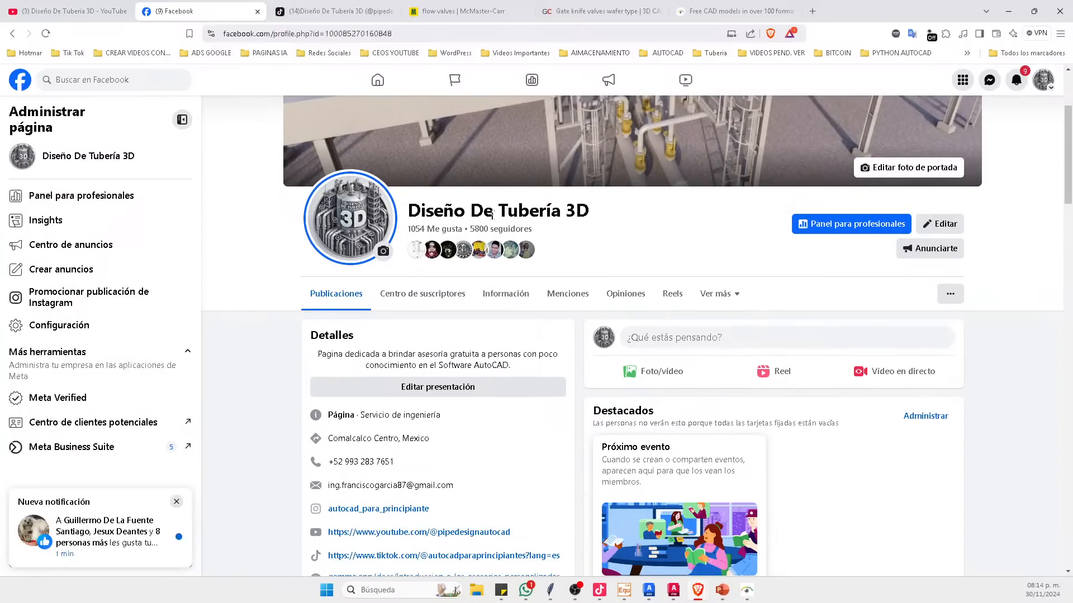
{"action": "scroll", "coordinate": [598, 232], "scroll_direction": "down", "scroll_amount": 12}
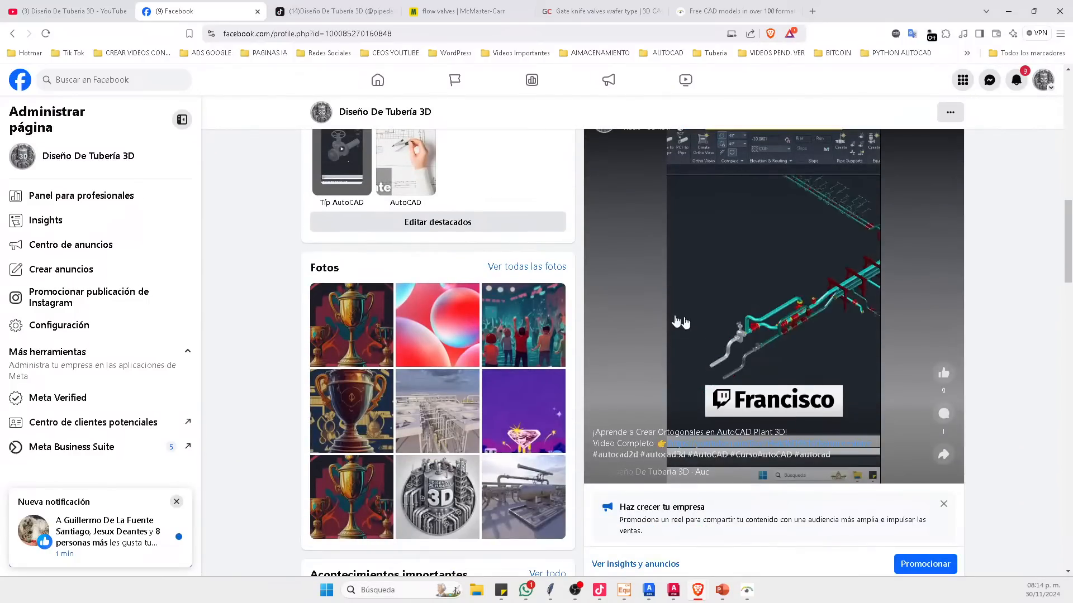
{"action": "scroll", "coordinate": [546, 347], "scroll_direction": "up", "scroll_amount": 13}
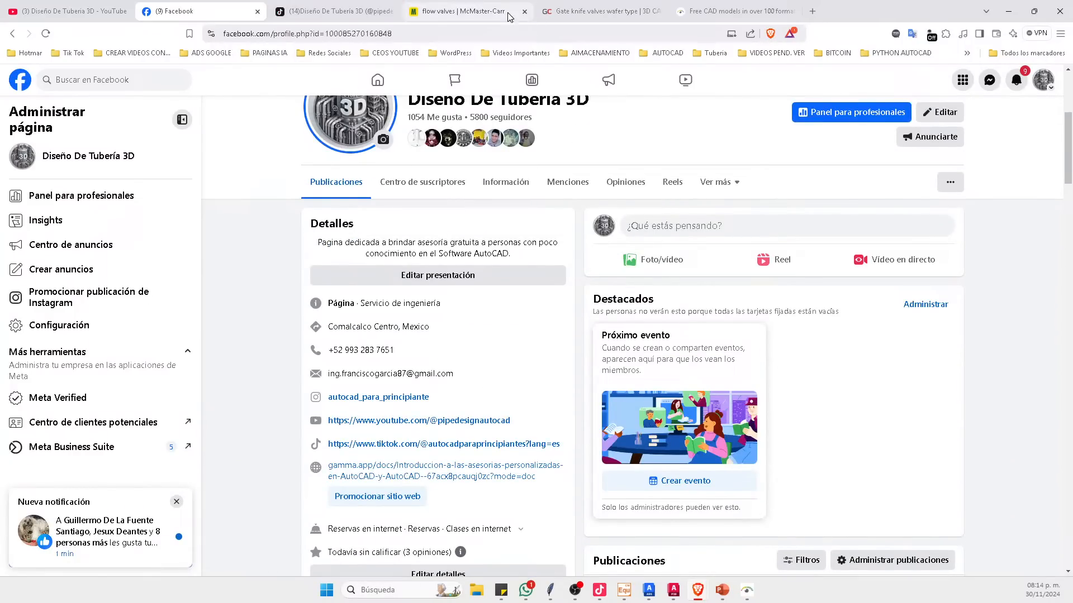
Step: Look over the Diseño De Tubería 3D TikTok profile and its videos, and return to the YouTube channel page
{"action": "left_click", "coordinate": [335, 13]}
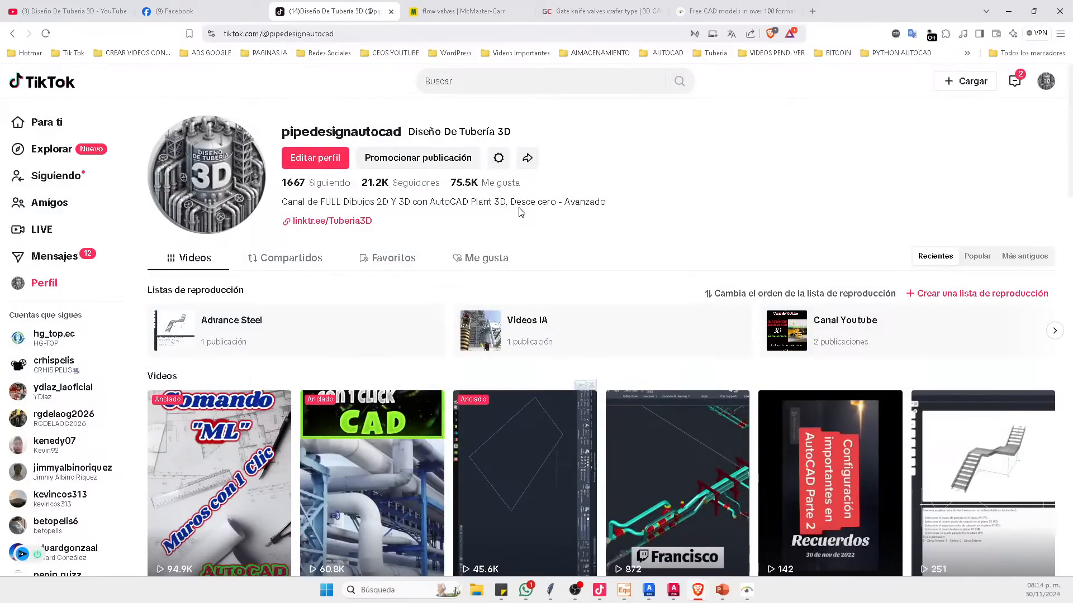
{"action": "scroll", "coordinate": [506, 286], "scroll_direction": "down", "scroll_amount": 3}
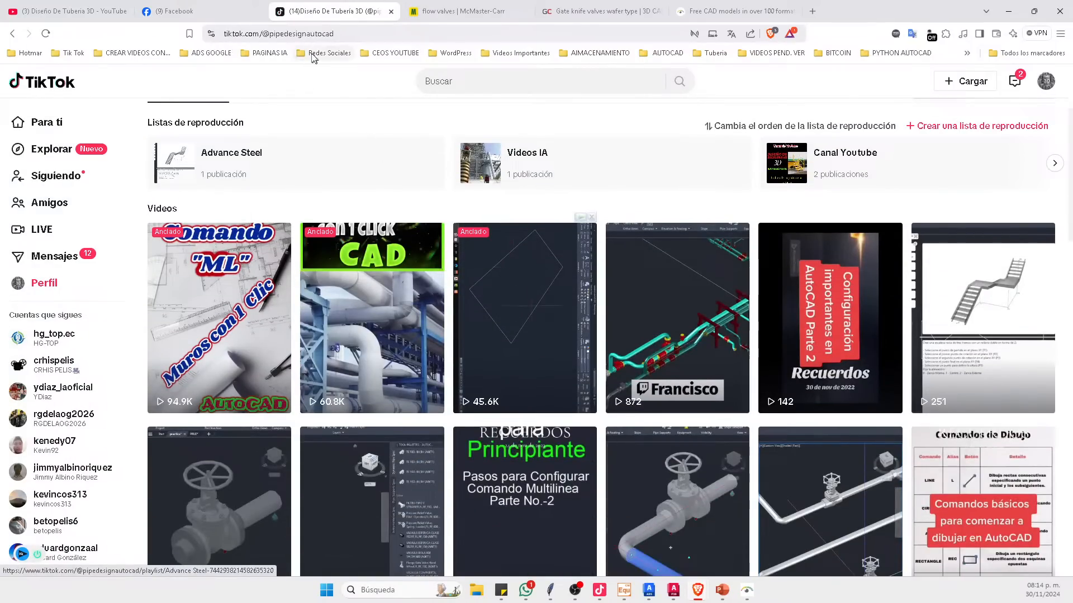
{"action": "left_click", "coordinate": [70, 11]}
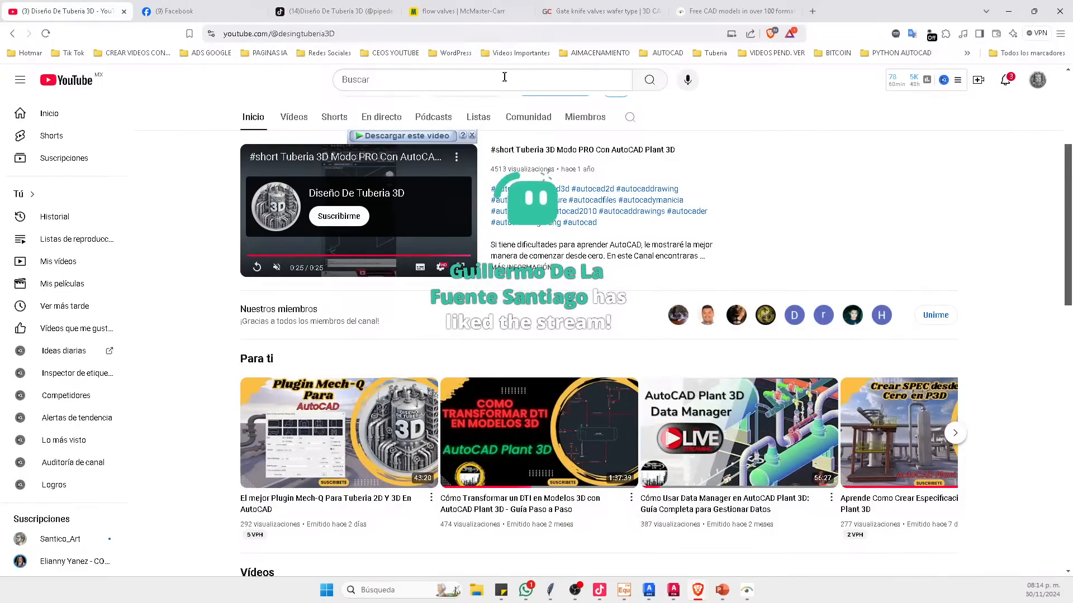
Step: Switch to AutoCAD Plant 3D and delete the whole pressure gauge, swage and ball valve assembly from the FA-100 drawing
{"action": "key", "text": "alt+Tab"}
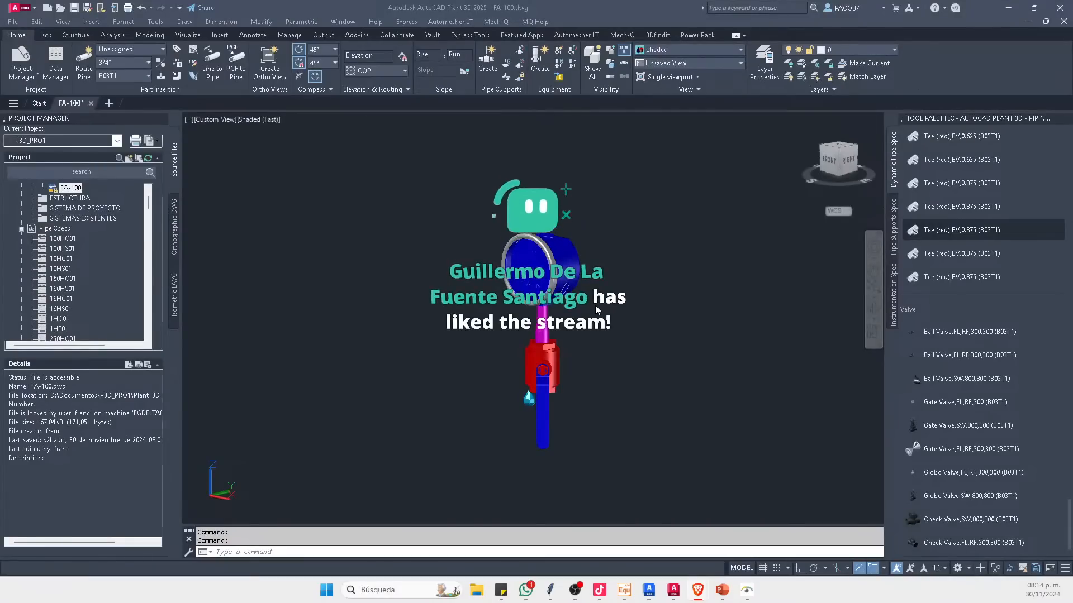
{"action": "scroll", "coordinate": [570, 310], "scroll_direction": "down", "scroll_amount": 1}
{"action": "middle_click_drag", "start_coordinate": [570, 310], "coordinate": [495, 253]}
{"action": "left_click", "coordinate": [588, 176]}
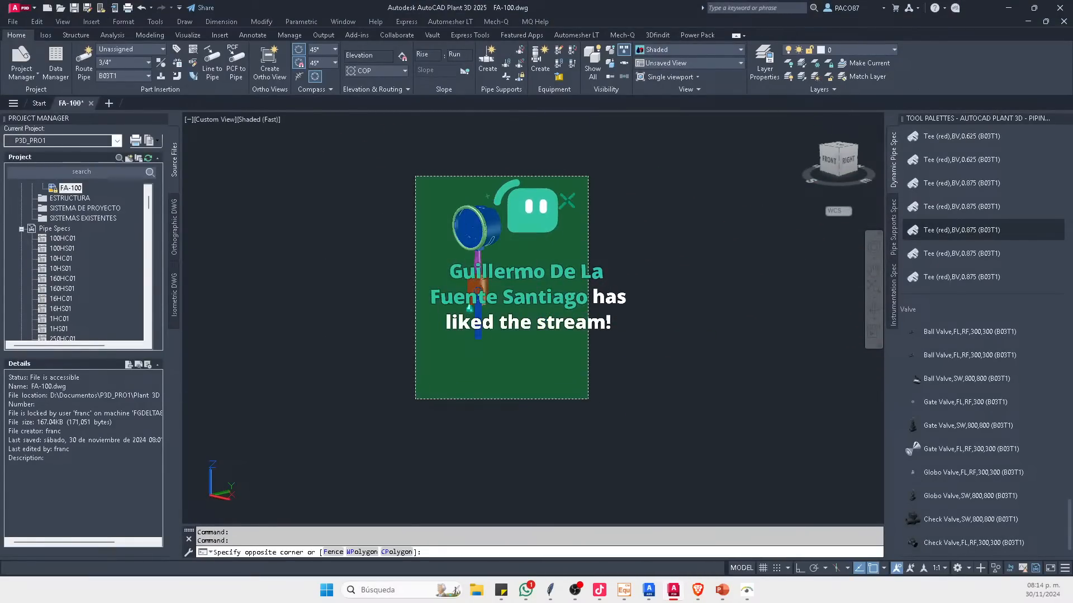
{"action": "left_click", "coordinate": [415, 398]}
{"action": "key", "text": "Delete"}
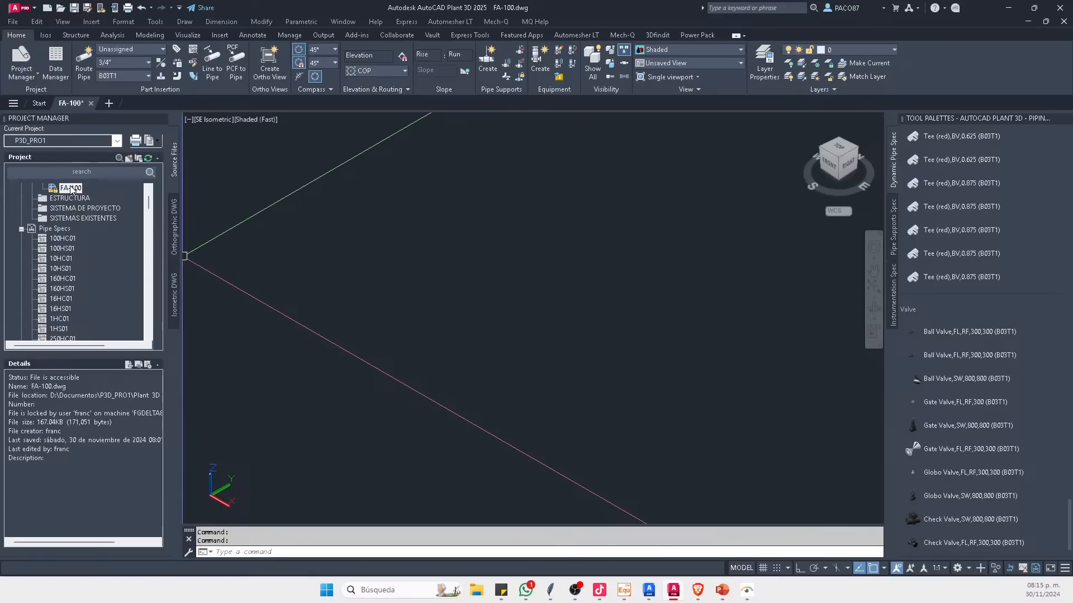
Step: Bring up CADWorx Equipment for a brief look and return to the FA-100 drawing in Plant 3D
{"action": "scroll", "coordinate": [66, 197], "scroll_direction": "up", "scroll_amount": 2}
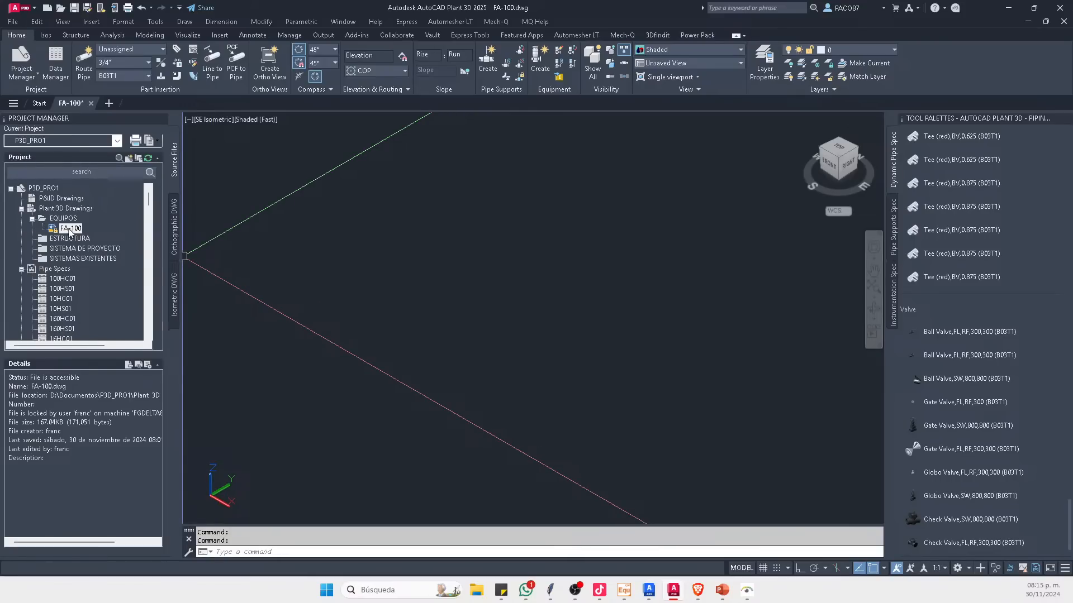
{"action": "left_click", "coordinate": [412, 237]}
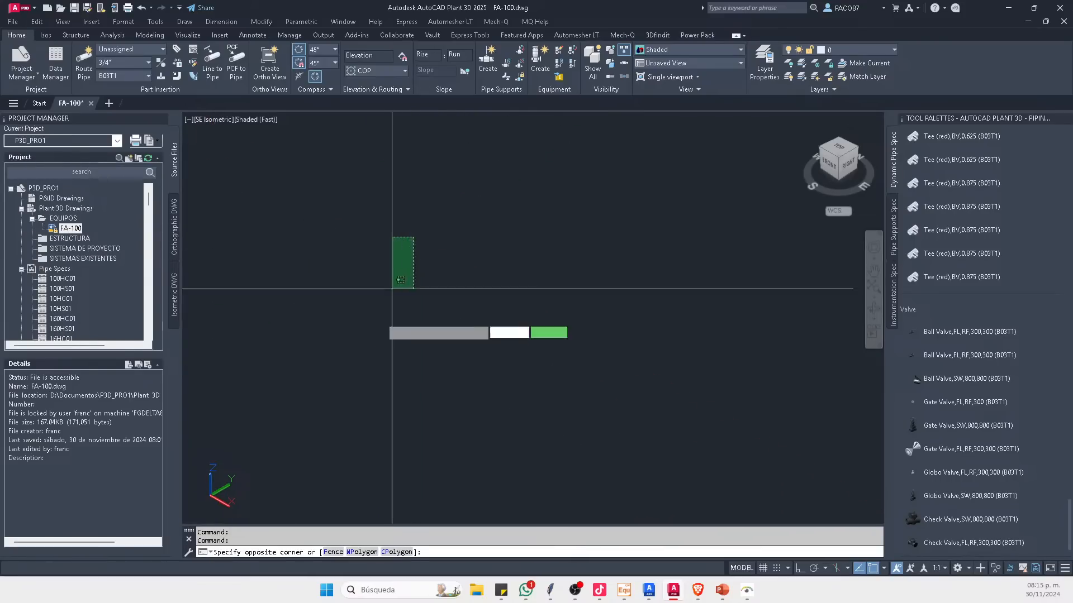
{"action": "left_click", "coordinate": [391, 287]}
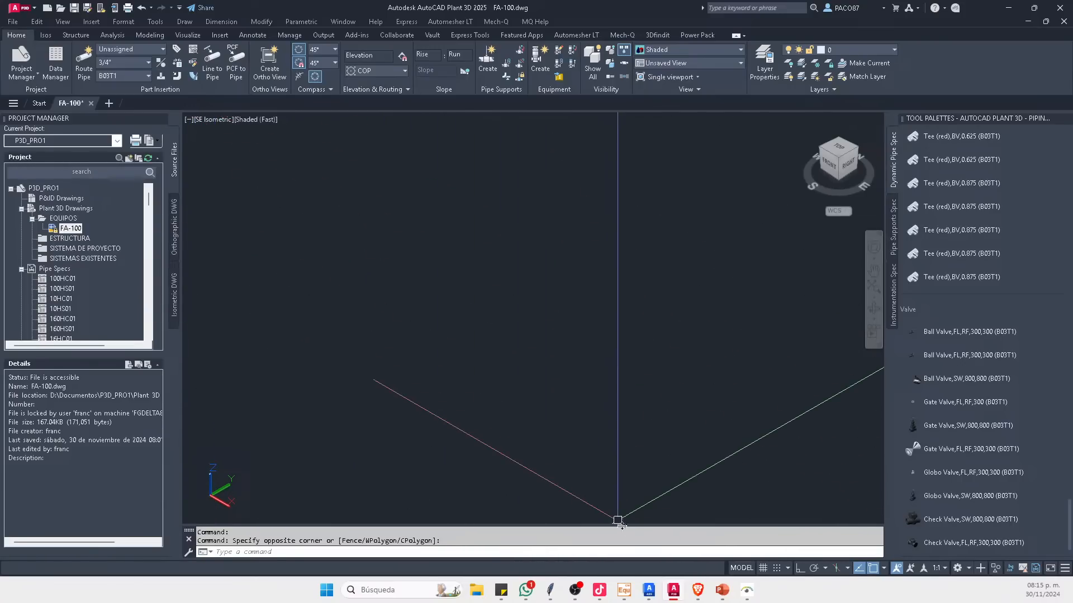
{"action": "left_click", "coordinate": [624, 590]}
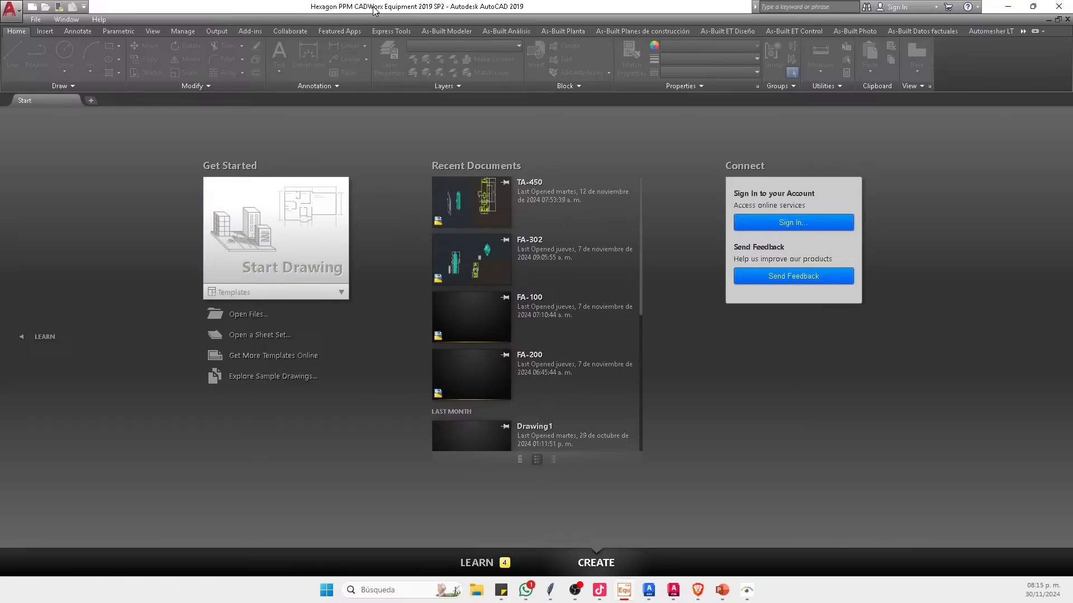
{"action": "left_click", "coordinate": [1008, 6]}
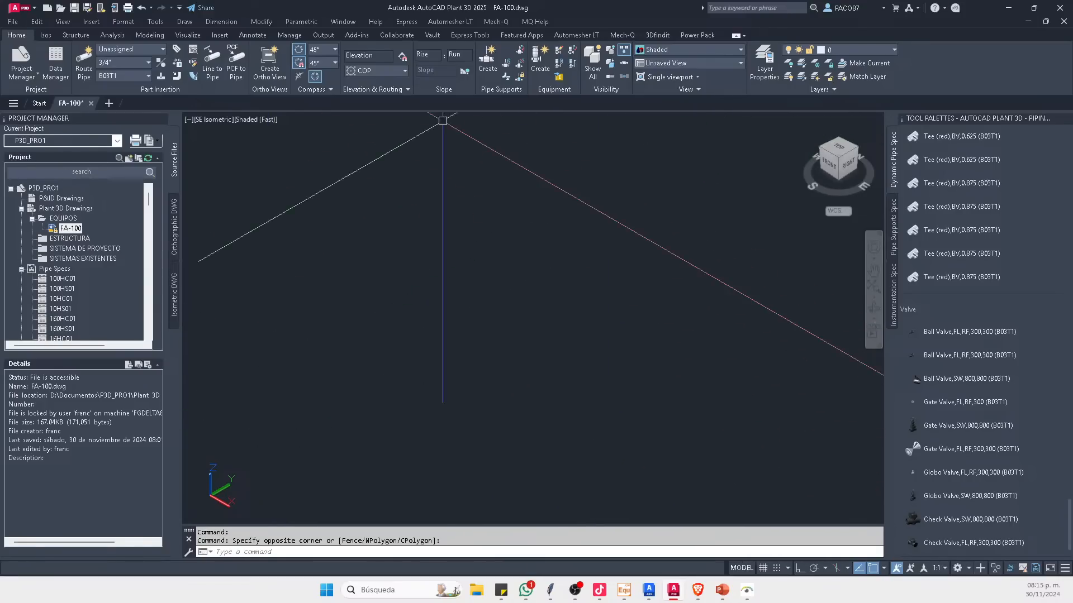
Step: Look at the pipe support gallery and try the equipment creation command, without adding anything to the drawing
{"action": "left_click", "coordinate": [488, 68]}
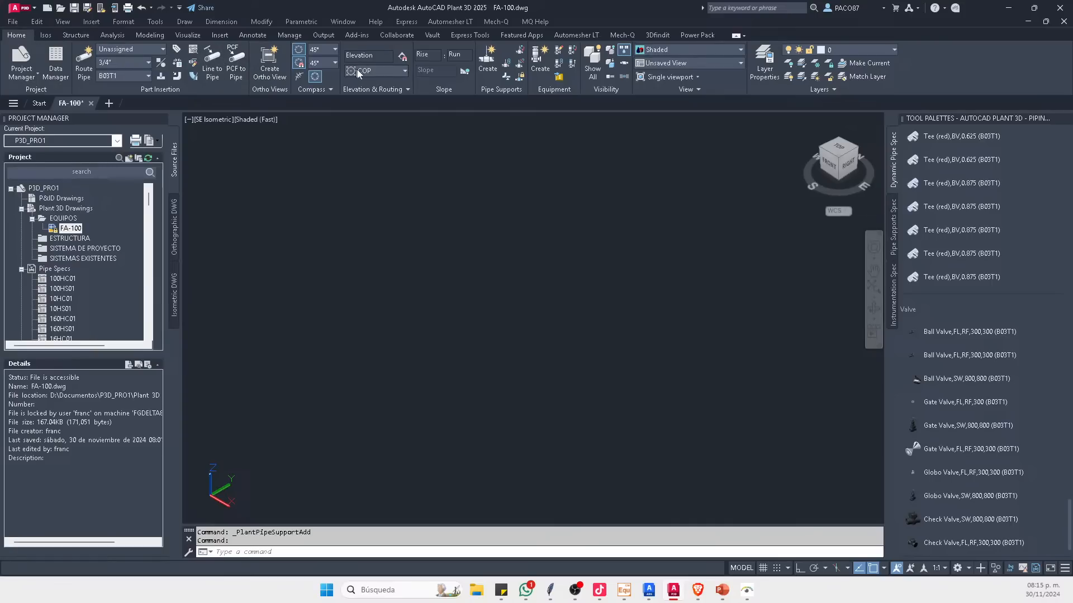
{"action": "left_click", "coordinate": [534, 57]}
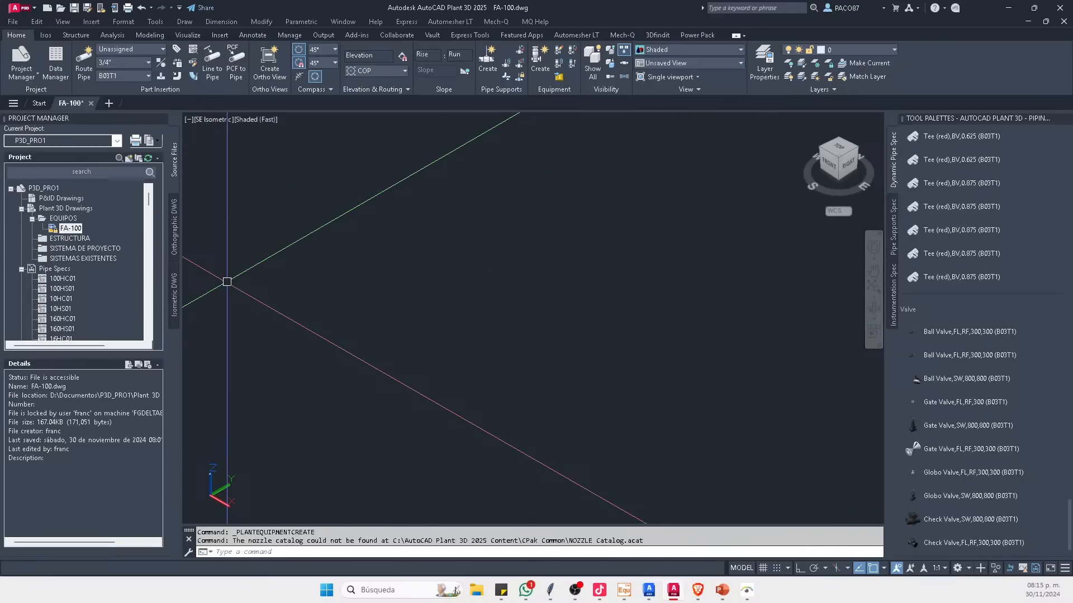
{"action": "left_click", "coordinate": [421, 193]}
{"action": "left_click", "coordinate": [447, 165]}
{"action": "key", "text": "Escape"}
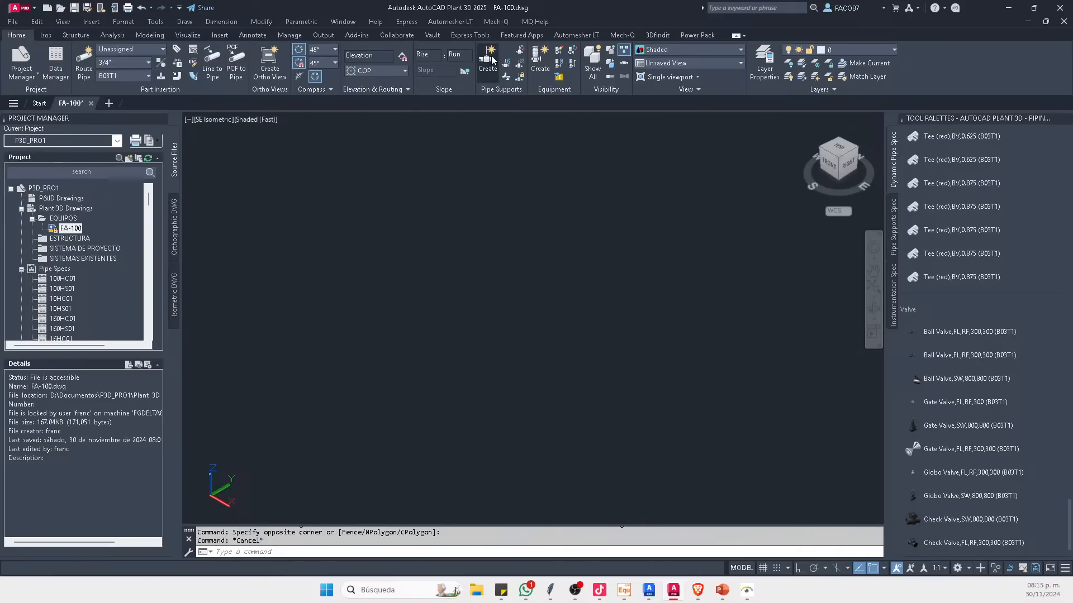
{"action": "left_click", "coordinate": [488, 58]}
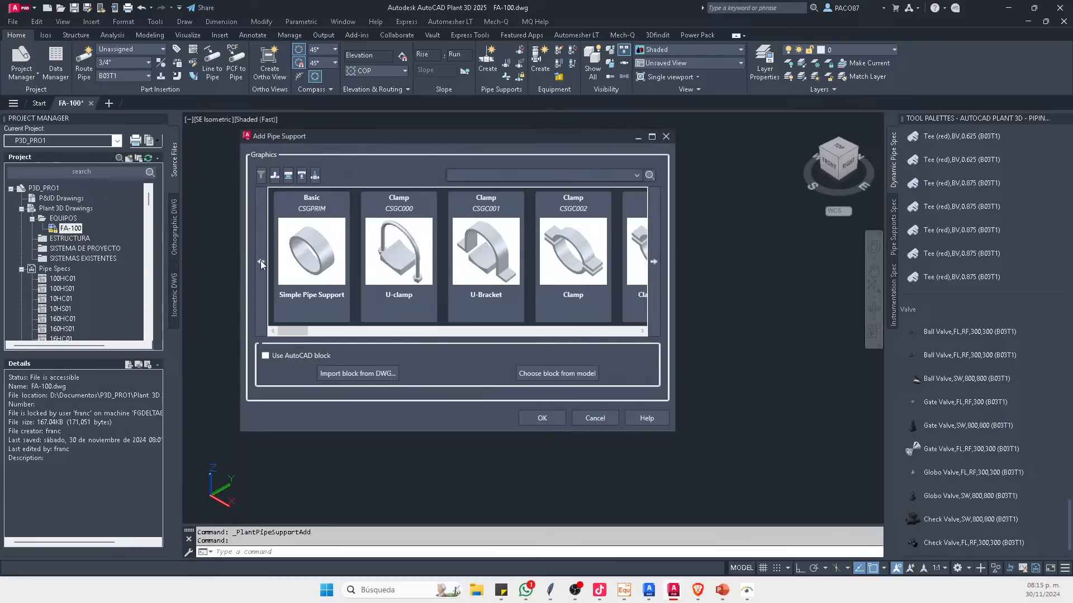
{"action": "left_click", "coordinate": [665, 136]}
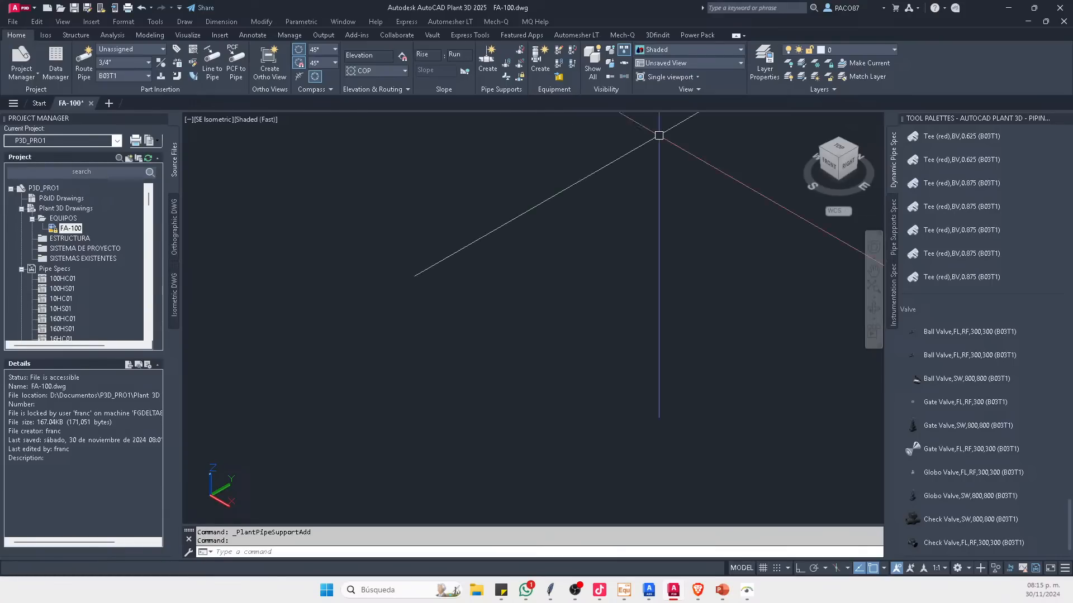
Step: Try to open the Plant 3D equipment creation dialog
{"action": "left_click", "coordinate": [540, 58]}
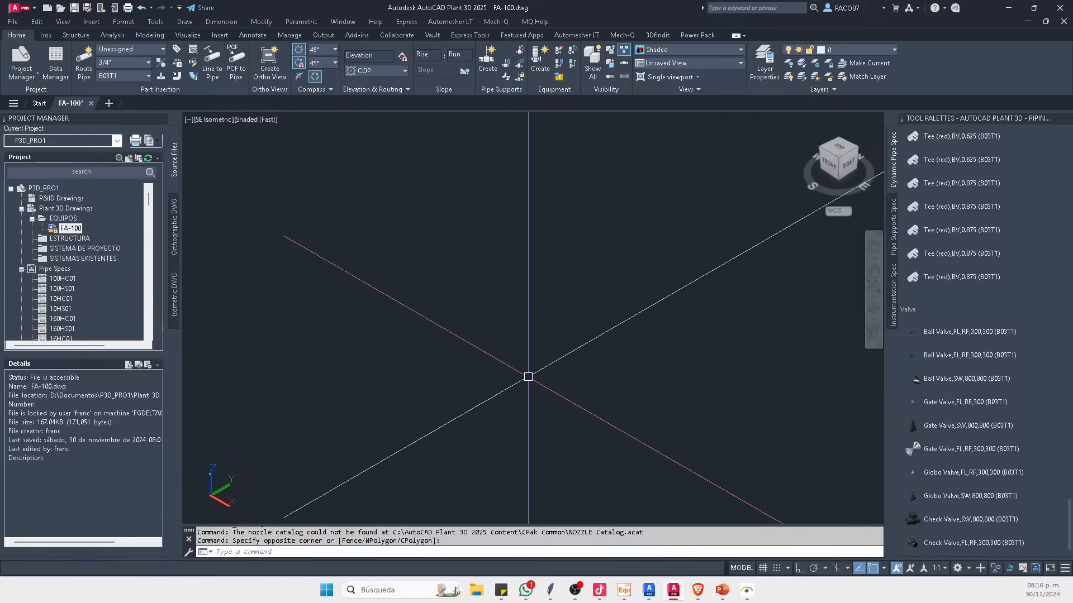
{"action": "key", "text": "Escape"}
{"action": "key", "text": "Escape"}
{"action": "left_click", "coordinate": [535, 54]}
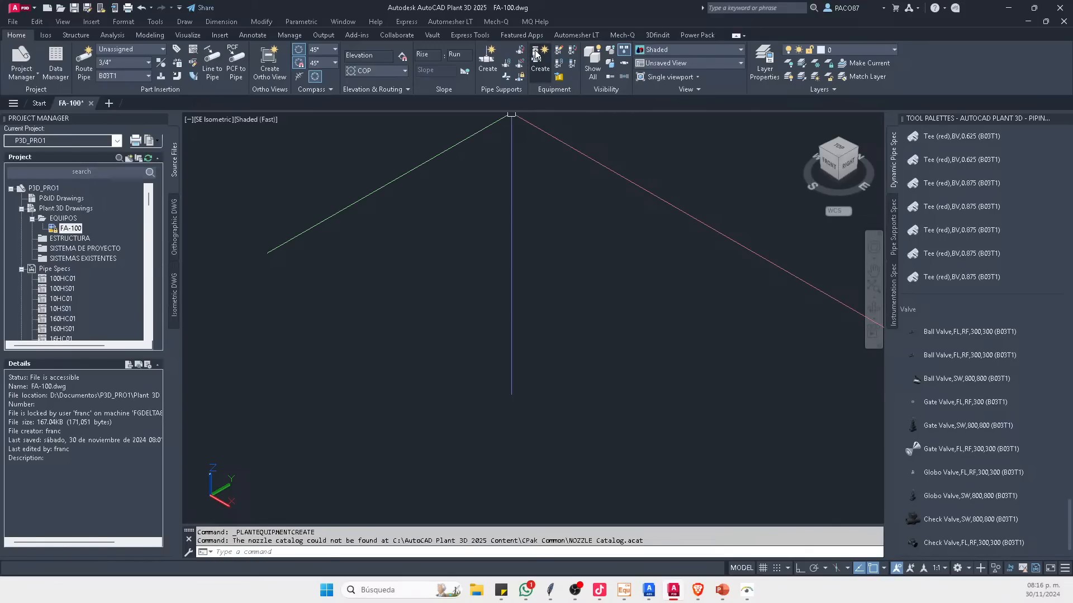
{"action": "key", "text": "Escape"}
{"action": "key", "text": "Escape"}
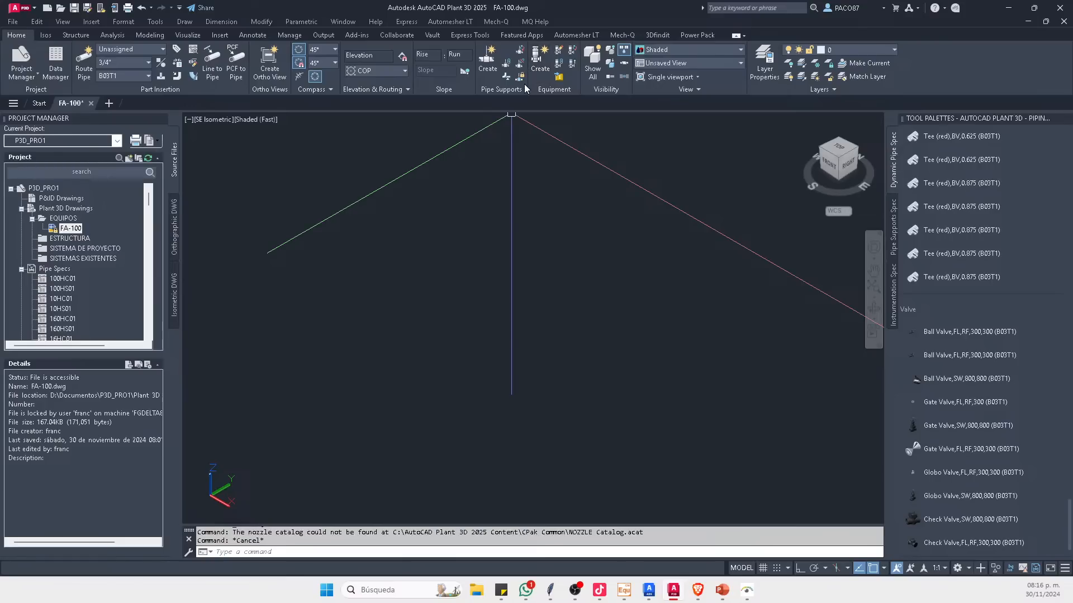
Step: Save the FA-100 drawing and try the equipment creation command again
{"action": "key", "text": "ctrl+s"}
{"action": "key", "text": "Escape"}
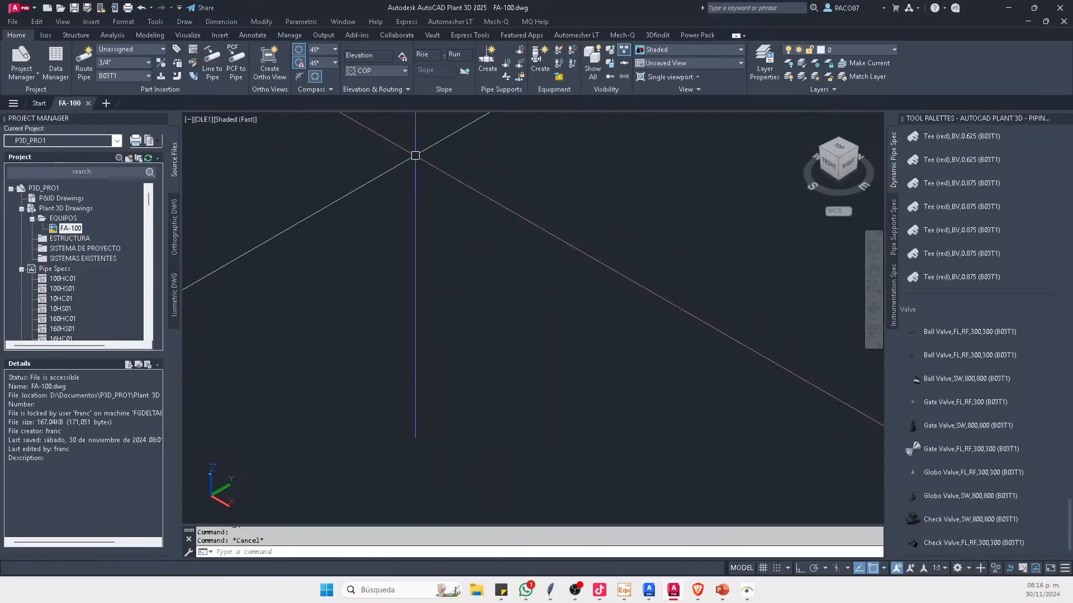
{"action": "left_click", "coordinate": [543, 59]}
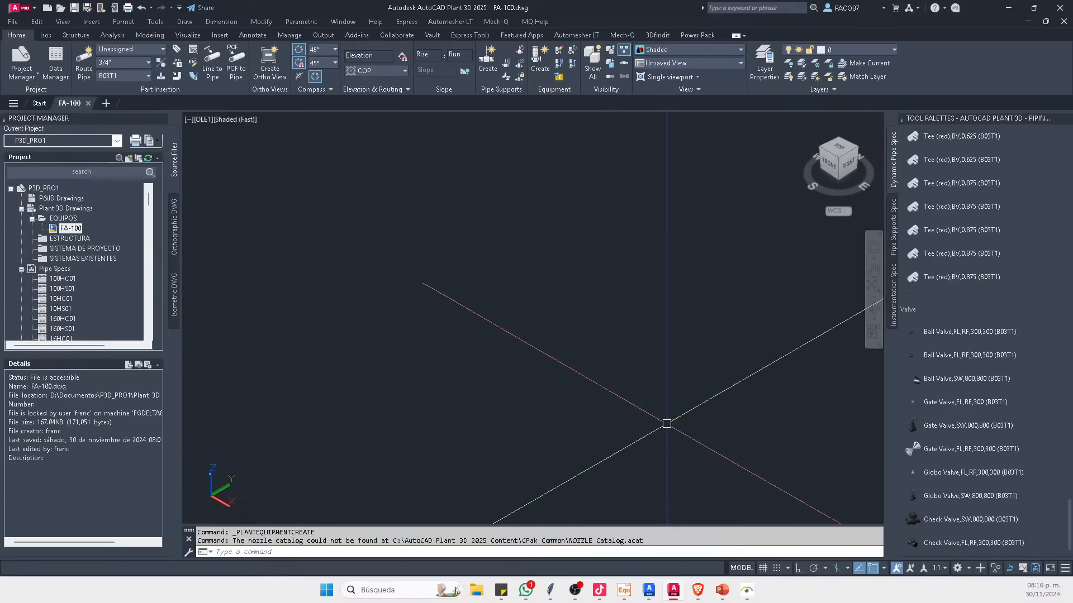
{"action": "left_click", "coordinate": [588, 346]}
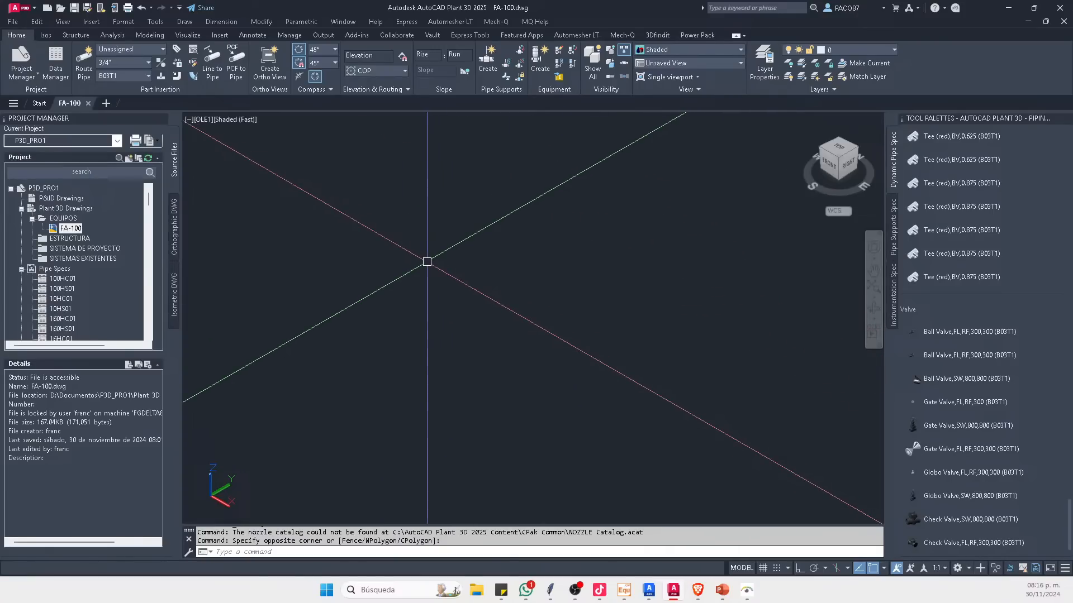
{"action": "left_click", "coordinate": [539, 61]}
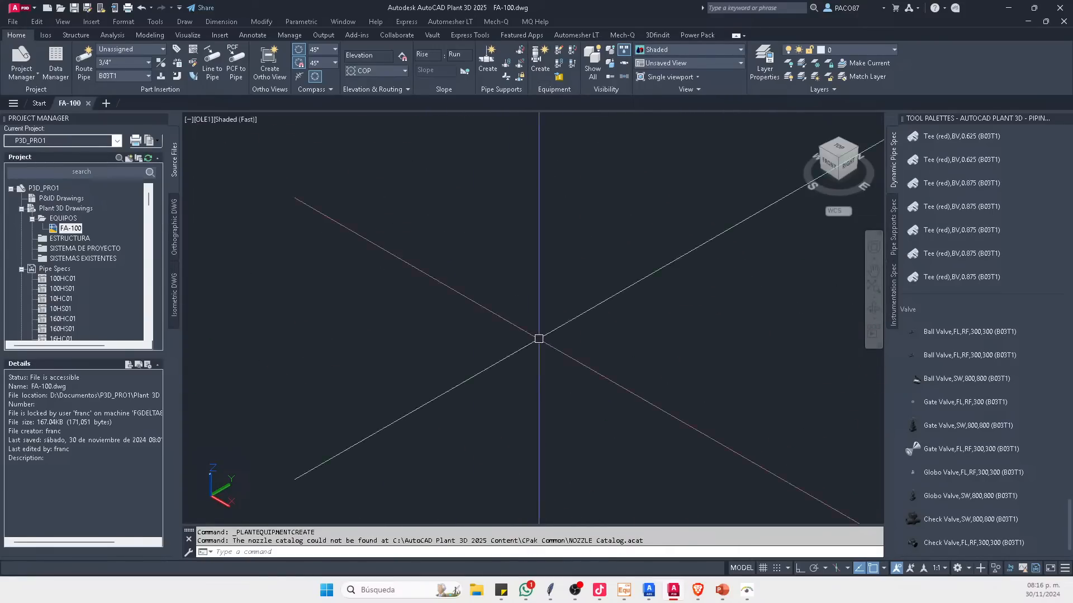
{"action": "left_click", "coordinate": [553, 284]}
{"action": "left_click", "coordinate": [509, 283]}
{"action": "key", "text": "Escape"}
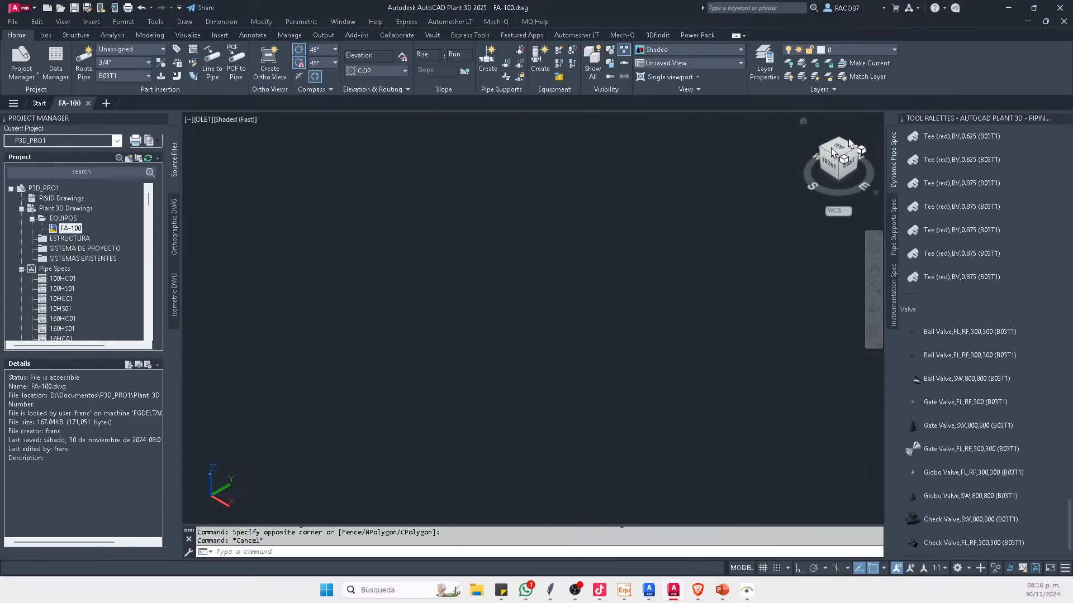
Step: In CADWorx Equipment, start a new drawing and create an equipment item named FA-100
{"action": "left_click", "coordinate": [1008, 8]}
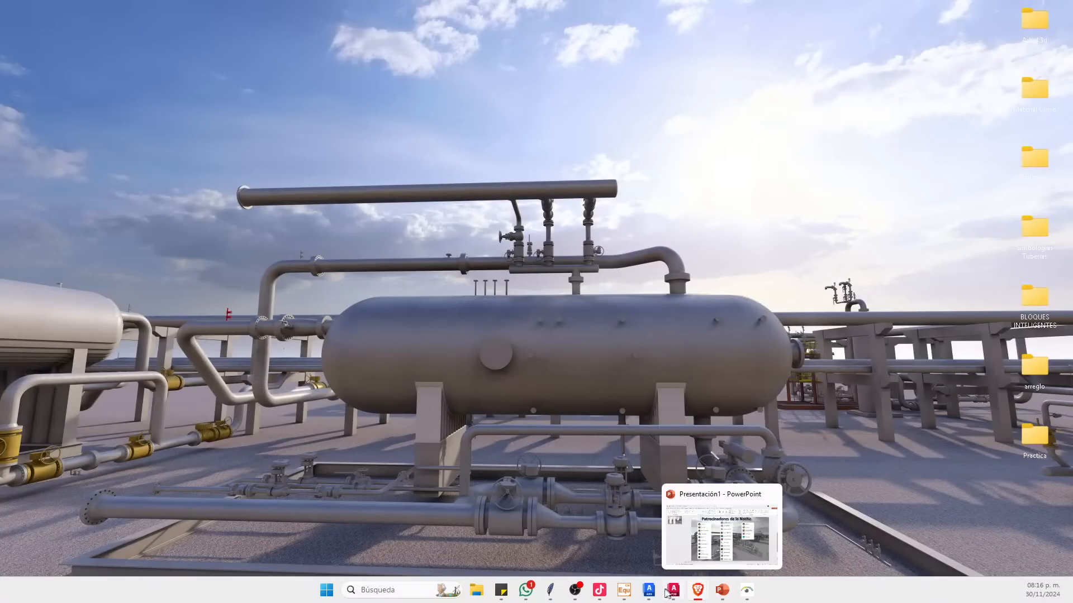
{"action": "left_click", "coordinate": [624, 589]}
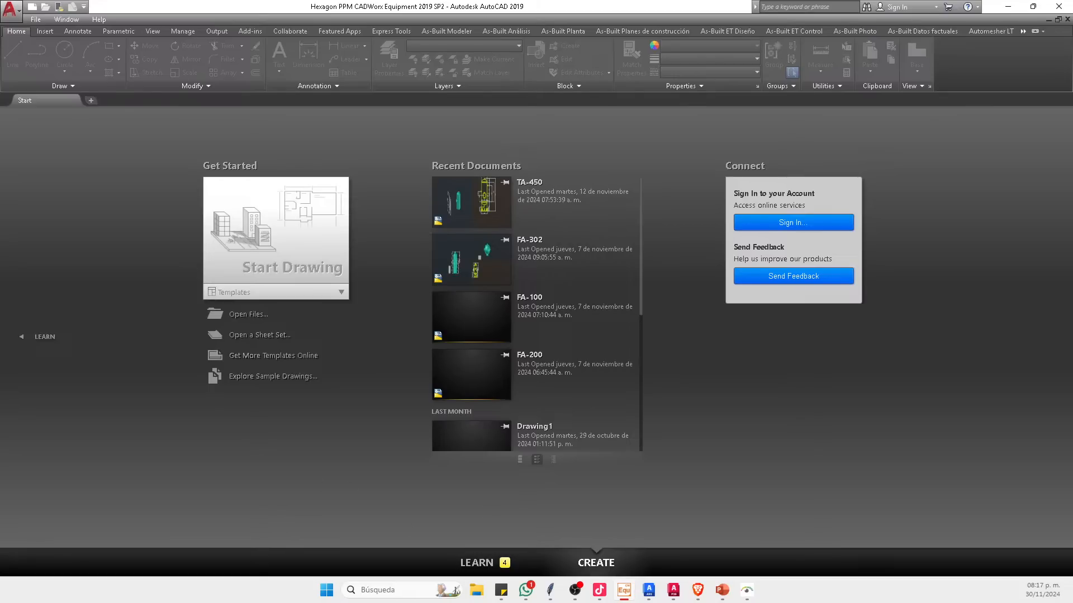
{"action": "left_click", "coordinate": [249, 203]}
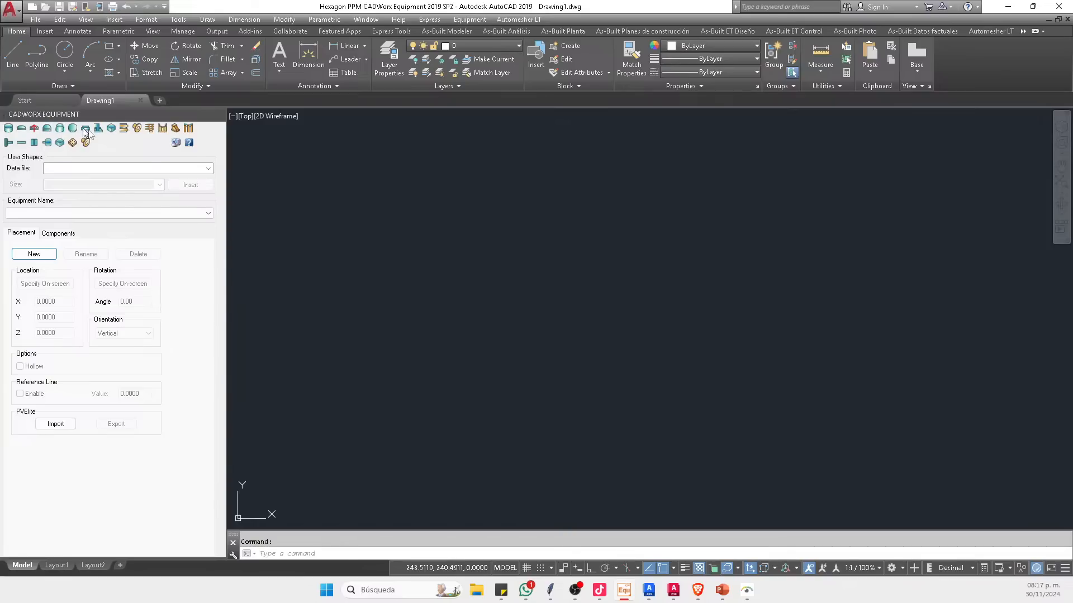
{"action": "left_click", "coordinate": [48, 254]}
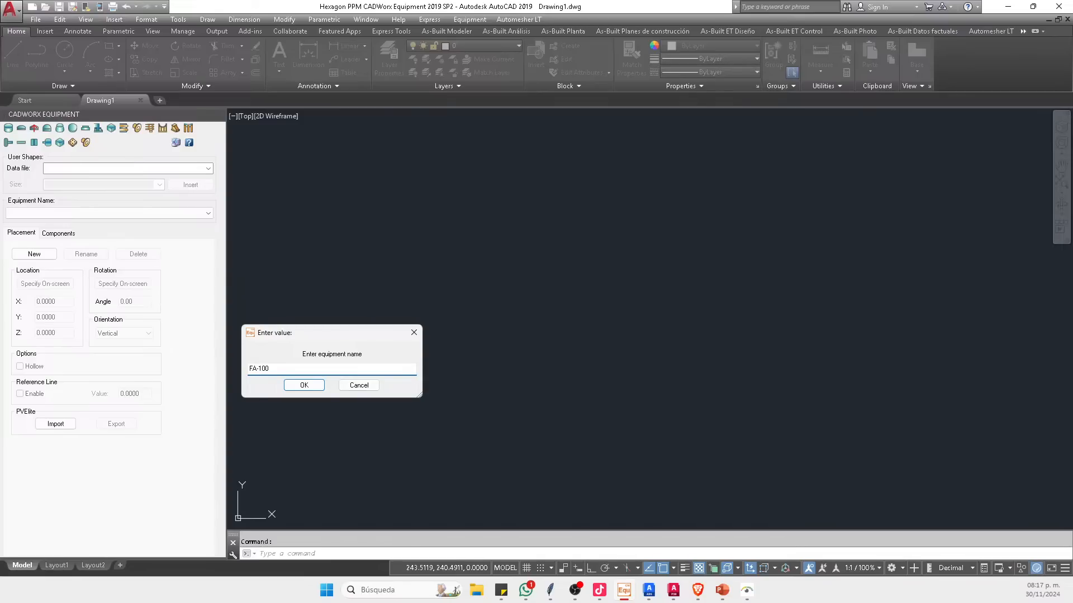
{"action": "left_click", "coordinate": [304, 385]}
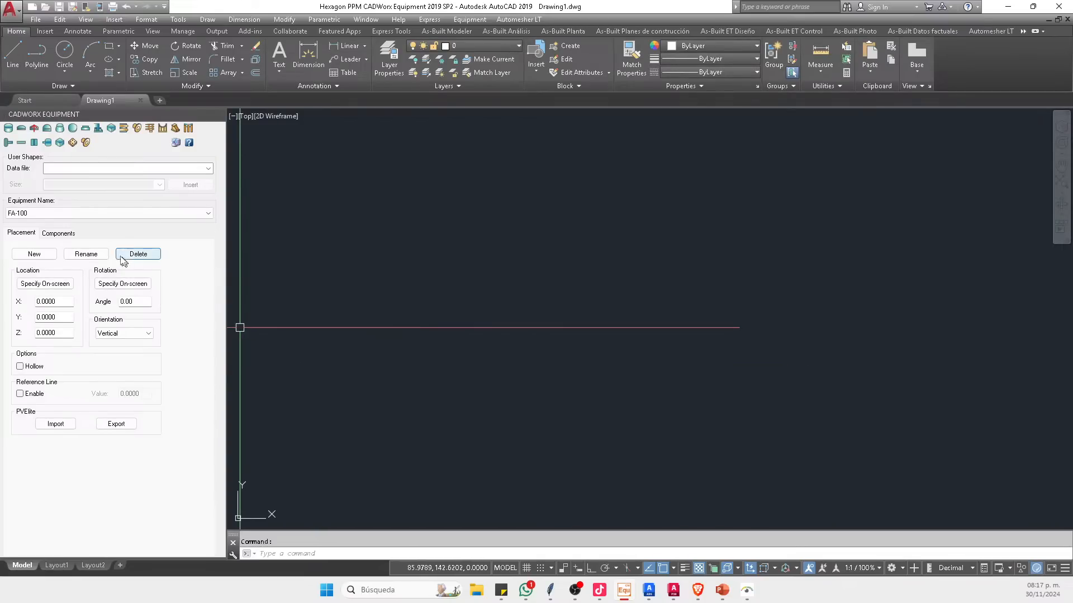
Step: Compare the orientation options for equipment FA-100, set it to Vertical and turn on the Hollow option
{"action": "left_click", "coordinate": [138, 334]}
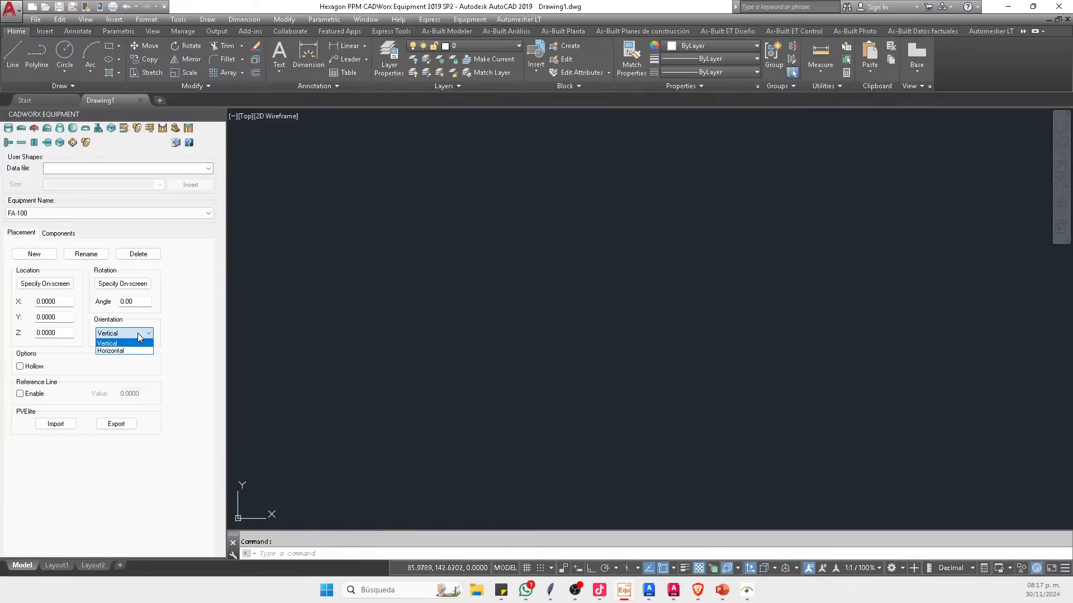
{"action": "left_click", "coordinate": [120, 332]}
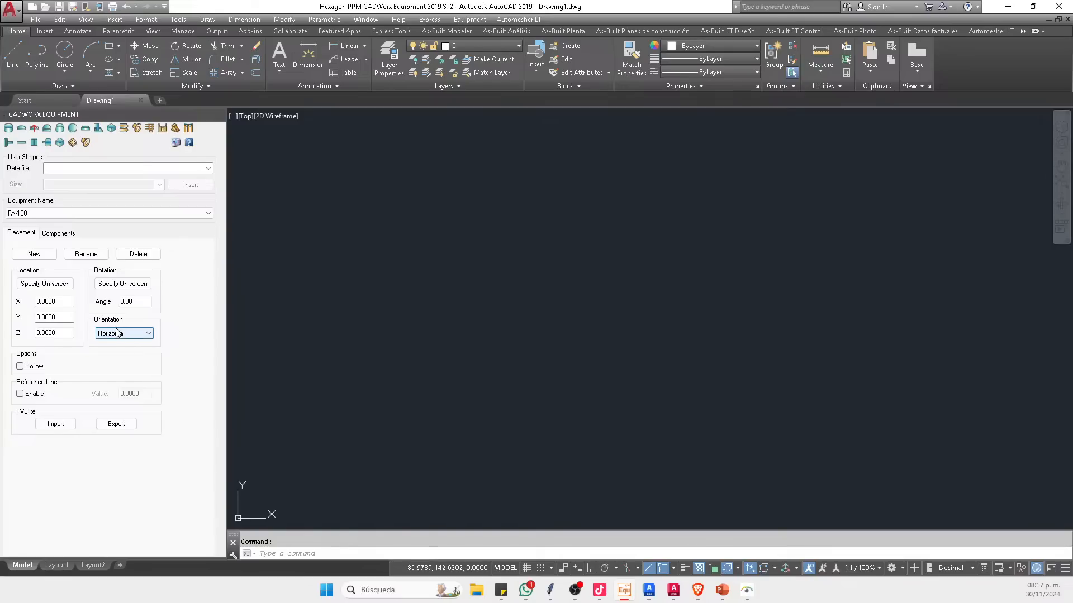
{"action": "left_click", "coordinate": [120, 333]}
{"action": "left_click", "coordinate": [130, 351]}
{"action": "left_click", "coordinate": [131, 334]}
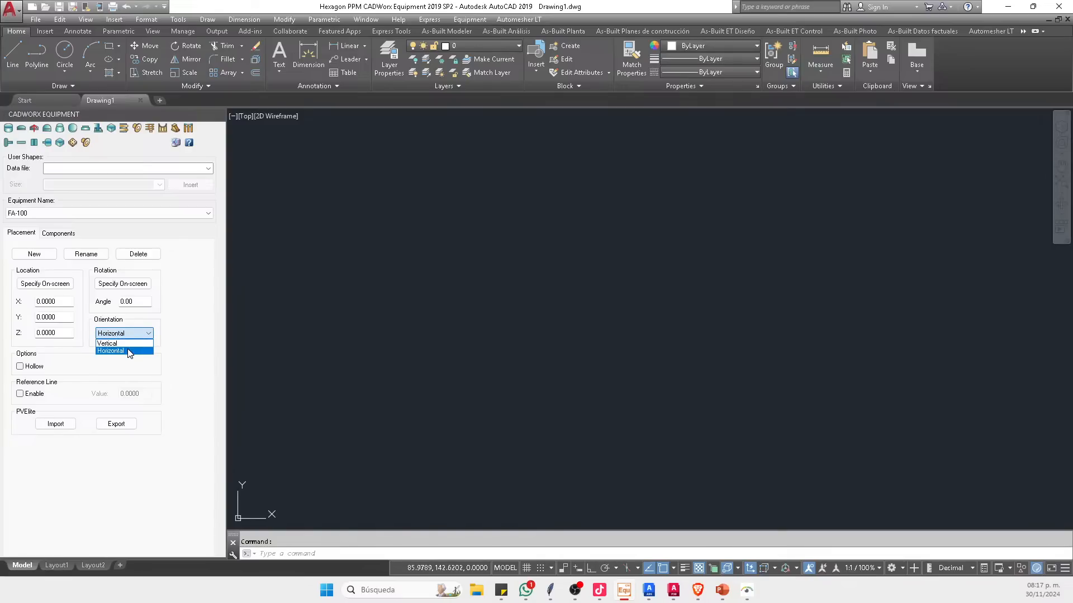
{"action": "left_click", "coordinate": [136, 350]}
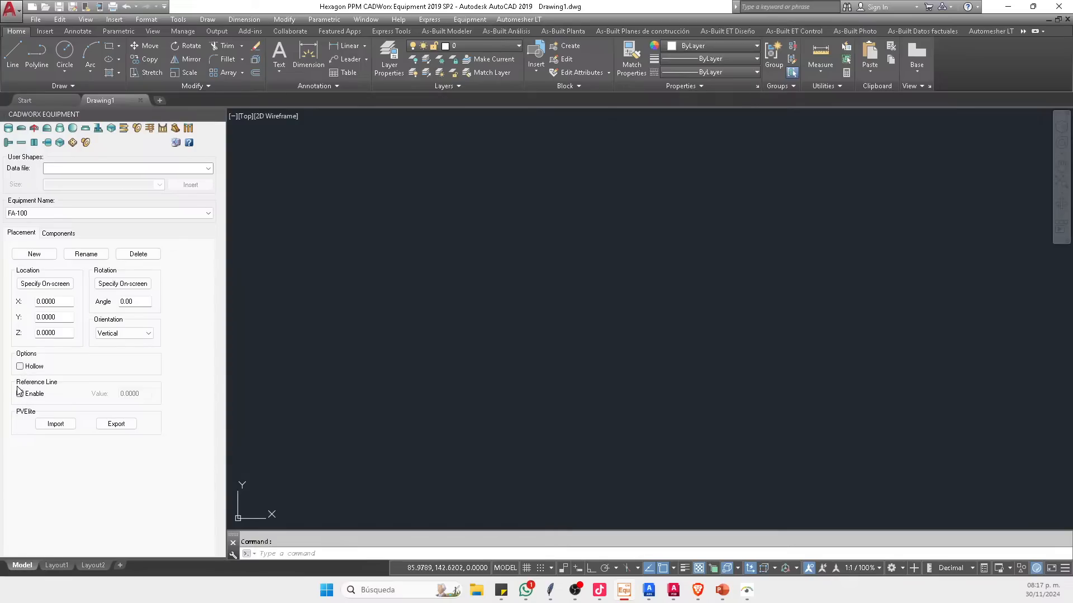
{"action": "left_click", "coordinate": [21, 367]}
{"action": "left_click", "coordinate": [20, 369]}
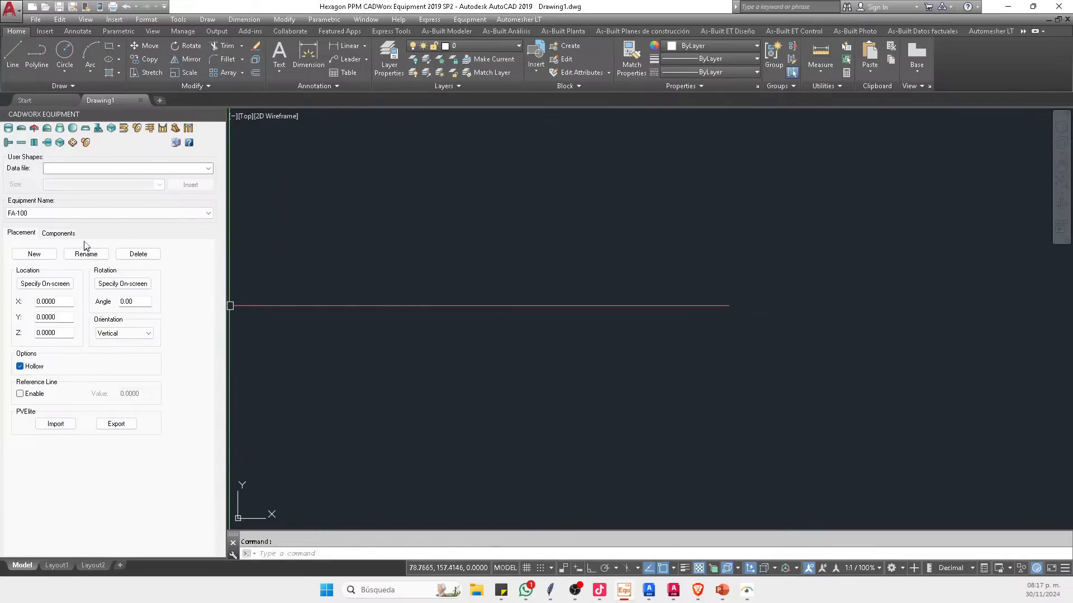
Step: Show the component list of equipment FA-100 and set the drawing to the SW Isometric view
{"action": "left_click", "coordinate": [59, 234]}
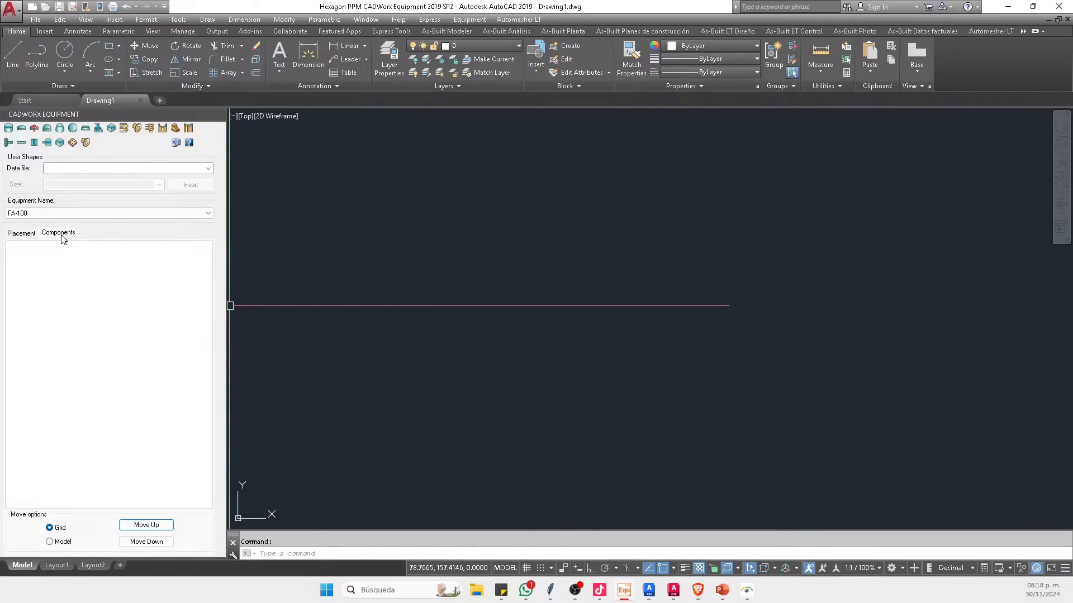
{"action": "scroll", "coordinate": [726, 260], "scroll_direction": "down", "scroll_amount": 2}
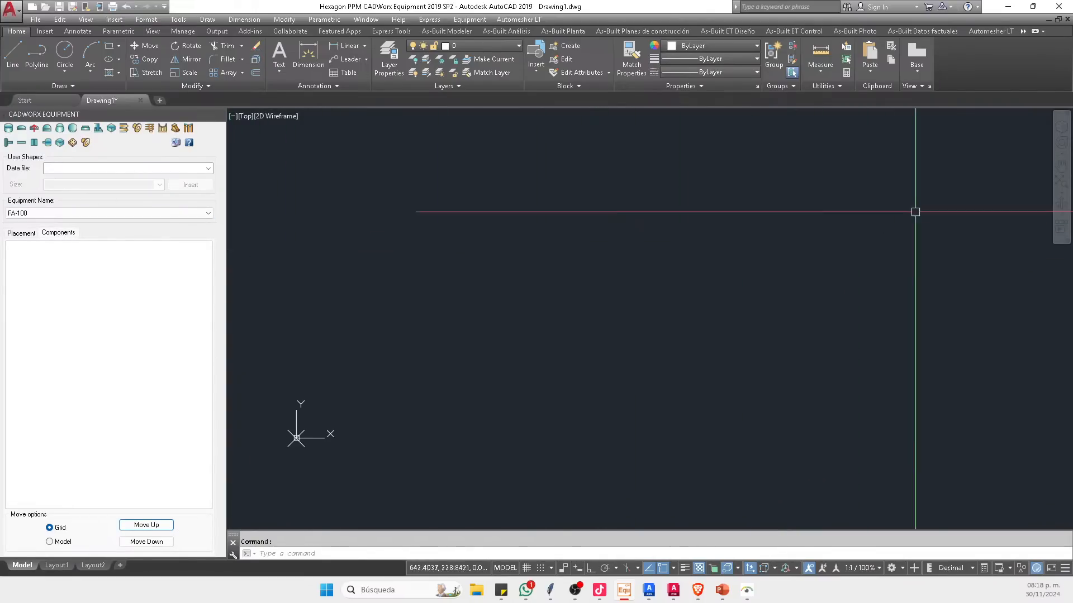
{"action": "left_click", "coordinate": [1061, 128]}
{"action": "left_click", "coordinate": [1026, 176]}
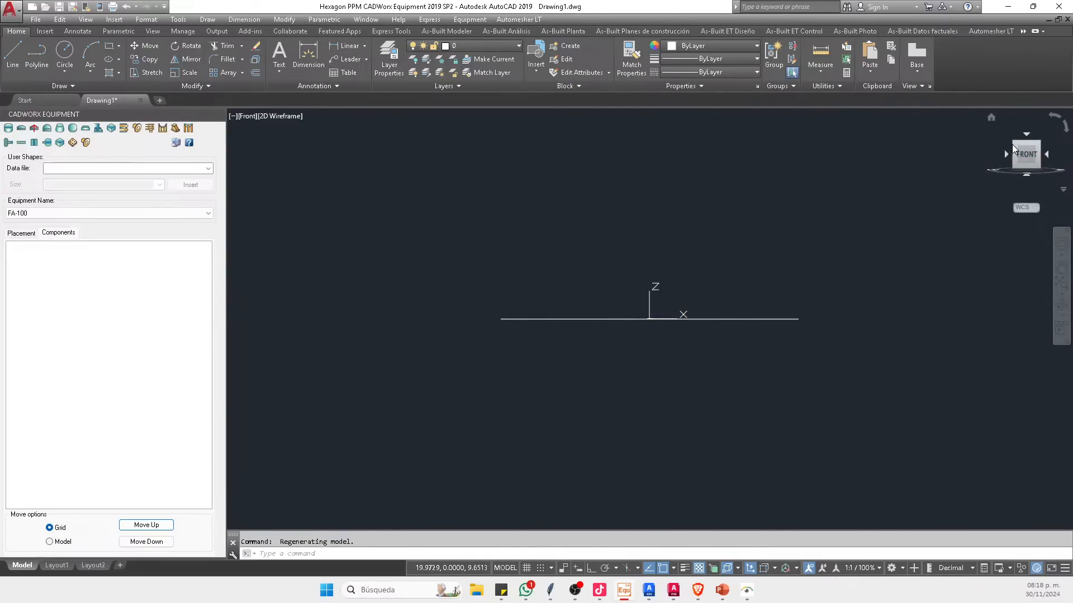
{"action": "left_click", "coordinate": [1012, 147]}
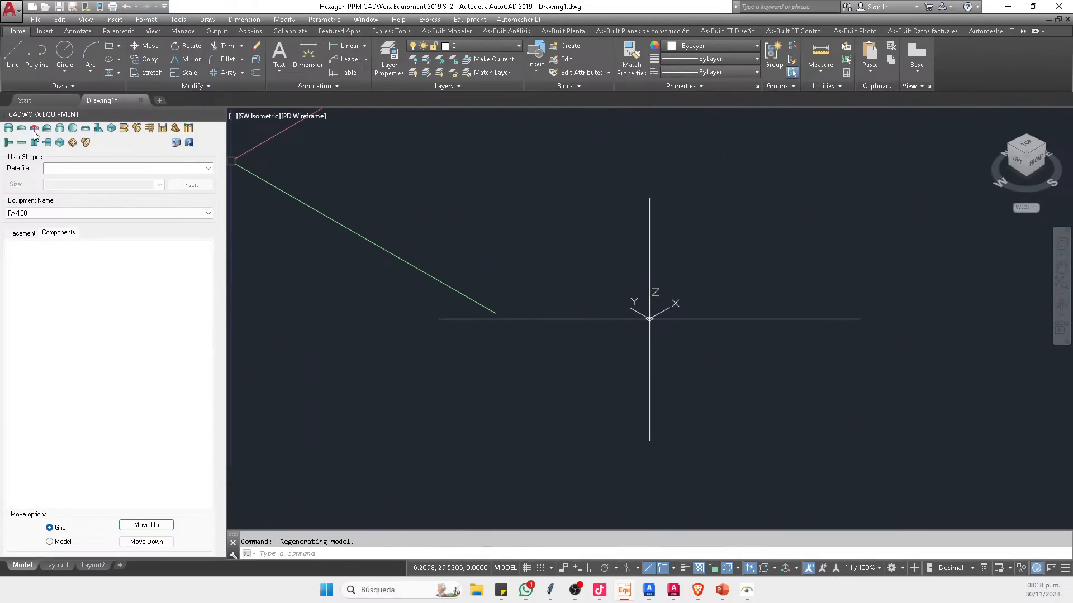
Step: Add a skirt and, on top of it, a bottom elliptical head to equipment FA-100
{"action": "left_click", "coordinate": [99, 131]}
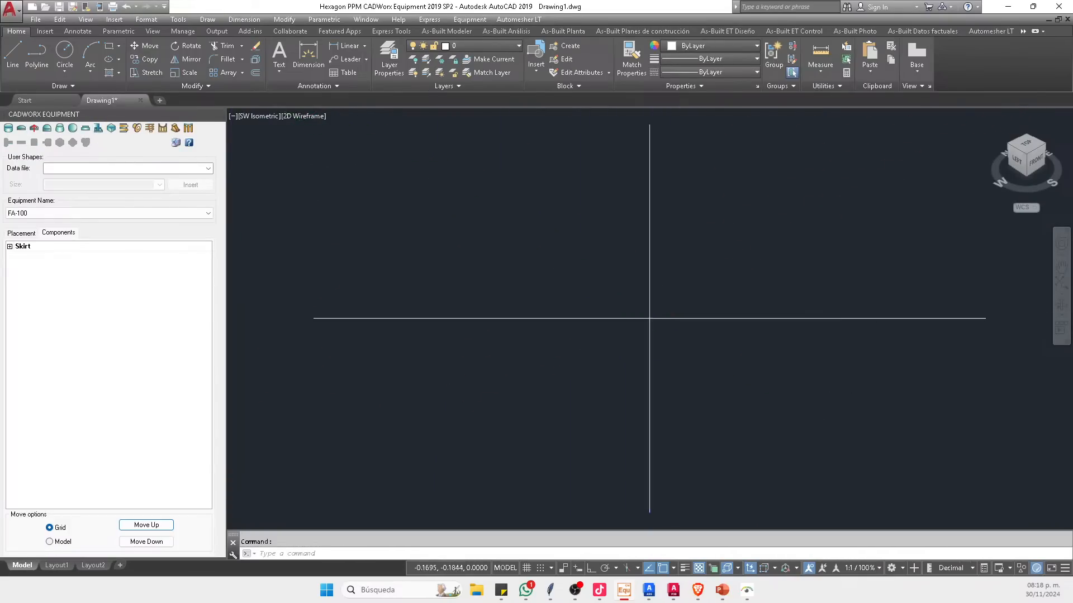
{"action": "scroll", "coordinate": [669, 313], "scroll_direction": "down", "scroll_amount": 6}
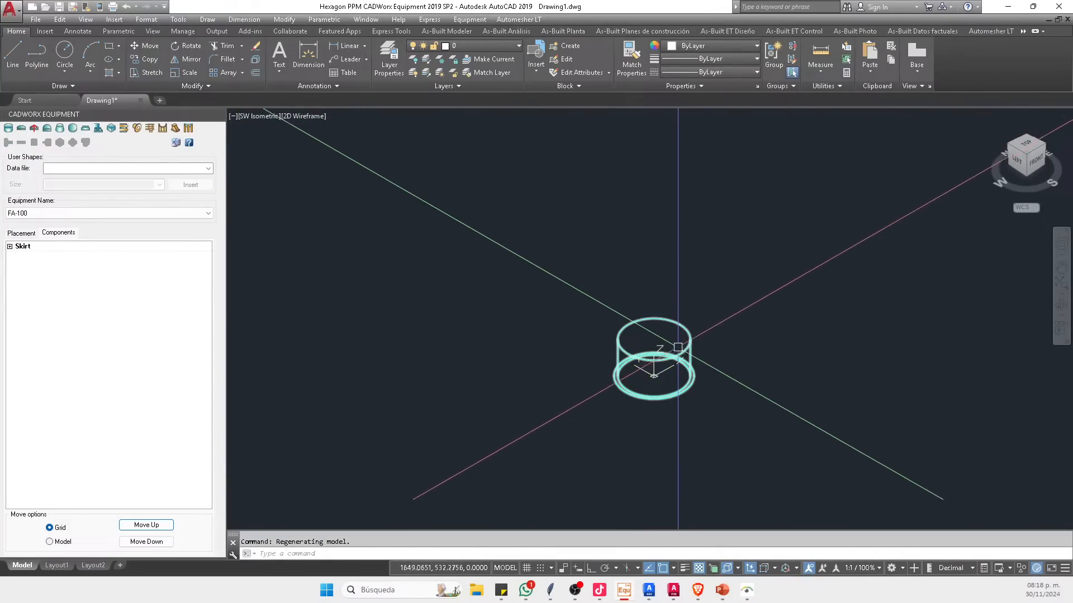
{"action": "left_click", "coordinate": [21, 128]}
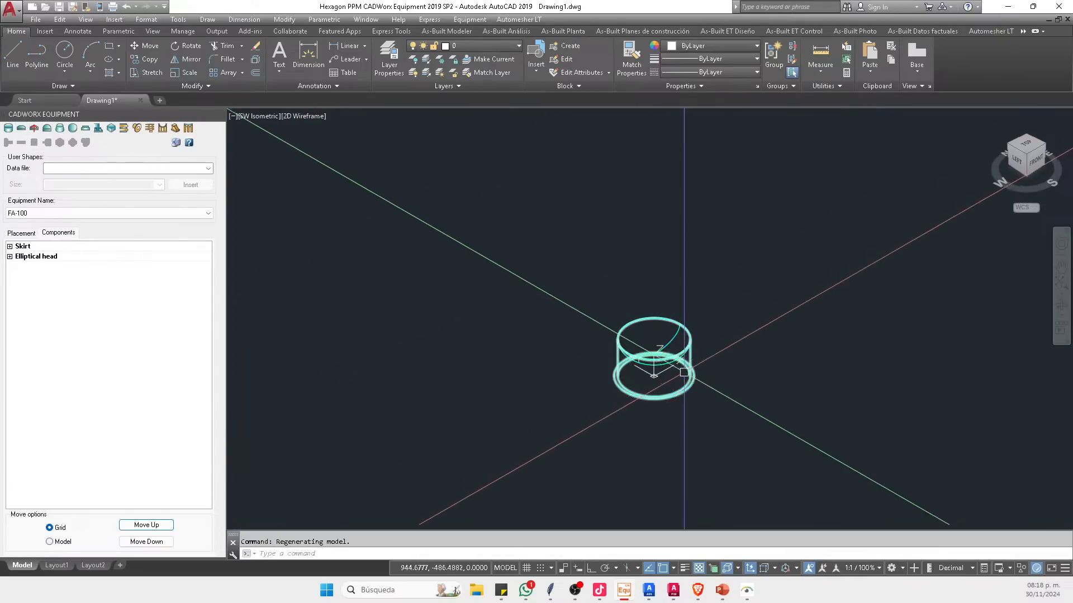
{"action": "scroll", "coordinate": [643, 376], "scroll_direction": "down", "scroll_amount": 4}
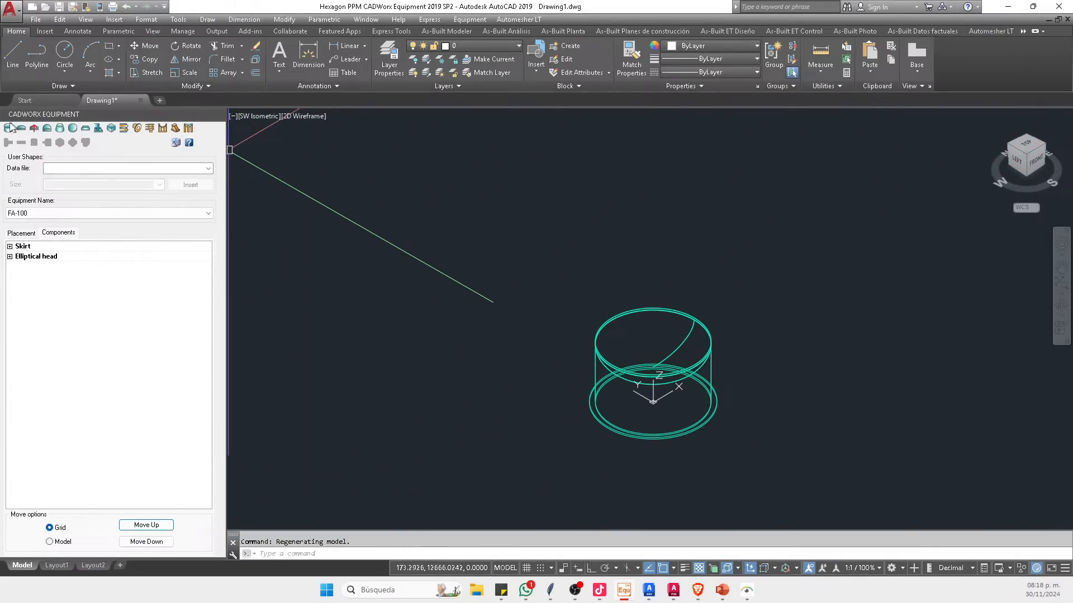
Step: Add a cylinder and a closing top elliptical head to FA-100, and show the vessel in the Front view
{"action": "left_click", "coordinate": [8, 129]}
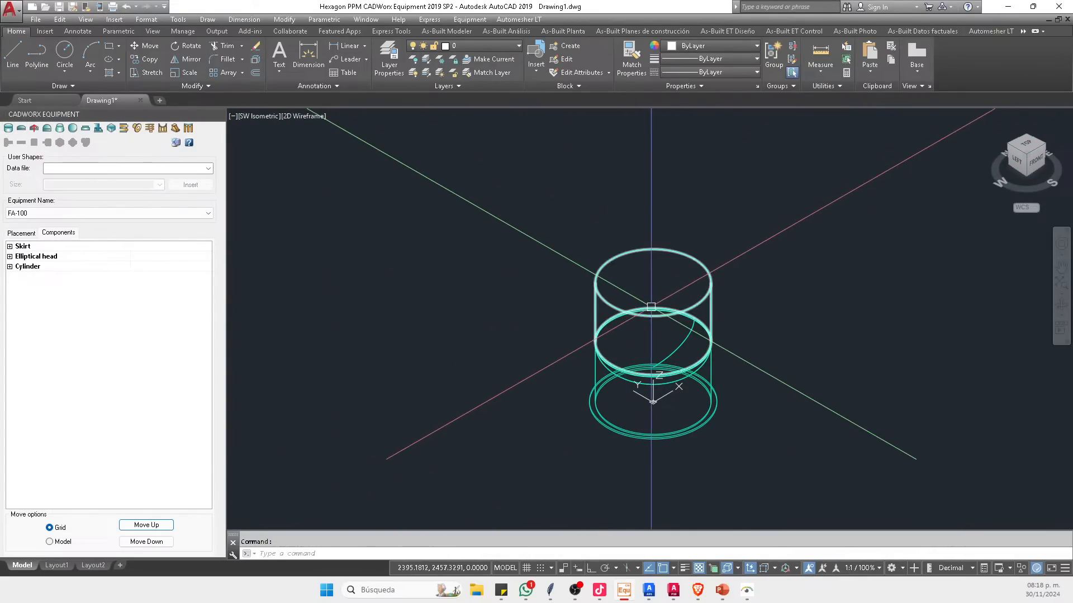
{"action": "left_click", "coordinate": [22, 129]}
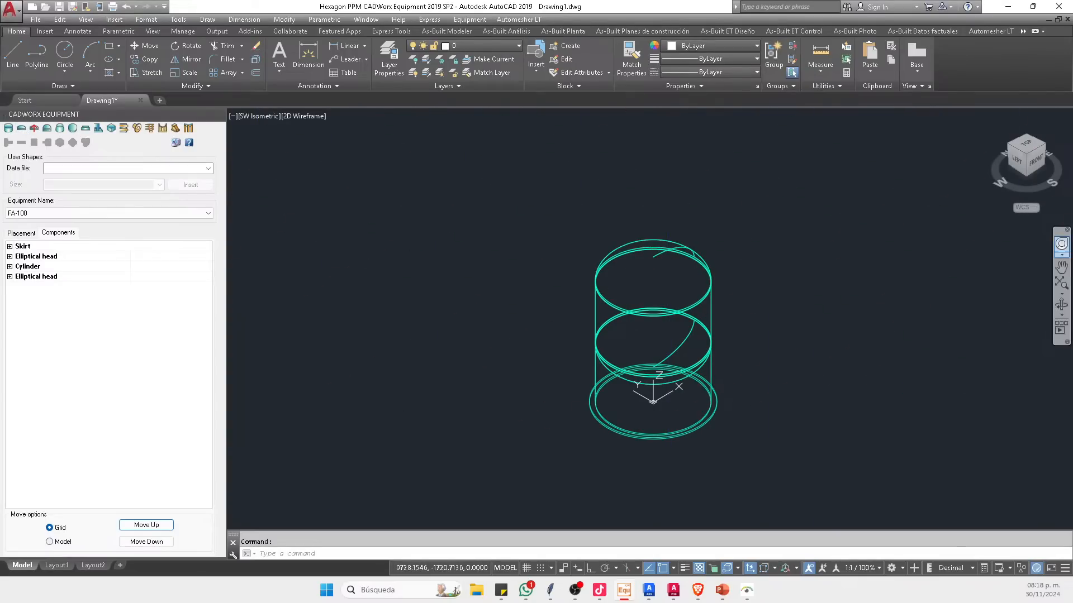
{"action": "left_click", "coordinate": [1032, 163]}
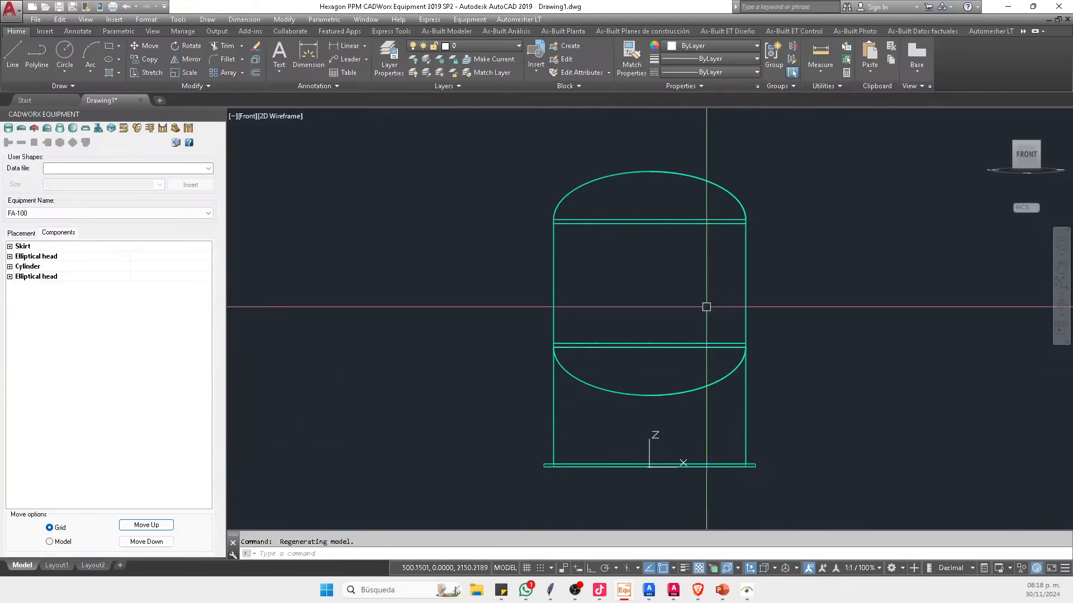
Step: Save the drawing as FA-100 on the desktop
{"action": "left_click", "coordinate": [59, 7]}
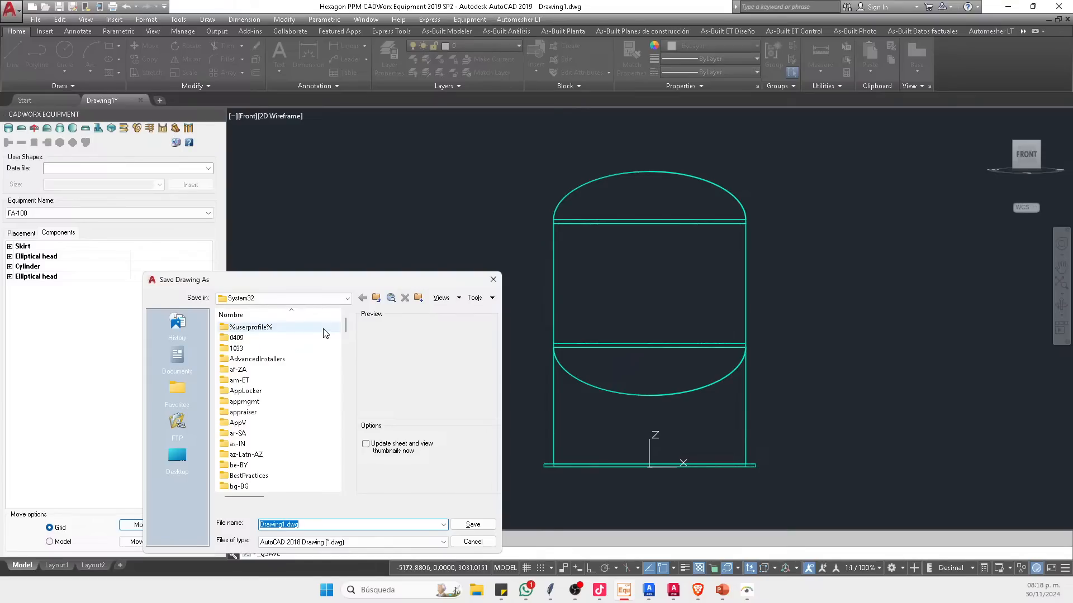
{"action": "type", "text": "FA-10"}
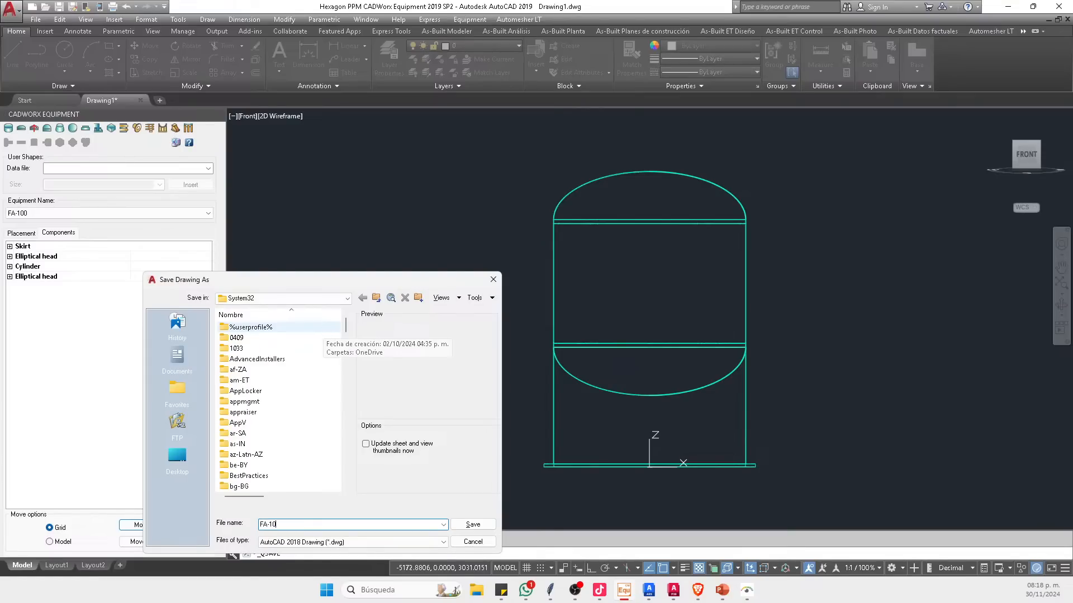
{"action": "type", "text": "0"}
{"action": "left_click", "coordinate": [177, 456]}
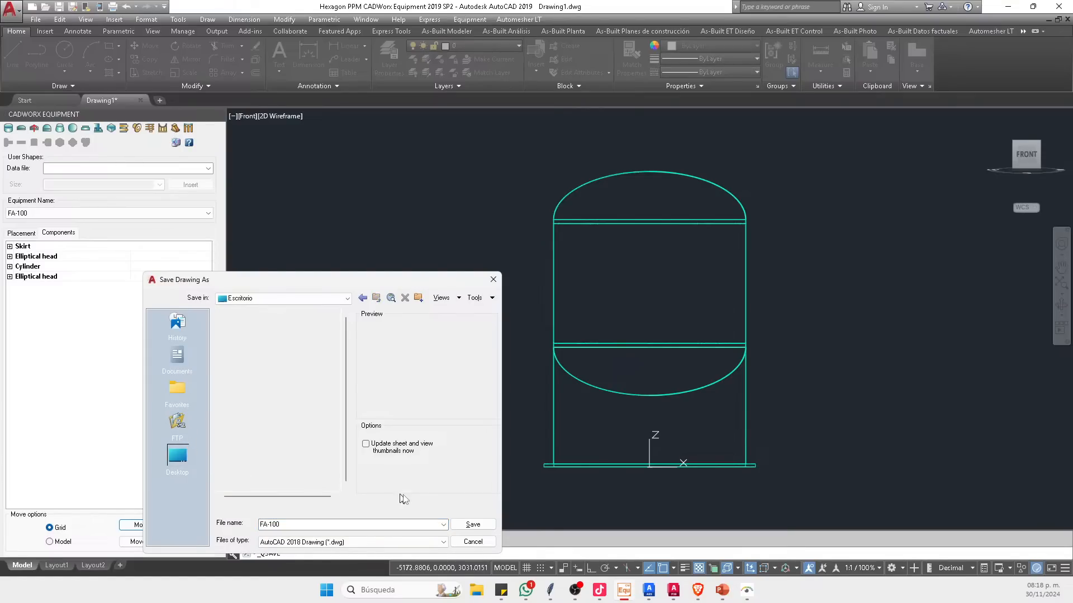
{"action": "left_click", "coordinate": [472, 523]}
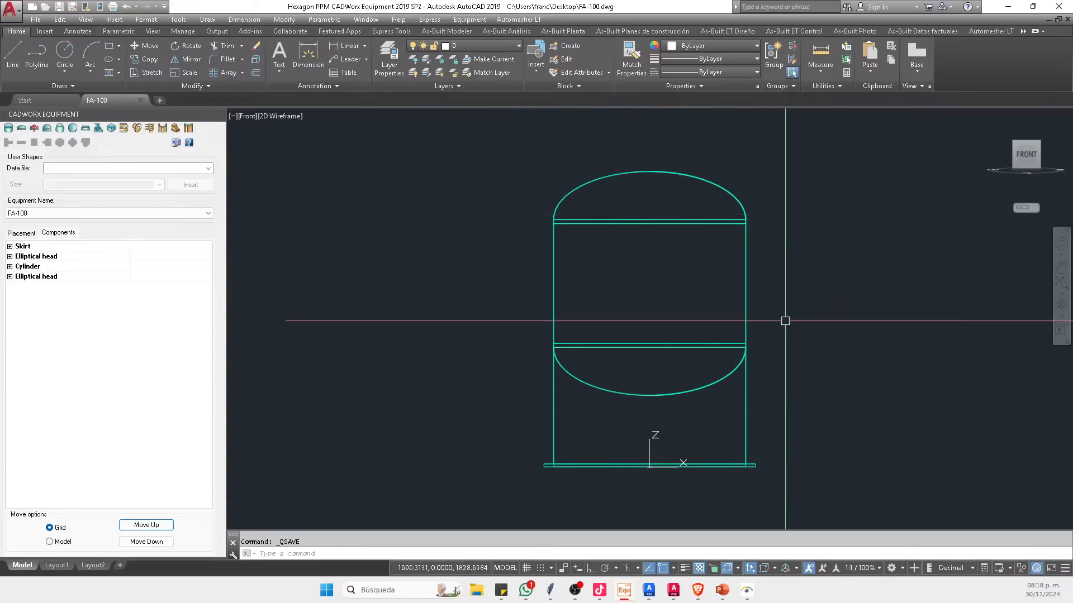
Step: Set the skirt's description to BASE-1 and collapse its properties
{"action": "middle_click_drag", "start_coordinate": [647, 406], "coordinate": [645, 395]}
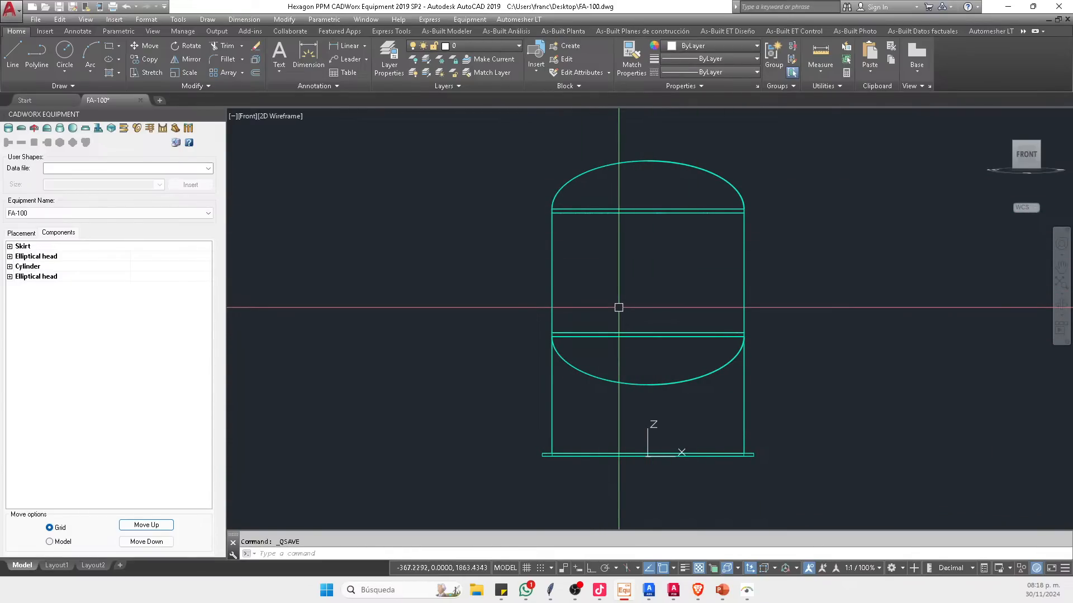
{"action": "mouse_move", "coordinate": [628, 302]}
{"action": "middle_mouse_down"}
{"action": "mouse_move", "coordinate": [462, 304]}
{"action": "mouse_move", "coordinate": [455, 323]}
{"action": "middle_mouse_up"}
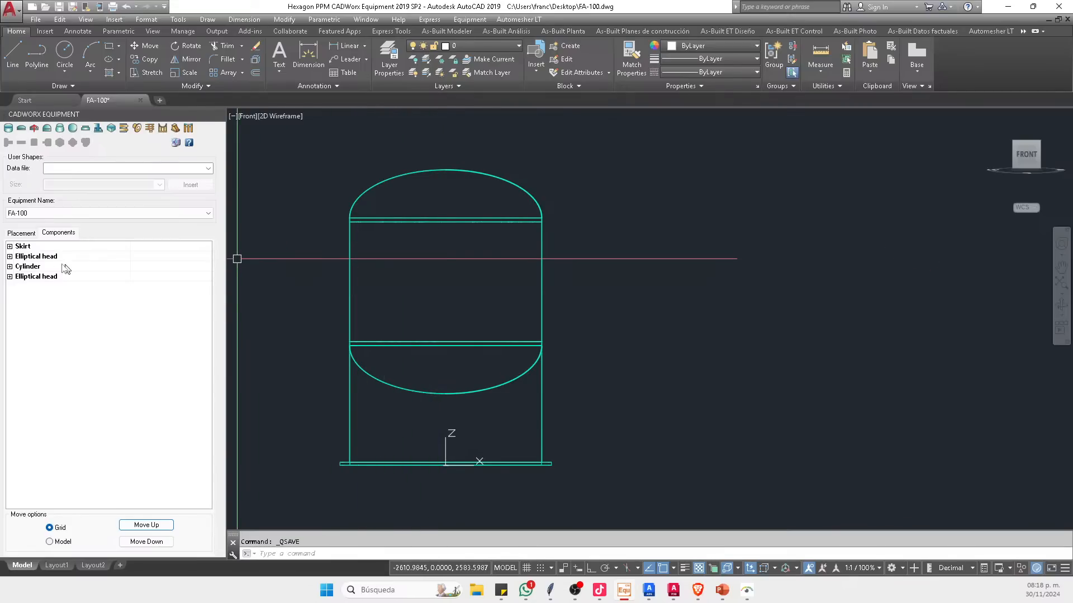
{"action": "left_click", "coordinate": [9, 247]}
{"action": "left_click", "coordinate": [146, 258]}
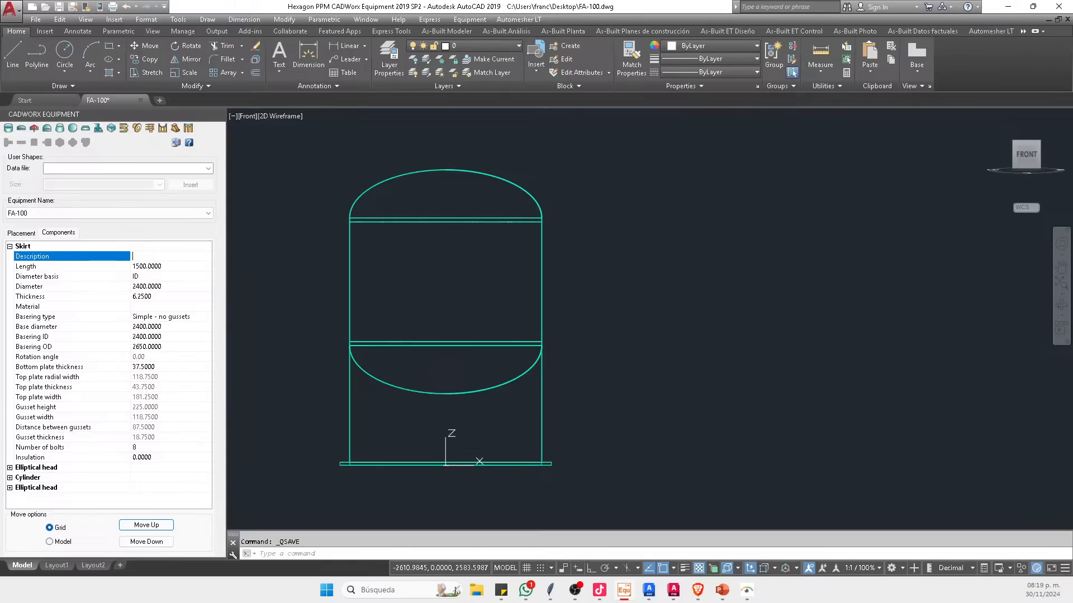
{"action": "type", "text": "BAS-"}
{"action": "key", "text": "BackSpace"}
{"action": "type", "text": "E-1"}
{"action": "left_click", "coordinate": [10, 246]}
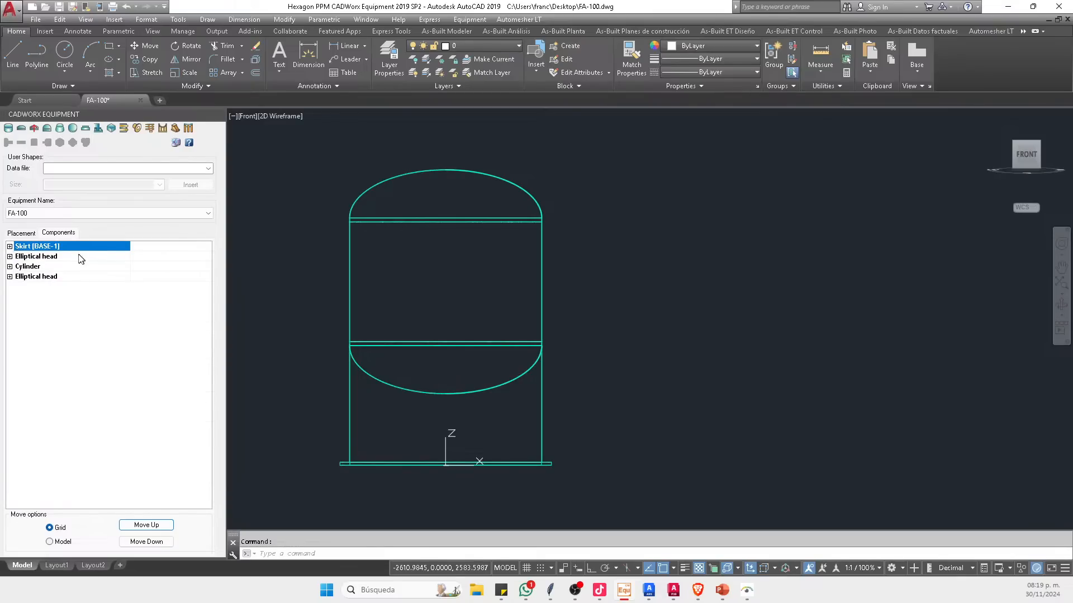
Step: Select the skirt in the model and set the bottom elliptical head's description to TAPA-1
{"action": "left_click", "coordinate": [541, 402]}
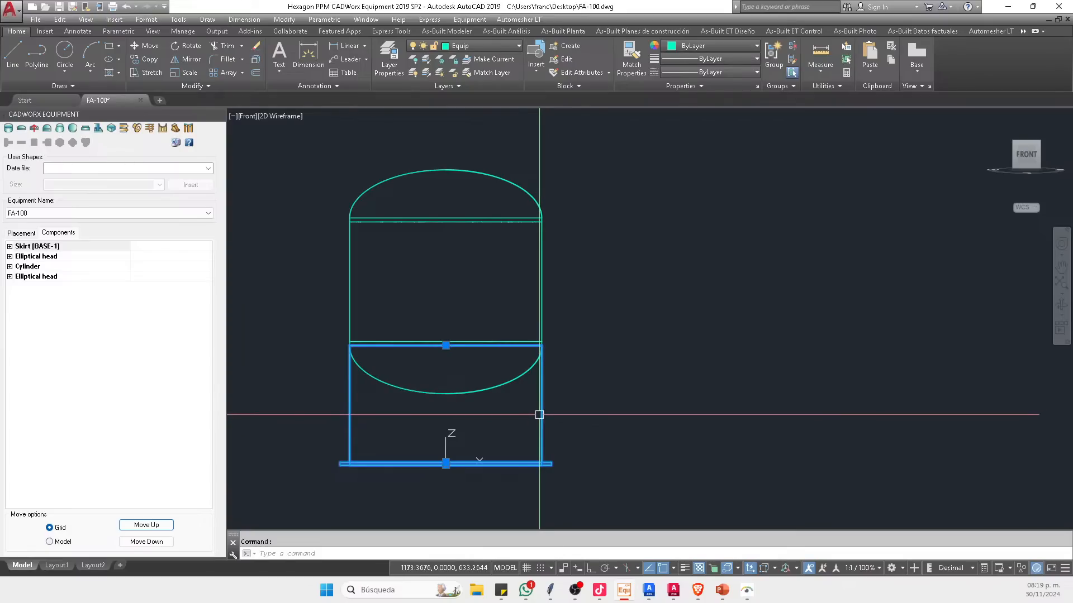
{"action": "left_click", "coordinate": [10, 256]}
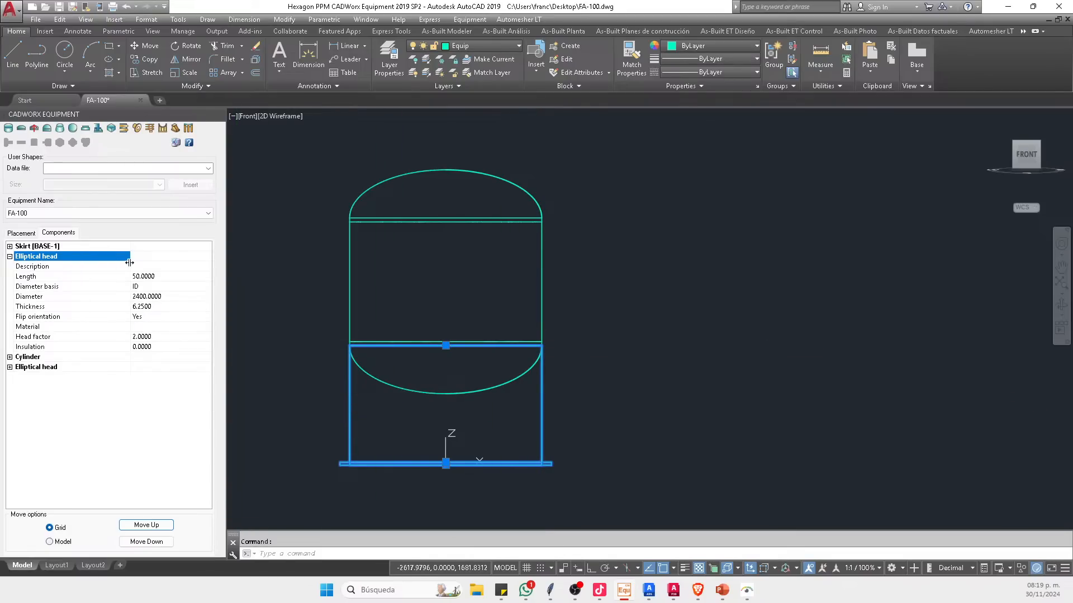
{"action": "left_click", "coordinate": [139, 267]}
{"action": "type", "text": "TAPA-1"}
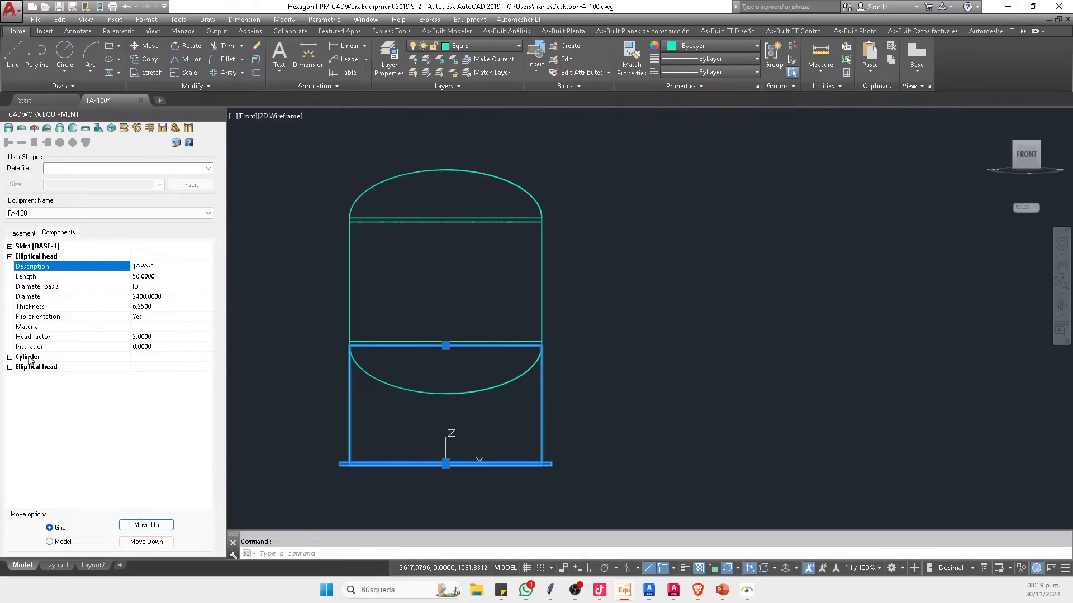
Step: Set the cylinder's description to CUERPO-1
{"action": "left_click", "coordinate": [10, 357]}
{"action": "left_click", "coordinate": [154, 367]}
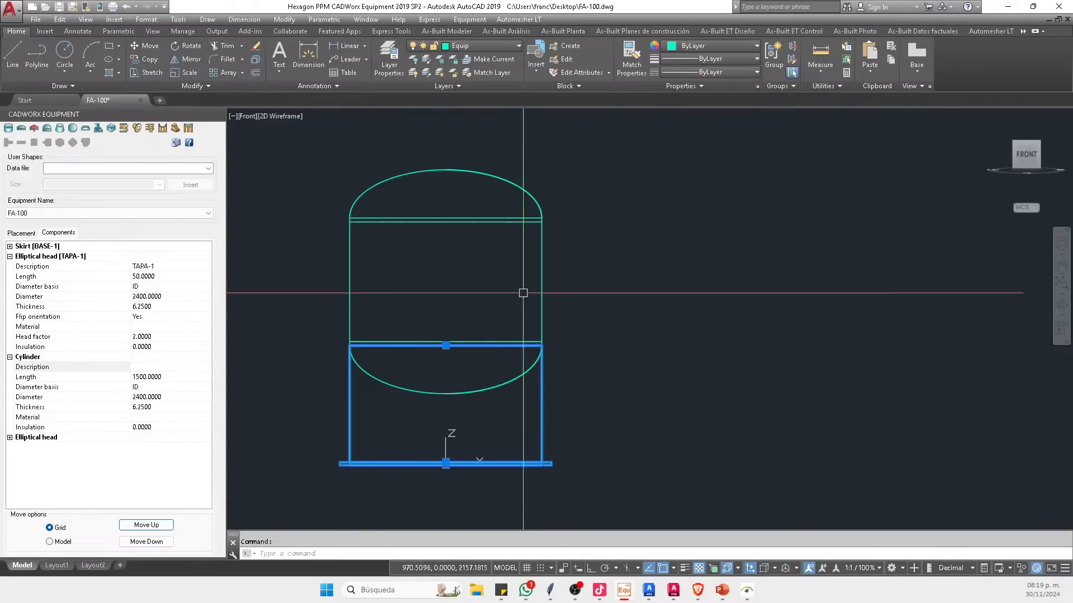
{"action": "type", "text": "CI"}
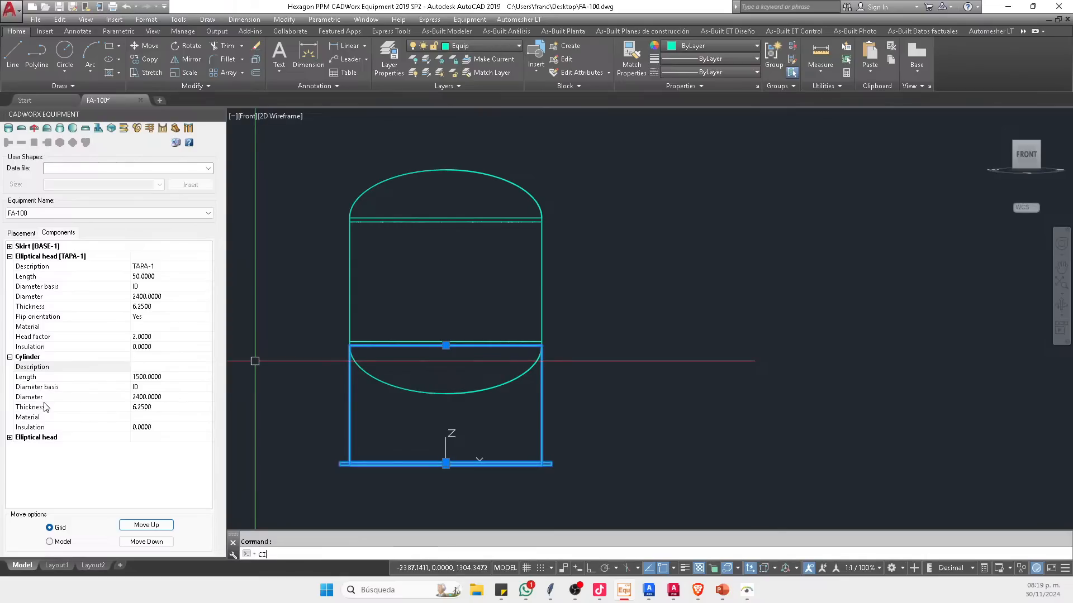
{"action": "type", "text": "UERPO"}
{"action": "left_click", "coordinate": [148, 368]}
{"action": "type", "text": "CUER"}
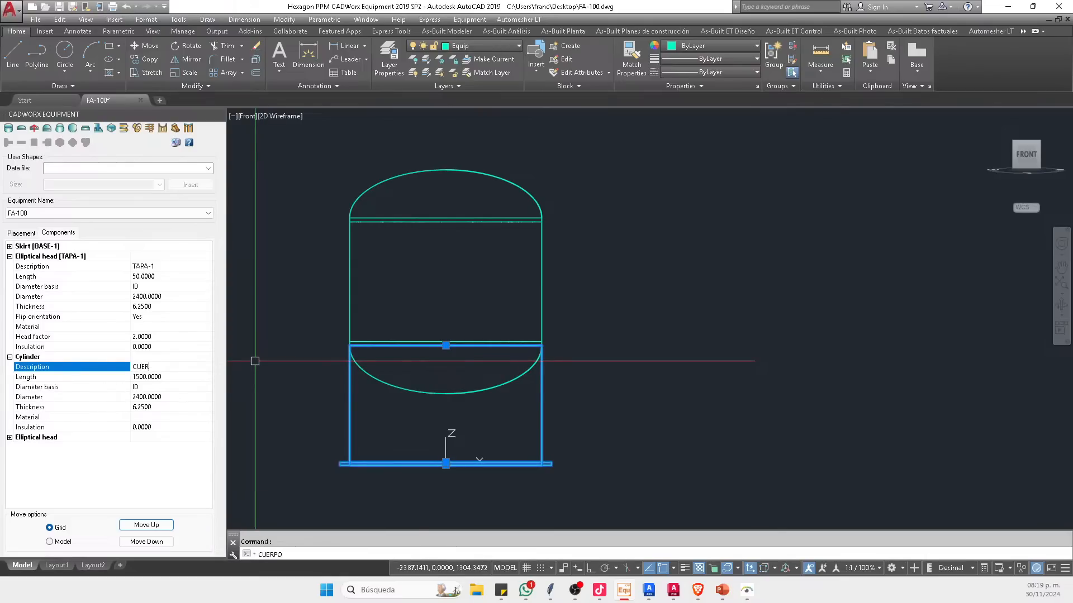
{"action": "type", "text": "PO-1"}
Step: Set the top elliptical head's description to TAPA-2
{"action": "left_click", "coordinate": [11, 438]}
{"action": "left_click", "coordinate": [151, 447]}
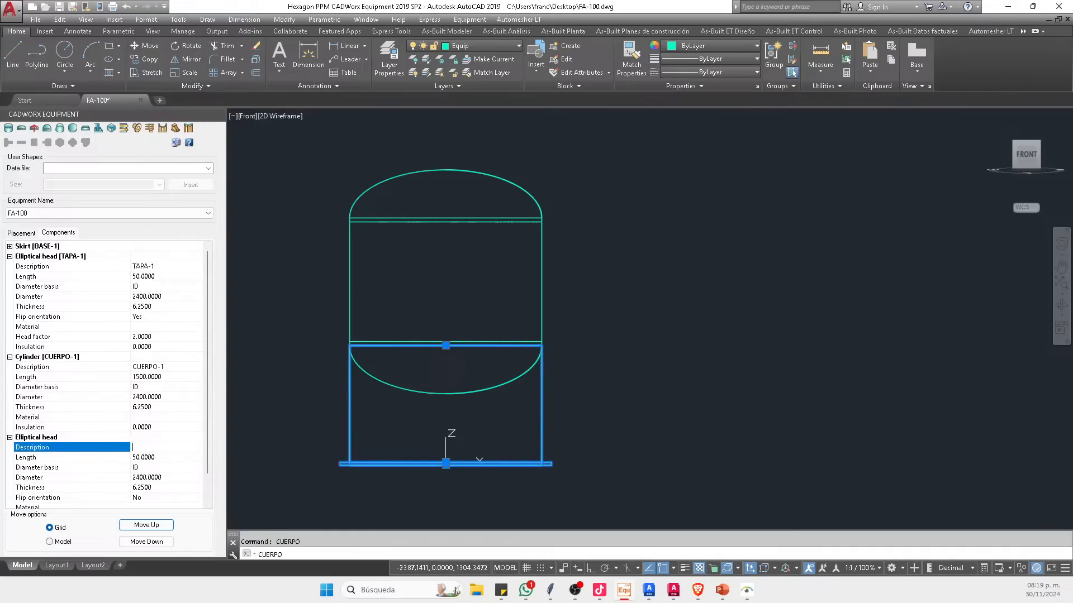
{"action": "type", "text": "TAPA-2"}
{"action": "key", "text": "Return"}
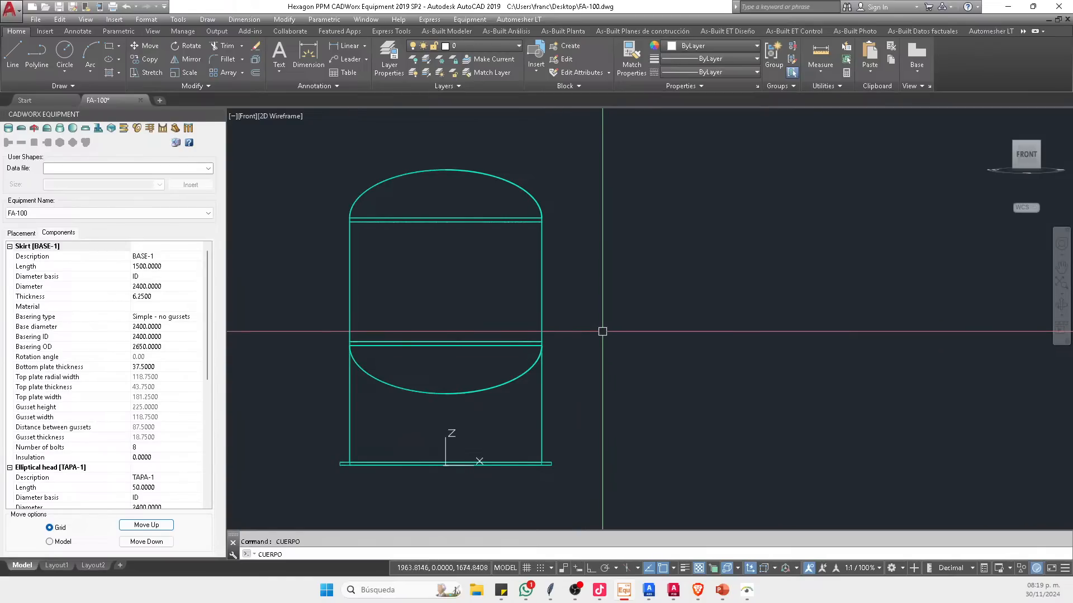
{"action": "middle_click_drag", "start_coordinate": [563, 329], "coordinate": [538, 328]}
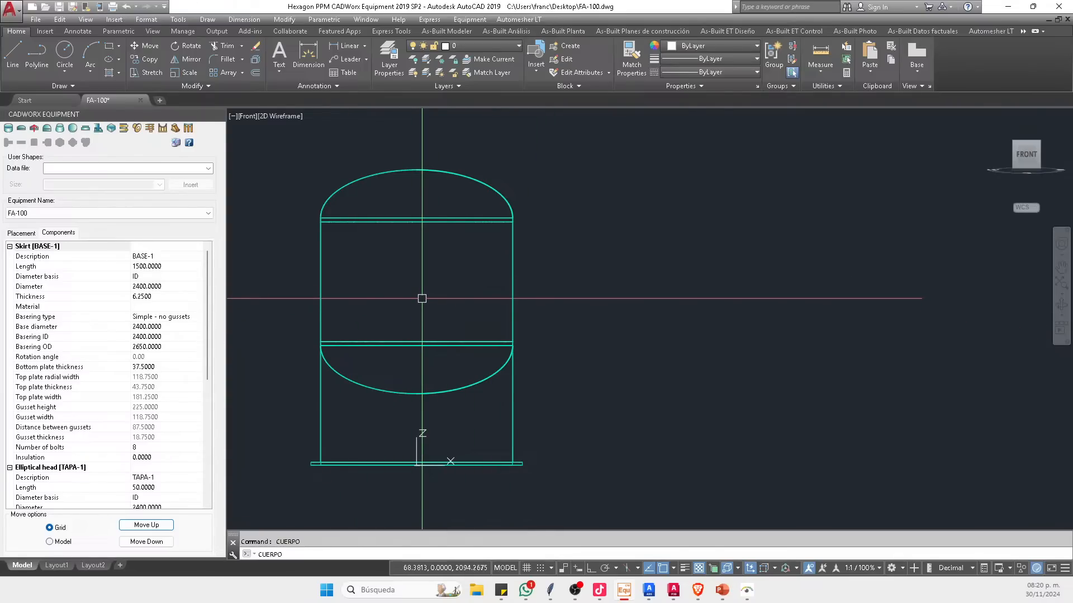
{"action": "middle_click_drag", "start_coordinate": [424, 293], "coordinate": [446, 282]}
{"action": "middle_click_drag", "start_coordinate": [329, 313], "coordinate": [350, 283]}
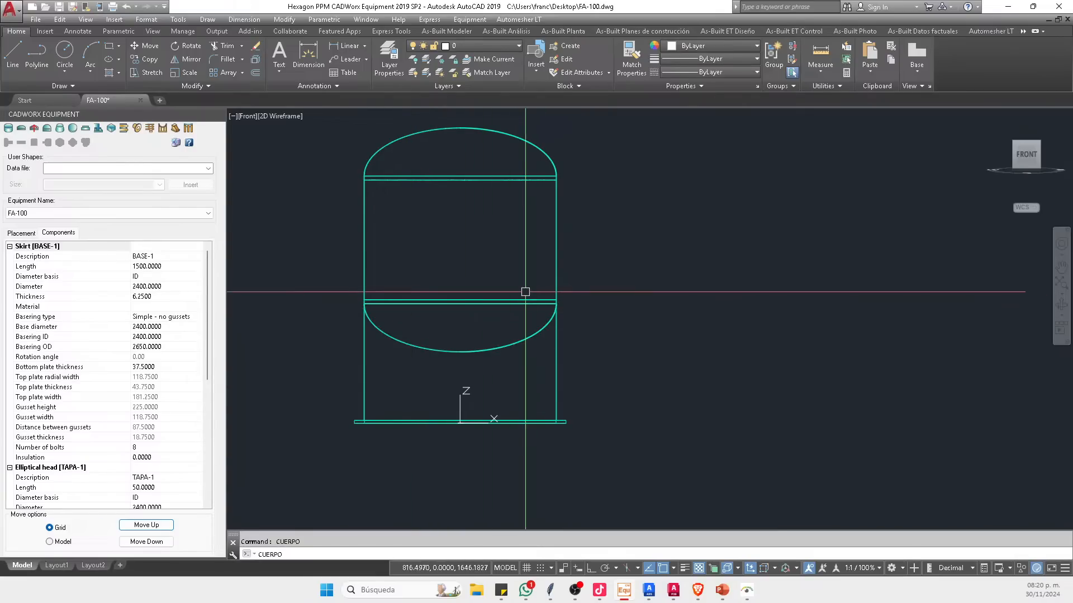
{"action": "middle_click_drag", "start_coordinate": [522, 290], "coordinate": [571, 290]}
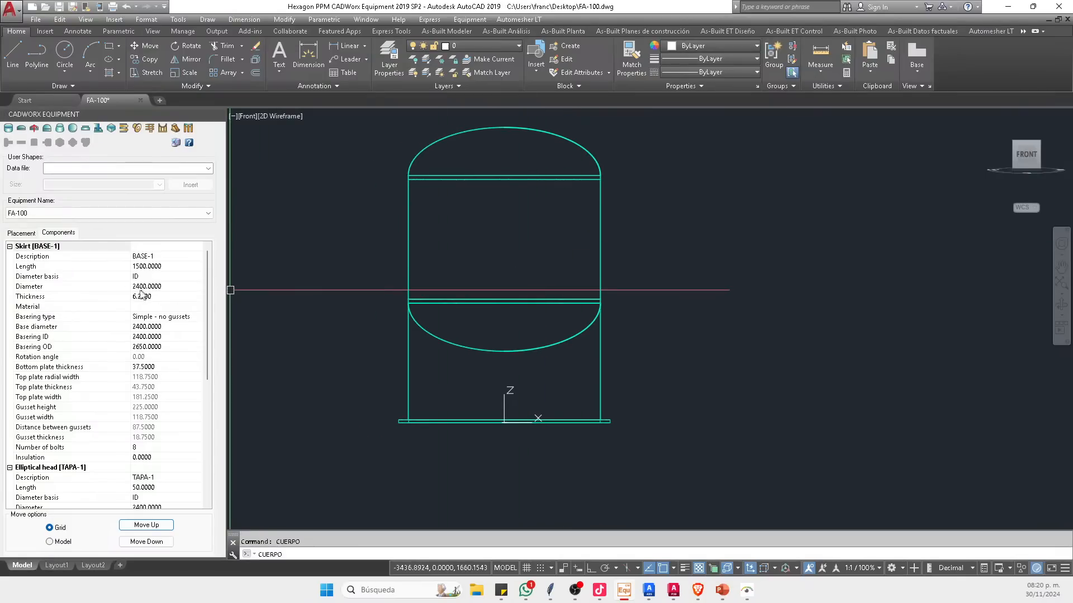
Step: Collapse the properties of skirt BASE-1 and cancel the stray CUERPO entry in the command line
{"action": "left_click", "coordinate": [9, 246]}
{"action": "middle_click_drag", "start_coordinate": [581, 223], "coordinate": [586, 244]}
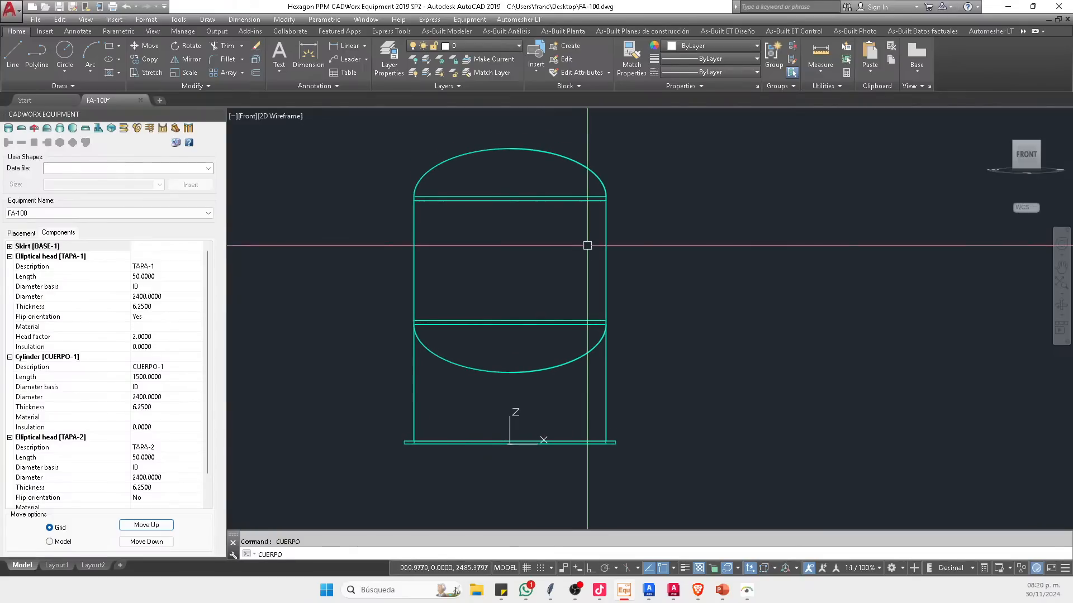
{"action": "key", "text": "Escape"}
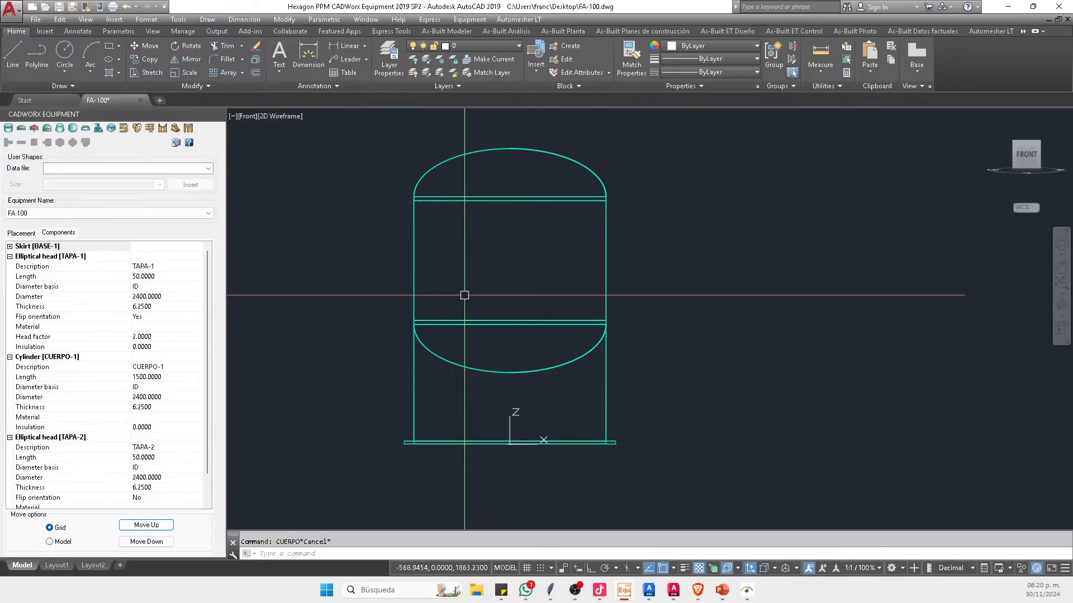
{"action": "middle_click_drag", "start_coordinate": [529, 263], "coordinate": [467, 266]}
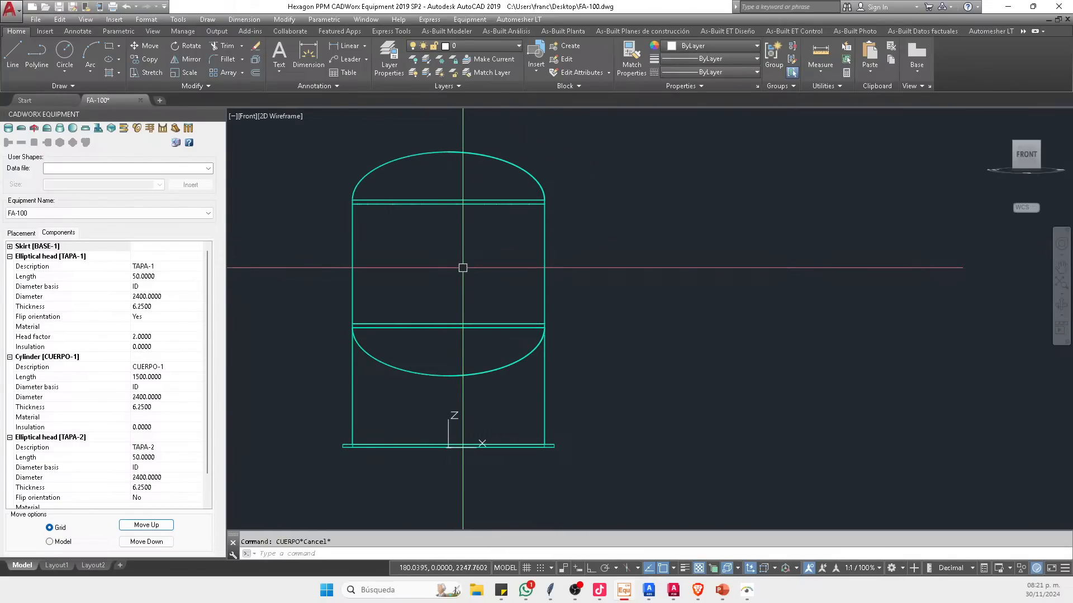
{"action": "middle_click_drag", "start_coordinate": [554, 279], "coordinate": [550, 280]}
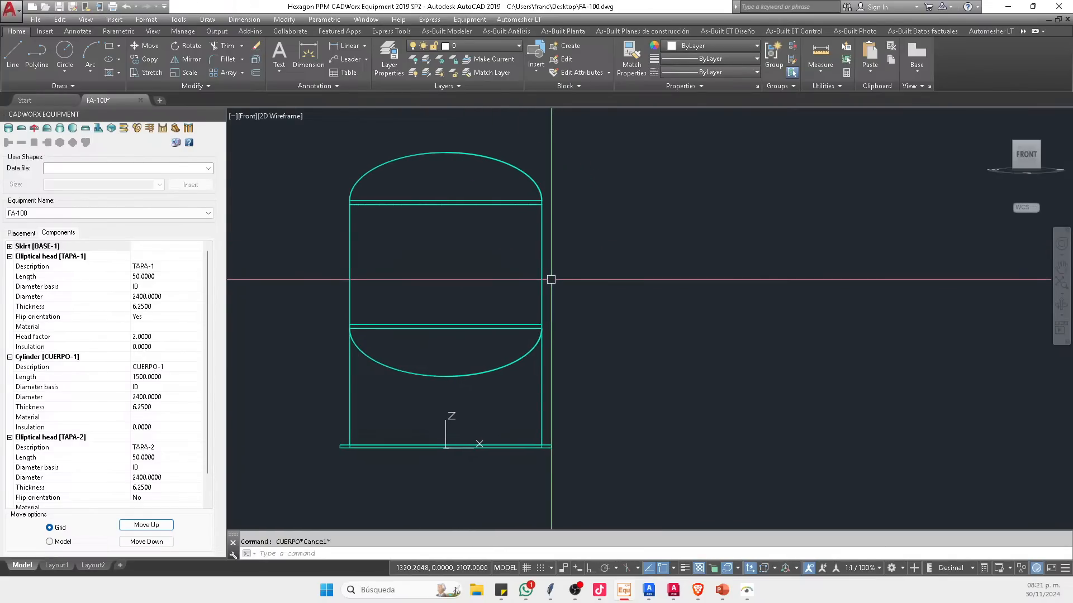
Step: Set the diameter of cylinder CUERPO-1 to 3000 and apply it to the subsequent components
{"action": "left_click", "coordinate": [171, 380]}
{"action": "left_click", "coordinate": [172, 389]}
{"action": "left_click_drag", "start_coordinate": [175, 398], "coordinate": [94, 396]}
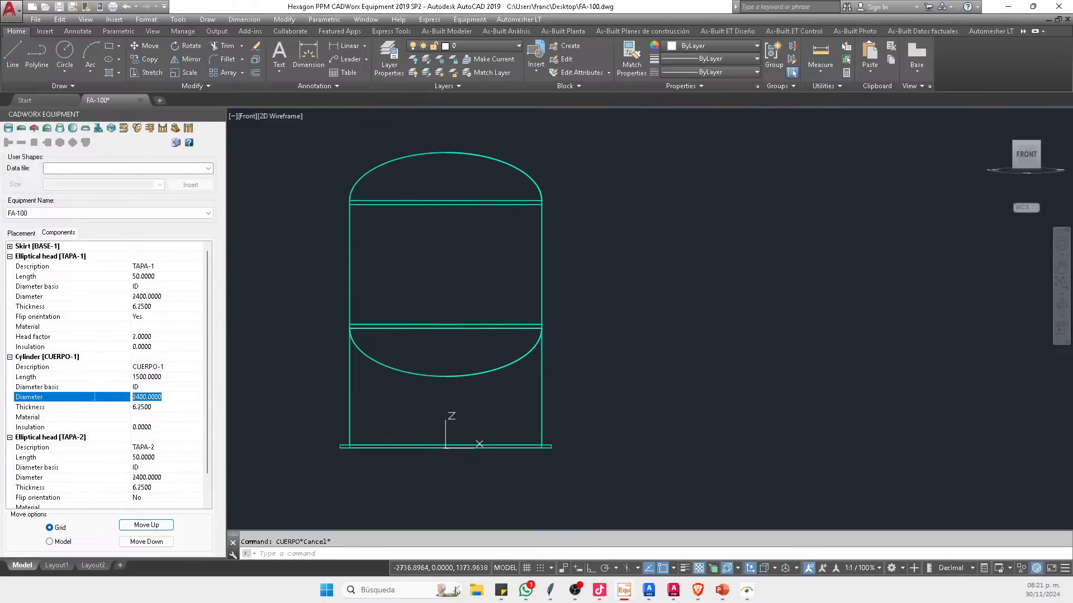
{"action": "type", "text": "3500"}
{"action": "key", "text": "BackSpace"}
{"action": "key", "text": "BackSpace"}
{"action": "type", "text": "000"}
{"action": "key", "text": "Return"}
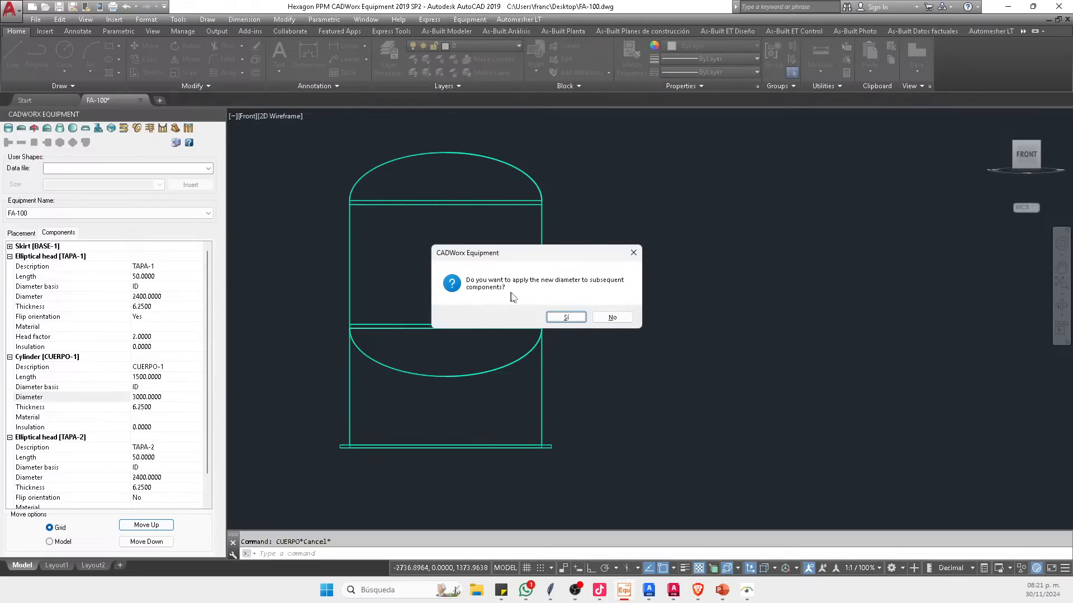
{"action": "left_click", "coordinate": [563, 317]}
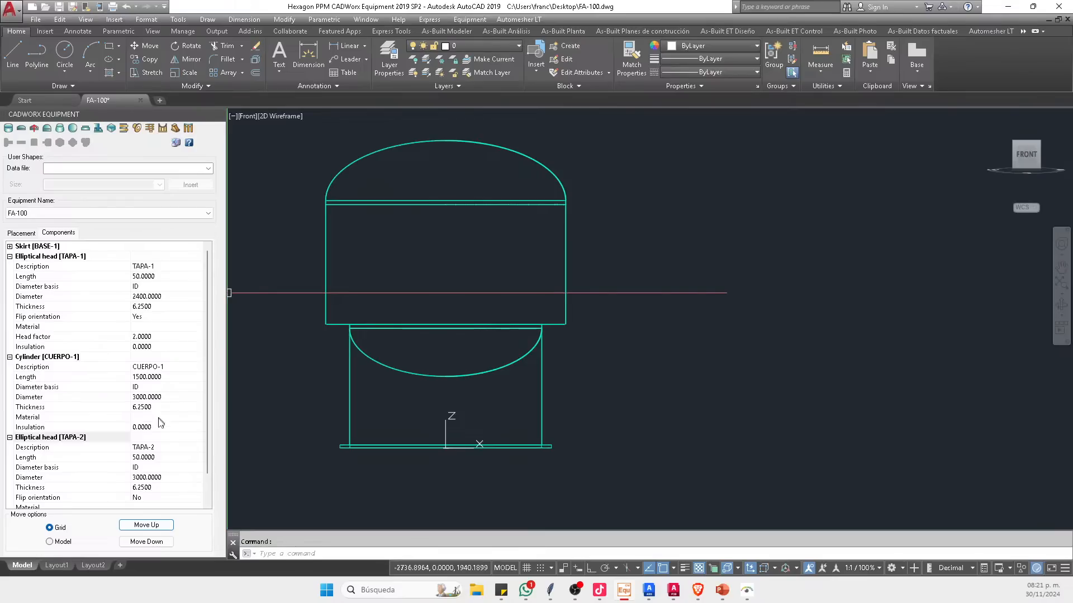
Step: Expand the properties of skirt BASE-1
{"action": "scroll", "coordinate": [102, 401], "scroll_direction": "down", "scroll_amount": 1}
{"action": "scroll", "coordinate": [106, 413], "scroll_direction": "up", "scroll_amount": 1}
{"action": "left_click", "coordinate": [11, 247]}
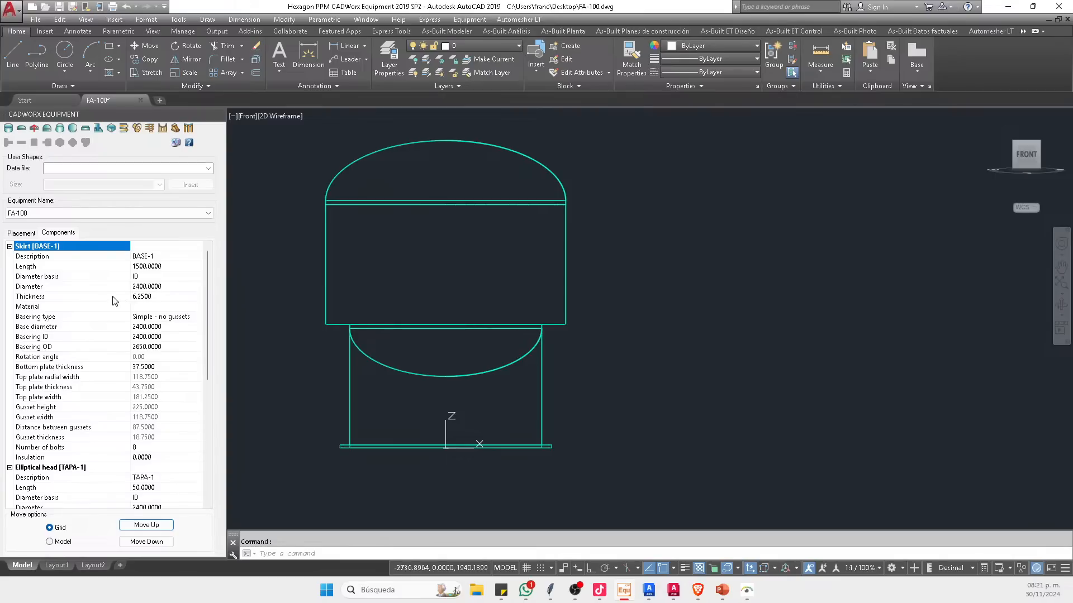
{"action": "left_click", "coordinate": [152, 287]}
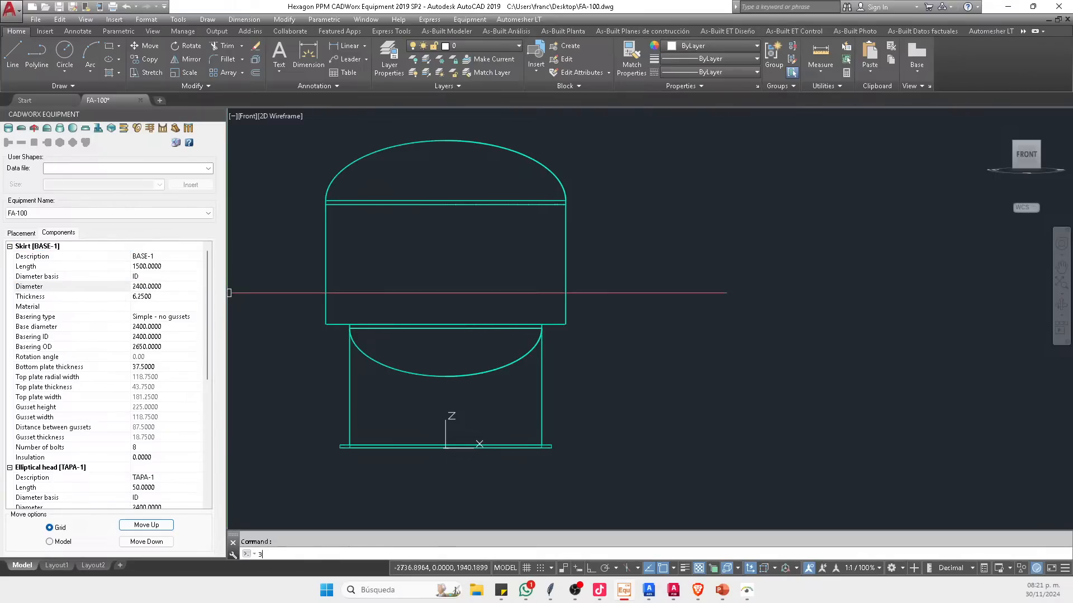
{"action": "type", "text": "3000"}
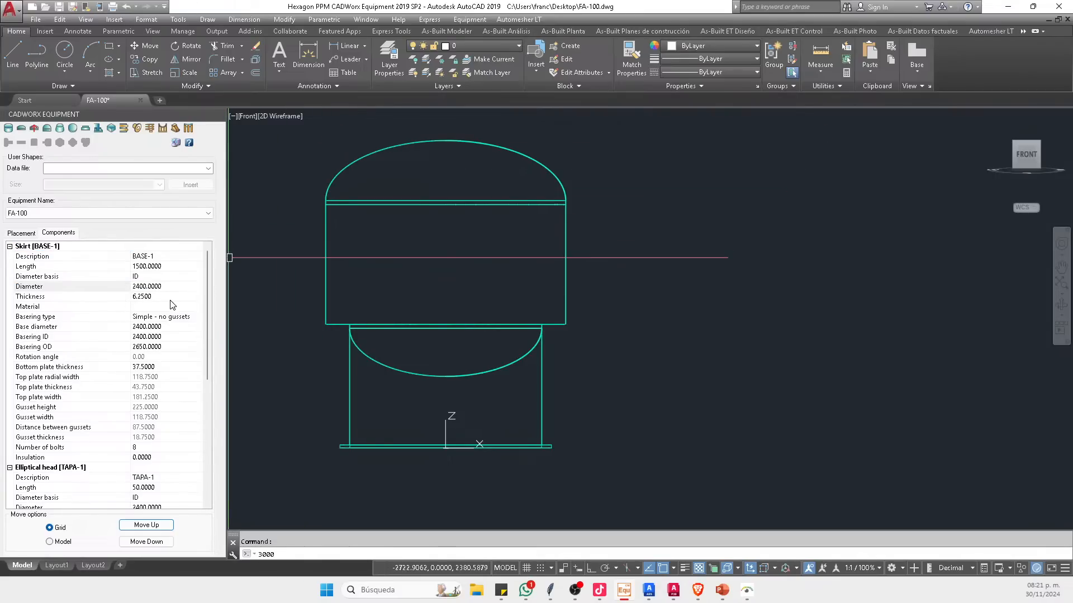
{"action": "left_click", "coordinate": [20, 287]}
{"action": "type", "text": "3000*Cancel*"}
Step: Set the diameter of skirt BASE-1 to 3000 and apply it to the subsequent components
{"action": "left_click", "coordinate": [146, 286]}
{"action": "double_click", "coordinate": [147, 286]}
{"action": "type", "text": "3"}
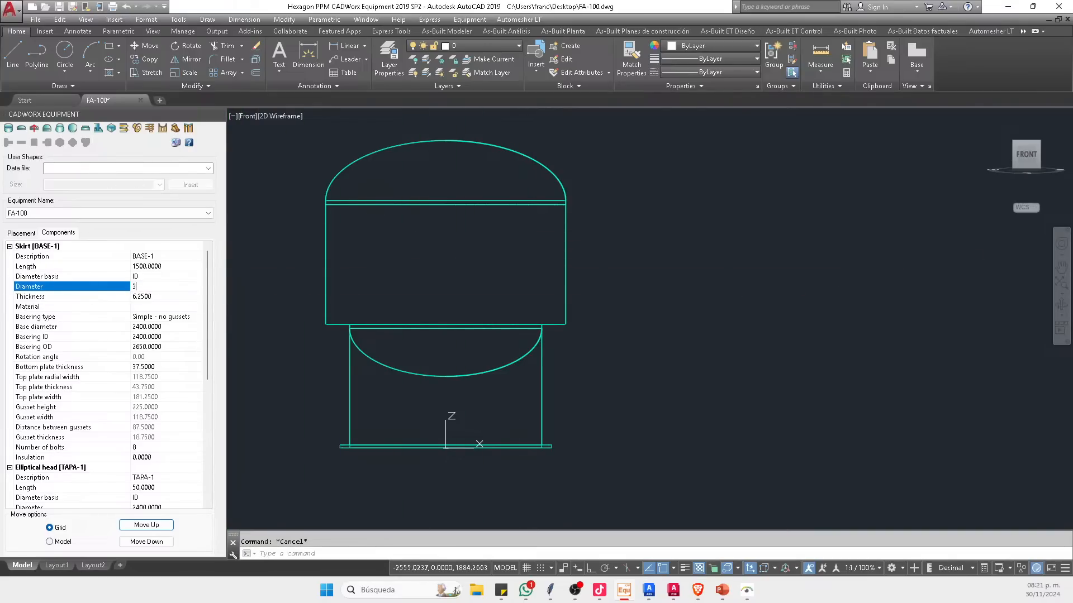
{"action": "type", "text": "000"}
{"action": "key", "text": "Return"}
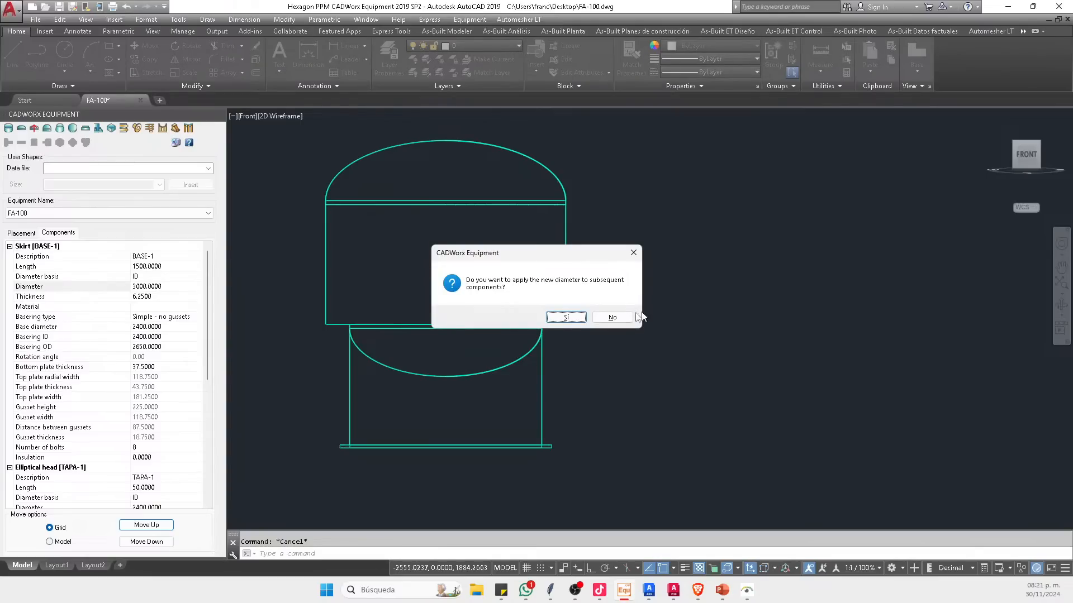
{"action": "left_click", "coordinate": [566, 317]}
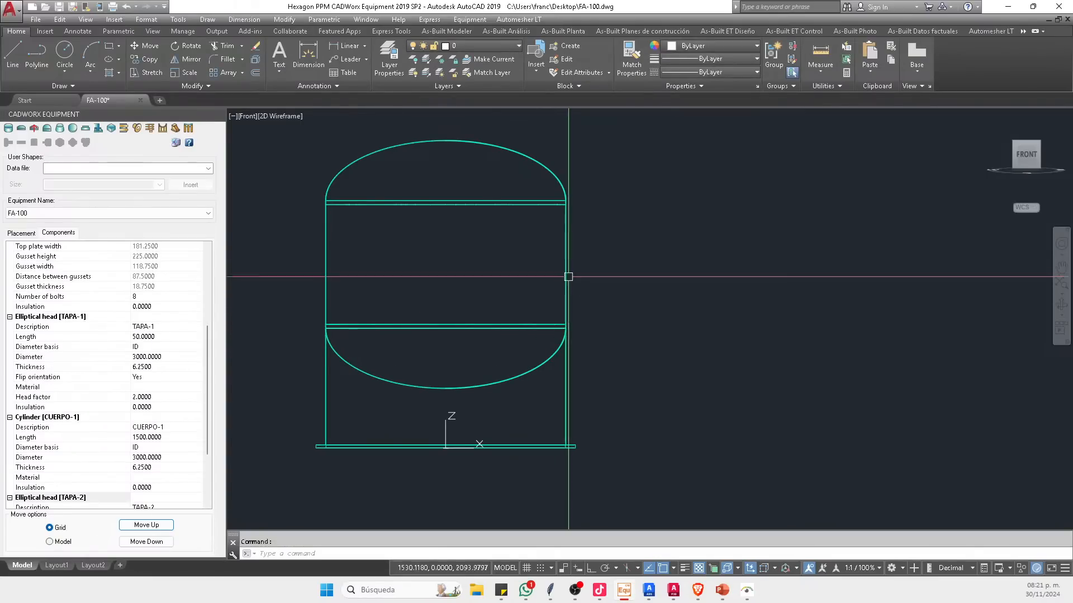
Step: Set the length of cylinder CUERPO-1 to 5000
{"action": "scroll", "coordinate": [447, 339], "scroll_direction": "down", "scroll_amount": 2}
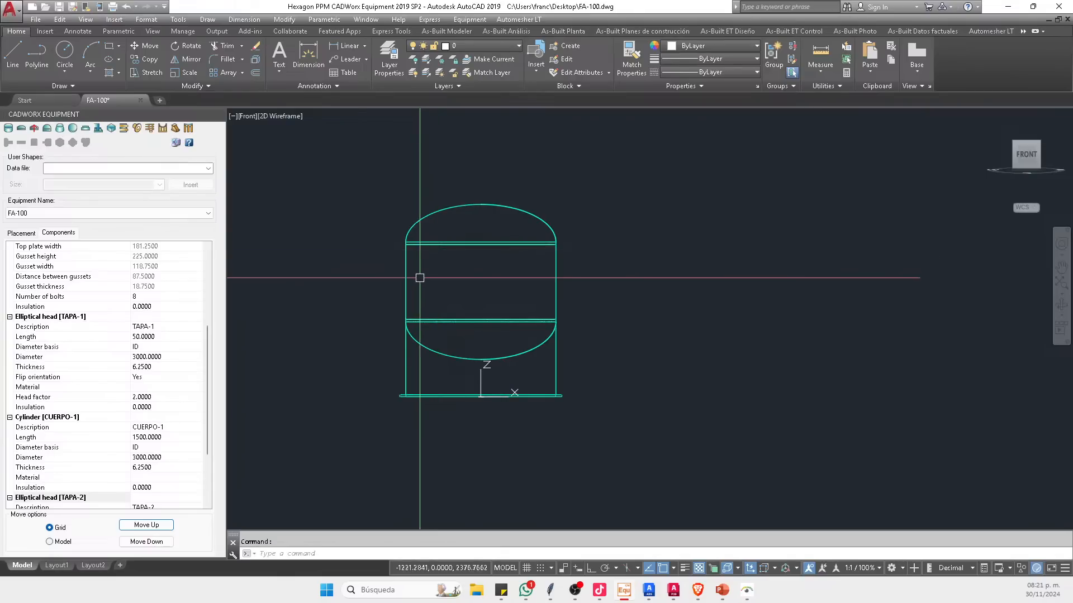
{"action": "middle_click_drag", "start_coordinate": [451, 291], "coordinate": [479, 277]}
{"action": "scroll", "coordinate": [508, 192], "scroll_direction": "up", "scroll_amount": 2}
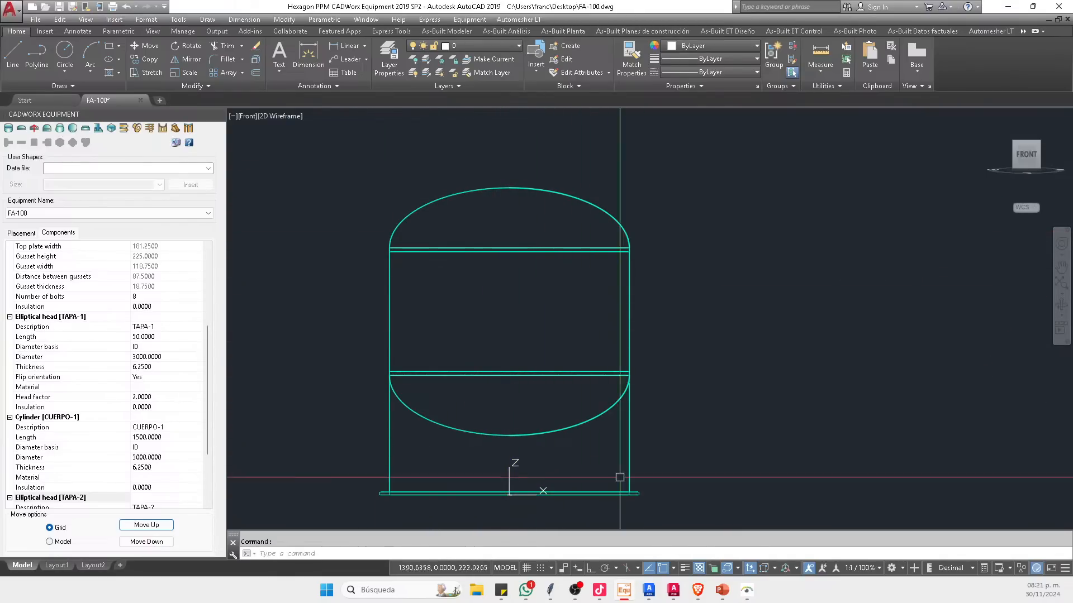
{"action": "middle_click_drag", "start_coordinate": [512, 464], "coordinate": [527, 431]}
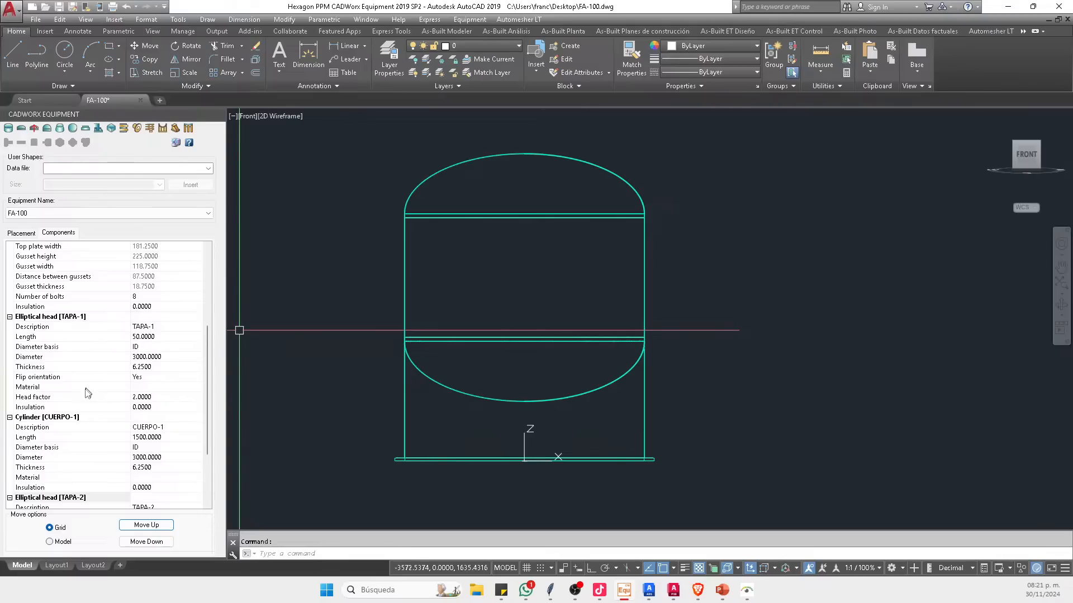
{"action": "left_click", "coordinate": [163, 436]}
{"action": "left_click", "coordinate": [183, 437]}
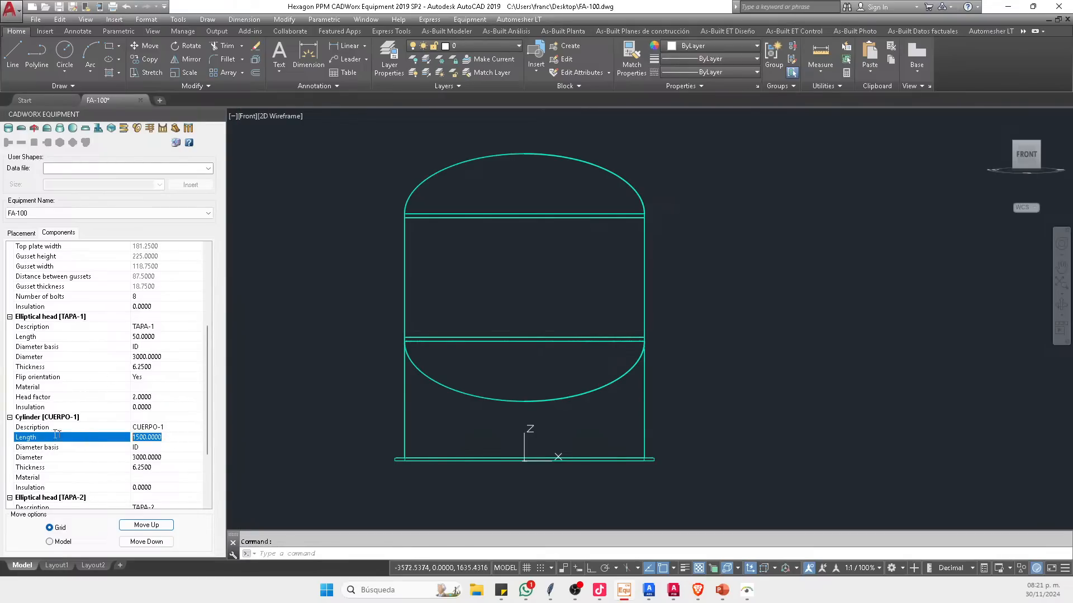
{"action": "type", "text": "5000"}
{"action": "key", "text": "Return"}
{"action": "scroll", "coordinate": [723, 431], "scroll_direction": "down", "scroll_amount": 6}
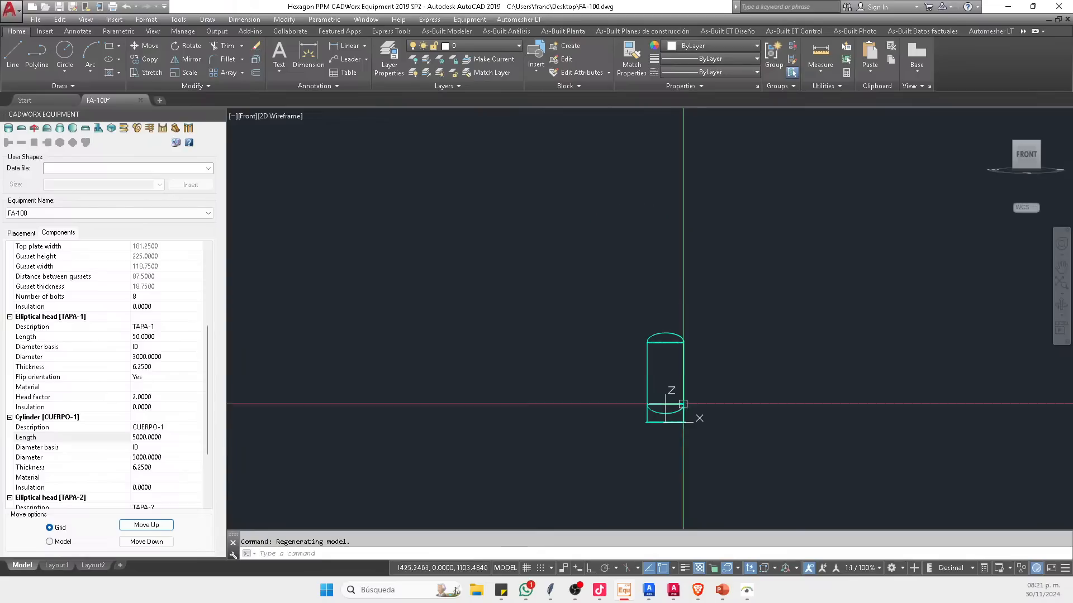
{"action": "scroll", "coordinate": [717, 412], "scroll_direction": "up", "scroll_amount": 5}
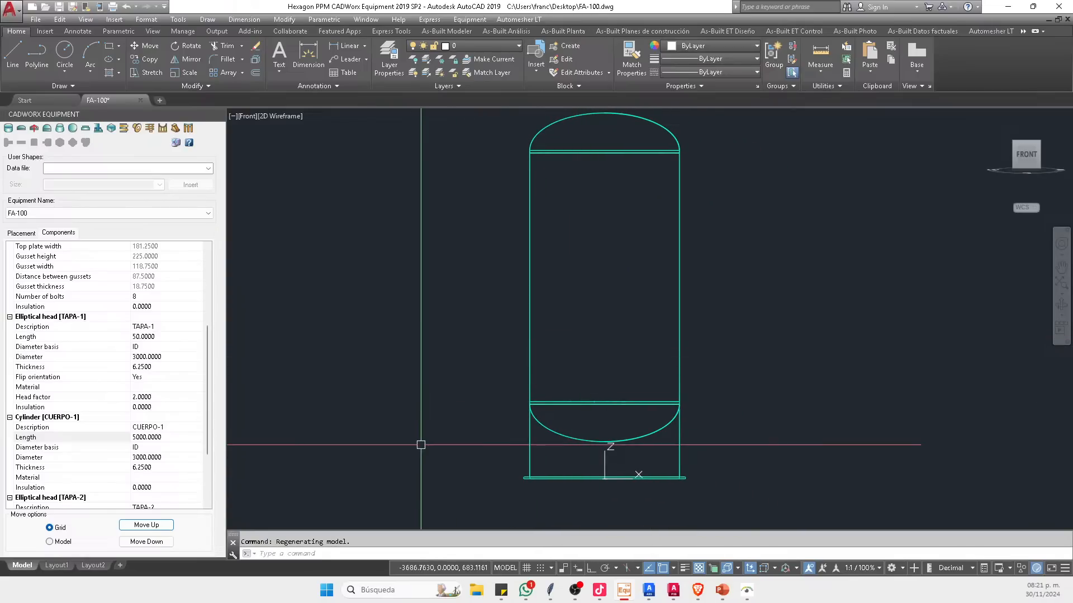
Step: Set the length of skirt BASE-1 to 1800
{"action": "scroll", "coordinate": [102, 280], "scroll_direction": "up", "scroll_amount": 2}
{"action": "scroll", "coordinate": [103, 281], "scroll_direction": "up", "scroll_amount": 3}
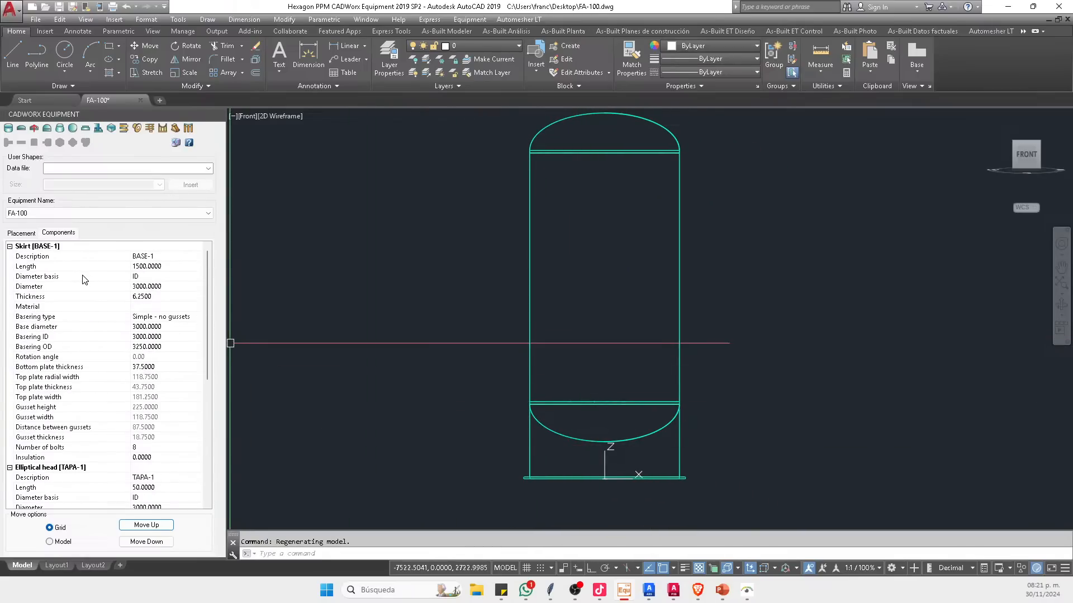
{"action": "left_click", "coordinate": [161, 267]}
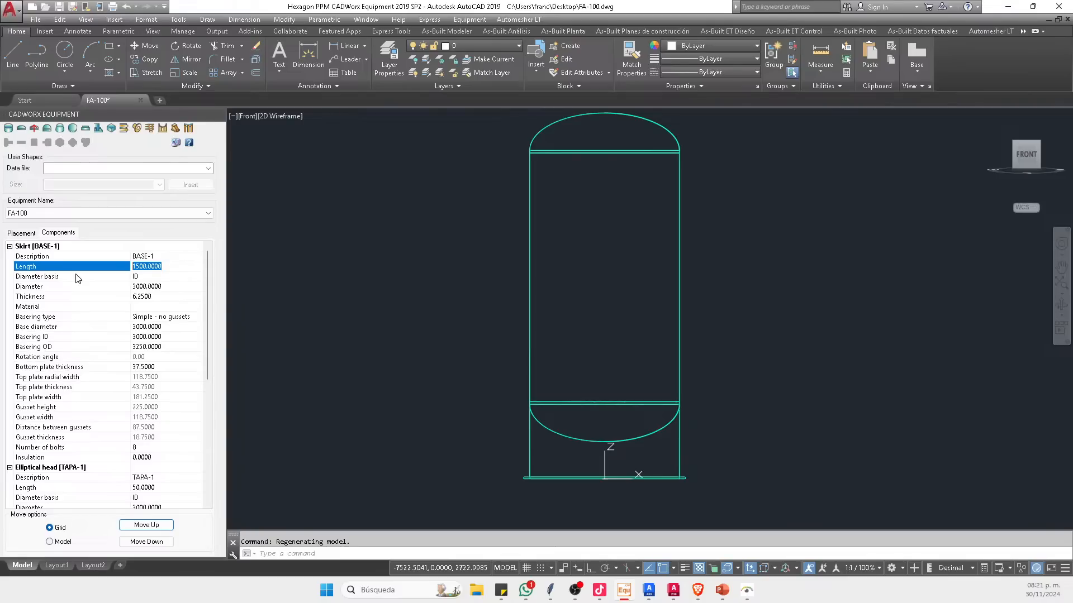
{"action": "type", "text": "18000"}
{"action": "key", "text": "Return"}
Step: Show the vessel in the SW Isometric view with the Realistic visual style and orbit it to a lower viewing angle
{"action": "scroll", "coordinate": [632, 279], "scroll_direction": "down", "scroll_amount": 2}
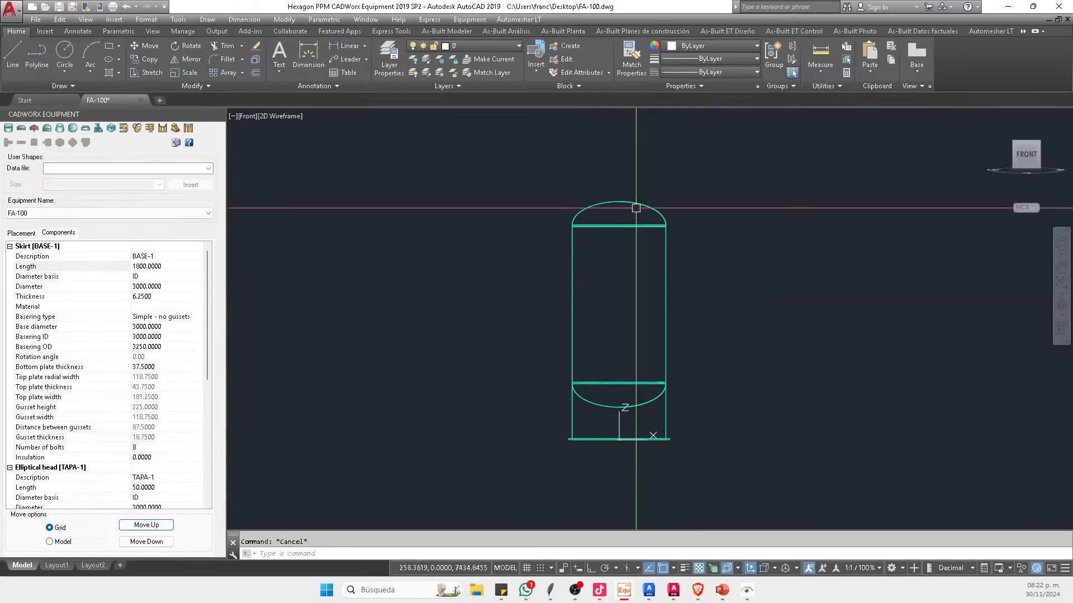
{"action": "left_click", "coordinate": [1017, 146]}
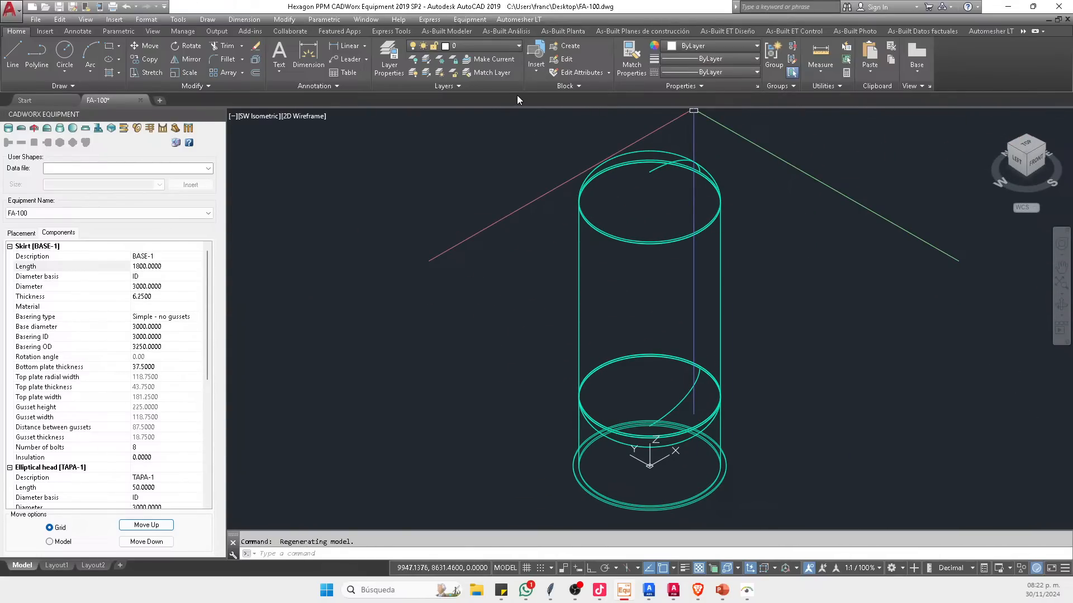
{"action": "key", "text": "Return"}
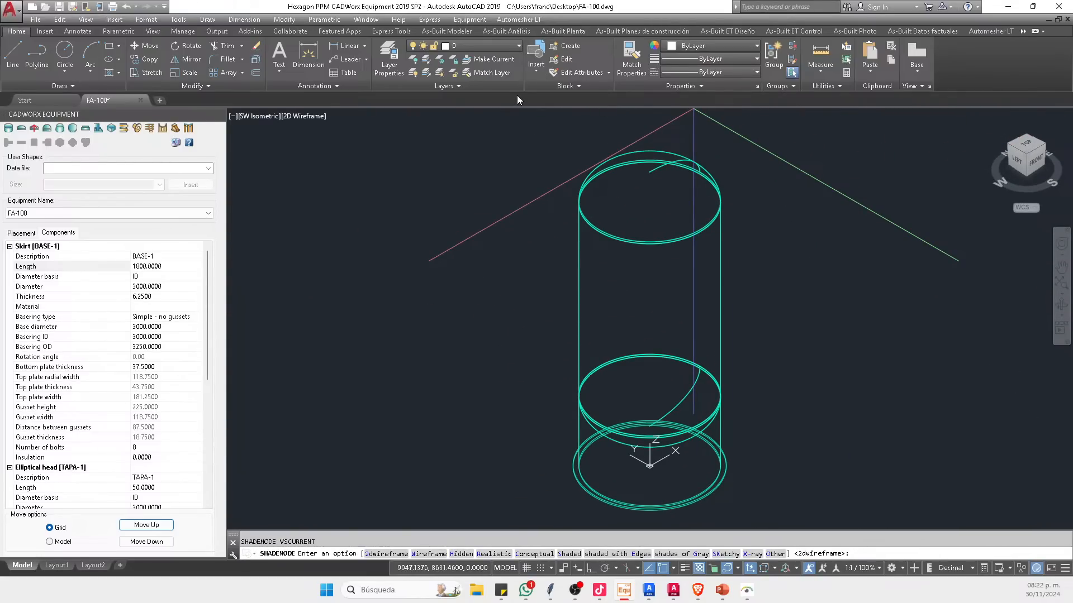
{"action": "type", "text": "r"}
{"action": "key", "text": "Return"}
{"action": "key", "text": "Escape"}
{"action": "scroll", "coordinate": [709, 305], "scroll_direction": "down", "scroll_amount": 2}
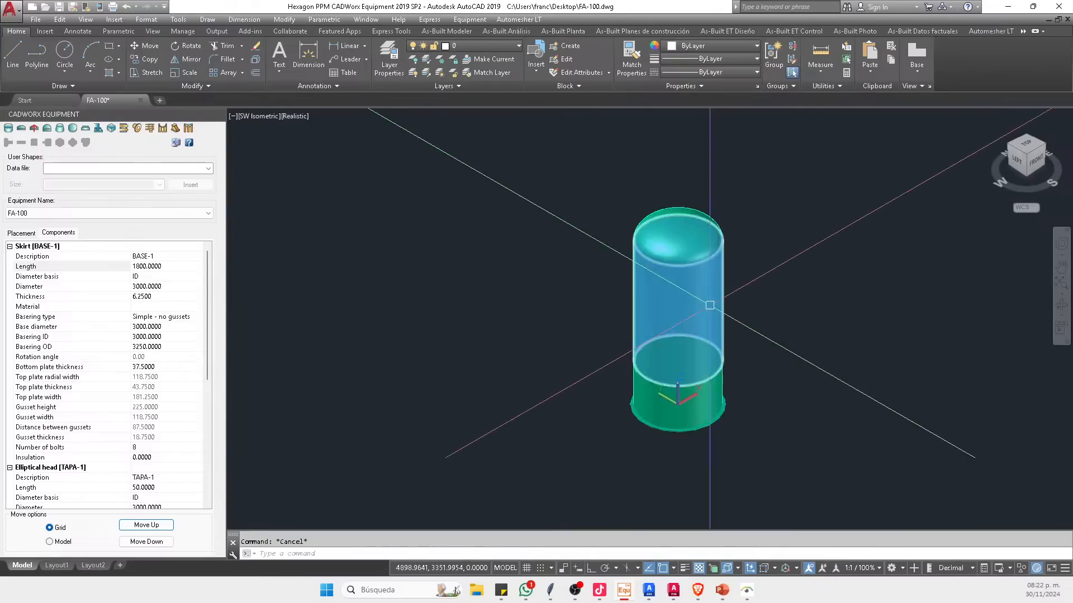
{"action": "middle_click_drag", "start_coordinate": [710, 305], "coordinate": [872, 175], "text": "shift"}
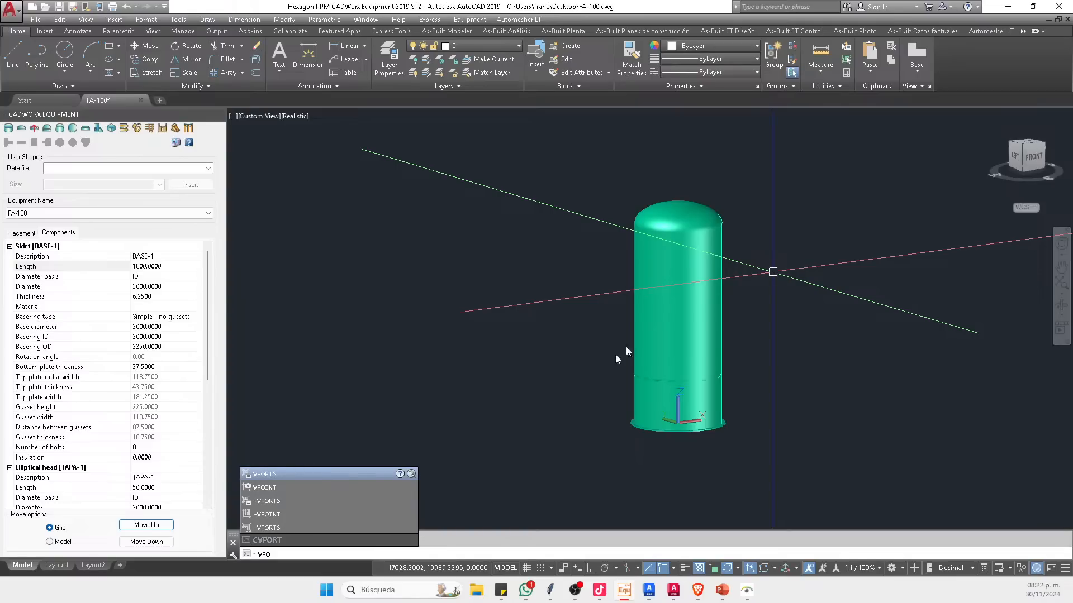
Step: Split the model space into two vertical viewports
{"action": "left_click", "coordinate": [295, 474]}
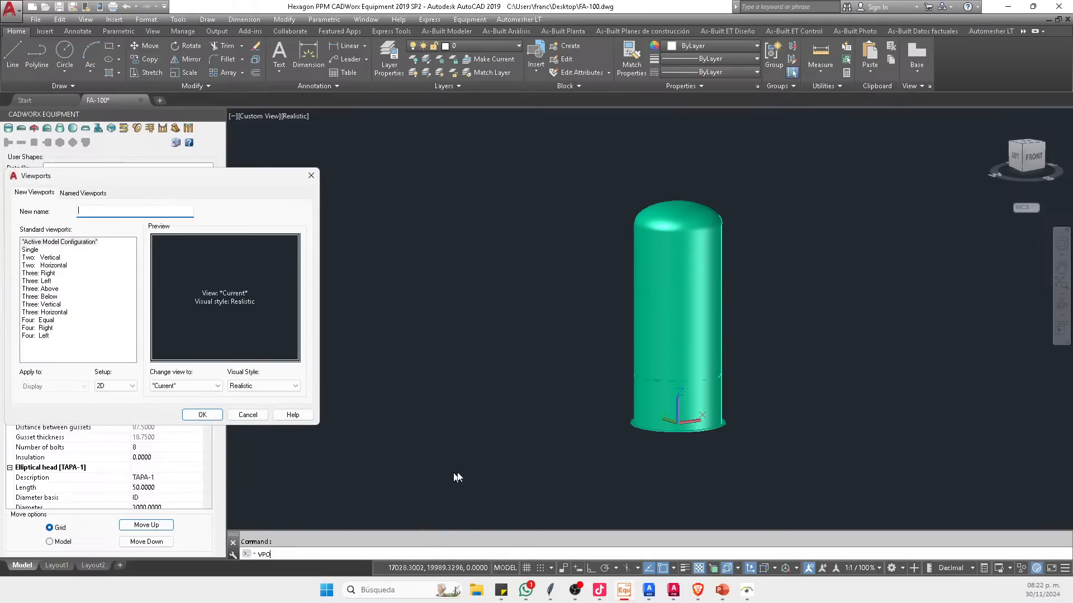
{"action": "left_click", "coordinate": [56, 258]}
{"action": "left_click", "coordinate": [202, 415]}
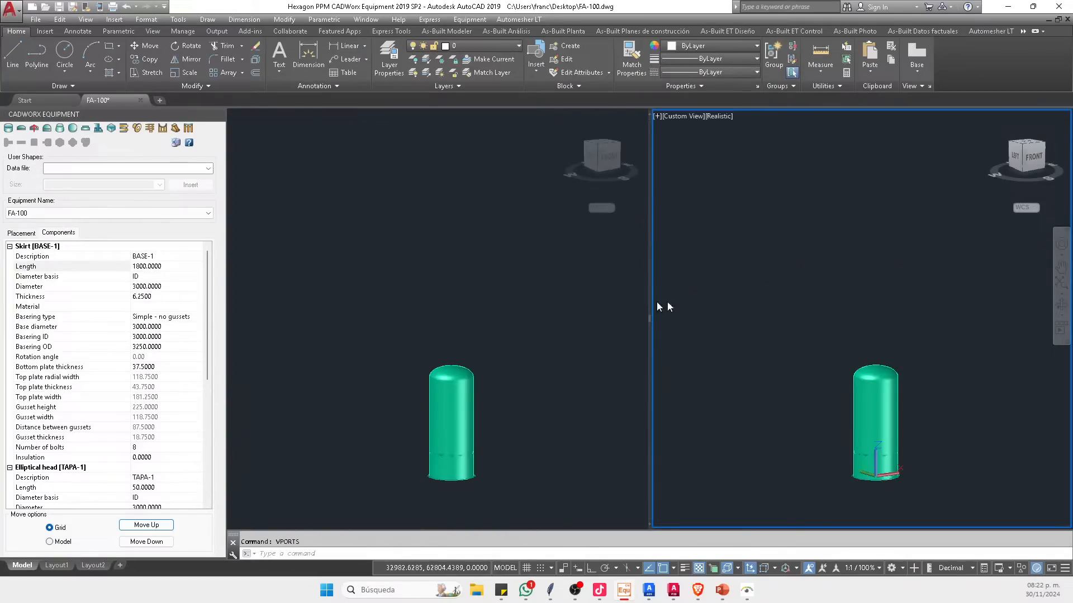
Step: Set the active viewport to the Top view in 2D Wireframe and the other viewport to the SW Isometric view
{"action": "left_click", "coordinate": [1029, 144]}
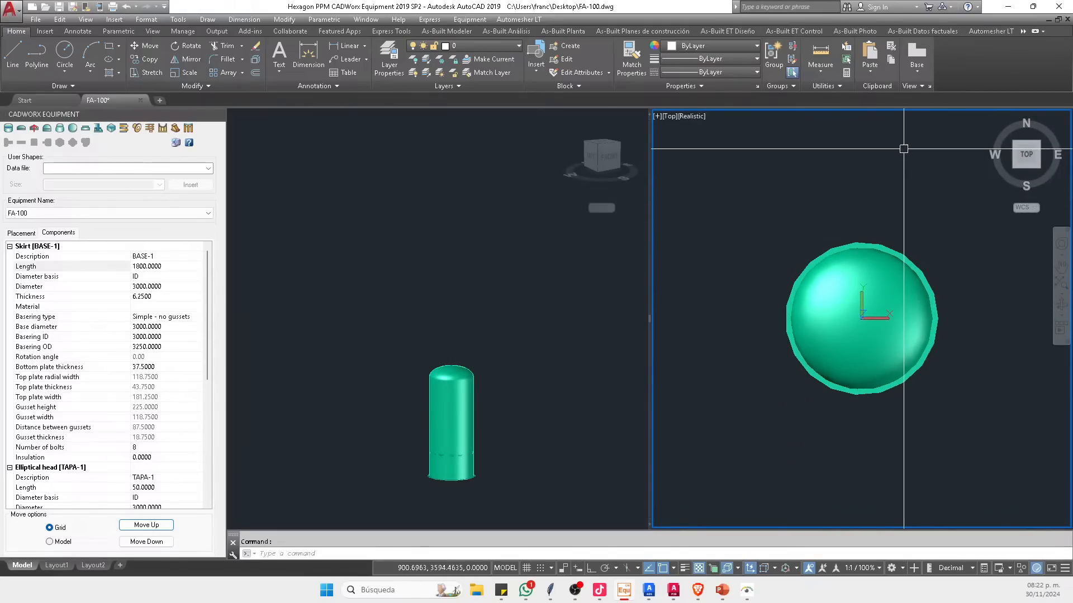
{"action": "left_click", "coordinate": [949, 157]}
{"action": "type", "text": "SHA"}
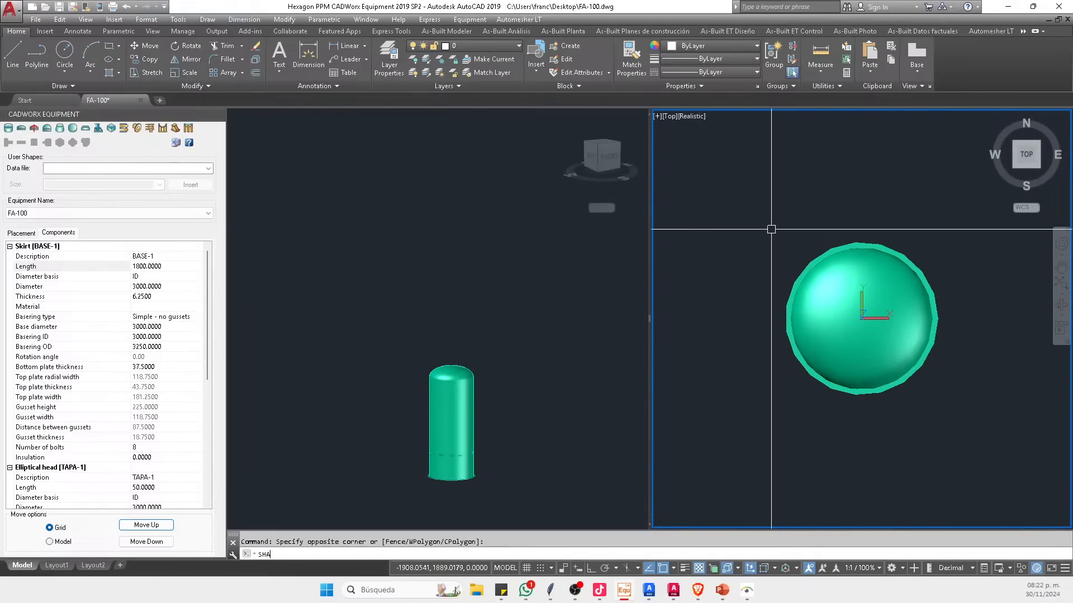
{"action": "key", "text": "Return"}
{"action": "type", "text": "2"}
{"action": "key", "text": "Return"}
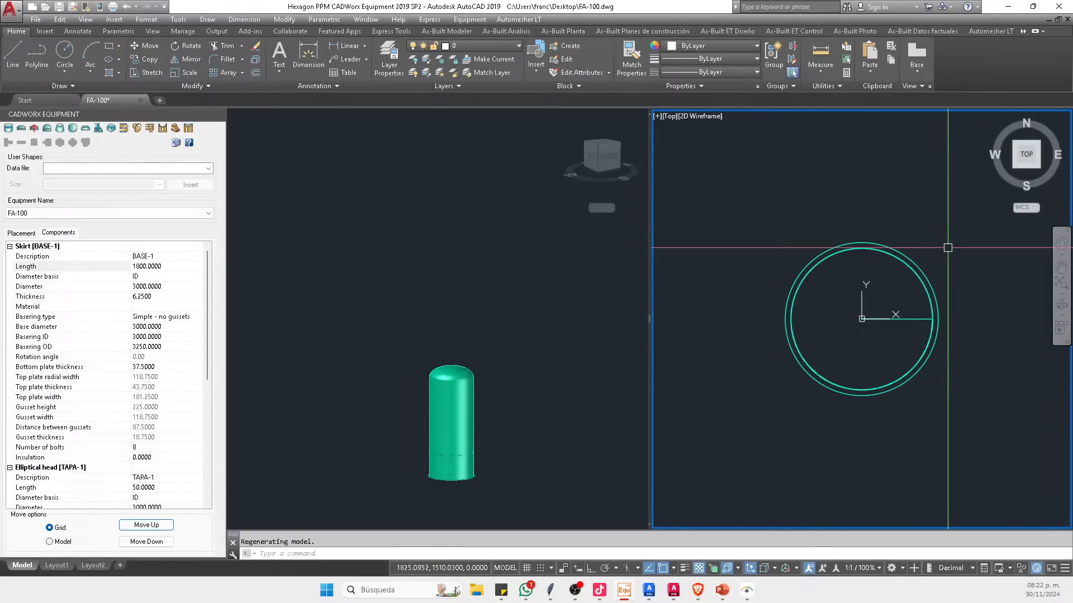
{"action": "left_click", "coordinate": [474, 451]}
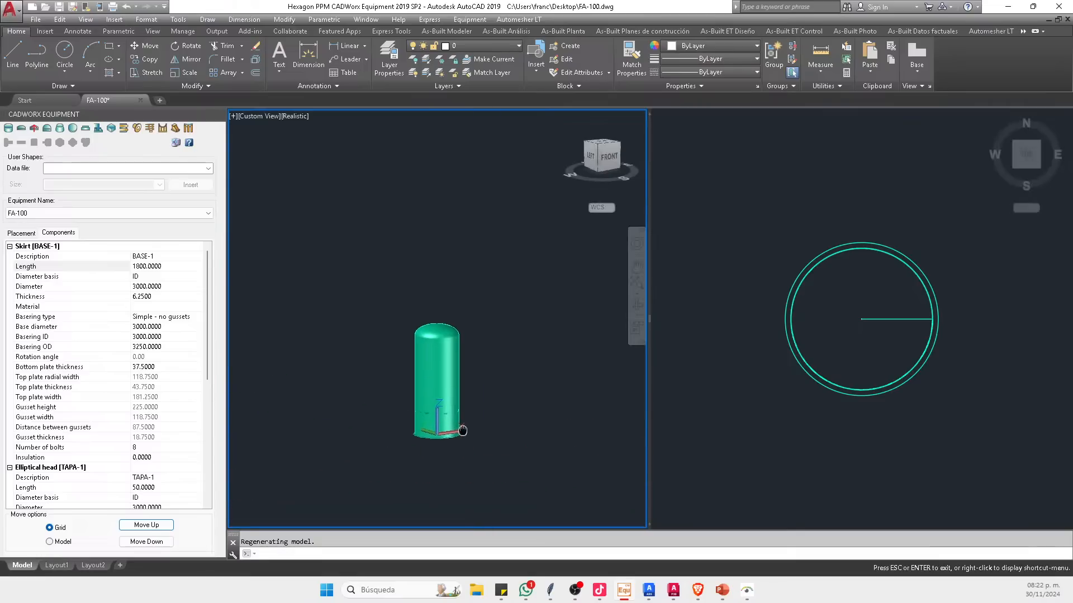
{"action": "left_click", "coordinate": [602, 151]}
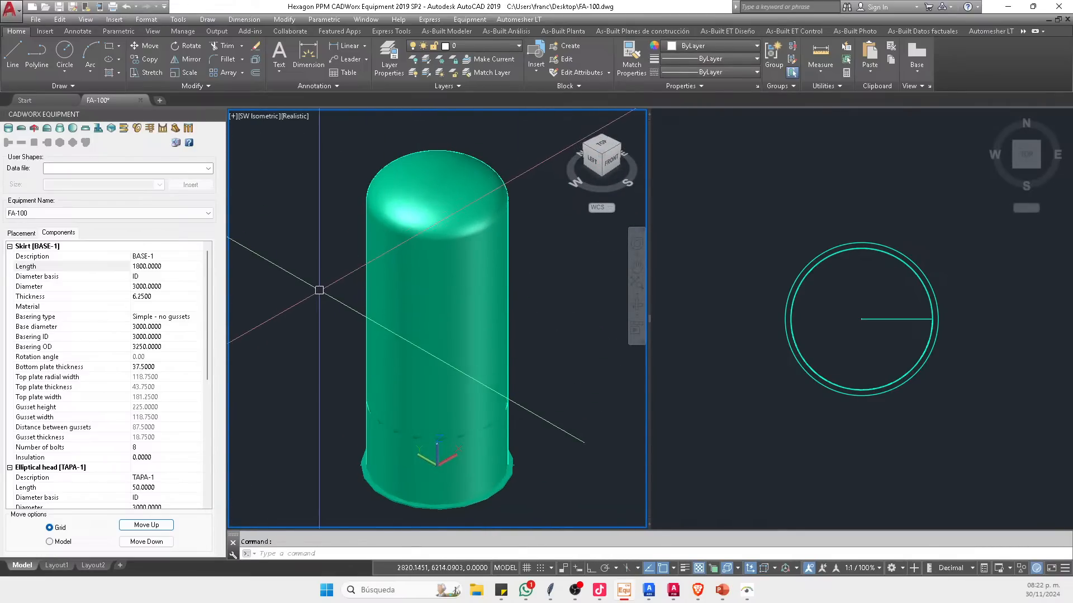
Step: Collapse the properties of skirt BASE-1, both elliptical heads and cylinder CUERPO-1 in the component list
{"action": "left_click", "coordinate": [9, 246]}
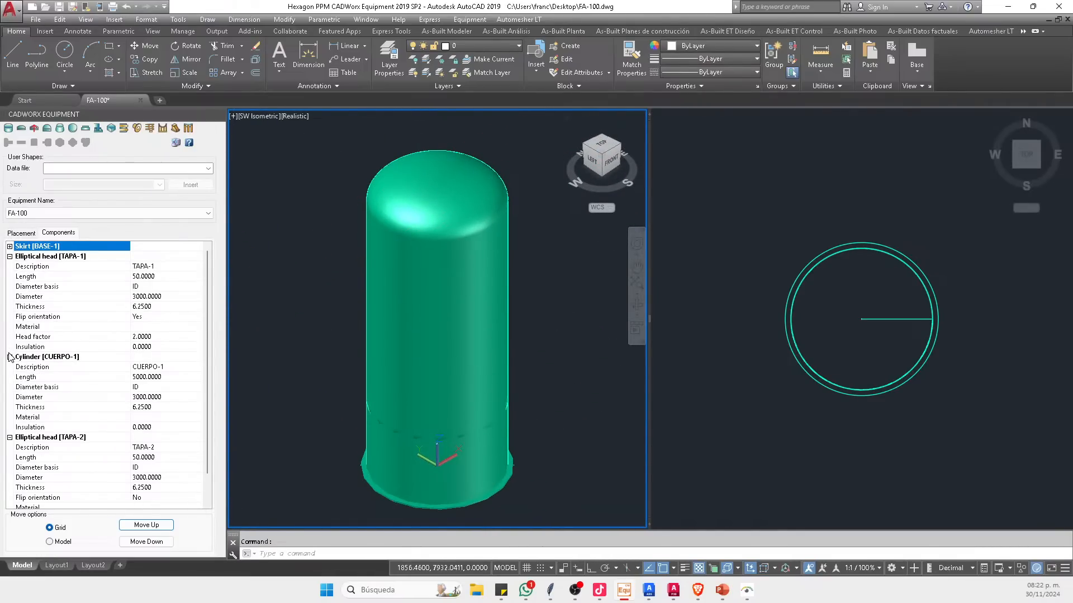
{"action": "left_click", "coordinate": [9, 357]}
{"action": "left_click", "coordinate": [9, 257]}
{"action": "left_click", "coordinate": [9, 276]}
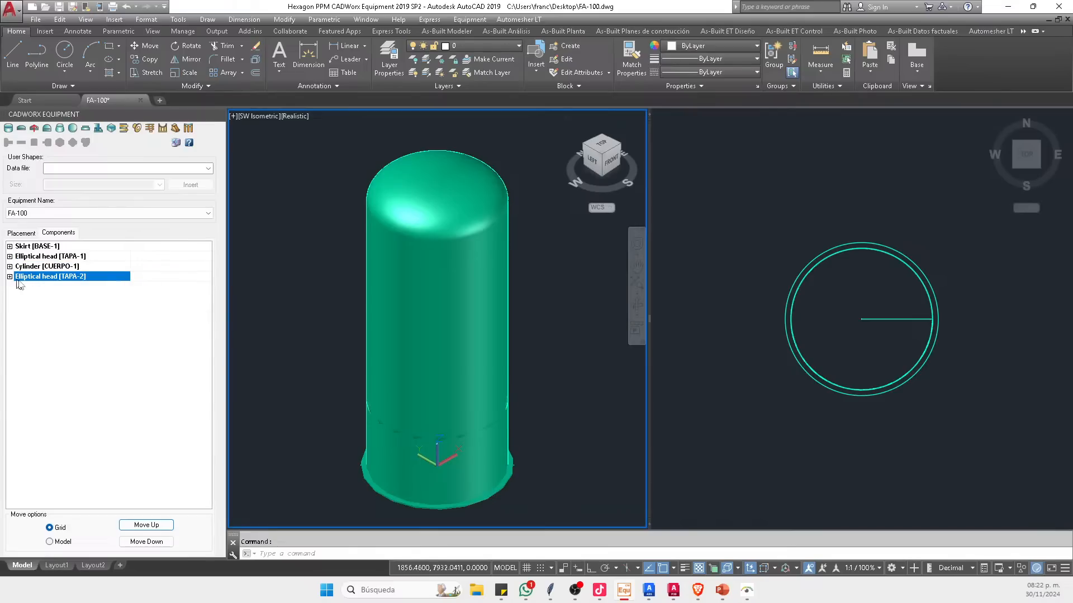
Step: Add a nozzle to cylinder CUERPO-1 and expand the nozzle's properties
{"action": "left_click", "coordinate": [47, 267]}
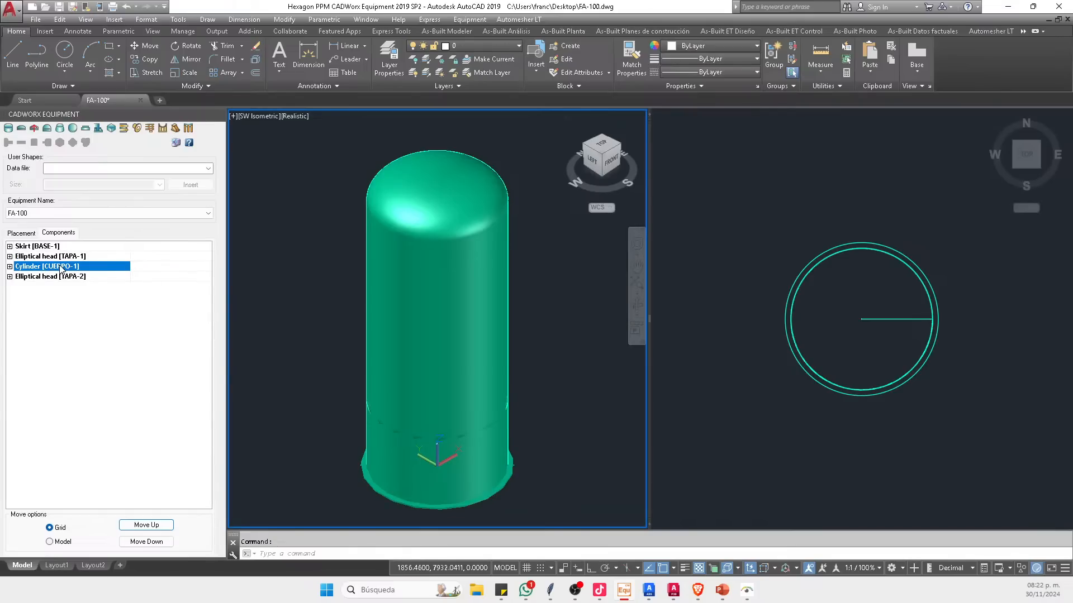
{"action": "left_click", "coordinate": [137, 128]}
{"action": "left_click", "coordinate": [10, 347]}
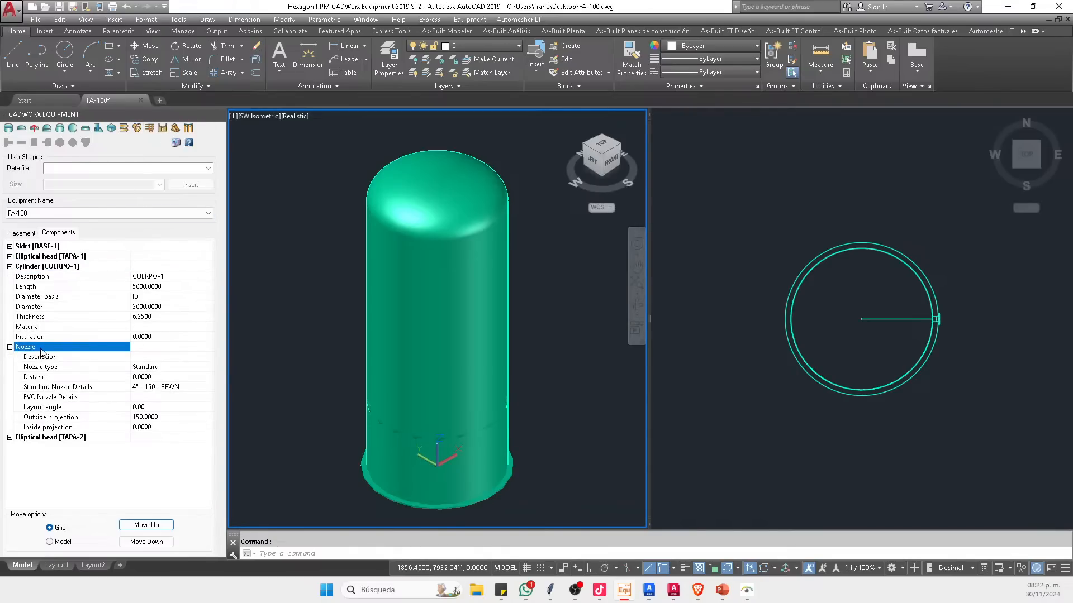
Step: Name the new nozzle on cylinder CUERPO-1 as N-1
{"action": "left_click", "coordinate": [531, 429]}
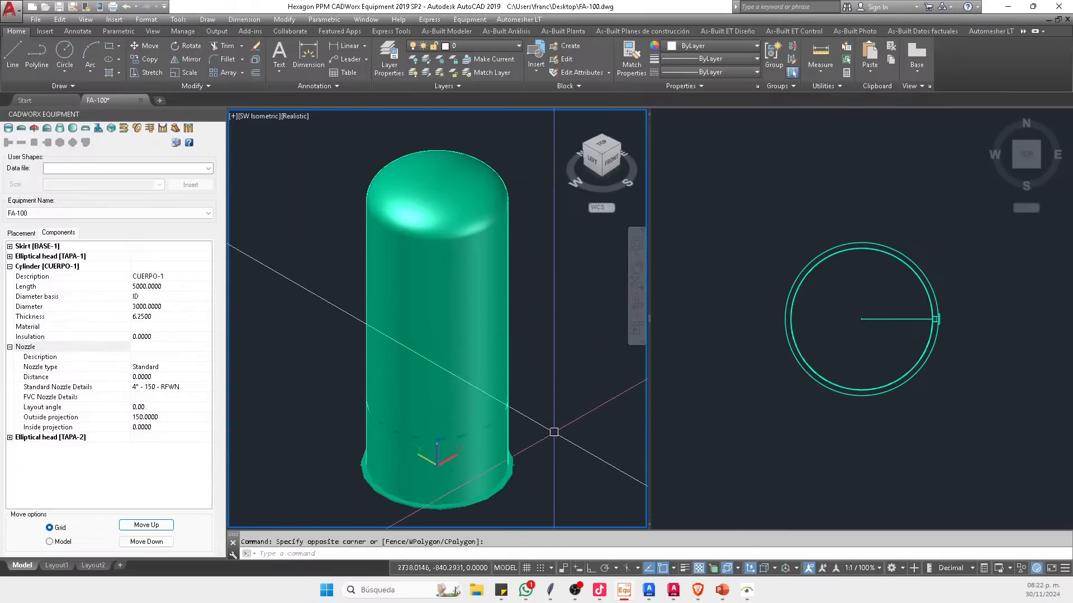
{"action": "middle_click_drag", "start_coordinate": [538, 444], "coordinate": [414, 424], "text": "shift"}
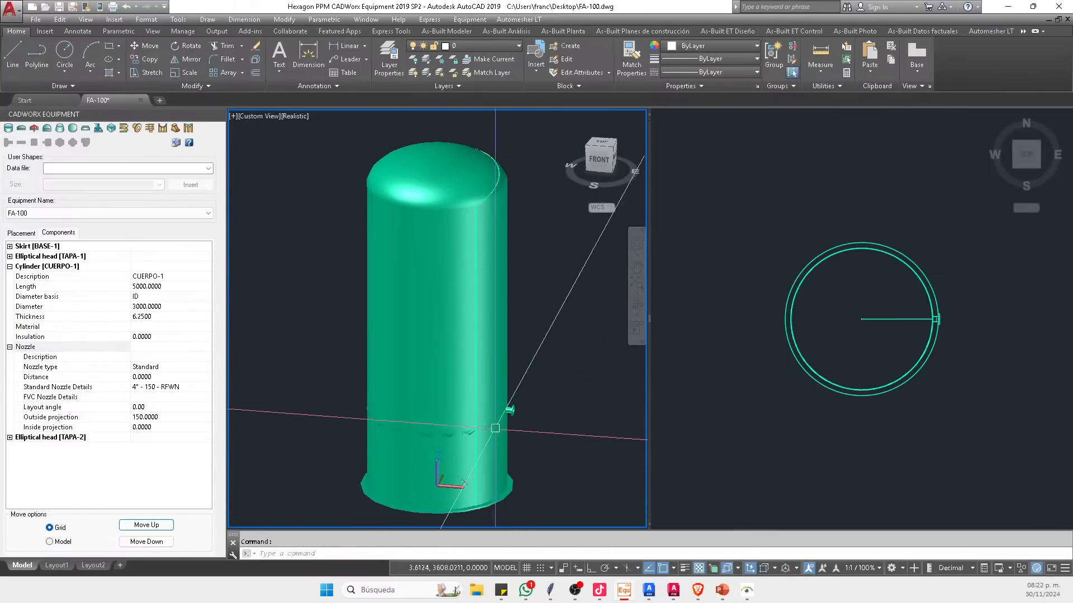
{"action": "scroll", "coordinate": [941, 335], "scroll_direction": "up", "scroll_amount": 4}
{"action": "scroll", "coordinate": [941, 335], "scroll_direction": "down", "scroll_amount": 2}
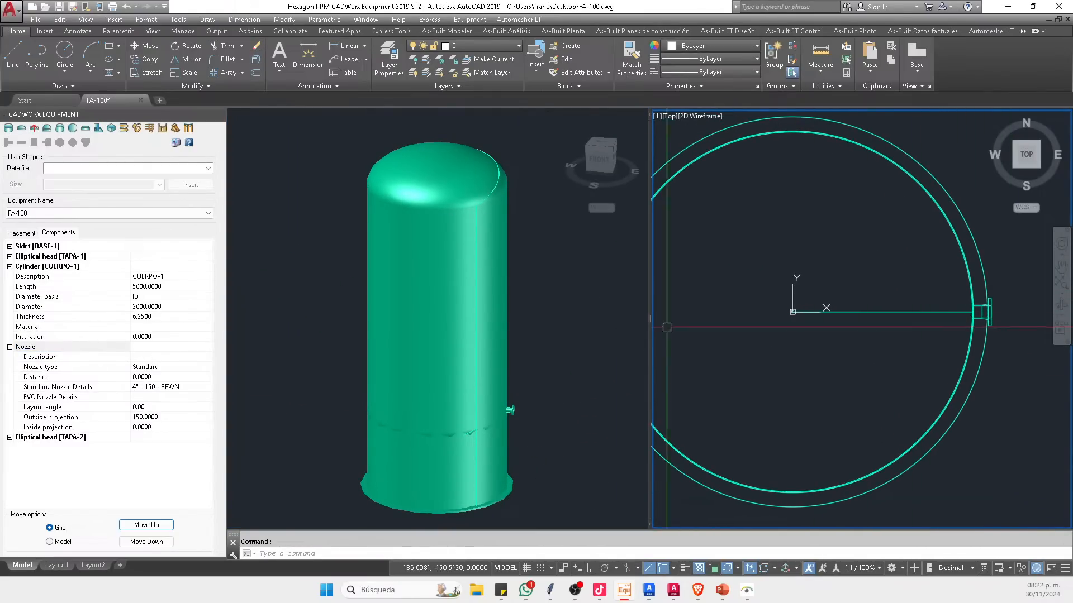
{"action": "left_click", "coordinate": [162, 376]}
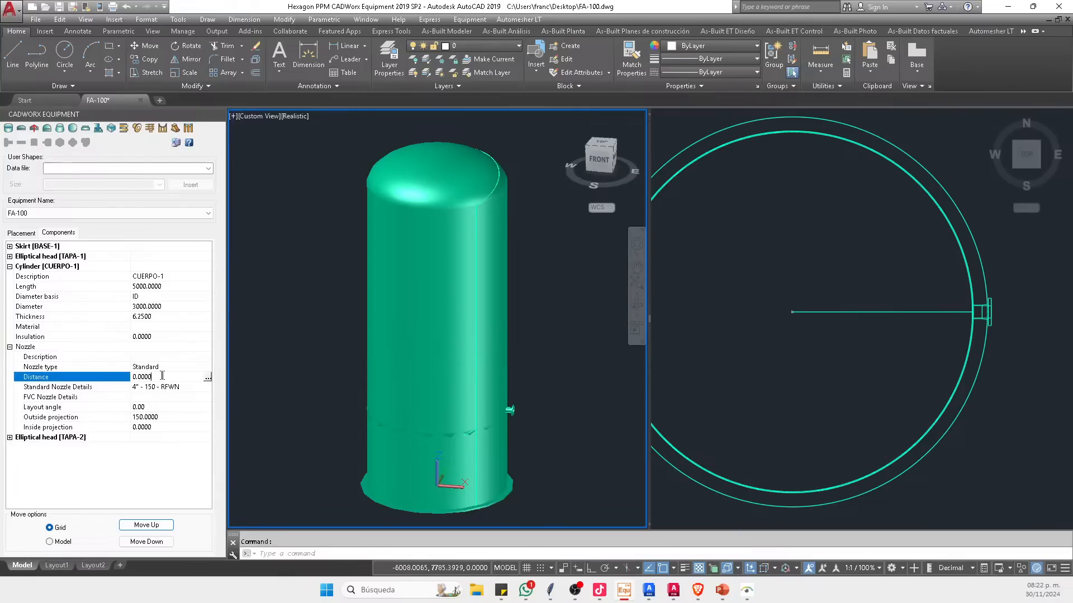
{"action": "key", "text": "Up"}
{"action": "key", "text": "Up"}
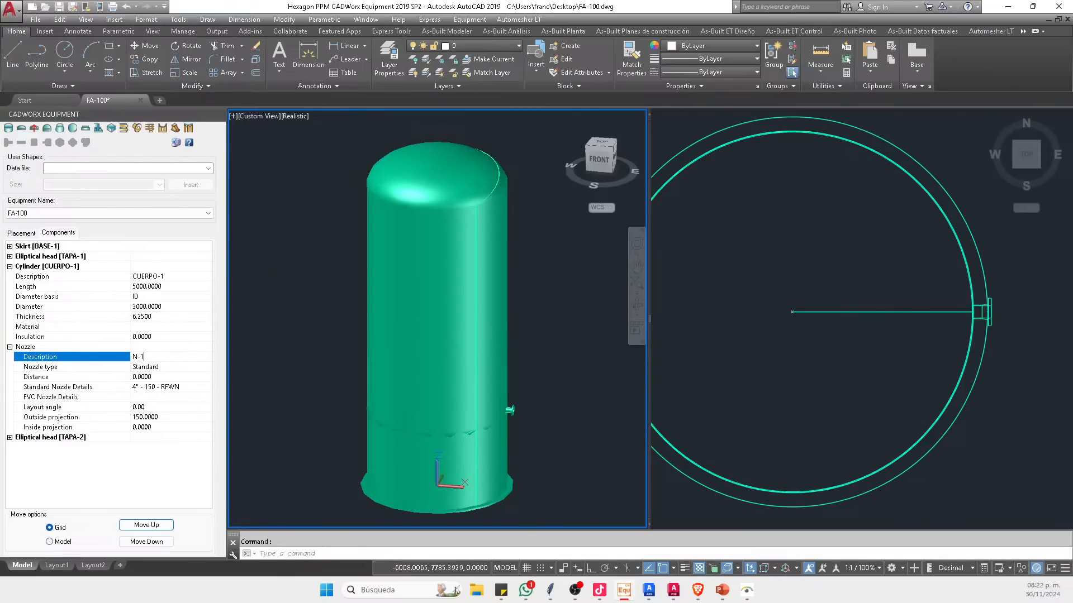
Step: Set the diameter of nozzle N-1 to 24" in its standard nozzle details
{"action": "left_click", "coordinate": [197, 389]}
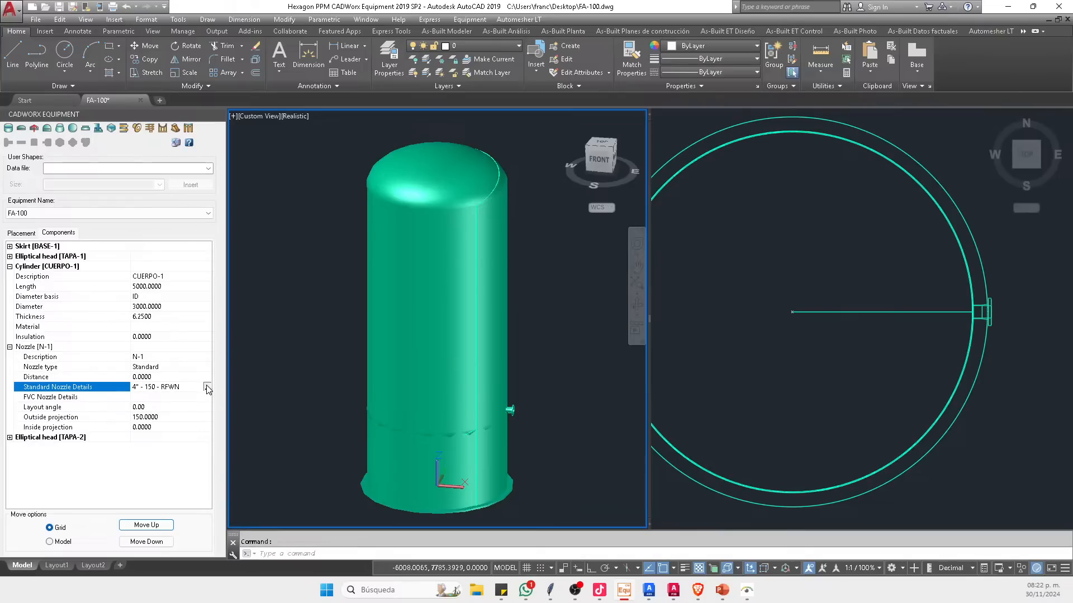
{"action": "left_click", "coordinate": [208, 387]}
{"action": "left_click", "coordinate": [583, 221]}
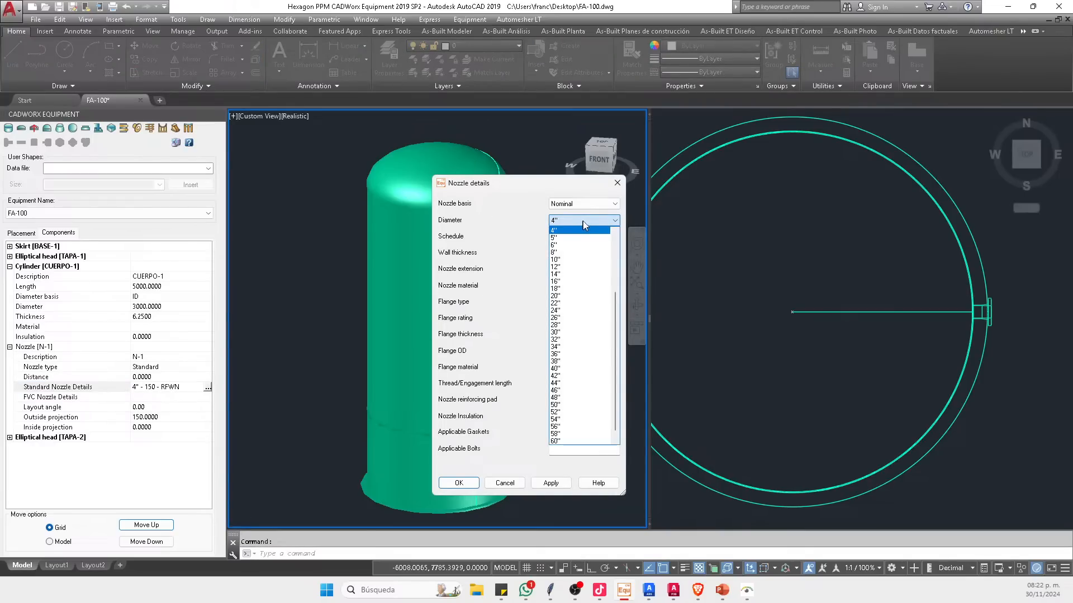
{"action": "scroll", "coordinate": [573, 280], "scroll_direction": "up", "scroll_amount": 3}
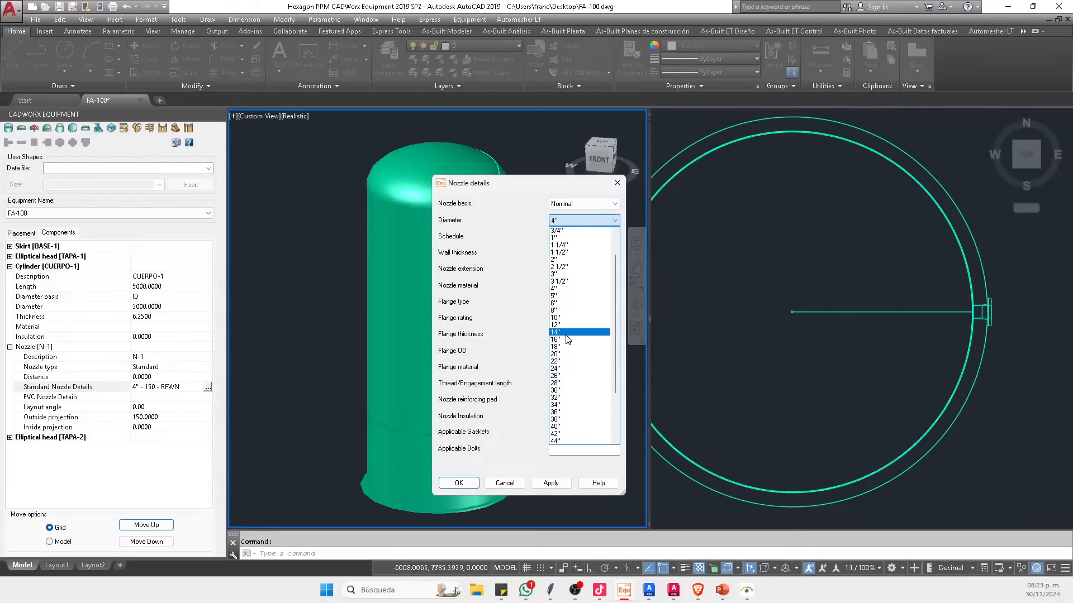
{"action": "left_click", "coordinate": [567, 368]}
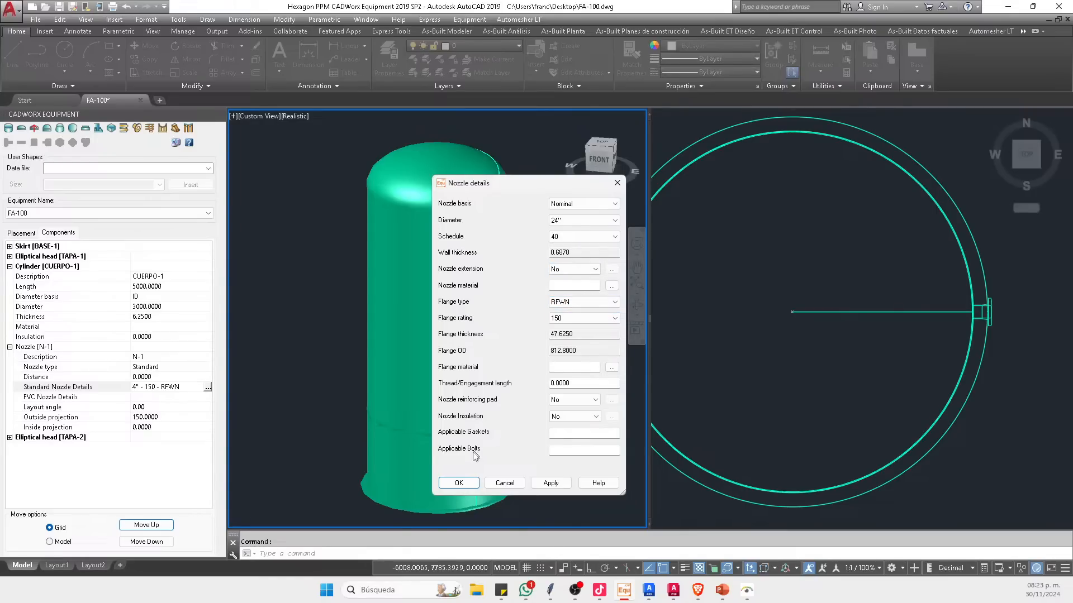
{"action": "left_click", "coordinate": [459, 483]}
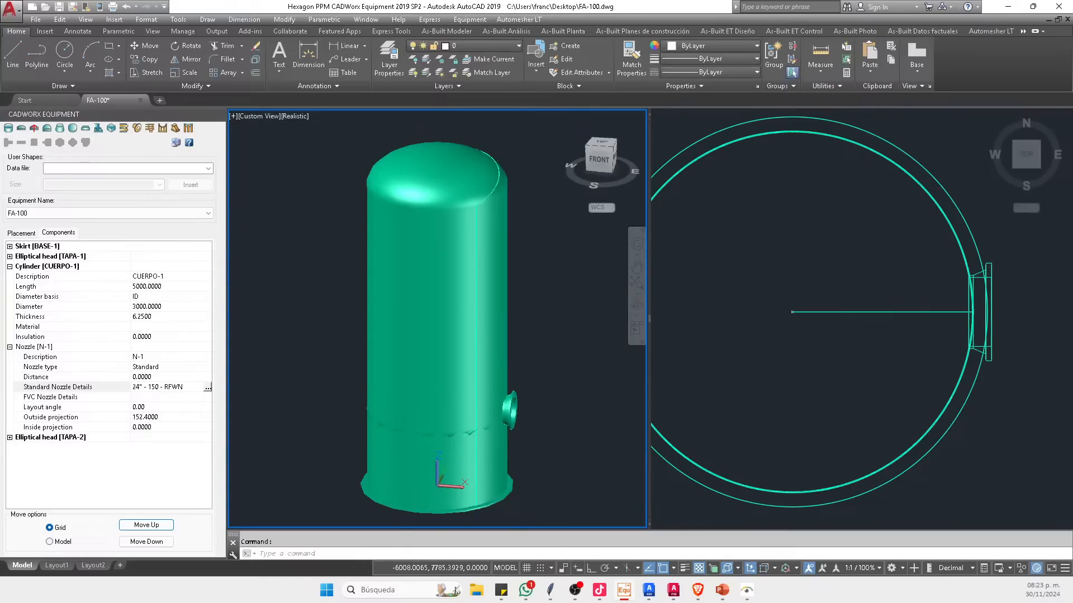
Step: Set the outside projection of nozzle N-1 to 300
{"action": "scroll", "coordinate": [506, 428], "scroll_direction": "up", "scroll_amount": 5}
{"action": "scroll", "coordinate": [505, 428], "scroll_direction": "up", "scroll_amount": 3}
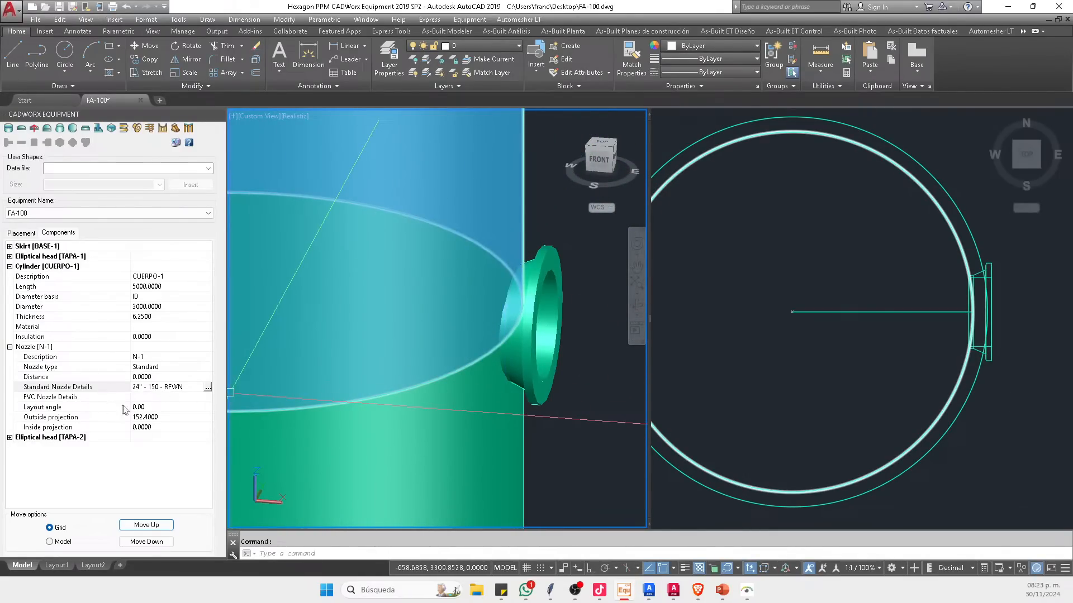
{"action": "left_click", "coordinate": [144, 418]}
{"action": "left_click", "coordinate": [182, 427]}
{"action": "left_click", "coordinate": [182, 418]}
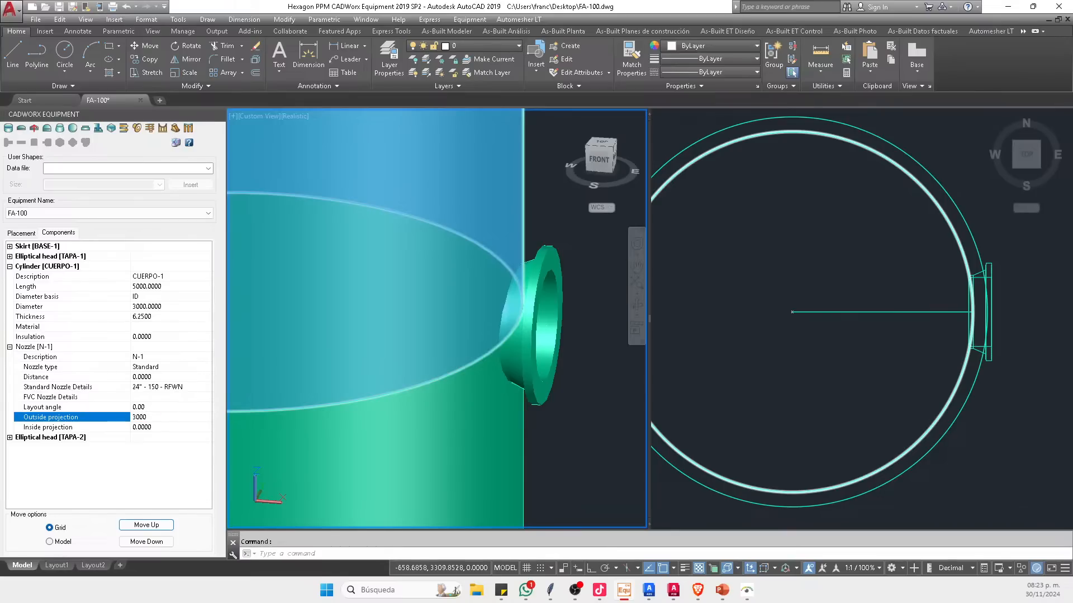
{"action": "key", "text": "Return"}
{"action": "key", "text": "Escape"}
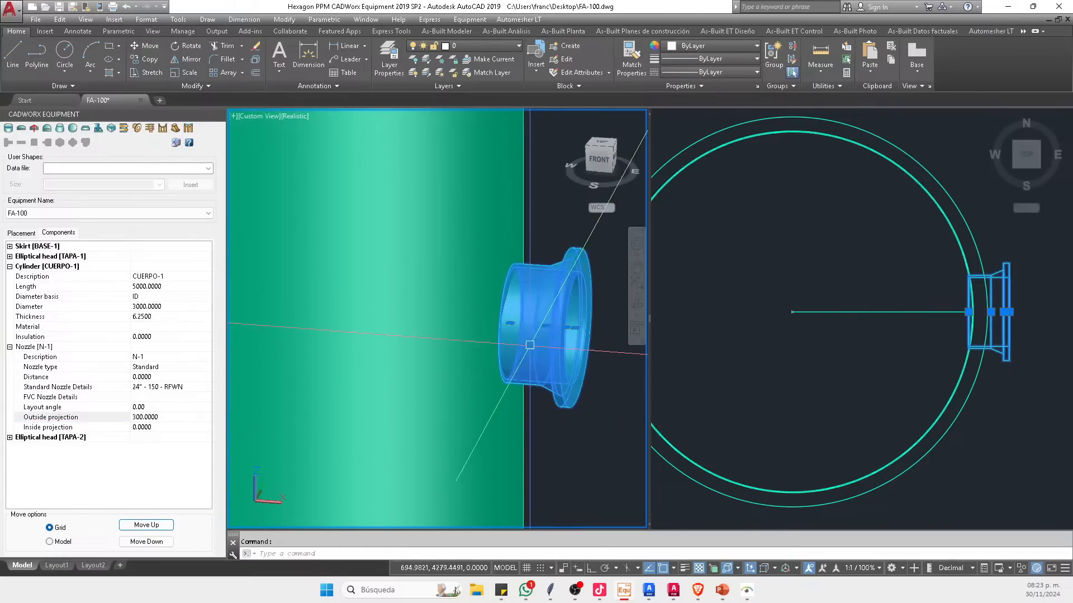
Step: Set the layout angle of nozzle N-1 to 90 degrees
{"action": "left_click", "coordinate": [849, 302]}
{"action": "scroll", "coordinate": [849, 302], "scroll_direction": "down", "scroll_amount": 5}
{"action": "scroll", "coordinate": [849, 302], "scroll_direction": "up", "scroll_amount": 3}
{"action": "middle_click_drag", "start_coordinate": [849, 301], "coordinate": [866, 303]}
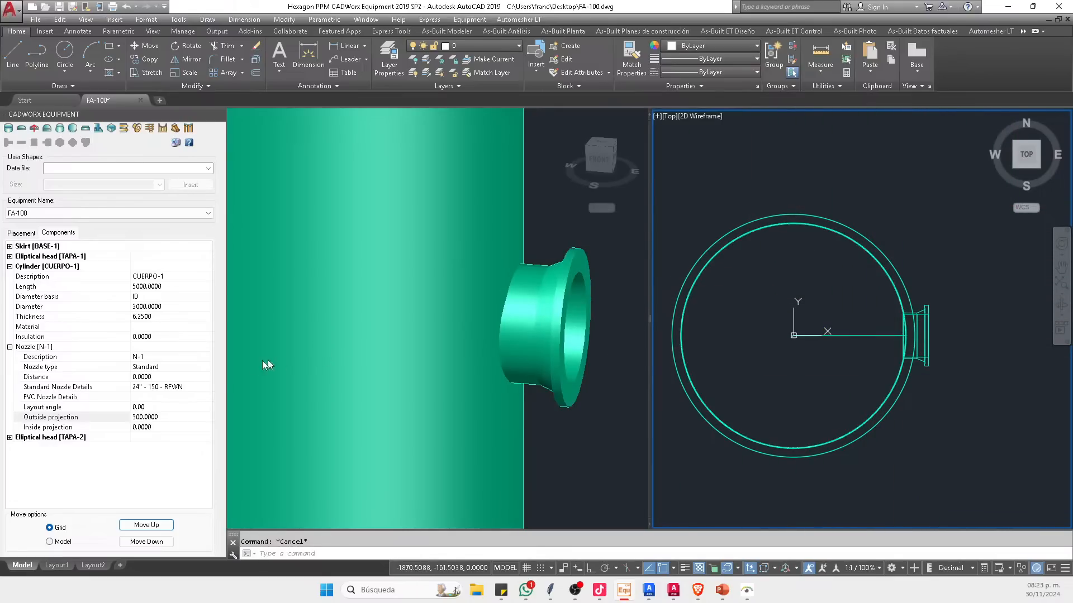
{"action": "left_click", "coordinate": [145, 407]}
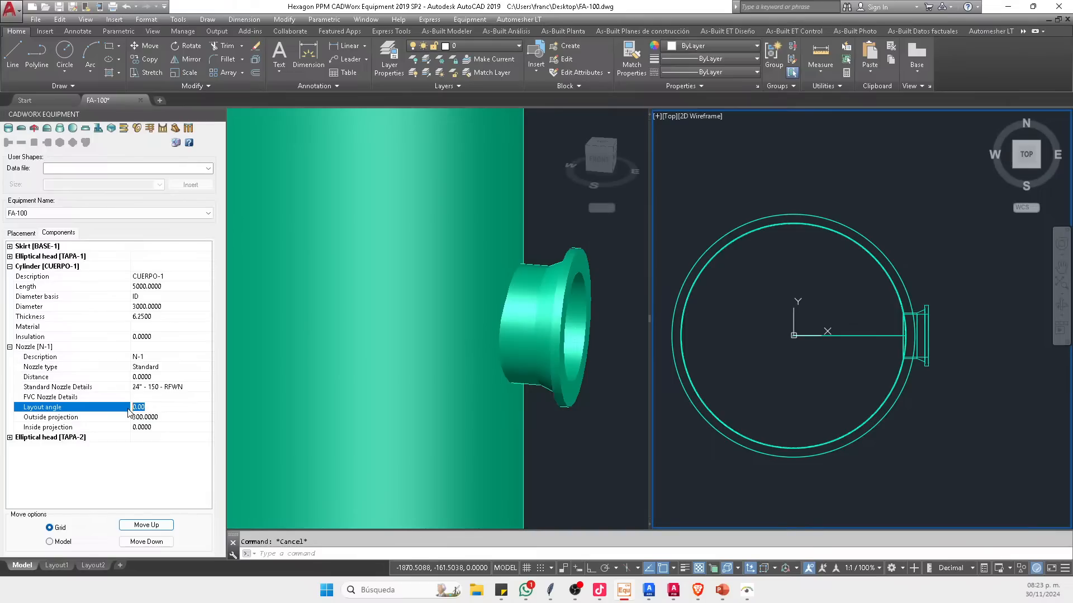
{"action": "key", "text": "Return"}
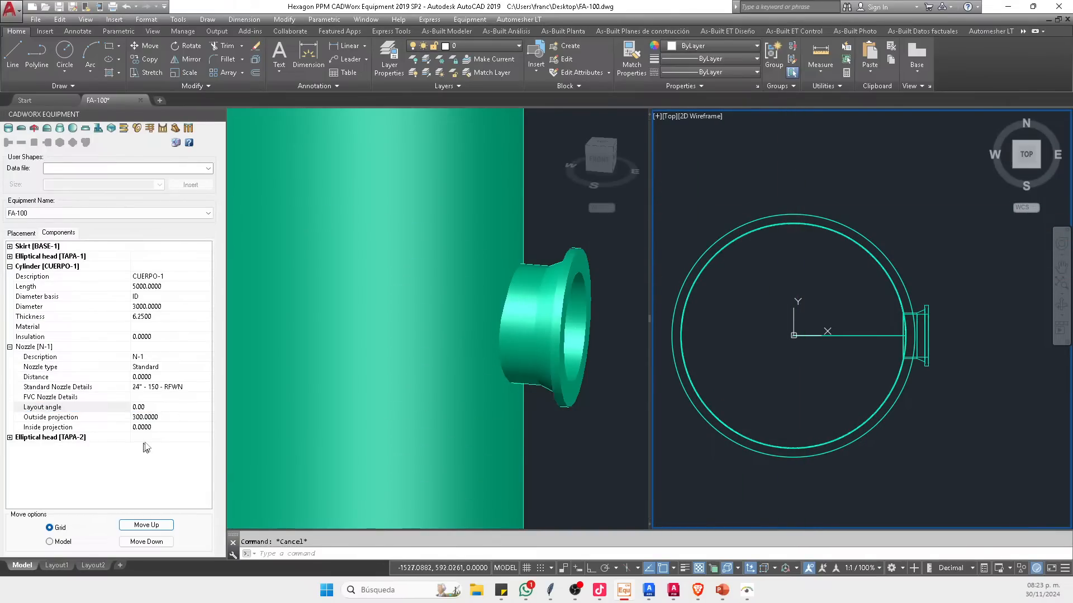
{"action": "left_click", "coordinate": [162, 411]}
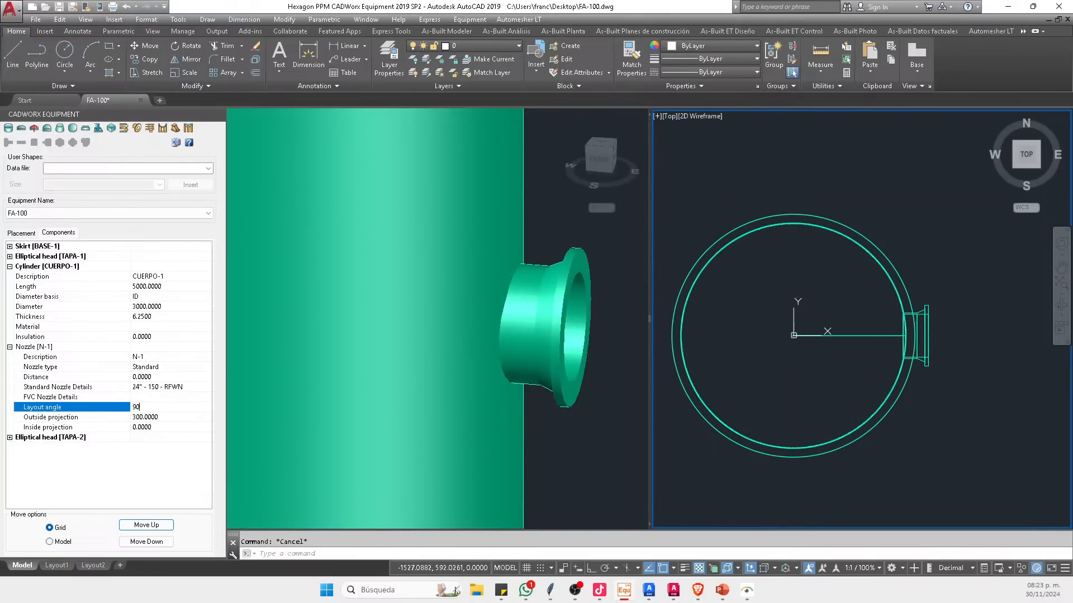
{"action": "type", "text": "90"}
{"action": "key", "text": "Return"}
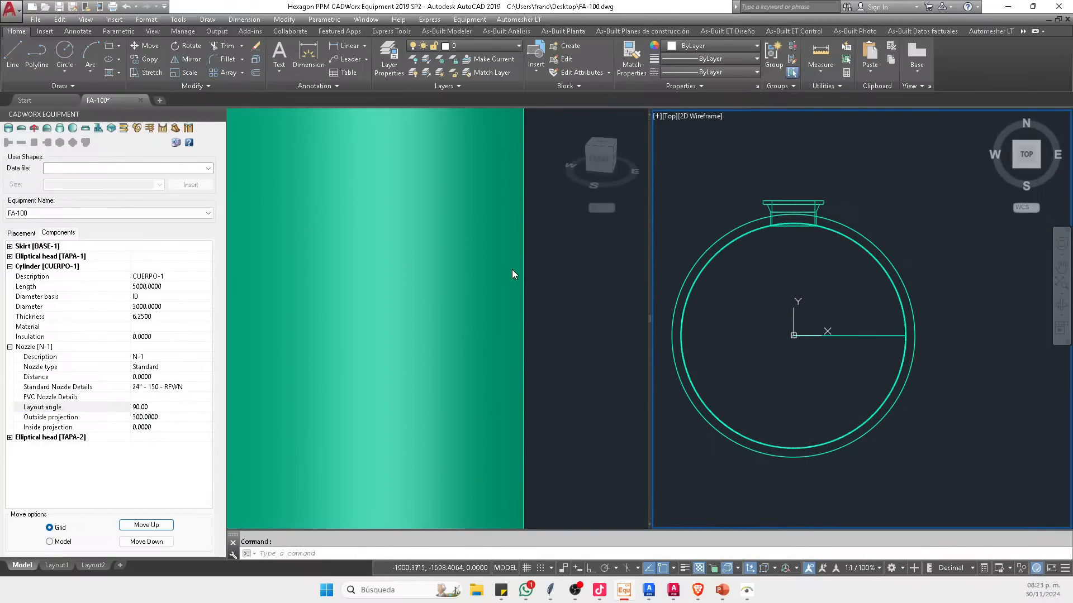
Step: Examine the orientation of nozzle N-1 and its position at the base of the cylinder in the 3D view
{"action": "left_click", "coordinate": [516, 285]}
{"action": "scroll", "coordinate": [492, 282], "scroll_direction": "down", "scroll_amount": 5}
{"action": "scroll", "coordinate": [481, 266], "scroll_direction": "up", "scroll_amount": 2}
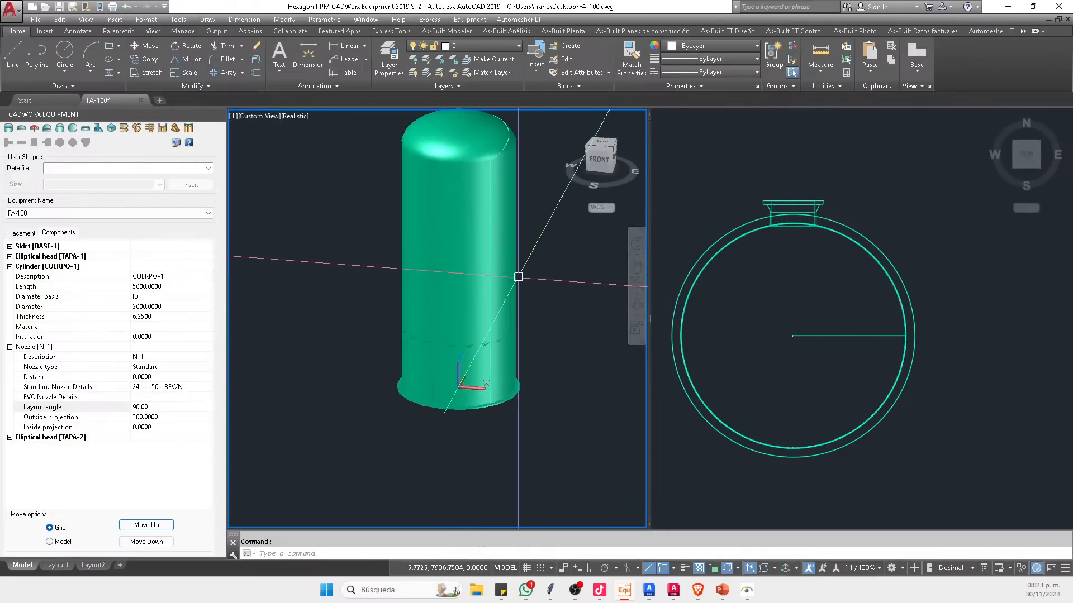
{"action": "middle_click_drag", "start_coordinate": [517, 276], "coordinate": [342, 271], "text": "shift"}
{"action": "scroll", "coordinate": [493, 317], "scroll_direction": "up", "scroll_amount": 2}
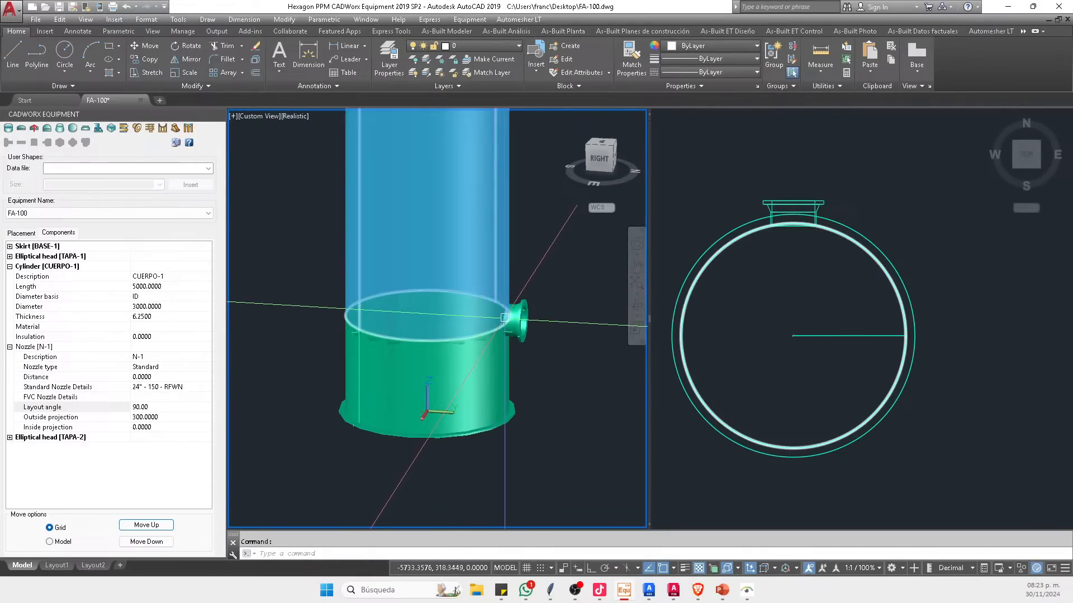
{"action": "scroll", "coordinate": [521, 324], "scroll_direction": "up", "scroll_amount": 3}
{"action": "scroll", "coordinate": [481, 344], "scroll_direction": "down", "scroll_amount": 7}
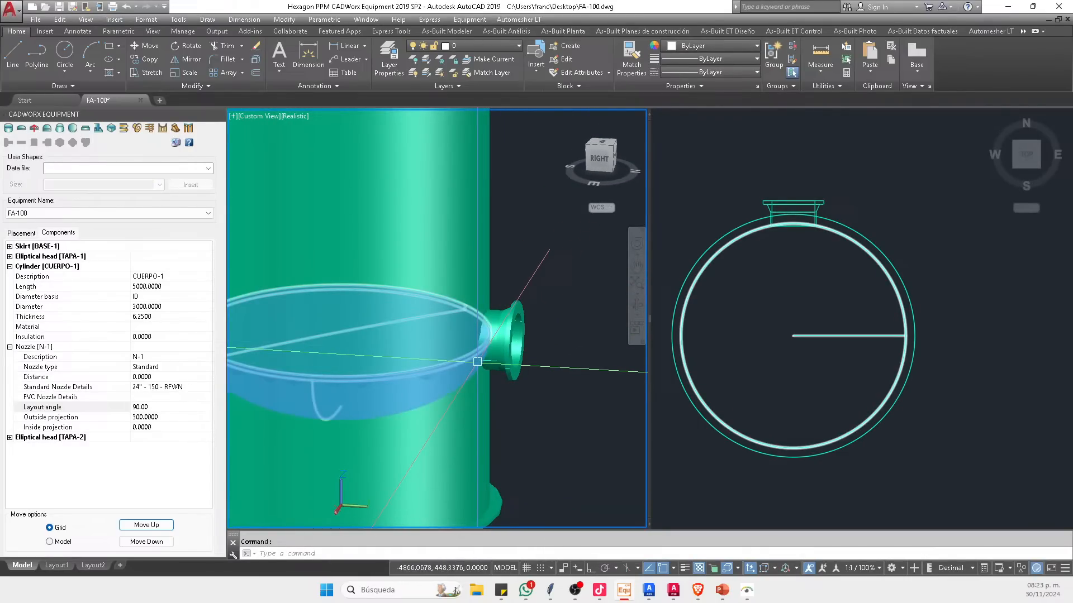
{"action": "scroll", "coordinate": [481, 344], "scroll_direction": "up", "scroll_amount": 4}
{"action": "scroll", "coordinate": [479, 328], "scroll_direction": "down", "scroll_amount": 3}
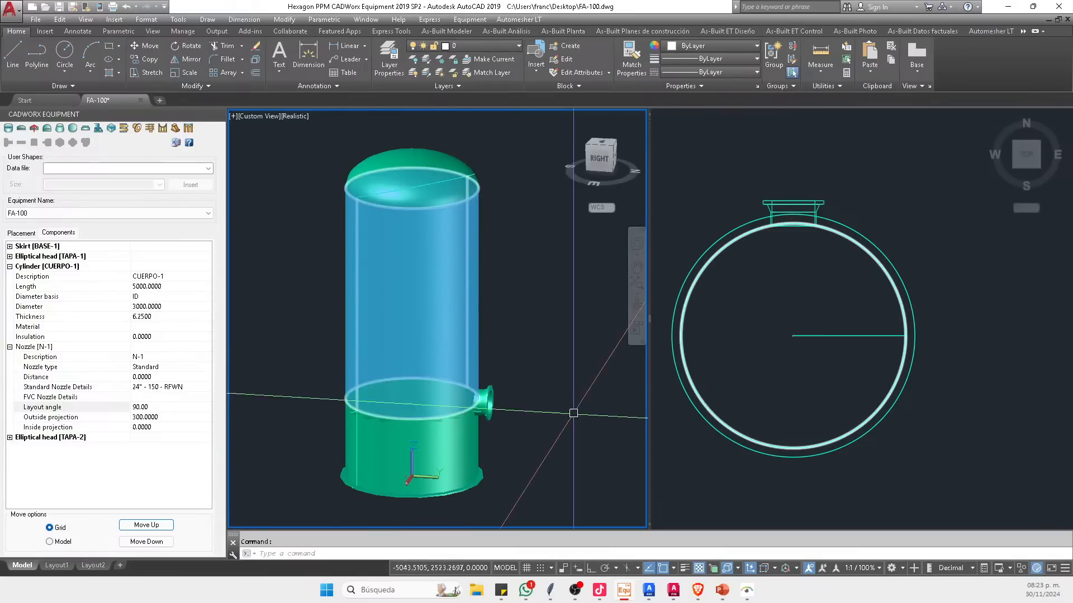
{"action": "left_click", "coordinate": [765, 341]}
{"action": "left_click", "coordinate": [503, 371]}
{"action": "scroll", "coordinate": [503, 371], "scroll_direction": "up", "scroll_amount": 6}
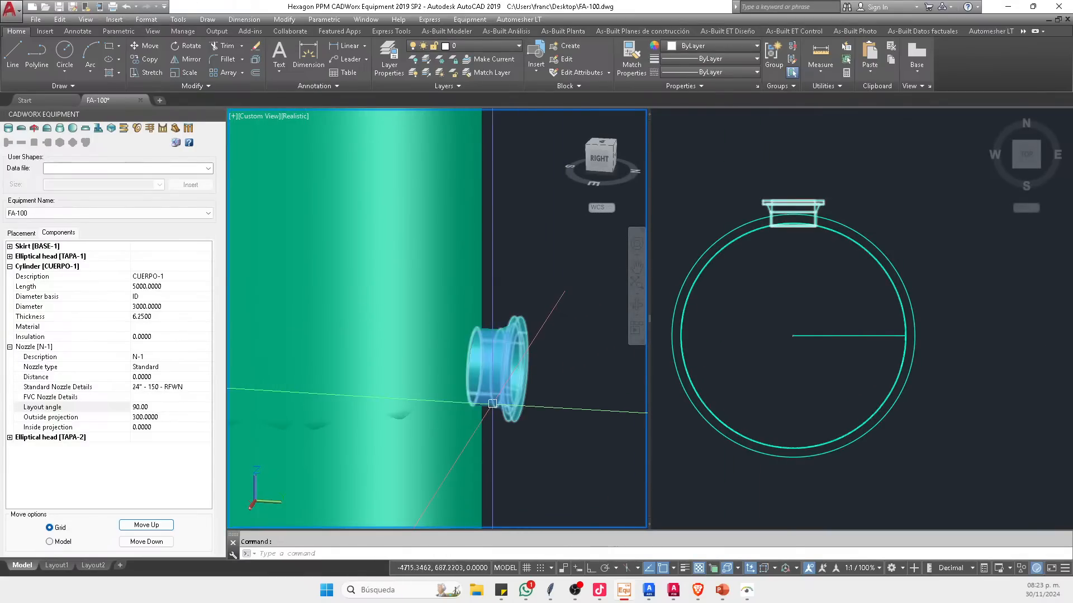
{"action": "scroll", "coordinate": [520, 386], "scroll_direction": "up", "scroll_amount": 3}
{"action": "scroll", "coordinate": [455, 339], "scroll_direction": "down", "scroll_amount": 3}
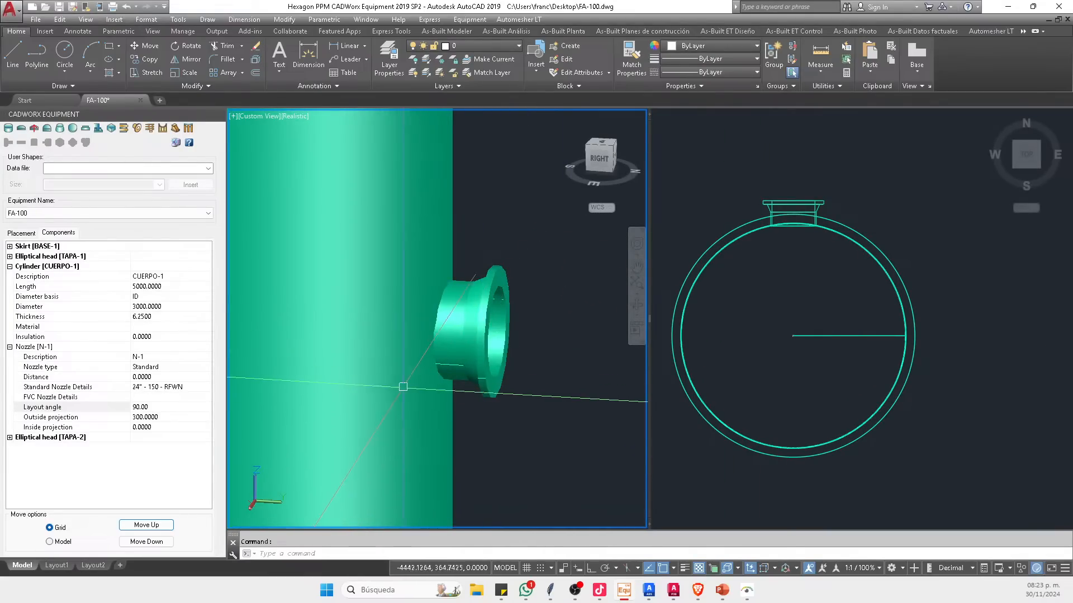
Step: Set the distance of nozzle N-1 along cylinder CUERPO-1 to 3500
{"action": "scroll", "coordinate": [449, 349], "scroll_direction": "down", "scroll_amount": 3}
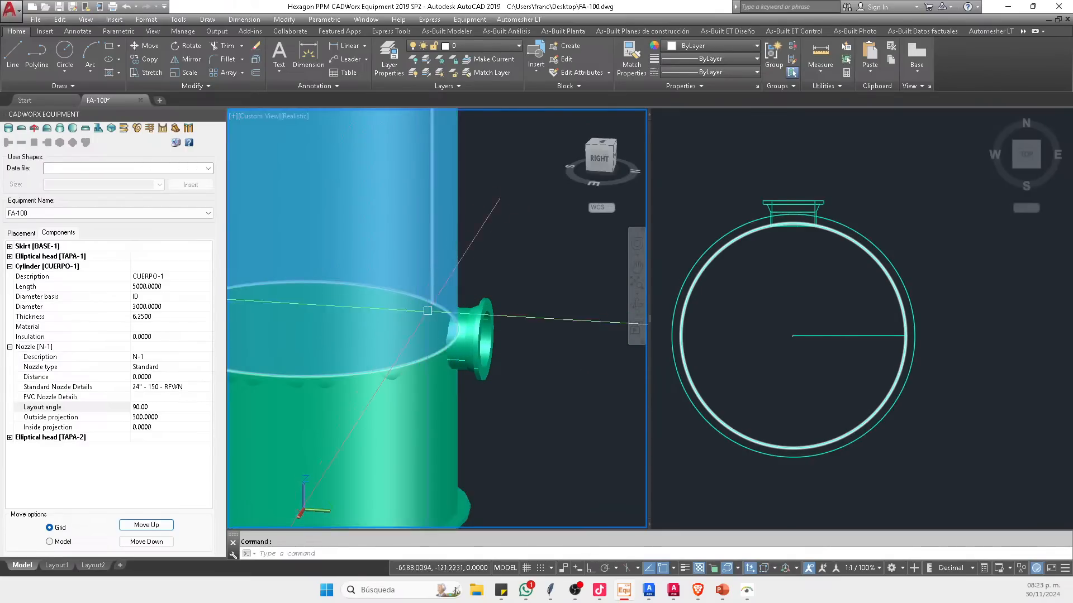
{"action": "middle_click_drag", "start_coordinate": [403, 368], "coordinate": [467, 352]}
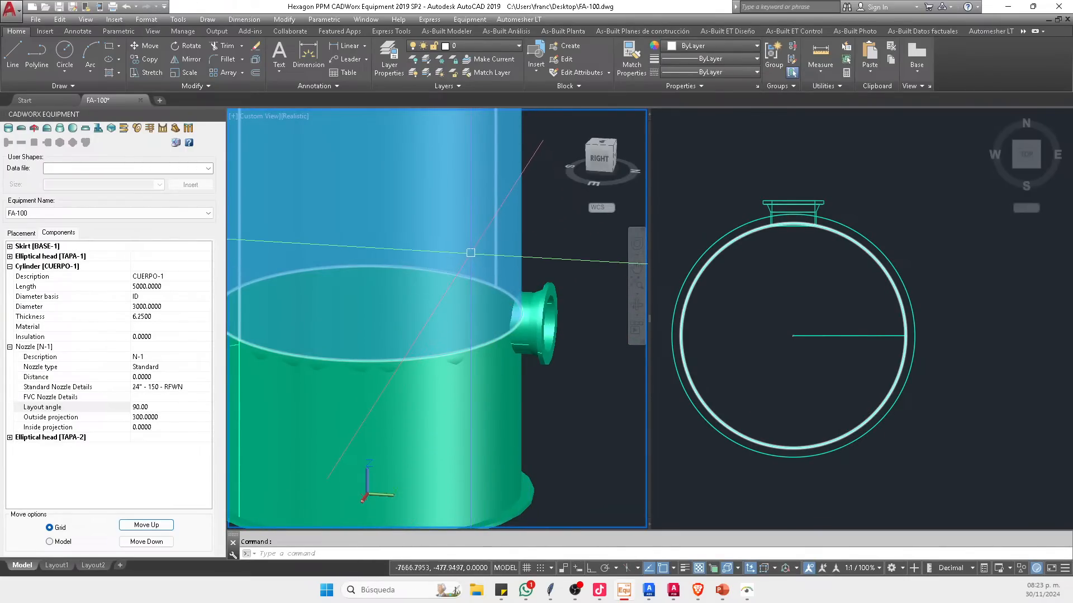
{"action": "left_click", "coordinate": [167, 376]}
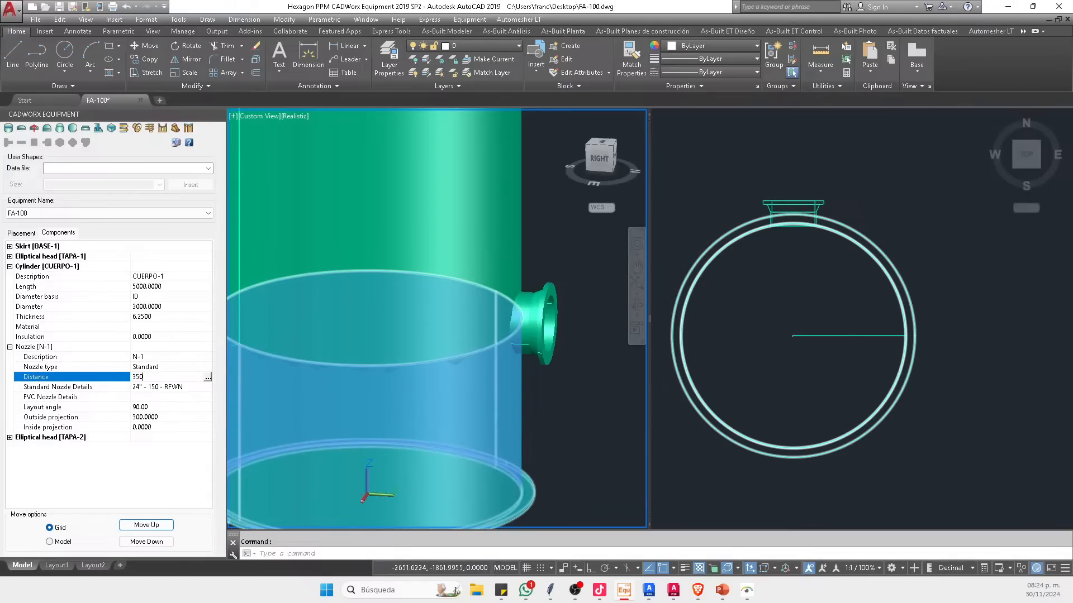
{"action": "key", "text": "Return"}
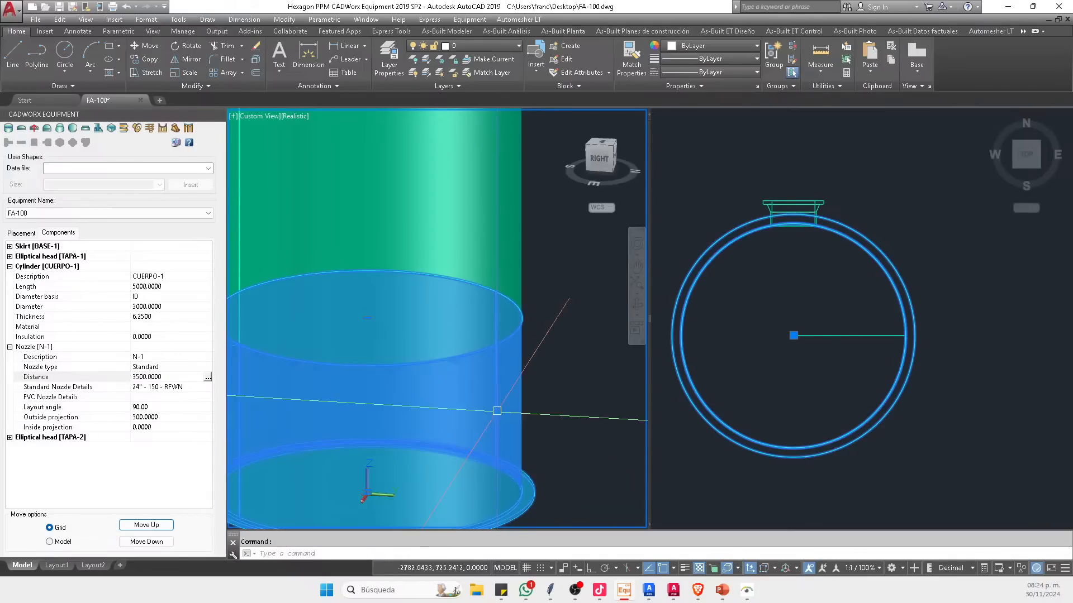
Step: Examine nozzle N-1 on the upper part of the cylinder and its identification label in the 3D view
{"action": "scroll", "coordinate": [363, 436], "scroll_direction": "down", "scroll_amount": 5}
{"action": "scroll", "coordinate": [550, 448], "scroll_direction": "up", "scroll_amount": 4}
{"action": "middle_click_drag", "start_coordinate": [551, 448], "coordinate": [544, 367], "text": "shift"}
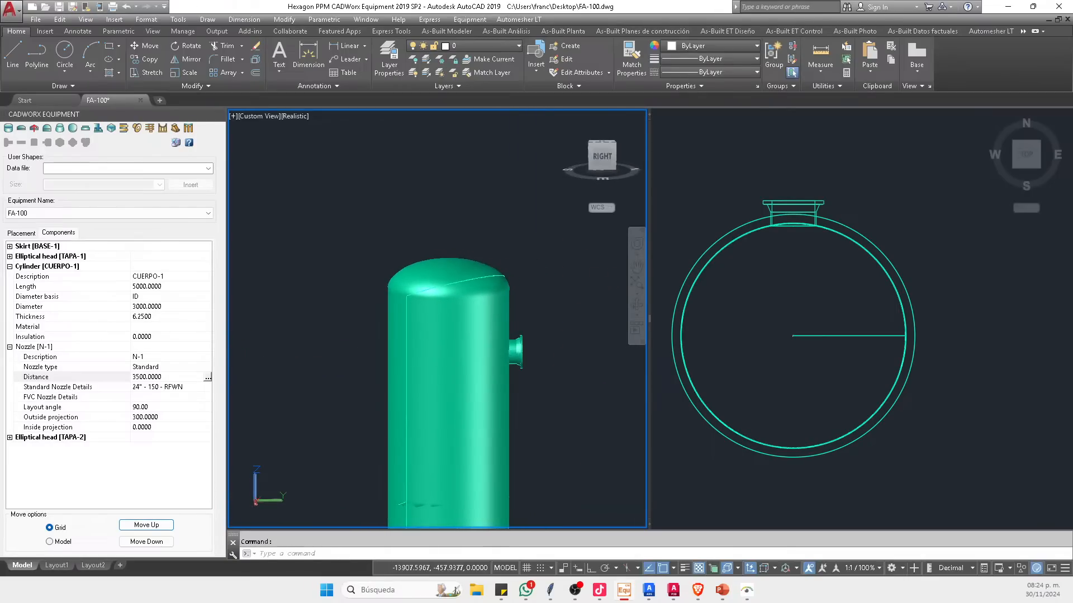
{"action": "scroll", "coordinate": [545, 366], "scroll_direction": "up", "scroll_amount": 4}
{"action": "left_click", "coordinate": [486, 326]}
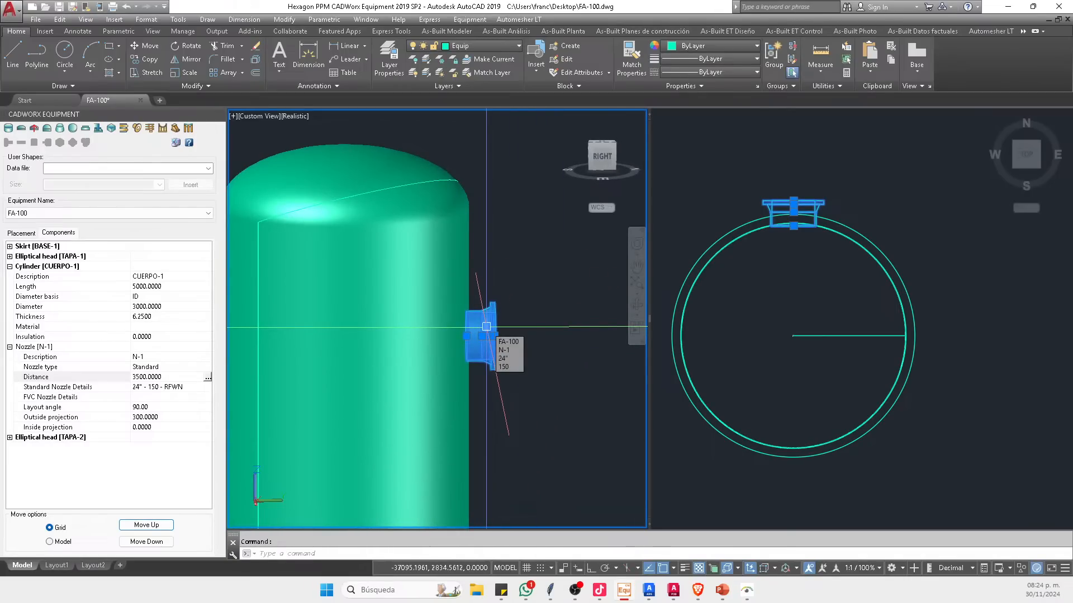
{"action": "scroll", "coordinate": [488, 326], "scroll_direction": "down", "scroll_amount": 2}
{"action": "scroll", "coordinate": [492, 318], "scroll_direction": "up", "scroll_amount": 3}
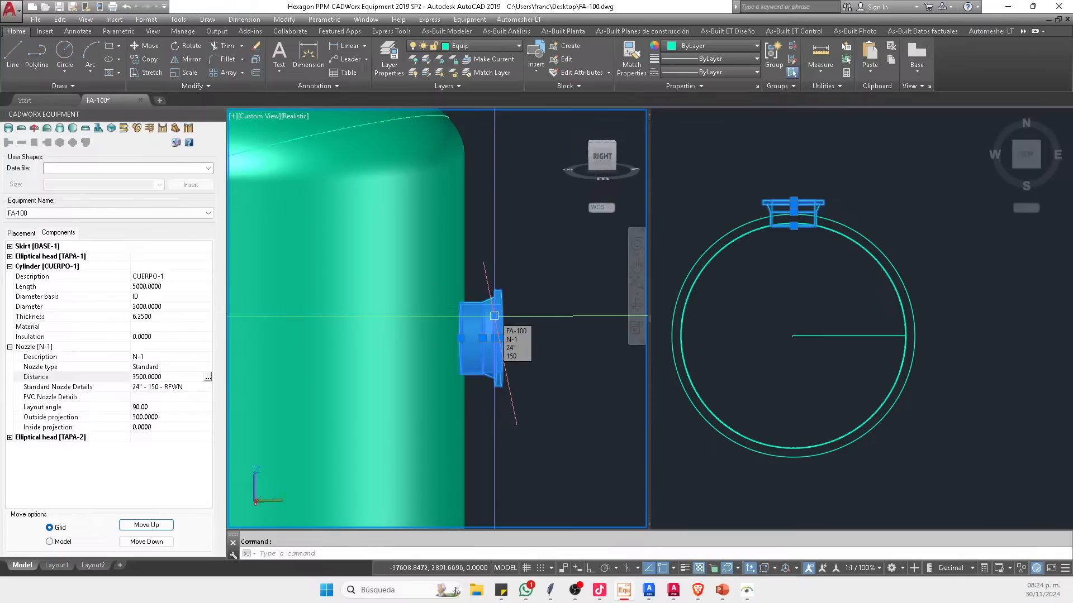
{"action": "key", "text": "Escape"}
{"action": "scroll", "coordinate": [494, 316], "scroll_direction": "down", "scroll_amount": 4}
{"action": "middle_click_drag", "start_coordinate": [494, 316], "coordinate": [450, 336], "text": "shift"}
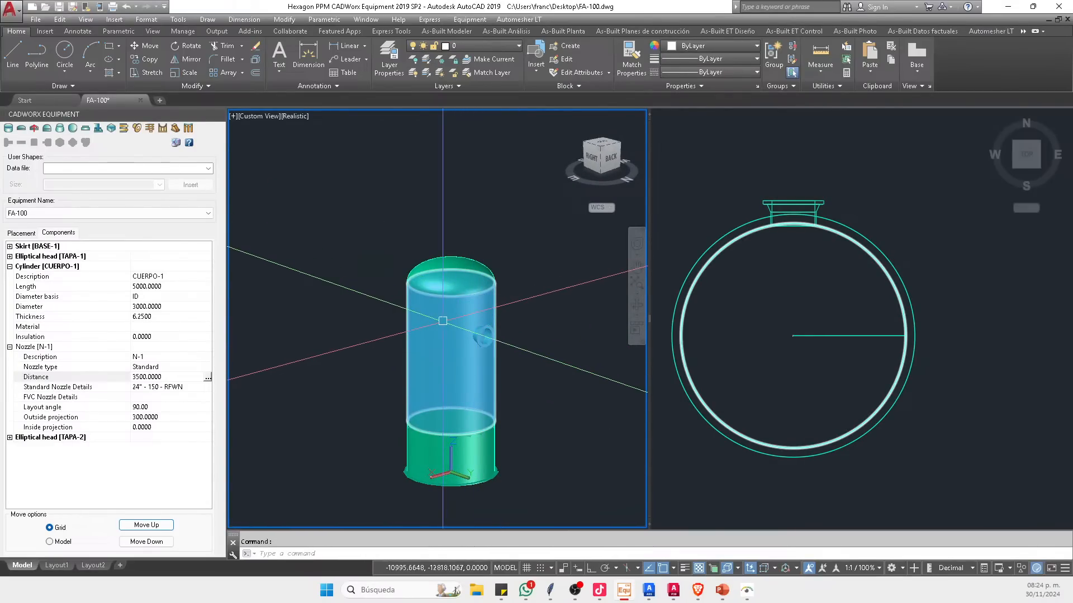
Step: Collapse the properties of nozzle N-1 and cylinder CUERPO-1, and add a nozzle to the upper elliptical head TAPA-2
{"action": "scroll", "coordinate": [453, 251], "scroll_direction": "up", "scroll_amount": 5}
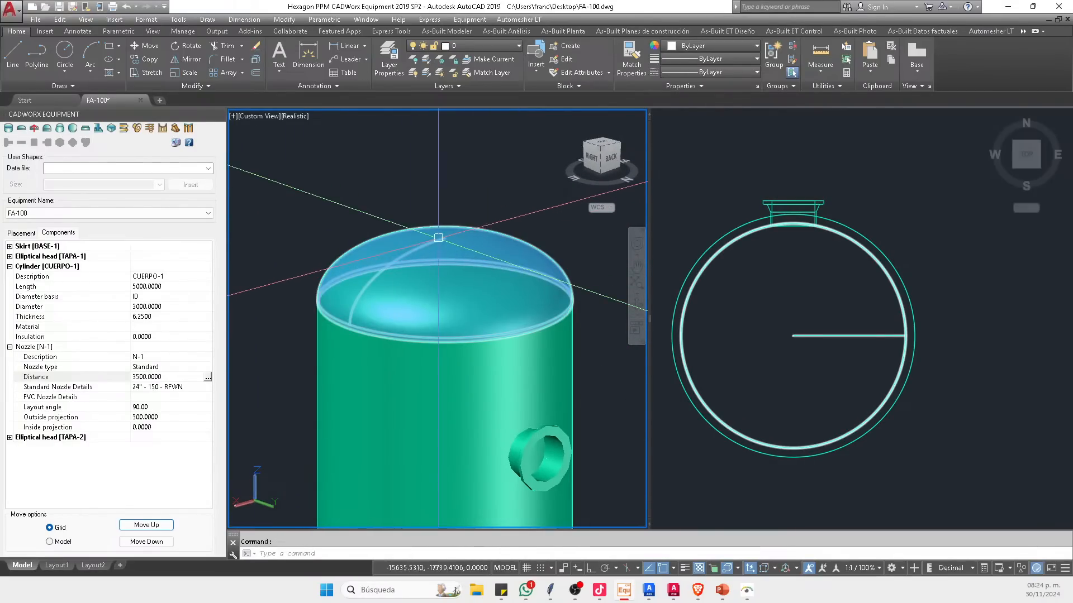
{"action": "left_click", "coordinate": [10, 347]}
{"action": "left_click", "coordinate": [10, 266]}
{"action": "left_click", "coordinate": [391, 250]}
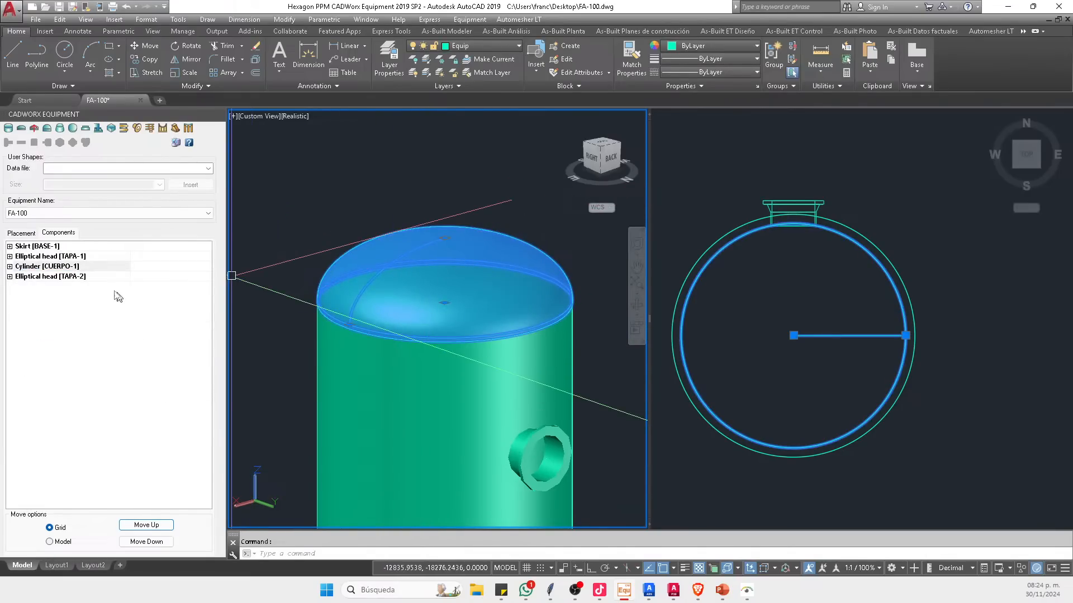
{"action": "left_click", "coordinate": [84, 276]}
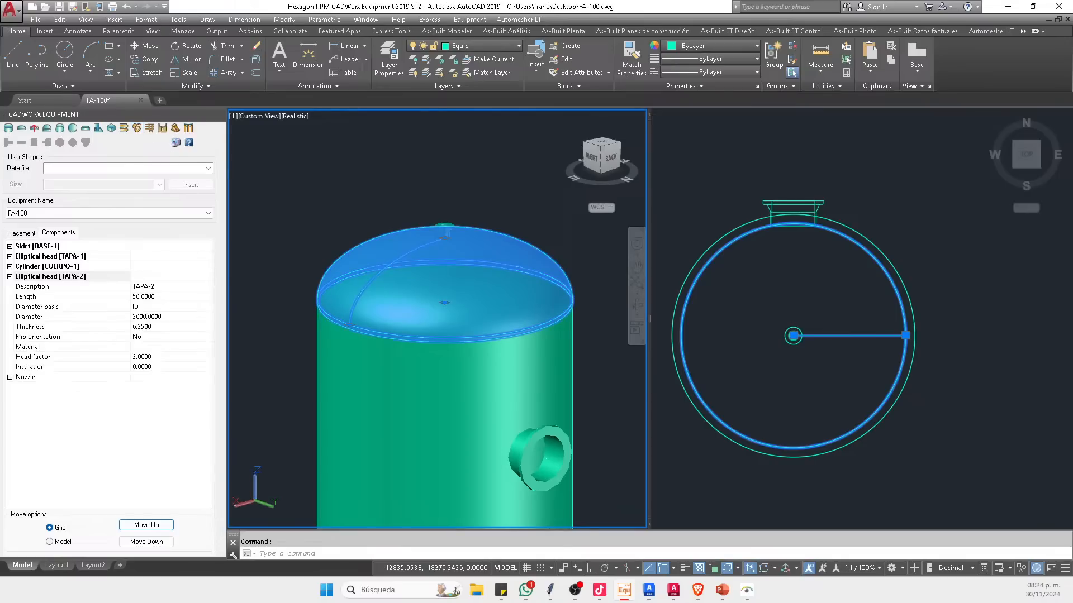
Step: Name the nozzle on upper elliptical head TAPA-2 N-2 and set its nominal diameter to 20"
{"action": "key", "text": "Escape"}
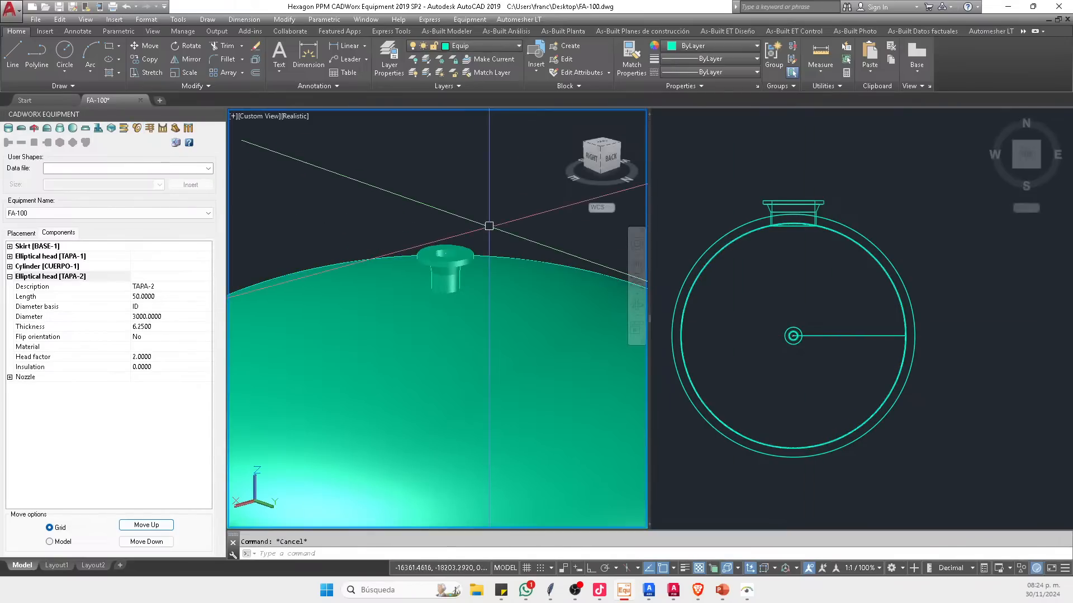
{"action": "left_click", "coordinate": [9, 377]}
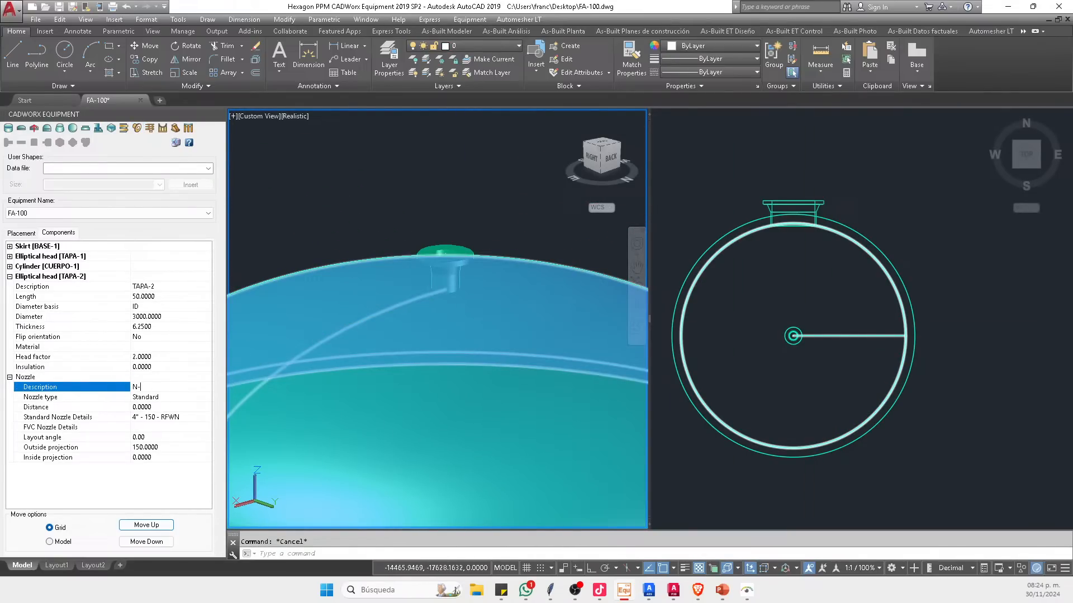
{"action": "left_click", "coordinate": [176, 419]}
{"action": "left_click", "coordinate": [208, 418]}
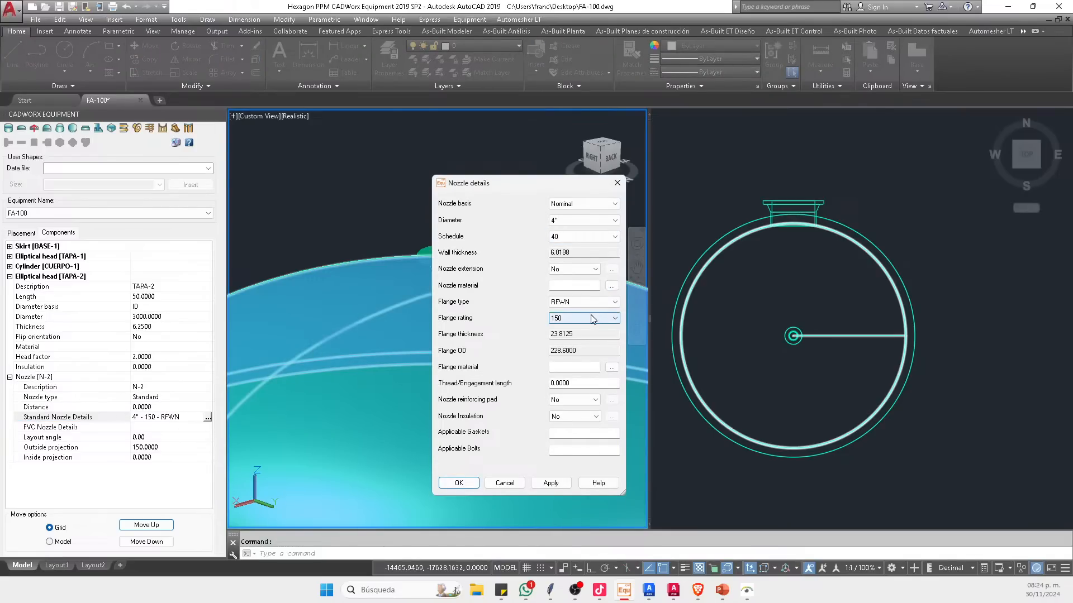
{"action": "left_click", "coordinate": [585, 224]}
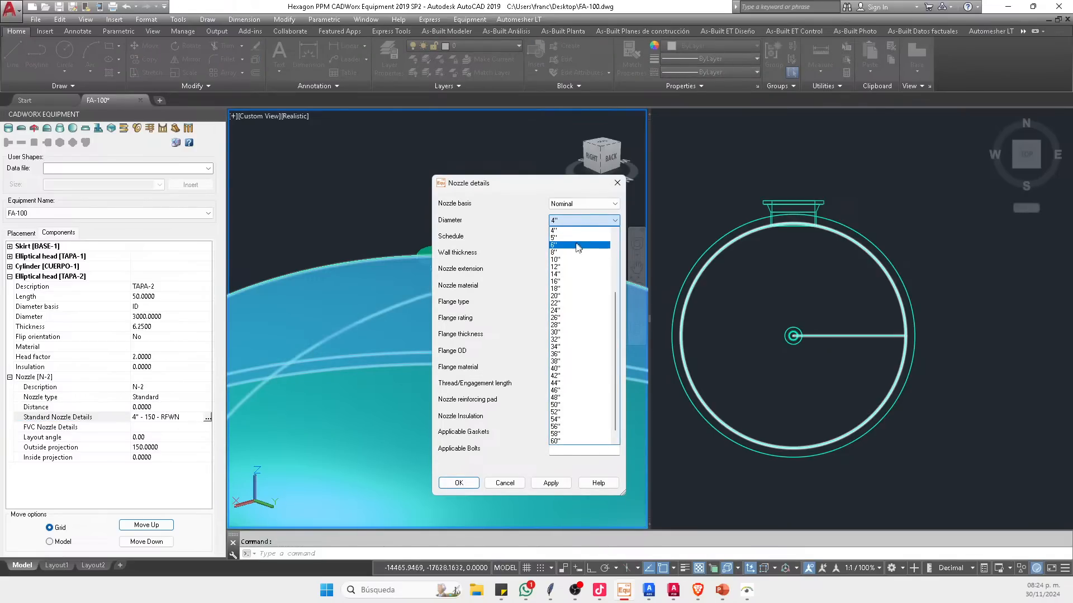
{"action": "left_click", "coordinate": [566, 305]}
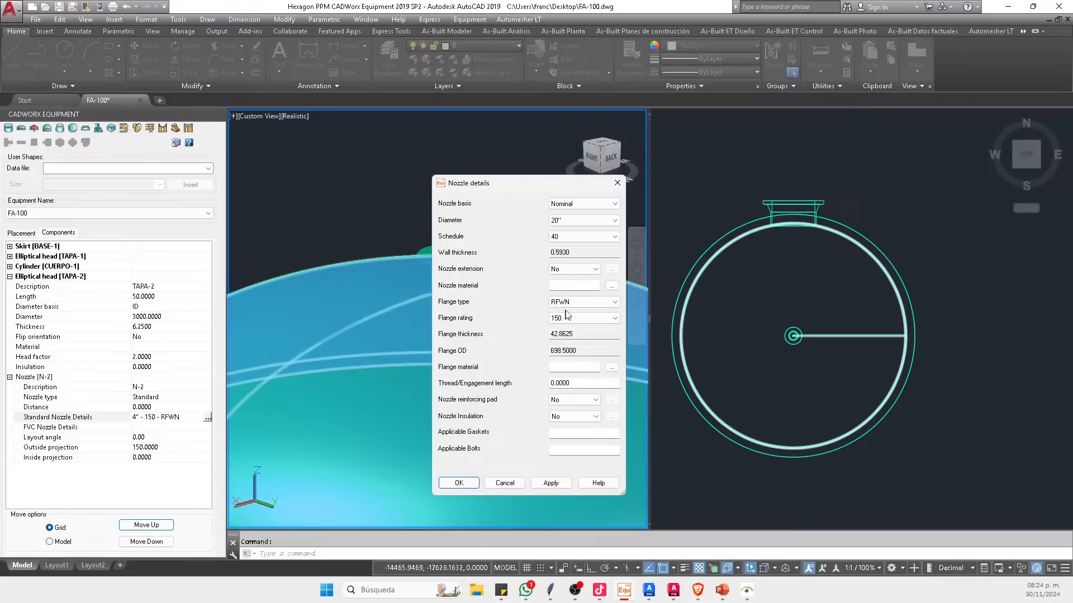
{"action": "left_click", "coordinate": [550, 483]}
{"action": "left_click", "coordinate": [469, 484]}
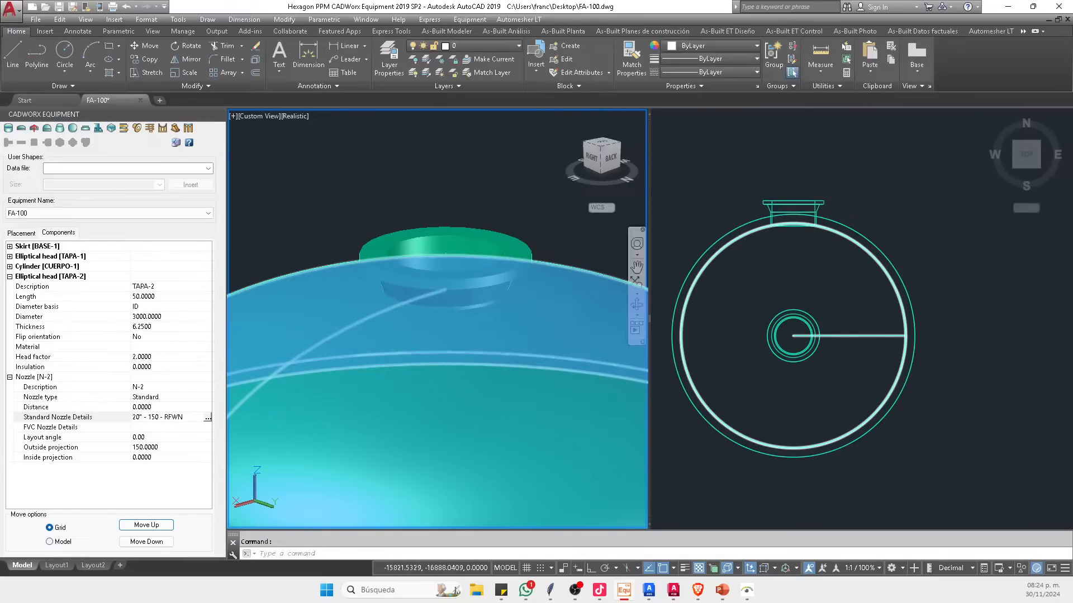
Step: Set the outside projection of nozzle N-2 on the upper head to 250
{"action": "left_click", "coordinate": [862, 345]}
{"action": "key", "text": "Escape"}
{"action": "left_click", "coordinate": [477, 313]}
{"action": "middle_click_drag", "start_coordinate": [477, 335], "coordinate": [462, 289], "text": "shift"}
{"action": "left_click", "coordinate": [163, 440]}
{"action": "left_click", "coordinate": [174, 447]}
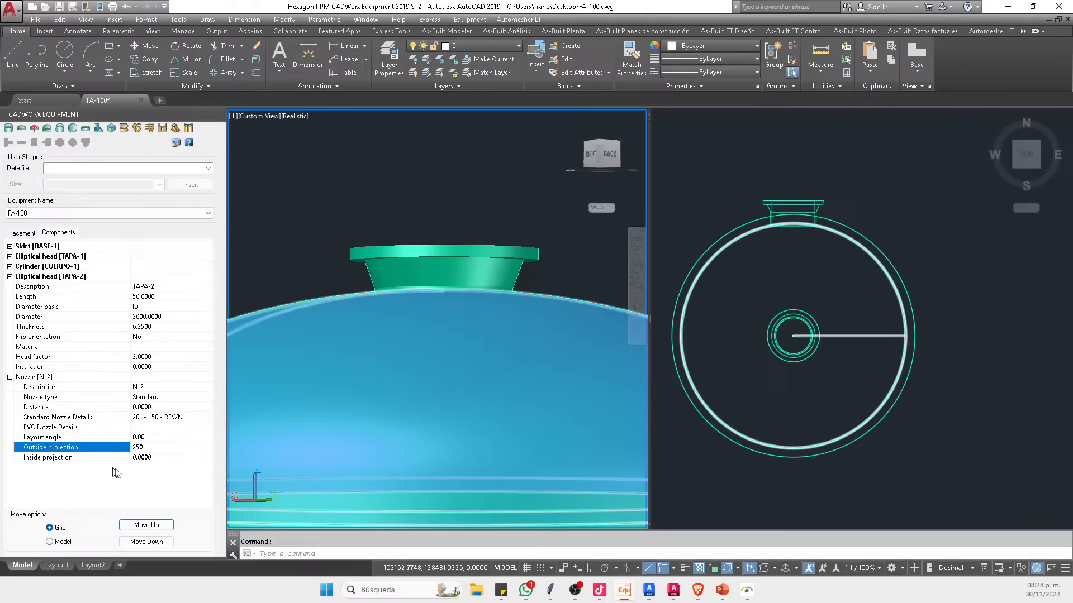
{"action": "key", "text": "Return"}
{"action": "scroll", "coordinate": [462, 221], "scroll_direction": "down", "scroll_amount": 5}
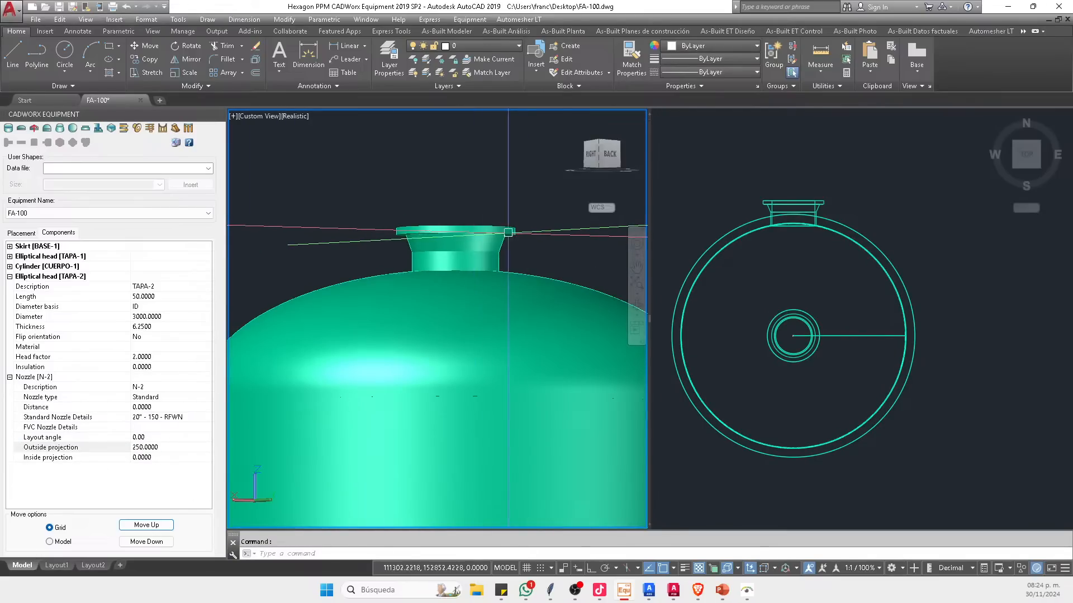
{"action": "scroll", "coordinate": [433, 239], "scroll_direction": "up", "scroll_amount": 4}
Step: Set the outside projection of nozzle N-2 on the upper head to 300
{"action": "left_click", "coordinate": [158, 449]}
{"action": "left_click", "coordinate": [147, 455]}
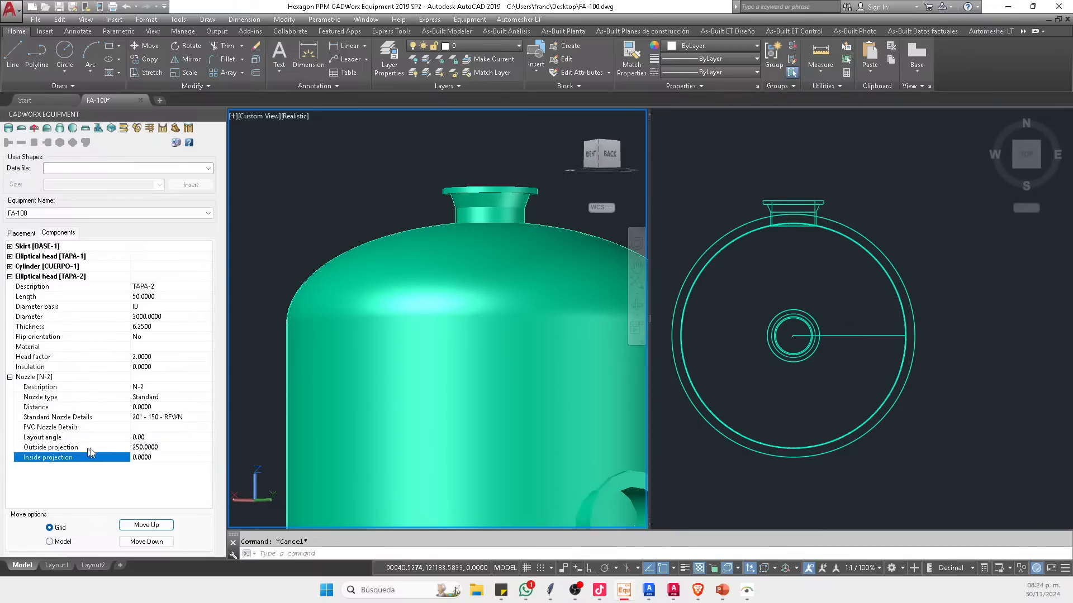
{"action": "left_click", "coordinate": [167, 447]}
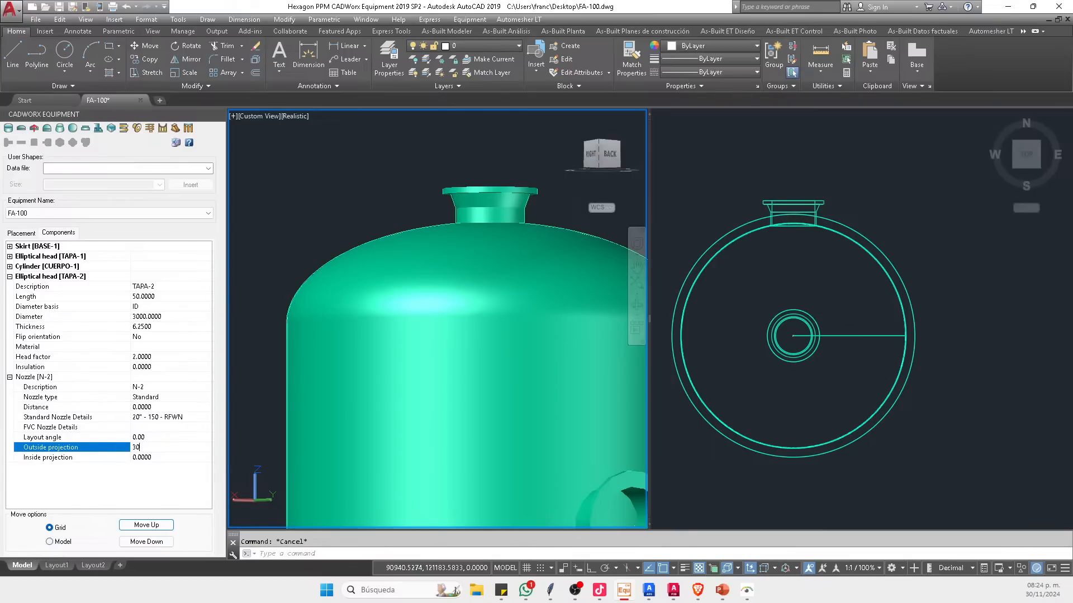
{"action": "key", "text": "Return"}
{"action": "scroll", "coordinate": [411, 217], "scroll_direction": "down", "scroll_amount": 5}
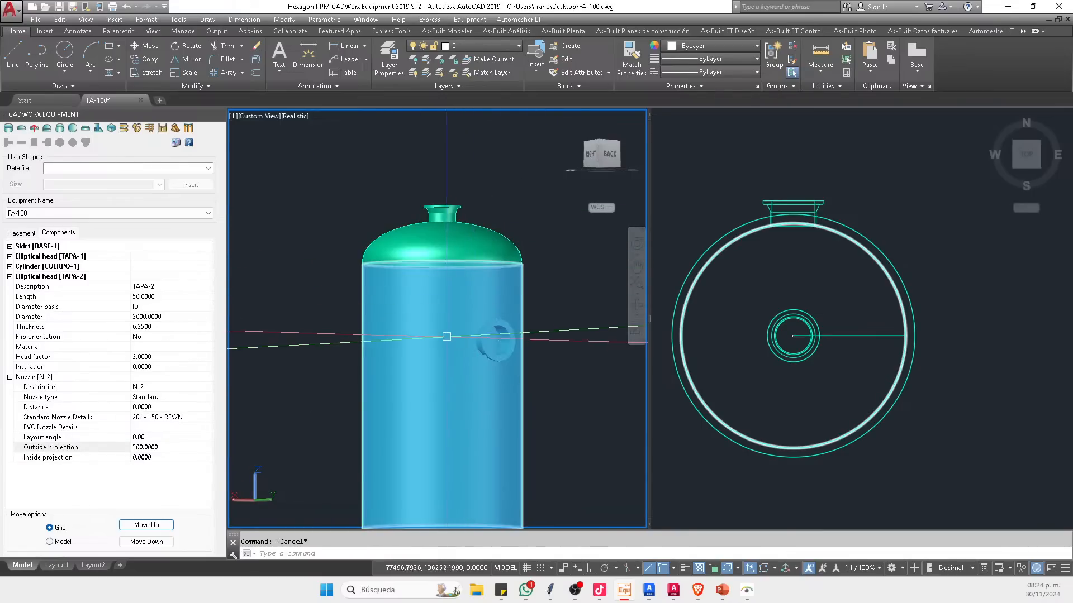
{"action": "middle_click_drag", "start_coordinate": [446, 338], "coordinate": [456, 404], "text": "shift"}
{"action": "scroll", "coordinate": [463, 273], "scroll_direction": "down", "scroll_amount": 5}
{"action": "scroll", "coordinate": [455, 304], "scroll_direction": "up", "scroll_amount": 5}
{"action": "middle_click_drag", "start_coordinate": [462, 246], "coordinate": [435, 346]}
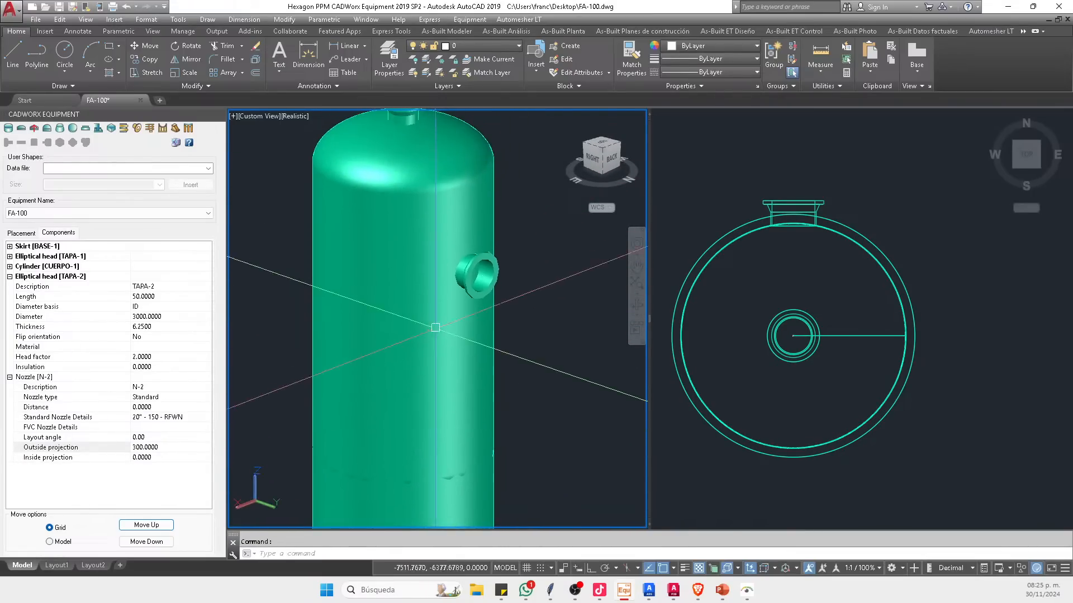
{"action": "left_click", "coordinate": [176, 429]}
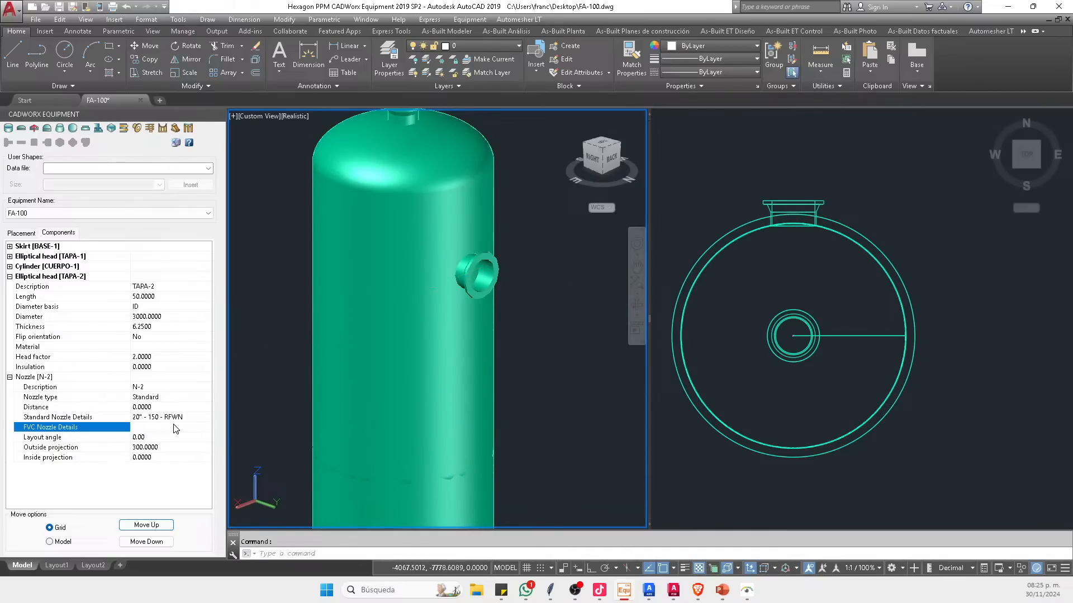
{"action": "left_click", "coordinate": [167, 437]}
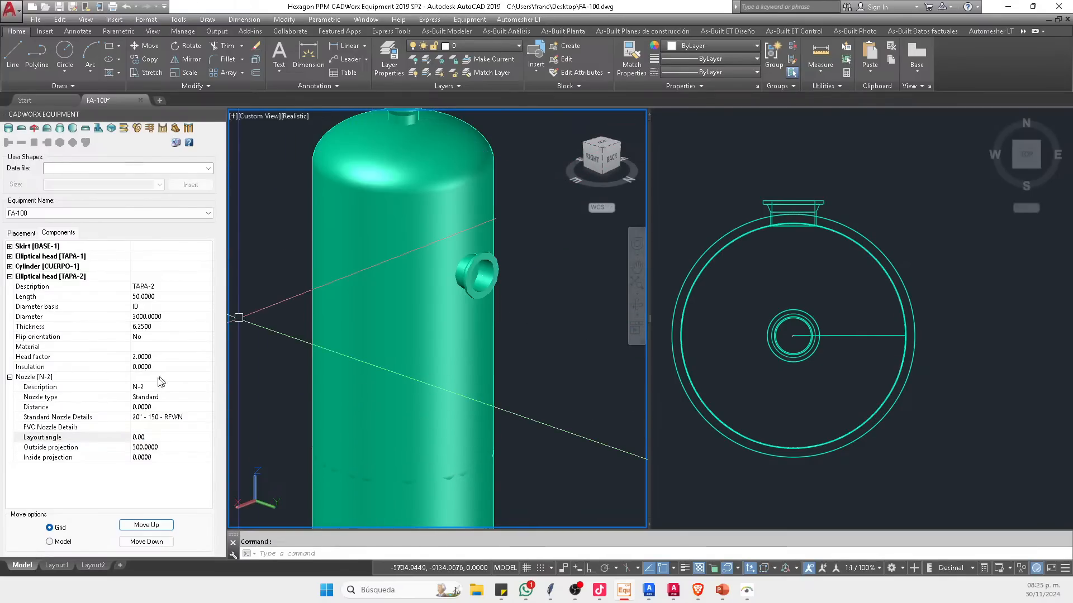
Step: Collapse the properties of TAPA-2 and add a nozzle to the lower elliptical head TAPA-1
{"action": "scroll", "coordinate": [525, 316], "scroll_direction": "down", "scroll_amount": 5}
{"action": "scroll", "coordinate": [506, 390], "scroll_direction": "up", "scroll_amount": 4}
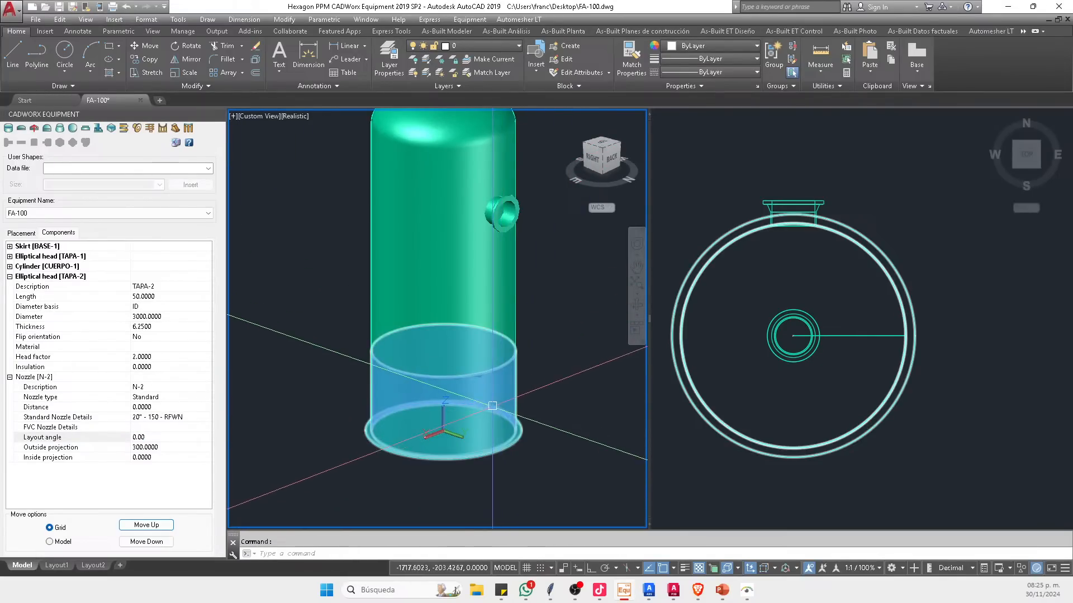
{"action": "middle_click_drag", "start_coordinate": [491, 407], "coordinate": [455, 335], "text": "shift"}
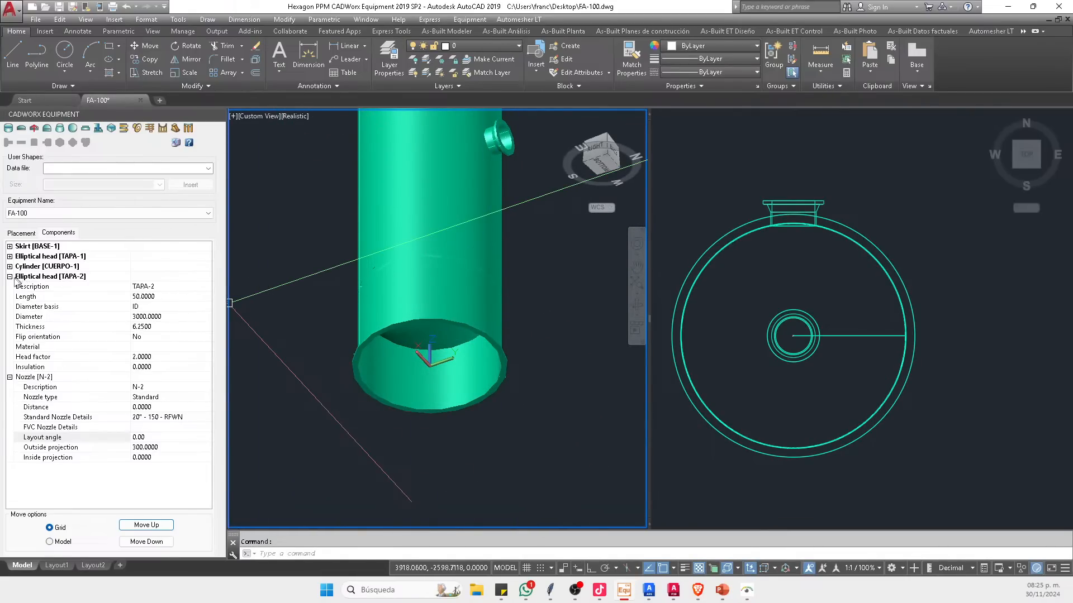
{"action": "double_click", "coordinate": [54, 277]}
{"action": "left_click", "coordinate": [49, 257]}
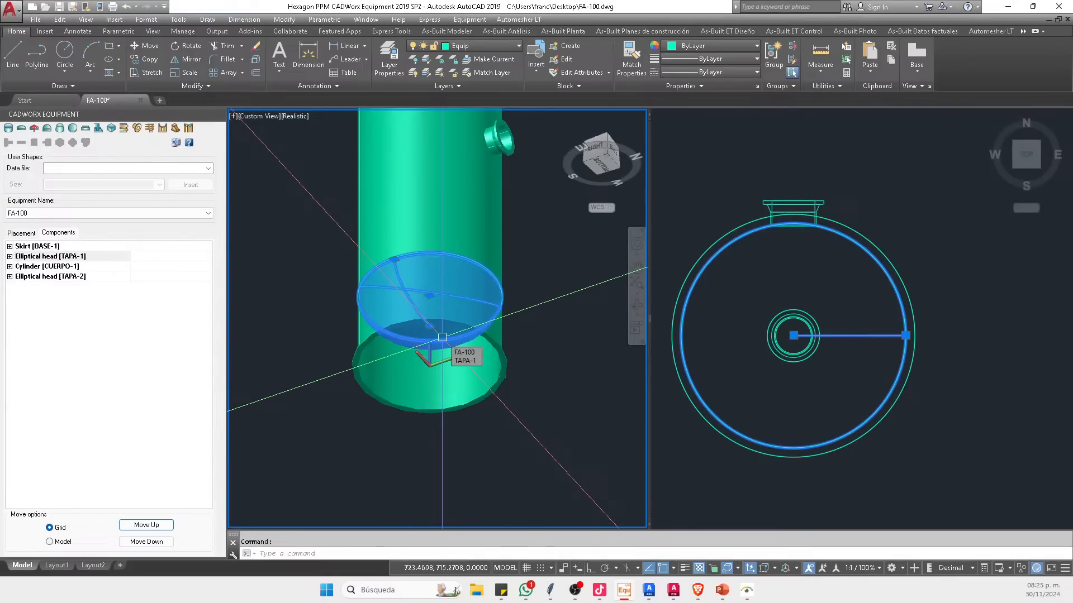
{"action": "left_click", "coordinate": [137, 128]}
{"action": "scroll", "coordinate": [411, 310], "scroll_direction": "up", "scroll_amount": 2}
{"action": "key", "text": "Escape"}
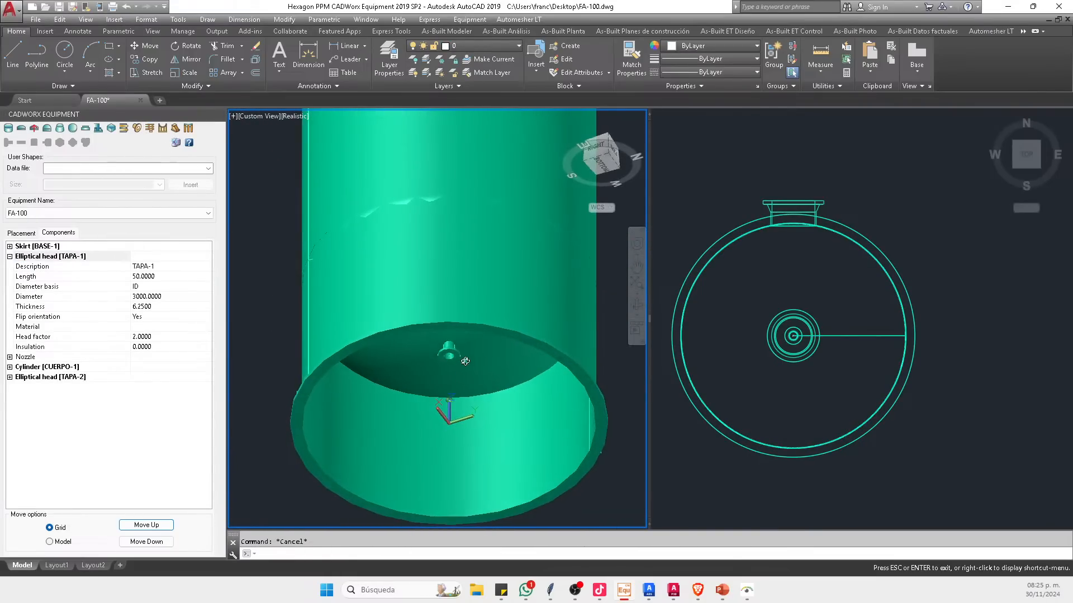
{"action": "scroll", "coordinate": [447, 347], "scroll_direction": "up", "scroll_amount": 3}
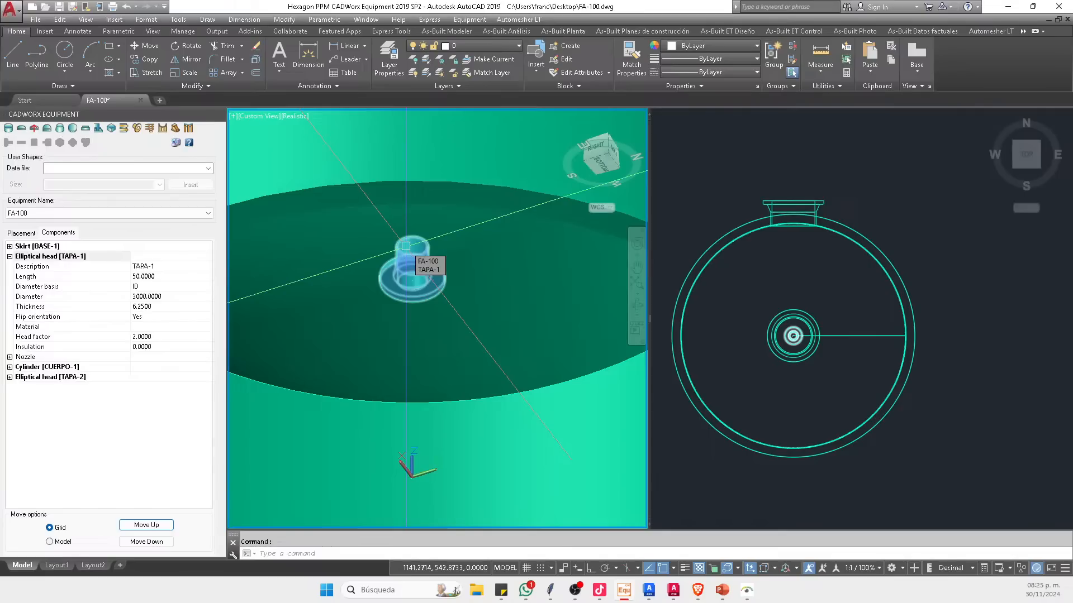
{"action": "scroll", "coordinate": [405, 246], "scroll_direction": "down", "scroll_amount": 5}
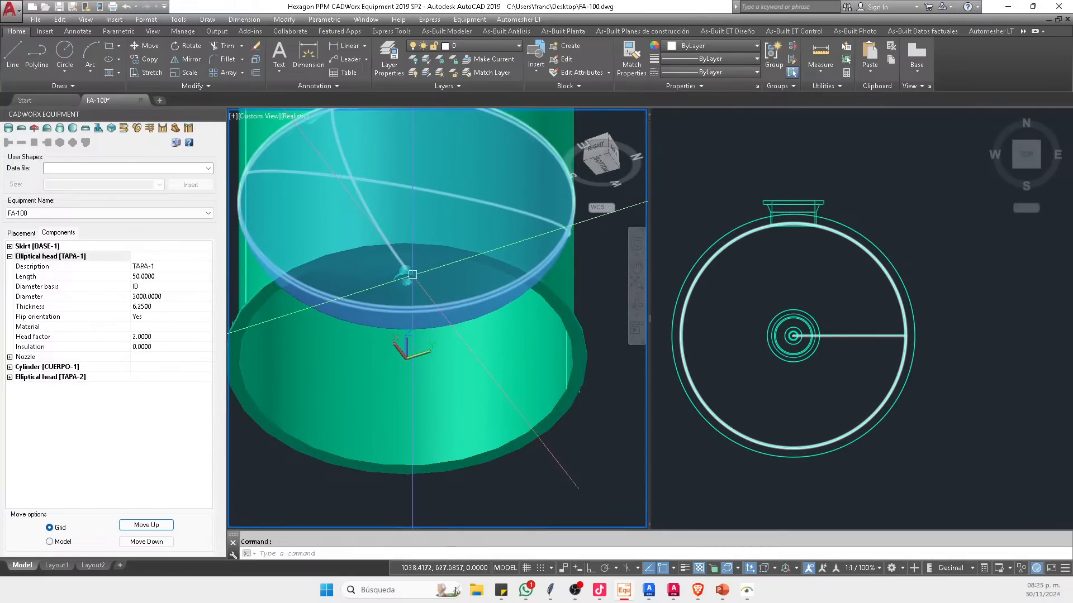
Step: Review the properties of elliptical head TAPA-2 and its nozzle N-2 in the component list
{"action": "left_click", "coordinate": [10, 377]}
{"action": "scroll", "coordinate": [159, 430], "scroll_direction": "down", "scroll_amount": 2}
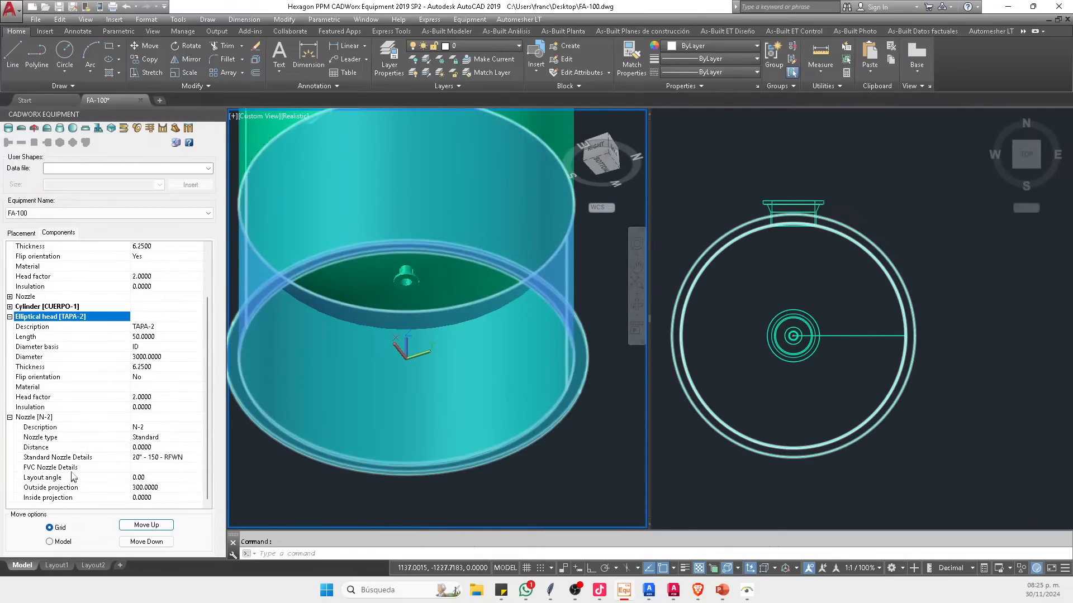
{"action": "left_click", "coordinate": [10, 418]}
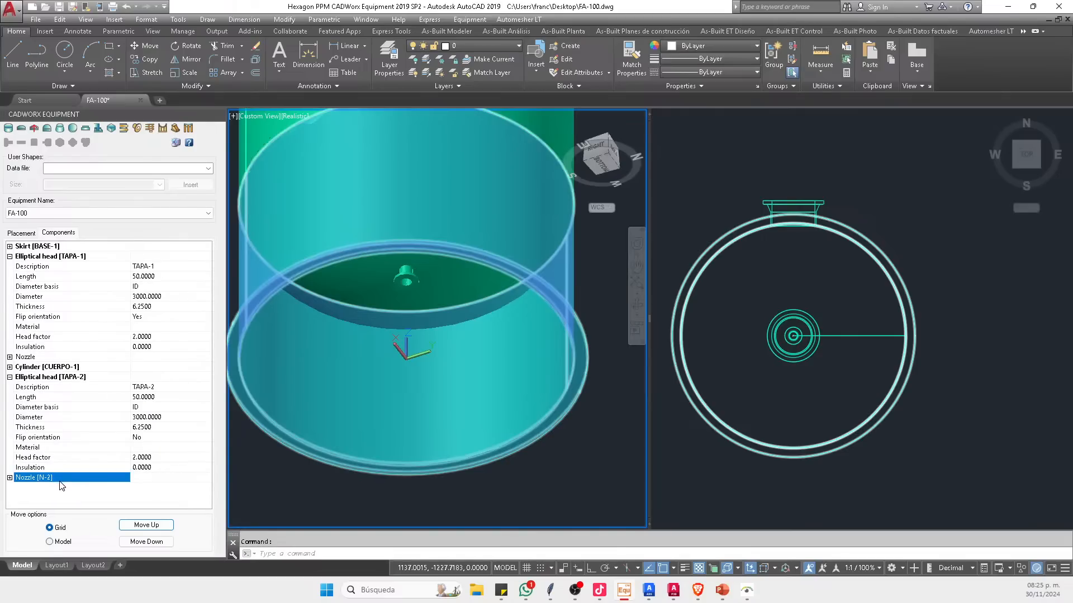
{"action": "double_click", "coordinate": [18, 481]}
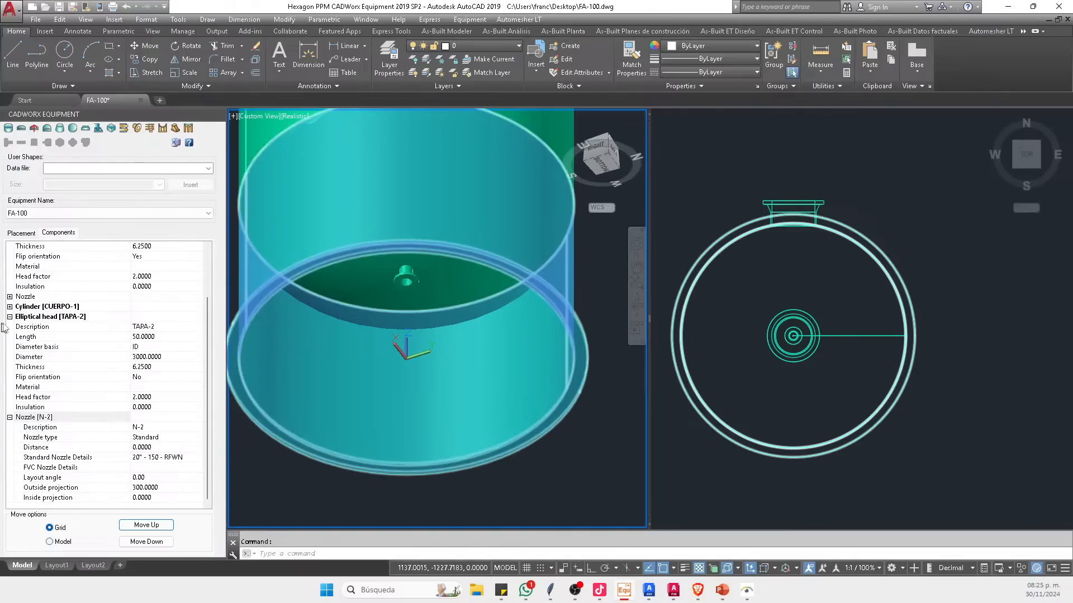
{"action": "scroll", "coordinate": [3, 327], "scroll_direction": "up", "scroll_amount": 2}
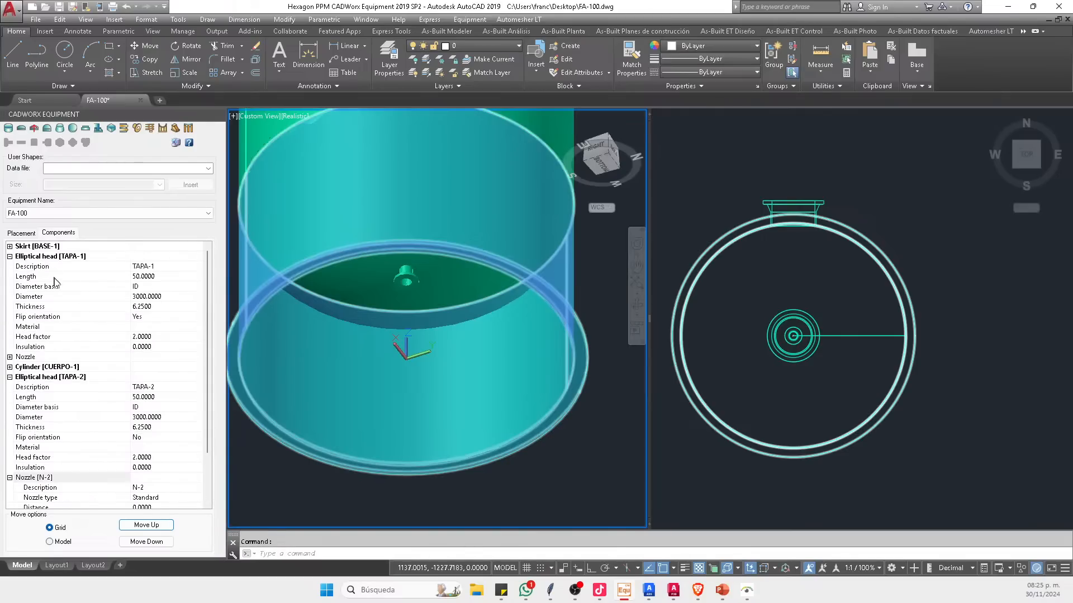
Step: Set the description of the nozzle on lower elliptical head TAPA-1 to N-3
{"action": "left_click", "coordinate": [9, 357]}
{"action": "left_click", "coordinate": [165, 379]}
{"action": "left_click", "coordinate": [166, 360]}
{"action": "left_click", "coordinate": [162, 368]}
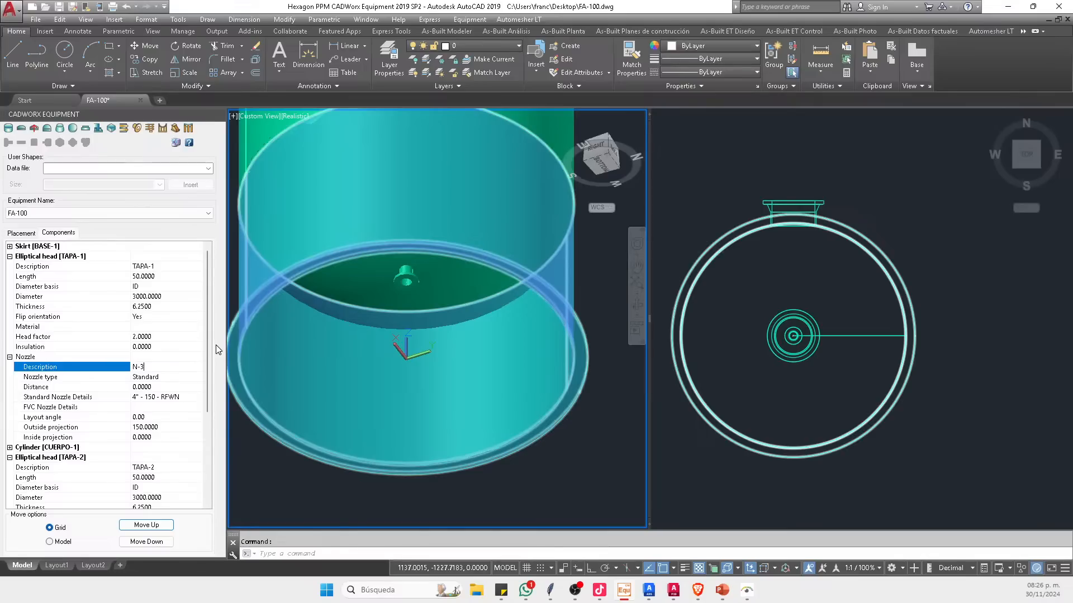
{"action": "key", "text": "Return"}
Step: In the standard nozzle details of N-3, choose the 4" diameter and set the nozzle extension to Yes
{"action": "left_click", "coordinate": [162, 398]}
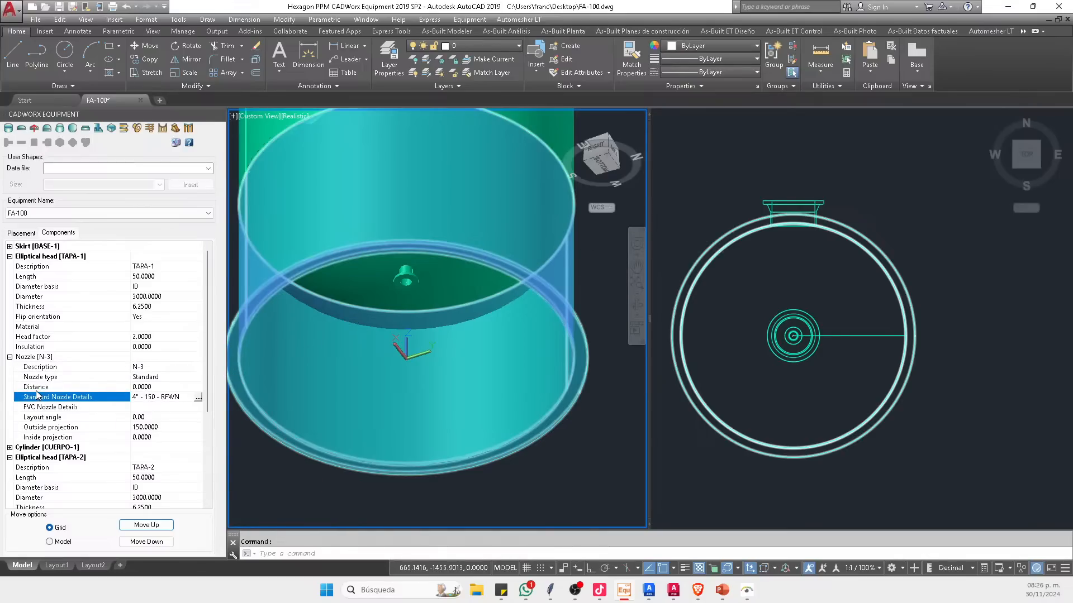
{"action": "left_click", "coordinate": [198, 398]}
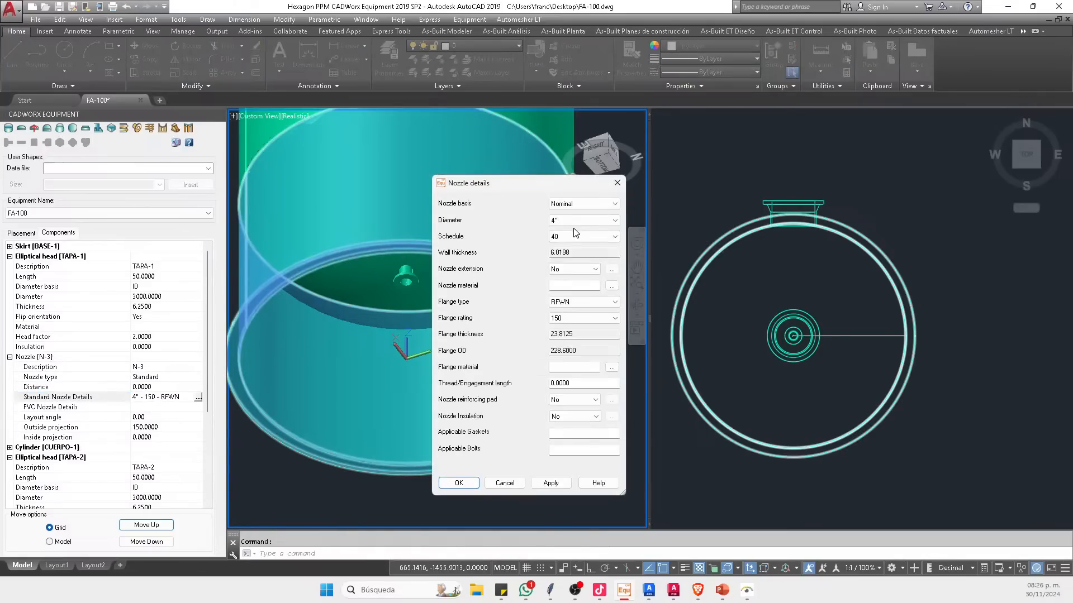
{"action": "left_click", "coordinate": [614, 220]}
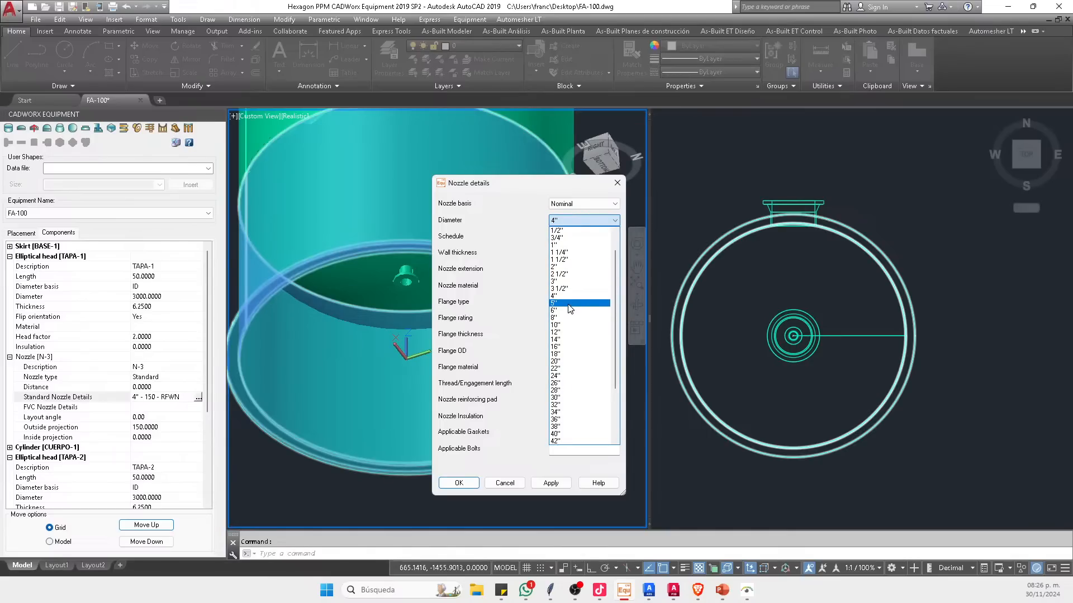
{"action": "left_click", "coordinate": [564, 296]}
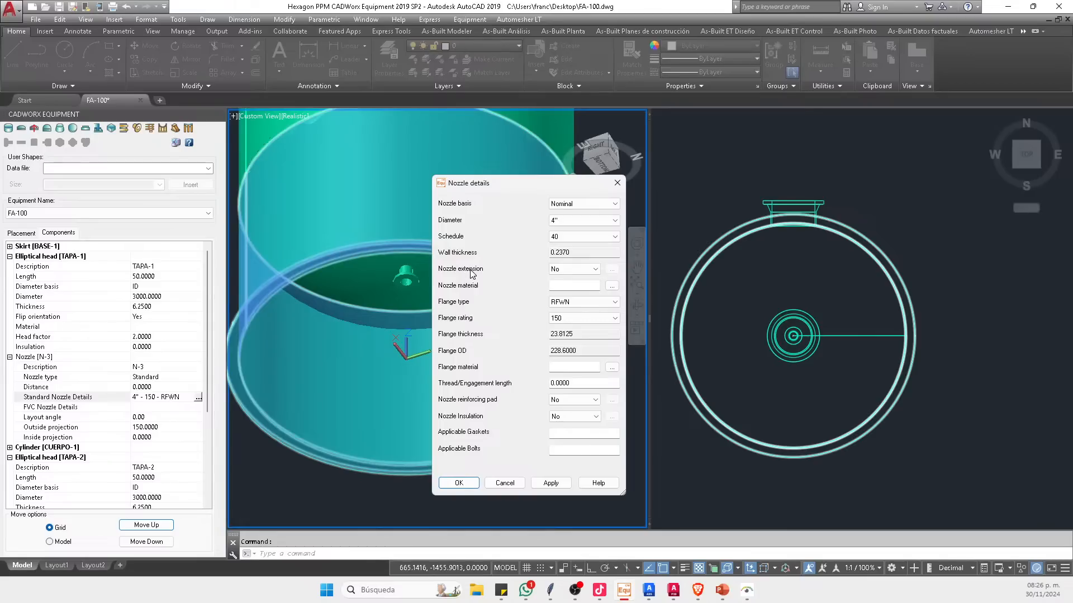
{"action": "left_click", "coordinate": [594, 269]}
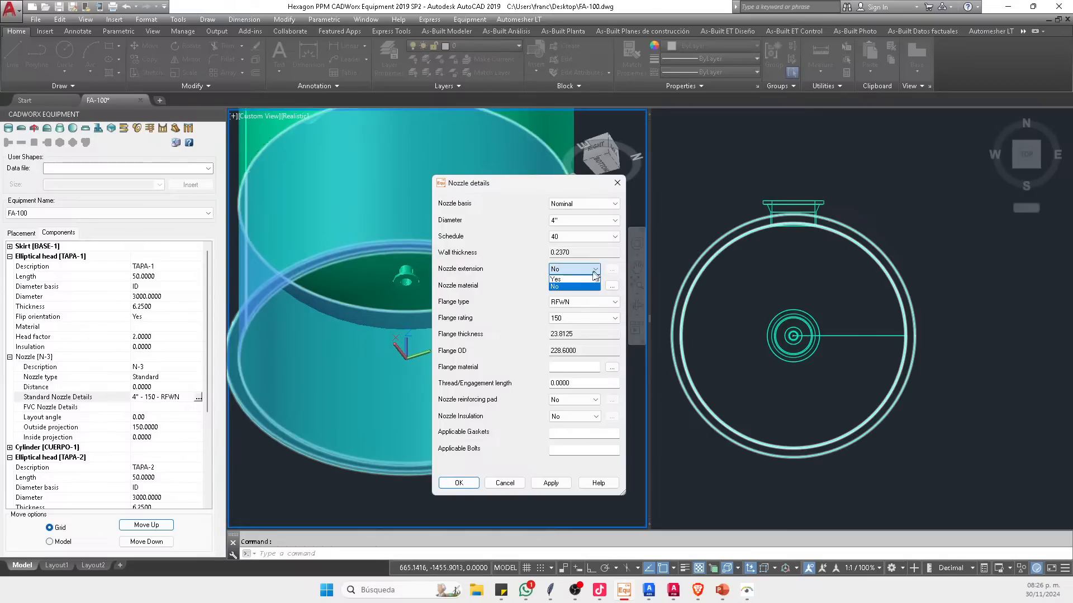
{"action": "left_click", "coordinate": [570, 286]}
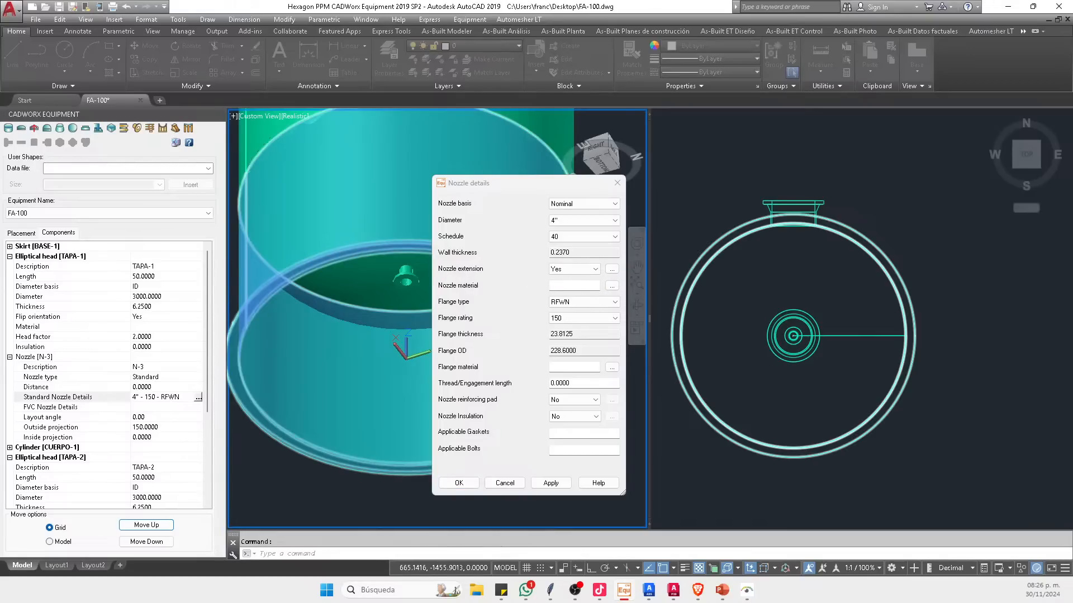
Step: Set outside projection (D) of the N-3 nozzle extension to 500 and apply it, keeping the model in view
{"action": "left_click", "coordinate": [612, 269]}
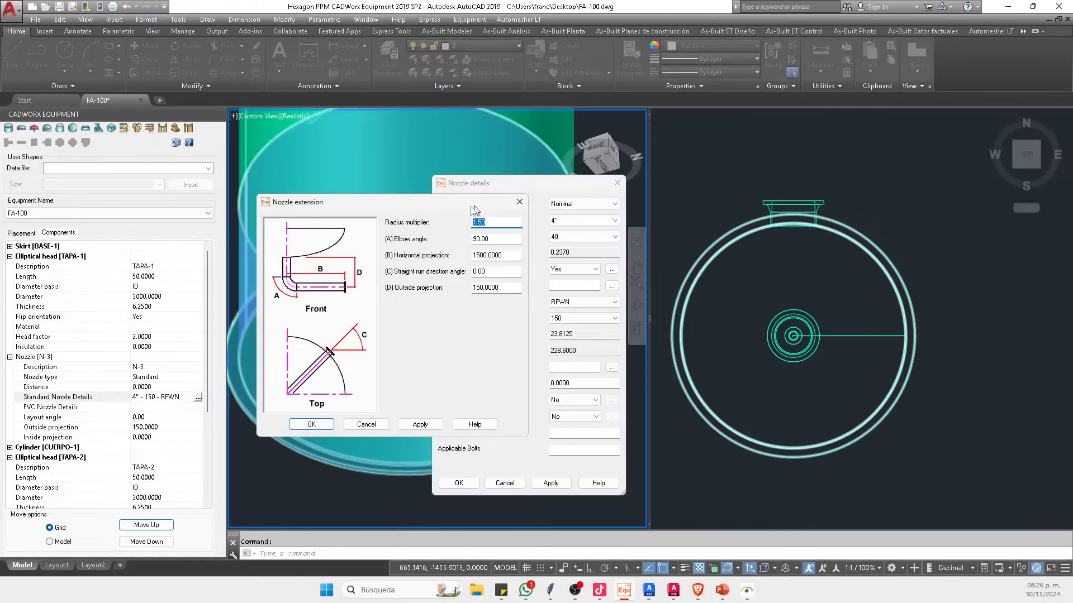
{"action": "left_click_drag", "start_coordinate": [436, 209], "coordinate": [291, 209]}
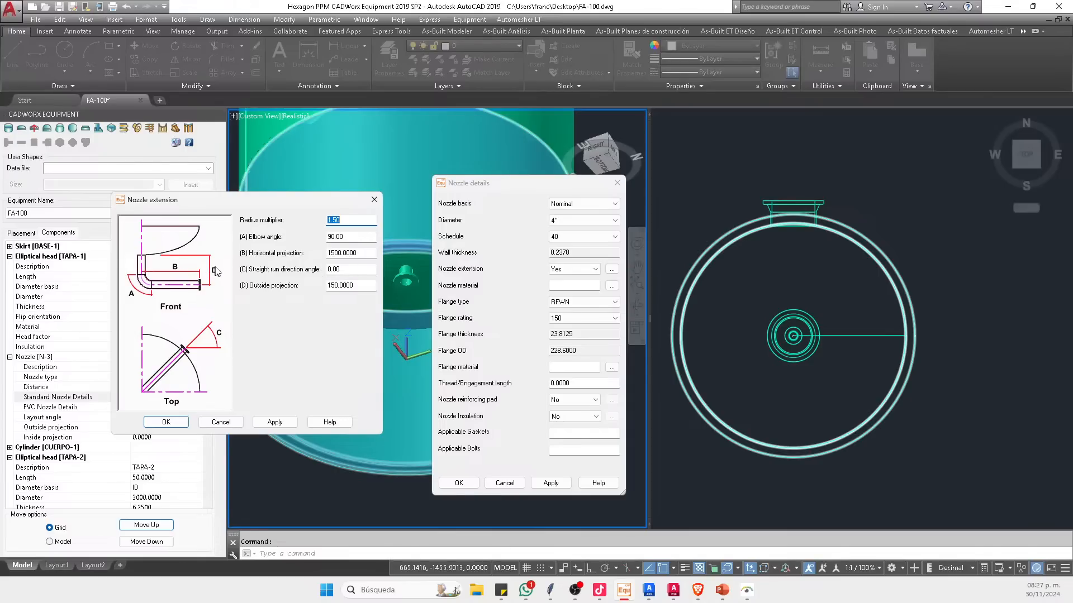
{"action": "key", "text": "Tab"}
{"action": "key", "text": "Tab"}
{"action": "key", "text": "Tab"}
{"action": "key", "text": "Tab"}
{"action": "type", "text": "5"}
{"action": "left_click", "coordinate": [274, 422]}
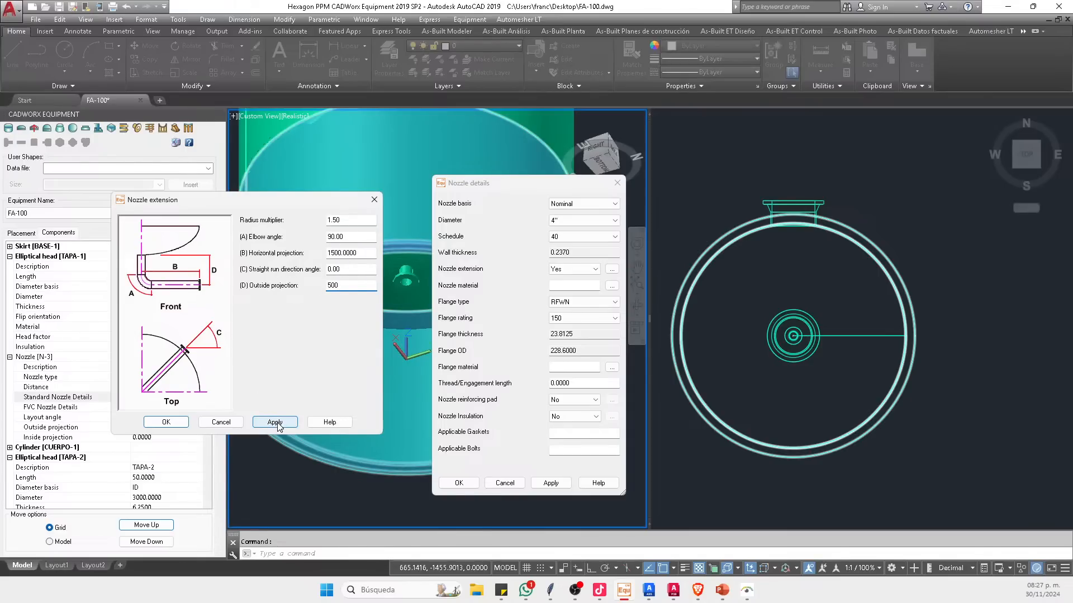
{"action": "left_click_drag", "start_coordinate": [276, 196], "coordinate": [809, 195]}
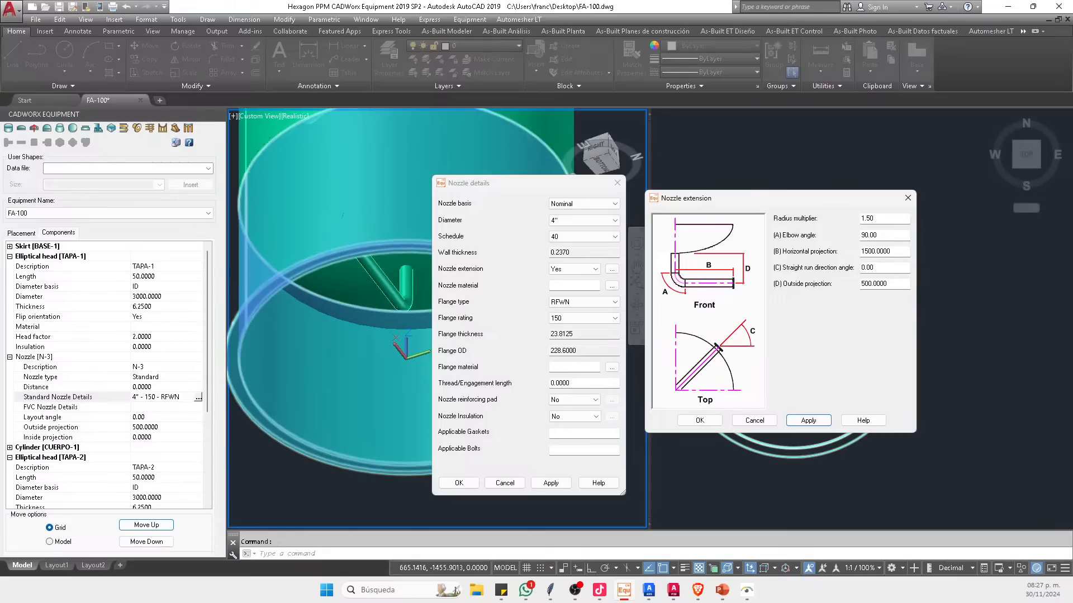
Step: Set horizontal projection (B) of the N-3 nozzle extension to 1600 and accept it
{"action": "double_click", "coordinate": [875, 251]}
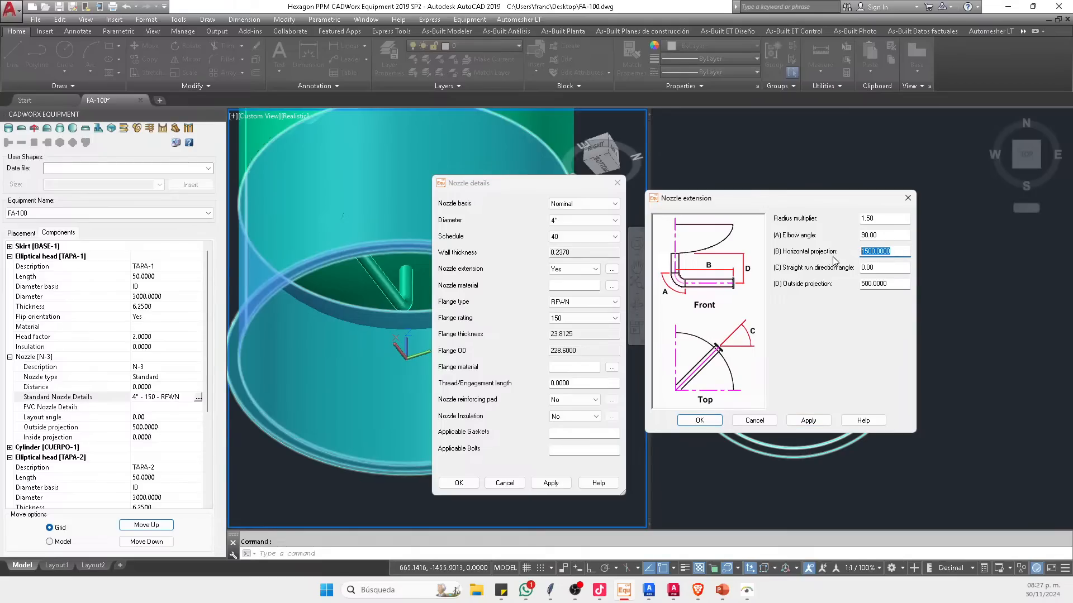
{"action": "type", "text": "1600"}
{"action": "key", "text": "Return"}
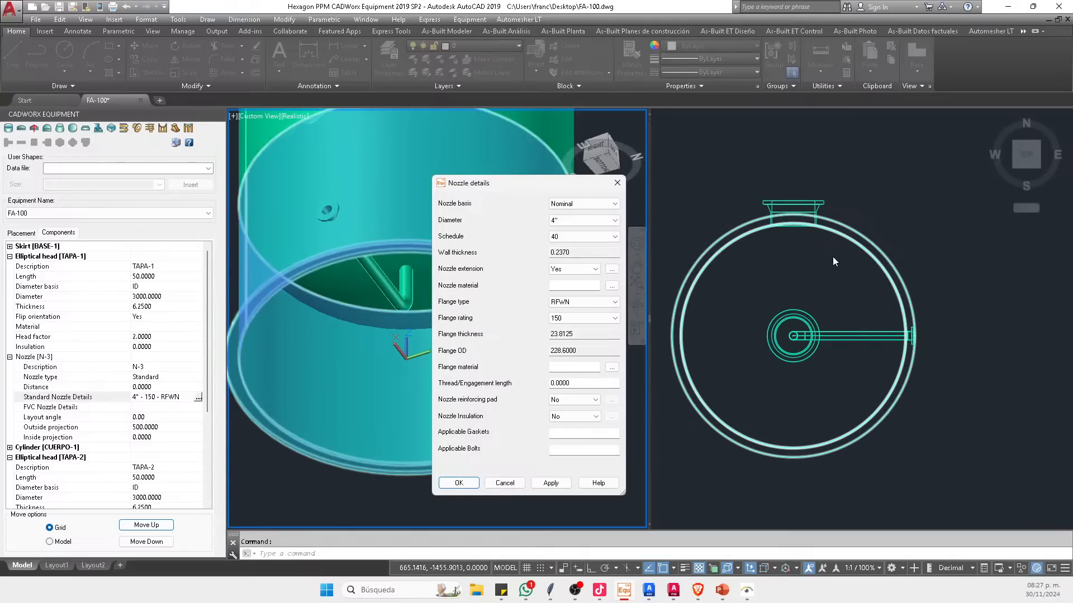
Step: Set horizontal projection (B) of the N-3 nozzle extension to 1700, apply it and accept the nozzle details
{"action": "left_click", "coordinate": [612, 269]}
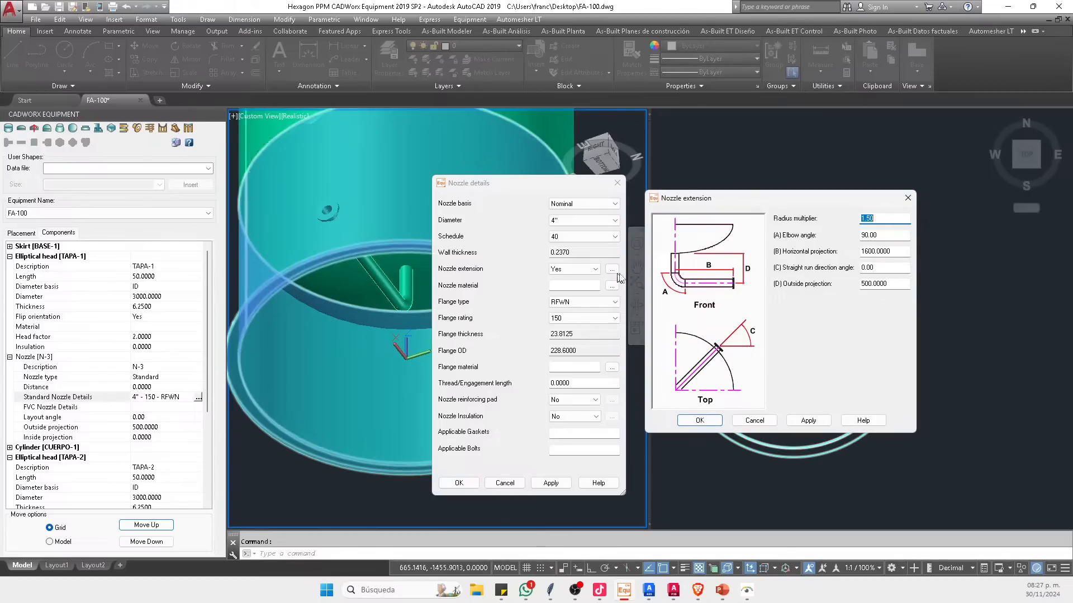
{"action": "key", "text": "Tab"}
{"action": "key", "text": "Tab"}
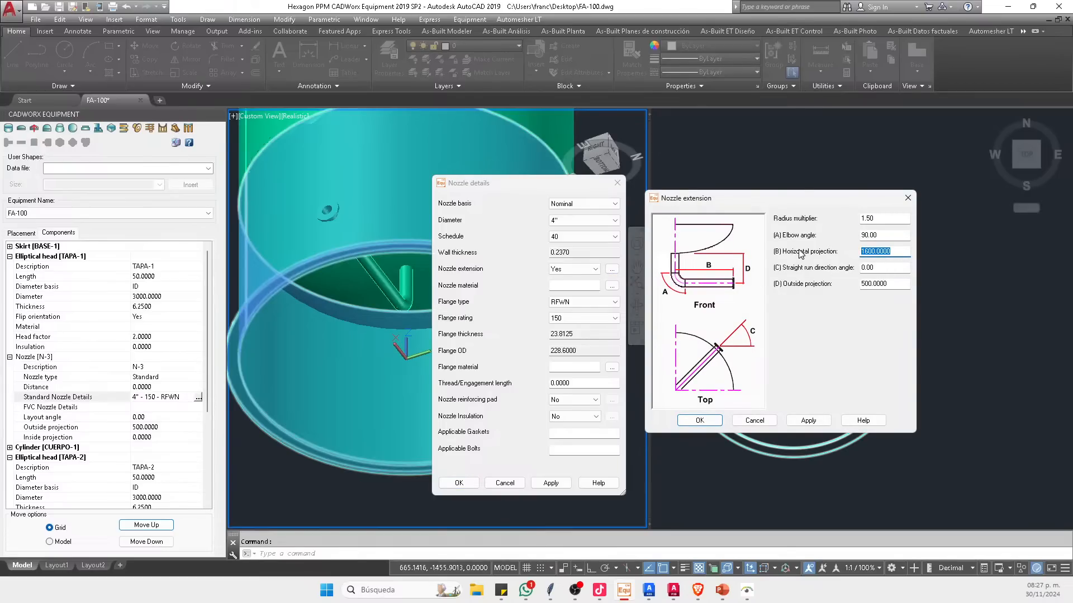
{"action": "type", "text": "1700"}
{"action": "key", "text": "Return"}
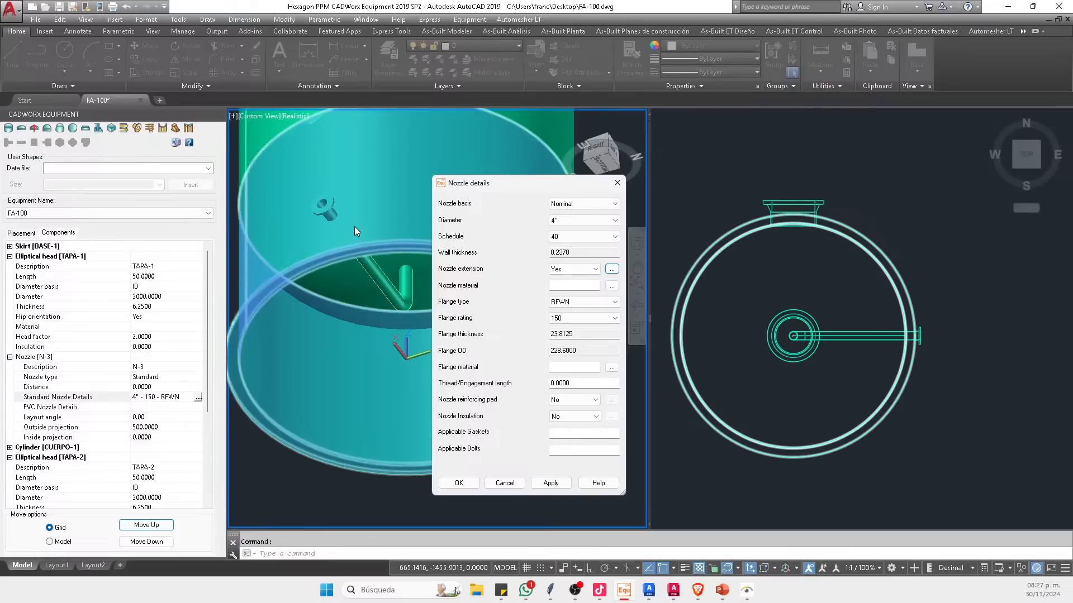
{"action": "left_click", "coordinate": [612, 269]}
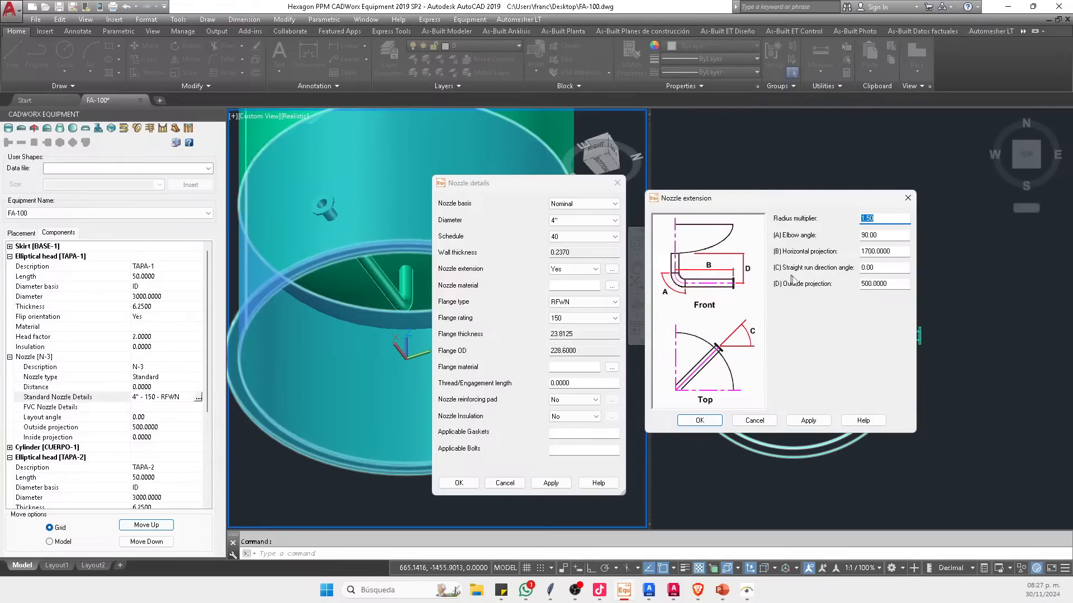
{"action": "left_click", "coordinate": [809, 421]}
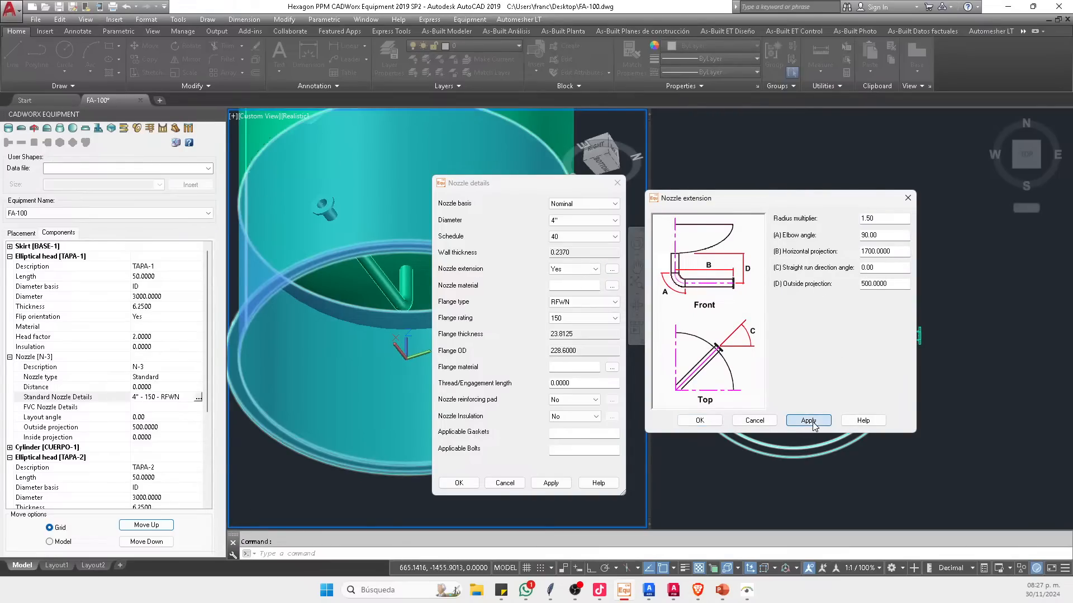
{"action": "left_click", "coordinate": [699, 420]}
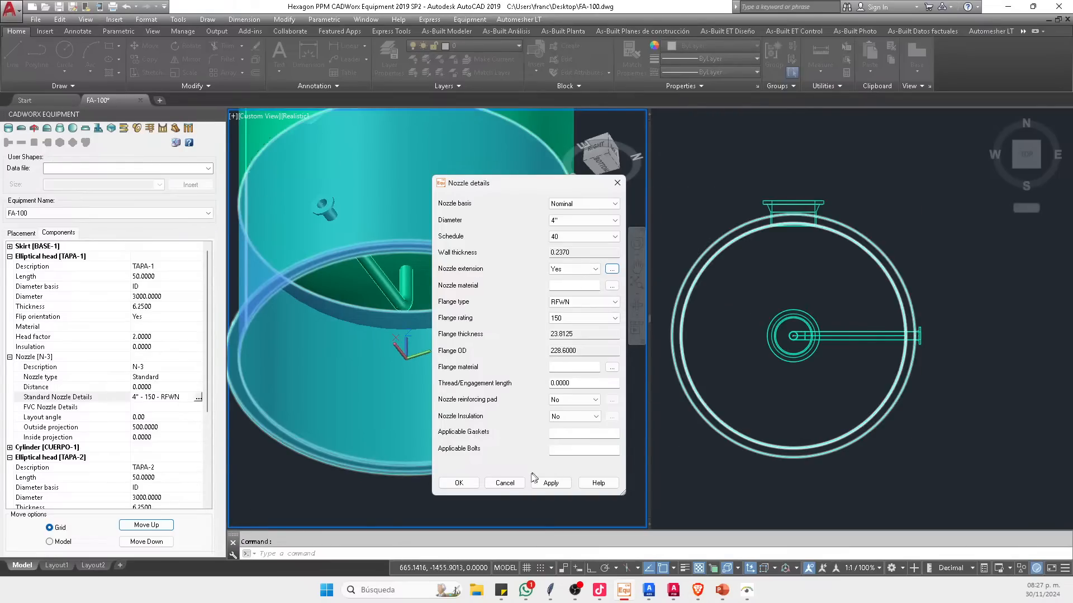
{"action": "left_click", "coordinate": [459, 483]}
Step: Set the layout angle of nozzle N-3 on the lower elliptical head to 270
{"action": "scroll", "coordinate": [466, 319], "scroll_direction": "down", "scroll_amount": 1}
{"action": "left_click", "coordinate": [771, 292]}
{"action": "key", "text": "Escape"}
{"action": "scroll", "coordinate": [873, 333], "scroll_direction": "up", "scroll_amount": 2}
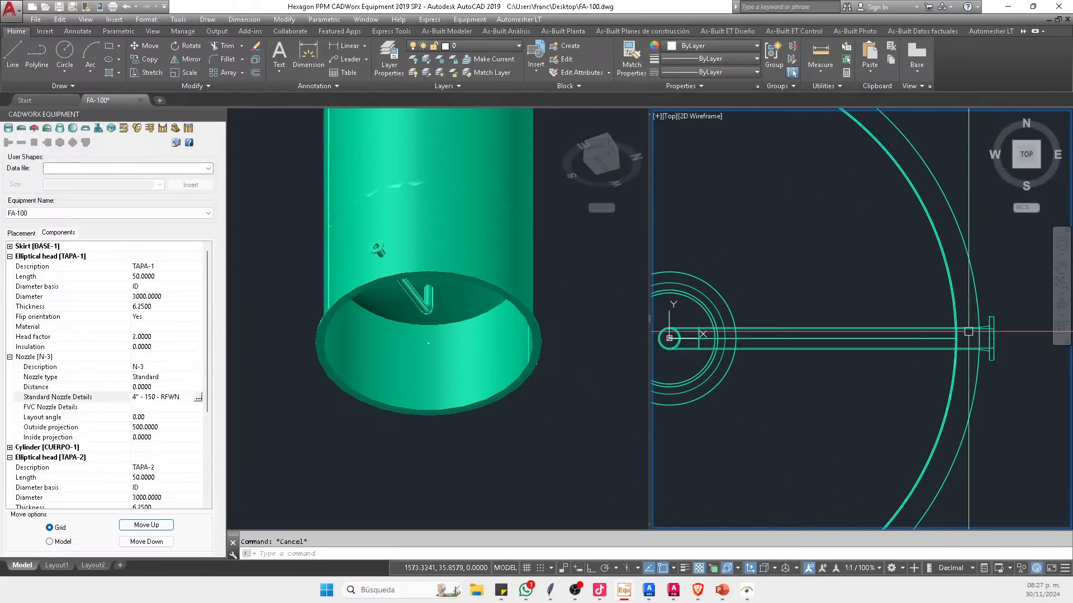
{"action": "scroll", "coordinate": [968, 331], "scroll_direction": "down", "scroll_amount": 1}
{"action": "scroll", "coordinate": [861, 377], "scroll_direction": "down", "scroll_amount": 1}
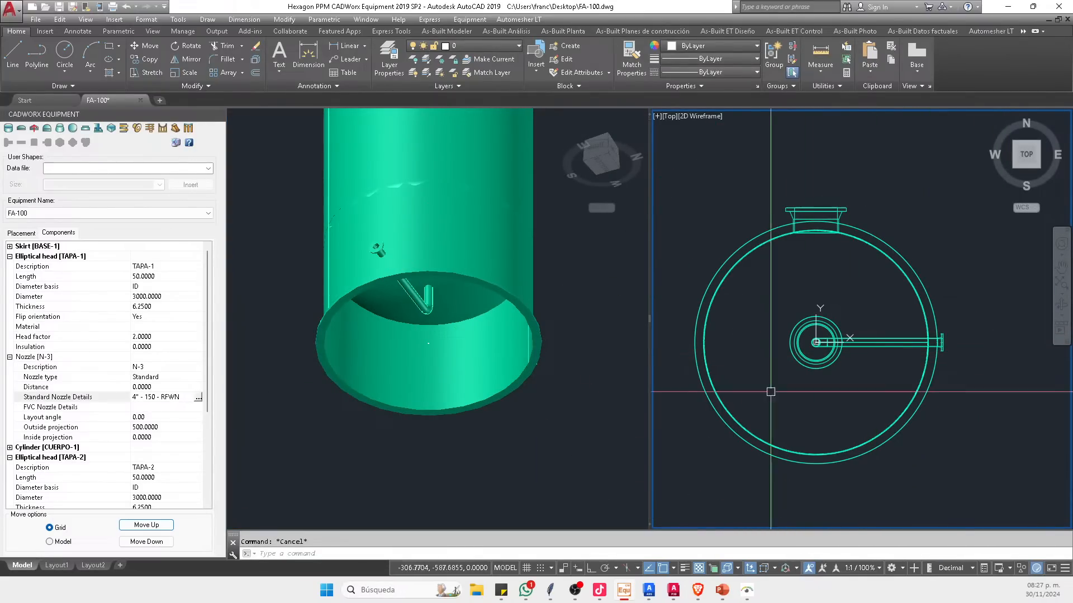
{"action": "scroll", "coordinate": [916, 334], "scroll_direction": "down", "scroll_amount": 1}
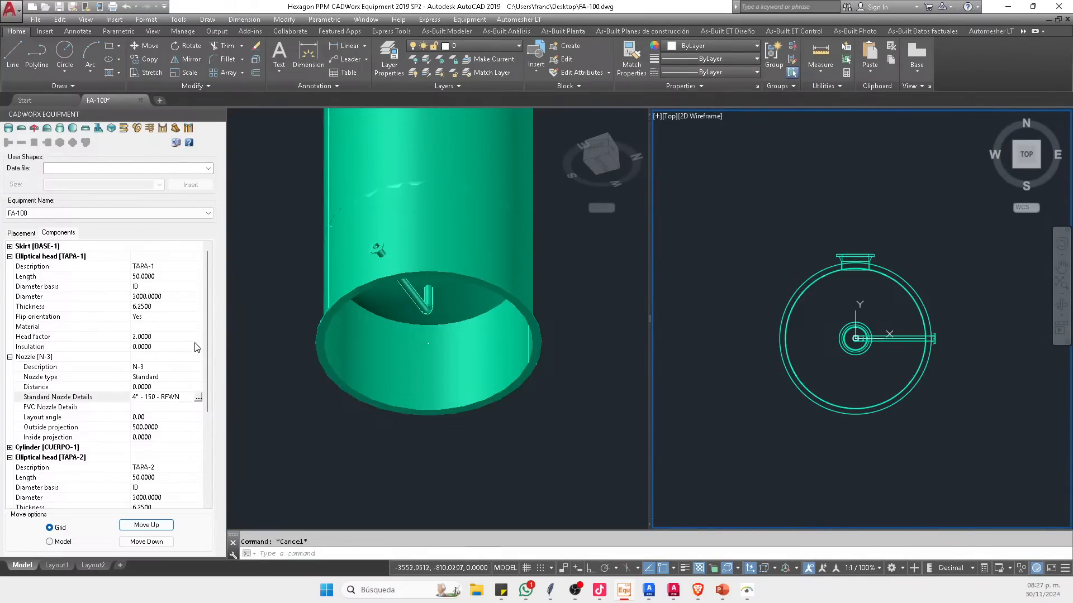
{"action": "left_click", "coordinate": [154, 418]}
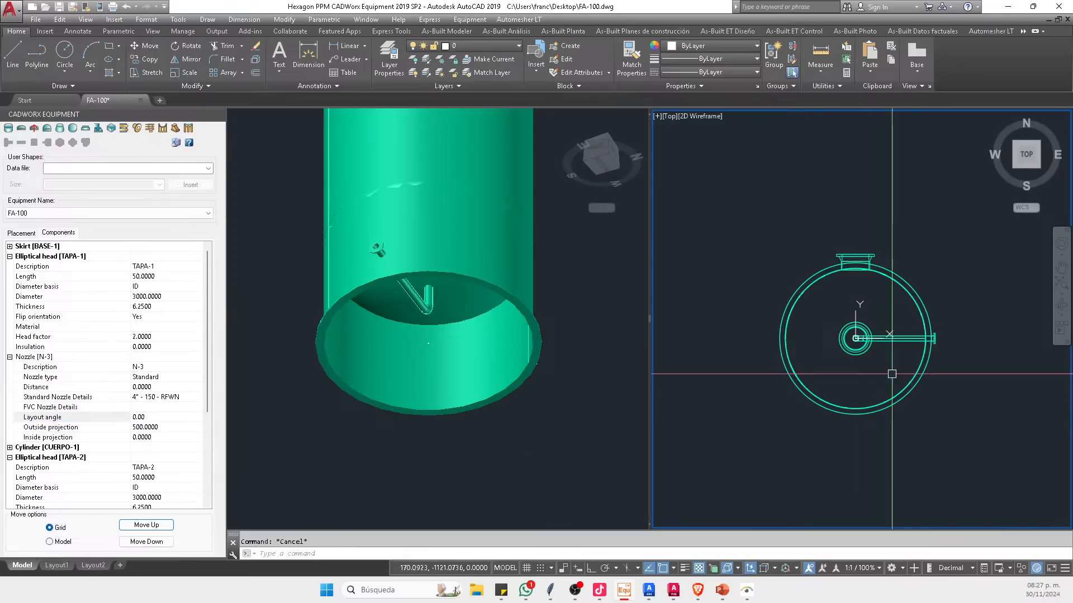
{"action": "key", "text": "Escape"}
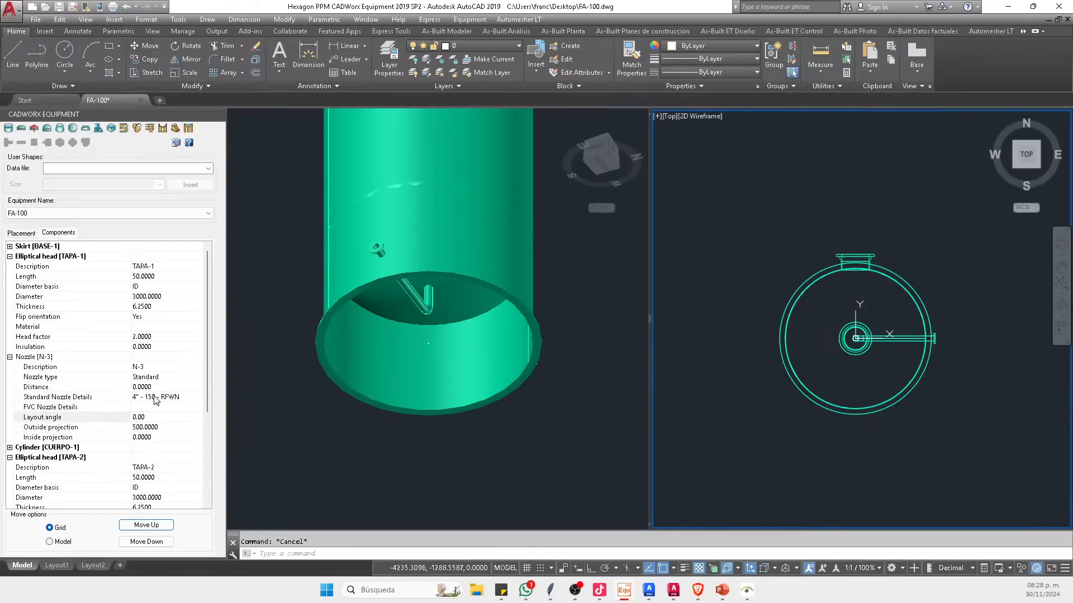
{"action": "left_click", "coordinate": [87, 418]}
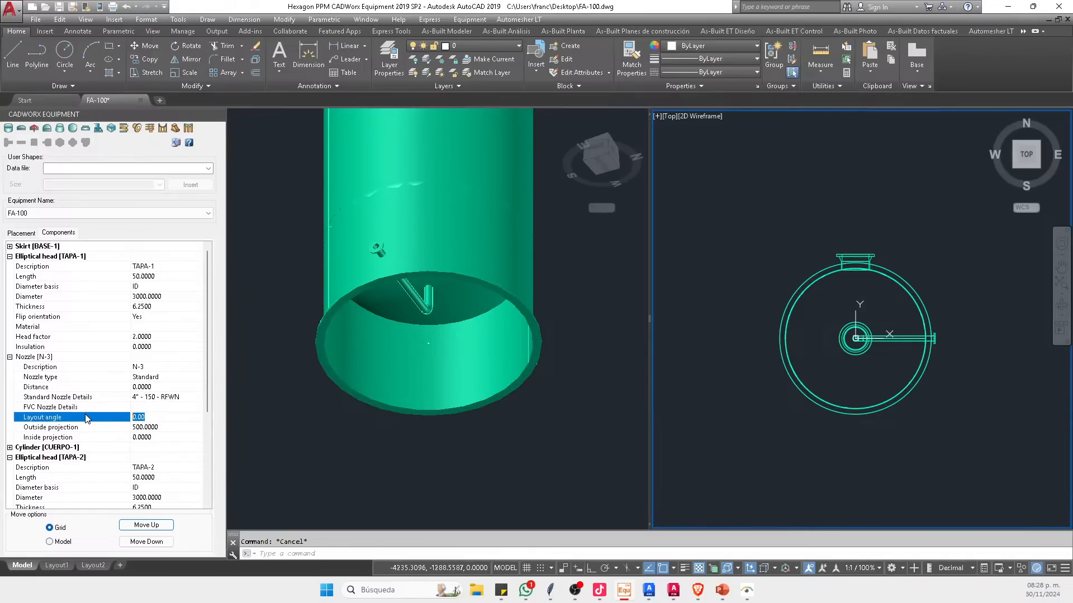
{"action": "type", "text": "270"}
{"action": "left_click", "coordinate": [159, 406]}
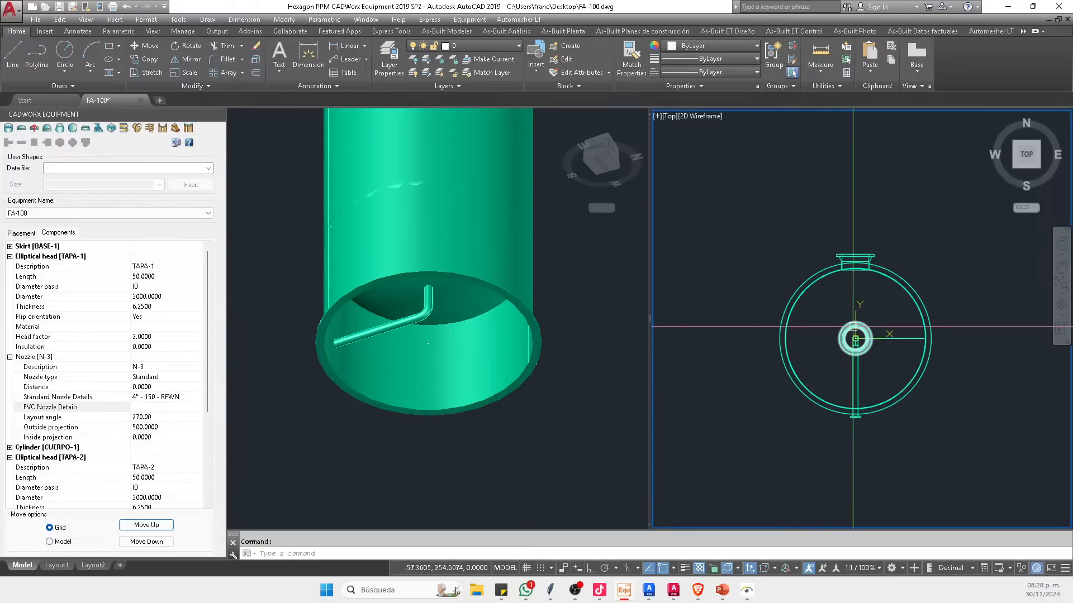
Step: Restore the 2D wireframe viewport to the Top view and frame the vessel in it
{"action": "middle_click_drag", "start_coordinate": [861, 335], "coordinate": [840, 374], "text": "shift"}
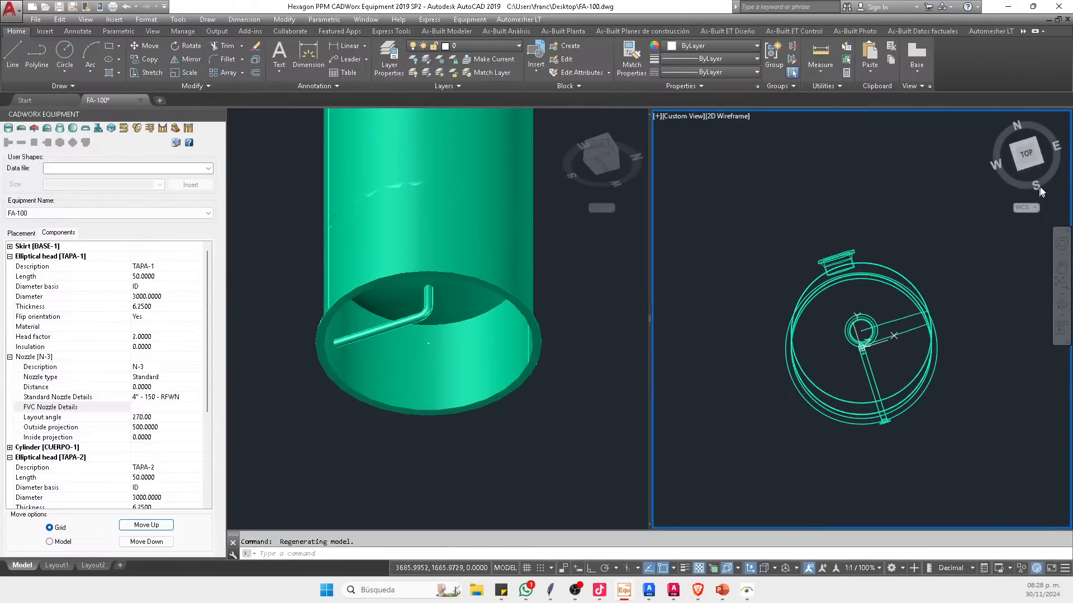
{"action": "left_click", "coordinate": [1026, 153]}
{"action": "left_click", "coordinate": [447, 337]}
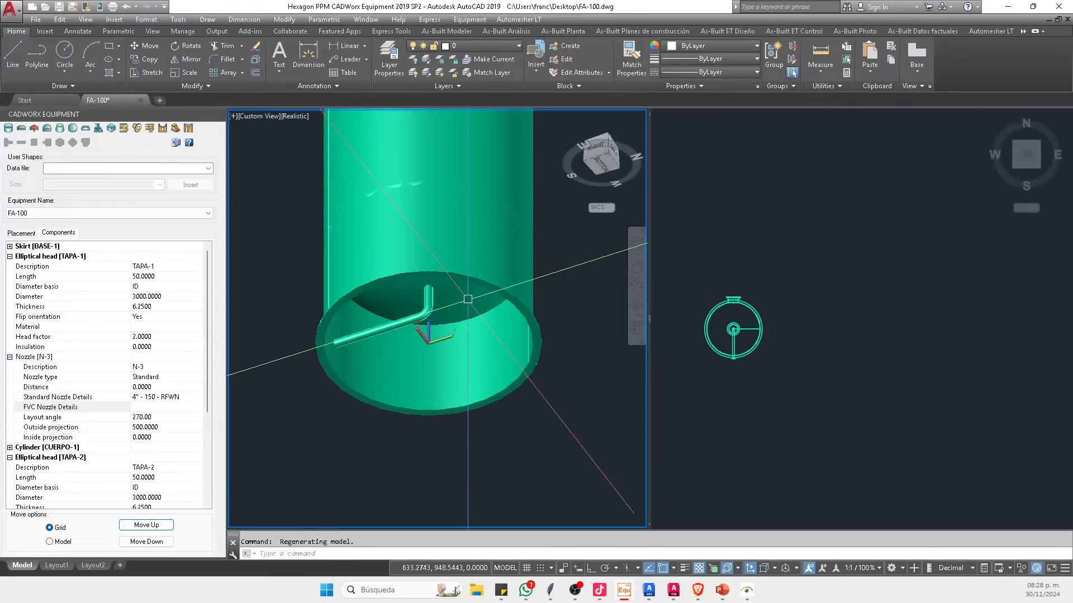
{"action": "scroll", "coordinate": [480, 351], "scroll_direction": "down", "scroll_amount": 5}
{"action": "left_click", "coordinate": [761, 342]}
{"action": "key", "text": "Escape"}
{"action": "left_click", "coordinate": [1022, 159]}
Step: Show the whole vessel upright in the realistic 3D viewport and save the drawing
{"action": "left_click", "coordinate": [459, 328]}
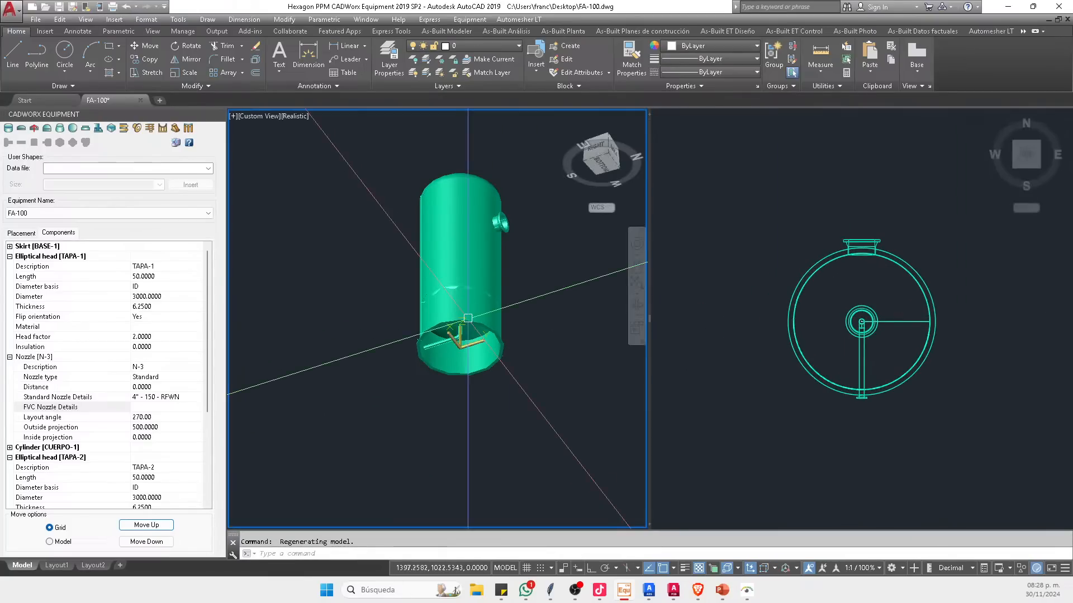
{"action": "middle_click_drag", "start_coordinate": [490, 221], "coordinate": [520, 257], "text": "shift"}
{"action": "middle_click", "coordinate": [502, 237]}
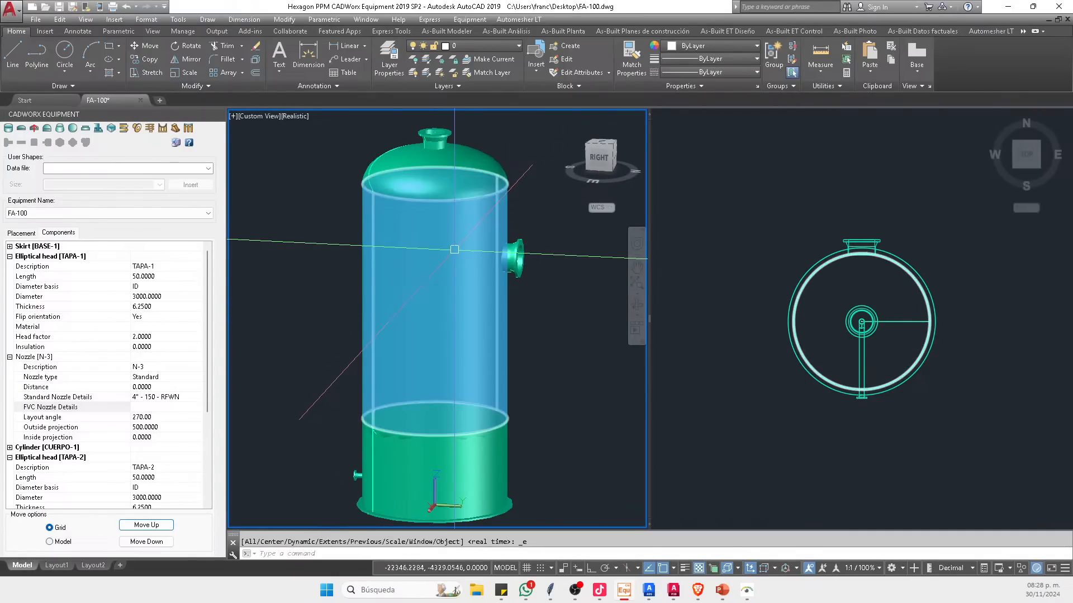
{"action": "key", "text": "ctrl+s"}
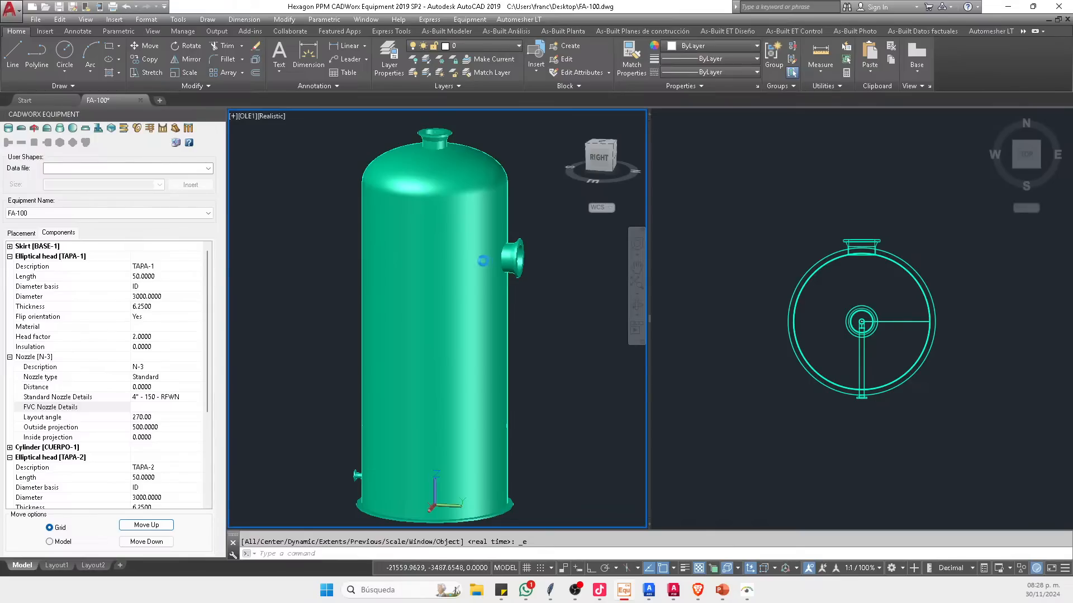
Step: Select the complete FA-100 vessel with all its nozzles and copy it to the clipboard
{"action": "scroll", "coordinate": [464, 274], "scroll_direction": "down", "scroll_amount": 4}
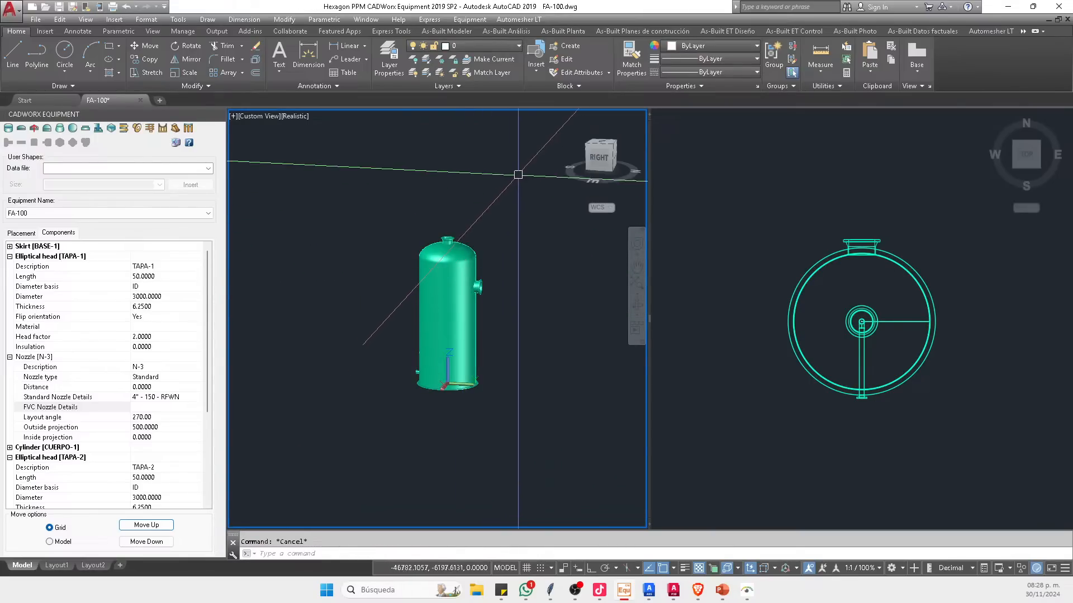
{"action": "left_click", "coordinate": [511, 179]}
{"action": "left_click", "coordinate": [412, 476]}
{"action": "key", "text": "ctrl+c"}
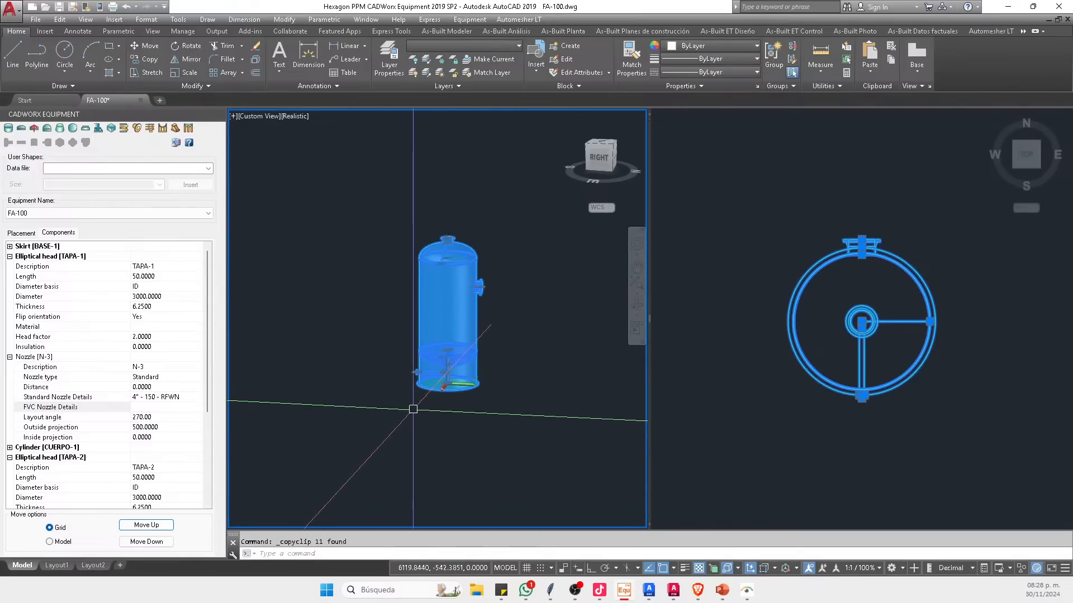
Step: Switch to AutoCAD Plant 3D and paste the copied vessel into the open FA-100 drawing
{"action": "left_click", "coordinate": [681, 587]}
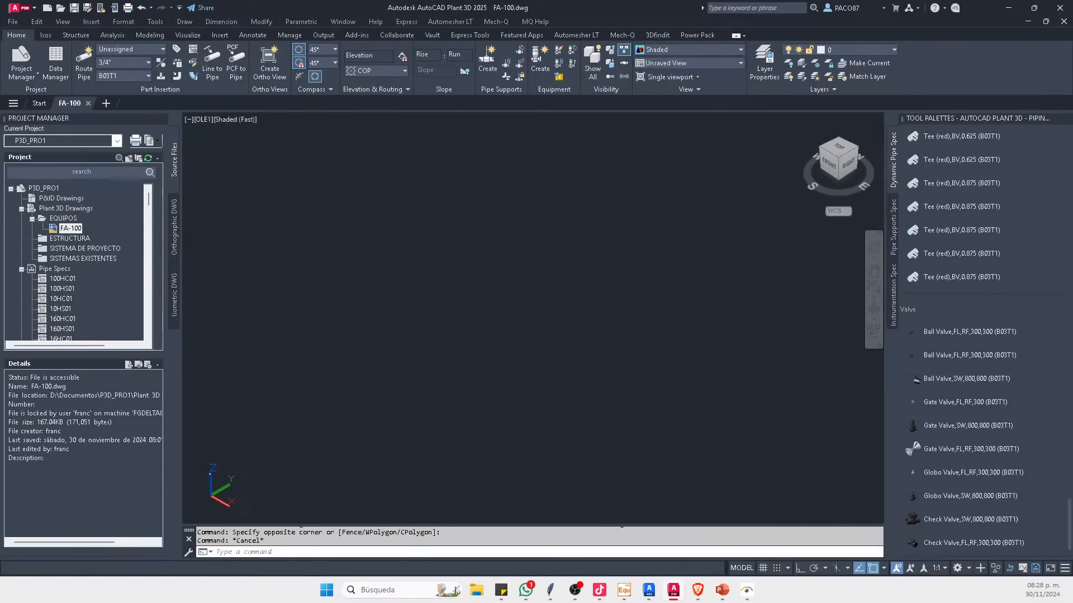
{"action": "key", "text": "ctrl+v"}
{"action": "left_click", "coordinate": [421, 387]}
{"action": "middle_click", "coordinate": [462, 337]}
{"action": "middle_click", "coordinate": [462, 338]}
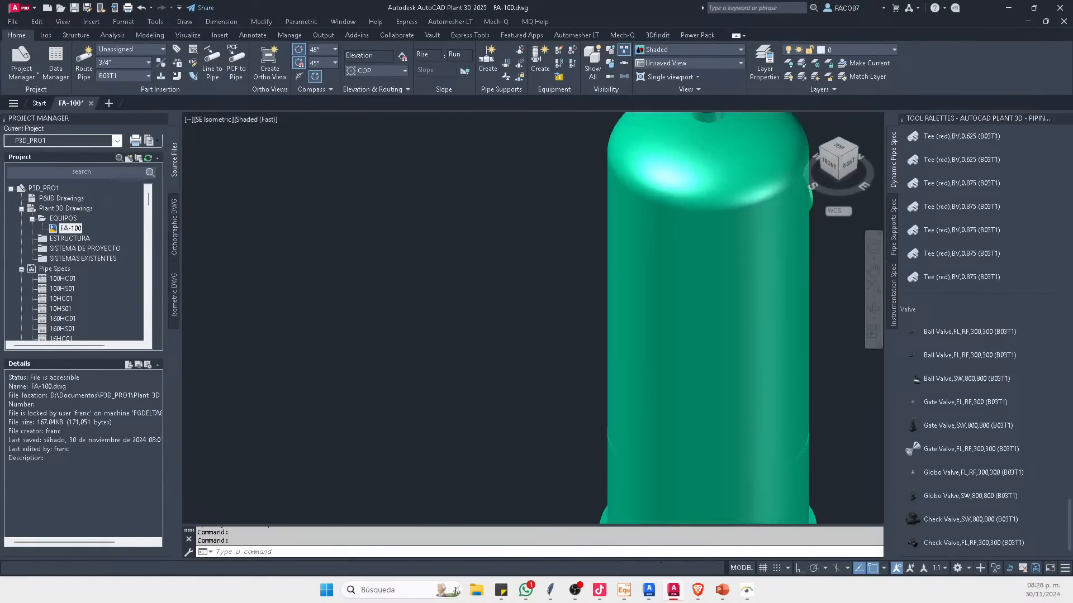
{"action": "key", "text": "Escape"}
Step: Examine the pasted vessel in the Plant 3D drawing, checking its object type, base and top nozzle
{"action": "left_click", "coordinate": [651, 134]}
{"action": "left_click", "coordinate": [395, 459]}
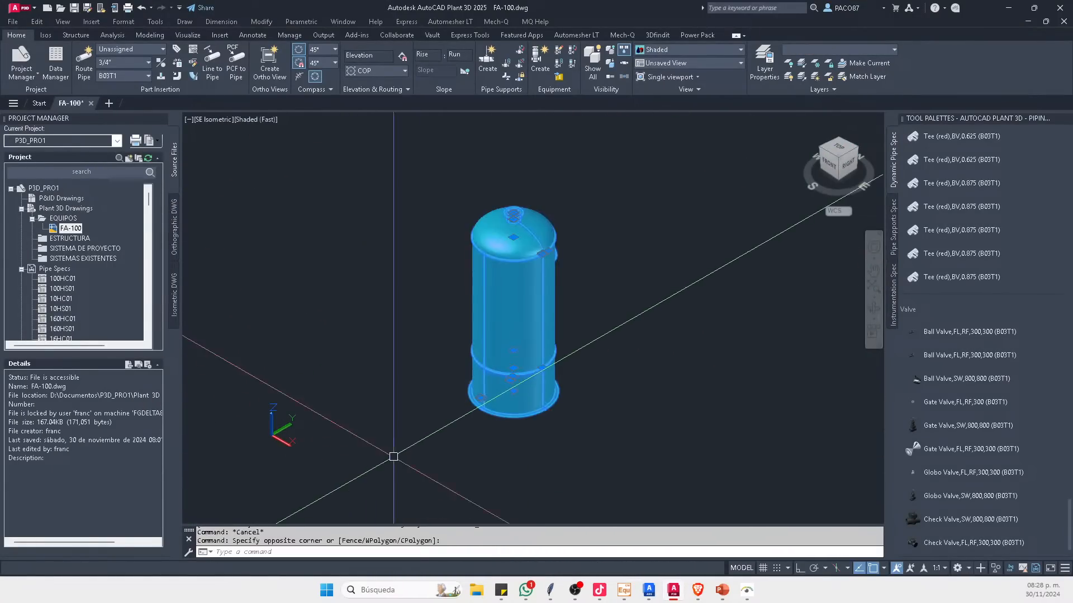
{"action": "scroll", "coordinate": [517, 357], "scroll_direction": "up", "scroll_amount": 3}
{"action": "key", "text": "Escape"}
{"action": "scroll", "coordinate": [576, 302], "scroll_direction": "down", "scroll_amount": 3}
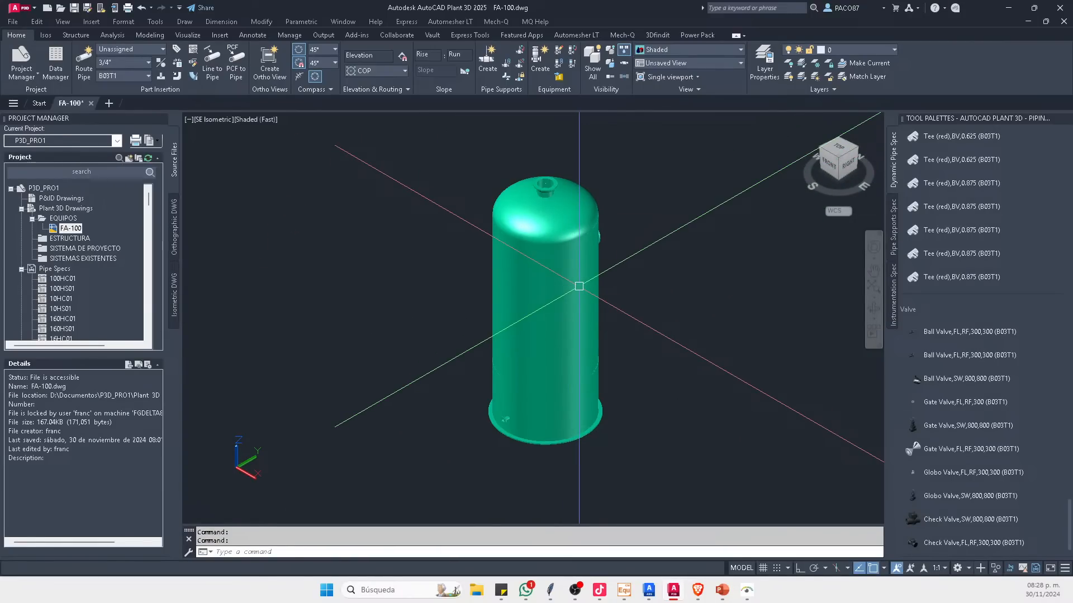
{"action": "mouse_move", "coordinate": [578, 286]}
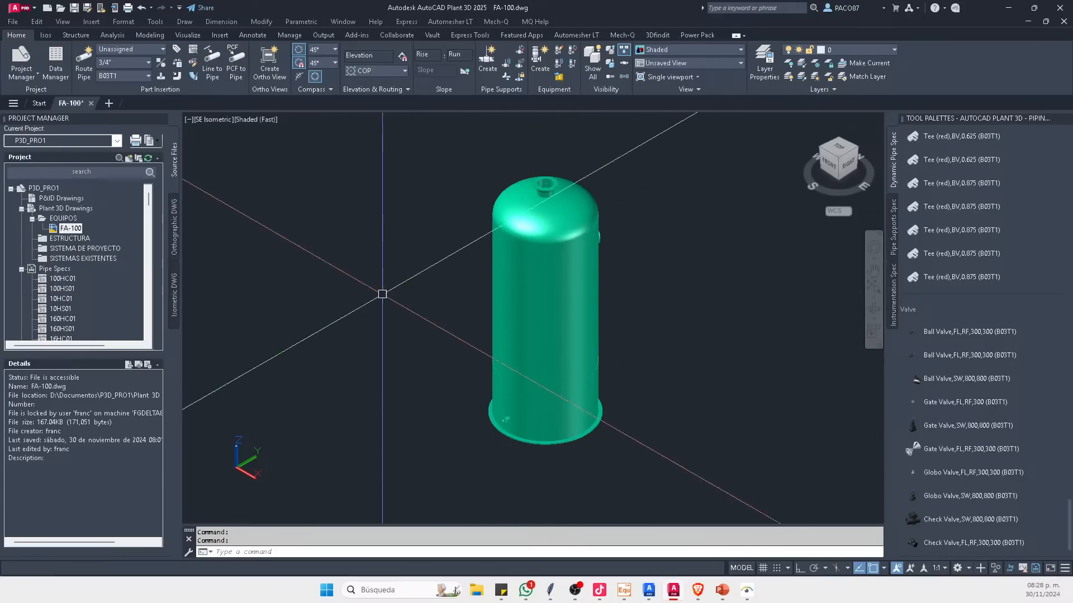
{"action": "mouse_move", "coordinate": [530, 255]}
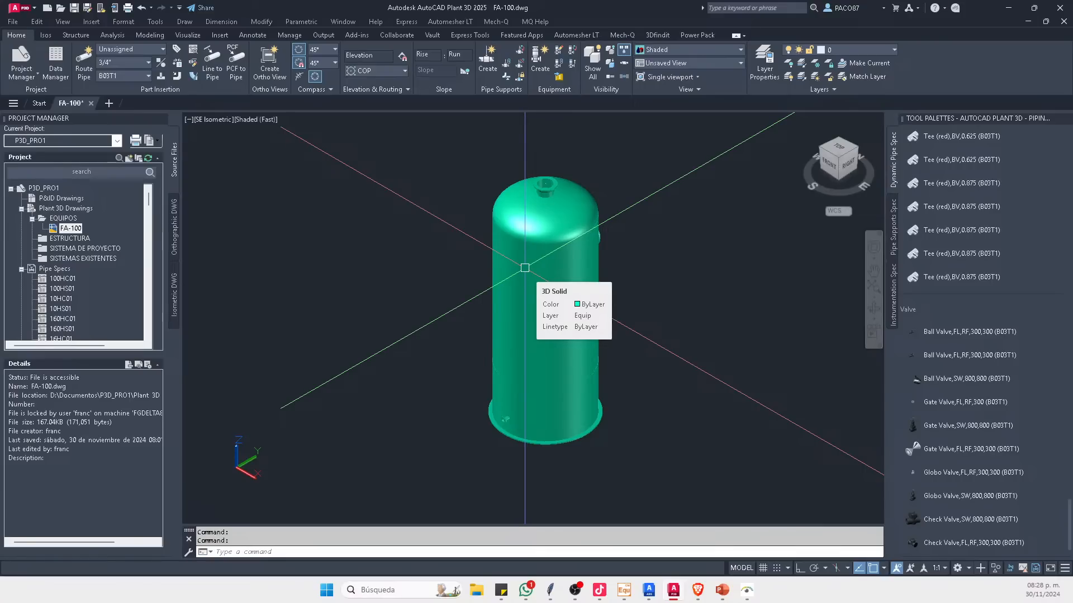
{"action": "scroll", "coordinate": [503, 421], "scroll_direction": "up", "scroll_amount": 5}
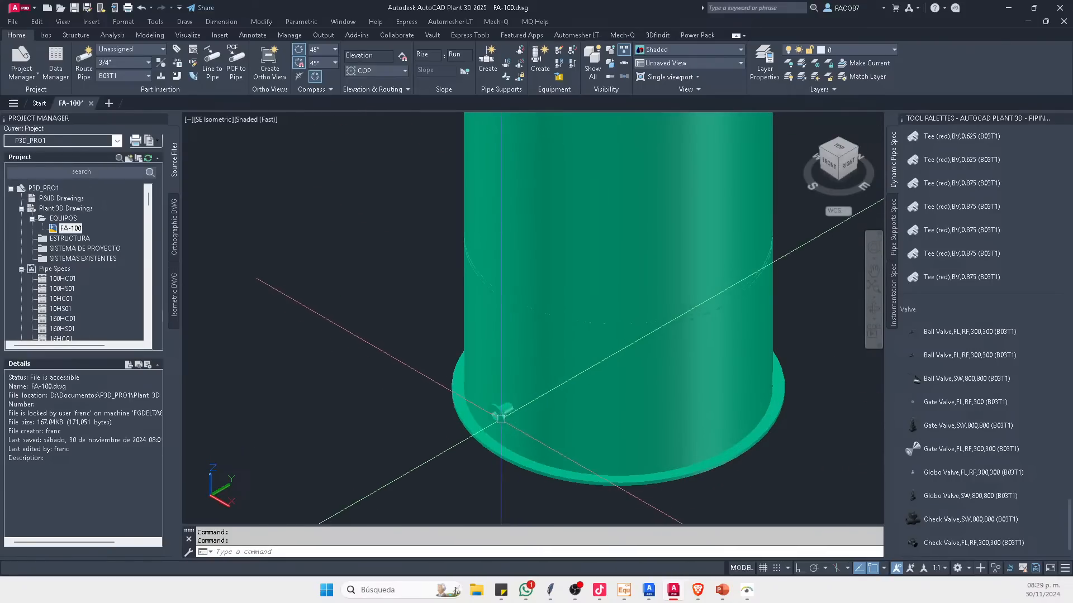
{"action": "scroll", "coordinate": [519, 363], "scroll_direction": "down", "scroll_amount": 3}
{"action": "scroll", "coordinate": [639, 190], "scroll_direction": "up", "scroll_amount": 5}
{"action": "scroll", "coordinate": [601, 358], "scroll_direction": "down", "scroll_amount": 3}
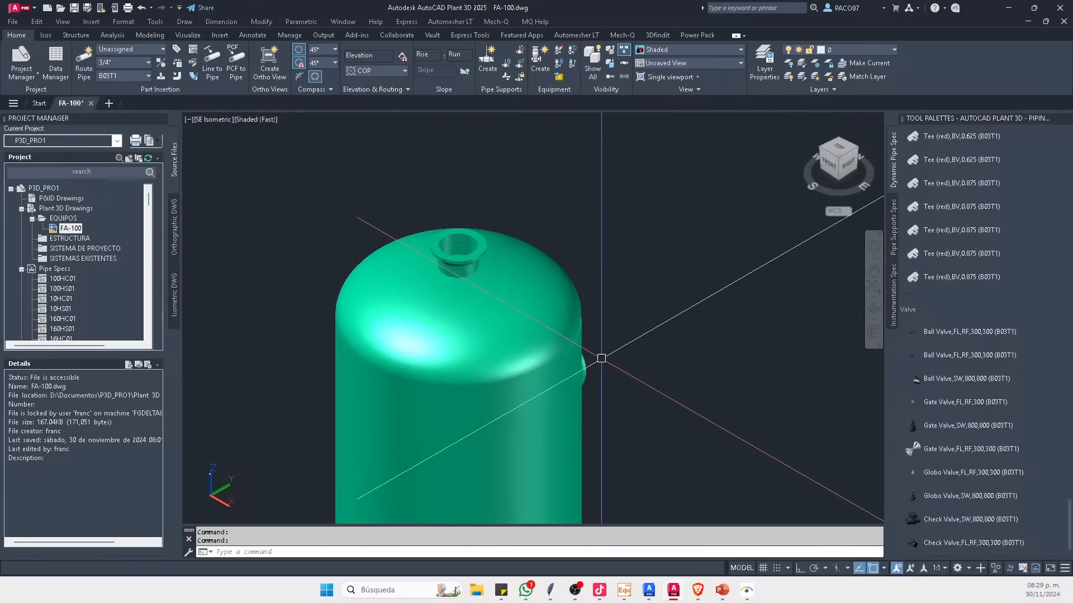
{"action": "scroll", "coordinate": [595, 355], "scroll_direction": "up", "scroll_amount": 2}
{"action": "scroll", "coordinate": [595, 357], "scroll_direction": "down", "scroll_amount": 3}
{"action": "scroll", "coordinate": [541, 287], "scroll_direction": "up", "scroll_amount": 3}
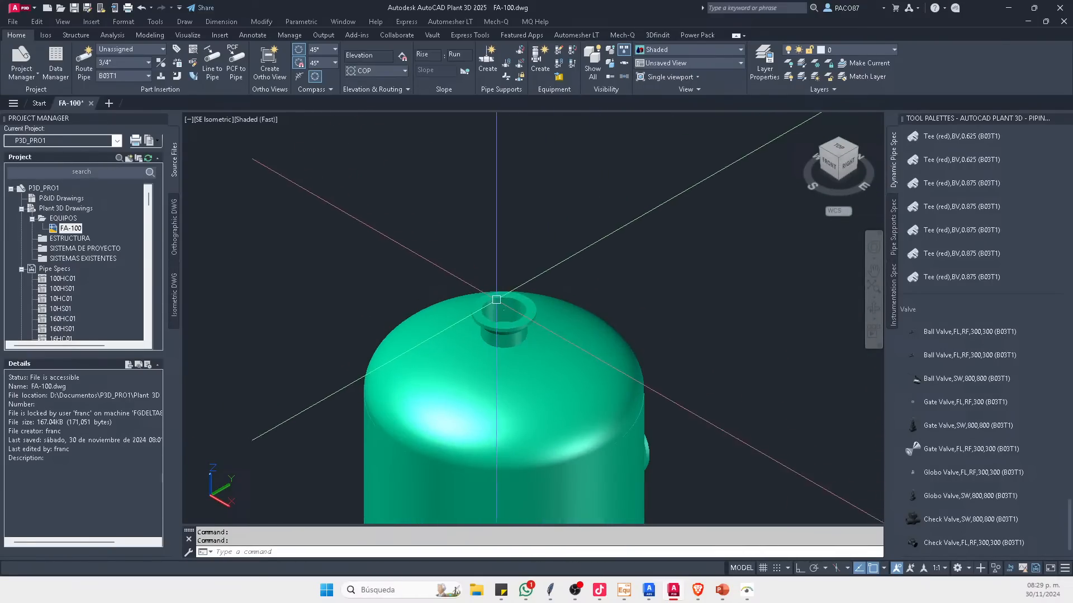
{"action": "scroll", "coordinate": [496, 299], "scroll_direction": "down", "scroll_amount": 3}
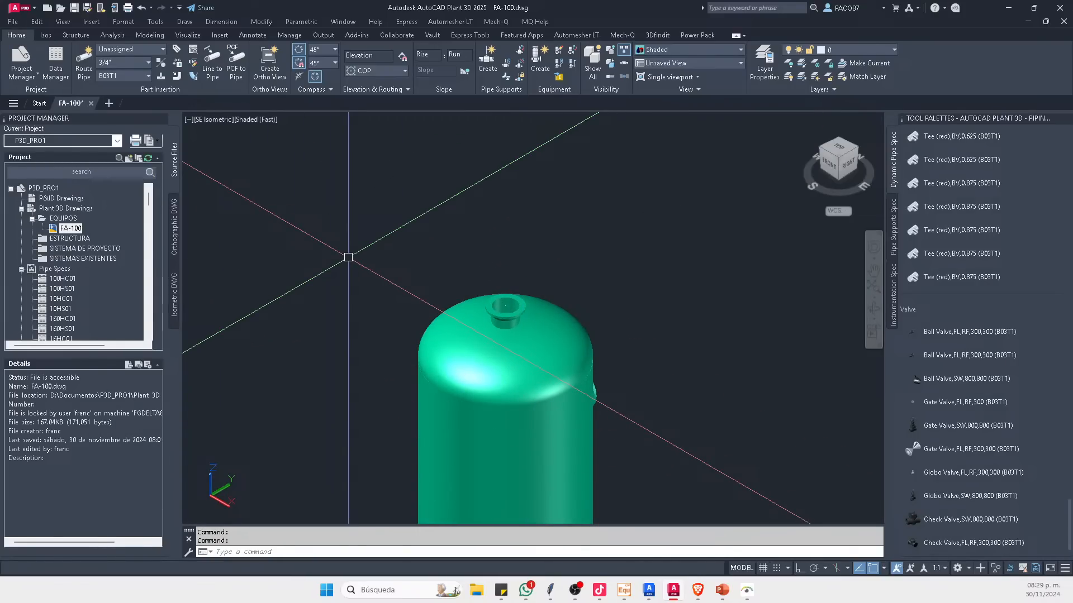
Step: Display the Properties palette, docked and narrowed beside the collapsed Project Manager
{"action": "key", "text": "ctrl+1"}
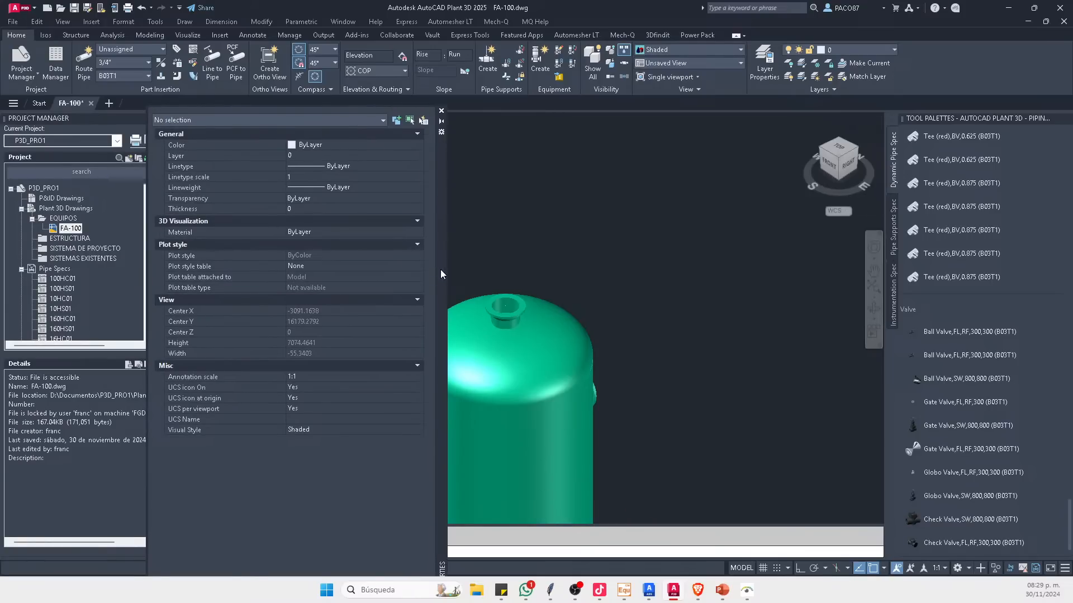
{"action": "left_click", "coordinate": [61, 198]}
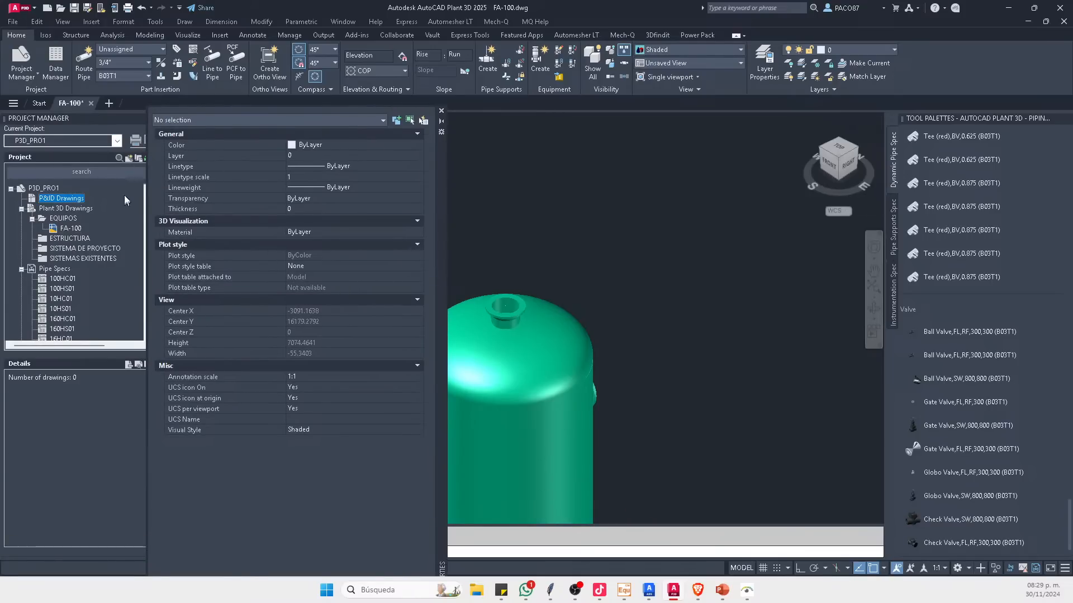
{"action": "left_click_drag", "start_coordinate": [436, 194], "coordinate": [31, 150]}
{"action": "left_click", "coordinate": [149, 118]}
{"action": "left_click_drag", "start_coordinate": [448, 212], "coordinate": [213, 258]}
{"action": "left_click", "coordinate": [176, 250]}
{"action": "key", "text": "Escape"}
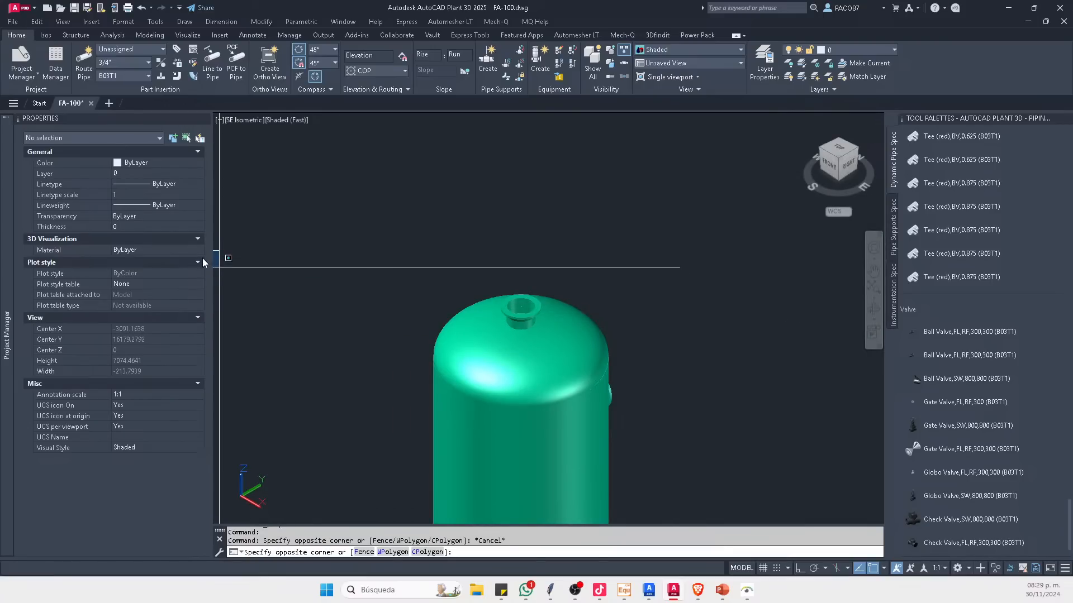
Step: Clear the stray selection window and widen the docked Properties palette slightly
{"action": "key", "text": "Escape"}
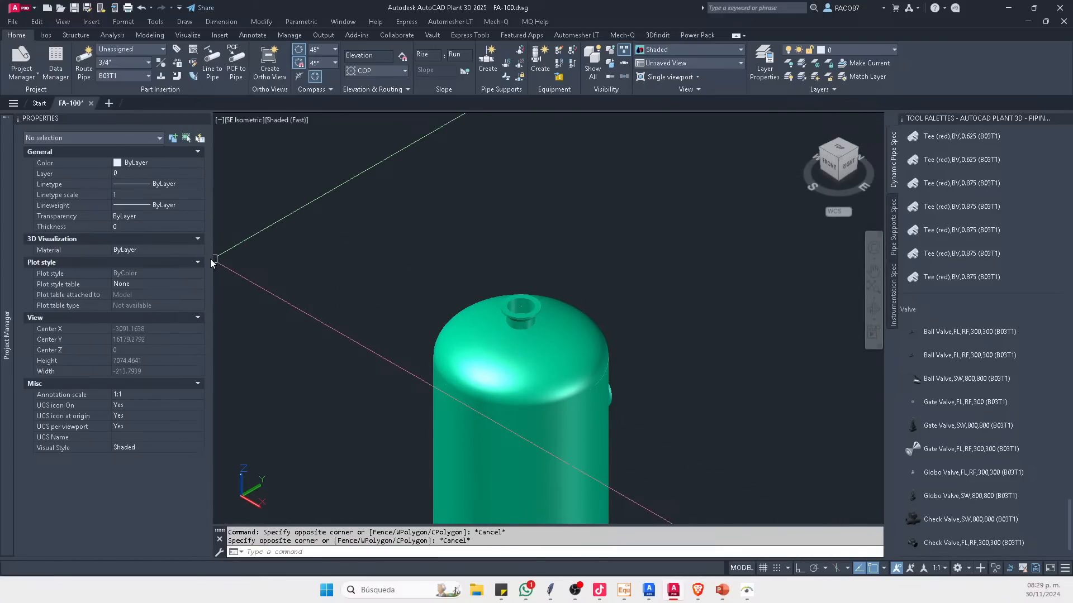
{"action": "left_click_drag", "start_coordinate": [213, 259], "coordinate": [232, 261]}
{"action": "key", "text": "Escape"}
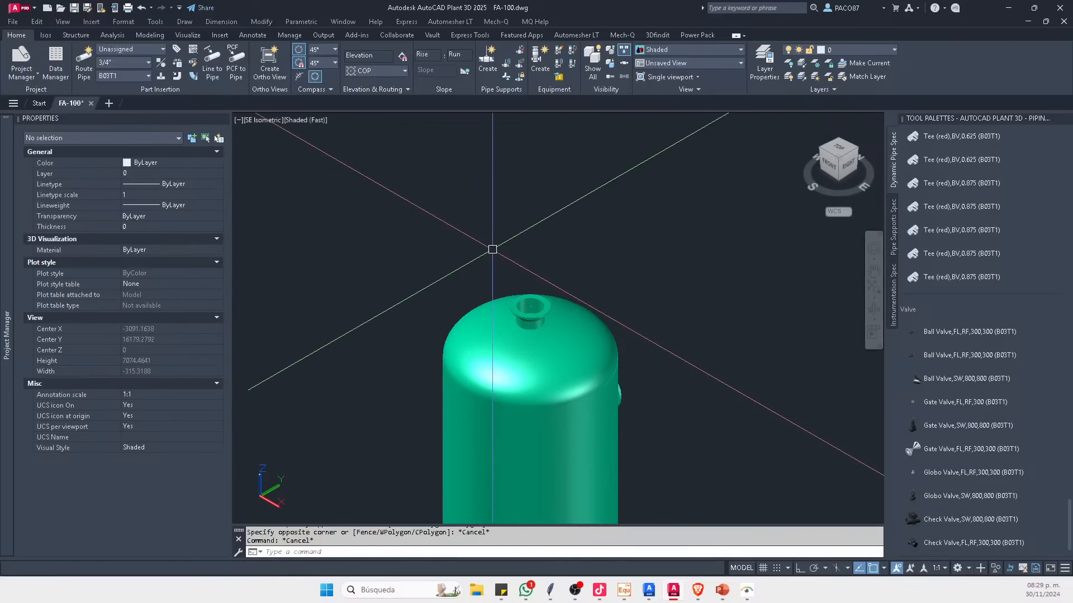
Step: Assign every object of the pasted vessel to layer 0 and set their color to ByBlock
{"action": "middle_click_drag", "start_coordinate": [475, 241], "coordinate": [493, 220]}
{"action": "scroll", "coordinate": [503, 208], "scroll_direction": "down", "scroll_amount": 3}
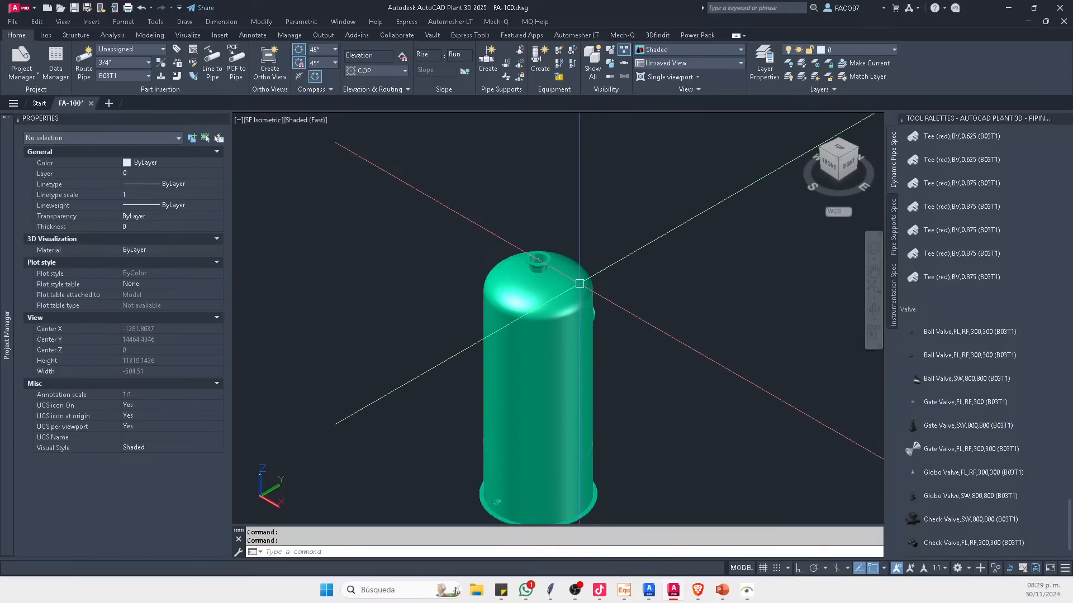
{"action": "mouse_move", "coordinate": [580, 284]}
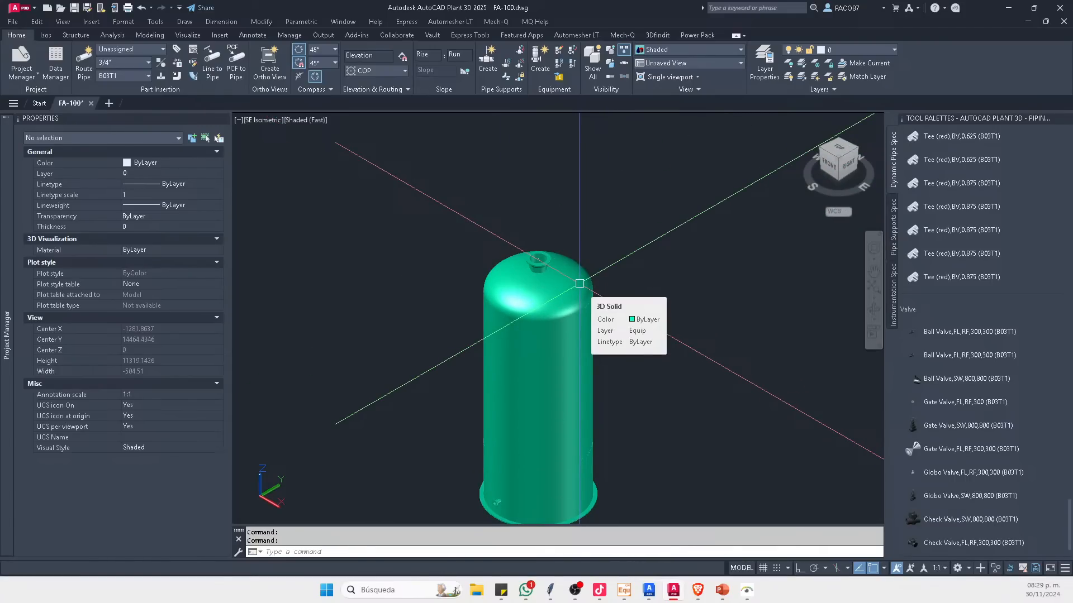
{"action": "middle_click_drag", "start_coordinate": [556, 314], "coordinate": [528, 277]}
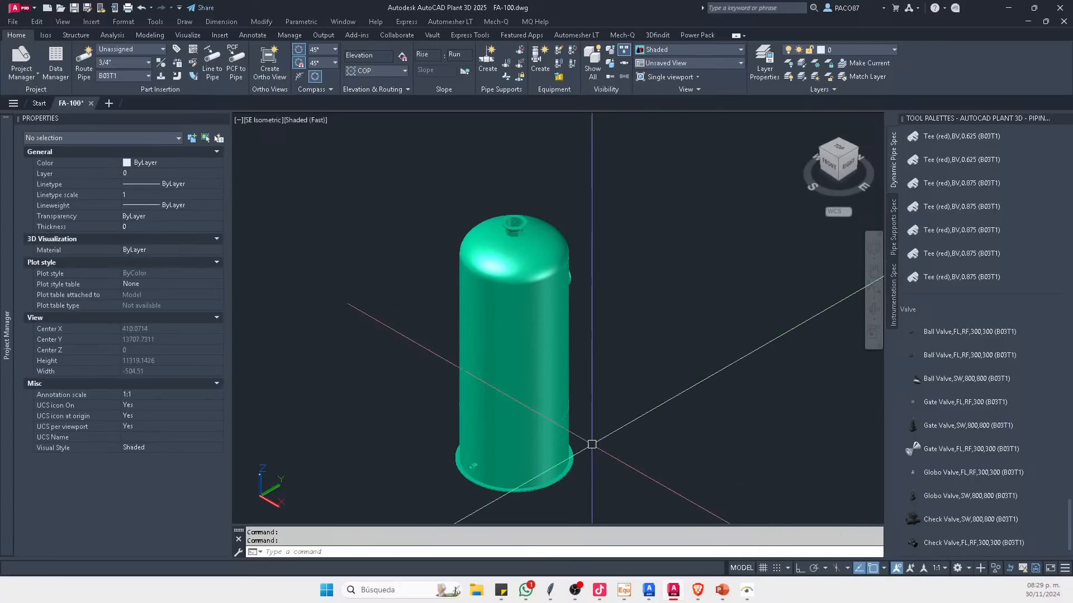
{"action": "left_click", "coordinate": [695, 514]}
{"action": "left_click", "coordinate": [376, 199]}
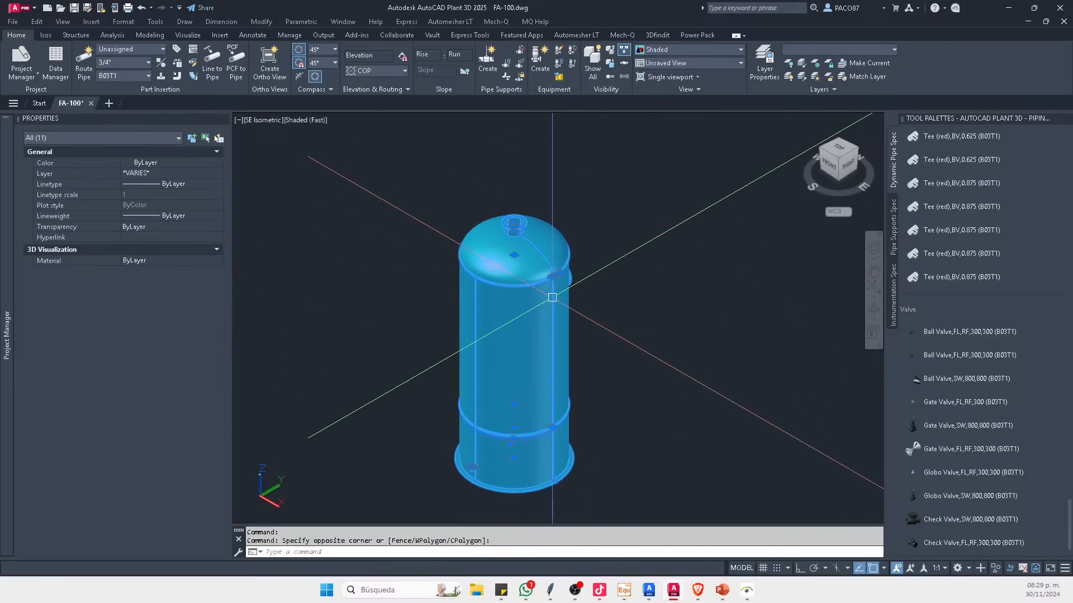
{"action": "left_click", "coordinate": [174, 173]}
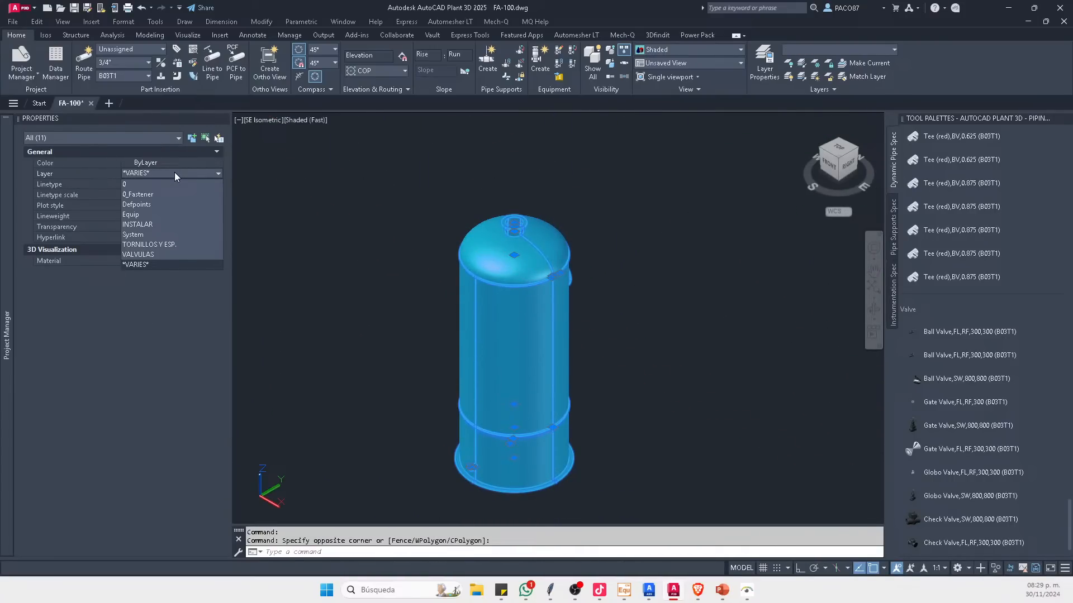
{"action": "left_click", "coordinate": [151, 182]}
{"action": "left_click", "coordinate": [169, 163]}
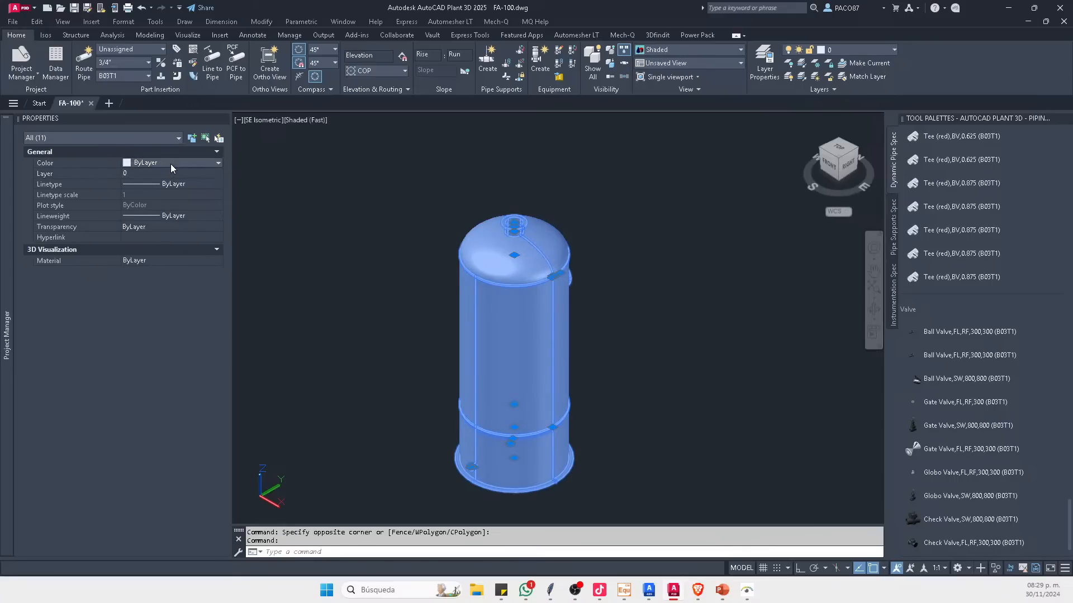
{"action": "left_click", "coordinate": [145, 183]}
{"action": "key", "text": "Escape"}
{"action": "key", "text": "Escape"}
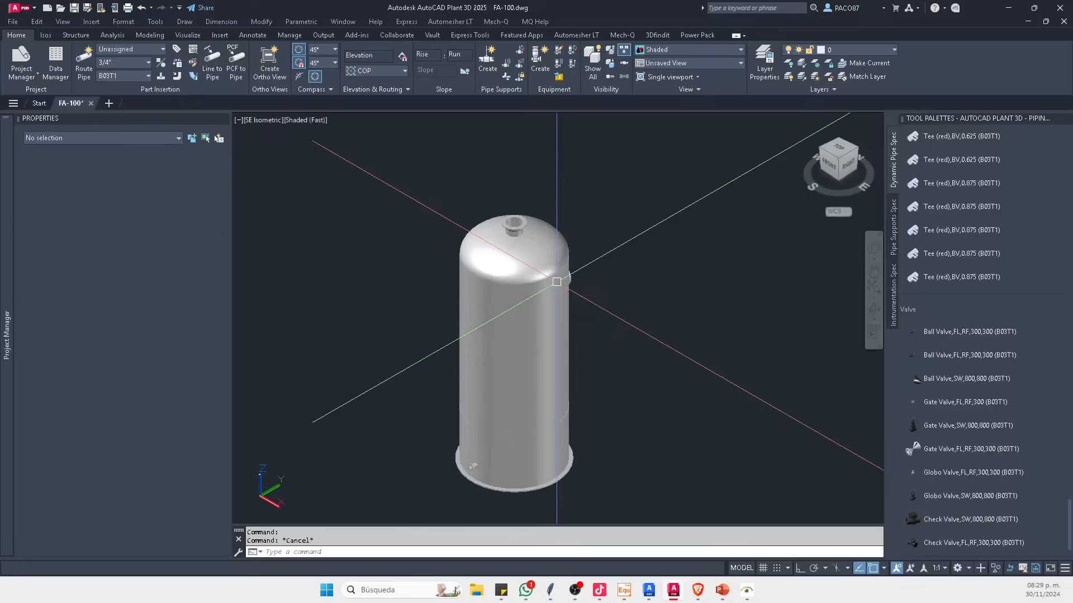
Step: Purge all unused named items from the drawing, including layers and styles, repeating until nothing purgeable remains
{"action": "type", "text": "PU"}
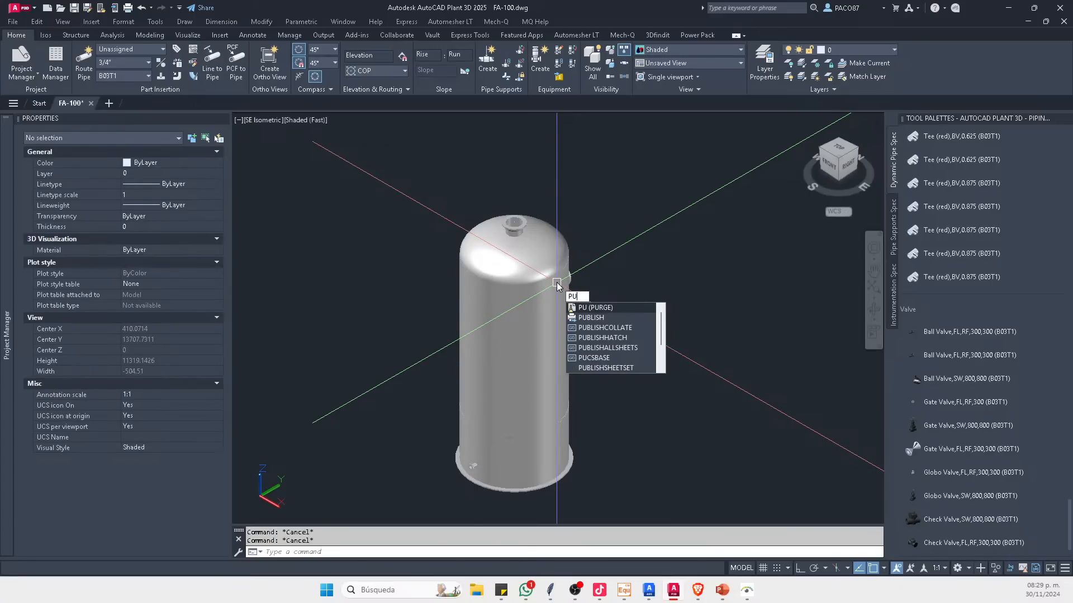
{"action": "key", "text": "Return"}
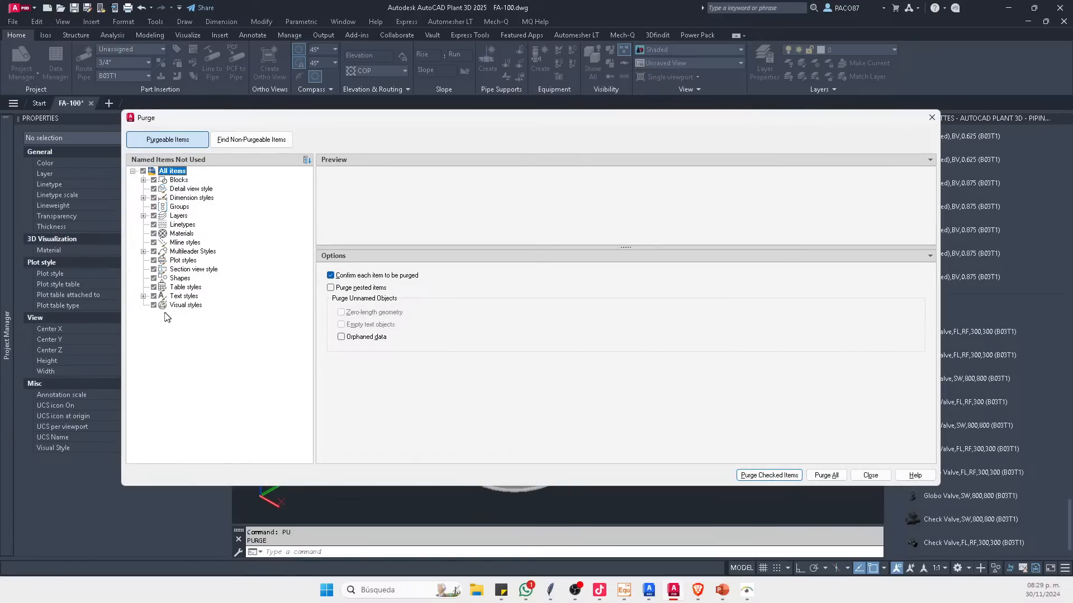
{"action": "left_click", "coordinate": [144, 297]}
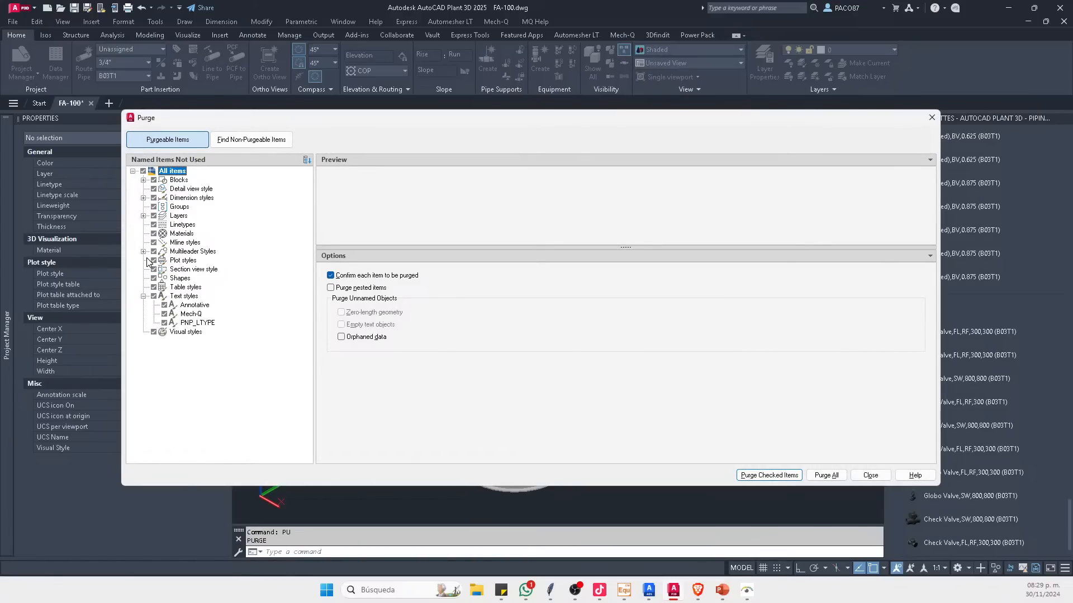
{"action": "left_click", "coordinate": [144, 252]}
{"action": "left_click", "coordinate": [144, 216]}
{"action": "left_click", "coordinate": [144, 199]}
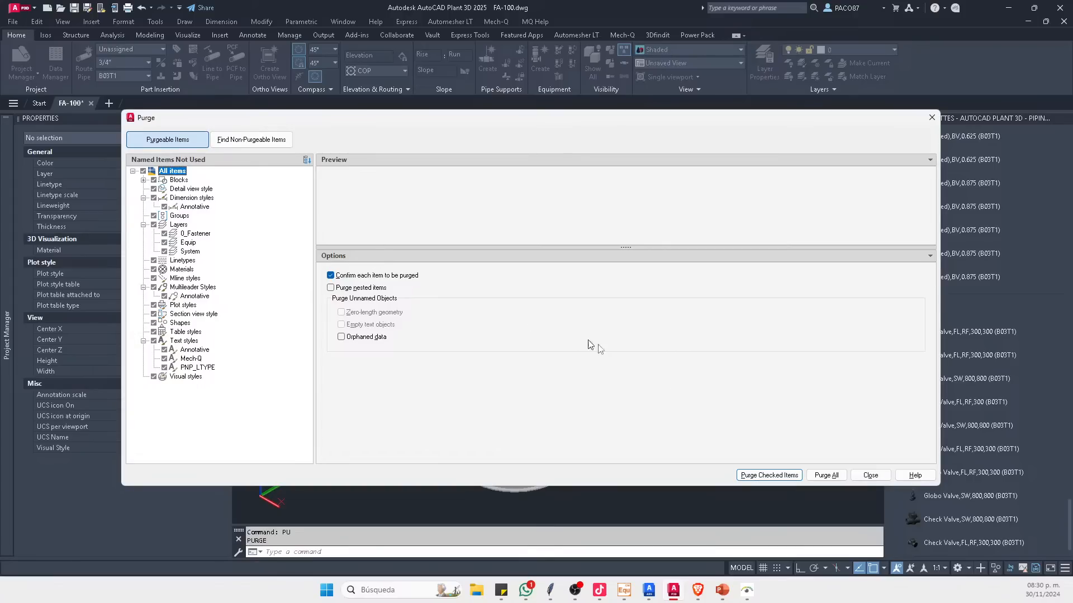
{"action": "left_click", "coordinate": [826, 475]}
{"action": "left_click", "coordinate": [520, 284]}
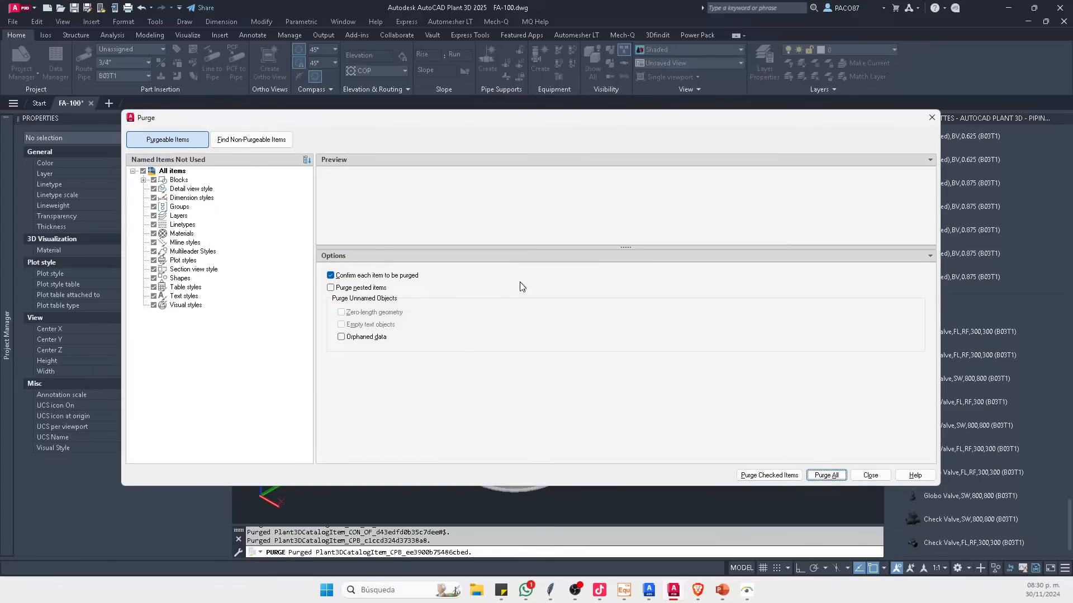
{"action": "left_click", "coordinate": [809, 476]}
{"action": "left_click", "coordinate": [540, 285]}
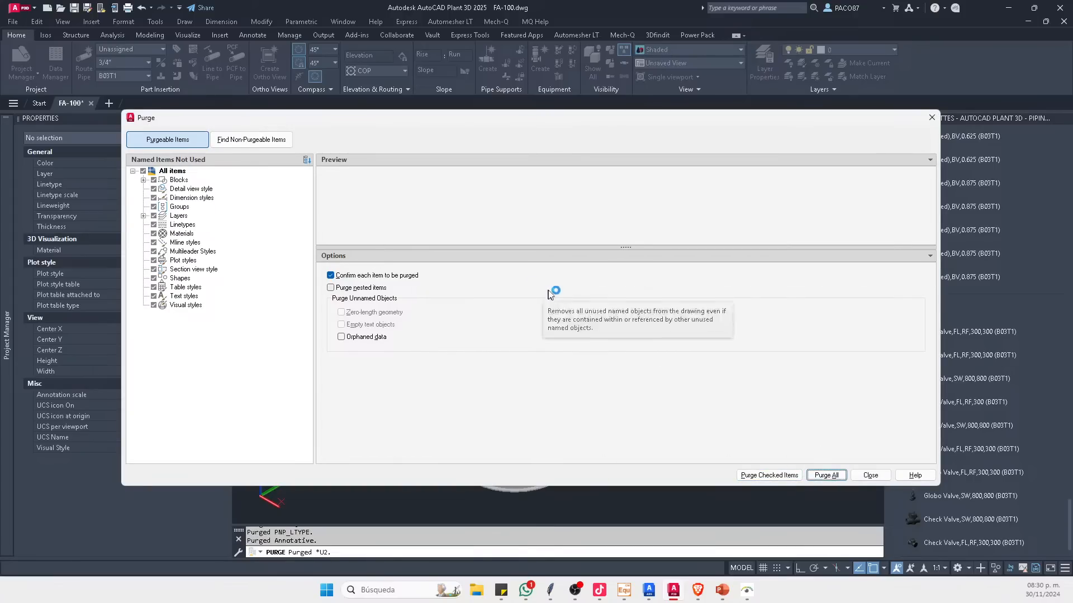
{"action": "left_click", "coordinate": [835, 476]}
{"action": "left_click", "coordinate": [555, 286]}
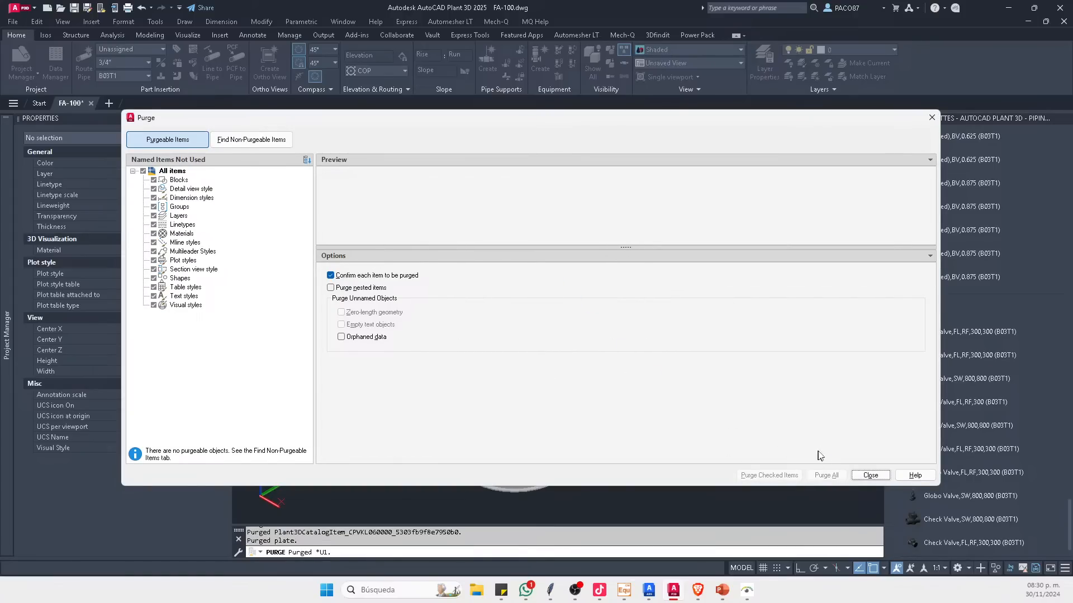
{"action": "left_click", "coordinate": [854, 476]}
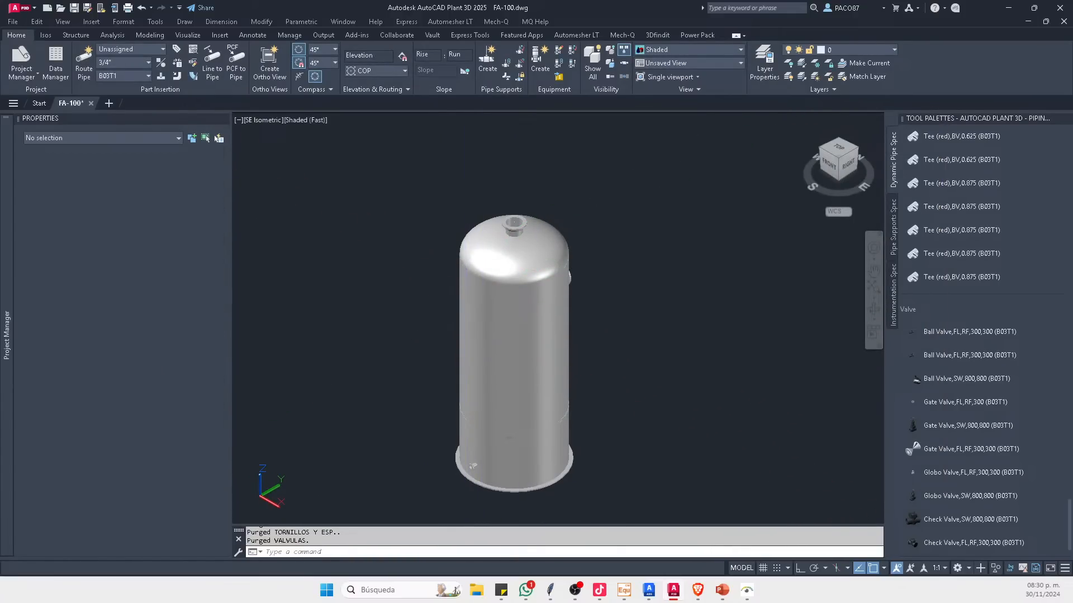
Step: Convert all the vessel objects into one block named FA-100 with its base point at 0,0,0
{"action": "middle_click_drag", "start_coordinate": [511, 315], "coordinate": [508, 277]}
{"action": "left_click", "coordinate": [507, 277]}
{"action": "key", "text": "Escape"}
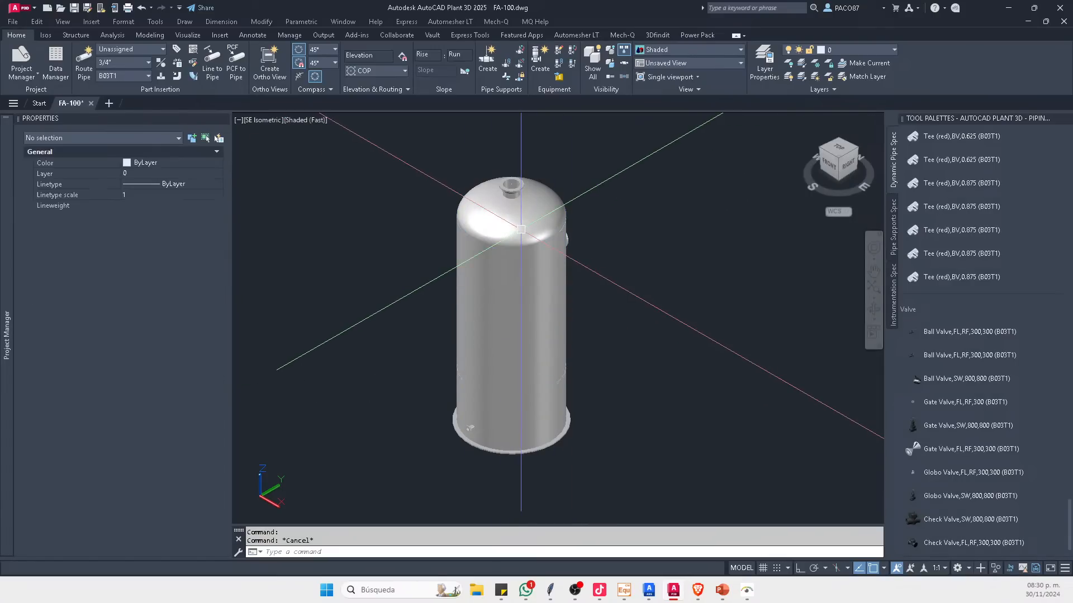
{"action": "left_click", "coordinate": [663, 480]}
{"action": "left_click", "coordinate": [351, 157]}
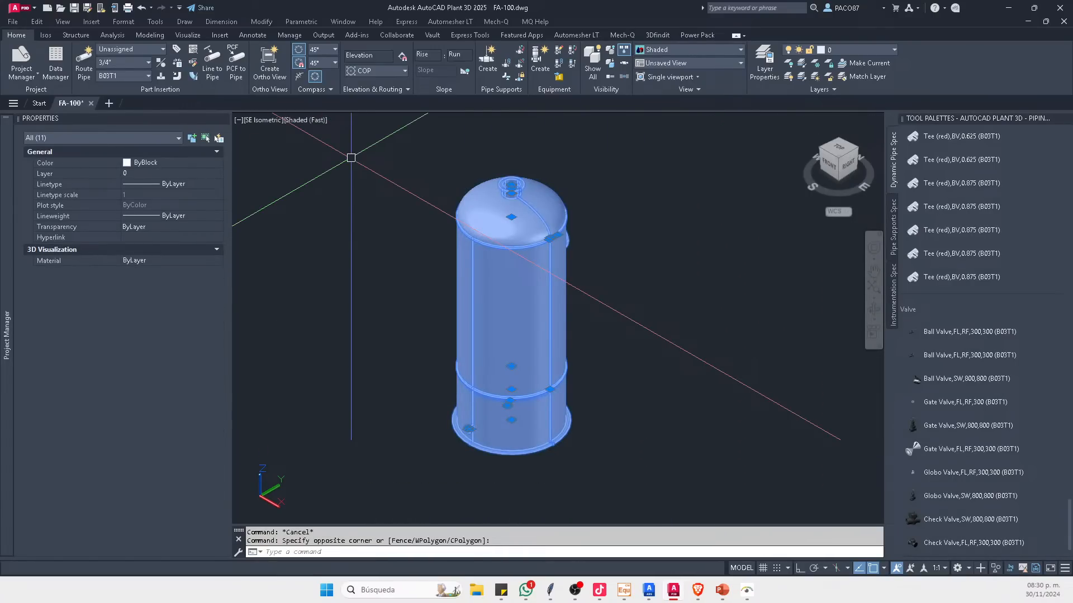
{"action": "type", "text": "b"}
{"action": "key", "text": "Return"}
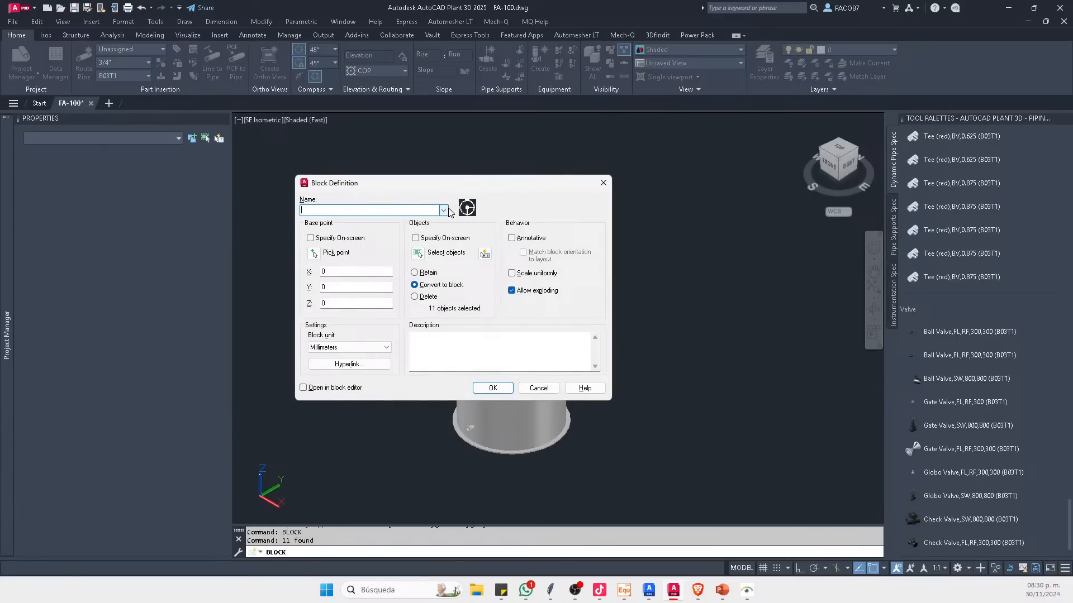
{"action": "type", "text": "F"}
{"action": "key", "text": "BackSpace"}
{"action": "left_click", "coordinate": [493, 388]}
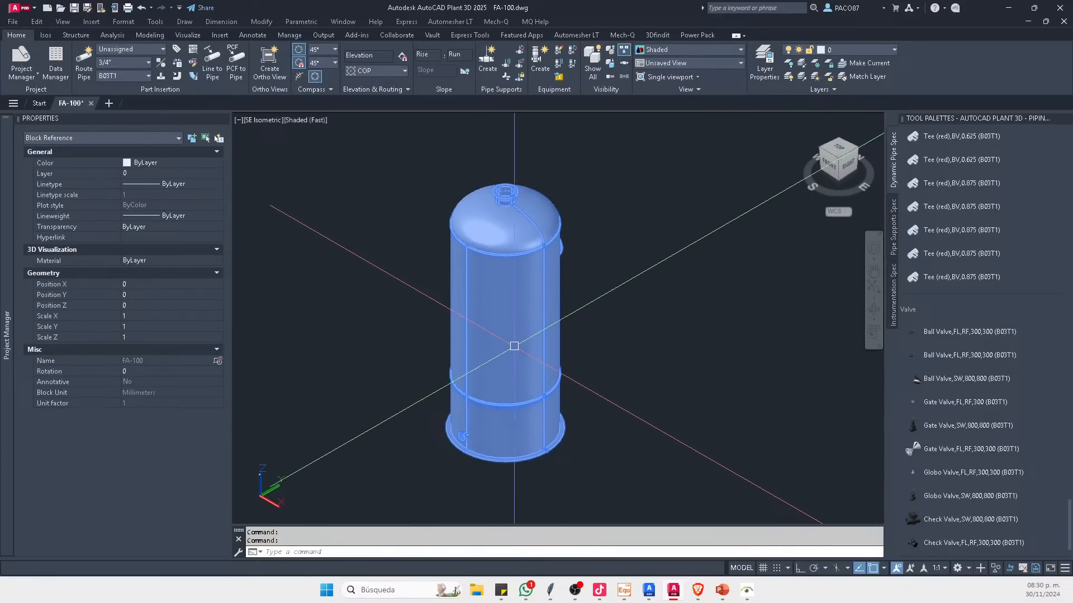
Step: Try to convert the FA-100 block into Plant 3D equipment
{"action": "scroll", "coordinate": [517, 242], "scroll_direction": "up", "scroll_amount": 2}
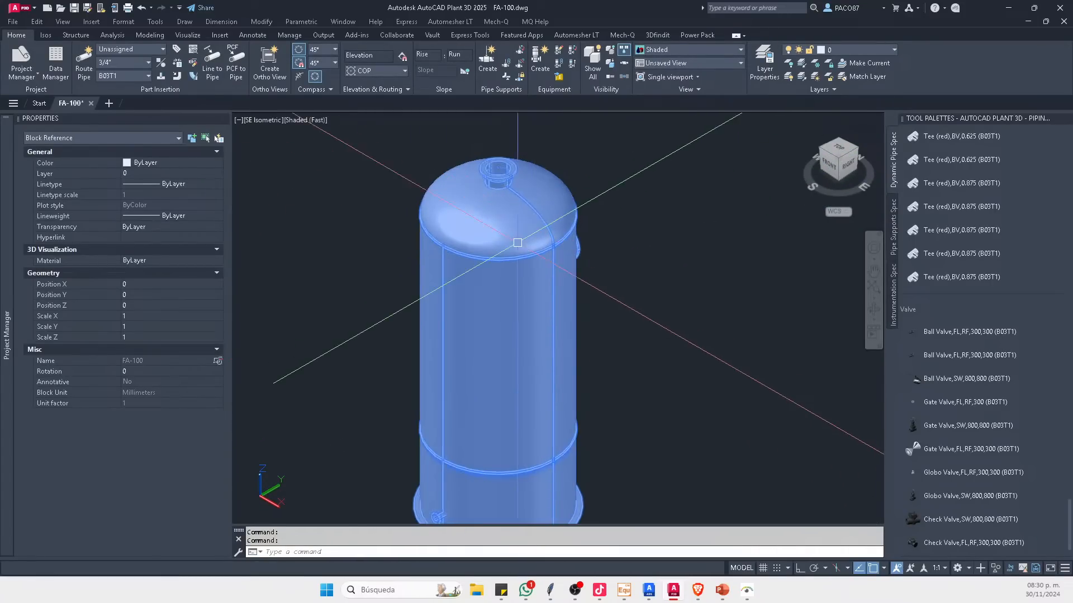
{"action": "scroll", "coordinate": [546, 280], "scroll_direction": "down", "scroll_amount": 3}
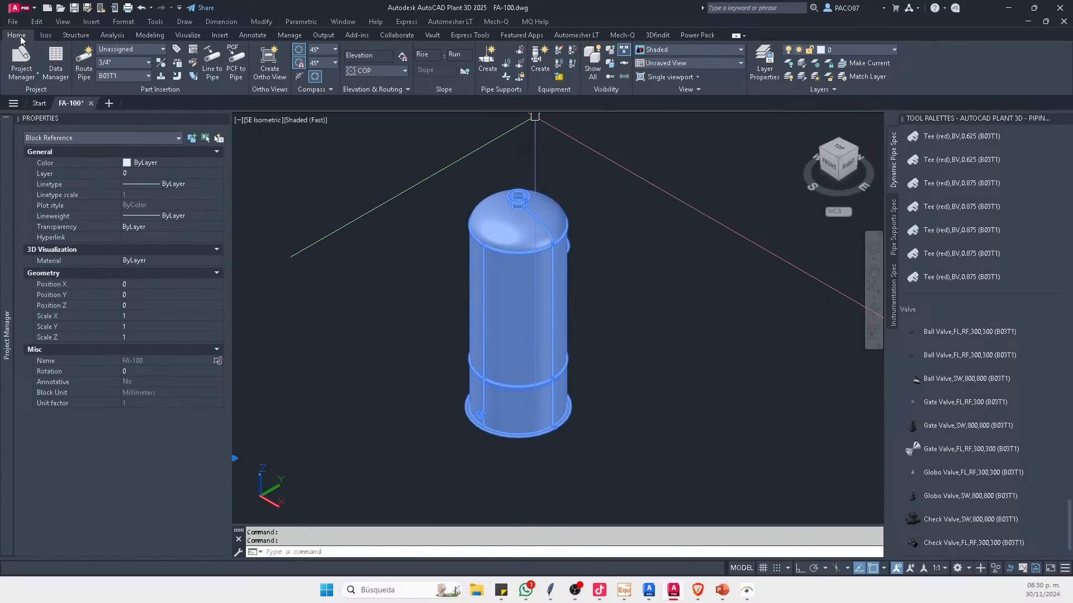
{"action": "left_click", "coordinate": [572, 54]}
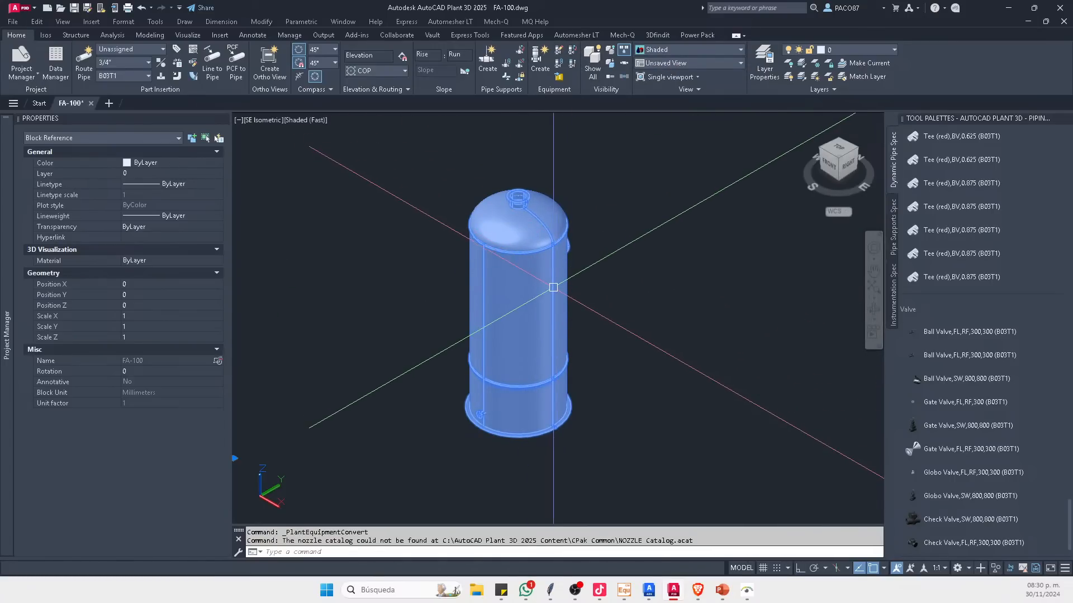
{"action": "key", "text": "Escape"}
{"action": "key", "text": "Escape"}
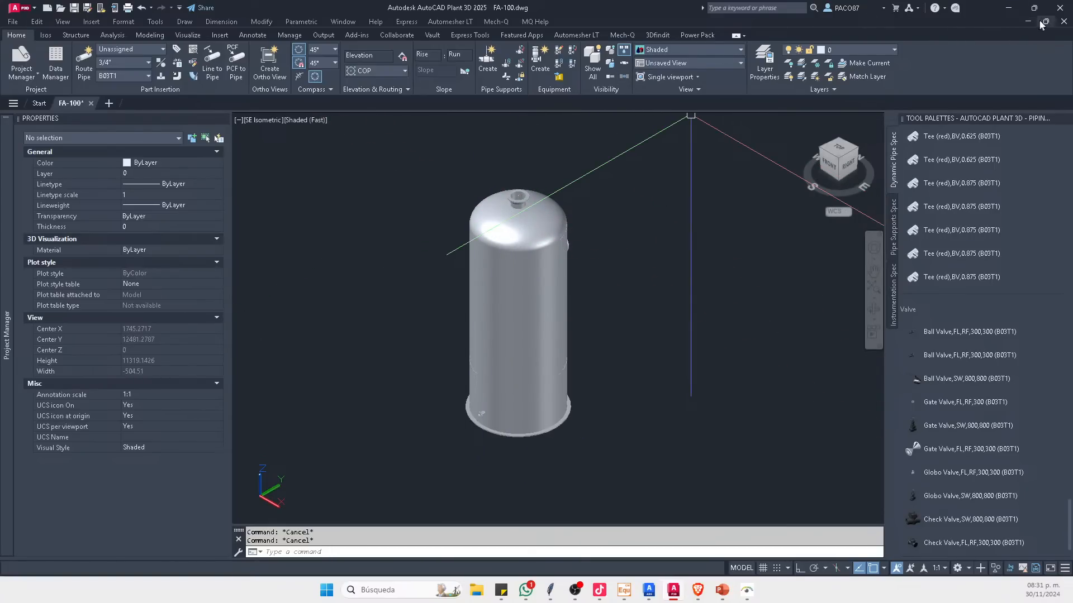
Step: Close the FA-100 drawing and Plant 3D 2025, and launch AutoCAD Plant 3D 2024 instead
{"action": "left_click", "coordinate": [1063, 21]}
{"action": "left_click", "coordinate": [524, 317]}
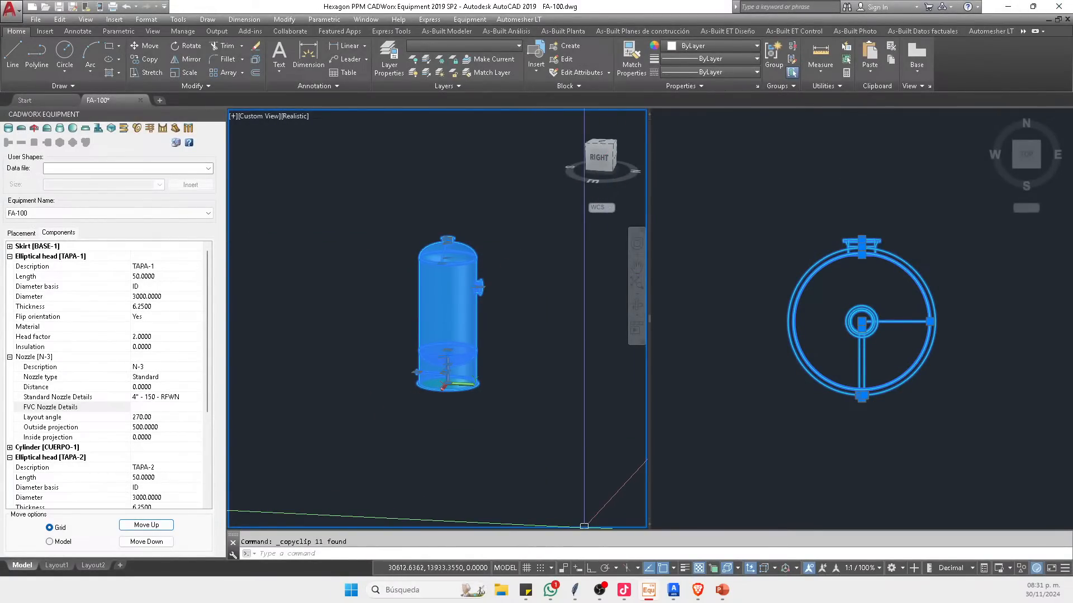
{"action": "left_click", "coordinate": [402, 590]}
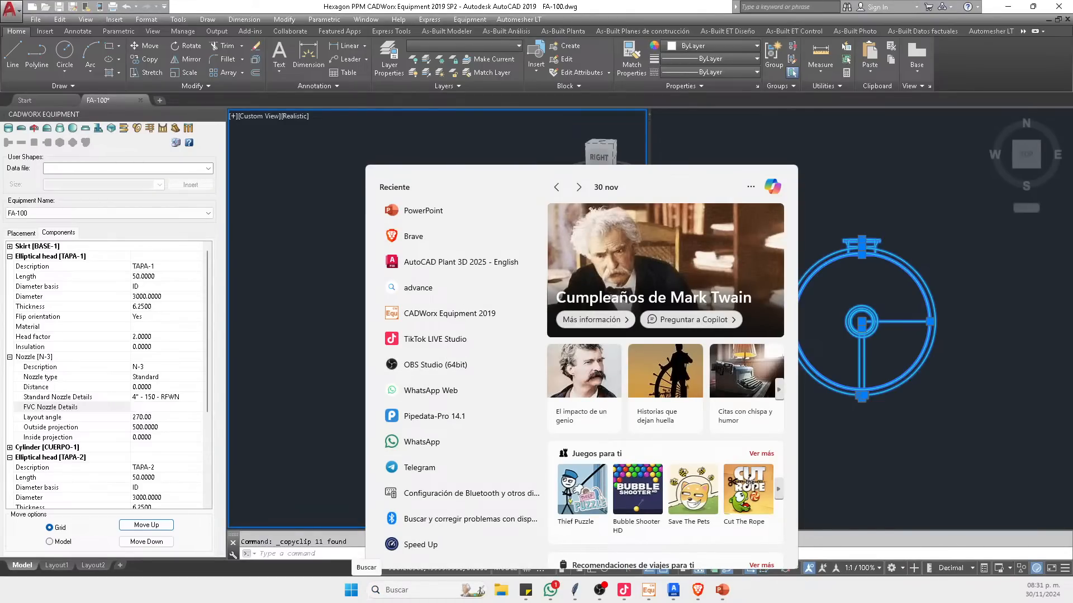
{"action": "left_click", "coordinate": [385, 590]}
{"action": "type", "text": "AUTOCAD"}
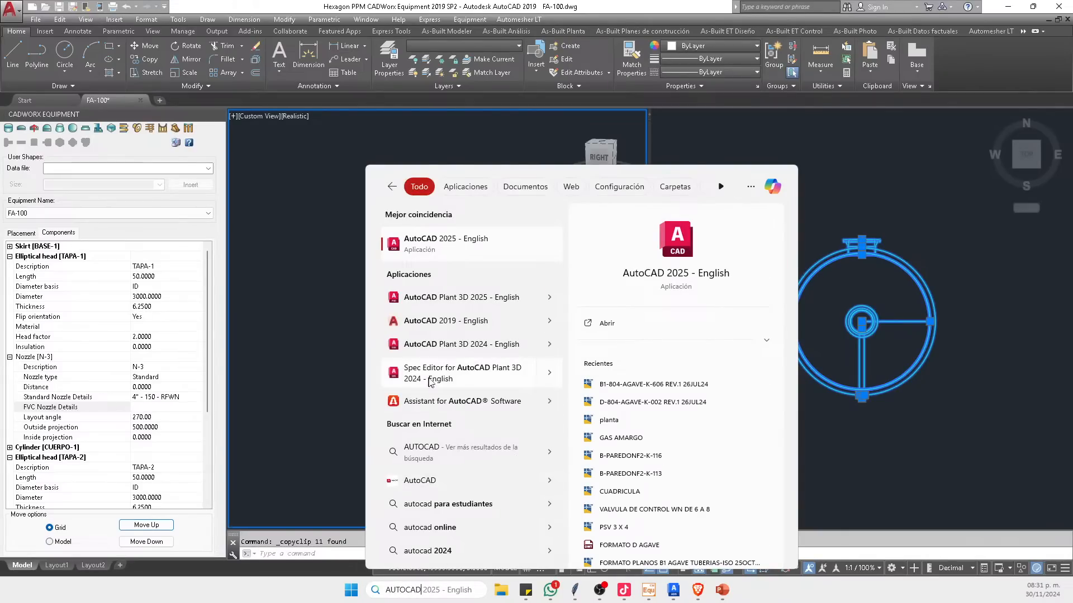
{"action": "left_click", "coordinate": [461, 344]}
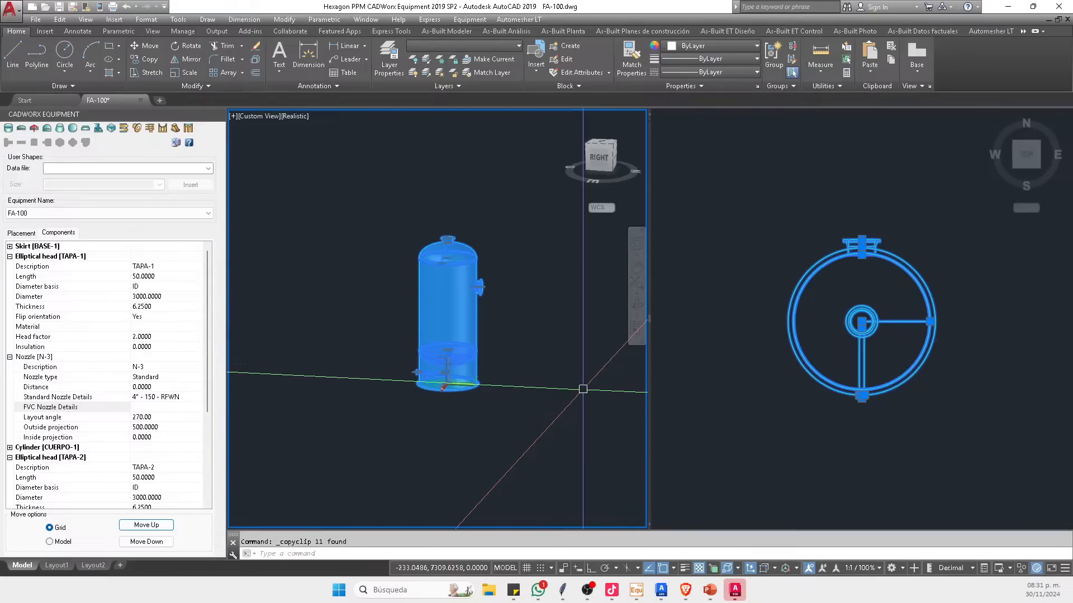
{"action": "key", "text": "Escape"}
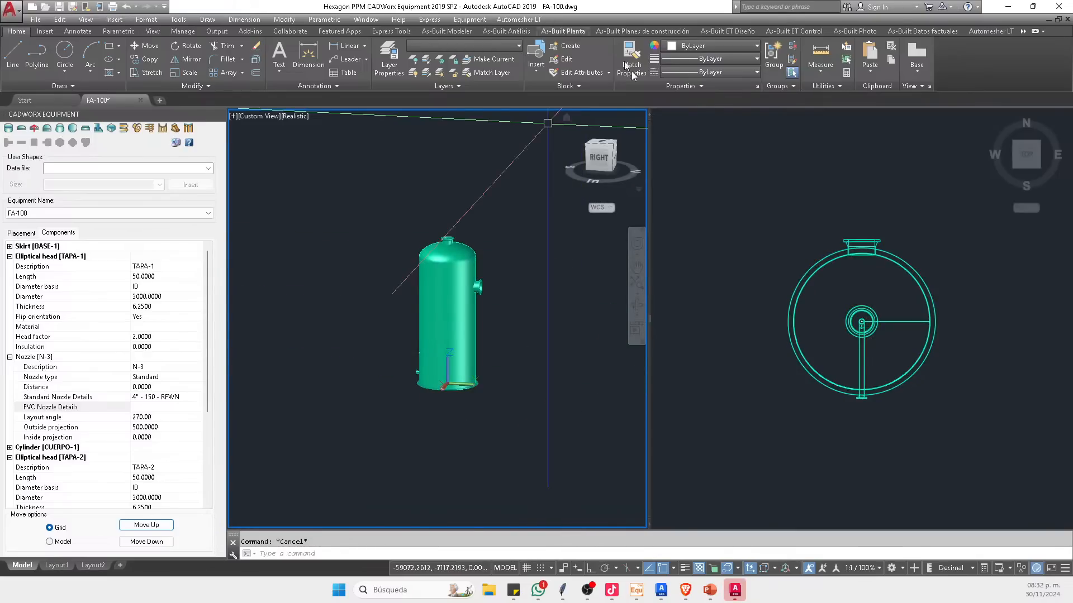
{"action": "left_click", "coordinate": [728, 585]}
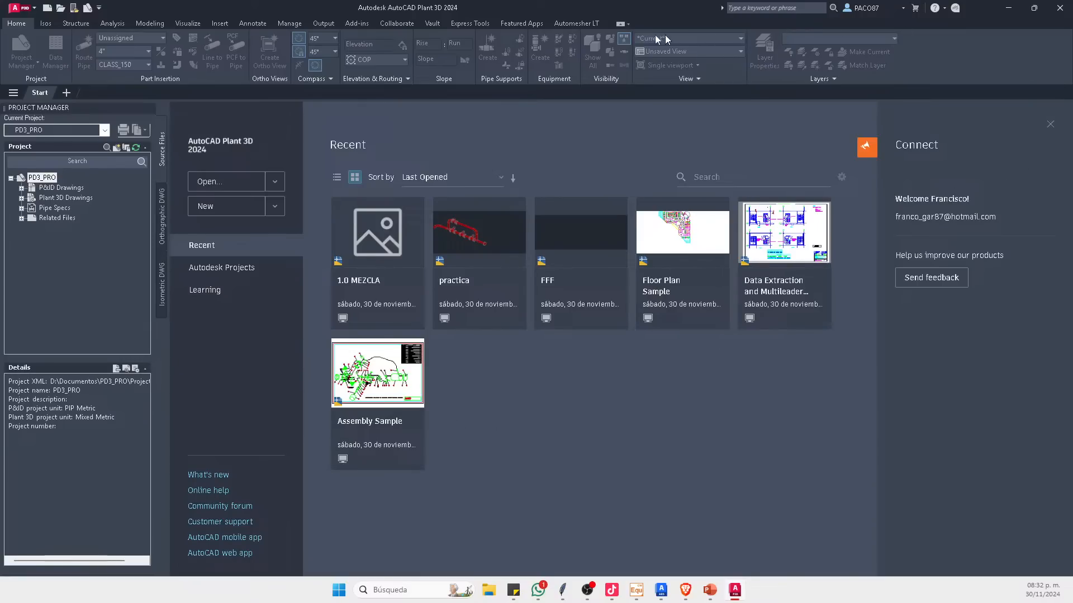
Step: Open the Project.xml file of the P3D_PRO1 project from the Documentos folder
{"action": "left_click", "coordinate": [91, 131]}
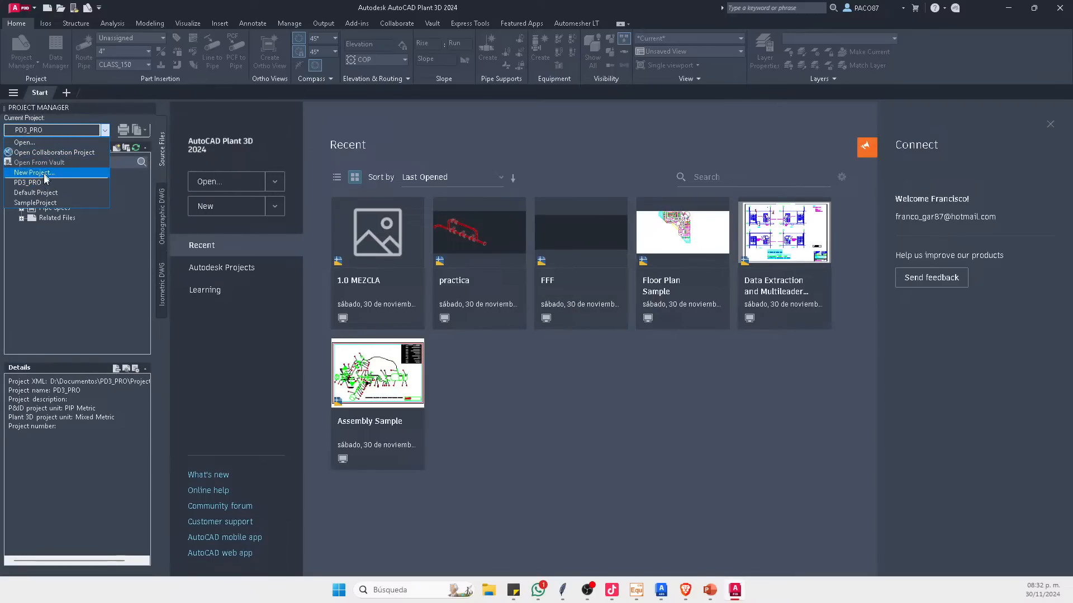
{"action": "left_click", "coordinate": [56, 142]}
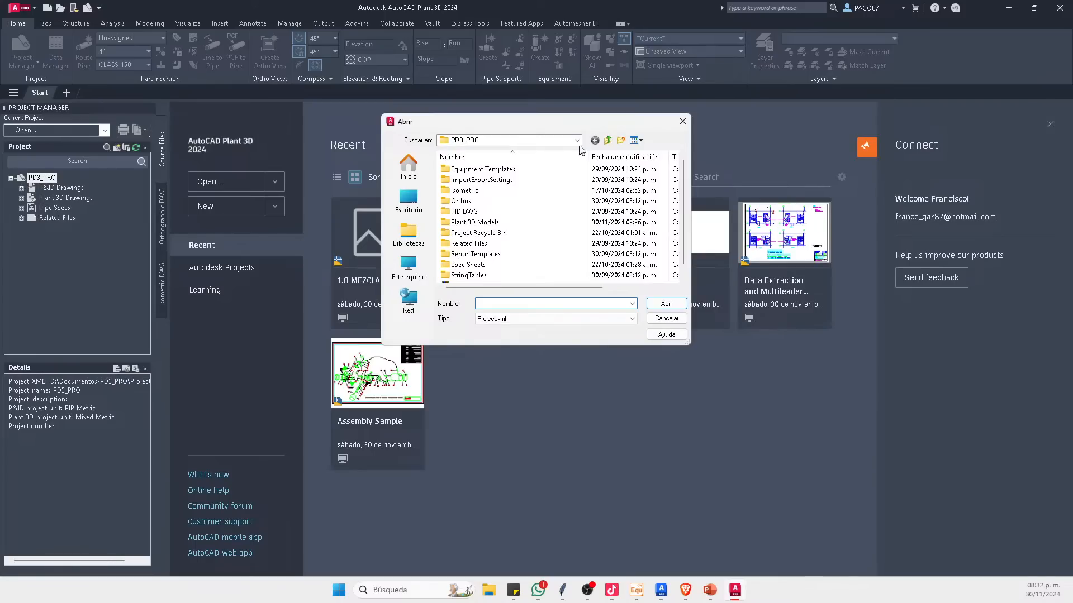
{"action": "left_click", "coordinate": [608, 140]}
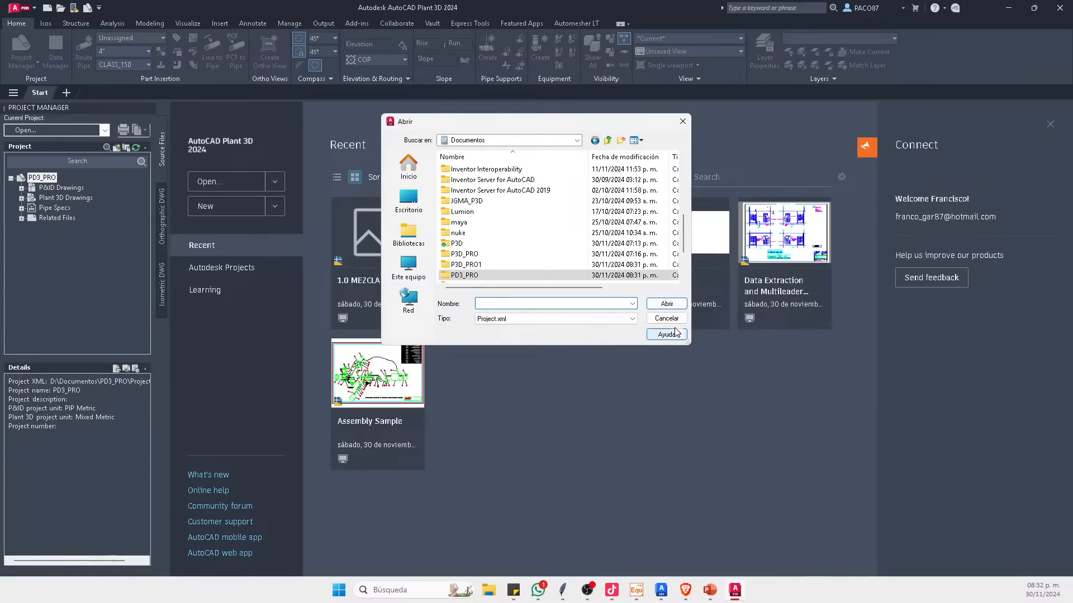
{"action": "left_click_drag", "start_coordinate": [686, 343], "coordinate": [743, 426]}
{"action": "left_click", "coordinate": [483, 286]}
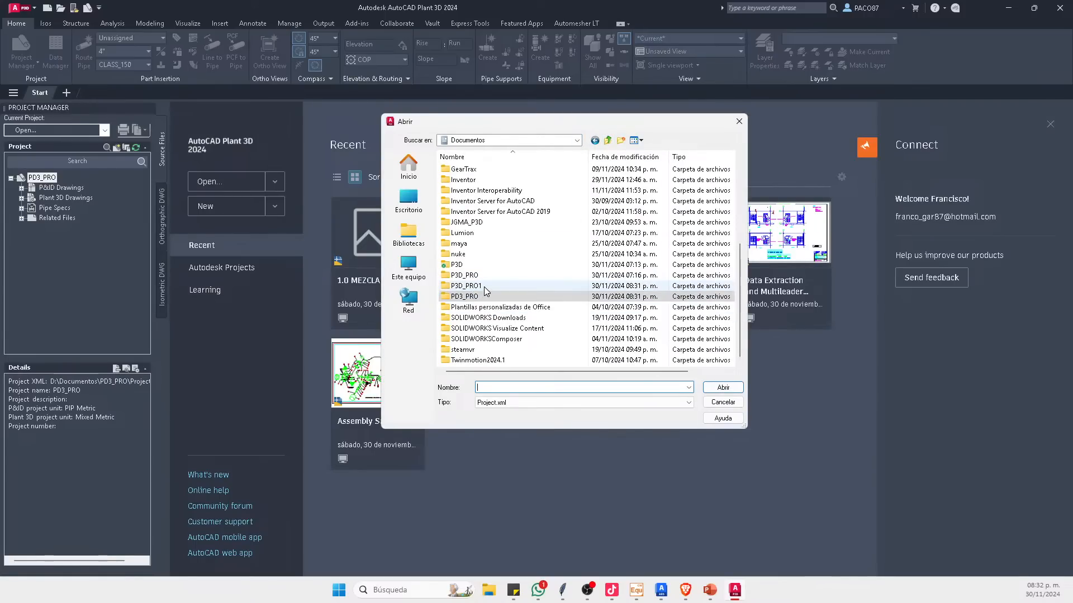
{"action": "double_click", "coordinate": [491, 288]}
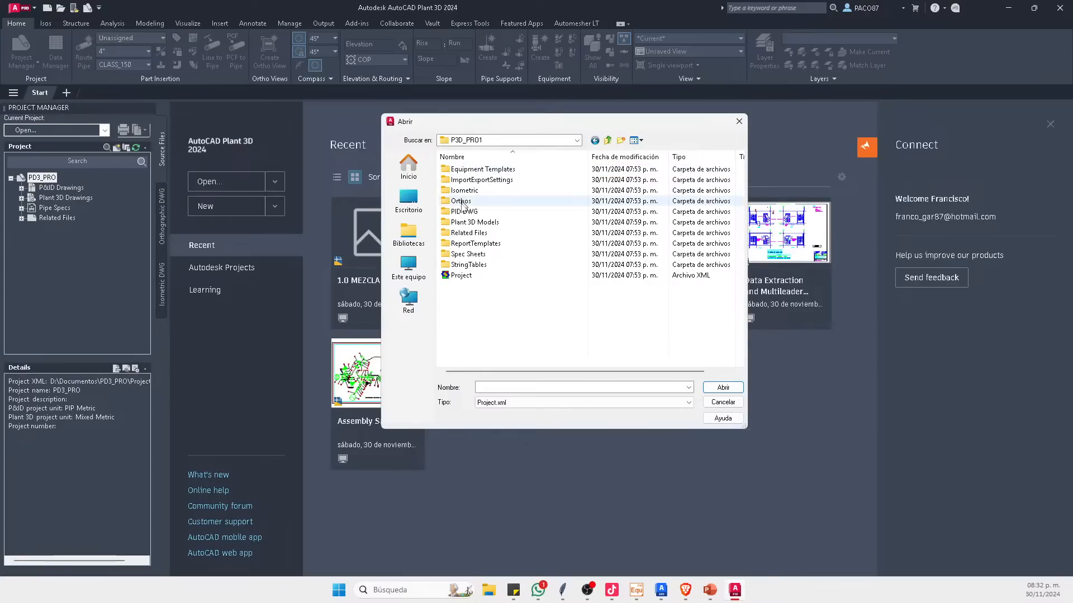
{"action": "left_click", "coordinate": [482, 276]}
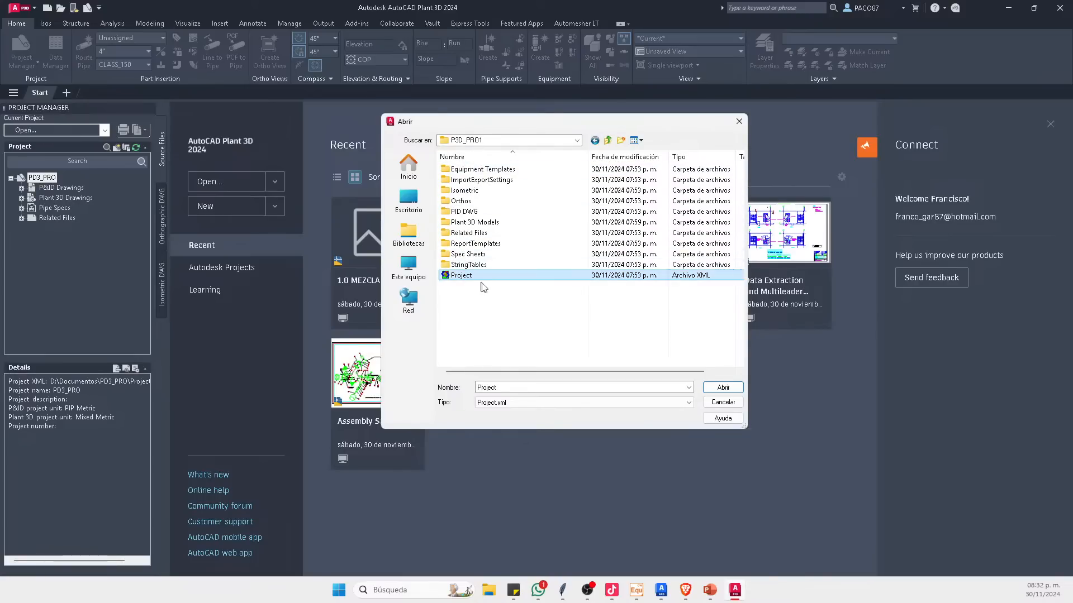
{"action": "left_click", "coordinate": [723, 388]}
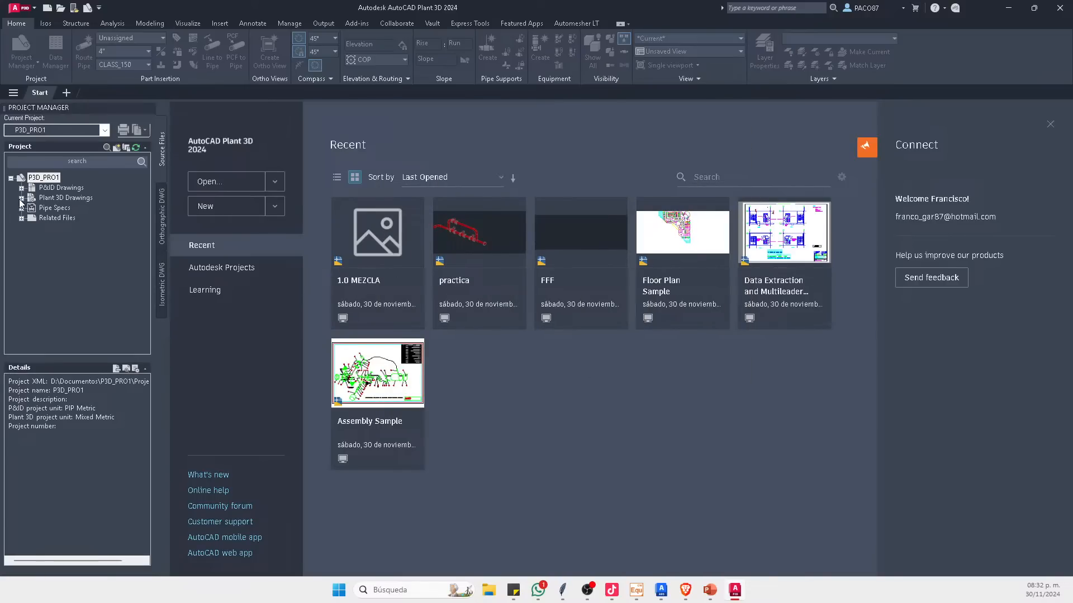
Step: Open the FA-100 drawing from the EQUIPOS folder of the project's Plant 3D drawings
{"action": "left_click", "coordinate": [21, 198]}
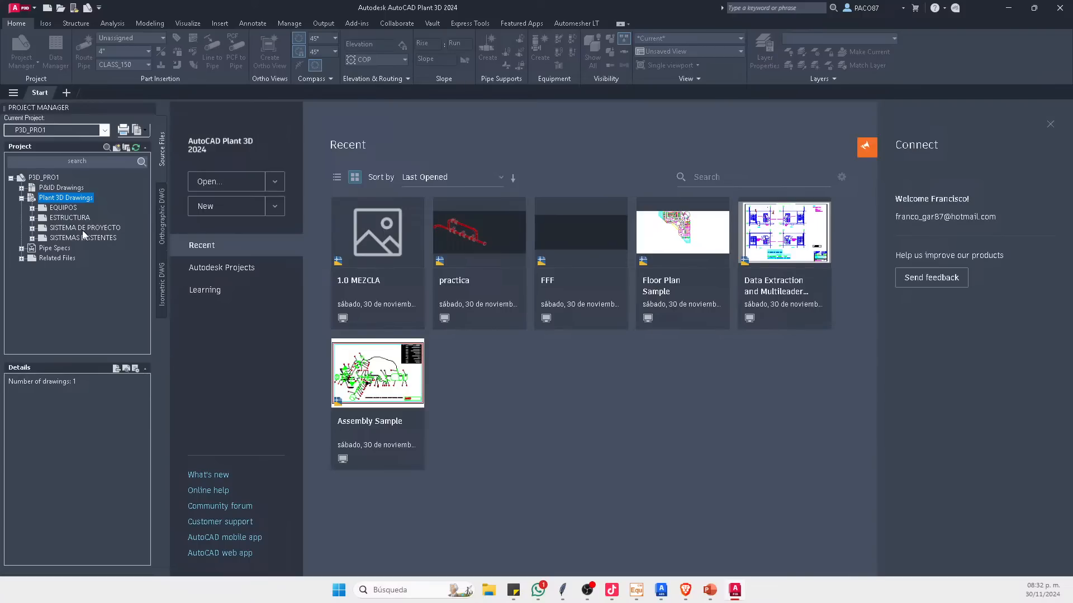
{"action": "left_click", "coordinate": [32, 208]}
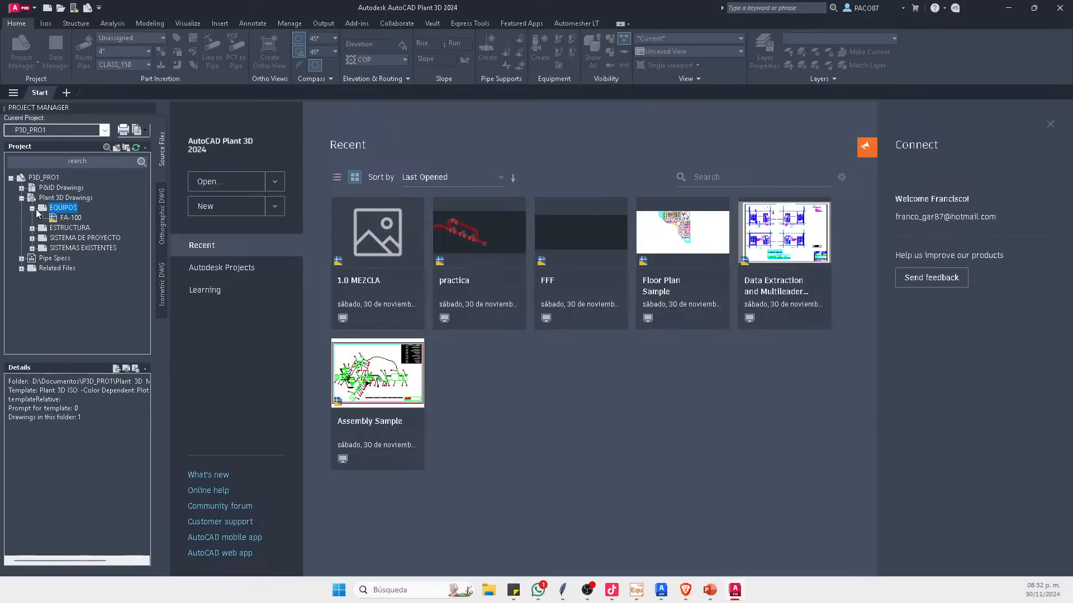
{"action": "left_click", "coordinate": [71, 218]}
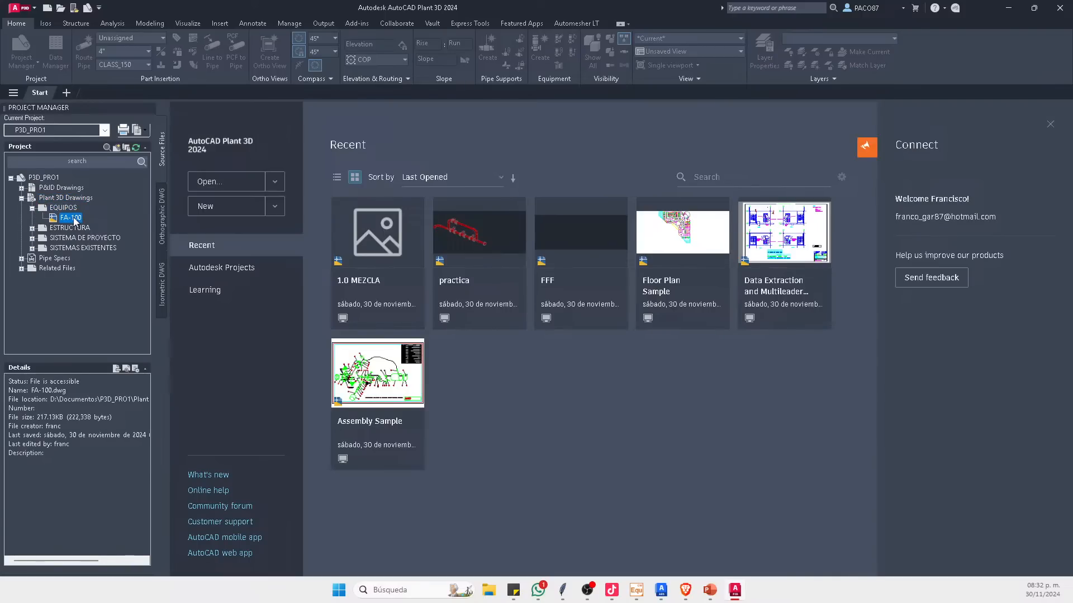
{"action": "double_click", "coordinate": [71, 218]}
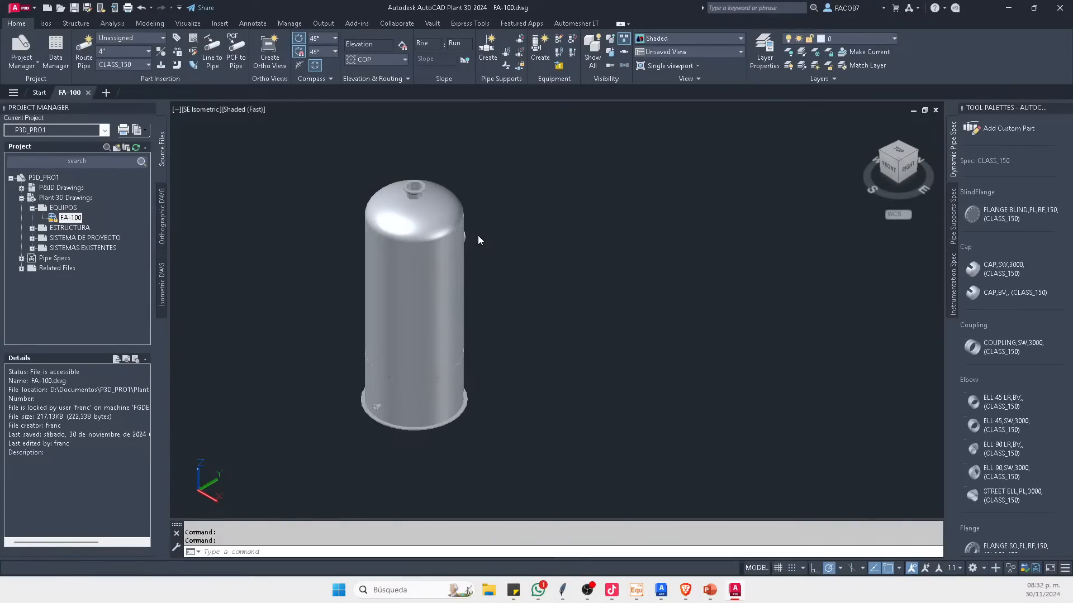
{"action": "left_click", "coordinate": [477, 234]}
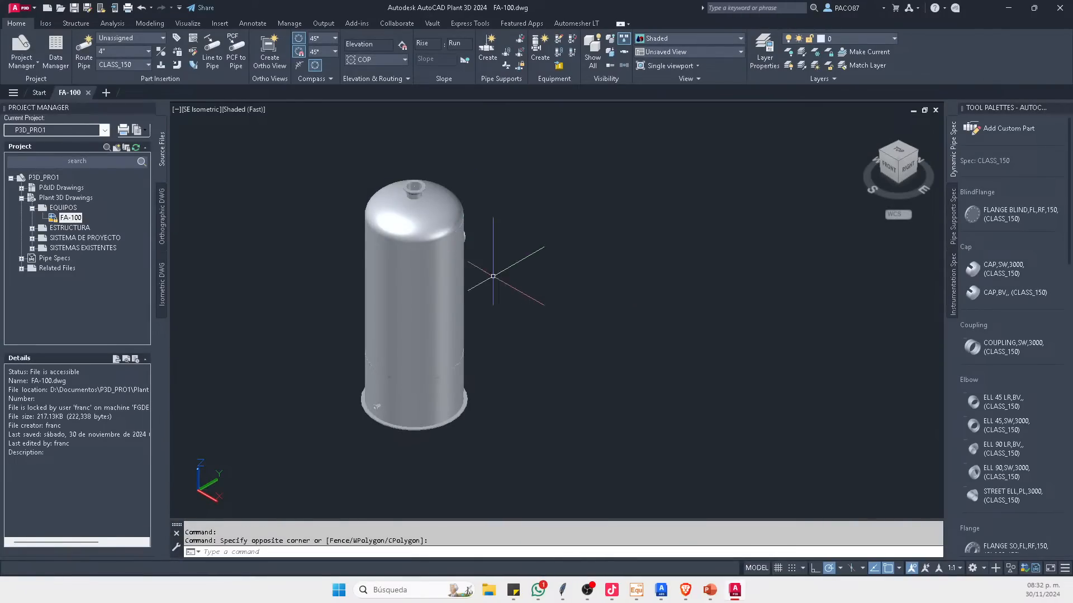
{"action": "scroll", "coordinate": [419, 242], "scroll_direction": "up", "scroll_amount": 2}
{"action": "middle_click_drag", "start_coordinate": [419, 241], "coordinate": [491, 213]}
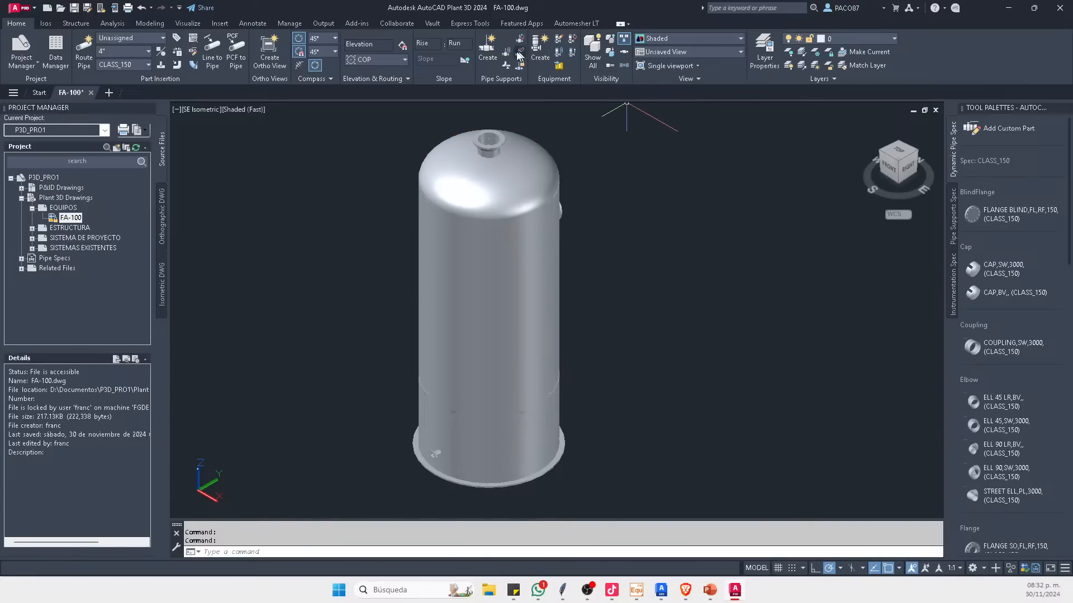
Step: Convert the FA-100 vessel block to Plant 3D equipment of type Tank and specify its insertion base point
{"action": "left_click", "coordinate": [573, 45]}
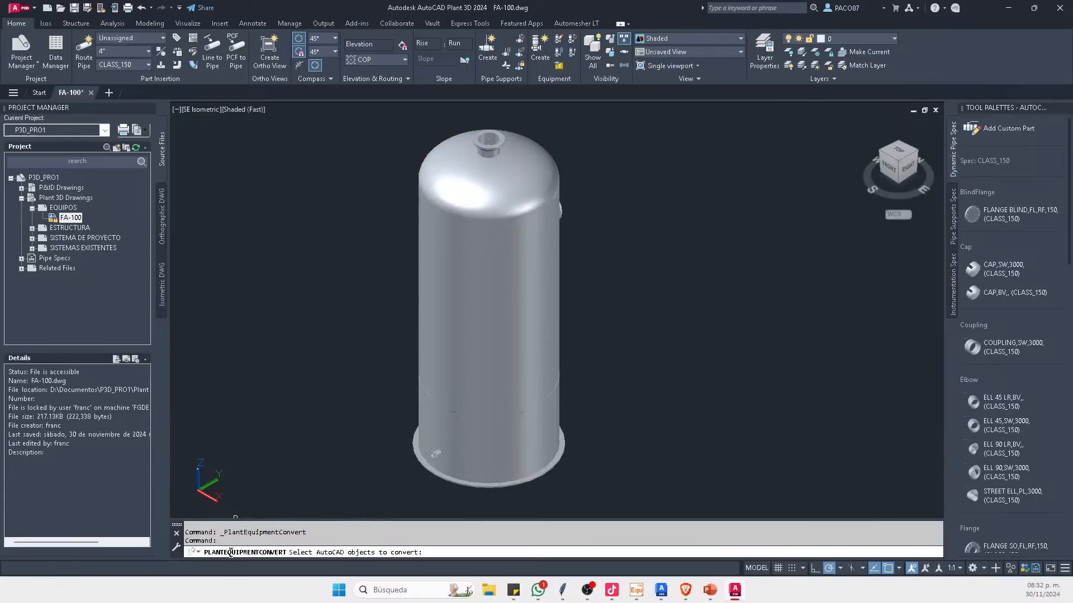
{"action": "left_click", "coordinate": [488, 283]}
{"action": "key", "text": "Return"}
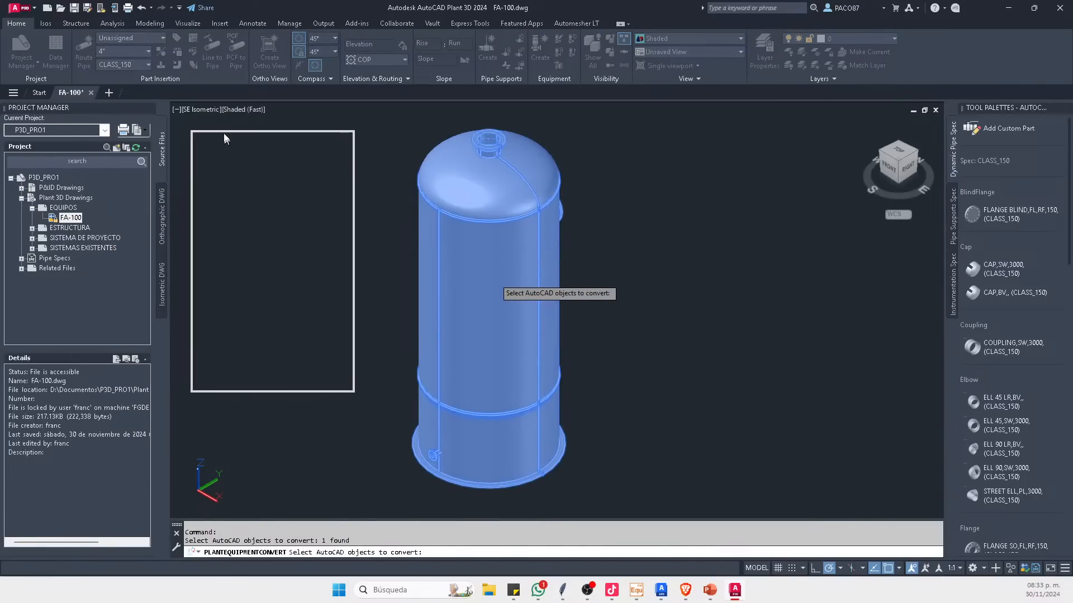
{"action": "left_click_drag", "start_coordinate": [344, 360], "coordinate": [391, 472]}
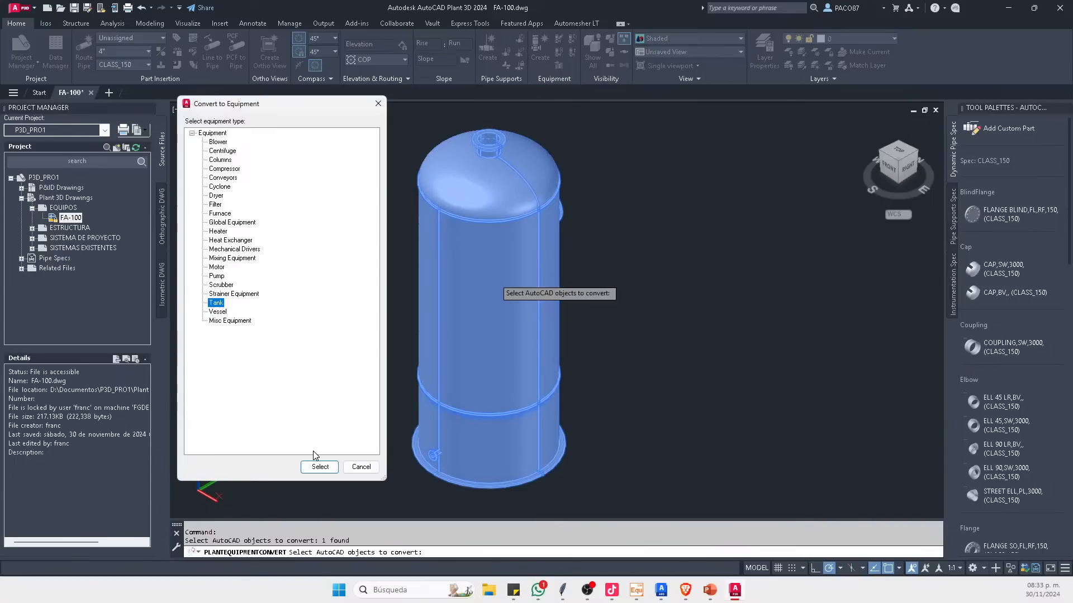
{"action": "left_click", "coordinate": [320, 467]}
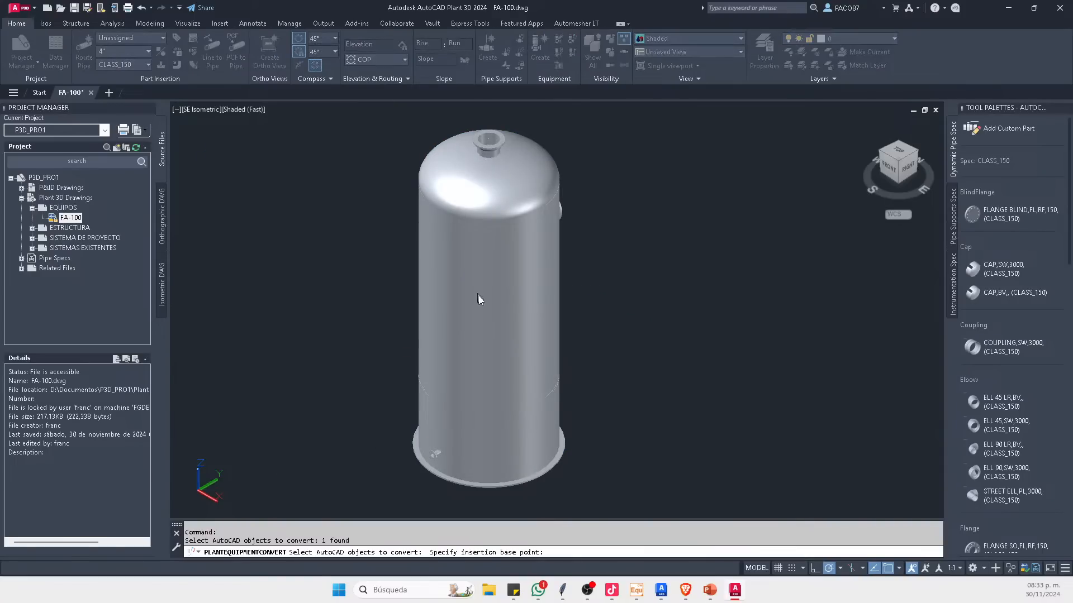
{"action": "left_click", "coordinate": [383, 144]}
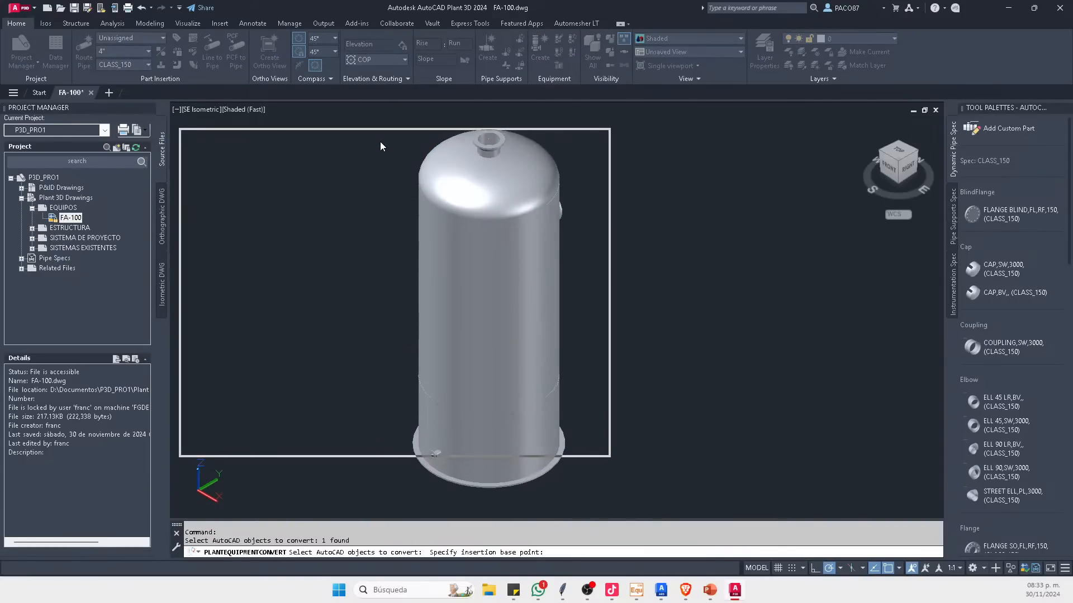
Step: Assign the equipment tag FA-100 with type FA and number 100, and apply it to the converted tank
{"action": "left_click", "coordinate": [480, 205]}
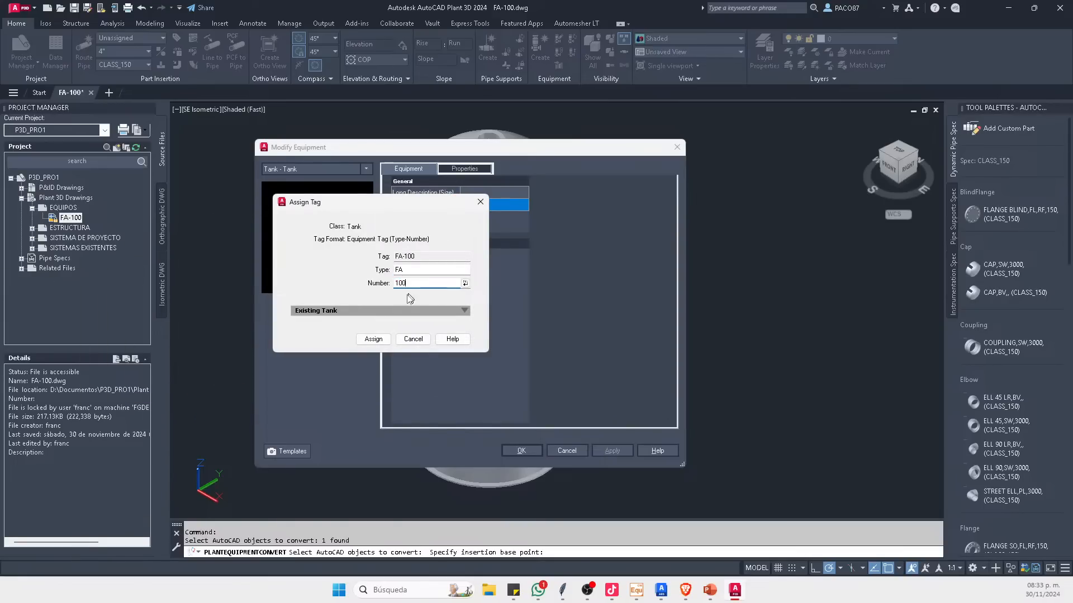
{"action": "left_click", "coordinate": [373, 342]}
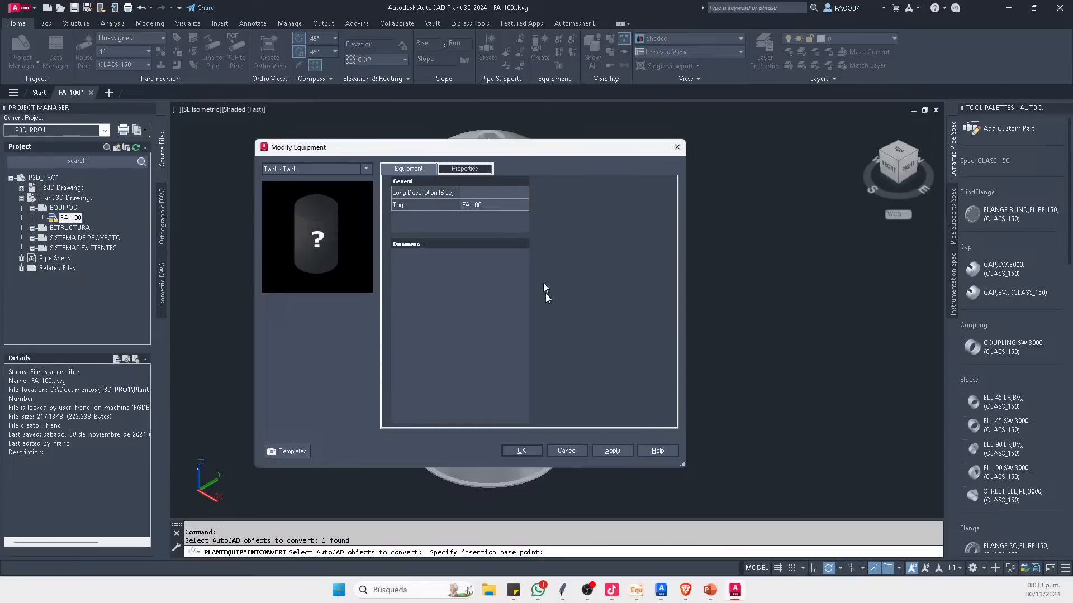
{"action": "left_click", "coordinate": [610, 451]}
{"action": "left_click", "coordinate": [521, 451]}
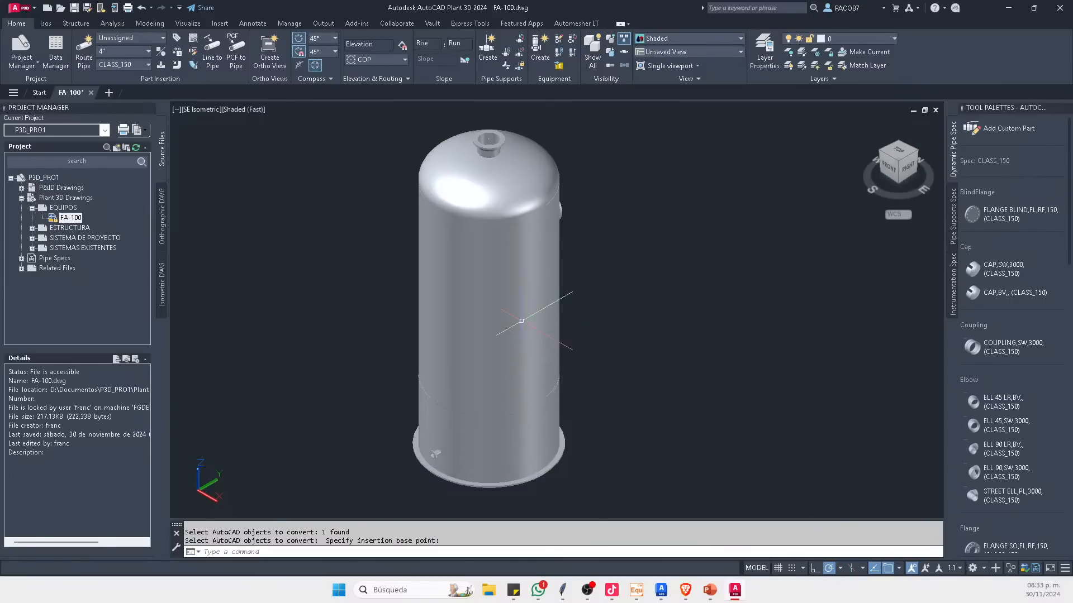
Step: Add a nozzle to the FA-100 equipment at the center of the top head's flange, directed upward with Ortho on
{"action": "left_click", "coordinate": [524, 313]}
{"action": "middle_click_drag", "start_coordinate": [563, 149], "coordinate": [557, 222]}
{"action": "middle_click_drag", "start_coordinate": [590, 271], "coordinate": [604, 245]}
{"action": "key", "text": "Escape"}
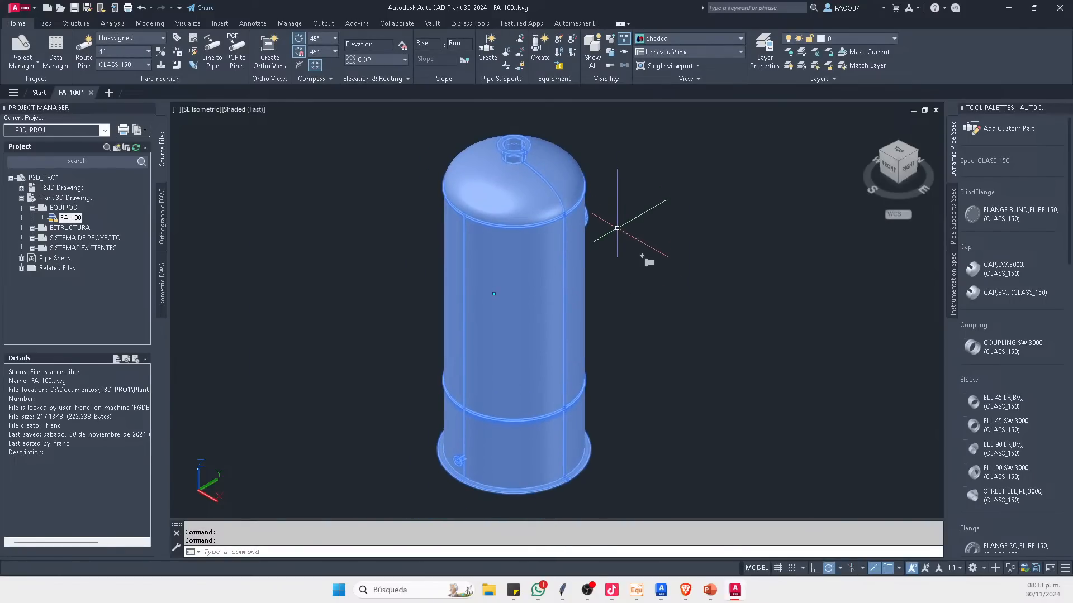
{"action": "scroll", "coordinate": [617, 271], "scroll_direction": "up", "scroll_amount": 2}
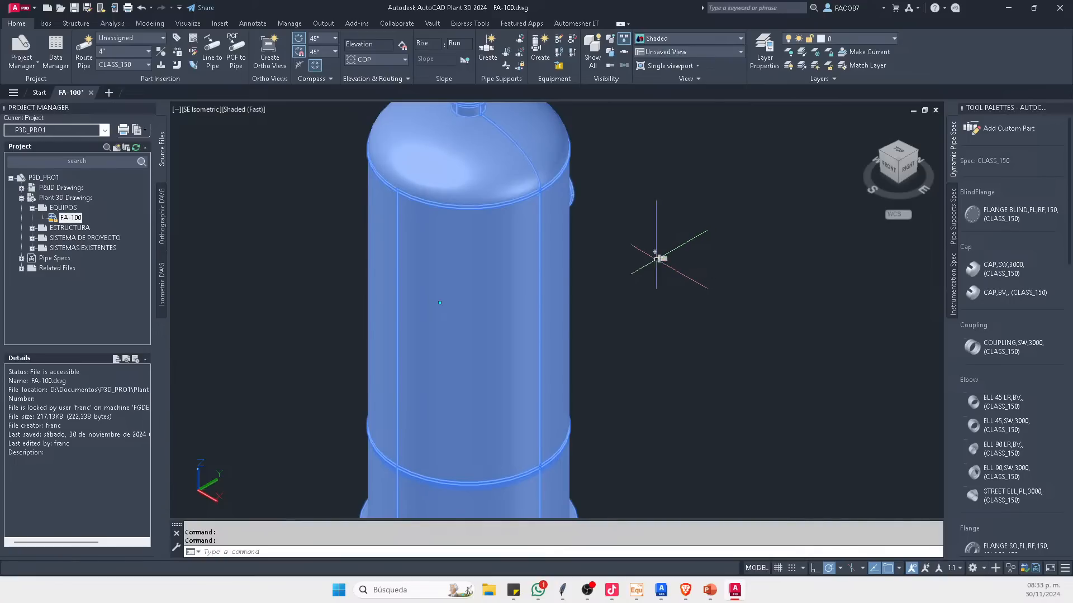
{"action": "mouse_move", "coordinate": [654, 254]}
{"action": "middle_mouse_down"}
{"action": "mouse_move", "coordinate": [648, 320]}
{"action": "mouse_move", "coordinate": [668, 193]}
{"action": "mouse_move", "coordinate": [616, 307]}
{"action": "mouse_move", "coordinate": [635, 318]}
{"action": "middle_mouse_up"}
{"action": "key", "text": "Escape"}
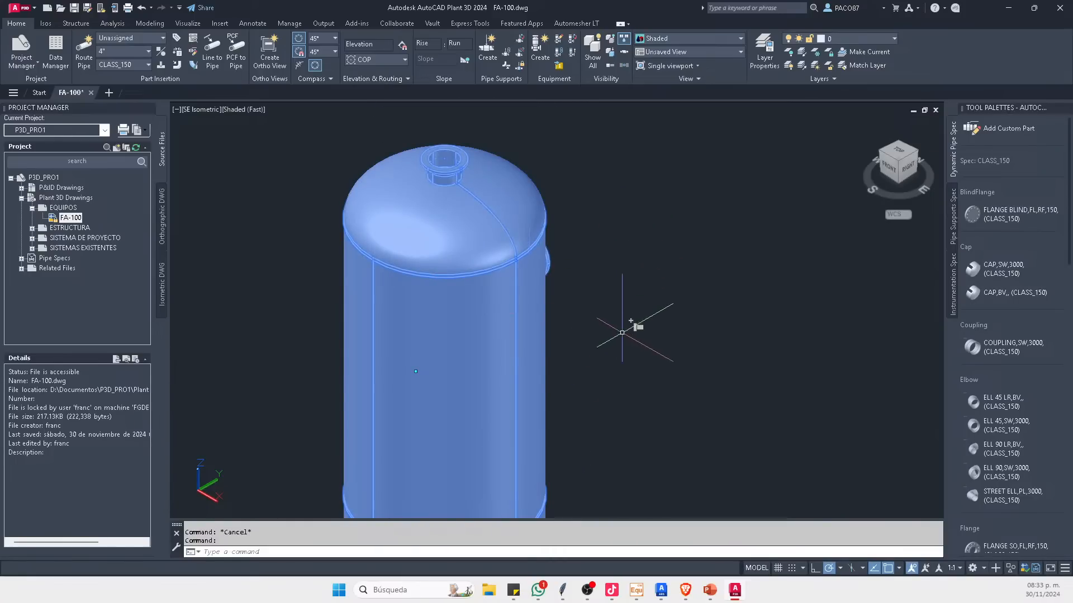
{"action": "left_click", "coordinate": [635, 326]}
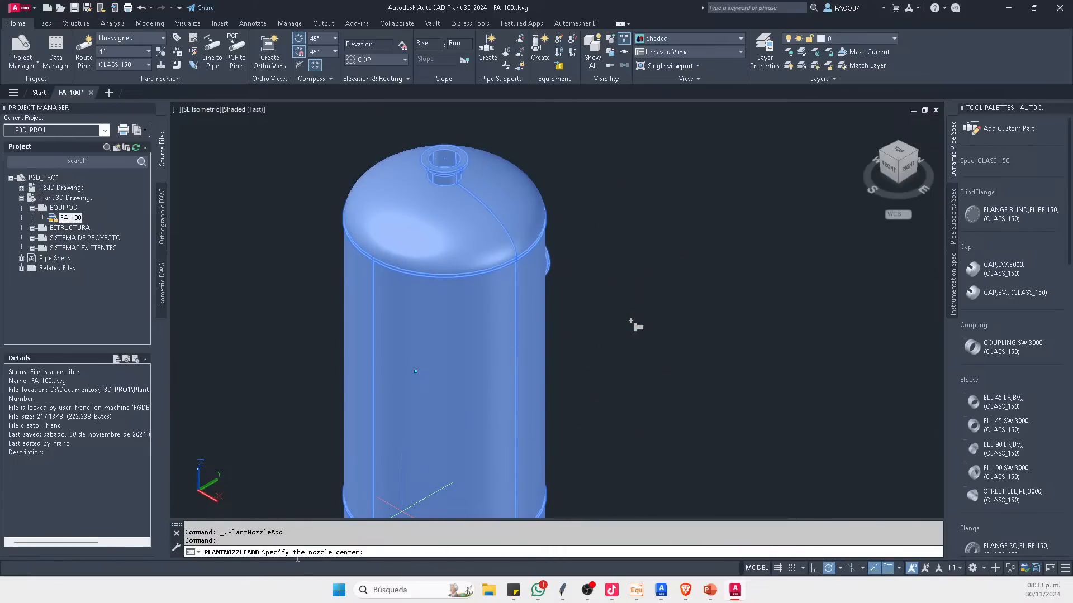
{"action": "scroll", "coordinate": [447, 157], "scroll_direction": "up", "scroll_amount": 5}
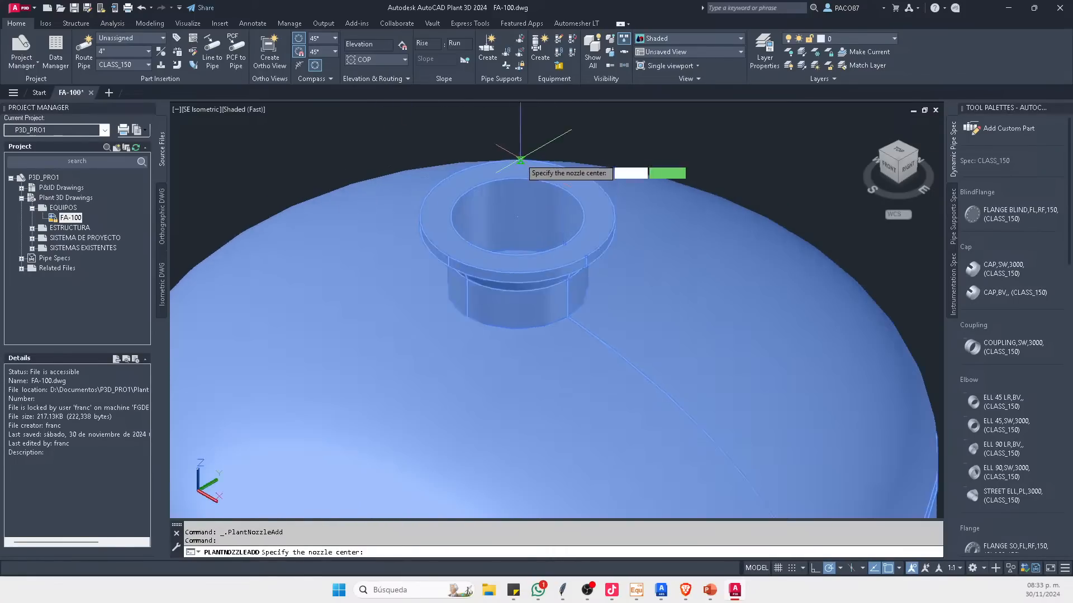
{"action": "scroll", "coordinate": [520, 161], "scroll_direction": "up", "scroll_amount": 3}
{"action": "type", "text": "CE"}
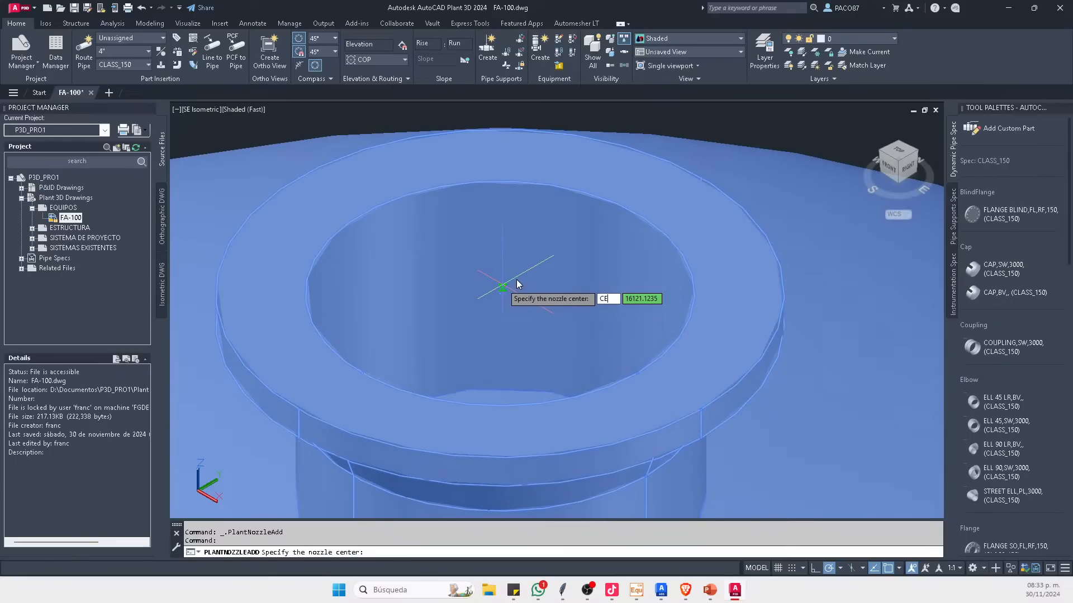
{"action": "type", "text": "N"}
{"action": "key", "text": "Return"}
{"action": "left_click", "coordinate": [622, 230]}
{"action": "scroll", "coordinate": [572, 270], "scroll_direction": "down", "scroll_amount": 5}
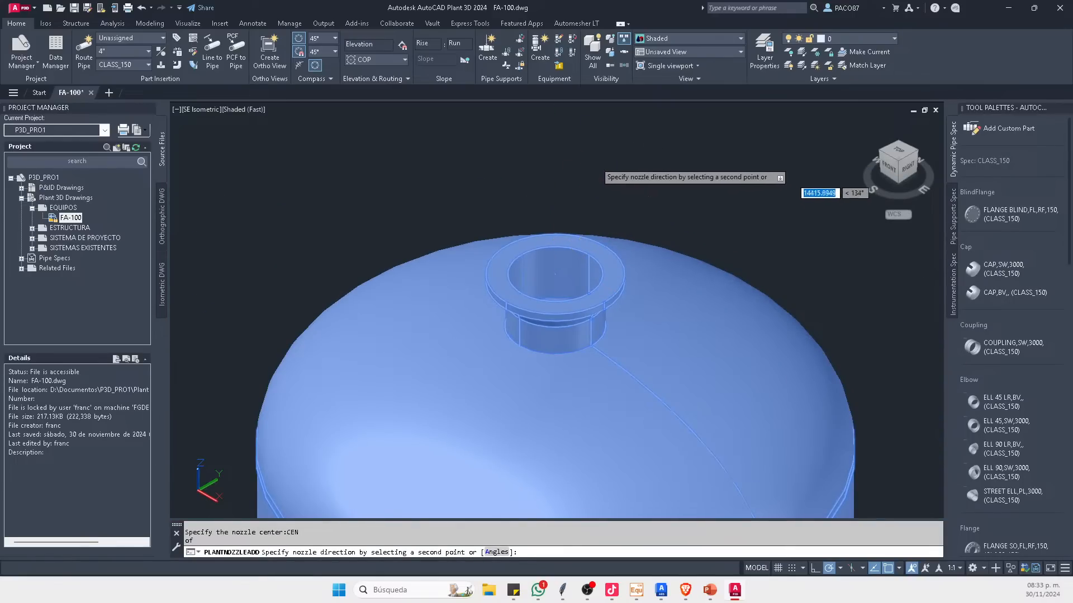
{"action": "key", "text": "F8"}
{"action": "left_click", "coordinate": [586, 152]}
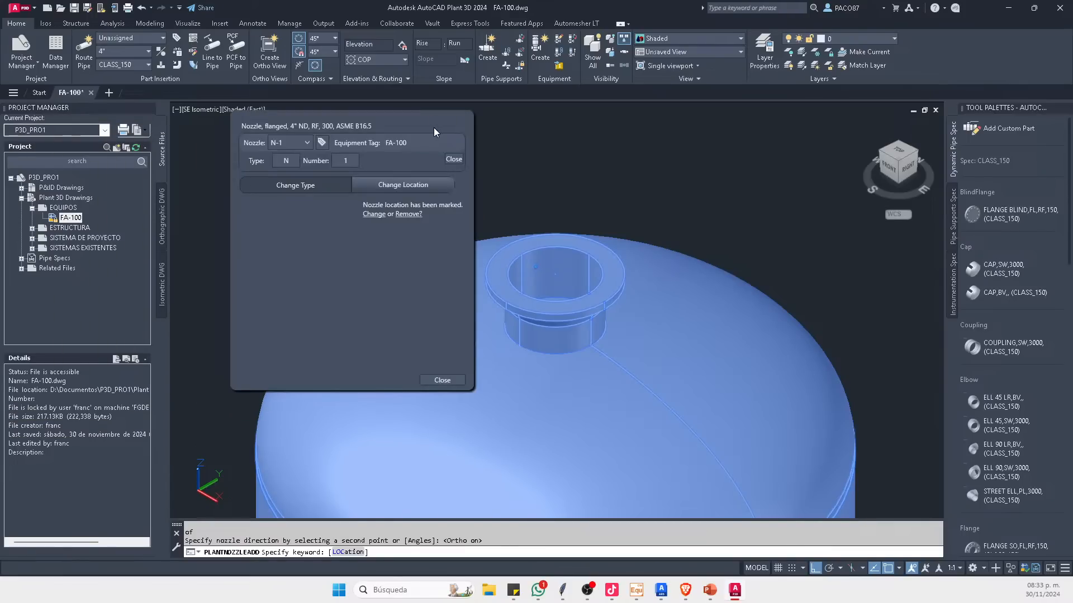
Step: Set nozzle N-1 to a straight flanged 24" nozzle, pressure class 150, RF, ASME B16.5
{"action": "left_click", "coordinate": [307, 186]}
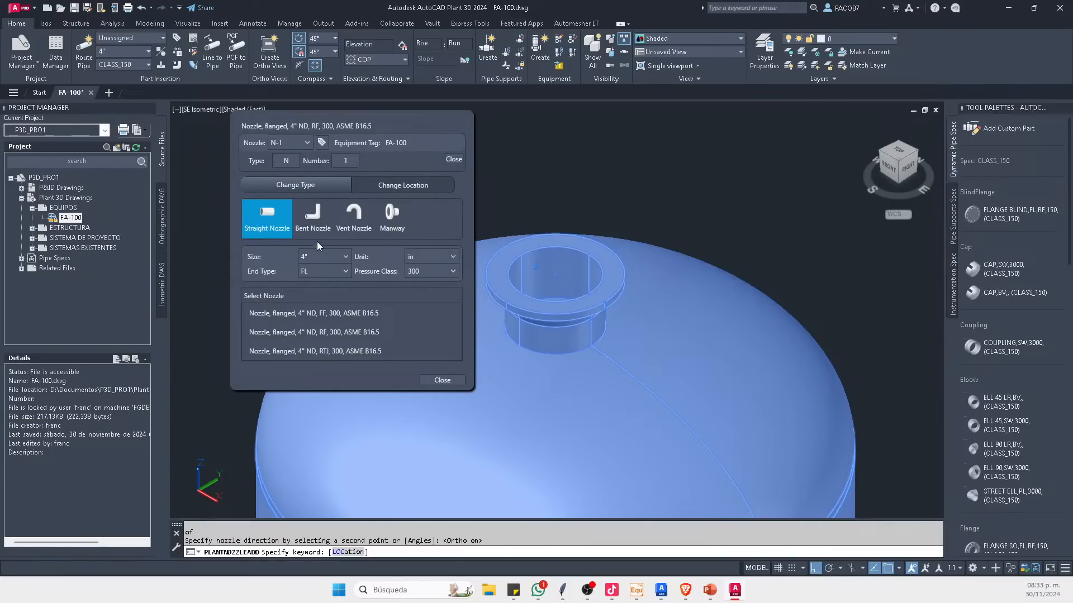
{"action": "left_click", "coordinate": [345, 257]}
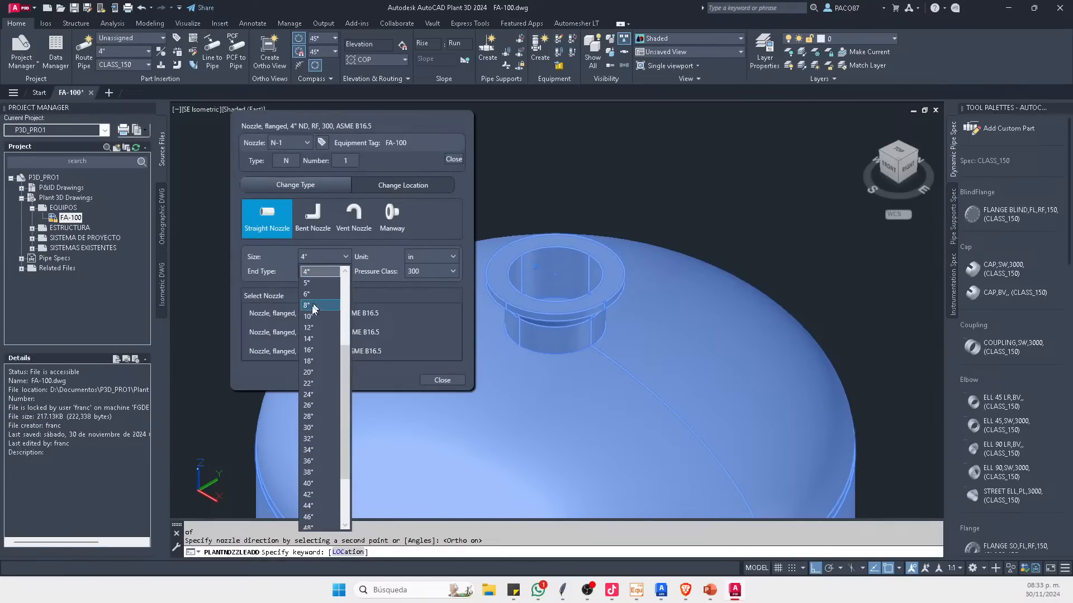
{"action": "left_click", "coordinate": [321, 395]}
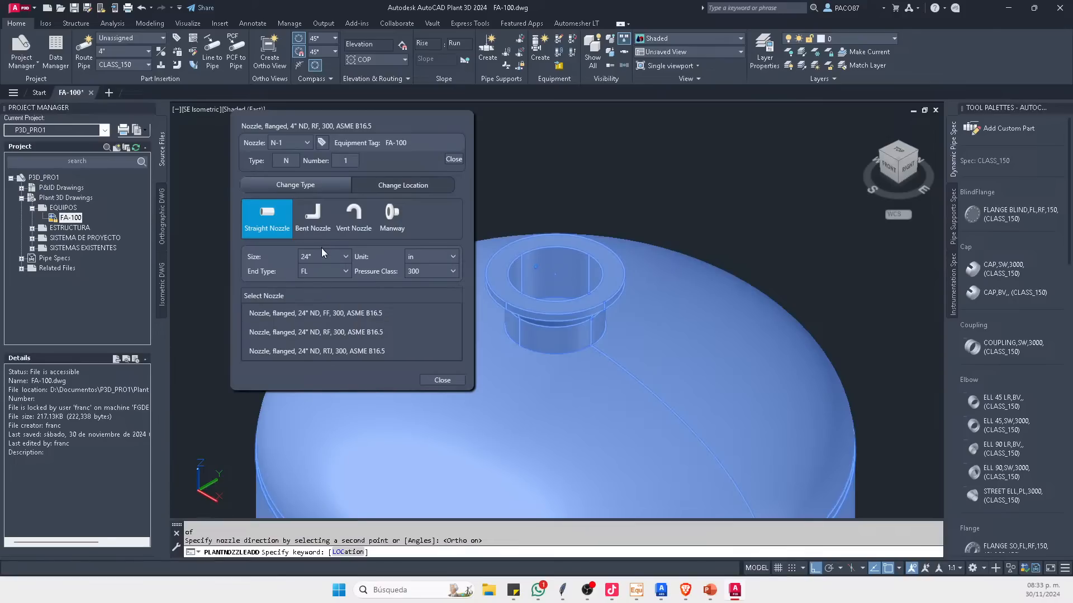
{"action": "left_click", "coordinate": [424, 271]}
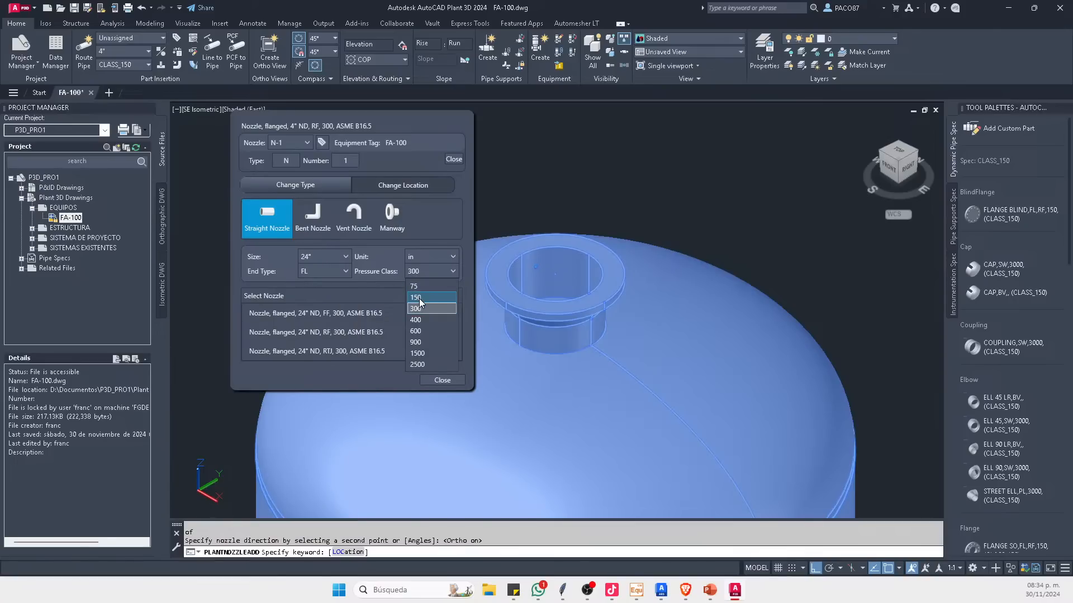
{"action": "left_click", "coordinate": [422, 296]}
{"action": "left_click", "coordinate": [332, 331]}
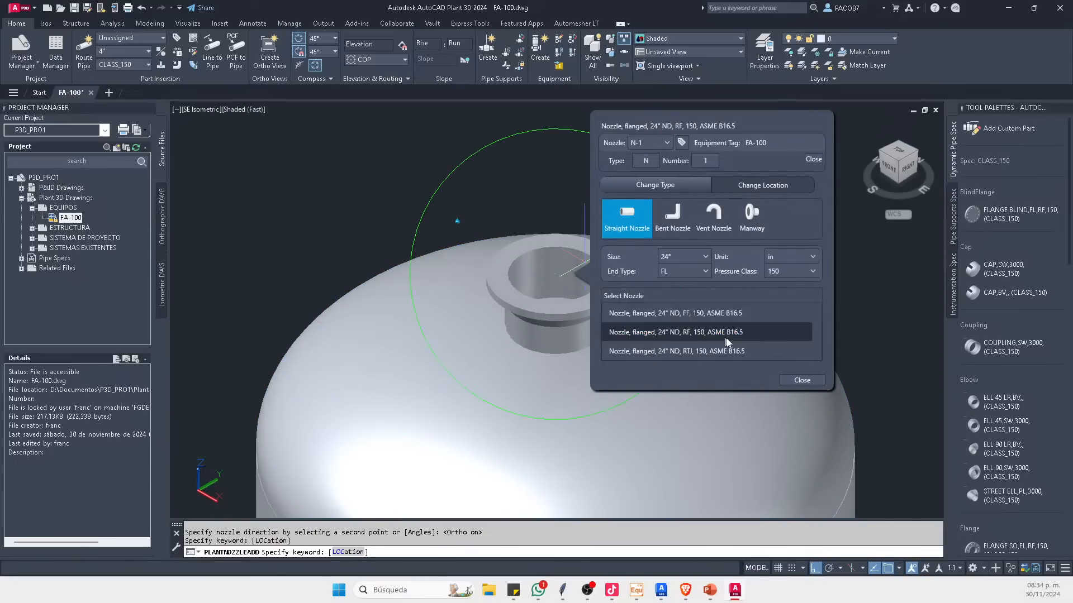
{"action": "left_click", "coordinate": [802, 381]}
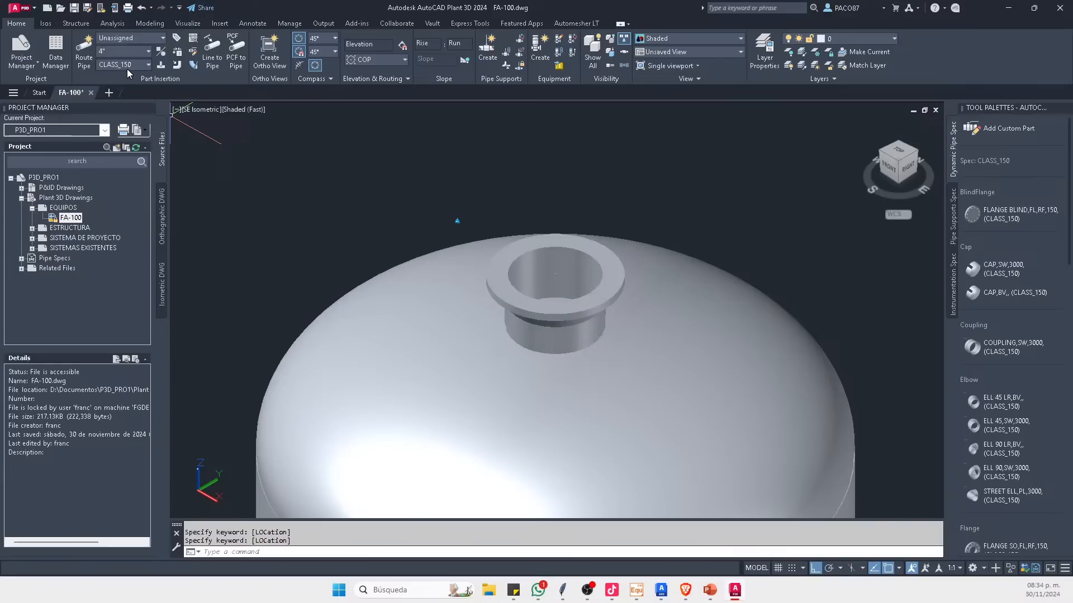
Step: Set the current pipe spec to A06T1
{"action": "left_click", "coordinate": [127, 66]}
{"action": "scroll", "coordinate": [133, 98], "scroll_direction": "up", "scroll_amount": 5}
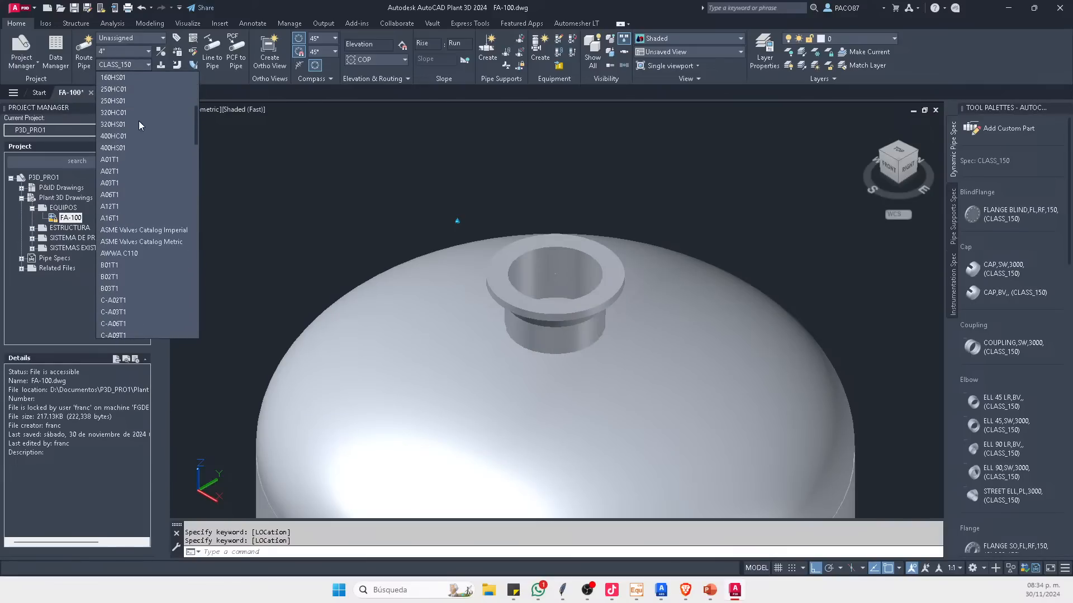
{"action": "scroll", "coordinate": [128, 190], "scroll_direction": "up", "scroll_amount": 7}
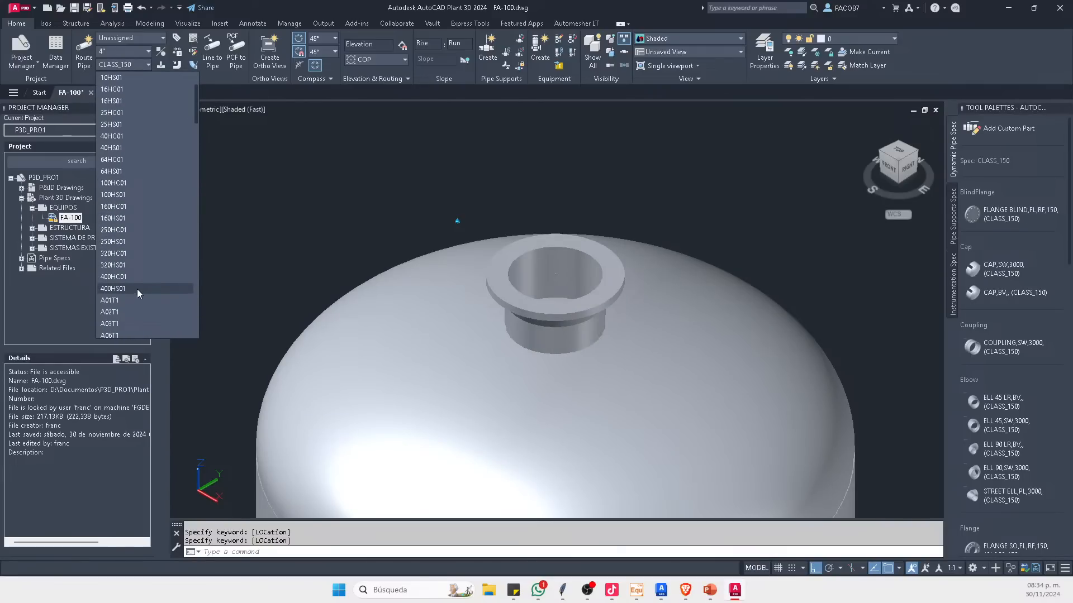
{"action": "scroll", "coordinate": [139, 285], "scroll_direction": "down", "scroll_amount": 2}
{"action": "left_click", "coordinate": [138, 263]}
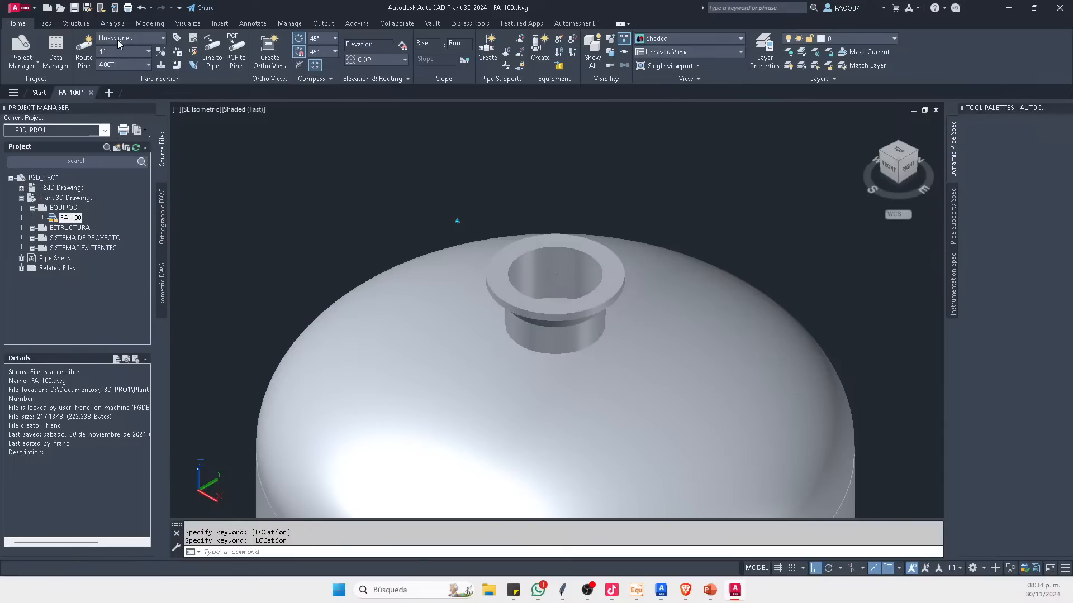
Step: Route a 24" pipe straight upward from nozzle N-1 on the top head and end the routing
{"action": "left_click", "coordinate": [555, 224]}
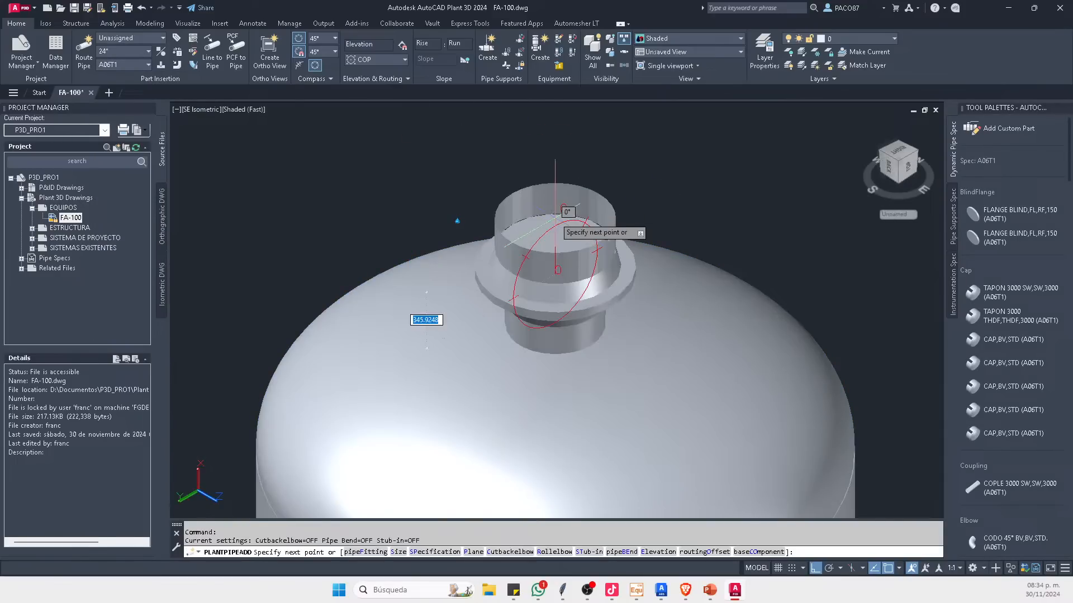
{"action": "scroll", "coordinate": [556, 184], "scroll_direction": "down", "scroll_amount": 3}
{"action": "left_click", "coordinate": [556, 163]}
{"action": "key", "text": "Escape"}
{"action": "scroll", "coordinate": [549, 260], "scroll_direction": "up", "scroll_amount": 4}
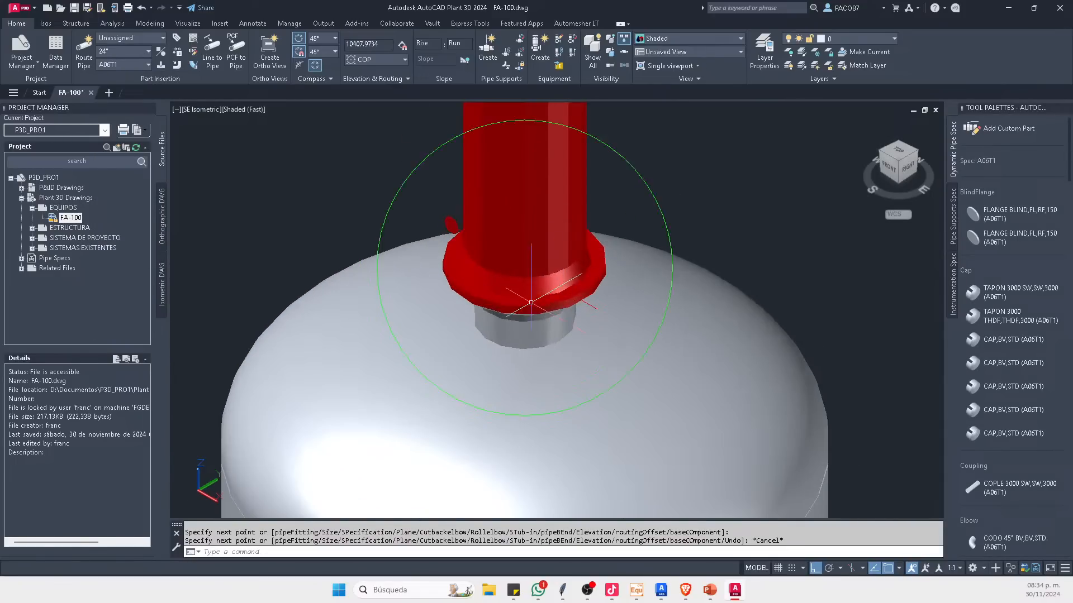
{"action": "middle_click_drag", "start_coordinate": [527, 302], "coordinate": [534, 235], "text": "shift"}
{"action": "middle_click_drag", "start_coordinate": [554, 156], "coordinate": [478, 238]}
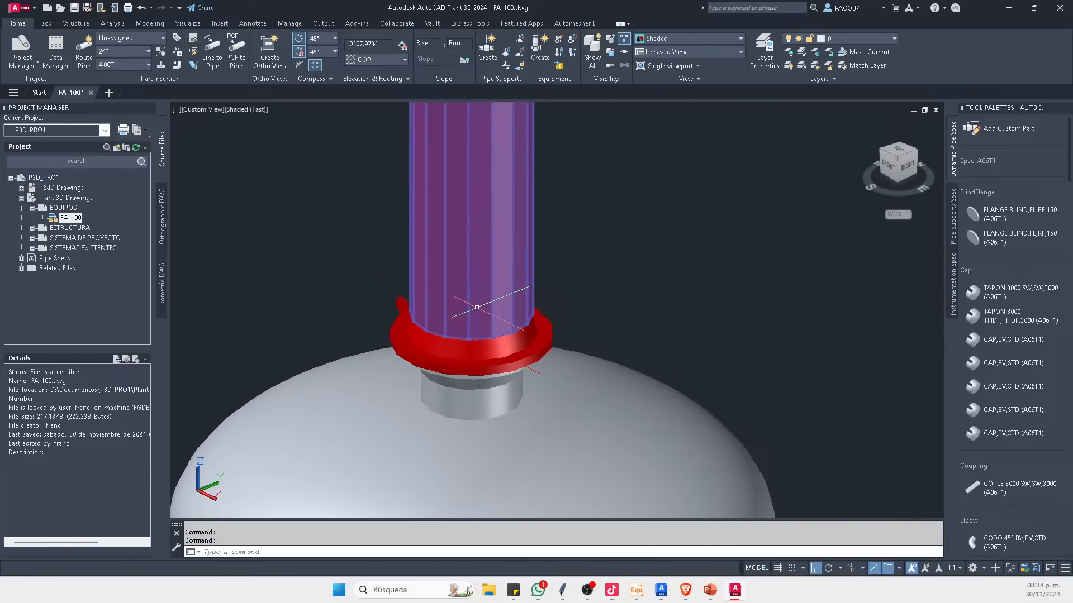
{"action": "middle_click_drag", "start_coordinate": [503, 335], "coordinate": [517, 270]}
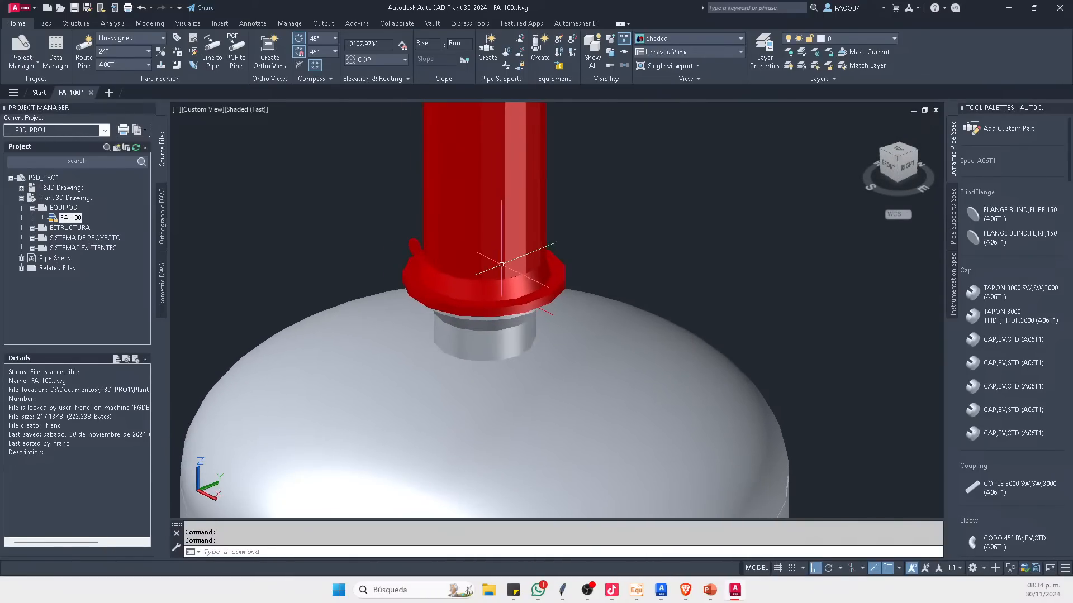
Step: Delete the 24" pipe and its connecting flange from top nozzle N-1
{"action": "scroll", "coordinate": [509, 275], "scroll_direction": "down", "scroll_amount": 3}
{"action": "scroll", "coordinate": [491, 324], "scroll_direction": "up", "scroll_amount": 2}
{"action": "left_click", "coordinate": [500, 321]}
{"action": "key", "text": "Delete"}
{"action": "key", "text": "Delete"}
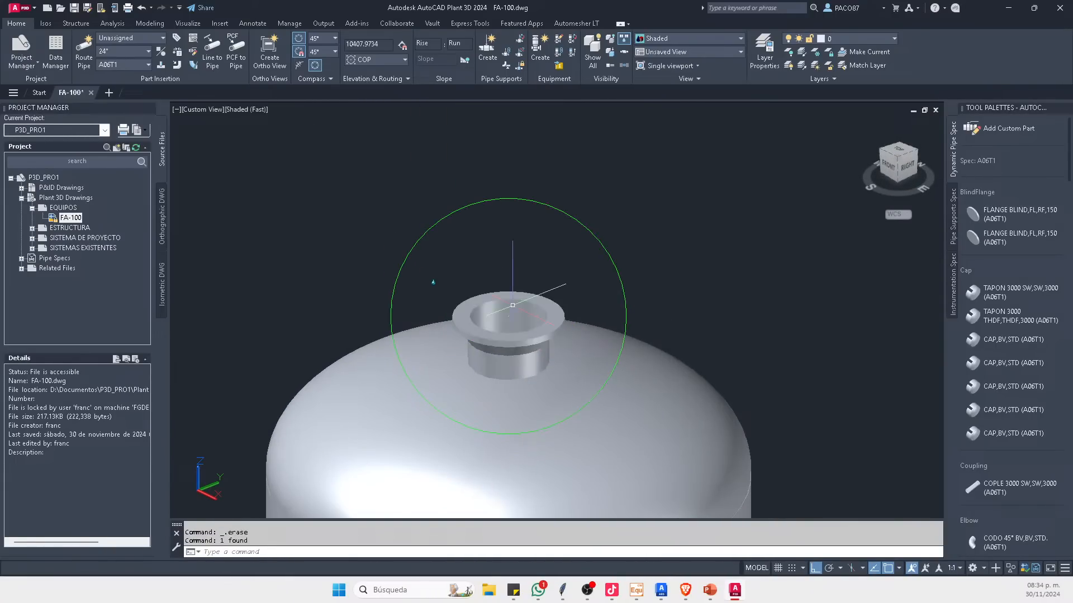
{"action": "middle_click_drag", "start_coordinate": [541, 320], "coordinate": [557, 279]}
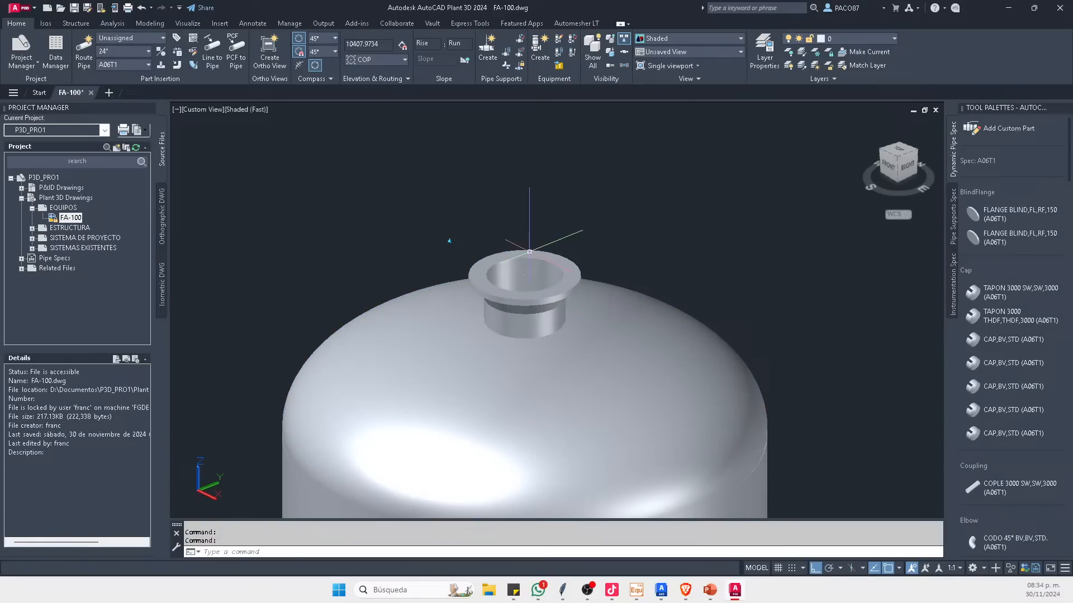
{"action": "left_click", "coordinate": [542, 291]}
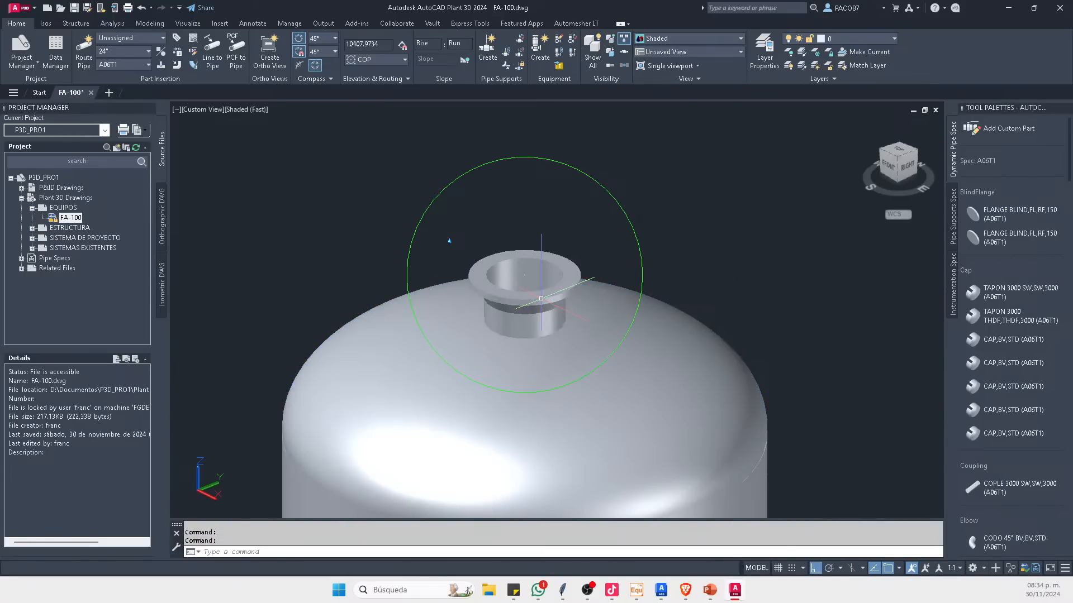
{"action": "scroll", "coordinate": [509, 257], "scroll_direction": "down", "scroll_amount": 4}
{"action": "left_click", "coordinate": [526, 269]}
{"action": "scroll", "coordinate": [516, 280], "scroll_direction": "up", "scroll_amount": 3}
{"action": "key", "text": "Escape"}
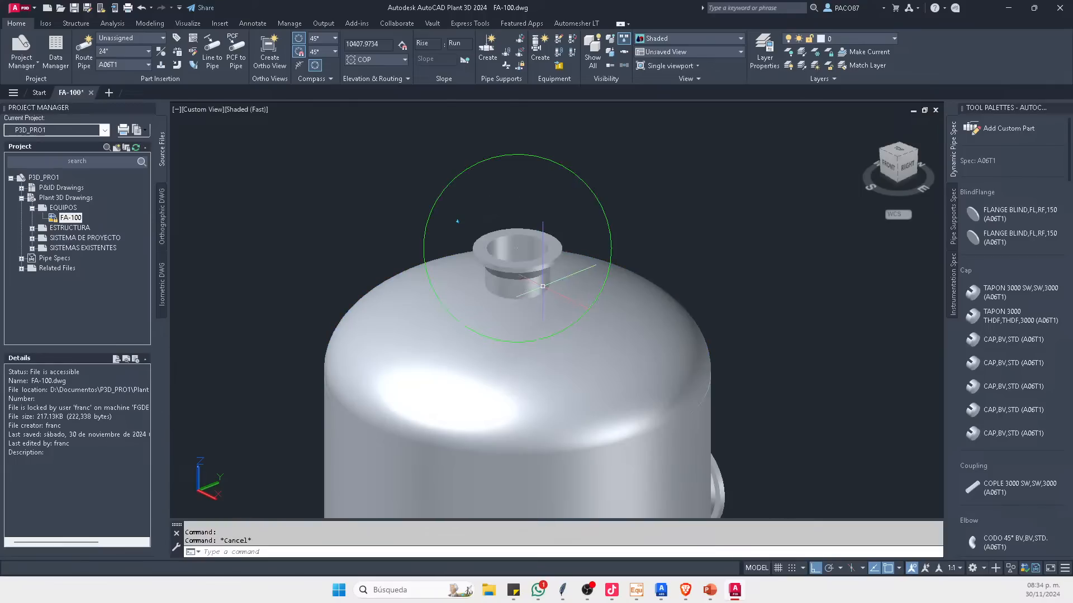
Step: Change nozzle N-1 to a straight flanged 20" nozzle, RF, class 150, ASME B16.5
{"action": "left_click", "coordinate": [524, 273]}
{"action": "left_click", "coordinate": [556, 231]}
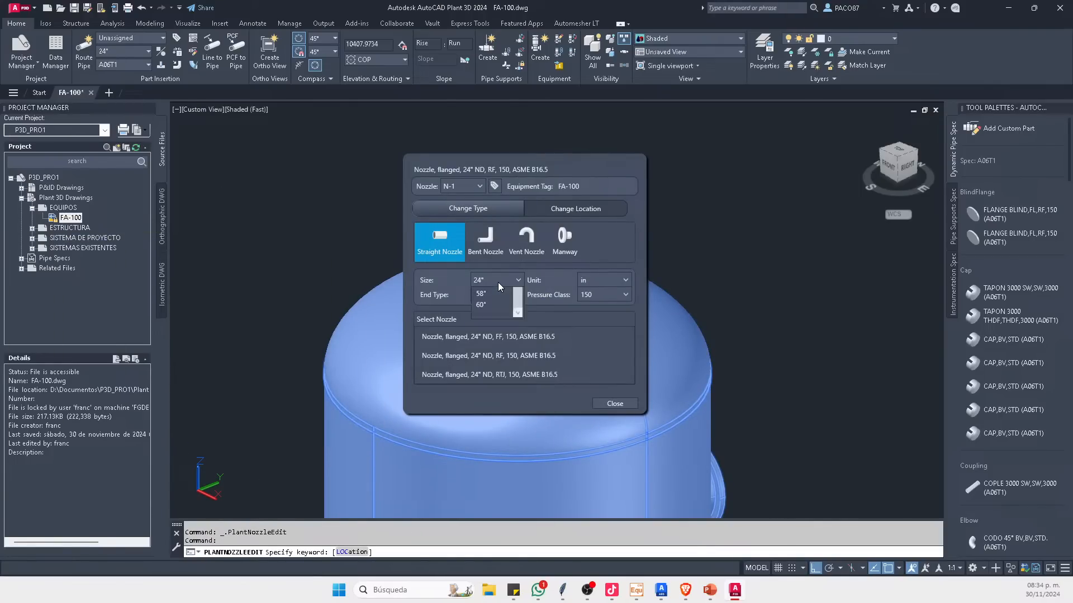
{"action": "left_click", "coordinate": [498, 279]}
{"action": "left_click", "coordinate": [497, 318]}
{"action": "left_click", "coordinate": [544, 356]}
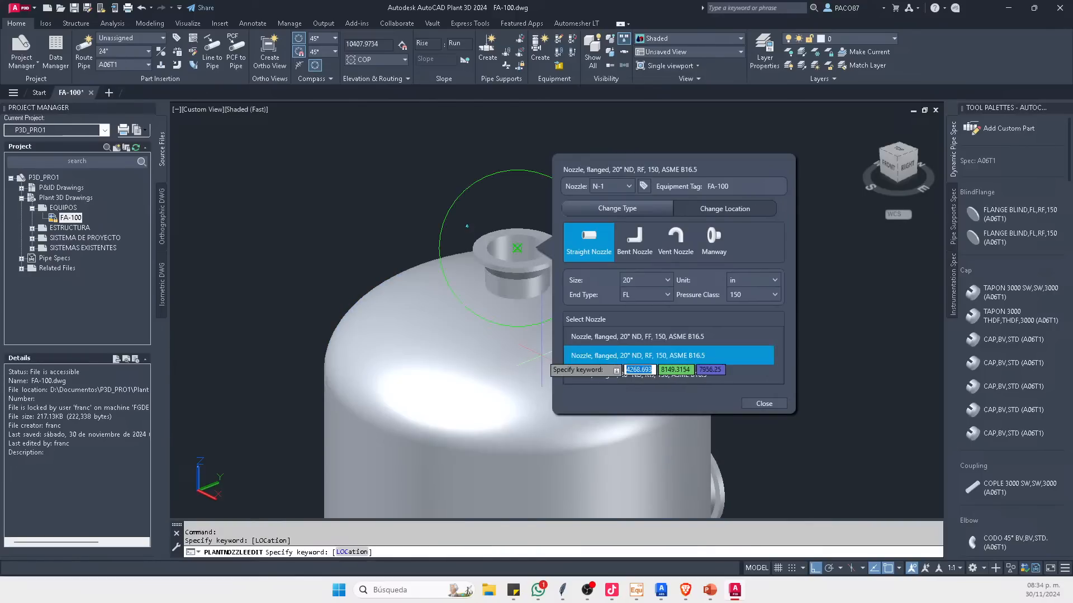
{"action": "left_click", "coordinate": [763, 405]}
Step: Route a 20" pipe straight upward from top nozzle N-1 and end the routing
{"action": "middle_click_drag", "start_coordinate": [507, 198], "coordinate": [491, 287]}
{"action": "key", "text": "Escape"}
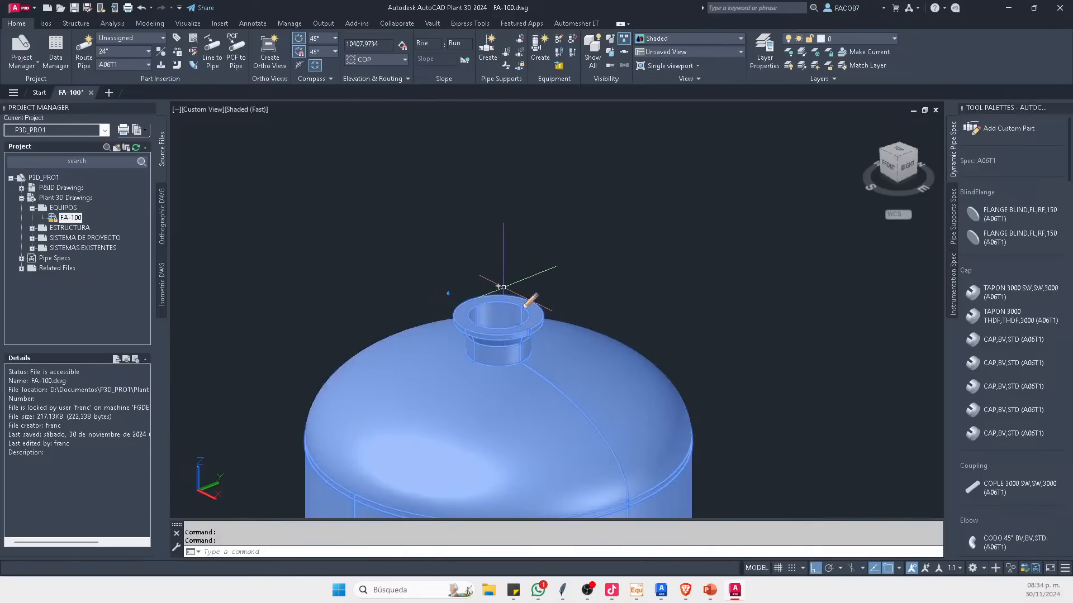
{"action": "left_click", "coordinate": [495, 285]}
{"action": "left_click", "coordinate": [495, 172]}
{"action": "key", "text": "Escape"}
{"action": "scroll", "coordinate": [475, 318], "scroll_direction": "up", "scroll_amount": 4}
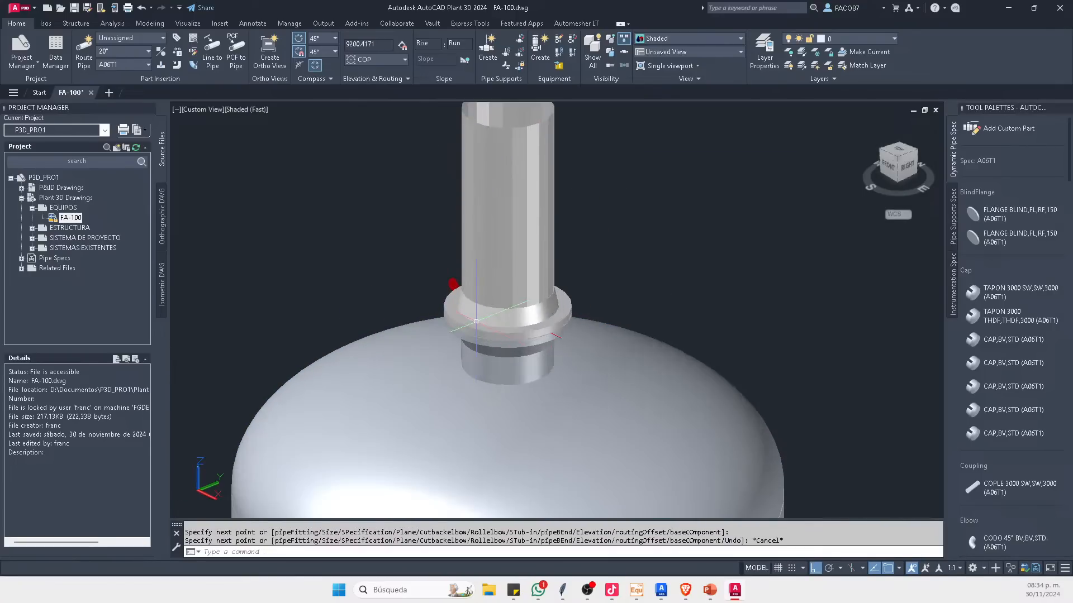
{"action": "middle_click_drag", "start_coordinate": [506, 336], "coordinate": [474, 339], "text": "shift"}
Step: Delete the 20" pipe and its connecting flange from top nozzle N-1
{"action": "scroll", "coordinate": [473, 335], "scroll_direction": "down", "scroll_amount": 3}
{"action": "scroll", "coordinate": [469, 324], "scroll_direction": "up", "scroll_amount": 2}
{"action": "left_click", "coordinate": [469, 323]}
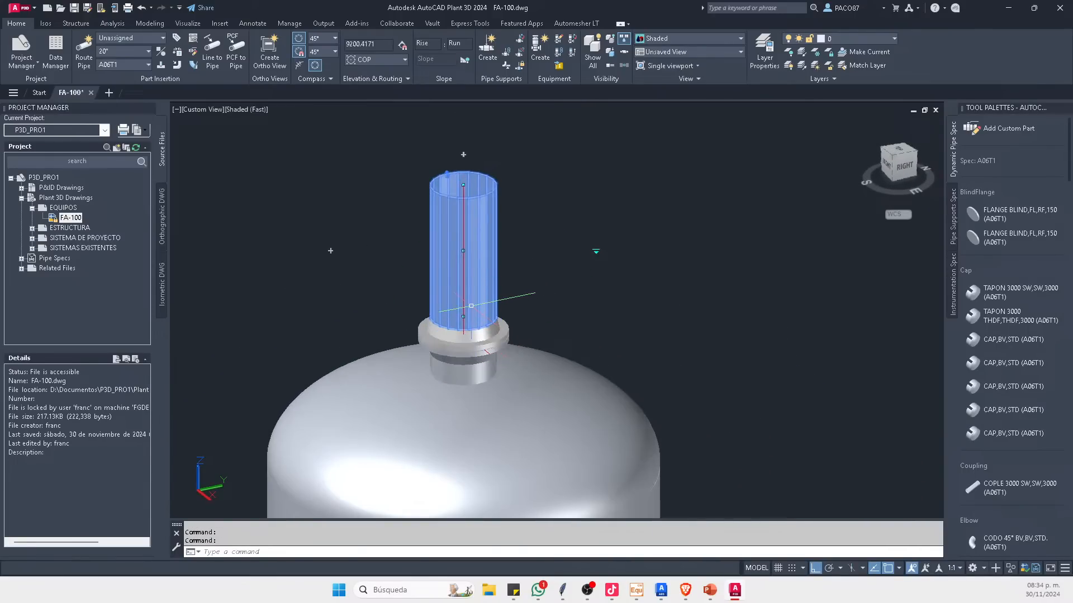
{"action": "key", "text": "Delete"}
{"action": "key", "text": "Escape"}
{"action": "scroll", "coordinate": [451, 192], "scroll_direction": "down", "scroll_amount": 5}
{"action": "scroll", "coordinate": [693, 255], "scroll_direction": "up", "scroll_amount": 4}
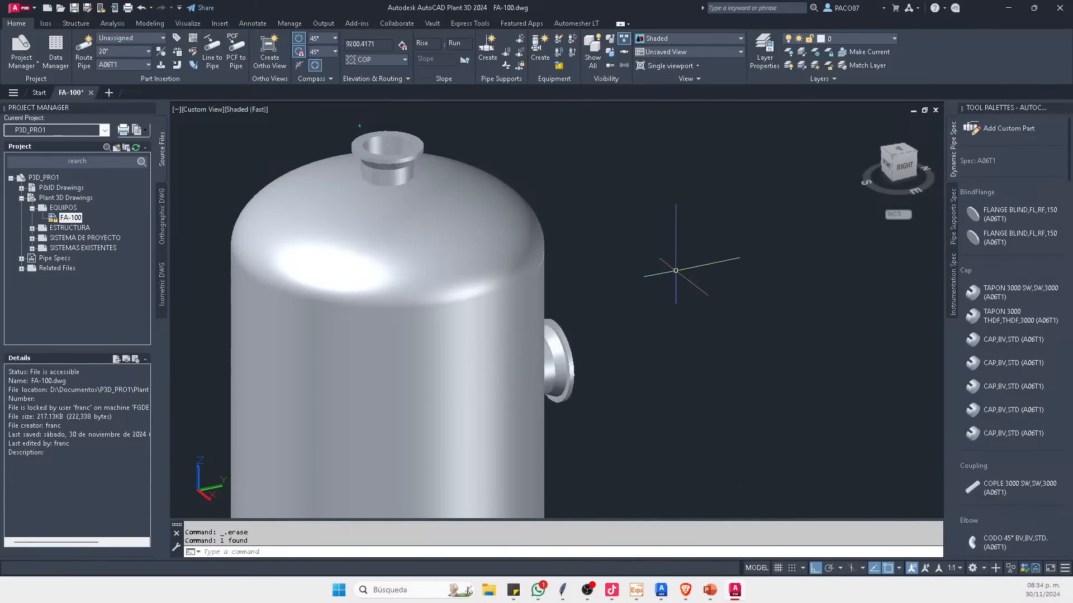
Step: Add a nozzle to the FA-100 equipment at the center of the large upper side flange, directed outward from the shell
{"action": "middle_click_drag", "start_coordinate": [687, 341], "coordinate": [555, 361], "text": "shift"}
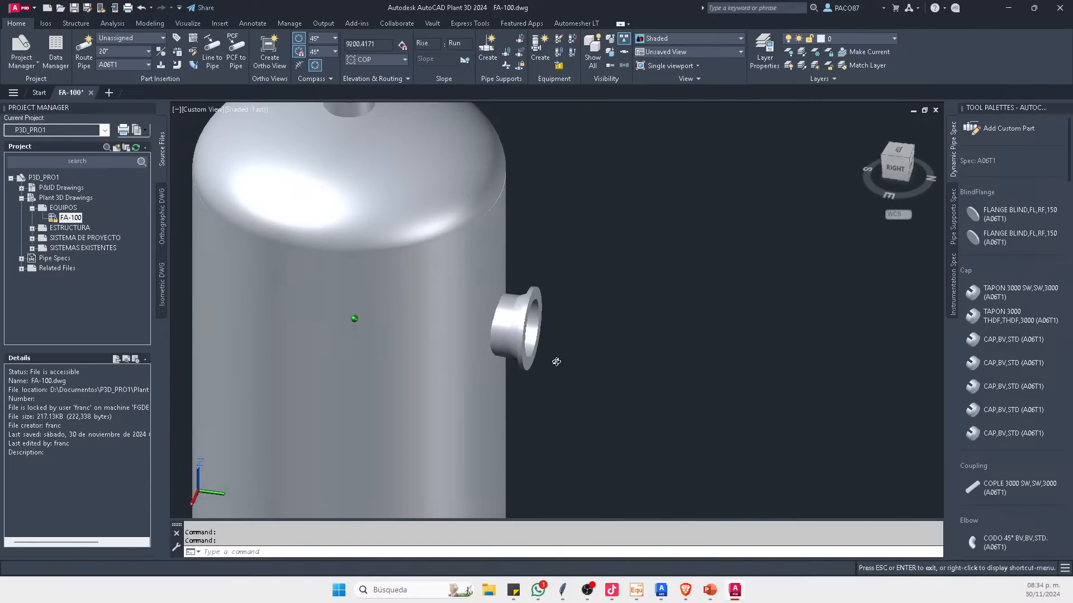
{"action": "scroll", "coordinate": [465, 305], "scroll_direction": "down", "scroll_amount": 4}
{"action": "left_click", "coordinate": [537, 325]}
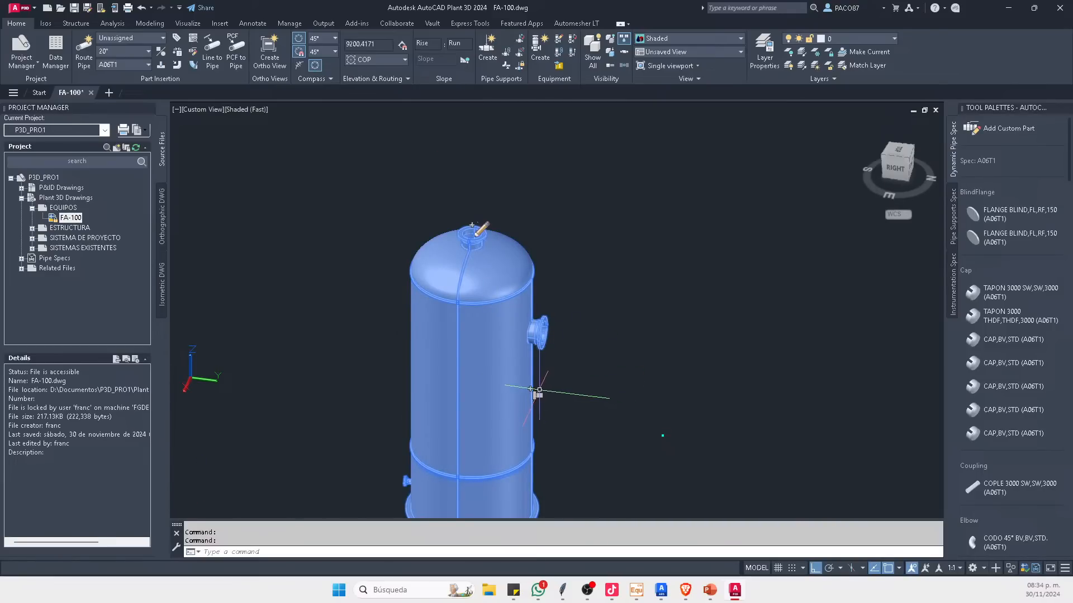
{"action": "left_click", "coordinate": [539, 391]}
{"action": "scroll", "coordinate": [550, 340], "scroll_direction": "up", "scroll_amount": 8}
{"action": "type", "text": "CEN"}
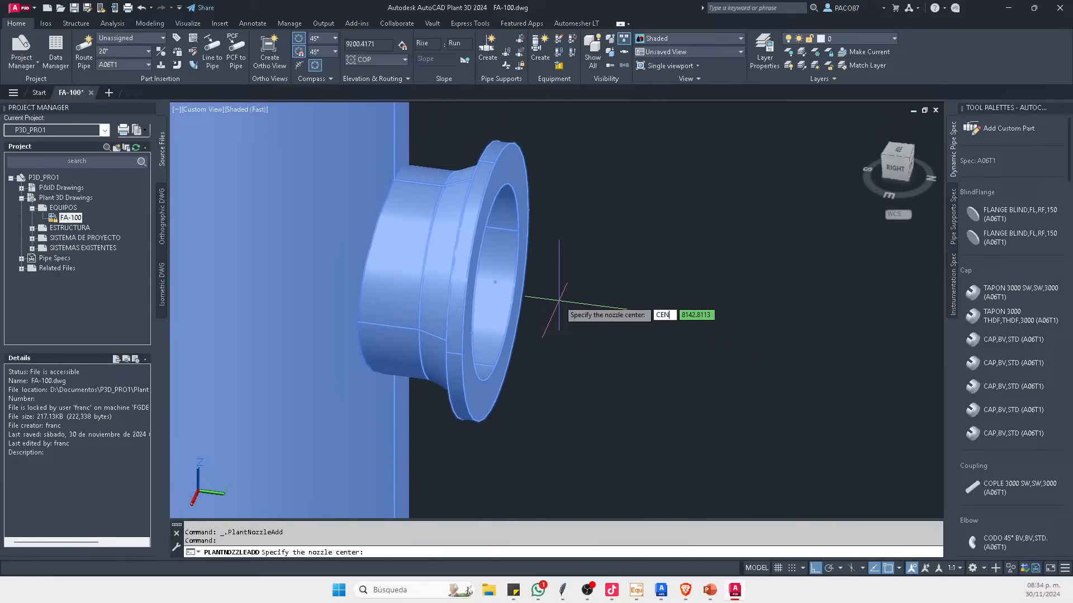
{"action": "key", "text": "Return"}
{"action": "scroll", "coordinate": [556, 301], "scroll_direction": "up", "scroll_amount": 3}
{"action": "left_click", "coordinate": [503, 295]}
{"action": "scroll", "coordinate": [518, 292], "scroll_direction": "down", "scroll_amount": 4}
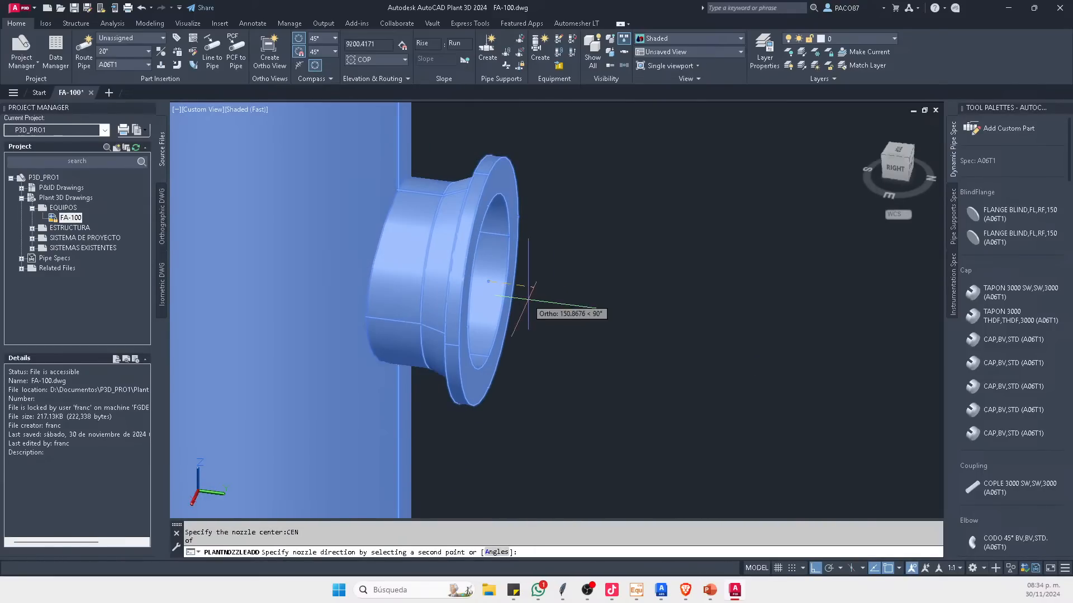
{"action": "mouse_move", "coordinate": [532, 286]}
{"action": "middle_mouse_down", "text": "shift"}
{"action": "mouse_move", "coordinate": [563, 287]}
{"action": "mouse_move", "coordinate": [536, 286]}
{"action": "middle_mouse_up", "text": "shift"}
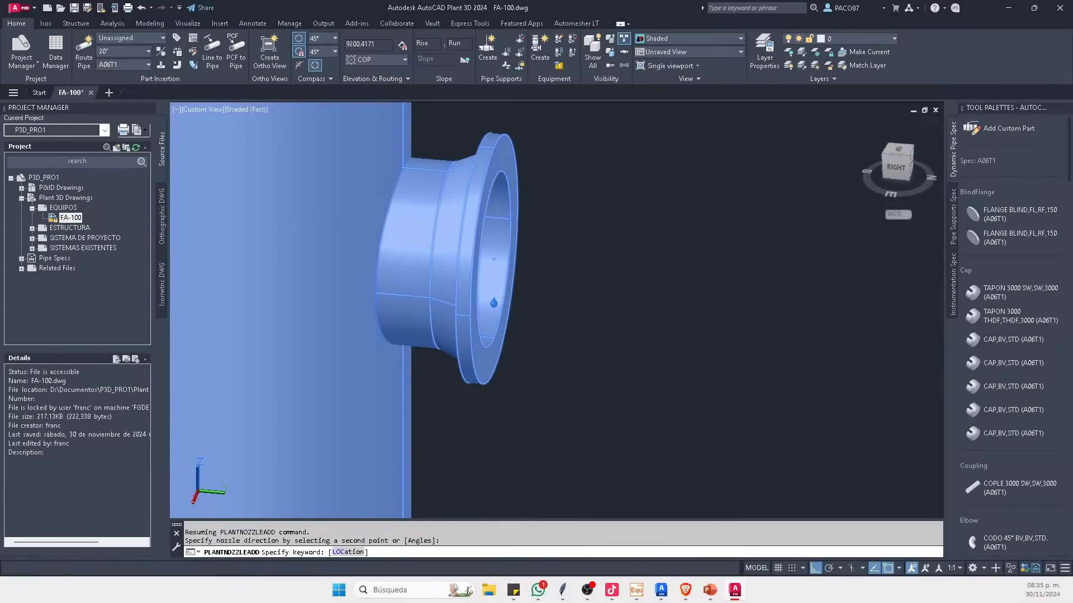
Step: Set nozzle N-2 to a straight flanged 24" nozzle, pressure class 150, RF, ASME B16.5
{"action": "left_click_drag", "start_coordinate": [387, 255], "coordinate": [500, 192]}
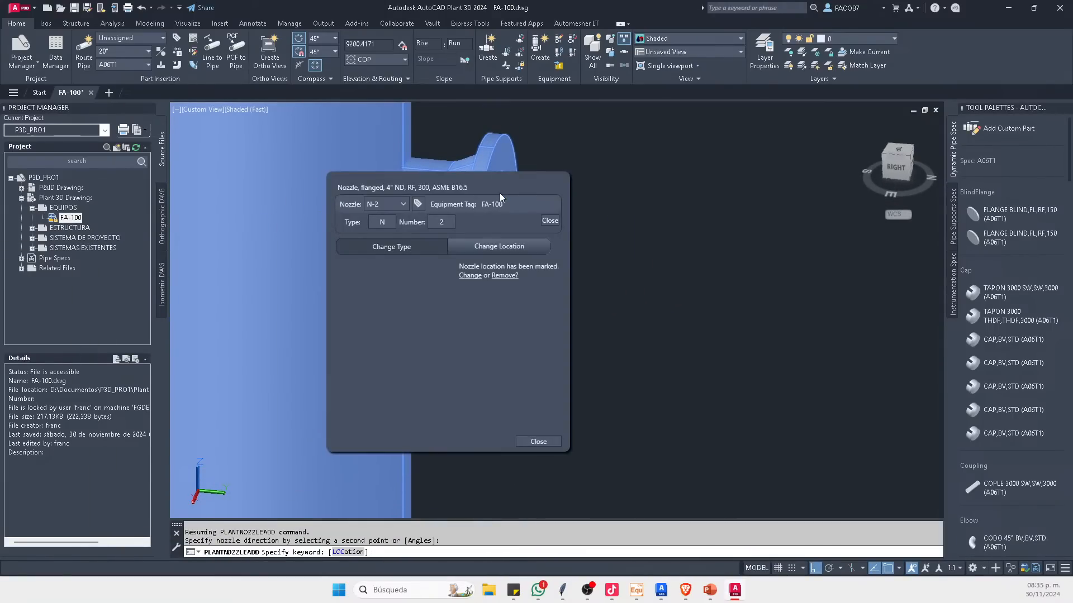
{"action": "left_click", "coordinate": [421, 247]}
{"action": "left_click", "coordinate": [434, 319]}
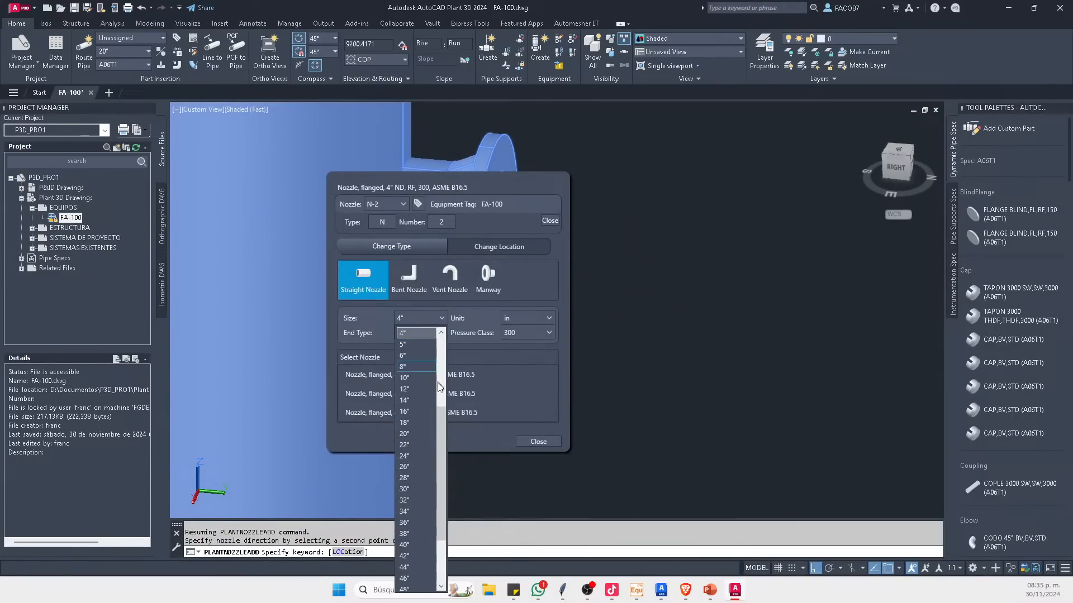
{"action": "left_click", "coordinate": [422, 455]}
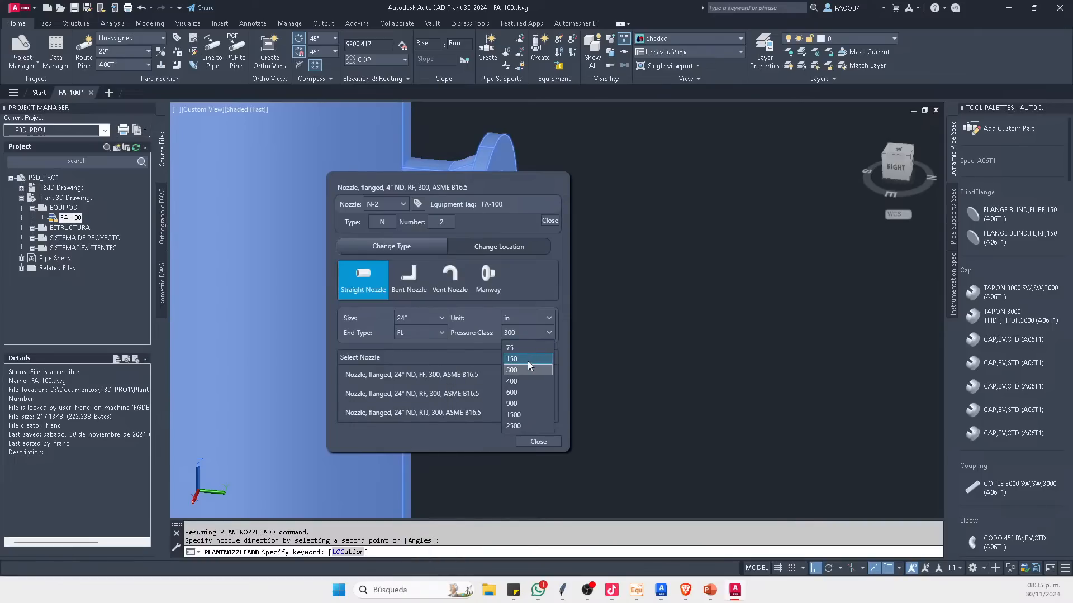
{"action": "left_click", "coordinate": [528, 360]}
{"action": "left_click", "coordinate": [413, 393]}
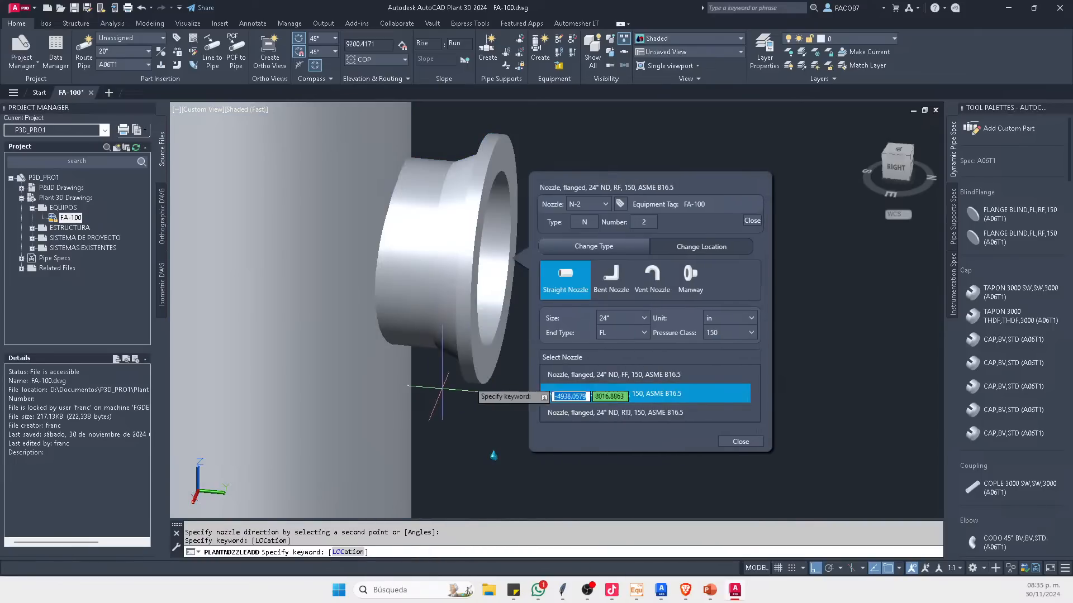
{"action": "left_click", "coordinate": [740, 442]}
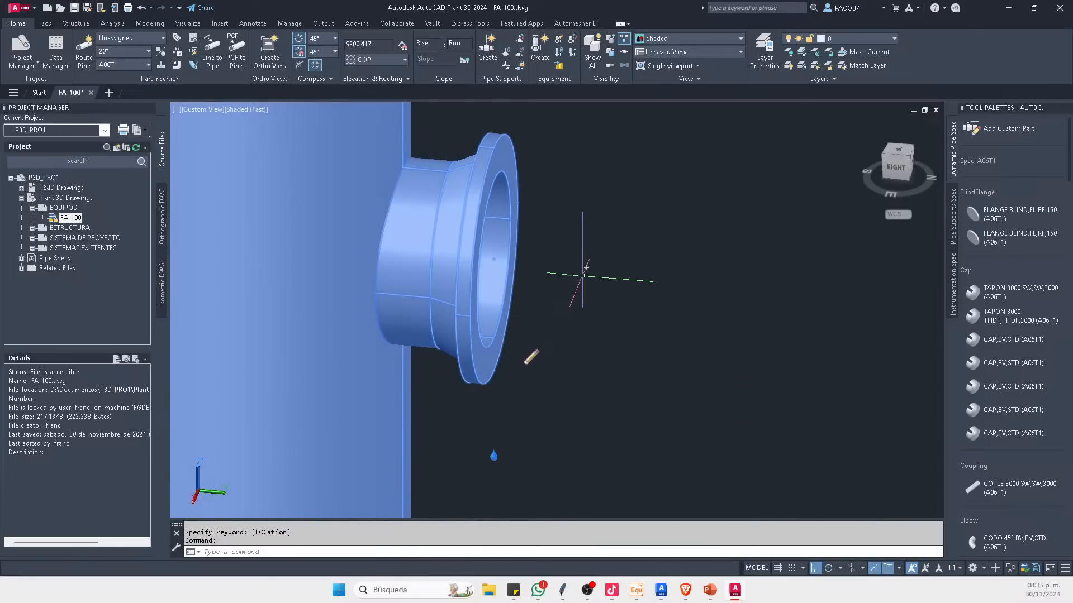
Step: Route a short horizontal pipe outward from side nozzle N-2 and end the routing
{"action": "left_click", "coordinate": [586, 267]}
{"action": "scroll", "coordinate": [586, 267], "scroll_direction": "down", "scroll_amount": 2}
{"action": "left_click", "coordinate": [684, 273]}
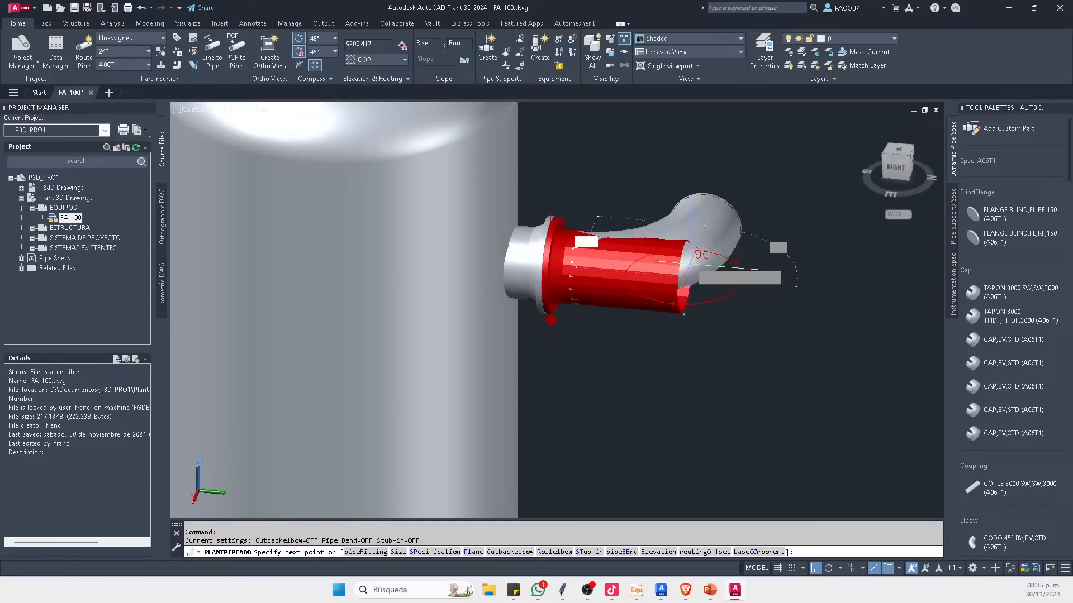
{"action": "key", "text": "Escape"}
{"action": "scroll", "coordinate": [571, 239], "scroll_direction": "up", "scroll_amount": 3}
{"action": "key", "text": "Escape"}
{"action": "scroll", "coordinate": [477, 239], "scroll_direction": "down", "scroll_amount": 2}
{"action": "scroll", "coordinate": [470, 248], "scroll_direction": "up", "scroll_amount": 1}
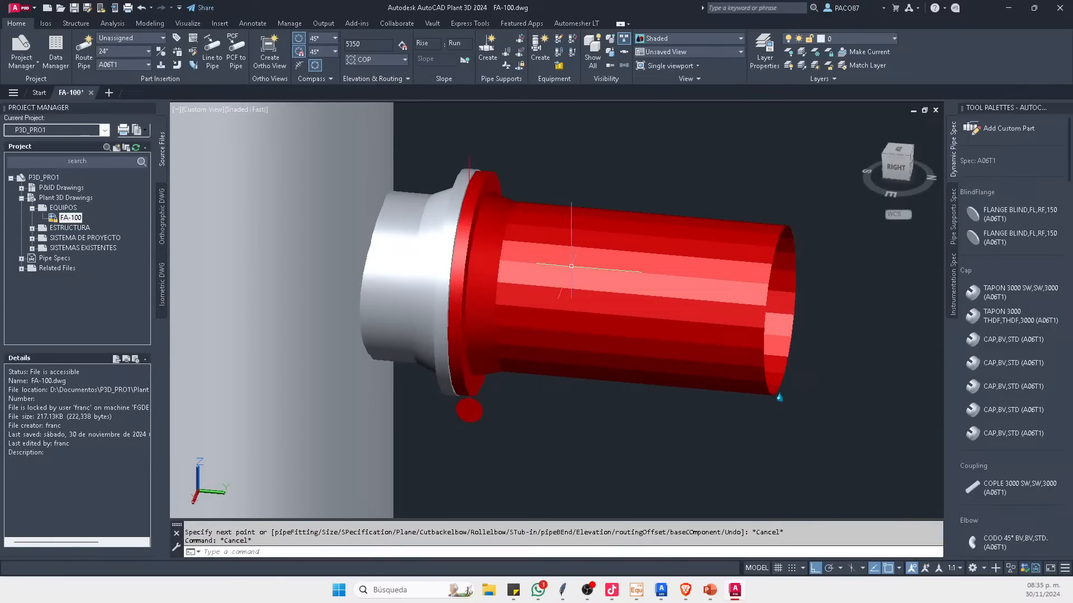
Step: Delete the pipe and its connecting flange from side nozzle N-2
{"action": "left_click", "coordinate": [571, 266]}
{"action": "left_click", "coordinate": [490, 234]}
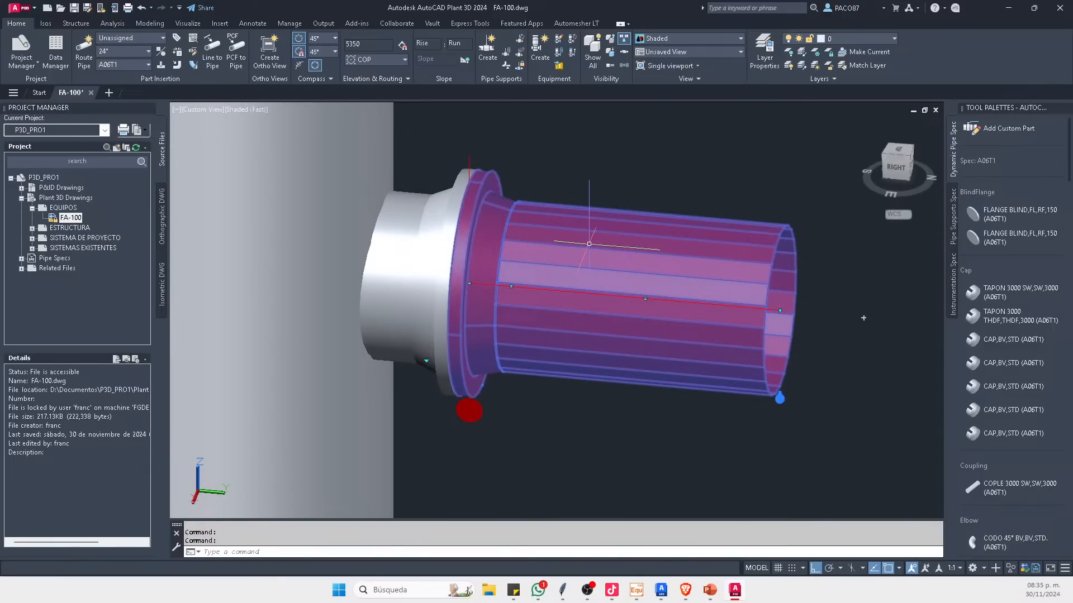
{"action": "key", "text": "Escape"}
{"action": "scroll", "coordinate": [539, 244], "scroll_direction": "down", "scroll_amount": 6}
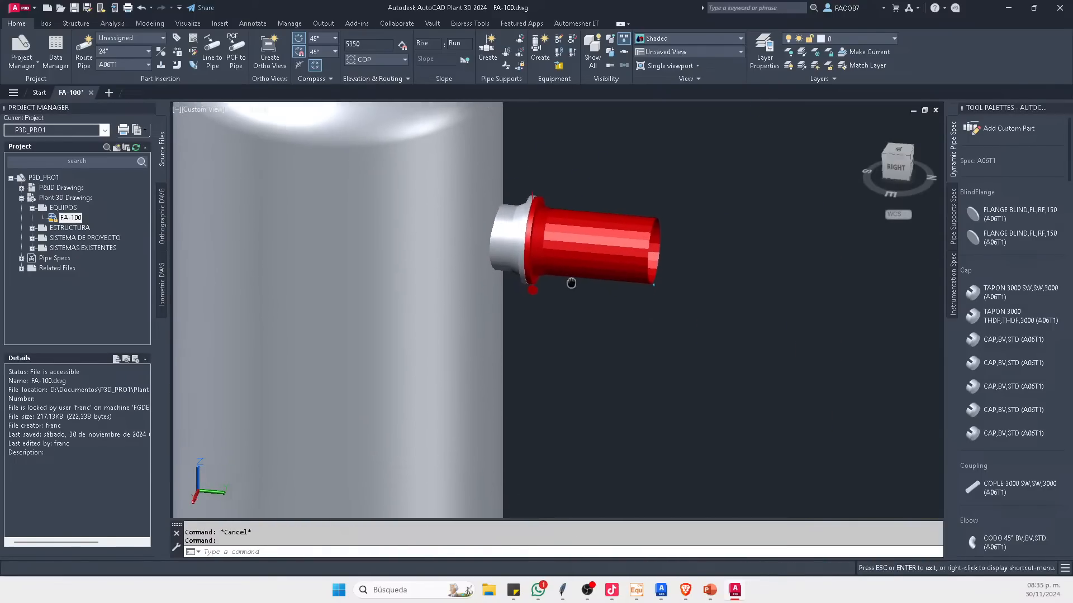
{"action": "scroll", "coordinate": [613, 201], "scroll_direction": "up", "scroll_amount": 3}
{"action": "left_click", "coordinate": [614, 238]}
{"action": "scroll", "coordinate": [581, 246], "scroll_direction": "up", "scroll_amount": 2}
{"action": "key", "text": "Delete"}
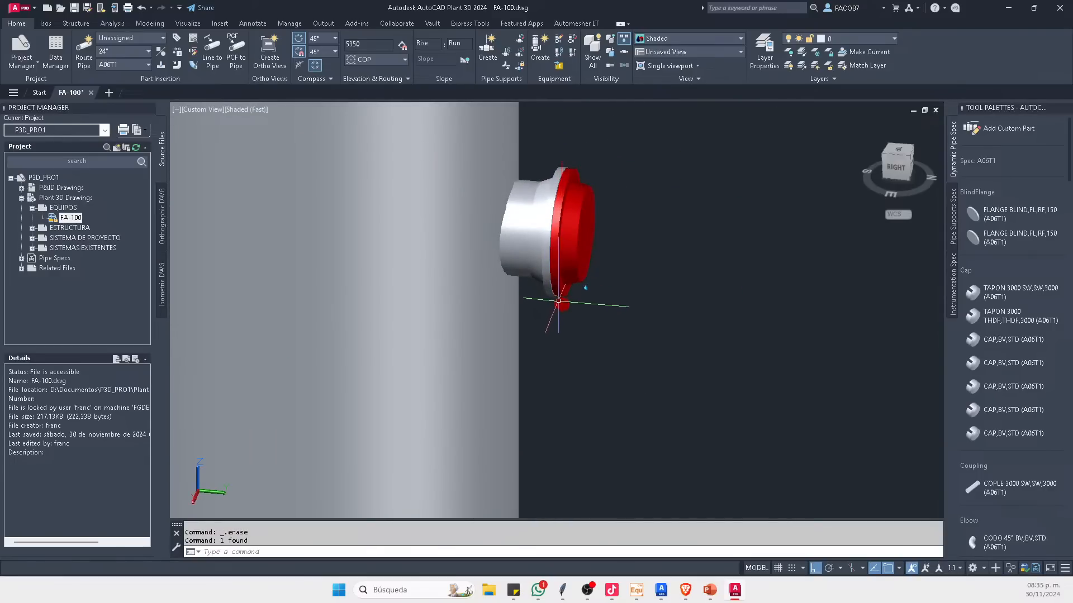
{"action": "left_click", "coordinate": [581, 246]}
{"action": "scroll", "coordinate": [527, 333], "scroll_direction": "up", "scroll_amount": 5}
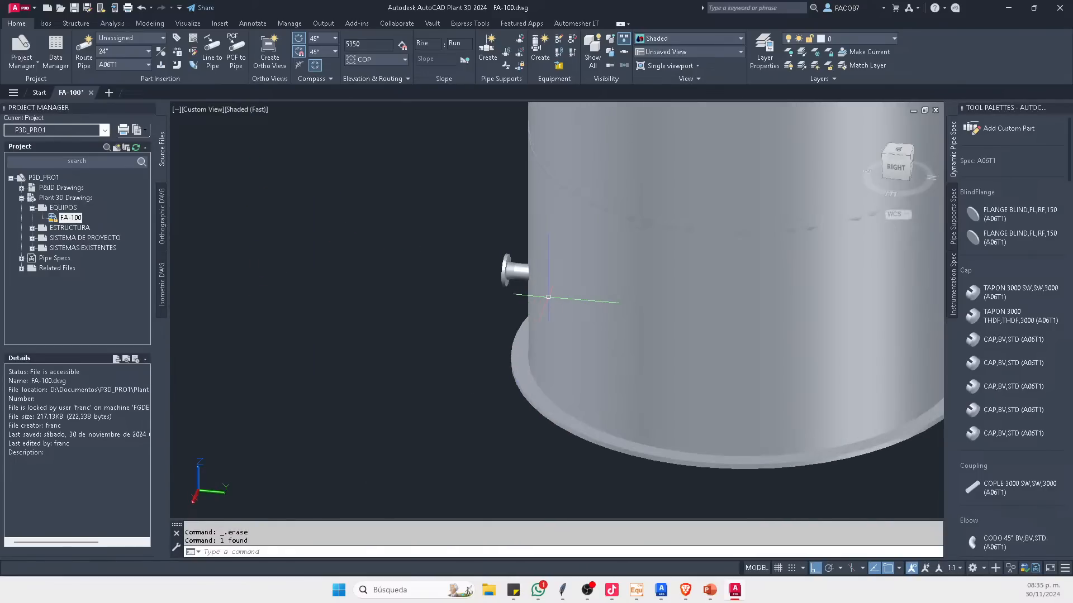
Step: Add a nozzle to the FA-100 equipment at the center of the small lower side flange, directed outward from the shell
{"action": "middle_click_drag", "start_coordinate": [546, 294], "coordinate": [611, 306], "text": "shift"}
{"action": "scroll", "coordinate": [615, 312], "scroll_direction": "down", "scroll_amount": 5}
{"action": "left_click", "coordinate": [571, 360]}
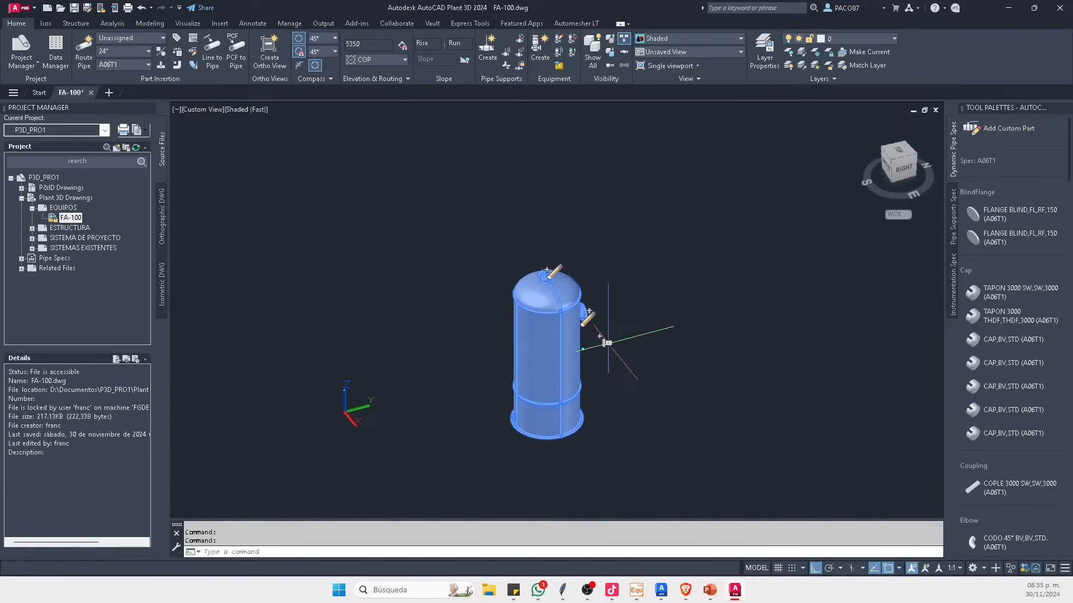
{"action": "left_click", "coordinate": [602, 339]}
{"action": "scroll", "coordinate": [558, 391], "scroll_direction": "up", "scroll_amount": 6}
{"action": "middle_click_drag", "start_coordinate": [550, 419], "coordinate": [458, 393]}
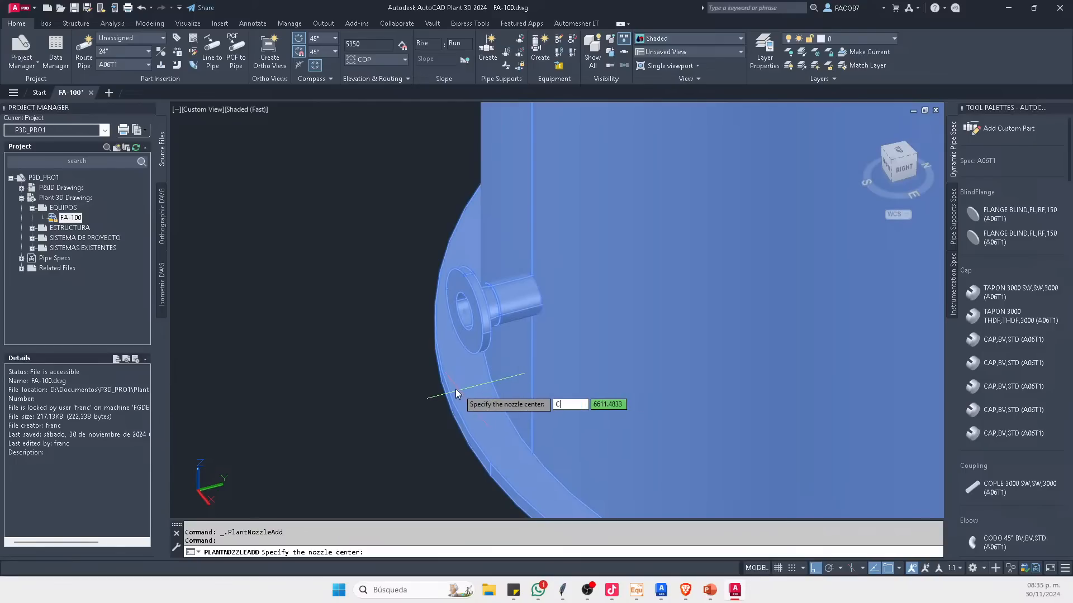
{"action": "type", "text": "cen"}
{"action": "key", "text": "Return"}
{"action": "scroll", "coordinate": [503, 335], "scroll_direction": "up", "scroll_amount": 3}
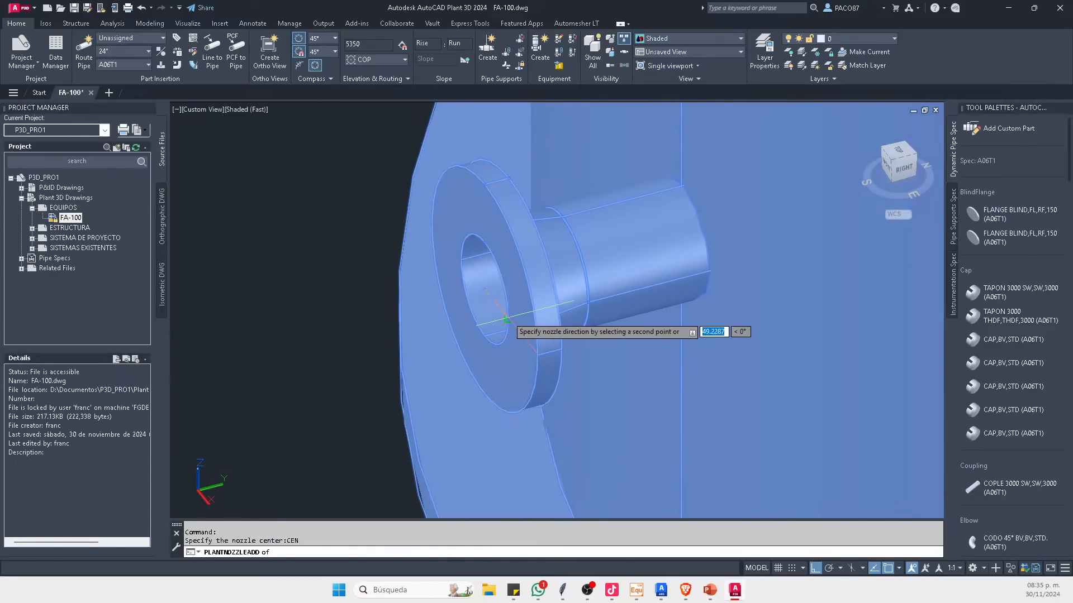
{"action": "left_click", "coordinate": [511, 324]}
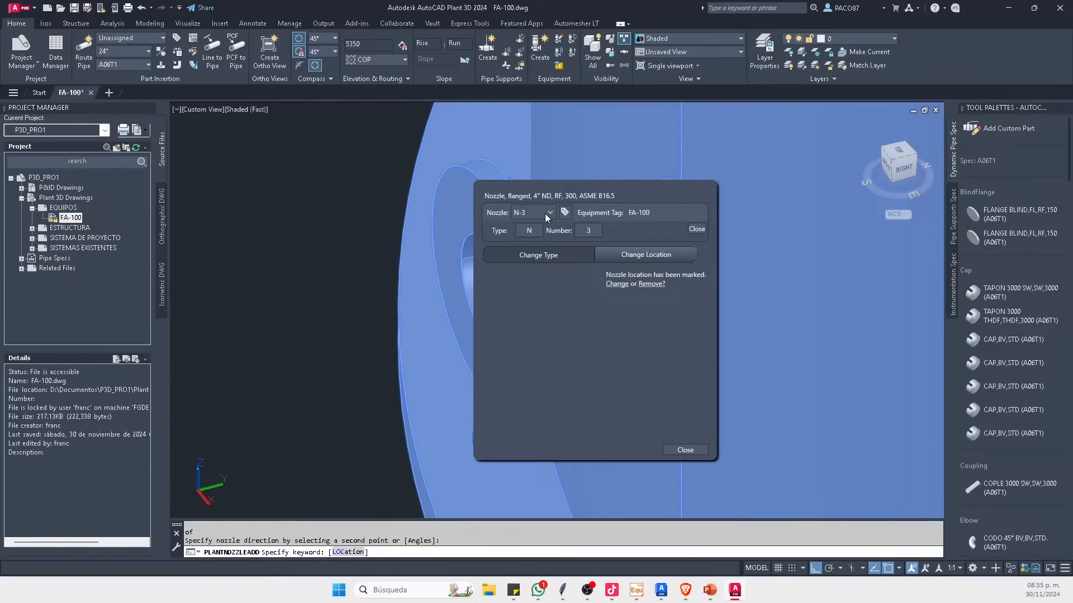
Step: Set nozzle N-3 to a straight flanged 4" nozzle, pressure class 150, RF, ASME B16.5
{"action": "left_click", "coordinate": [553, 249]}
{"action": "left_click", "coordinate": [568, 322]}
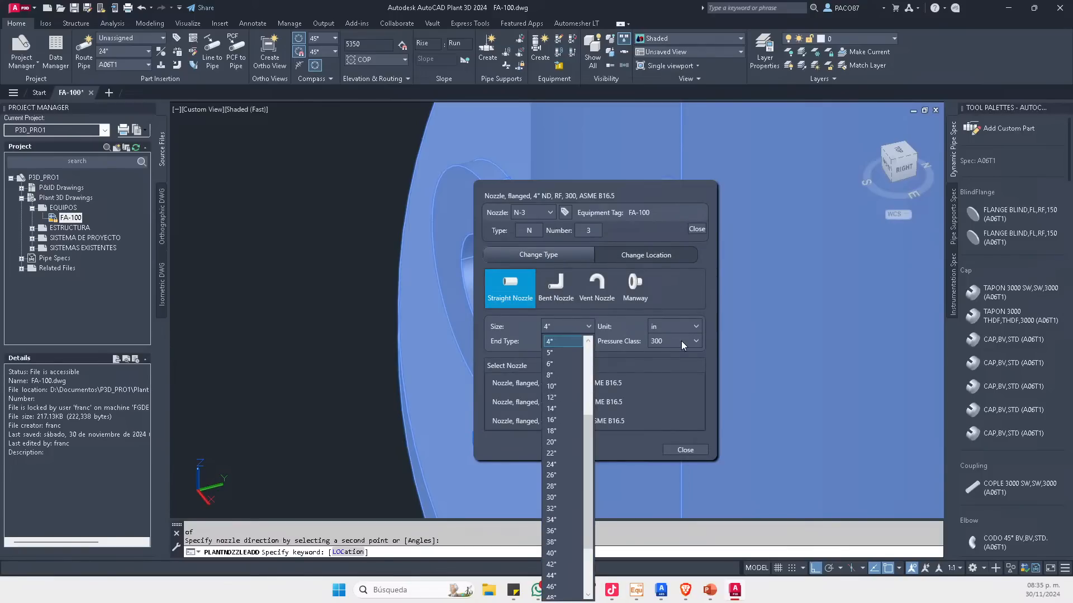
{"action": "left_click", "coordinate": [681, 341]}
{"action": "scroll", "coordinate": [672, 369], "scroll_direction": "up", "scroll_amount": 1}
{"action": "left_click", "coordinate": [666, 363]}
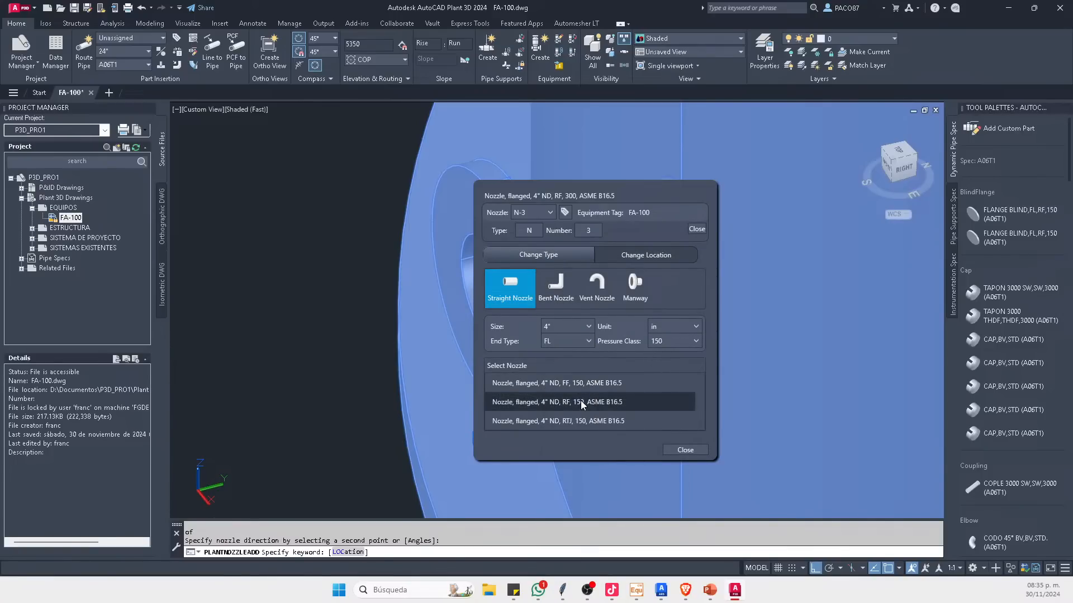
{"action": "left_click", "coordinate": [431, 450]}
Step: Try routing a pipe outward from the lower side nozzle N-3 to test its connection
{"action": "scroll", "coordinate": [484, 308], "scroll_direction": "down", "scroll_amount": 2}
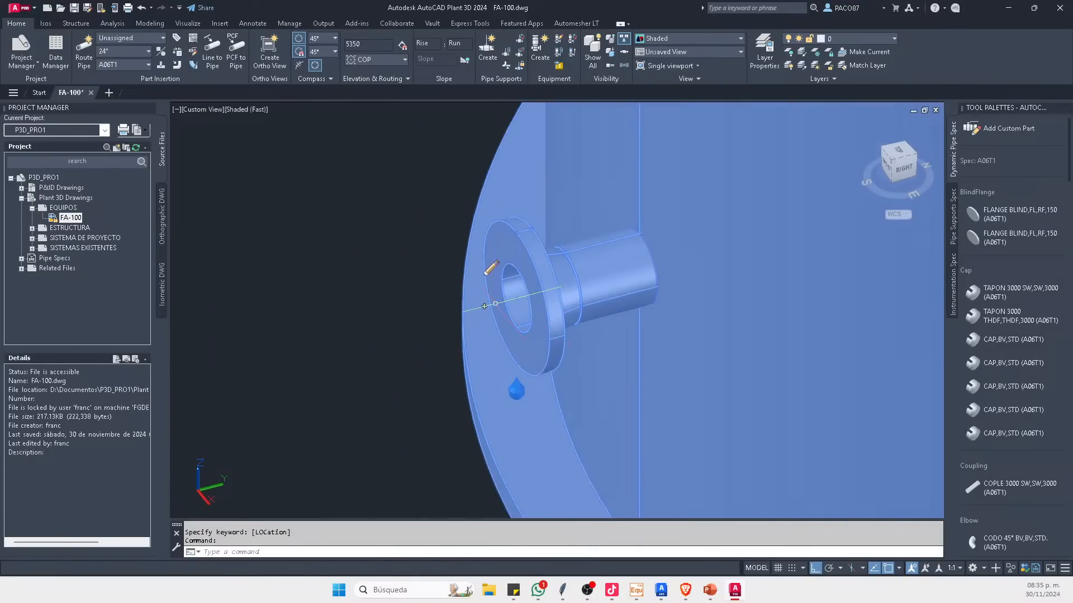
{"action": "left_click", "coordinate": [483, 309]}
{"action": "scroll", "coordinate": [458, 313], "scroll_direction": "down", "scroll_amount": 2}
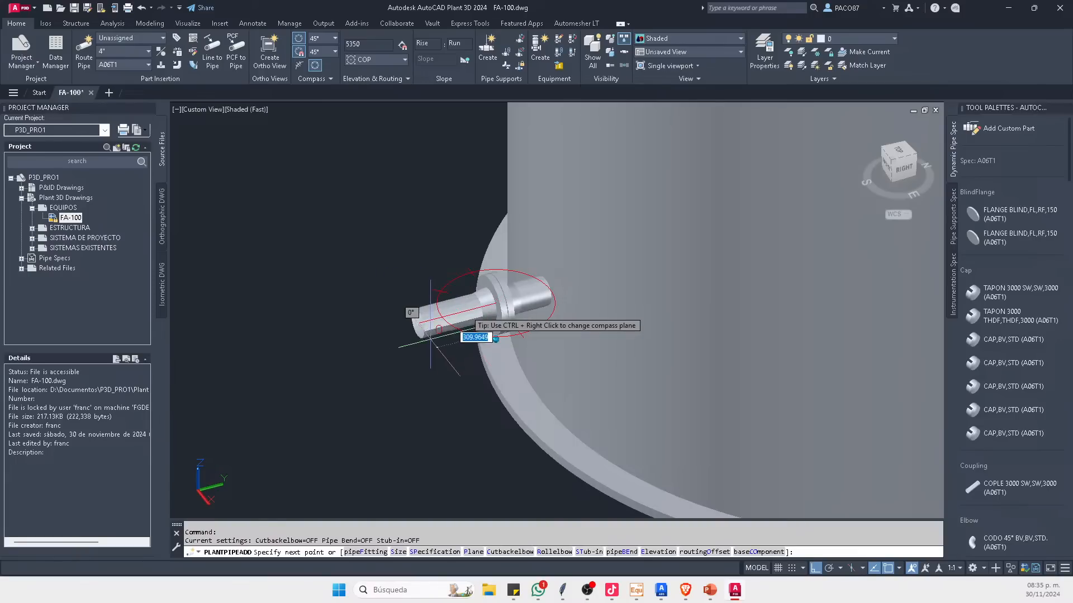
{"action": "key", "text": "Escape"}
{"action": "key", "text": "Escape"}
{"action": "scroll", "coordinate": [435, 371], "scroll_direction": "down", "scroll_amount": 5}
{"action": "key", "text": "Escape"}
Step: Show the vessel in the isometric view between front and right, and save the FA-100 drawing
{"action": "left_click", "coordinate": [888, 163]}
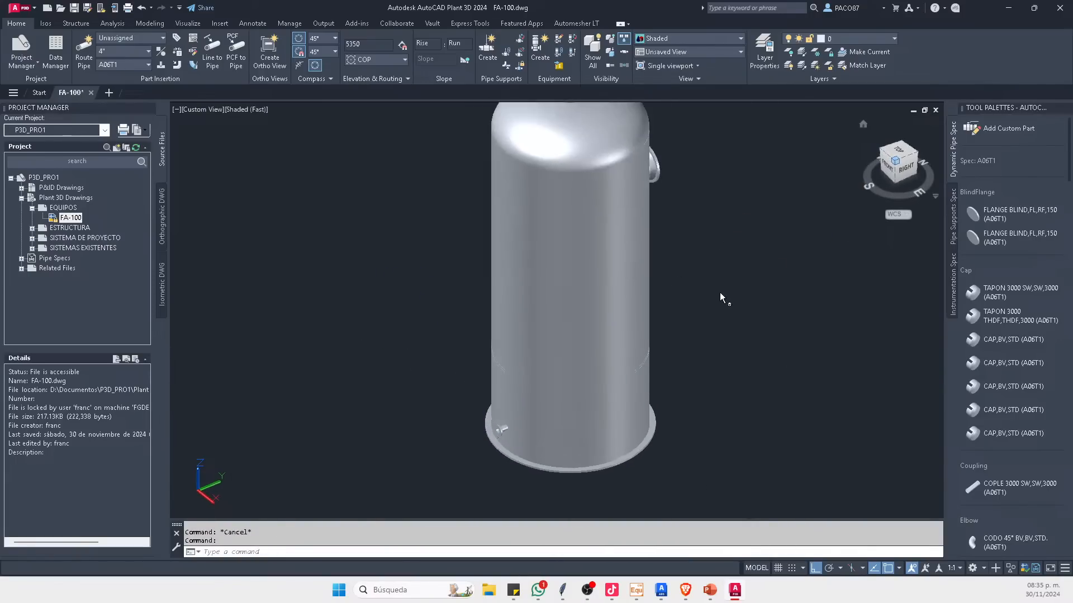
{"action": "key", "text": "ctrl+s"}
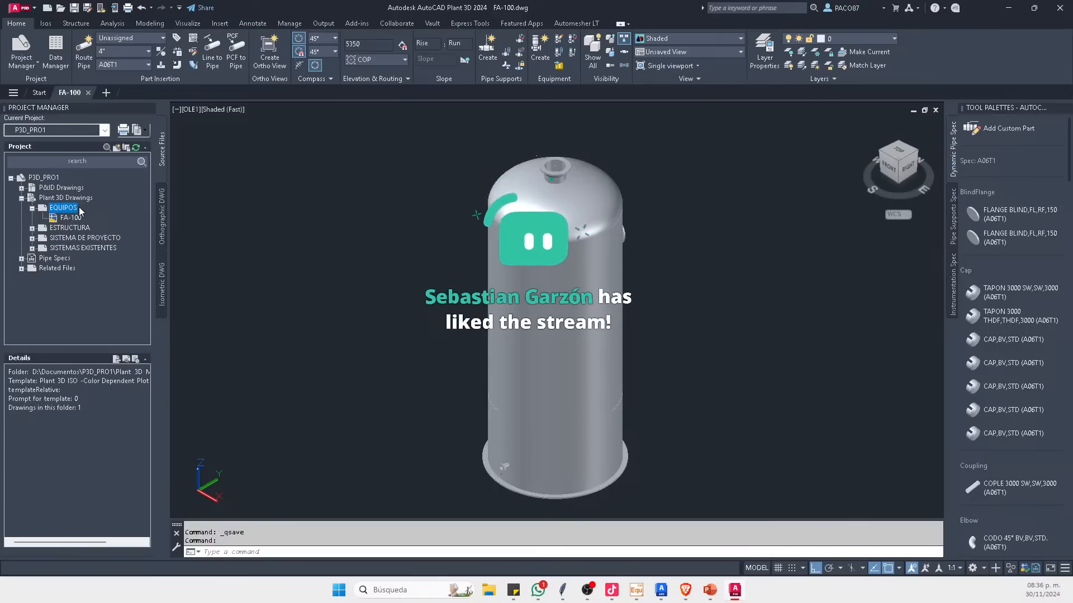
Step: Create a new Plant 3D drawing named FA-200 in the EQUIPOS folder
{"action": "right_click", "coordinate": [73, 209]}
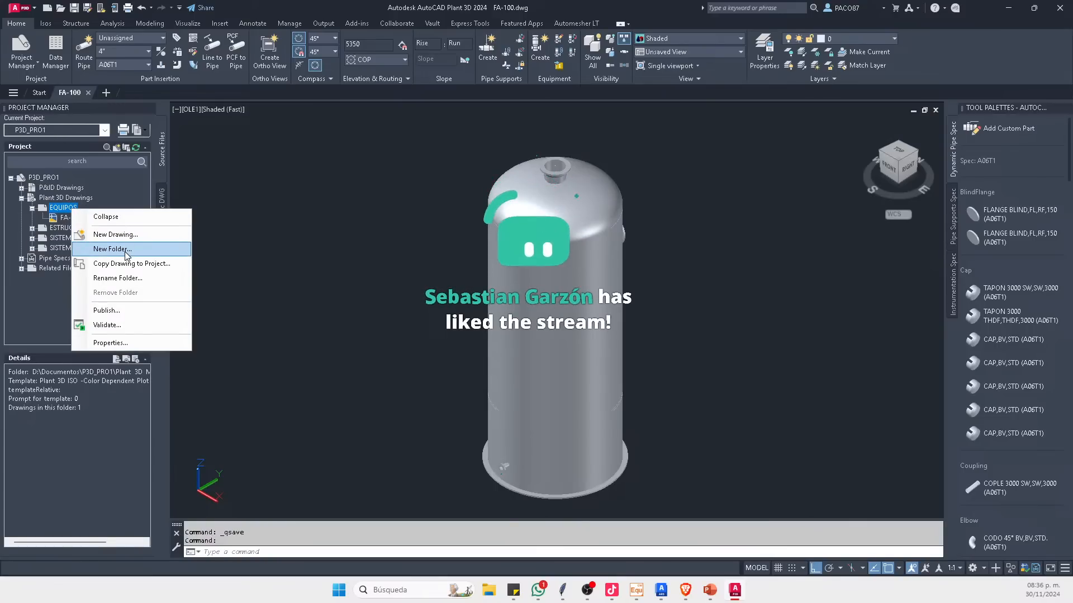
{"action": "left_click", "coordinate": [137, 236]}
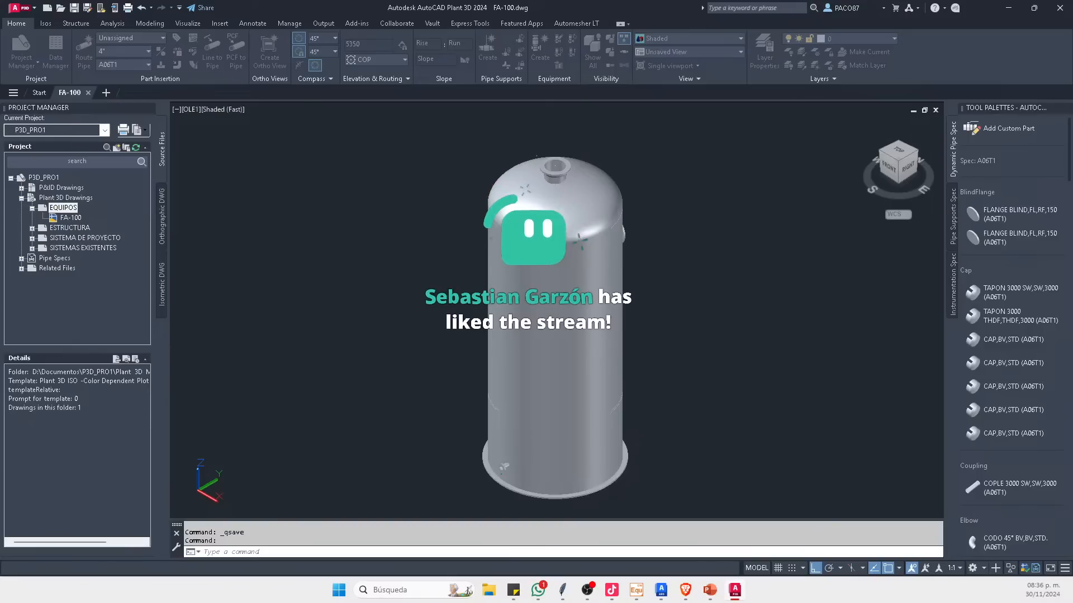
{"action": "type", "text": "FA-"}
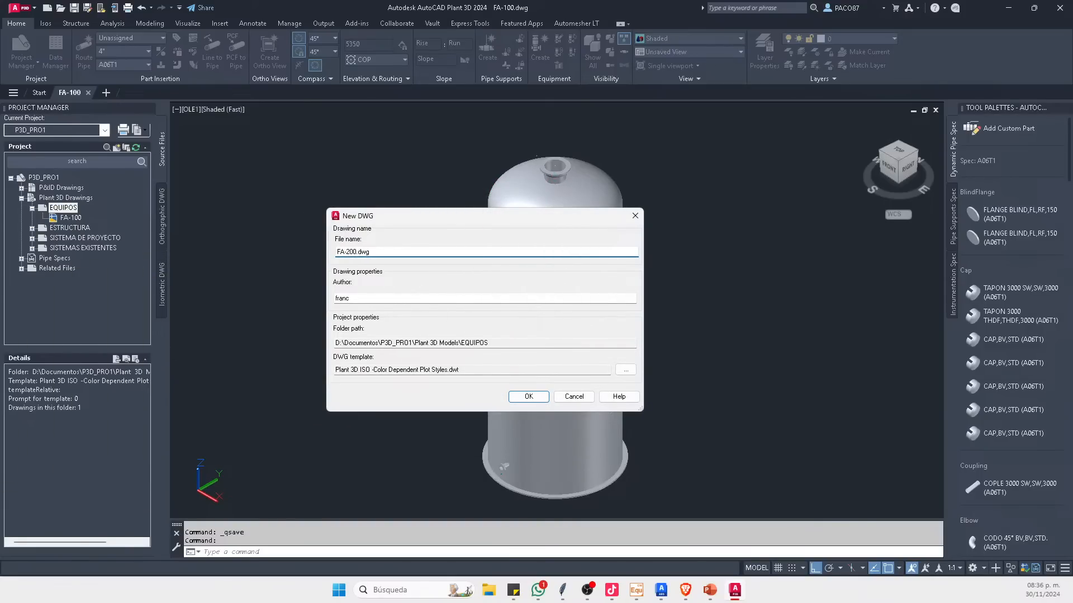
{"action": "type", "text": "200"}
{"action": "left_click", "coordinate": [528, 397]}
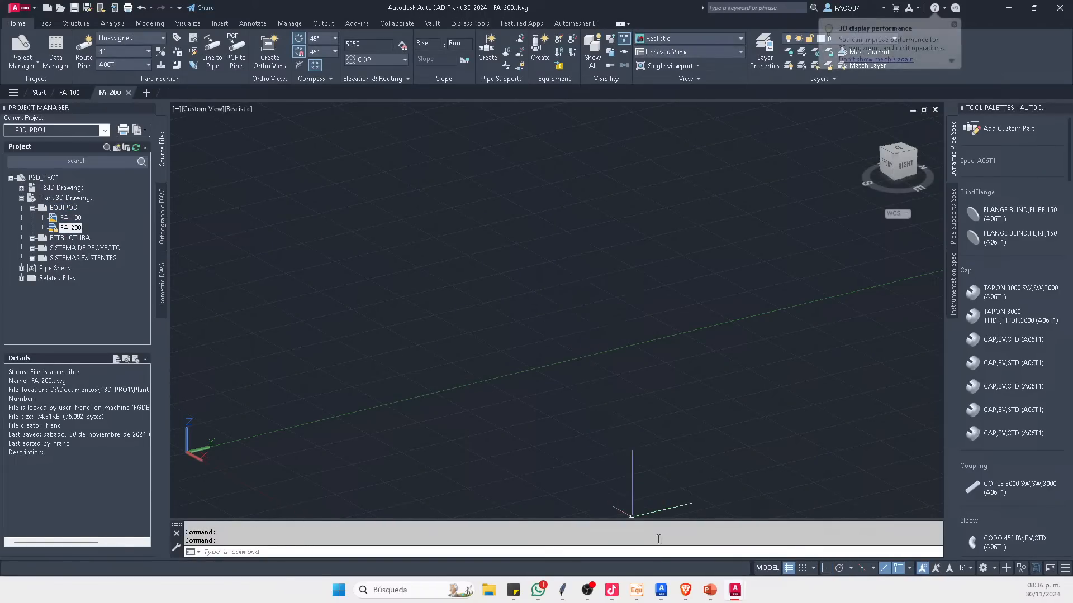
Step: Switch to CADWorx Equipment, close the FA-100 drawing and start a new blank drawing
{"action": "left_click", "coordinate": [638, 589]}
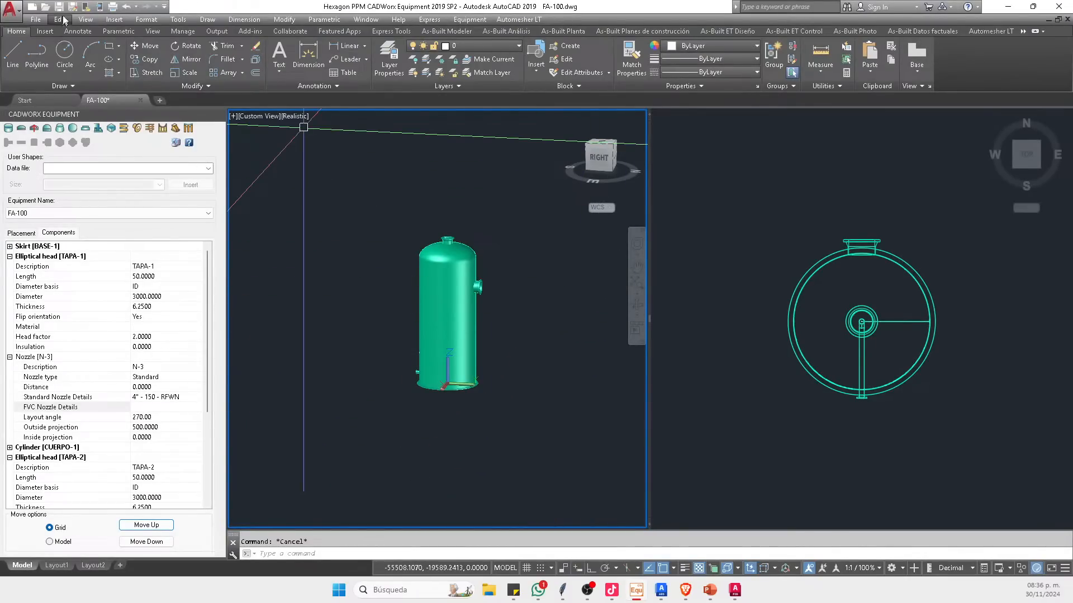
{"action": "left_click", "coordinate": [140, 100]}
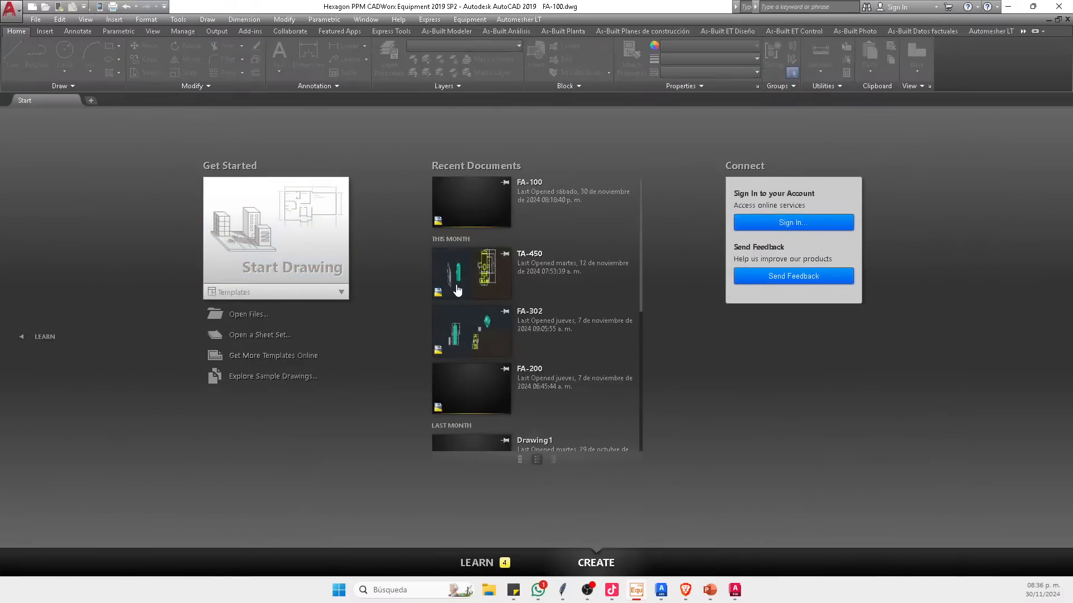
{"action": "left_click", "coordinate": [262, 230]}
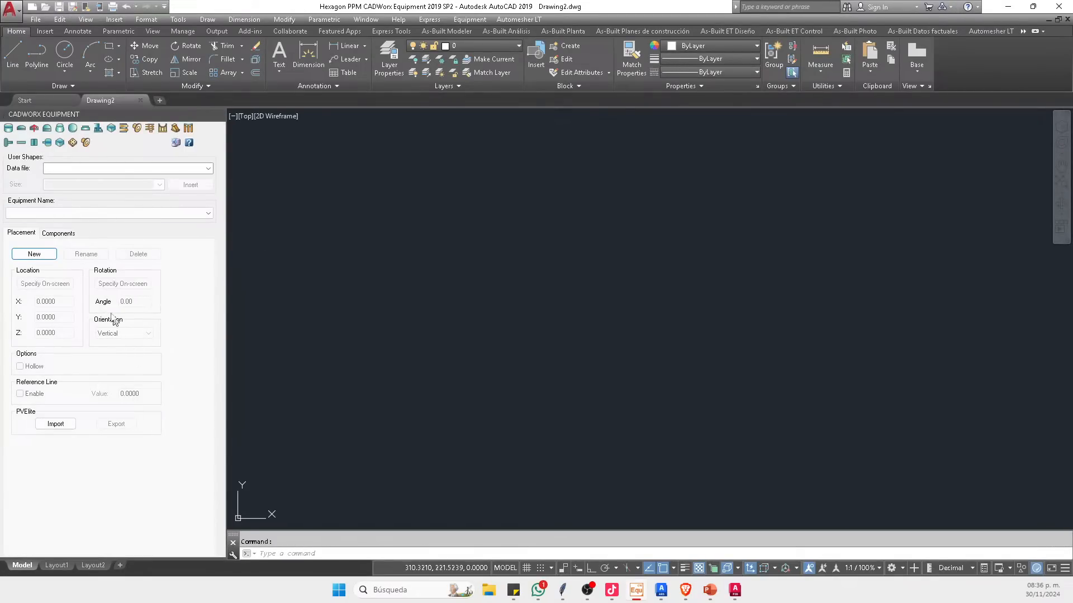
Step: Create a new equipment item named FA-200, set its orientation to Horizontal and display its component list
{"action": "left_click", "coordinate": [37, 253]}
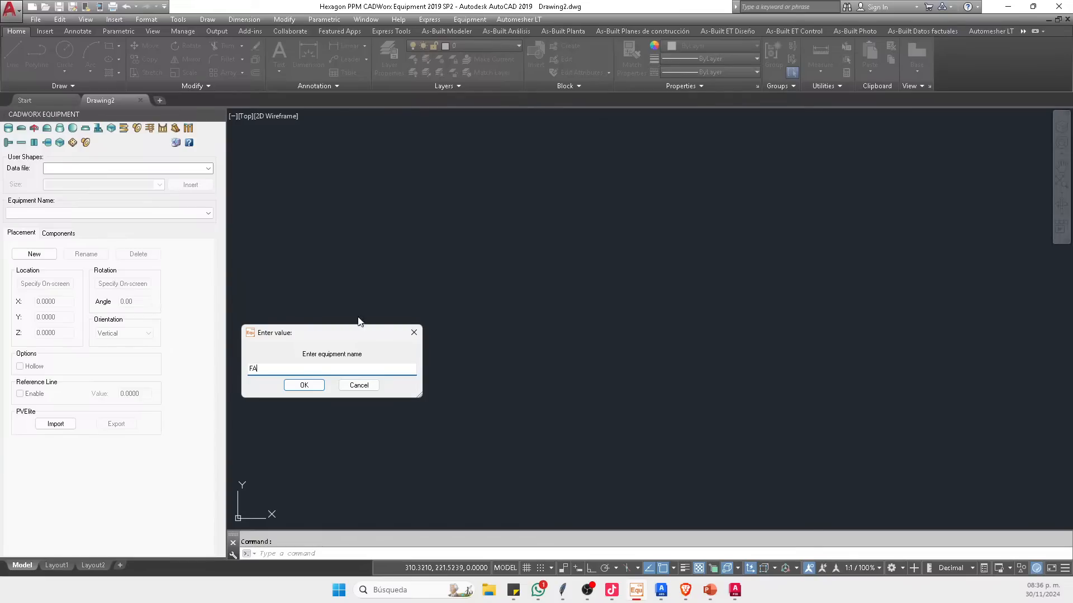
{"action": "type", "text": "FA-200"}
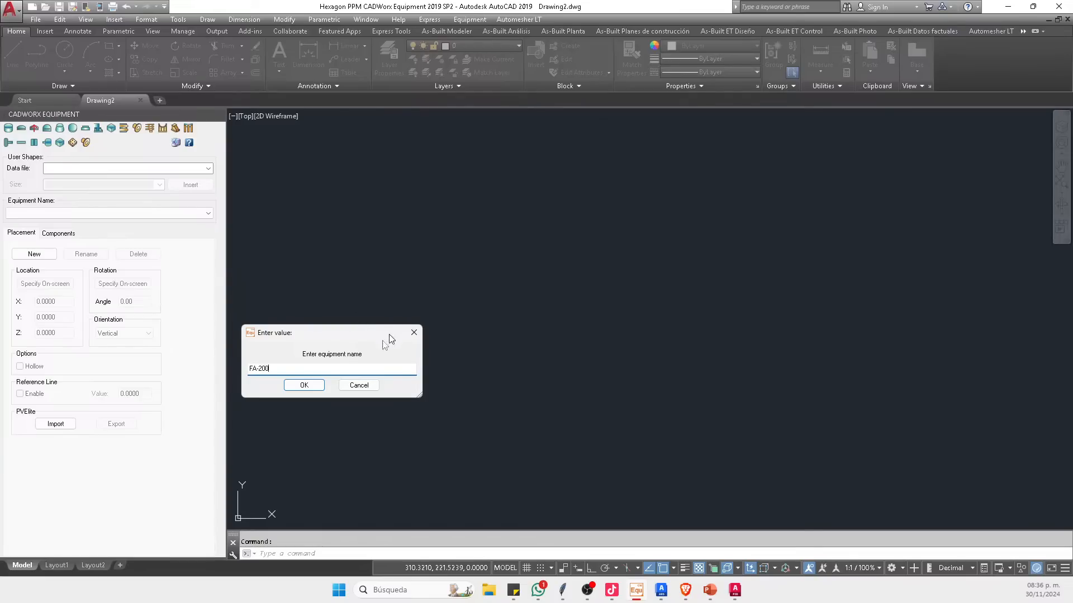
{"action": "left_click", "coordinate": [303, 385]}
{"action": "left_click", "coordinate": [132, 334]}
{"action": "left_click", "coordinate": [133, 344]}
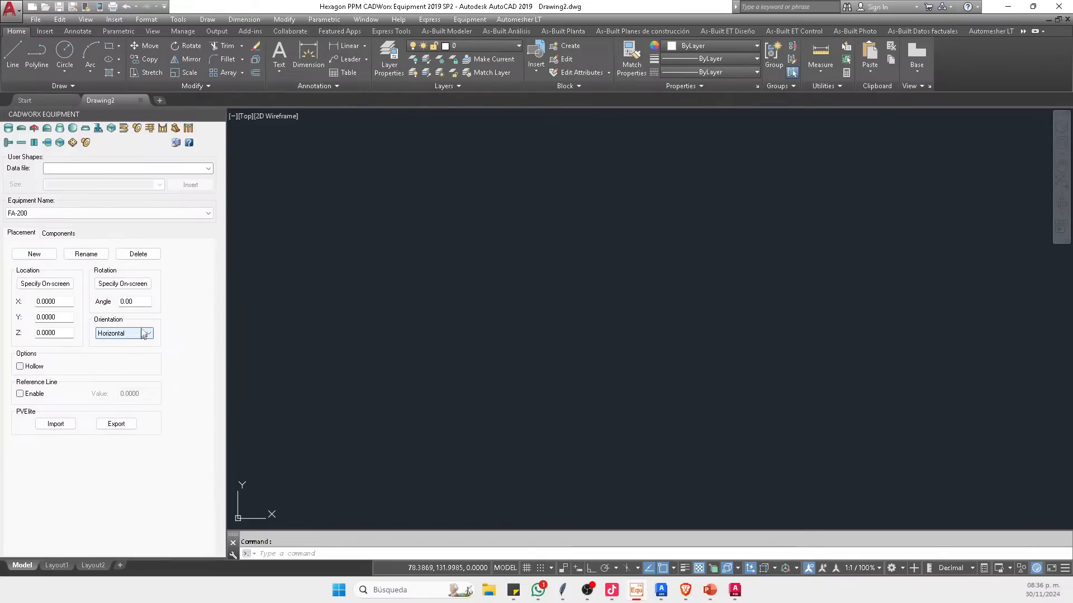
{"action": "left_click", "coordinate": [58, 233]}
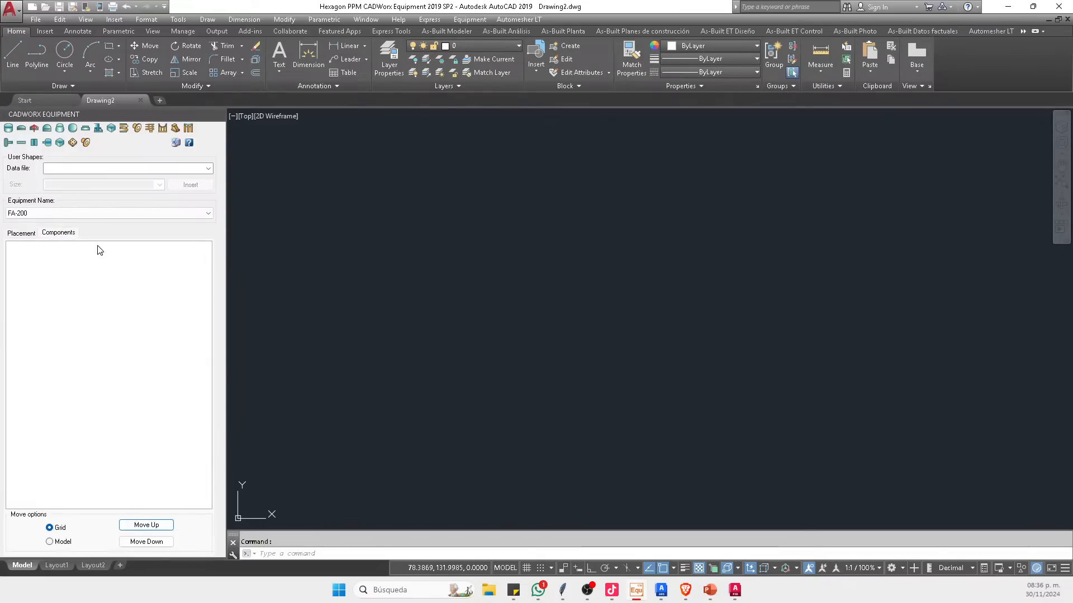
Step: Save the drawing to the desktop under the file name FA-200
{"action": "left_click", "coordinate": [58, 7]}
{"action": "type", "text": "FA"}
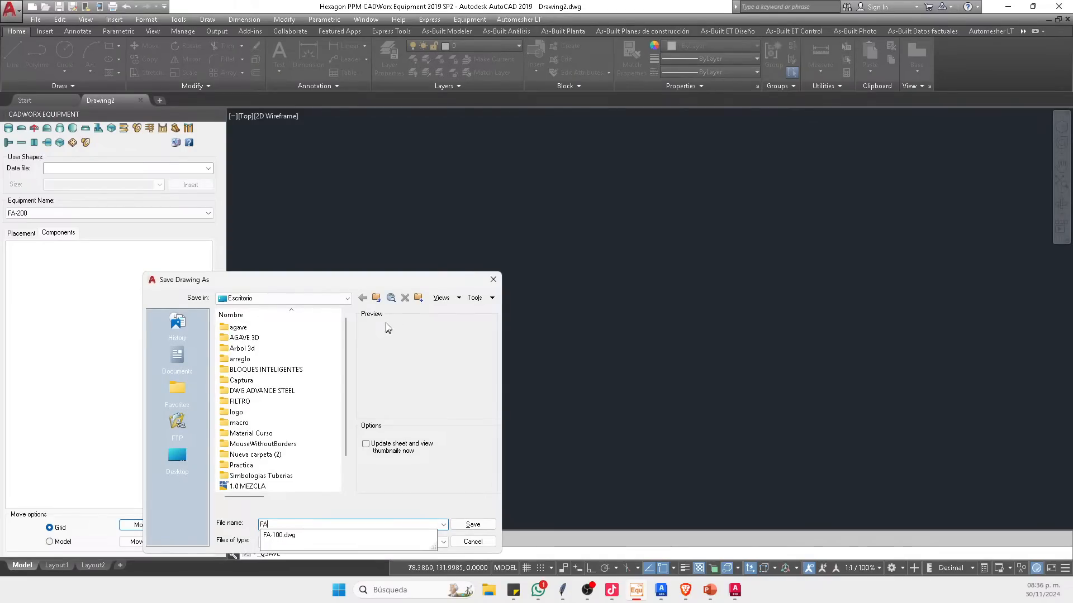
{"action": "type", "text": "-200"}
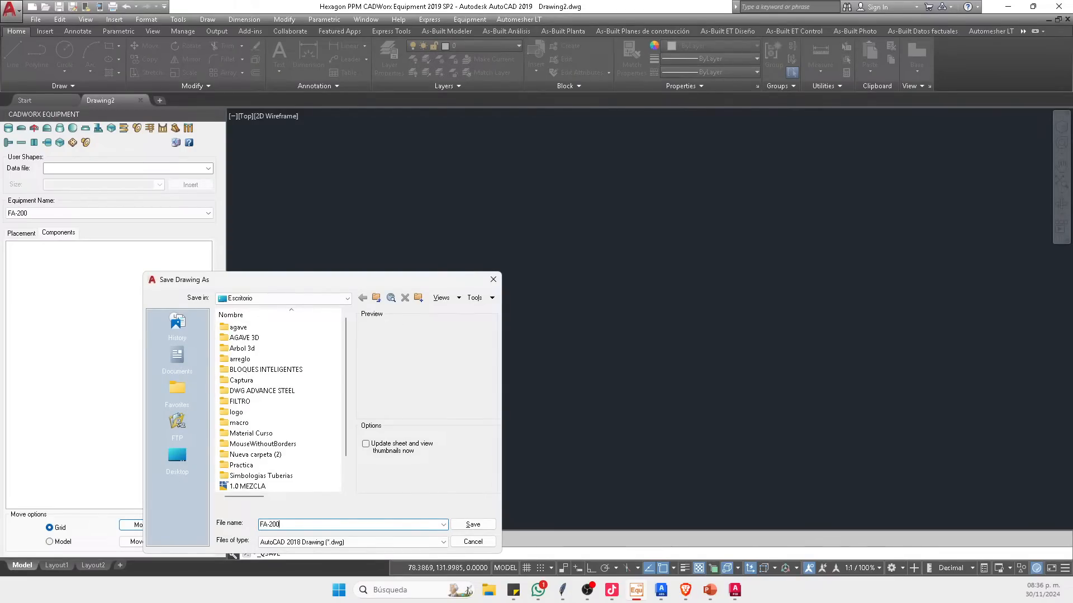
{"action": "left_click", "coordinate": [177, 455]}
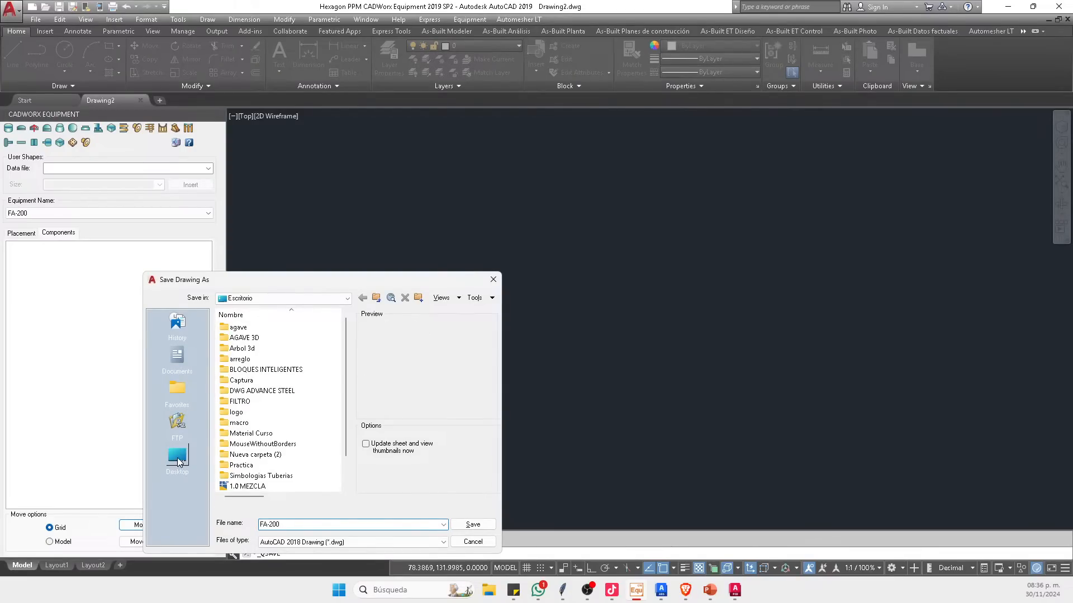
{"action": "left_click", "coordinate": [473, 524]}
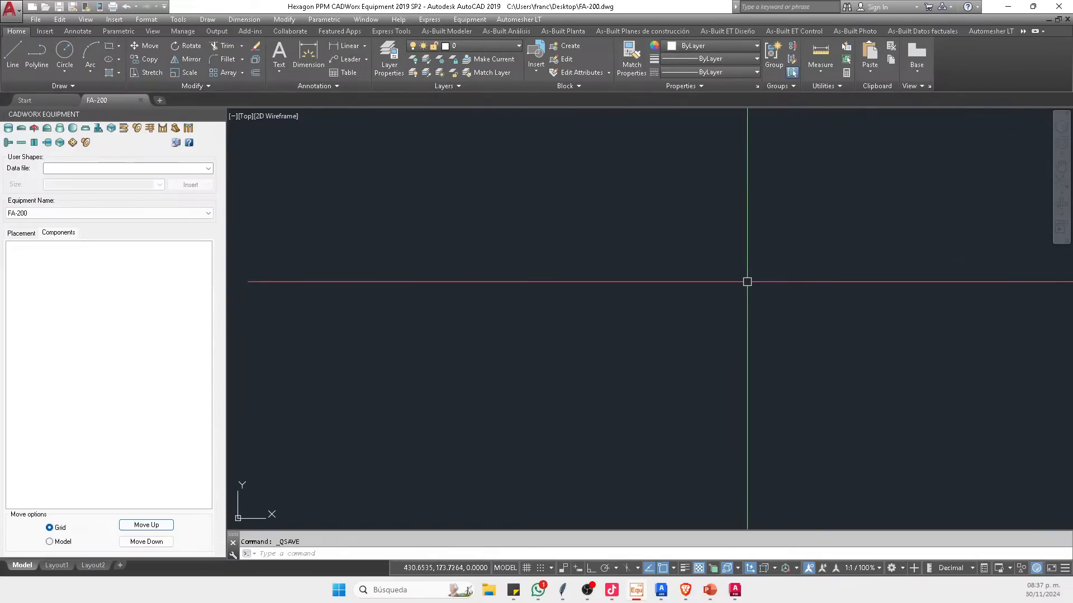
Step: Split the model space into two vertical viewports with VPORTS and make the left viewport active
{"action": "type", "text": "VPORTS"}
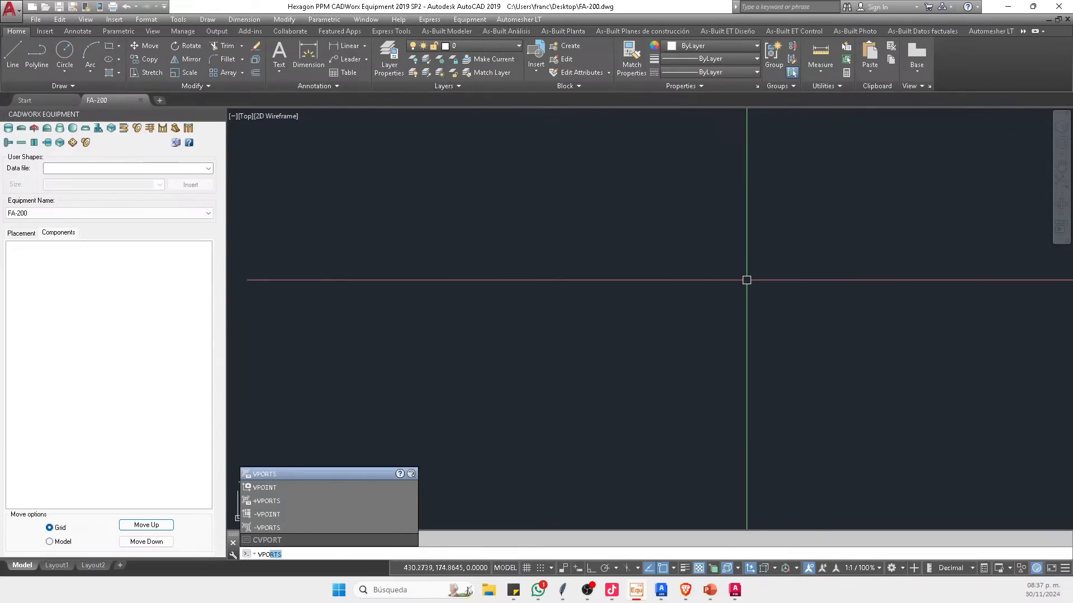
{"action": "key", "text": "Return"}
{"action": "left_click", "coordinate": [54, 258]}
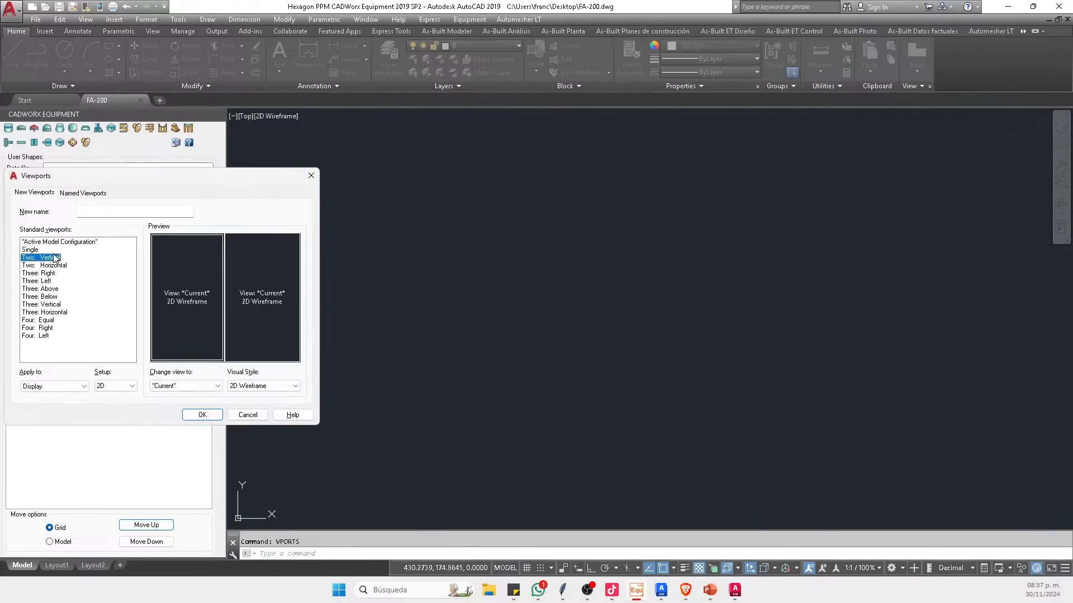
{"action": "left_click", "coordinate": [215, 414]}
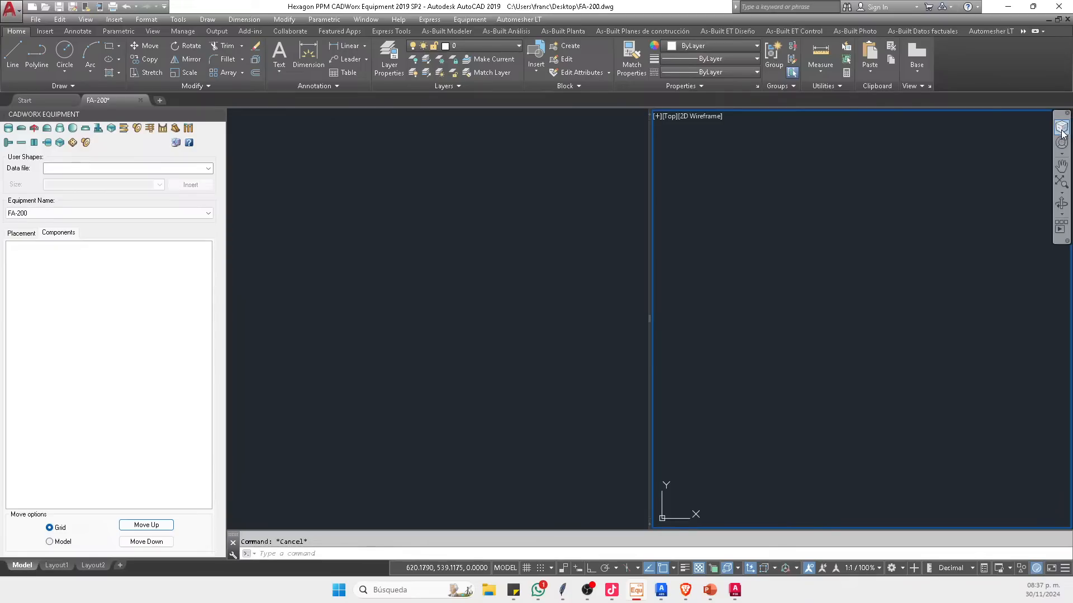
{"action": "left_click", "coordinate": [518, 230]}
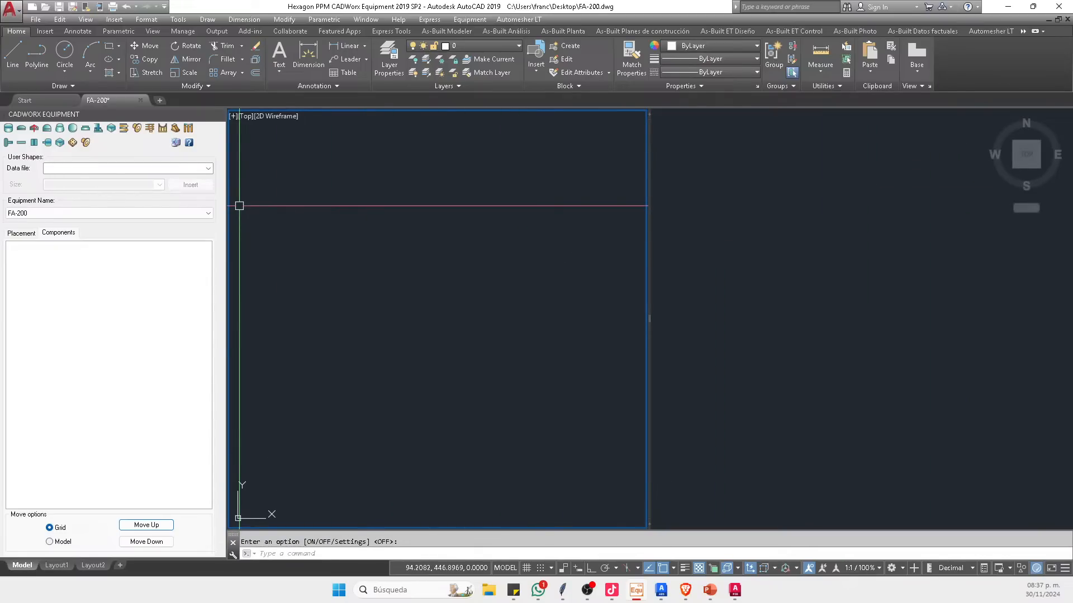
Step: Build the FA-200 vessel from an elliptical head, a cylinder and a second elliptical head at the other end
{"action": "left_click", "coordinate": [22, 131]}
{"action": "scroll", "coordinate": [444, 253], "scroll_direction": "down", "scroll_amount": 5}
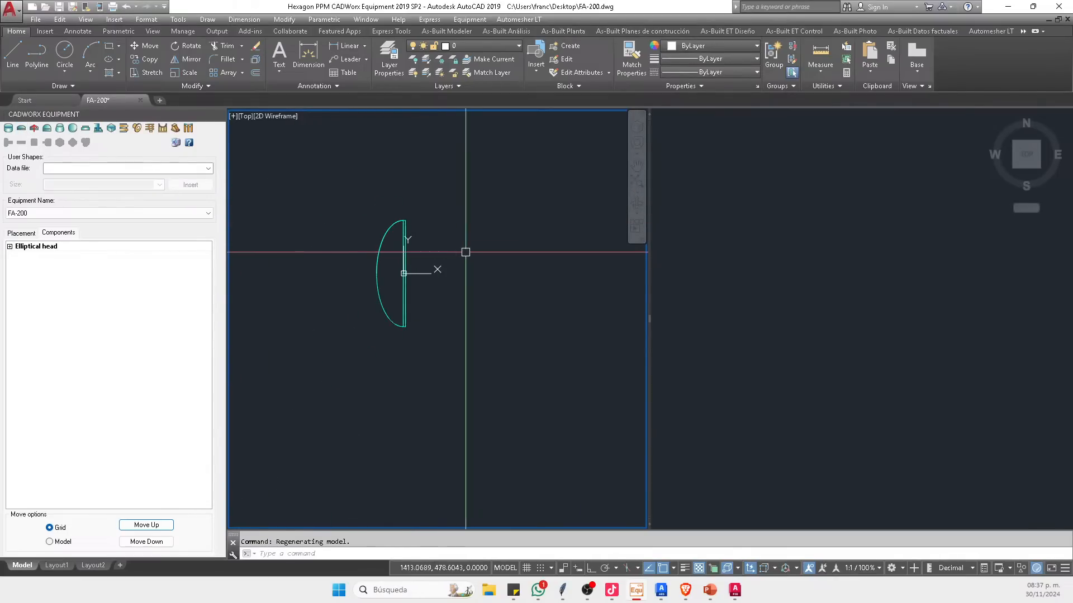
{"action": "middle_click_drag", "start_coordinate": [465, 251], "coordinate": [364, 245]}
{"action": "left_click", "coordinate": [9, 128]}
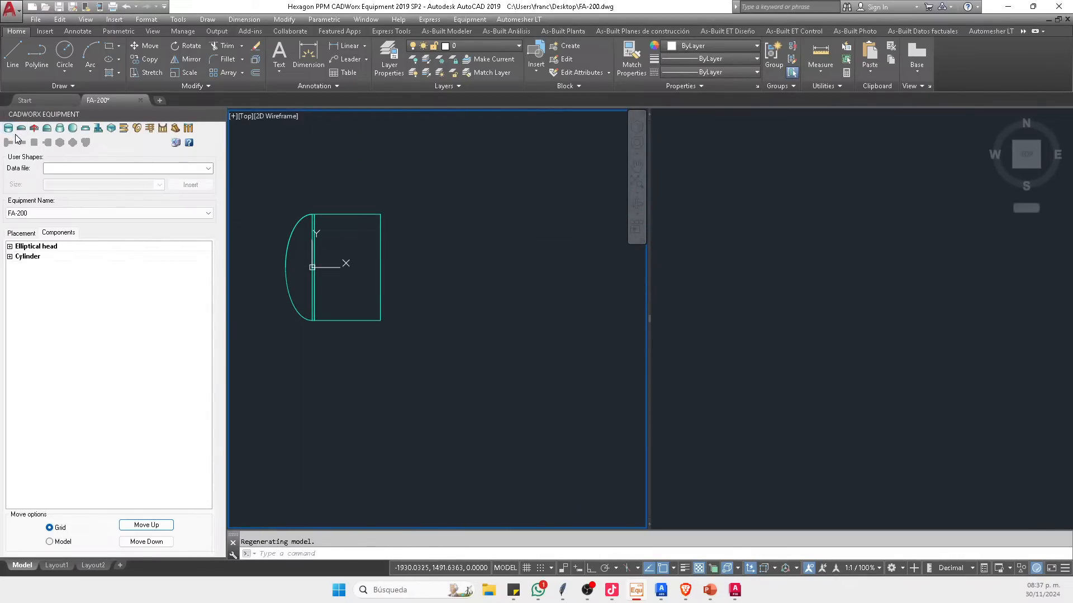
{"action": "left_click", "coordinate": [22, 128]}
{"action": "scroll", "coordinate": [375, 240], "scroll_direction": "up", "scroll_amount": 3}
{"action": "mouse_move", "coordinate": [375, 240]}
{"action": "middle_mouse_down"}
{"action": "mouse_move", "coordinate": [462, 223]}
{"action": "mouse_move", "coordinate": [440, 214]}
{"action": "middle_mouse_up"}
Step: Enter the descriptions TAPA-1 for the first head, CUERPO-1 for the cylinder and TPA-2 for the second head
{"action": "left_click", "coordinate": [10, 246]}
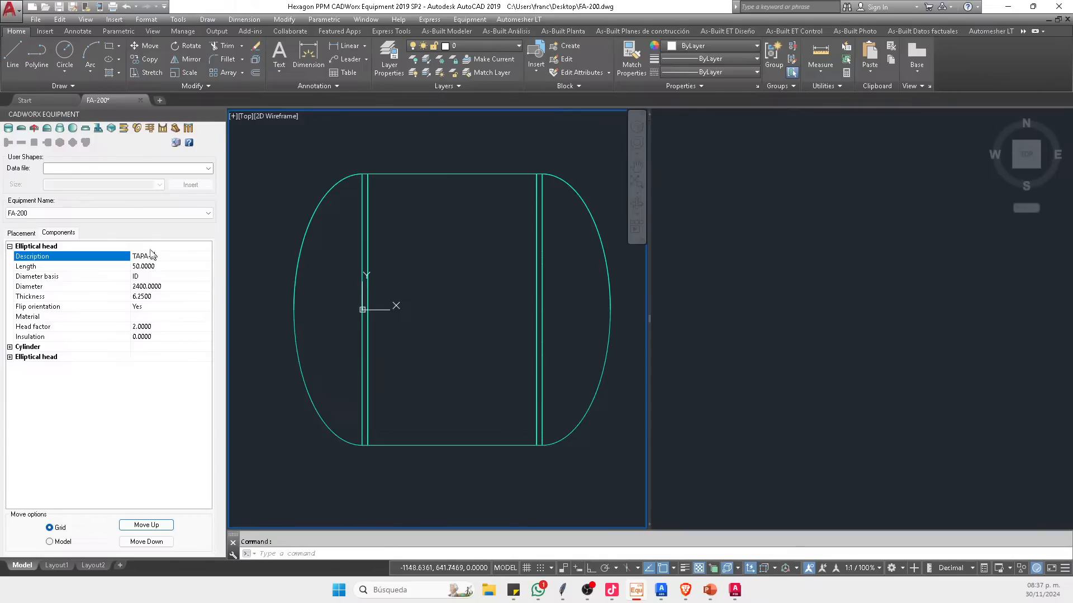
{"action": "double_click", "coordinate": [18, 348]}
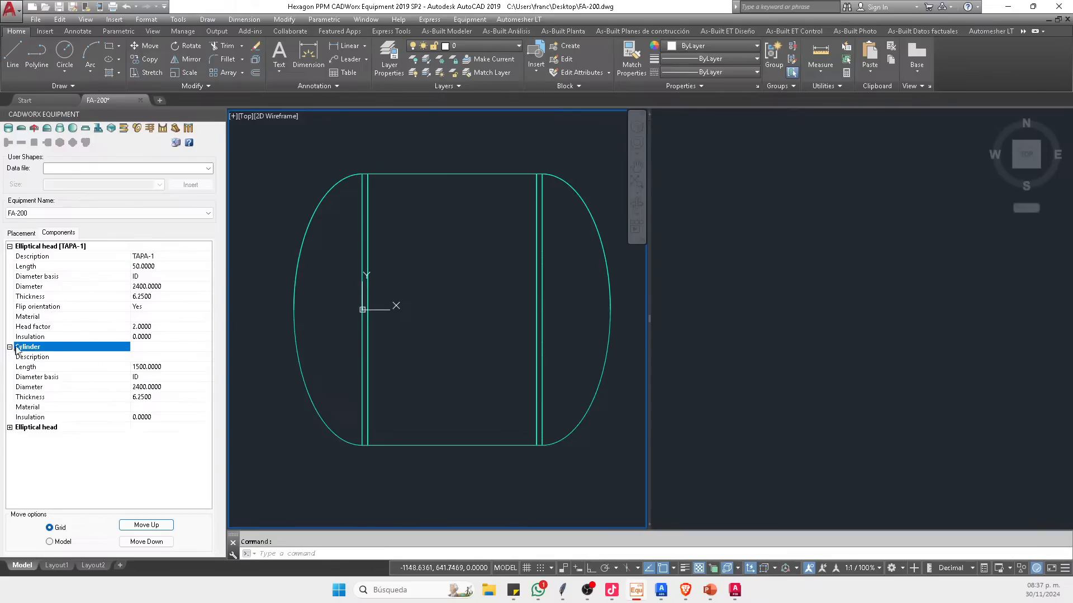
{"action": "left_click", "coordinate": [149, 359]}
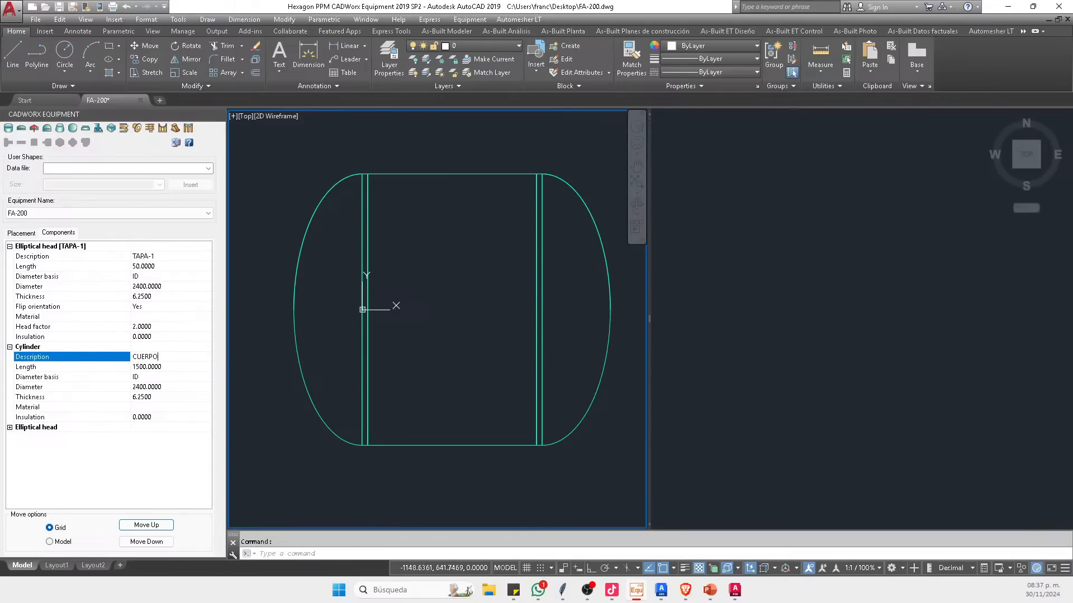
{"action": "left_click", "coordinate": [10, 428]}
{"action": "left_click", "coordinate": [132, 437]}
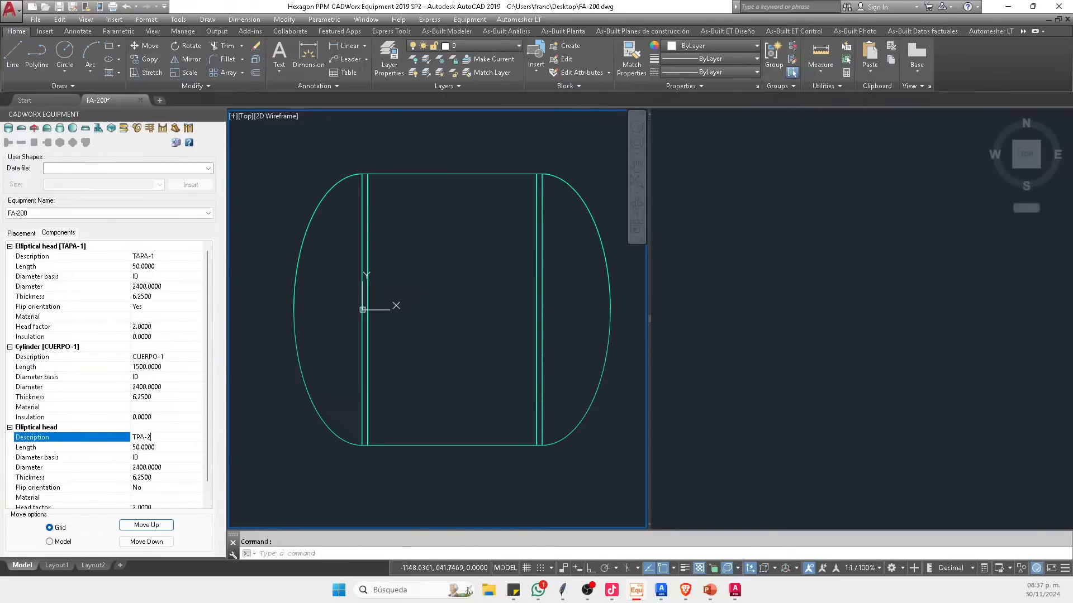
{"action": "key", "text": "Return"}
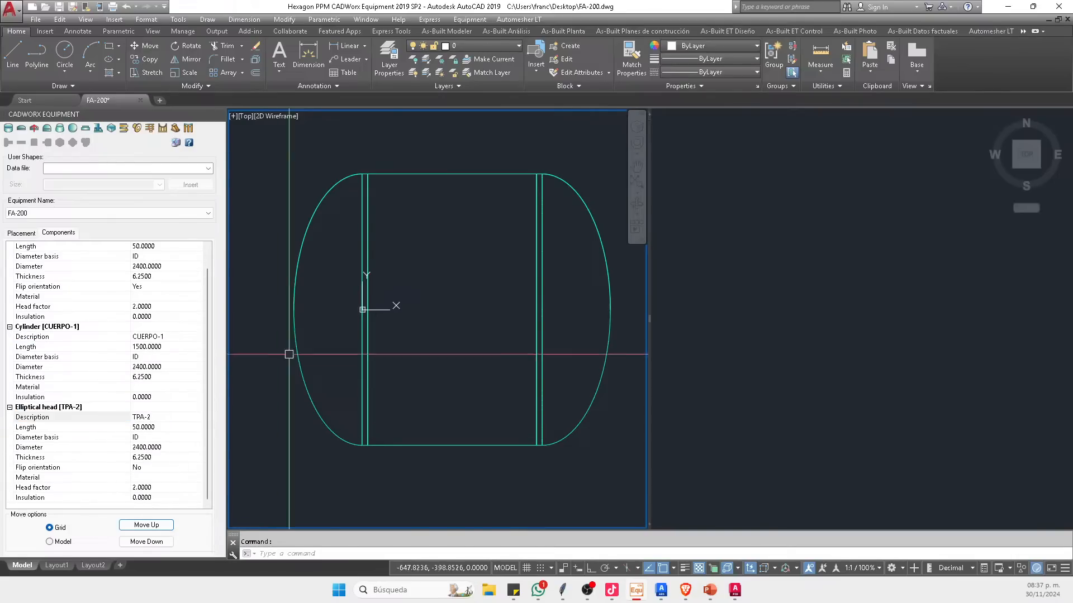
Step: Save the drawing with the named vessel components
{"action": "left_click", "coordinate": [352, 304]}
{"action": "key", "text": "Escape"}
{"action": "scroll", "coordinate": [352, 313], "scroll_direction": "up", "scroll_amount": 2}
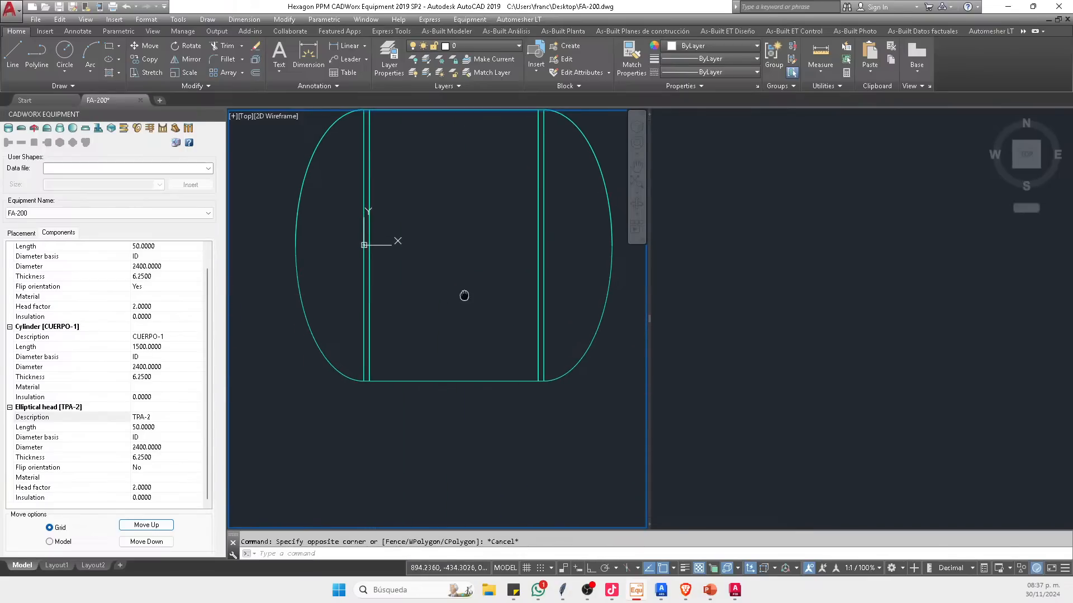
{"action": "scroll", "coordinate": [447, 294], "scroll_direction": "down", "scroll_amount": 2}
{"action": "mouse_move", "coordinate": [403, 344]}
{"action": "middle_mouse_down"}
{"action": "mouse_move", "coordinate": [412, 357]}
{"action": "mouse_move", "coordinate": [439, 339]}
{"action": "middle_mouse_up"}
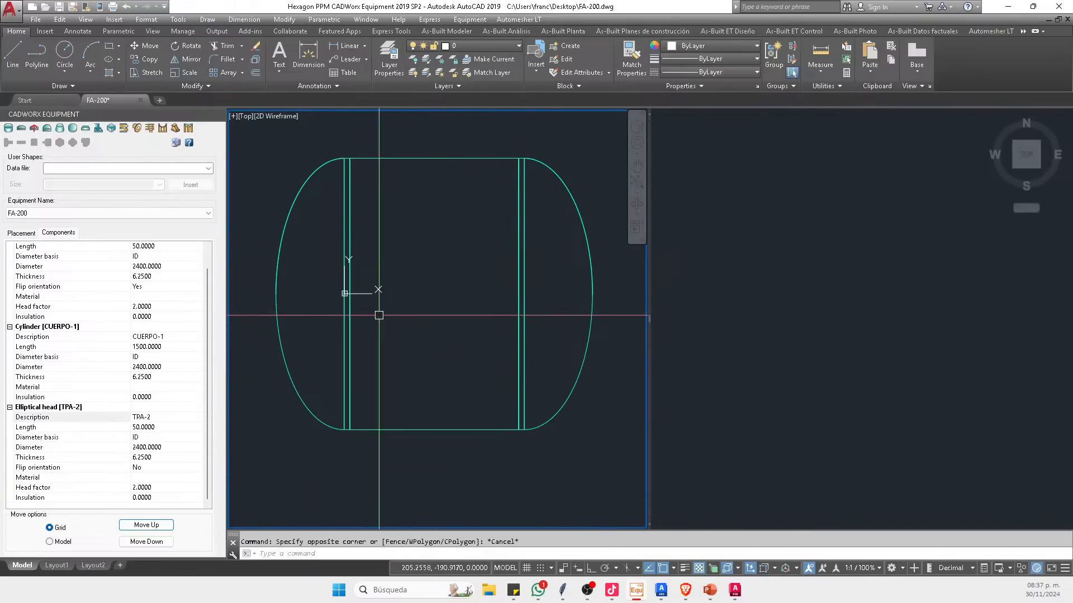
{"action": "scroll", "coordinate": [428, 325], "scroll_direction": "down", "scroll_amount": 2}
{"action": "left_click", "coordinate": [58, 9]}
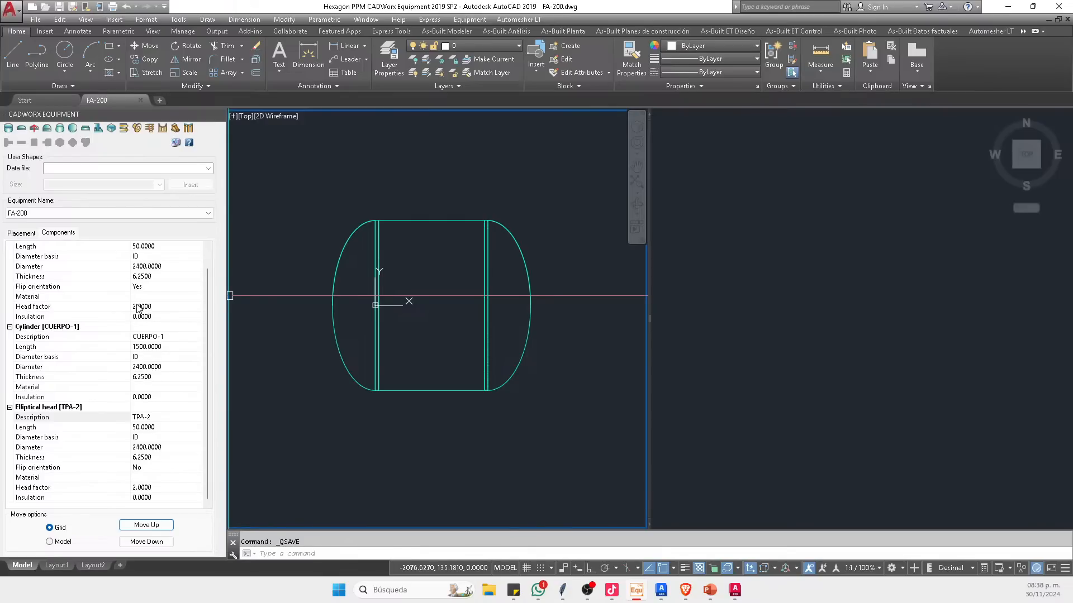
Step: Change the diameter basis of both elliptical heads and the cylinder to OD
{"action": "left_click", "coordinate": [179, 257]}
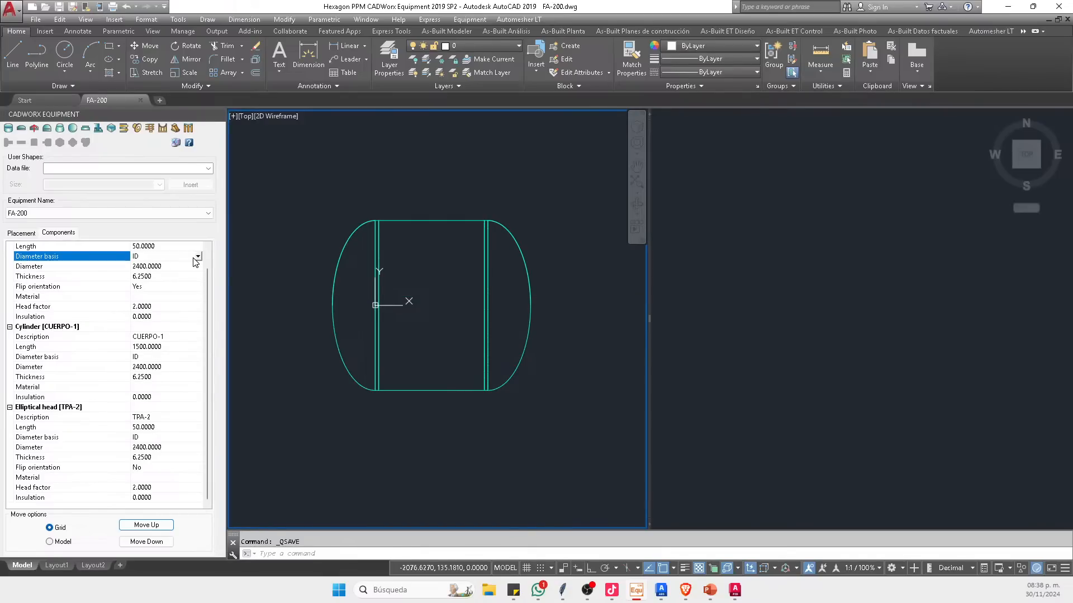
{"action": "left_click", "coordinate": [198, 256]}
{"action": "left_click", "coordinate": [158, 276]}
{"action": "left_click", "coordinate": [165, 357]}
{"action": "left_click", "coordinate": [169, 359]}
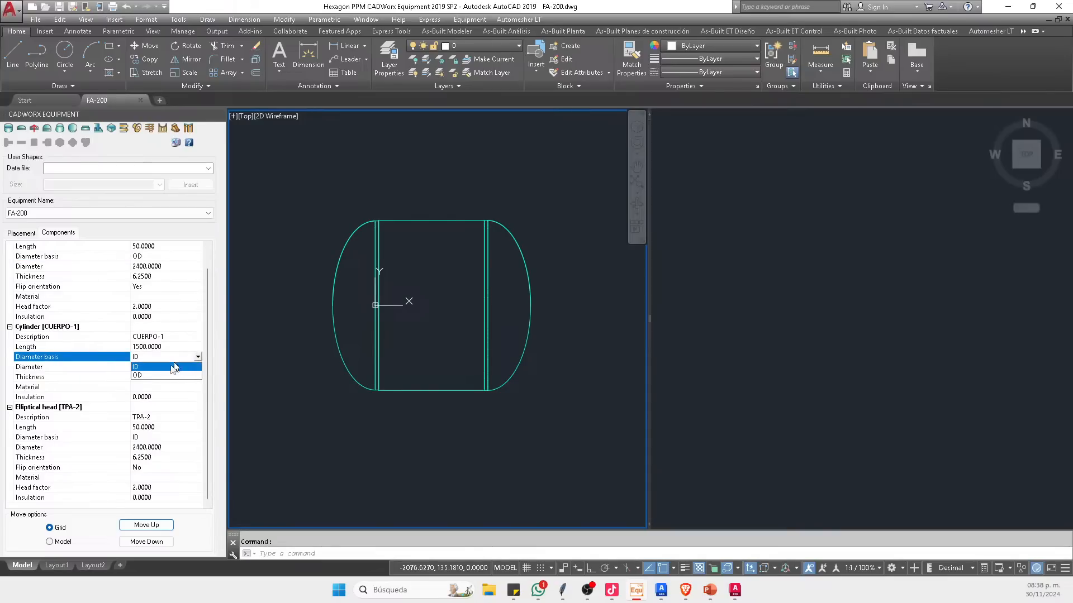
{"action": "left_click", "coordinate": [167, 376]}
{"action": "left_click", "coordinate": [182, 440]}
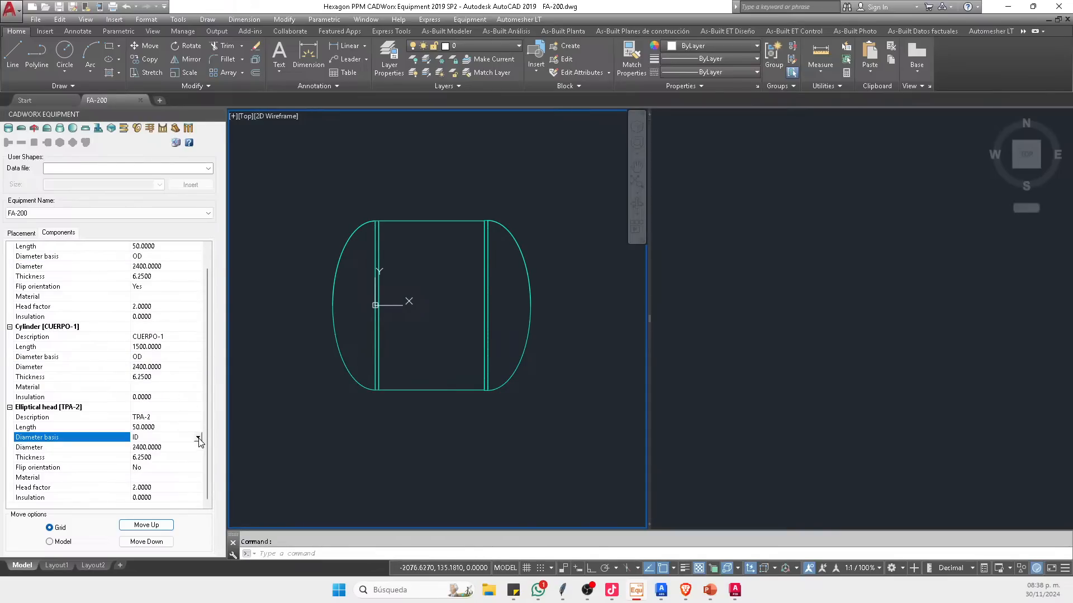
{"action": "left_click", "coordinate": [198, 438]}
{"action": "left_click", "coordinate": [162, 458]}
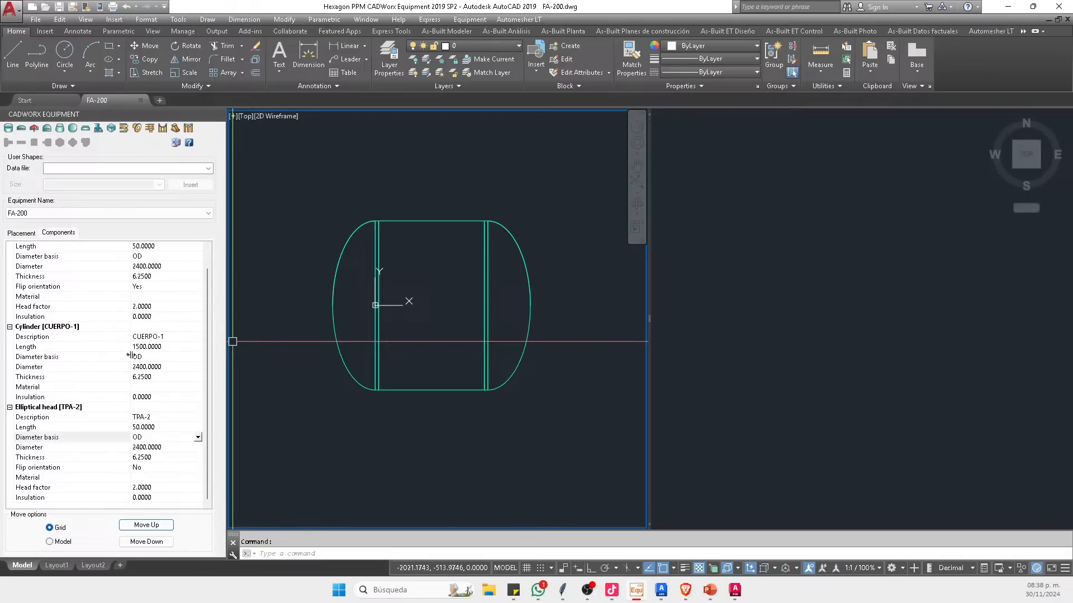
Step: Set the diameter of cylinder CUERPO-1 to 3500 and apply it to the subsequent components
{"action": "left_click", "coordinate": [160, 367]}
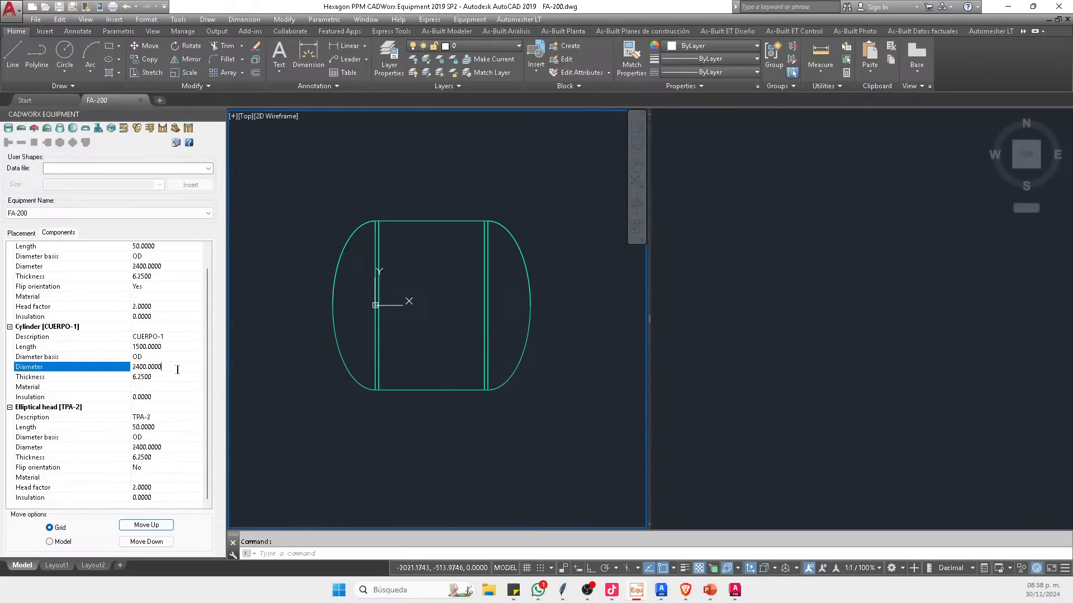
{"action": "left_click", "coordinate": [85, 373]}
{"action": "type", "text": "3500"}
{"action": "key", "text": "Return"}
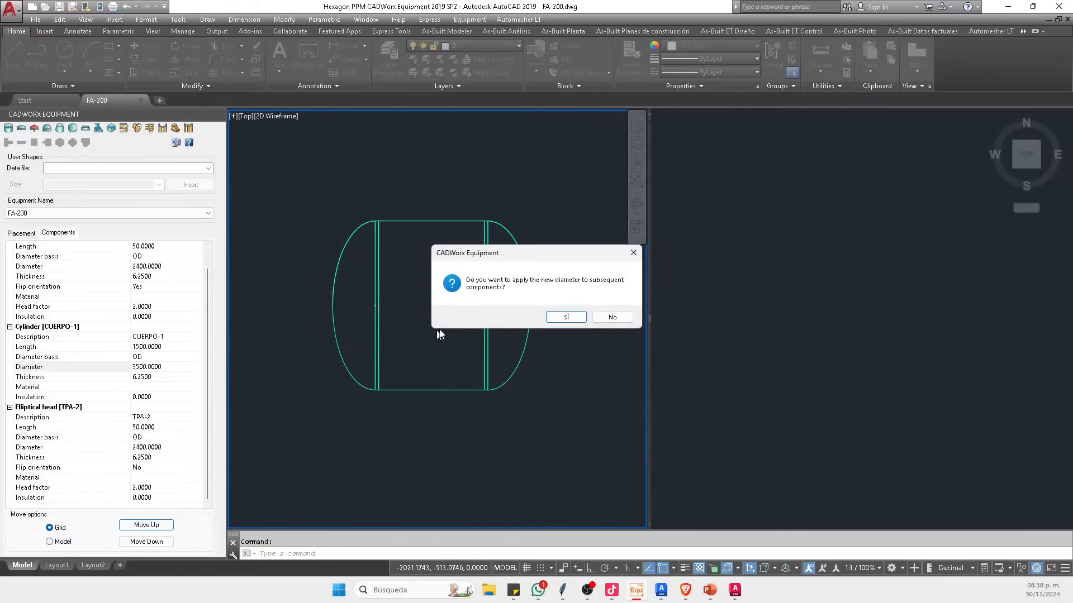
{"action": "left_click", "coordinate": [554, 316]}
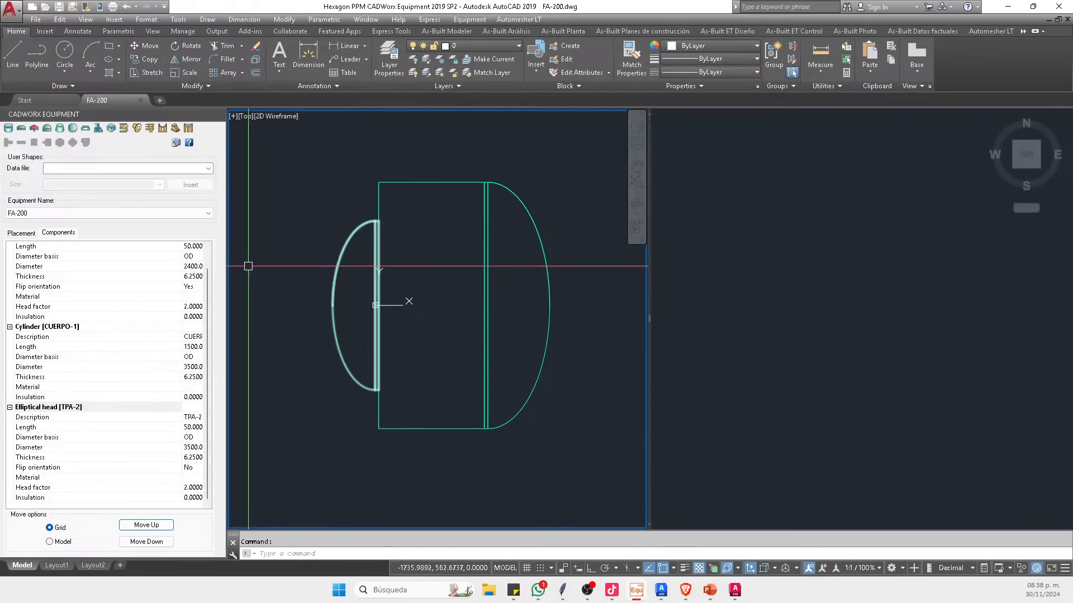
Step: Set the diameter of elliptical head TAPA-1 to 3500, applying it to the subsequent components
{"action": "left_click", "coordinate": [201, 267]}
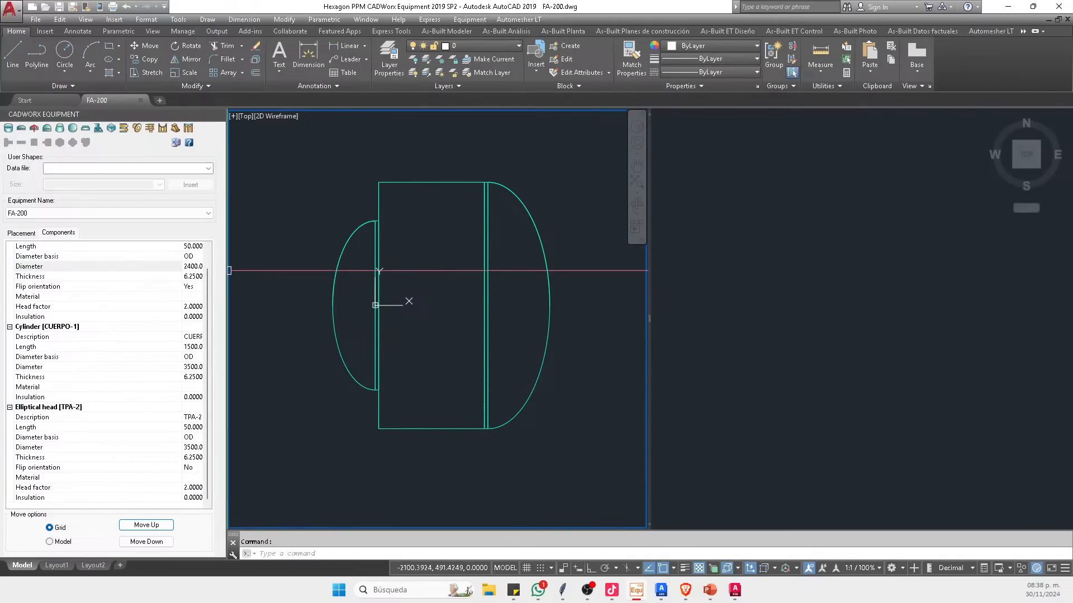
{"action": "mouse_move", "coordinate": [226, 271]}
{"action": "left_mouse_down"}
{"action": "mouse_move", "coordinate": [263, 272]}
{"action": "mouse_move", "coordinate": [109, 261]}
{"action": "left_mouse_up"}
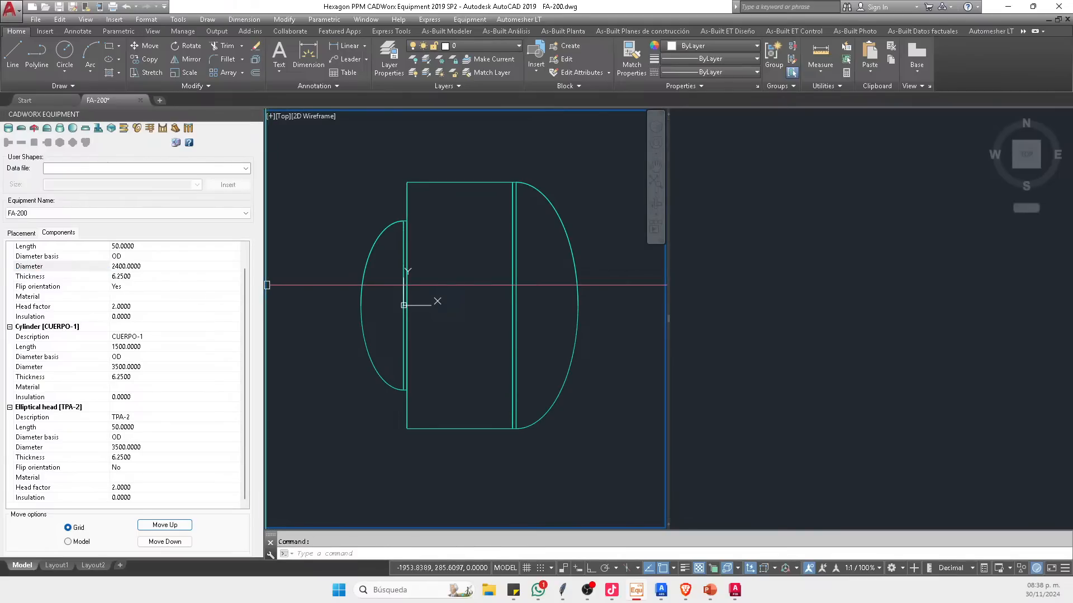
{"action": "left_click_drag", "start_coordinate": [267, 285], "coordinate": [207, 285]}
{"action": "left_click", "coordinate": [19, 266]}
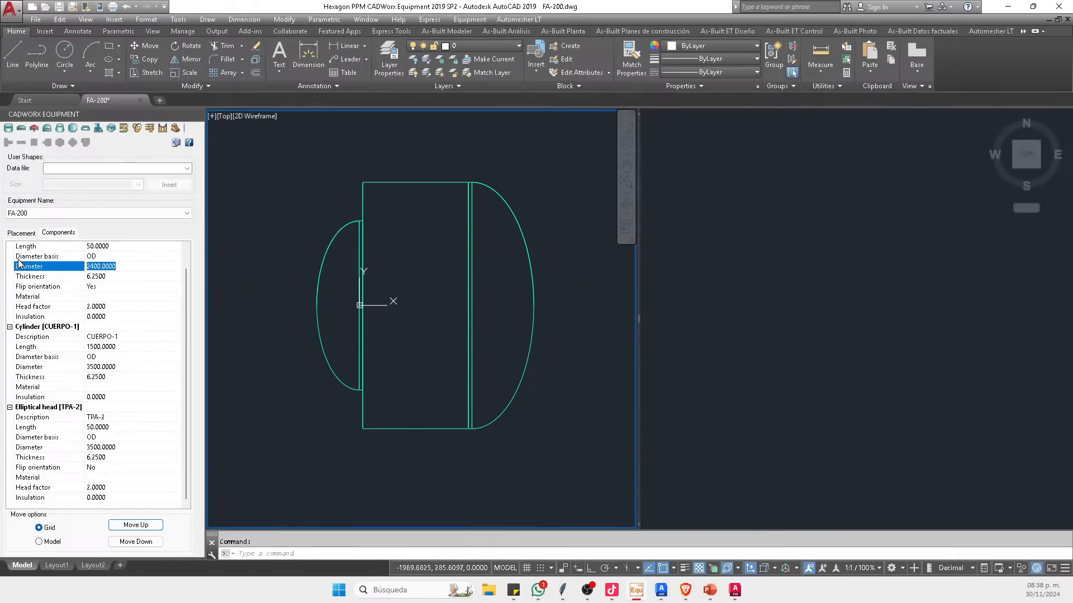
{"action": "type", "text": "3500"}
{"action": "key", "text": "Return"}
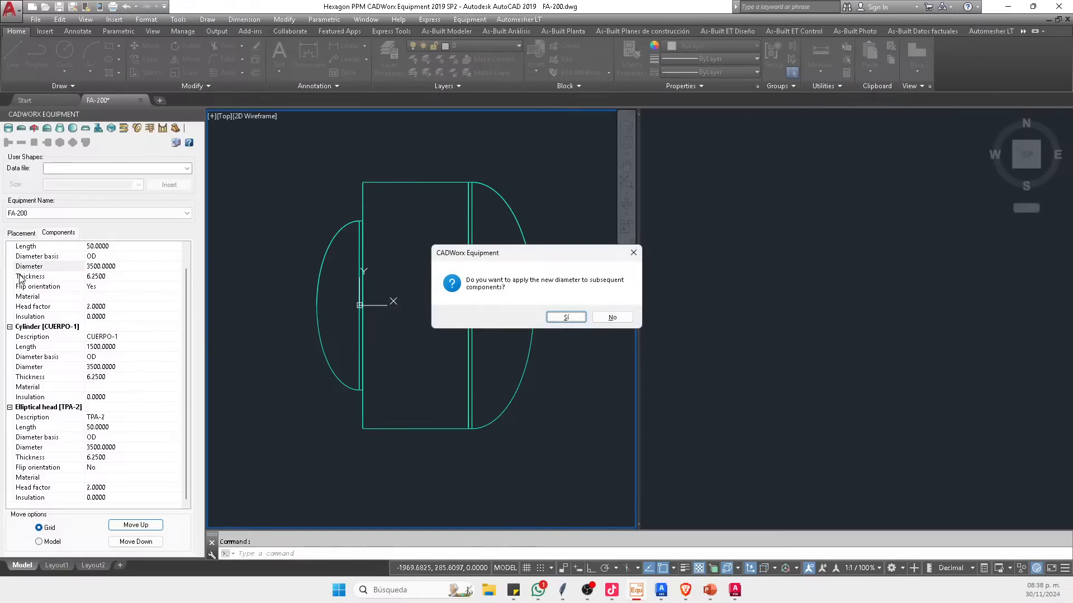
{"action": "left_click", "coordinate": [575, 319]}
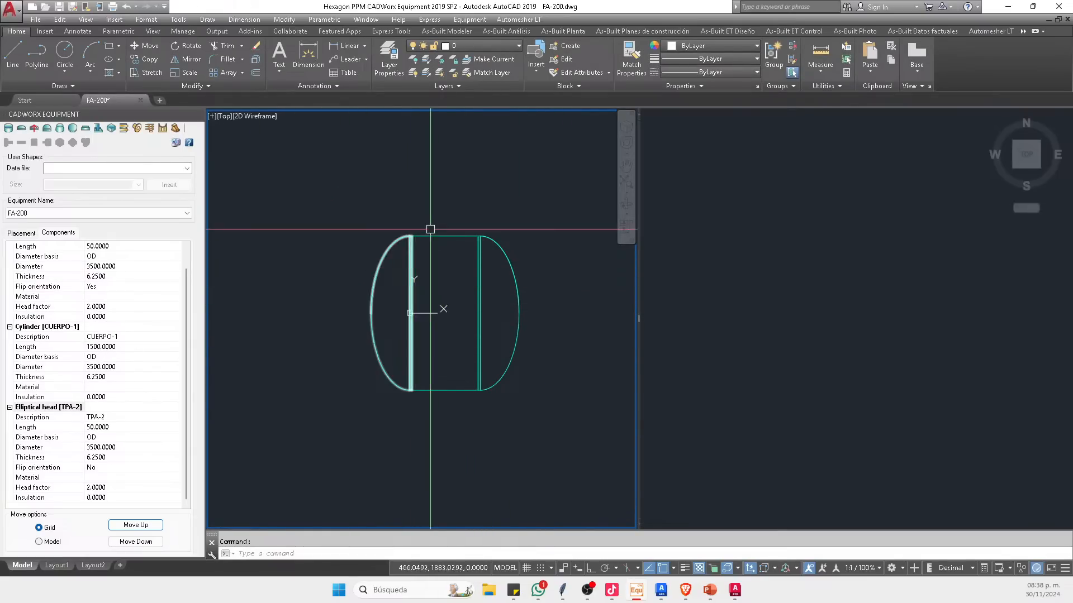
Step: Set the length of cylinder CUERPO-1 to 6000
{"action": "left_click", "coordinate": [112, 347]}
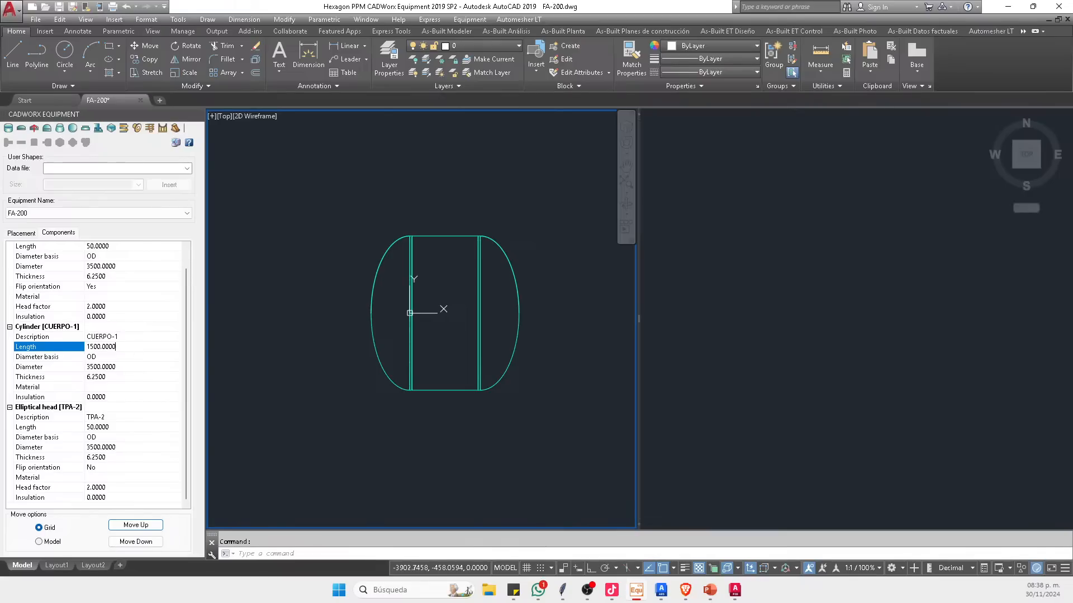
{"action": "type", "text": "6000"}
{"action": "key", "text": "Return"}
{"action": "scroll", "coordinate": [478, 379], "scroll_direction": "down", "scroll_amount": 3}
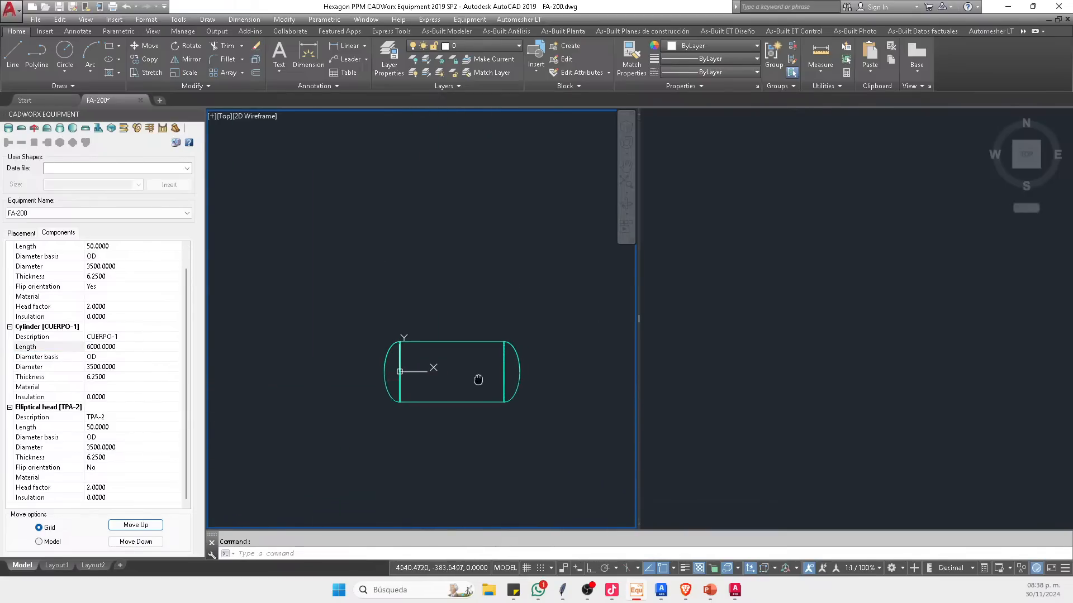
{"action": "left_click", "coordinate": [842, 240]}
{"action": "middle_click", "coordinate": [845, 254]}
{"action": "left_click", "coordinate": [419, 359]}
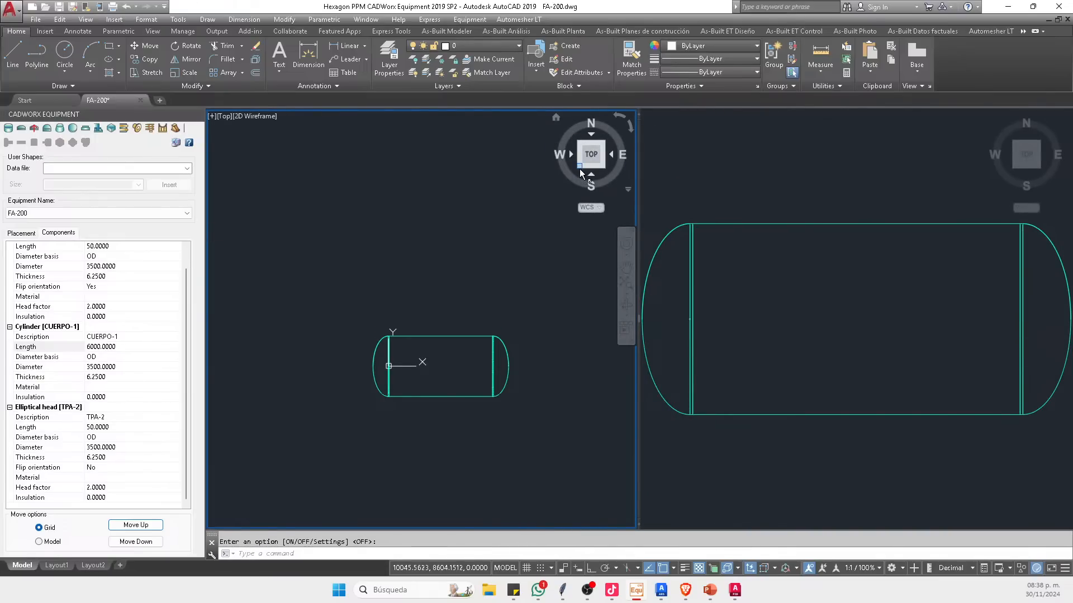
Step: Show the vessel in the SW isometric view with the Conceptual visual style
{"action": "left_click", "coordinate": [579, 169]}
{"action": "middle_click_drag", "start_coordinate": [465, 316], "coordinate": [455, 319]}
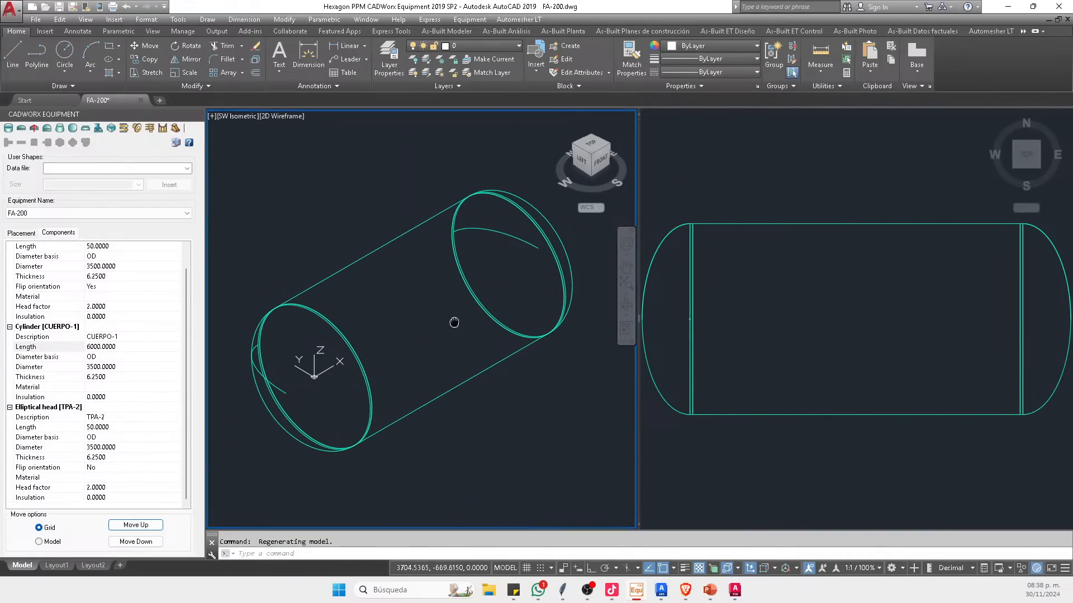
{"action": "left_click", "coordinate": [790, 307]}
{"action": "left_click", "coordinate": [476, 349]}
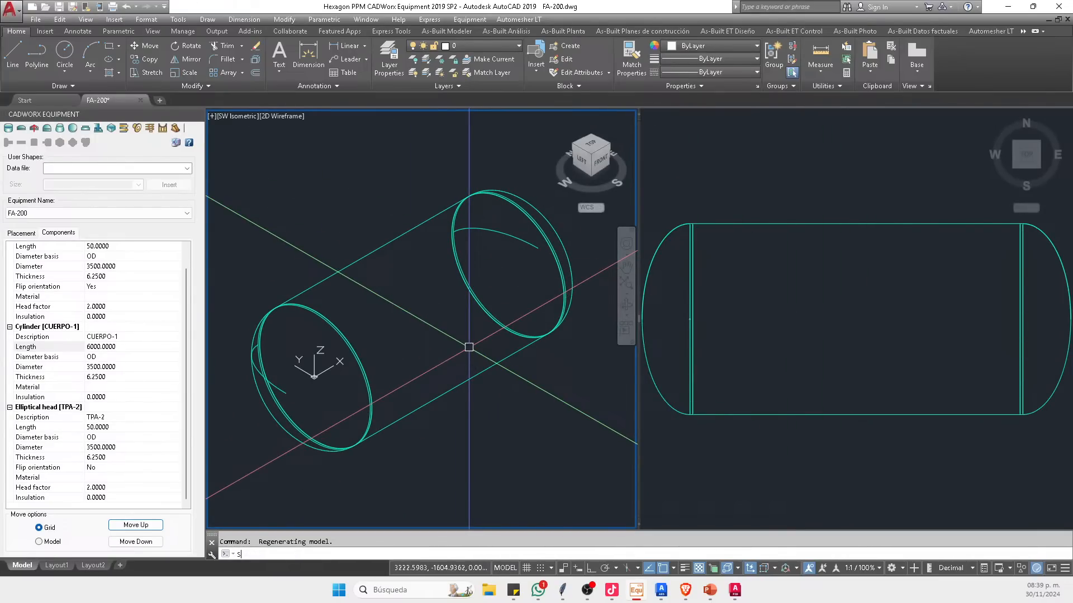
{"action": "type", "text": "SHA"}
{"action": "key", "text": "Return"}
{"action": "key", "text": "Return"}
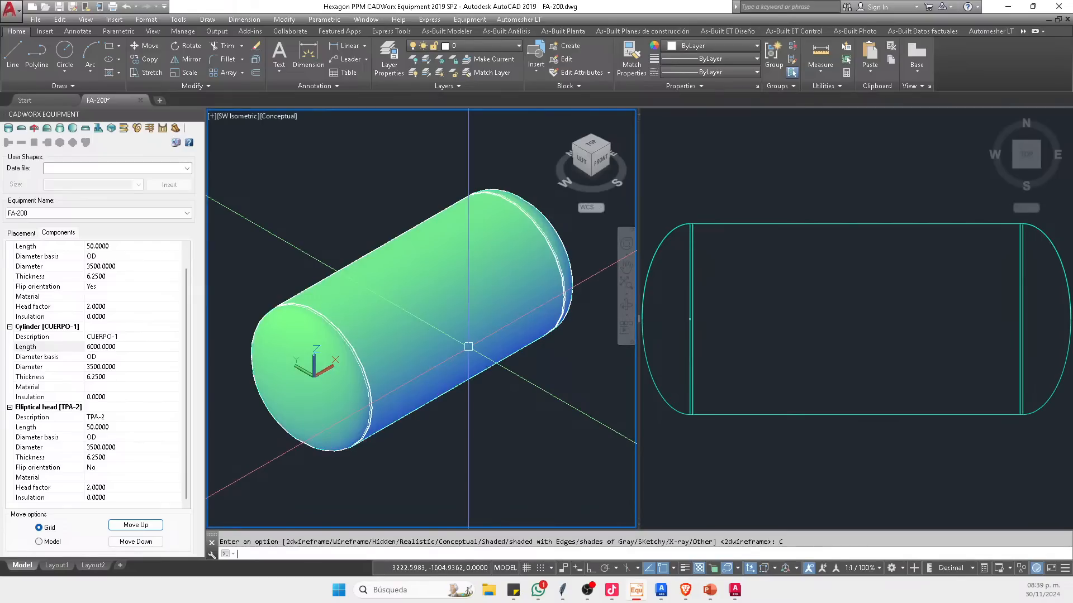
{"action": "middle_click_drag", "start_coordinate": [421, 328], "coordinate": [416, 306]}
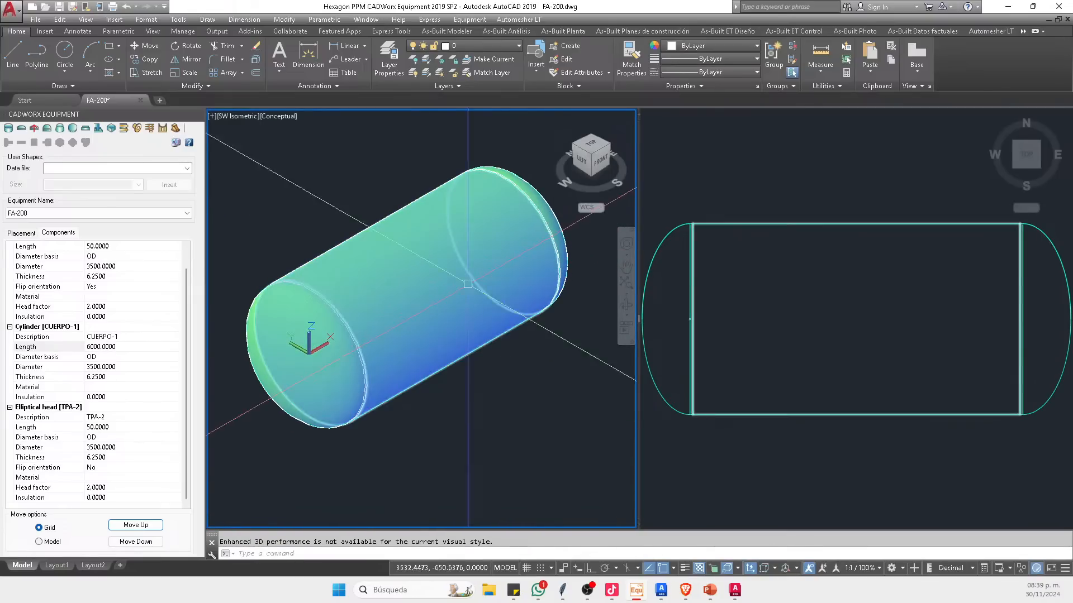
Step: Switch the shaded viewport to the Front view and add a saddle to cylinder CUERPO-1
{"action": "left_click", "coordinate": [599, 163]}
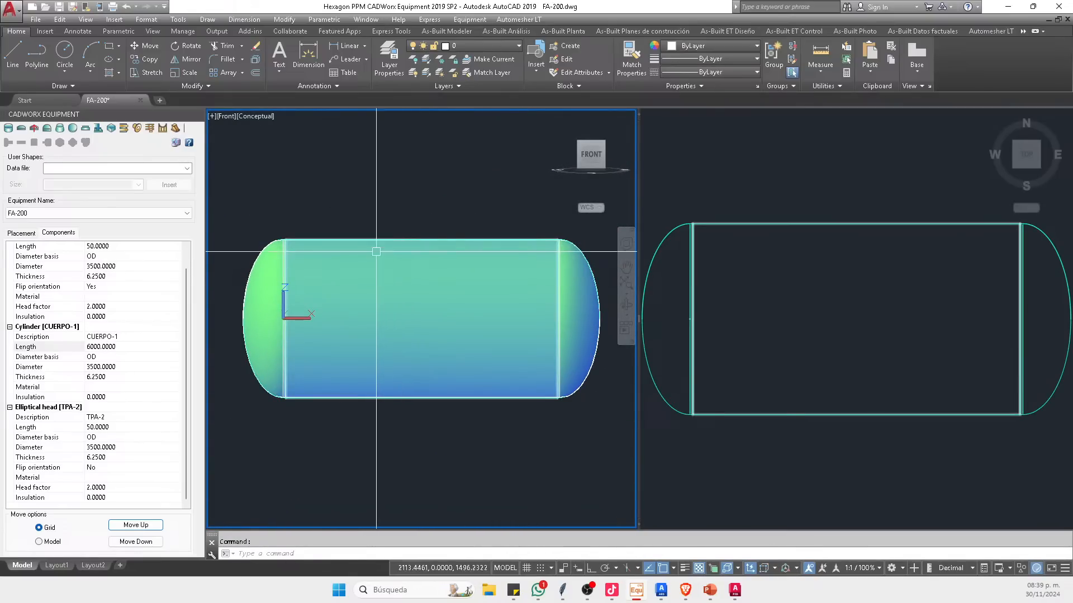
{"action": "middle_click_drag", "start_coordinate": [399, 337], "coordinate": [399, 349]}
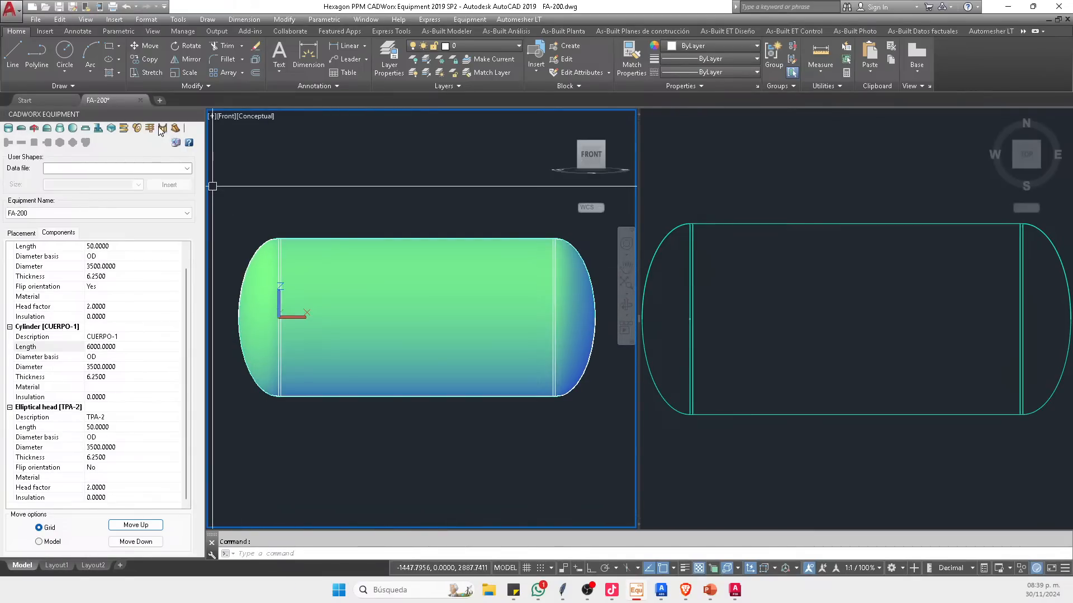
{"action": "left_click", "coordinate": [41, 329]}
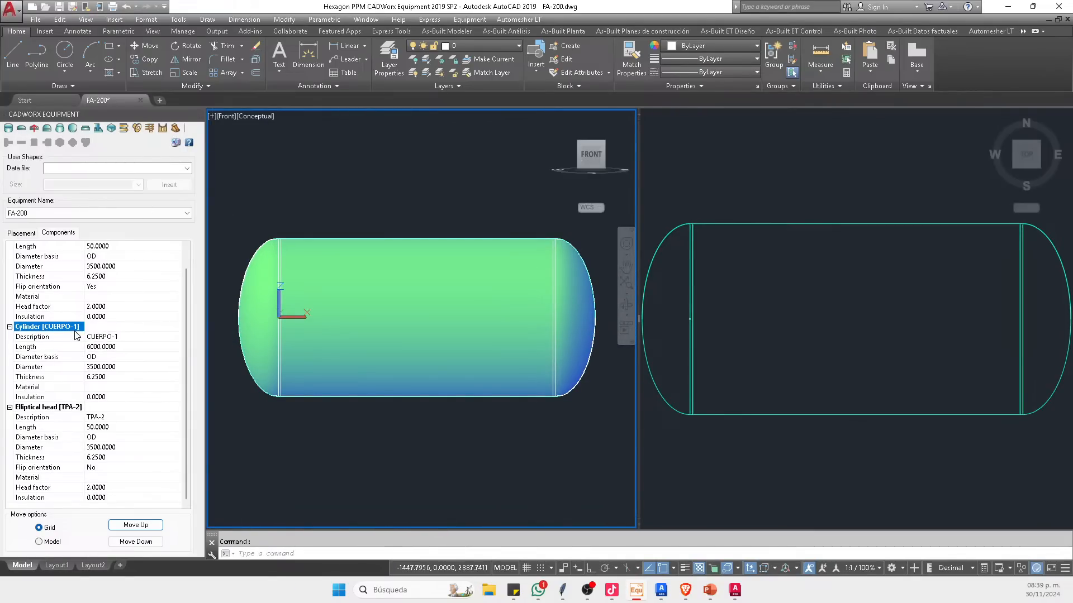
{"action": "left_click", "coordinate": [162, 129]}
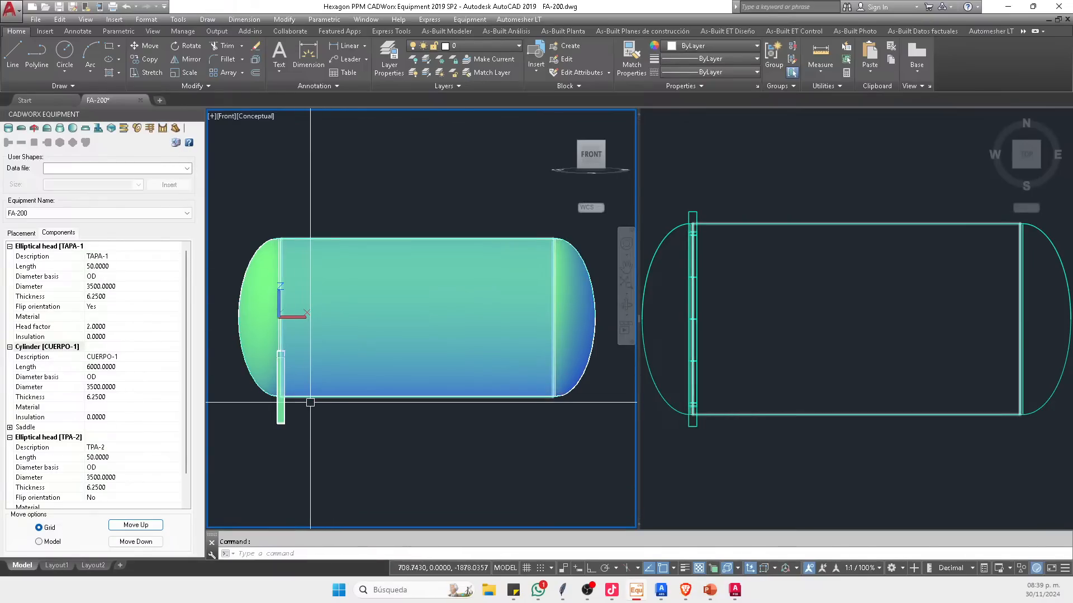
Step: Inspect the new saddle from several angles, including its wear pad, ribs and base plate beneath the vessel
{"action": "middle_click_drag", "start_coordinate": [293, 416], "coordinate": [380, 397], "text": "shift"}
{"action": "scroll", "coordinate": [380, 398], "scroll_direction": "up", "scroll_amount": 2}
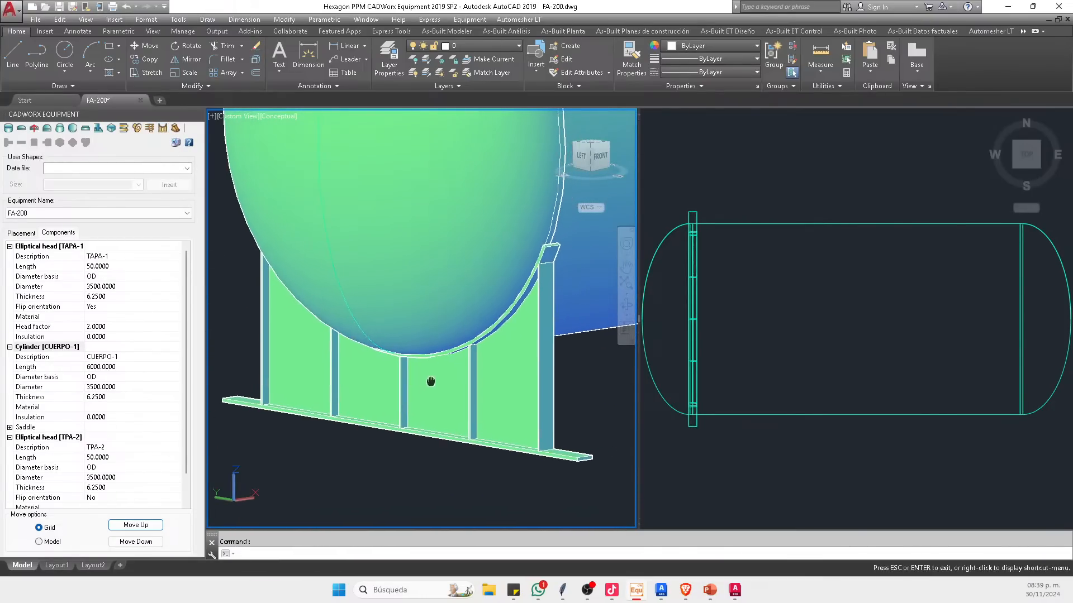
{"action": "scroll", "coordinate": [431, 381], "scroll_direction": "up", "scroll_amount": 4}
{"action": "middle_click_drag", "start_coordinate": [546, 221], "coordinate": [524, 262], "text": "shift"}
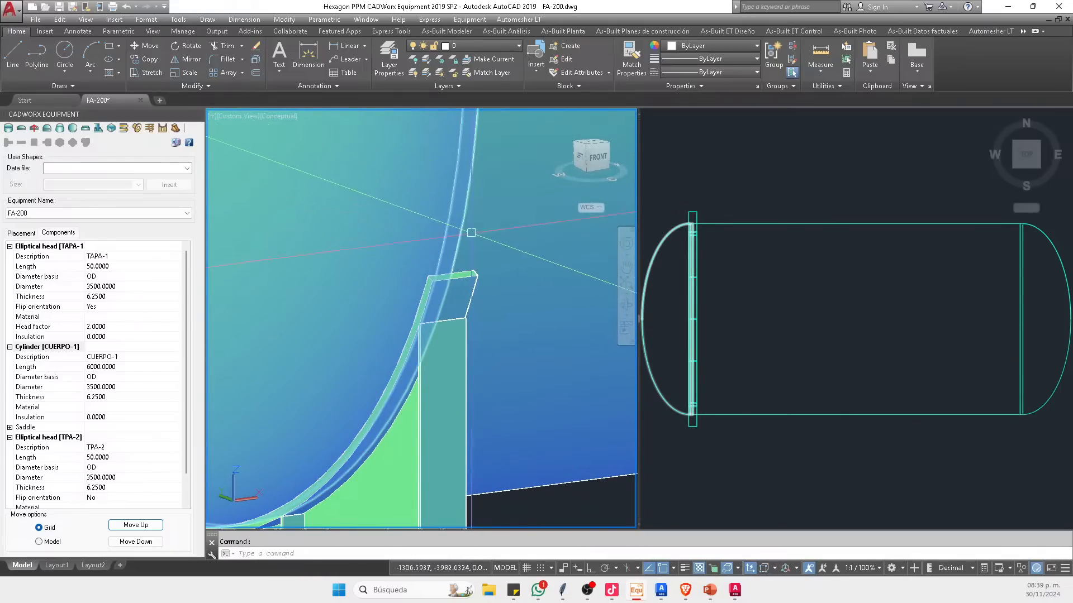
{"action": "scroll", "coordinate": [468, 230], "scroll_direction": "up", "scroll_amount": 3}
{"action": "middle_click_drag", "start_coordinate": [586, 363], "coordinate": [565, 368], "text": "shift"}
{"action": "scroll", "coordinate": [467, 300], "scroll_direction": "down", "scroll_amount": 5}
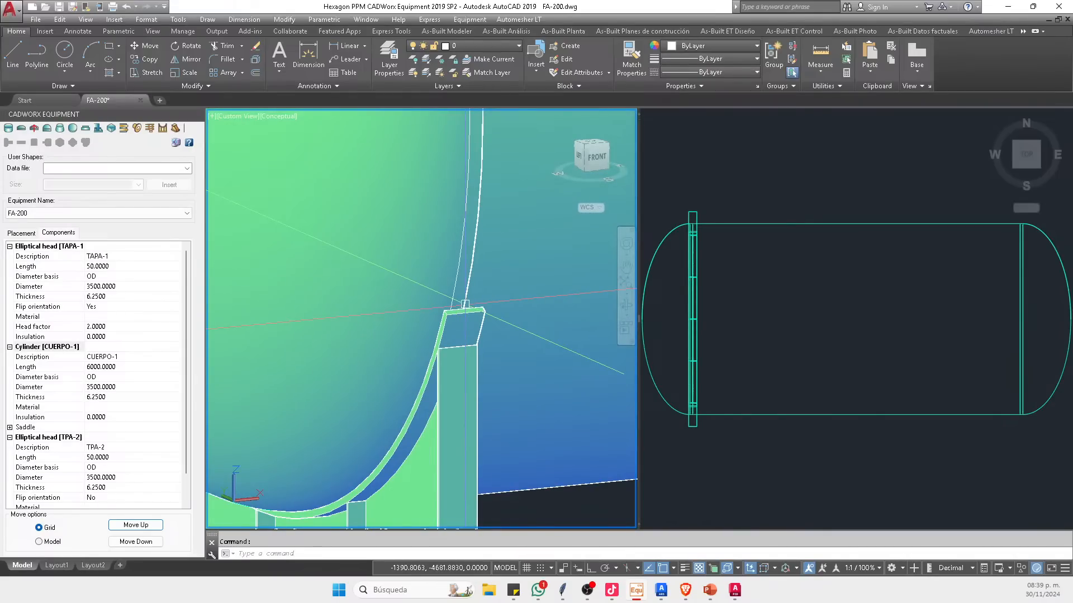
{"action": "scroll", "coordinate": [416, 389], "scroll_direction": "up", "scroll_amount": 4}
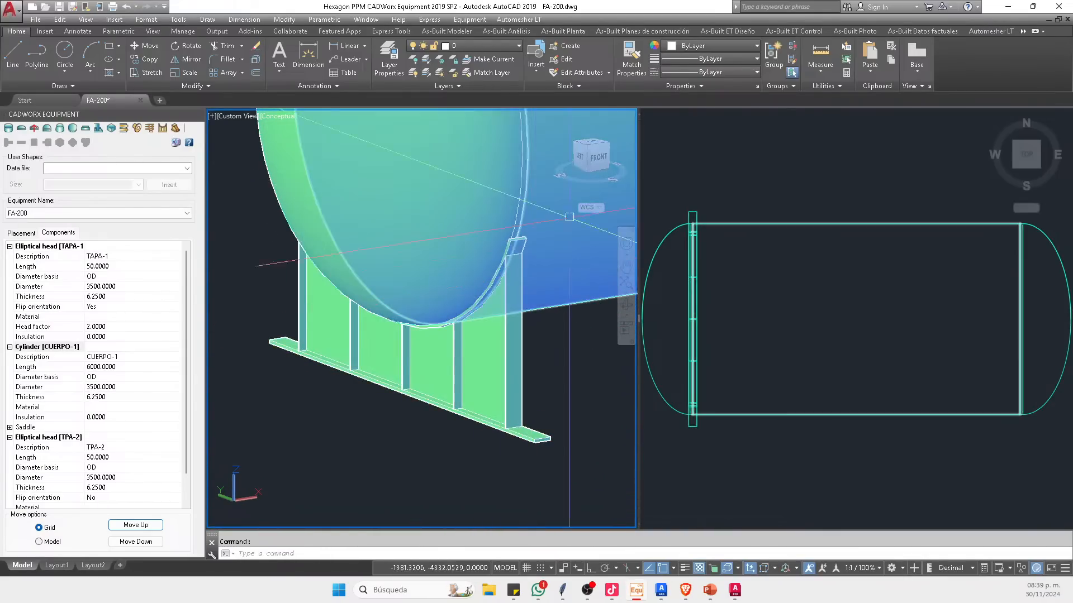
{"action": "left_click", "coordinate": [601, 156]}
{"action": "middle_click_drag", "start_coordinate": [292, 395], "coordinate": [439, 339], "text": "shift"}
{"action": "scroll", "coordinate": [440, 331], "scroll_direction": "up", "scroll_amount": 2}
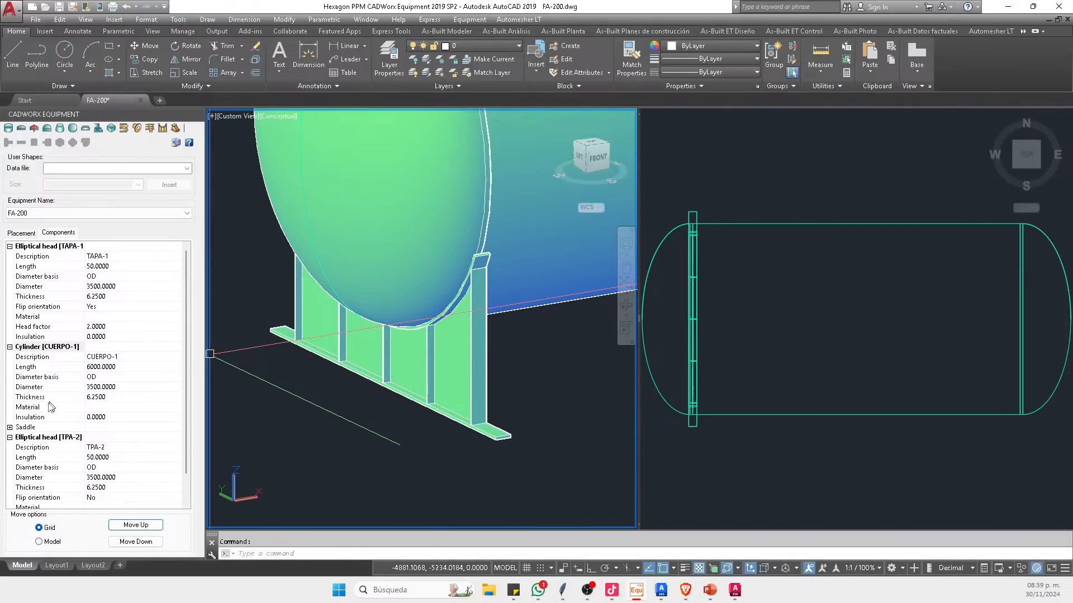
Step: Expand the saddle's properties and set its description to SILLETA-1
{"action": "left_click", "coordinate": [23, 428]}
{"action": "left_click", "coordinate": [10, 427]}
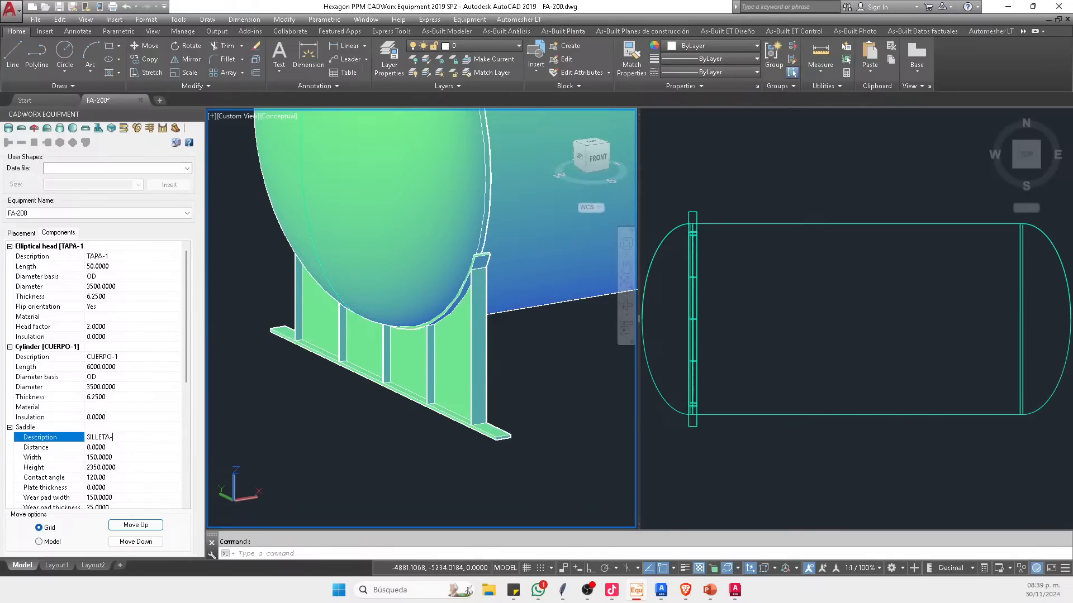
{"action": "scroll", "coordinate": [109, 374], "scroll_direction": "down", "scroll_amount": 4}
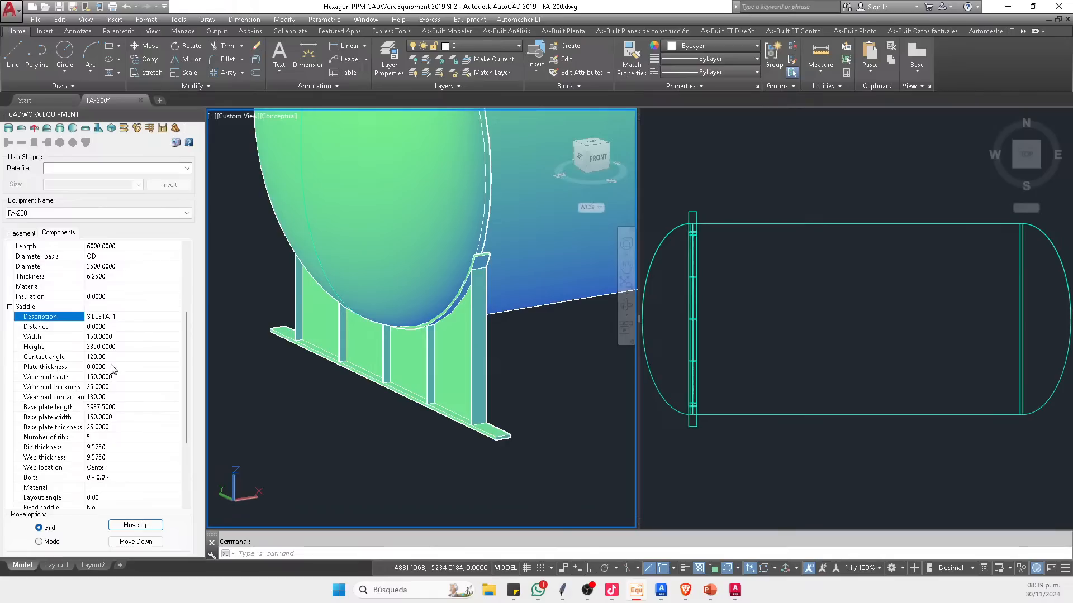
{"action": "key", "text": "Return"}
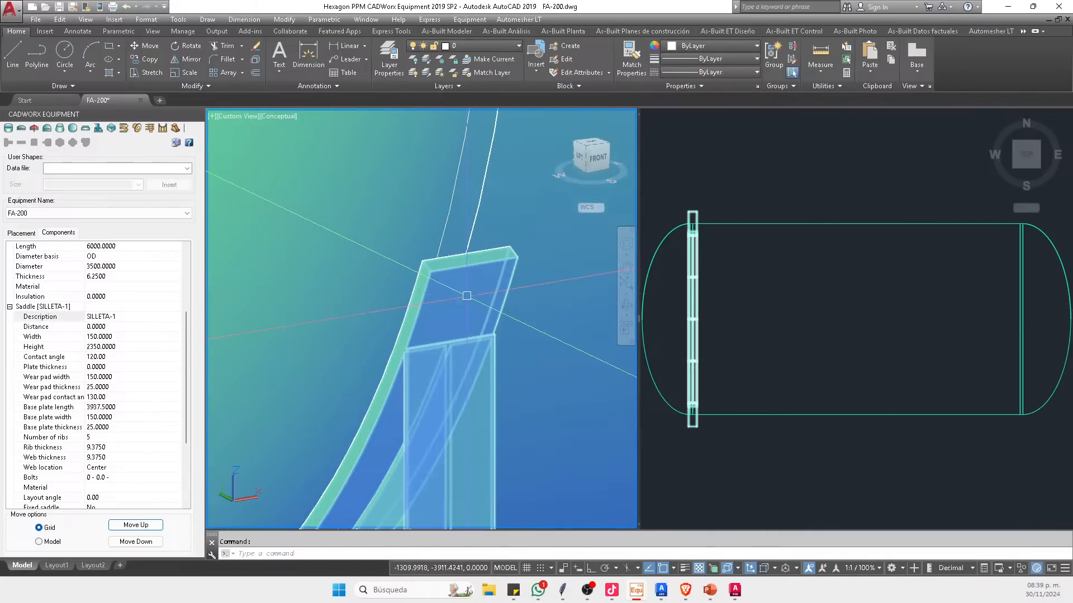
Step: Set both the base plate width and the wear pad width of saddle SILLETA-1 to 300
{"action": "left_click", "coordinate": [113, 420]}
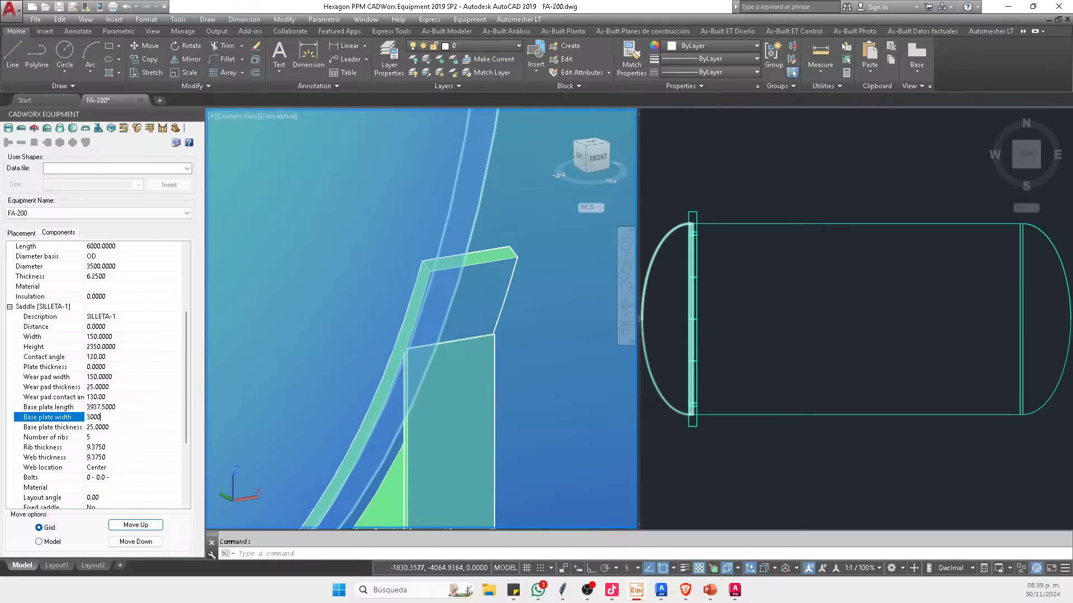
{"action": "key", "text": "Return"}
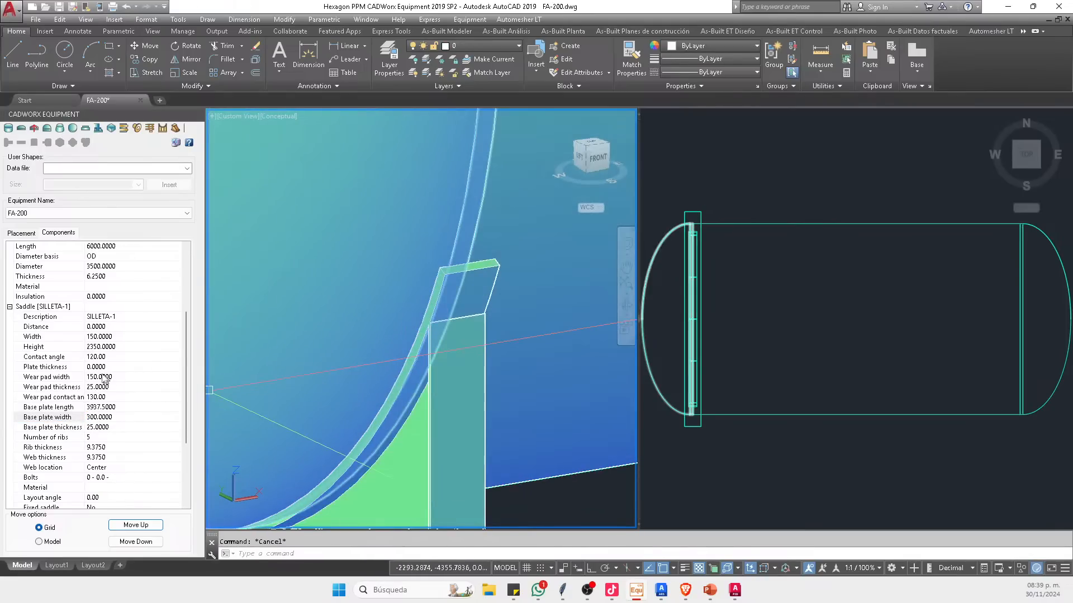
{"action": "scroll", "coordinate": [106, 379], "scroll_direction": "up", "scroll_amount": 2}
{"action": "left_click", "coordinate": [111, 437]}
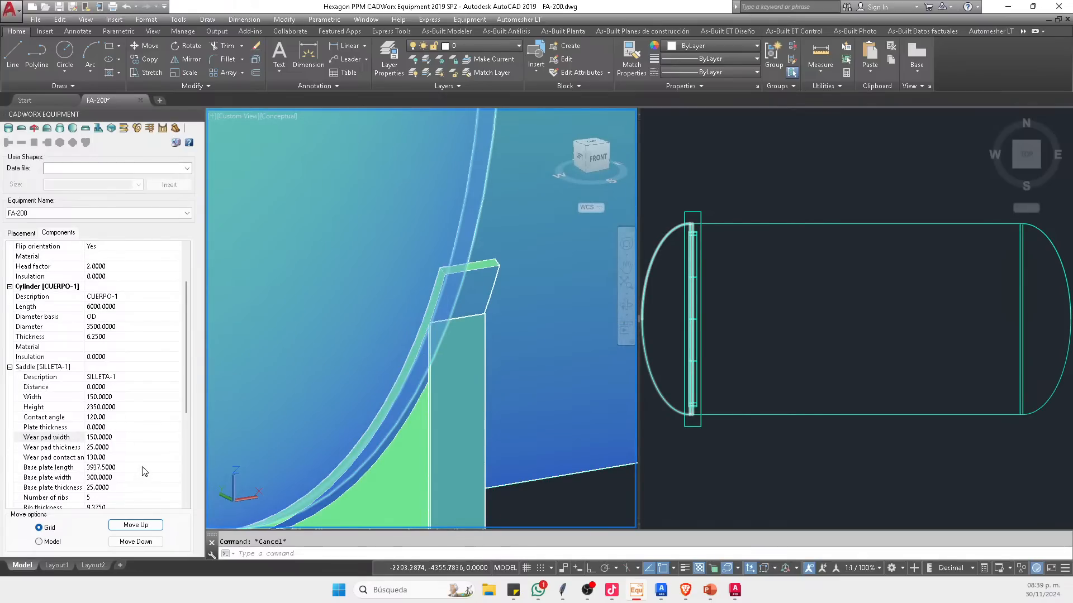
{"action": "left_click", "coordinate": [115, 437]}
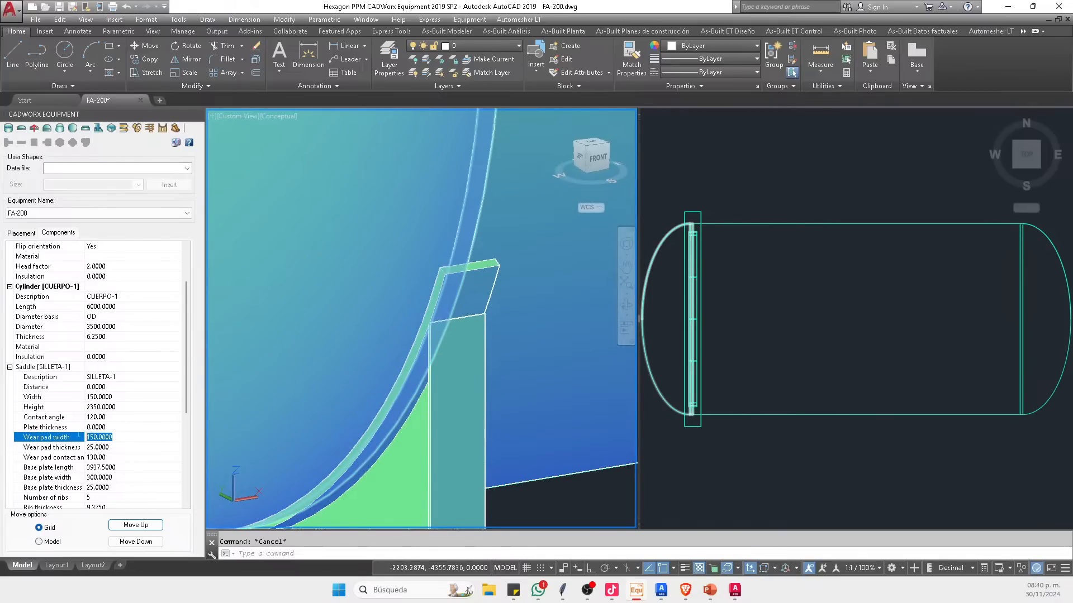
{"action": "type", "text": "300"}
{"action": "key", "text": "Return"}
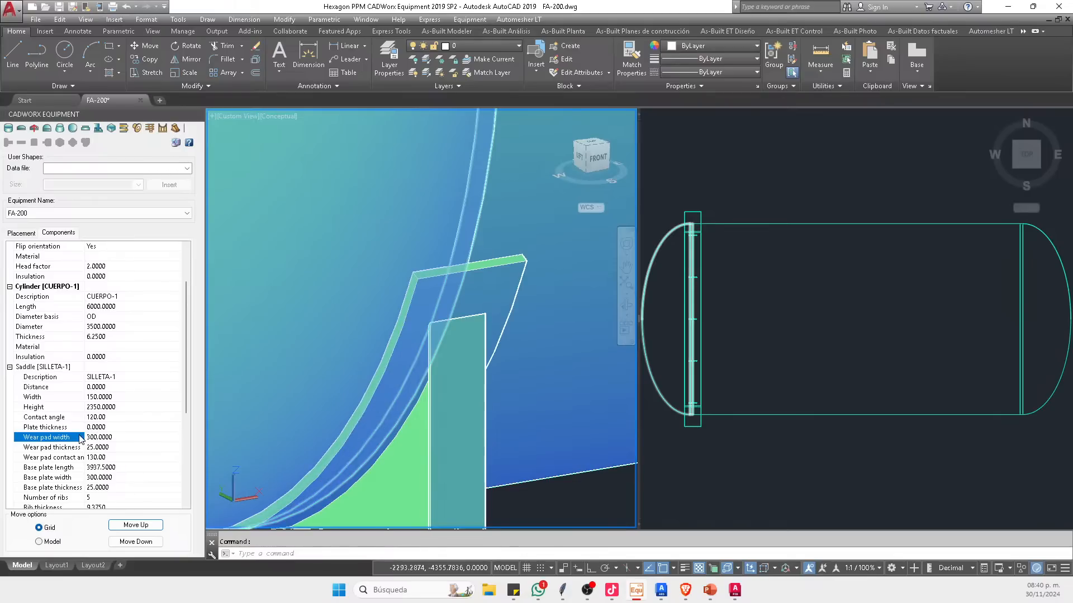
Step: Set the width of saddle SILLETA-1 to 250
{"action": "middle_click_drag", "start_coordinate": [490, 333], "coordinate": [488, 257]}
{"action": "middle_click_drag", "start_coordinate": [469, 370], "coordinate": [471, 283]}
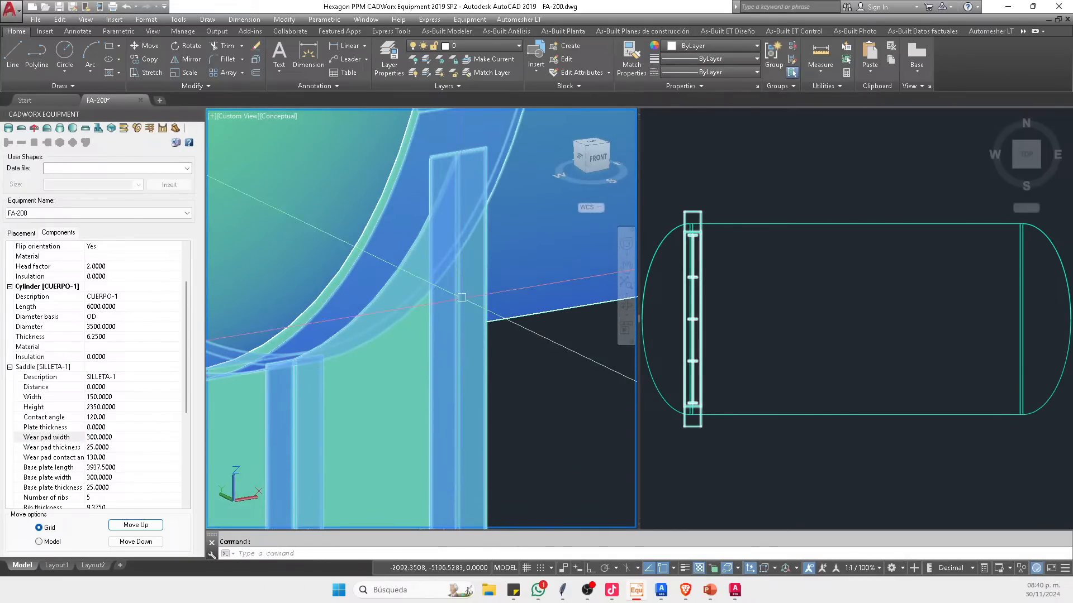
{"action": "scroll", "coordinate": [455, 216], "scroll_direction": "down", "scroll_amount": 1}
{"action": "left_click", "coordinate": [144, 399]}
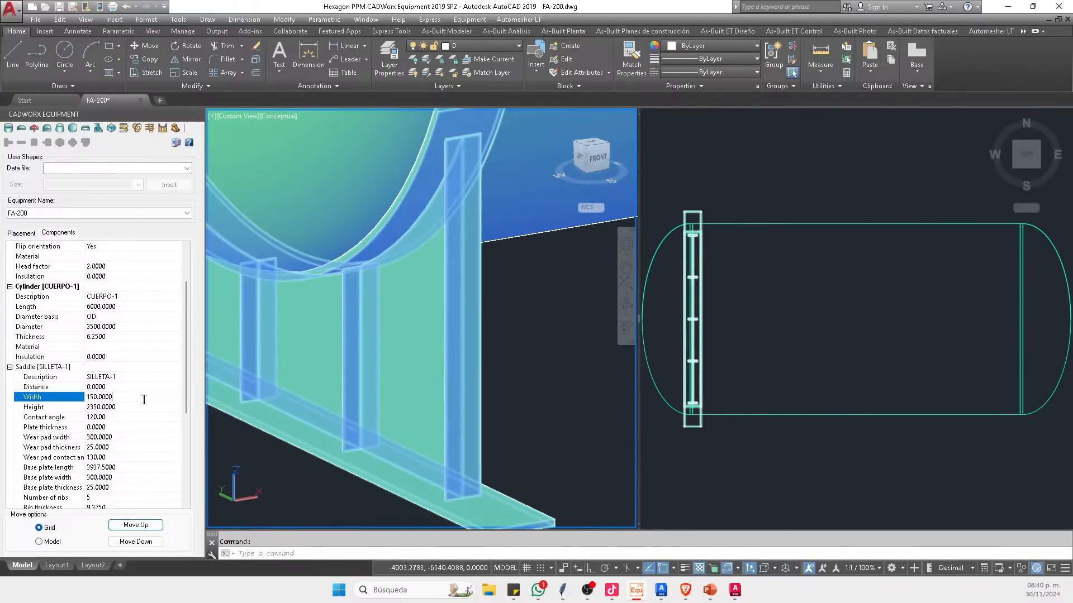
{"action": "type", "text": "250"}
{"action": "key", "text": "Return"}
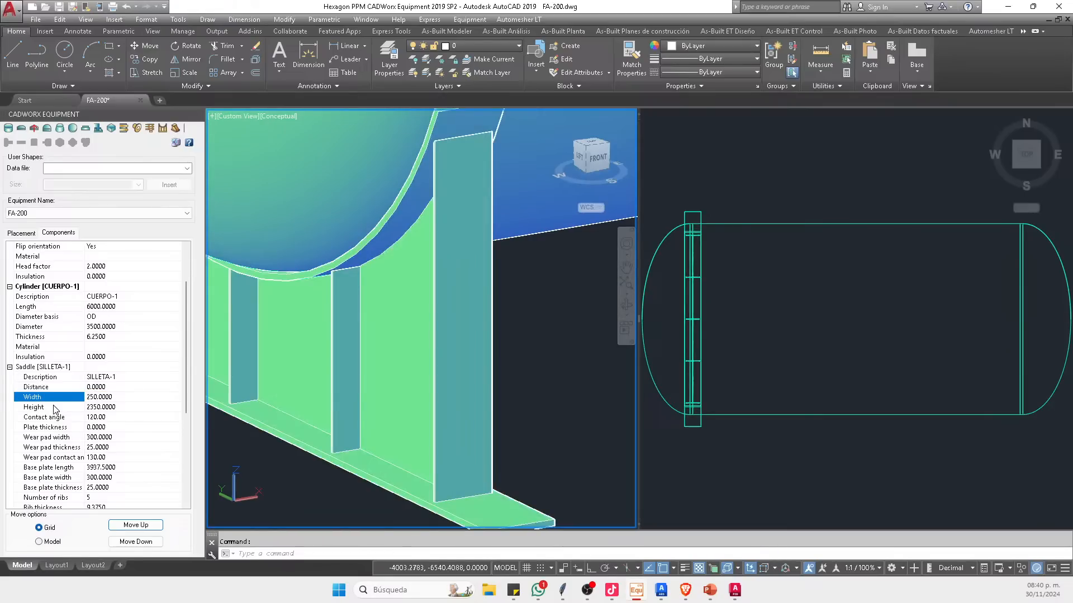
Step: Set the wear pad width of saddle SILLETA-1 to 250
{"action": "middle_click_drag", "start_coordinate": [443, 363], "coordinate": [434, 270]}
{"action": "scroll", "coordinate": [433, 269], "scroll_direction": "down", "scroll_amount": 1}
{"action": "scroll", "coordinate": [460, 430], "scroll_direction": "up", "scroll_amount": 2}
{"action": "middle_click_drag", "start_coordinate": [453, 391], "coordinate": [451, 431], "text": "shift"}
{"action": "left_click", "coordinate": [106, 437]}
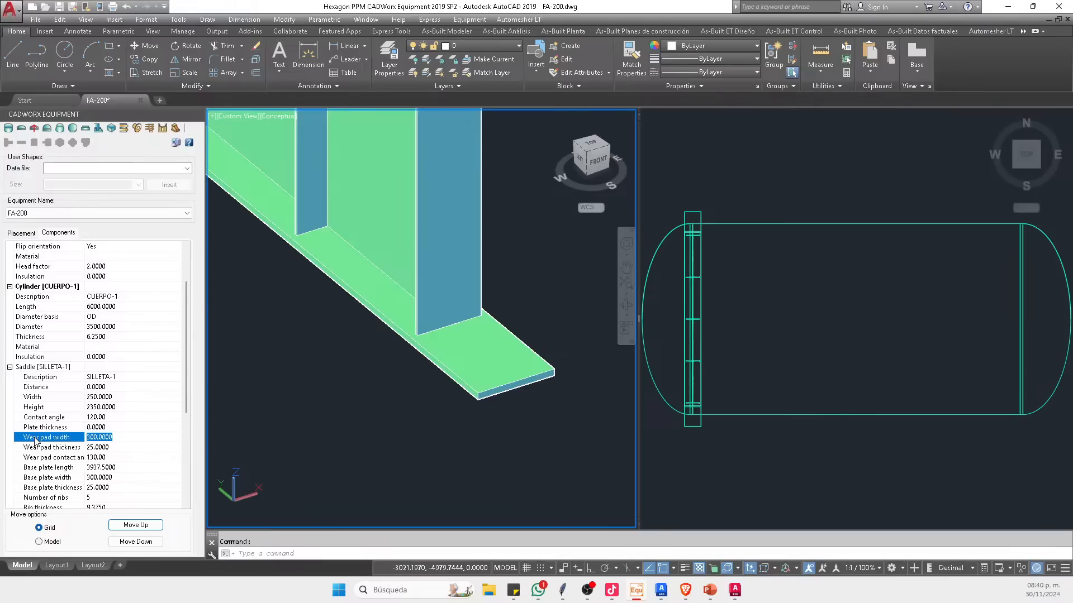
{"action": "left_click", "coordinate": [426, 361]}
{"action": "key", "text": "Escape"}
{"action": "scroll", "coordinate": [431, 323], "scroll_direction": "up", "scroll_amount": 3}
{"action": "left_click", "coordinate": [105, 438]}
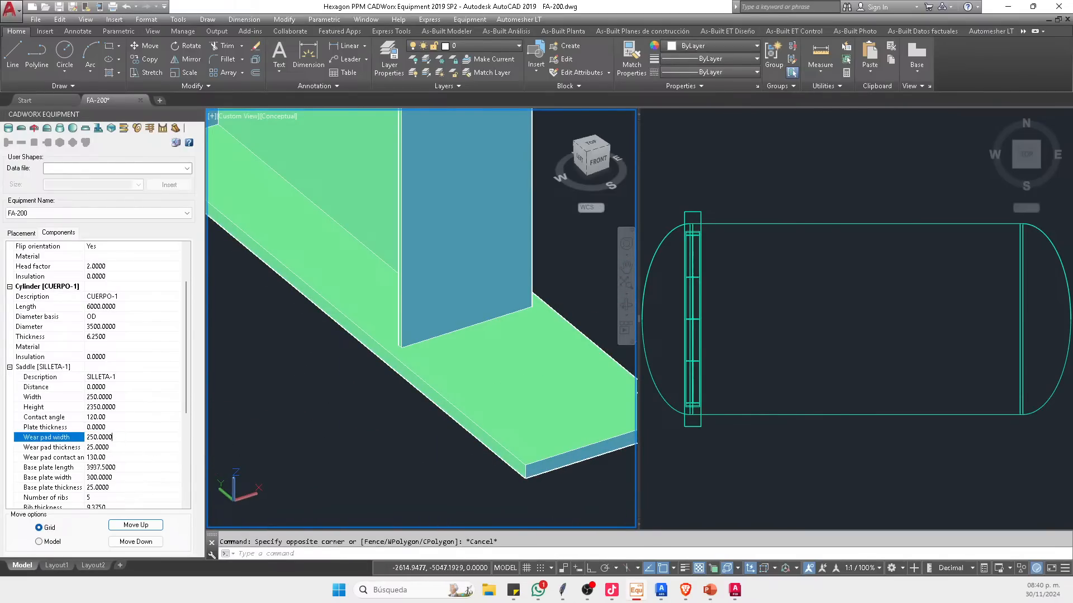
Step: Set the base plate width of saddle SILLETA-1 to 250
{"action": "left_click", "coordinate": [110, 477]}
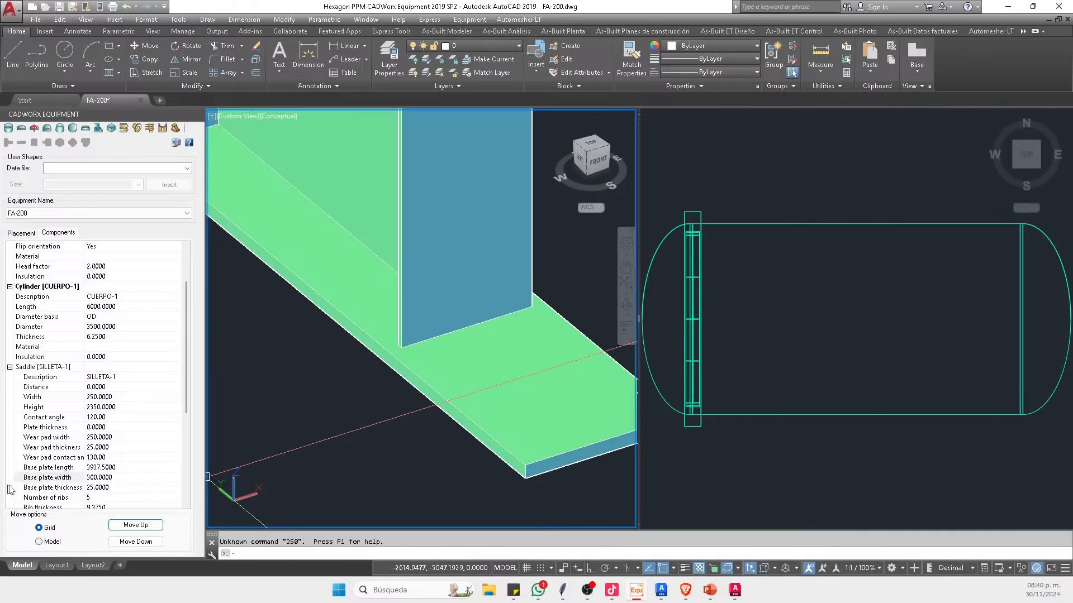
{"action": "left_click", "coordinate": [120, 478]}
{"action": "type", "text": "250"}
{"action": "key", "text": "Return"}
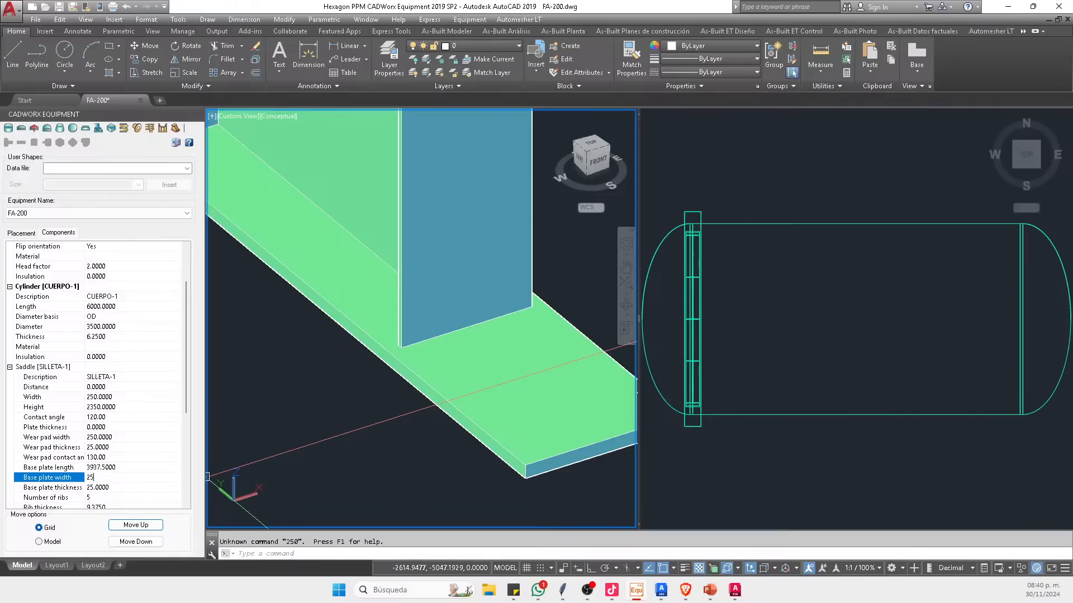
{"action": "type", "text": "0"}
{"action": "key", "text": "Return"}
Step: Set the wear pad thickness of saddle SILLETA-1 to 50
{"action": "scroll", "coordinate": [391, 424], "scroll_direction": "down", "scroll_amount": 3}
{"action": "middle_click_drag", "start_coordinate": [587, 380], "coordinate": [748, 364], "text": "shift"}
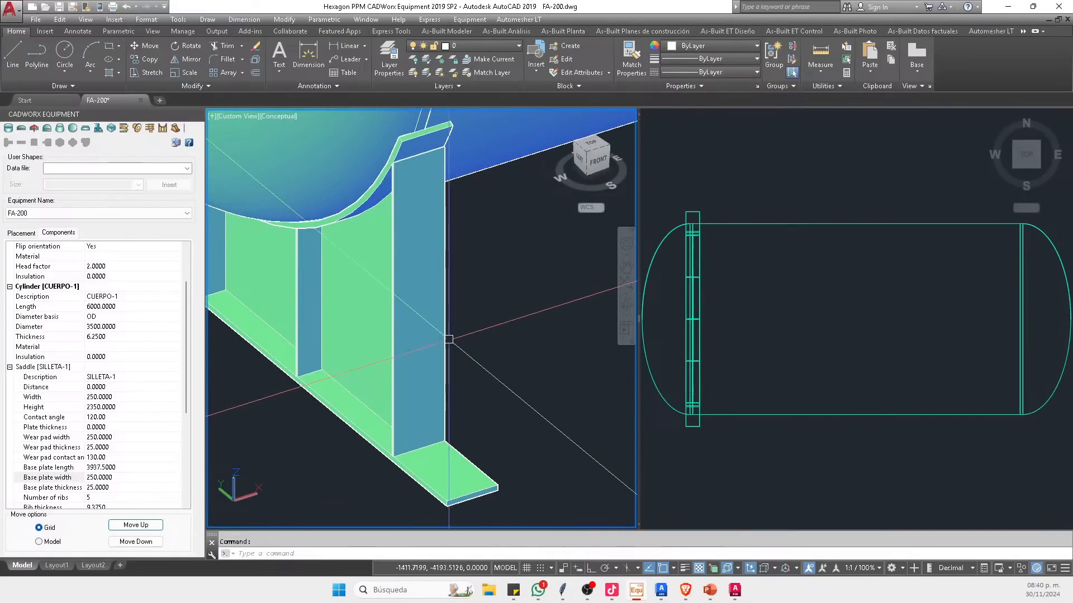
{"action": "scroll", "coordinate": [450, 341], "scroll_direction": "down", "scroll_amount": 1}
{"action": "mouse_move", "coordinate": [436, 385]}
{"action": "middle_mouse_down"}
{"action": "mouse_move", "coordinate": [391, 422]}
{"action": "mouse_move", "coordinate": [528, 406]}
{"action": "mouse_move", "coordinate": [426, 373]}
{"action": "mouse_move", "coordinate": [428, 383]}
{"action": "middle_mouse_up"}
{"action": "scroll", "coordinate": [463, 296], "scroll_direction": "down", "scroll_amount": 4}
{"action": "scroll", "coordinate": [463, 299], "scroll_direction": "up", "scroll_amount": 8}
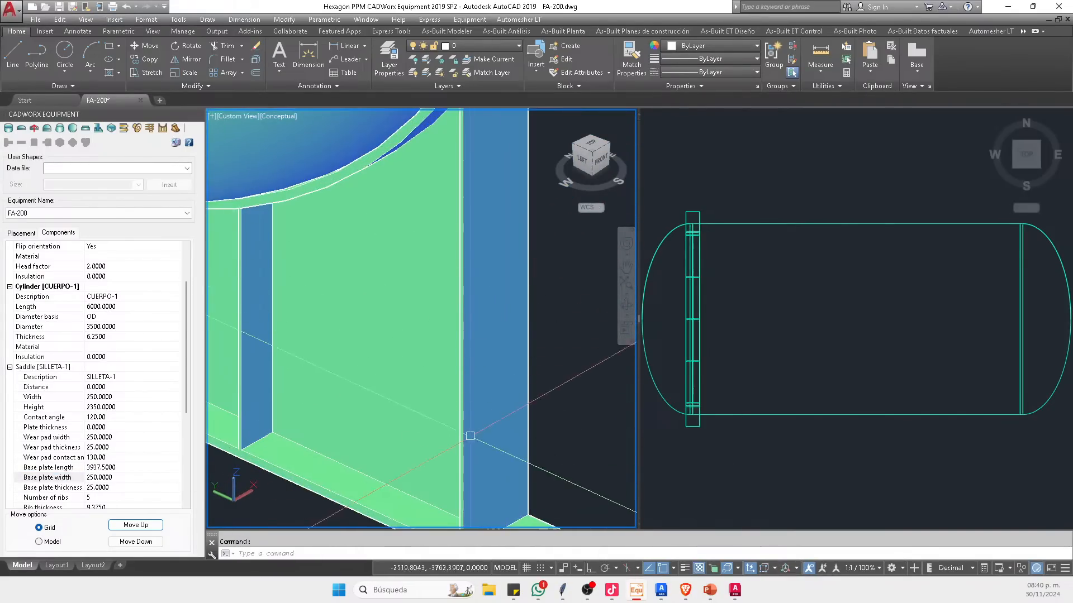
{"action": "scroll", "coordinate": [348, 458], "scroll_direction": "up", "scroll_amount": 3}
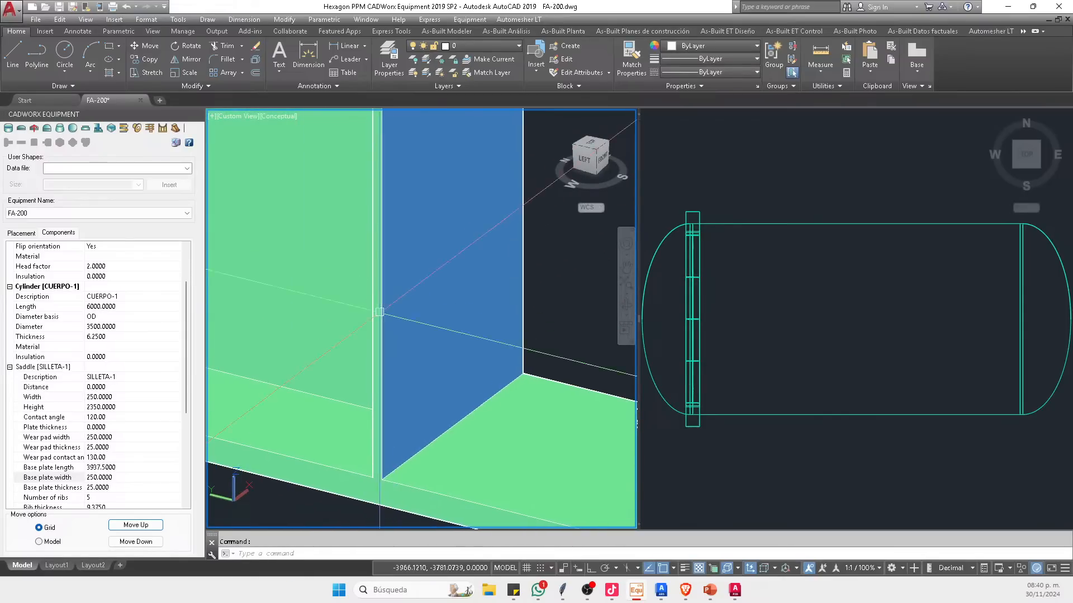
{"action": "left_click", "coordinate": [107, 447]}
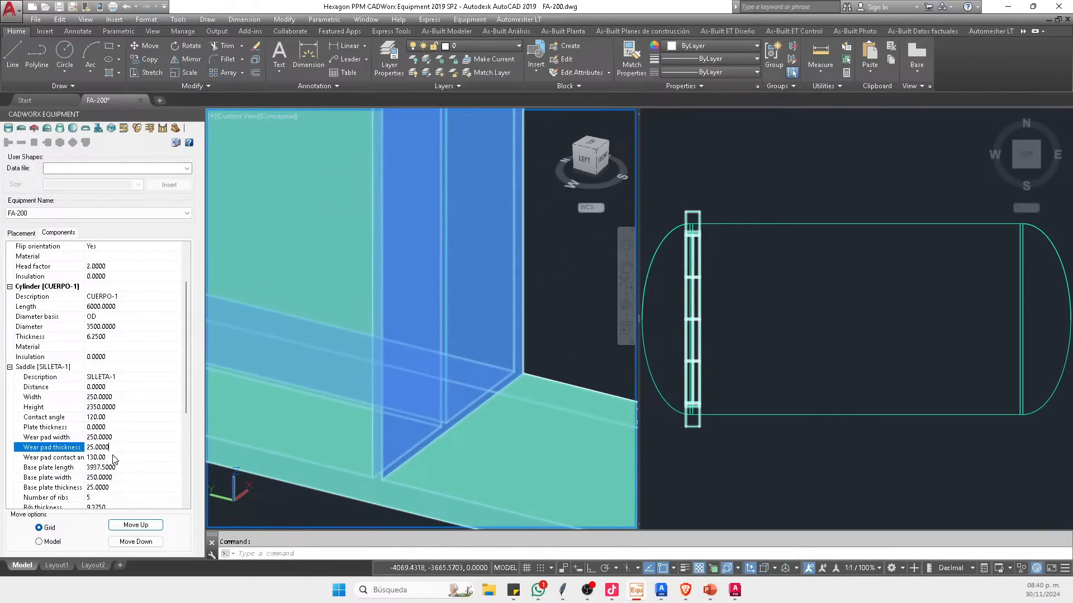
{"action": "type", "text": "50"}
{"action": "key", "text": "Return"}
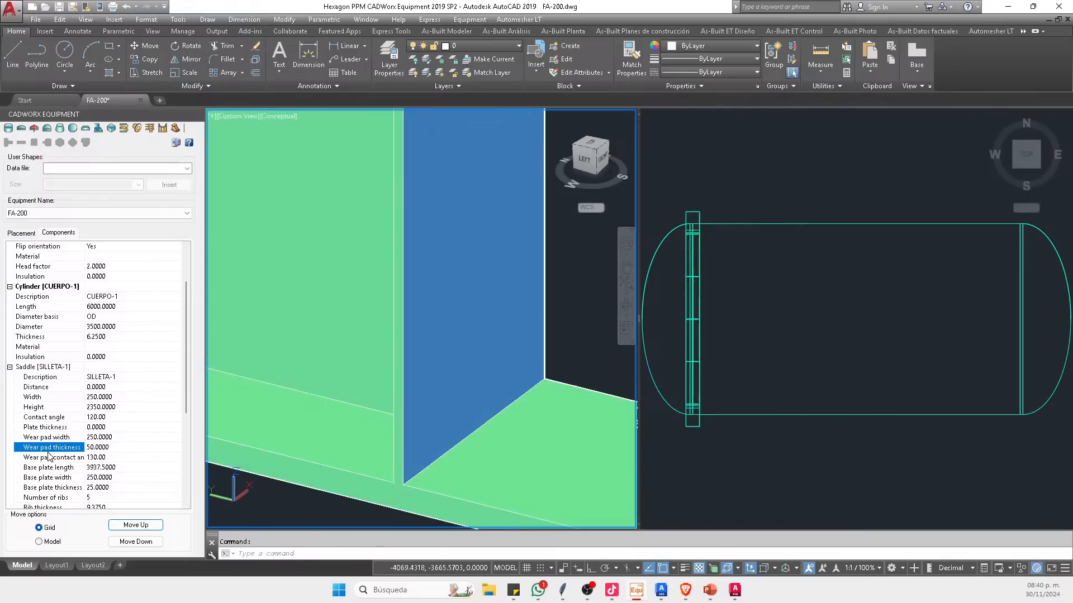
Step: Examine the saddle's wear pad, ribs and base plate in the 3D view, and check its contact angle property
{"action": "scroll", "coordinate": [543, 444], "scroll_direction": "down", "scroll_amount": 3}
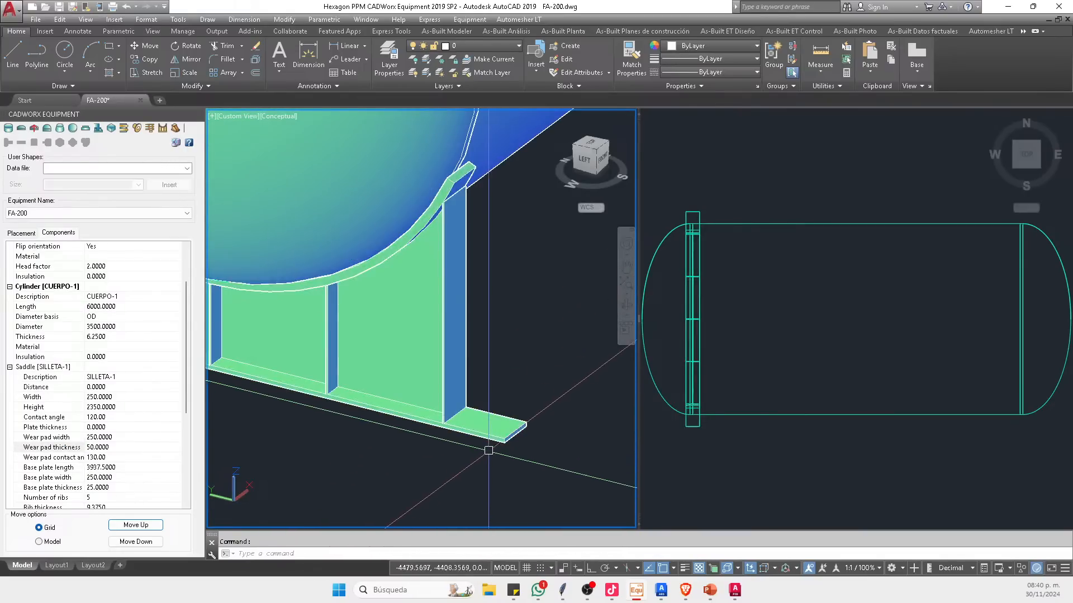
{"action": "scroll", "coordinate": [543, 444], "scroll_direction": "up", "scroll_amount": 3}
{"action": "scroll", "coordinate": [119, 460], "scroll_direction": "down", "scroll_amount": 2}
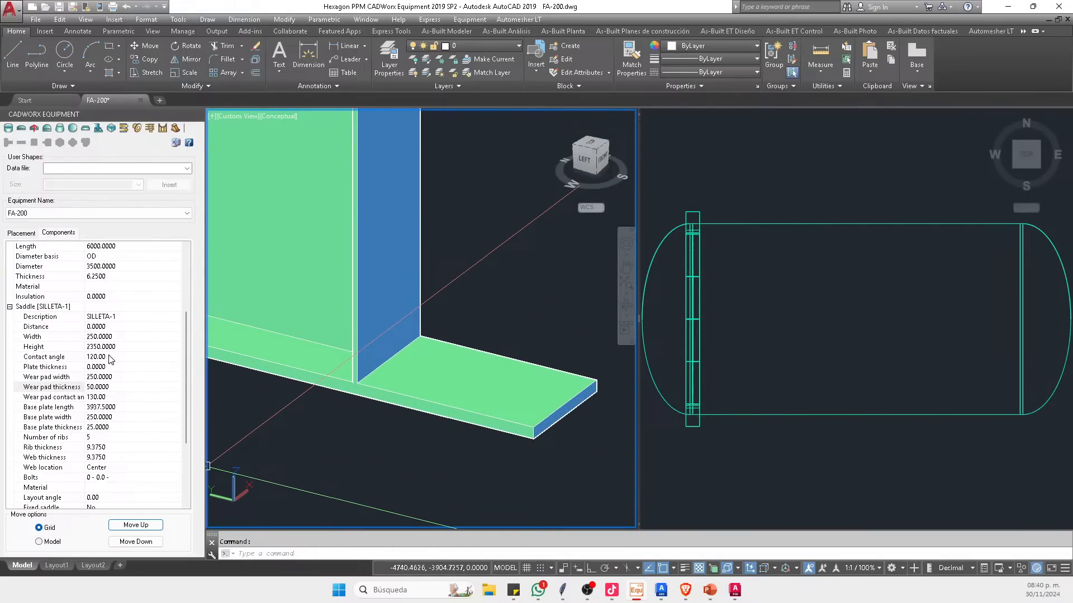
{"action": "scroll", "coordinate": [110, 359], "scroll_direction": "up", "scroll_amount": 1}
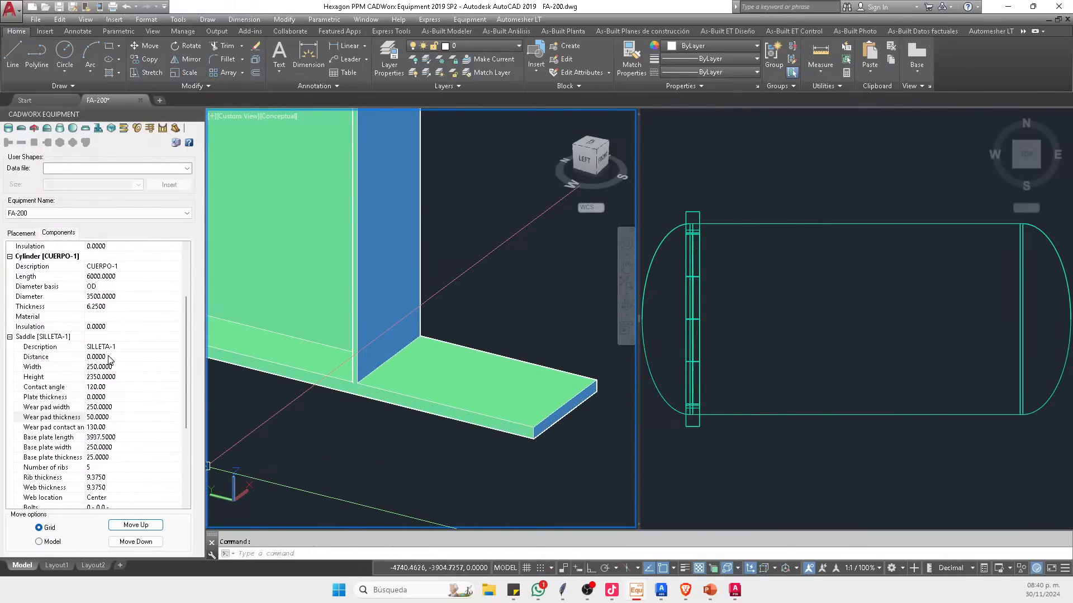
{"action": "left_click", "coordinate": [108, 387]}
{"action": "scroll", "coordinate": [116, 366], "scroll_direction": "down", "scroll_amount": 1}
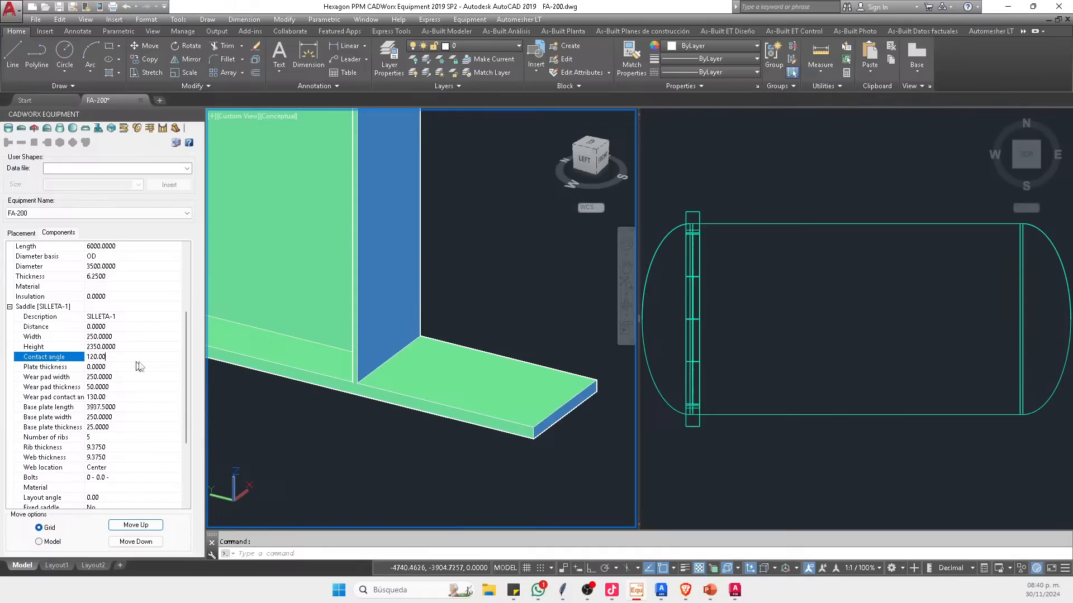
{"action": "scroll", "coordinate": [469, 386], "scroll_direction": "down", "scroll_amount": 5}
{"action": "scroll", "coordinate": [470, 386], "scroll_direction": "up", "scroll_amount": 2}
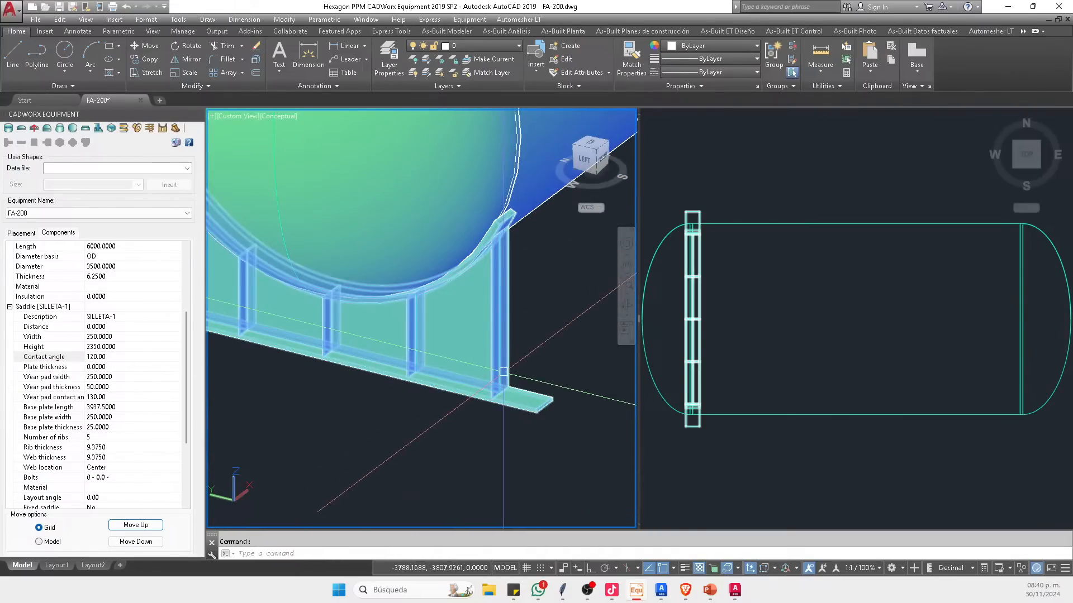
{"action": "scroll", "coordinate": [539, 431], "scroll_direction": "up", "scroll_amount": 2}
{"action": "scroll", "coordinate": [539, 431], "scroll_direction": "down", "scroll_amount": 3}
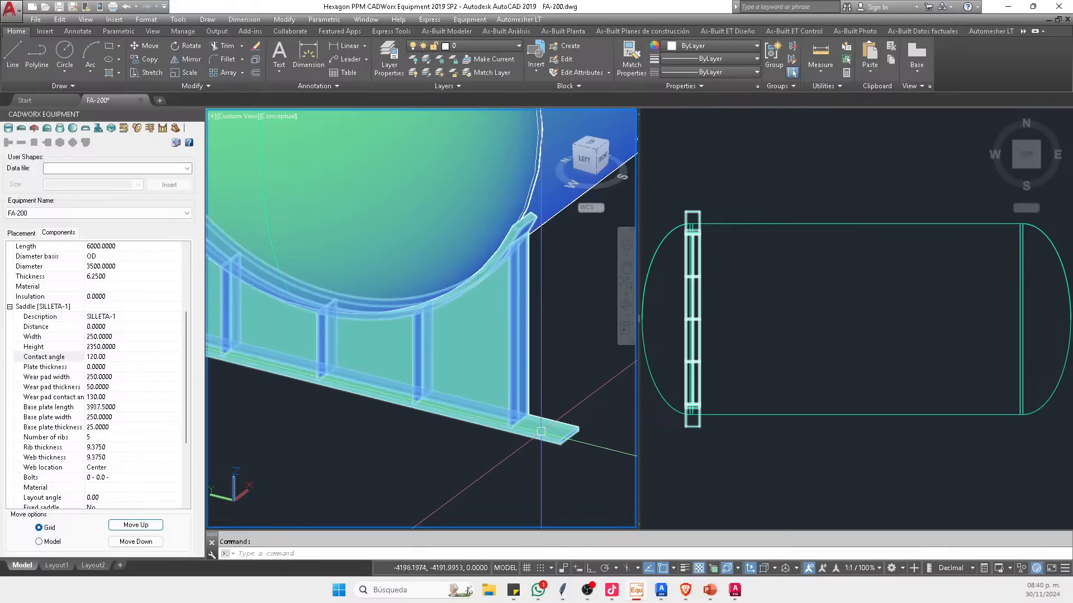
{"action": "scroll", "coordinate": [130, 446], "scroll_direction": "down", "scroll_amount": 1}
Step: Set the base plate length of saddle SILLETA-1 to 3400
{"action": "left_click", "coordinate": [124, 386]}
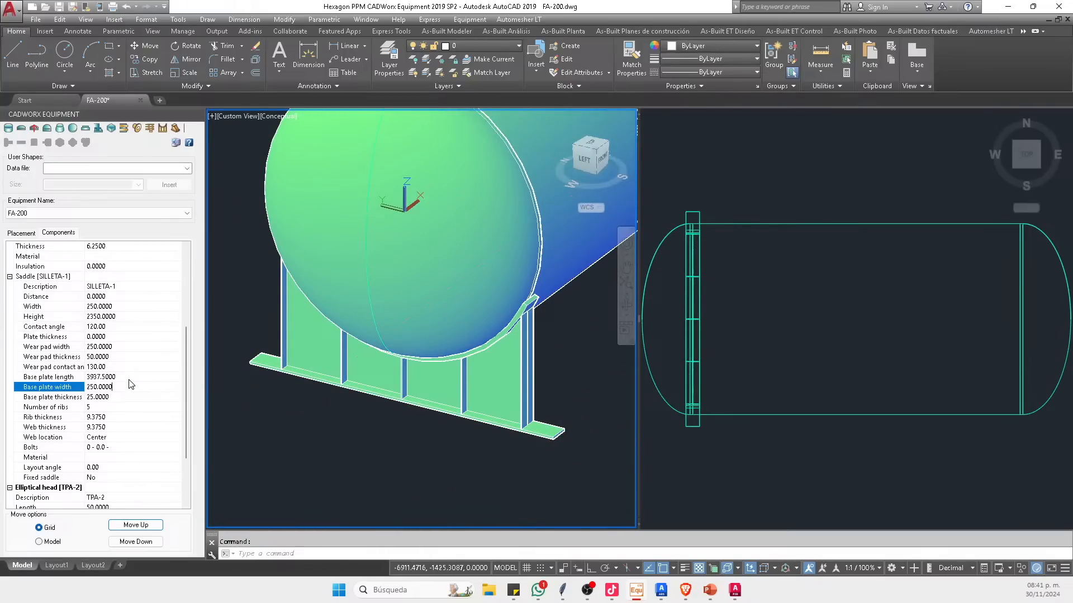
{"action": "left_click", "coordinate": [137, 376]}
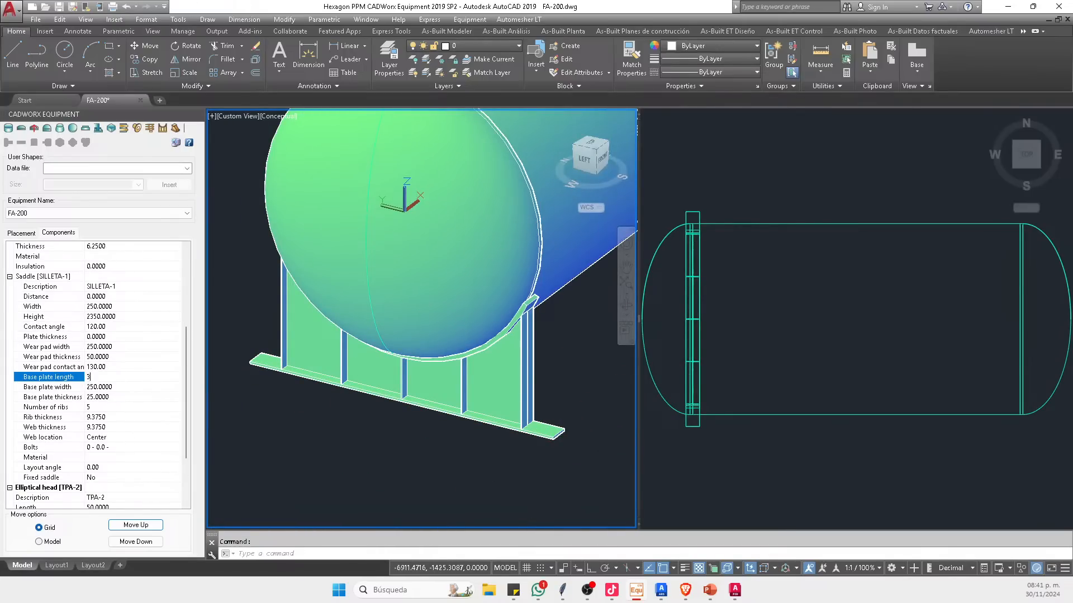
{"action": "type", "text": "3700"}
{"action": "key", "text": "Return"}
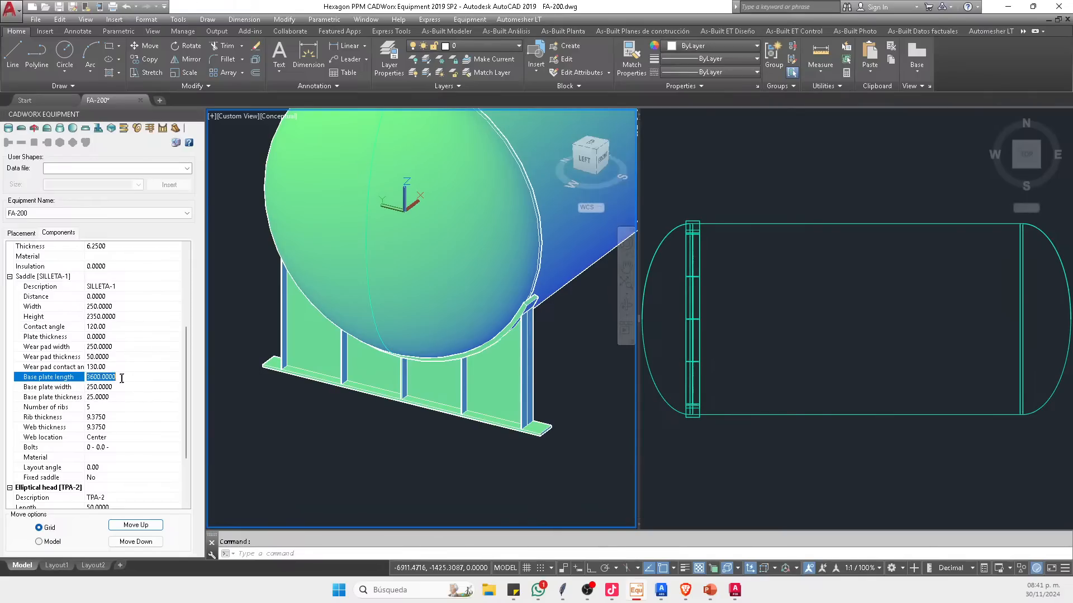
Step: Check the saddle from the front and set its height to 2500
{"action": "left_click", "coordinate": [602, 162]}
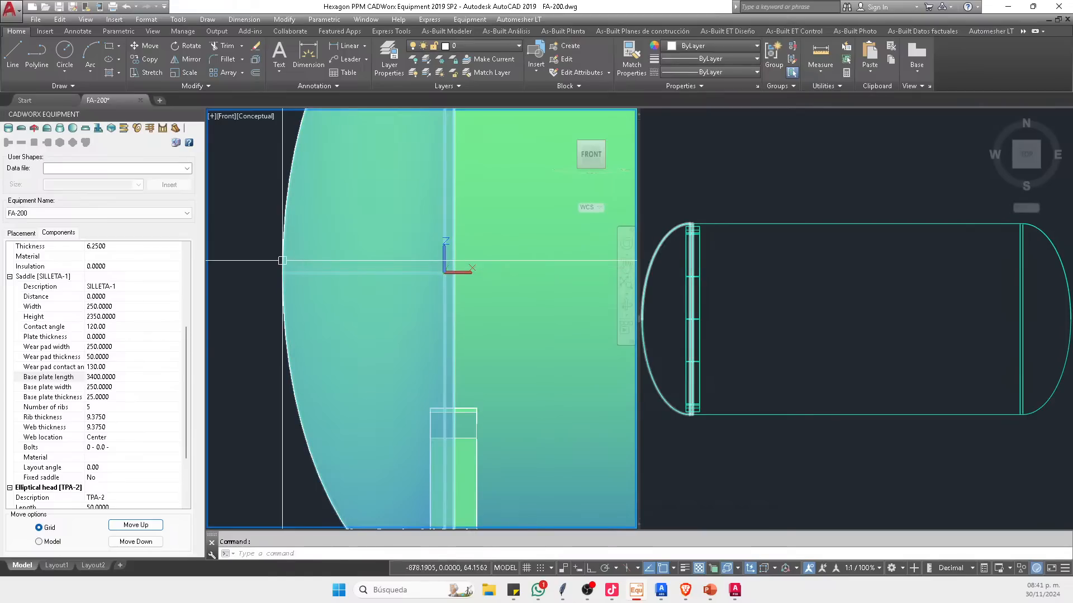
{"action": "scroll", "coordinate": [282, 260], "scroll_direction": "down", "scroll_amount": 3}
{"action": "scroll", "coordinate": [335, 441], "scroll_direction": "up", "scroll_amount": 6}
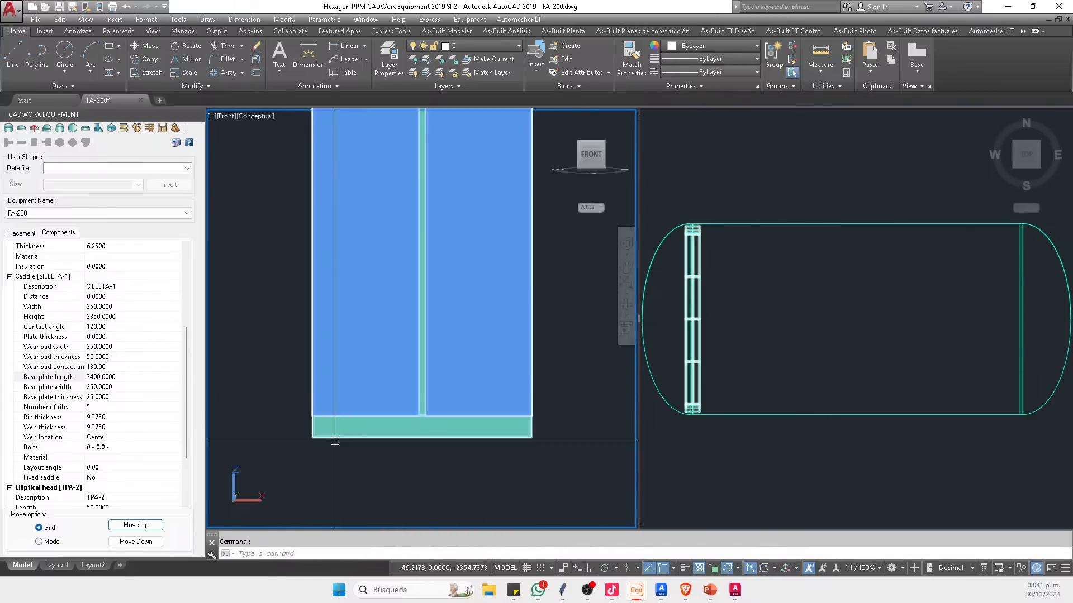
{"action": "scroll", "coordinate": [334, 441], "scroll_direction": "down", "scroll_amount": 4}
{"action": "left_click", "coordinate": [47, 317]}
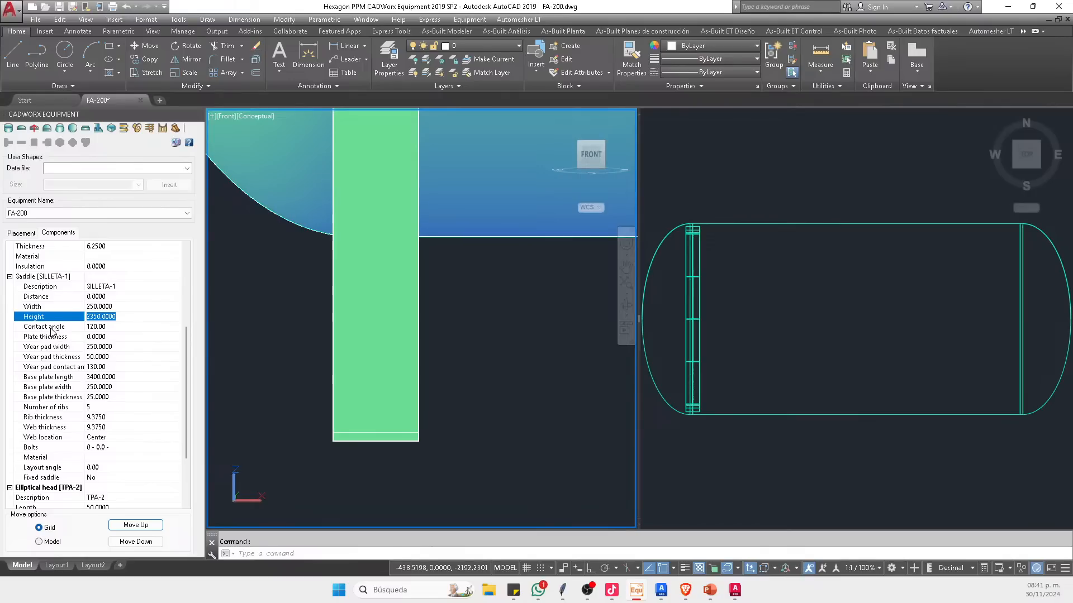
{"action": "key", "text": "Return"}
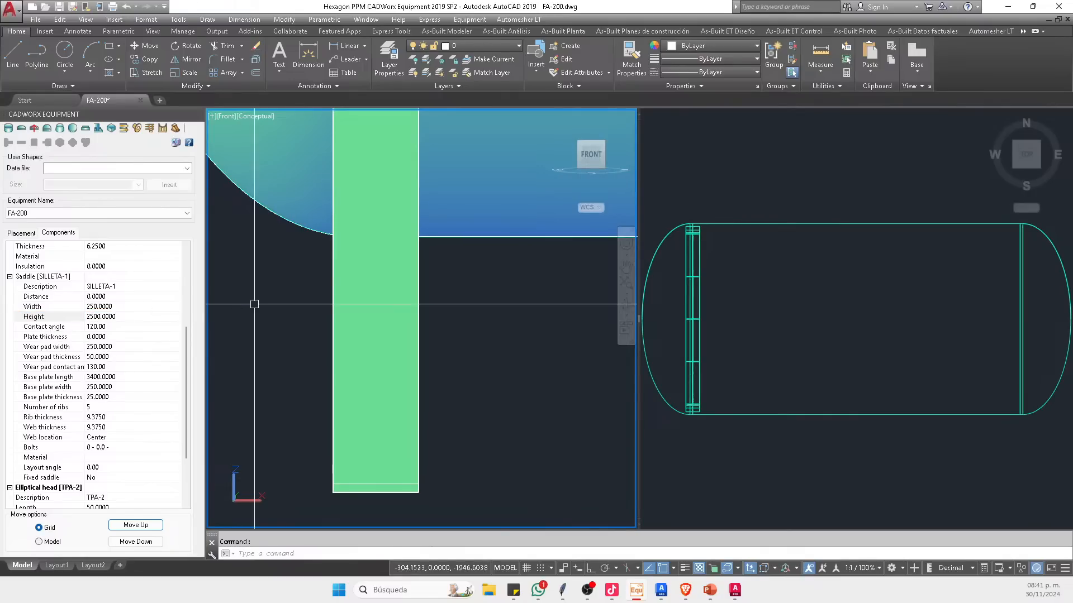
Step: Set the number of ribs of saddle SILLETA-1 to 6
{"action": "middle_click_drag", "start_coordinate": [431, 313], "coordinate": [550, 362], "text": "shift"}
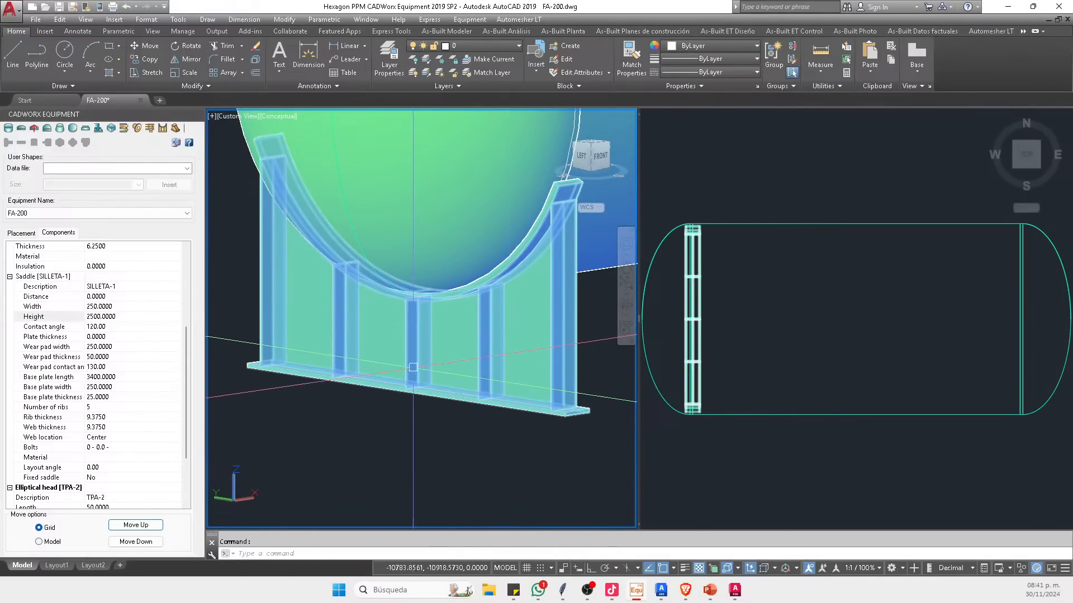
{"action": "scroll", "coordinate": [461, 414], "scroll_direction": "down", "scroll_amount": 1}
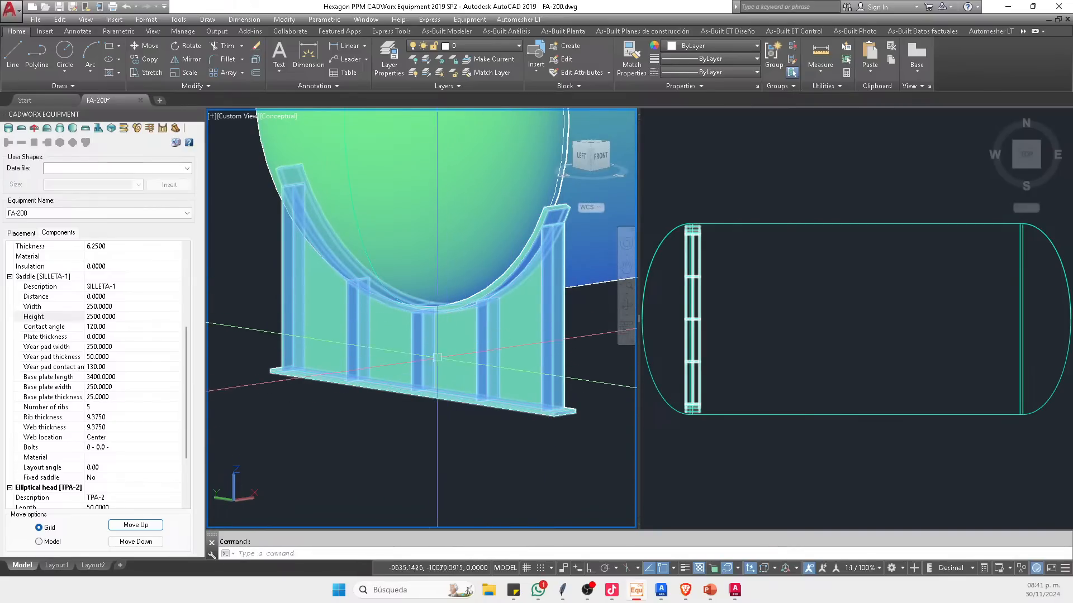
{"action": "left_click", "coordinate": [98, 407]}
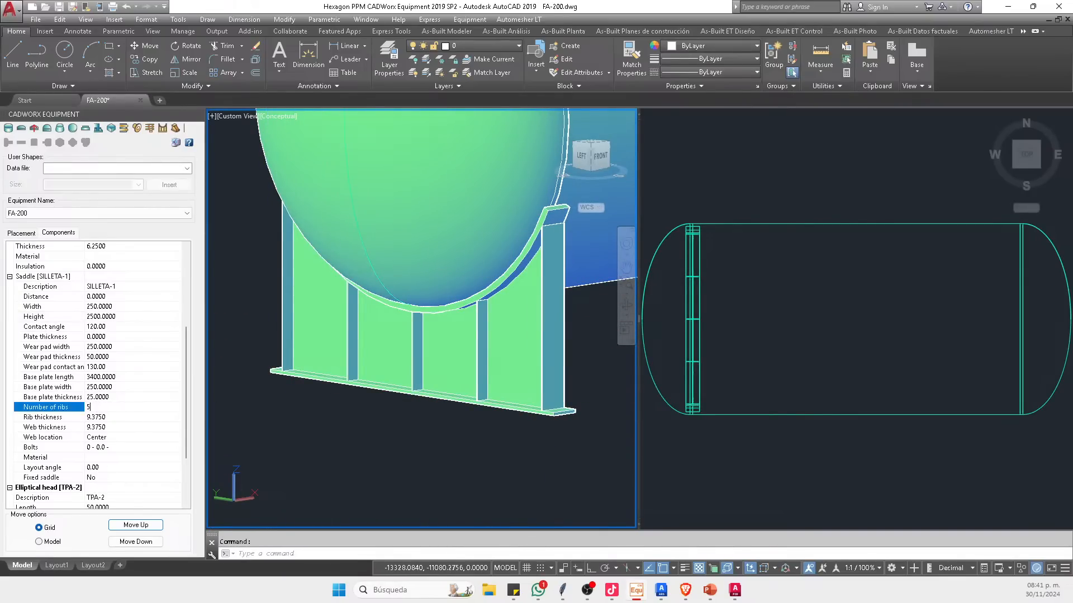
{"action": "type", "text": "6"}
{"action": "key", "text": "Return"}
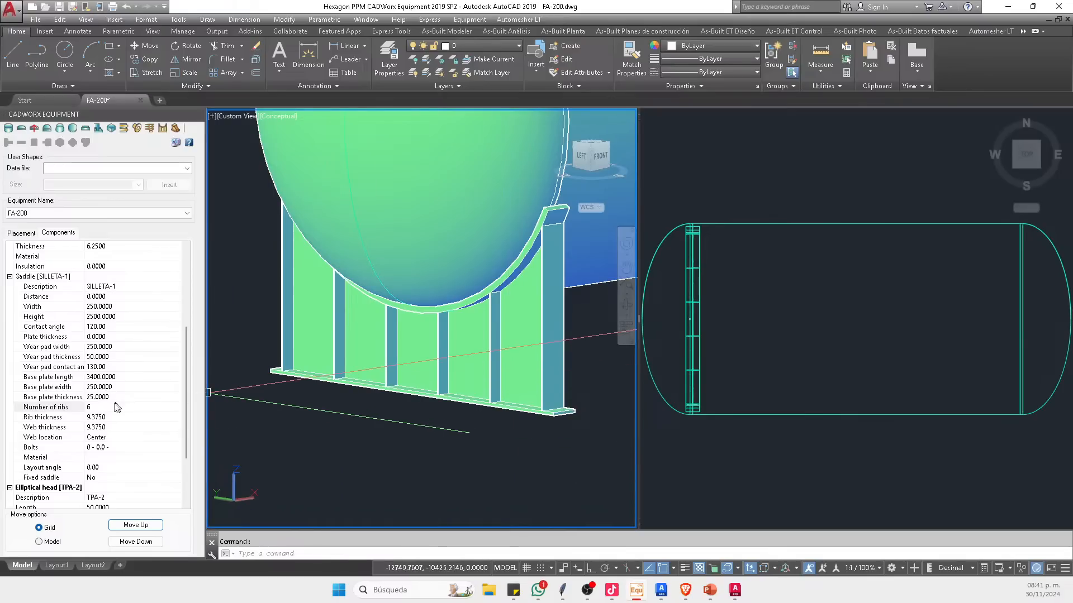
Step: Set both the web thickness and the rib thickness of saddle SILLETA-1 to 25
{"action": "left_click", "coordinate": [96, 417]}
{"action": "left_click", "coordinate": [105, 428]}
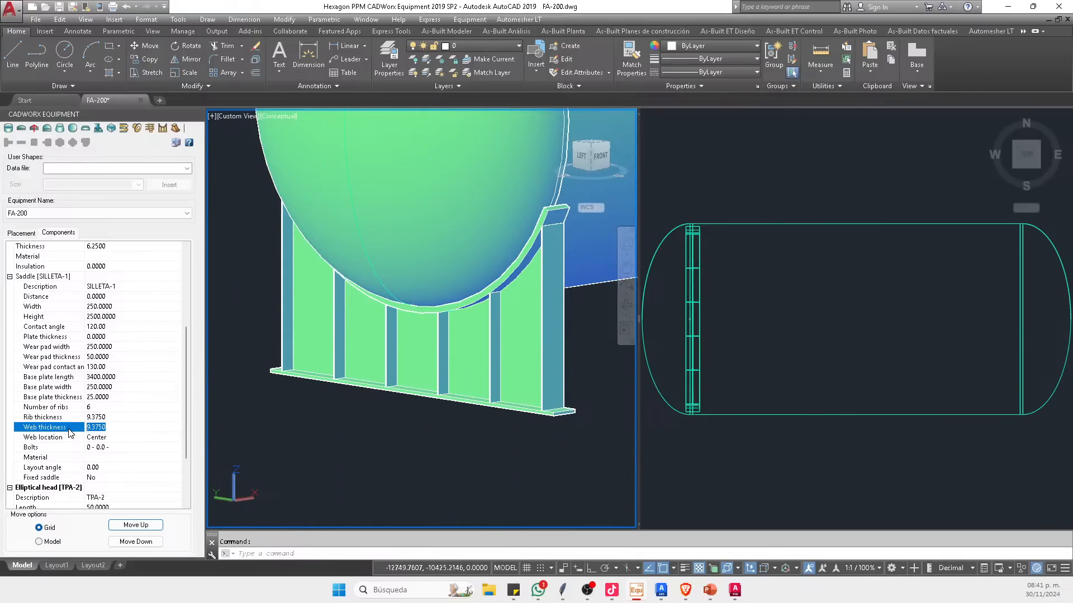
{"action": "key", "text": "Return"}
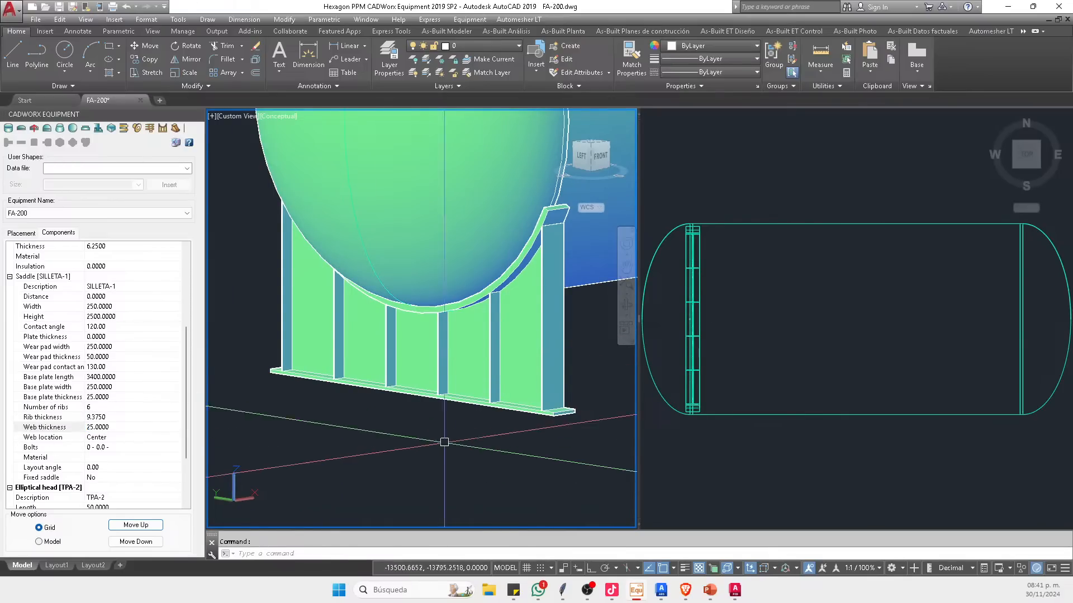
{"action": "scroll", "coordinate": [495, 388], "scroll_direction": "up", "scroll_amount": 5}
{"action": "scroll", "coordinate": [365, 391], "scroll_direction": "down", "scroll_amount": 3}
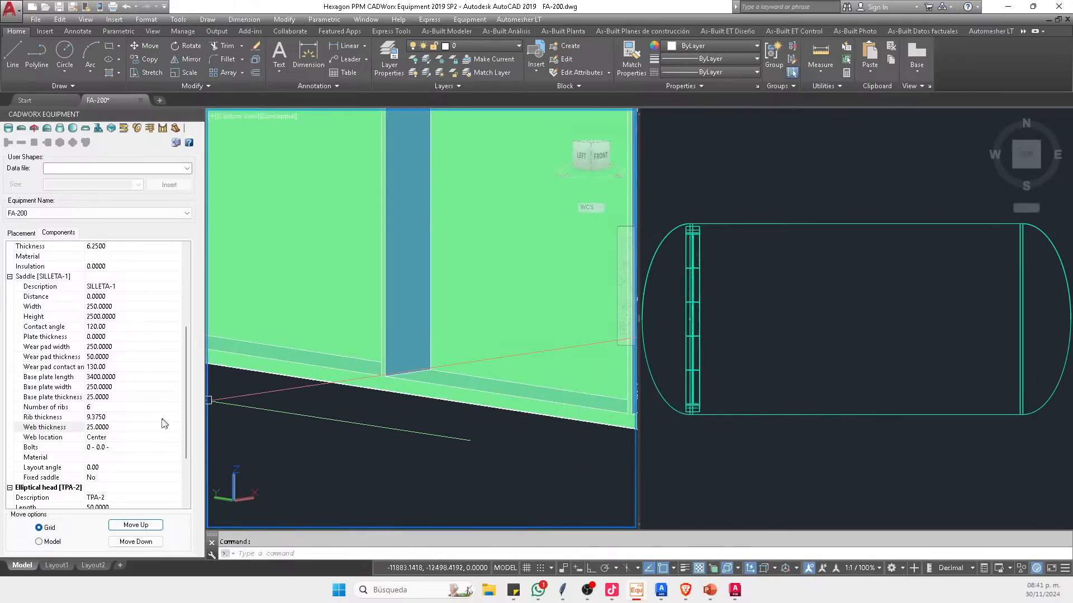
{"action": "left_click", "coordinate": [136, 417]}
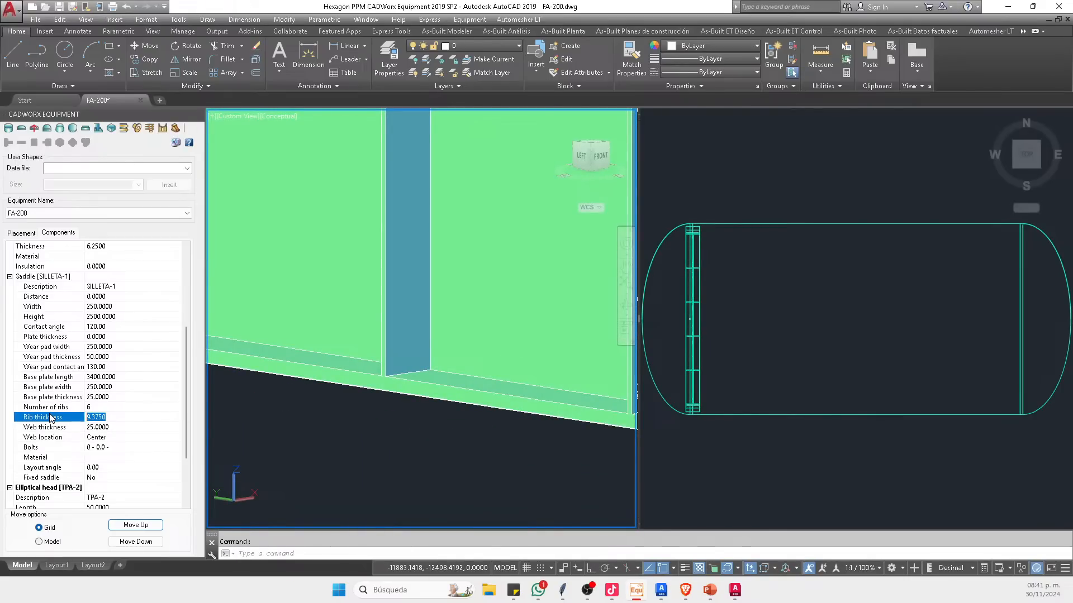
{"action": "type", "text": "25"}
{"action": "key", "text": "Return"}
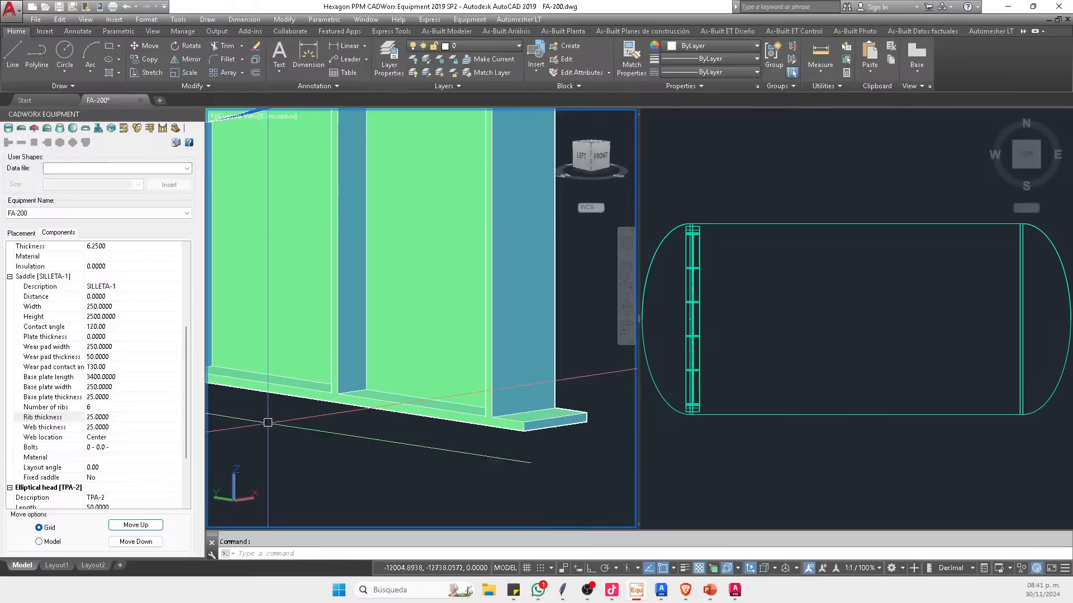
{"action": "key", "text": "Escape"}
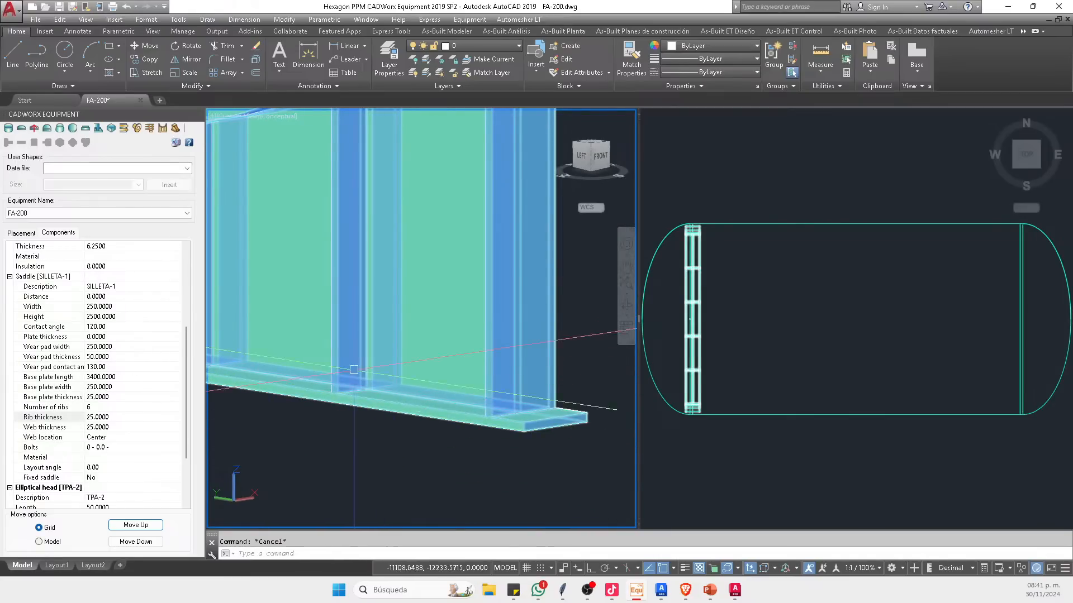
Step: Examine the saddle's ribs up close and its position under the vessel from the front and in 3D
{"action": "scroll", "coordinate": [340, 236], "scroll_direction": "up", "scroll_amount": 3}
{"action": "scroll", "coordinate": [409, 256], "scroll_direction": "down", "scroll_amount": 4}
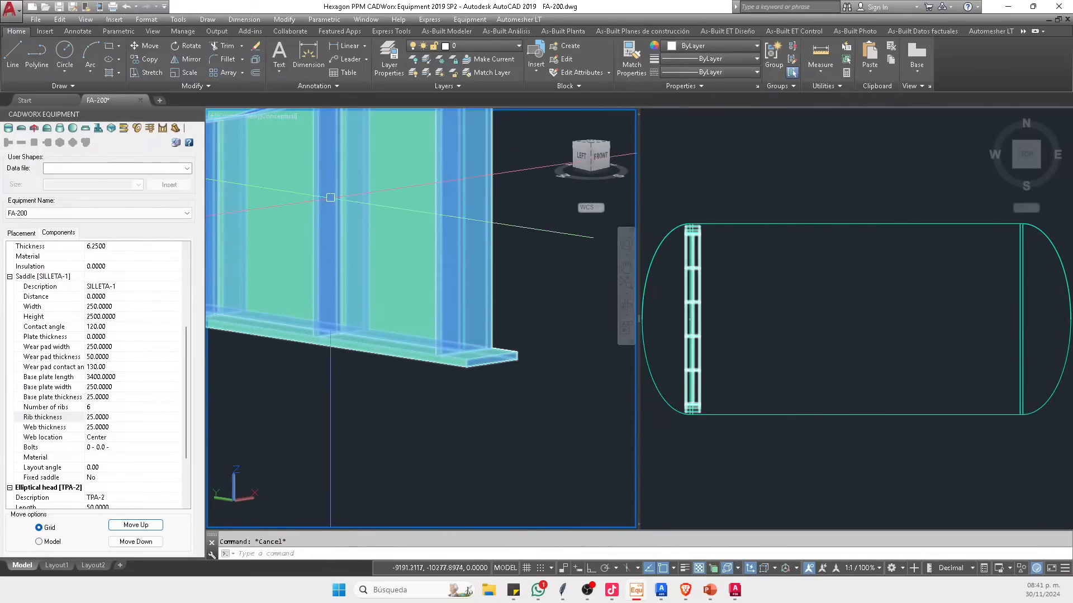
{"action": "scroll", "coordinate": [409, 256], "scroll_direction": "up", "scroll_amount": 5}
{"action": "scroll", "coordinate": [438, 268], "scroll_direction": "down", "scroll_amount": 6}
{"action": "middle_click_drag", "start_coordinate": [420, 271], "coordinate": [432, 299]}
{"action": "scroll", "coordinate": [431, 298], "scroll_direction": "down", "scroll_amount": 7}
{"action": "middle_click_drag", "start_coordinate": [514, 326], "coordinate": [448, 346]}
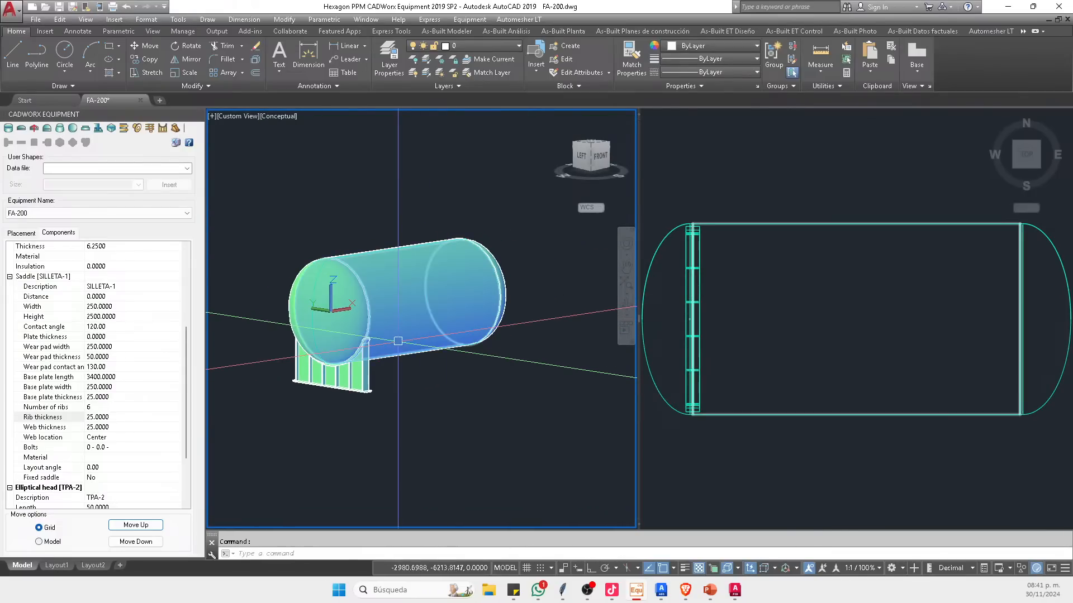
{"action": "left_click", "coordinate": [602, 160]}
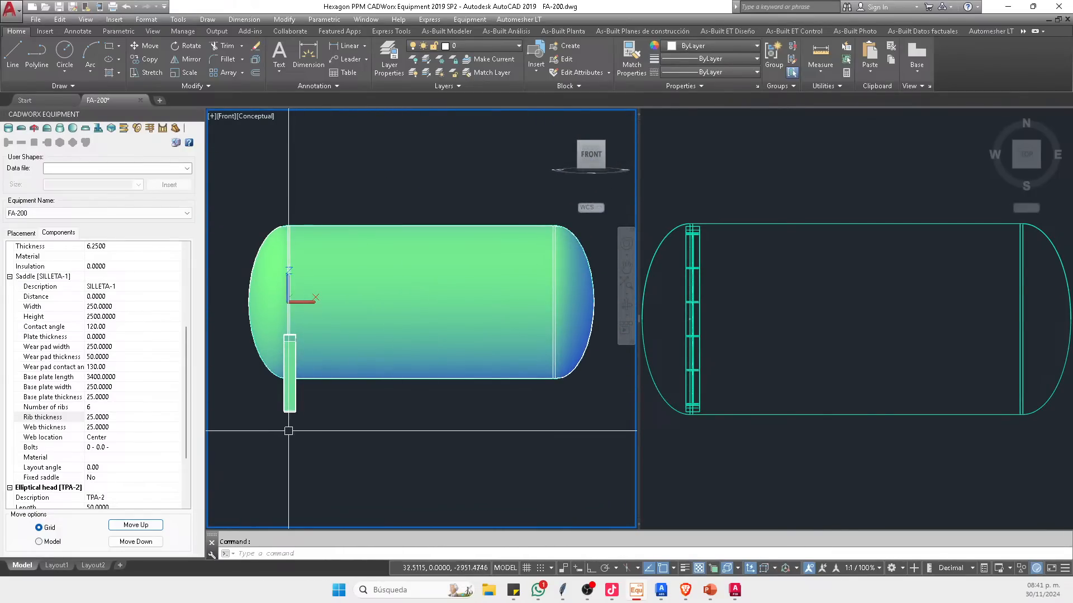
{"action": "middle_click_drag", "start_coordinate": [290, 426], "coordinate": [352, 432], "text": "shift"}
{"action": "middle_click_drag", "start_coordinate": [358, 382], "coordinate": [398, 285]}
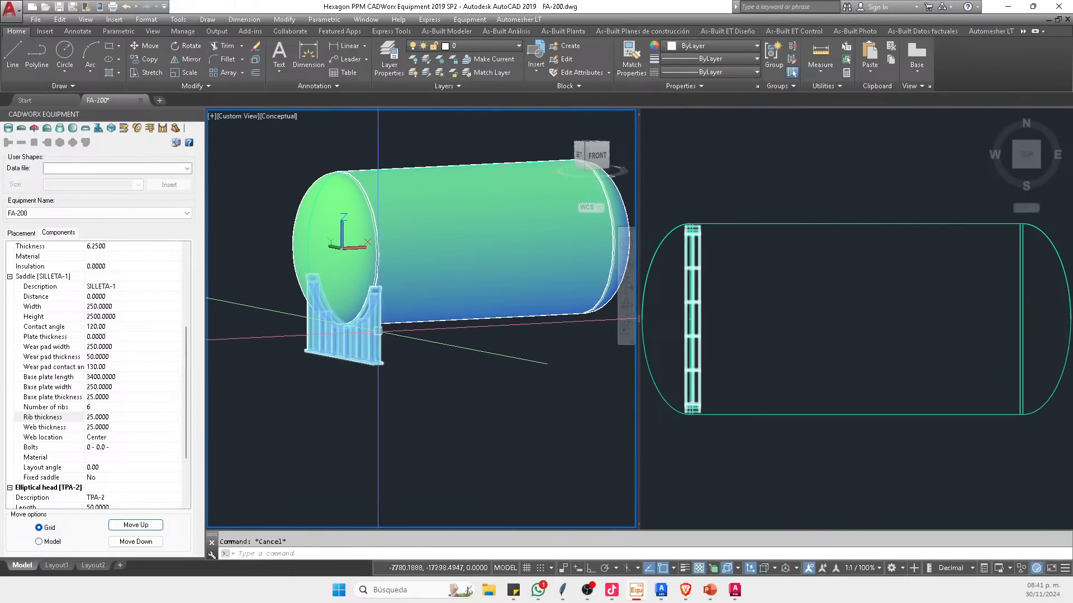
{"action": "left_click", "coordinate": [379, 286]}
{"action": "key", "text": "Escape"}
Step: Set the distance of saddle SILLETA-1 along the cylinder to 500
{"action": "scroll", "coordinate": [373, 190], "scroll_direction": "up", "scroll_amount": 3}
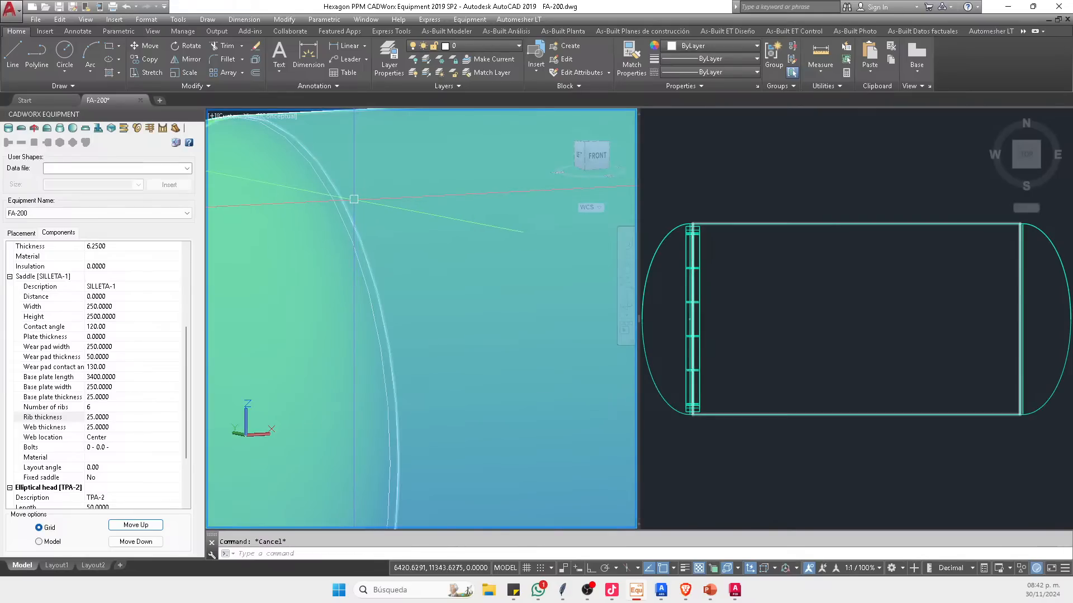
{"action": "scroll", "coordinate": [356, 202], "scroll_direction": "down", "scroll_amount": 3}
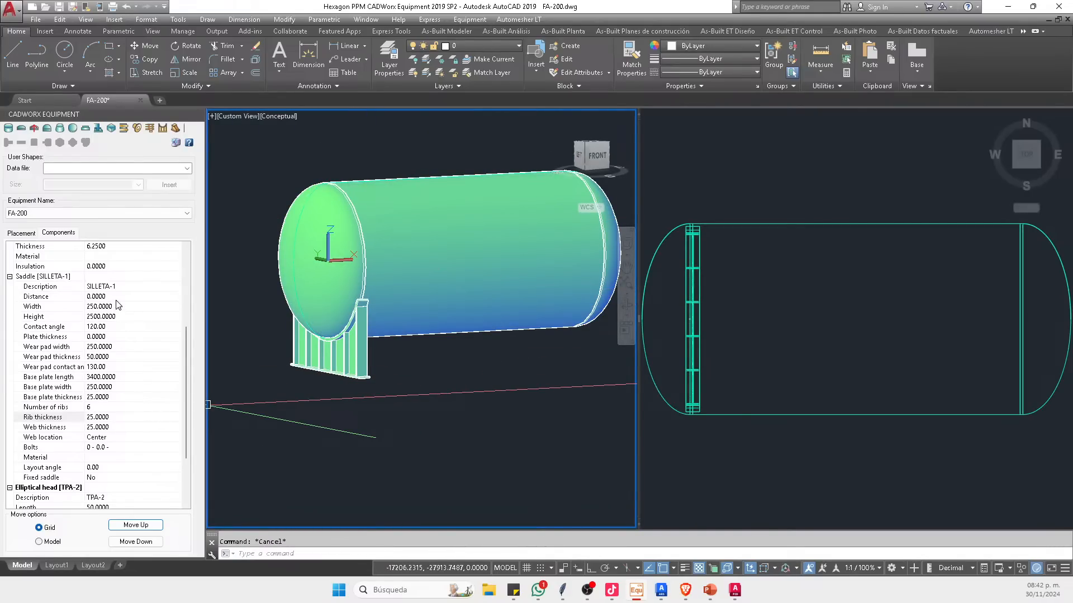
{"action": "left_click", "coordinate": [55, 297]}
{"action": "type", "text": "0"}
{"action": "key", "text": "Return"}
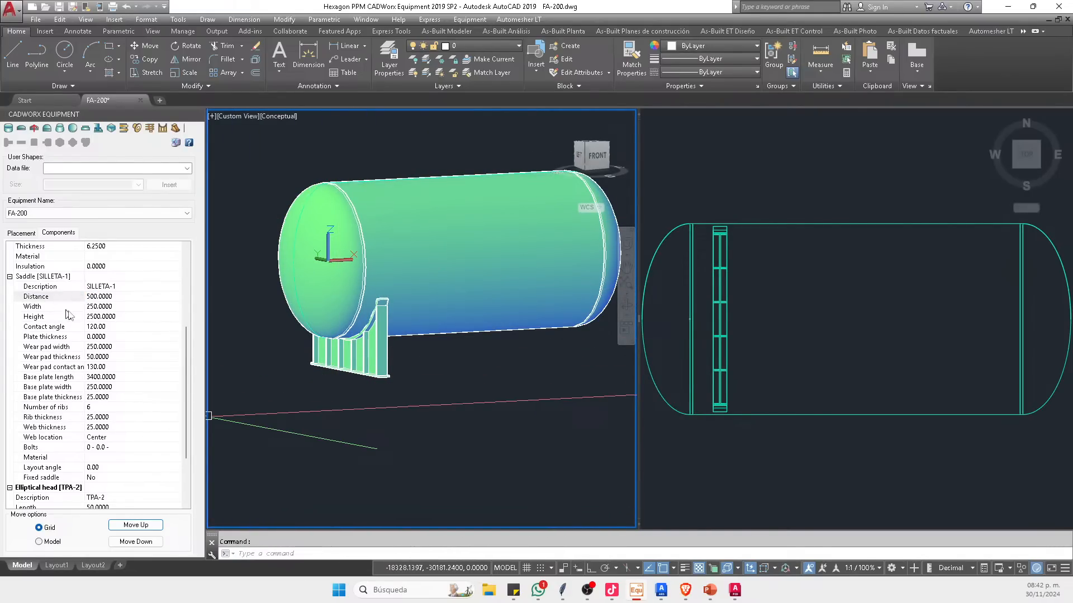
Step: Copy saddle SILLETA-1 and paste the duplicate onto cylinder CUERPO-1
{"action": "middle_click_drag", "start_coordinate": [456, 324], "coordinate": [430, 333]}
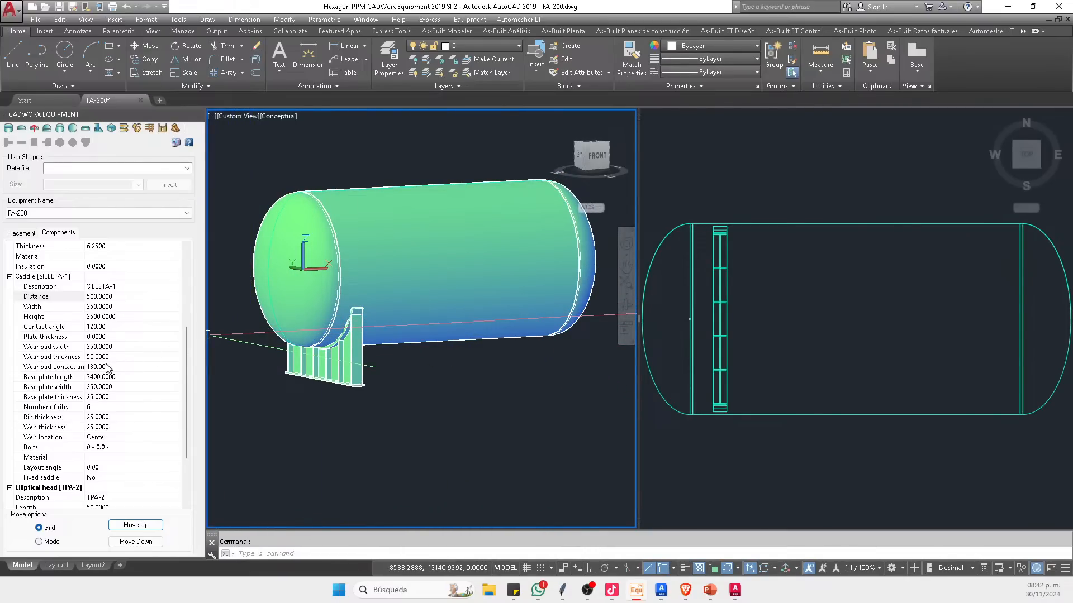
{"action": "double_click", "coordinate": [22, 278]}
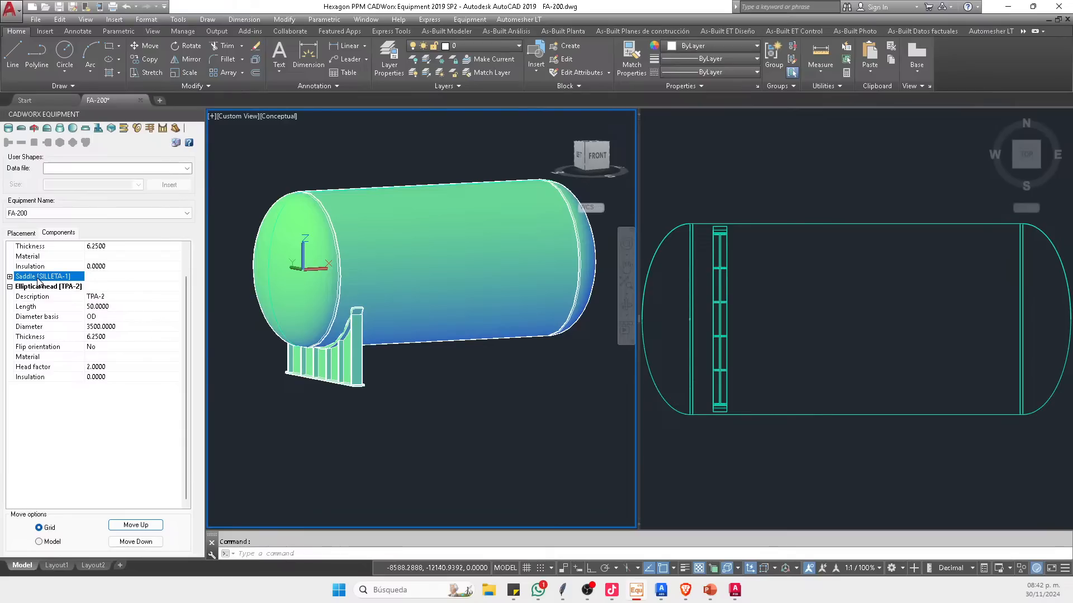
{"action": "scroll", "coordinate": [40, 291], "scroll_direction": "up", "scroll_amount": 5}
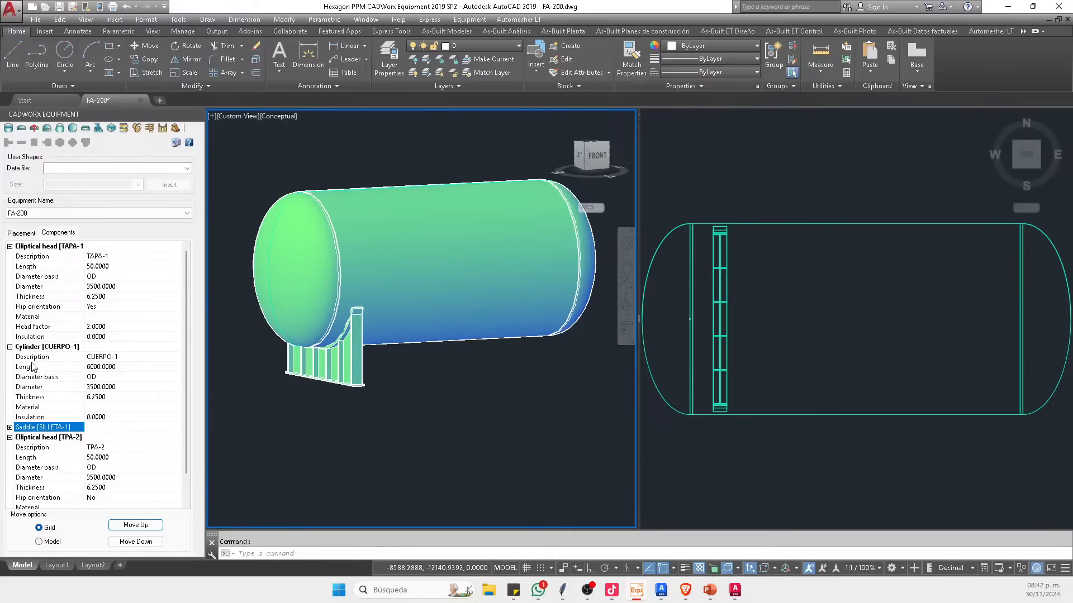
{"action": "left_click", "coordinate": [59, 347]}
{"action": "key", "text": "ctrl+v"}
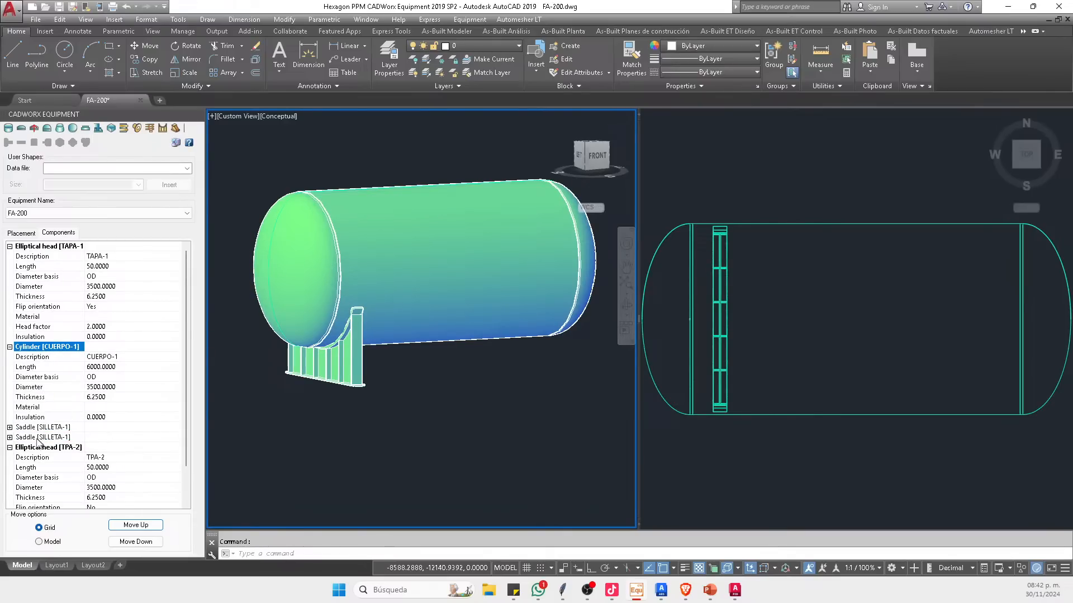
Step: Change the description of the pasted saddle to SILLETA-2
{"action": "left_click", "coordinate": [9, 437]}
{"action": "left_click", "coordinate": [112, 447]}
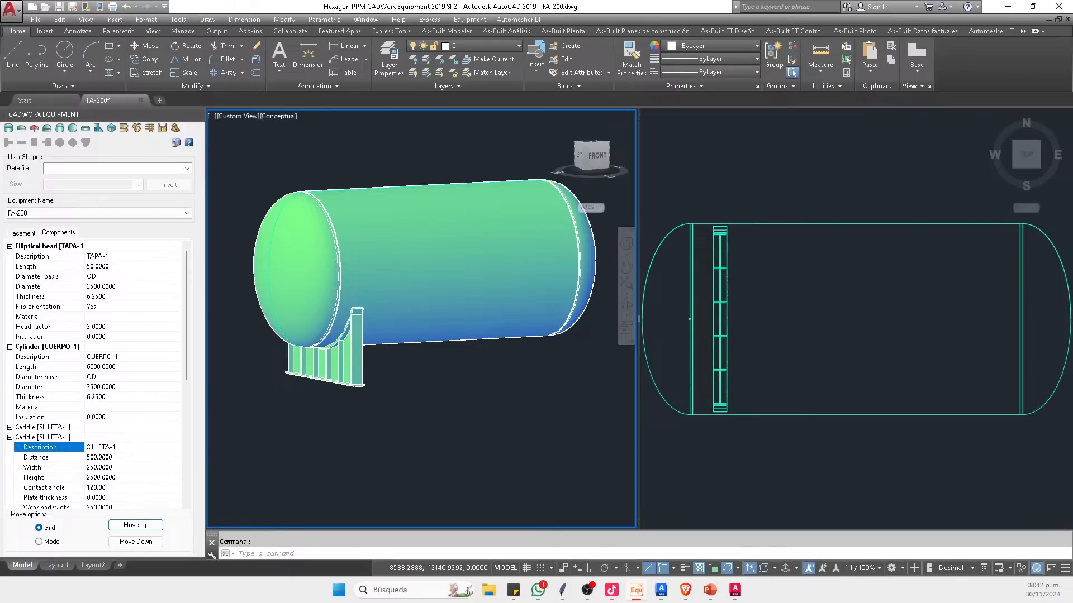
{"action": "left_click", "coordinate": [141, 455]}
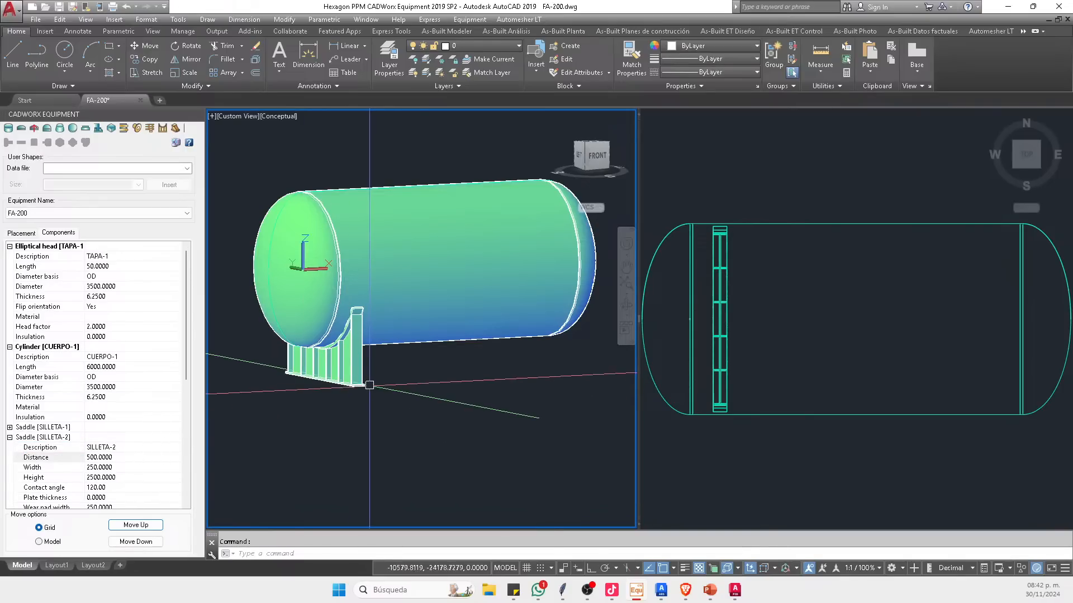
Step: Set the distance of saddle SILLETA-2 along the cylinder to 5500
{"action": "left_click", "coordinate": [383, 379]}
{"action": "key", "text": "Escape"}
{"action": "scroll", "coordinate": [338, 361], "scroll_direction": "up", "scroll_amount": 5}
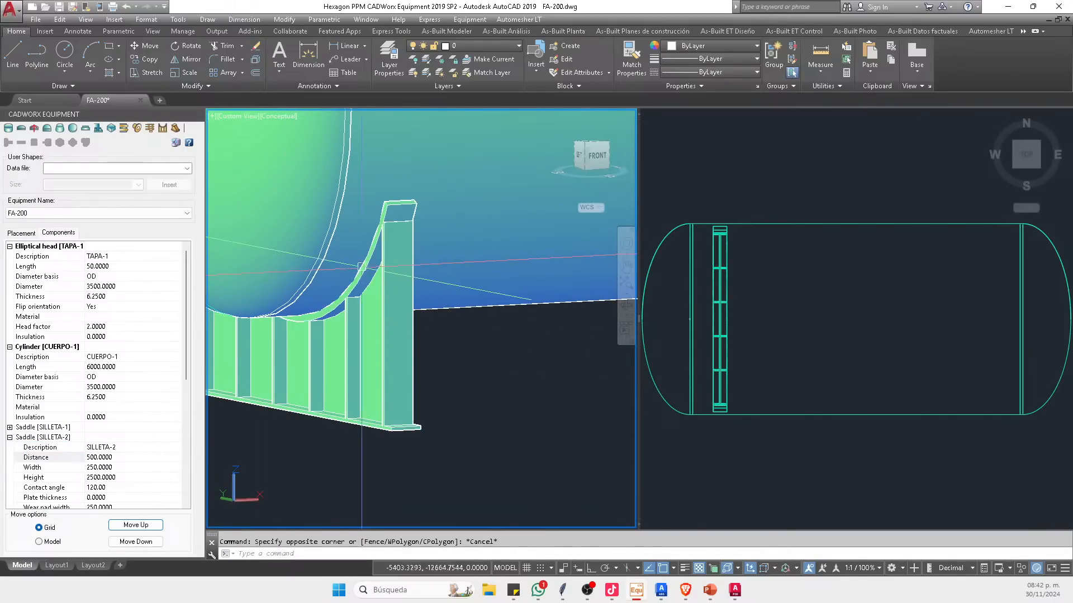
{"action": "scroll", "coordinate": [394, 235], "scroll_direction": "down", "scroll_amount": 3}
{"action": "scroll", "coordinate": [385, 252], "scroll_direction": "up", "scroll_amount": 2}
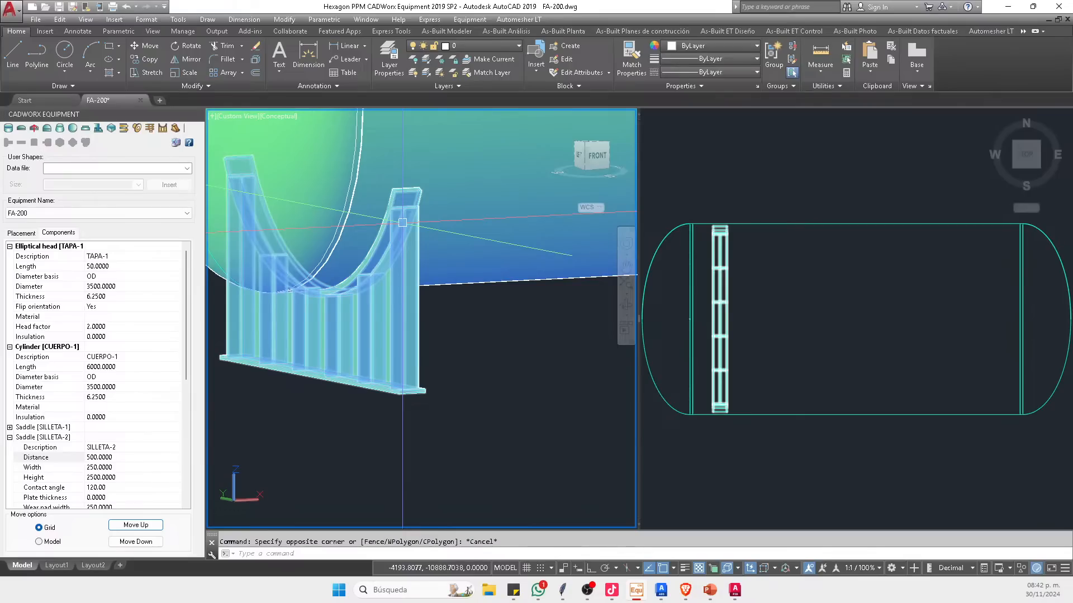
{"action": "left_click", "coordinate": [110, 457]}
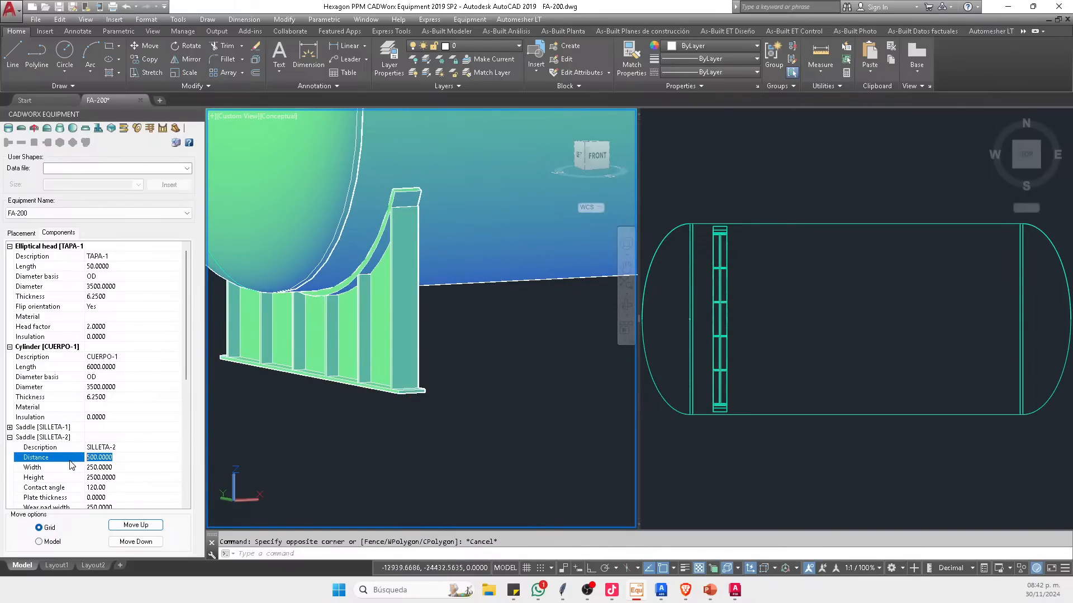
{"action": "type", "text": "55"}
{"action": "key", "text": "Return"}
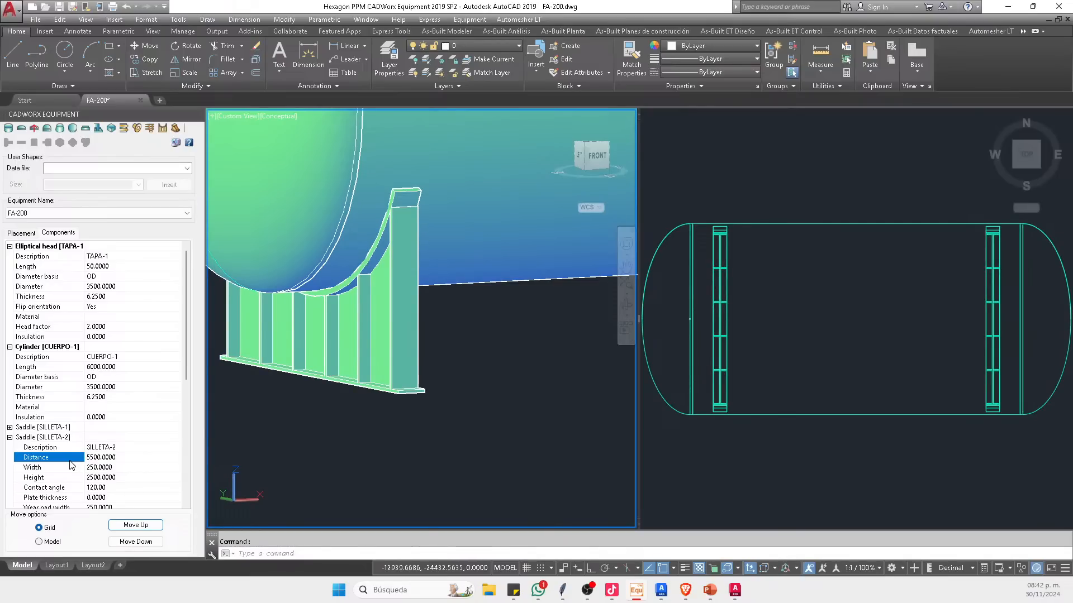
Step: Inspect both saddles under the vessel in 3D and save the drawing
{"action": "scroll", "coordinate": [559, 358], "scroll_direction": "down", "scroll_amount": 5}
{"action": "scroll", "coordinate": [558, 355], "scroll_direction": "up", "scroll_amount": 4}
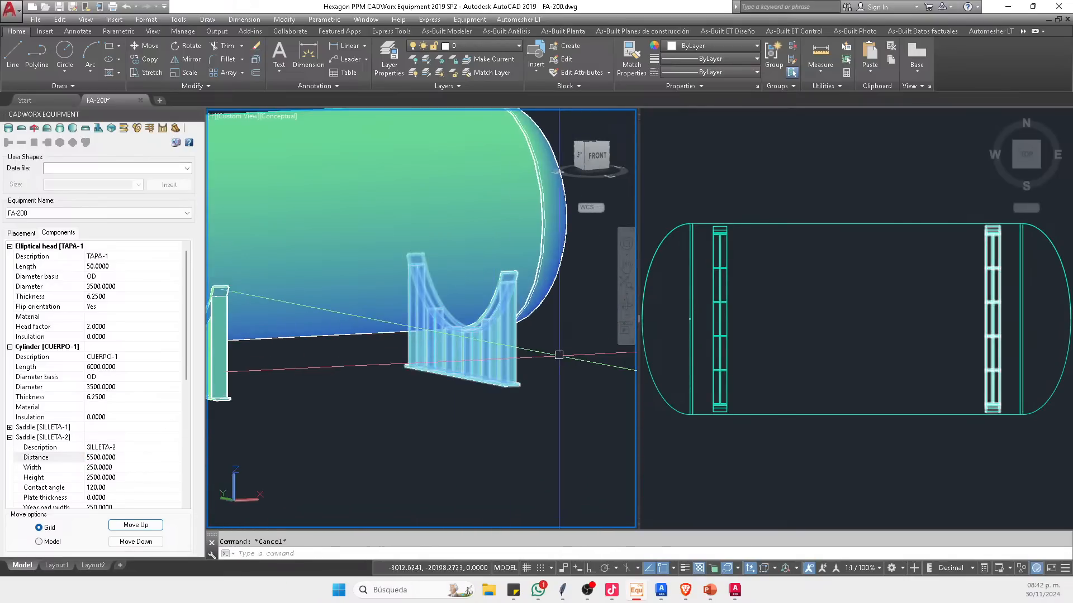
{"action": "scroll", "coordinate": [559, 355], "scroll_direction": "down", "scroll_amount": 4}
{"action": "scroll", "coordinate": [556, 358], "scroll_direction": "up", "scroll_amount": 3}
{"action": "scroll", "coordinate": [539, 361], "scroll_direction": "down", "scroll_amount": 5}
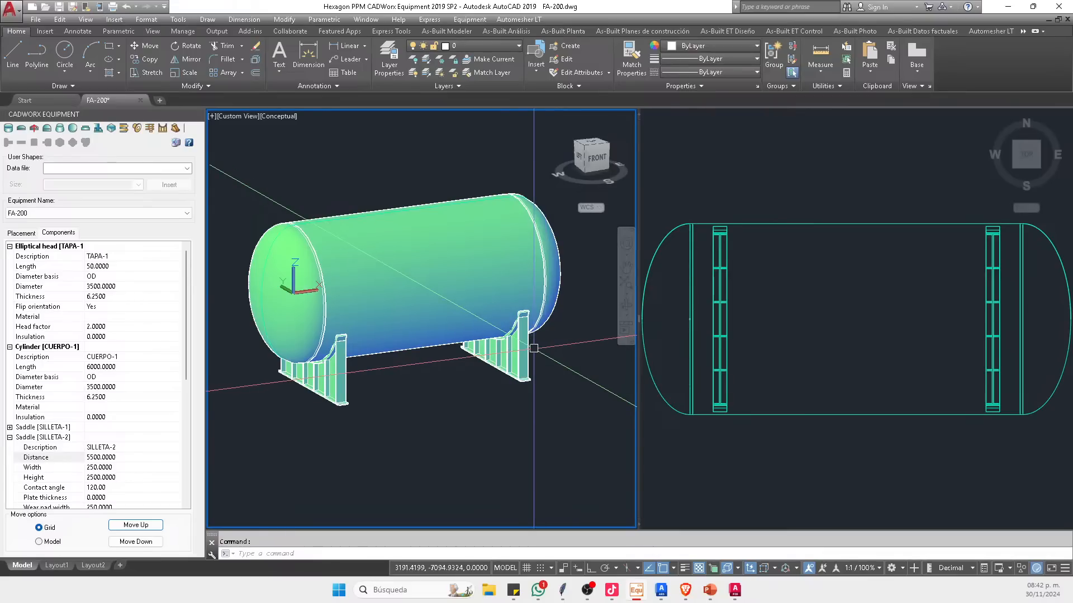
{"action": "key", "text": "ctrl+s"}
{"action": "scroll", "coordinate": [244, 375], "scroll_direction": "up", "scroll_amount": 4}
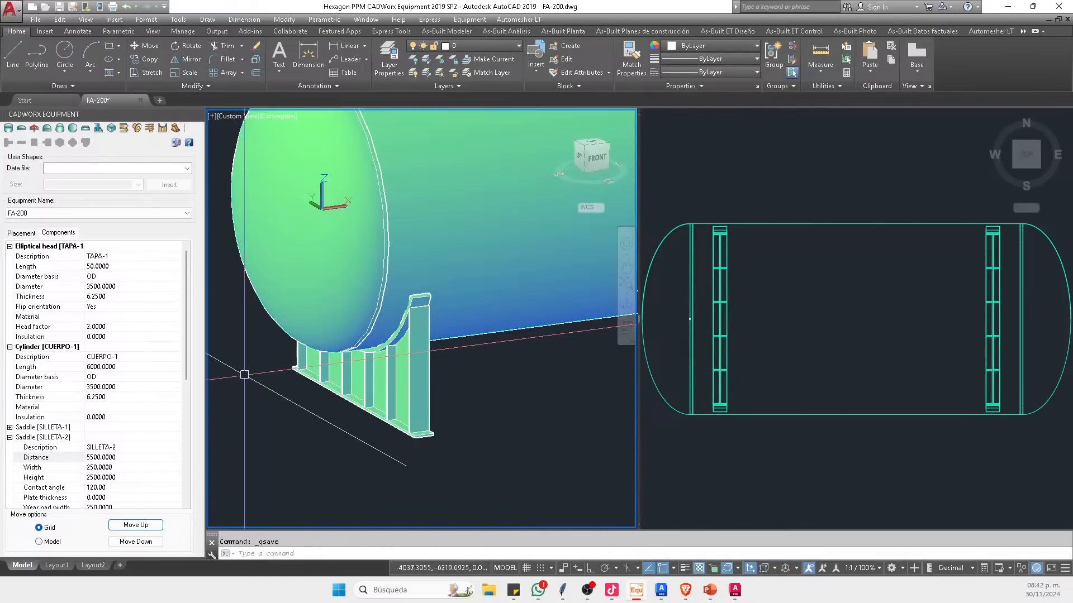
{"action": "scroll", "coordinate": [245, 375], "scroll_direction": "down", "scroll_amount": 5}
{"action": "middle_click_drag", "start_coordinate": [313, 363], "coordinate": [435, 354], "text": "shift"}
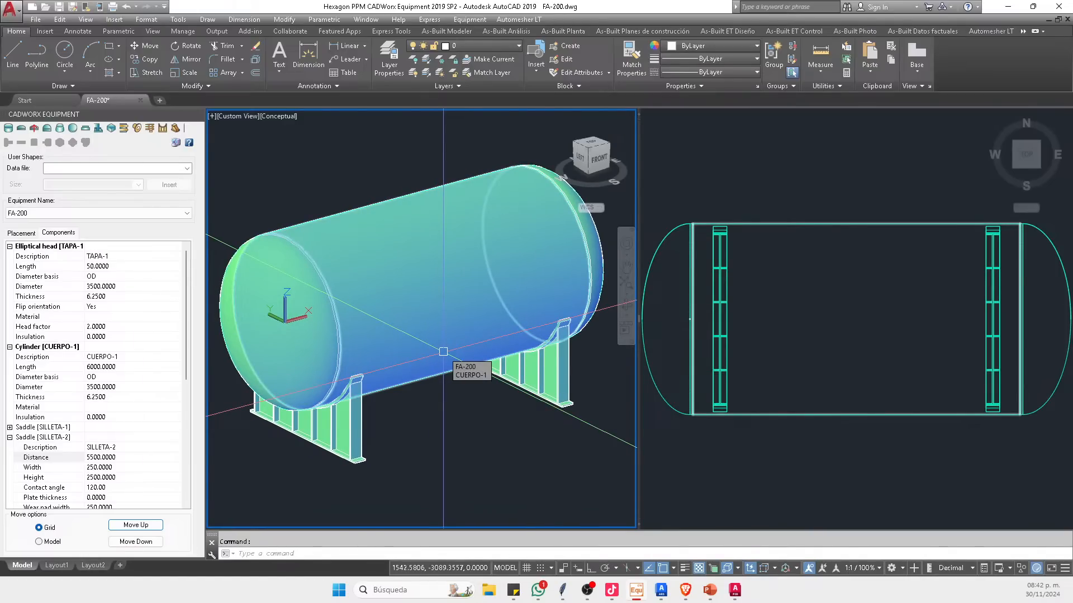
{"action": "middle_click_drag", "start_coordinate": [443, 351], "coordinate": [452, 357]}
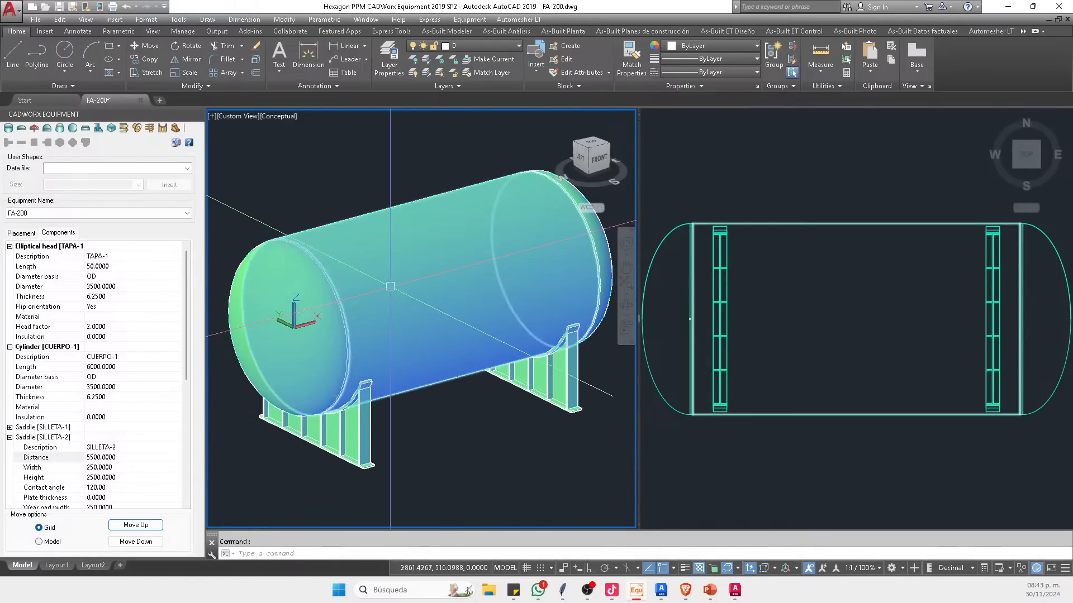
Step: Collapse the component properties and add a nozzle to cylinder CUERPO-1
{"action": "left_click", "coordinate": [10, 347]}
{"action": "left_click", "coordinate": [12, 357]}
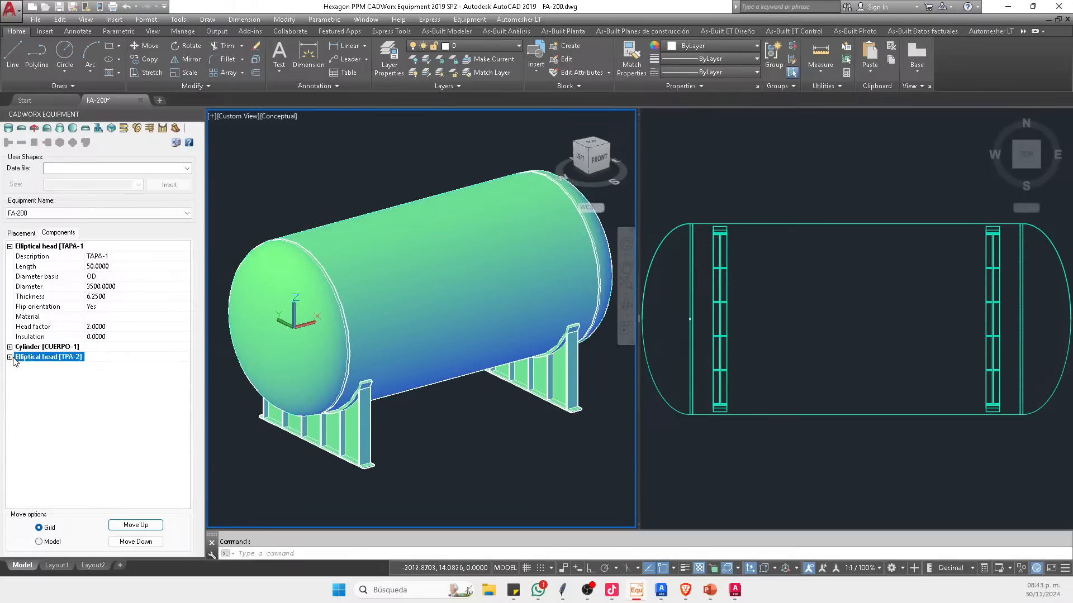
{"action": "left_click", "coordinate": [10, 247]}
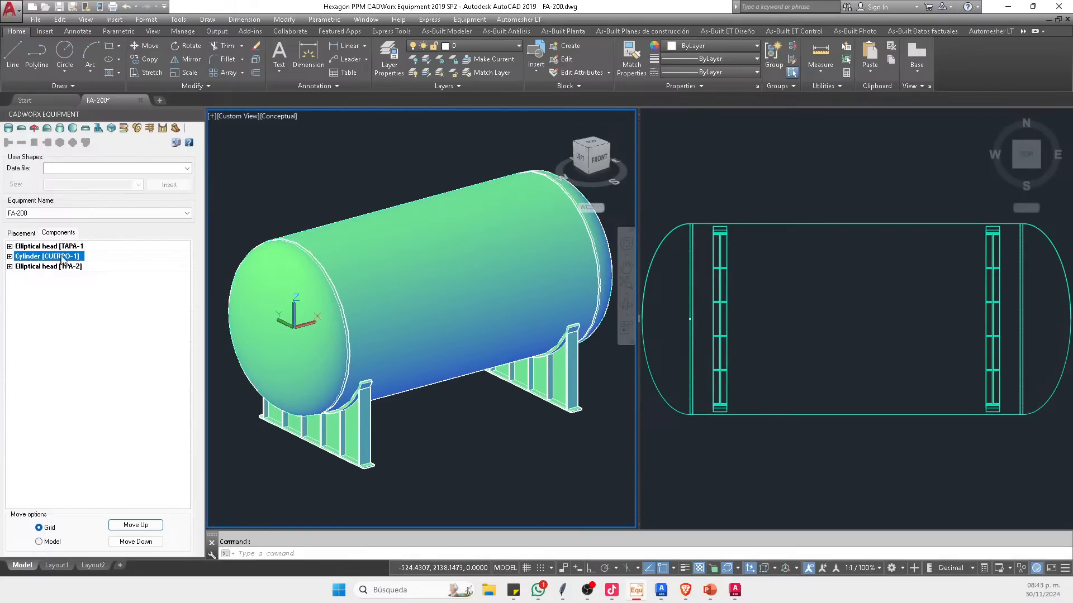
{"action": "left_click", "coordinate": [135, 129]}
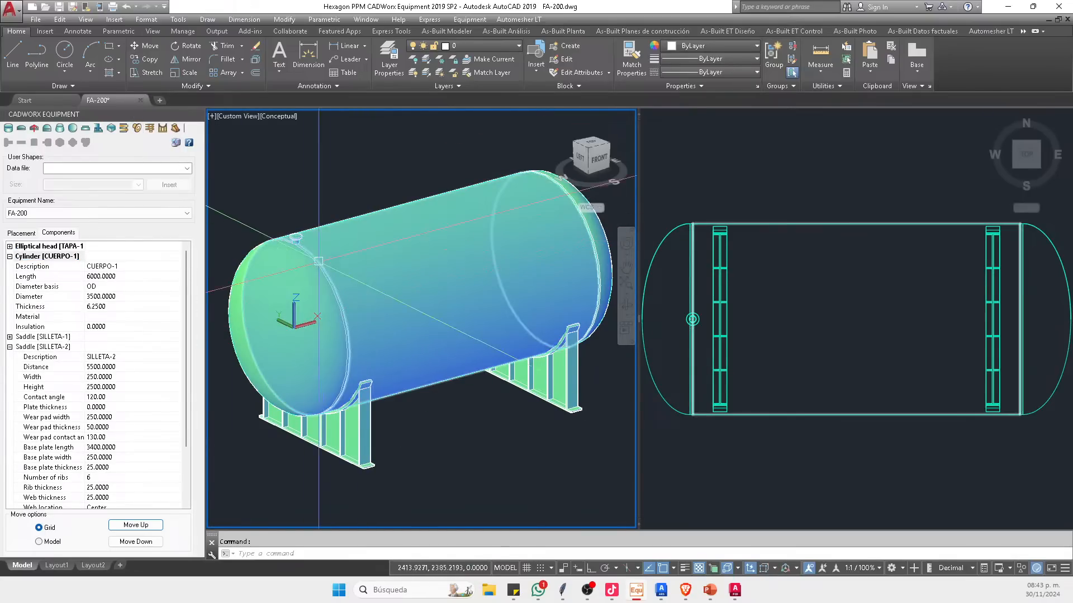
{"action": "scroll", "coordinate": [297, 246], "scroll_direction": "up", "scroll_amount": 5}
{"action": "scroll", "coordinate": [313, 242], "scroll_direction": "down", "scroll_amount": 4}
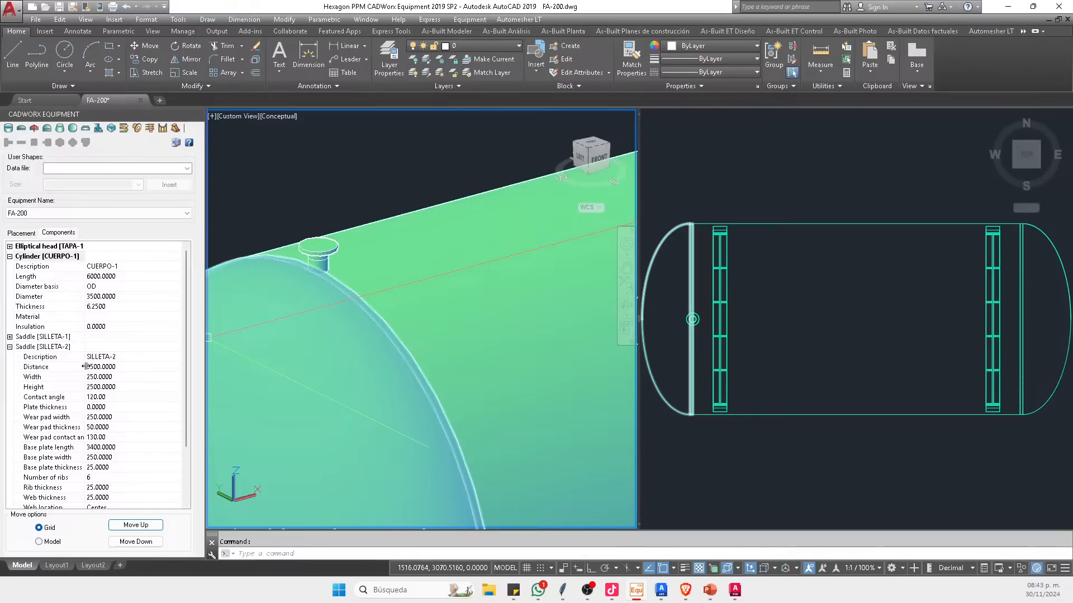
Step: Expand the new nozzle's properties and set its description to N-1
{"action": "scroll", "coordinate": [49, 459], "scroll_direction": "down", "scroll_amount": 3}
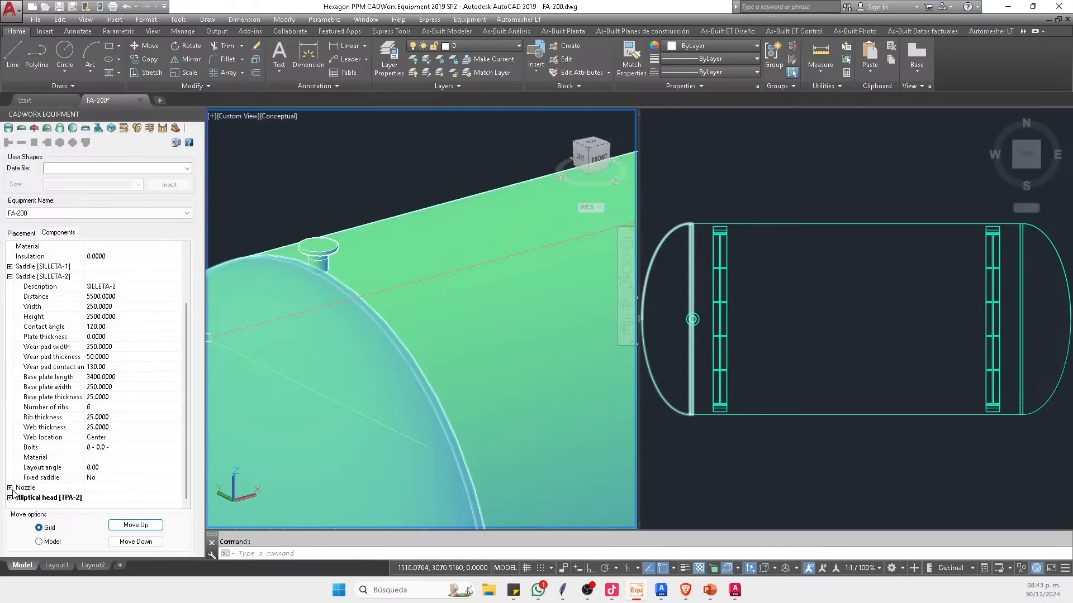
{"action": "left_click", "coordinate": [10, 487]}
{"action": "left_click", "coordinate": [109, 494]}
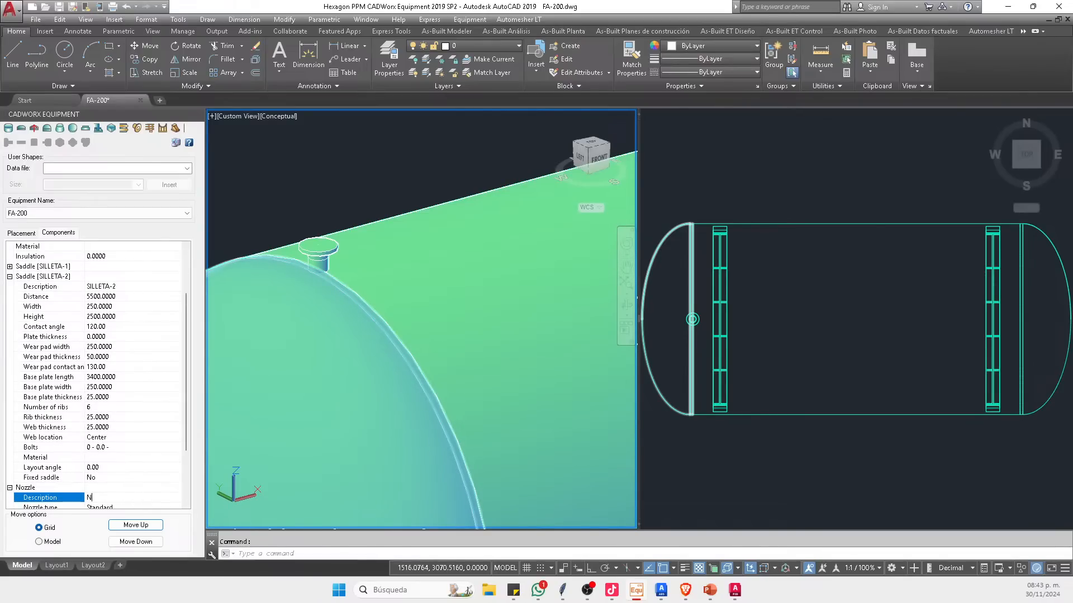
{"action": "scroll", "coordinate": [132, 374], "scroll_direction": "down", "scroll_amount": 3}
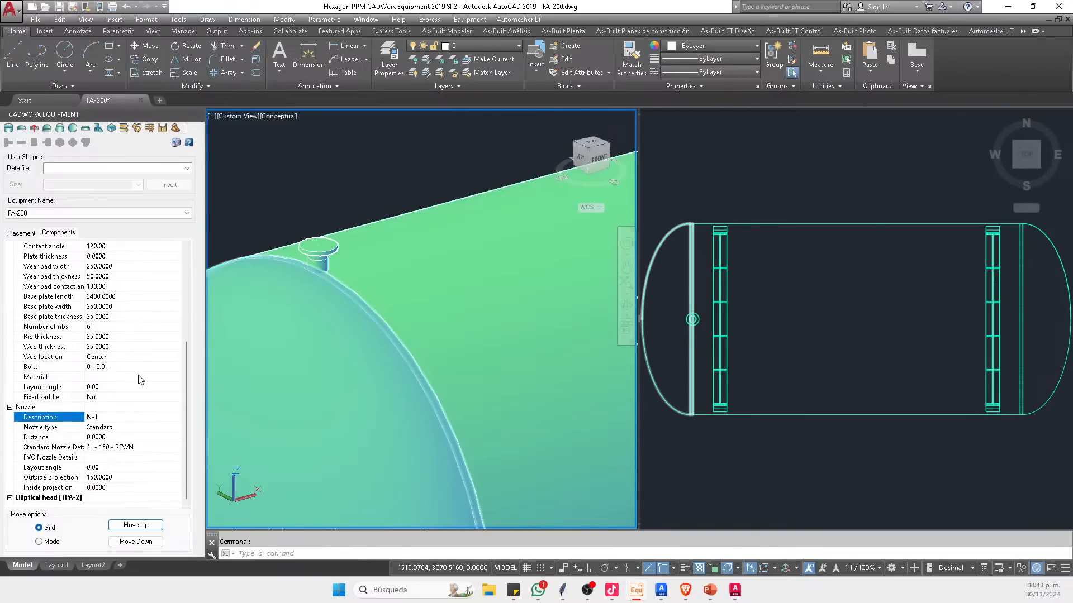
{"action": "type", "text": "N-1"}
Step: Set the diameter of nozzle N-1 to 24" in its standard nozzle details
{"action": "left_click", "coordinate": [132, 451]}
{"action": "left_click", "coordinate": [176, 448]}
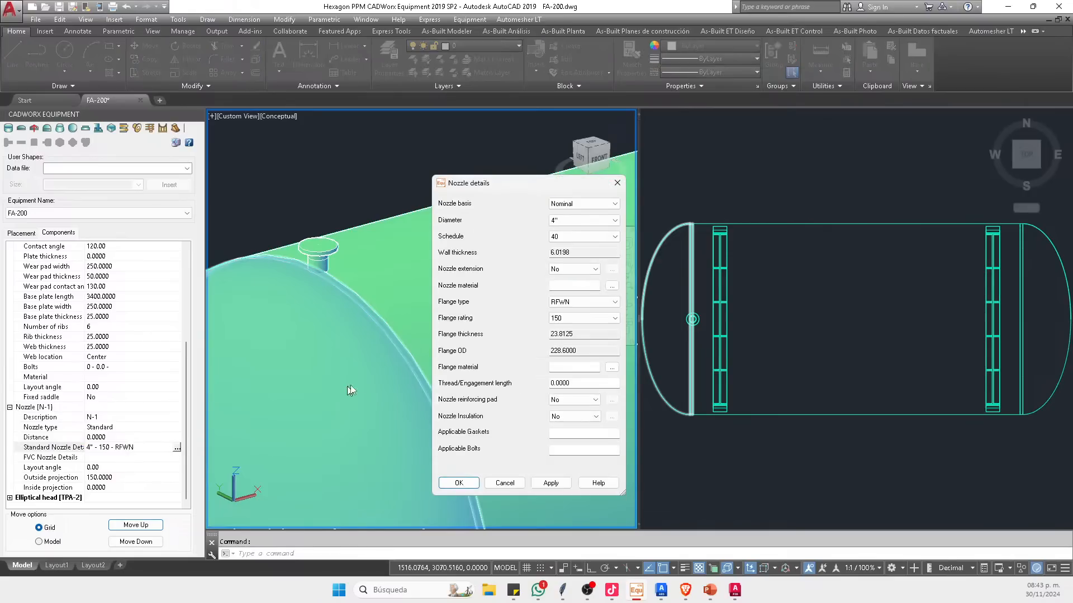
{"action": "left_click", "coordinate": [564, 223]}
{"action": "left_click", "coordinate": [558, 309]}
{"action": "left_click", "coordinate": [551, 483]}
{"action": "left_click", "coordinate": [458, 483]}
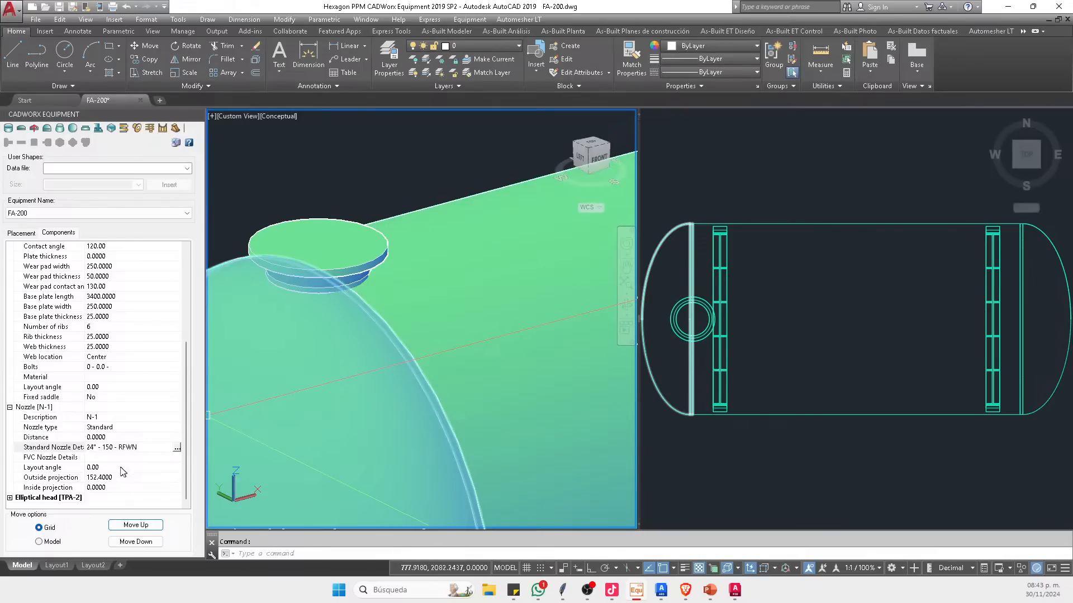
Step: Set the outside projection of nozzle N-1 to 300
{"action": "left_click", "coordinate": [112, 478]}
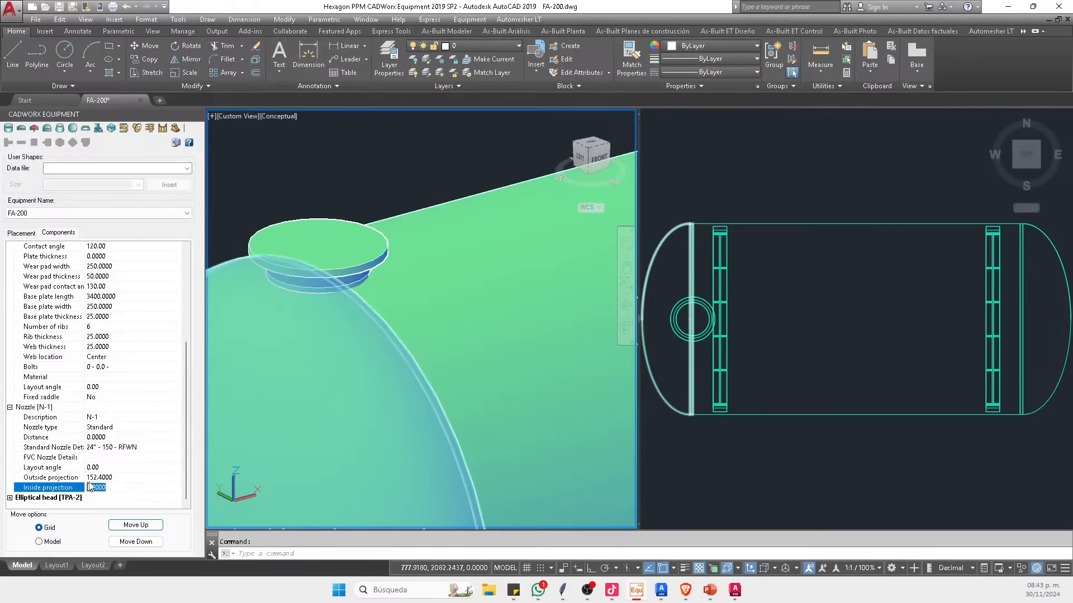
{"action": "type", "text": "3"}
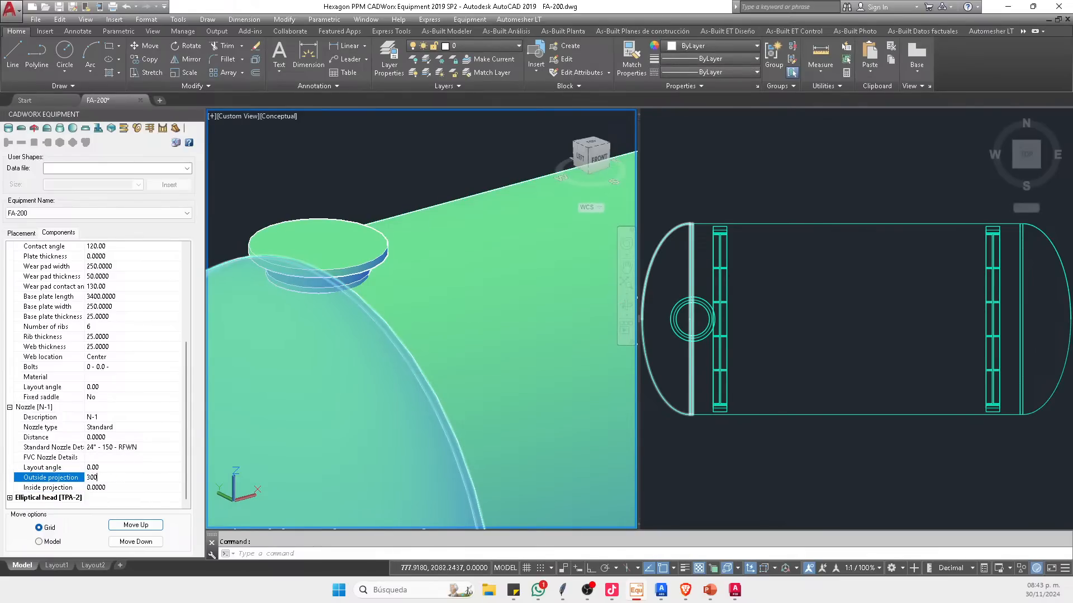
{"action": "type", "text": "00"}
{"action": "key", "text": "Return"}
{"action": "scroll", "coordinate": [335, 322], "scroll_direction": "down", "scroll_amount": 3}
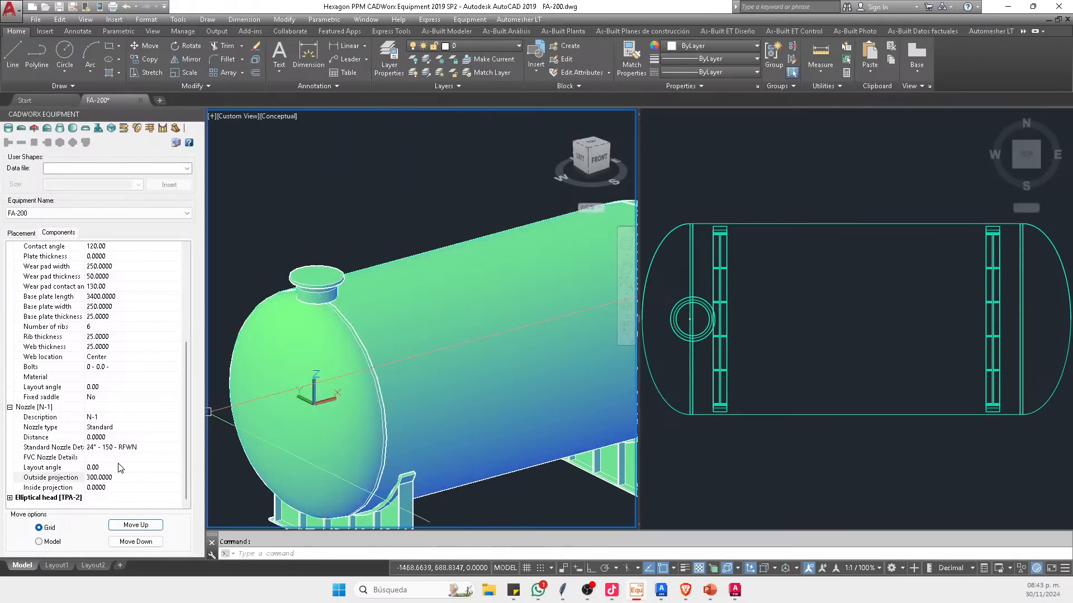
Step: Set the distance of nozzle N-1 along the cylinder to 1000 and check its position in 3D
{"action": "left_click", "coordinate": [117, 467]}
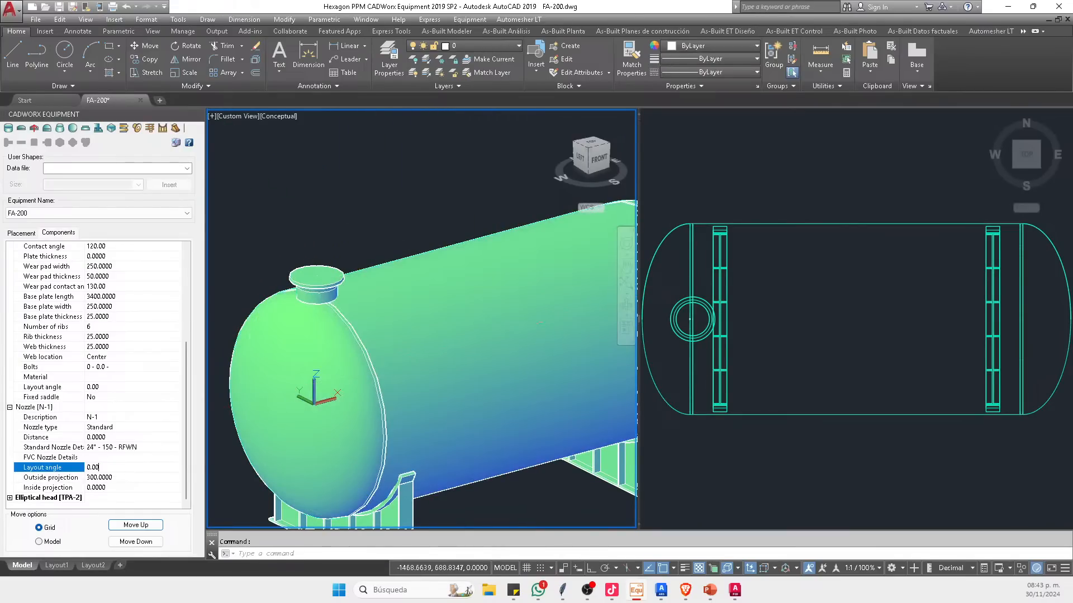
{"action": "left_click", "coordinate": [120, 437]}
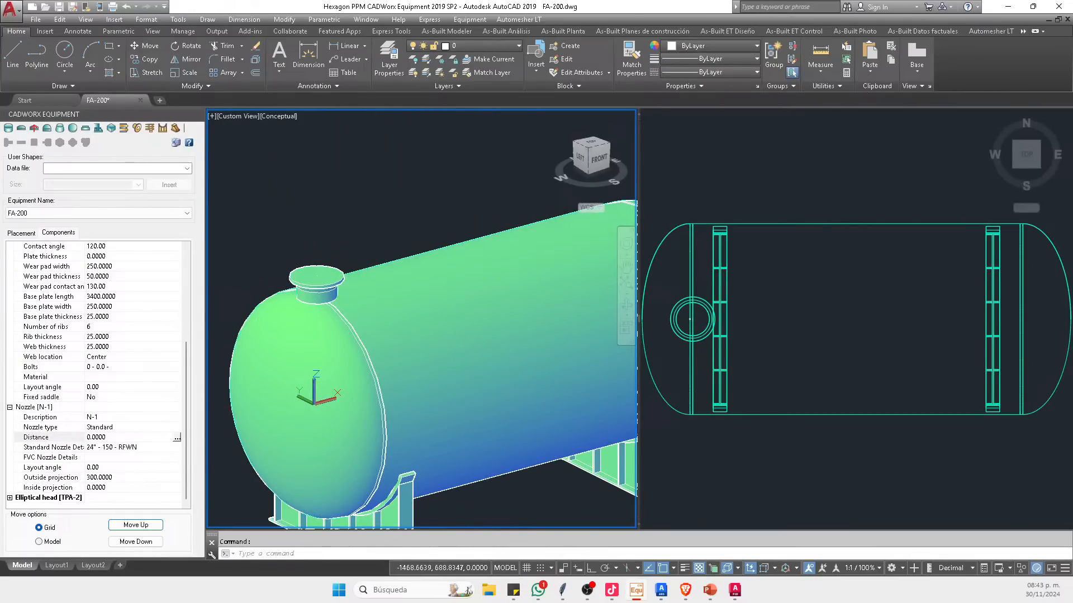
{"action": "type", "text": "1000"}
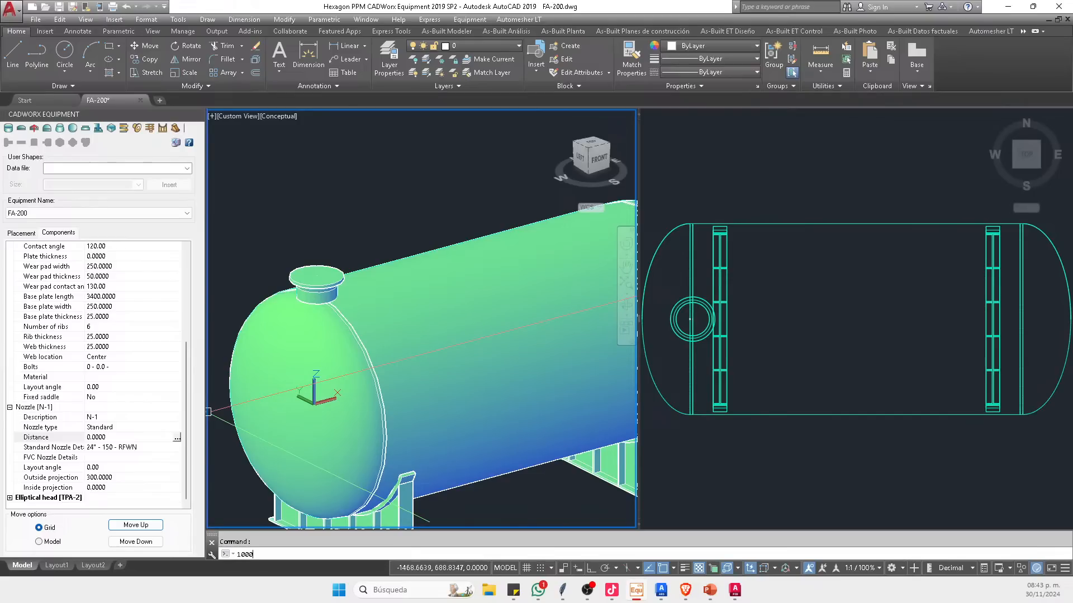
{"action": "left_click", "coordinate": [116, 439]}
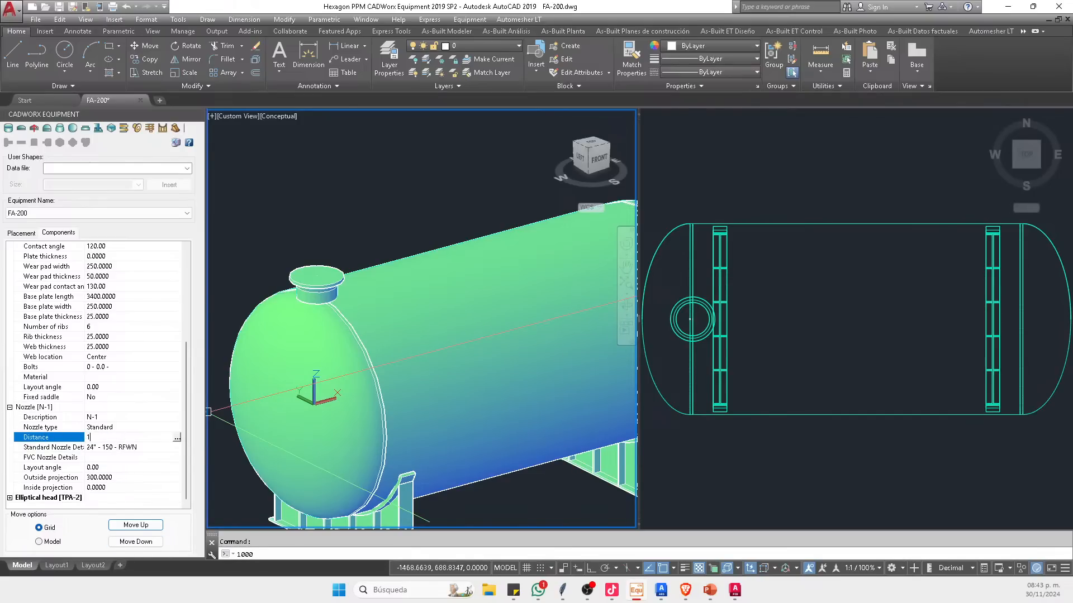
{"action": "key", "text": "Return"}
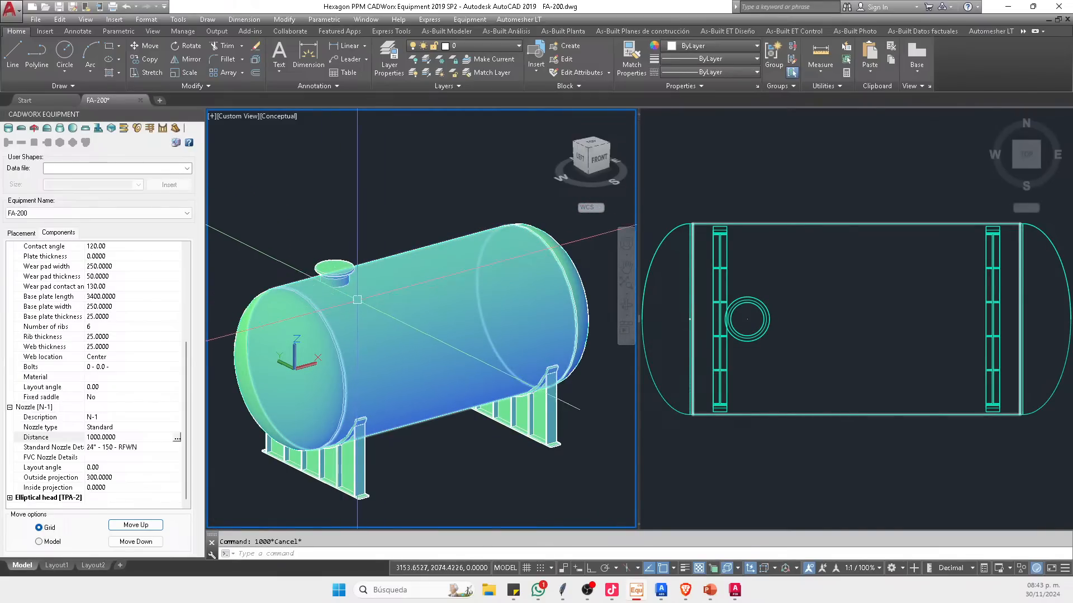
{"action": "middle_click_drag", "start_coordinate": [360, 285], "coordinate": [581, 344], "text": "shift"}
{"action": "left_click", "coordinate": [581, 345]}
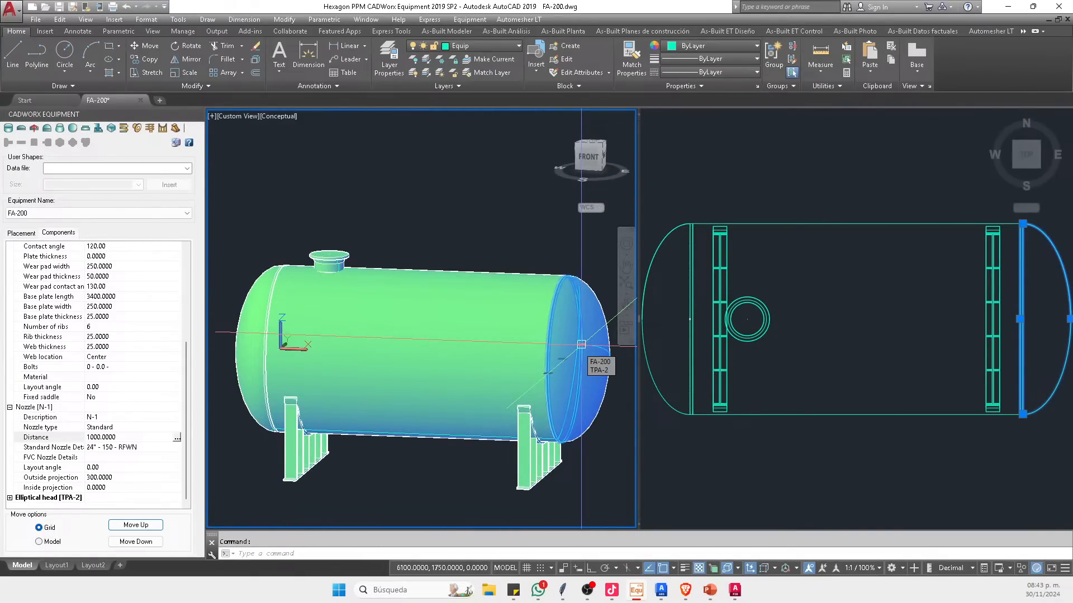
{"action": "key", "text": "Escape"}
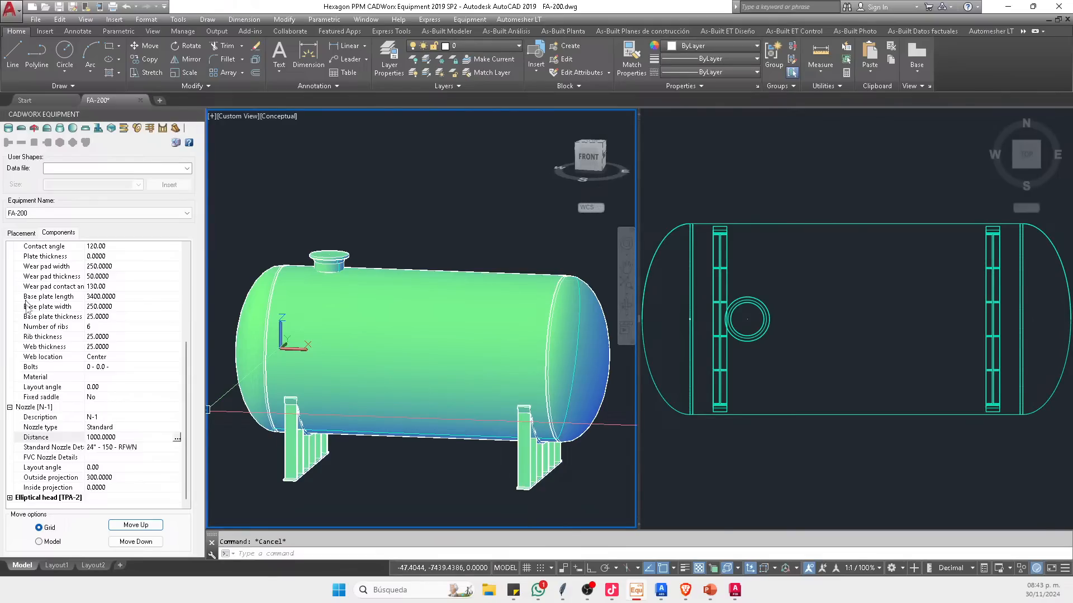
Step: Collapse the properties of nozzle N-1 and saddle SILLETA-2 in the component list
{"action": "double_click", "coordinate": [17, 409]}
{"action": "double_click", "coordinate": [26, 302]}
{"action": "double_click", "coordinate": [15, 309]}
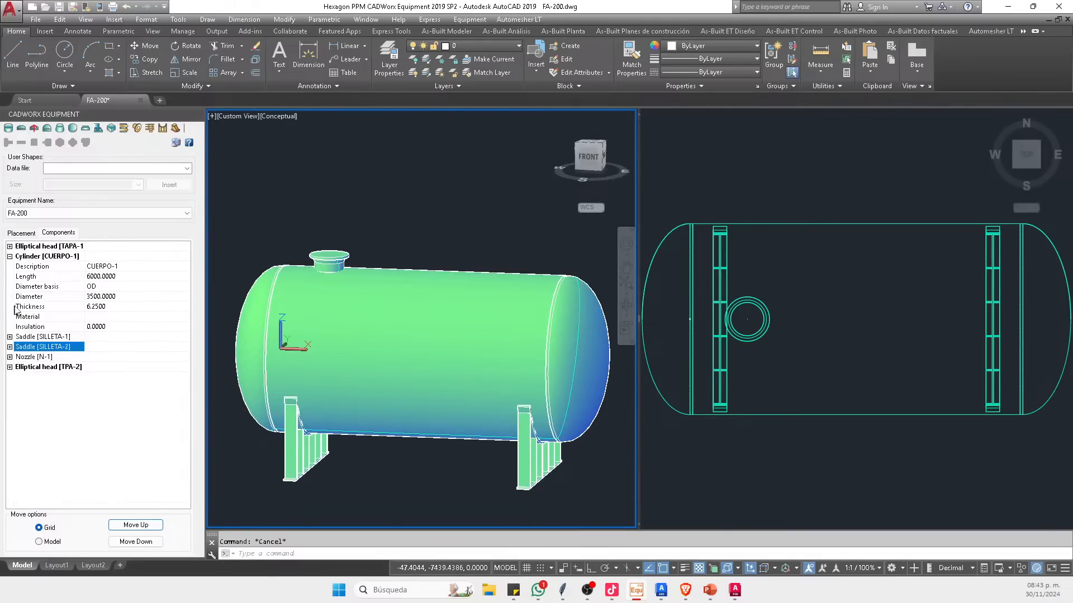
Step: Correct the description of the second elliptical head to TAPA-2
{"action": "left_click", "coordinate": [50, 367]}
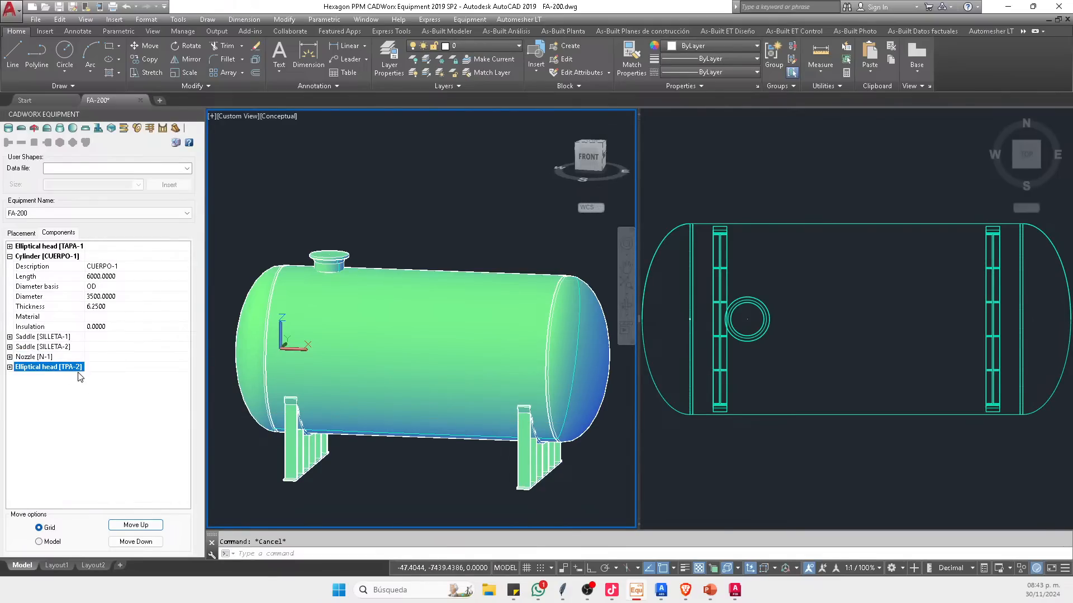
{"action": "double_click", "coordinate": [17, 369]}
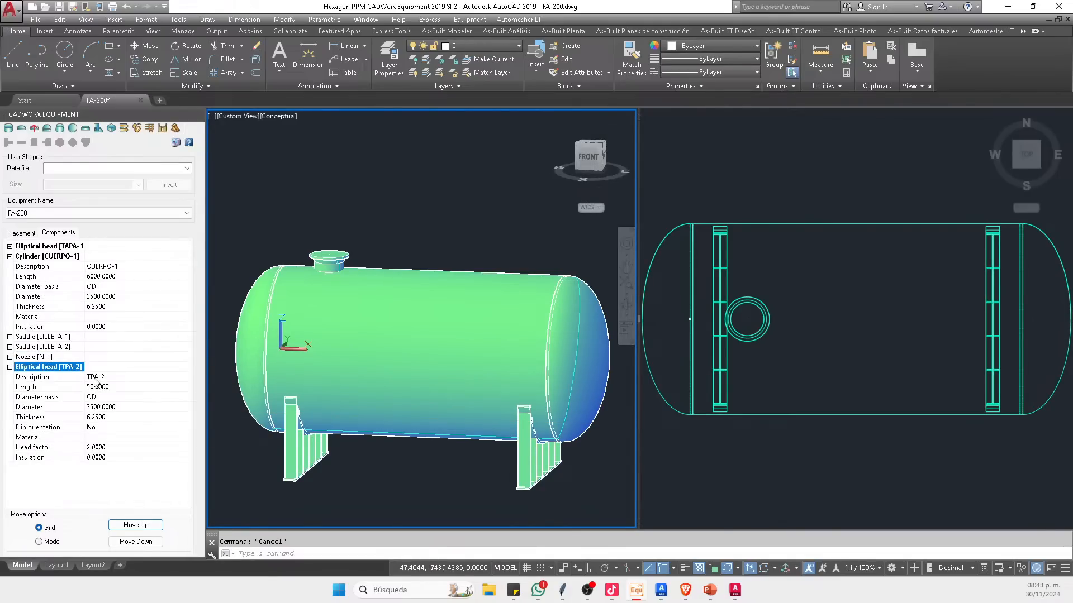
{"action": "left_click", "coordinate": [94, 377]}
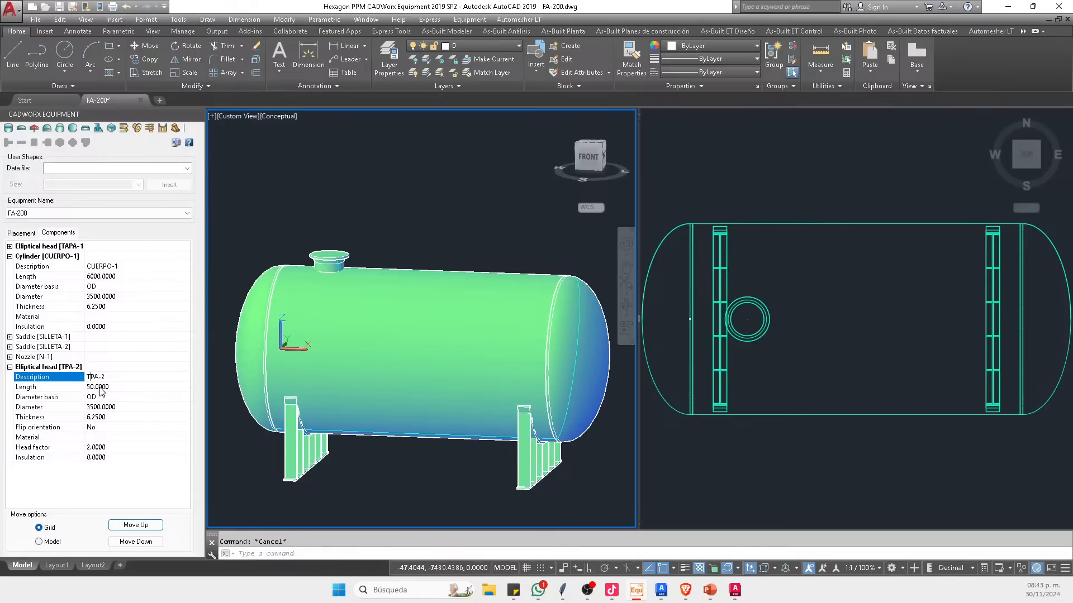
{"action": "left_click", "coordinate": [105, 428]}
{"action": "left_click", "coordinate": [120, 397]}
{"action": "left_click", "coordinate": [51, 378]}
Step: Add a nozzle to elliptical head TAPA-2 and describe it as N-2
{"action": "left_click", "coordinate": [137, 128]}
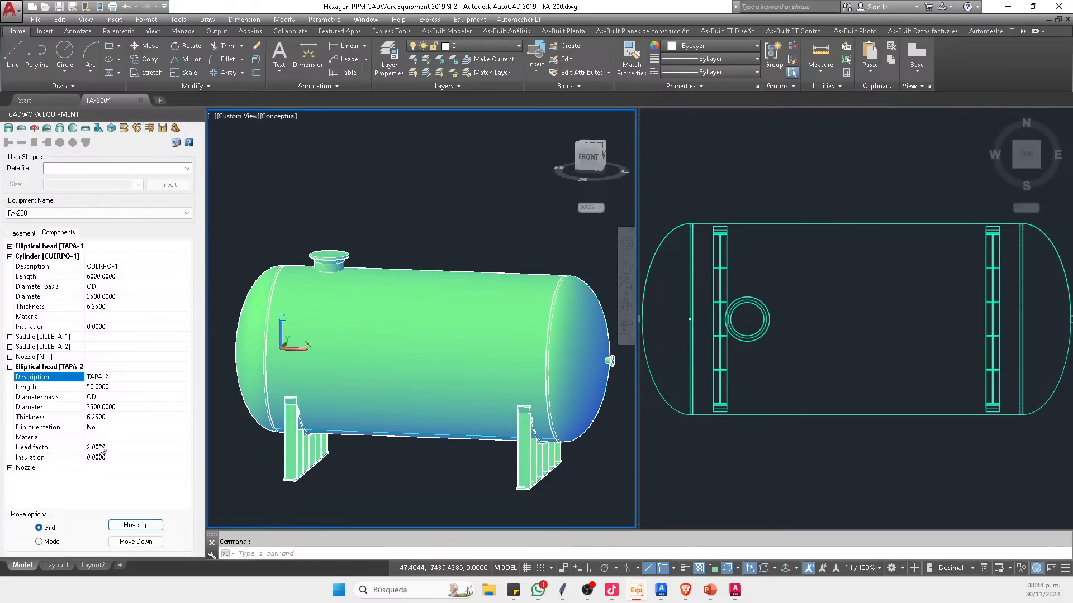
{"action": "left_click", "coordinate": [9, 468]}
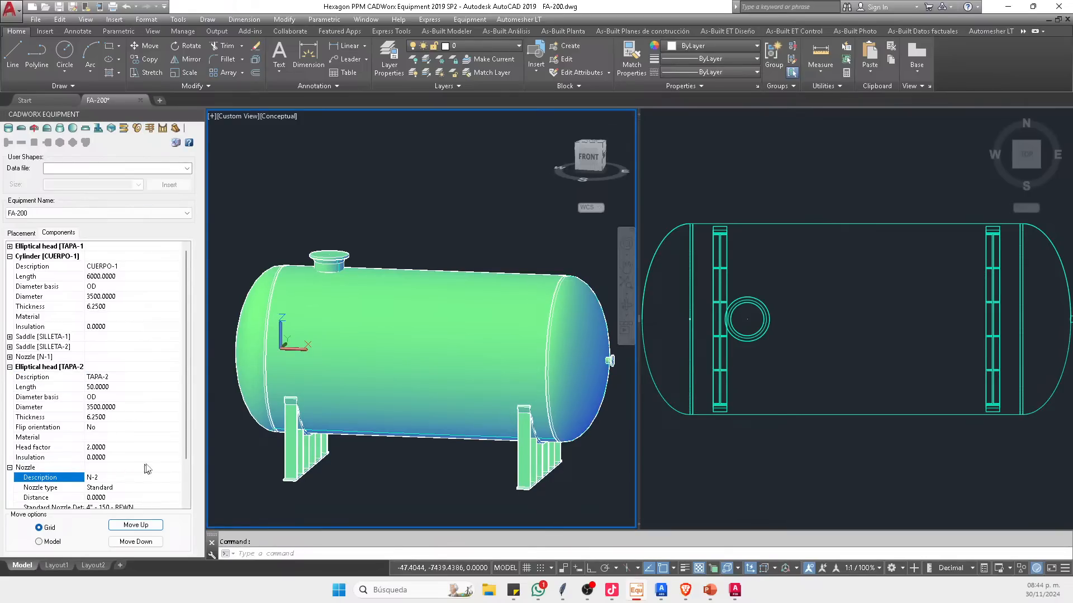
{"action": "scroll", "coordinate": [441, 327], "scroll_direction": "up", "scroll_amount": 6}
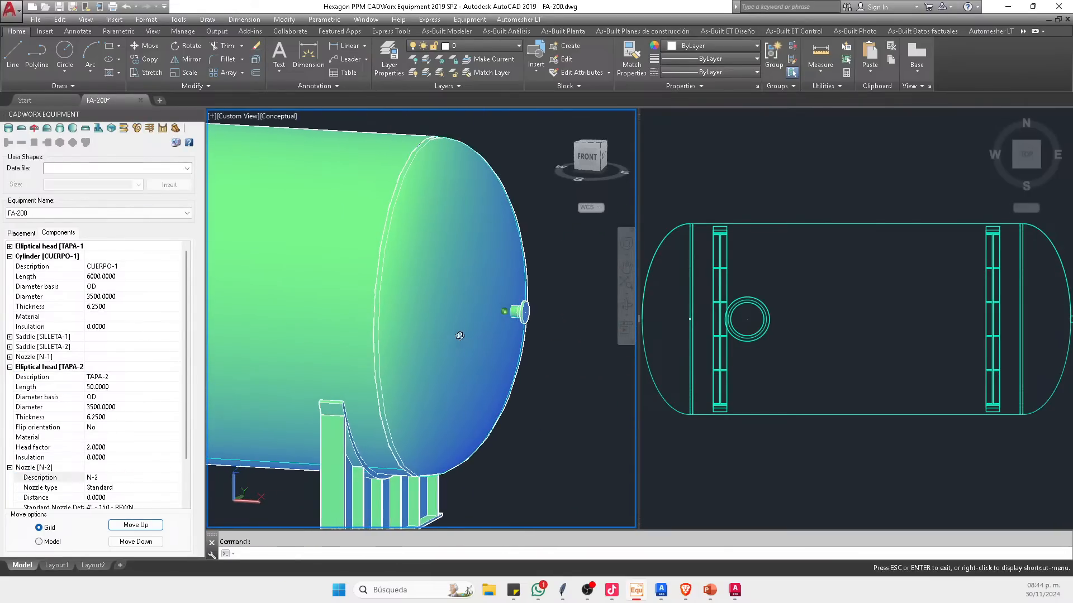
{"action": "left_click", "coordinate": [832, 318]}
{"action": "scroll", "coordinate": [832, 318], "scroll_direction": "down", "scroll_amount": 2}
{"action": "scroll", "coordinate": [951, 306], "scroll_direction": "up", "scroll_amount": 2}
{"action": "left_click", "coordinate": [525, 390]}
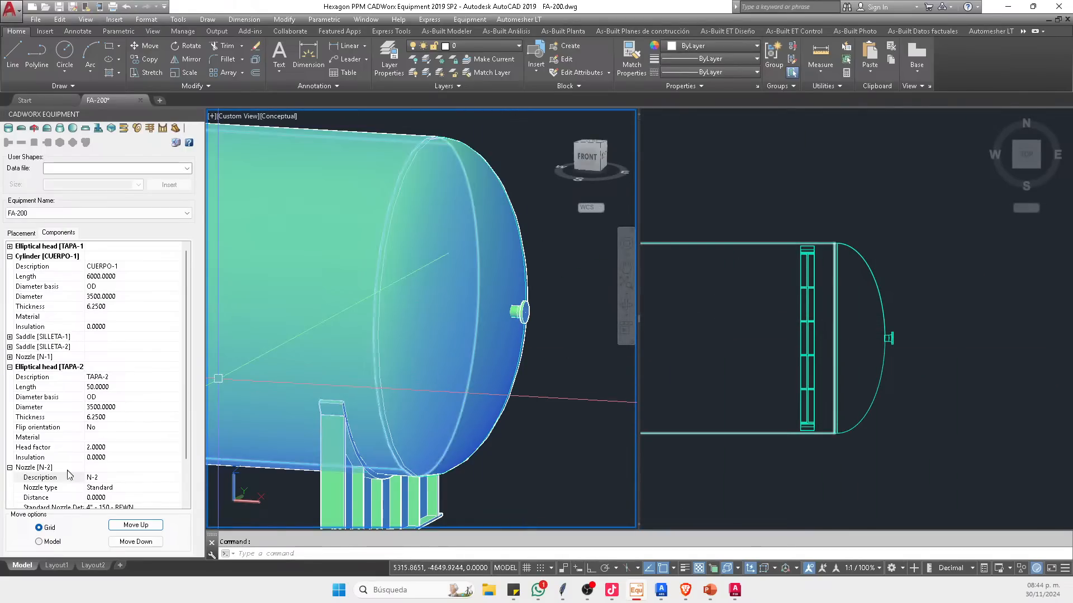
Step: Set the diameter of nozzle N-2 to 24" in its standard nozzle details
{"action": "scroll", "coordinate": [102, 489], "scroll_direction": "down", "scroll_amount": 2}
{"action": "left_click", "coordinate": [167, 458]}
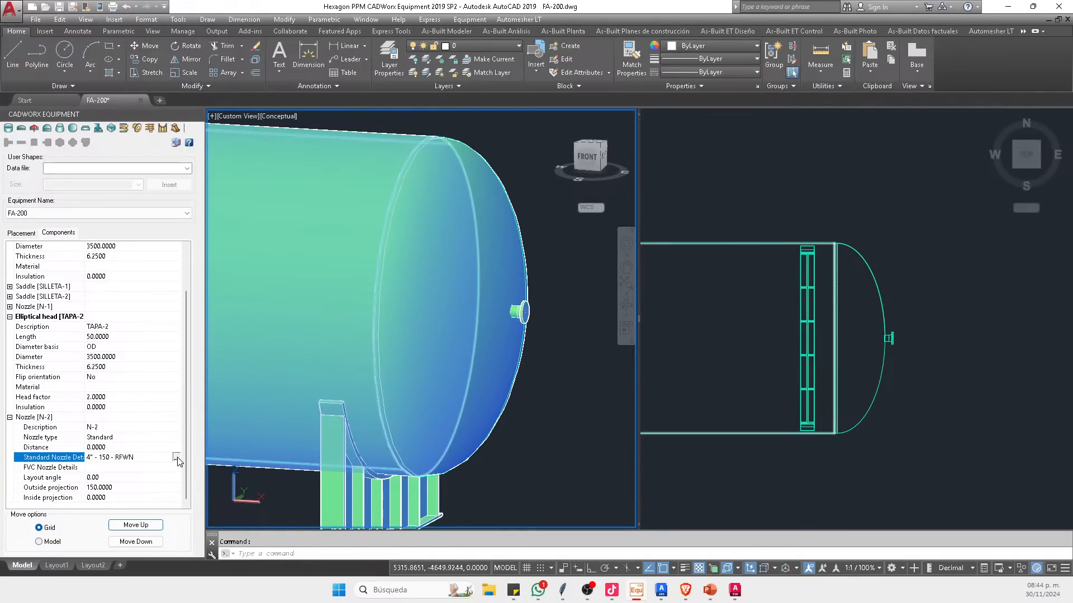
{"action": "left_click", "coordinate": [177, 459]}
{"action": "left_click", "coordinate": [568, 220]}
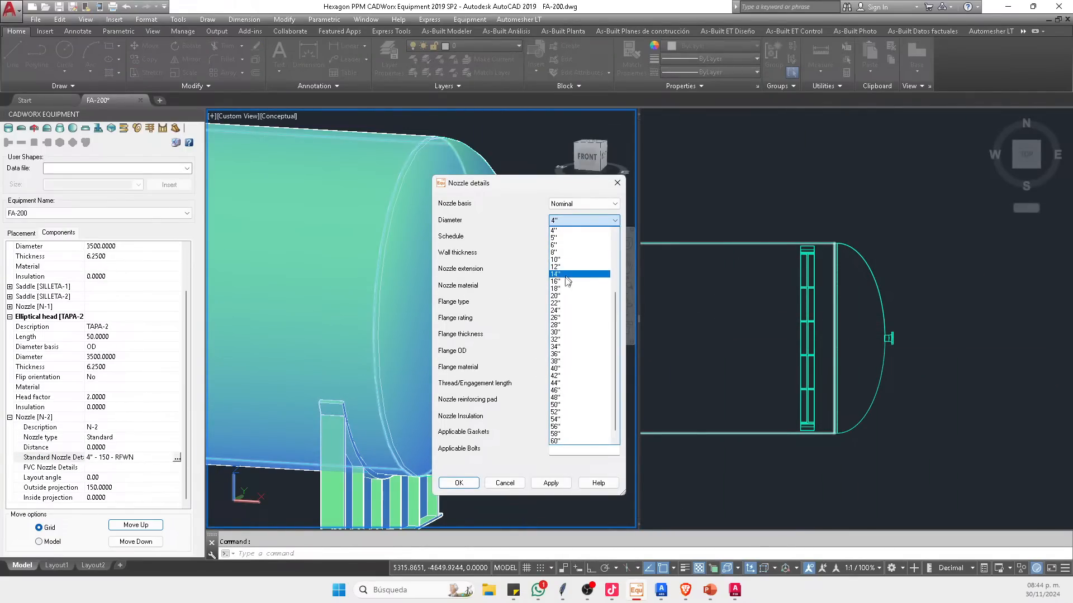
{"action": "left_click", "coordinate": [560, 310]}
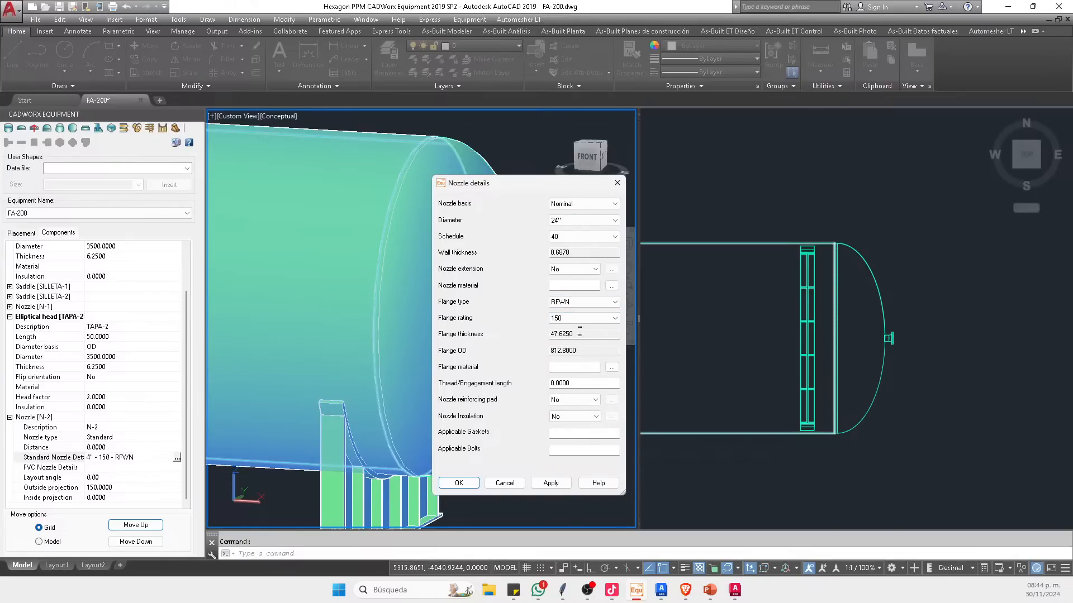
{"action": "left_click", "coordinate": [551, 482]}
{"action": "left_click", "coordinate": [453, 484]}
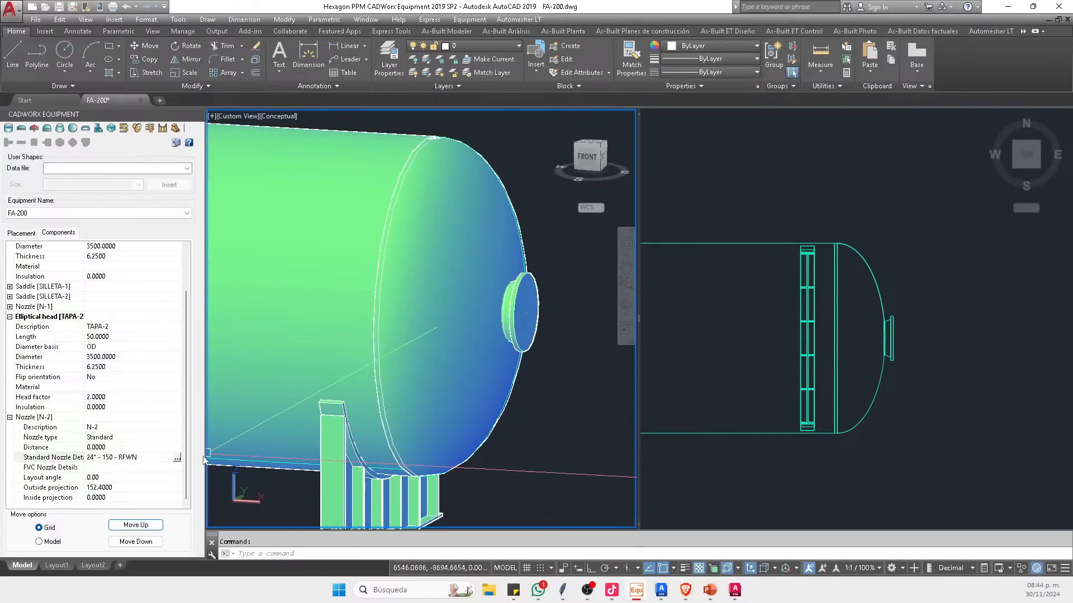
Step: Set the outside projection of nozzle N-2 to 300 and check the vessel in 3D
{"action": "left_click", "coordinate": [131, 487]}
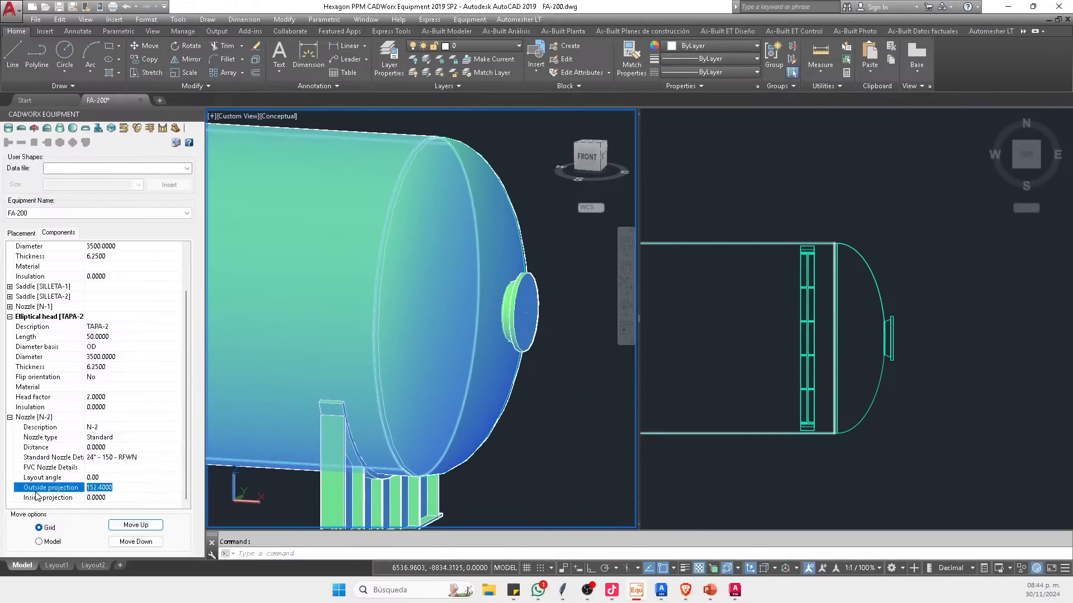
{"action": "type", "text": "300"}
{"action": "key", "text": "Return"}
{"action": "scroll", "coordinate": [564, 307], "scroll_direction": "down", "scroll_amount": 6}
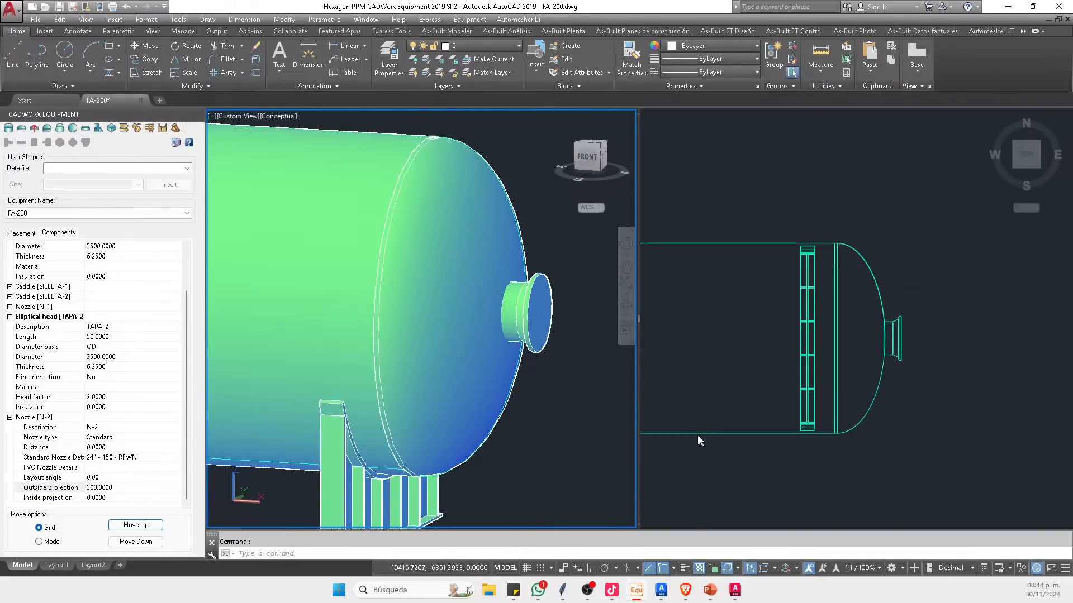
{"action": "scroll", "coordinate": [505, 313], "scroll_direction": "up", "scroll_amount": 4}
{"action": "scroll", "coordinate": [498, 327], "scroll_direction": "down", "scroll_amount": 4}
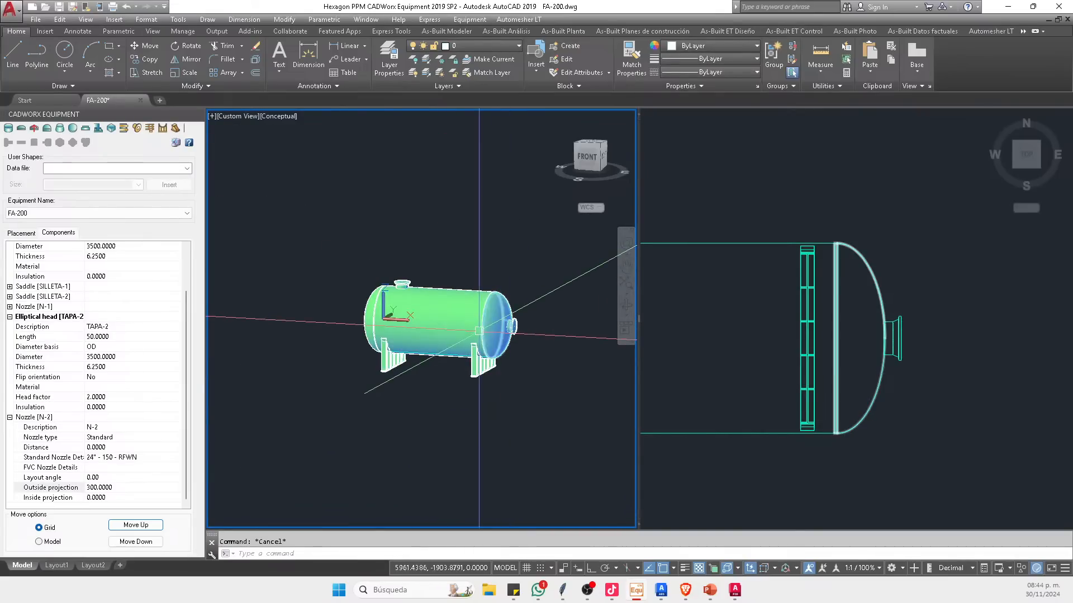
{"action": "scroll", "coordinate": [467, 329], "scroll_direction": "up", "scroll_amount": 3}
{"action": "middle_click_drag", "start_coordinate": [469, 332], "coordinate": [432, 373], "text": "shift"}
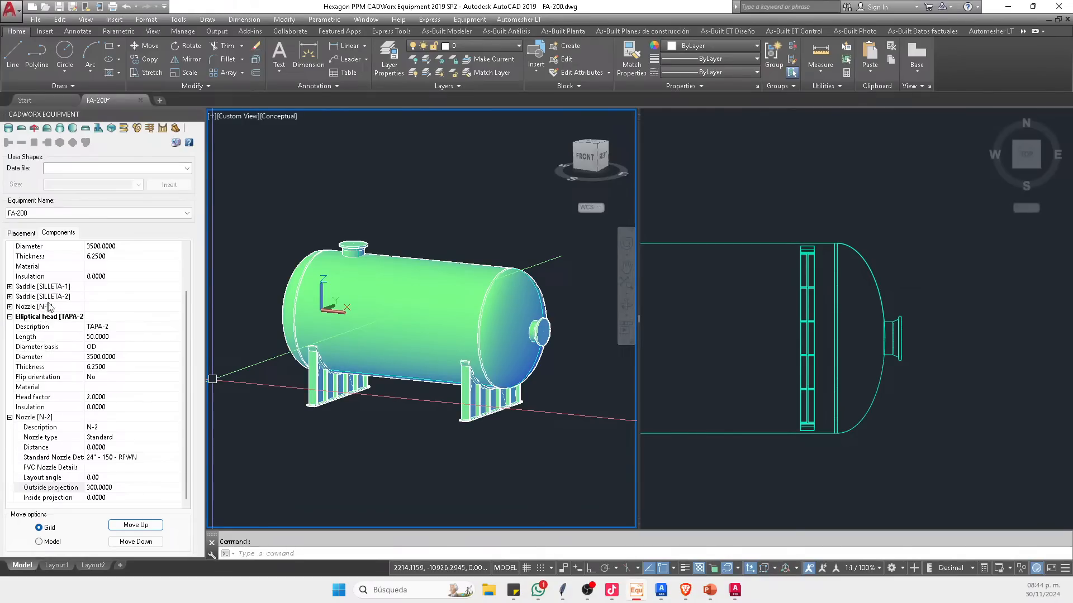
Step: Add another nozzle to cylinder CUERPO-1 and describe it as N-3
{"action": "scroll", "coordinate": [51, 319], "scroll_direction": "up", "scroll_amount": 2}
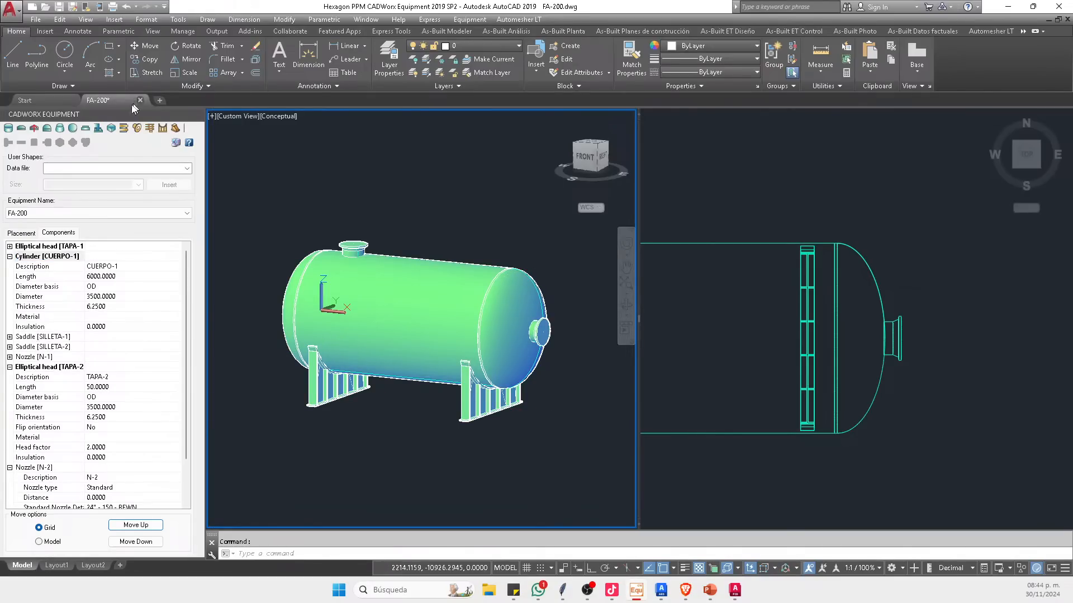
{"action": "left_click", "coordinate": [136, 127]}
{"action": "scroll", "coordinate": [316, 246], "scroll_direction": "up", "scroll_amount": 5}
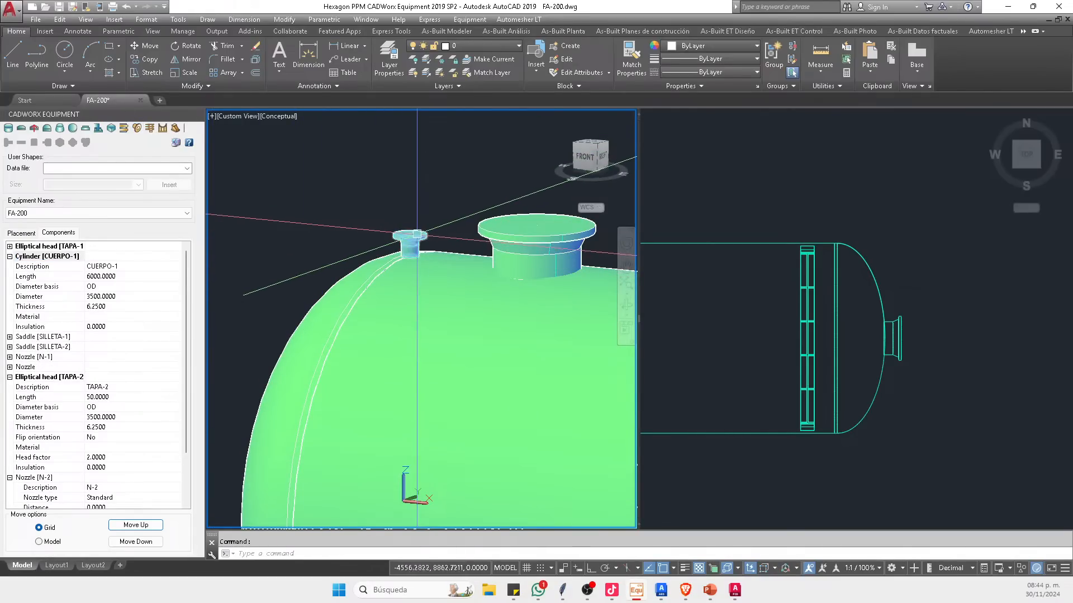
{"action": "scroll", "coordinate": [91, 412], "scroll_direction": "down", "scroll_amount": 1}
{"action": "scroll", "coordinate": [92, 416], "scroll_direction": "down", "scroll_amount": 1}
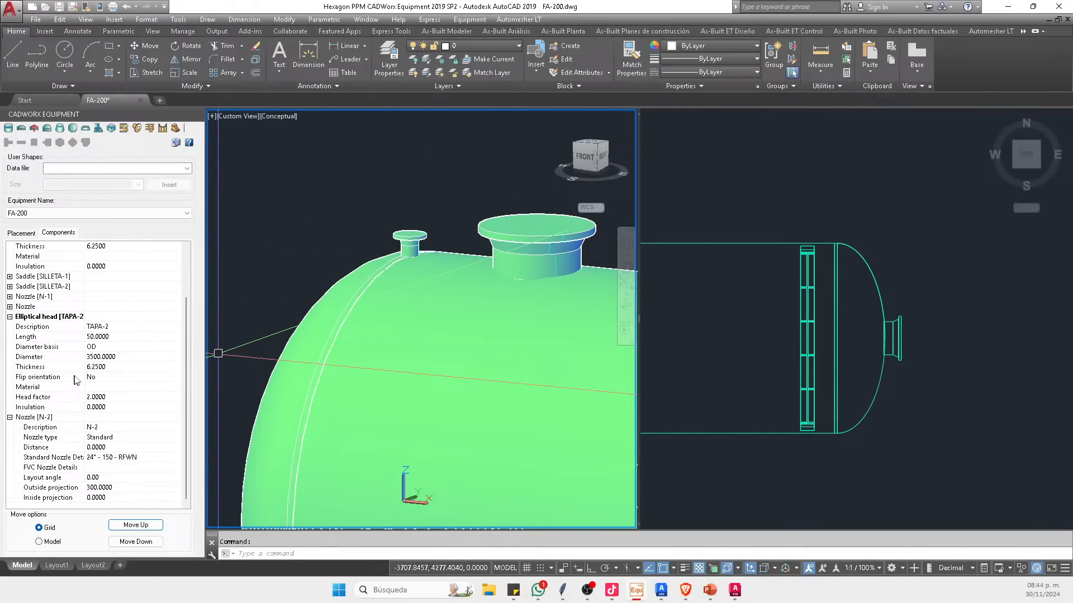
{"action": "left_click", "coordinate": [10, 306]}
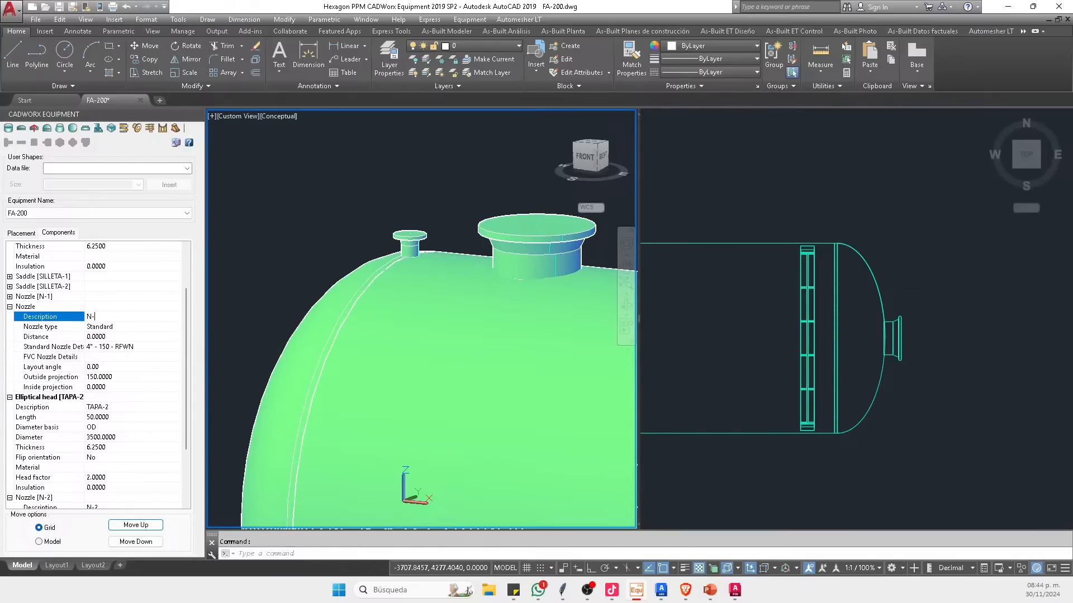
{"action": "left_click", "coordinate": [129, 338]}
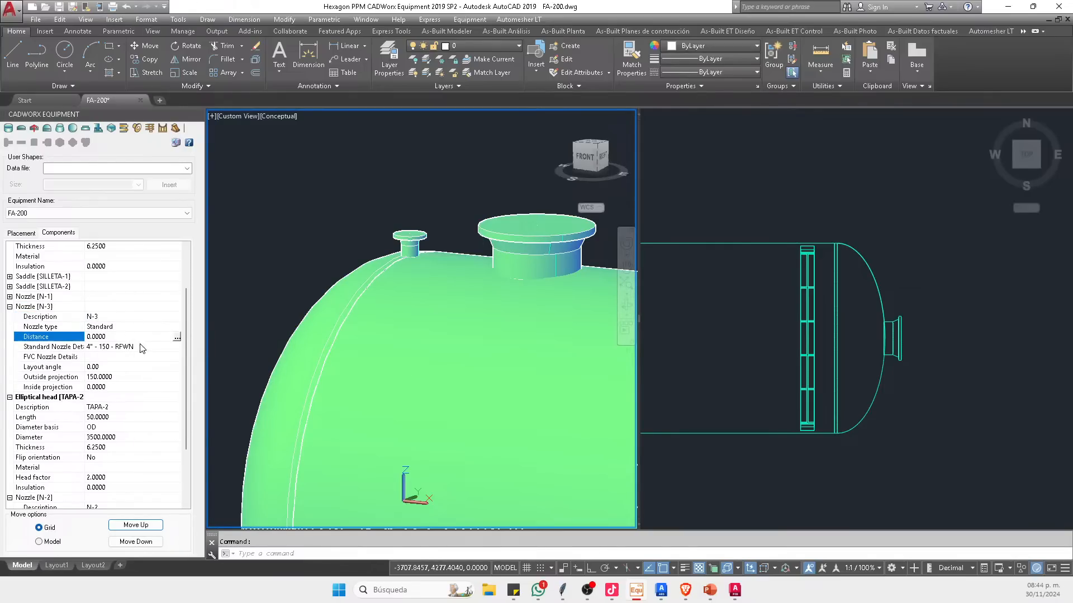
Step: Set the diameter of nozzle N-3 to 6" in its standard nozzle details
{"action": "left_click", "coordinate": [176, 347]}
{"action": "left_click", "coordinate": [177, 347]}
{"action": "left_click", "coordinate": [564, 222]}
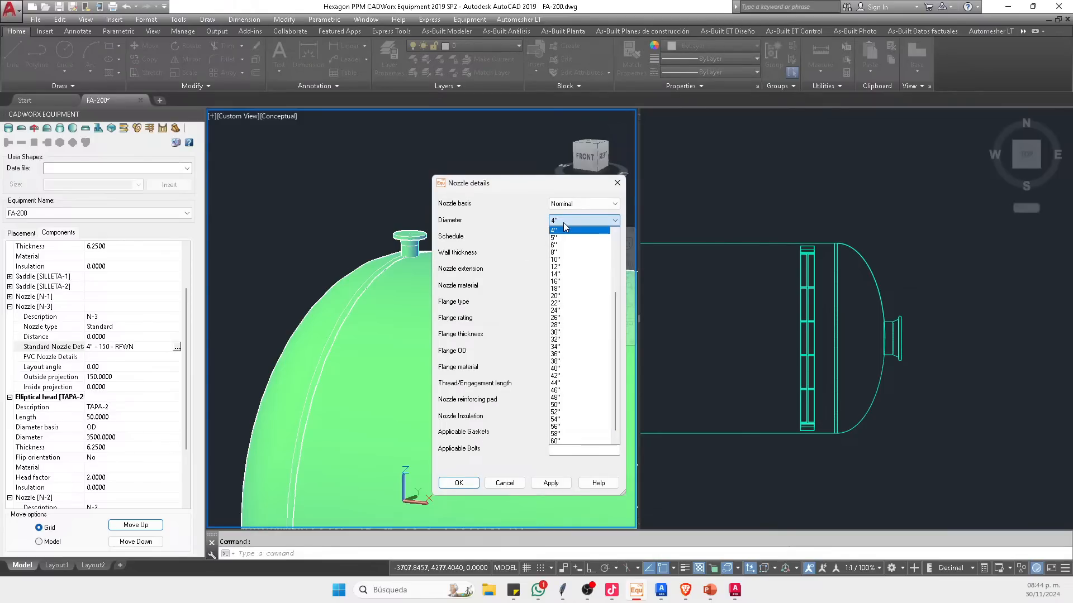
{"action": "left_click", "coordinate": [566, 245]}
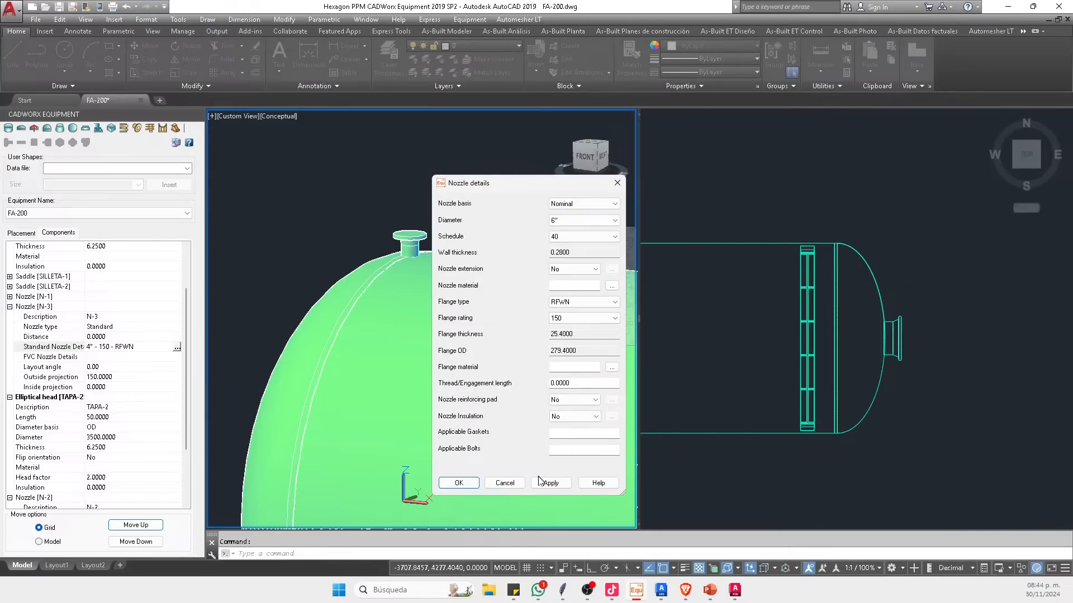
{"action": "left_click", "coordinate": [549, 482]}
{"action": "left_click", "coordinate": [459, 483]}
Step: Set the distance of nozzle N-3 along the cylinder to 2000
{"action": "scroll", "coordinate": [410, 320], "scroll_direction": "down", "scroll_amount": 3}
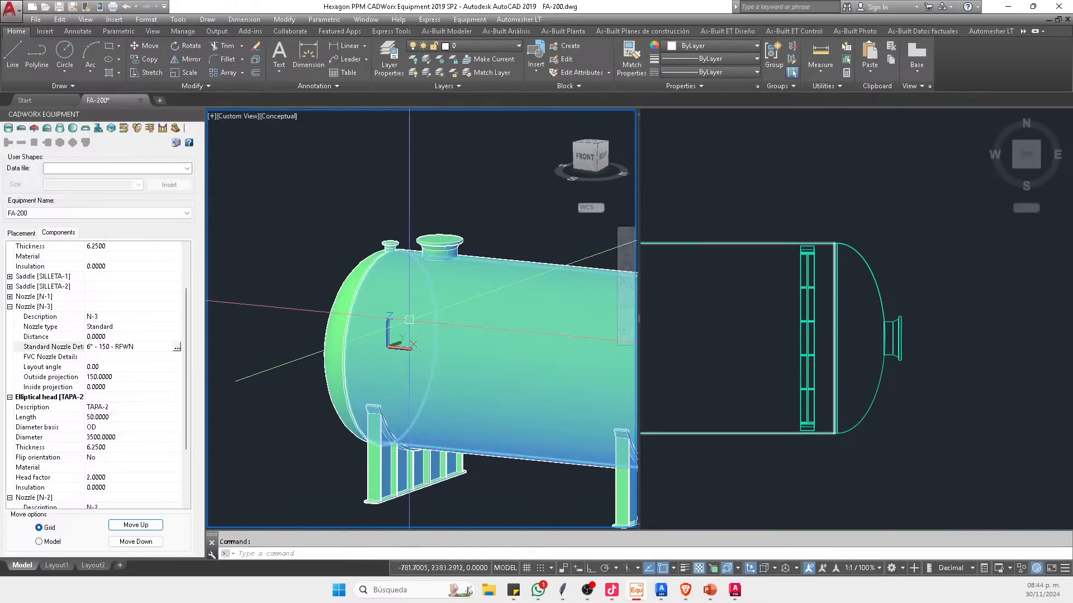
{"action": "middle_click_drag", "start_coordinate": [409, 319], "coordinate": [366, 287]}
{"action": "scroll", "coordinate": [358, 222], "scroll_direction": "up", "scroll_amount": 3}
{"action": "scroll", "coordinate": [360, 223], "scroll_direction": "down", "scroll_amount": 2}
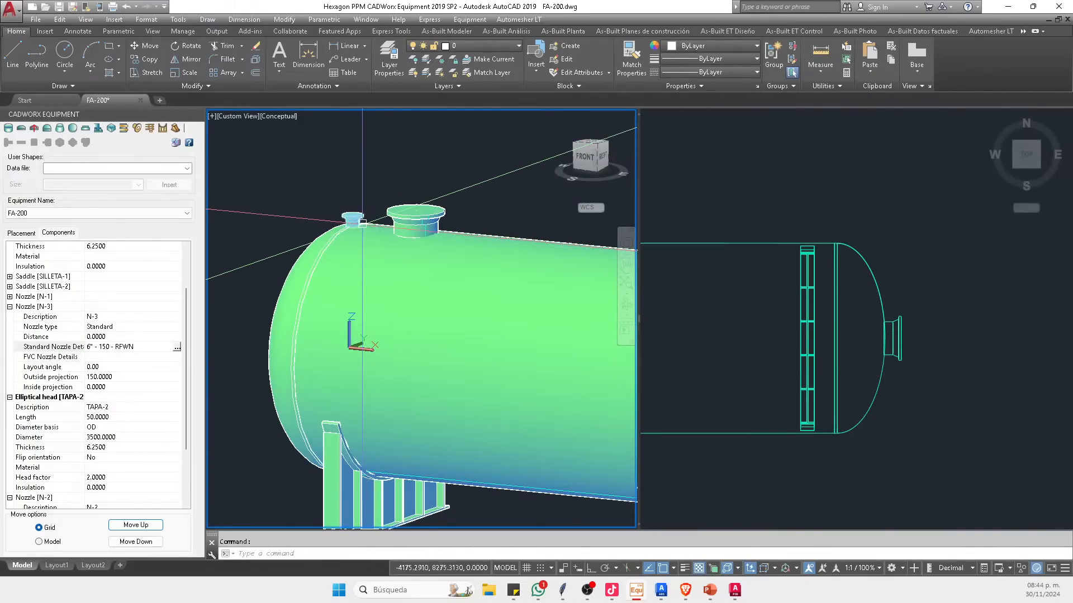
{"action": "scroll", "coordinate": [340, 229], "scroll_direction": "up", "scroll_amount": 5}
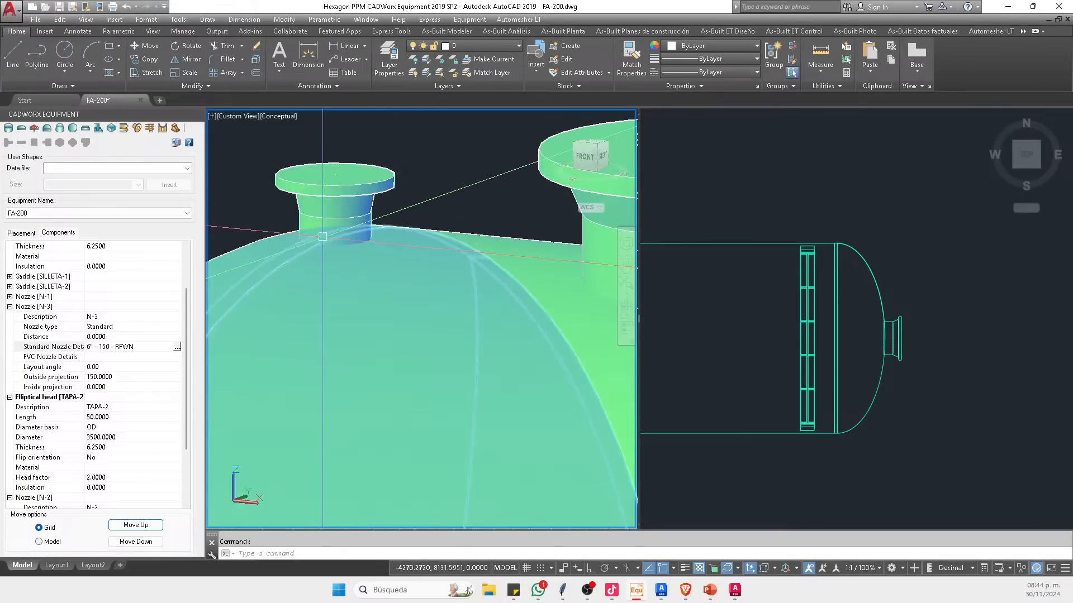
{"action": "scroll", "coordinate": [323, 236], "scroll_direction": "down", "scroll_amount": 4}
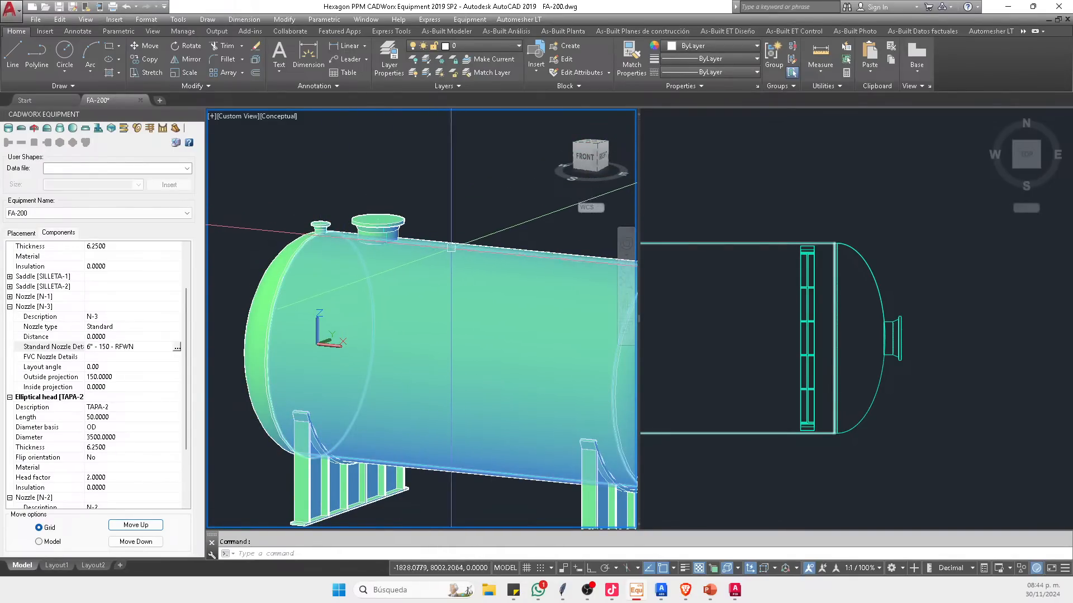
{"action": "left_click", "coordinate": [125, 367]}
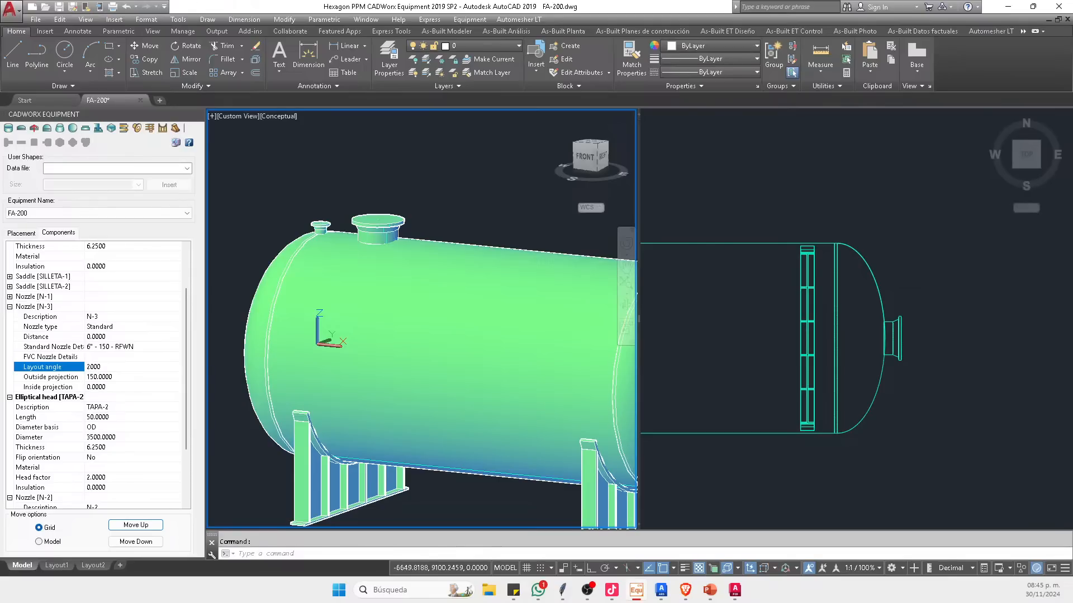
{"action": "left_click", "coordinate": [122, 337]}
{"action": "type", "text": "2000"}
{"action": "key", "text": "Return"}
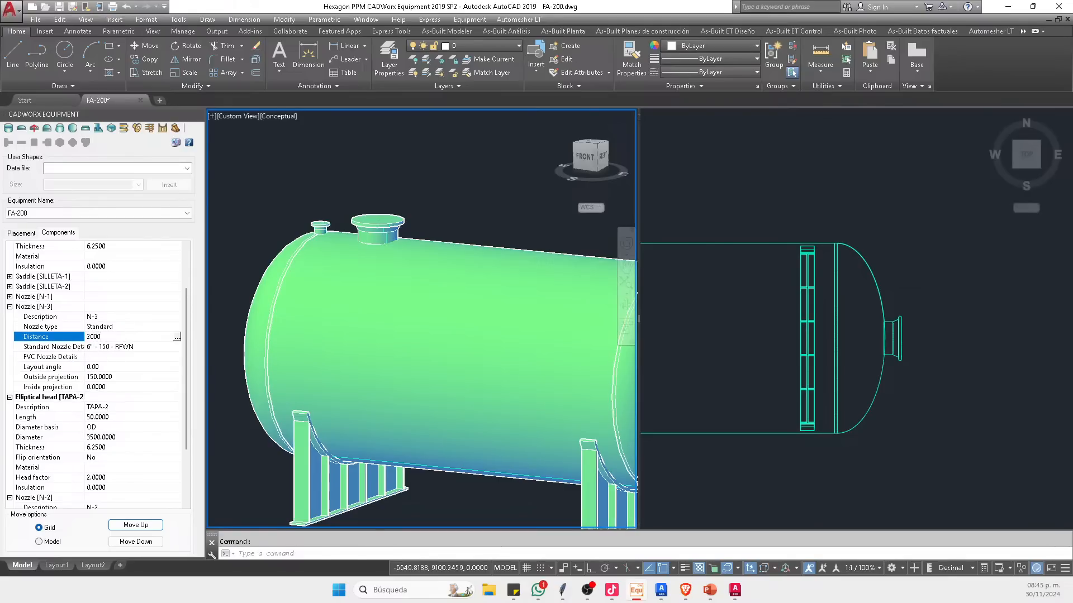
{"action": "middle_click_drag", "start_coordinate": [433, 294], "coordinate": [389, 271]}
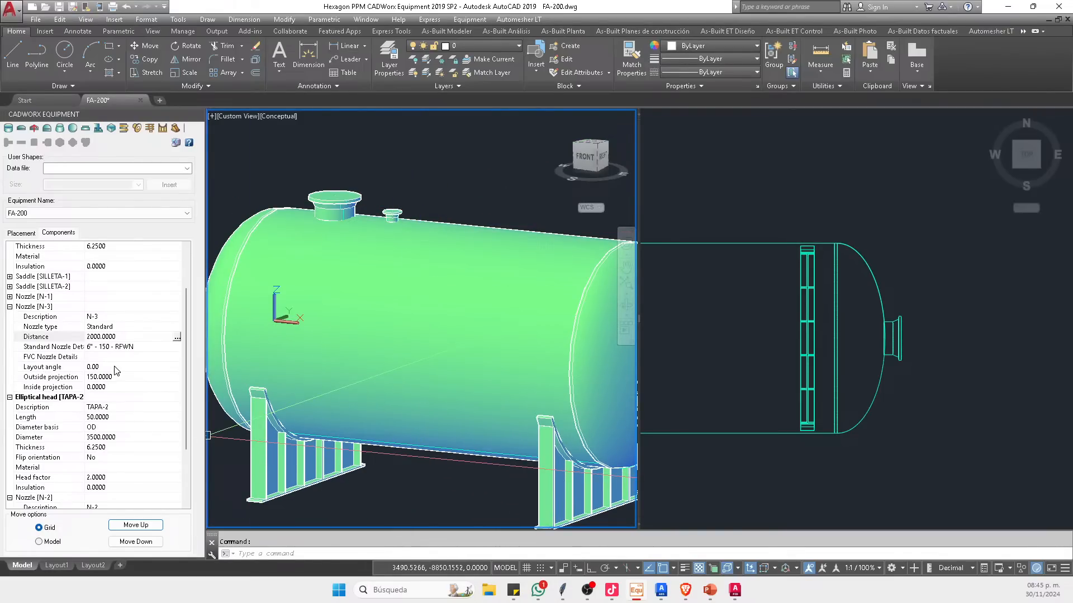
Step: Set the layout angle of nozzle N-3 to 180 and check its position in the 3D and top views
{"action": "left_click", "coordinate": [64, 367]}
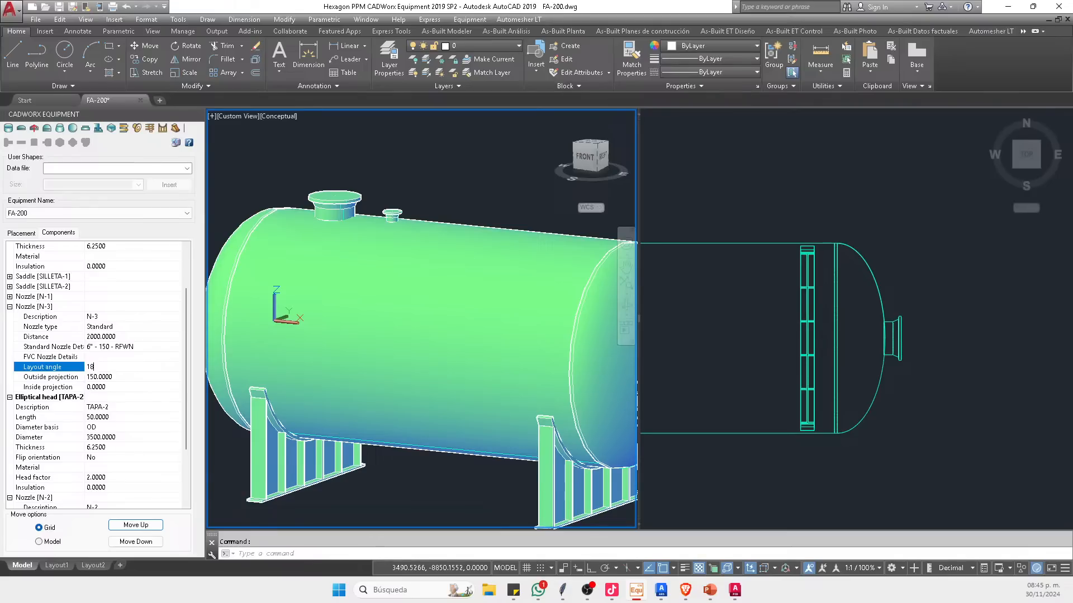
{"action": "key", "text": "Return"}
{"action": "scroll", "coordinate": [386, 371], "scroll_direction": "down", "scroll_amount": 4}
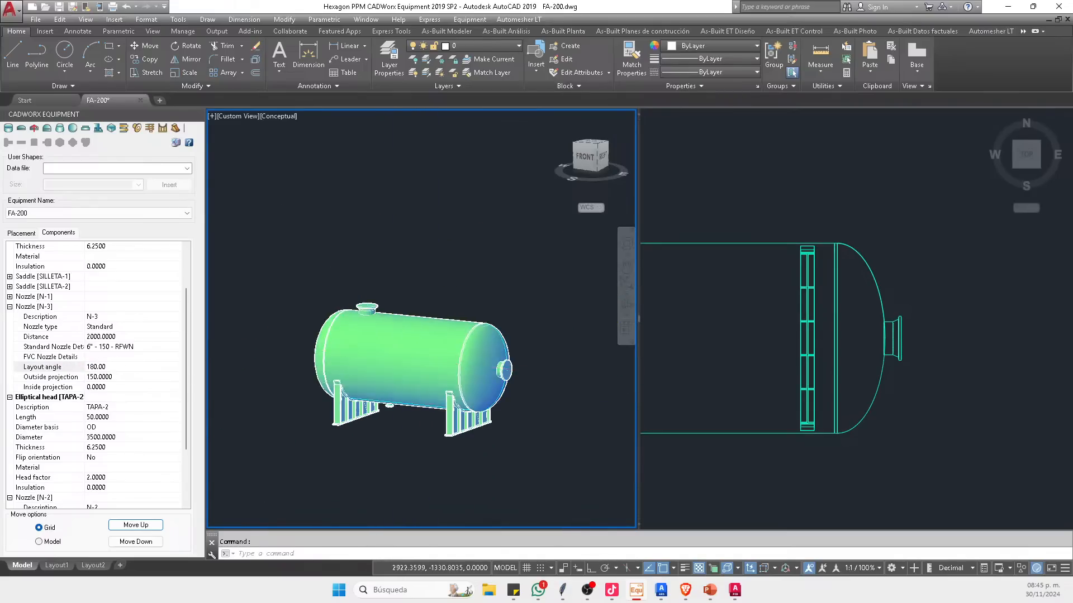
{"action": "middle_click_drag", "start_coordinate": [391, 376], "coordinate": [480, 389], "text": "shift"}
{"action": "left_click", "coordinate": [794, 330]}
{"action": "scroll", "coordinate": [793, 330], "scroll_direction": "down", "scroll_amount": 8}
{"action": "scroll", "coordinate": [755, 330], "scroll_direction": "up", "scroll_amount": 10}
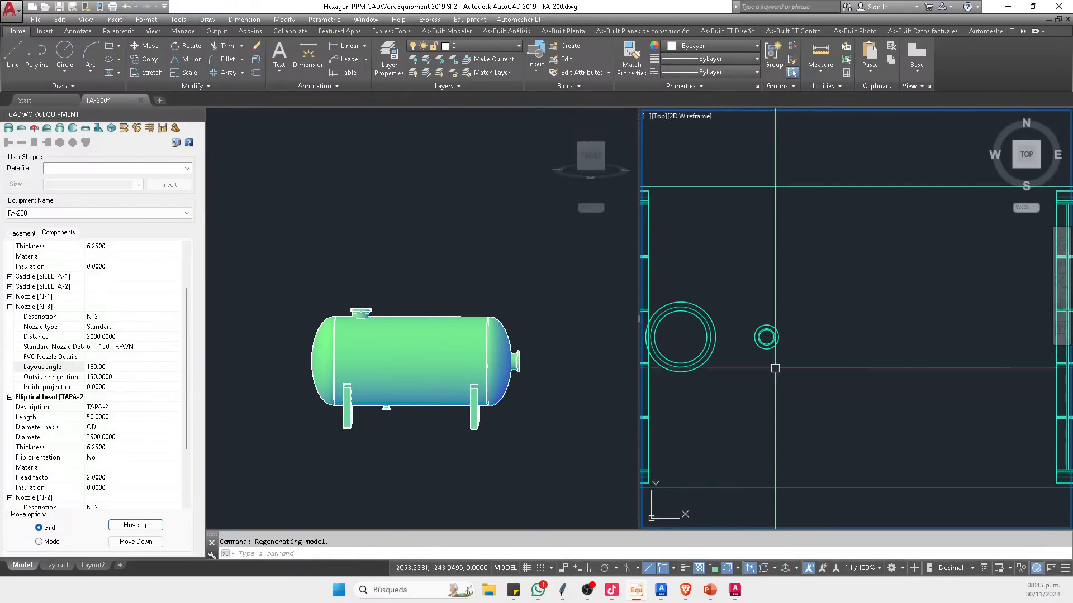
{"action": "left_click", "coordinate": [413, 418]}
{"action": "middle_click_drag", "start_coordinate": [447, 422], "coordinate": [530, 443], "text": "shift"}
Step: Copy all components of vessel FA-200 from the 3D view to the clipboard
{"action": "left_click", "coordinate": [569, 503]}
{"action": "left_click", "coordinate": [283, 268]}
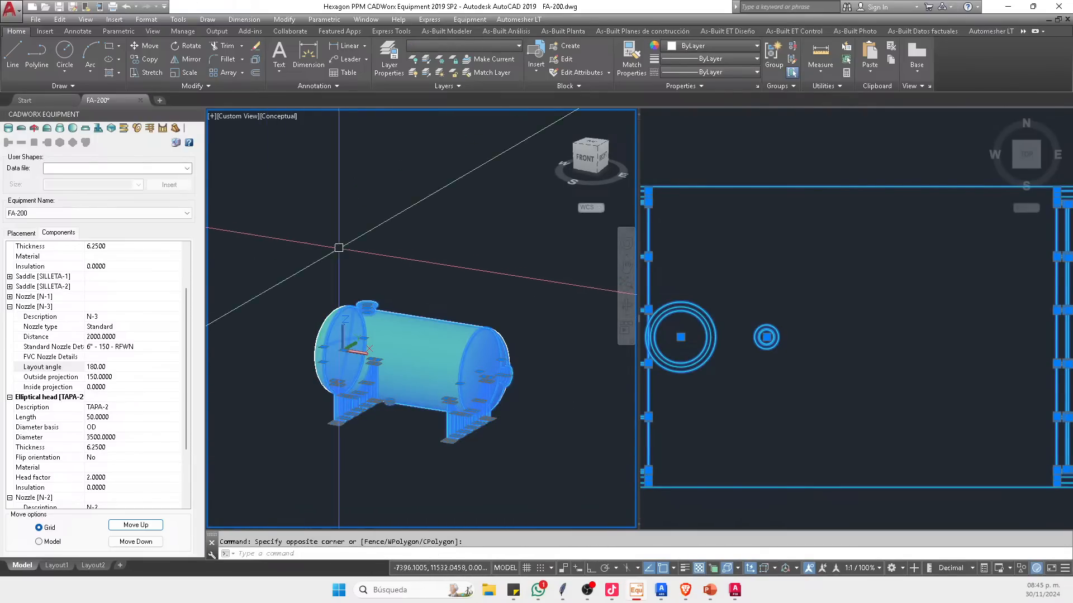
{"action": "key", "text": "Escape"}
{"action": "left_click", "coordinate": [559, 503]}
{"action": "left_click", "coordinate": [287, 224]}
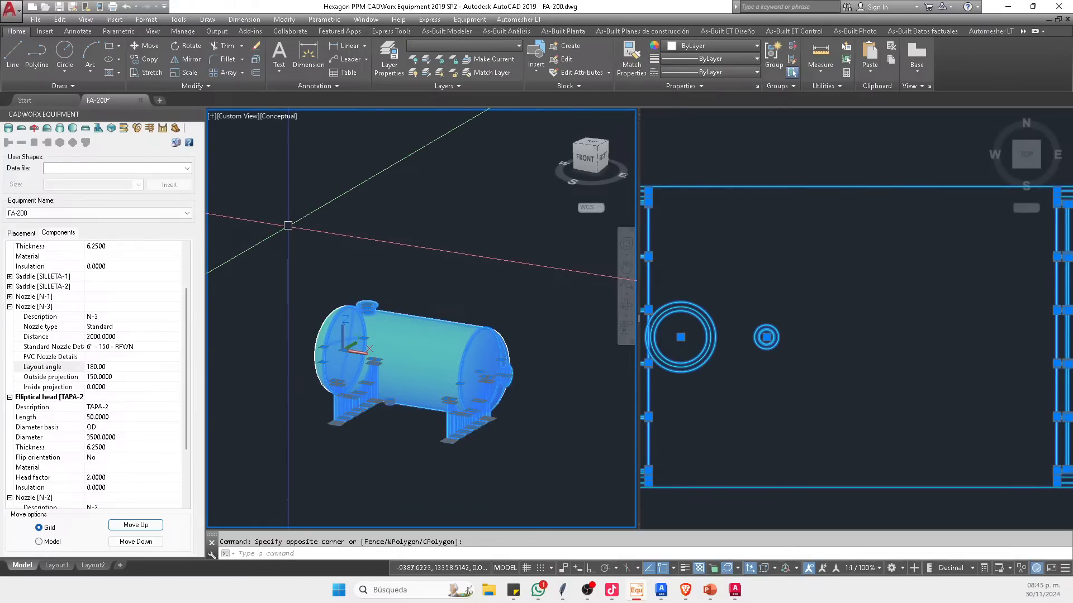
{"action": "left_click", "coordinate": [544, 470]}
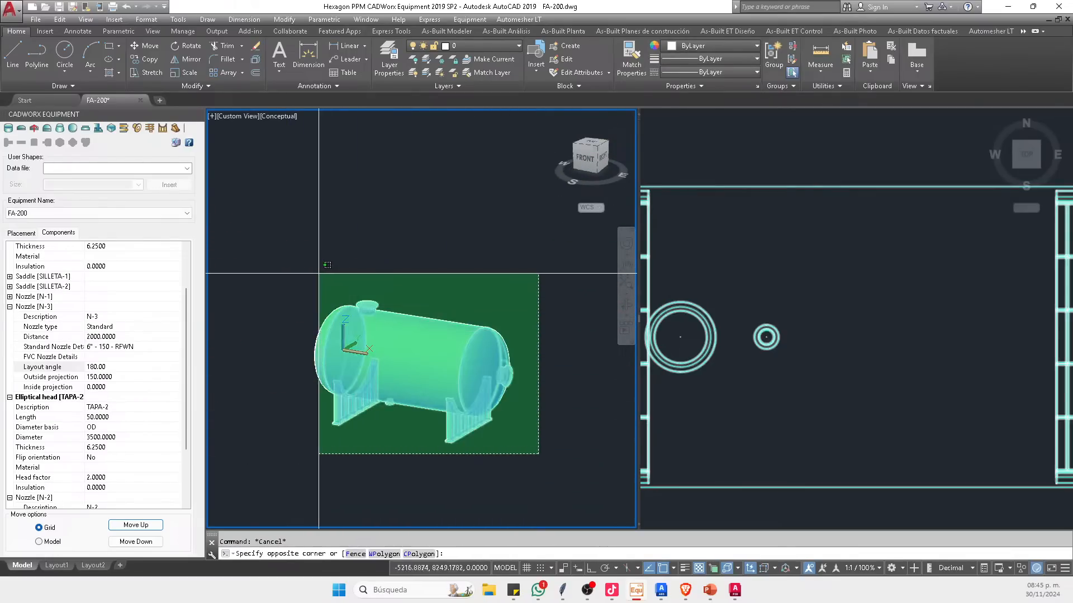
{"action": "left_click", "coordinate": [318, 280]}
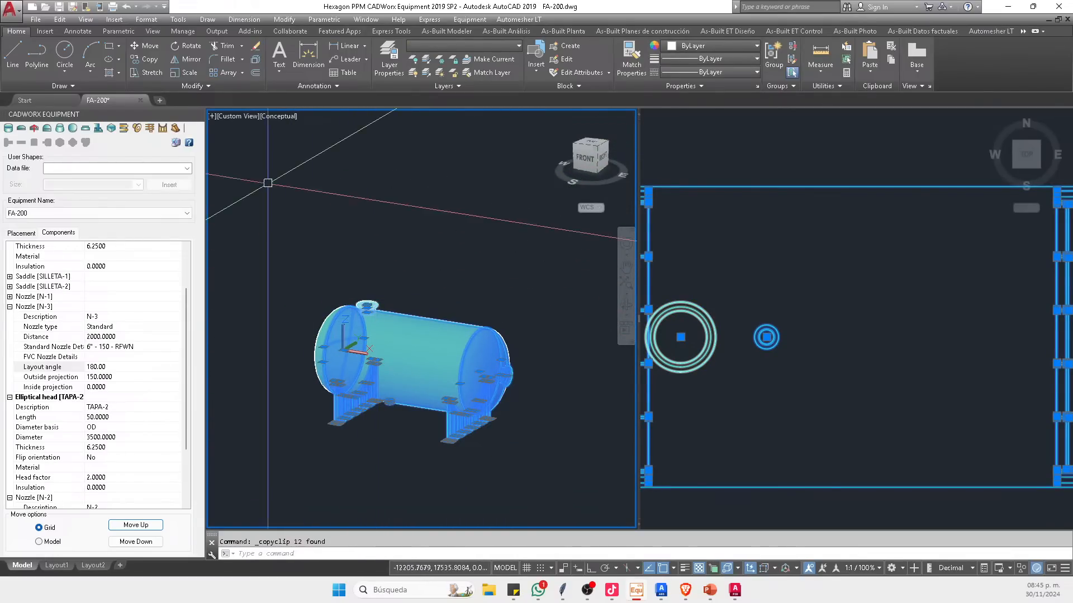
{"action": "key", "text": "Escape"}
Step: Switch to the FA-200.dwg drawing in AutoCAD Plant 3D, paste the copied vessel and view it isometrically
{"action": "left_click", "coordinate": [46, 98]}
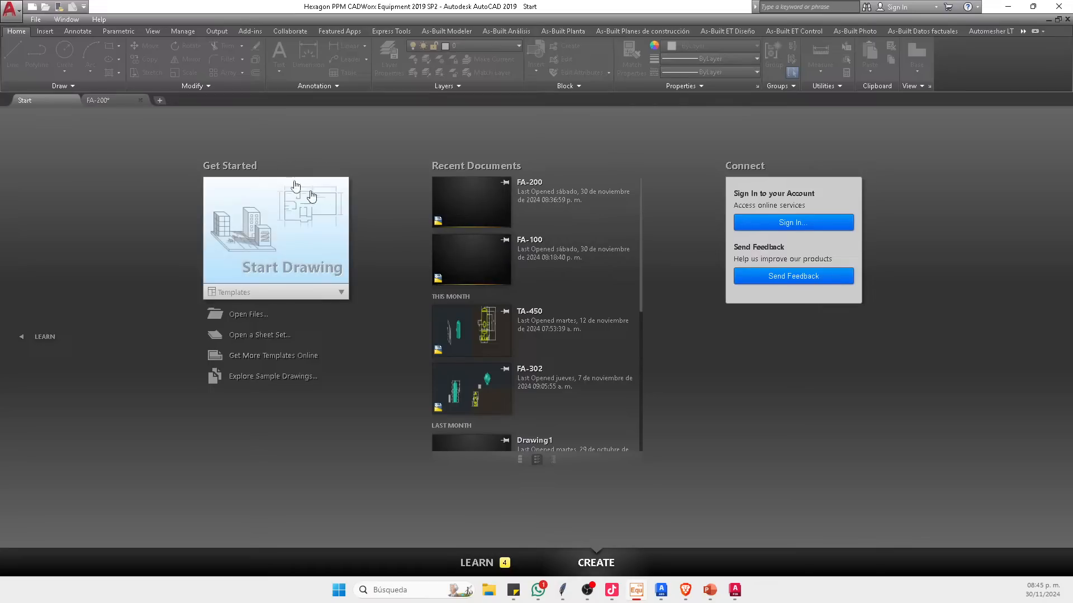
{"action": "mouse_move", "coordinate": [735, 590]}
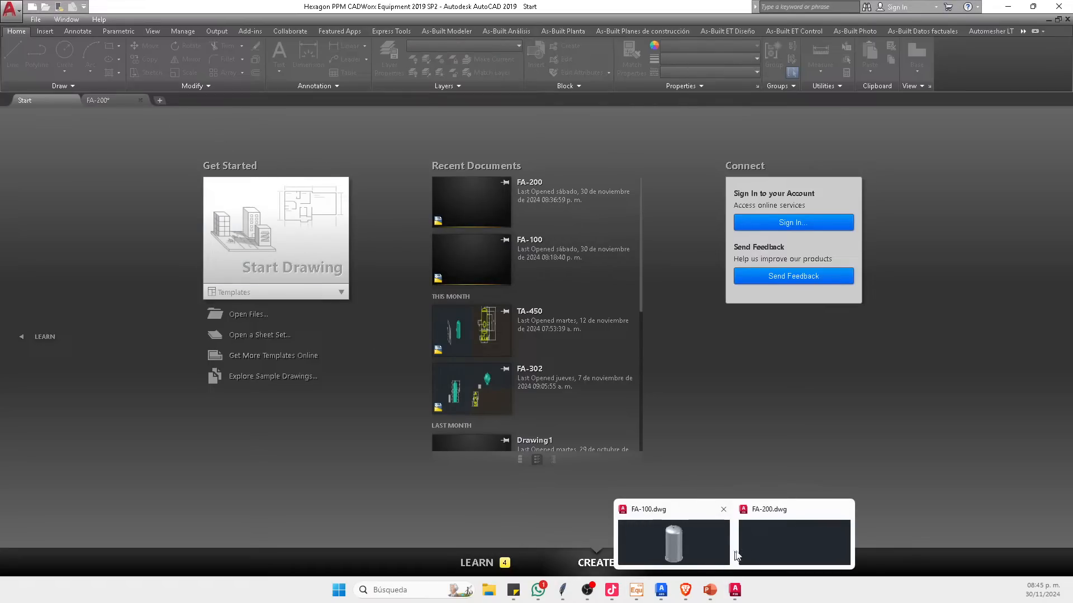
{"action": "left_click", "coordinate": [782, 545]}
{"action": "key", "text": "ctrl+v"}
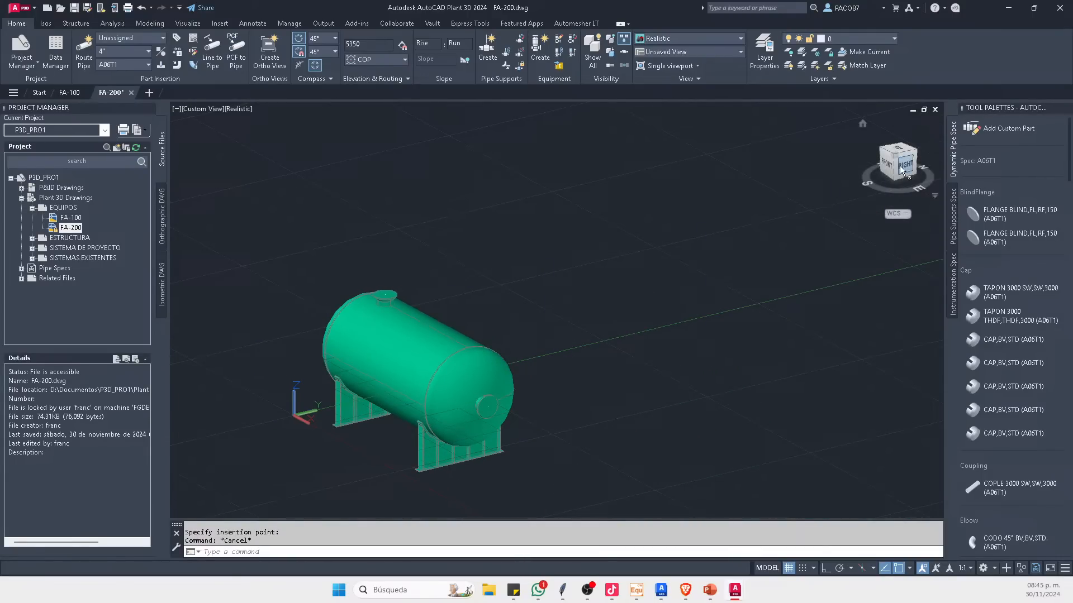
{"action": "key", "text": "Escape"}
{"action": "left_click", "coordinate": [875, 171]}
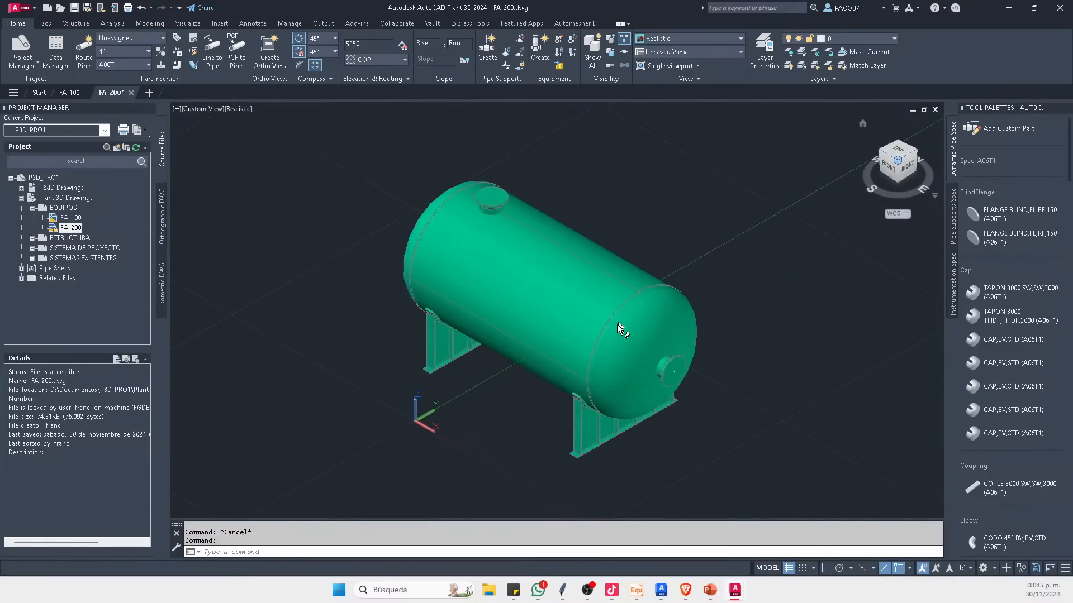
Step: Select the whole pasted vessel in the top view and put all its objects on layer 0
{"action": "left_click", "coordinate": [897, 152]}
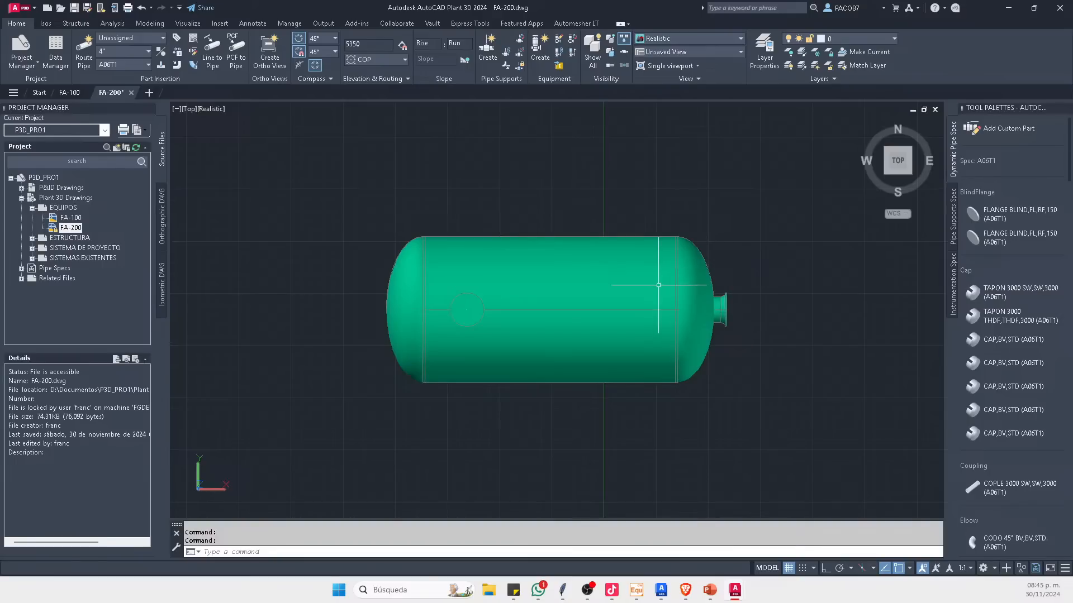
{"action": "left_click", "coordinate": [641, 286]}
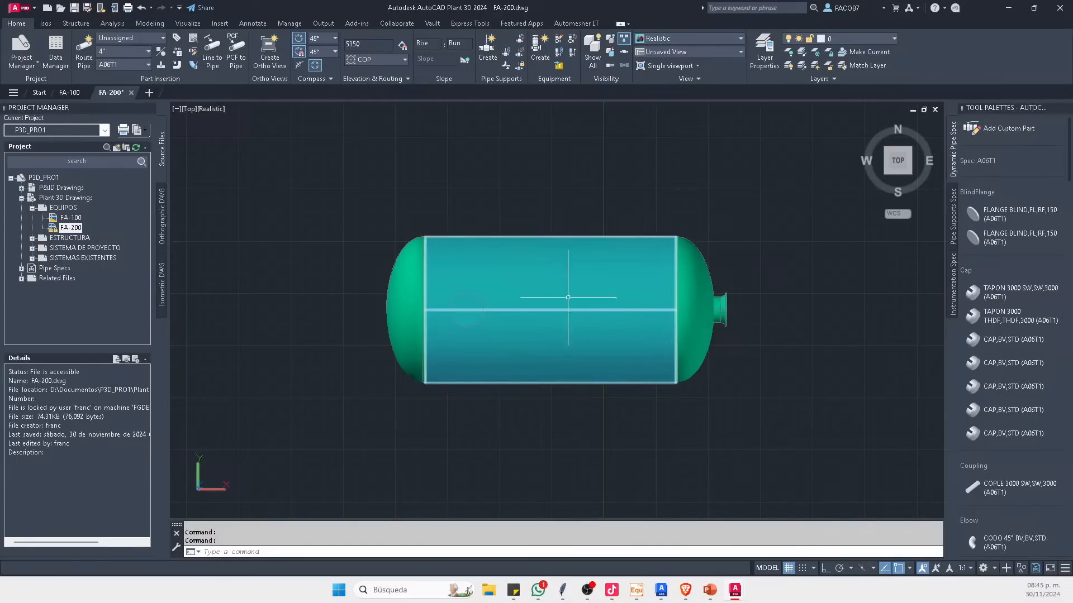
{"action": "left_click", "coordinate": [771, 170]}
{"action": "left_click", "coordinate": [254, 484]}
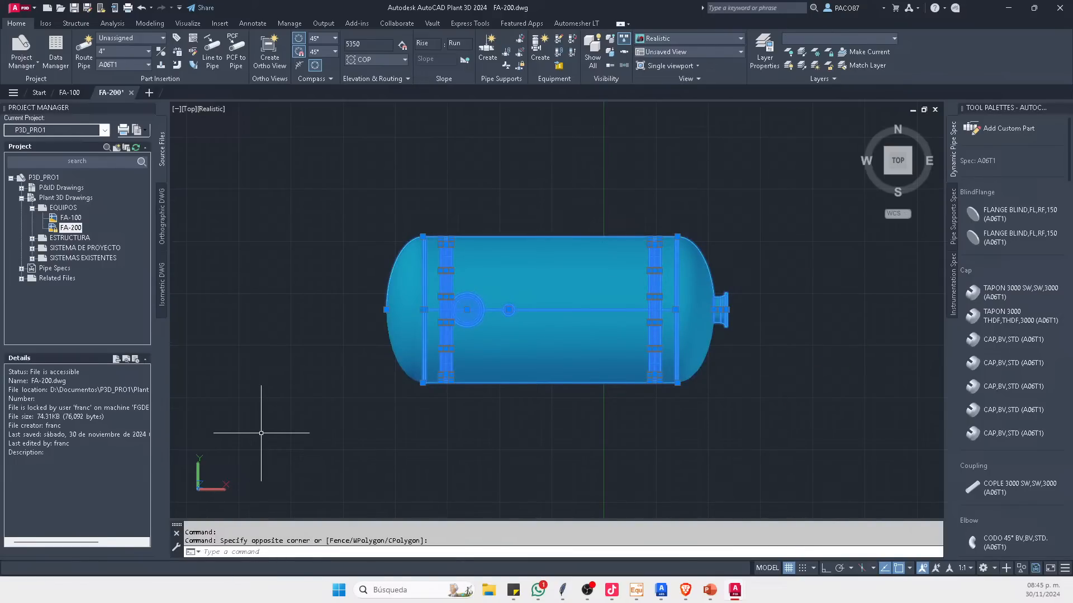
{"action": "key", "text": "ctrl+1"}
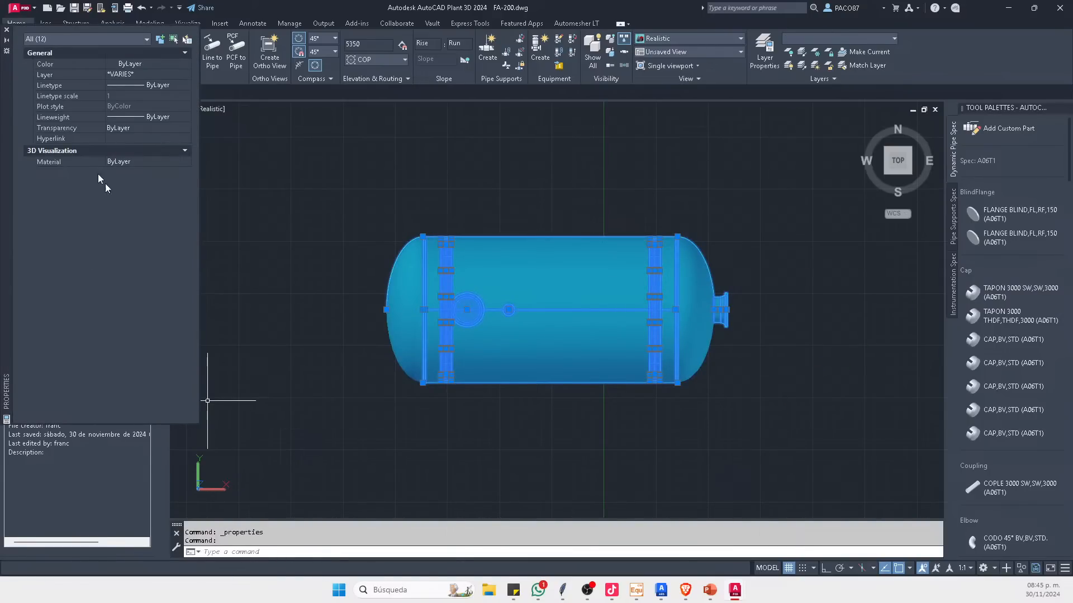
{"action": "left_click", "coordinate": [140, 75]}
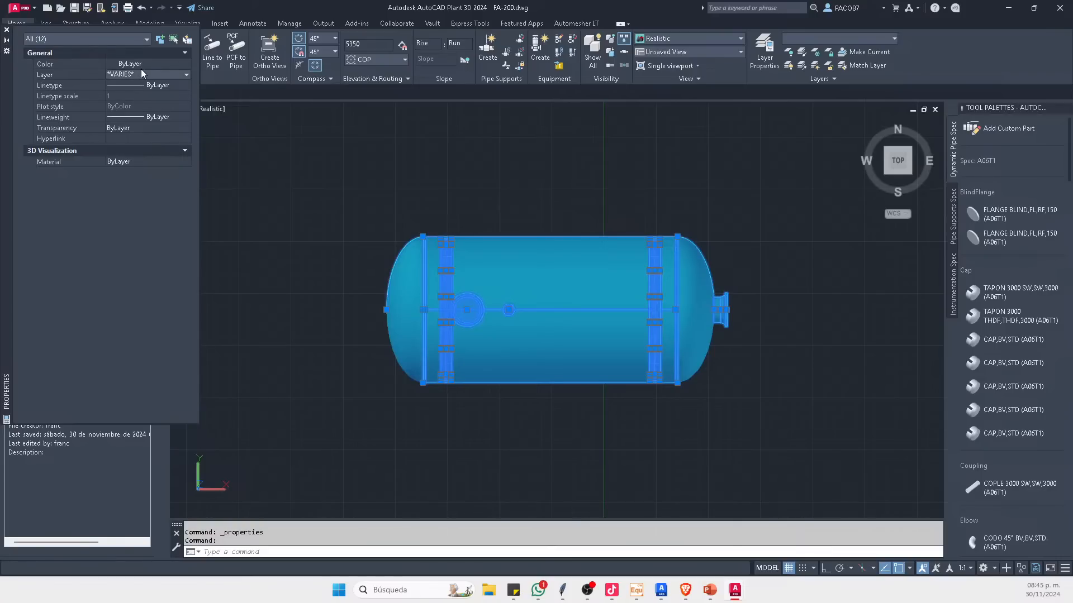
{"action": "left_click", "coordinate": [142, 75]}
{"action": "left_click", "coordinate": [128, 85]}
Step: Set the colour of all the vessel's objects to ByBlock and clear the selection
{"action": "left_click", "coordinate": [154, 63]}
{"action": "left_click", "coordinate": [156, 61]}
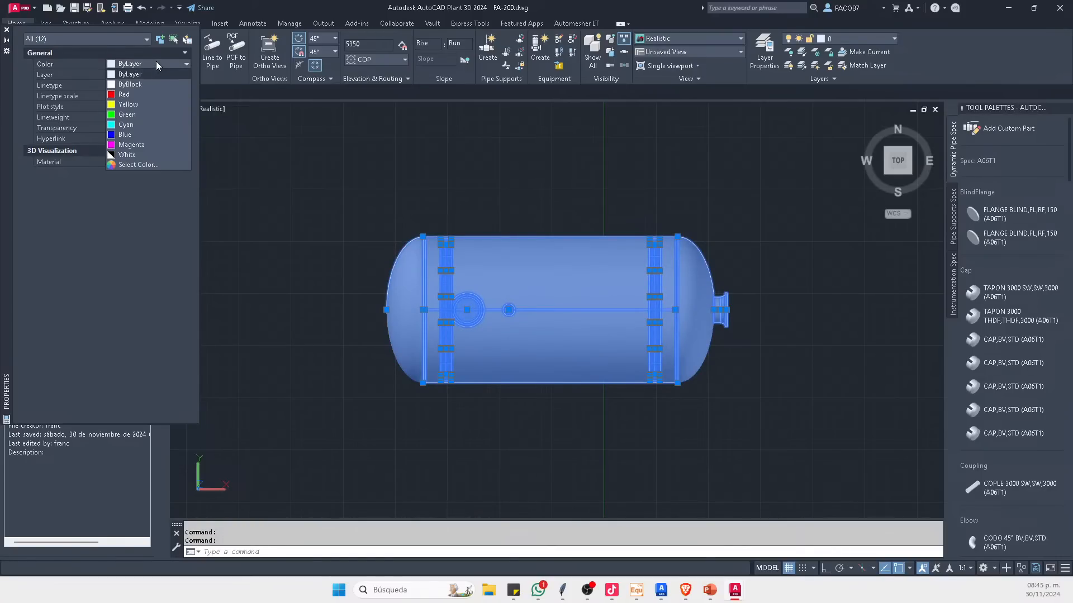
{"action": "left_click", "coordinate": [148, 84]}
{"action": "key", "text": "Escape"}
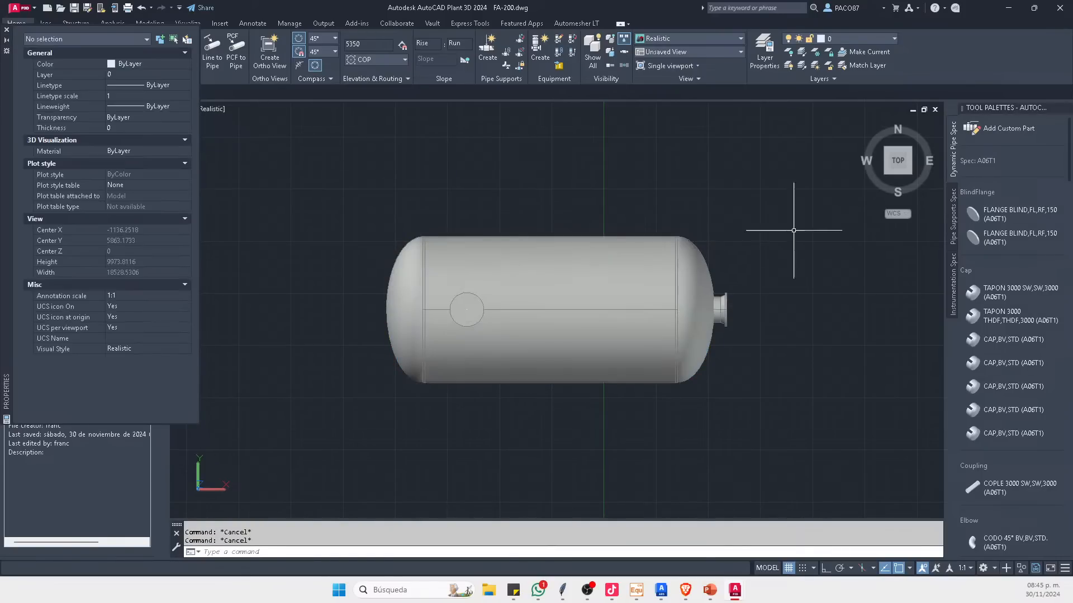
{"action": "left_click", "coordinate": [825, 176]}
{"action": "key", "text": "Escape"}
{"action": "key", "text": "Escape"}
Step: Purge all unused named items from the drawing
{"action": "type", "text": "P"}
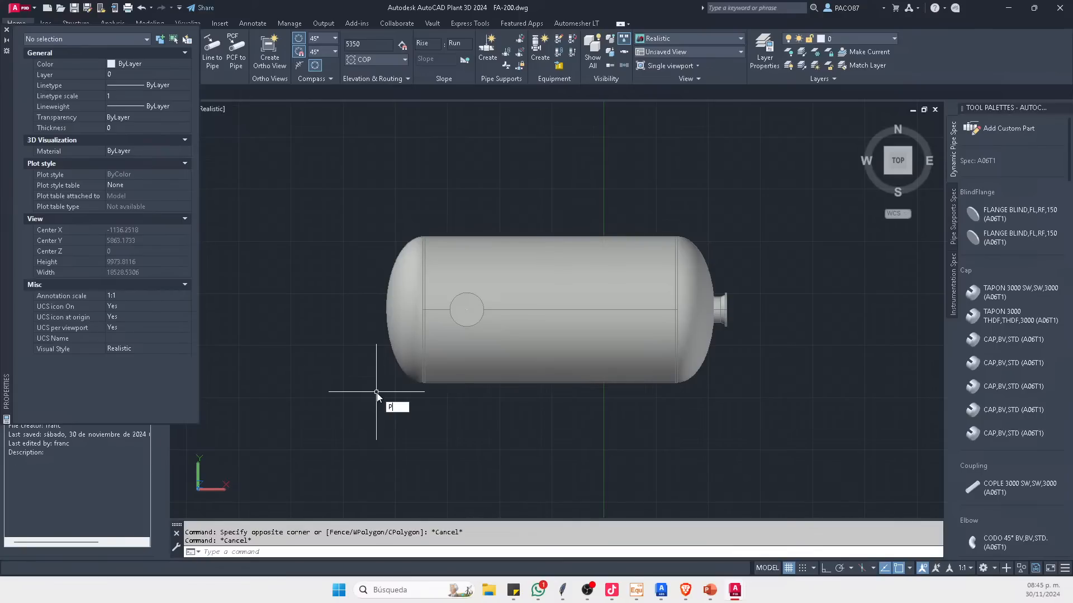
{"action": "type", "text": "U"}
{"action": "key", "text": "Return"}
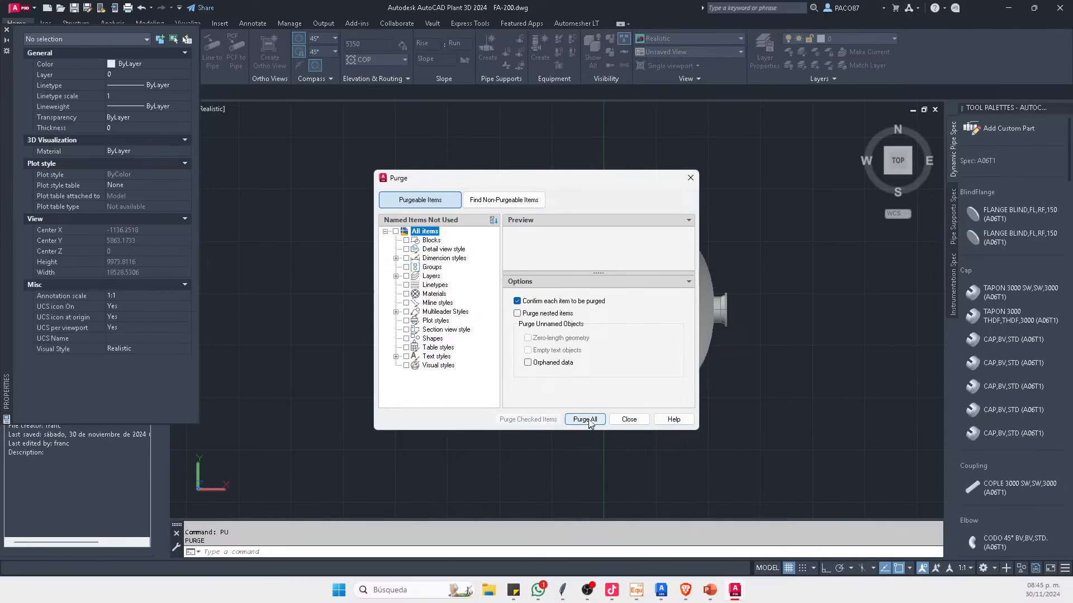
{"action": "left_click", "coordinate": [585, 419]}
{"action": "left_click", "coordinate": [520, 287]}
{"action": "left_click", "coordinate": [620, 419]}
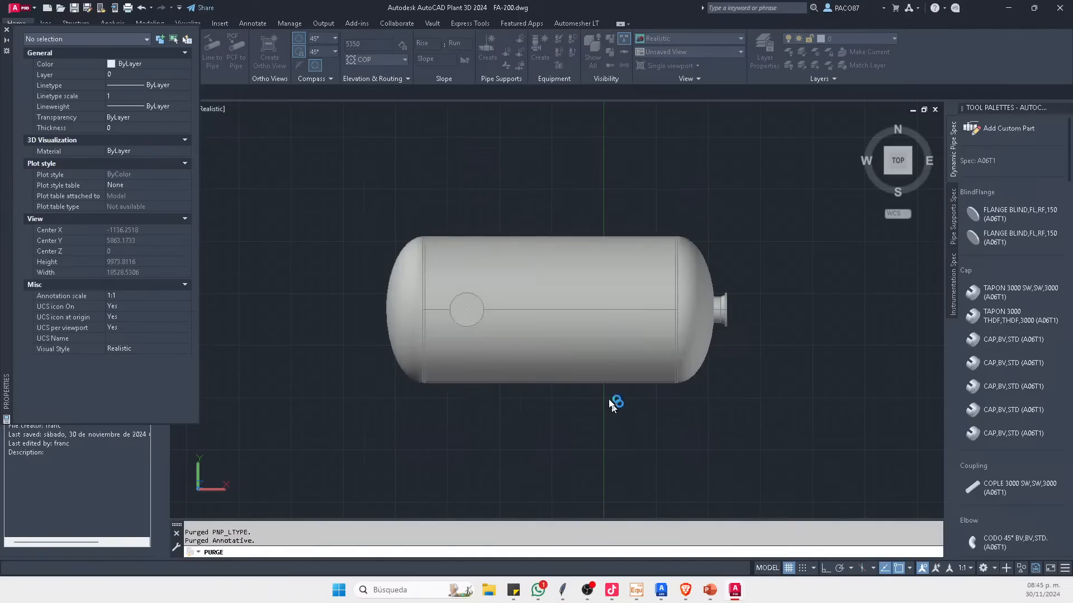
Step: Define a block named FA-200 from all the vessel's objects, with base point 0,0,0 and millimetre units
{"action": "left_click", "coordinate": [825, 451]}
{"action": "left_click", "coordinate": [370, 181]}
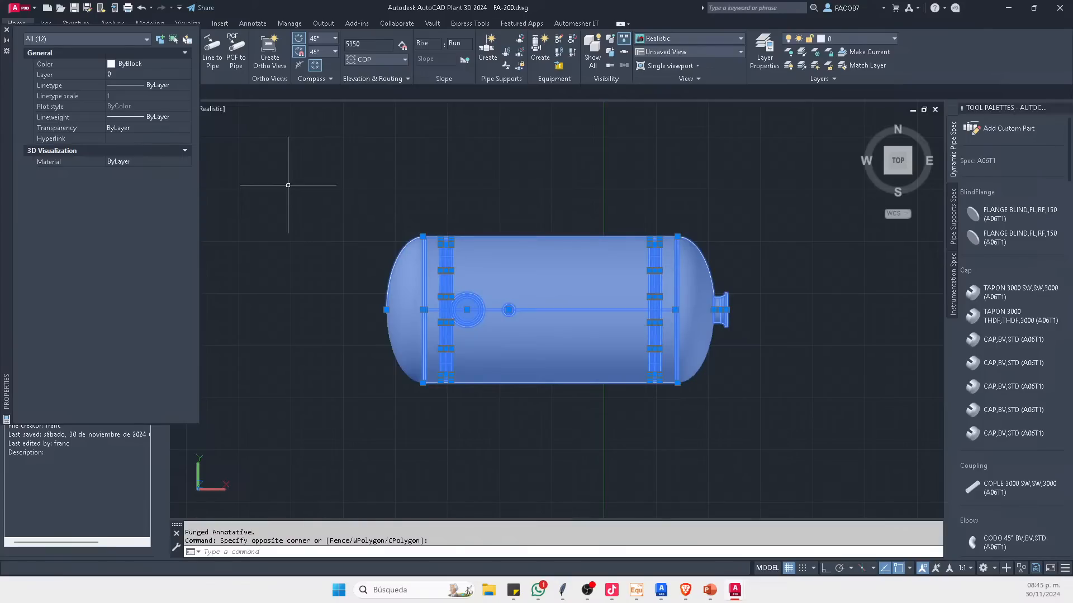
{"action": "type", "text": "BLOCK"}
{"action": "key", "text": "Return"}
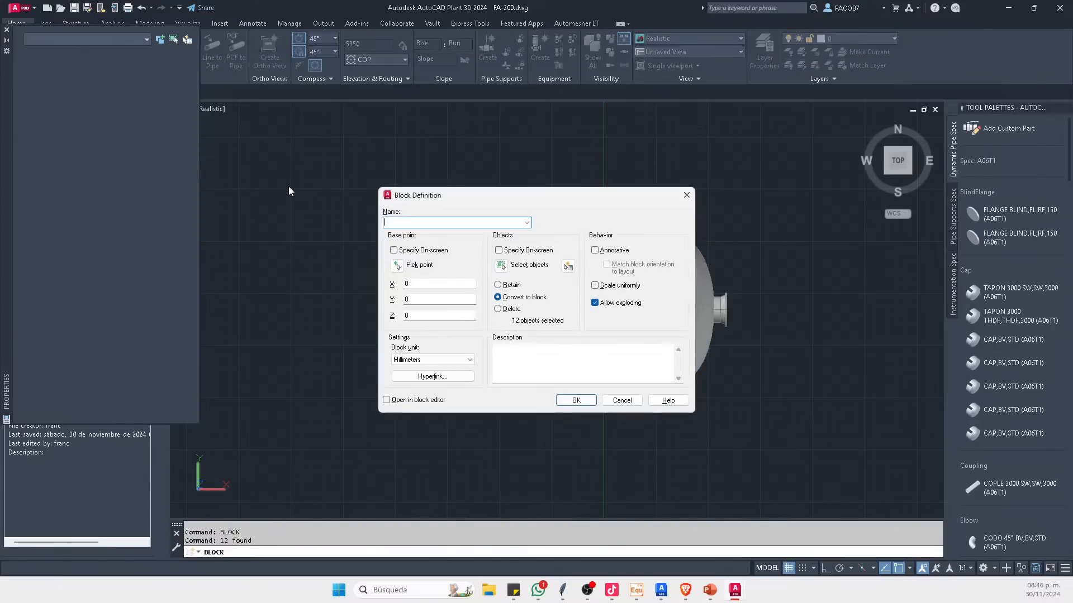
{"action": "type", "text": "FA-200"}
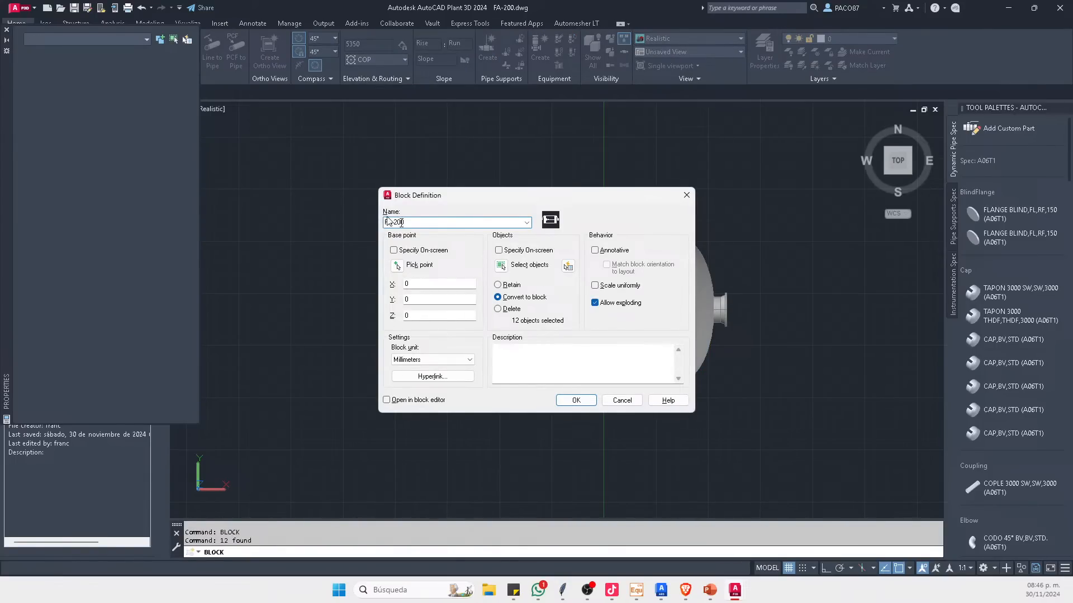
{"action": "left_click", "coordinate": [575, 400]}
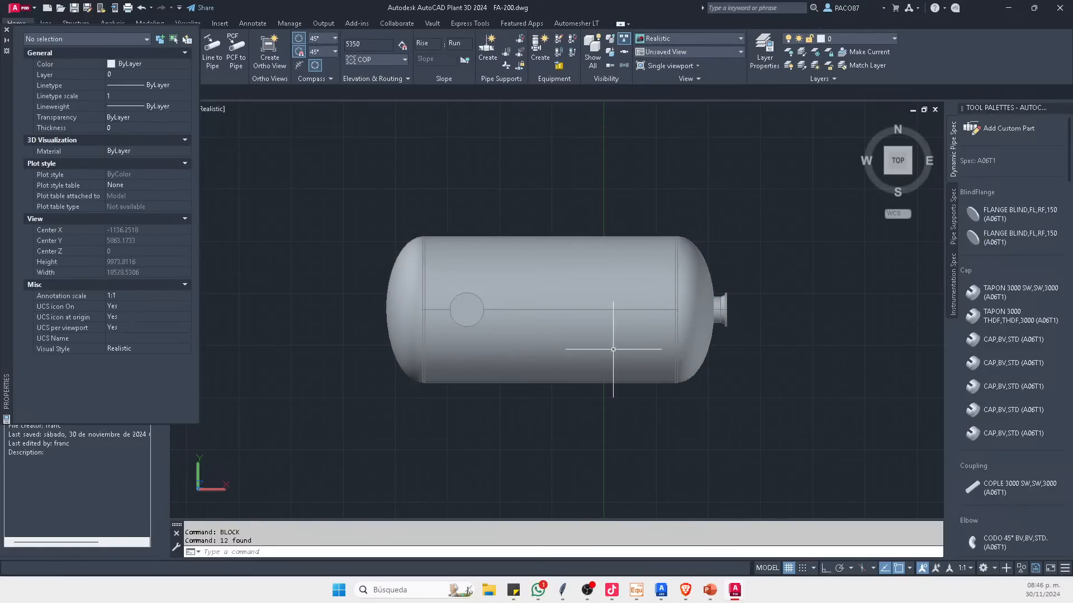
Step: Convert the FA-200 block to Plant 3D equipment of type Tank and specify its insertion base point
{"action": "left_click", "coordinate": [575, 39]}
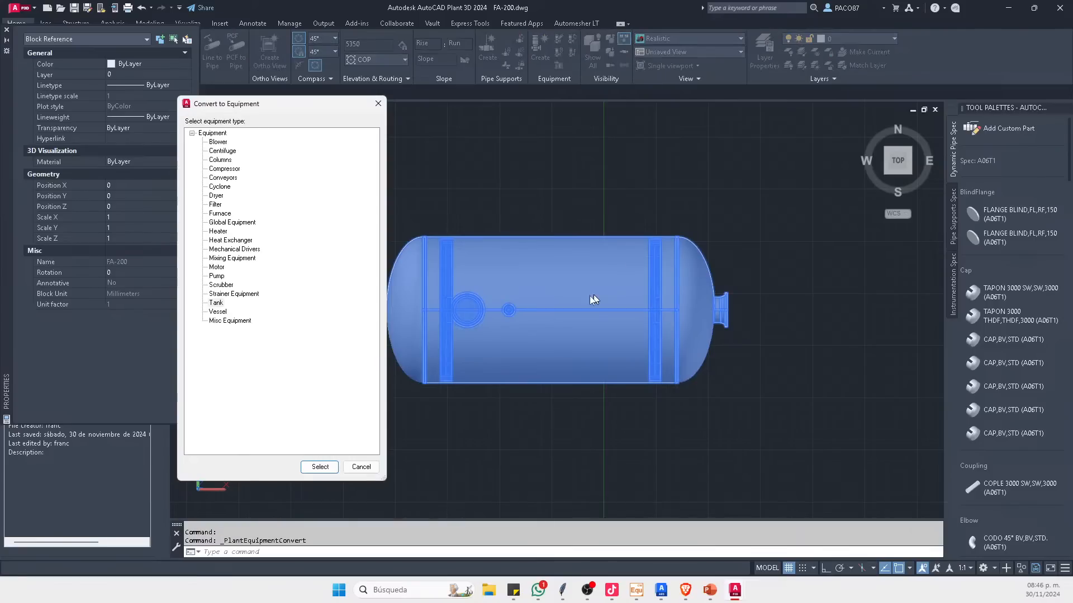
{"action": "left_click", "coordinate": [313, 465]}
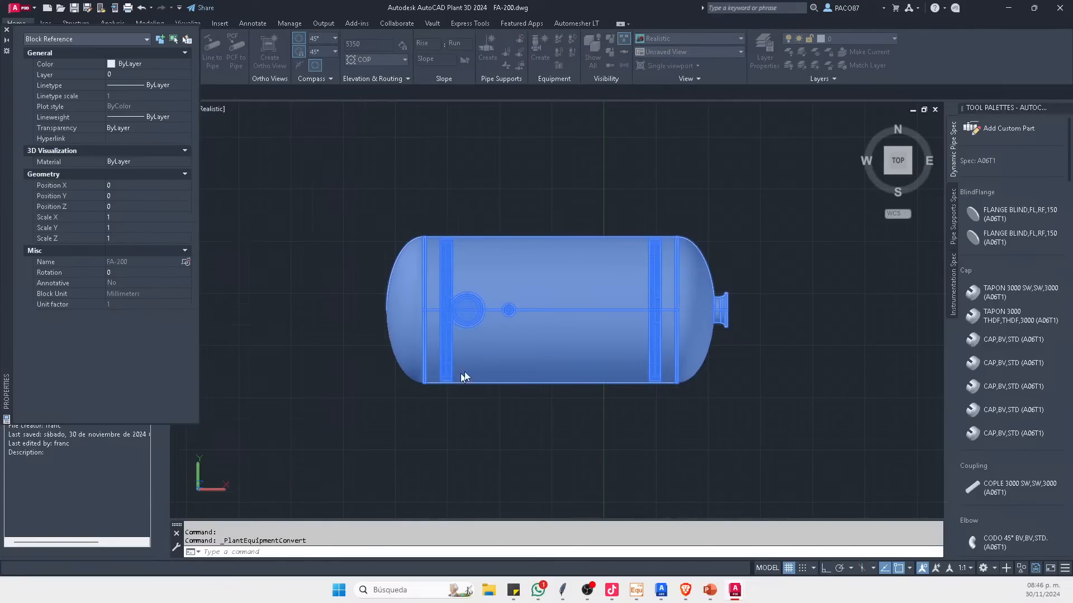
{"action": "left_click", "coordinate": [420, 298]}
{"action": "left_click", "coordinate": [472, 194]}
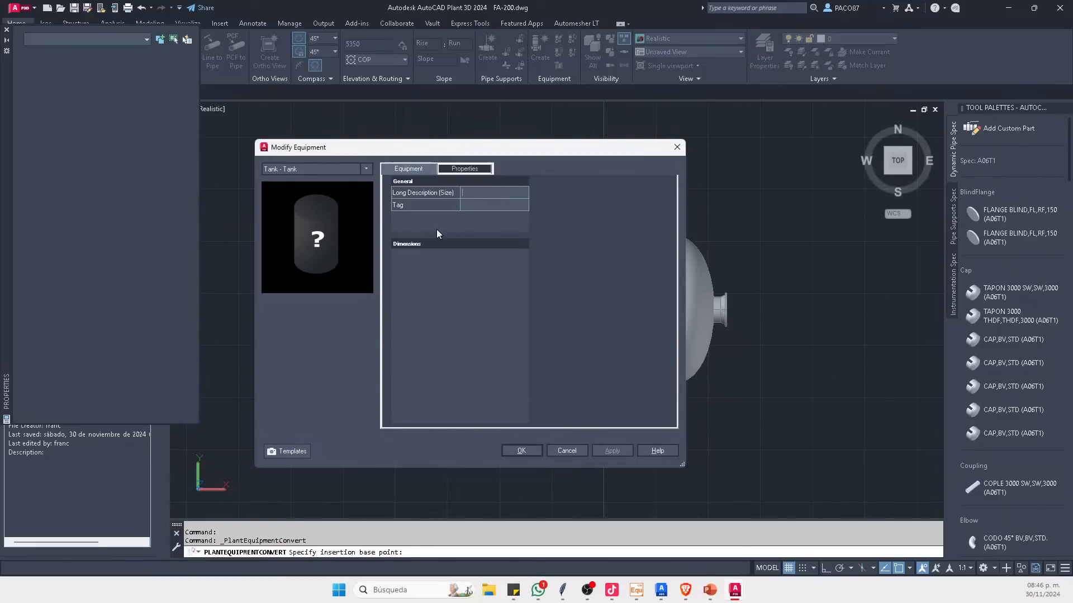
Step: Assign the tank the tag FA-200, with type FA and number 200, and apply the equipment changes
{"action": "left_click", "coordinate": [465, 206]}
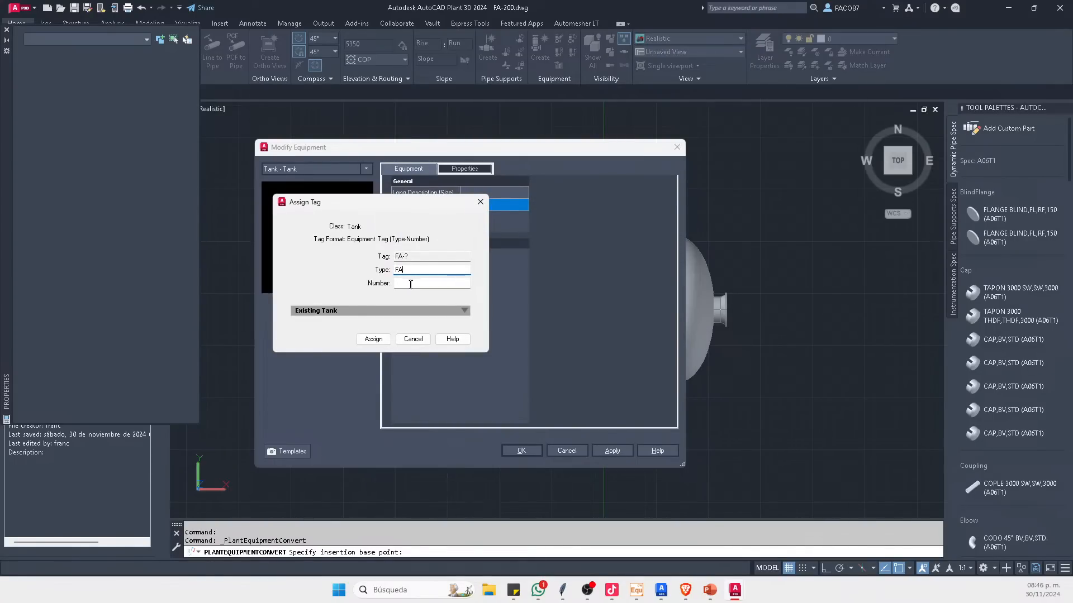
{"action": "key", "text": "Tab"}
{"action": "type", "text": "200"}
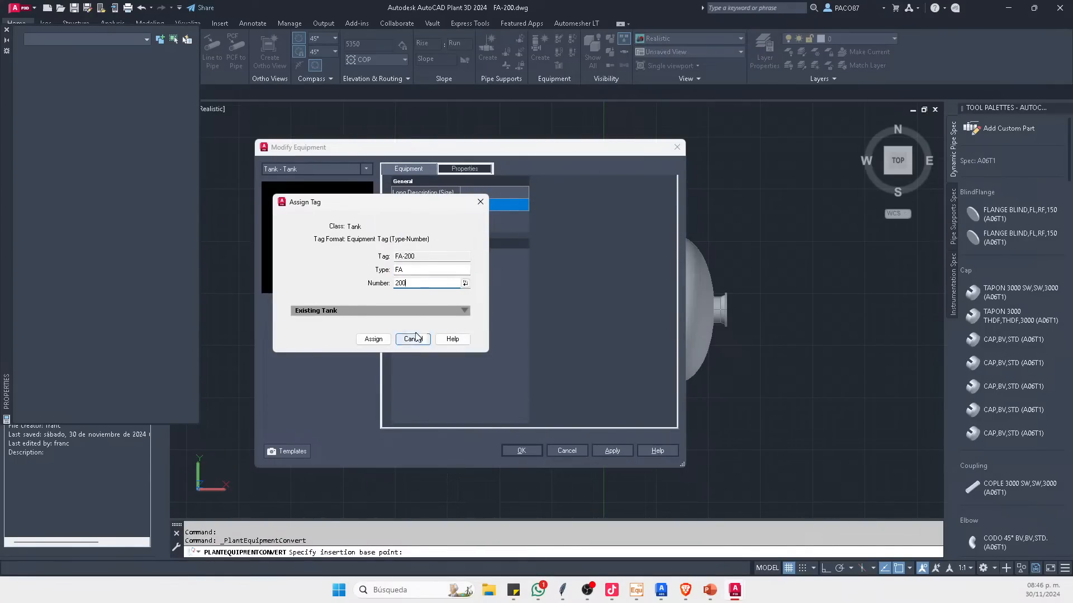
{"action": "left_click", "coordinate": [373, 339]}
{"action": "left_click", "coordinate": [606, 450]}
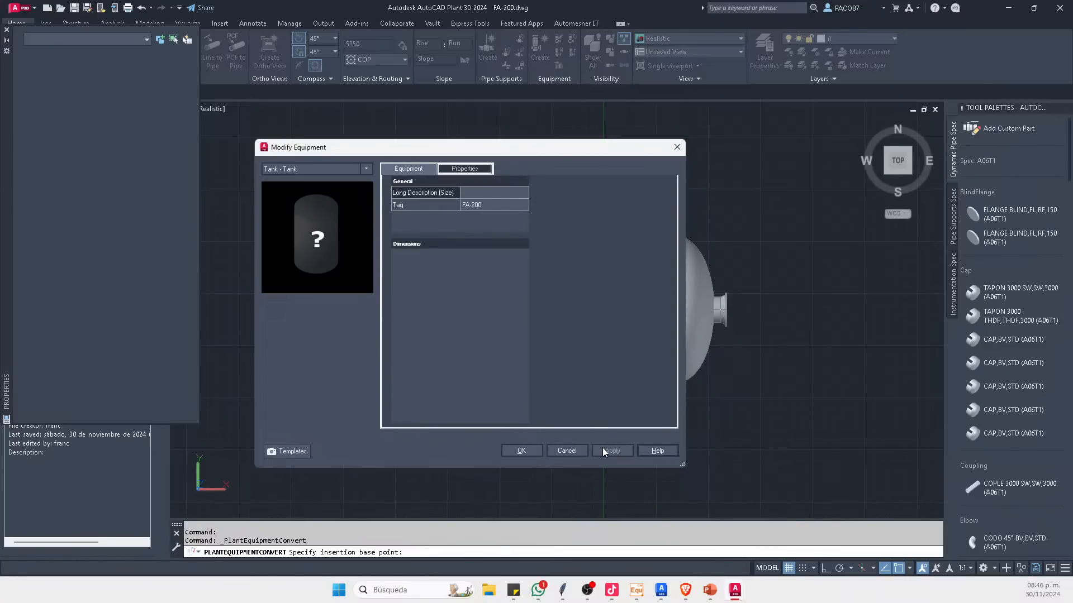
{"action": "left_click", "coordinate": [519, 452]}
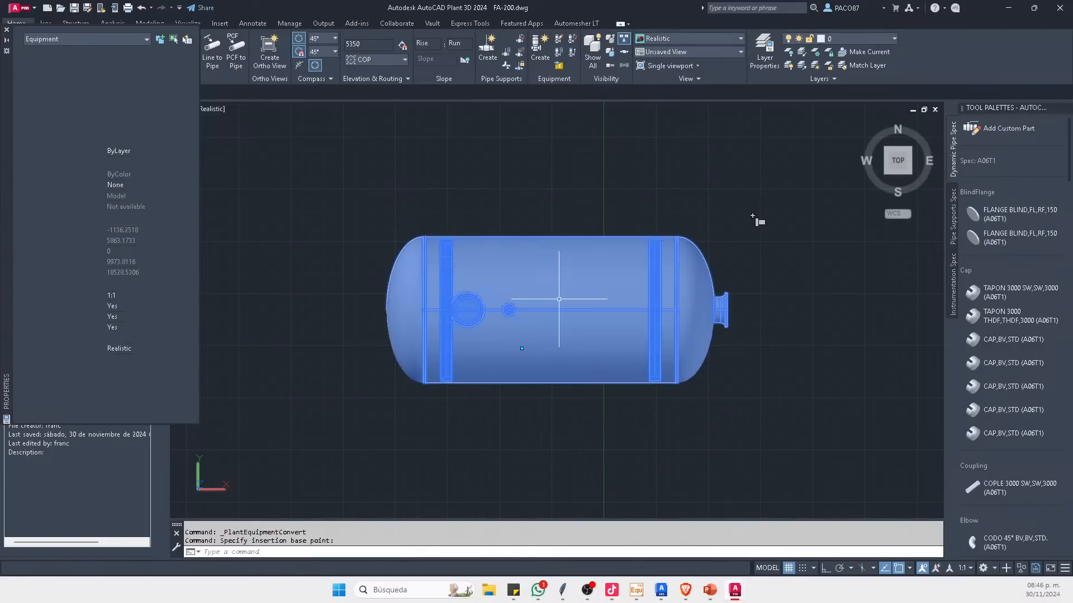
{"action": "key", "text": "Escape"}
Step: Add a nozzle to tank FA-200 at the centre of the large flange on top of the shell, pointing upward
{"action": "left_click", "coordinate": [885, 177]}
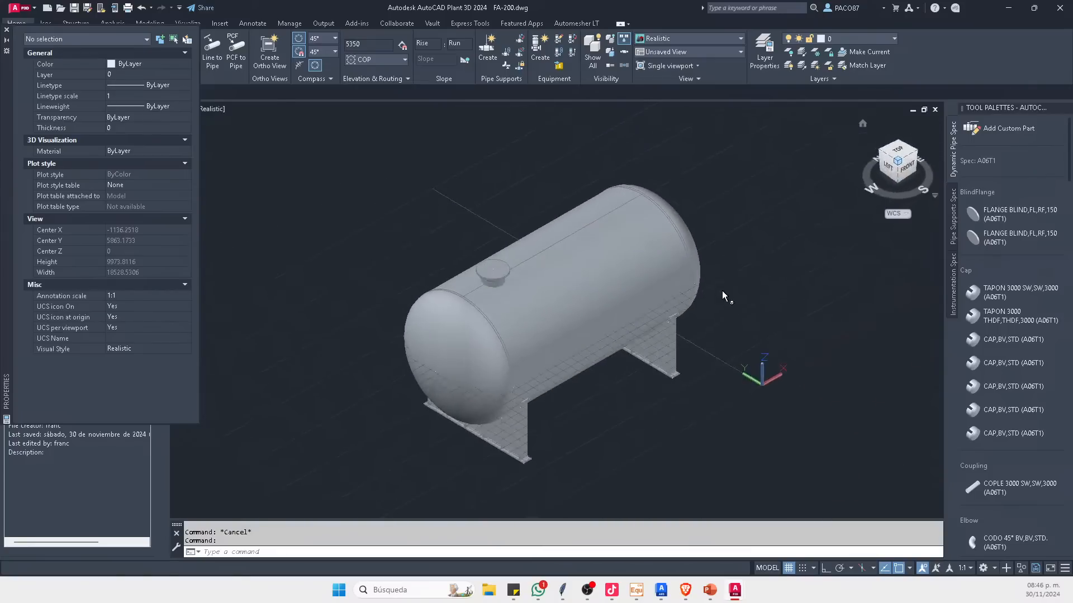
{"action": "left_click", "coordinate": [637, 187]}
{"action": "left_click", "coordinate": [638, 175]}
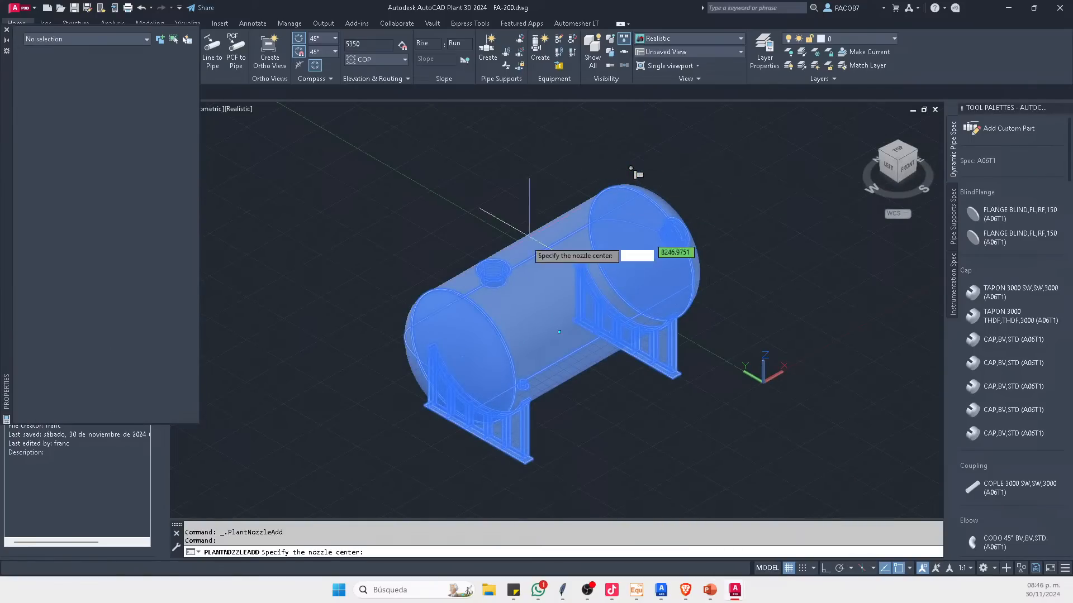
{"action": "scroll", "coordinate": [492, 273], "scroll_direction": "up", "scroll_amount": 8}
{"action": "type", "text": "CEM"}
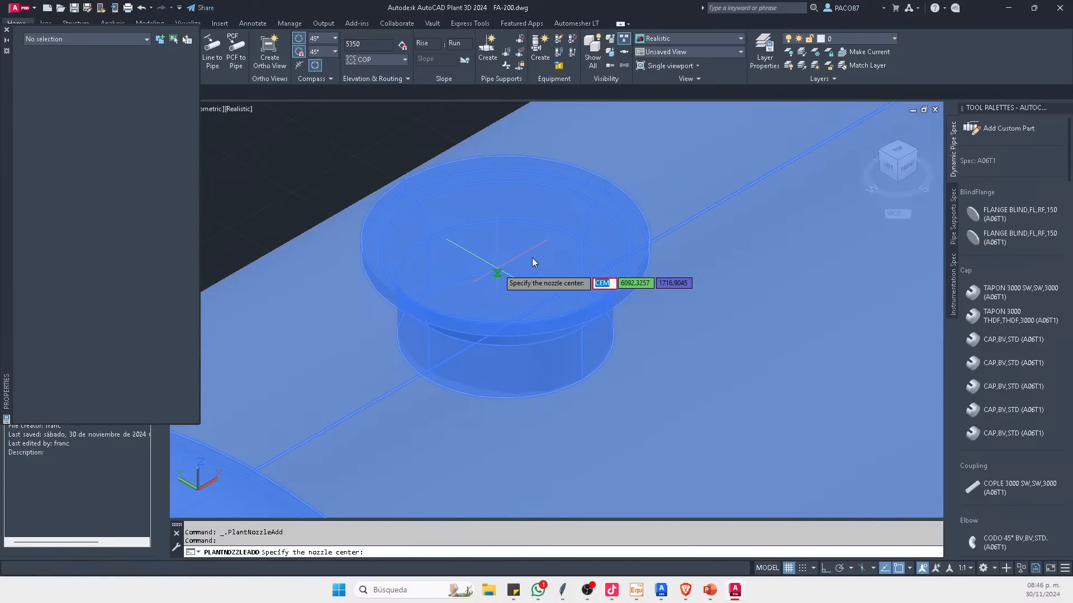
{"action": "key", "text": "BackSpace"}
{"action": "type", "text": "N"}
{"action": "key", "text": "Return"}
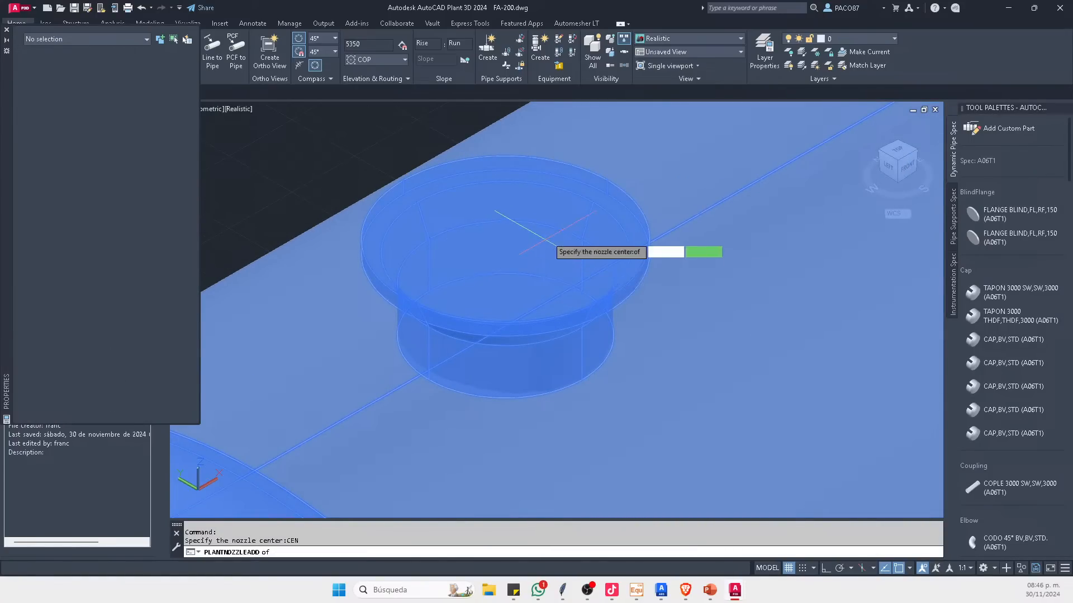
{"action": "left_click", "coordinate": [608, 180]}
{"action": "scroll", "coordinate": [502, 190], "scroll_direction": "down", "scroll_amount": 5}
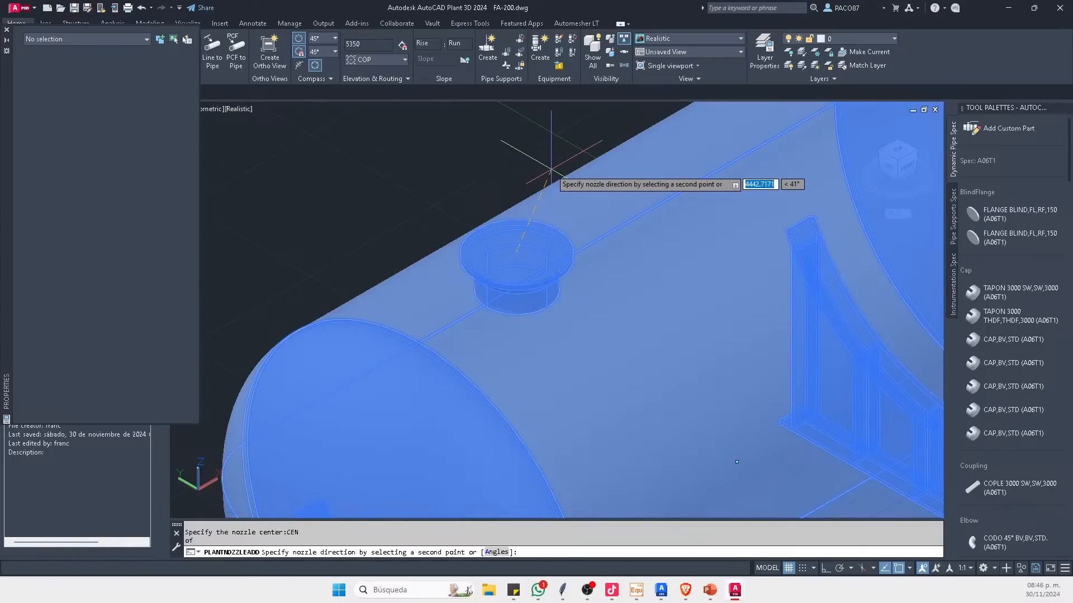
{"action": "left_click", "coordinate": [464, 171]}
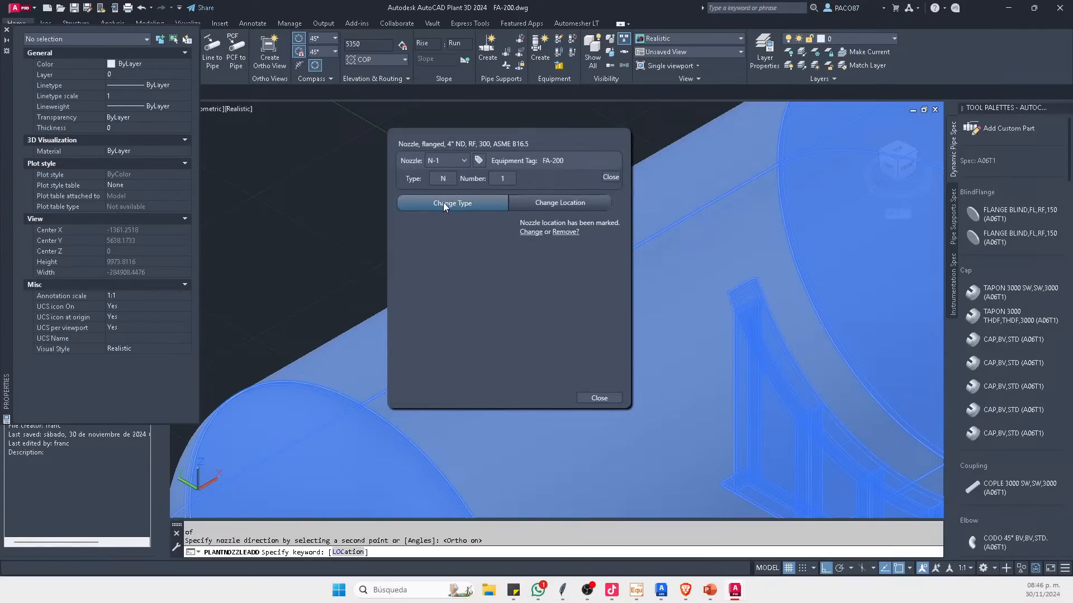
Step: Set nozzle N-1 to a straight flanged 24" nozzle in inches, RF, pressure class 150, ASME B16.5
{"action": "left_click", "coordinate": [479, 277]}
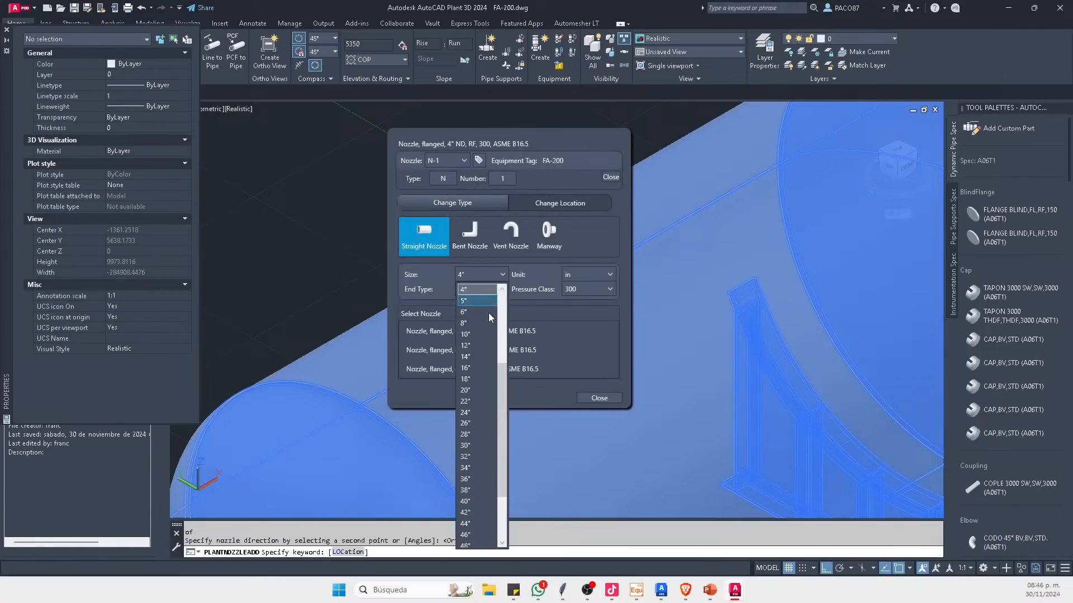
{"action": "left_click", "coordinate": [474, 412]}
{"action": "left_click", "coordinate": [592, 288]}
{"action": "left_click", "coordinate": [581, 313]}
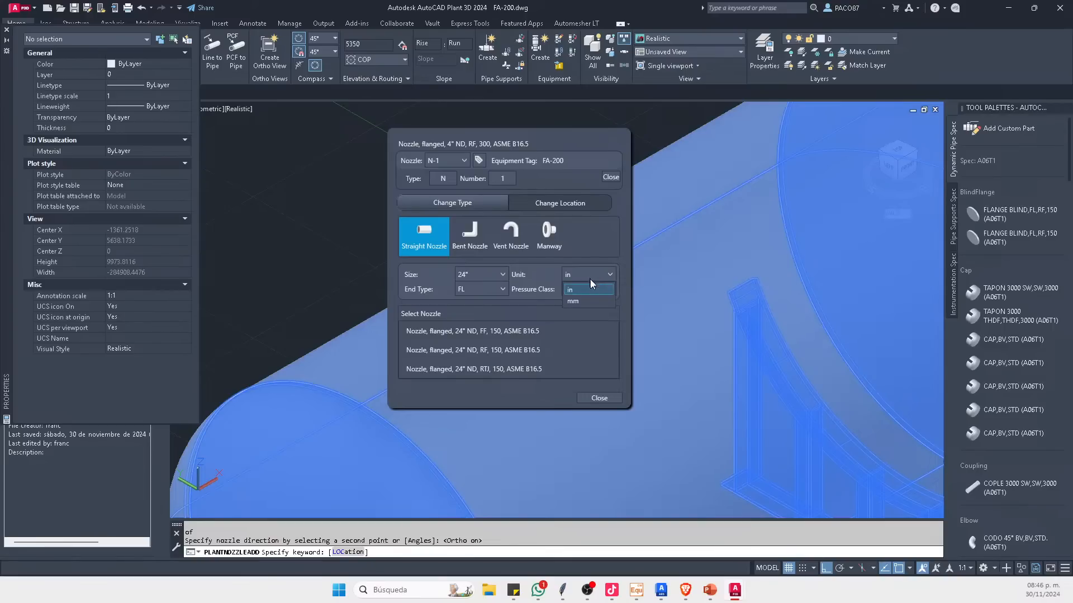
{"action": "left_click", "coordinate": [579, 290]}
{"action": "left_click", "coordinate": [510, 350]}
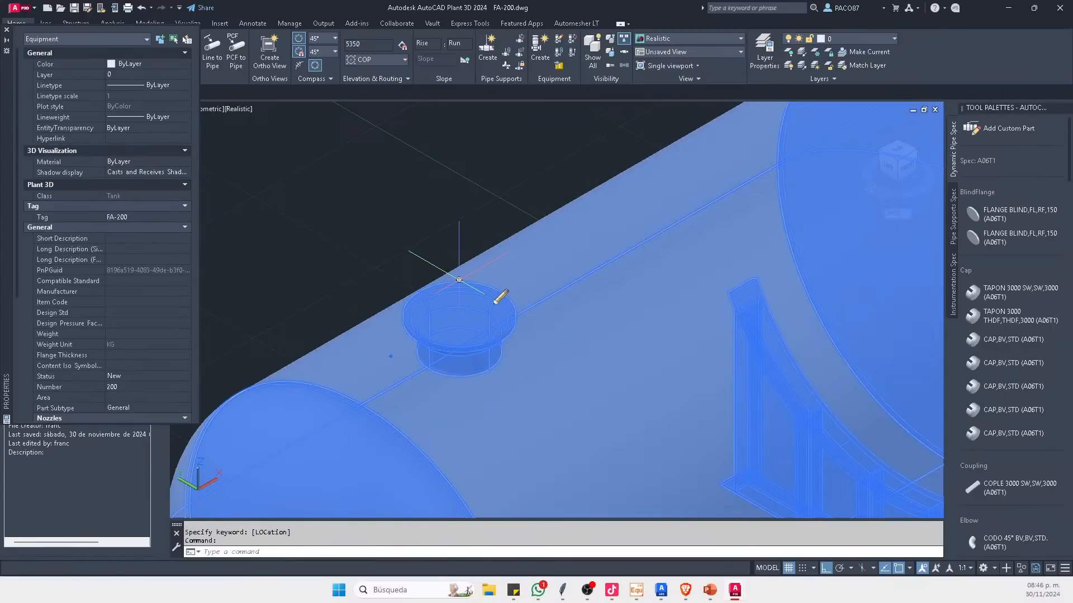
Step: Test the connection of the nozzle on top of the shell by starting a trial pipe from it, and cancel the pipe
{"action": "left_click", "coordinate": [459, 284]}
{"action": "scroll", "coordinate": [455, 286], "scroll_direction": "down", "scroll_amount": 5}
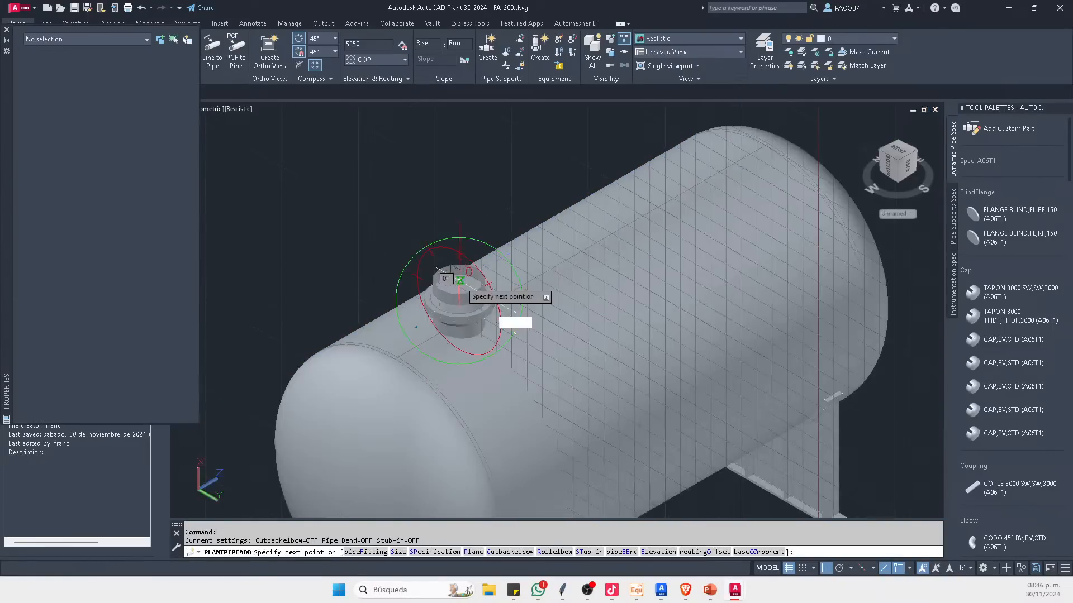
{"action": "key", "text": "Escape"}
{"action": "key", "text": "F7"}
Step: Add a nozzle to tank FA-200 at the centre of the flange on the end head, pointing outward along the vessel axis
{"action": "middle_click_drag", "start_coordinate": [447, 234], "coordinate": [475, 300], "text": "shift"}
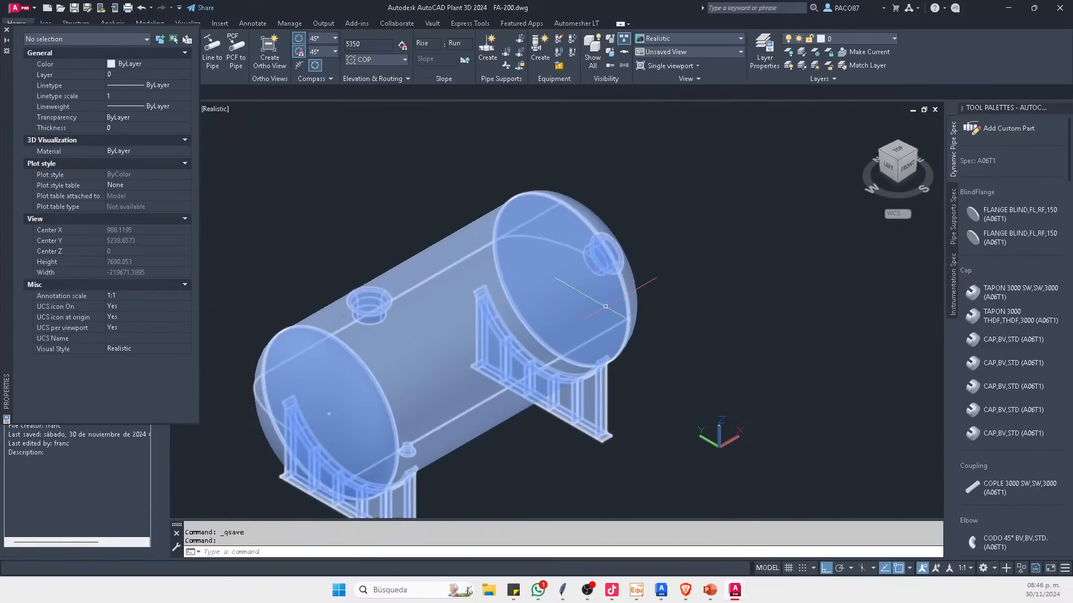
{"action": "middle_click_drag", "start_coordinate": [553, 288], "coordinate": [473, 288], "text": "shift"}
{"action": "scroll", "coordinate": [637, 369], "scroll_direction": "up", "scroll_amount": 3}
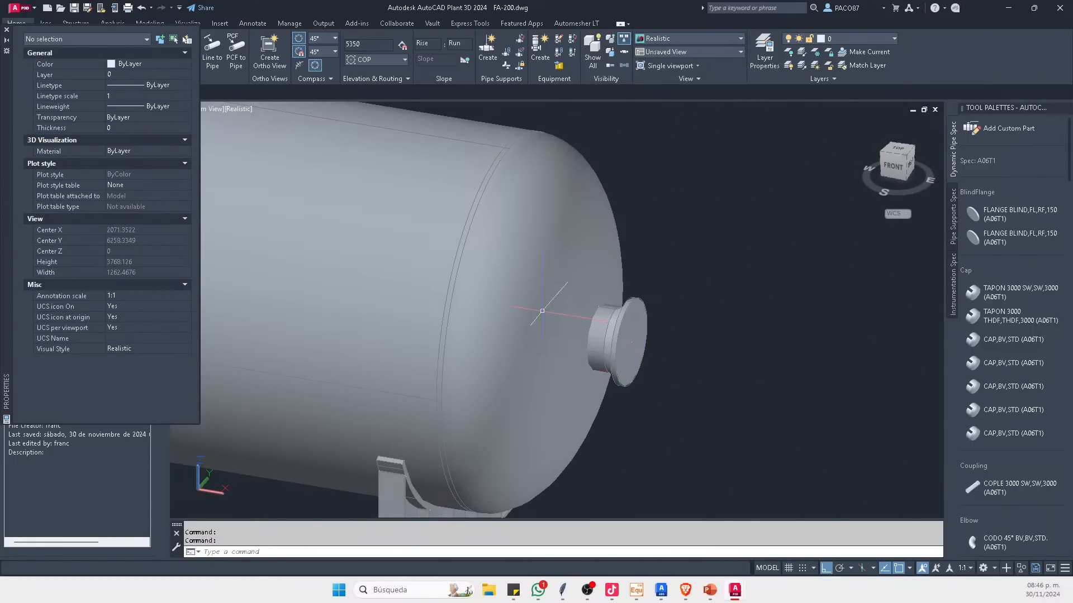
{"action": "scroll", "coordinate": [551, 312], "scroll_direction": "down", "scroll_amount": 2}
{"action": "left_click", "coordinate": [552, 309]}
{"action": "left_click", "coordinate": [697, 263]}
{"action": "scroll", "coordinate": [597, 341], "scroll_direction": "up", "scroll_amount": 5}
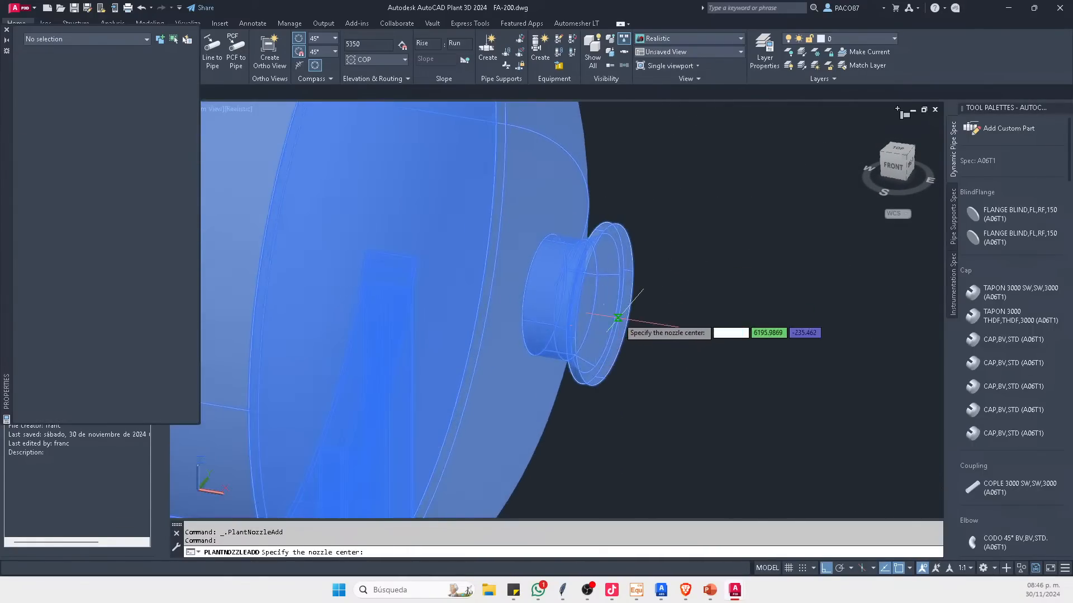
{"action": "type", "text": "CE"}
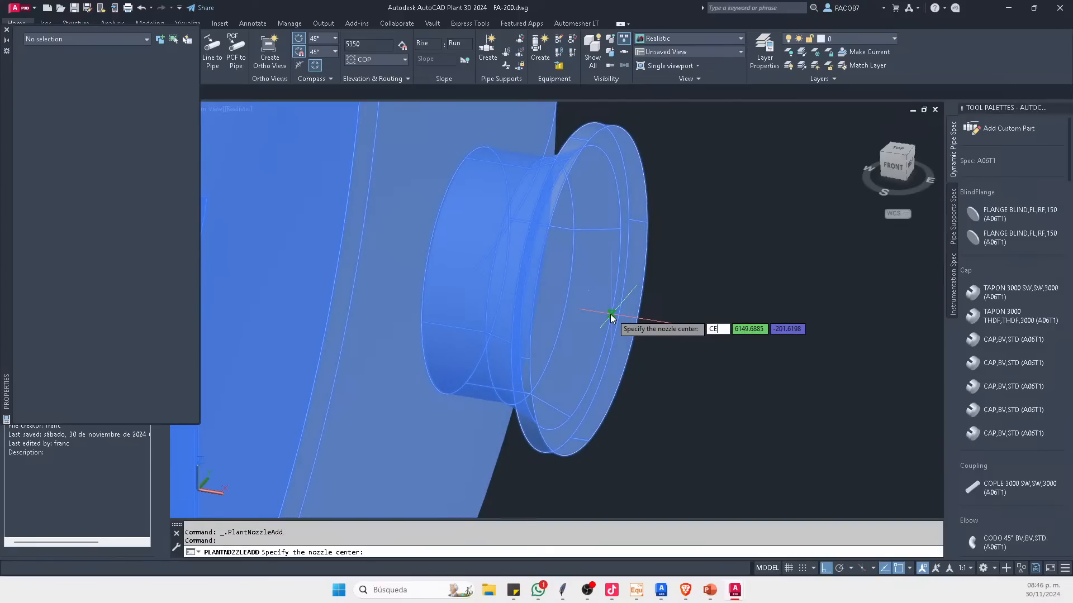
{"action": "type", "text": "N"}
{"action": "key", "text": "Return"}
{"action": "left_click", "coordinate": [625, 323]}
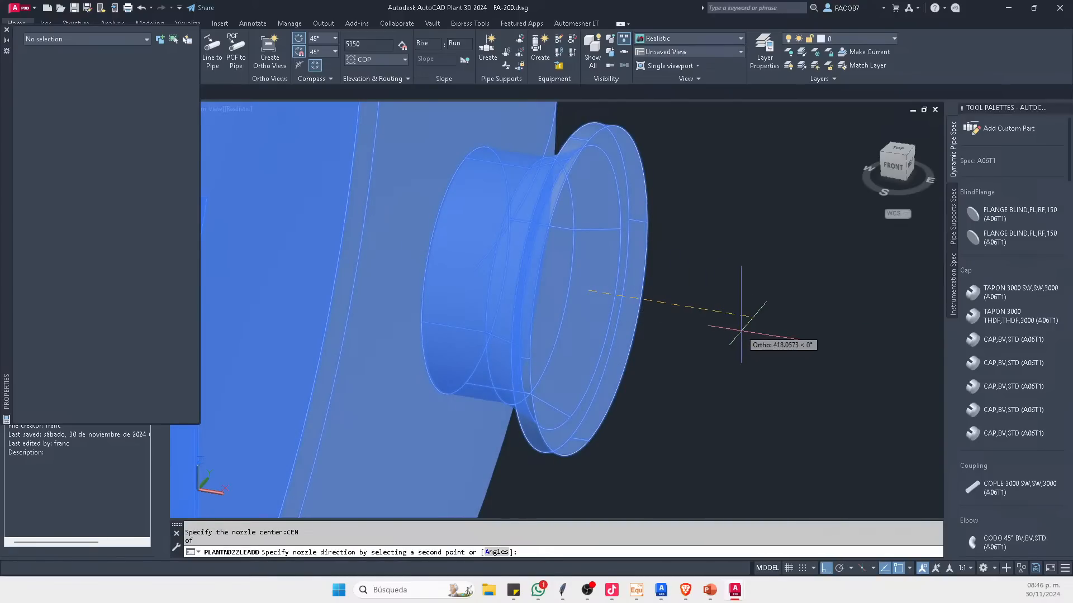
{"action": "key", "text": "Return"}
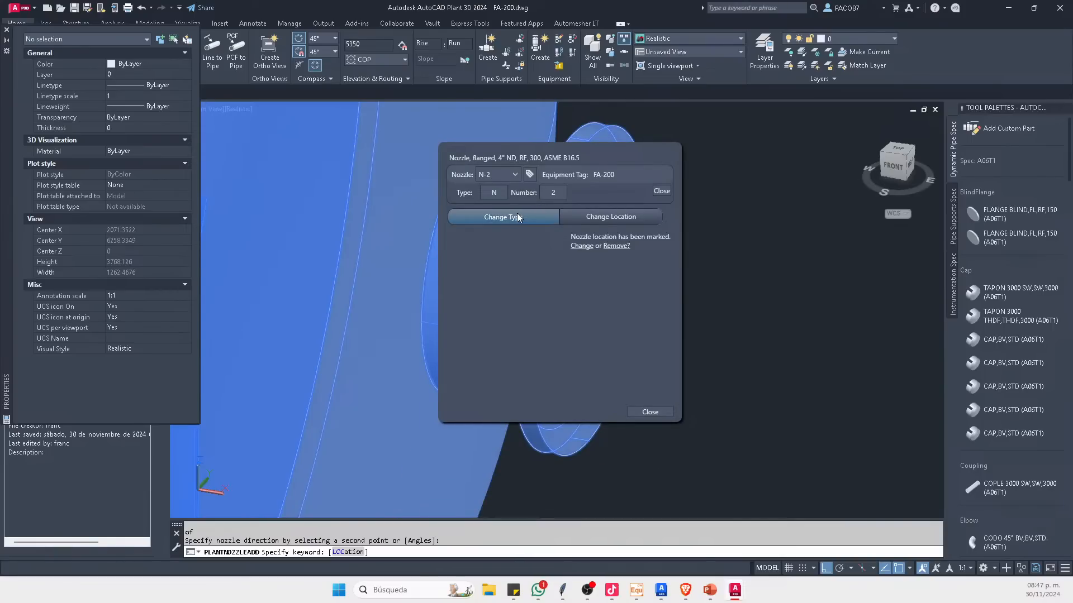
Step: Set nozzle N-2 to a straight flanged (FL) 24" nozzle, RF, pressure class 150, ASME B16.5, and finish editing it
{"action": "left_click", "coordinate": [517, 214]}
{"action": "left_click", "coordinate": [525, 288]}
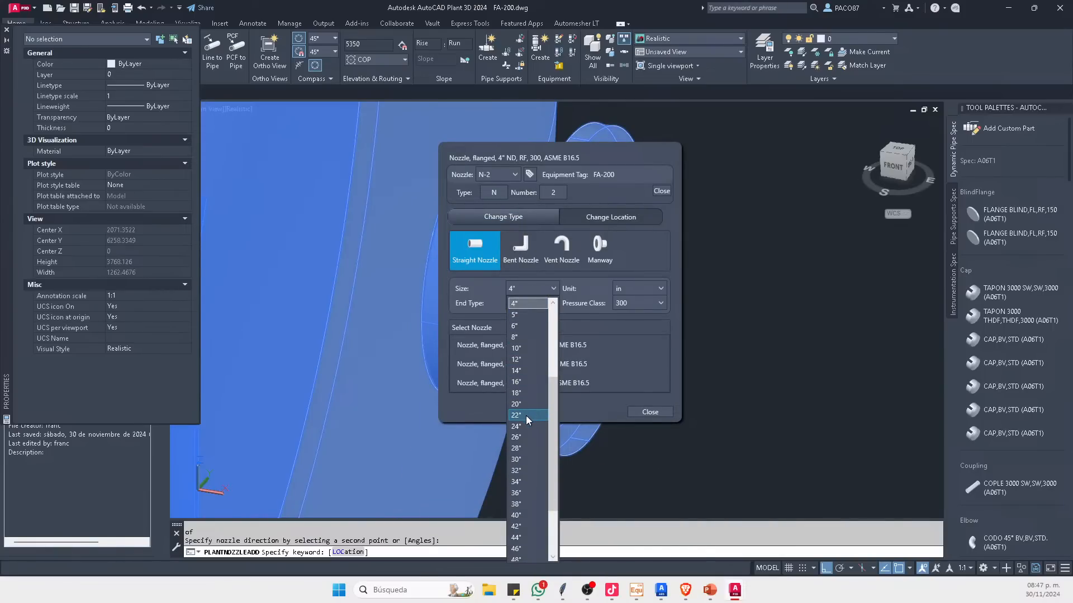
{"action": "left_click", "coordinate": [525, 425]}
{"action": "left_click", "coordinate": [536, 304]}
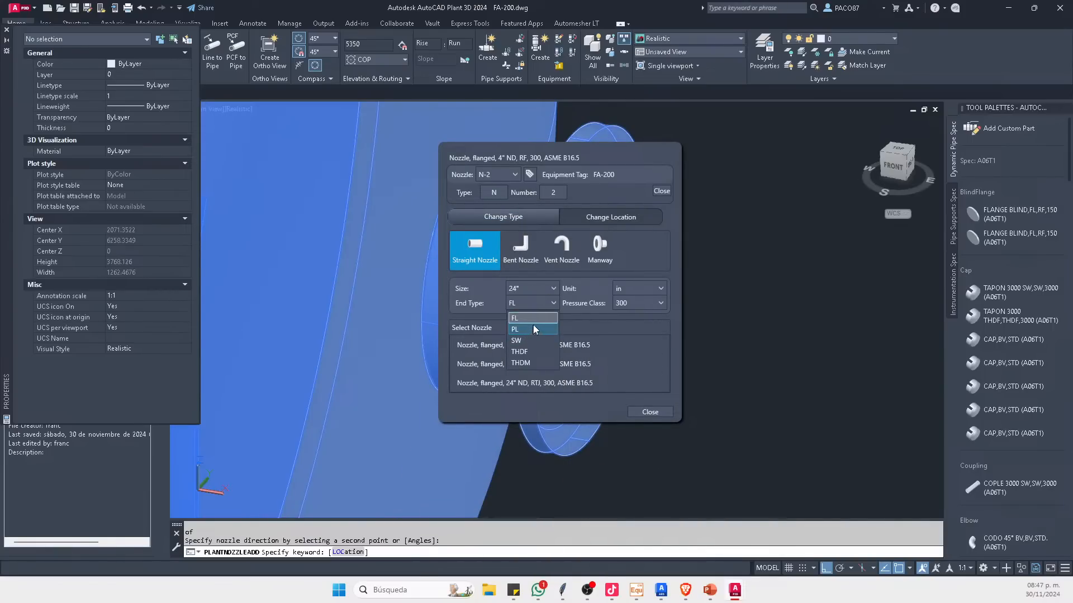
{"action": "left_click", "coordinate": [535, 318]}
{"action": "left_click", "coordinate": [645, 302]}
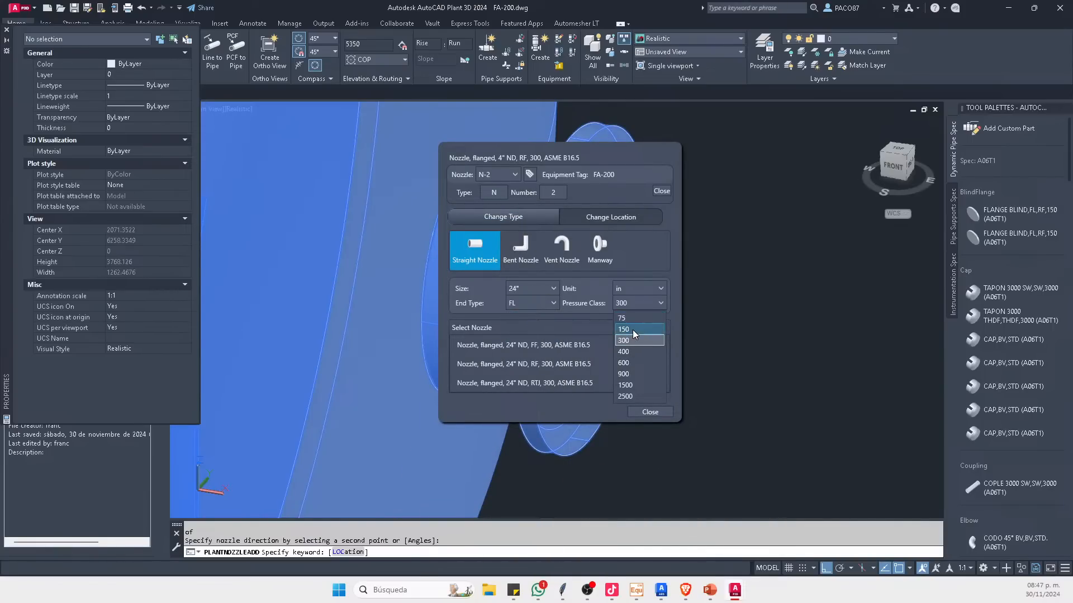
{"action": "left_click", "coordinate": [633, 330]}
{"action": "left_click", "coordinate": [550, 363]}
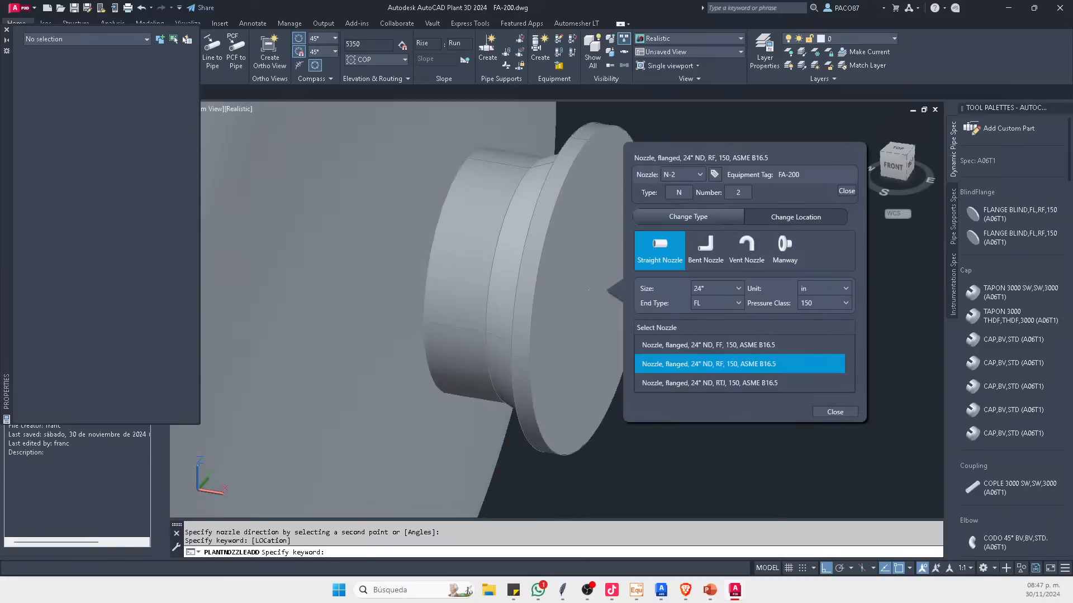
{"action": "left_click", "coordinate": [826, 413]}
Step: Test the connection of the nozzle on the end head by starting a trial pipe from it, and cancel the pipe
{"action": "scroll", "coordinate": [647, 347], "scroll_direction": "down", "scroll_amount": 2}
{"action": "left_click", "coordinate": [630, 324]}
{"action": "left_click", "coordinate": [628, 326]}
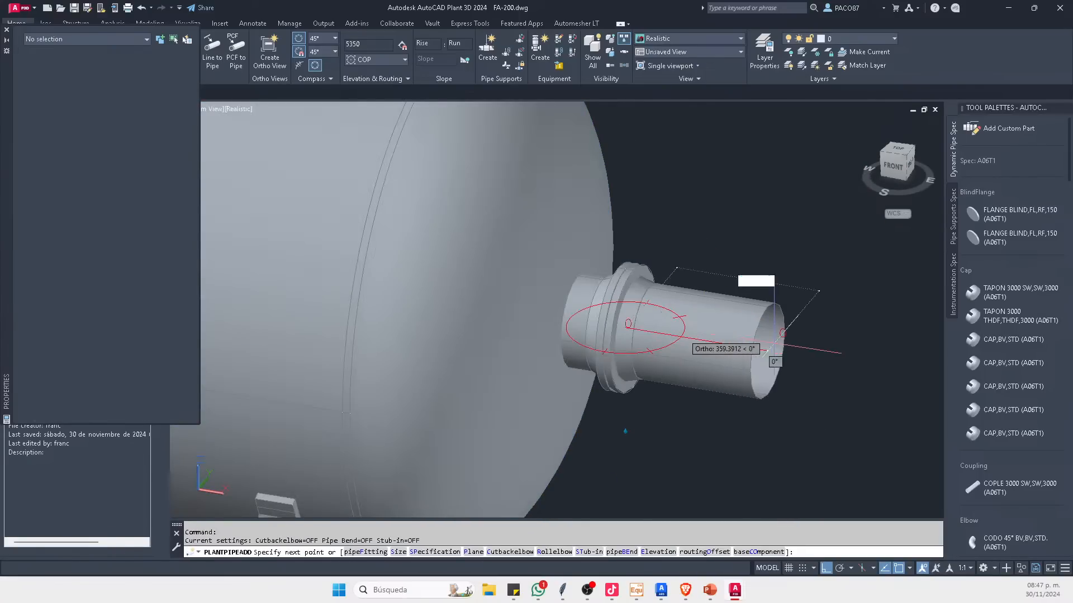
{"action": "scroll", "coordinate": [782, 333], "scroll_direction": "down", "scroll_amount": 3}
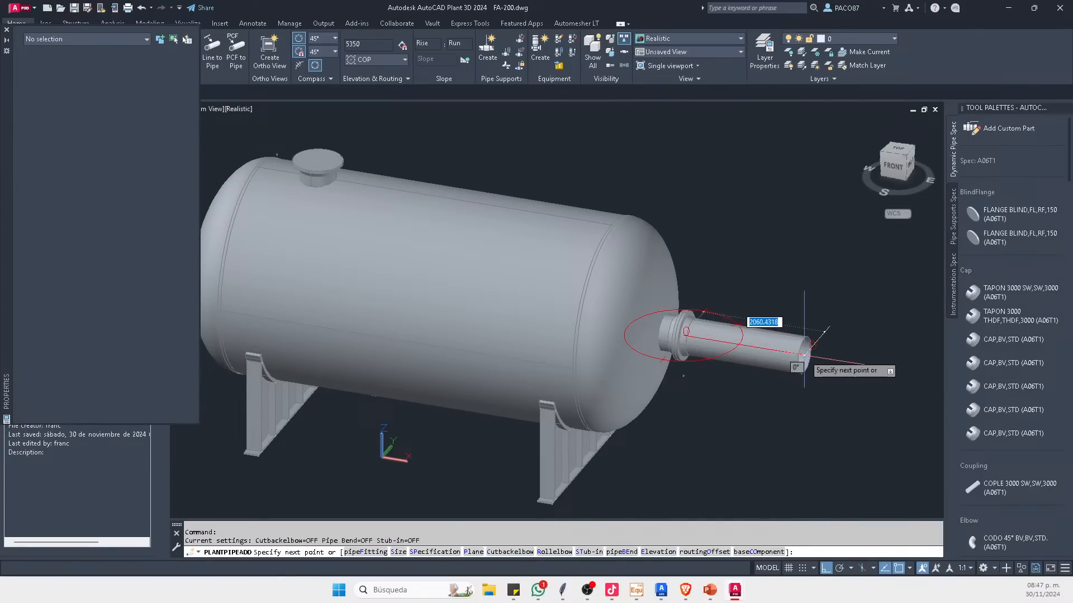
{"action": "key", "text": "Escape"}
{"action": "scroll", "coordinate": [655, 310], "scroll_direction": "down", "scroll_amount": 4}
{"action": "key", "text": "Escape"}
Step: Add a nozzle to tank FA-200 at the centre of the small flange under the shell, pointing downward
{"action": "scroll", "coordinate": [616, 320], "scroll_direction": "up", "scroll_amount": 3}
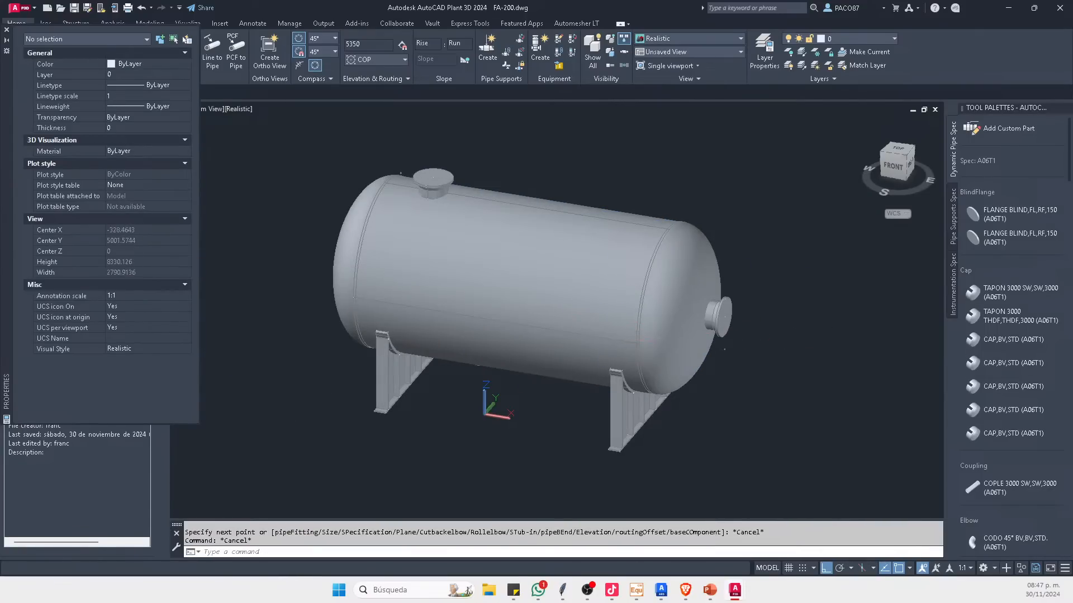
{"action": "middle_click_drag", "start_coordinate": [639, 340], "coordinate": [618, 300], "text": "shift"}
{"action": "left_click", "coordinate": [618, 300]}
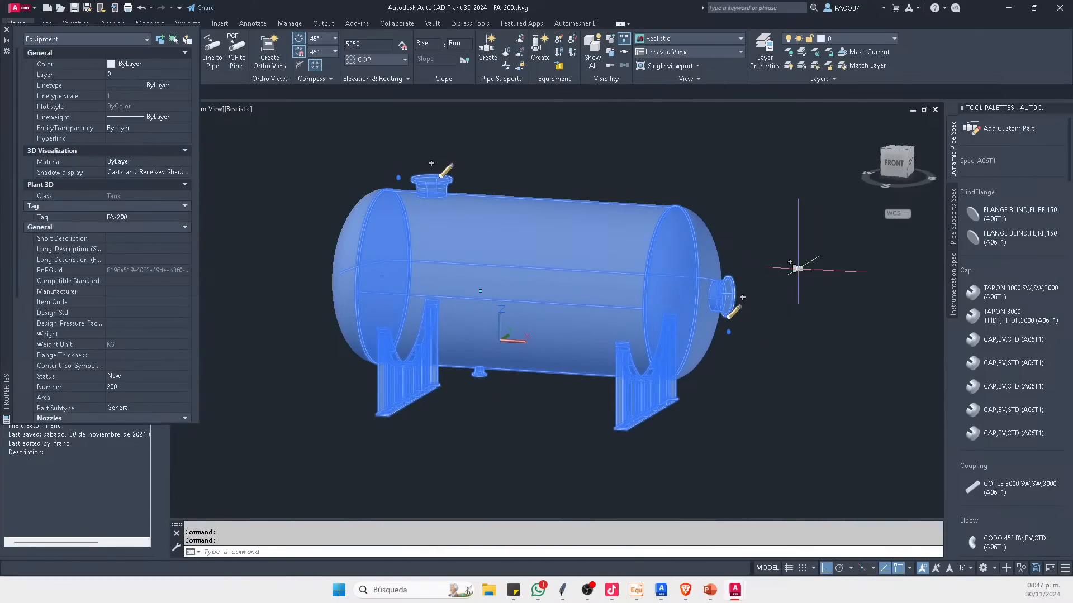
{"action": "left_click", "coordinate": [794, 268]}
{"action": "scroll", "coordinate": [464, 381], "scroll_direction": "up", "scroll_amount": 6}
{"action": "type", "text": "CE"}
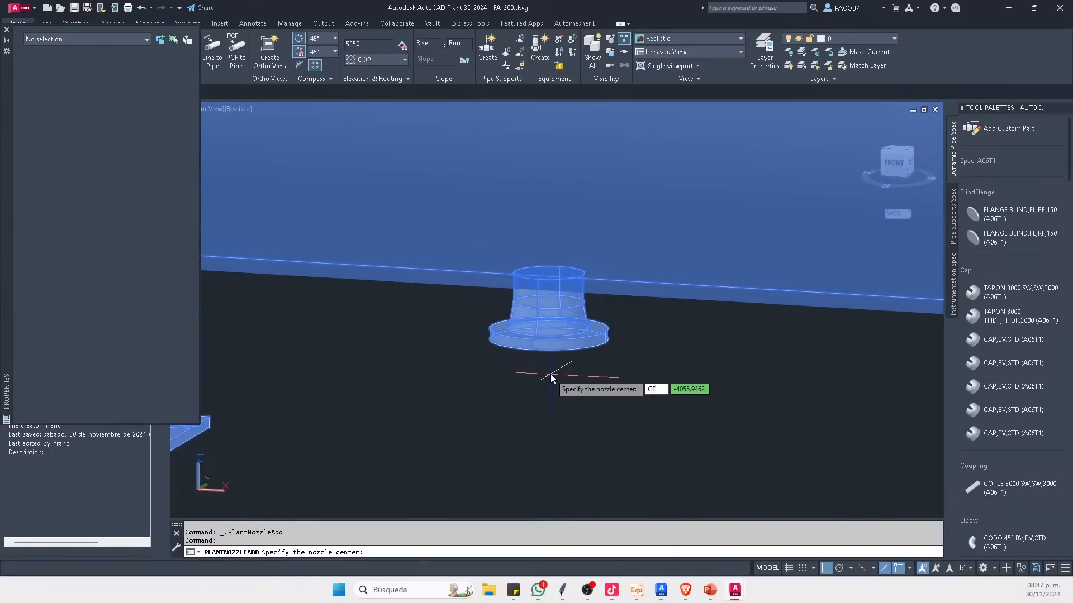
{"action": "type", "text": "N"}
{"action": "key", "text": "Return"}
{"action": "scroll", "coordinate": [551, 378], "scroll_direction": "up", "scroll_amount": 4}
{"action": "left_click", "coordinate": [543, 304]}
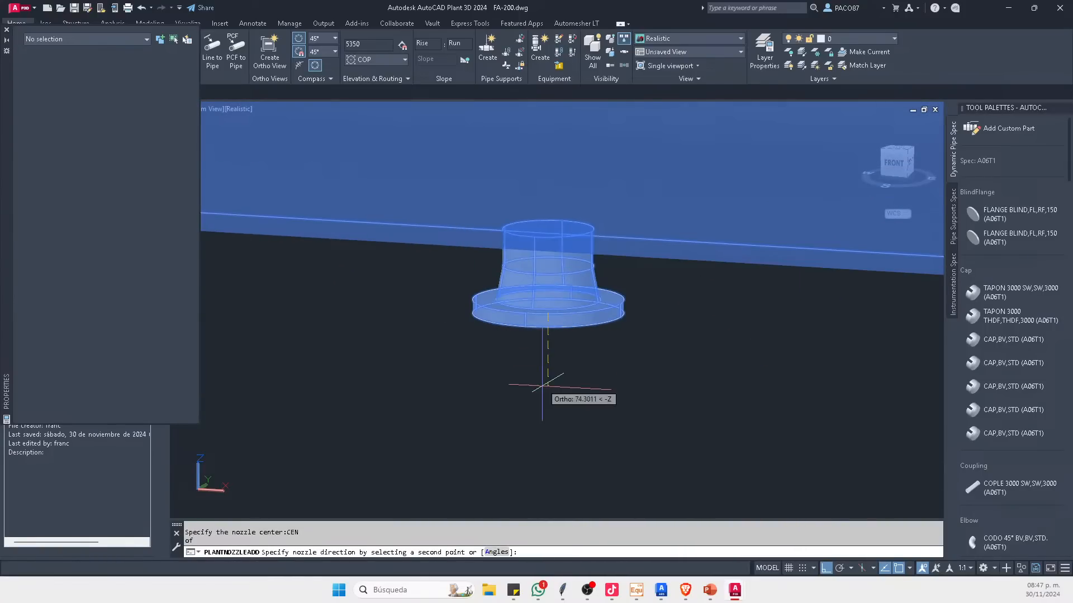
{"action": "left_click", "coordinate": [545, 390]}
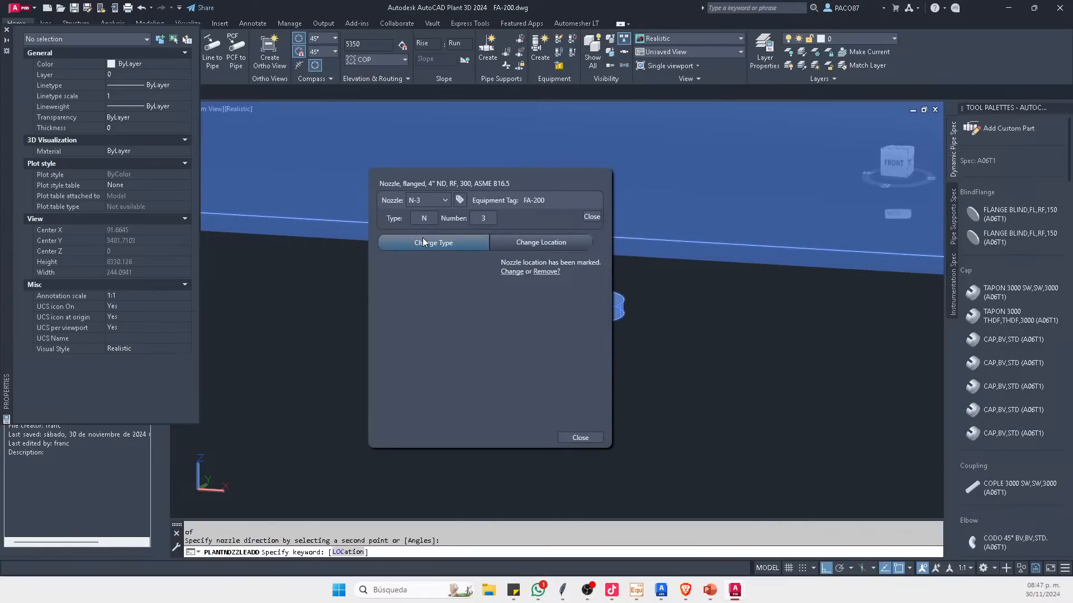
Step: Set nozzle N-3 to a straight flanged 6" nozzle, RF, pressure class 150, ASME B16.5, and finish editing it
{"action": "left_click", "coordinate": [423, 242]}
{"action": "left_click", "coordinate": [462, 314]}
{"action": "left_click", "coordinate": [455, 347]}
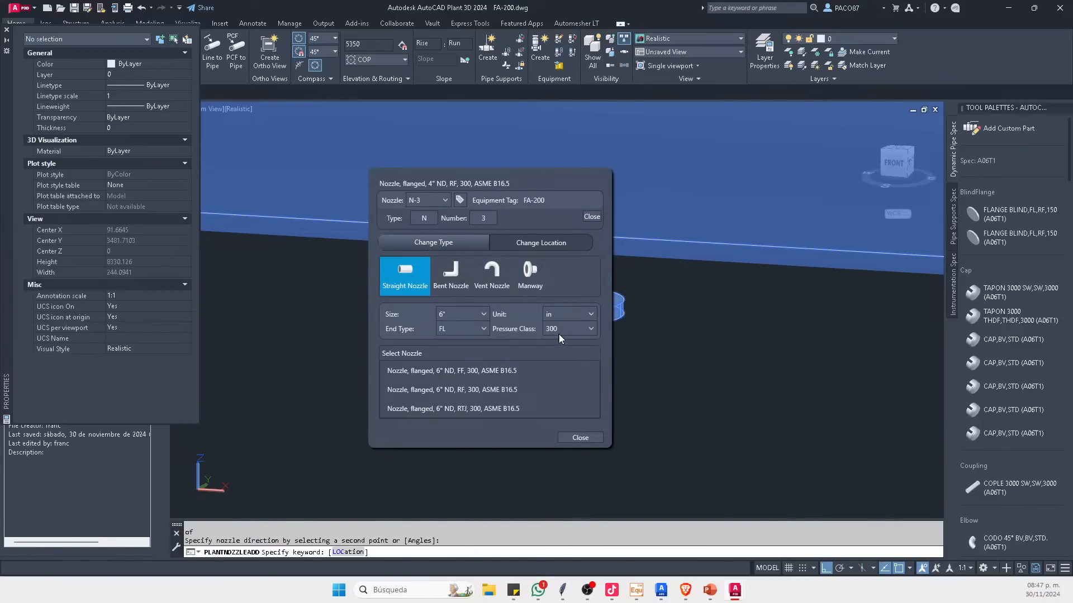
{"action": "left_click", "coordinate": [561, 334]}
{"action": "left_click", "coordinate": [556, 353]}
{"action": "left_click", "coordinate": [481, 390]}
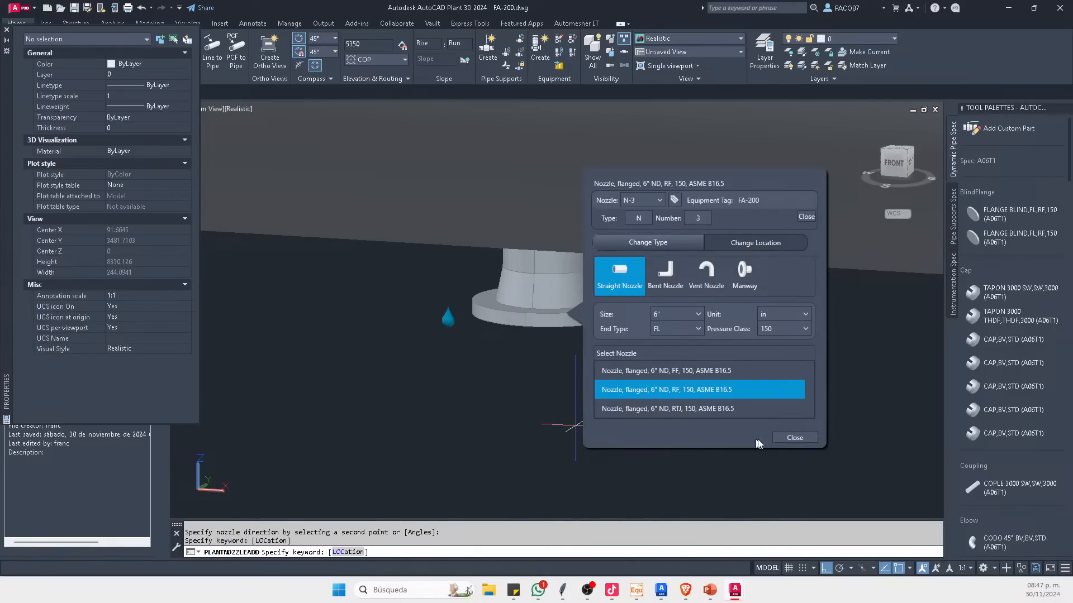
{"action": "left_click", "coordinate": [795, 437]}
Step: Test the connection of the nozzle under the shell by starting a trial pipe from it, and cancel the pipe
{"action": "scroll", "coordinate": [512, 335], "scroll_direction": "down", "scroll_amount": 4}
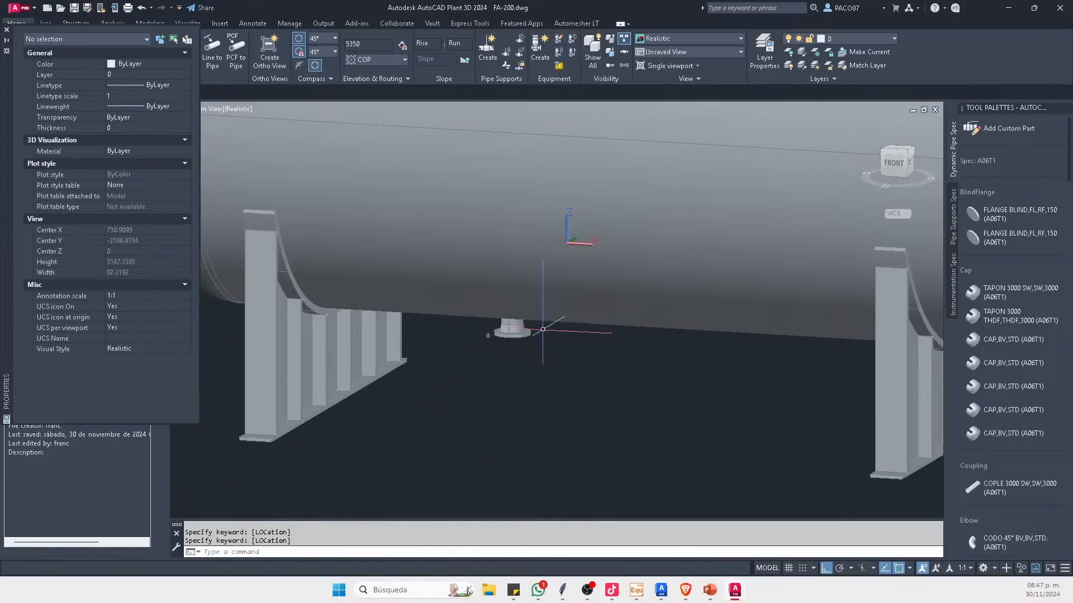
{"action": "left_click", "coordinate": [513, 343]}
{"action": "left_click", "coordinate": [501, 338]}
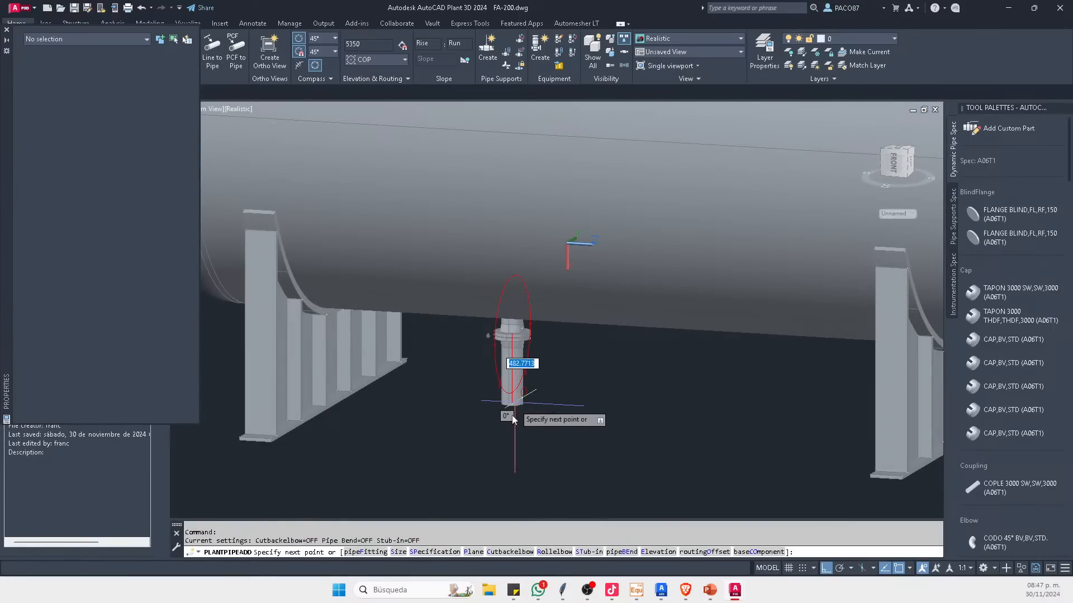
{"action": "key", "text": "Escape"}
{"action": "key", "text": "Escape"}
Step: Save the FA-200 drawing, close the Properties palette and show the whole vessel
{"action": "scroll", "coordinate": [501, 383], "scroll_direction": "up", "scroll_amount": 2}
{"action": "key", "text": "ctrl+s"}
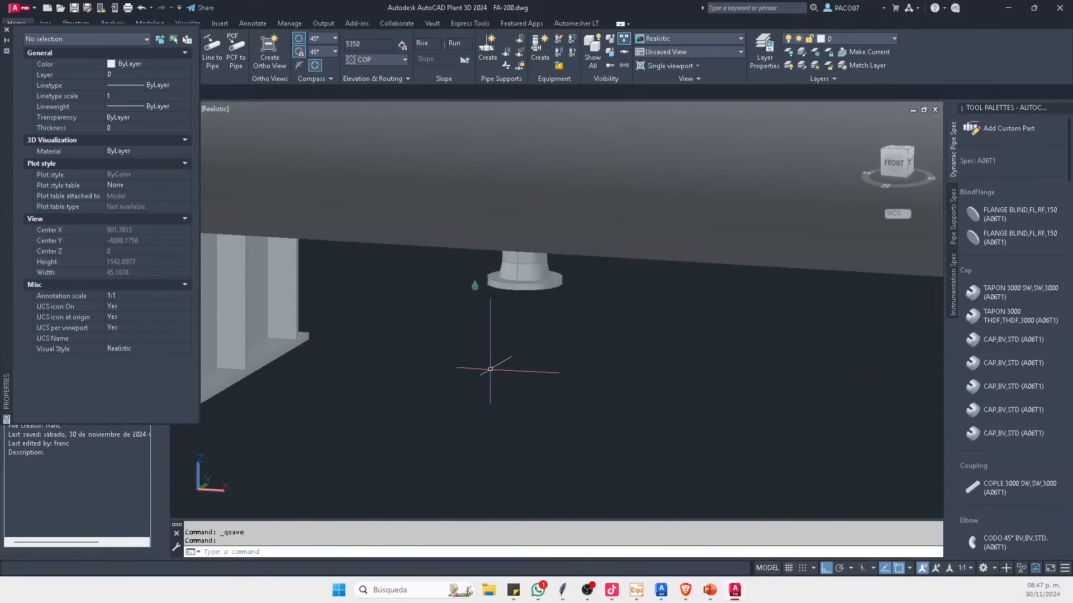
{"action": "scroll", "coordinate": [490, 368], "scroll_direction": "down", "scroll_amount": 4}
{"action": "middle_click_drag", "start_coordinate": [586, 331], "coordinate": [531, 386], "text": "shift"}
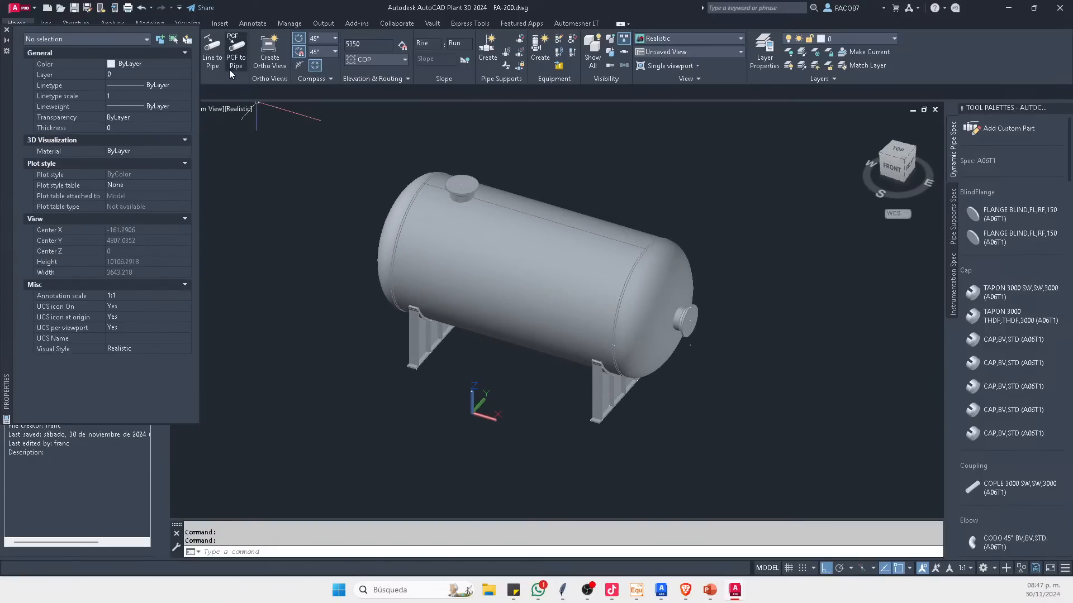
{"action": "left_click", "coordinate": [7, 29]}
{"action": "middle_click", "coordinate": [321, 163]}
{"action": "middle_click", "coordinate": [321, 163]}
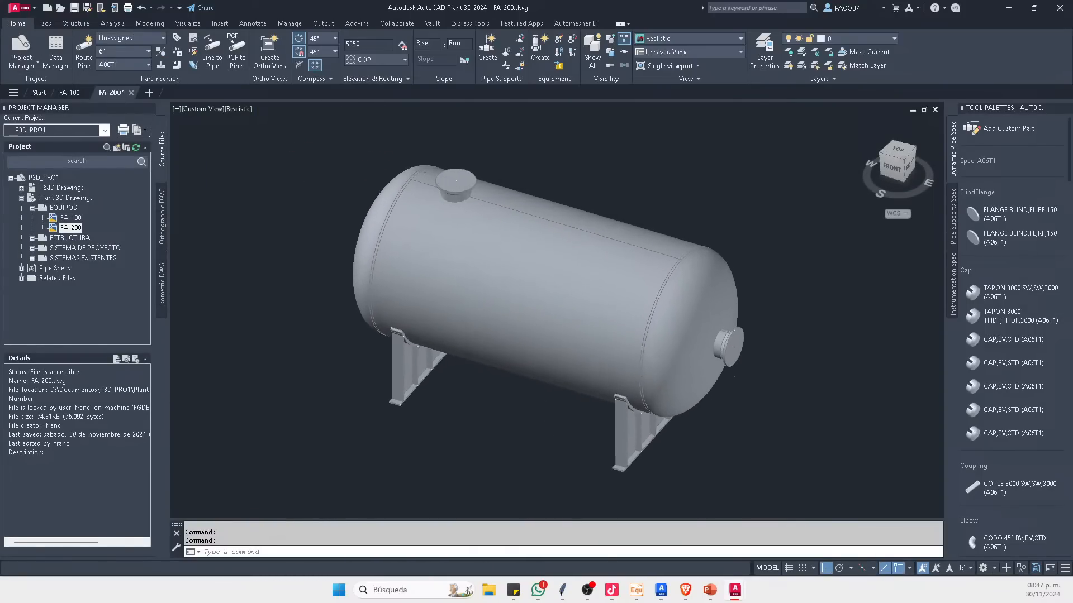
Step: Look briefly at the FA-100 drawing and return to the FA-200 drawing
{"action": "left_click", "coordinate": [64, 95]}
{"action": "left_click", "coordinate": [116, 95]}
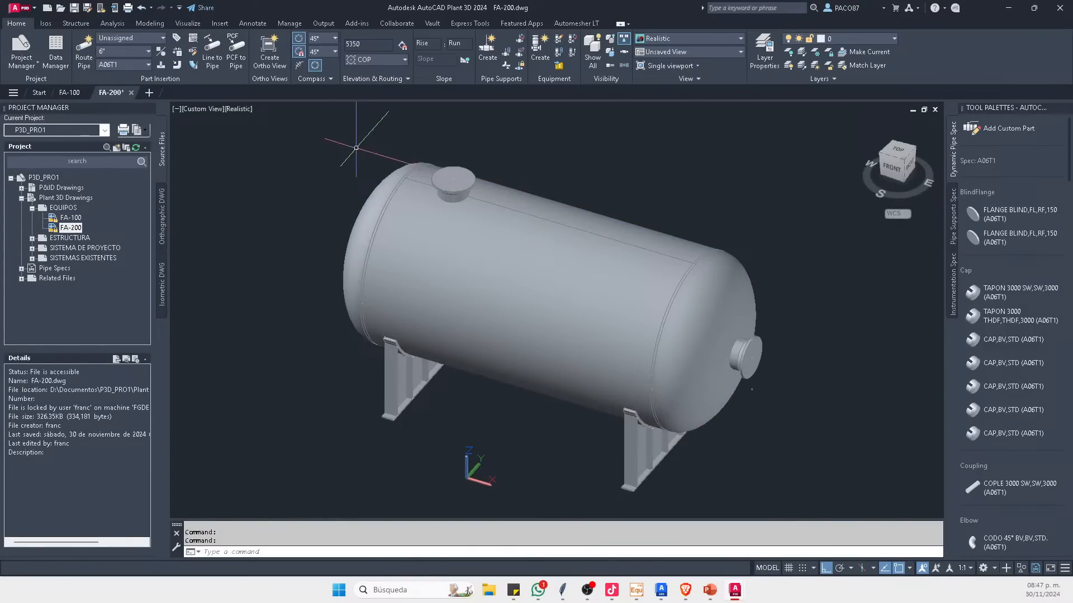
{"action": "scroll", "coordinate": [497, 179], "scroll_direction": "down", "scroll_amount": 3}
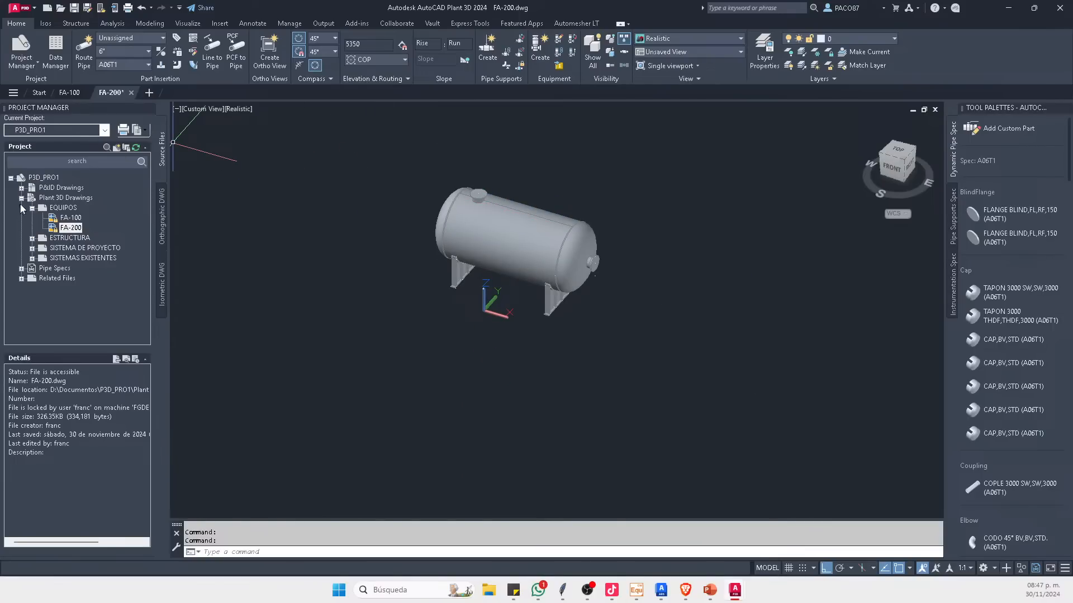
Step: Collapse the EQUIPOS folder and examine the project folders SISTEMA DE PROYECTO, SISTEMAS EXISTENTES and ESTRUCTURA
{"action": "left_click", "coordinate": [32, 208]}
{"action": "left_click", "coordinate": [497, 307]}
{"action": "key", "text": "Escape"}
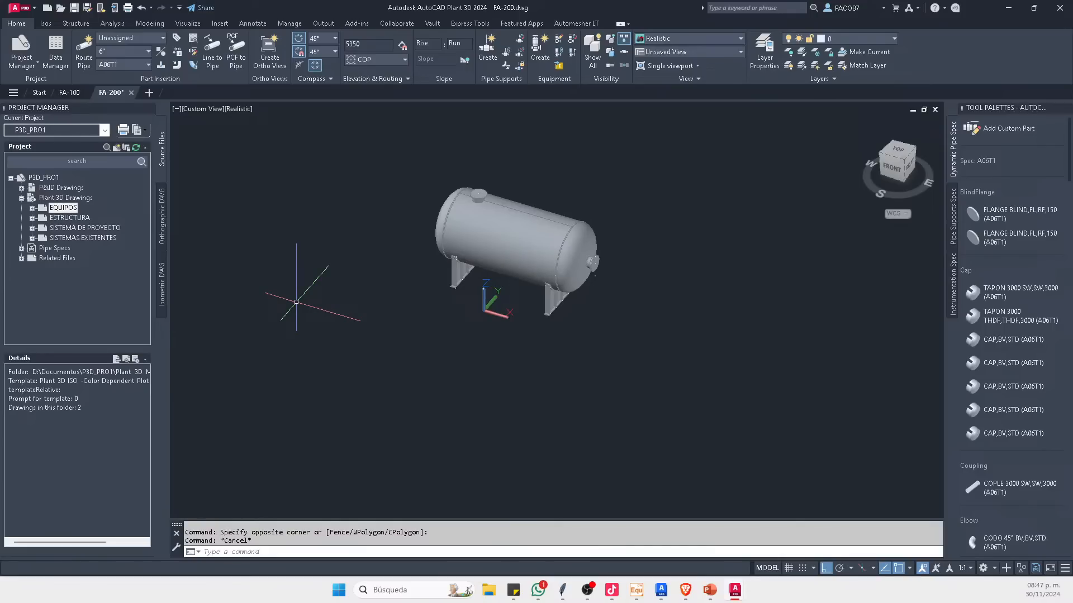
{"action": "left_click", "coordinate": [564, 224]}
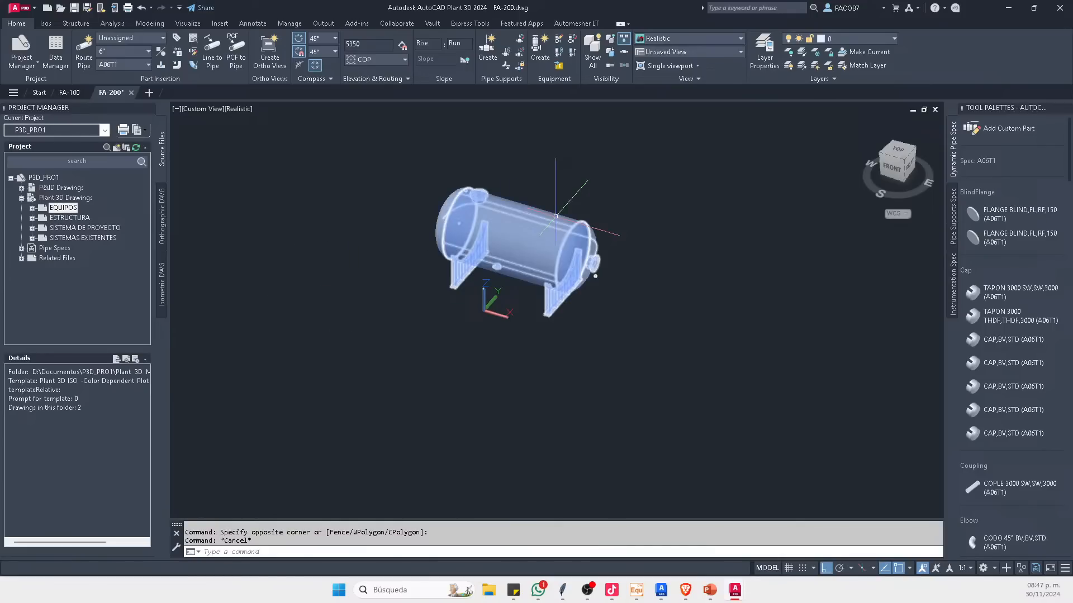
{"action": "left_click", "coordinate": [42, 229]}
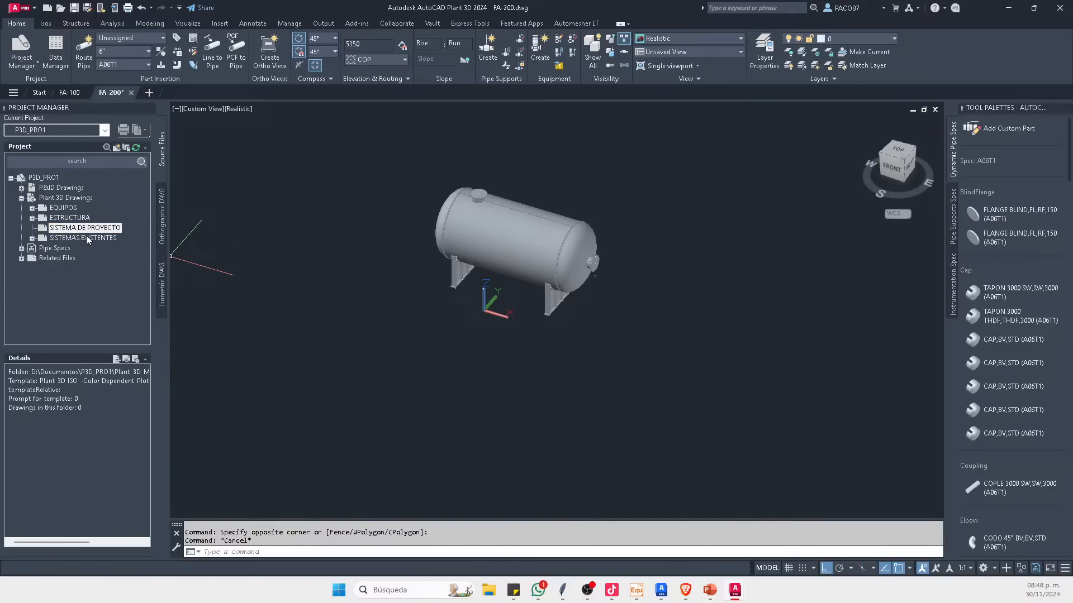
{"action": "left_click", "coordinate": [33, 238]}
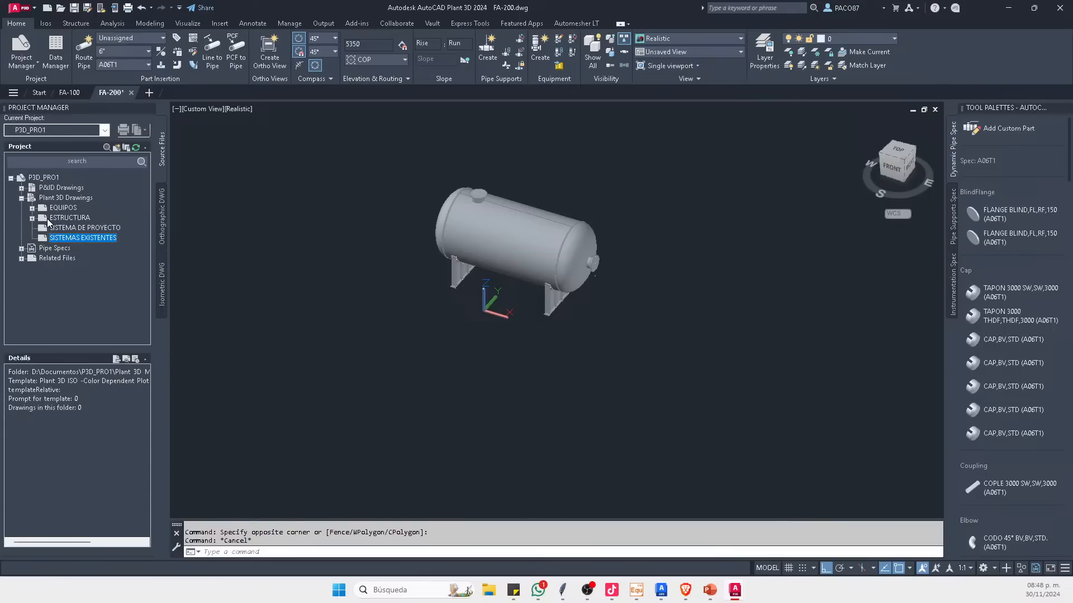
{"action": "left_click", "coordinate": [47, 220]}
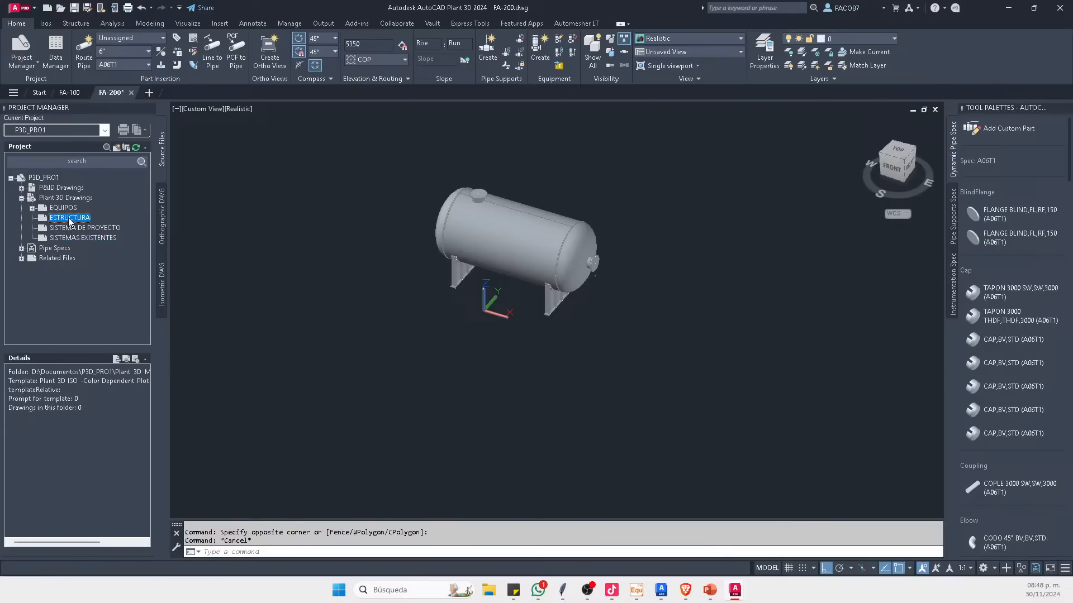
Step: Create a drawing named ESTRUCTURA-1 in the ESTRUCTURA project folder and set its view to SE Isometric
{"action": "right_click", "coordinate": [50, 223]}
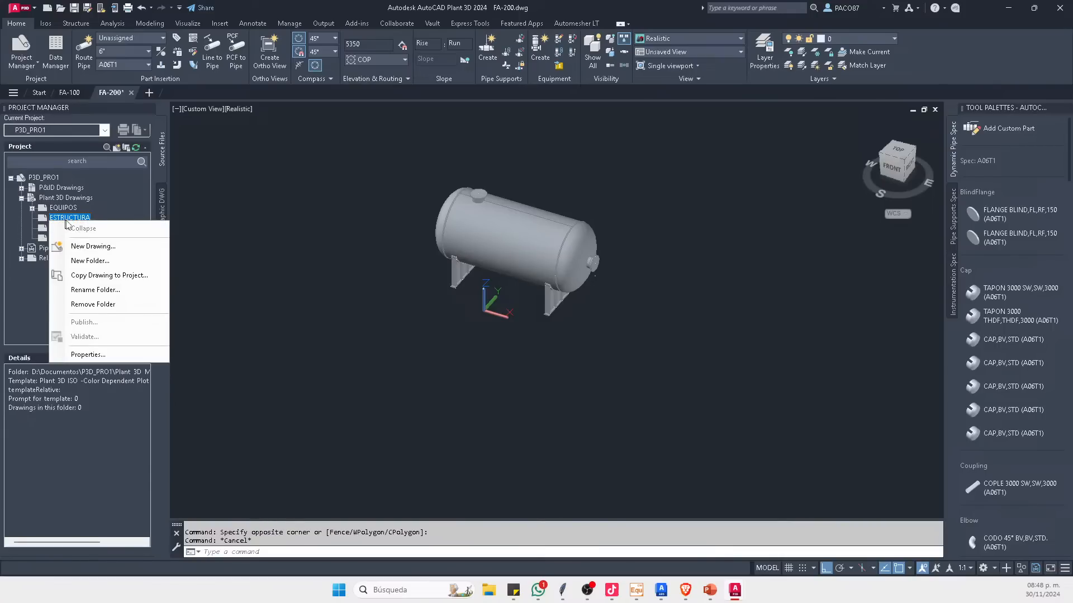
{"action": "left_click", "coordinate": [90, 243]}
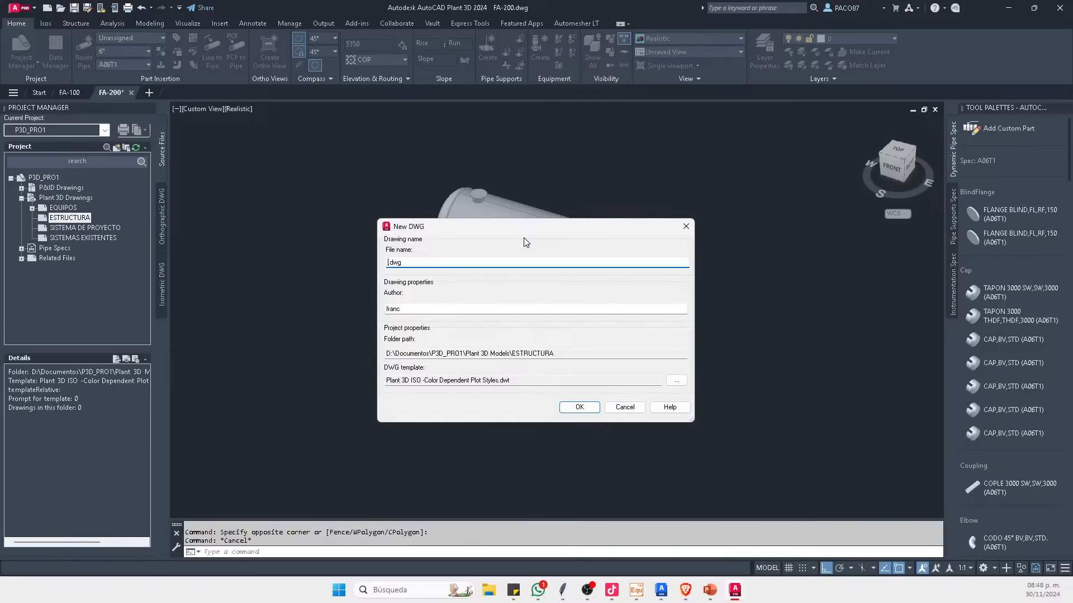
{"action": "type", "text": "ESTRUCTURA-1"}
{"action": "left_click", "coordinate": [584, 406]}
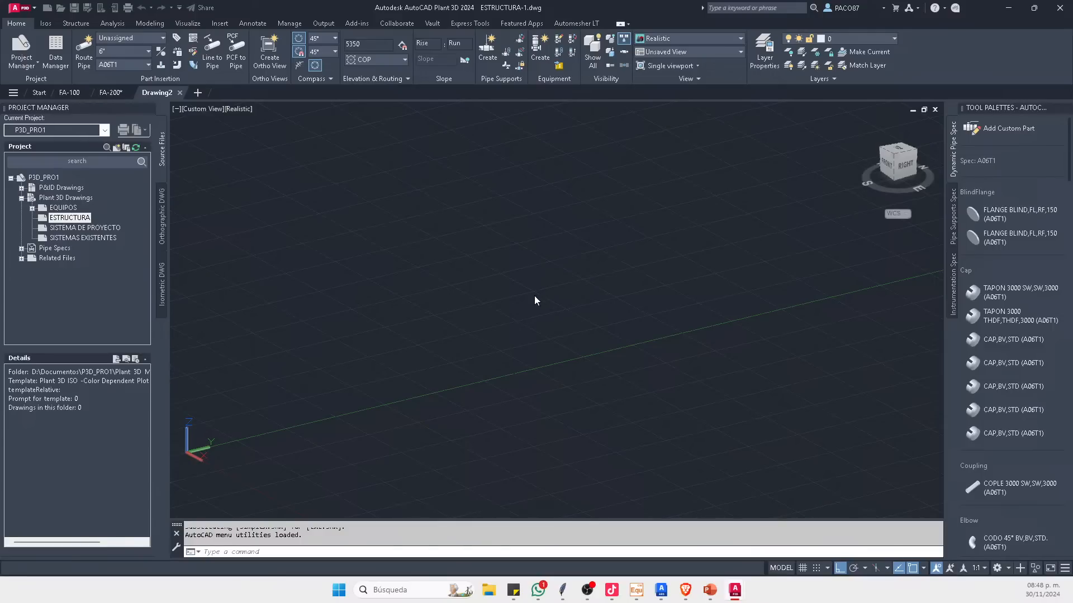
{"action": "left_click", "coordinate": [538, 293]}
{"action": "left_click", "coordinate": [896, 158]}
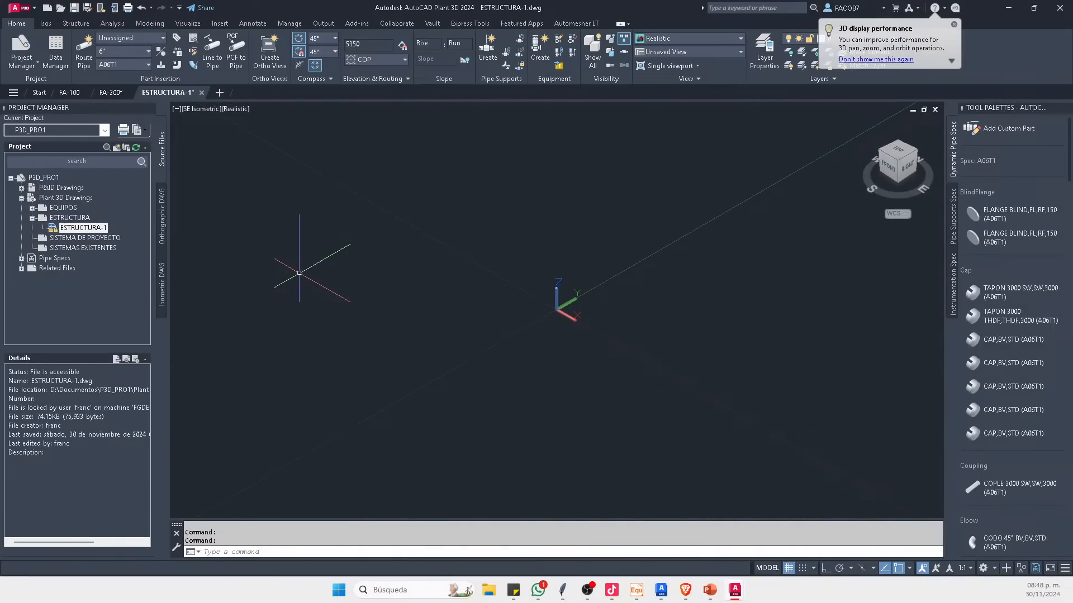
Step: Bring up the structural tools, look over the vessel in the FA-200 drawing and return to ESTRUCTURA-1
{"action": "left_click", "coordinate": [73, 24]}
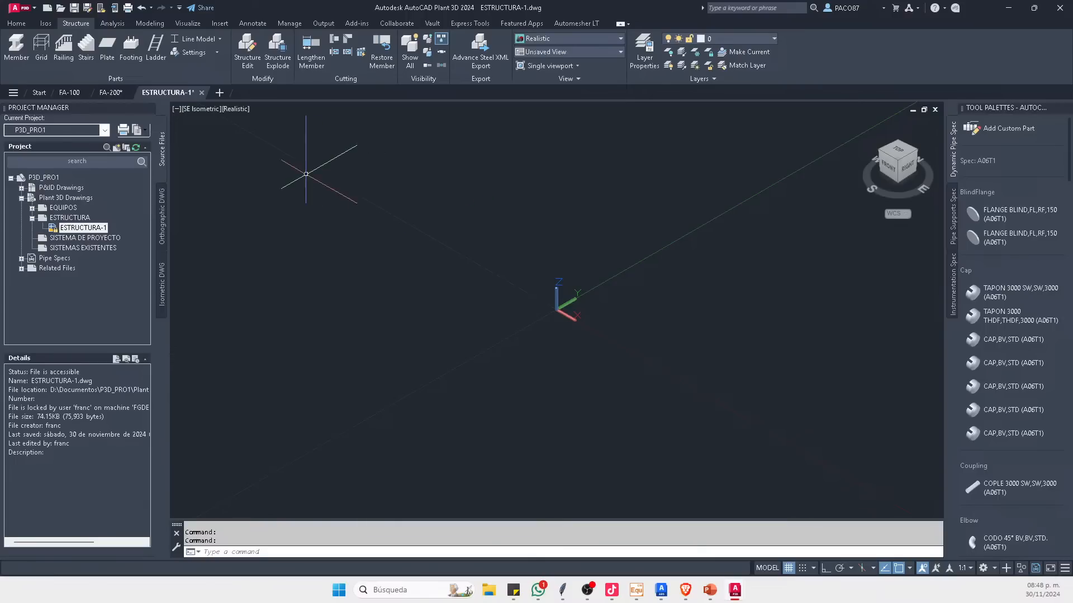
{"action": "left_click", "coordinate": [70, 92]}
{"action": "left_click", "coordinate": [111, 92]}
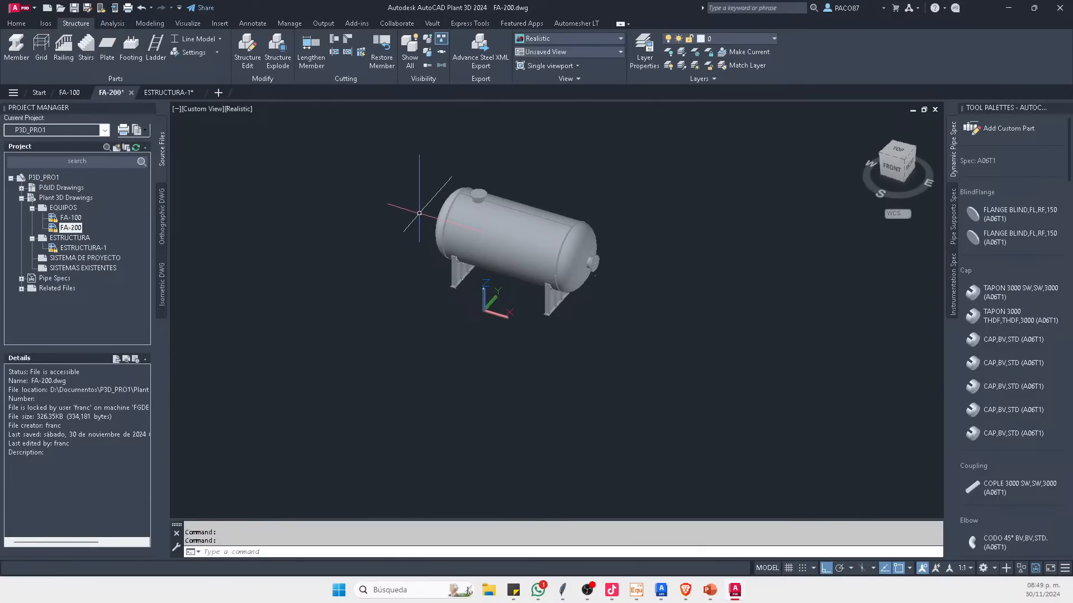
{"action": "scroll", "coordinate": [505, 204], "scroll_direction": "up", "scroll_amount": 2}
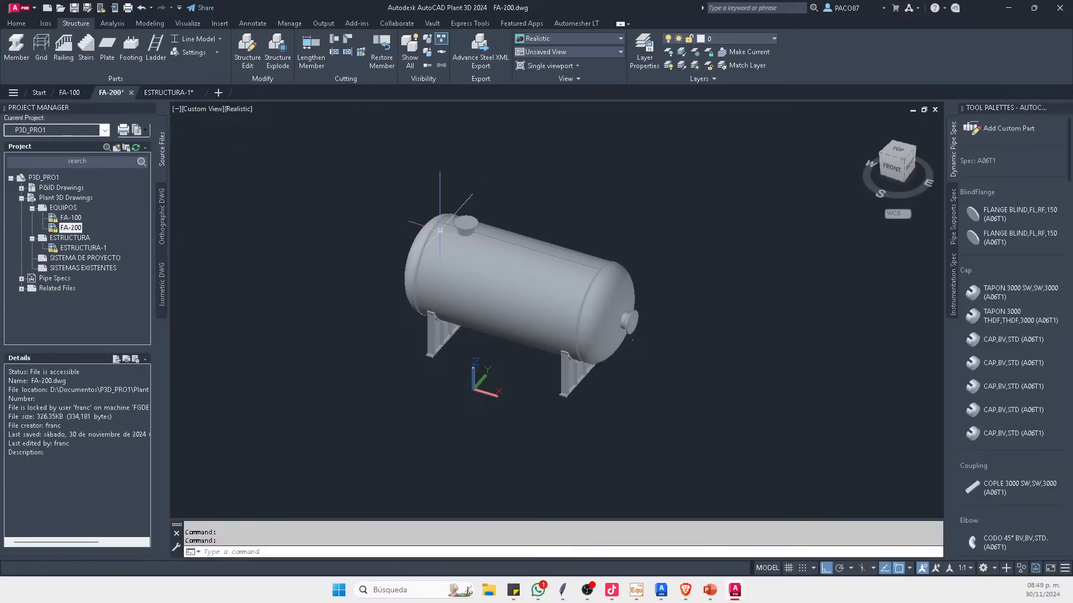
{"action": "left_click", "coordinate": [169, 95]}
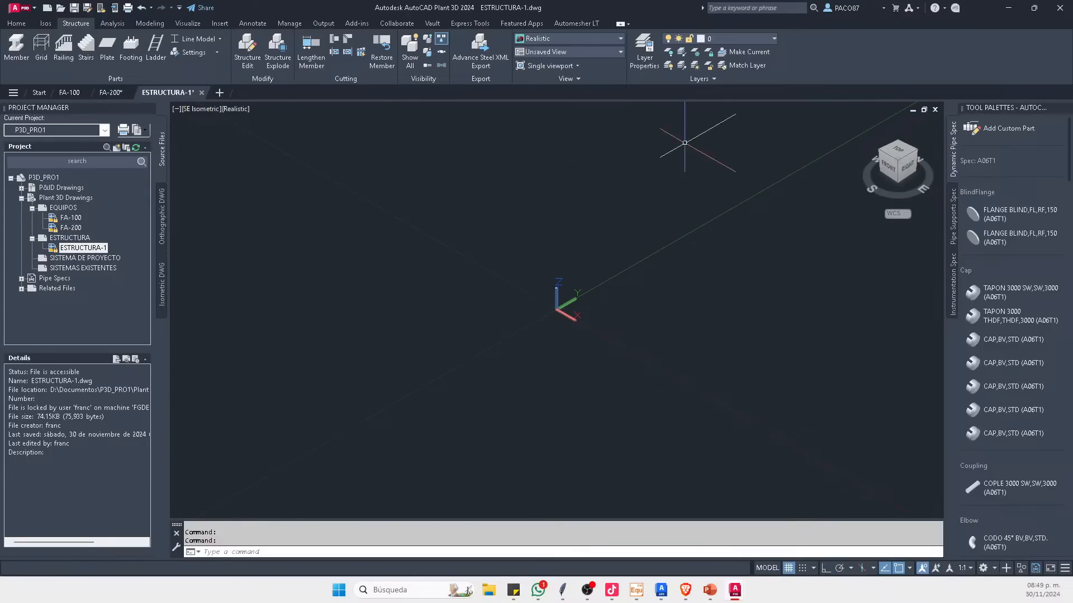
{"action": "left_click", "coordinate": [111, 92]}
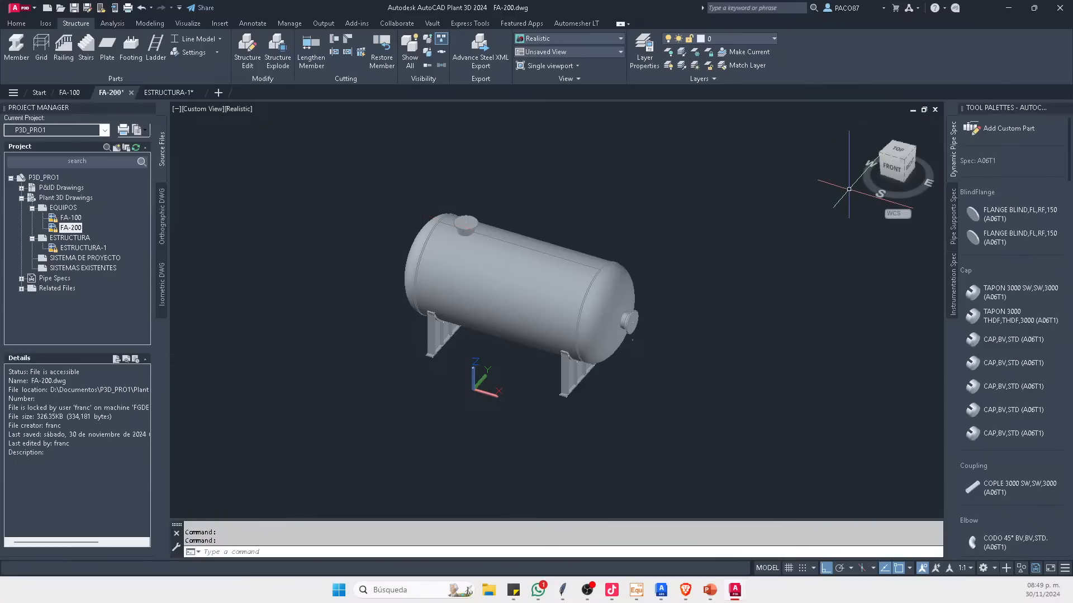
{"action": "left_click", "coordinate": [168, 92]}
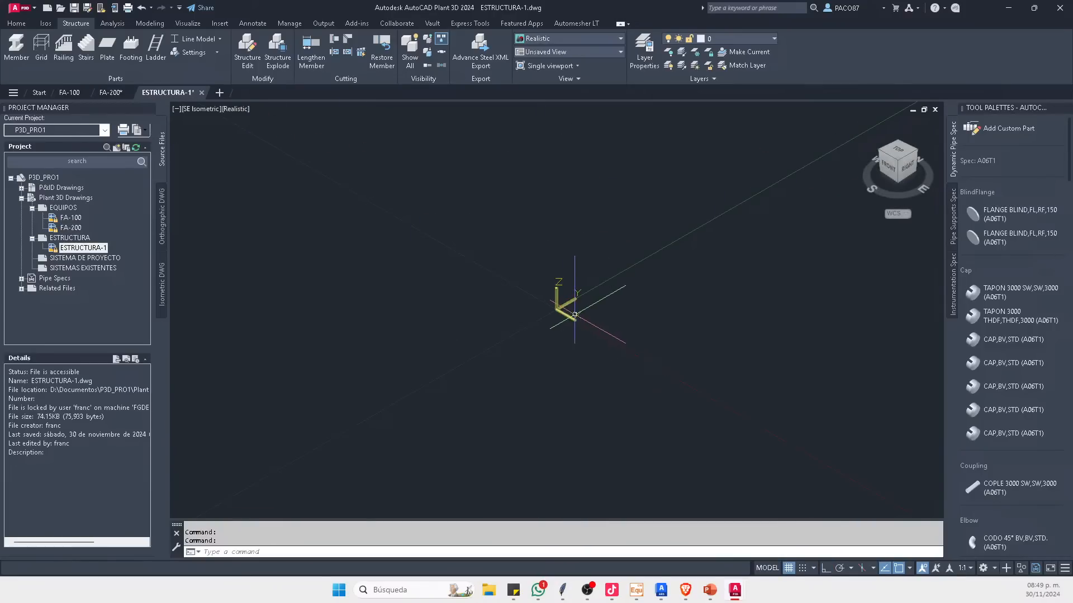
Step: Create a structural grid named ESTRUCTURA with axis values 0,3000,6000, row values 0,4000 and platform values 0,4000, updating the platform names to match
{"action": "left_click", "coordinate": [41, 49]}
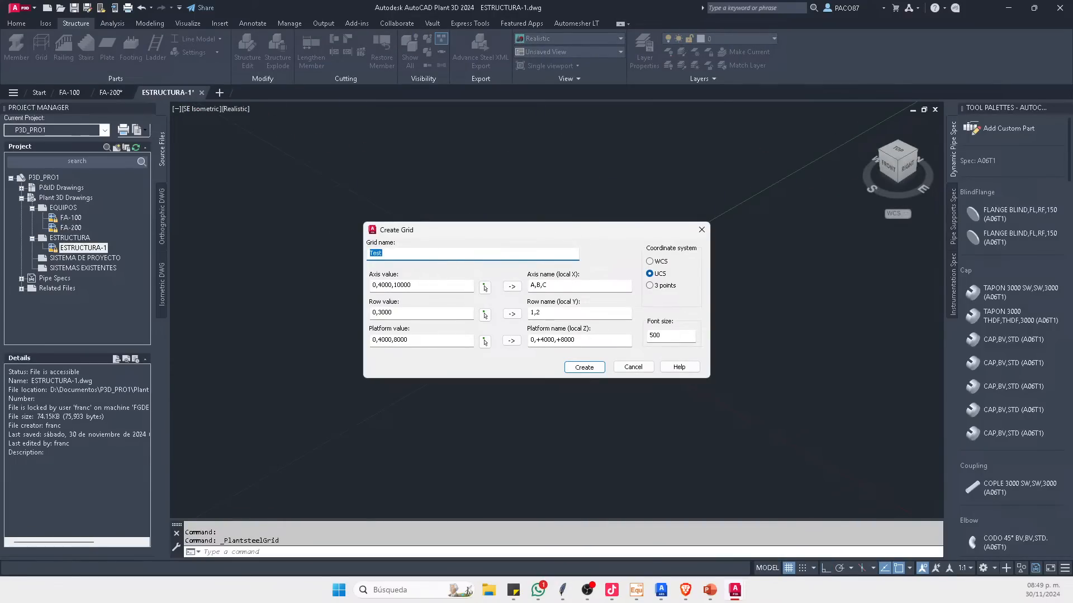
{"action": "type", "text": "ESTRUCTURA"}
{"action": "left_click", "coordinate": [426, 288]}
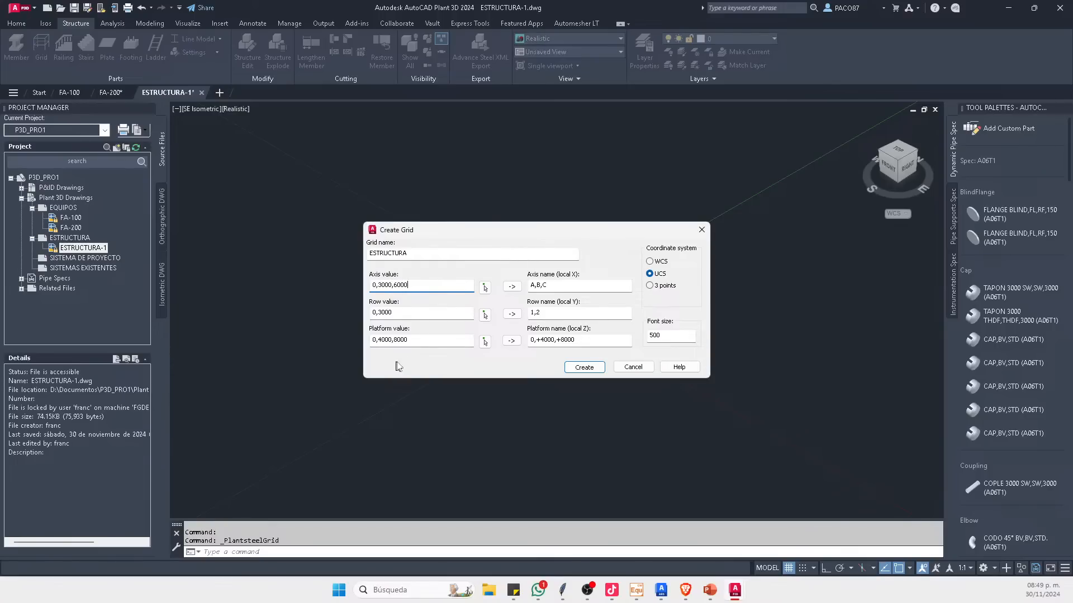
{"action": "left_click", "coordinate": [510, 289]}
{"action": "left_click", "coordinate": [436, 315]}
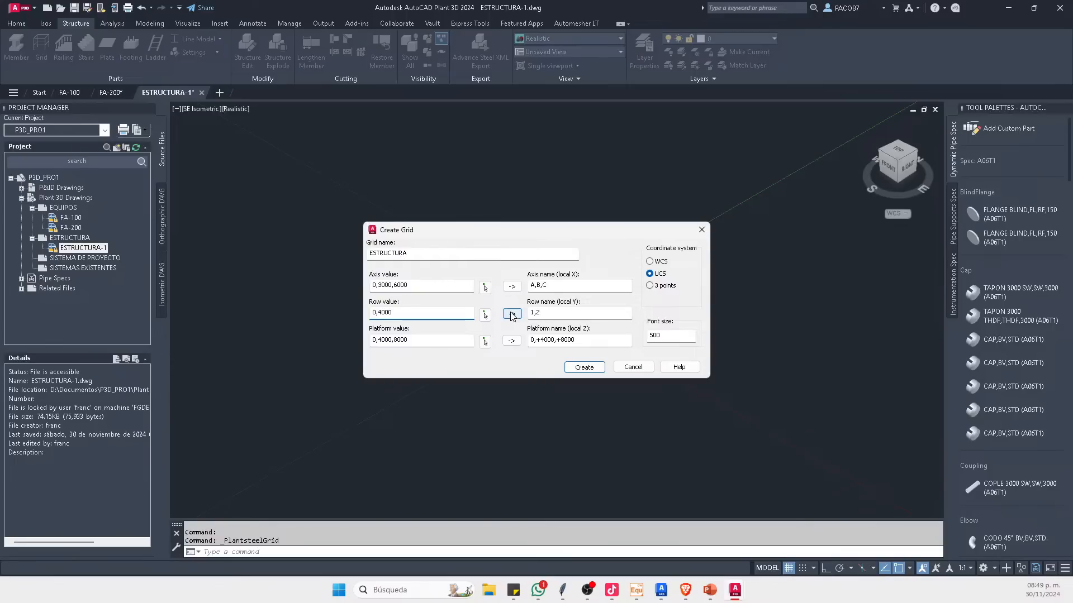
{"action": "left_click", "coordinate": [420, 342]}
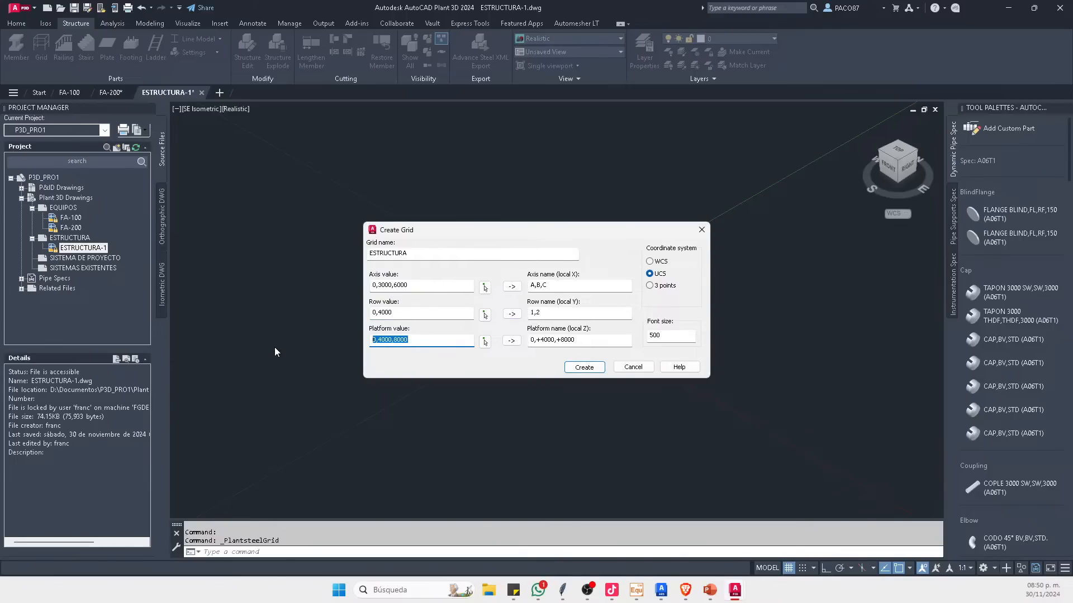
{"action": "type", "text": "0"}
{"action": "left_click", "coordinate": [516, 343]}
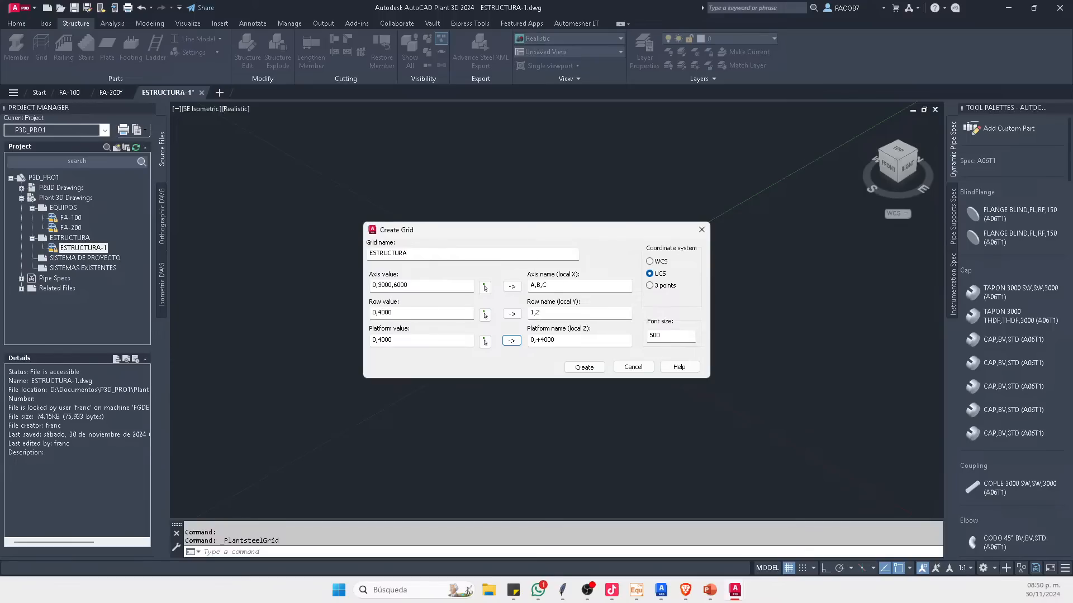
{"action": "key", "text": "Tab"}
{"action": "left_click", "coordinate": [584, 367]}
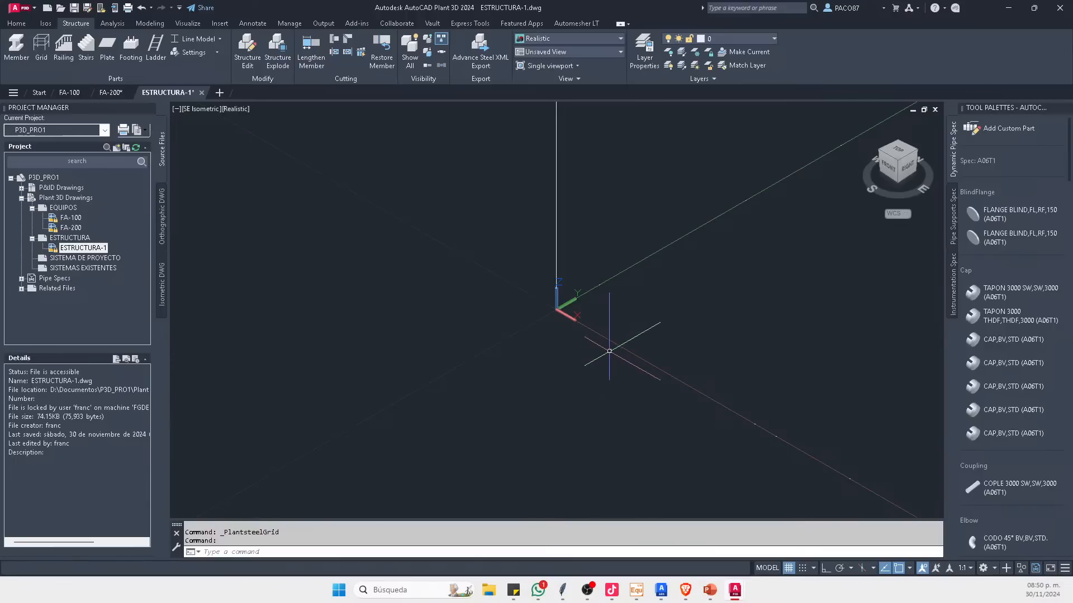
Step: Show the whole structural grid in the view and turn off the background drawing grid
{"action": "scroll", "coordinate": [590, 313], "scroll_direction": "down", "scroll_amount": 10}
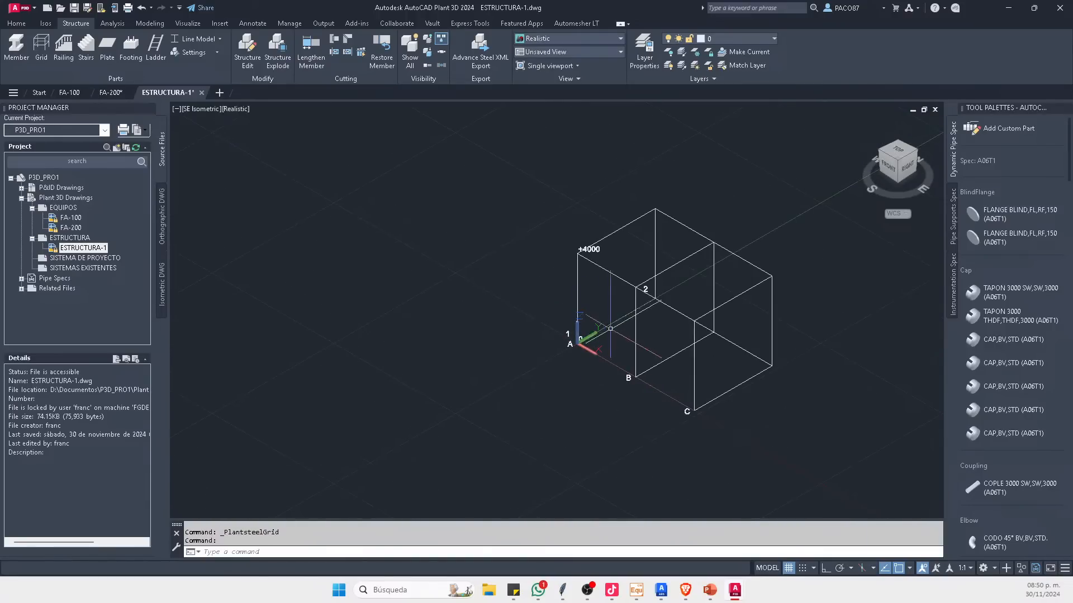
{"action": "middle_click", "coordinate": [611, 330]}
{"action": "middle_click", "coordinate": [610, 329]}
{"action": "middle_click", "coordinate": [553, 313]}
{"action": "middle_click", "coordinate": [553, 313]}
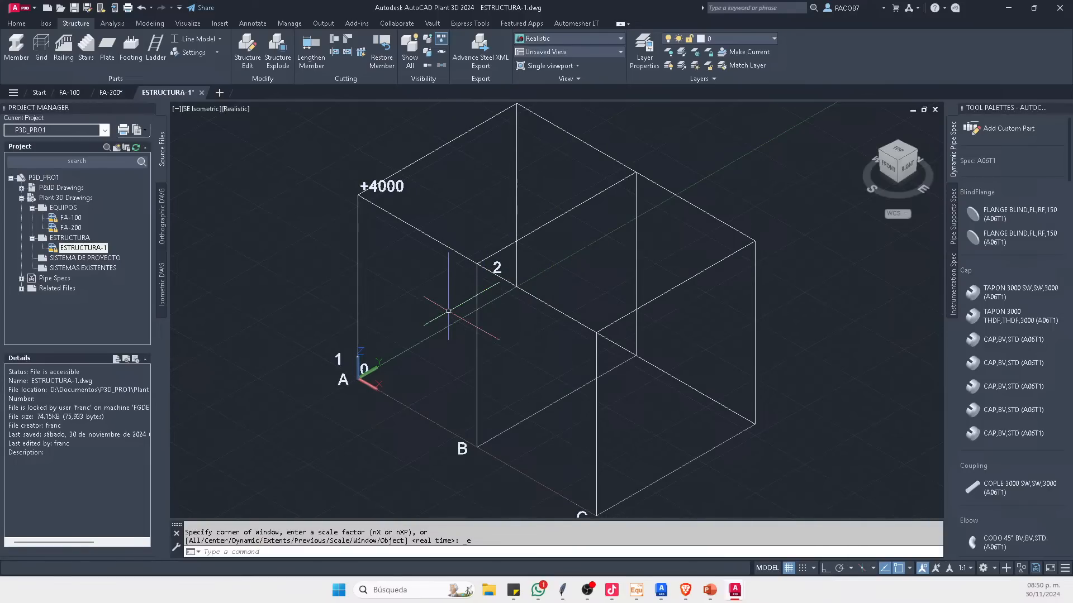
{"action": "scroll", "coordinate": [461, 322], "scroll_direction": "down", "scroll_amount": 2}
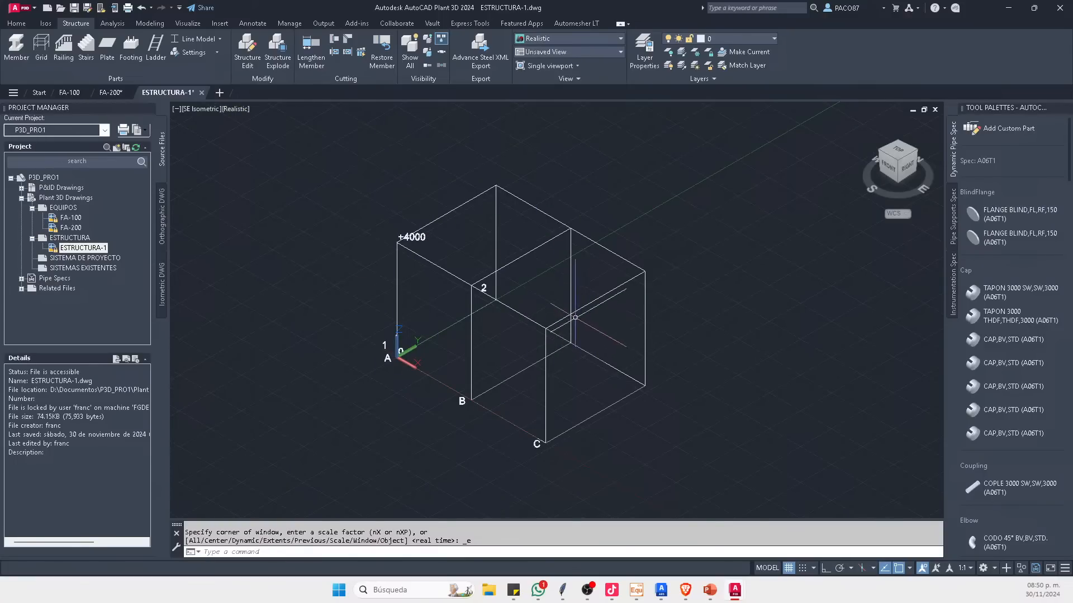
{"action": "scroll", "coordinate": [548, 324], "scroll_direction": "up", "scroll_amount": 6}
{"action": "scroll", "coordinate": [503, 341], "scroll_direction": "up", "scroll_amount": 3}
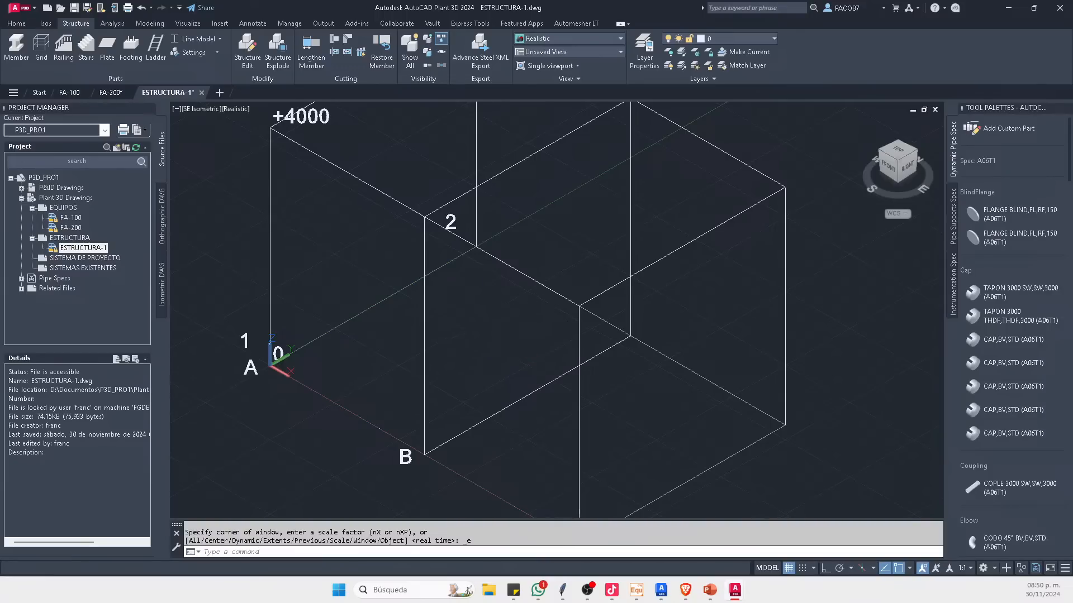
{"action": "scroll", "coordinate": [523, 329], "scroll_direction": "down", "scroll_amount": 1}
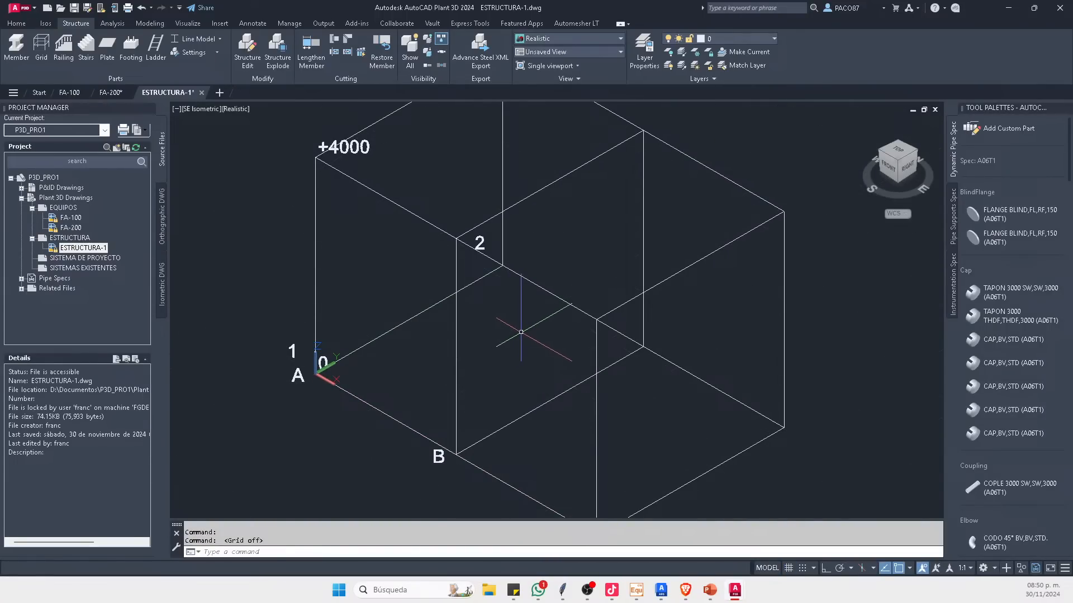
{"action": "scroll", "coordinate": [517, 329], "scroll_direction": "down", "scroll_amount": 2}
{"action": "key", "text": "F7"}
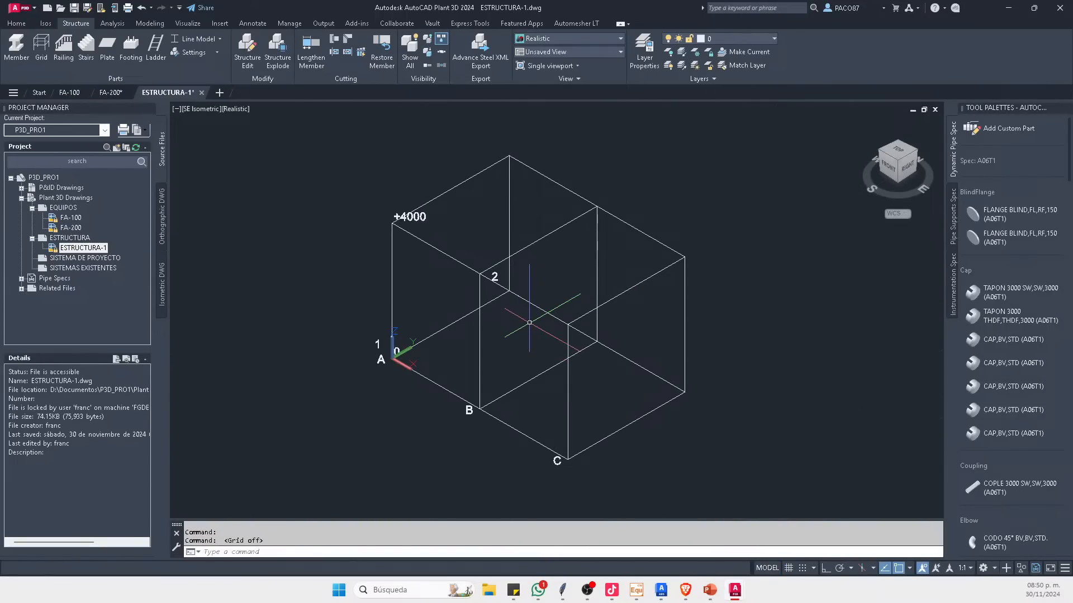
{"action": "middle_click_drag", "start_coordinate": [565, 342], "coordinate": [542, 346]}
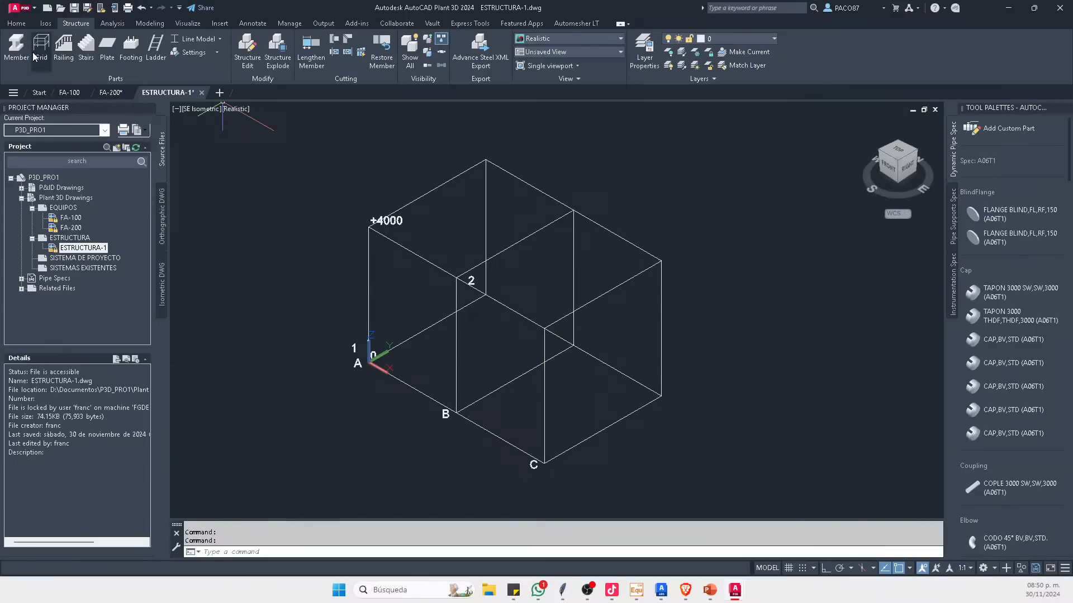
Step: Start a structural member and set its shape to the AISC standard, type W, size W10x30
{"action": "left_click", "coordinate": [15, 48]}
{"action": "scroll", "coordinate": [366, 368], "scroll_direction": "up", "scroll_amount": 3}
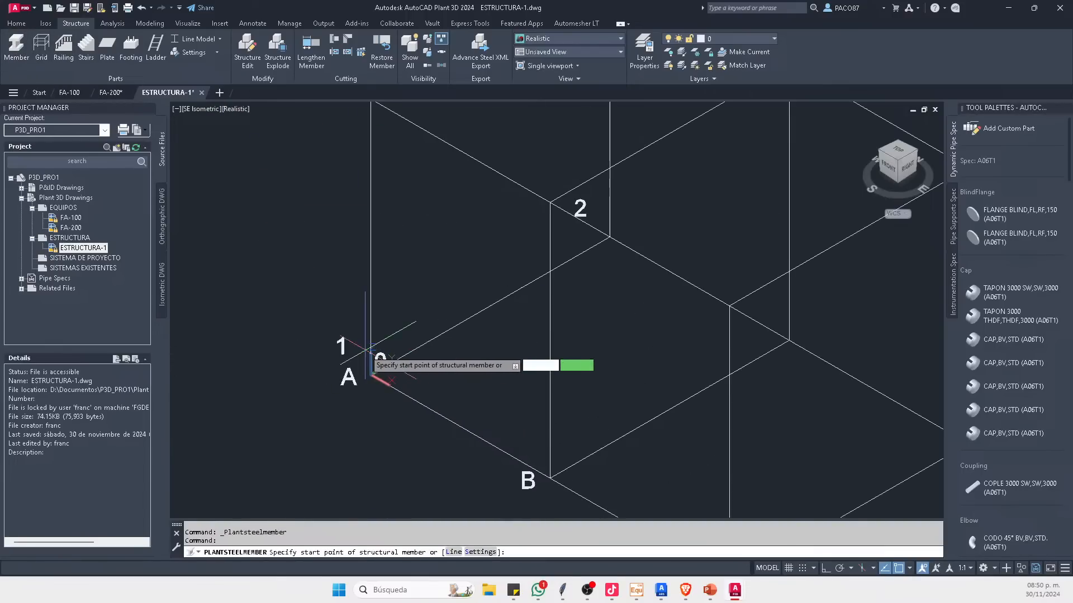
{"action": "left_click", "coordinate": [470, 552]}
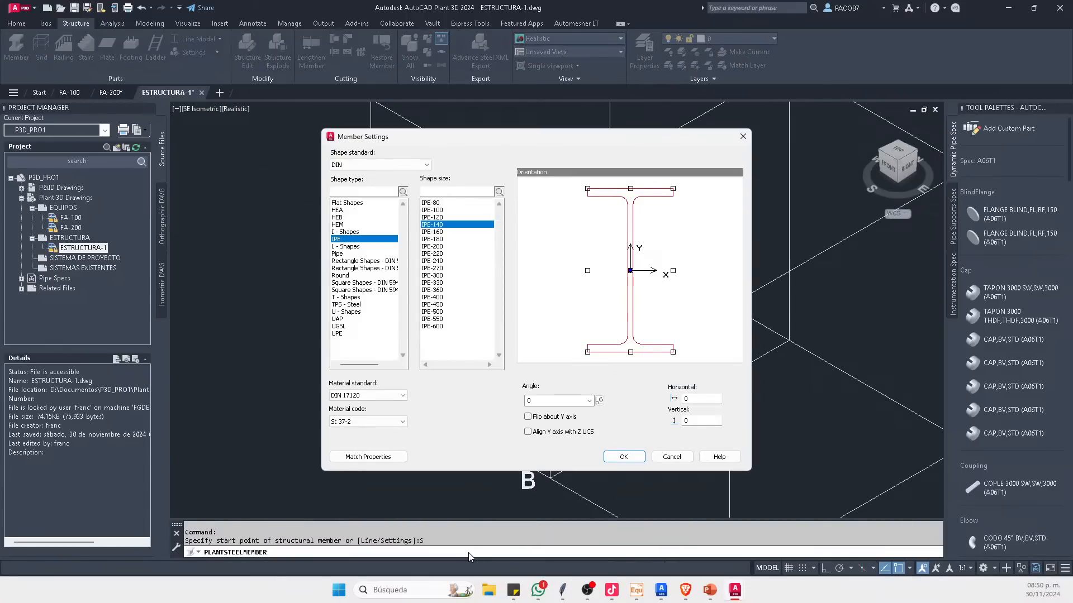
{"action": "left_click", "coordinate": [380, 164]}
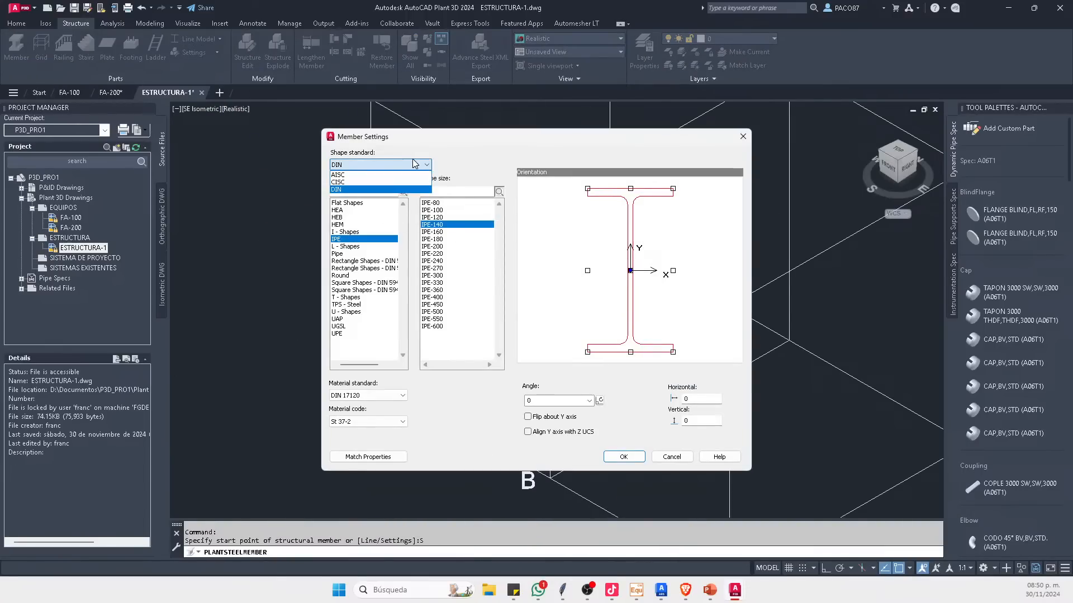
{"action": "left_click", "coordinate": [372, 179]}
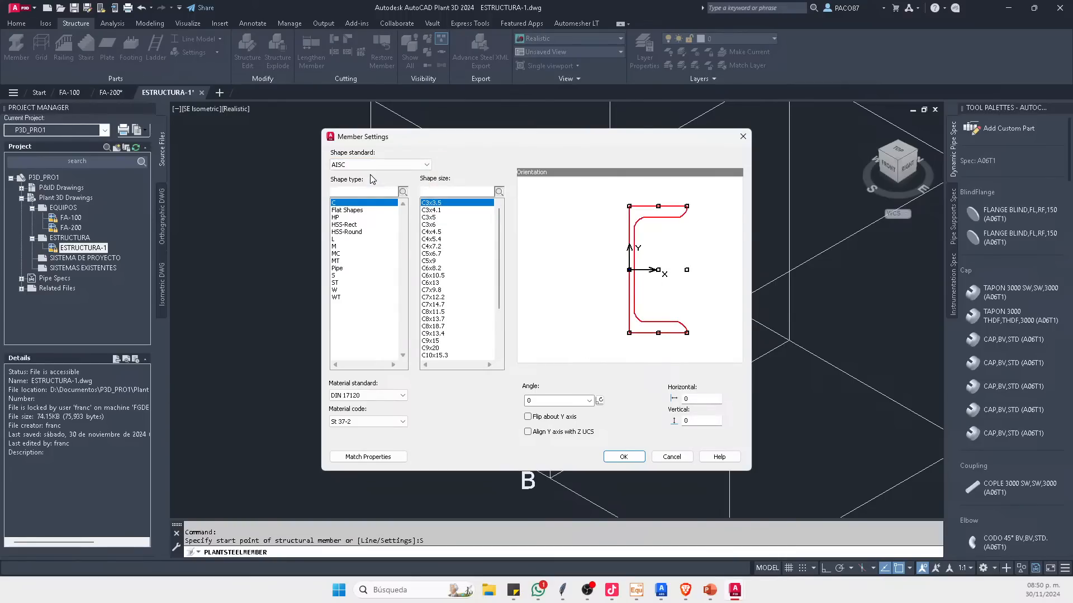
{"action": "left_click", "coordinate": [341, 290]}
{"action": "scroll", "coordinate": [429, 272], "scroll_direction": "down", "scroll_amount": 5}
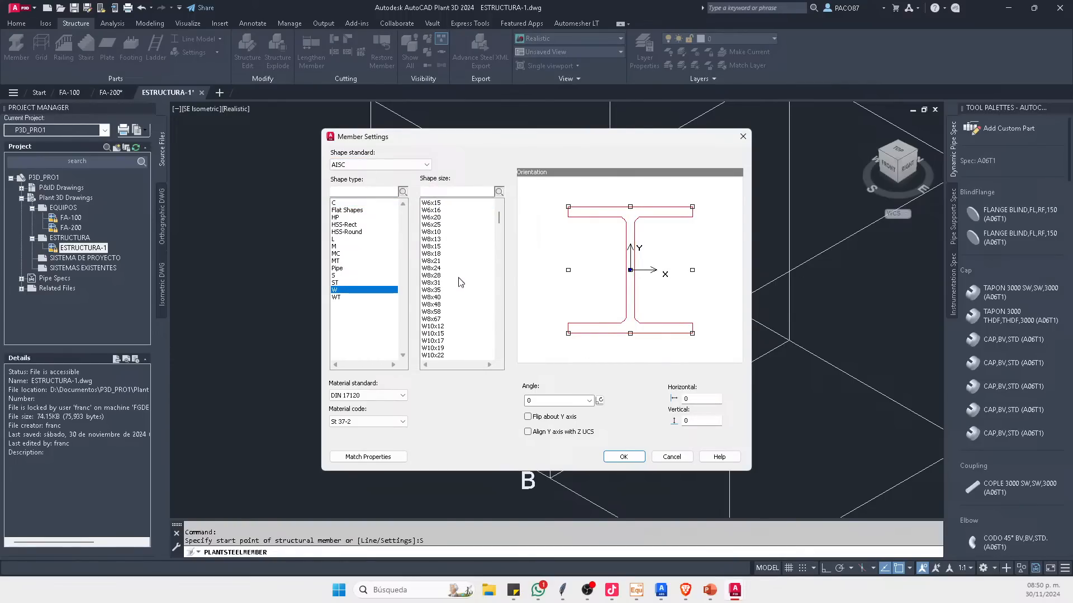
{"action": "left_click", "coordinate": [439, 305]}
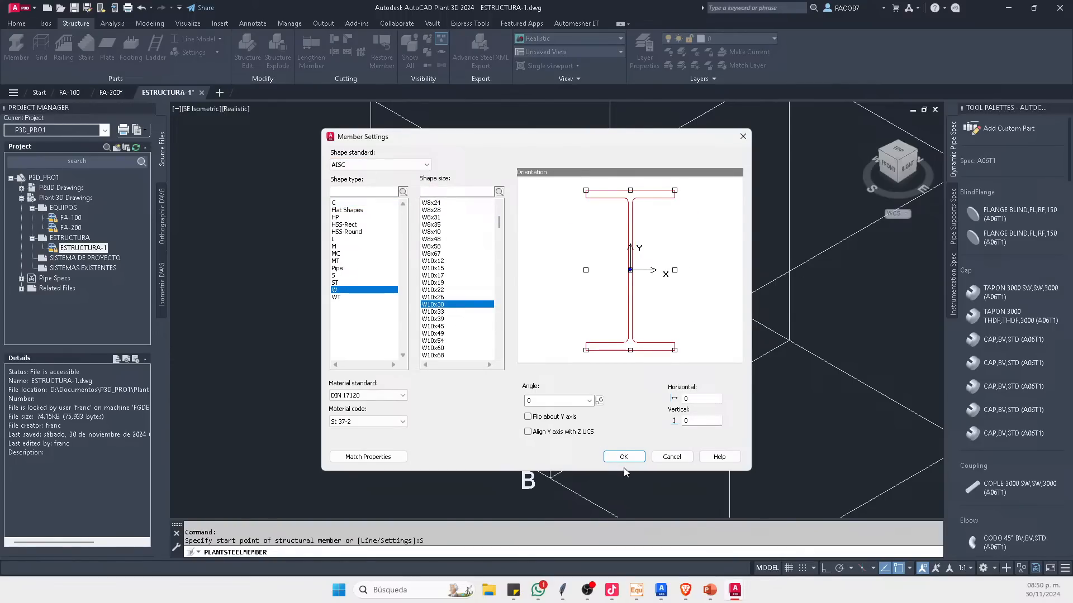
{"action": "left_click", "coordinate": [631, 455]}
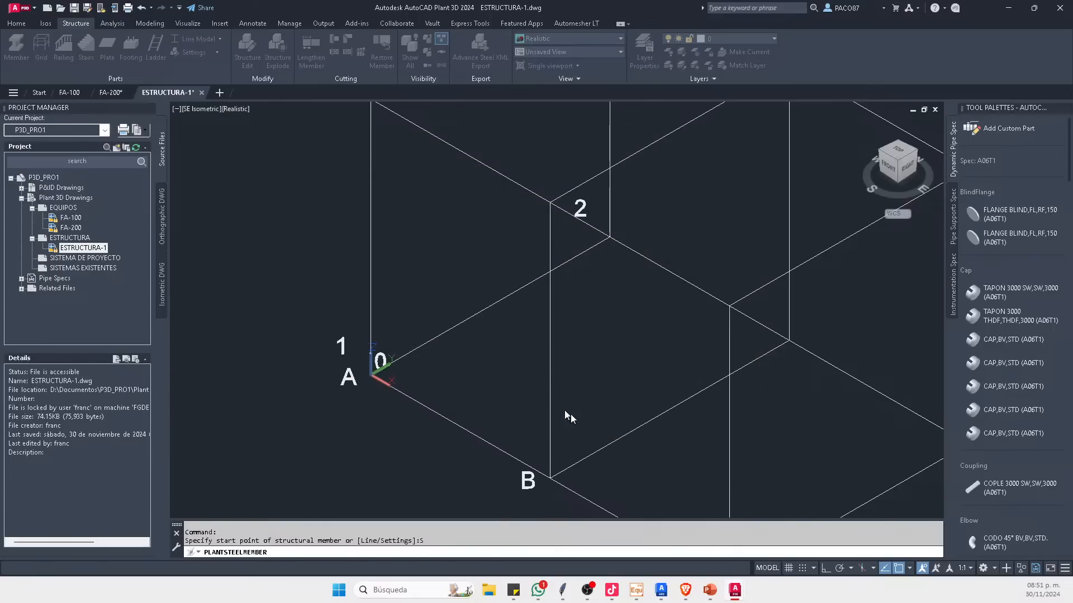
Step: Place a vertical column at grid intersection A-1 from level 0 up to level +4000, and end the command
{"action": "scroll", "coordinate": [391, 402], "scroll_direction": "up", "scroll_amount": 4}
{"action": "left_click", "coordinate": [388, 416]}
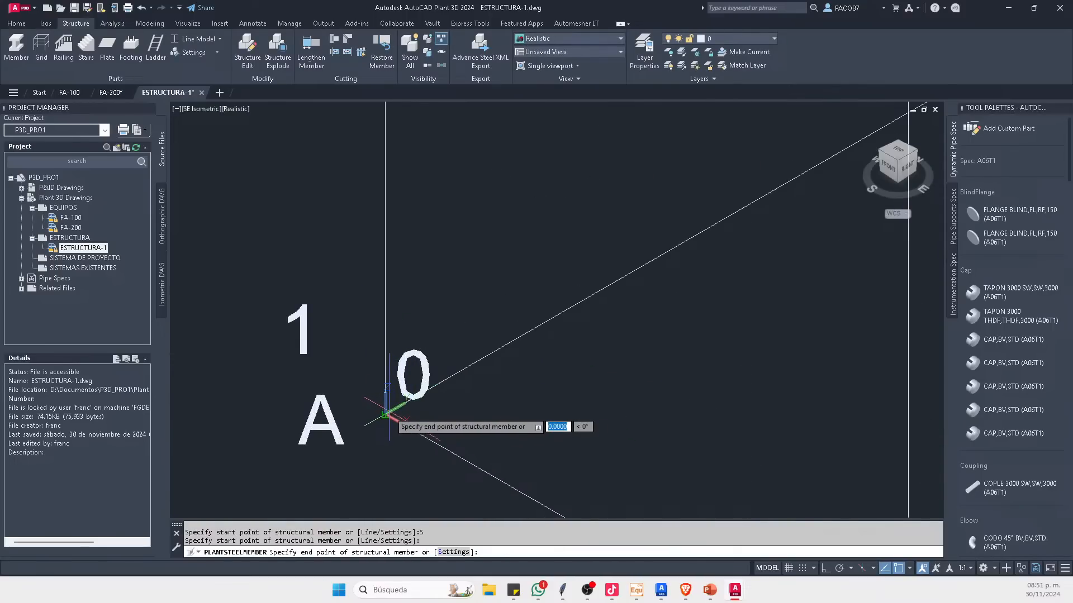
{"action": "scroll", "coordinate": [388, 416], "scroll_direction": "down", "scroll_amount": 3}
{"action": "middle_click_drag", "start_coordinate": [385, 112], "coordinate": [364, 214]}
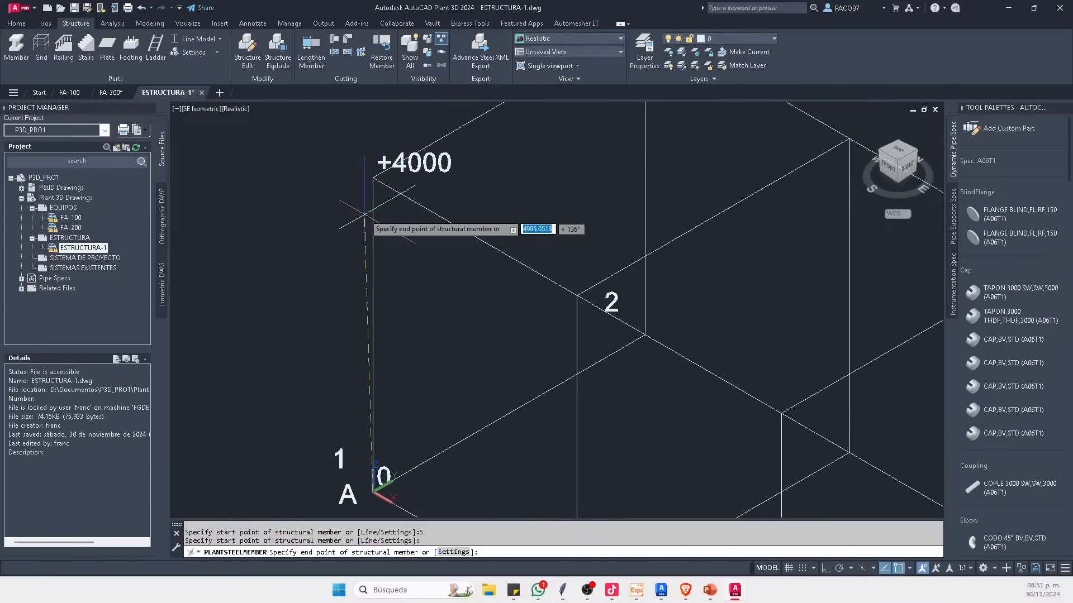
{"action": "left_click", "coordinate": [373, 179]}
{"action": "scroll", "coordinate": [480, 318], "scroll_direction": "down", "scroll_amount": 2}
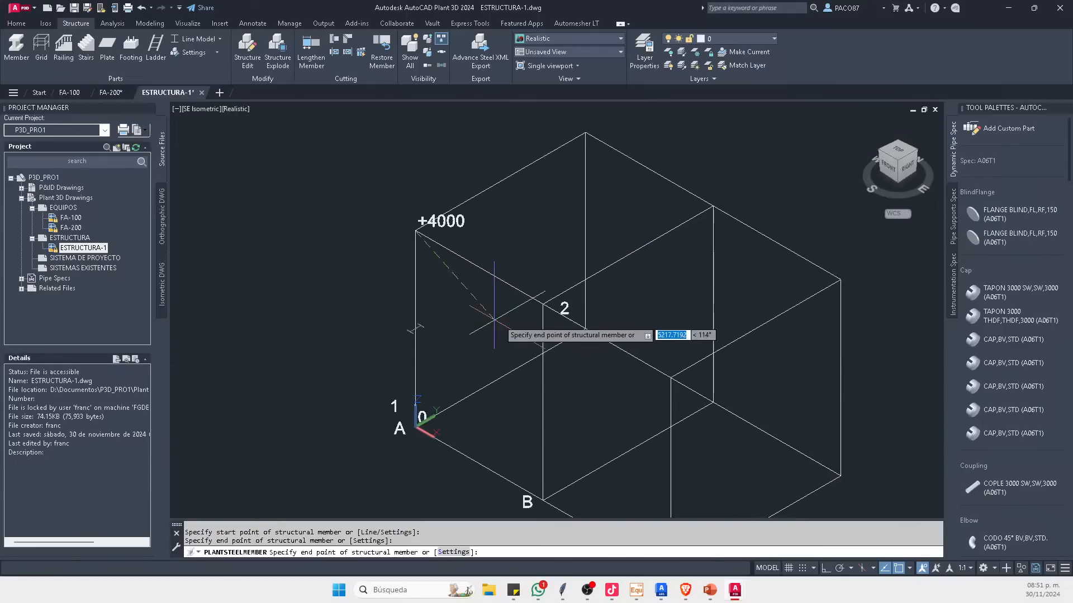
{"action": "key", "text": "Escape"}
Step: Copy the column at grid intersection A-1 to intersection A-2, using its base as the base point, and end the command
{"action": "scroll", "coordinate": [592, 305], "scroll_direction": "up", "scroll_amount": 3}
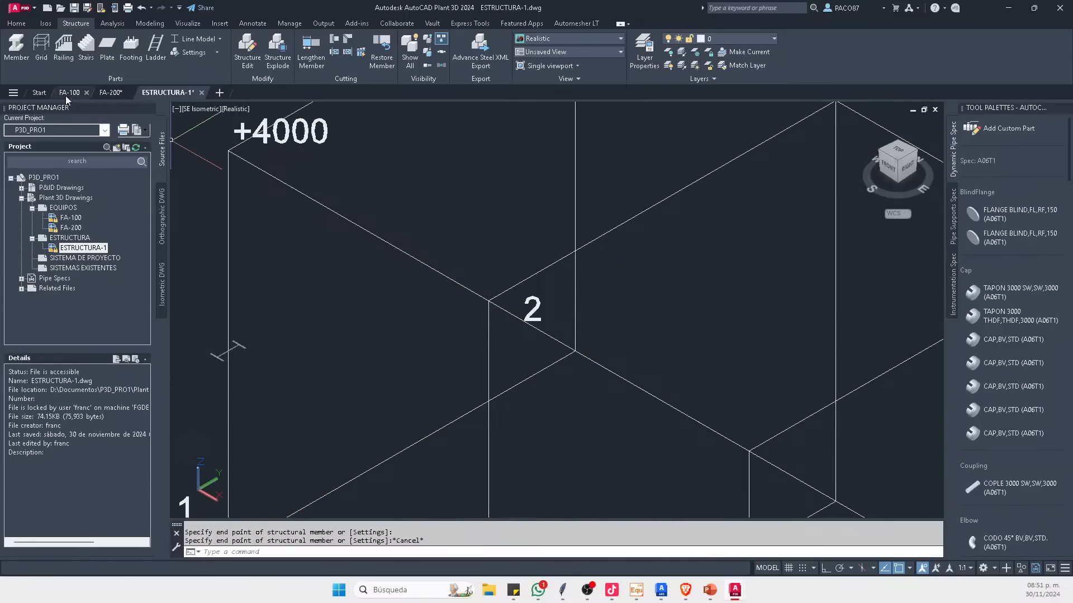
{"action": "left_click", "coordinate": [242, 343]}
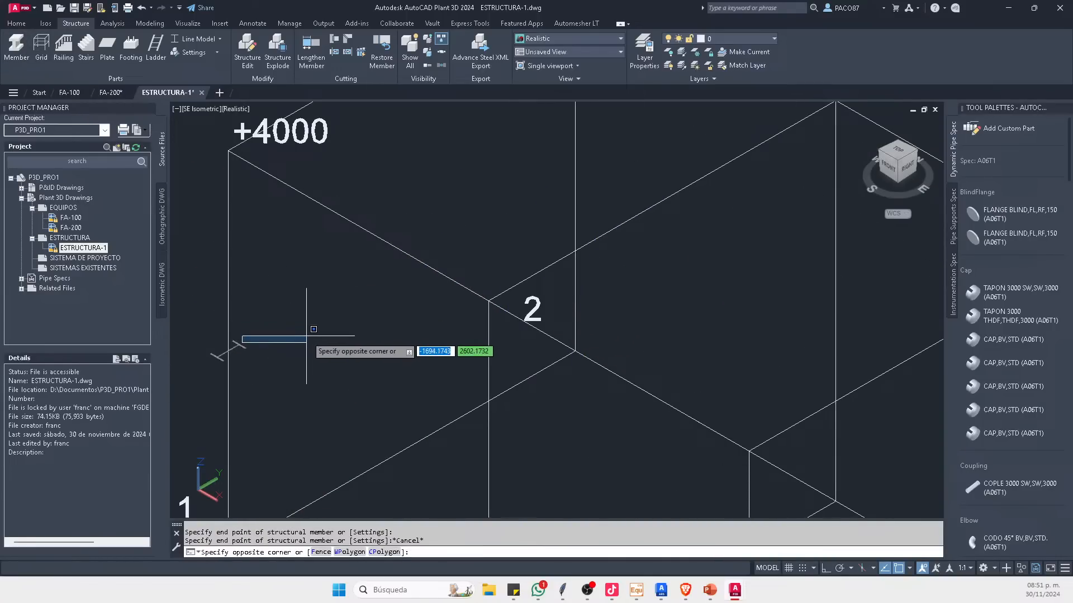
{"action": "key", "text": "Escape"}
{"action": "left_click", "coordinate": [240, 358]}
{"action": "scroll", "coordinate": [448, 242], "scroll_direction": "down", "scroll_amount": 3}
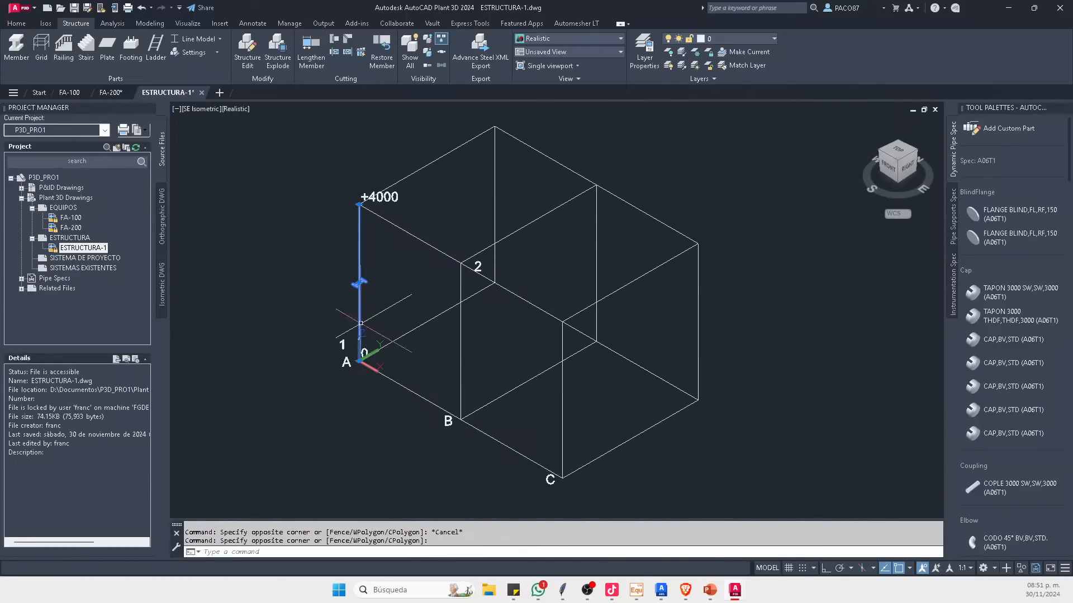
{"action": "scroll", "coordinate": [359, 362], "scroll_direction": "up", "scroll_amount": 6}
{"action": "type", "text": "co"}
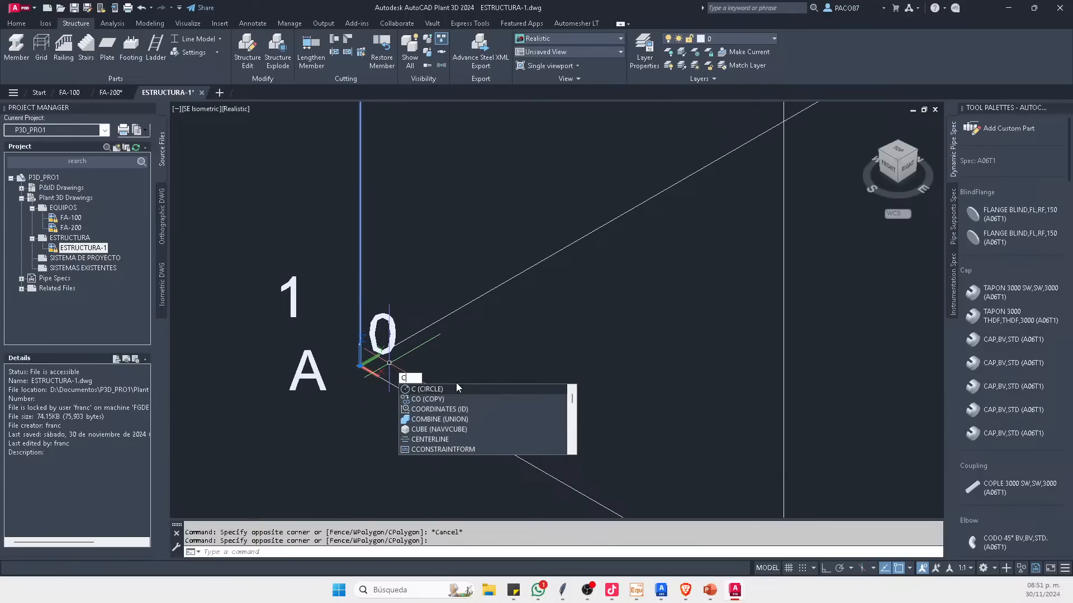
{"action": "key", "text": "Return"}
{"action": "scroll", "coordinate": [355, 371], "scroll_direction": "up", "scroll_amount": 4}
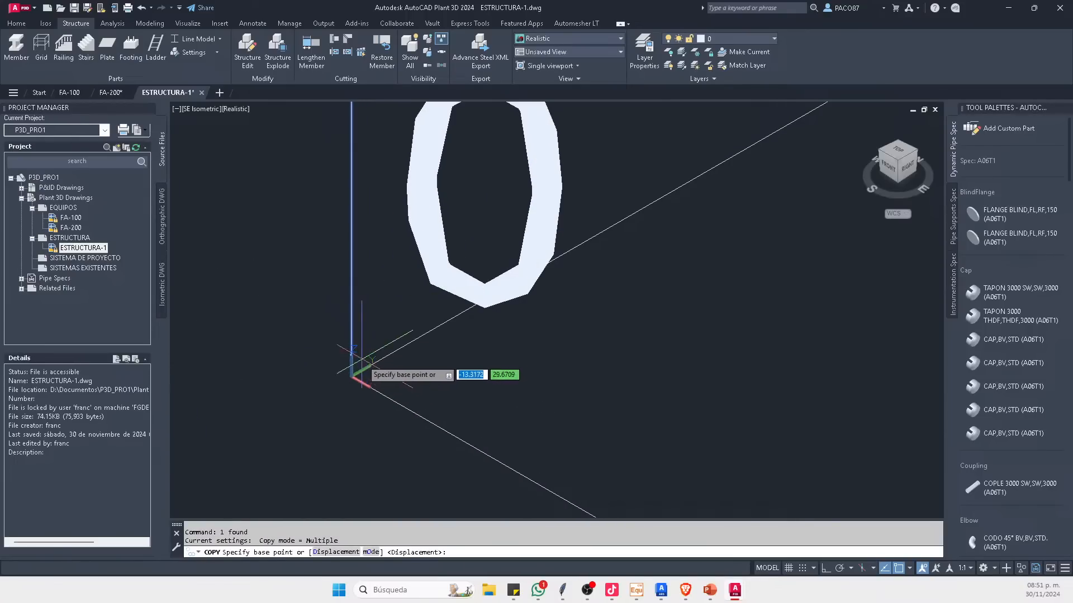
{"action": "left_click", "coordinate": [335, 380]}
{"action": "scroll", "coordinate": [324, 386], "scroll_direction": "down", "scroll_amount": 8}
{"action": "scroll", "coordinate": [447, 324], "scroll_direction": "up", "scroll_amount": 4}
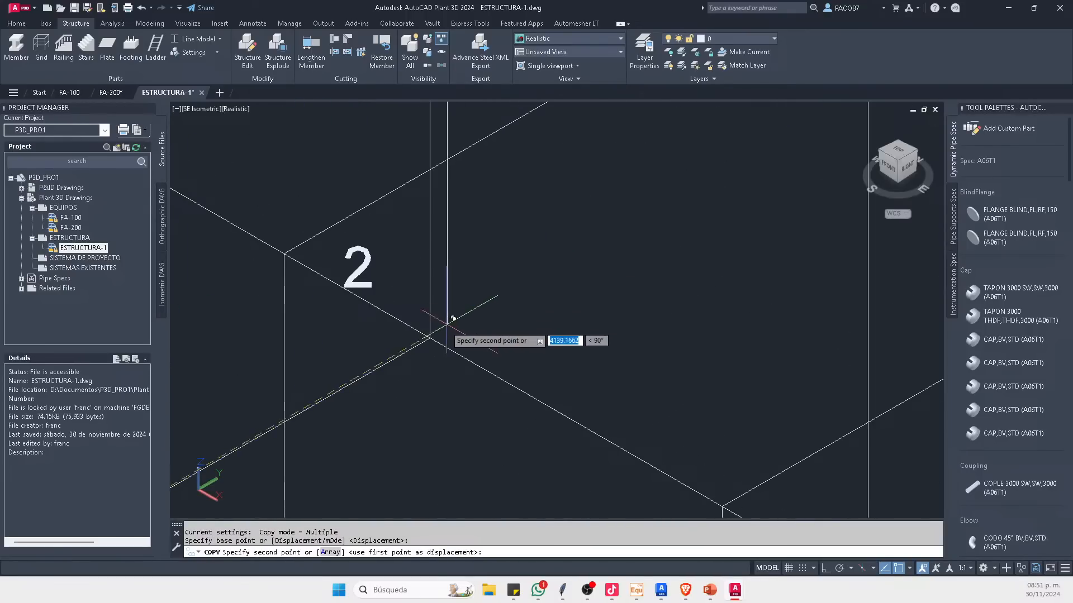
{"action": "left_click", "coordinate": [430, 336]}
{"action": "scroll", "coordinate": [431, 335], "scroll_direction": "down", "scroll_amount": 6}
{"action": "key", "text": "Escape"}
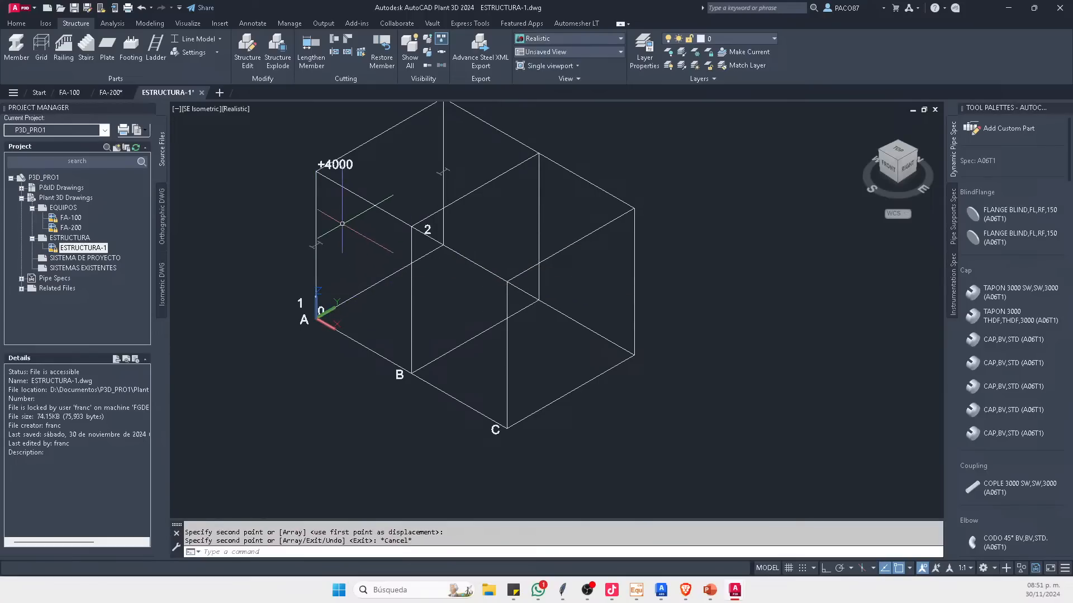
Step: Display the structural members in the Shape Model representation and view the two columns
{"action": "middle_click_drag", "start_coordinate": [376, 234], "coordinate": [442, 300]}
{"action": "scroll", "coordinate": [443, 300], "scroll_direction": "up", "scroll_amount": 3}
{"action": "scroll", "coordinate": [467, 242], "scroll_direction": "down", "scroll_amount": 4}
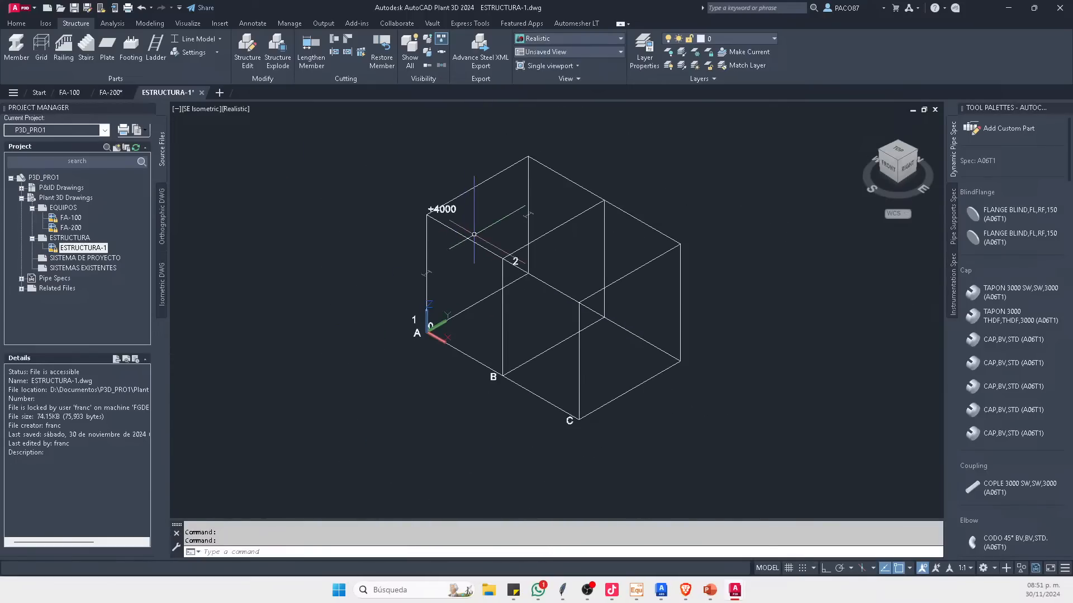
{"action": "middle_click_drag", "start_coordinate": [466, 244], "coordinate": [459, 263]}
{"action": "scroll", "coordinate": [459, 263], "scroll_direction": "up", "scroll_amount": 3}
{"action": "middle_click_drag", "start_coordinate": [512, 233], "coordinate": [488, 256]}
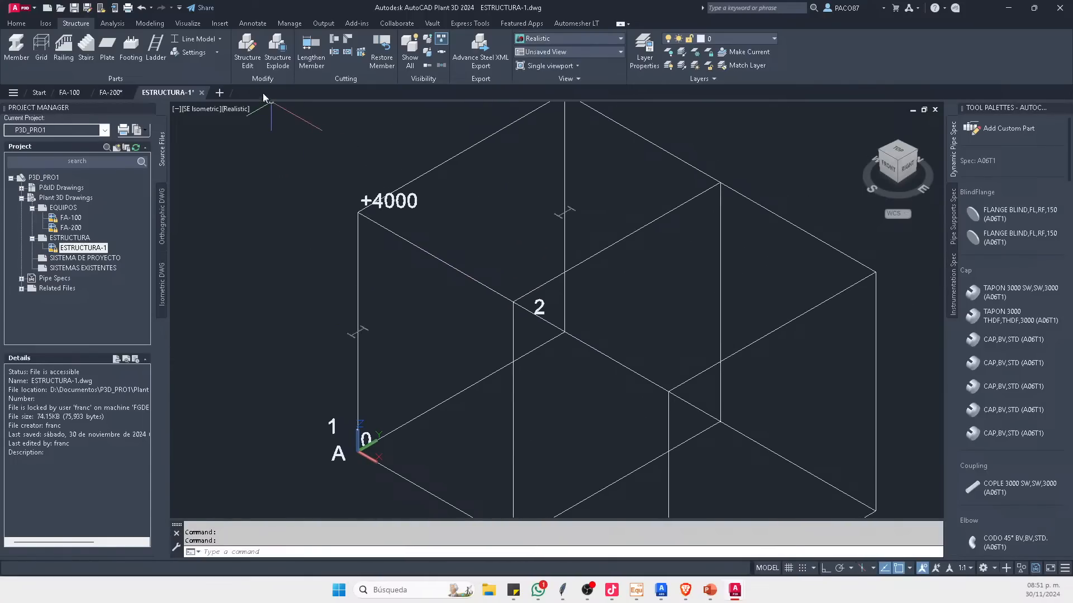
{"action": "left_click", "coordinate": [216, 42]}
{"action": "left_click", "coordinate": [206, 124]}
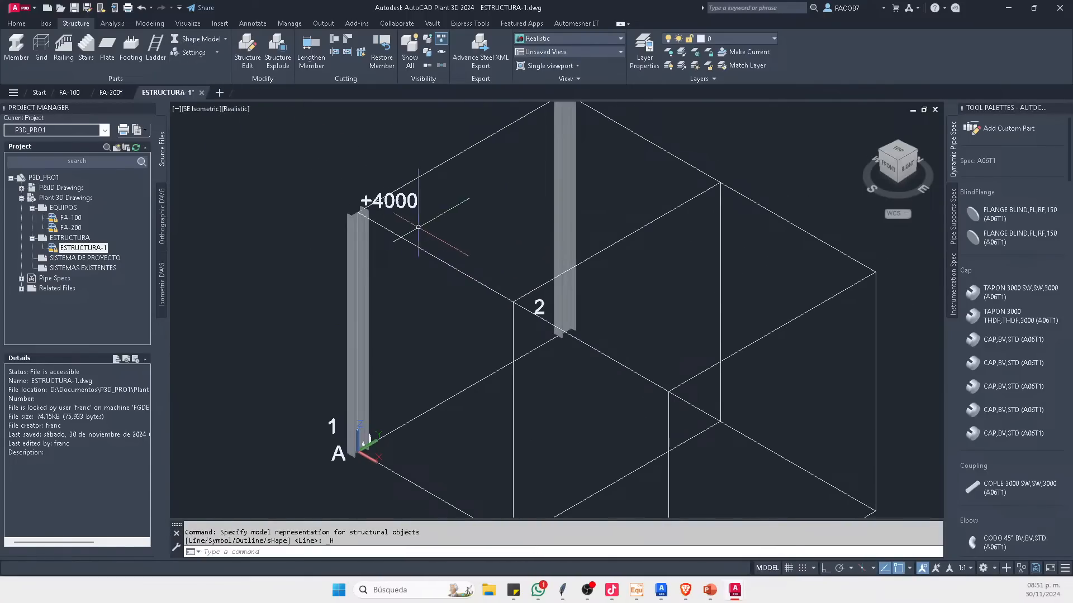
{"action": "middle_click_drag", "start_coordinate": [515, 214], "coordinate": [506, 235]}
{"action": "scroll", "coordinate": [355, 245], "scroll_direction": "up", "scroll_amount": 2}
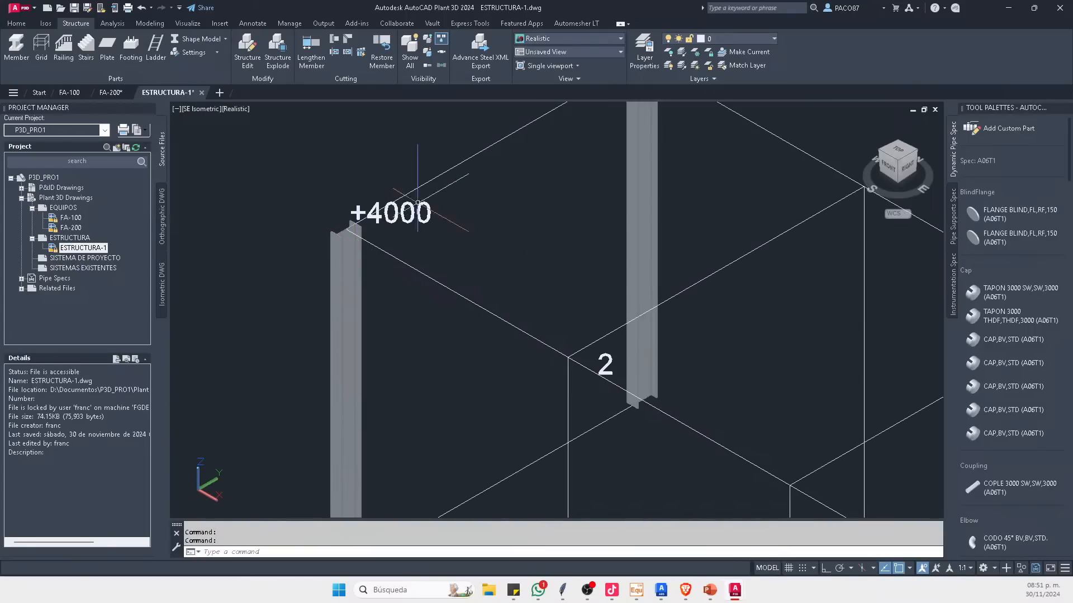
{"action": "scroll", "coordinate": [509, 240], "scroll_direction": "down", "scroll_amount": 4}
Step: Return the structural members to the Line Model representation
{"action": "left_click", "coordinate": [187, 40]}
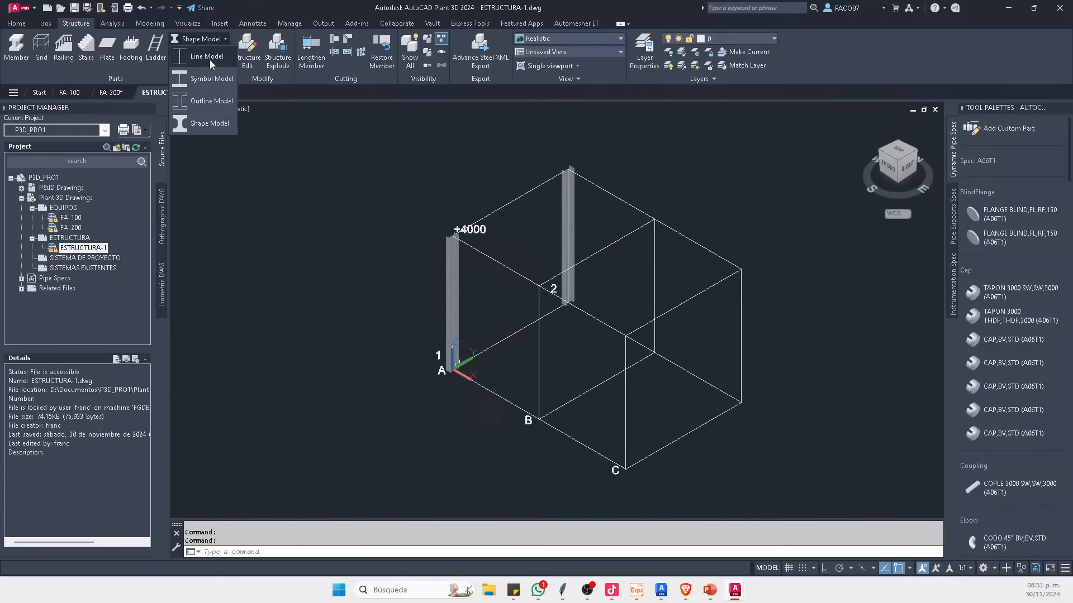
{"action": "left_click", "coordinate": [208, 58]}
{"action": "scroll", "coordinate": [525, 243], "scroll_direction": "up", "scroll_amount": 3}
{"action": "middle_click_drag", "start_coordinate": [526, 250], "coordinate": [440, 256]}
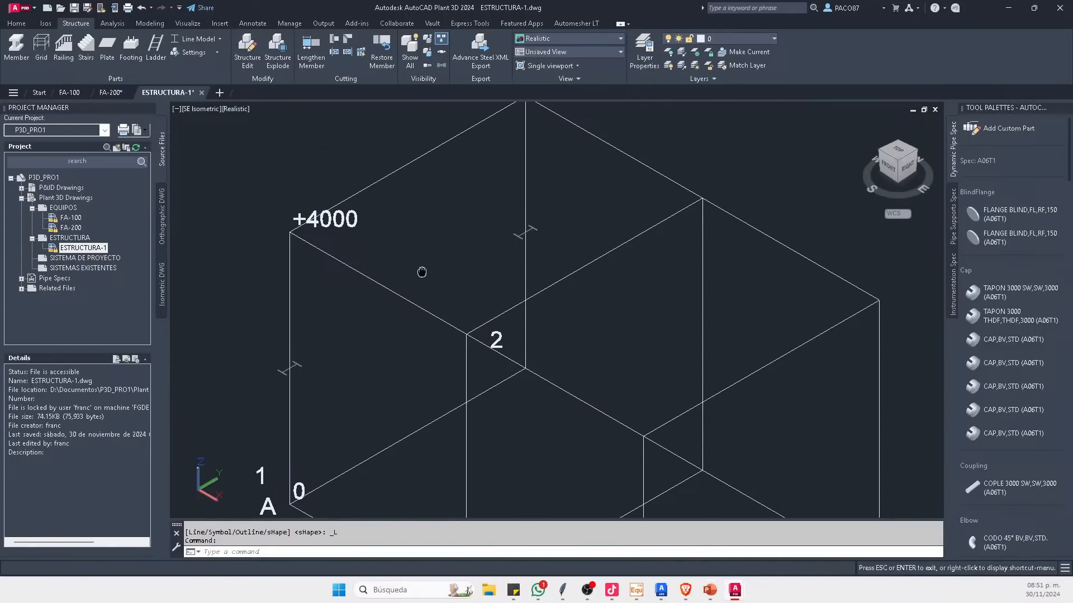
{"action": "left_click", "coordinate": [202, 39]}
{"action": "left_click", "coordinate": [196, 58]}
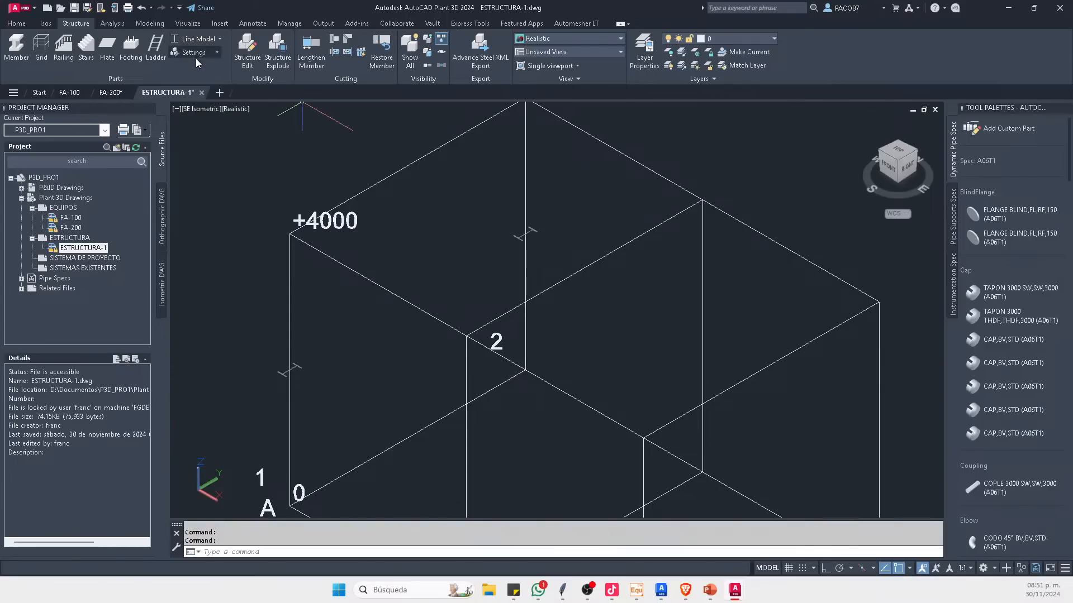
Step: Switch the structural display to Shape Model once more and back to Line Model
{"action": "left_click", "coordinate": [216, 39]}
{"action": "left_click", "coordinate": [199, 39]}
{"action": "left_click", "coordinate": [201, 39]}
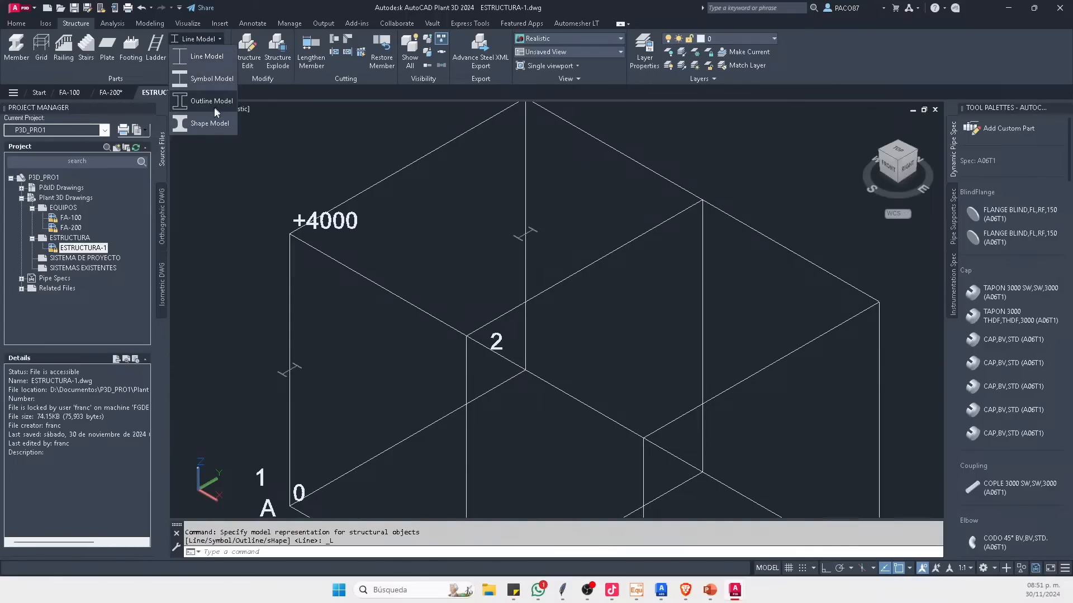
{"action": "left_click", "coordinate": [212, 124]}
{"action": "scroll", "coordinate": [487, 252], "scroll_direction": "down", "scroll_amount": 2}
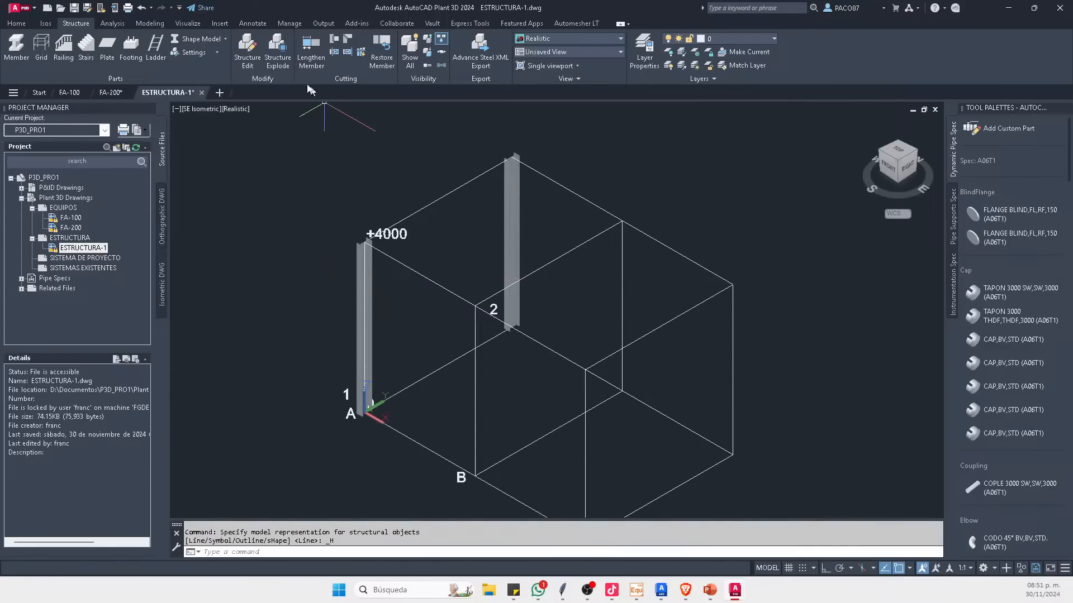
{"action": "left_click", "coordinate": [190, 38]}
{"action": "left_click", "coordinate": [195, 58]}
{"action": "scroll", "coordinate": [368, 339], "scroll_direction": "up", "scroll_amount": 2}
{"action": "left_click", "coordinate": [369, 340]}
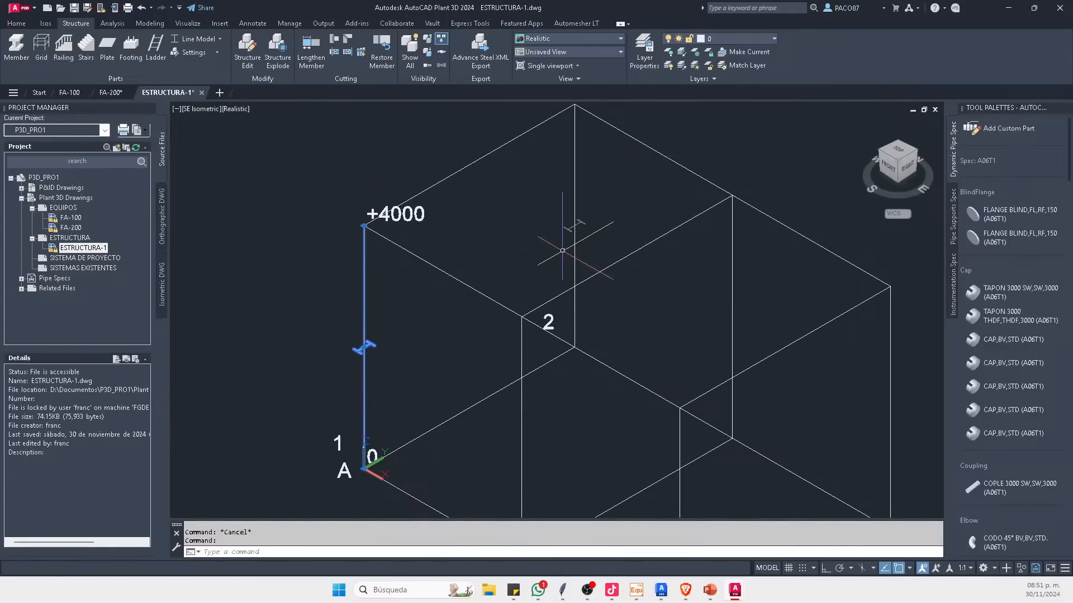
{"action": "left_click", "coordinate": [573, 229]}
{"action": "type", "text": "c"}
{"action": "key", "text": "Return"}
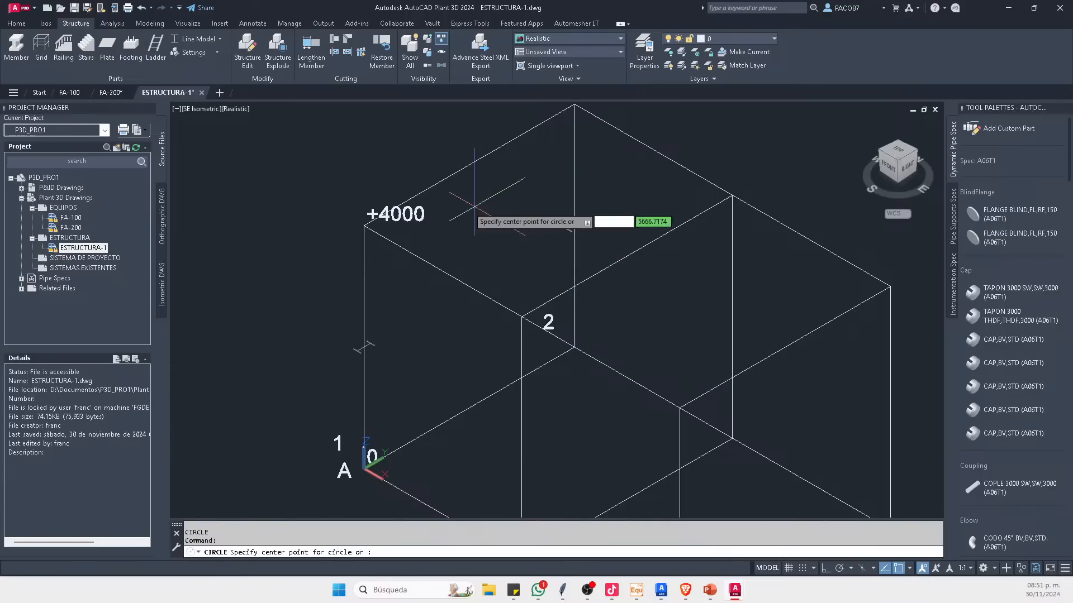
{"action": "left_click", "coordinate": [364, 226]}
{"action": "key", "text": "Escape"}
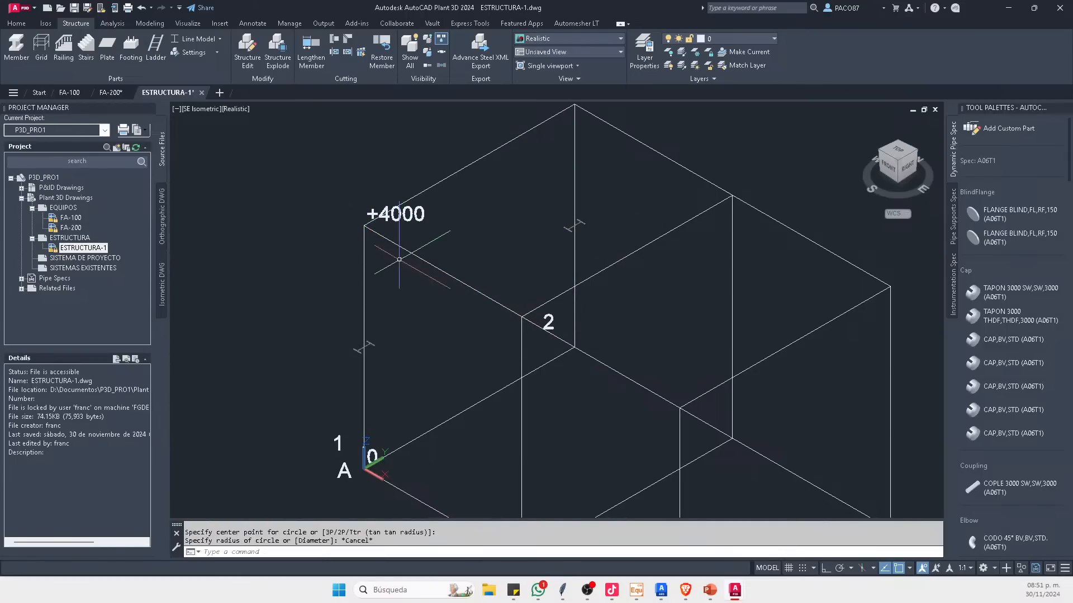
Step: Copy both columns on axis A to the matching grid intersections on axes B and C, using the top of column A-1 as base point
{"action": "type", "text": "co"}
{"action": "key", "text": "Return"}
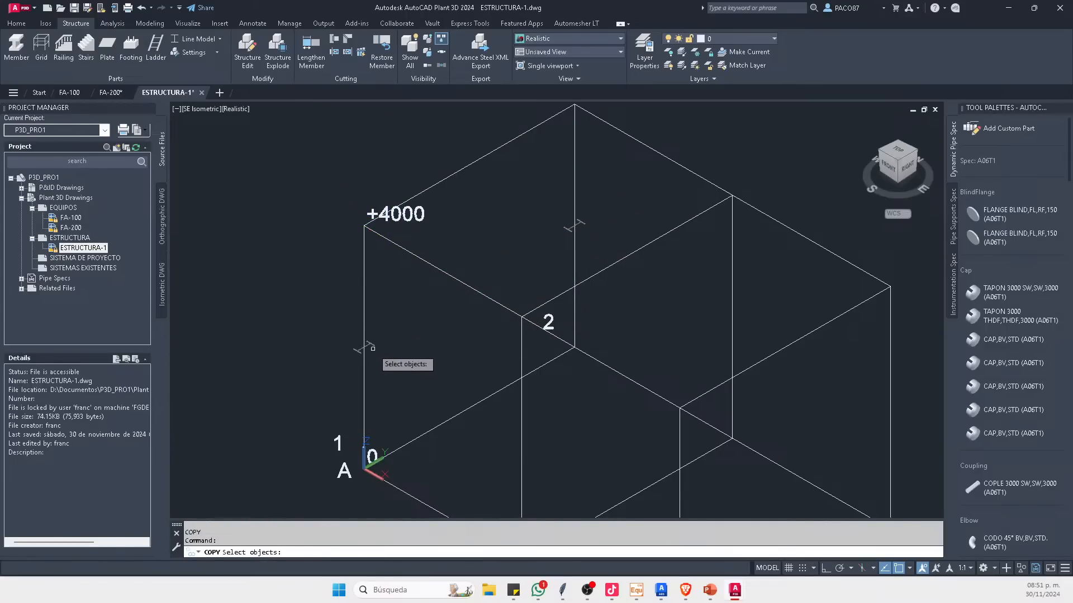
{"action": "left_click", "coordinate": [372, 348]}
{"action": "left_click", "coordinate": [373, 327]}
{"action": "left_click", "coordinate": [567, 227]}
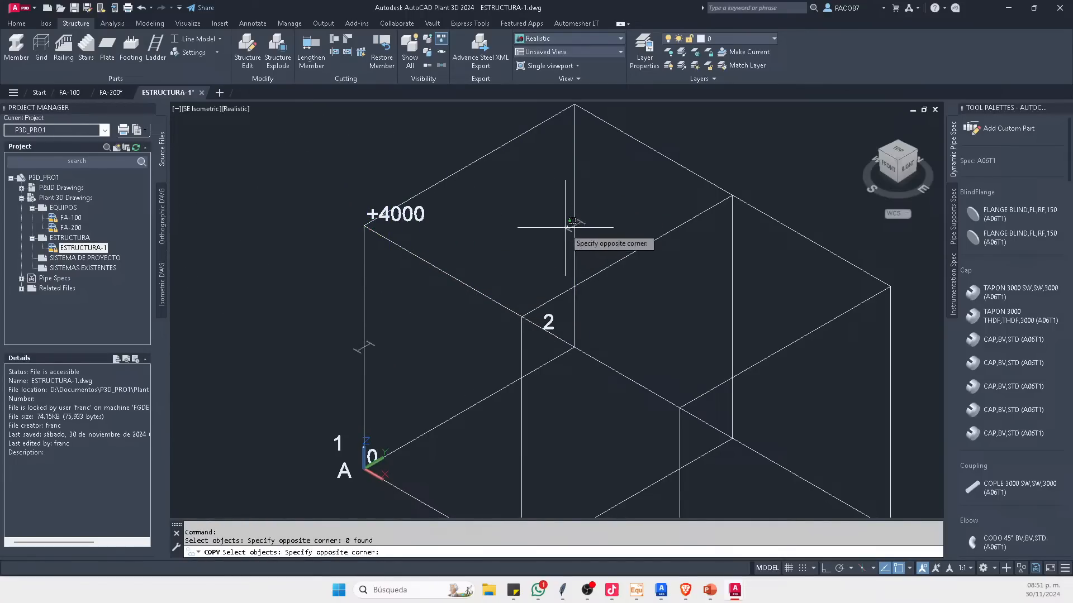
{"action": "left_click", "coordinate": [501, 288]}
{"action": "left_click", "coordinate": [364, 352]}
{"action": "key", "text": "Return"}
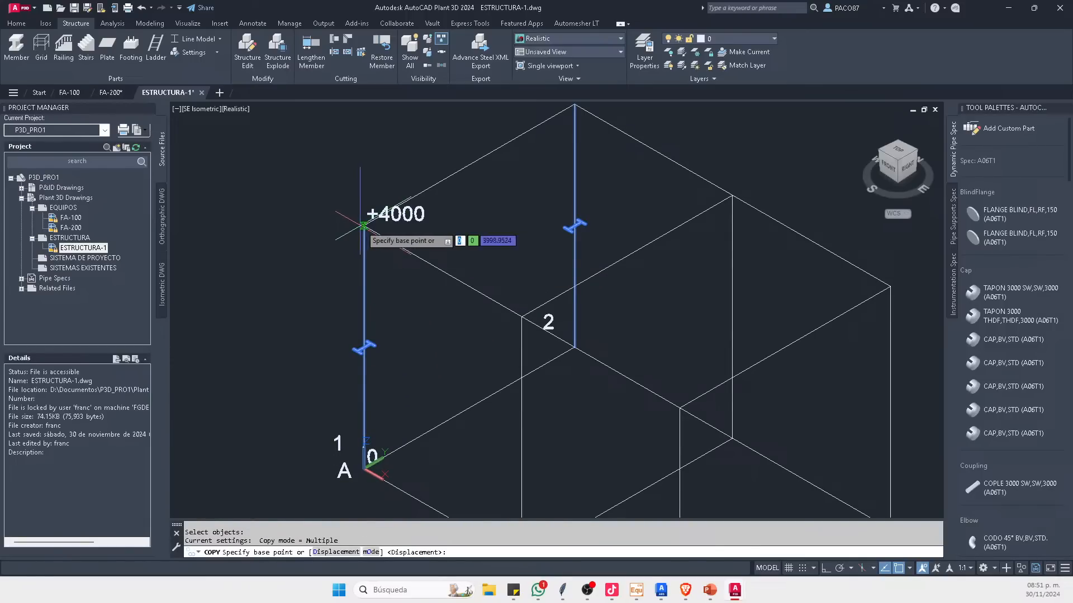
{"action": "left_click", "coordinate": [364, 226]}
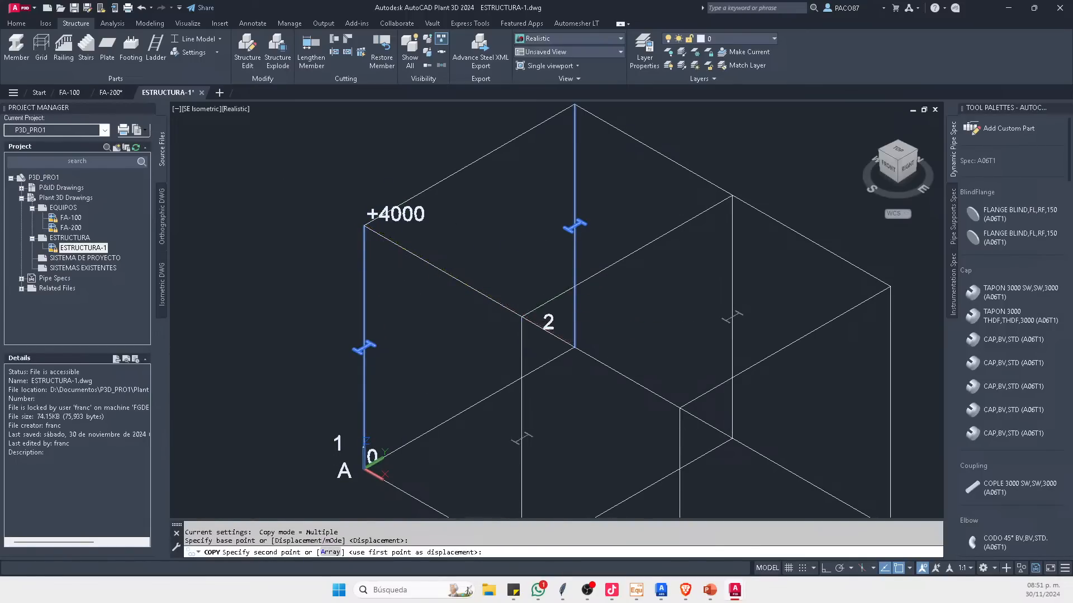
{"action": "left_click", "coordinate": [521, 317]}
{"action": "middle_click_drag", "start_coordinate": [521, 317], "coordinate": [409, 168]}
{"action": "scroll", "coordinate": [577, 253], "scroll_direction": "down", "scroll_amount": 4}
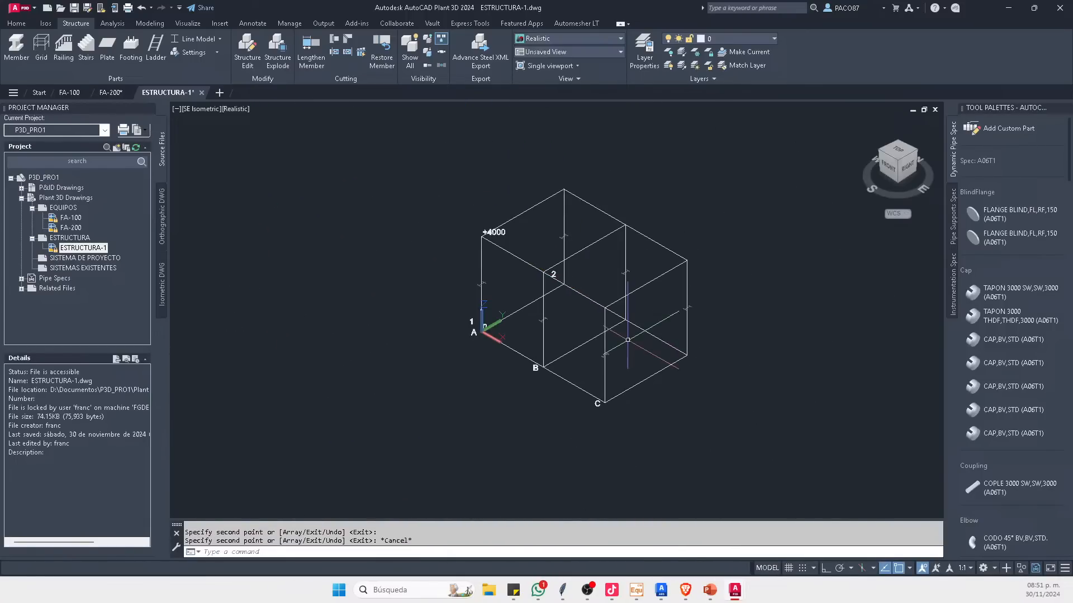
{"action": "key", "text": "Escape"}
Step: Display all six columns in the Shape Model representation
{"action": "left_click", "coordinate": [218, 41]}
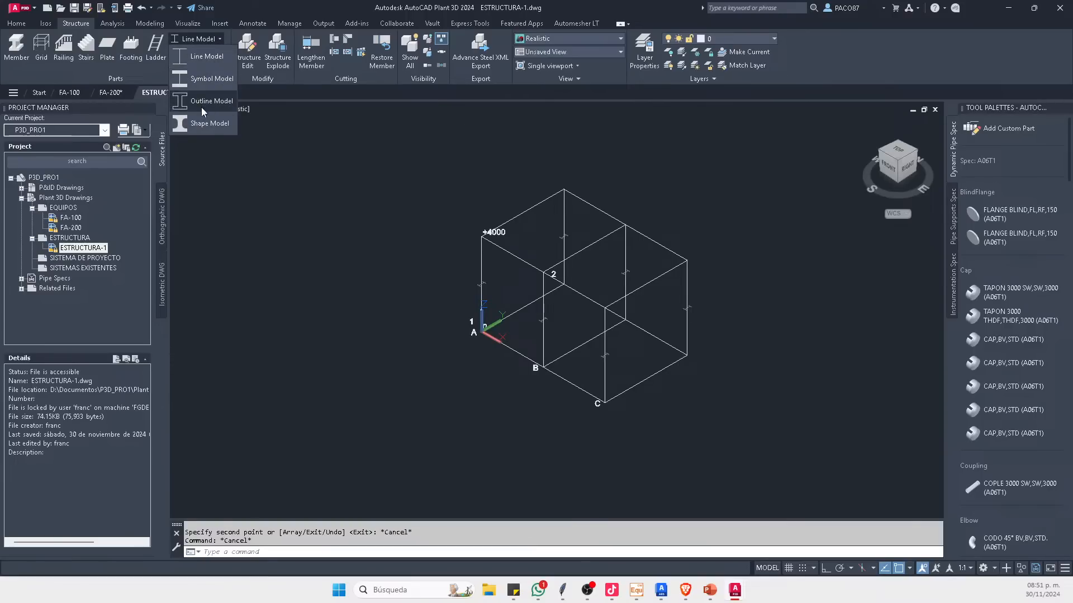
{"action": "left_click", "coordinate": [209, 123]}
{"action": "scroll", "coordinate": [595, 271], "scroll_direction": "up", "scroll_amount": 5}
{"action": "middle_click_drag", "start_coordinate": [694, 170], "coordinate": [691, 260]}
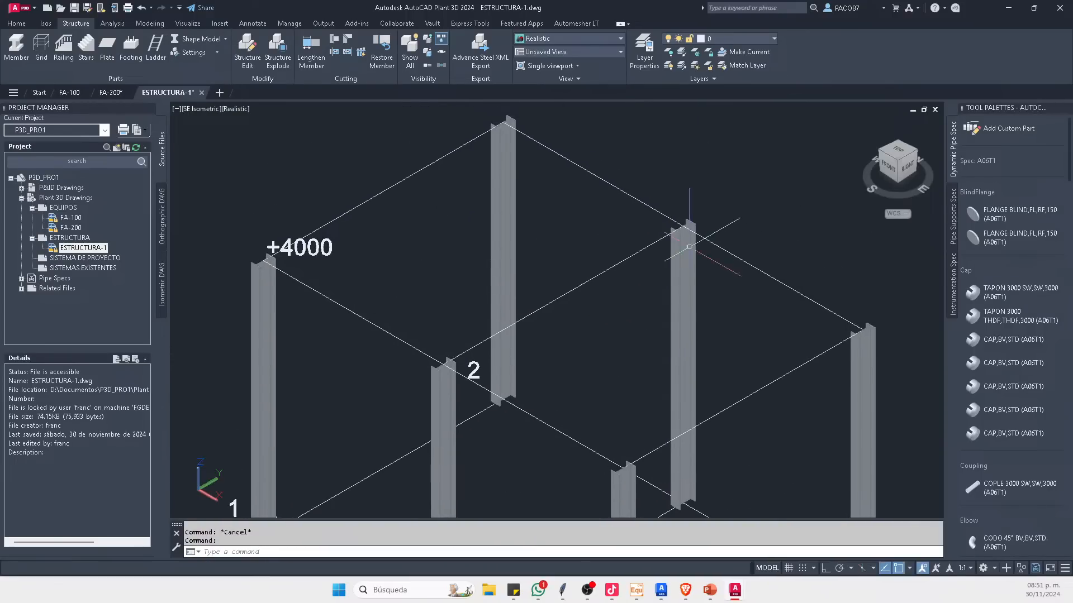
{"action": "scroll", "coordinate": [503, 241], "scroll_direction": "down", "scroll_amount": 5}
{"action": "scroll", "coordinate": [409, 253], "scroll_direction": "up", "scroll_amount": 5}
{"action": "scroll", "coordinate": [409, 253], "scroll_direction": "up", "scroll_amount": 3}
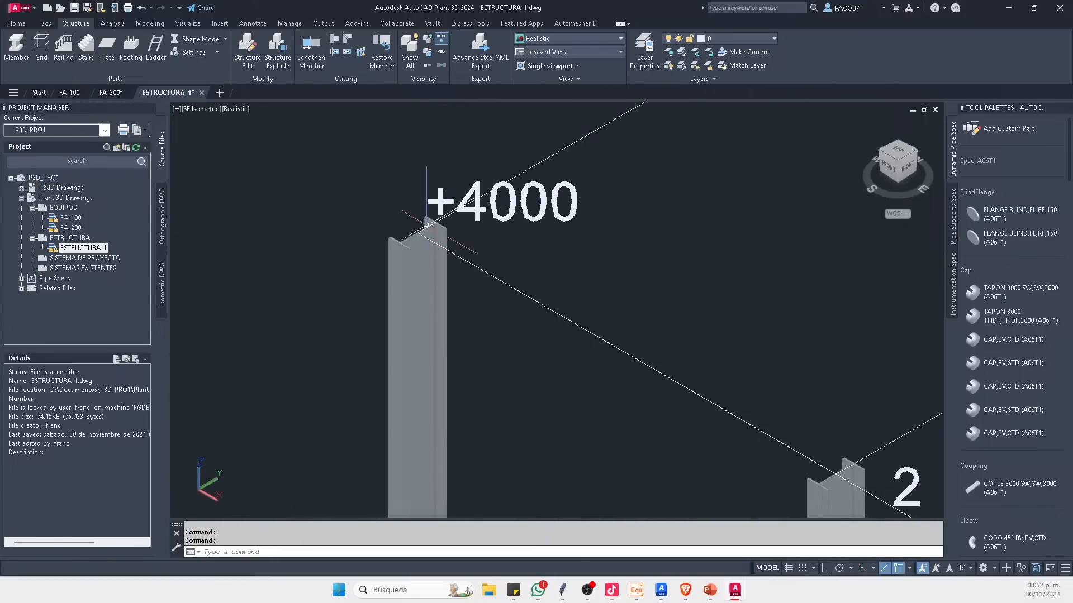
Step: Start a structural member with AISC type W, size W10x30, and its insertion point at the top centre of the section
{"action": "left_click", "coordinate": [17, 54]}
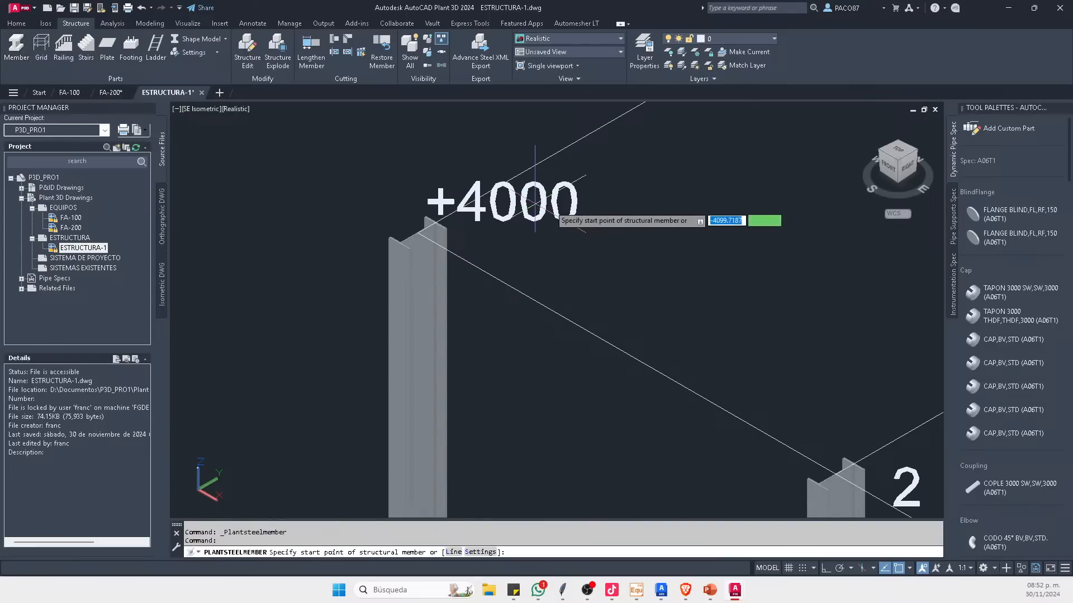
{"action": "key", "text": "Escape"}
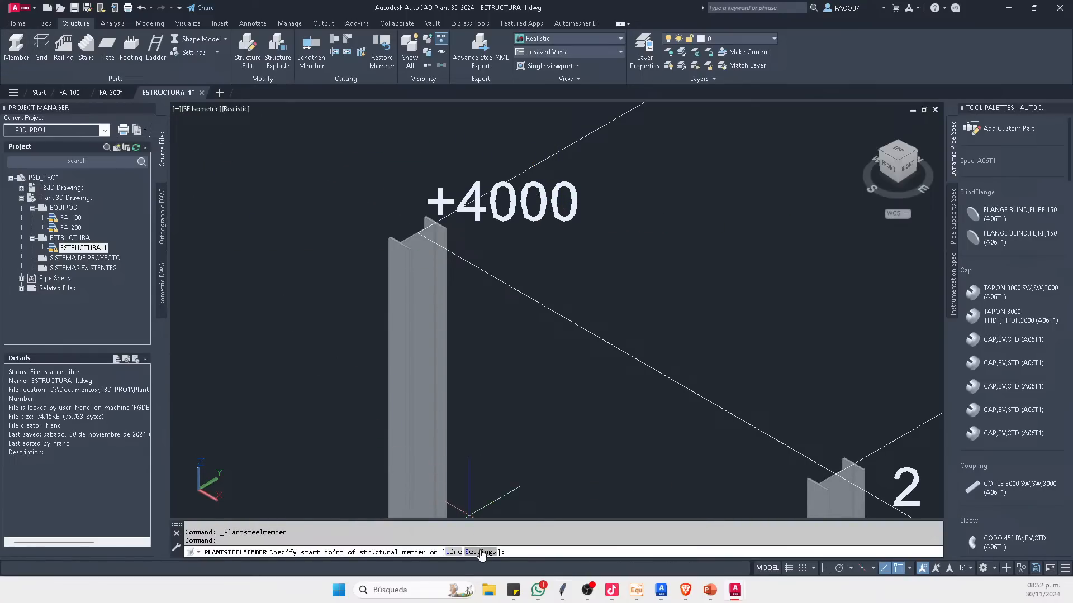
{"action": "type", "text": "S"}
{"action": "key", "text": "Return"}
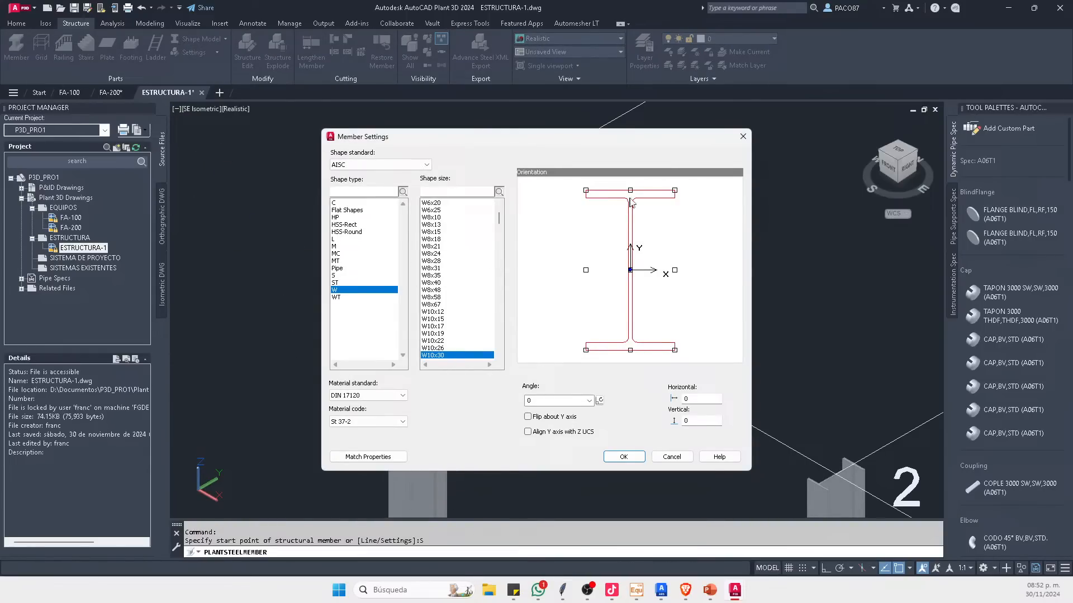
{"action": "left_click", "coordinate": [624, 457]}
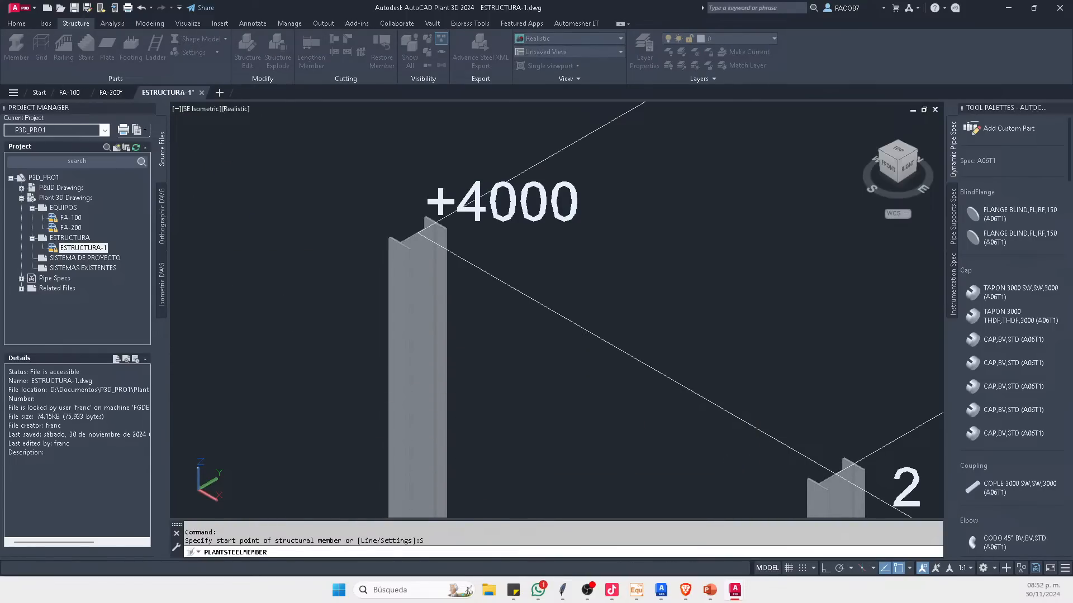
Step: Place a horizontal beam at level +4000 along row 1 from the top of column A-1 to the top of column C-1, and end the command
{"action": "scroll", "coordinate": [394, 246], "scroll_direction": "up", "scroll_amount": 3}
{"action": "scroll", "coordinate": [392, 251], "scroll_direction": "up", "scroll_amount": 4}
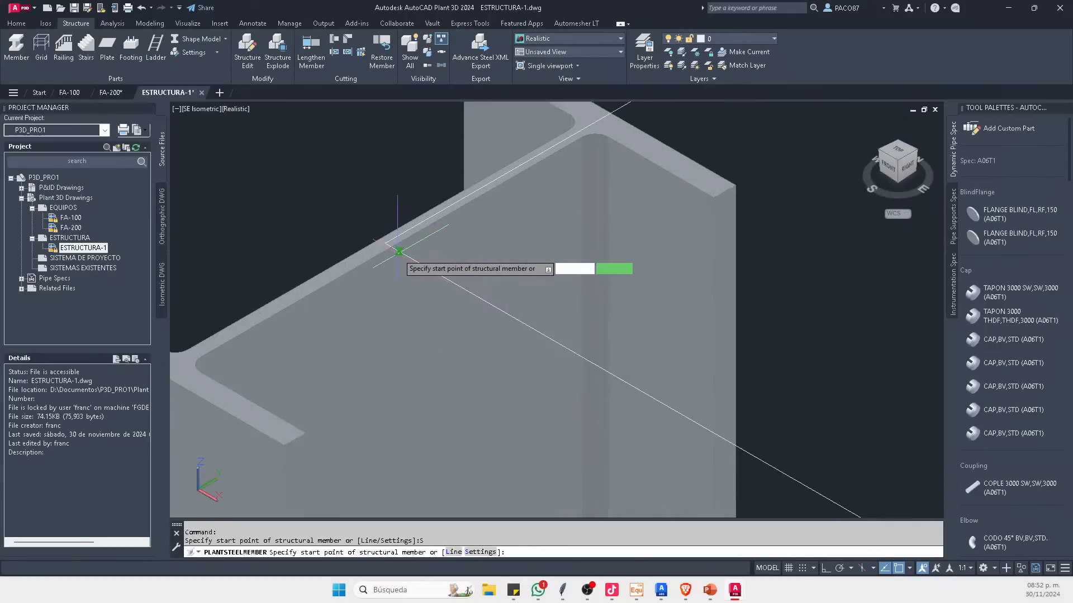
{"action": "left_click", "coordinate": [376, 238]}
{"action": "scroll", "coordinate": [380, 249], "scroll_direction": "down", "scroll_amount": 8}
{"action": "scroll", "coordinate": [385, 259], "scroll_direction": "down", "scroll_amount": 6}
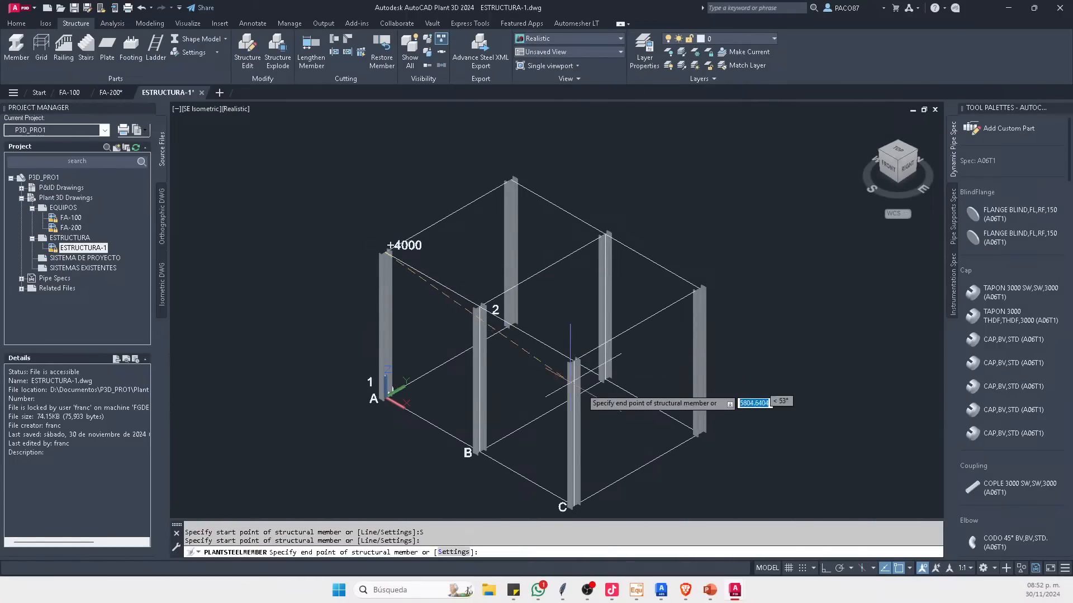
{"action": "scroll", "coordinate": [551, 428], "scroll_direction": "up", "scroll_amount": 8}
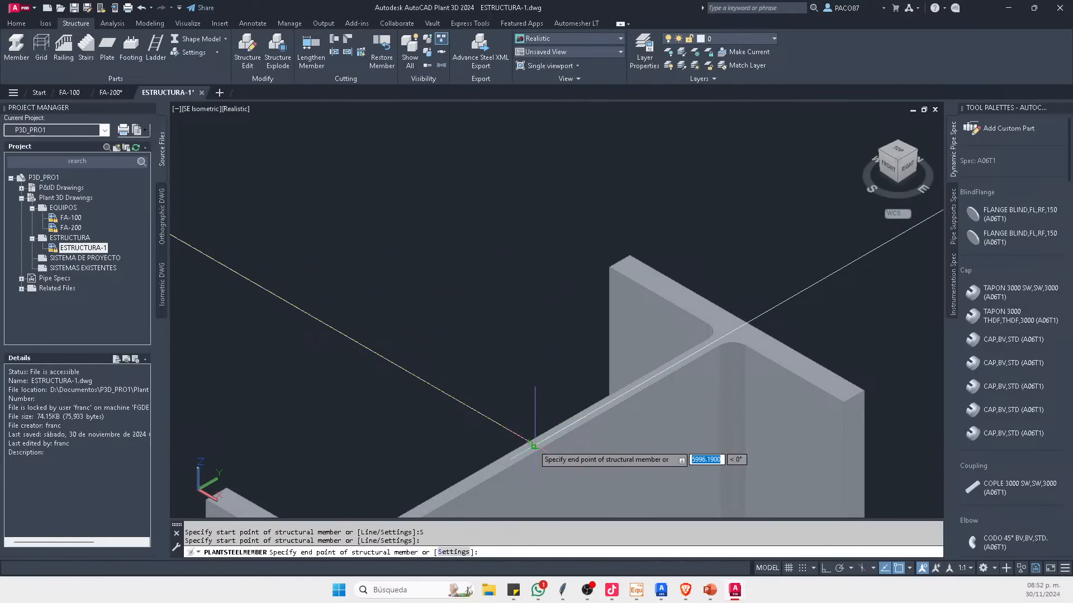
{"action": "left_click", "coordinate": [538, 441]}
{"action": "scroll", "coordinate": [550, 427], "scroll_direction": "down", "scroll_amount": 3}
{"action": "key", "text": "Return"}
{"action": "scroll", "coordinate": [558, 420], "scroll_direction": "down", "scroll_amount": 4}
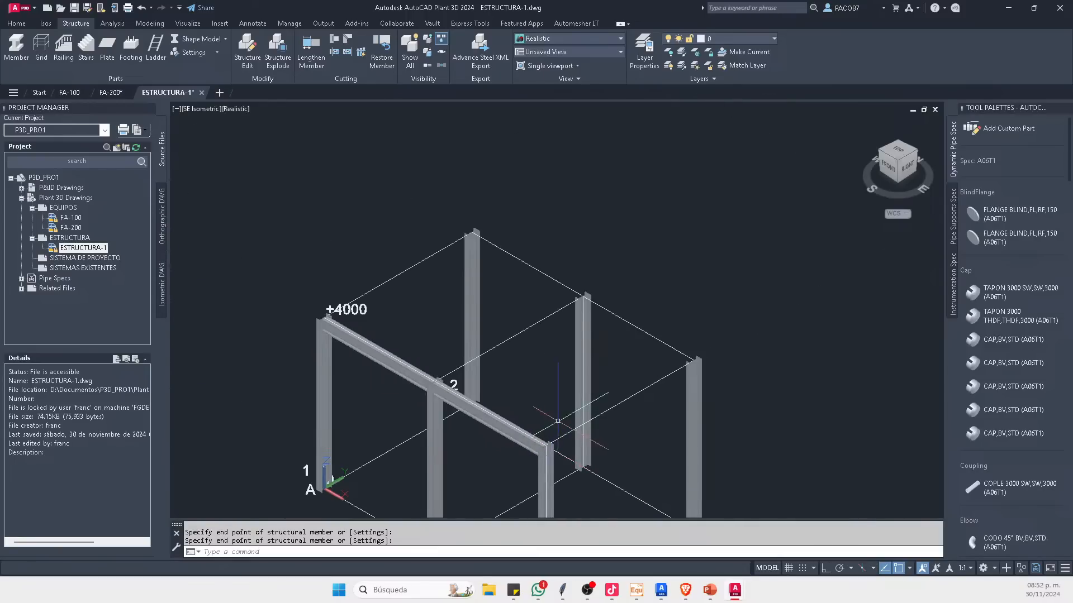
Step: Place a W10x30 beam at level +4000 along row 2 from the top of column A-2 to the top of column C-2
{"action": "scroll", "coordinate": [330, 320], "scroll_direction": "up", "scroll_amount": 2}
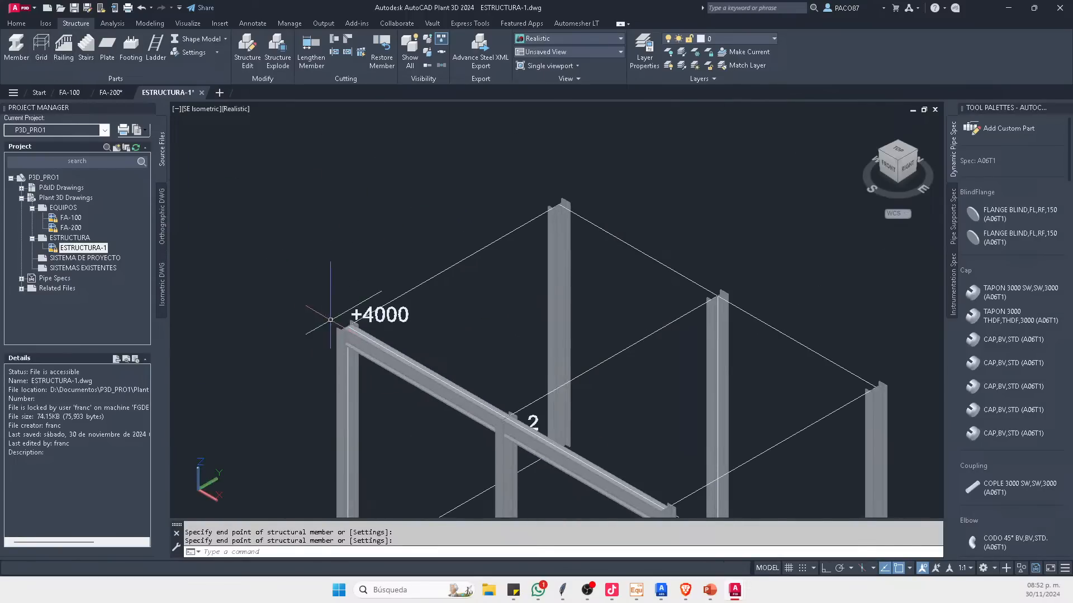
{"action": "left_click", "coordinate": [16, 47]}
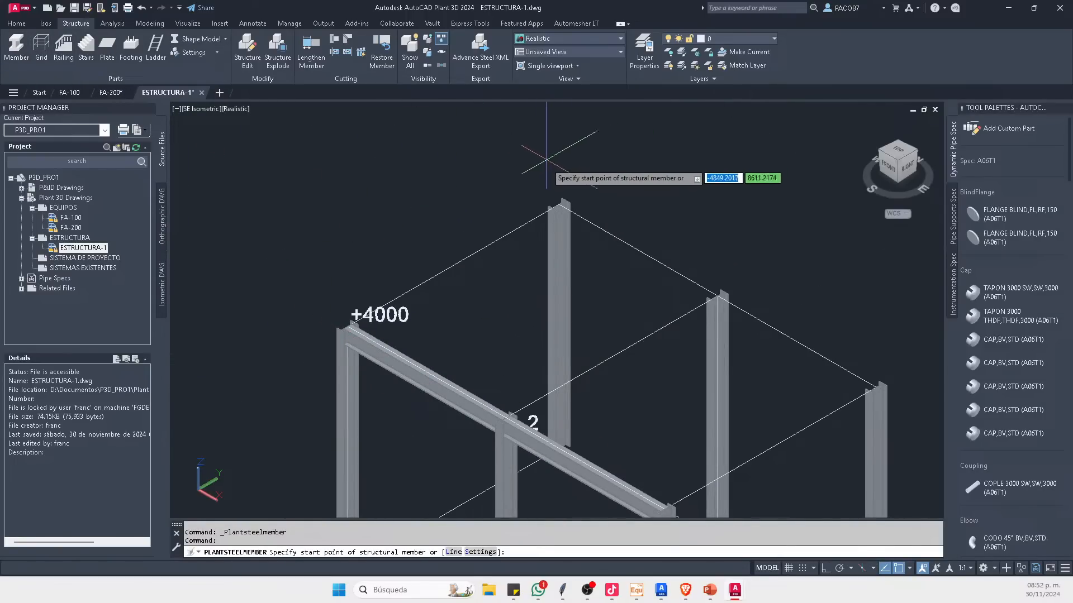
{"action": "scroll", "coordinate": [595, 283], "scroll_direction": "up", "scroll_amount": 6}
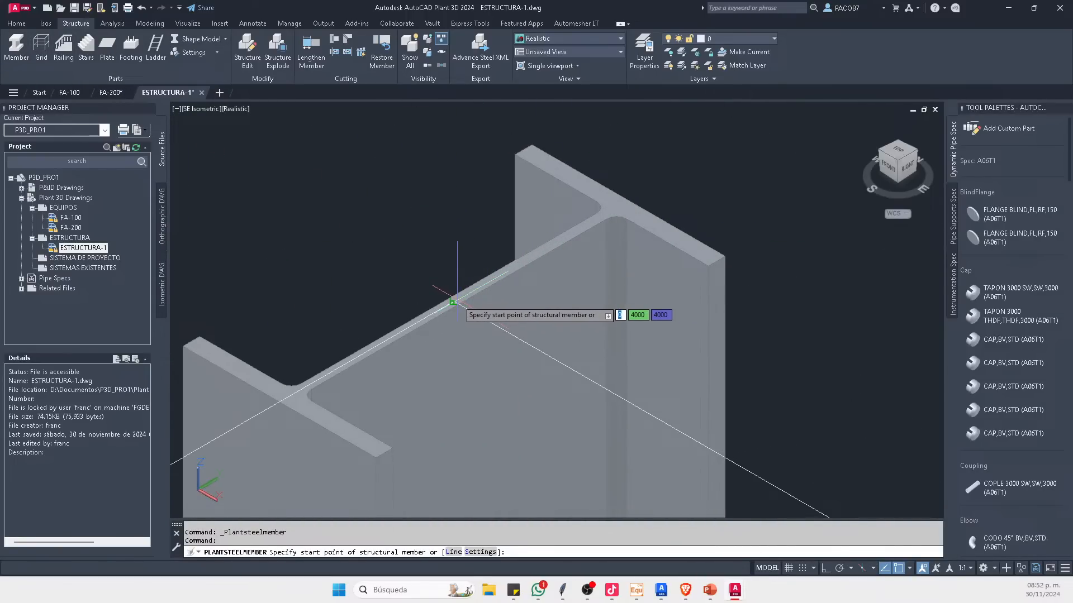
{"action": "scroll", "coordinate": [462, 301], "scroll_direction": "down", "scroll_amount": 6}
{"action": "left_click", "coordinate": [391, 335]}
{"action": "scroll", "coordinate": [643, 352], "scroll_direction": "up", "scroll_amount": 5}
{"action": "scroll", "coordinate": [640, 358], "scroll_direction": "up", "scroll_amount": 5}
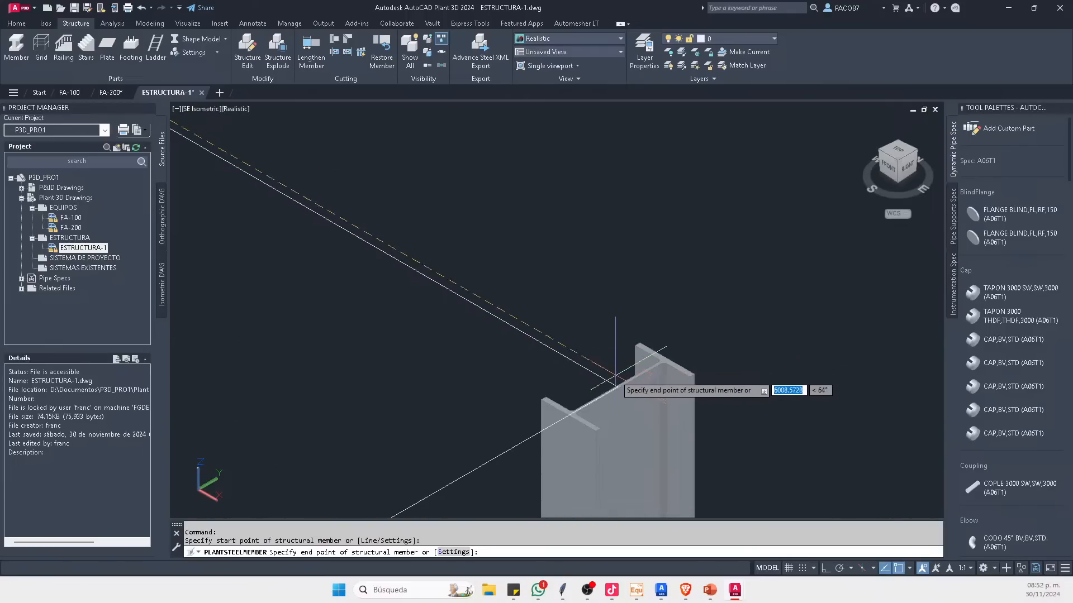
{"action": "key", "text": "Escape"}
{"action": "scroll", "coordinate": [626, 378], "scroll_direction": "down", "scroll_amount": 8}
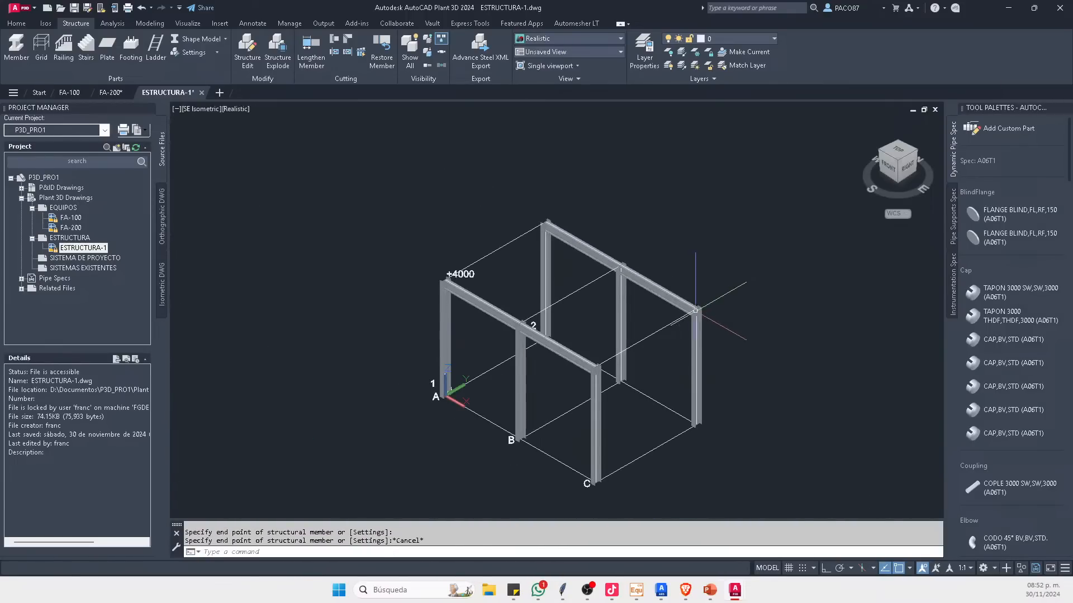
Step: Place a W10x30 beam at level +4000 along axis A, between the inner flange faces of columns A-2 and A-1
{"action": "scroll", "coordinate": [579, 274], "scroll_direction": "up", "scroll_amount": 2}
{"action": "scroll", "coordinate": [579, 273], "scroll_direction": "down", "scroll_amount": 1}
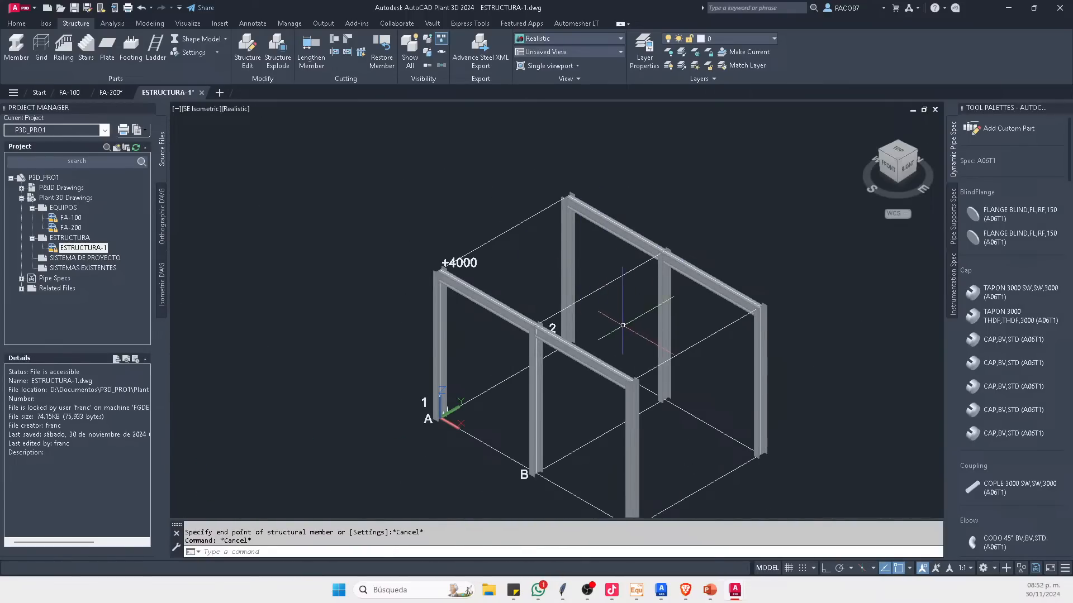
{"action": "middle_click_drag", "start_coordinate": [623, 325], "coordinate": [564, 269]}
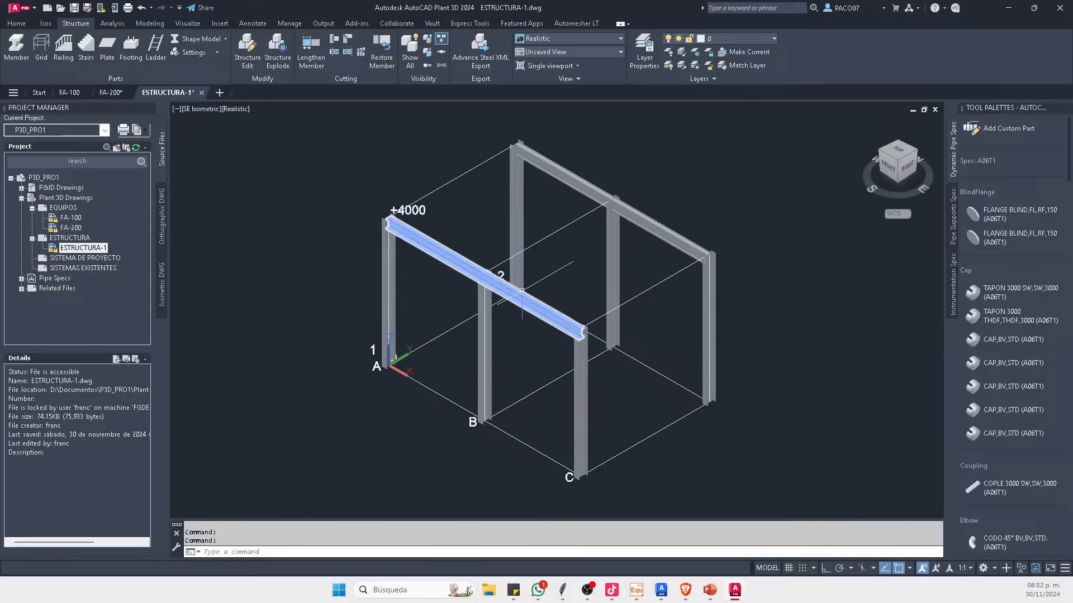
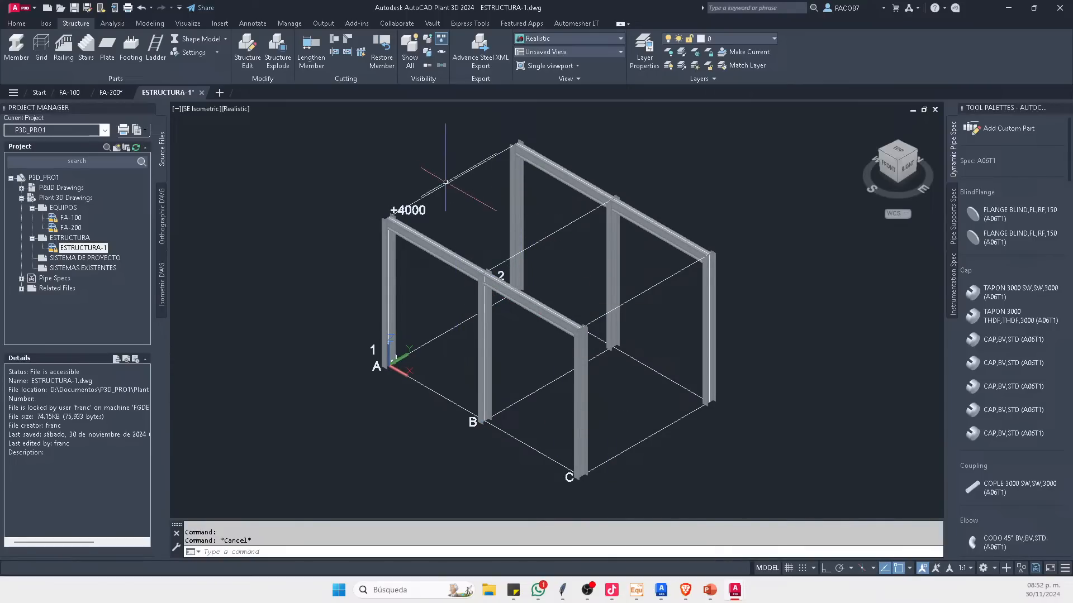
{"action": "middle_click_drag", "start_coordinate": [601, 244], "coordinate": [558, 247], "text": "shift"}
{"action": "scroll", "coordinate": [464, 270], "scroll_direction": "up", "scroll_amount": 10}
{"action": "scroll", "coordinate": [556, 270], "scroll_direction": "up", "scroll_amount": 5}
{"action": "scroll", "coordinate": [558, 295], "scroll_direction": "down", "scroll_amount": 8}
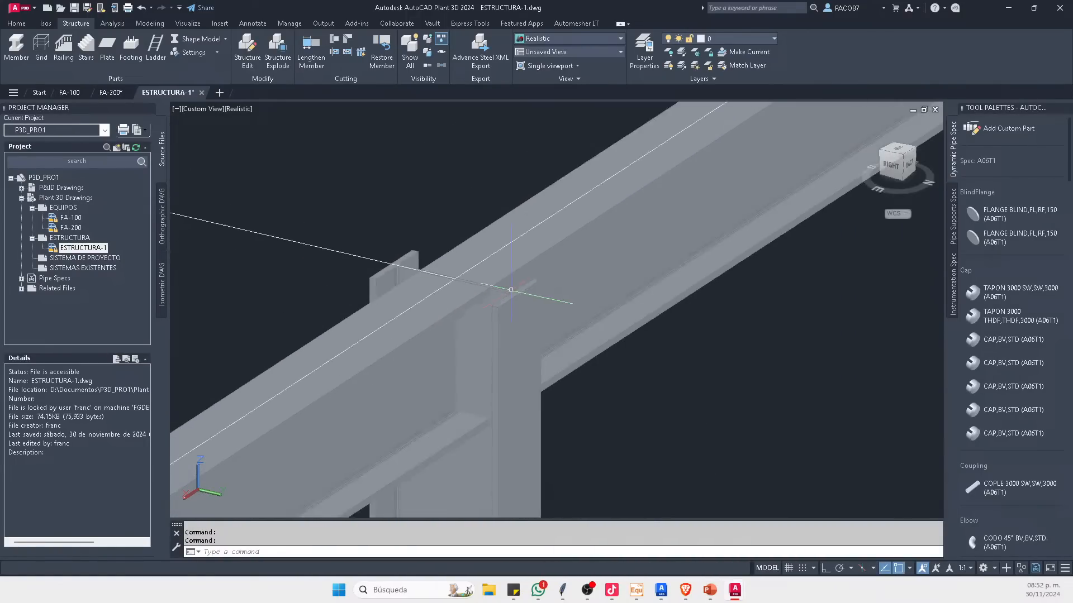
{"action": "scroll", "coordinate": [660, 293], "scroll_direction": "down", "scroll_amount": 5}
{"action": "middle_click_drag", "start_coordinate": [520, 329], "coordinate": [289, 268], "text": "shift"}
{"action": "scroll", "coordinate": [346, 279], "scroll_direction": "up", "scroll_amount": 10}
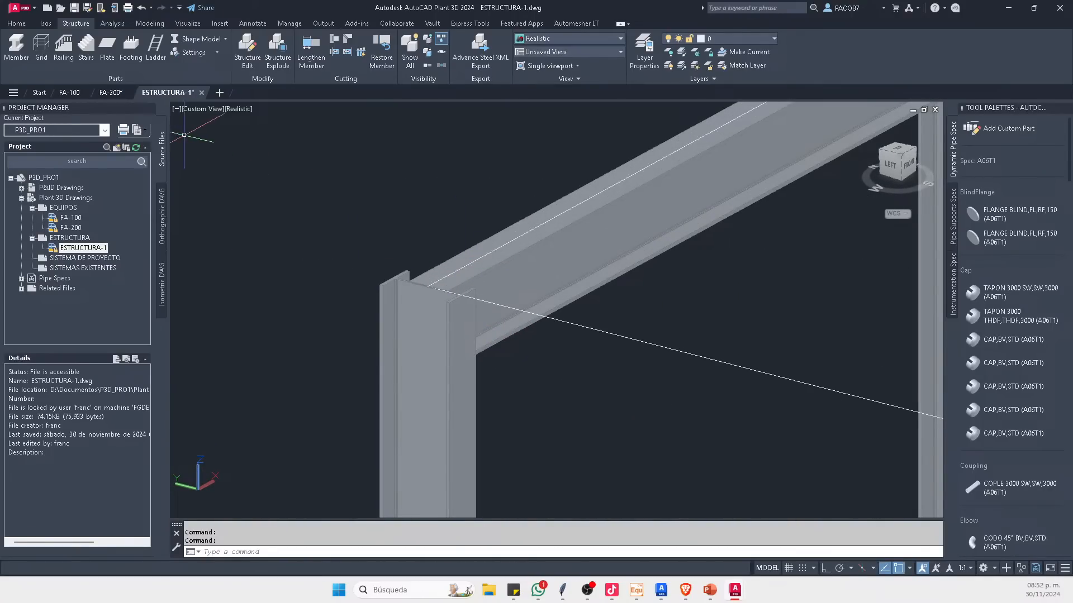
{"action": "left_click", "coordinate": [16, 45]}
{"action": "scroll", "coordinate": [490, 313], "scroll_direction": "up", "scroll_amount": 6}
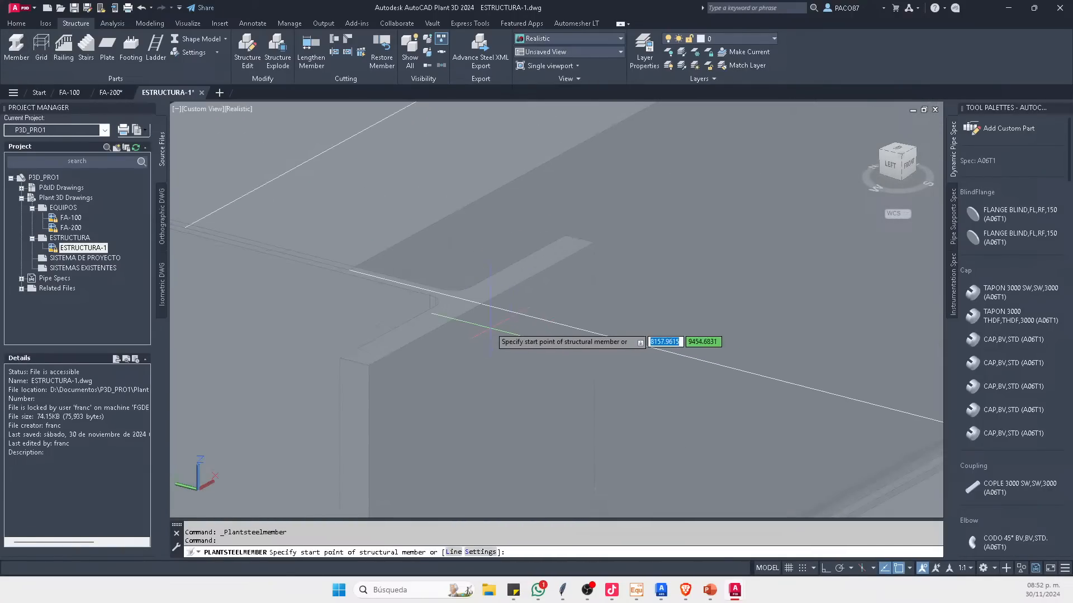
{"action": "scroll", "coordinate": [484, 304], "scroll_direction": "up", "scroll_amount": 3}
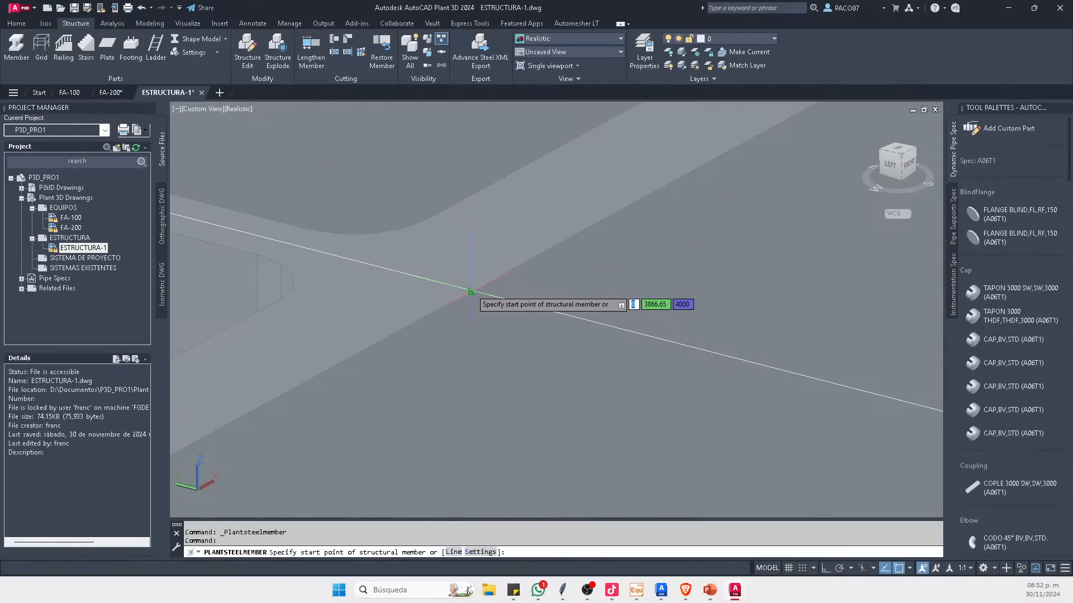
{"action": "scroll", "coordinate": [412, 255], "scroll_direction": "down", "scroll_amount": 10}
{"action": "middle_click_drag", "start_coordinate": [760, 376], "coordinate": [815, 308]}
{"action": "scroll", "coordinate": [601, 307], "scroll_direction": "up", "scroll_amount": 5}
{"action": "scroll", "coordinate": [415, 310], "scroll_direction": "up", "scroll_amount": 8}
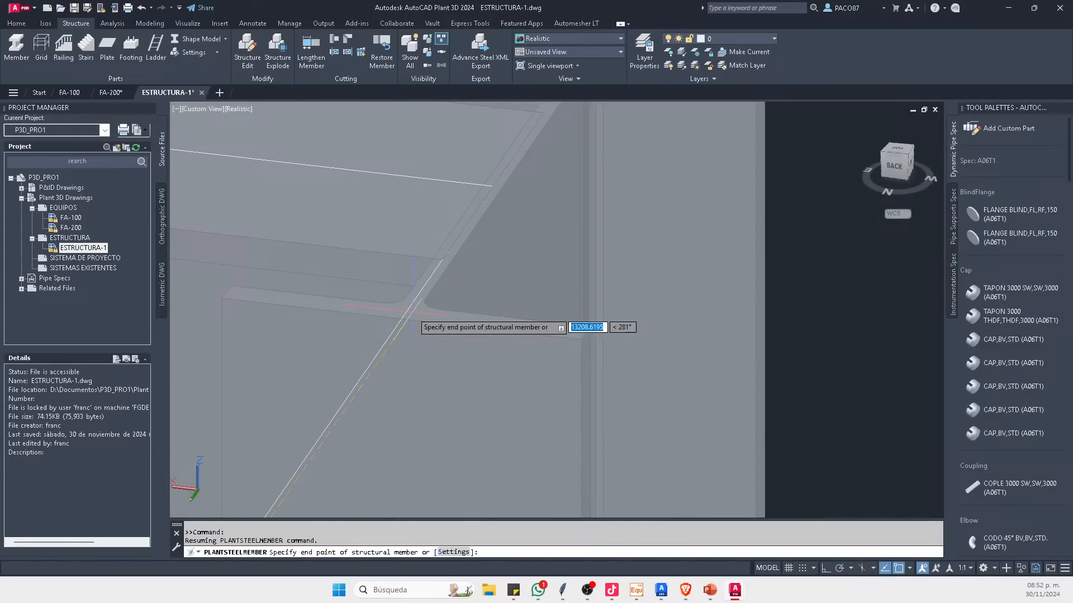
{"action": "key", "text": "Return"}
{"action": "scroll", "coordinate": [535, 220], "scroll_direction": "down", "scroll_amount": 8}
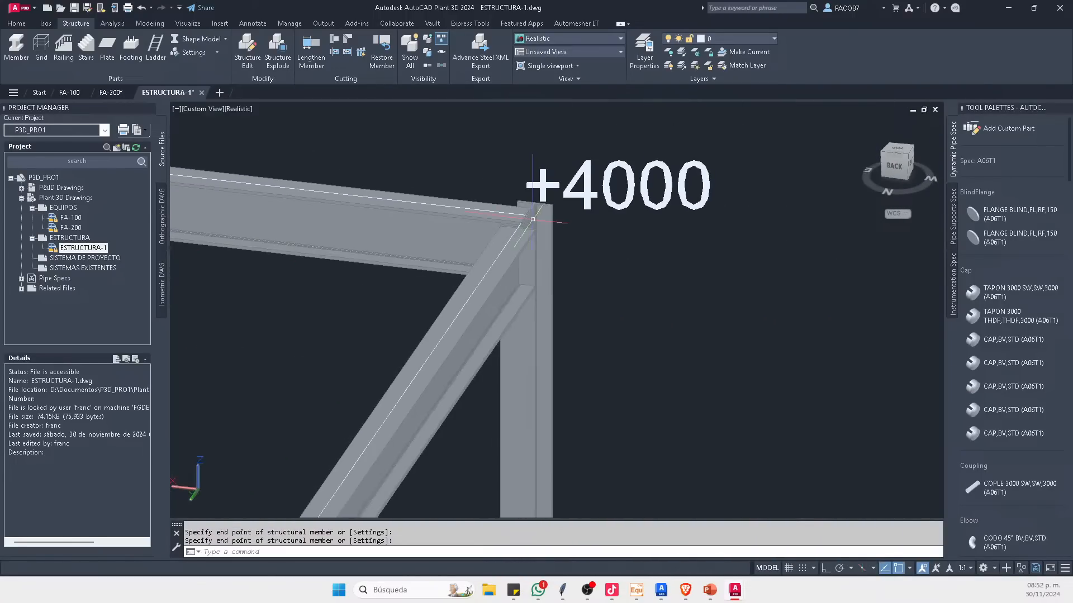
{"action": "key", "text": "Escape"}
Step: Display the structure in the Line Model representation
{"action": "scroll", "coordinate": [634, 312], "scroll_direction": "down", "scroll_amount": 3}
{"action": "middle_click_drag", "start_coordinate": [635, 312], "coordinate": [266, 338], "text": "shift"}
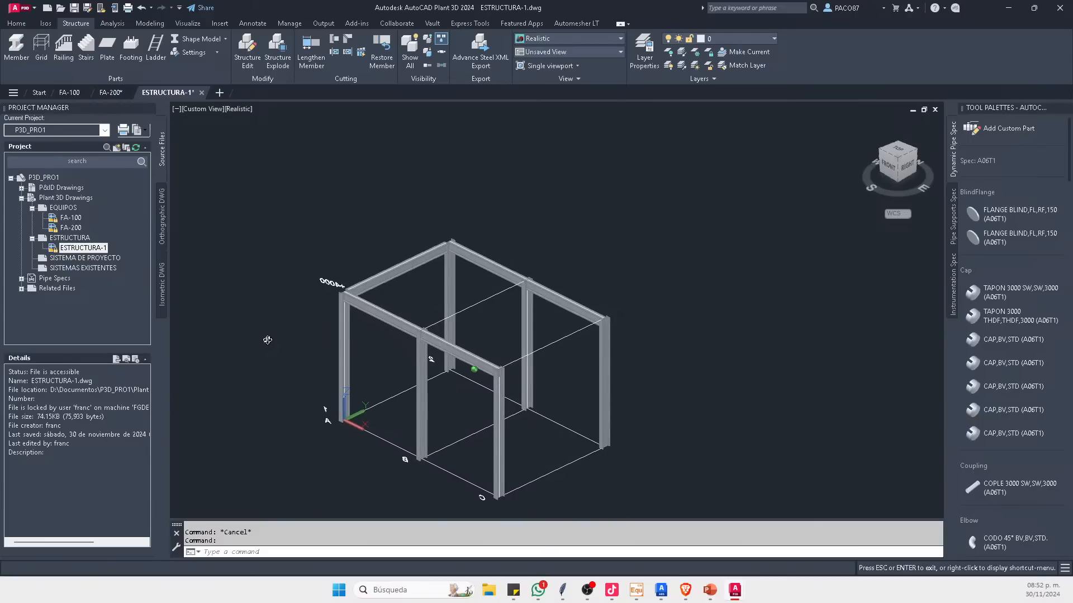
{"action": "scroll", "coordinate": [339, 368], "scroll_direction": "up", "scroll_amount": 8}
{"action": "scroll", "coordinate": [439, 306], "scroll_direction": "up", "scroll_amount": 2}
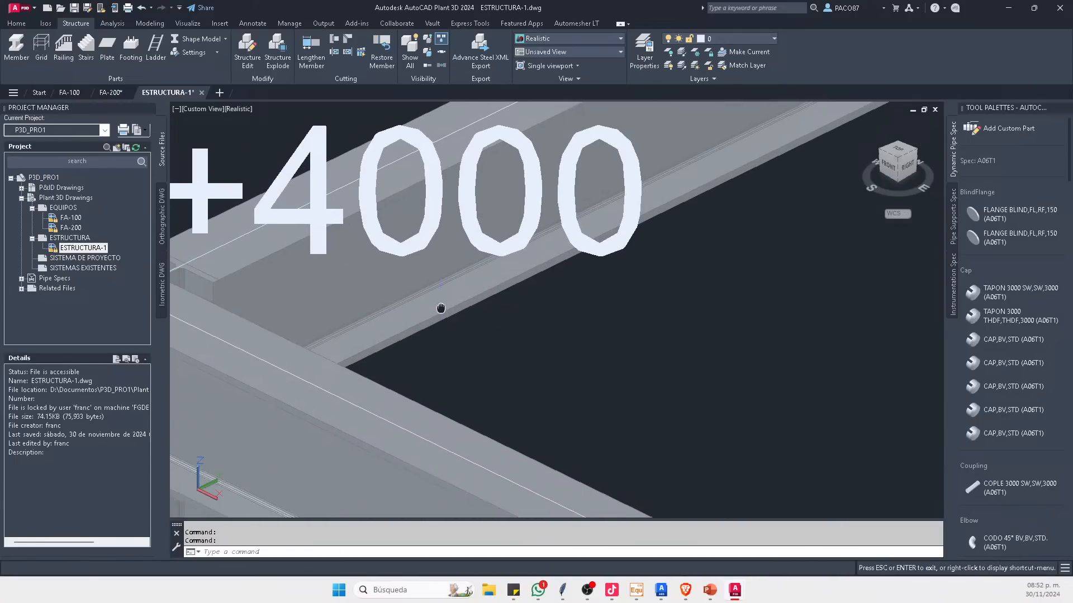
{"action": "scroll", "coordinate": [509, 291], "scroll_direction": "down", "scroll_amount": 4}
{"action": "left_click", "coordinate": [216, 40]}
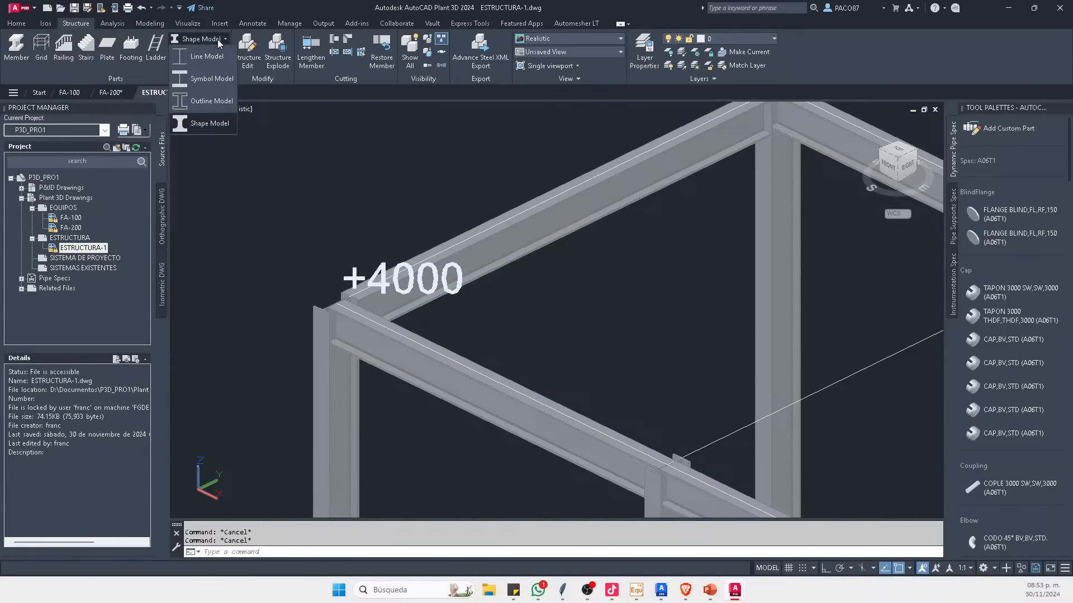
{"action": "left_click", "coordinate": [199, 55]}
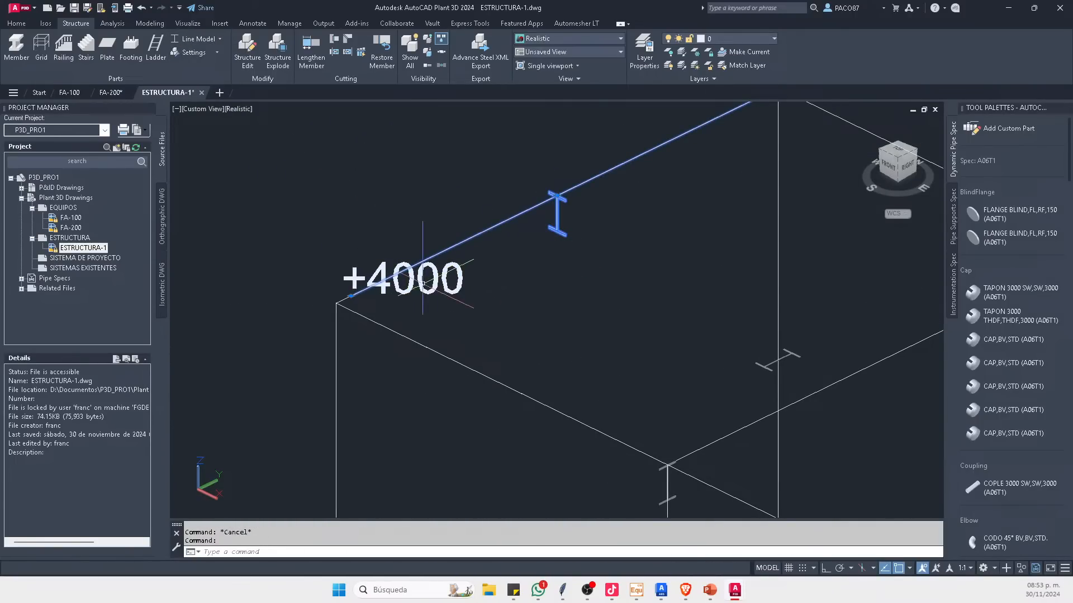
Step: Copy the axis A beam to axes B and C, using the top of column A-1 as base point
{"action": "type", "text": "co"}
{"action": "key", "text": "Return"}
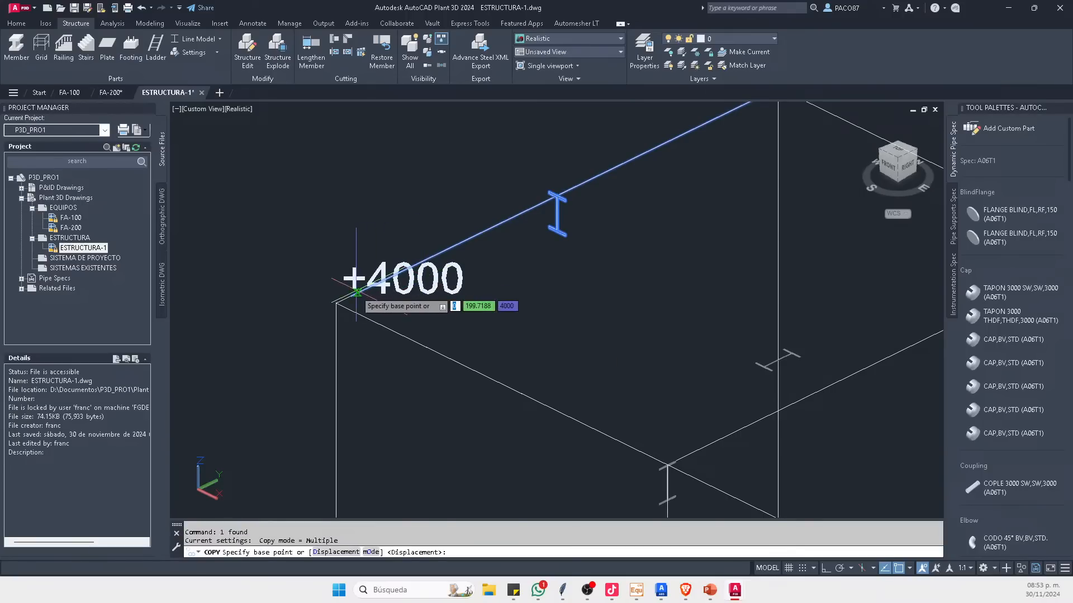
{"action": "scroll", "coordinate": [333, 296], "scroll_direction": "up", "scroll_amount": 2}
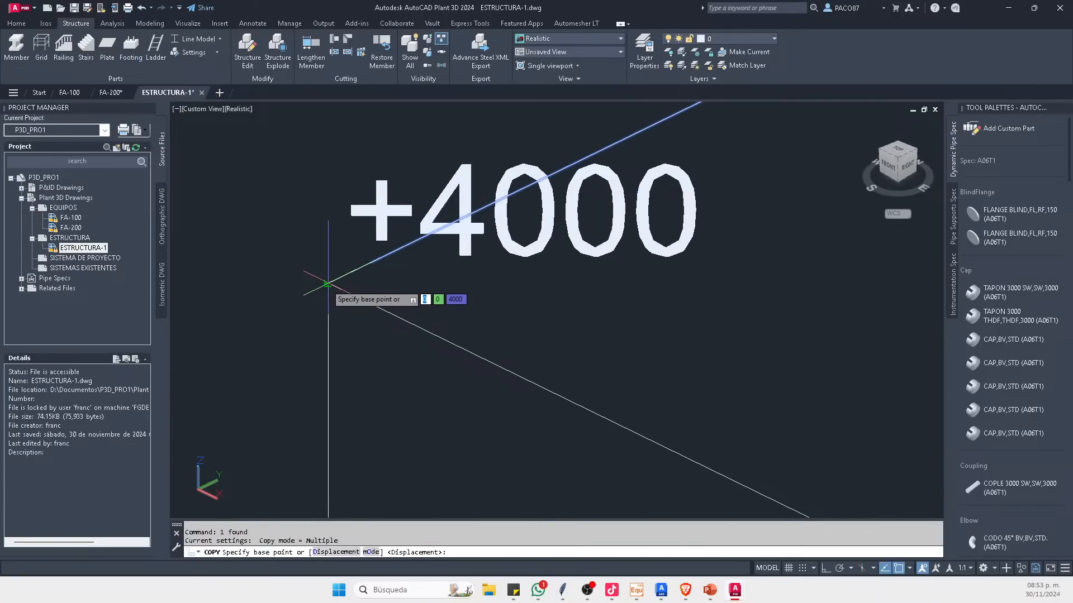
{"action": "left_click", "coordinate": [312, 293]}
{"action": "scroll", "coordinate": [441, 316], "scroll_direction": "down", "scroll_amount": 4}
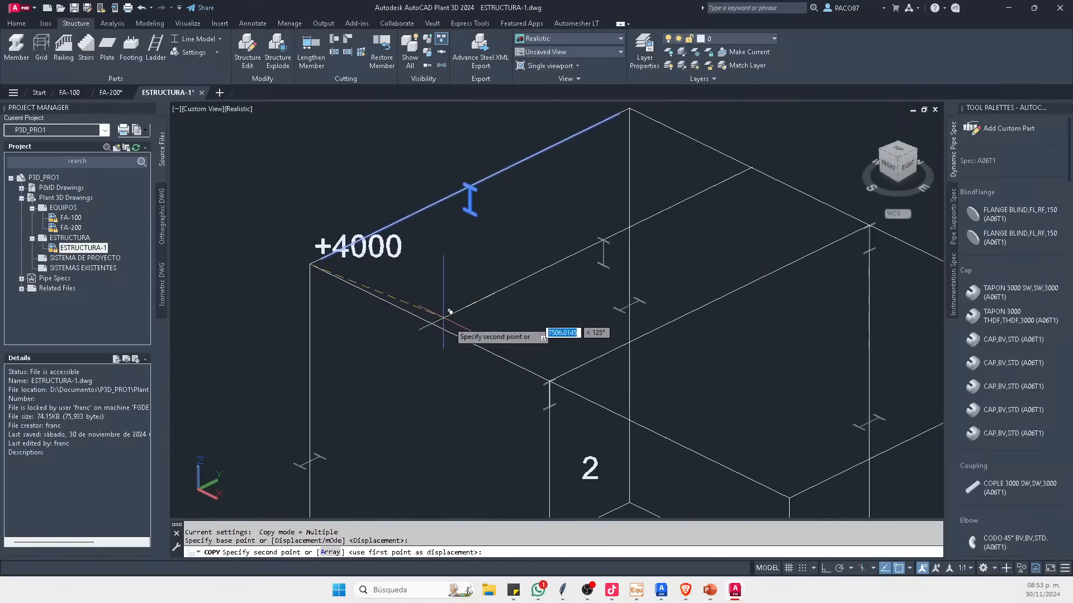
{"action": "scroll", "coordinate": [450, 312], "scroll_direction": "up", "scroll_amount": 5}
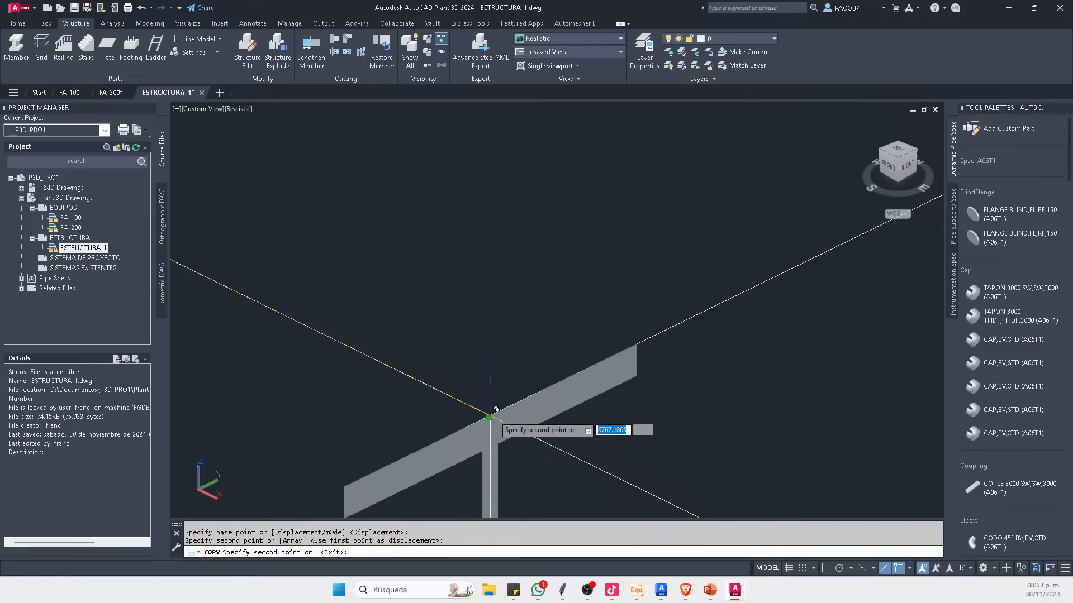
{"action": "scroll", "coordinate": [497, 410], "scroll_direction": "down", "scroll_amount": 5}
{"action": "scroll", "coordinate": [517, 335], "scroll_direction": "up", "scroll_amount": 6}
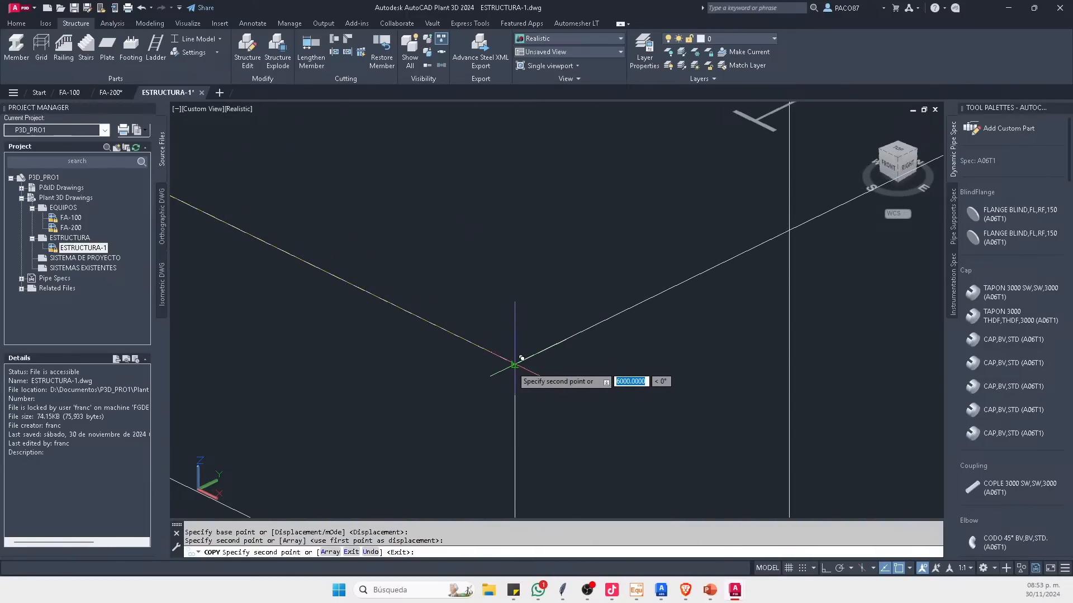
{"action": "scroll", "coordinate": [521, 358], "scroll_direction": "down", "scroll_amount": 5}
{"action": "key", "text": "Escape"}
Step: Display the whole frame in the Shape Model representation
{"action": "left_click", "coordinate": [211, 41]}
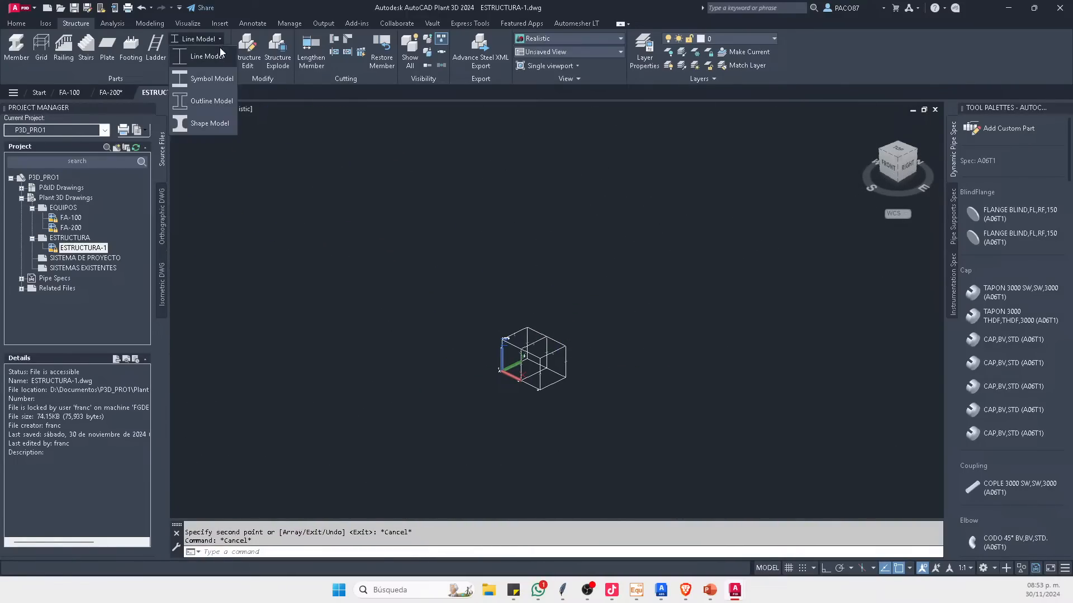
{"action": "left_click", "coordinate": [206, 124]}
{"action": "scroll", "coordinate": [518, 268], "scroll_direction": "up", "scroll_amount": 6}
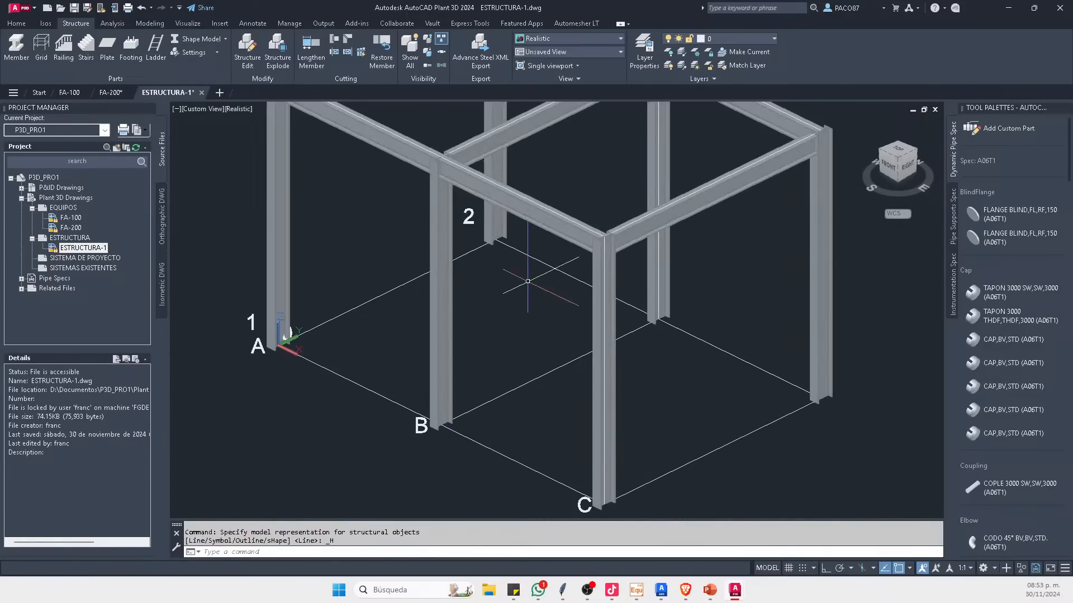
Step: Set an isometric view of the frame from the northeast and save the drawing
{"action": "middle_click_drag", "start_coordinate": [518, 267], "coordinate": [308, 271], "text": "shift"}
{"action": "scroll", "coordinate": [419, 335], "scroll_direction": "down", "scroll_amount": 4}
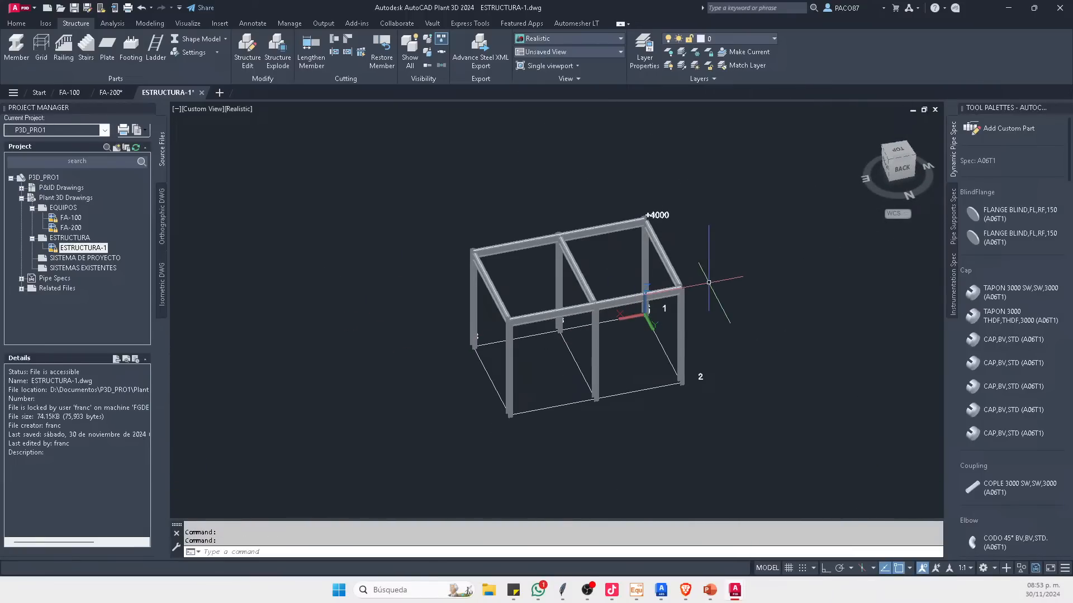
{"action": "middle_click_drag", "start_coordinate": [728, 295], "coordinate": [478, 276], "text": "shift"}
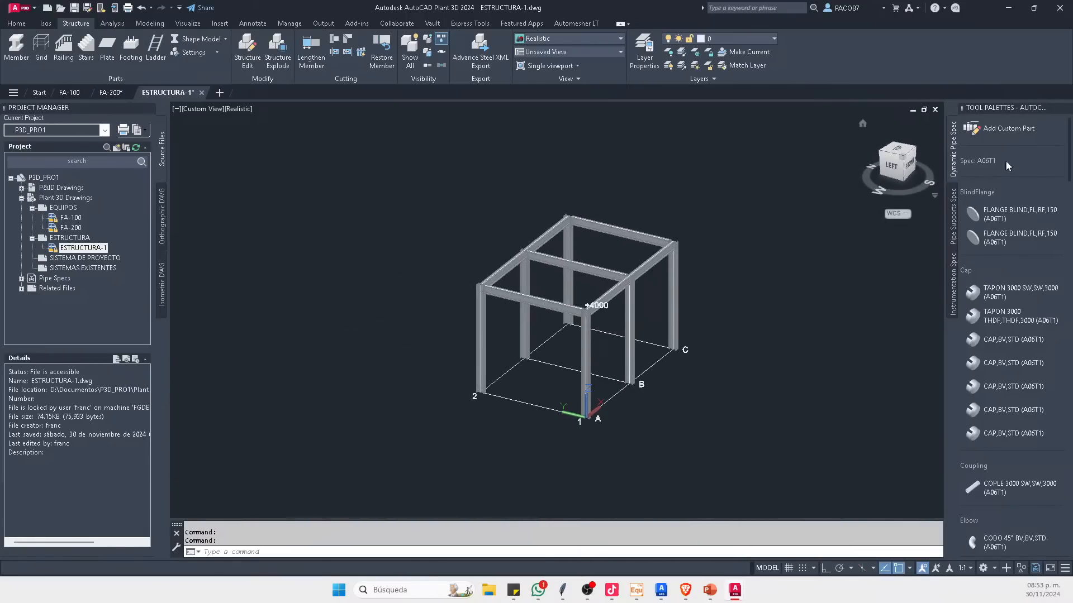
{"action": "left_click", "coordinate": [882, 154]}
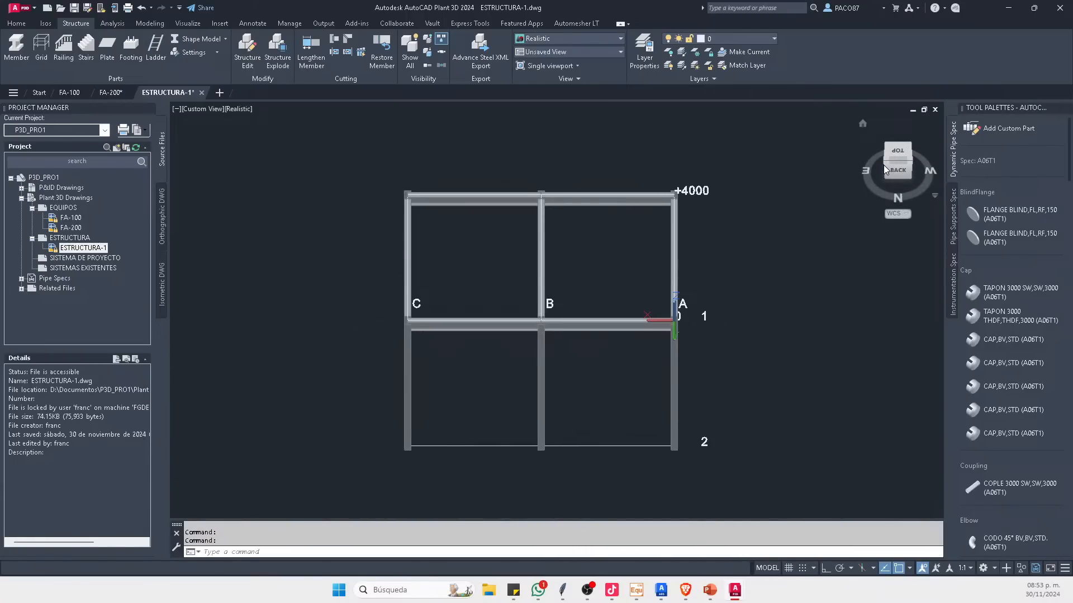
{"action": "left_click", "coordinate": [885, 163]}
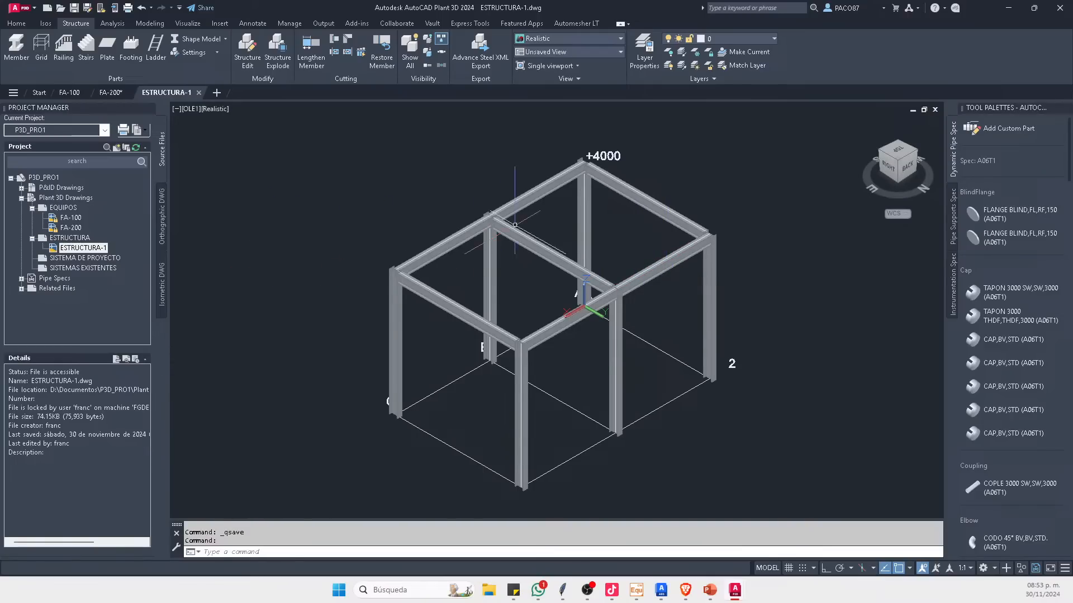
{"action": "mouse_move", "coordinate": [484, 234]}
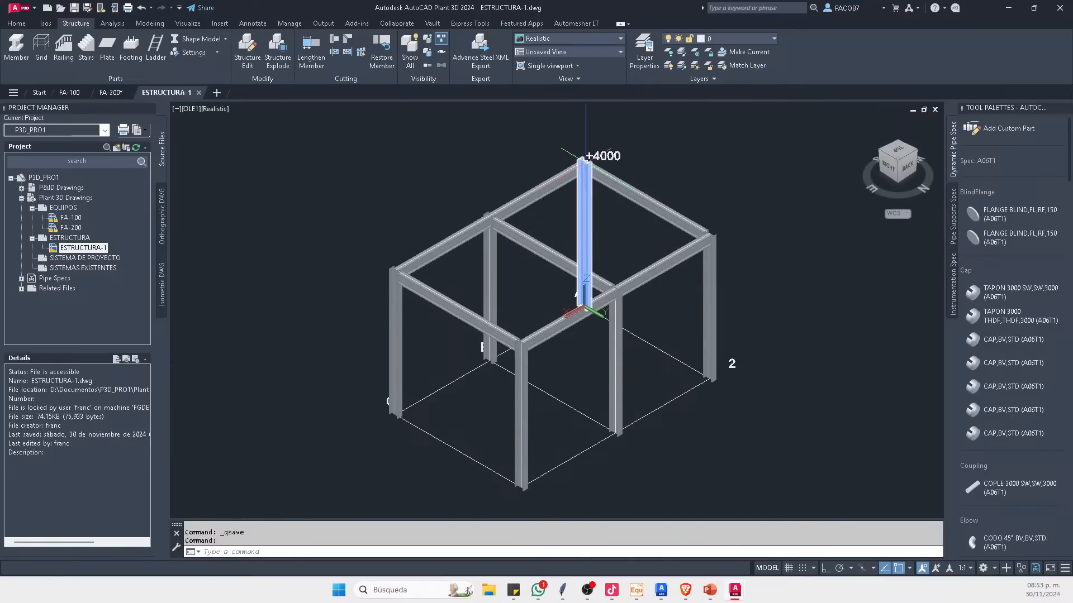
{"action": "mouse_move", "coordinate": [585, 160]}
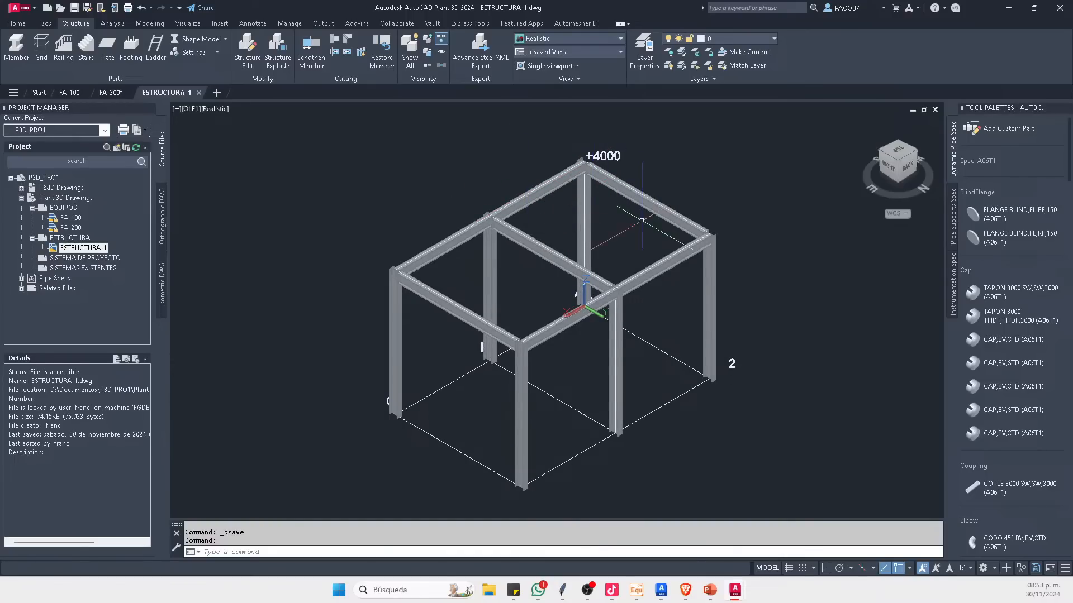
{"action": "scroll", "coordinate": [641, 219], "scroll_direction": "up", "scroll_amount": 3}
{"action": "scroll", "coordinate": [540, 189], "scroll_direction": "down", "scroll_amount": 4}
{"action": "scroll", "coordinate": [579, 202], "scroll_direction": "up", "scroll_amount": 3}
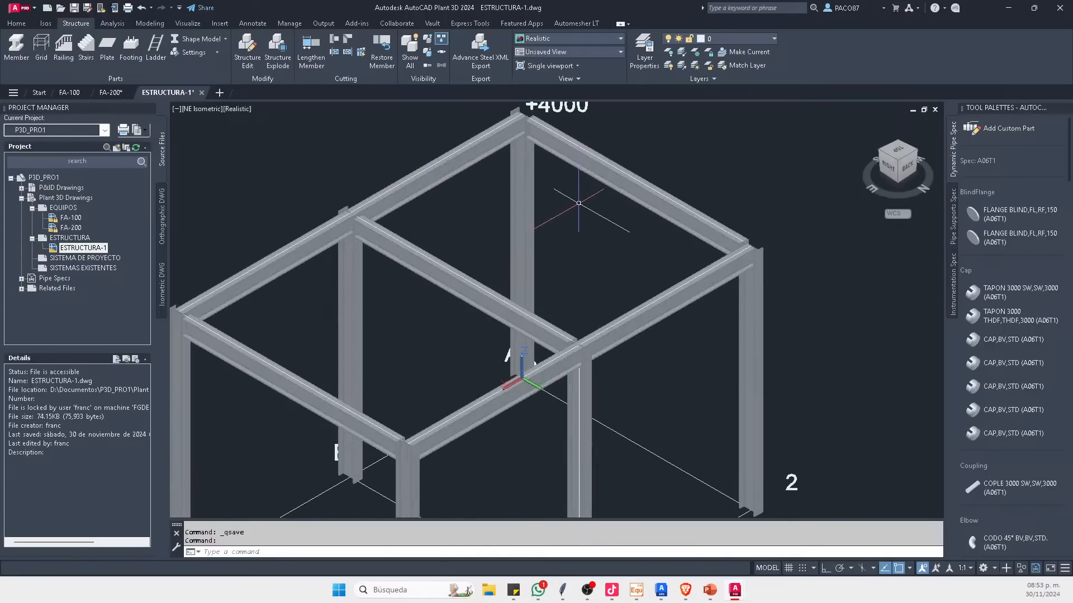
{"action": "scroll", "coordinate": [549, 233], "scroll_direction": "down", "scroll_amount": 2}
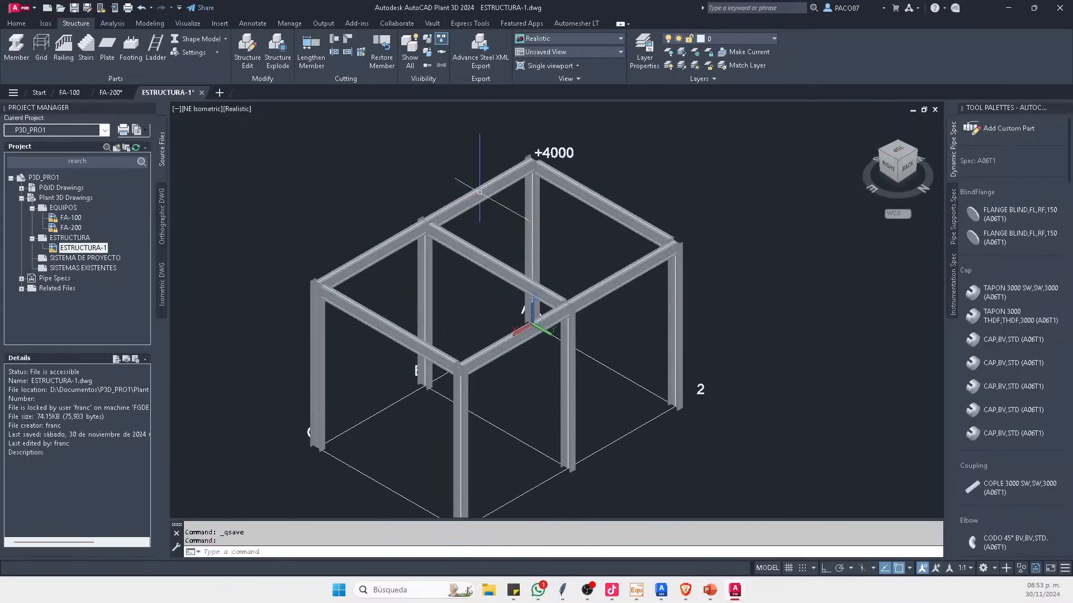
Step: Draw a rectangle in the top view from the centre of column C-1 to the centre of column A-2
{"action": "left_click", "coordinate": [898, 160]}
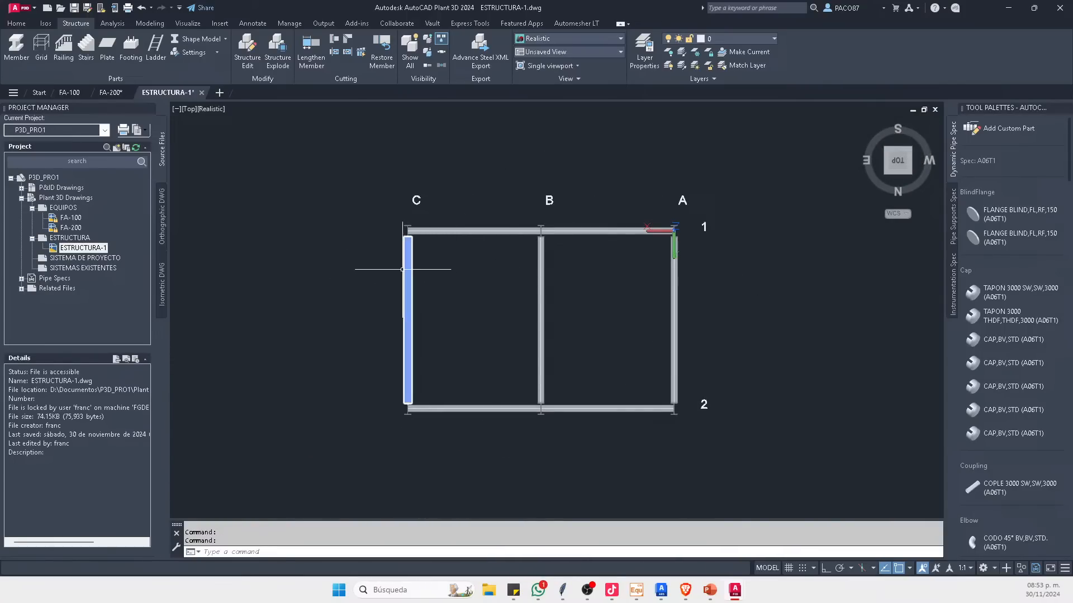
{"action": "scroll", "coordinate": [406, 257], "scroll_direction": "up", "scroll_amount": 5}
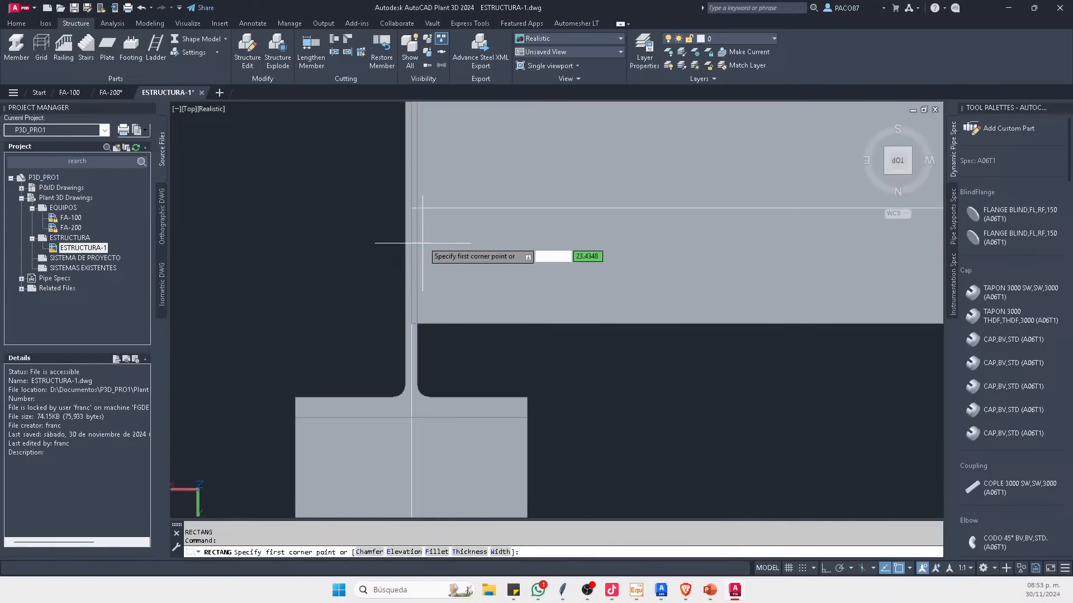
{"action": "left_click", "coordinate": [411, 208]}
{"action": "scroll", "coordinate": [391, 223], "scroll_direction": "down", "scroll_amount": 5}
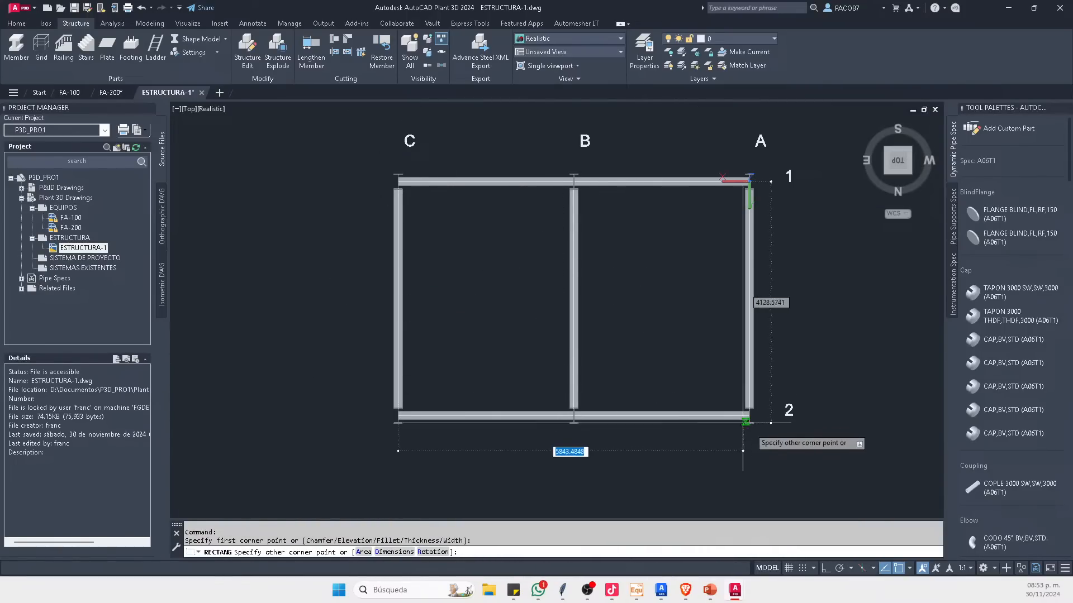
{"action": "scroll", "coordinate": [761, 411], "scroll_direction": "up", "scroll_amount": 5}
{"action": "scroll", "coordinate": [722, 376], "scroll_direction": "up", "scroll_amount": 5}
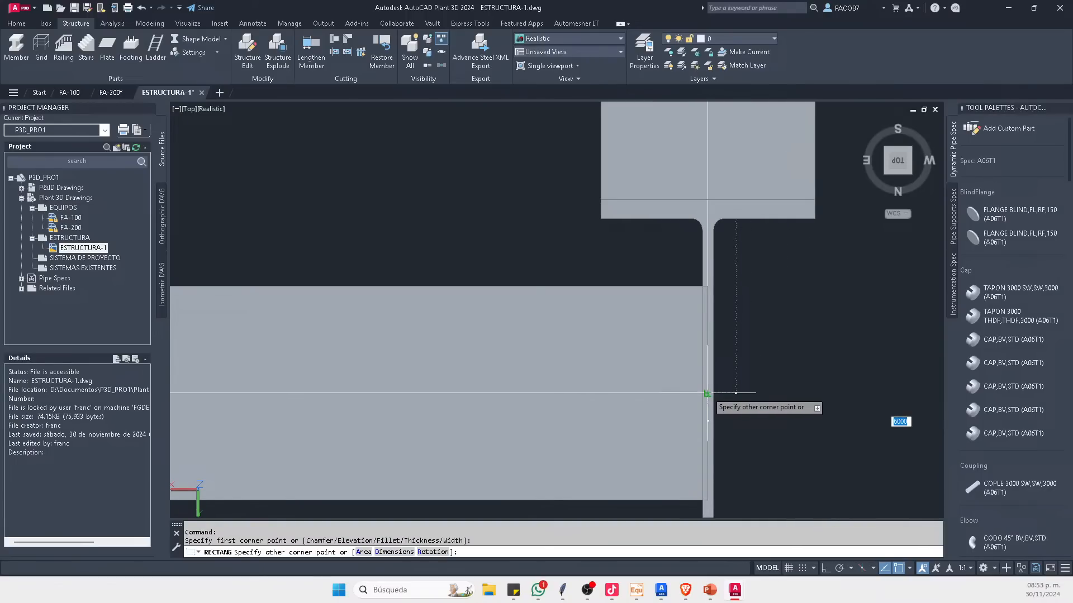
{"action": "left_click", "coordinate": [706, 393]}
Step: Return to a 3D view of the frame and display the structure in the Line Model representation
{"action": "scroll", "coordinate": [717, 395], "scroll_direction": "down", "scroll_amount": 5}
{"action": "middle_click_drag", "start_coordinate": [739, 398], "coordinate": [612, 334], "text": "shift"}
{"action": "key", "text": "Escape"}
{"action": "key", "text": "Escape"}
{"action": "scroll", "coordinate": [612, 334], "scroll_direction": "up", "scroll_amount": 3}
{"action": "scroll", "coordinate": [701, 322], "scroll_direction": "down", "scroll_amount": 5}
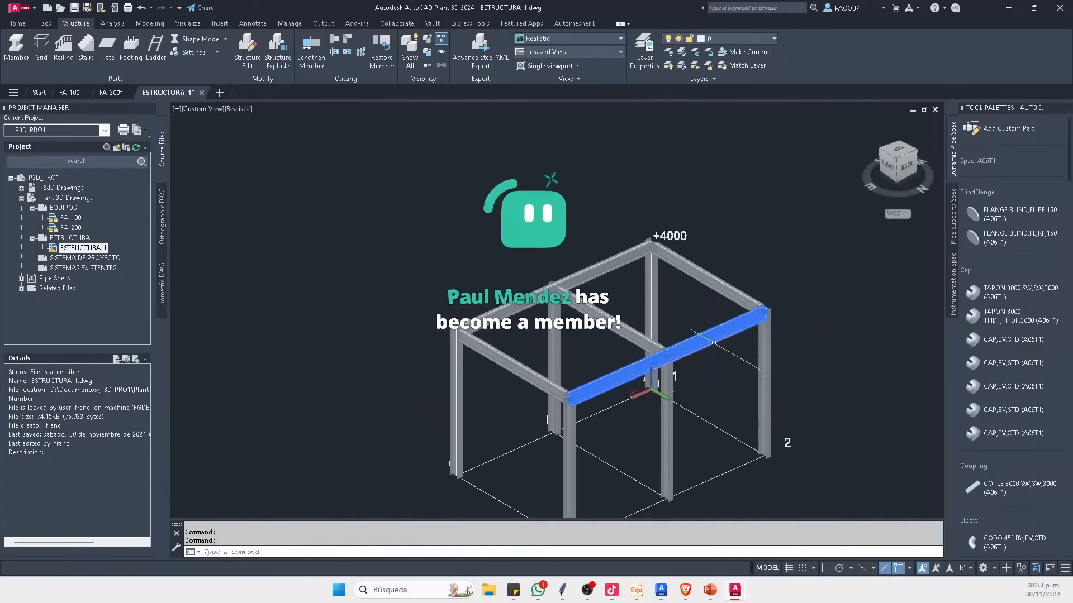
{"action": "left_click", "coordinate": [200, 38]}
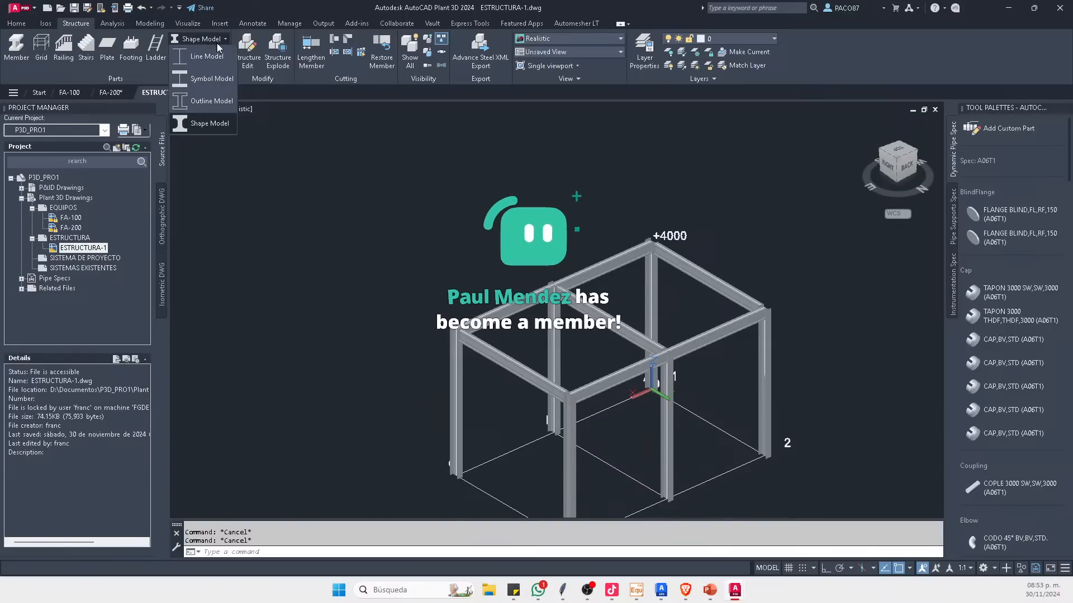
{"action": "left_click", "coordinate": [210, 56]}
Step: Examine the frame's upper edges in the line model to locate the drawn rectangle
{"action": "scroll", "coordinate": [547, 398], "scroll_direction": "up", "scroll_amount": 5}
{"action": "left_click", "coordinate": [547, 397]}
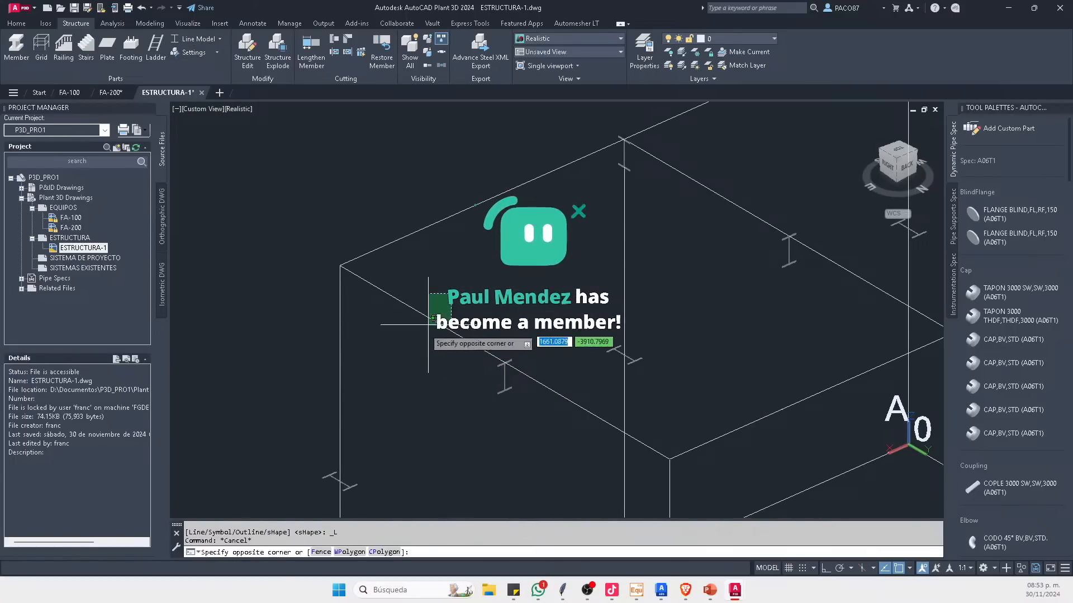
{"action": "left_click", "coordinate": [476, 373]}
{"action": "left_click", "coordinate": [505, 387], "text": "shift"}
{"action": "left_click", "coordinate": [390, 390], "text": "shift"}
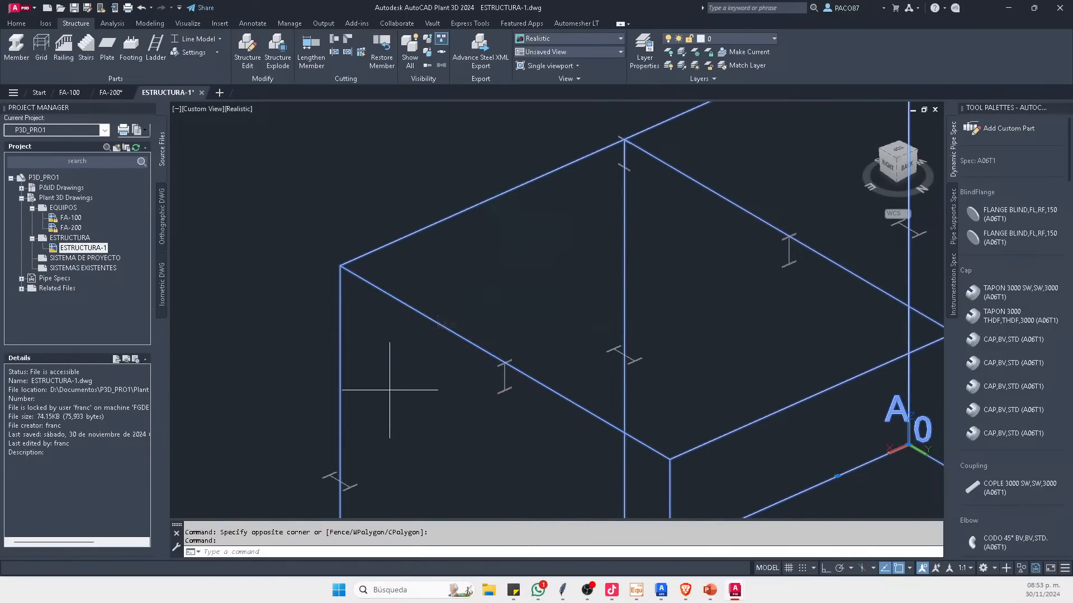
{"action": "left_click", "coordinate": [286, 352], "text": "shift"}
{"action": "key", "text": "Escape"}
{"action": "scroll", "coordinate": [549, 284], "scroll_direction": "down", "scroll_amount": 4}
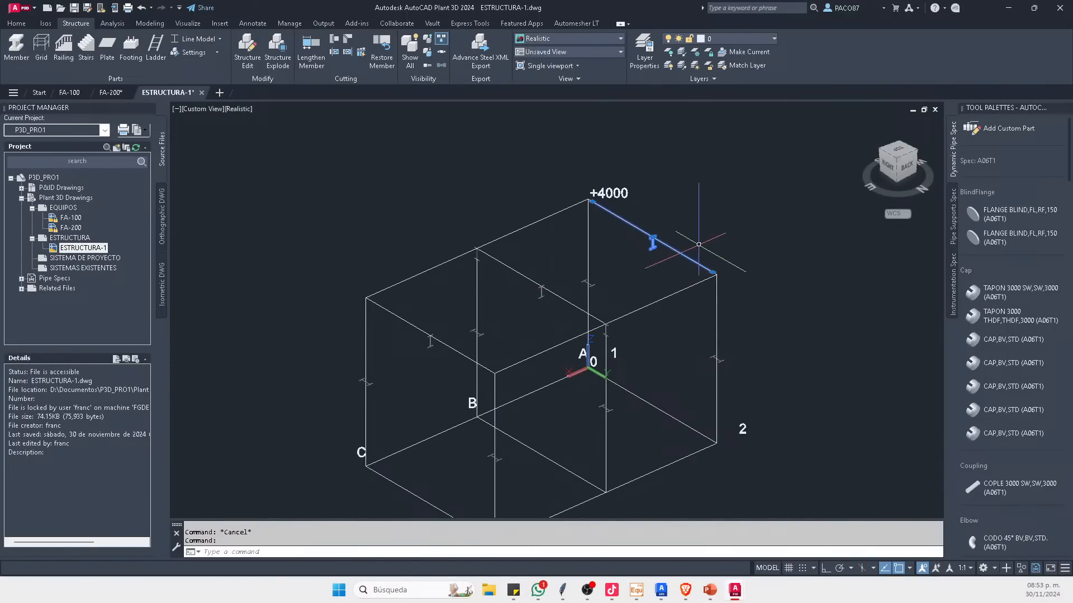
{"action": "key", "text": "Escape"}
{"action": "scroll", "coordinate": [699, 274], "scroll_direction": "up", "scroll_amount": 2}
{"action": "scroll", "coordinate": [619, 280], "scroll_direction": "down", "scroll_amount": 2}
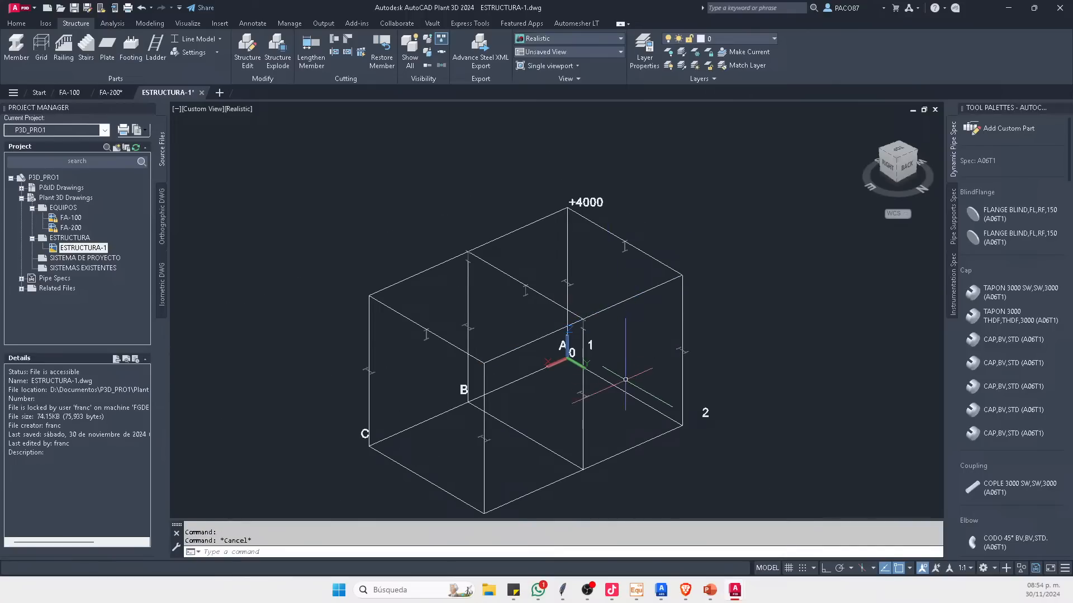
Step: Move the rectangle from the base plane up to the +4000 level, using its C-2 corner as base point and the column's top as destination
{"action": "middle_click_drag", "start_coordinate": [618, 394], "coordinate": [585, 330]}
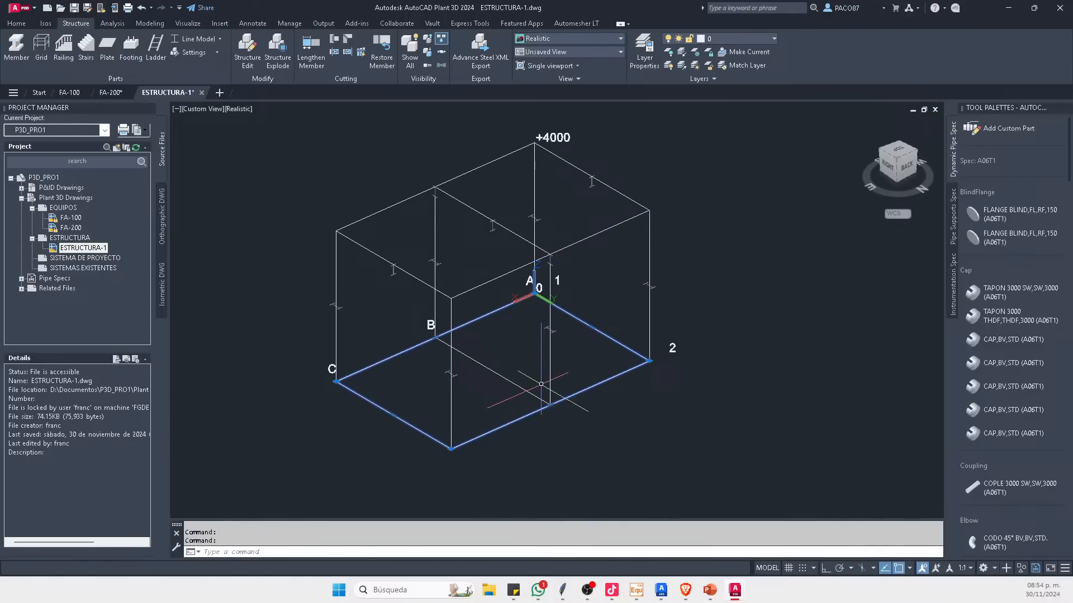
{"action": "scroll", "coordinate": [443, 438], "scroll_direction": "up", "scroll_amount": 4}
{"action": "key", "text": "Escape"}
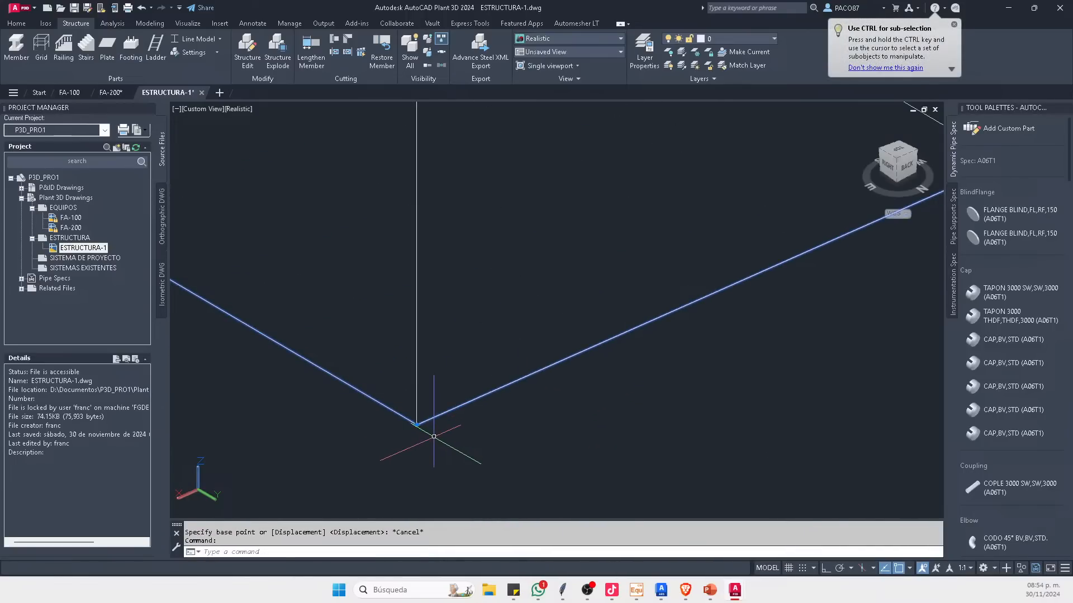
{"action": "key", "text": "Return"}
{"action": "left_click", "coordinate": [416, 425]}
{"action": "scroll", "coordinate": [417, 425], "scroll_direction": "down", "scroll_amount": 5}
{"action": "scroll", "coordinate": [420, 179], "scroll_direction": "up", "scroll_amount": 3}
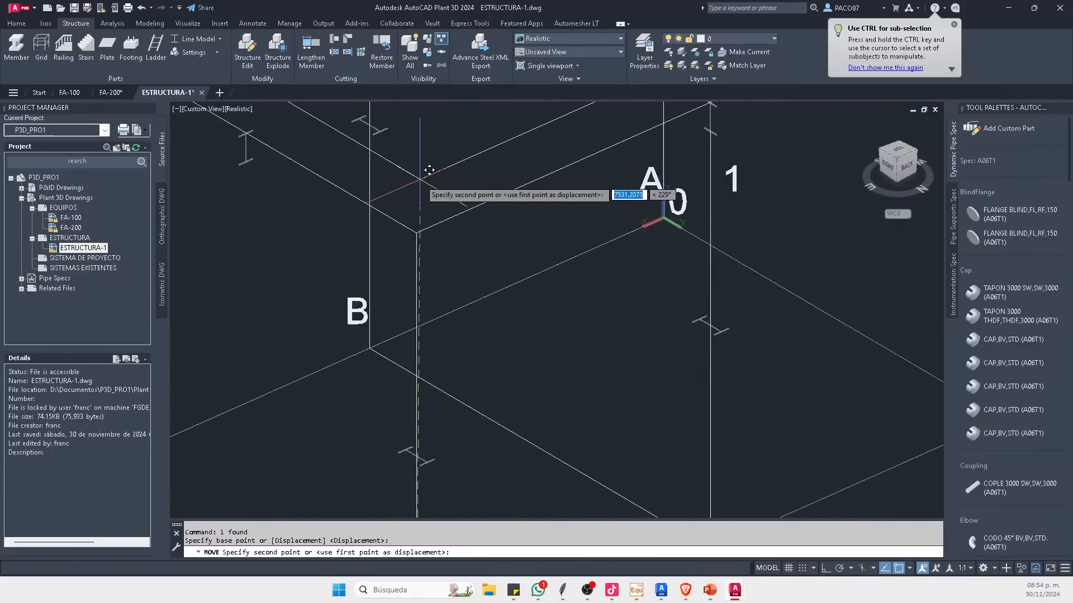
{"action": "scroll", "coordinate": [419, 271], "scroll_direction": "down", "scroll_amount": 4}
{"action": "key", "text": "Escape"}
{"action": "key", "text": "Escape"}
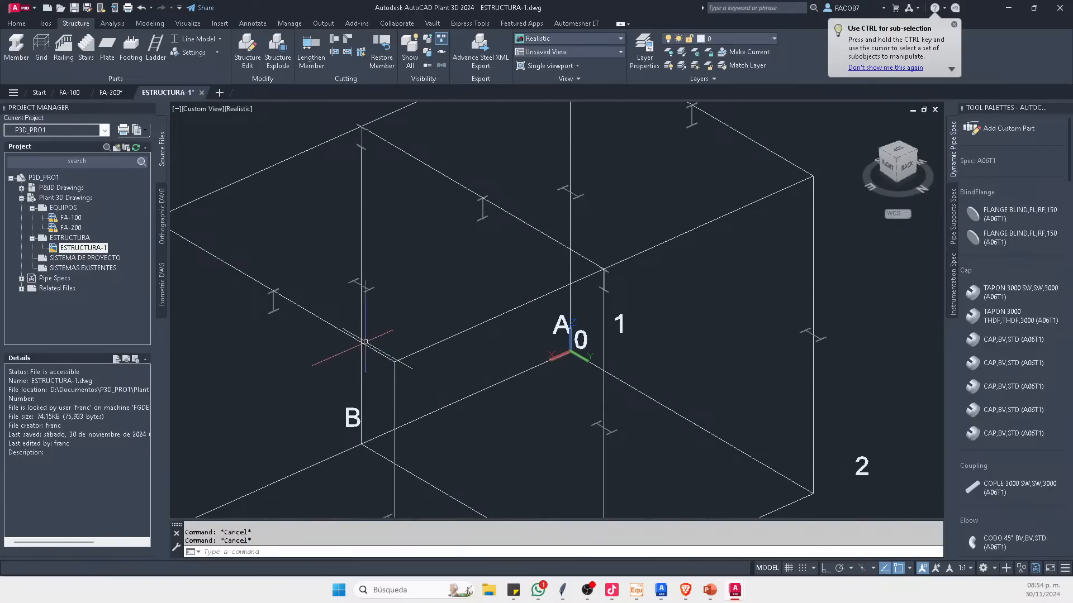
Step: Create a grating plate from the existing +4000 level polyline, using ASTM A242, NET hatch at scale 10 and bottom justification
{"action": "scroll", "coordinate": [364, 342], "scroll_direction": "down", "scroll_amount": 5}
{"action": "scroll", "coordinate": [369, 251], "scroll_direction": "up", "scroll_amount": 3}
{"action": "middle_click_drag", "start_coordinate": [440, 315], "coordinate": [426, 295]}
{"action": "left_click", "coordinate": [108, 45]}
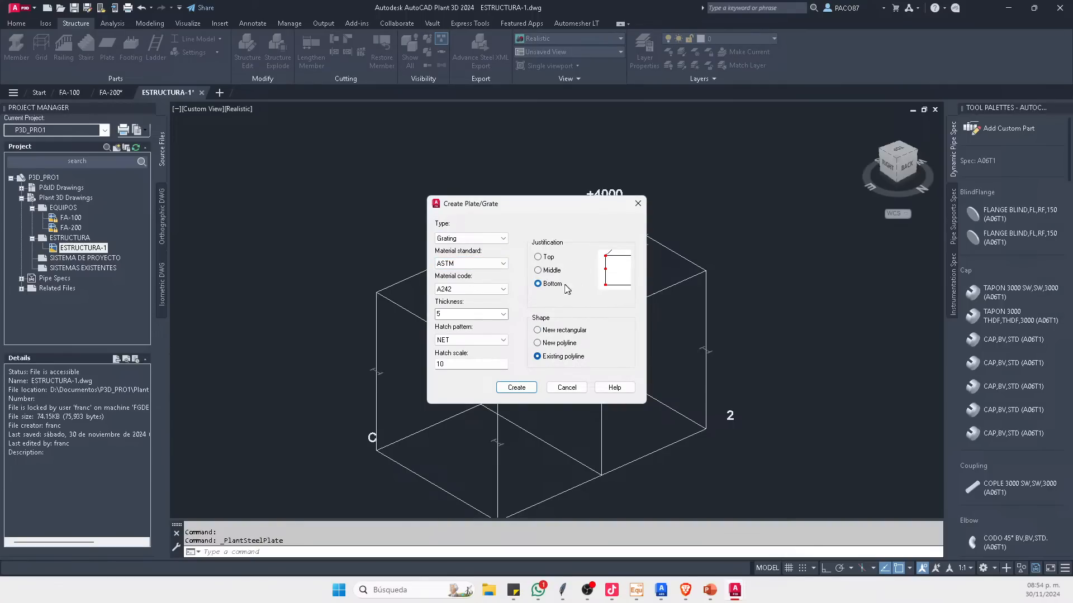
{"action": "left_click_drag", "start_coordinate": [451, 364], "coordinate": [410, 366]}
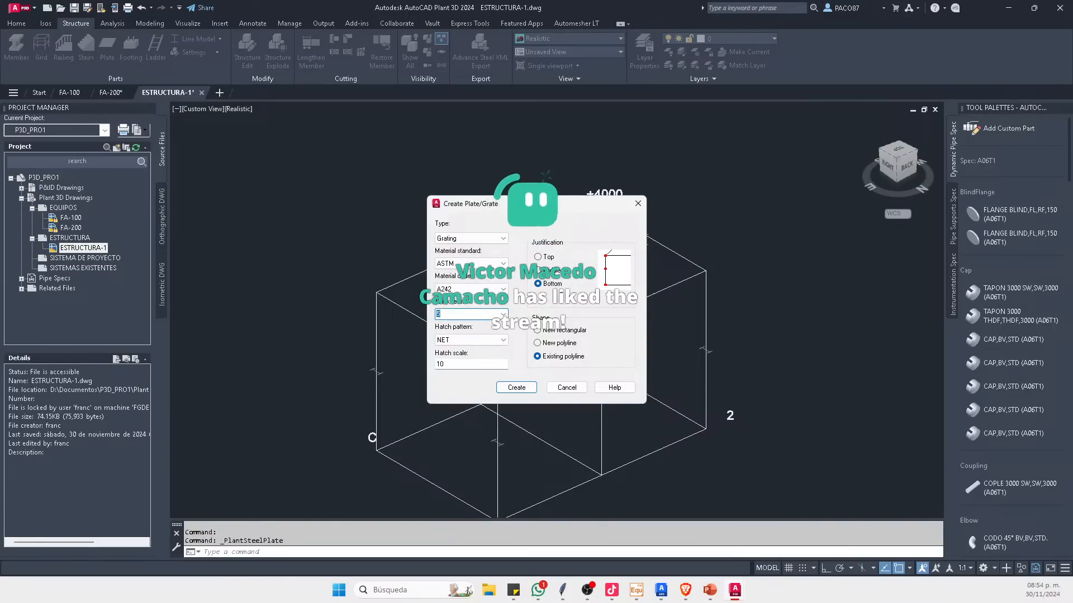
{"action": "left_click", "coordinate": [517, 387]}
{"action": "left_click", "coordinate": [472, 348]}
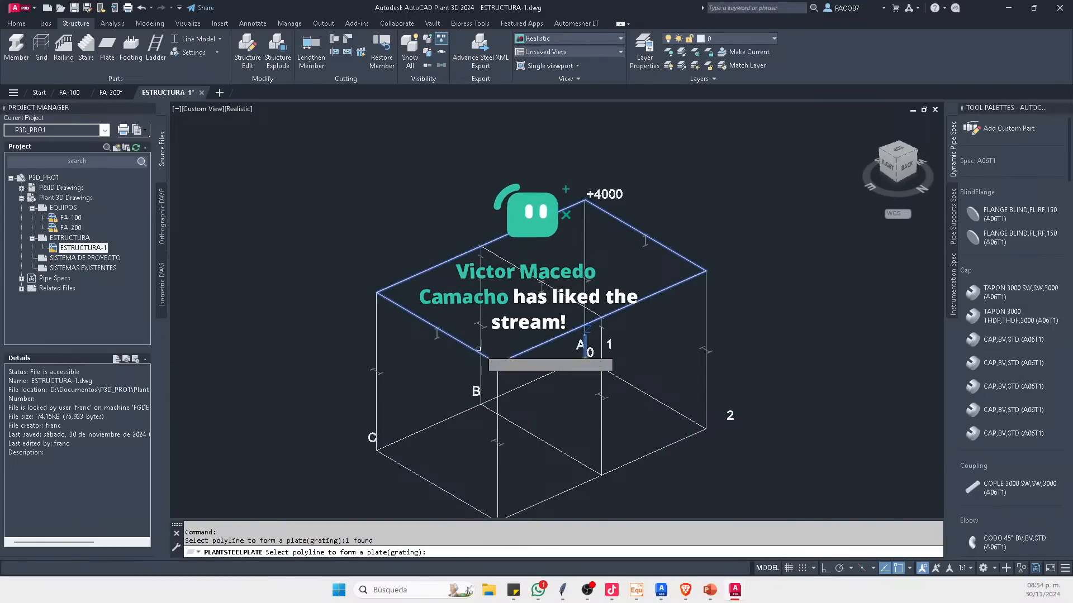
{"action": "key", "text": "Return"}
{"action": "scroll", "coordinate": [663, 259], "scroll_direction": "up", "scroll_amount": 2}
{"action": "key", "text": "Escape"}
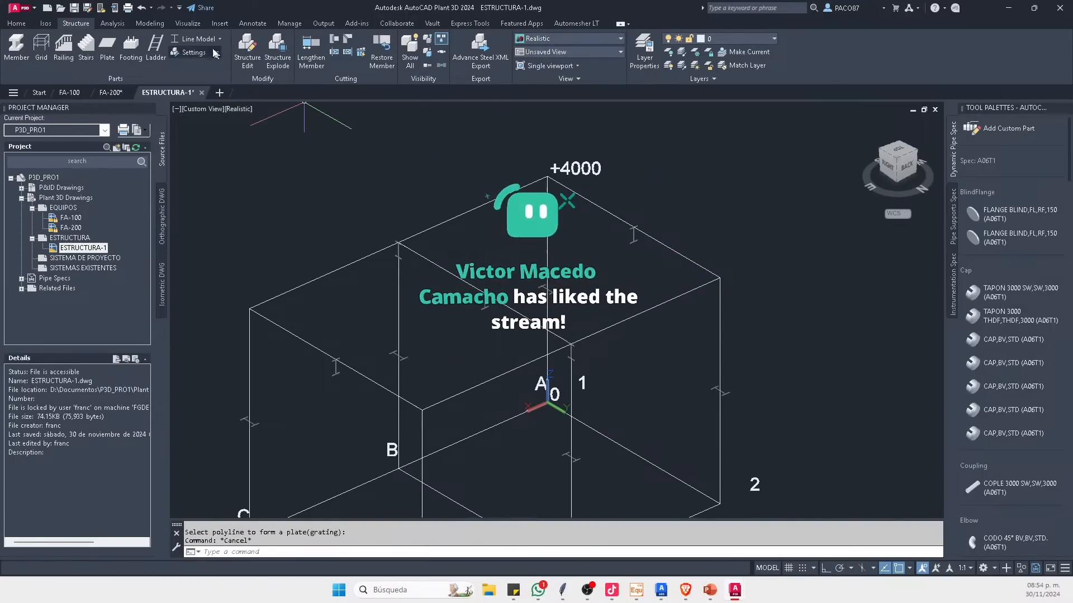
Step: Switch the structural objects' representation from line model to Shape Model
{"action": "left_click", "coordinate": [198, 39]}
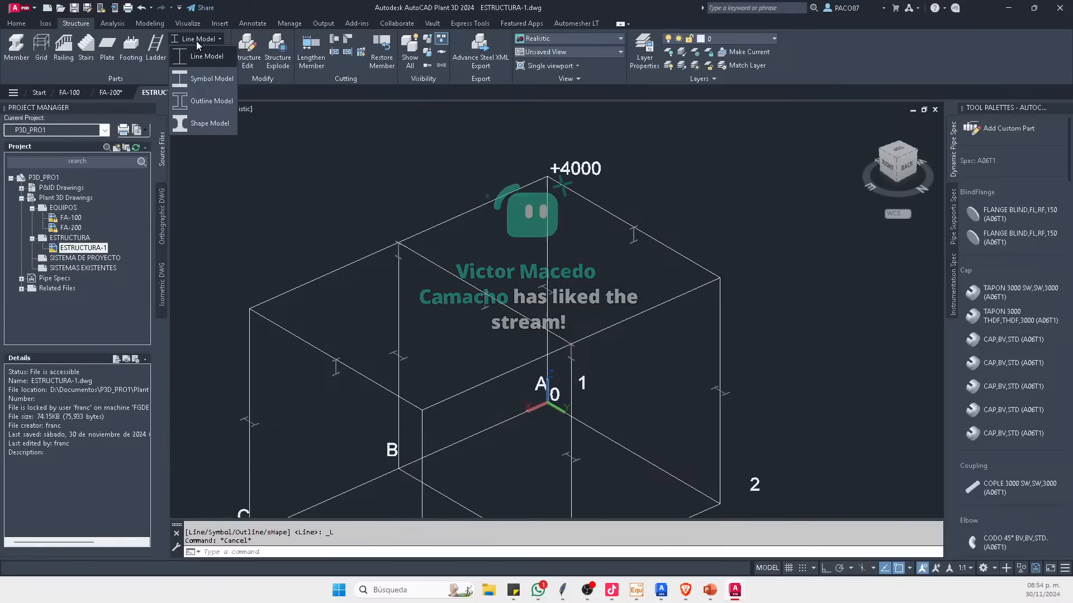
{"action": "left_click", "coordinate": [206, 128]}
{"action": "scroll", "coordinate": [616, 309], "scroll_direction": "up", "scroll_amount": 4}
{"action": "scroll", "coordinate": [615, 309], "scroll_direction": "up", "scroll_amount": 3}
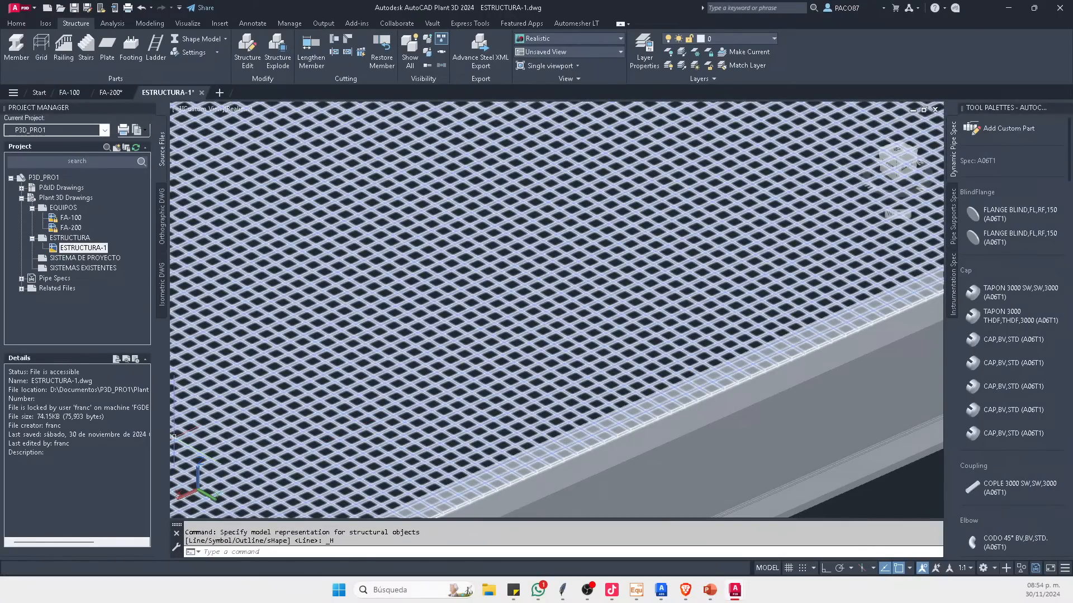
Step: Examine the grating deck and steel frame from several angles, finishing in the northeast isometric view
{"action": "key", "text": "alt+Tab"}
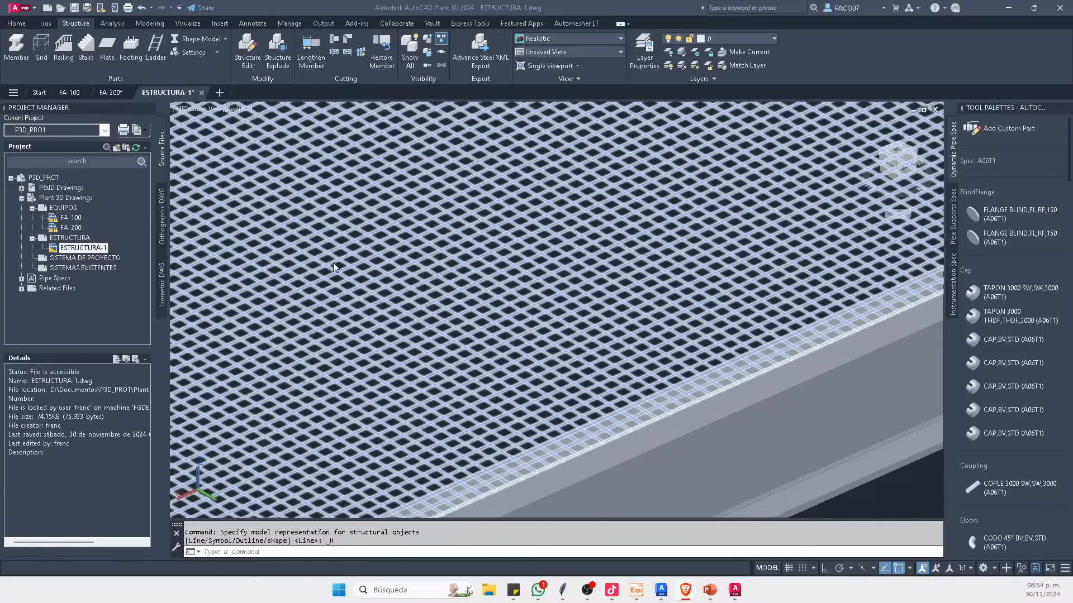
{"action": "scroll", "coordinate": [589, 284], "scroll_direction": "down", "scroll_amount": 6}
{"action": "left_click", "coordinate": [588, 284]}
{"action": "key", "text": "Escape"}
{"action": "key", "text": "Escape"}
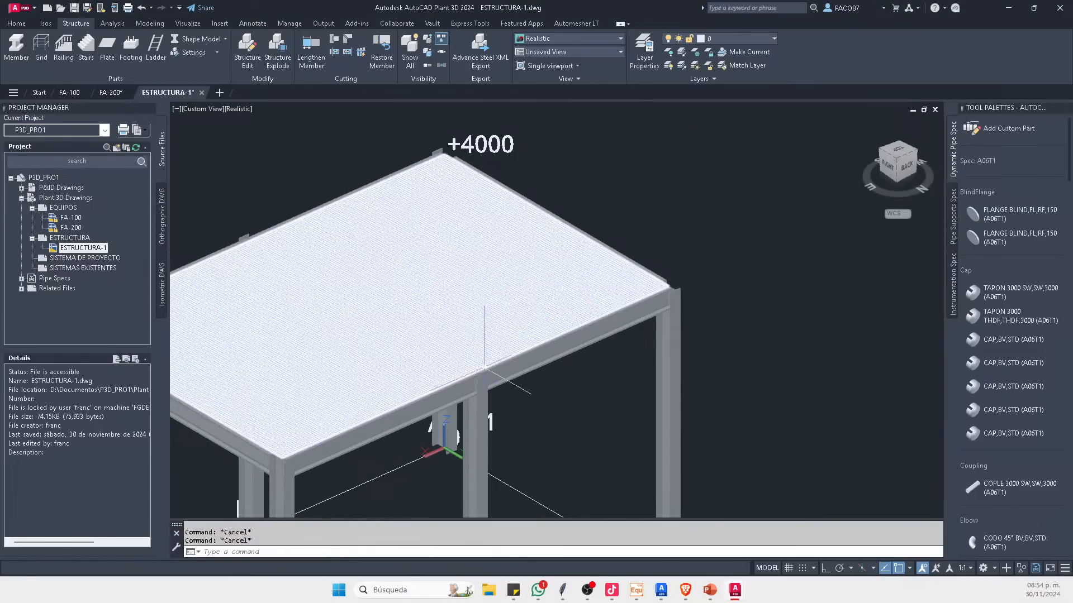
{"action": "middle_click_drag", "start_coordinate": [487, 446], "coordinate": [586, 325]}
{"action": "scroll", "coordinate": [586, 325], "scroll_direction": "up", "scroll_amount": 3}
{"action": "scroll", "coordinate": [581, 313], "scroll_direction": "down", "scroll_amount": 6}
{"action": "scroll", "coordinate": [491, 291], "scroll_direction": "up", "scroll_amount": 10}
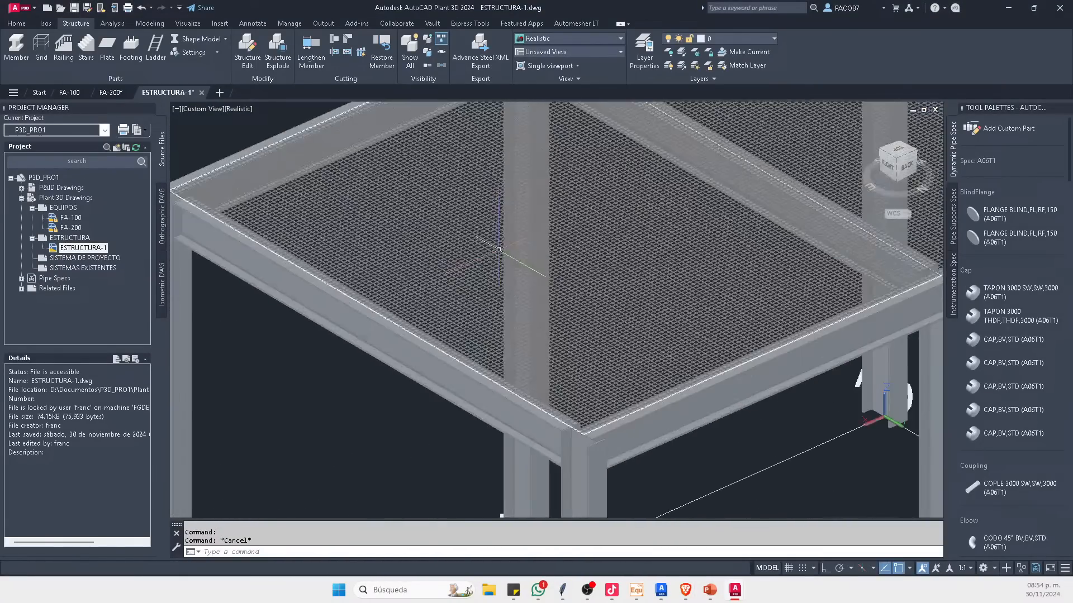
{"action": "key", "text": "Escape"}
{"action": "scroll", "coordinate": [439, 276], "scroll_direction": "down", "scroll_amount": 6}
{"action": "middle_click_drag", "start_coordinate": [609, 246], "coordinate": [484, 253], "text": "shift"}
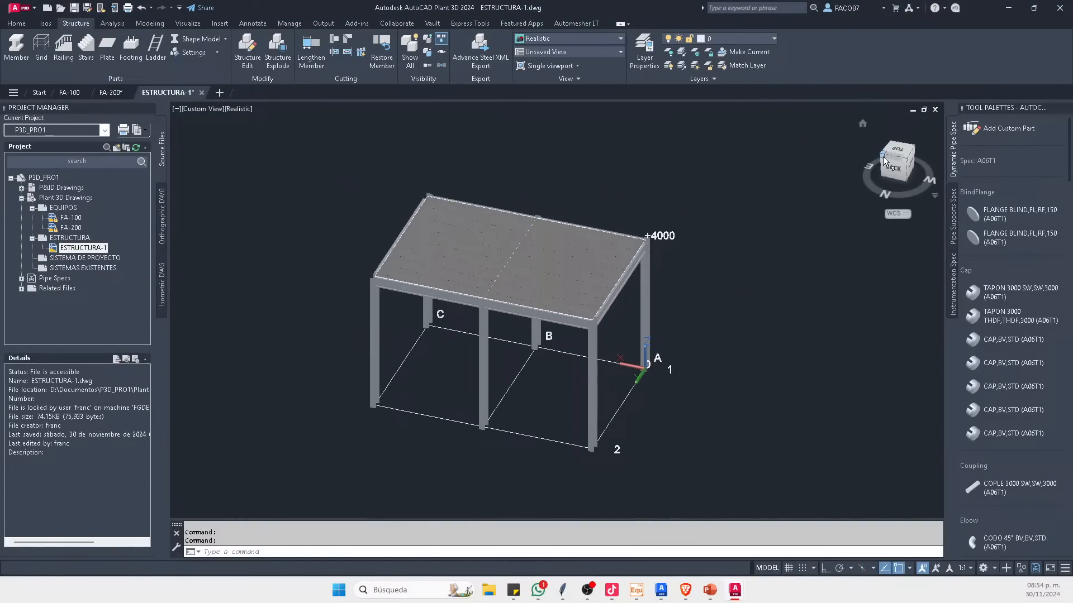
{"action": "left_click", "coordinate": [881, 153]}
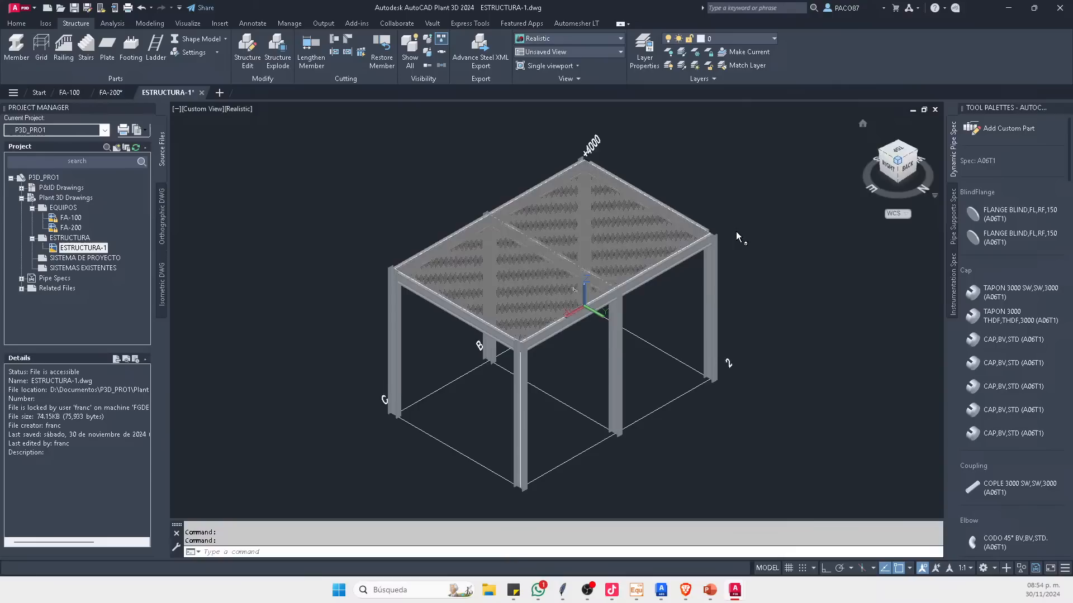
Step: Add a railing along the platform's long edge on axis 1, from the C corner to the +4000 corner
{"action": "scroll", "coordinate": [392, 262], "scroll_direction": "up", "scroll_amount": 5}
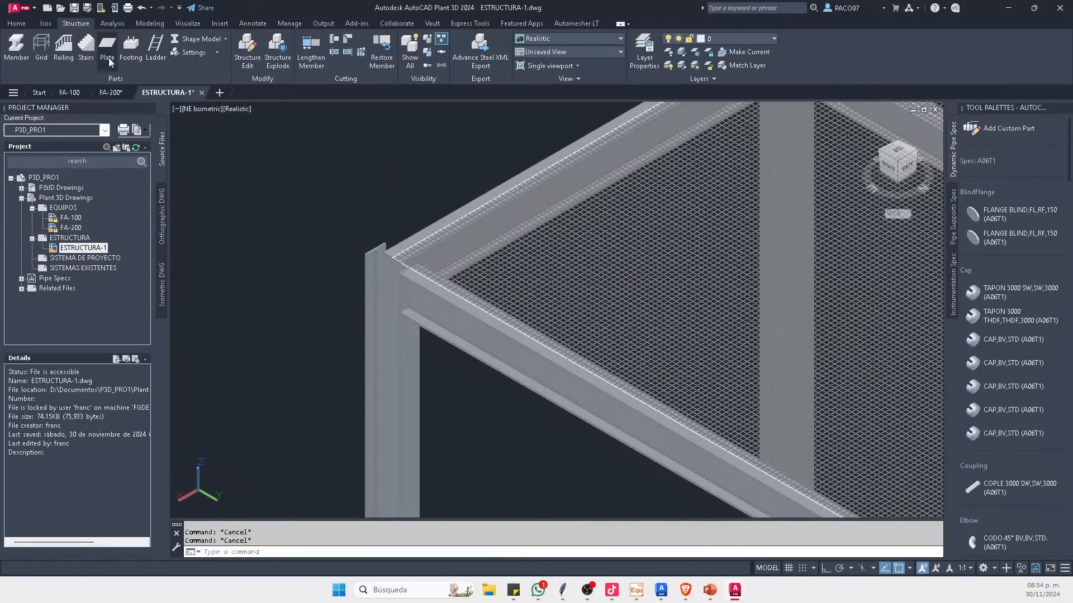
{"action": "left_click", "coordinate": [63, 45]}
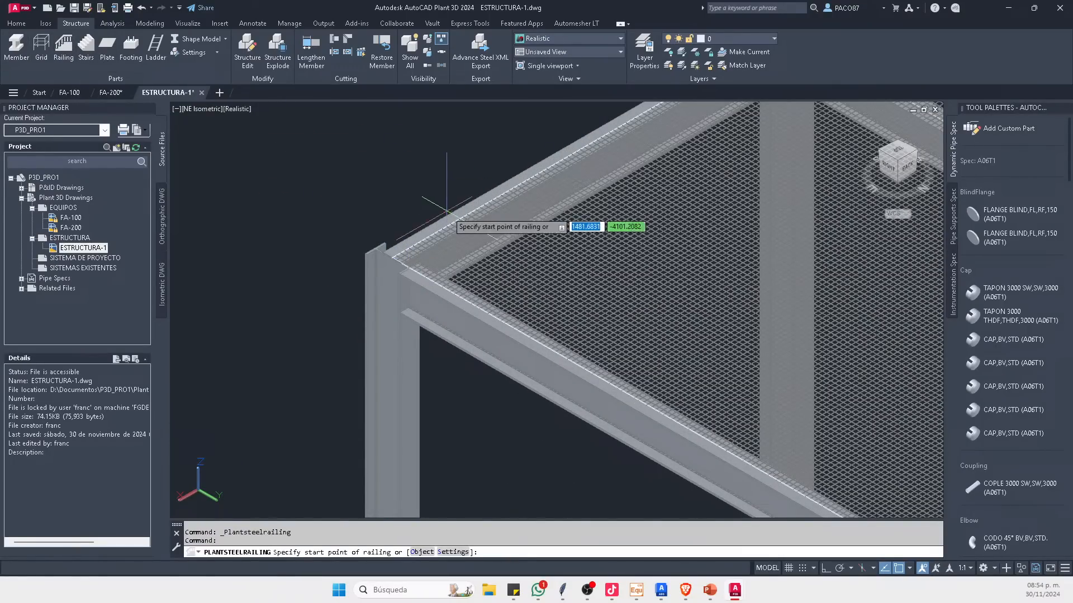
{"action": "scroll", "coordinate": [335, 246], "scroll_direction": "up", "scroll_amount": 5}
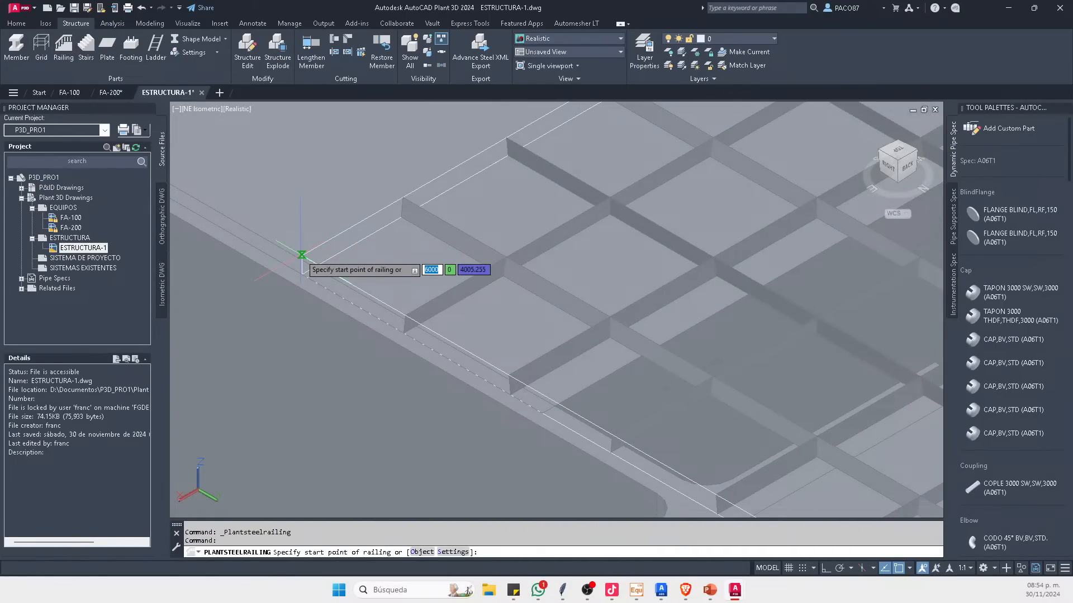
{"action": "left_click", "coordinate": [301, 255]}
{"action": "scroll", "coordinate": [273, 303], "scroll_direction": "down", "scroll_amount": 10}
{"action": "scroll", "coordinate": [396, 235], "scroll_direction": "up", "scroll_amount": 5}
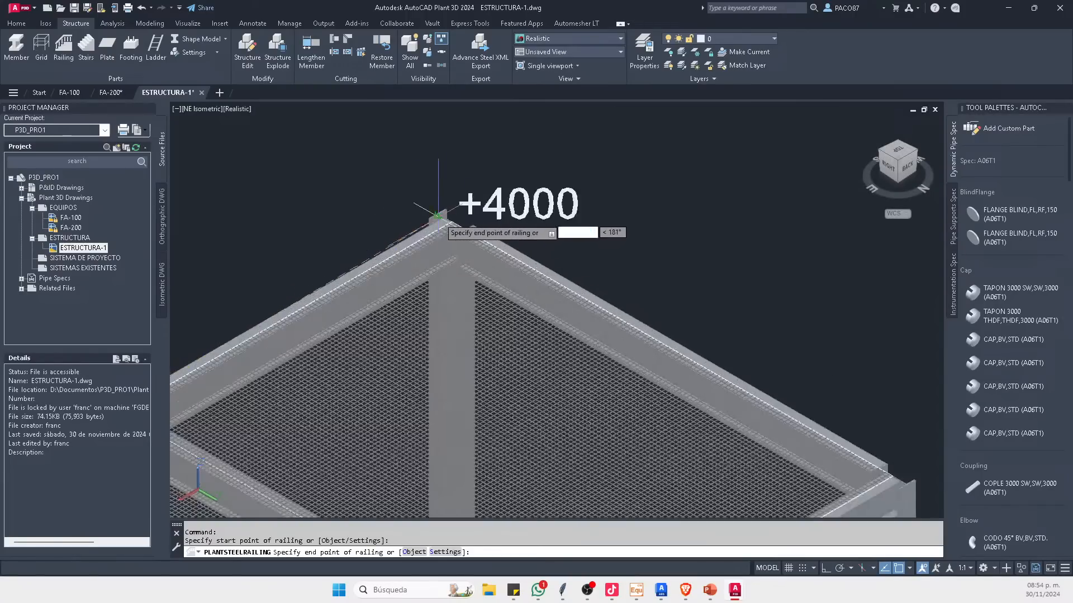
{"action": "scroll", "coordinate": [438, 214], "scroll_direction": "up", "scroll_amount": 4}
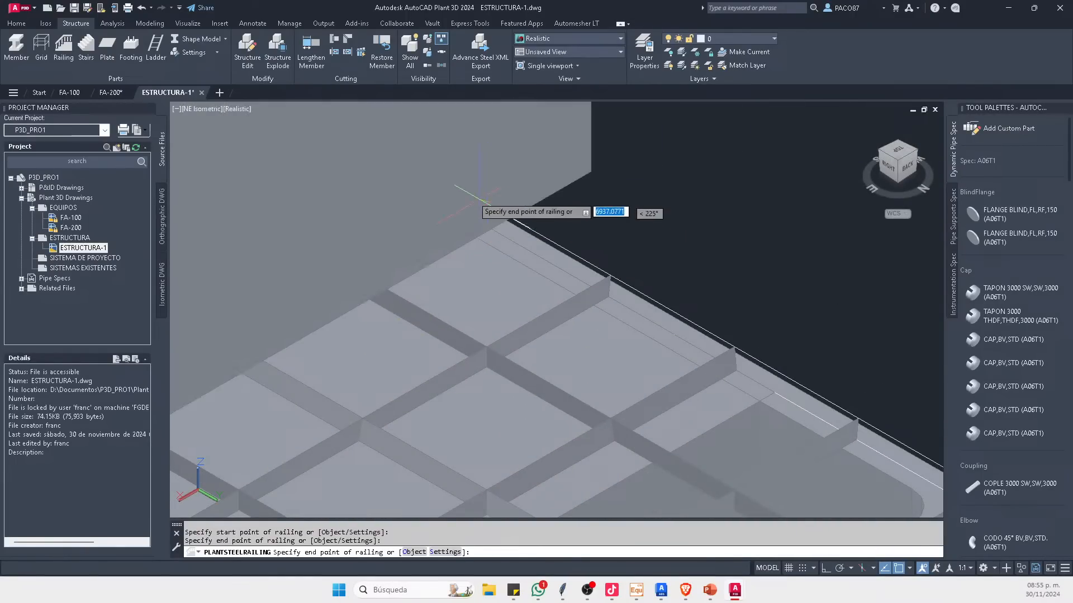
Step: Continue the railing across the short edge on axis A and back along the 6000 mm long edge on axis 2
{"action": "scroll", "coordinate": [480, 196], "scroll_direction": "down", "scroll_amount": 5}
{"action": "scroll", "coordinate": [676, 312], "scroll_direction": "up", "scroll_amount": 5}
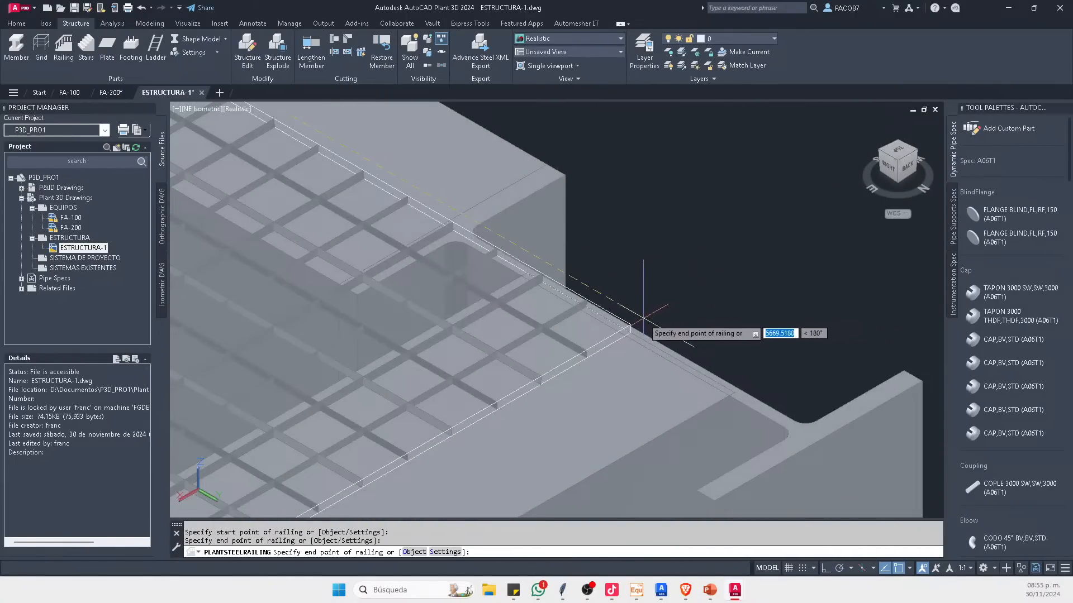
{"action": "scroll", "coordinate": [629, 324], "scroll_direction": "down", "scroll_amount": 5}
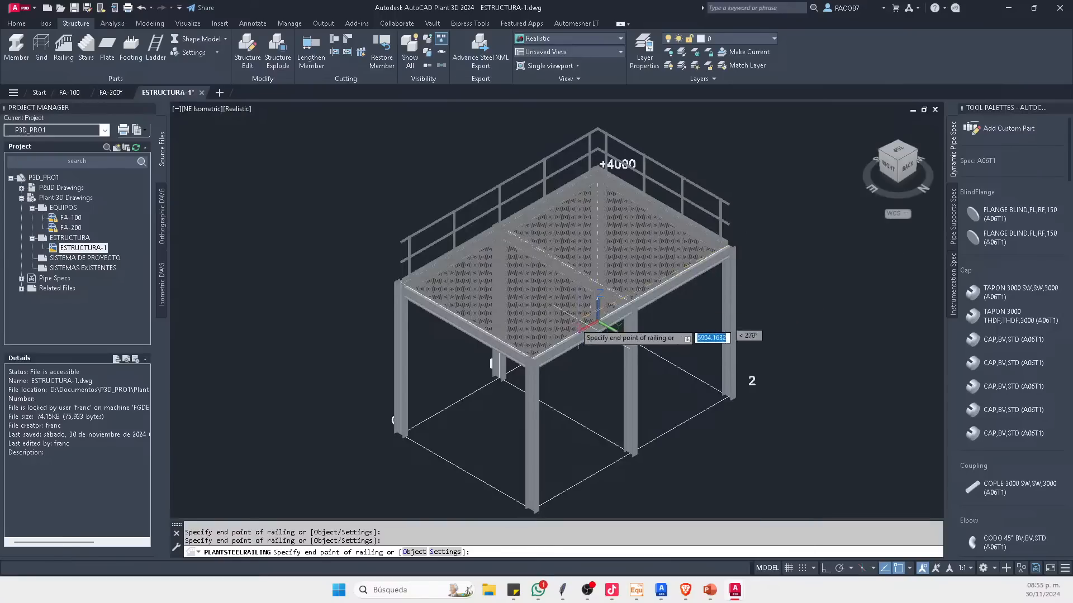
{"action": "scroll", "coordinate": [679, 324], "scroll_direction": "up", "scroll_amount": 5}
{"action": "scroll", "coordinate": [566, 381], "scroll_direction": "up", "scroll_amount": 4}
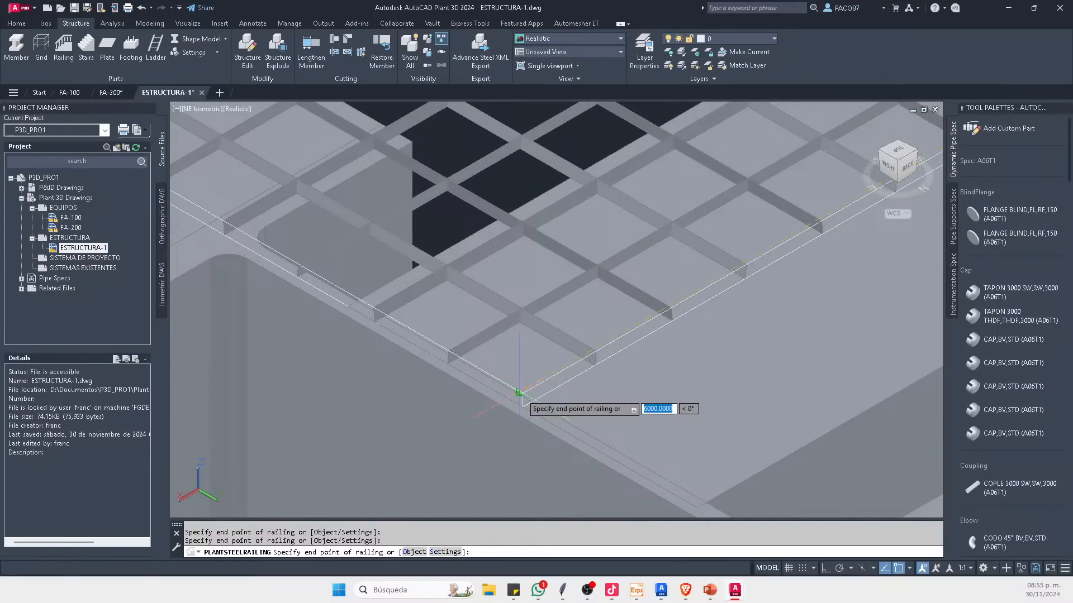
Step: Run the railing partway along the short edge on axis C from the axis 2 corner, leaving an access opening, and end it
{"action": "scroll", "coordinate": [637, 362], "scroll_direction": "down", "scroll_amount": 4}
{"action": "scroll", "coordinate": [428, 208], "scroll_direction": "down", "scroll_amount": 2}
{"action": "scroll", "coordinate": [503, 363], "scroll_direction": "up", "scroll_amount": 5}
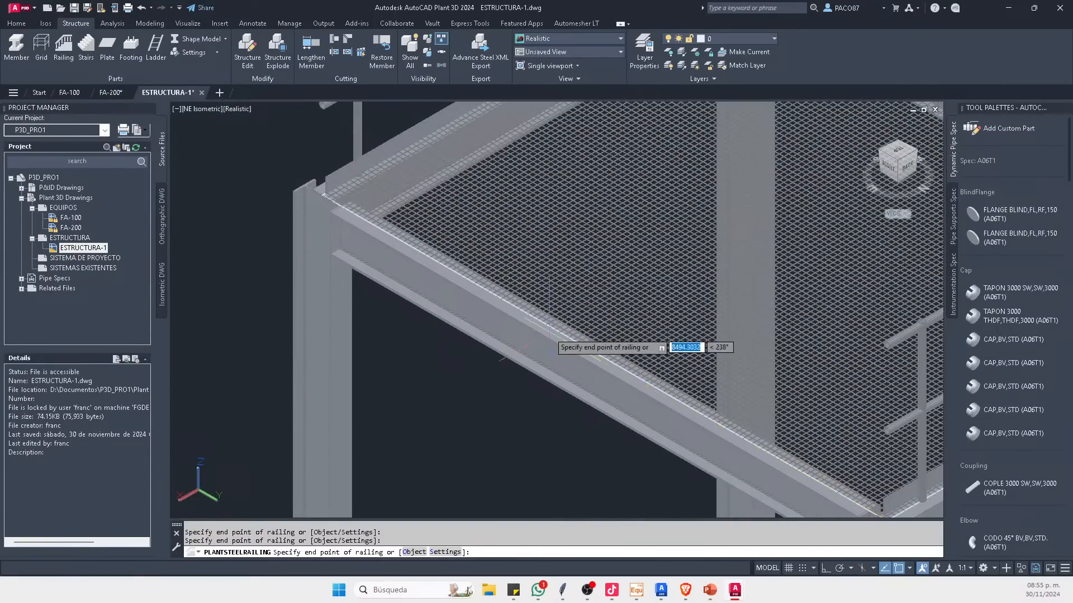
{"action": "scroll", "coordinate": [531, 324], "scroll_direction": "down", "scroll_amount": 6}
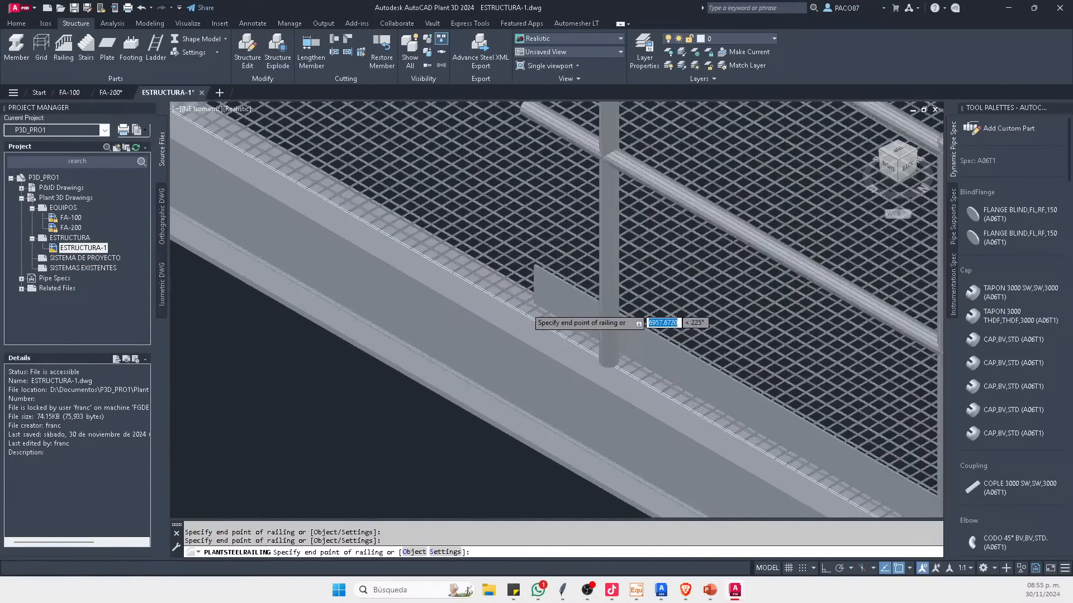
{"action": "key", "text": "Escape"}
Step: Inspect the railings around the platform from all sides, finishing in the Right view
{"action": "middle_click_drag", "start_coordinate": [632, 319], "coordinate": [129, 271], "text": "shift"}
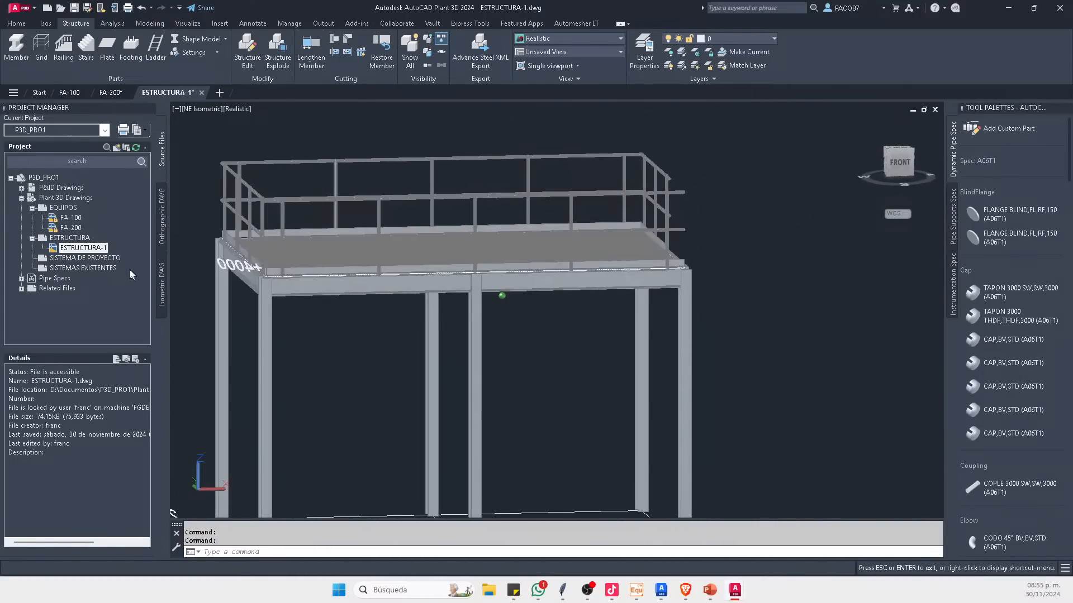
{"action": "scroll", "coordinate": [556, 239], "scroll_direction": "down", "scroll_amount": 4}
{"action": "middle_click_drag", "start_coordinate": [623, 284], "coordinate": [546, 285], "text": "shift"}
{"action": "middle_click_drag", "start_coordinate": [424, 291], "coordinate": [390, 290], "text": "shift"}
{"action": "scroll", "coordinate": [507, 259], "scroll_direction": "up", "scroll_amount": 4}
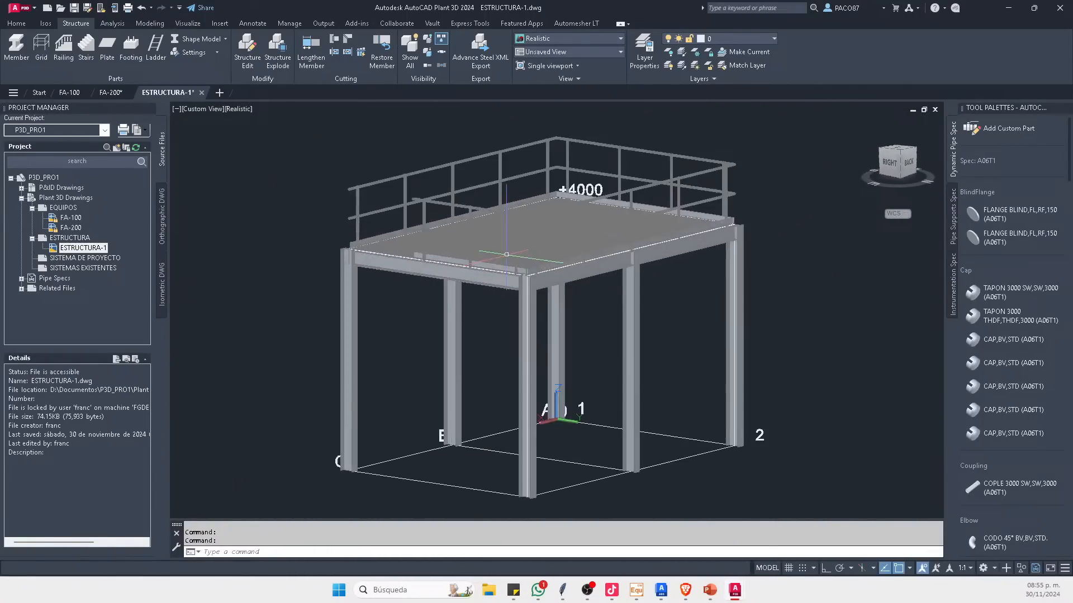
{"action": "middle_click_drag", "start_coordinate": [570, 263], "coordinate": [485, 263], "text": "shift"}
{"action": "scroll", "coordinate": [632, 297], "scroll_direction": "up", "scroll_amount": 2}
{"action": "middle_click_drag", "start_coordinate": [631, 297], "coordinate": [722, 315]}
{"action": "scroll", "coordinate": [769, 216], "scroll_direction": "down", "scroll_amount": 3}
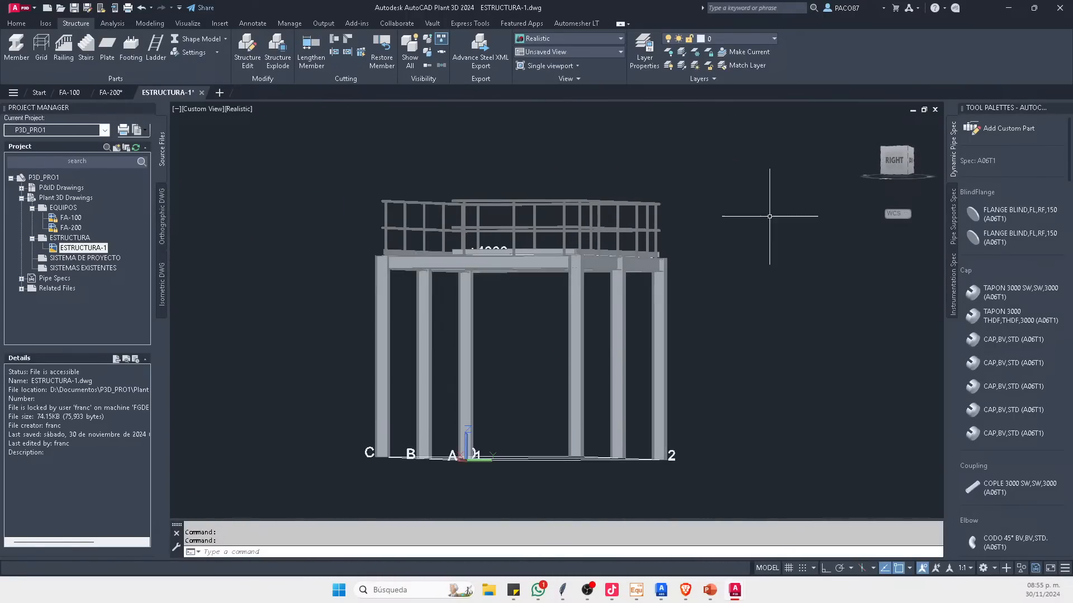
{"action": "left_click", "coordinate": [891, 160]}
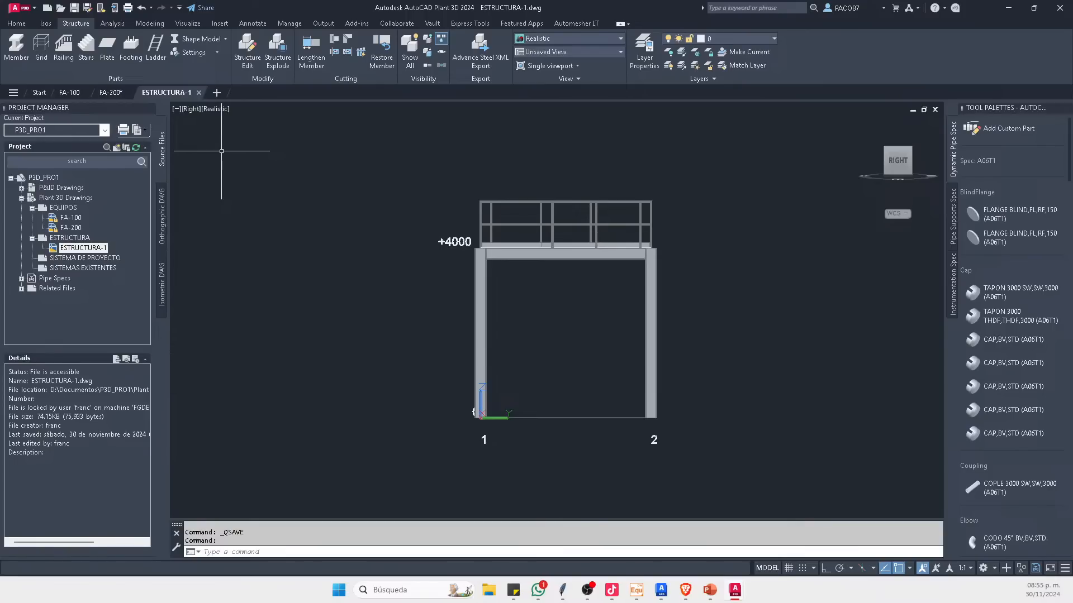
Step: Examine the railing opening at the axis C end of the platform in an angled 3D view
{"action": "scroll", "coordinate": [352, 209], "scroll_direction": "down", "scroll_amount": 2}
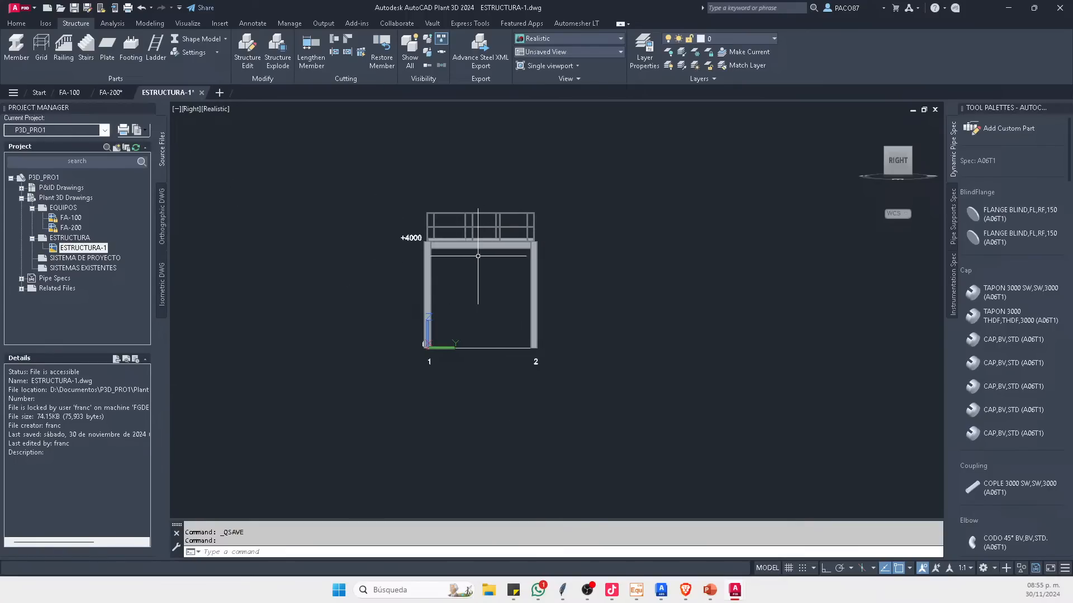
{"action": "middle_click_drag", "start_coordinate": [476, 254], "coordinate": [430, 282], "text": "shift"}
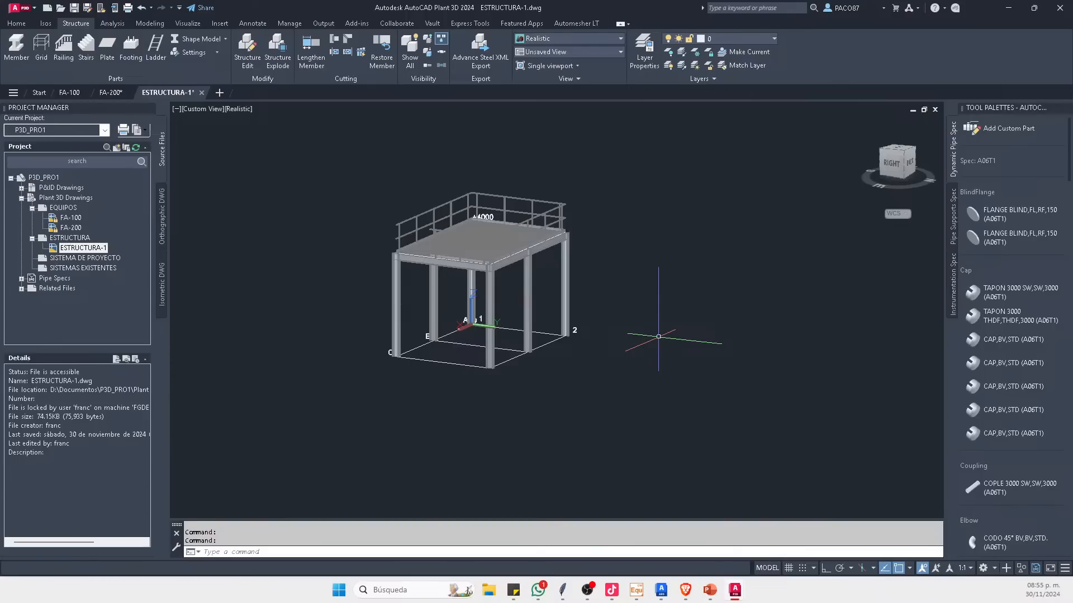
{"action": "scroll", "coordinate": [469, 252], "scroll_direction": "up", "scroll_amount": 5}
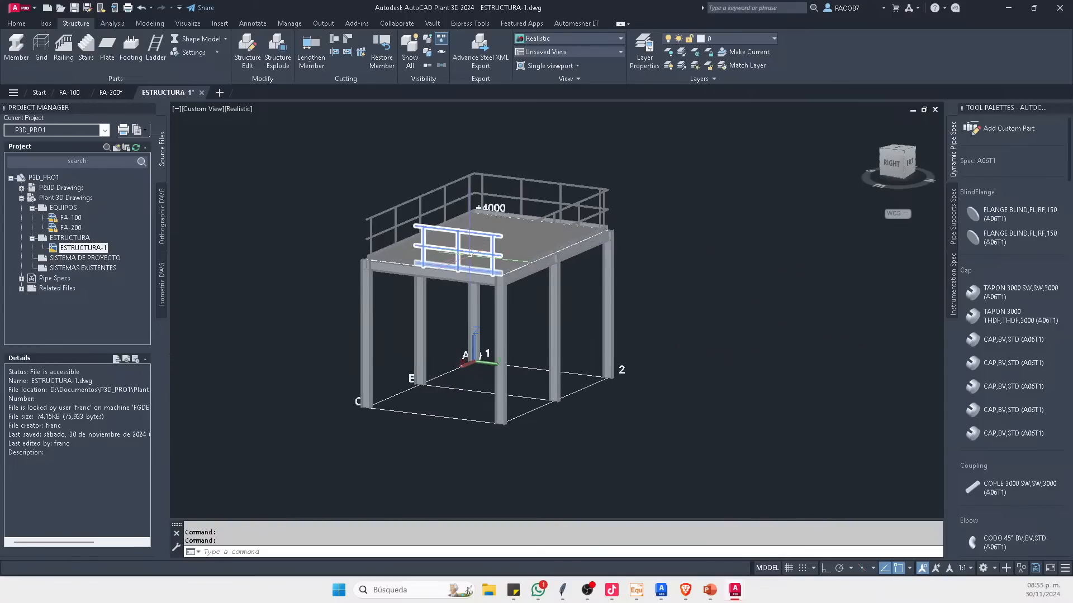
{"action": "middle_click_drag", "start_coordinate": [610, 258], "coordinate": [599, 320], "text": "shift"}
{"action": "scroll", "coordinate": [585, 281], "scroll_direction": "down", "scroll_amount": 5}
{"action": "mouse_move", "coordinate": [599, 299]}
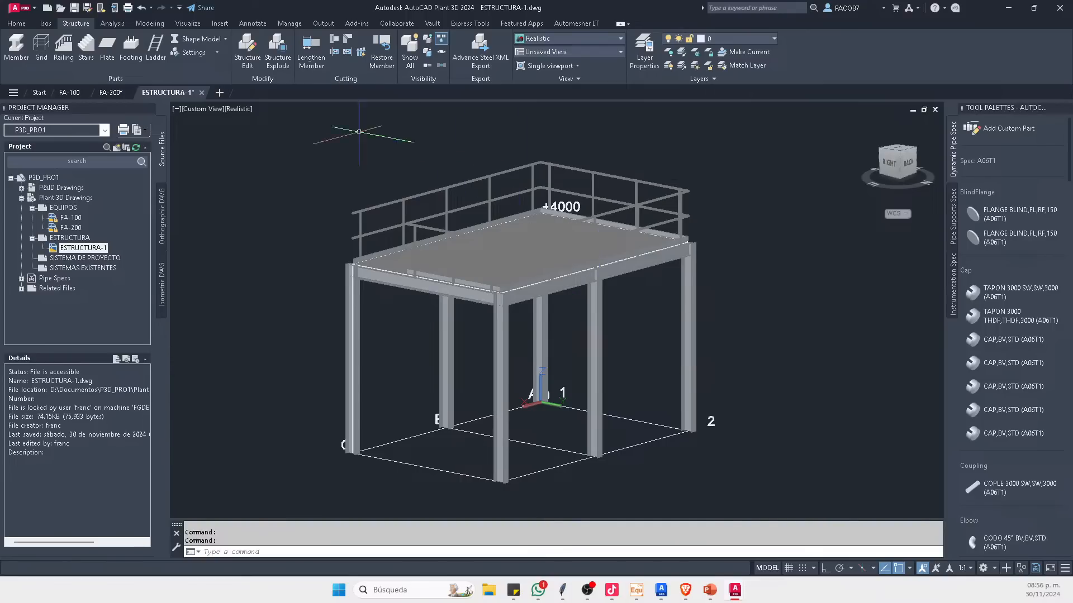
{"action": "key", "text": "Escape"}
{"action": "key", "text": "Escape"}
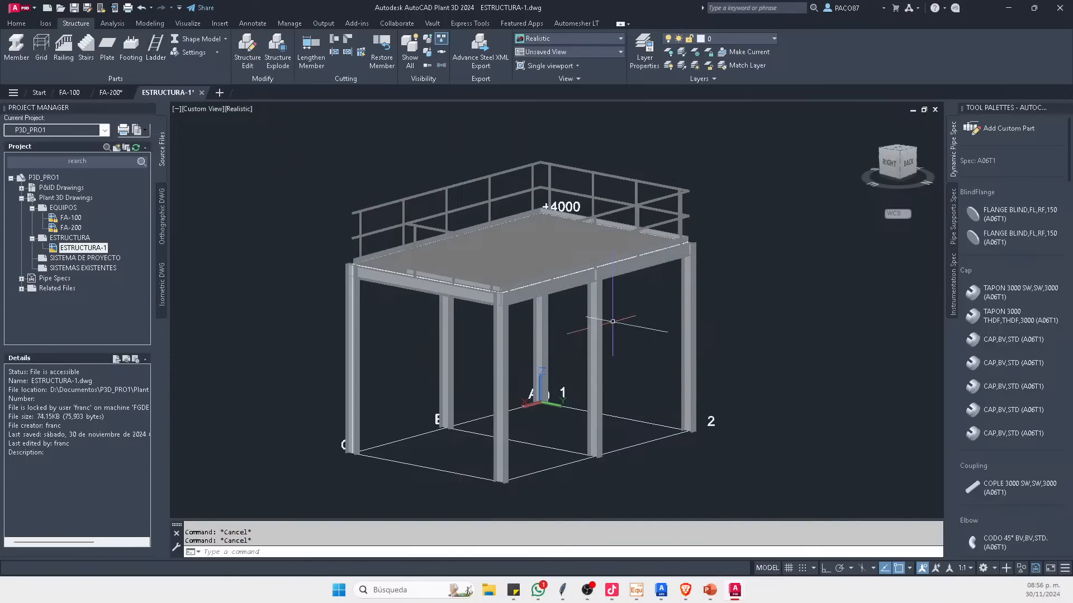
Step: Start a ladder with its first point on the upper edge of the axis C beam, inside the railing opening
{"action": "left_click", "coordinate": [156, 45]}
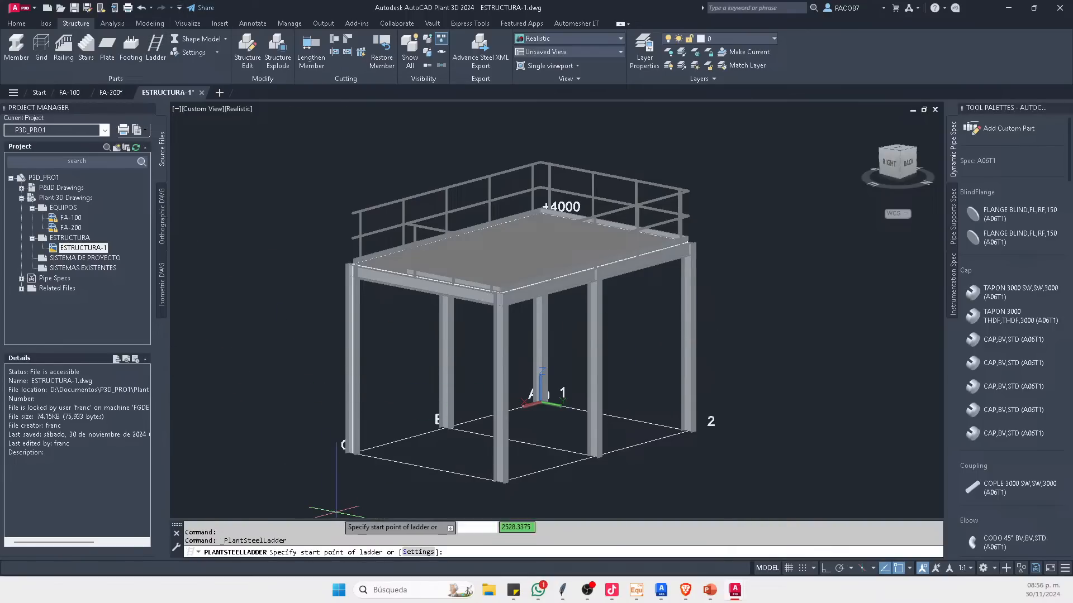
{"action": "scroll", "coordinate": [362, 276], "scroll_direction": "up", "scroll_amount": 3}
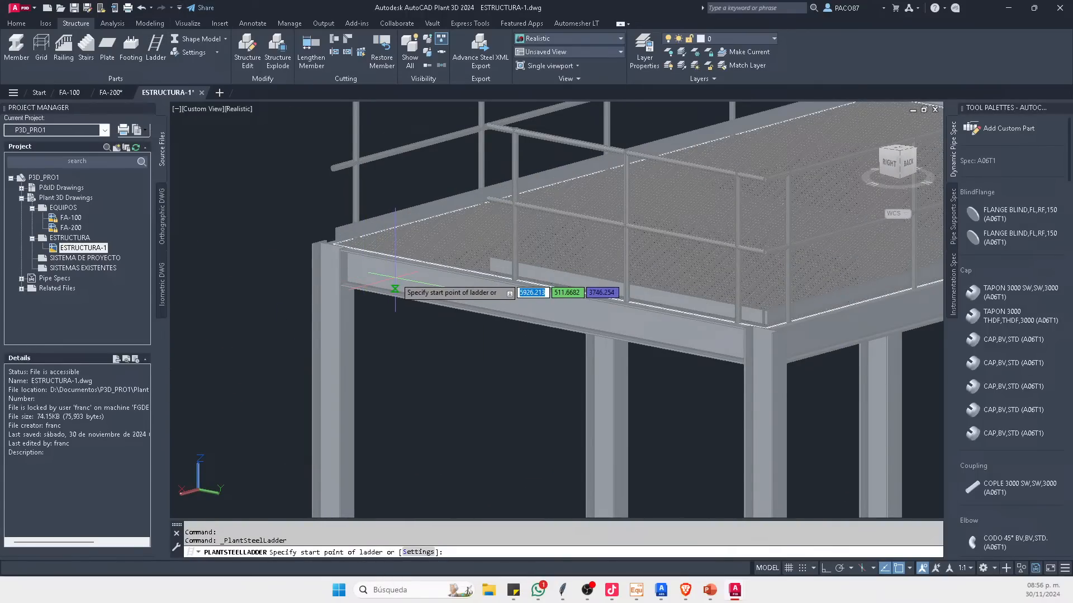
{"action": "scroll", "coordinate": [385, 184], "scroll_direction": "down", "scroll_amount": 2}
{"action": "scroll", "coordinate": [399, 208], "scroll_direction": "up", "scroll_amount": 5}
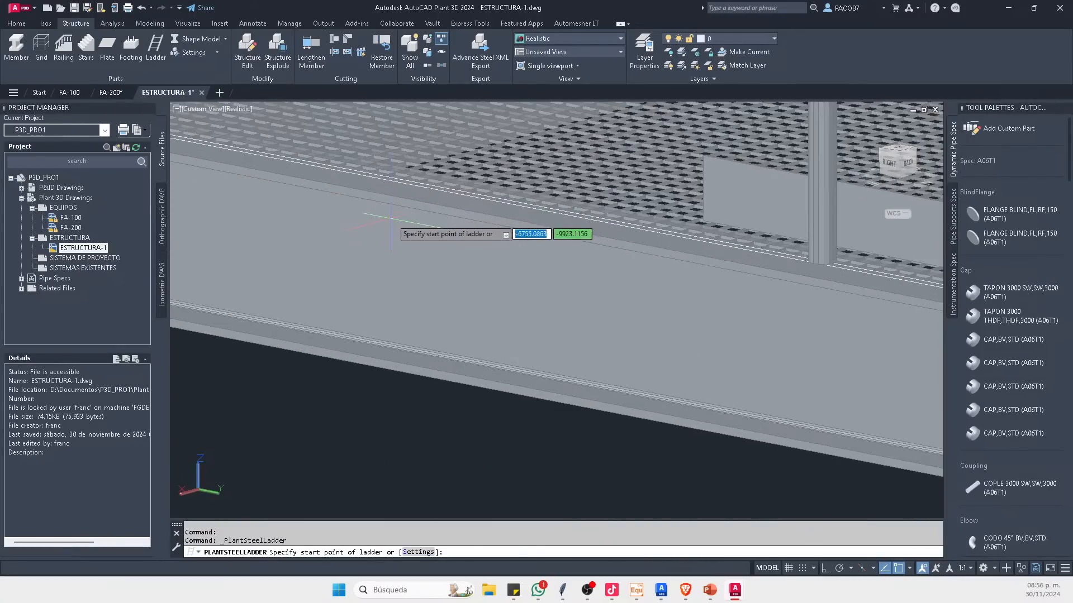
{"action": "left_click", "coordinate": [424, 160]}
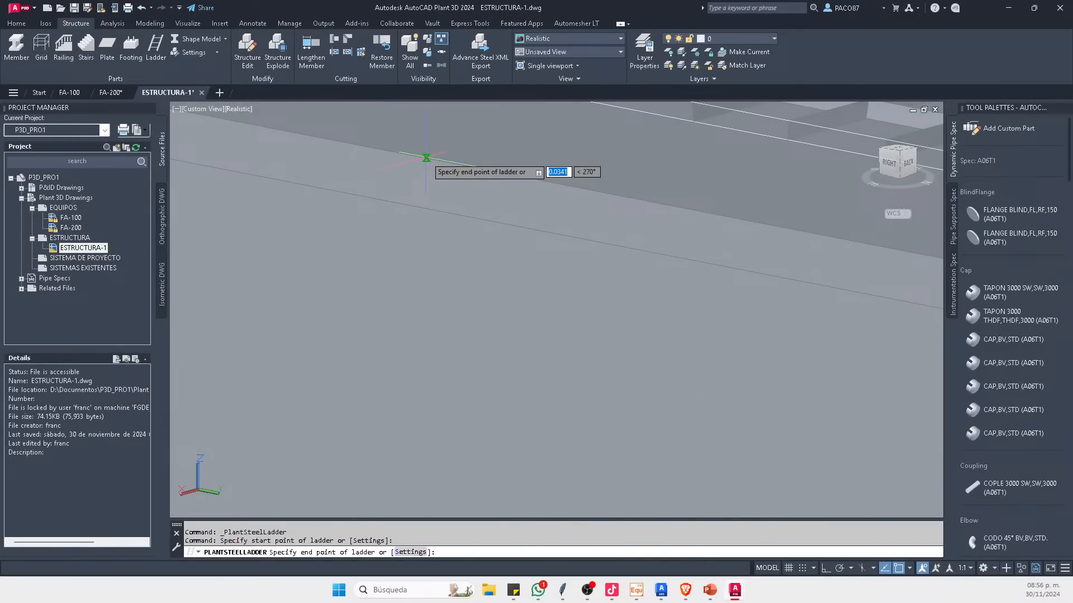
Step: Set the ladder's end point vertically below its start with Ortho on, using the .Z filter to take the elevation at the axis C column base
{"action": "scroll", "coordinate": [436, 156], "scroll_direction": "down", "scroll_amount": 2}
{"action": "scroll", "coordinate": [433, 179], "scroll_direction": "down", "scroll_amount": 3}
{"action": "scroll", "coordinate": [433, 190], "scroll_direction": "up", "scroll_amount": 1}
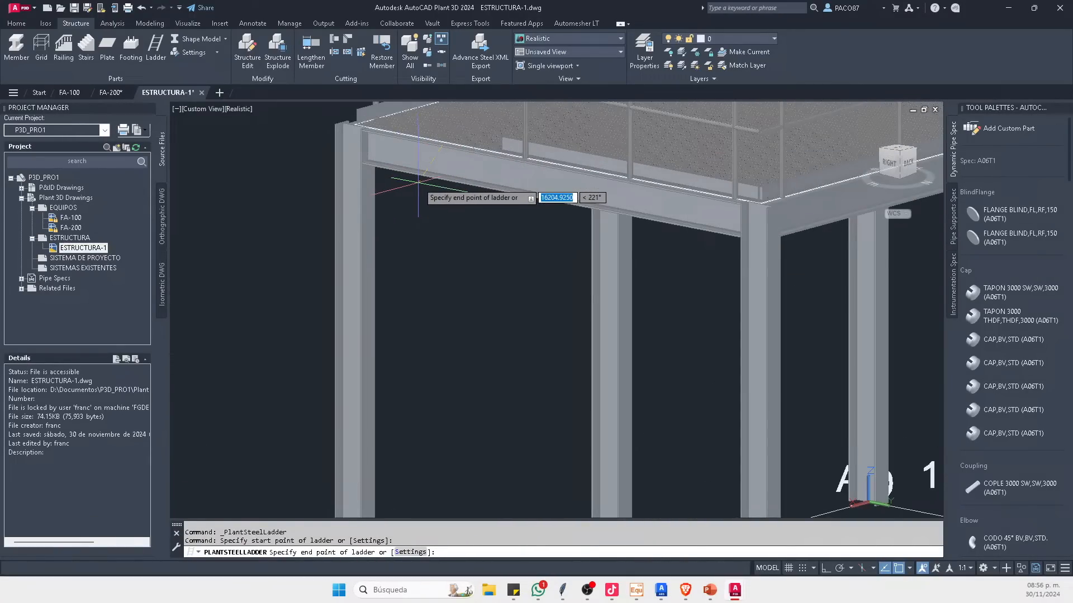
{"action": "key", "text": "F8"}
{"action": "scroll", "coordinate": [436, 252], "scroll_direction": "down", "scroll_amount": 2}
{"action": "scroll", "coordinate": [439, 288], "scroll_direction": "up", "scroll_amount": 1}
{"action": "scroll", "coordinate": [414, 442], "scroll_direction": "up", "scroll_amount": 1}
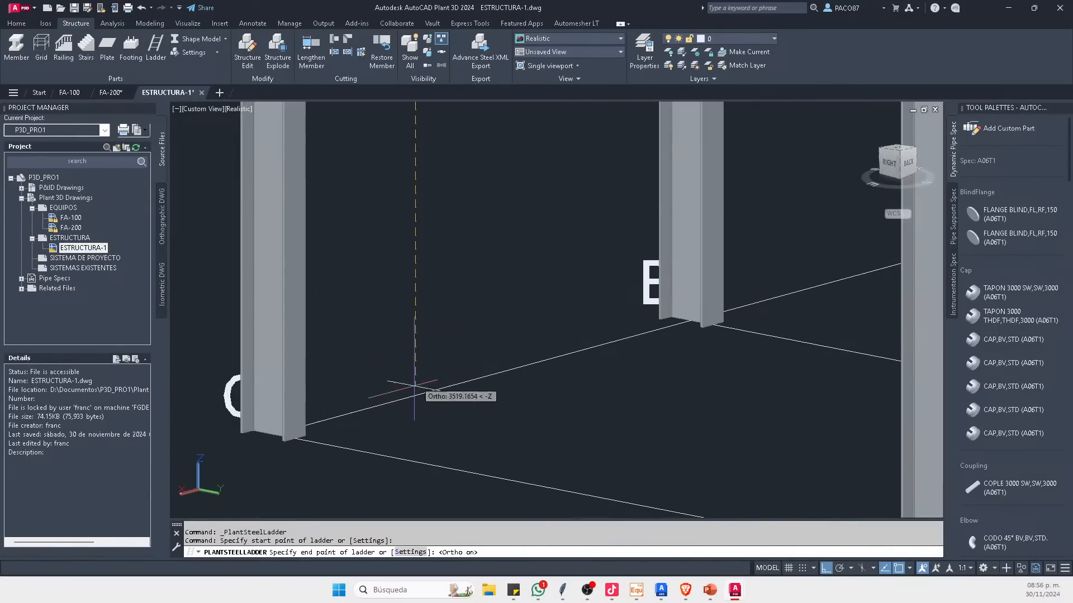
{"action": "scroll", "coordinate": [428, 335], "scroll_direction": "down", "scroll_amount": 1}
{"action": "scroll", "coordinate": [424, 330], "scroll_direction": "up", "scroll_amount": 2}
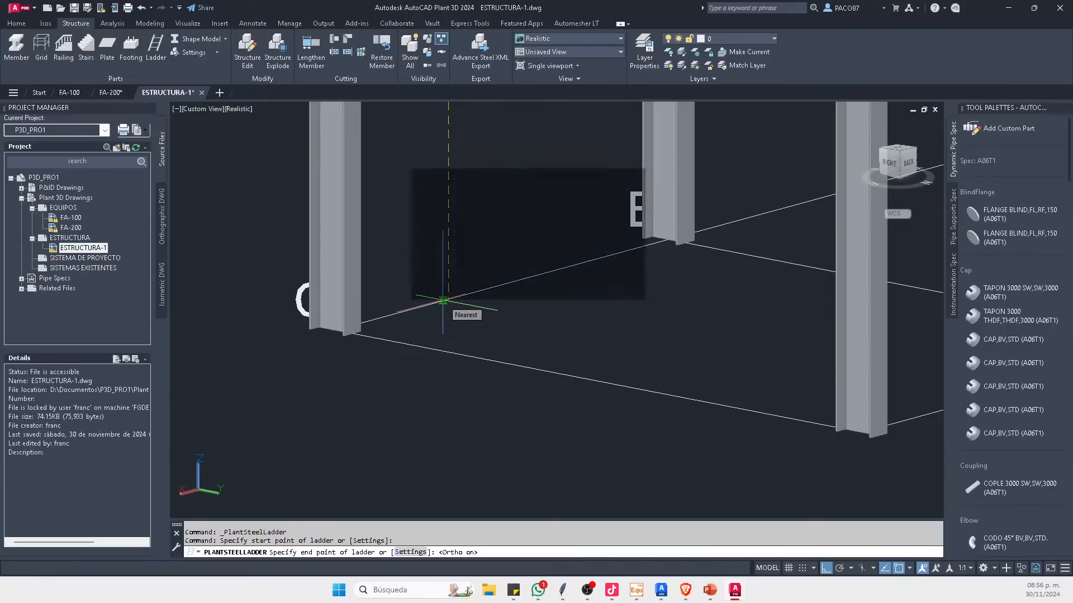
{"action": "type", "text": "."}
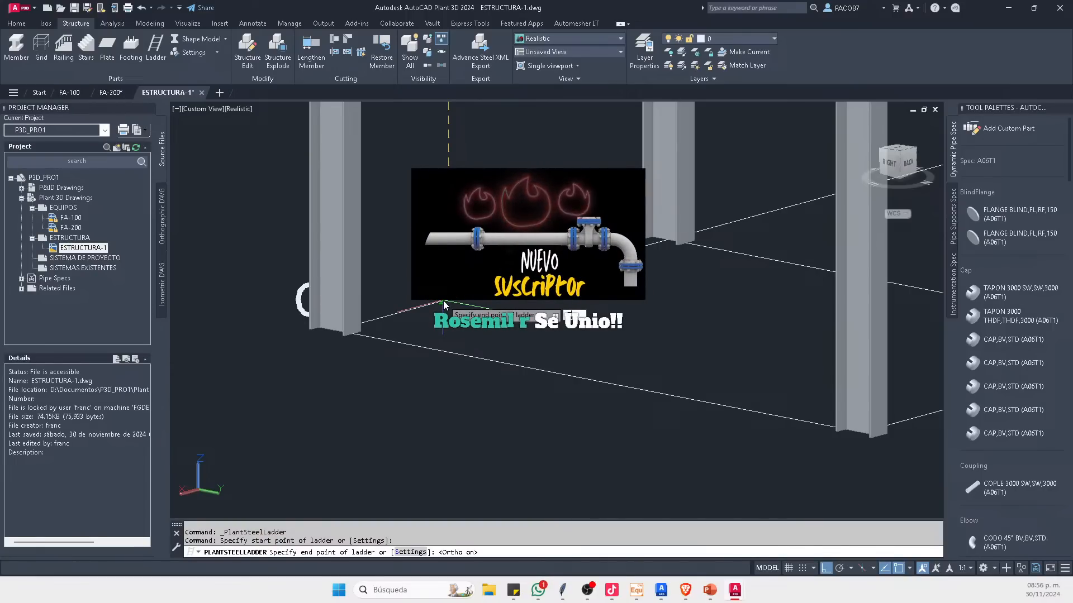
{"action": "type", "text": "z"}
{"action": "key", "text": "Return"}
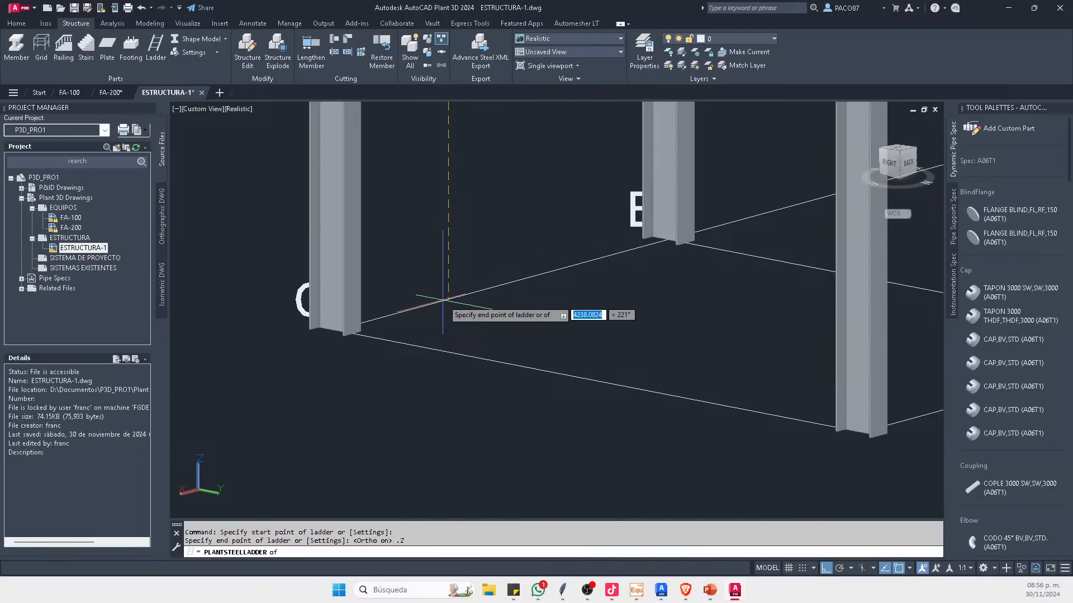
{"action": "scroll", "coordinate": [341, 368], "scroll_direction": "up", "scroll_amount": 6}
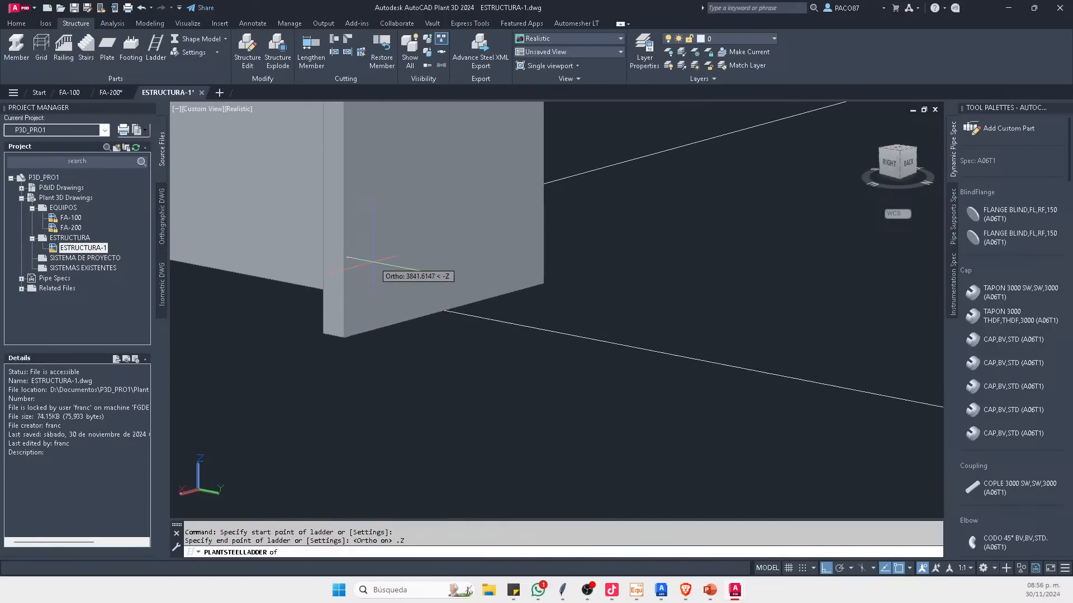
{"action": "left_click", "coordinate": [331, 370]}
{"action": "scroll", "coordinate": [427, 320], "scroll_direction": "down", "scroll_amount": 4}
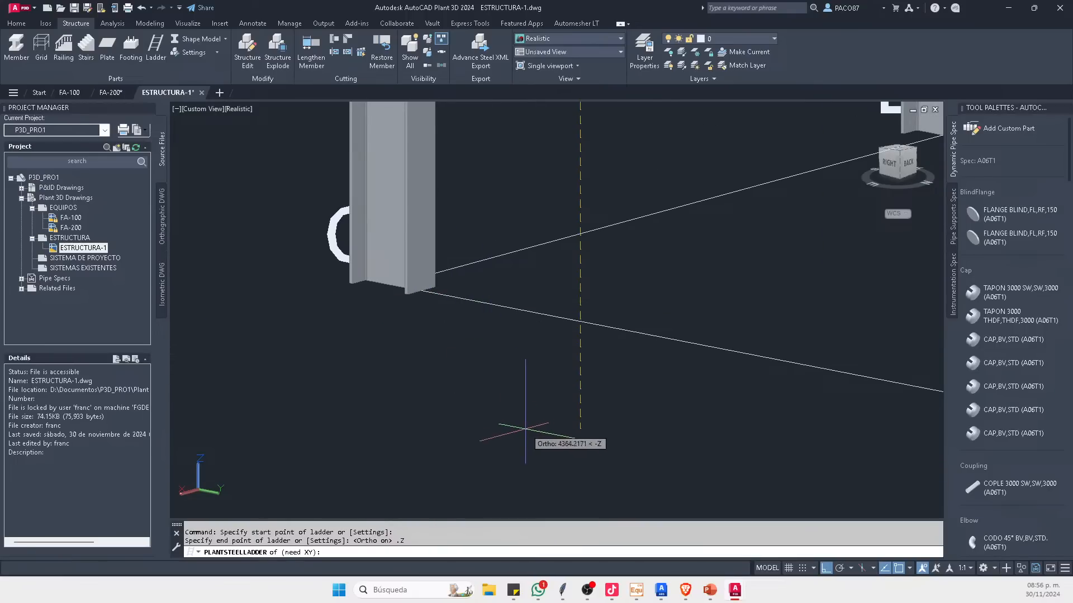
{"action": "left_click", "coordinate": [558, 417]}
Step: Place the ladder's directional distance point about 2832 mm outward from the platform at 0° and finish the caged ladder
{"action": "scroll", "coordinate": [558, 419], "scroll_direction": "down", "scroll_amount": 5}
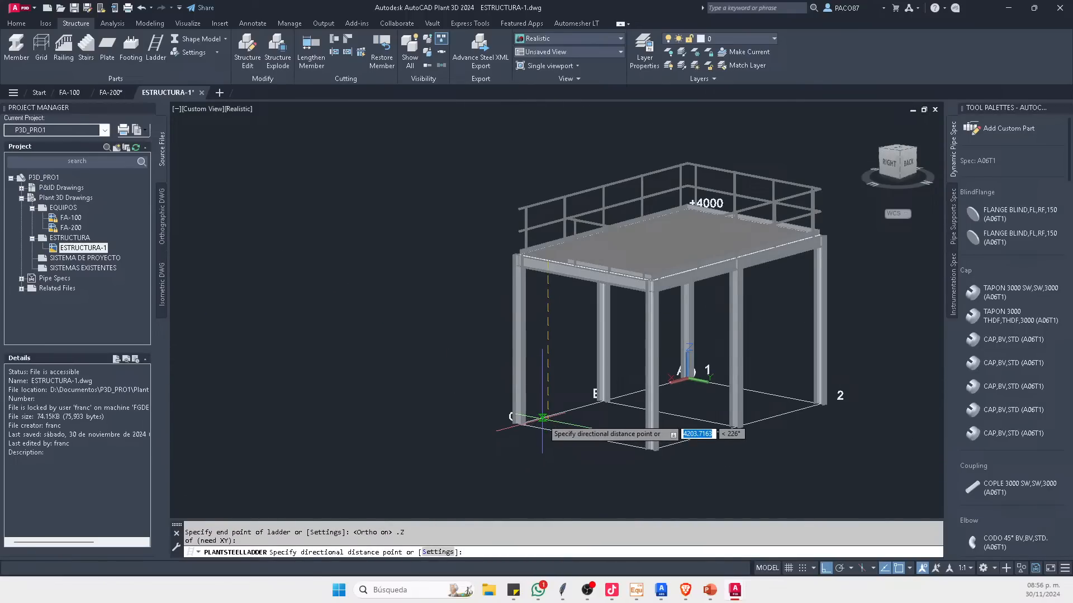
{"action": "scroll", "coordinate": [553, 285], "scroll_direction": "up", "scroll_amount": 4}
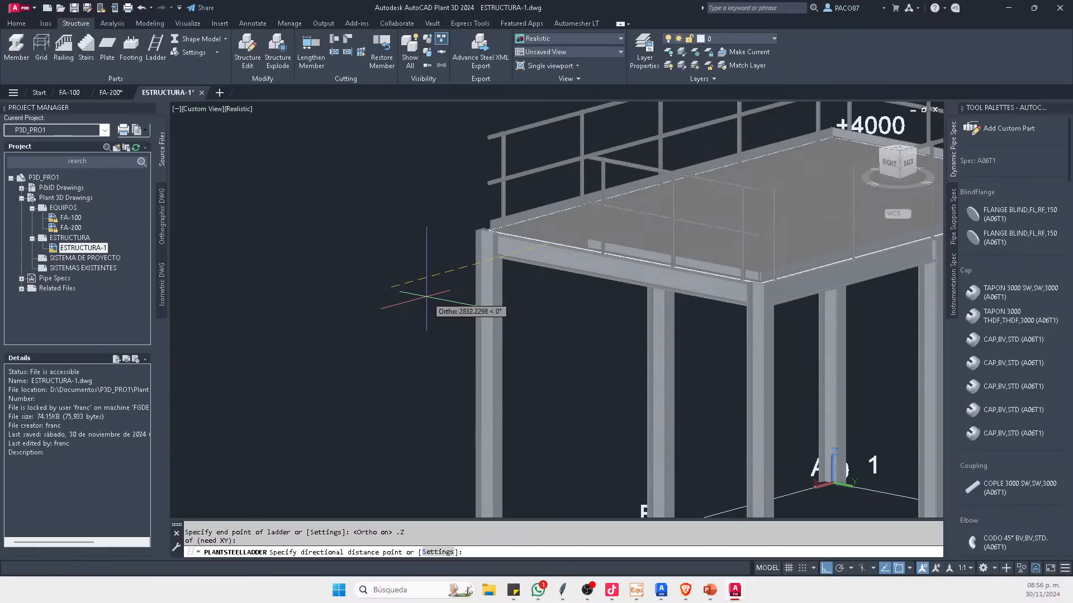
{"action": "left_click", "coordinate": [428, 297]}
{"action": "scroll", "coordinate": [427, 296], "scroll_direction": "down", "scroll_amount": 4}
{"action": "scroll", "coordinate": [426, 294], "scroll_direction": "up", "scroll_amount": 4}
{"action": "key", "text": "Escape"}
Step: Move the caged ladder about 2280 mm horizontally toward the platform so it stands beside the axis C edge at the railing opening
{"action": "left_click", "coordinate": [426, 294]}
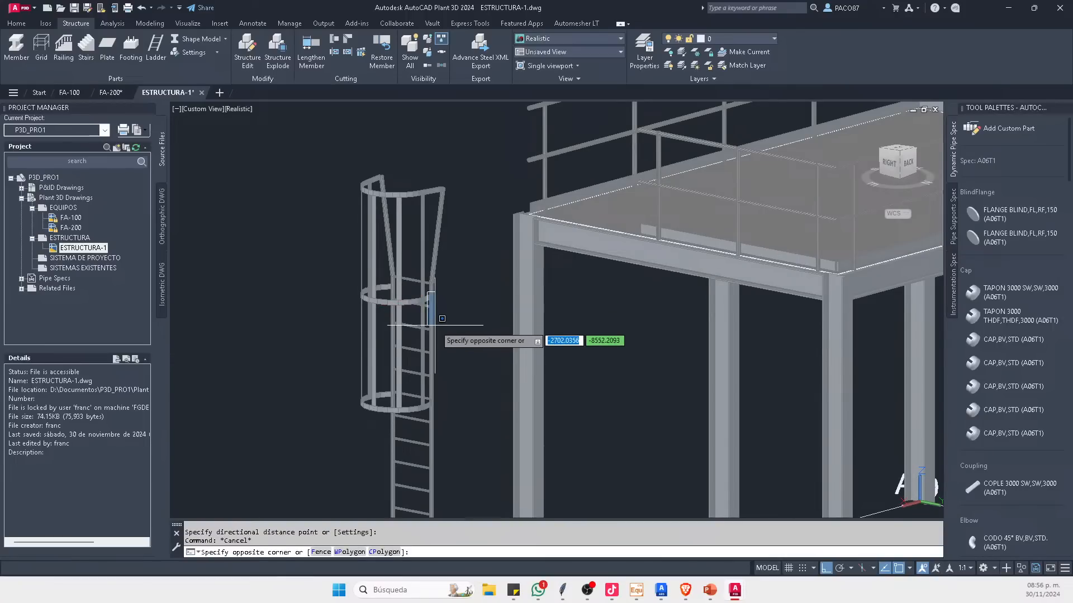
{"action": "left_click", "coordinate": [416, 329]}
{"action": "type", "text": "m"}
{"action": "key", "text": "Return"}
{"action": "scroll", "coordinate": [482, 379], "scroll_direction": "down", "scroll_amount": 3}
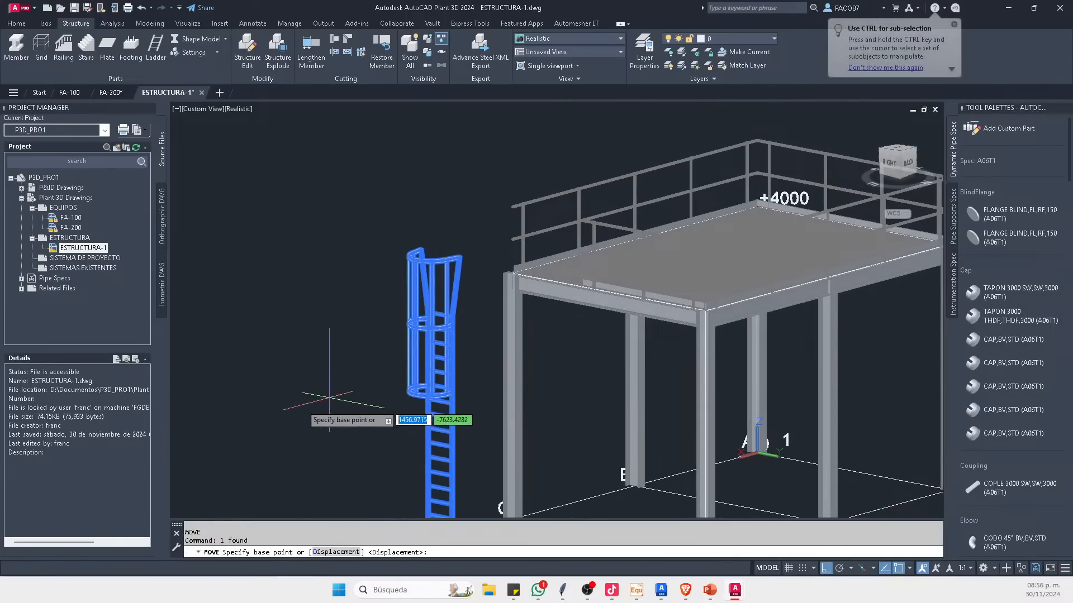
{"action": "left_click", "coordinate": [307, 458]}
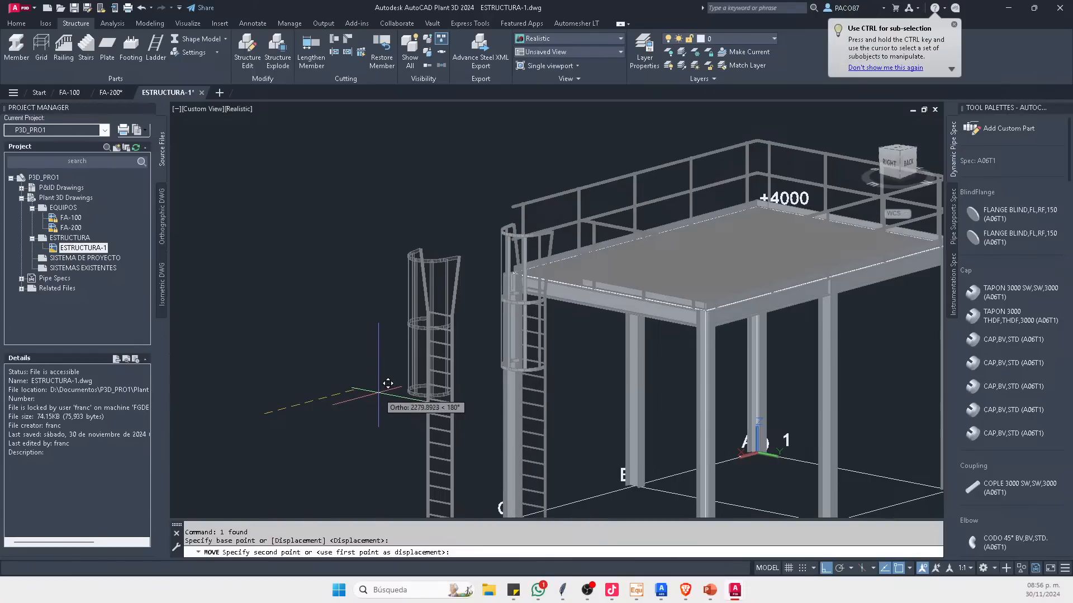
{"action": "key", "text": "Escape"}
Step: Examine the ladder's position against the axis C beam and the gap to the platform edge from the front
{"action": "scroll", "coordinate": [583, 299], "scroll_direction": "up", "scroll_amount": 4}
{"action": "middle_click_drag", "start_coordinate": [582, 299], "coordinate": [585, 322], "text": "shift"}
{"action": "scroll", "coordinate": [550, 292], "scroll_direction": "up", "scroll_amount": 3}
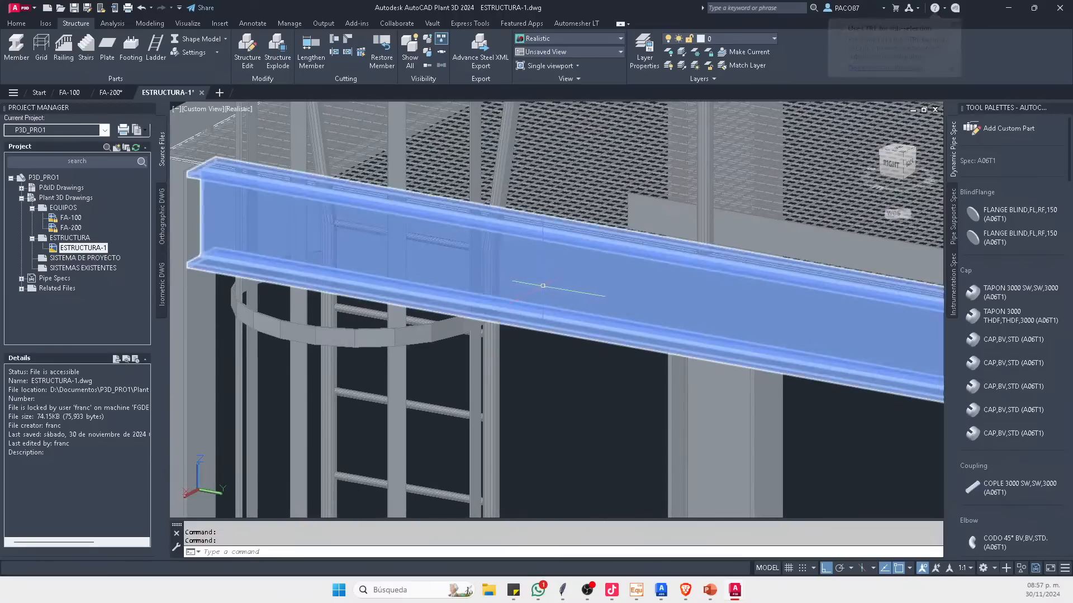
{"action": "scroll", "coordinate": [447, 295], "scroll_direction": "down", "scroll_amount": 5}
{"action": "middle_click_drag", "start_coordinate": [484, 385], "coordinate": [592, 313], "text": "shift"}
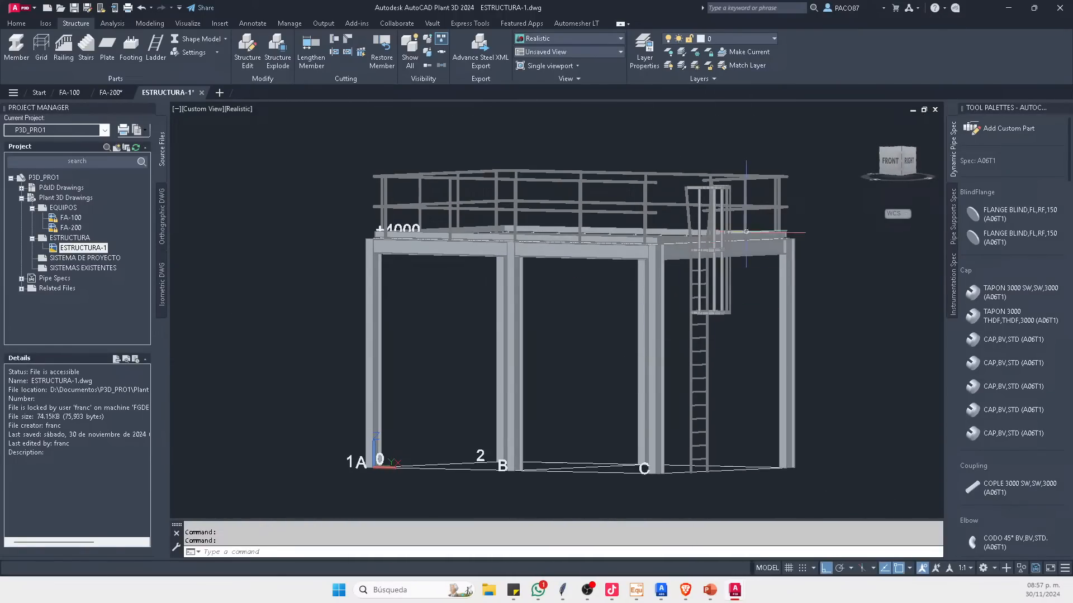
{"action": "scroll", "coordinate": [592, 313], "scroll_direction": "up", "scroll_amount": 5}
{"action": "scroll", "coordinate": [530, 251], "scroll_direction": "down", "scroll_amount": 3}
{"action": "scroll", "coordinate": [508, 211], "scroll_direction": "up", "scroll_amount": 2}
{"action": "middle_click_drag", "start_coordinate": [509, 210], "coordinate": [546, 214], "text": "shift"}
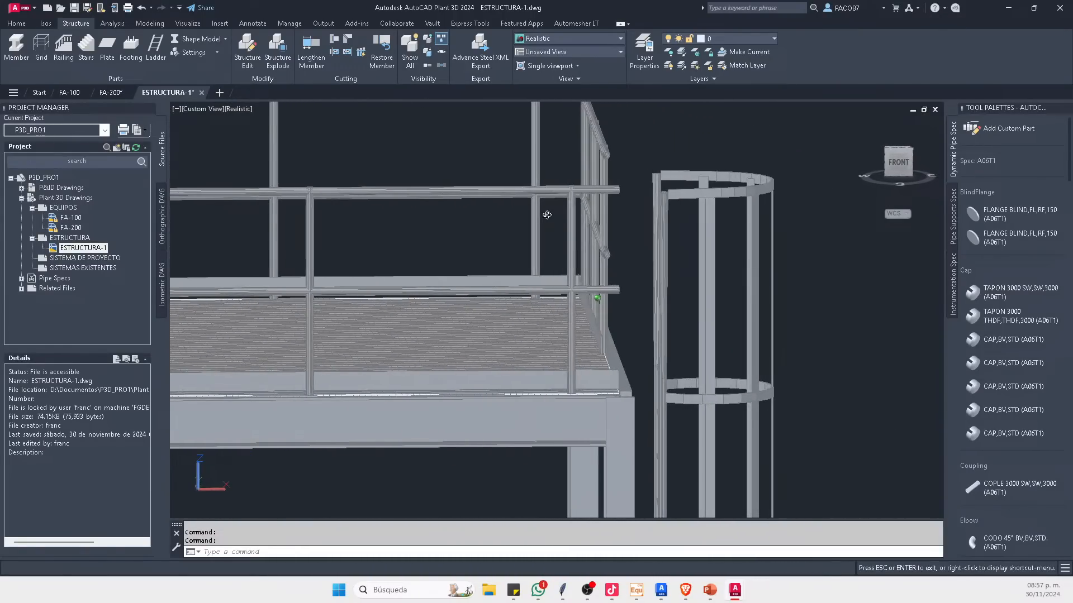
{"action": "middle_click_drag", "start_coordinate": [669, 275], "coordinate": [479, 140]}
{"action": "scroll", "coordinate": [440, 196], "scroll_direction": "up", "scroll_amount": 4}
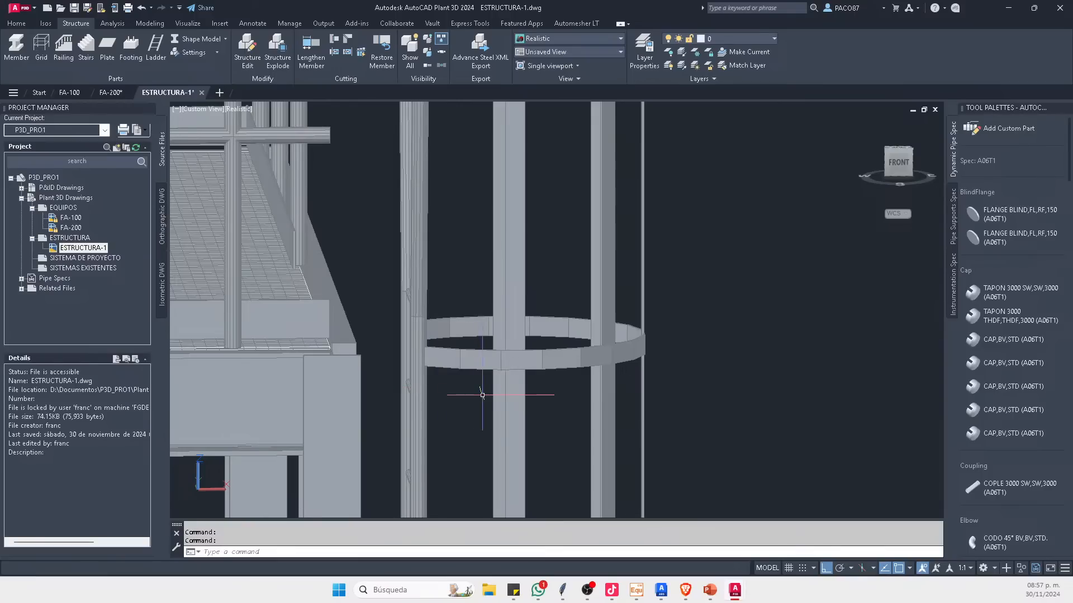
Step: Examine the top of the ladder cage at the railing opening from above and from the back of the platform
{"action": "middle_click_drag", "start_coordinate": [481, 395], "coordinate": [368, 360], "text": "shift"}
{"action": "scroll", "coordinate": [559, 298], "scroll_direction": "down", "scroll_amount": 5}
{"action": "middle_click_drag", "start_coordinate": [559, 298], "coordinate": [465, 319], "text": "shift"}
{"action": "scroll", "coordinate": [363, 260], "scroll_direction": "up", "scroll_amount": 5}
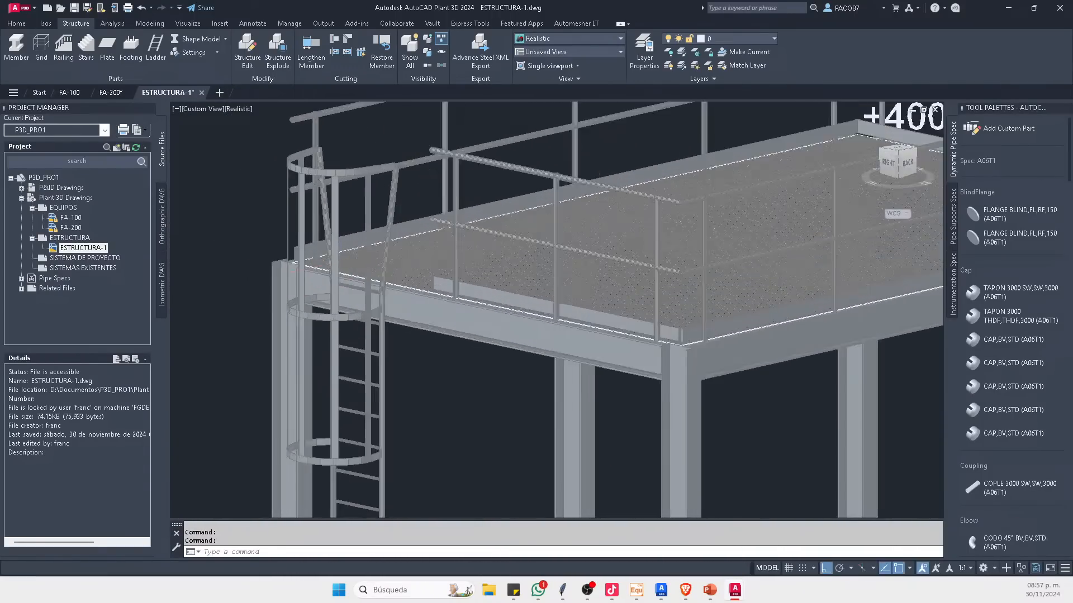
{"action": "middle_click_drag", "start_coordinate": [531, 273], "coordinate": [525, 339], "text": "shift"}
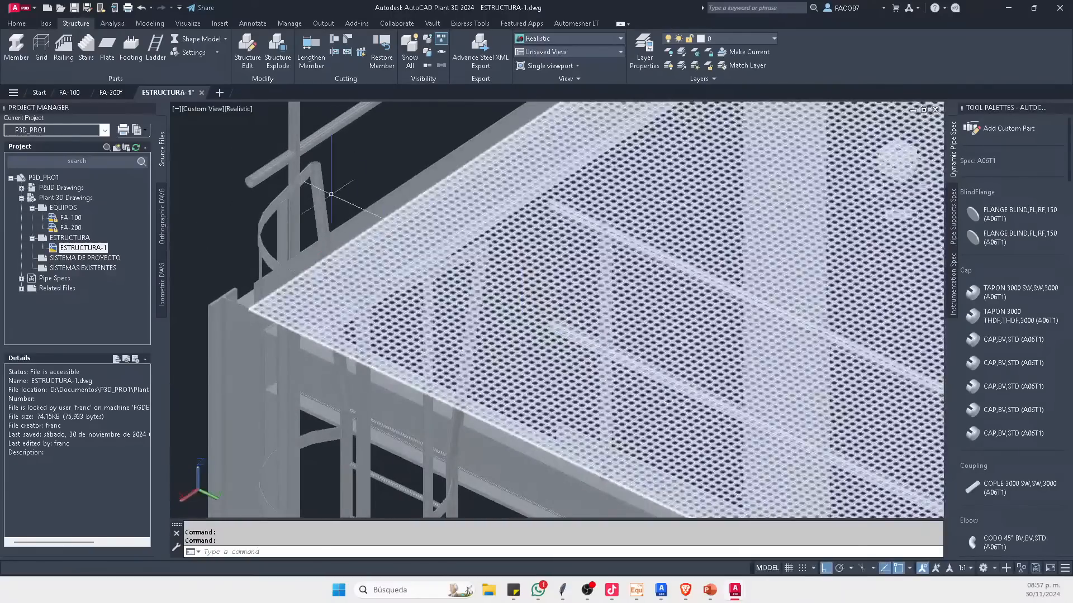
{"action": "scroll", "coordinate": [350, 196], "scroll_direction": "up", "scroll_amount": 9}
{"action": "scroll", "coordinate": [461, 158], "scroll_direction": "down", "scroll_amount": 6}
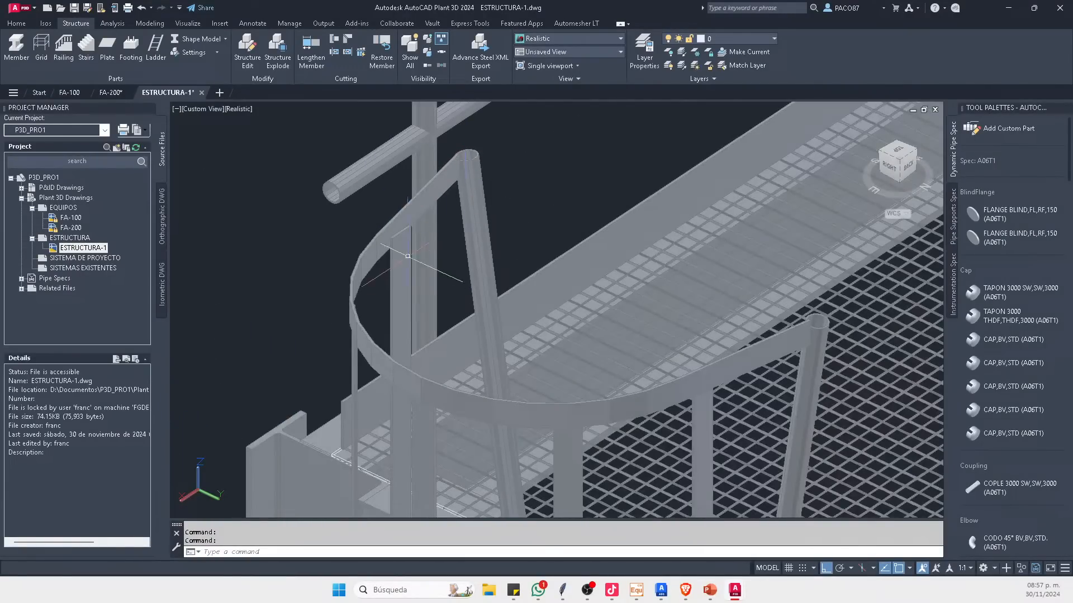
{"action": "scroll", "coordinate": [407, 148], "scroll_direction": "up", "scroll_amount": 5}
{"action": "scroll", "coordinate": [407, 149], "scroll_direction": "down", "scroll_amount": 5}
{"action": "middle_click_drag", "start_coordinate": [475, 301], "coordinate": [486, 133]}
{"action": "scroll", "coordinate": [537, 278], "scroll_direction": "down", "scroll_amount": 2}
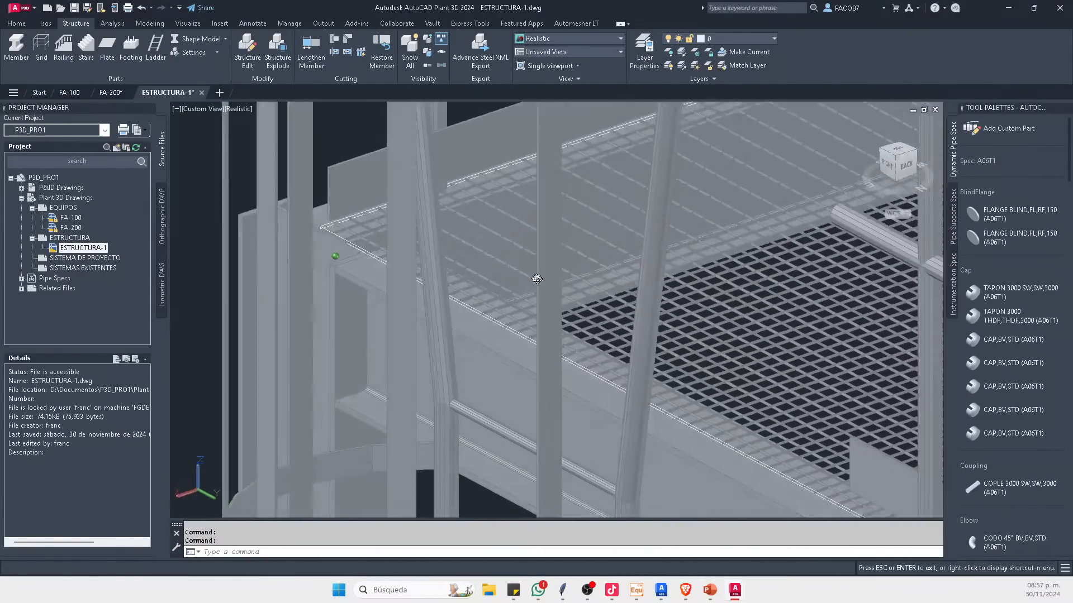
{"action": "middle_click_drag", "start_coordinate": [486, 383], "coordinate": [598, 260]}
{"action": "scroll", "coordinate": [687, 279], "scroll_direction": "down", "scroll_amount": 4}
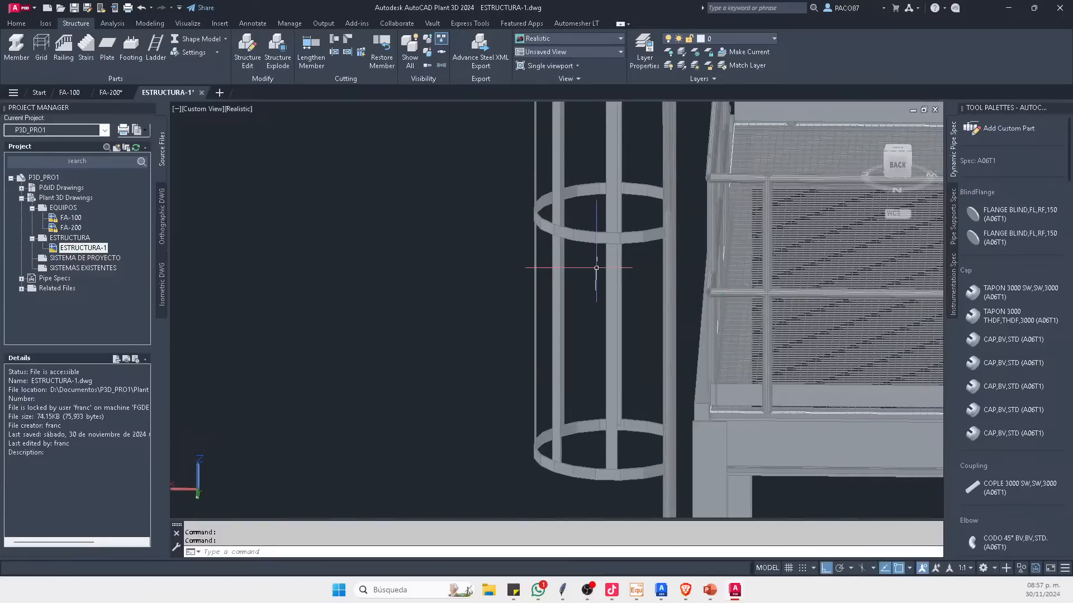
Step: Inspect the ladder rungs, cage hoops and deck corner up close, plus the ladder's foot at the axis C base
{"action": "scroll", "coordinate": [598, 260], "scroll_direction": "up", "scroll_amount": 6}
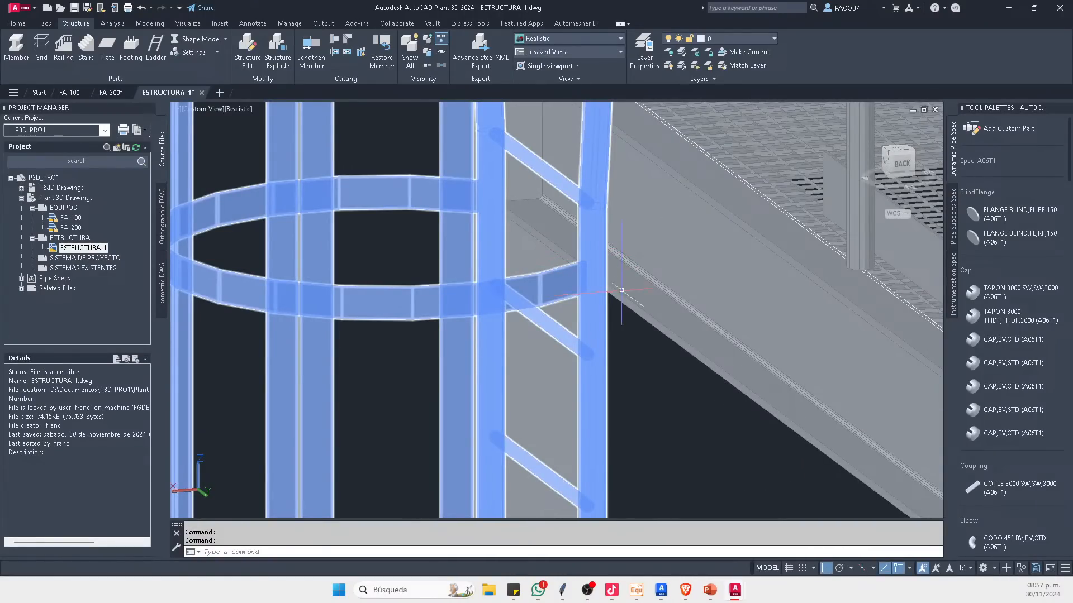
{"action": "scroll", "coordinate": [622, 290], "scroll_direction": "up", "scroll_amount": 8}
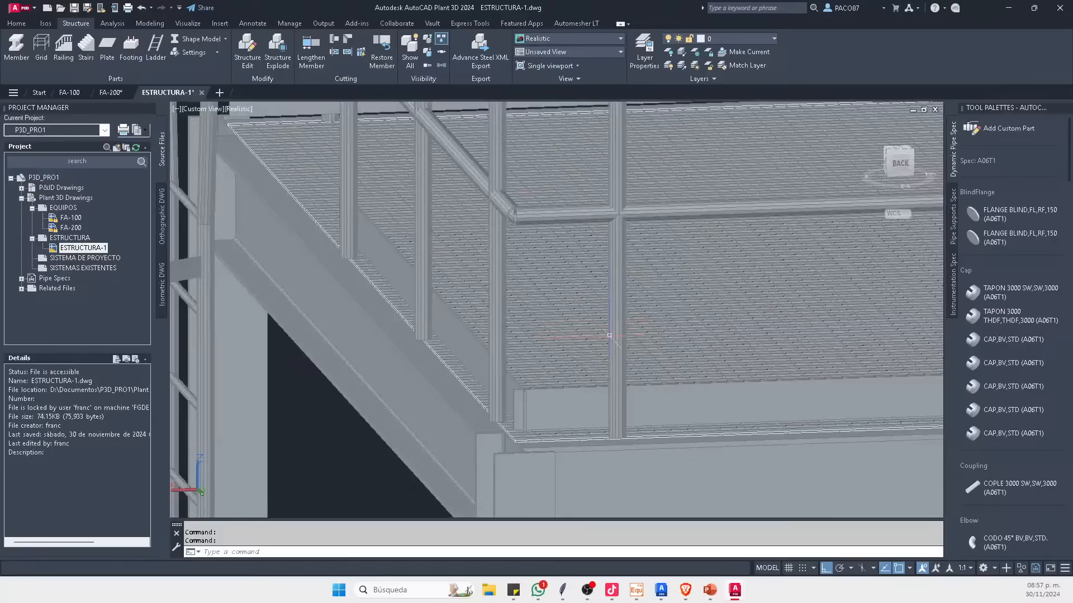
{"action": "scroll", "coordinate": [609, 335], "scroll_direction": "down", "scroll_amount": 5}
{"action": "scroll", "coordinate": [620, 315], "scroll_direction": "up", "scroll_amount": 5}
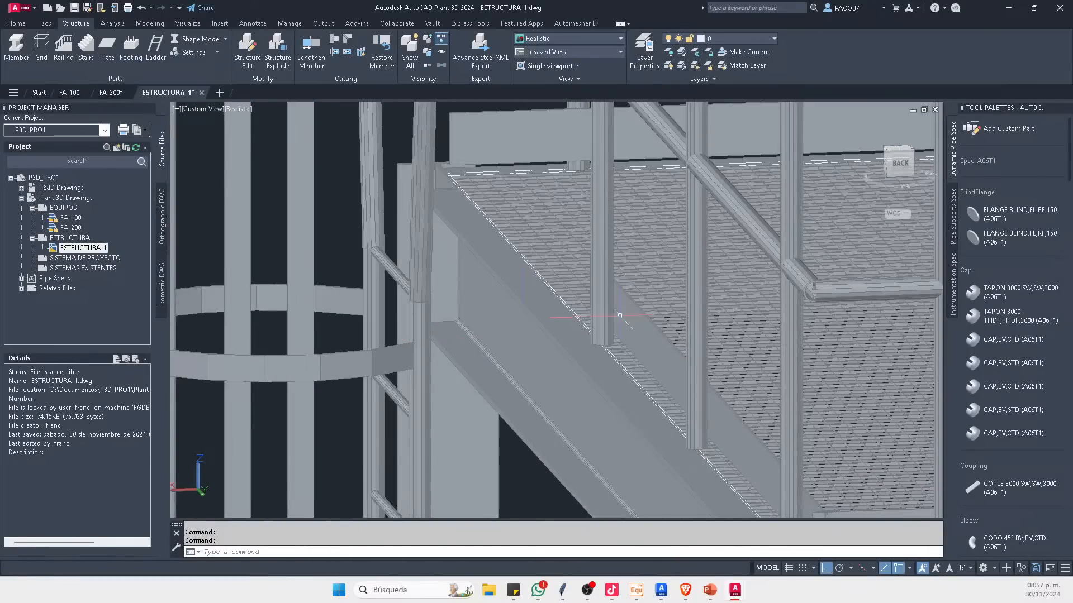
{"action": "scroll", "coordinate": [553, 223], "scroll_direction": "down", "scroll_amount": 5}
{"action": "middle_click_drag", "start_coordinate": [472, 514], "coordinate": [469, 321]}
{"action": "key", "text": "Escape"}
{"action": "scroll", "coordinate": [470, 319], "scroll_direction": "down", "scroll_amount": 2}
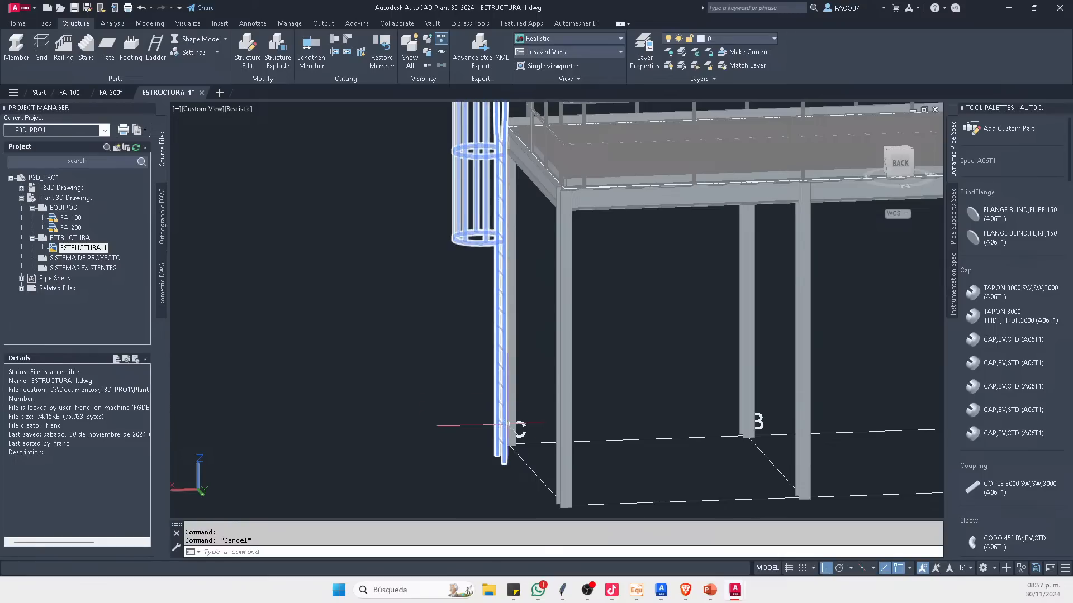
{"action": "middle_click_drag", "start_coordinate": [508, 424], "coordinate": [535, 432], "text": "shift"}
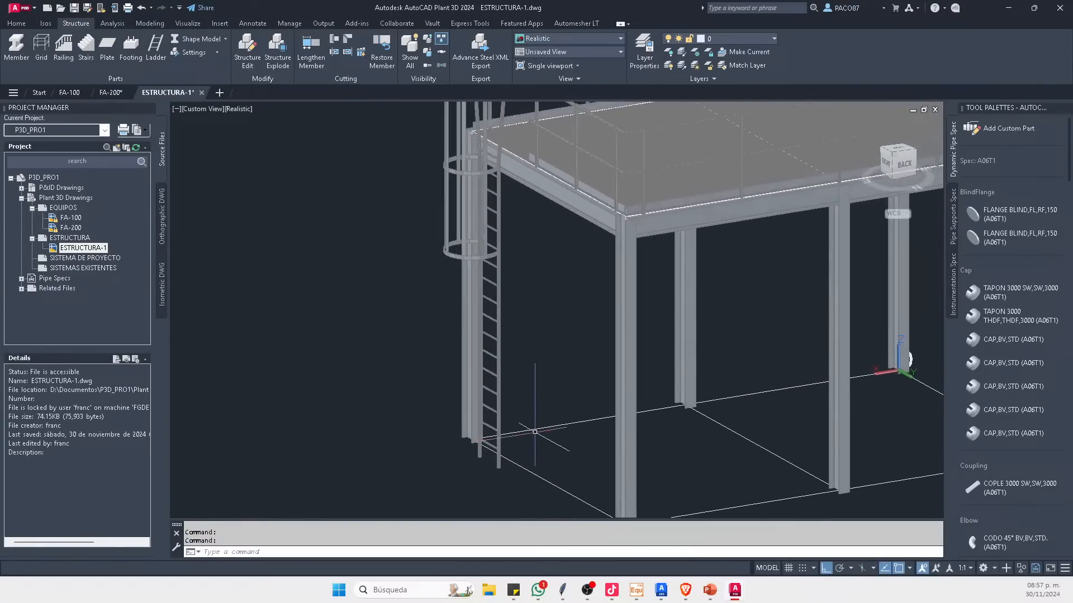
Step: Show the whole platform in an isometric view from the top, right and back, and save the drawing
{"action": "scroll", "coordinate": [478, 419], "scroll_direction": "down", "scroll_amount": 3}
{"action": "left_click", "coordinate": [898, 160]}
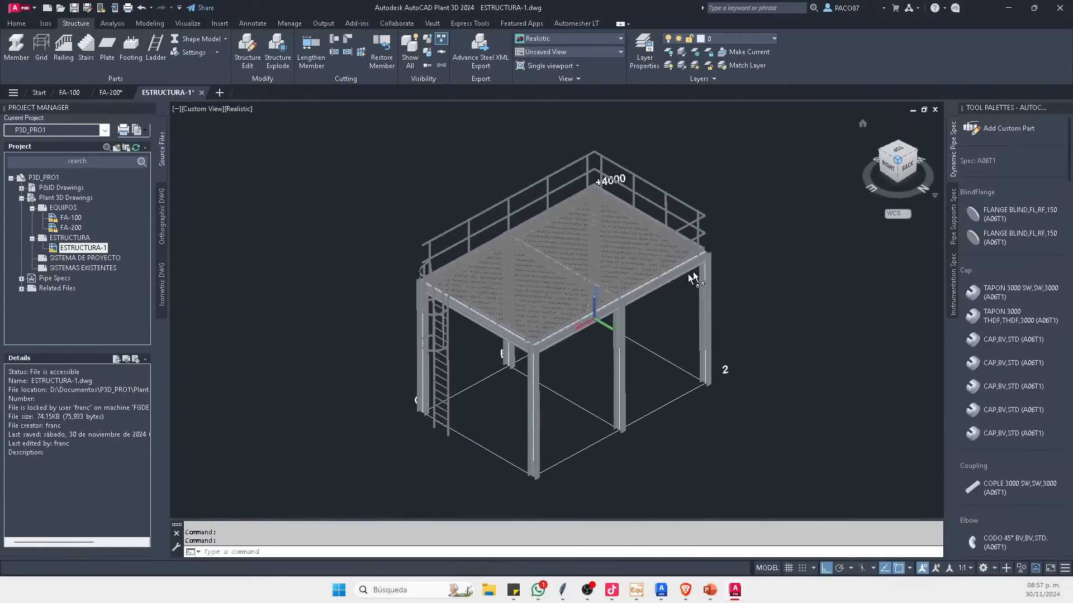
{"action": "key", "text": "ctrl+s"}
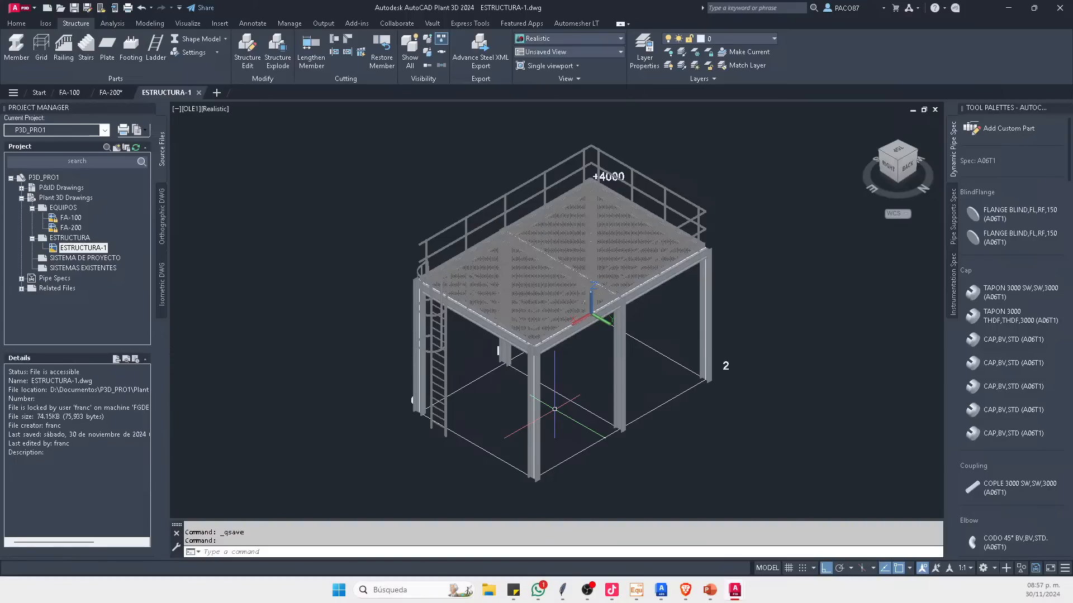
Step: Create a drawing named GAS AMARGO in the SISTEMA DE PROYECTO folder and show it in the southeast isometric view
{"action": "left_click", "coordinate": [21, 199]}
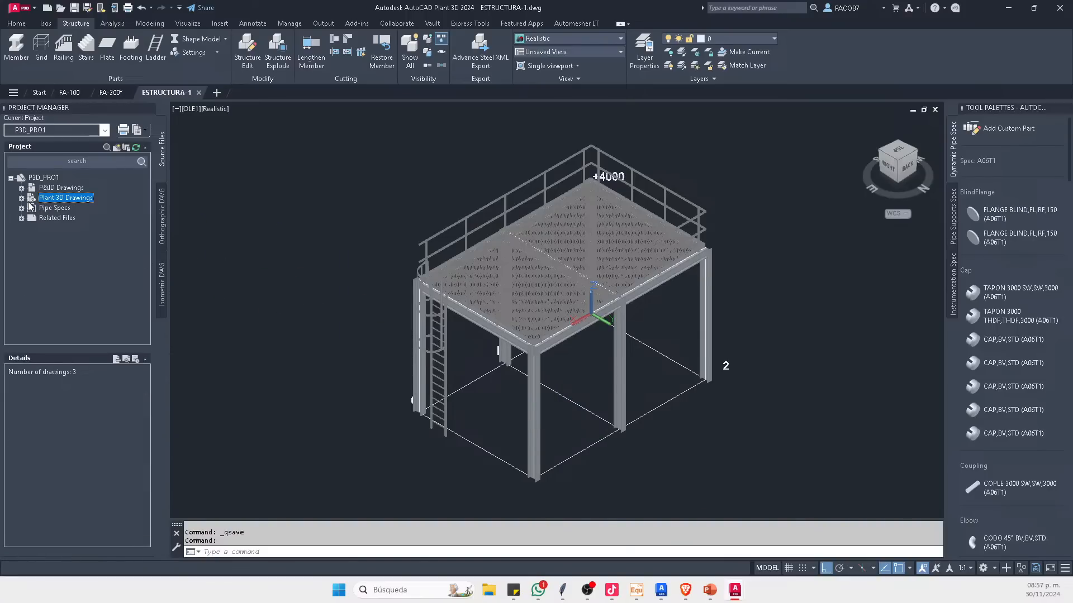
{"action": "left_click", "coordinate": [21, 198]}
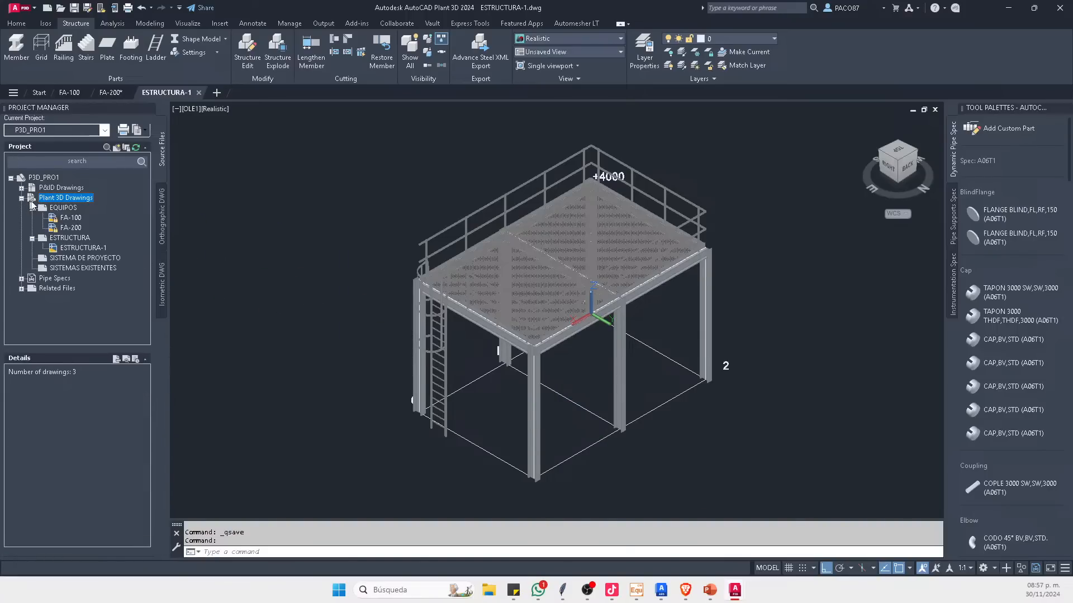
{"action": "left_click", "coordinate": [69, 258]}
{"action": "right_click", "coordinate": [68, 261]}
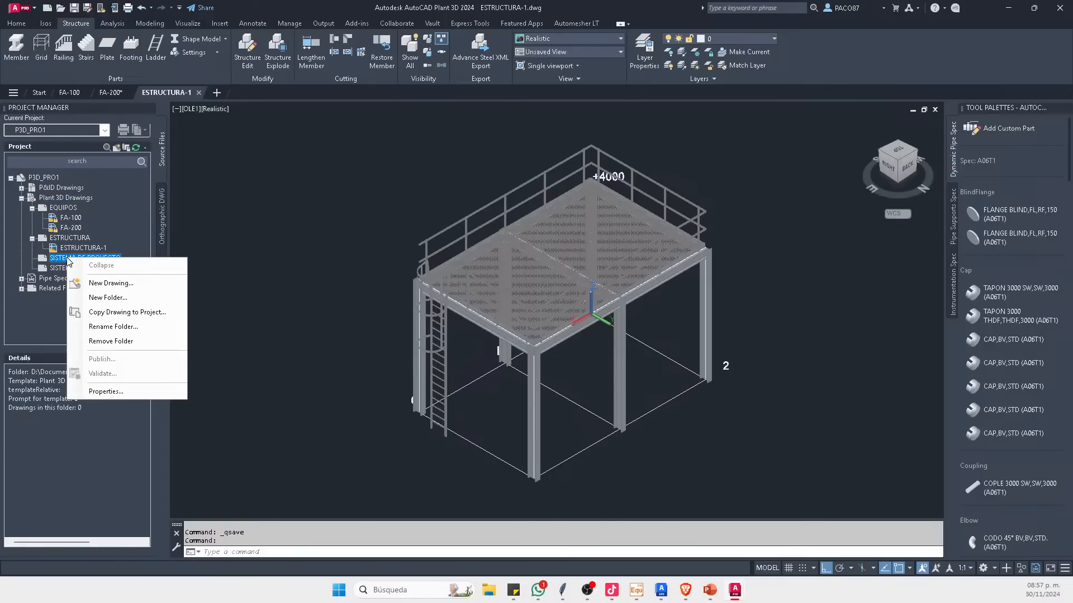
{"action": "left_click", "coordinate": [116, 284]}
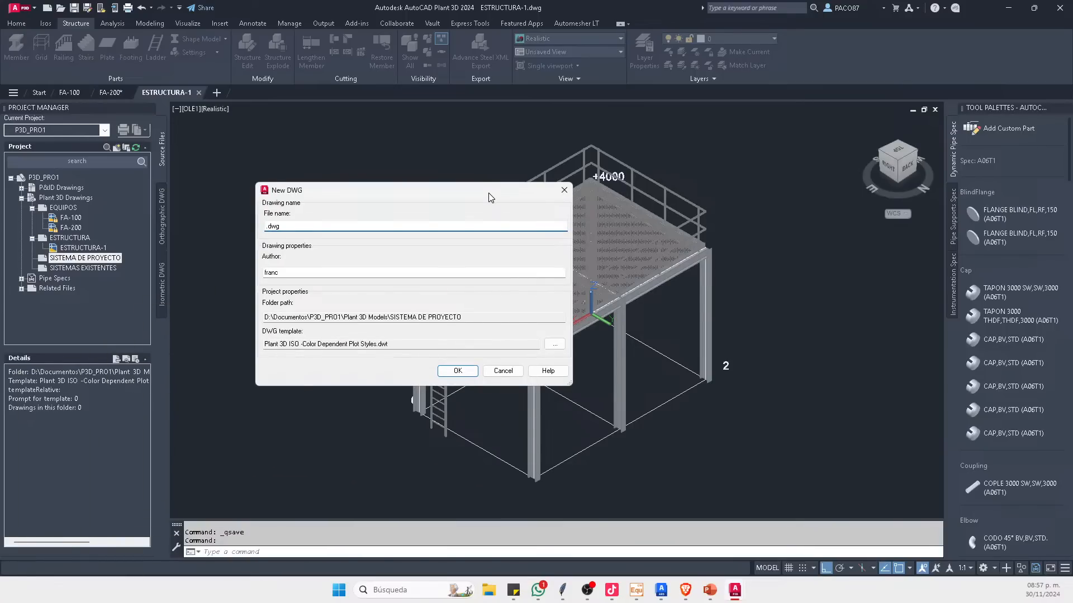
{"action": "type", "text": "GAS AMR"}
{"action": "key", "text": "BackSpace"}
{"action": "type", "text": "ARGO"}
{"action": "left_click", "coordinate": [455, 373]}
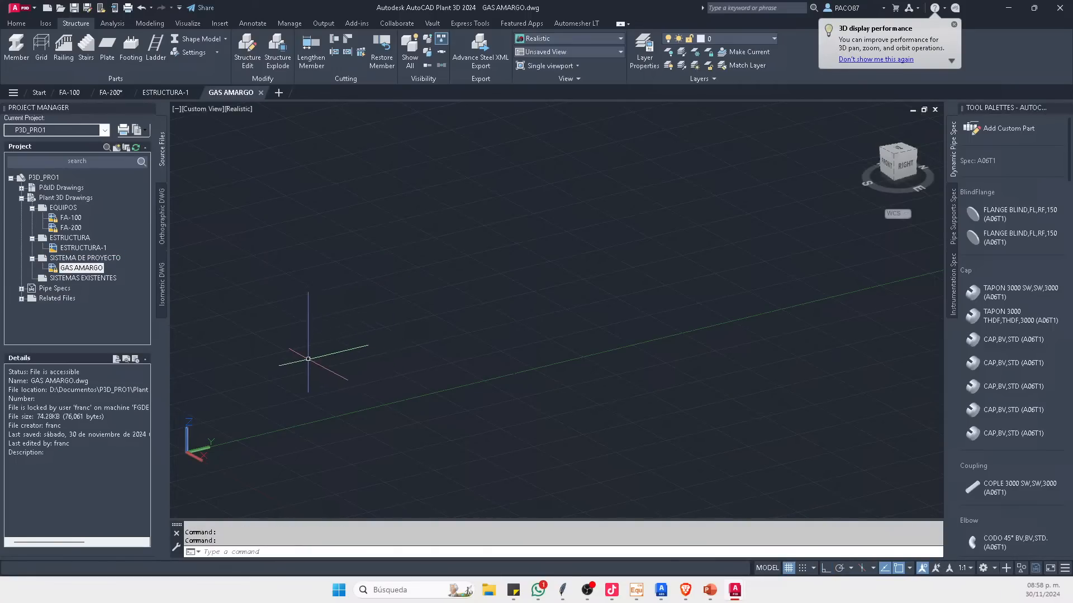
{"action": "middle_click_drag", "start_coordinate": [309, 368], "coordinate": [423, 324]}
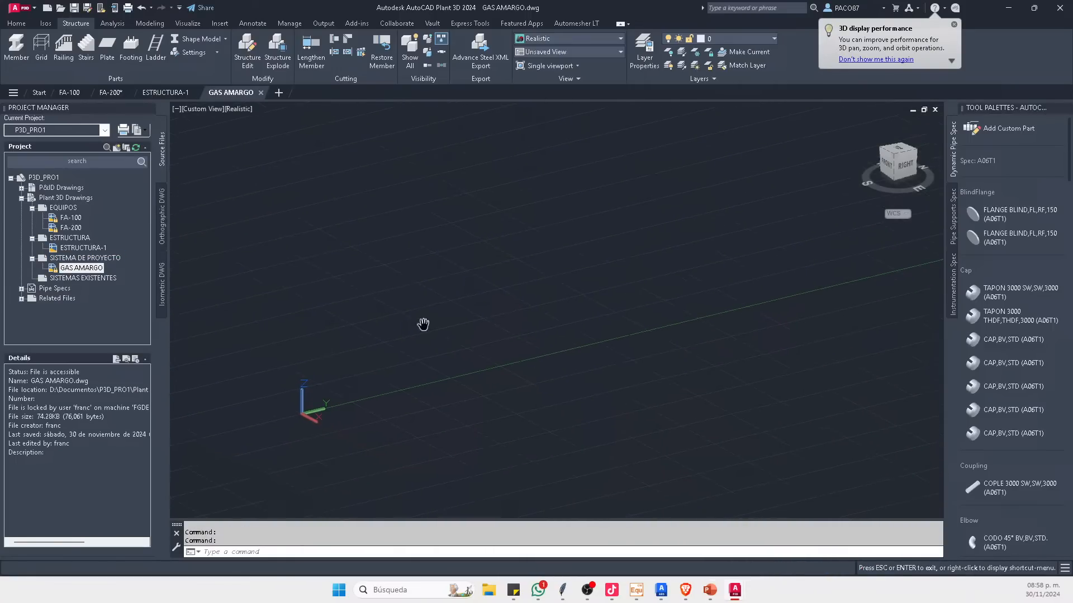
{"action": "left_click", "coordinate": [896, 161]}
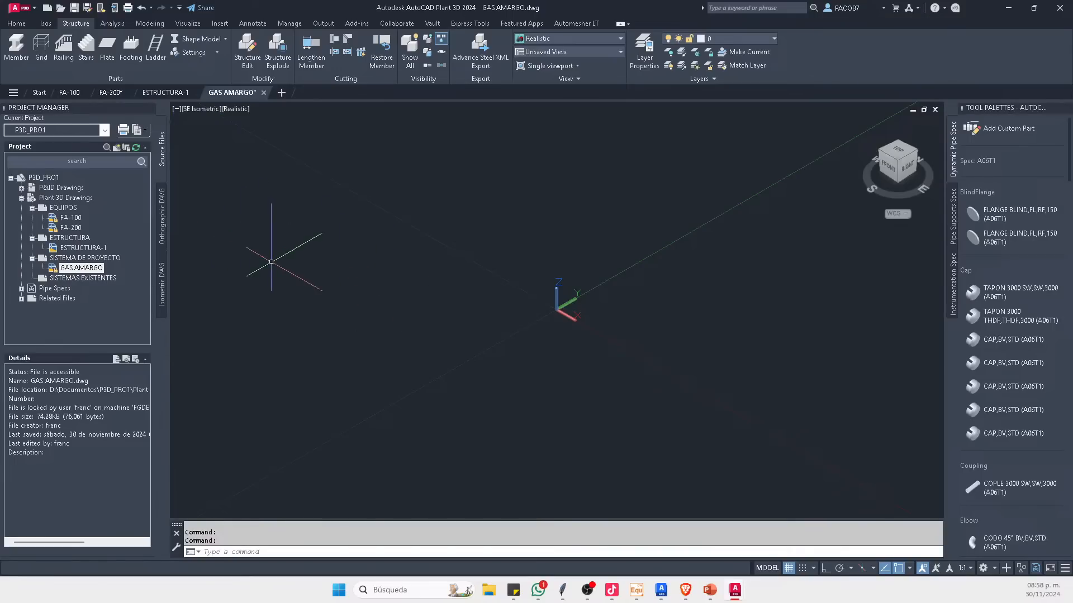
{"action": "type", "text": "xref"}
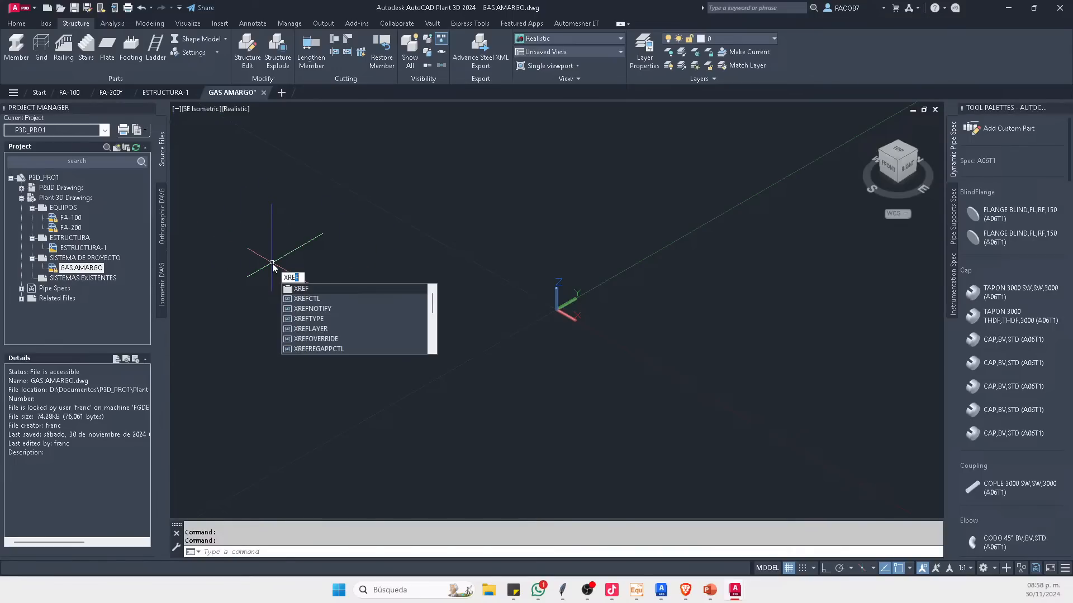
{"action": "key", "text": "Return"}
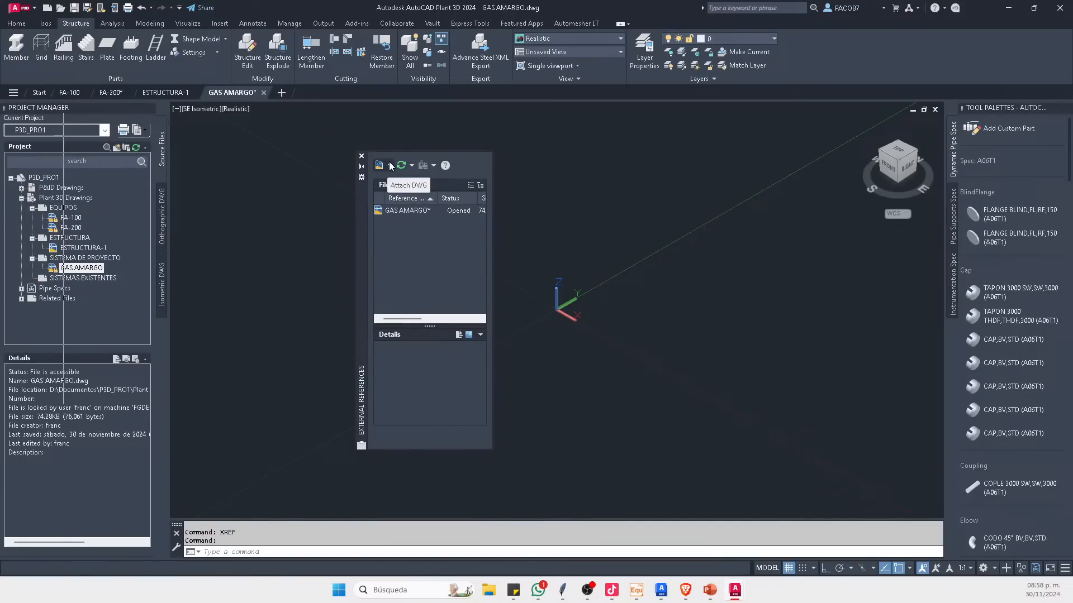
{"action": "left_click", "coordinate": [389, 165]}
{"action": "left_click", "coordinate": [361, 157]}
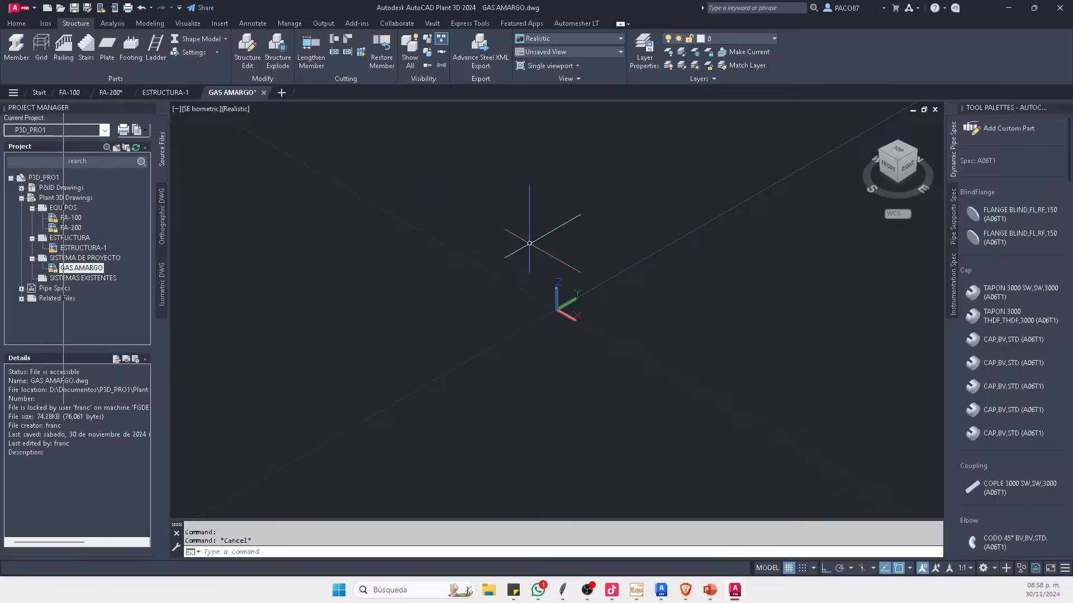
{"action": "middle_click_drag", "start_coordinate": [487, 270], "coordinate": [436, 256]}
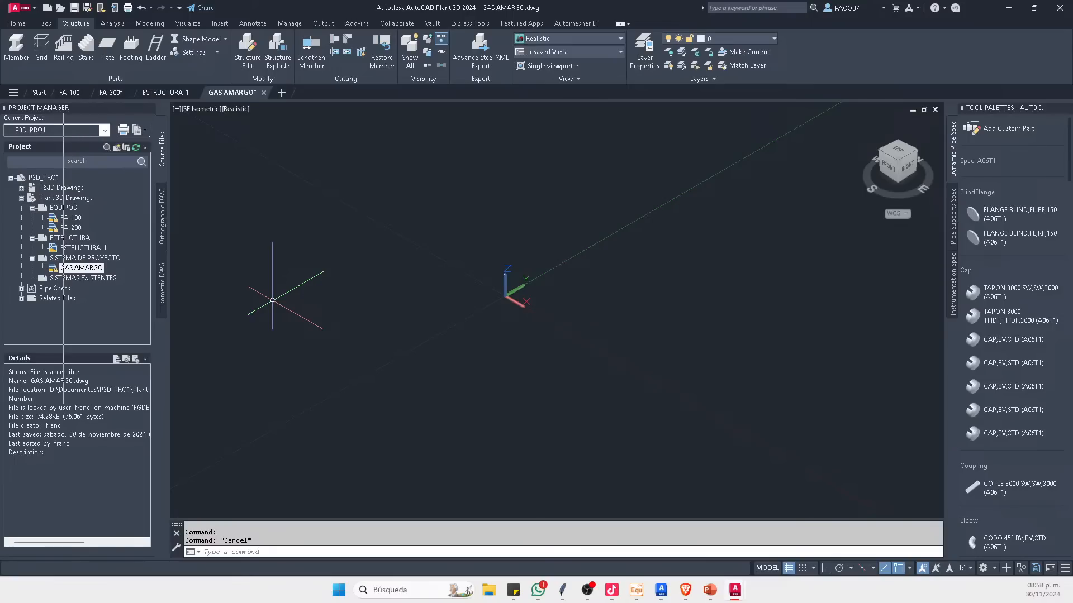
Step: Reference the ESTRUCTURA-1 drawing into GAS AMARGO as an overlay, inserted at 0,0,0 with scale 1
{"action": "left_click", "coordinate": [86, 248]}
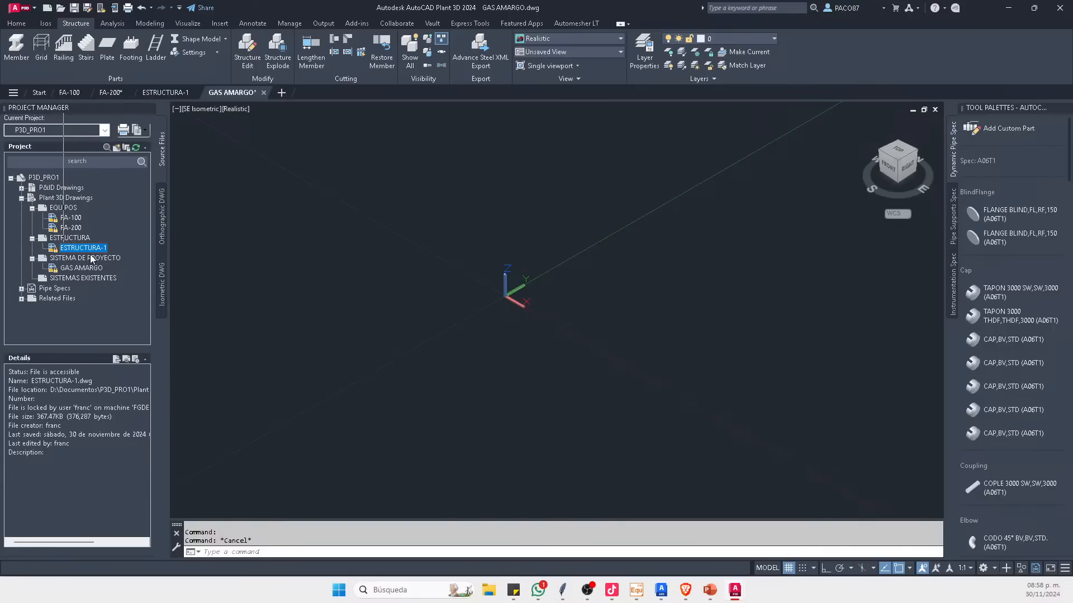
{"action": "right_click", "coordinate": [94, 252]}
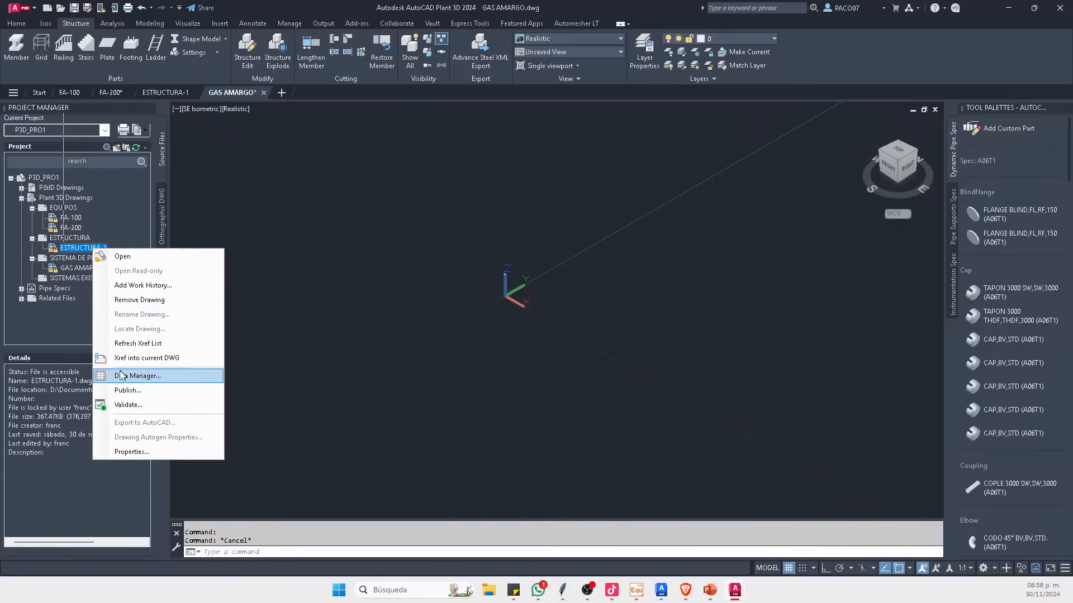
{"action": "left_click", "coordinate": [158, 359]}
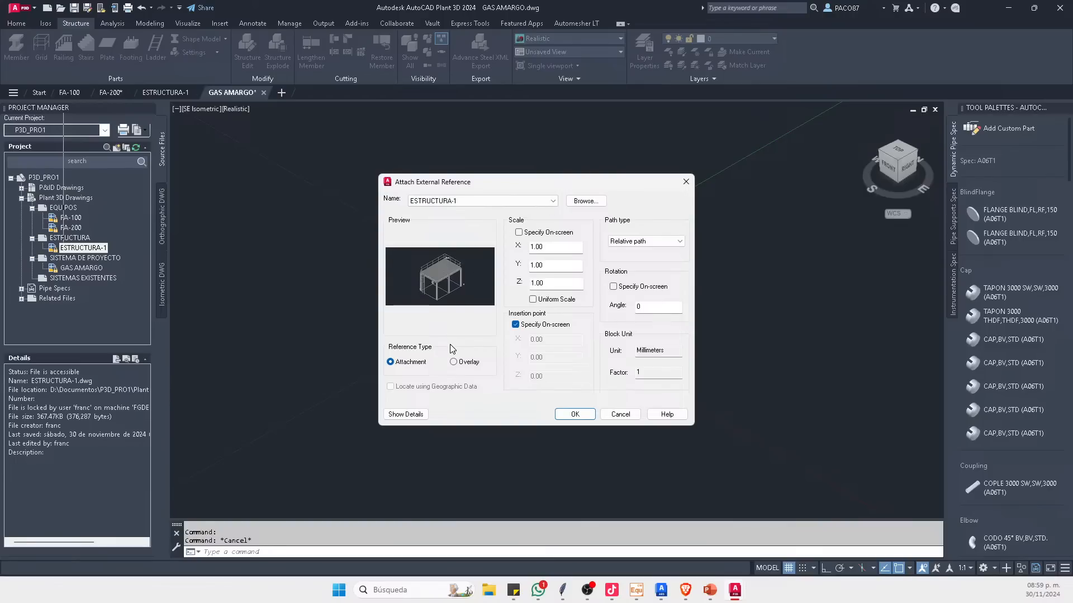
{"action": "left_click", "coordinate": [460, 363]}
{"action": "left_click", "coordinate": [516, 324]}
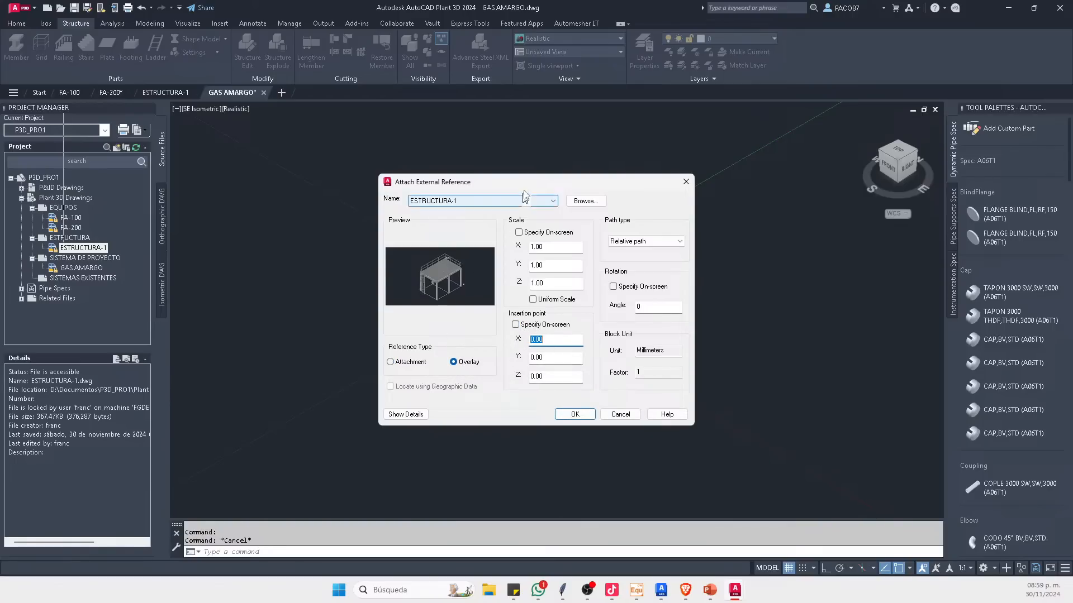
{"action": "left_click", "coordinate": [574, 414]}
Step: Check the overlaid platform from a distance and up close, and save the GAS AMARGO drawing
{"action": "scroll", "coordinate": [559, 363], "scroll_direction": "up", "scroll_amount": 10}
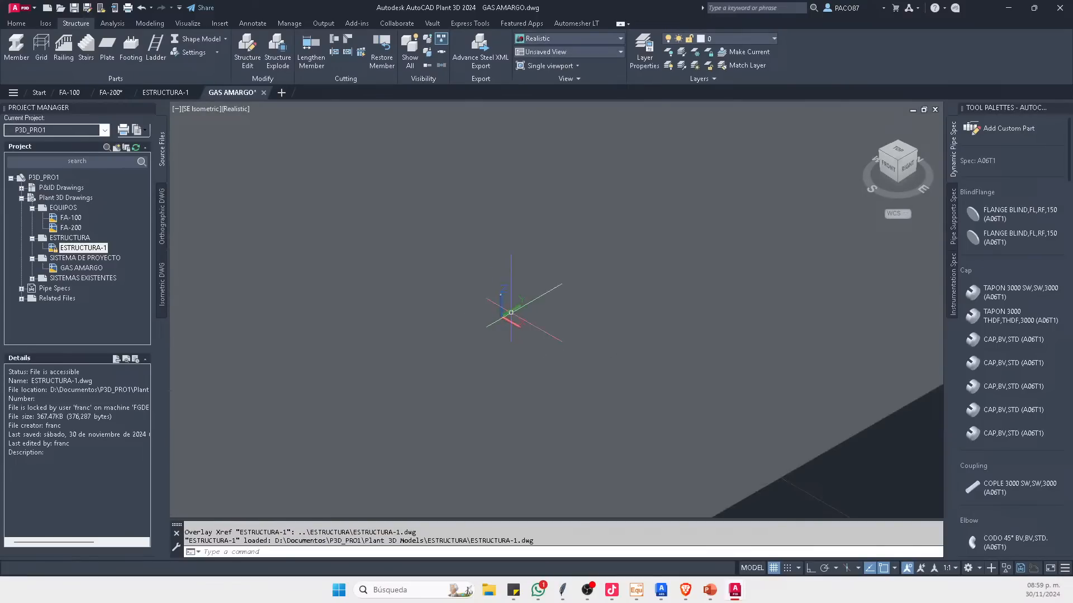
{"action": "scroll", "coordinate": [544, 336], "scroll_direction": "down", "scroll_amount": 10}
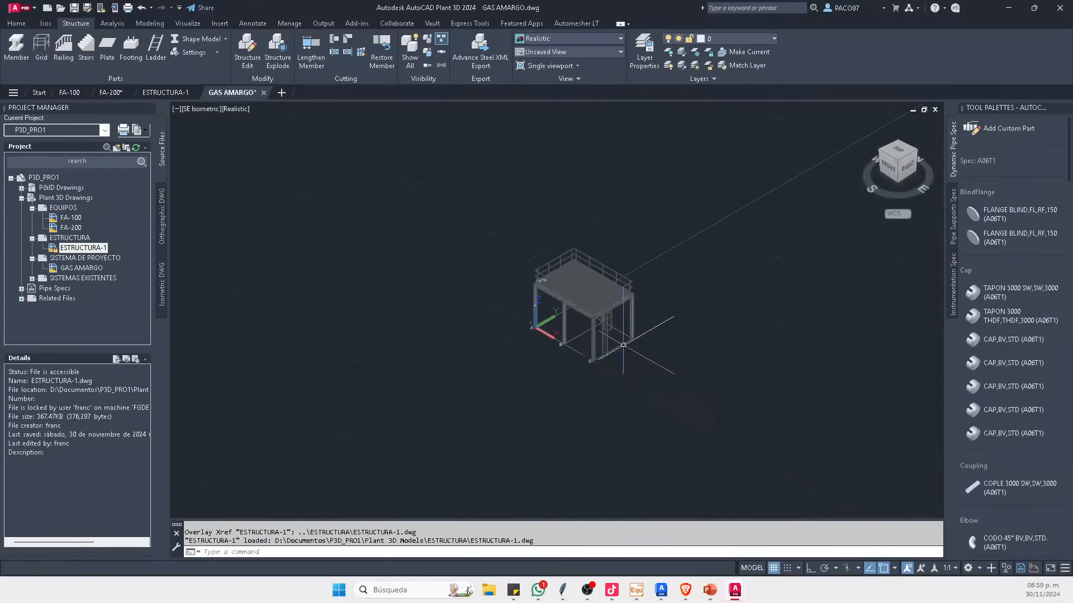
{"action": "scroll", "coordinate": [624, 330], "scroll_direction": "up", "scroll_amount": 7}
{"action": "left_click", "coordinate": [598, 292]}
{"action": "scroll", "coordinate": [609, 287], "scroll_direction": "down", "scroll_amount": 3}
{"action": "key", "text": "Escape"}
{"action": "scroll", "coordinate": [642, 311], "scroll_direction": "up", "scroll_amount": 3}
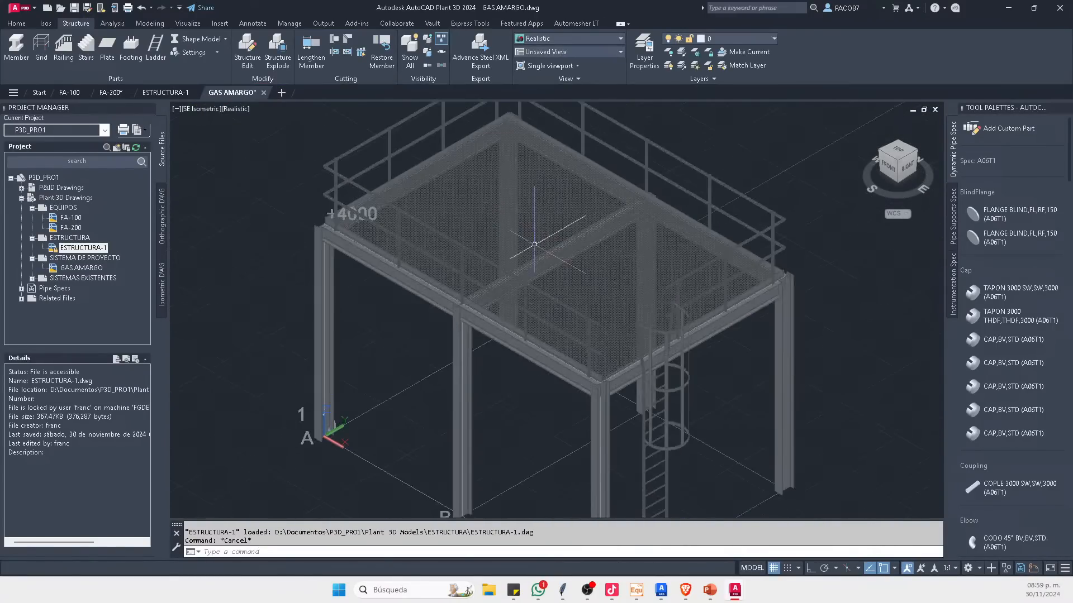
{"action": "left_click", "coordinate": [73, 7]}
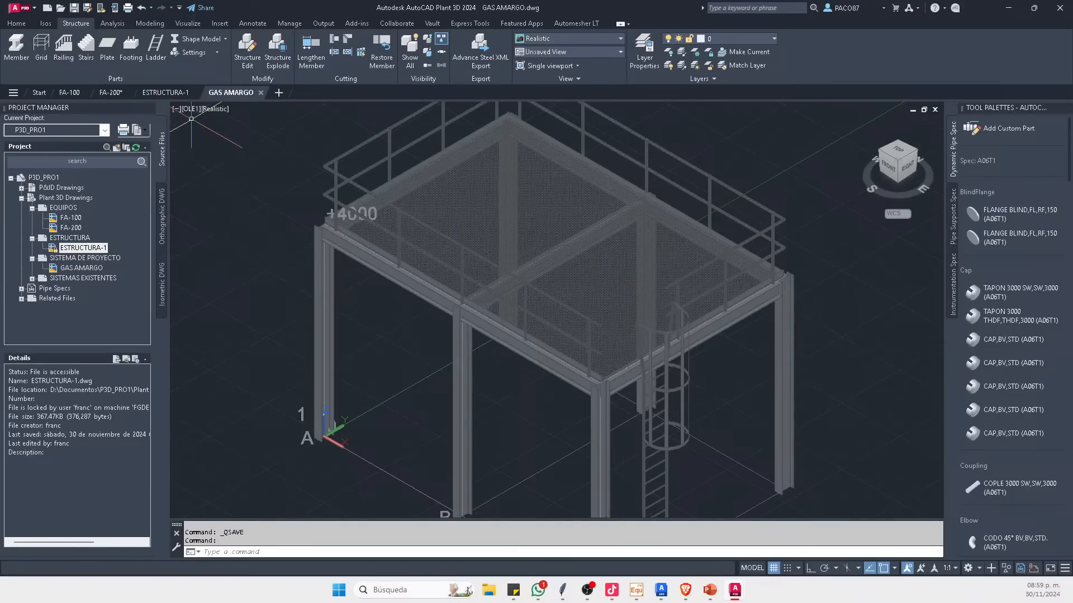
Step: Move the caged ladder a short distance in the ESTRUCTURA-1 drawing and save that drawing
{"action": "left_click", "coordinate": [163, 93]}
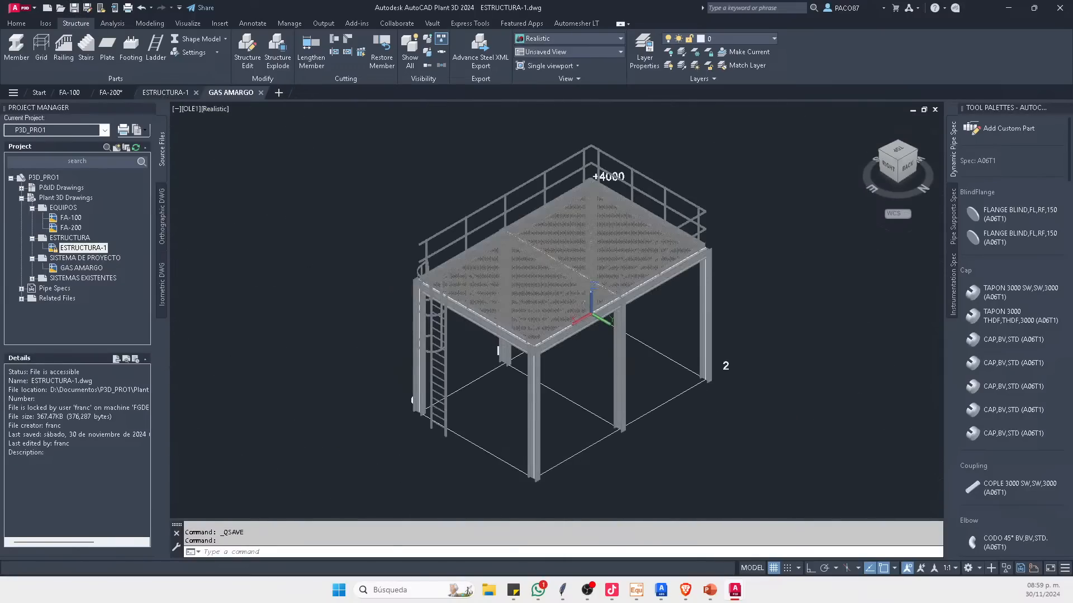
{"action": "left_click", "coordinate": [231, 93]}
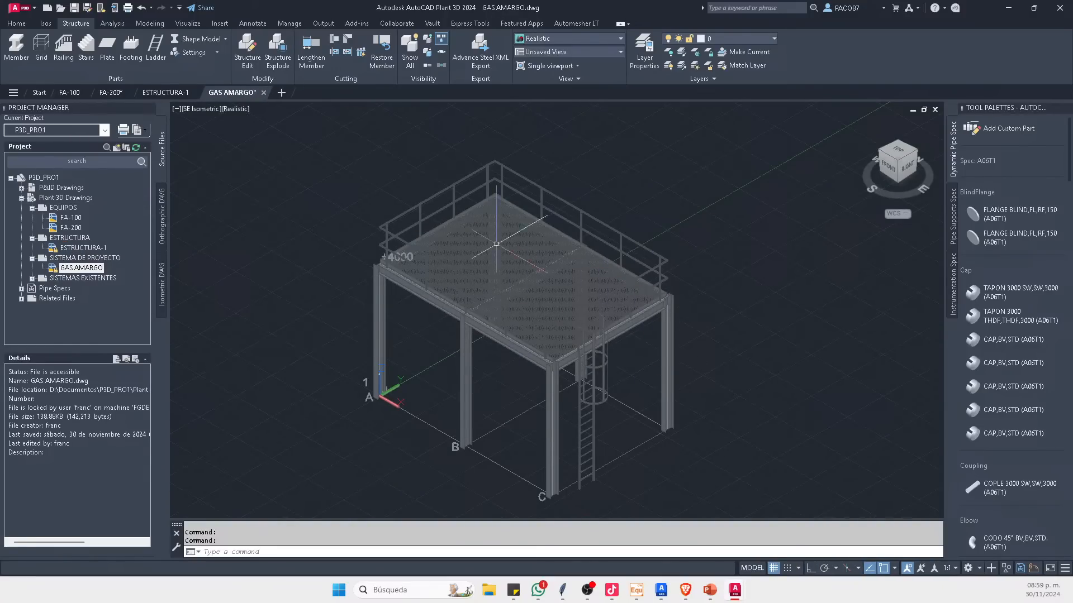
{"action": "left_click", "coordinate": [171, 93]}
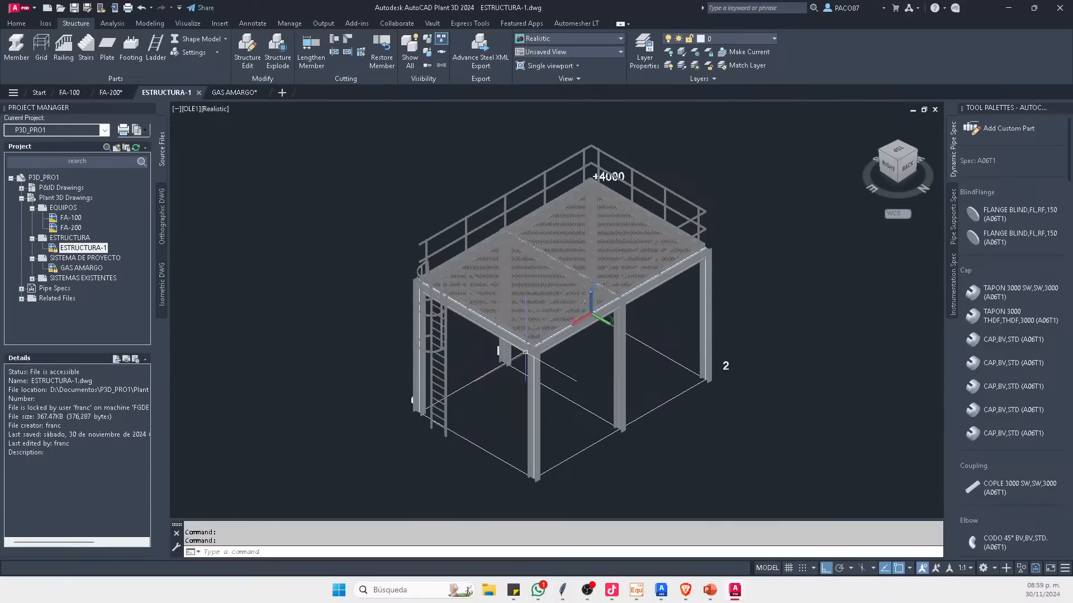
{"action": "scroll", "coordinate": [505, 353], "scroll_direction": "up", "scroll_amount": 3}
{"action": "middle_click_drag", "start_coordinate": [461, 428], "coordinate": [460, 469]}
{"action": "left_click", "coordinate": [464, 290]}
{"action": "scroll", "coordinate": [500, 304], "scroll_direction": "up", "scroll_amount": 2}
{"action": "type", "text": "m"}
{"action": "key", "text": "space"}
{"action": "scroll", "coordinate": [500, 305], "scroll_direction": "down", "scroll_amount": 1}
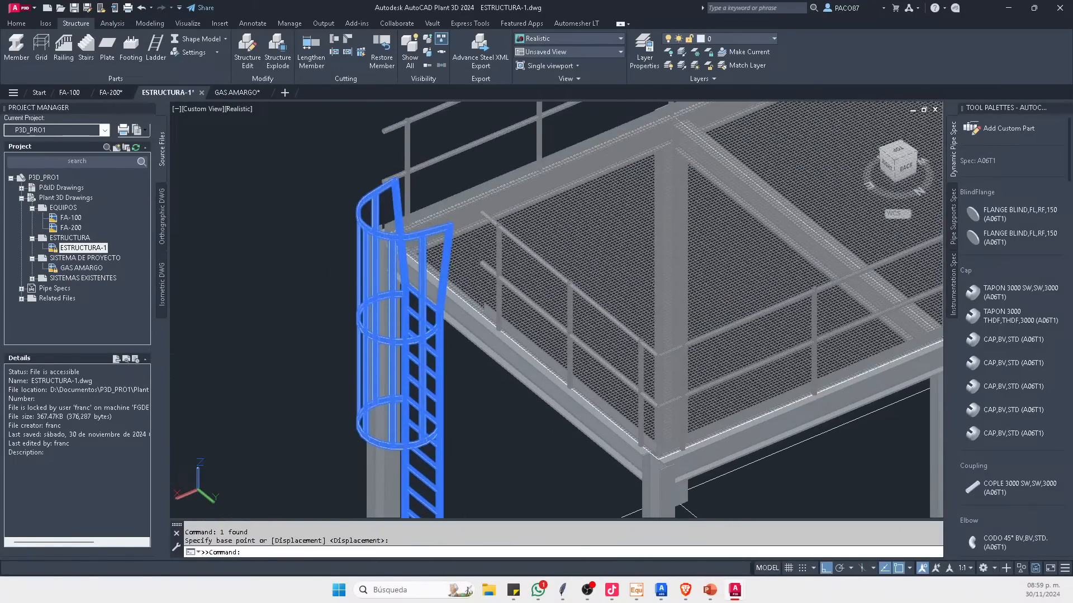
{"action": "scroll", "coordinate": [460, 373], "scroll_direction": "up", "scroll_amount": 5}
{"action": "left_click", "coordinate": [472, 397]}
{"action": "left_click", "coordinate": [497, 388]}
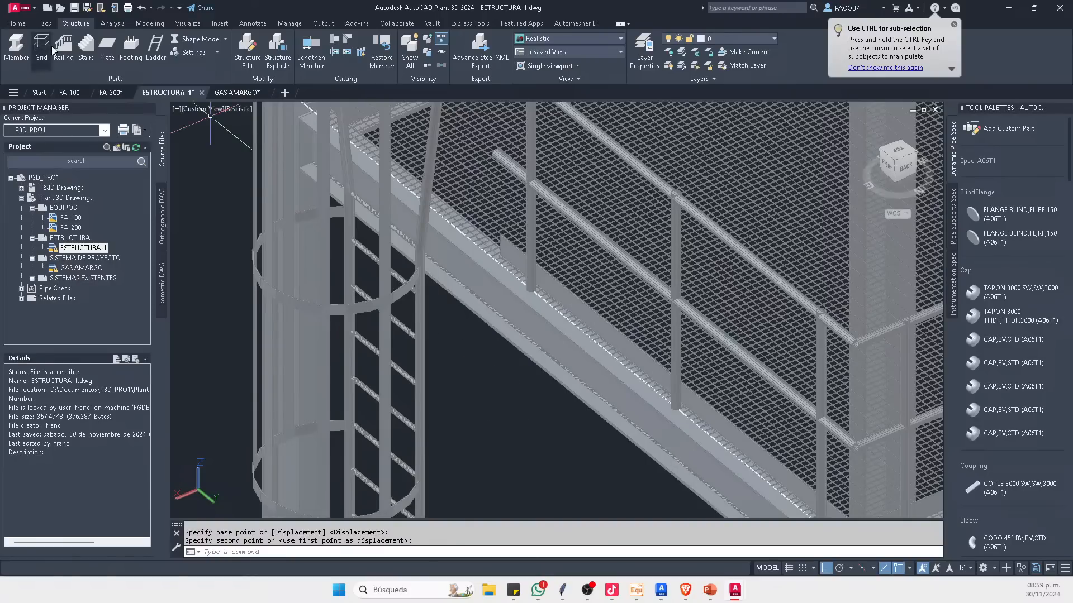
{"action": "left_click", "coordinate": [73, 7]}
Step: Reload the modified ESTRUCTURA-1 reference in GAS AMARGO, compare the ladder's old and new positions, and end the comparison
{"action": "left_click", "coordinate": [223, 94]}
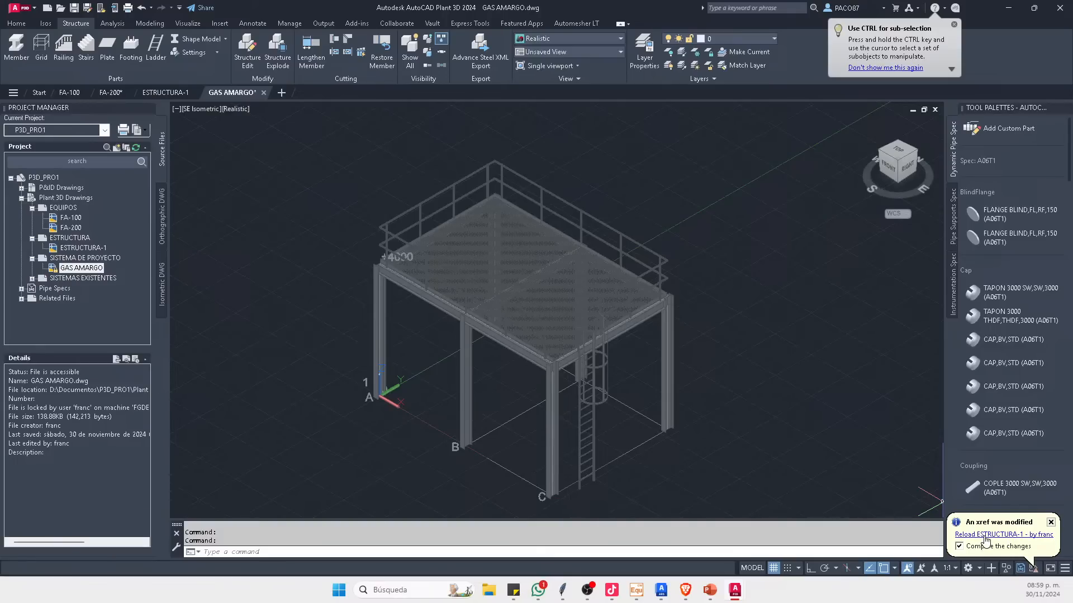
{"action": "left_click", "coordinate": [992, 536]}
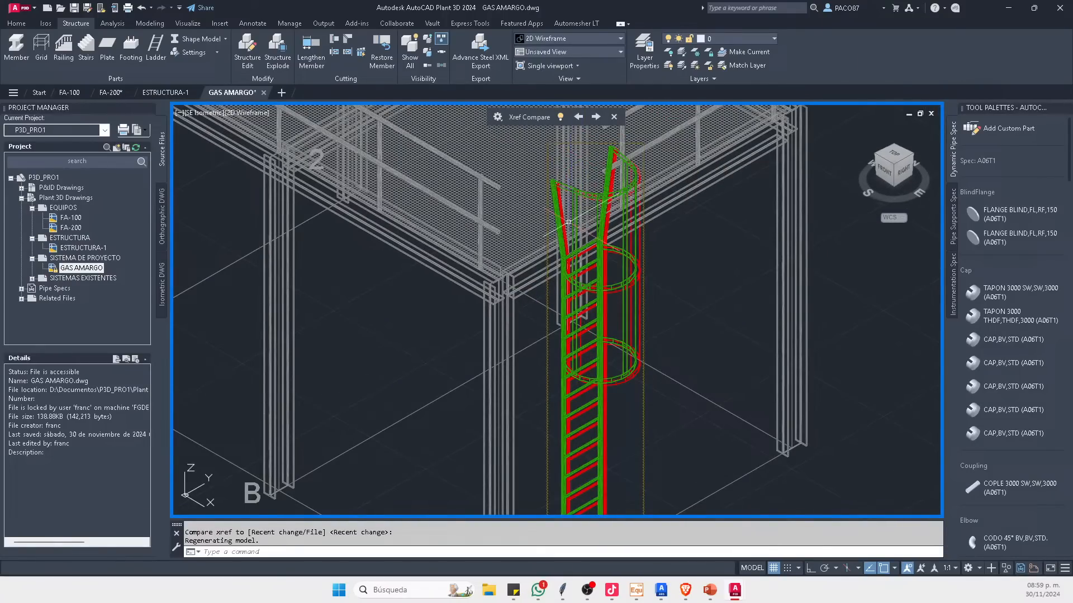
{"action": "scroll", "coordinate": [576, 168], "scroll_direction": "down", "scroll_amount": 2}
{"action": "scroll", "coordinate": [569, 178], "scroll_direction": "up", "scroll_amount": 2}
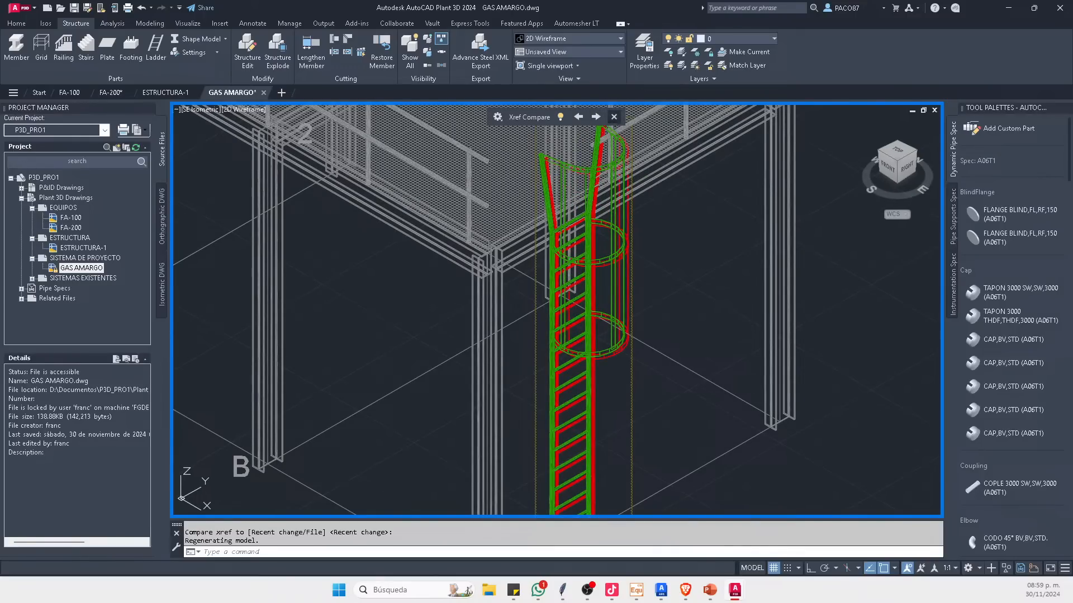
{"action": "left_click", "coordinate": [613, 116]}
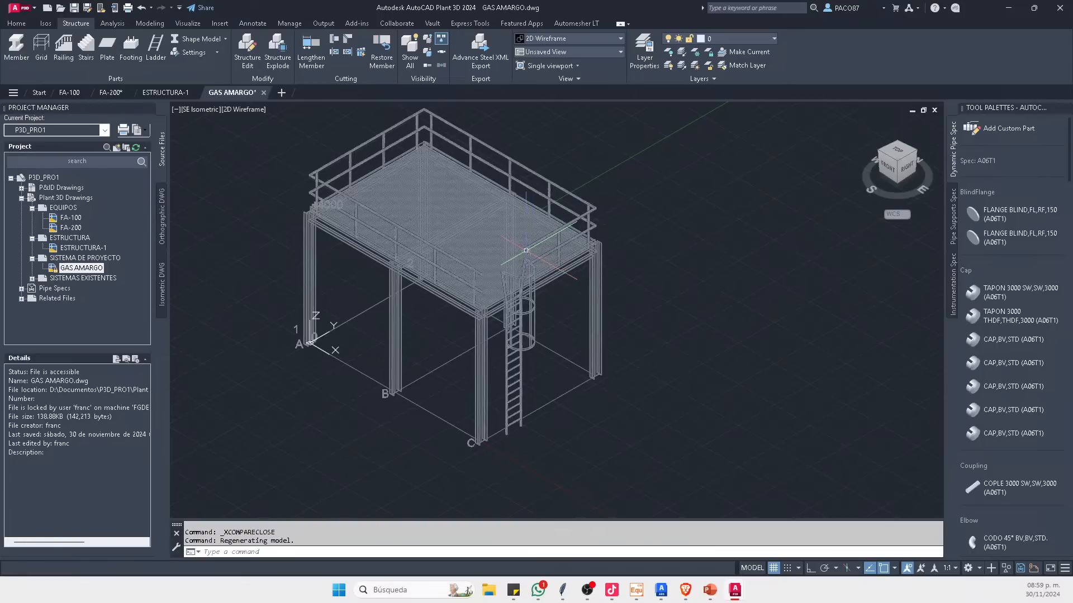
Step: Reference the FA-100 equipment drawing into GAS AMARGO as an overlay, inserted at 0,0,0
{"action": "left_click", "coordinate": [70, 228]}
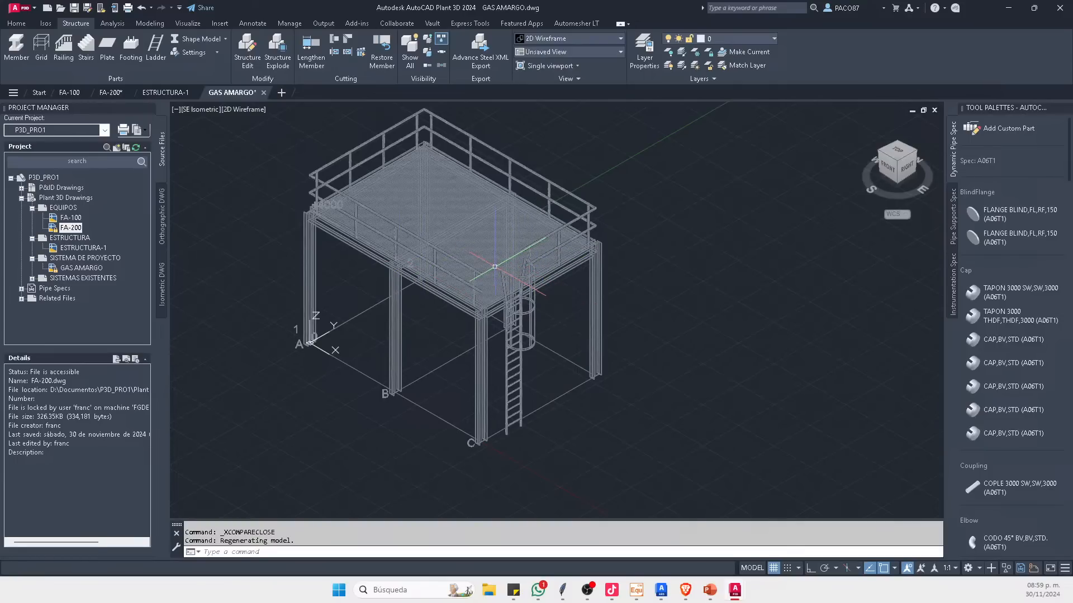
{"action": "left_click", "coordinate": [71, 218]}
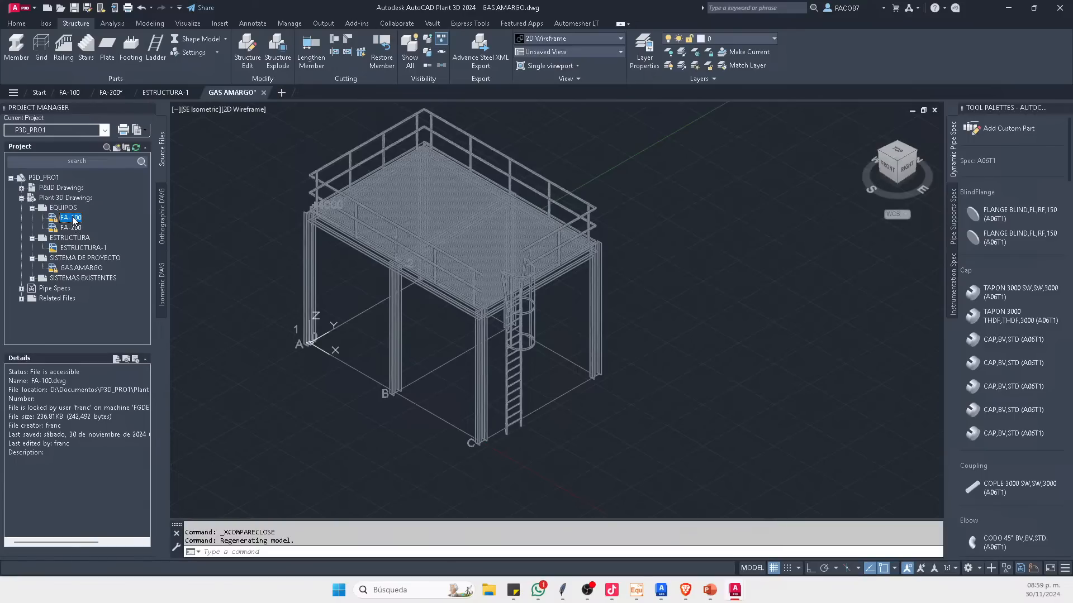
{"action": "right_click", "coordinate": [73, 220]}
{"action": "left_click", "coordinate": [113, 327]}
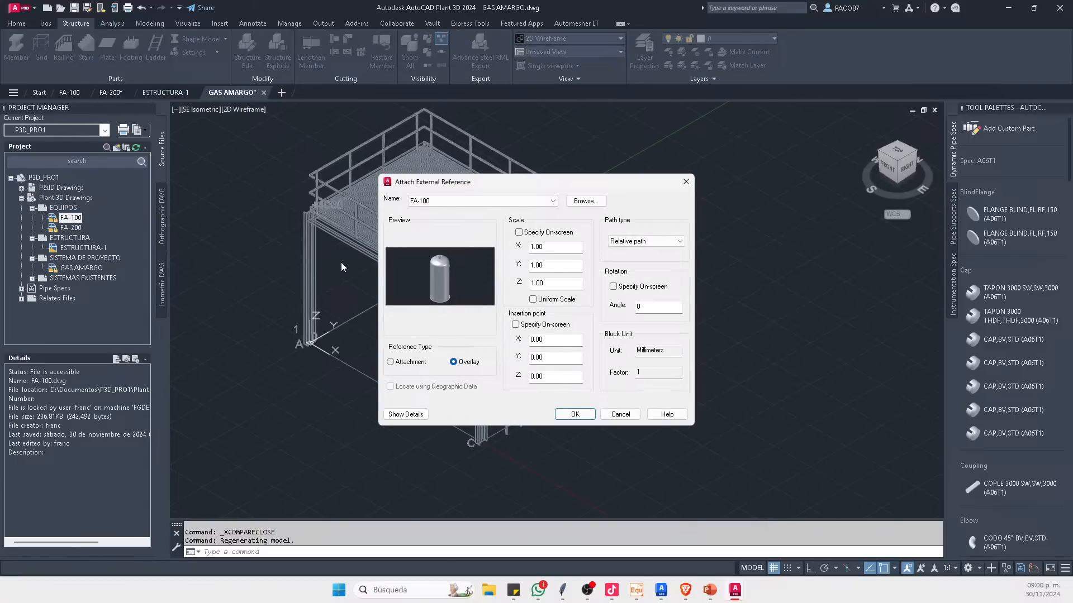
{"action": "left_click", "coordinate": [575, 414]}
{"action": "scroll", "coordinate": [588, 309], "scroll_direction": "down", "scroll_amount": 3}
{"action": "scroll", "coordinate": [588, 309], "scroll_direction": "up", "scroll_amount": 2}
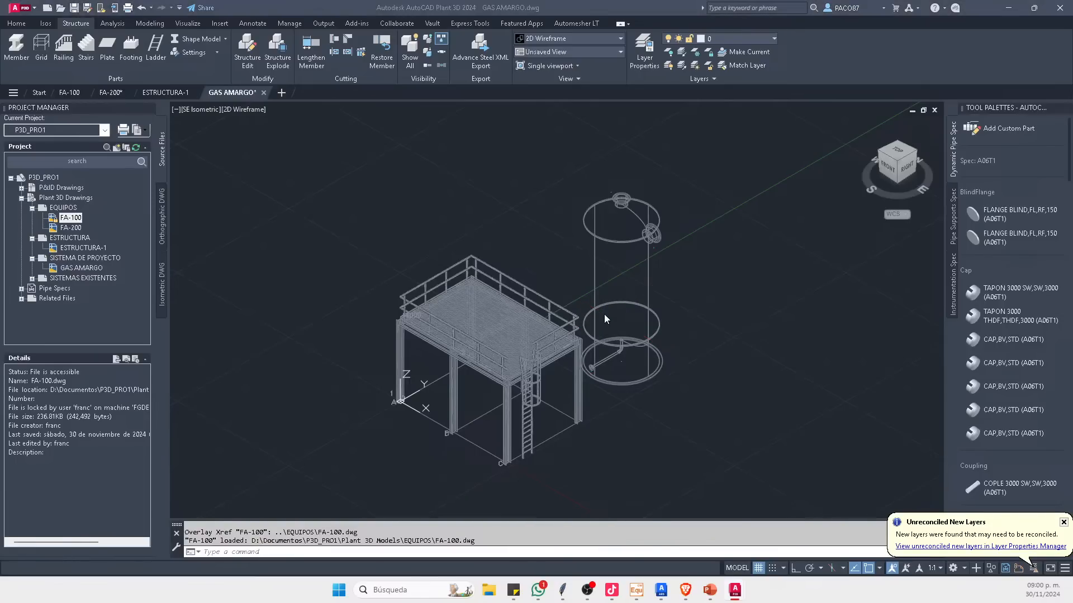
Step: Switch to File Explorer and browse drive D: to the Documentos > P3D_PRO1 > Plant 3D Models project folder
{"action": "key", "text": "super+e"}
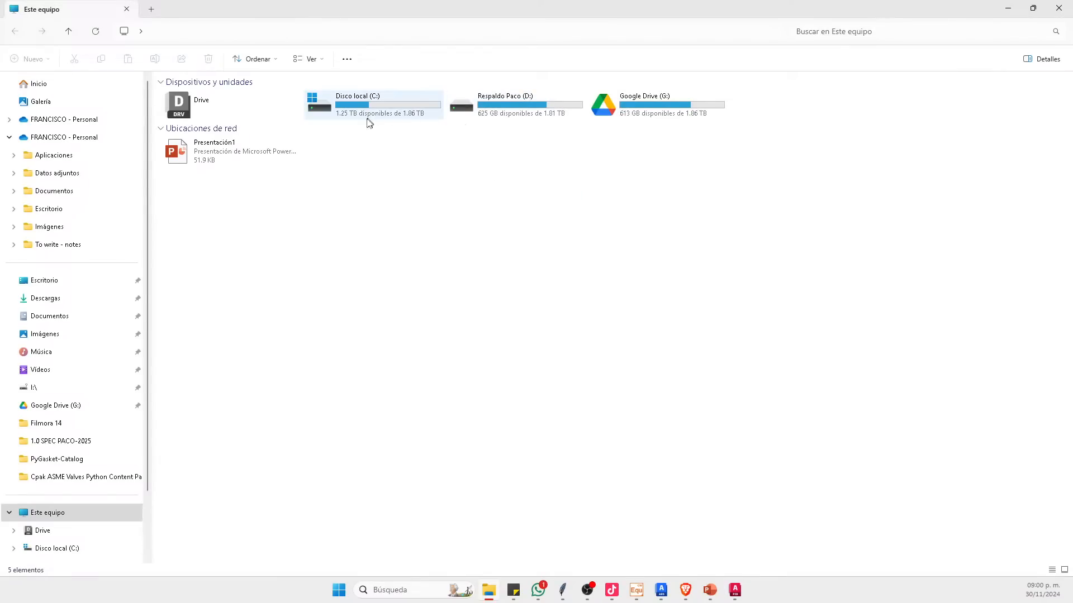
{"action": "left_click", "coordinate": [82, 519]}
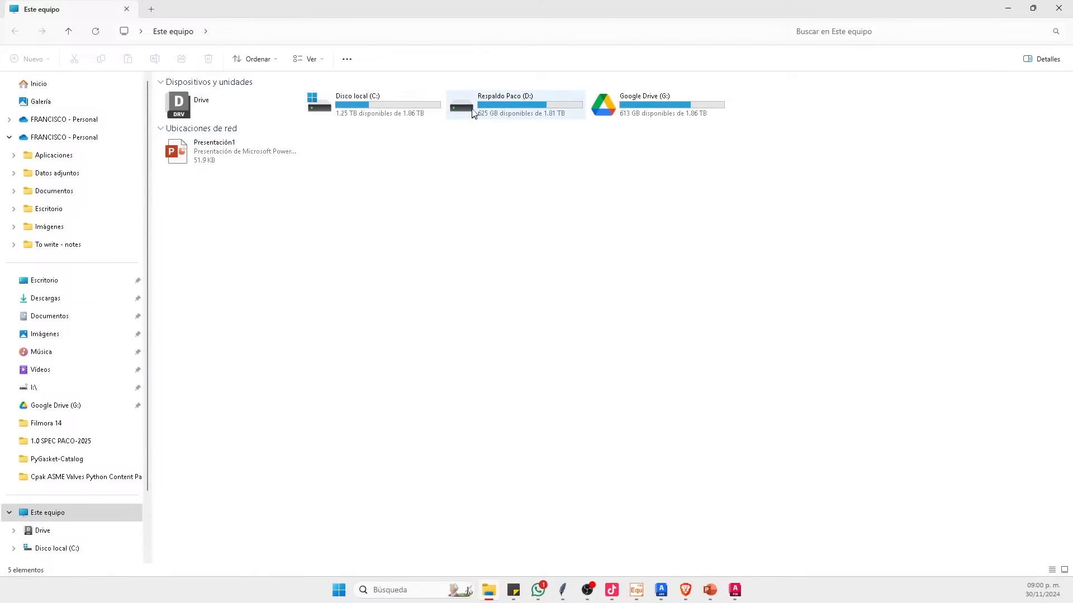
{"action": "double_click", "coordinate": [498, 105]}
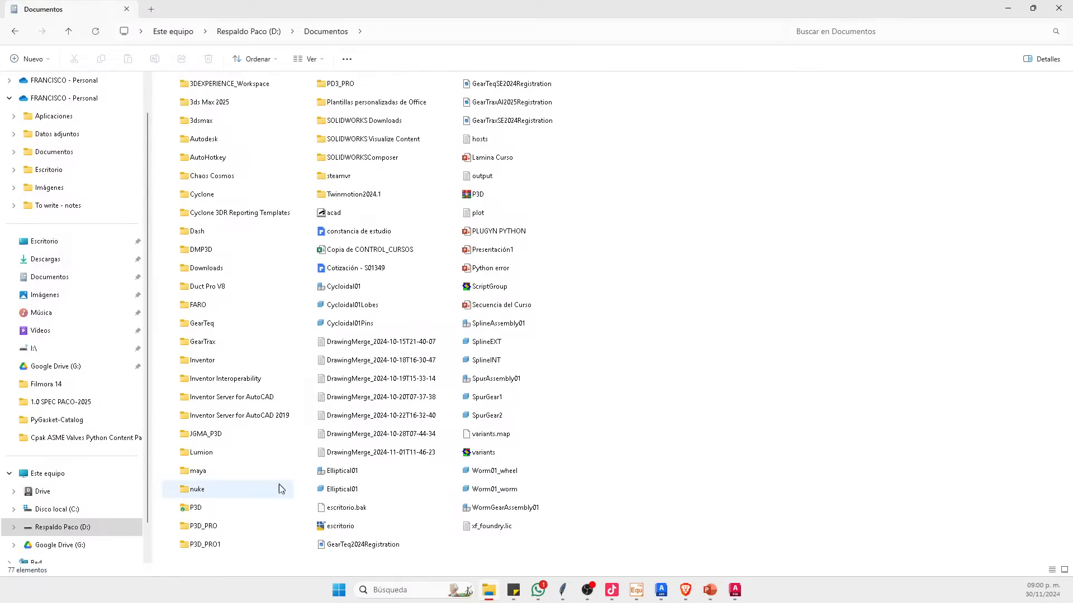
{"action": "double_click", "coordinate": [218, 546]}
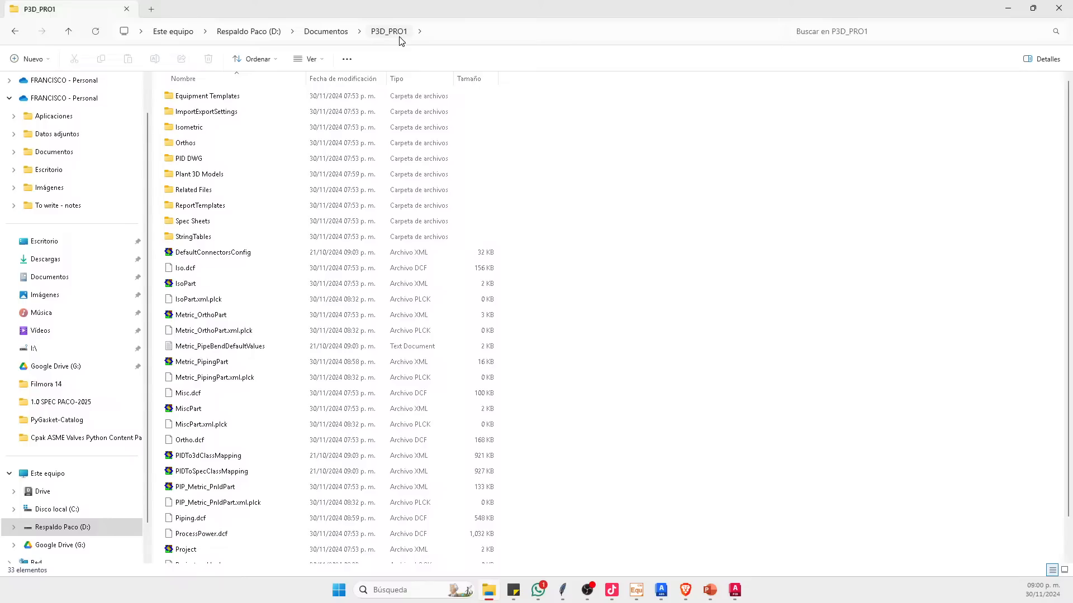
{"action": "left_click", "coordinate": [227, 175]}
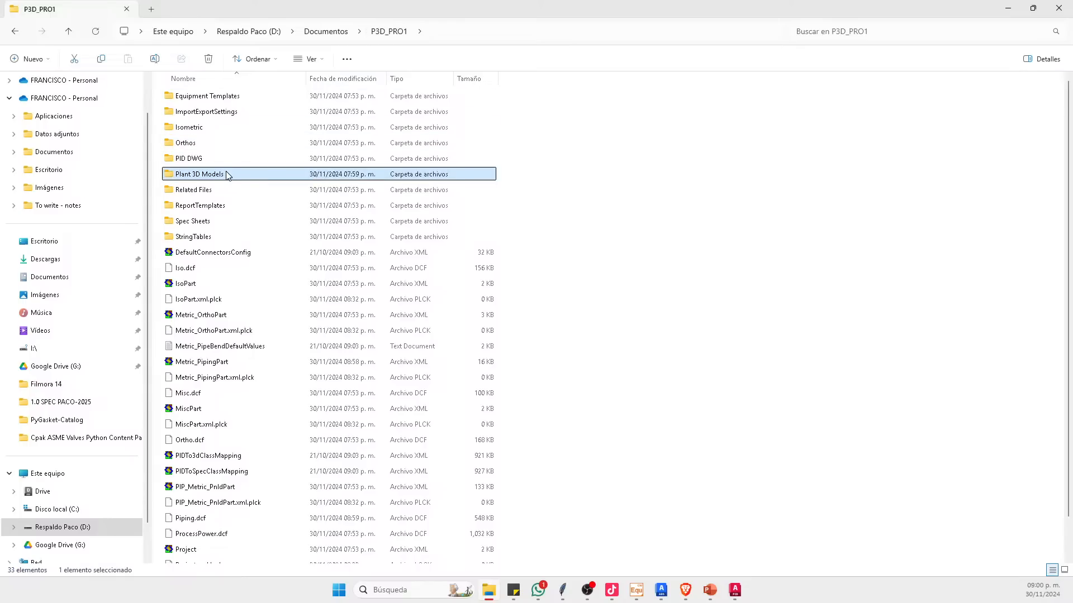
{"action": "double_click", "coordinate": [233, 175]}
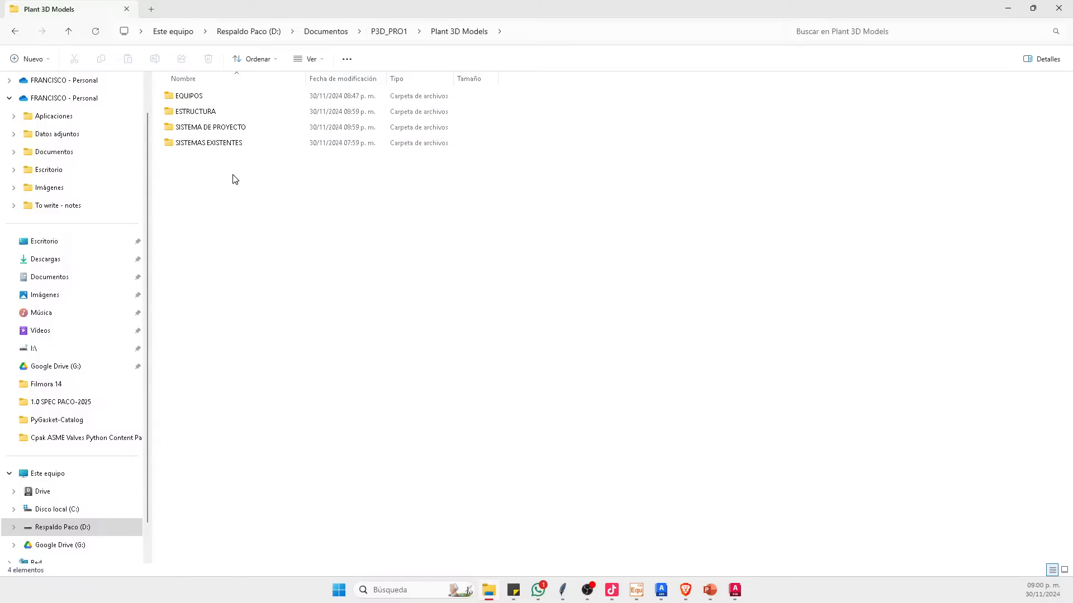
Step: Review the drawing files in the EQUIPOS, ESTRUCTURA and SISTEMA DE PROYECTO folders, and close File Explorer
{"action": "double_click", "coordinate": [198, 98]}
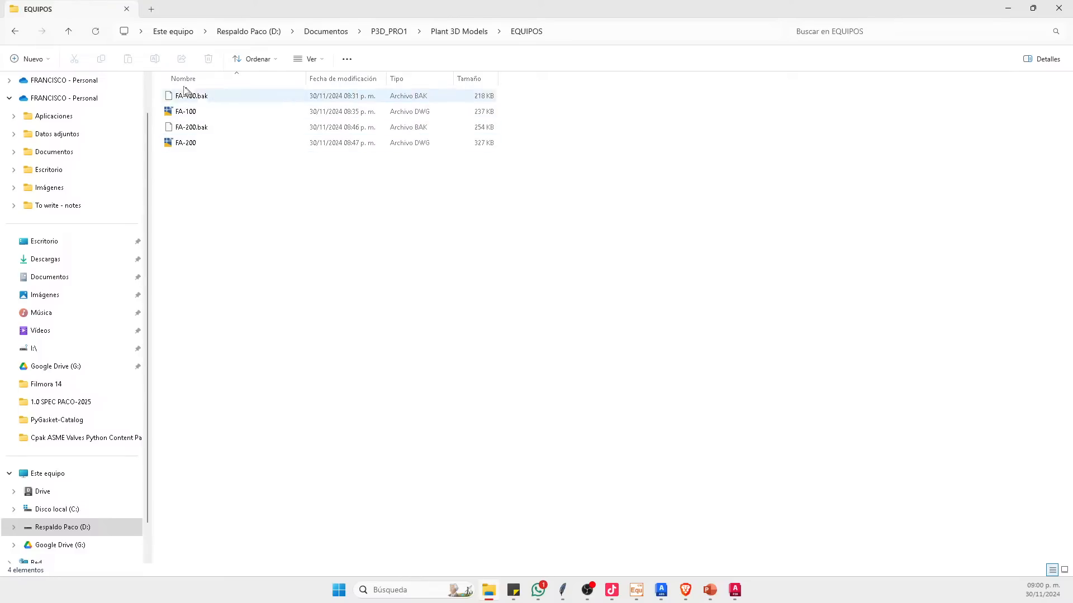
{"action": "left_click", "coordinate": [15, 32]}
{"action": "double_click", "coordinate": [203, 111]}
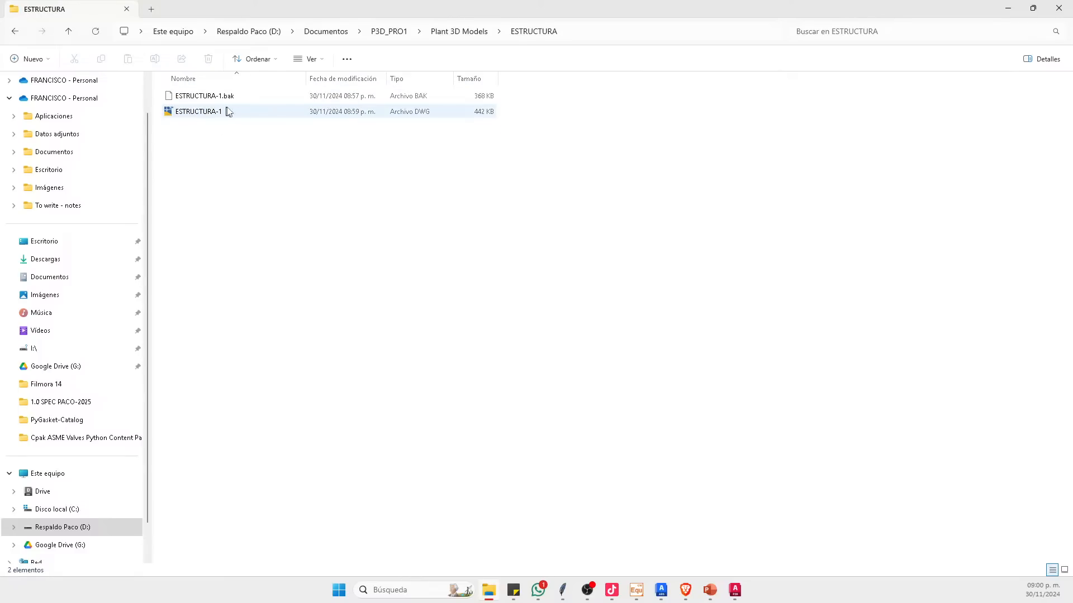
{"action": "left_click", "coordinate": [15, 32]}
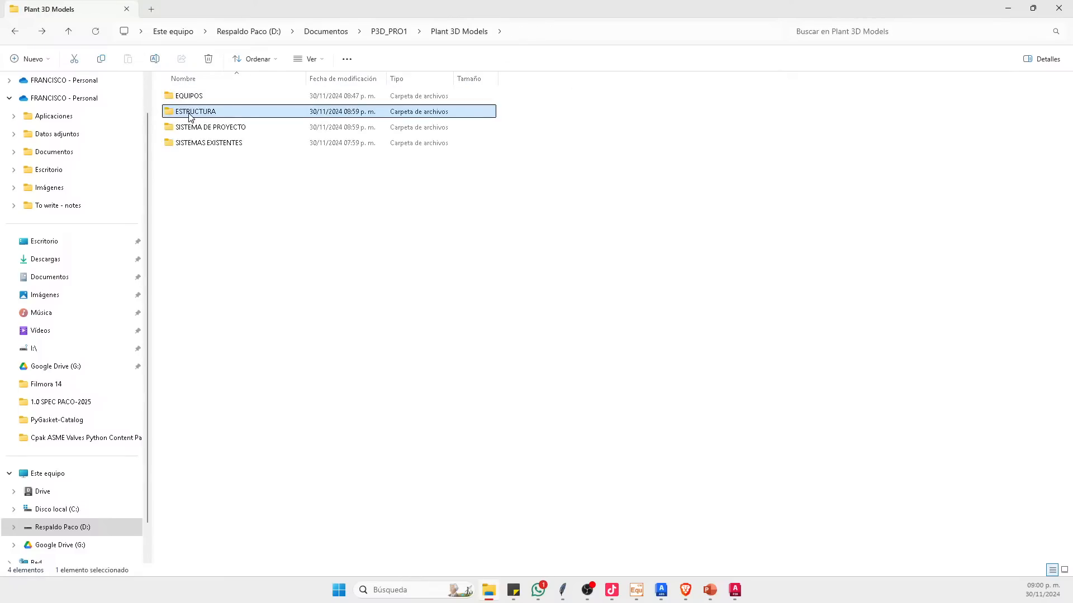
{"action": "left_click", "coordinate": [201, 128]}
{"action": "double_click", "coordinate": [201, 128]}
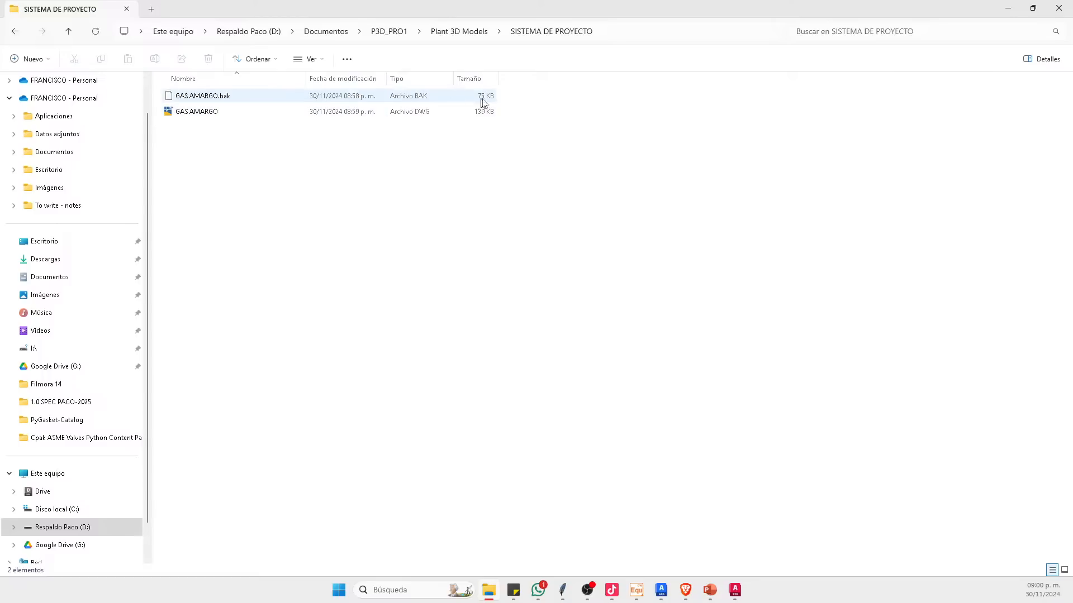
{"action": "left_click", "coordinate": [17, 32]}
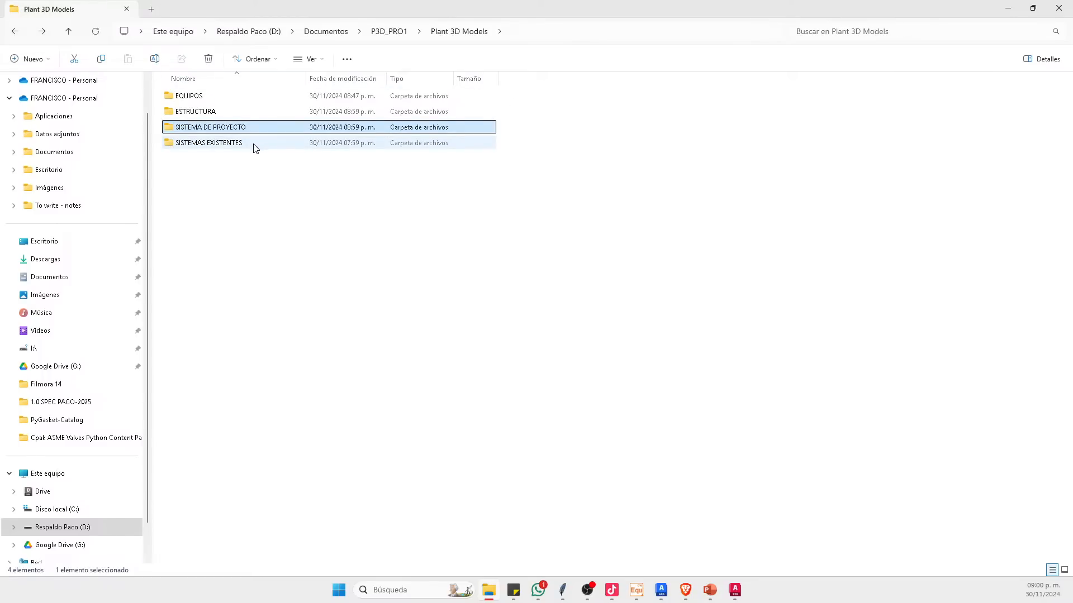
{"action": "left_click", "coordinate": [15, 32]}
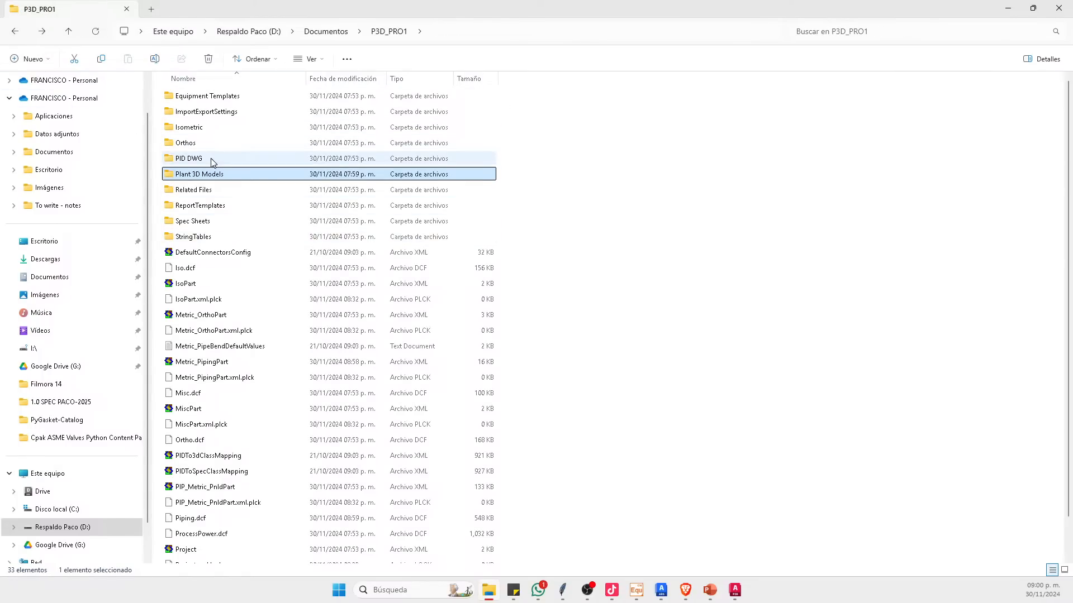
{"action": "left_click", "coordinate": [15, 32]}
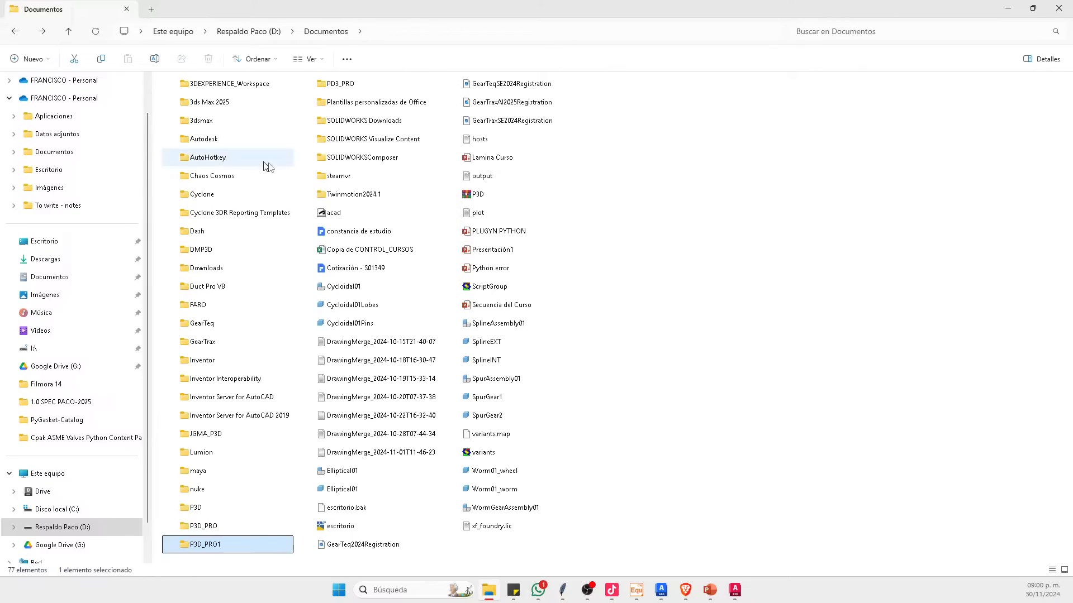
{"action": "left_click", "coordinate": [15, 32]}
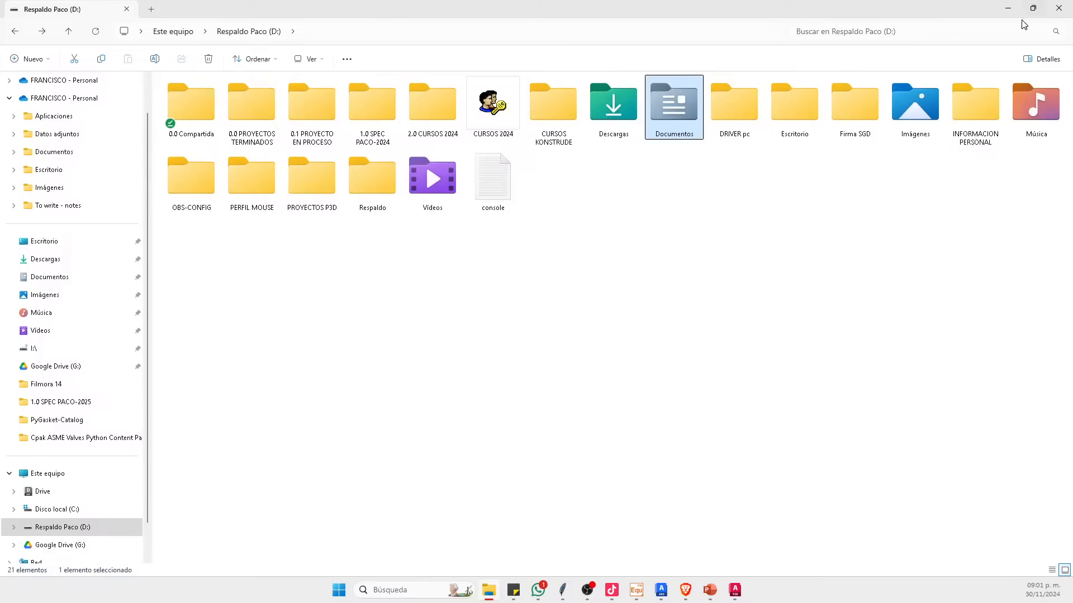
{"action": "left_click", "coordinate": [1058, 9]}
{"action": "scroll", "coordinate": [598, 380], "scroll_direction": "up", "scroll_amount": 2}
{"action": "scroll", "coordinate": [571, 329], "scroll_direction": "down", "scroll_amount": 2}
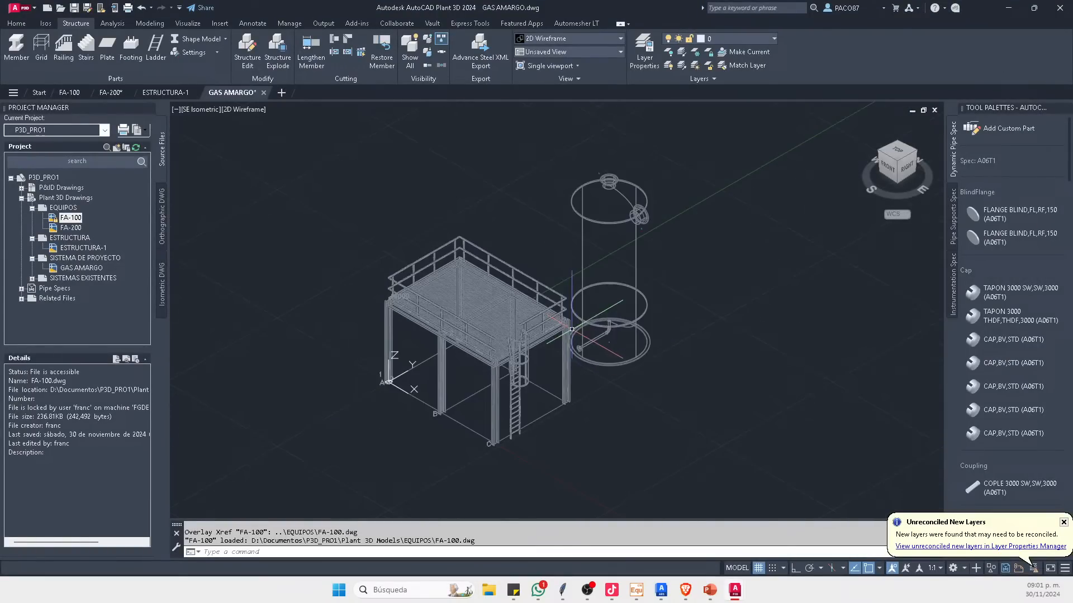
{"action": "middle_click_drag", "start_coordinate": [572, 330], "coordinate": [515, 312]}
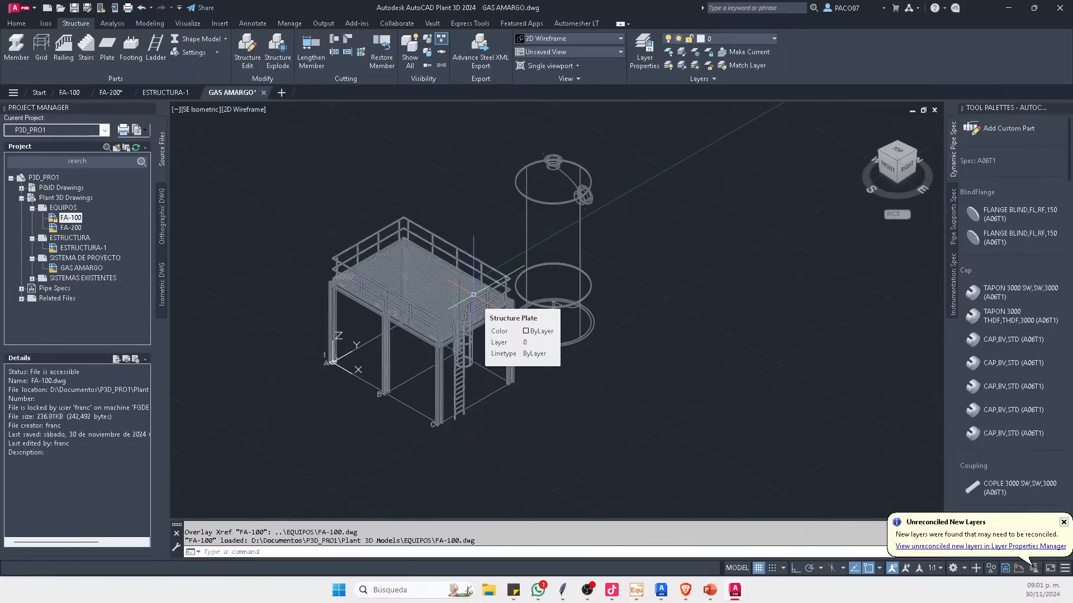
{"action": "left_click", "coordinate": [582, 302]}
{"action": "scroll", "coordinate": [516, 309], "scroll_direction": "up", "scroll_amount": 2}
{"action": "key", "text": "Escape"}
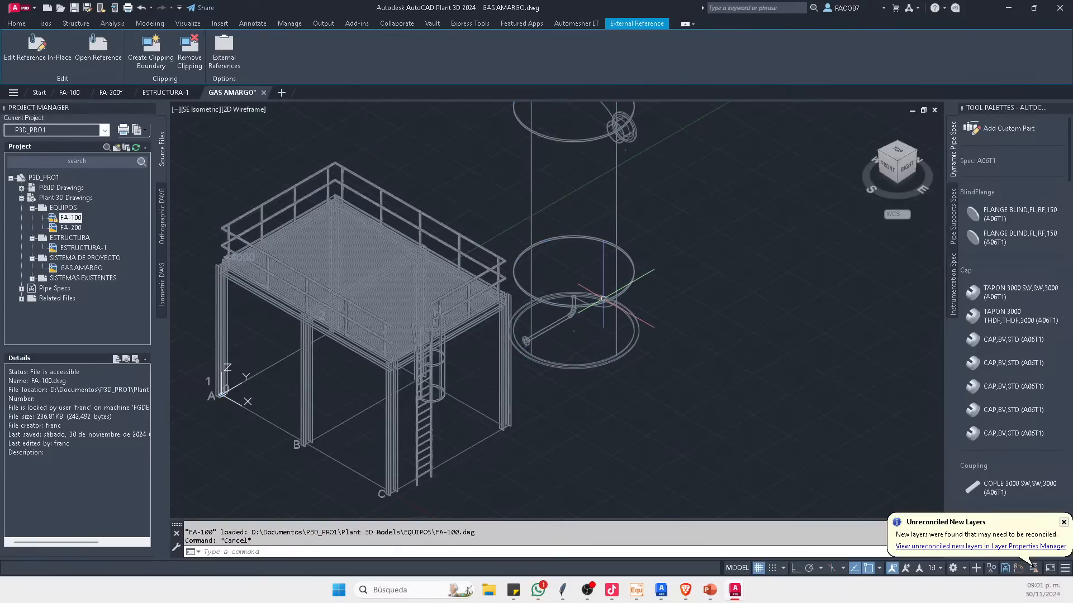
Step: Move the FA-100 reference from the centre of its base ring to the platform's rear deck corner, and dismiss the xref warning
{"action": "left_click", "coordinate": [603, 299]}
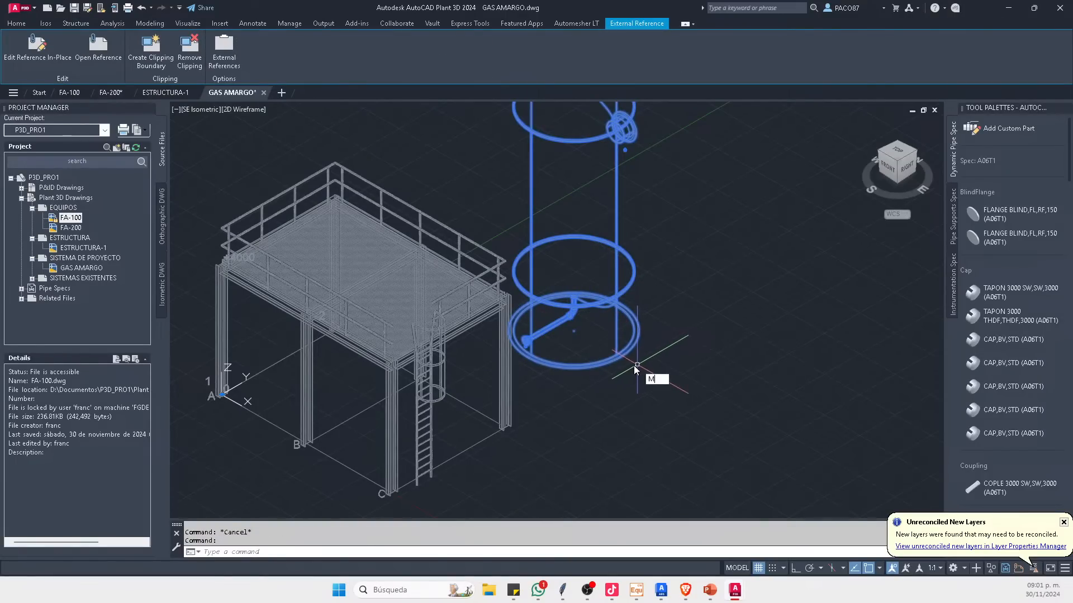
{"action": "type", "text": "m"}
{"action": "key", "text": "Return"}
{"action": "scroll", "coordinate": [587, 335], "scroll_direction": "up", "scroll_amount": 2}
{"action": "type", "text": "cen"}
{"action": "key", "text": "Return"}
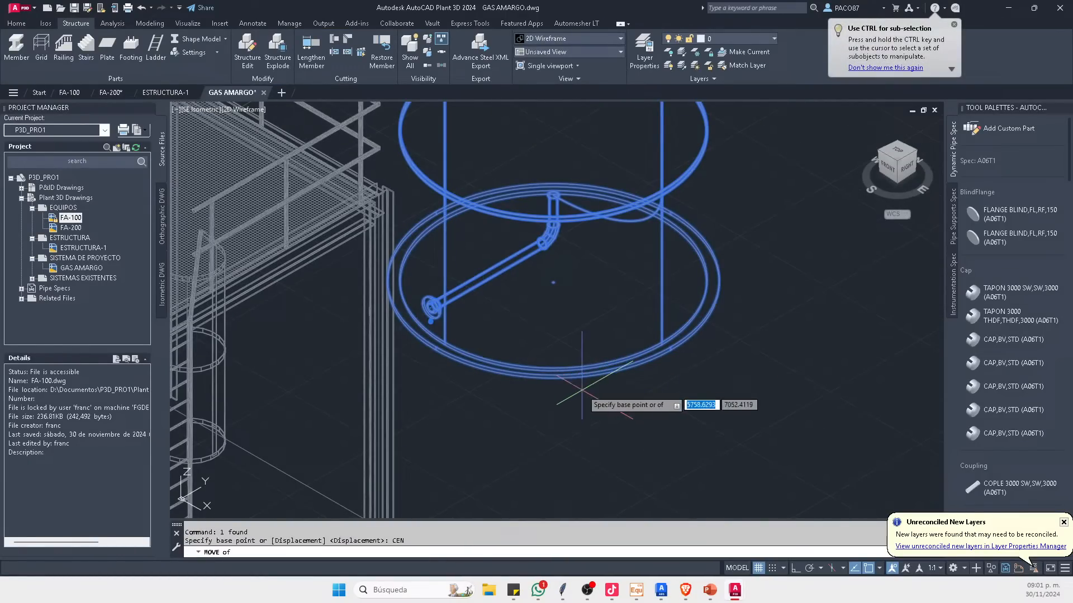
{"action": "scroll", "coordinate": [594, 391], "scroll_direction": "up", "scroll_amount": 4}
{"action": "left_click", "coordinate": [596, 389]}
{"action": "scroll", "coordinate": [605, 371], "scroll_direction": "down", "scroll_amount": 6}
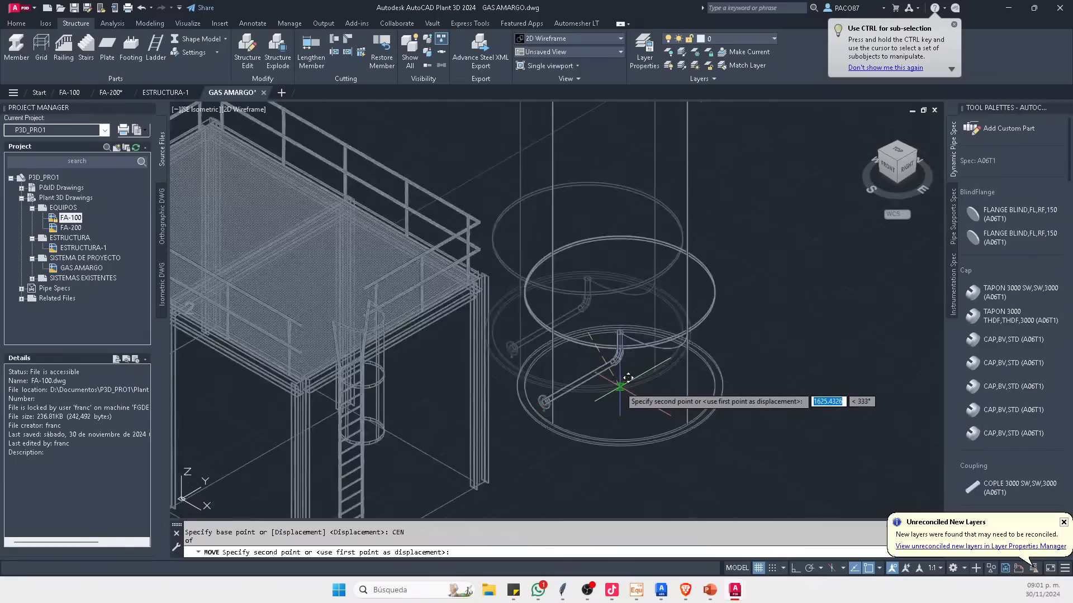
{"action": "scroll", "coordinate": [392, 257], "scroll_direction": "up", "scroll_amount": 5}
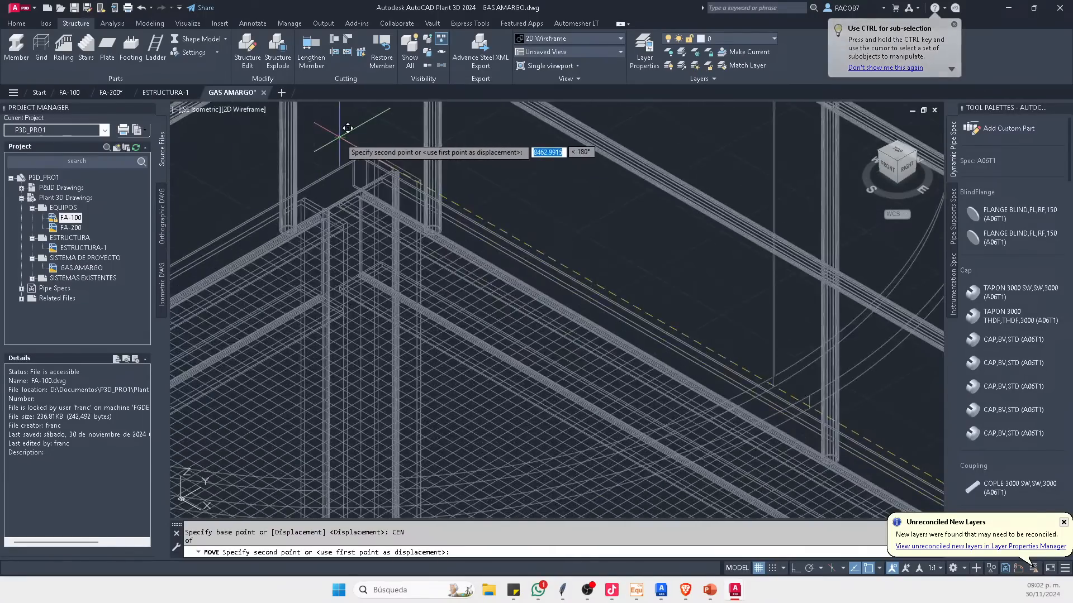
{"action": "scroll", "coordinate": [493, 212], "scroll_direction": "down", "scroll_amount": 3}
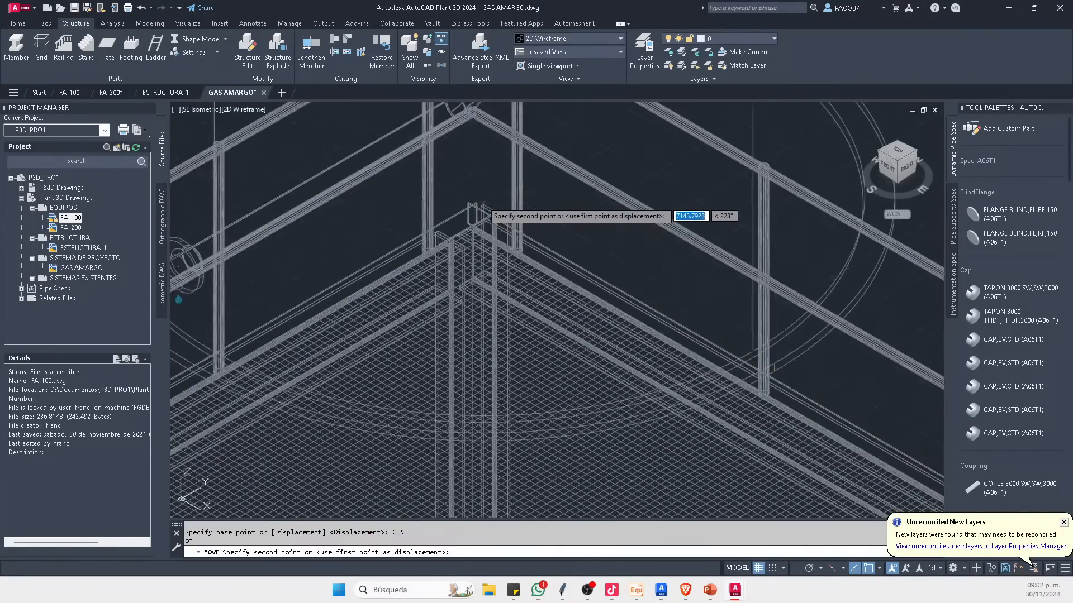
{"action": "scroll", "coordinate": [777, 326], "scroll_direction": "up", "scroll_amount": 3}
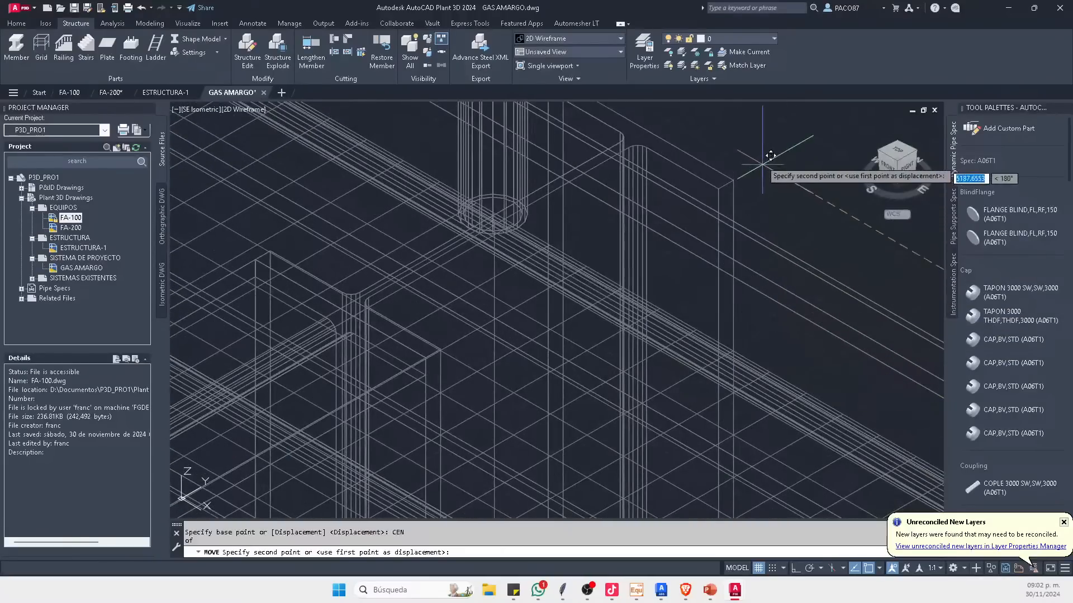
{"action": "left_click", "coordinate": [732, 180]}
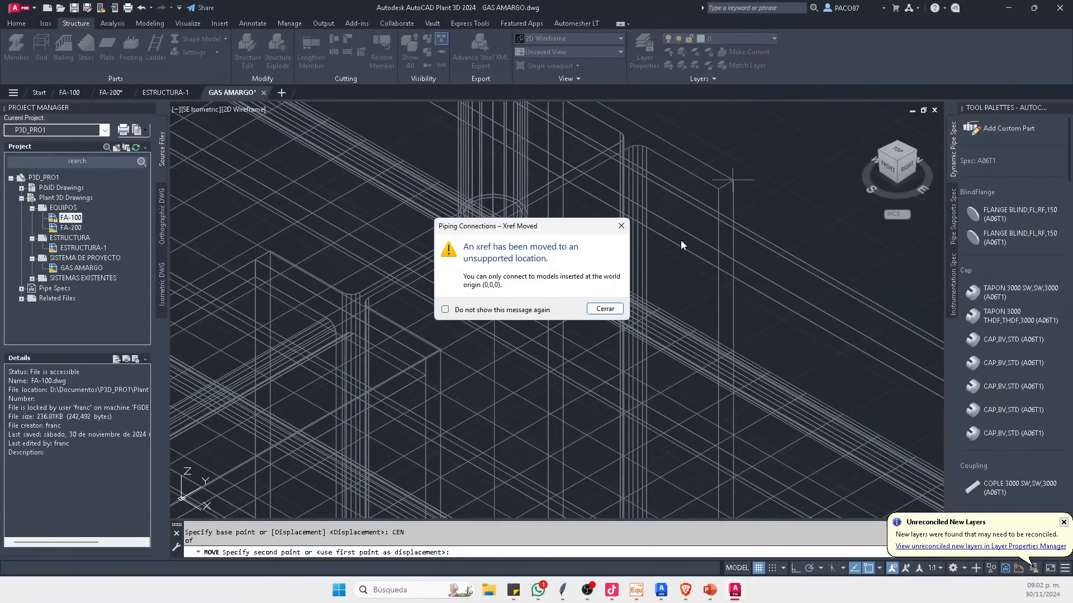
{"action": "left_click", "coordinate": [605, 309]}
Step: Move the FA-100 reference with Ortho on about 1800 units along negative Y onto the platform deck, and dismiss the warning
{"action": "scroll", "coordinate": [691, 192], "scroll_direction": "down", "scroll_amount": 5}
{"action": "left_click", "coordinate": [682, 191]}
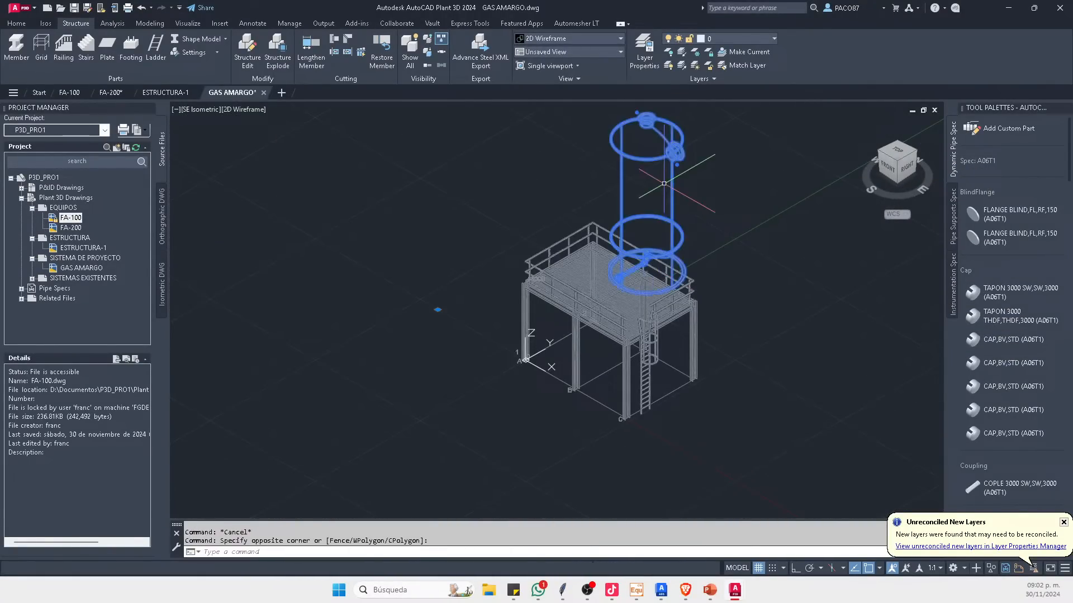
{"action": "type", "text": "m"}
{"action": "key", "text": "Return"}
{"action": "scroll", "coordinate": [723, 346], "scroll_direction": "up", "scroll_amount": 2}
{"action": "left_click", "coordinate": [823, 401]}
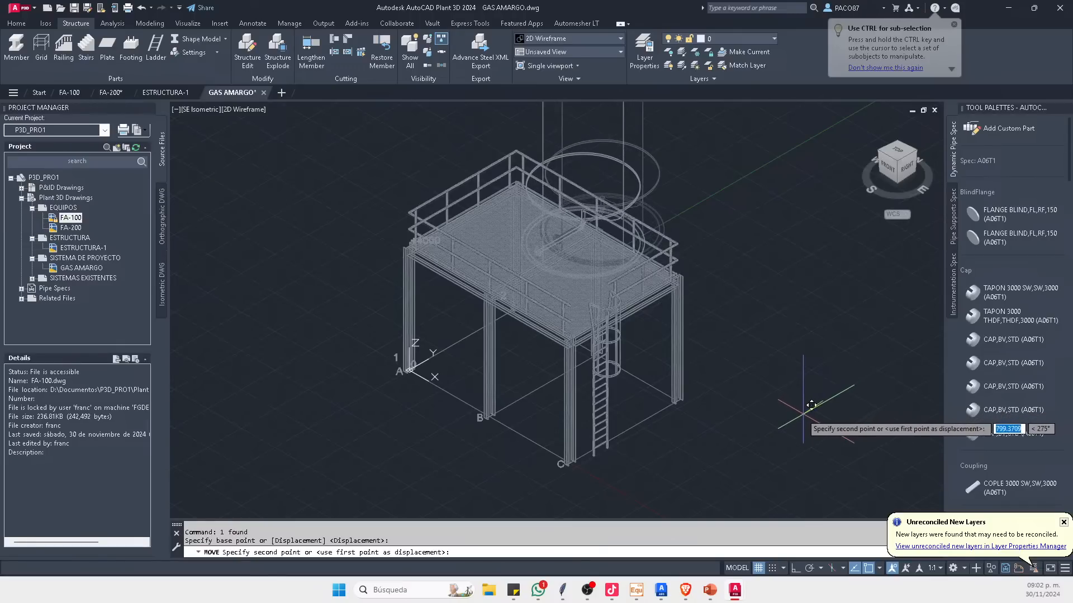
{"action": "key", "text": "F8"}
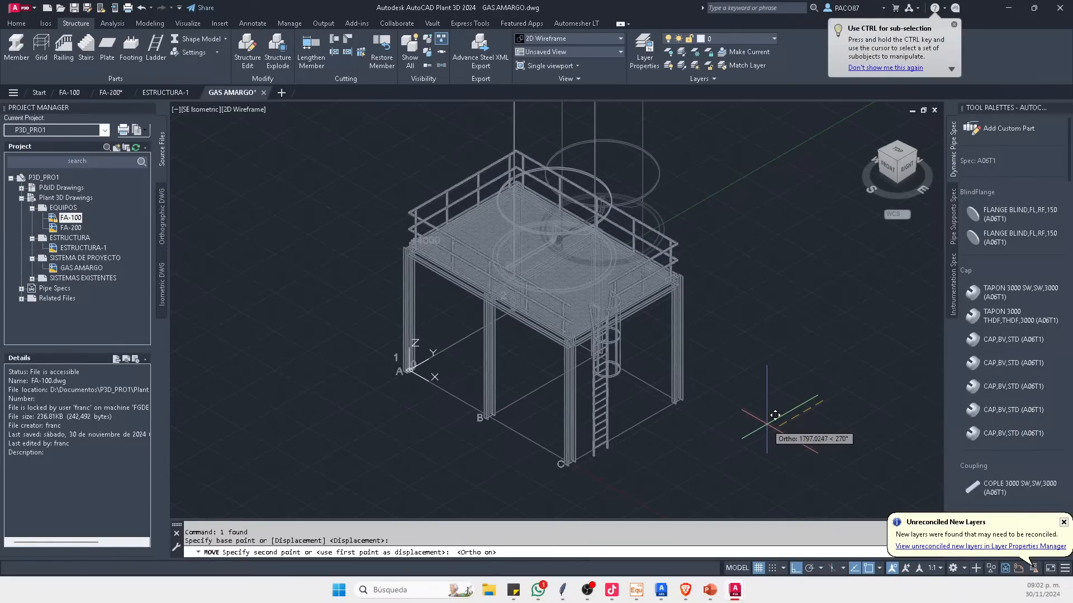
{"action": "left_click", "coordinate": [777, 414]}
{"action": "left_click", "coordinate": [605, 309]}
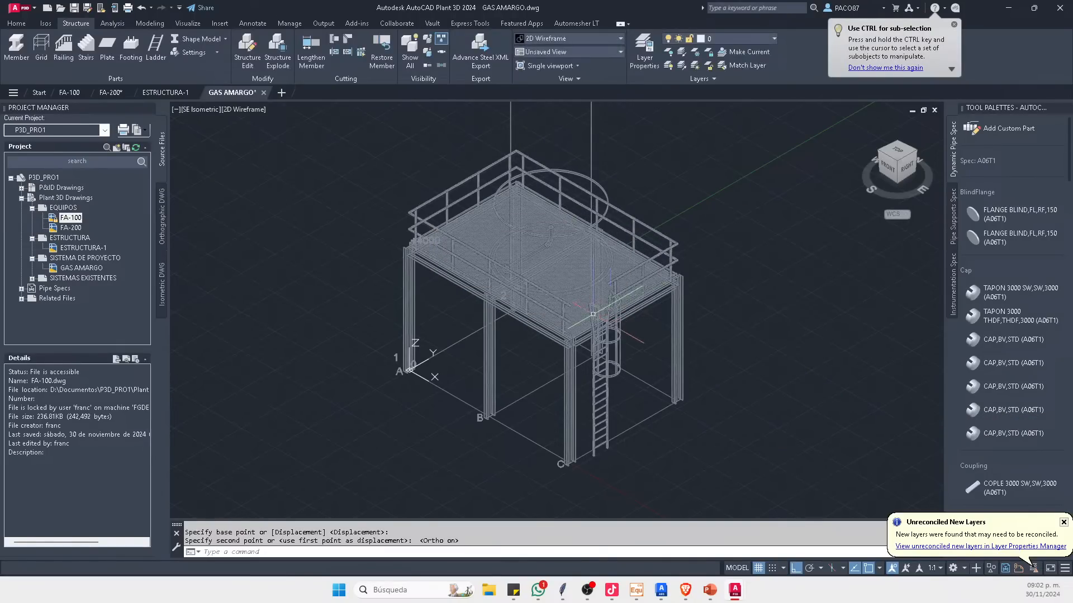
Step: Identify the coordinates of the corner at the base of the platform column beside grid label C
{"action": "scroll", "coordinate": [614, 319], "scroll_direction": "up", "scroll_amount": 6}
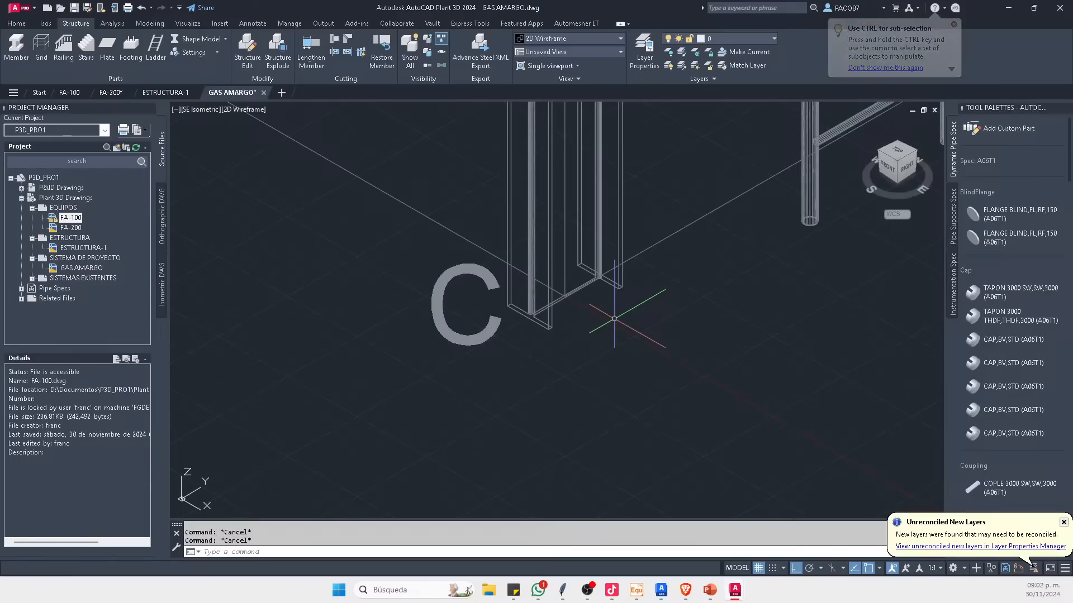
{"action": "type", "text": "id"}
{"action": "key", "text": "Return"}
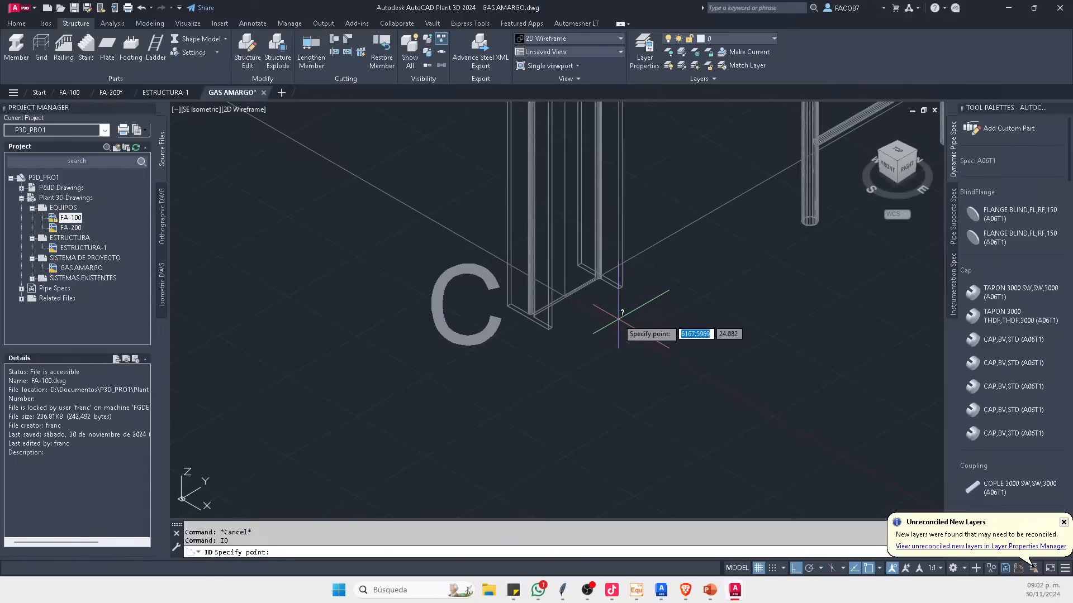
{"action": "scroll", "coordinate": [615, 317], "scroll_direction": "up", "scroll_amount": 2}
{"action": "left_click", "coordinate": [619, 273]}
{"action": "key", "text": "Escape"}
{"action": "key", "text": "Escape"}
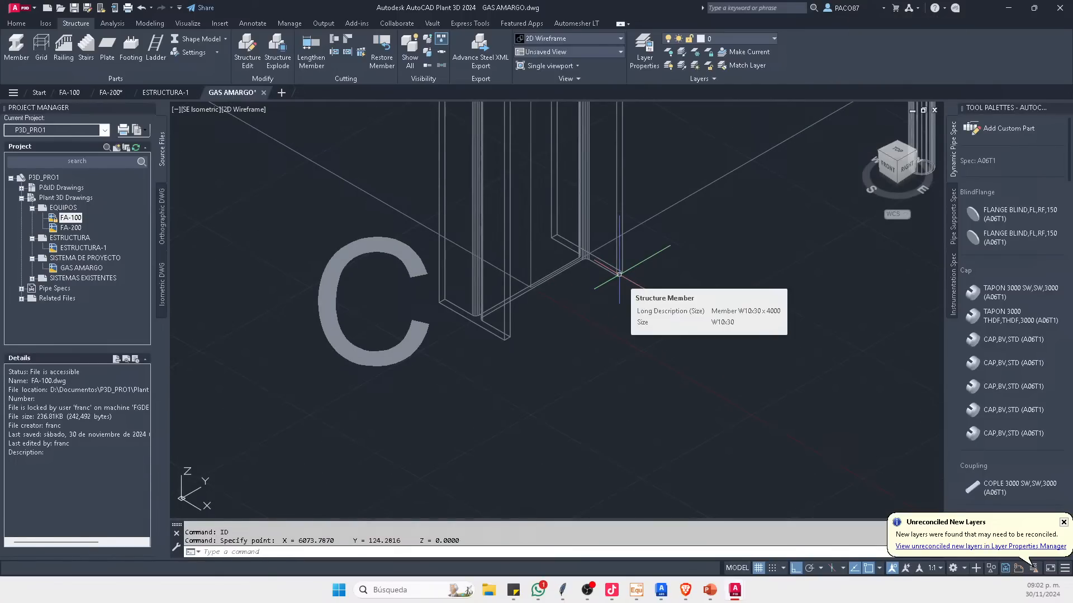
Step: Save the GAS AMARGO drawing with the FA-100 tank placed on the platform
{"action": "scroll", "coordinate": [592, 257], "scroll_direction": "down", "scroll_amount": 10}
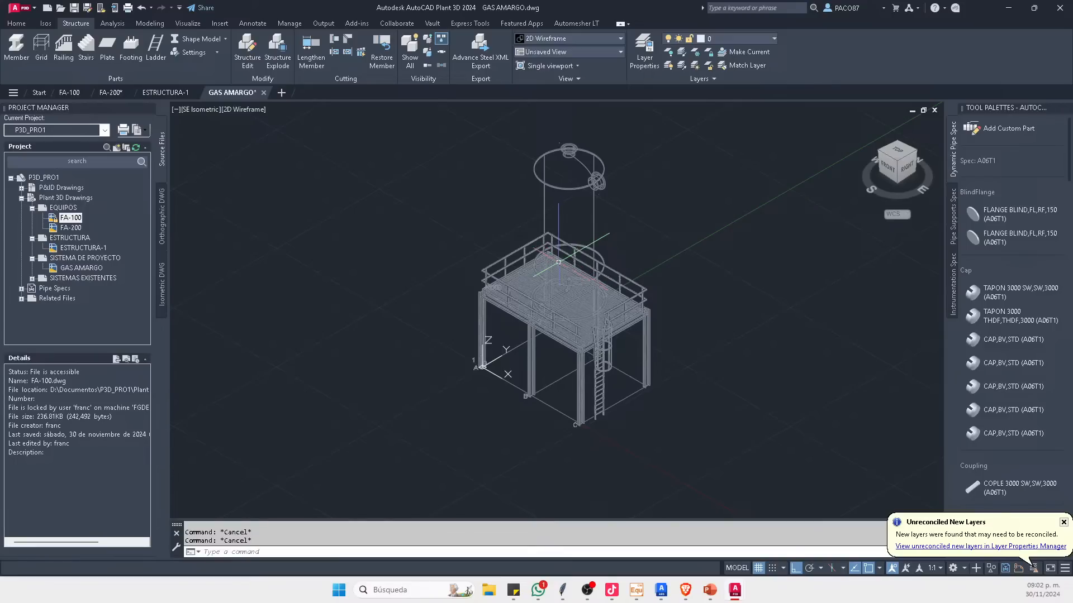
{"action": "key", "text": "ctrl+s"}
{"action": "key", "text": "Escape"}
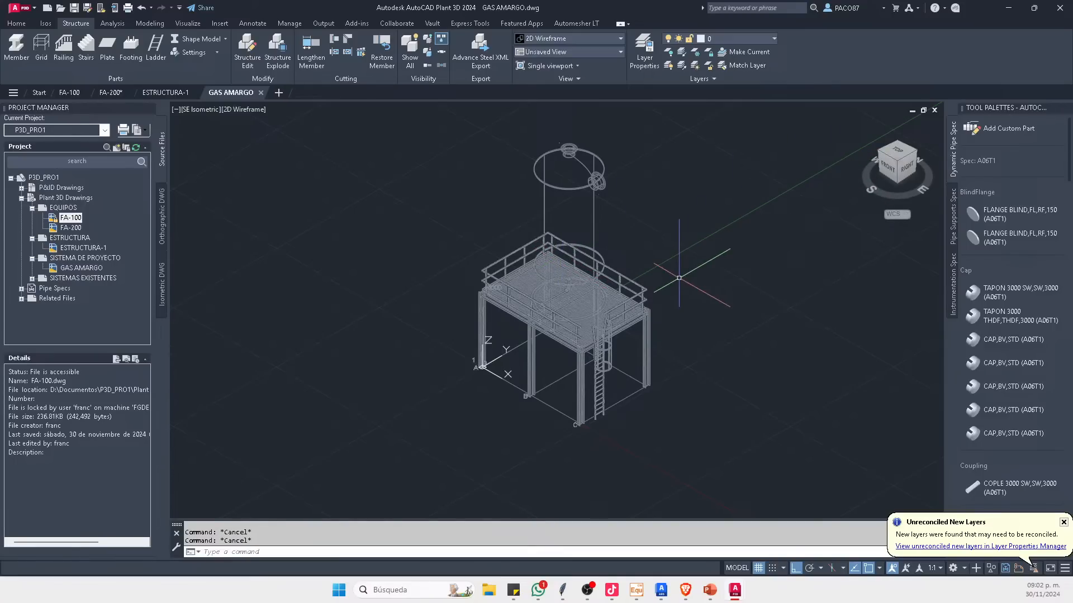
Step: Move the FA-100 reference with Ortho on about 306 units along negative Y on the platform, and dismiss the xref warning
{"action": "middle_click_drag", "start_coordinate": [693, 262], "coordinate": [495, 279], "text": "shift"}
{"action": "left_click", "coordinate": [495, 277]}
{"action": "scroll", "coordinate": [494, 278], "scroll_direction": "up", "scroll_amount": 2}
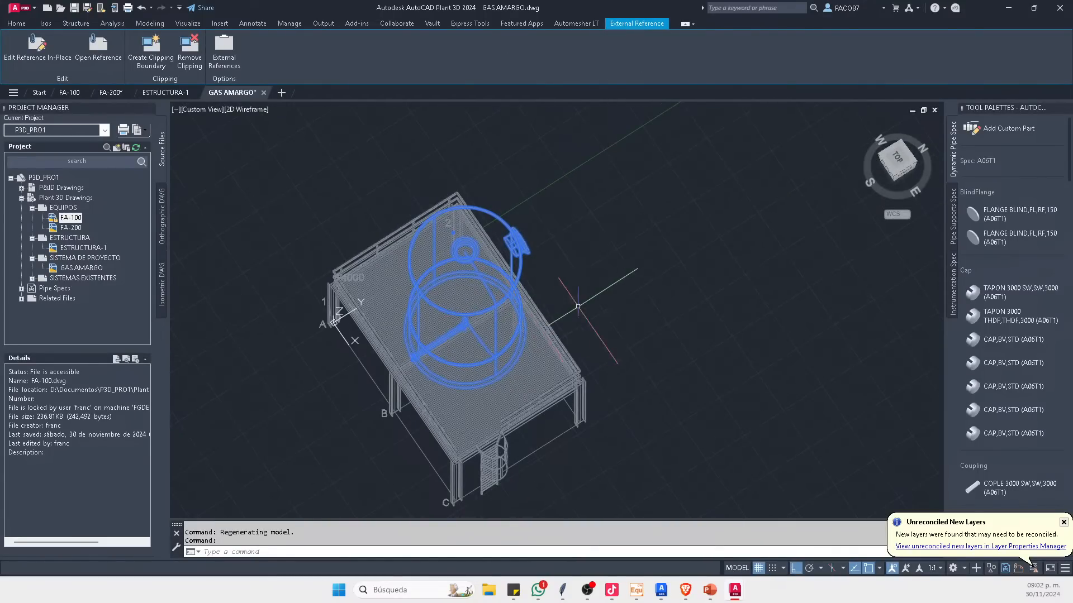
{"action": "type", "text": "m"}
{"action": "key", "text": "Return"}
{"action": "left_click", "coordinate": [743, 444]}
{"action": "key", "text": "F8"}
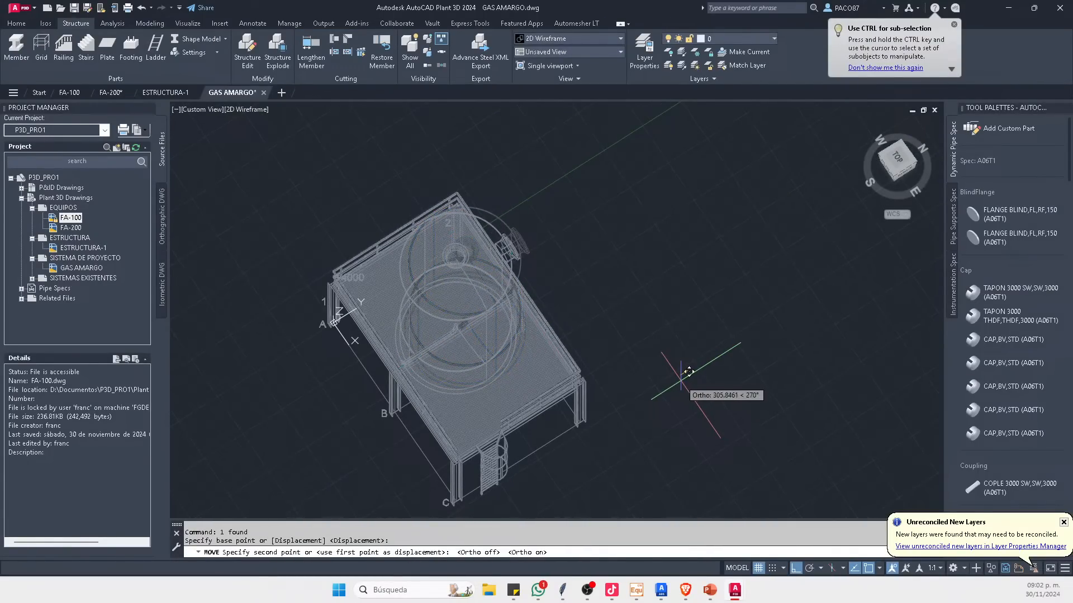
{"action": "left_click", "coordinate": [689, 372]}
{"action": "left_click", "coordinate": [604, 308]}
Step: Move the FA-100 reference along negative X towards the platform's grid A end, and dismiss the xref warning
{"action": "left_click", "coordinate": [497, 313]}
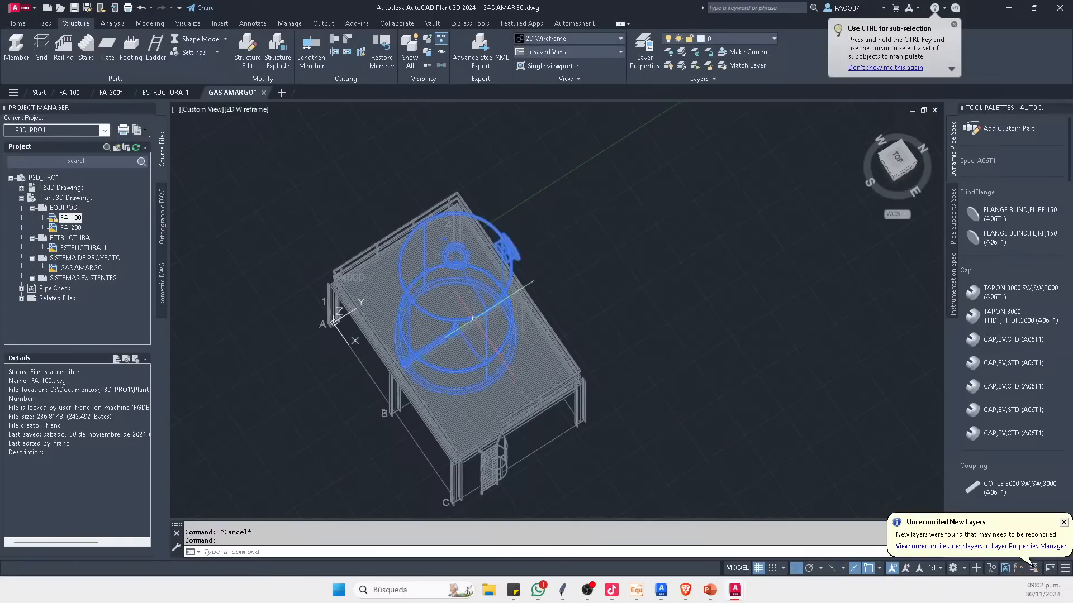
{"action": "left_click", "coordinate": [677, 459]}
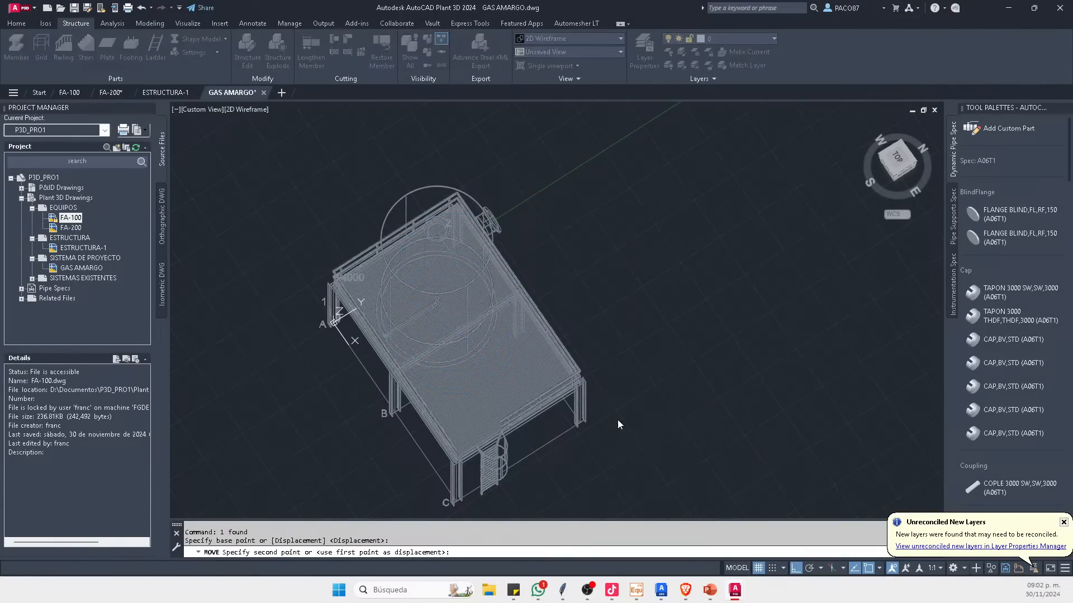
{"action": "left_click", "coordinate": [670, 427]}
Step: Set the visual style of the plant model to Conceptual
{"action": "middle_click_drag", "start_coordinate": [532, 359], "coordinate": [553, 293], "text": "shift"}
{"action": "type", "text": "vs"}
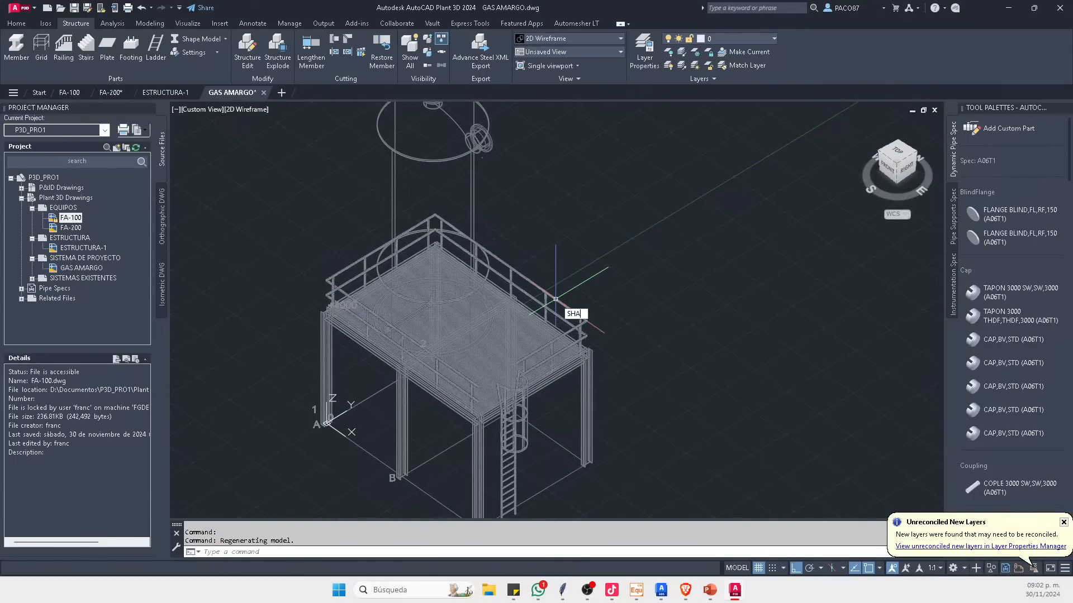
{"action": "key", "text": "Return"}
{"action": "type", "text": "c"}
{"action": "key", "text": "Return"}
{"action": "key", "text": "Escape"}
{"action": "key", "text": "Escape"}
Step: Inspect how the FA-100 tank sits on the platform and set the Top view
{"action": "scroll", "coordinate": [408, 286], "scroll_direction": "up", "scroll_amount": 3}
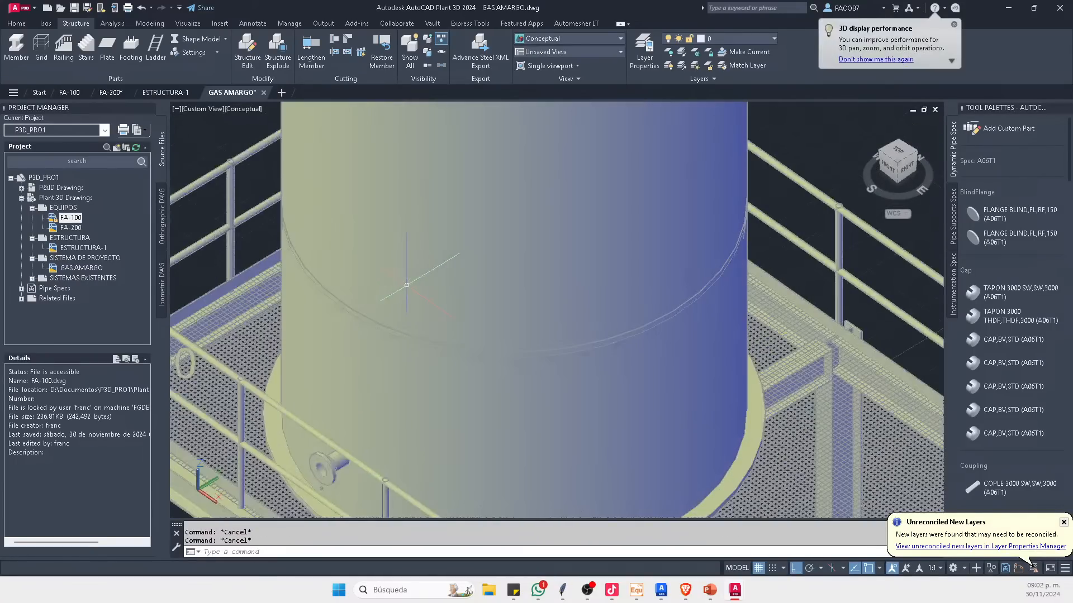
{"action": "scroll", "coordinate": [426, 321], "scroll_direction": "down", "scroll_amount": 1}
{"action": "middle_click_drag", "start_coordinate": [542, 384], "coordinate": [435, 424], "text": "shift"}
{"action": "scroll", "coordinate": [513, 351], "scroll_direction": "down", "scroll_amount": 3}
{"action": "scroll", "coordinate": [513, 350], "scroll_direction": "up", "scroll_amount": 2}
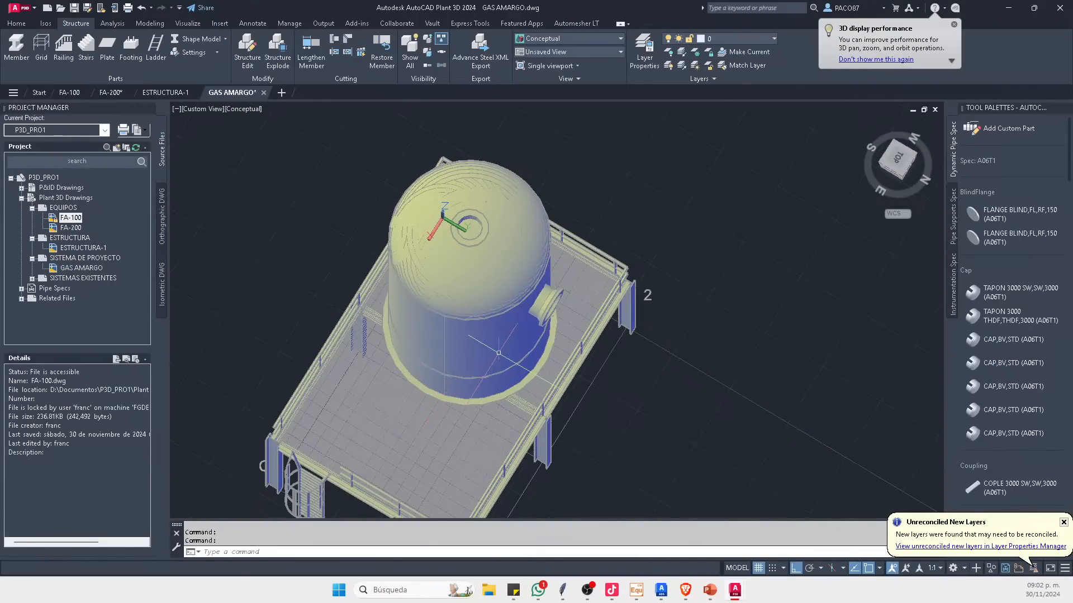
{"action": "key", "text": "Escape"}
{"action": "left_click", "coordinate": [898, 160]}
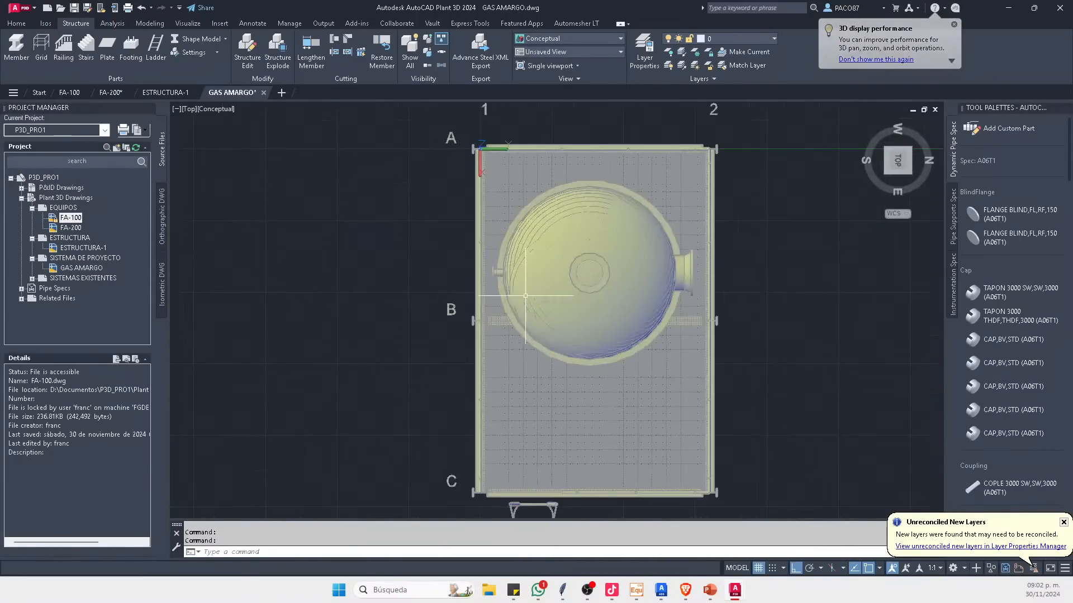
{"action": "left_click", "coordinate": [615, 313]}
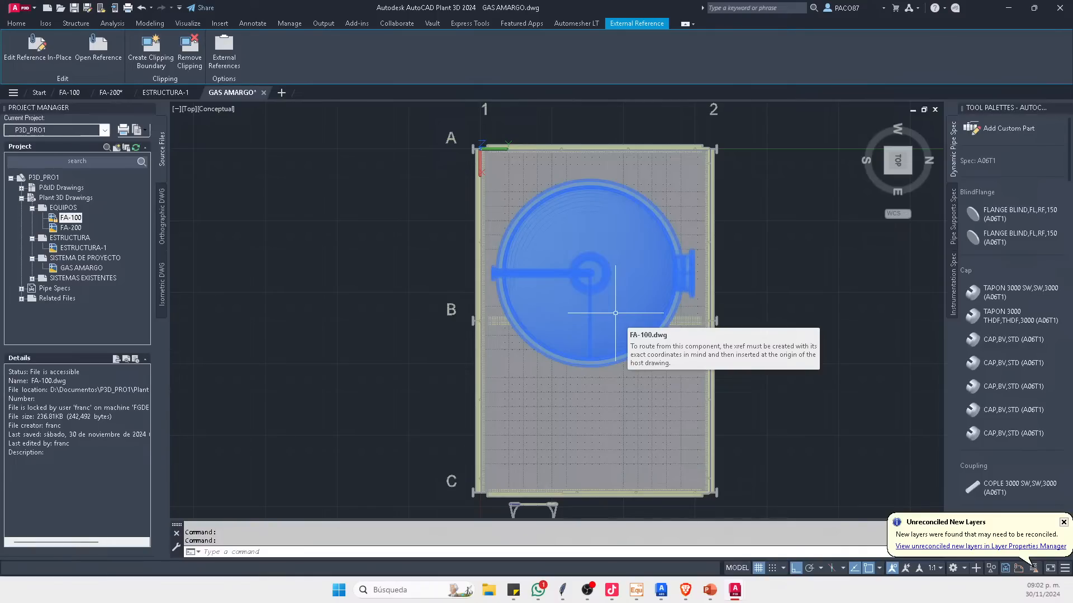
{"action": "type", "text": "RO"}
{"action": "key", "text": "Return"}
{"action": "left_click", "coordinate": [615, 314]}
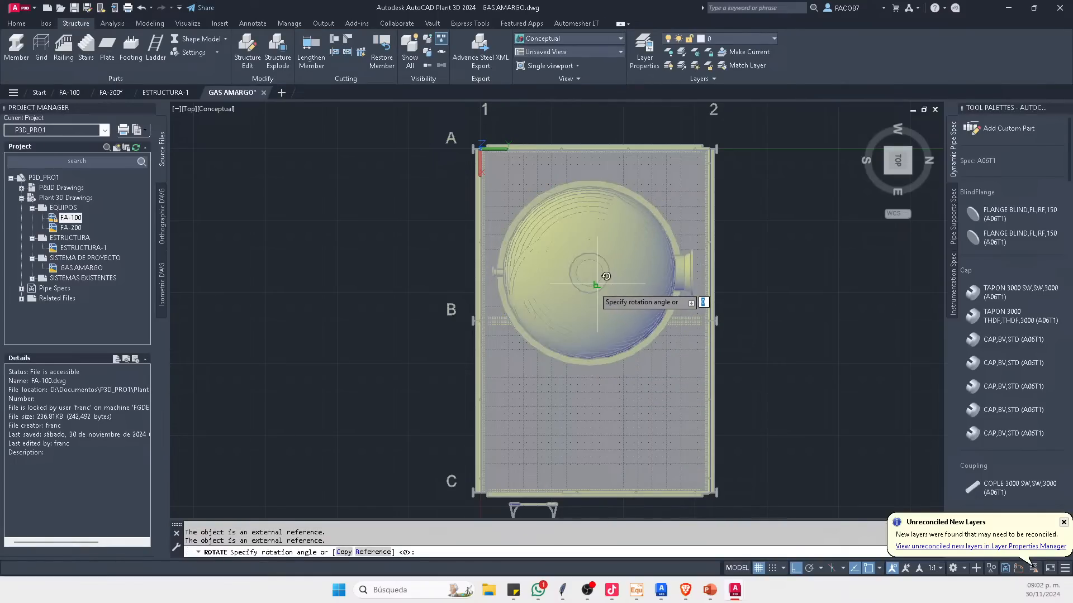
{"action": "key", "text": "Escape"}
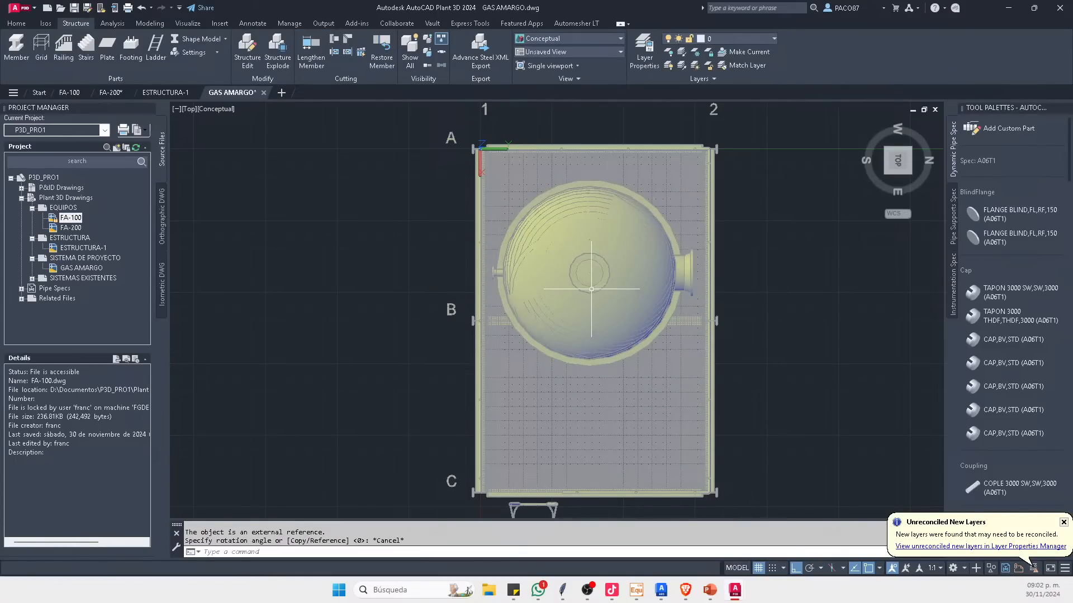
Step: Rotate the FA-100 reference a quarter turn about its top nozzle's centre so the large side nozzle faces grid A, and suppress further xref warnings
{"action": "type", "text": "RO"}
{"action": "key", "text": "Return"}
{"action": "left_click", "coordinate": [596, 271]}
{"action": "key", "text": "Return"}
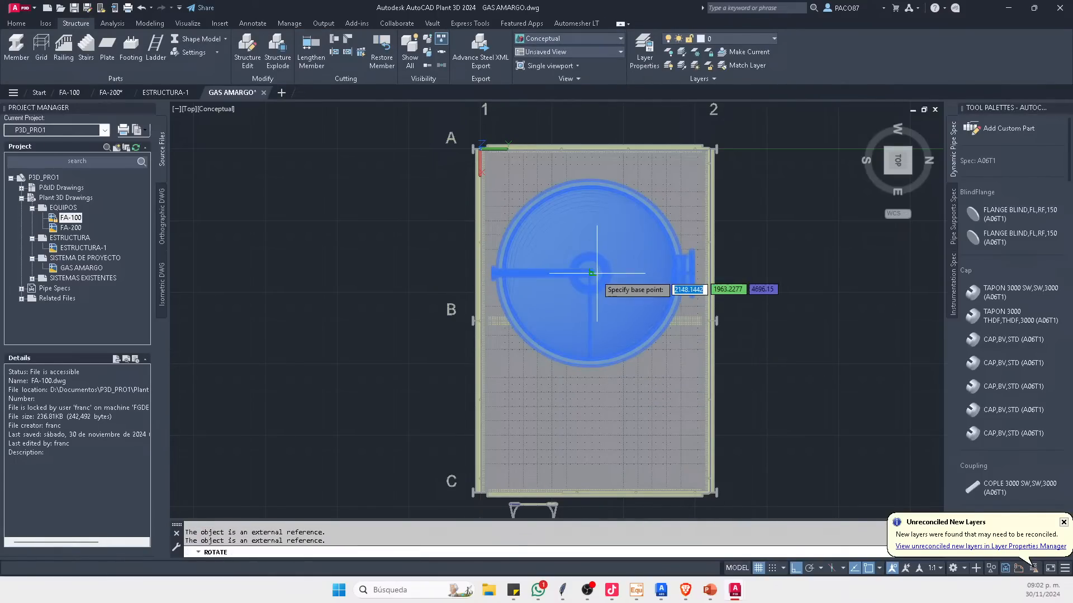
{"action": "scroll", "coordinate": [588, 278], "scroll_direction": "up", "scroll_amount": 5}
{"action": "type", "text": "cen"}
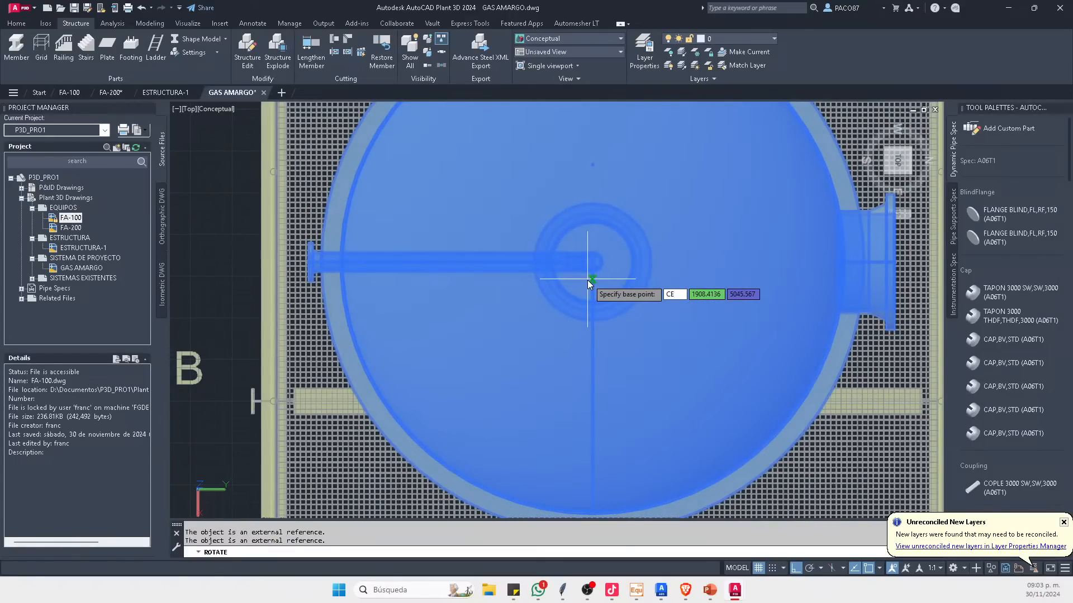
{"action": "key", "text": "Return"}
{"action": "left_click", "coordinate": [595, 266]}
{"action": "scroll", "coordinate": [595, 266], "scroll_direction": "down", "scroll_amount": 4}
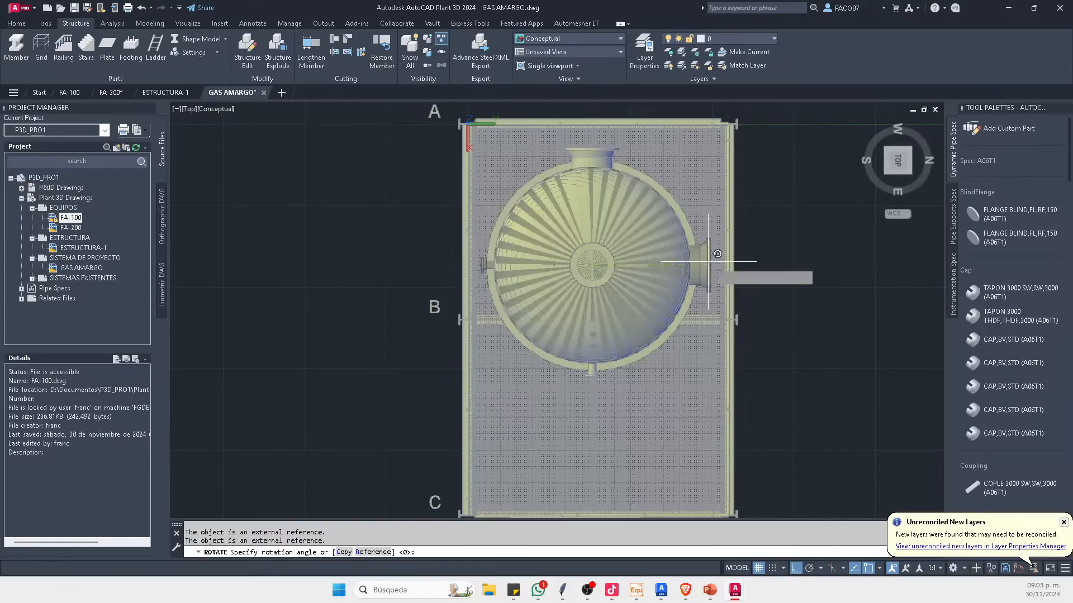
{"action": "left_click", "coordinate": [790, 305]}
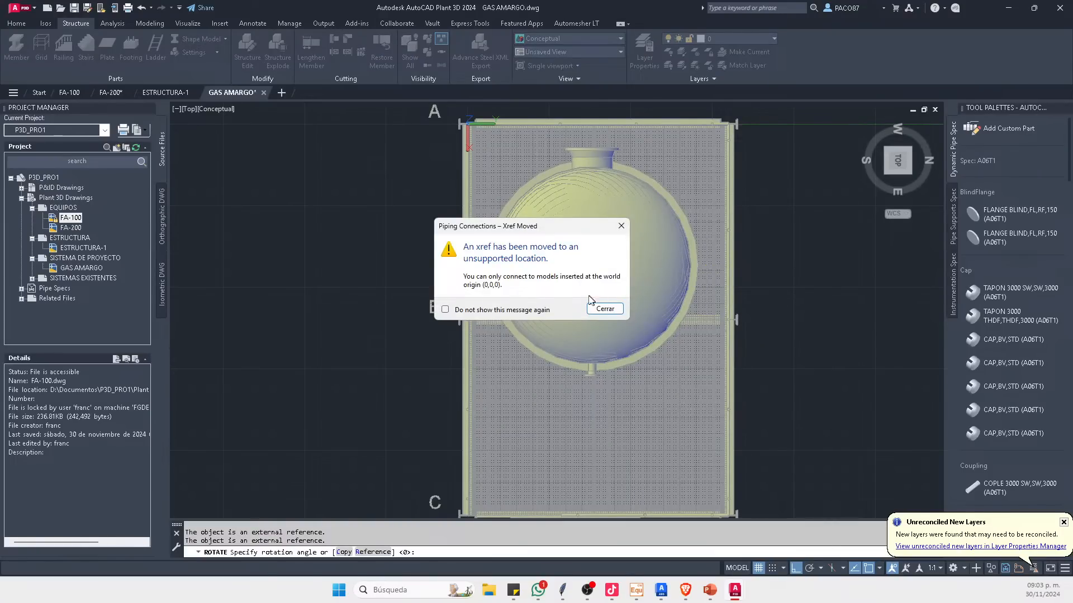
{"action": "left_click", "coordinate": [507, 310]}
{"action": "left_click", "coordinate": [605, 309]}
Step: Set the SE Isometric view and save the GAS AMARGO drawing with the rotated FA-100 tank
{"action": "scroll", "coordinate": [725, 371], "scroll_direction": "down", "scroll_amount": 5}
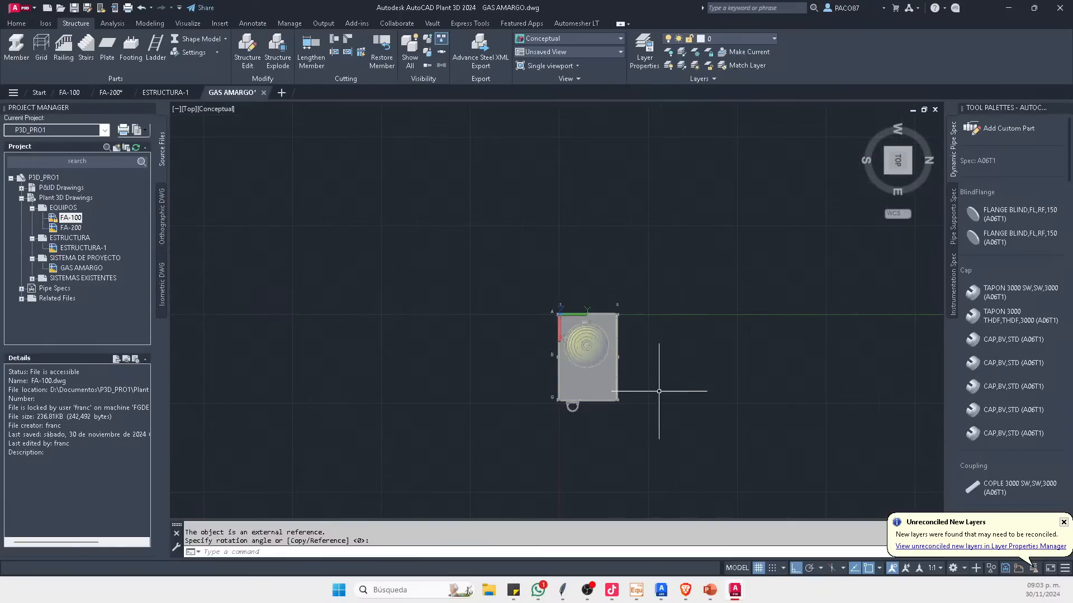
{"action": "scroll", "coordinate": [649, 384], "scroll_direction": "up", "scroll_amount": 3}
{"action": "middle_click_drag", "start_coordinate": [650, 384], "coordinate": [850, 306], "text": "shift"}
{"action": "scroll", "coordinate": [657, 290], "scroll_direction": "down", "scroll_amount": 5}
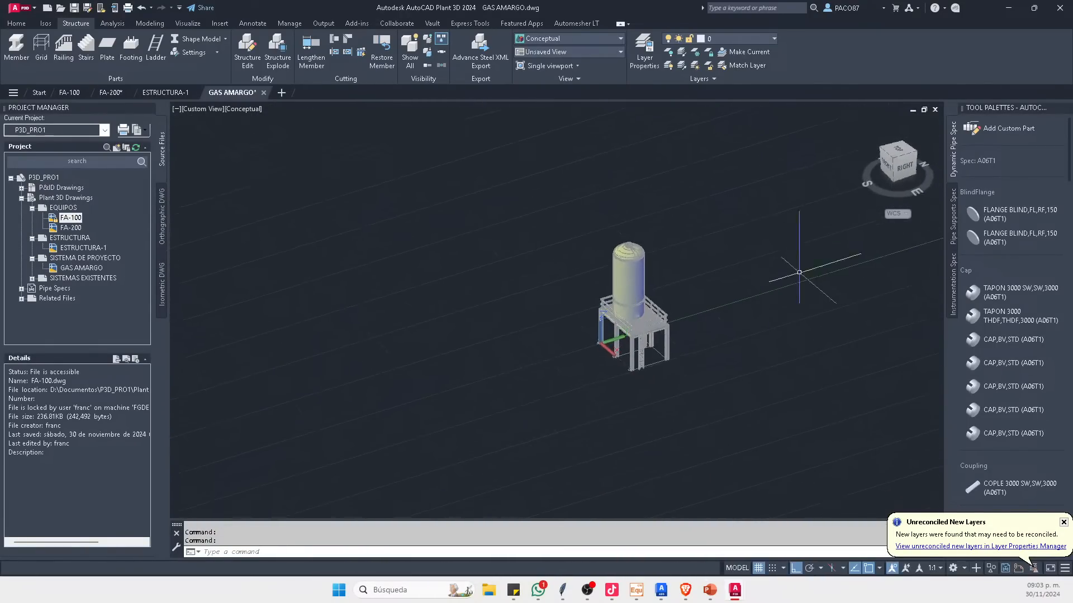
{"action": "left_click", "coordinate": [893, 164]}
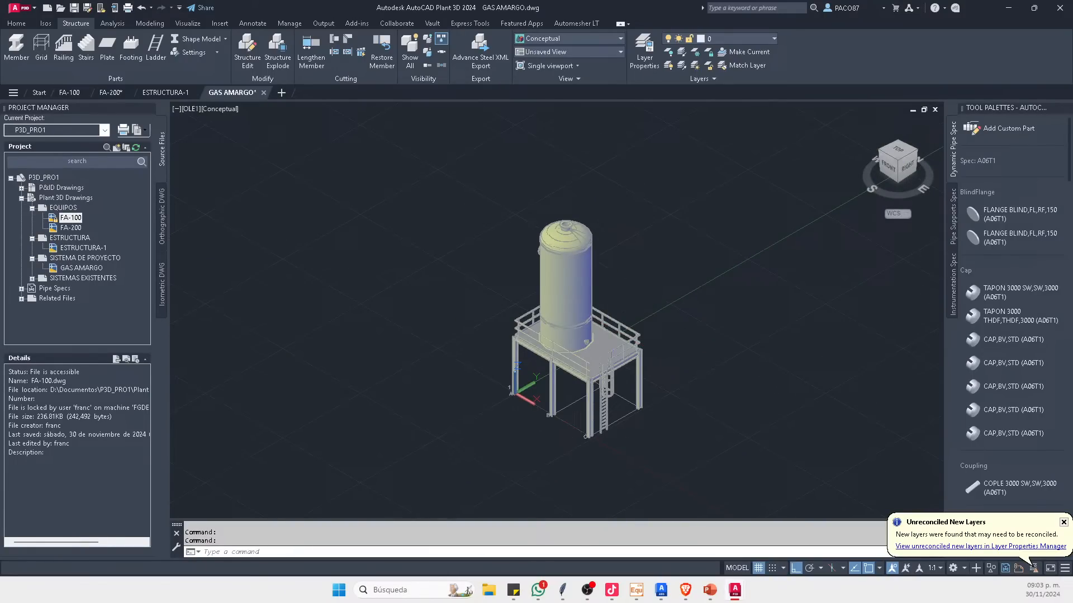
{"action": "key", "text": "ctrl+s"}
{"action": "scroll", "coordinate": [537, 500], "scroll_direction": "up", "scroll_amount": 1}
{"action": "key", "text": "Escape"}
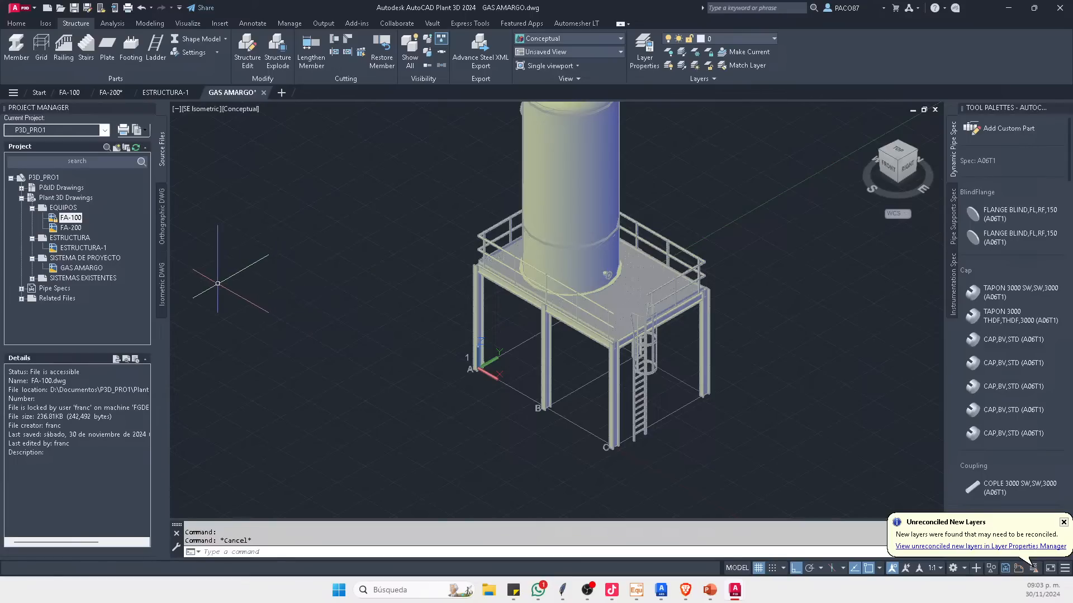
Step: Overlay the FA-200 equipment drawing as an external reference in GAS AMARGO
{"action": "right_click", "coordinate": [72, 229]}
{"action": "left_click", "coordinate": [124, 340]}
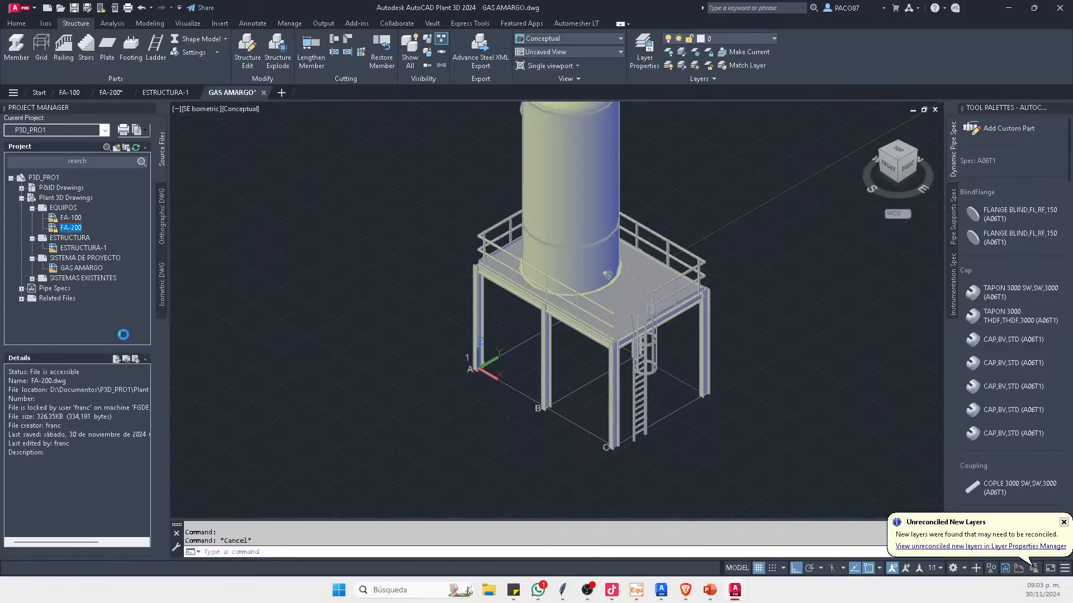
{"action": "left_click", "coordinate": [575, 414]}
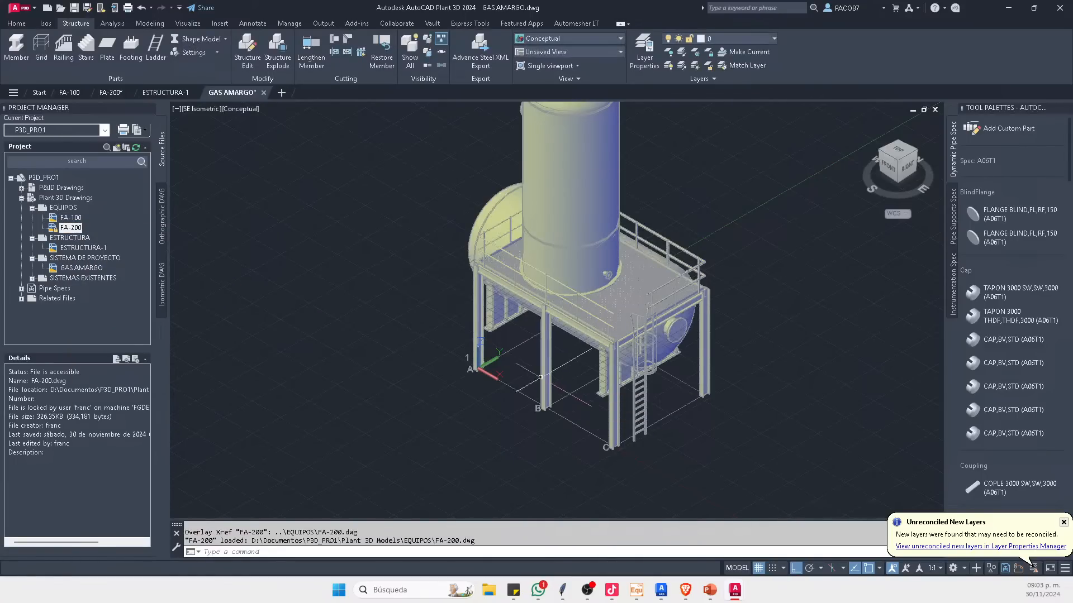
Step: Move the FA-200 vessel reference with Ortho on along negative Y to open ground beside the platform
{"action": "scroll", "coordinate": [511, 283], "scroll_direction": "down", "scroll_amount": 2}
{"action": "scroll", "coordinate": [510, 284], "scroll_direction": "up", "scroll_amount": 2}
{"action": "left_click", "coordinate": [512, 284]}
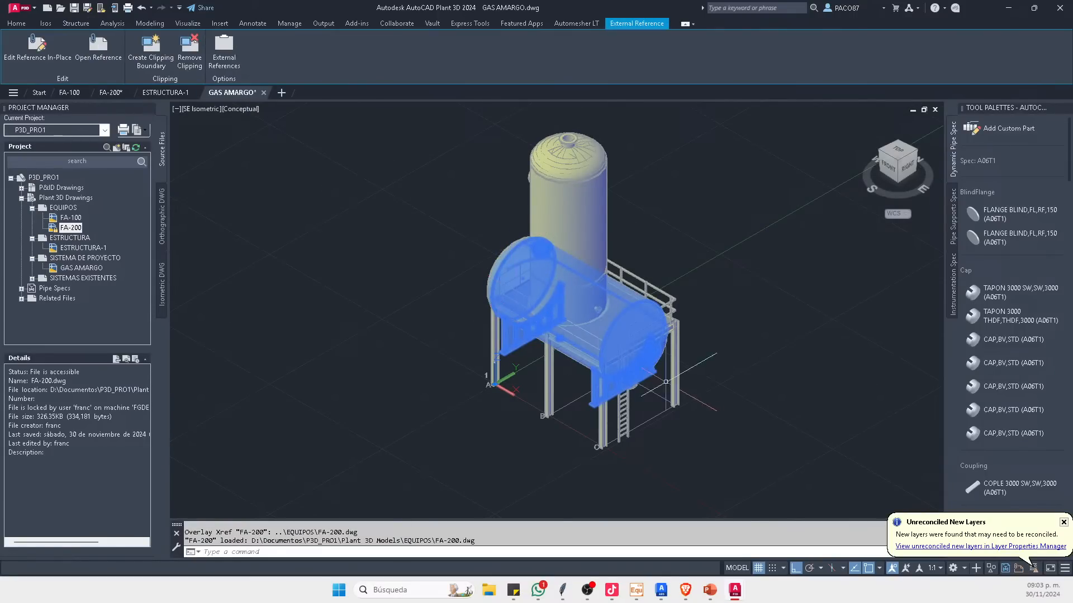
{"action": "type", "text": "m"}
{"action": "key", "text": "Return"}
{"action": "left_click", "coordinate": [820, 369]}
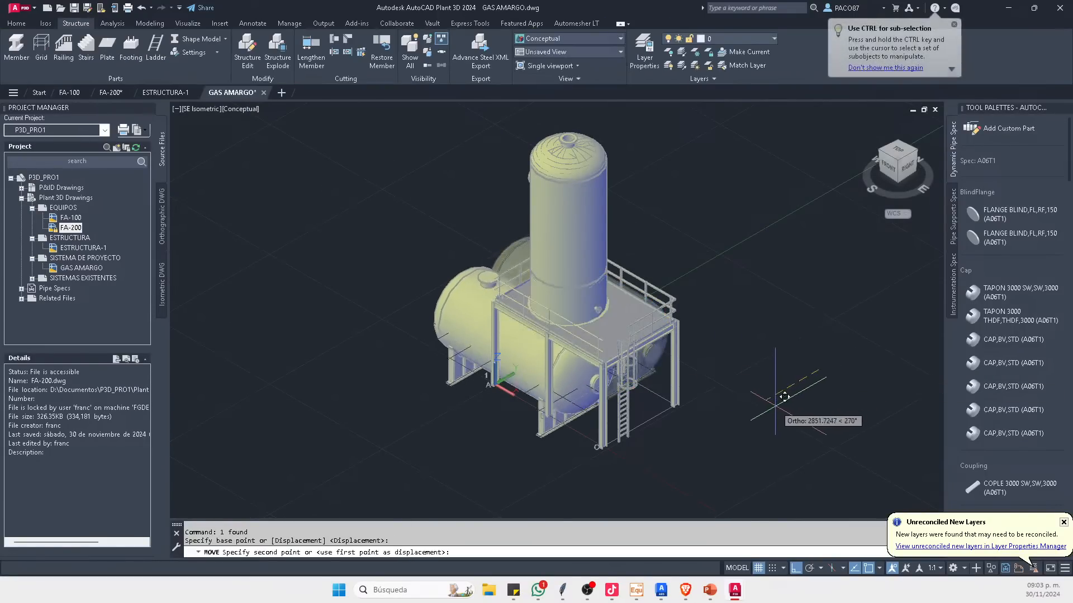
{"action": "left_click", "coordinate": [660, 479]}
Step: Save the GAS AMARGO drawing with the FA-200 vessel beside the platform
{"action": "scroll", "coordinate": [556, 326], "scroll_direction": "down", "scroll_amount": 4}
{"action": "key", "text": "ctrl+s"}
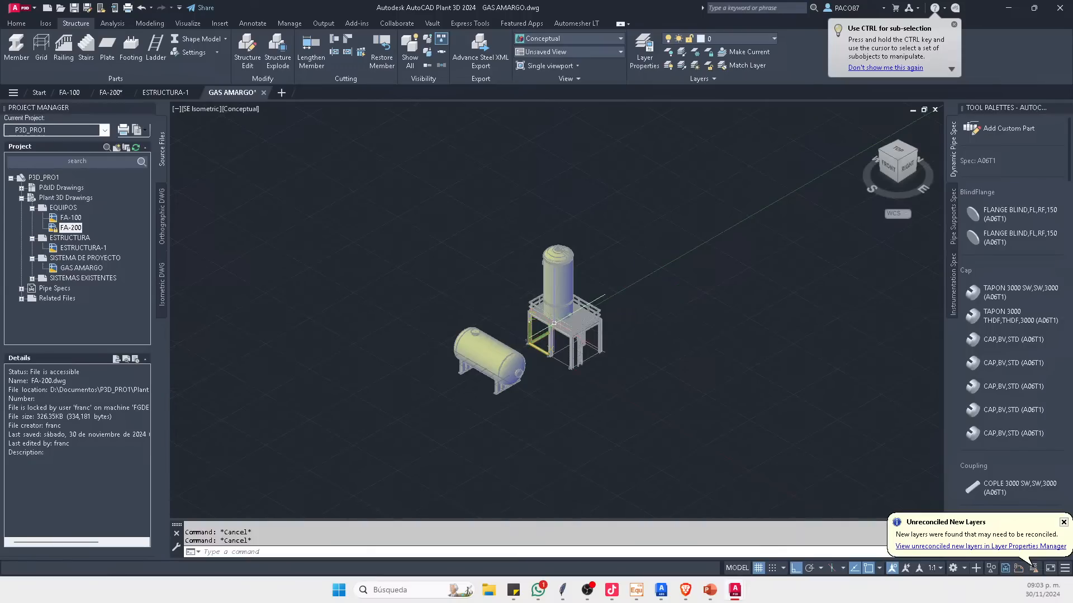
{"action": "scroll", "coordinate": [557, 326], "scroll_direction": "up", "scroll_amount": 4}
{"action": "key", "text": "Escape"}
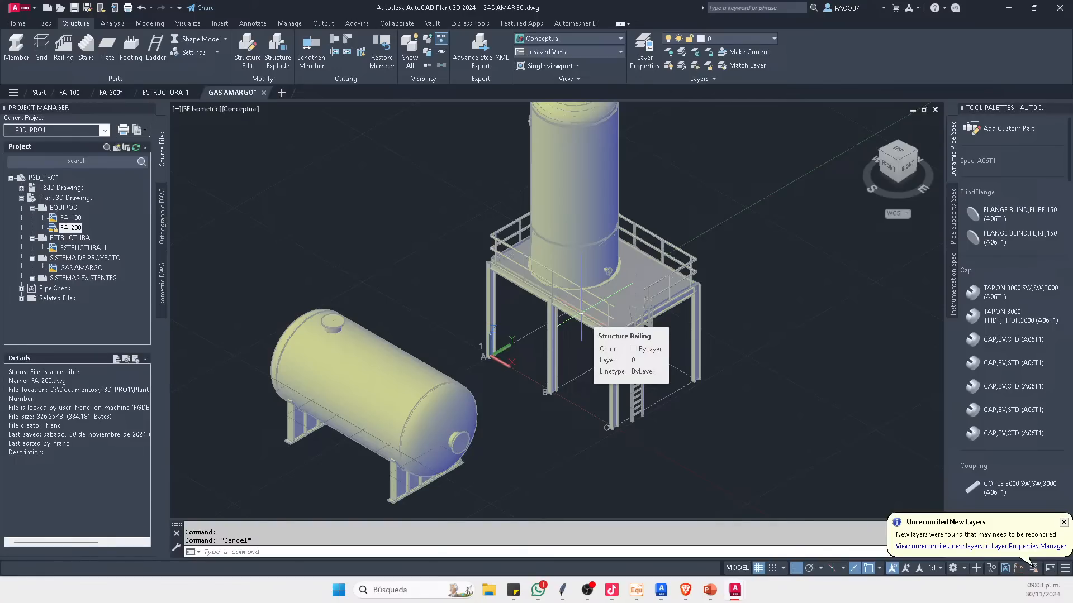
Step: Draw a large rectangle in the Top view, from north of the platform's grid A end to southeast beyond the ladder
{"action": "left_click", "coordinate": [896, 152]}
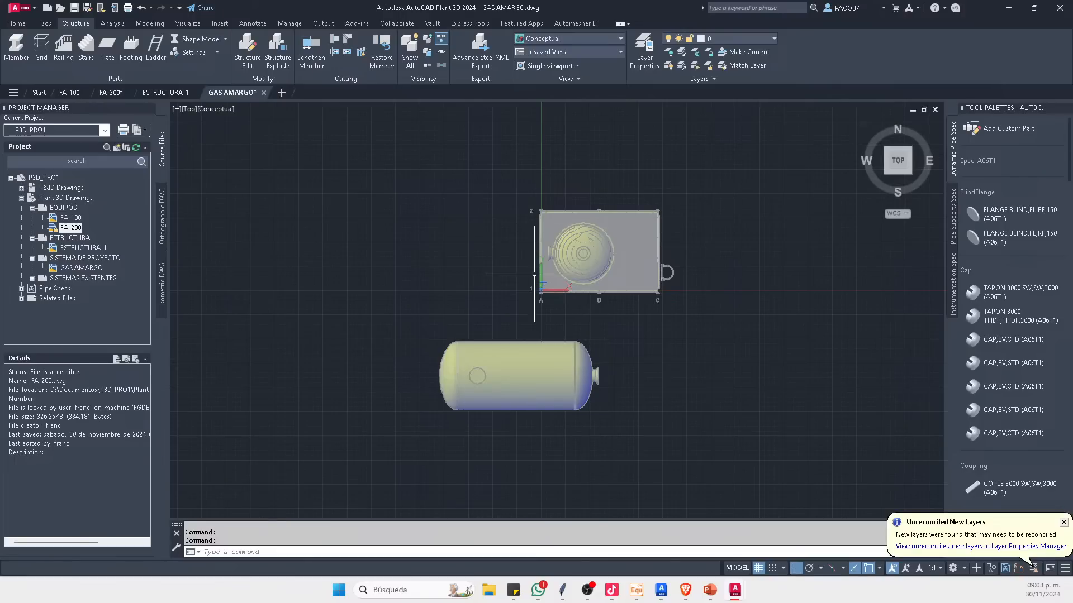
{"action": "middle_click_drag", "start_coordinate": [545, 302], "coordinate": [440, 295]}
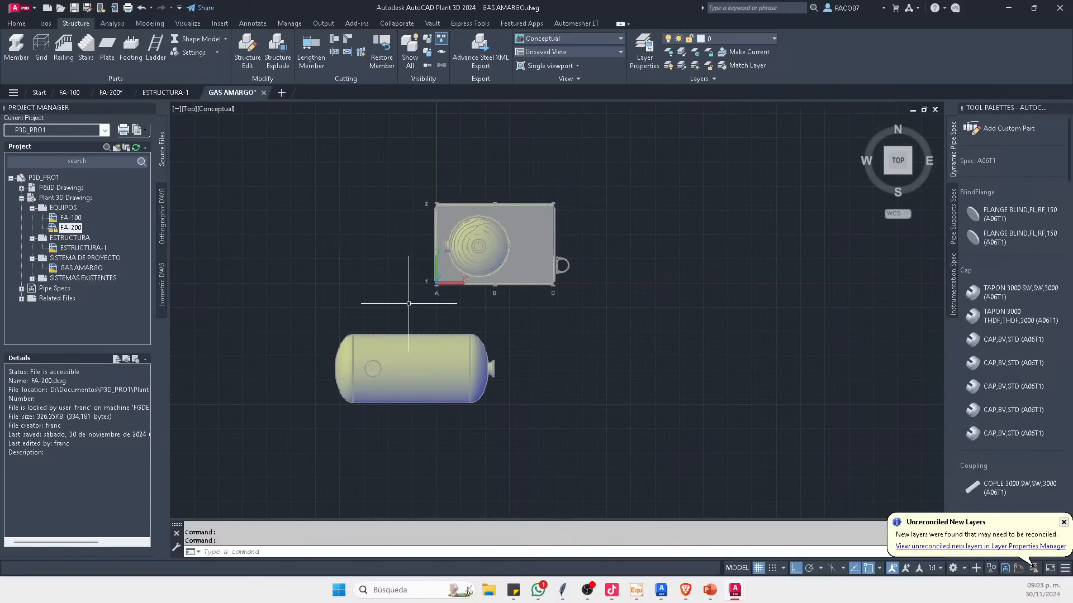
{"action": "middle_click_drag", "start_coordinate": [567, 266], "coordinate": [459, 330]}
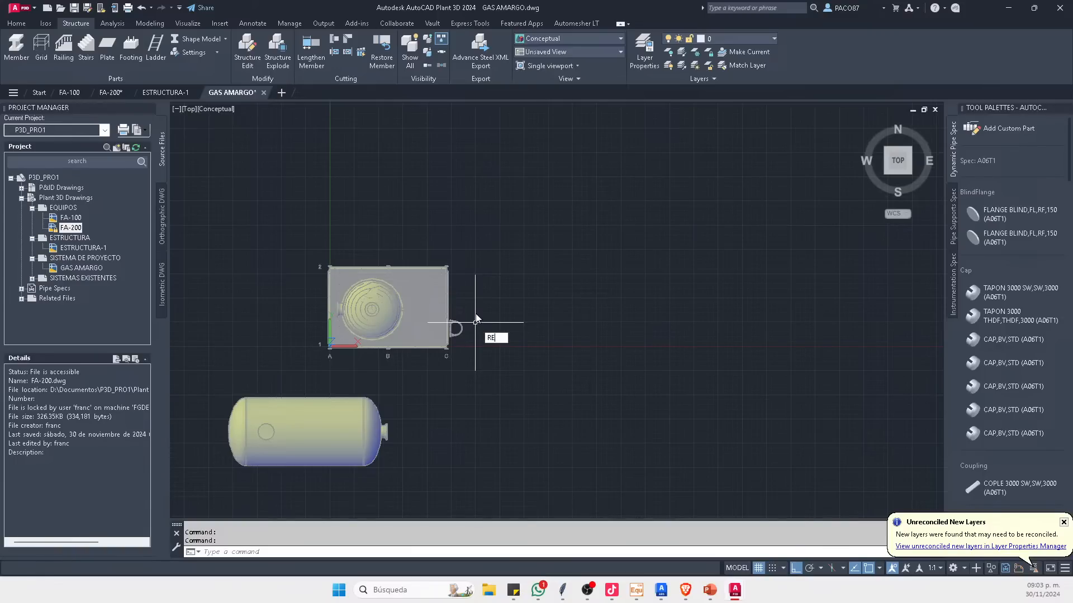
{"action": "key", "text": "Return"}
{"action": "middle_click_drag", "start_coordinate": [476, 180], "coordinate": [443, 239]}
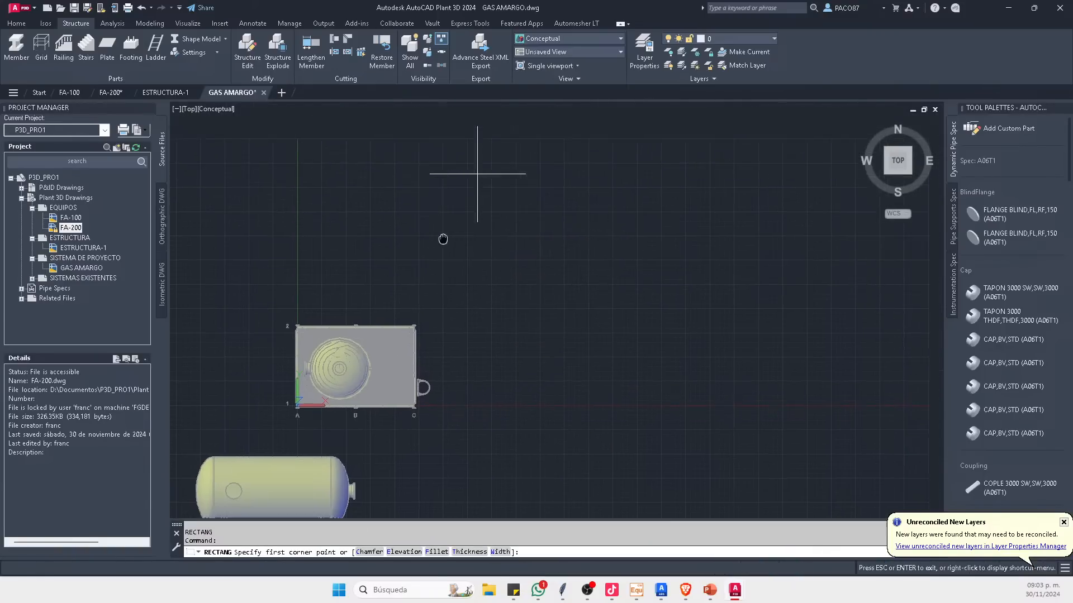
{"action": "scroll", "coordinate": [294, 186], "scroll_direction": "down", "scroll_amount": 3}
{"action": "left_click", "coordinate": [281, 170]}
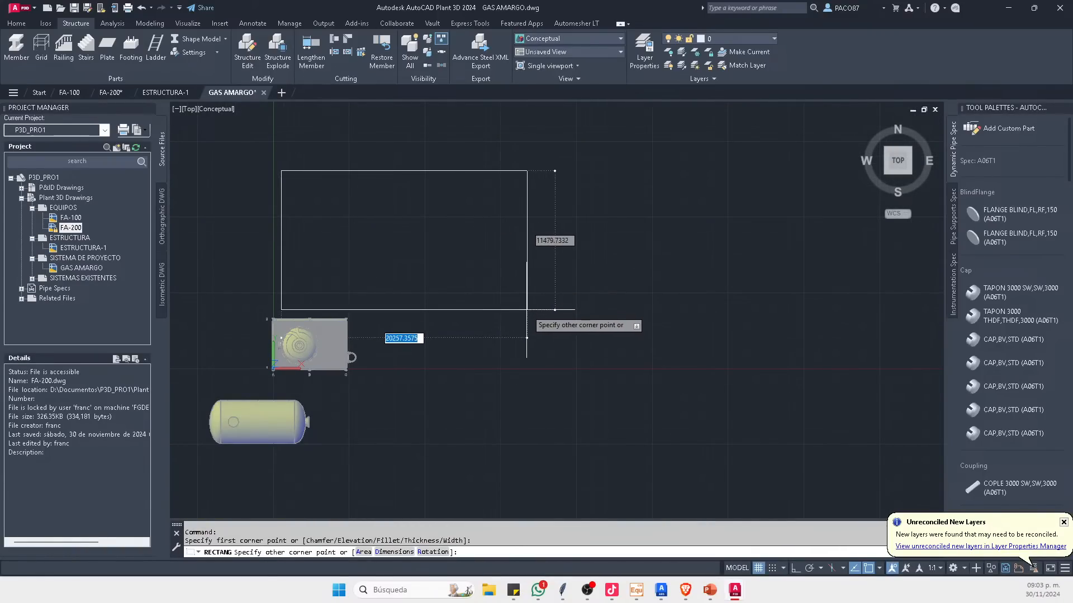
{"action": "scroll", "coordinate": [529, 302], "scroll_direction": "down", "scroll_amount": 1}
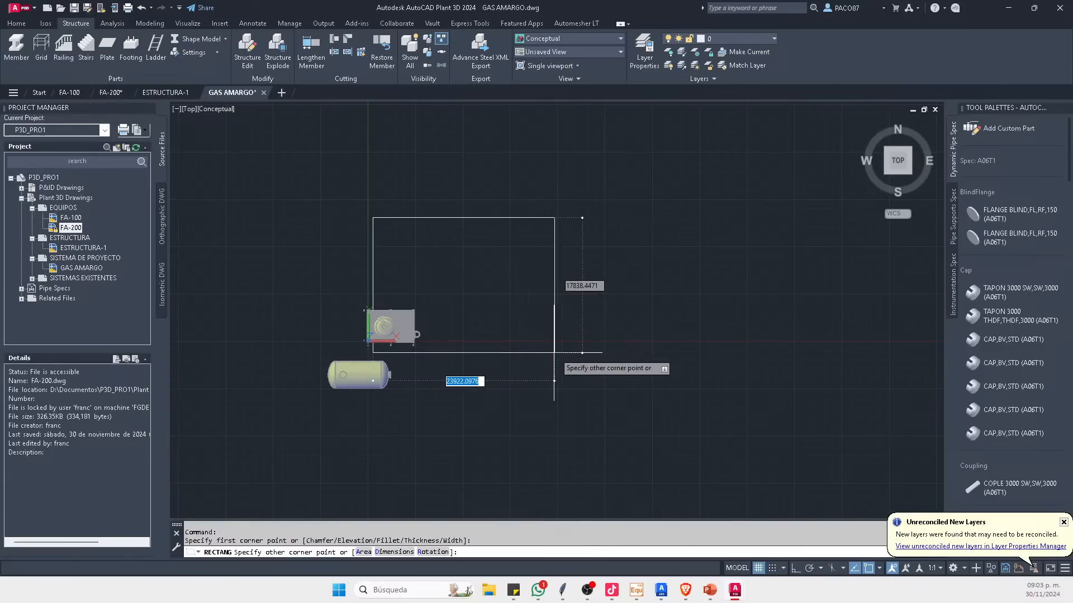
{"action": "left_click", "coordinate": [580, 336]}
Step: Move the rectangle along positive Y until it lies just north of the platform without overlapping it
{"action": "left_click", "coordinate": [566, 190]}
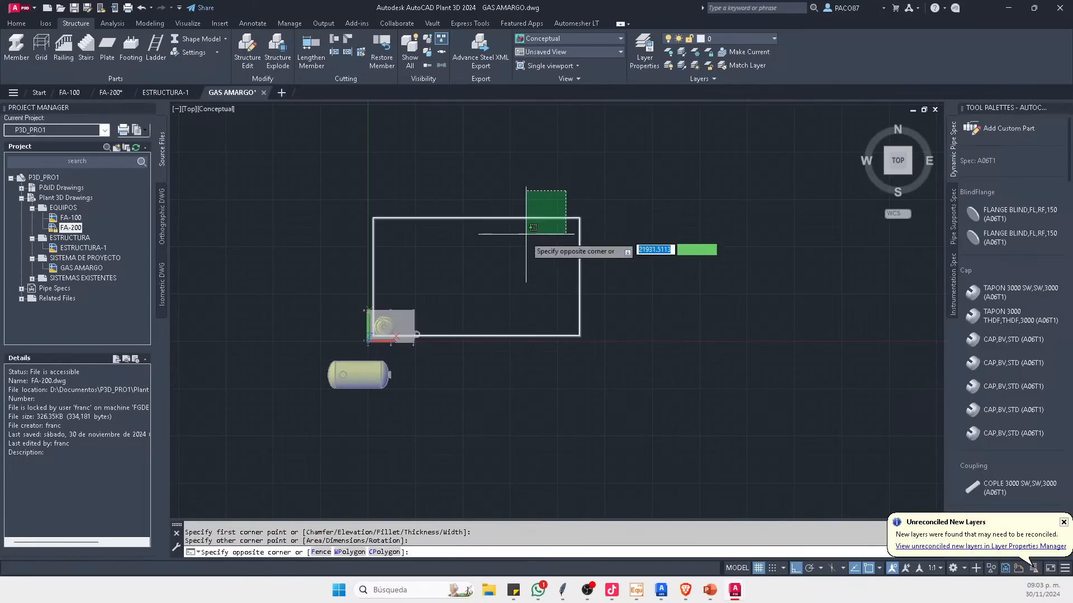
{"action": "left_click", "coordinate": [533, 227]}
{"action": "type", "text": "m"}
{"action": "key", "text": "Return"}
{"action": "left_click", "coordinate": [495, 297]}
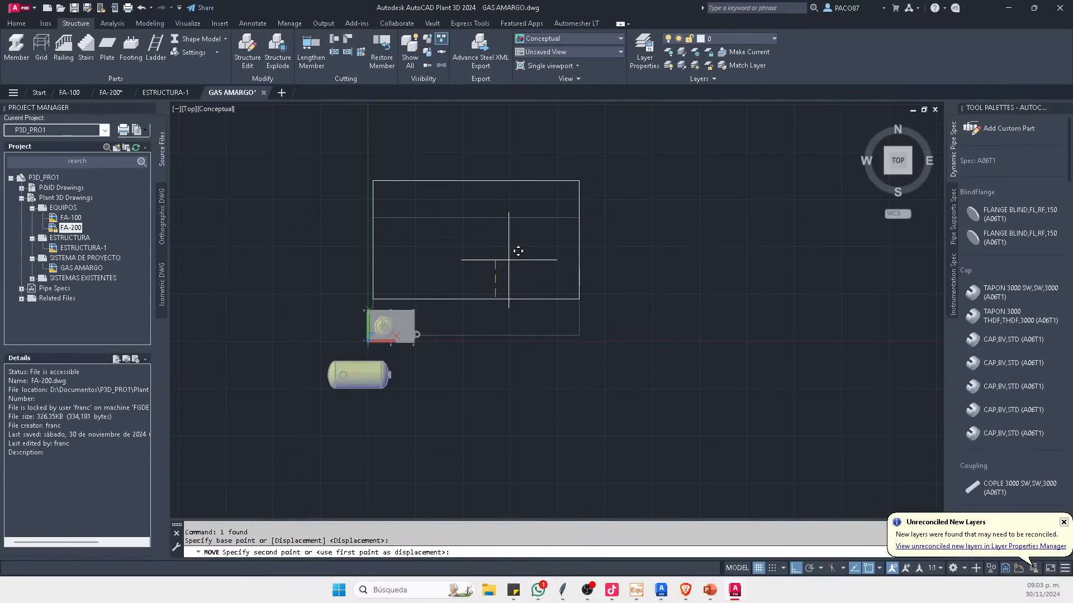
{"action": "key", "text": "Escape"}
{"action": "scroll", "coordinate": [437, 294], "scroll_direction": "up", "scroll_amount": 2}
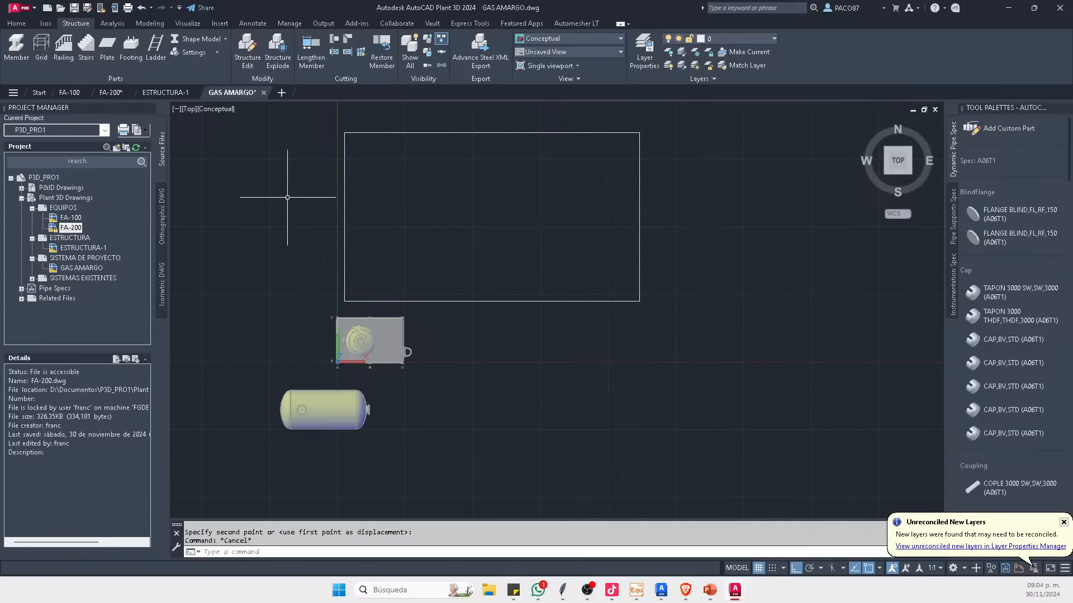
{"action": "key", "text": "Escape"}
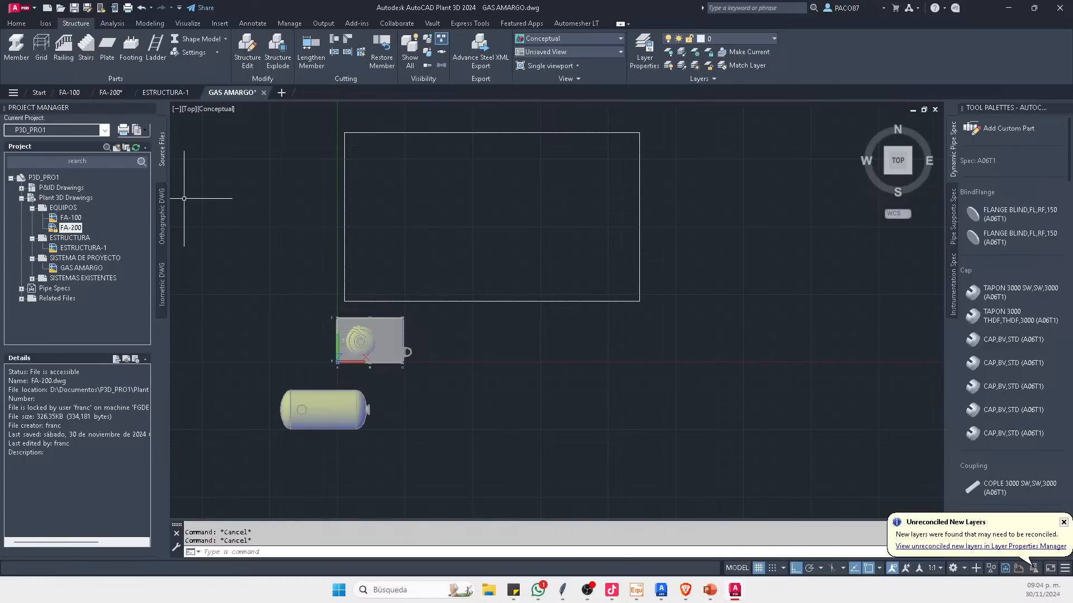
Step: Check the drawings listed as external references of GAS AMARGO
{"action": "type", "text": "XREF"}
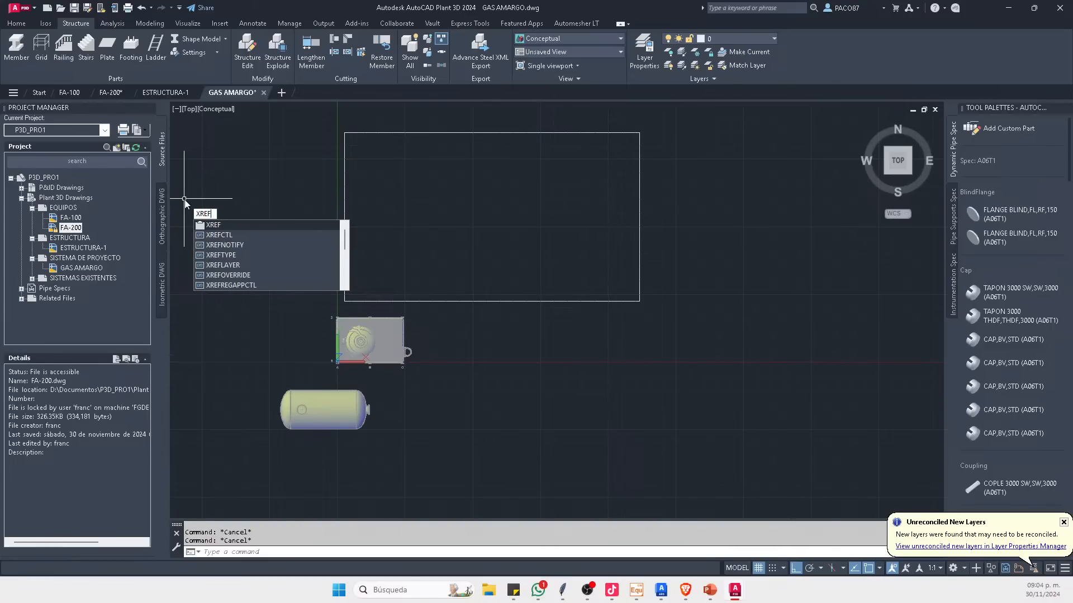
{"action": "key", "text": "Return"}
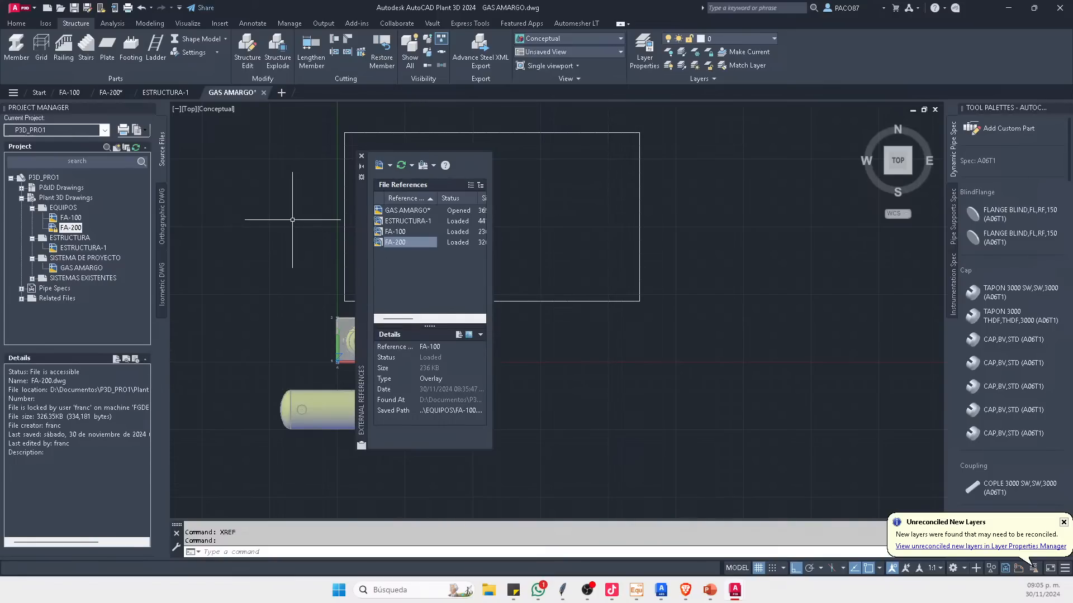
{"action": "left_click", "coordinate": [361, 155]}
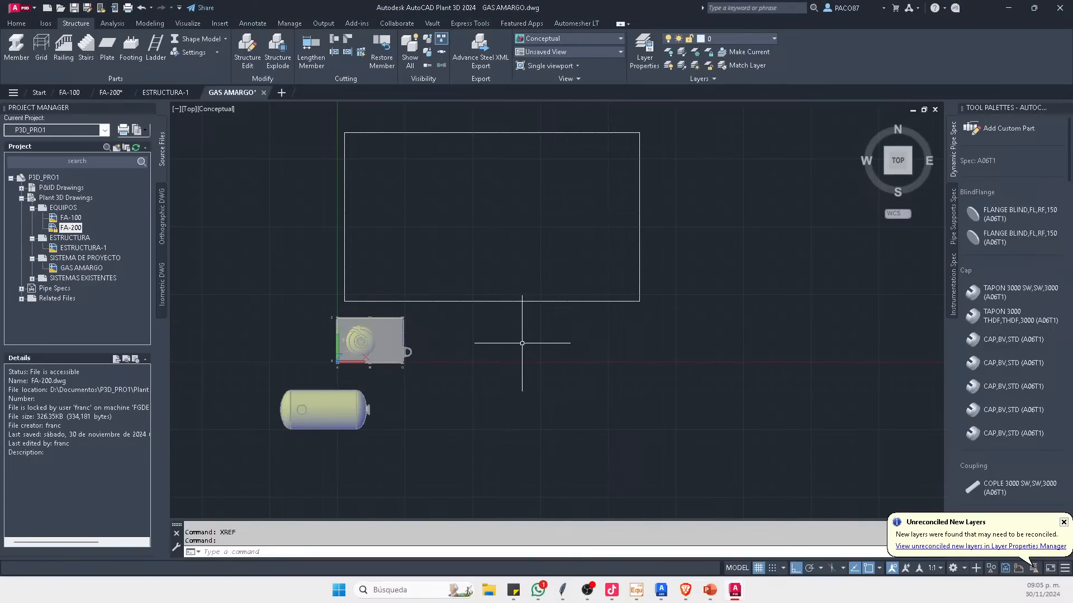
Step: Draw a small rectangle inside the large rectangle near its southwest corner, slightly longer than the platform, for the FA-200 vessel
{"action": "middle_click_drag", "start_coordinate": [522, 343], "coordinate": [517, 355]}
{"action": "scroll", "coordinate": [440, 254], "scroll_direction": "up", "scroll_amount": 2}
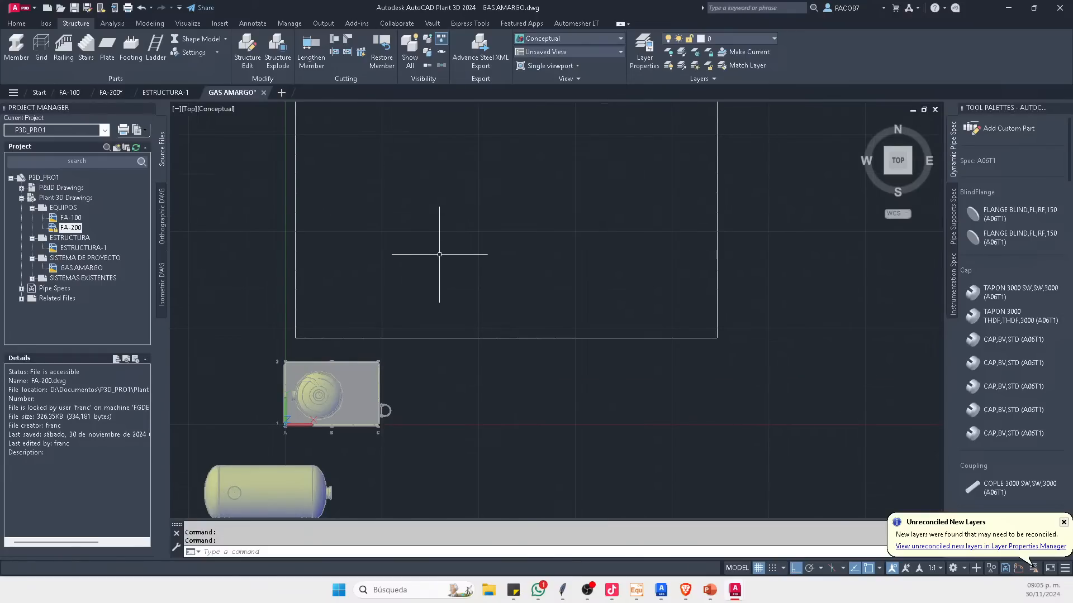
{"action": "type", "text": "rec"}
{"action": "key", "text": "Return"}
{"action": "scroll", "coordinate": [357, 291], "scroll_direction": "up", "scroll_amount": 2}
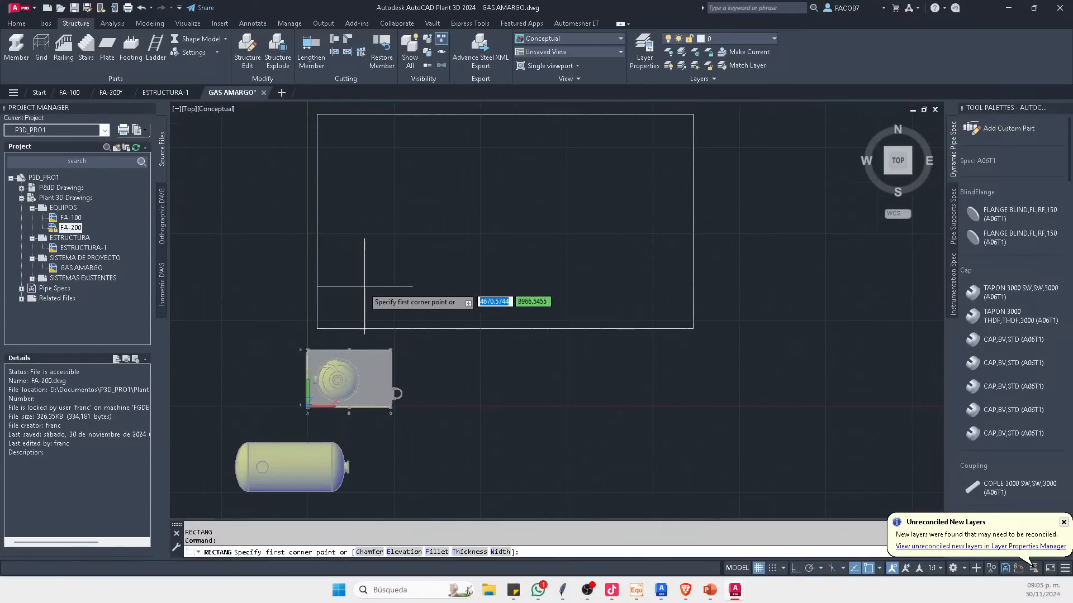
{"action": "left_click", "coordinate": [343, 243]}
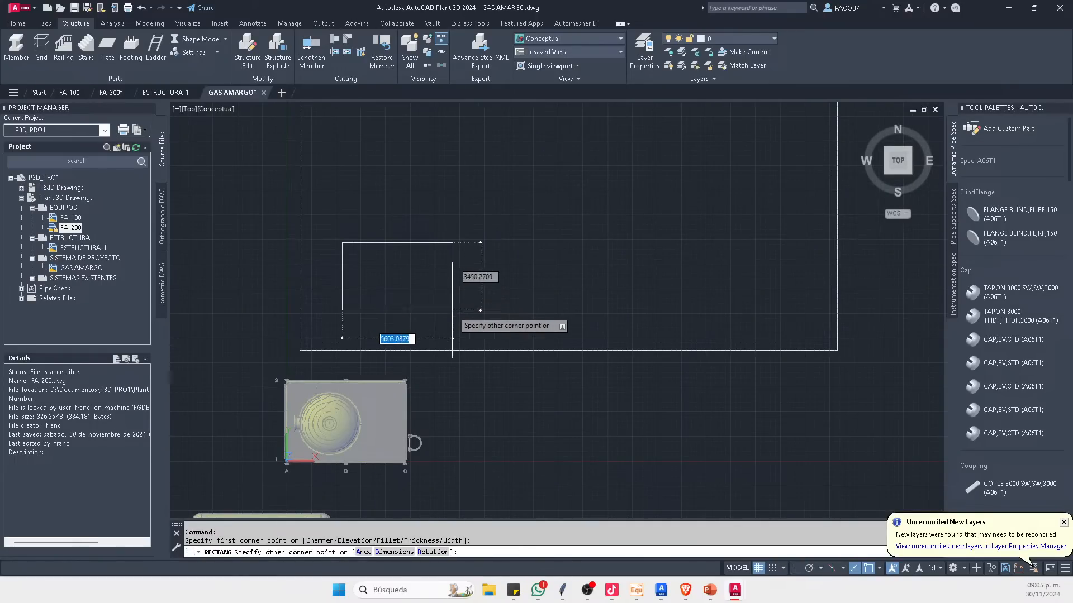
{"action": "scroll", "coordinate": [476, 267], "scroll_direction": "down", "scroll_amount": 2}
{"action": "scroll", "coordinate": [477, 267], "scroll_direction": "up", "scroll_amount": 2}
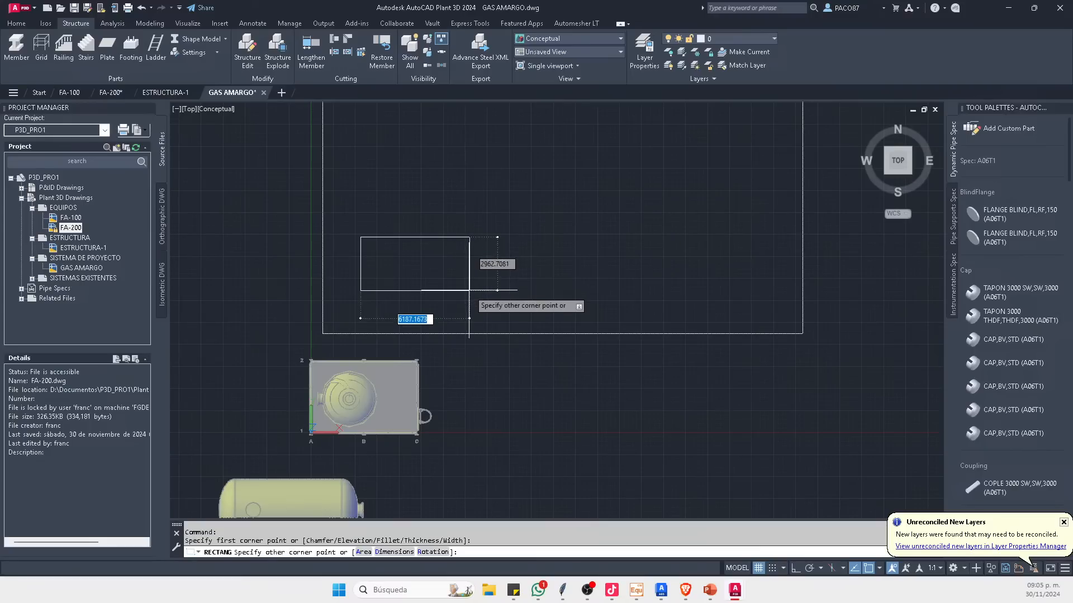
{"action": "left_click", "coordinate": [503, 310]}
{"action": "scroll", "coordinate": [455, 247], "scroll_direction": "down", "scroll_amount": 3}
{"action": "scroll", "coordinate": [359, 313], "scroll_direction": "up", "scroll_amount": 5}
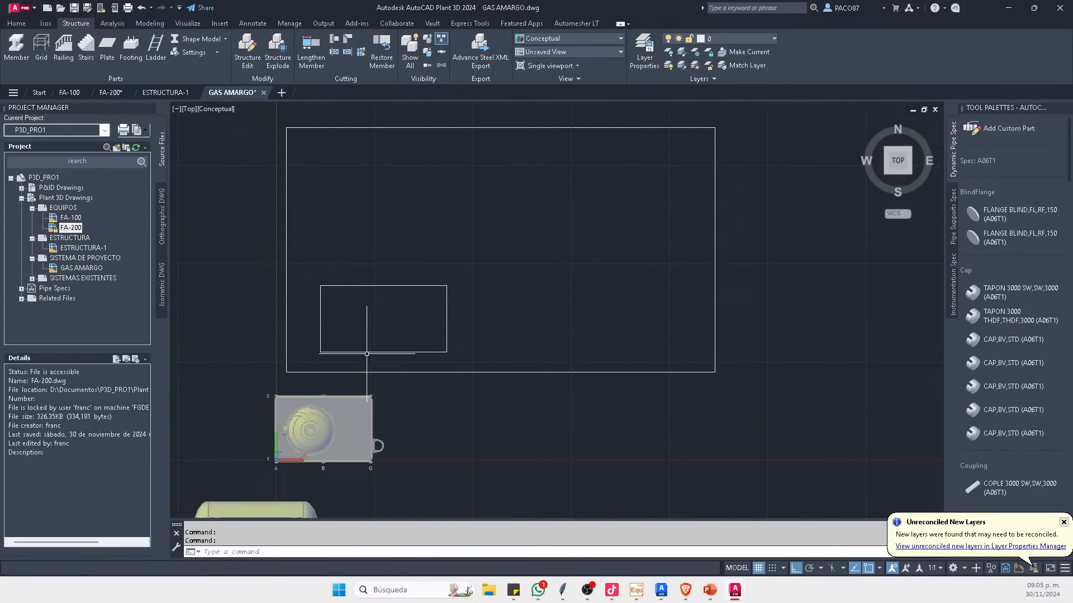
{"action": "middle_click_drag", "start_coordinate": [340, 308], "coordinate": [356, 268]}
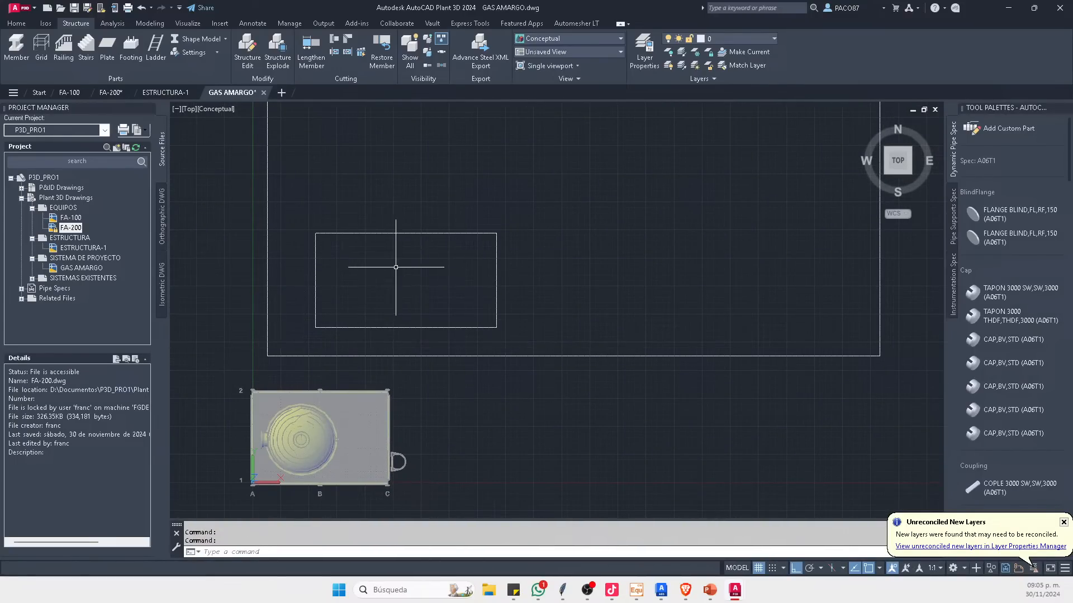
{"action": "scroll", "coordinate": [396, 267], "scroll_direction": "down", "scroll_amount": 2}
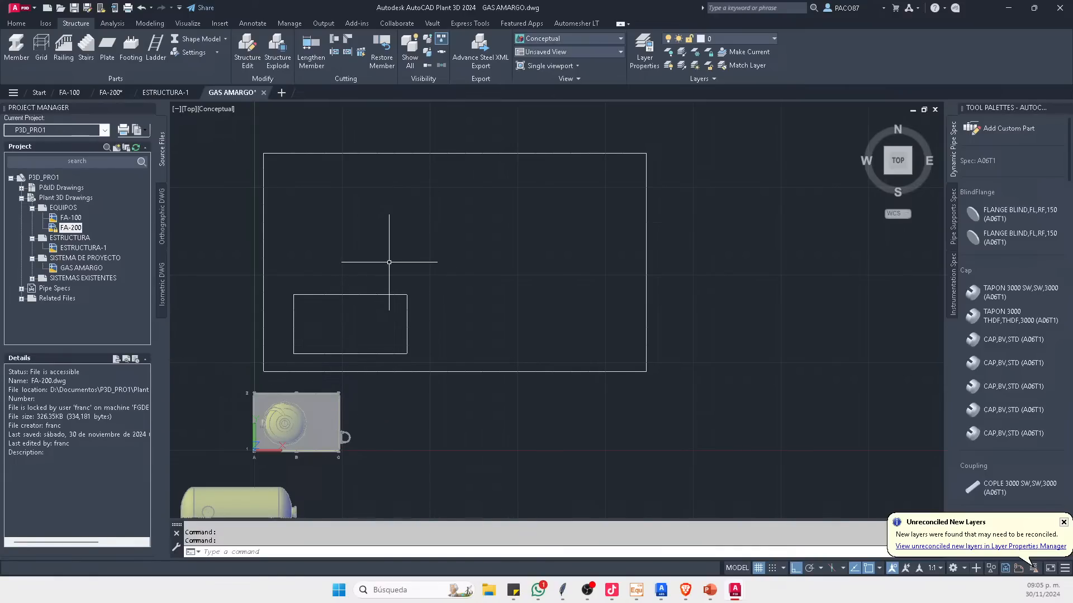
Step: Draw a second small rectangle in the northern half of the large rectangle, east of its centre, for the platform
{"action": "key", "text": "Return"}
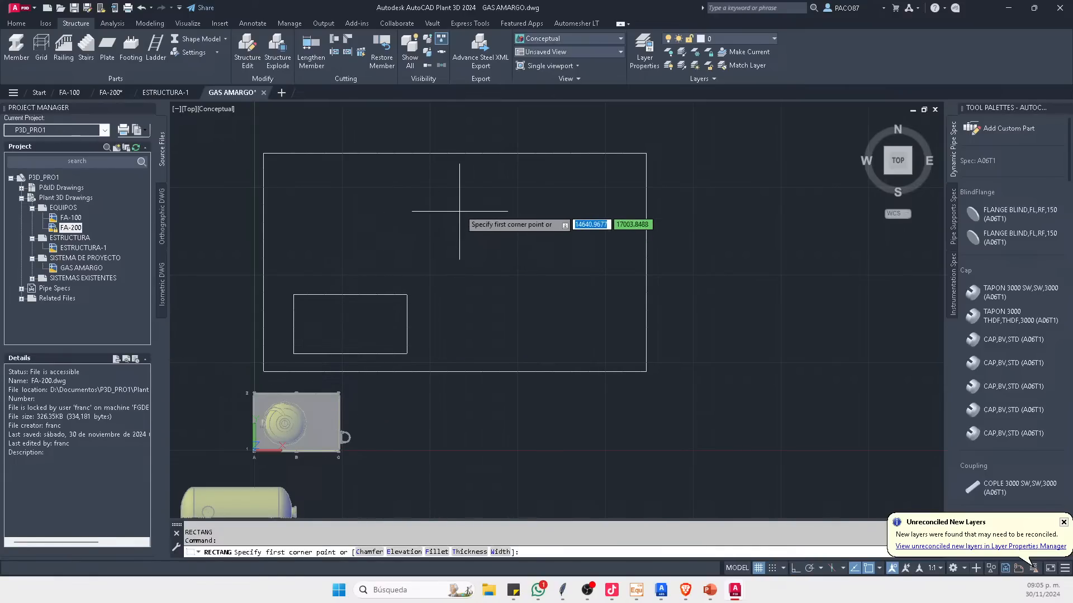
{"action": "left_click", "coordinate": [444, 195]}
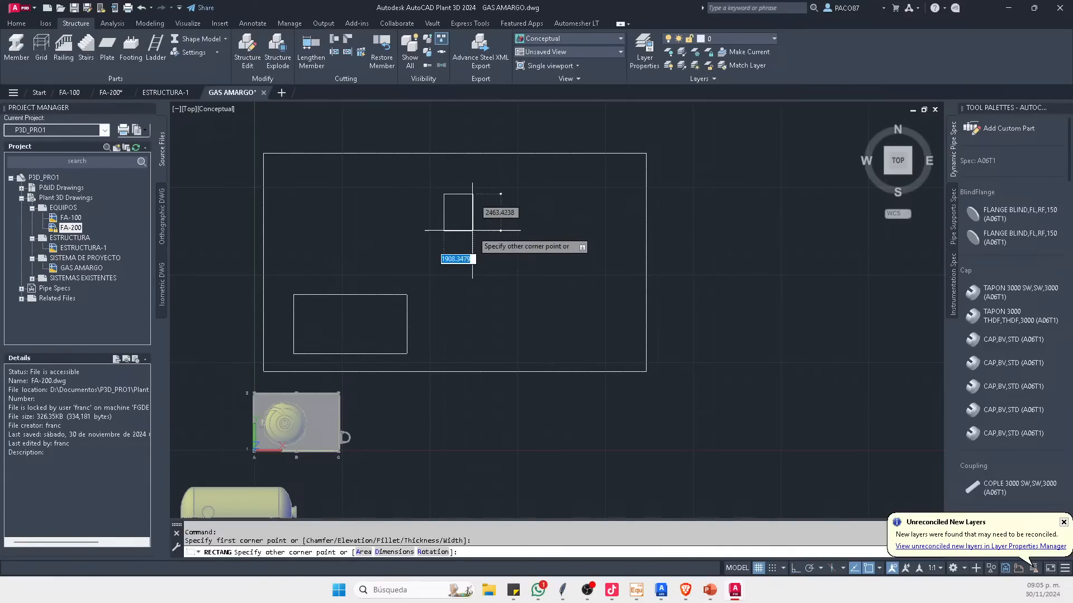
{"action": "left_click", "coordinate": [545, 271]}
{"action": "mouse_move", "coordinate": [306, 481]}
{"action": "middle_mouse_down"}
{"action": "mouse_move", "coordinate": [433, 488]}
{"action": "mouse_move", "coordinate": [426, 359]}
{"action": "middle_mouse_up"}
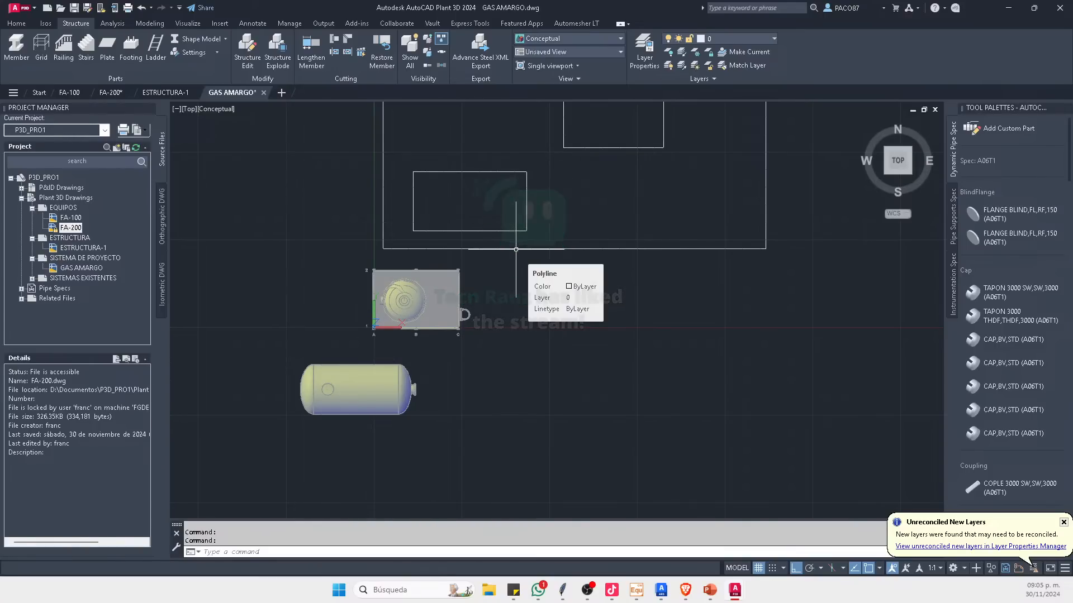
{"action": "left_click", "coordinate": [911, 173]}
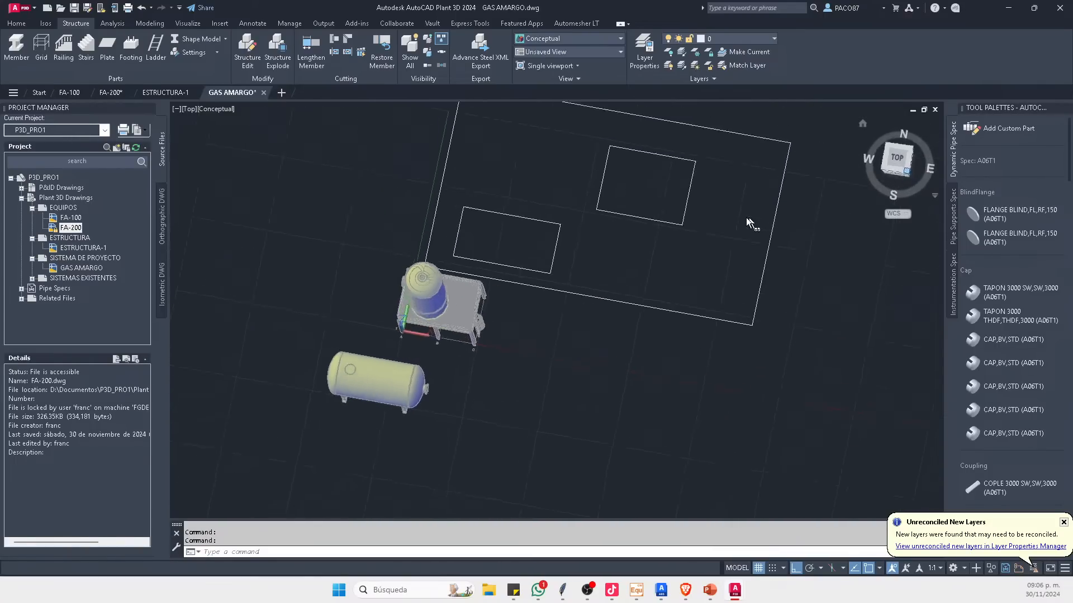
{"action": "left_click", "coordinate": [244, 313]}
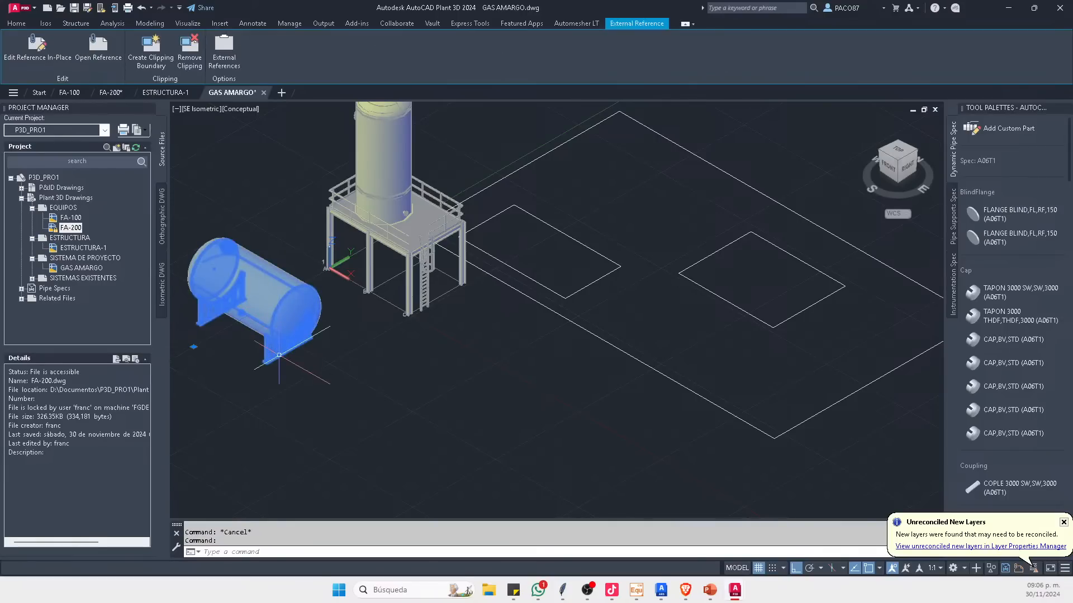
{"action": "scroll", "coordinate": [286, 353], "scroll_direction": "up", "scroll_amount": 4}
{"action": "type", "text": "m"}
{"action": "key", "text": "Return"}
{"action": "scroll", "coordinate": [253, 384], "scroll_direction": "up", "scroll_amount": 7}
{"action": "scroll", "coordinate": [254, 357], "scroll_direction": "up", "scroll_amount": 5}
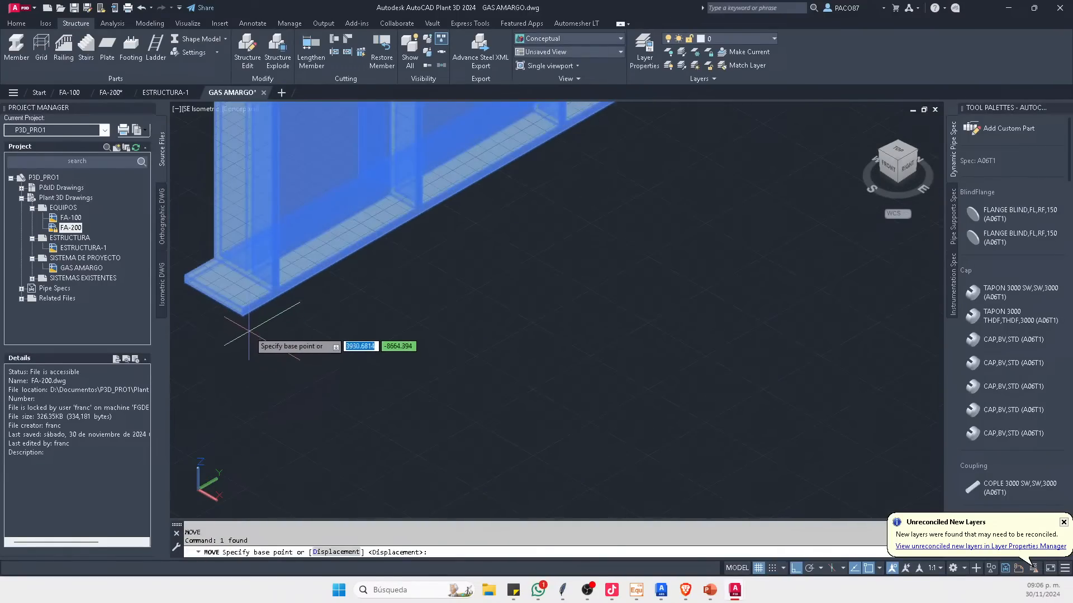
{"action": "left_click", "coordinate": [249, 317]}
{"action": "key", "text": "Escape"}
Step: Move the FA-200 vessel from its saddle base plate's southeast bottom corner to the southeast corner of the southwest small rectangle
{"action": "scroll", "coordinate": [240, 306], "scroll_direction": "up", "scroll_amount": 6}
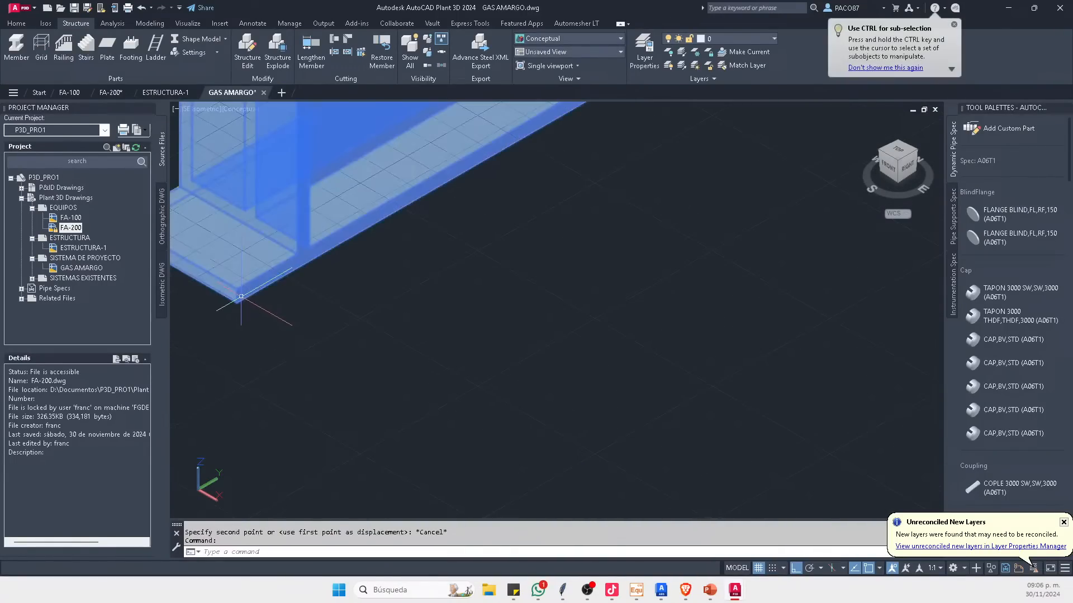
{"action": "left_click", "coordinate": [239, 300]}
{"action": "key", "text": "space"}
{"action": "left_click", "coordinate": [225, 326]}
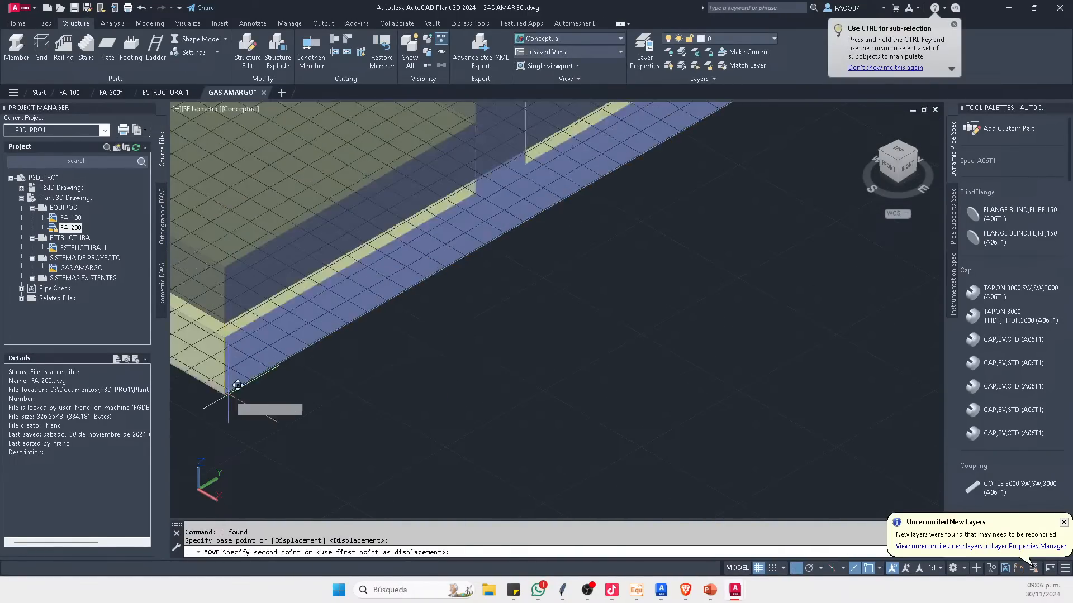
{"action": "scroll", "coordinate": [404, 354], "scroll_direction": "down", "scroll_amount": 15}
{"action": "middle_click_drag", "start_coordinate": [788, 239], "coordinate": [656, 243]}
{"action": "scroll", "coordinate": [615, 255], "scroll_direction": "up", "scroll_amount": 6}
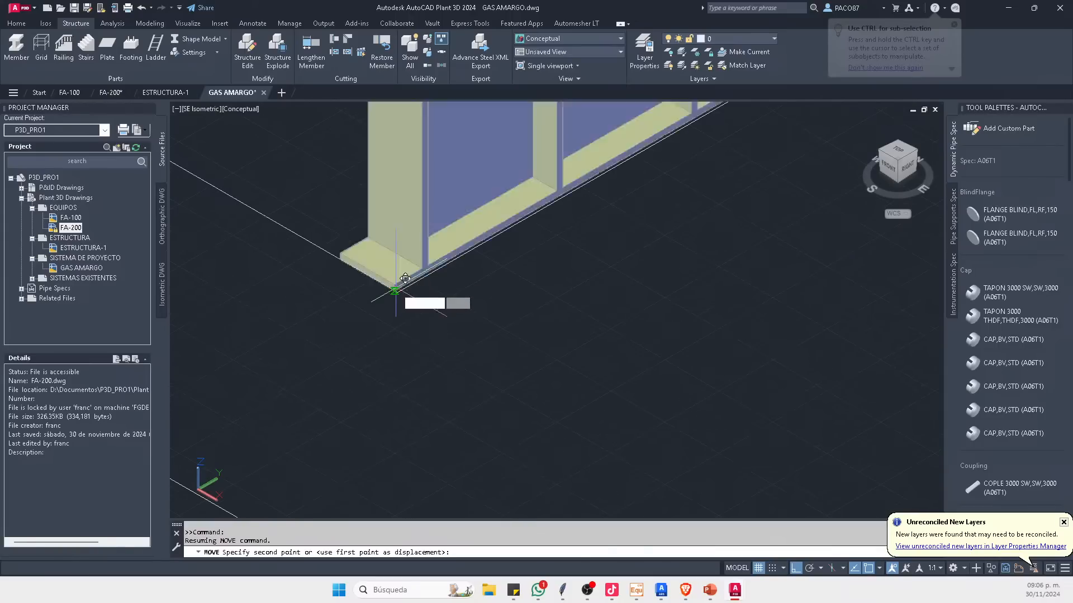
{"action": "scroll", "coordinate": [407, 300], "scroll_direction": "down", "scroll_amount": 4}
{"action": "key", "text": "Escape"}
Step: Check the coordinates of the FA-200 saddle base plate's bottom corner with the ID command
{"action": "scroll", "coordinate": [411, 355], "scroll_direction": "up", "scroll_amount": 6}
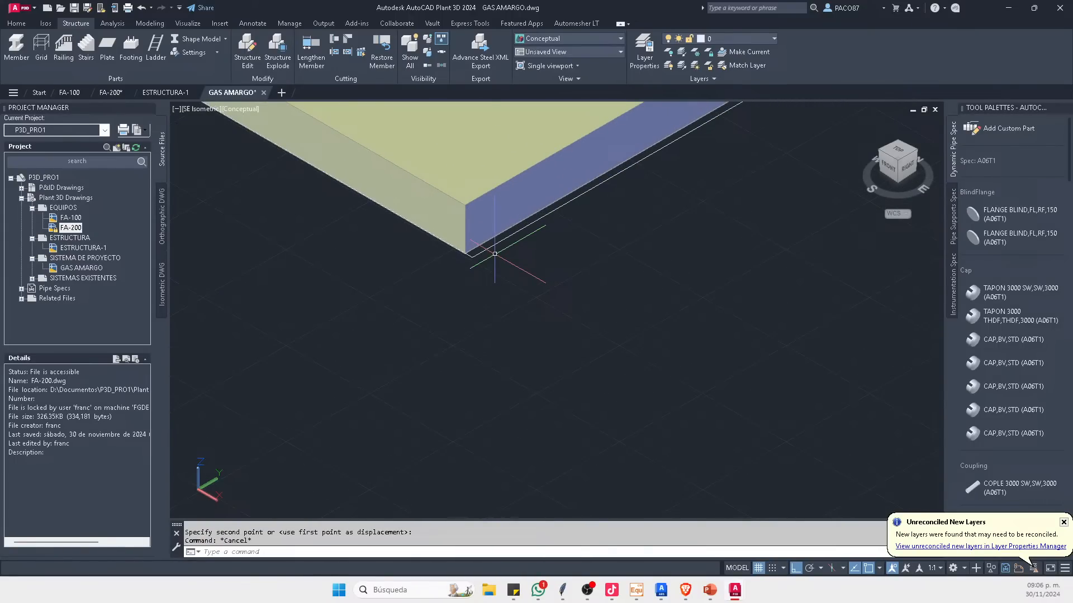
{"action": "key", "text": "Return"}
{"action": "scroll", "coordinate": [458, 258], "scroll_direction": "up", "scroll_amount": 5}
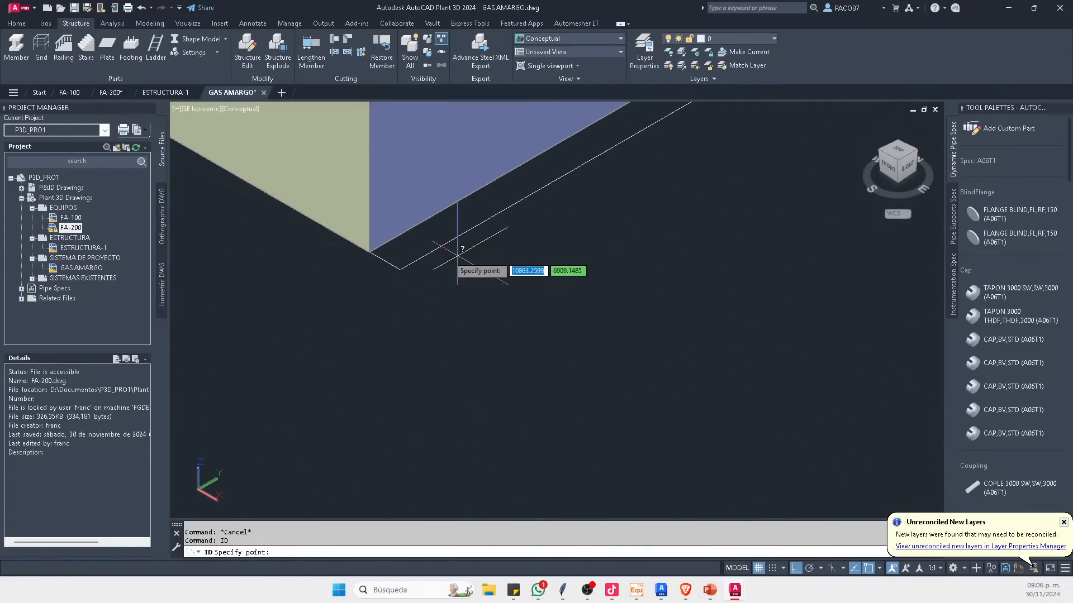
{"action": "left_click", "coordinate": [368, 252]}
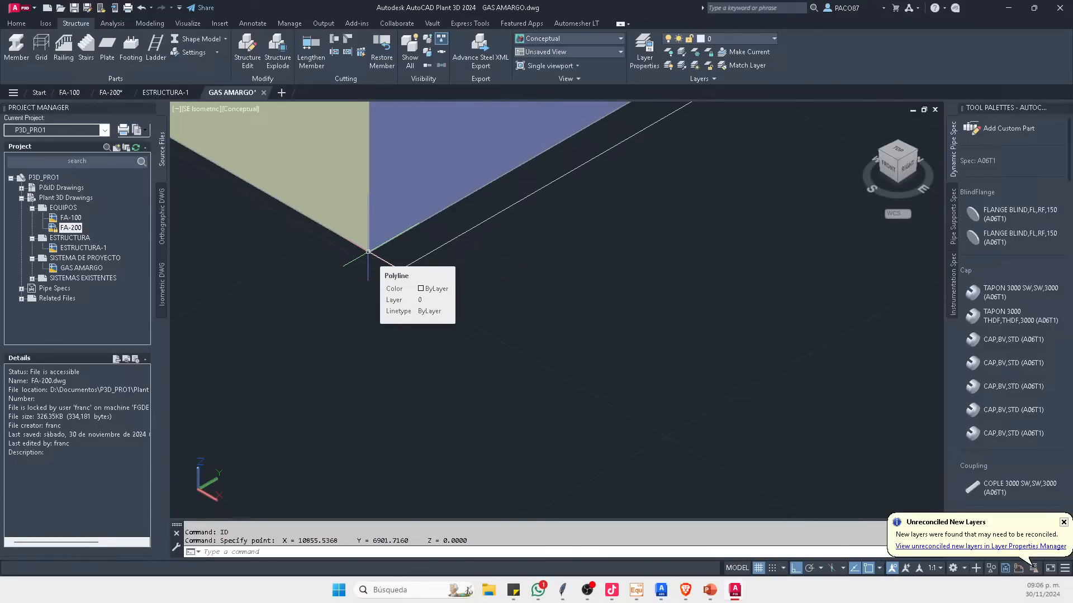
{"action": "scroll", "coordinate": [368, 252], "scroll_direction": "down", "scroll_amount": 10}
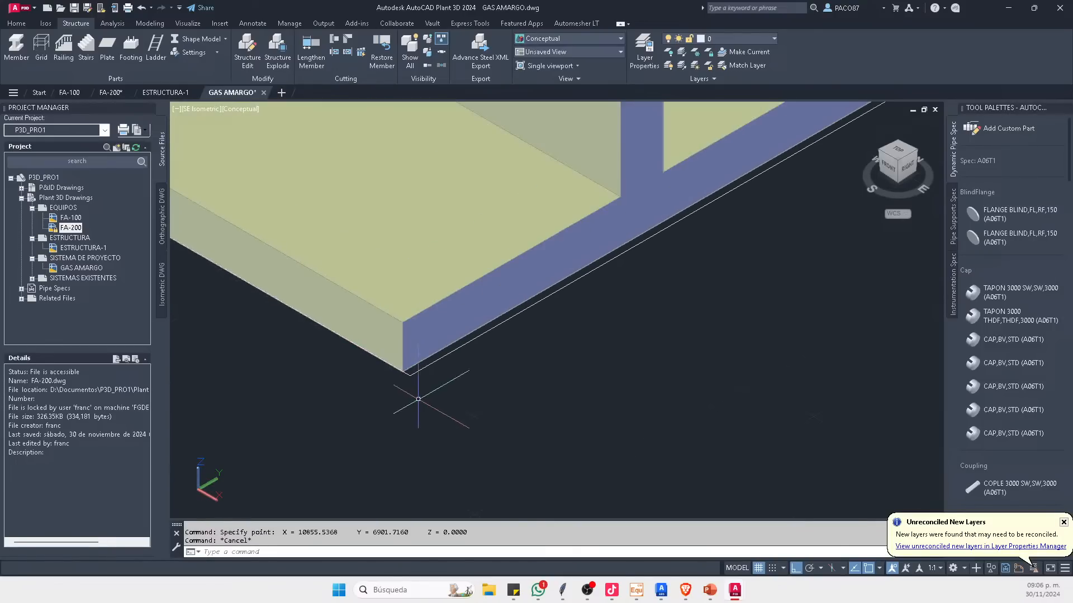
Step: In the Top view, move the FA-200 vessel west and north with Ortho on until it is centred in the southwest small rectangle
{"action": "middle_click_drag", "start_coordinate": [425, 347], "coordinate": [460, 357], "text": "shift"}
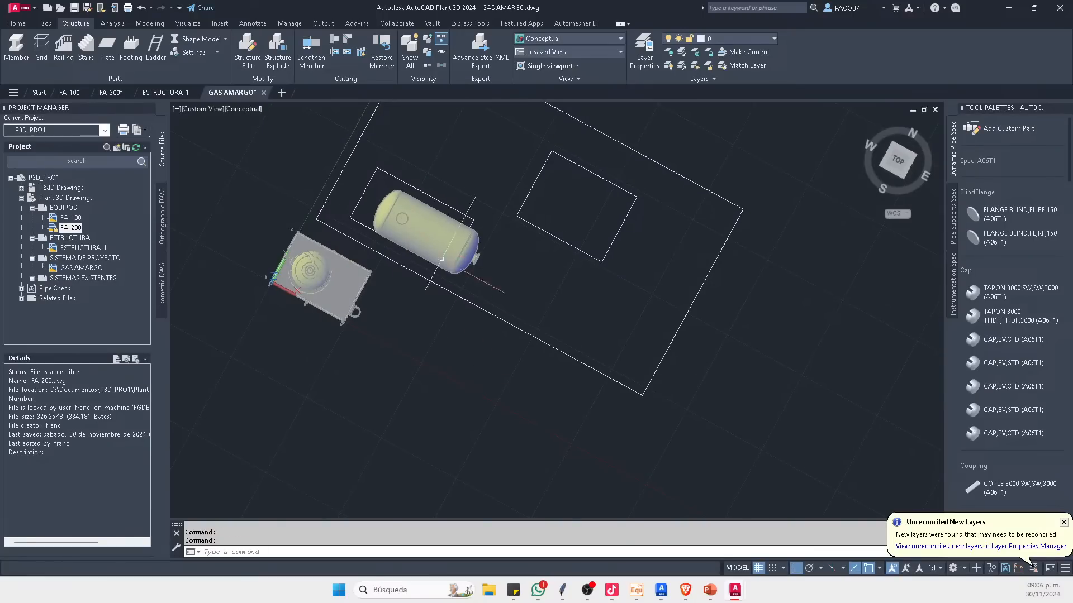
{"action": "scroll", "coordinate": [425, 199], "scroll_direction": "up", "scroll_amount": 4}
{"action": "left_click", "coordinate": [437, 246]}
{"action": "key", "text": "Escape"}
{"action": "left_click", "coordinate": [892, 159]}
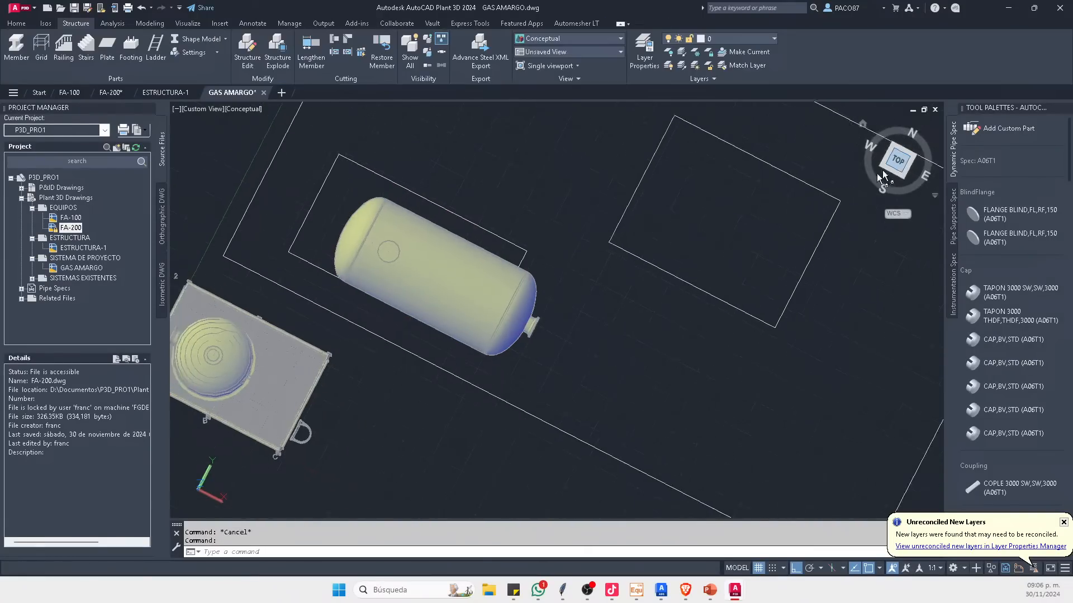
{"action": "scroll", "coordinate": [447, 357], "scroll_direction": "up", "scroll_amount": 5}
{"action": "left_click", "coordinate": [535, 290]}
{"action": "scroll", "coordinate": [551, 385], "scroll_direction": "up", "scroll_amount": 2}
{"action": "type", "text": "m"}
{"action": "key", "text": "Return"}
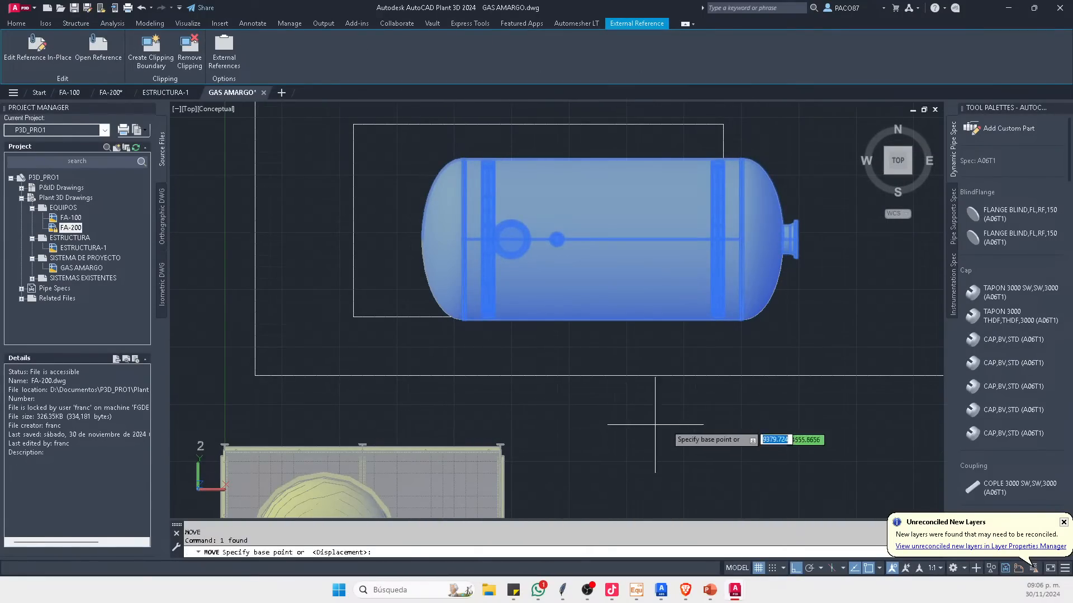
{"action": "left_click", "coordinate": [724, 423]}
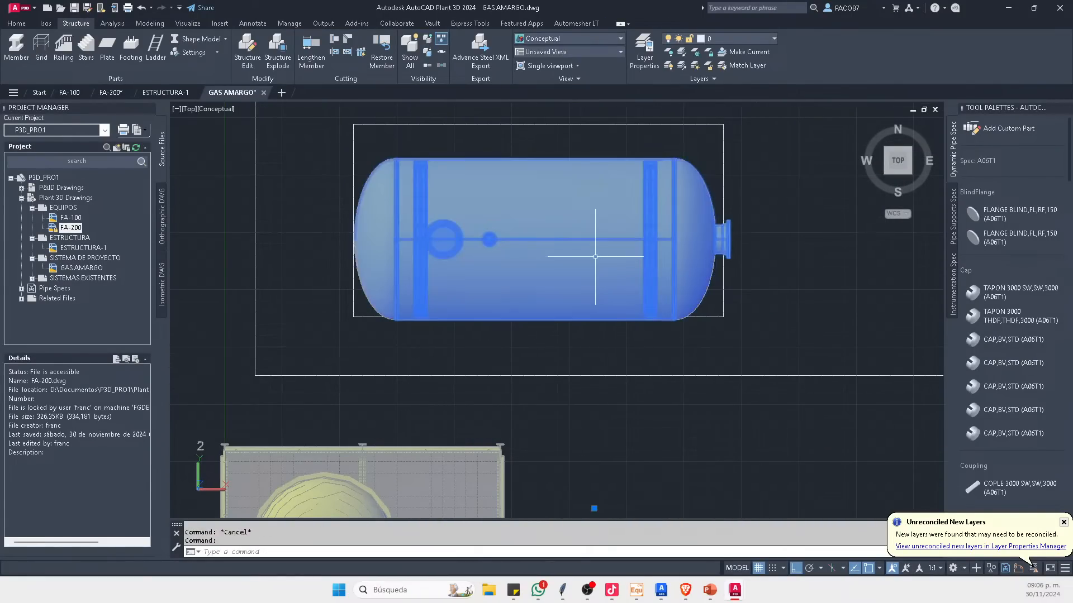
{"action": "left_click", "coordinate": [695, 445]}
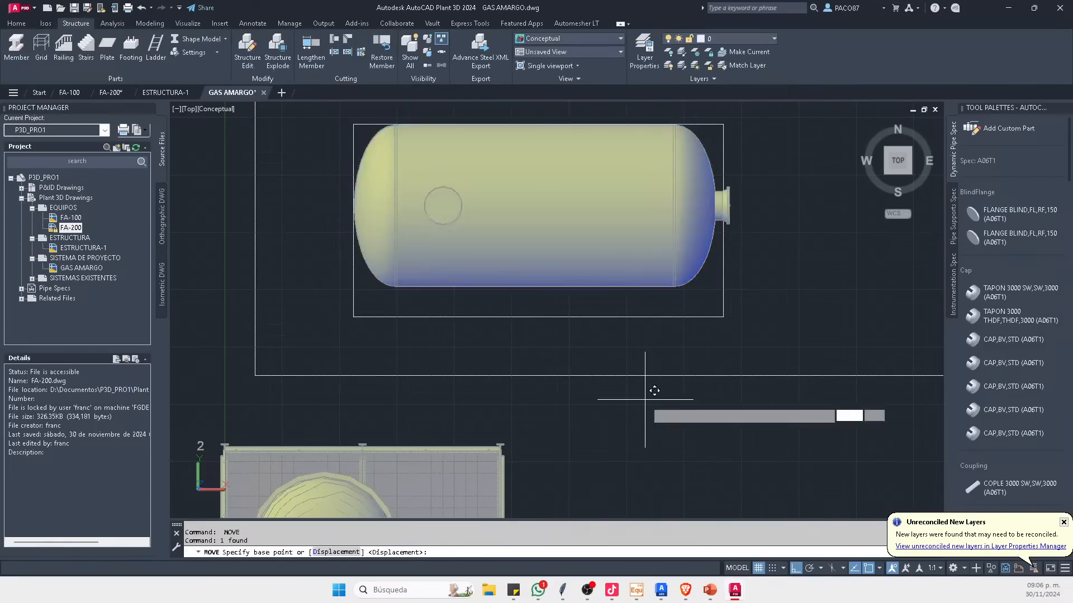
{"action": "scroll", "coordinate": [420, 285], "scroll_direction": "down", "scroll_amount": 4}
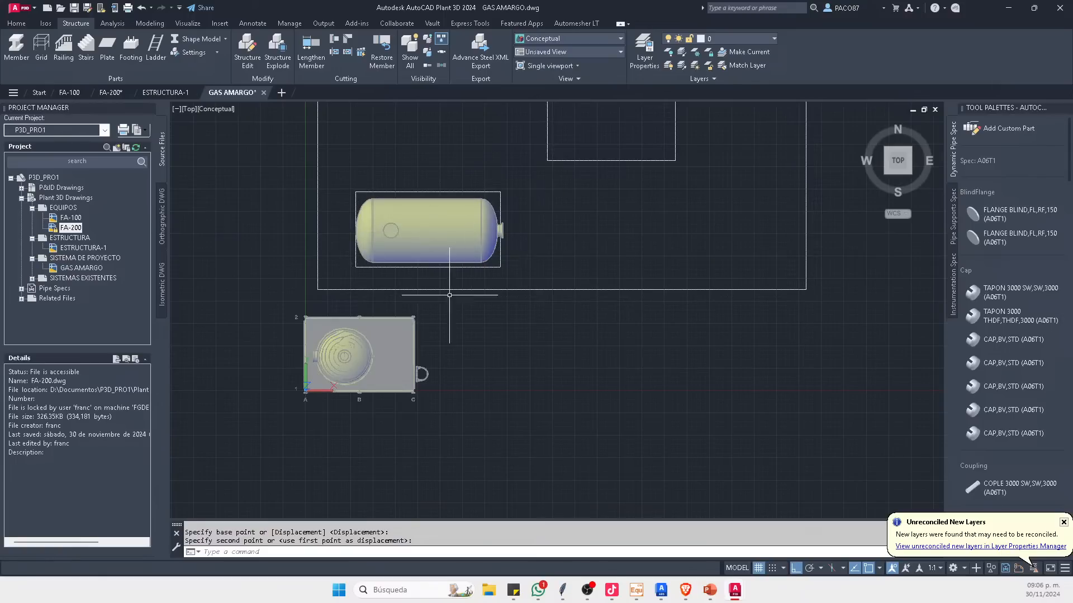
{"action": "key", "text": "Escape"}
{"action": "left_click", "coordinate": [269, 307]}
{"action": "left_click", "coordinate": [463, 460]}
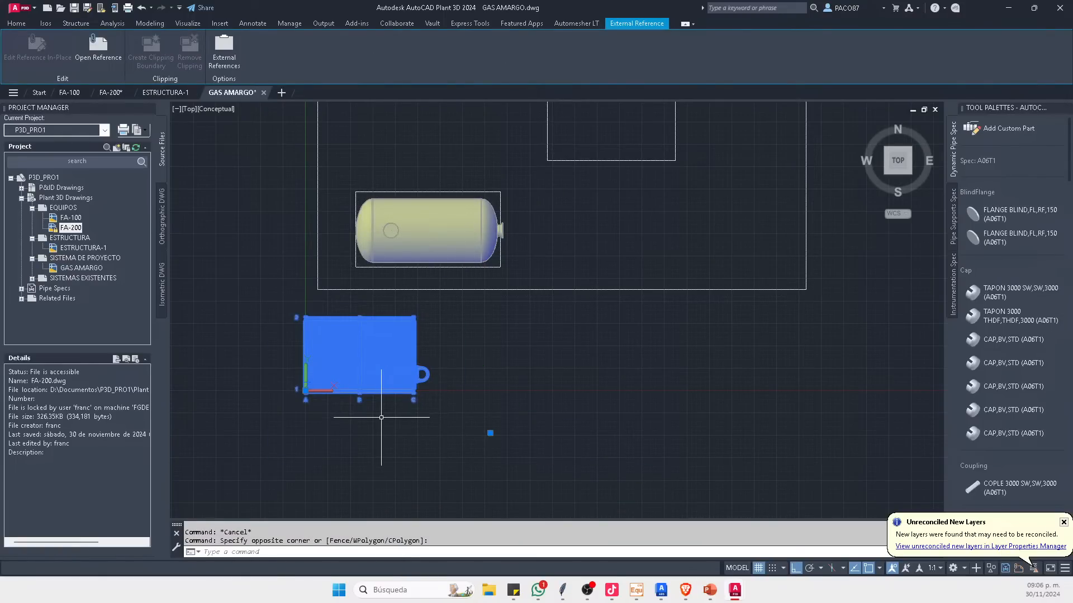
{"action": "key", "text": "Return"}
{"action": "key", "text": "Escape"}
Step: Move the platform and FA-100 vessel together from the grid C column's base corner to the second small rectangle's southeast corner
{"action": "middle_click_drag", "start_coordinate": [539, 438], "coordinate": [374, 311], "text": "shift"}
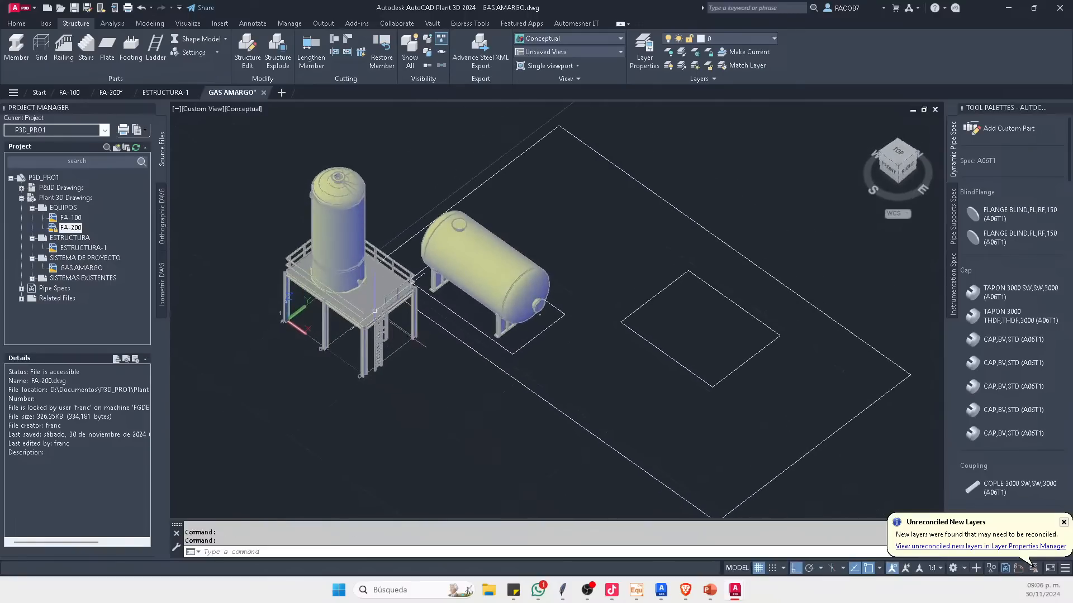
{"action": "left_click", "coordinate": [433, 144]}
{"action": "left_click", "coordinate": [327, 263]}
{"action": "scroll", "coordinate": [363, 378], "scroll_direction": "up", "scroll_amount": 10}
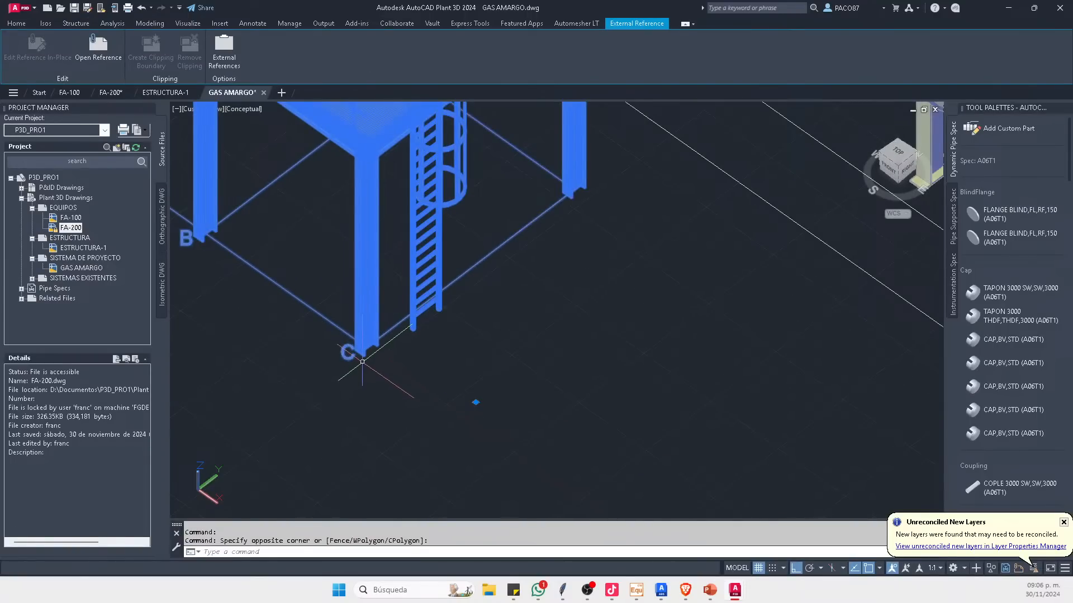
{"action": "key", "text": "Return"}
{"action": "scroll", "coordinate": [363, 349], "scroll_direction": "up", "scroll_amount": 6}
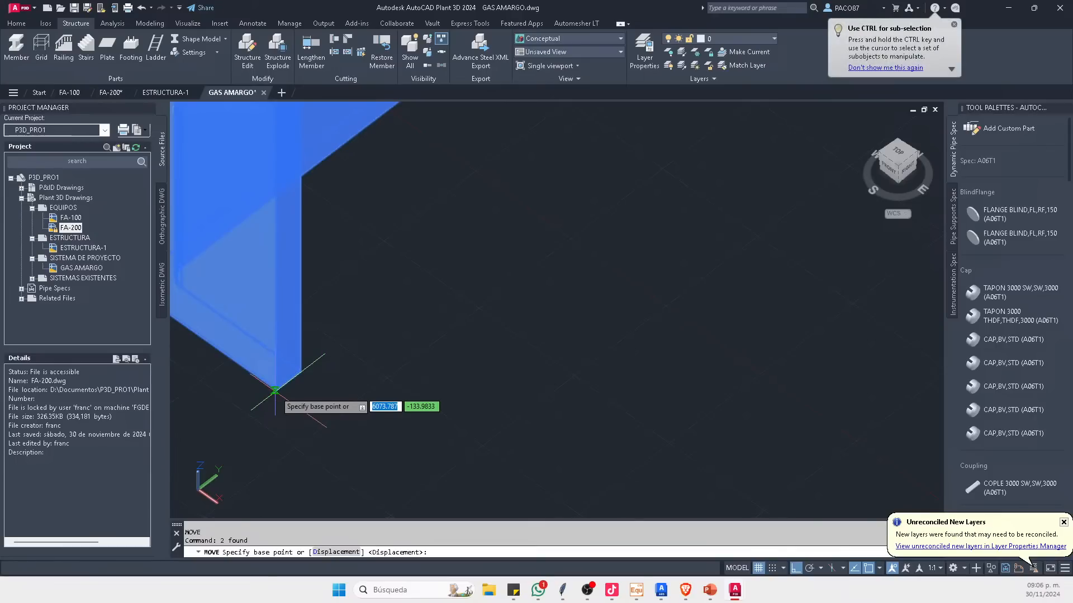
{"action": "left_click", "coordinate": [276, 398]}
{"action": "scroll", "coordinate": [363, 436], "scroll_direction": "down", "scroll_amount": 8}
{"action": "scroll", "coordinate": [335, 385], "scroll_direction": "up", "scroll_amount": 8}
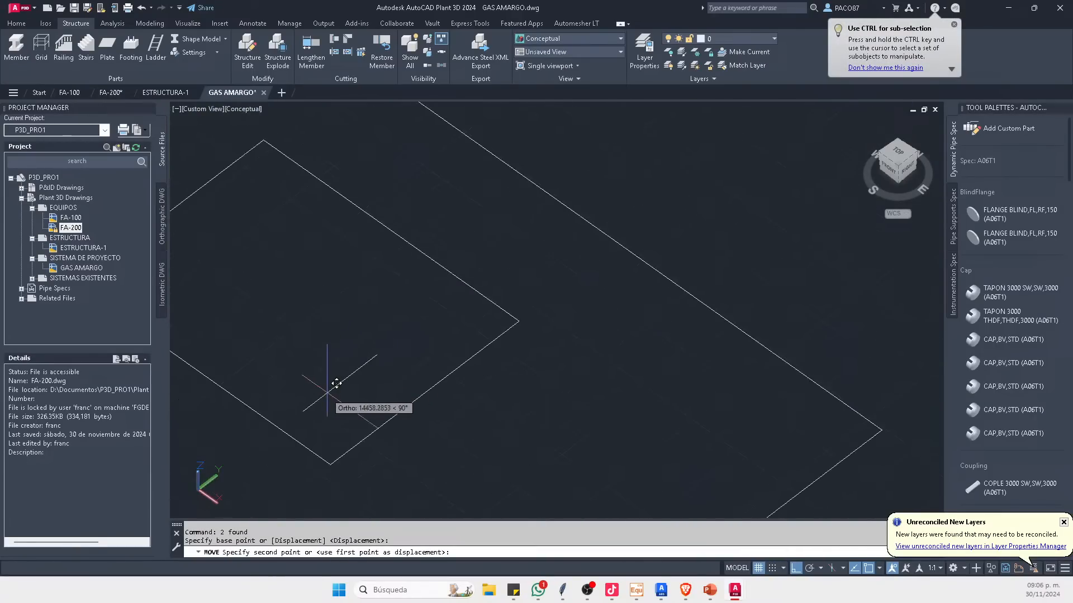
{"action": "scroll", "coordinate": [335, 450], "scroll_direction": "down", "scroll_amount": 8}
{"action": "key", "text": "Escape"}
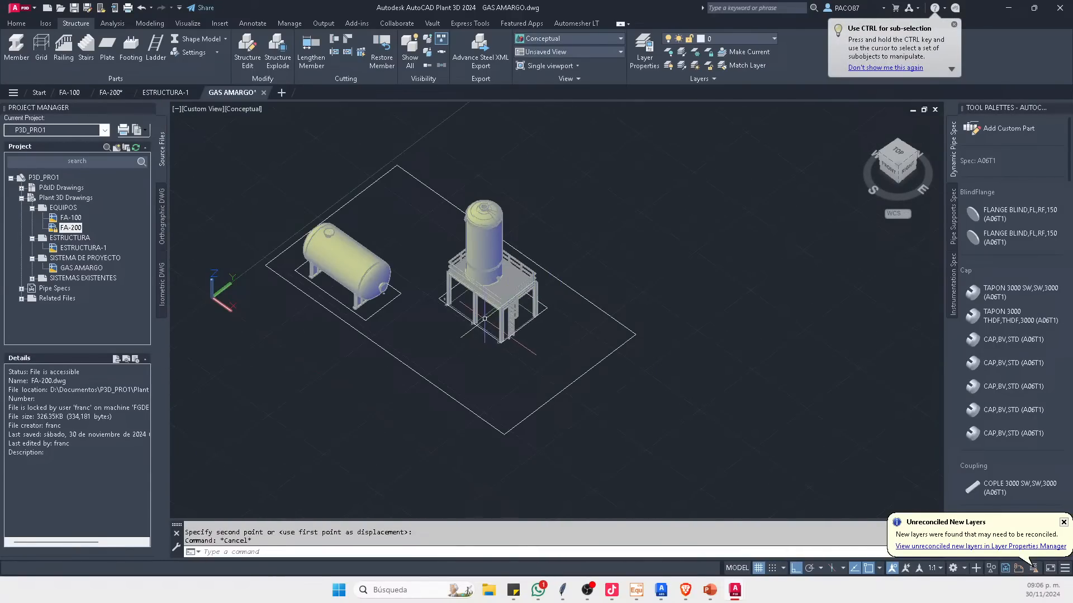
Step: Check the coordinates of the platform's grid C column base corner with the ID command
{"action": "scroll", "coordinate": [503, 296], "scroll_direction": "up", "scroll_amount": 8}
{"action": "scroll", "coordinate": [503, 297], "scroll_direction": "up", "scroll_amount": 8}
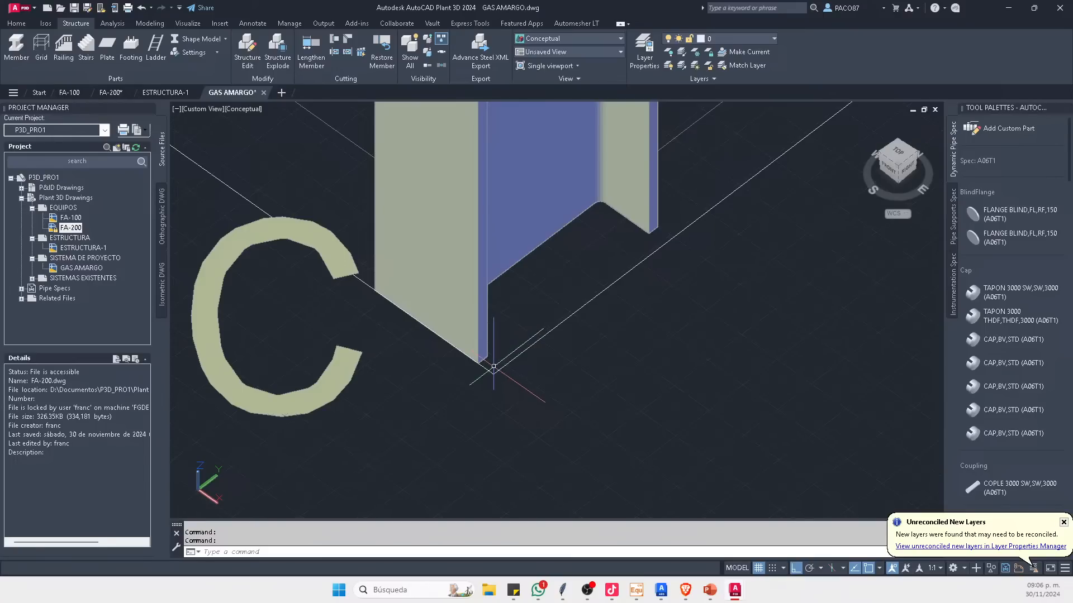
{"action": "type", "text": "ID"}
{"action": "key", "text": "Return"}
{"action": "scroll", "coordinate": [481, 346], "scroll_direction": "up", "scroll_amount": 5}
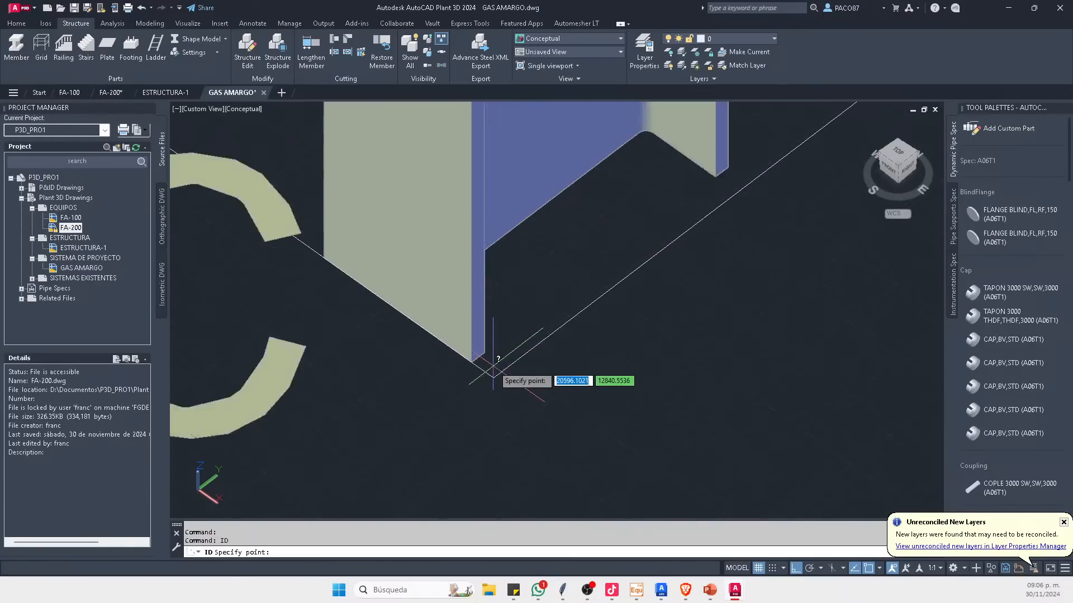
{"action": "left_click", "coordinate": [454, 312]}
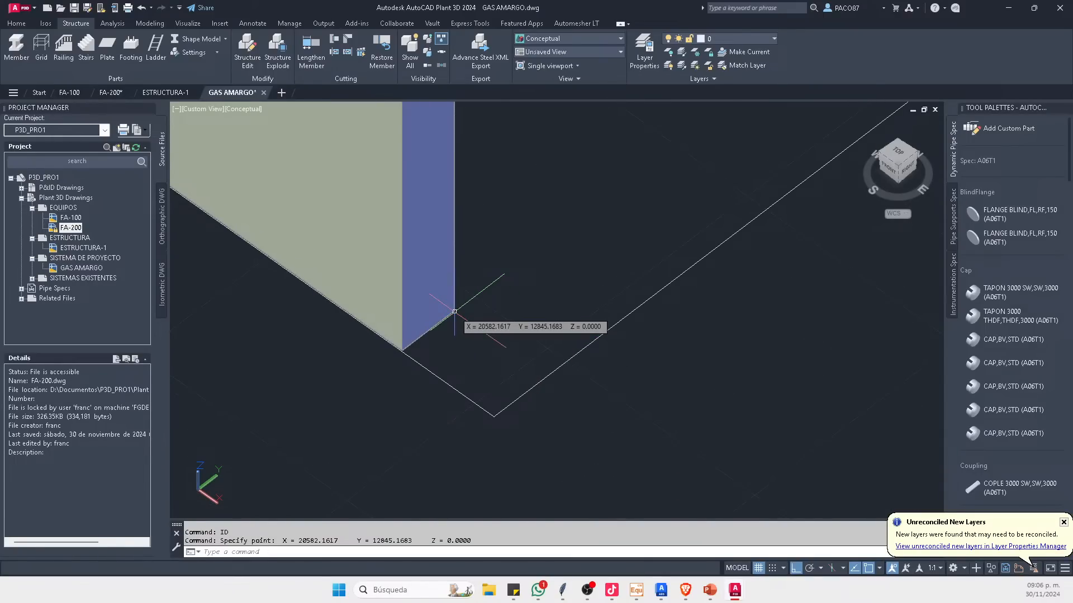
{"action": "key", "text": "Escape"}
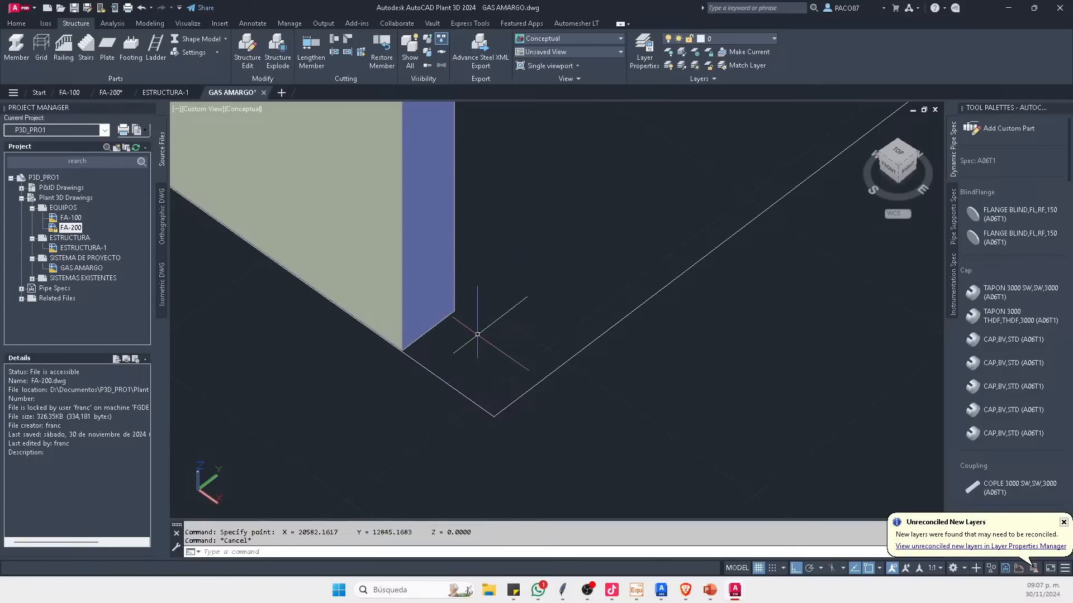
Step: Save the GAS AMARGO drawing
{"action": "scroll", "coordinate": [491, 369], "scroll_direction": "down", "scroll_amount": 4}
{"action": "key", "text": "ctrl+s"}
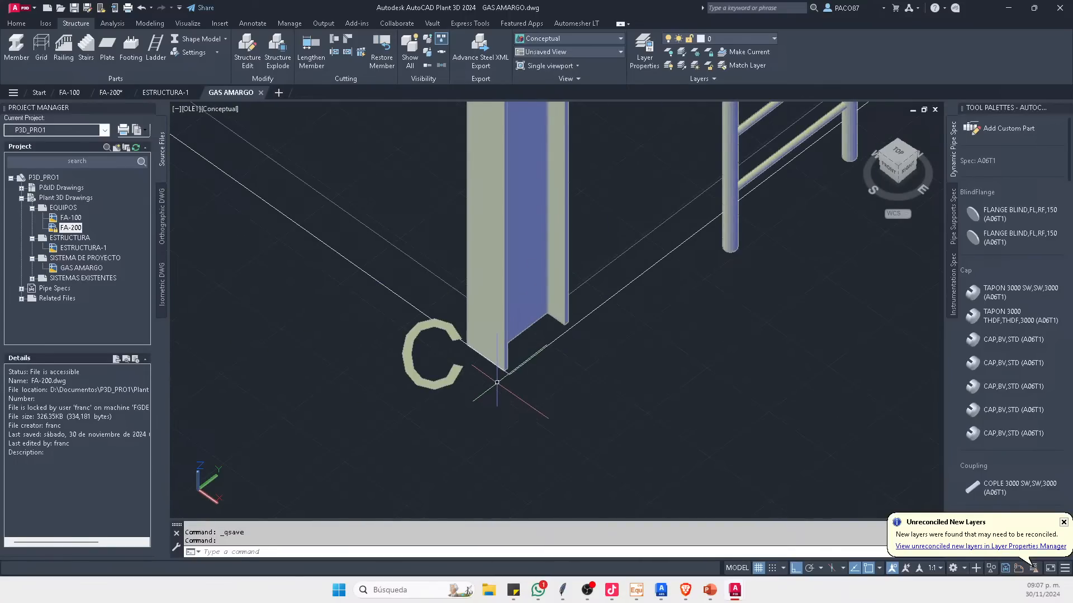
{"action": "scroll", "coordinate": [497, 383], "scroll_direction": "down", "scroll_amount": 6}
{"action": "key", "text": "Escape"}
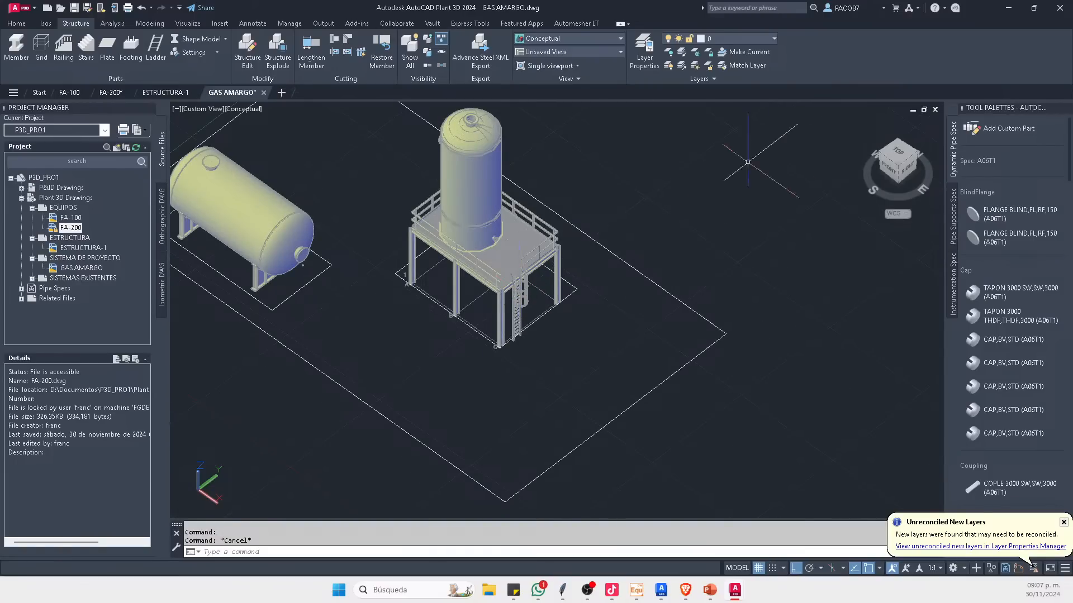
Step: In the Top view, draw a trial circle in the empty area northeast of the large plot boundary
{"action": "left_click", "coordinate": [900, 155]}
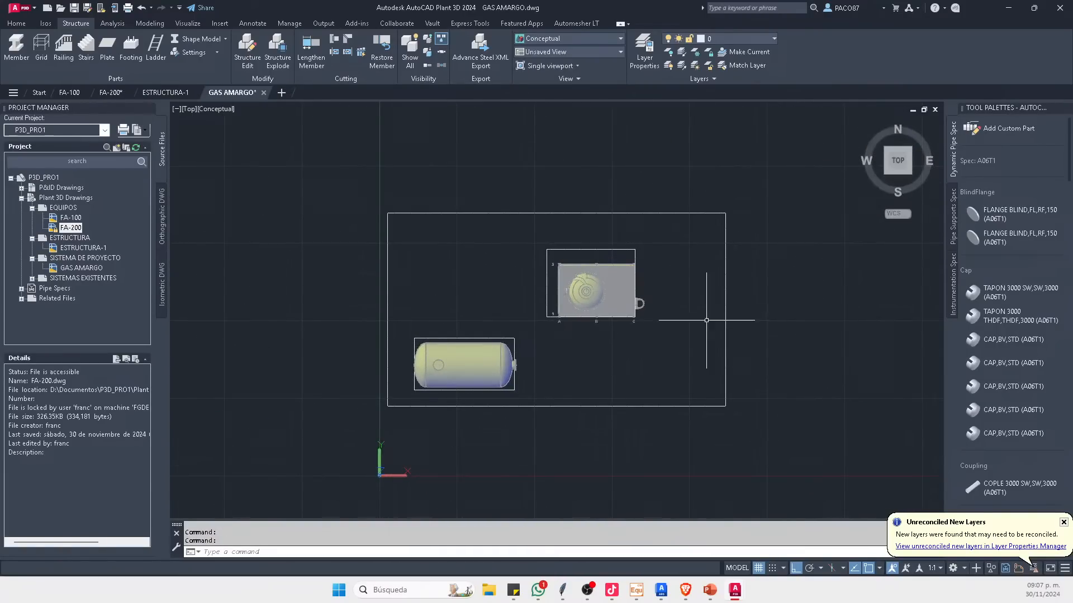
{"action": "scroll", "coordinate": [659, 310], "scroll_direction": "down", "scroll_amount": 3}
{"action": "middle_click_drag", "start_coordinate": [587, 302], "coordinate": [468, 324]}
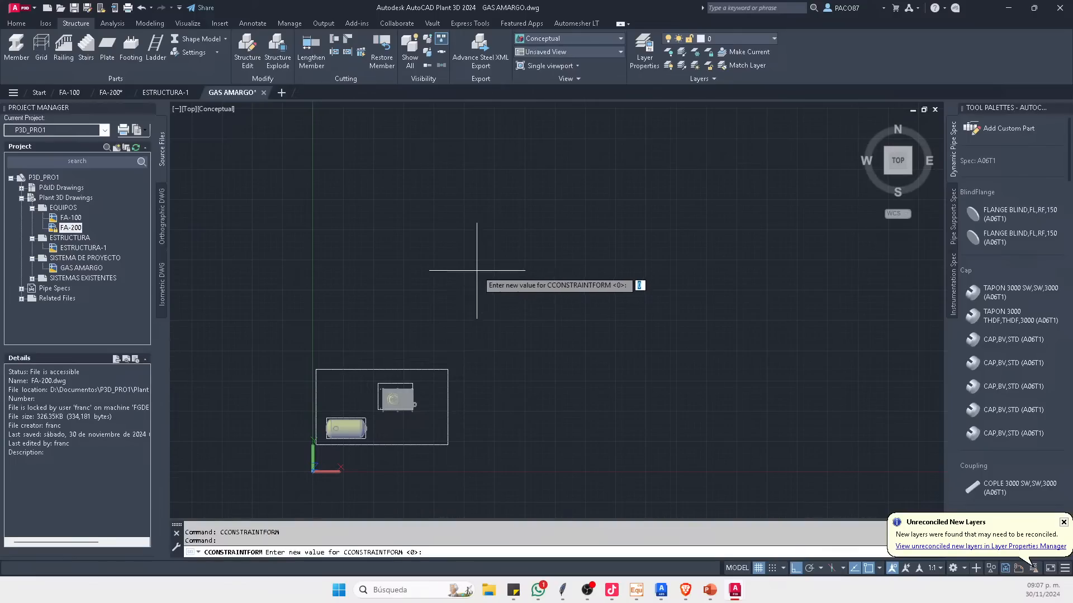
{"action": "key", "text": "Escape"}
{"action": "key", "text": "Escape"}
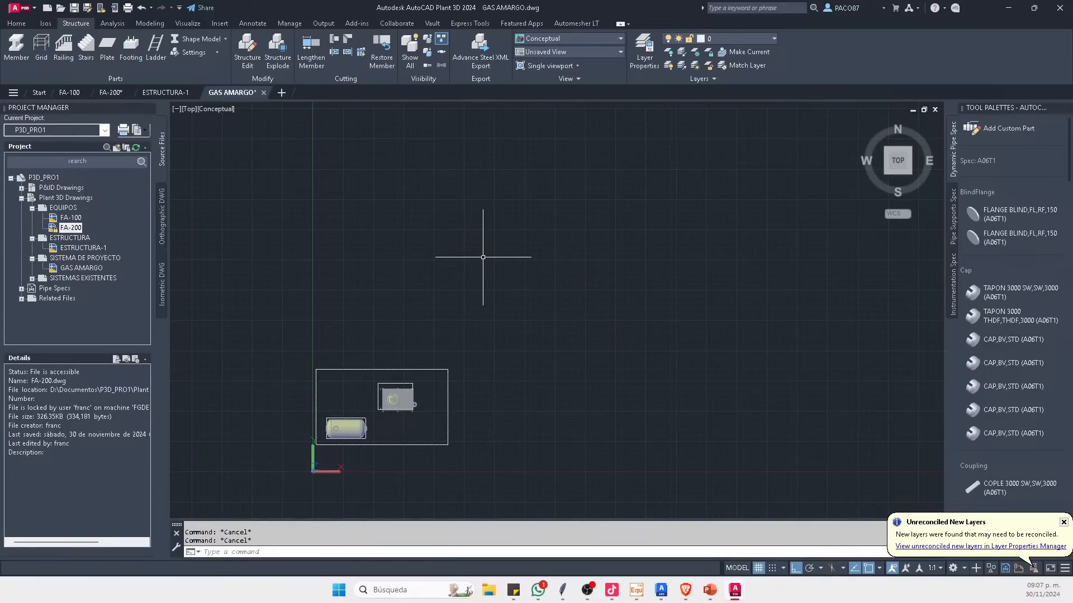
{"action": "type", "text": "CI"}
{"action": "key", "text": "Return"}
{"action": "left_click", "coordinate": [510, 216]}
{"action": "left_click", "coordinate": [527, 239]}
{"action": "key", "text": "Escape"}
{"action": "left_click", "coordinate": [526, 186]}
{"action": "left_click", "coordinate": [465, 226]}
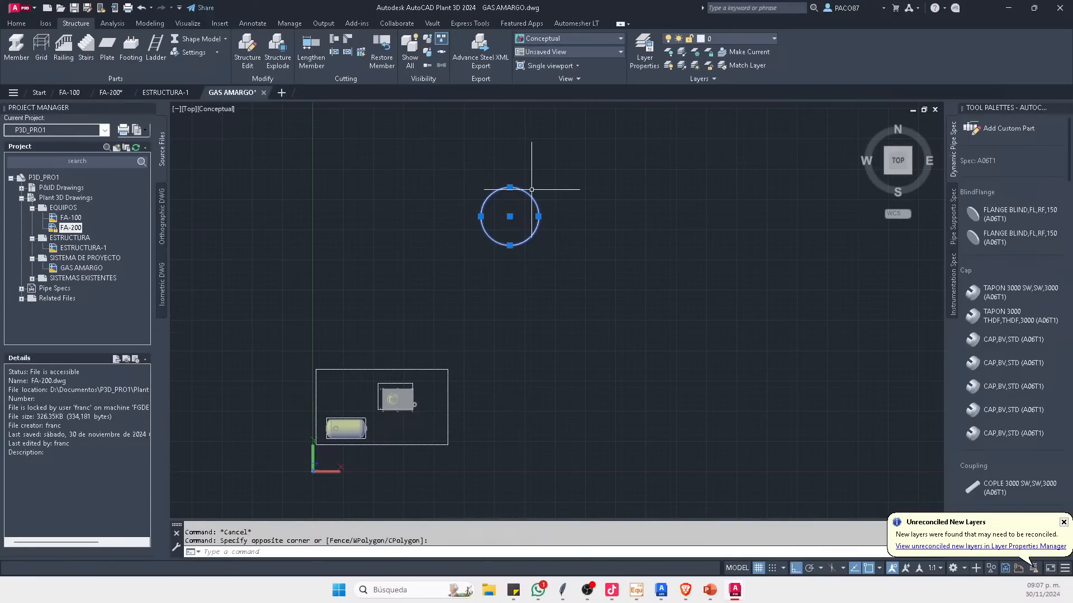
Step: Delete the trial circle northeast of the plot and return to the SE Isometric view
{"action": "middle_click_drag", "start_coordinate": [498, 207], "coordinate": [438, 264]}
{"action": "key", "text": "Escape"}
{"action": "middle_click_drag", "start_coordinate": [405, 328], "coordinate": [465, 305]}
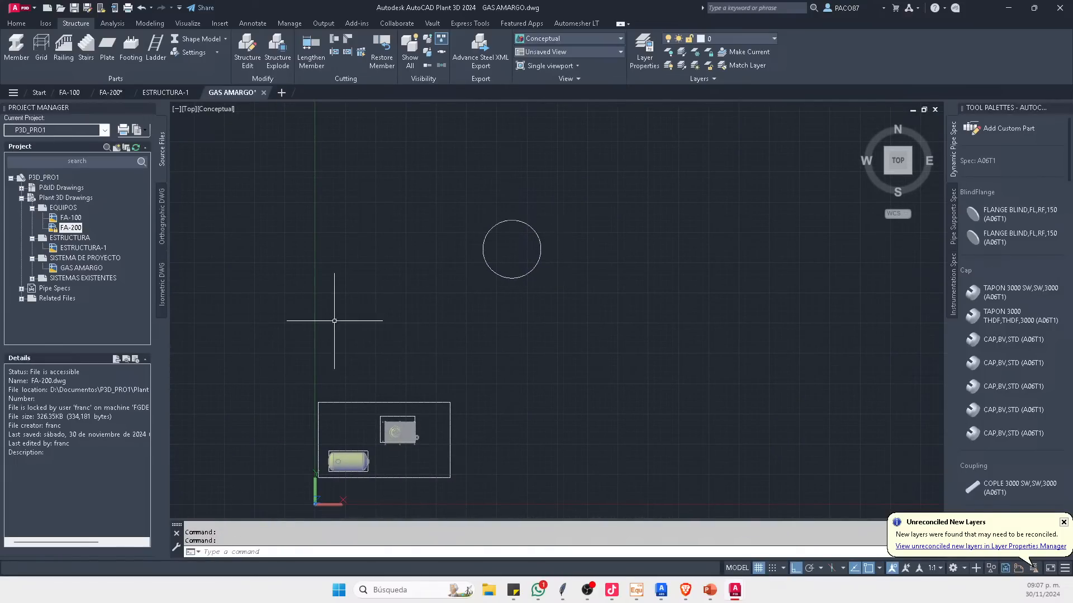
{"action": "middle_click_drag", "start_coordinate": [381, 378], "coordinate": [331, 383]}
{"action": "left_click", "coordinate": [575, 371]}
{"action": "left_click", "coordinate": [445, 197]}
{"action": "key", "text": "Delete"}
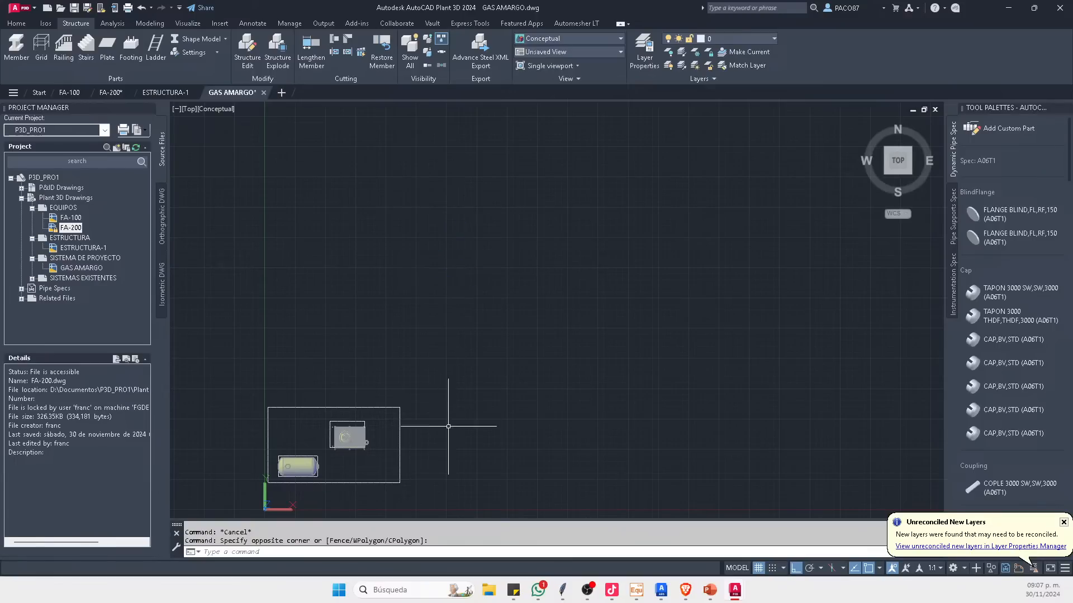
{"action": "left_click", "coordinate": [913, 176]}
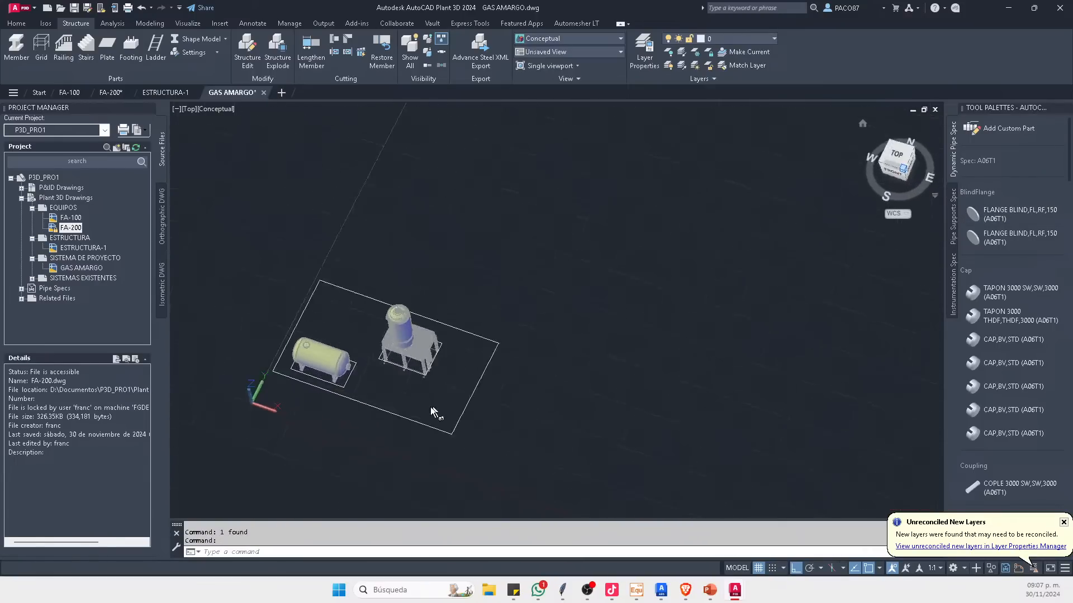
{"action": "middle_click_drag", "start_coordinate": [601, 356], "coordinate": [497, 354]}
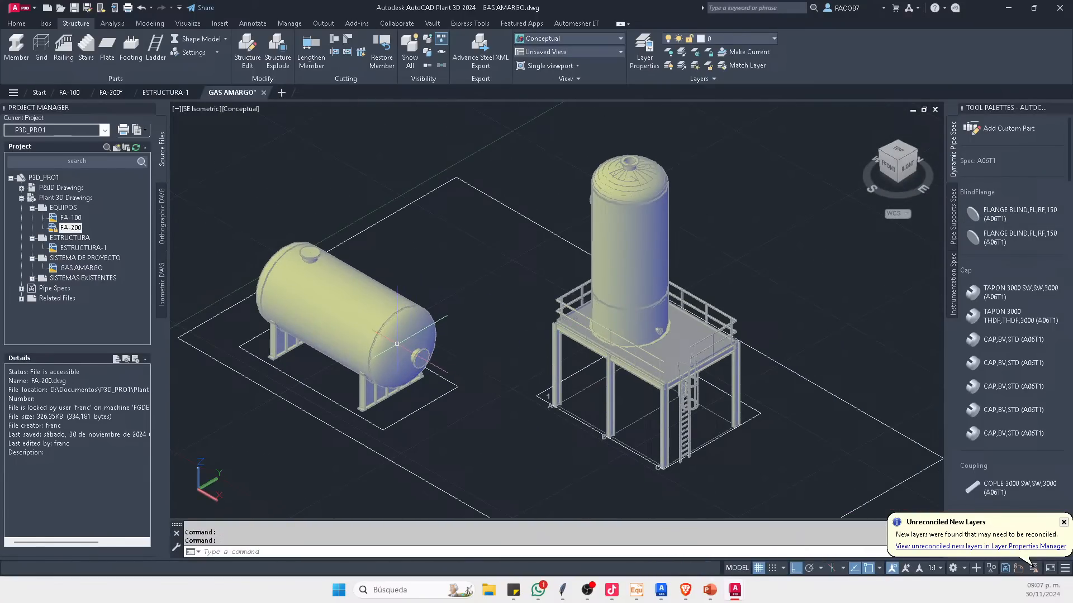
Step: In the FA-200 drawing, draw a circle centred on the bottom corner of the vessel's saddle base plate
{"action": "left_click", "coordinate": [103, 96]}
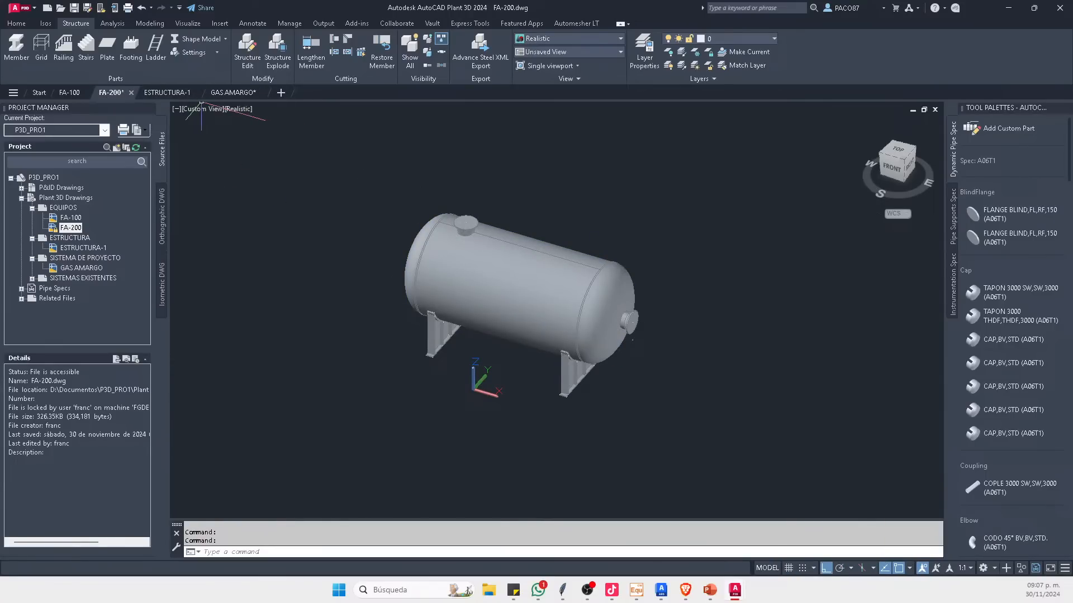
{"action": "scroll", "coordinate": [659, 268], "scroll_direction": "up", "scroll_amount": 6}
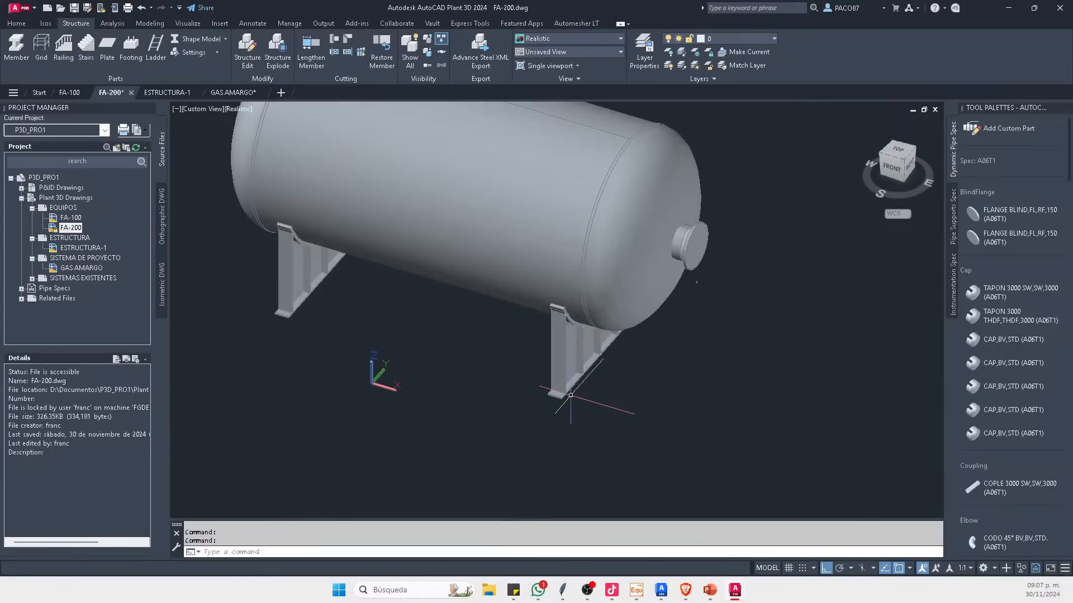
{"action": "scroll", "coordinate": [654, 282], "scroll_direction": "down", "scroll_amount": 5}
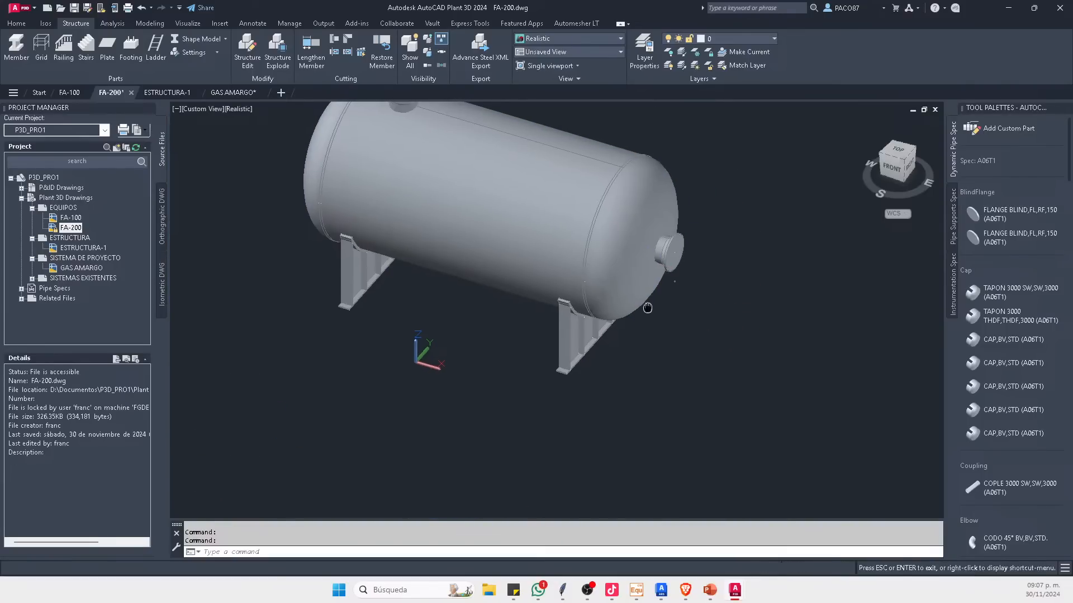
{"action": "scroll", "coordinate": [586, 463], "scroll_direction": "up", "scroll_amount": 6}
{"action": "key", "text": "Return"}
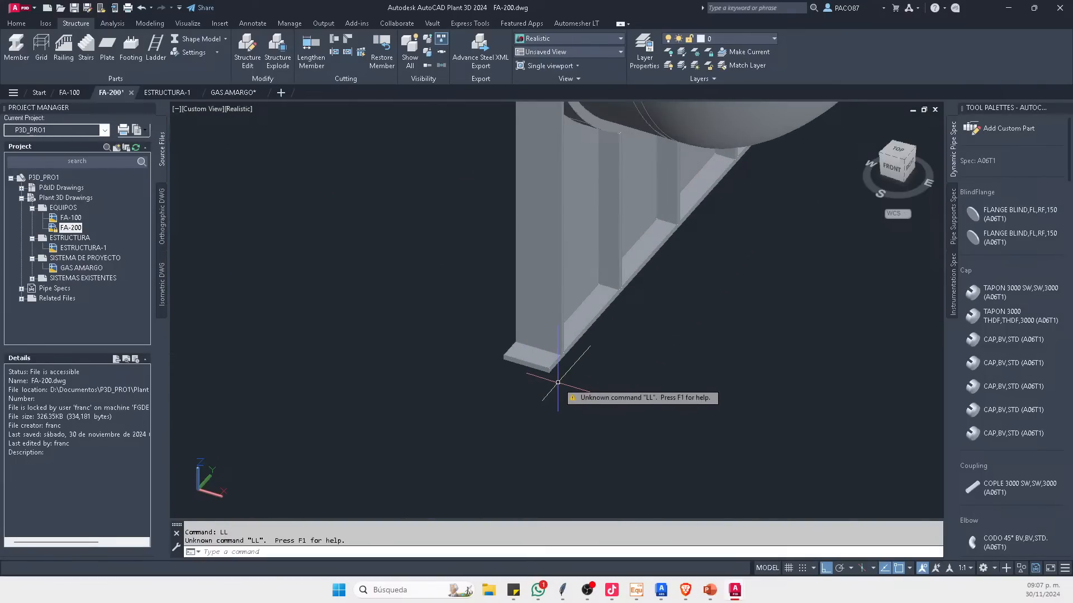
{"action": "scroll", "coordinate": [527, 385], "scroll_direction": "up", "scroll_amount": 4}
{"action": "type", "text": "CIRCLE"}
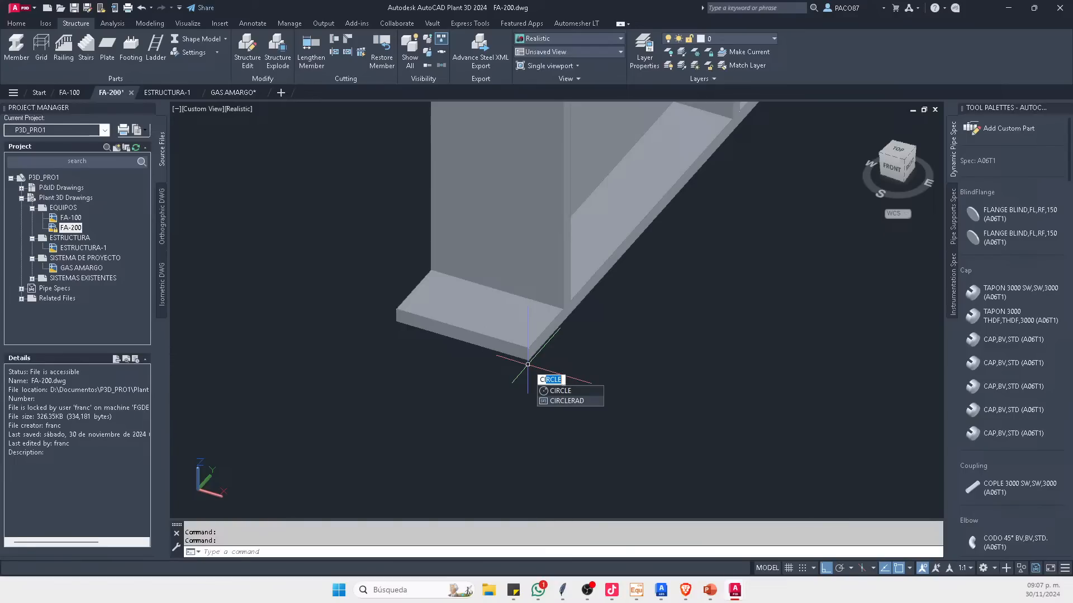
{"action": "key", "text": "Return"}
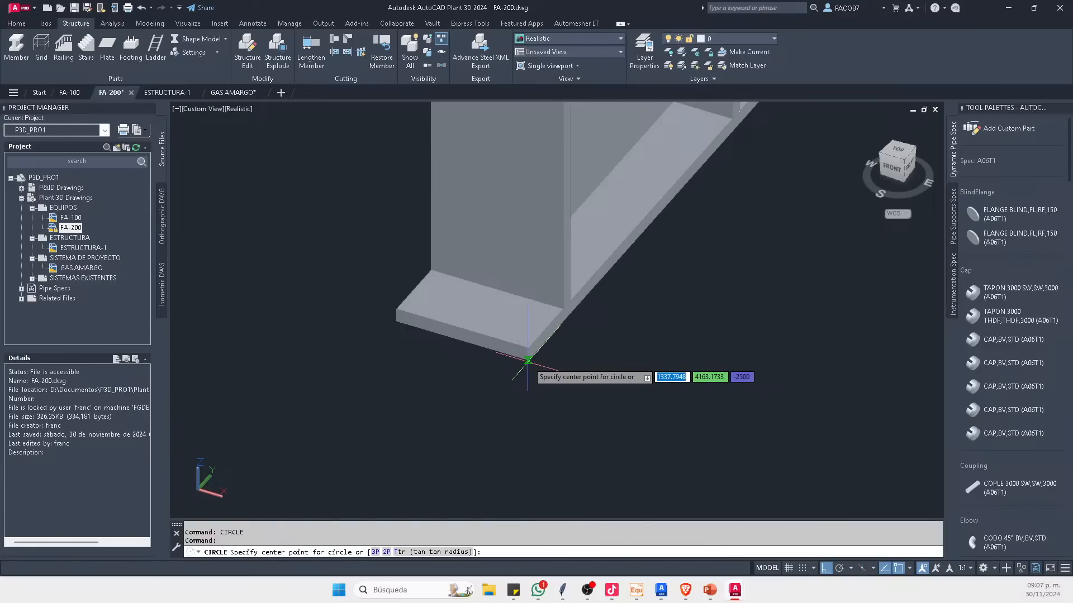
{"action": "left_click", "coordinate": [527, 361]}
{"action": "scroll", "coordinate": [822, 449], "scroll_direction": "down", "scroll_amount": 8}
{"action": "key", "text": "Escape"}
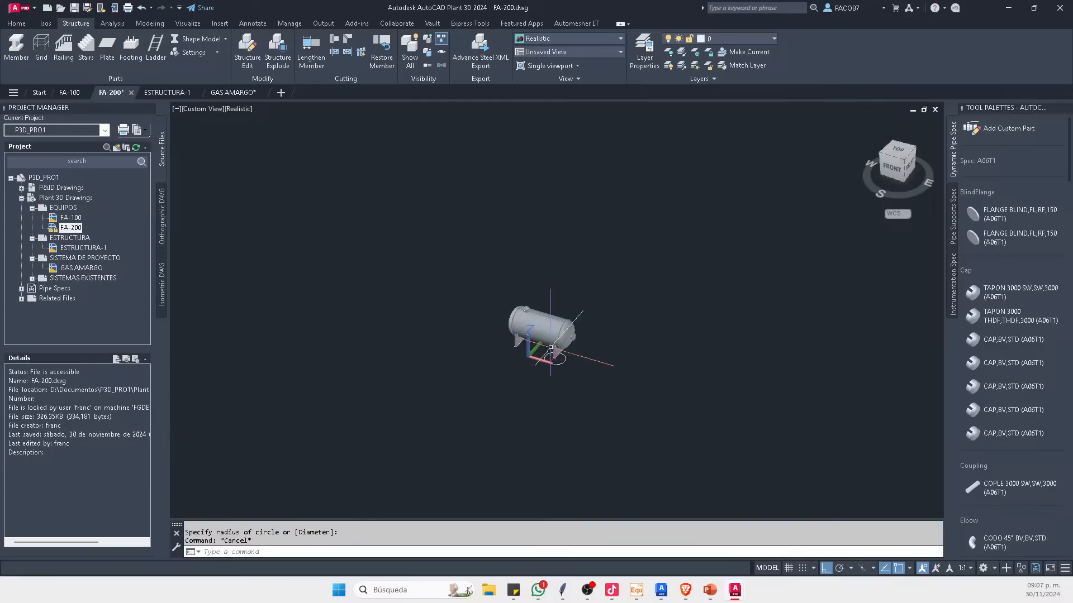
{"action": "scroll", "coordinate": [551, 347], "scroll_direction": "up", "scroll_amount": 5}
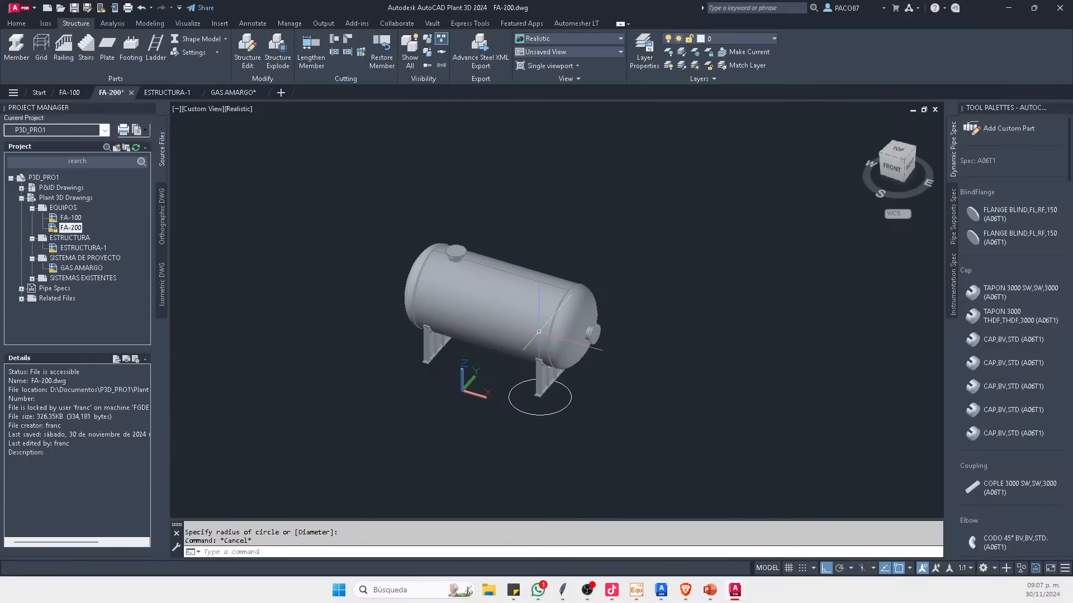
Step: Look at the FA-200 overlay in GAS AMARGO, and erase the saddle-corner circle in the FA-200 drawing
{"action": "left_click", "coordinate": [231, 92]}
{"action": "scroll", "coordinate": [297, 288], "scroll_direction": "down", "scroll_amount": 3}
{"action": "scroll", "coordinate": [297, 288], "scroll_direction": "up", "scroll_amount": 1}
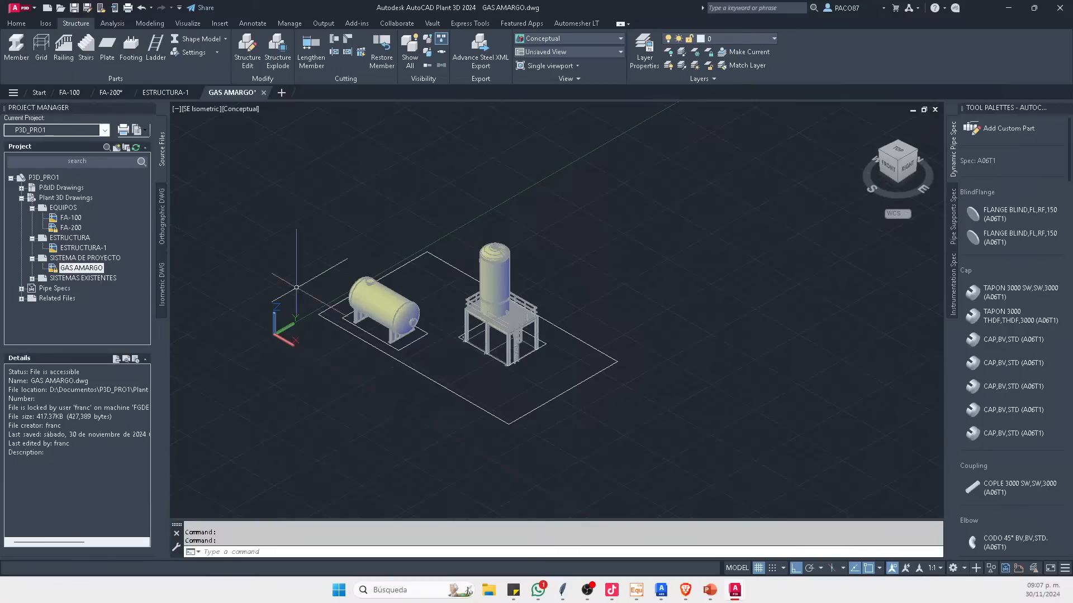
{"action": "scroll", "coordinate": [346, 295], "scroll_direction": "up", "scroll_amount": 3}
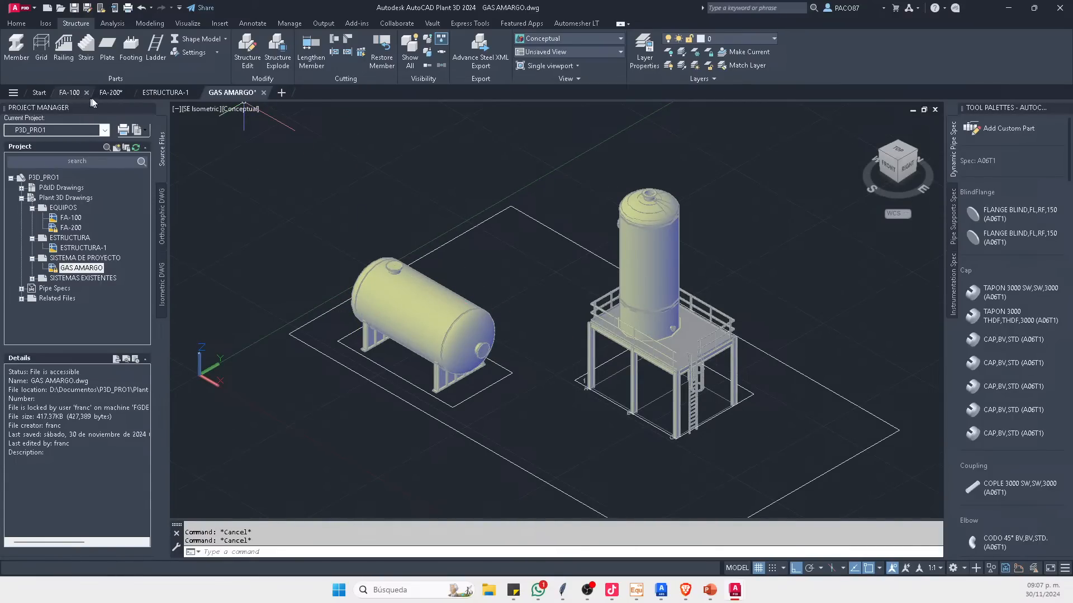
{"action": "left_click", "coordinate": [110, 92]}
{"action": "key", "text": "Delete"}
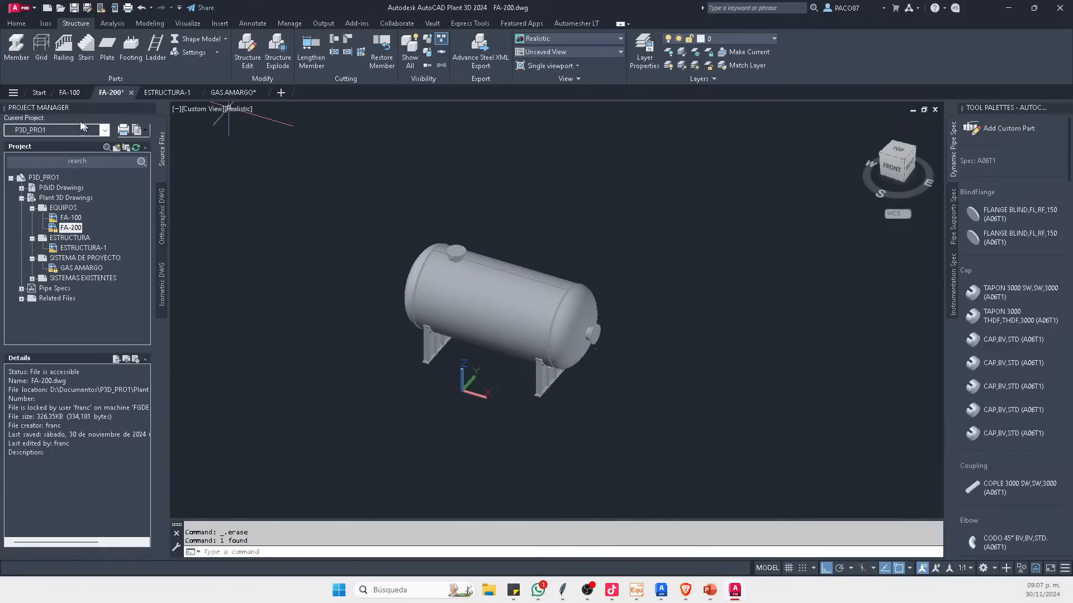
Step: Save all open drawings and return to the GAS AMARGO drawing
{"action": "left_click", "coordinate": [13, 93]}
{"action": "left_click", "coordinate": [35, 246]}
{"action": "left_click", "coordinate": [219, 93]}
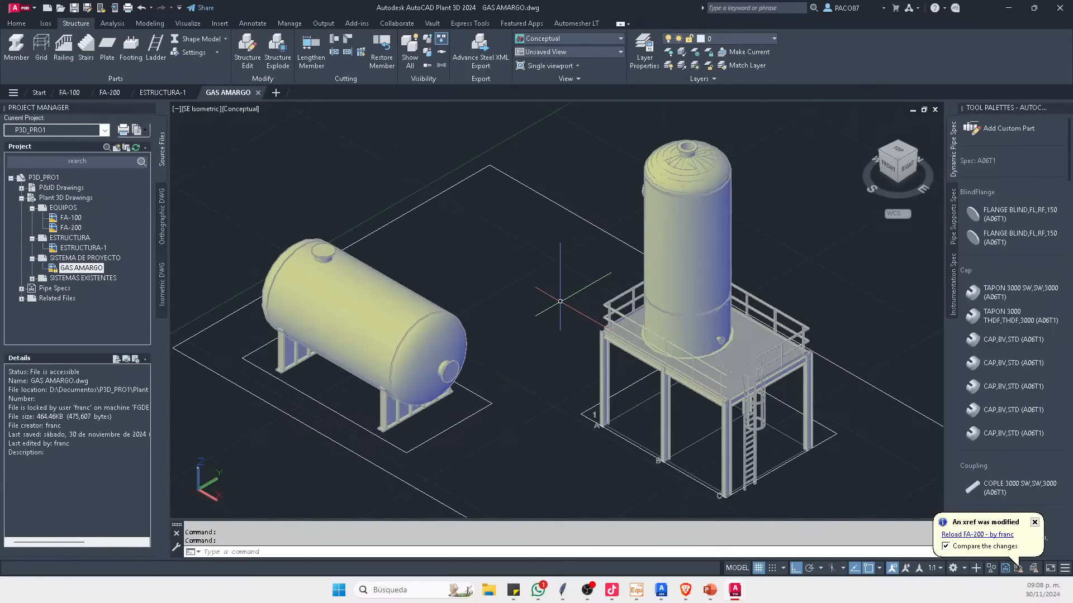
Step: Set the pipe size to 24" with pipe spec A06T1 for connecting to the FA-200 top nozzle
{"action": "scroll", "coordinate": [478, 224], "scroll_direction": "up", "scroll_amount": 4}
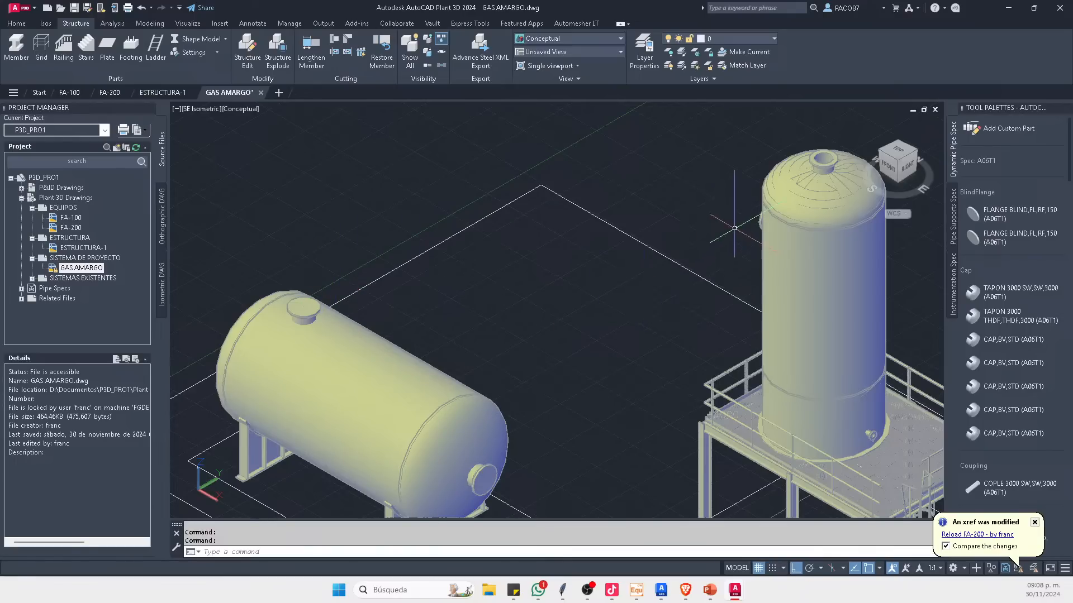
{"action": "scroll", "coordinate": [734, 228], "scroll_direction": "down", "scroll_amount": 5}
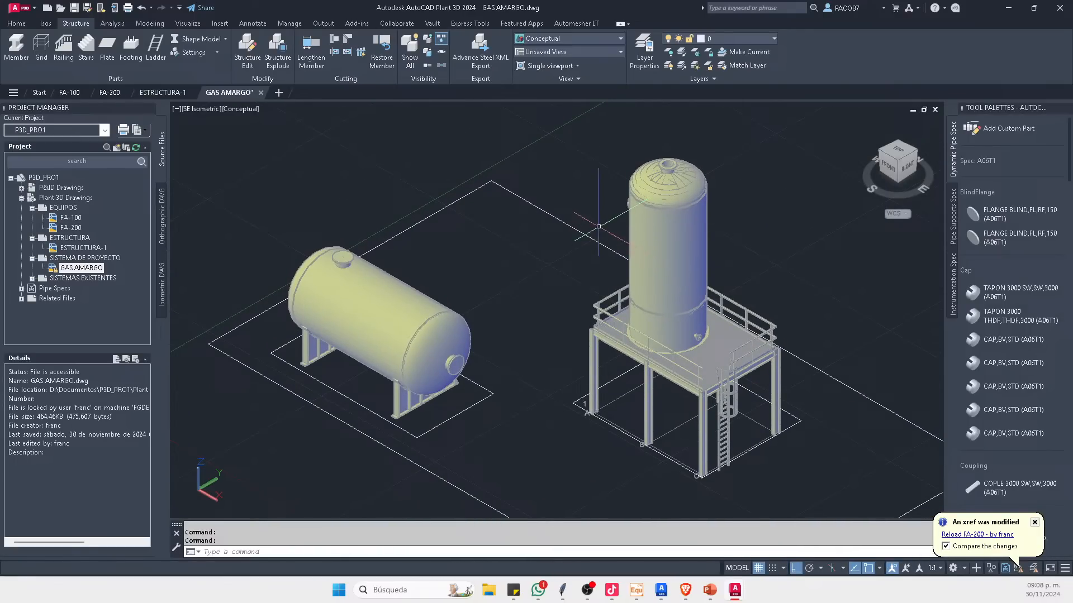
{"action": "scroll", "coordinate": [346, 245], "scroll_direction": "up", "scroll_amount": 5}
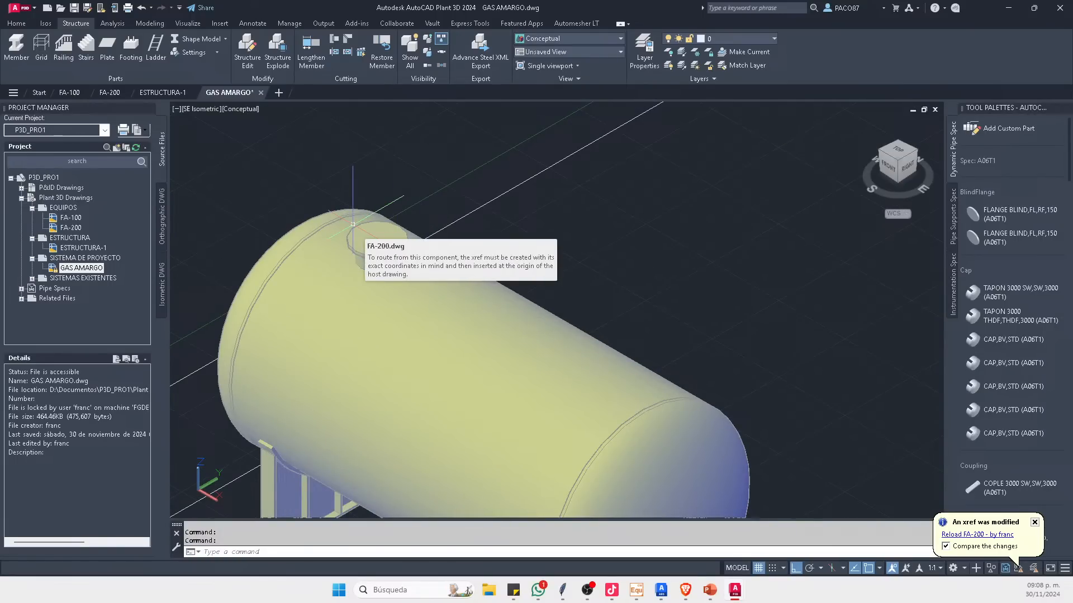
{"action": "scroll", "coordinate": [353, 224], "scroll_direction": "down", "scroll_amount": 4}
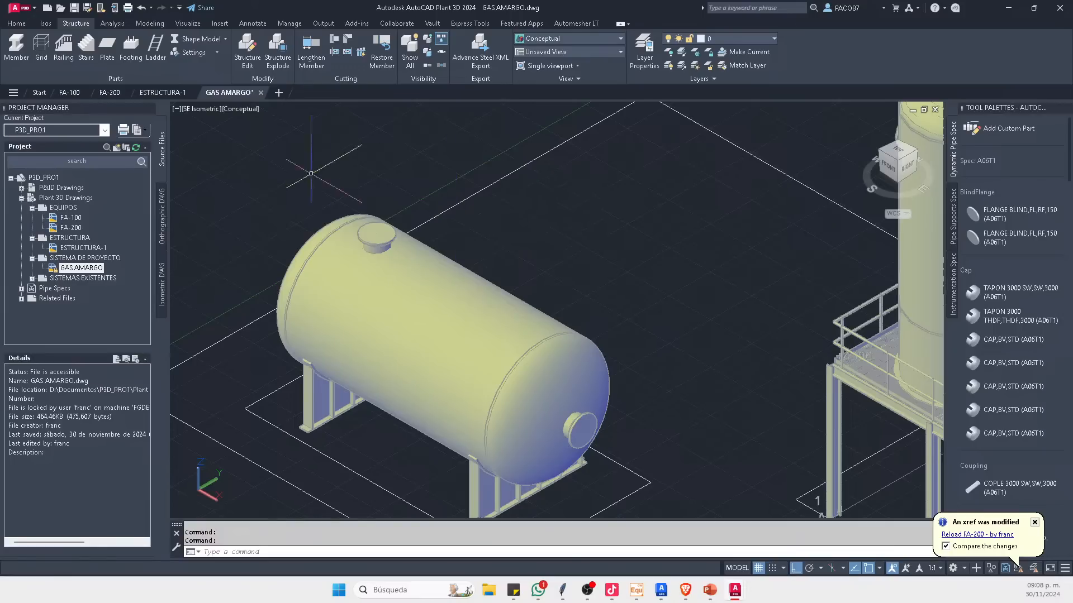
{"action": "left_click", "coordinate": [28, 23]}
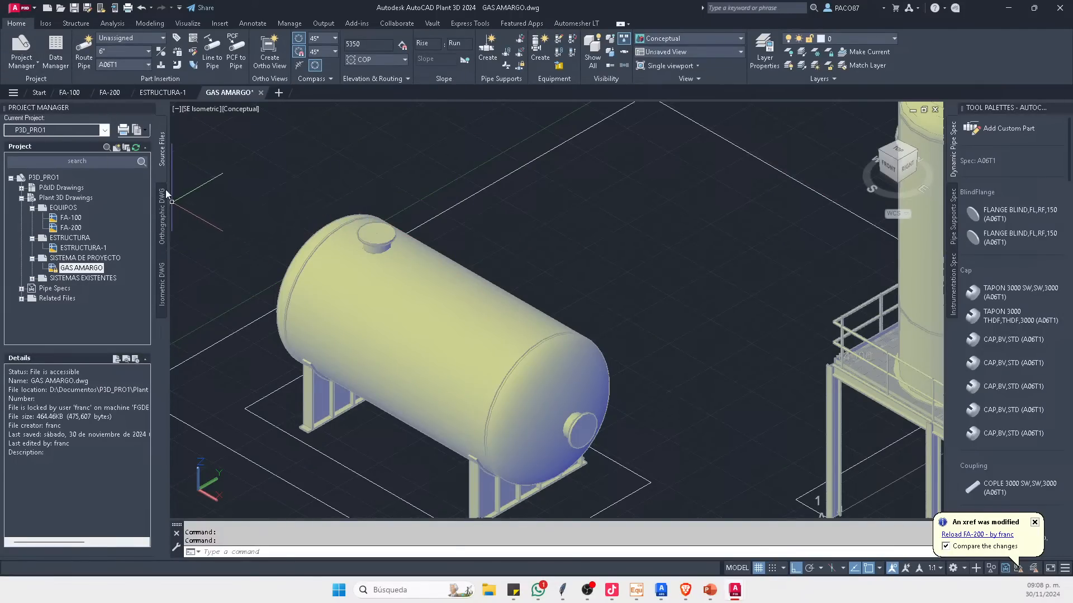
{"action": "left_click", "coordinate": [112, 65]}
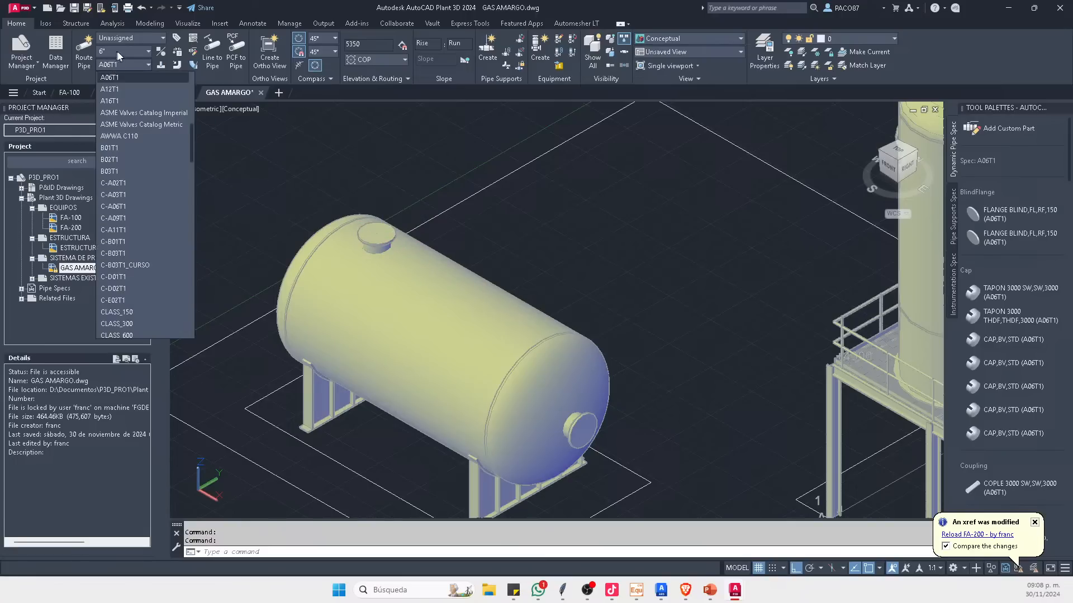
{"action": "left_click", "coordinate": [119, 49]}
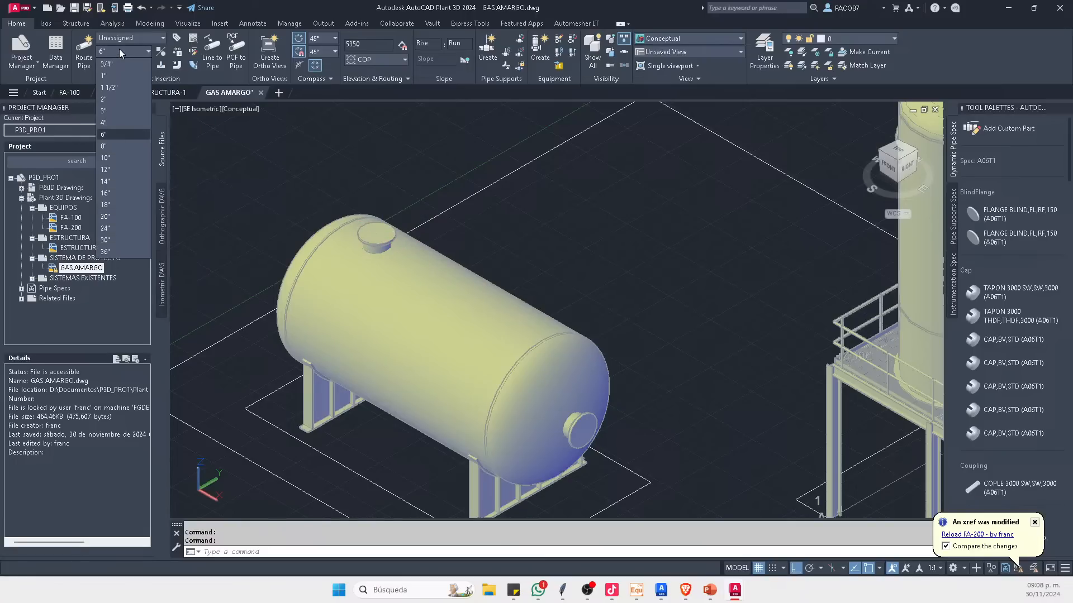
{"action": "left_click", "coordinate": [116, 228]}
Step: Look through the A06T1 components in the tool palette and close the palette
{"action": "scroll", "coordinate": [385, 237], "scroll_direction": "up", "scroll_amount": 5}
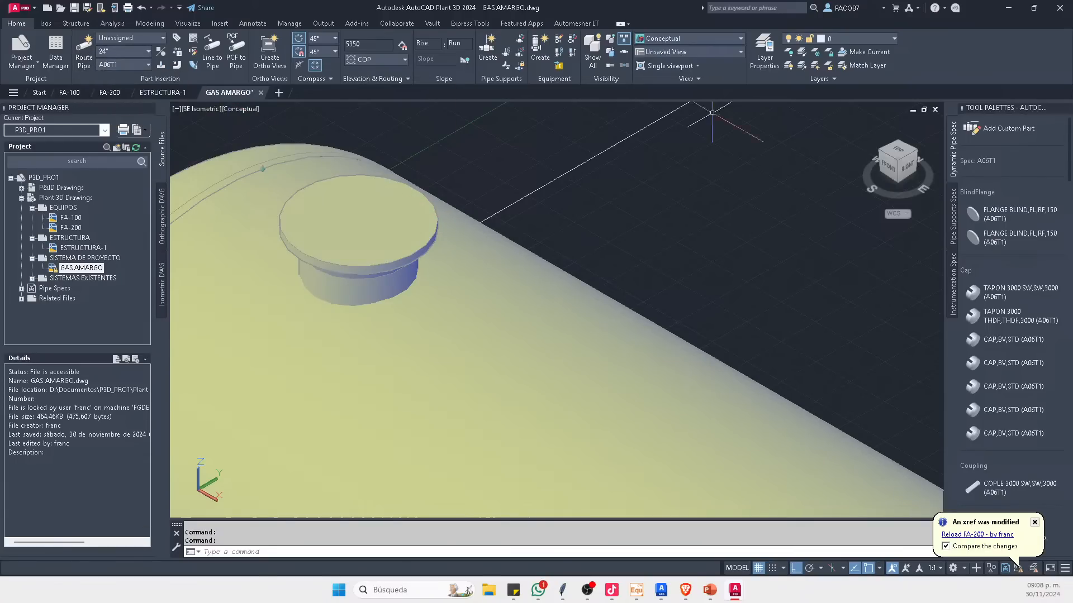
{"action": "scroll", "coordinate": [1004, 281], "scroll_direction": "down", "scroll_amount": 5}
{"action": "scroll", "coordinate": [1004, 281], "scroll_direction": "down", "scroll_amount": 3}
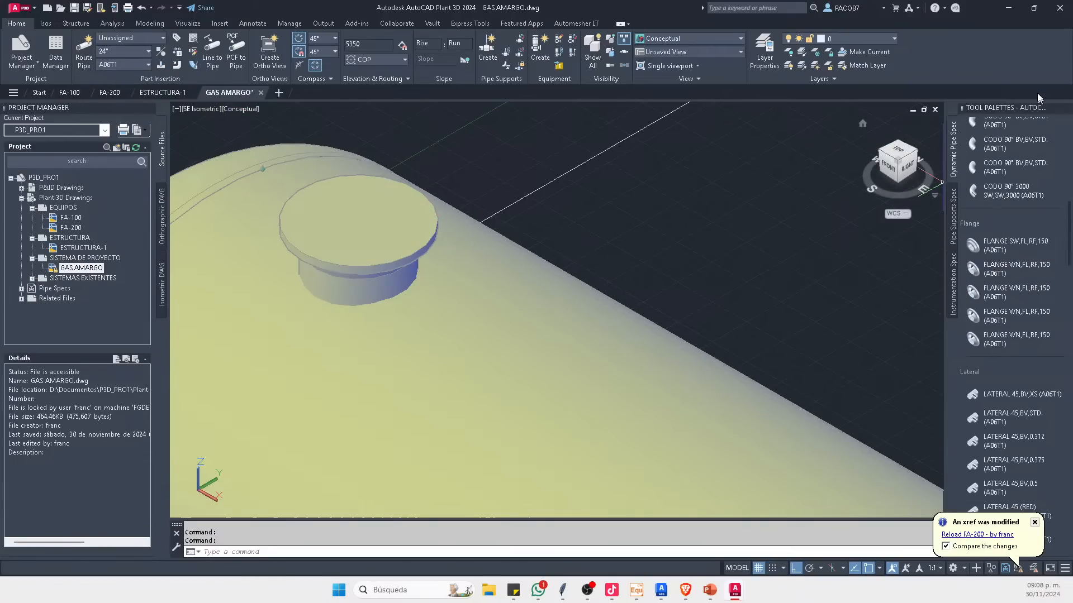
{"action": "left_click", "coordinate": [1065, 109]}
{"action": "scroll", "coordinate": [549, 251], "scroll_direction": "down", "scroll_amount": 5}
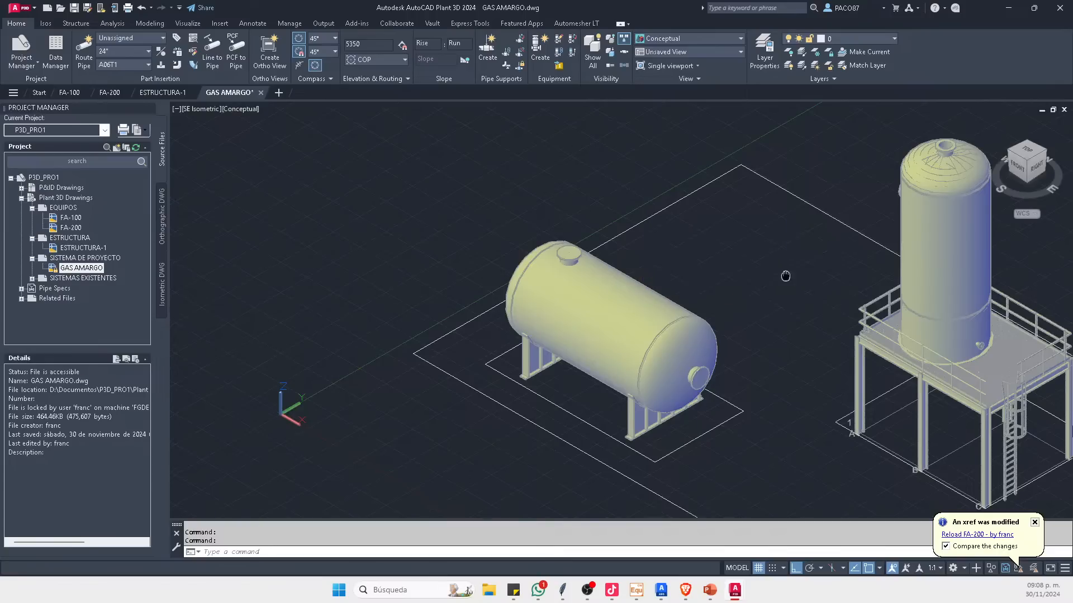
Step: Open the Pipe Spec Viewer beside the vessel and limit the A06T1 spec sheet to 24" parts
{"action": "middle_click_drag", "start_coordinate": [785, 276], "coordinate": [555, 264]}
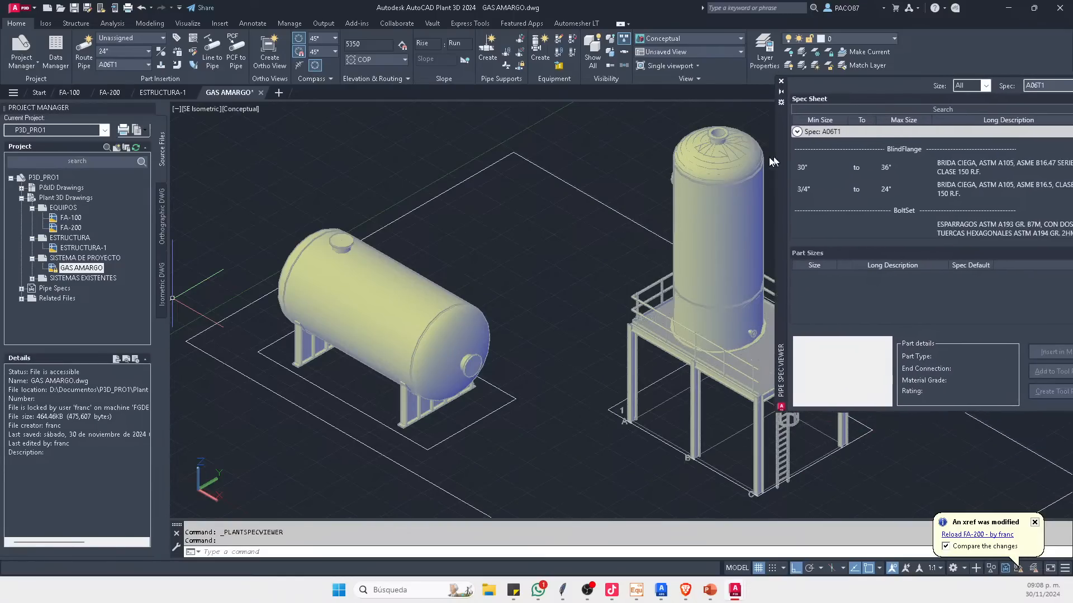
{"action": "left_click_drag", "start_coordinate": [773, 161], "coordinate": [740, 156]}
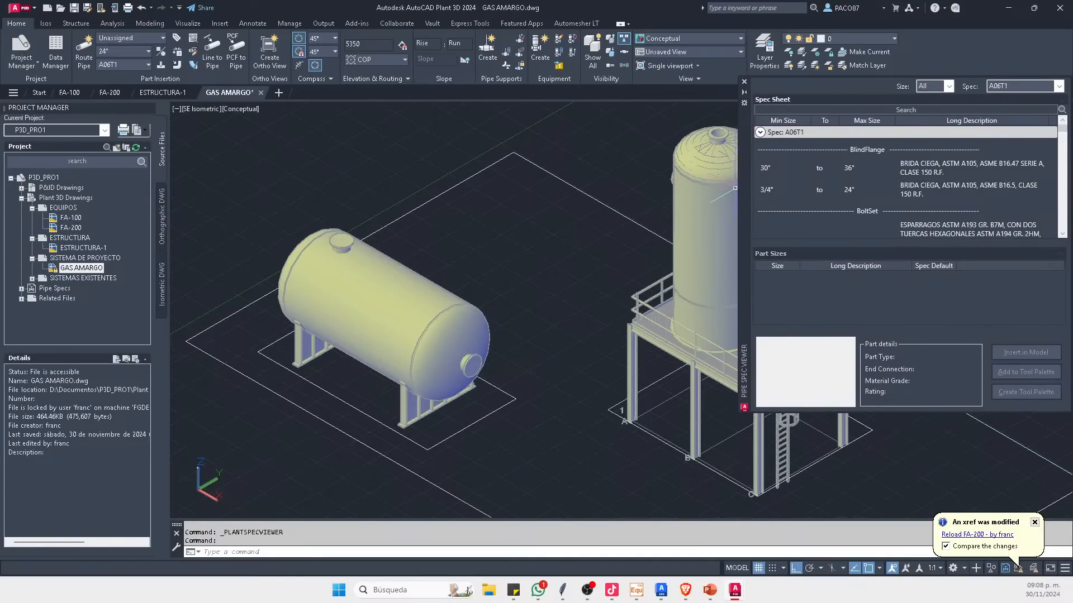
{"action": "left_click", "coordinate": [948, 86]}
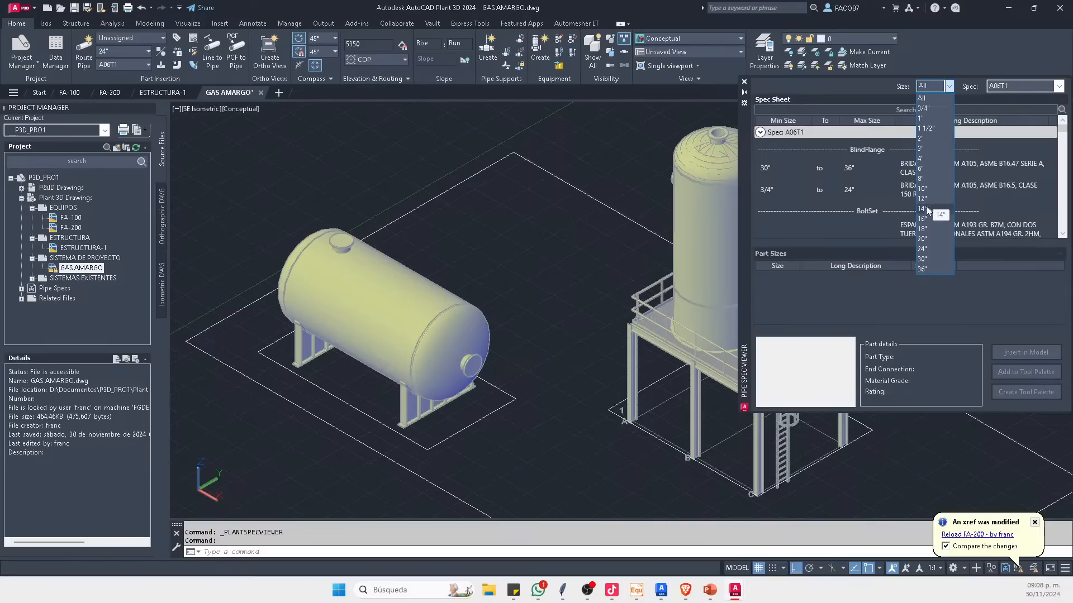
{"action": "left_click", "coordinate": [930, 248]}
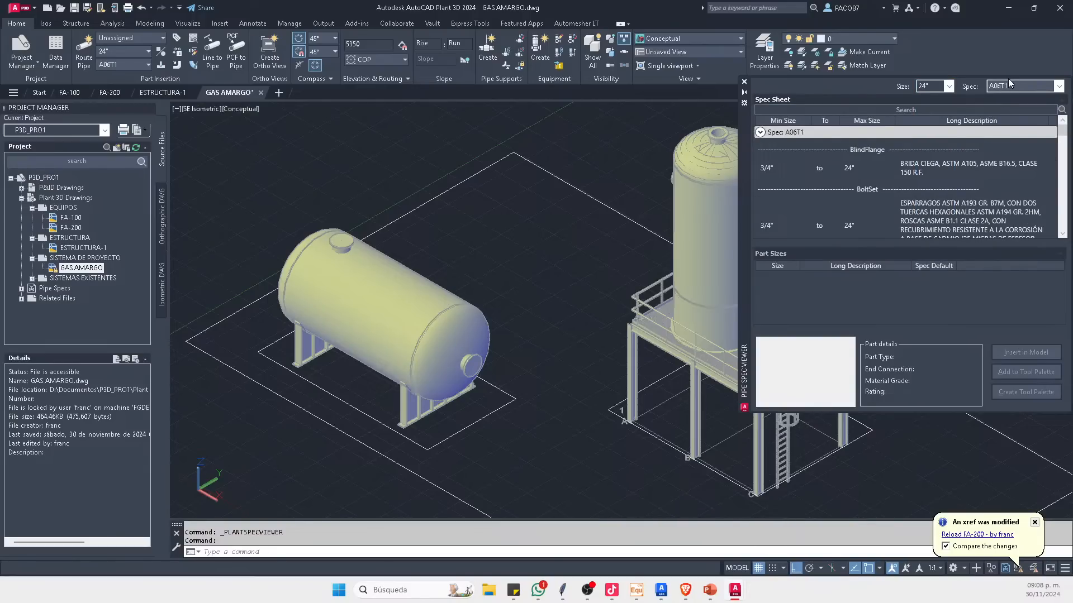
Step: Enlarge the spec viewer and its part list, and look through the 24" A06T1 components
{"action": "scroll", "coordinate": [982, 158], "scroll_direction": "down", "scroll_amount": 5}
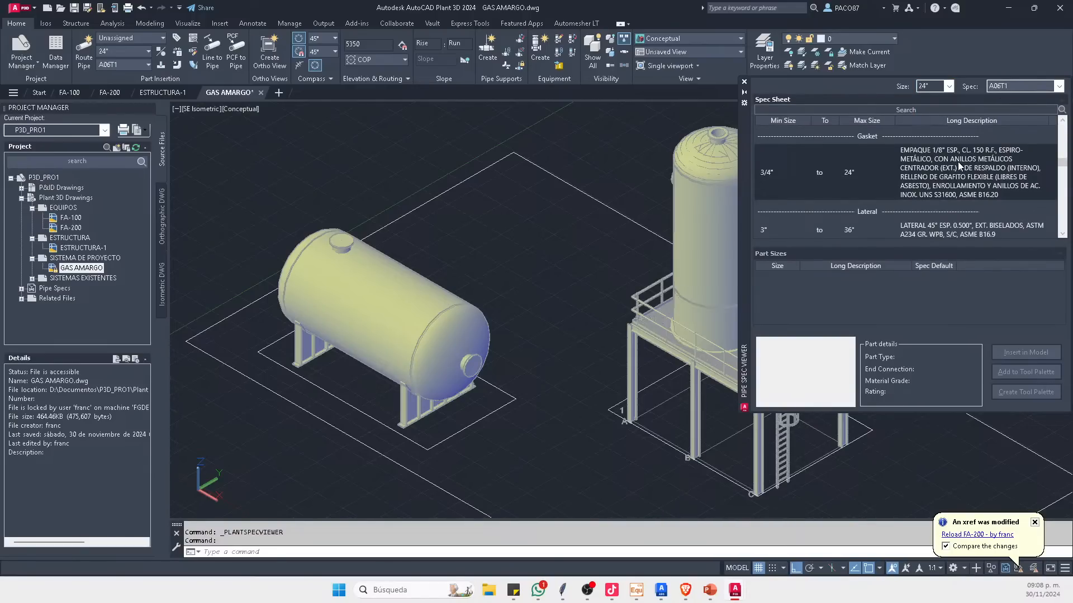
{"action": "scroll", "coordinate": [956, 167], "scroll_direction": "down", "scroll_amount": 6}
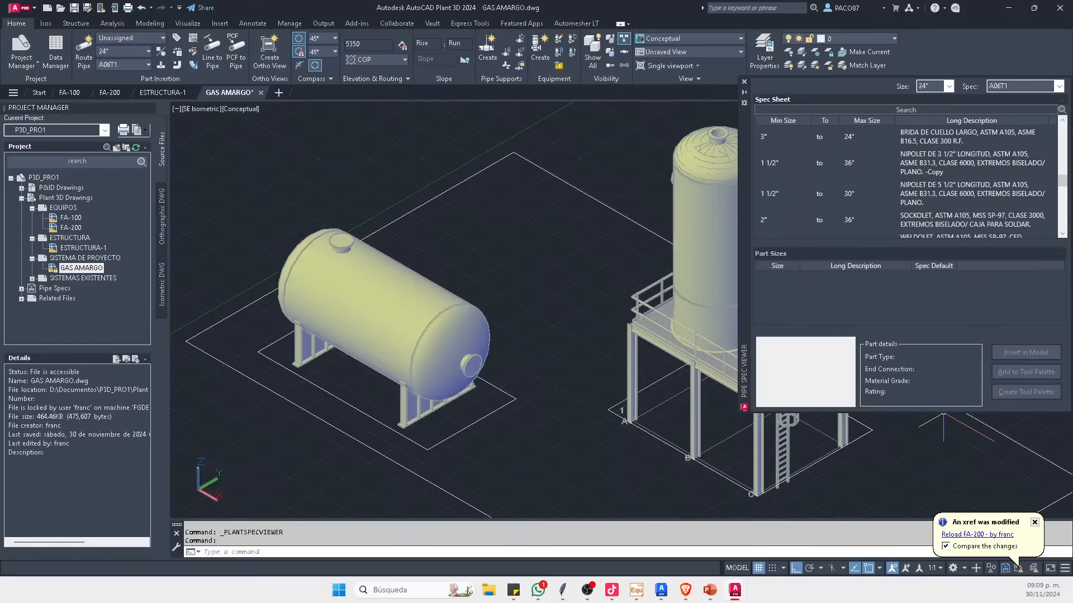
{"action": "left_click_drag", "start_coordinate": [944, 413], "coordinate": [944, 514]}
{"action": "scroll", "coordinate": [926, 192], "scroll_direction": "down", "scroll_amount": 5}
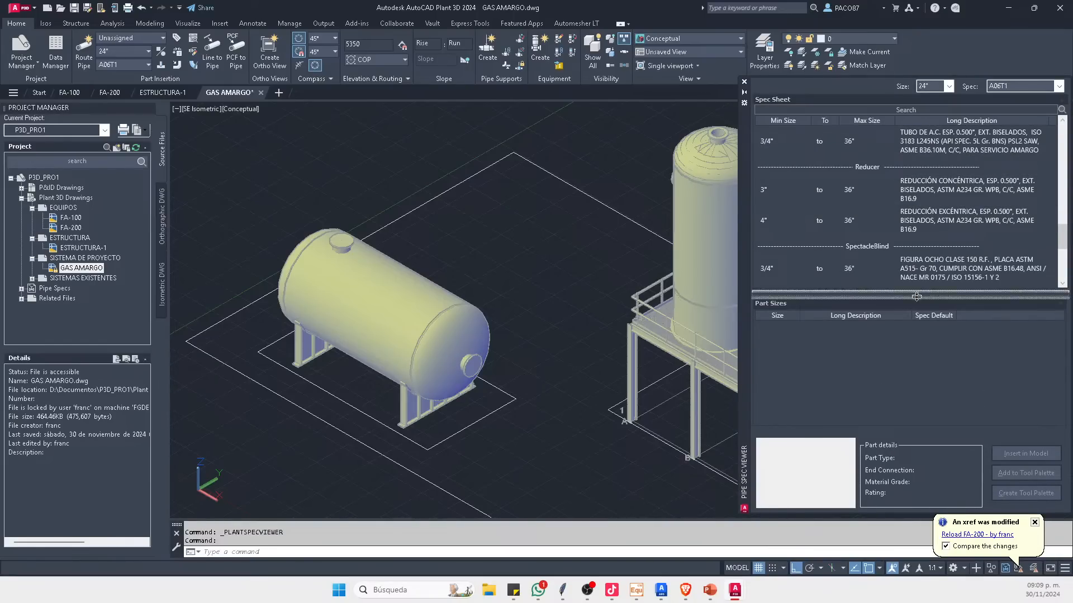
{"action": "left_click_drag", "start_coordinate": [910, 295], "coordinate": [911, 396]}
{"action": "scroll", "coordinate": [926, 245], "scroll_direction": "up", "scroll_amount": 4}
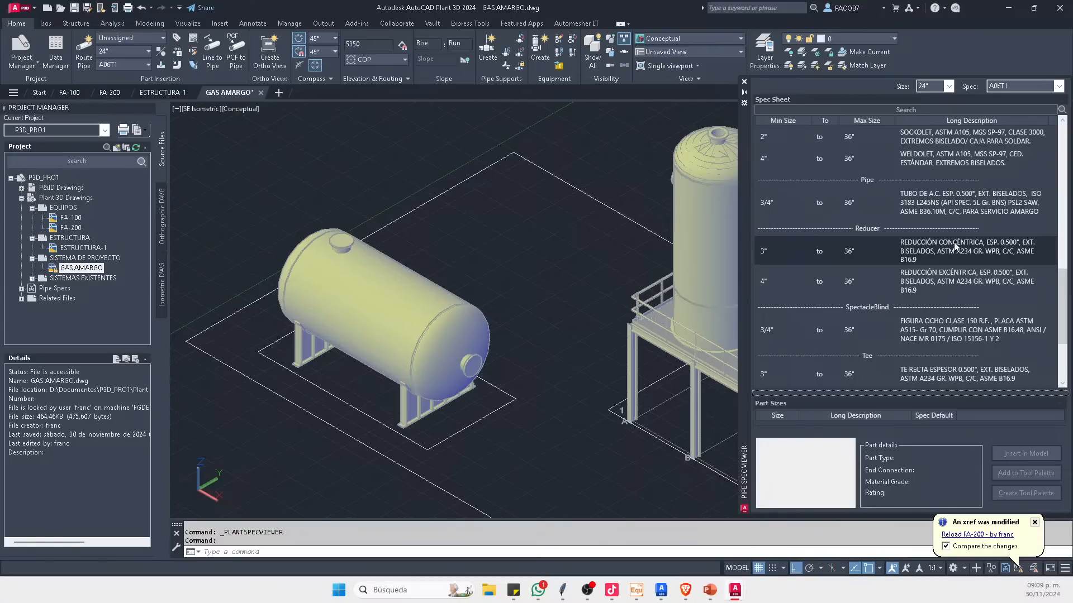
{"action": "scroll", "coordinate": [950, 240], "scroll_direction": "up", "scroll_amount": 4}
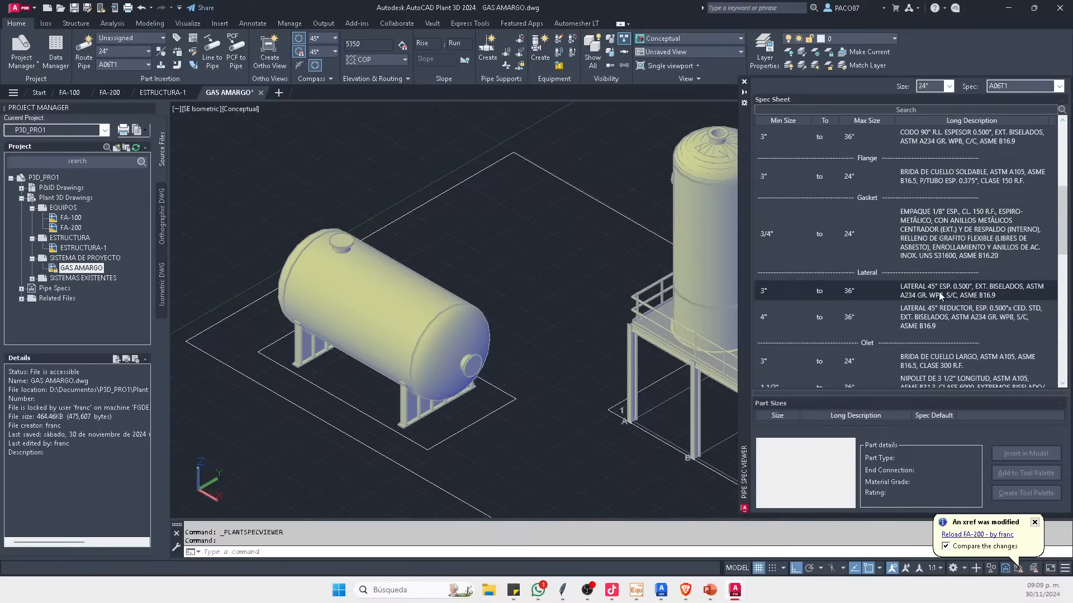
{"action": "scroll", "coordinate": [924, 340], "scroll_direction": "down", "scroll_amount": 3}
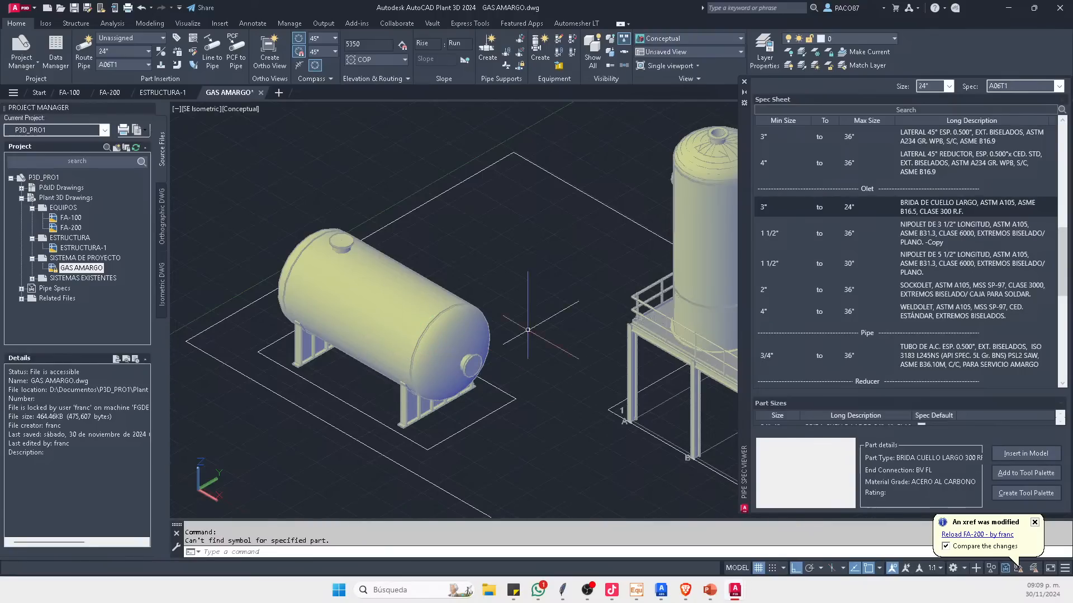
Step: Try to place the 24" class 150 weld-neck flange at the centre node of the FA-200 top nozzle
{"action": "scroll", "coordinate": [950, 233], "scroll_direction": "up", "scroll_amount": 3}
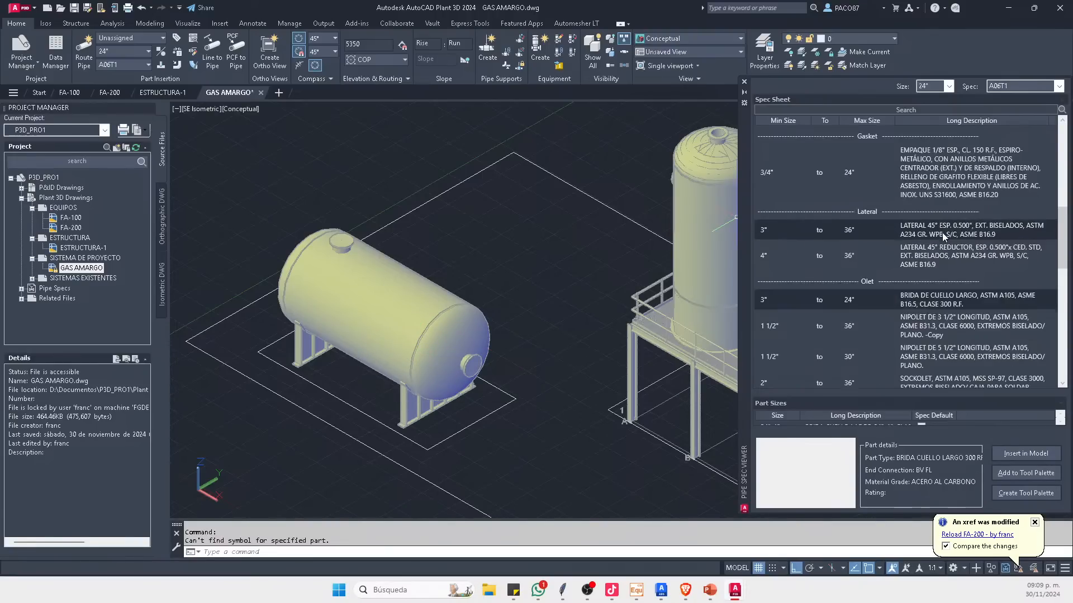
{"action": "left_click", "coordinate": [940, 177]}
{"action": "left_click", "coordinate": [1026, 453]}
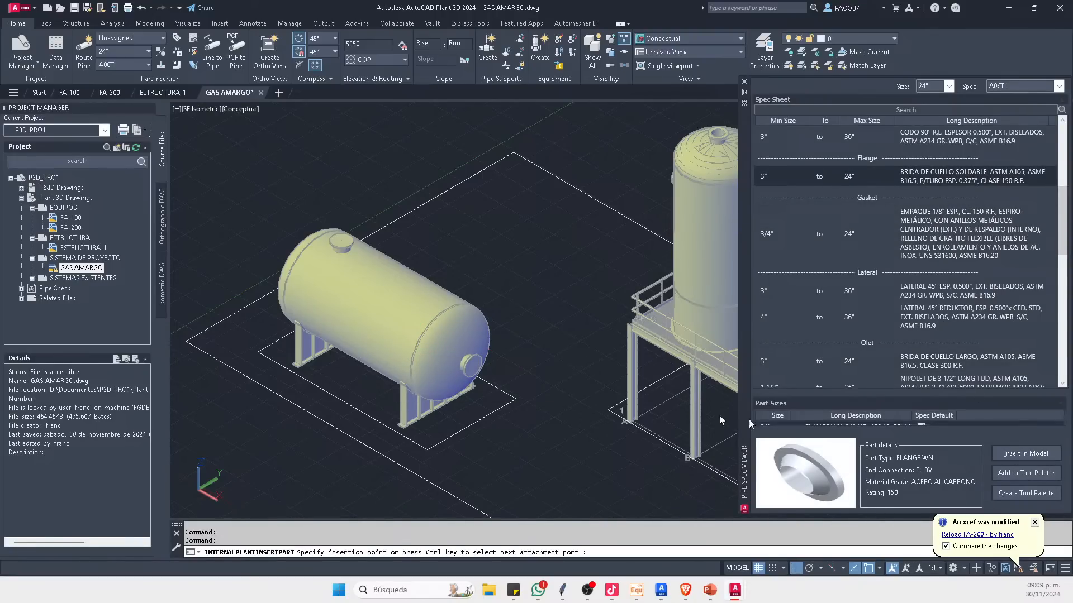
{"action": "scroll", "coordinate": [349, 240], "scroll_direction": "up", "scroll_amount": 6}
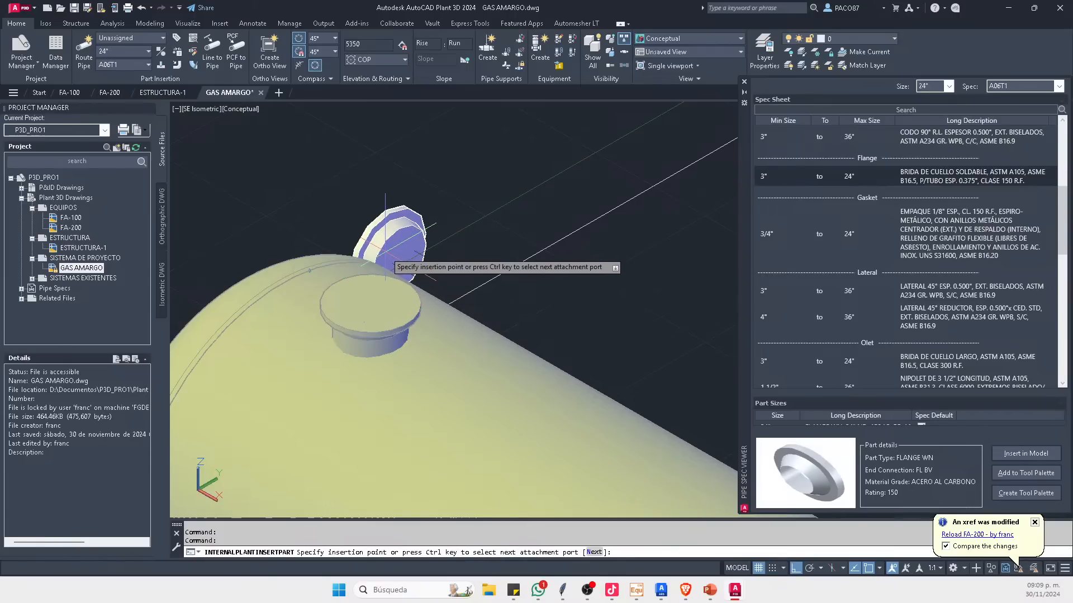
{"action": "type", "text": "NODE"}
{"action": "key", "text": "Return"}
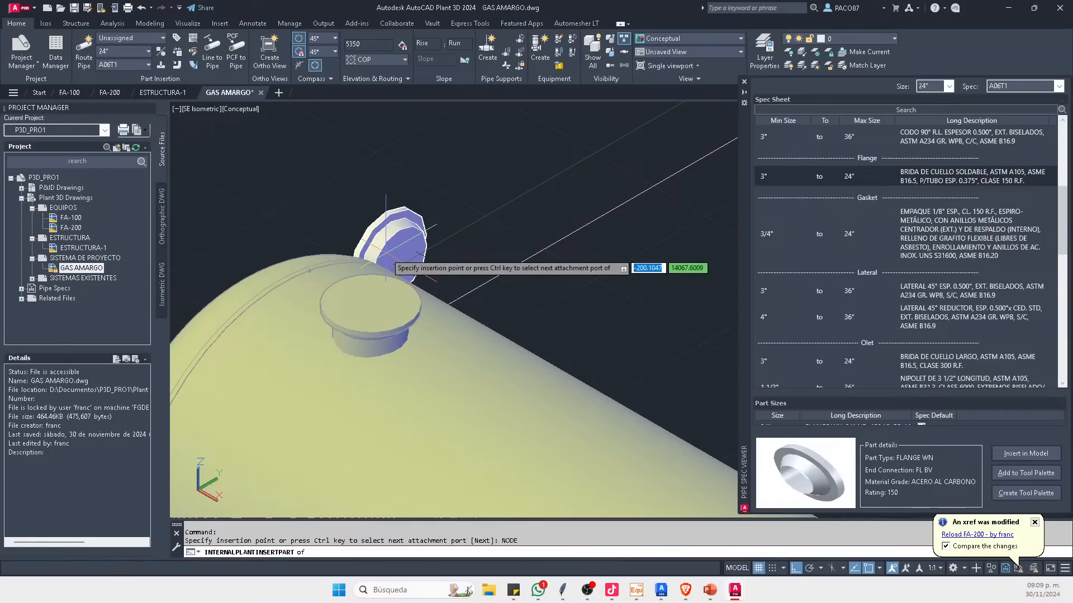
{"action": "scroll", "coordinate": [362, 279], "scroll_direction": "up", "scroll_amount": 2}
{"action": "left_click", "coordinate": [374, 314]}
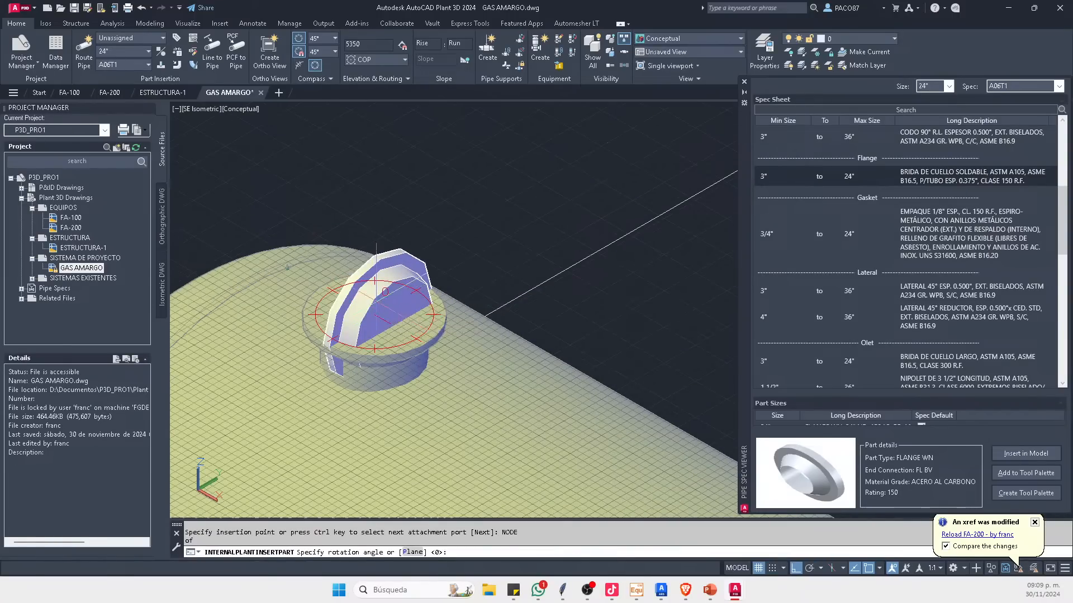
Step: Erase the flange placed at the FA-200 top nozzle and clear the selection of the FA-200 overlay
{"action": "key", "text": "Escape"}
{"action": "key", "text": "Escape"}
{"action": "left_click", "coordinate": [411, 300]}
{"action": "key", "text": "Delete"}
{"action": "middle_click_drag", "start_coordinate": [413, 301], "coordinate": [459, 258]}
{"action": "left_click", "coordinate": [460, 258]}
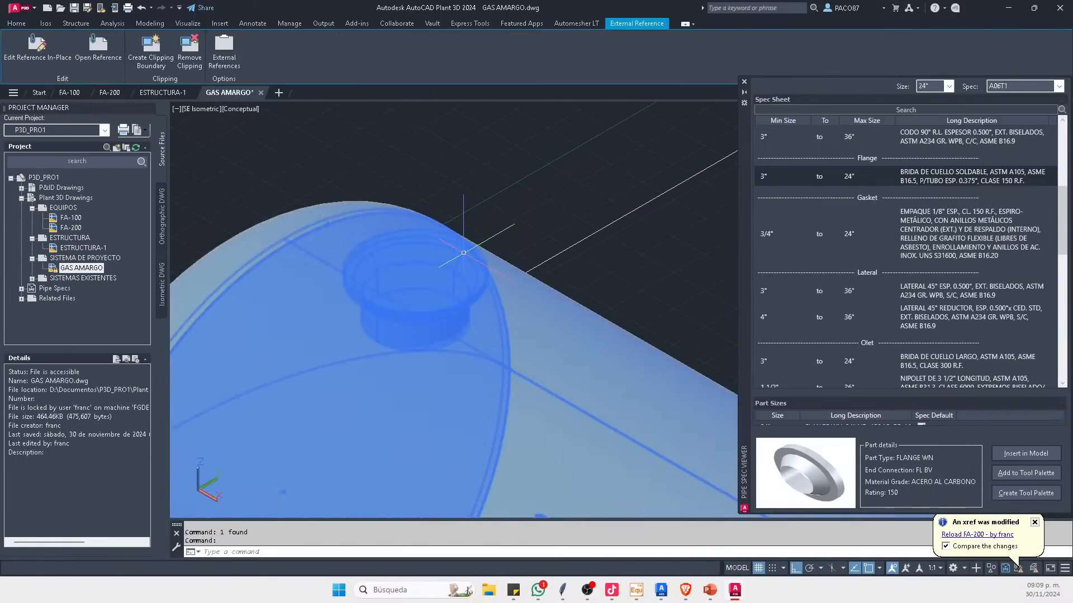
{"action": "key", "text": "Escape"}
{"action": "key", "text": "Escape"}
{"action": "scroll", "coordinate": [455, 258], "scroll_direction": "down", "scroll_amount": 4}
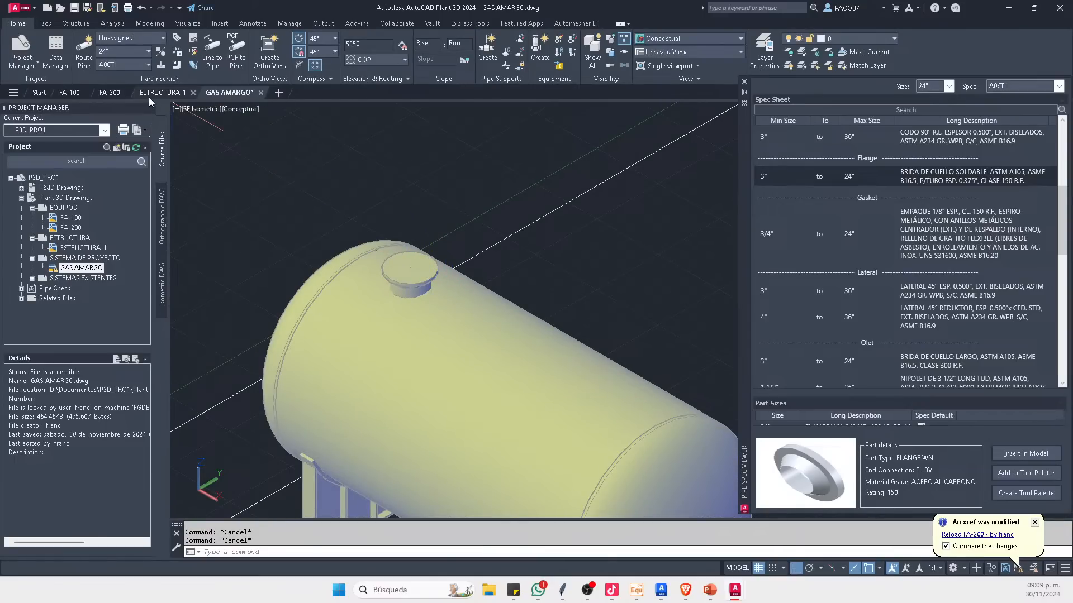
Step: Check the top nozzle in the FA-200 drawing, save that drawing, and return to the GAS AMARGO drawing
{"action": "left_click", "coordinate": [114, 95]}
{"action": "scroll", "coordinate": [547, 184], "scroll_direction": "up", "scroll_amount": 5}
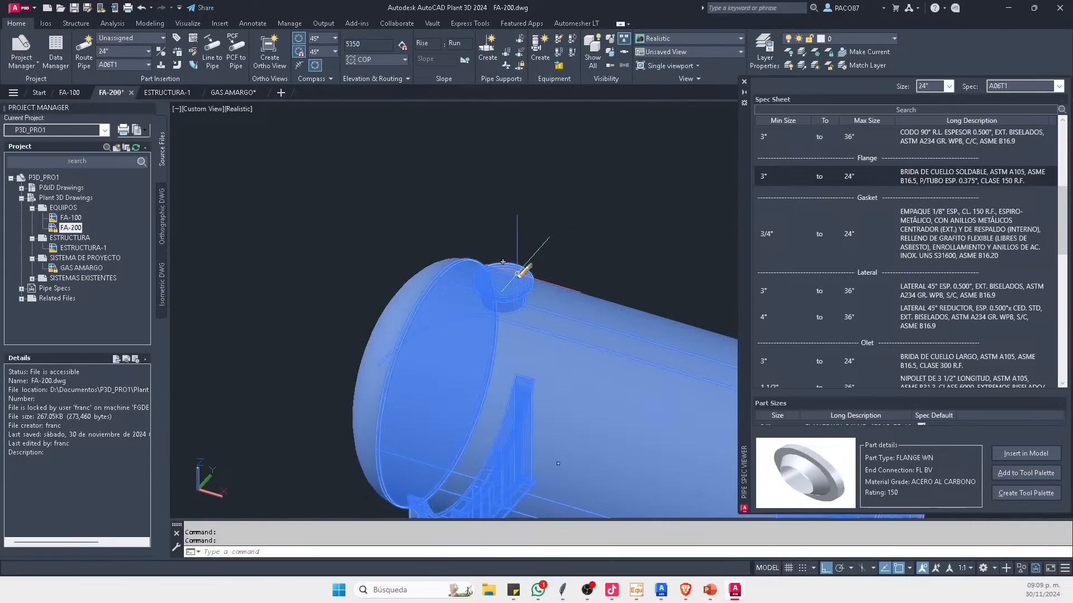
{"action": "left_click", "coordinate": [502, 261]}
{"action": "key", "text": "Escape"}
{"action": "key", "text": "Escape"}
{"action": "middle_click_drag", "start_coordinate": [535, 235], "coordinate": [399, 222]}
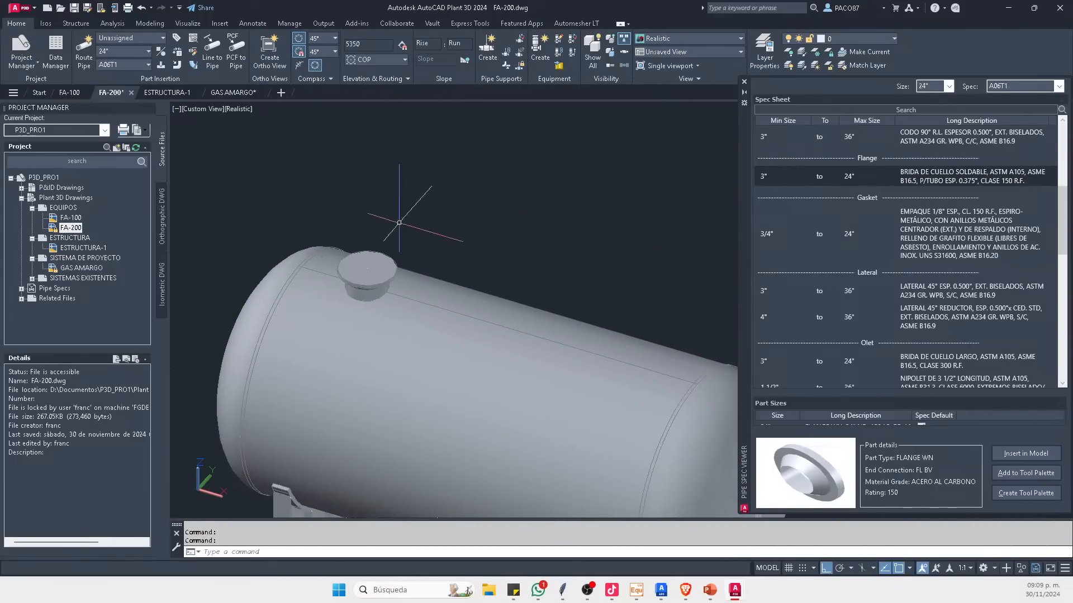
{"action": "left_click", "coordinate": [223, 92]}
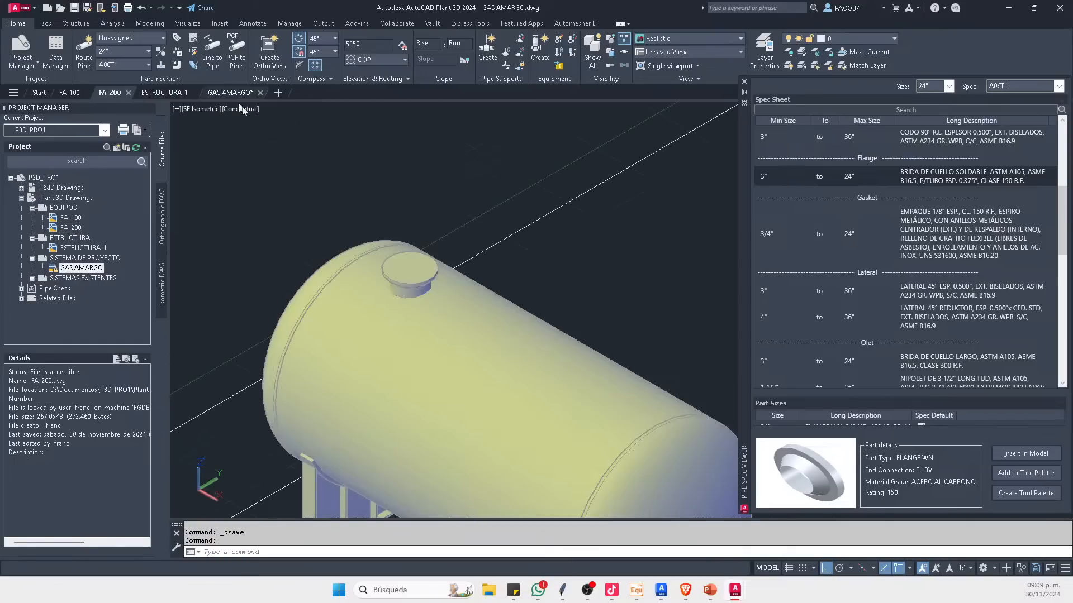
Step: Try routing a 24" A06T1 pipe vertically from the FA-200 top nozzle, and erase it
{"action": "left_click", "coordinate": [81, 47]}
{"action": "scroll", "coordinate": [413, 264], "scroll_direction": "up", "scroll_amount": 4}
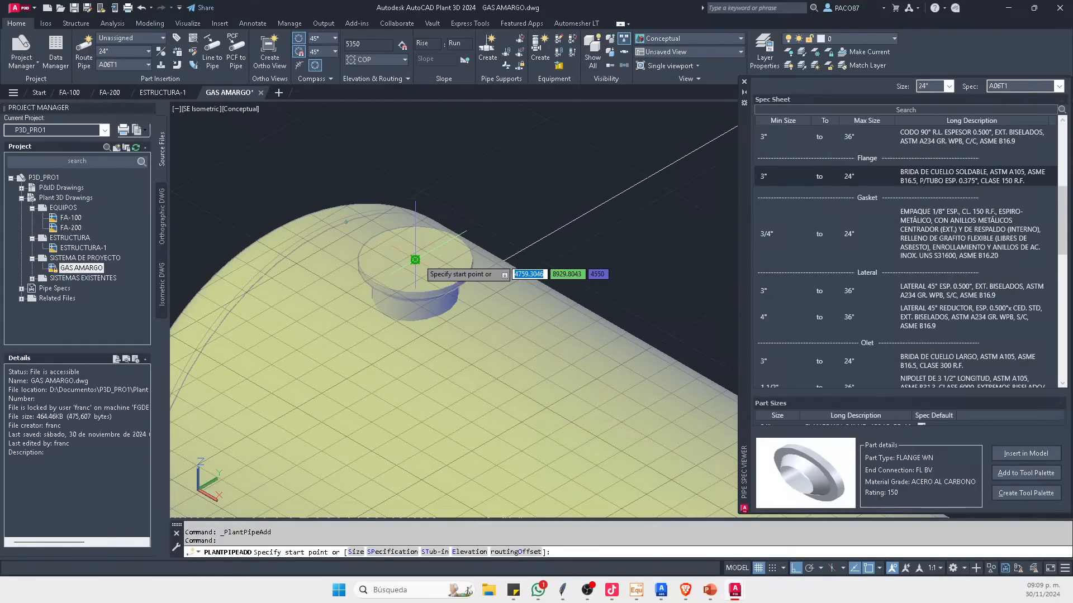
{"action": "left_click", "coordinate": [415, 260]}
{"action": "left_click", "coordinate": [415, 148]}
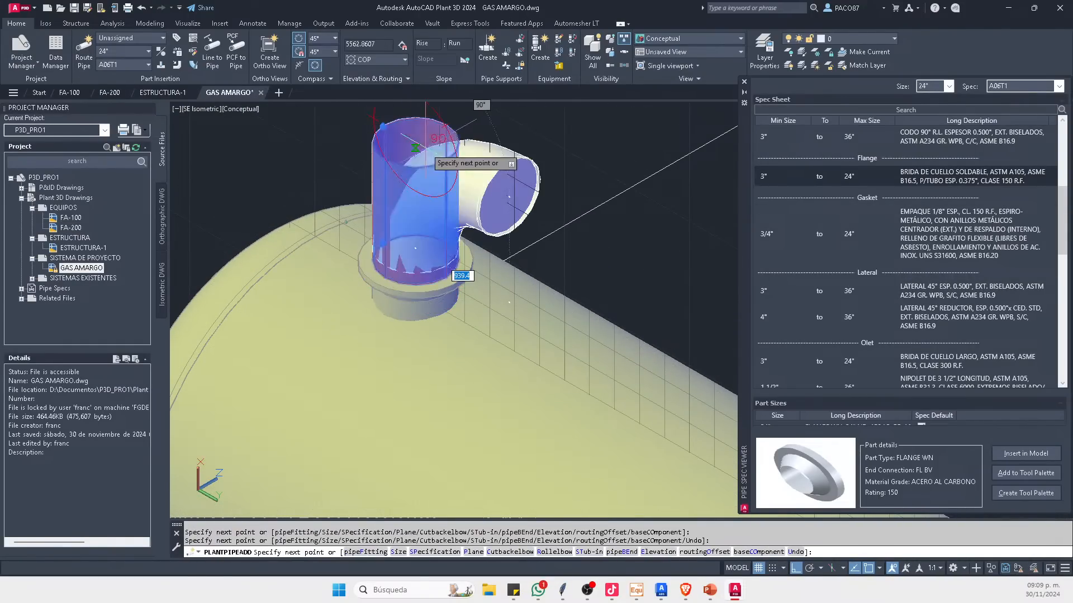
{"action": "key", "text": "Escape"}
{"action": "key", "text": "Escape"}
{"action": "left_click", "coordinate": [444, 200]}
{"action": "key", "text": "Delete"}
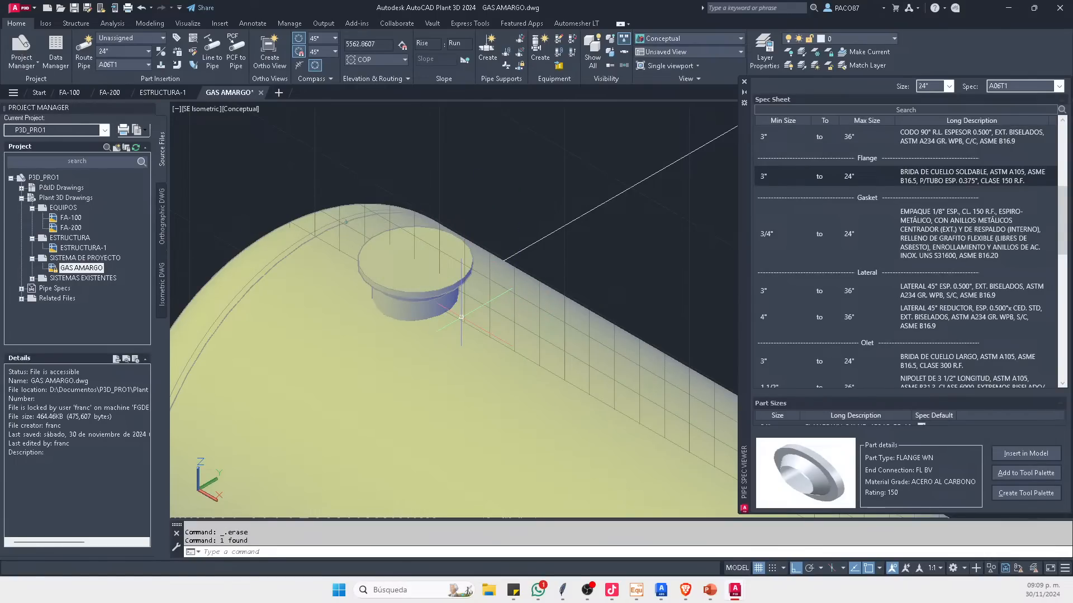
Step: Turn off the grid display in the GAS AMARGO drawing
{"action": "key", "text": "F7"}
{"action": "scroll", "coordinate": [461, 318], "scroll_direction": "down", "scroll_amount": 5}
{"action": "scroll", "coordinate": [532, 362], "scroll_direction": "up", "scroll_amount": 8}
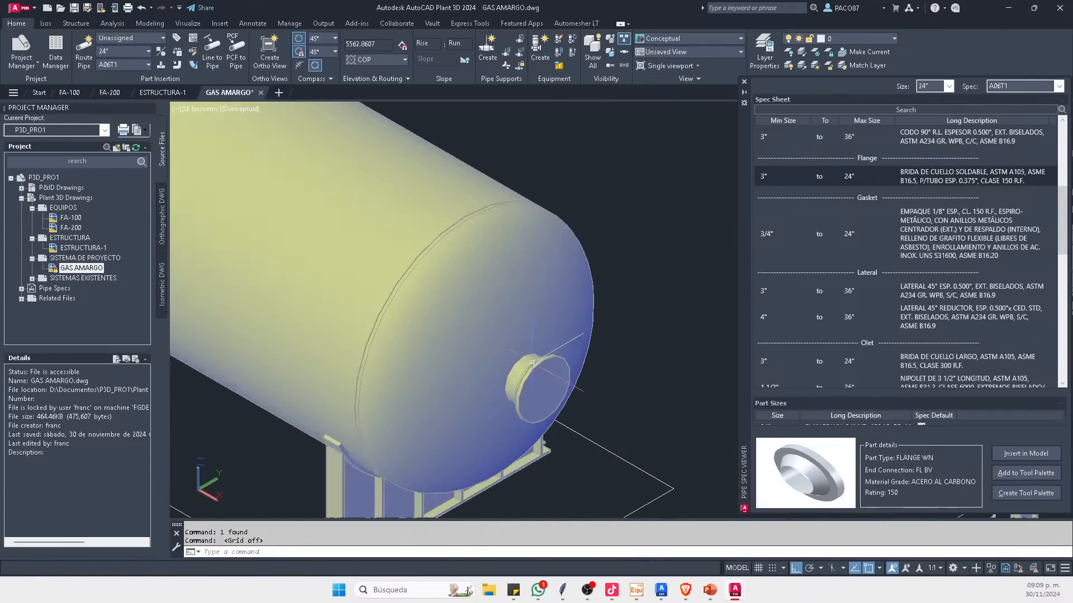
{"action": "scroll", "coordinate": [532, 362], "scroll_direction": "down", "scroll_amount": 5}
Step: Try to insert the 24" class 150 weld-neck flange on the nozzle in the FA-200 vessel head
{"action": "left_click", "coordinate": [1007, 451]}
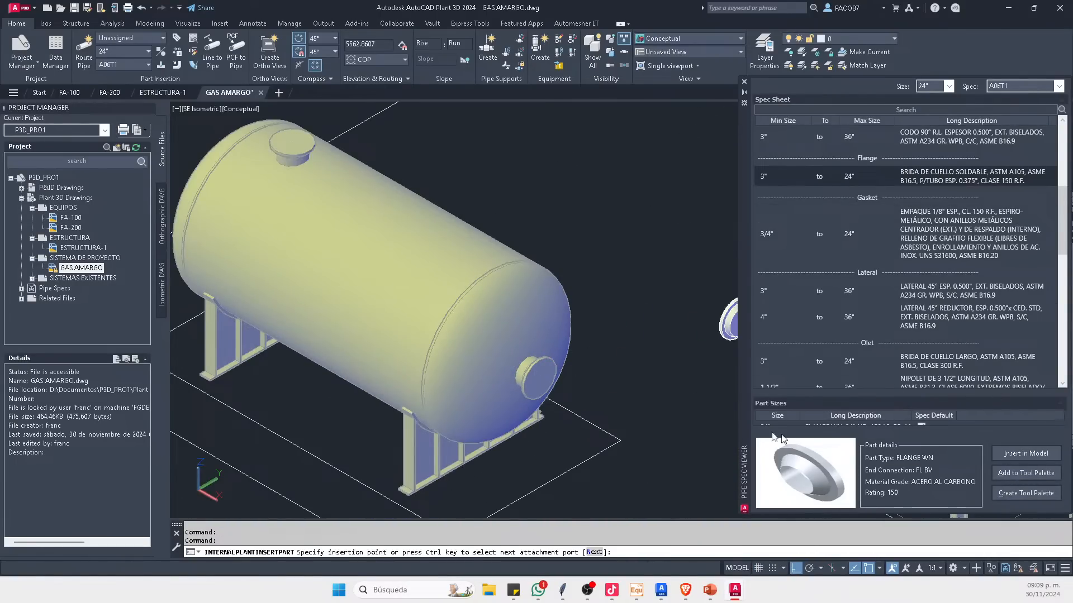
{"action": "scroll", "coordinate": [536, 375], "scroll_direction": "up", "scroll_amount": 5}
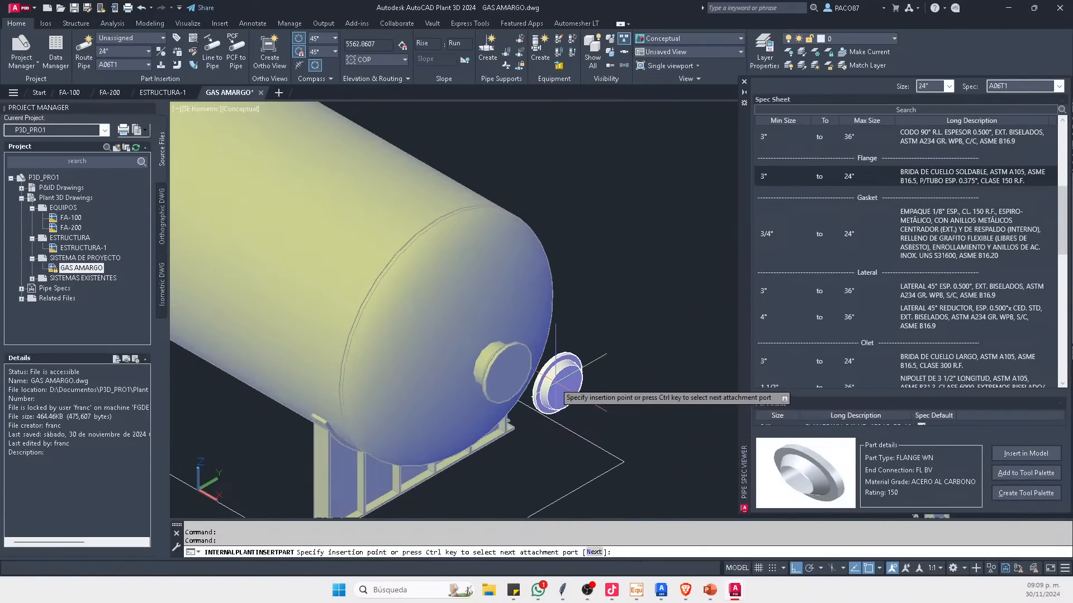
{"action": "left_click", "coordinate": [510, 376]}
{"action": "left_click", "coordinate": [552, 402]}
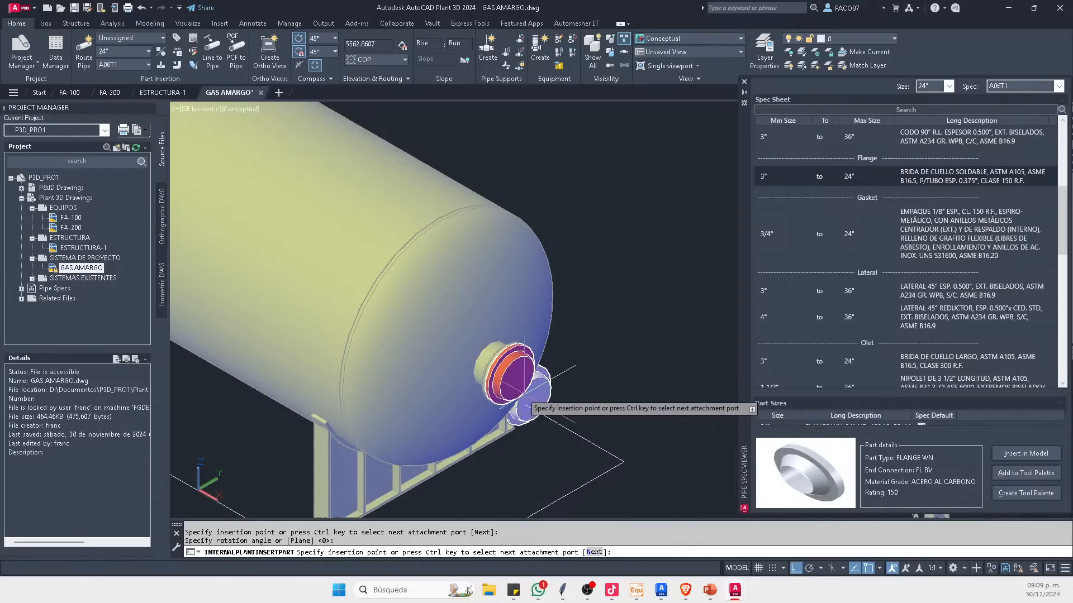
{"action": "scroll", "coordinate": [528, 395], "scroll_direction": "up", "scroll_amount": 7}
{"action": "key", "text": "Escape"}
{"action": "scroll", "coordinate": [578, 369], "scroll_direction": "down", "scroll_amount": 3}
{"action": "middle_click_drag", "start_coordinate": [577, 376], "coordinate": [645, 372], "text": "shift"}
{"action": "left_click", "coordinate": [571, 358]}
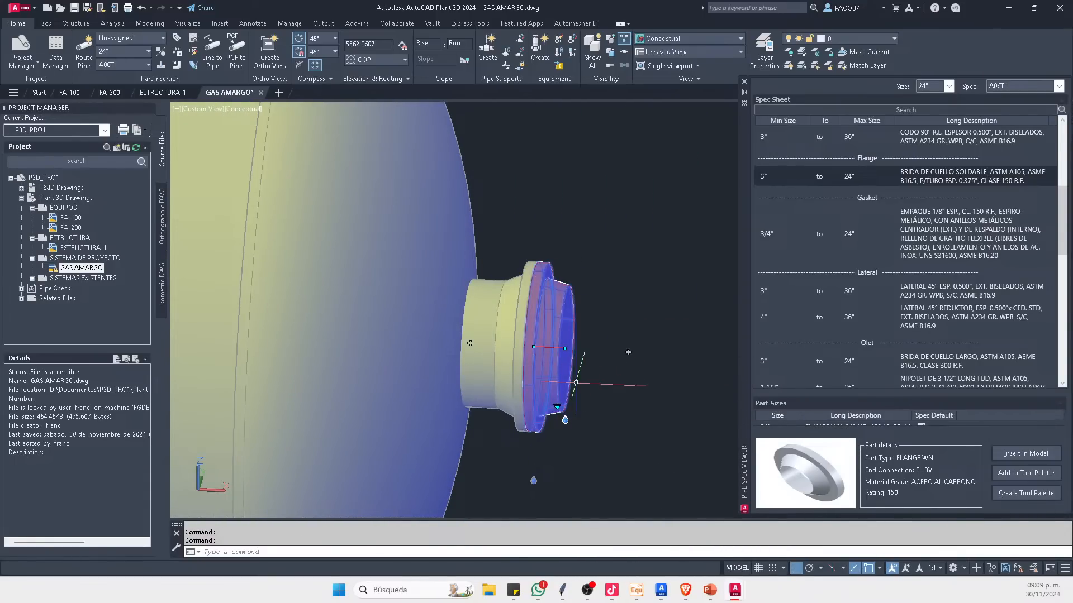
{"action": "middle_click_drag", "start_coordinate": [576, 384], "coordinate": [436, 353]}
{"action": "type", "text": "m"}
{"action": "key", "text": "Escape"}
{"action": "key", "text": "Escape"}
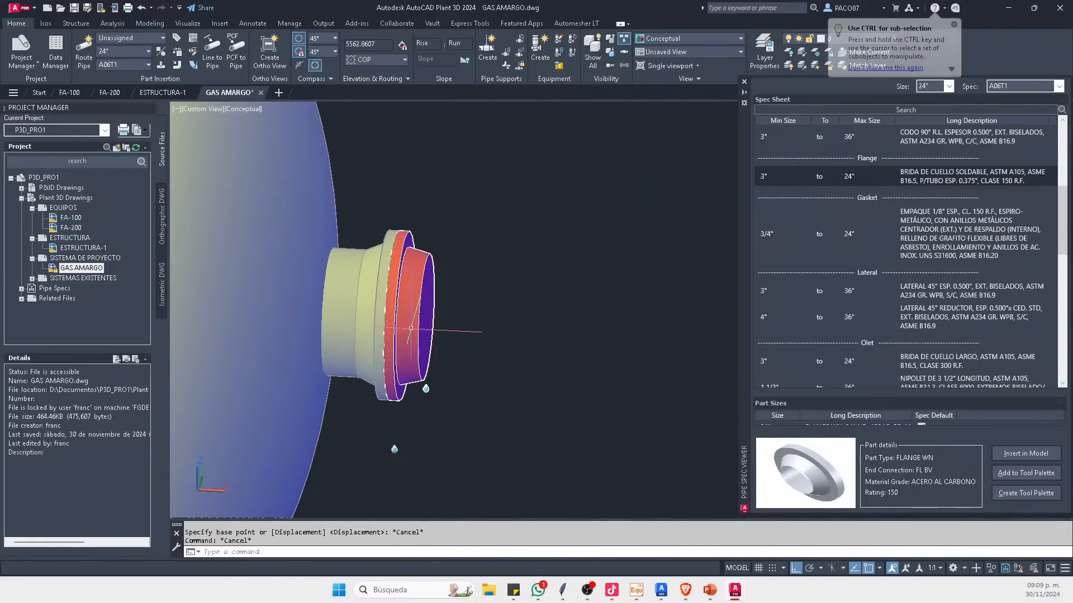
Step: Move the inserted flange away from the FA-200 head nozzle and erase it
{"action": "left_click", "coordinate": [418, 329]}
{"action": "type", "text": "m"}
{"action": "left_click", "coordinate": [450, 354]}
{"action": "left_click", "coordinate": [544, 351]}
{"action": "key", "text": "Escape"}
{"action": "left_click", "coordinate": [484, 328]}
{"action": "key", "text": "Delete"}
Step: Examine the bare head nozzle on the FA-200 overlay, and switch to the FA-200 drawing to view its top nozzle
{"action": "scroll", "coordinate": [409, 333], "scroll_direction": "up", "scroll_amount": 4}
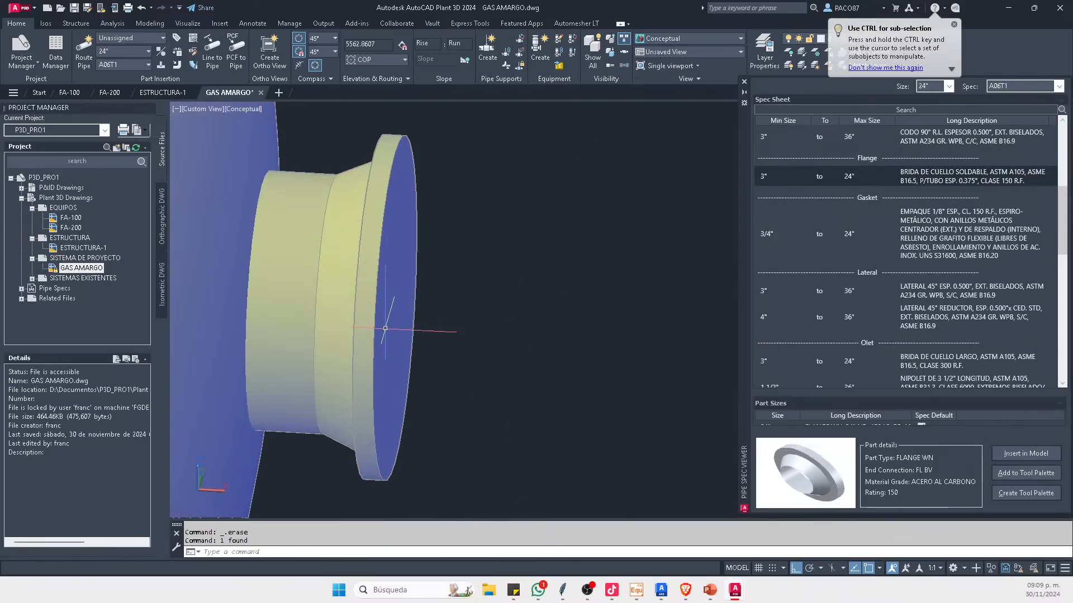
{"action": "scroll", "coordinate": [431, 336], "scroll_direction": "down", "scroll_amount": 6}
{"action": "left_click", "coordinate": [423, 336]}
{"action": "key", "text": "Escape"}
{"action": "key", "text": "Escape"}
{"action": "middle_click_drag", "start_coordinate": [522, 366], "coordinate": [467, 365], "text": "shift"}
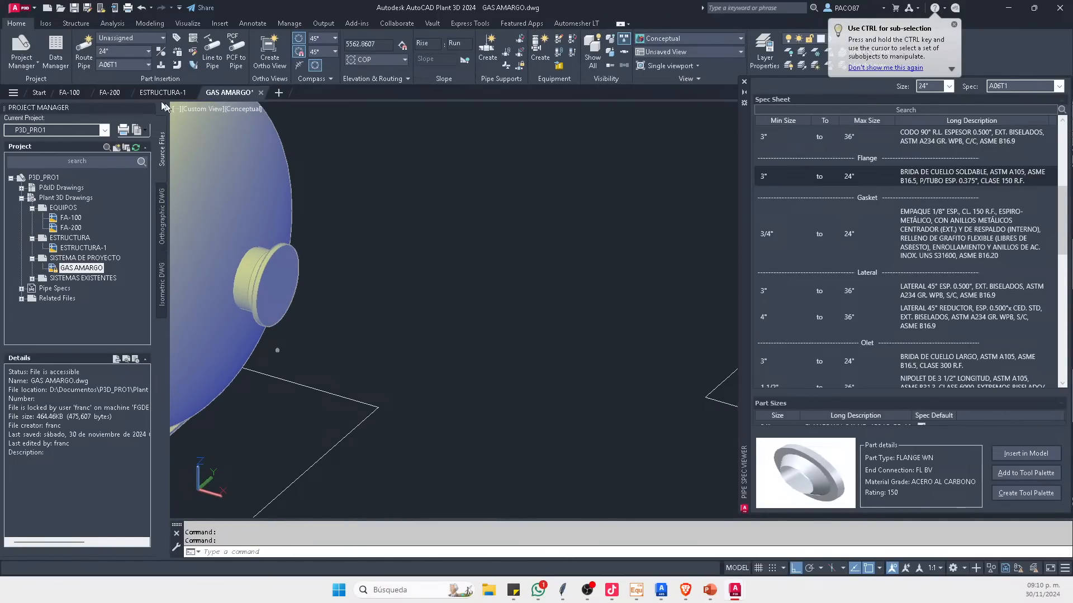
{"action": "left_click", "coordinate": [111, 94]}
{"action": "scroll", "coordinate": [404, 290], "scroll_direction": "up", "scroll_amount": 5}
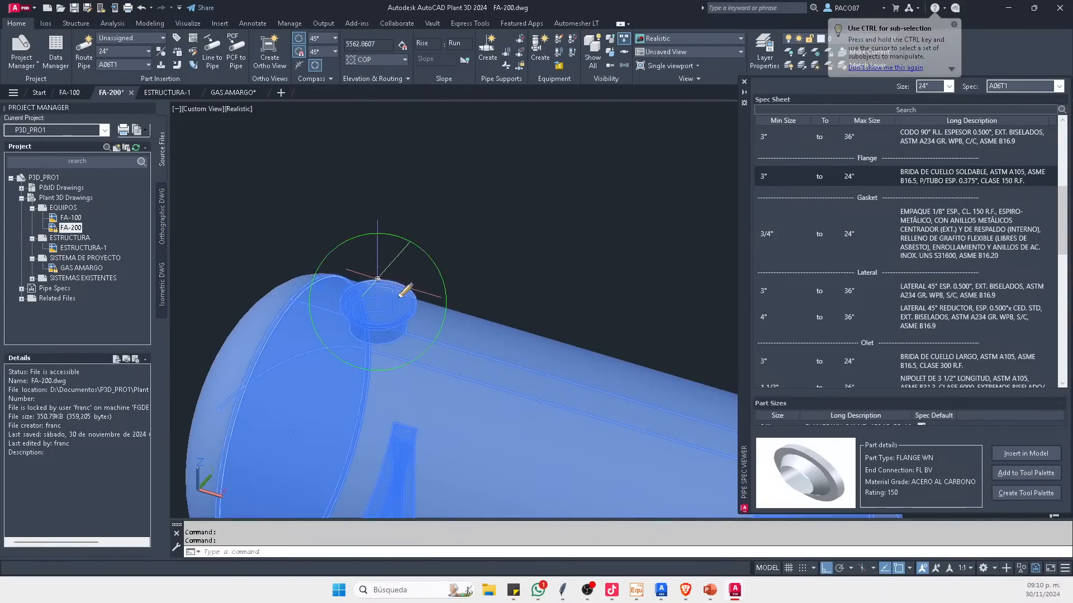
Step: Erase the parts attached to the top nozzle of the FA-200 vessel in its equipment drawing
{"action": "left_click", "coordinate": [378, 278]}
{"action": "left_click", "coordinate": [378, 143]}
{"action": "key", "text": "Escape"}
{"action": "left_click", "coordinate": [399, 246]}
{"action": "key", "text": "Delete"}
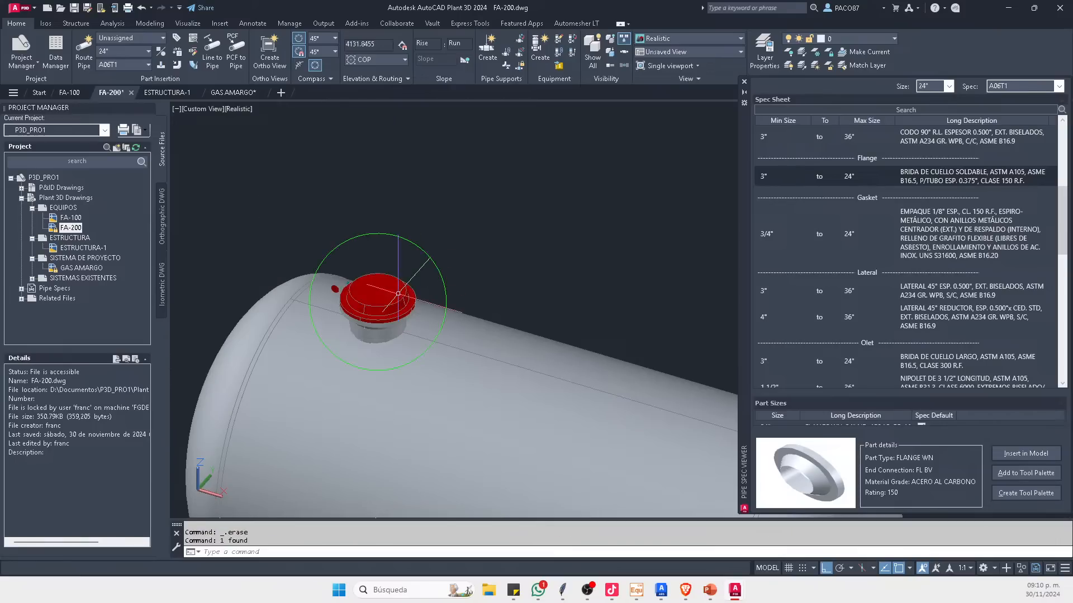
{"action": "left_click", "coordinate": [398, 292]}
{"action": "key", "text": "Delete"}
Step: Erase the parts attached to the head nozzle of the FA-200 vessel, and save the drawing
{"action": "scroll", "coordinate": [355, 252], "scroll_direction": "down", "scroll_amount": 3}
{"action": "scroll", "coordinate": [490, 338], "scroll_direction": "up", "scroll_amount": 2}
{"action": "left_click", "coordinate": [578, 406]}
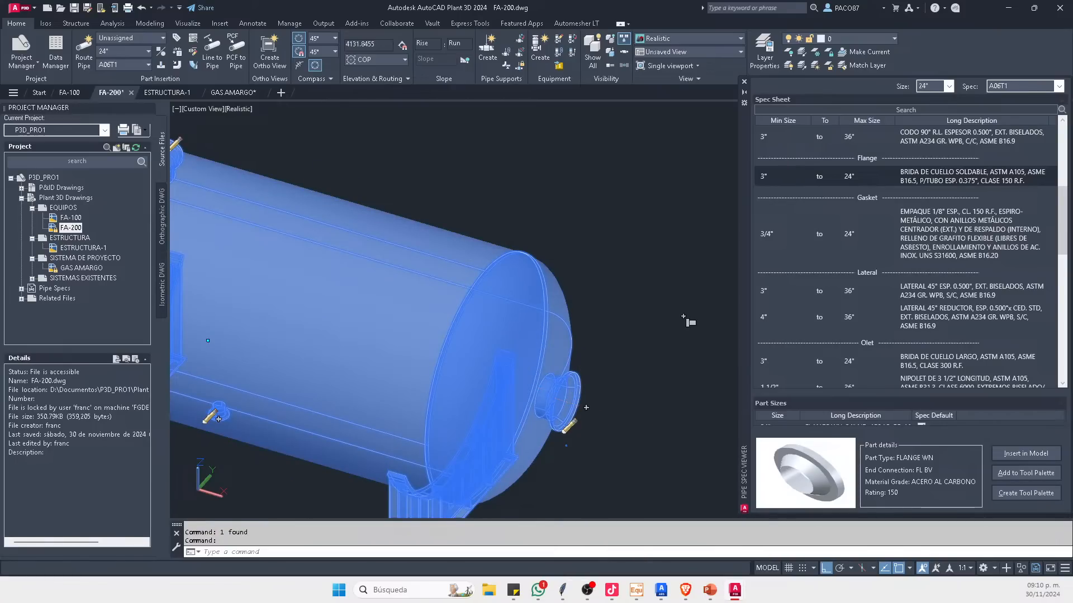
{"action": "left_click", "coordinate": [680, 440]}
{"action": "key", "text": "Escape"}
{"action": "scroll", "coordinate": [607, 409], "scroll_direction": "up", "scroll_amount": 2}
{"action": "left_click", "coordinate": [607, 412]}
{"action": "key", "text": "Delete"}
{"action": "left_click", "coordinate": [567, 372]}
{"action": "key", "text": "Delete"}
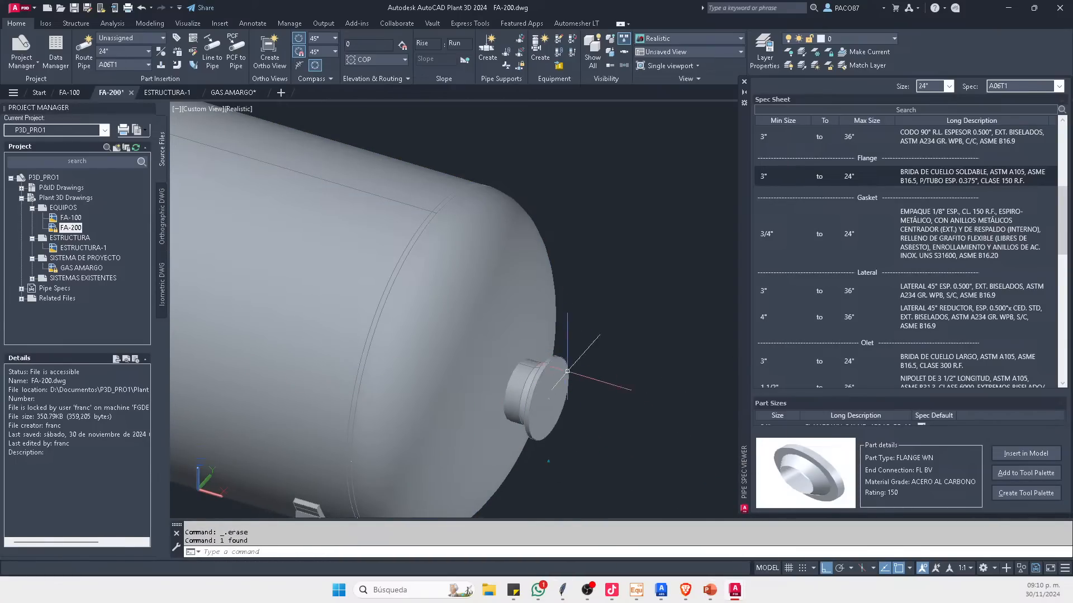
{"action": "scroll", "coordinate": [532, 356], "scroll_direction": "down", "scroll_amount": 2}
{"action": "key", "text": "ctrl+s"}
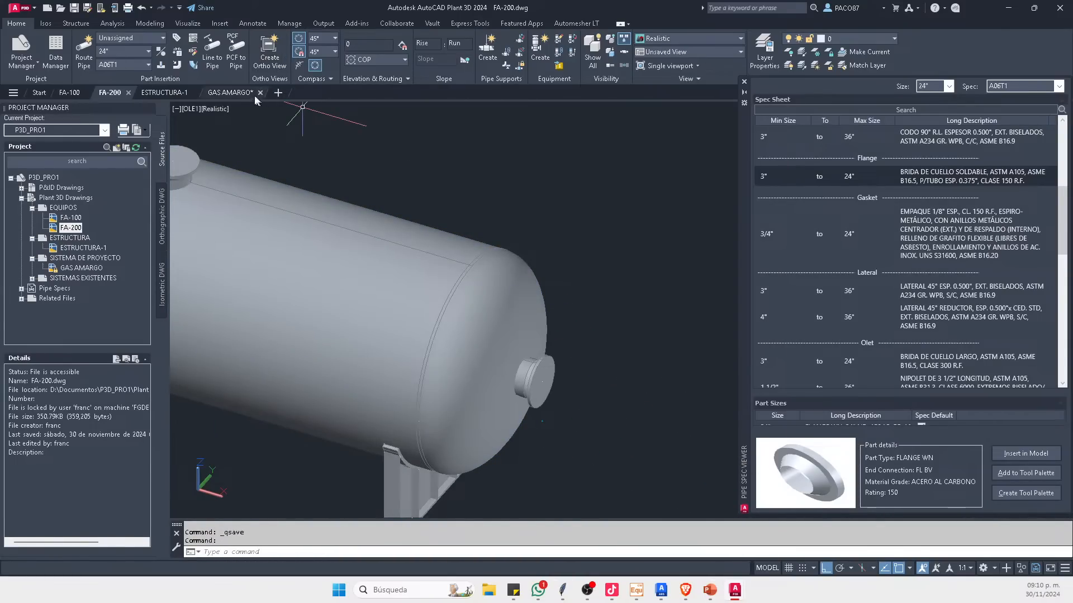
Step: Return to the GAS AMARGO drawing and try to insert the 24" class 150 weld-neck flange on the FA-200 head nozzle
{"action": "left_click", "coordinate": [246, 97]}
{"action": "scroll", "coordinate": [654, 240], "scroll_direction": "down", "scroll_amount": 5}
{"action": "scroll", "coordinate": [404, 279], "scroll_direction": "up", "scroll_amount": 4}
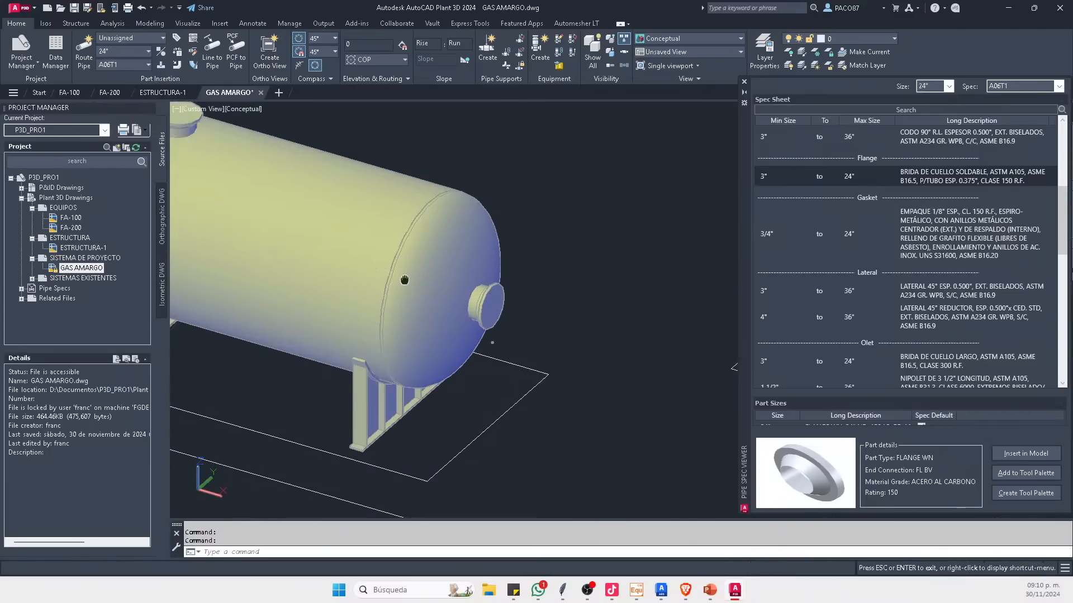
{"action": "middle_click_drag", "start_coordinate": [405, 279], "coordinate": [518, 294]}
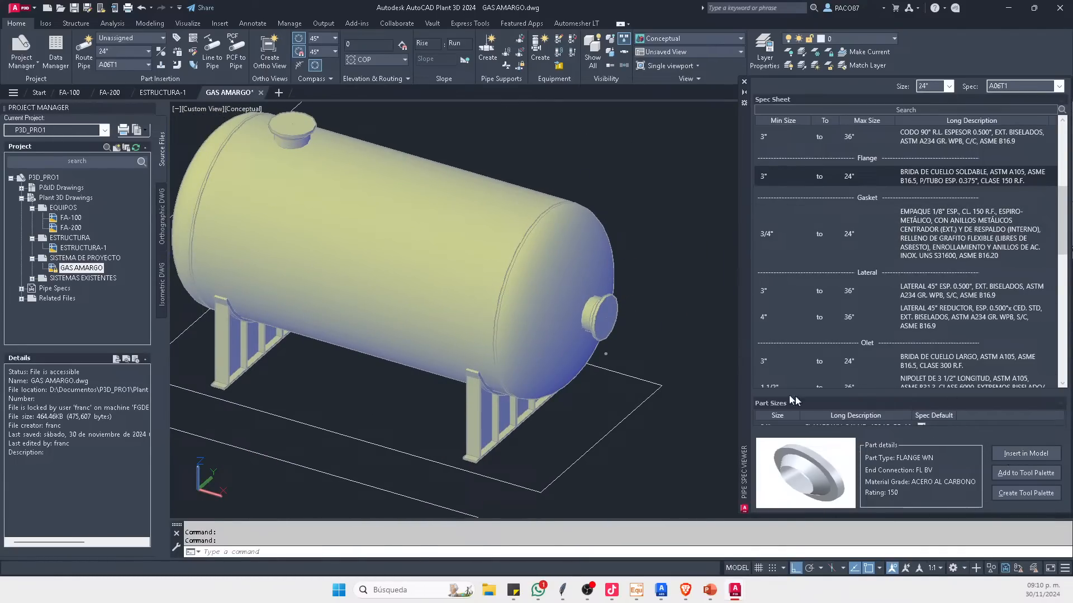
{"action": "scroll", "coordinate": [637, 341], "scroll_direction": "up", "scroll_amount": 4}
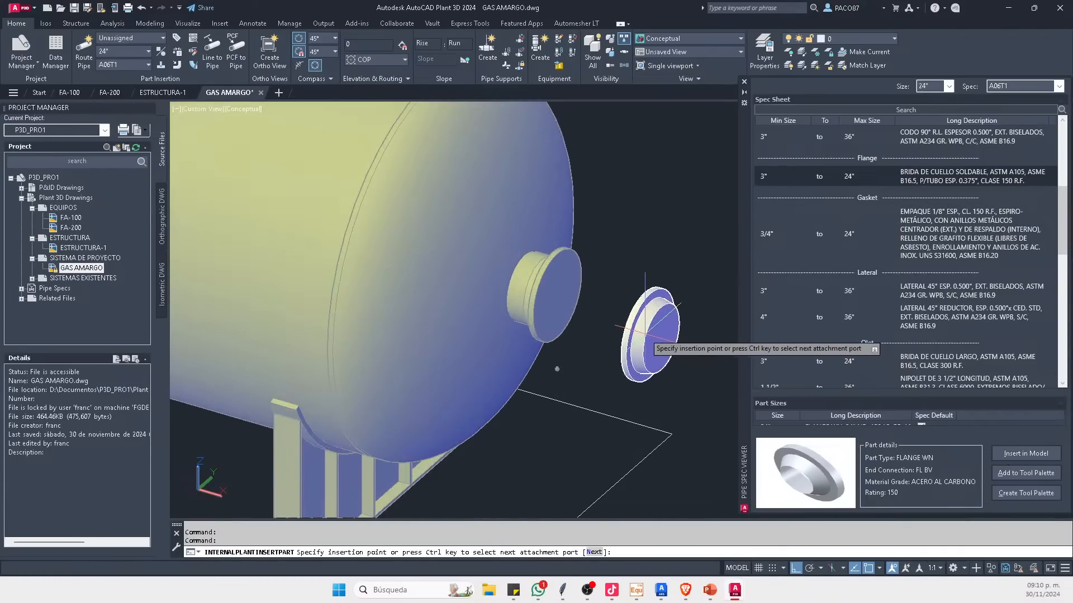
{"action": "left_click", "coordinate": [557, 295]}
{"action": "left_click", "coordinate": [612, 308]}
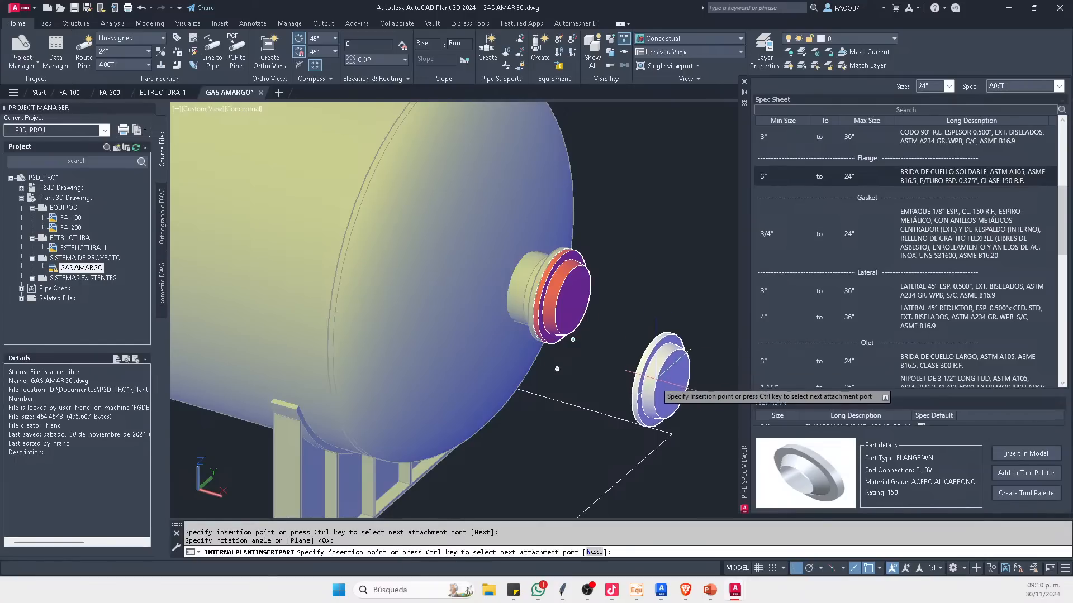
Step: Try to insert another 24" weld-neck flange on the FA-200 top nozzle using the Node snap, and discard the trial flanges
{"action": "scroll", "coordinate": [648, 380], "scroll_direction": "down", "scroll_amount": 5}
{"action": "scroll", "coordinate": [363, 198], "scroll_direction": "up", "scroll_amount": 5}
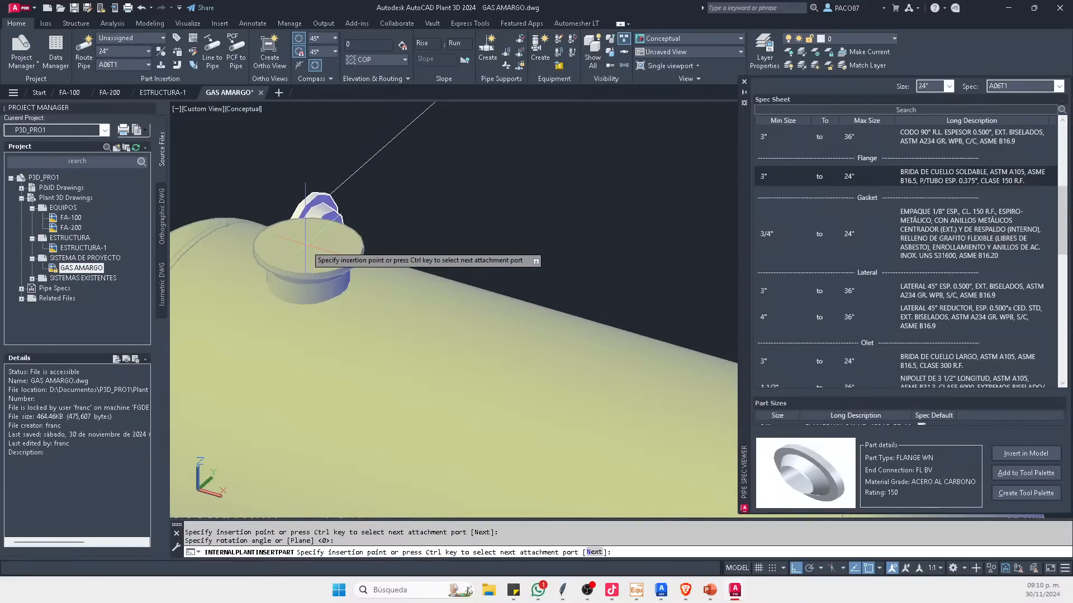
{"action": "type", "text": "N"}
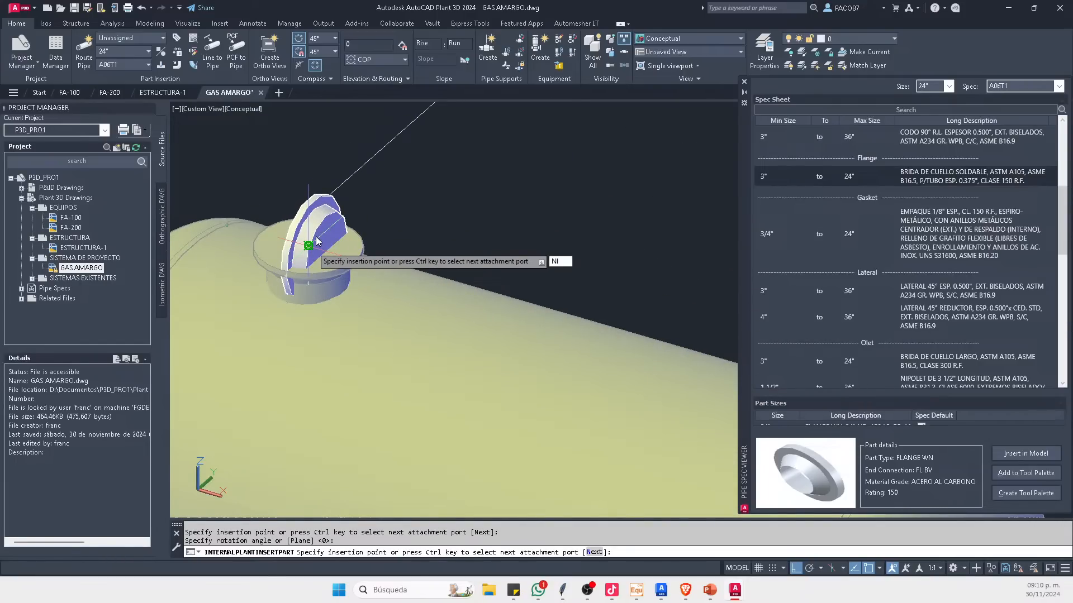
{"action": "type", "text": "ODE"}
{"action": "key", "text": "Return"}
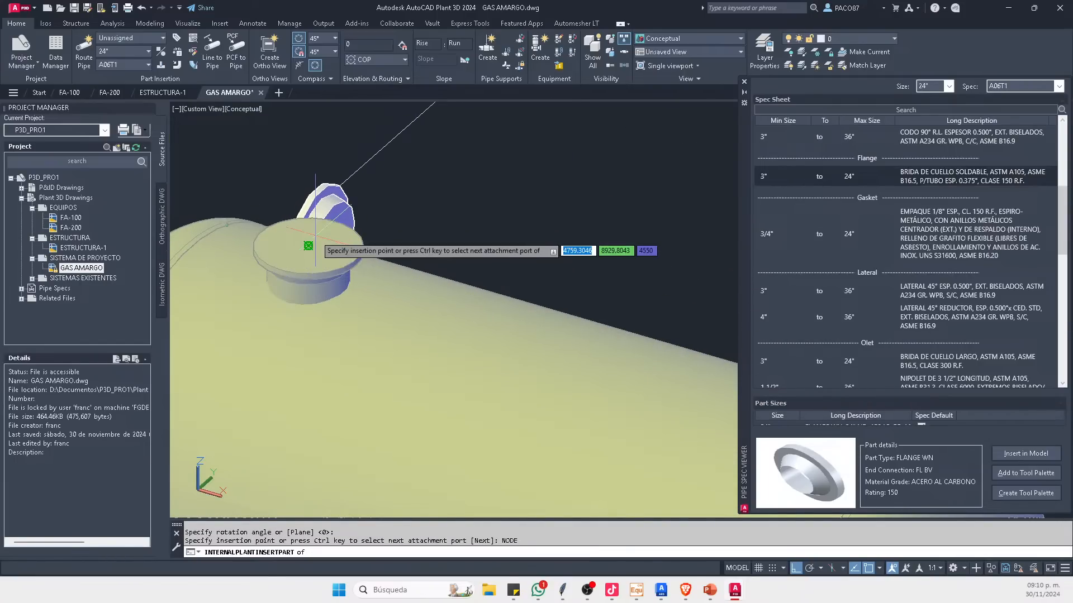
{"action": "left_click", "coordinate": [309, 246]}
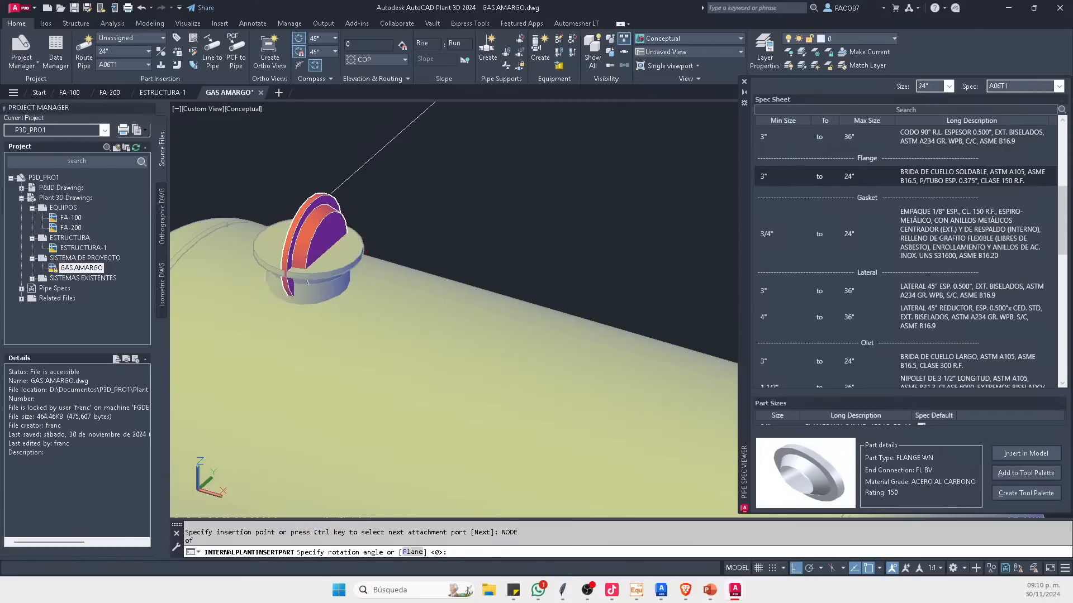
{"action": "key", "text": "Return"}
{"action": "key", "text": "Escape"}
{"action": "scroll", "coordinate": [309, 251], "scroll_direction": "down", "scroll_amount": 5}
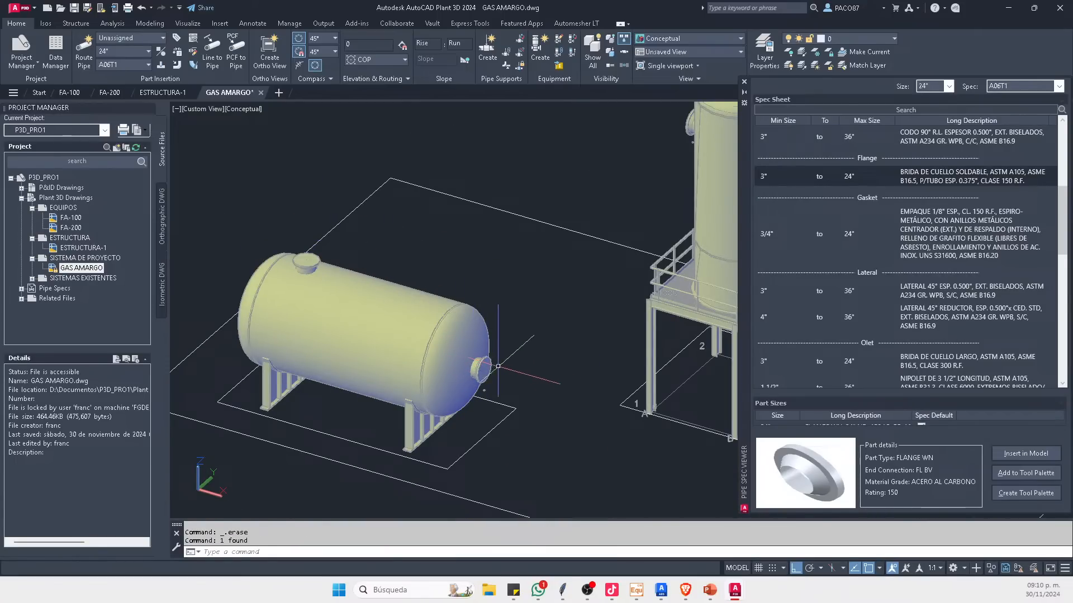
Step: Set the part size to 20" in spec A06T1 for the flange of the vertical vessel's top nozzle
{"action": "middle_click_drag", "start_coordinate": [498, 366], "coordinate": [364, 455]}
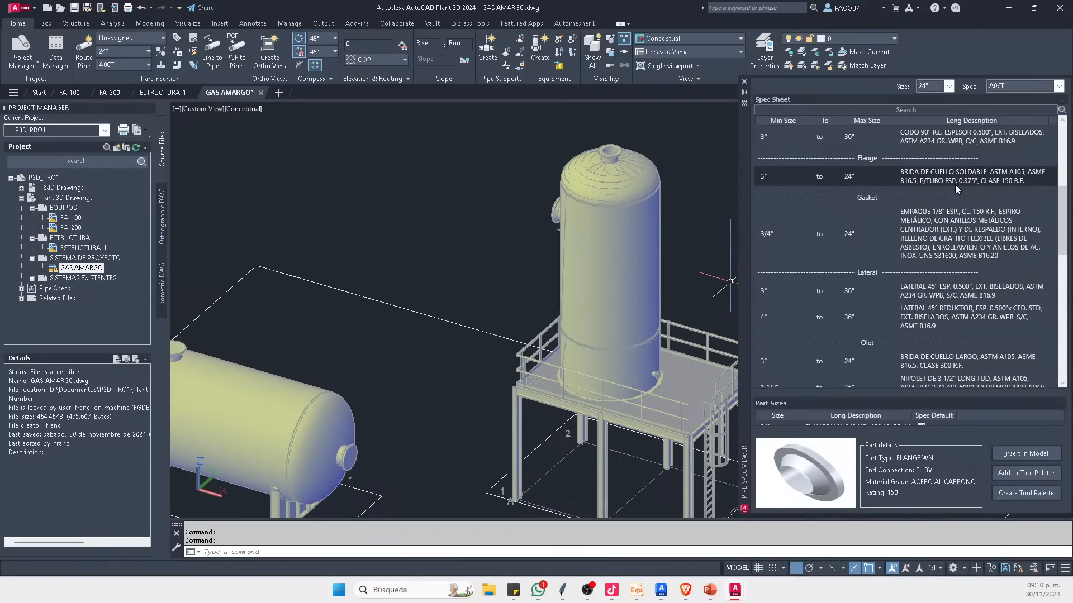
{"action": "left_click", "coordinate": [1000, 454]}
{"action": "scroll", "coordinate": [662, 163], "scroll_direction": "up", "scroll_amount": 5}
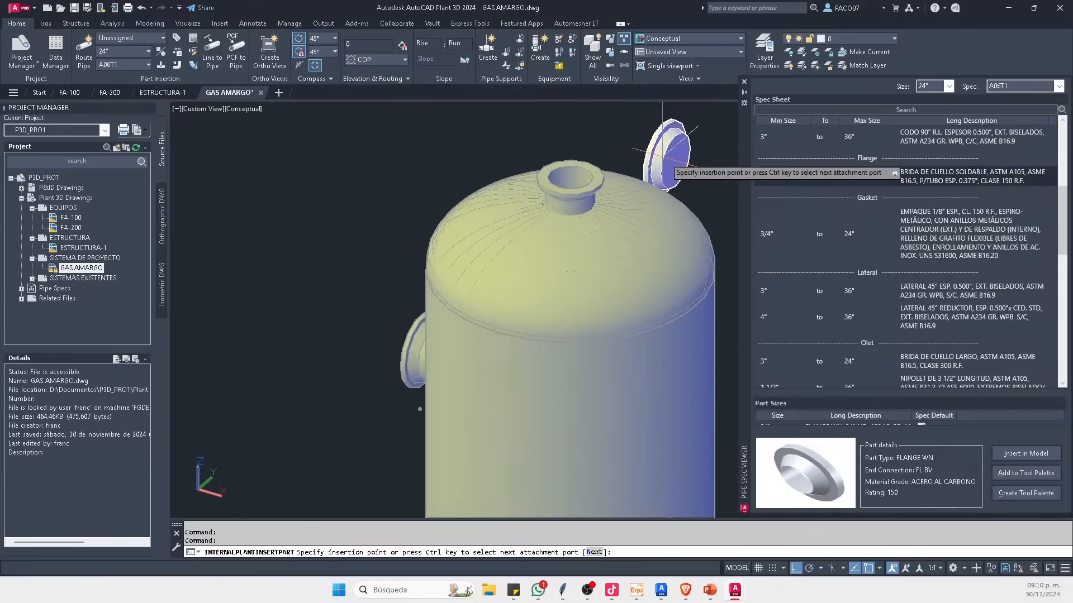
{"action": "left_click", "coordinate": [945, 86]}
{"action": "left_click", "coordinate": [921, 238]}
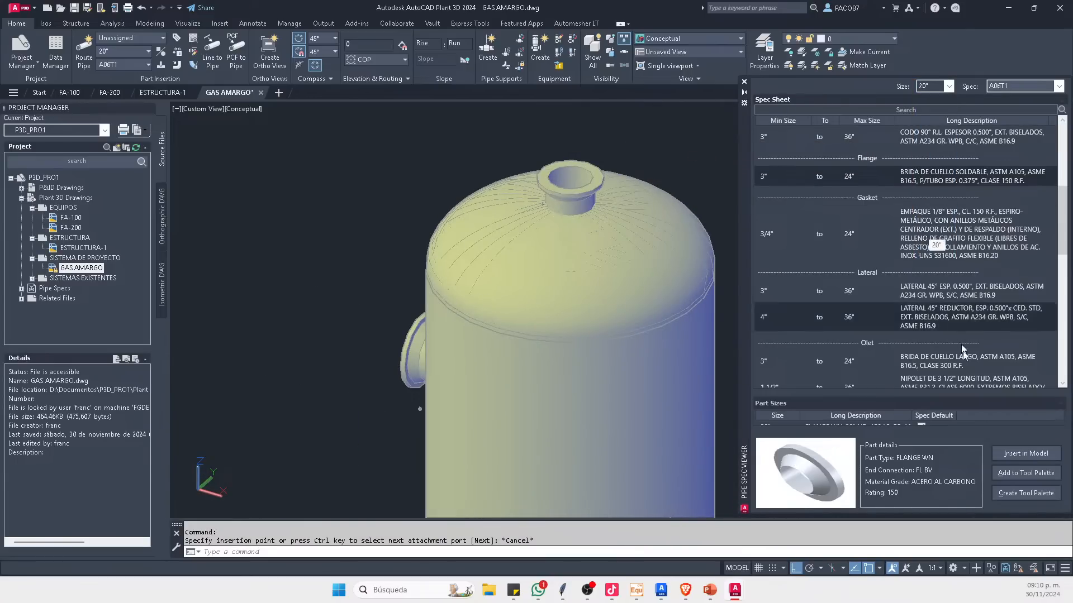
Step: Try to insert the 20" class 150 weld-neck flange at the vertical vessel's top nozzle, and erase the misaligned flange
{"action": "left_click", "coordinate": [1026, 454]}
{"action": "scroll", "coordinate": [510, 218], "scroll_direction": "up", "scroll_amount": 5}
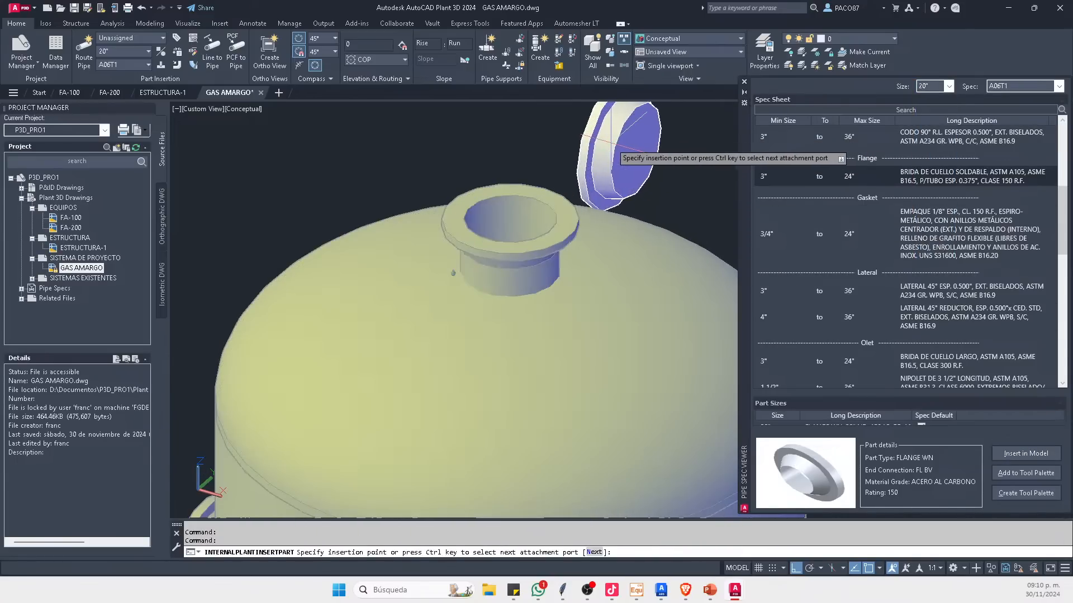
{"action": "left_click", "coordinate": [510, 218]}
{"action": "key", "text": "Escape"}
{"action": "key", "text": "Escape"}
{"action": "scroll", "coordinate": [535, 169], "scroll_direction": "down", "scroll_amount": 3}
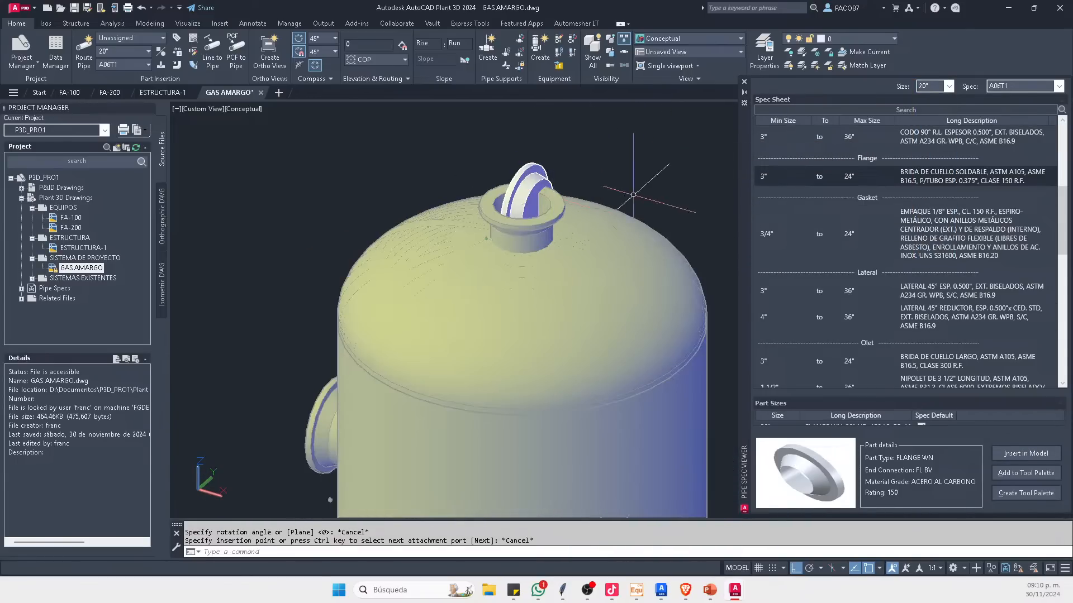
{"action": "left_click", "coordinate": [521, 168]}
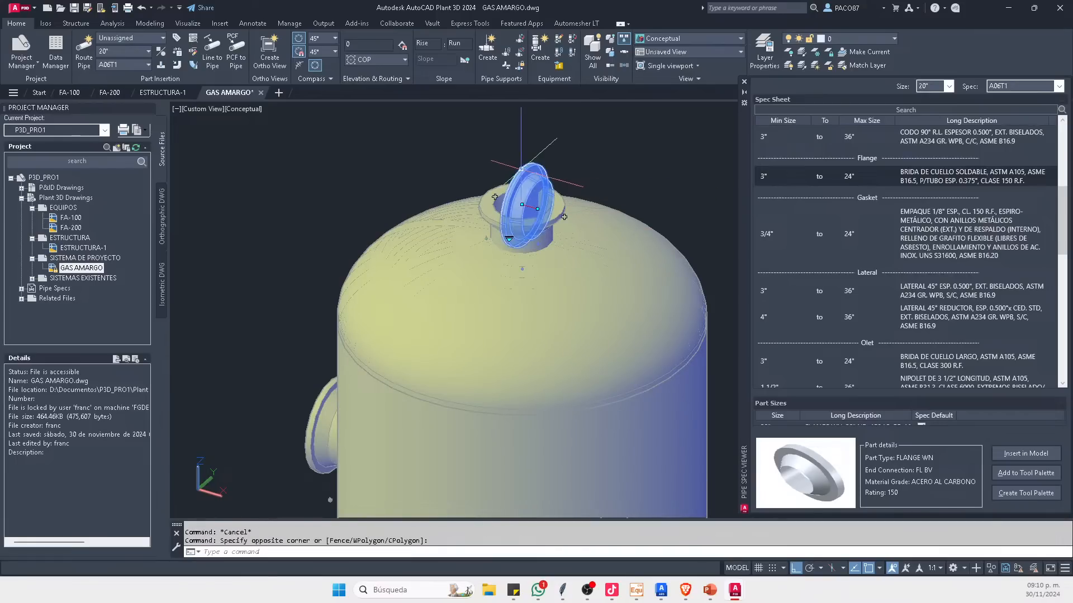
{"action": "key", "text": "Delete"}
Step: Switch to the FA-200 drawing and query the coordinates of the lower outer corner of the saddle base plate with ID
{"action": "left_click", "coordinate": [146, 92]}
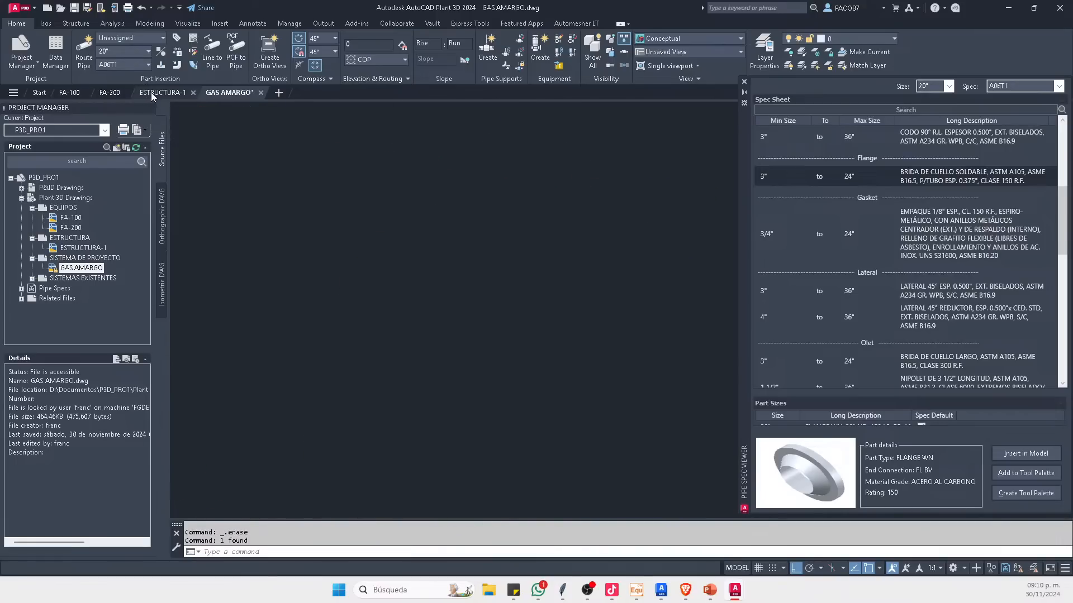
{"action": "left_click", "coordinate": [110, 92]}
{"action": "scroll", "coordinate": [464, 274], "scroll_direction": "down", "scroll_amount": 3}
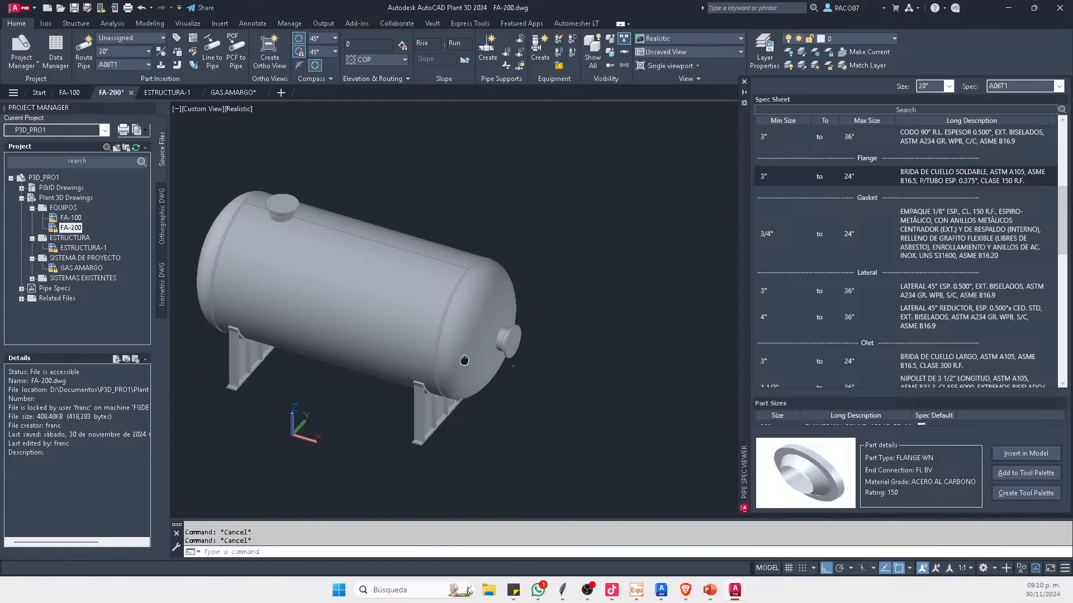
{"action": "scroll", "coordinate": [446, 423], "scroll_direction": "up", "scroll_amount": 8}
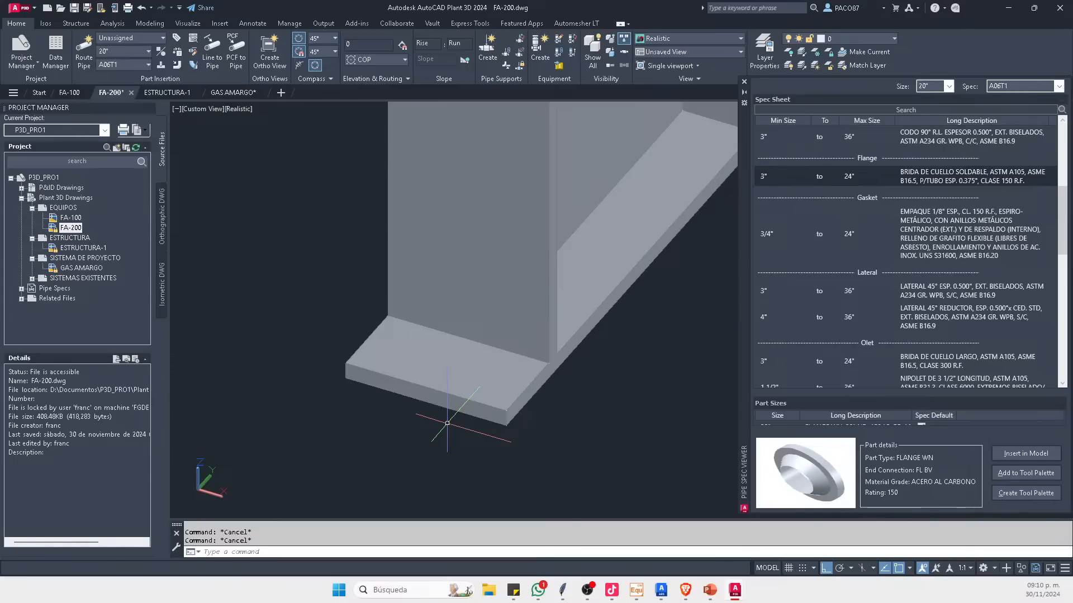
{"action": "scroll", "coordinate": [451, 425], "scroll_direction": "up", "scroll_amount": 3}
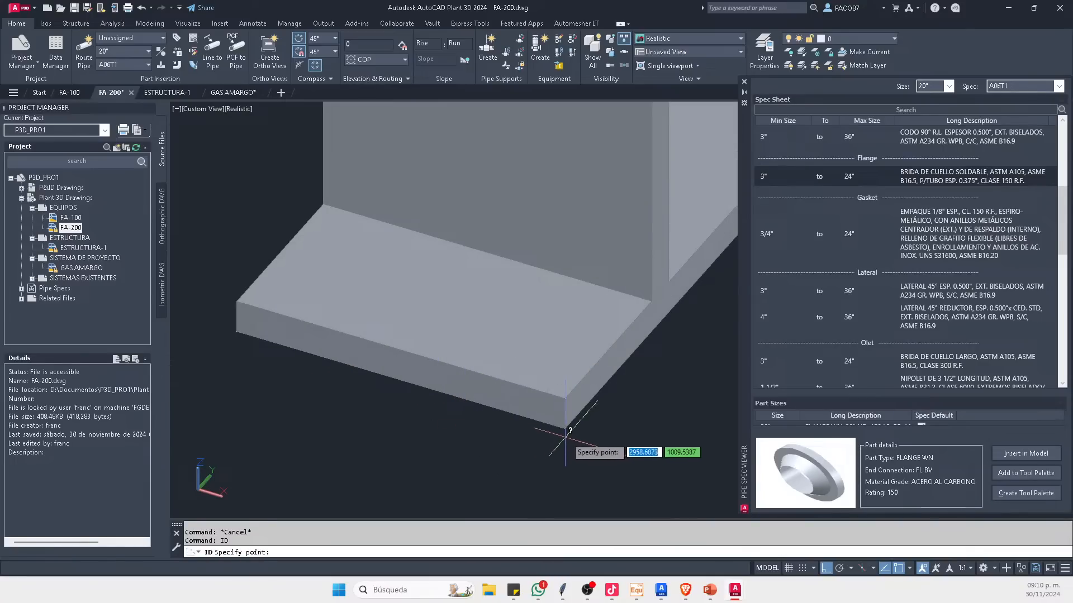
{"action": "left_click", "coordinate": [564, 426]}
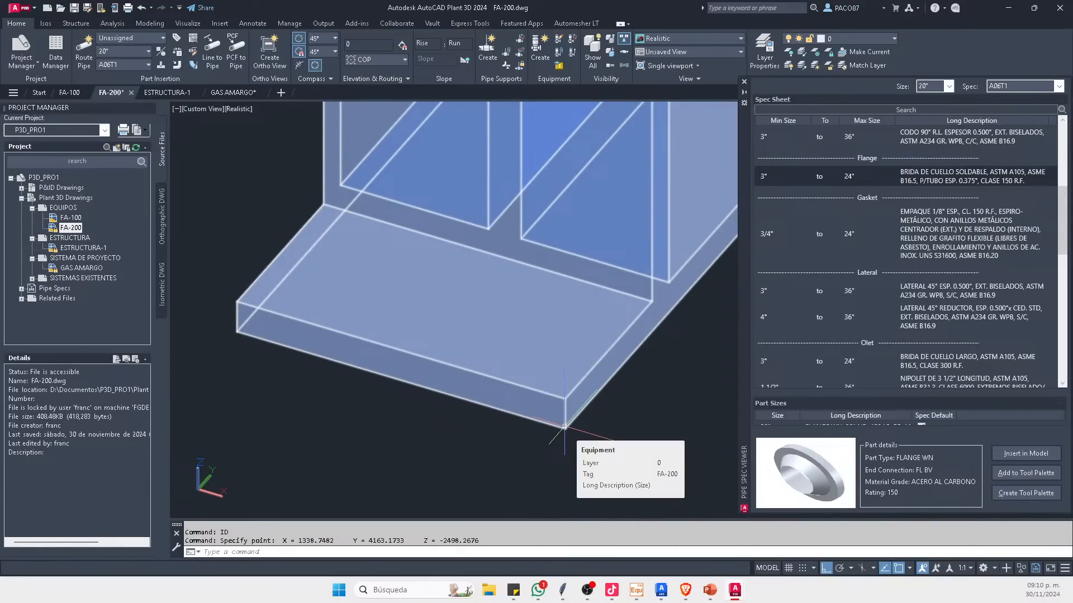
Step: Query the same base plate corner with ID again, using the Endpoint snap
{"action": "scroll", "coordinate": [553, 419], "scroll_direction": "down", "scroll_amount": 2}
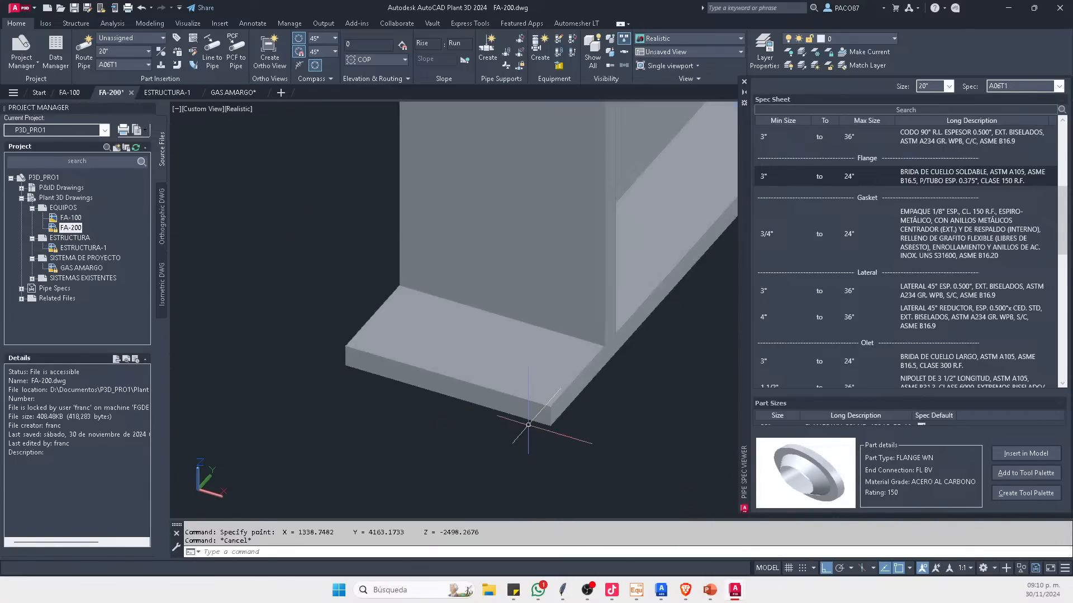
{"action": "key", "text": "Escape"}
{"action": "scroll", "coordinate": [551, 424], "scroll_direction": "up", "scroll_amount": 3}
{"action": "key", "text": "Escape"}
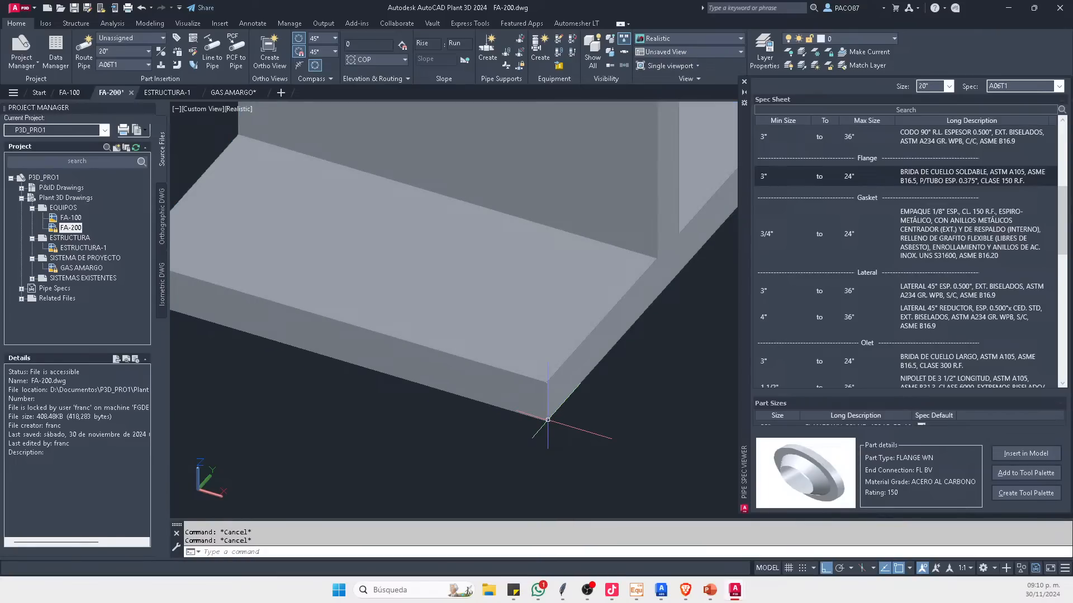
{"action": "scroll", "coordinate": [543, 419], "scroll_direction": "up", "scroll_amount": 2}
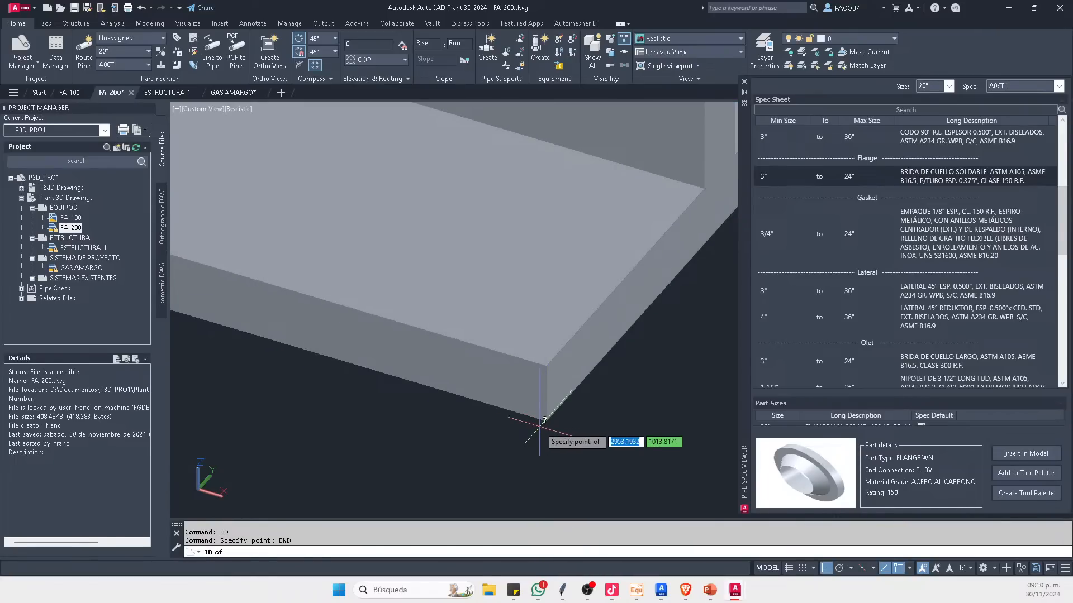
{"action": "left_click", "coordinate": [548, 420]}
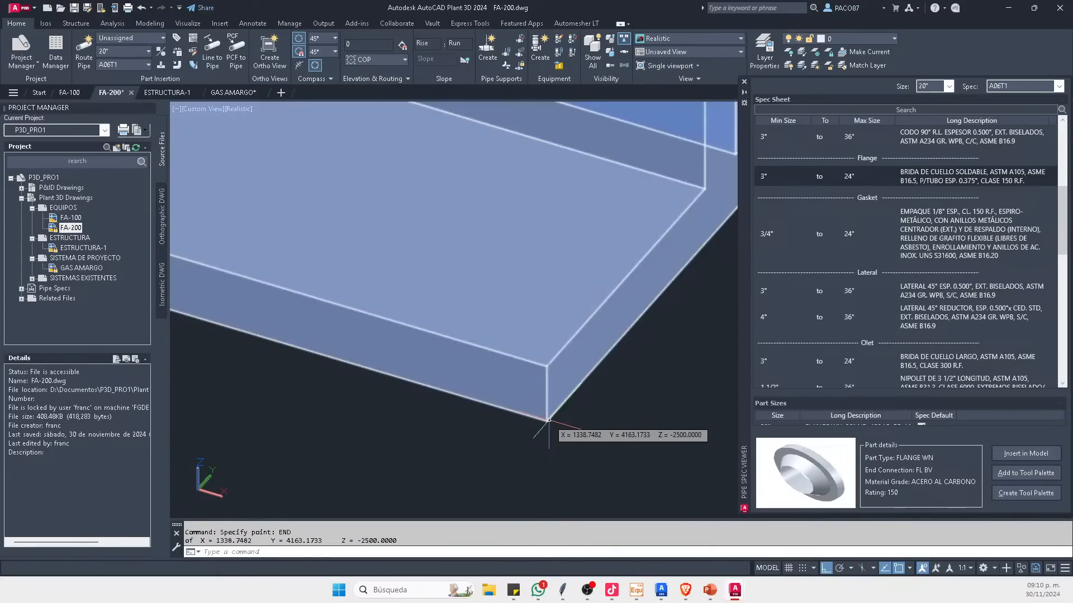
{"action": "scroll", "coordinate": [496, 325], "scroll_direction": "down", "scroll_amount": 6}
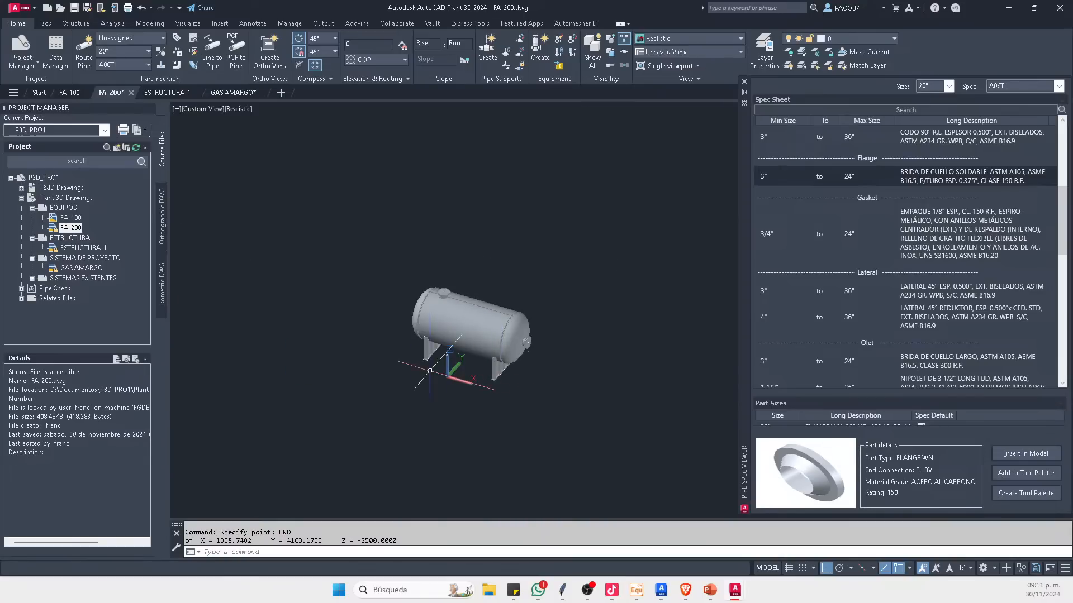
{"action": "key", "text": "Escape"}
Step: Switch to GAS AMARGO and try to insert the 20" class 150 weld-neck flange at the vertical vessel's top nozzle, using the Node snap
{"action": "left_click", "coordinate": [233, 92]}
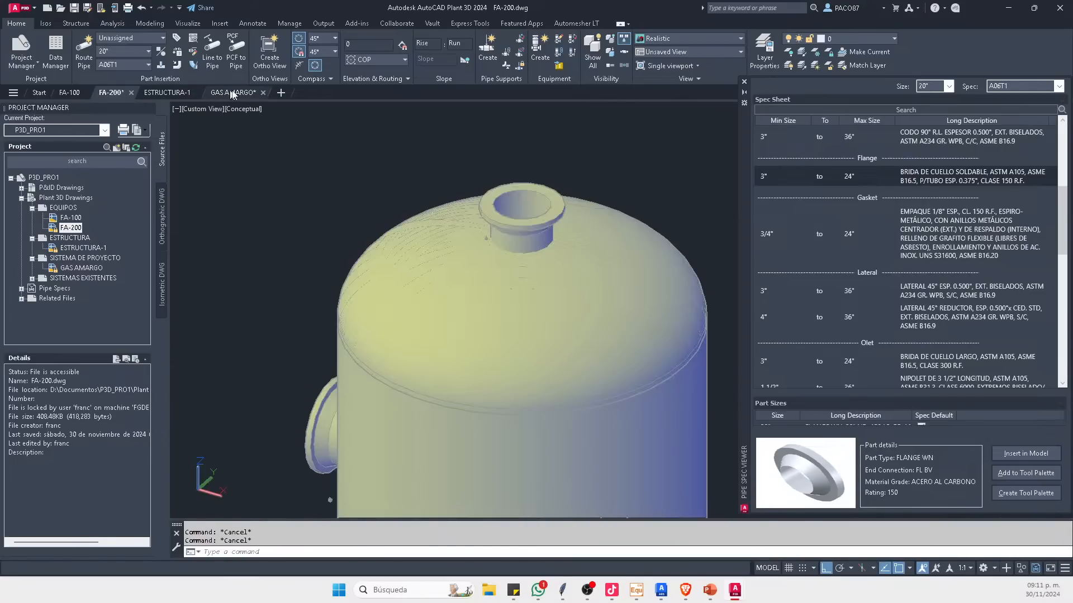
{"action": "left_click", "coordinate": [1018, 453]}
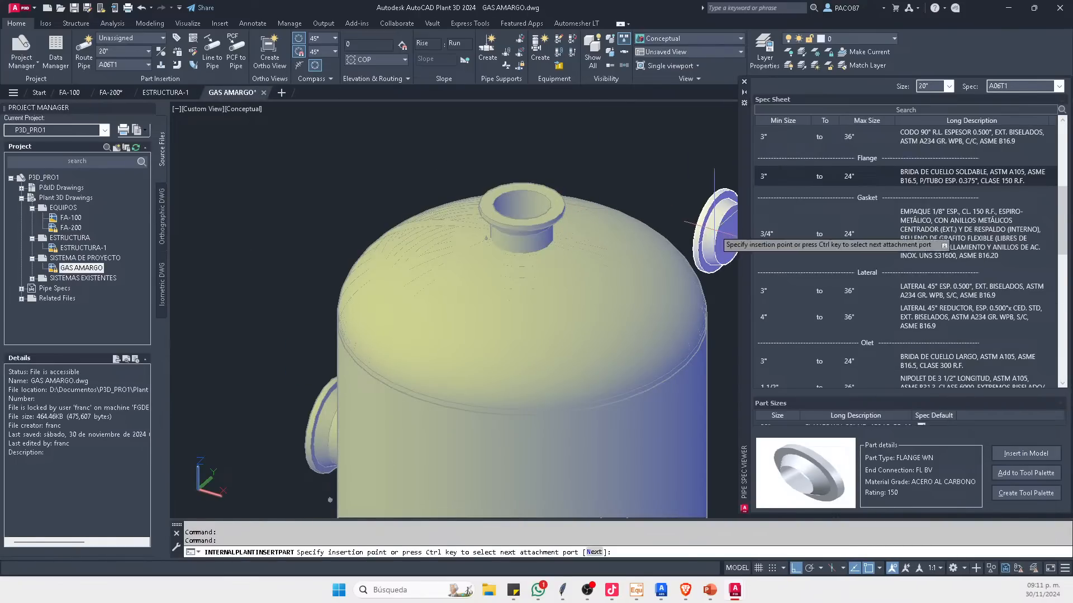
{"action": "scroll", "coordinate": [514, 235], "scroll_direction": "up", "scroll_amount": 3}
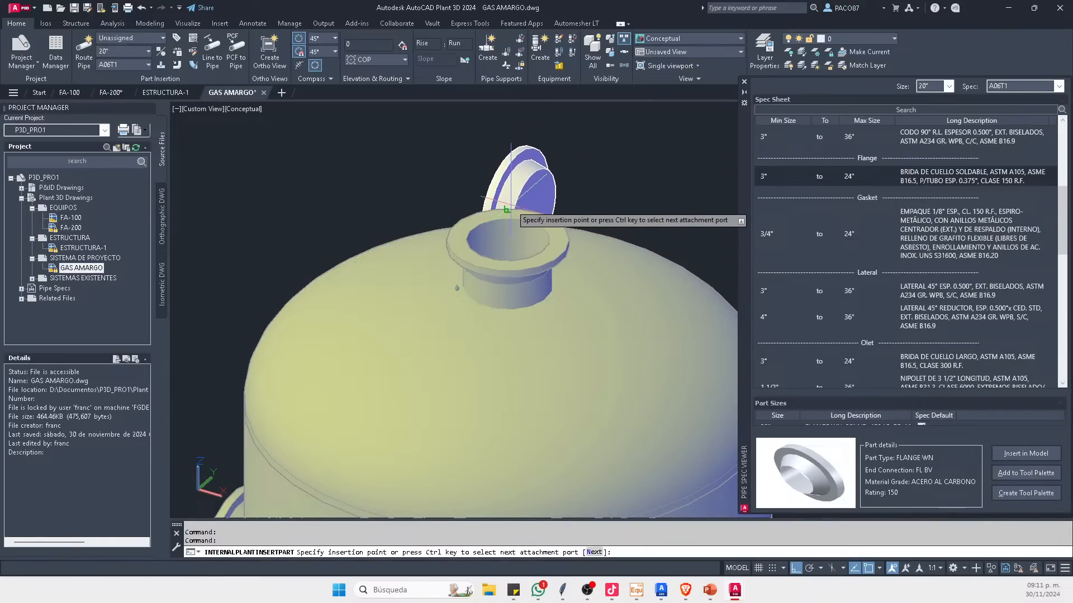
{"action": "scroll", "coordinate": [492, 189], "scroll_direction": "down", "scroll_amount": 3}
{"action": "scroll", "coordinate": [389, 338], "scroll_direction": "up", "scroll_amount": 2}
{"action": "scroll", "coordinate": [390, 338], "scroll_direction": "down", "scroll_amount": 2}
{"action": "middle_click_drag", "start_coordinate": [384, 367], "coordinate": [430, 335], "text": "shift"}
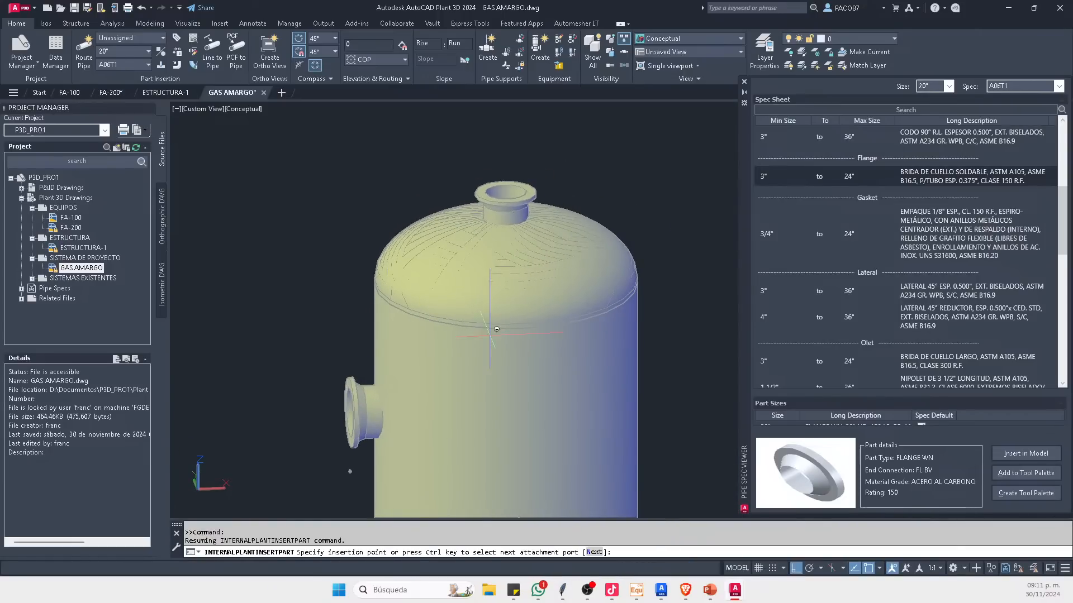
{"action": "scroll", "coordinate": [518, 177], "scroll_direction": "up", "scroll_amount": 5}
{"action": "type", "text": "NODE"}
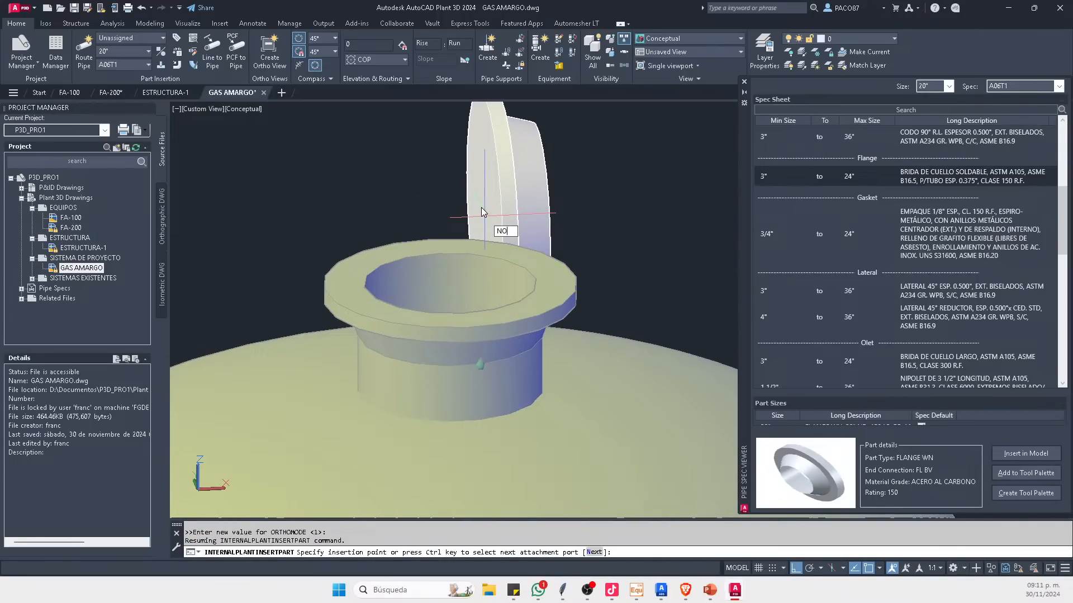
{"action": "key", "text": "Return"}
{"action": "left_click", "coordinate": [451, 284]}
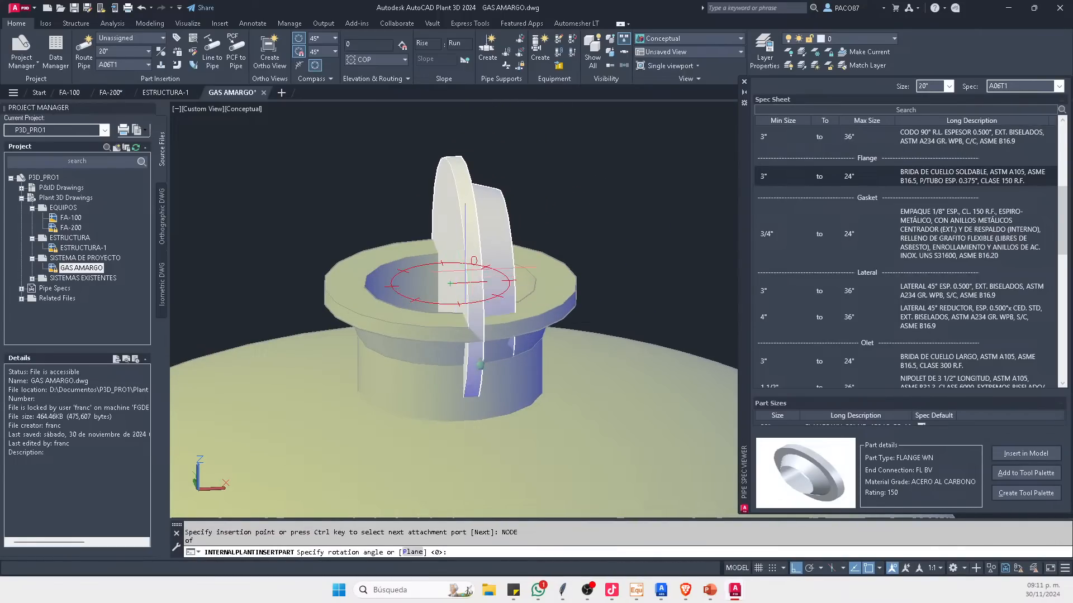
Step: End the insertion and erase the misaligned flange from the vertical vessel's top nozzle
{"action": "key", "text": "Escape"}
{"action": "scroll", "coordinate": [467, 213], "scroll_direction": "down", "scroll_amount": 2}
{"action": "key", "text": "Escape"}
{"action": "left_click", "coordinate": [467, 213]}
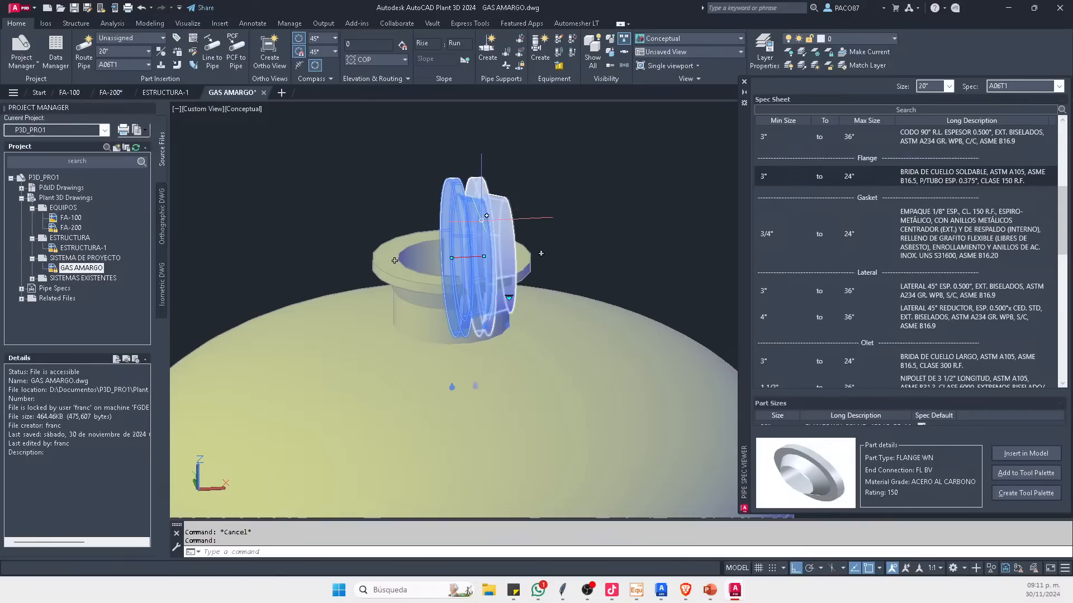
{"action": "key", "text": "Delete"}
Step: Switch to the FA-100 drawing and display the vessel's base in 2D Wireframe
{"action": "left_click", "coordinate": [69, 92]}
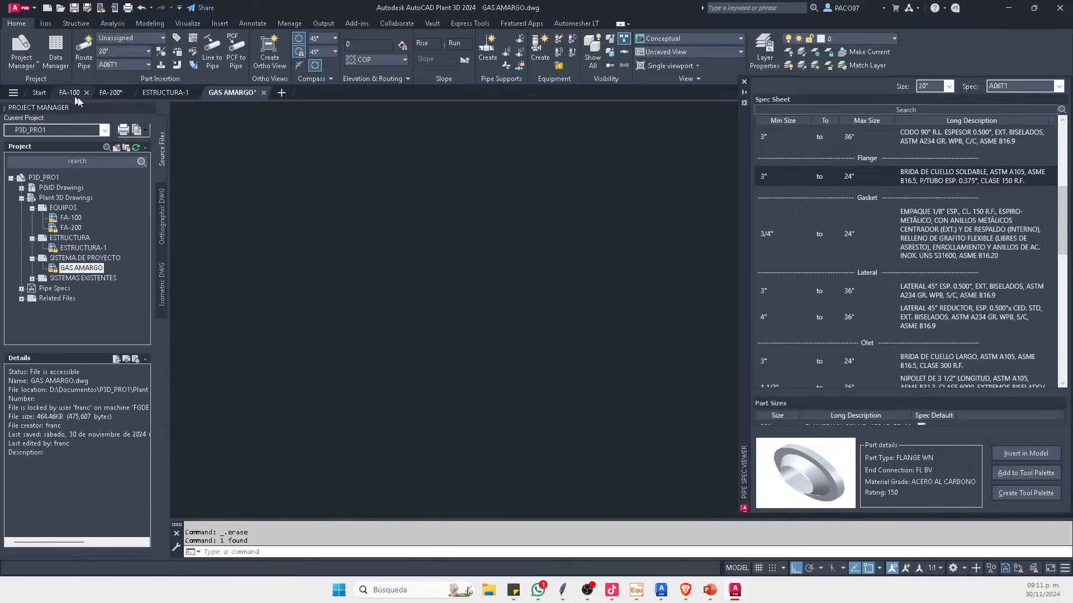
{"action": "scroll", "coordinate": [510, 356], "scroll_direction": "up", "scroll_amount": 5}
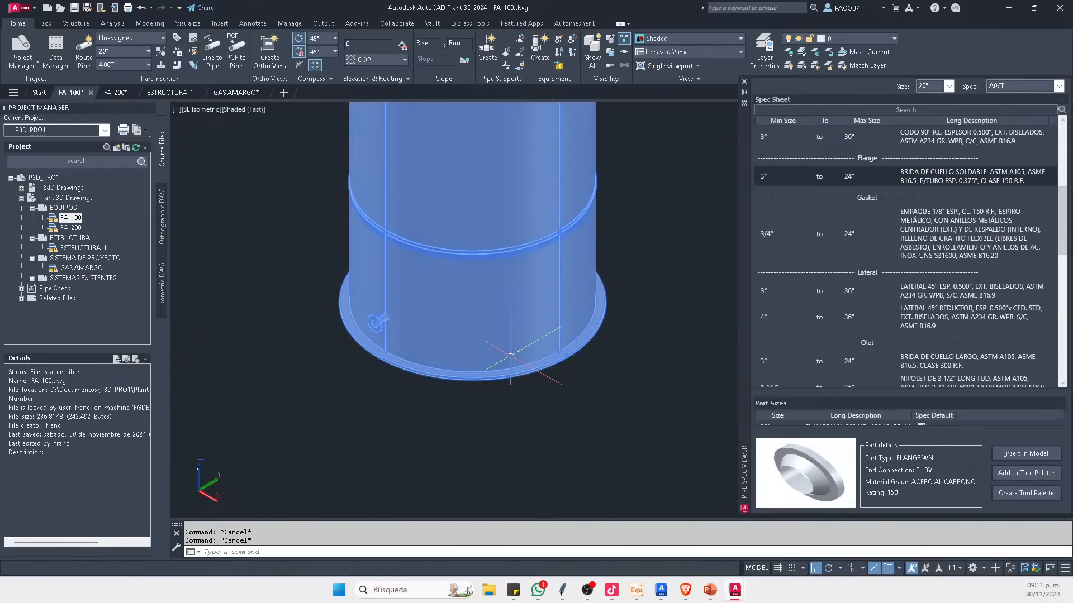
{"action": "key", "text": "Return"}
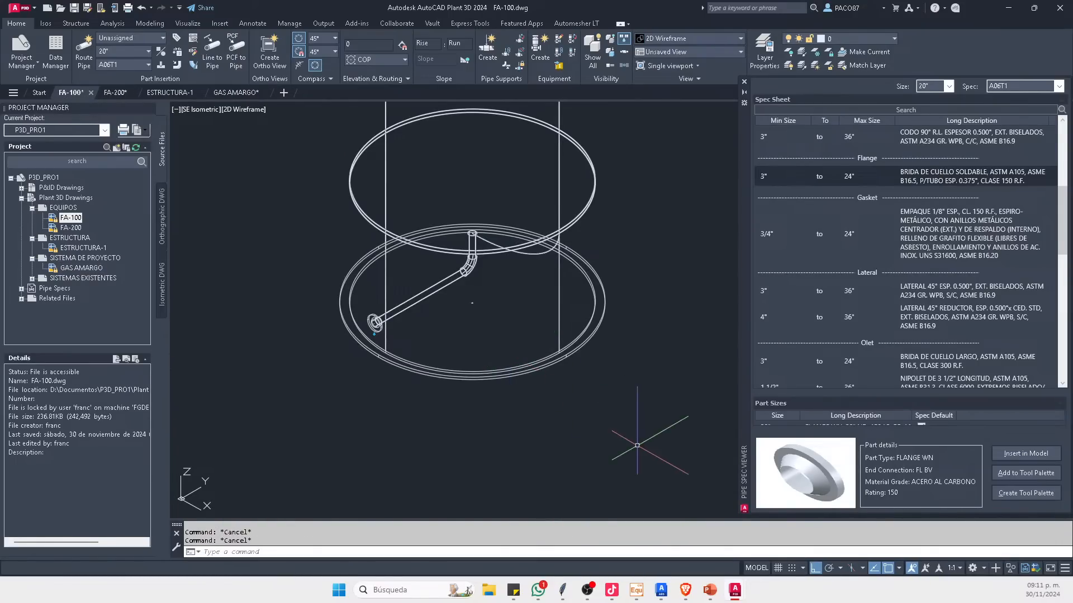
{"action": "left_click", "coordinate": [540, 390]}
{"action": "left_click", "coordinate": [471, 309]}
{"action": "scroll", "coordinate": [448, 329], "scroll_direction": "up", "scroll_amount": 2}
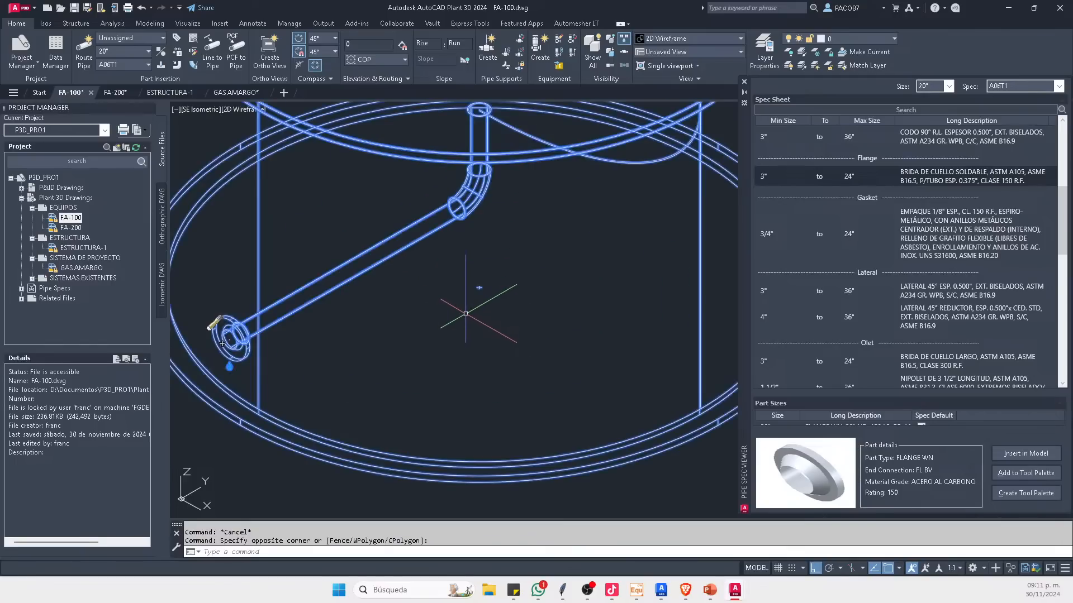
{"action": "key", "text": "Escape"}
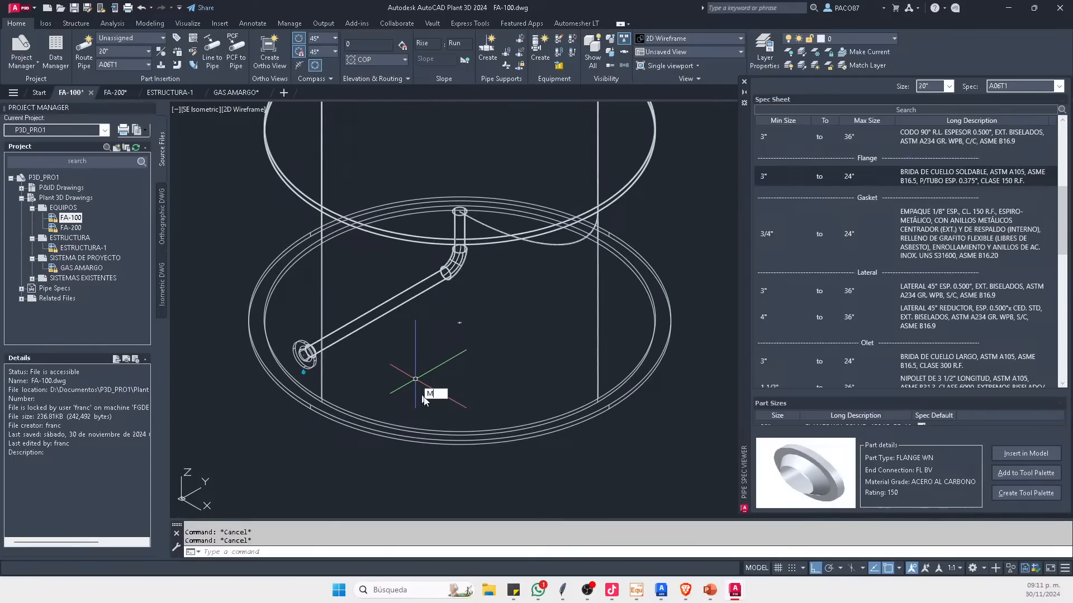
{"action": "key", "text": "Return"}
{"action": "left_click", "coordinate": [460, 451]}
{"action": "left_click", "coordinate": [423, 397]}
{"action": "key", "text": "Return"}
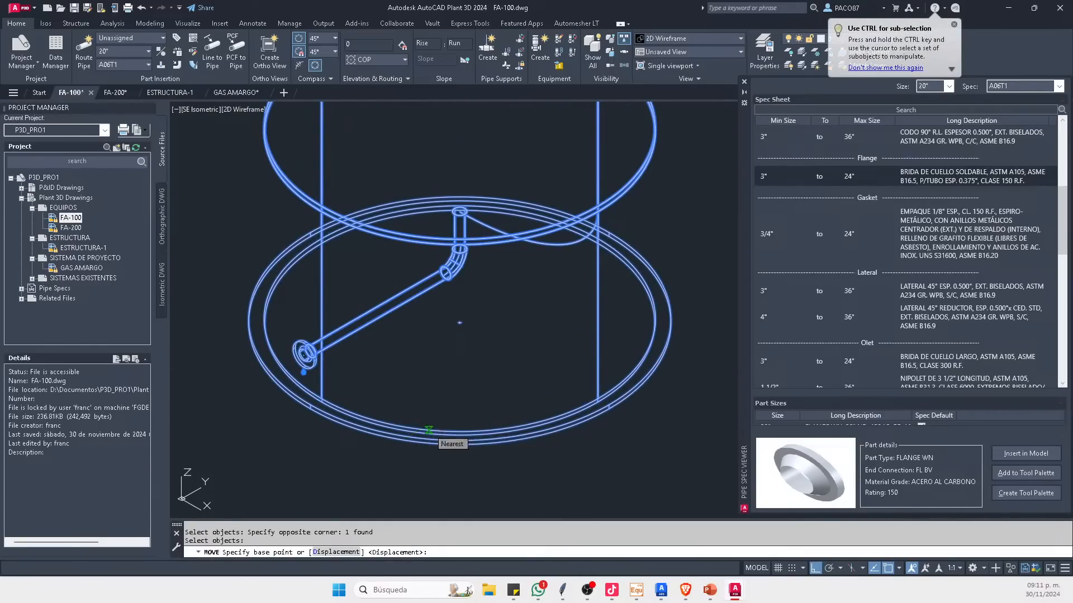
{"action": "type", "text": "cen"}
{"action": "key", "text": "Return"}
{"action": "scroll", "coordinate": [434, 444], "scroll_direction": "up", "scroll_amount": 2}
{"action": "left_click", "coordinate": [439, 445]}
{"action": "key", "text": "Escape"}
{"action": "key", "text": "Escape"}
{"action": "key", "text": "Escape"}
{"action": "scroll", "coordinate": [447, 434], "scroll_direction": "down", "scroll_amount": 2}
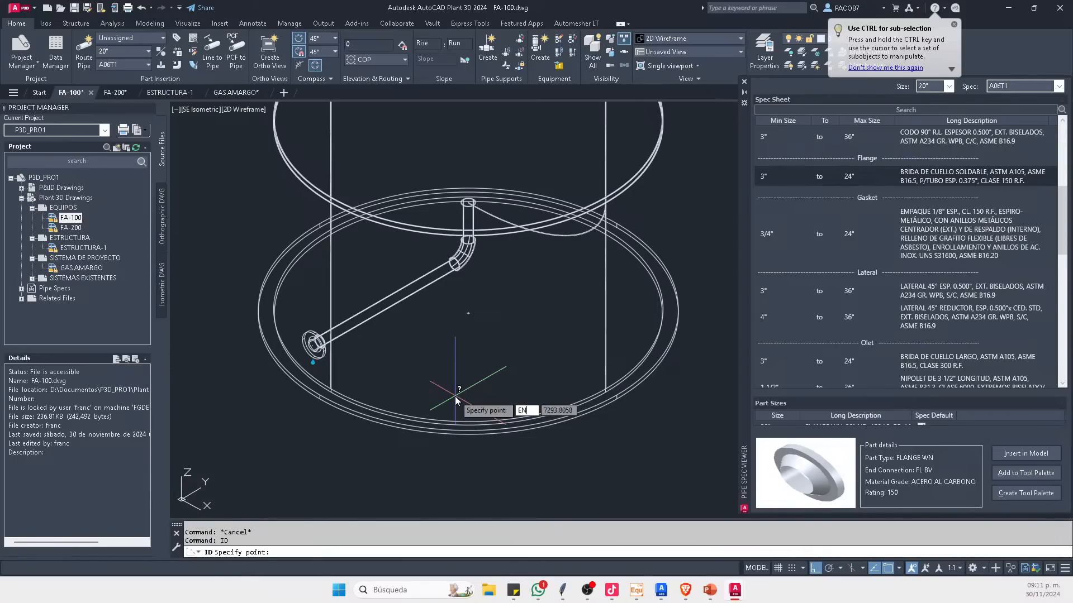
{"action": "type", "text": "D"}
{"action": "key", "text": "Return"}
{"action": "scroll", "coordinate": [489, 436], "scroll_direction": "up", "scroll_amount": 2}
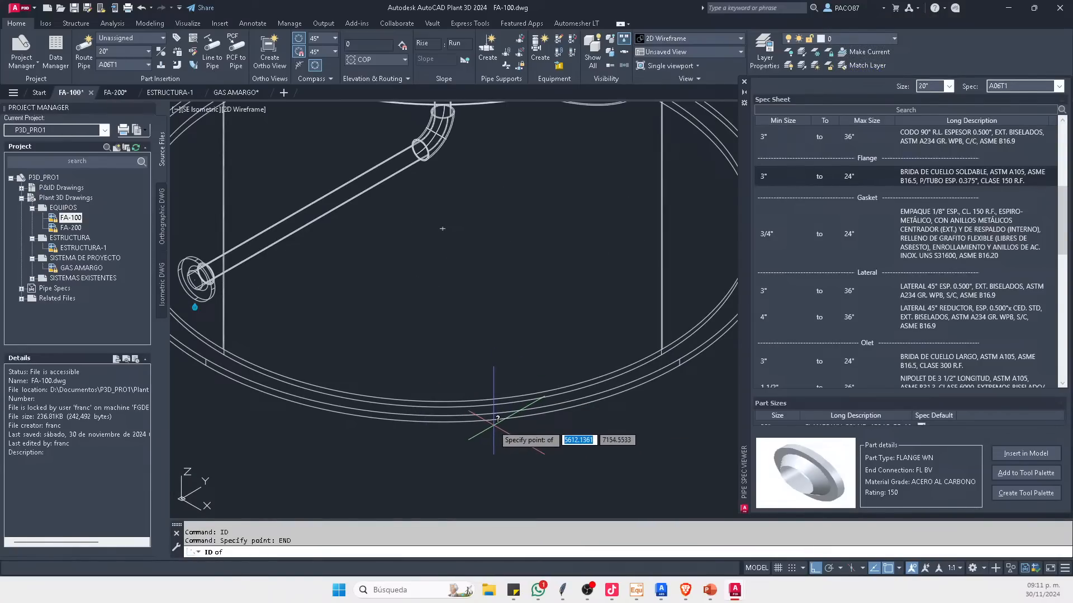
{"action": "scroll", "coordinate": [494, 420], "scroll_direction": "down", "scroll_amount": 2}
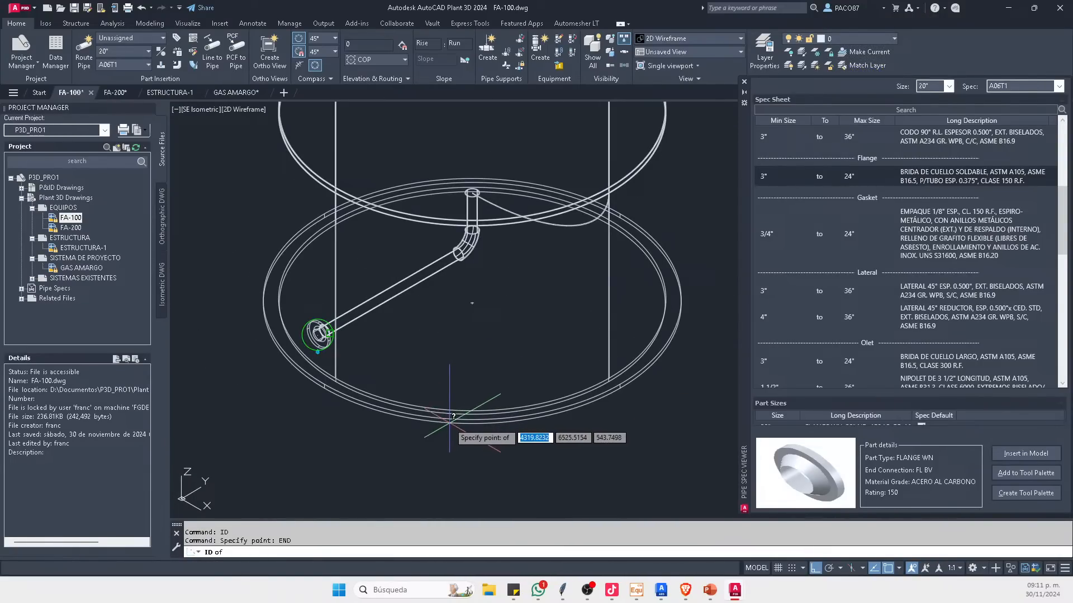
{"action": "key", "text": "Escape"}
{"action": "key", "text": "Escape"}
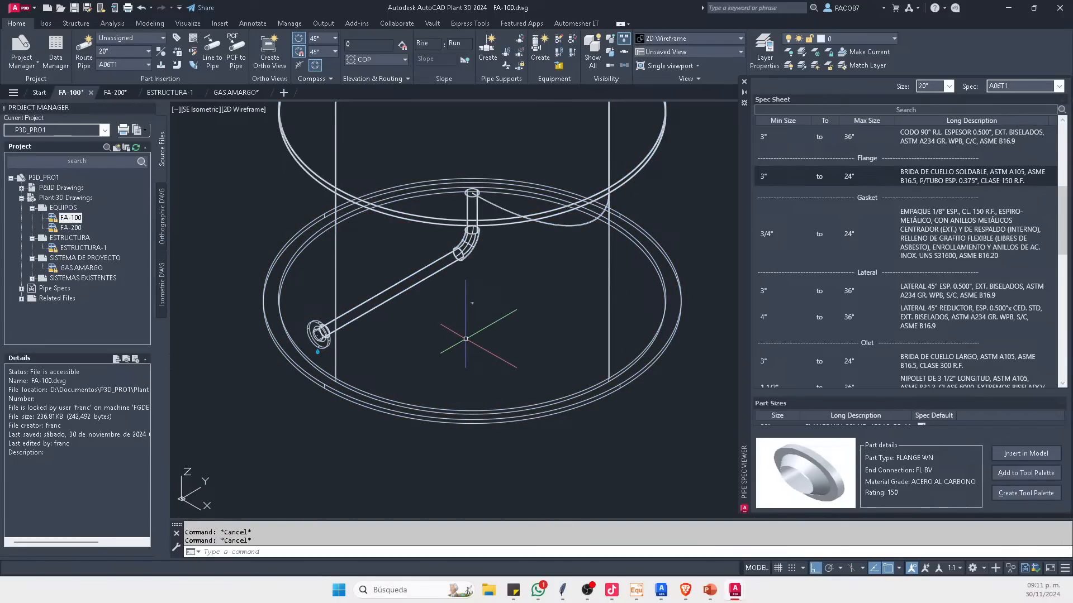
Step: Query the coordinates of the vessel base ring's center with ID, using the Center snap
{"action": "type", "text": "ID"}
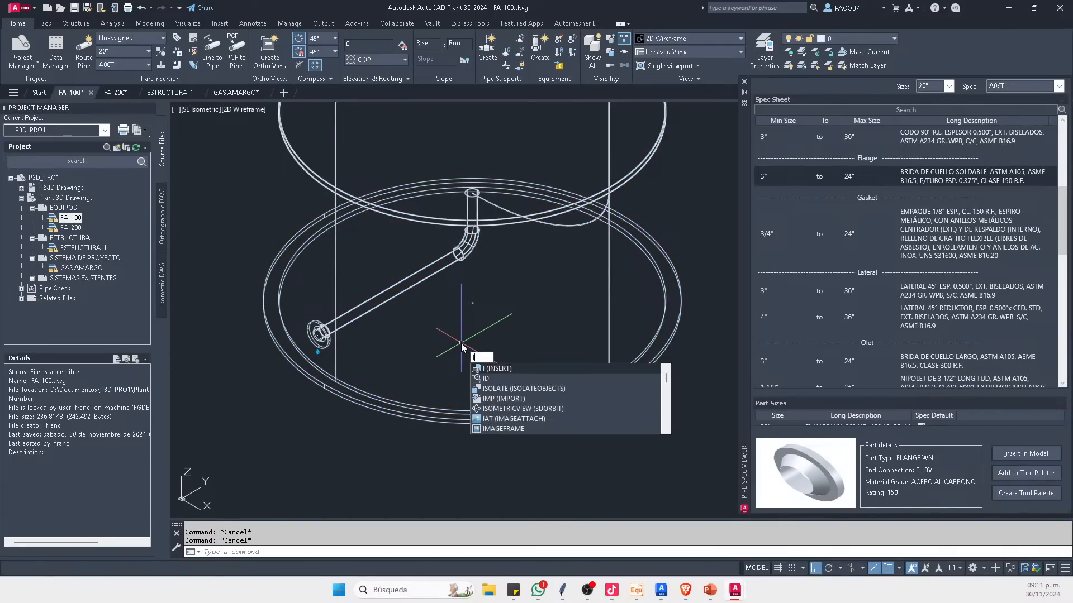
{"action": "key", "text": "Return"}
{"action": "type", "text": "CEN"}
{"action": "key", "text": "Return"}
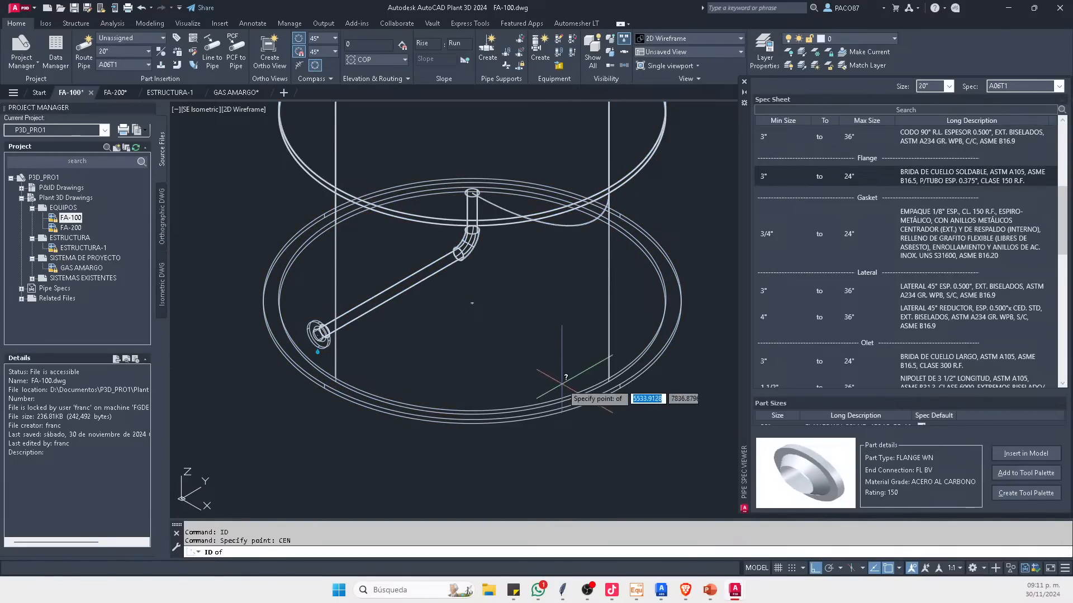
{"action": "left_click", "coordinate": [660, 357]}
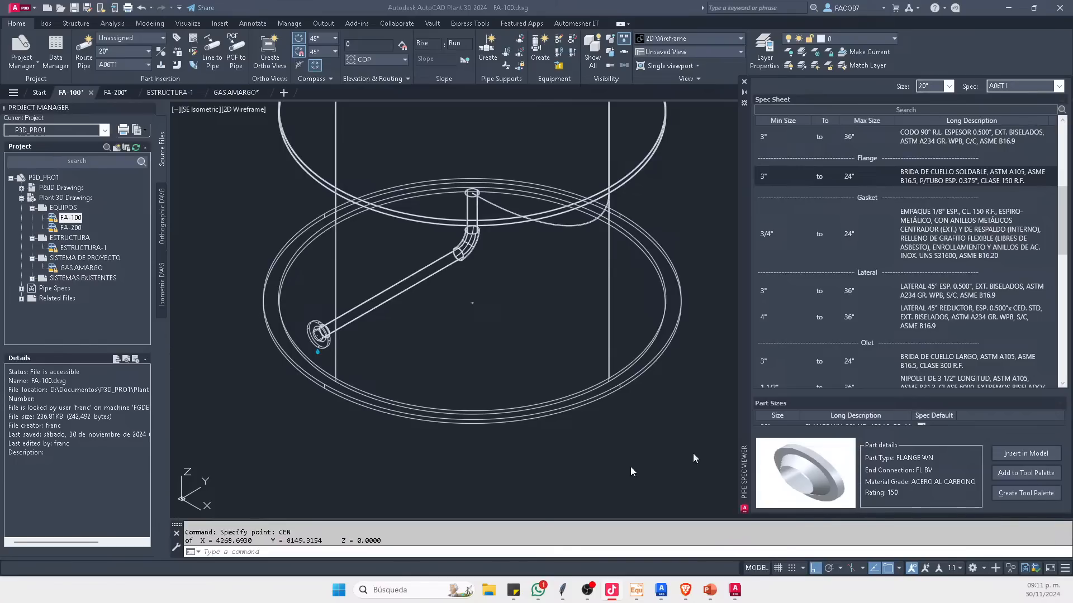
Step: Save the FA-100 drawing
{"action": "left_click", "coordinate": [480, 341]}
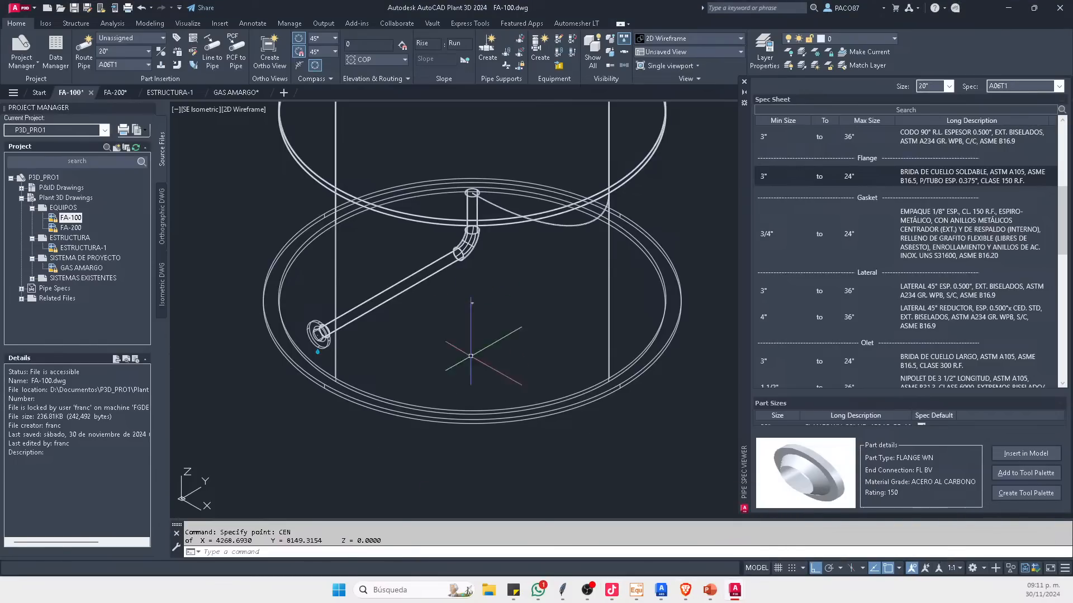
{"action": "scroll", "coordinate": [455, 408], "scroll_direction": "down", "scroll_amount": 12}
{"action": "key", "text": "Escape"}
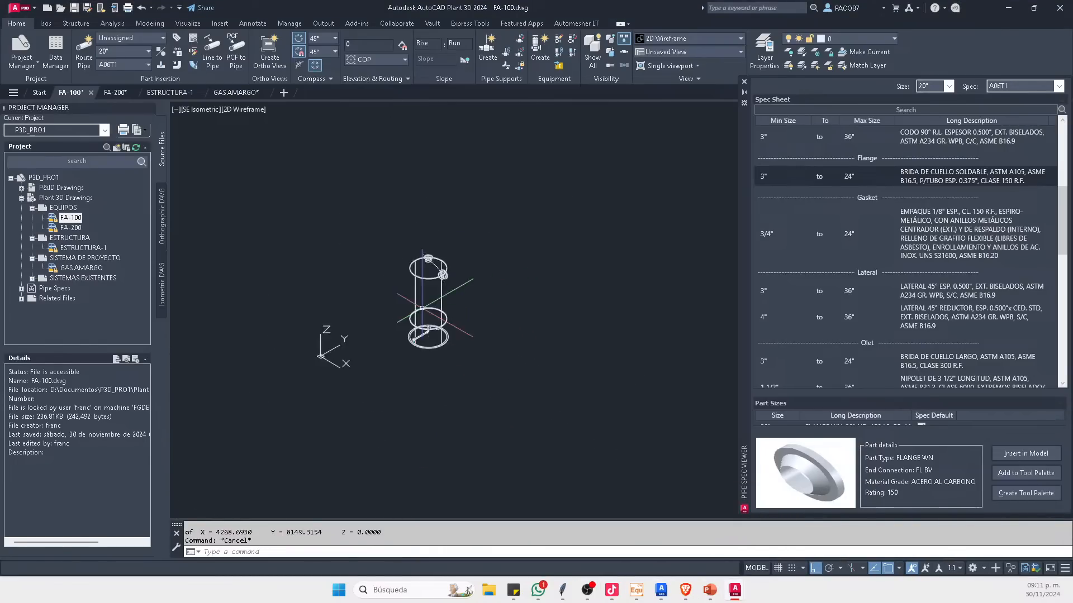
{"action": "scroll", "coordinate": [446, 331], "scroll_direction": "up", "scroll_amount": 4}
{"action": "key", "text": "Escape"}
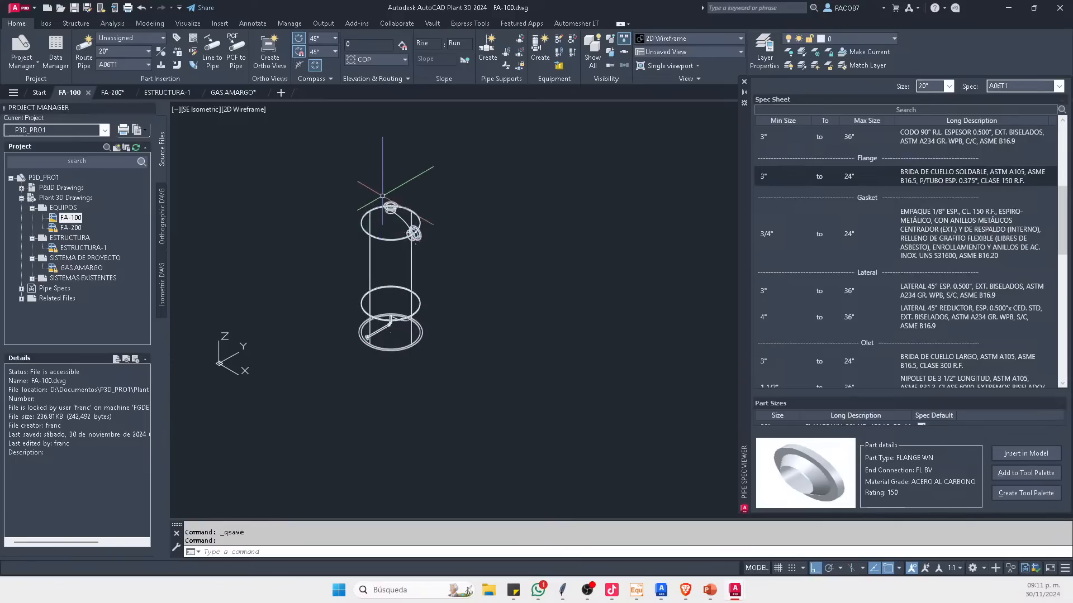
Step: Route a short vertical 20" pipe upward from the FA-100 vessel's top nozzle
{"action": "scroll", "coordinate": [390, 201], "scroll_direction": "up", "scroll_amount": 8}
{"action": "left_click", "coordinate": [447, 248]}
{"action": "left_click", "coordinate": [426, 233]}
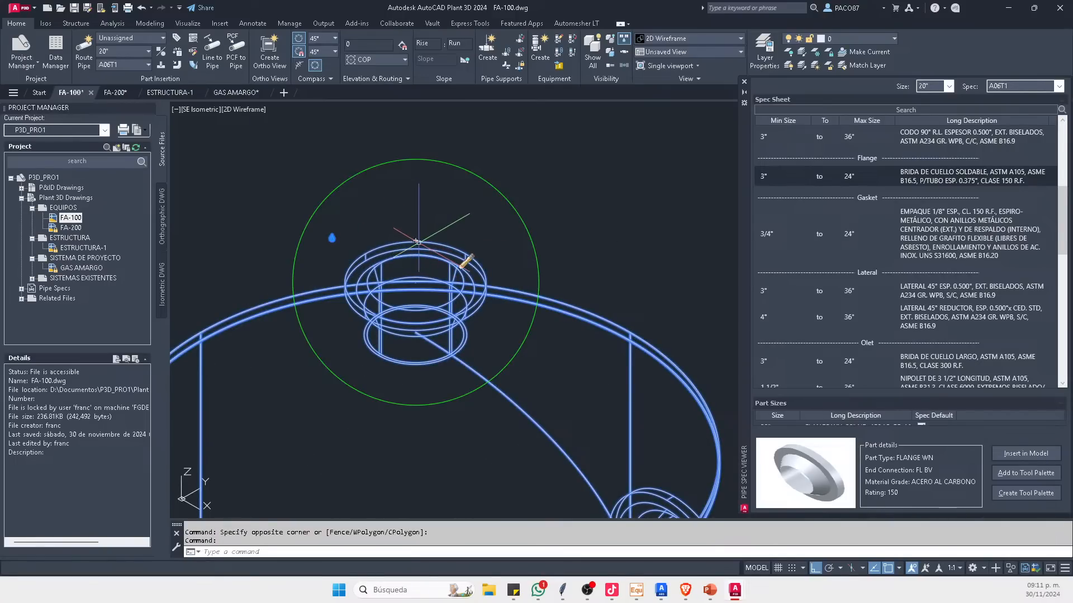
{"action": "left_click", "coordinate": [417, 242]}
{"action": "left_click", "coordinate": [415, 151]}
{"action": "scroll", "coordinate": [414, 184], "scroll_direction": "down", "scroll_amount": 2}
{"action": "key", "text": "Escape"}
{"action": "key", "text": "Escape"}
Step: Route a short 24" pipe outward from the nozzle on the upper side of the FA-100 vessel
{"action": "left_click", "coordinate": [527, 334]}
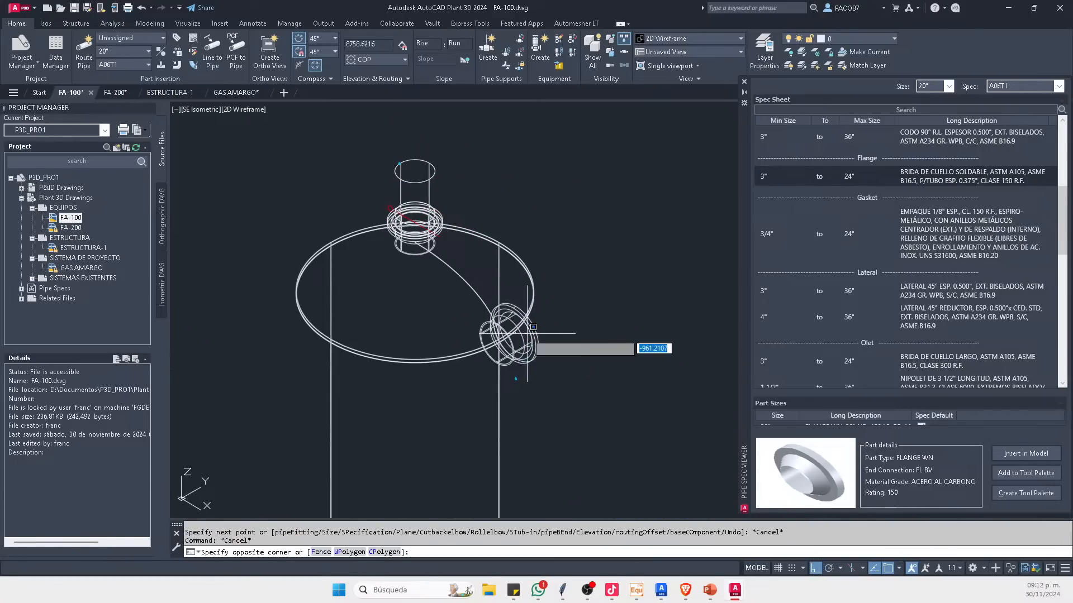
{"action": "left_click", "coordinate": [515, 320]}
{"action": "left_click", "coordinate": [516, 331]}
{"action": "left_click", "coordinate": [610, 279]}
{"action": "scroll", "coordinate": [562, 253], "scroll_direction": "down", "scroll_amount": 2}
{"action": "key", "text": "Escape"}
{"action": "key", "text": "Escape"}
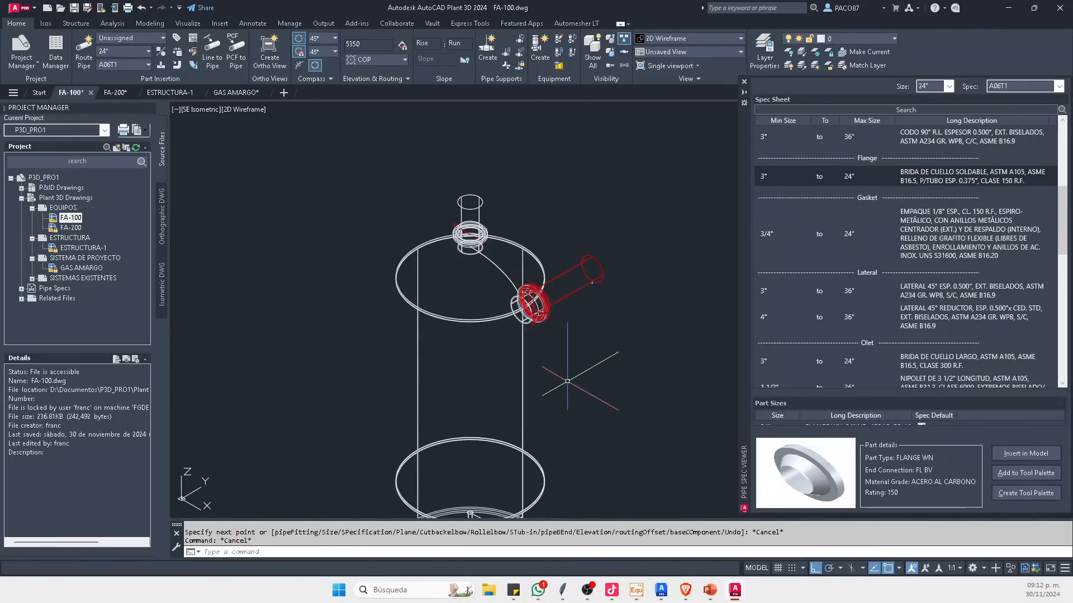
{"action": "middle_click_drag", "start_coordinate": [567, 381], "coordinate": [585, 278]}
{"action": "key", "text": "Escape"}
{"action": "left_click", "coordinate": [426, 462]}
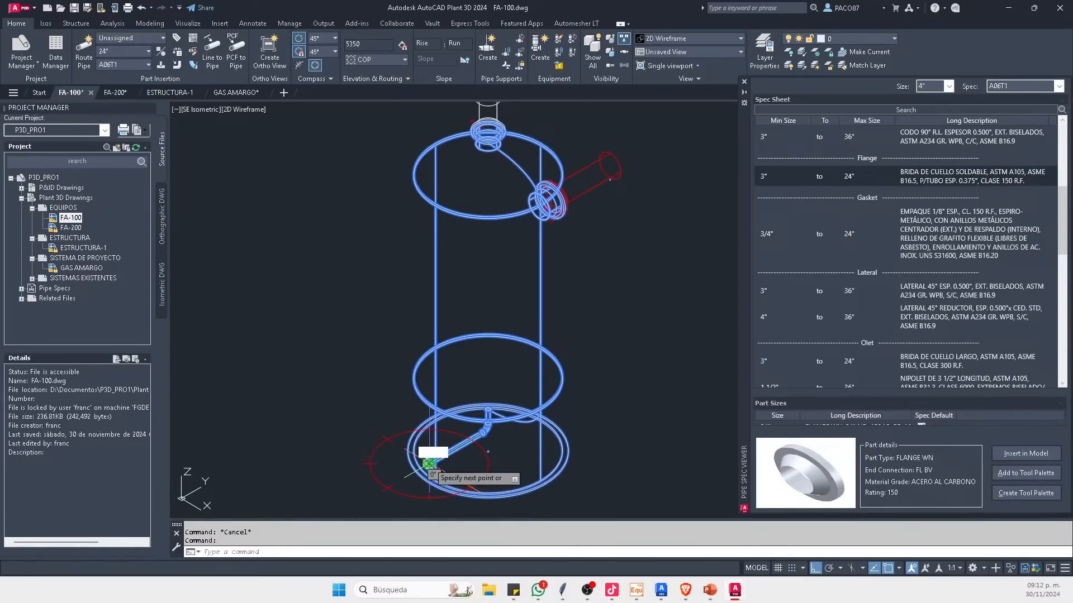
{"action": "key", "text": "Escape"}
Step: Switch to the GAS AMARGO drawing, reload the modified FA-100 reference and close the xref comparison
{"action": "left_click", "coordinate": [236, 93]}
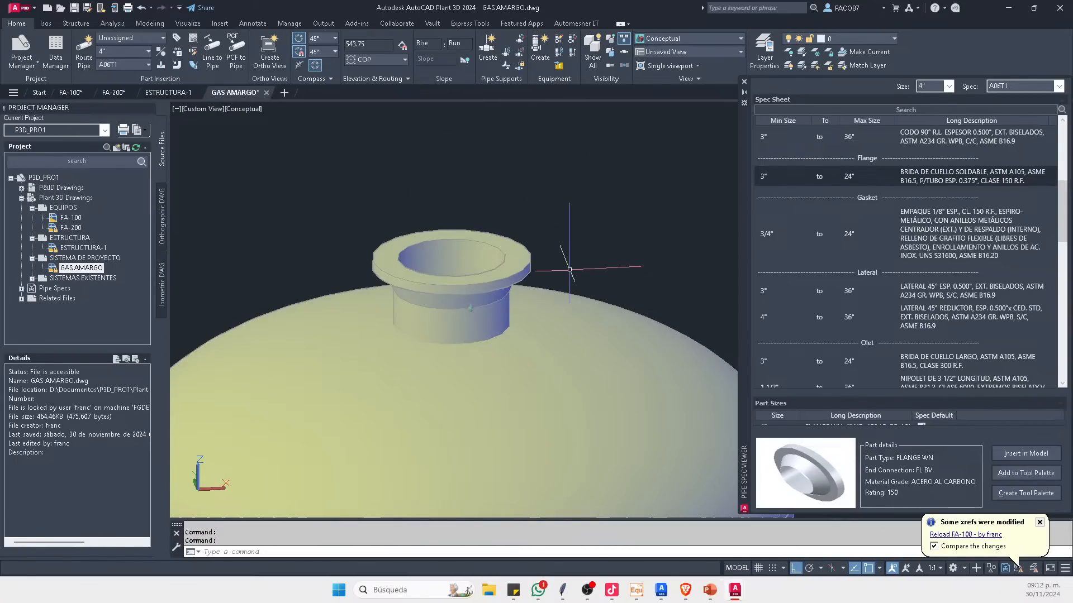
{"action": "left_click", "coordinate": [955, 535]}
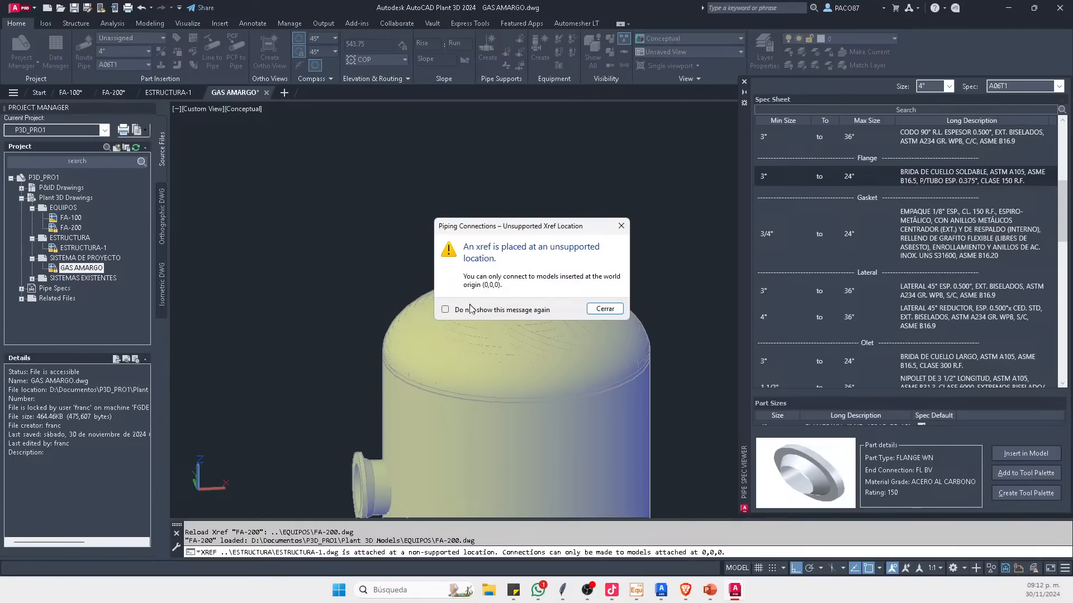
{"action": "left_click", "coordinate": [605, 309]}
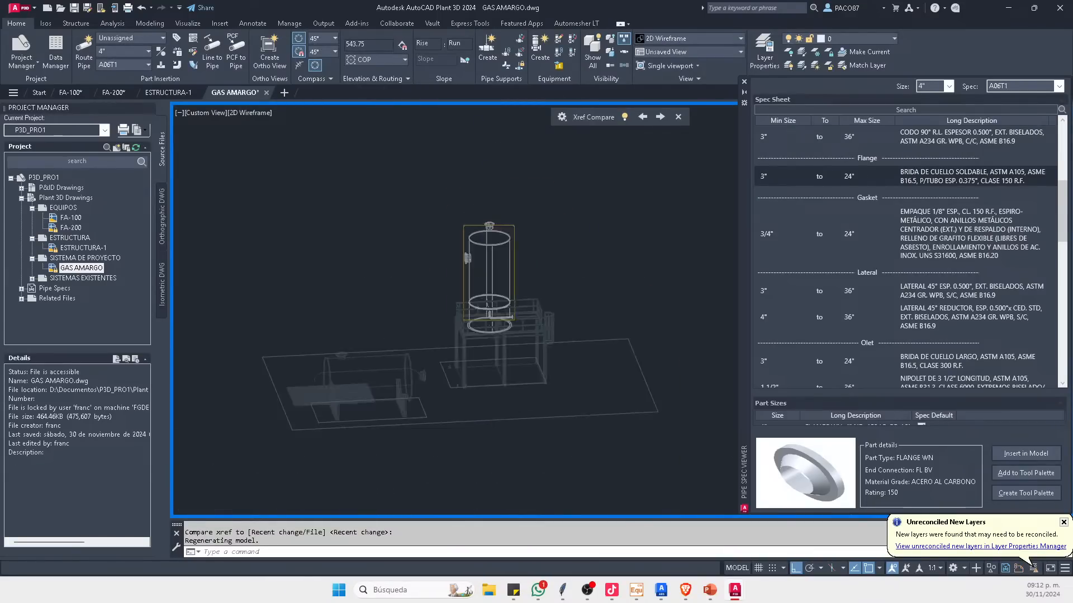
{"action": "left_click", "coordinate": [678, 116]}
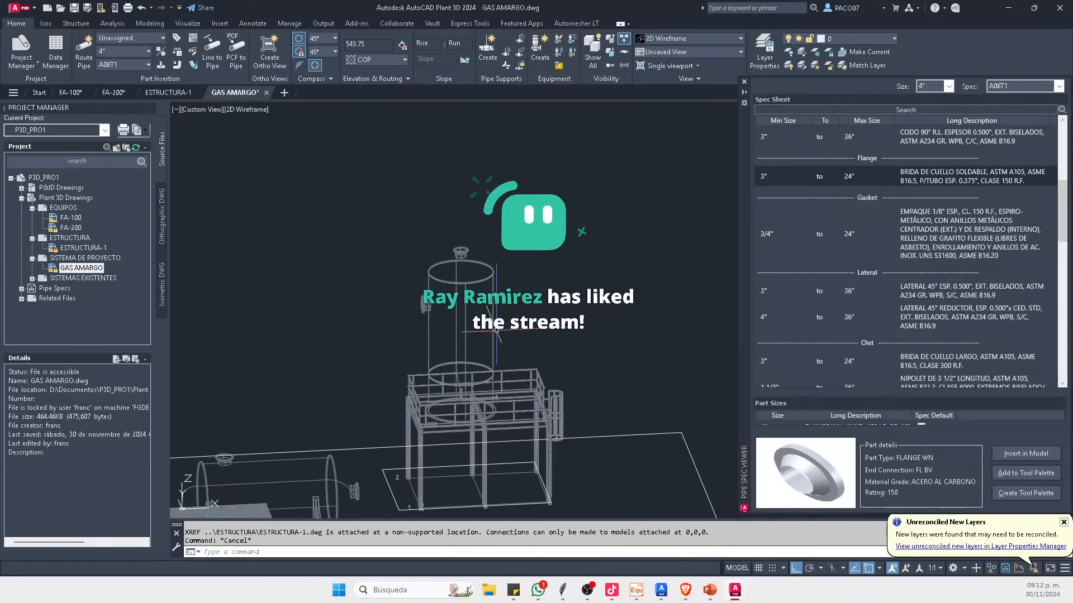
Step: Query the coordinates of the ground rectangle's near corner on the structure side with ID, using the Endpoint snap
{"action": "scroll", "coordinate": [550, 323], "scroll_direction": "up", "scroll_amount": 1}
{"action": "scroll", "coordinate": [443, 370], "scroll_direction": "down", "scroll_amount": 1}
{"action": "key", "text": "Escape"}
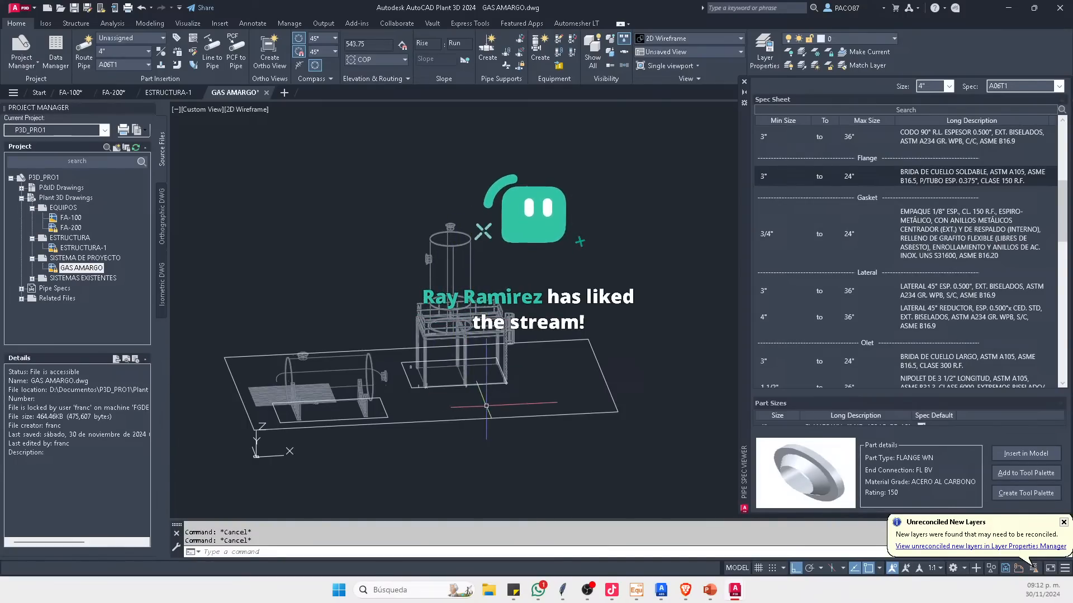
{"action": "scroll", "coordinate": [471, 323], "scroll_direction": "down", "scroll_amount": 1}
{"action": "scroll", "coordinate": [513, 376], "scroll_direction": "up", "scroll_amount": 1}
{"action": "type", "text": "ID"}
{"action": "key", "text": "Return"}
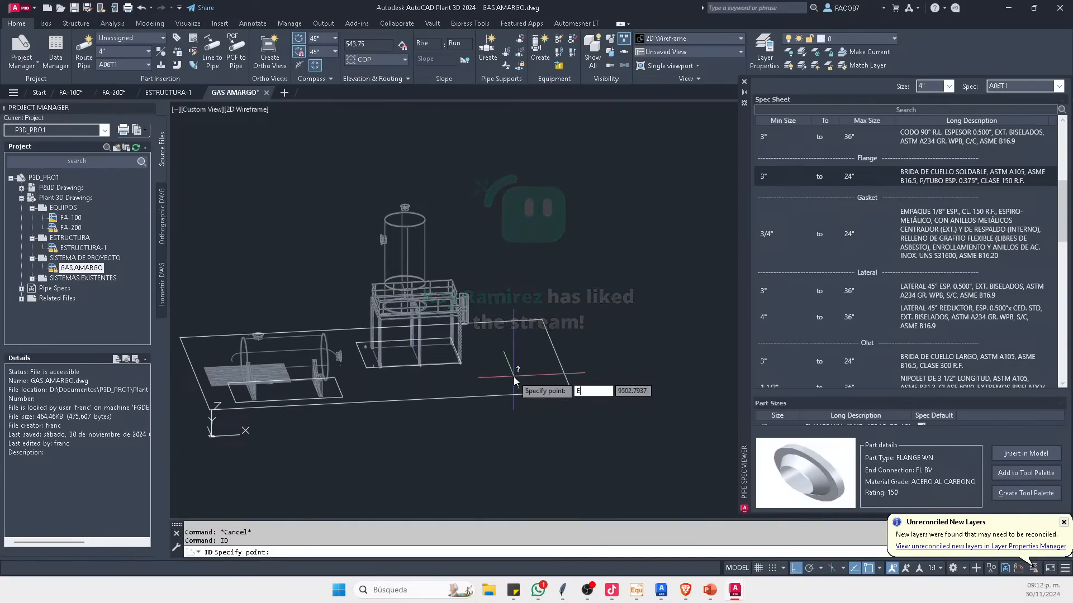
{"action": "type", "text": "END"}
{"action": "key", "text": "Return"}
{"action": "scroll", "coordinate": [513, 375], "scroll_direction": "up", "scroll_amount": 3}
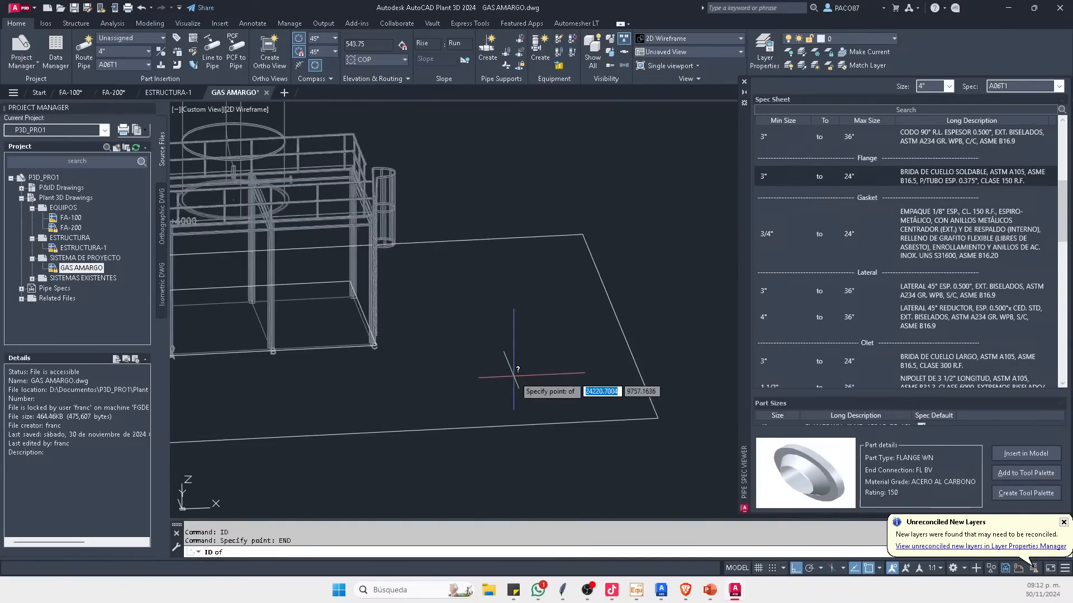
{"action": "left_click", "coordinate": [656, 417]}
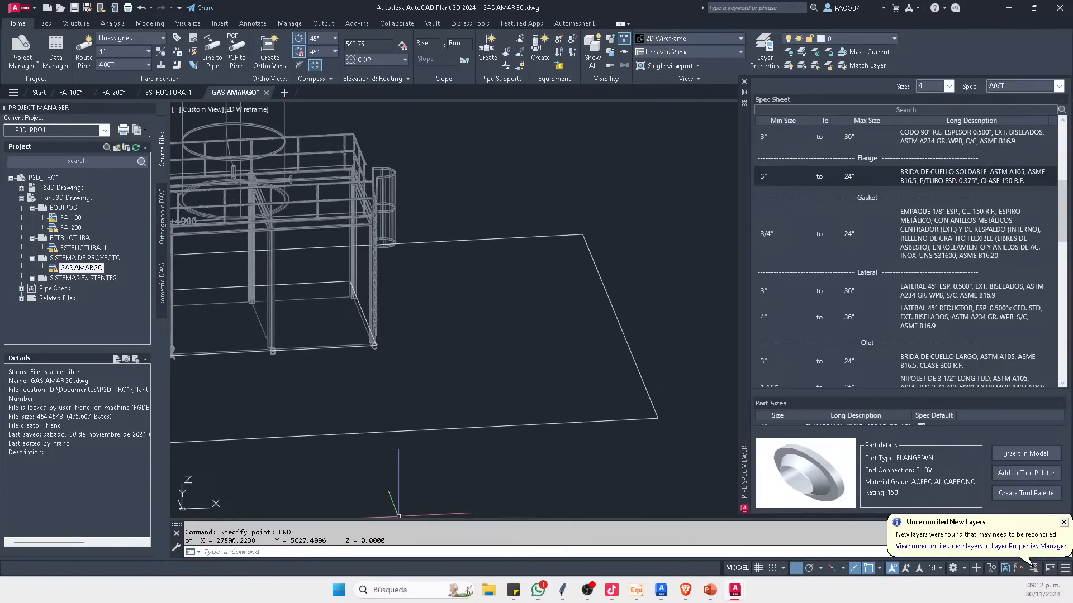
Step: Switch from the GAS AMARGO drawing to the open FA-100 drawing
{"action": "scroll", "coordinate": [658, 143], "scroll_direction": "down", "scroll_amount": 5}
{"action": "key", "text": "Escape"}
{"action": "key", "text": "Escape"}
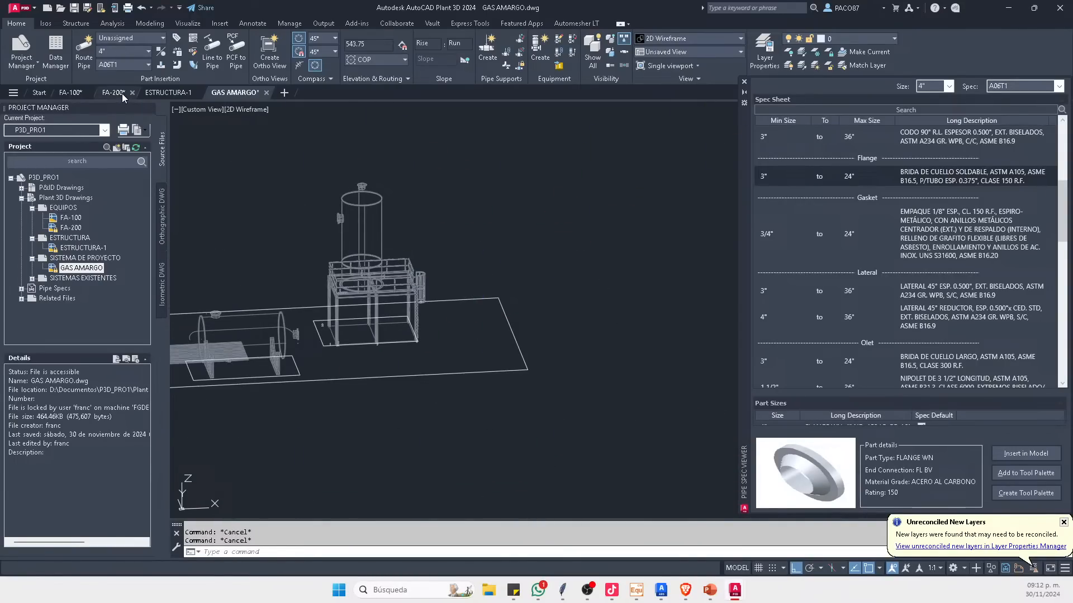
{"action": "left_click", "coordinate": [122, 94]}
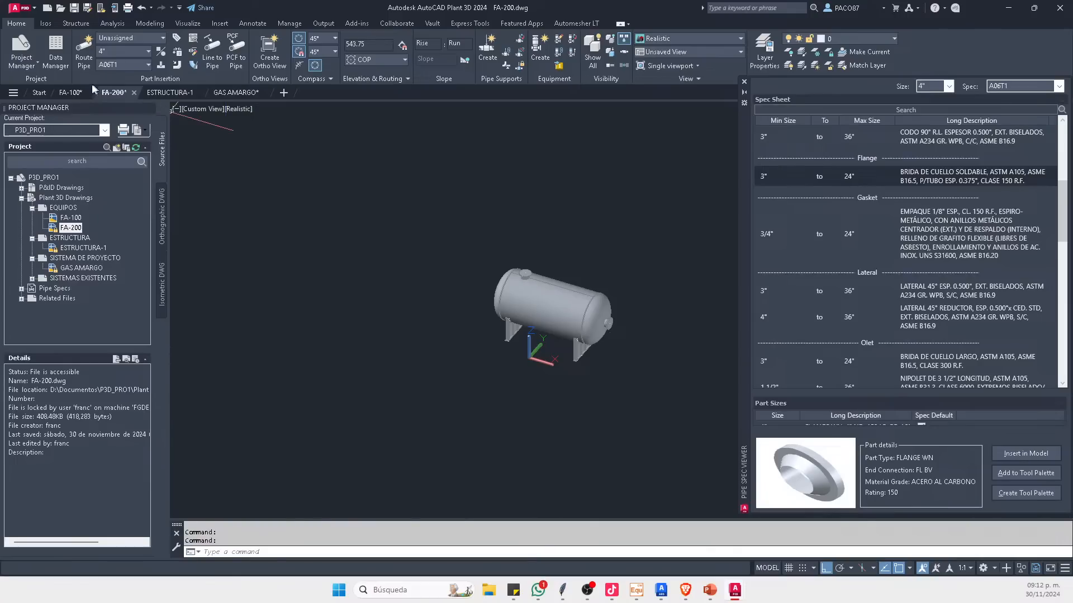
{"action": "left_click", "coordinate": [70, 92]}
{"action": "scroll", "coordinate": [519, 346], "scroll_direction": "down", "scroll_amount": 3}
{"action": "scroll", "coordinate": [519, 346], "scroll_direction": "up", "scroll_amount": 3}
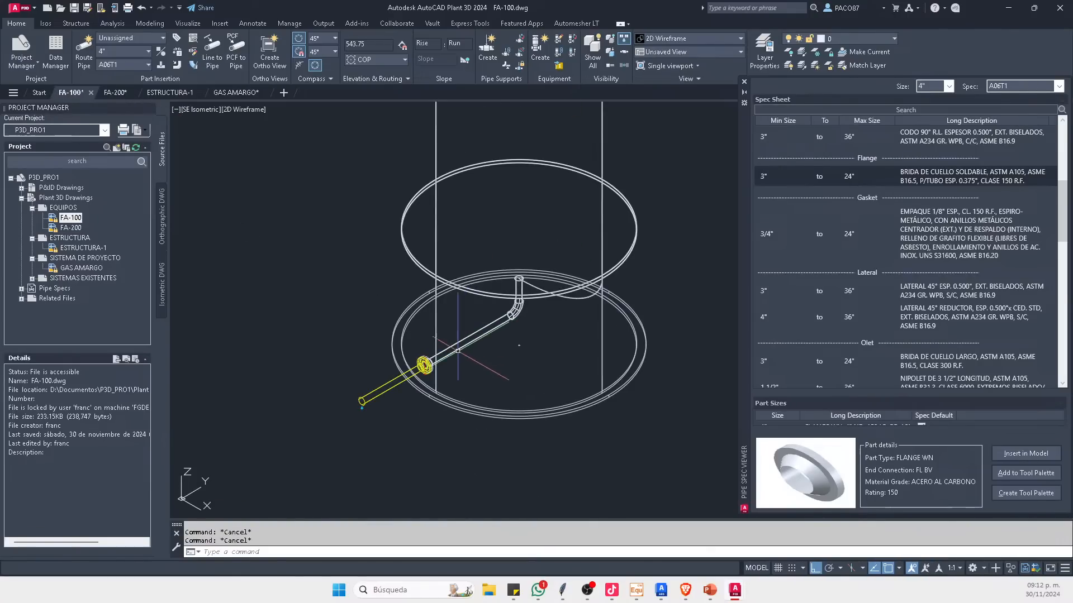
Step: Delete the routed pipe and its flange connection from the nozzle at the base of the FA-100 vessel
{"action": "left_click", "coordinate": [383, 401]}
{"action": "left_click", "coordinate": [359, 376]}
{"action": "key", "text": "Delete"}
{"action": "left_click", "coordinate": [345, 312]}
{"action": "left_click", "coordinate": [448, 396]}
{"action": "scroll", "coordinate": [457, 412], "scroll_direction": "down", "scroll_amount": 1}
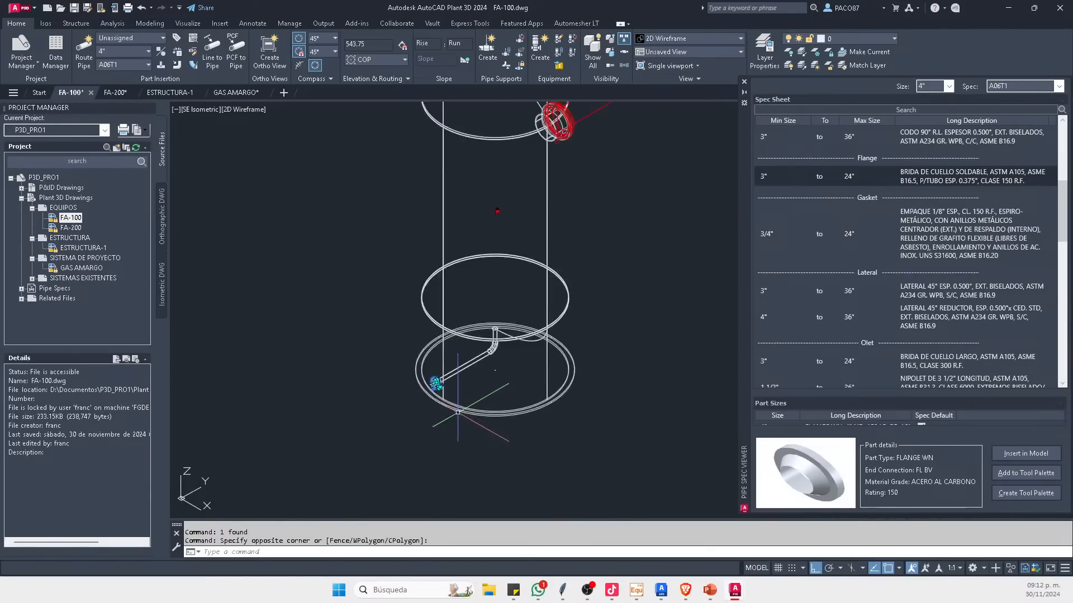
{"action": "scroll", "coordinate": [458, 412], "scroll_direction": "down", "scroll_amount": 2}
{"action": "key", "text": "Delete"}
Step: Delete the remaining routed pipes, flanges and connections from the FA-100 vessel's upper side nozzle and top nozzle
{"action": "left_click", "coordinate": [584, 185]}
{"action": "left_click", "coordinate": [542, 239]}
{"action": "key", "text": "Delete"}
{"action": "scroll", "coordinate": [526, 195], "scroll_direction": "up", "scroll_amount": 2}
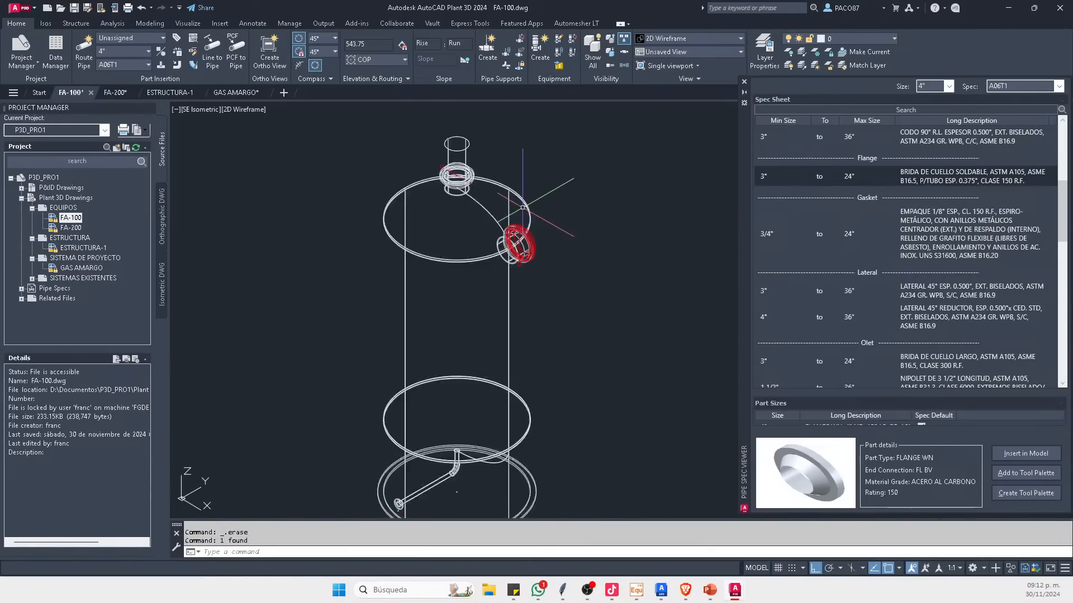
{"action": "scroll", "coordinate": [523, 208], "scroll_direction": "up", "scroll_amount": 2}
{"action": "scroll", "coordinate": [552, 273], "scroll_direction": "down", "scroll_amount": 4}
{"action": "left_click", "coordinate": [414, 155]}
{"action": "left_click", "coordinate": [570, 323]}
{"action": "key", "text": "Delete"}
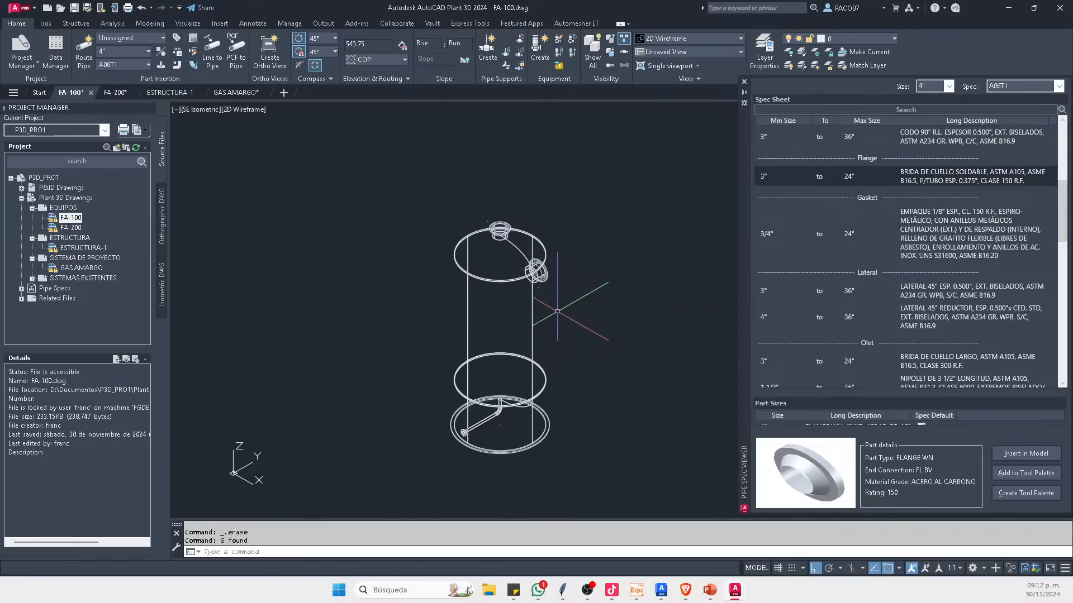
Step: Inspect the FA-100 vessel and its base nozzle for leftover piping by test-selecting around them
{"action": "left_click", "coordinate": [557, 310]}
{"action": "left_click", "coordinate": [478, 358]}
{"action": "key", "text": "Escape"}
{"action": "key", "text": "Escape"}
{"action": "middle_click_drag", "start_coordinate": [517, 444], "coordinate": [519, 362]}
{"action": "scroll", "coordinate": [521, 385], "scroll_direction": "up", "scroll_amount": 6}
{"action": "left_click", "coordinate": [553, 388]}
{"action": "left_click", "coordinate": [517, 307]}
{"action": "scroll", "coordinate": [564, 376], "scroll_direction": "down", "scroll_amount": 4}
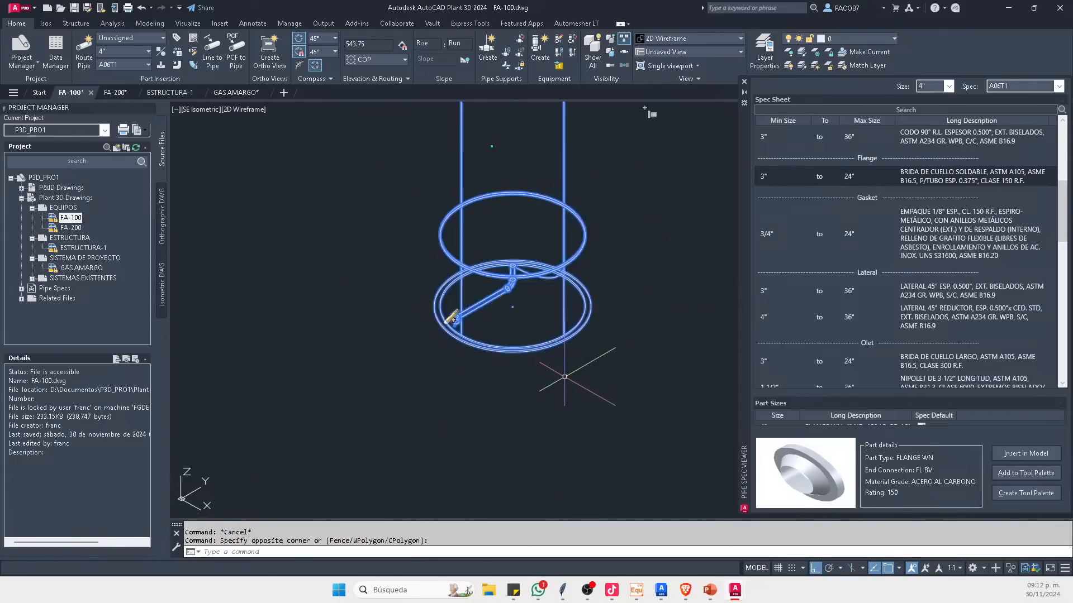
{"action": "scroll", "coordinate": [564, 375], "scroll_direction": "down", "scroll_amount": 1}
{"action": "key", "text": "Escape"}
{"action": "key", "text": "Escape"}
{"action": "scroll", "coordinate": [554, 354], "scroll_direction": "up", "scroll_amount": 1}
{"action": "left_click", "coordinate": [558, 376]}
{"action": "left_click", "coordinate": [516, 309]}
{"action": "scroll", "coordinate": [538, 337], "scroll_direction": "down", "scroll_amount": 2}
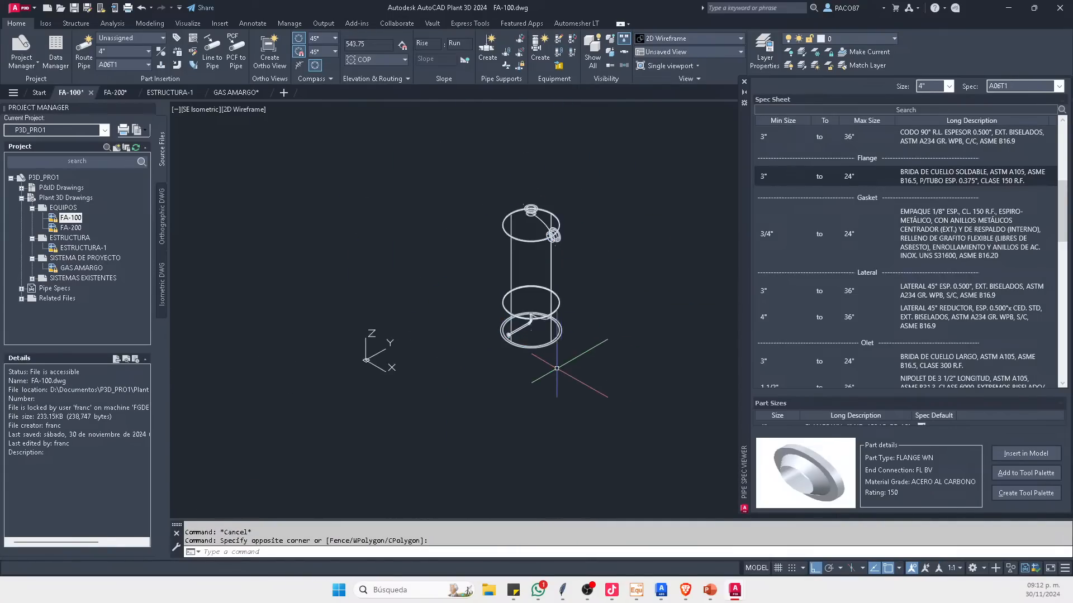
{"action": "key", "text": "Escape"}
{"action": "left_click", "coordinate": [581, 390]}
{"action": "left_click", "coordinate": [495, 141]}
{"action": "type", "text": "m"}
{"action": "key", "text": "Return"}
{"action": "left_click", "coordinate": [597, 309]}
{"action": "key", "text": "F8"}
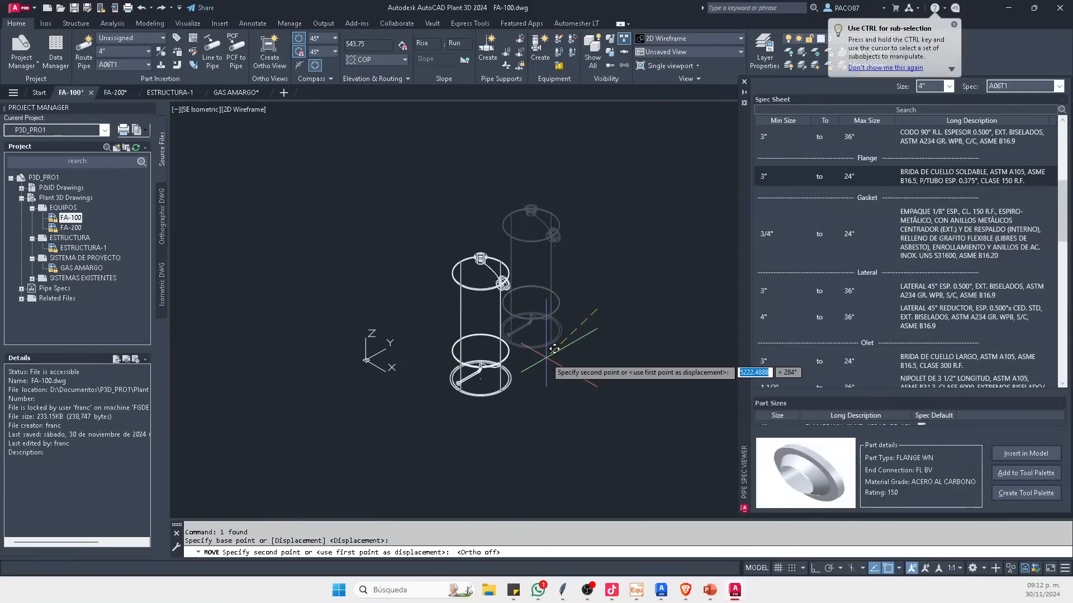
{"action": "key", "text": "F8"}
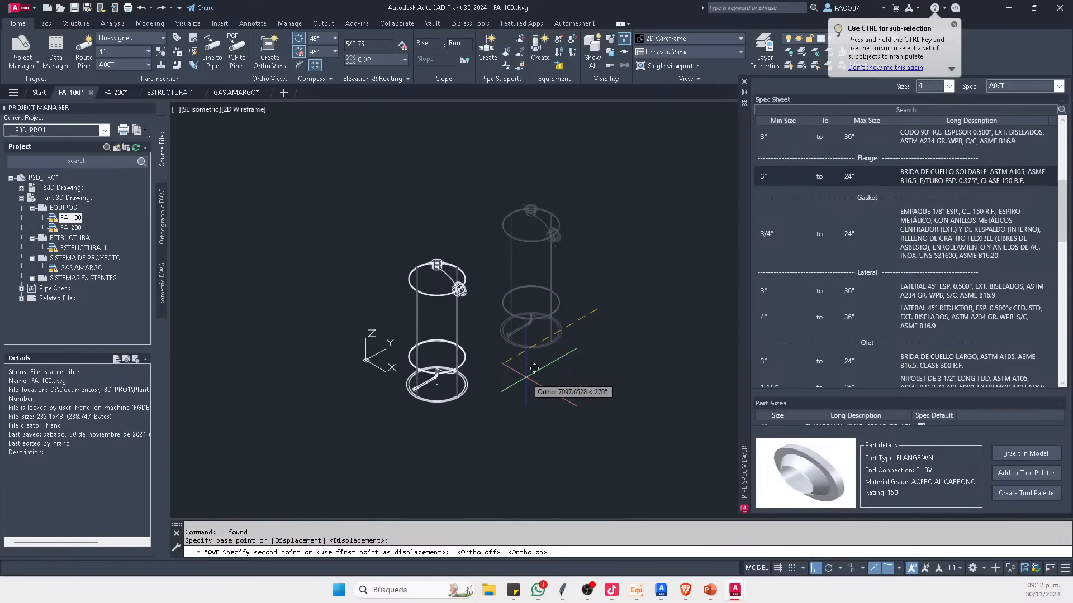
{"action": "key", "text": "Escape"}
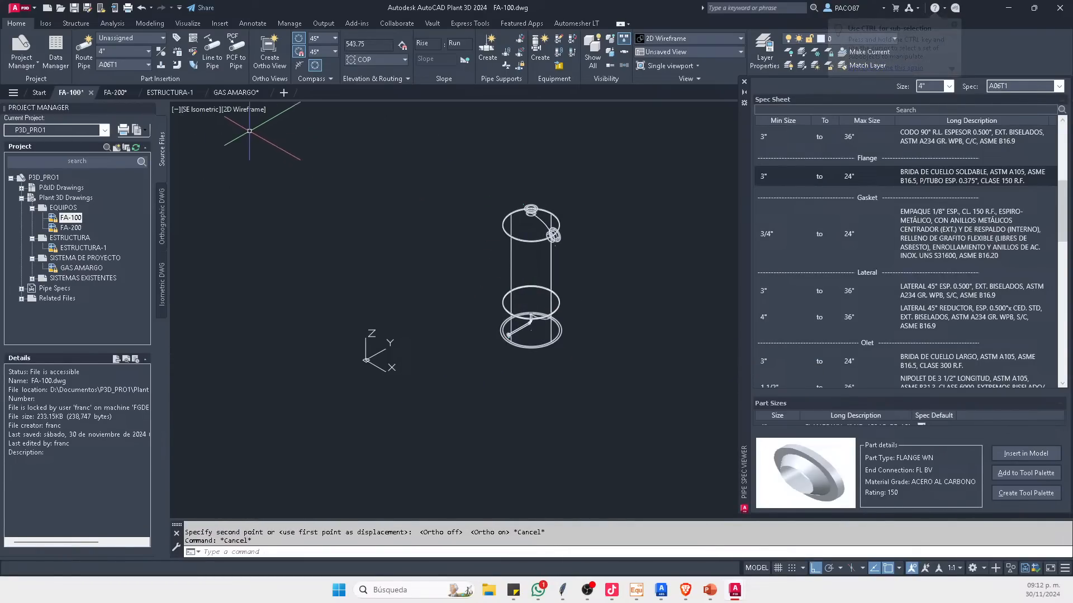
Step: Switch to the GAS AMARGO drawing, close the Pipe Spec Viewer and set an oblique overhead view of the plant
{"action": "left_click", "coordinate": [236, 92]}
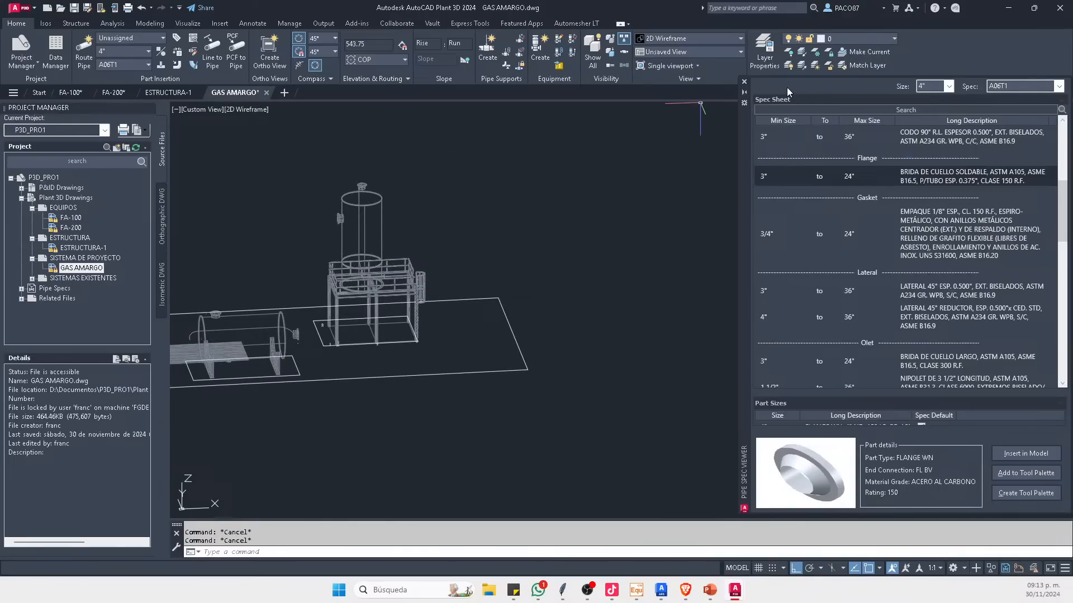
{"action": "left_click", "coordinate": [744, 83]}
{"action": "left_click", "coordinate": [1027, 151]}
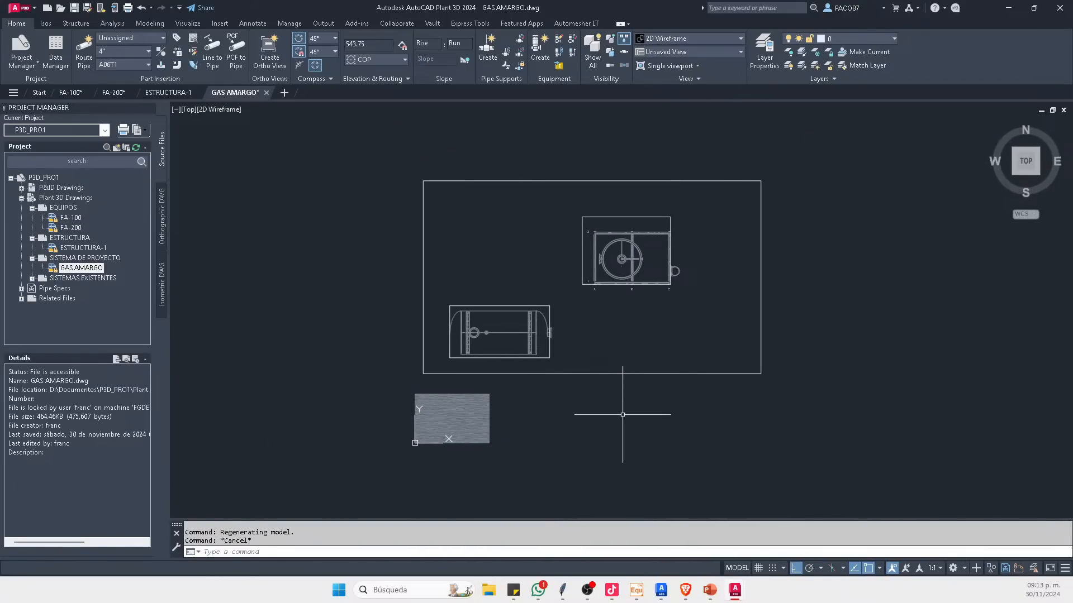
{"action": "mouse_move", "coordinate": [628, 426]}
{"action": "middle_mouse_down", "text": "shift"}
{"action": "mouse_move", "coordinate": [637, 360]}
{"action": "mouse_move", "coordinate": [569, 320]}
{"action": "mouse_move", "coordinate": [534, 335]}
{"action": "mouse_move", "coordinate": [502, 375]}
{"action": "middle_mouse_up", "text": "shift"}
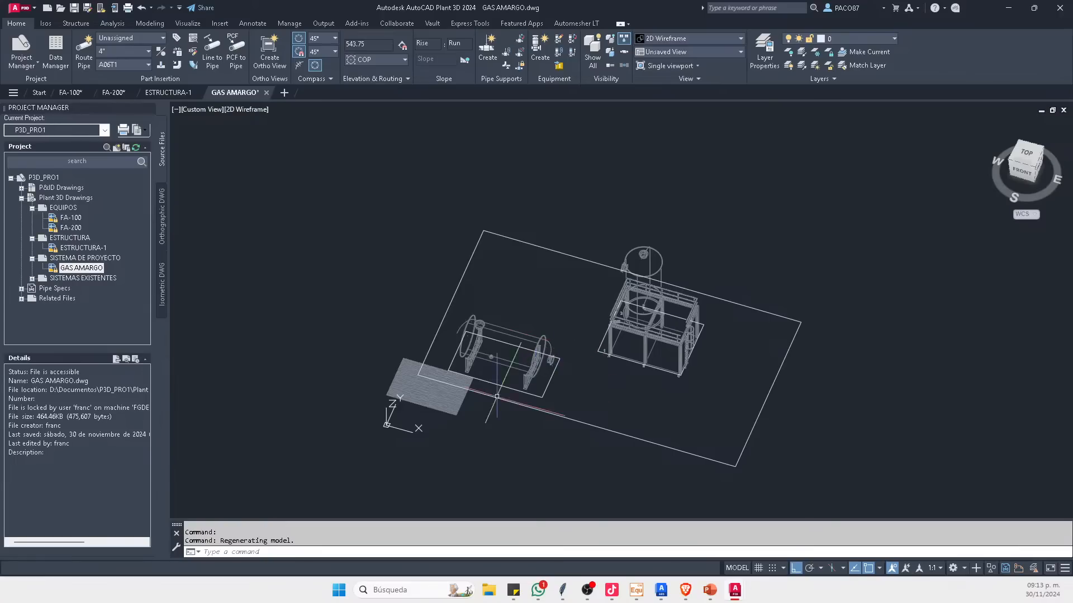
{"action": "scroll", "coordinate": [502, 375], "scroll_direction": "up", "scroll_amount": 2}
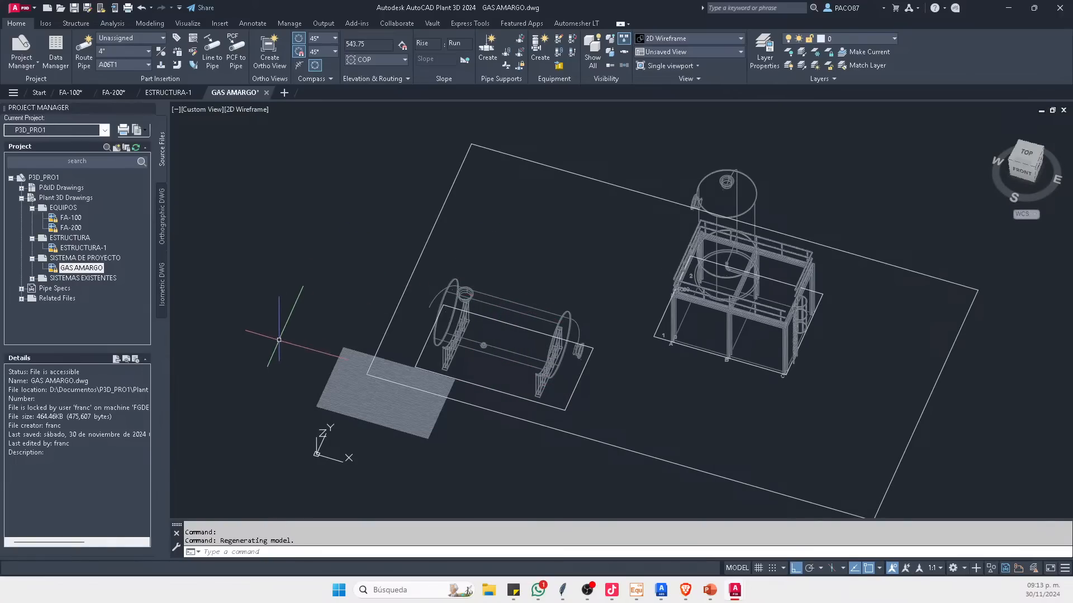
{"action": "middle_click_drag", "start_coordinate": [538, 361], "coordinate": [539, 298]}
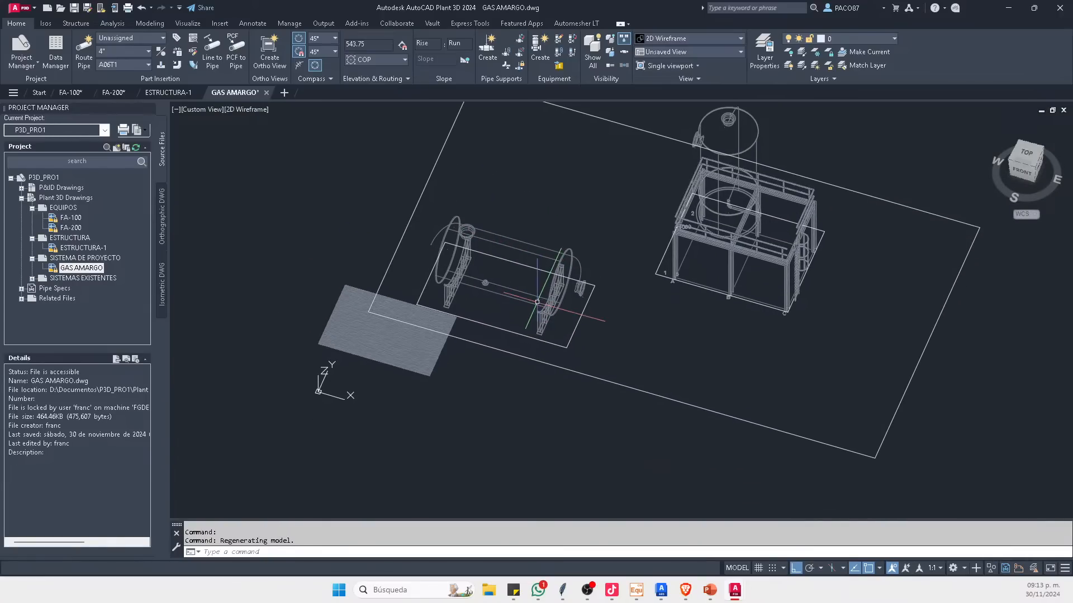
{"action": "key", "text": "Escape"}
{"action": "left_click", "coordinate": [581, 391]}
{"action": "left_click", "coordinate": [562, 342]}
{"action": "scroll", "coordinate": [524, 334], "scroll_direction": "down", "scroll_amount": 4}
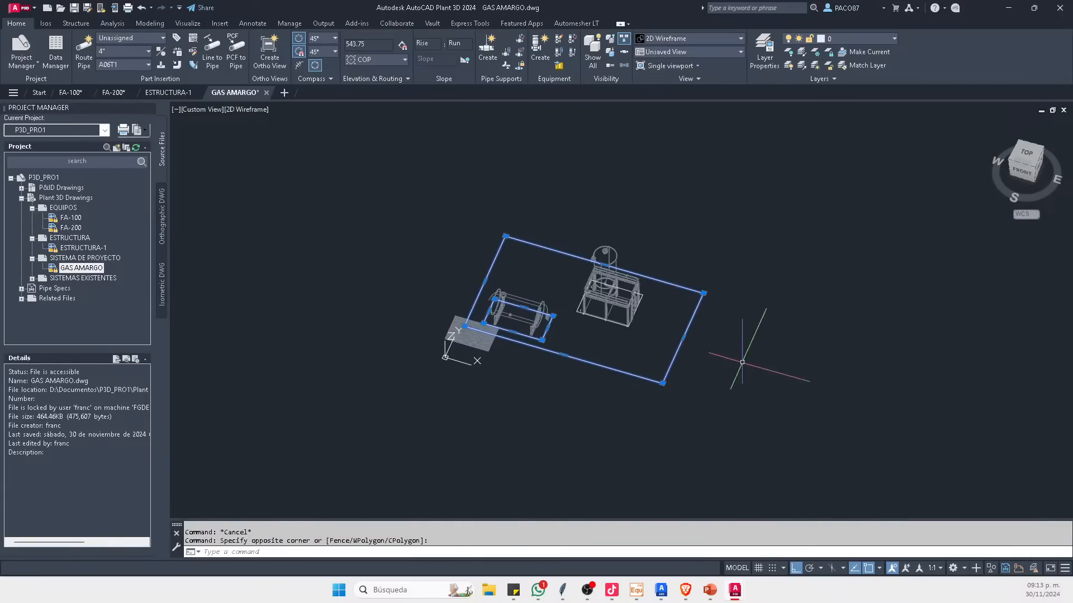
{"action": "key", "text": "Escape"}
{"action": "key", "text": "Escape"}
{"action": "left_click", "coordinate": [742, 279]}
{"action": "left_click", "coordinate": [673, 347]}
{"action": "scroll", "coordinate": [529, 324], "scroll_direction": "up", "scroll_amount": 4}
{"action": "left_click", "coordinate": [589, 373]}
{"action": "key", "text": "Escape"}
{"action": "key", "text": "Escape"}
{"action": "key", "text": "Escape"}
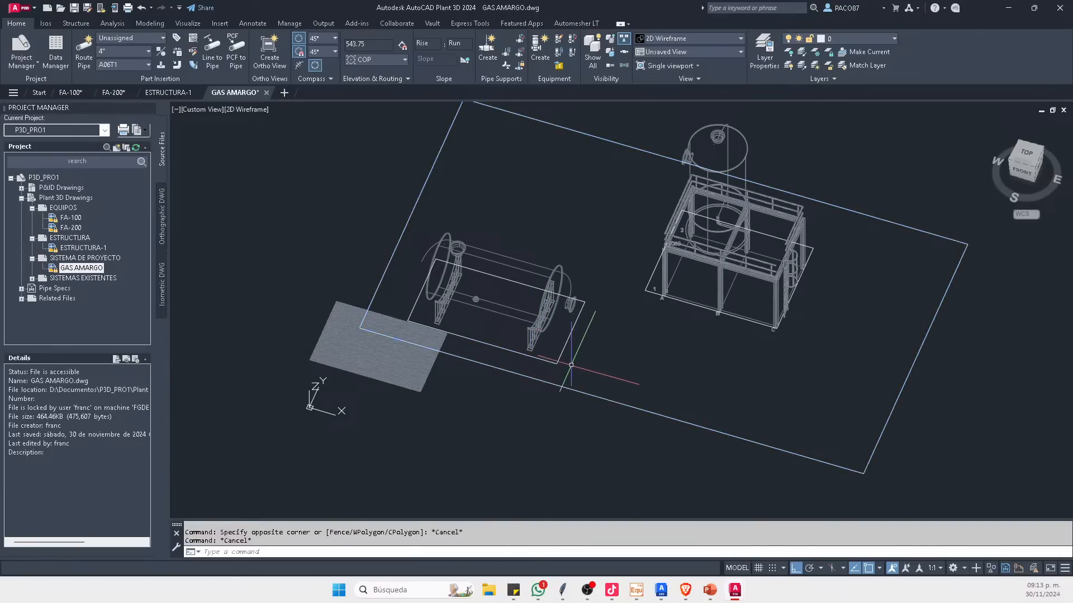
Step: Query the coordinates of the near corner of the rectangle under the FA-200 vessel with ID
{"action": "left_click", "coordinate": [568, 364]}
{"action": "scroll", "coordinate": [550, 368], "scroll_direction": "up", "scroll_amount": 2}
{"action": "key", "text": "Escape"}
{"action": "key", "text": "Escape"}
{"action": "type", "text": "ID"}
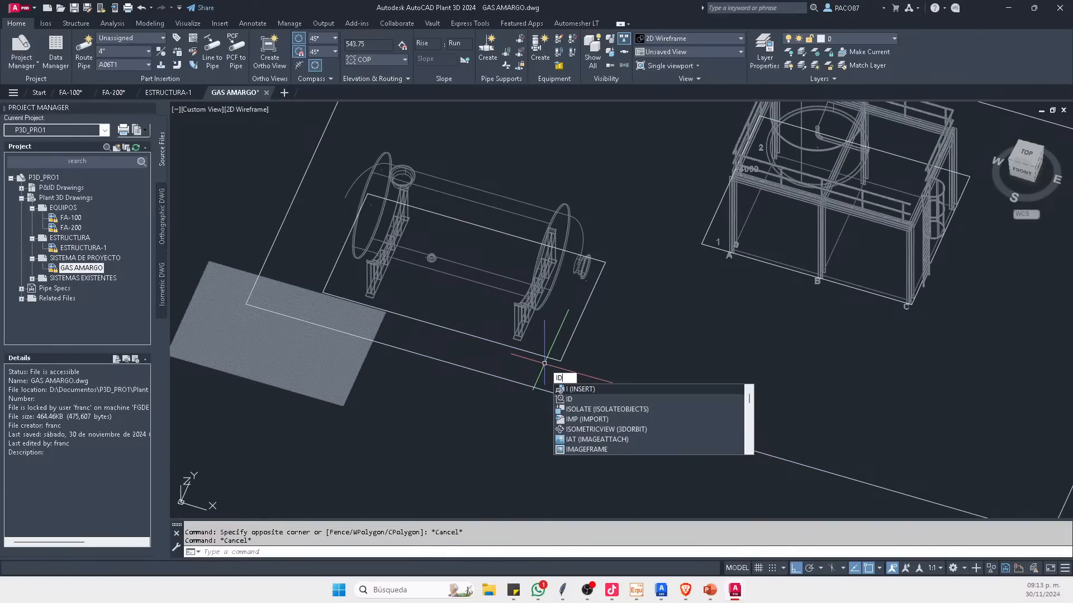
{"action": "key", "text": "Return"}
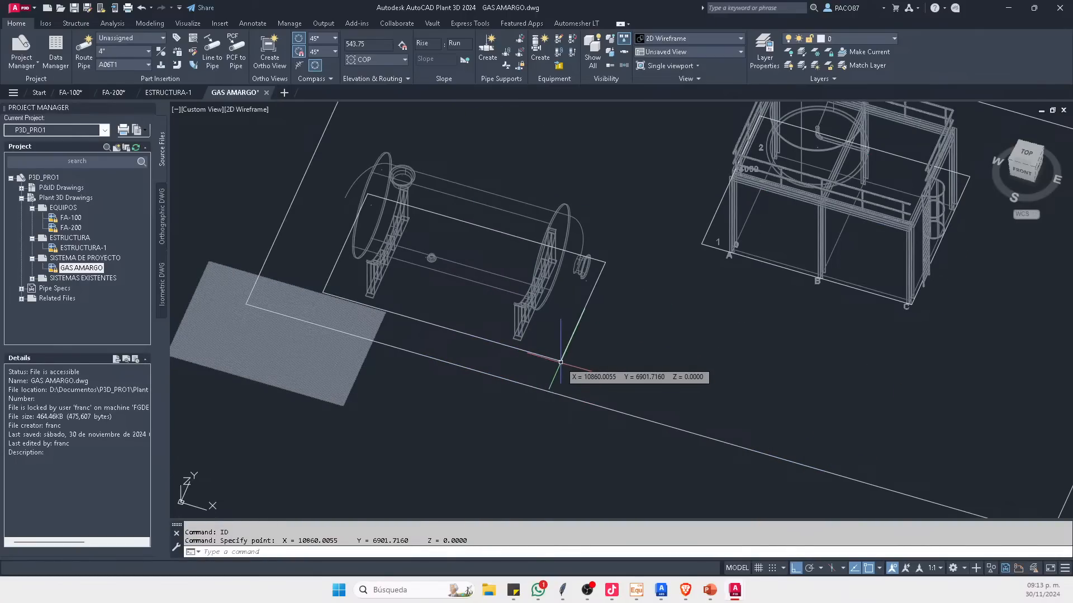
{"action": "key", "text": "Escape"}
Step: Select the large site rectangle and the rectangle under FA-200, and start copying them with a base point using COPYBASE
{"action": "left_click", "coordinate": [599, 486]}
{"action": "scroll", "coordinate": [575, 428], "scroll_direction": "down", "scroll_amount": 5}
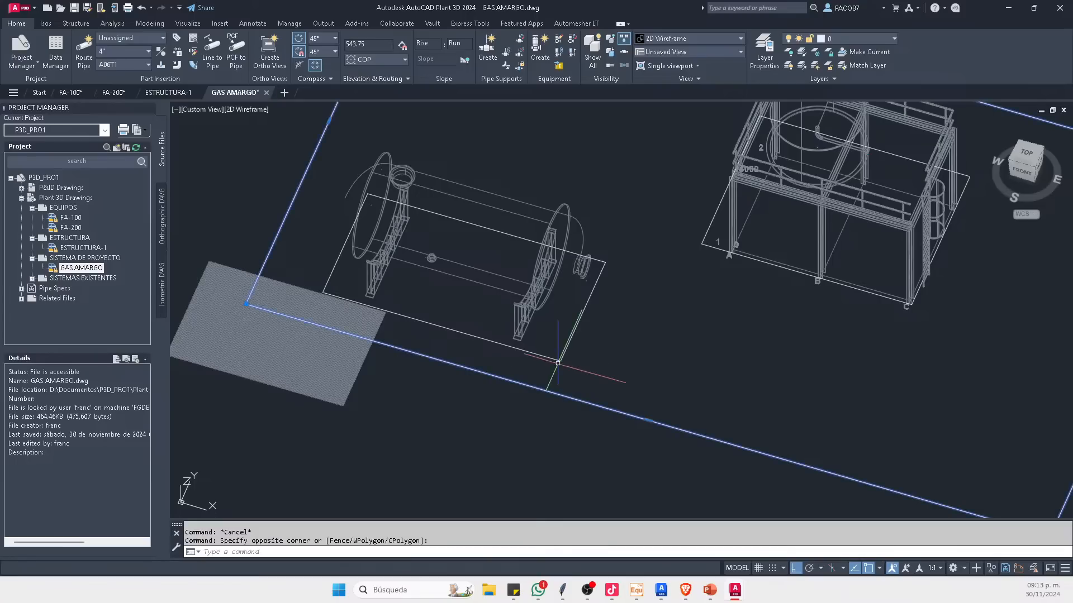
{"action": "left_click", "coordinate": [576, 368]}
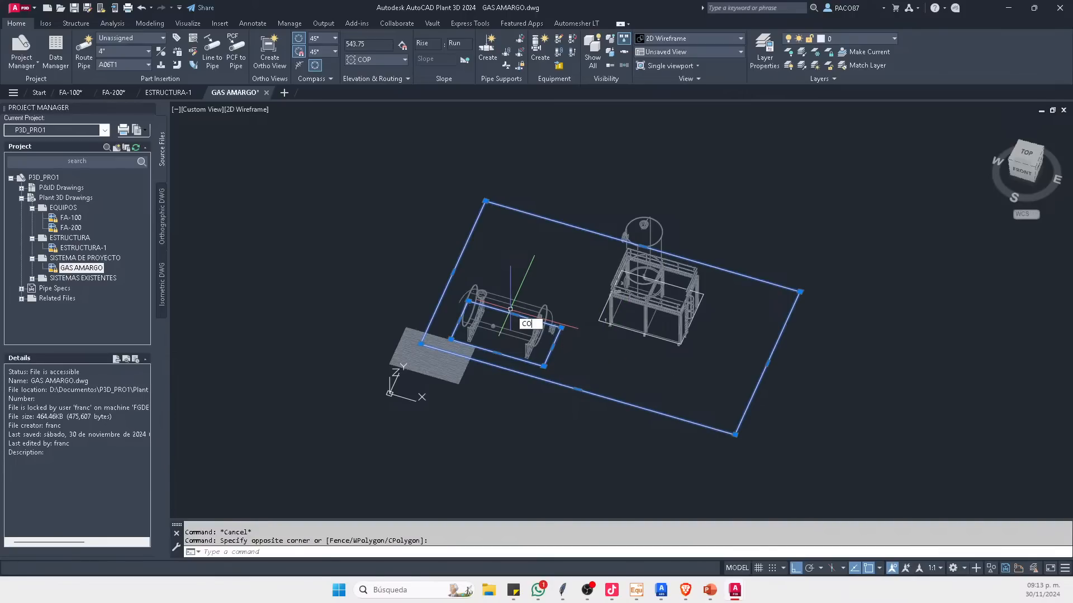
{"action": "type", "text": "BASE"}
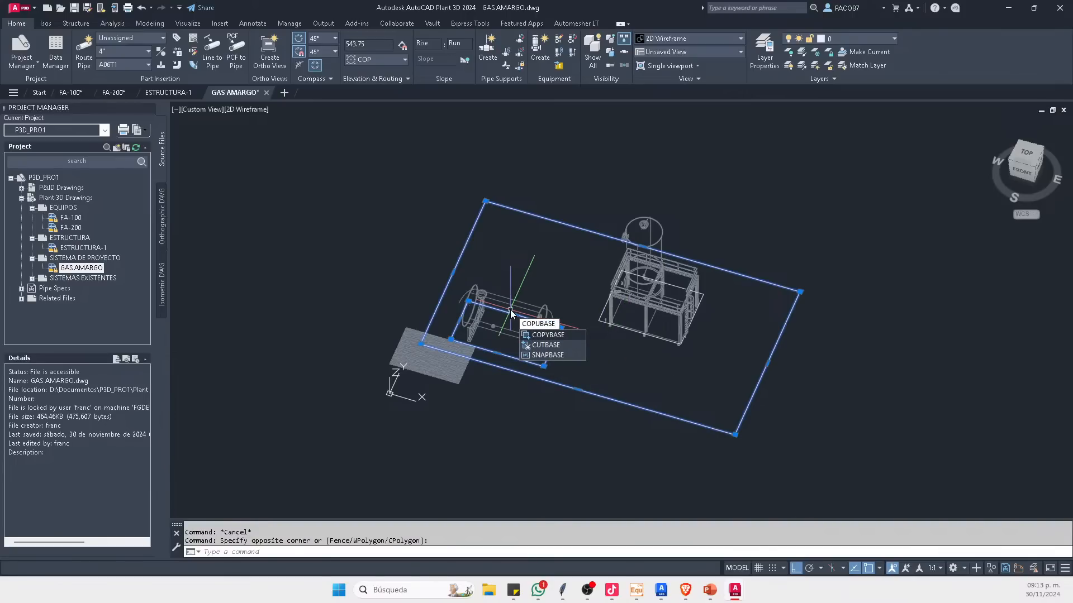
{"action": "left_click", "coordinate": [546, 335]}
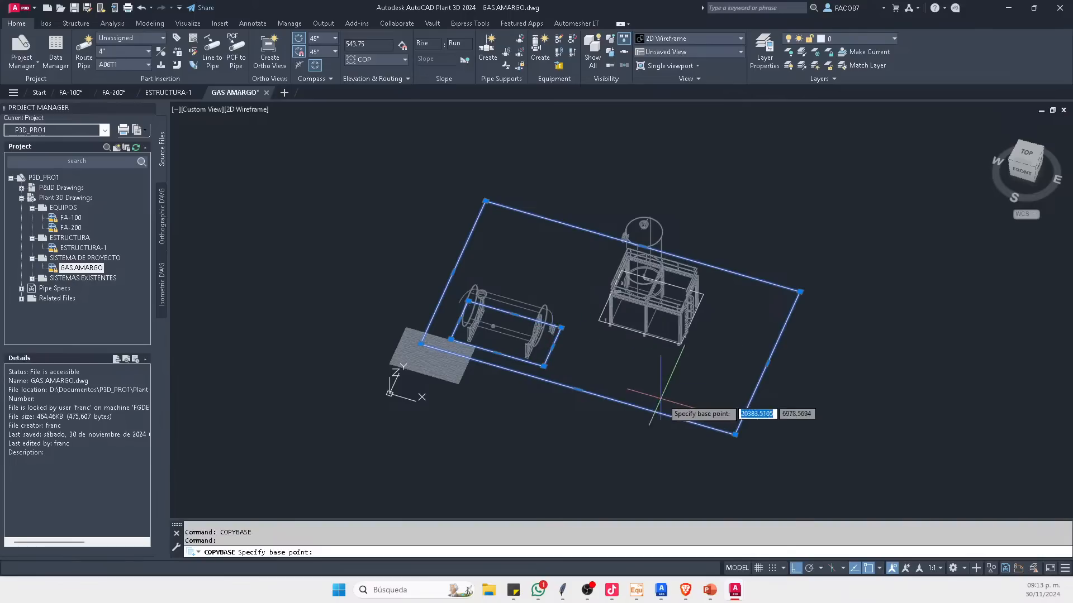
Step: Cancel the base-point copy, switch to the FA-100 drawing and display the classic menu bar
{"action": "key", "text": "Escape"}
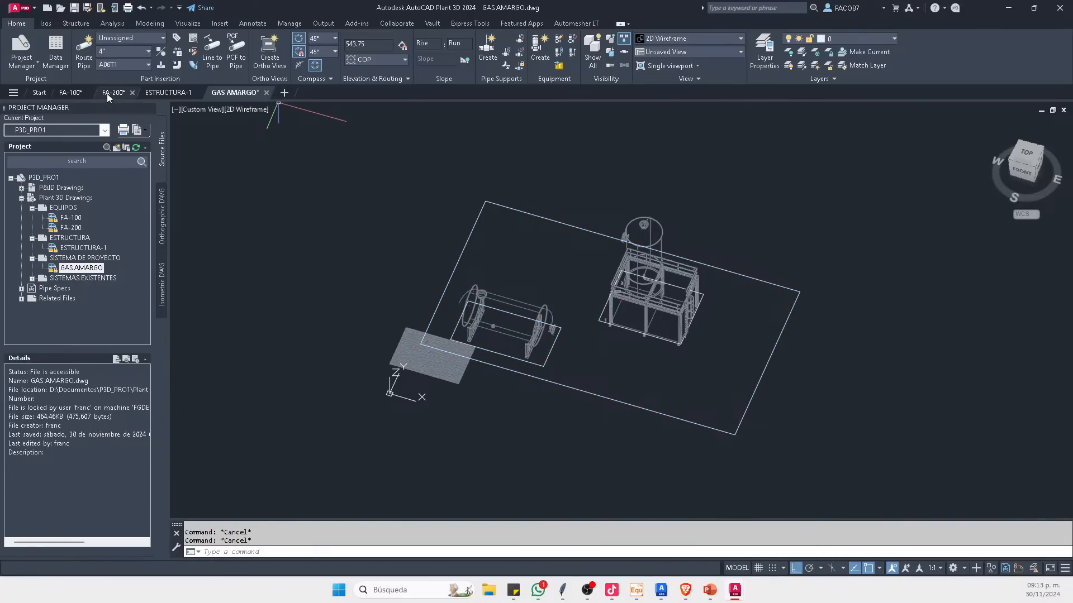
{"action": "left_click", "coordinate": [69, 93]}
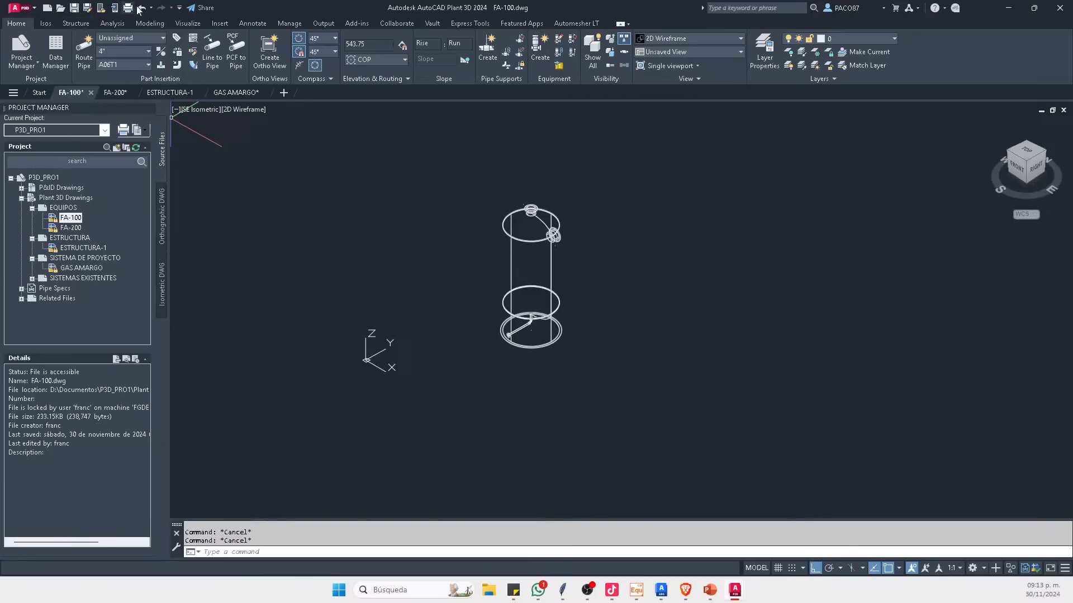
{"action": "left_click", "coordinate": [180, 7]}
{"action": "left_click", "coordinate": [219, 265]}
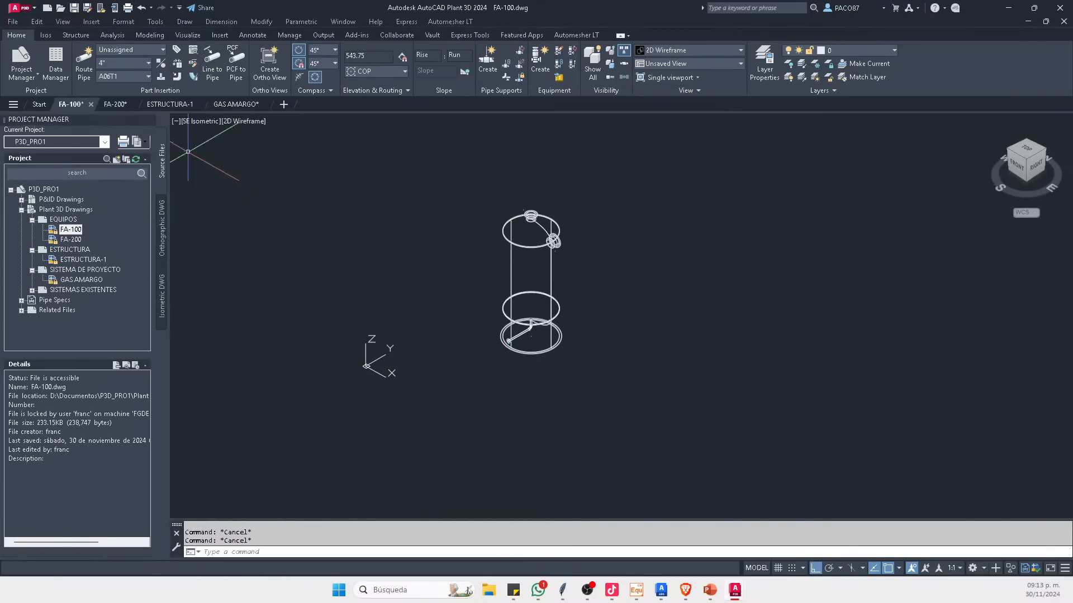
Step: Paste the copied outer boundary and equipment rectangle into FA-100 at their original coordinates
{"action": "left_click", "coordinate": [37, 21]}
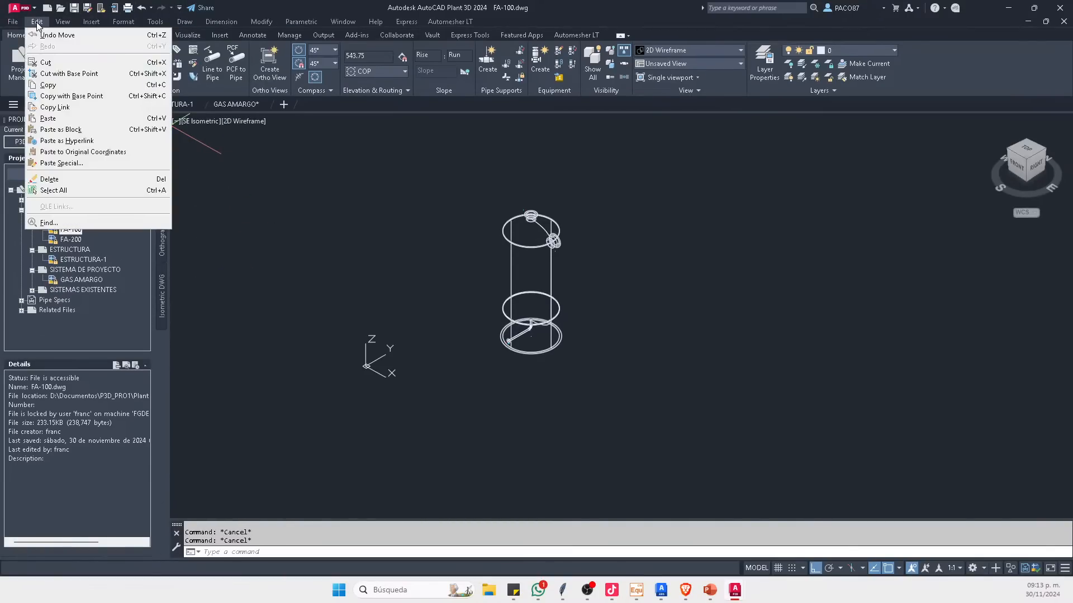
{"action": "left_click", "coordinate": [84, 151]}
{"action": "scroll", "coordinate": [486, 321], "scroll_direction": "down", "scroll_amount": 3}
{"action": "middle_click_drag", "start_coordinate": [486, 321], "coordinate": [429, 271], "text": "shift"}
{"action": "scroll", "coordinate": [431, 277], "scroll_direction": "down", "scroll_amount": 3}
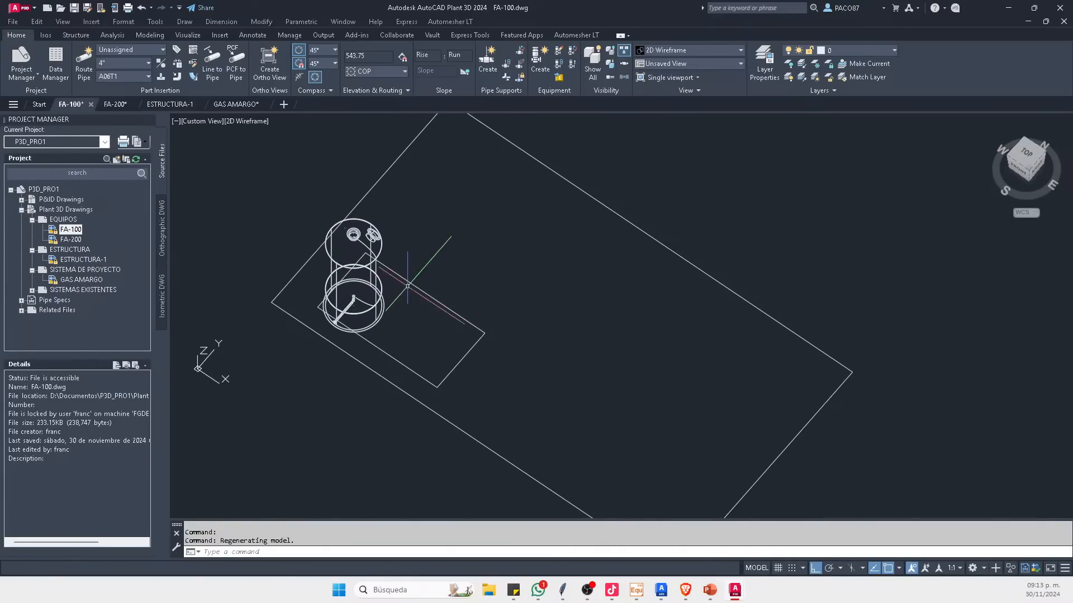
{"action": "scroll", "coordinate": [434, 293], "scroll_direction": "up", "scroll_amount": 2}
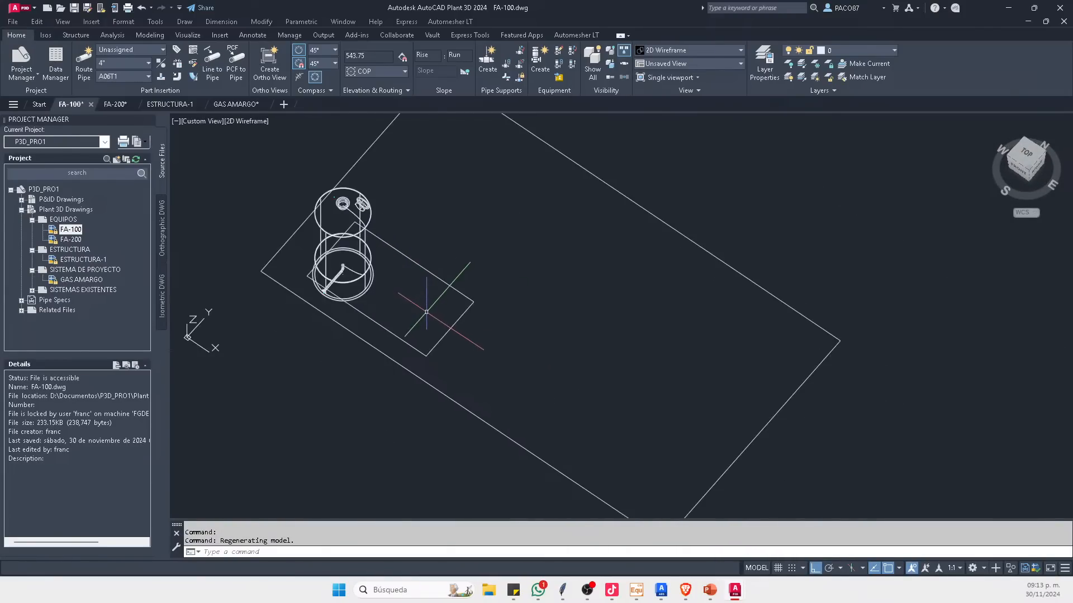
Step: Cut the rectangle around the base of the steel structure from the GAS AMARGO drawing
{"action": "left_click", "coordinate": [242, 108]}
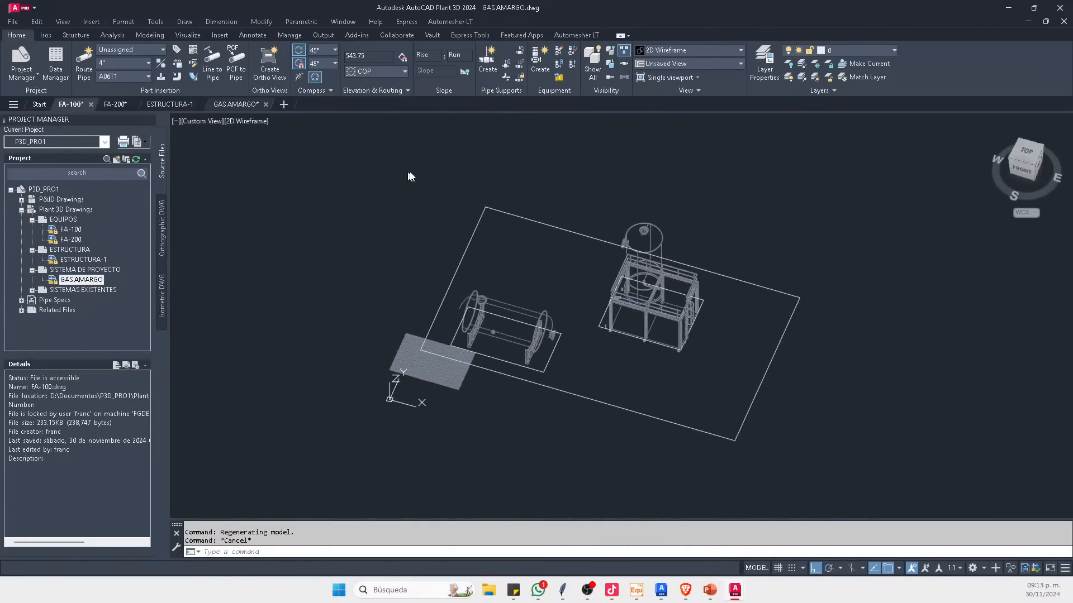
{"action": "scroll", "coordinate": [667, 359], "scroll_direction": "up", "scroll_amount": 2}
{"action": "left_click", "coordinate": [729, 273]}
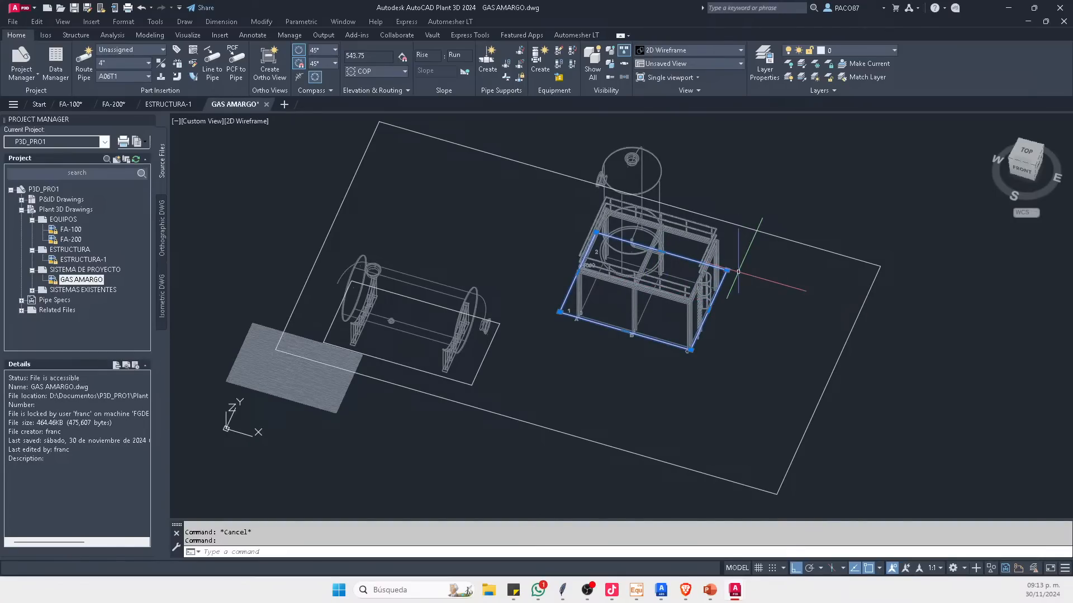
{"action": "key", "text": "ctrl+x"}
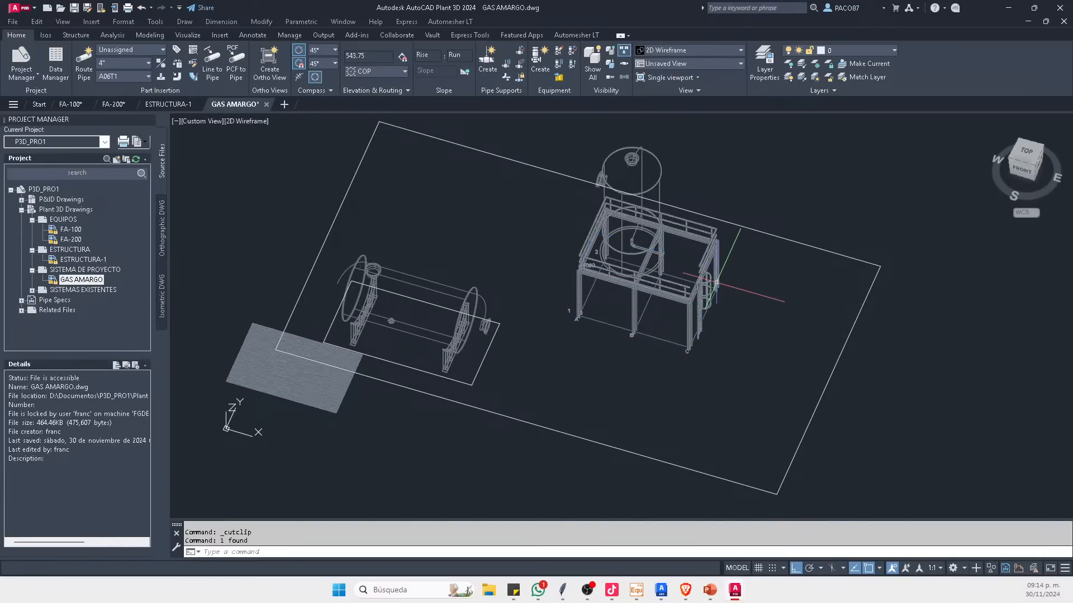
Step: Paste the cut structure rectangle into the FA-100 drawing at its original coordinates
{"action": "left_click", "coordinate": [70, 104]}
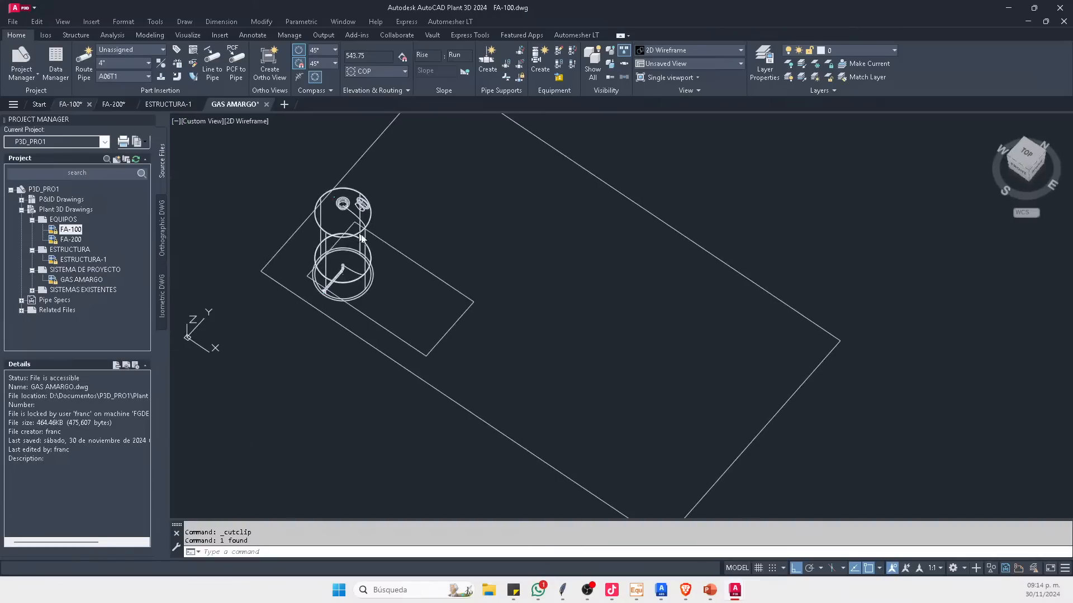
{"action": "left_click", "coordinate": [37, 21]}
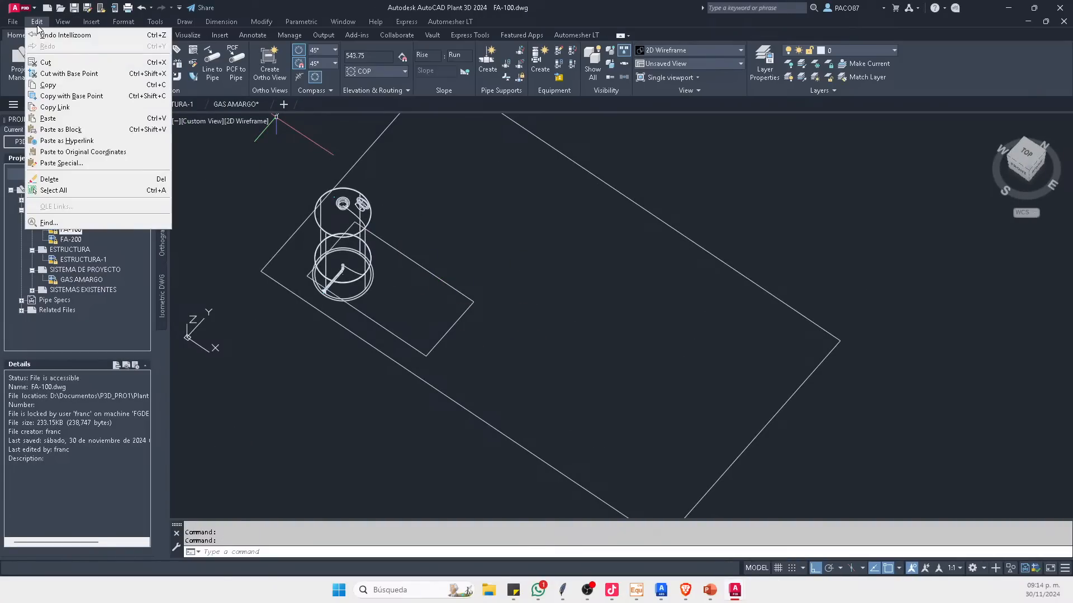
{"action": "left_click", "coordinate": [112, 157]}
{"action": "middle_click_drag", "start_coordinate": [499, 279], "coordinate": [427, 271], "text": "shift"}
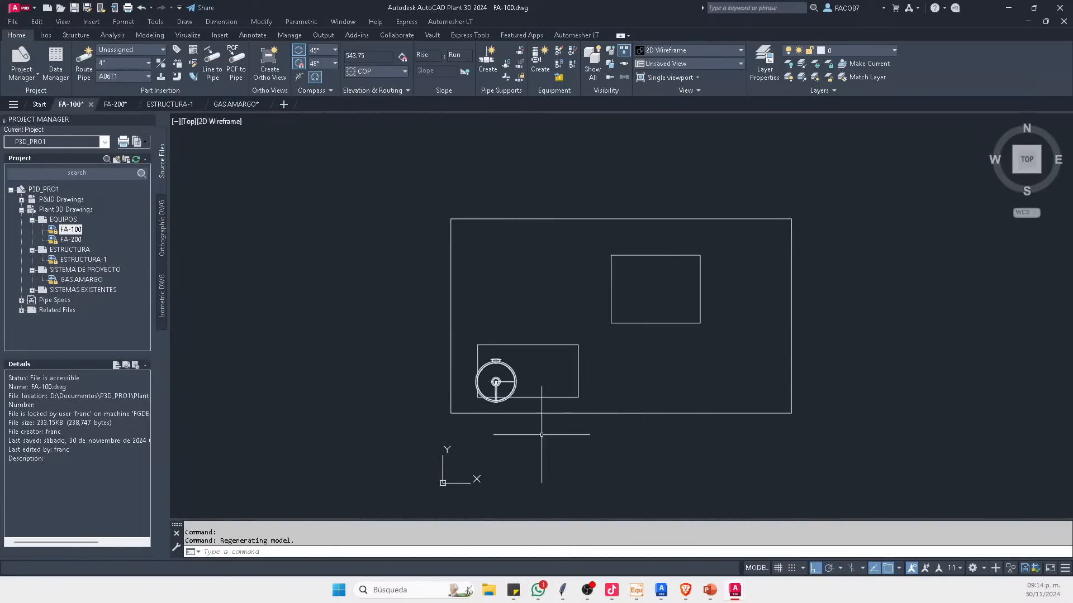
{"action": "scroll", "coordinate": [479, 409], "scroll_direction": "up", "scroll_amount": 2}
Step: Move the vertical vessel along the X axis, out of the first small rectangle and toward the structure rectangle
{"action": "key", "text": "Escape"}
{"action": "left_click", "coordinate": [520, 340]}
{"action": "middle_click_drag", "start_coordinate": [582, 346], "coordinate": [324, 358]}
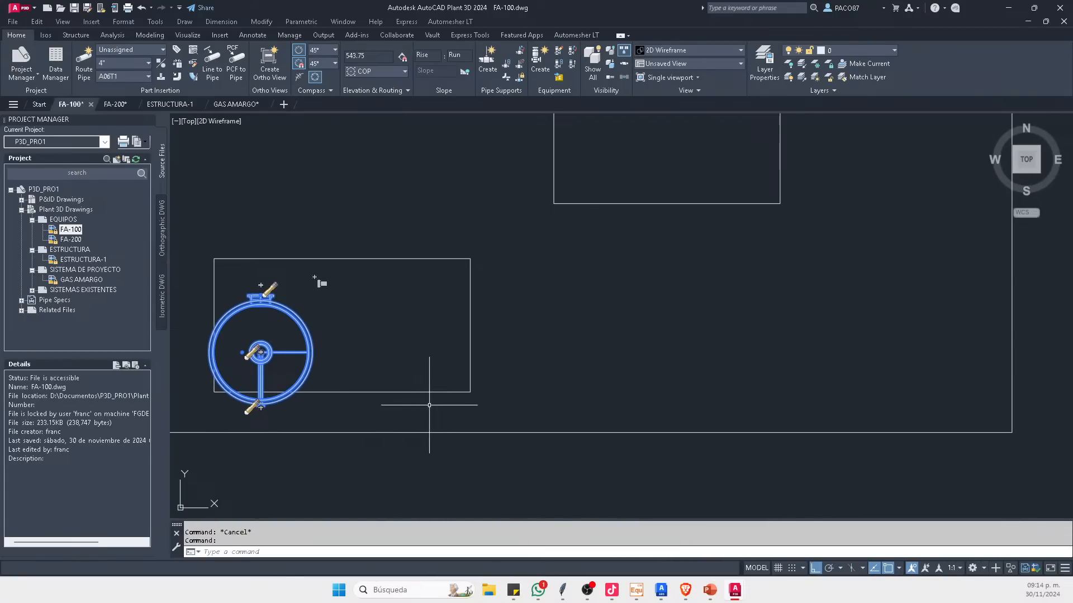
{"action": "key", "text": "Escape"}
{"action": "middle_click_drag", "start_coordinate": [568, 443], "coordinate": [439, 296], "text": "shift"}
{"action": "key", "text": "Escape"}
{"action": "left_click", "coordinate": [357, 238]}
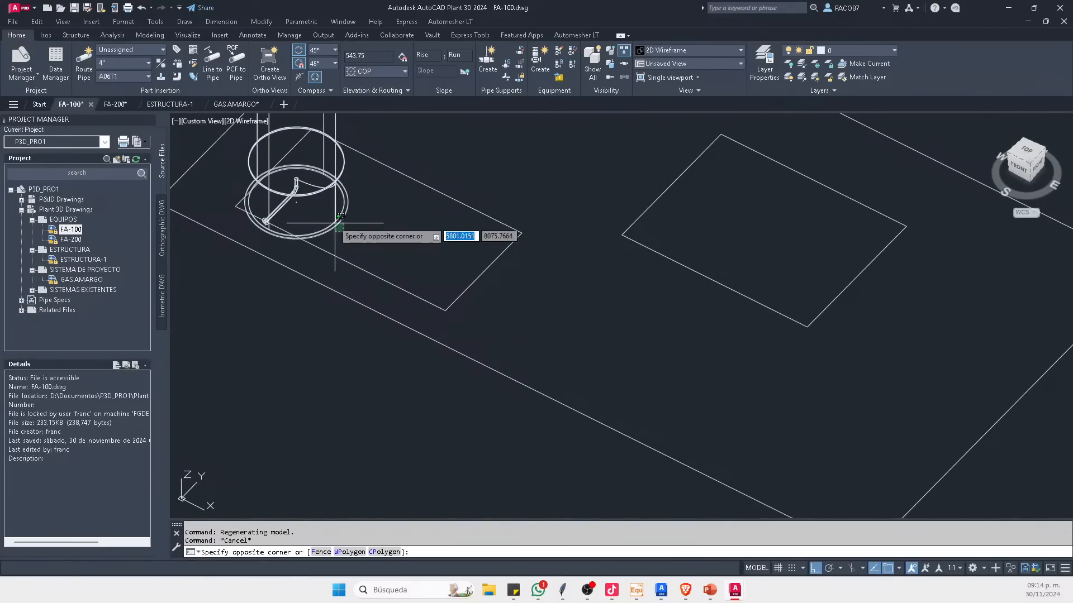
{"action": "left_click", "coordinate": [325, 214]}
{"action": "left_click", "coordinate": [265, 222]}
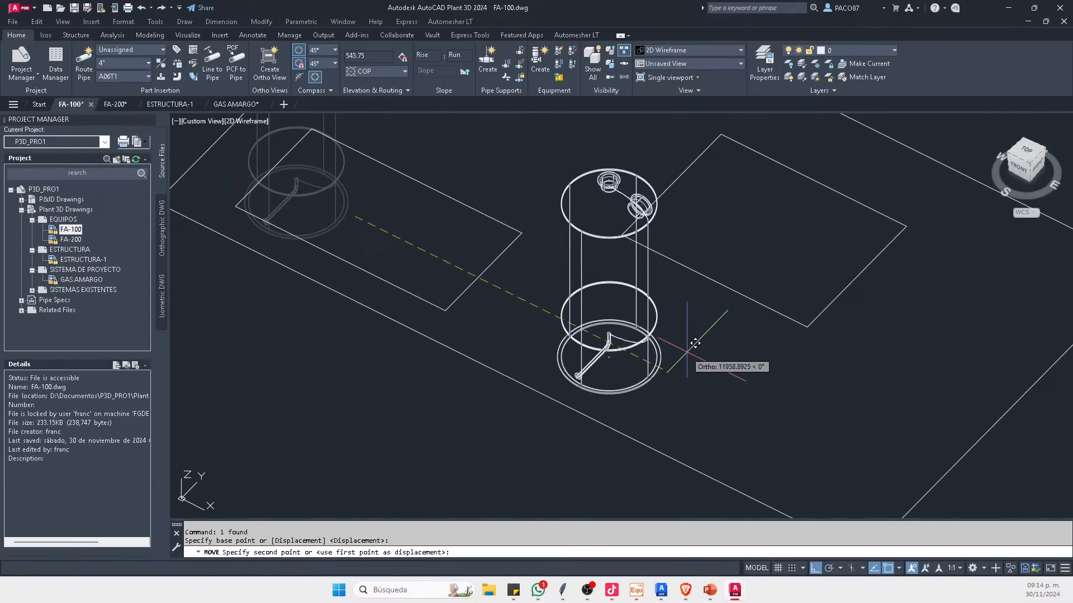
{"action": "left_click", "coordinate": [709, 360]}
{"action": "key", "text": "Escape"}
Step: Move the vertical vessel along the Y axis into the structure rectangle and inspect it in SE isometric view
{"action": "left_click", "coordinate": [651, 338]}
{"action": "key", "text": "space"}
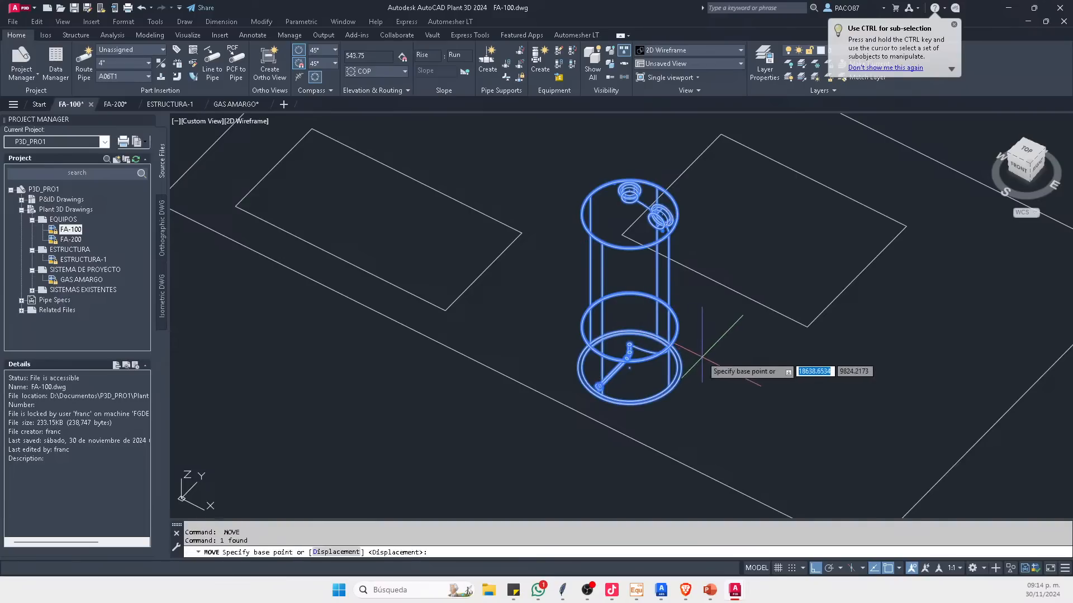
{"action": "left_click", "coordinate": [716, 402]}
{"action": "key", "text": "Escape"}
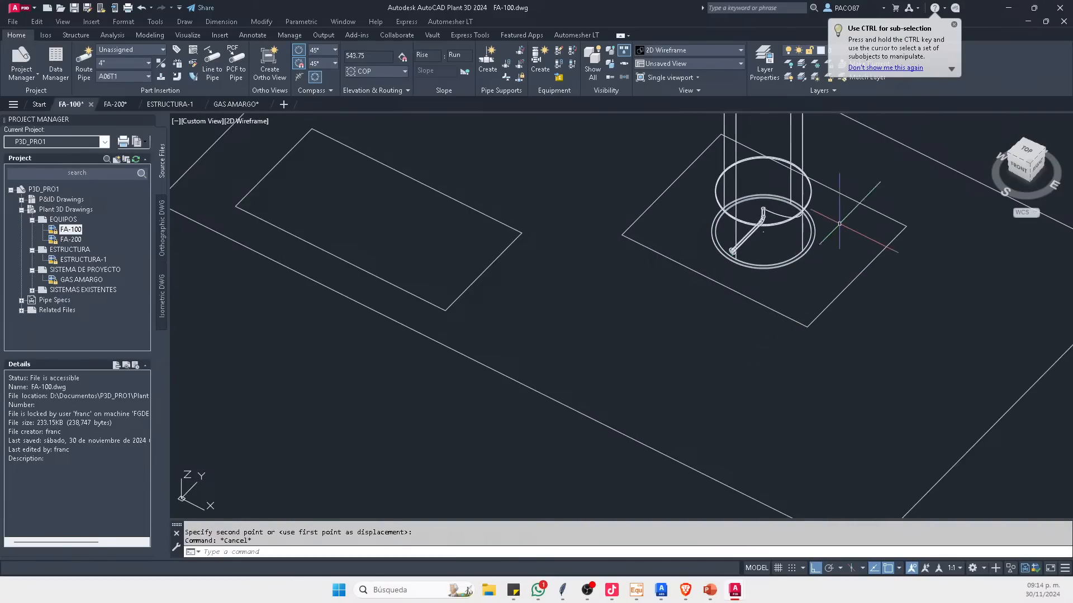
{"action": "middle_click_drag", "start_coordinate": [874, 292], "coordinate": [829, 251], "text": "shift"}
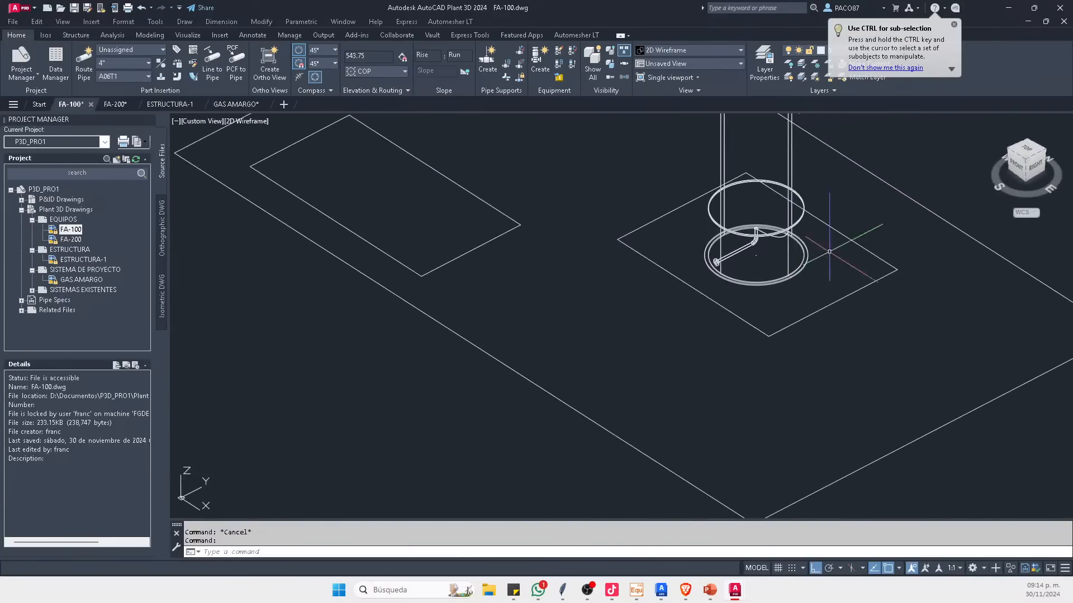
{"action": "left_click", "coordinate": [1026, 159]}
{"action": "key", "text": "Escape"}
{"action": "scroll", "coordinate": [675, 367], "scroll_direction": "up", "scroll_amount": 2}
{"action": "left_click", "coordinate": [680, 327]}
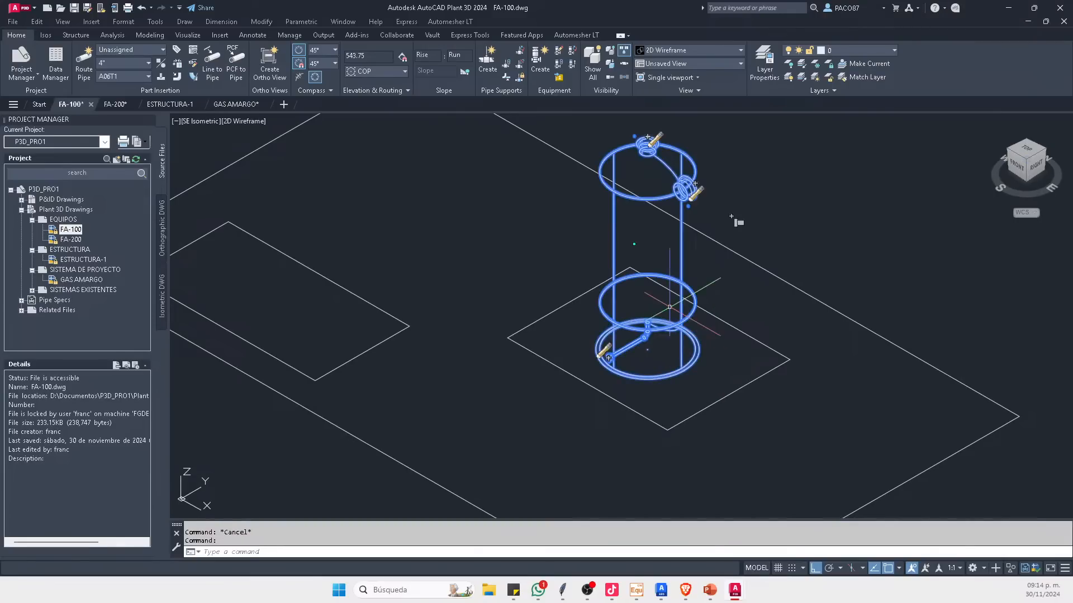
{"action": "key", "text": "Escape"}
Step: In the GAS AMARGO drawing, query the coordinates of the top corner of a structure column with the ID command
{"action": "key", "text": "ctrl+Tab"}
{"action": "key", "text": "ctrl+Tab"}
{"action": "key", "text": "ctrl+Tab"}
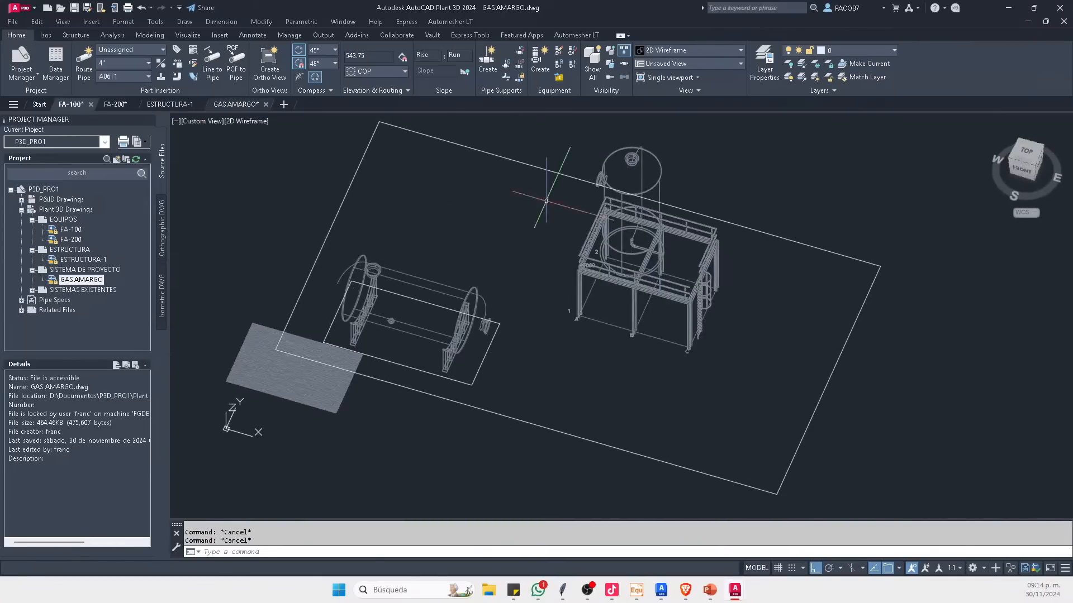
{"action": "middle_click_drag", "start_coordinate": [549, 245], "coordinate": [537, 280], "text": "shift"}
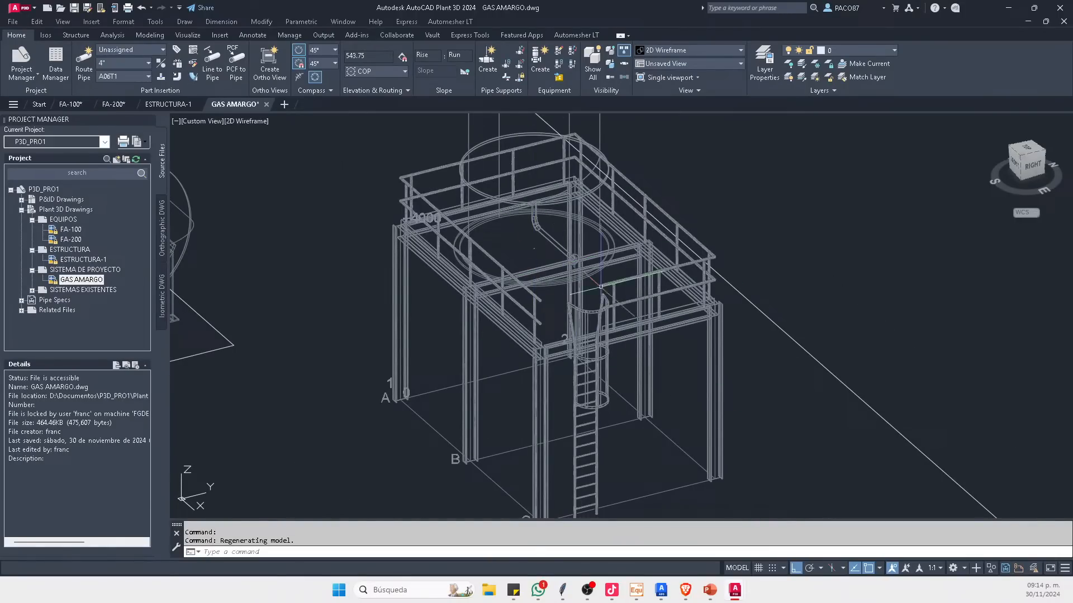
{"action": "middle_click_drag", "start_coordinate": [495, 330], "coordinate": [625, 281], "text": "shift"}
{"action": "scroll", "coordinate": [761, 288], "scroll_direction": "up", "scroll_amount": 4}
{"action": "scroll", "coordinate": [822, 240], "scroll_direction": "up", "scroll_amount": 5}
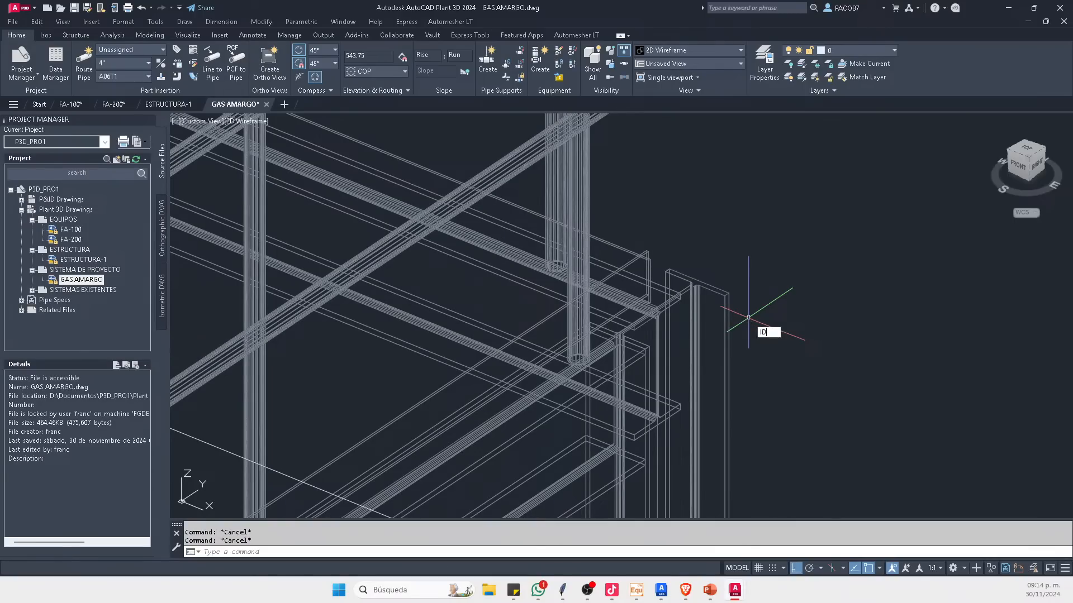
{"action": "key", "text": "Return"}
{"action": "scroll", "coordinate": [749, 311], "scroll_direction": "up", "scroll_amount": 3}
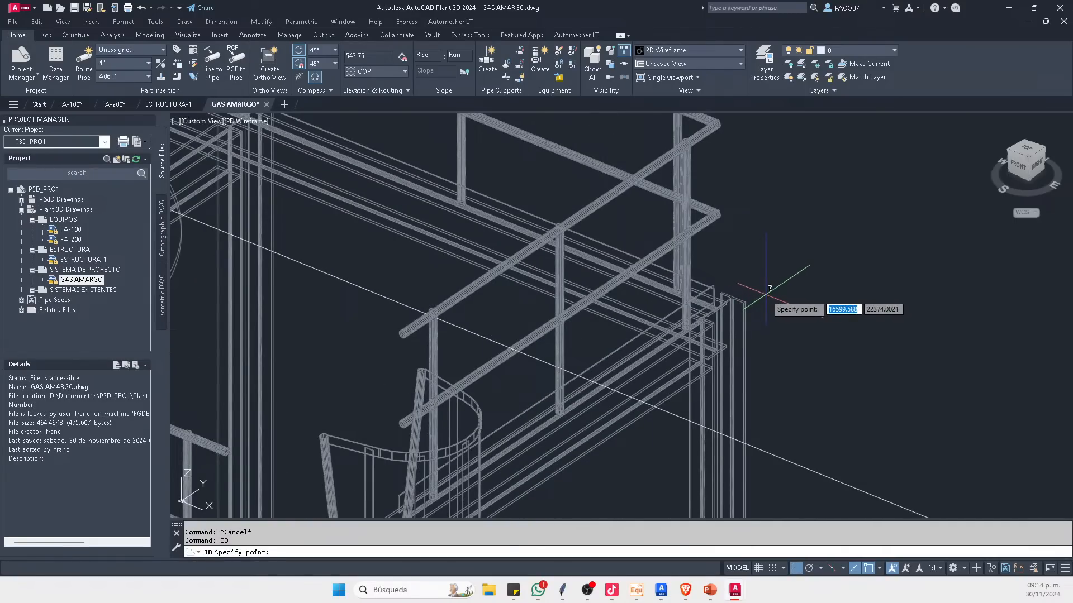
{"action": "scroll", "coordinate": [737, 308], "scroll_direction": "up", "scroll_amount": 3}
{"action": "left_click", "coordinate": [708, 299]}
{"action": "key", "text": "Escape"}
{"action": "key", "text": "Escape"}
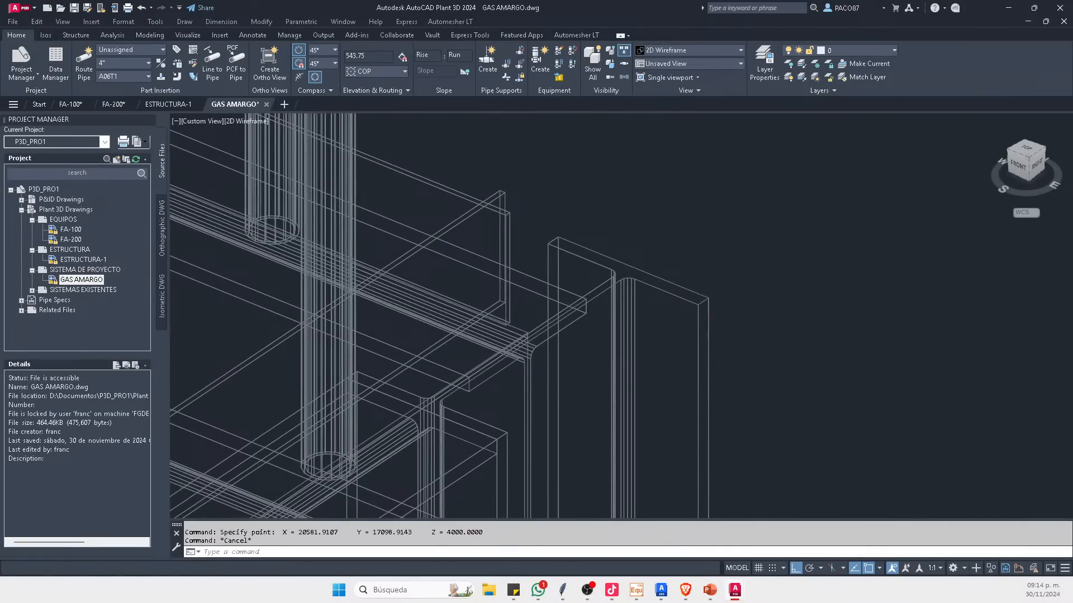
{"action": "scroll", "coordinate": [708, 297], "scroll_direction": "down", "scroll_amount": 5}
Step: Raise the vertical vessel in the FA-100 drawing by 4000 along the Z axis with the Move command
{"action": "left_click", "coordinate": [71, 104]}
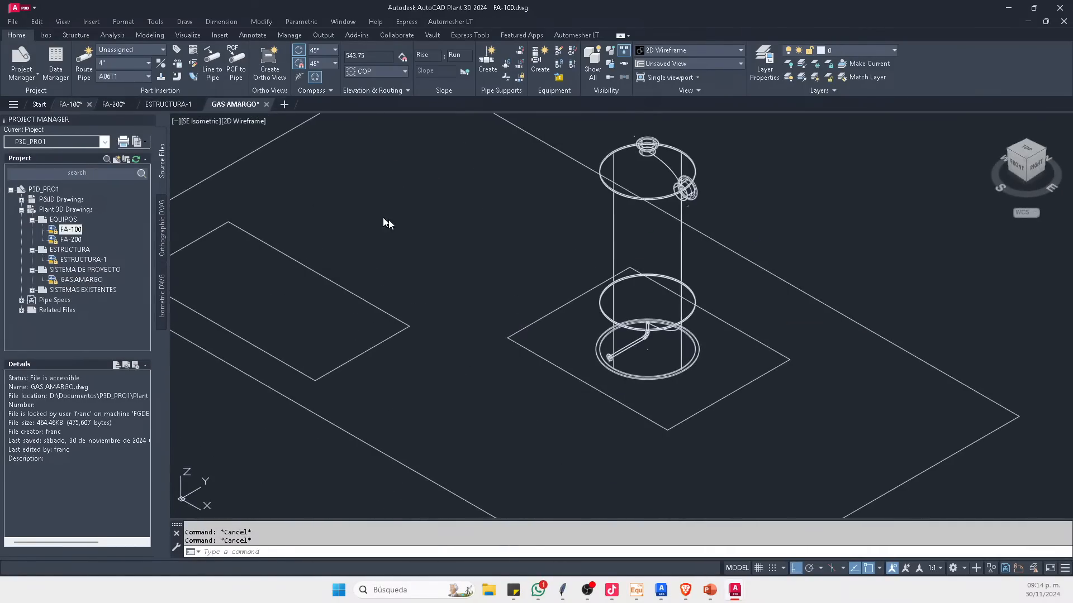
{"action": "scroll", "coordinate": [503, 279], "scroll_direction": "down", "scroll_amount": 3}
{"action": "scroll", "coordinate": [585, 262], "scroll_direction": "up", "scroll_amount": 2}
{"action": "left_click", "coordinate": [565, 276]}
{"action": "key", "text": "Escape"}
{"action": "scroll", "coordinate": [573, 260], "scroll_direction": "up", "scroll_amount": 2}
{"action": "left_click", "coordinate": [572, 265]}
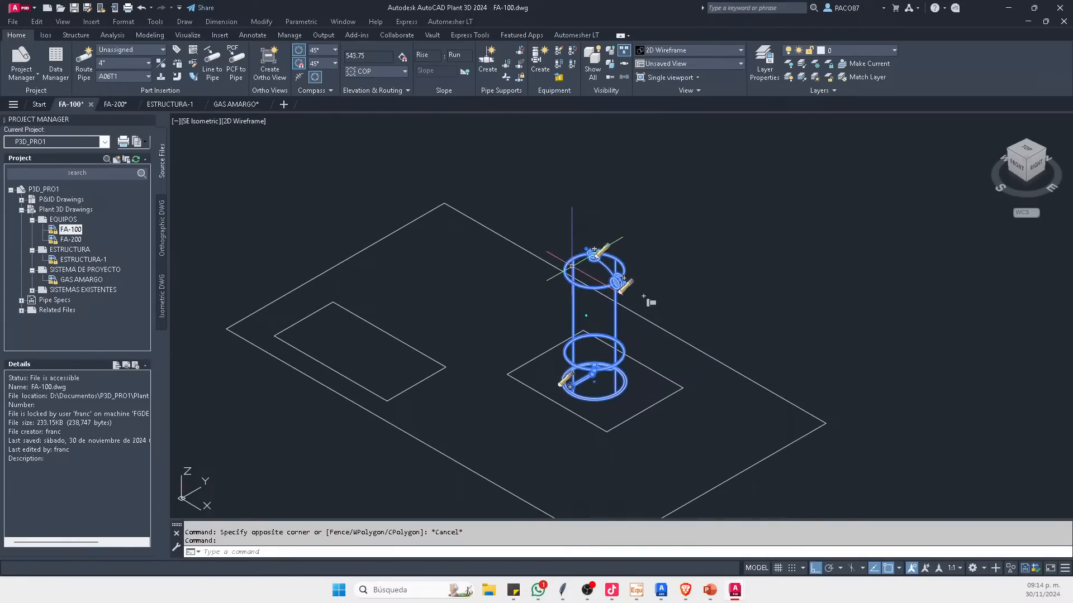
{"action": "scroll", "coordinate": [581, 272], "scroll_direction": "up", "scroll_amount": 2}
{"action": "type", "text": "m"}
{"action": "key", "text": "Return"}
{"action": "left_click", "coordinate": [699, 328]}
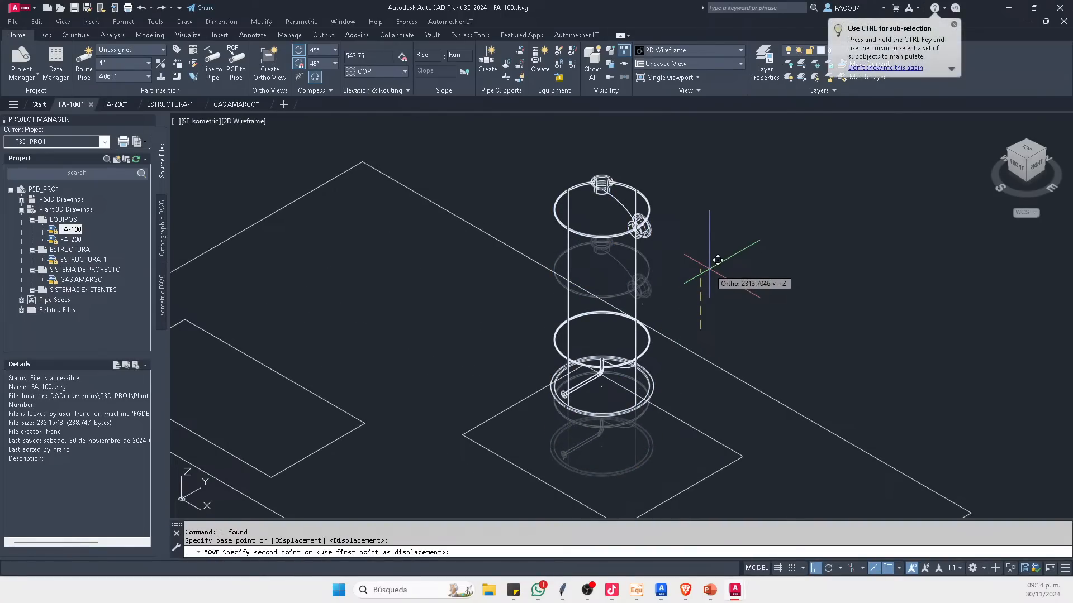
{"action": "type", "text": "4000"}
{"action": "key", "text": "Return"}
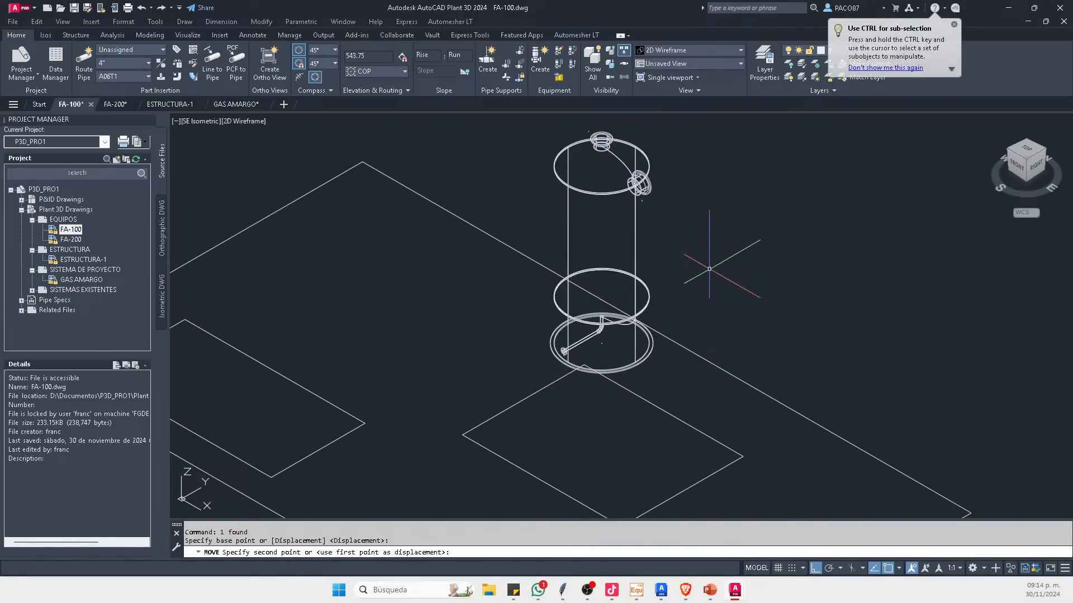
{"action": "key", "text": "Escape"}
{"action": "key", "text": "Escape"}
Step: Set the FA-100 drawing to the top view and save it
{"action": "middle_click_drag", "start_coordinate": [711, 260], "coordinate": [692, 339], "text": "shift"}
{"action": "left_click", "coordinate": [1028, 151]}
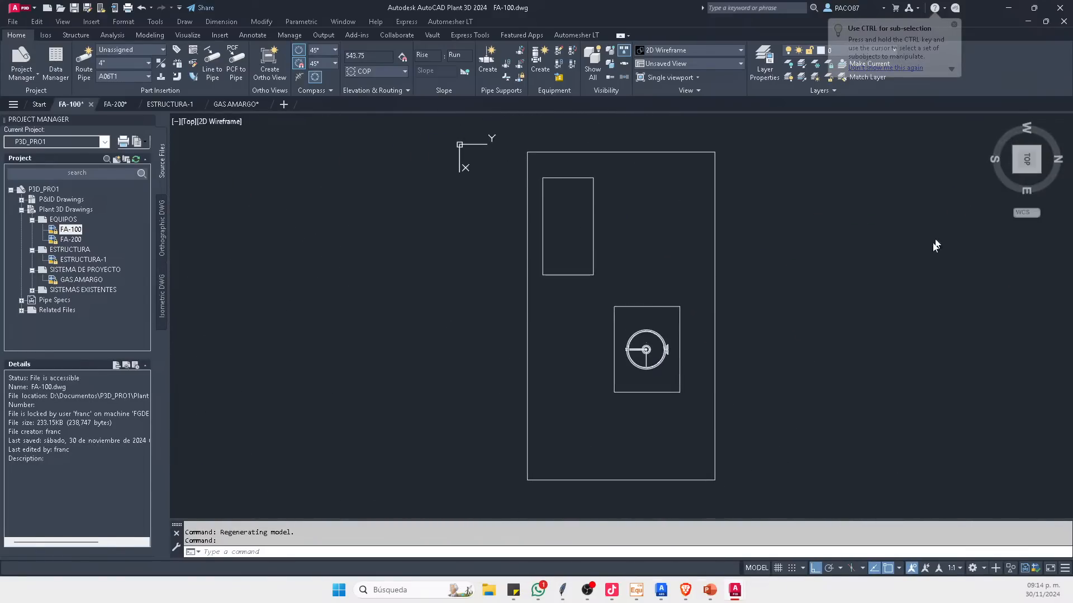
{"action": "left_click", "coordinate": [73, 8]}
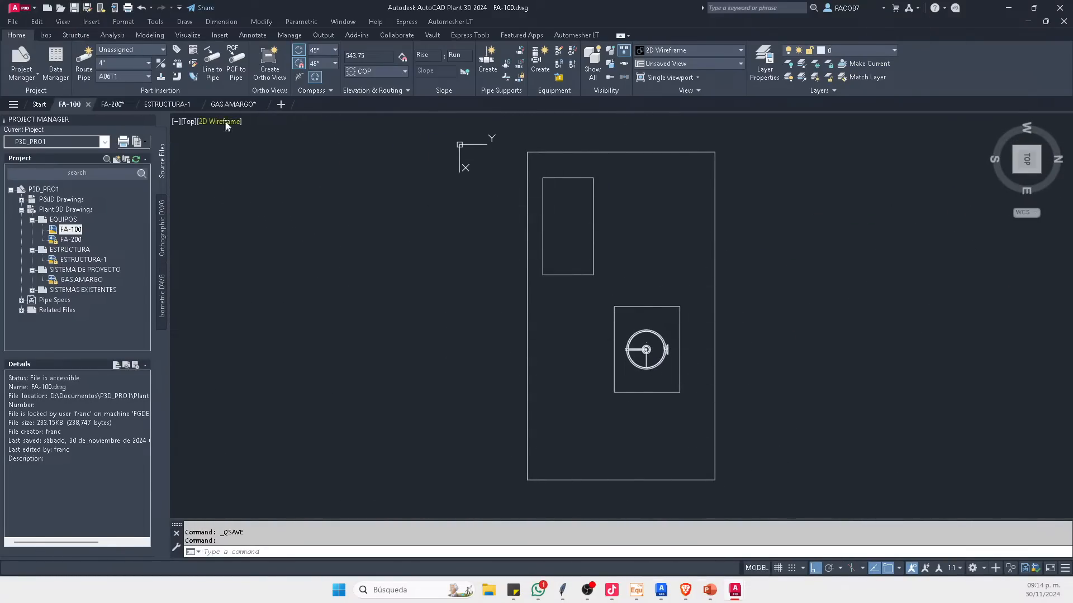
Step: Reload the modified FA-100 xref in the GAS AMARGO drawing and close the xref comparison
{"action": "left_click", "coordinate": [232, 105]}
{"action": "scroll", "coordinate": [557, 304], "scroll_direction": "down", "scroll_amount": 6}
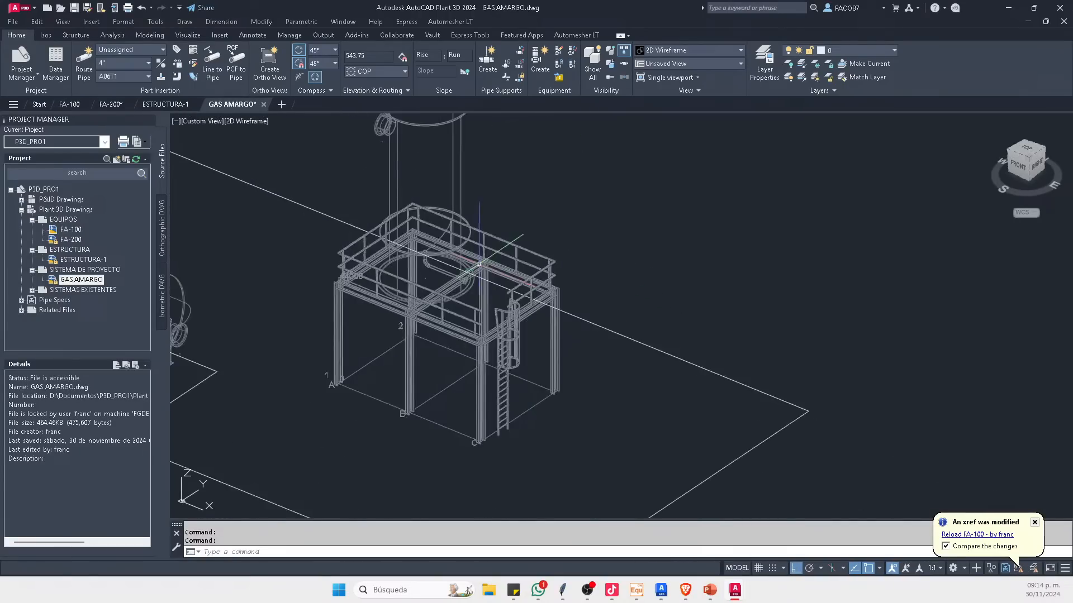
{"action": "scroll", "coordinate": [478, 264], "scroll_direction": "down", "scroll_amount": 2}
{"action": "left_click", "coordinate": [977, 535]}
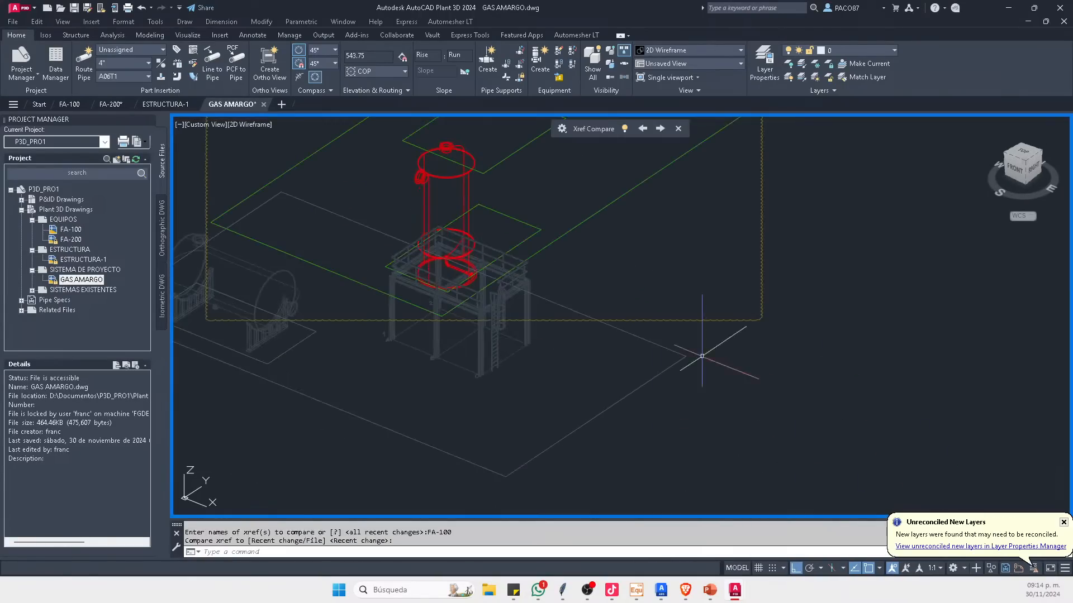
{"action": "left_click", "coordinate": [678, 128]}
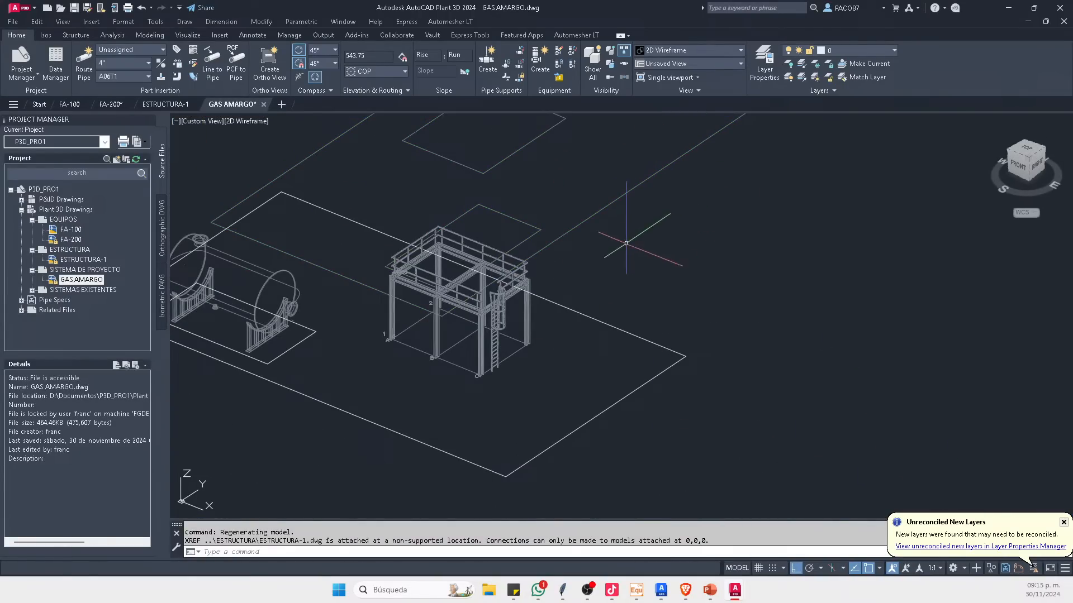
Step: Examine the reloaded FA-100 xref's position against the plot layout in top view, and return to the FA-100 drawing
{"action": "scroll", "coordinate": [592, 330], "scroll_direction": "down", "scroll_amount": 4}
{"action": "mouse_move", "coordinate": [561, 226]}
{"action": "middle_mouse_down", "text": "shift"}
{"action": "mouse_move", "coordinate": [608, 299]}
{"action": "mouse_move", "coordinate": [581, 378]}
{"action": "mouse_move", "coordinate": [580, 340]}
{"action": "mouse_move", "coordinate": [635, 342]}
{"action": "middle_mouse_up", "text": "shift"}
{"action": "left_click", "coordinate": [1026, 154]}
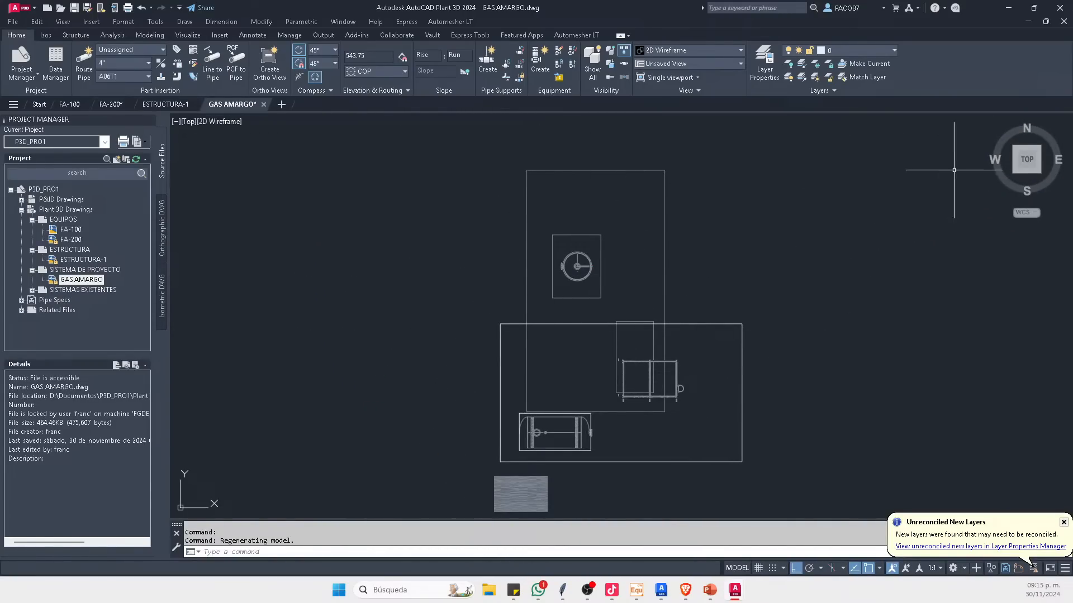
{"action": "left_click", "coordinate": [70, 105]}
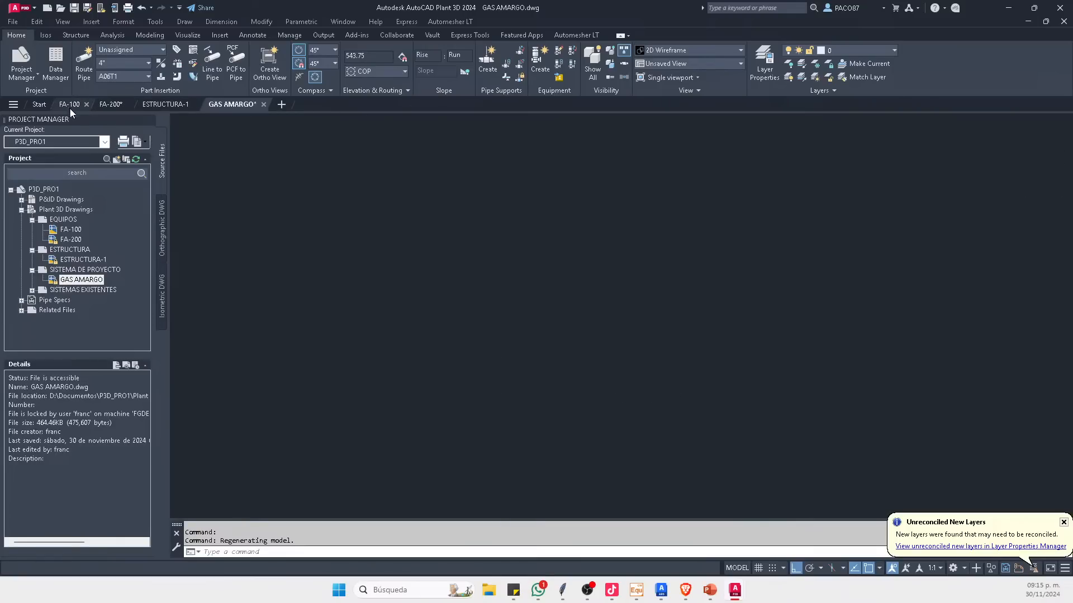
Step: Rotate the FA-100 drawing's top view so north points up and save the drawing
{"action": "left_click", "coordinate": [1056, 126]}
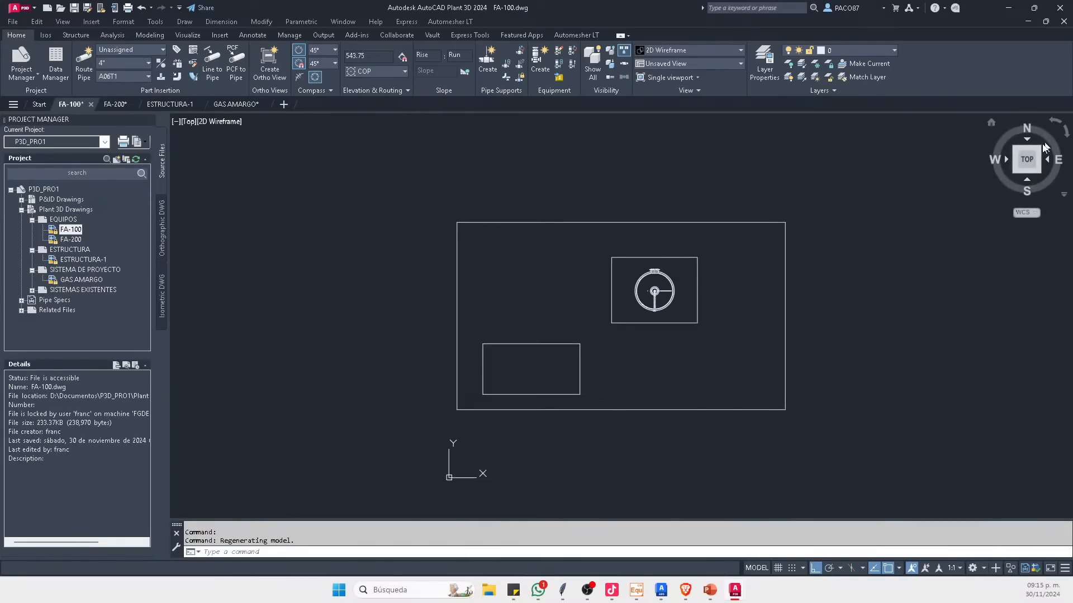
{"action": "left_click", "coordinate": [71, 9]}
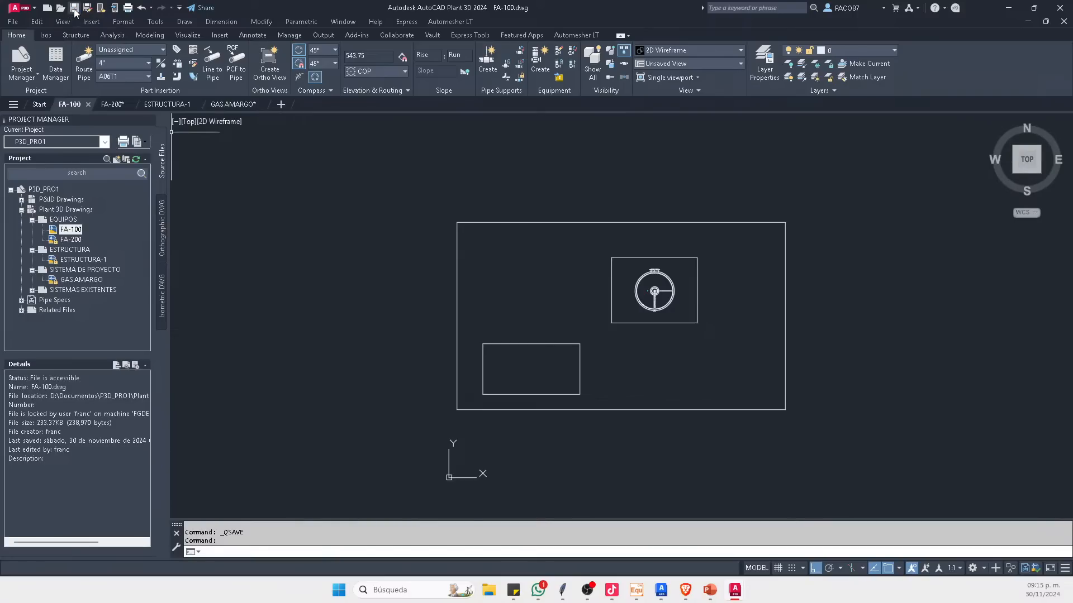
Step: Reload the modified FA-100 xref in the GAS AMARGO drawing and close the resulting xref comparison
{"action": "left_click", "coordinate": [223, 104]}
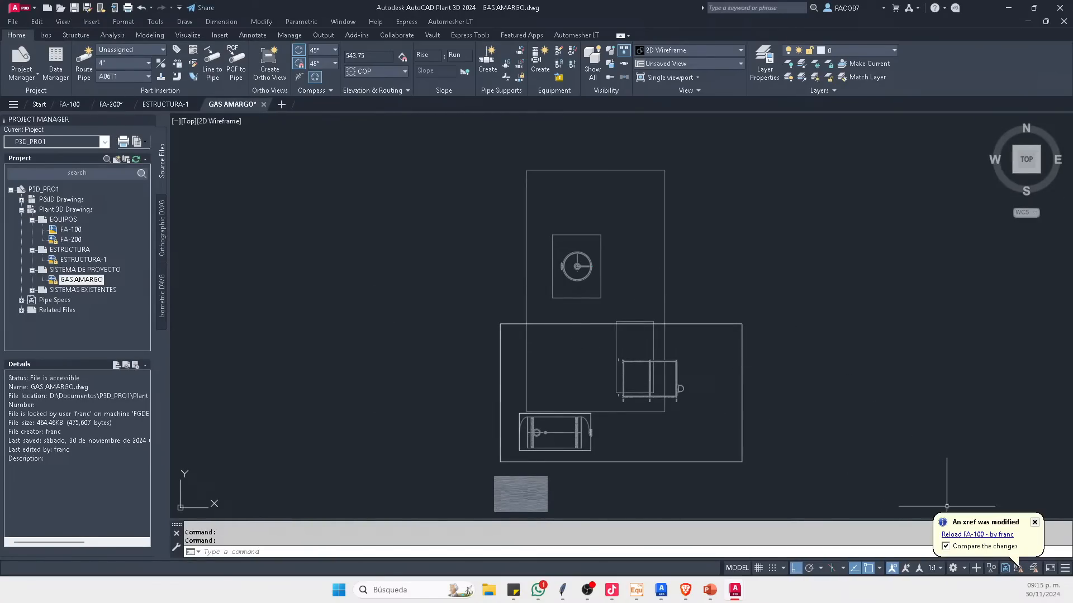
{"action": "left_click", "coordinate": [982, 536]}
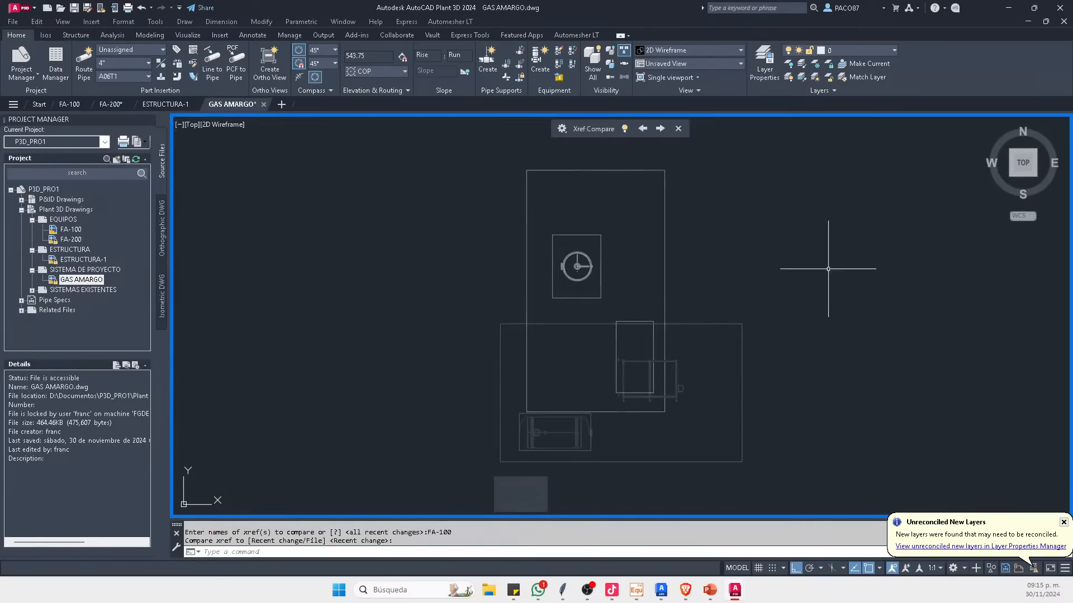
{"action": "left_click", "coordinate": [678, 129]}
{"action": "middle_click_drag", "start_coordinate": [705, 427], "coordinate": [704, 425]}
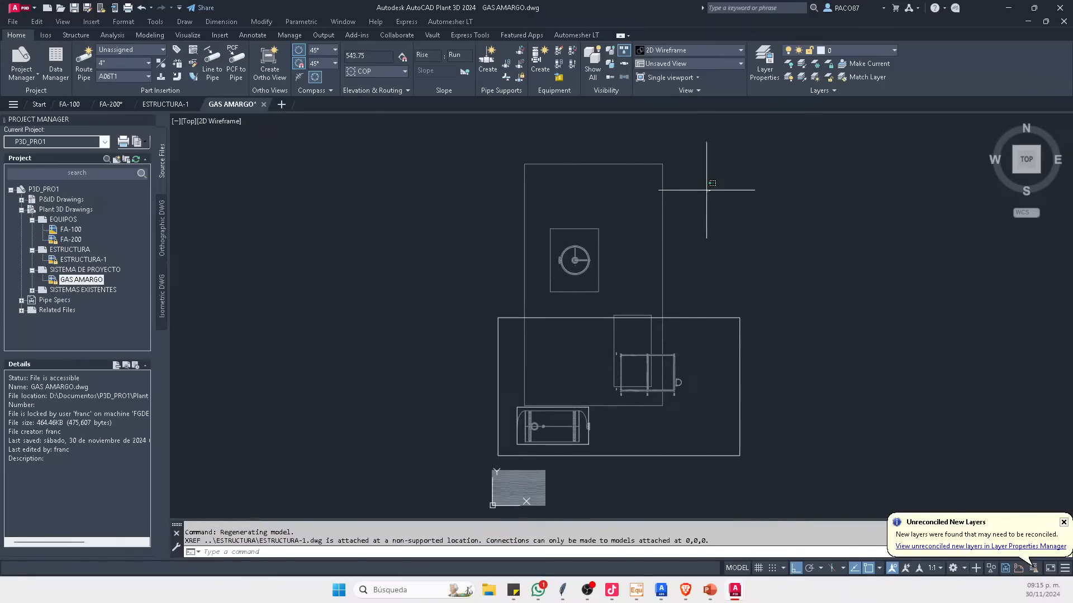
Step: Erase the misaligned FA-100 xref from the GAS AMARGO plot layout
{"action": "left_click", "coordinate": [706, 189]}
{"action": "left_click", "coordinate": [619, 150]}
{"action": "key", "text": "Delete"}
{"action": "middle_click_drag", "start_coordinate": [689, 352], "coordinate": [681, 295]}
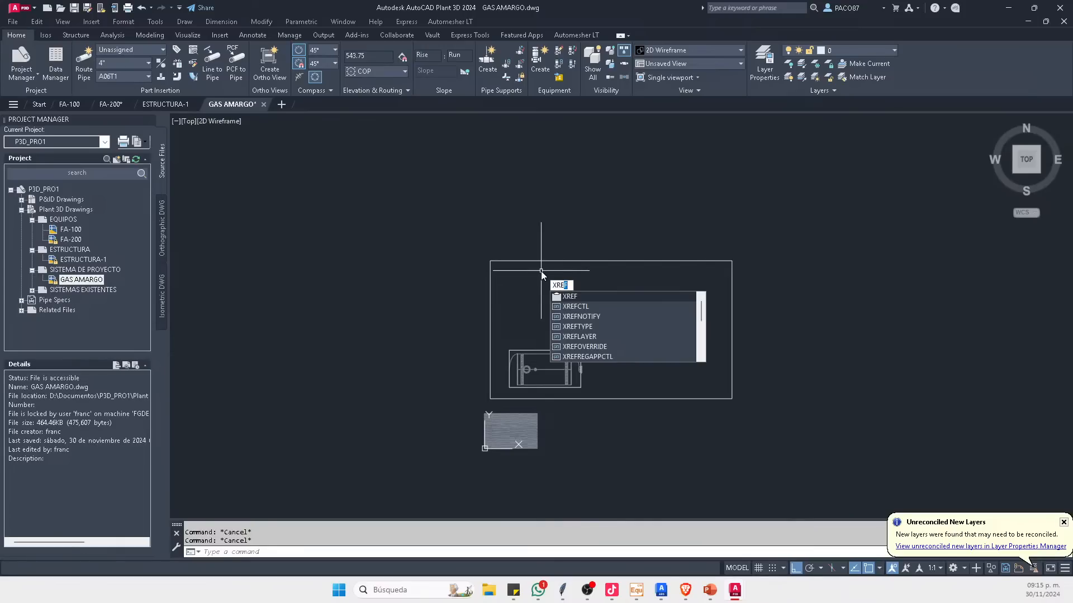
Step: Detach the FA-100, FA-200 and ESTRUCTURA-1 xrefs from the GAS AMARGO drawing and close the external references manager
{"action": "key", "text": "Return"}
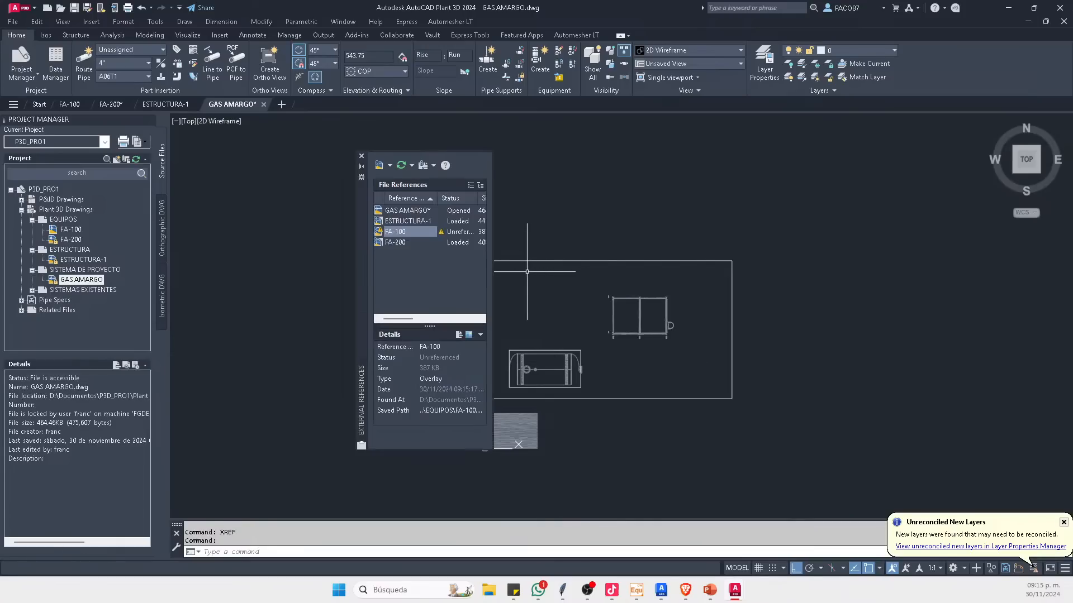
{"action": "left_click", "coordinate": [411, 231]}
{"action": "right_click", "coordinate": [412, 231]}
{"action": "left_click", "coordinate": [447, 305]}
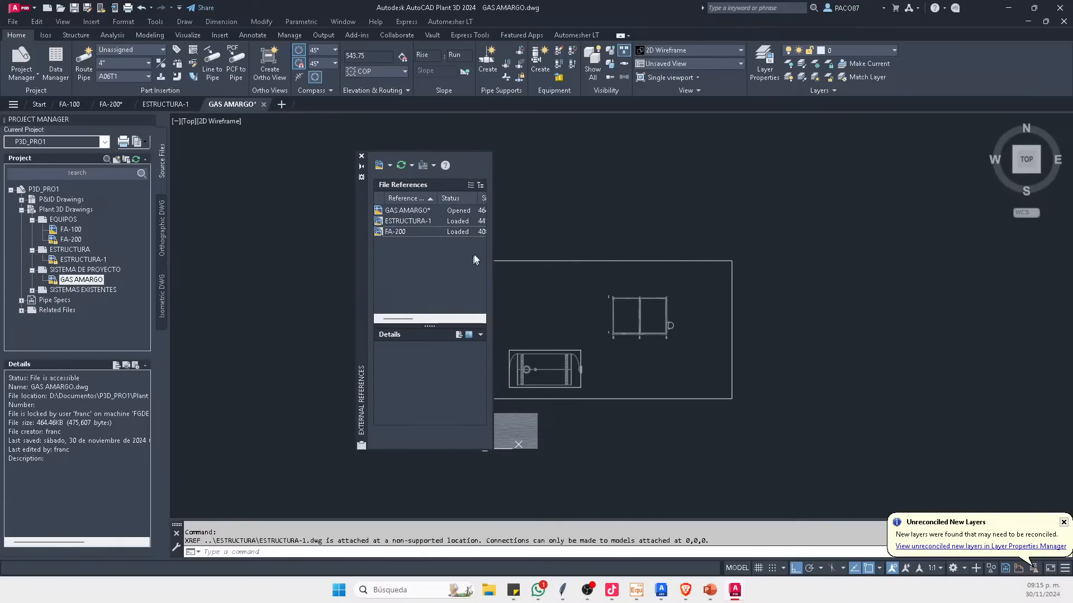
{"action": "right_click", "coordinate": [403, 233]}
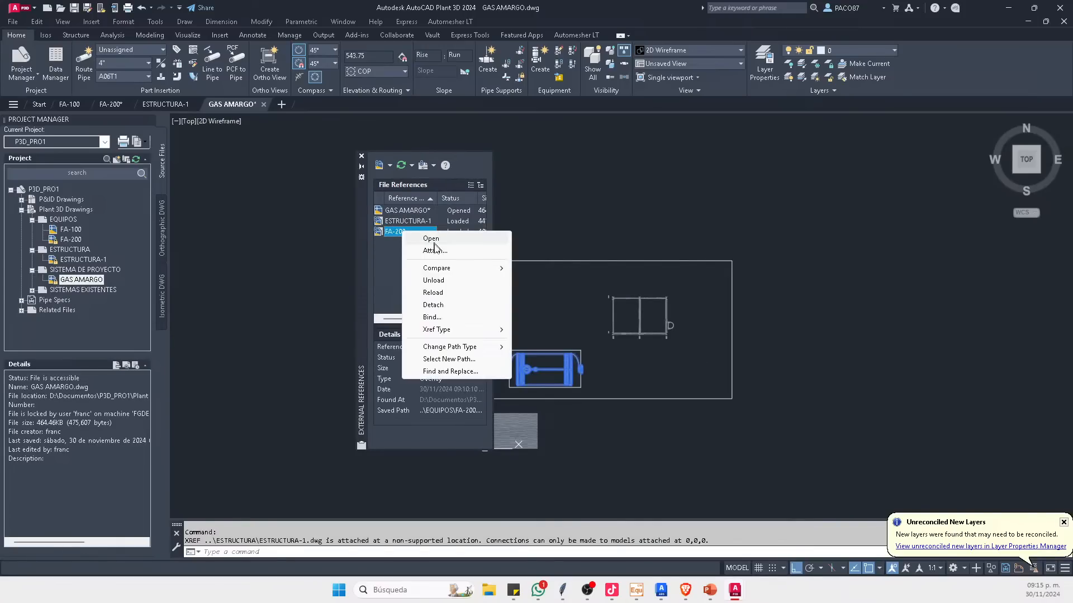
{"action": "left_click", "coordinate": [454, 306]}
{"action": "left_click", "coordinate": [416, 222]}
{"action": "right_click", "coordinate": [416, 225]}
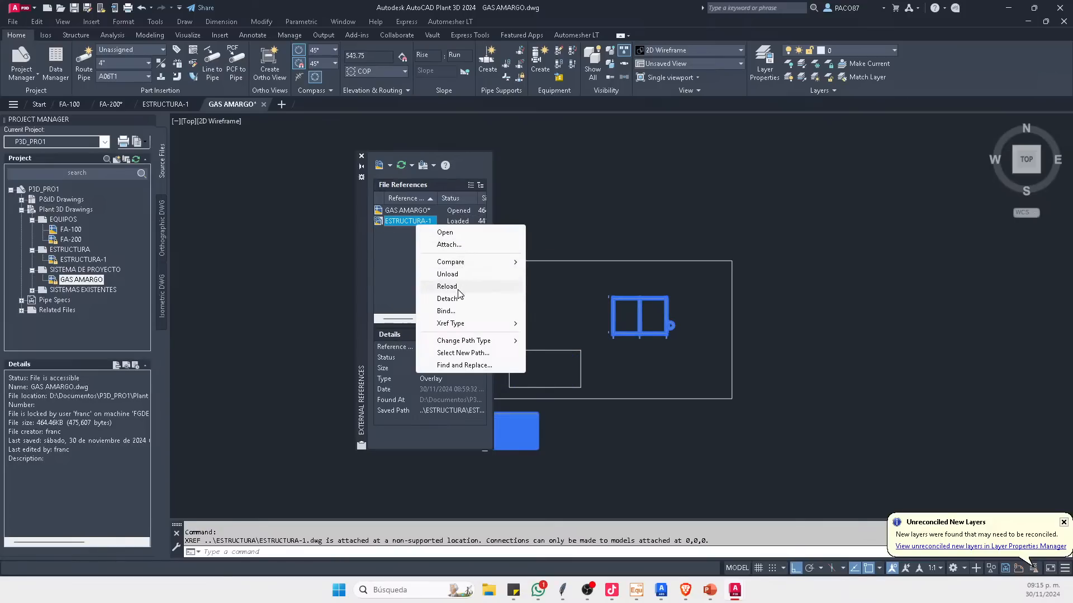
{"action": "left_click", "coordinate": [450, 299]}
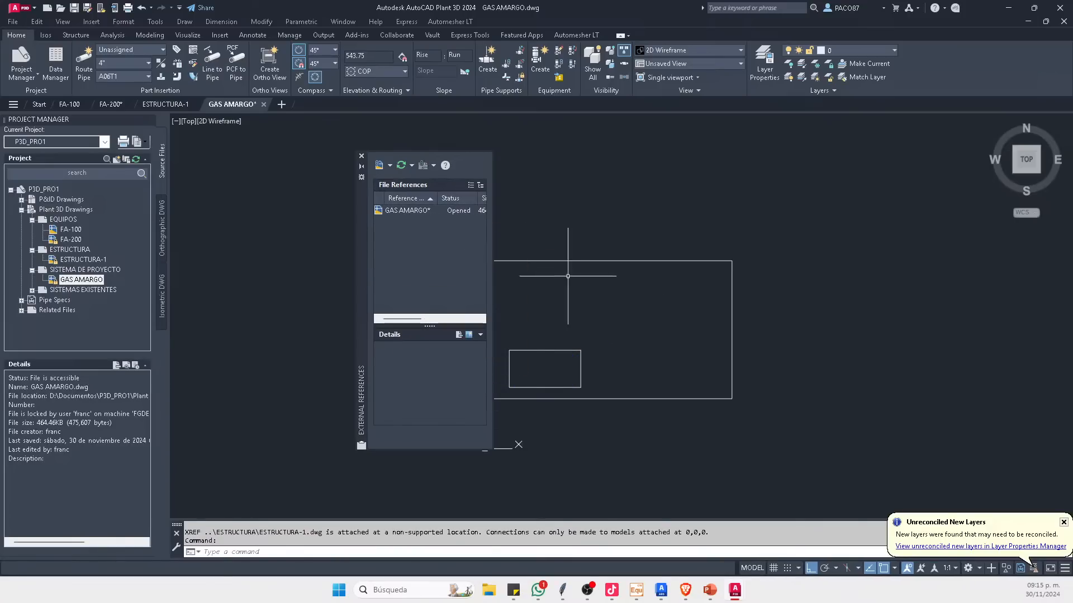
{"action": "left_click", "coordinate": [361, 157]}
Step: Draw a new equipment rectangle in the upper-right part of the GAS AMARGO plot, diagonally above the existing small rectangle
{"action": "type", "text": "RE"}
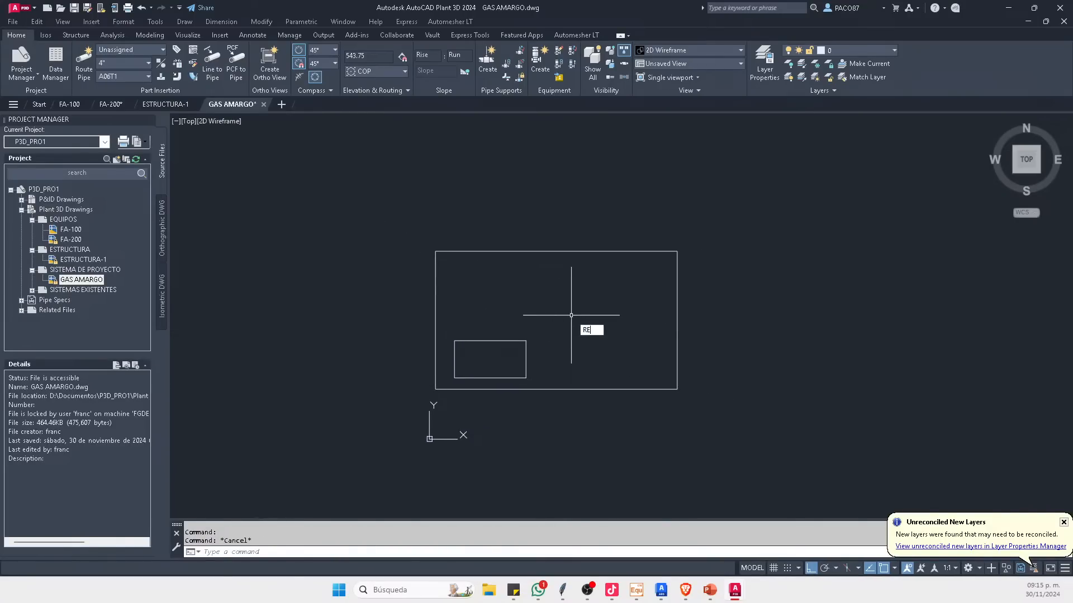
{"action": "type", "text": "C"}
{"action": "key", "text": "Return"}
{"action": "scroll", "coordinate": [585, 303], "scroll_direction": "up", "scroll_amount": 2}
{"action": "left_click", "coordinate": [522, 278]}
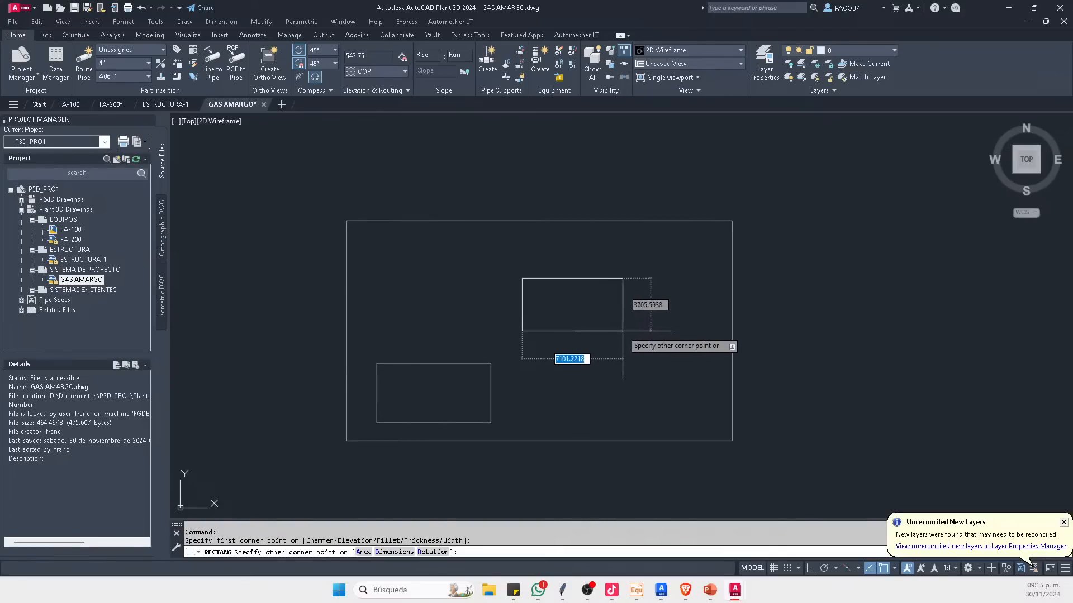
{"action": "left_click", "coordinate": [643, 344]}
Step: Move the new rectangle slightly upward within the plot boundary
{"action": "left_click_drag", "start_coordinate": [627, 342], "coordinate": [603, 358]}
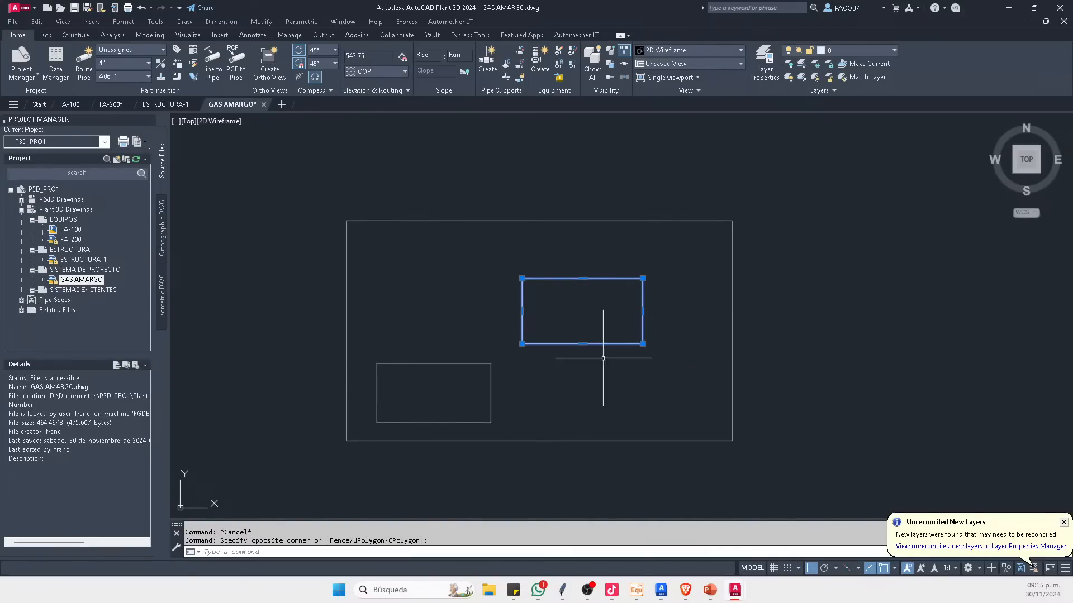
{"action": "type", "text": "m"}
{"action": "key", "text": "Return"}
{"action": "left_click", "coordinate": [629, 400]}
{"action": "left_click", "coordinate": [629, 378]}
{"action": "key", "text": "Escape"}
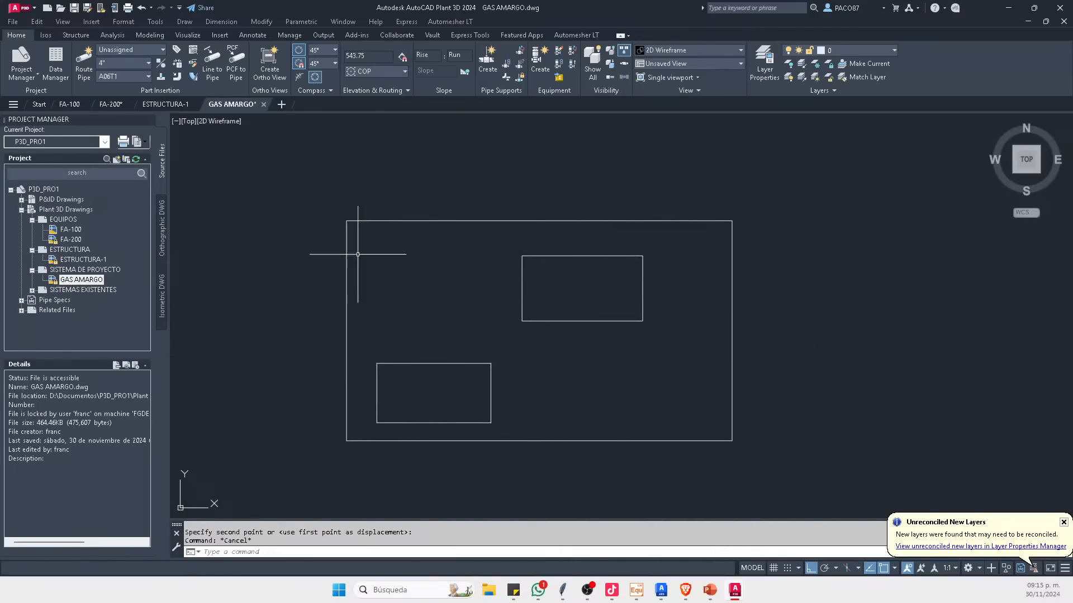
Step: Replace the rectangle around the vessel in FA-100 with a copy of GAS AMARGO's new rectangle, pasted at its original coordinates
{"action": "left_click", "coordinate": [842, 184]}
{"action": "key", "text": "Escape"}
{"action": "left_click", "coordinate": [684, 395]}
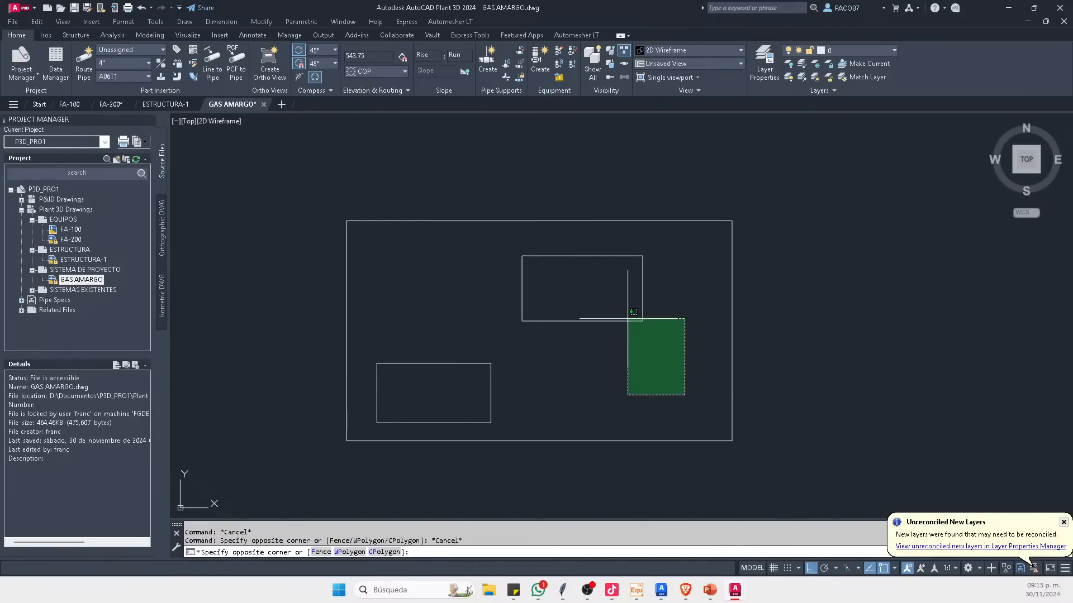
{"action": "left_click", "coordinate": [607, 277]}
{"action": "key", "text": "ctrl+c"}
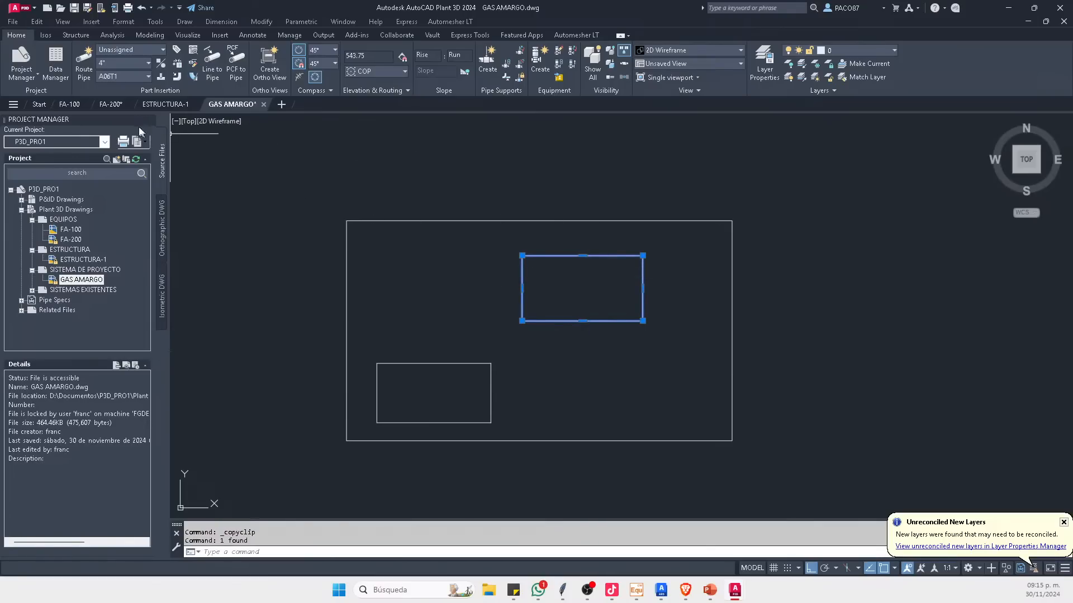
{"action": "left_click", "coordinate": [71, 105]}
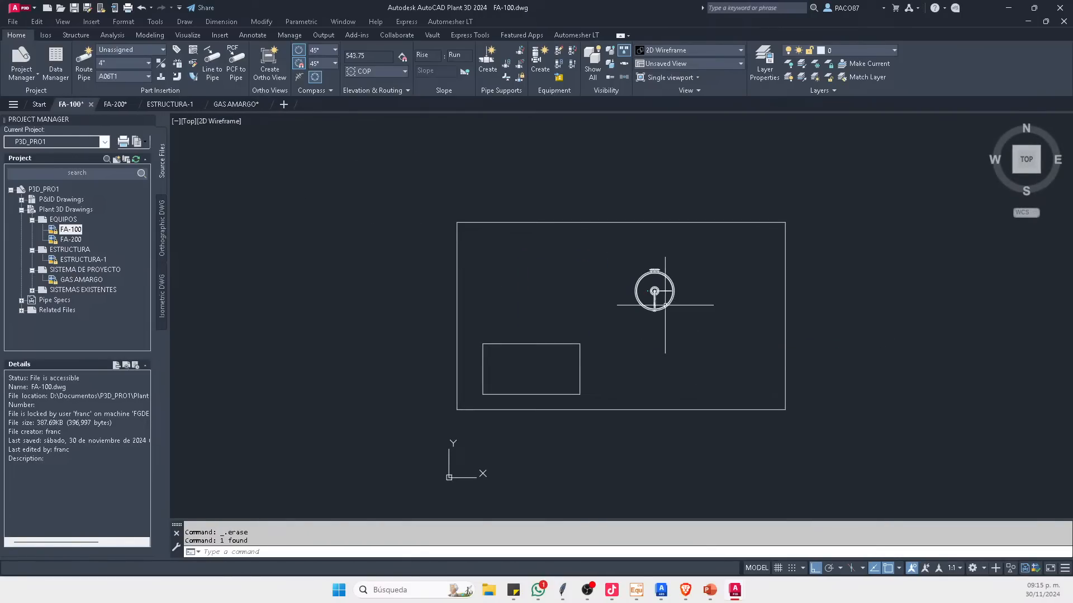
{"action": "left_click", "coordinate": [36, 22]}
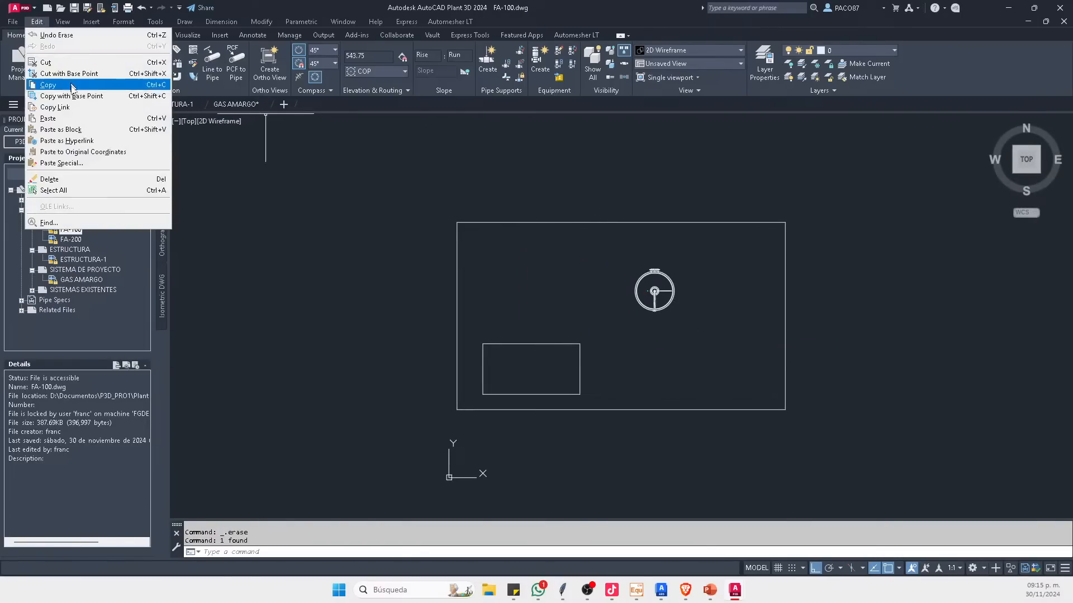
{"action": "left_click", "coordinate": [84, 148]}
Step: Move the vertical vessel straight up so it sits inside the pasted rectangle, and save the FA-100 drawing
{"action": "scroll", "coordinate": [714, 295], "scroll_direction": "up", "scroll_amount": 4}
{"action": "left_click", "coordinate": [601, 232]}
{"action": "left_click", "coordinate": [532, 266]}
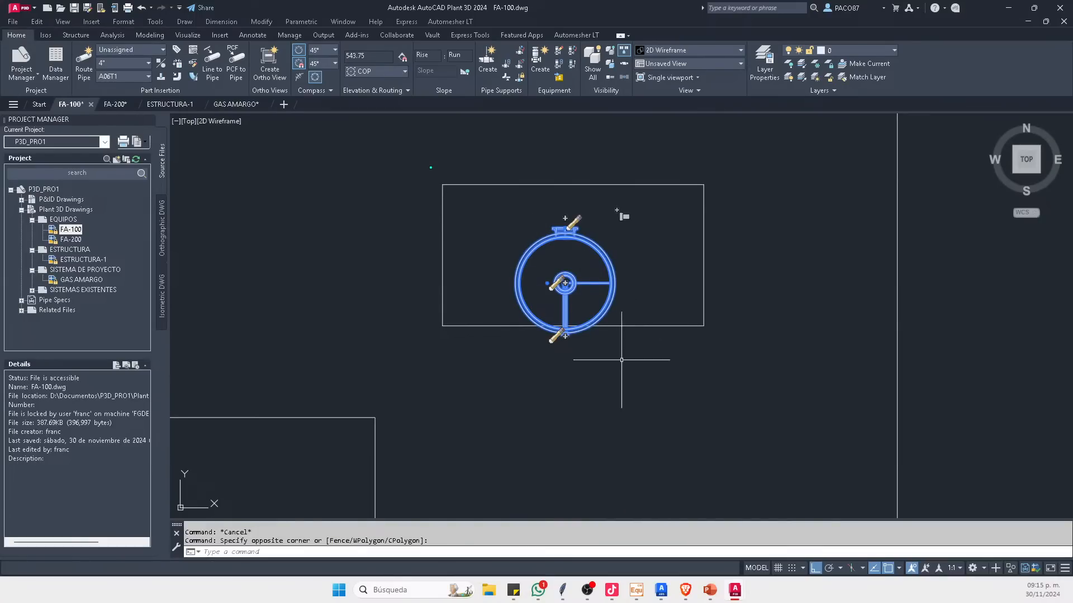
{"action": "type", "text": "m"}
{"action": "key", "text": "Return"}
{"action": "left_click", "coordinate": [630, 427]}
{"action": "key", "text": "Escape"}
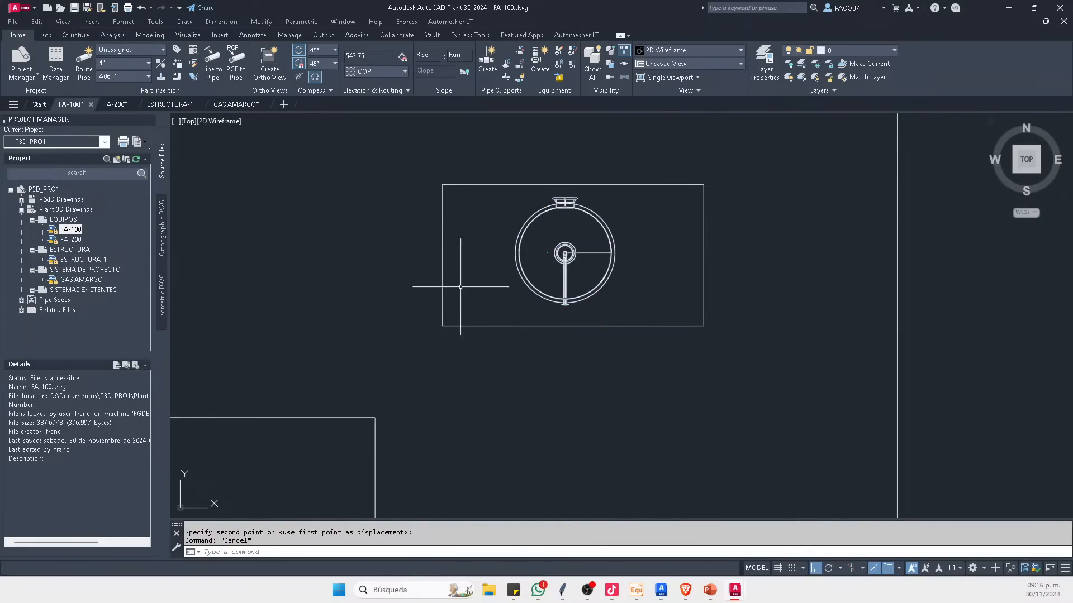
{"action": "scroll", "coordinate": [463, 291], "scroll_direction": "down", "scroll_amount": 4}
Step: Copy the plot boundary and both inner rectangles from GAS AMARGO and paste them into FA-200's top view at their original coordinates
{"action": "left_click", "coordinate": [236, 104]}
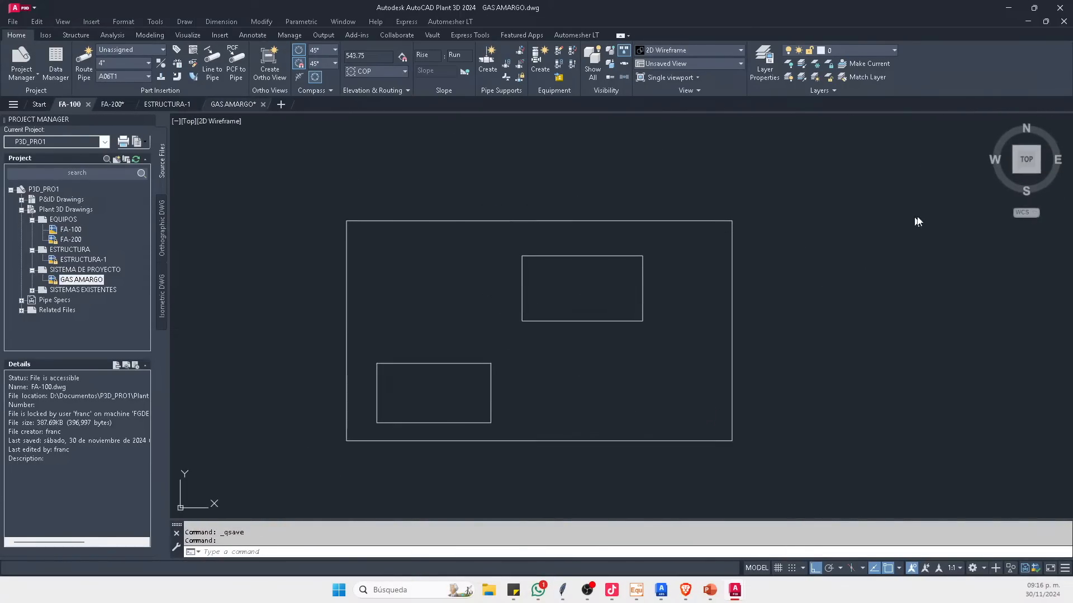
{"action": "left_click", "coordinate": [699, 208]}
{"action": "left_click", "coordinate": [447, 424]}
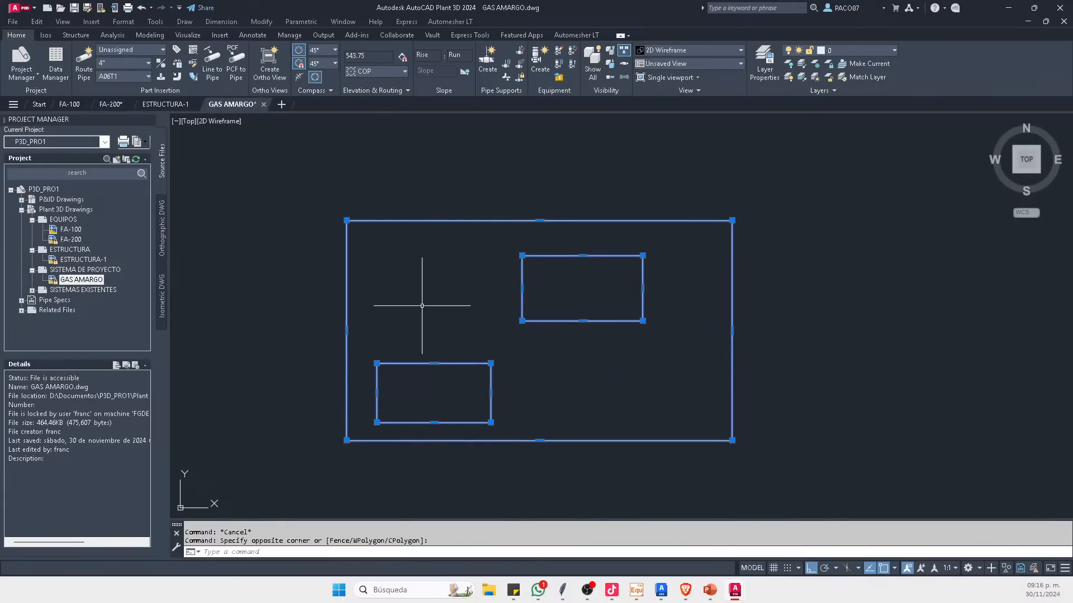
{"action": "left_click", "coordinate": [111, 104]}
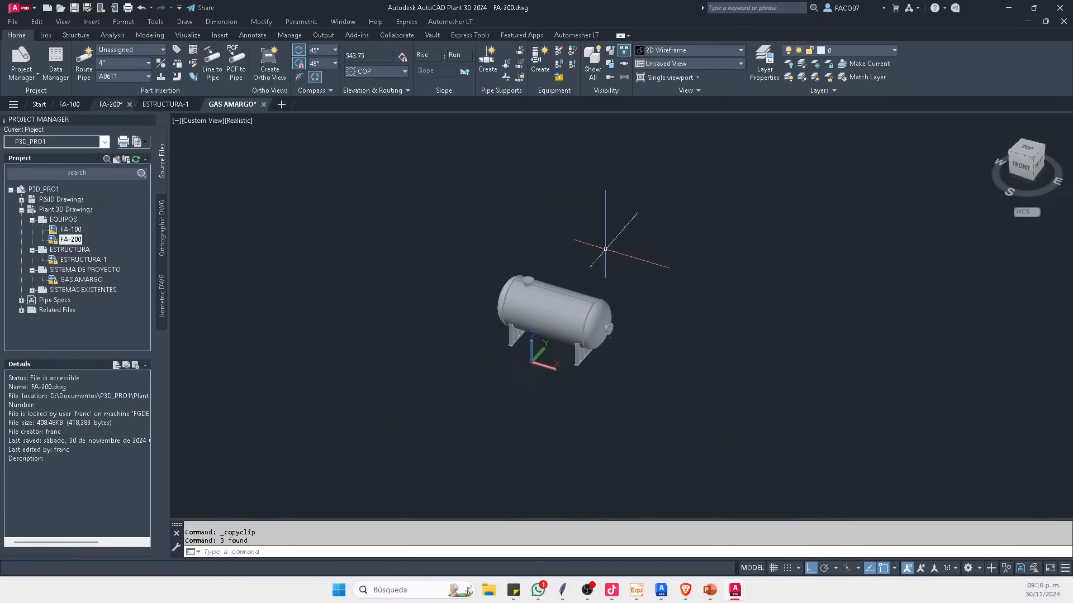
{"action": "left_click", "coordinate": [1036, 160]}
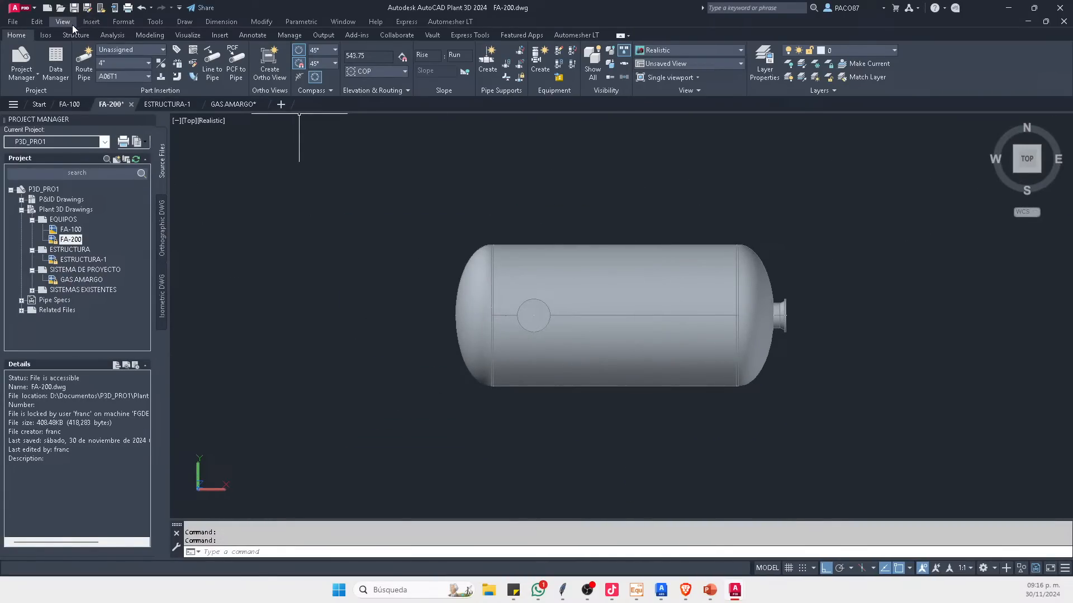
{"action": "left_click", "coordinate": [37, 22]}
{"action": "left_click", "coordinate": [73, 151]}
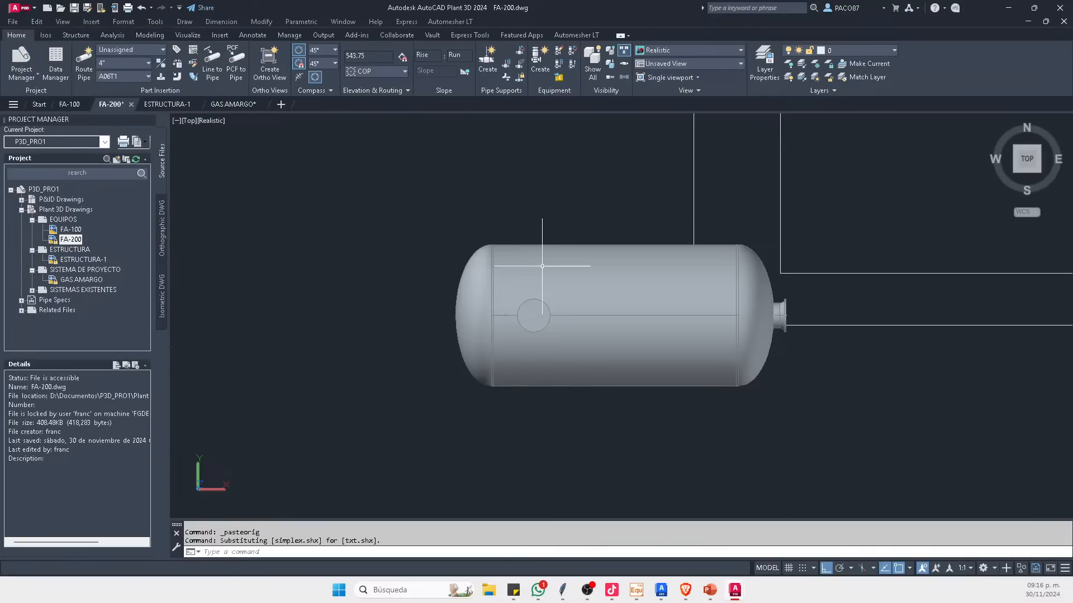
Step: Move the horizontal tank along the positive X axis until it is below the plot's lower-left rectangle
{"action": "scroll", "coordinate": [491, 295], "scroll_direction": "down", "scroll_amount": 8}
{"action": "middle_click_drag", "start_coordinate": [696, 258], "coordinate": [565, 307]}
{"action": "scroll", "coordinate": [419, 347], "scroll_direction": "up", "scroll_amount": 2}
{"action": "key", "text": "Escape"}
{"action": "left_click", "coordinate": [335, 345]}
{"action": "scroll", "coordinate": [382, 377], "scroll_direction": "up", "scroll_amount": 4}
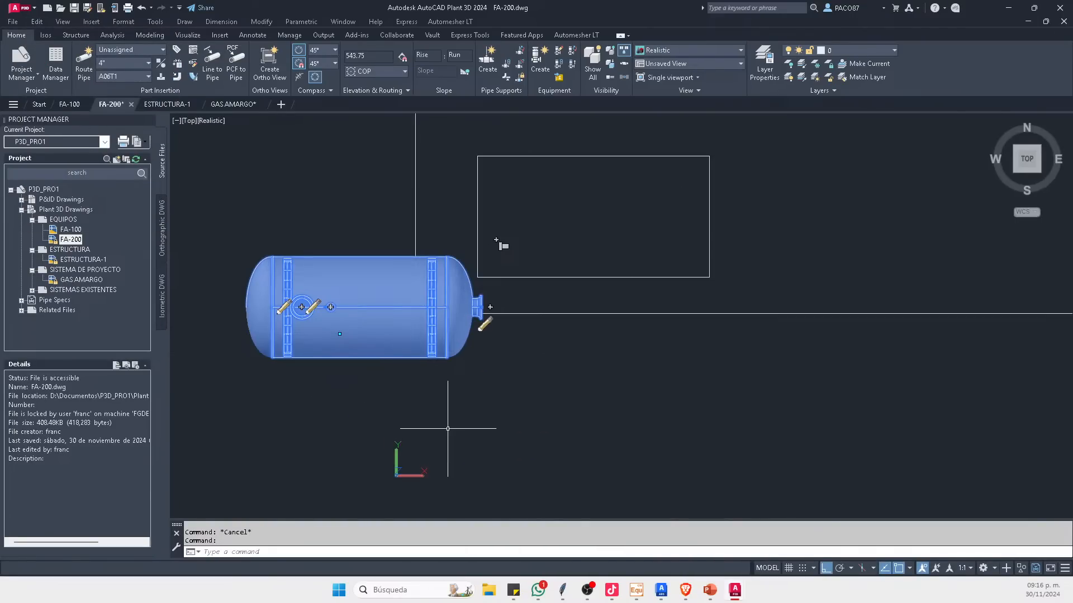
{"action": "type", "text": "m"}
{"action": "key", "text": "Return"}
{"action": "left_click", "coordinate": [497, 452]}
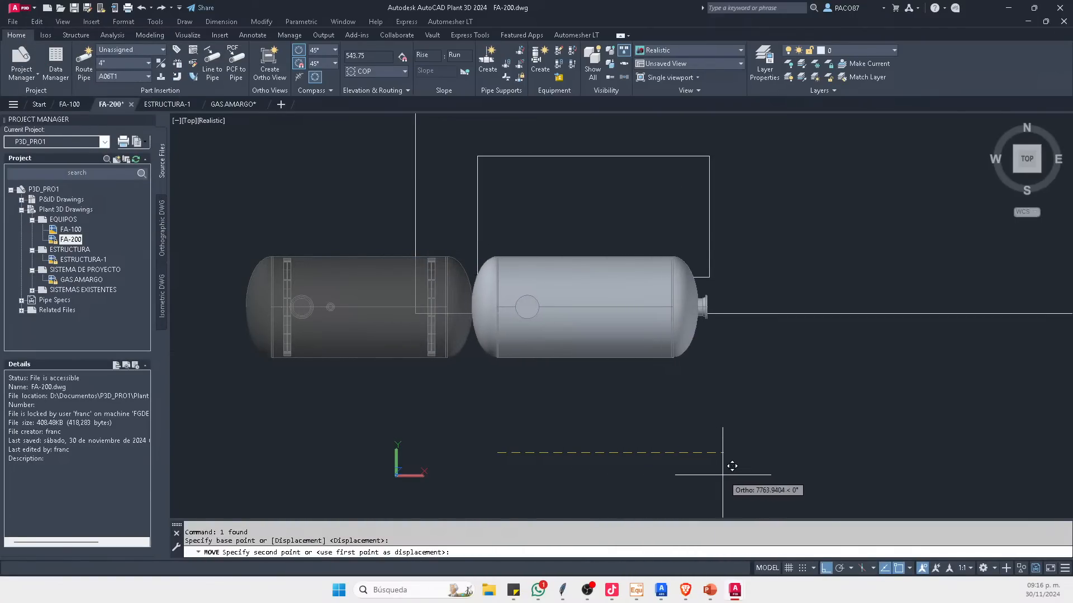
{"action": "left_click", "coordinate": [733, 475]}
{"action": "key", "text": "Escape"}
Step: Move the horizontal tank along the positive Y axis into the plot's lower-left rectangle
{"action": "left_click", "coordinate": [620, 330]}
{"action": "key", "text": "Return"}
{"action": "left_click", "coordinate": [671, 499]}
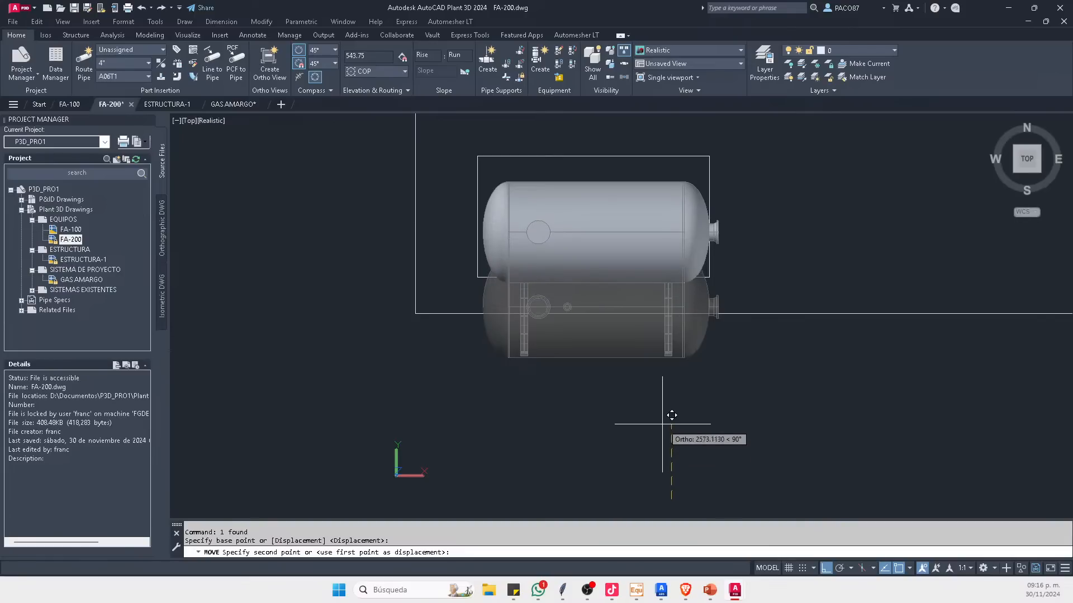
{"action": "left_click", "coordinate": [661, 407]}
{"action": "key", "text": "Escape"}
Step: Shift the tank about 136 units along negative X within its rectangle and save the FA-200 drawing
{"action": "left_click", "coordinate": [595, 197]}
{"action": "key", "text": "Return"}
{"action": "left_click", "coordinate": [680, 371]}
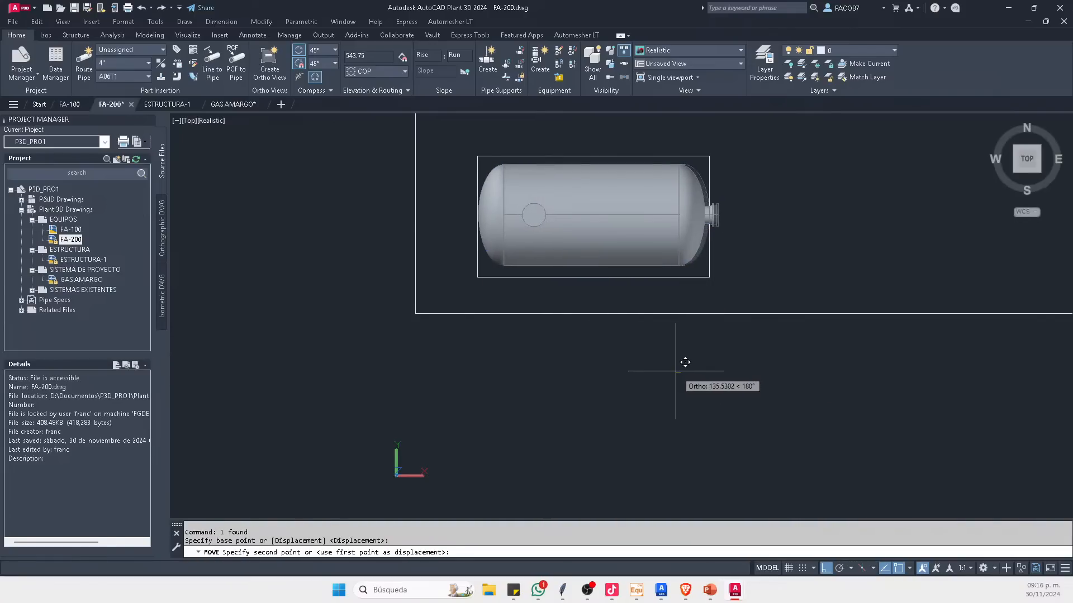
{"action": "left_click", "coordinate": [676, 371]}
{"action": "key", "text": "Escape"}
{"action": "scroll", "coordinate": [626, 215], "scroll_direction": "down", "scroll_amount": 2}
{"action": "key", "text": "ctrl+s"}
{"action": "middle_click_drag", "start_coordinate": [727, 190], "coordinate": [638, 277]}
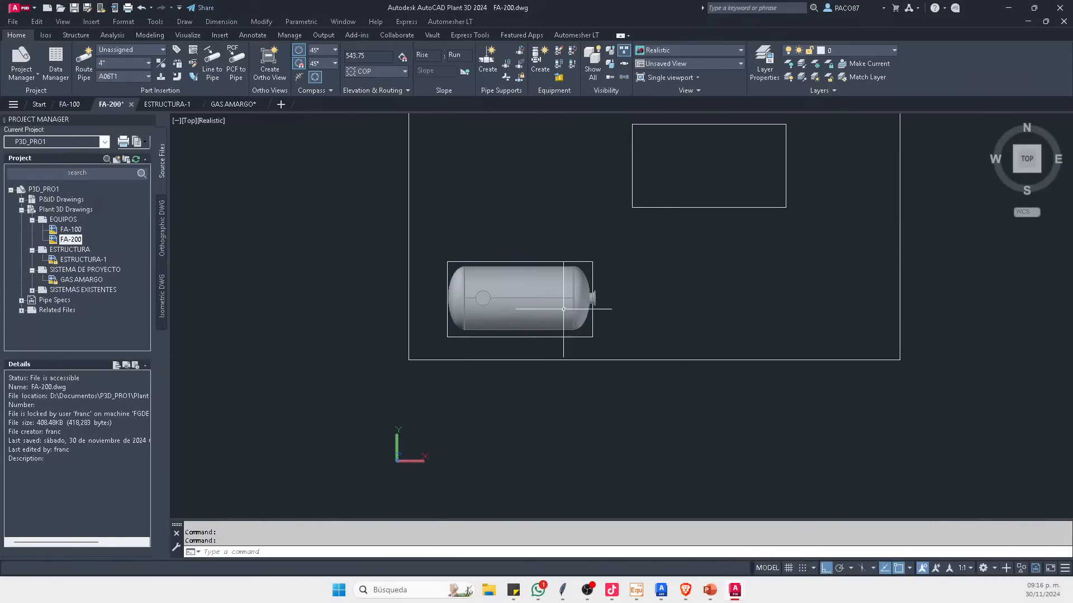
Step: Switch to the ESTRUCTURA-1 drawing and show the structure from the top with north up
{"action": "left_click", "coordinate": [167, 104]}
{"action": "scroll", "coordinate": [554, 235], "scroll_direction": "down", "scroll_amount": 5}
{"action": "left_click", "coordinate": [1029, 140]}
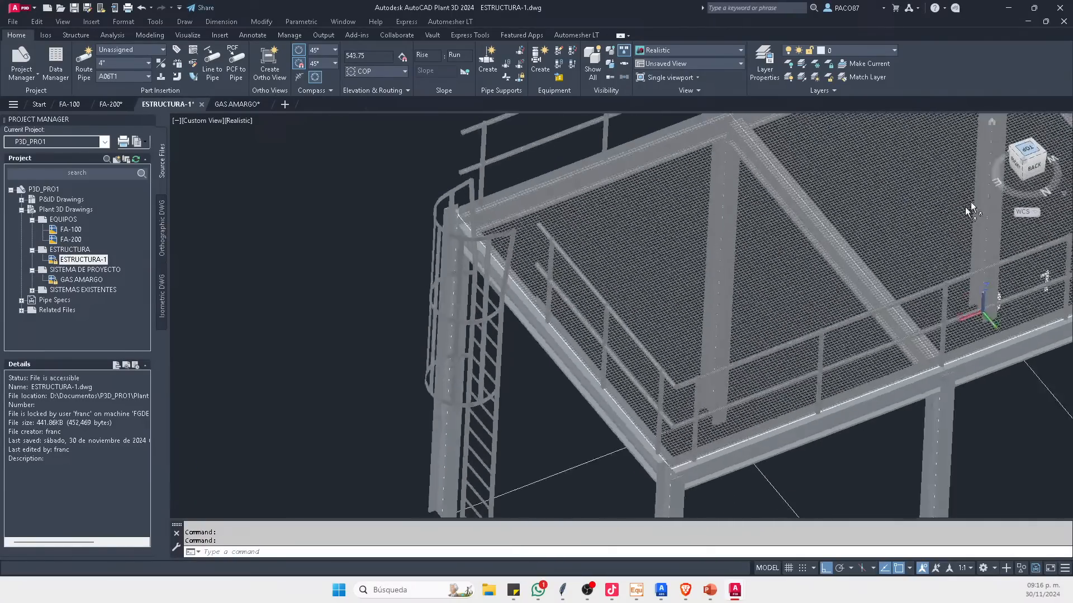
{"action": "left_click", "coordinate": [1063, 126]}
{"action": "left_click", "coordinate": [1063, 126]}
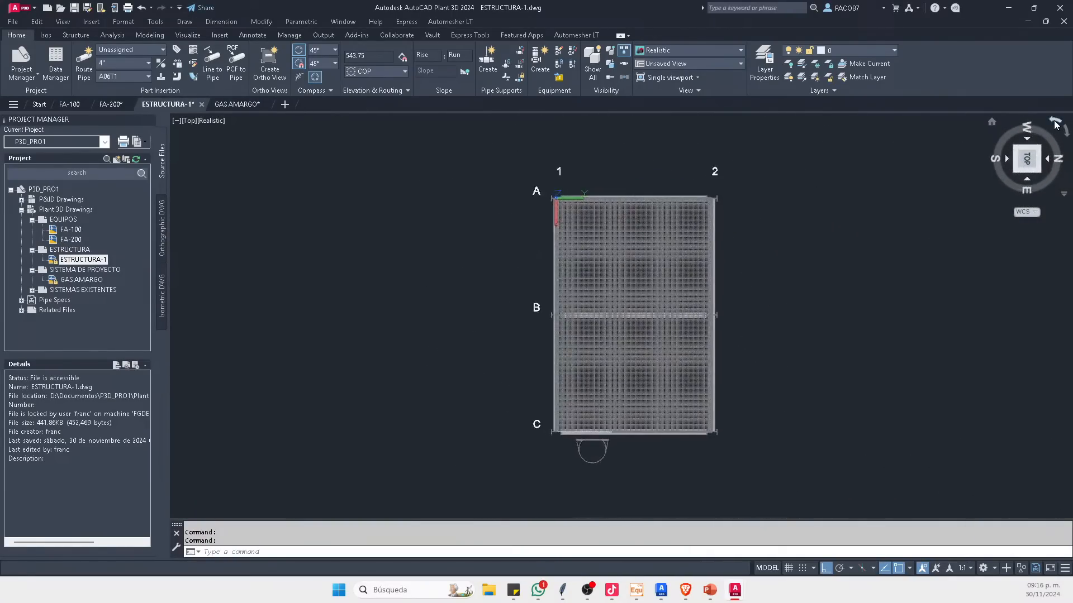
{"action": "scroll", "coordinate": [629, 281], "scroll_direction": "down", "scroll_amount": 2}
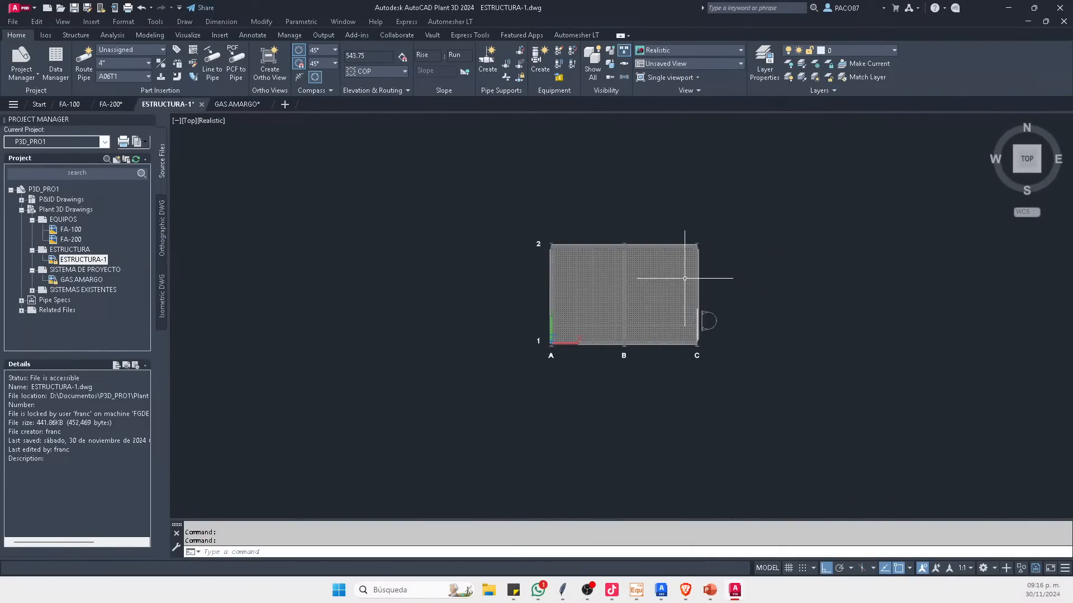
{"action": "key", "text": "ctrl+v"}
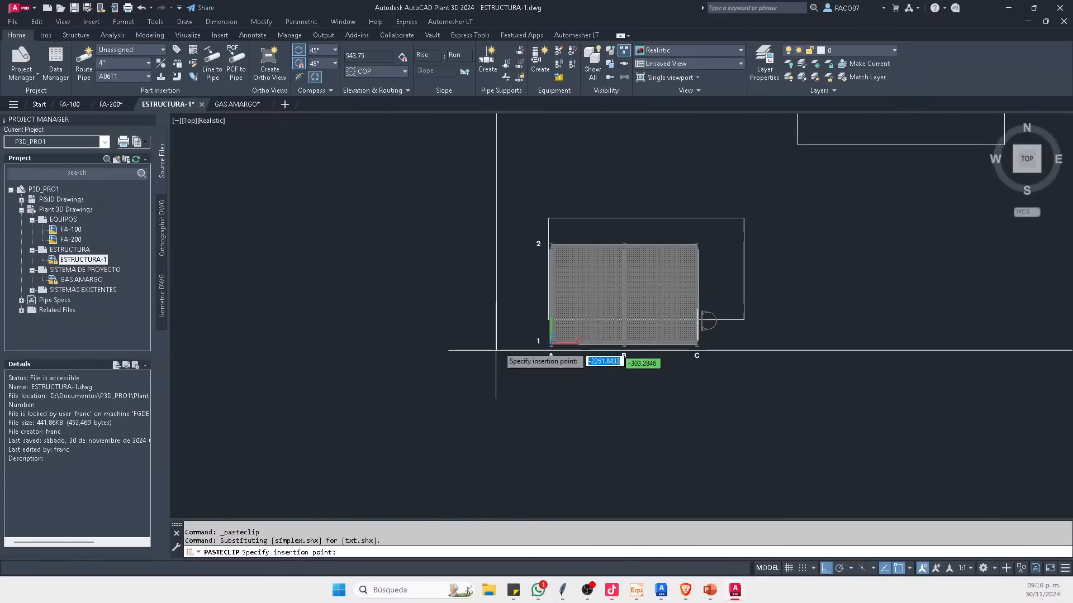
{"action": "key", "text": "Escape"}
{"action": "scroll", "coordinate": [299, 220], "scroll_direction": "down", "scroll_amount": 3}
Step: Copy the plot boundary and both inner rectangles from FA-200 and paste them into ESTRUCTURA-1 at their original coordinates
{"action": "left_click", "coordinate": [111, 104]}
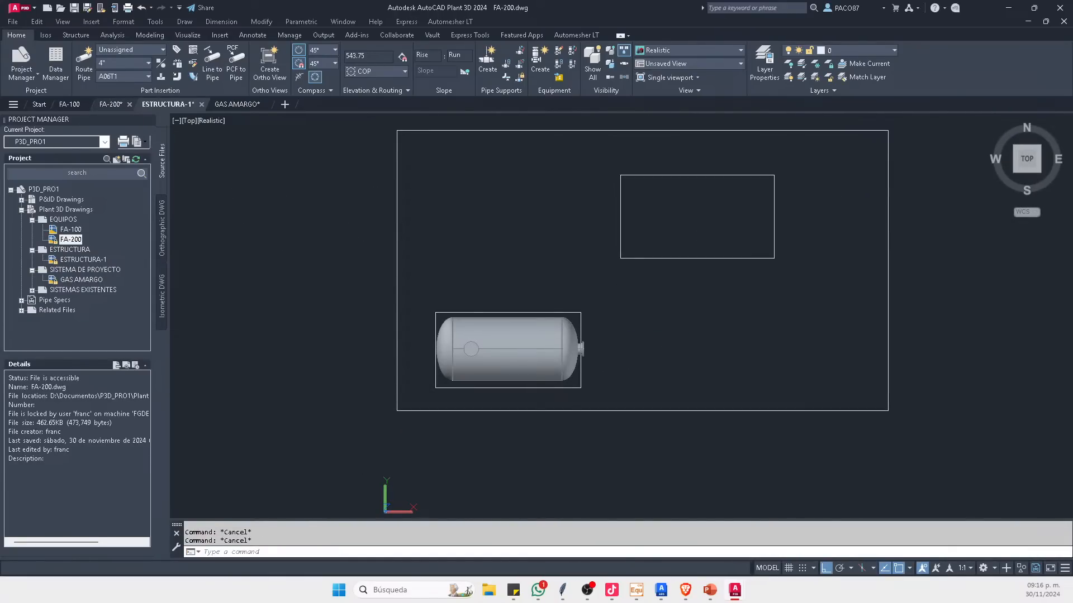
{"action": "left_click", "coordinate": [850, 443]}
{"action": "left_click", "coordinate": [578, 382]}
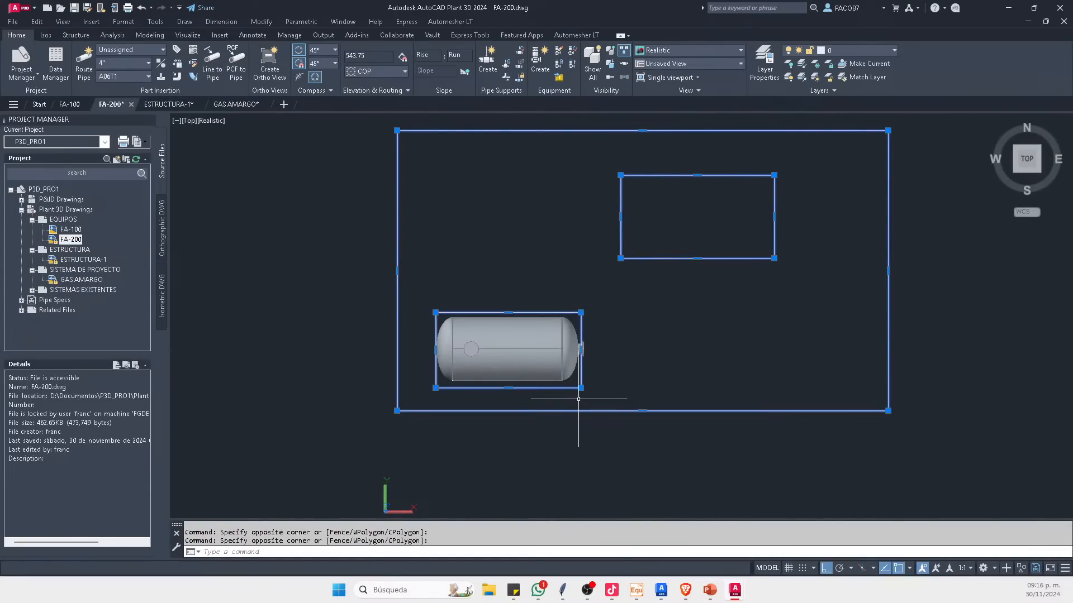
{"action": "key", "text": "ctrl+c"}
{"action": "left_click", "coordinate": [178, 105]}
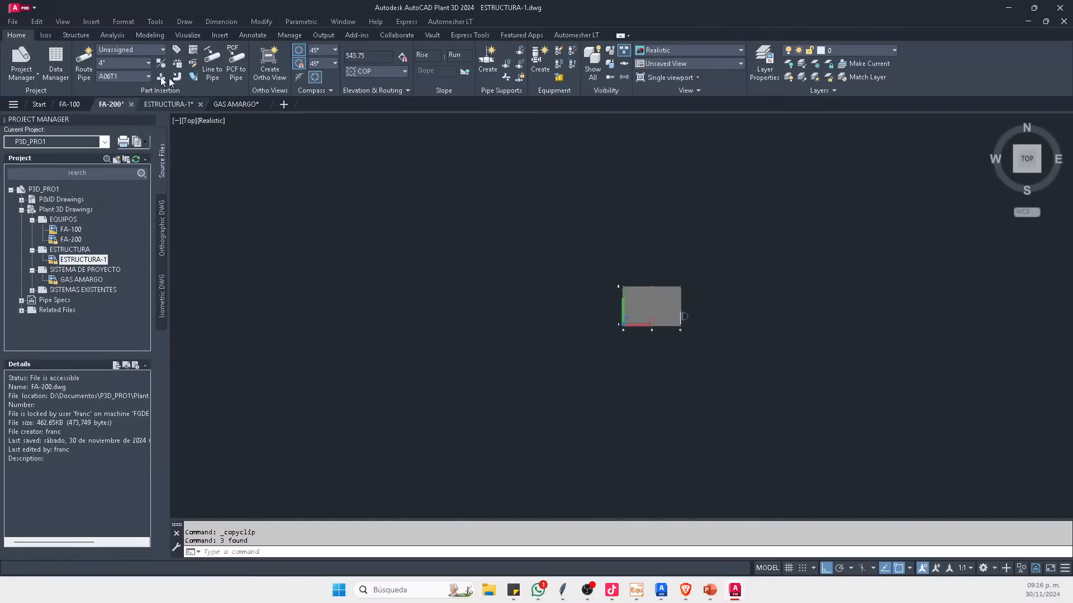
{"action": "left_click", "coordinate": [37, 21]}
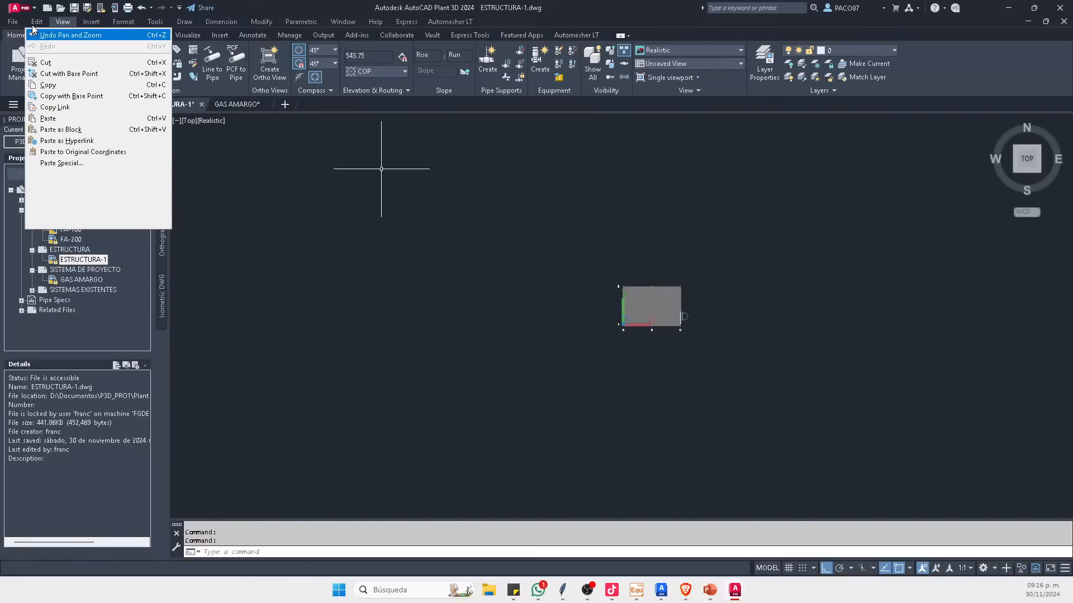
{"action": "left_click", "coordinate": [96, 152]}
{"action": "scroll", "coordinate": [682, 315], "scroll_direction": "up", "scroll_amount": 2}
{"action": "key", "text": "Escape"}
{"action": "left_click", "coordinate": [681, 299]}
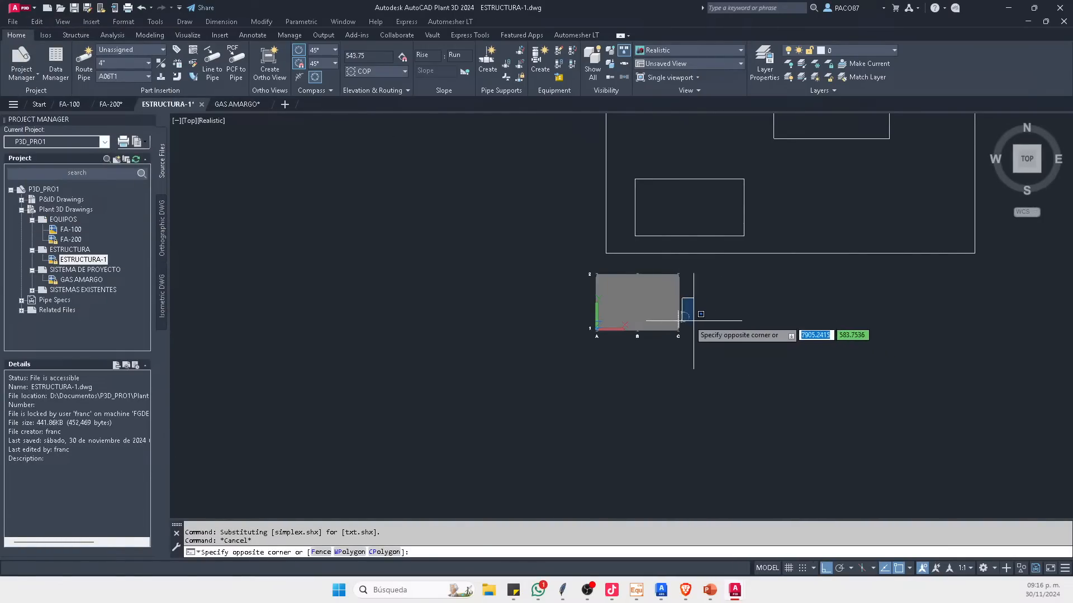
{"action": "left_click", "coordinate": [612, 313]}
{"action": "key", "text": "Escape"}
{"action": "left_click", "coordinate": [694, 372]}
{"action": "left_click", "coordinate": [570, 246]}
{"action": "type", "text": "m"}
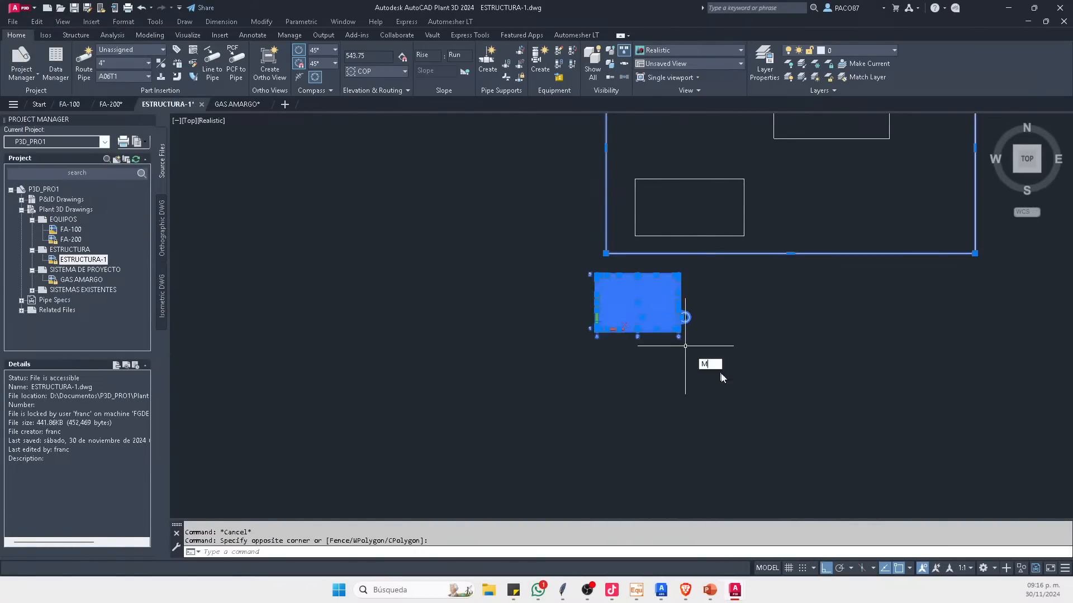
{"action": "key", "text": "Return"}
{"action": "left_click", "coordinate": [728, 373]}
{"action": "key", "text": "Escape"}
{"action": "key", "text": "Escape"}
Step: Try to move the structure along the positive X axis until it is below the plot's upper-right rectangle
{"action": "left_click", "coordinate": [698, 354]}
{"action": "left_click", "coordinate": [606, 287]}
{"action": "scroll", "coordinate": [609, 296], "scroll_direction": "down", "scroll_amount": 2}
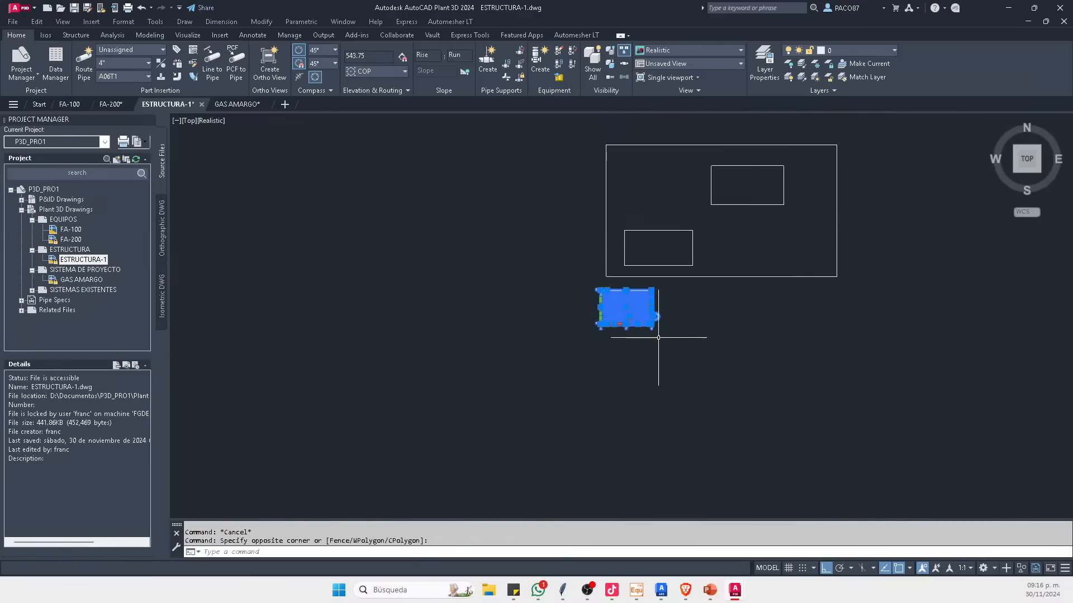
{"action": "type", "text": "m"}
{"action": "key", "text": "Return"}
{"action": "left_click", "coordinate": [681, 356]}
{"action": "left_click", "coordinate": [807, 372]}
{"action": "key", "text": "Escape"}
Step: Try to move the structure along the positive Y axis into the plot's upper-right rectangle
{"action": "left_click", "coordinate": [801, 359]}
{"action": "left_click", "coordinate": [741, 303]}
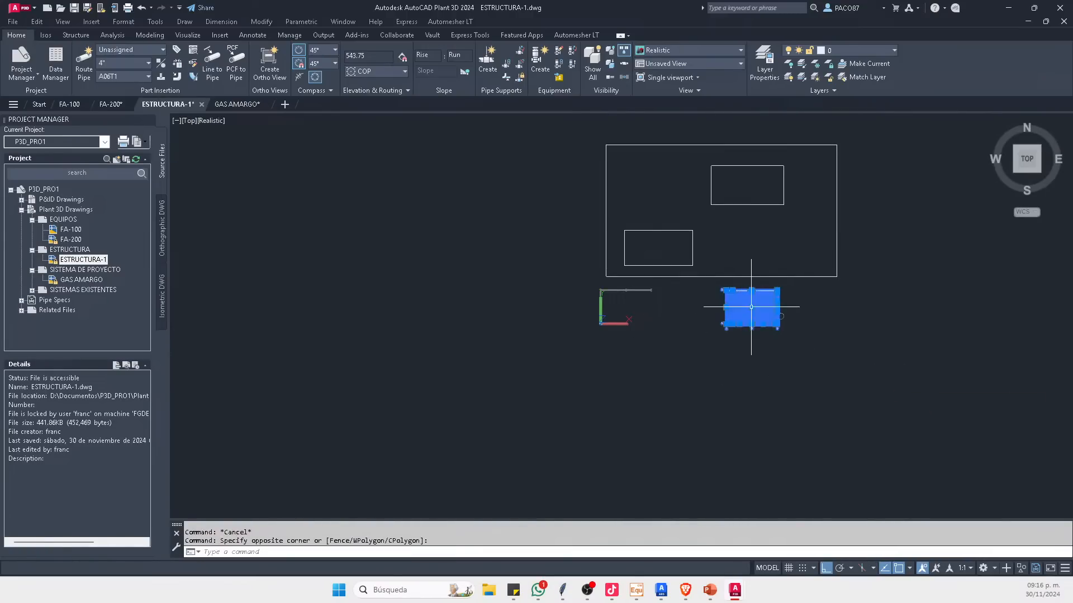
{"action": "type", "text": "m"}
{"action": "key", "text": "Return"}
{"action": "left_click", "coordinate": [1000, 440]}
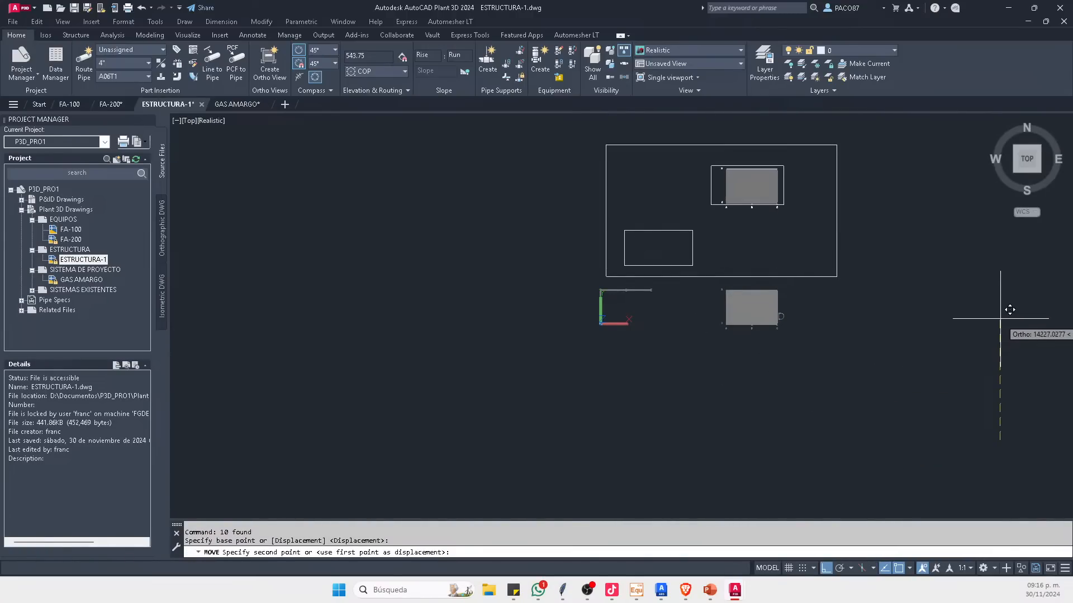
{"action": "left_click", "coordinate": [1009, 307]}
Step: Try to shift the platform grating along the negative X axis within the upper-right rectangle
{"action": "scroll", "coordinate": [713, 167], "scroll_direction": "up", "scroll_amount": 3}
{"action": "left_click", "coordinate": [805, 227]}
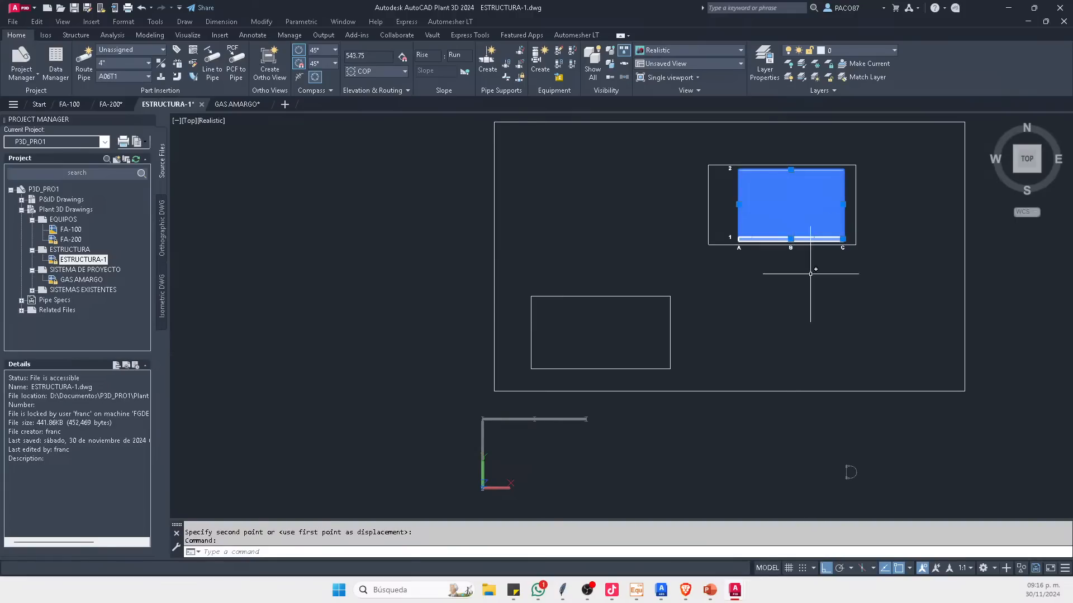
{"action": "type", "text": "m"}
{"action": "key", "text": "Return"}
{"action": "left_click", "coordinate": [866, 308]}
{"action": "key", "text": "Escape"}
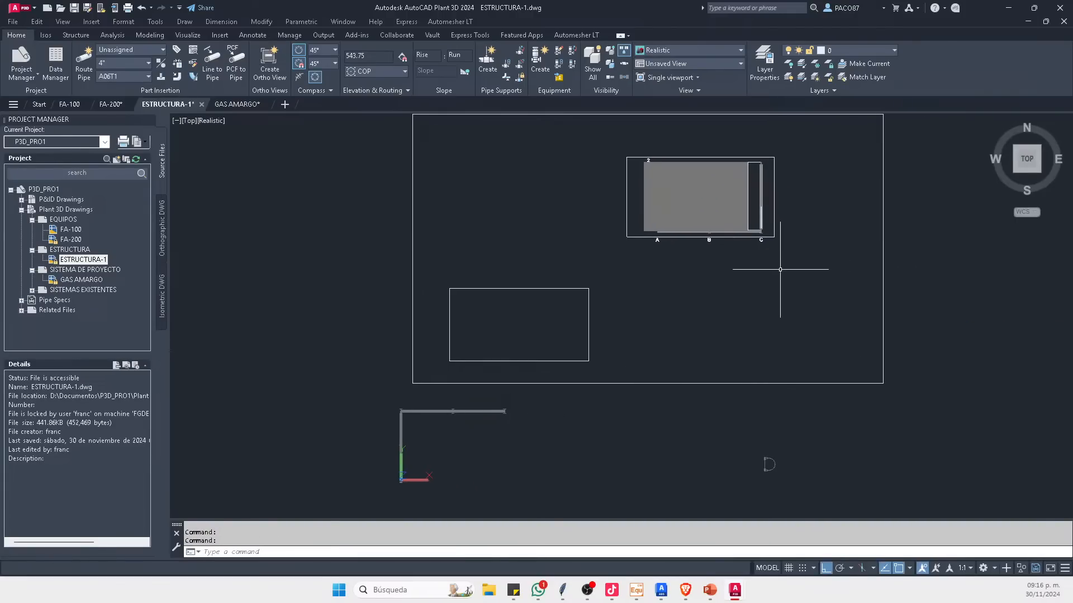
Step: Try to move the caged ladder along the positive Y axis to the end of the structure in the upper-right rectangle
{"action": "middle_click_drag", "start_coordinate": [778, 268], "coordinate": [615, 313], "text": "shift"}
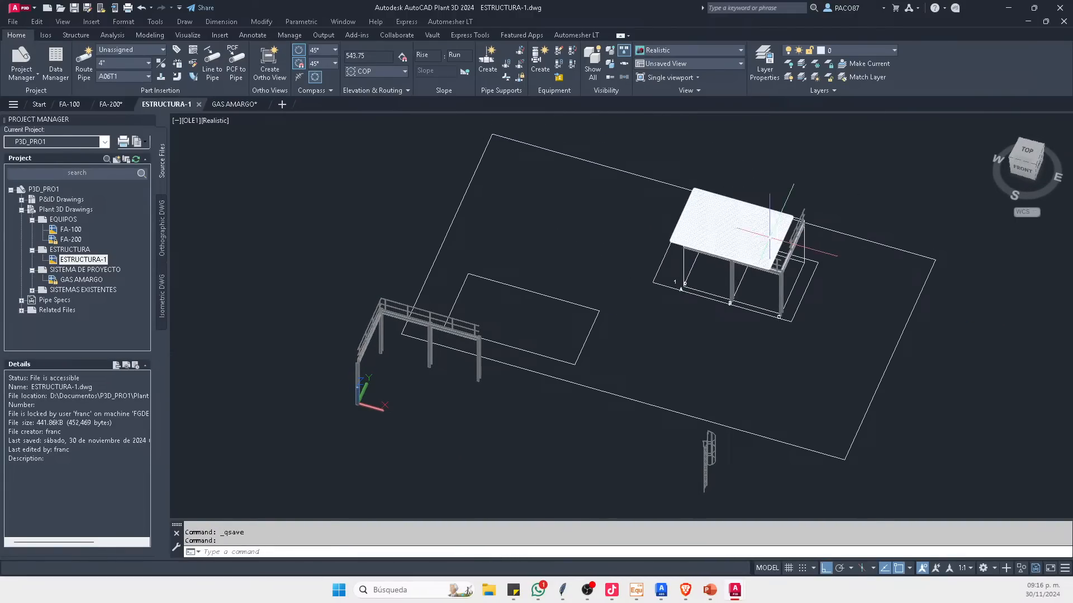
{"action": "middle_click_drag", "start_coordinate": [765, 385], "coordinate": [743, 351]}
{"action": "key", "text": "Escape"}
{"action": "left_click", "coordinate": [720, 479]}
{"action": "left_click", "coordinate": [646, 423]}
{"action": "middle_click_drag", "start_coordinate": [701, 379], "coordinate": [530, 392]}
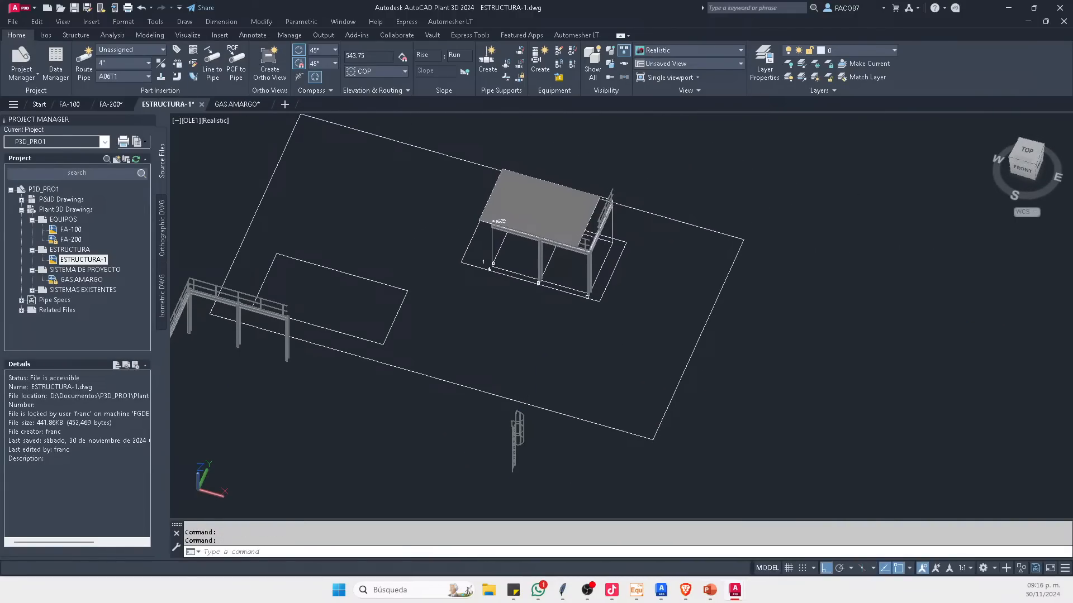
{"action": "key", "text": "Escape"}
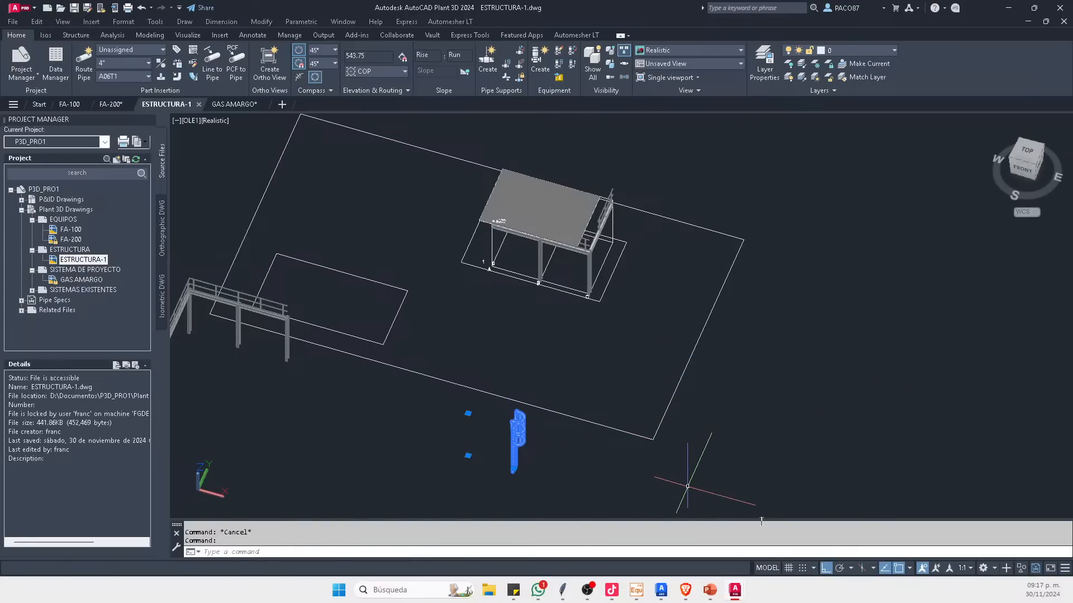
{"action": "type", "text": "m"}
{"action": "key", "text": "space"}
{"action": "left_click", "coordinate": [789, 515]}
{"action": "left_click", "coordinate": [875, 336]}
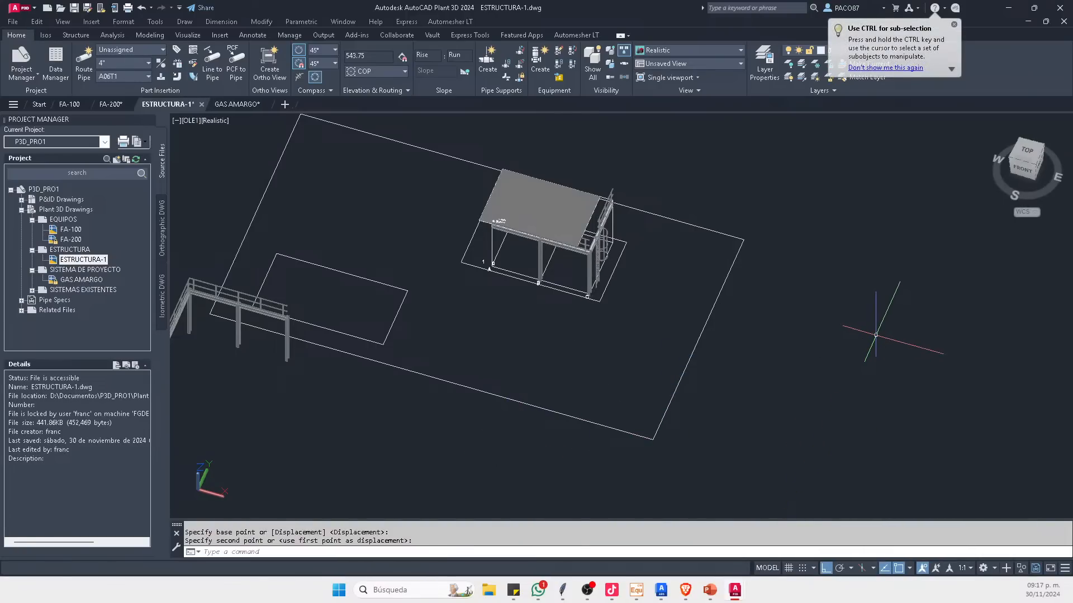
{"action": "key", "text": "Escape"}
Step: Compare with the GAS AMARGO layout, then erase the plot boundary and the lower-left rectangle from ESTRUCTURA-1
{"action": "scroll", "coordinate": [573, 244], "scroll_direction": "up", "scroll_amount": 5}
{"action": "middle_click_drag", "start_coordinate": [629, 284], "coordinate": [671, 330], "text": "shift"}
{"action": "scroll", "coordinate": [715, 295], "scroll_direction": "down", "scroll_amount": 6}
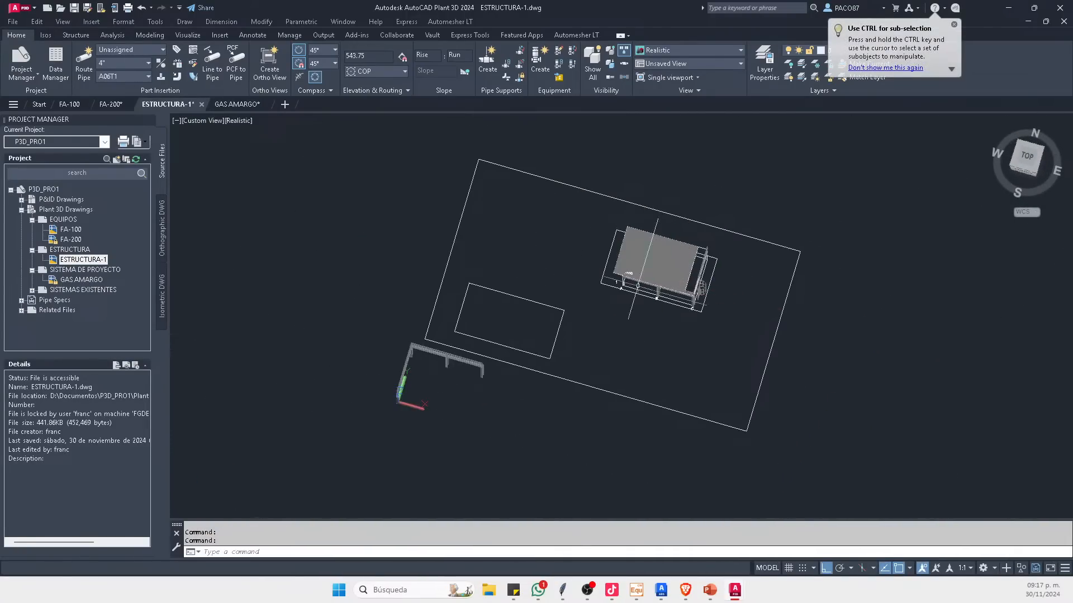
{"action": "left_click", "coordinate": [237, 105]}
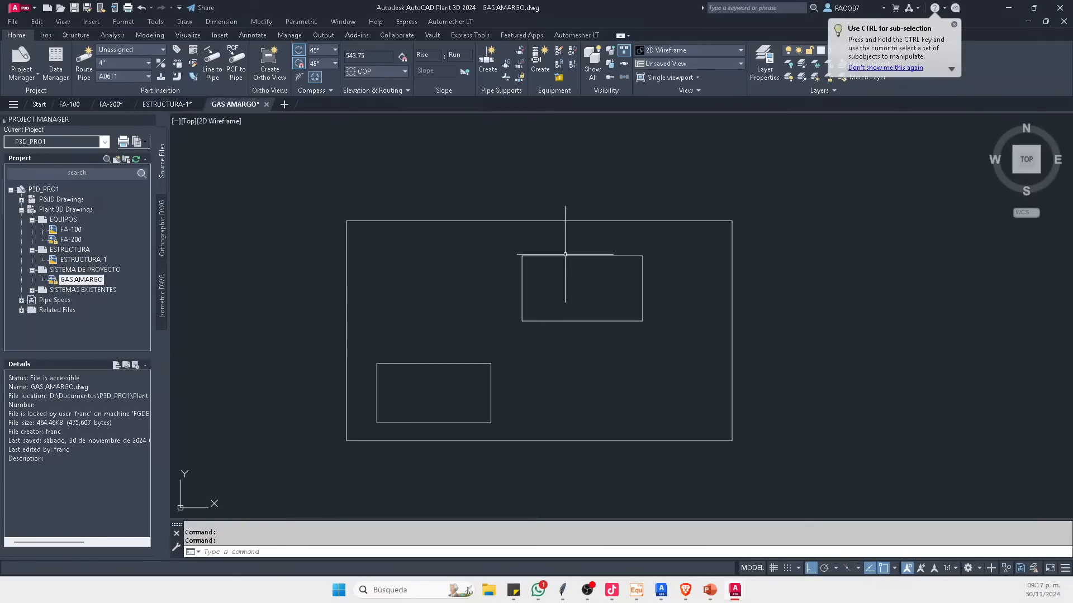
{"action": "mouse_move", "coordinate": [677, 386]}
{"action": "middle_mouse_down", "text": "shift"}
{"action": "mouse_move", "coordinate": [661, 309]}
{"action": "mouse_move", "coordinate": [673, 305]}
{"action": "middle_mouse_up", "text": "shift"}
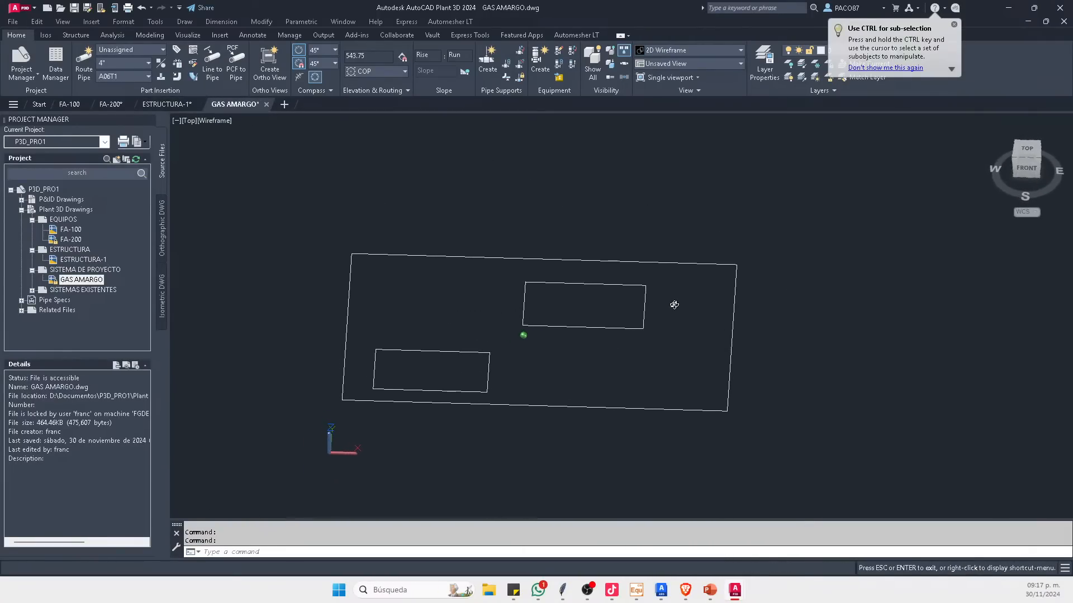
{"action": "left_click", "coordinate": [166, 105]}
{"action": "left_click", "coordinate": [755, 431]}
{"action": "left_click", "coordinate": [554, 342]}
{"action": "key", "text": "Delete"}
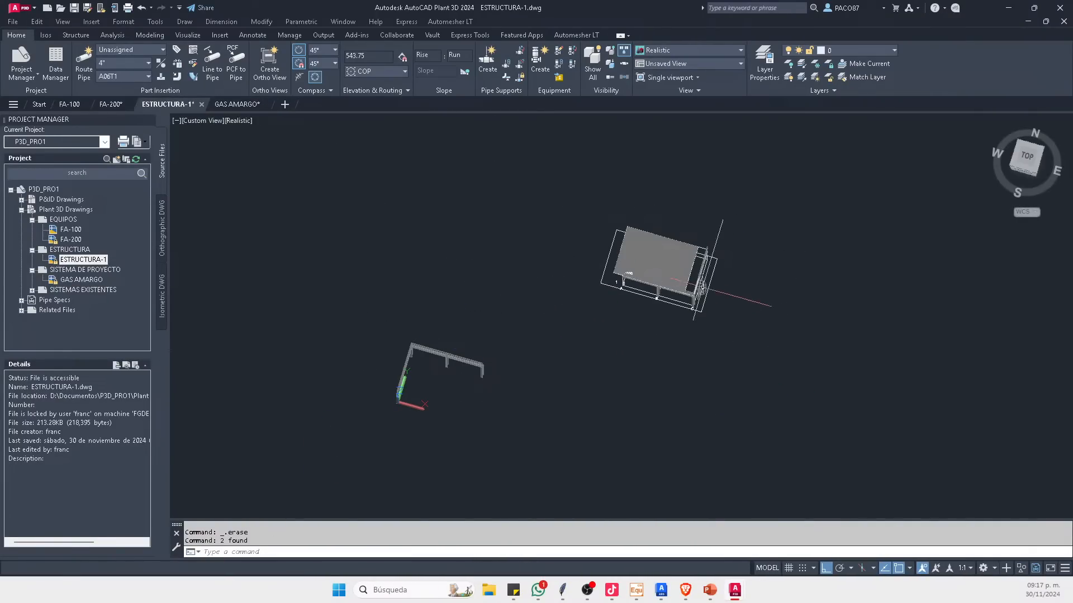
Step: Examine the beams, columns and railings left near the origin against the moved part of the structure
{"action": "scroll", "coordinate": [498, 383], "scroll_direction": "up", "scroll_amount": 6}
{"action": "left_click", "coordinate": [363, 352]}
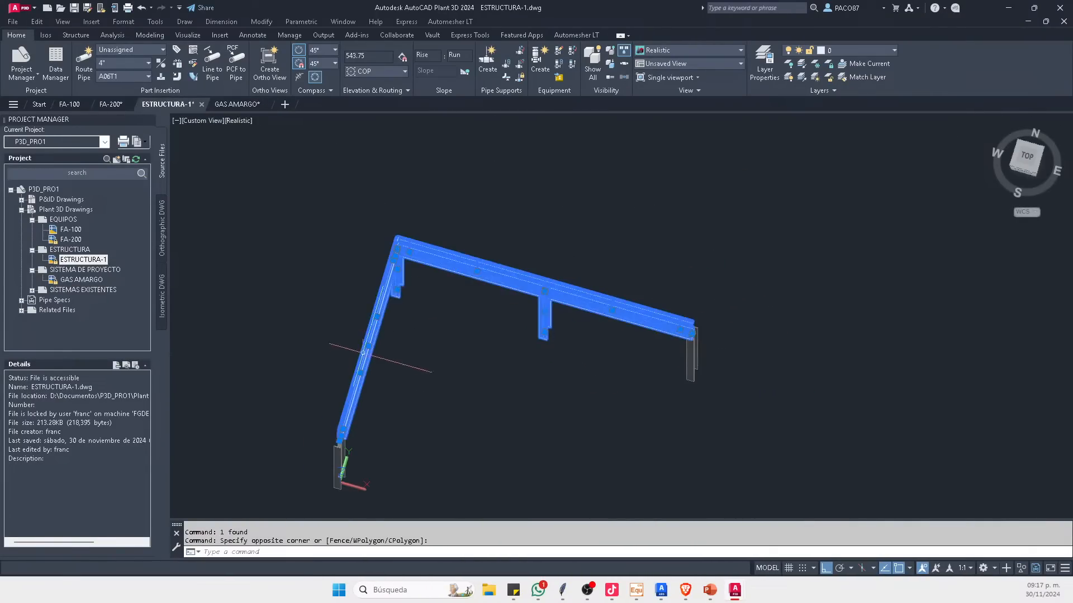
{"action": "key", "text": "Escape"}
{"action": "middle_click_drag", "start_coordinate": [402, 379], "coordinate": [434, 302], "text": "shift"}
{"action": "scroll", "coordinate": [385, 333], "scroll_direction": "down", "scroll_amount": 8}
{"action": "scroll", "coordinate": [476, 308], "scroll_direction": "up", "scroll_amount": 2}
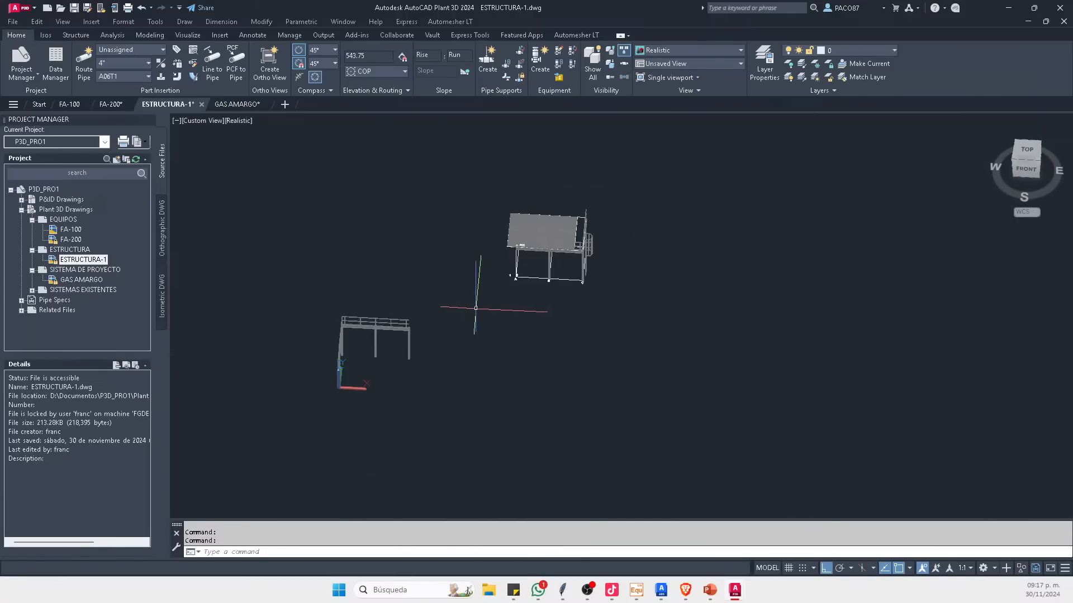
Step: Undo the boundary erasure and all the ladder, grating and structure moves made since the plot layout was pasted
{"action": "key", "text": "ctrl+z"}
{"action": "key", "text": "ctrl+z"}
{"action": "key", "text": "ctrl+z"}
{"action": "key", "text": "ctrl+z"}
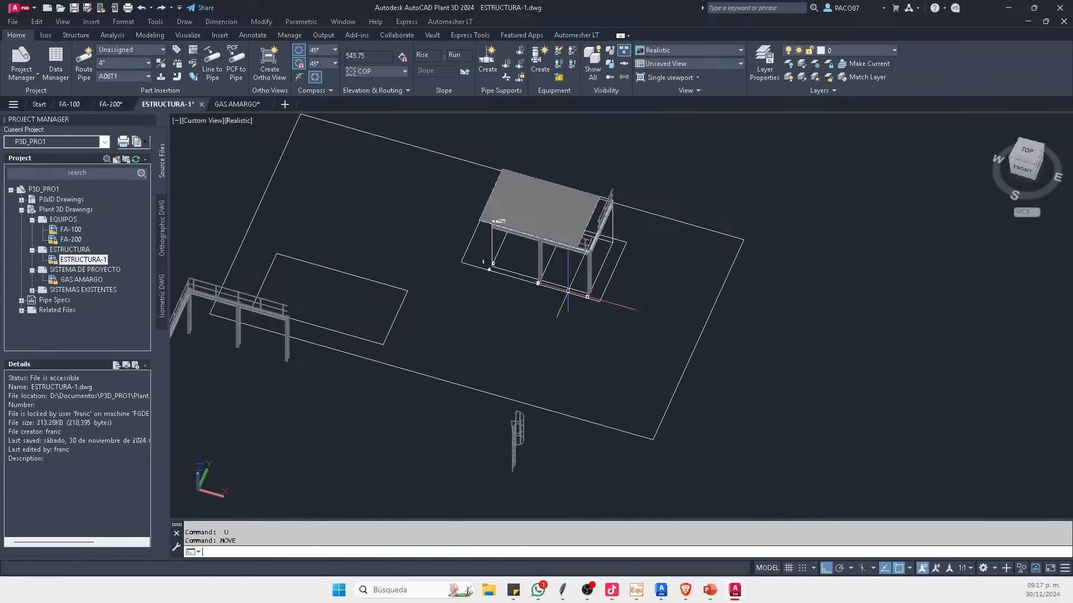
{"action": "key", "text": "ctrl+z"}
{"action": "key", "text": "ctrl+z"}
{"action": "key", "text": "ctrl+z"}
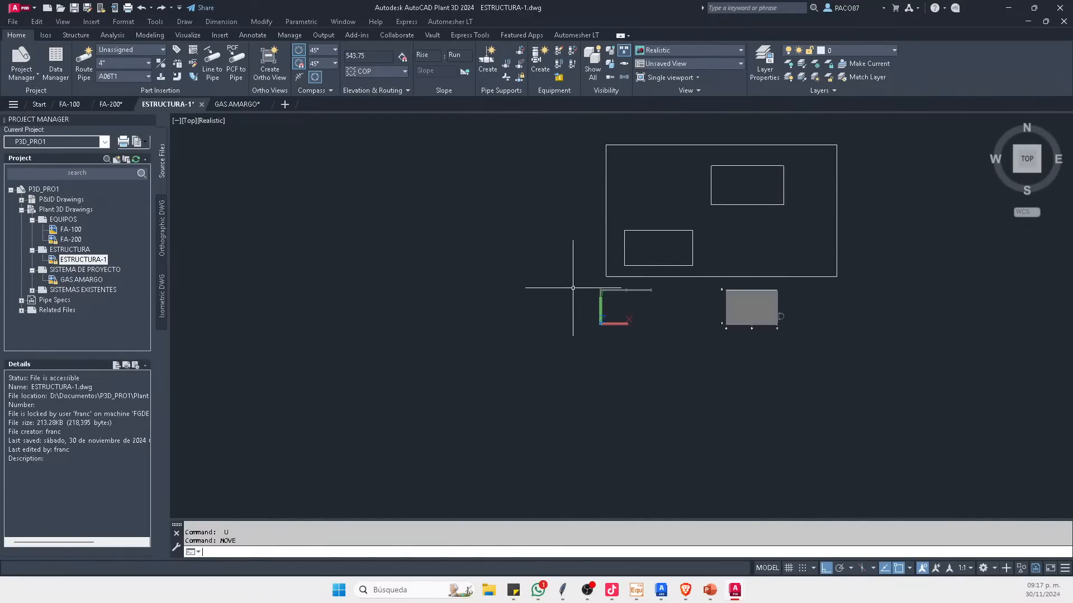
{"action": "key", "text": "ctrl+z"}
{"action": "key", "text": "ctrl+z"}
{"action": "key", "text": "ctrl+z"}
Step: Move the complete structure with its ladder and grid labels along positive X until it is below the plot's upper-right rectangle
{"action": "scroll", "coordinate": [642, 290], "scroll_direction": "up", "scroll_amount": 1}
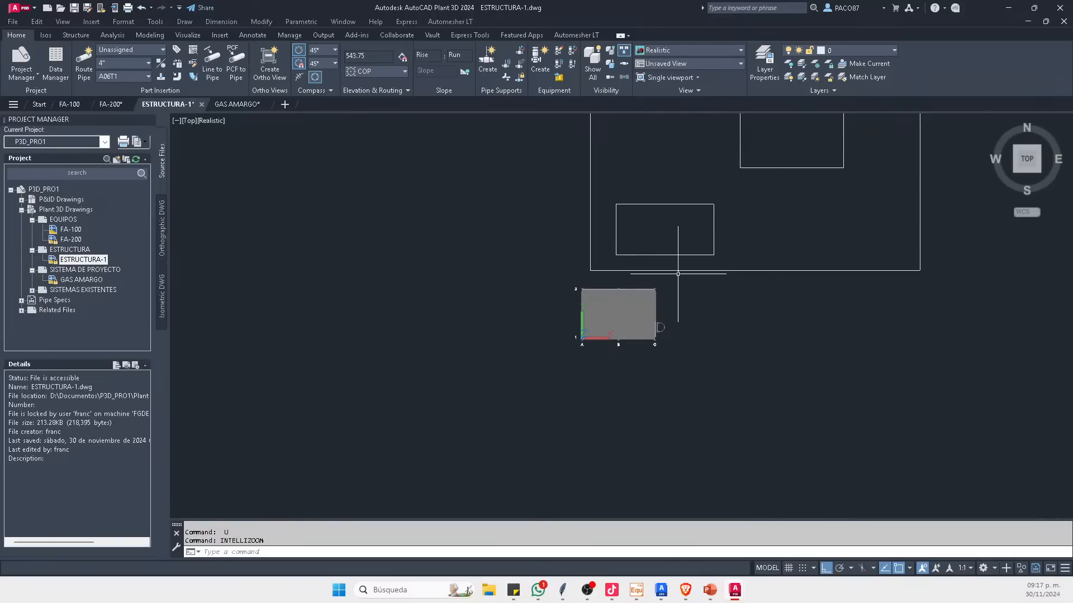
{"action": "left_click", "coordinate": [678, 274]}
{"action": "left_click", "coordinate": [589, 361]}
{"action": "middle_click_drag", "start_coordinate": [570, 371], "coordinate": [367, 366]}
{"action": "type", "text": "m"}
{"action": "key", "text": "Return"}
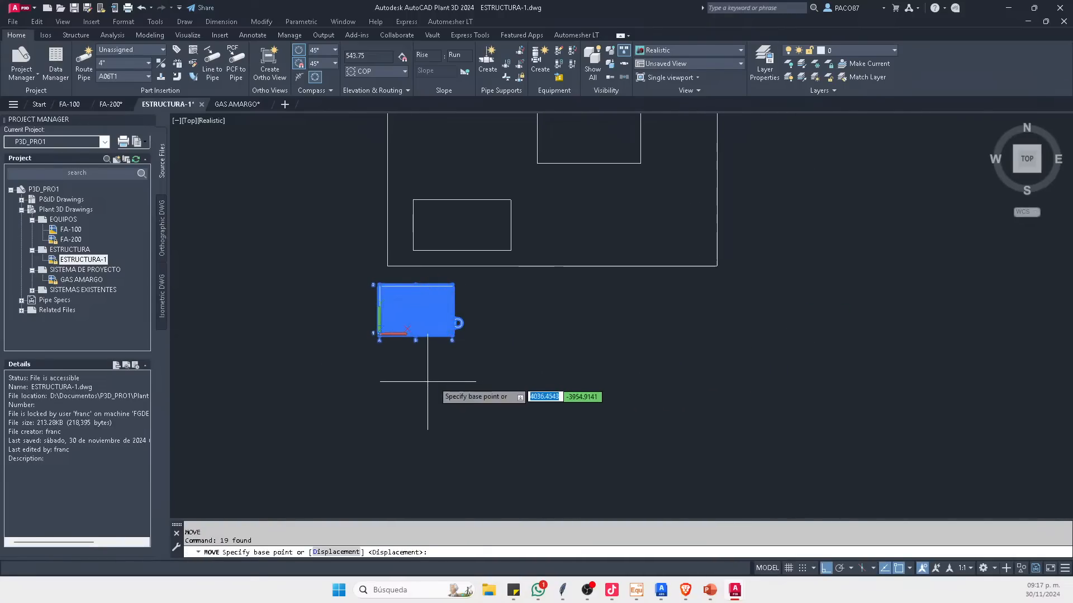
{"action": "left_click", "coordinate": [505, 411]}
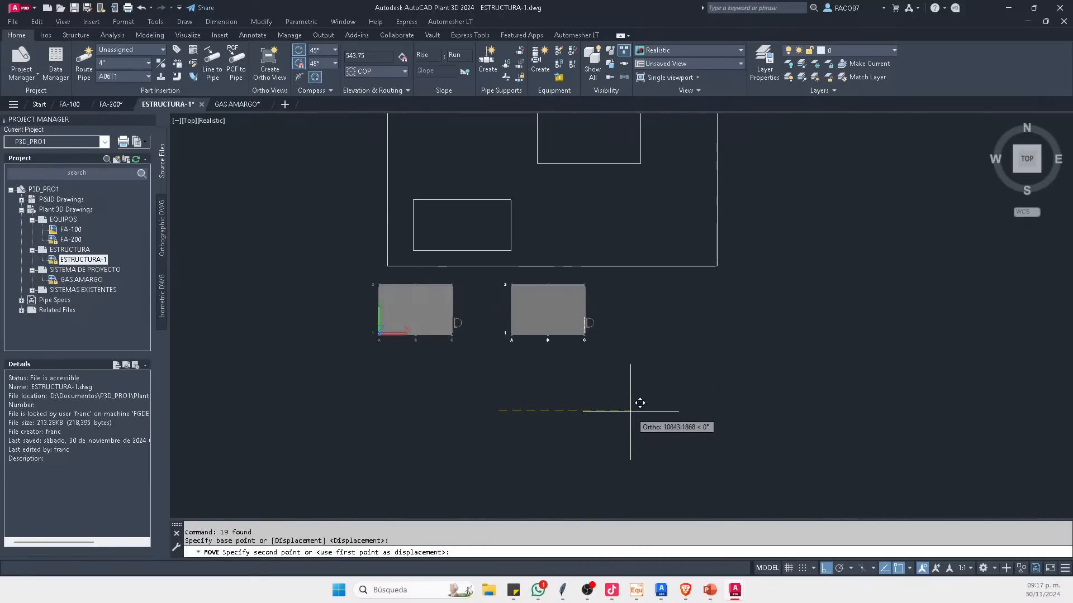
{"action": "left_click", "coordinate": [683, 407]}
{"action": "key", "text": "Escape"}
Step: Move the complete structure about 14431 units along the positive Y axis into the plot's upper-right rectangle
{"action": "left_click", "coordinate": [729, 419]}
{"action": "left_click", "coordinate": [529, 278]}
{"action": "middle_click_drag", "start_coordinate": [627, 314], "coordinate": [613, 419]}
{"action": "type", "text": "m"}
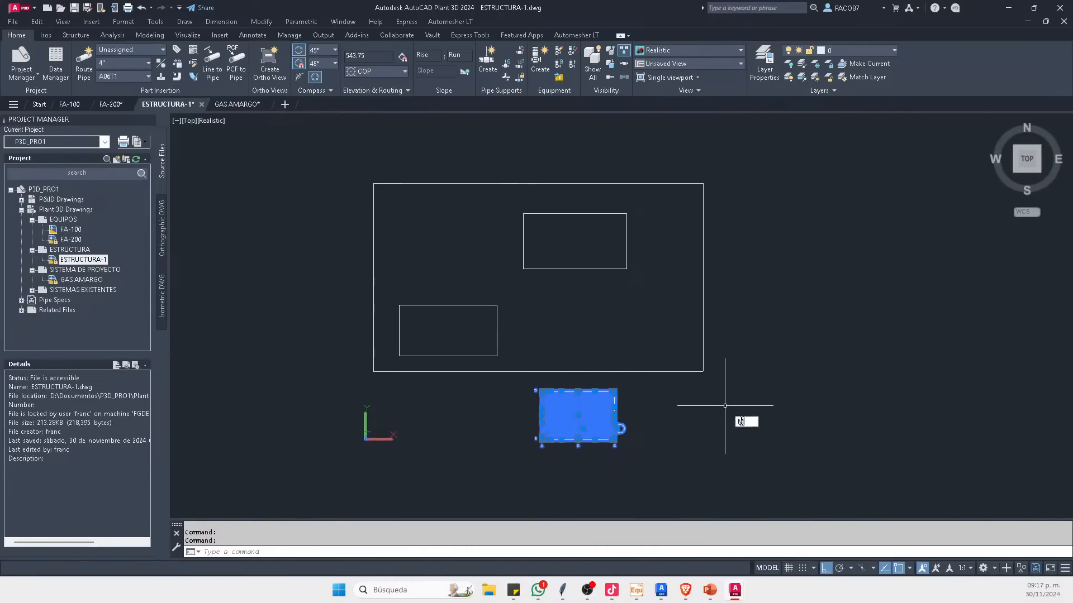
{"action": "key", "text": "Return"}
{"action": "left_click", "coordinate": [811, 452]}
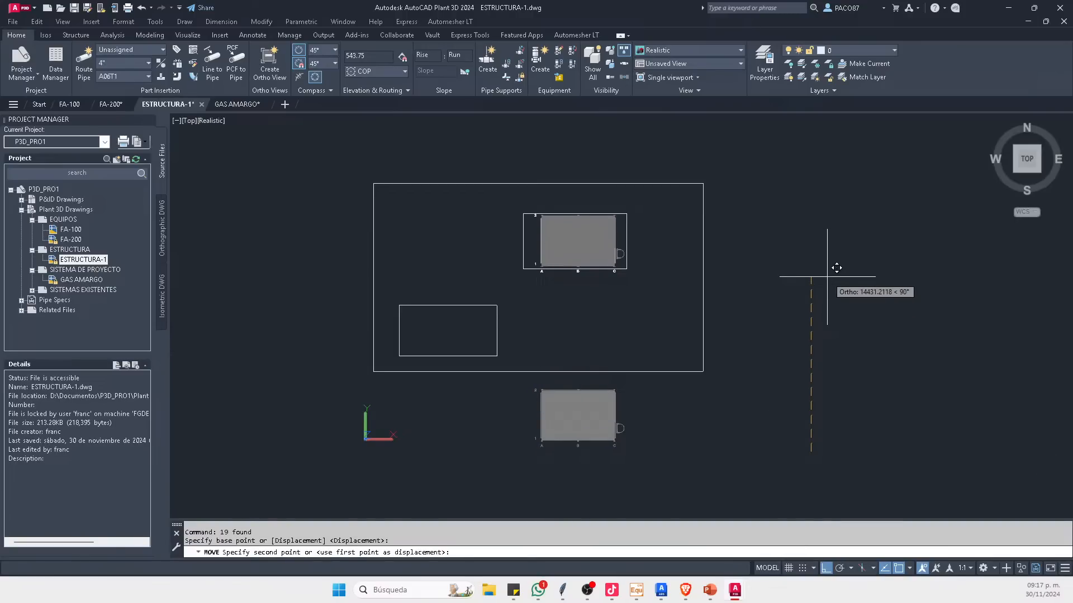
{"action": "left_click", "coordinate": [827, 276]}
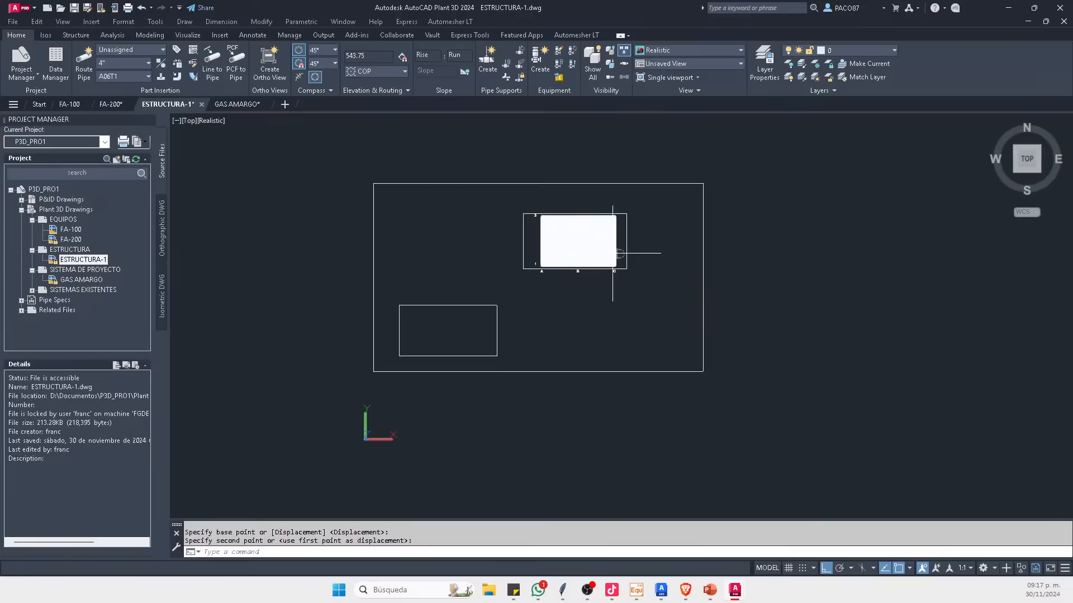
Step: Check the structure's fit inside its rectangle and return to the GAS AMARGO drawing
{"action": "scroll", "coordinate": [604, 249], "scroll_direction": "up", "scroll_amount": 3}
{"action": "scroll", "coordinate": [549, 269], "scroll_direction": "down", "scroll_amount": 2}
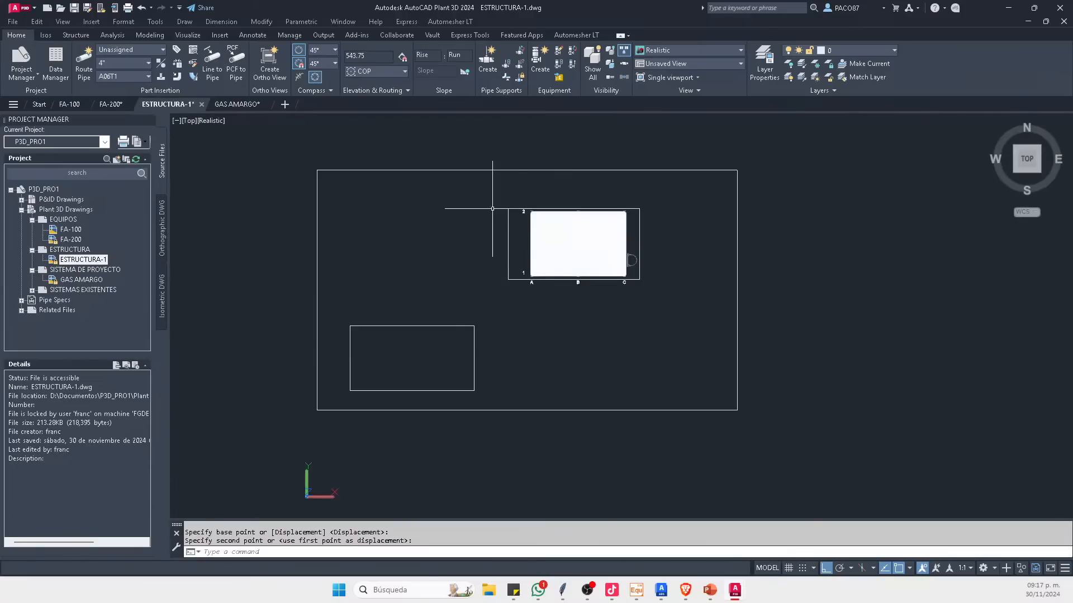
{"action": "left_click", "coordinate": [103, 106]}
{"action": "left_click", "coordinate": [227, 105]}
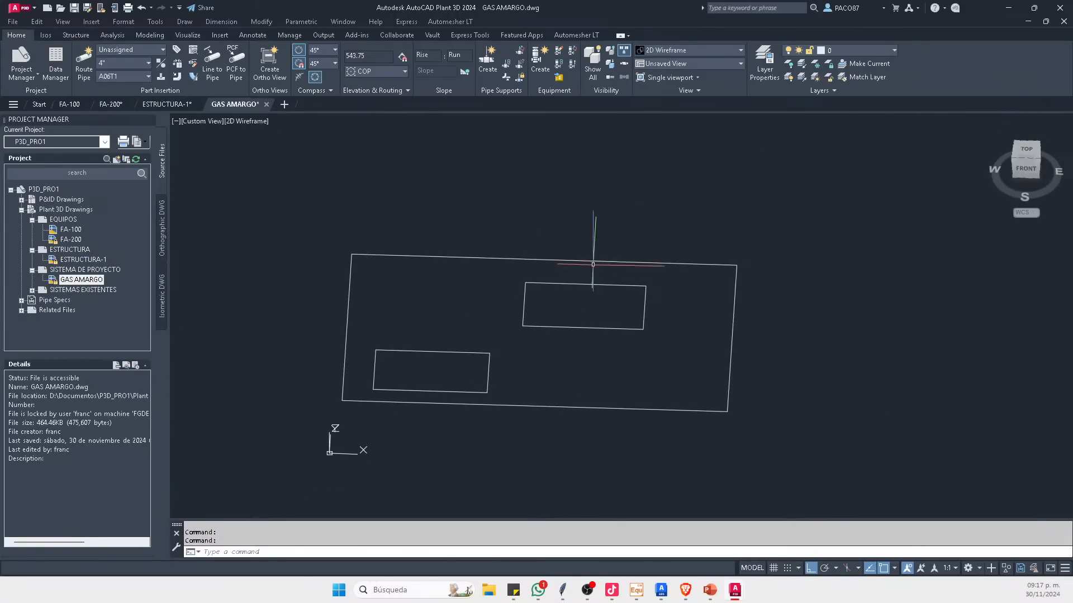
Step: Compare the plot layout in plan view across GAS AMARGO, ESTRUCTURA-1, FA-200 and FA-100
{"action": "left_click", "coordinate": [1027, 149]}
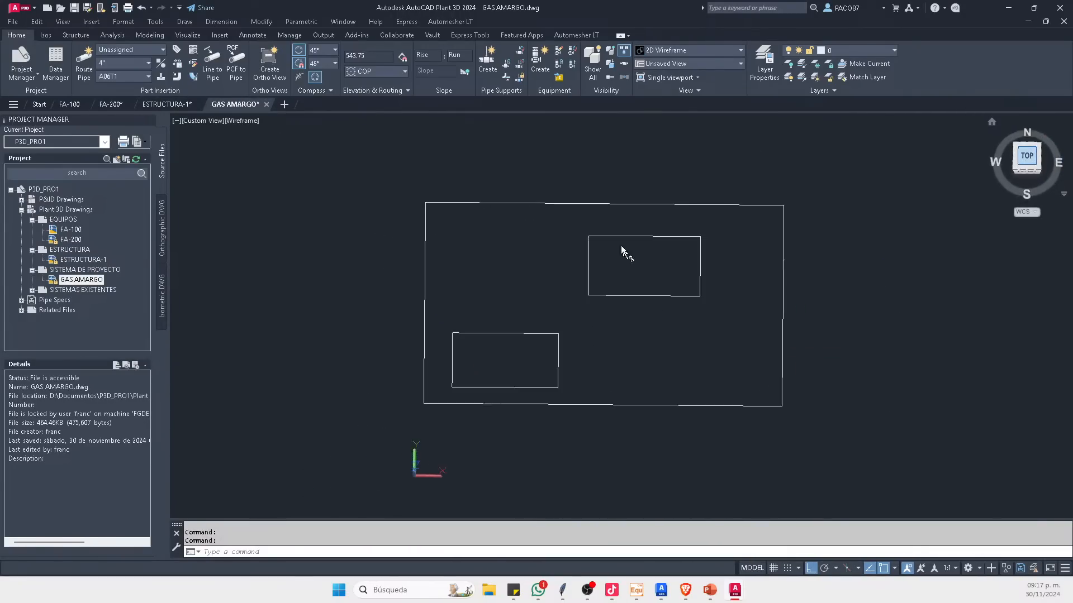
{"action": "left_click", "coordinate": [541, 340]}
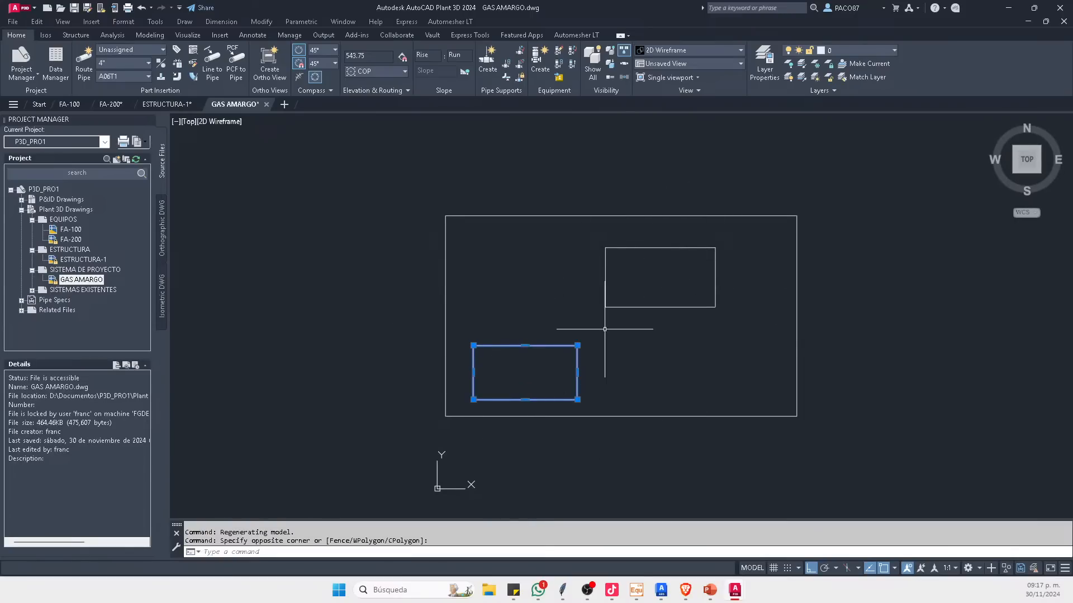
{"action": "key", "text": "Escape"}
{"action": "left_click", "coordinate": [165, 104]}
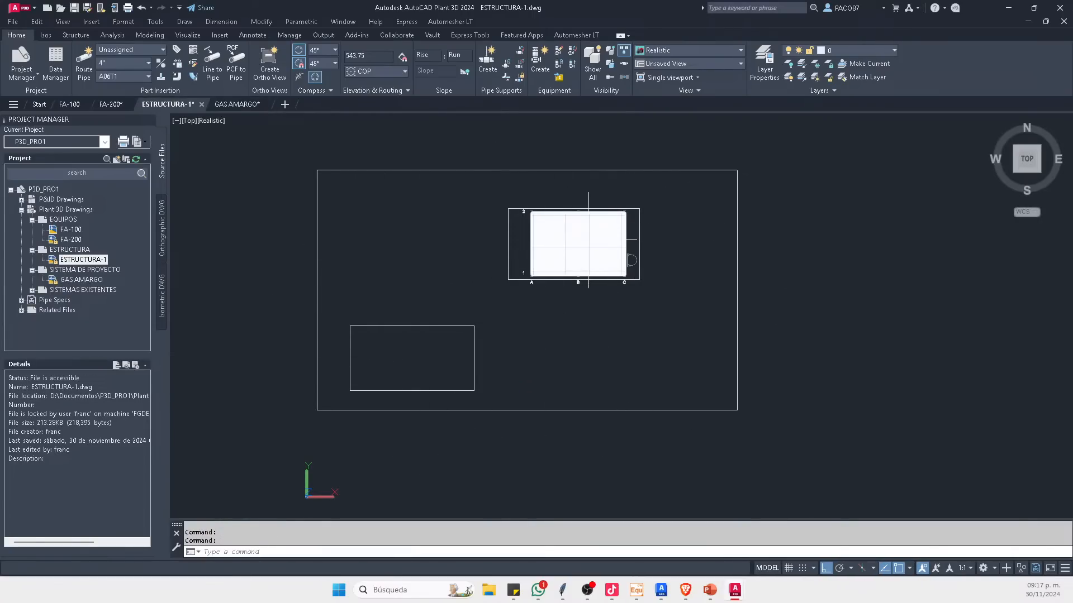
{"action": "left_click", "coordinate": [112, 105]}
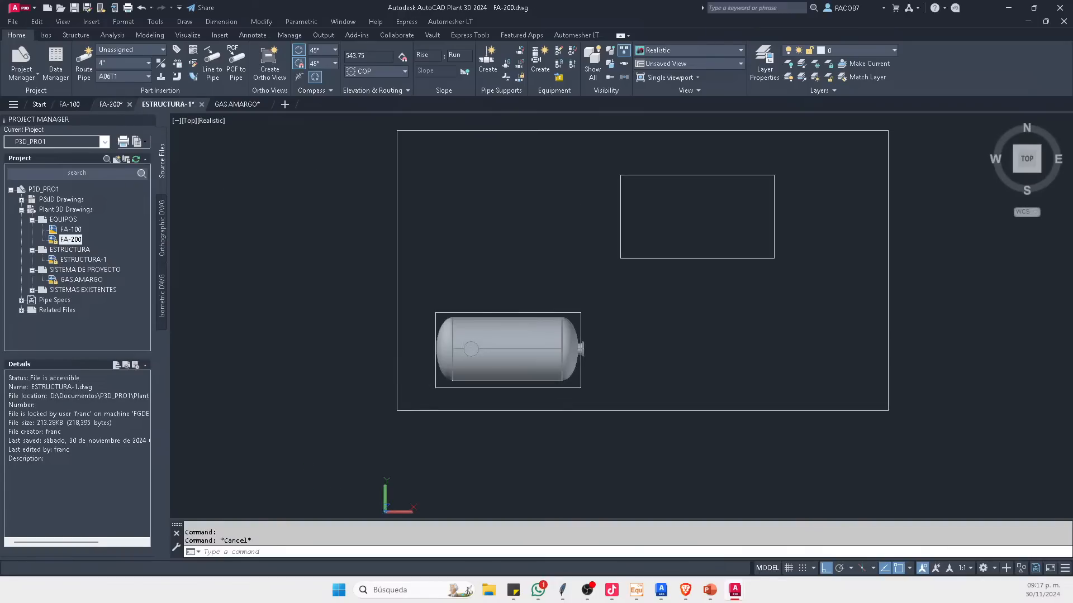
{"action": "left_click", "coordinate": [69, 105]}
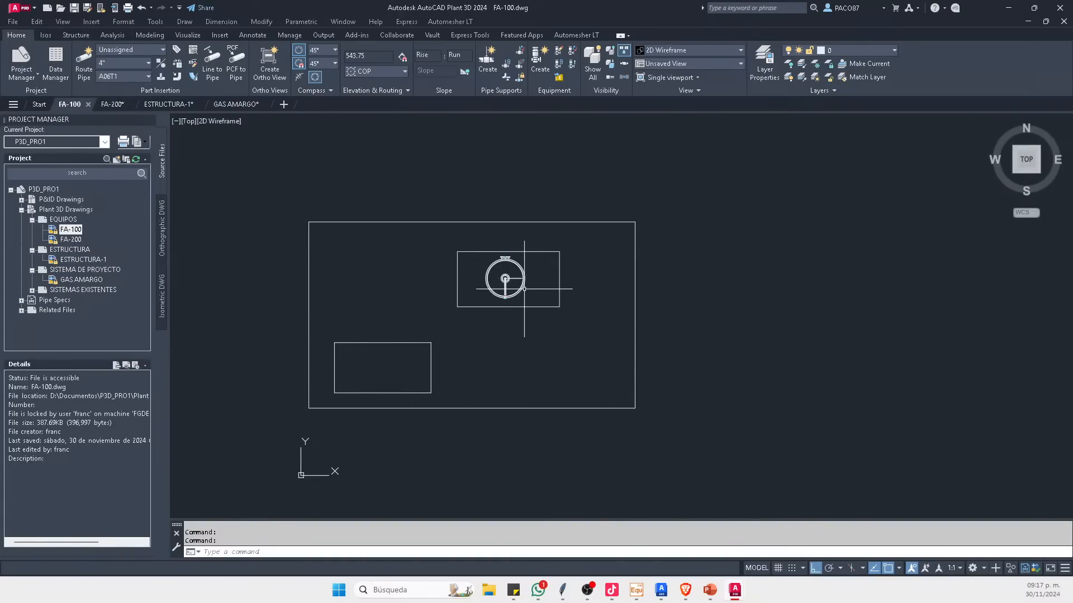
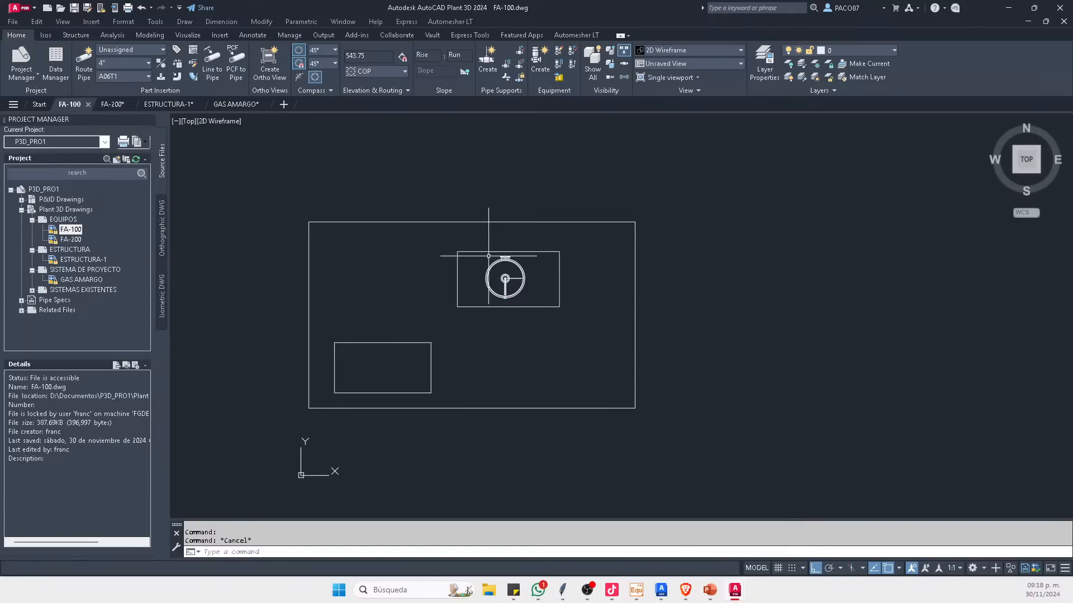
Step: Save FA-100, then erase its outer plot boundary and both inner rectangles, keeping only the vertical vessel
{"action": "key", "text": "ctrl+s"}
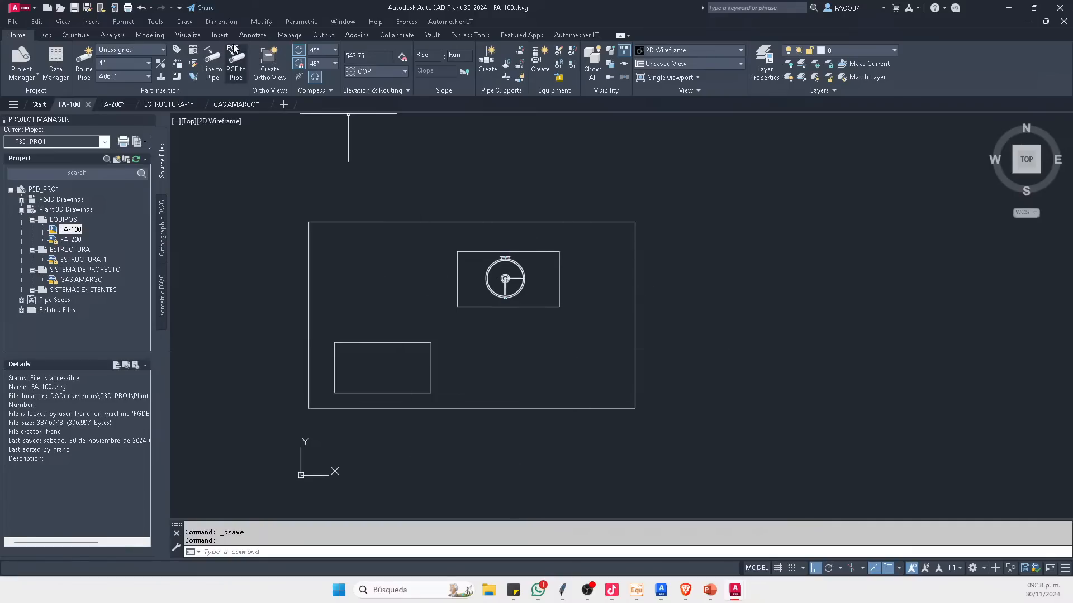
{"action": "left_click", "coordinate": [333, 168]}
{"action": "left_click", "coordinate": [282, 414]}
{"action": "key", "text": "Delete"}
{"action": "left_click", "coordinate": [687, 214]}
{"action": "left_click", "coordinate": [552, 324]}
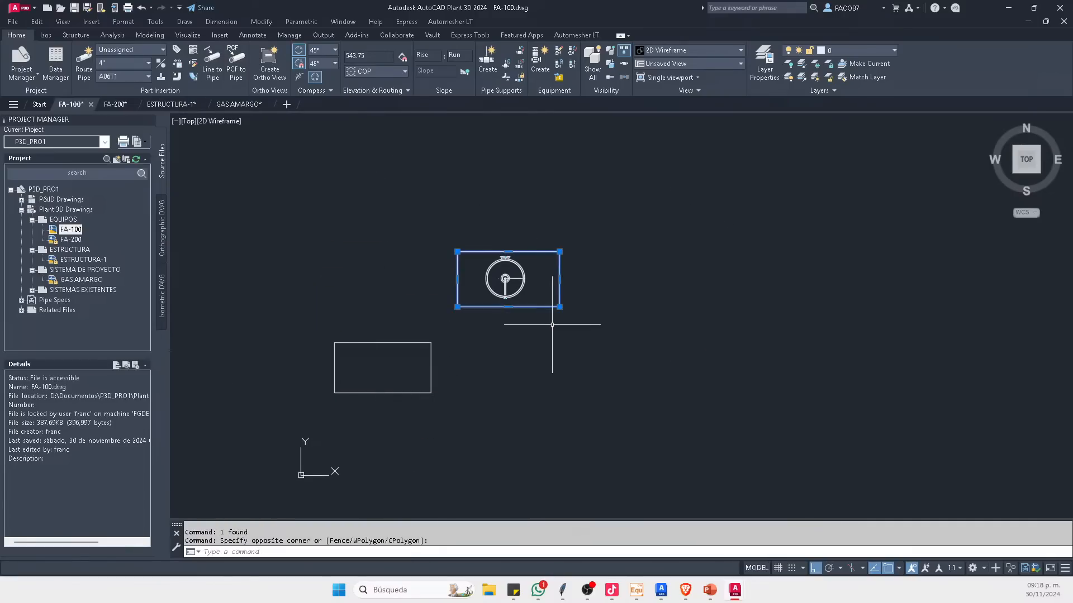
{"action": "key", "text": "Delete"}
{"action": "left_click", "coordinate": [475, 396]}
{"action": "left_click", "coordinate": [356, 360]}
{"action": "key", "text": "Delete"}
Step: In FA-200, erase the outer plot boundary and both inner rectangles, leaving only the horizontal vessel
{"action": "left_click", "coordinate": [115, 105]}
{"action": "left_click", "coordinate": [721, 437]}
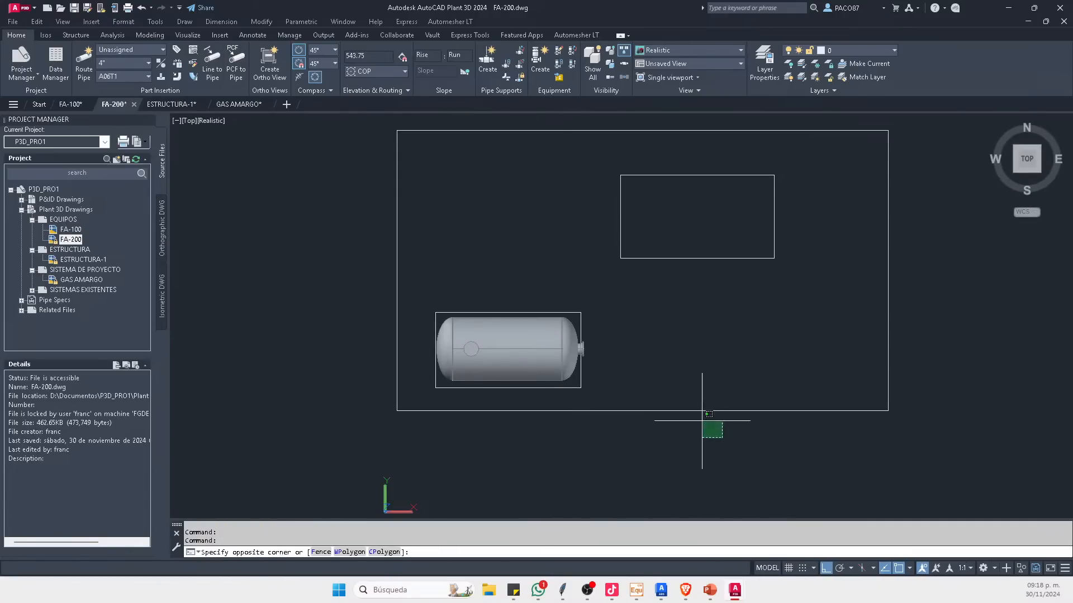
{"action": "left_click", "coordinate": [694, 390]}
{"action": "key", "text": "Delete"}
{"action": "left_click", "coordinate": [695, 270]}
{"action": "left_click", "coordinate": [670, 222]}
{"action": "key", "text": "Delete"}
{"action": "left_click", "coordinate": [590, 380]}
{"action": "left_click", "coordinate": [573, 401]}
{"action": "key", "text": "Delete"}
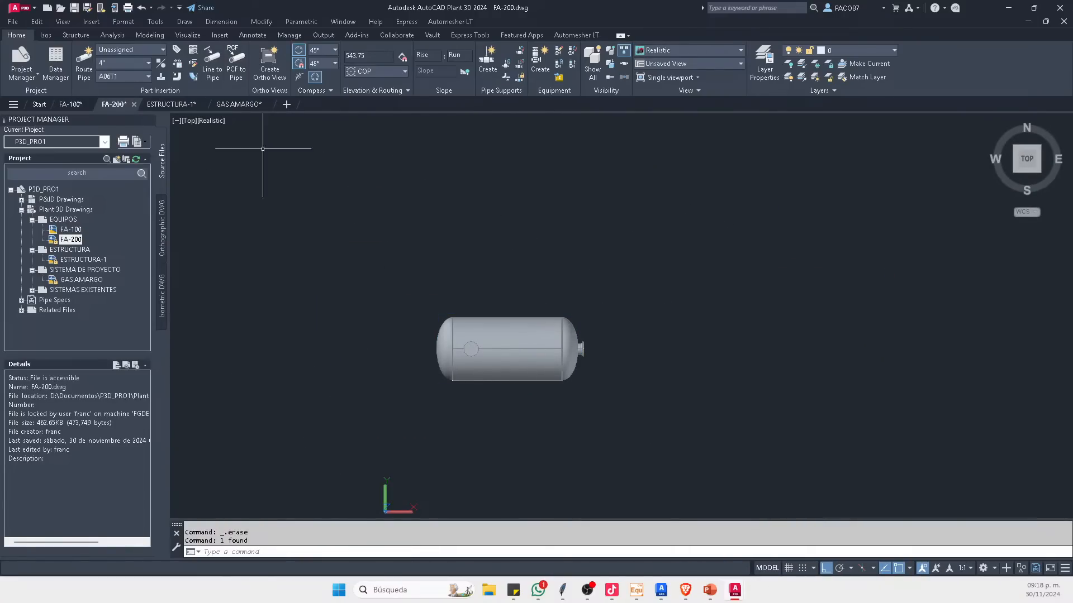
Step: In ESTRUCTURA-1, erase the outer plot boundary and both inner rectangles around the structure
{"action": "left_click", "coordinate": [171, 104]}
{"action": "left_click", "coordinate": [761, 476]}
{"action": "left_click", "coordinate": [627, 377]}
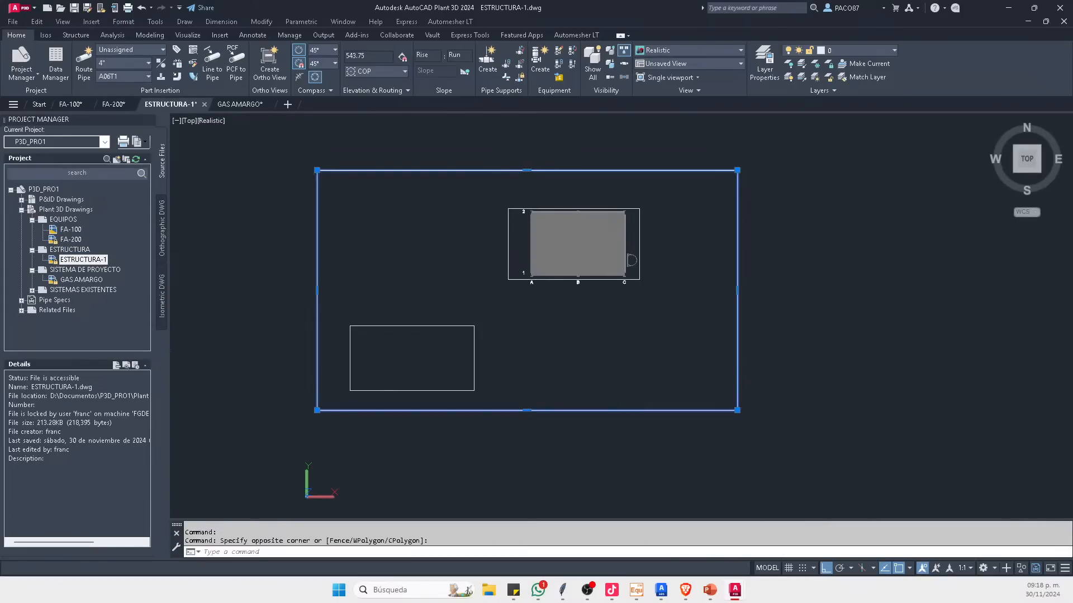
{"action": "key", "text": "Delete"}
{"action": "left_click", "coordinate": [497, 405]}
{"action": "left_click", "coordinate": [469, 367]}
{"action": "key", "text": "Delete"}
{"action": "left_click", "coordinate": [643, 224]}
{"action": "left_click", "coordinate": [634, 234]}
{"action": "key", "text": "Delete"}
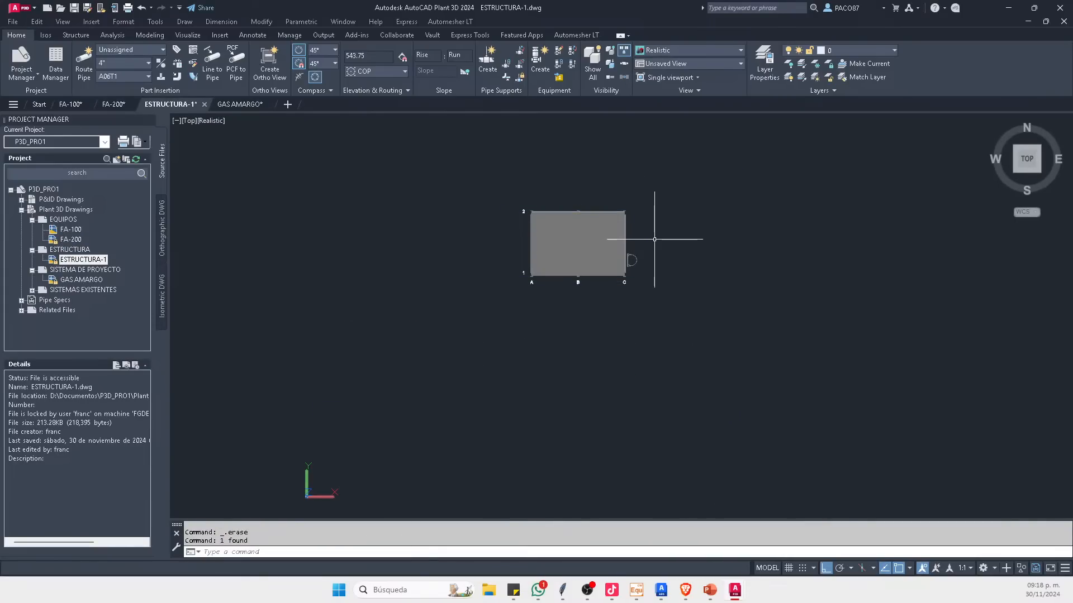
Step: Attach FA-100 to GAS AMARGO as an overlay xref at insertion point 0,0,0 with scale 1 and rotation 0
{"action": "left_click", "coordinate": [240, 104]}
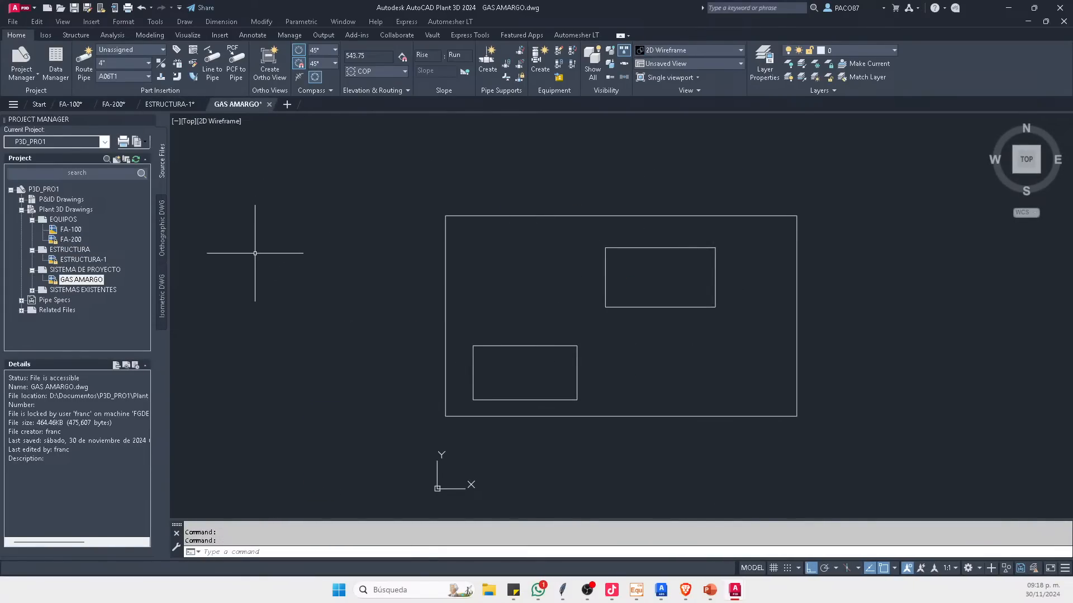
{"action": "right_click", "coordinate": [71, 230]}
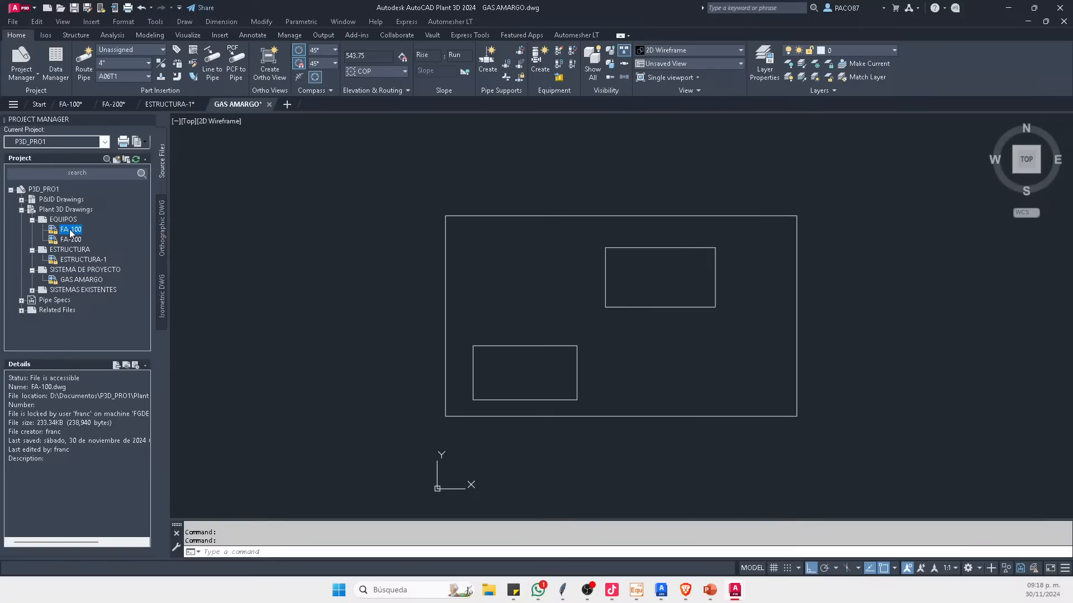
{"action": "left_click", "coordinate": [130, 340]}
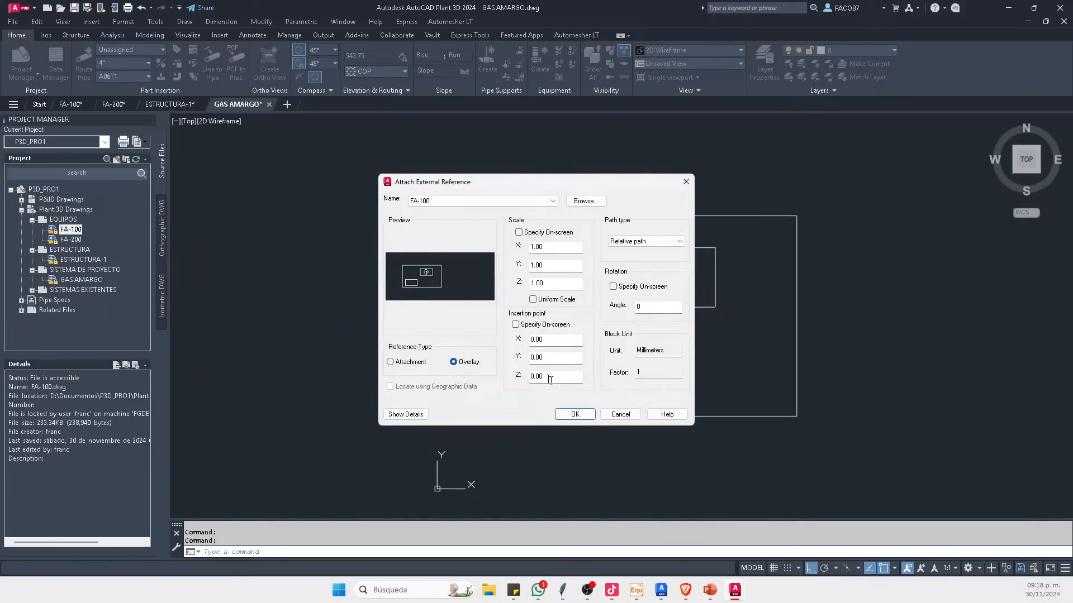
{"action": "left_click", "coordinate": [575, 415]}
{"action": "scroll", "coordinate": [687, 292], "scroll_direction": "up", "scroll_amount": 2}
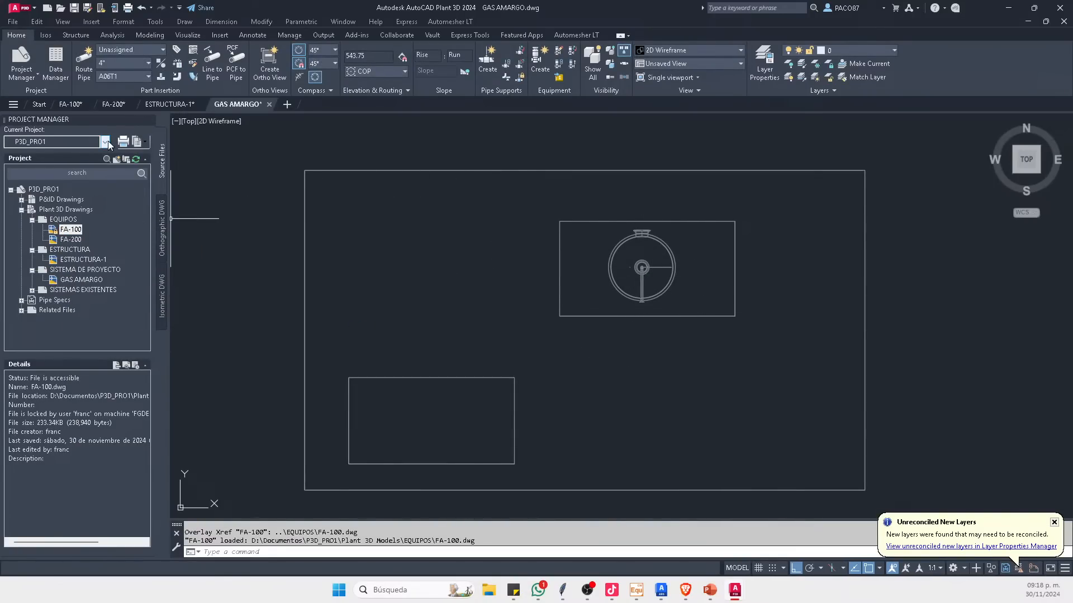
Step: Attach FA-200 to GAS AMARGO as an overlay xref
{"action": "right_click", "coordinate": [73, 245]}
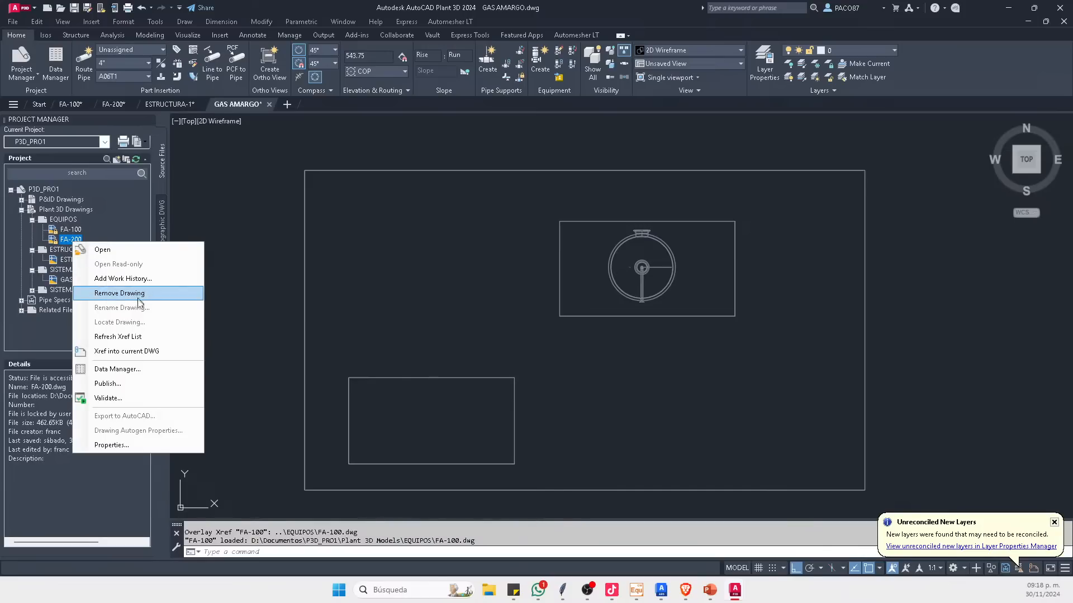
{"action": "left_click", "coordinate": [140, 350]}
{"action": "left_click", "coordinate": [576, 415]}
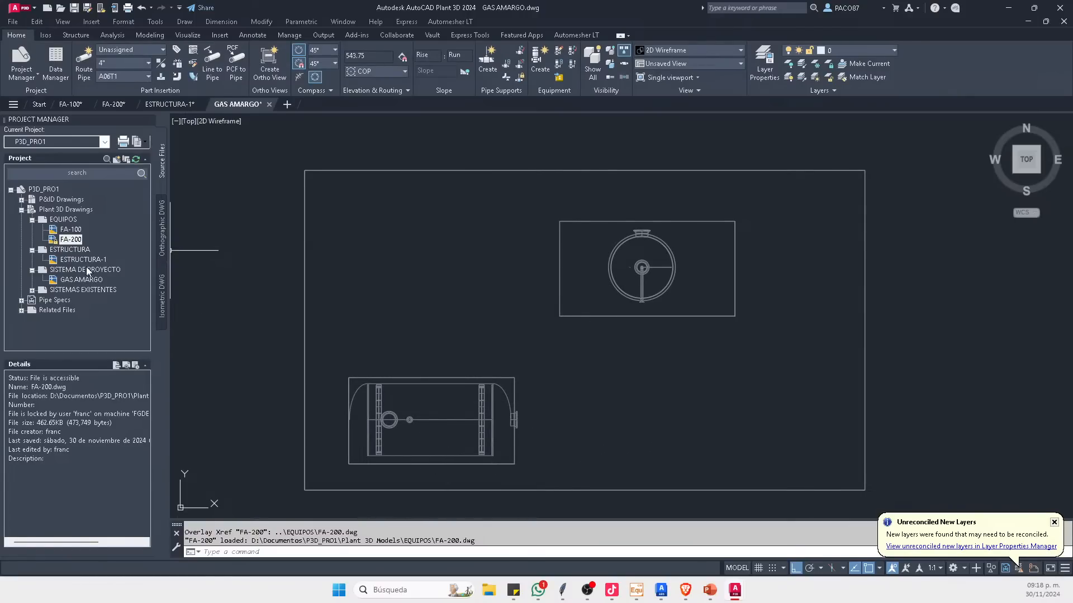
Step: Attach ESTRUCTURA-1 to GAS AMARGO as an overlay xref at insertion point 0,0,0 with scale 1
{"action": "left_click", "coordinate": [77, 253]}
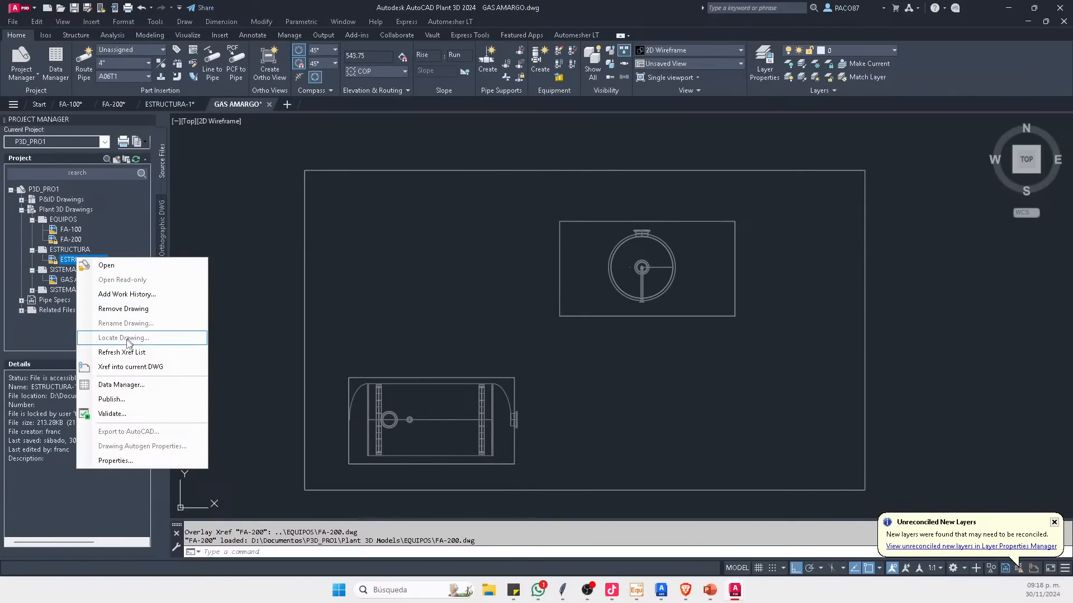
{"action": "left_click", "coordinate": [128, 367]}
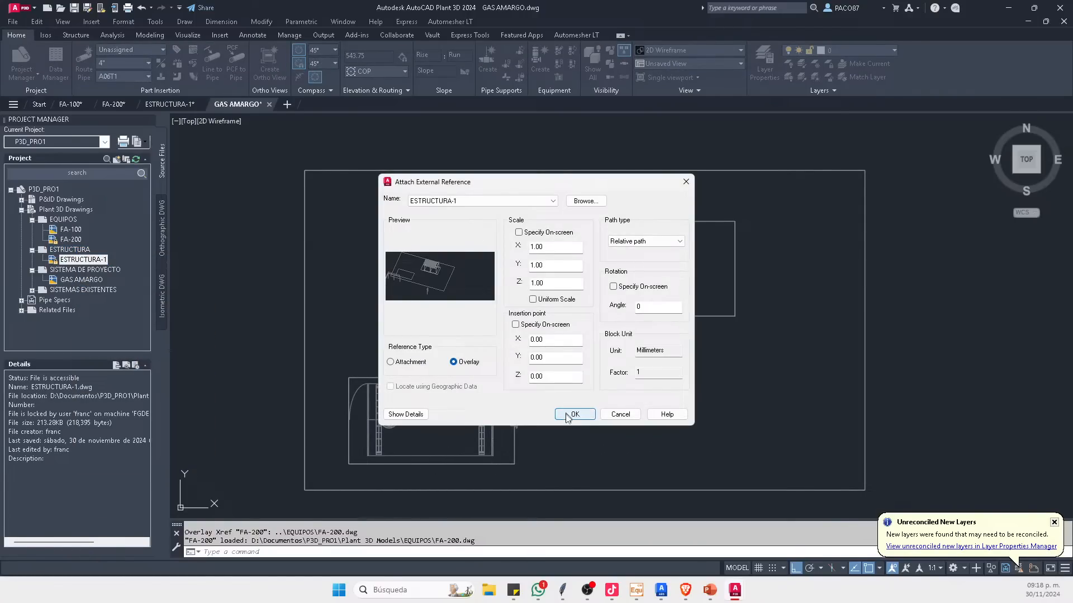
{"action": "left_click", "coordinate": [574, 414]}
{"action": "scroll", "coordinate": [639, 223], "scroll_direction": "up", "scroll_amount": 3}
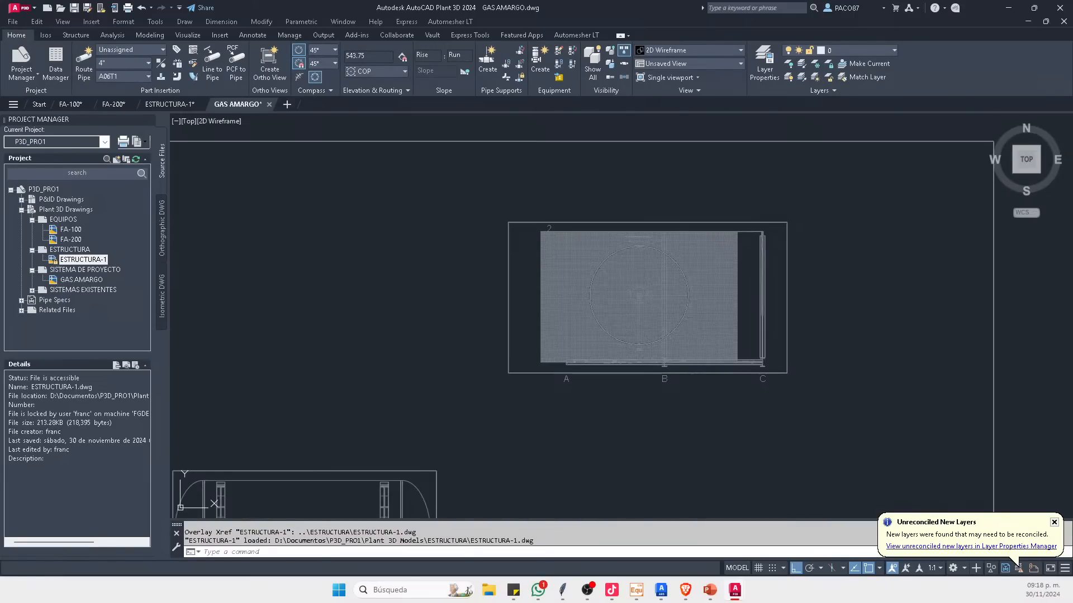
Step: Set the GAS AMARGO view to the Realistic visual style to shade the attached xrefs
{"action": "mouse_move", "coordinate": [673, 329]}
{"action": "middle_mouse_down", "text": "shift"}
{"action": "mouse_move", "coordinate": [648, 316]}
{"action": "mouse_move", "coordinate": [630, 233]}
{"action": "mouse_move", "coordinate": [571, 255]}
{"action": "mouse_move", "coordinate": [603, 247]}
{"action": "middle_mouse_up", "text": "shift"}
{"action": "left_click", "coordinate": [1020, 153]}
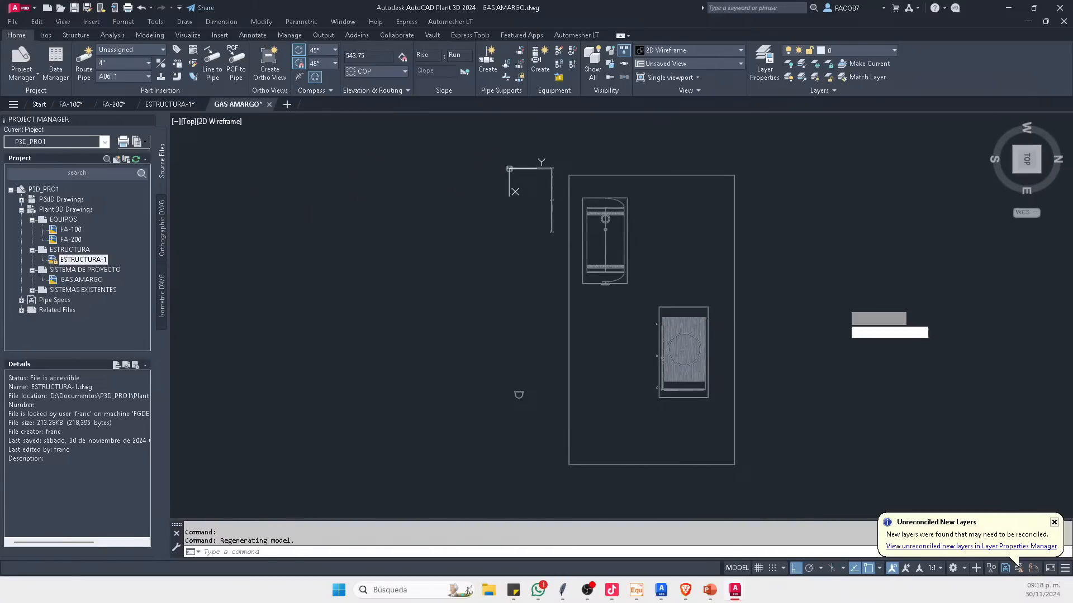
{"action": "type", "text": "R"}
{"action": "key", "text": "Return"}
{"action": "key", "text": "Escape"}
{"action": "scroll", "coordinate": [718, 375], "scroll_direction": "up", "scroll_amount": 2}
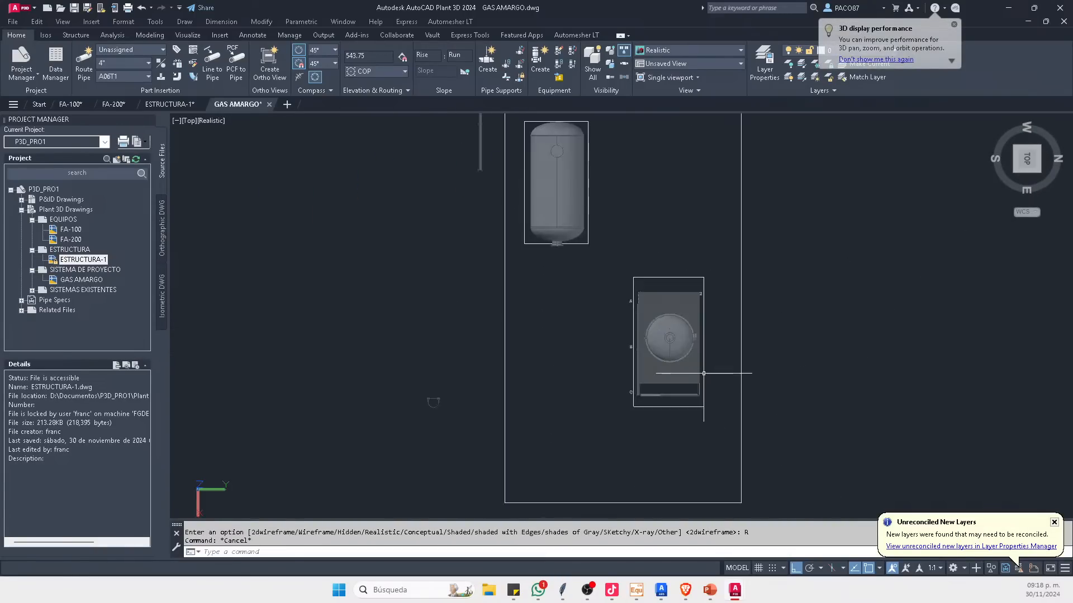
Step: Examine in 3D how the structure and ladder sit relative to the vessels and the plot rectangles
{"action": "scroll", "coordinate": [704, 373], "scroll_direction": "up", "scroll_amount": 5}
{"action": "middle_click_drag", "start_coordinate": [567, 299], "coordinate": [656, 289], "text": "shift"}
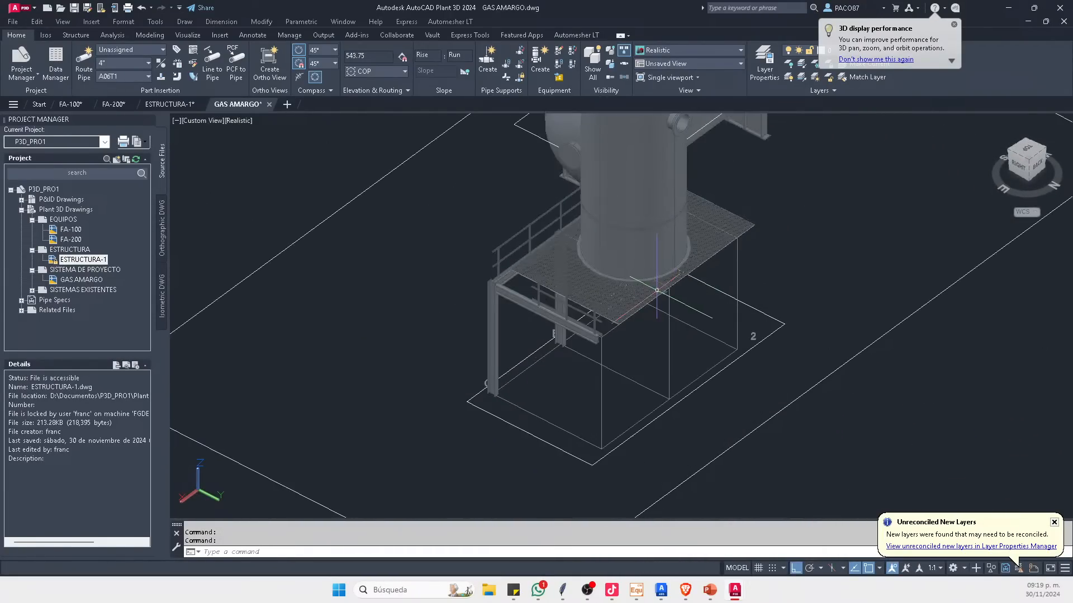
{"action": "scroll", "coordinate": [610, 326], "scroll_direction": "down", "scroll_amount": 2}
{"action": "mouse_move", "coordinate": [590, 245]}
{"action": "middle_mouse_down"}
{"action": "mouse_move", "coordinate": [629, 276]}
{"action": "mouse_move", "coordinate": [669, 398]}
{"action": "middle_mouse_up"}
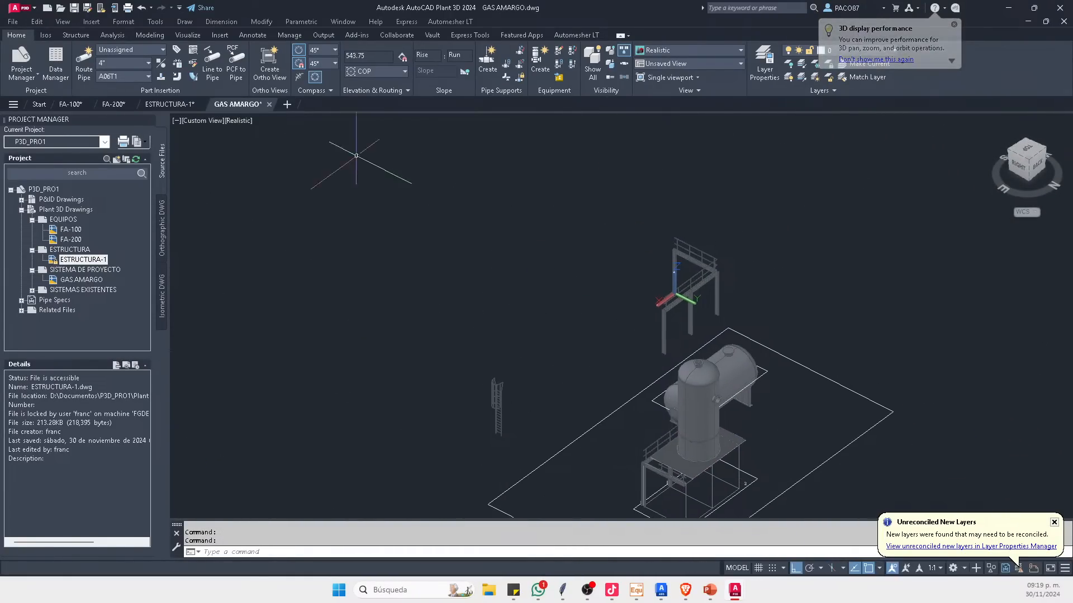
{"action": "key", "text": "Escape"}
Step: Save the cleaned ESTRUCTURA-1 drawing and check its complete structure and ladder in 3D
{"action": "left_click", "coordinate": [165, 104]}
{"action": "scroll", "coordinate": [596, 290], "scroll_direction": "up", "scroll_amount": 1}
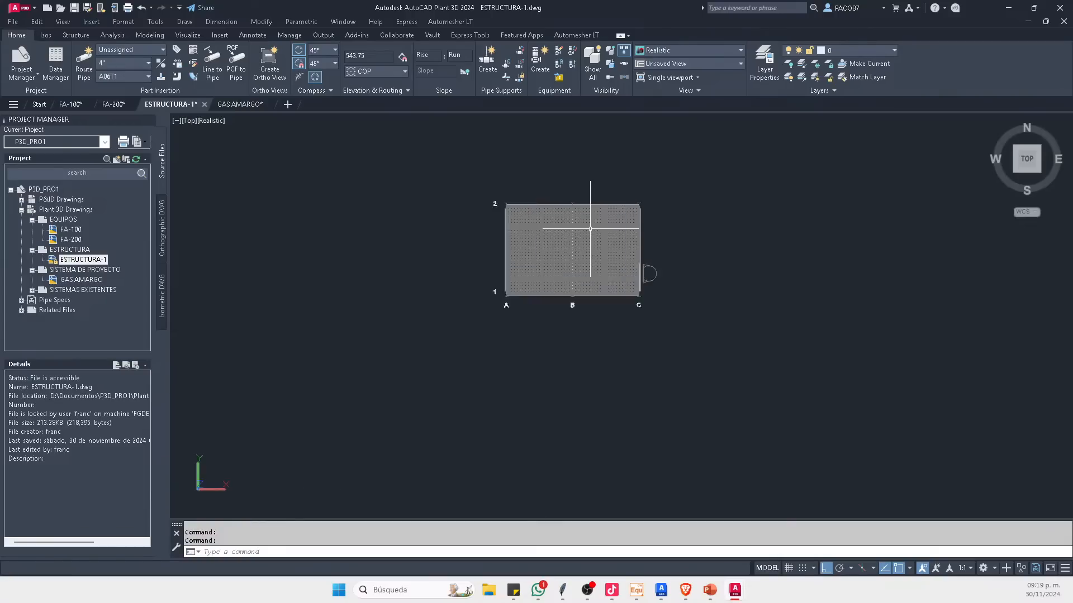
{"action": "mouse_move", "coordinate": [570, 233]}
{"action": "middle_mouse_down", "text": "shift"}
{"action": "mouse_move", "coordinate": [575, 292]}
{"action": "mouse_move", "coordinate": [593, 168]}
{"action": "mouse_move", "coordinate": [601, 269]}
{"action": "middle_mouse_up", "text": "shift"}
{"action": "scroll", "coordinate": [602, 269], "scroll_direction": "down", "scroll_amount": 2}
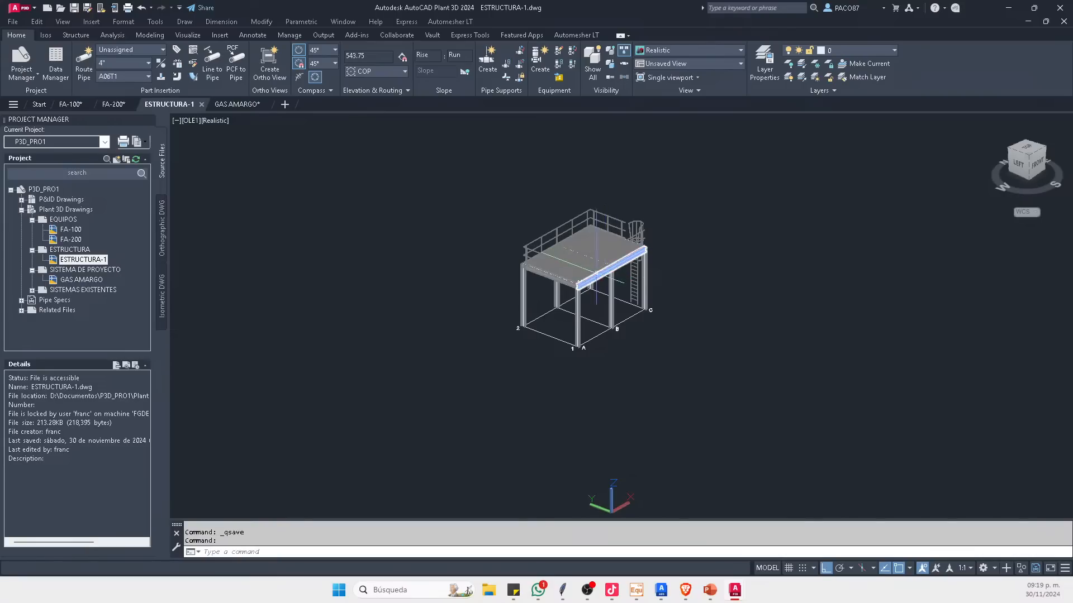
{"action": "scroll", "coordinate": [611, 265], "scroll_direction": "up", "scroll_amount": 3}
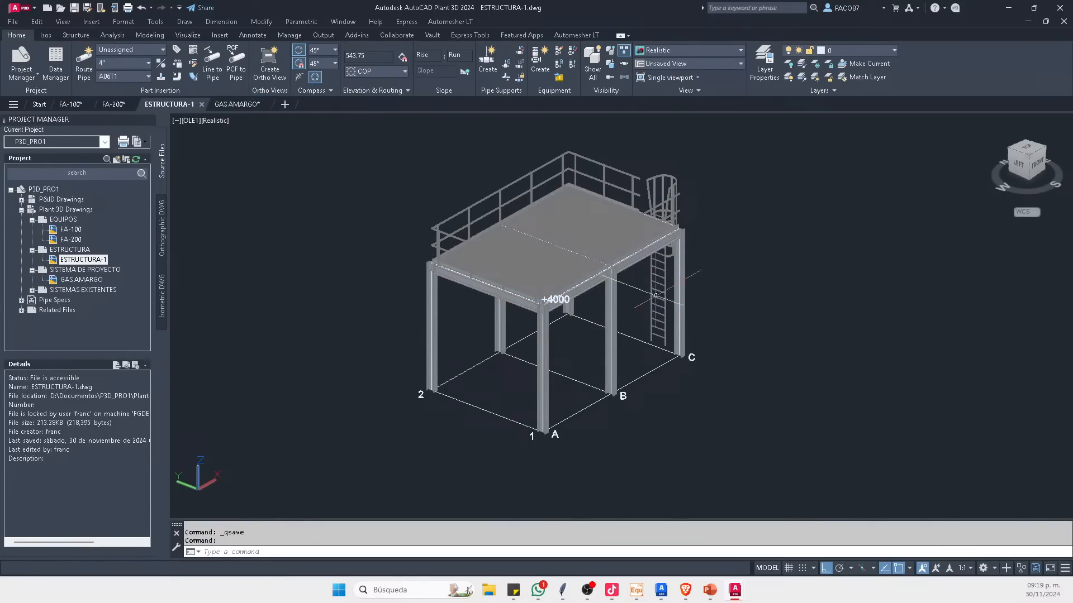
{"action": "left_click", "coordinate": [614, 267]}
Step: Reload the modified ESTRUCTURA-1 xref in GAS AMARGO and close the xref comparison
{"action": "left_click", "coordinate": [226, 106]}
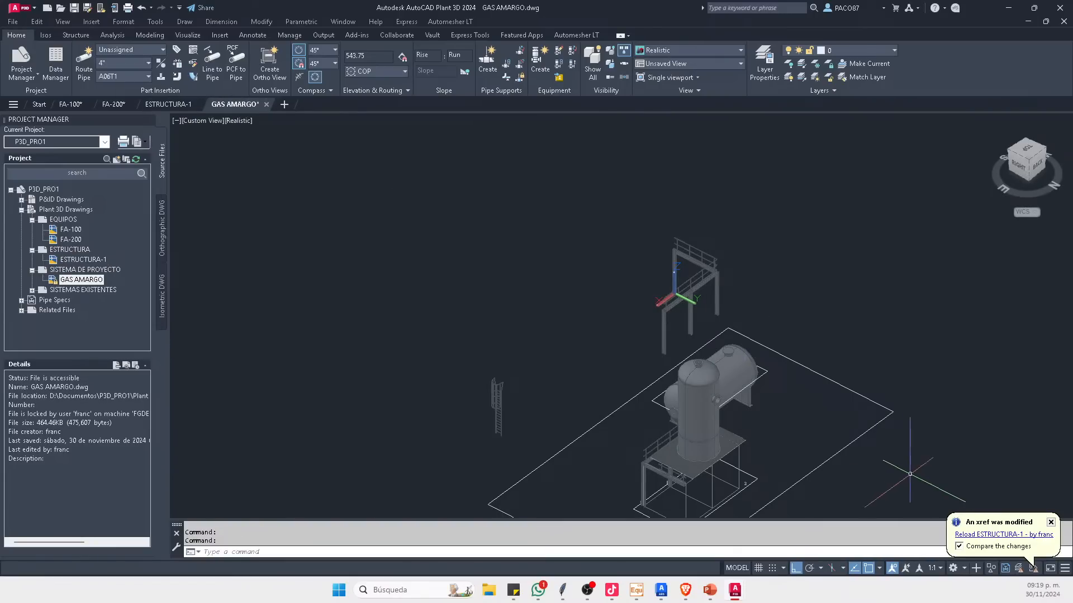
{"action": "left_click", "coordinate": [994, 534]}
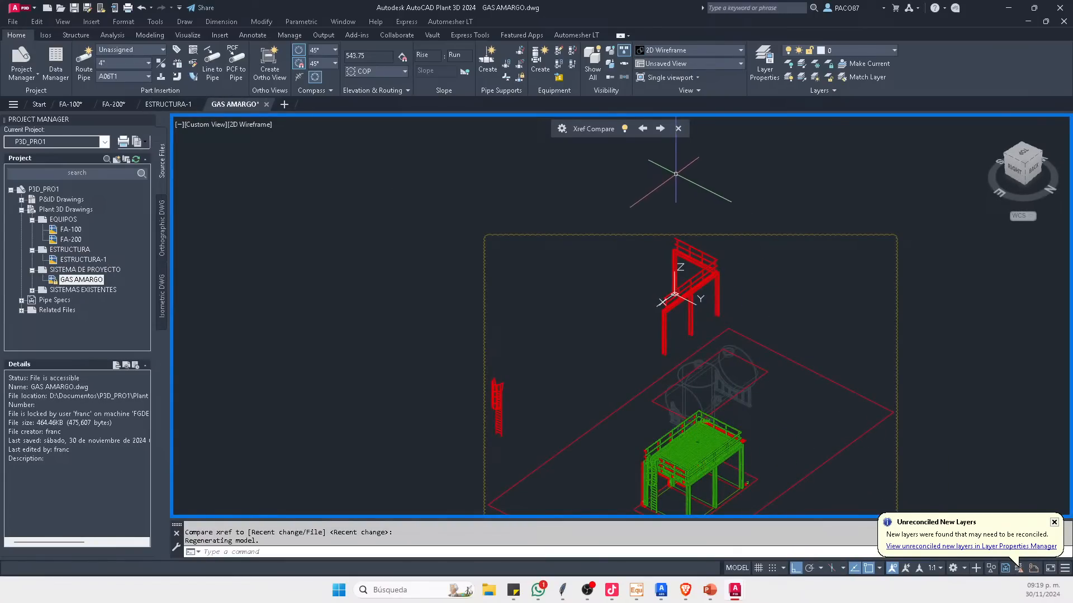
{"action": "left_click", "coordinate": [677, 128]}
Step: Restore the Realistic visual style in GAS AMARGO around the vessels and reloaded structure
{"action": "scroll", "coordinate": [637, 283], "scroll_direction": "up", "scroll_amount": 6}
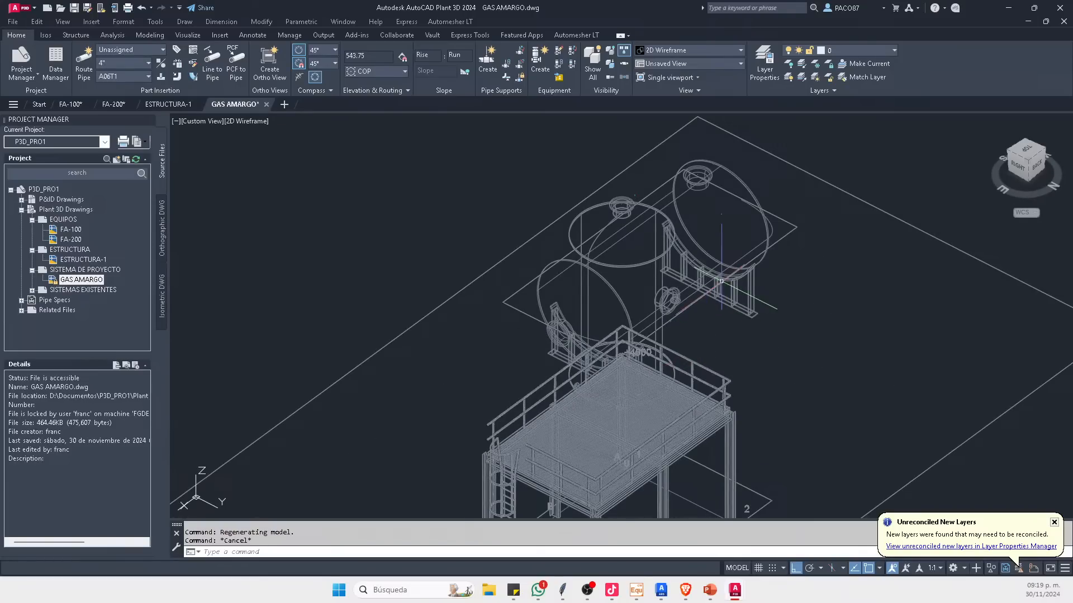
{"action": "middle_click_drag", "start_coordinate": [637, 283], "coordinate": [639, 285]}
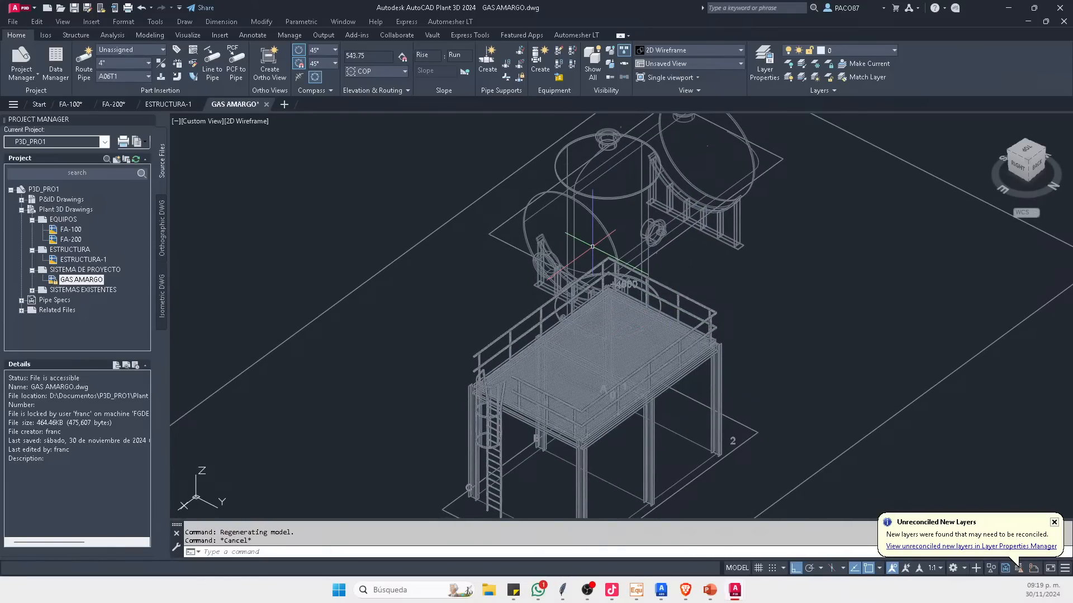
{"action": "key", "text": "Return"}
{"action": "type", "text": "r"}
{"action": "key", "text": "Return"}
{"action": "key", "text": "Escape"}
{"action": "key", "text": "Escape"}
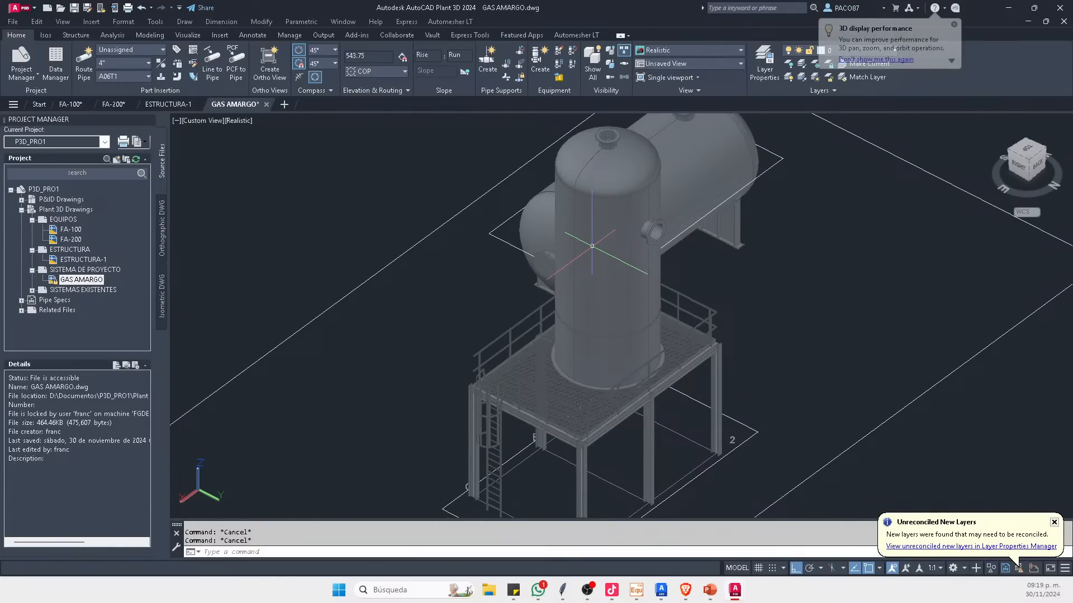
Step: Inspect the fit of the vertical vessel's base on the structure's grating from several 3D angles
{"action": "scroll", "coordinate": [594, 314], "scroll_direction": "up", "scroll_amount": 3}
{"action": "scroll", "coordinate": [594, 314], "scroll_direction": "down", "scroll_amount": 3}
{"action": "middle_click_drag", "start_coordinate": [595, 313], "coordinate": [562, 386], "text": "shift"}
{"action": "scroll", "coordinate": [481, 328], "scroll_direction": "up", "scroll_amount": 5}
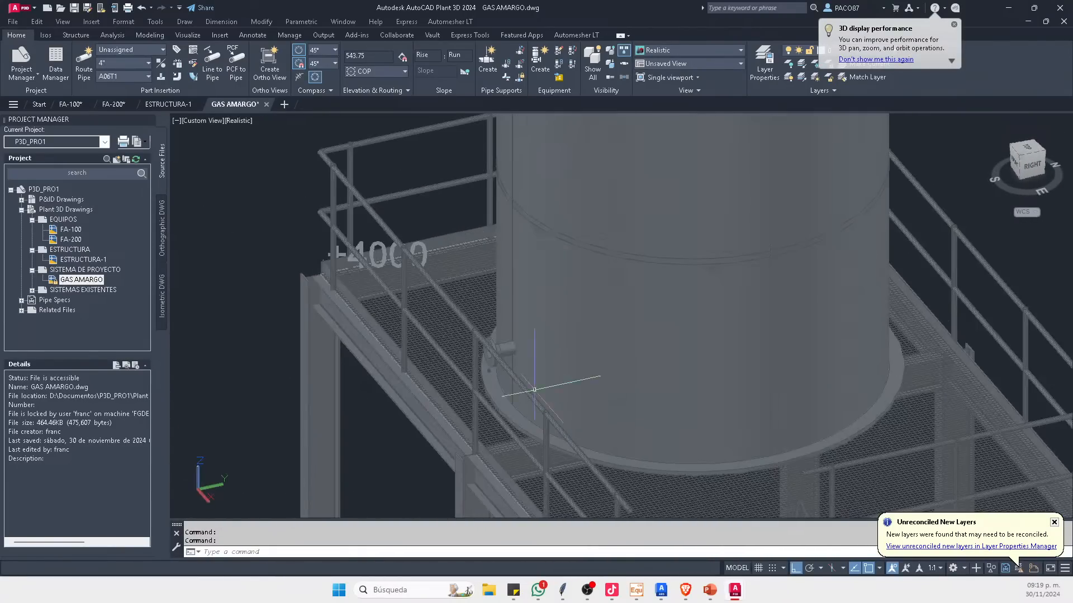
{"action": "scroll", "coordinate": [480, 328], "scroll_direction": "down", "scroll_amount": 6}
{"action": "middle_click_drag", "start_coordinate": [481, 328], "coordinate": [555, 402], "text": "shift"}
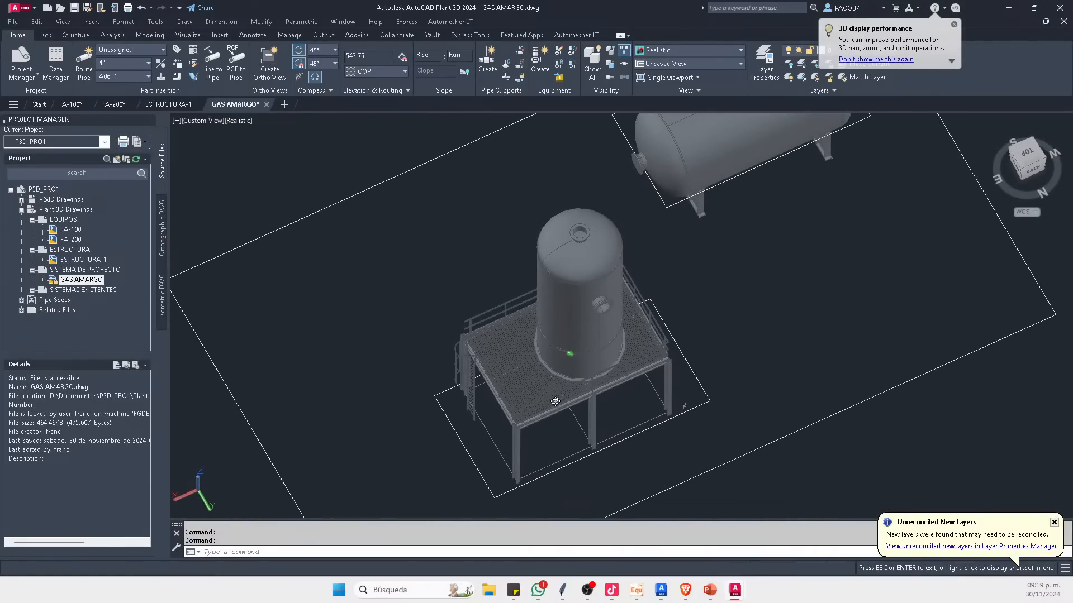
Step: Switch to the FA-100 drawing and show its vertical vessel from a 3D angle
{"action": "left_click", "coordinate": [1027, 154]}
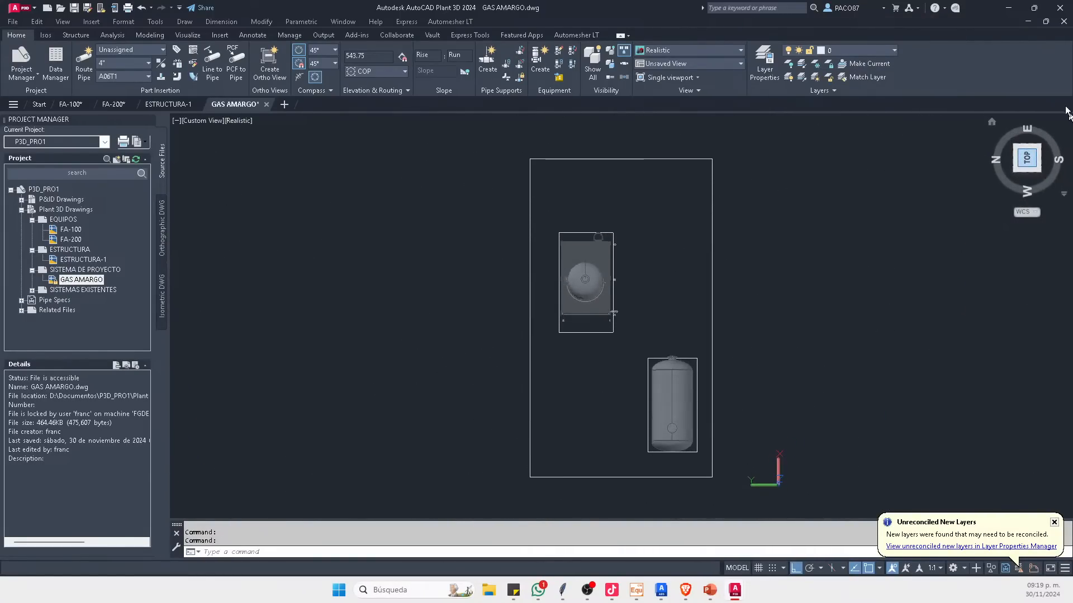
{"action": "left_click", "coordinate": [123, 106]}
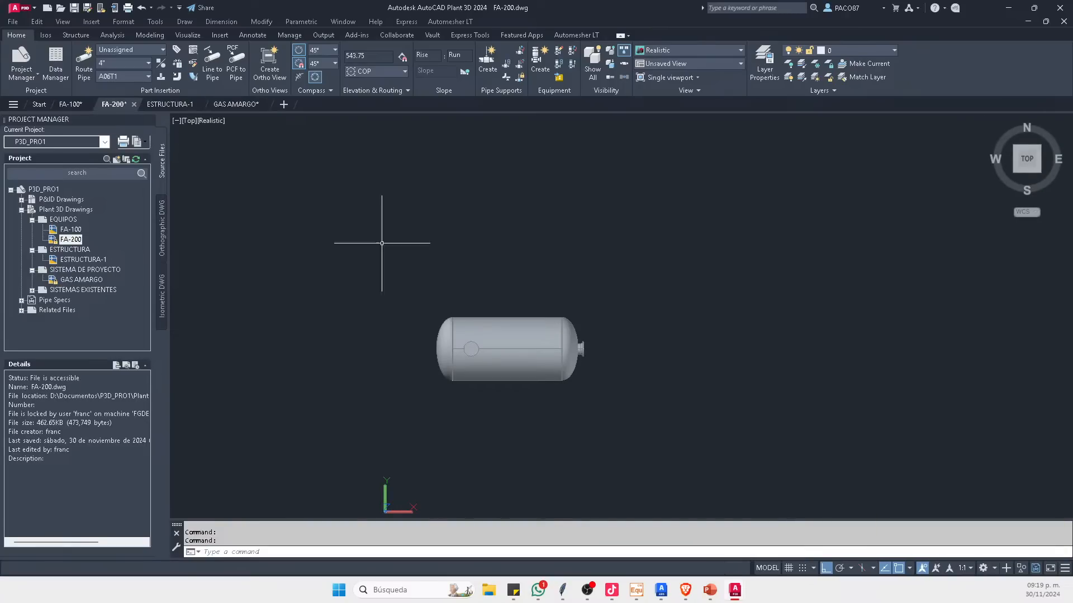
{"action": "left_click", "coordinate": [66, 106]}
{"action": "middle_click_drag", "start_coordinate": [550, 347], "coordinate": [479, 219], "text": "shift"}
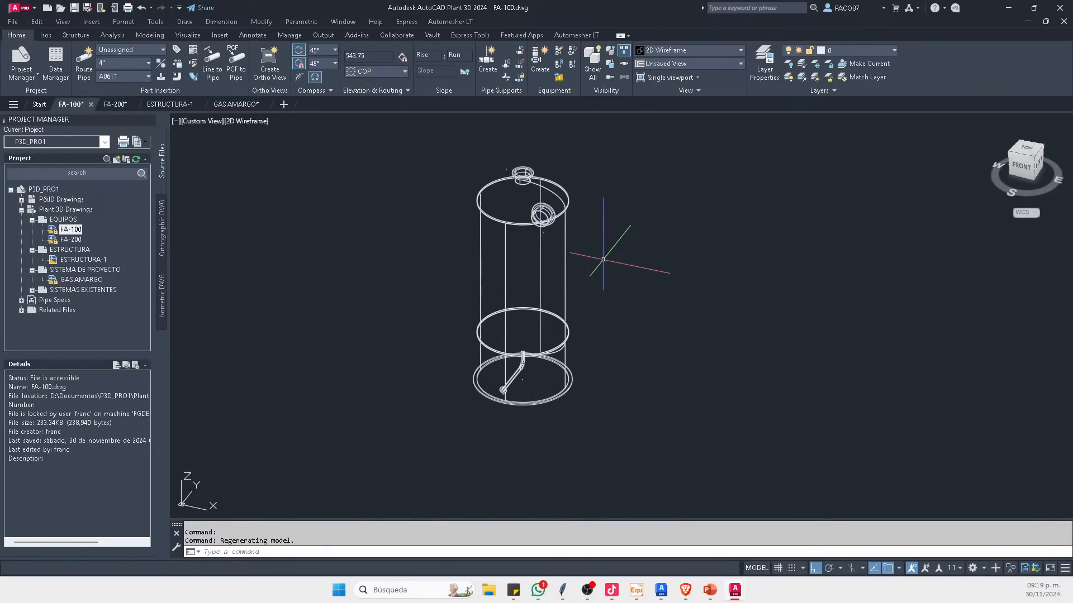
{"action": "middle_click_drag", "start_coordinate": [587, 309], "coordinate": [558, 270]}
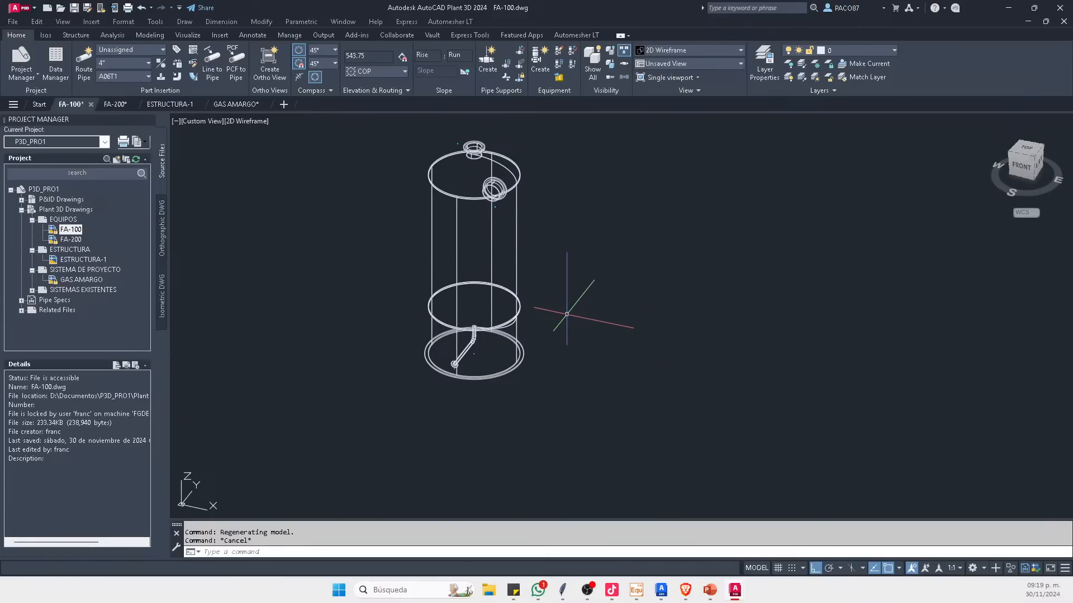
{"action": "middle_click_drag", "start_coordinate": [566, 314], "coordinate": [522, 336], "text": "shift"}
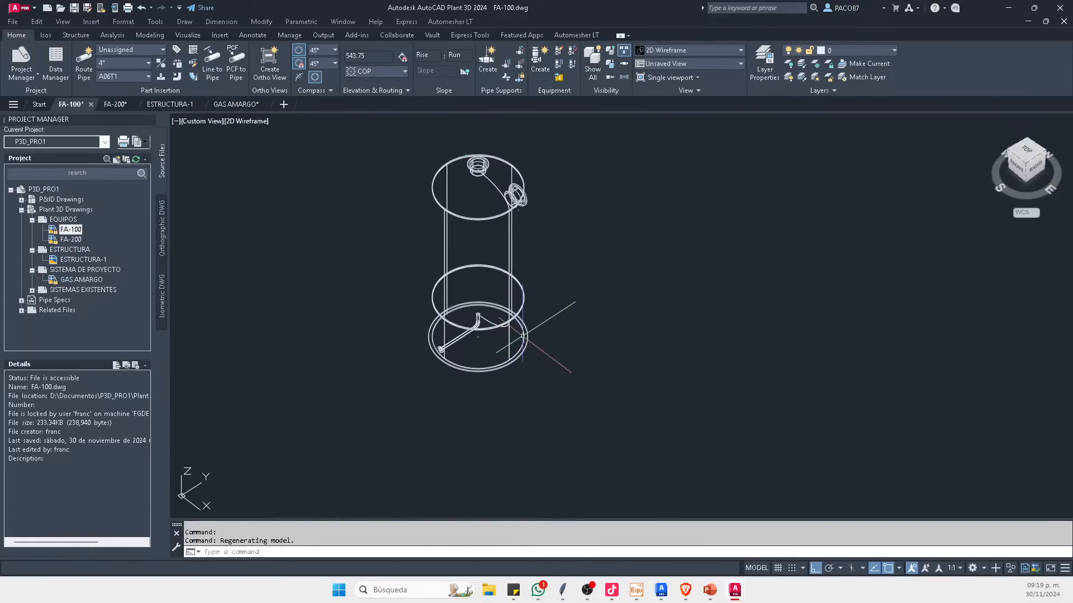
{"action": "left_click", "coordinate": [71, 250]}
{"action": "right_click", "coordinate": [72, 253]}
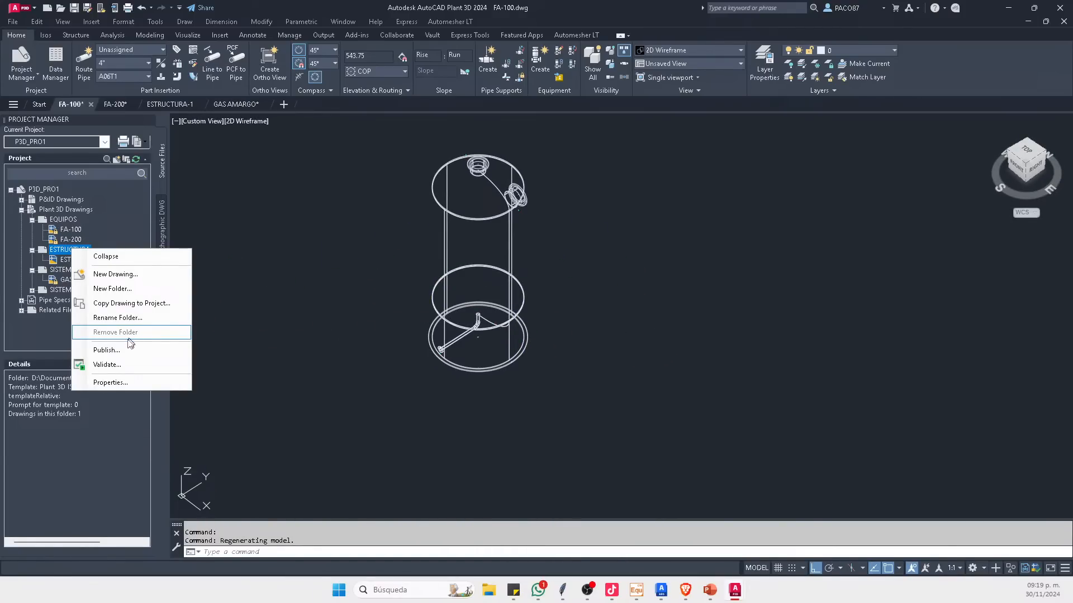
{"action": "left_click", "coordinate": [71, 255]}
{"action": "right_click", "coordinate": [74, 251]}
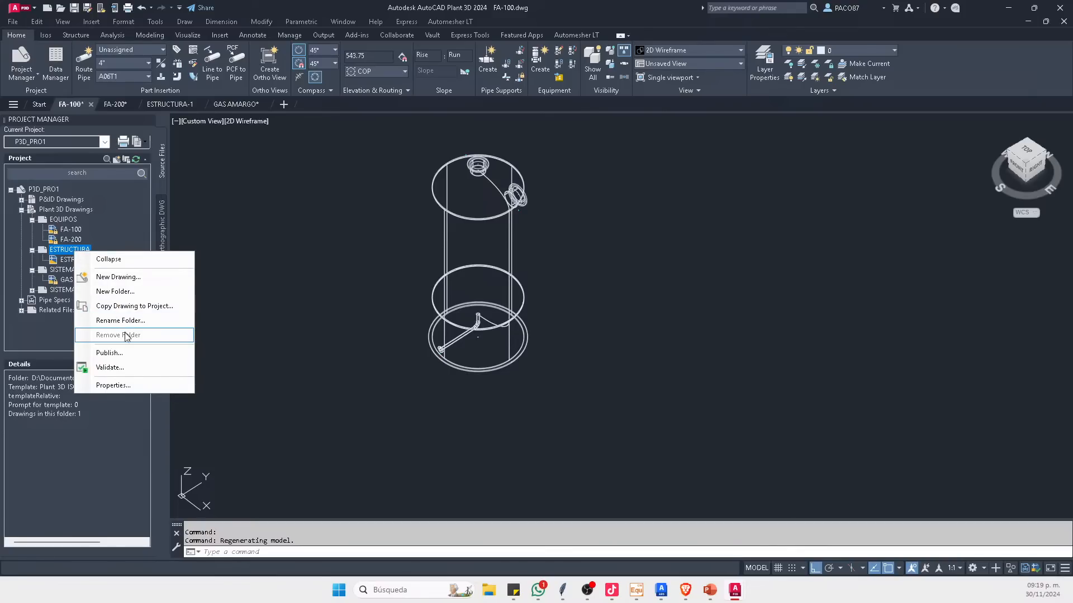
{"action": "left_click", "coordinate": [79, 229]}
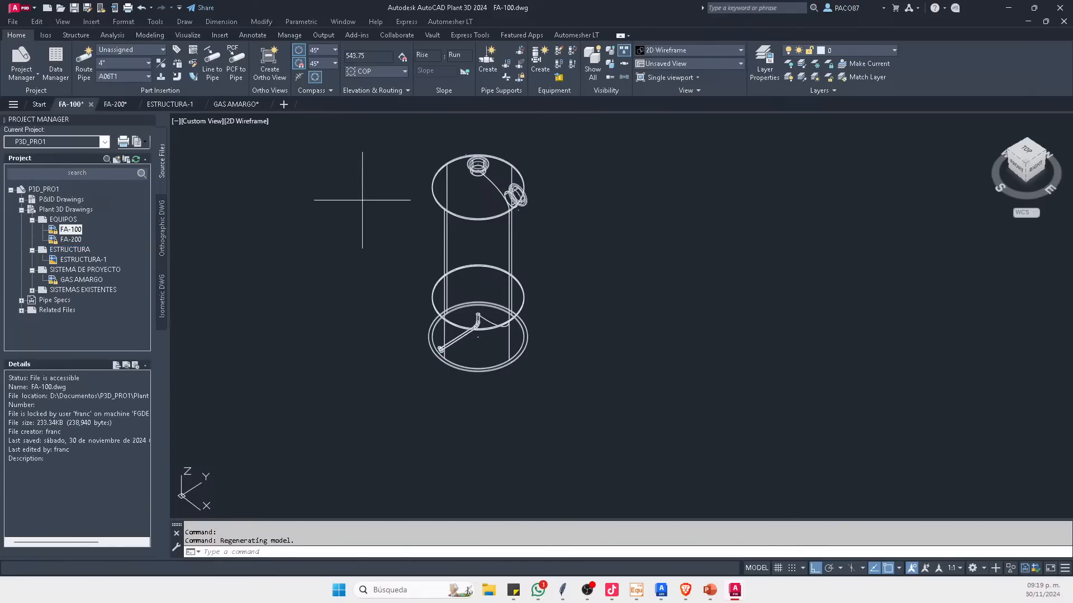
Step: Attach ESTRUCTURA-1 to FA-100 as an overlay xref with a relative path, scale 1, insertion point 0,0,0 and rotation 0
{"action": "right_click", "coordinate": [81, 262]}
{"action": "left_click", "coordinate": [134, 370]}
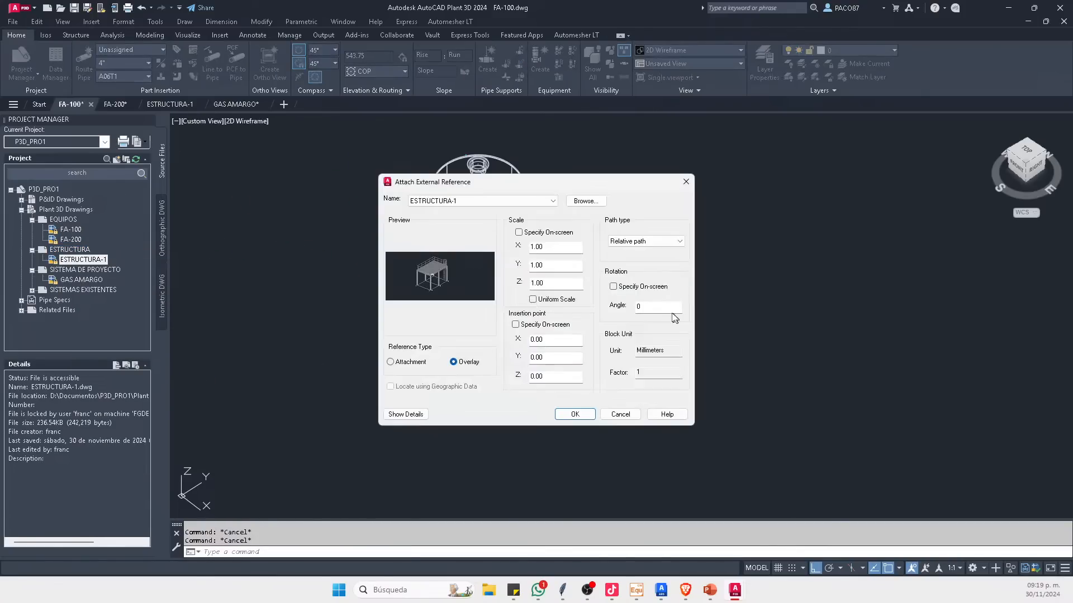
{"action": "left_click", "coordinate": [575, 414]}
{"action": "middle_click_drag", "start_coordinate": [581, 375], "coordinate": [394, 380], "text": "shift"}
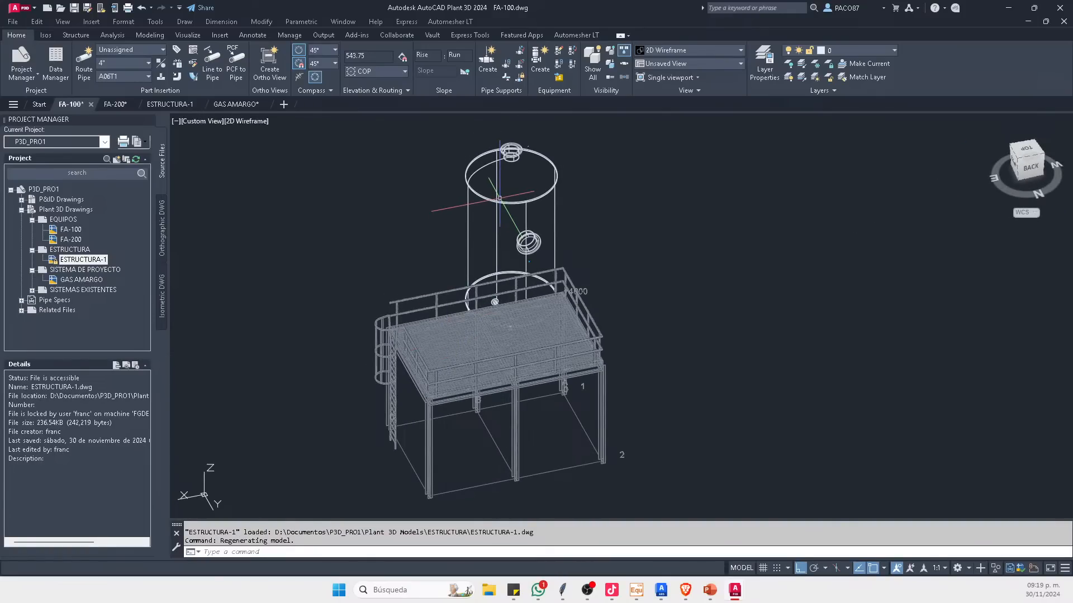
Step: Set the Realistic visual style in FA-100 for the vertical vessel and the attached structure
{"action": "type", "text": "SHA"}
{"action": "key", "text": "Return"}
{"action": "type", "text": "R"}
{"action": "key", "text": "Return"}
{"action": "key", "text": "Escape"}
{"action": "key", "text": "Escape"}
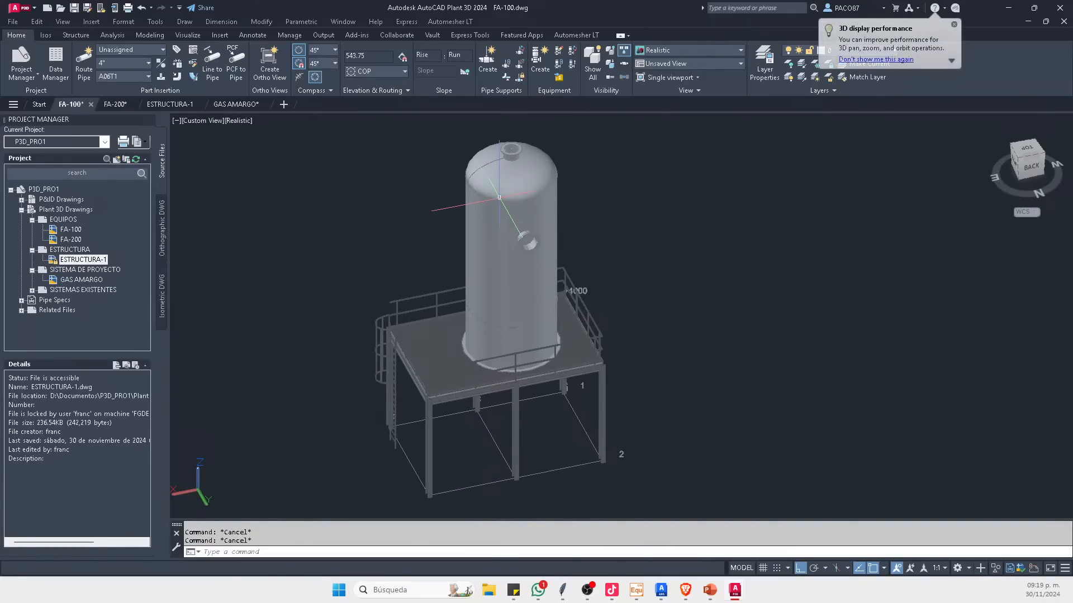
Step: Rotate the vertical vessel 90° counterclockwise about its center in plan so its large side nozzle faces grid axis A
{"action": "left_click", "coordinate": [1027, 149]}
{"action": "left_click", "coordinate": [609, 300]}
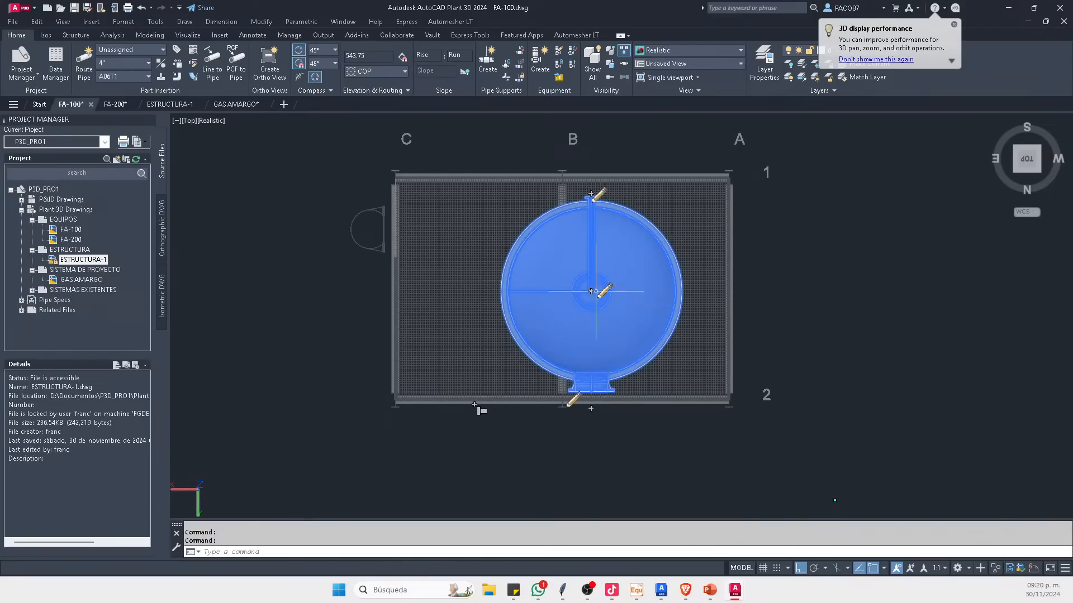
{"action": "type", "text": "RO"}
{"action": "key", "text": "Return"}
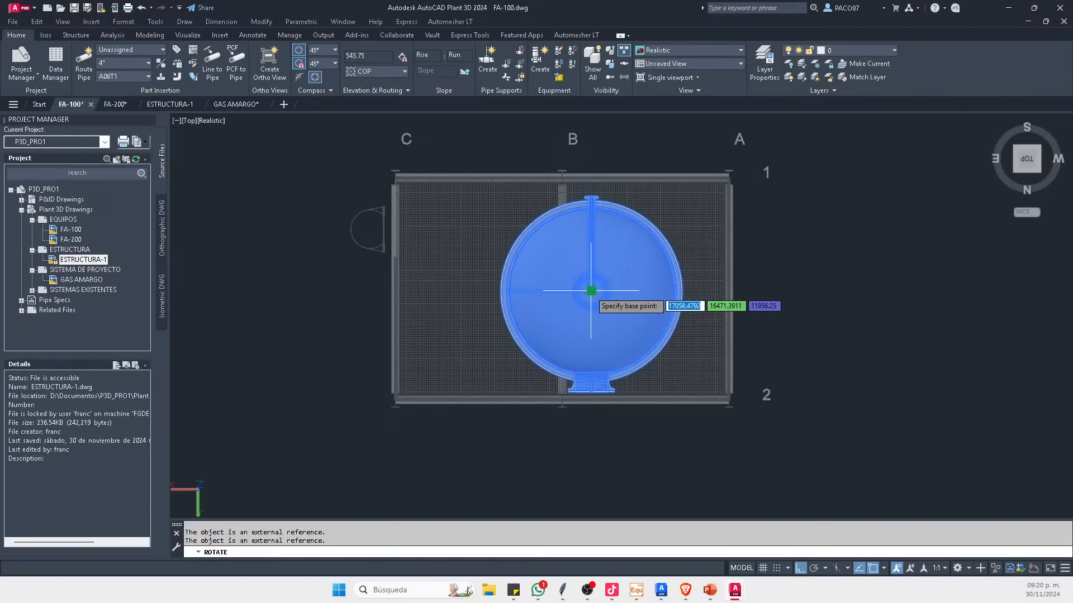
{"action": "left_click", "coordinate": [592, 290]}
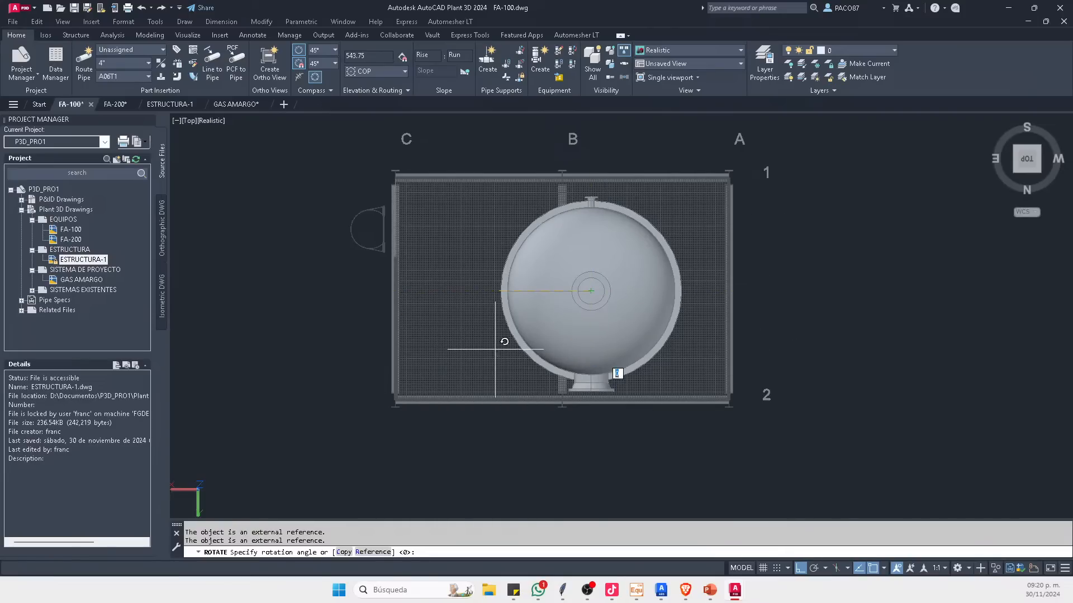
{"action": "key", "text": "Escape"}
Step: Move the vertical vessel along the platform a short distance toward grid axis A
{"action": "middle_click_drag", "start_coordinate": [653, 450], "coordinate": [468, 335], "text": "shift"}
{"action": "left_click", "coordinate": [666, 362]}
{"action": "type", "text": "m"}
{"action": "scroll", "coordinate": [518, 346], "scroll_direction": "up", "scroll_amount": 2}
{"action": "key", "text": "Return"}
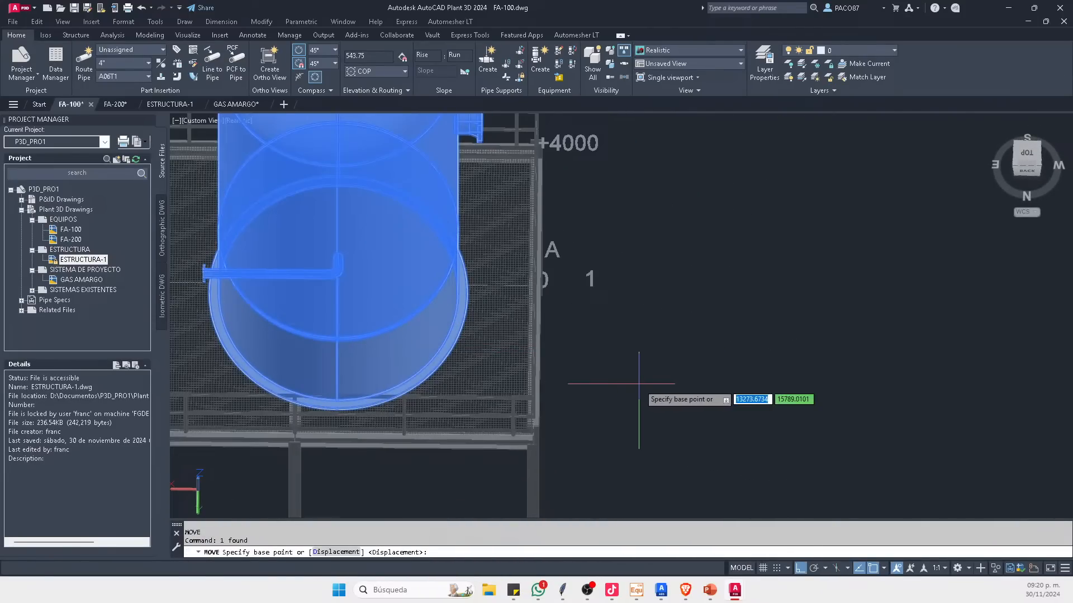
{"action": "left_click", "coordinate": [640, 384]}
{"action": "left_click", "coordinate": [683, 392]}
{"action": "scroll", "coordinate": [732, 367], "scroll_direction": "down", "scroll_amount": 4}
{"action": "key", "text": "Escape"}
{"action": "middle_click_drag", "start_coordinate": [590, 387], "coordinate": [605, 286]}
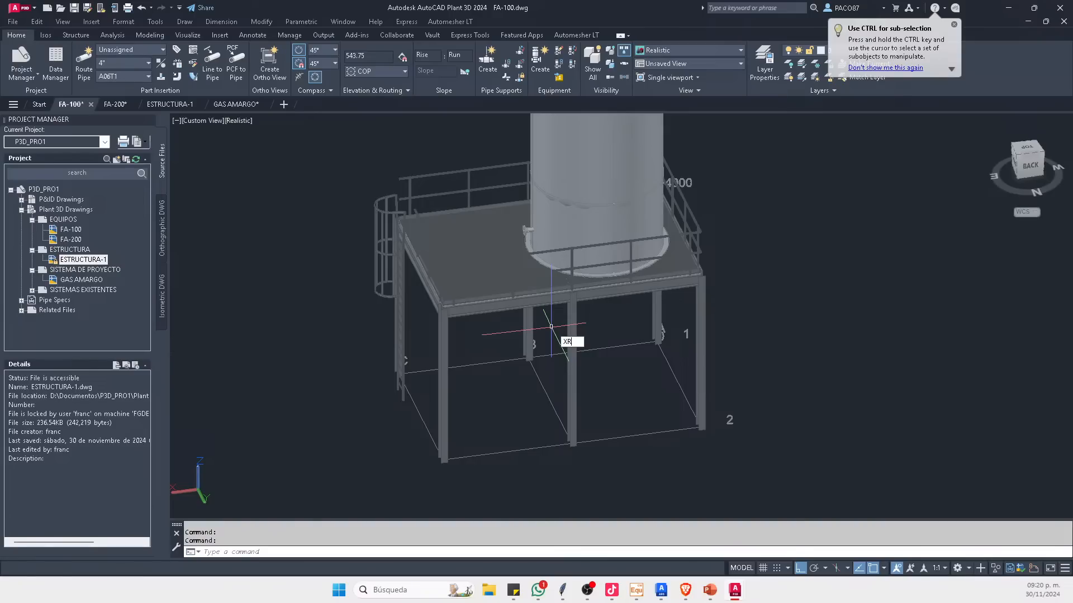
Step: Detach the ESTRUCTURA-1 xref from FA-100 and save the drawing
{"action": "type", "text": "EF"}
{"action": "key", "text": "Return"}
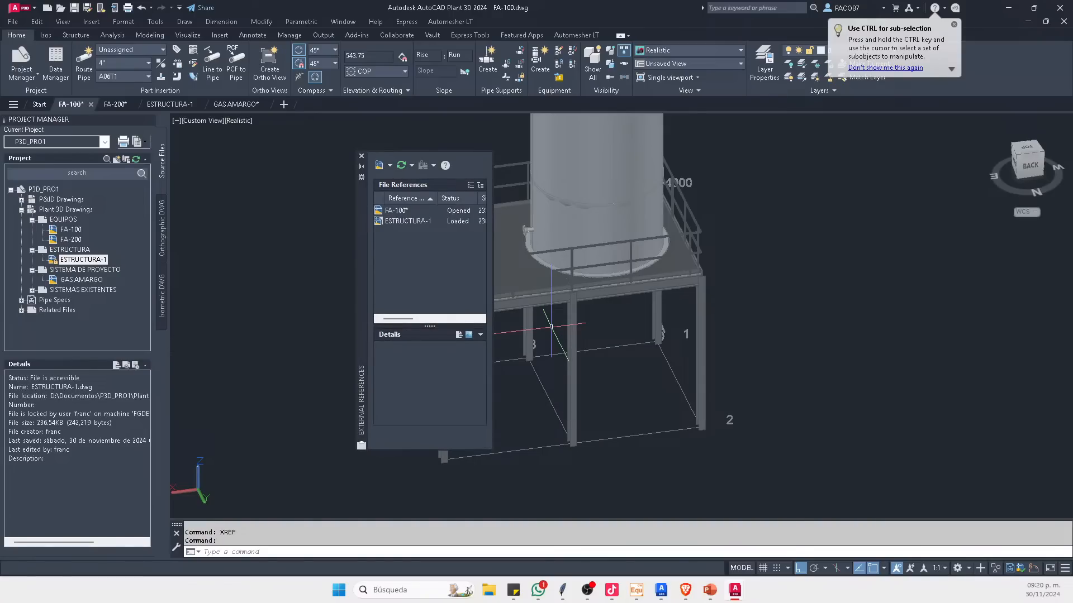
{"action": "left_click", "coordinate": [403, 221]}
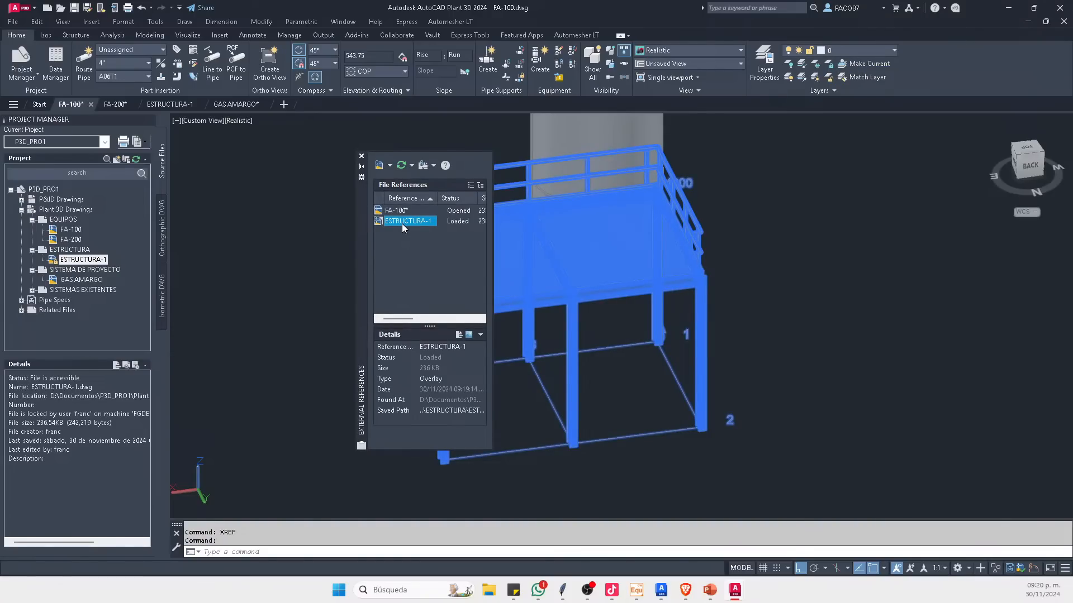
{"action": "right_click", "coordinate": [402, 222]}
{"action": "left_click", "coordinate": [438, 299]}
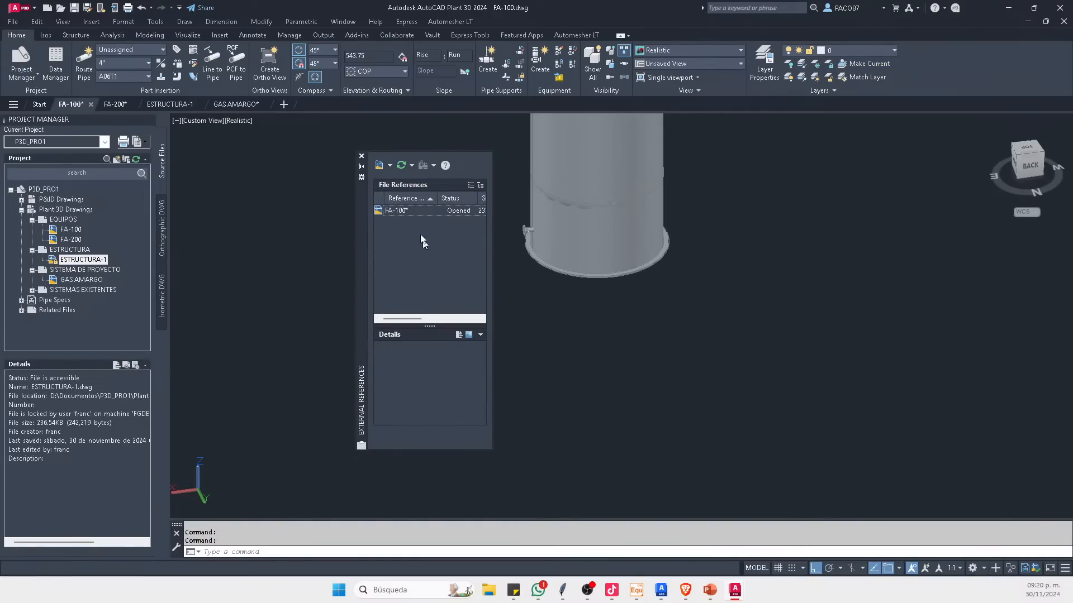
{"action": "left_click", "coordinate": [362, 157]}
{"action": "key", "text": "Escape"}
{"action": "scroll", "coordinate": [431, 282], "scroll_direction": "down", "scroll_amount": 4}
{"action": "scroll", "coordinate": [511, 191], "scroll_direction": "up", "scroll_amount": 3}
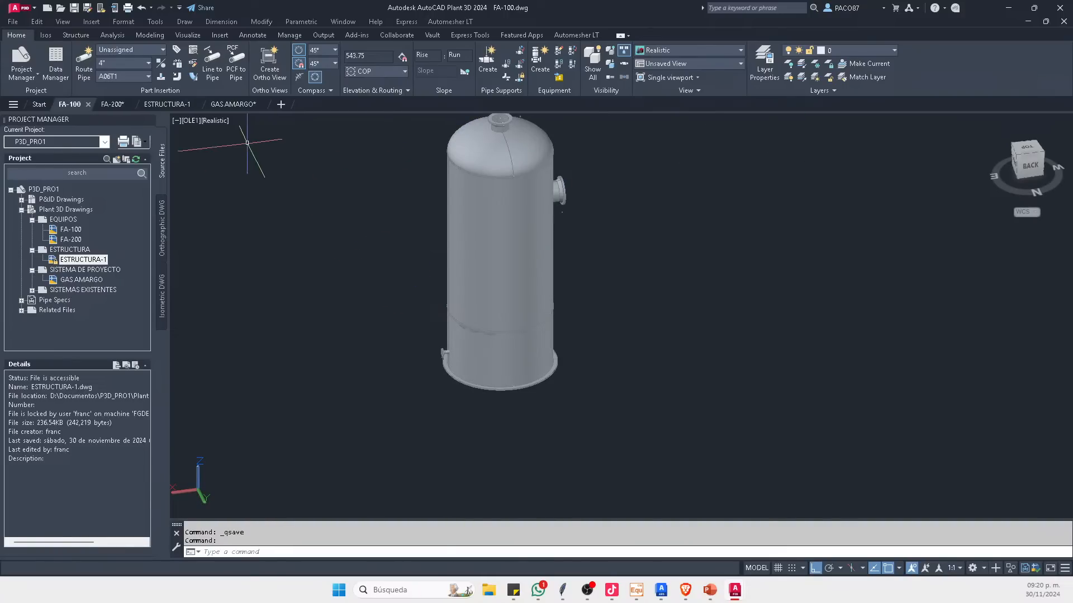
Step: Reload the modified FA-100 xref in GAS AMARGO, check the vessel's shift in the comparison and close the comparison
{"action": "left_click", "coordinate": [231, 105]}
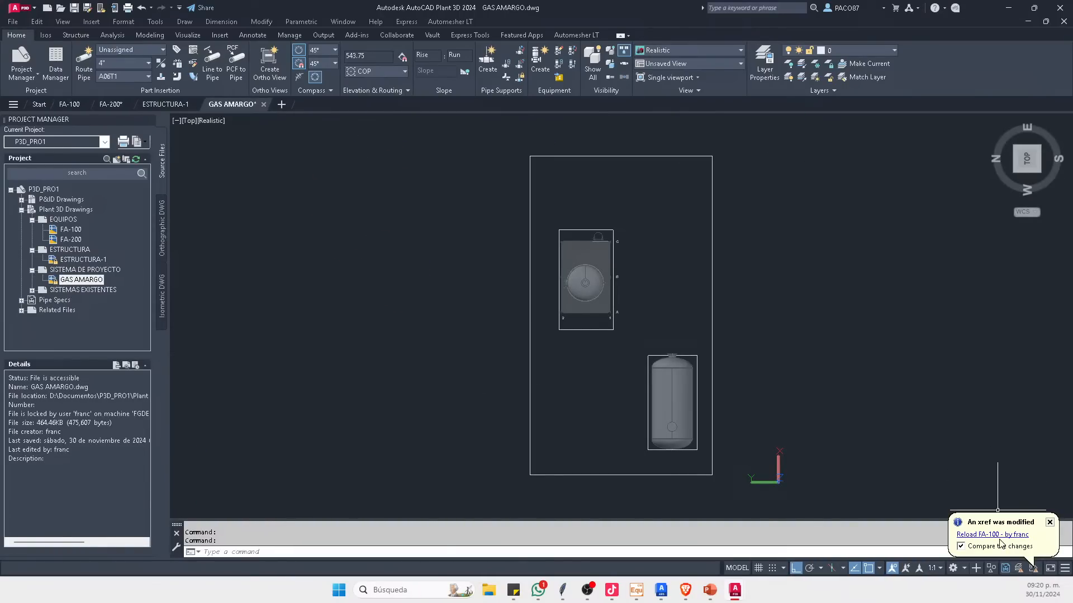
{"action": "left_click", "coordinate": [999, 544]}
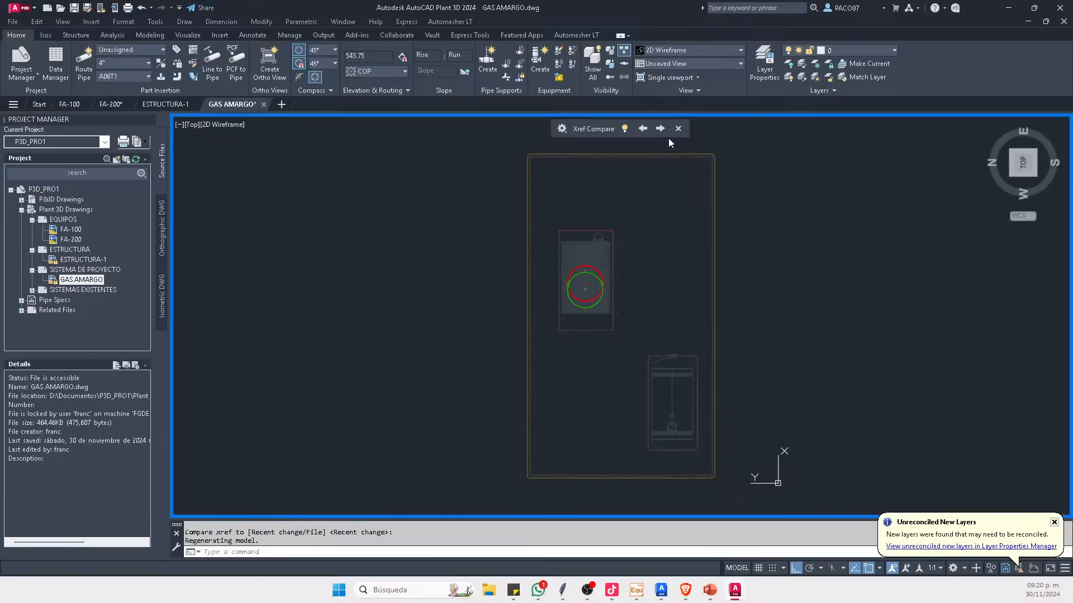
{"action": "scroll", "coordinate": [583, 292], "scroll_direction": "up", "scroll_amount": 5}
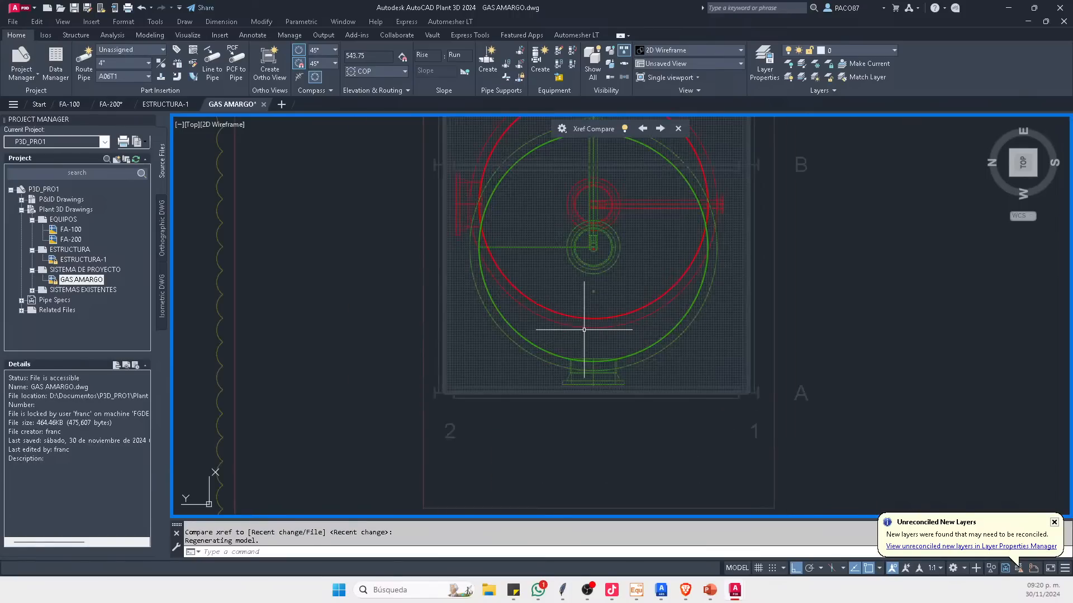
{"action": "left_click", "coordinate": [678, 129]}
Step: Filter the A06T1 pipe spec to 24" parts and select the class 150 weld neck flange (BRIDA DE CUELLO SOLDABLE)
{"action": "middle_click_drag", "start_coordinate": [747, 364], "coordinate": [641, 306], "text": "shift"}
{"action": "scroll", "coordinate": [560, 286], "scroll_direction": "down", "scroll_amount": 4}
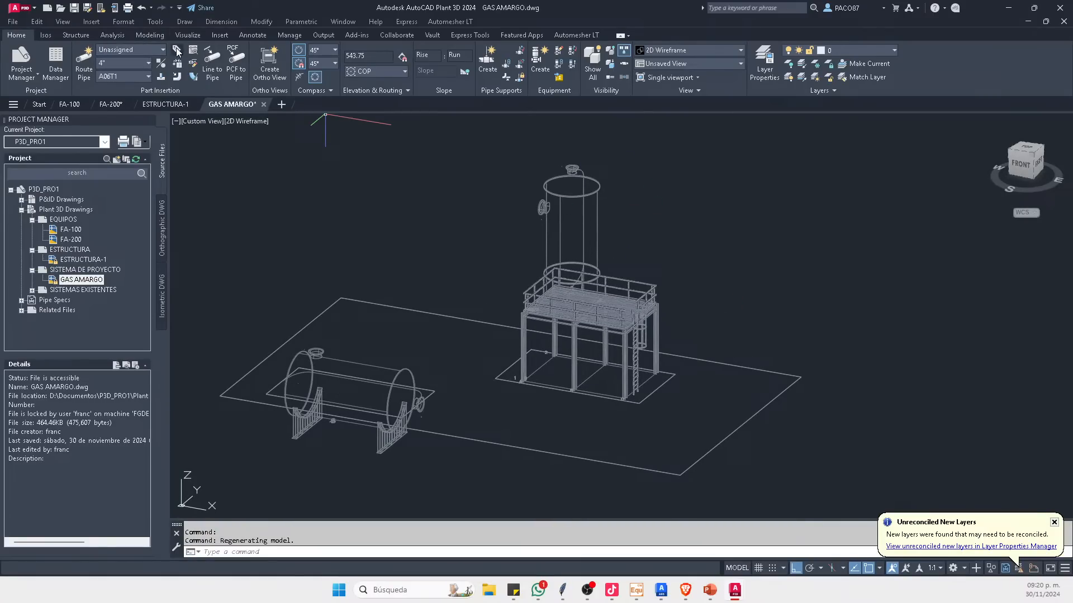
{"action": "left_click", "coordinate": [192, 54]}
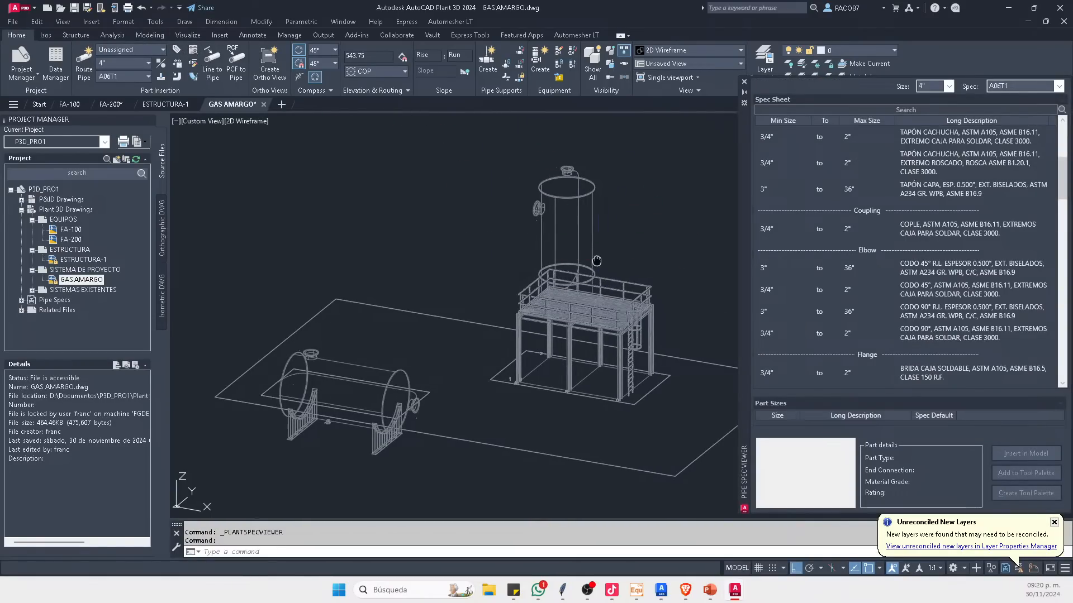
{"action": "left_click", "coordinate": [936, 87]}
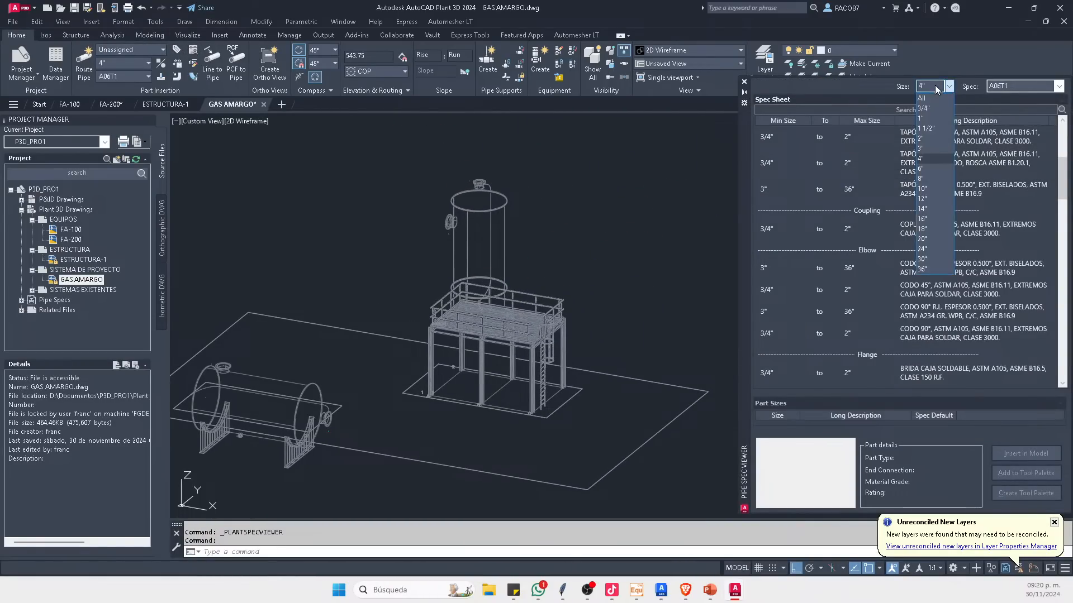
{"action": "left_click", "coordinate": [927, 248]}
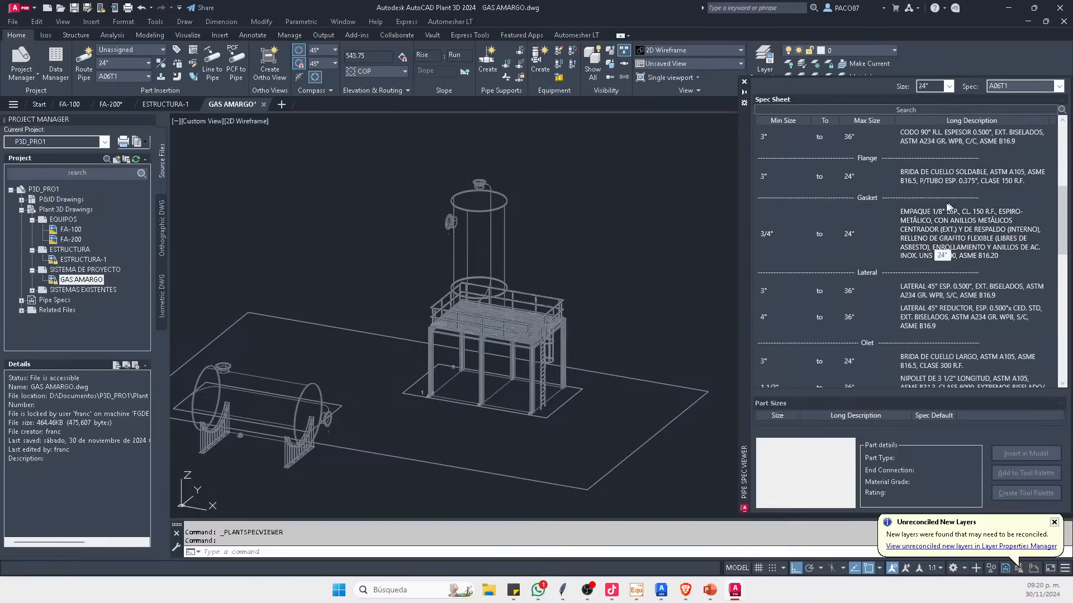
{"action": "left_click", "coordinate": [937, 176]}
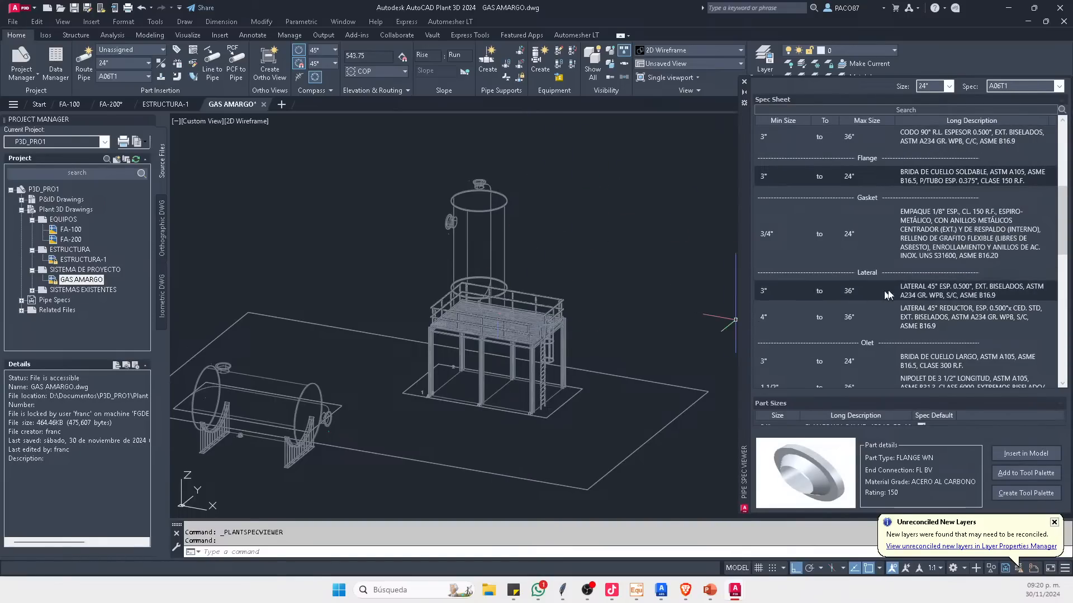
Step: Insert the 24" weld neck flange on the horizontal vessel's top nozzle with rotation 0
{"action": "left_click", "coordinate": [1026, 453]}
{"action": "scroll", "coordinate": [216, 379], "scroll_direction": "up", "scroll_amount": 8}
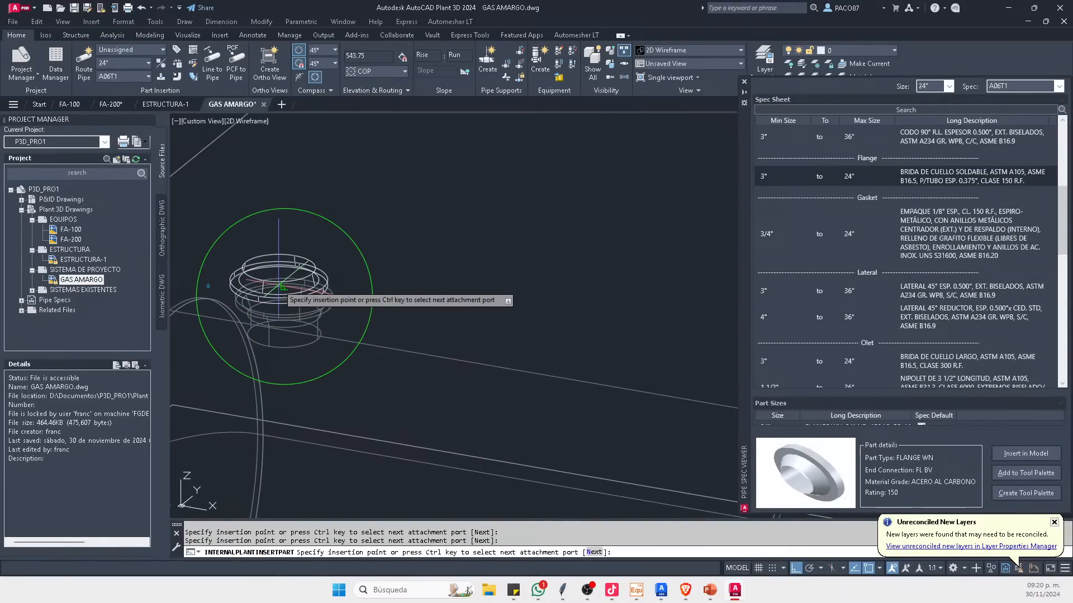
{"action": "left_click", "coordinate": [283, 285]}
{"action": "scroll", "coordinate": [313, 246], "scroll_direction": "down", "scroll_amount": 5}
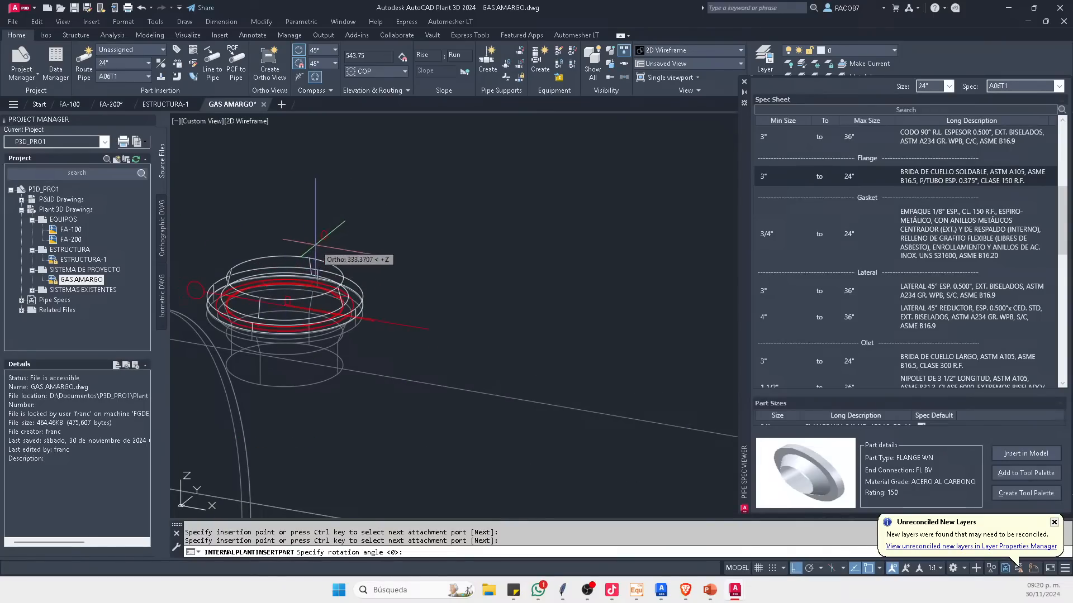
Step: Insert a second 24" weld neck flange at the center of the horizontal vessel's end nozzle with rotation 0
{"action": "scroll", "coordinate": [559, 330], "scroll_direction": "up", "scroll_amount": 6}
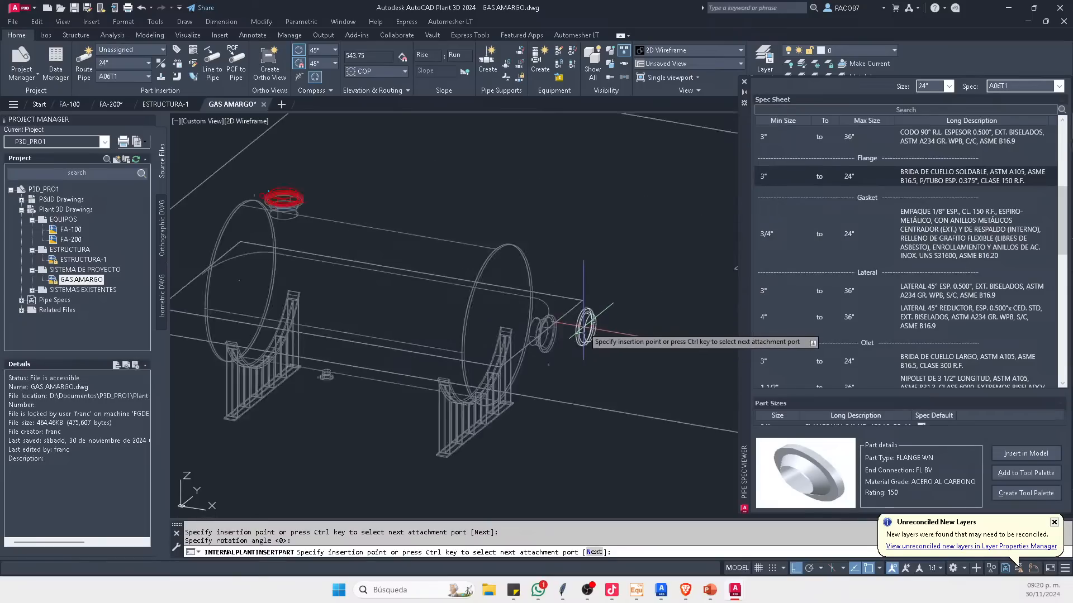
{"action": "type", "text": "CE"}
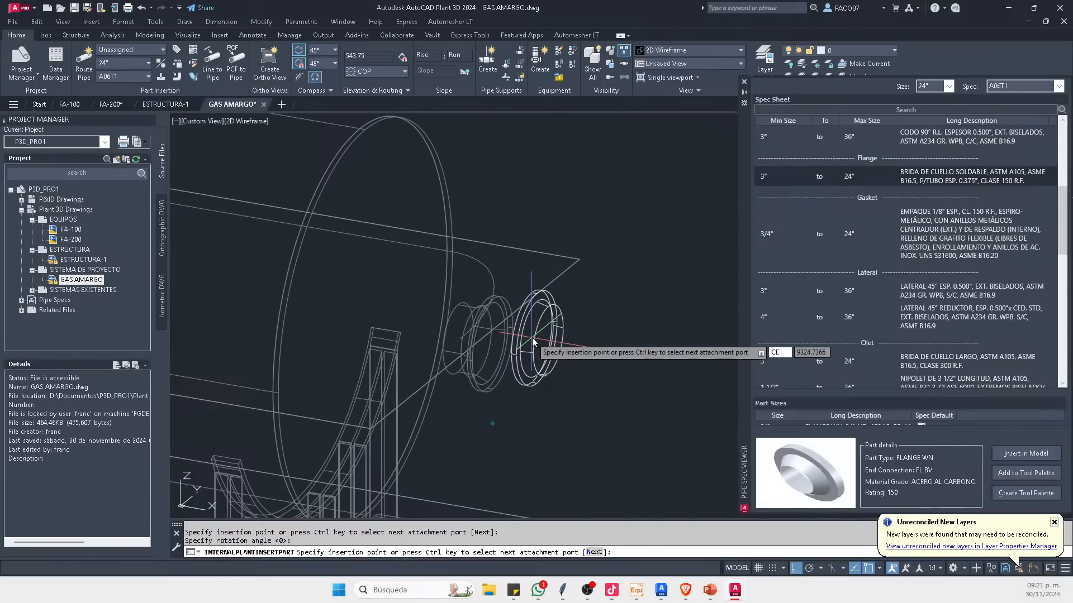
{"action": "type", "text": "N"}
{"action": "key", "text": "Return"}
{"action": "left_click", "coordinate": [511, 350]}
{"action": "key", "text": "Return"}
{"action": "key", "text": "Escape"}
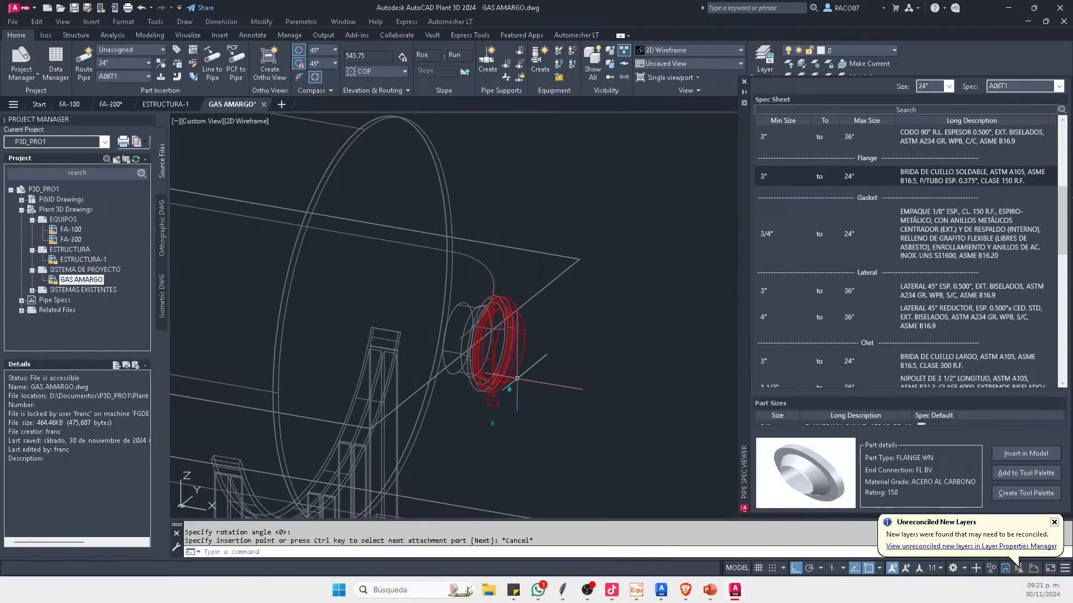
{"action": "key", "text": "Escape"}
{"action": "key", "text": "Escape"}
Step: Set the Conceptual visual style in GAS AMARGO around the horizontal vessel with its two flanges
{"action": "scroll", "coordinate": [587, 358], "scroll_direction": "down", "scroll_amount": 5}
{"action": "type", "text": "SHA"}
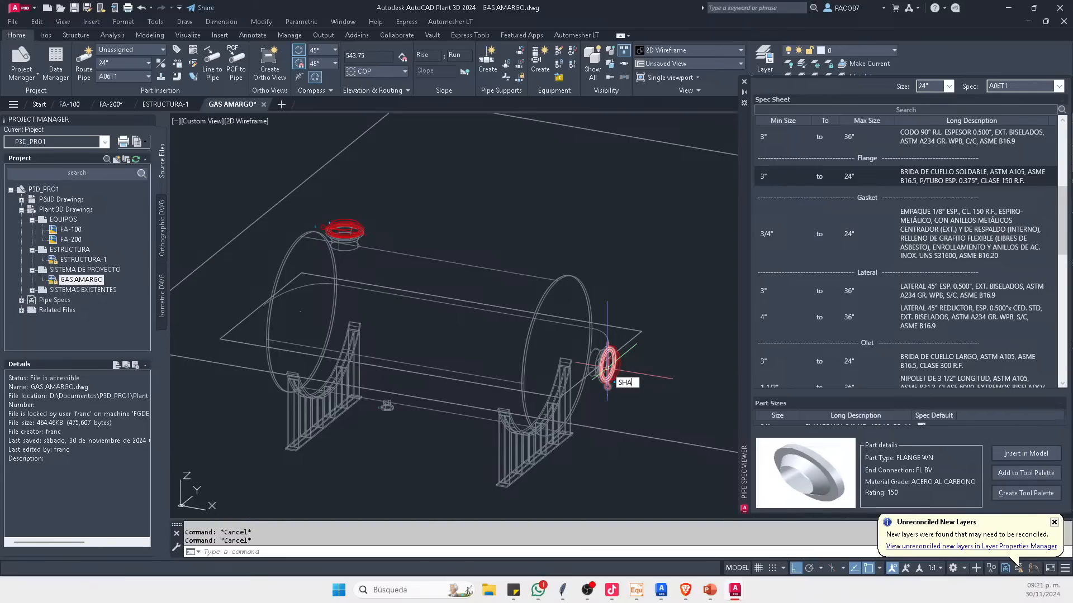
{"action": "type", "text": "DEMODE"}
{"action": "key", "text": "Return"}
{"action": "left_click", "coordinate": [646, 442]}
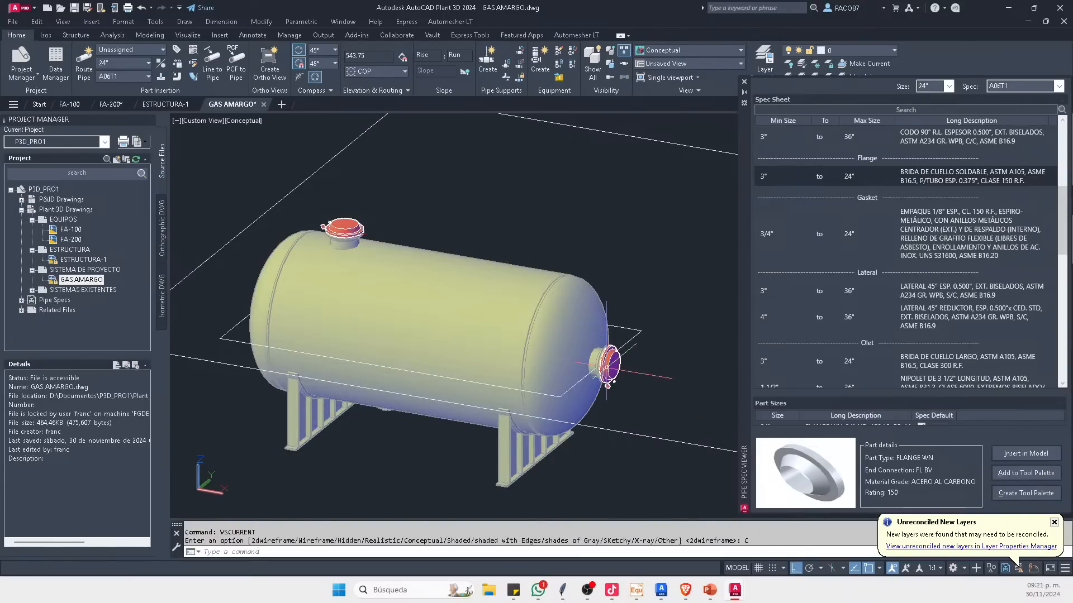
Step: Insert the class 150 weld neck flange on the horizontal vessel's bottom nozzle with rotation 0
{"action": "scroll", "coordinate": [598, 356], "scroll_direction": "up", "scroll_amount": 5}
{"action": "scroll", "coordinate": [598, 356], "scroll_direction": "up", "scroll_amount": 5}
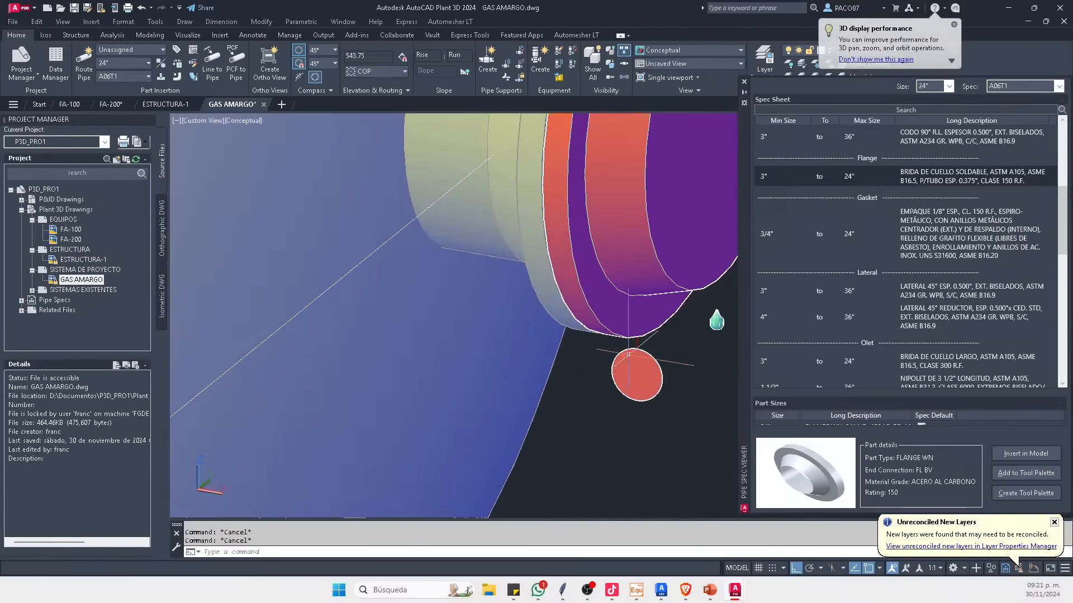
{"action": "middle_click_drag", "start_coordinate": [612, 339], "coordinate": [450, 380]}
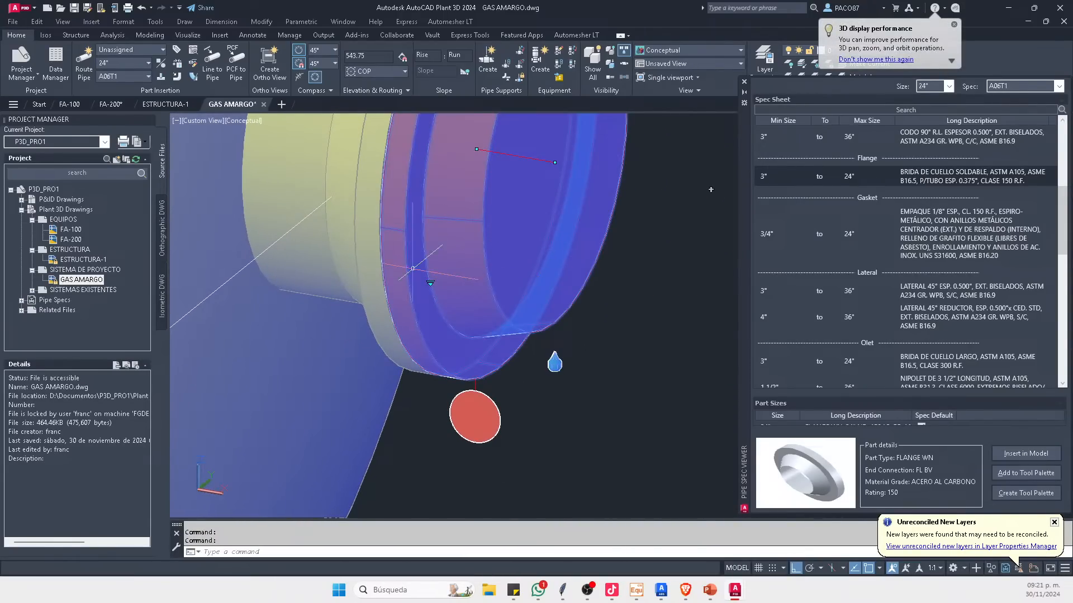
{"action": "left_click", "coordinate": [455, 335]}
{"action": "key", "text": "Escape"}
{"action": "scroll", "coordinate": [456, 335], "scroll_direction": "down", "scroll_amount": 10}
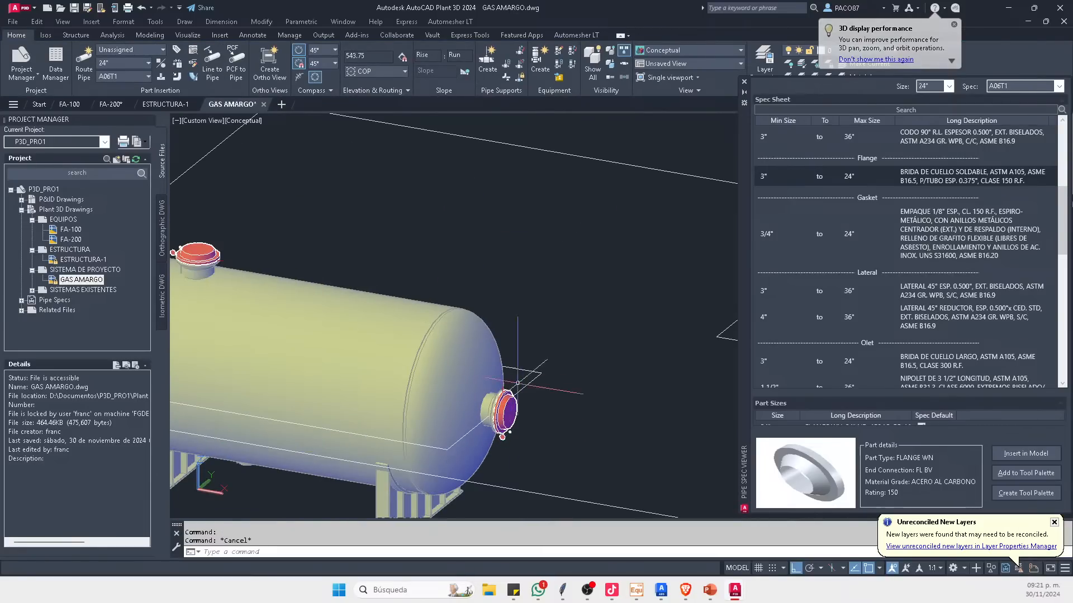
{"action": "scroll", "coordinate": [435, 386], "scroll_direction": "up", "scroll_amount": 12}
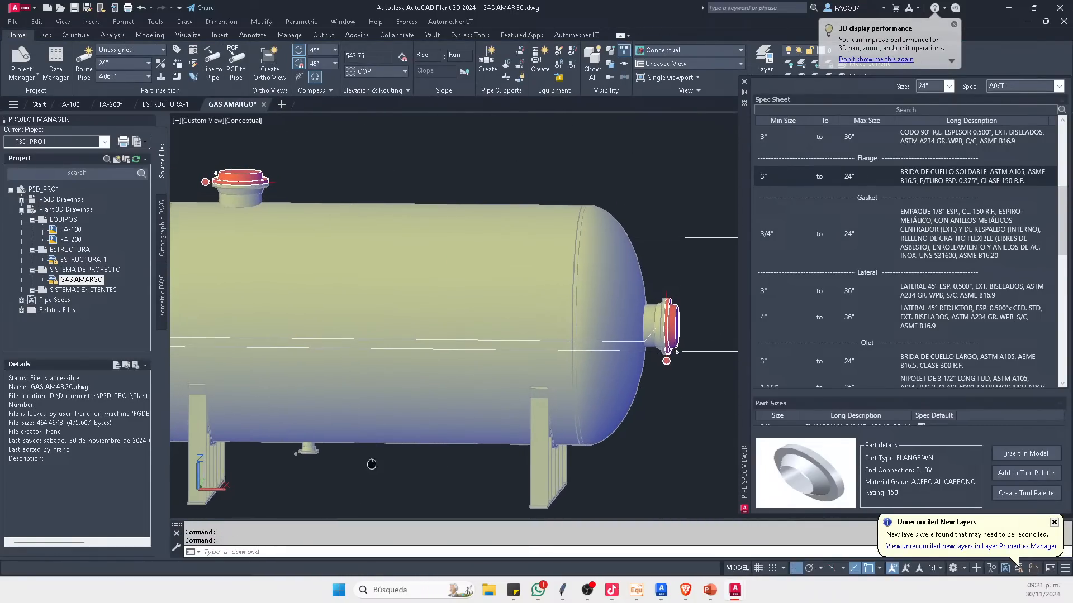
{"action": "middle_click_drag", "start_coordinate": [429, 390], "coordinate": [447, 364], "text": "shift"}
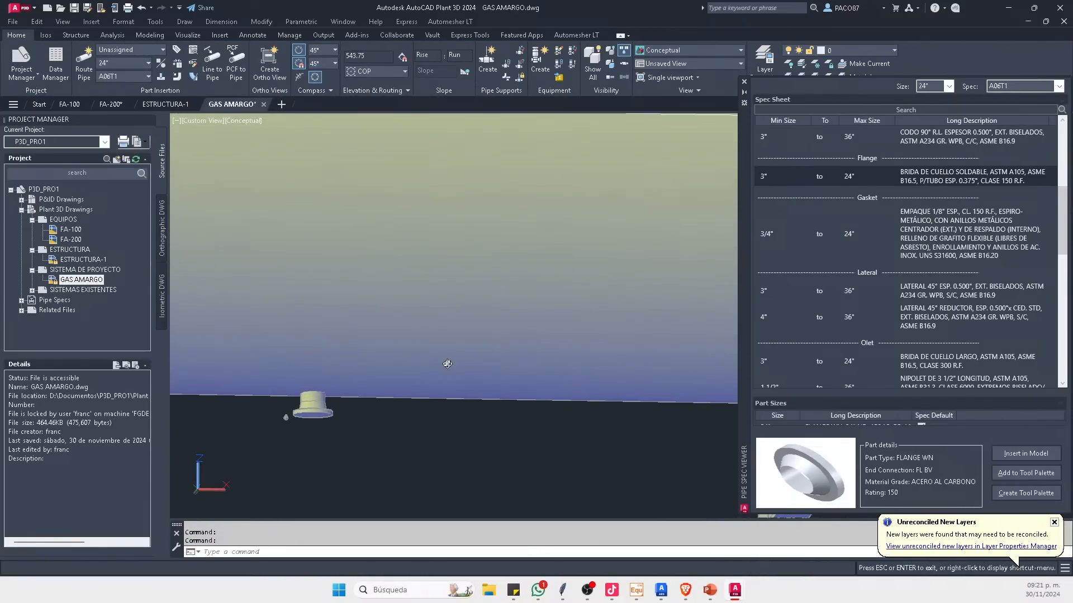
{"action": "left_click", "coordinate": [1000, 456]}
{"action": "scroll", "coordinate": [547, 497], "scroll_direction": "up", "scroll_amount": 5}
{"action": "left_click", "coordinate": [330, 376]}
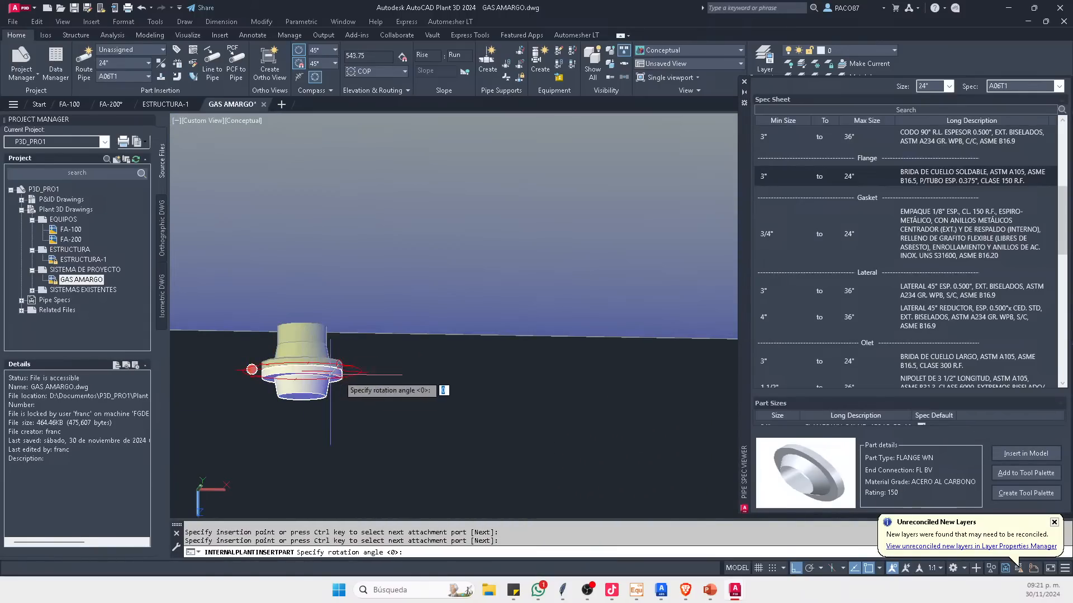
{"action": "key", "text": "Return"}
Step: Insert a weld neck flange on the vertical vessel's top nozzle with rotation 0
{"action": "scroll", "coordinate": [457, 253], "scroll_direction": "down", "scroll_amount": 10}
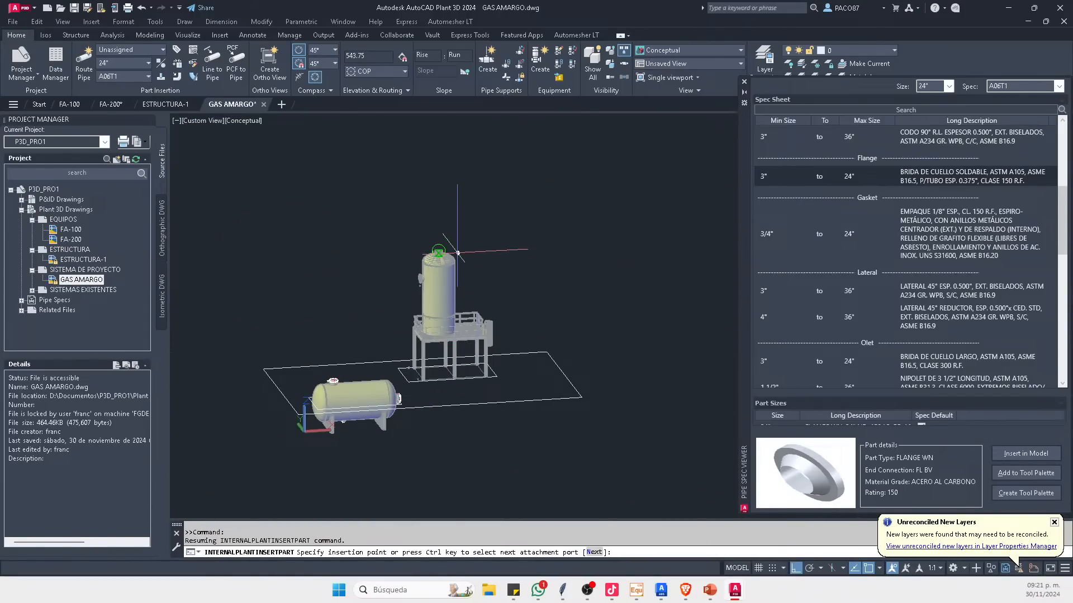
{"action": "scroll", "coordinate": [457, 253], "scroll_direction": "up", "scroll_amount": 10}
{"action": "left_click", "coordinate": [441, 302]}
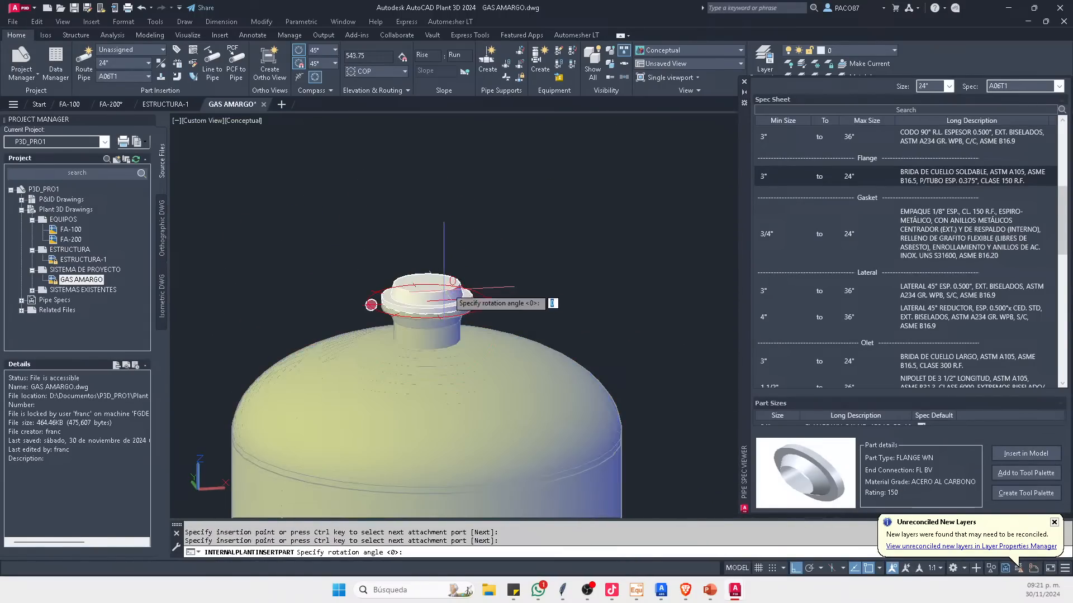
{"action": "key", "text": "Return"}
Step: Insert a weld neck flange on the vertical vessel's upper side nozzle with rotation 0
{"action": "scroll", "coordinate": [467, 181], "scroll_direction": "down", "scroll_amount": 5}
{"action": "scroll", "coordinate": [384, 277], "scroll_direction": "up", "scroll_amount": 6}
{"action": "left_click", "coordinate": [362, 304]}
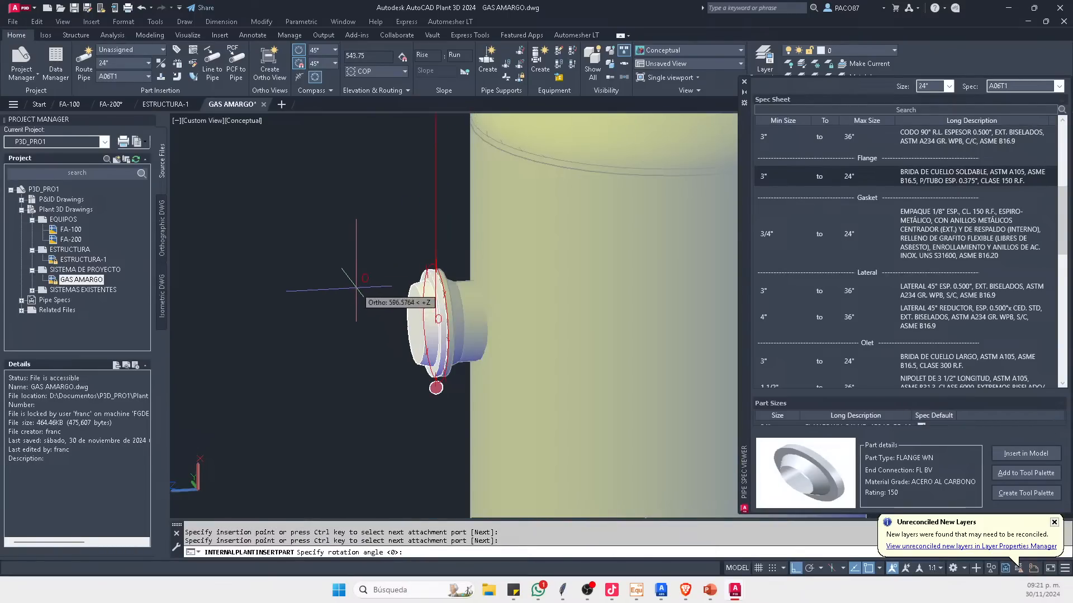
{"action": "key", "text": "Return"}
Step: Insert a weld neck flange on the vertical vessel's small lower nozzle above the platform with rotation 0, and end part insertion
{"action": "scroll", "coordinate": [356, 286], "scroll_direction": "down", "scroll_amount": 8}
{"action": "scroll", "coordinate": [488, 296], "scroll_direction": "up", "scroll_amount": 6}
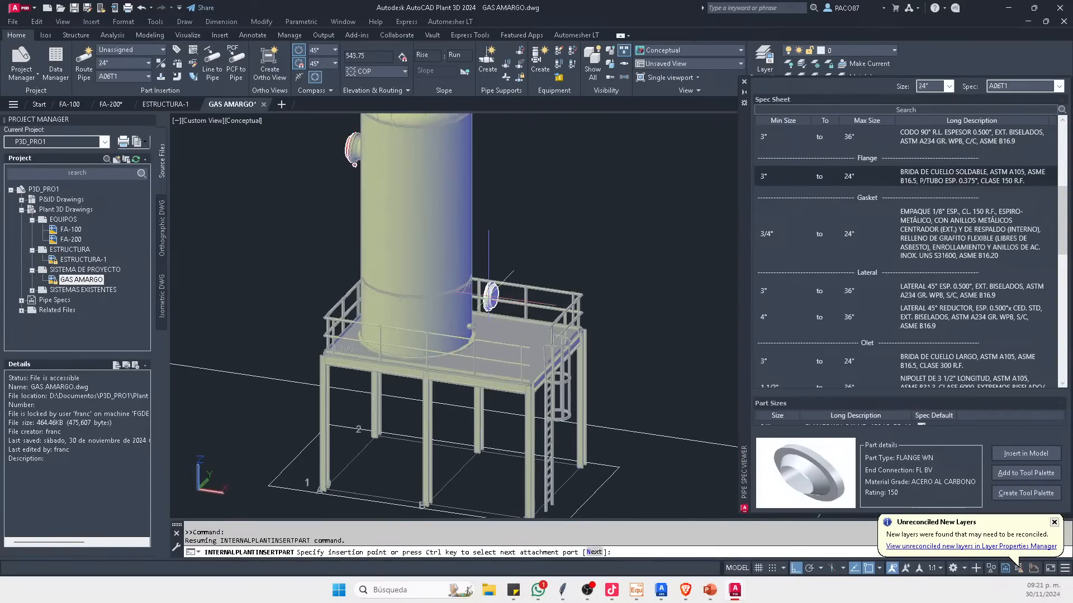
{"action": "scroll", "coordinate": [489, 296], "scroll_direction": "up", "scroll_amount": 6}
{"action": "key", "text": "ctrl"}
{"action": "left_click", "coordinate": [436, 377]}
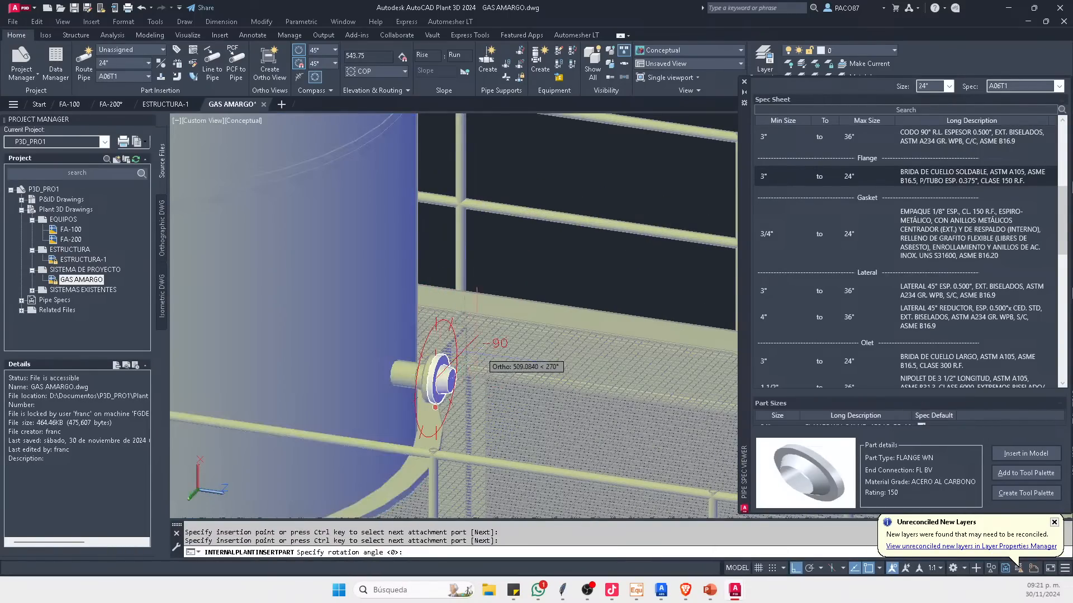
{"action": "key", "text": "Return"}
{"action": "scroll", "coordinate": [447, 252], "scroll_direction": "down", "scroll_amount": 6}
{"action": "middle_click_drag", "start_coordinate": [588, 270], "coordinate": [534, 273], "text": "shift"}
{"action": "key", "text": "Escape"}
Step: Examine the flanged nozzles of both vessels and the space between the equipment for routing
{"action": "scroll", "coordinate": [534, 272], "scroll_direction": "down", "scroll_amount": 5}
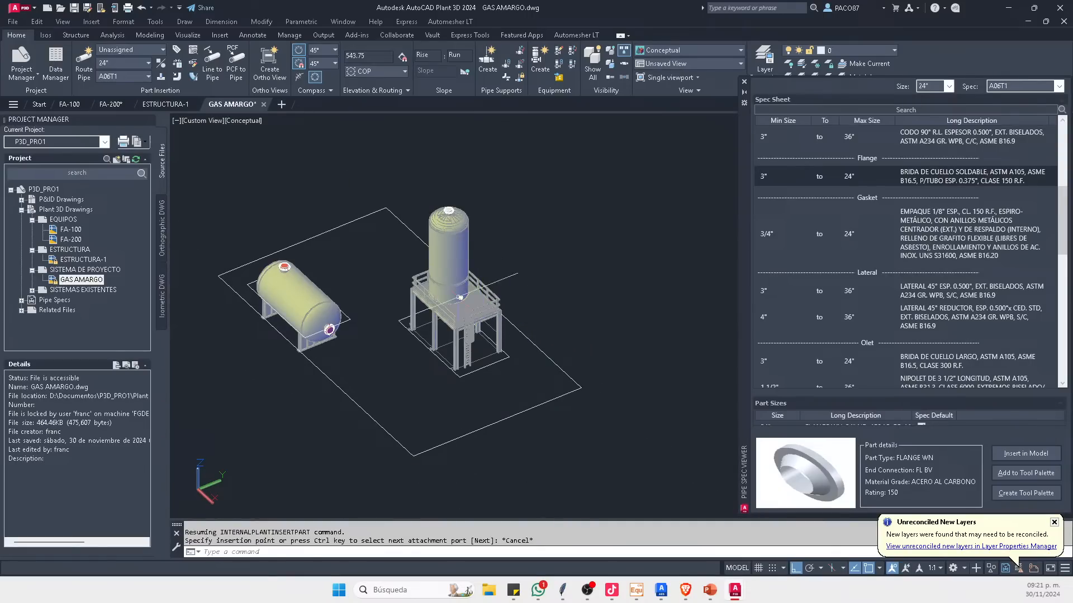
{"action": "scroll", "coordinate": [447, 291], "scroll_direction": "up", "scroll_amount": 5}
{"action": "scroll", "coordinate": [469, 282], "scroll_direction": "down", "scroll_amount": 5}
{"action": "scroll", "coordinate": [436, 264], "scroll_direction": "up", "scroll_amount": 4}
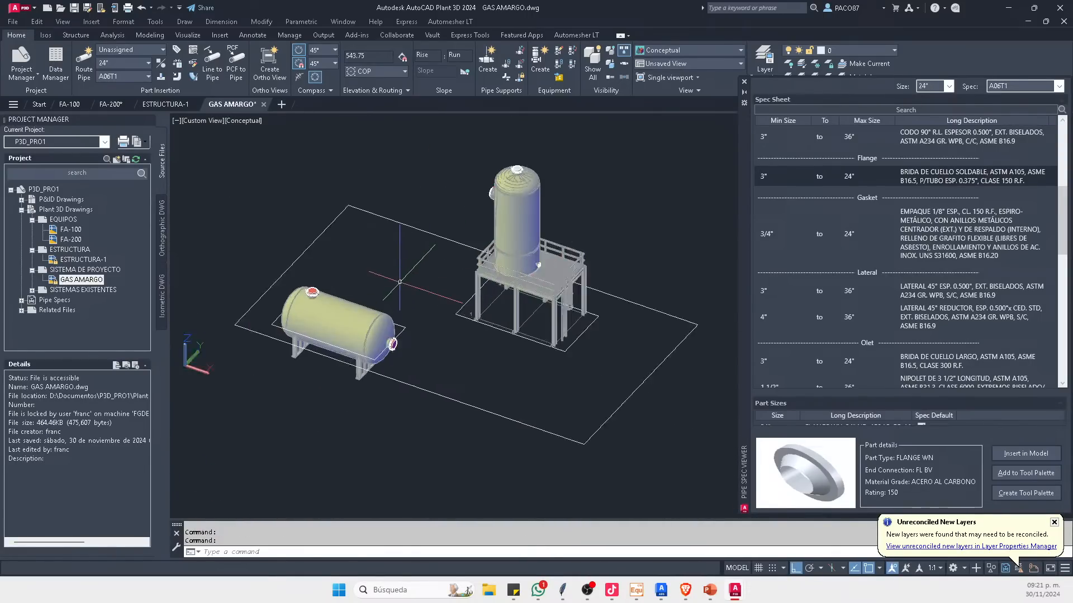
{"action": "scroll", "coordinate": [436, 273], "scroll_direction": "down", "scroll_amount": 2}
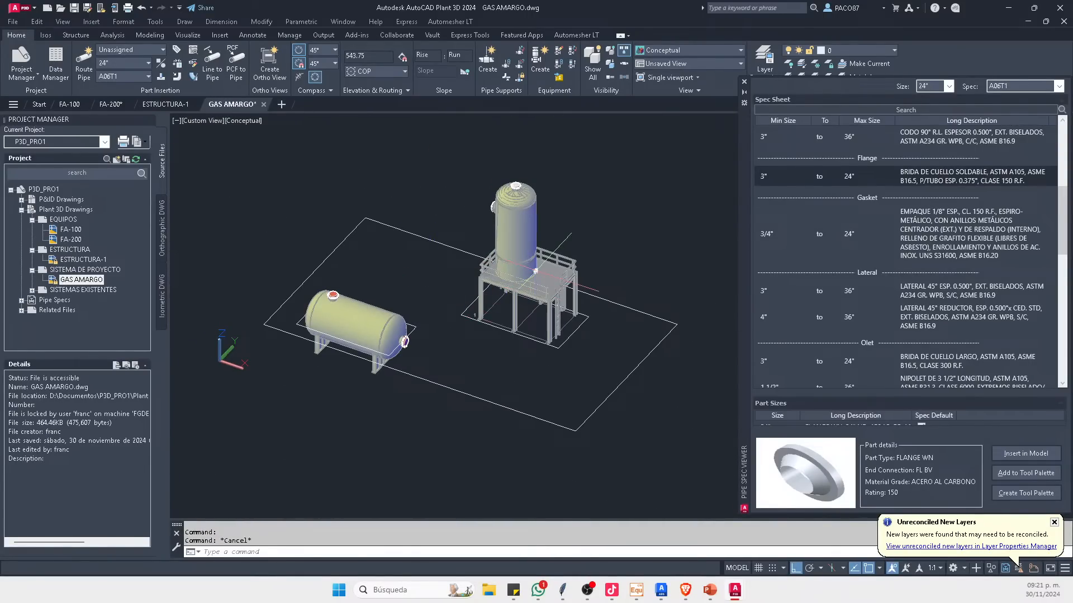
{"action": "middle_click_drag", "start_coordinate": [551, 282], "coordinate": [565, 288], "text": "shift"}
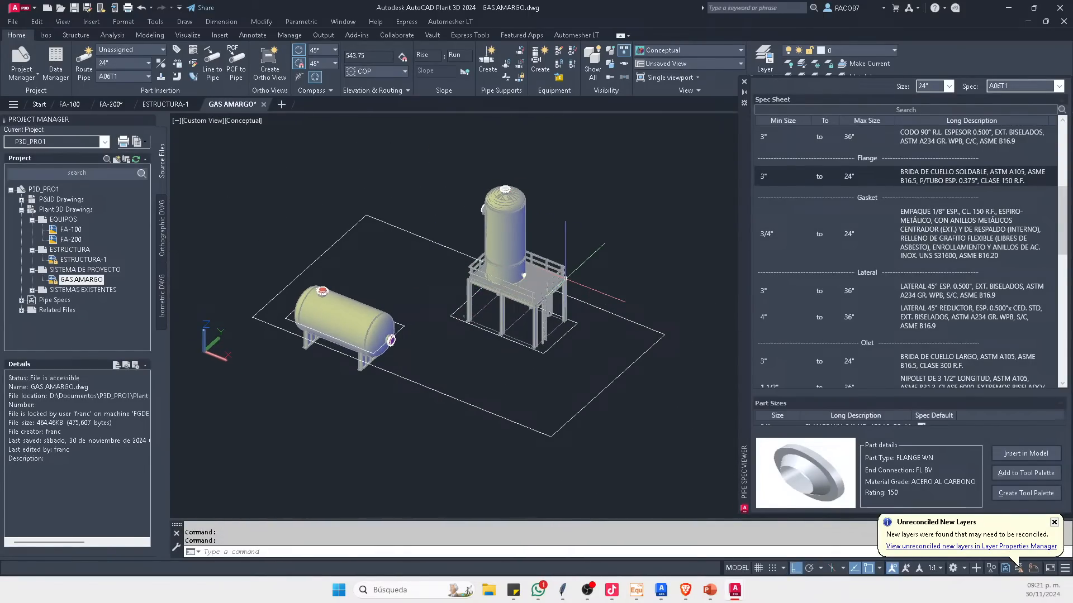
{"action": "scroll", "coordinate": [565, 278], "scroll_direction": "up", "scroll_amount": 5}
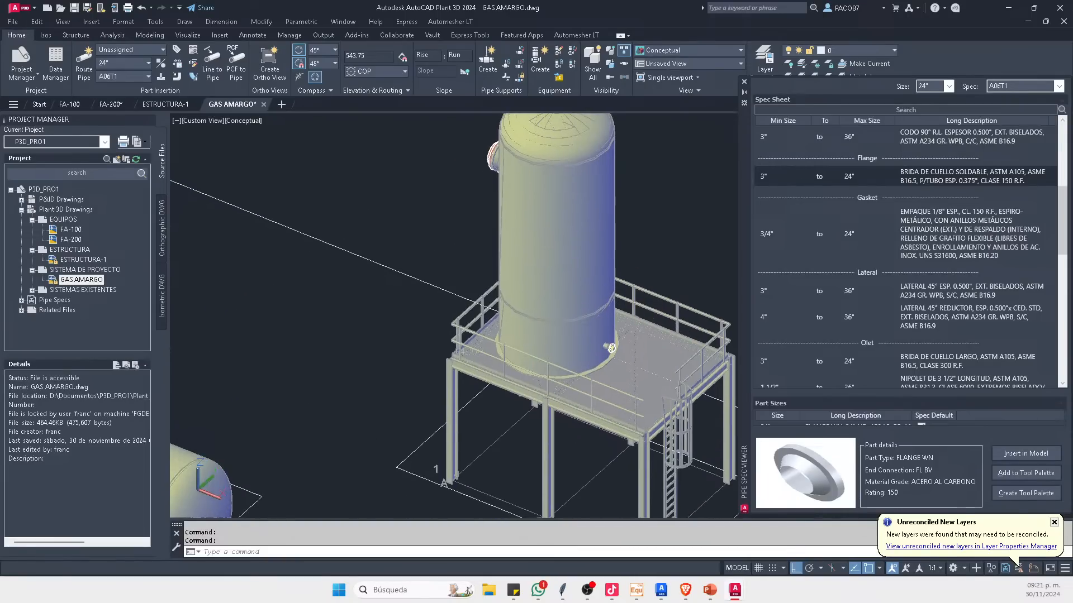
{"action": "scroll", "coordinate": [599, 244], "scroll_direction": "down", "scroll_amount": 3}
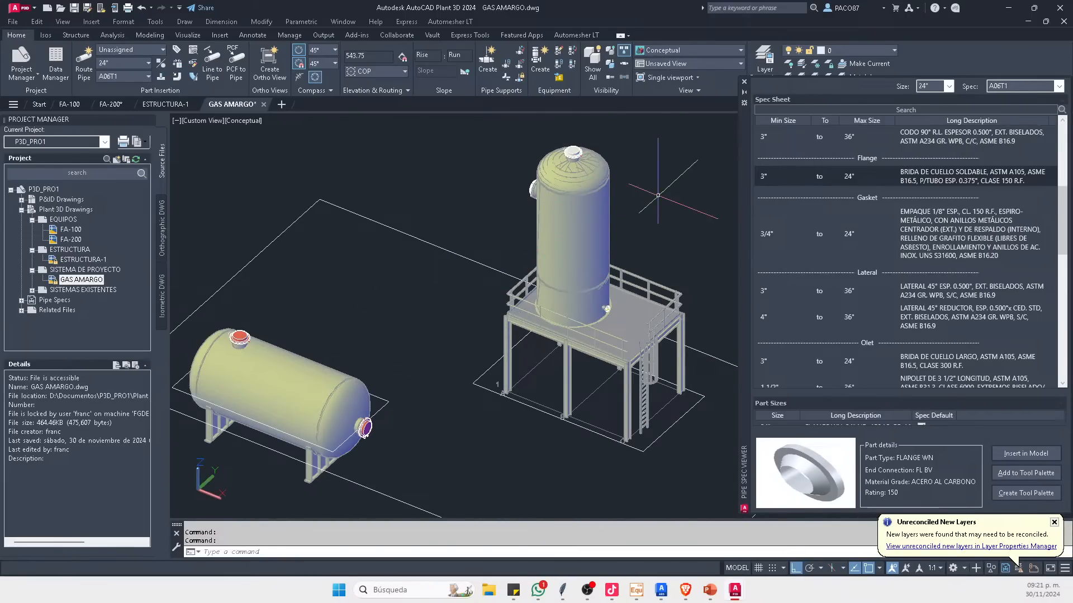
{"action": "scroll", "coordinate": [235, 333], "scroll_direction": "up", "scroll_amount": 2}
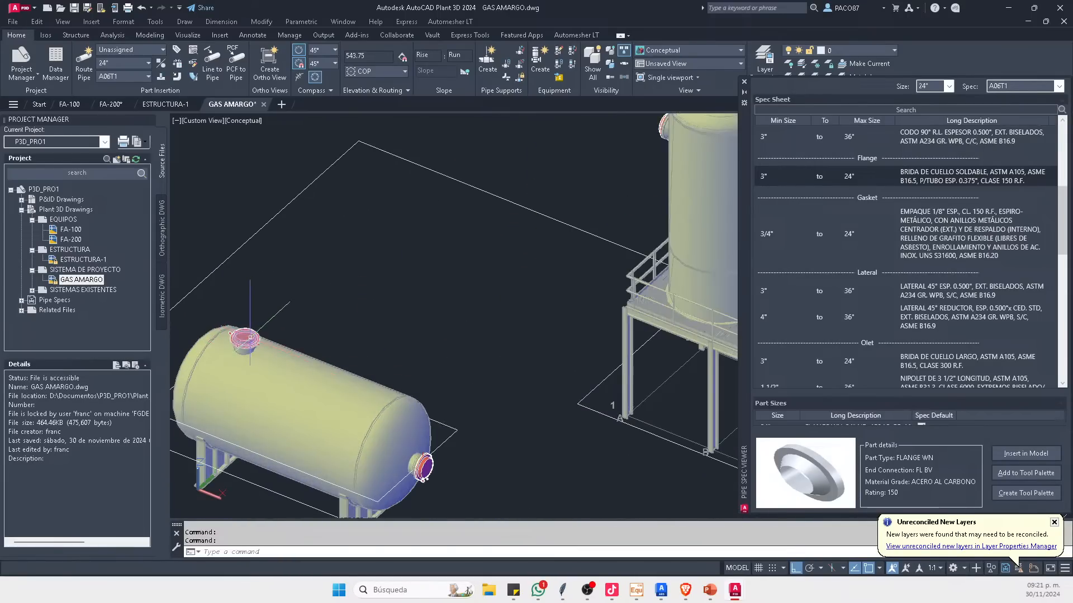
Step: Route a 24" pipe from the horizontal vessel's top flange through a 90° elbow into a long horizontal run along positive Y
{"action": "left_click", "coordinate": [245, 327]}
{"action": "scroll", "coordinate": [245, 327], "scroll_direction": "down", "scroll_amount": 3}
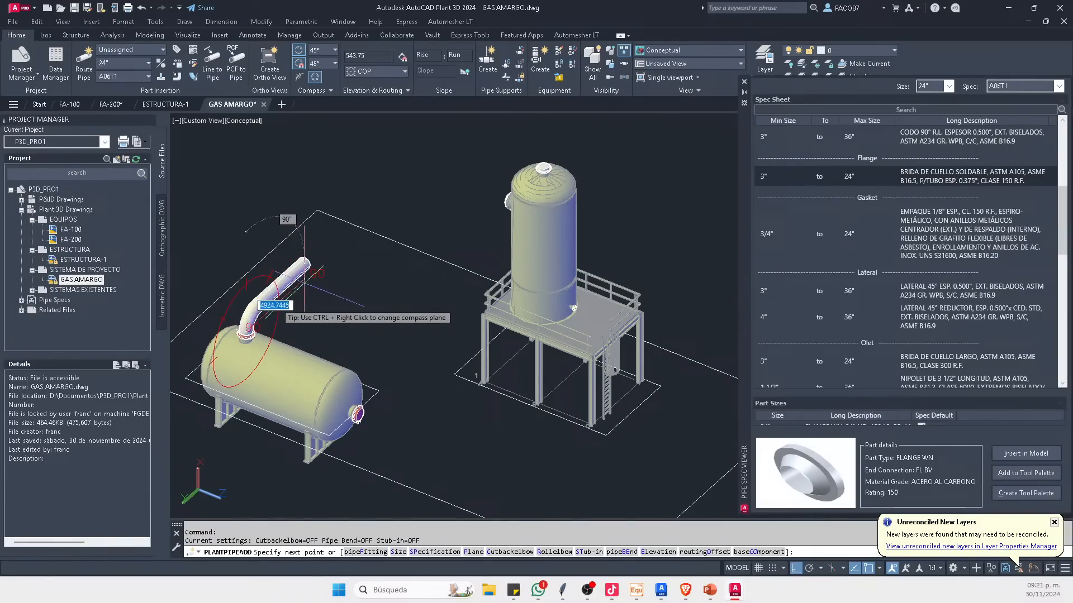
{"action": "scroll", "coordinate": [299, 285], "scroll_direction": "up", "scroll_amount": 2}
{"action": "scroll", "coordinate": [475, 202], "scroll_direction": "down", "scroll_amount": 3}
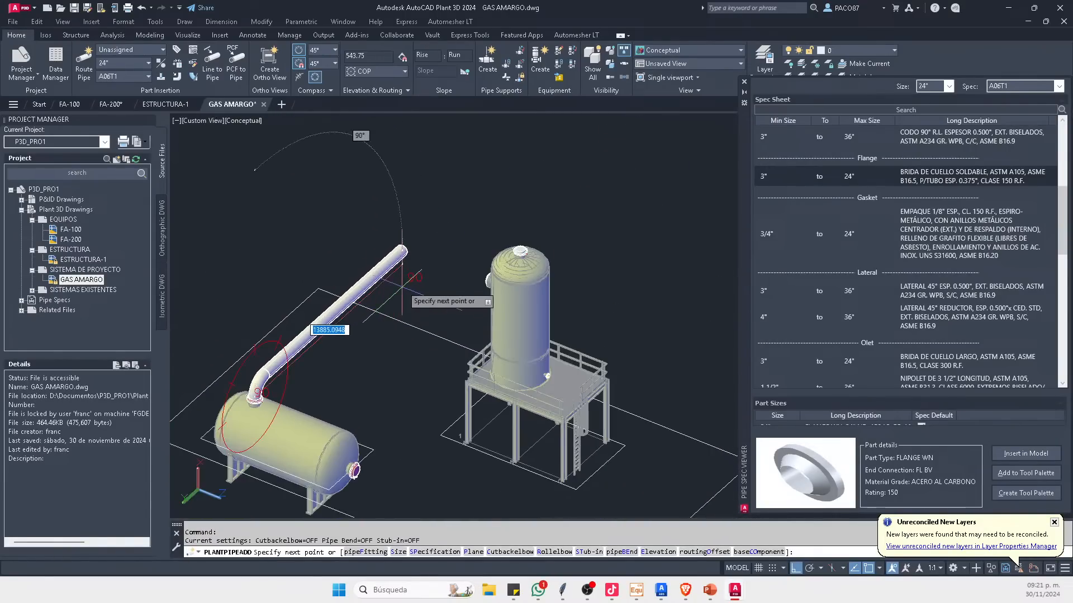
{"action": "left_click", "coordinate": [536, 147]}
{"action": "key", "text": "Escape"}
Step: Route a 20" pipe from the vertical vessel's top flange through a 90° elbow into a horizontal run along negative X
{"action": "mouse_move", "coordinate": [520, 253]}
{"action": "middle_mouse_down", "text": "shift"}
{"action": "mouse_move", "coordinate": [592, 215]}
{"action": "mouse_move", "coordinate": [525, 240]}
{"action": "mouse_move", "coordinate": [528, 262]}
{"action": "middle_mouse_up", "text": "shift"}
{"action": "scroll", "coordinate": [518, 222], "scroll_direction": "up", "scroll_amount": 2}
{"action": "scroll", "coordinate": [528, 262], "scroll_direction": "up", "scroll_amount": 1}
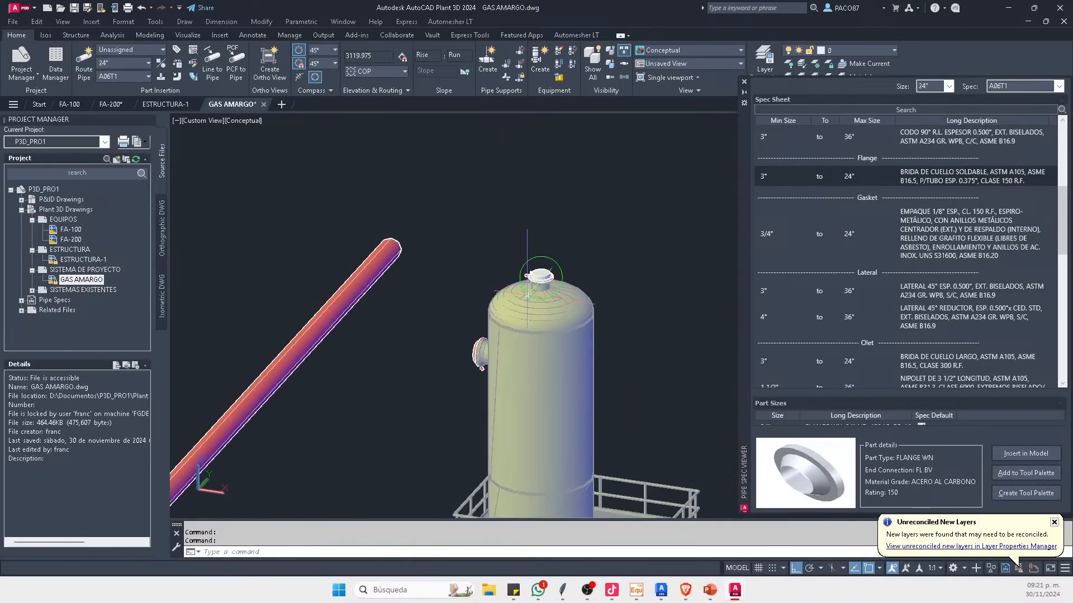
{"action": "mouse_move", "coordinate": [528, 306]}
{"action": "middle_mouse_down", "text": "shift"}
{"action": "mouse_move", "coordinate": [512, 328]}
{"action": "mouse_move", "coordinate": [548, 299]}
{"action": "middle_mouse_up", "text": "shift"}
{"action": "scroll", "coordinate": [548, 279], "scroll_direction": "up", "scroll_amount": 3}
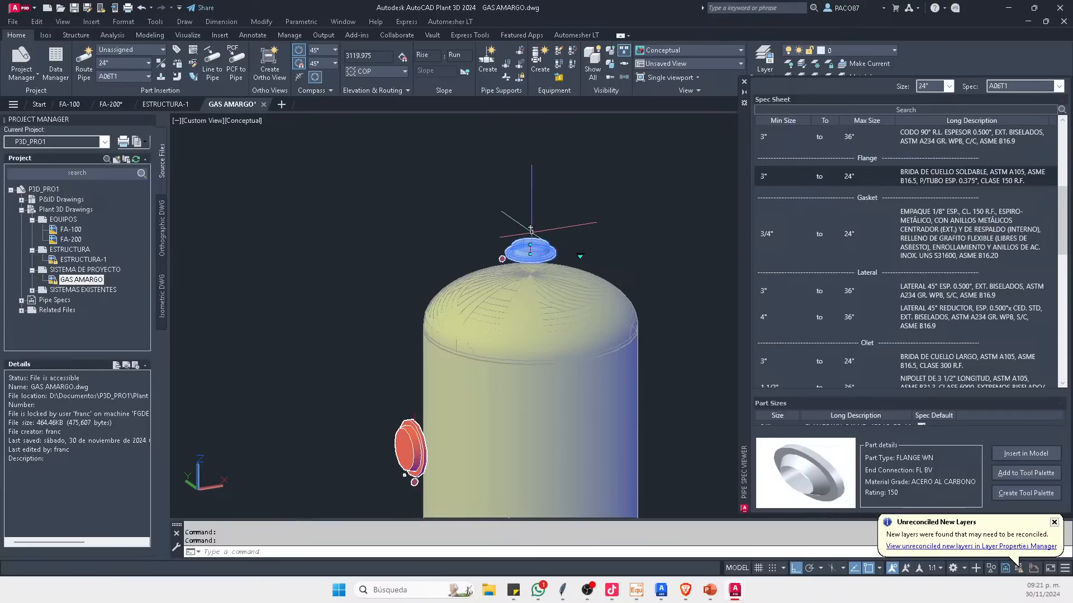
{"action": "left_click", "coordinate": [529, 227]}
{"action": "scroll", "coordinate": [529, 227], "scroll_direction": "down", "scroll_amount": 5}
{"action": "right_click", "coordinate": [495, 226], "text": "ctrl"}
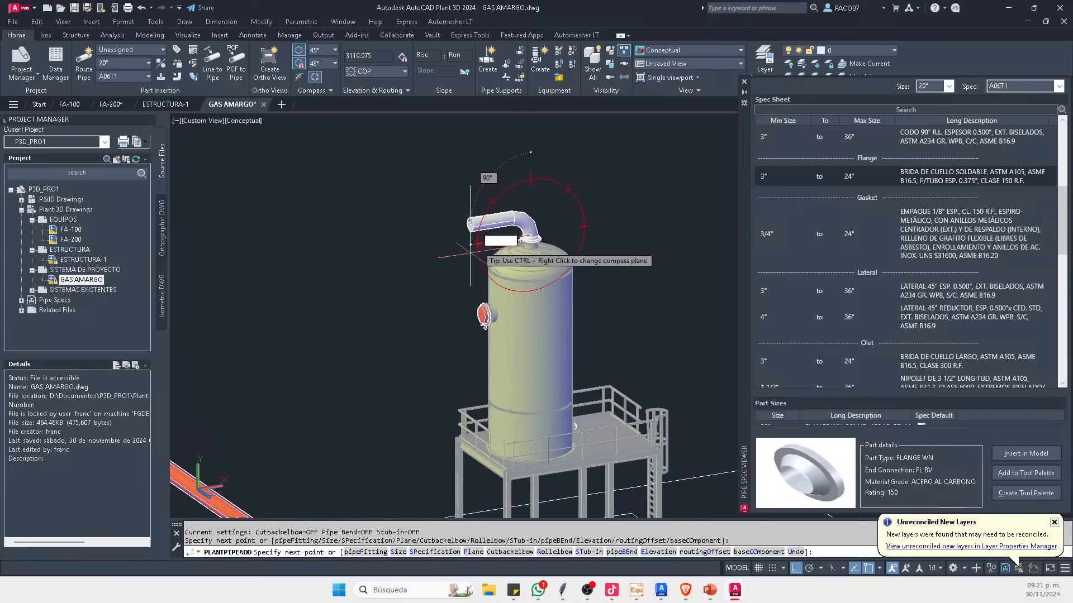
{"action": "scroll", "coordinate": [427, 285], "scroll_direction": "down", "scroll_amount": 2}
{"action": "left_click", "coordinate": [383, 302]}
{"action": "key", "text": "Escape"}
Step: Examine the two new pipe runs and their open ends relative to the vessels
{"action": "middle_click_drag", "start_coordinate": [386, 317], "coordinate": [494, 317], "text": "shift"}
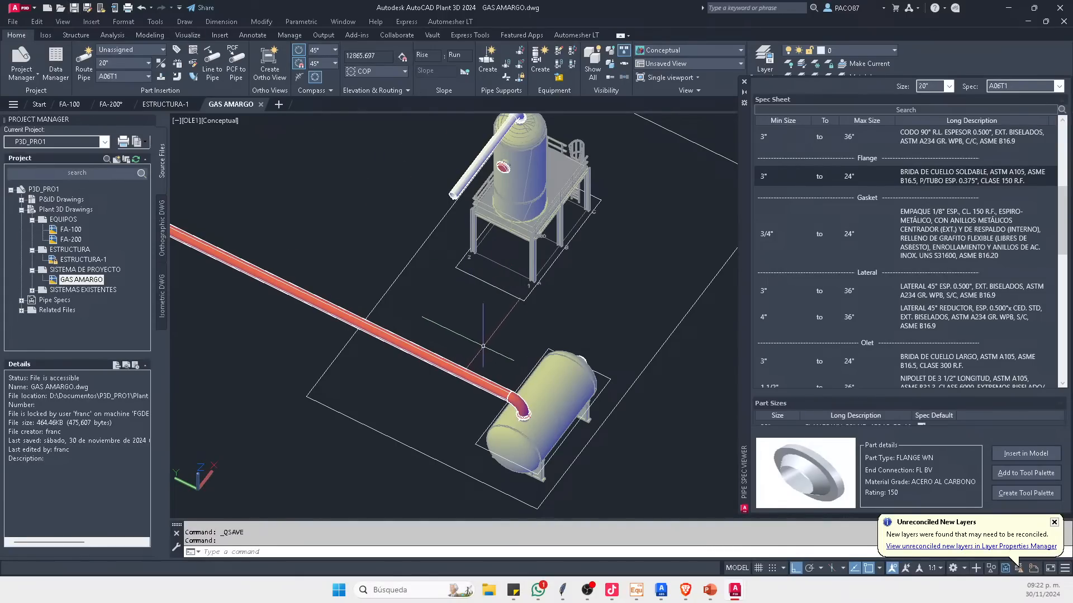
{"action": "middle_click_drag", "start_coordinate": [483, 345], "coordinate": [555, 270], "text": "shift"}
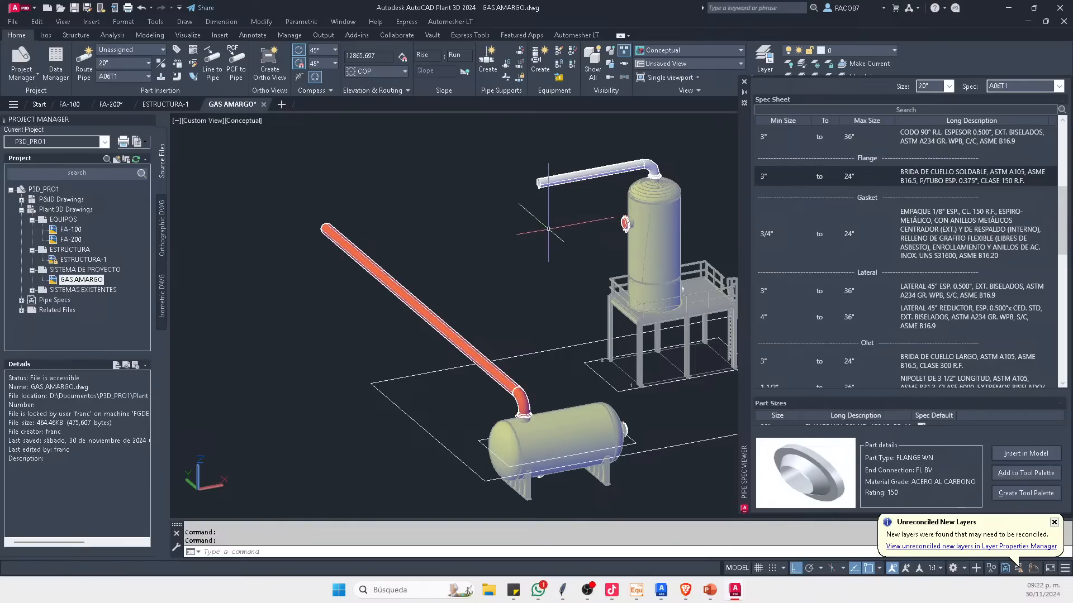
{"action": "left_click", "coordinate": [552, 186]}
{"action": "scroll", "coordinate": [541, 184], "scroll_direction": "up", "scroll_amount": 1}
{"action": "key", "text": "Escape"}
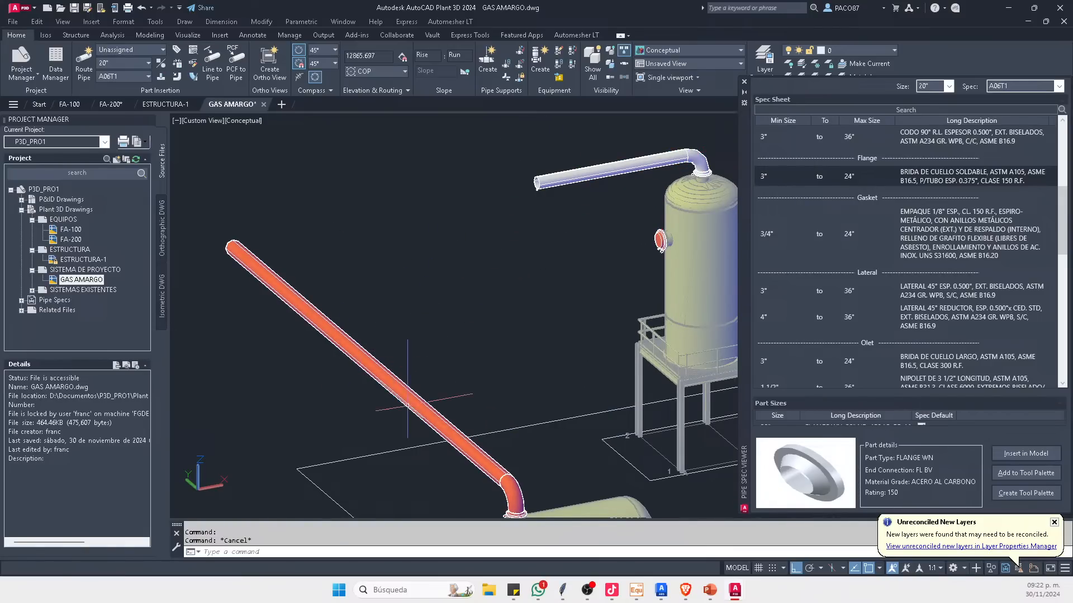
Step: Filter the A06T1 spec to 24" parts and select the straight tee (TE RECTA ESPESOR 0.500")
{"action": "scroll", "coordinate": [993, 271], "scroll_direction": "down", "scroll_amount": 6}
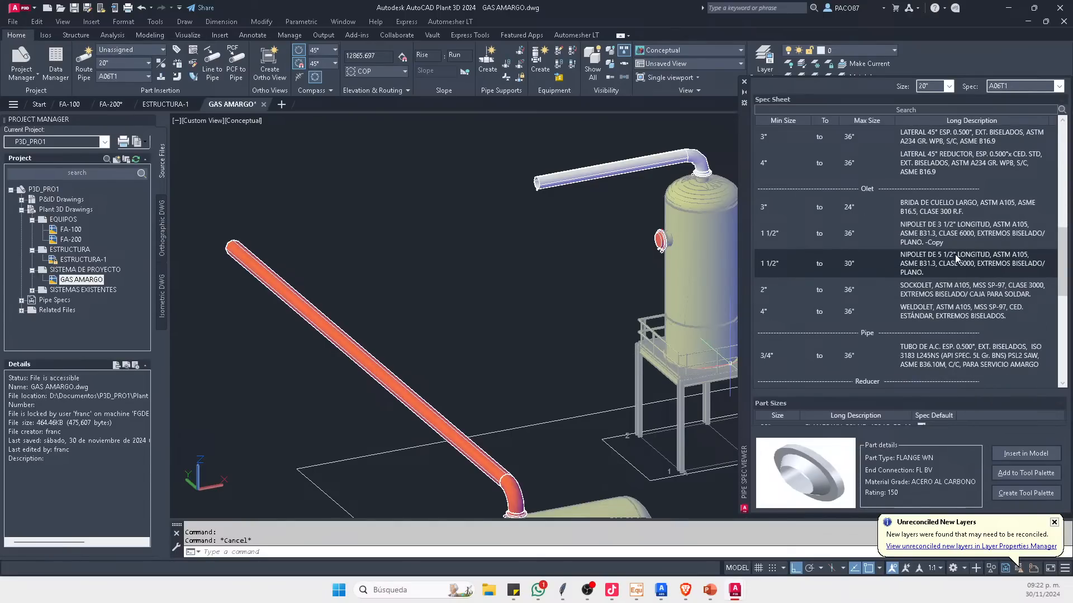
{"action": "left_click", "coordinate": [411, 390]}
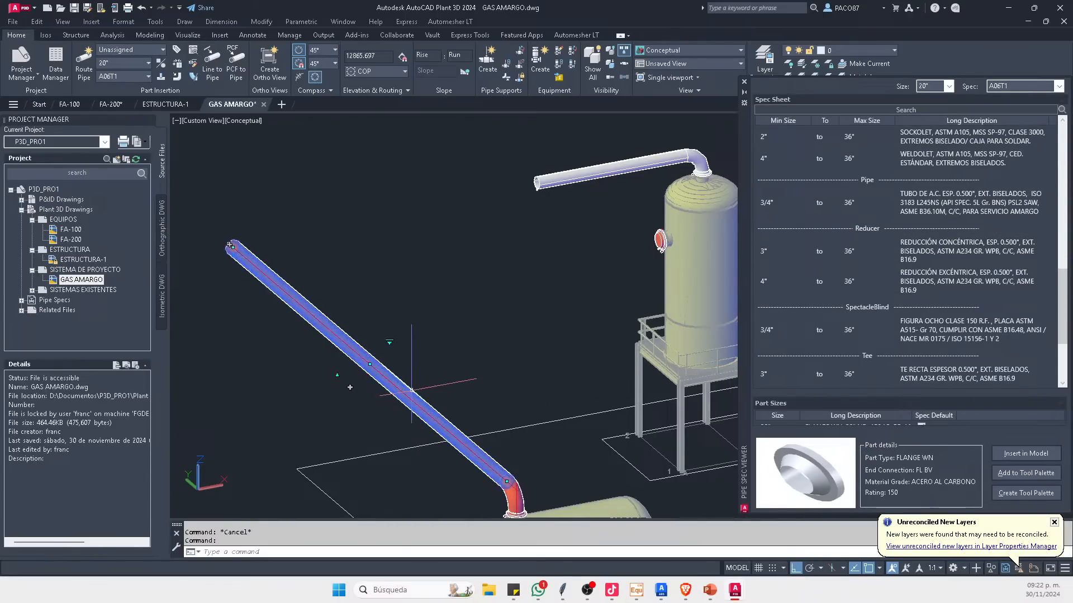
{"action": "key", "text": "Escape"}
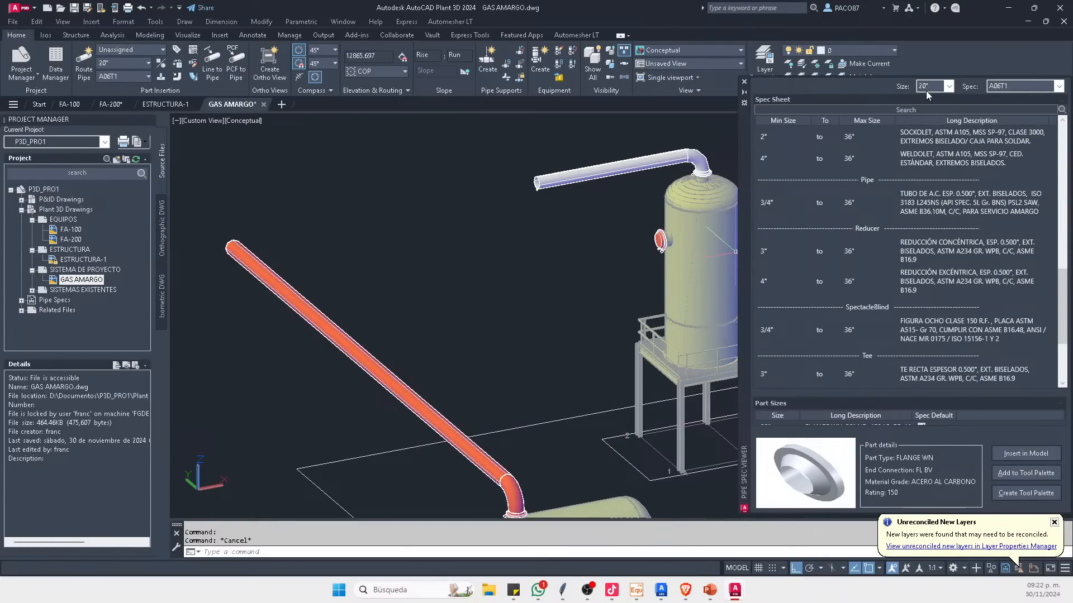
{"action": "left_click", "coordinate": [948, 86]}
{"action": "left_click", "coordinate": [923, 249]}
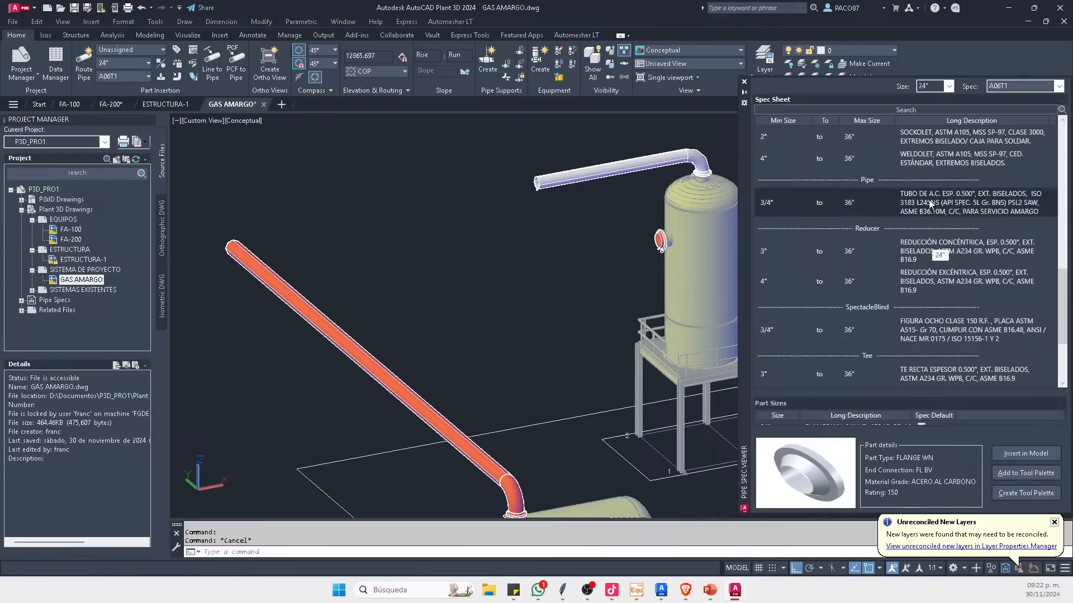
{"action": "scroll", "coordinate": [927, 237], "scroll_direction": "down", "scroll_amount": 3}
{"action": "left_click", "coordinate": [926, 237]}
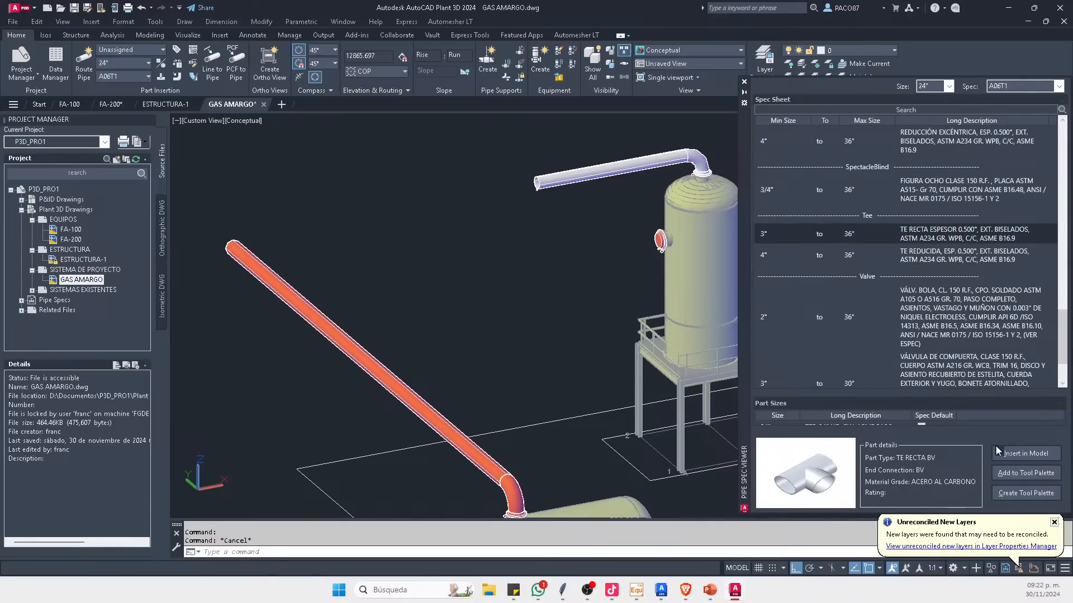
Step: Insert the 24" straight tee into the horizontal vessel's top run, aligned with the 20" pipe's open end and with its branch pointing up
{"action": "left_click", "coordinate": [1026, 453]}
{"action": "scroll", "coordinate": [383, 384], "scroll_direction": "up", "scroll_amount": 3}
{"action": "scroll", "coordinate": [383, 374], "scroll_direction": "down", "scroll_amount": 3}
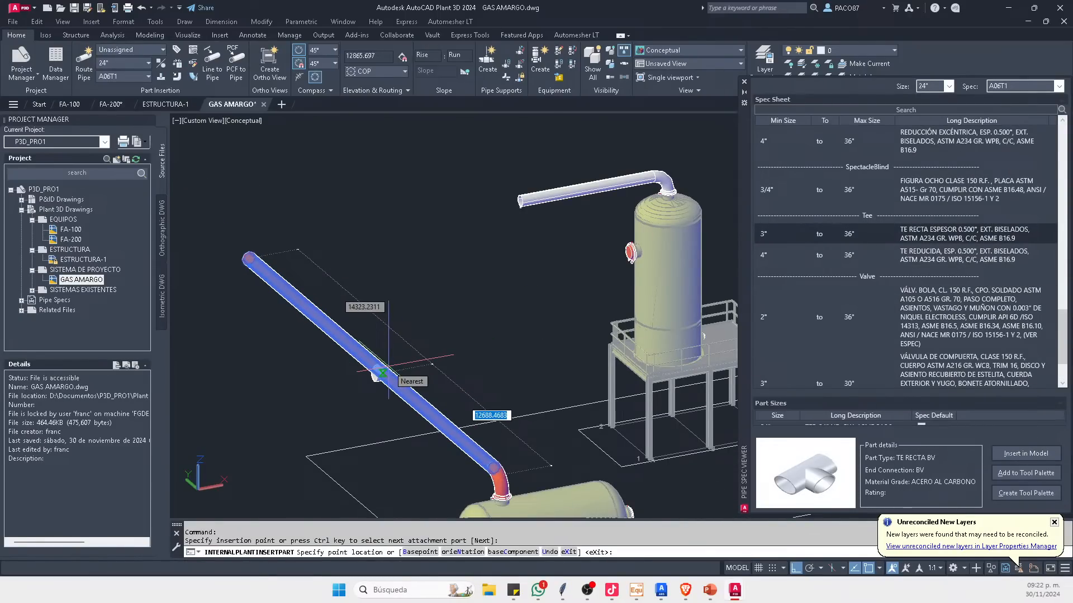
{"action": "left_click", "coordinate": [383, 374]}
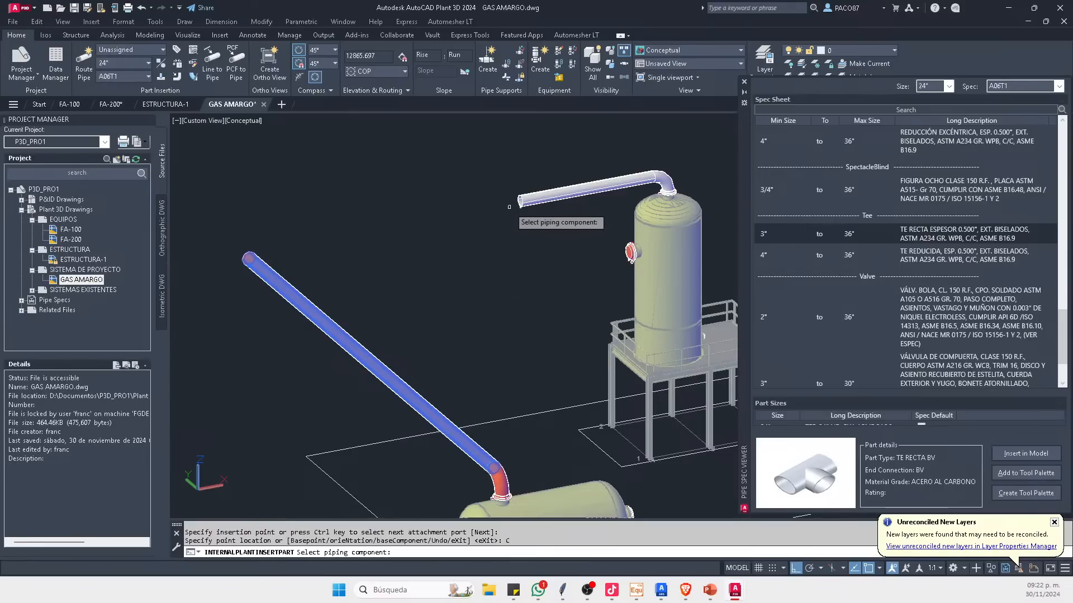
{"action": "left_click", "coordinate": [373, 362]}
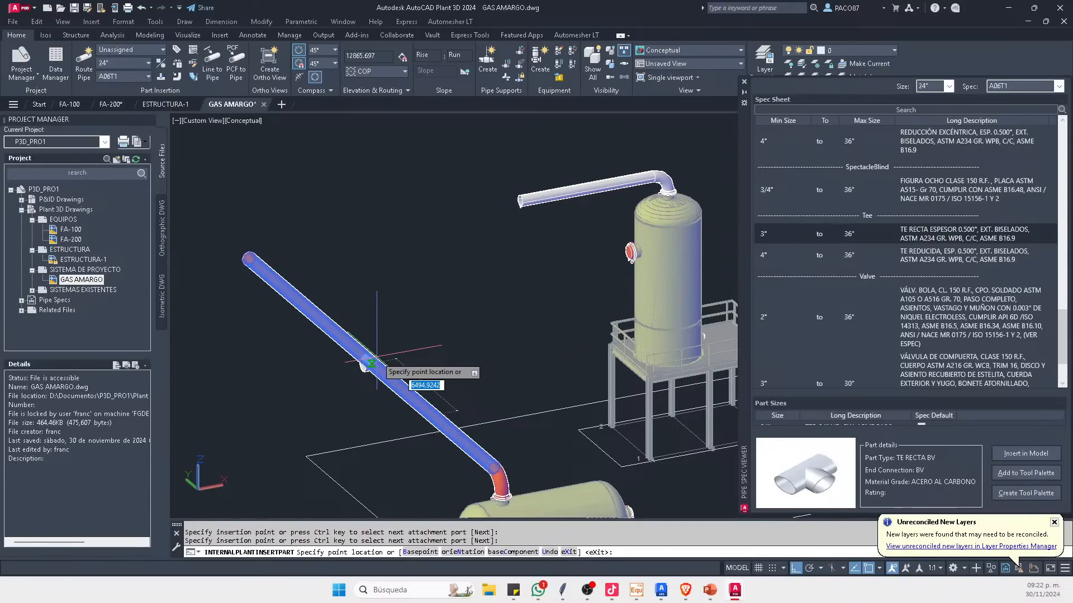
{"action": "left_click", "coordinate": [430, 411]}
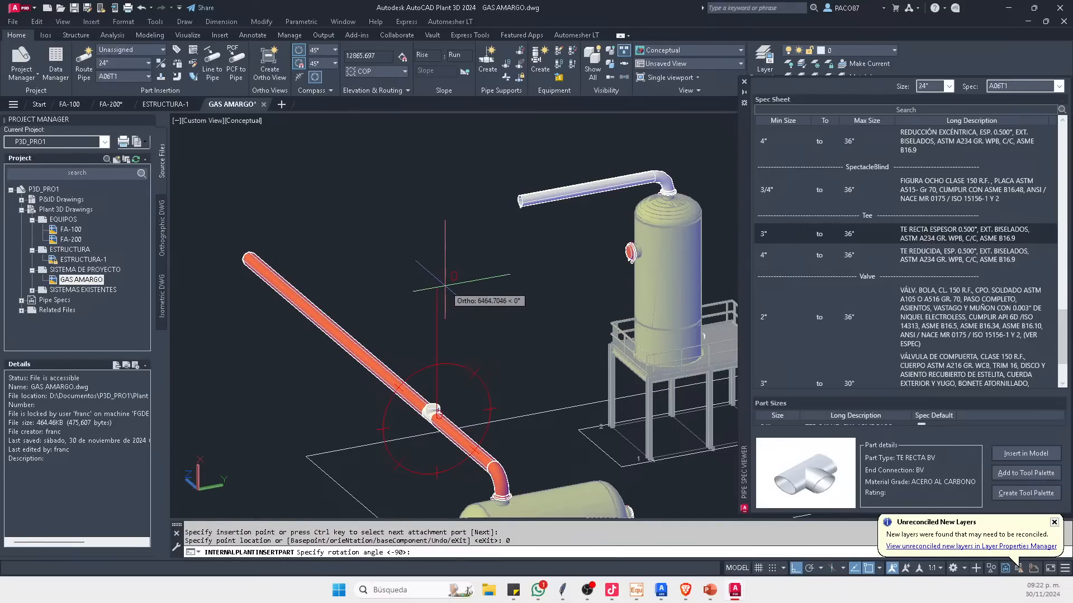
{"action": "key", "text": "Escape"}
Step: Extend the 20" pipe from its open end through a 90° elbow down to the tee's branch, accepting the reducer connection
{"action": "left_click", "coordinate": [515, 201]}
{"action": "left_click", "coordinate": [512, 201]}
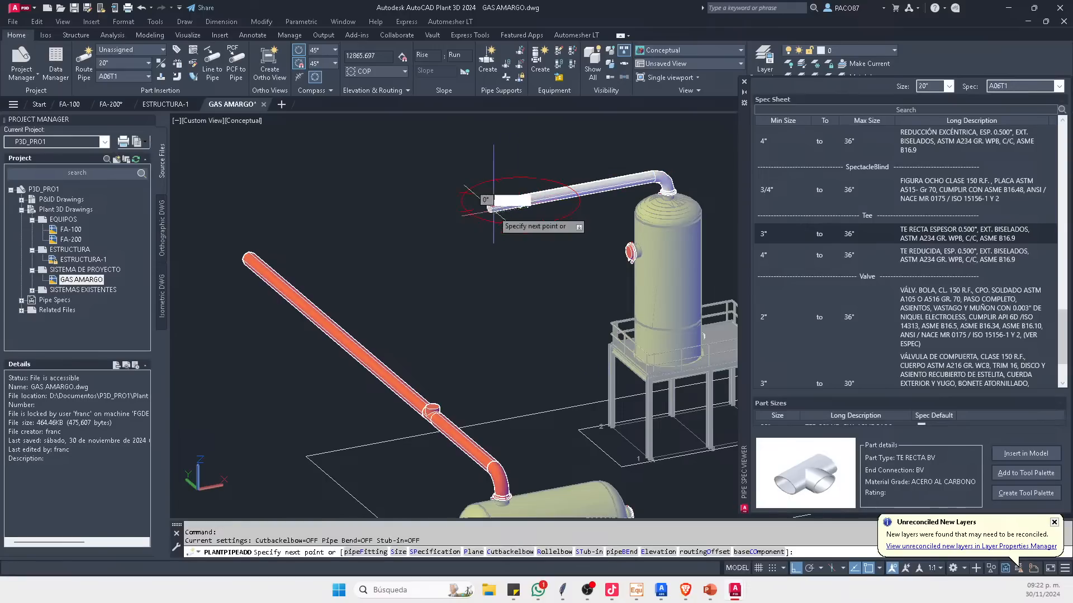
{"action": "scroll", "coordinate": [455, 446], "scroll_direction": "up", "scroll_amount": 3}
{"action": "scroll", "coordinate": [426, 380], "scroll_direction": "down", "scroll_amount": 5}
{"action": "scroll", "coordinate": [416, 413], "scroll_direction": "up", "scroll_amount": 6}
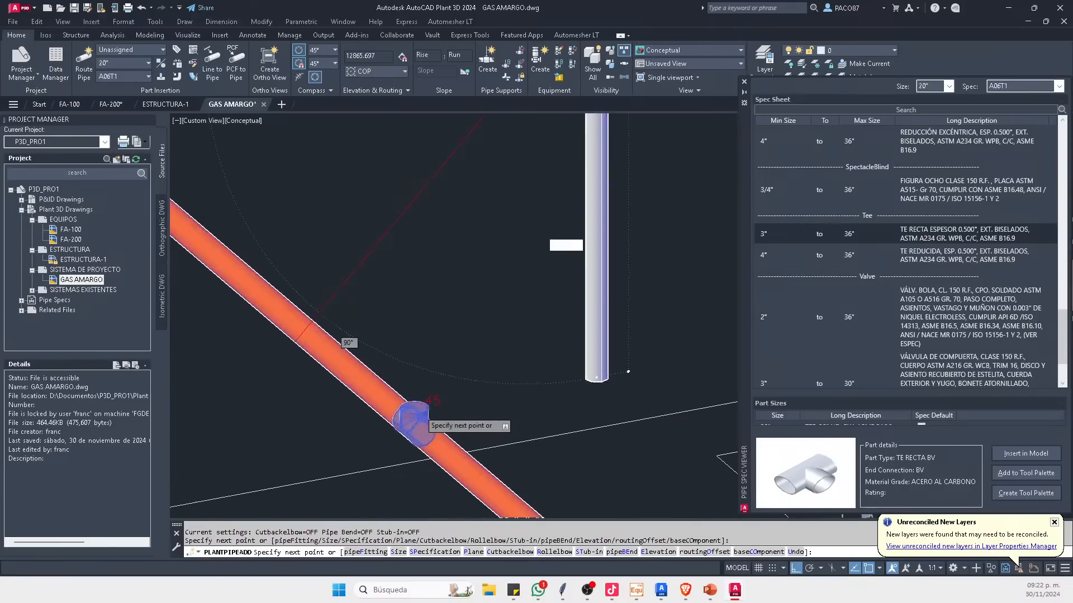
{"action": "left_click", "coordinate": [424, 414]}
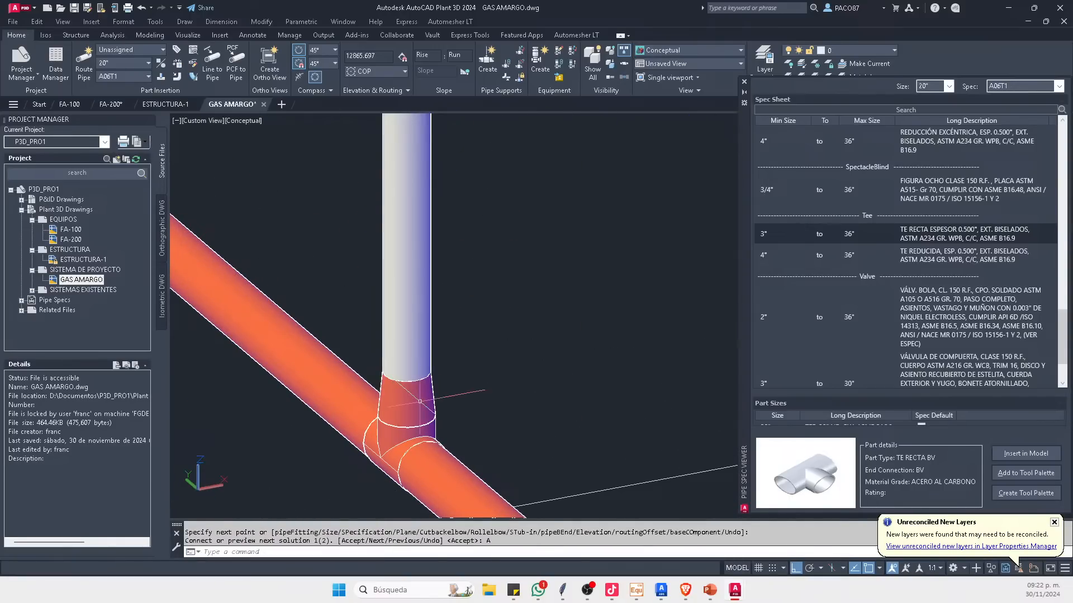
{"action": "left_click", "coordinate": [445, 433]}
{"action": "key", "text": "Escape"}
{"action": "key", "text": "Escape"}
Step: Examine the 20" drop's connection at the tee and the overall layout of pipes and vessels
{"action": "scroll", "coordinate": [378, 374], "scroll_direction": "down", "scroll_amount": 6}
{"action": "scroll", "coordinate": [378, 374], "scroll_direction": "up", "scroll_amount": 8}
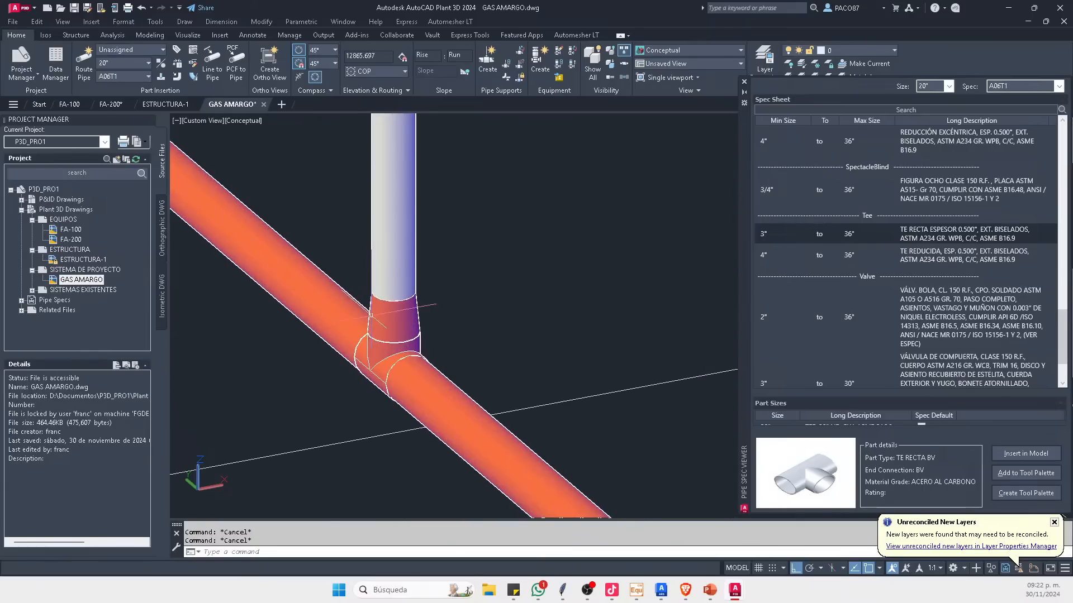
{"action": "scroll", "coordinate": [326, 366], "scroll_direction": "down", "scroll_amount": 6}
{"action": "middle_click_drag", "start_coordinate": [395, 361], "coordinate": [483, 338], "text": "shift"}
{"action": "scroll", "coordinate": [539, 311], "scroll_direction": "down", "scroll_amount": 4}
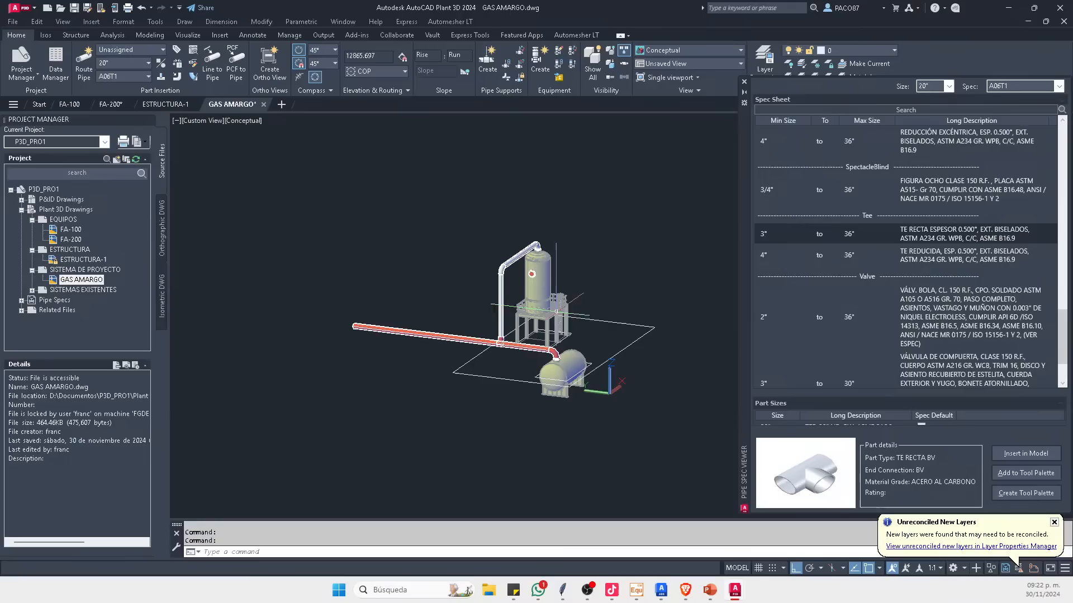
{"action": "scroll", "coordinate": [528, 358], "scroll_direction": "up", "scroll_amount": 5}
{"action": "middle_click_drag", "start_coordinate": [485, 275], "coordinate": [509, 260], "text": "shift"}
{"action": "scroll", "coordinate": [519, 253], "scroll_direction": "up", "scroll_amount": 3}
{"action": "scroll", "coordinate": [520, 253], "scroll_direction": "down", "scroll_amount": 3}
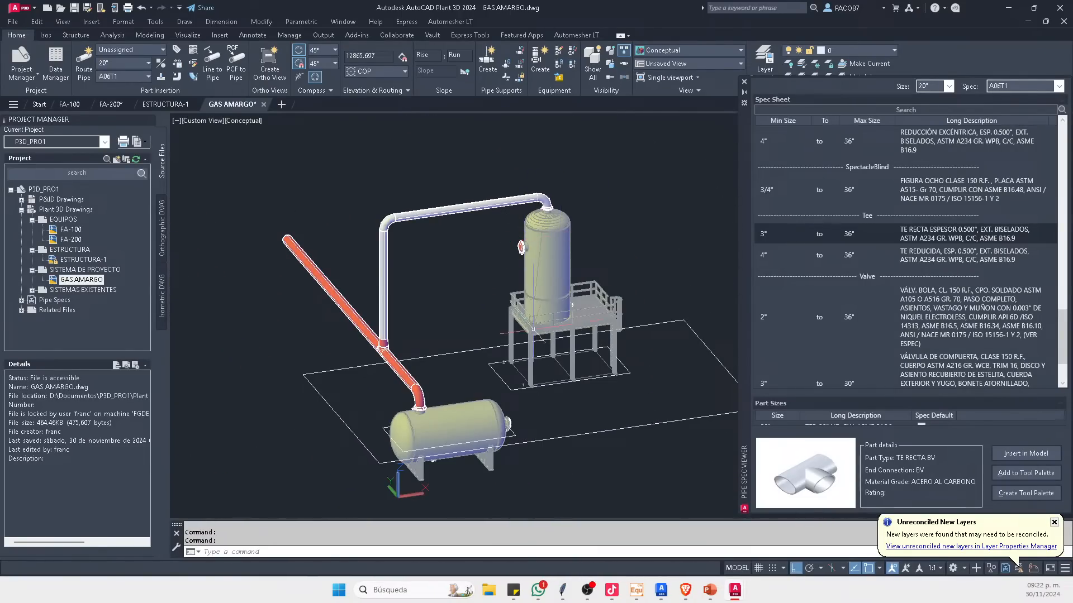
Step: Route a 24" pipe from the horizontal vessel's end flange through a 90° elbow into a long horizontal run along positive Y
{"action": "middle_click_drag", "start_coordinate": [537, 353], "coordinate": [439, 323], "text": "shift"}
{"action": "scroll", "coordinate": [438, 407], "scroll_direction": "up", "scroll_amount": 5}
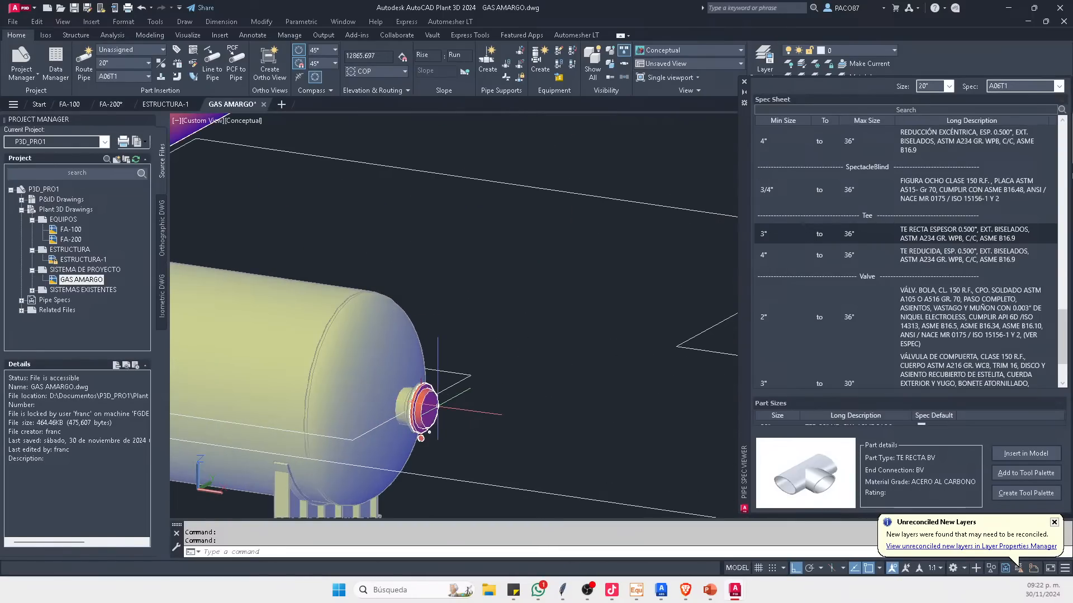
{"action": "left_click", "coordinate": [446, 412]}
{"action": "left_click", "coordinate": [446, 412]}
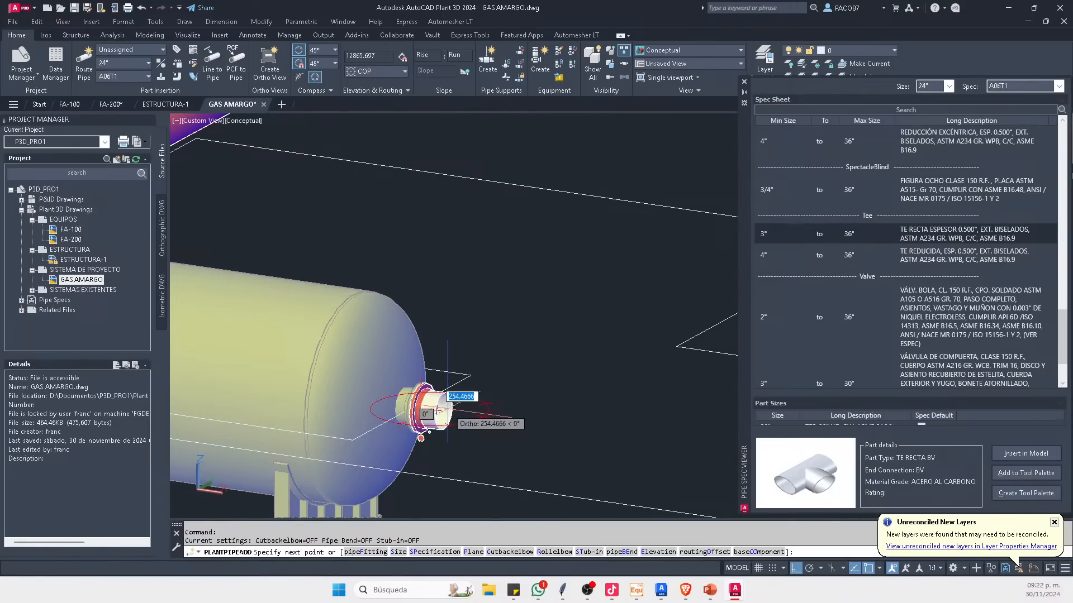
{"action": "scroll", "coordinate": [446, 411], "scroll_direction": "down", "scroll_amount": 5}
{"action": "middle_click_drag", "start_coordinate": [507, 373], "coordinate": [558, 411], "text": "shift"}
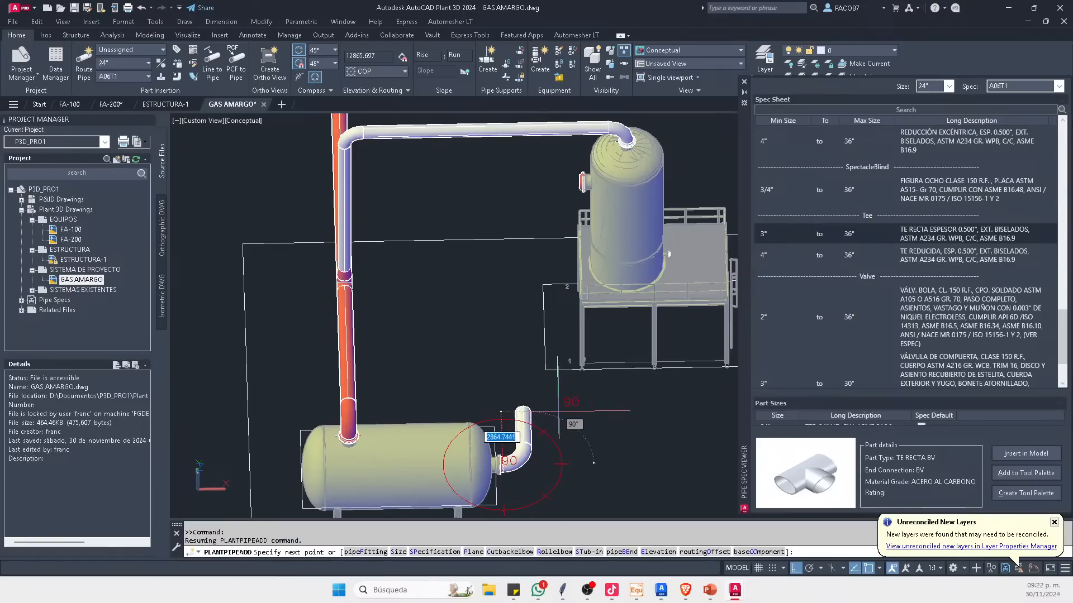
{"action": "scroll", "coordinate": [523, 215], "scroll_direction": "down", "scroll_amount": 3}
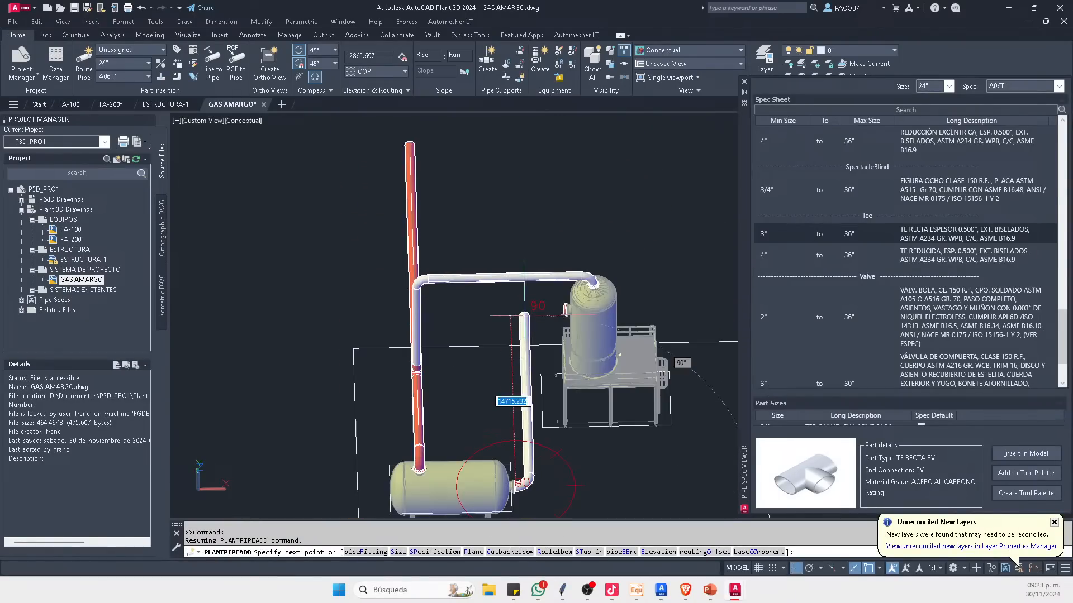
{"action": "left_click", "coordinate": [543, 157]}
{"action": "key", "text": "Escape"}
Step: Route a short straight 24" pipe from the vertical vessel's side flange along negative X
{"action": "middle_click_drag", "start_coordinate": [606, 484], "coordinate": [511, 323], "text": "shift"}
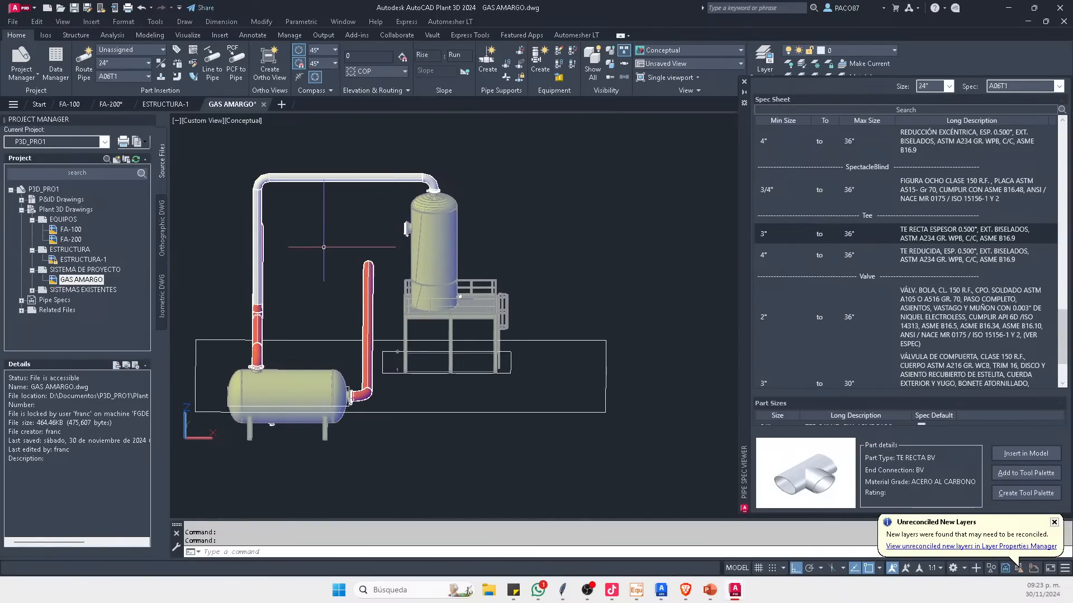
{"action": "scroll", "coordinate": [366, 254], "scroll_direction": "up", "scroll_amount": 3}
{"action": "middle_click_drag", "start_coordinate": [391, 280], "coordinate": [430, 309], "text": "shift"}
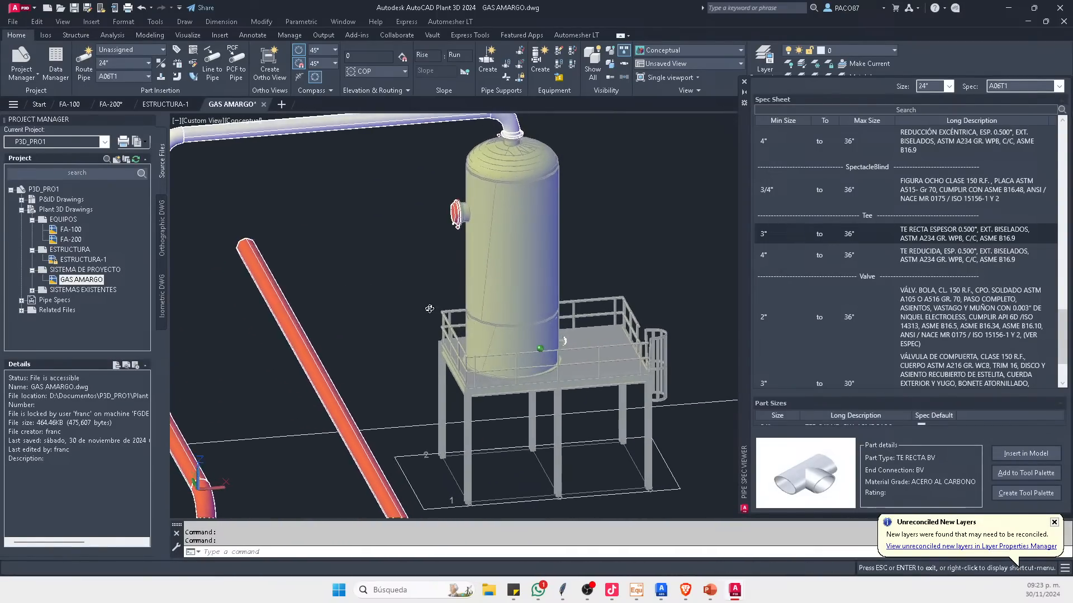
{"action": "scroll", "coordinate": [429, 309], "scroll_direction": "down", "scroll_amount": 5}
{"action": "scroll", "coordinate": [419, 316], "scroll_direction": "up", "scroll_amount": 2}
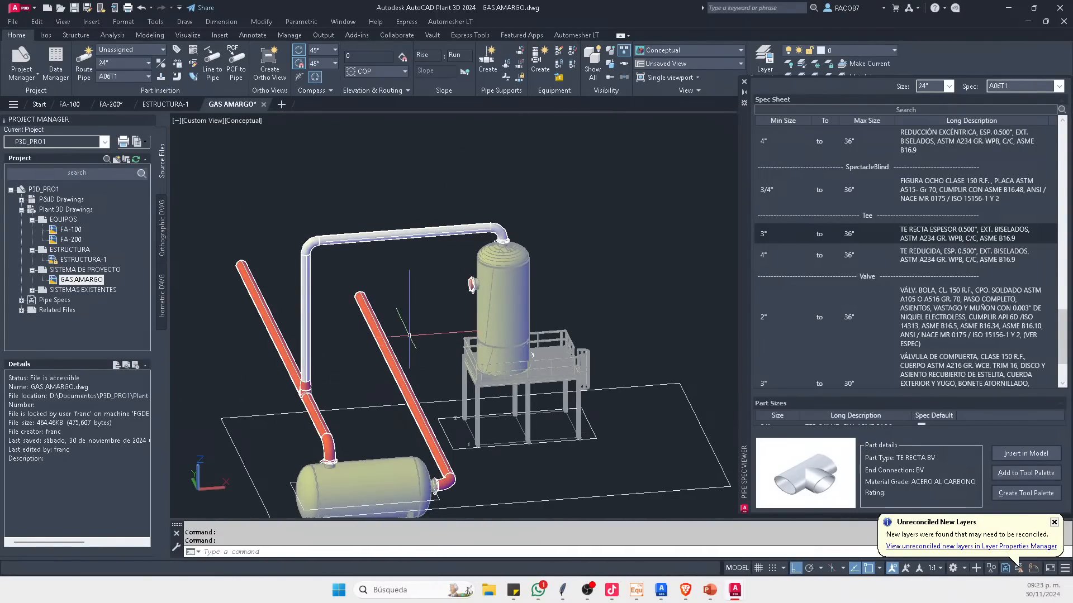
{"action": "scroll", "coordinate": [447, 301], "scroll_direction": "up", "scroll_amount": 5}
{"action": "left_click", "coordinate": [467, 296]}
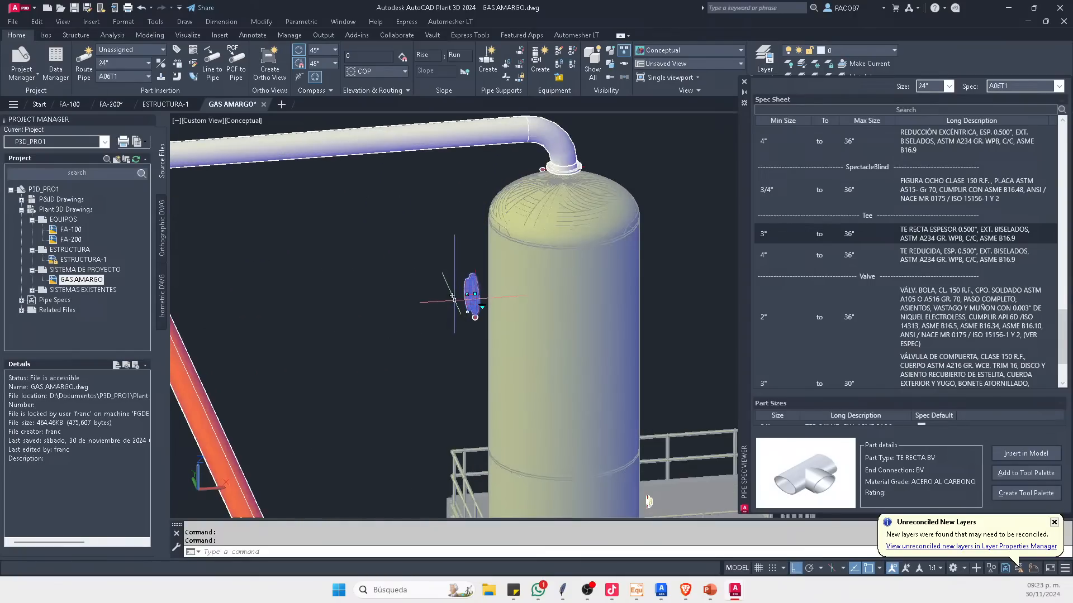
{"action": "scroll", "coordinate": [459, 306], "scroll_direction": "up", "scroll_amount": 3}
{"action": "left_click", "coordinate": [433, 297]}
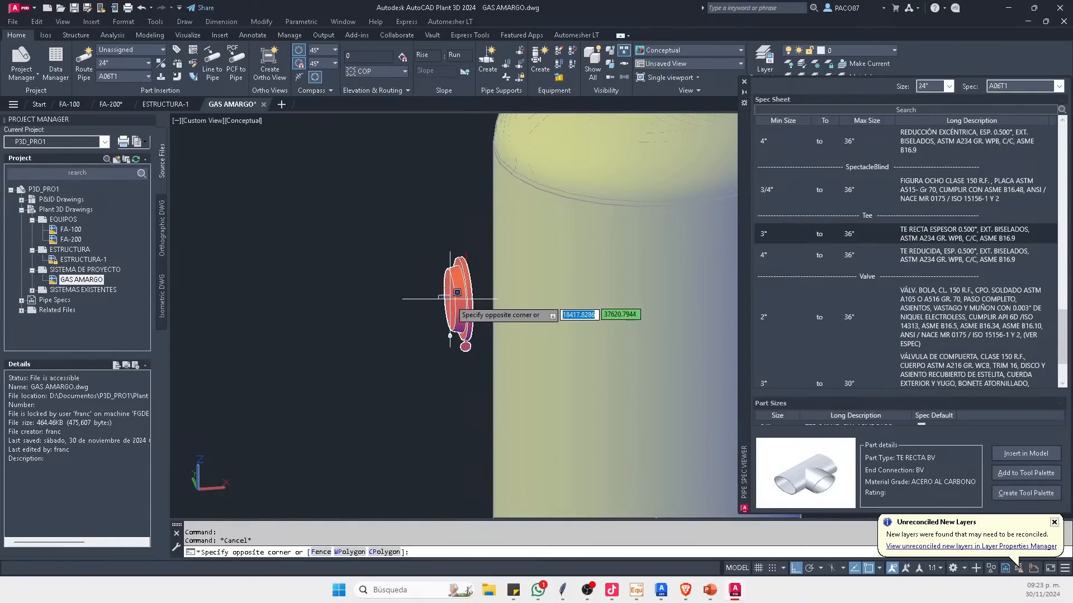
{"action": "left_click", "coordinate": [419, 302]}
{"action": "scroll", "coordinate": [417, 307], "scroll_direction": "down", "scroll_amount": 5}
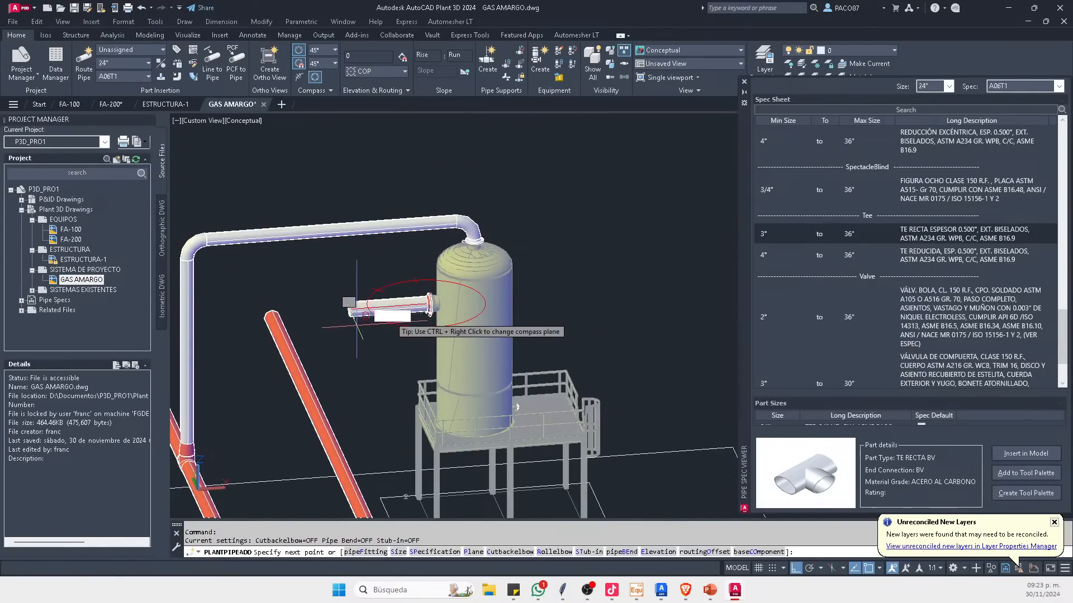
{"action": "left_click", "coordinate": [340, 319]}
{"action": "key", "text": "Escape"}
Step: Insert a 24" straight tee into the horizontal vessel's end run, aligned with the short side pipe's open end and its branch pointing up
{"action": "middle_click_drag", "start_coordinate": [326, 335], "coordinate": [485, 360], "text": "shift"}
{"action": "scroll", "coordinate": [378, 304], "scroll_direction": "down", "scroll_amount": 5}
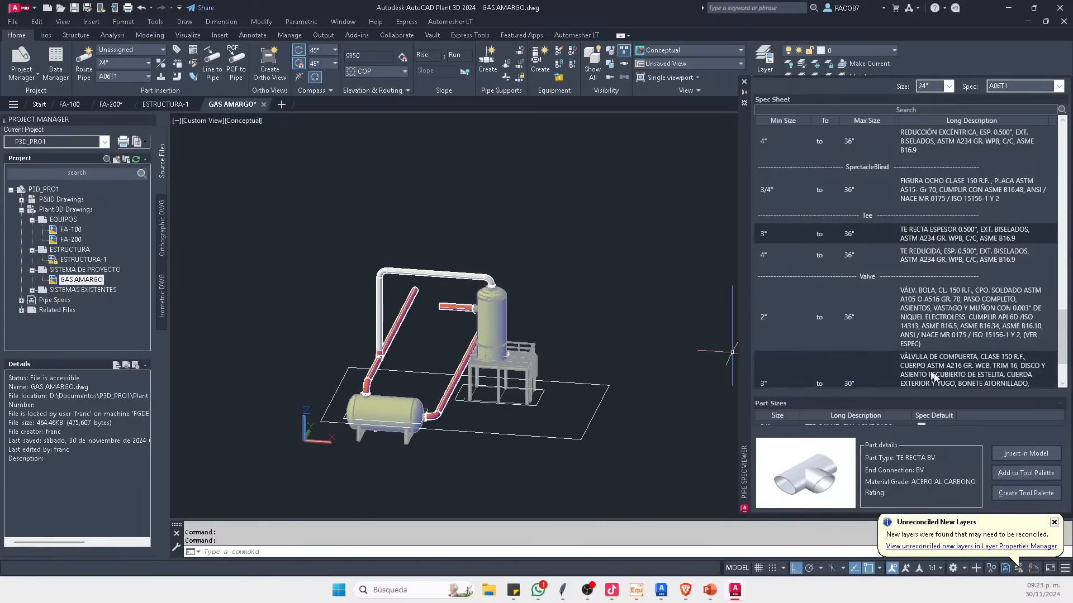
{"action": "left_click", "coordinate": [991, 453]}
{"action": "scroll", "coordinate": [422, 342], "scroll_direction": "up", "scroll_amount": 2}
{"action": "scroll", "coordinate": [460, 353], "scroll_direction": "up", "scroll_amount": 4}
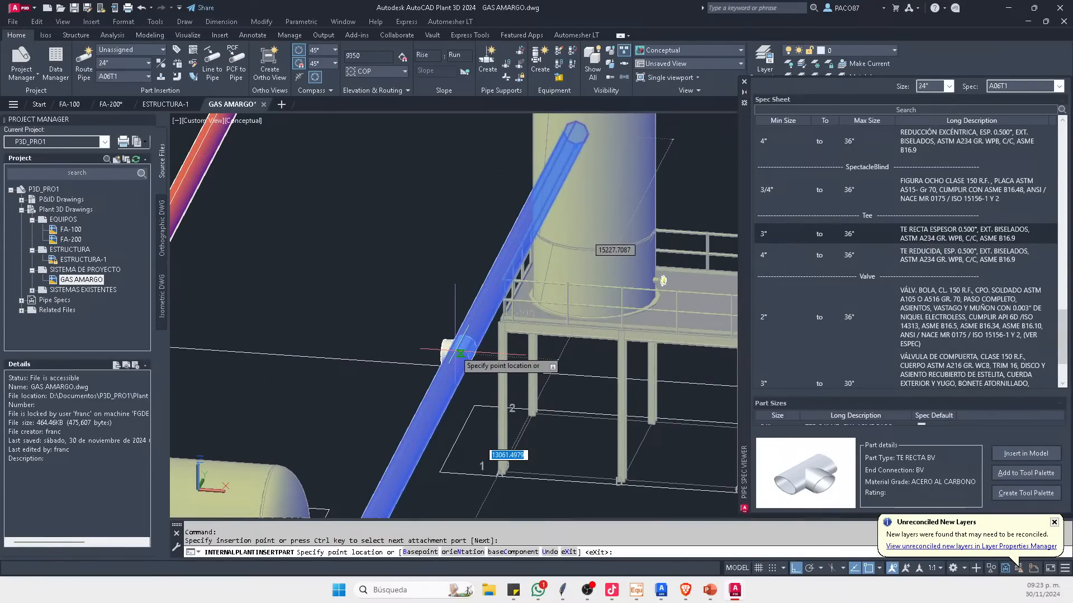
{"action": "scroll", "coordinate": [460, 353], "scroll_direction": "down", "scroll_amount": 4}
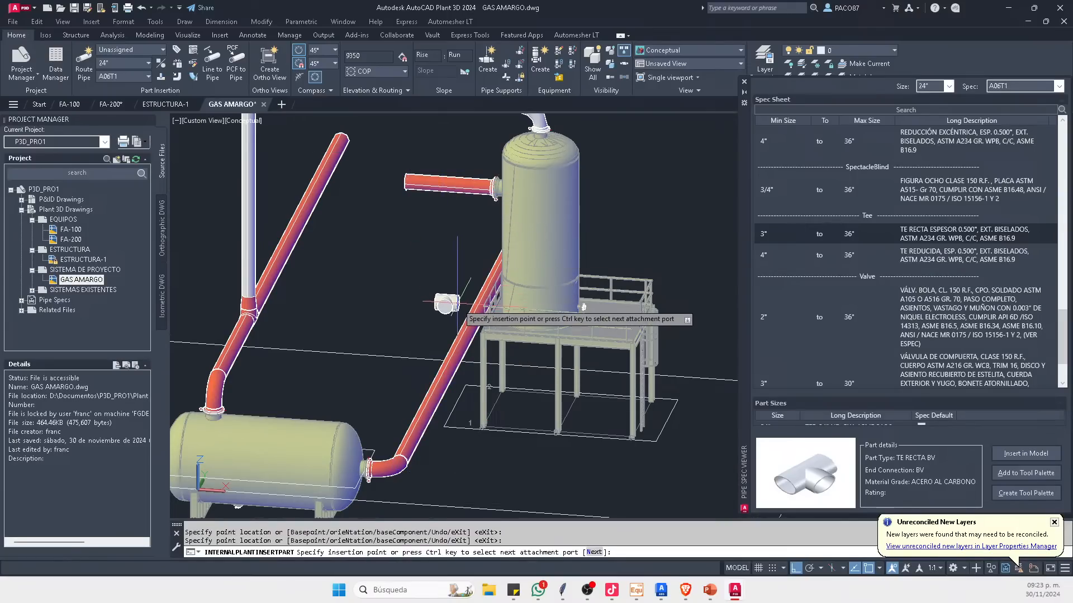
{"action": "type", "text": "0"}
{"action": "key", "text": "Return"}
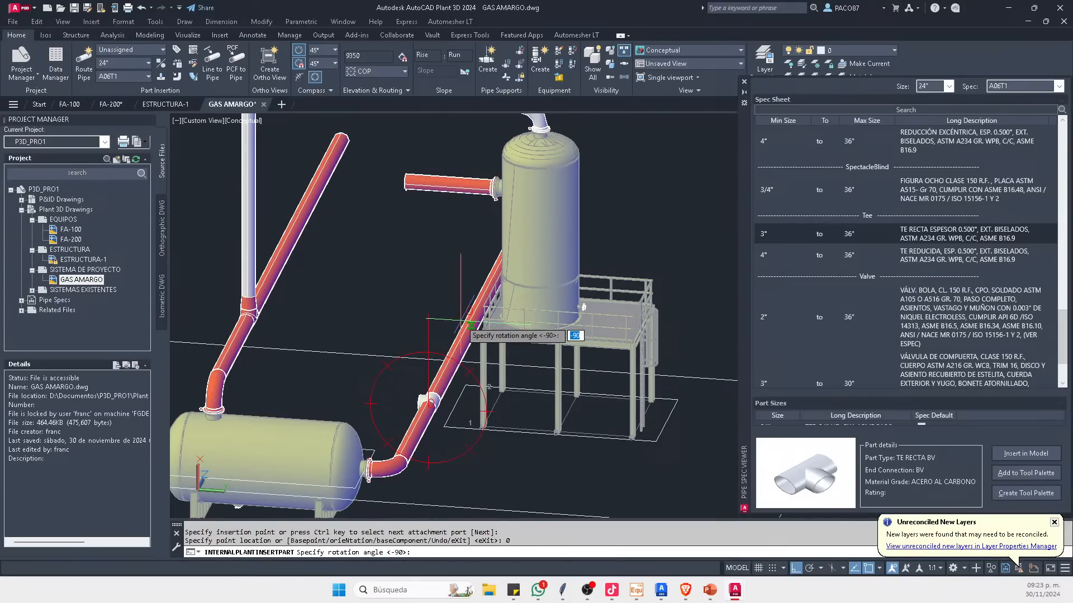
{"action": "left_click", "coordinate": [370, 281]}
{"action": "key", "text": "Escape"}
{"action": "middle_click_drag", "start_coordinate": [368, 299], "coordinate": [425, 343], "text": "shift"}
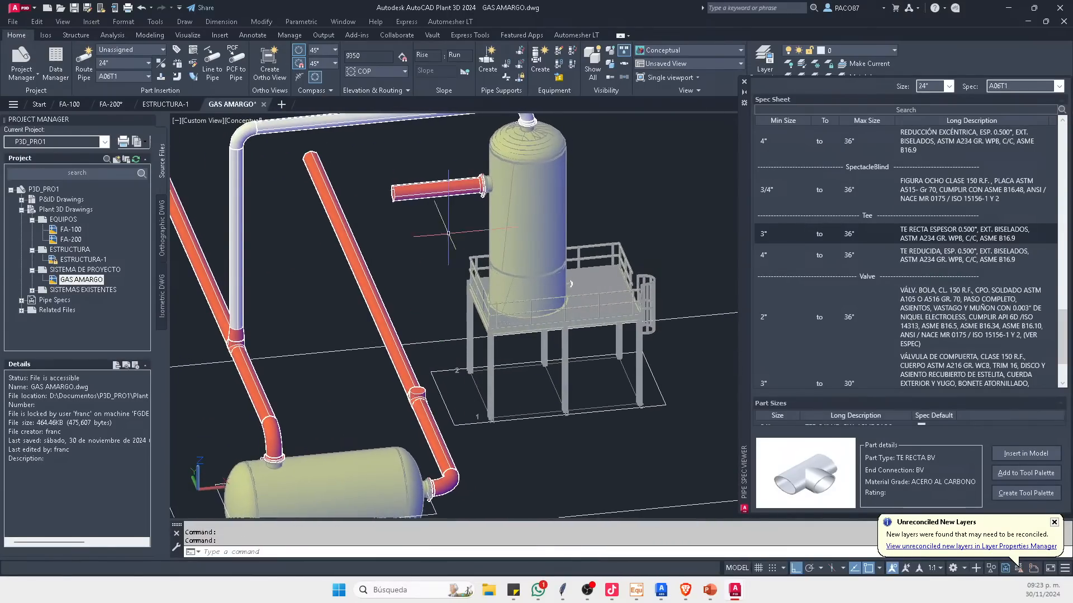
Step: Replace the vertical vessel's short side pipe with a 24" pipe routed through a 90° elbow down to the second tee's branch
{"action": "left_click", "coordinate": [442, 189]}
{"action": "scroll", "coordinate": [436, 179], "scroll_direction": "up", "scroll_amount": 5}
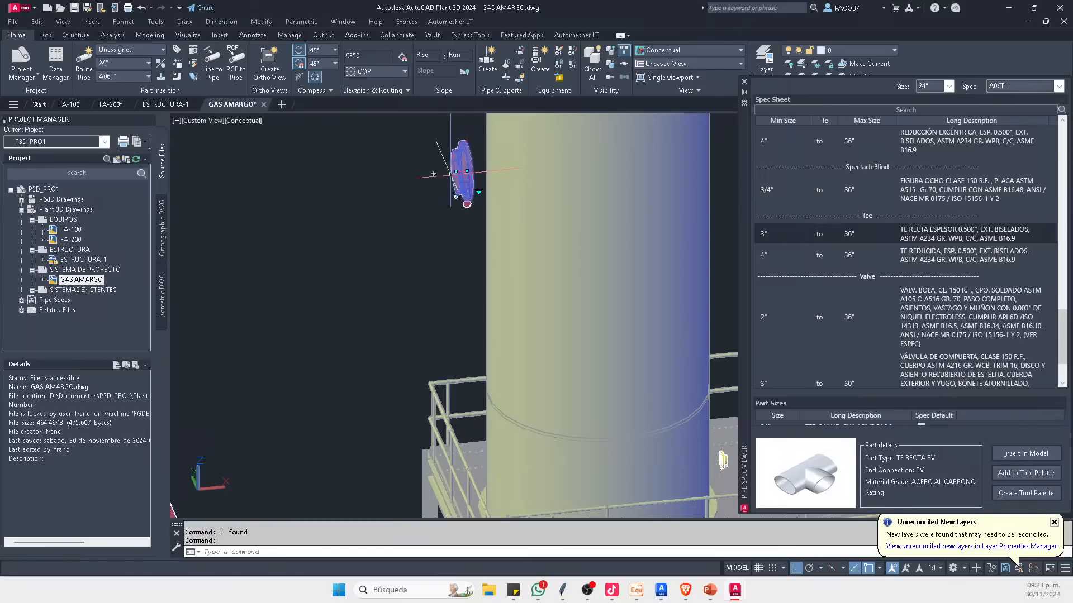
{"action": "left_click", "coordinate": [467, 171]}
{"action": "scroll", "coordinate": [422, 185], "scroll_direction": "down", "scroll_amount": 1}
{"action": "right_click", "coordinate": [368, 199], "text": "ctrl"}
{"action": "scroll", "coordinate": [366, 207], "scroll_direction": "down", "scroll_amount": 2}
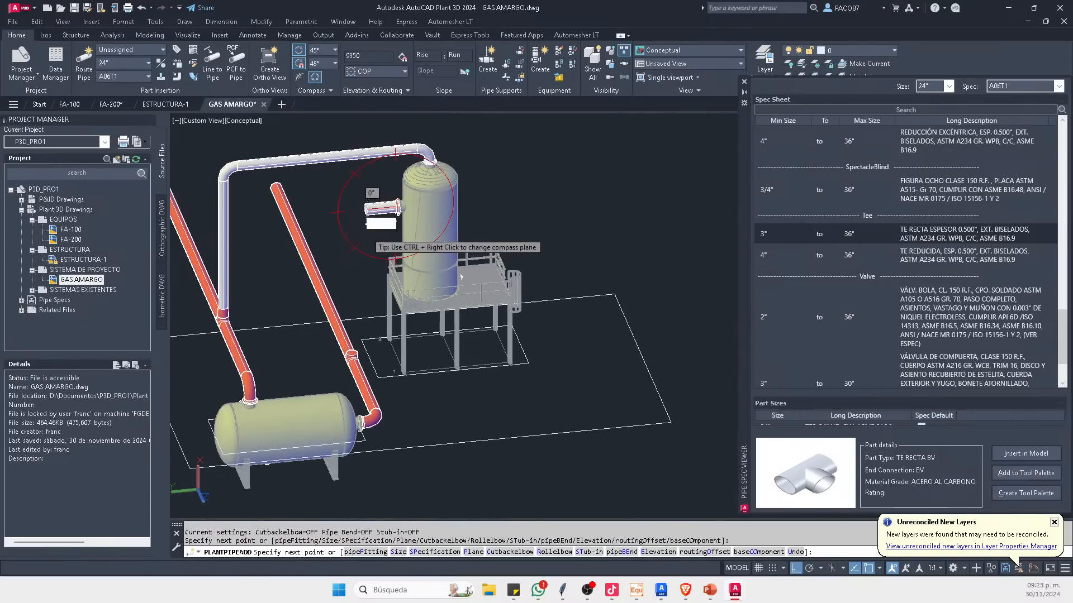
{"action": "scroll", "coordinate": [363, 355], "scroll_direction": "up", "scroll_amount": 3}
{"action": "left_click", "coordinate": [283, 364]}
{"action": "scroll", "coordinate": [283, 363], "scroll_direction": "down", "scroll_amount": 4}
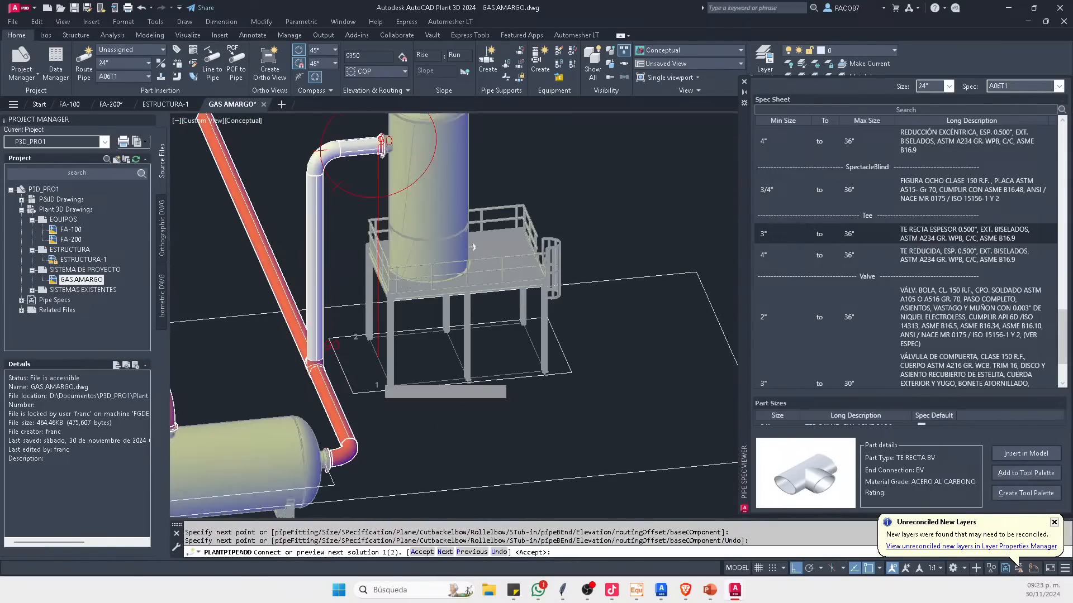
{"action": "type", "text": "A"}
{"action": "key", "text": "Return"}
Step: Try to insert the 24" Class 150 ball valve (VÁLV. BOLA) from the A06T1 spec into the model
{"action": "middle_click_drag", "start_coordinate": [473, 247], "coordinate": [455, 335], "text": "shift"}
{"action": "scroll", "coordinate": [314, 370], "scroll_direction": "up", "scroll_amount": 6}
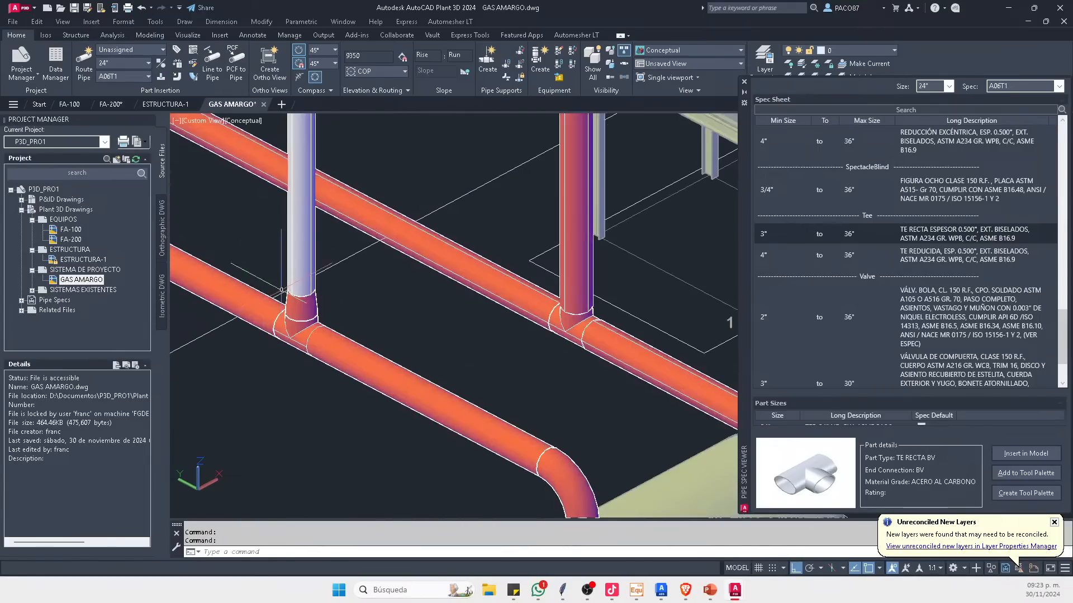
{"action": "scroll", "coordinate": [503, 346], "scroll_direction": "down", "scroll_amount": 2}
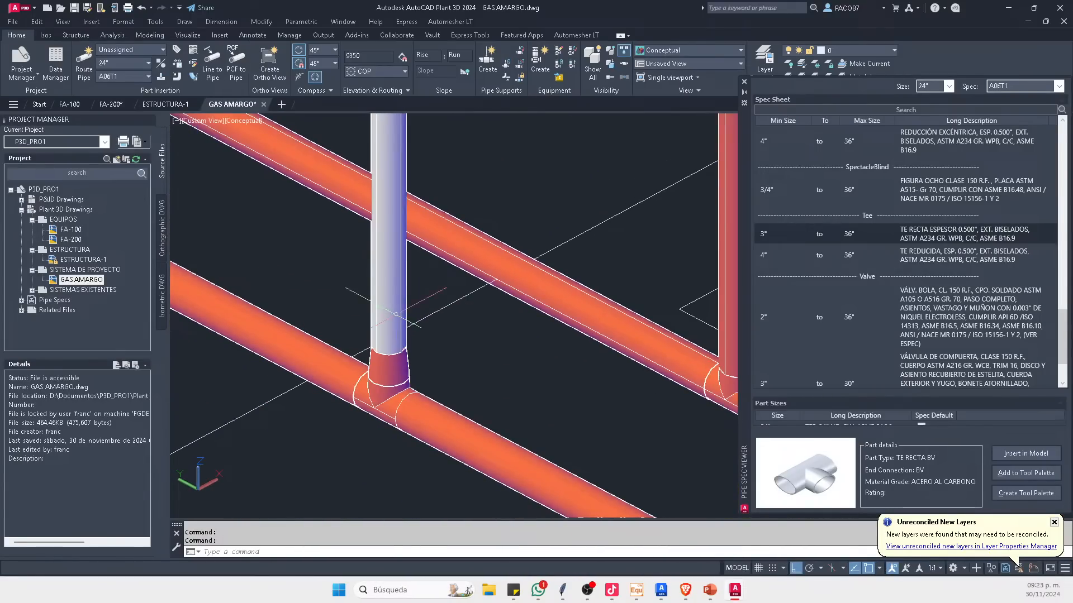
{"action": "left_click", "coordinate": [954, 299]}
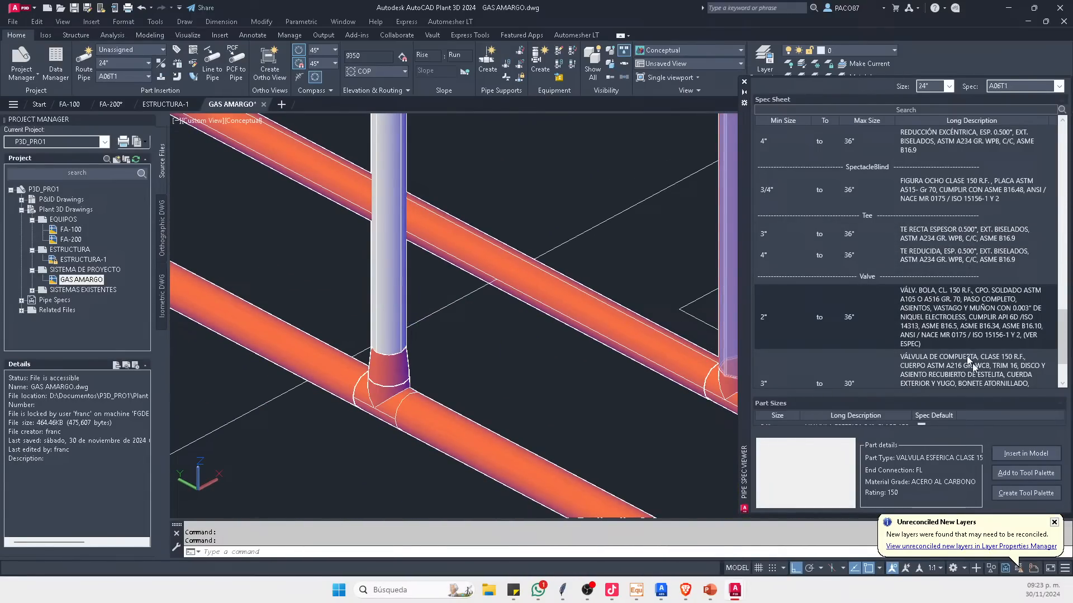
{"action": "left_click", "coordinate": [1012, 451]}
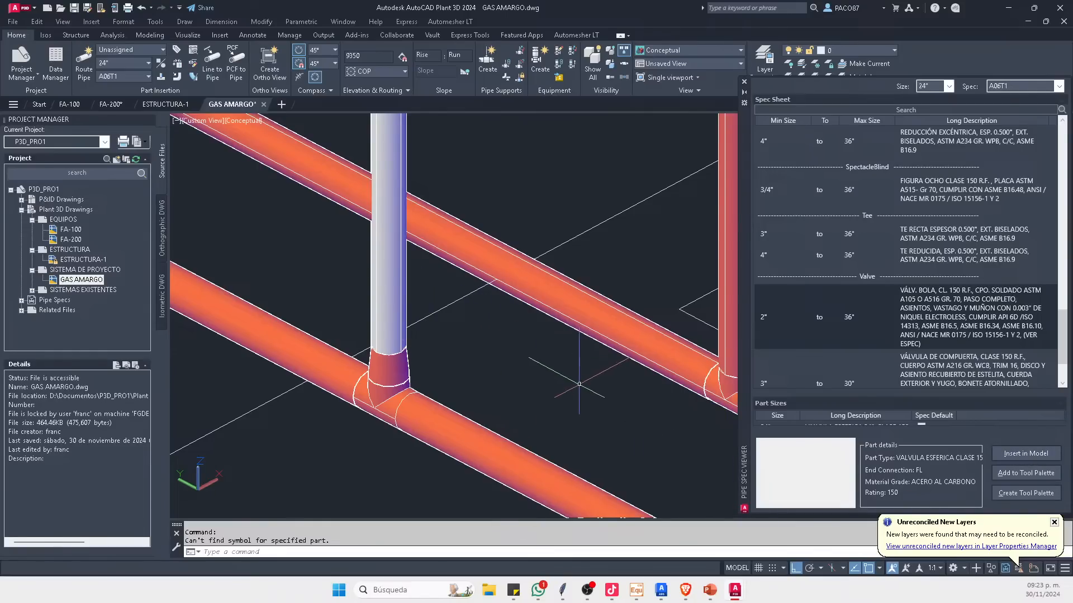
{"action": "scroll", "coordinate": [626, 382], "scroll_direction": "down", "scroll_amount": 4}
{"action": "key", "text": "Escape"}
{"action": "key", "text": "Escape"}
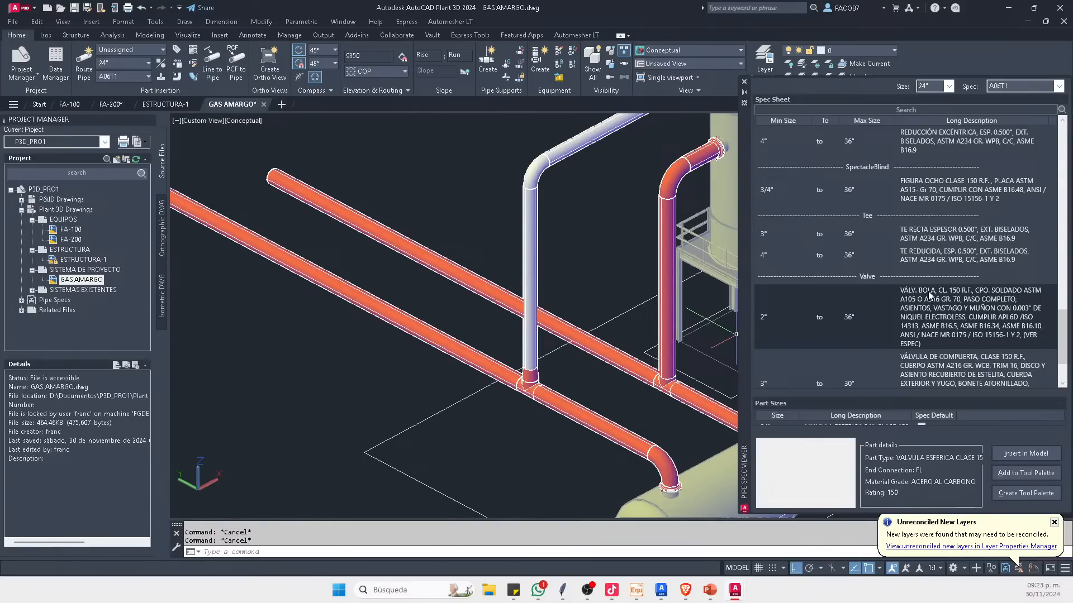
{"action": "scroll", "coordinate": [921, 302], "scroll_direction": "down", "scroll_amount": 3}
{"action": "scroll", "coordinate": [929, 248], "scroll_direction": "up", "scroll_amount": 6}
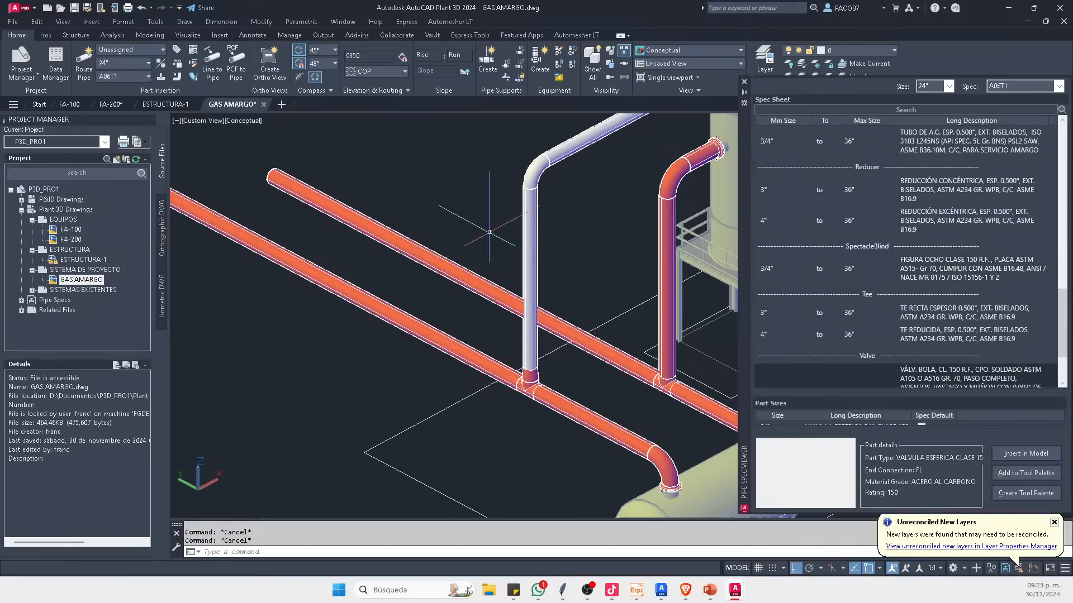
{"action": "scroll", "coordinate": [452, 230], "scroll_direction": "down", "scroll_amount": 4}
{"action": "middle_click_drag", "start_coordinate": [452, 231], "coordinate": [410, 236]}
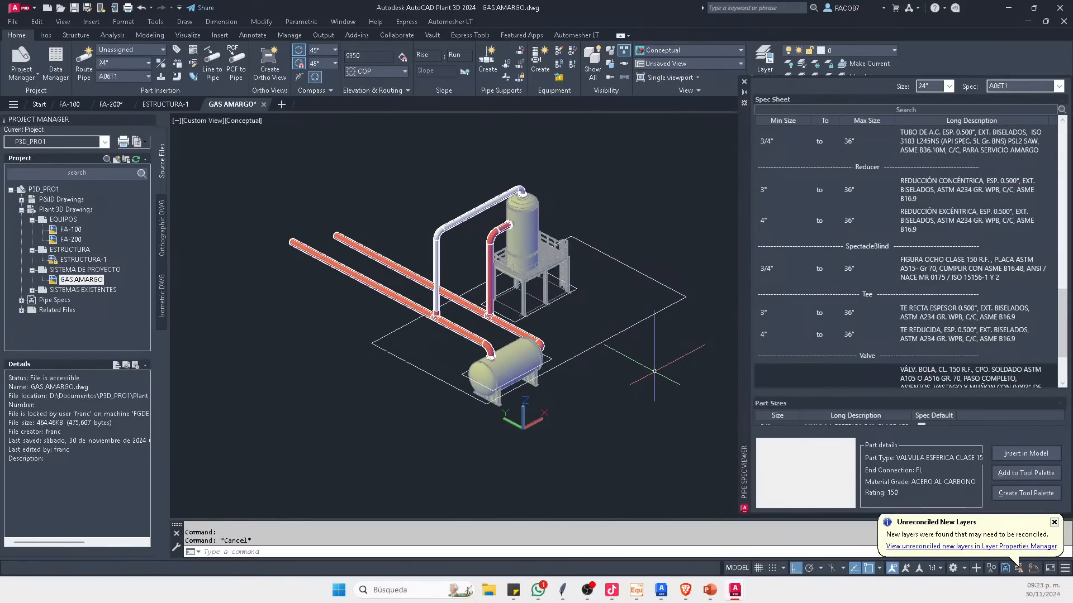
Step: Check the Class 150 valves available in the A06T1 spec and switch the current pipe spec to CS150
{"action": "middle_click_drag", "start_coordinate": [656, 368], "coordinate": [628, 351]}
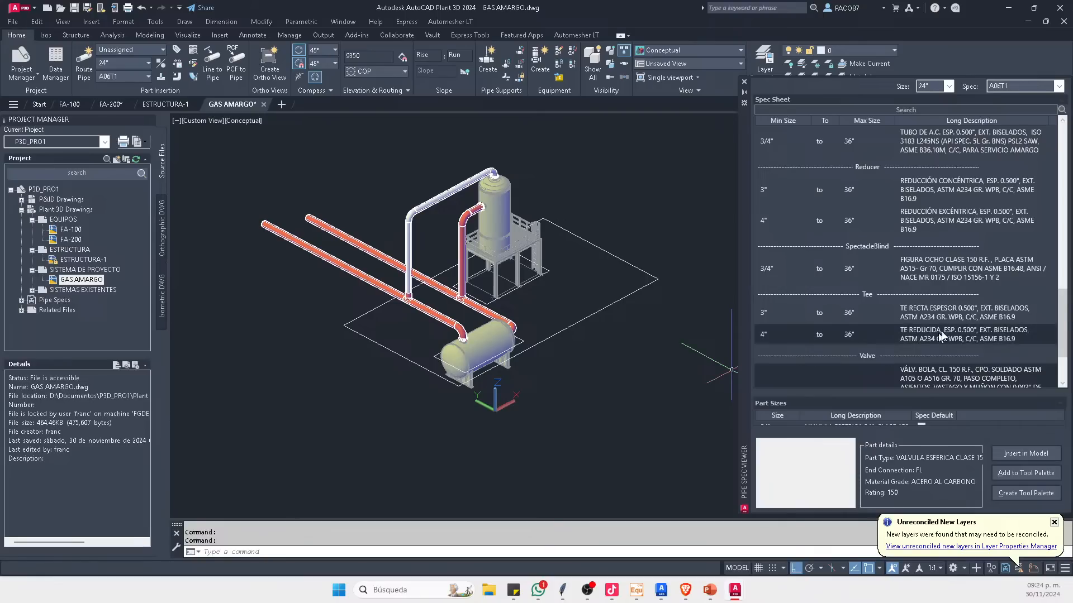
{"action": "scroll", "coordinate": [941, 282], "scroll_direction": "down", "scroll_amount": 3}
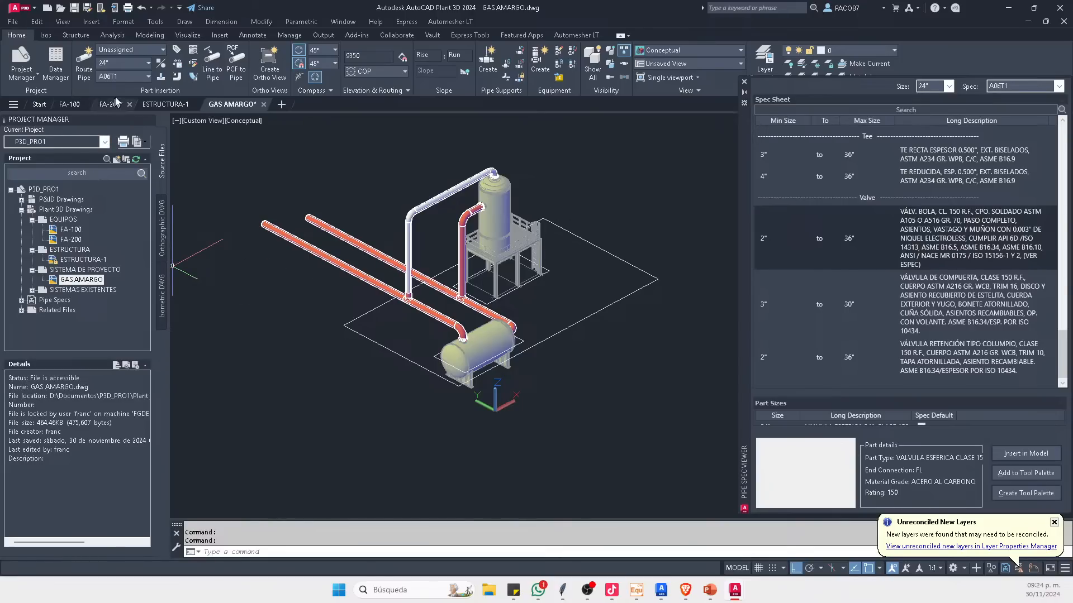
{"action": "left_click", "coordinate": [932, 299]}
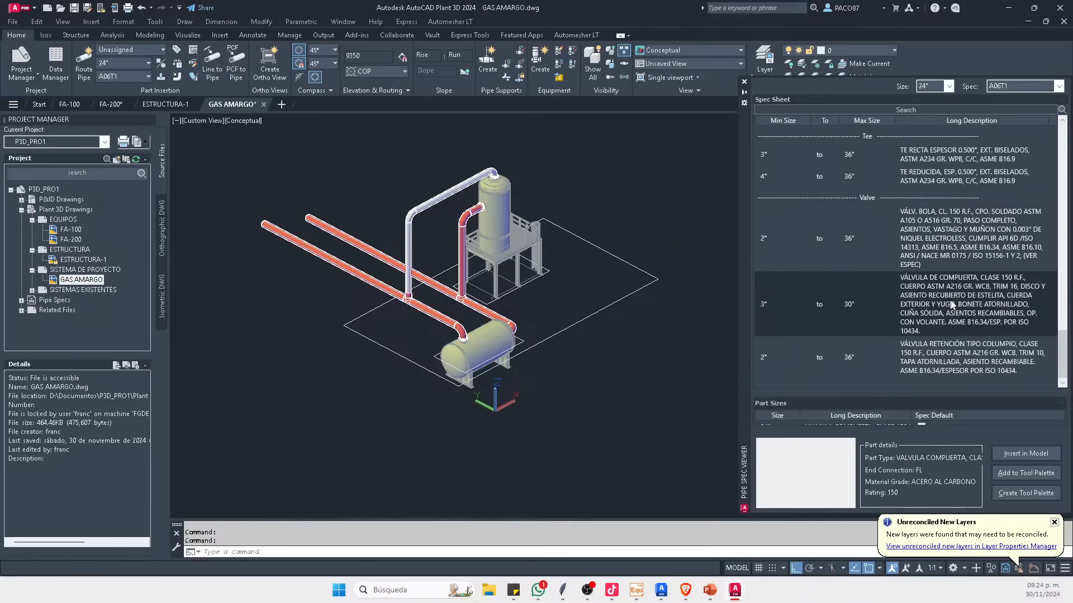
{"action": "left_click", "coordinate": [117, 77]}
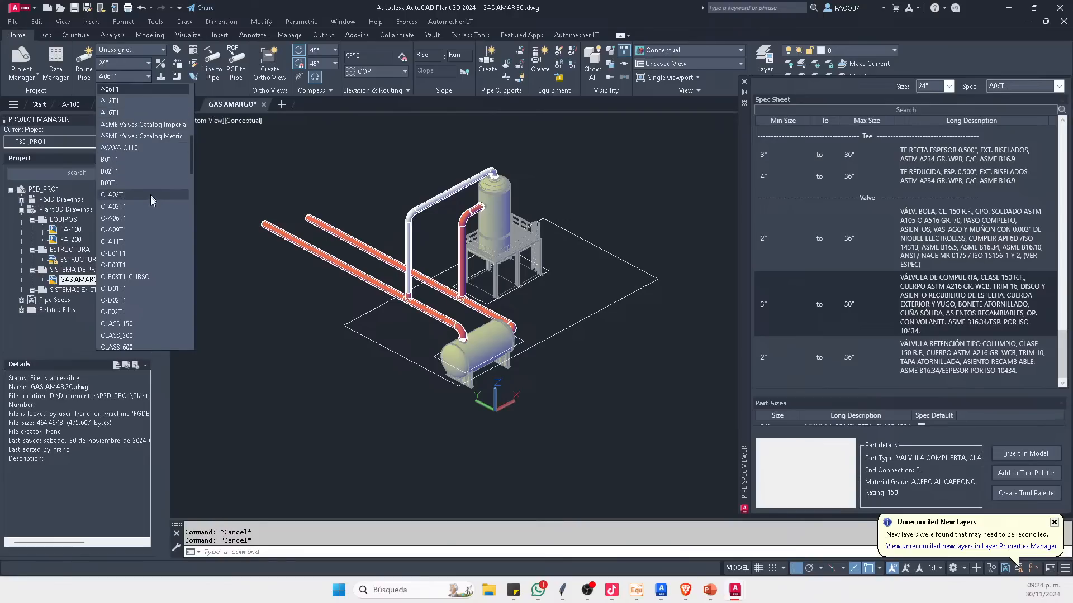
{"action": "scroll", "coordinate": [149, 241], "scroll_direction": "down", "scroll_amount": 1}
{"action": "scroll", "coordinate": [132, 191], "scroll_direction": "down", "scroll_amount": 3}
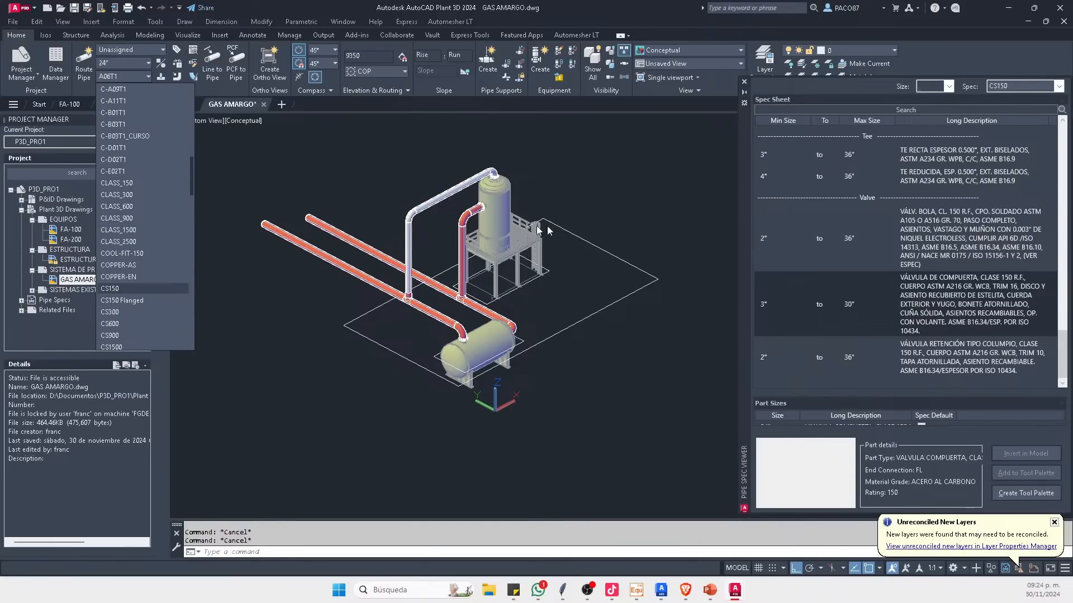
Step: Insert a 24" CS150 long-pattern RF ball valve, 150 LB, in the riser just above the first tee
{"action": "scroll", "coordinate": [930, 165], "scroll_direction": "down", "scroll_amount": 4}
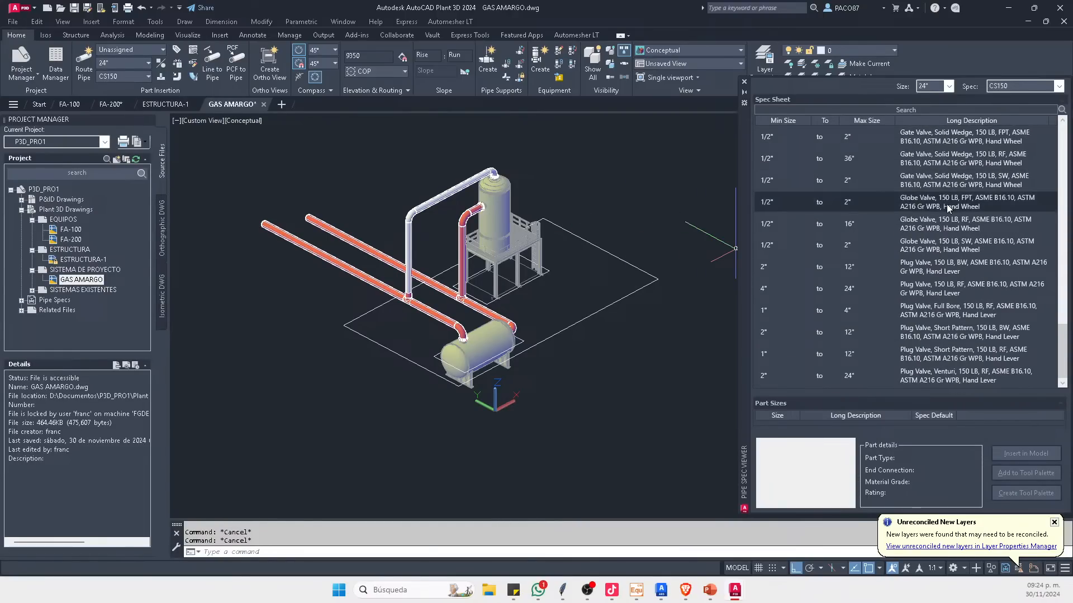
{"action": "scroll", "coordinate": [946, 203], "scroll_direction": "up", "scroll_amount": 4}
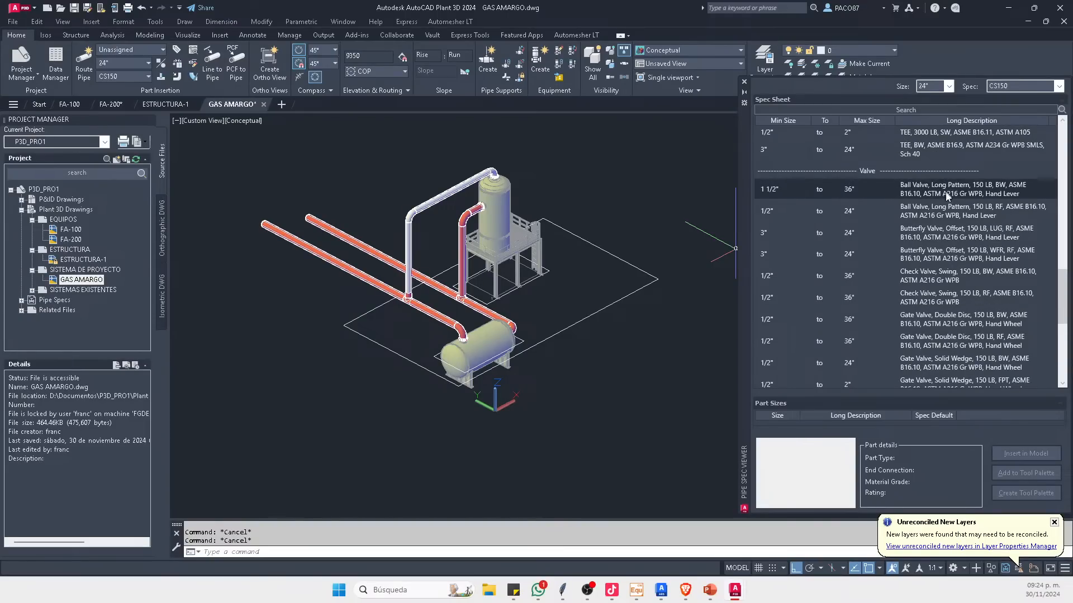
{"action": "left_click", "coordinate": [940, 194]}
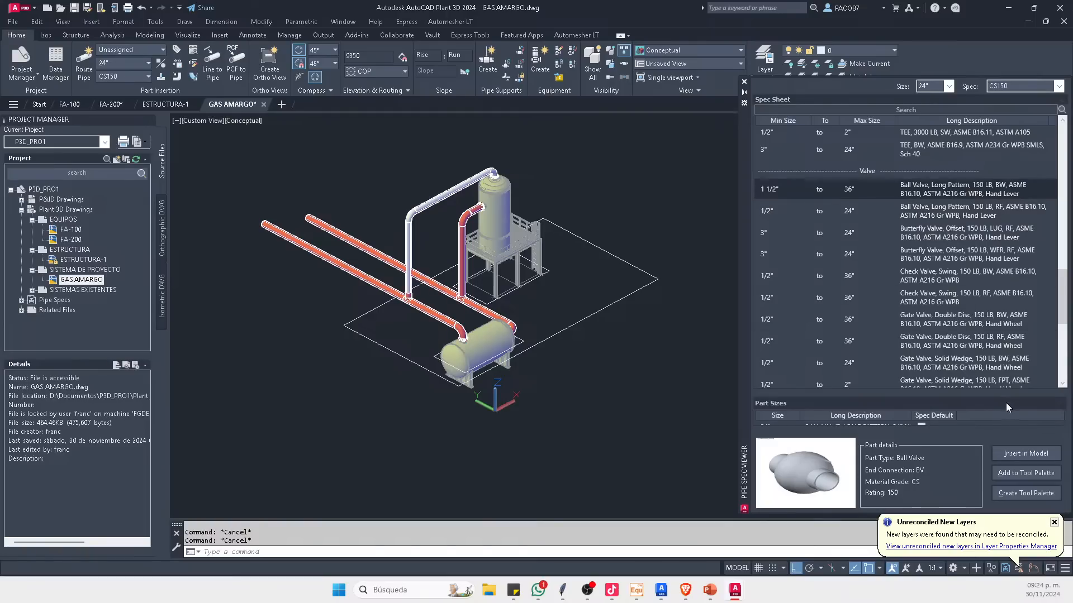
{"action": "left_click", "coordinate": [934, 212]}
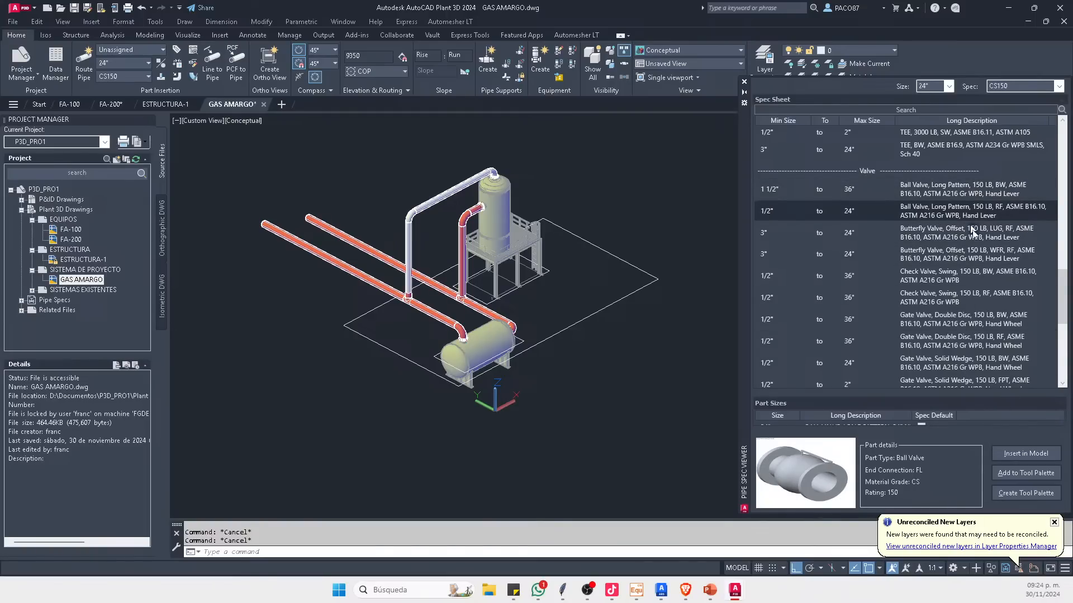
{"action": "left_click", "coordinate": [1026, 453]}
{"action": "scroll", "coordinate": [388, 248], "scroll_direction": "up", "scroll_amount": 6}
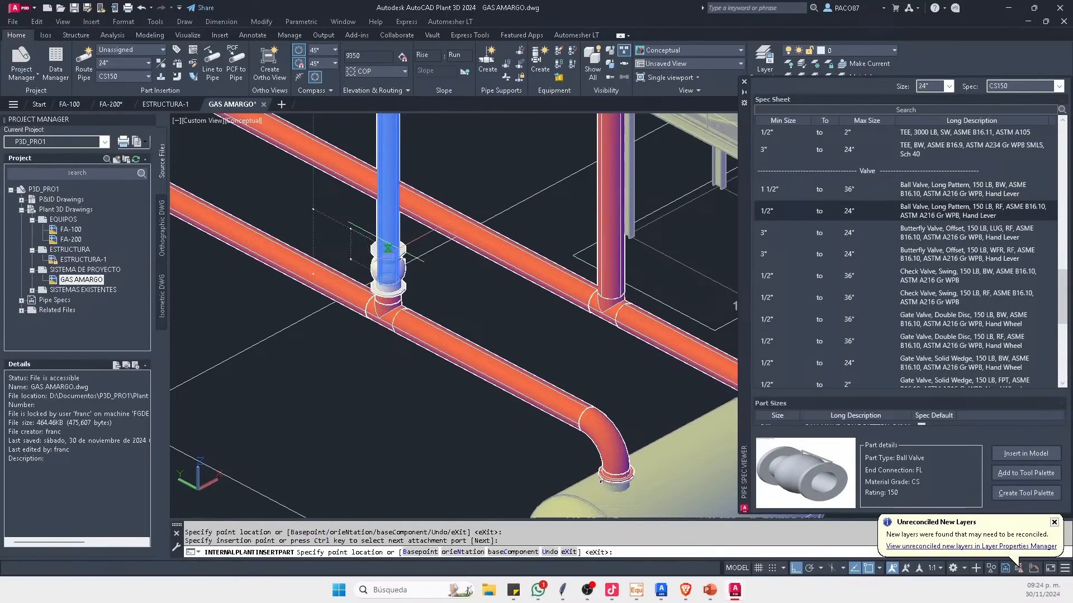
Step: Insert another 24" long-pattern RF ball valve above the second tee, in the riser from the vertical vessel's side nozzle
{"action": "scroll", "coordinate": [537, 319], "scroll_direction": "down", "scroll_amount": 5}
{"action": "scroll", "coordinate": [528, 296], "scroll_direction": "up", "scroll_amount": 4}
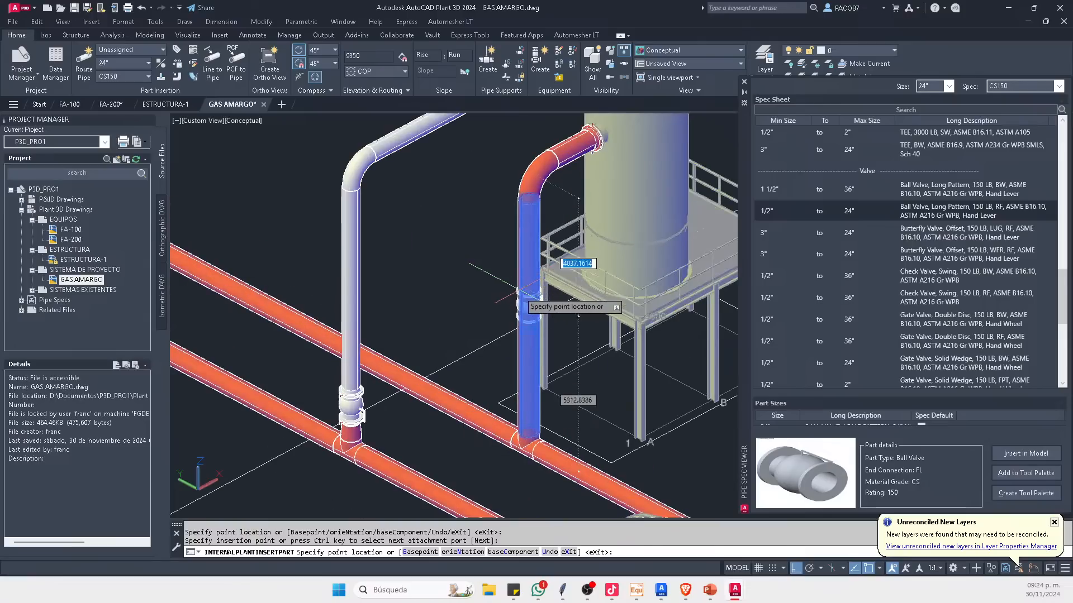
{"action": "scroll", "coordinate": [528, 296], "scroll_direction": "up", "scroll_amount": 3}
{"action": "left_click", "coordinate": [529, 358]}
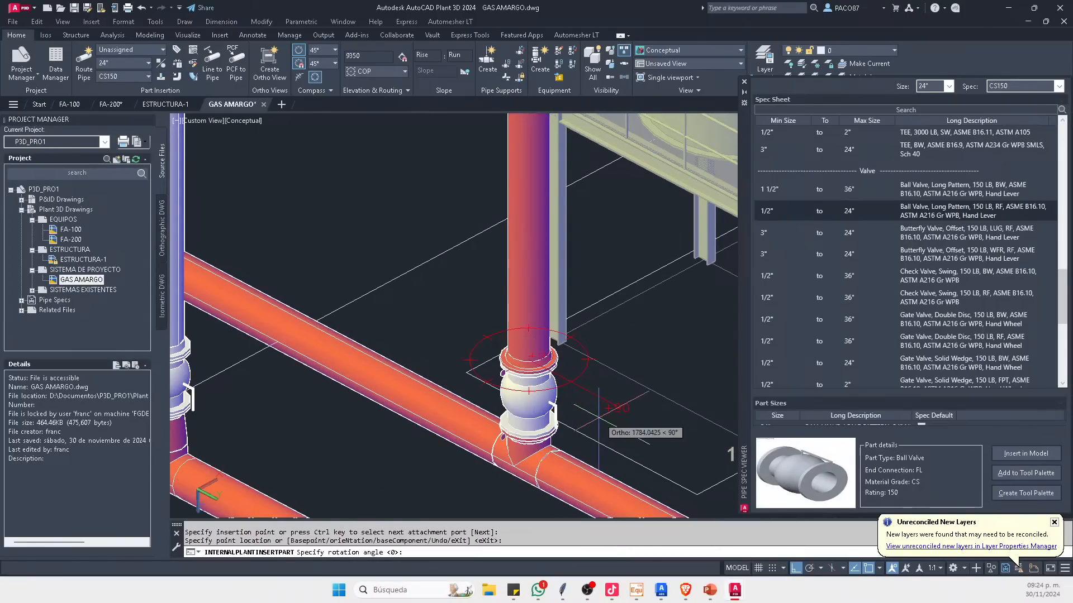
{"action": "left_click", "coordinate": [619, 428]}
{"action": "key", "text": "Escape"}
Step: Examine the routed piping, both ball valves and the vessel connections from several sides
{"action": "scroll", "coordinate": [533, 358], "scroll_direction": "down", "scroll_amount": 5}
{"action": "scroll", "coordinate": [525, 352], "scroll_direction": "up", "scroll_amount": 3}
{"action": "middle_click_drag", "start_coordinate": [530, 351], "coordinate": [474, 305], "text": "shift"}
{"action": "scroll", "coordinate": [525, 330], "scroll_direction": "down", "scroll_amount": 5}
{"action": "scroll", "coordinate": [426, 375], "scroll_direction": "down", "scroll_amount": 3}
{"action": "scroll", "coordinate": [554, 364], "scroll_direction": "down", "scroll_amount": 2}
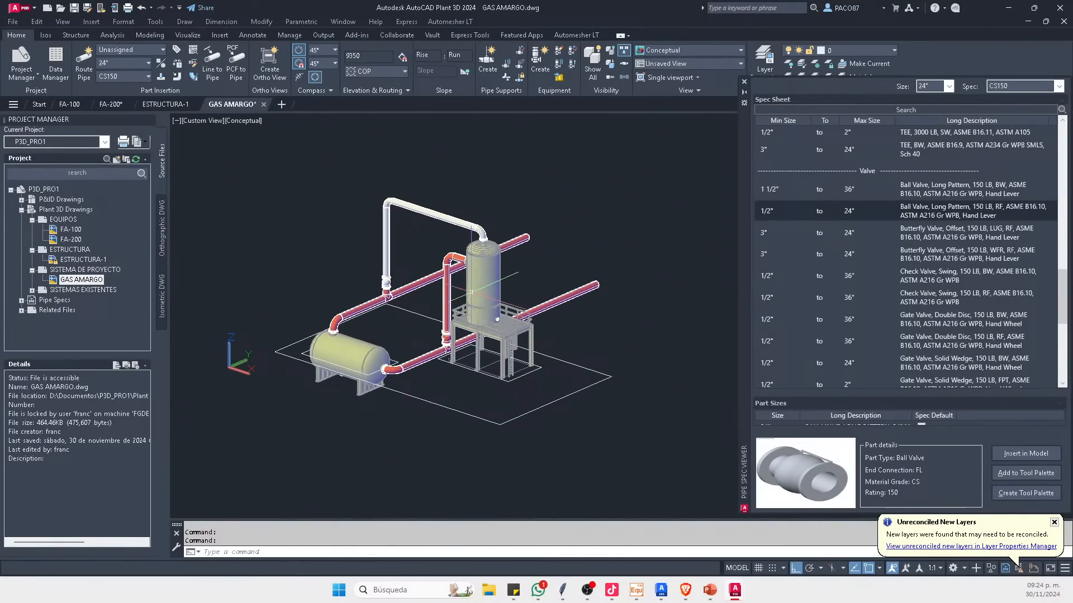
{"action": "scroll", "coordinate": [435, 326], "scroll_direction": "up", "scroll_amount": 2}
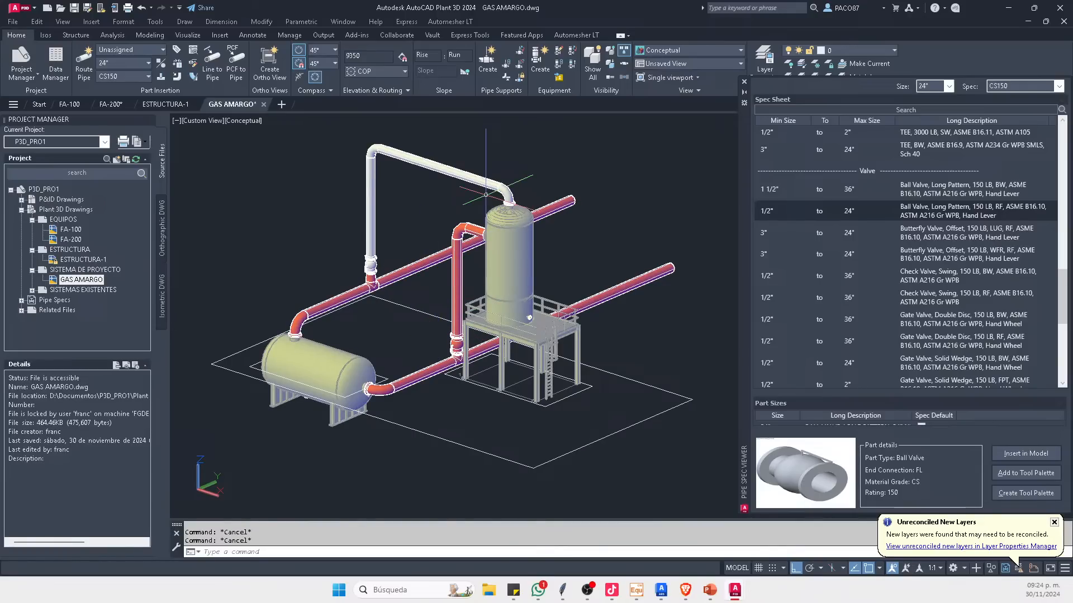
{"action": "middle_click_drag", "start_coordinate": [378, 261], "coordinate": [411, 274]}
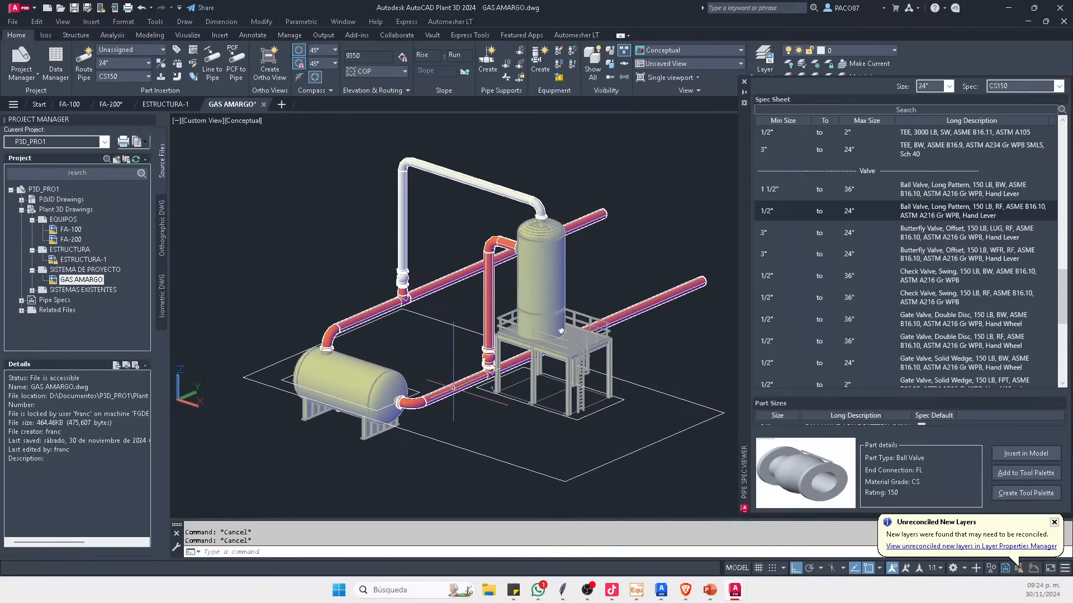
{"action": "middle_click_drag", "start_coordinate": [453, 387], "coordinate": [480, 292], "text": "shift"}
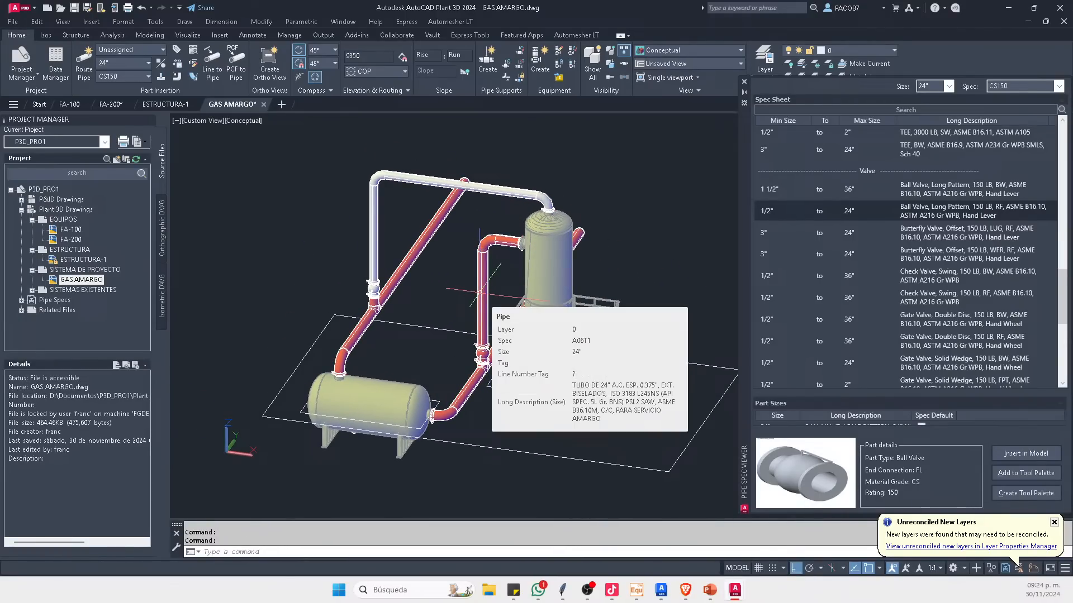
{"action": "middle_click_drag", "start_coordinate": [496, 342], "coordinate": [464, 316]}
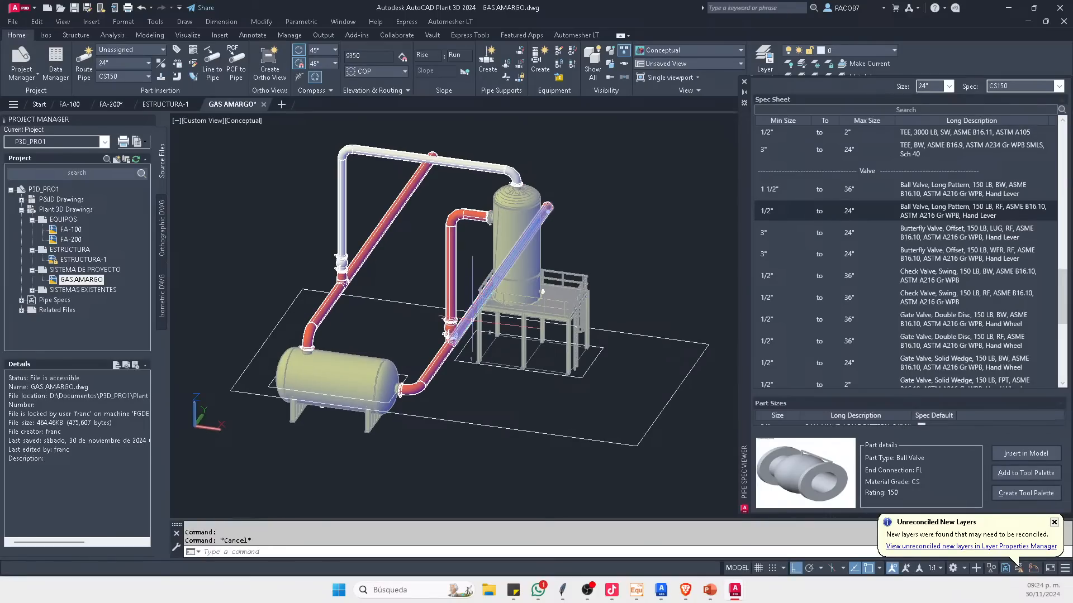
Step: Detach the external references ESTRUCTURA-1, FA-100 and FA-200 from the GAS AMARGO drawing
{"action": "type", "text": "xref"}
{"action": "key", "text": "Return"}
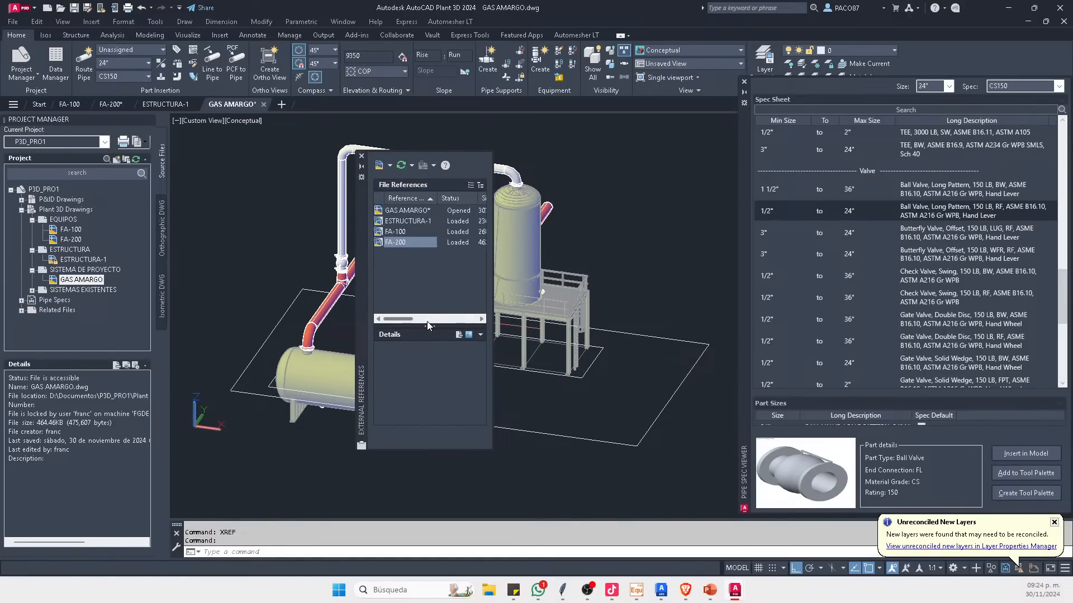
{"action": "left_click", "coordinate": [413, 222]}
{"action": "right_click", "coordinate": [410, 244]}
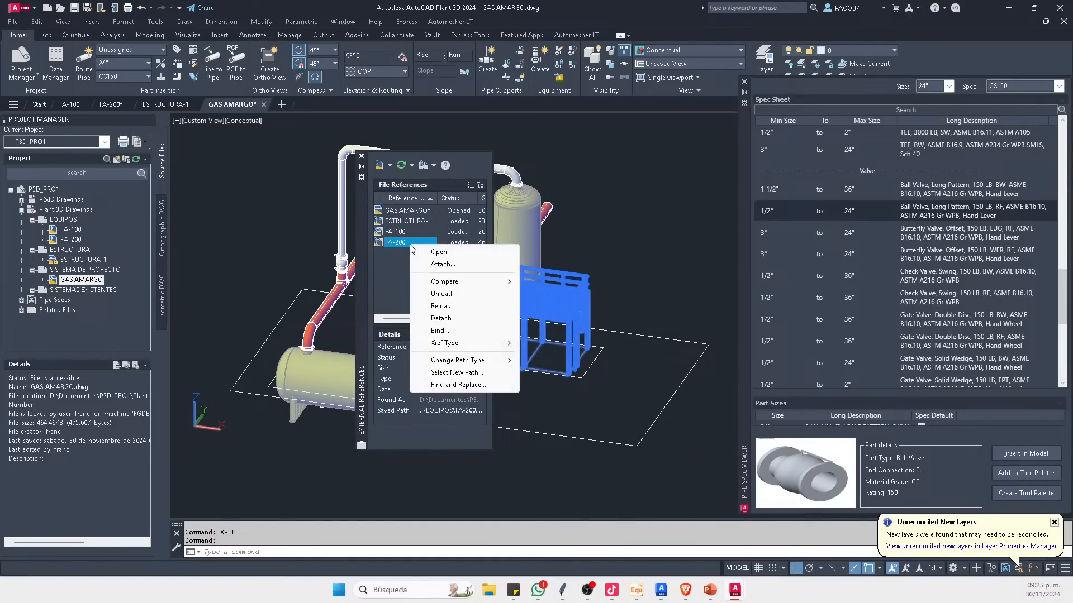
{"action": "left_click", "coordinate": [410, 233]}
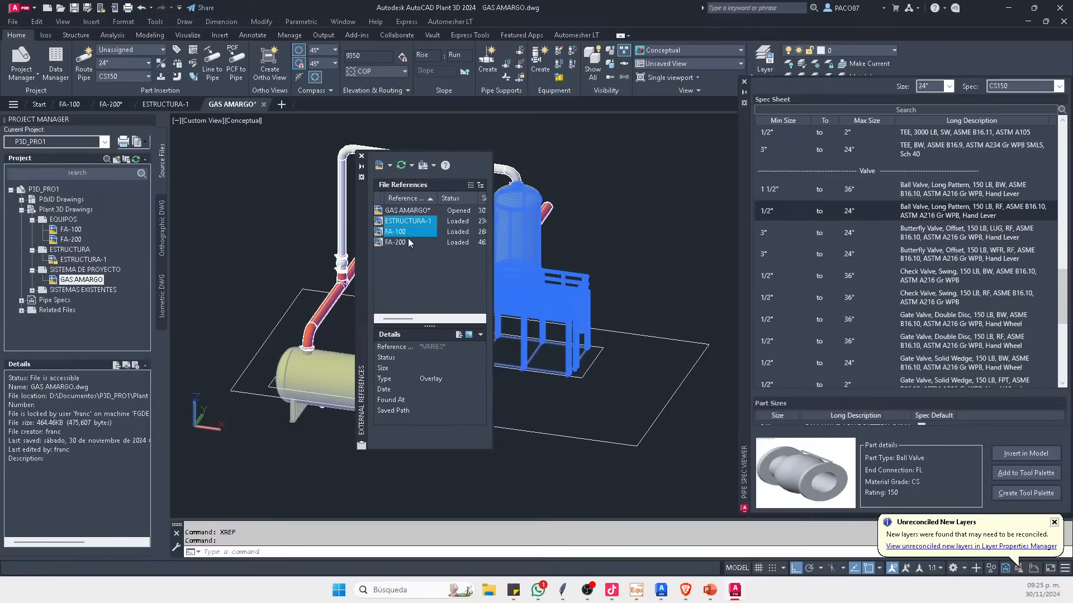
{"action": "right_click", "coordinate": [407, 240]}
{"action": "left_click", "coordinate": [458, 315]}
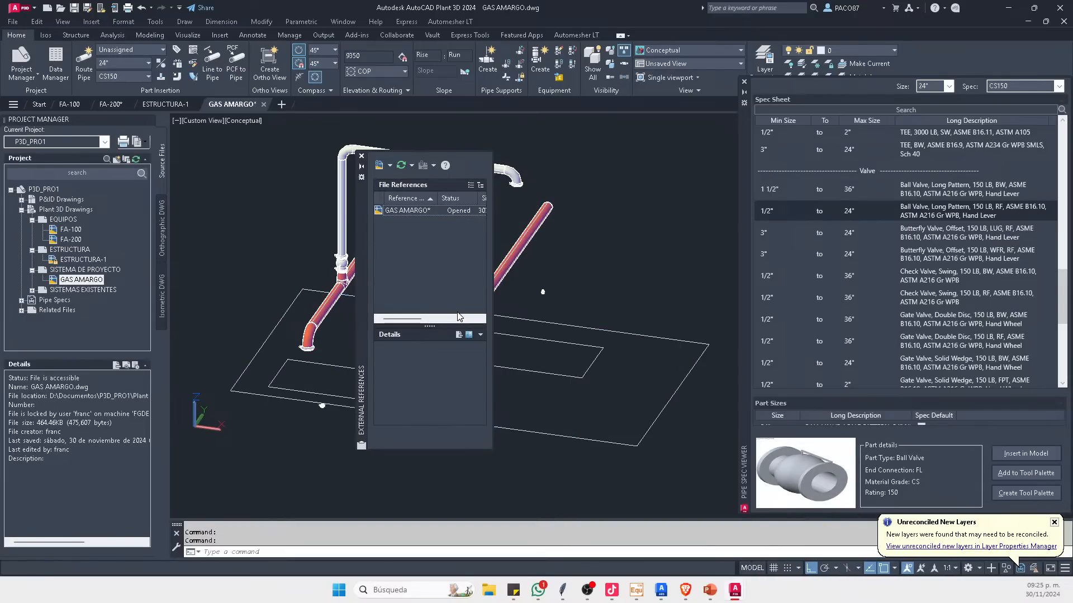
{"action": "left_click", "coordinate": [361, 156]}
{"action": "key", "text": "Escape"}
{"action": "key", "text": "Escape"}
Step: Delete the small leftover objects at the location of the detached vertical vessel
{"action": "scroll", "coordinate": [381, 311], "scroll_direction": "up", "scroll_amount": 3}
{"action": "scroll", "coordinate": [370, 349], "scroll_direction": "down", "scroll_amount": 3}
{"action": "middle_click_drag", "start_coordinate": [551, 319], "coordinate": [481, 323], "text": "shift"}
{"action": "scroll", "coordinate": [503, 340], "scroll_direction": "up", "scroll_amount": 3}
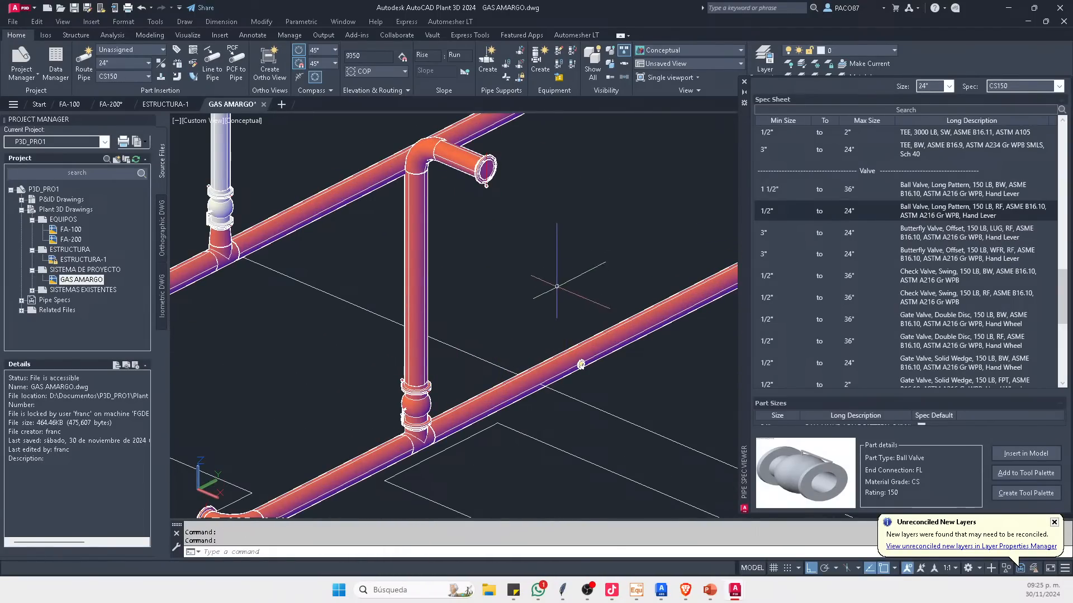
{"action": "left_click", "coordinate": [545, 287]}
{"action": "left_click", "coordinate": [587, 381]}
{"action": "key", "text": "Delete"}
Step: Delete the small leftover objects at the location of the detached horizontal vessel
{"action": "scroll", "coordinate": [589, 287], "scroll_direction": "down", "scroll_amount": 4}
{"action": "scroll", "coordinate": [341, 421], "scroll_direction": "up", "scroll_amount": 4}
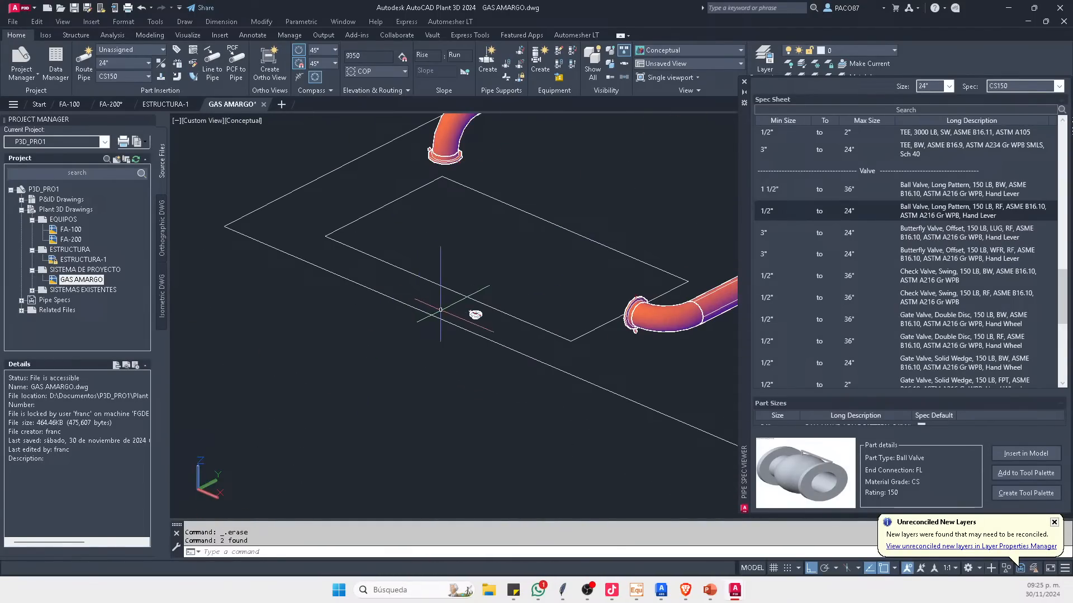
{"action": "left_click", "coordinate": [440, 310]}
{"action": "left_click", "coordinate": [511, 364]}
{"action": "key", "text": "Delete"}
{"action": "scroll", "coordinate": [410, 350], "scroll_direction": "down", "scroll_amount": 7}
{"action": "scroll", "coordinate": [489, 333], "scroll_direction": "up", "scroll_amount": 3}
{"action": "key", "text": "Escape"}
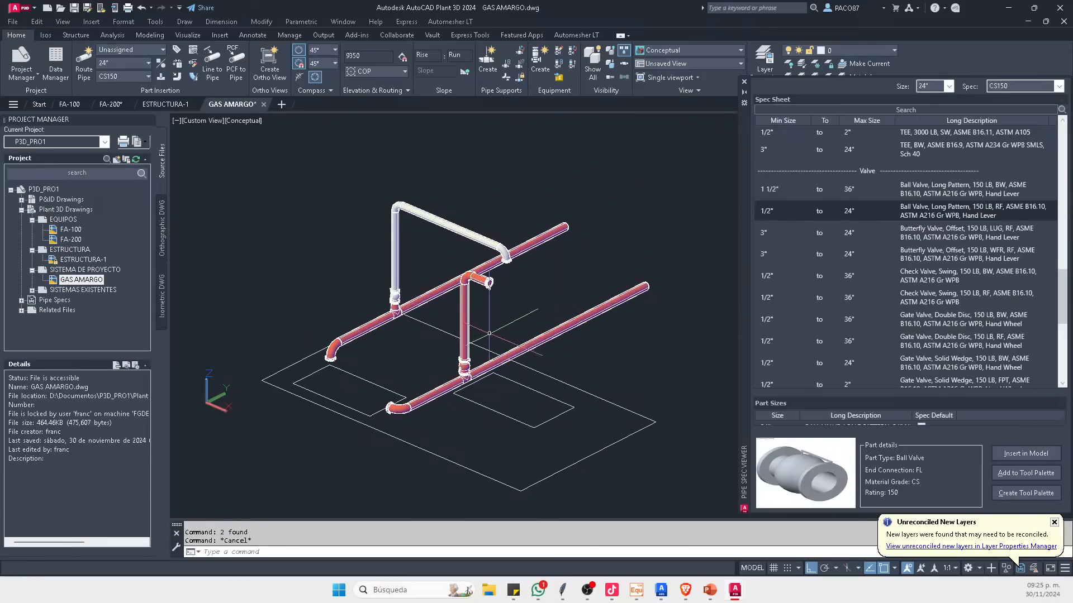
Step: Examine the remaining GAS AMARGO piping without the equipment and structure references
{"action": "scroll", "coordinate": [486, 334], "scroll_direction": "up", "scroll_amount": 3}
{"action": "middle_click_drag", "start_coordinate": [469, 174], "coordinate": [483, 214]}
{"action": "key", "text": "Escape"}
{"action": "middle_click_drag", "start_coordinate": [436, 297], "coordinate": [447, 332], "text": "shift"}
{"action": "scroll", "coordinate": [448, 318], "scroll_direction": "down", "scroll_amount": 6}
{"action": "scroll", "coordinate": [411, 210], "scroll_direction": "up", "scroll_amount": 3}
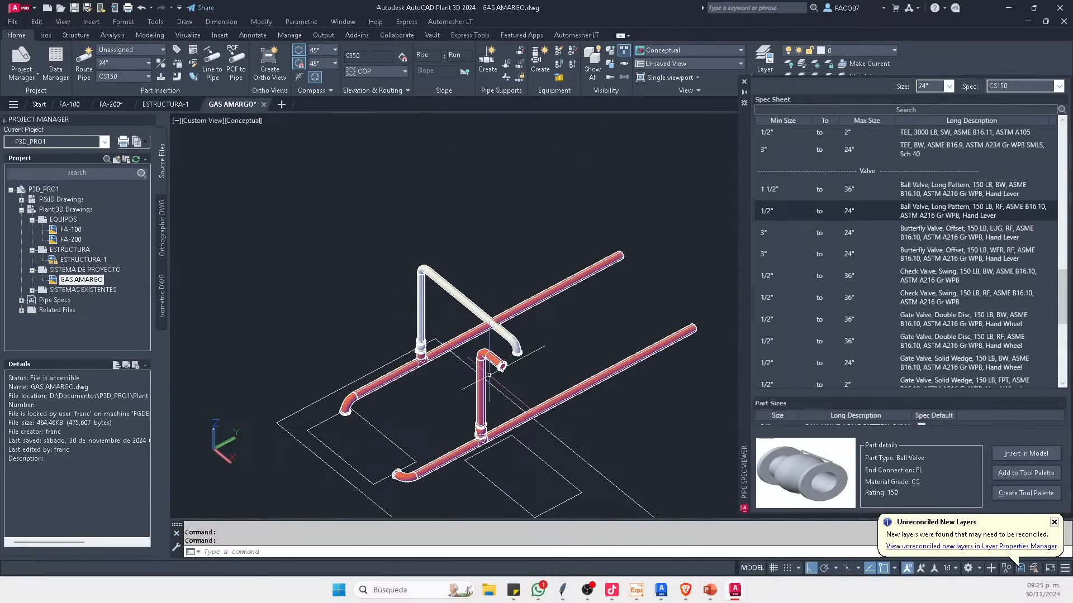
{"action": "middle_click_drag", "start_coordinate": [489, 375], "coordinate": [251, 345]}
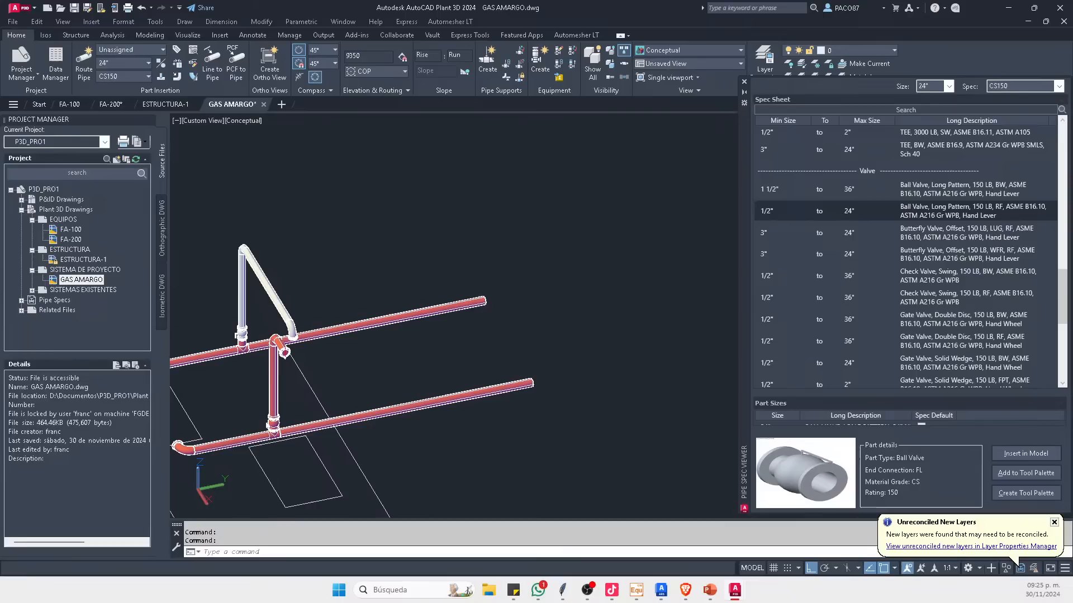
{"action": "middle_click_drag", "start_coordinate": [507, 323], "coordinate": [529, 340], "text": "shift"}
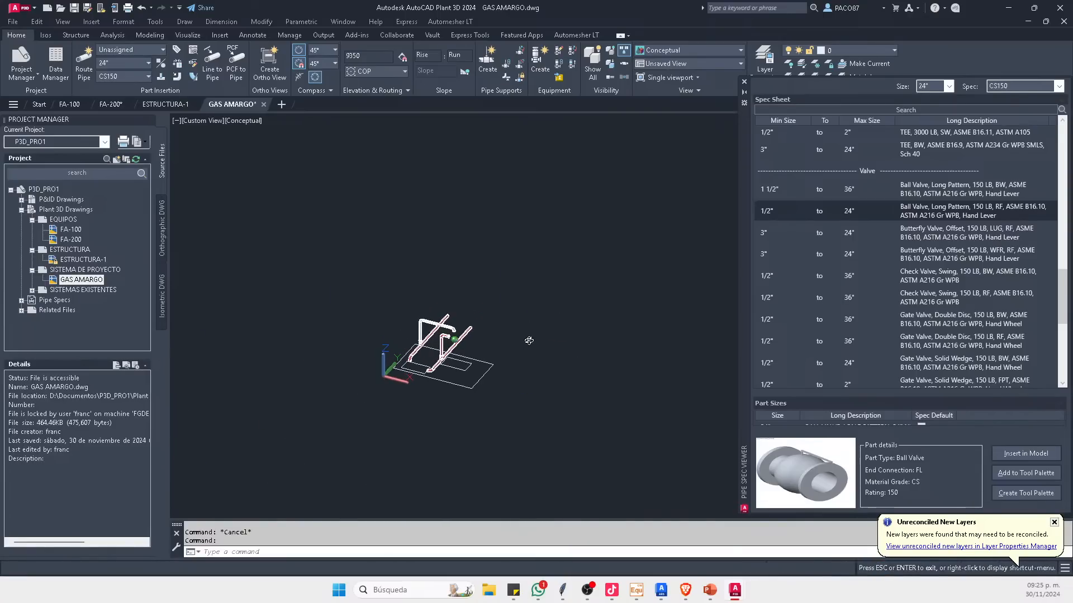
{"action": "scroll", "coordinate": [450, 327], "scroll_direction": "up", "scroll_amount": 2}
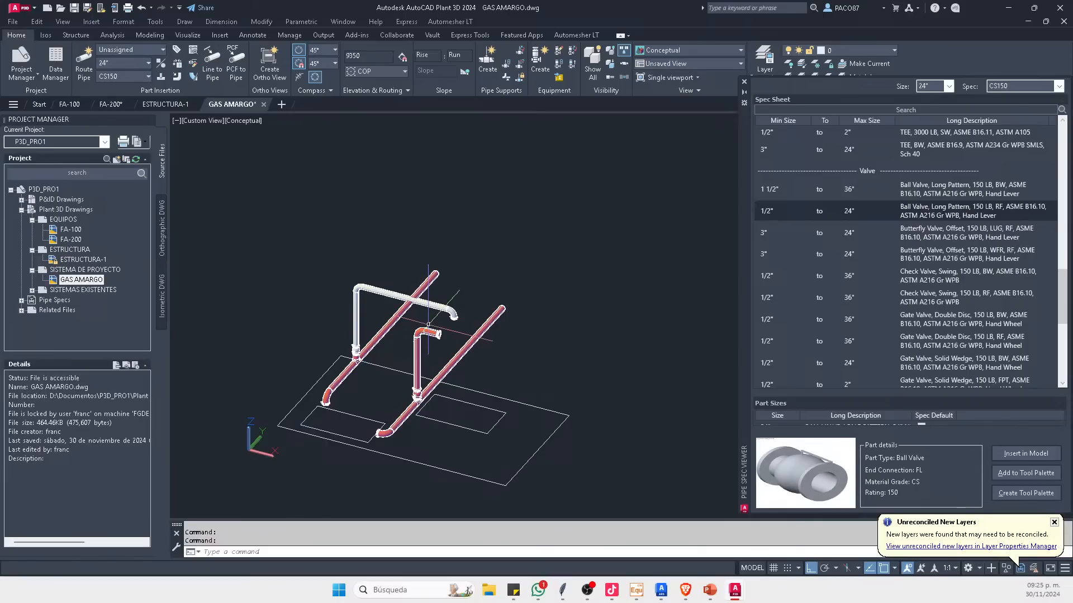
Step: Create a new drawing named DRENAJE CERRADO in the SISTEMA DE PROYECTO project folder
{"action": "left_click", "coordinate": [99, 270]}
{"action": "right_click", "coordinate": [98, 270]}
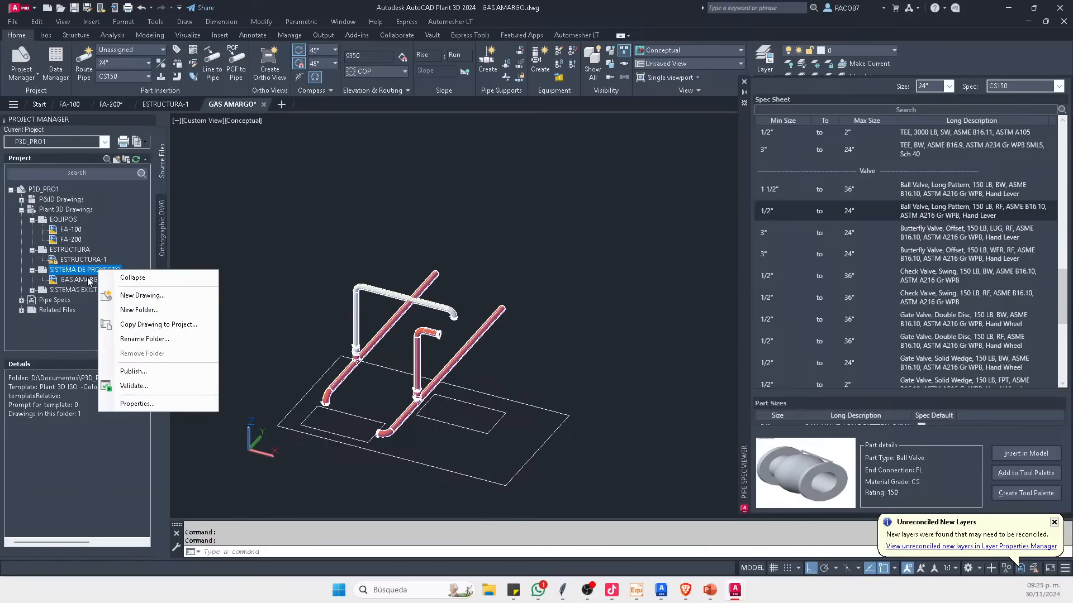
{"action": "left_click", "coordinate": [148, 296]}
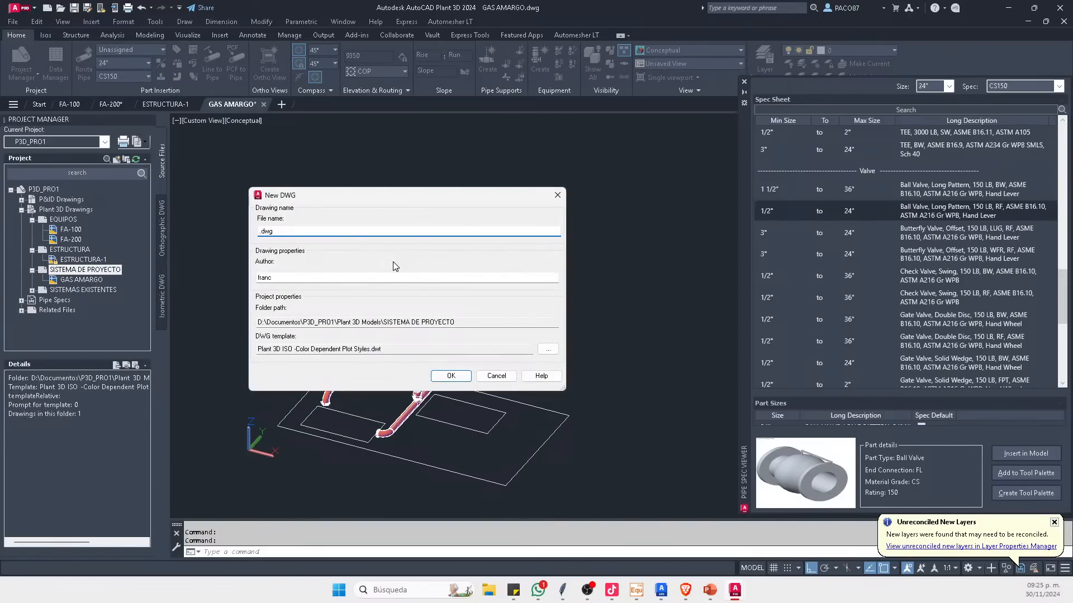
{"action": "type", "text": "DRENAJE CERRADO"}
{"action": "left_click", "coordinate": [461, 376]}
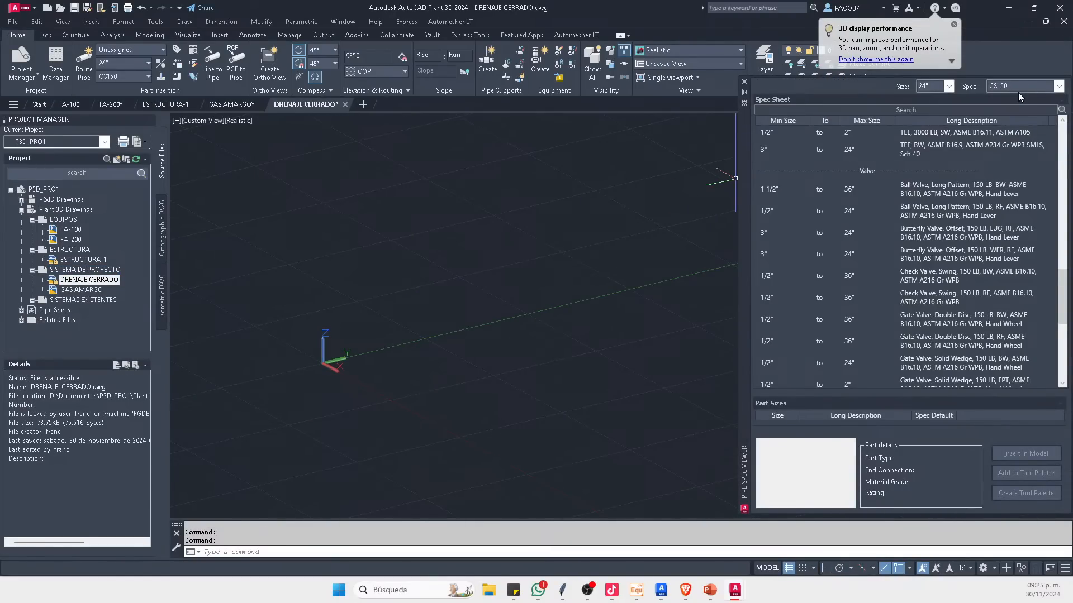
Step: Close the Pipe Spec Viewer and set the new drawing to the SE Isometric view
{"action": "left_click", "coordinate": [744, 82]}
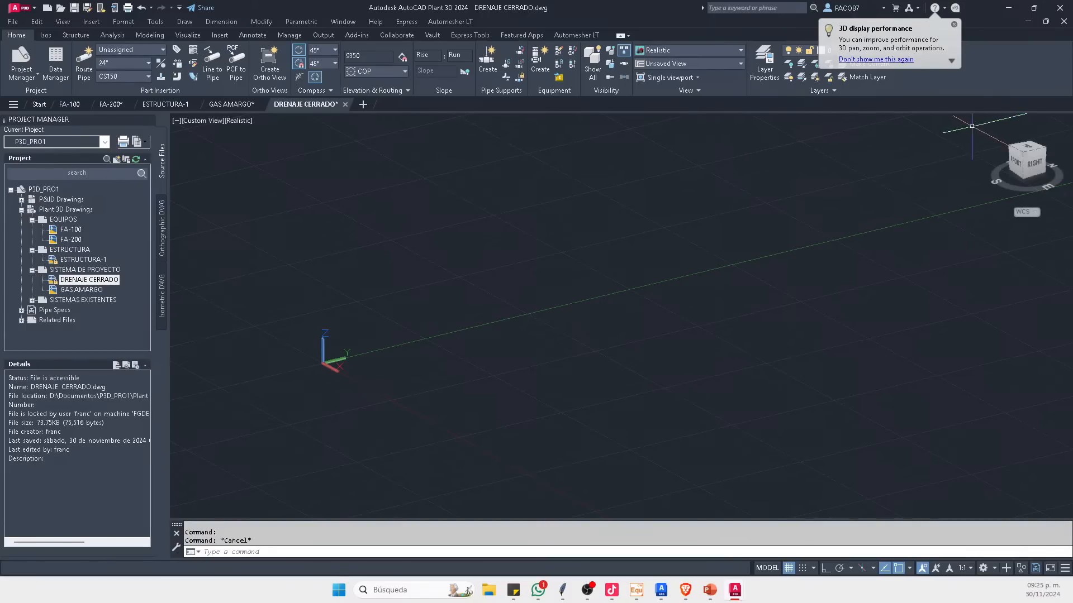
{"action": "key", "text": "Escape"}
{"action": "left_click", "coordinate": [1036, 176]}
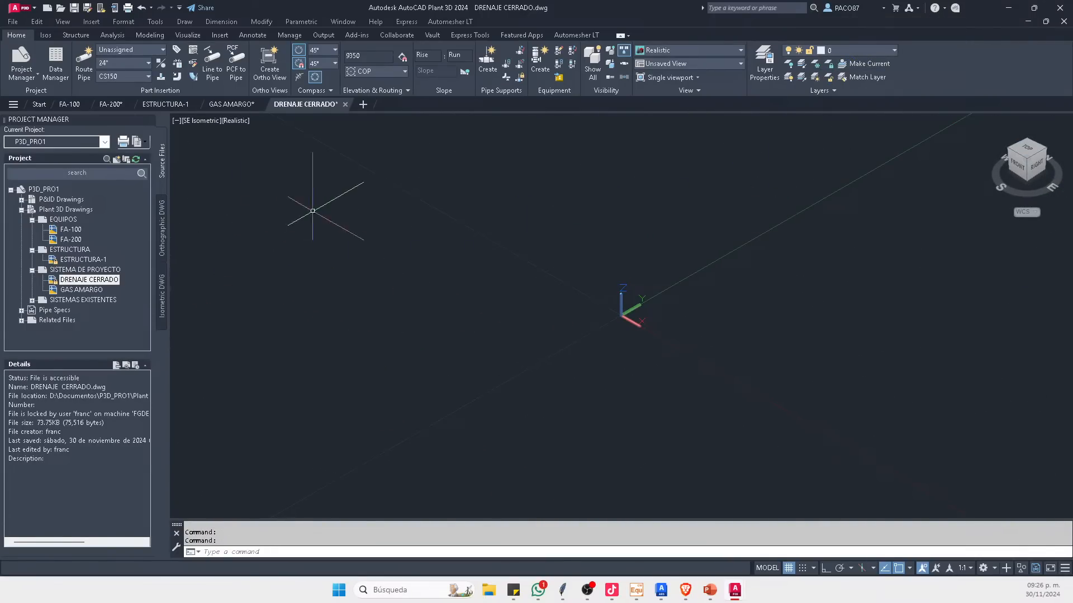
Step: Reference ESTRUCTURA-1 into the DRENAJE CERRADO drawing as an overlay xref
{"action": "left_click", "coordinate": [74, 261]}
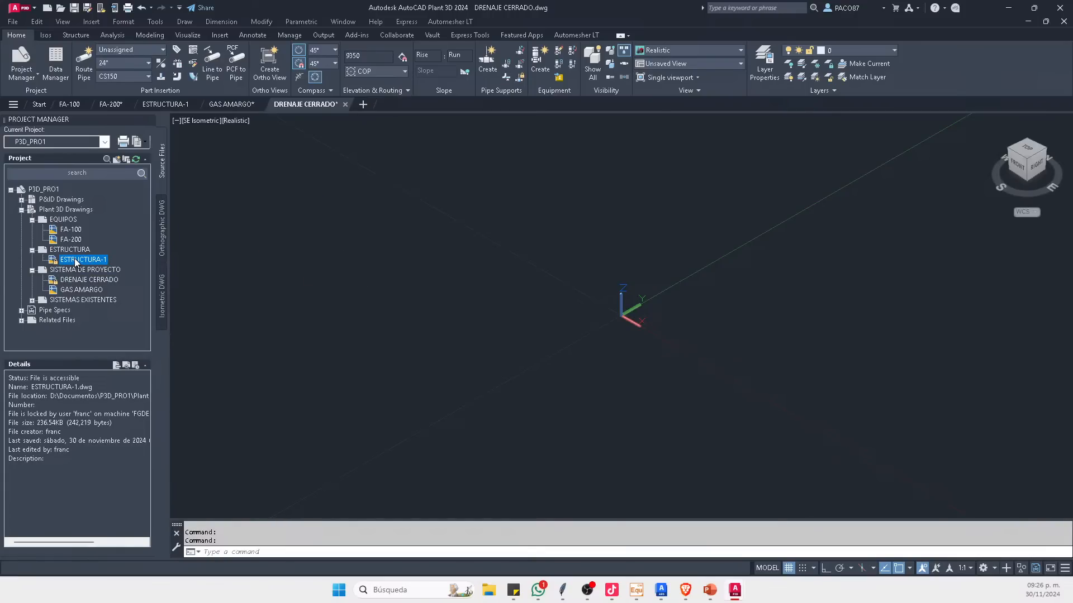
{"action": "right_click", "coordinate": [75, 261]}
{"action": "left_click", "coordinate": [186, 351]}
{"action": "left_click", "coordinate": [574, 414]}
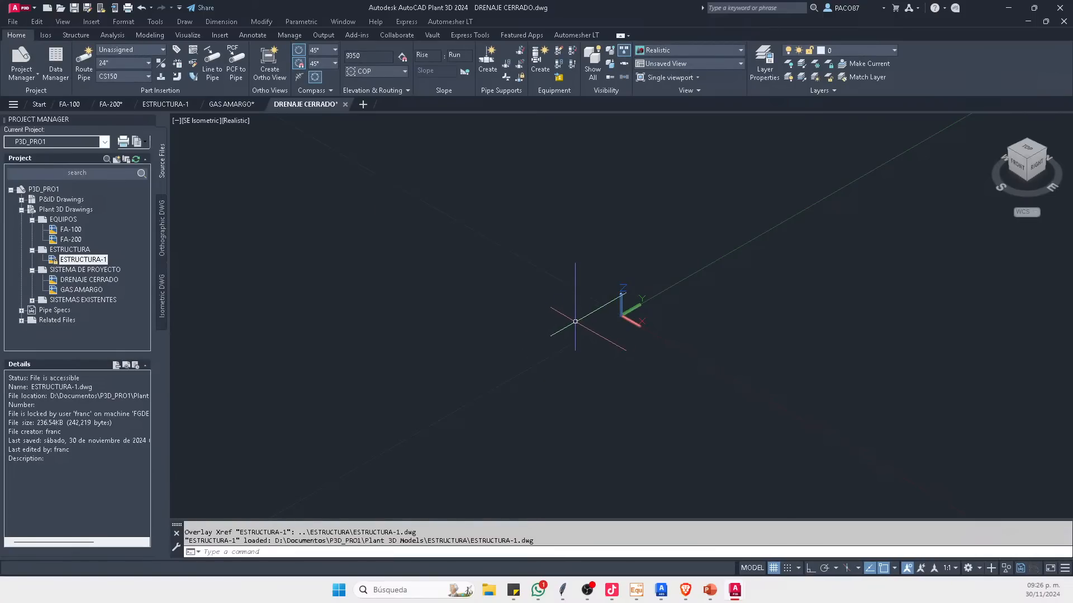
Step: Reference the FA-100 and FA-200 equipment drawings into DRENAJE CERRADO as overlay xrefs with the default insertion settings
{"action": "left_click", "coordinate": [71, 231]}
{"action": "right_click", "coordinate": [71, 231]}
{"action": "left_click", "coordinate": [151, 338]}
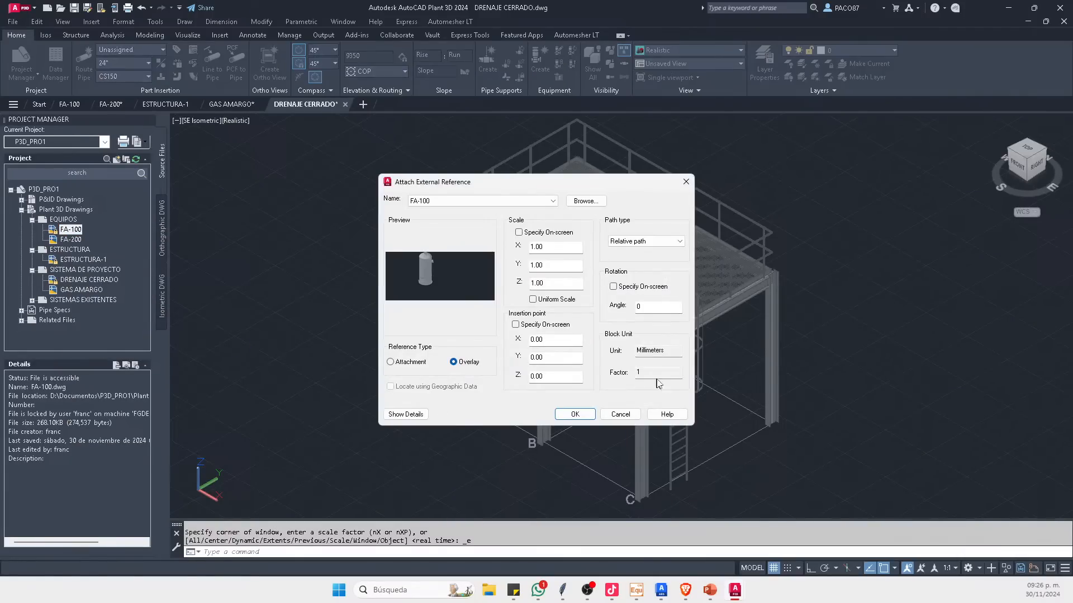
{"action": "left_click", "coordinate": [589, 415]}
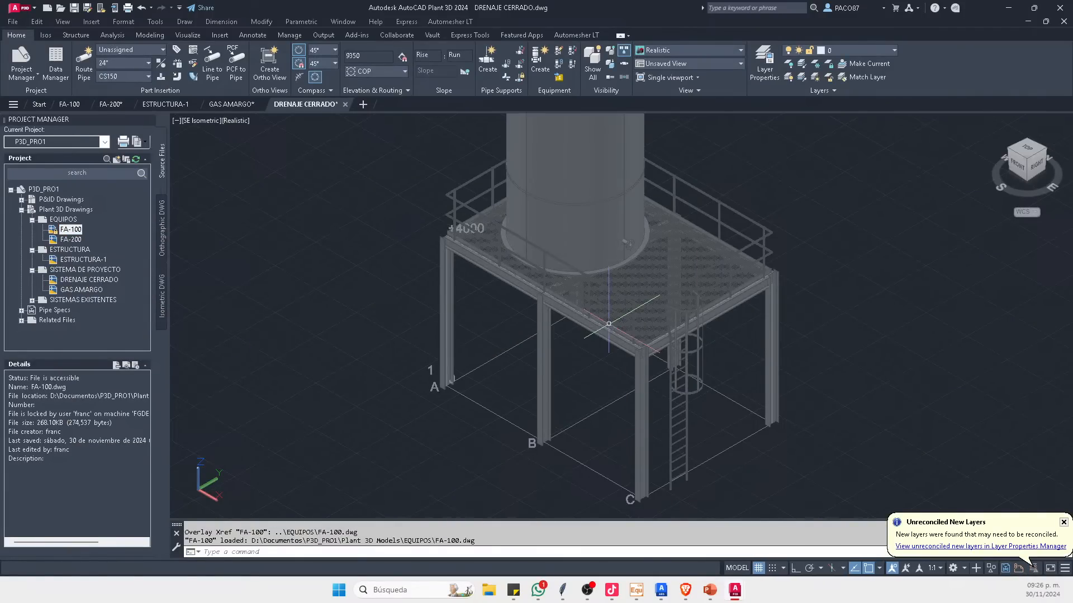
{"action": "right_click", "coordinate": [75, 243]}
{"action": "left_click", "coordinate": [150, 350]}
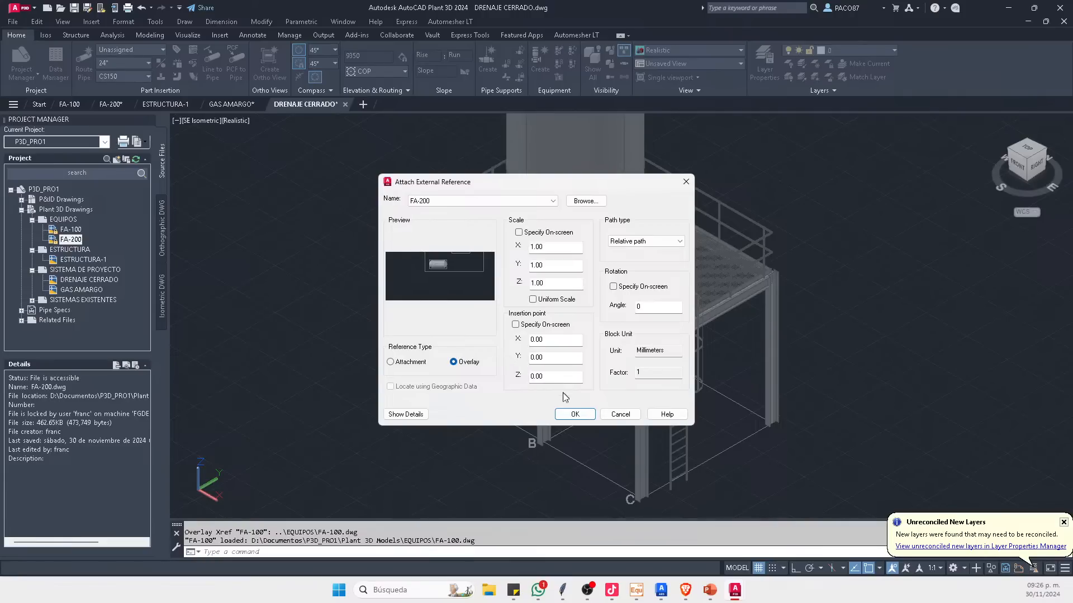
{"action": "left_click", "coordinate": [574, 415]}
{"action": "scroll", "coordinate": [566, 223], "scroll_direction": "down", "scroll_amount": 5}
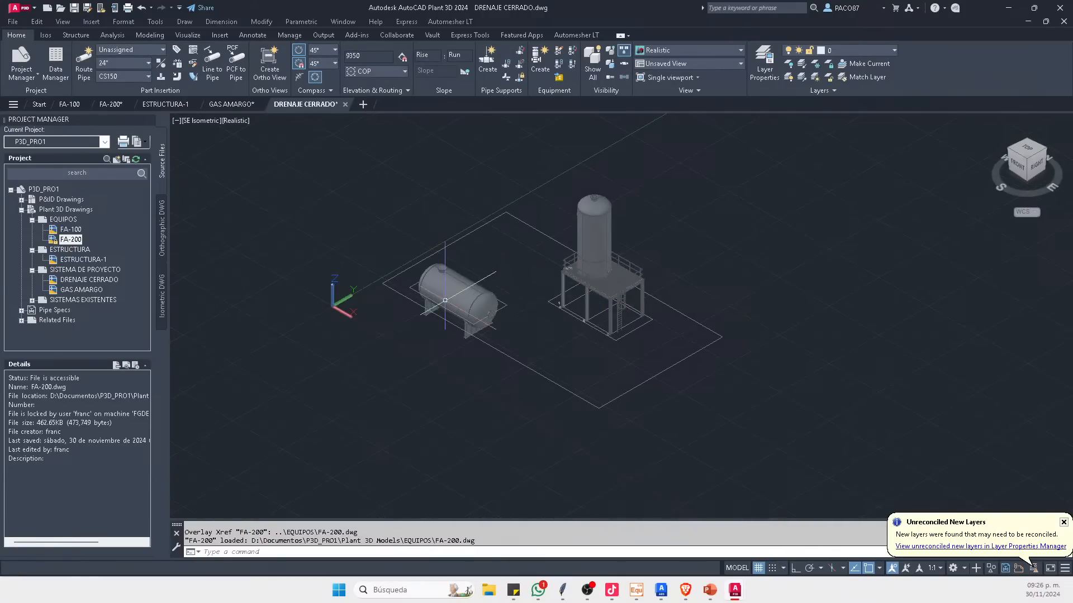
{"action": "scroll", "coordinate": [388, 273], "scroll_direction": "up", "scroll_amount": 3}
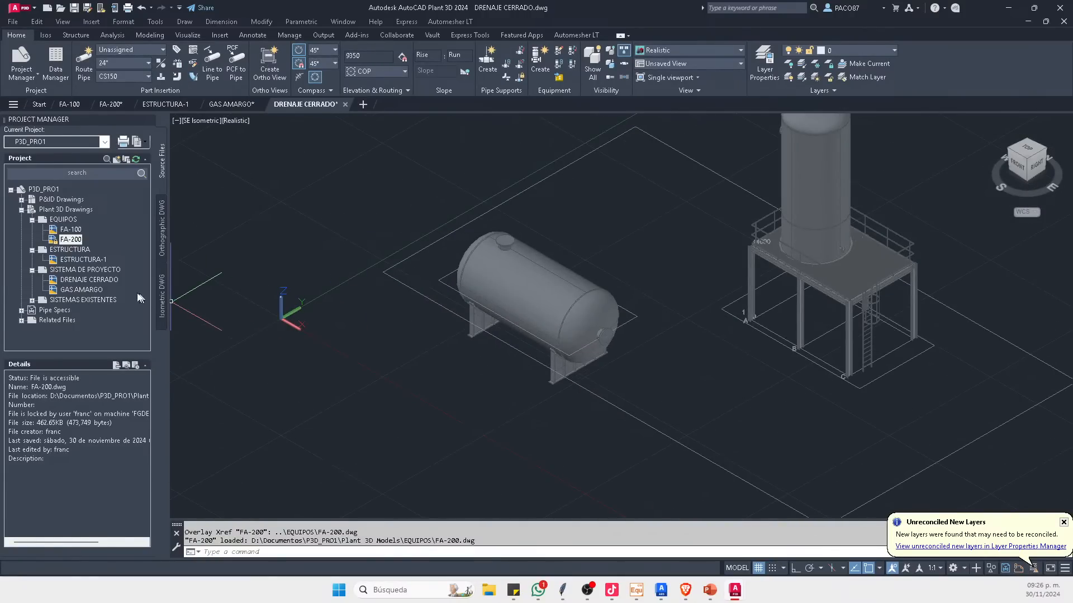
Step: Reference the GAS AMARGO piping drawing into DRENAJE CERRADO as an overlay xref
{"action": "left_click", "coordinate": [89, 289]}
{"action": "right_click", "coordinate": [89, 289]}
{"action": "left_click", "coordinate": [200, 397]}
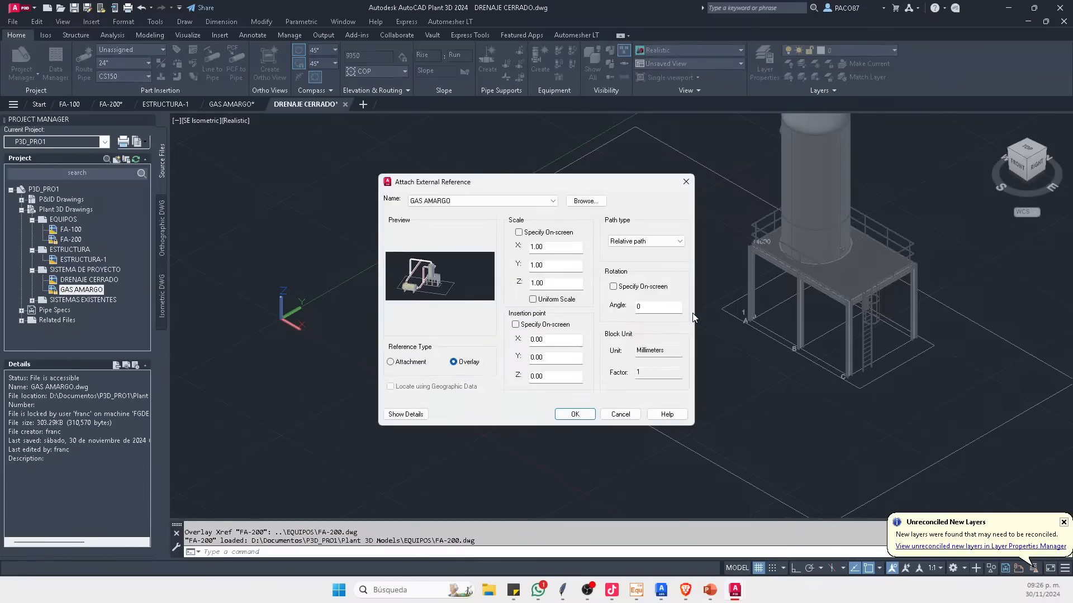
{"action": "left_click", "coordinate": [575, 415]}
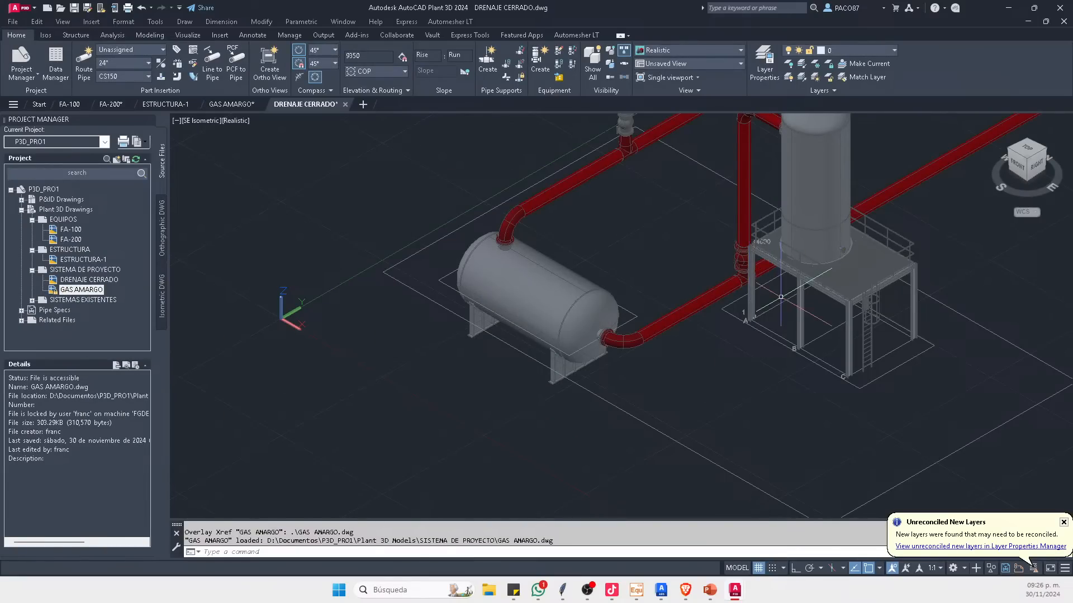
Step: Orbit to a low view of the plant, open the Pipe Spec Viewer and browse the CS150 spec sheet up to its elbows and flanges
{"action": "scroll", "coordinate": [509, 328], "scroll_direction": "down", "scroll_amount": 3}
{"action": "key", "text": "Escape"}
{"action": "middle_click_drag", "start_coordinate": [509, 328], "coordinate": [551, 296], "text": "shift"}
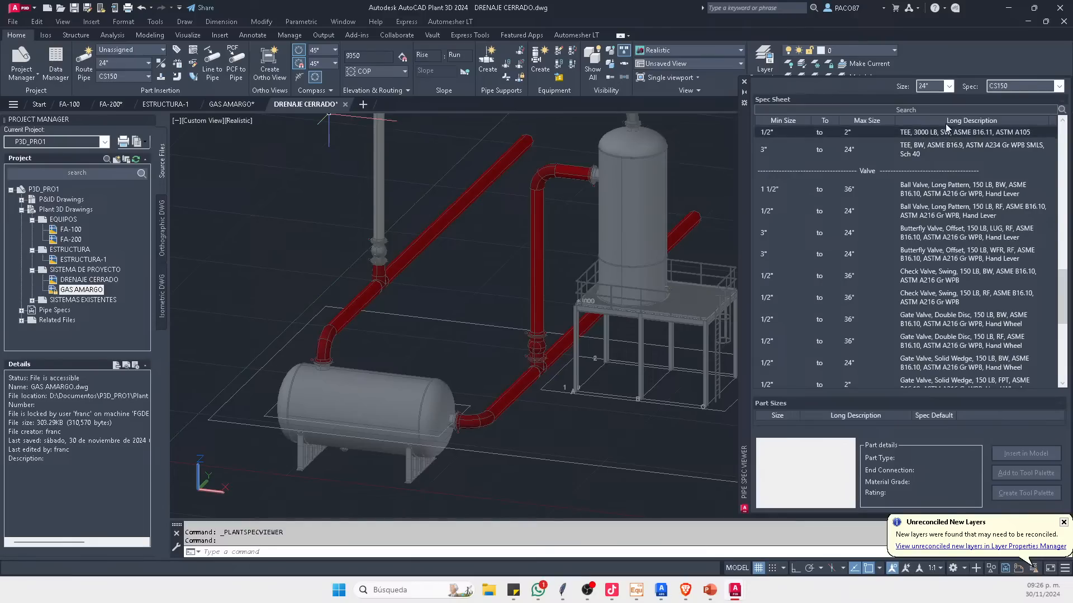
{"action": "scroll", "coordinate": [885, 219], "scroll_direction": "up", "scroll_amount": 10}
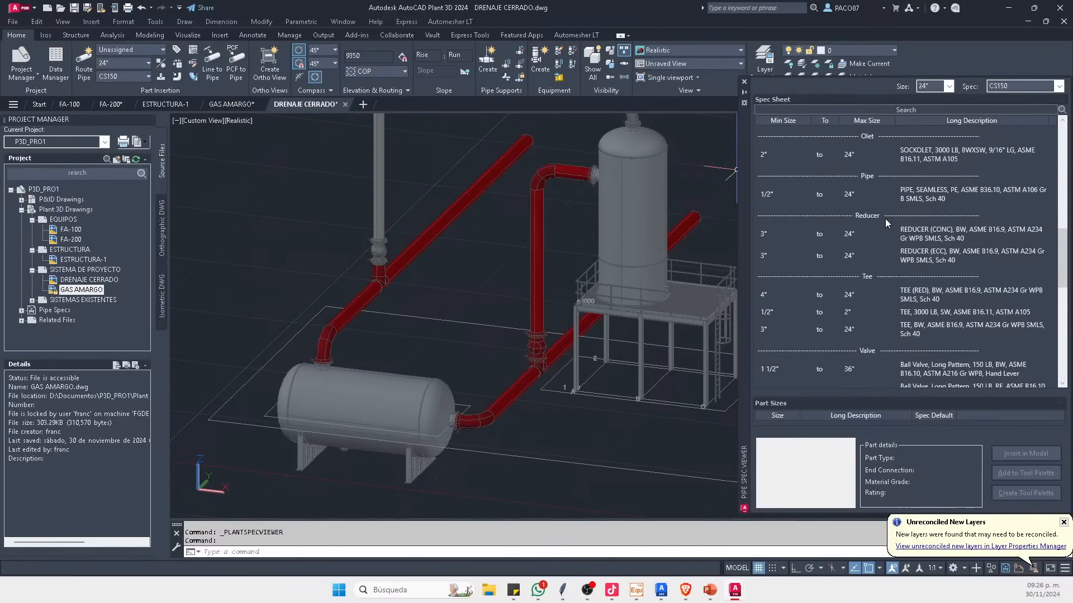
{"action": "scroll", "coordinate": [499, 300], "scroll_direction": "up", "scroll_amount": 15}
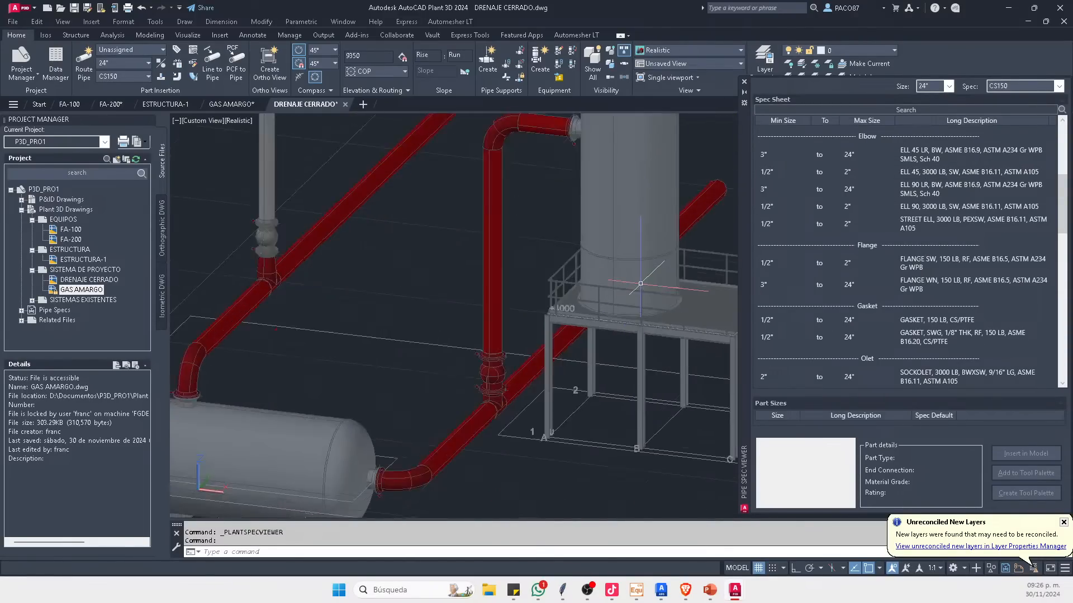
{"action": "scroll", "coordinate": [499, 300], "scroll_direction": "down", "scroll_amount": 10}
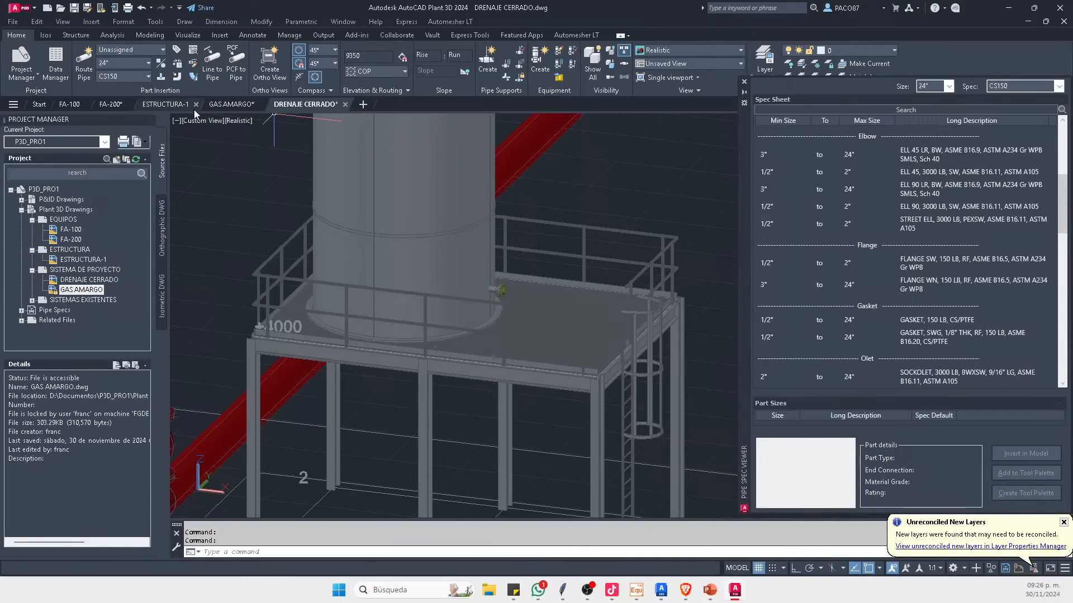
Step: Examine the open GAS AMARGO, FA-200 and FA-100 drawings, and inspect the referenced vessels and nozzles in DRENAJE CERRADO
{"action": "left_click", "coordinate": [232, 105]}
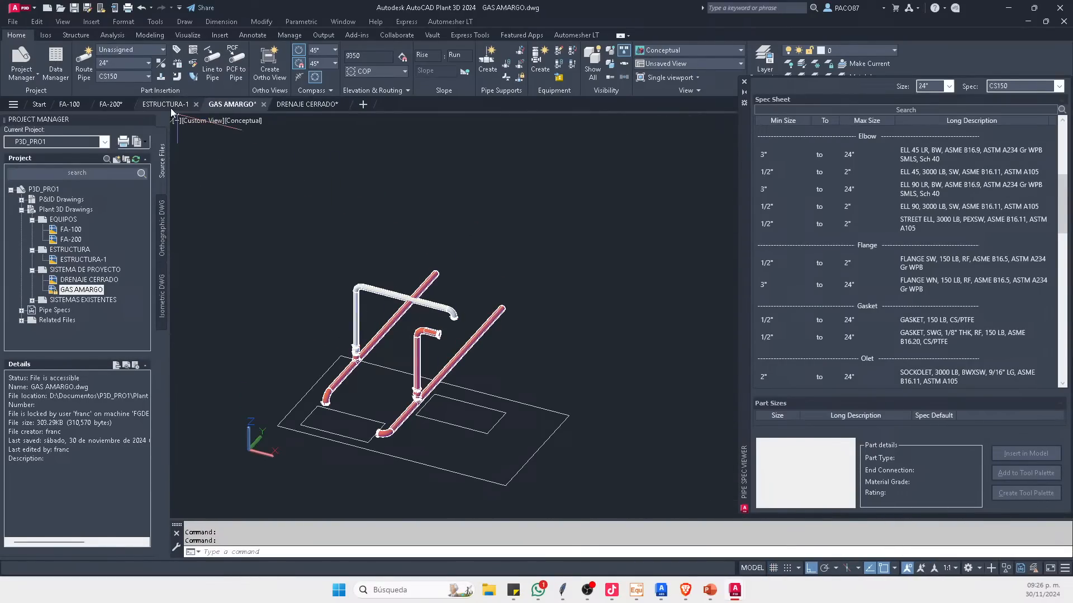
{"action": "left_click", "coordinate": [111, 105]}
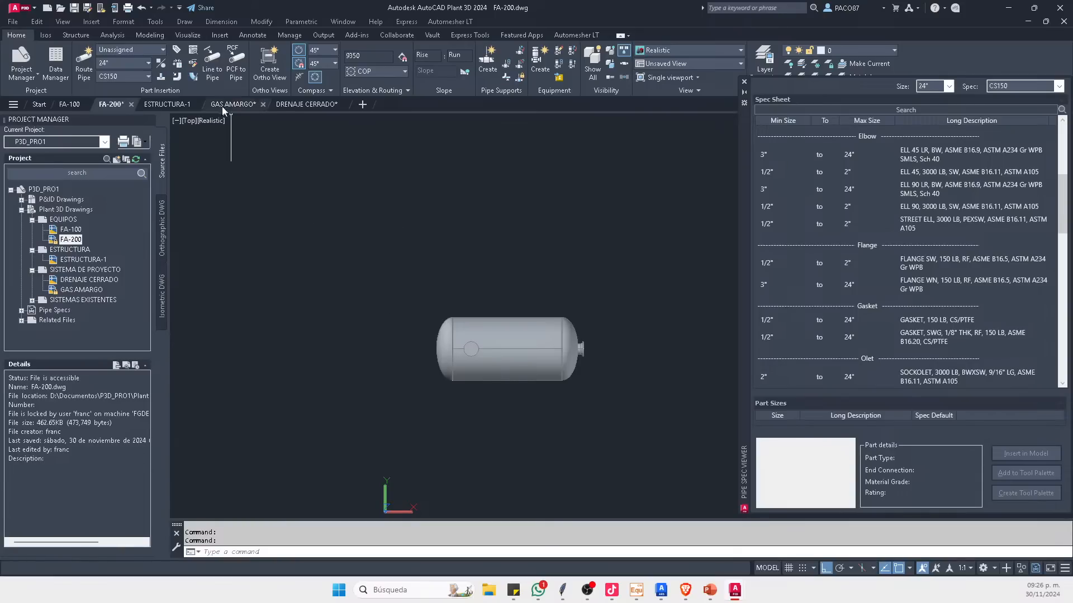
{"action": "left_click", "coordinate": [69, 105]}
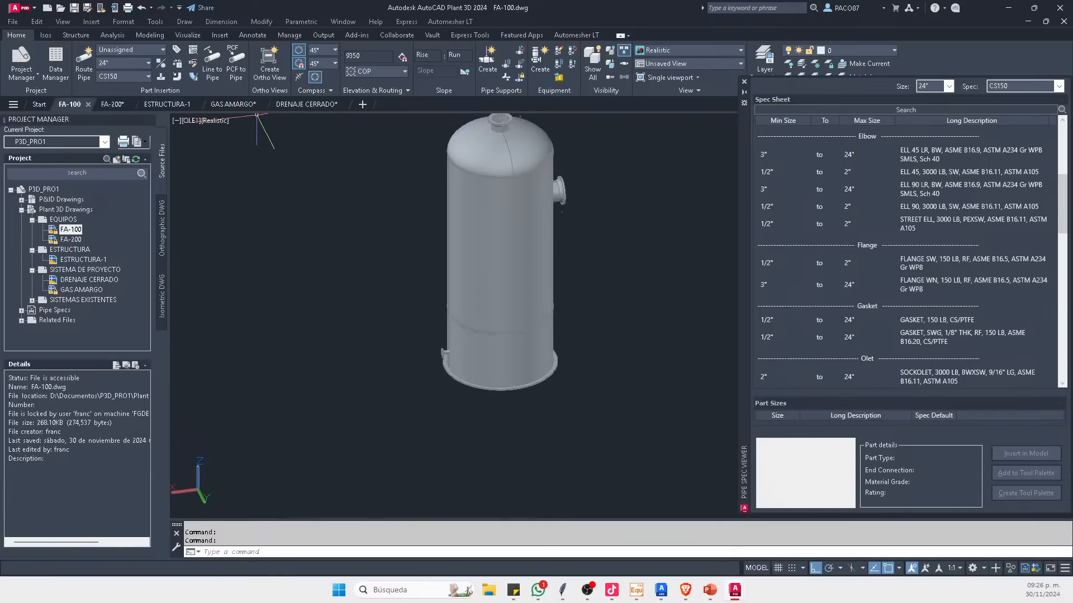
{"action": "left_click", "coordinate": [232, 105]}
{"action": "left_click", "coordinate": [307, 104]}
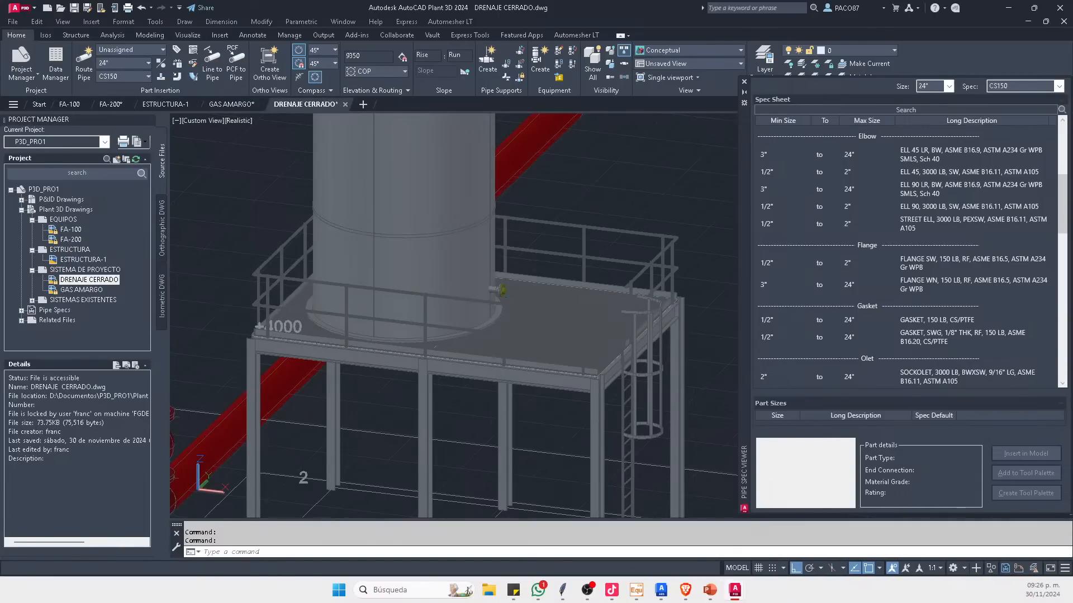
{"action": "scroll", "coordinate": [508, 303], "scroll_direction": "up", "scroll_amount": 5}
{"action": "scroll", "coordinate": [508, 303], "scroll_direction": "down", "scroll_amount": 5}
{"action": "scroll", "coordinate": [313, 413], "scroll_direction": "up", "scroll_amount": 3}
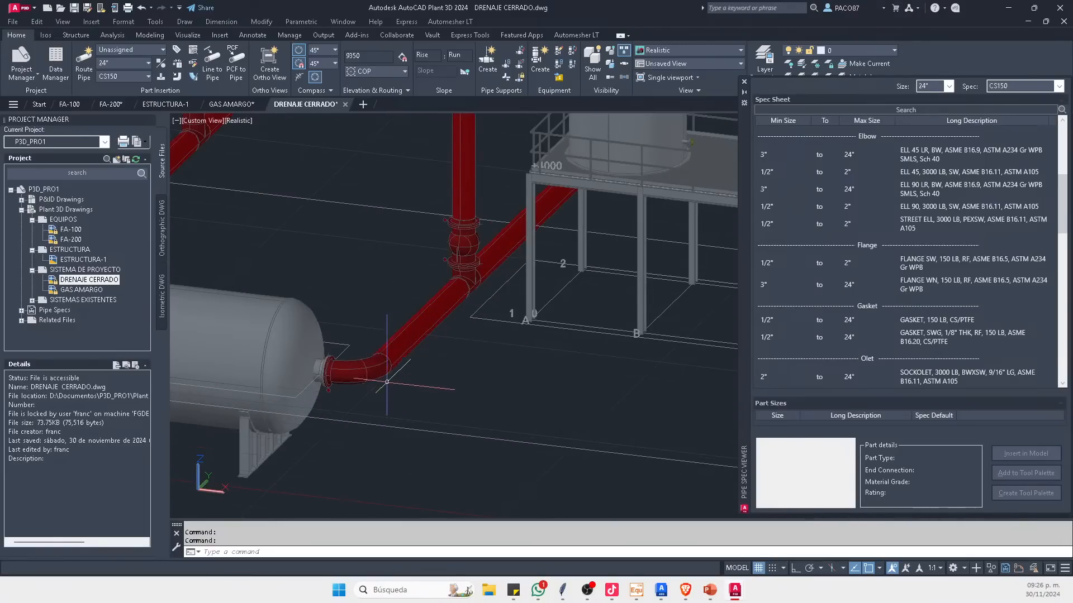
{"action": "scroll", "coordinate": [307, 419], "scroll_direction": "down", "scroll_amount": 3}
{"action": "scroll", "coordinate": [301, 421], "scroll_direction": "up", "scroll_amount": 4}
{"action": "scroll", "coordinate": [302, 422], "scroll_direction": "down", "scroll_amount": 4}
{"action": "scroll", "coordinate": [558, 290], "scroll_direction": "up", "scroll_amount": 5}
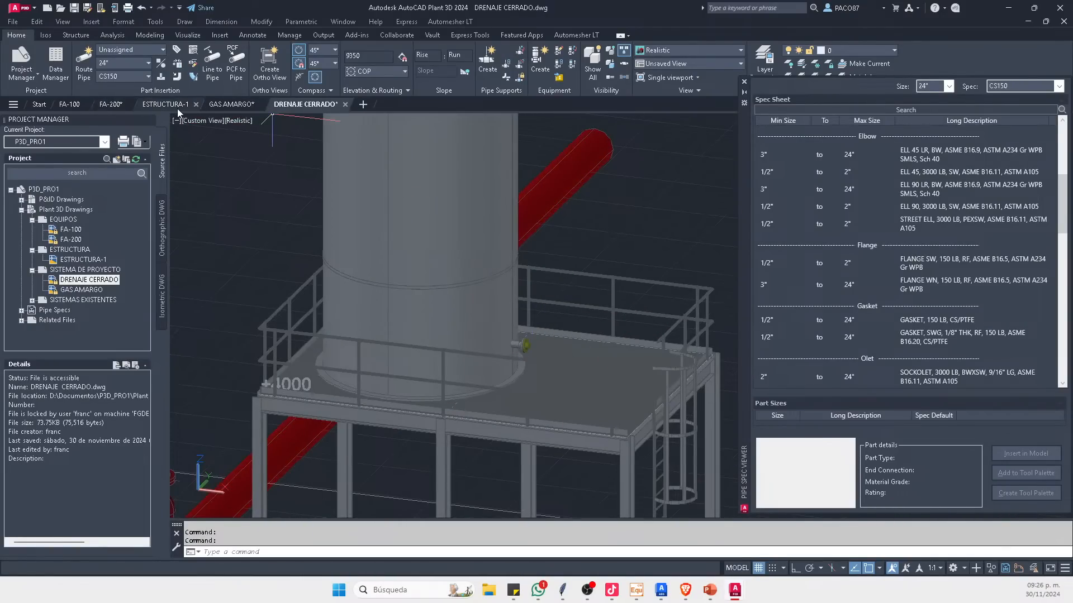
Step: Save the GAS AMARGO drawing, return to DRENAJE CERRADO and close its Xref Compare session
{"action": "left_click", "coordinate": [214, 108]}
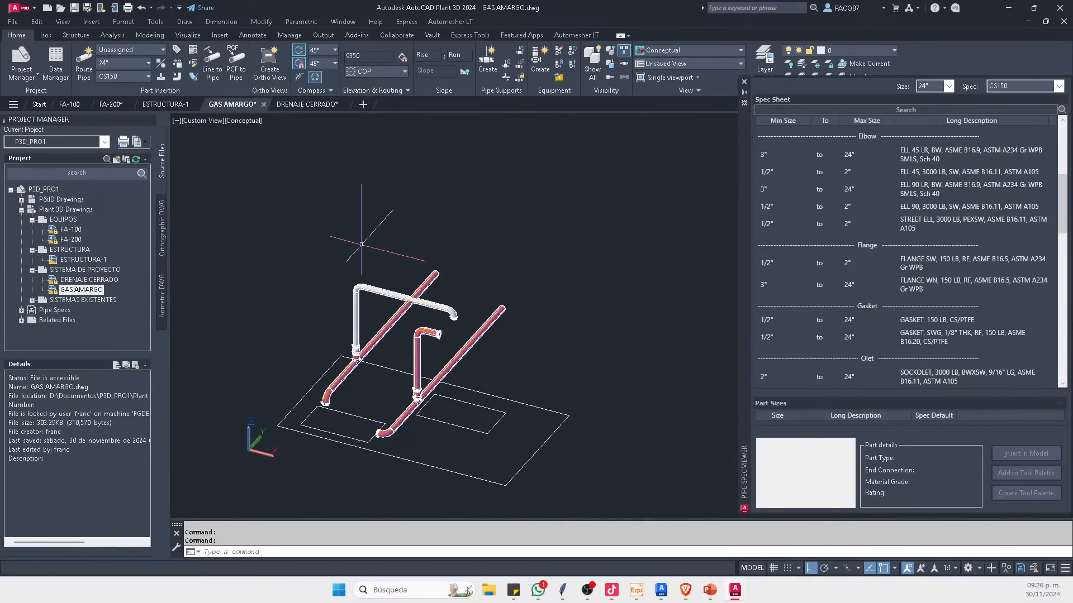
{"action": "key", "text": "ctrl+s"}
{"action": "left_click", "coordinate": [316, 109]}
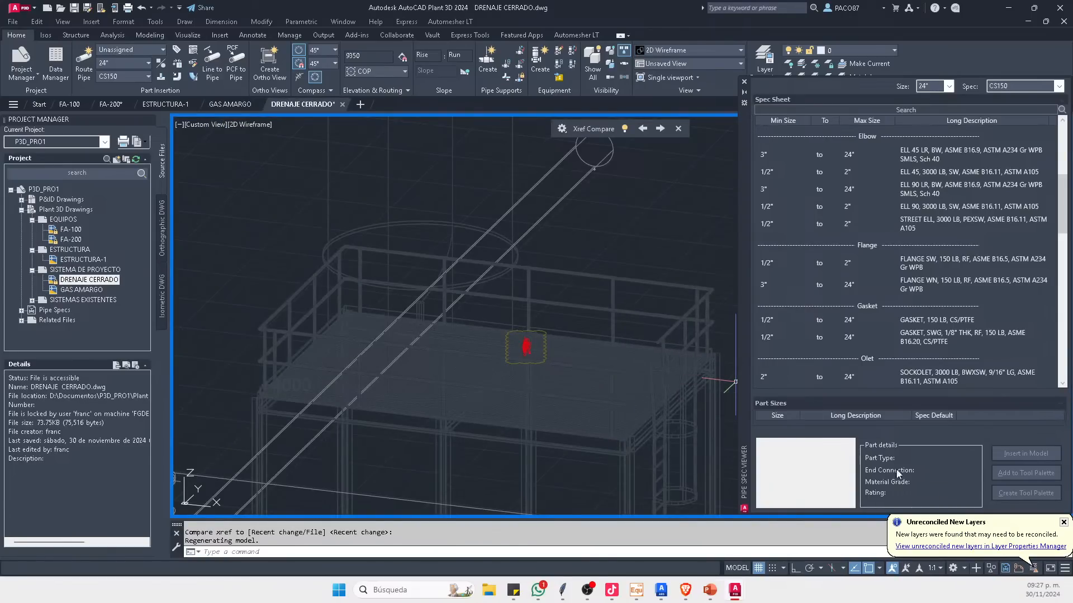
{"action": "left_click", "coordinate": [1063, 523]}
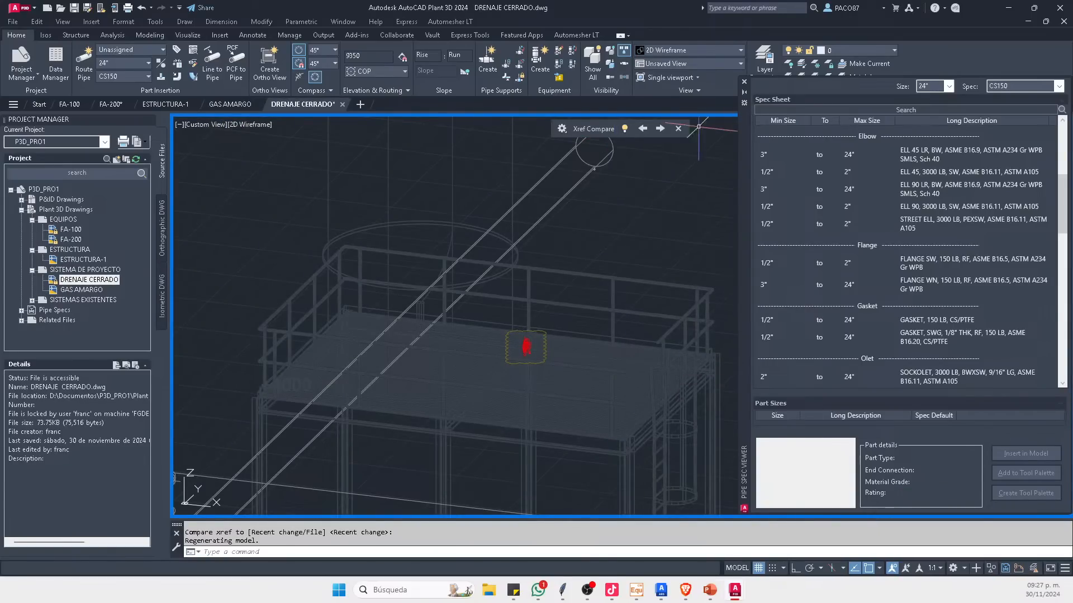
{"action": "left_click", "coordinate": [679, 130]}
Step: Set the DRENAJE CERRADO visual style to Realistic and turn off the grid
{"action": "scroll", "coordinate": [547, 248], "scroll_direction": "down", "scroll_amount": 3}
{"action": "scroll", "coordinate": [541, 251], "scroll_direction": "up", "scroll_amount": 1}
{"action": "key", "text": "Escape"}
{"action": "key", "text": "Escape"}
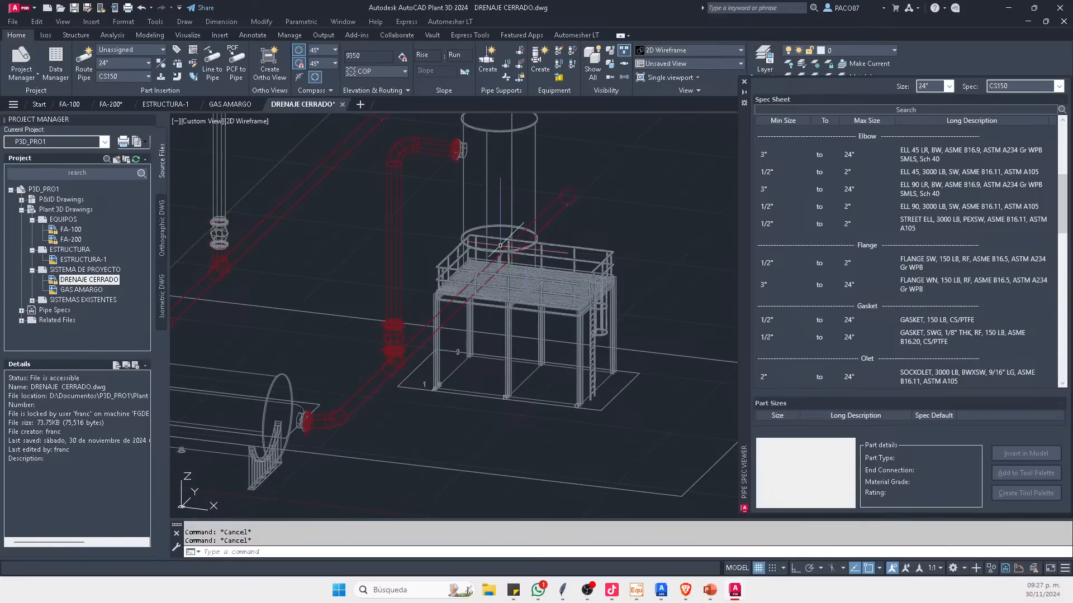
{"action": "type", "text": "vs"}
{"action": "key", "text": "Return"}
{"action": "type", "text": "r"}
{"action": "key", "text": "Return"}
{"action": "key", "text": "Escape"}
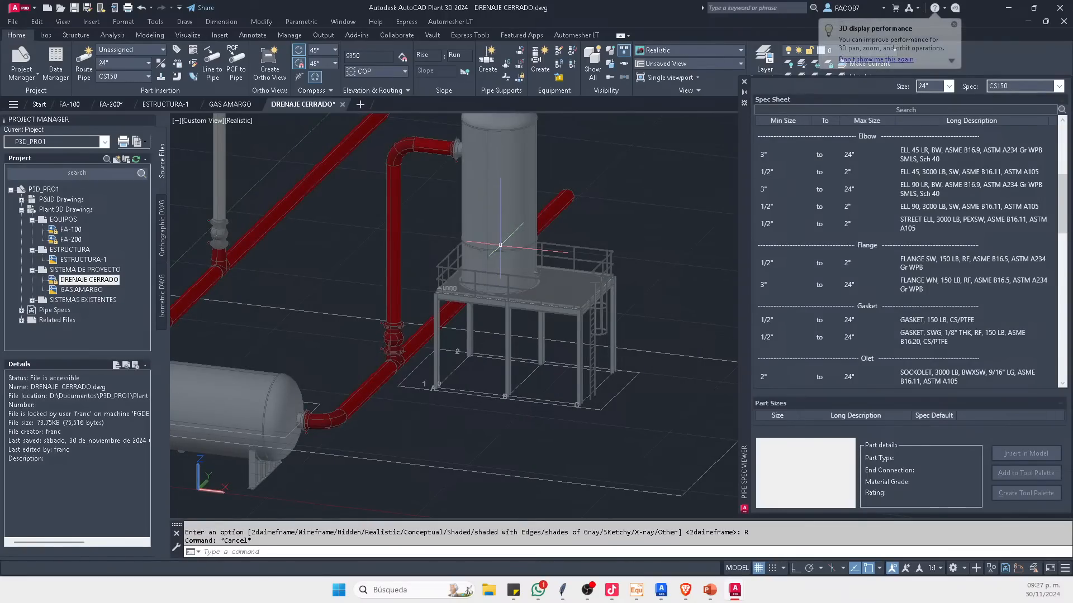
{"action": "key", "text": "Escape"}
{"action": "middle_click_drag", "start_coordinate": [524, 245], "coordinate": [541, 240]}
{"action": "scroll", "coordinate": [558, 209], "scroll_direction": "down", "scroll_amount": 3}
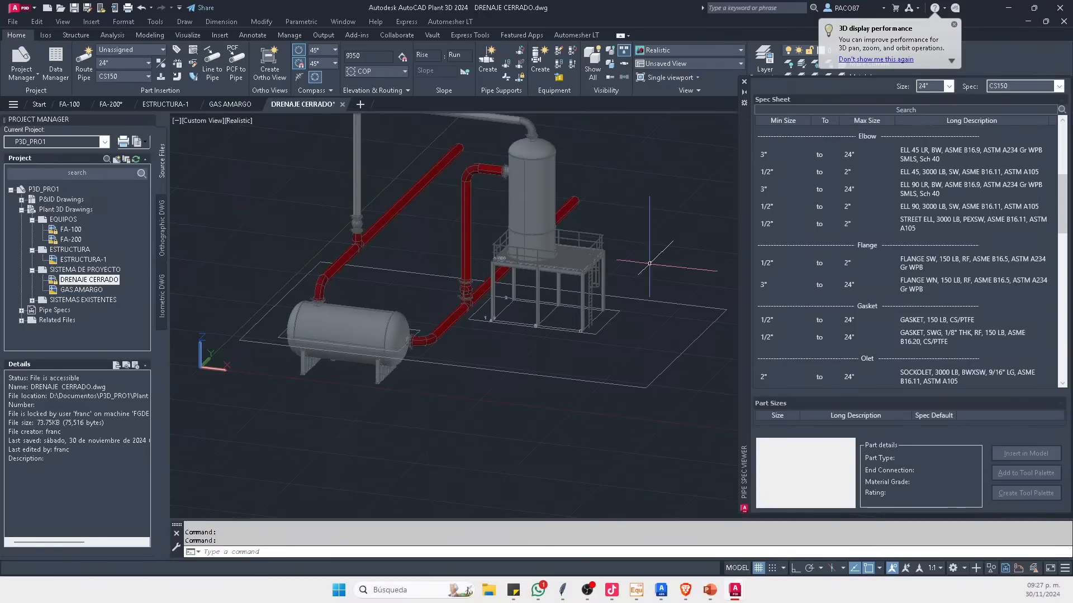
{"action": "scroll", "coordinate": [496, 290], "scroll_direction": "up", "scroll_amount": 2}
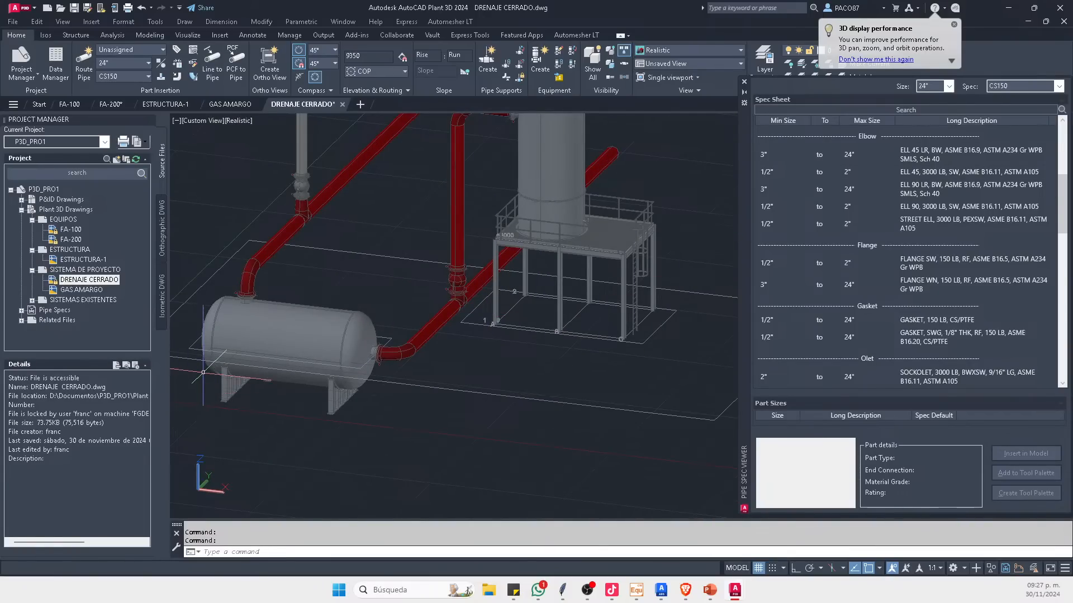
{"action": "key", "text": "F7"}
Step: Choose the FLANGE WN, 150 LB, RF, ASME B16.5 part in the CS150 spec sheet
{"action": "scroll", "coordinate": [884, 170], "scroll_direction": "up", "scroll_amount": 5}
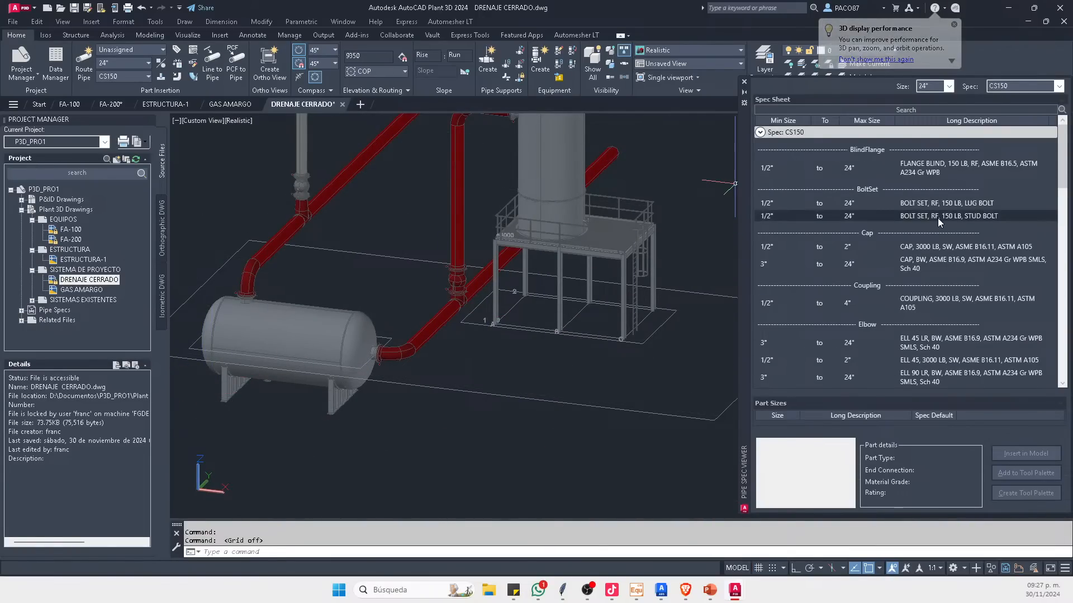
{"action": "scroll", "coordinate": [944, 311], "scroll_direction": "down", "scroll_amount": 1}
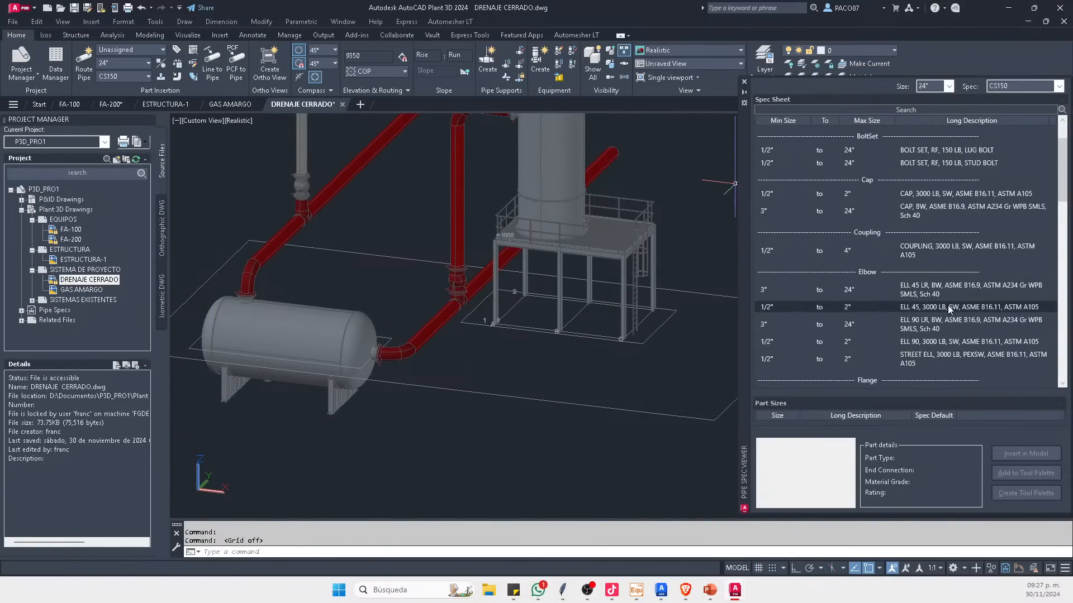
{"action": "scroll", "coordinate": [948, 309], "scroll_direction": "down", "scroll_amount": 2}
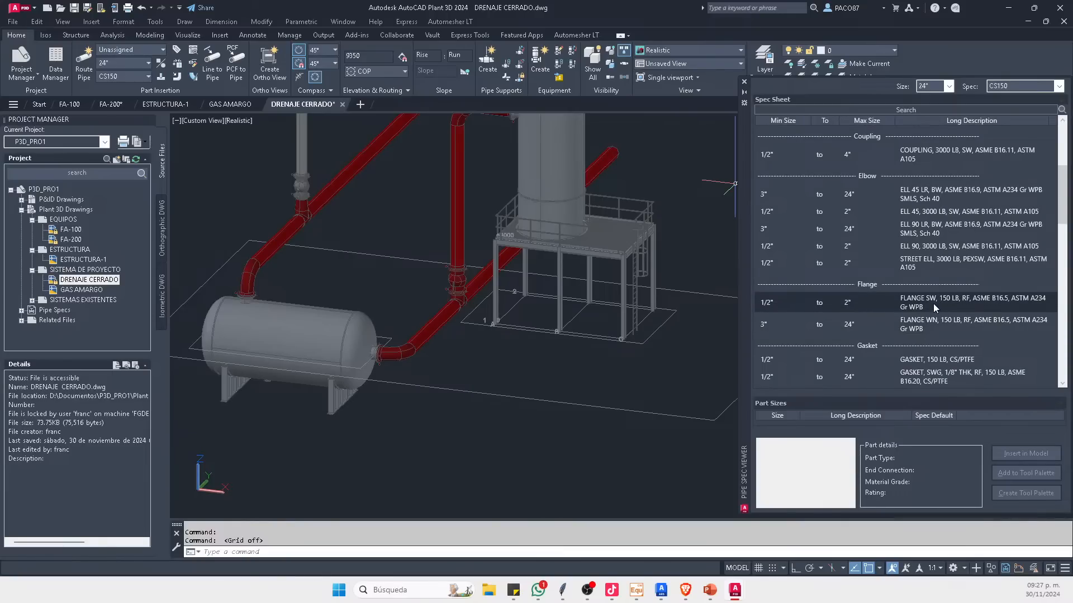
{"action": "left_click", "coordinate": [931, 332]}
Step: Try to insert the weld-neck flange at the FA-100 nozzle near the platform, and erase a misplaced flange
{"action": "left_click", "coordinate": [1002, 450]}
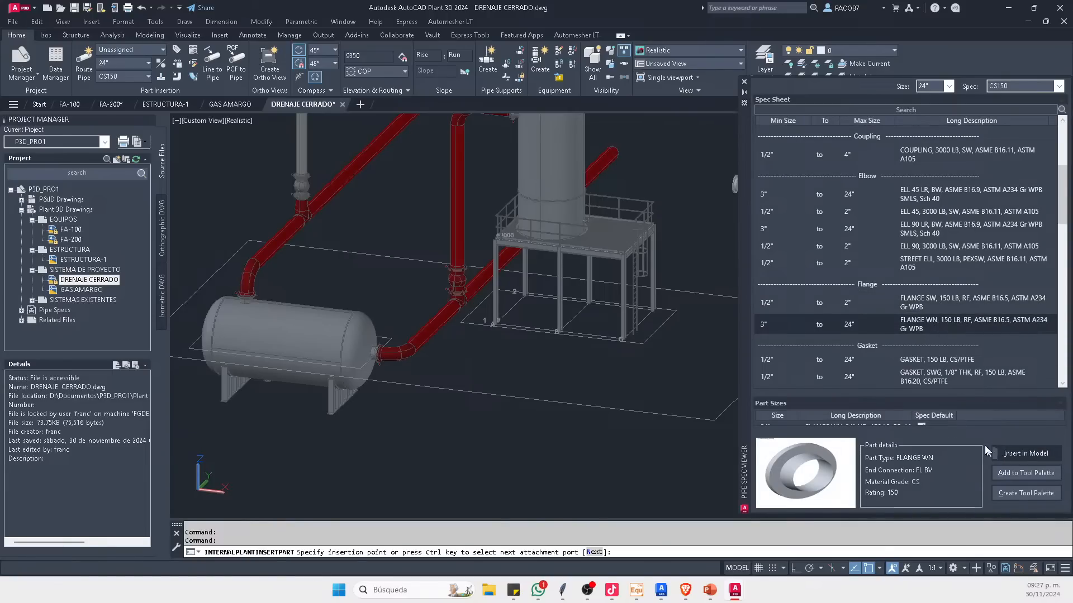
{"action": "scroll", "coordinate": [506, 240], "scroll_direction": "up", "scroll_amount": 5}
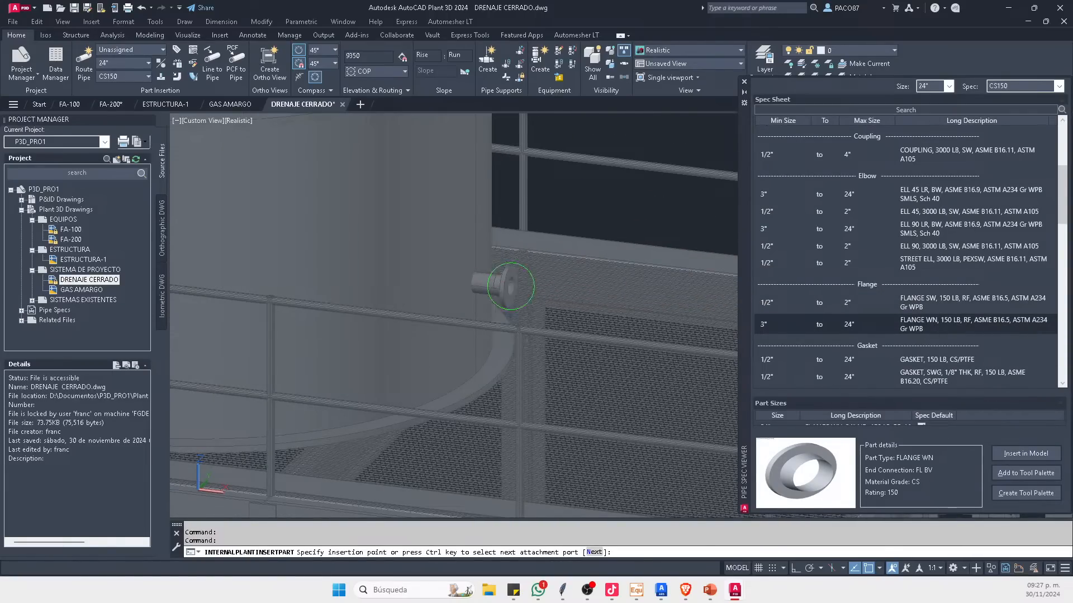
{"action": "left_click", "coordinate": [511, 287]}
{"action": "key", "text": "Escape"}
{"action": "left_click", "coordinate": [539, 278]}
{"action": "key", "text": "Escape"}
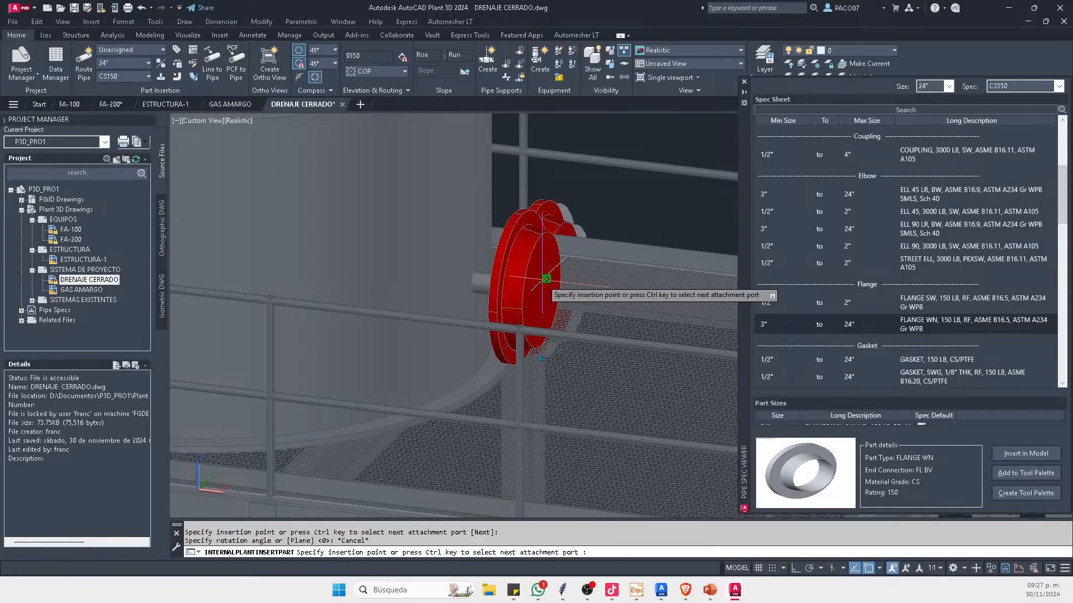
{"action": "left_click", "coordinate": [537, 271]}
{"action": "scroll", "coordinate": [536, 271], "scroll_direction": "up", "scroll_amount": 3}
{"action": "key", "text": "Escape"}
{"action": "key", "text": "Escape"}
{"action": "key", "text": "Escape"}
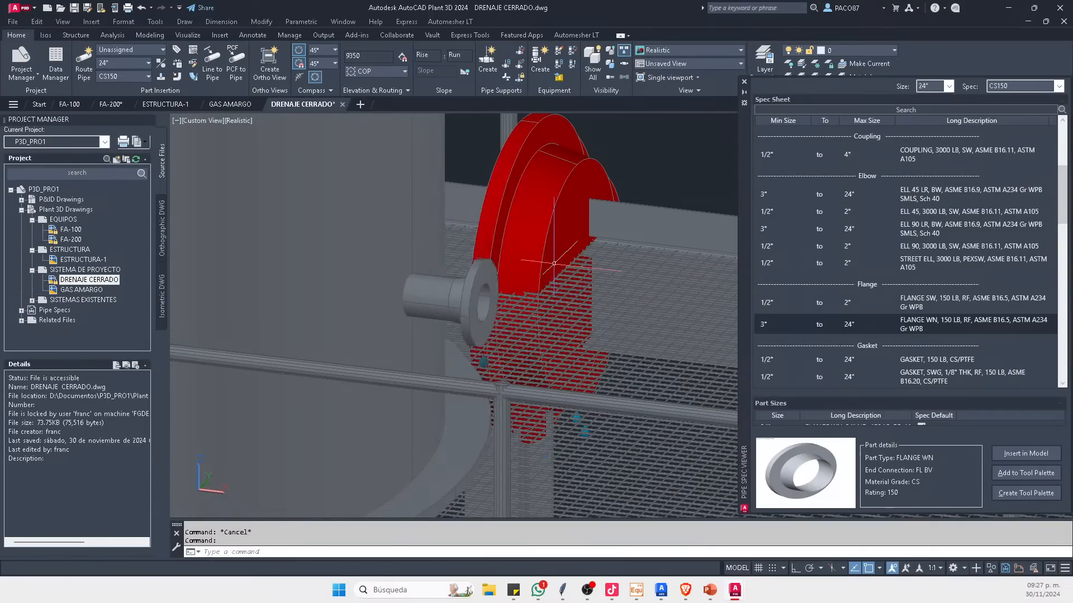
{"action": "left_click", "coordinate": [535, 257]}
{"action": "key", "text": "Delete"}
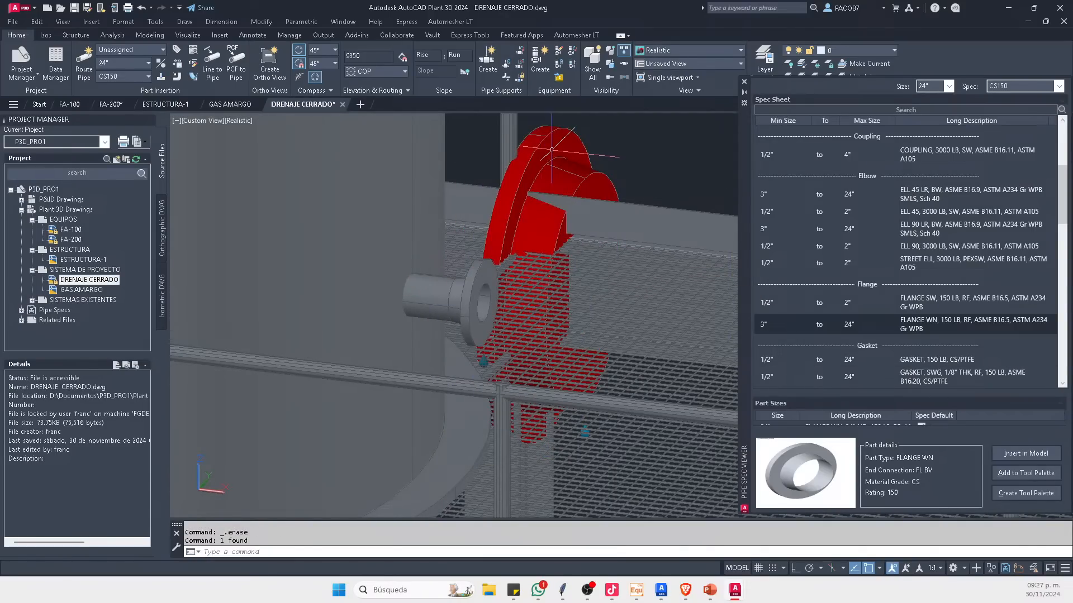
Step: Insert the FLANGE WN, 150 LB, RF part on the horizontal vessel's bottom nozzle with a rotation angle of 0
{"action": "double_click", "coordinate": [923, 432]}
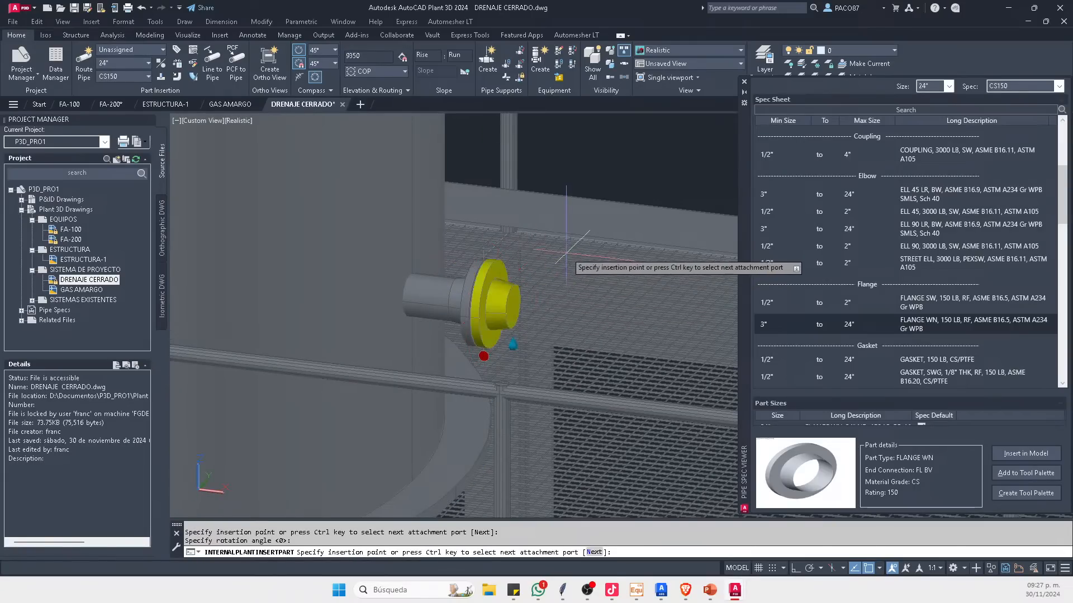
{"action": "scroll", "coordinate": [506, 246], "scroll_direction": "down", "scroll_amount": 8}
{"action": "scroll", "coordinate": [495, 275], "scroll_direction": "up", "scroll_amount": 8}
{"action": "middle_click_drag", "start_coordinate": [459, 271], "coordinate": [484, 167], "text": "shift"}
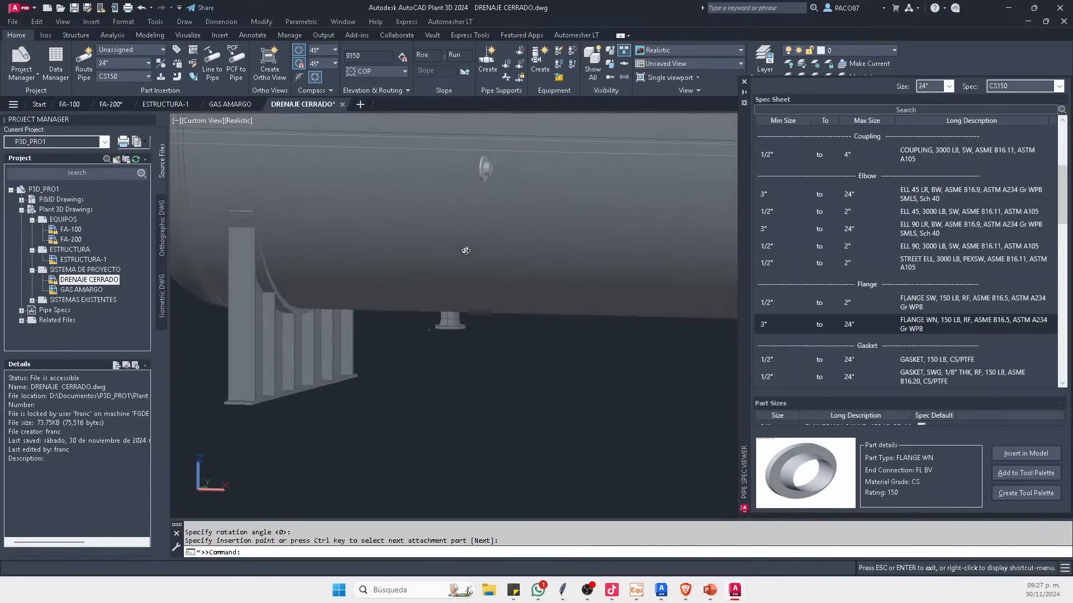
{"action": "scroll", "coordinate": [463, 361], "scroll_direction": "up", "scroll_amount": 7}
{"action": "left_click", "coordinate": [412, 179]}
{"action": "left_click", "coordinate": [412, 179]}
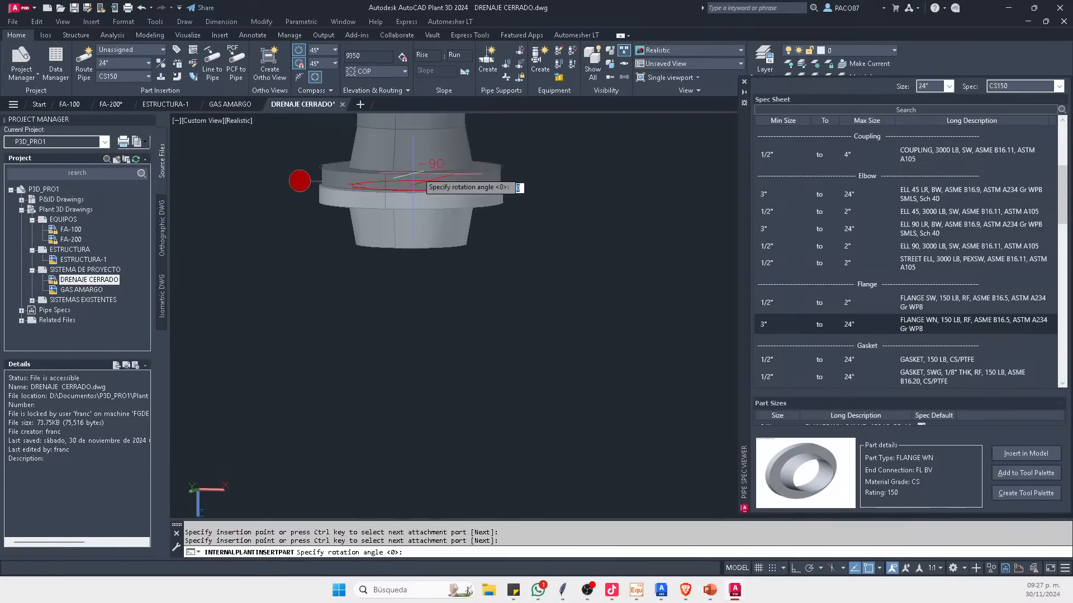
{"action": "key", "text": "Return"}
{"action": "scroll", "coordinate": [371, 250], "scroll_direction": "down", "scroll_amount": 10}
{"action": "key", "text": "Escape"}
Step: Route a 6" pipe from the bottom-nozzle flange about 2592 mm downward, turning horizontally for about 10642 mm along the vessel
{"action": "scroll", "coordinate": [406, 238], "scroll_direction": "up", "scroll_amount": 2}
{"action": "scroll", "coordinate": [408, 235], "scroll_direction": "up", "scroll_amount": 10}
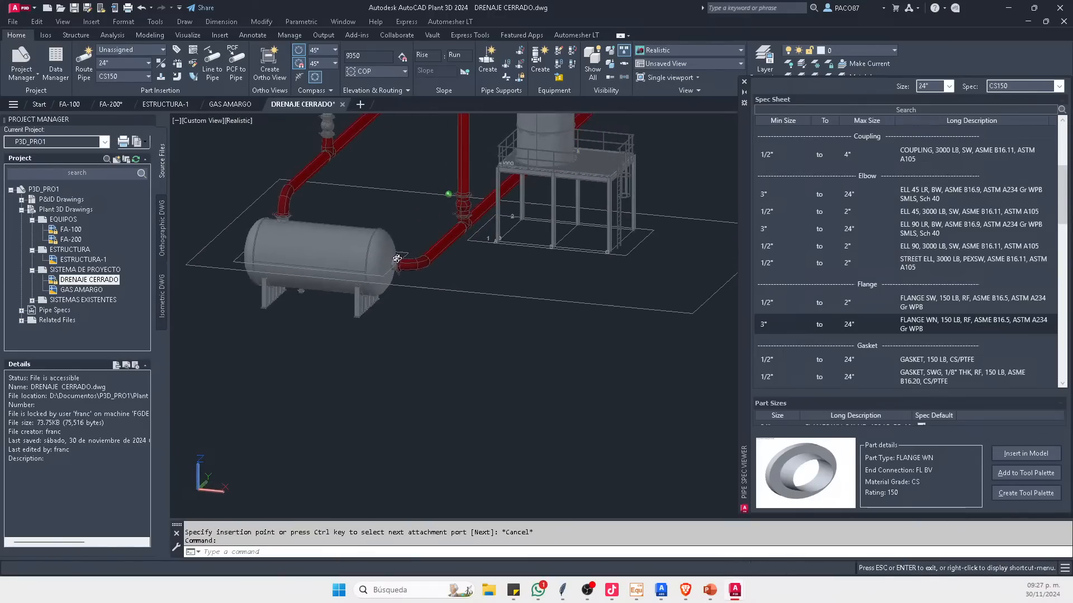
{"action": "left_click", "coordinate": [397, 296]}
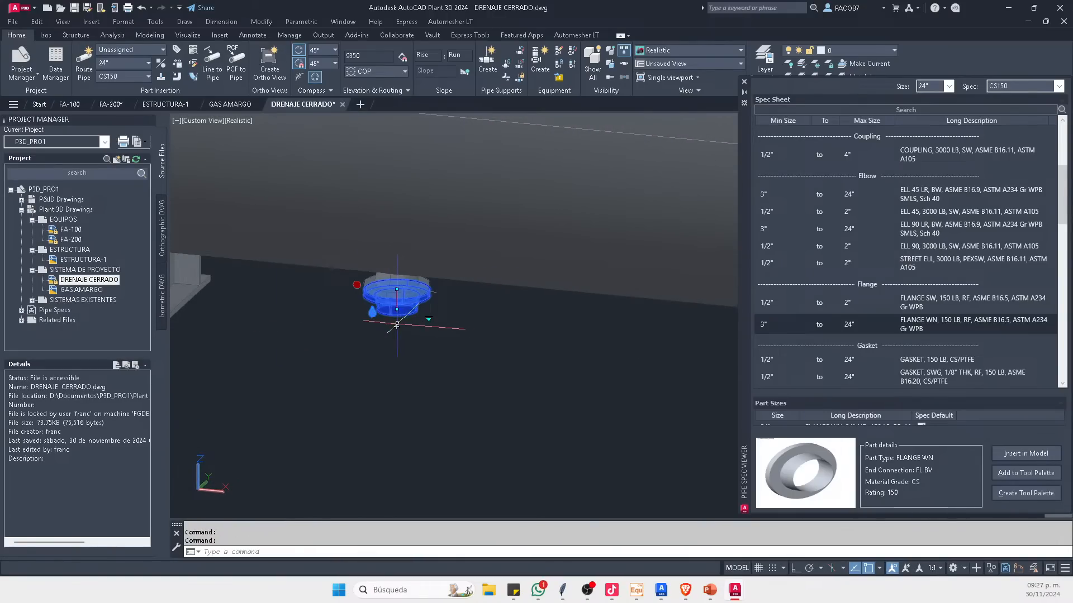
{"action": "left_click", "coordinate": [397, 324]}
{"action": "scroll", "coordinate": [394, 333], "scroll_direction": "down", "scroll_amount": 5}
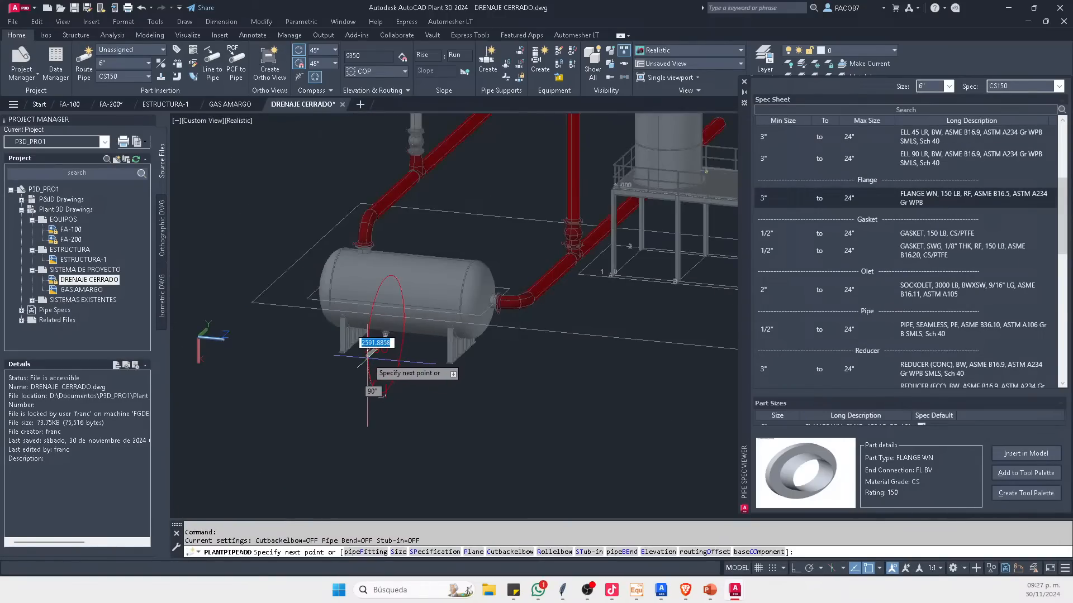
{"action": "left_click", "coordinate": [367, 358]}
{"action": "scroll", "coordinate": [371, 362], "scroll_direction": "down", "scroll_amount": 2}
{"action": "right_click", "coordinate": [427, 351], "text": "ctrl"}
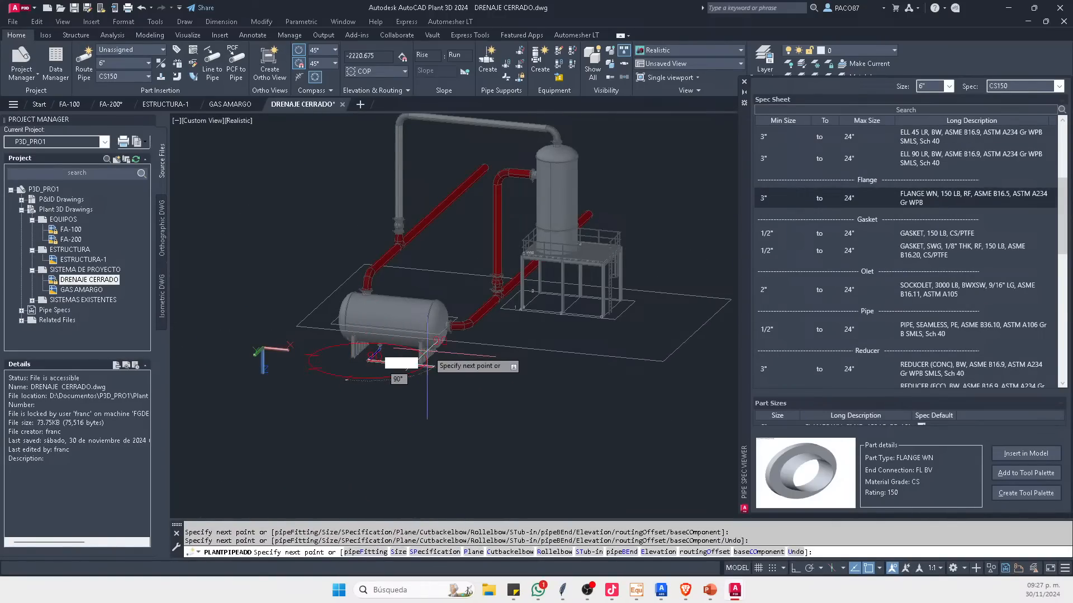
{"action": "middle_click_drag", "start_coordinate": [582, 370], "coordinate": [501, 407], "text": "shift"}
{"action": "scroll", "coordinate": [447, 406], "scroll_direction": "up", "scroll_amount": 2}
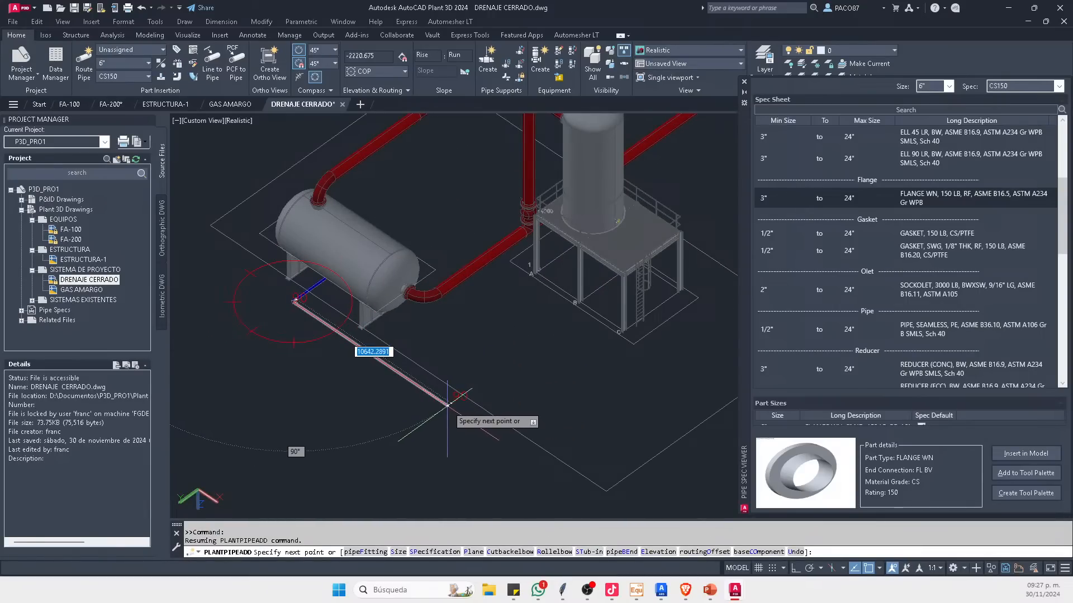
{"action": "left_click", "coordinate": [448, 406]}
{"action": "key", "text": "Escape"}
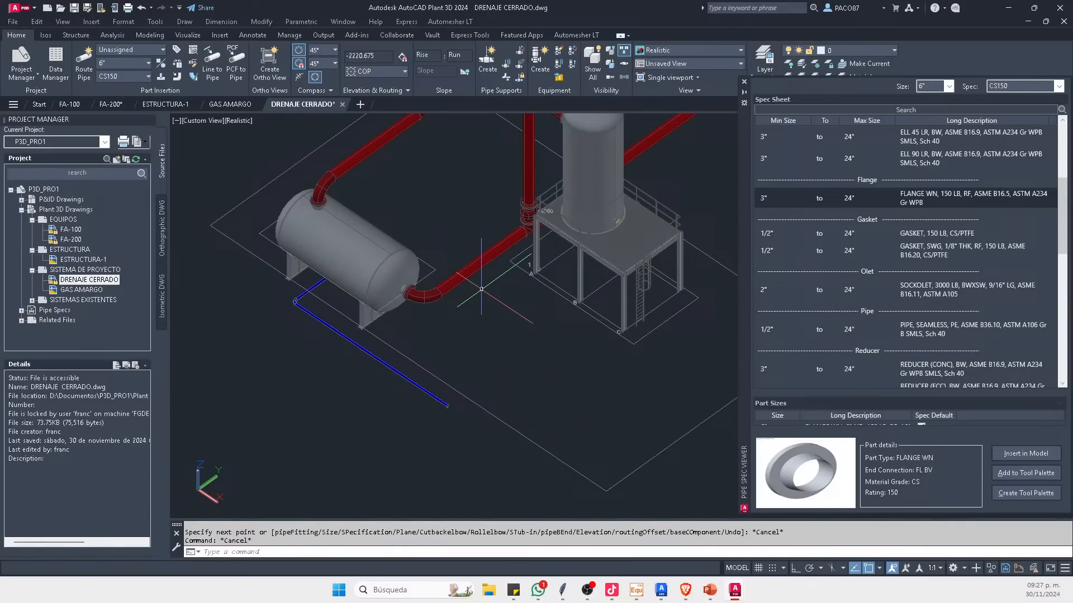
Step: Create a drawing named GA-001 Y 002 in the EQUIPOS folder and switch to the GAS AMARGO drawing
{"action": "scroll", "coordinate": [455, 438], "scroll_direction": "up", "scroll_amount": 2}
{"action": "scroll", "coordinate": [391, 307], "scroll_direction": "down", "scroll_amount": 3}
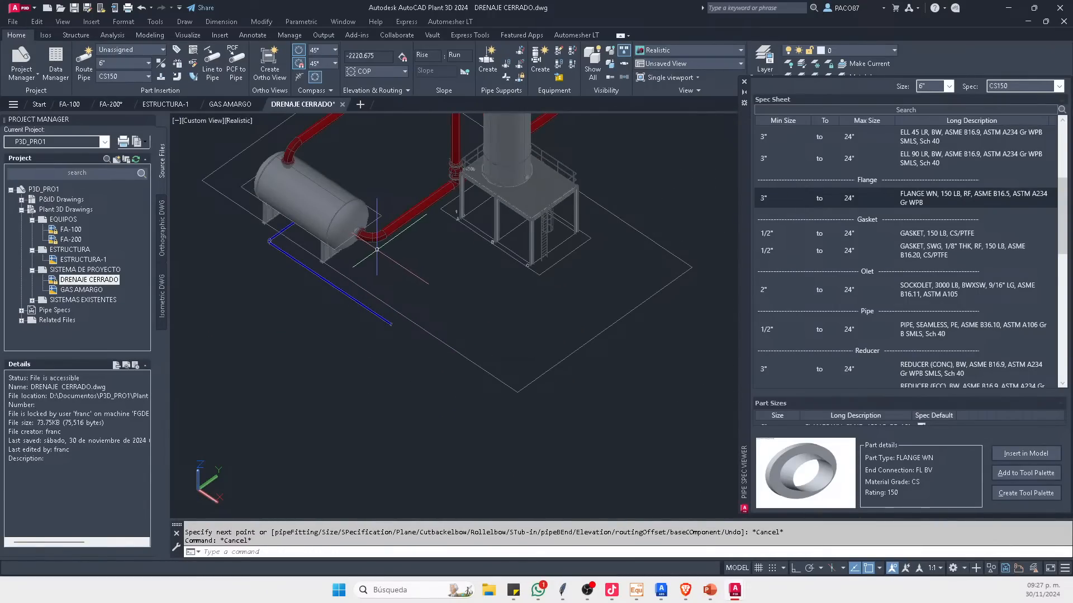
{"action": "middle_click_drag", "start_coordinate": [390, 307], "coordinate": [384, 389]}
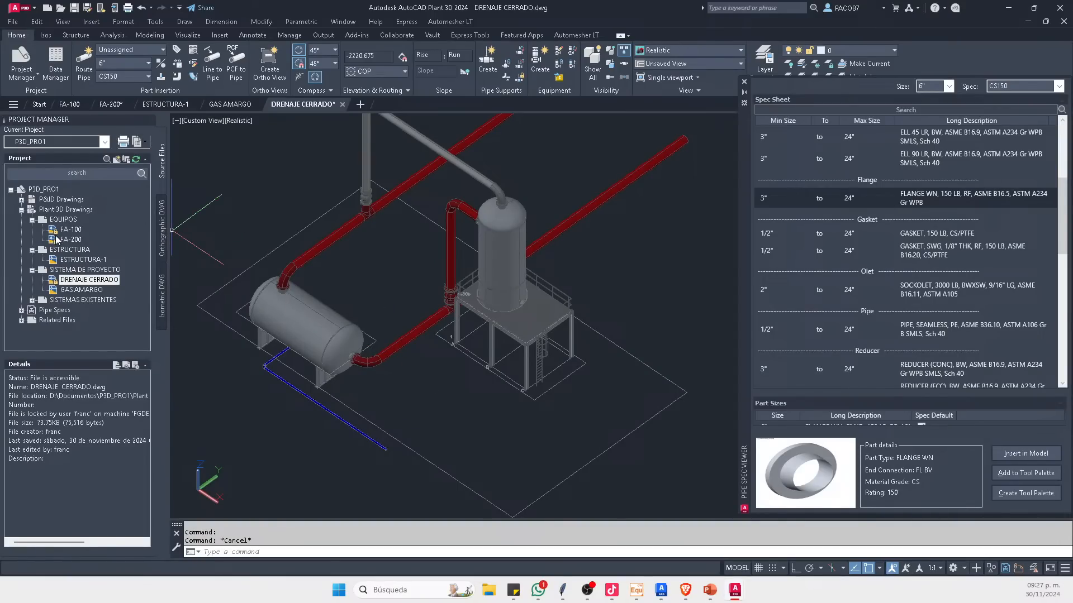
{"action": "left_click", "coordinate": [64, 220]}
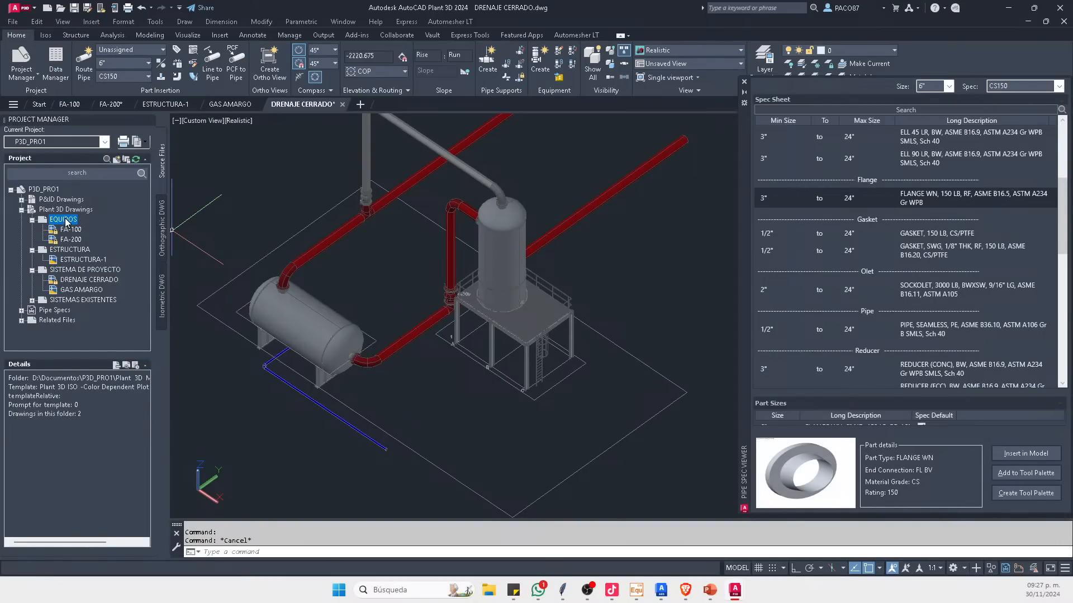
{"action": "right_click", "coordinate": [63, 224]}
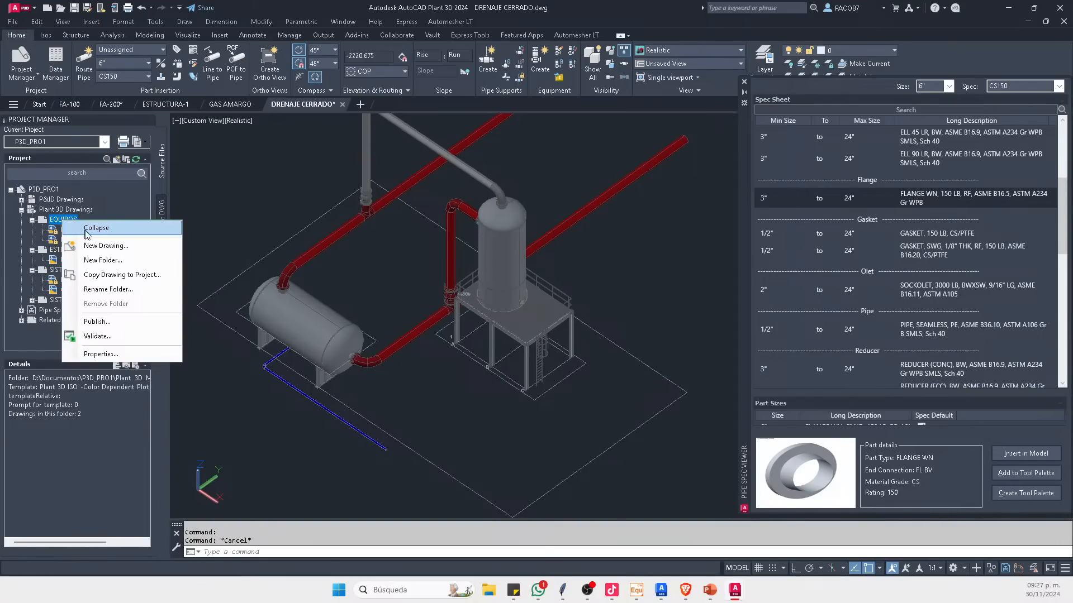
{"action": "left_click", "coordinate": [112, 246]}
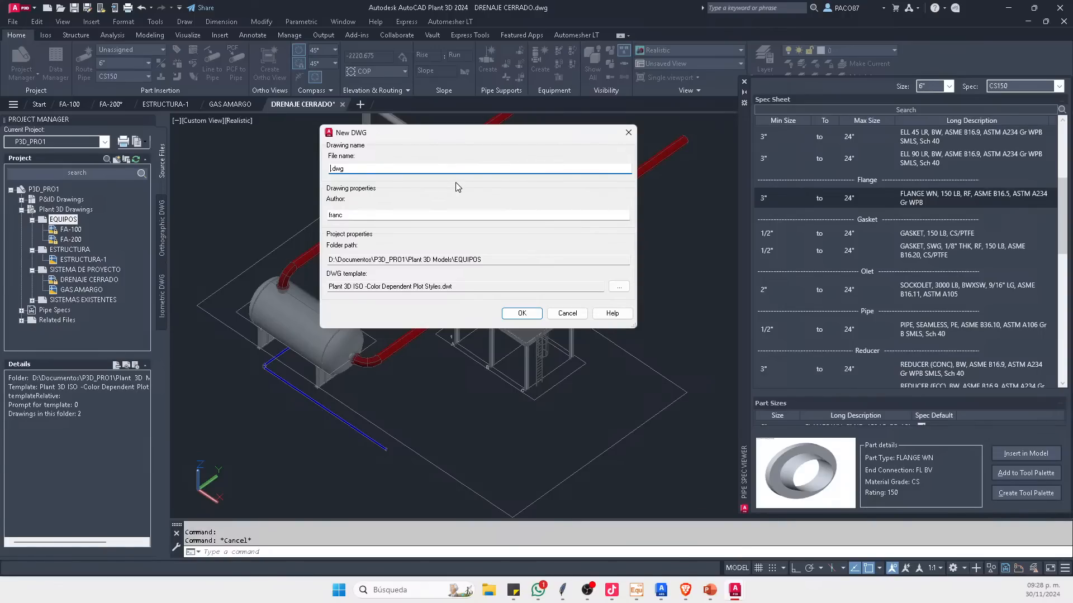
{"action": "type", "text": "GA-001 Y 002"}
{"action": "left_click", "coordinate": [522, 314]}
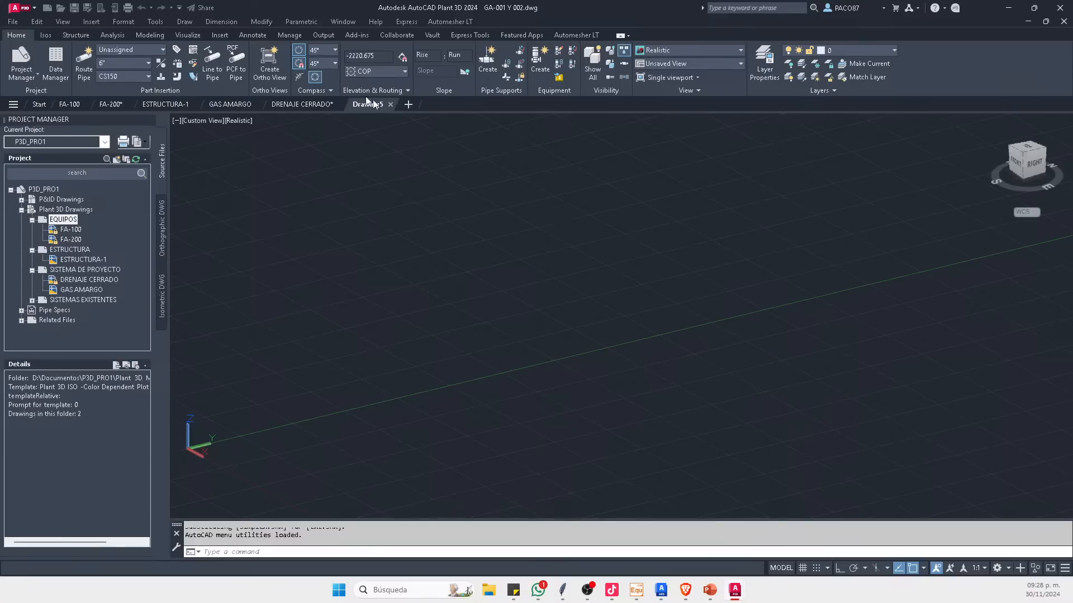
{"action": "left_click", "coordinate": [292, 103]}
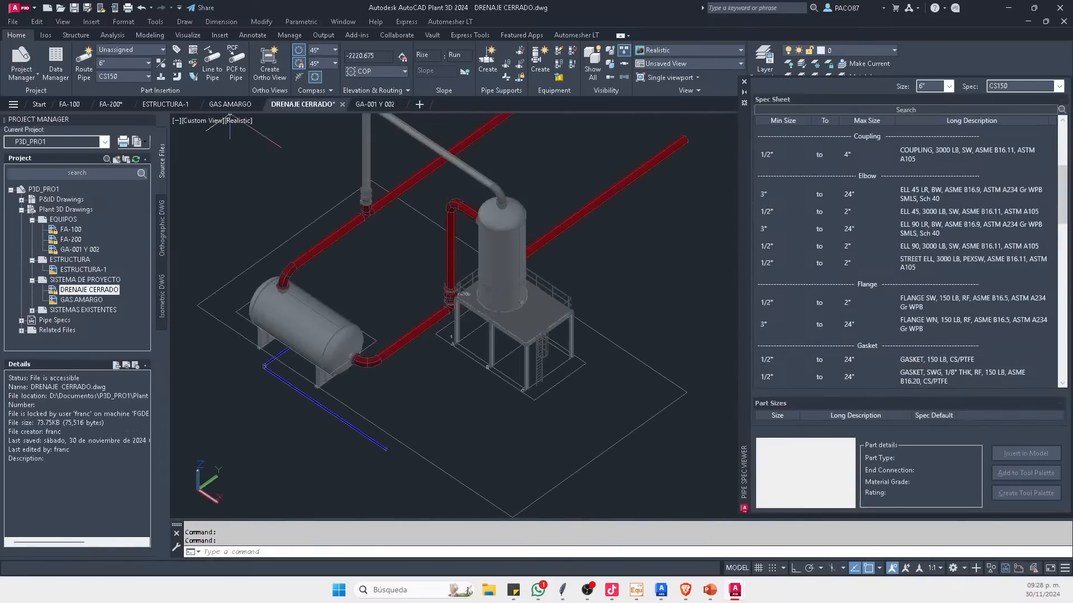
{"action": "left_click", "coordinate": [220, 105]}
{"action": "left_click", "coordinate": [555, 374]}
{"action": "left_click", "coordinate": [492, 441]}
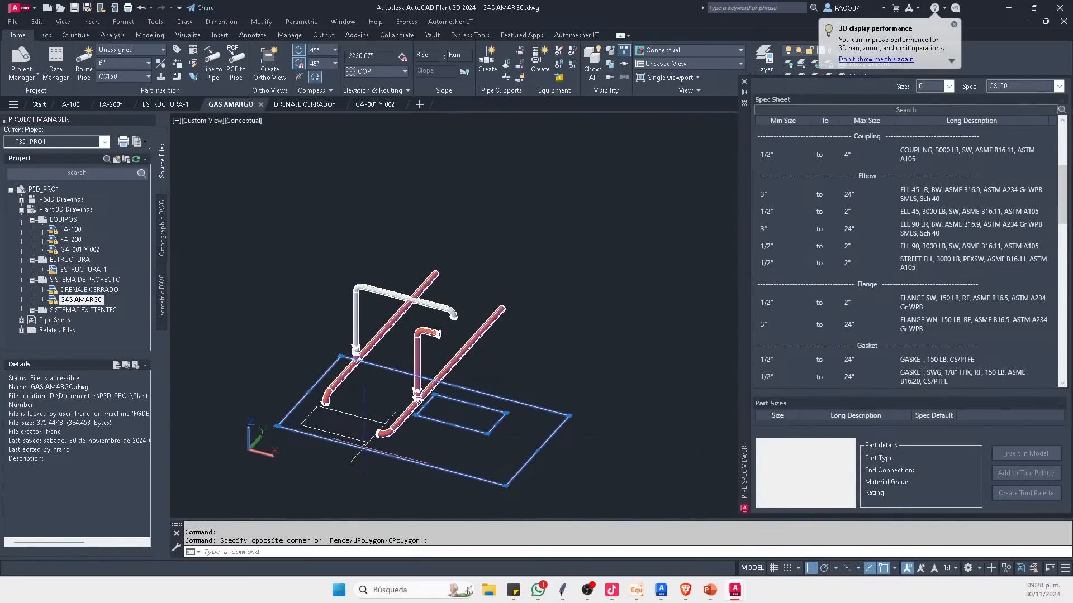
{"action": "left_click", "coordinate": [357, 430]}
{"action": "left_click", "coordinate": [322, 451]}
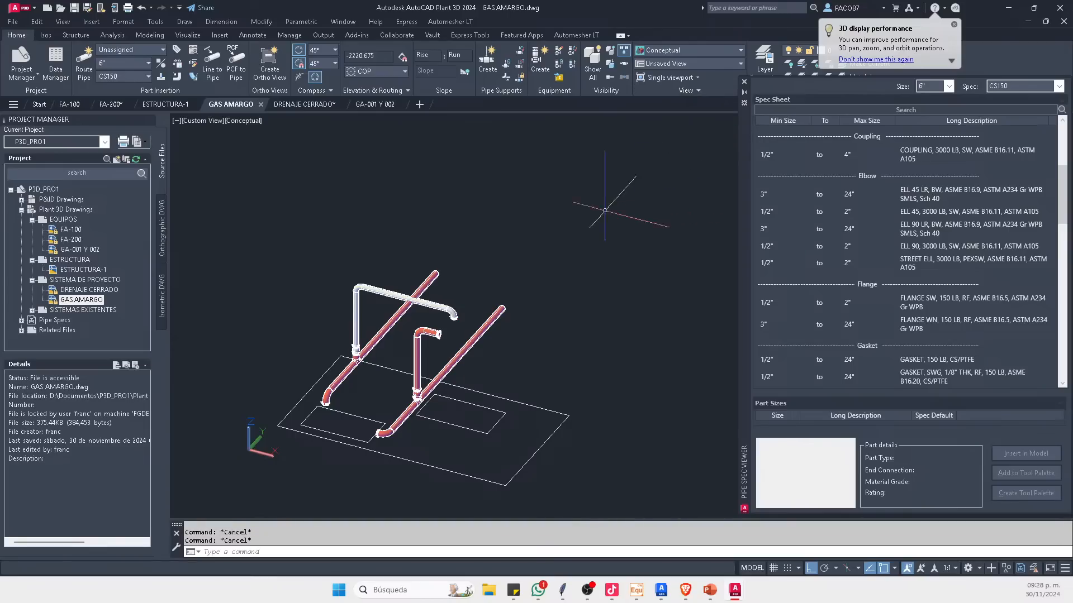
{"action": "key", "text": "Escape"}
{"action": "key", "text": "Escape"}
Step: Close the Pipe Spec Viewer and, in top view, draw a small rectangle in the southeast corner of the plot outline
{"action": "left_click", "coordinate": [744, 83]}
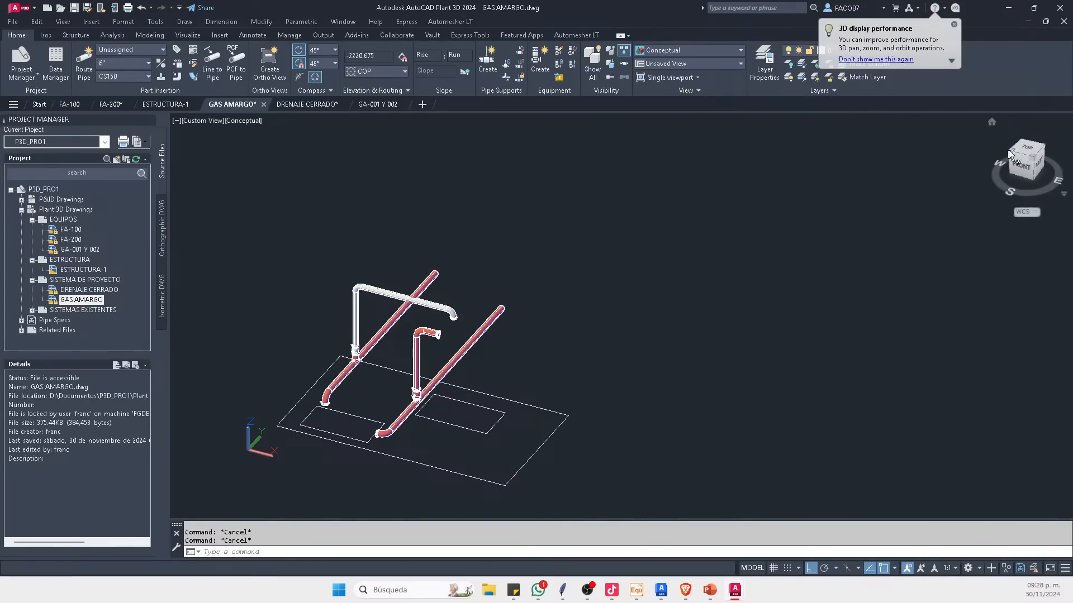
{"action": "left_click", "coordinate": [1023, 146]}
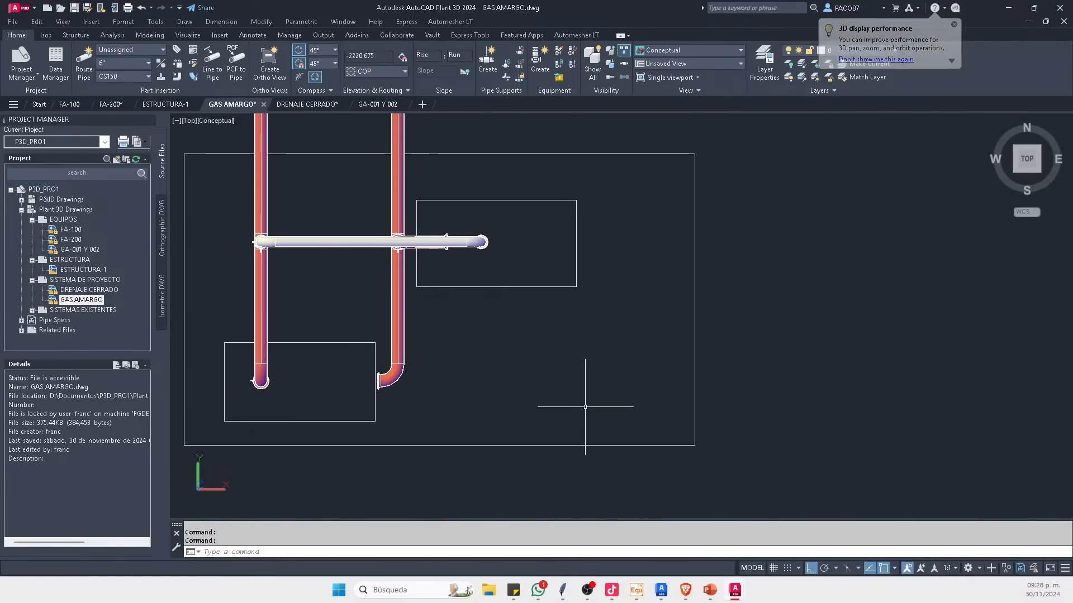
{"action": "type", "text": "rec"}
{"action": "key", "text": "Return"}
{"action": "left_click", "coordinate": [540, 354]}
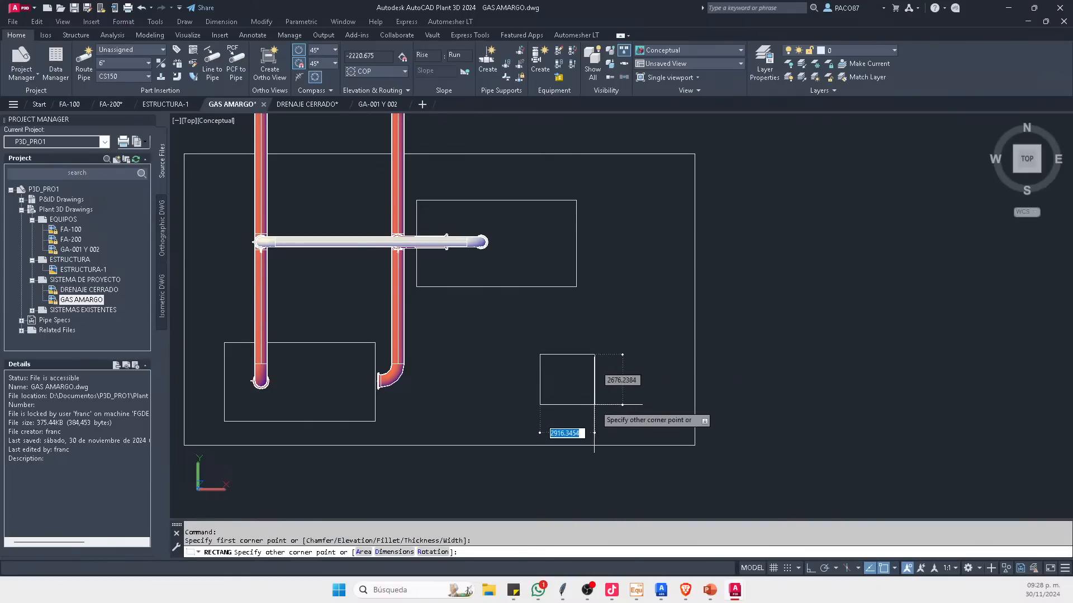
{"action": "left_click", "coordinate": [625, 421]}
{"action": "key", "text": "Escape"}
Step: Copy the plot outline and its three inner rectangles into the GA-001 Y 002 drawing at their original coordinates
{"action": "left_click", "coordinate": [772, 471]}
{"action": "left_click", "coordinate": [521, 273]}
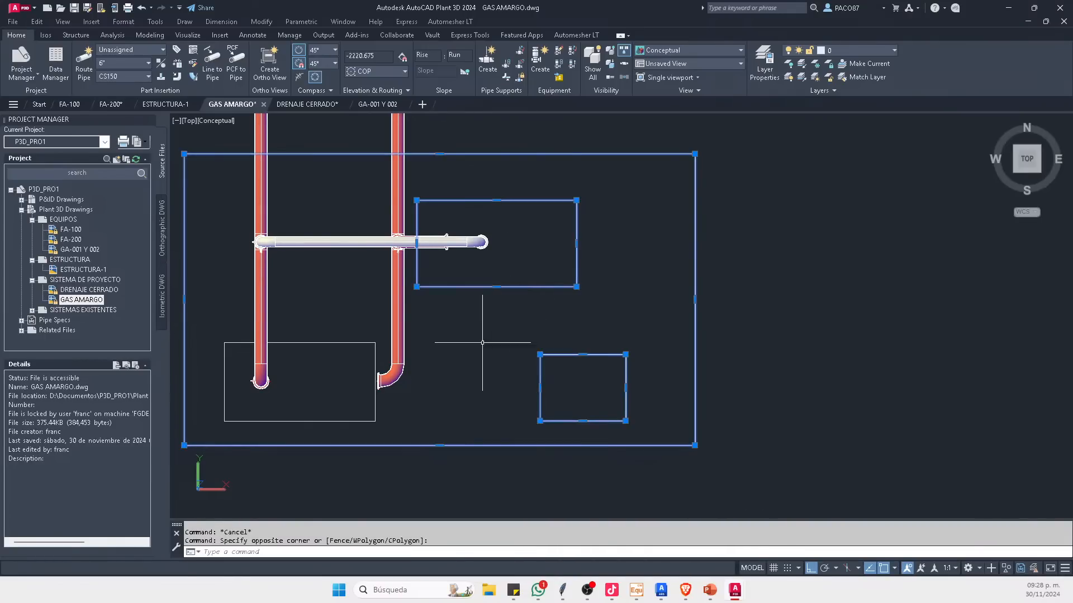
{"action": "left_click", "coordinate": [374, 457]}
{"action": "left_click", "coordinate": [321, 392]}
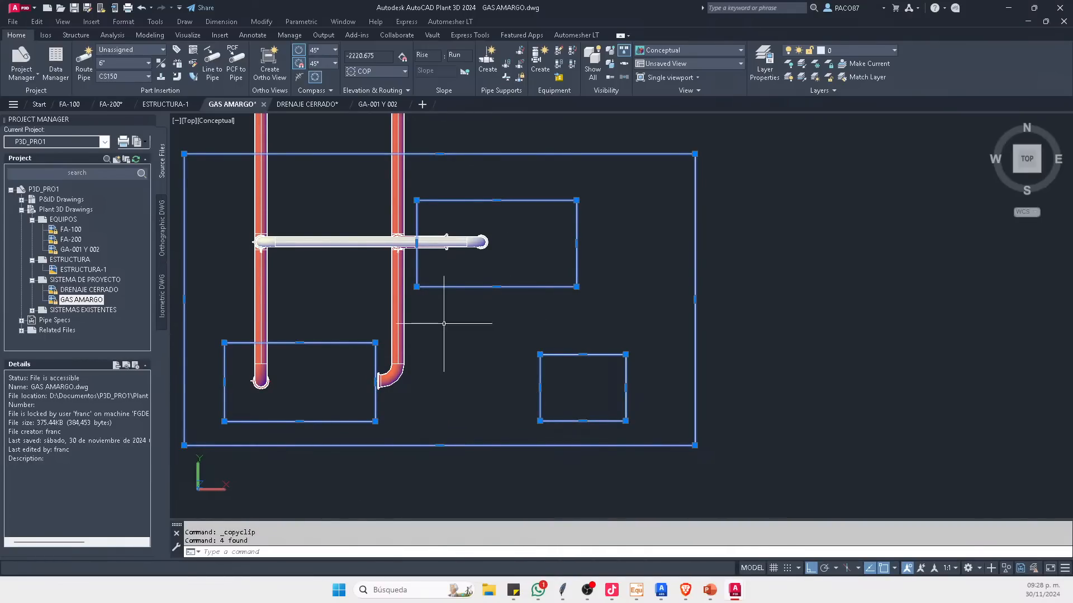
{"action": "left_click", "coordinate": [376, 105]}
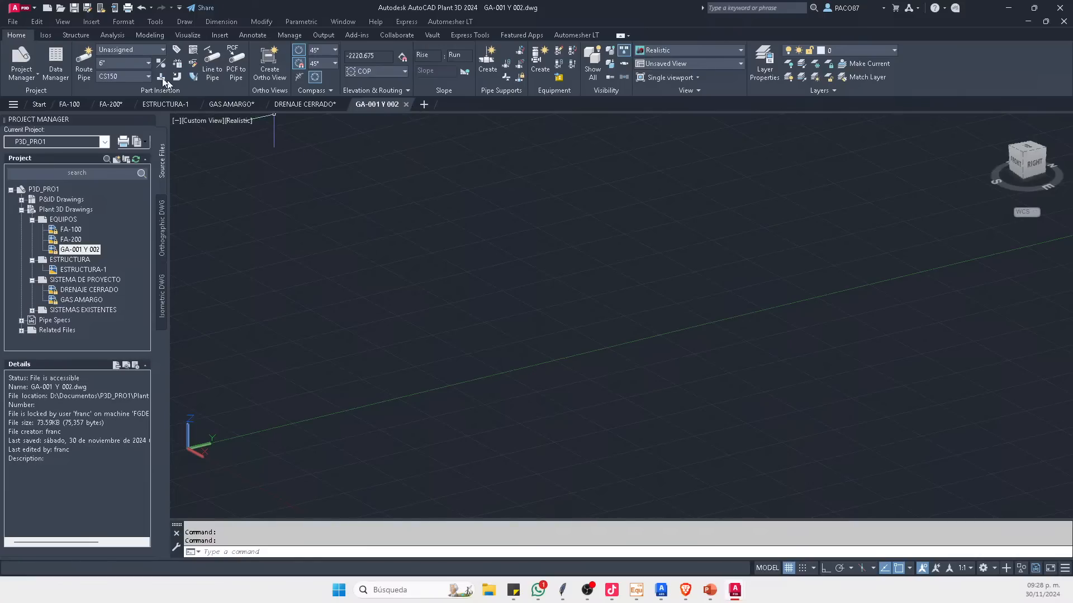
{"action": "left_click", "coordinate": [40, 22]}
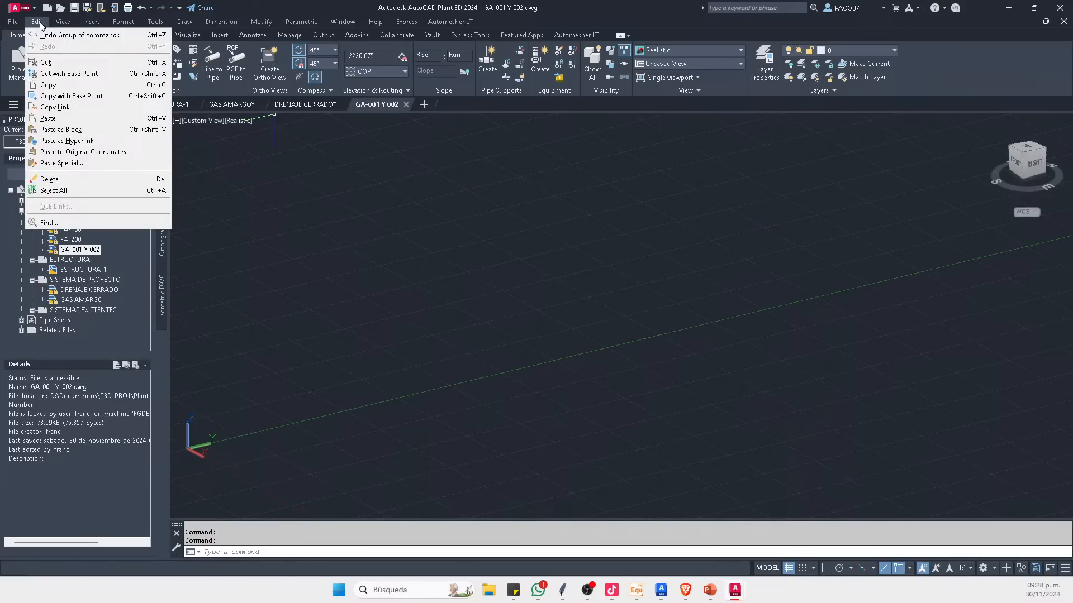
{"action": "left_click", "coordinate": [82, 152]}
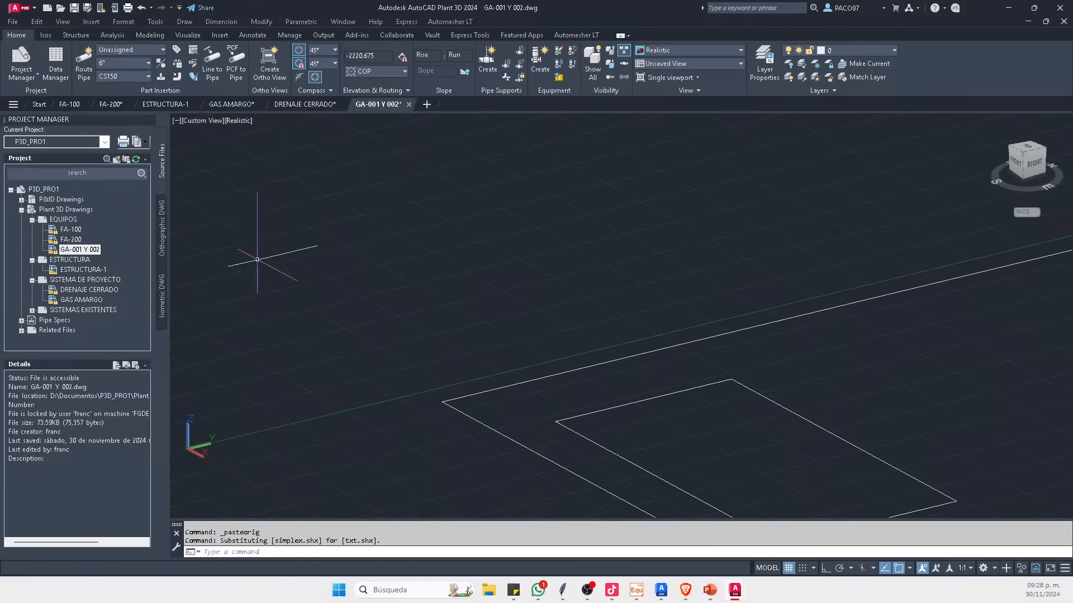
Step: Show the whole plot layout in southeast isometric view and start creating a new equipment item
{"action": "left_click", "coordinate": [1028, 150]}
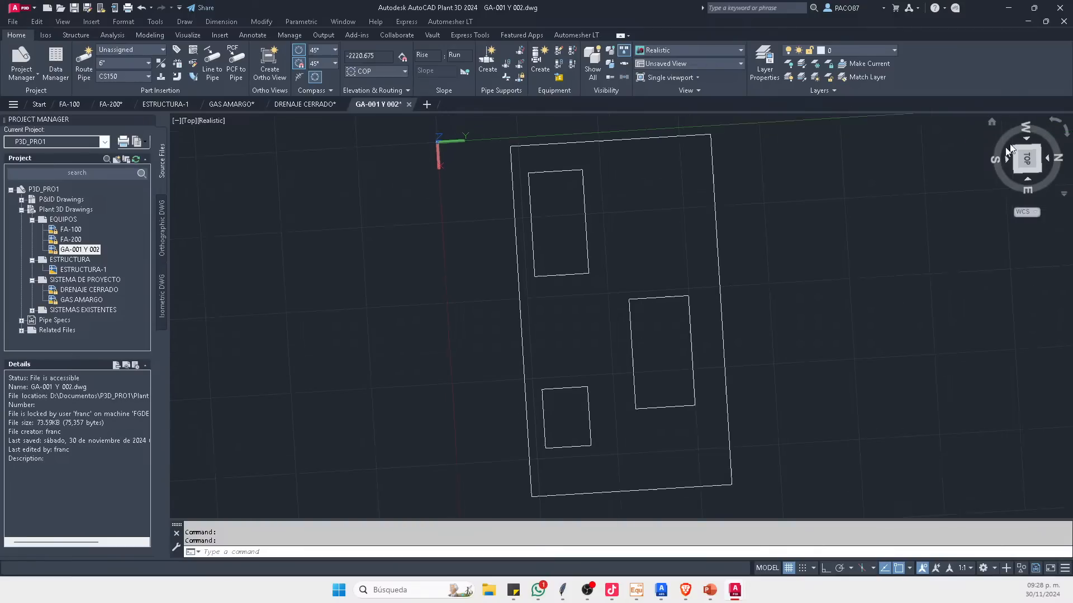
{"action": "scroll", "coordinate": [781, 405], "scroll_direction": "up", "scroll_amount": 2}
{"action": "middle_click_drag", "start_coordinate": [782, 406], "coordinate": [630, 368]}
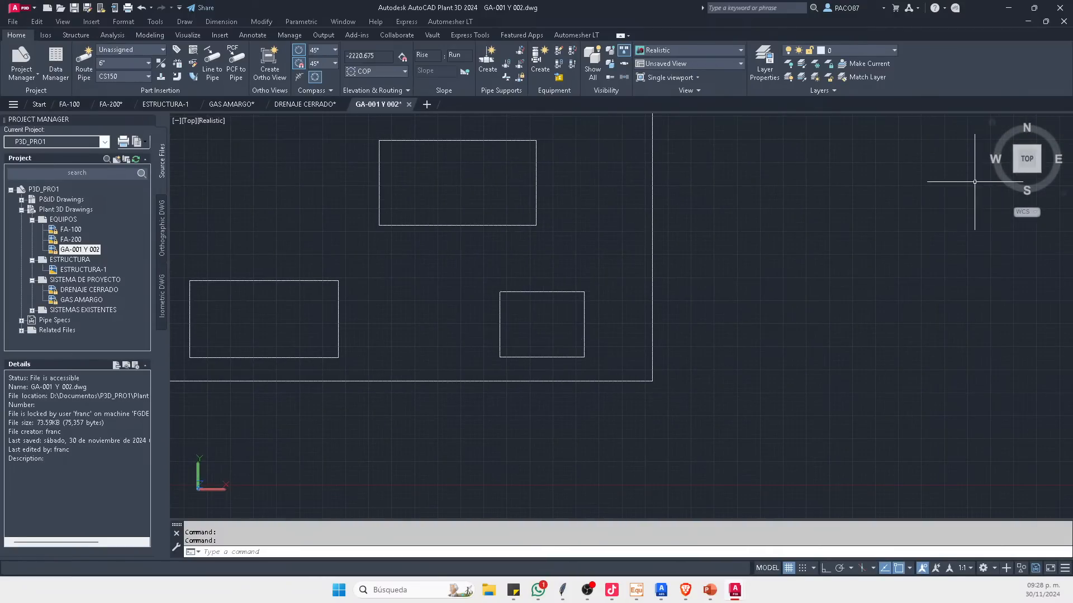
{"action": "left_click", "coordinate": [1040, 173]}
{"action": "scroll", "coordinate": [745, 380], "scroll_direction": "up", "scroll_amount": 2}
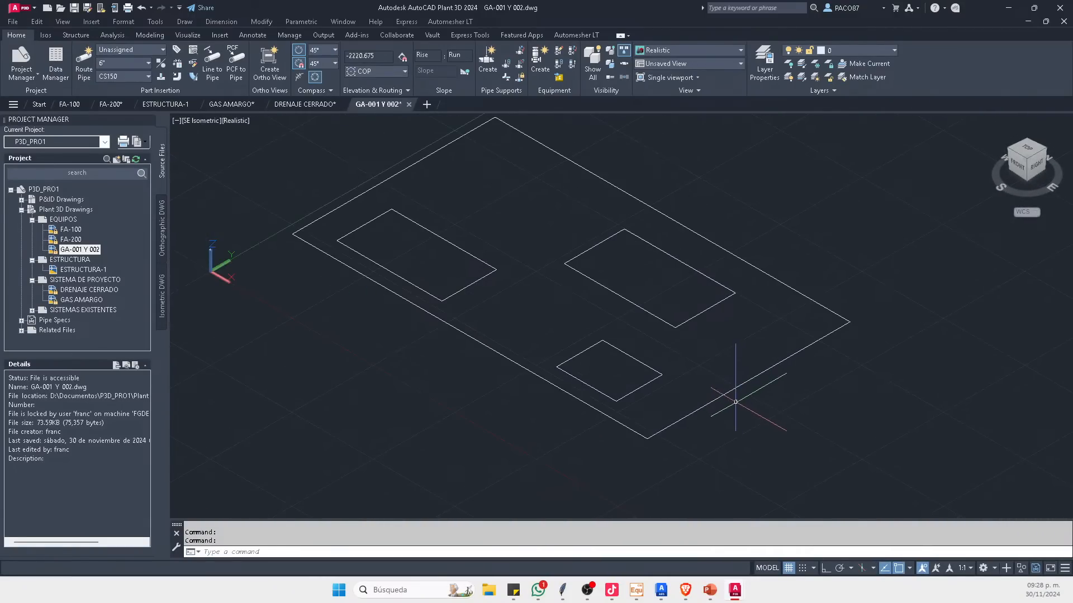
{"action": "left_click", "coordinate": [540, 58]}
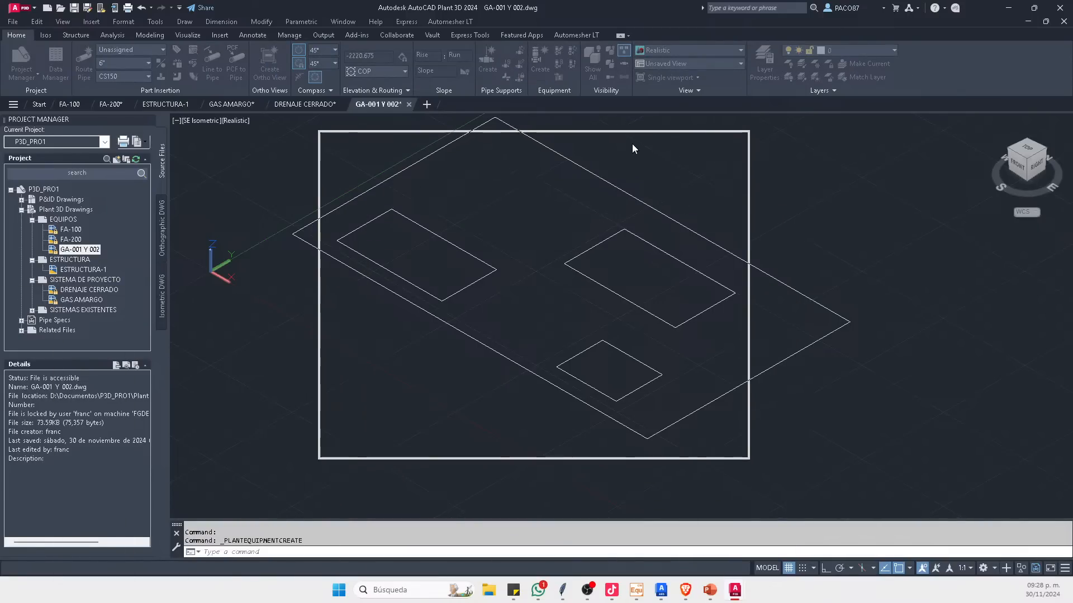
Step: Try the Sump Pump and Vertical Inline Pump types for the new equipment
{"action": "left_click", "coordinate": [615, 126]}
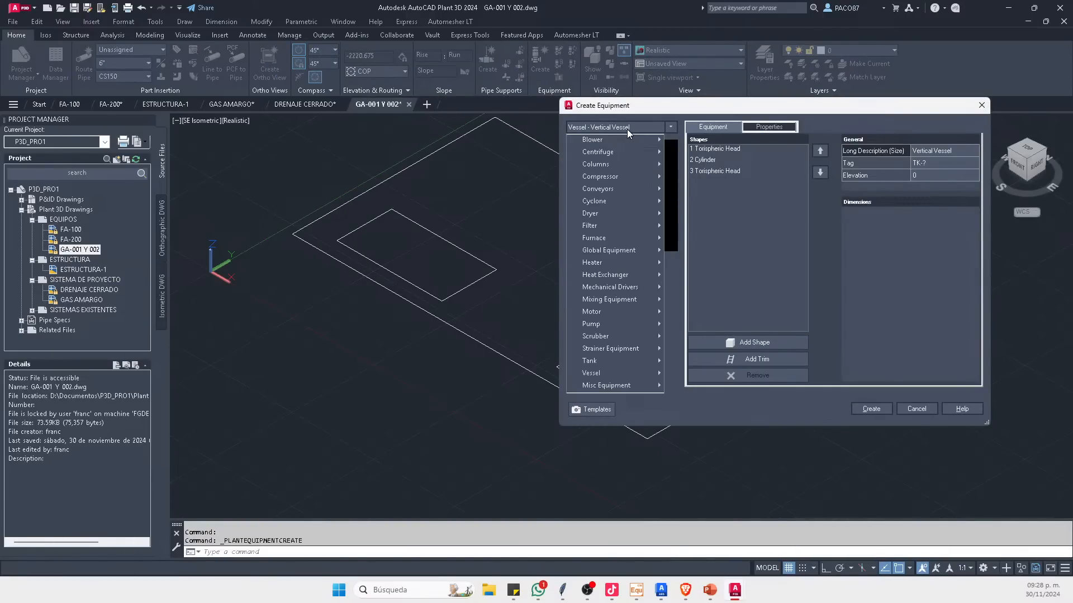
{"action": "mouse_move", "coordinate": [618, 280]}
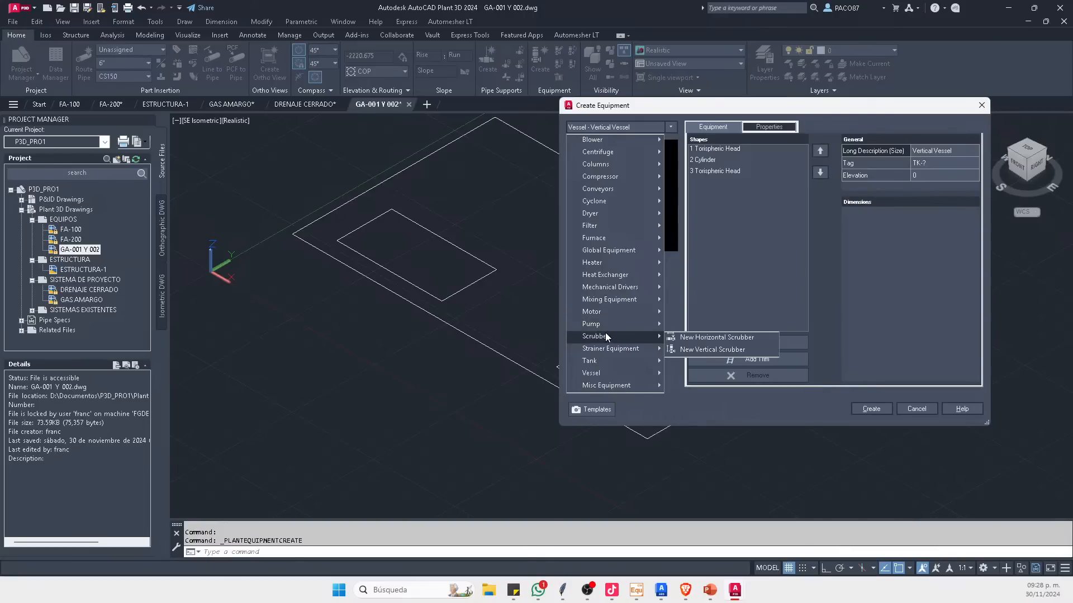
{"action": "mouse_move", "coordinate": [648, 324]}
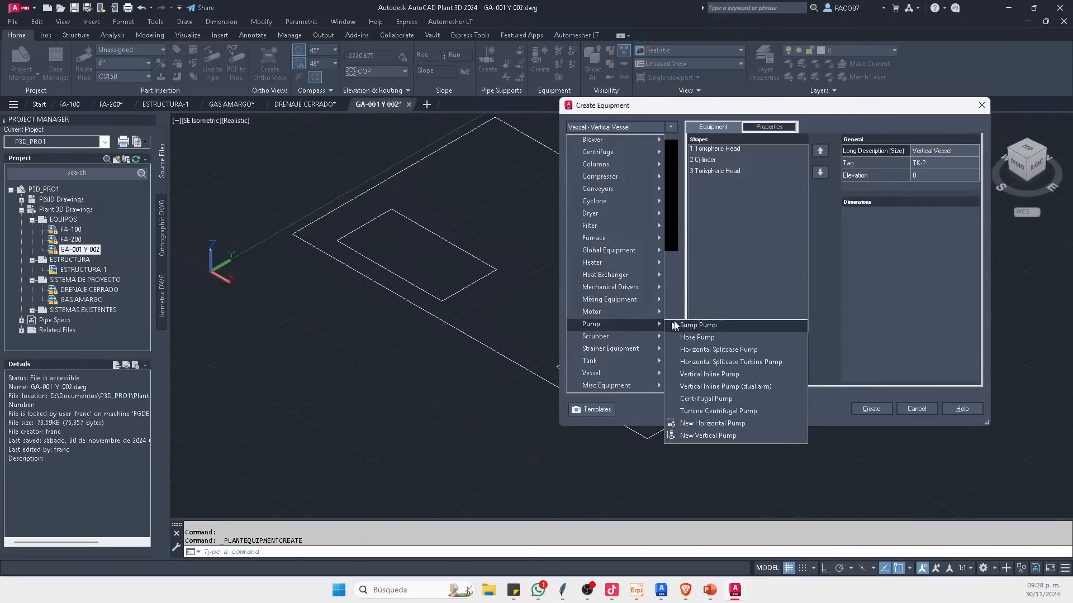
{"action": "left_click", "coordinate": [707, 326]}
{"action": "left_click", "coordinate": [670, 128]}
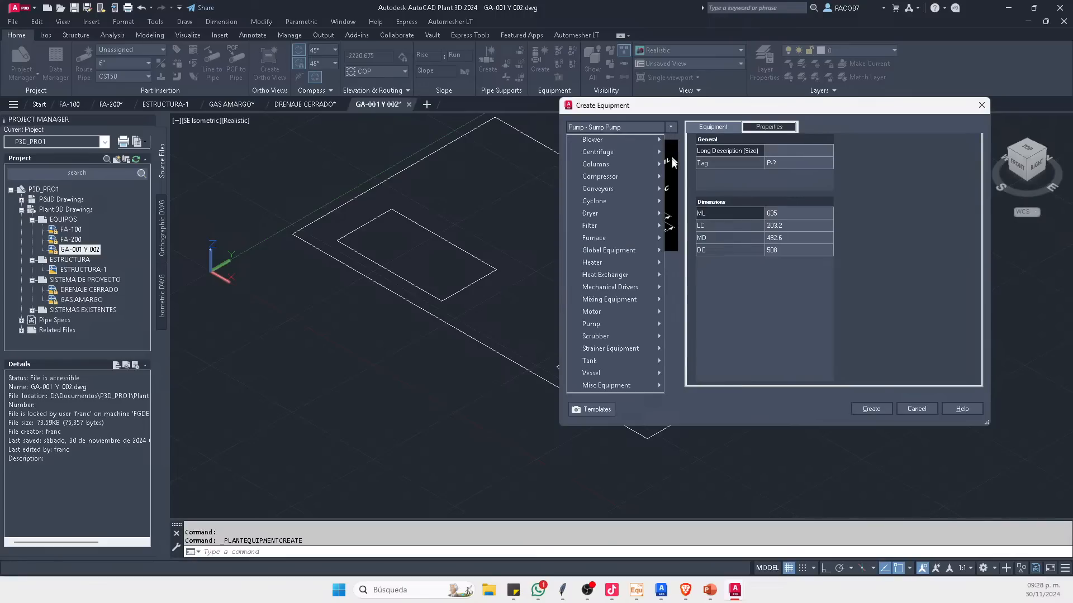
{"action": "mouse_move", "coordinate": [619, 326]}
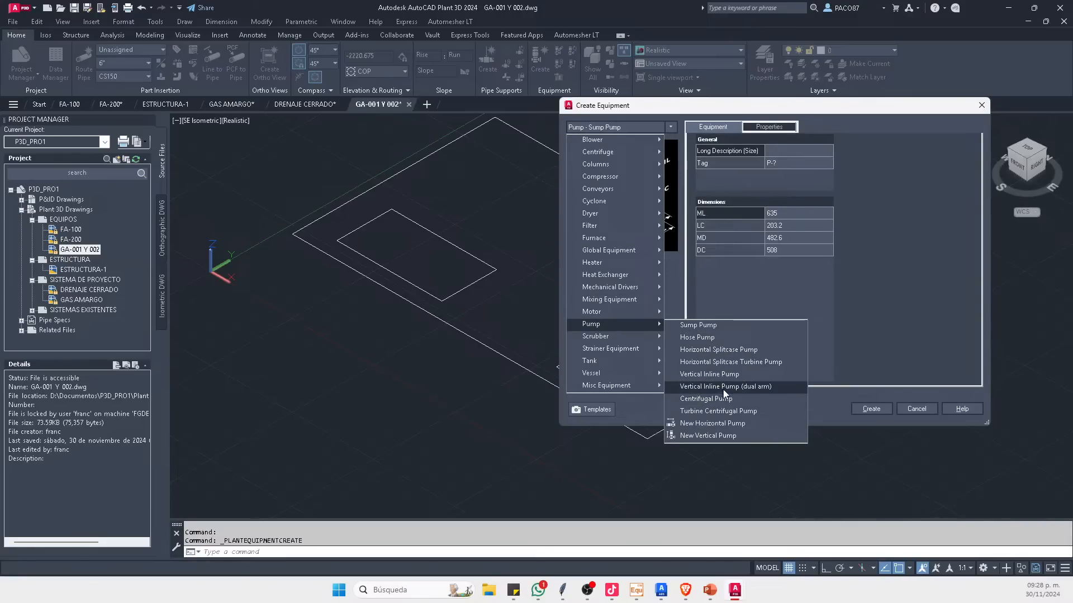
{"action": "left_click", "coordinate": [729, 374]}
Step: Create a Centrifugal Pump with its default dimensions and place it inside the small southeast rectangle in its default orientation
{"action": "left_click", "coordinate": [671, 130]}
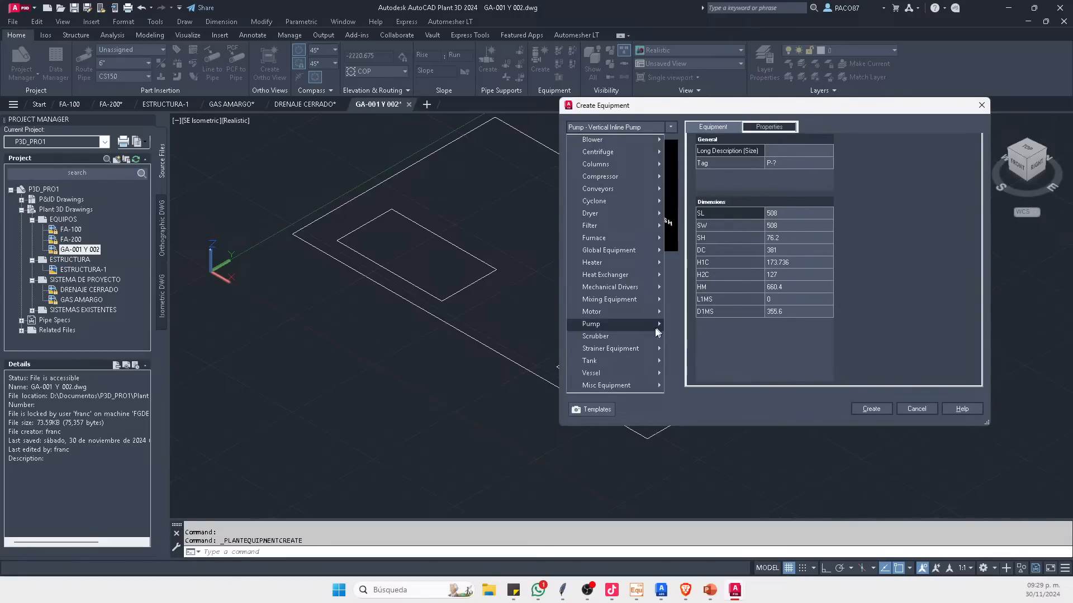
{"action": "mouse_move", "coordinate": [653, 325]}
{"action": "left_click", "coordinate": [707, 398]}
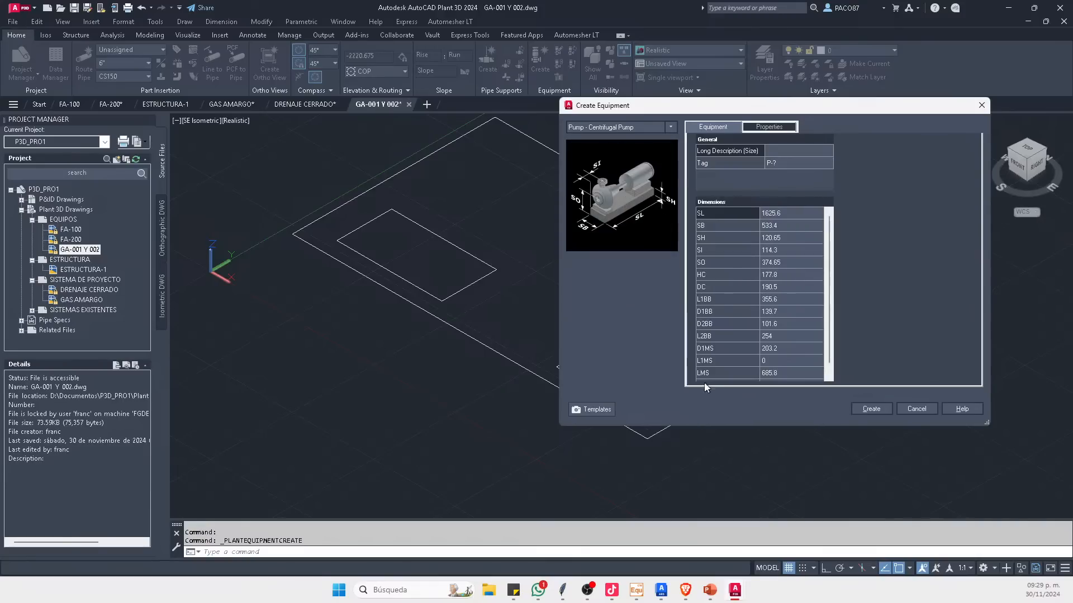
{"action": "left_click", "coordinate": [871, 409]}
{"action": "scroll", "coordinate": [652, 363], "scroll_direction": "up", "scroll_amount": 4}
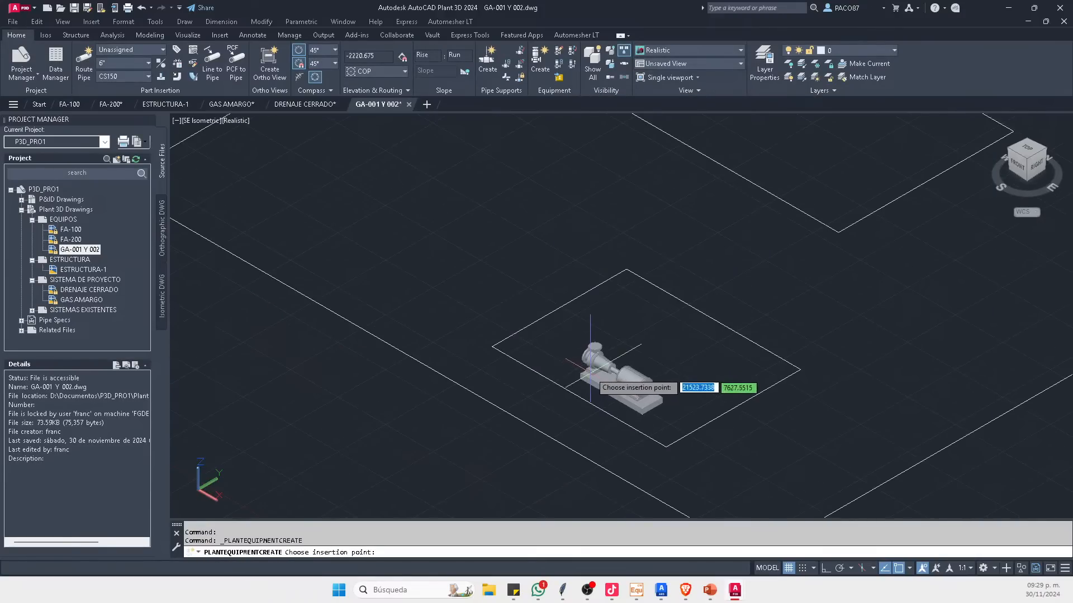
{"action": "left_click", "coordinate": [548, 357]}
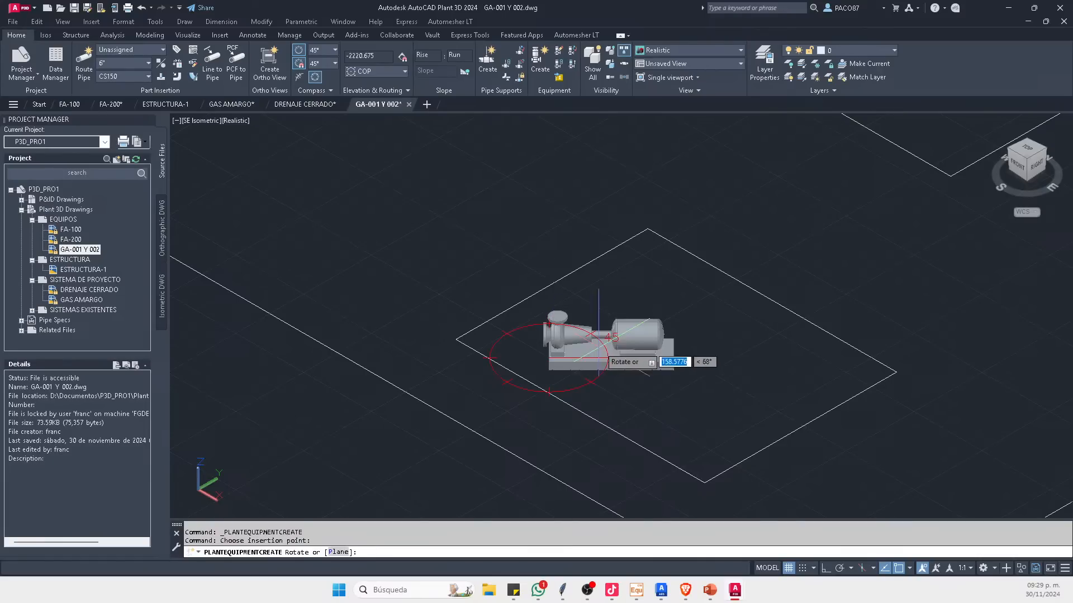
{"action": "key", "text": "Escape"}
Step: Identify the coordinates of the lower endpoint at the near corner of the pump's baseplate
{"action": "scroll", "coordinate": [451, 315], "scroll_direction": "up", "scroll_amount": 6}
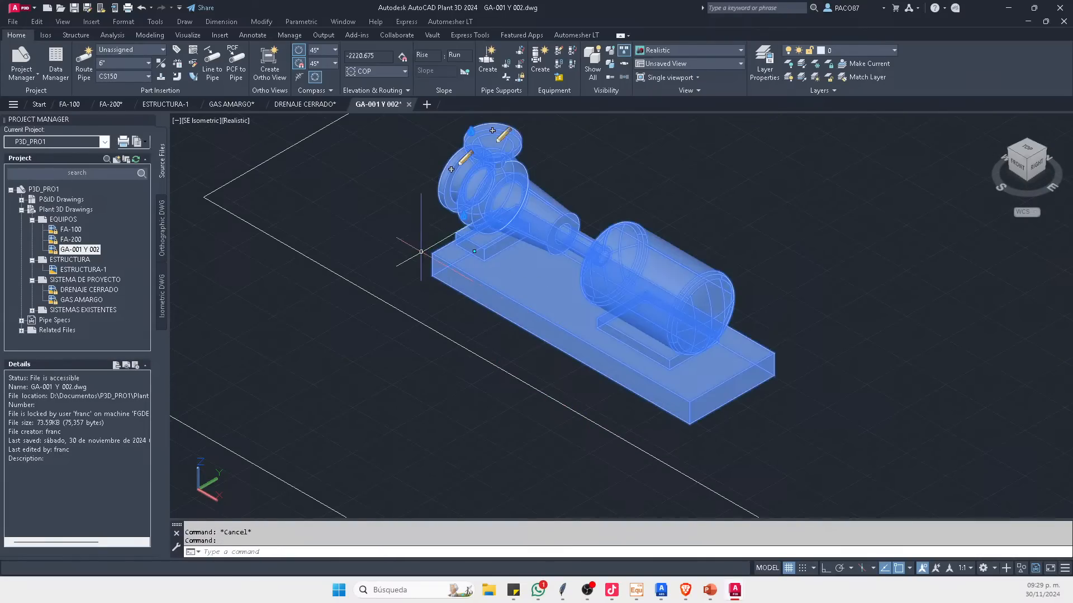
{"action": "key", "text": "Escape"}
{"action": "type", "text": "ID"}
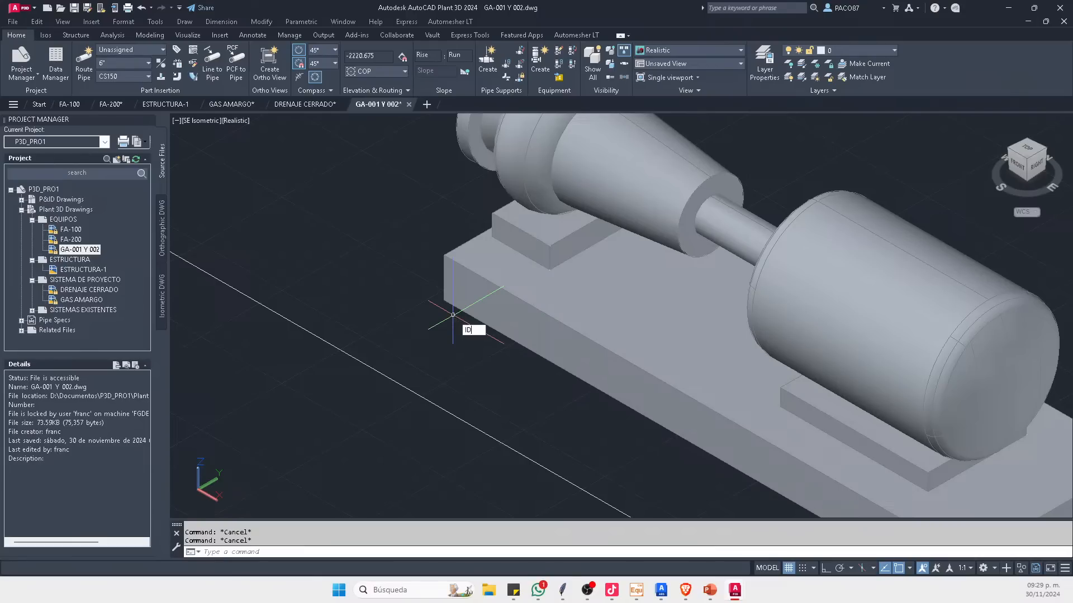
{"action": "key", "text": "Return"}
{"action": "type", "text": "END"}
{"action": "key", "text": "Return"}
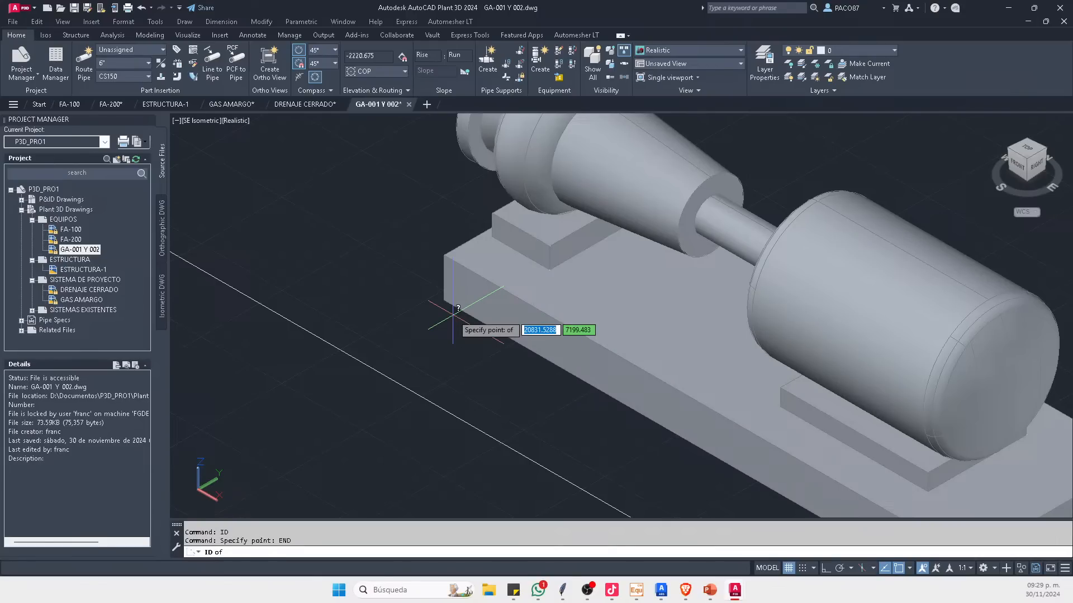
{"action": "scroll", "coordinate": [453, 316], "scroll_direction": "up", "scroll_amount": 2}
{"action": "left_click", "coordinate": [430, 274]}
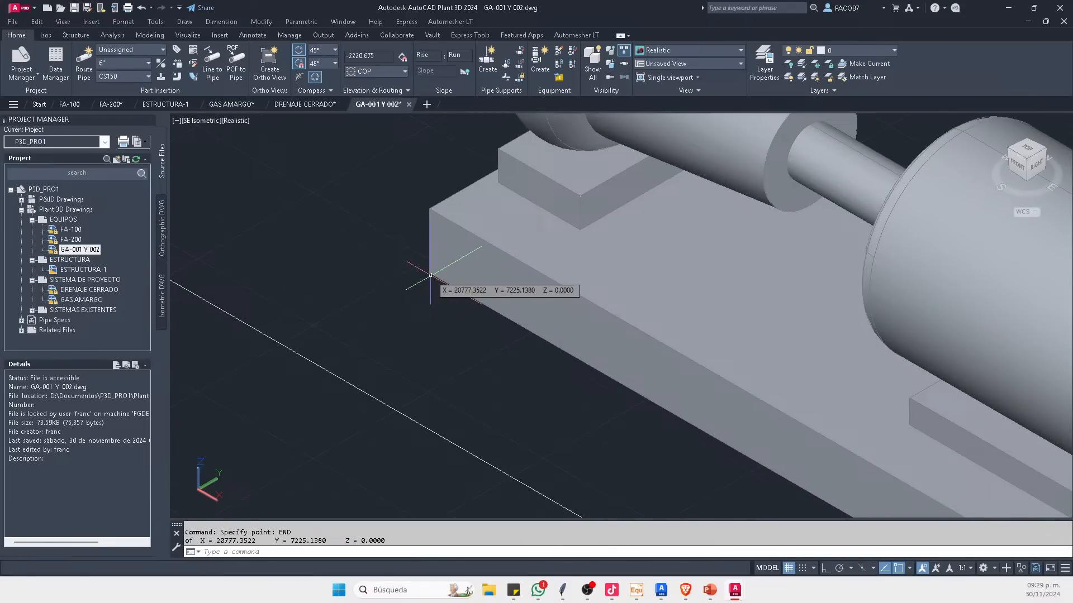
{"action": "key", "text": "Escape"}
Step: View the pump from its front side and open its horizontal end nozzle N-1 for editing
{"action": "scroll", "coordinate": [430, 275], "scroll_direction": "down", "scroll_amount": 6}
{"action": "middle_click_drag", "start_coordinate": [525, 294], "coordinate": [554, 301], "text": "shift"}
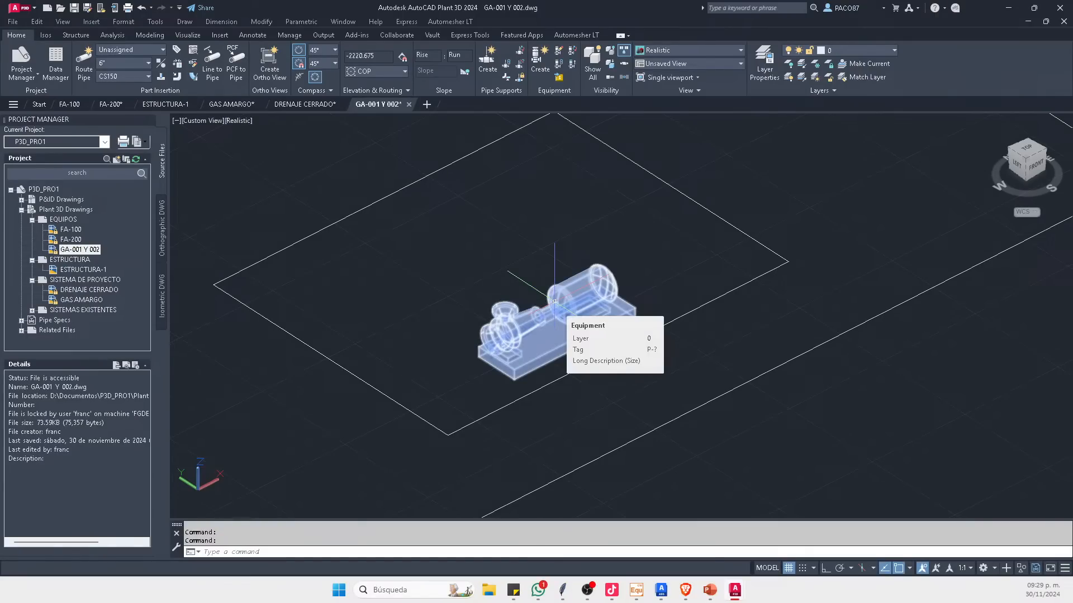
{"action": "scroll", "coordinate": [554, 301], "scroll_direction": "up", "scroll_amount": 5}
{"action": "scroll", "coordinate": [583, 322], "scroll_direction": "down", "scroll_amount": 2}
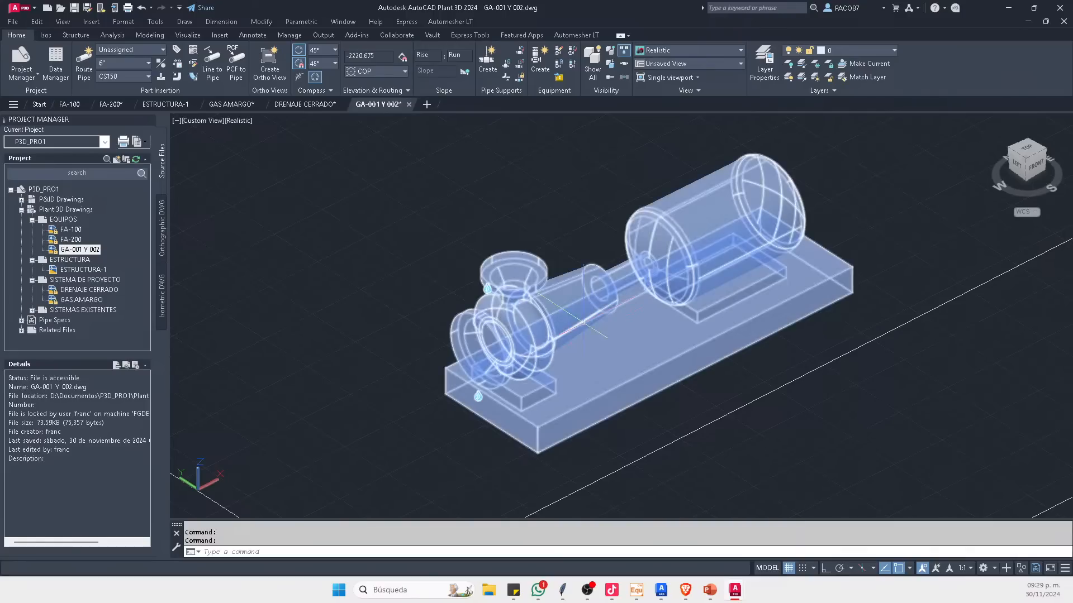
{"action": "middle_click_drag", "start_coordinate": [584, 322], "coordinate": [581, 357], "text": "shift"}
{"action": "scroll", "coordinate": [580, 357], "scroll_direction": "down", "scroll_amount": 2}
{"action": "left_click", "coordinate": [541, 327]}
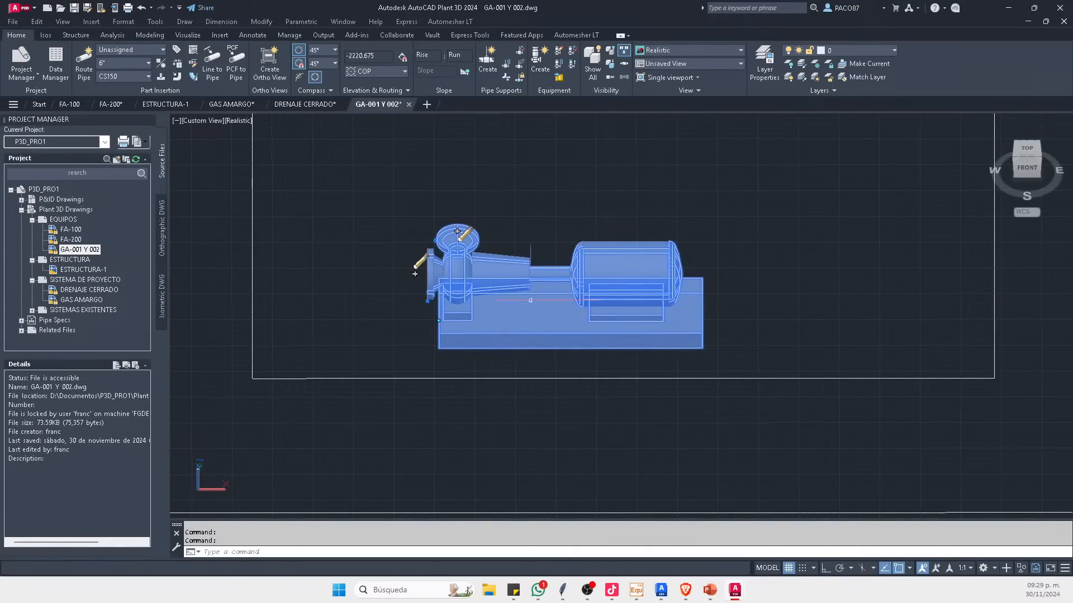
{"action": "scroll", "coordinate": [506, 279], "scroll_direction": "up", "scroll_amount": 2}
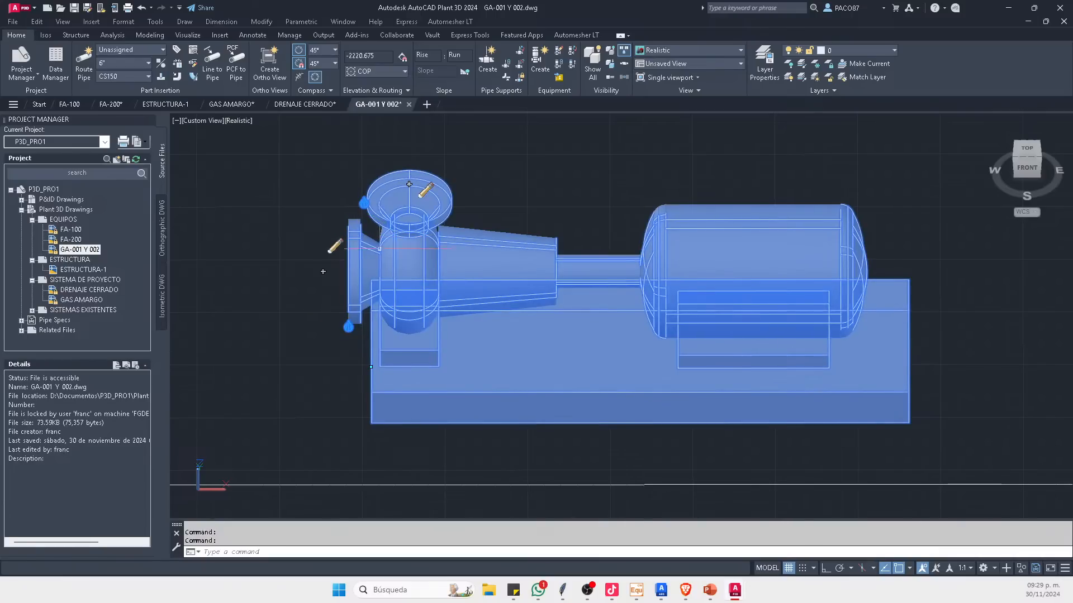
{"action": "key", "text": "Escape"}
{"action": "left_click", "coordinate": [549, 319]}
{"action": "left_click", "coordinate": [335, 246]}
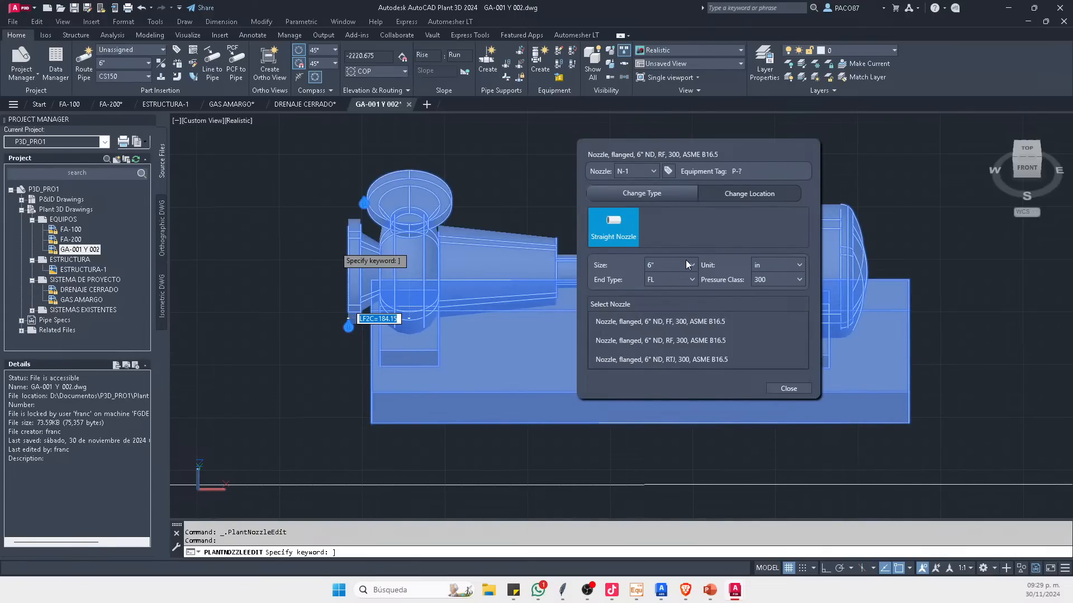
Step: Change nozzle N-1 to the 6" flanged RF type with pressure class 150, ASME B16.5
{"action": "left_click", "coordinate": [686, 265]}
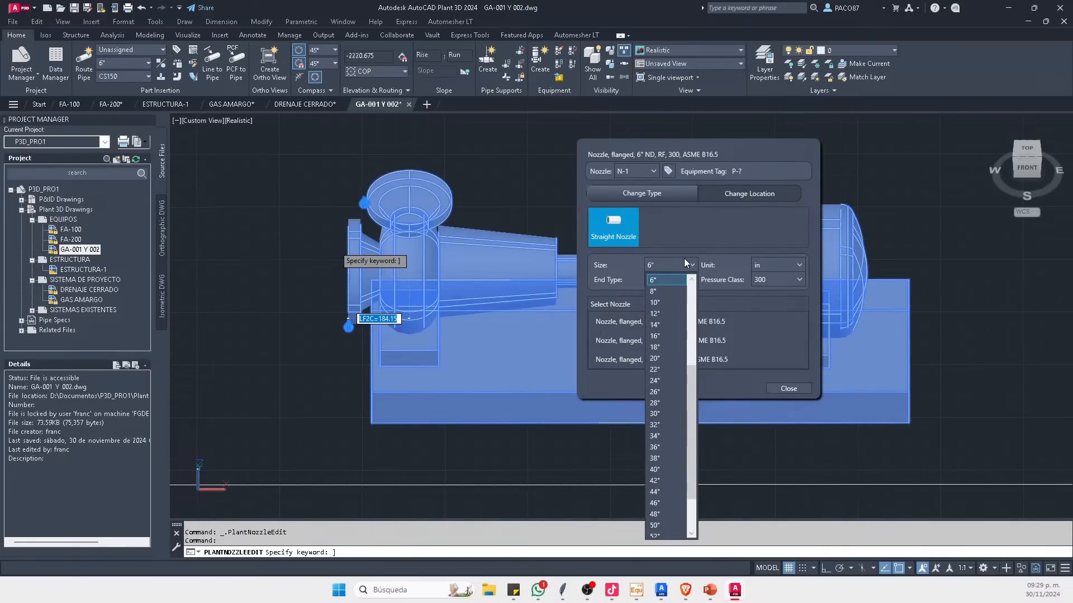
{"action": "left_click", "coordinate": [682, 256]}
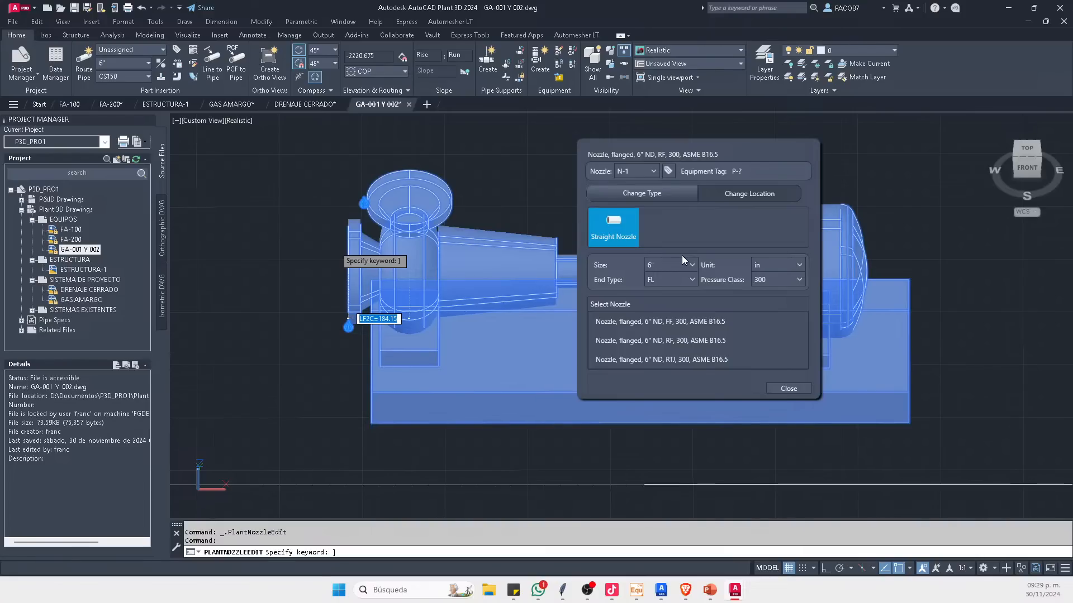
{"action": "left_click", "coordinate": [780, 283]}
{"action": "left_click", "coordinate": [776, 304]}
{"action": "left_click", "coordinate": [709, 341]}
{"action": "left_click", "coordinate": [788, 388]}
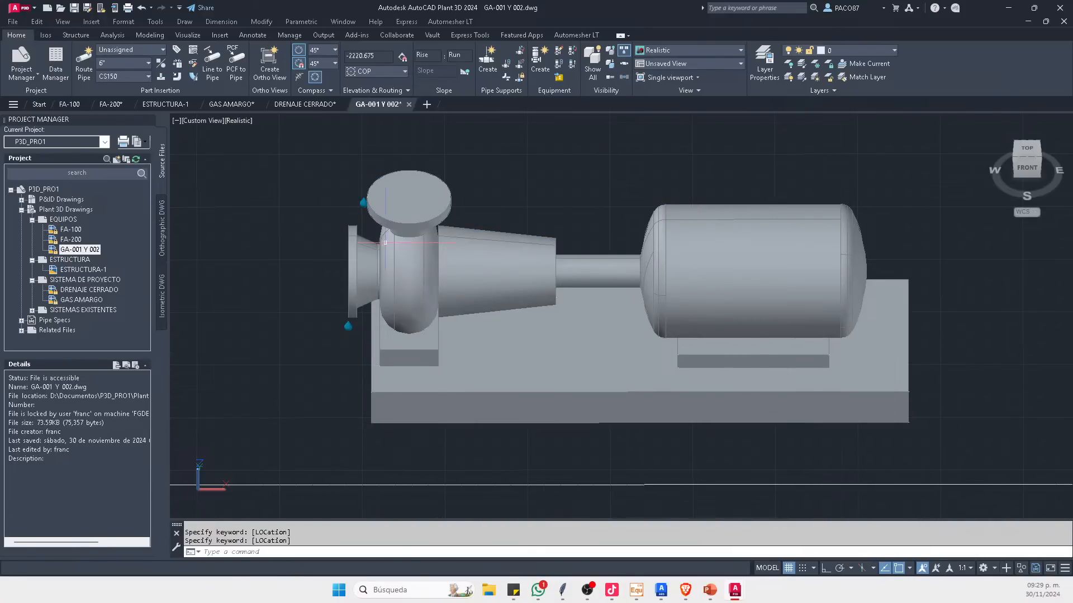
{"action": "scroll", "coordinate": [410, 296], "scroll_direction": "up", "scroll_amount": 4}
{"action": "middle_click_drag", "start_coordinate": [411, 296], "coordinate": [430, 252], "text": "shift"}
{"action": "middle_click_drag", "start_coordinate": [503, 151], "coordinate": [491, 257]}
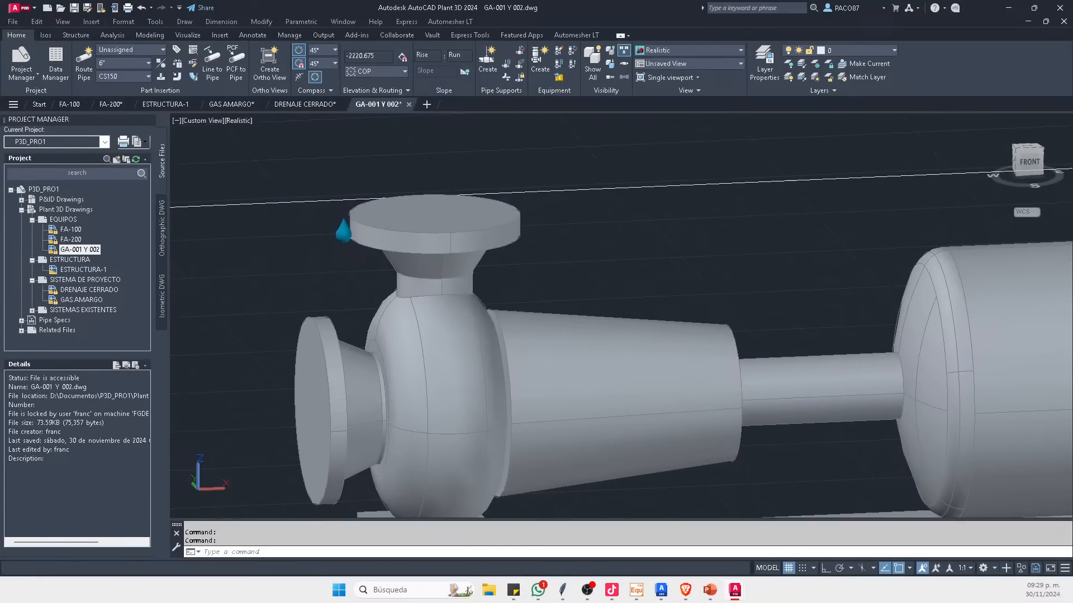
{"action": "left_click", "coordinate": [492, 257]}
{"action": "left_click", "coordinate": [471, 197]}
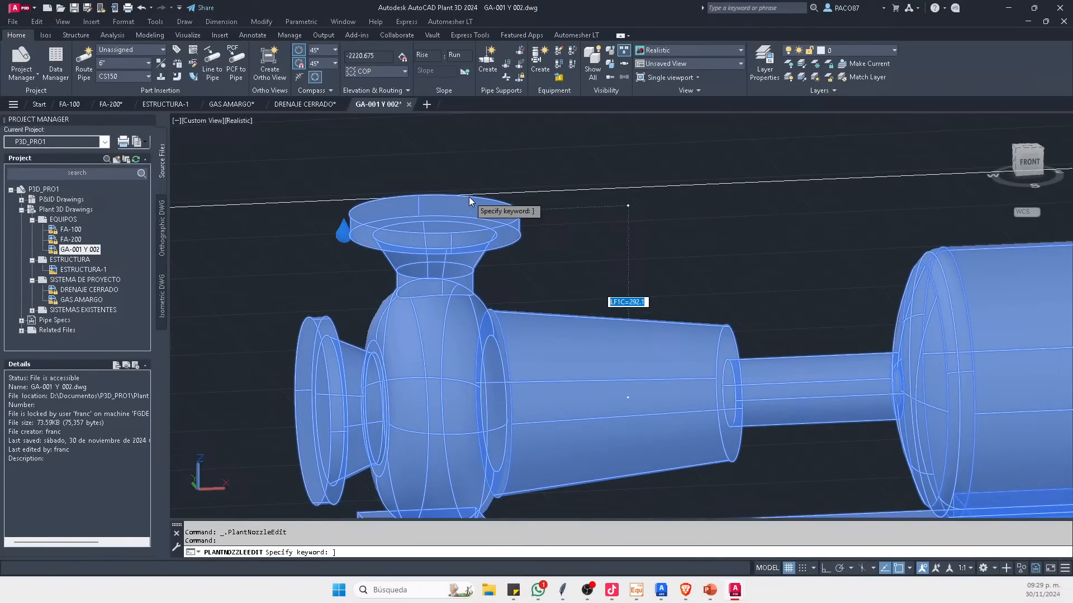
{"action": "key", "text": "Escape"}
{"action": "key", "text": "Escape"}
{"action": "key", "text": "Escape"}
Step: Set the pump's front nozzle N-1 to size 8" and choose the flanged RF, class 150 nozzle
{"action": "scroll", "coordinate": [506, 230], "scroll_direction": "down", "scroll_amount": 2}
{"action": "left_click", "coordinate": [505, 233]}
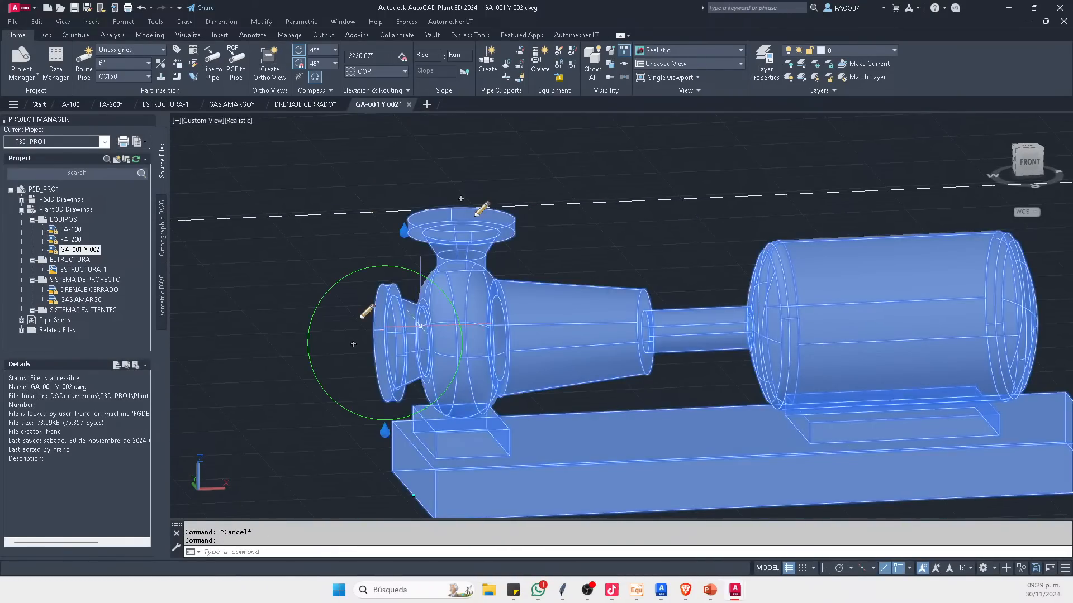
{"action": "left_click", "coordinate": [367, 310]}
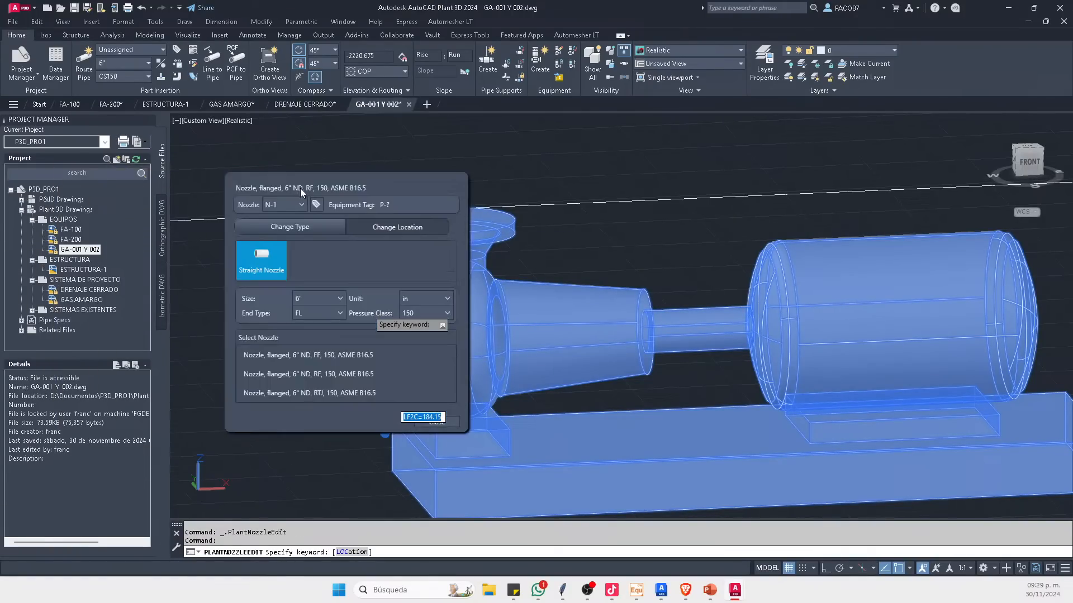
{"action": "left_click", "coordinate": [315, 297]}
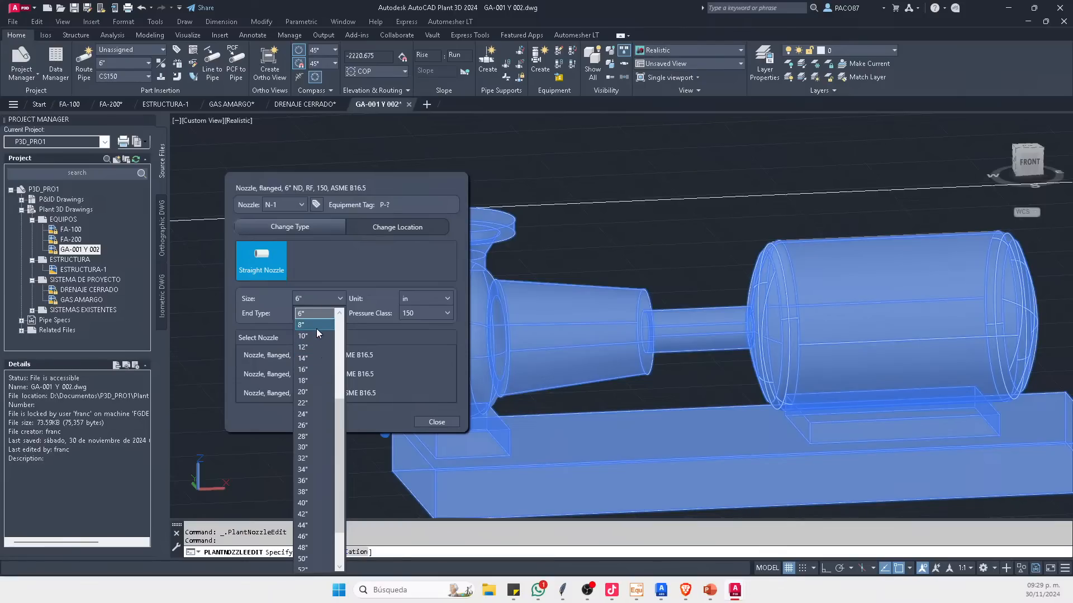
{"action": "left_click", "coordinate": [317, 328]}
{"action": "left_click", "coordinate": [325, 375]}
{"action": "left_click", "coordinate": [335, 421]}
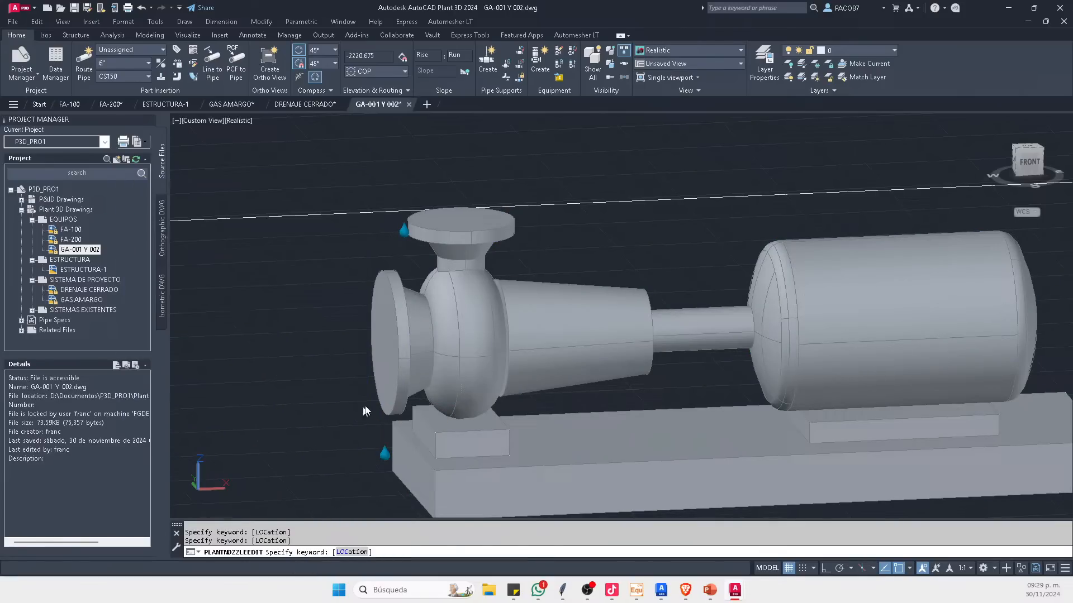
{"action": "key", "text": "Escape"}
Step: Change the pump's upper nozzle N-2 to the 6" flanged RF type with pressure class 150
{"action": "left_click", "coordinate": [363, 411]}
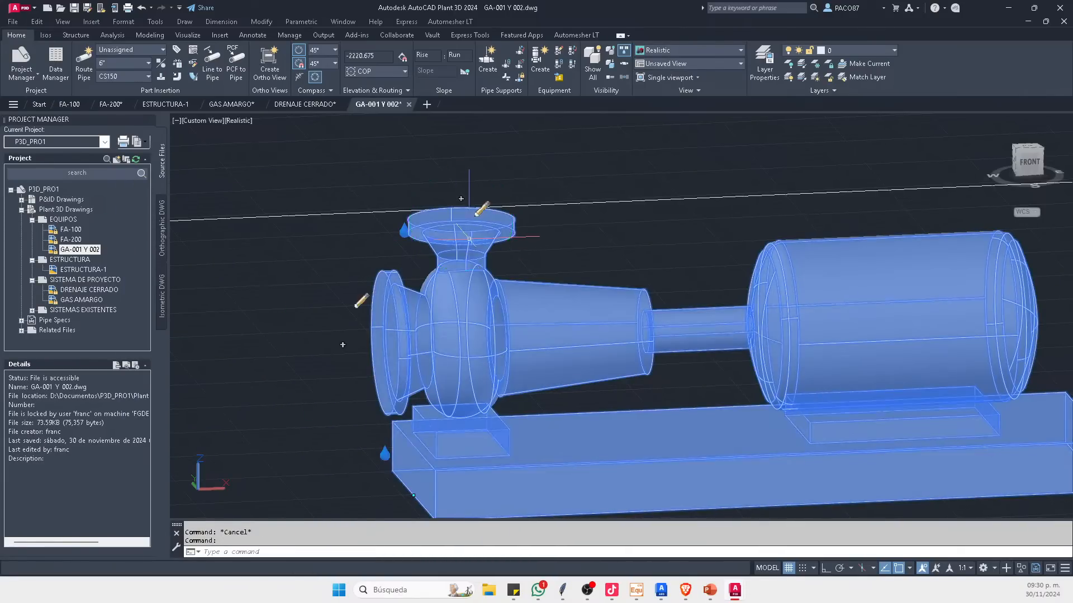
{"action": "left_click", "coordinate": [481, 208]}
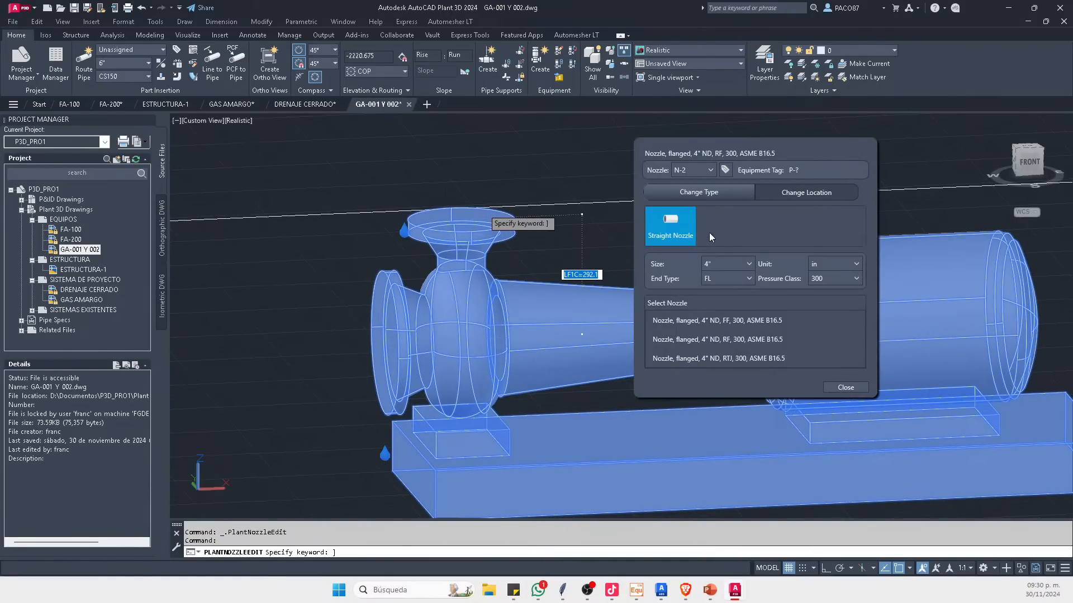
{"action": "left_click", "coordinate": [729, 263]}
{"action": "left_click", "coordinate": [722, 302]}
{"action": "left_click", "coordinate": [819, 279]}
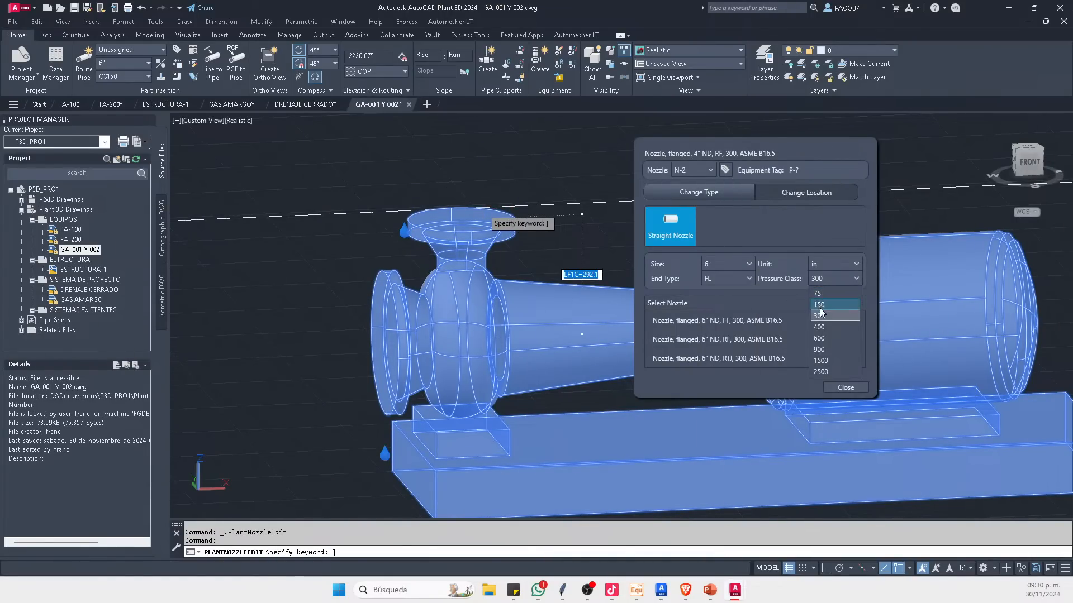
{"action": "left_click", "coordinate": [829, 306]}
{"action": "left_click", "coordinate": [704, 339]}
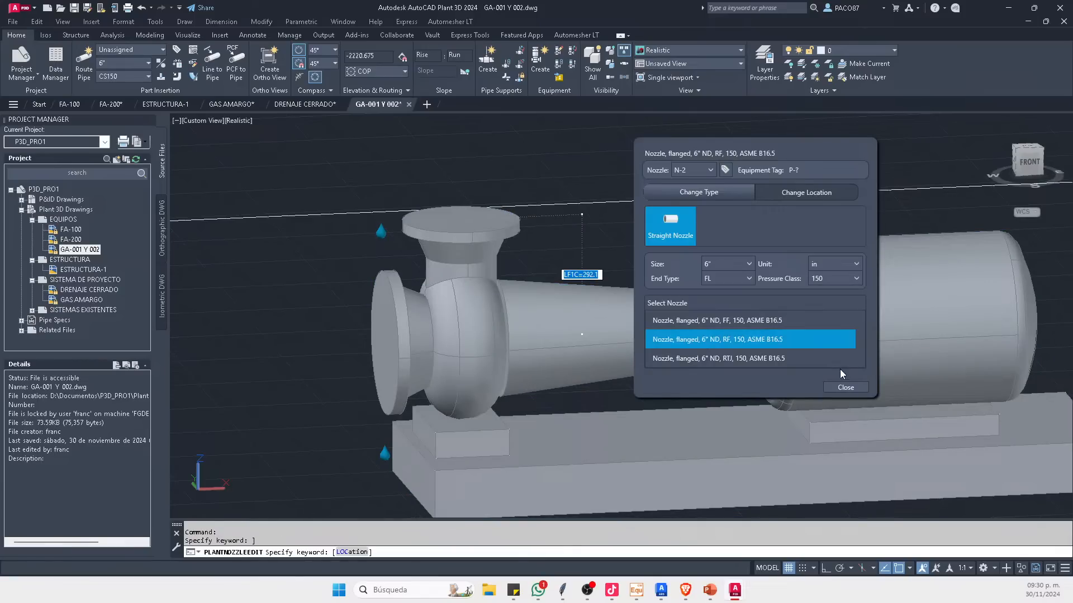
{"action": "left_click", "coordinate": [845, 385]}
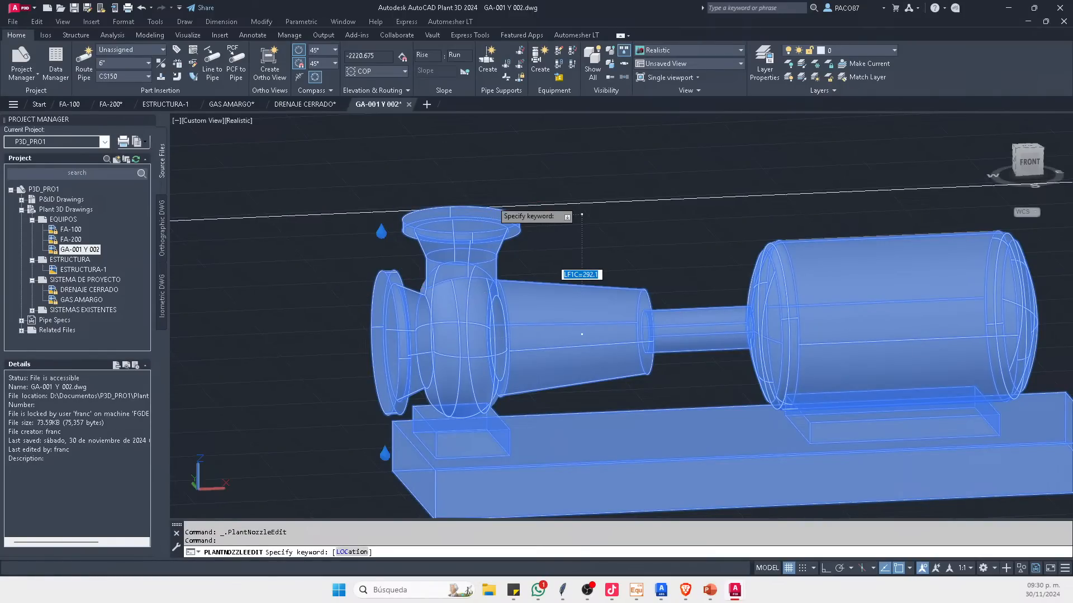
Step: Set nozzle N-2 to pressure class 300 and choose the 6" ND, RF, 300, ASME B16.5 nozzle
{"action": "left_click_drag", "start_coordinate": [441, 327], "coordinate": [820, 225]}
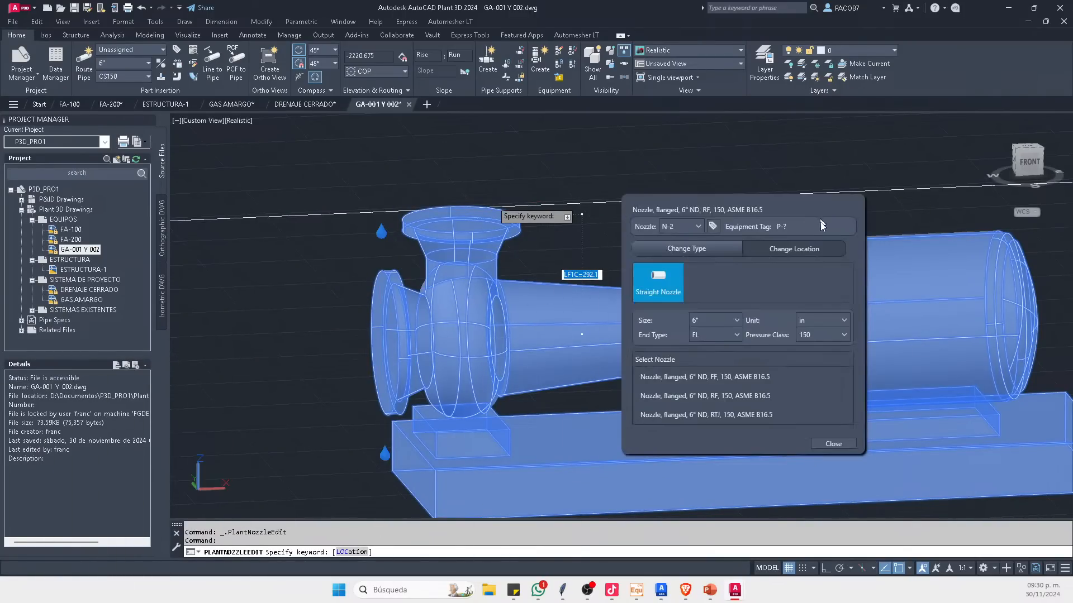
{"action": "left_click", "coordinate": [811, 338]}
{"action": "left_click", "coordinate": [812, 367]}
{"action": "left_click", "coordinate": [727, 395]}
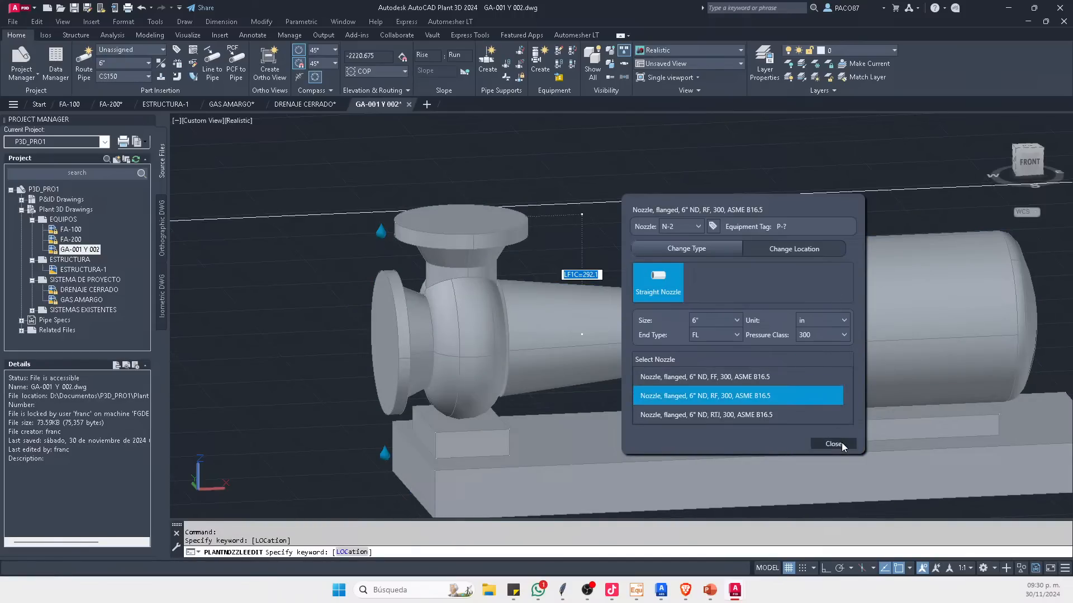
{"action": "left_click", "coordinate": [833, 444]}
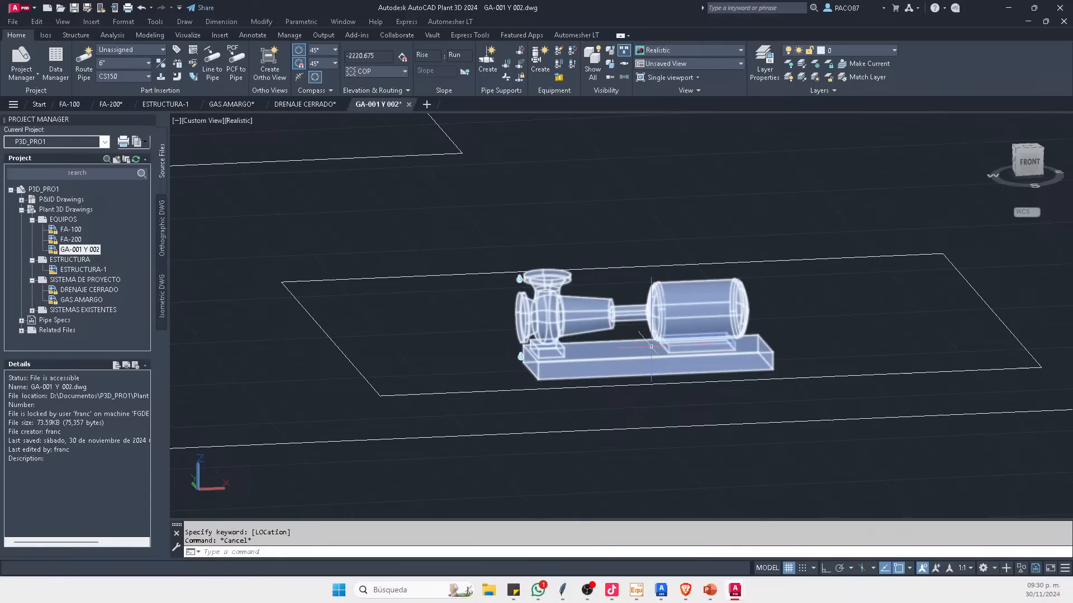
{"action": "key", "text": "Escape"}
Step: Change the location of nozzle N-2 by setting its LF1C distance to 300
{"action": "scroll", "coordinate": [609, 332], "scroll_direction": "up", "scroll_amount": 5}
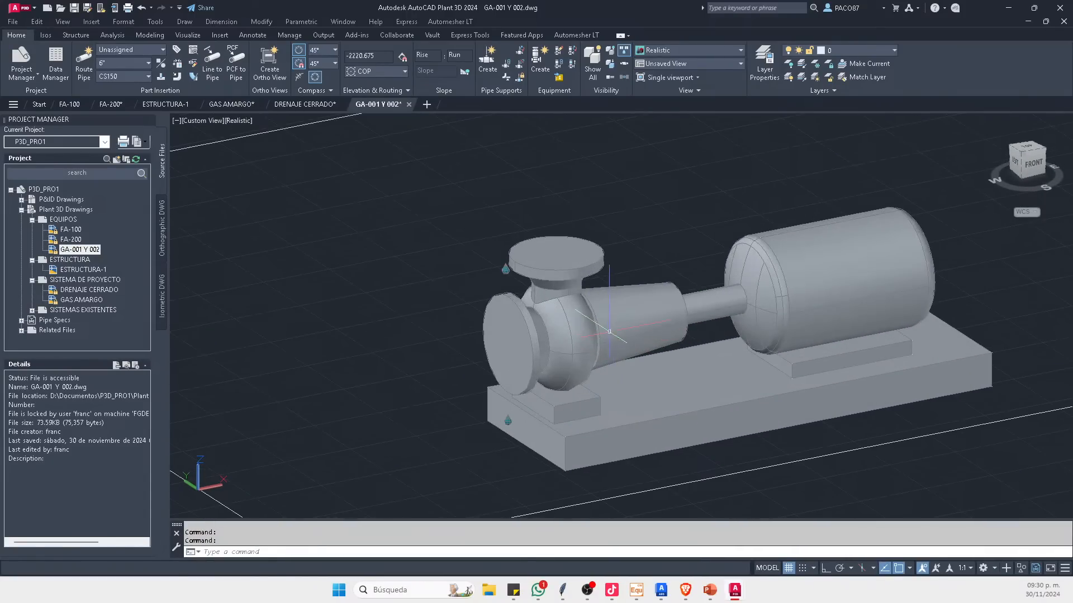
{"action": "left_click", "coordinate": [609, 332]}
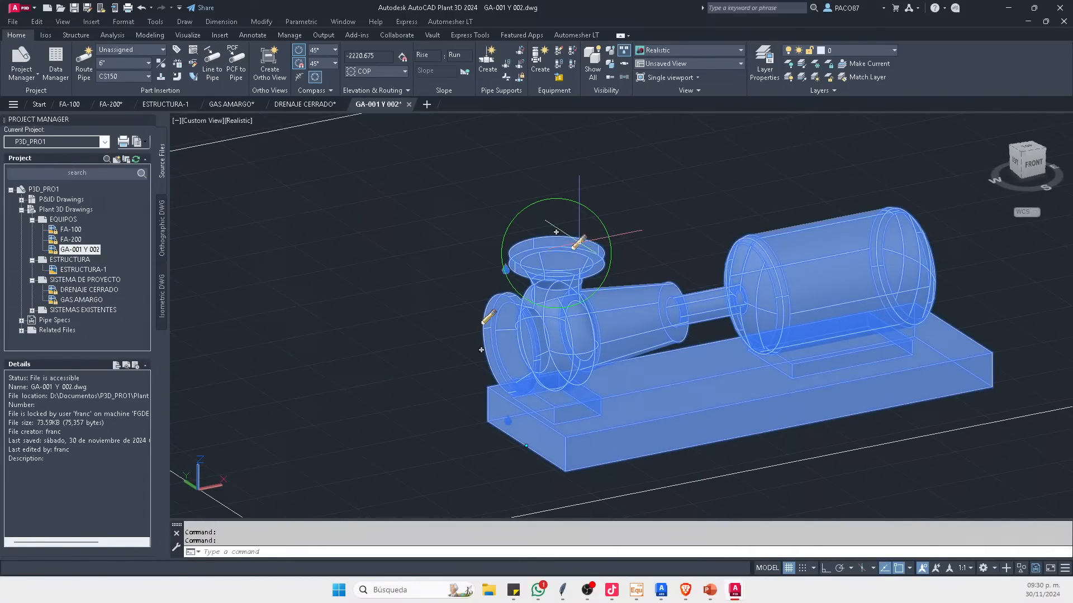
{"action": "left_click", "coordinate": [579, 242]}
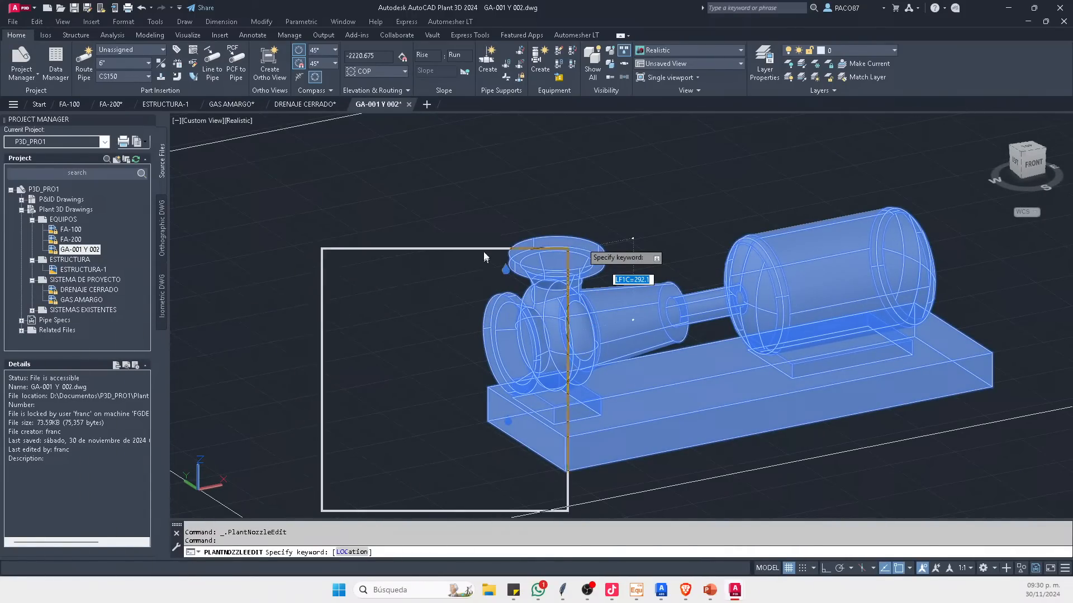
{"action": "left_click", "coordinate": [422, 238]}
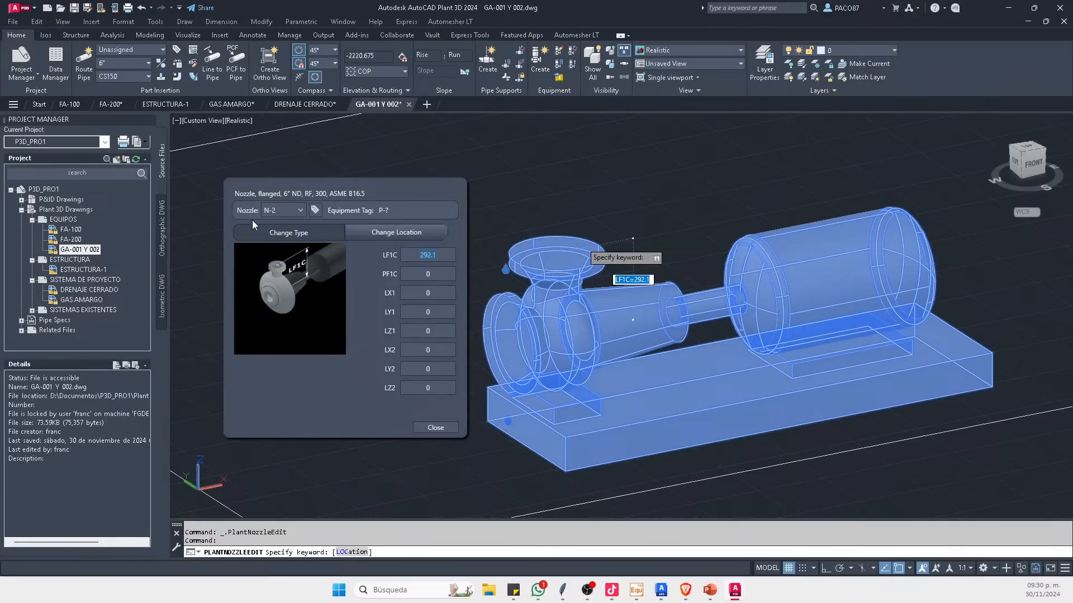
{"action": "left_click", "coordinate": [428, 274]}
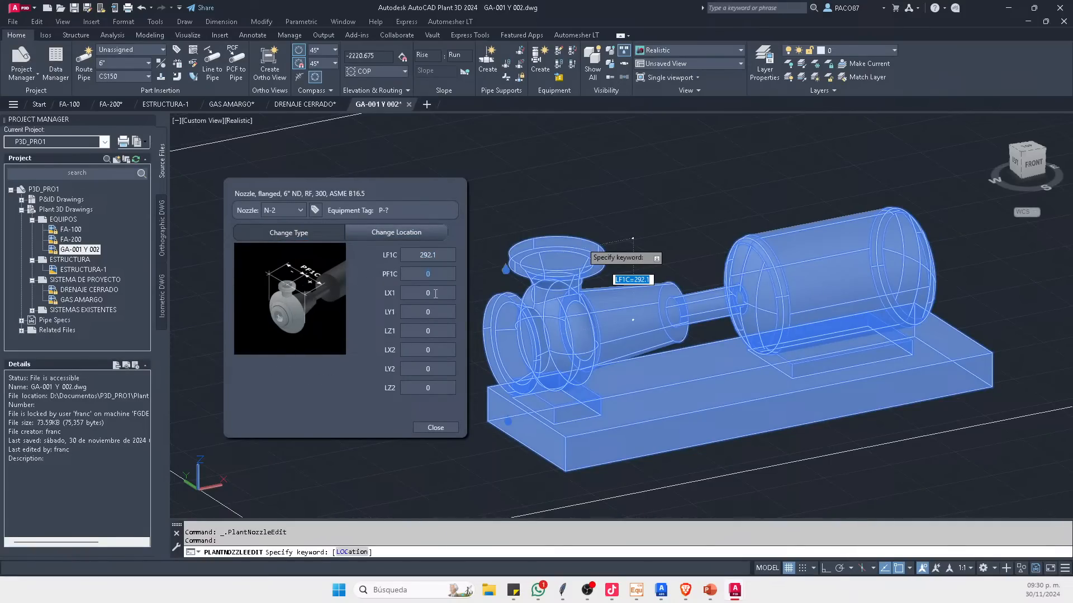
{"action": "left_click", "coordinate": [435, 294]}
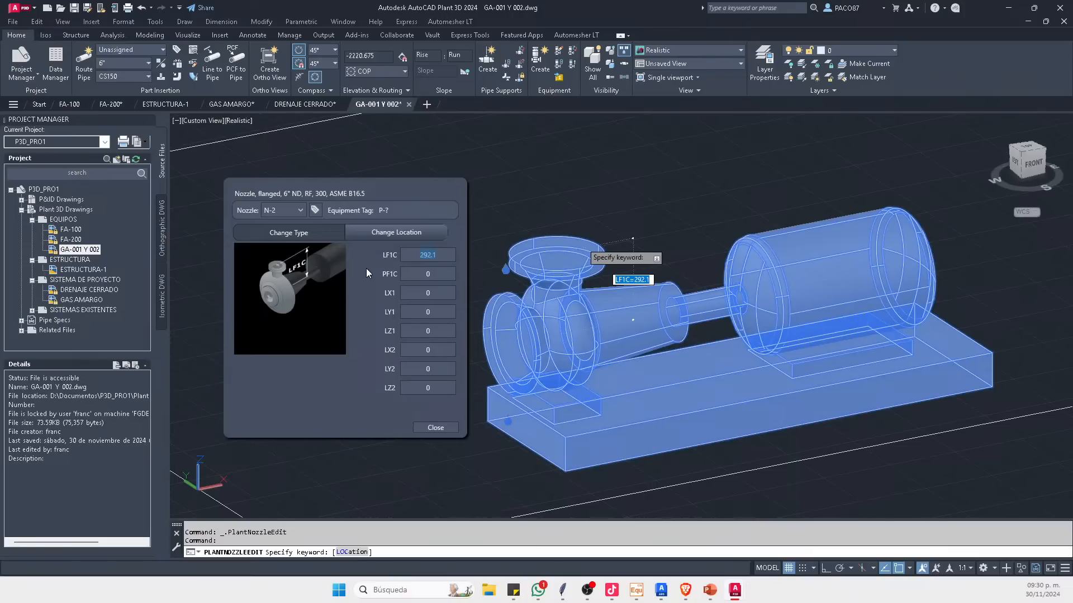
{"action": "type", "text": "00"}
{"action": "key", "text": "Return"}
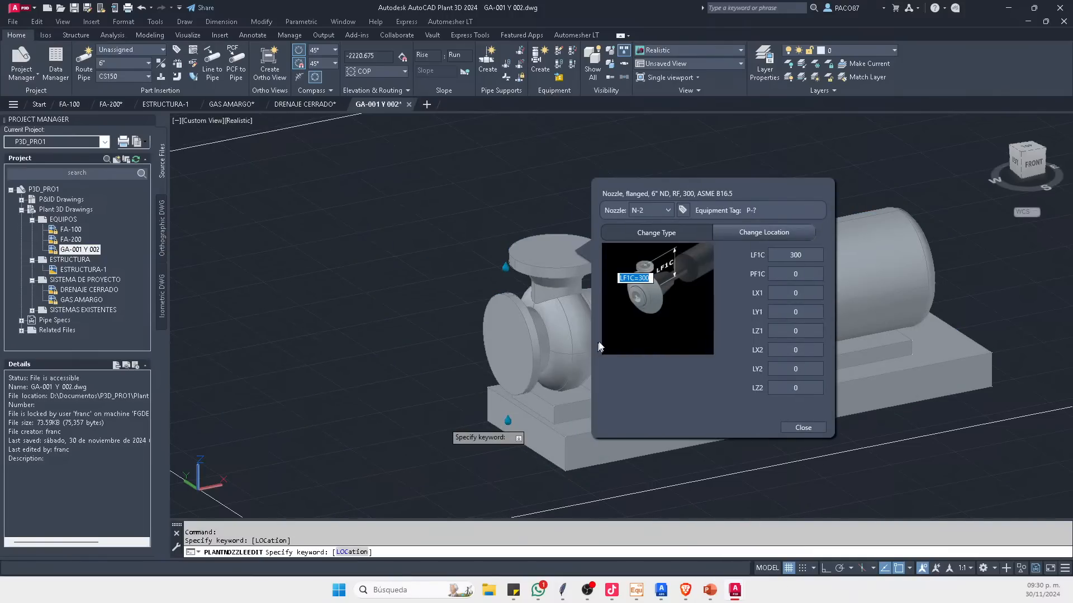
{"action": "left_click", "coordinate": [804, 428]}
Step: Examine the pump, its nozzles and its base from the front and from angled 3D views
{"action": "left_click", "coordinate": [1032, 163]}
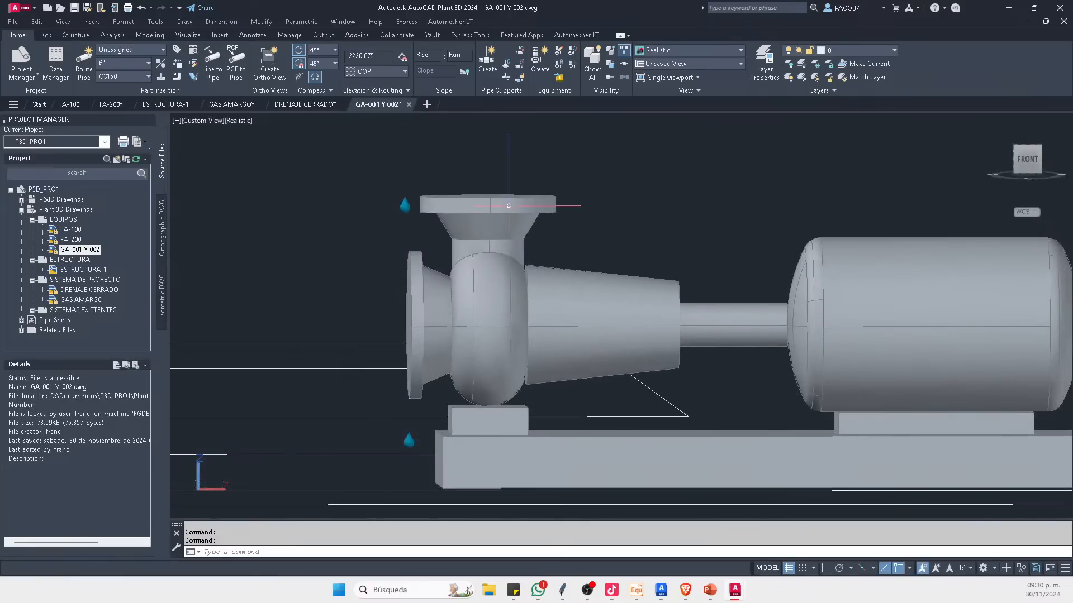
{"action": "scroll", "coordinate": [469, 248], "scroll_direction": "up", "scroll_amount": 2}
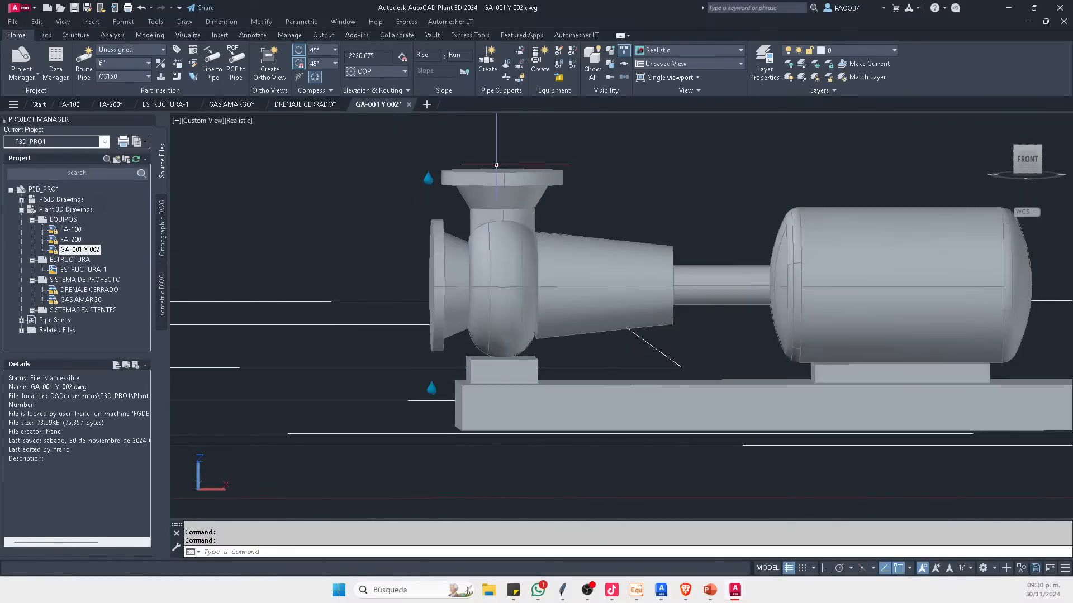
{"action": "middle_click_drag", "start_coordinate": [496, 167], "coordinate": [526, 193], "text": "shift"}
{"action": "scroll", "coordinate": [460, 195], "scroll_direction": "down", "scroll_amount": 2}
{"action": "right_click", "coordinate": [699, 313], "text": "shift"}
{"action": "left_click", "coordinate": [762, 297]}
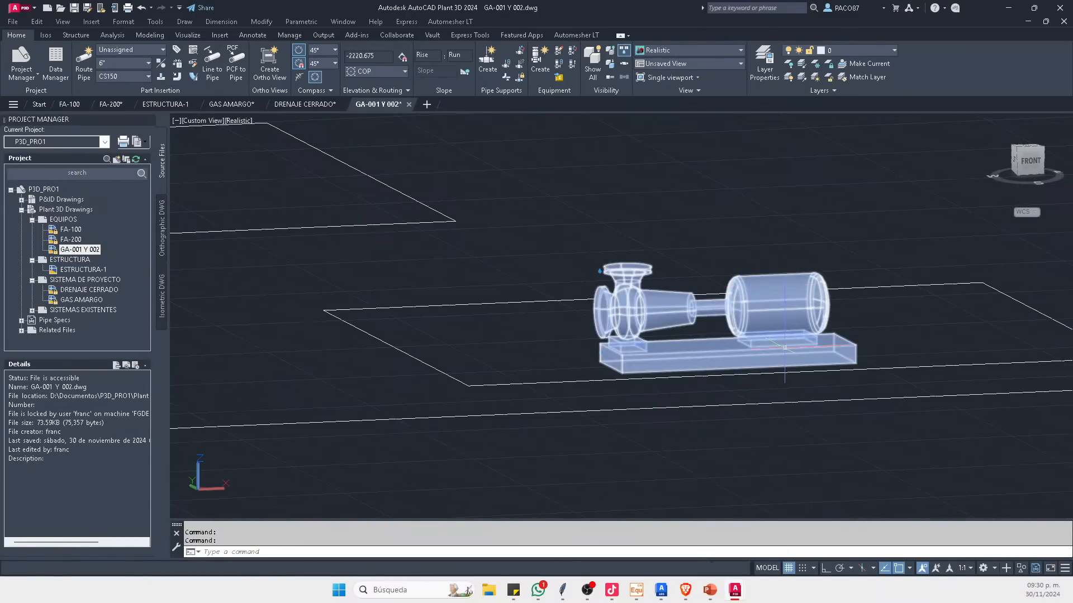
{"action": "mouse_move", "coordinate": [781, 343]}
{"action": "middle_mouse_down", "text": "shift"}
{"action": "mouse_move", "coordinate": [628, 313]}
{"action": "mouse_move", "coordinate": [637, 304]}
{"action": "mouse_move", "coordinate": [763, 333]}
{"action": "middle_mouse_up", "text": "shift"}
{"action": "scroll", "coordinate": [764, 332], "scroll_direction": "up", "scroll_amount": 2}
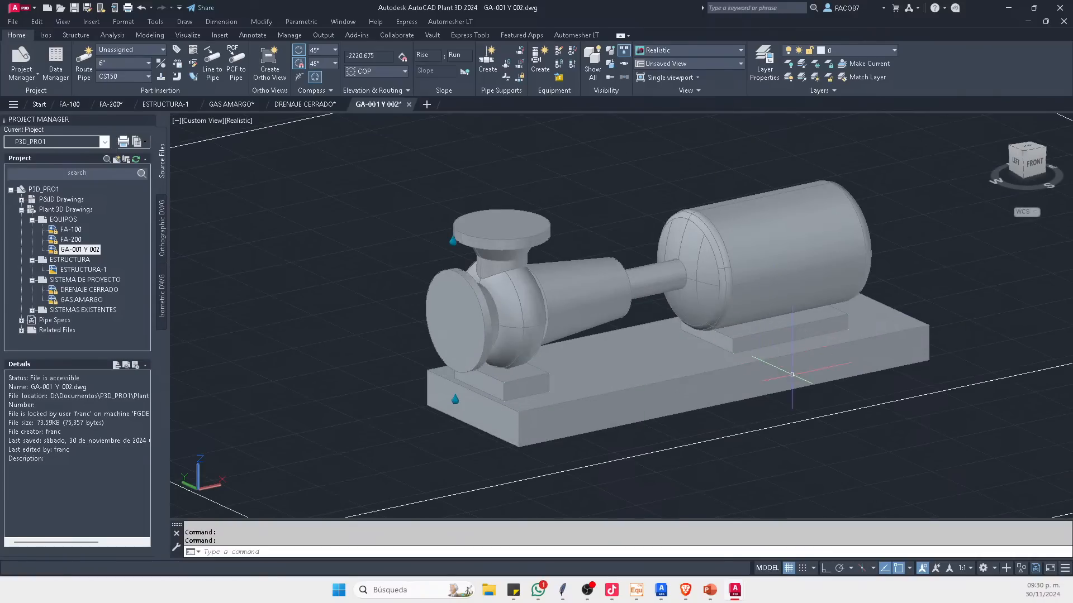
{"action": "scroll", "coordinate": [440, 371], "scroll_direction": "down", "scroll_amount": 2}
{"action": "scroll", "coordinate": [517, 358], "scroll_direction": "up", "scroll_amount": 4}
{"action": "key", "text": "Escape"}
{"action": "scroll", "coordinate": [430, 422], "scroll_direction": "up", "scroll_amount": 2}
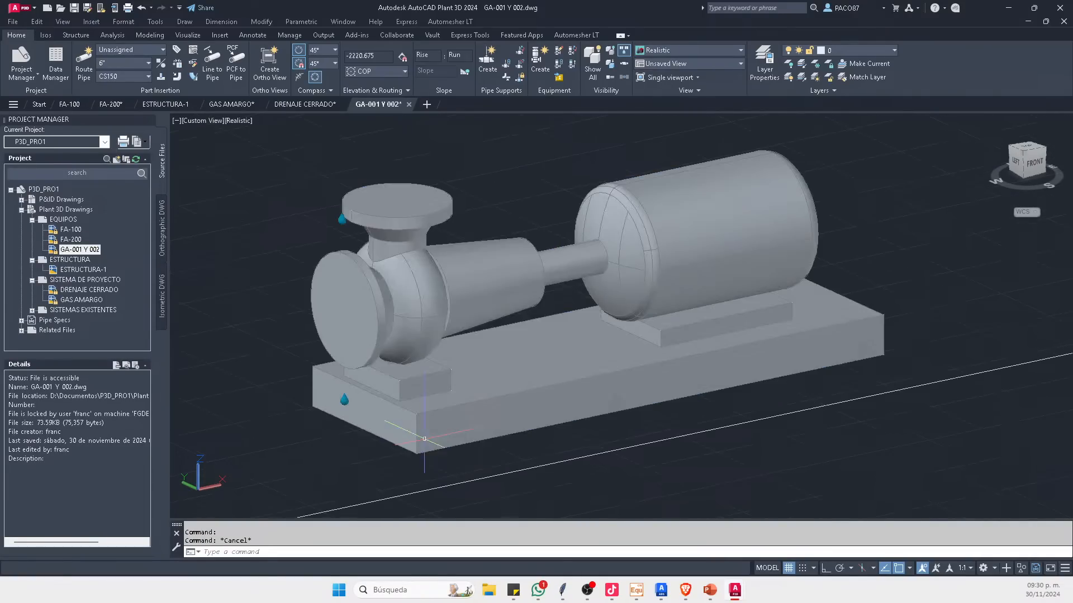
{"action": "left_click", "coordinate": [1032, 162]}
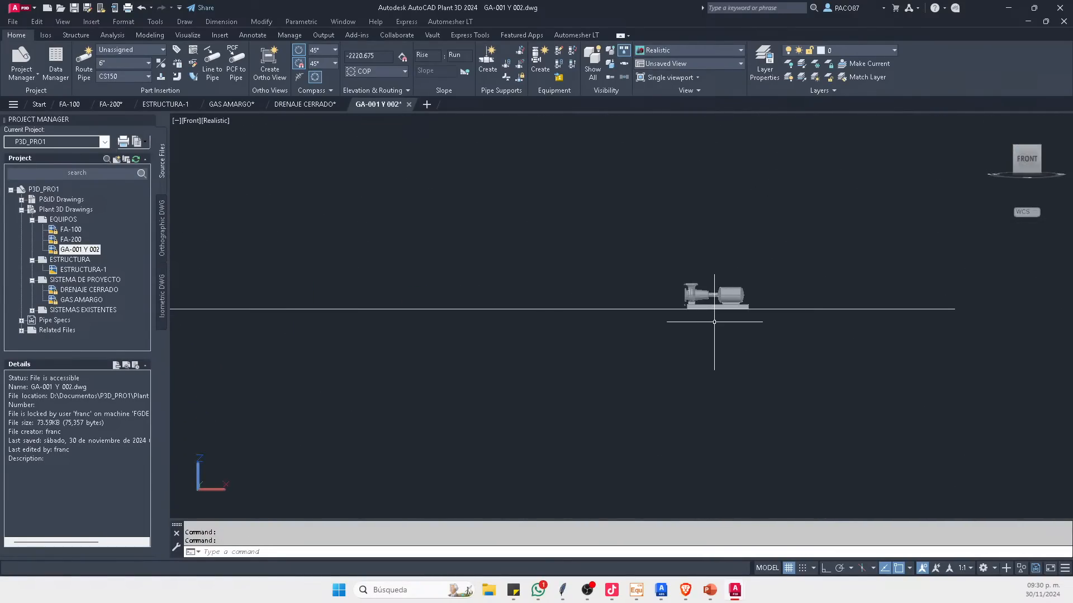
{"action": "scroll", "coordinate": [606, 282], "scroll_direction": "up", "scroll_amount": 5}
{"action": "scroll", "coordinate": [593, 324], "scroll_direction": "up", "scroll_amount": 3}
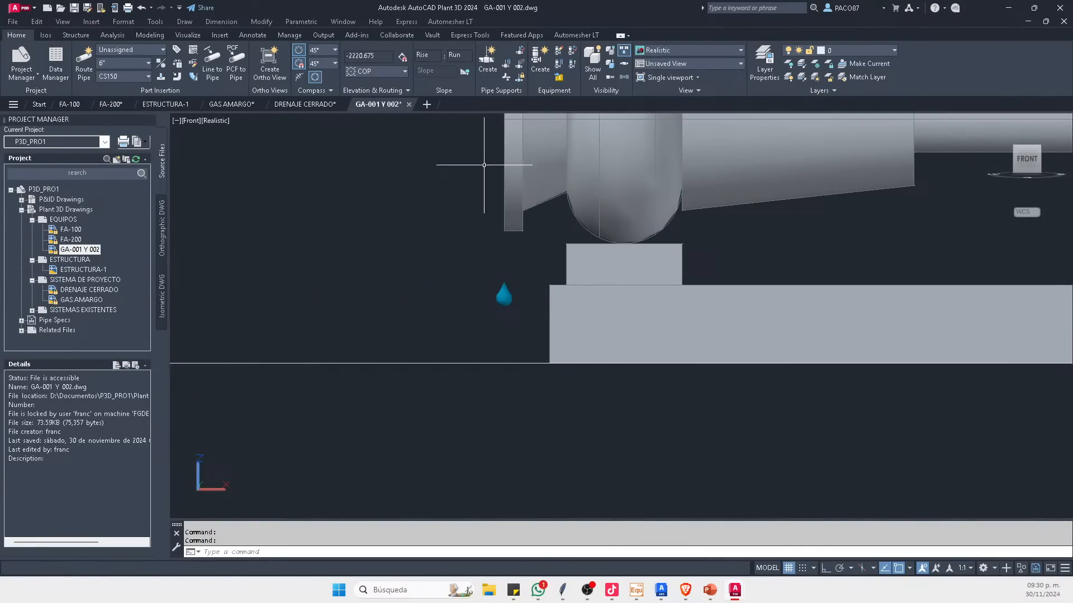
{"action": "scroll", "coordinate": [513, 132], "scroll_direction": "down", "scroll_amount": 5}
{"action": "middle_click_drag", "start_coordinate": [513, 132], "coordinate": [573, 291], "text": "shift"}
Step: Open the pump's equipment definition for modification and apply an SL base length of 1800
{"action": "left_click", "coordinate": [578, 292]}
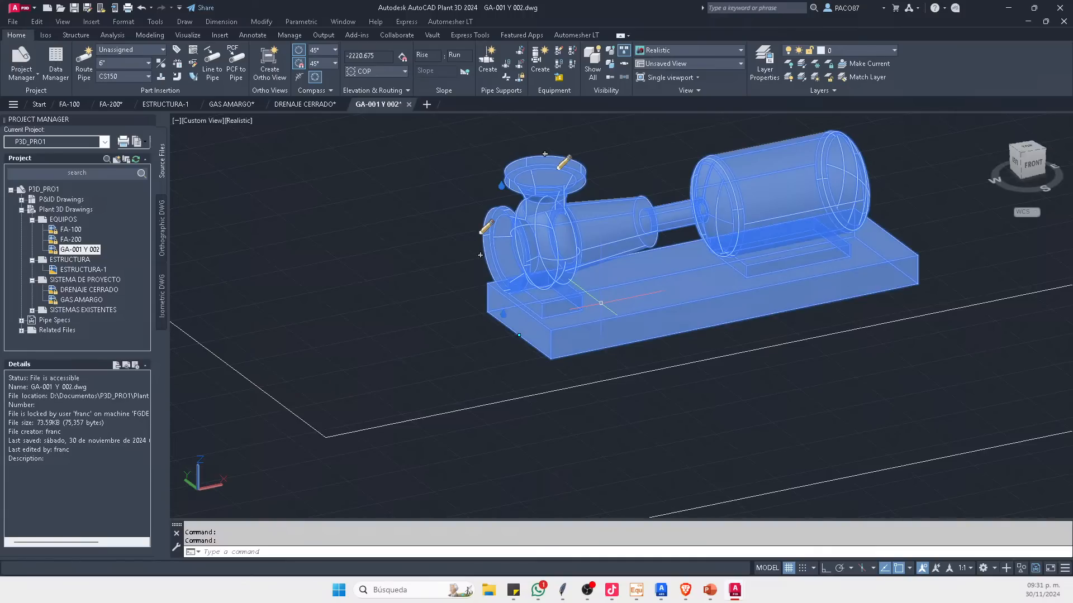
{"action": "right_click", "coordinate": [628, 296]}
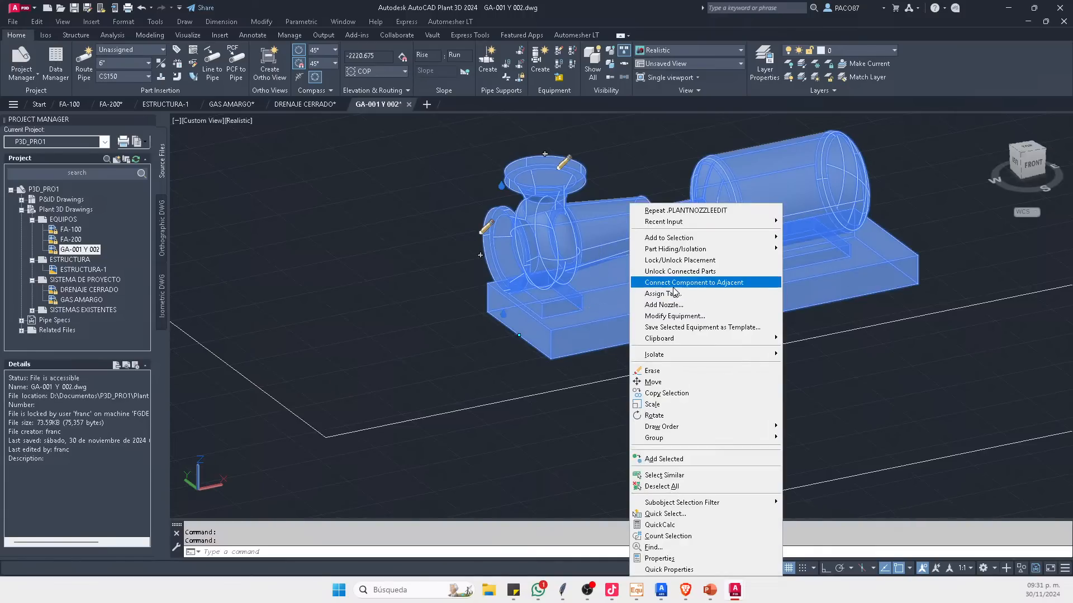
{"action": "left_click", "coordinate": [687, 316]}
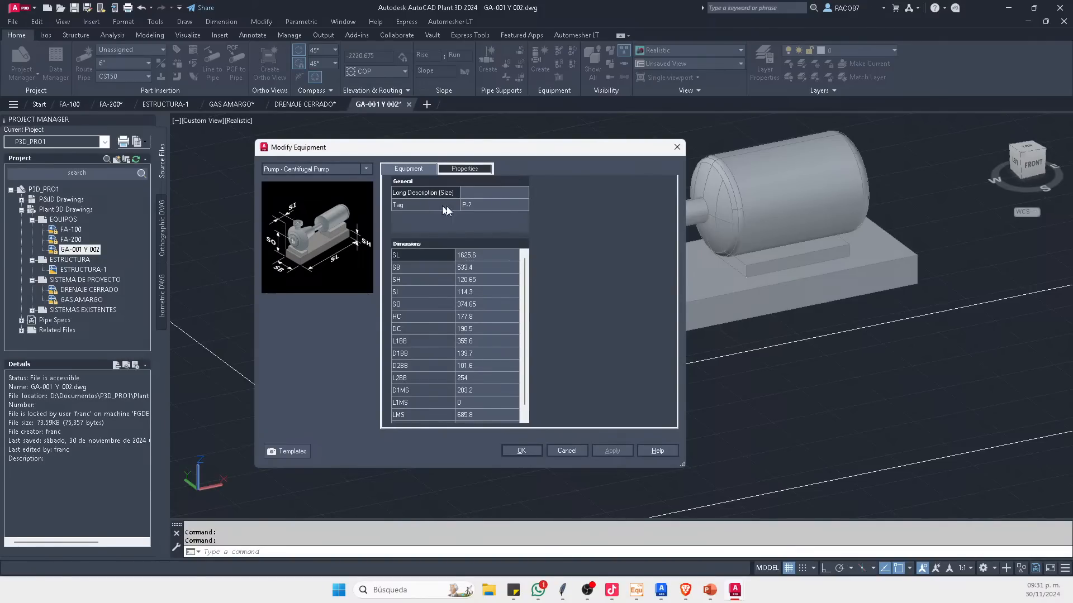
{"action": "left_click_drag", "start_coordinate": [472, 150], "coordinate": [515, 151]}
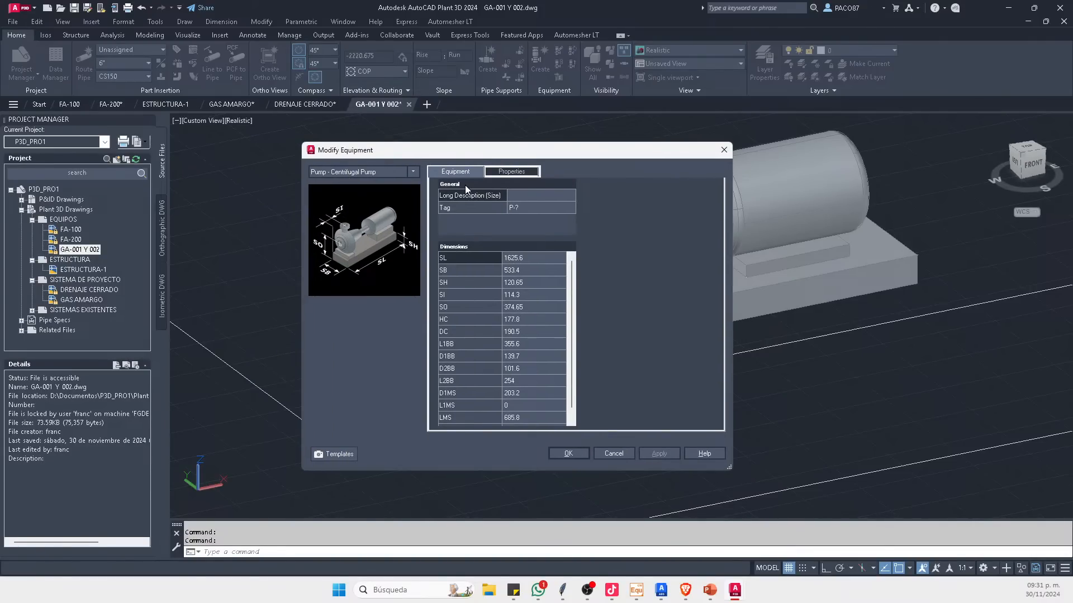
{"action": "left_click", "coordinate": [526, 257]}
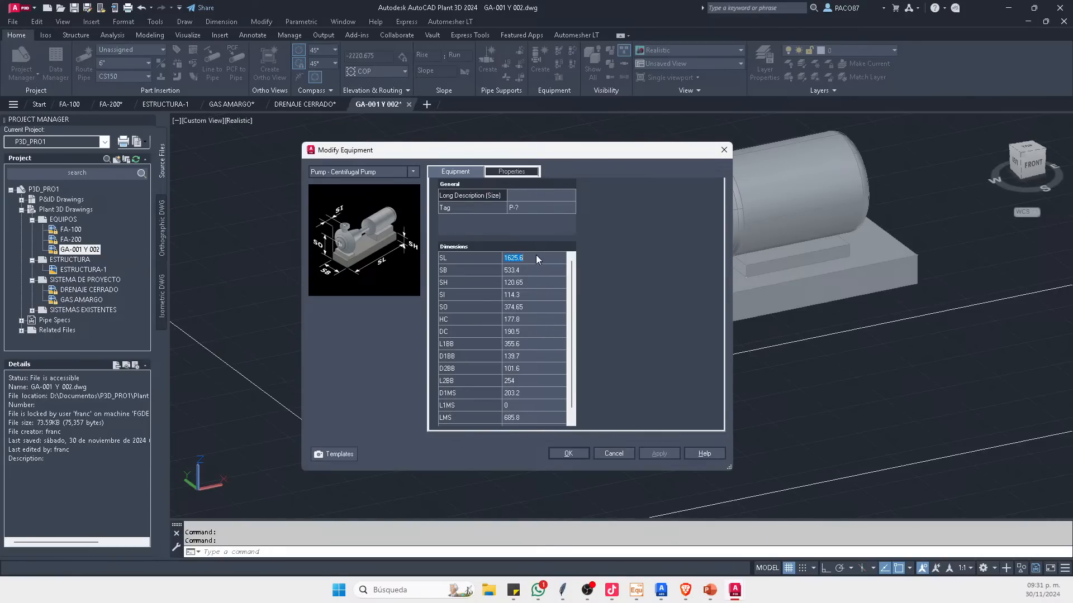
{"action": "type", "text": "1800"}
{"action": "left_click", "coordinate": [659, 453]}
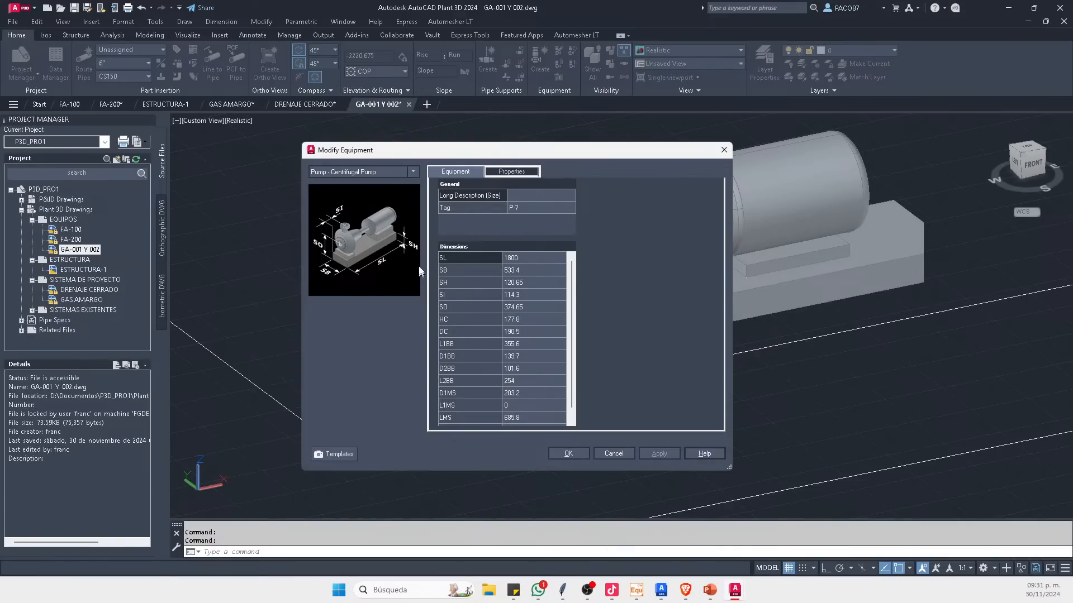
Step: Review which pump parts the dimensions control, and apply an LMS motor length of 700
{"action": "left_click", "coordinate": [533, 271]}
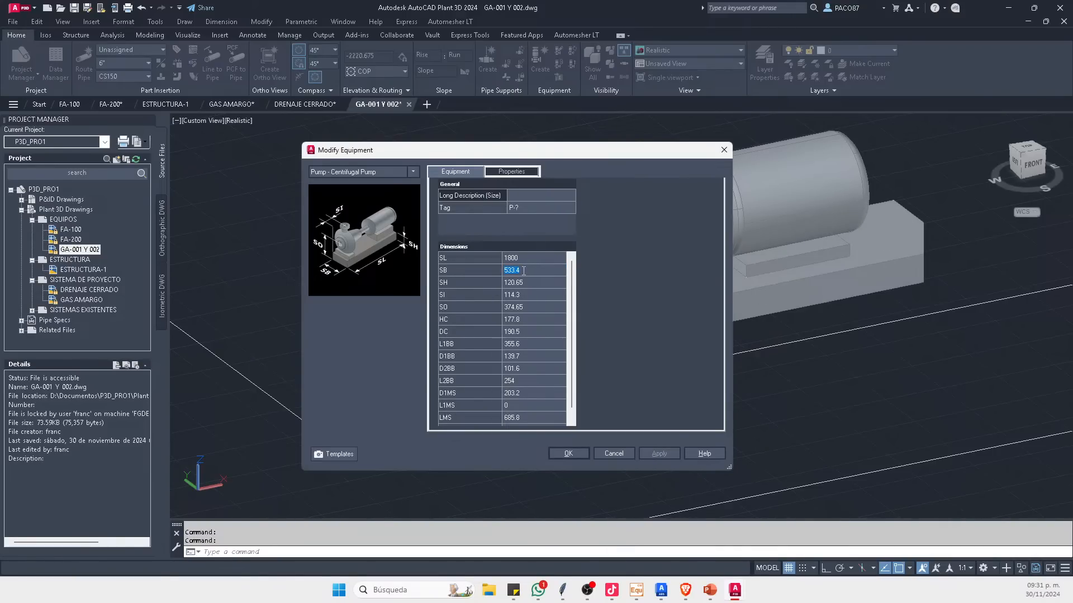
{"action": "left_click", "coordinate": [526, 344]}
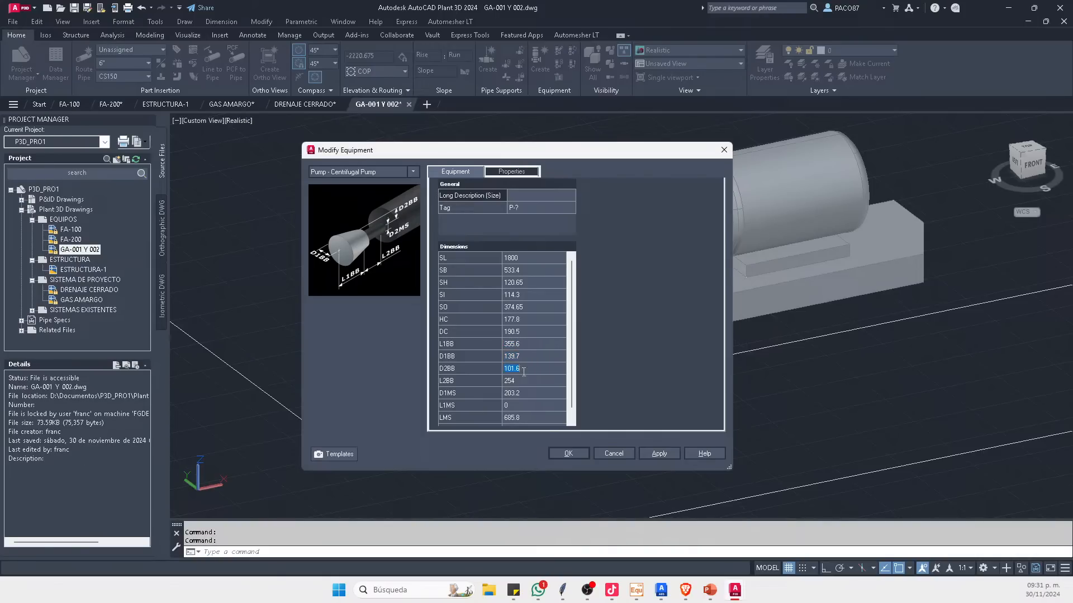
{"action": "left_click", "coordinate": [523, 392]}
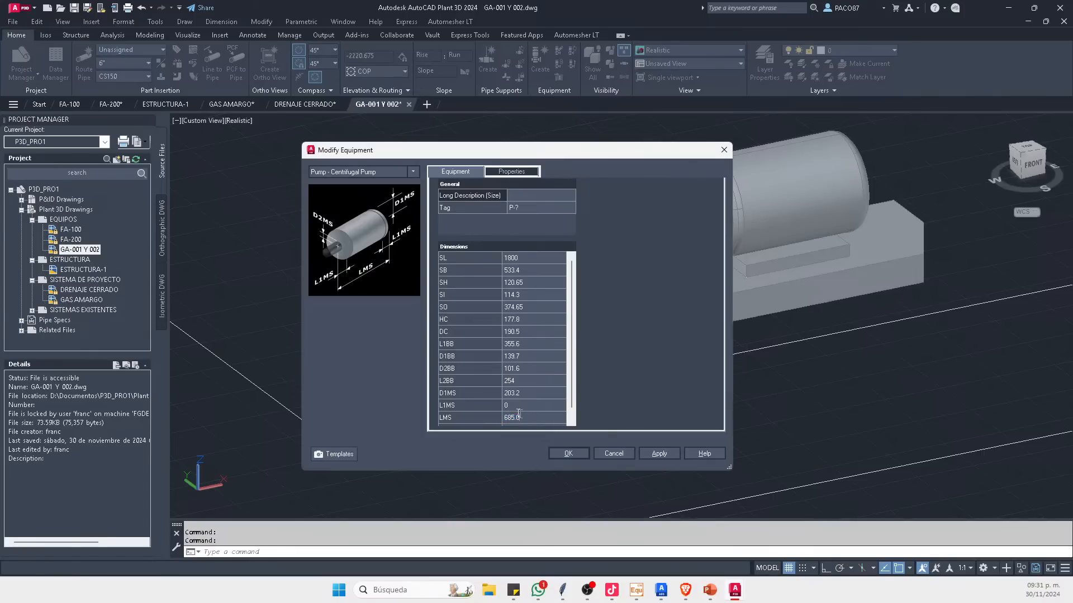
{"action": "type", "text": "700"}
{"action": "left_click", "coordinate": [665, 454]}
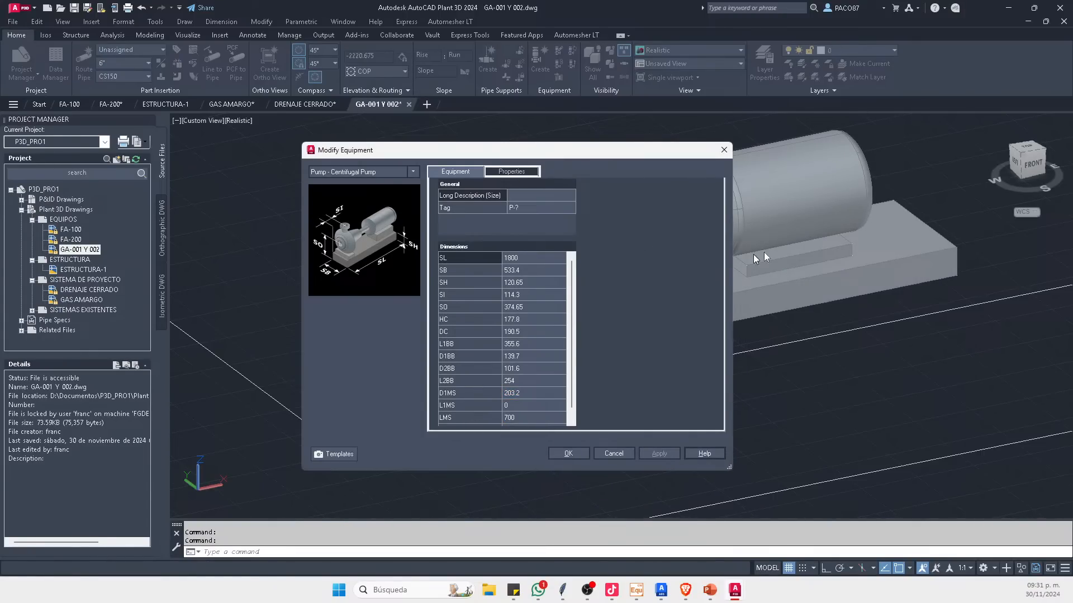
Step: Set the pump's SL base length to 1700 and apply the change
{"action": "left_click", "coordinate": [526, 257]}
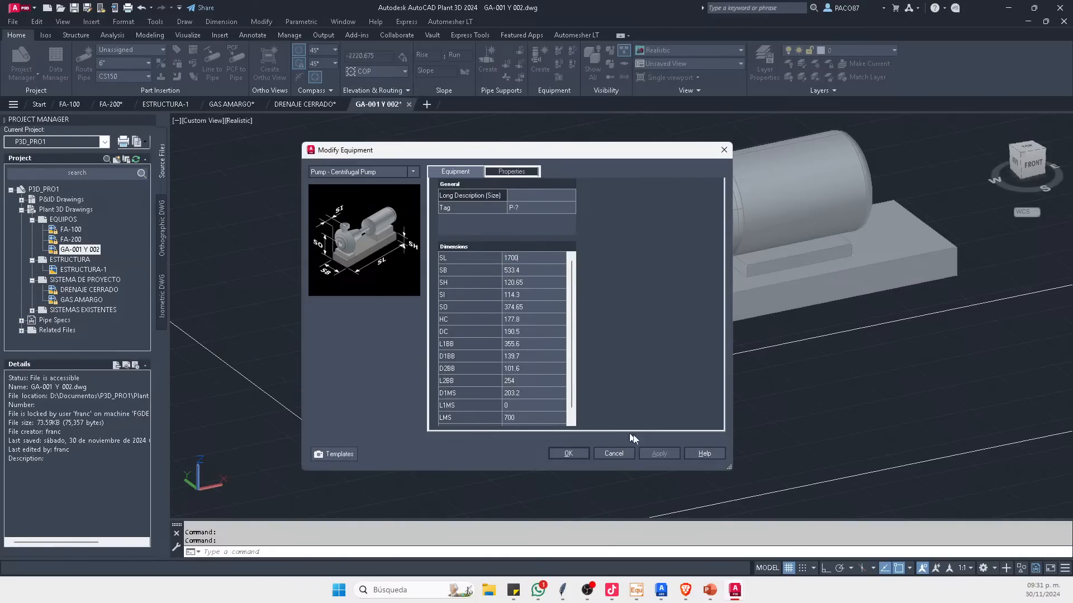
{"action": "type", "text": "1700"}
{"action": "left_click", "coordinate": [538, 311]}
{"action": "left_click", "coordinate": [656, 452]}
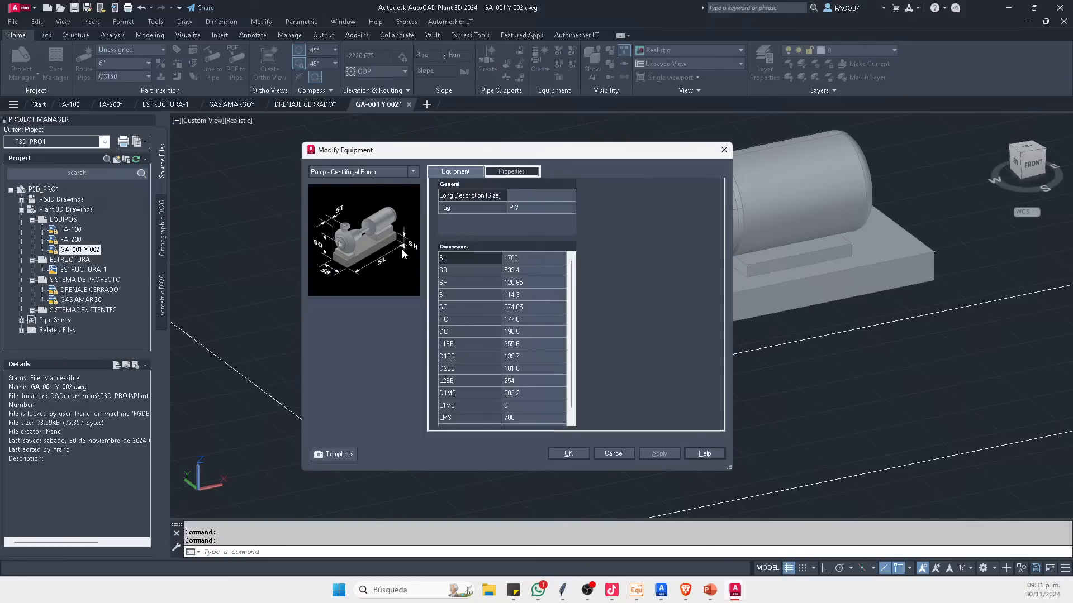
Step: Set the pump's SH base height to 50, apply it and finish modifying the equipment
{"action": "left_click", "coordinate": [535, 283]}
{"action": "key", "text": "BackSpace"}
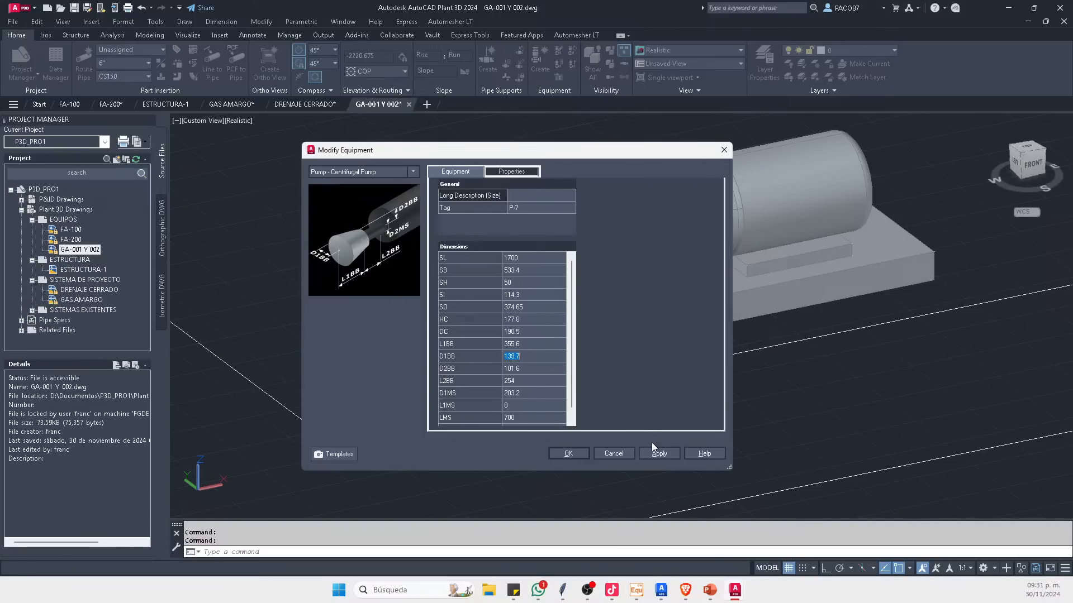
{"action": "left_click", "coordinate": [658, 453]}
{"action": "left_click", "coordinate": [570, 453]}
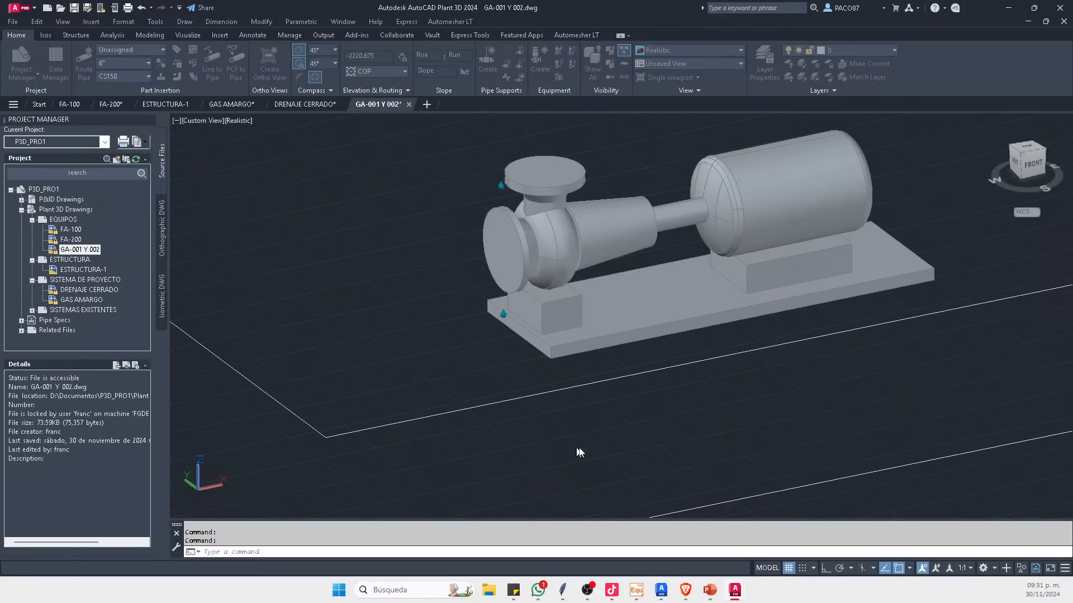
Step: Assign the tag GA-001 to the pump through its properties, using type GA and number 001
{"action": "middle_click_drag", "start_coordinate": [702, 364], "coordinate": [689, 320], "text": "shift"}
{"action": "scroll", "coordinate": [688, 319], "scroll_direction": "down", "scroll_amount": 3}
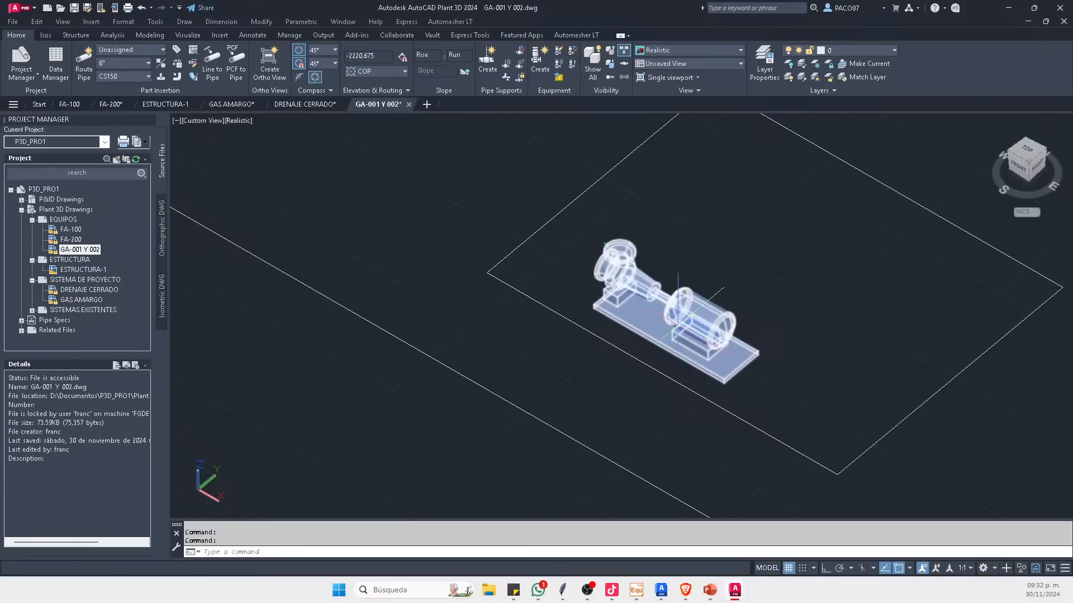
{"action": "scroll", "coordinate": [691, 315], "scroll_direction": "up", "scroll_amount": 2}
{"action": "key", "text": "Escape"}
{"action": "left_click", "coordinate": [692, 311]}
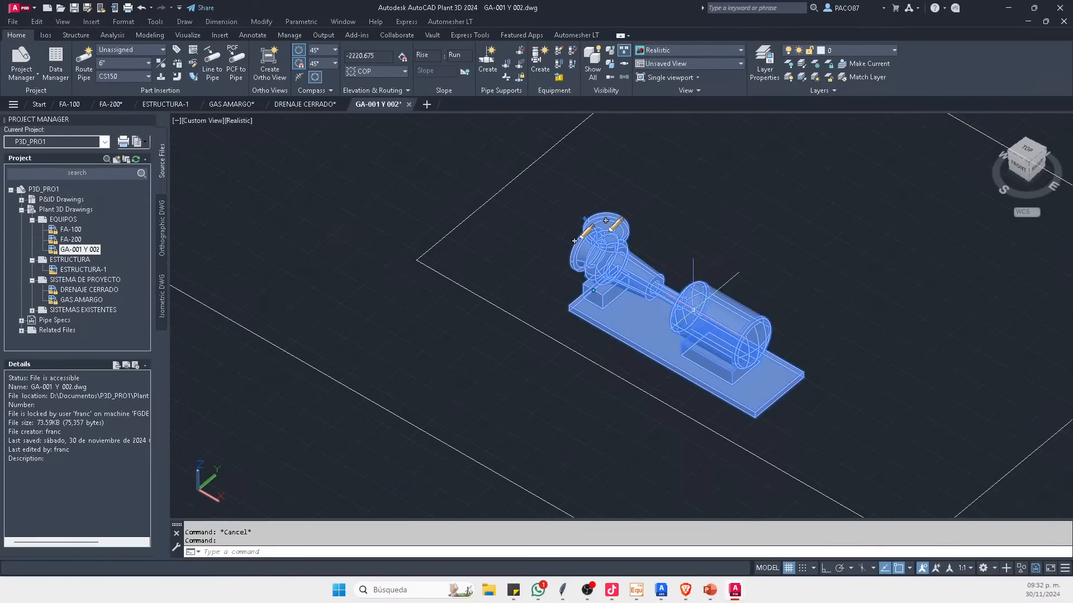
{"action": "key", "text": "Escape"}
{"action": "middle_click_drag", "start_coordinate": [589, 338], "coordinate": [616, 330]}
{"action": "middle_click_drag", "start_coordinate": [665, 318], "coordinate": [668, 308], "text": "shift"}
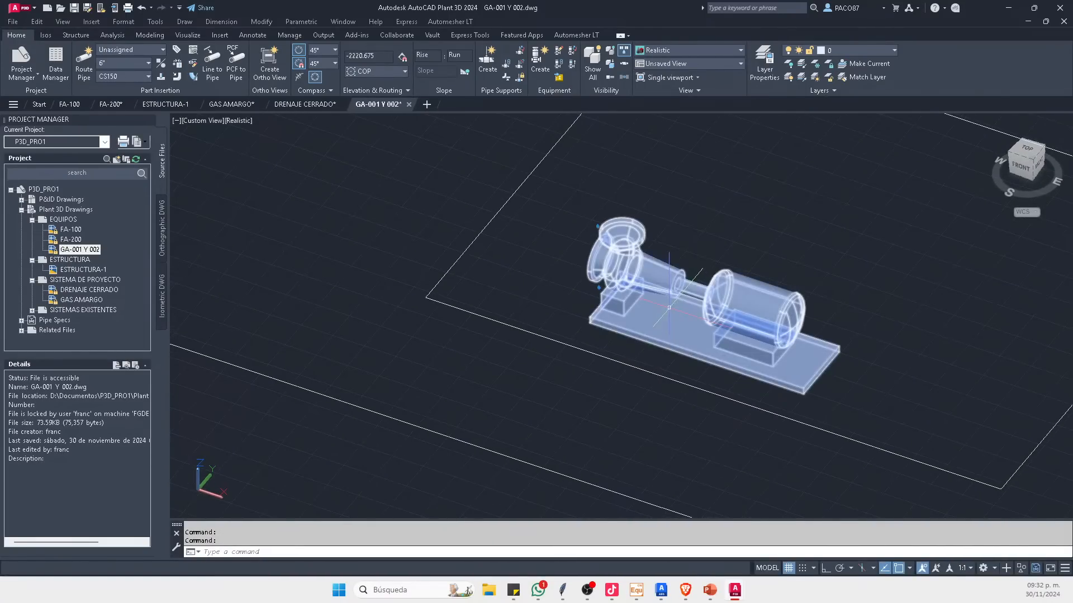
{"action": "double_click", "coordinate": [624, 314]}
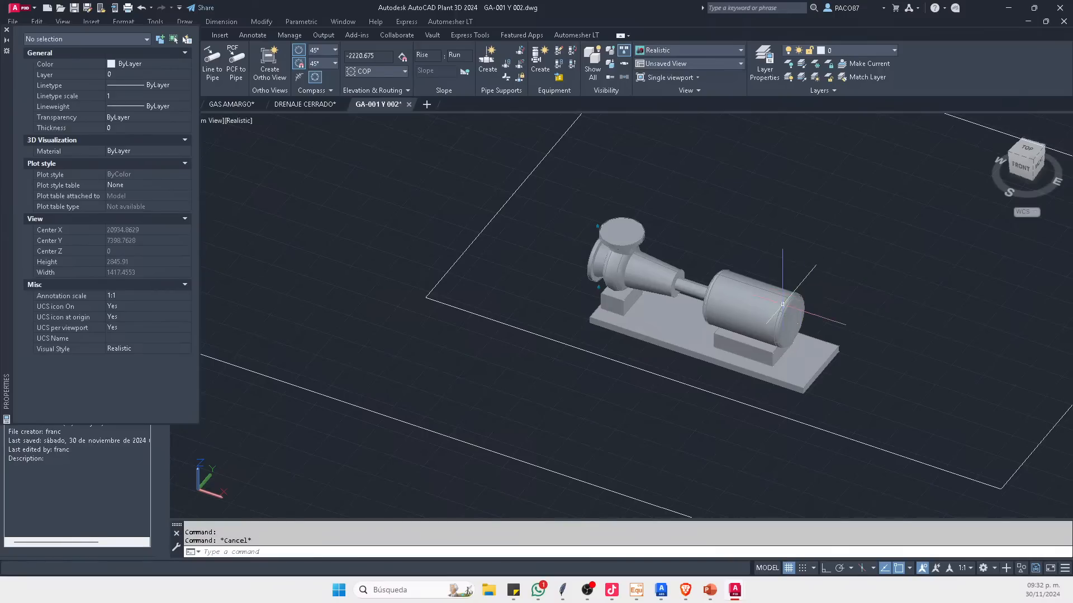
{"action": "left_click", "coordinate": [138, 216]}
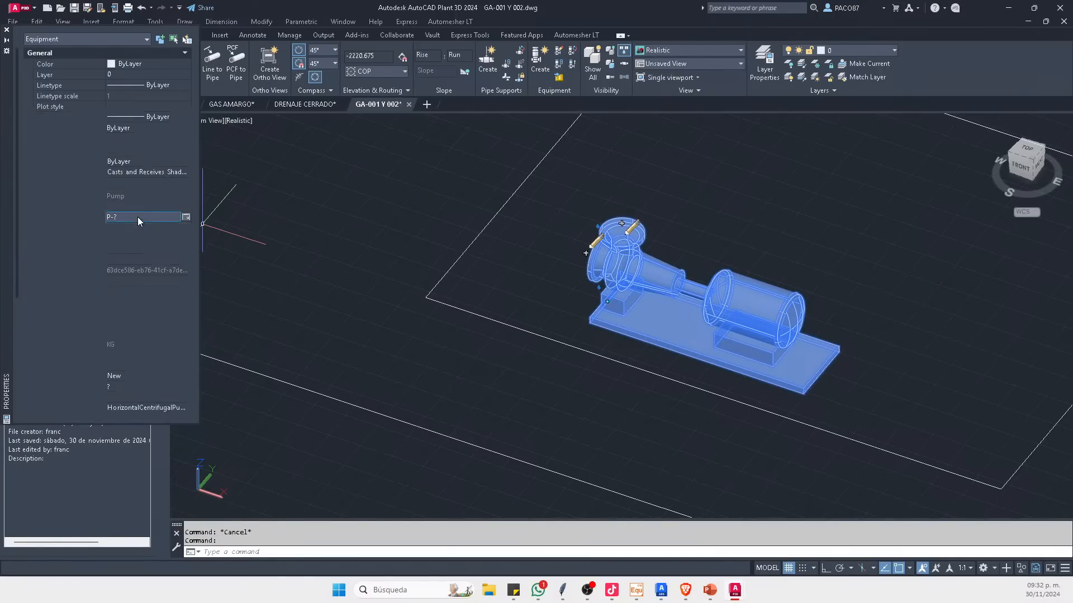
{"action": "left_click", "coordinate": [186, 217]}
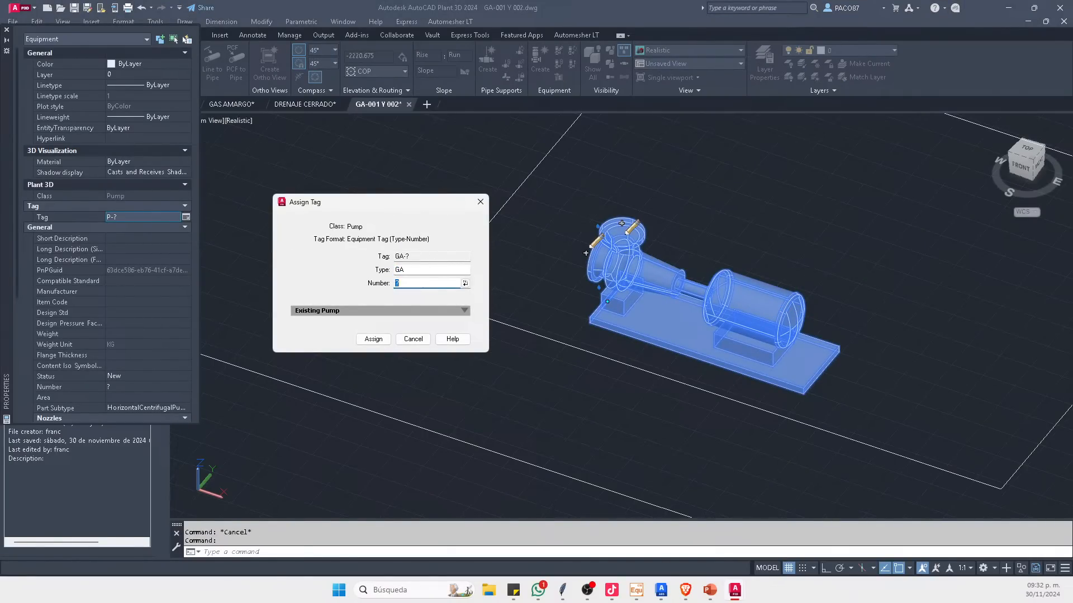
{"action": "type", "text": "001"}
{"action": "left_click", "coordinate": [382, 338]}
{"action": "key", "text": "Escape"}
{"action": "left_click", "coordinate": [670, 305]}
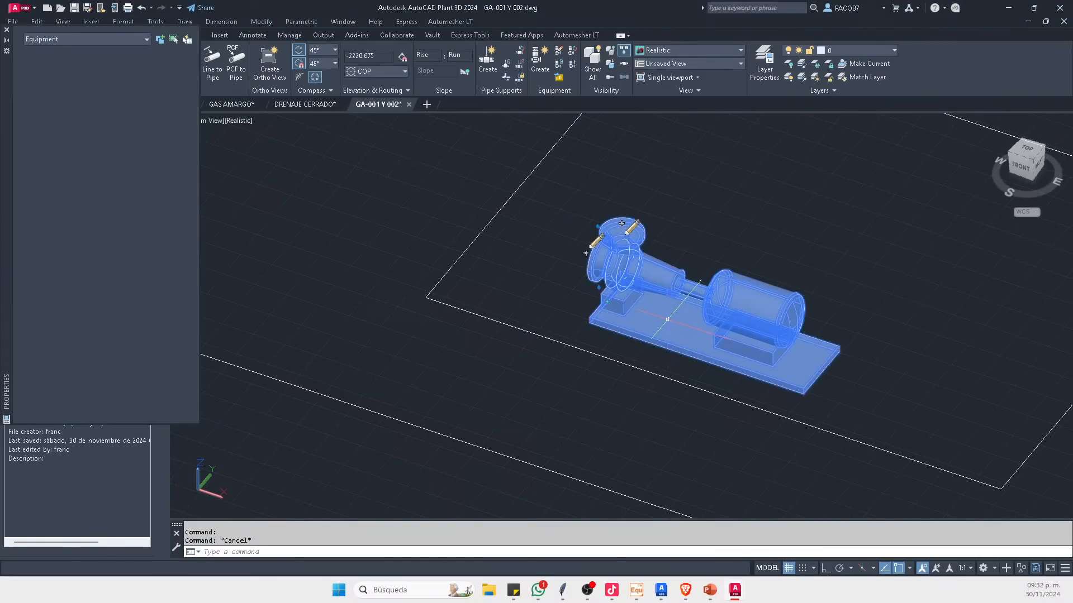
{"action": "type", "text": "c"}
{"action": "key", "text": "space"}
{"action": "left_click", "coordinate": [894, 371]}
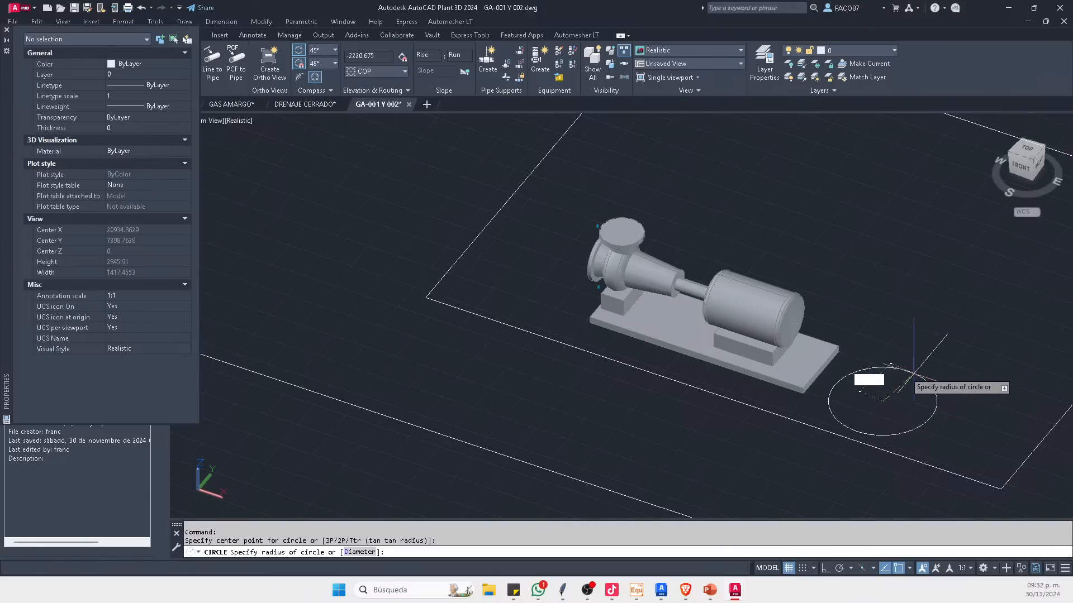
{"action": "key", "text": "Escape"}
{"action": "key", "text": "Escape"}
Step: Copy the pump 2000 units in the positive Y direction with Ortho on, using a base plate corner as base point
{"action": "type", "text": "c"}
{"action": "left_click", "coordinate": [746, 335]}
{"action": "key", "text": "Return"}
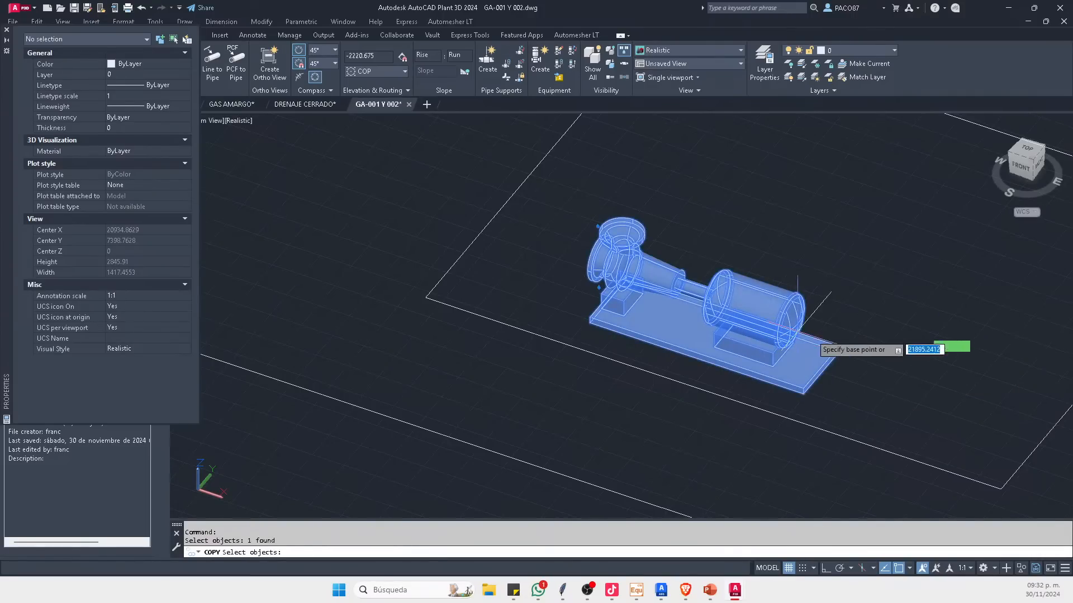
{"action": "left_click", "coordinate": [839, 350]}
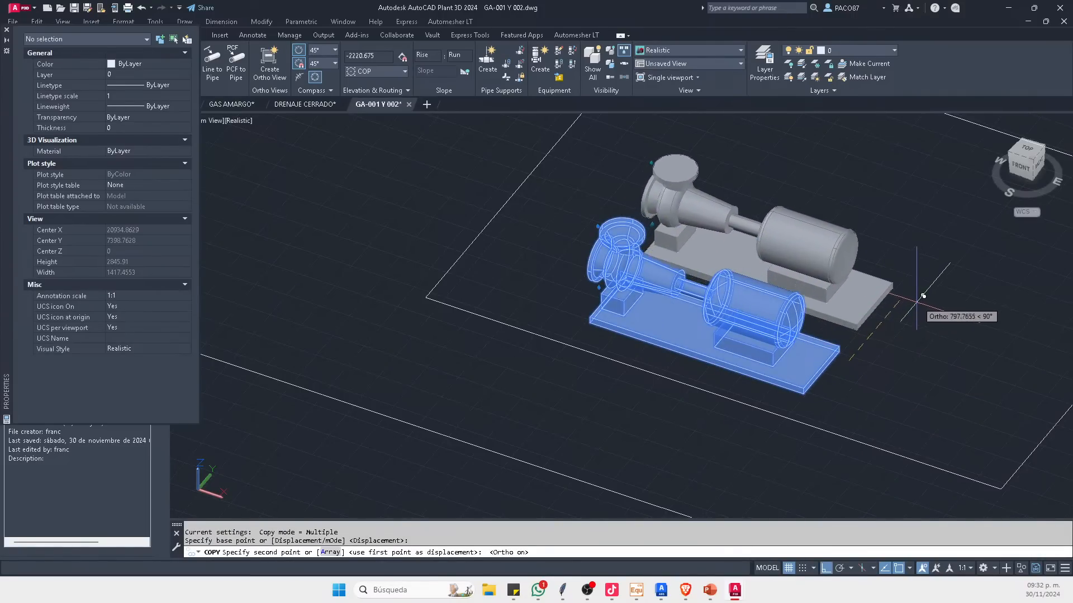
{"action": "key", "text": "F8"}
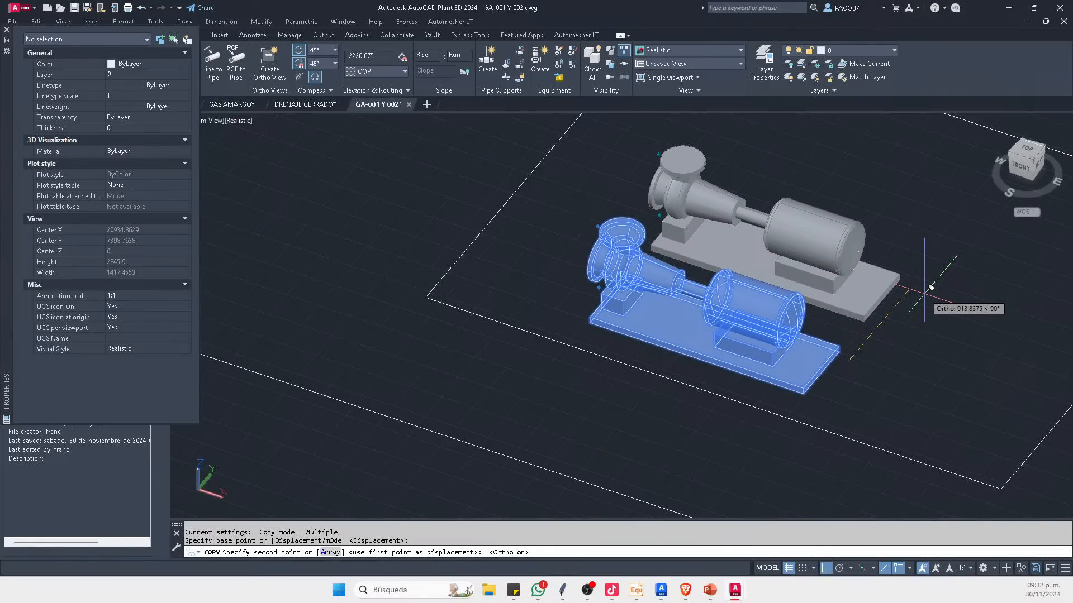
{"action": "type", "text": "2000"}
{"action": "key", "text": "Return"}
{"action": "key", "text": "Escape"}
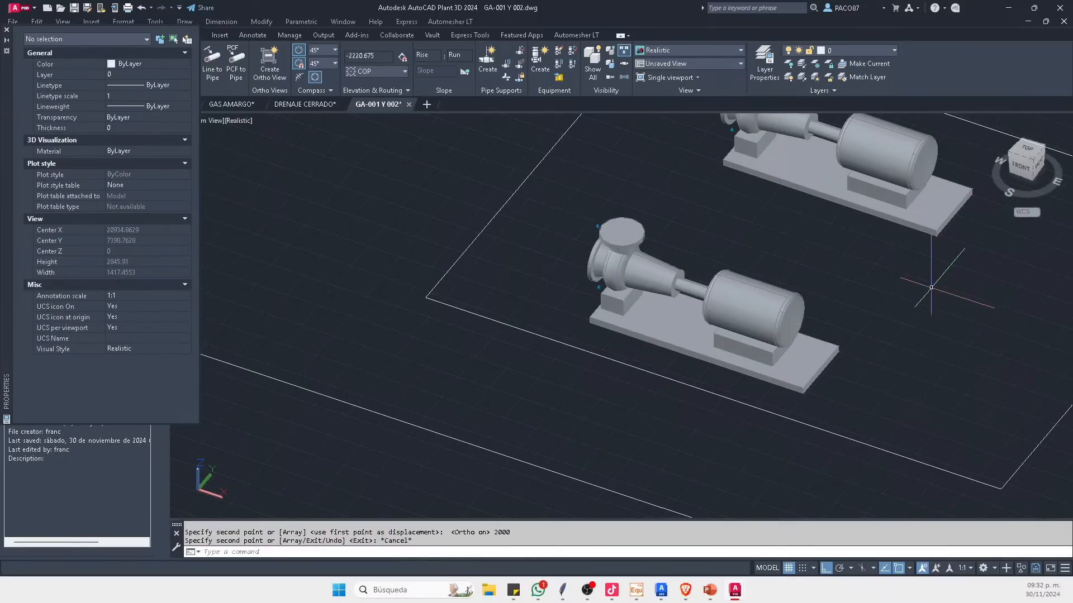
Step: Assign the tag GA-002 to the copied pump, using number 002
{"action": "middle_click_drag", "start_coordinate": [793, 249], "coordinate": [676, 369]}
{"action": "left_click", "coordinate": [726, 251]}
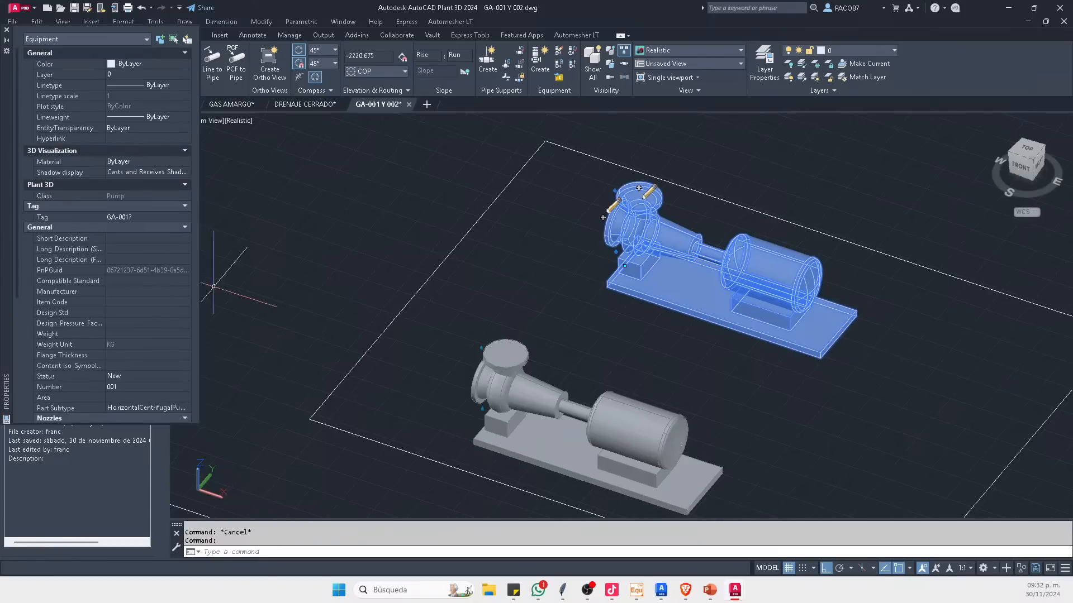
{"action": "left_click", "coordinate": [186, 217]}
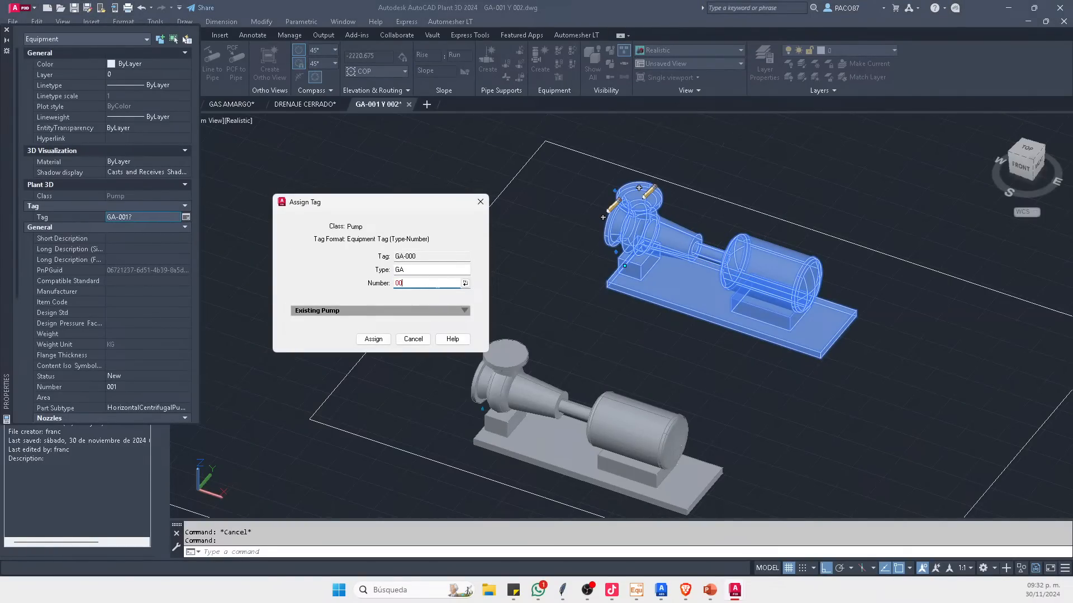
{"action": "left_click", "coordinate": [382, 339]}
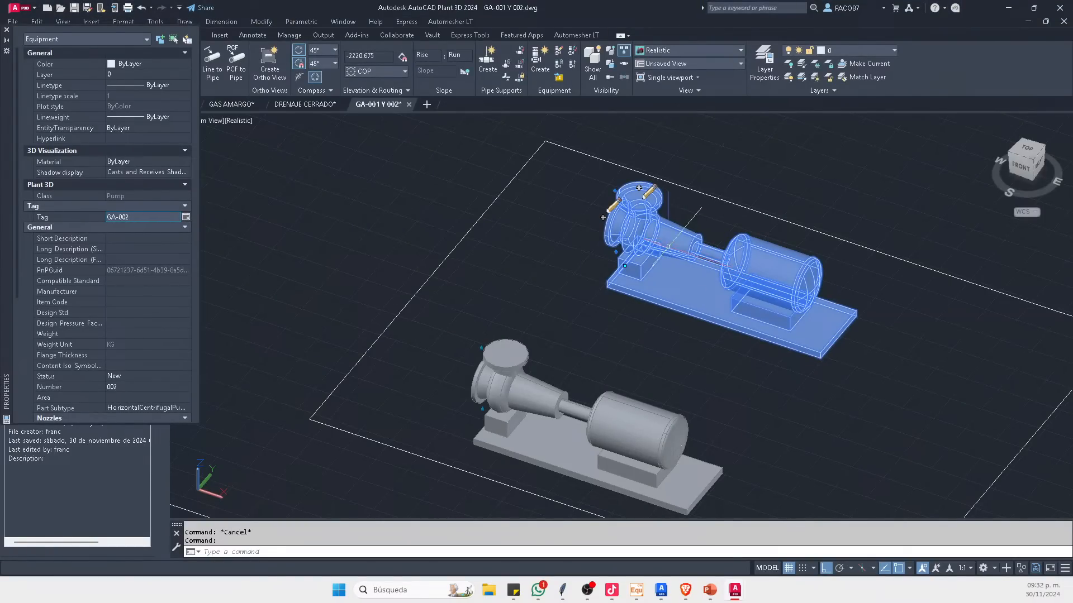
Step: Erase the large outer boundary rectangle and the two empty equipment area rectangles inside it
{"action": "scroll", "coordinate": [587, 220], "scroll_direction": "down", "scroll_amount": 5}
{"action": "key", "text": "Escape"}
{"action": "scroll", "coordinate": [665, 324], "scroll_direction": "down", "scroll_amount": 5}
{"action": "left_click", "coordinate": [791, 341]}
{"action": "left_click", "coordinate": [721, 302]}
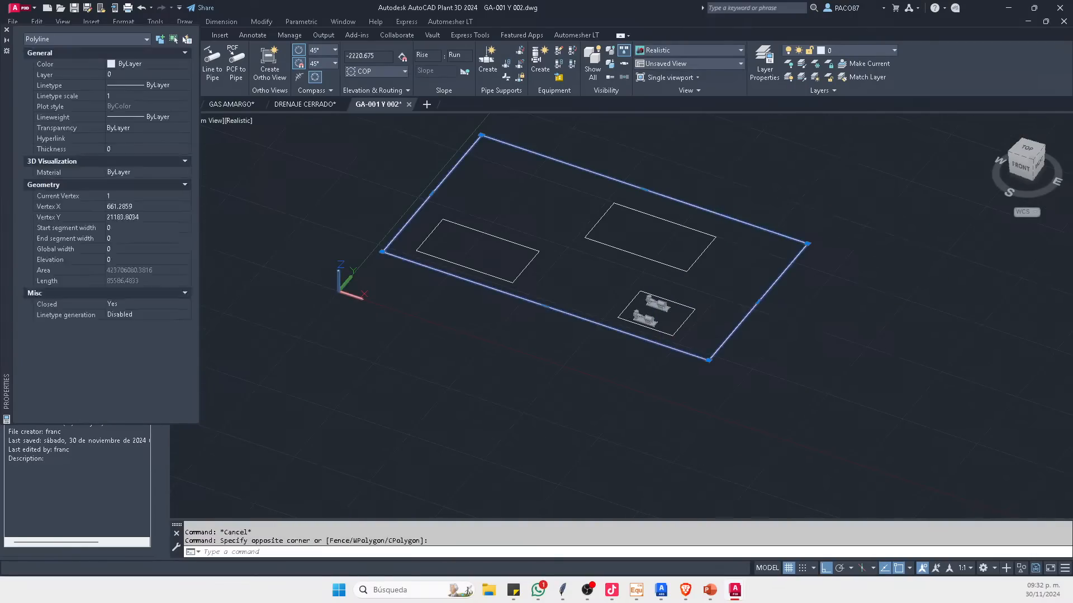
{"action": "key", "text": "Delete"}
{"action": "left_click", "coordinate": [656, 212]}
{"action": "left_click", "coordinate": [453, 283]}
{"action": "key", "text": "Delete"}
Step: Erase the remaining rectangle that surrounds the two pumps
{"action": "scroll", "coordinate": [676, 312], "scroll_direction": "up", "scroll_amount": 4}
{"action": "left_click", "coordinate": [684, 328]}
{"action": "left_click", "coordinate": [697, 357]}
{"action": "key", "text": "Delete"}
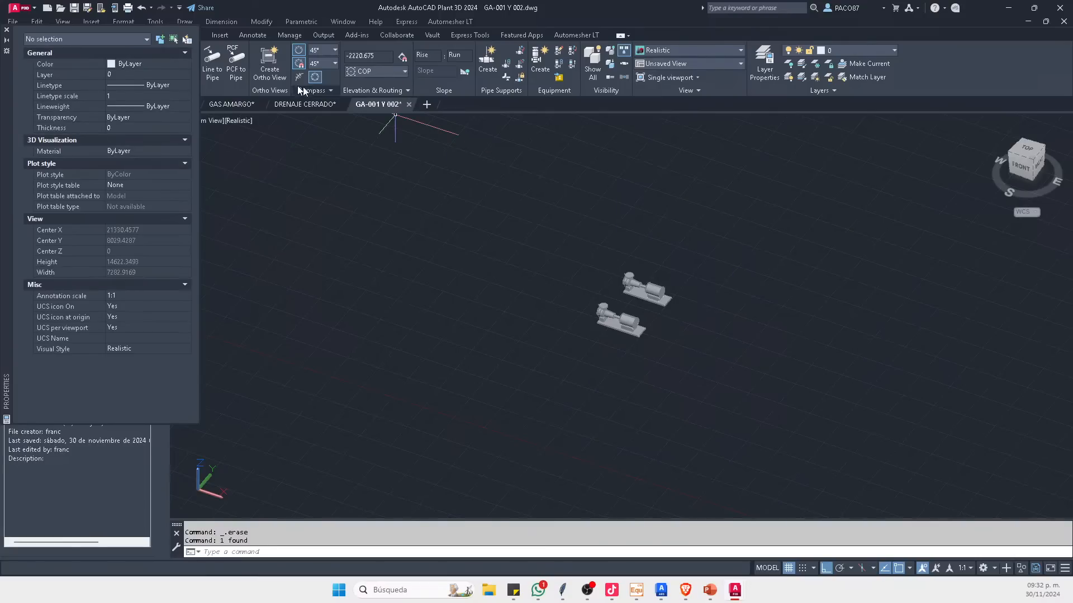
Step: Close the Properties palette and save the GA-001 Y 002 drawing
{"action": "left_click", "coordinate": [6, 30]}
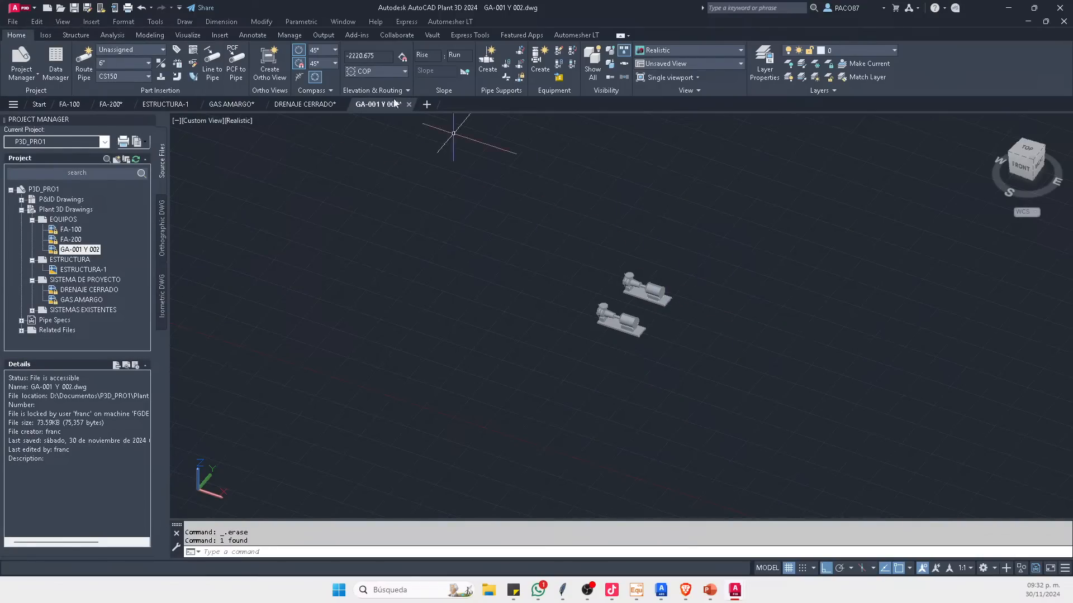
{"action": "left_click", "coordinate": [74, 9]}
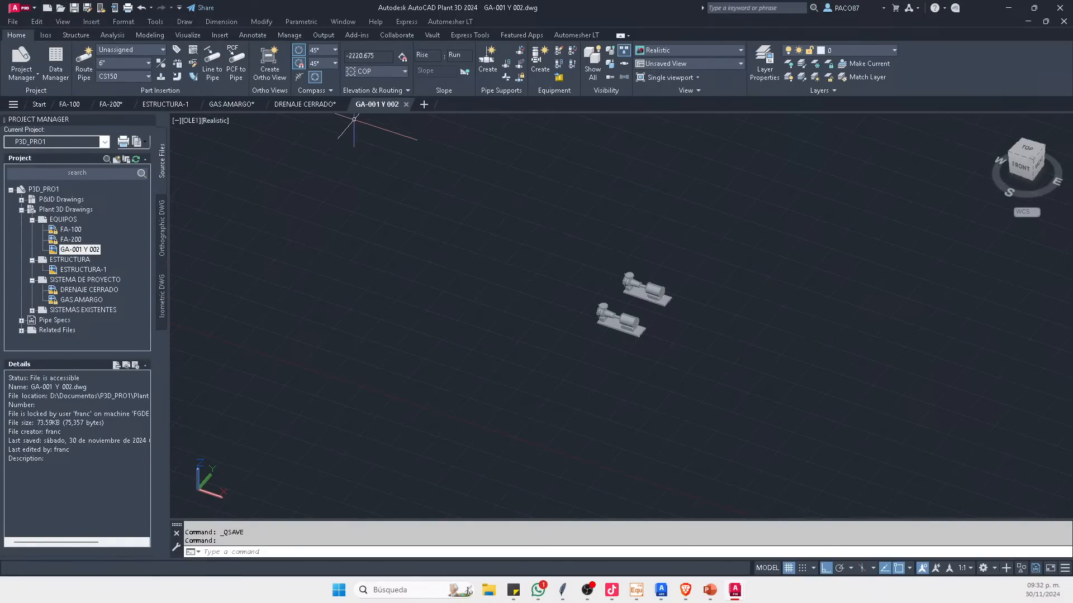
Step: Place the DRENAJE CERRADO drawing after GA-001 Y 002 in the open drawings' order and switch to it
{"action": "left_click_drag", "start_coordinate": [296, 107], "coordinate": [395, 108]}
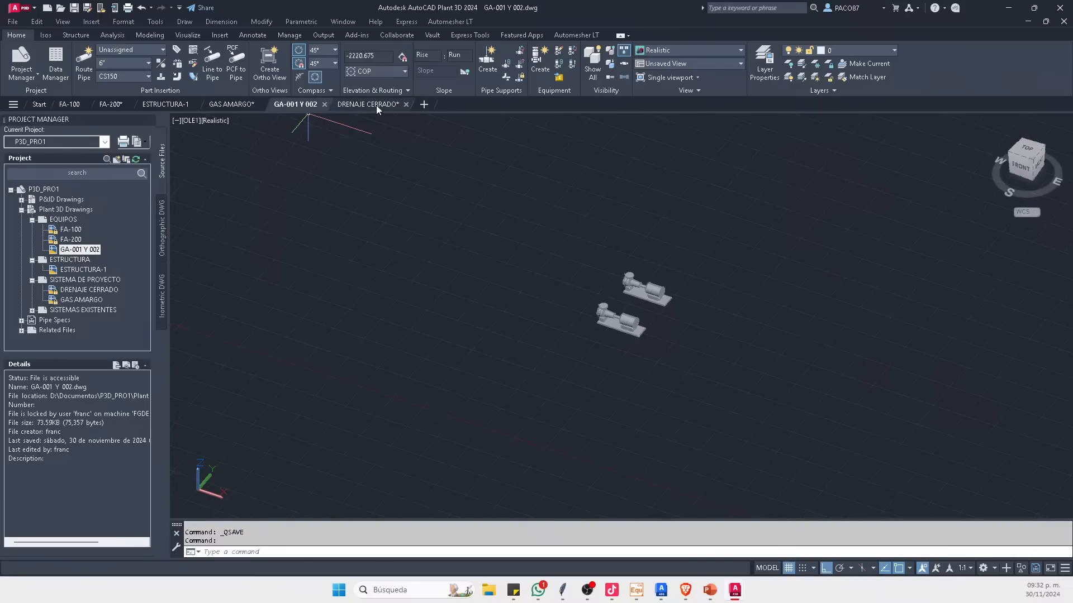
{"action": "left_click", "coordinate": [377, 105]}
{"action": "scroll", "coordinate": [590, 388], "scroll_direction": "up", "scroll_amount": 3}
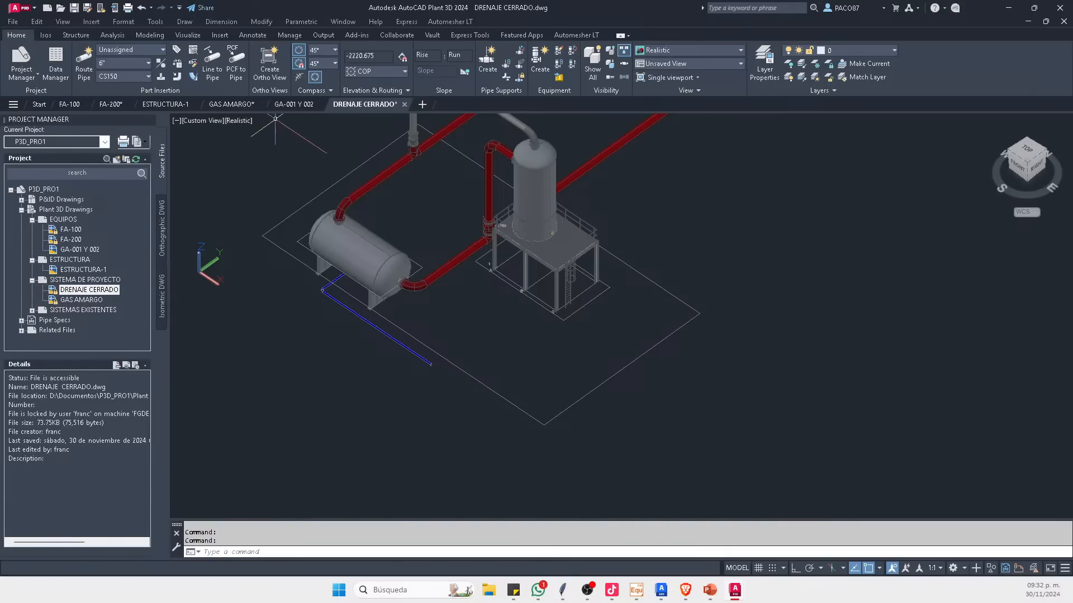
{"action": "left_click", "coordinate": [295, 108]}
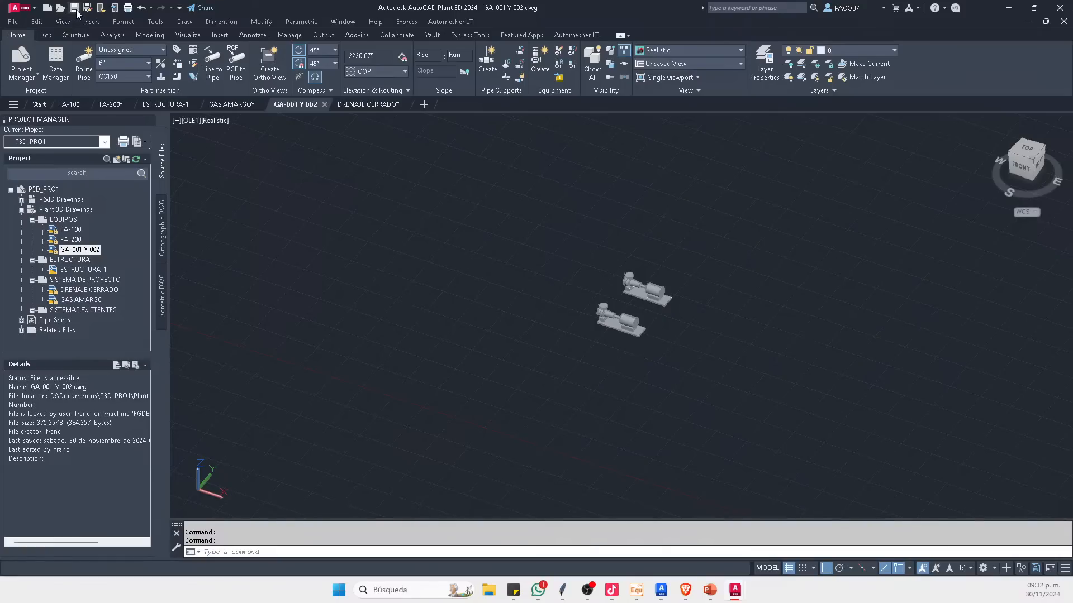
{"action": "left_click", "coordinate": [360, 107]}
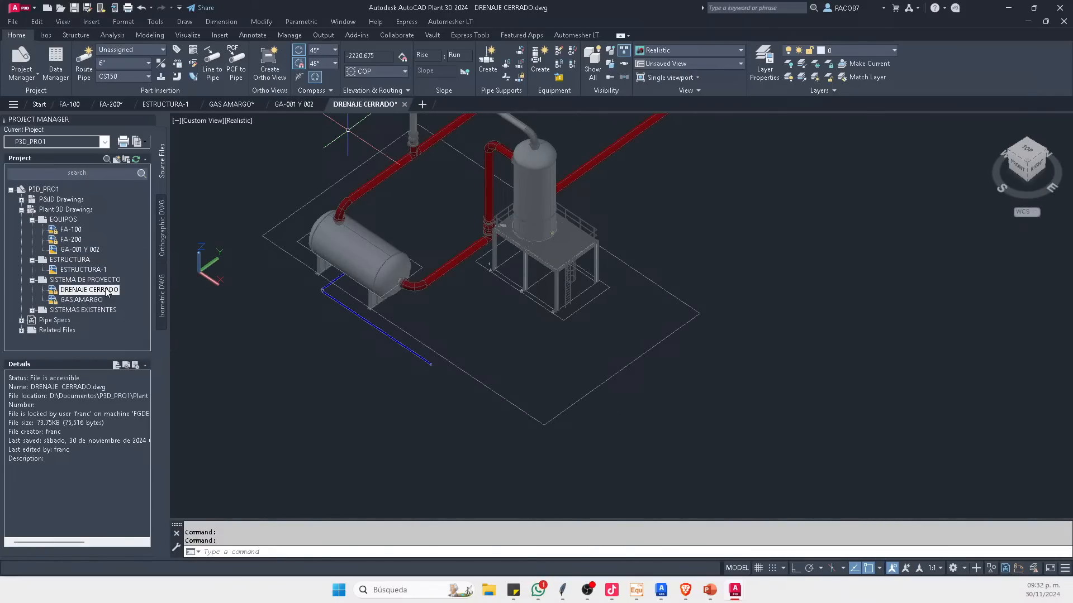
{"action": "right_click", "coordinate": [106, 291]}
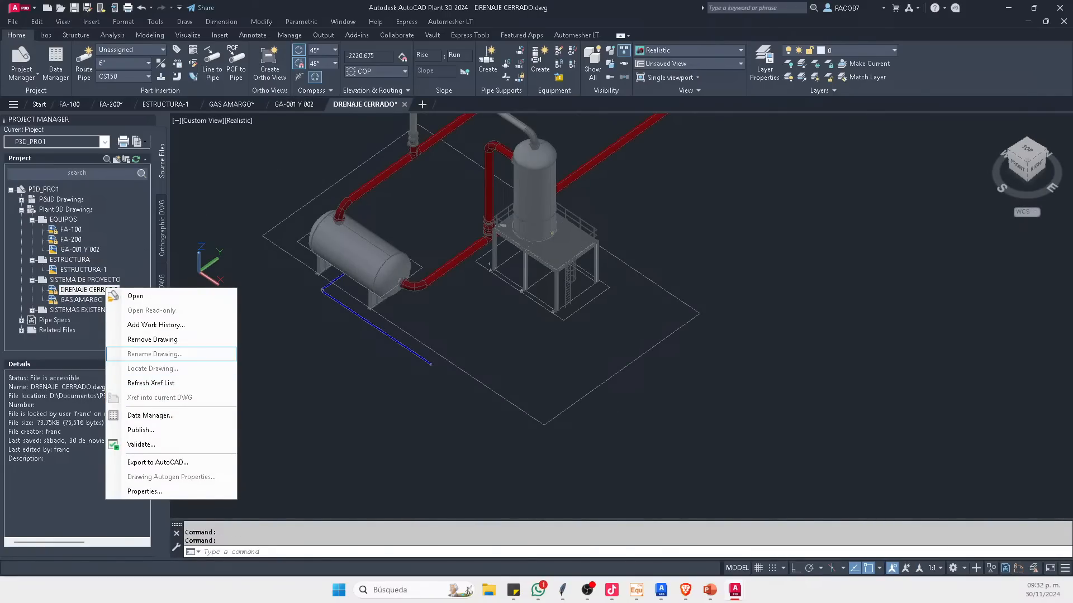
{"action": "key", "text": "Escape"}
{"action": "key", "text": "Escape"}
{"action": "middle_click_drag", "start_coordinate": [445, 370], "coordinate": [500, 355], "text": "shift"}
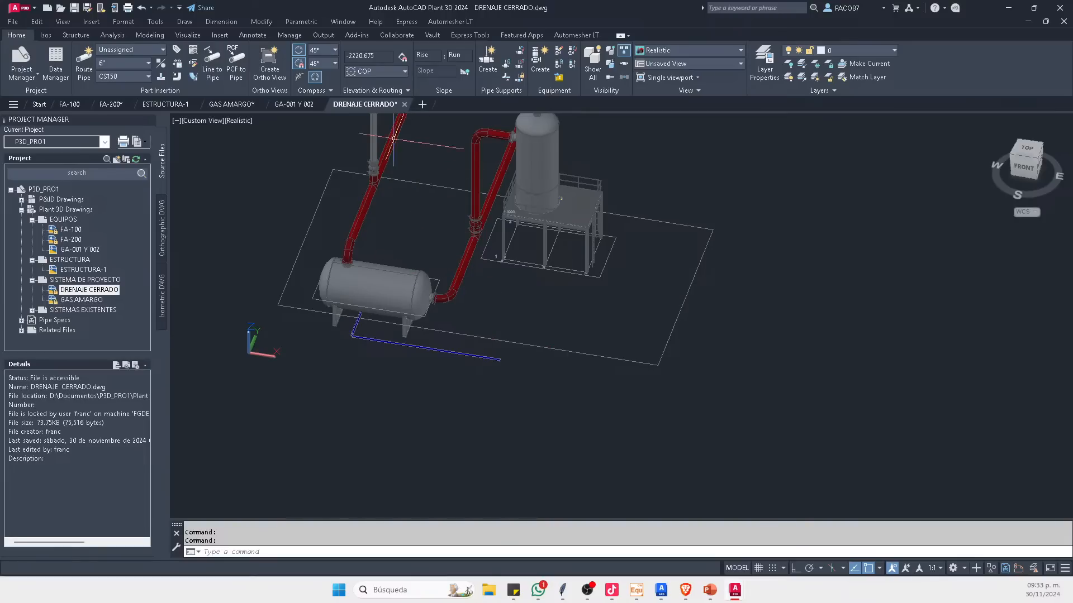
{"action": "right_click", "coordinate": [79, 291]}
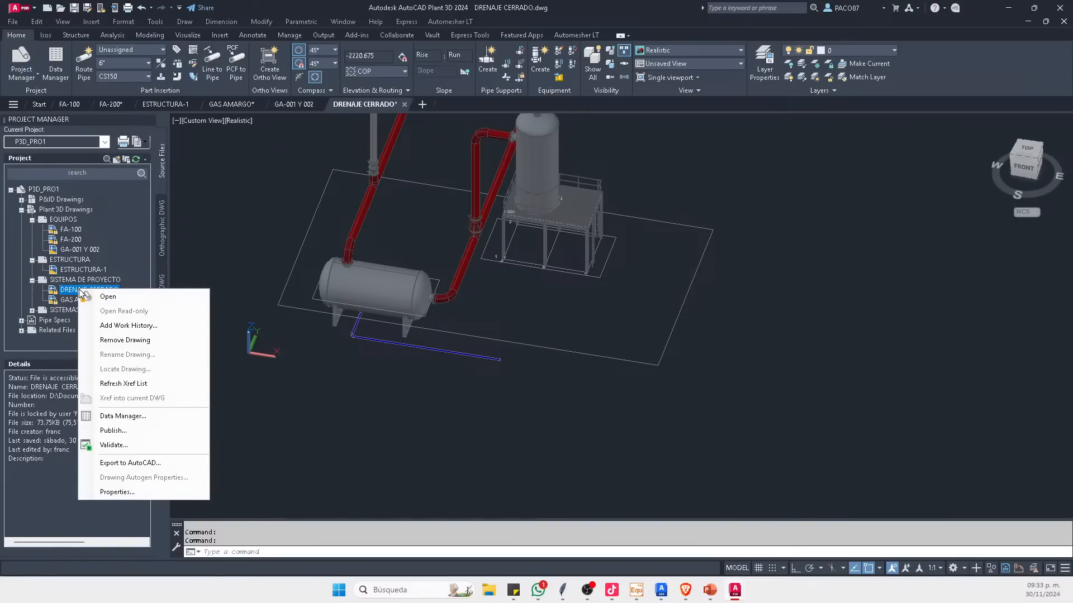
{"action": "key", "text": "Escape"}
Step: Close the DRENAJE CERRADO drawing with its changes saved, and close the GA-001 Y 002 drawing
{"action": "left_click", "coordinate": [403, 104]}
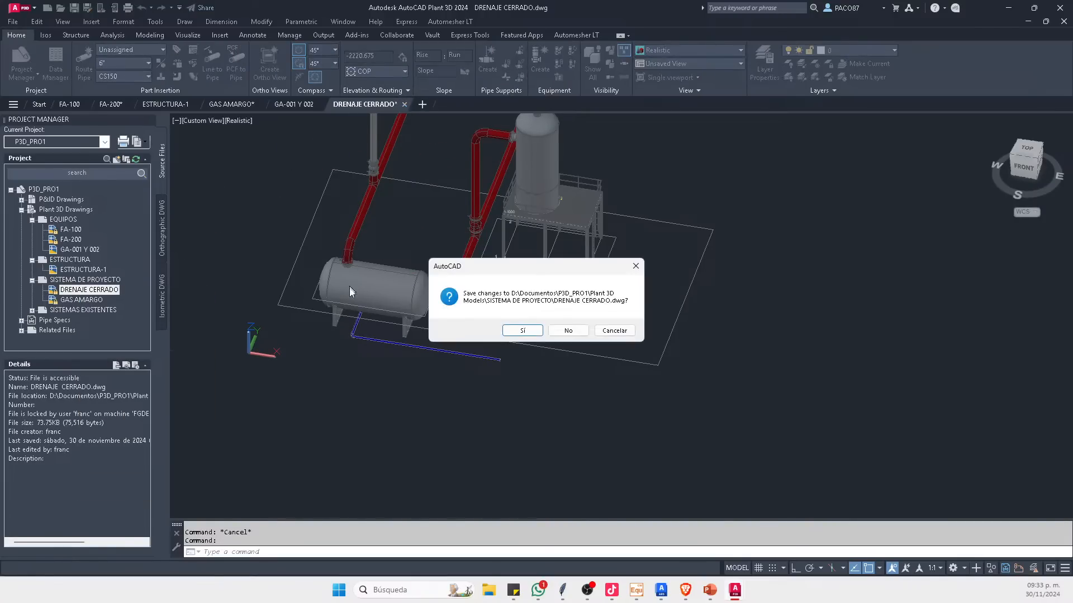
{"action": "left_click", "coordinate": [520, 332]}
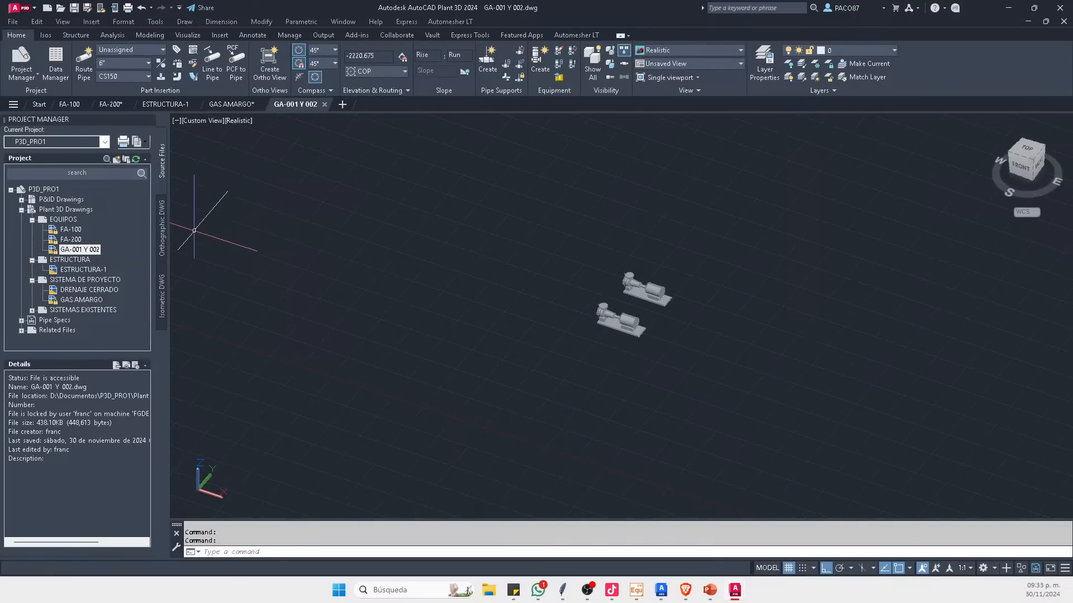
{"action": "left_click", "coordinate": [324, 105]}
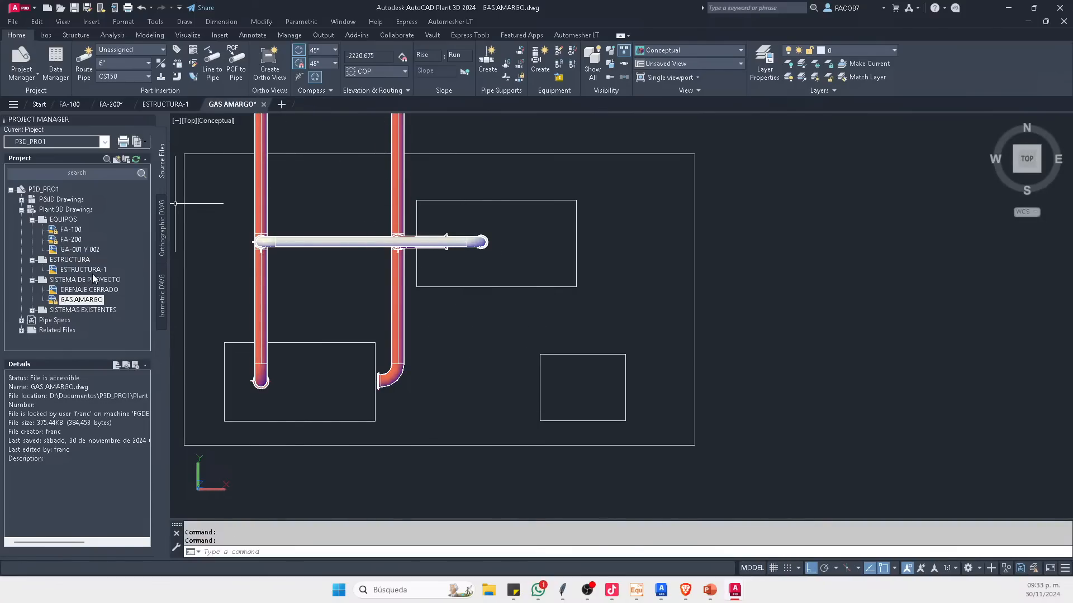
Step: Reopen the DRENAJE CERRADO drawing and attach GA-001 Y 002 as an overlay external reference at insertion point 0,0,0
{"action": "double_click", "coordinate": [90, 291]}
{"action": "left_click", "coordinate": [94, 249]}
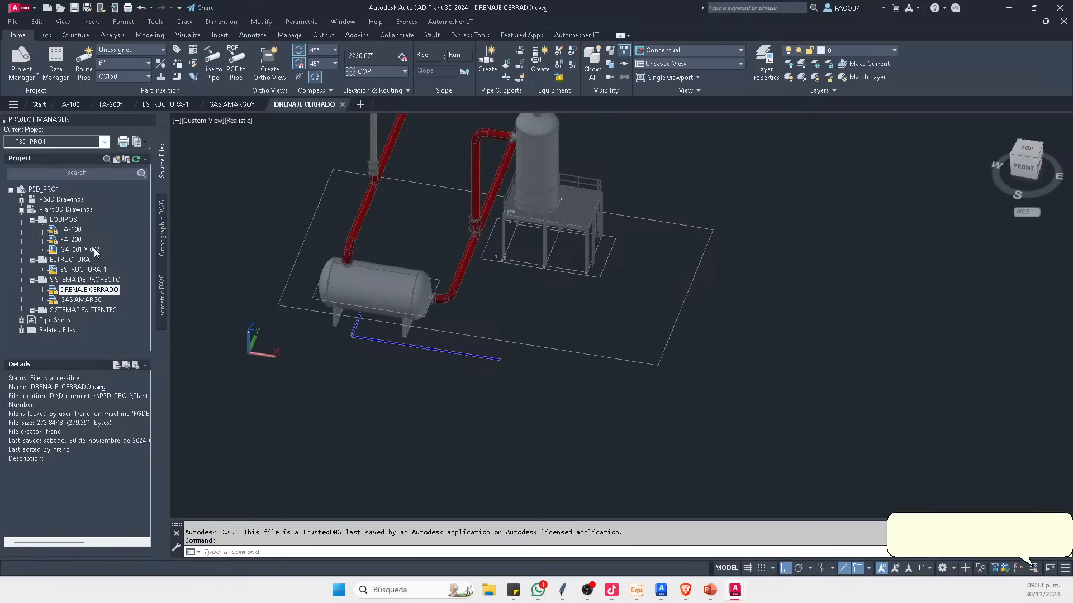
{"action": "right_click", "coordinate": [94, 250]}
{"action": "left_click", "coordinate": [185, 356]}
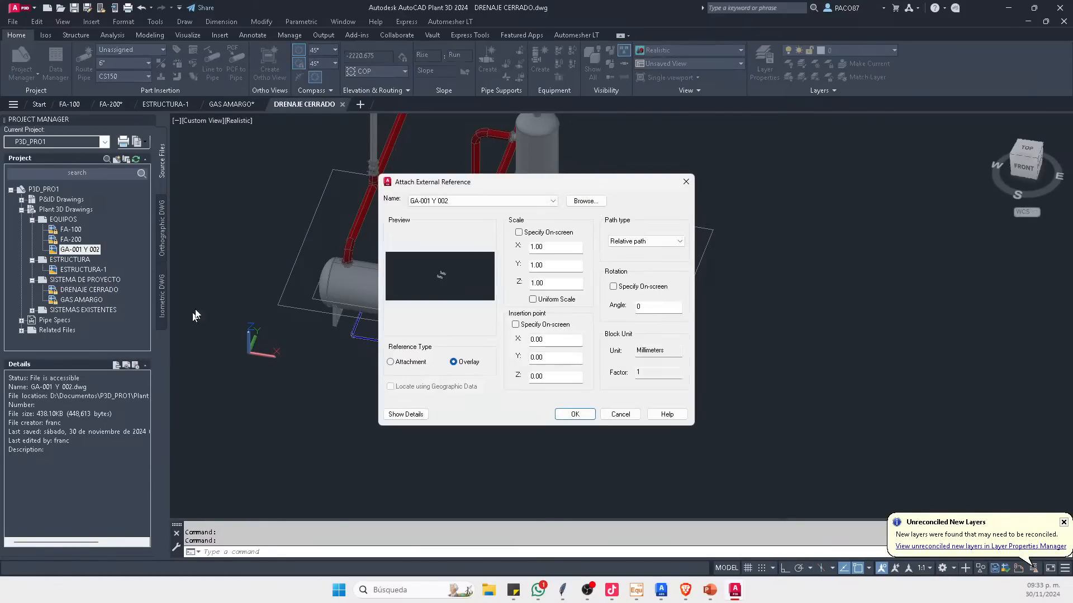
{"action": "left_click", "coordinate": [564, 412]}
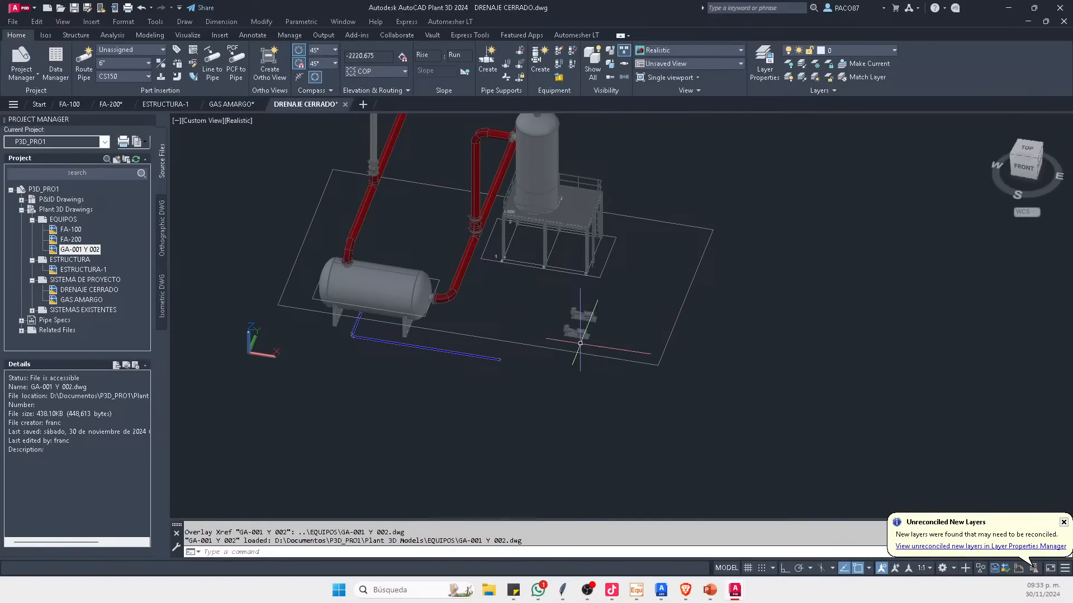
Step: Examine the elevations of the pumps, tank and structure relative to each other in the front view
{"action": "scroll", "coordinate": [571, 321], "scroll_direction": "up", "scroll_amount": 5}
{"action": "middle_click_drag", "start_coordinate": [572, 321], "coordinate": [631, 285], "text": "shift"}
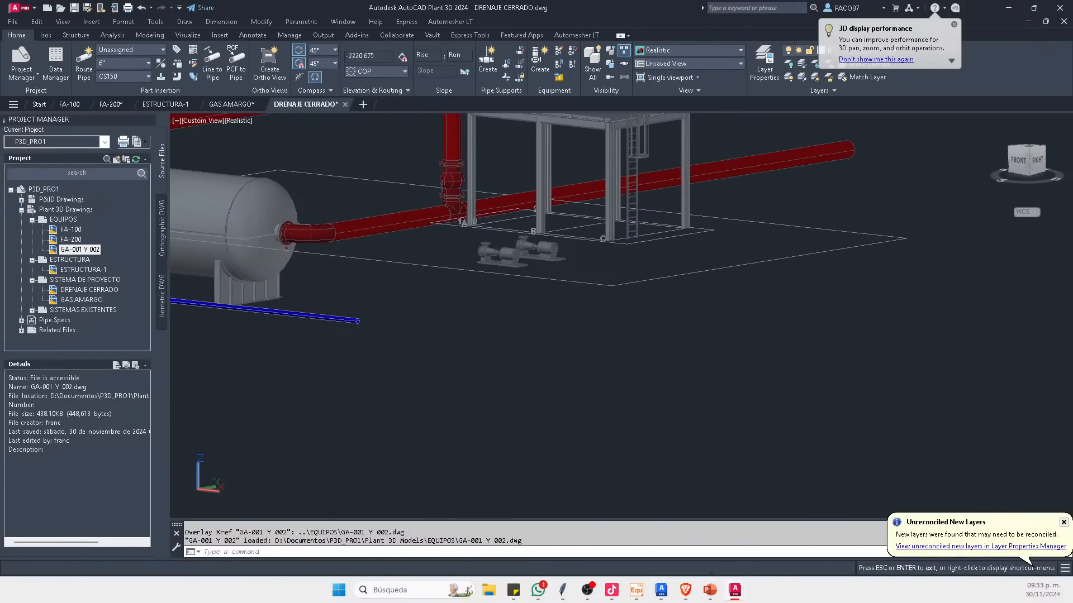
{"action": "left_click", "coordinate": [1016, 167]}
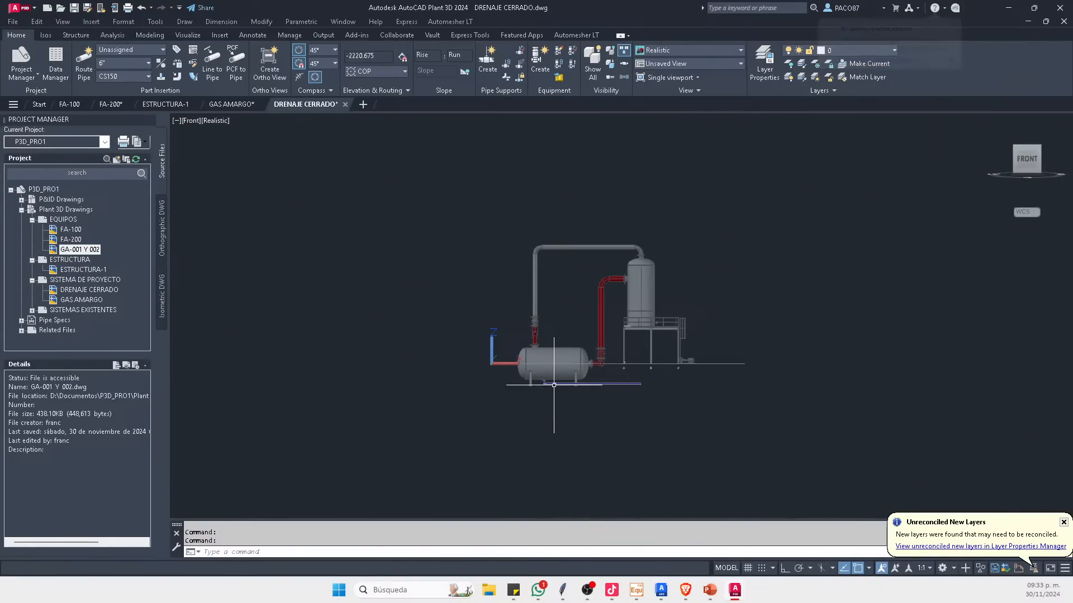
{"action": "scroll", "coordinate": [804, 305], "scroll_direction": "up", "scroll_amount": 2}
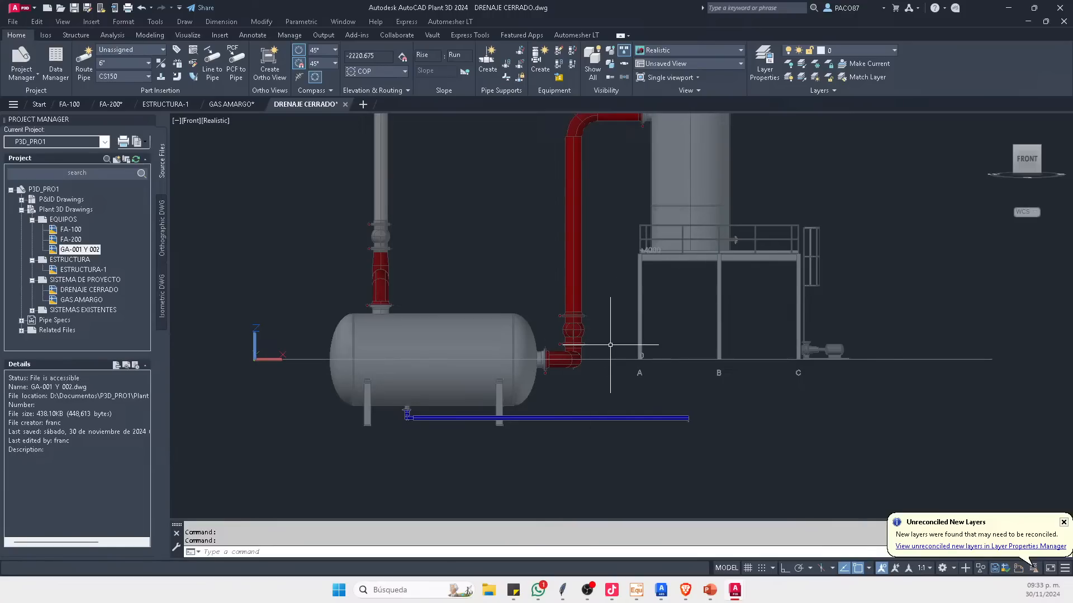
{"action": "scroll", "coordinate": [610, 344], "scroll_direction": "down", "scroll_amount": 4}
{"action": "scroll", "coordinate": [633, 332], "scroll_direction": "up", "scroll_amount": 2}
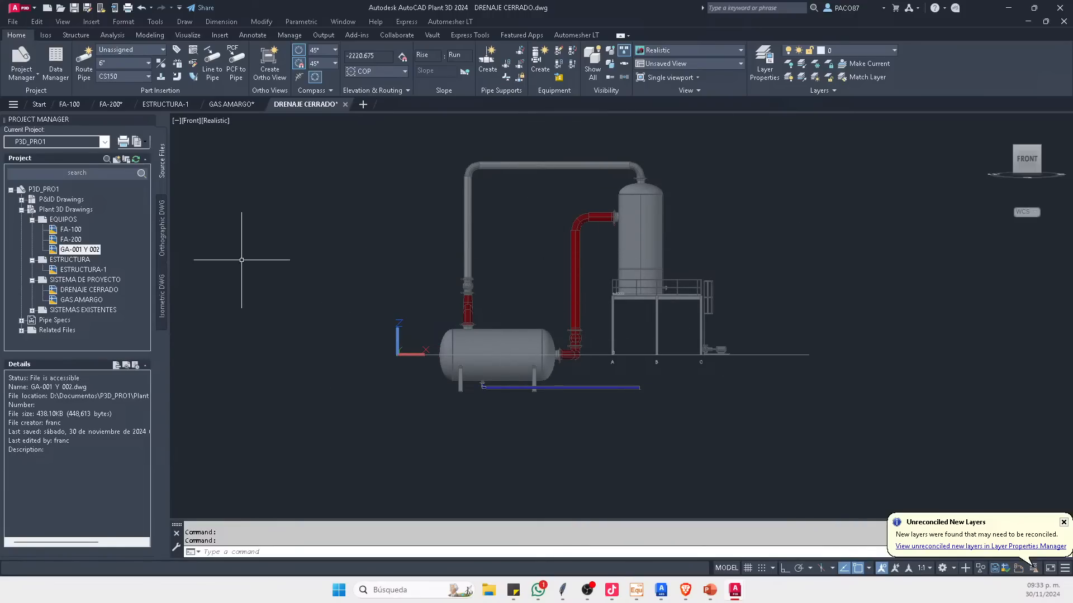
Step: Erase the two vertical pipe runs in the GAS AMARGO drawing and save it
{"action": "double_click", "coordinate": [89, 302]}
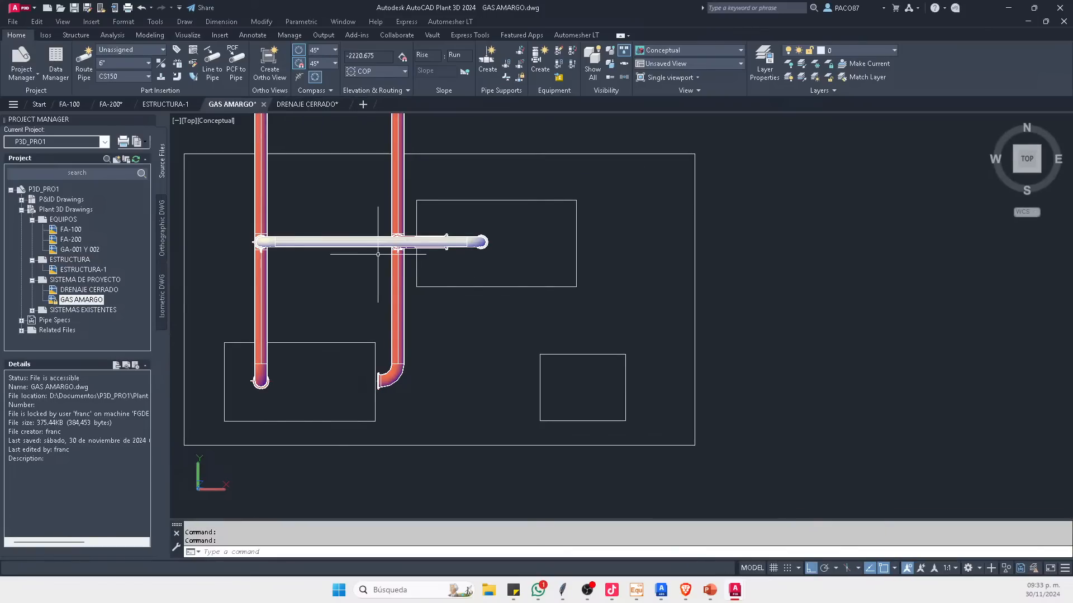
{"action": "scroll", "coordinate": [489, 342], "scroll_direction": "down", "scroll_amount": 2}
{"action": "mouse_move", "coordinate": [462, 357]}
{"action": "middle_mouse_down", "text": "shift"}
{"action": "mouse_move", "coordinate": [495, 273]}
{"action": "mouse_move", "coordinate": [481, 223]}
{"action": "mouse_move", "coordinate": [419, 240]}
{"action": "middle_mouse_up", "text": "shift"}
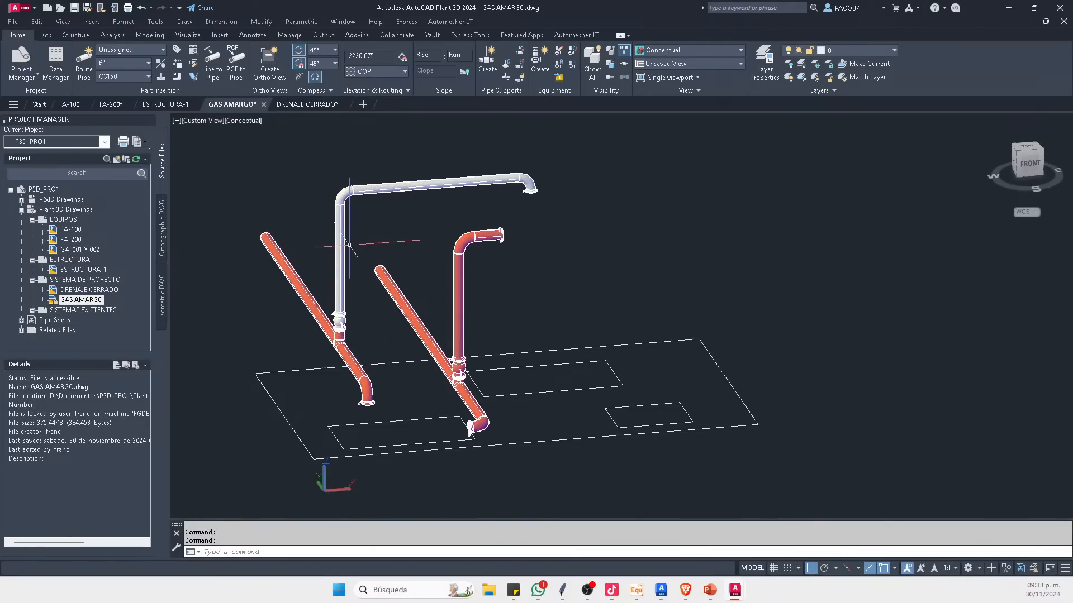
{"action": "left_click", "coordinate": [347, 251]}
{"action": "key", "text": "Delete"}
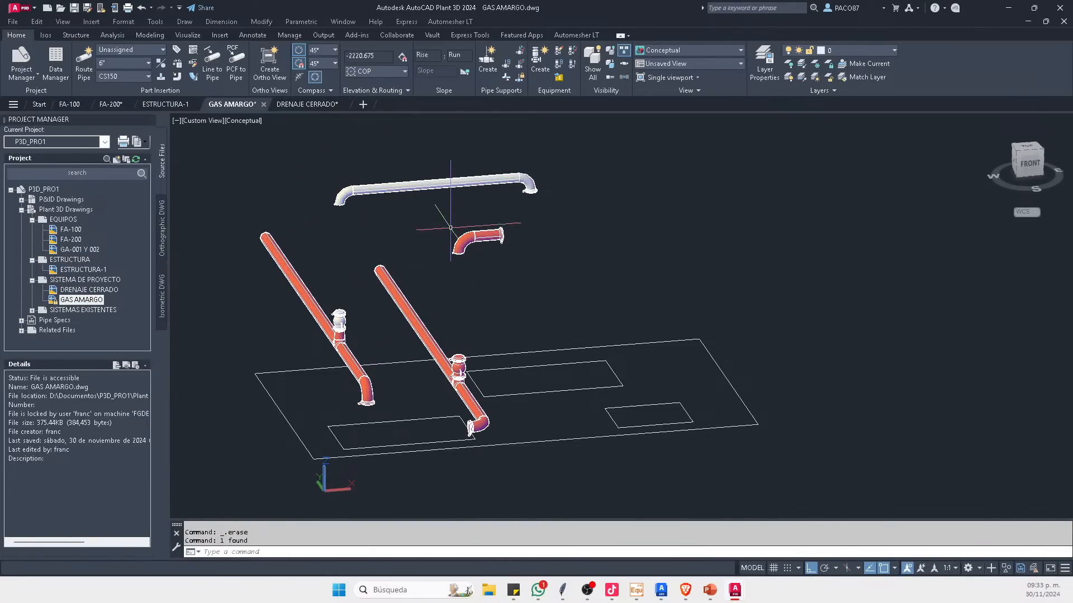
{"action": "key", "text": "ctrl+s"}
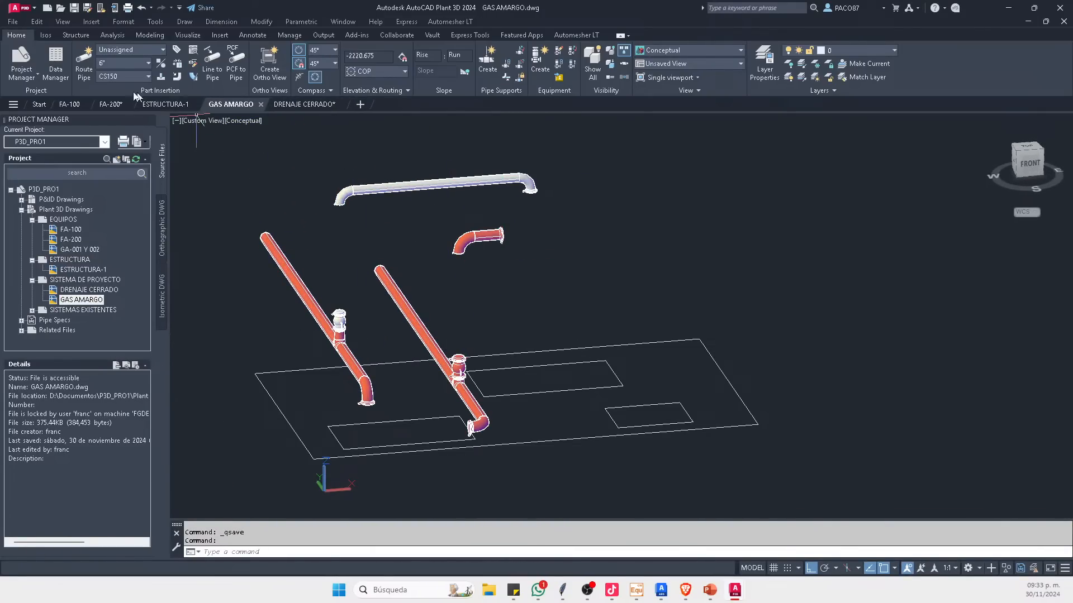
Step: Identify the coordinates of a bottom corner of the tank's saddle base in the FA-200 drawing
{"action": "left_click", "coordinate": [111, 105]}
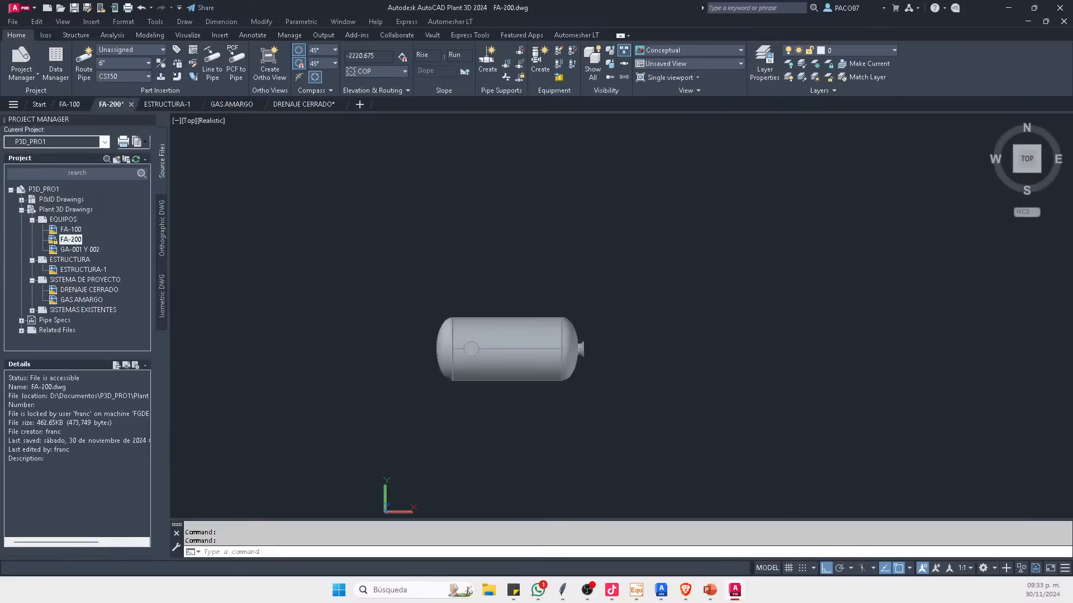
{"action": "left_click", "coordinate": [1016, 172]}
{"action": "scroll", "coordinate": [752, 369], "scroll_direction": "up", "scroll_amount": 3}
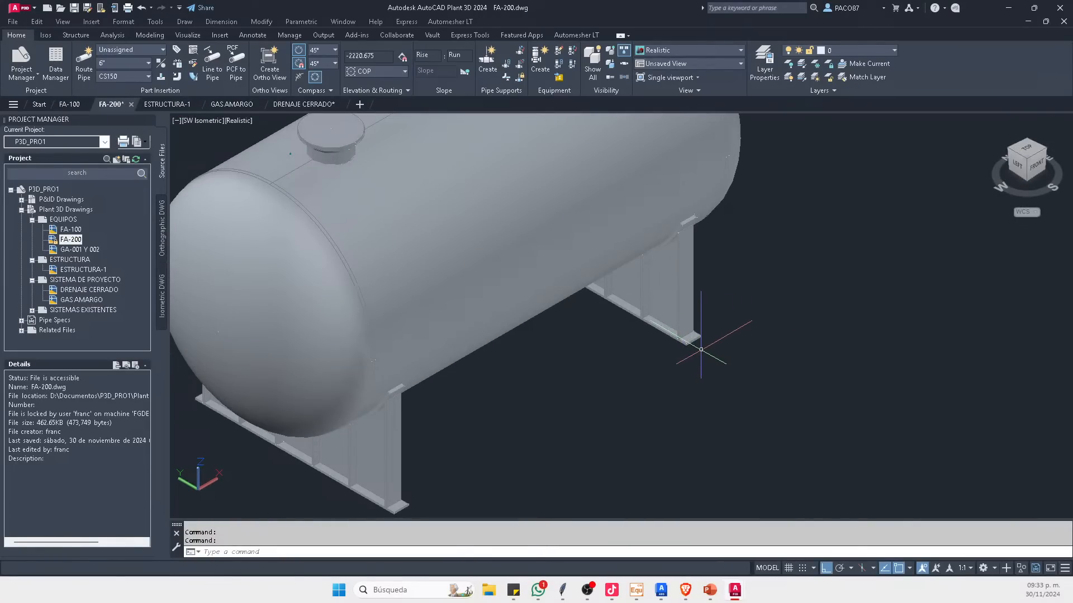
{"action": "type", "text": "ID"}
{"action": "key", "text": "Return"}
{"action": "scroll", "coordinate": [698, 349], "scroll_direction": "up", "scroll_amount": 5}
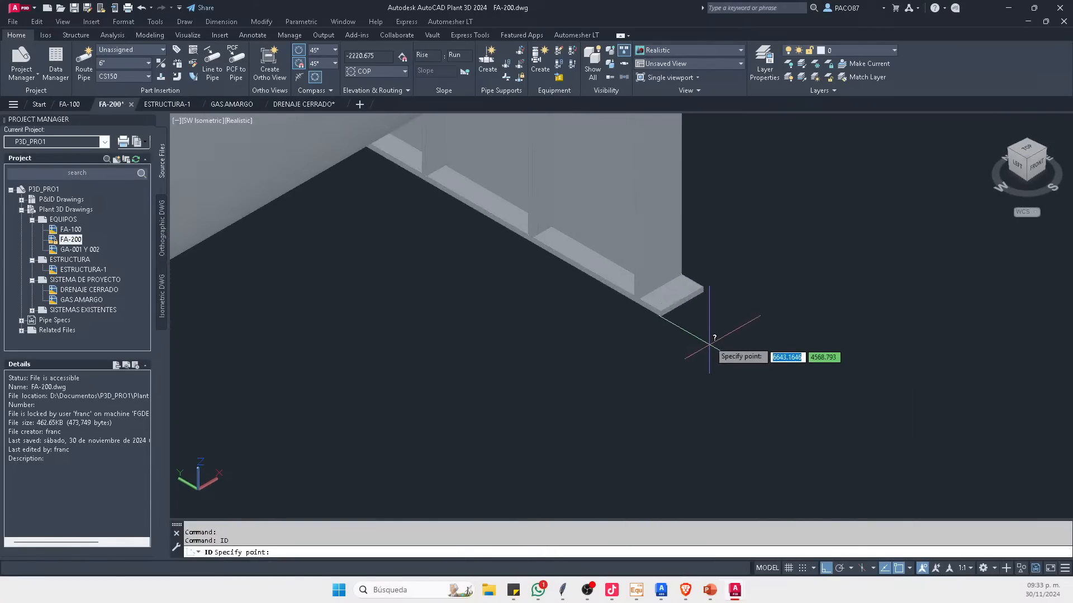
{"action": "left_click", "coordinate": [591, 314]}
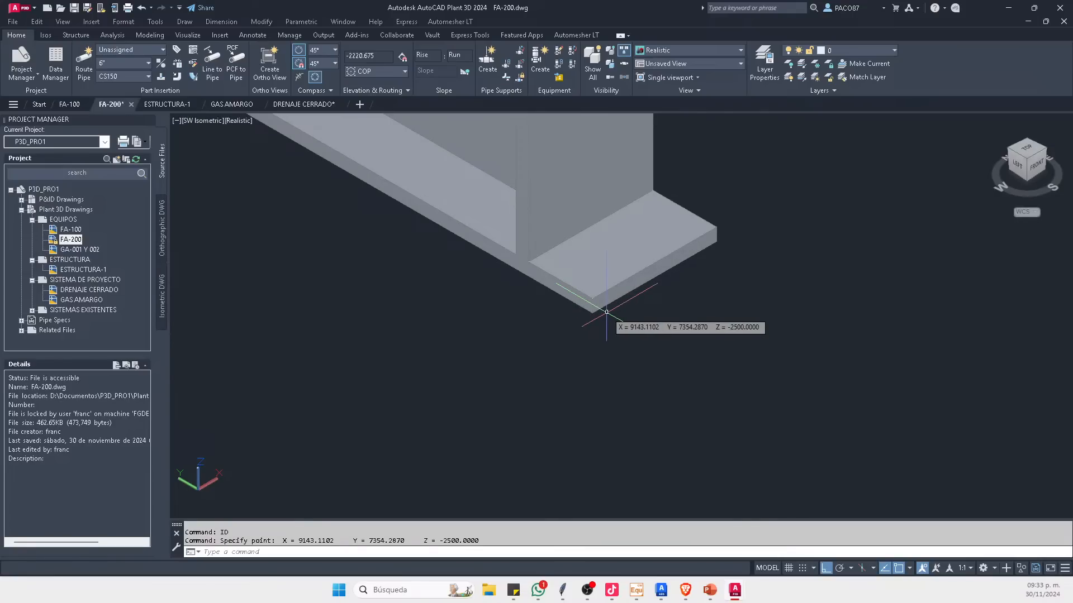
{"action": "key", "text": "Escape"}
{"action": "scroll", "coordinate": [624, 344], "scroll_direction": "down", "scroll_amount": 3}
{"action": "key", "text": "Escape"}
{"action": "scroll", "coordinate": [624, 345], "scroll_direction": "down", "scroll_amount": 4}
Step: Move the FA-200 tank 2500 mm straight up along Z
{"action": "left_click", "coordinate": [563, 287]}
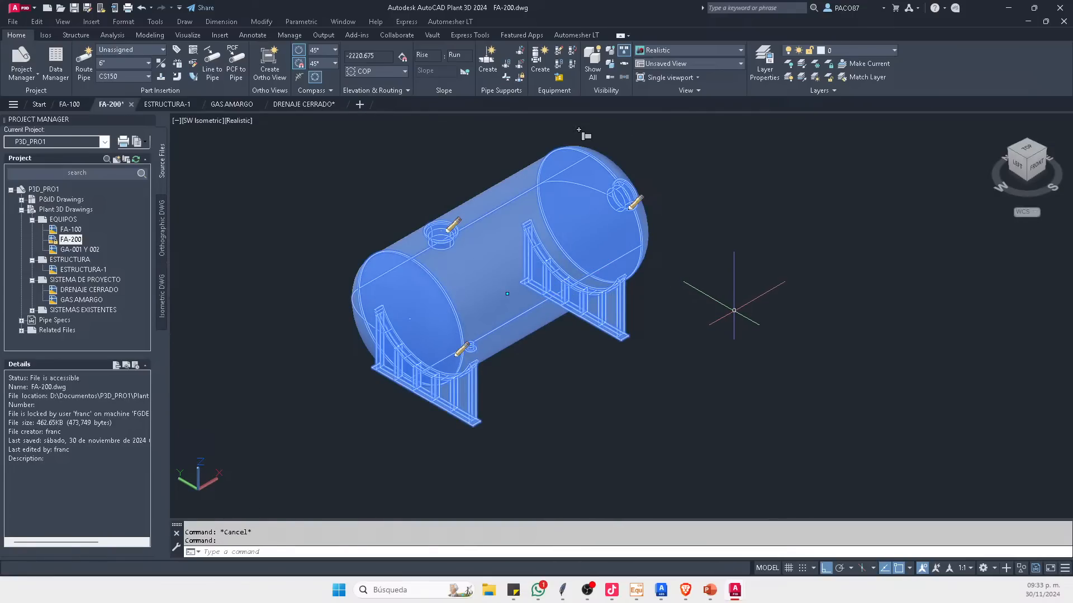
{"action": "type", "text": "M"}
{"action": "key", "text": "Return"}
{"action": "left_click", "coordinate": [732, 388]}
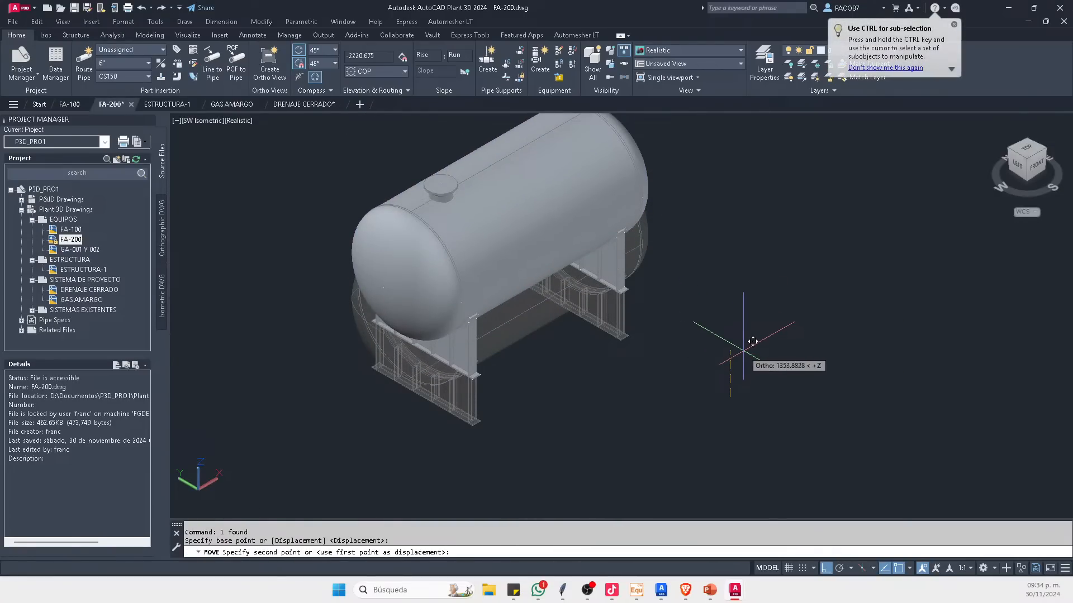
{"action": "type", "text": "2500"}
{"action": "key", "text": "Return"}
{"action": "key", "text": "Escape"}
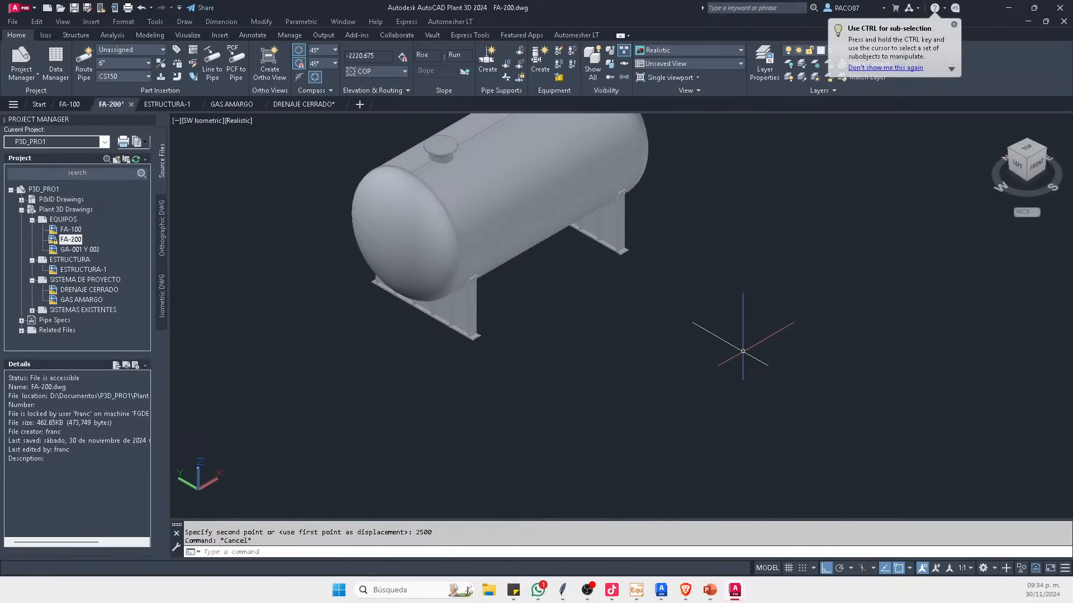
Step: Save the FA-200 drawing with the tank in its raised position
{"action": "left_click", "coordinate": [75, 8]}
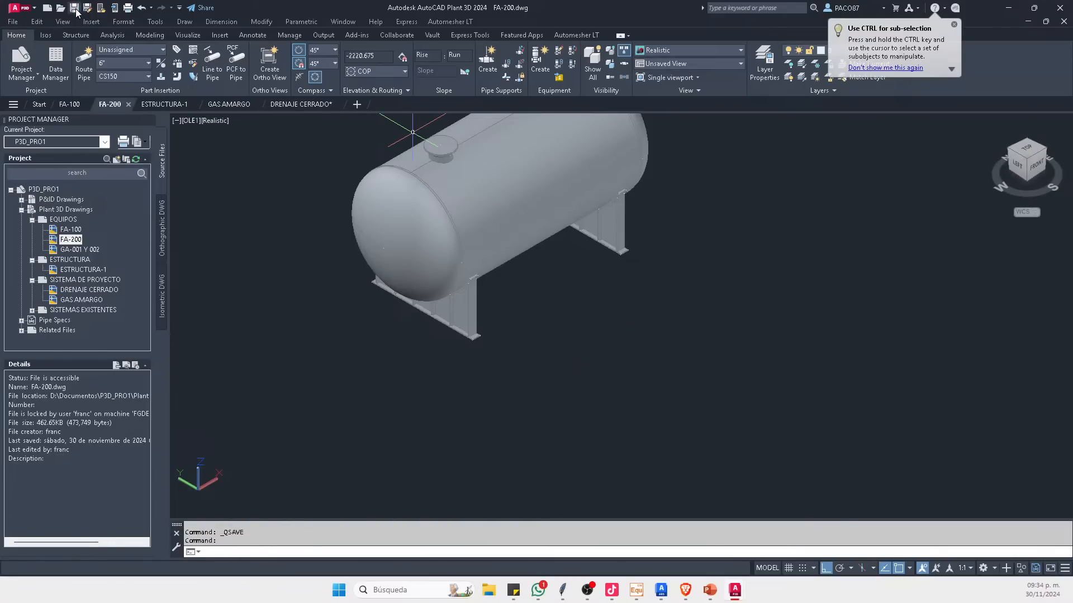
{"action": "key", "text": "ctrl+z"}
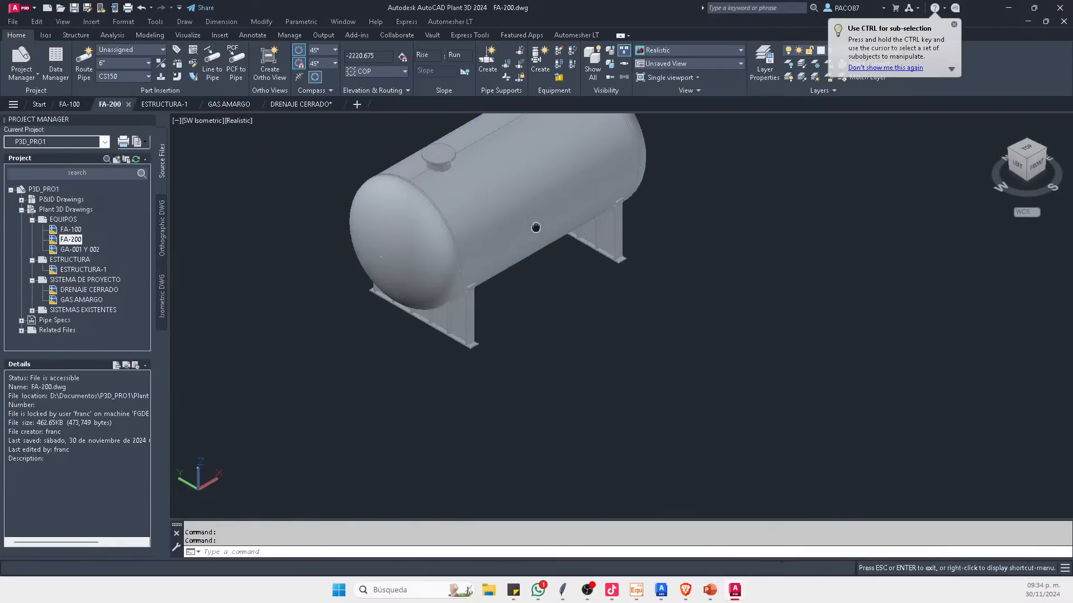
{"action": "left_click", "coordinate": [74, 8]}
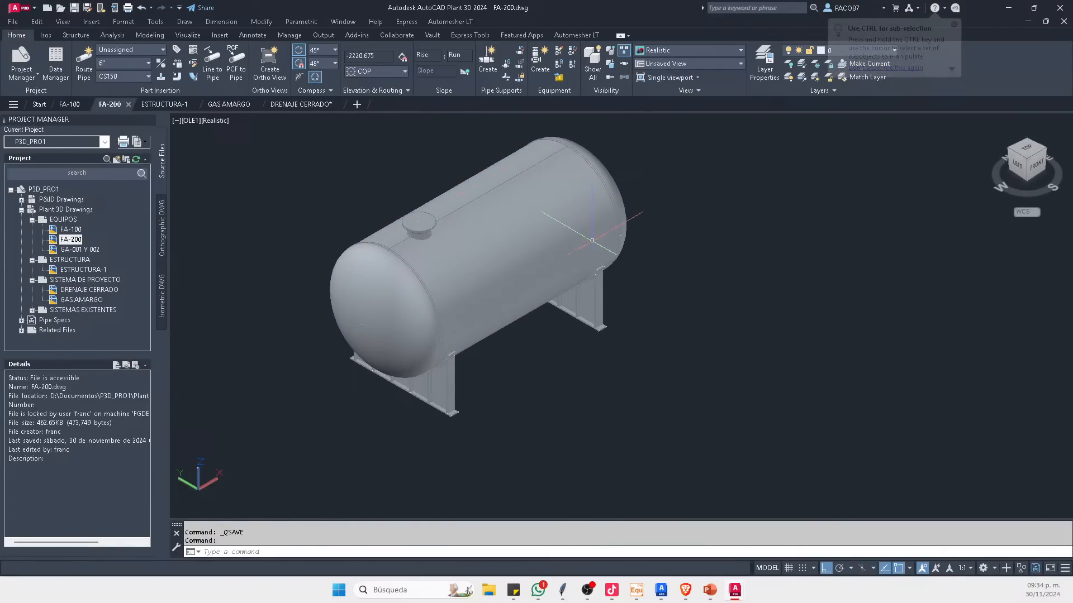
{"action": "key", "text": "ctrl+z"}
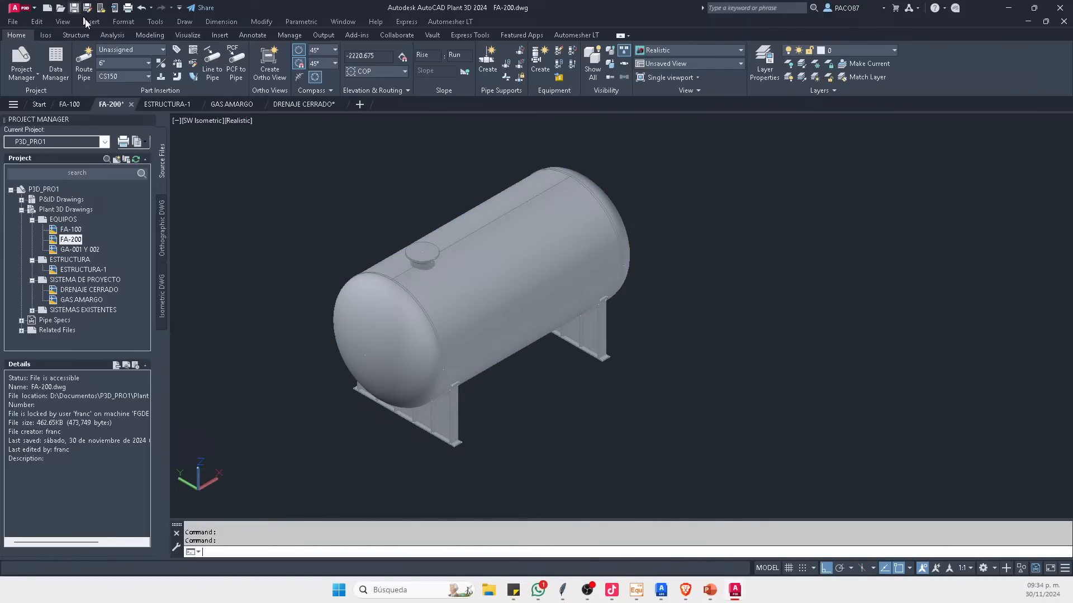
Step: Attach FA-200 as an overlay external reference in the GAS AMARGO drawing and check its position against the piping
{"action": "left_click", "coordinate": [231, 104]}
{"action": "scroll", "coordinate": [506, 332], "scroll_direction": "down", "scroll_amount": 4}
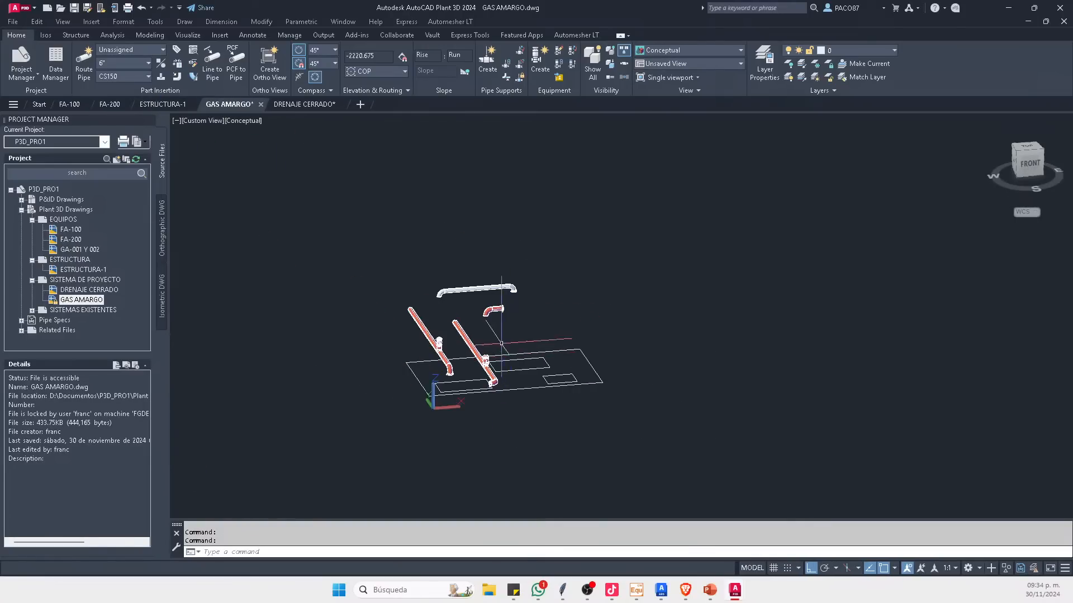
{"action": "right_click", "coordinate": [72, 241]}
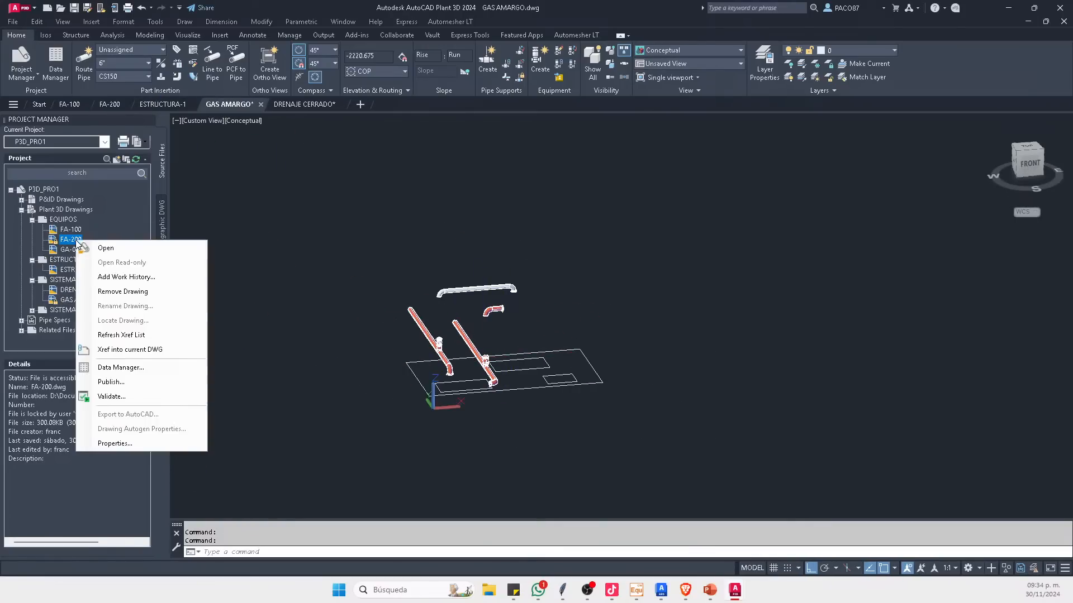
{"action": "left_click", "coordinate": [139, 349]}
{"action": "left_click", "coordinate": [574, 414]}
{"action": "scroll", "coordinate": [521, 365], "scroll_direction": "up", "scroll_amount": 5}
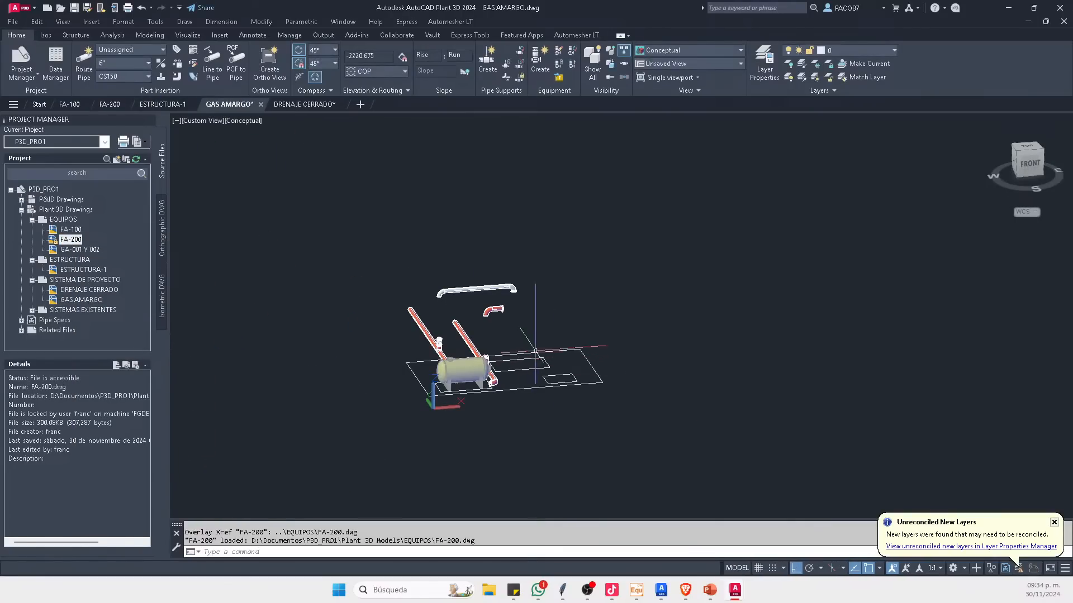
{"action": "middle_click_drag", "start_coordinate": [521, 365], "coordinate": [492, 366], "text": "shift"}
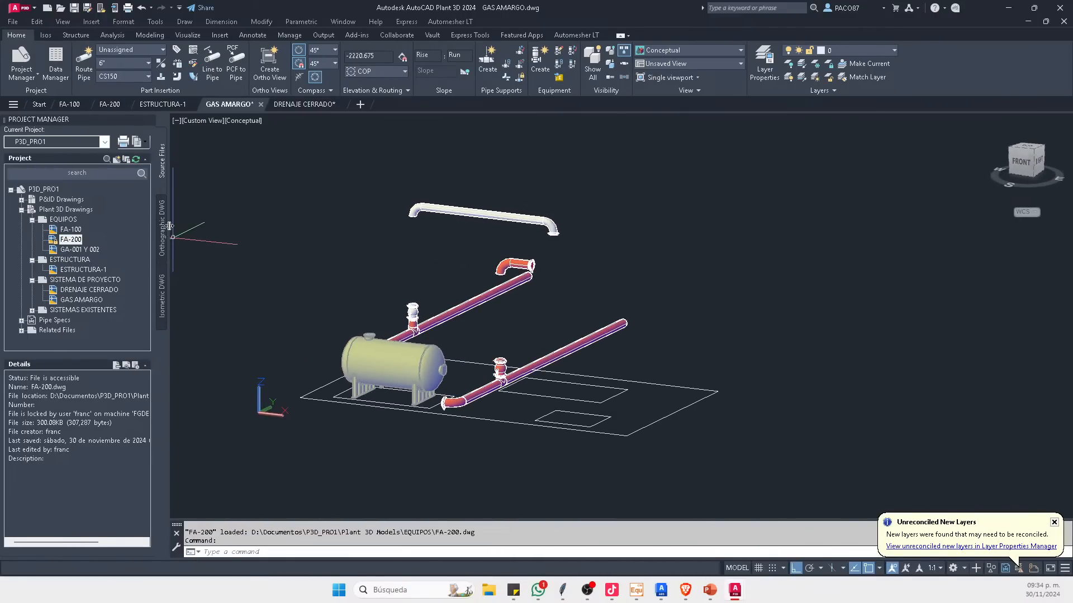
Step: Examine the base of the end column in the ESTRUCTURA-1 drawing from the left view, trying to identify its bottom corner coordinates
{"action": "left_click", "coordinate": [163, 106]}
{"action": "left_click", "coordinate": [1018, 175]}
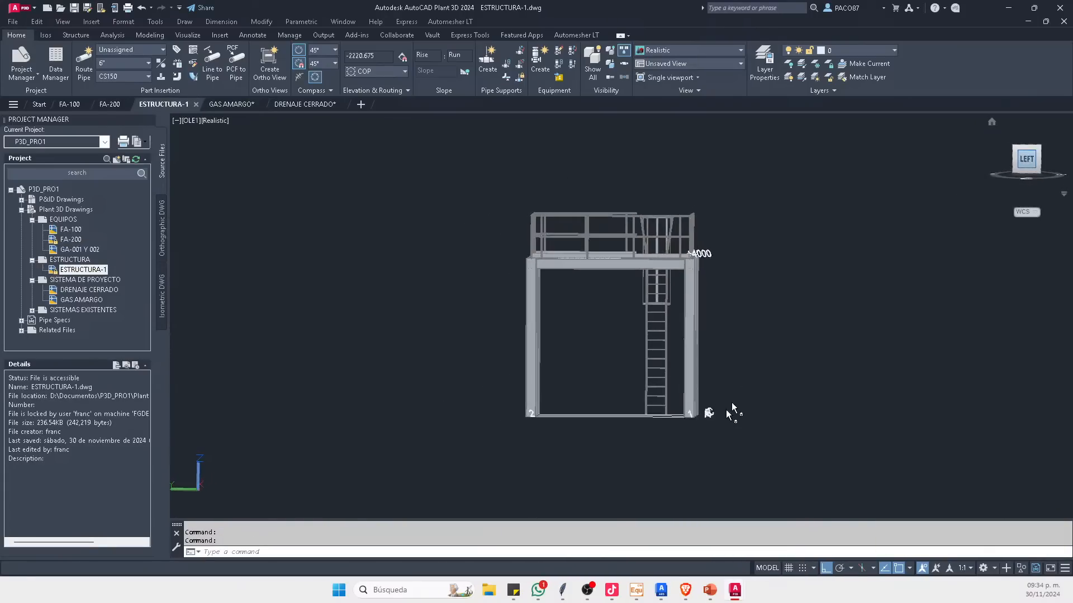
{"action": "scroll", "coordinate": [713, 416], "scroll_direction": "up", "scroll_amount": 5}
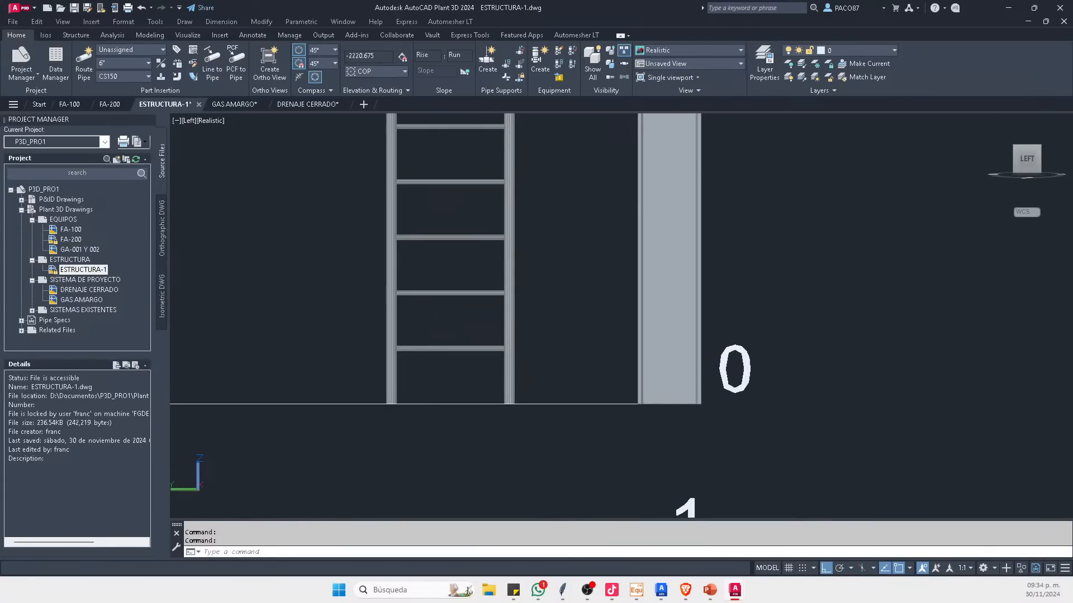
{"action": "type", "text": "ID"}
{"action": "key", "text": "Return"}
{"action": "type", "text": "E"}
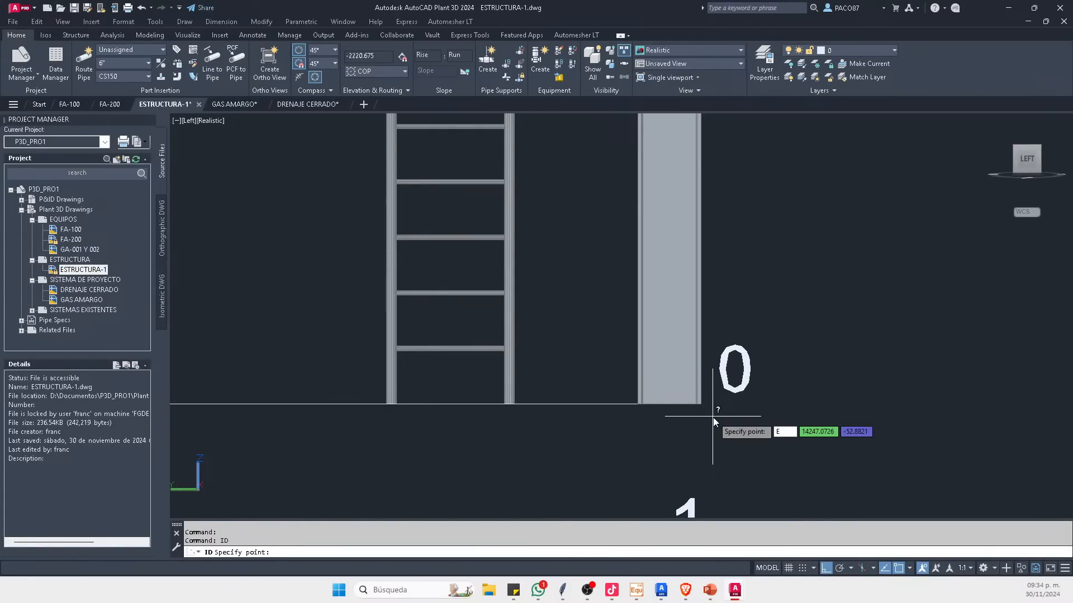
{"action": "type", "text": "MDND"}
{"action": "key", "text": "Return"}
{"action": "scroll", "coordinate": [713, 418], "scroll_direction": "up", "scroll_amount": 4}
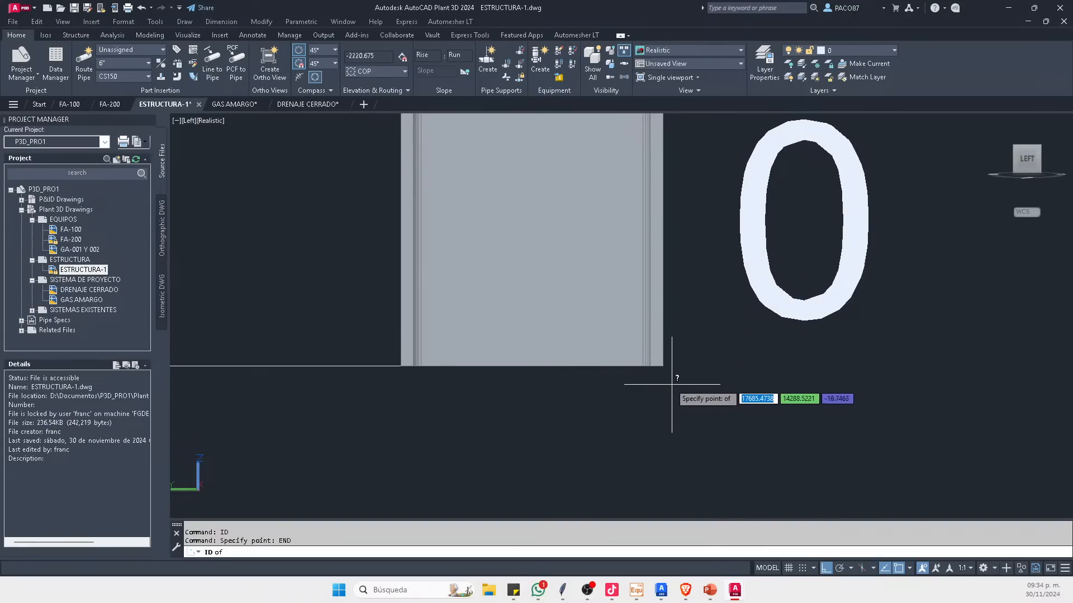
{"action": "key", "text": "Escape"}
{"action": "key", "text": "Escape"}
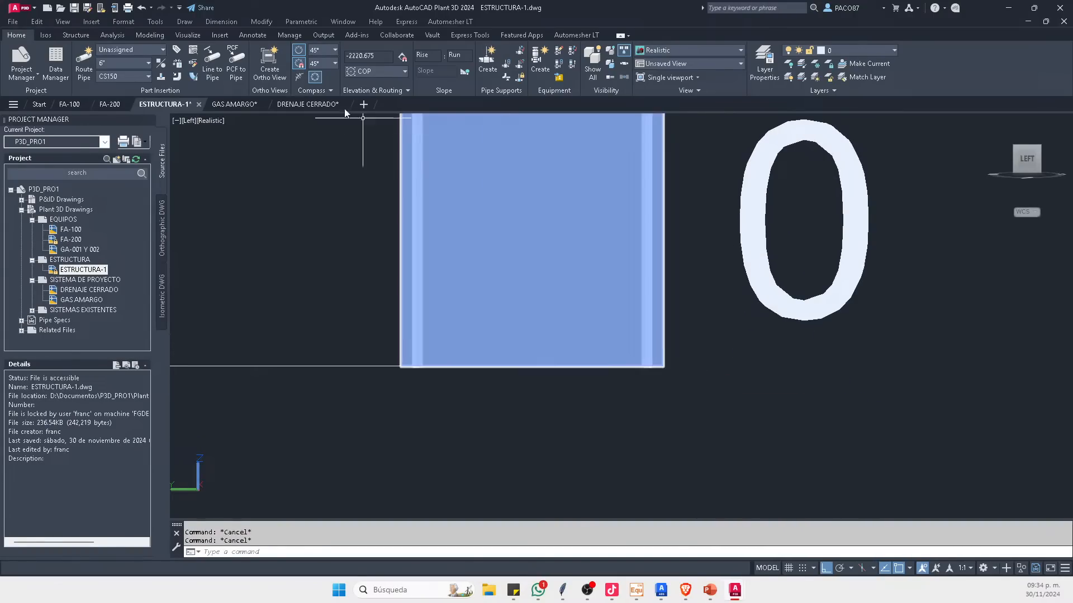
{"action": "scroll", "coordinate": [657, 275], "scroll_direction": "down", "scroll_amount": 2}
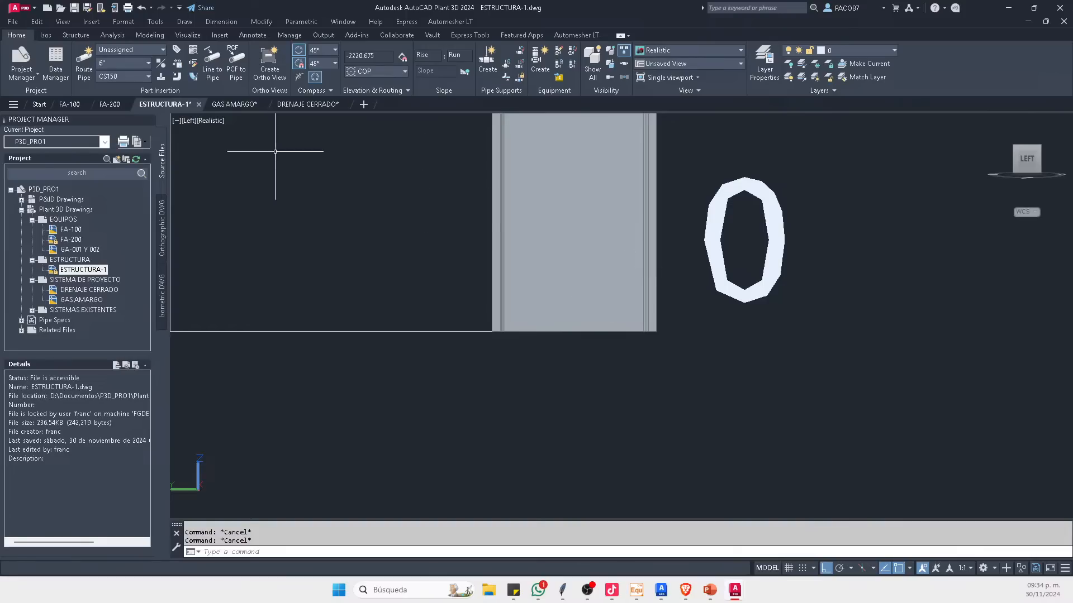
Step: Move both long red pipe lines in GAS AMARGO, with their branch valves and the tank-side elbow, 2500 mm straight up along Z
{"action": "left_click", "coordinate": [243, 103]}
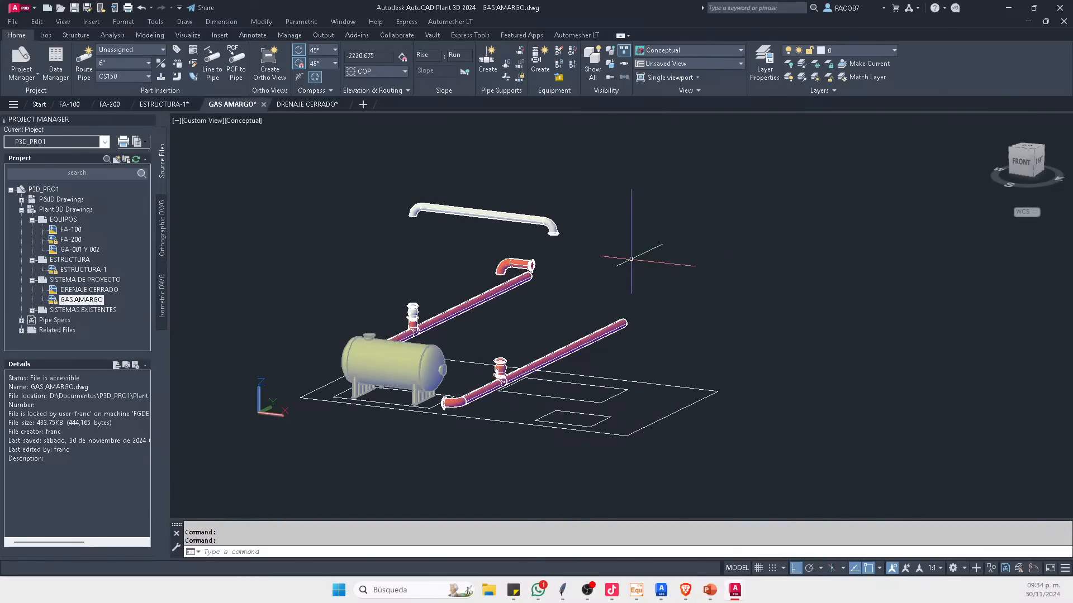
{"action": "middle_click_drag", "start_coordinate": [630, 259], "coordinate": [468, 328], "text": "shift"}
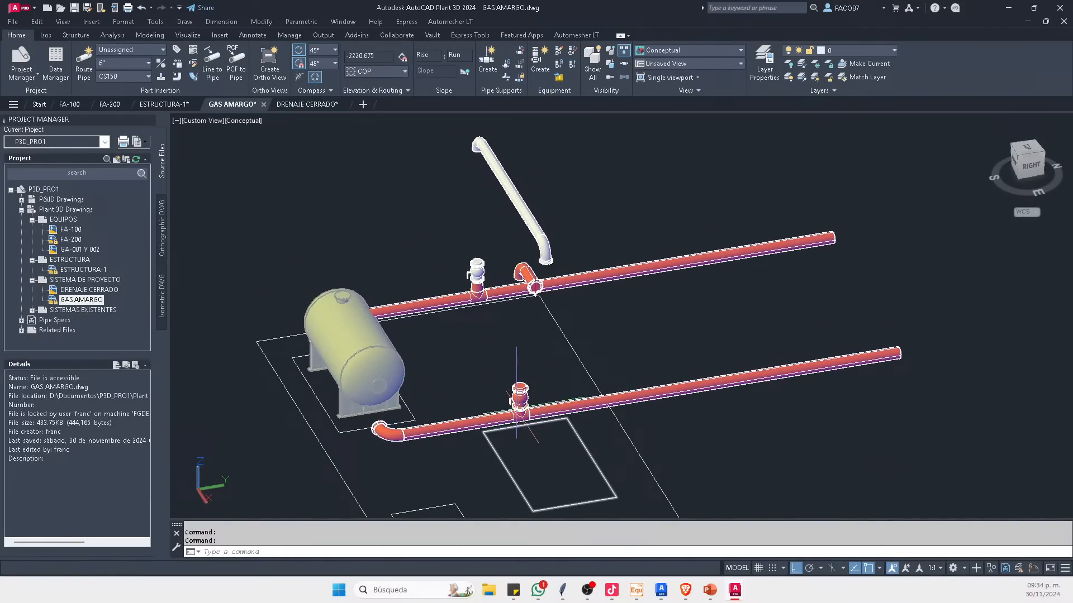
{"action": "key", "text": "Escape"}
{"action": "key", "text": "Escape"}
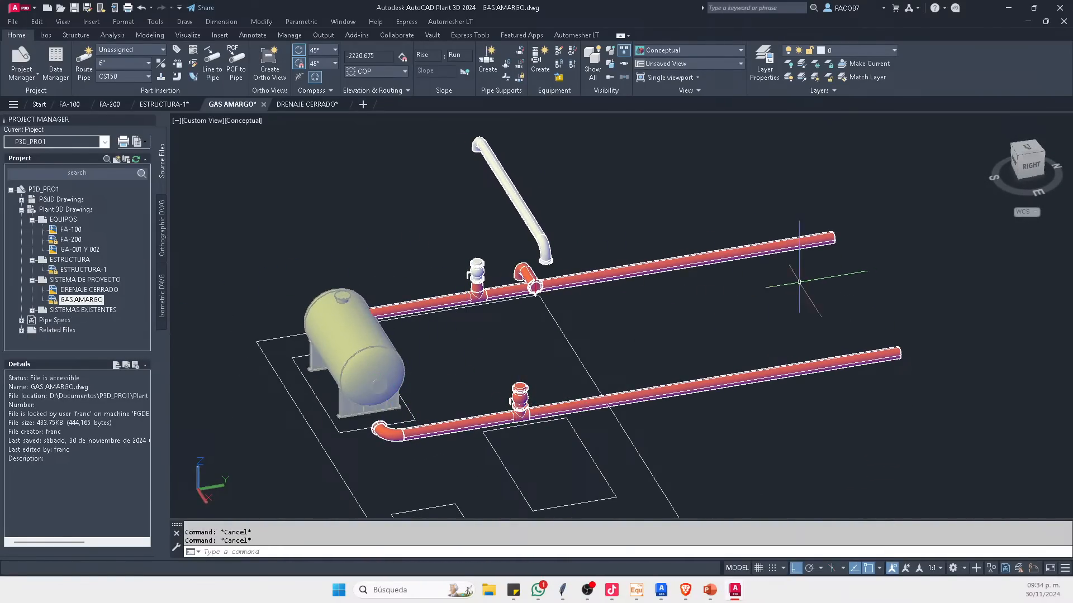
{"action": "scroll", "coordinate": [522, 399], "scroll_direction": "up", "scroll_amount": 3}
{"action": "scroll", "coordinate": [484, 370], "scroll_direction": "down", "scroll_amount": 2}
{"action": "left_click", "coordinate": [776, 165]}
{"action": "left_click", "coordinate": [729, 247]}
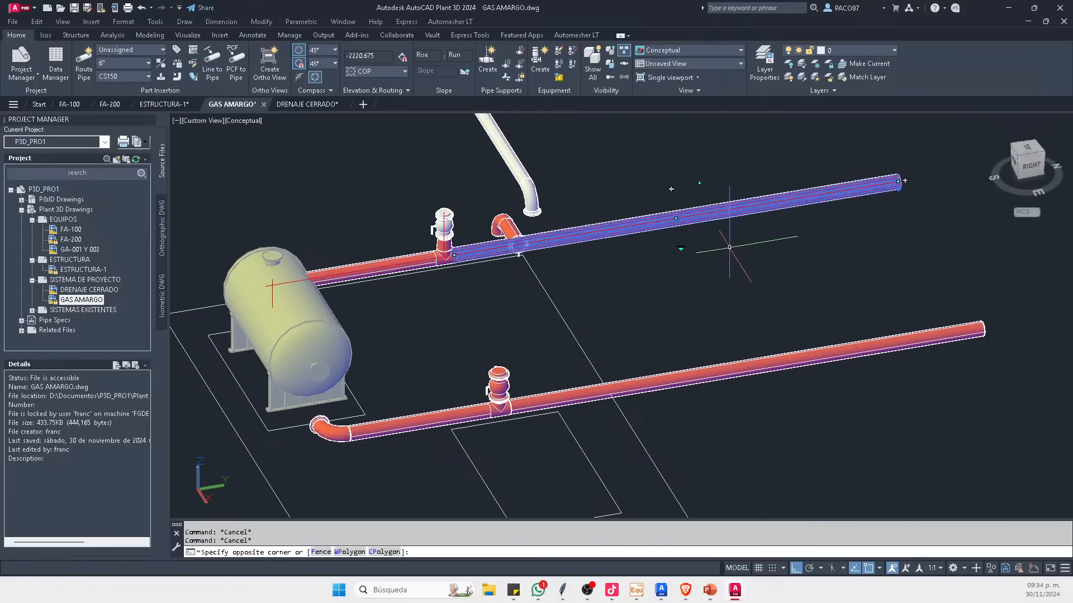
{"action": "left_click", "coordinate": [870, 436]}
{"action": "left_click", "coordinate": [782, 316]}
{"action": "scroll", "coordinate": [480, 250], "scroll_direction": "up", "scroll_amount": 2}
{"action": "left_click", "coordinate": [362, 165]}
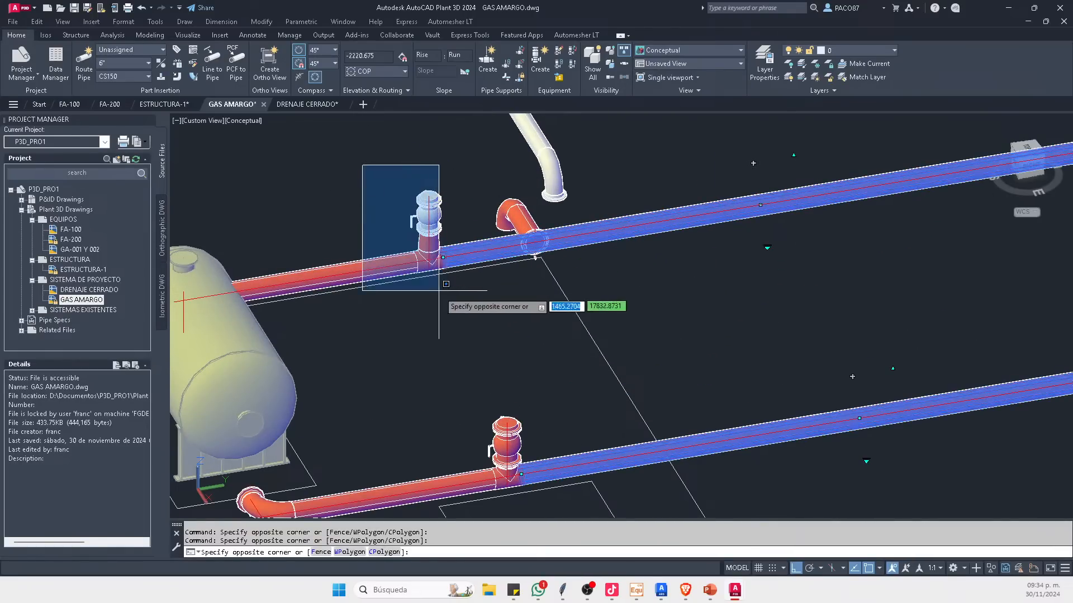
{"action": "left_click", "coordinate": [447, 317]}
{"action": "left_click", "coordinate": [400, 264]}
{"action": "left_click", "coordinate": [354, 173]}
{"action": "left_click", "coordinate": [456, 299]}
{"action": "scroll", "coordinate": [464, 247], "scroll_direction": "down", "scroll_amount": 2}
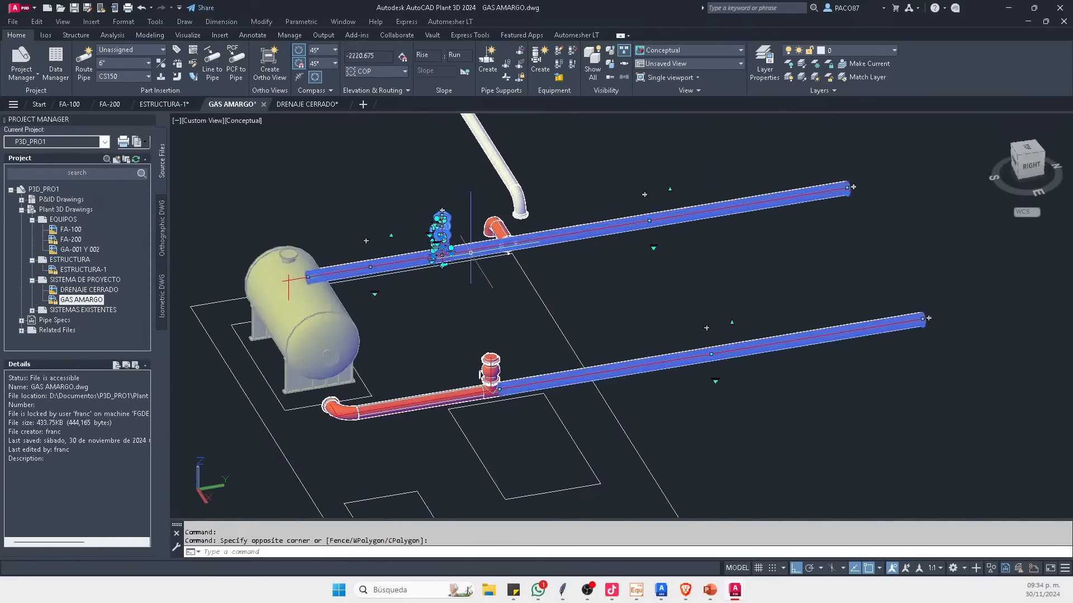
{"action": "scroll", "coordinate": [445, 403], "scroll_direction": "up", "scroll_amount": 6}
{"action": "middle_click_drag", "start_coordinate": [266, 398], "coordinate": [480, 357]}
{"action": "left_click", "coordinate": [347, 350]}
{"action": "left_click", "coordinate": [562, 475]}
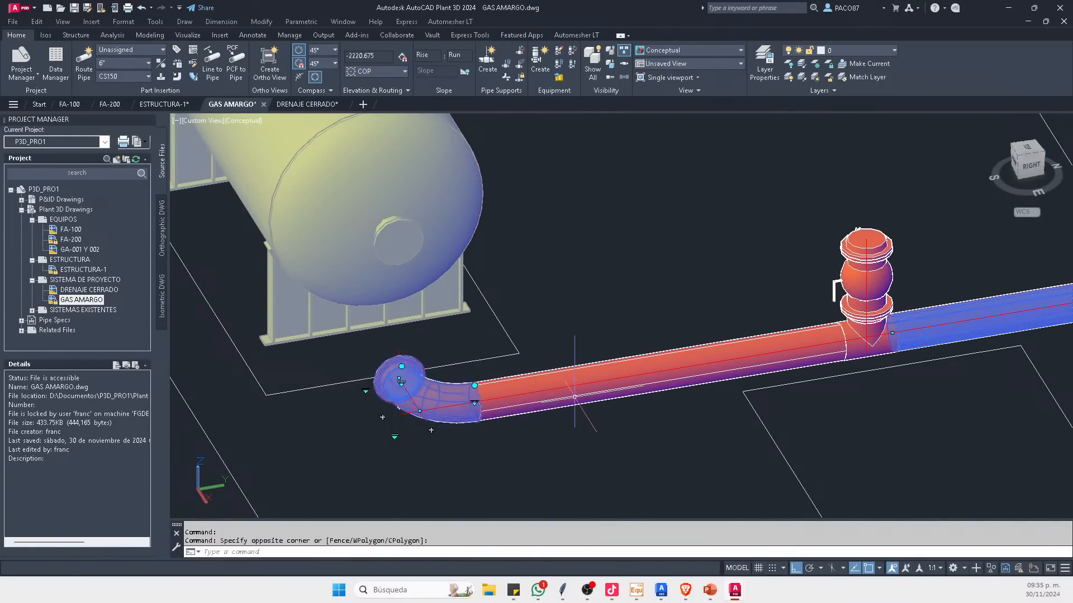
{"action": "left_click", "coordinate": [574, 397]}
{"action": "scroll", "coordinate": [498, 422], "scroll_direction": "down", "scroll_amount": 4}
{"action": "scroll", "coordinate": [659, 349], "scroll_direction": "up", "scroll_amount": 3}
{"action": "left_click", "coordinate": [534, 275]}
{"action": "left_click", "coordinate": [675, 456]}
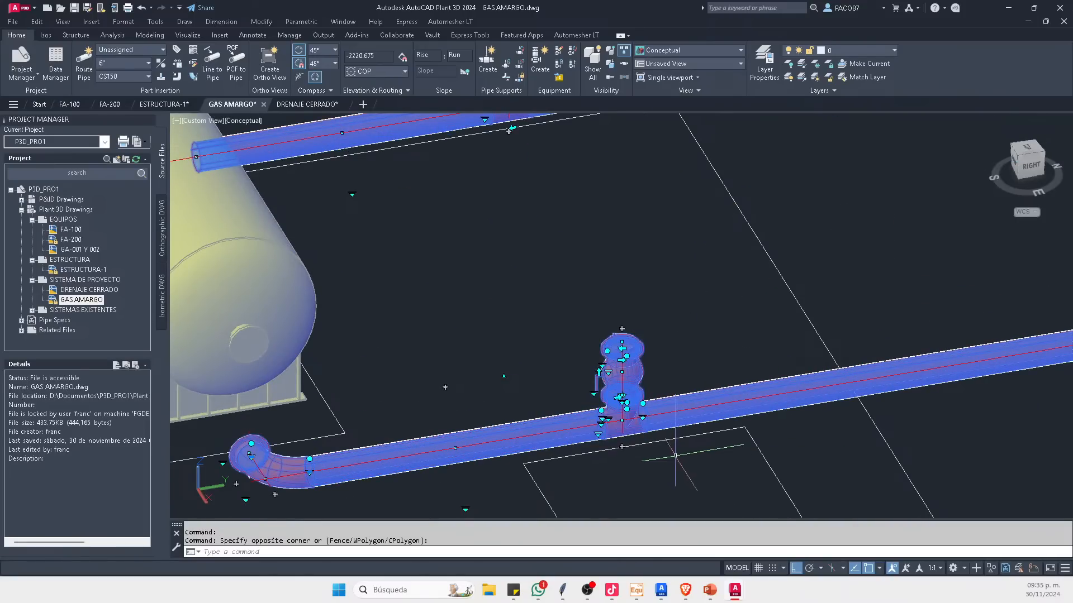
{"action": "scroll", "coordinate": [674, 456], "scroll_direction": "down", "scroll_amount": 4}
{"action": "scroll", "coordinate": [580, 344], "scroll_direction": "up", "scroll_amount": 3}
{"action": "middle_click_drag", "start_coordinate": [564, 367], "coordinate": [520, 299]}
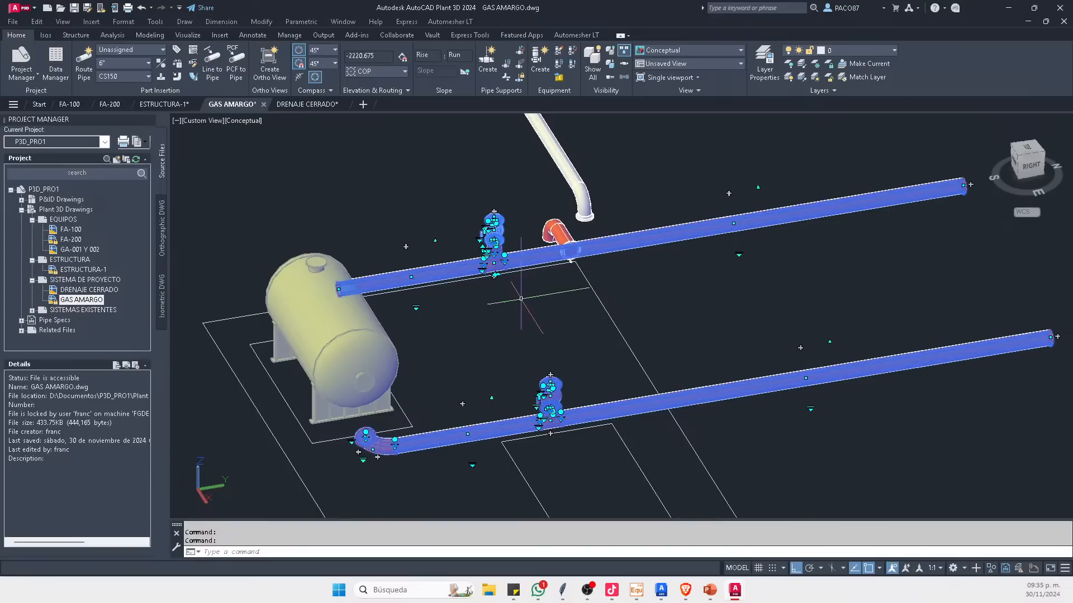
{"action": "type", "text": "m"}
{"action": "key", "text": "Return"}
{"action": "left_click", "coordinate": [751, 334]}
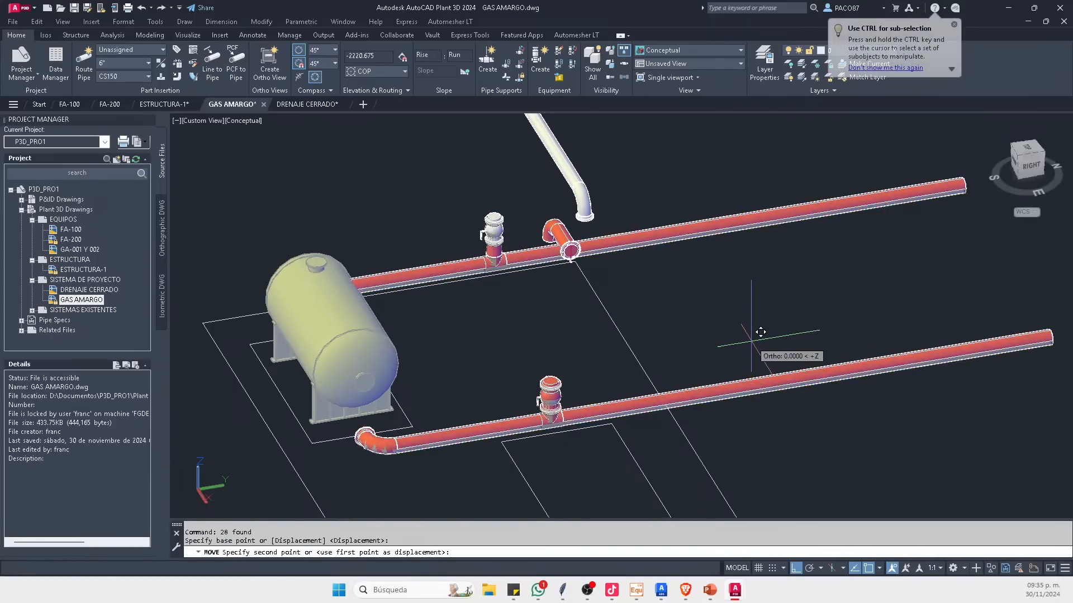
{"action": "type", "text": "2500"}
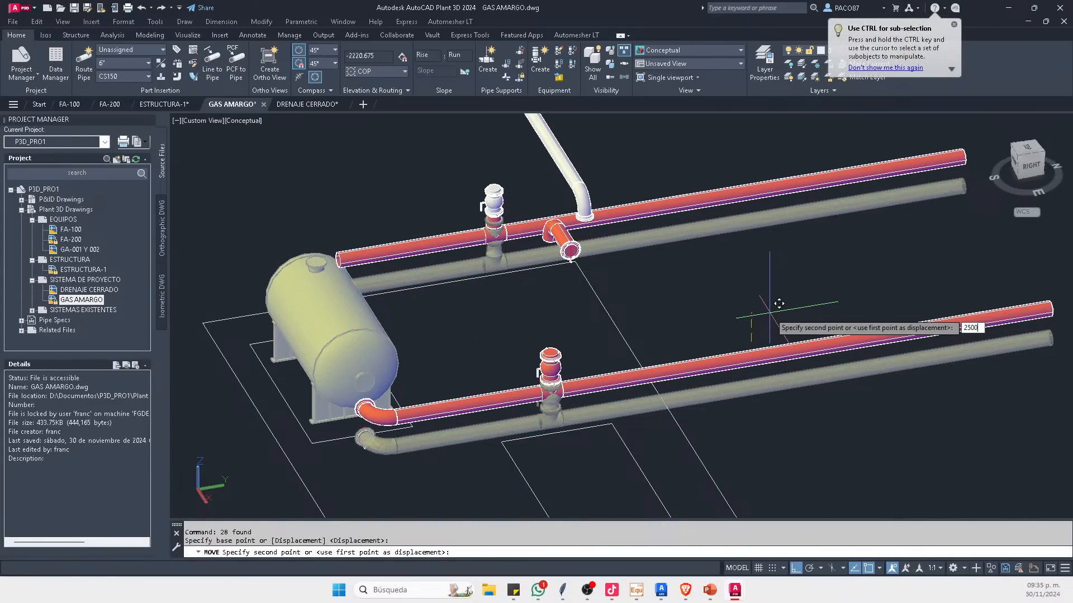
{"action": "key", "text": "Return"}
{"action": "key", "text": "Escape"}
Step: Connect the flange of the raised lower line to the adjacent nozzle on the end of the FA-200 tank
{"action": "middle_click_drag", "start_coordinate": [692, 298], "coordinate": [643, 346], "text": "shift"}
{"action": "scroll", "coordinate": [570, 452], "scroll_direction": "up", "scroll_amount": 10}
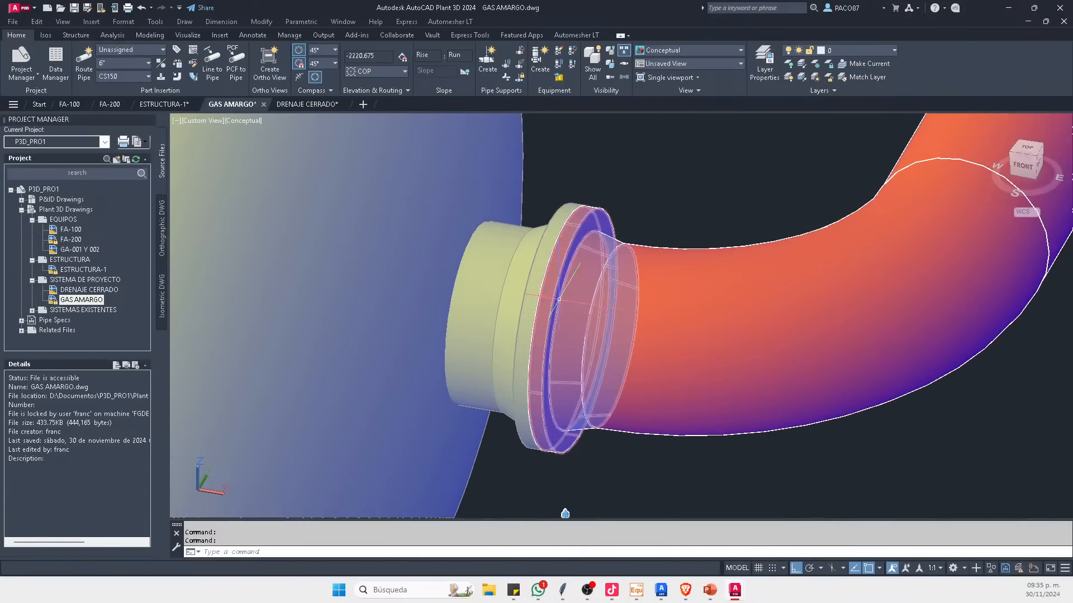
{"action": "left_click", "coordinate": [559, 299]}
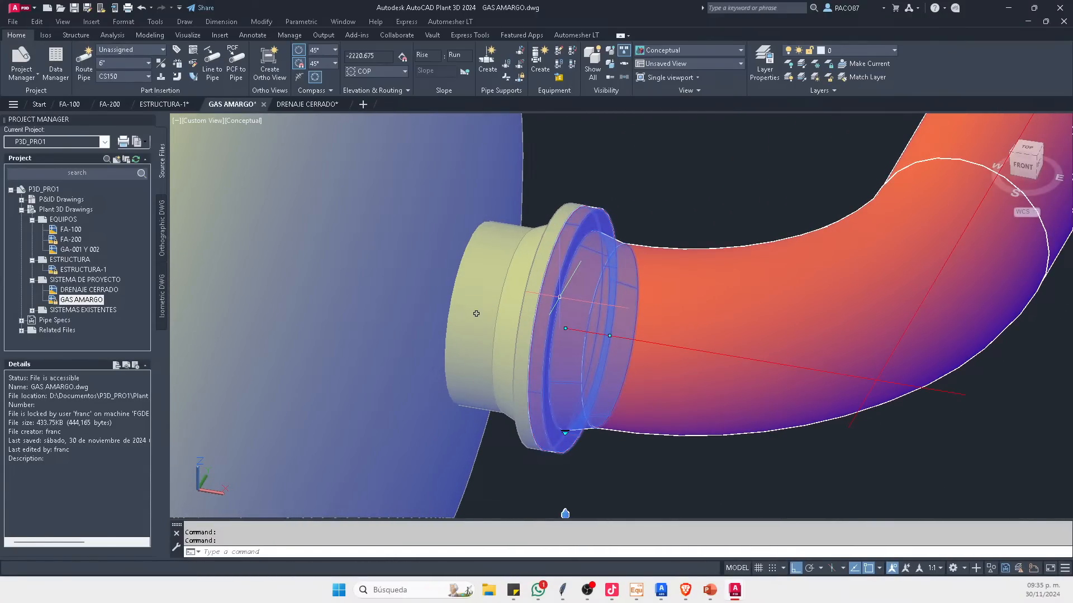
{"action": "right_click", "coordinate": [549, 225]}
{"action": "left_click", "coordinate": [614, 320]}
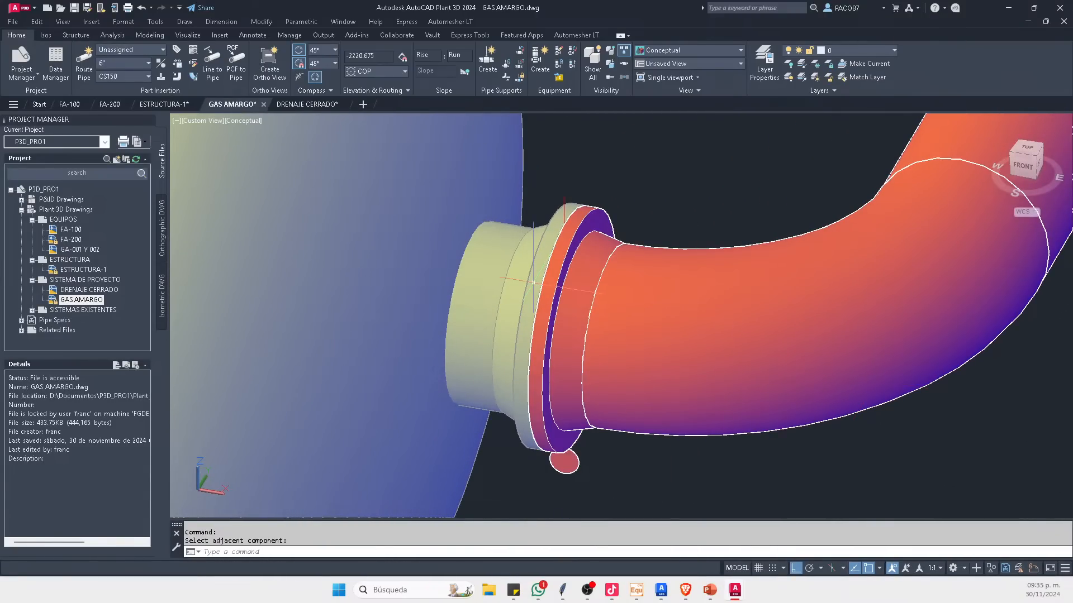
{"action": "key", "text": "Escape"}
Step: Try to route pipe from the upper line's open end to the tank's top nozzle, and erase the leftover piece
{"action": "scroll", "coordinate": [533, 282], "scroll_direction": "down", "scroll_amount": 6}
{"action": "scroll", "coordinate": [564, 324], "scroll_direction": "up", "scroll_amount": 4}
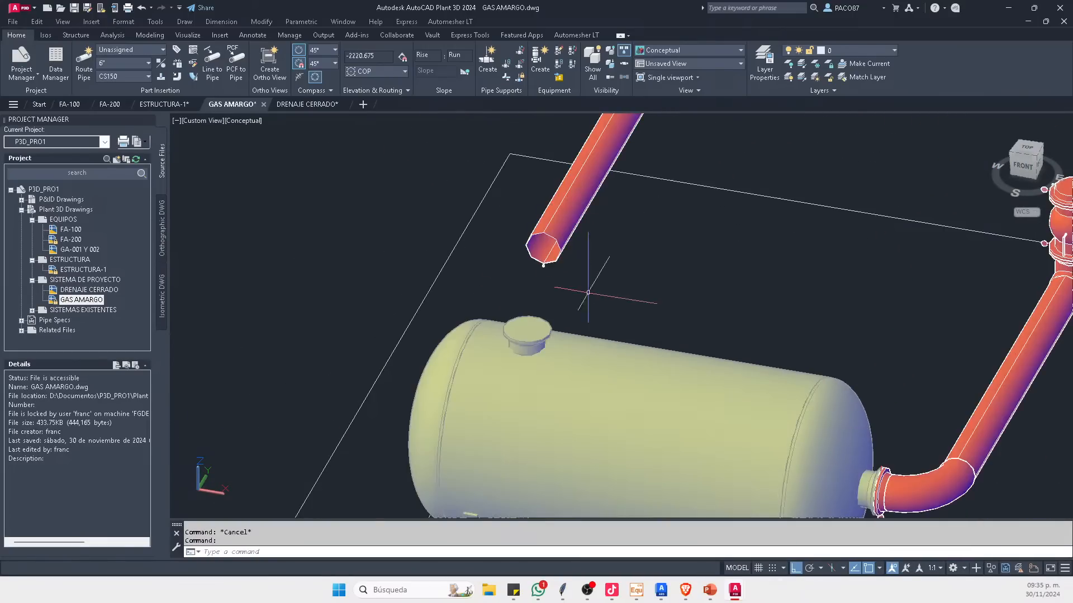
{"action": "middle_click_drag", "start_coordinate": [642, 302], "coordinate": [537, 299], "text": "shift"}
{"action": "scroll", "coordinate": [625, 246], "scroll_direction": "up", "scroll_amount": 4}
{"action": "left_click", "coordinate": [661, 185]}
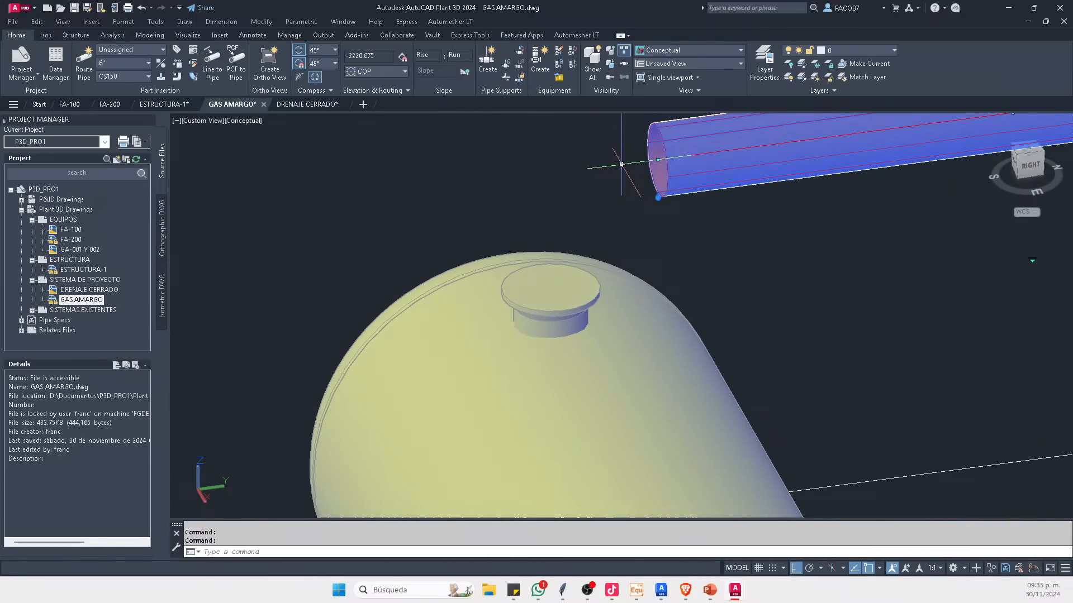
{"action": "left_click", "coordinate": [657, 160]}
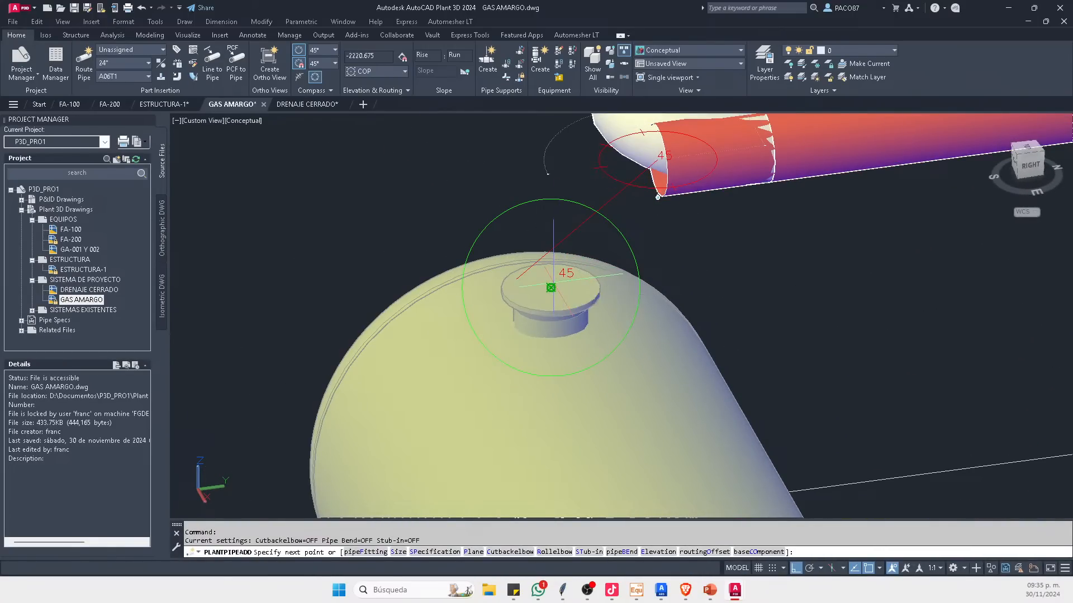
{"action": "scroll", "coordinate": [550, 288], "scroll_direction": "down", "scroll_amount": 2}
{"action": "key", "text": "Escape"}
{"action": "left_click", "coordinate": [575, 215]}
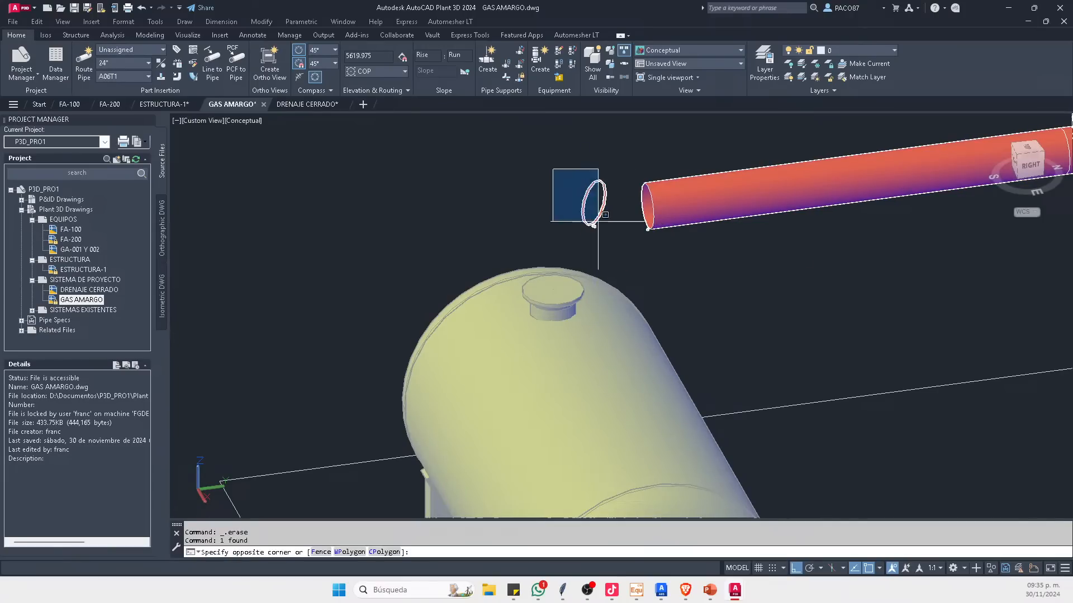
{"action": "key", "text": "Escape"}
Step: Look through the A06T1 spec sheet and the list of available specs in the Pipe Spec Viewer
{"action": "scroll", "coordinate": [559, 257], "scroll_direction": "down", "scroll_amount": 5}
{"action": "middle_click_drag", "start_coordinate": [547, 294], "coordinate": [270, 163], "text": "shift"}
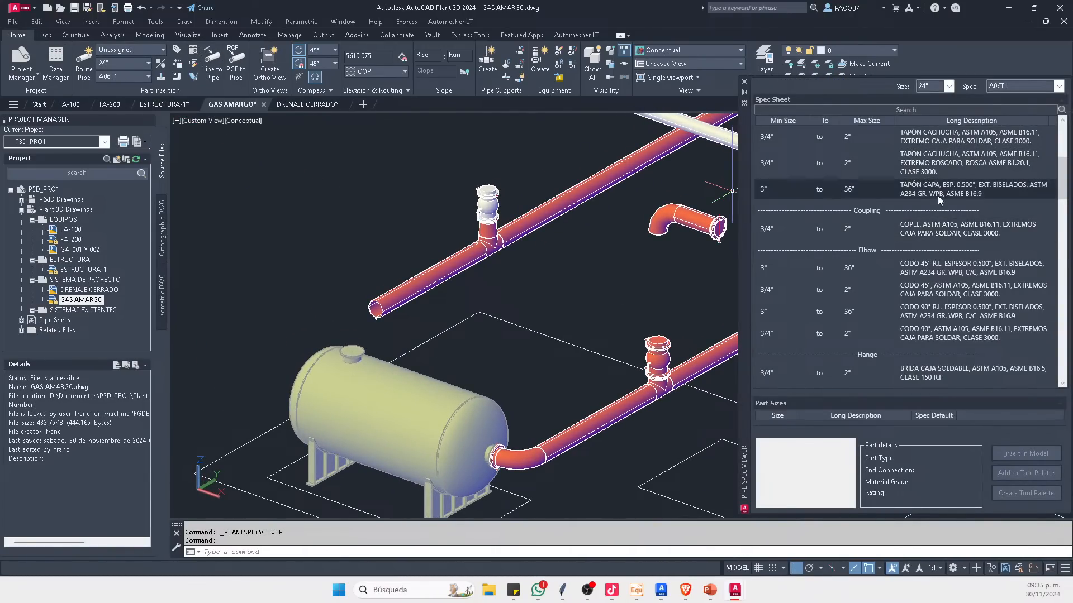
{"action": "scroll", "coordinate": [939, 196], "scroll_direction": "up", "scroll_amount": 5}
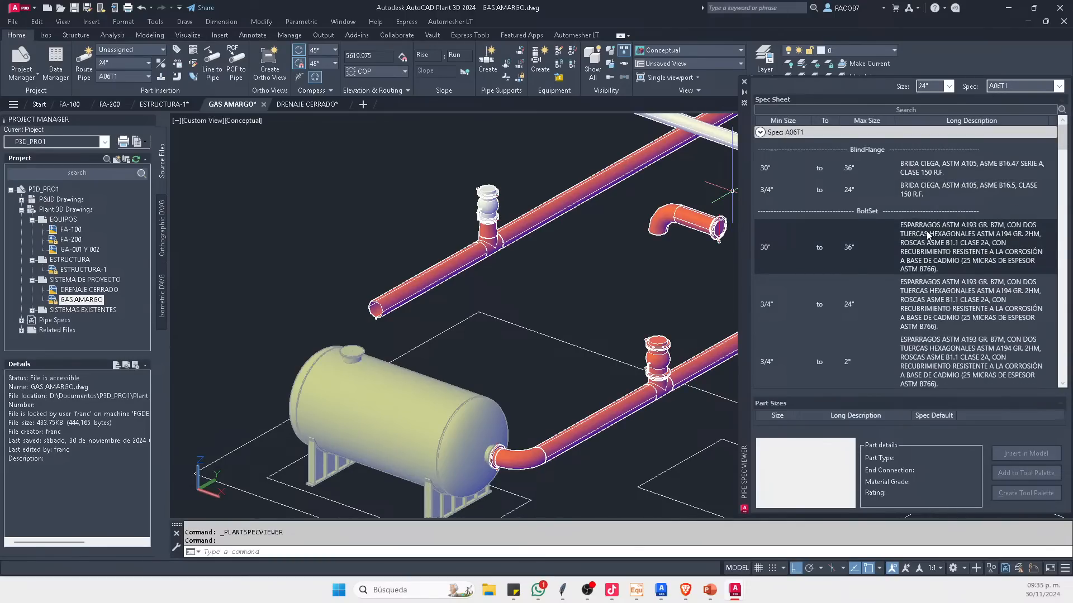
{"action": "scroll", "coordinate": [929, 238], "scroll_direction": "down", "scroll_amount": 5}
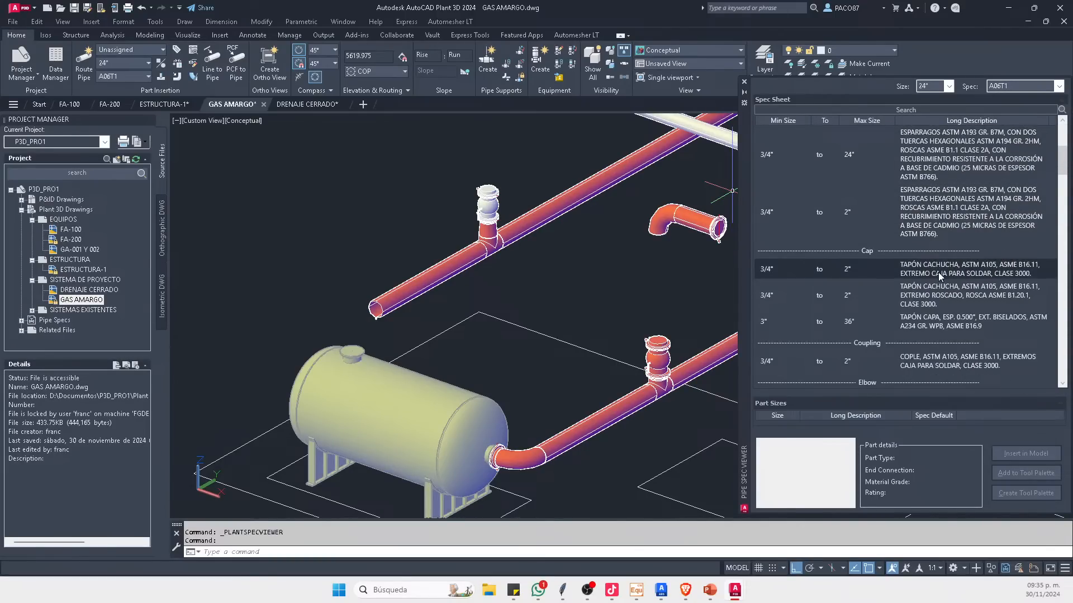
{"action": "scroll", "coordinate": [939, 275], "scroll_direction": "up", "scroll_amount": 5}
{"action": "left_click", "coordinate": [1010, 88]}
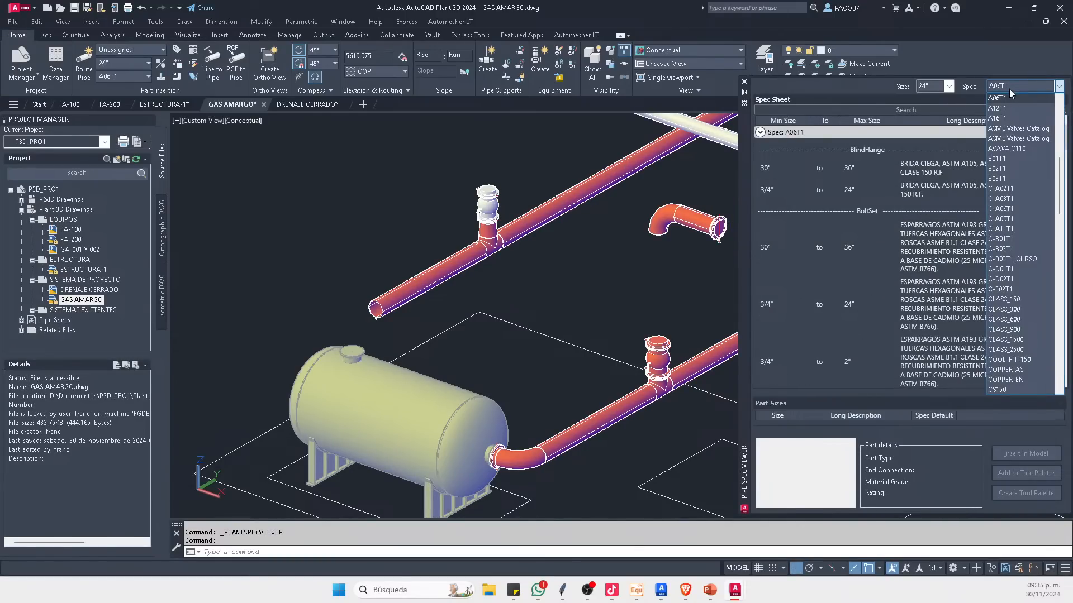
{"action": "left_click", "coordinate": [994, 107]}
{"action": "left_click", "coordinate": [1020, 89]}
{"action": "scroll", "coordinate": [1000, 120], "scroll_direction": "up", "scroll_amount": 1}
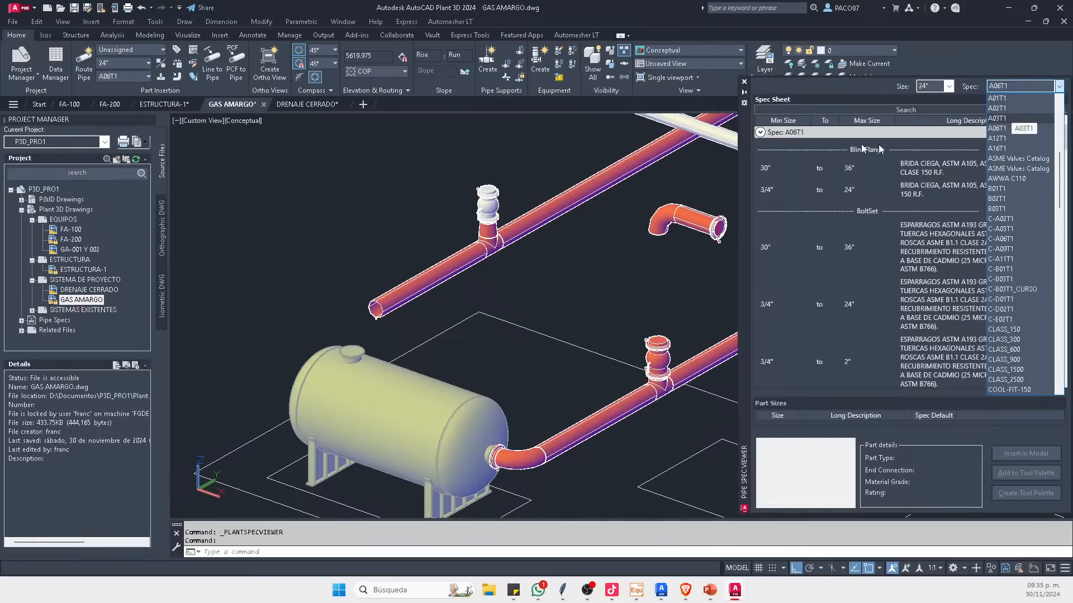
Step: Set the current piping spec to CS150 with a 24" size and look through its component list
{"action": "left_click", "coordinate": [118, 63]}
{"action": "left_click", "coordinate": [111, 73]}
{"action": "left_click", "coordinate": [115, 79]}
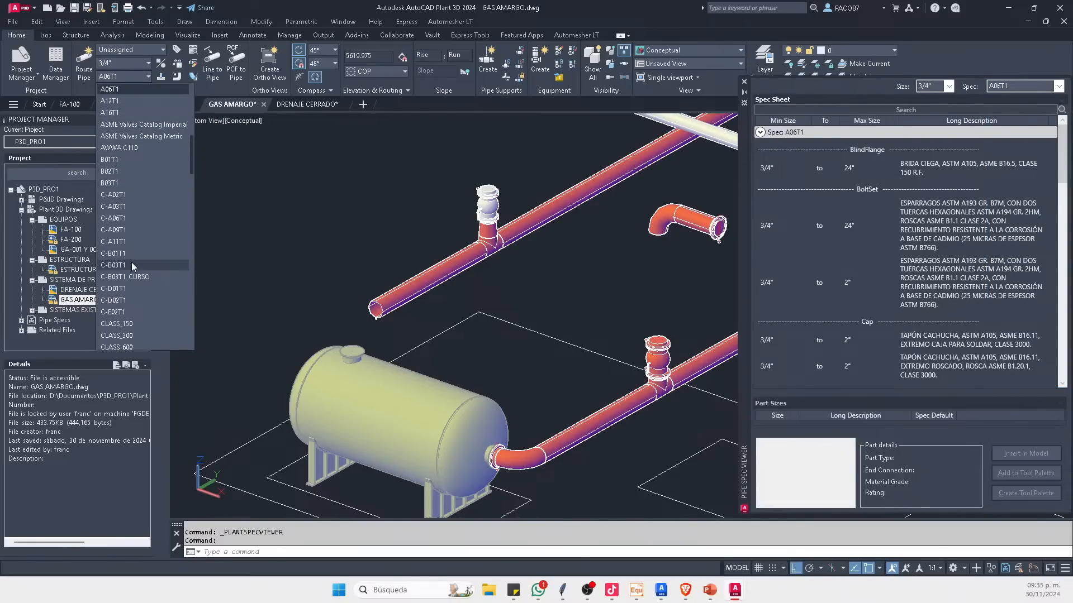
{"action": "scroll", "coordinate": [134, 257], "scroll_direction": "down", "scroll_amount": 2}
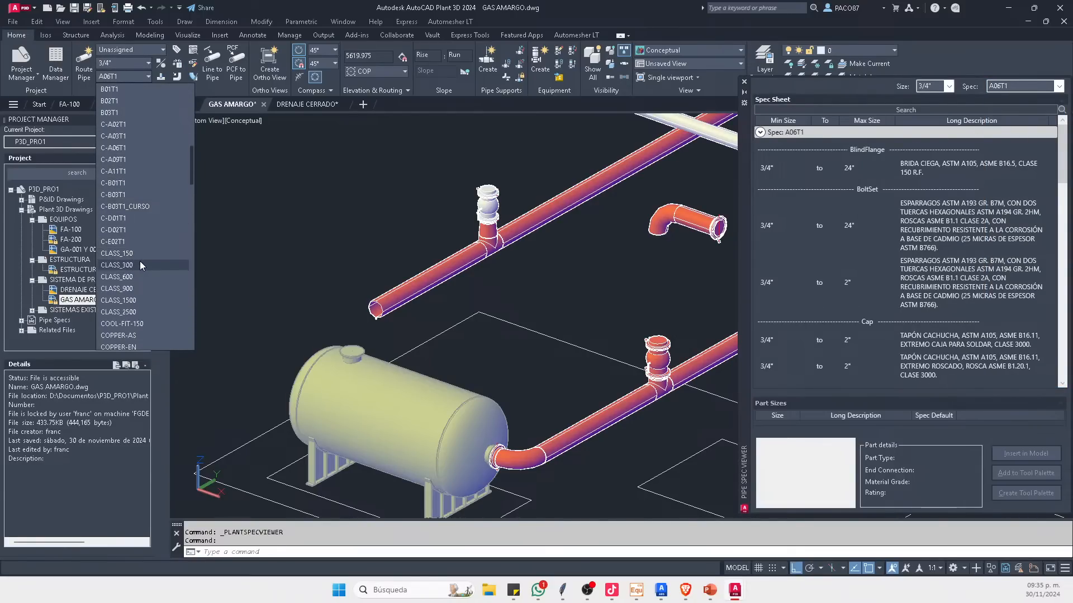
{"action": "scroll", "coordinate": [142, 234], "scroll_direction": "down", "scroll_amount": 1}
{"action": "scroll", "coordinate": [150, 244], "scroll_direction": "down", "scroll_amount": 2}
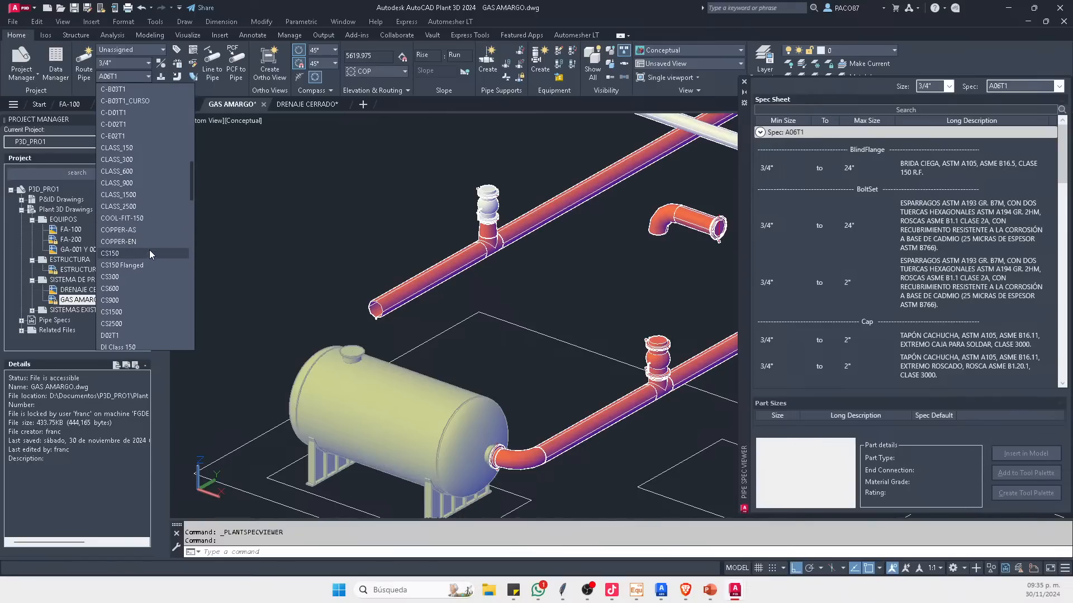
{"action": "left_click", "coordinate": [136, 254]}
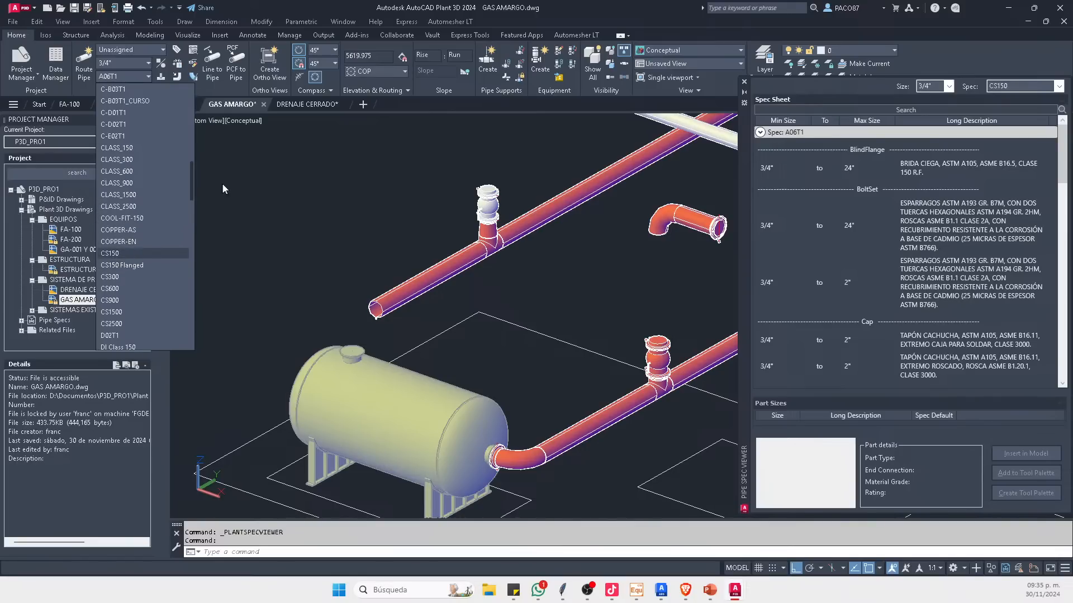
{"action": "left_click", "coordinate": [134, 65]}
{"action": "left_click", "coordinate": [117, 250]}
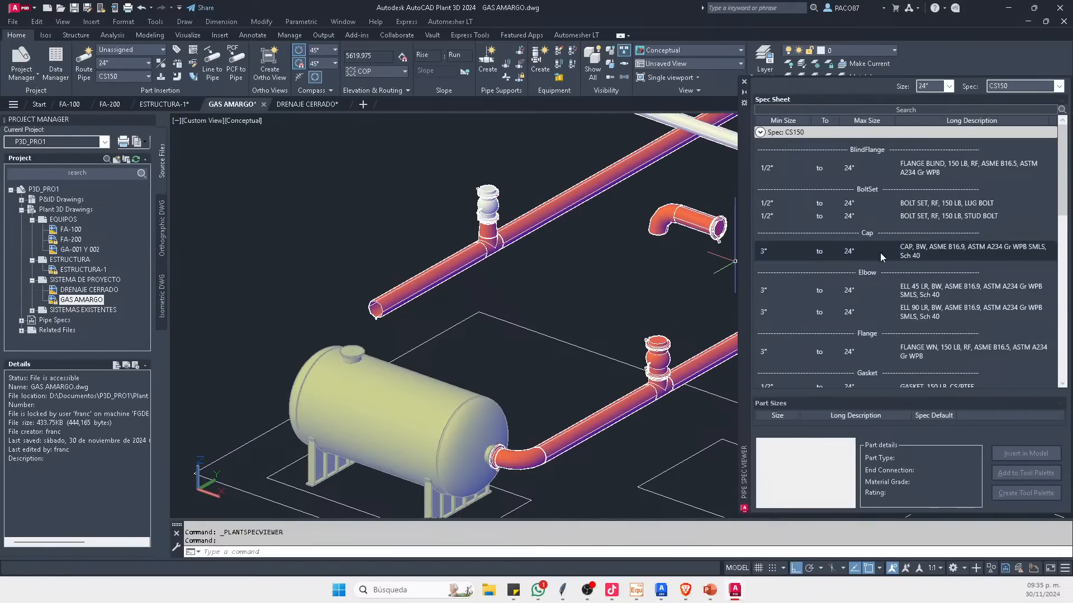
{"action": "scroll", "coordinate": [933, 252], "scroll_direction": "down", "scroll_amount": 3}
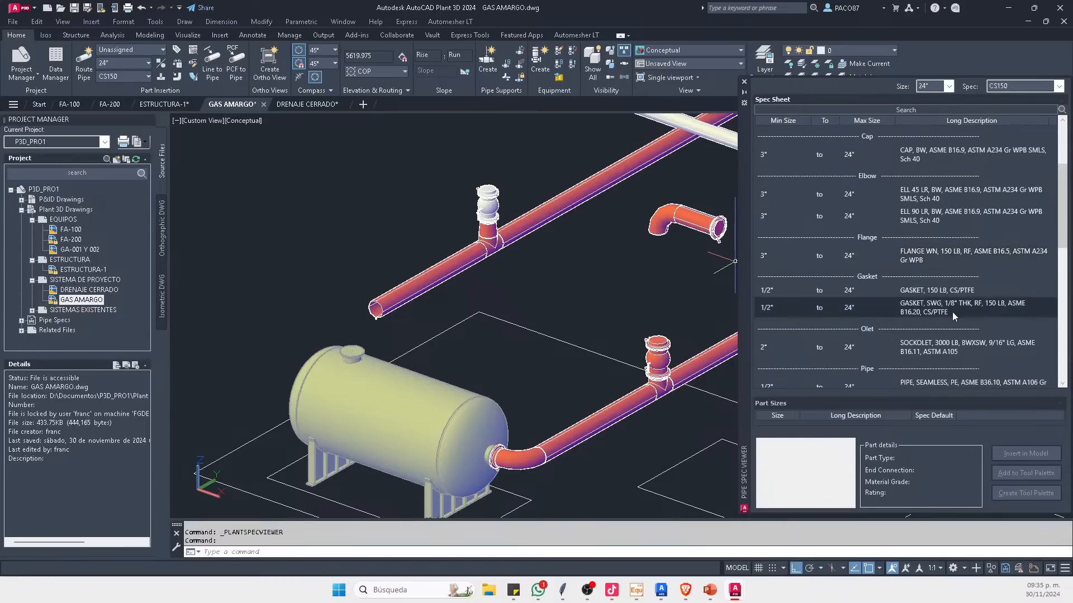
Step: Try to insert a 24" CS150 weld-neck flange at the center node of the tank's top nozzle, and erase it
{"action": "left_click", "coordinate": [927, 253]}
{"action": "left_click", "coordinate": [1026, 453]}
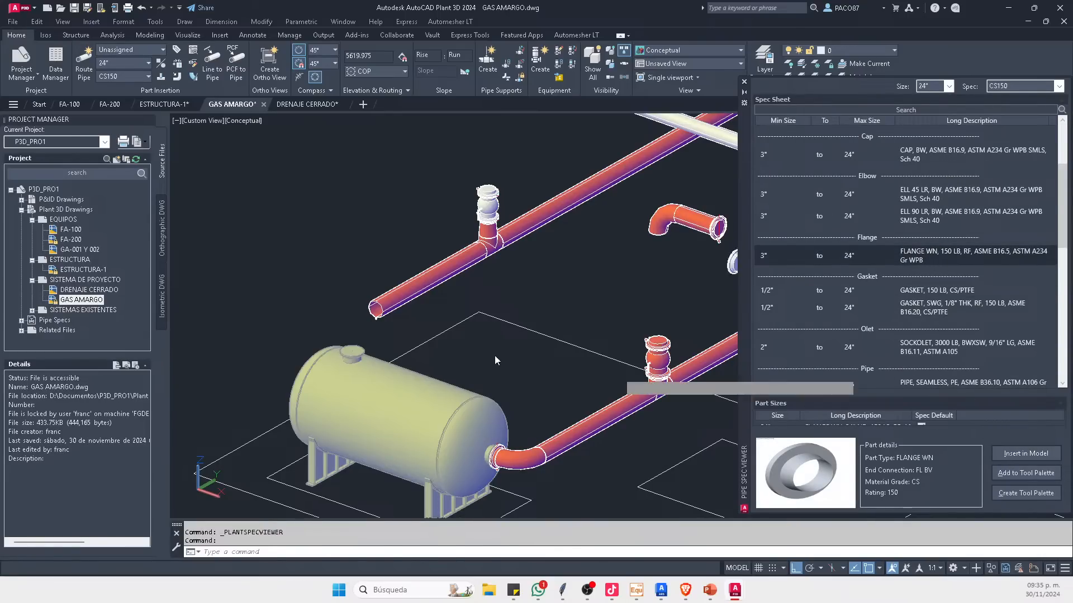
{"action": "scroll", "coordinate": [354, 358], "scroll_direction": "up", "scroll_amount": 5}
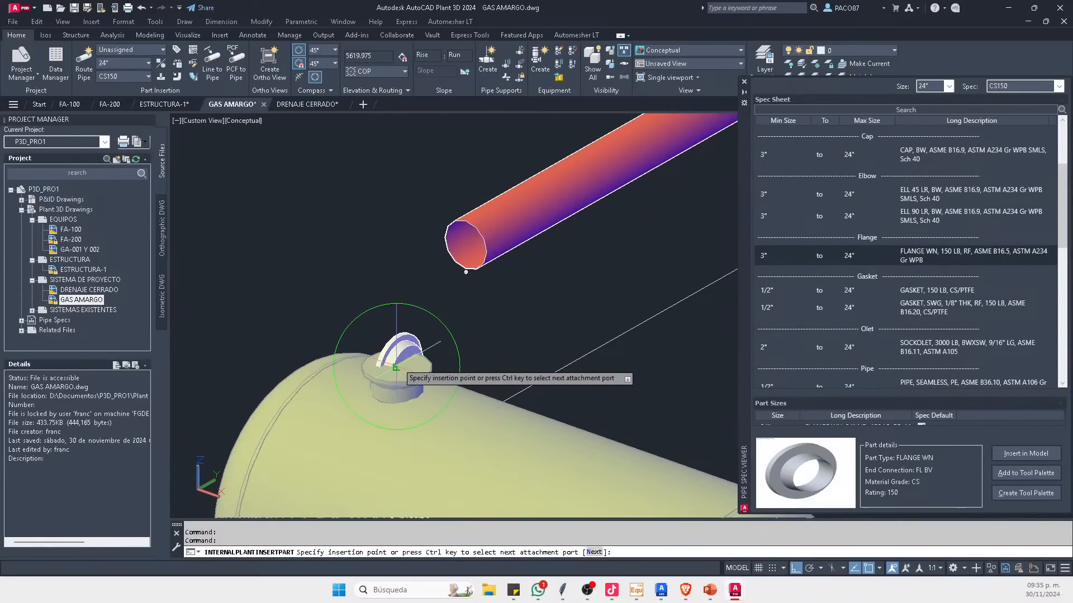
{"action": "scroll", "coordinate": [396, 369], "scroll_direction": "up", "scroll_amount": 2}
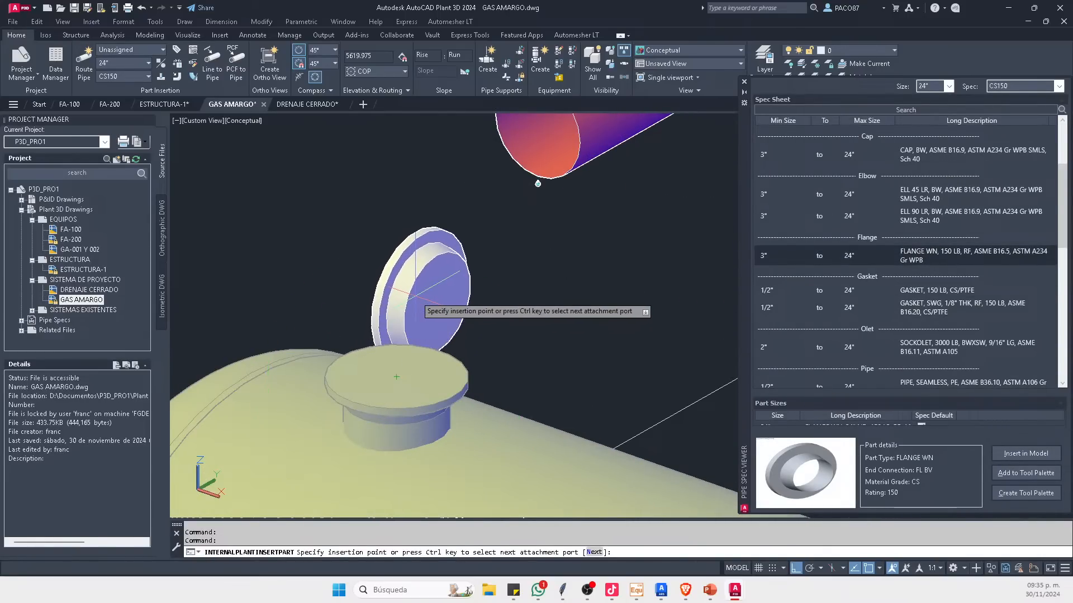
{"action": "type", "text": "NODE"}
{"action": "key", "text": "Return"}
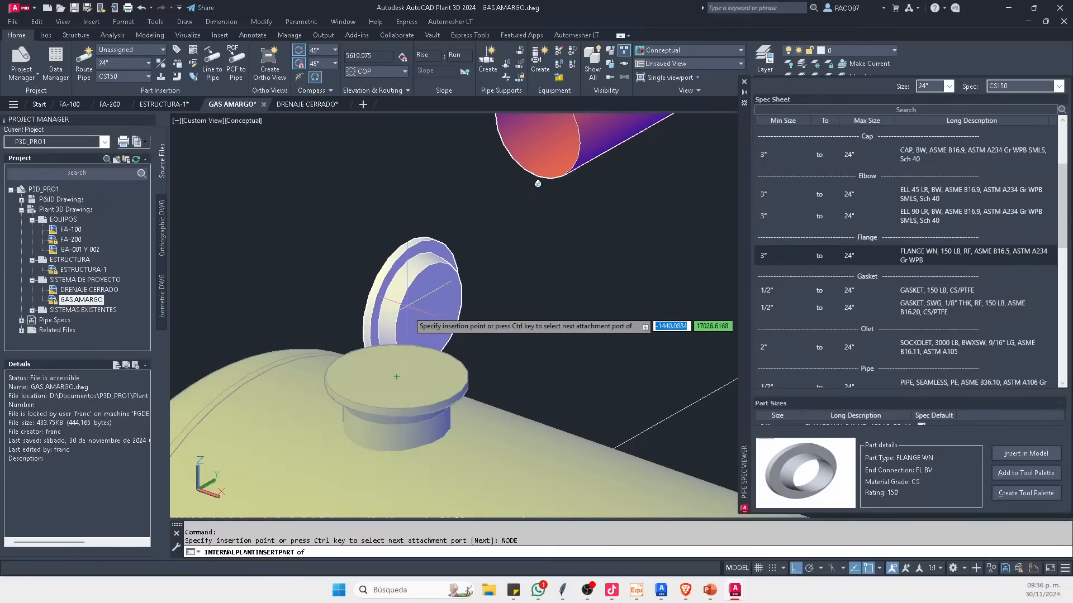
{"action": "left_click", "coordinate": [396, 375]}
{"action": "key", "text": "Return"}
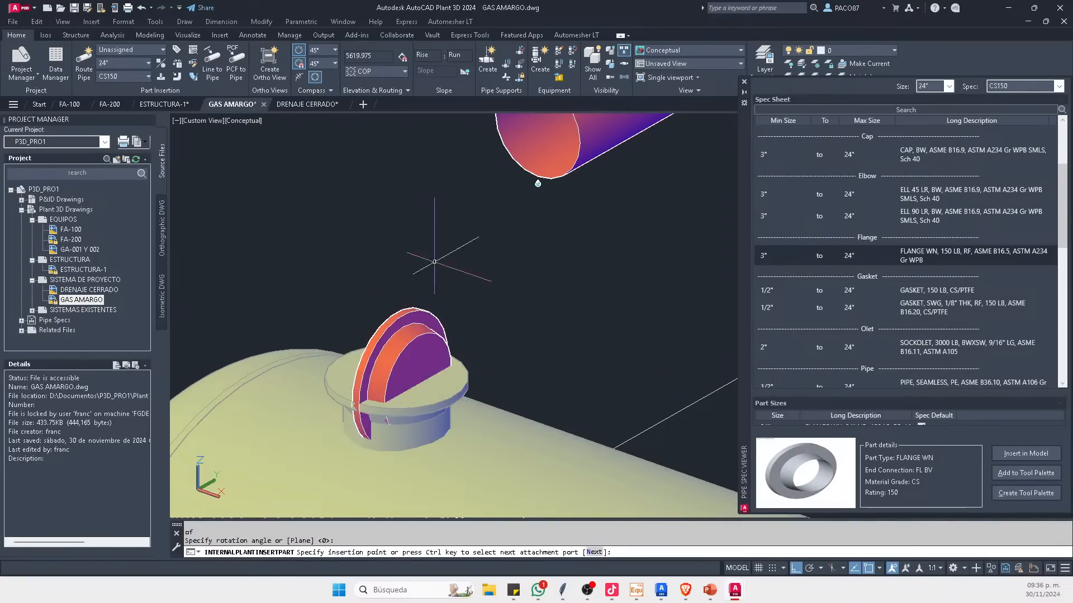
{"action": "key", "text": "Escape"}
{"action": "key", "text": "Escape"}
{"action": "left_click", "coordinate": [405, 322]}
{"action": "scroll", "coordinate": [423, 289], "scroll_direction": "down", "scroll_amount": 2}
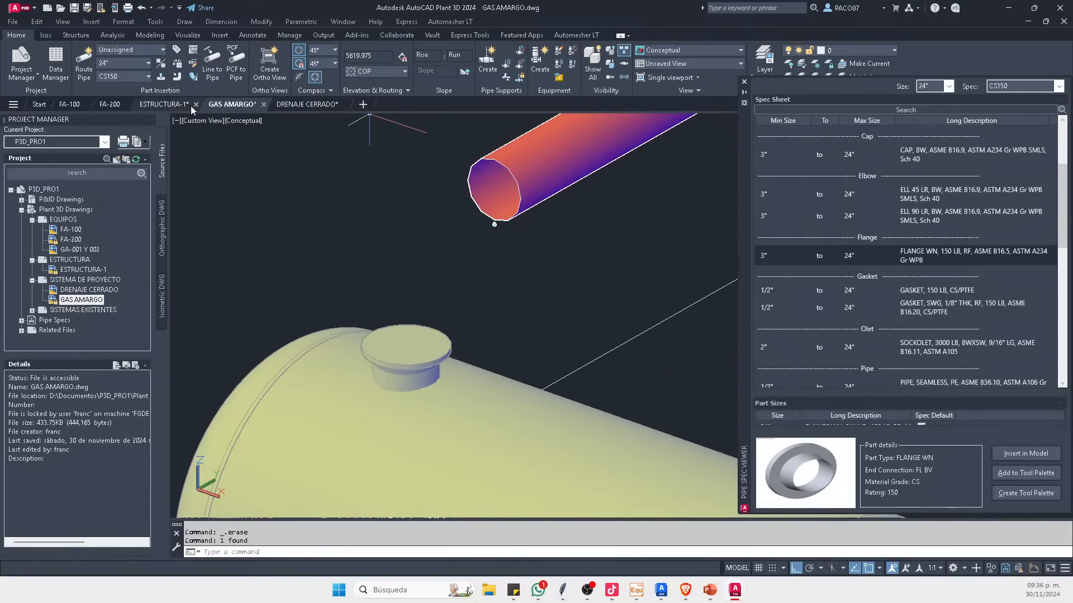
Step: Switch to the FA-200 drawing, check the tank's top nozzle, and save the drawing
{"action": "left_click", "coordinate": [109, 104]}
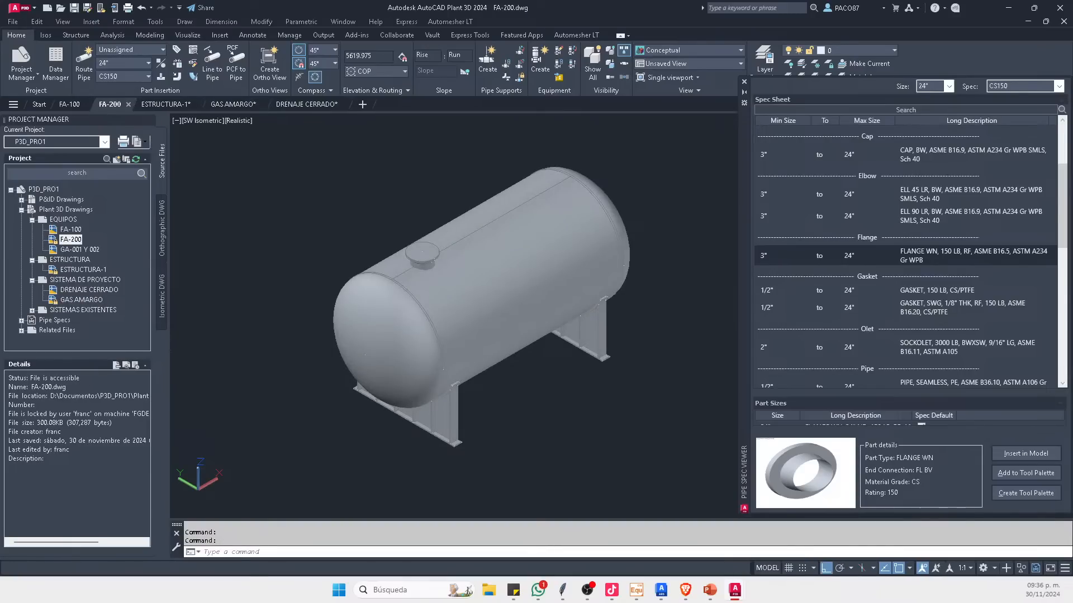
{"action": "scroll", "coordinate": [386, 330], "scroll_direction": "up", "scroll_amount": 5}
{"action": "key", "text": "Escape"}
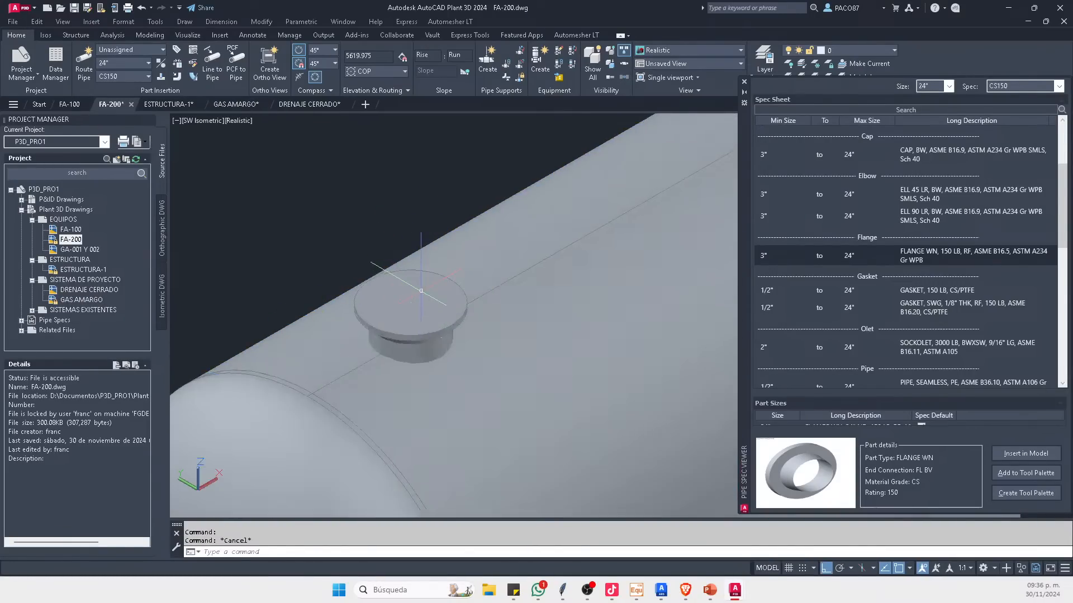
{"action": "scroll", "coordinate": [526, 280], "scroll_direction": "down", "scroll_amount": 5}
{"action": "scroll", "coordinate": [374, 261], "scroll_direction": "up", "scroll_amount": 5}
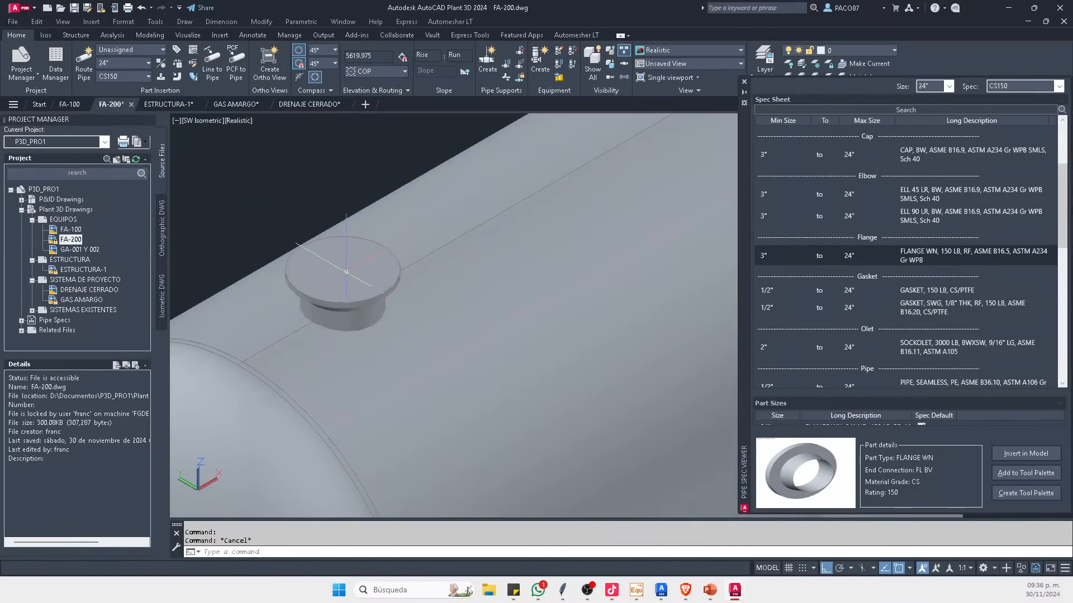
{"action": "key", "text": "Escape"}
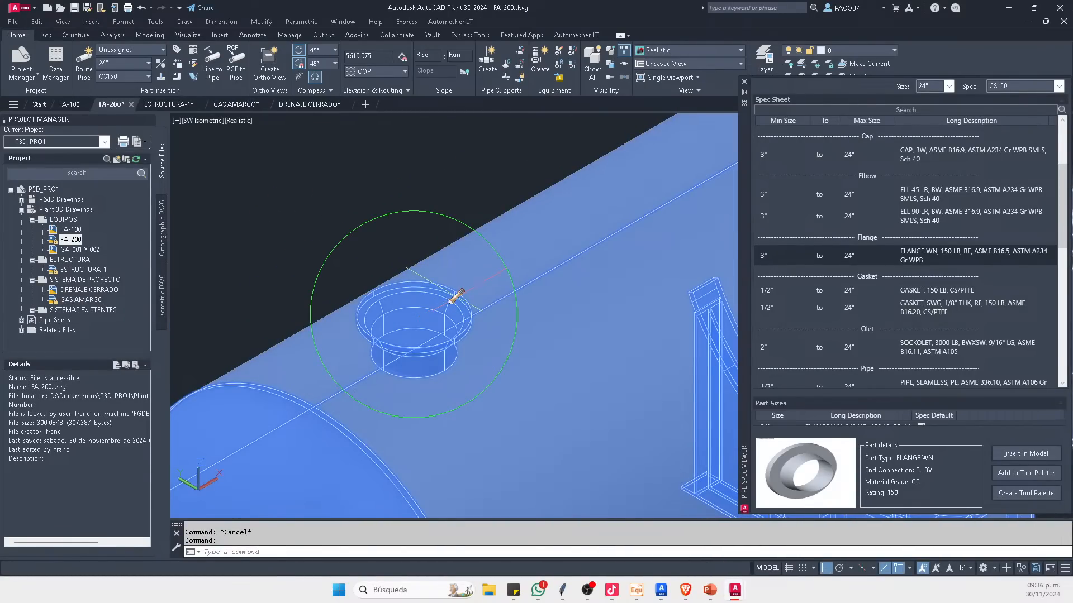
{"action": "scroll", "coordinate": [461, 298], "scroll_direction": "down", "scroll_amount": 5}
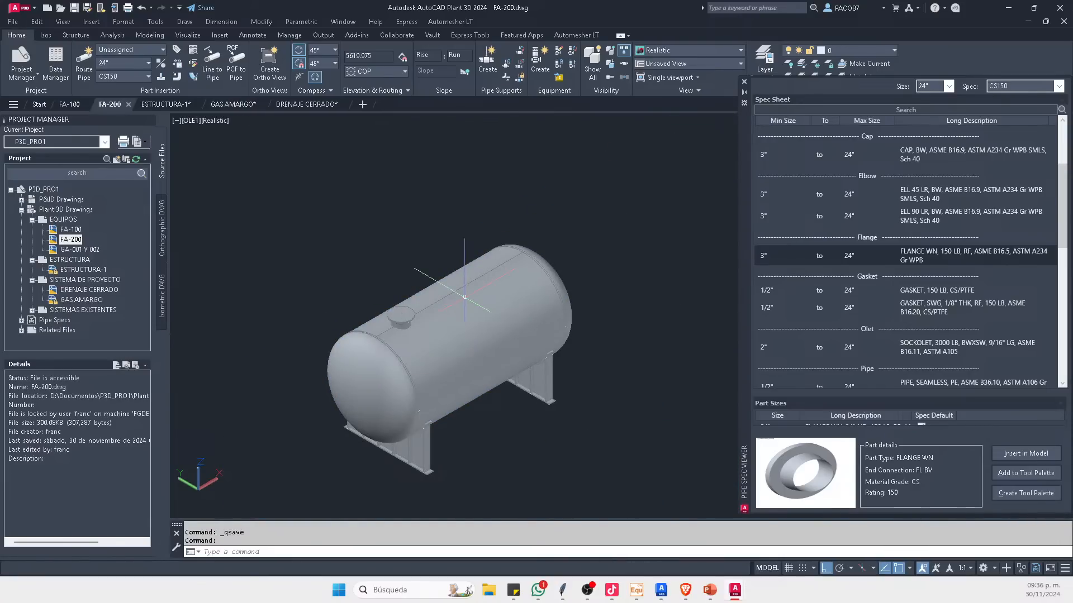
{"action": "key", "text": "Escape"}
Step: Examine the FA-200 tank from another angle and compare its top nozzle with the upper line's open end in GAS AMARGO
{"action": "scroll", "coordinate": [564, 300], "scroll_direction": "up", "scroll_amount": 5}
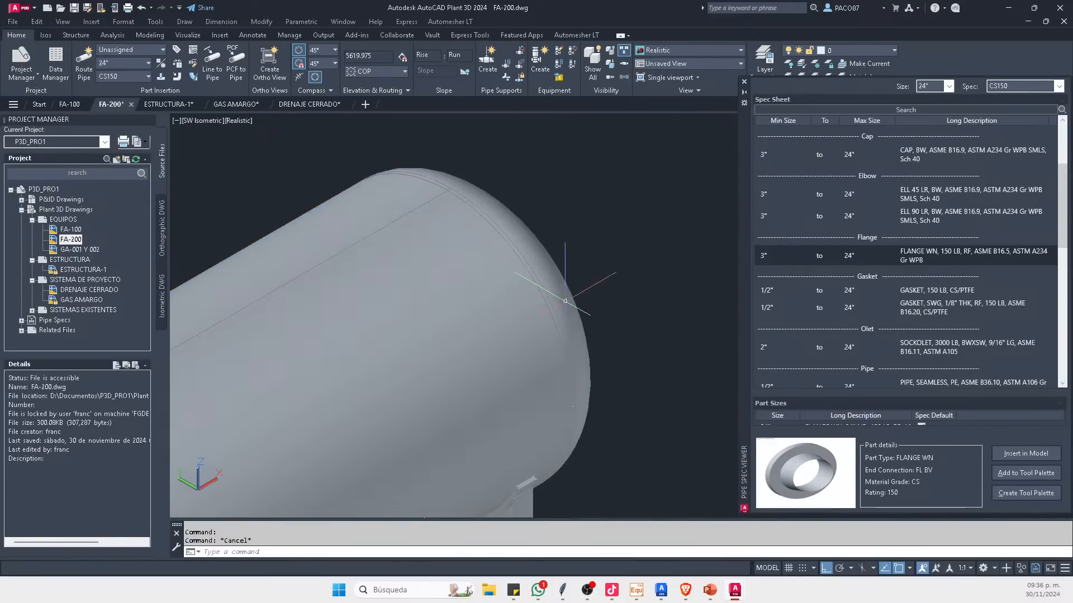
{"action": "scroll", "coordinate": [565, 300], "scroll_direction": "down", "scroll_amount": 3}
{"action": "middle_click_drag", "start_coordinate": [565, 300], "coordinate": [393, 226], "text": "shift"}
{"action": "left_click", "coordinate": [236, 104]}
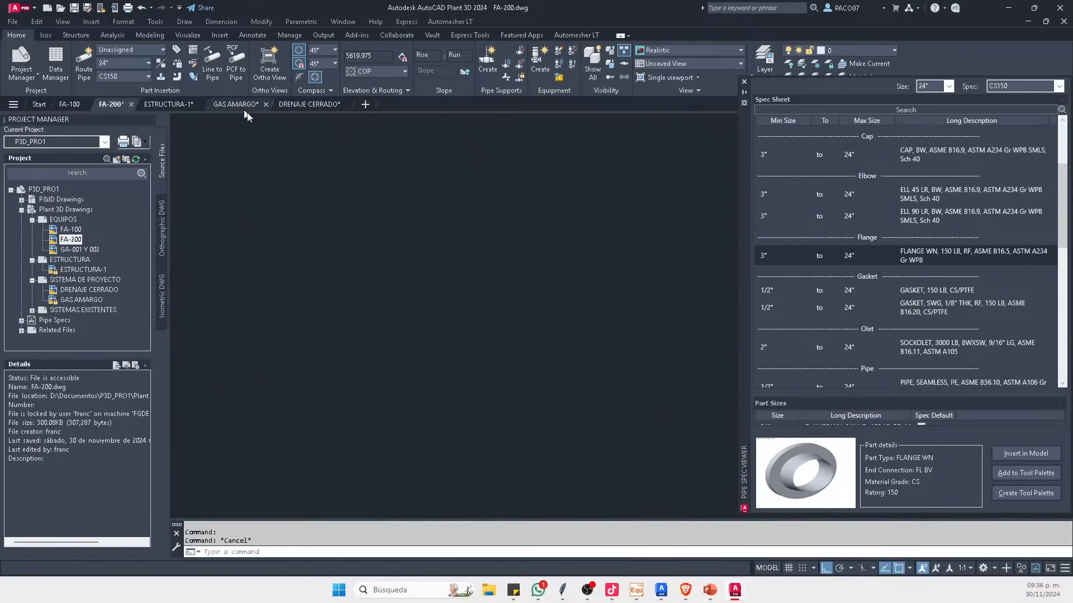
{"action": "scroll", "coordinate": [464, 342], "scroll_direction": "up", "scroll_amount": 8}
{"action": "scroll", "coordinate": [442, 351], "scroll_direction": "down", "scroll_amount": 8}
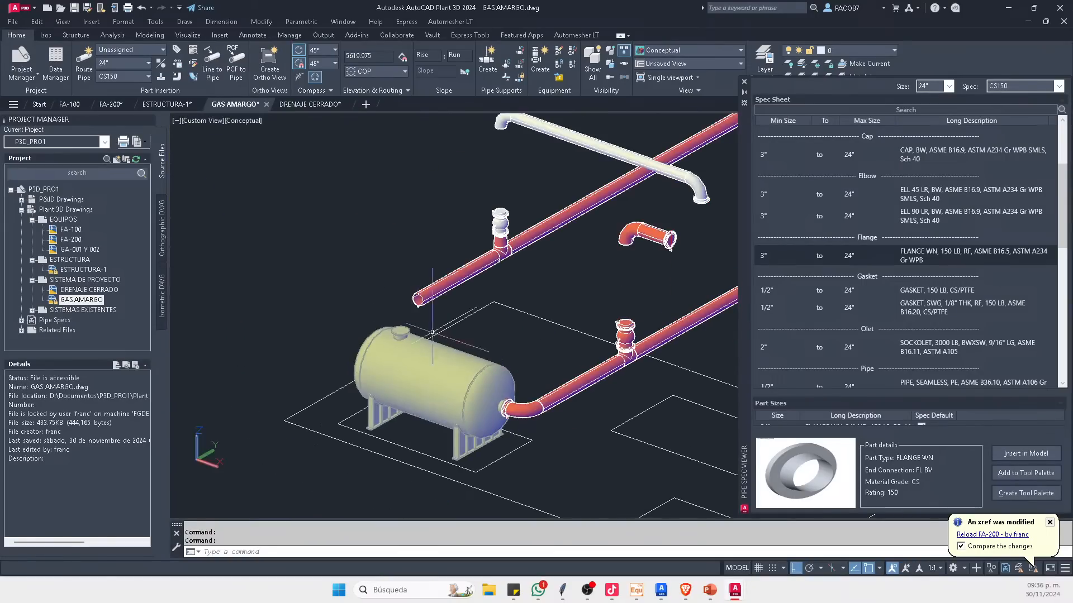
{"action": "scroll", "coordinate": [388, 329], "scroll_direction": "up", "scroll_amount": 4}
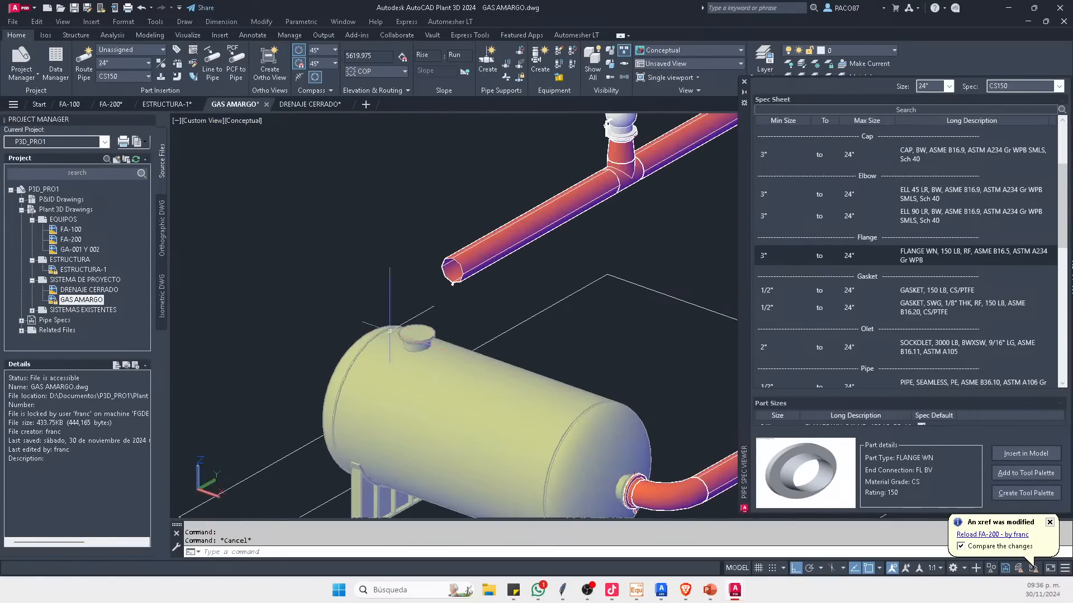
Step: Try to remove the marked location of nozzle N-1 on top of the tank in the FA-200 drawing
{"action": "left_click", "coordinate": [112, 106]}
{"action": "scroll", "coordinate": [374, 270], "scroll_direction": "up", "scroll_amount": 6}
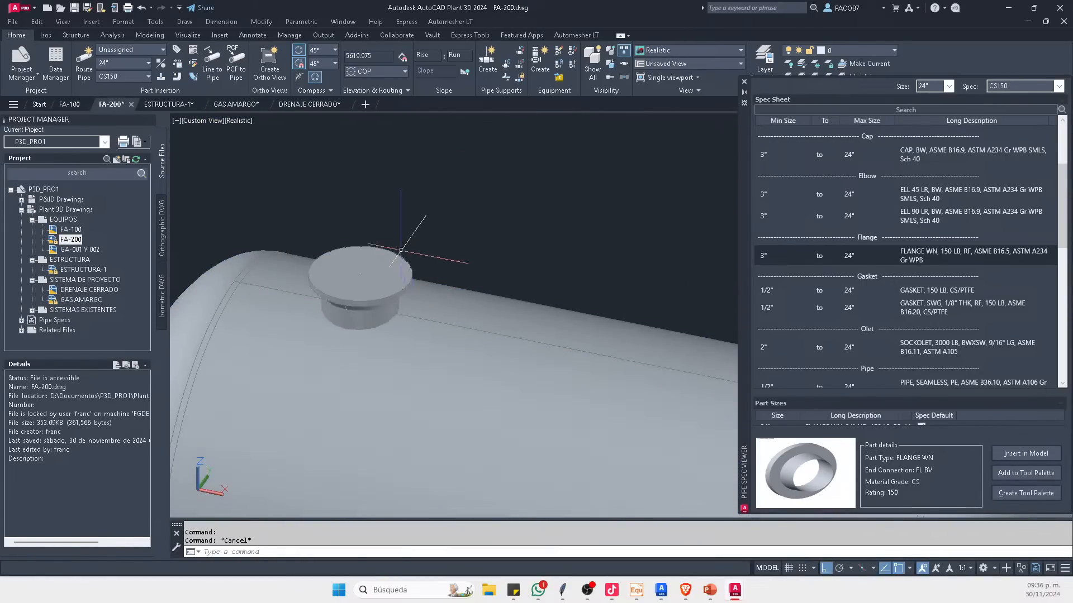
{"action": "left_click", "coordinate": [374, 270]}
{"action": "middle_click_drag", "start_coordinate": [375, 270], "coordinate": [396, 287]}
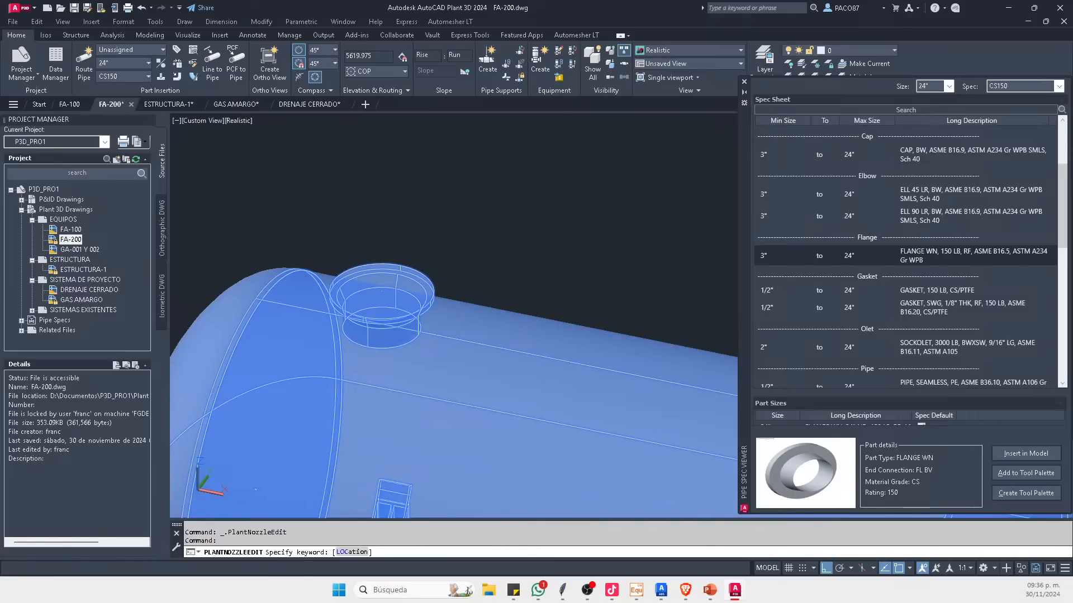
{"action": "left_click", "coordinate": [617, 201]}
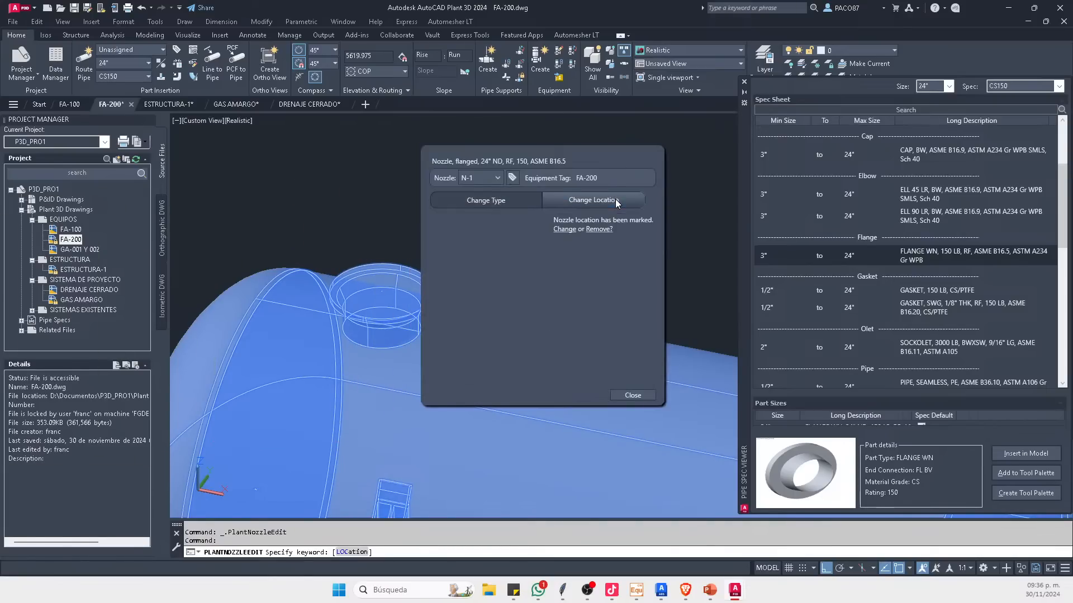
{"action": "left_click", "coordinate": [601, 230]}
{"action": "scroll", "coordinate": [594, 326], "scroll_direction": "down", "scroll_amount": 6}
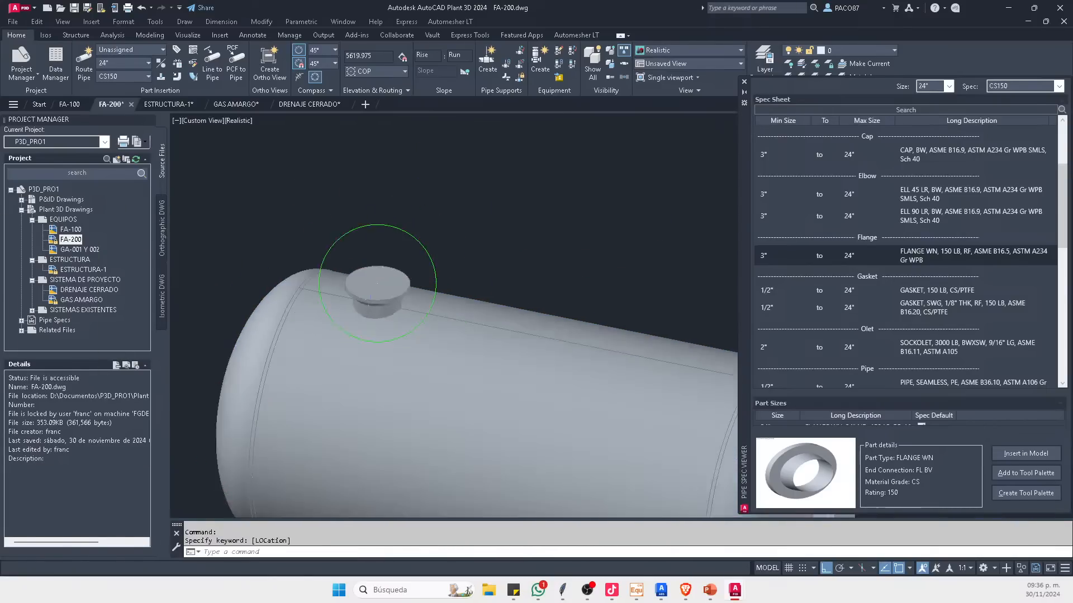
{"action": "scroll", "coordinate": [595, 327], "scroll_direction": "up", "scroll_amount": 2}
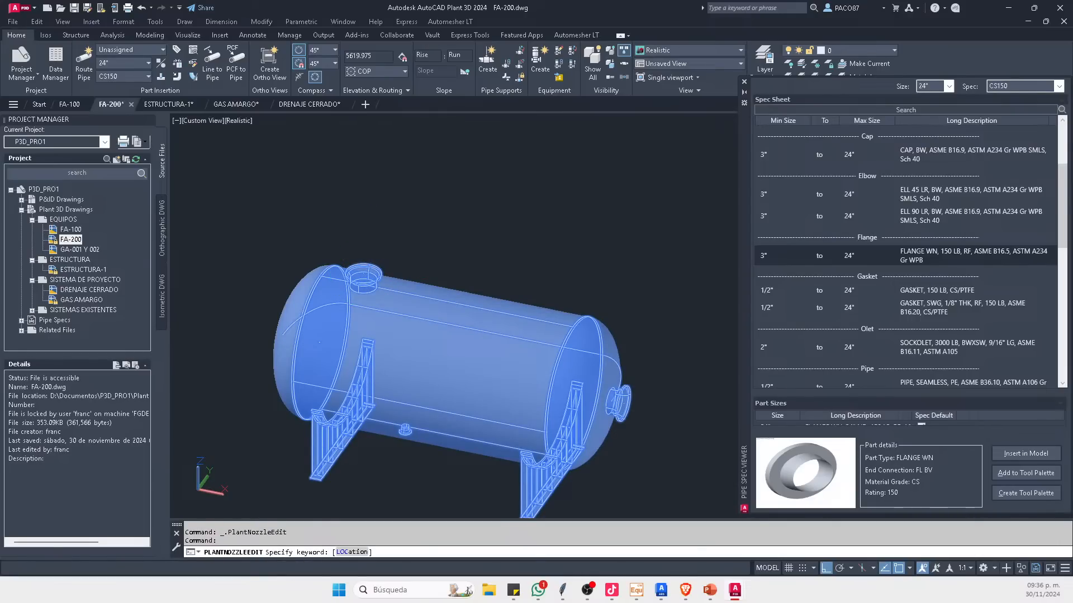
{"action": "left_click_drag", "start_coordinate": [0, 241], "coordinate": [595, 171]}
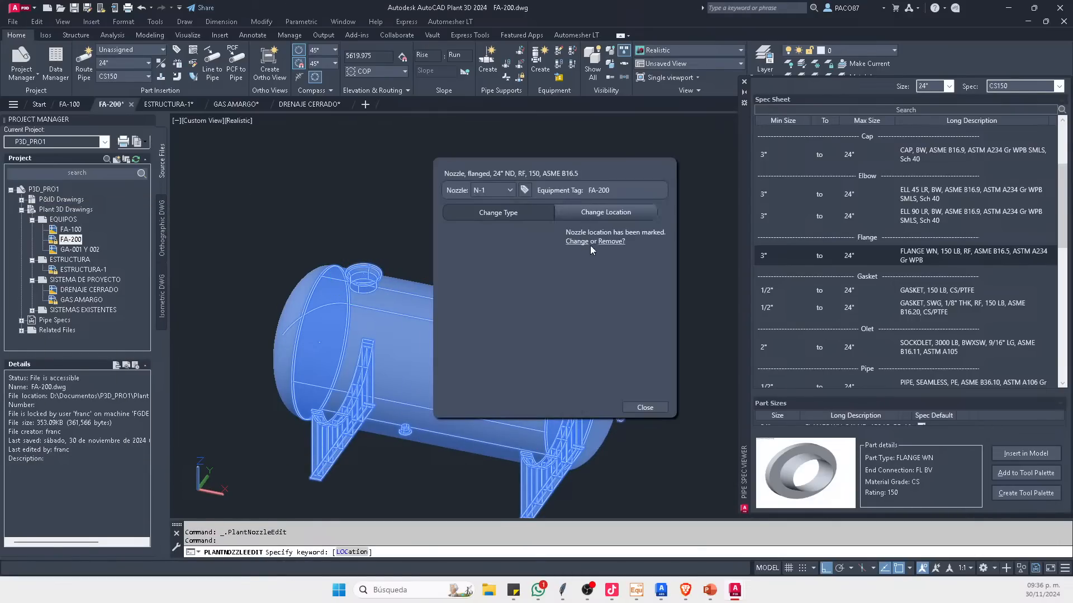
{"action": "left_click", "coordinate": [612, 245]}
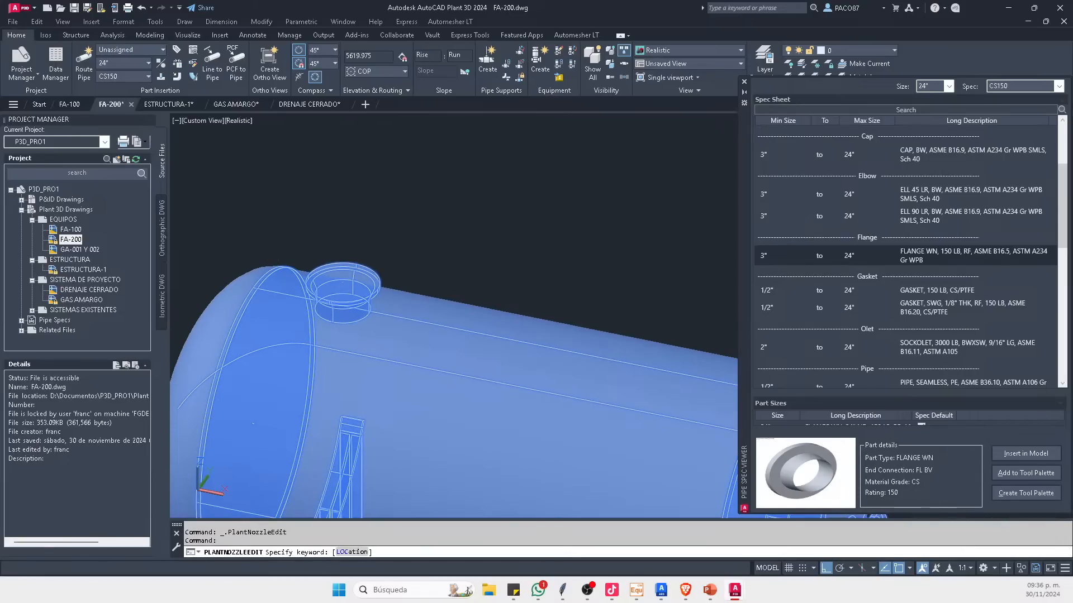
Step: Relocate nozzle N-1 to the center of its top rim, pointing upward, and choose the flanged 24" ND, RF, 150, ASME B16.5 straight nozzle
{"action": "left_click_drag", "start_coordinate": [0, 179], "coordinate": [506, 125]}
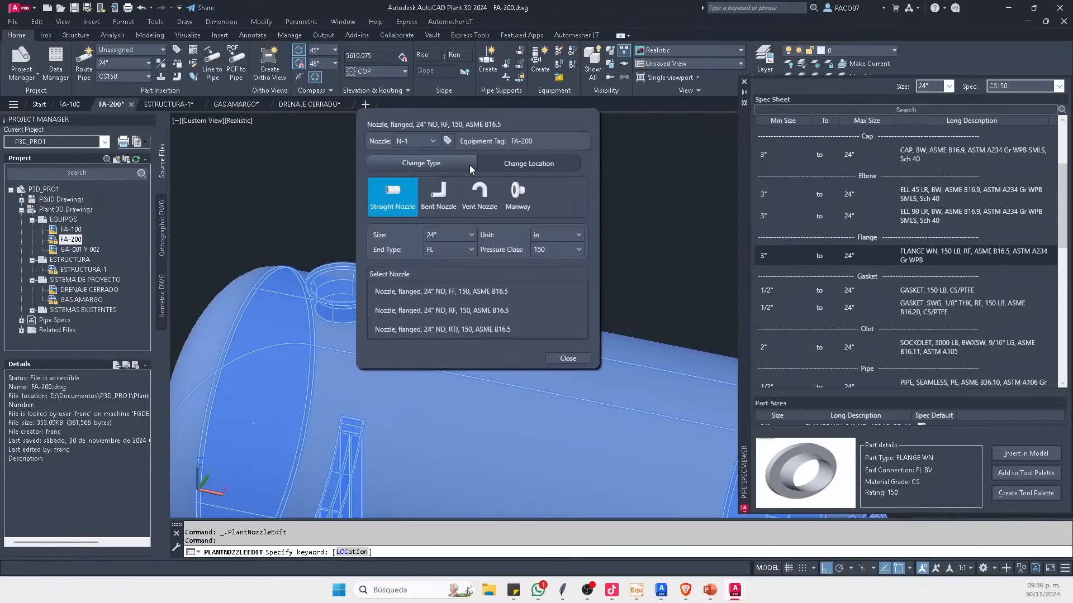
{"action": "left_click", "coordinate": [541, 163]}
{"action": "left_click", "coordinate": [500, 192]}
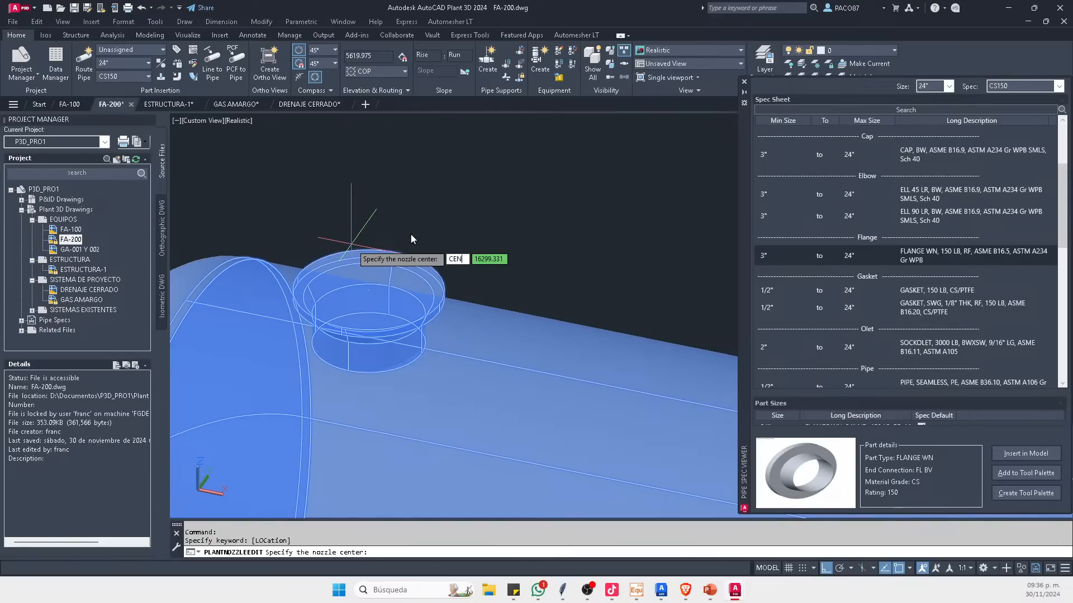
{"action": "key", "text": "Return"}
{"action": "left_click", "coordinate": [381, 250]}
{"action": "left_click", "coordinate": [367, 173]}
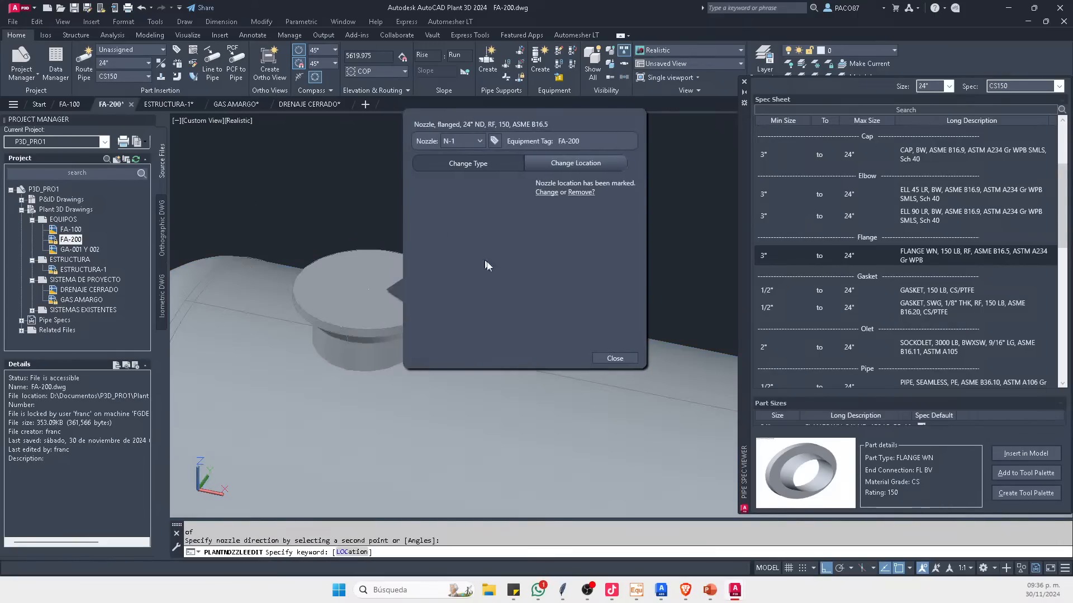
{"action": "left_click", "coordinate": [500, 163]}
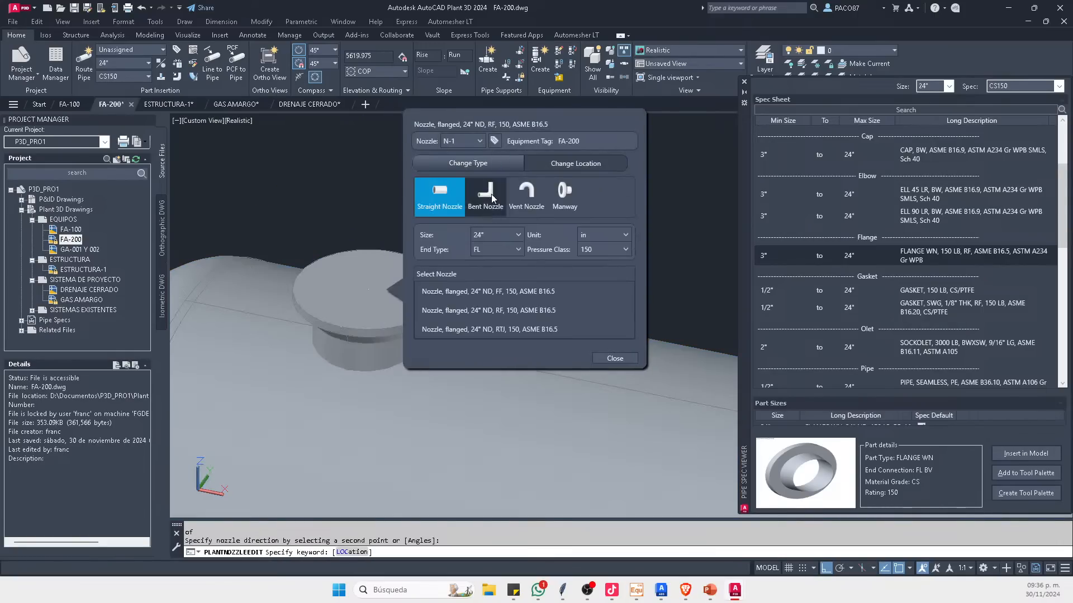
{"action": "left_click", "coordinate": [536, 311]}
{"action": "left_click", "coordinate": [615, 358]}
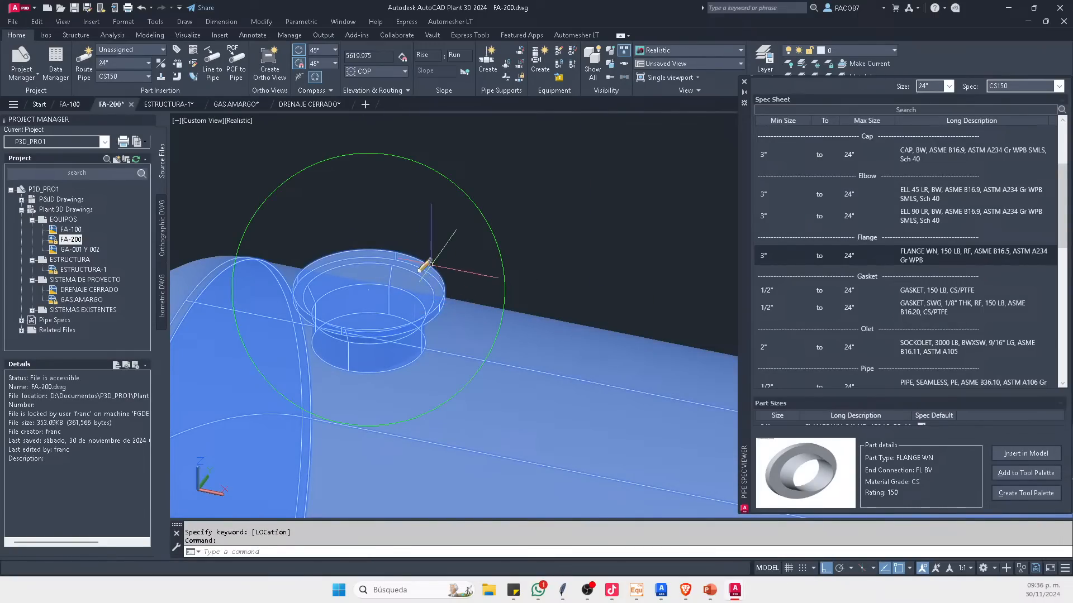
Step: Reopen nozzle N-1 for editing and try again to remove its location mark
{"action": "key", "text": "Escape"}
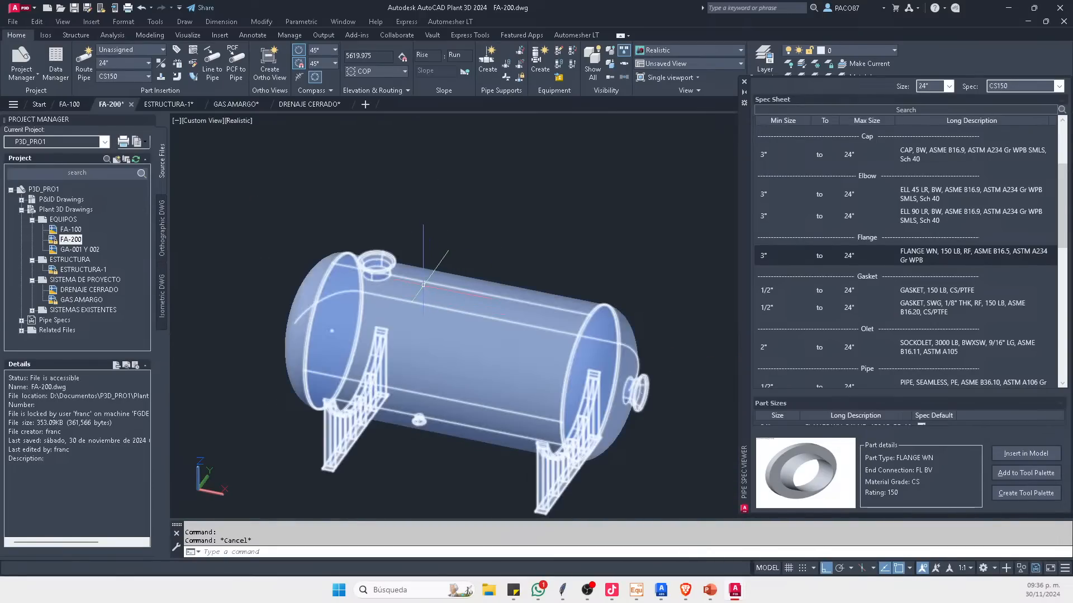
{"action": "scroll", "coordinate": [346, 267], "scroll_direction": "up", "scroll_amount": 3}
{"action": "left_click", "coordinate": [438, 254], "text": "ctrl"}
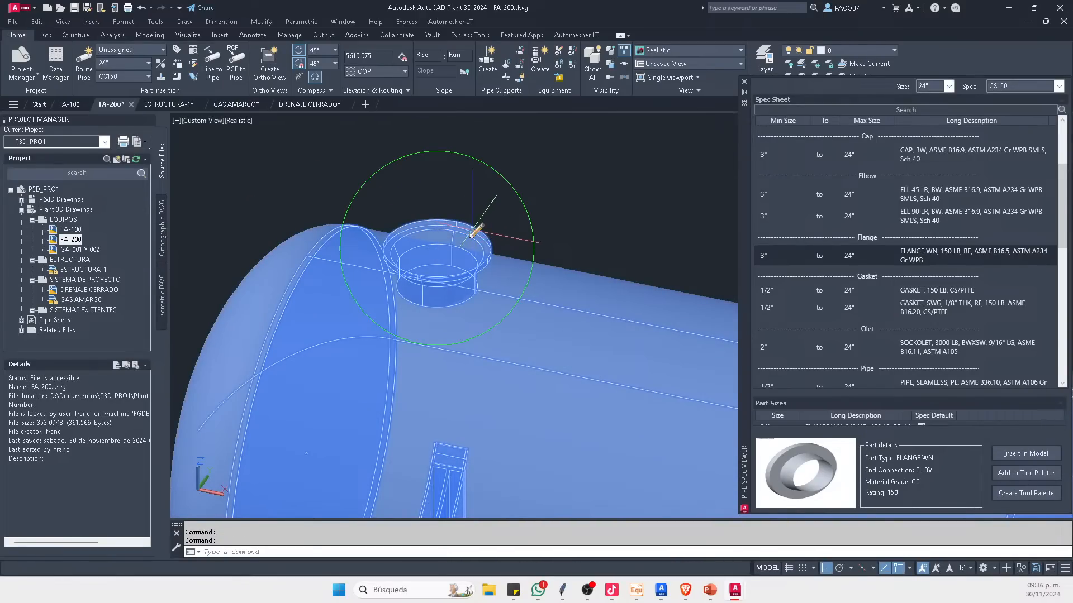
{"action": "left_click", "coordinate": [477, 229]}
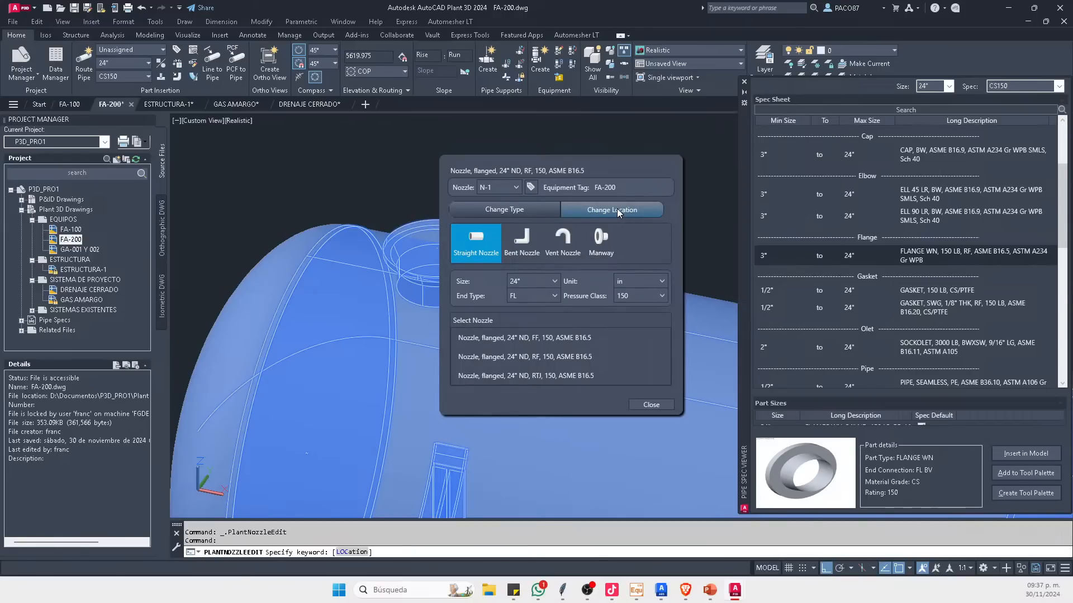
{"action": "left_click", "coordinate": [617, 210]}
{"action": "left_click", "coordinate": [614, 239]}
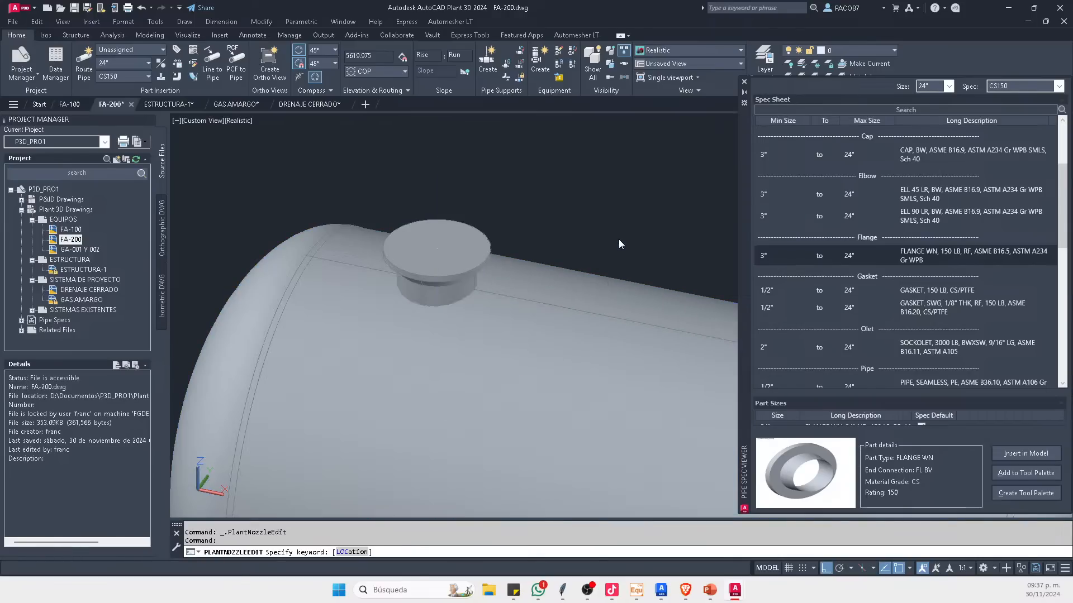
{"action": "key", "text": "Escape"}
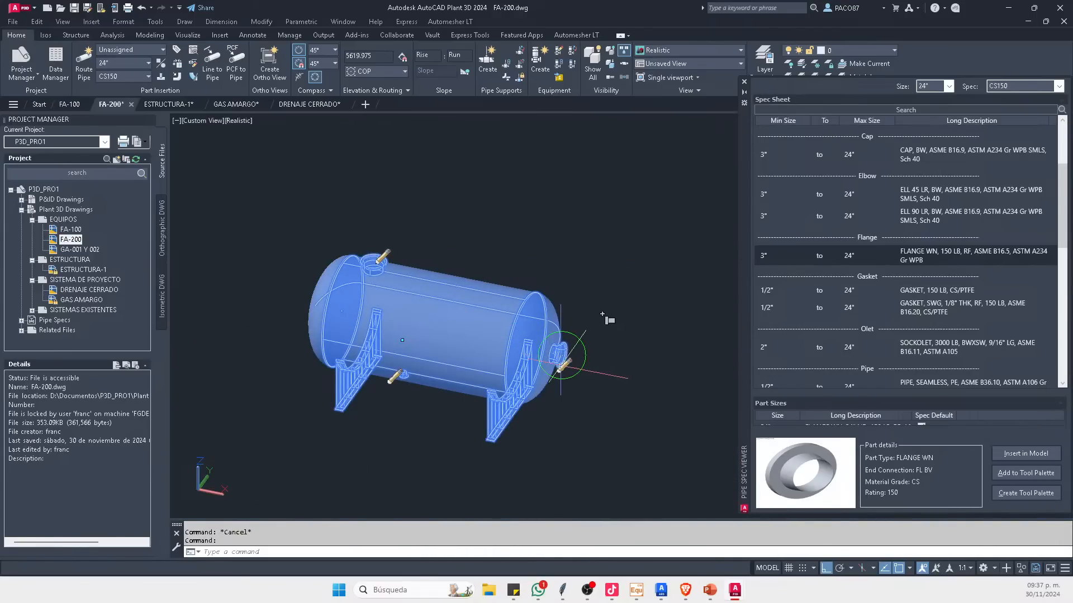
{"action": "scroll", "coordinate": [377, 258], "scroll_direction": "up", "scroll_amount": 3}
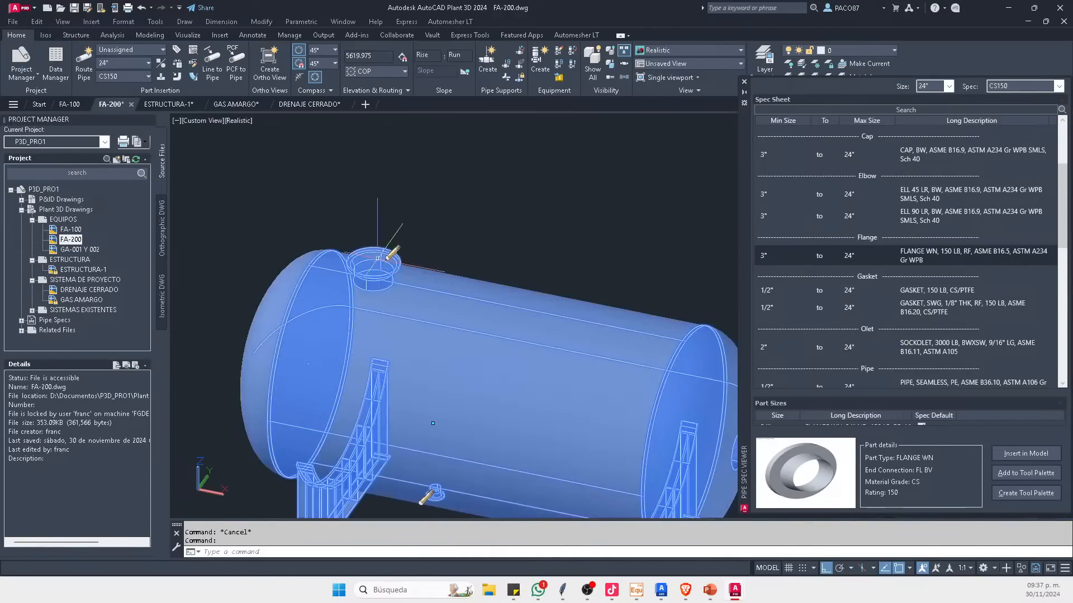
{"action": "scroll", "coordinate": [388, 254], "scroll_direction": "up", "scroll_amount": 2}
{"action": "left_click", "coordinate": [393, 253]}
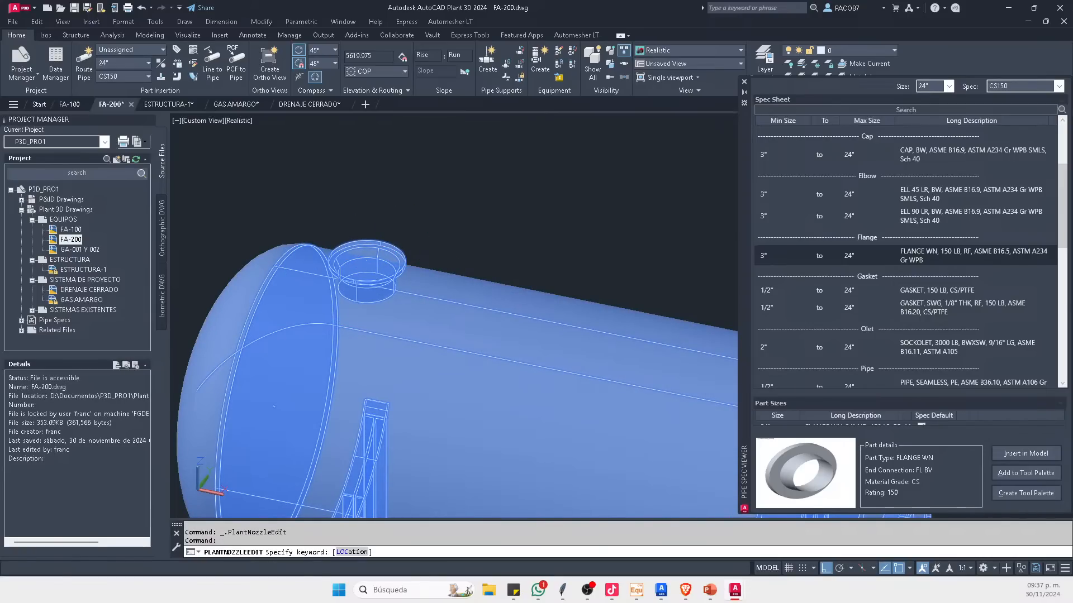
{"action": "scroll", "coordinate": [356, 267], "scroll_direction": "up", "scroll_amount": 5}
{"action": "type", "text": "CE"}
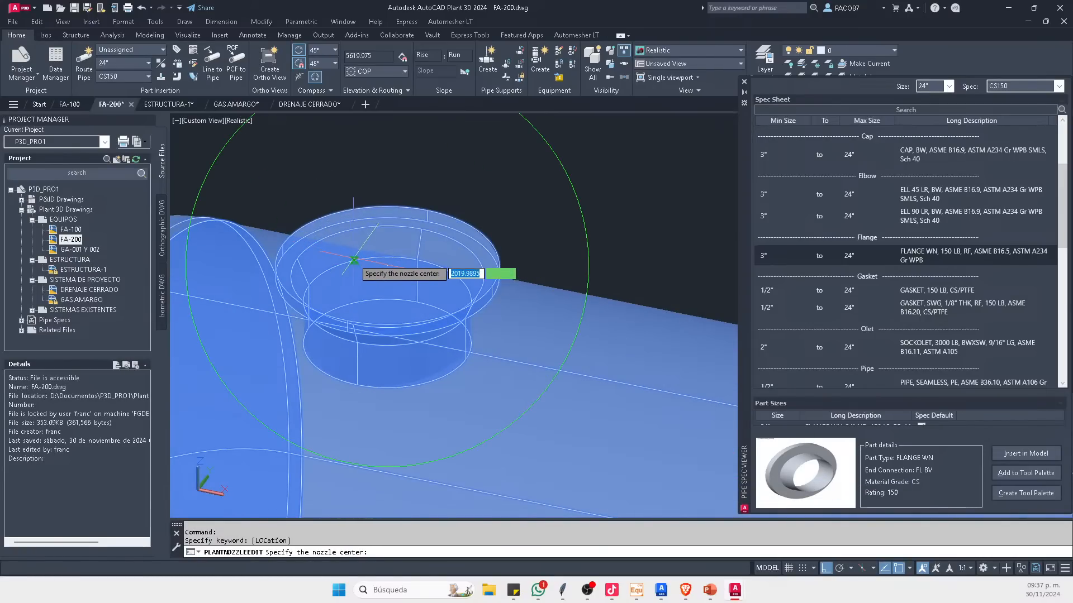
{"action": "key", "text": "Return"}
{"action": "left_click", "coordinate": [445, 211]}
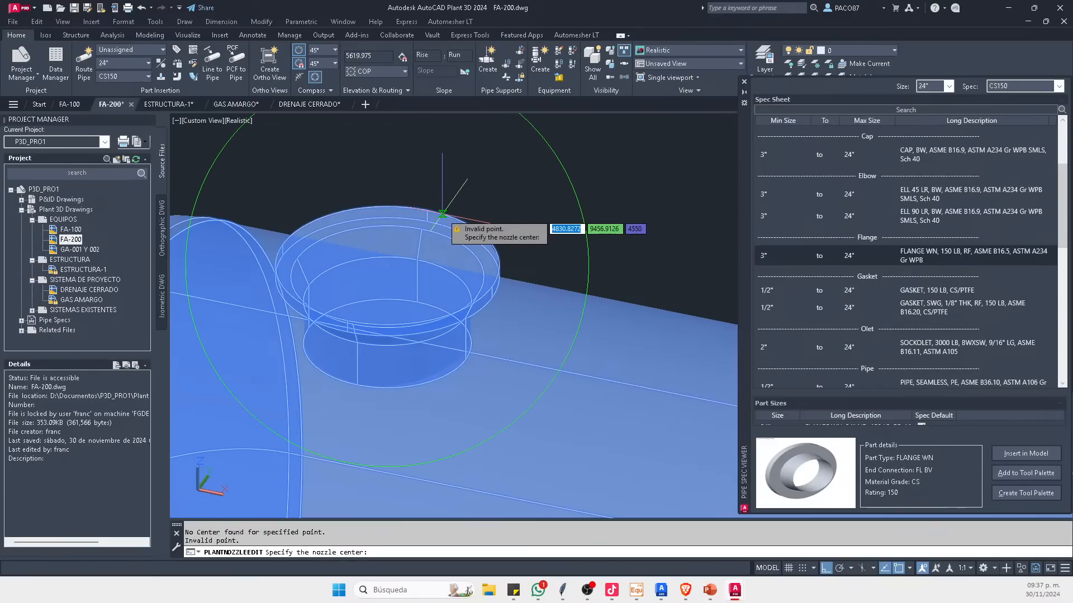
{"action": "scroll", "coordinate": [402, 278], "scroll_direction": "down", "scroll_amount": 5}
{"action": "key", "text": "Escape"}
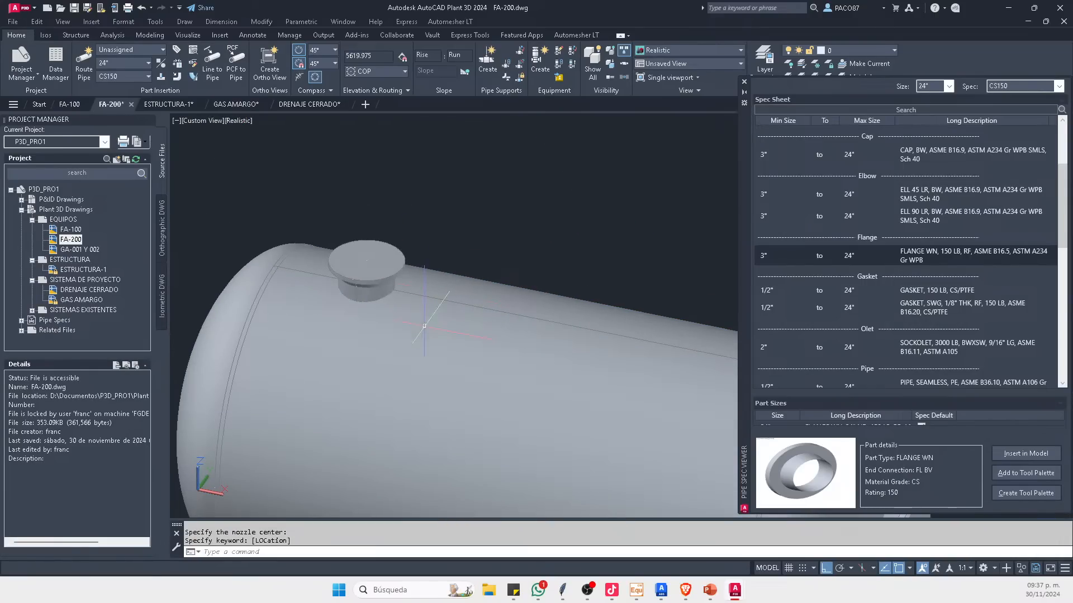
Step: Add a new nozzle to the FA-200 tank at the center of the top nozzle's rim, pointing upward
{"action": "scroll", "coordinate": [521, 351], "scroll_direction": "down", "scroll_amount": 3}
{"action": "key", "text": "Return"}
{"action": "scroll", "coordinate": [394, 336], "scroll_direction": "up", "scroll_amount": 6}
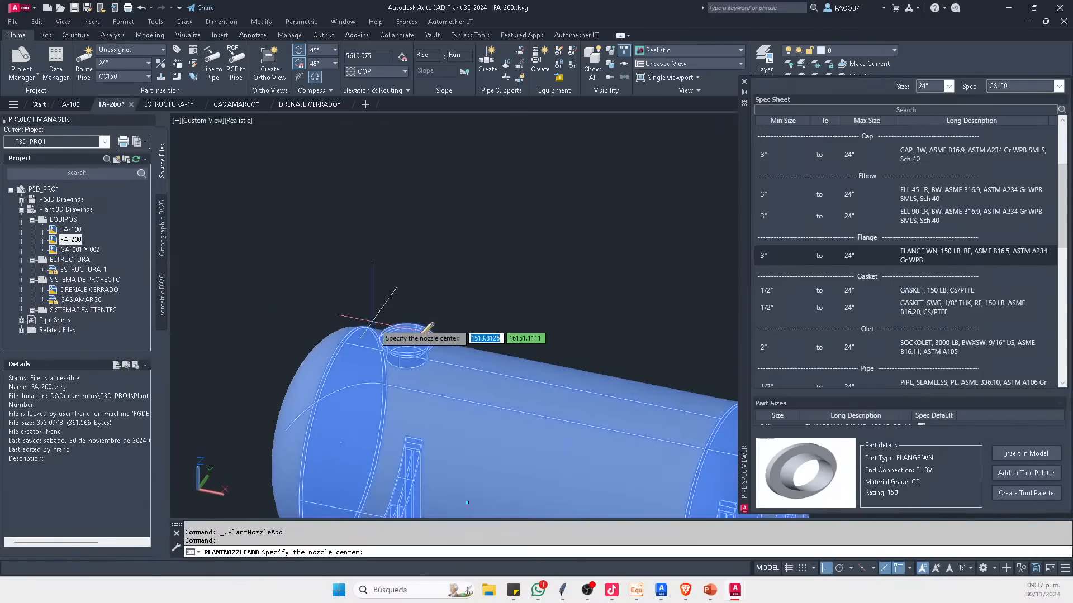
{"action": "type", "text": "CE"}
{"action": "scroll", "coordinate": [433, 323], "scroll_direction": "up", "scroll_amount": 3}
{"action": "type", "text": "N"}
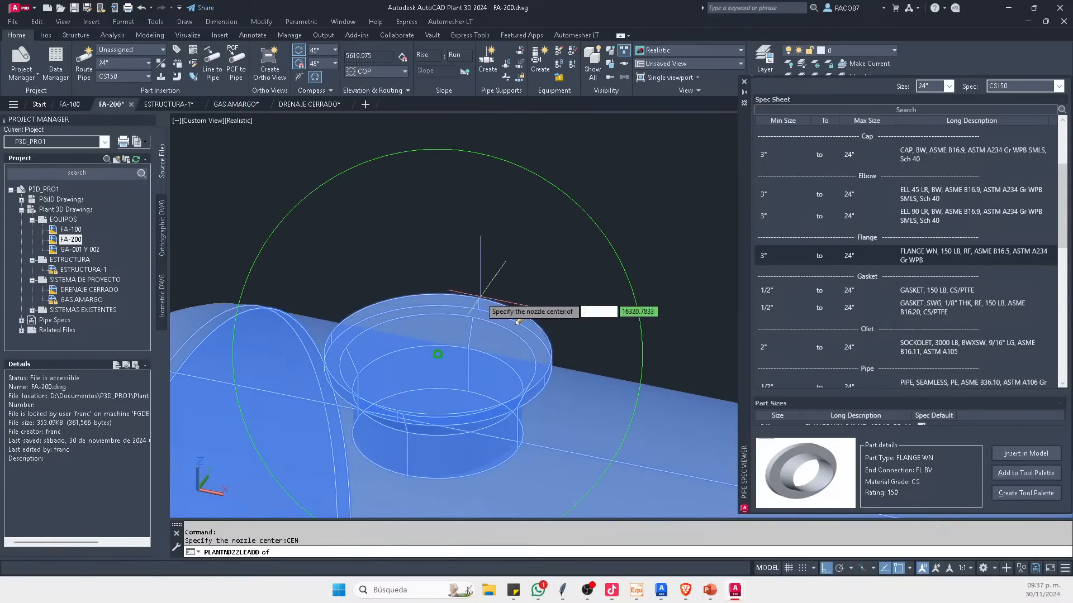
{"action": "key", "text": "Return"}
{"action": "left_click", "coordinate": [491, 305]}
{"action": "left_click", "coordinate": [420, 211]}
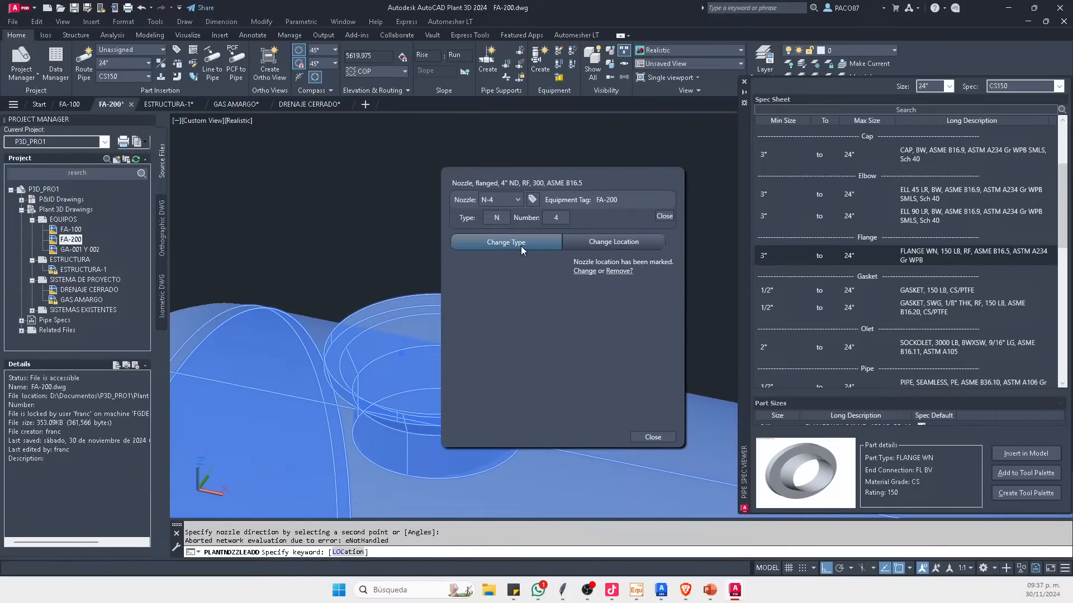
Step: Make nozzle N-4 a straight flanged 24" ND, RF, 150, ASME B16.5 nozzle and save the FA-200 drawing
{"action": "left_click", "coordinate": [522, 246]}
{"action": "left_click", "coordinate": [536, 314]}
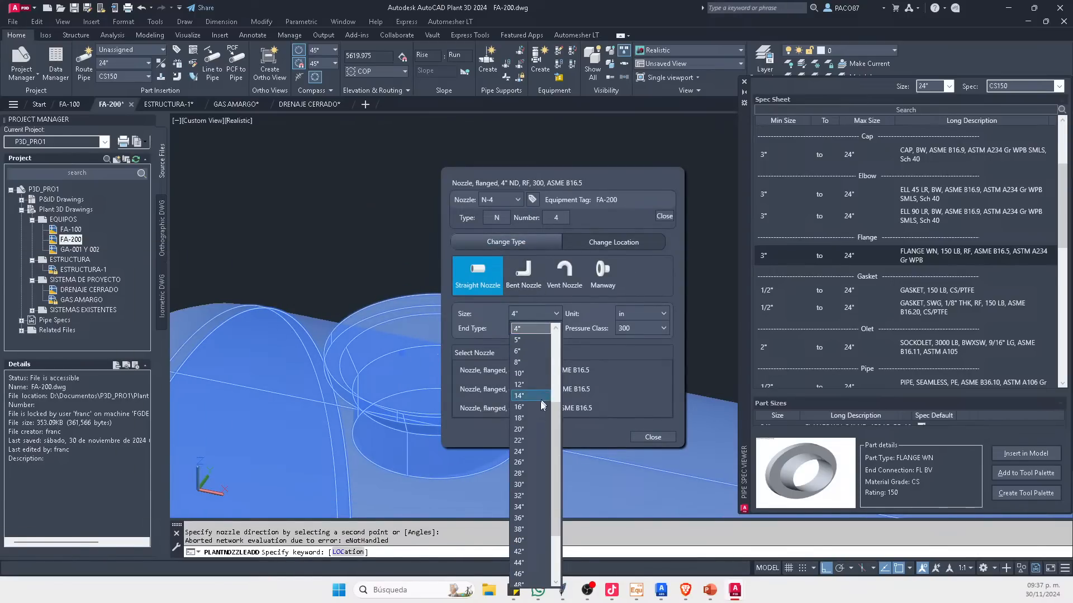
{"action": "left_click", "coordinate": [525, 452]}
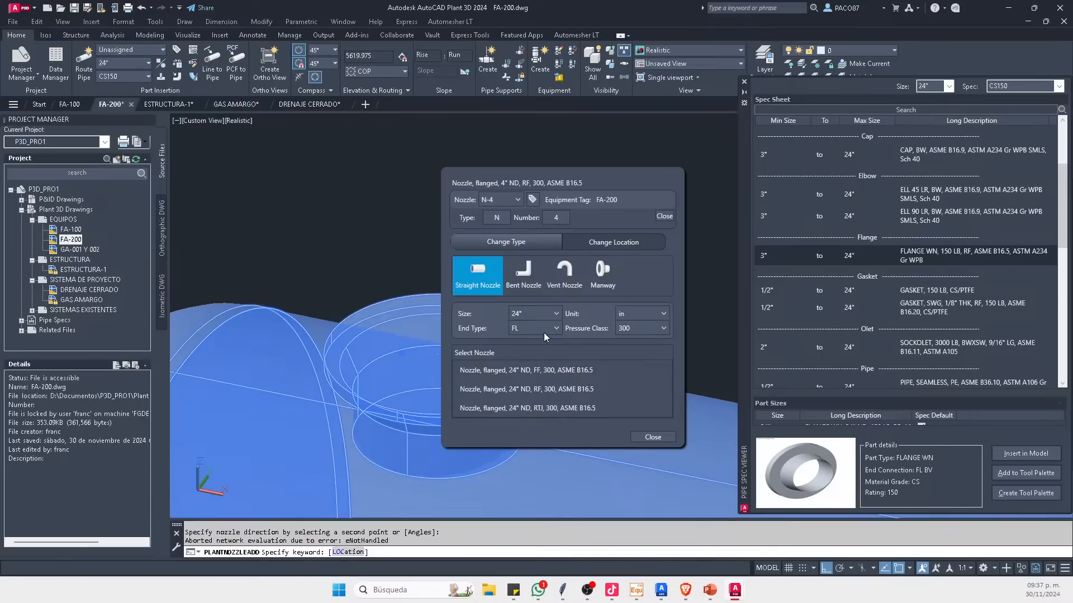
{"action": "left_click", "coordinate": [626, 354]}
{"action": "left_click", "coordinate": [574, 388]}
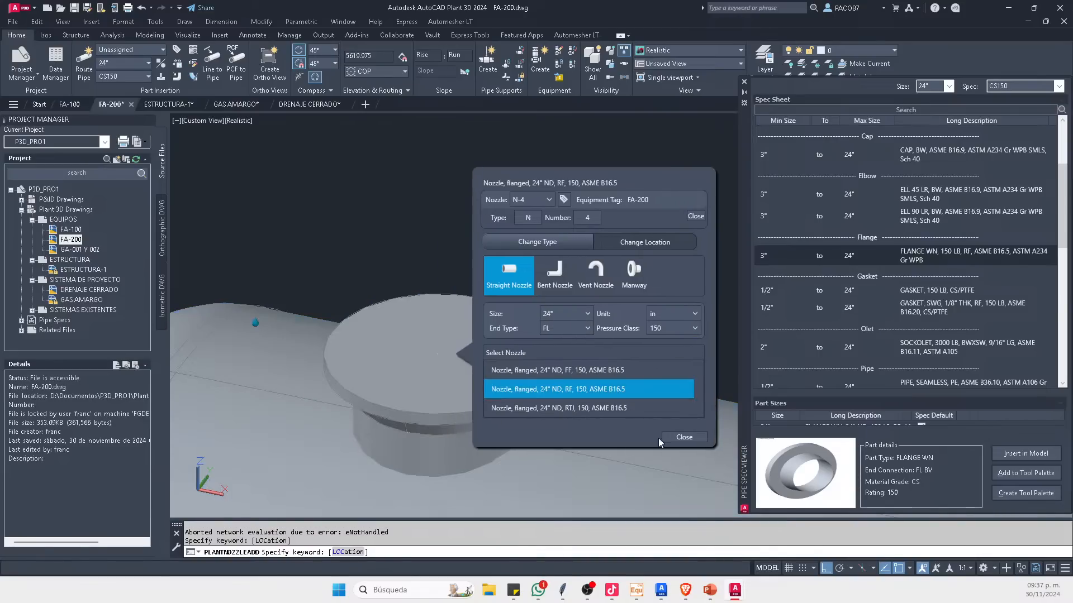
{"action": "left_click", "coordinate": [653, 437]}
{"action": "scroll", "coordinate": [485, 380], "scroll_direction": "down", "scroll_amount": 8}
{"action": "key", "text": "Escape"}
{"action": "middle_click_drag", "start_coordinate": [503, 364], "coordinate": [371, 274]}
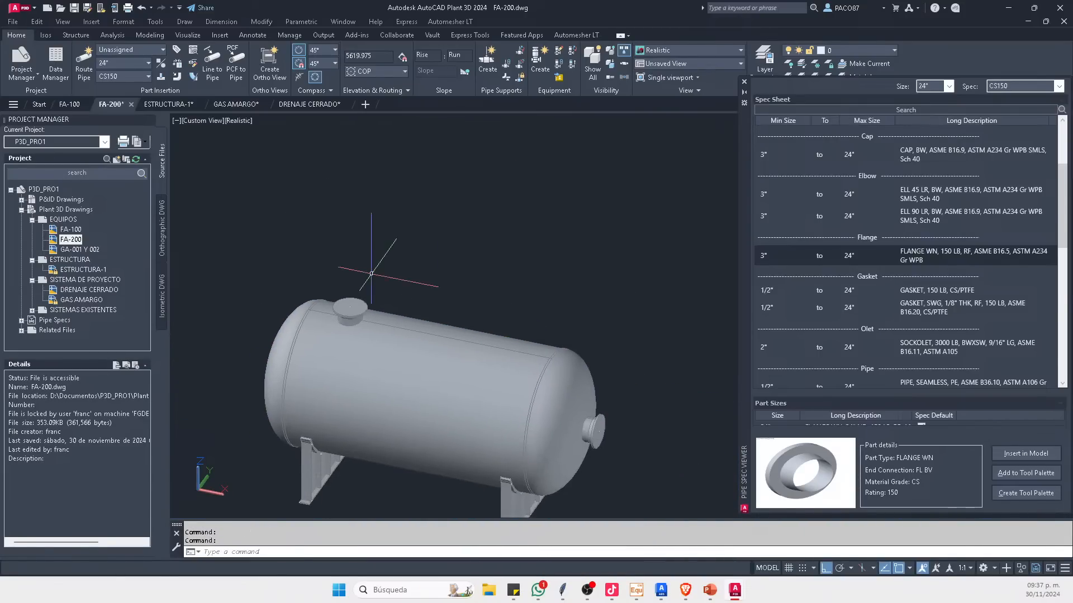
Step: Return to the GAS AMARGO drawing and reload all of its external references
{"action": "left_click", "coordinate": [307, 104]}
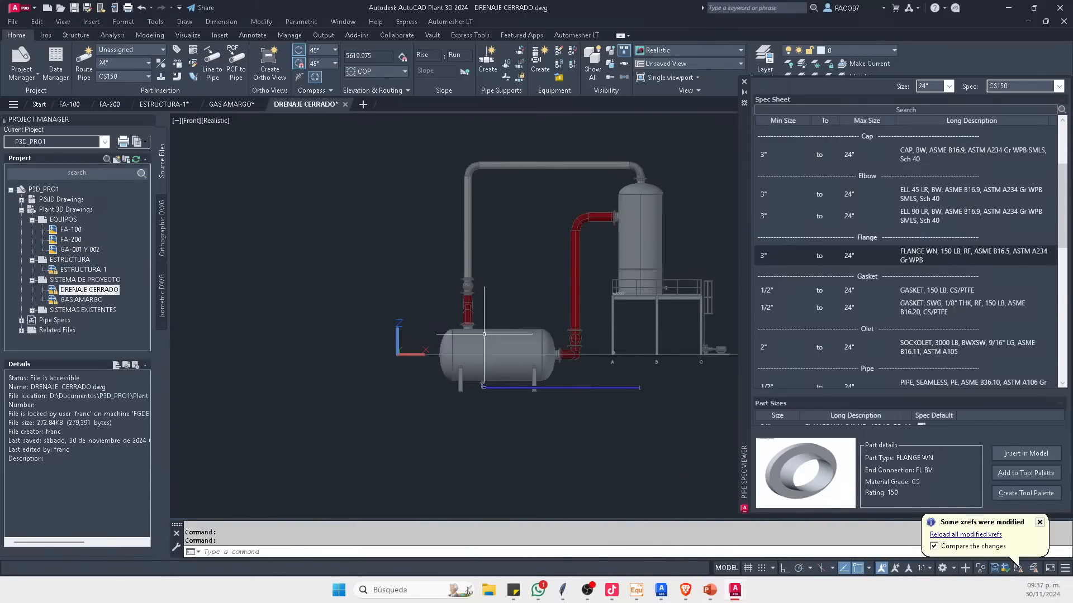
{"action": "left_click", "coordinate": [231, 104]}
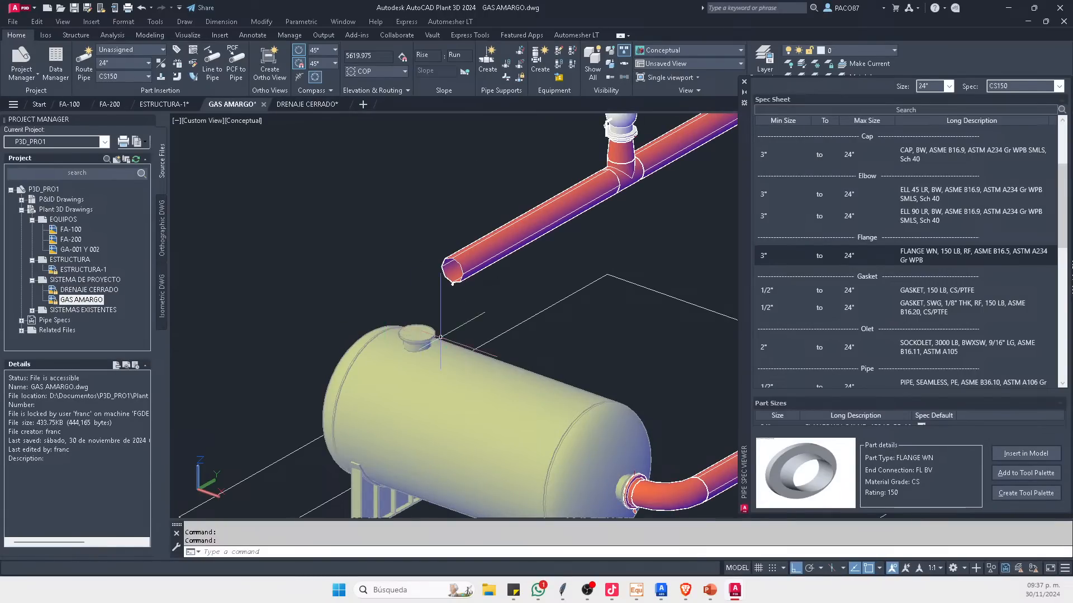
{"action": "left_click", "coordinate": [1040, 522]}
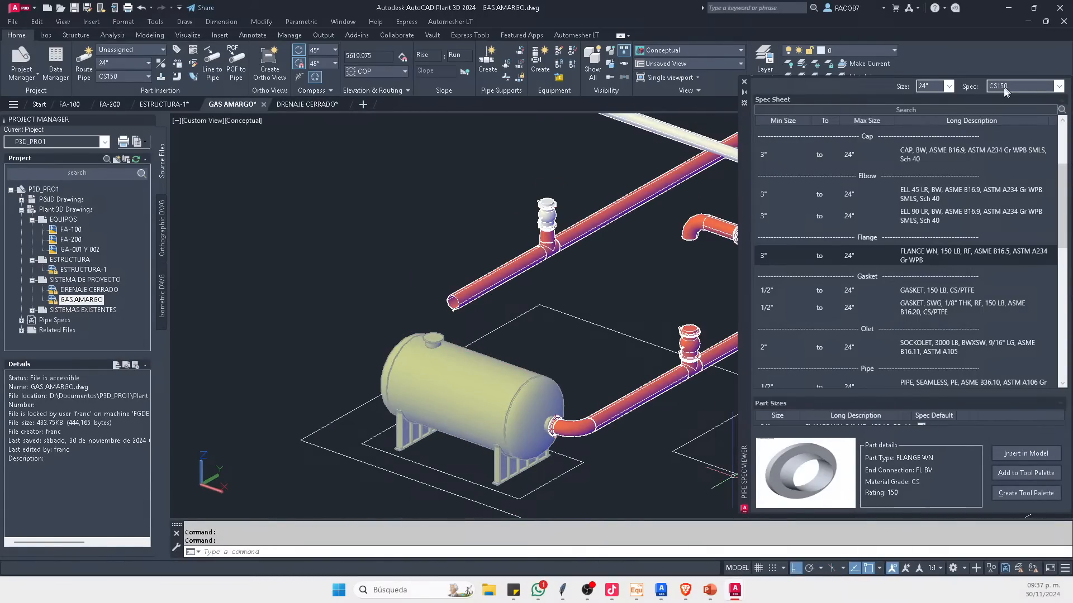
{"action": "left_click", "coordinate": [744, 84]}
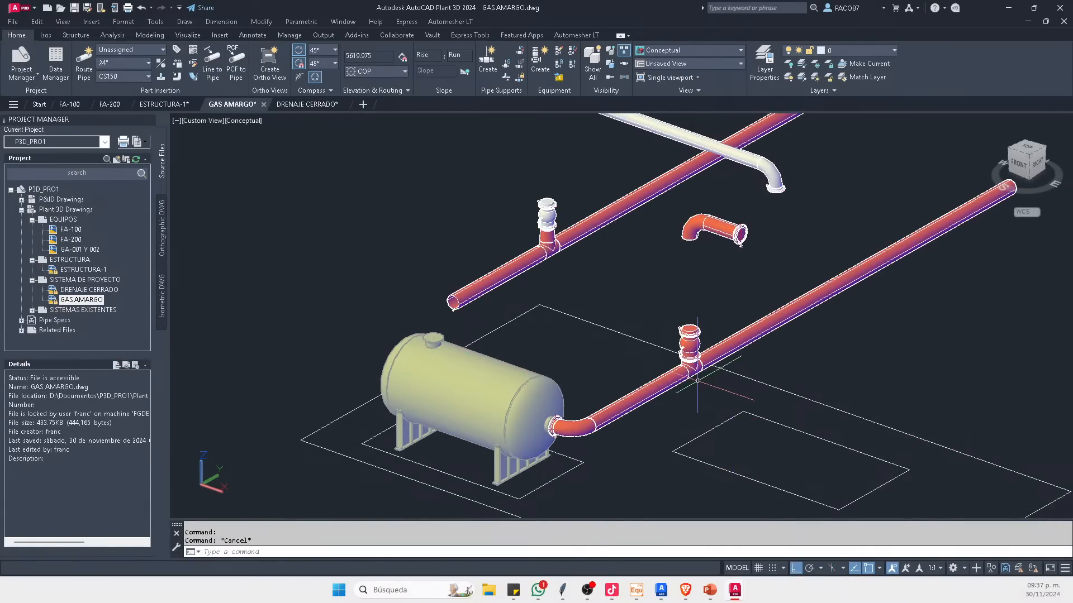
{"action": "type", "text": "EF"}
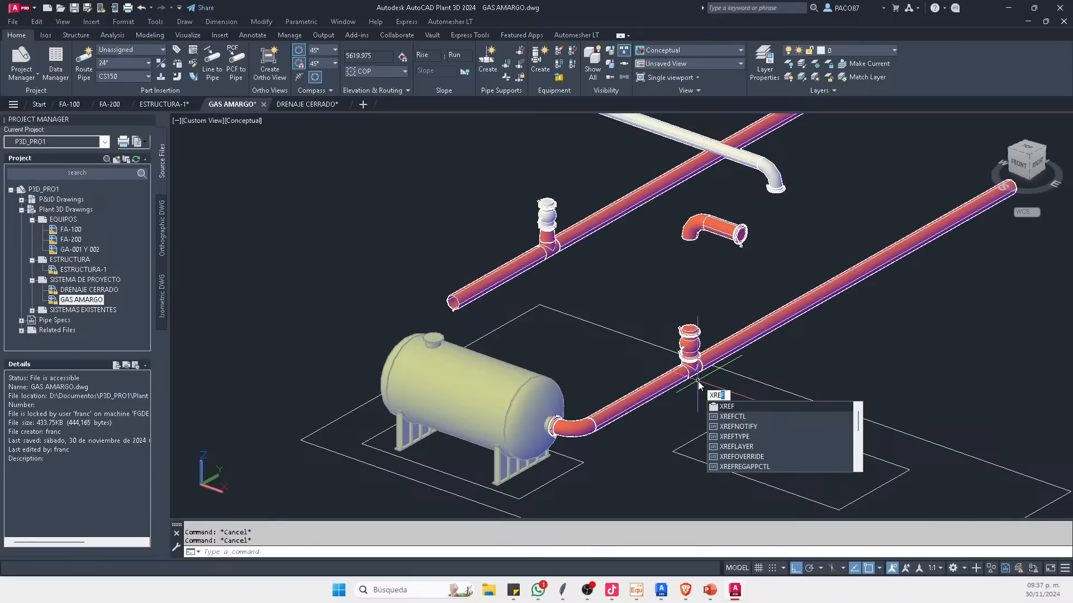
{"action": "key", "text": "Return"}
{"action": "left_click", "coordinate": [412, 166]}
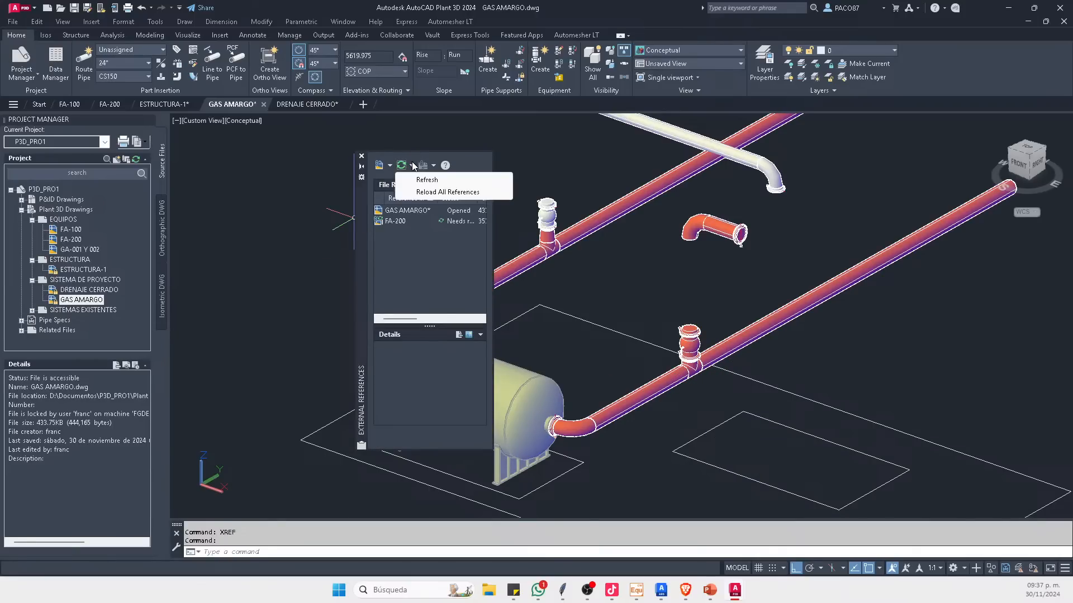
{"action": "left_click", "coordinate": [424, 193]}
{"action": "left_click", "coordinate": [362, 157]}
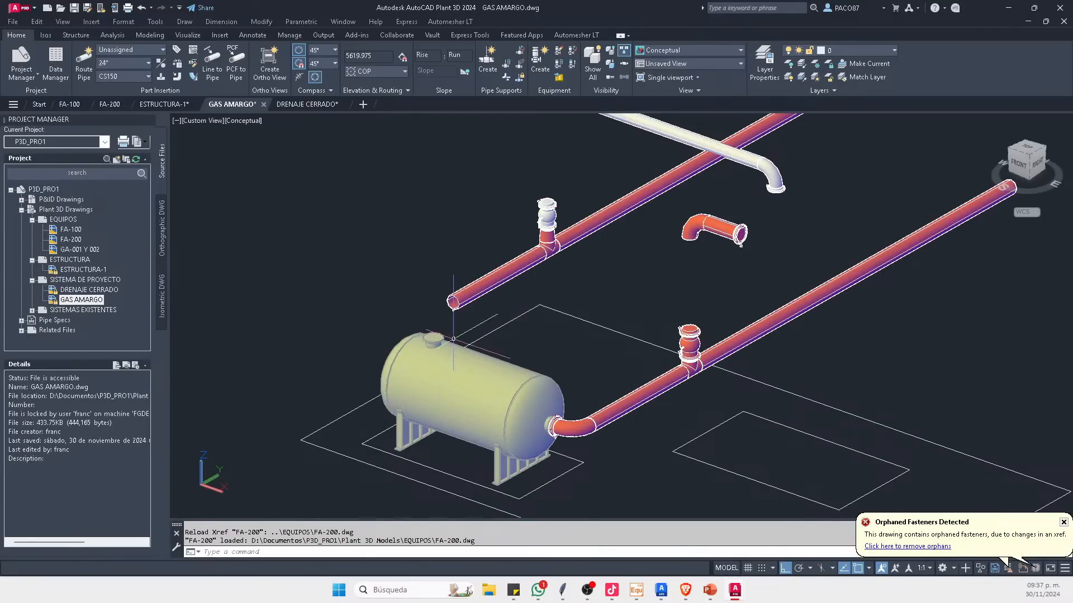
Step: Choose the 24" FLANGE WN, 150 LB, RF, ASME B16.5 from the CS150 spec for insertion in the model
{"action": "scroll", "coordinate": [460, 325], "scroll_direction": "up", "scroll_amount": 4}
{"action": "left_click", "coordinate": [408, 339]}
{"action": "key", "text": "Escape"}
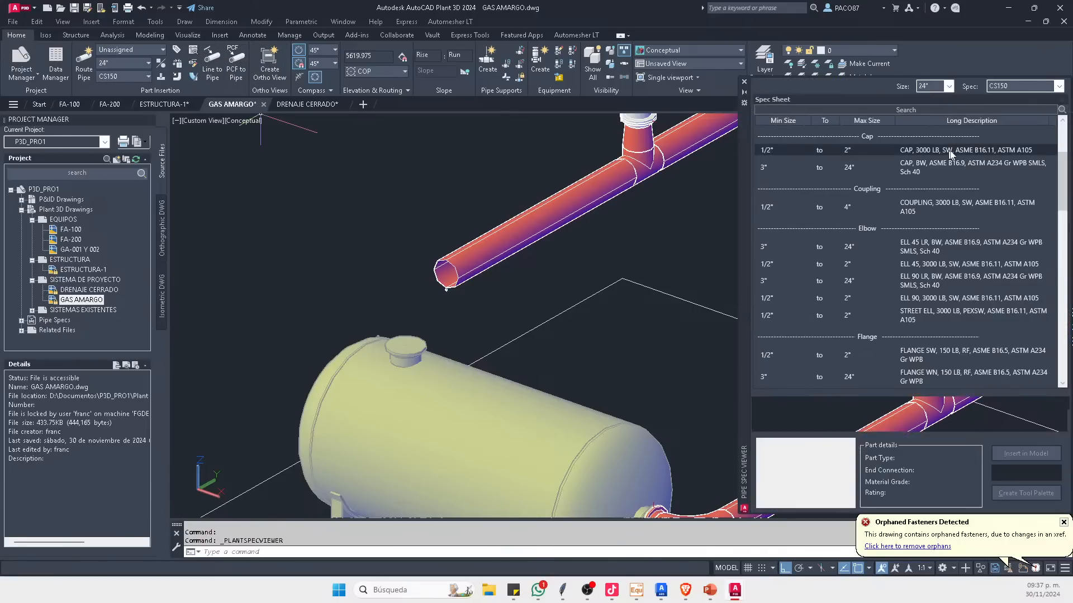
{"action": "scroll", "coordinate": [908, 165], "scroll_direction": "up", "scroll_amount": 2}
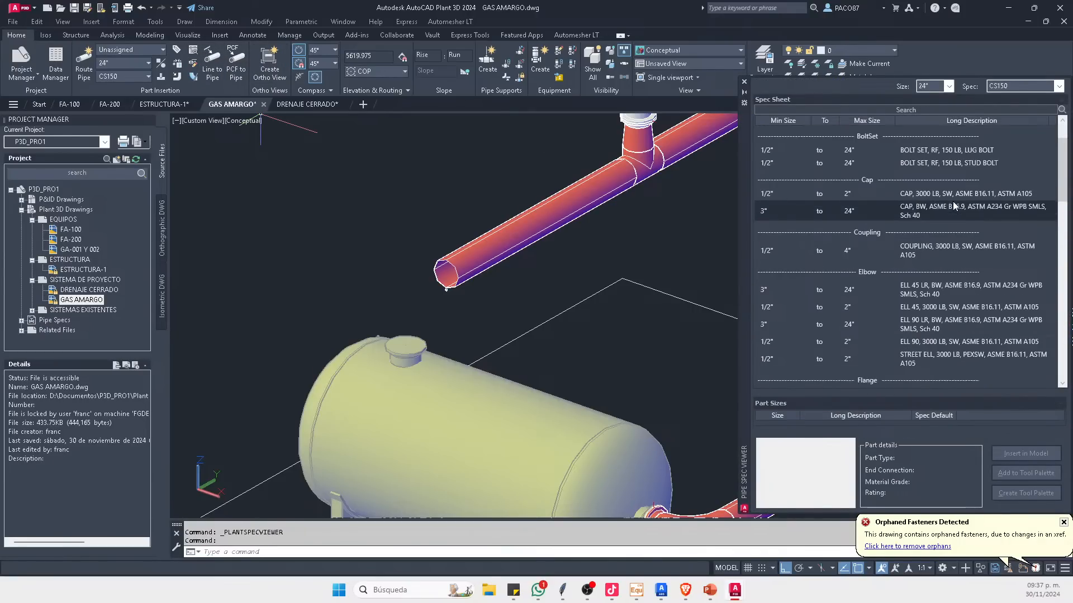
{"action": "scroll", "coordinate": [941, 271], "scroll_direction": "down", "scroll_amount": 3}
{"action": "scroll", "coordinate": [943, 261], "scroll_direction": "down", "scroll_amount": 3}
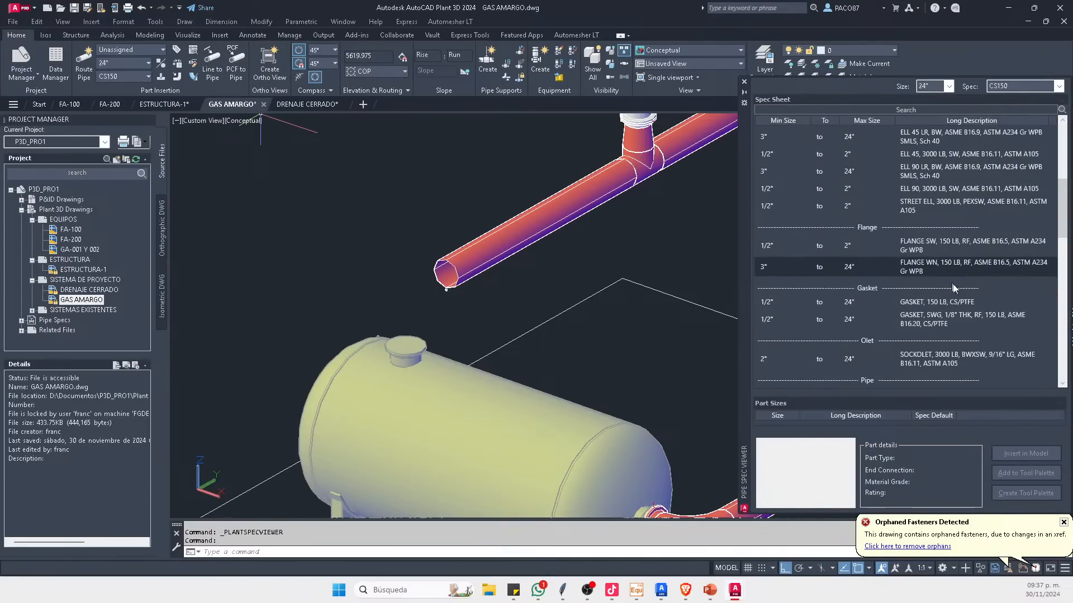
{"action": "left_click", "coordinate": [972, 246]}
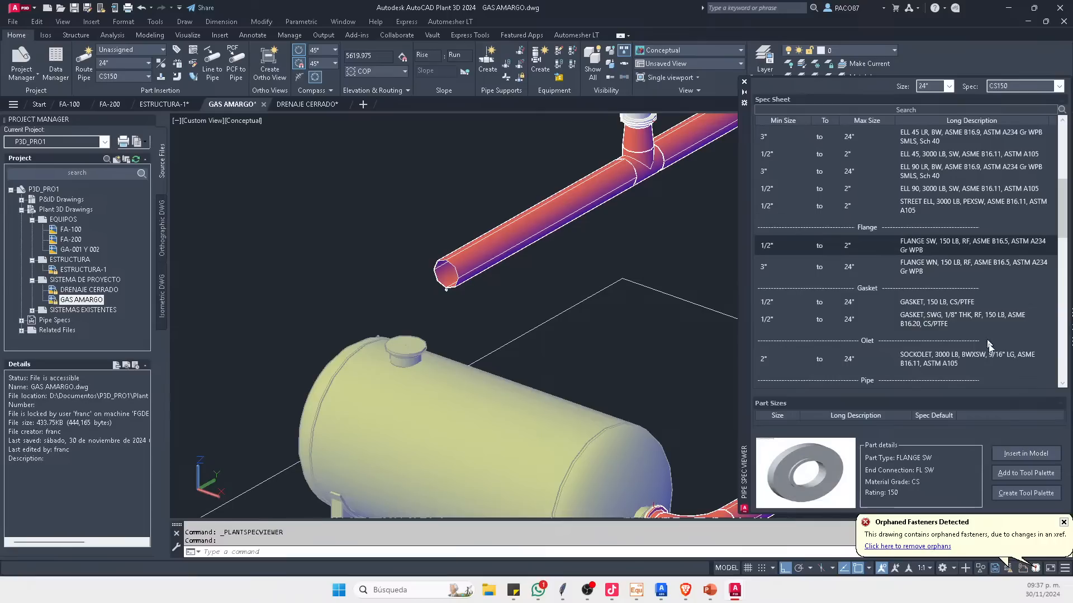
{"action": "left_click", "coordinate": [1026, 454]}
{"action": "left_click", "coordinate": [914, 266]}
{"action": "left_click", "coordinate": [1026, 454]}
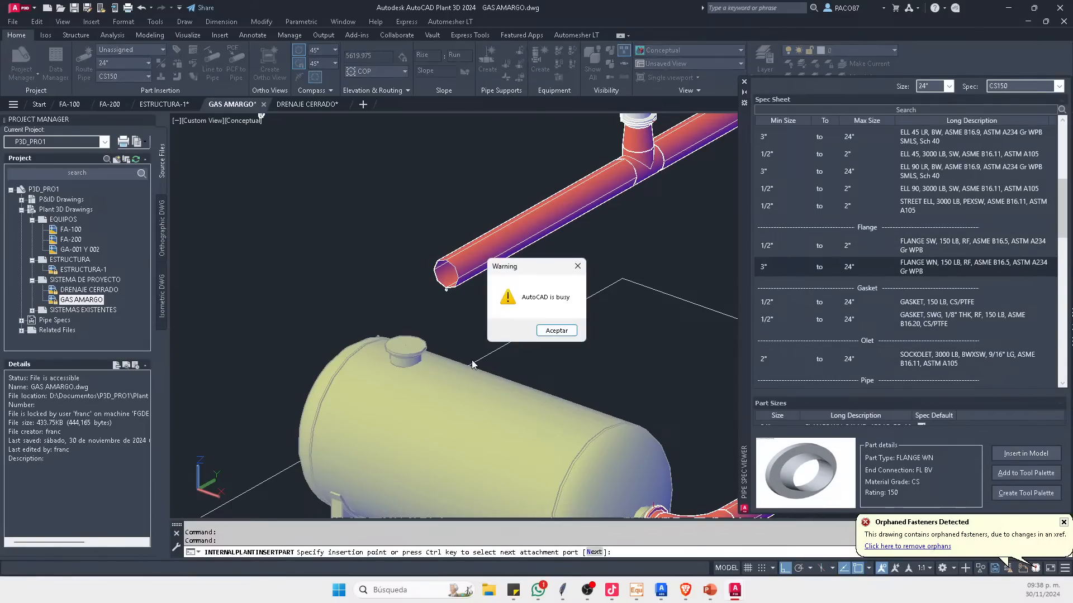
{"action": "left_click", "coordinate": [557, 331]}
Step: Place the weld-neck flange on the FA-200 tank's top nozzle at the default rotation
{"action": "scroll", "coordinate": [423, 332], "scroll_direction": "up", "scroll_amount": 3}
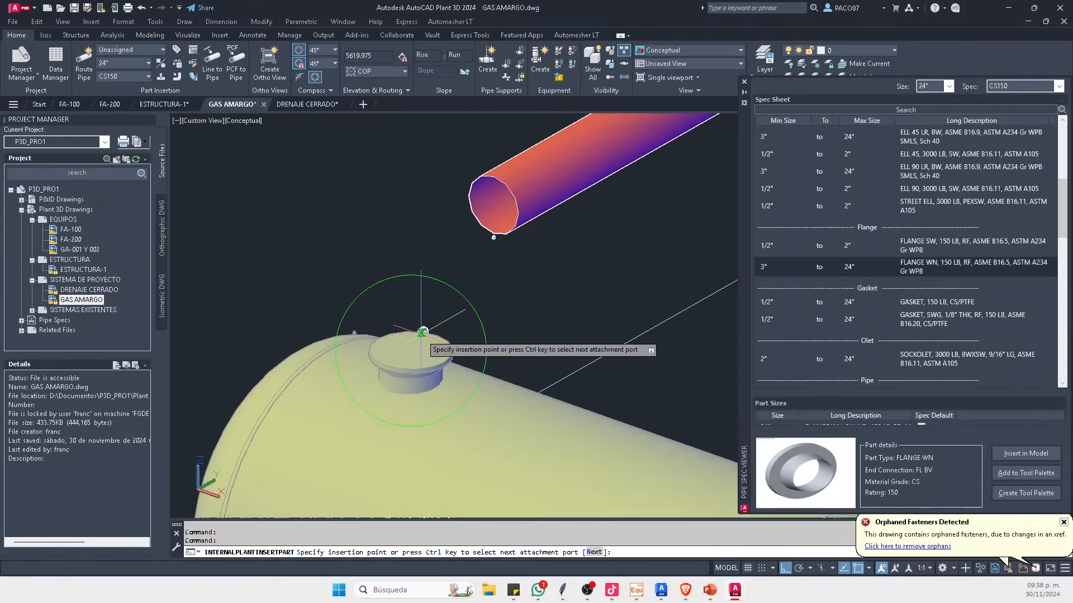
{"action": "key", "text": "Escape"}
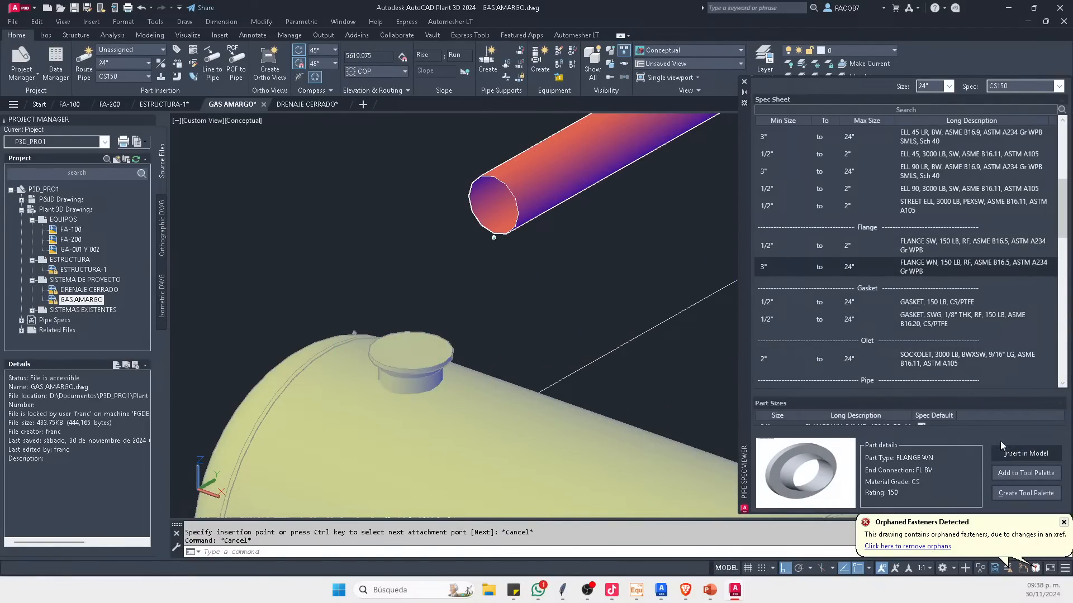
{"action": "left_click", "coordinate": [1026, 454]}
{"action": "left_click", "coordinate": [410, 359]}
{"action": "scroll", "coordinate": [410, 358], "scroll_direction": "down", "scroll_amount": 2}
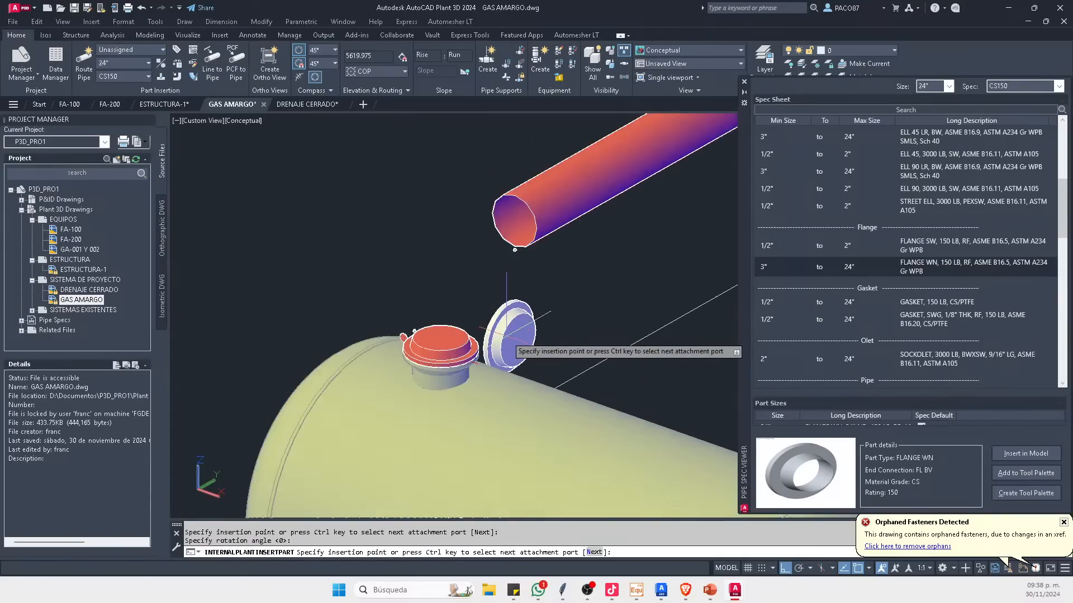
{"action": "key", "text": "Escape"}
{"action": "key", "text": "Escape"}
Step: Route pipe from the top nozzle's new flange to the open end of the upper gas line
{"action": "left_click", "coordinate": [426, 358]}
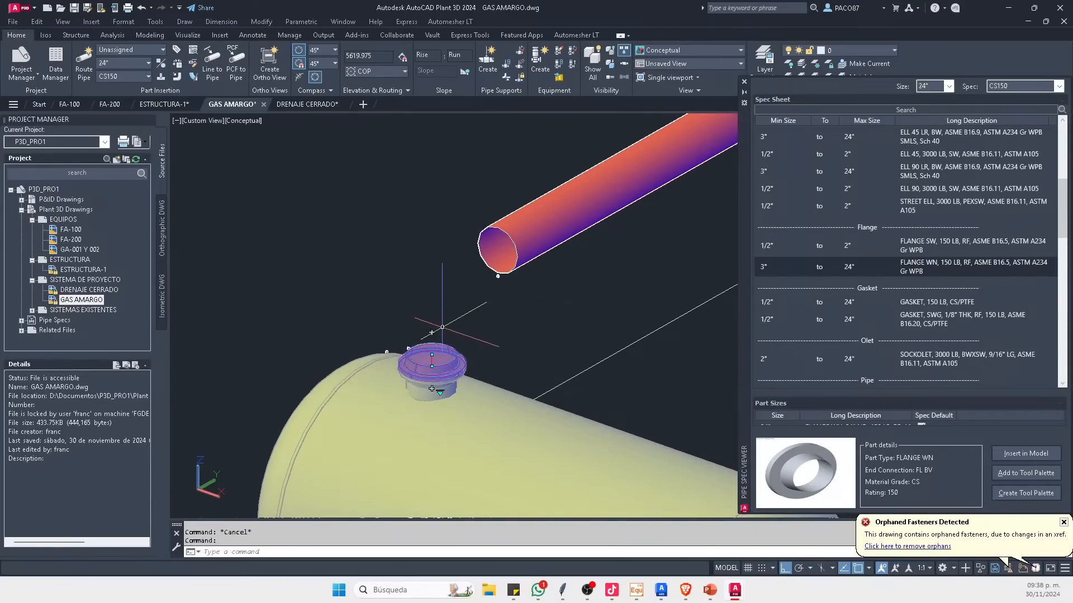
{"action": "left_click", "coordinate": [432, 353]}
{"action": "left_click", "coordinate": [486, 245]}
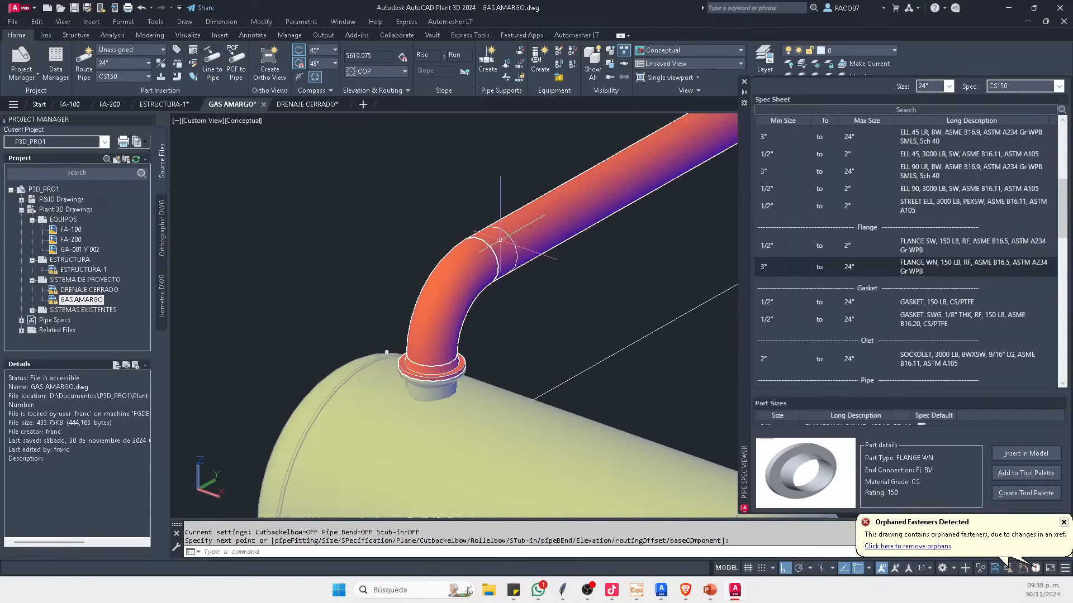
Step: Delete the short pipe piece beside the new elbow and the pipe segment running from there to the tee
{"action": "scroll", "coordinate": [424, 358], "scroll_direction": "down", "scroll_amount": 1}
{"action": "scroll", "coordinate": [475, 268], "scroll_direction": "up", "scroll_amount": 2}
{"action": "left_click", "coordinate": [475, 268]}
{"action": "key", "text": "Delete"}
{"action": "scroll", "coordinate": [349, 353], "scroll_direction": "down", "scroll_amount": 5}
{"action": "left_click", "coordinate": [439, 290]}
{"action": "scroll", "coordinate": [407, 317], "scroll_direction": "up", "scroll_amount": 2}
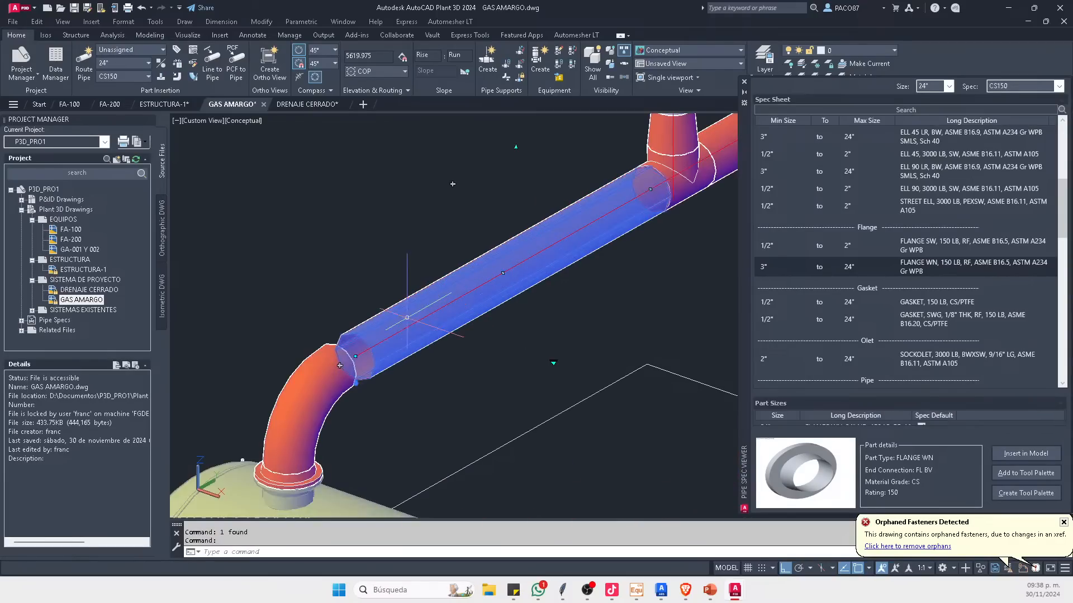
{"action": "key", "text": "Delete"}
Step: Route a single pipe from the new elbow's open end to the open end of the tee
{"action": "left_click", "coordinate": [364, 345]}
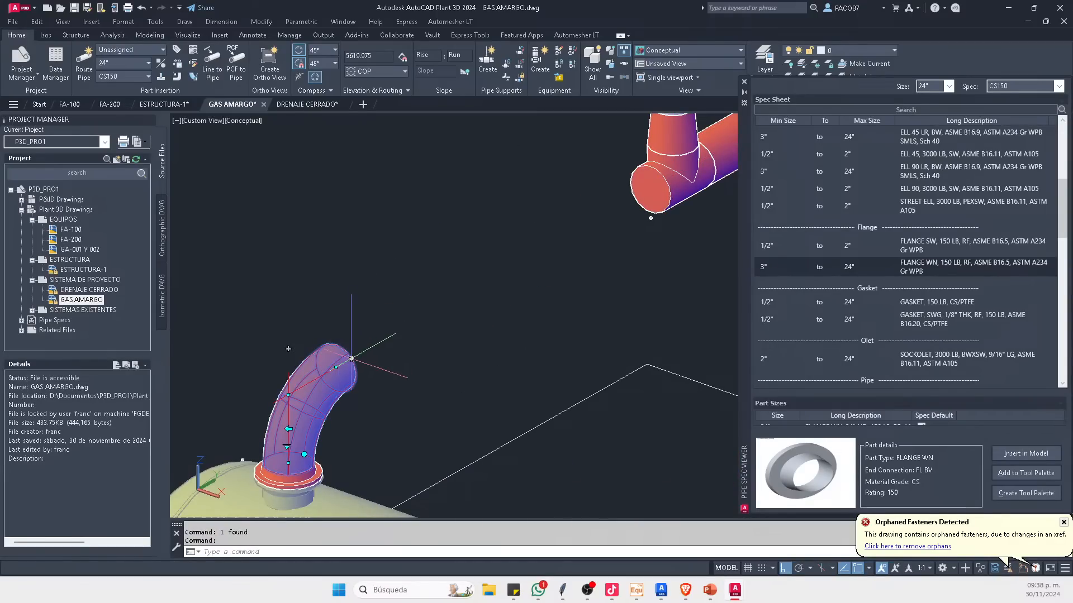
{"action": "left_click", "coordinate": [351, 359]}
{"action": "left_click", "coordinate": [651, 191]}
{"action": "scroll", "coordinate": [517, 229], "scroll_direction": "down", "scroll_amount": 2}
{"action": "key", "text": "Escape"}
{"action": "key", "text": "Escape"}
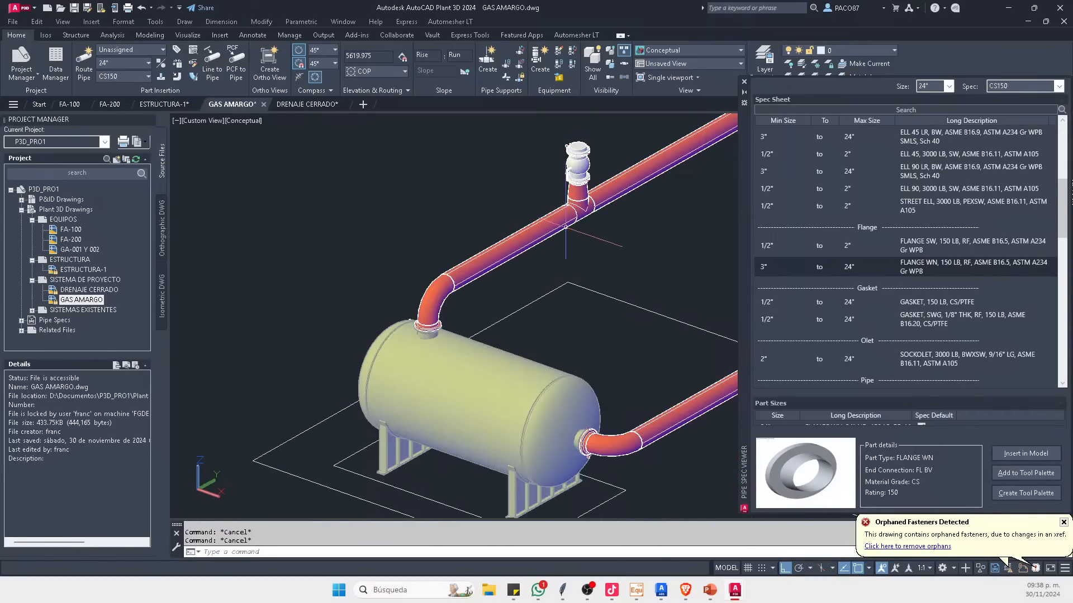
Step: Route 20" pipe vertically from the flange above the upper gas line's branch valve to the overhead line's open elbow end
{"action": "scroll", "coordinate": [566, 227], "scroll_direction": "down", "scroll_amount": 5}
{"action": "middle_click_drag", "start_coordinate": [553, 246], "coordinate": [457, 304]}
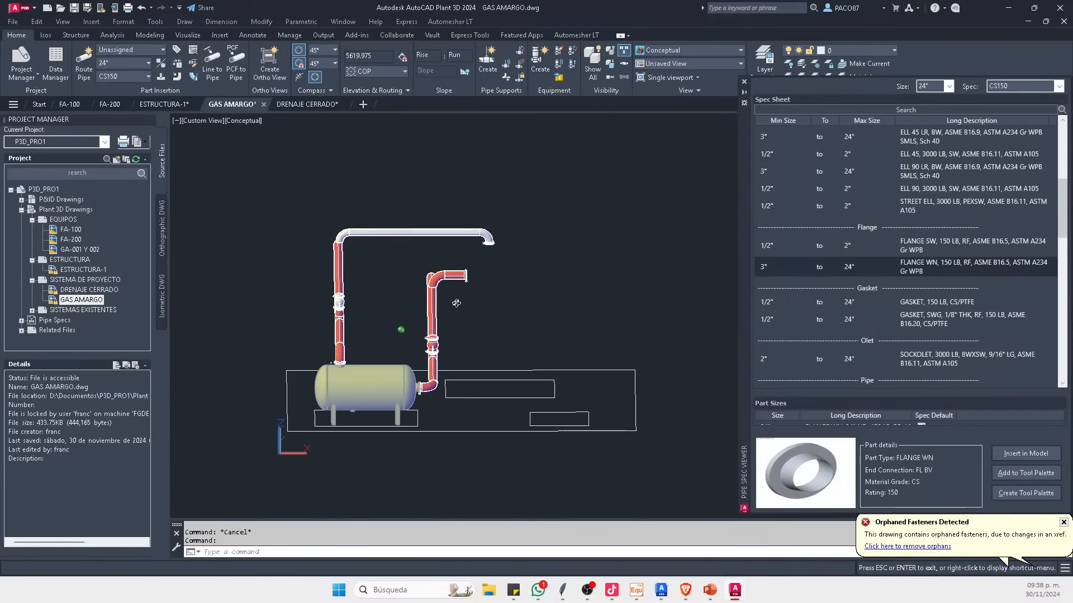
{"action": "scroll", "coordinate": [320, 270], "scroll_direction": "up", "scroll_amount": 7}
{"action": "middle_click_drag", "start_coordinate": [542, 421], "coordinate": [462, 395], "text": "shift"}
{"action": "scroll", "coordinate": [462, 395], "scroll_direction": "down", "scroll_amount": 2}
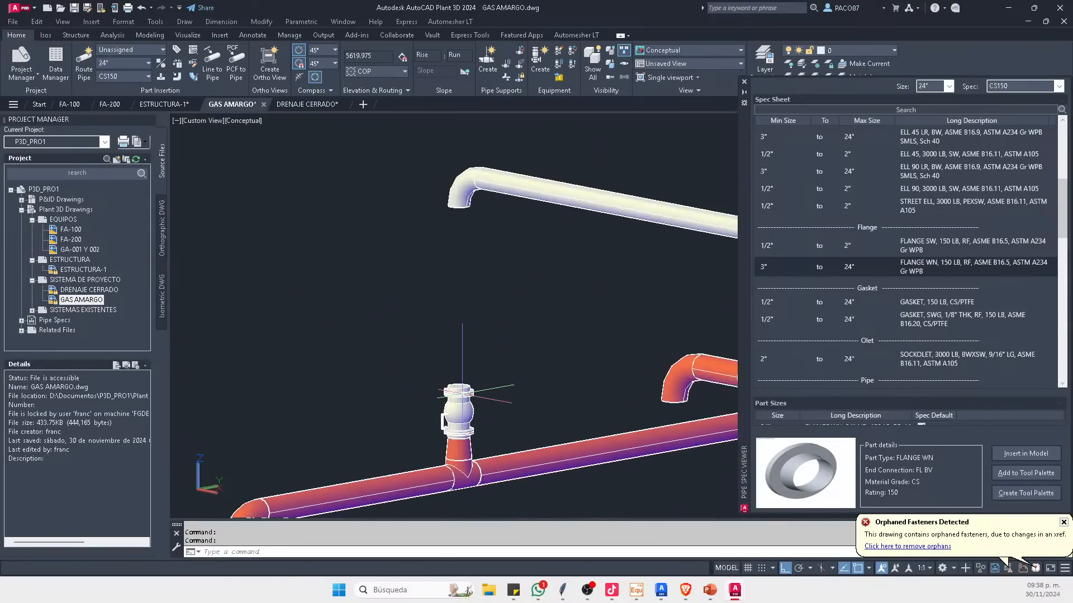
{"action": "scroll", "coordinate": [462, 395], "scroll_direction": "up", "scroll_amount": 3}
{"action": "left_click", "coordinate": [456, 382]}
{"action": "left_click", "coordinate": [455, 374]}
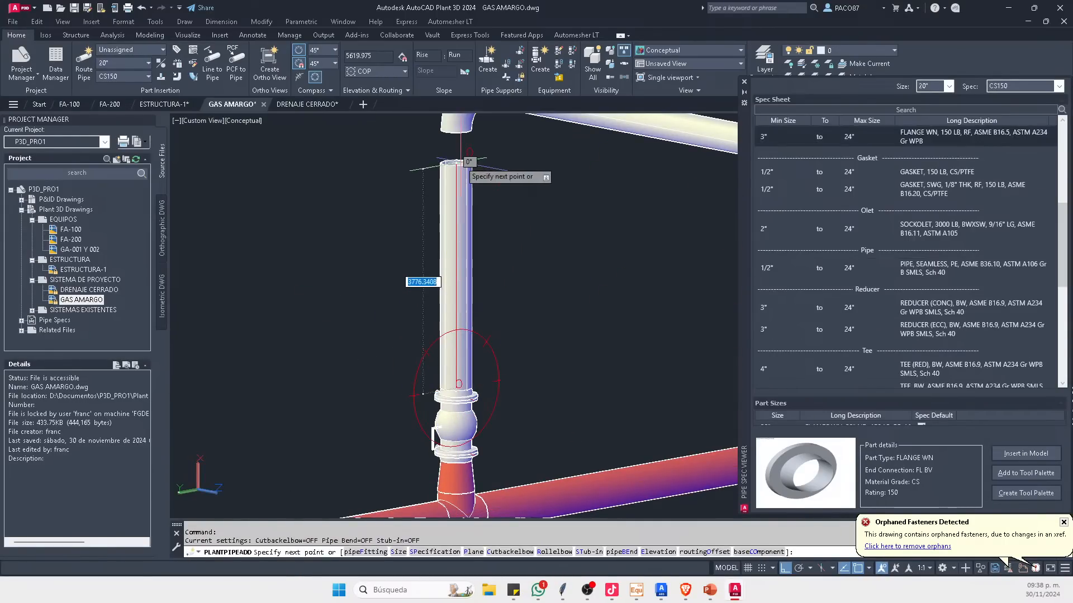
{"action": "left_click", "coordinate": [456, 132]}
{"action": "scroll", "coordinate": [431, 142], "scroll_direction": "down", "scroll_amount": 5}
{"action": "key", "text": "Escape"}
Step: Route 24" pipe vertically from the flange above the lower gas line's branch valve to the open end of the elbow above it
{"action": "scroll", "coordinate": [566, 363], "scroll_direction": "up", "scroll_amount": 3}
{"action": "left_click", "coordinate": [555, 304]}
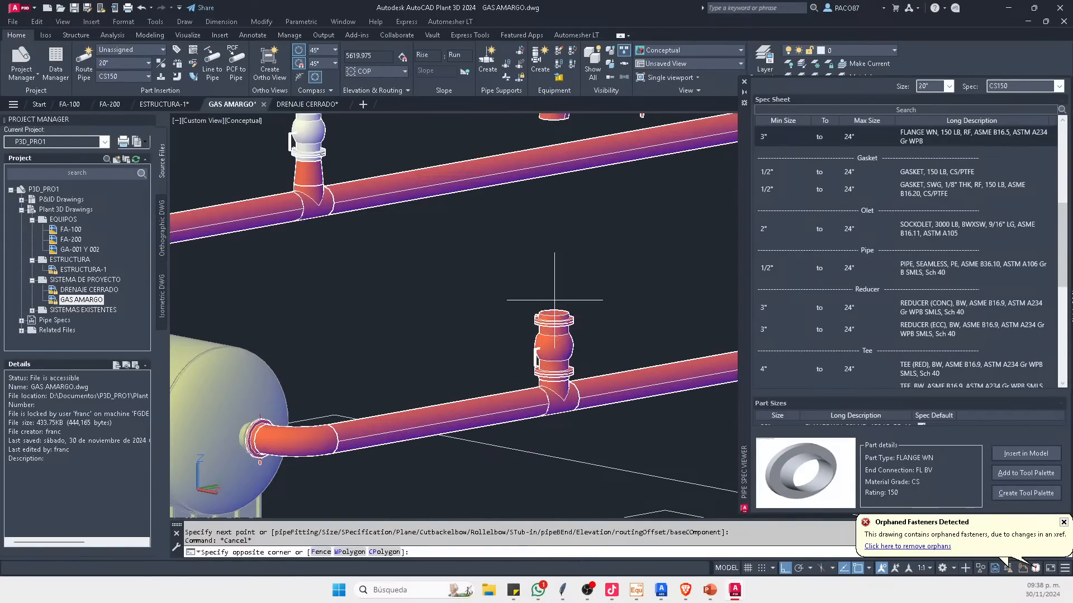
{"action": "scroll", "coordinate": [564, 308], "scroll_direction": "up", "scroll_amount": 2}
{"action": "key", "text": "Escape"}
{"action": "left_click", "coordinate": [560, 312]}
{"action": "left_click", "coordinate": [550, 321]}
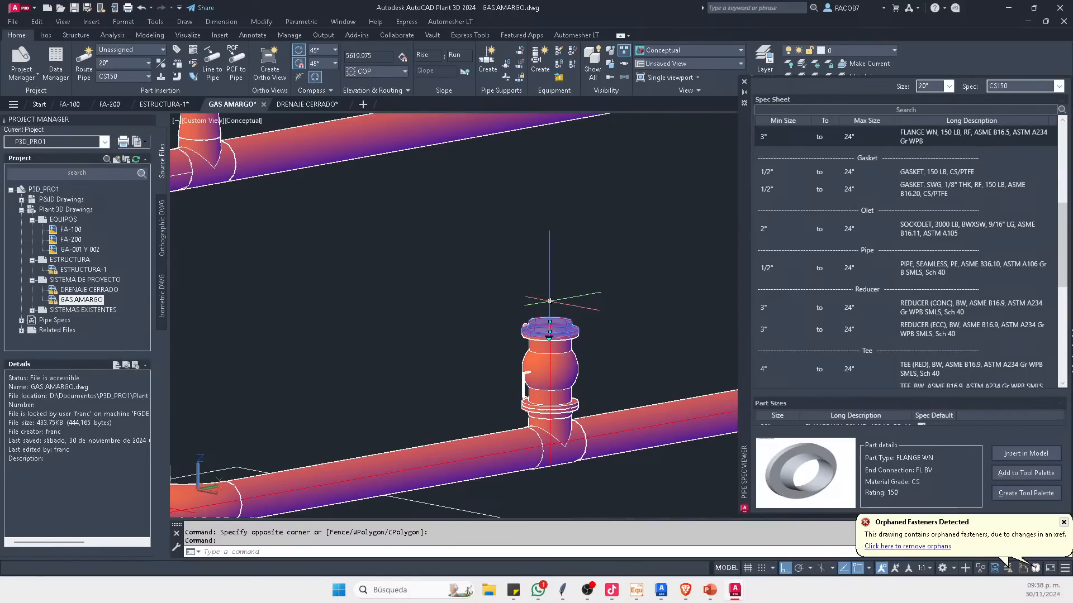
{"action": "left_click", "coordinate": [550, 322]}
{"action": "scroll", "coordinate": [546, 280], "scroll_direction": "down", "scroll_amount": 3}
{"action": "scroll", "coordinate": [540, 168], "scroll_direction": "up", "scroll_amount": 4}
{"action": "left_click", "coordinate": [569, 183]}
{"action": "scroll", "coordinate": [450, 260], "scroll_direction": "down", "scroll_amount": 2}
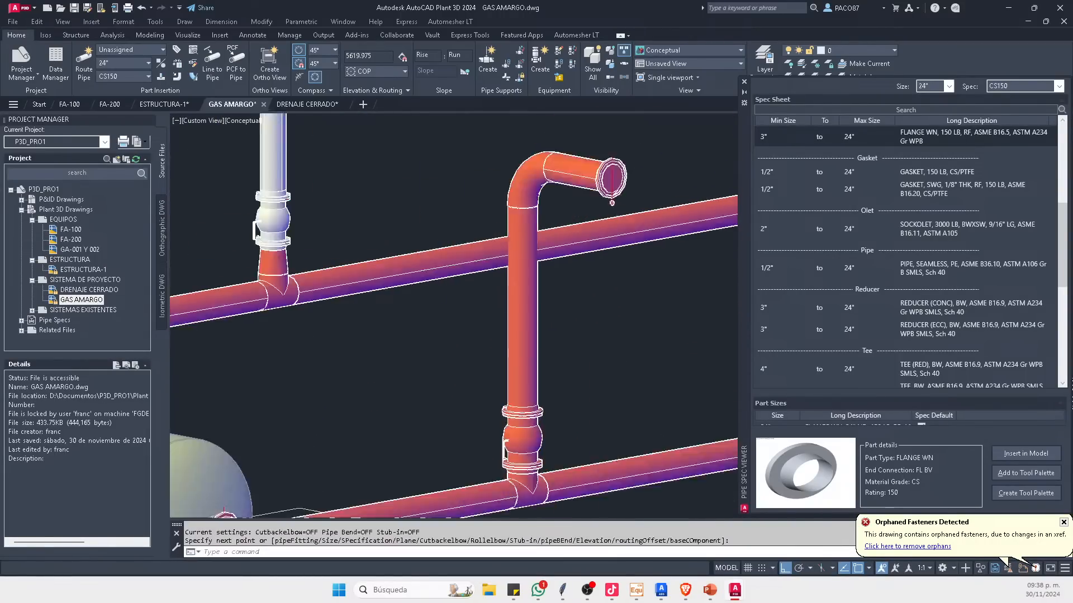
{"action": "key", "text": "Escape"}
Step: Examine the reconnected gas piping in GAS AMARGO and its reference in DRENAJE CERRADO, closing the pipe spec viewer for a wider view
{"action": "scroll", "coordinate": [439, 279], "scroll_direction": "down", "scroll_amount": 6}
{"action": "middle_click_drag", "start_coordinate": [447, 282], "coordinate": [511, 347], "text": "shift"}
{"action": "scroll", "coordinate": [427, 321], "scroll_direction": "up", "scroll_amount": 4}
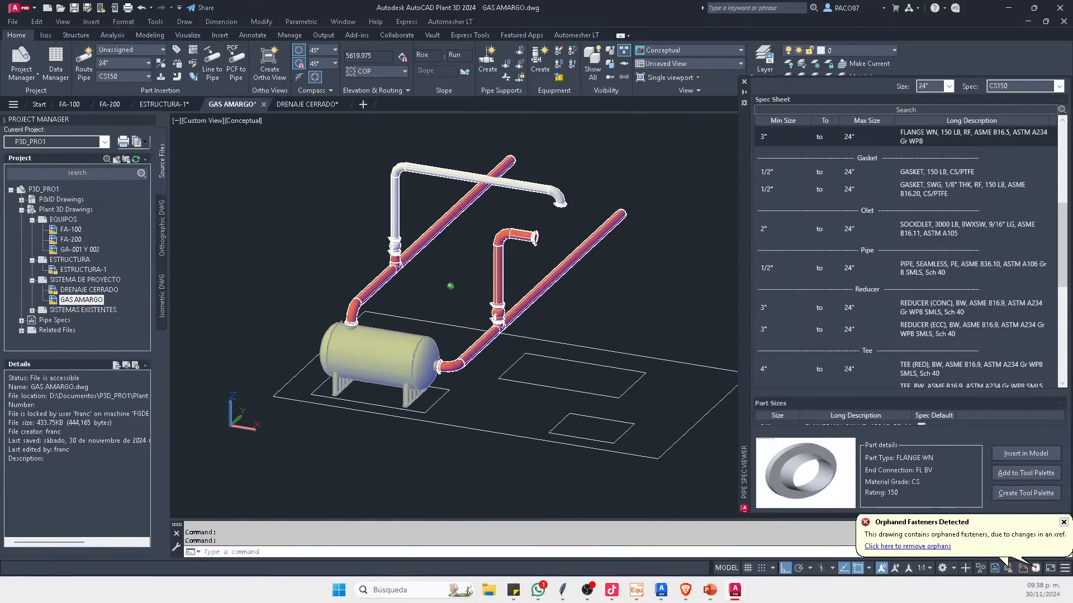
{"action": "left_click", "coordinate": [327, 105]}
{"action": "middle_click_drag", "start_coordinate": [422, 313], "coordinate": [642, 335], "text": "shift"}
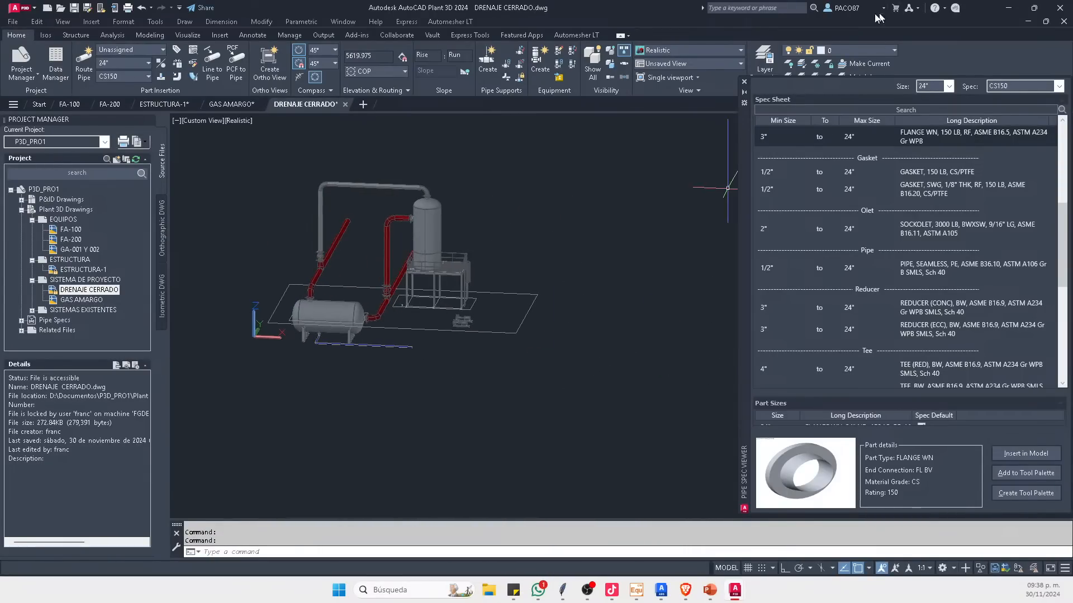
{"action": "left_click", "coordinate": [744, 80]}
{"action": "scroll", "coordinate": [240, 285], "scroll_direction": "up", "scroll_amount": 3}
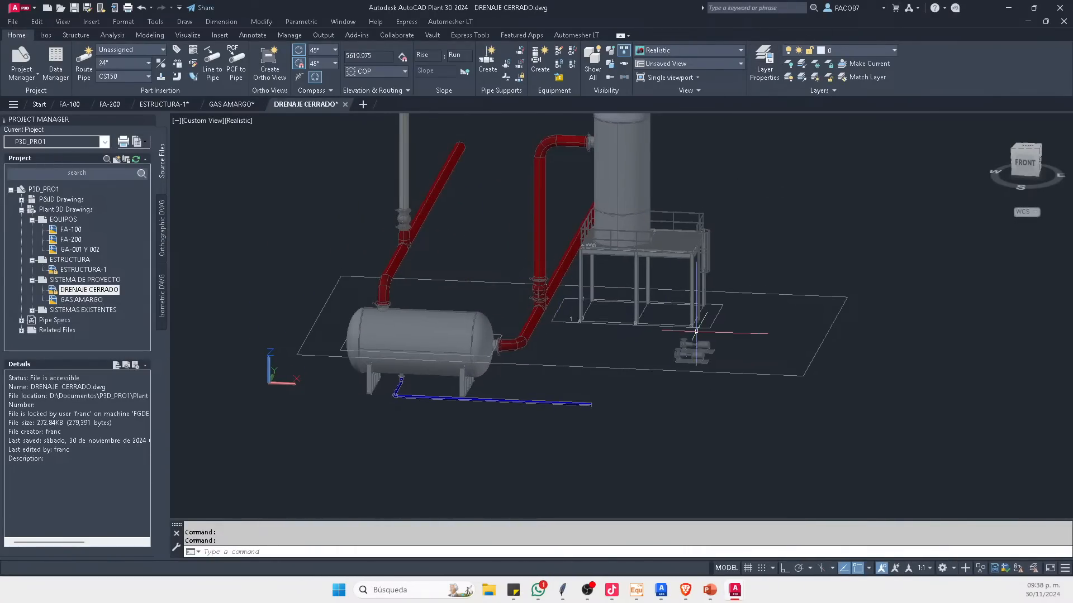
{"action": "scroll", "coordinate": [696, 331], "scroll_direction": "down", "scroll_amount": 2}
{"action": "middle_click_drag", "start_coordinate": [783, 341], "coordinate": [604, 363], "text": "shift"}
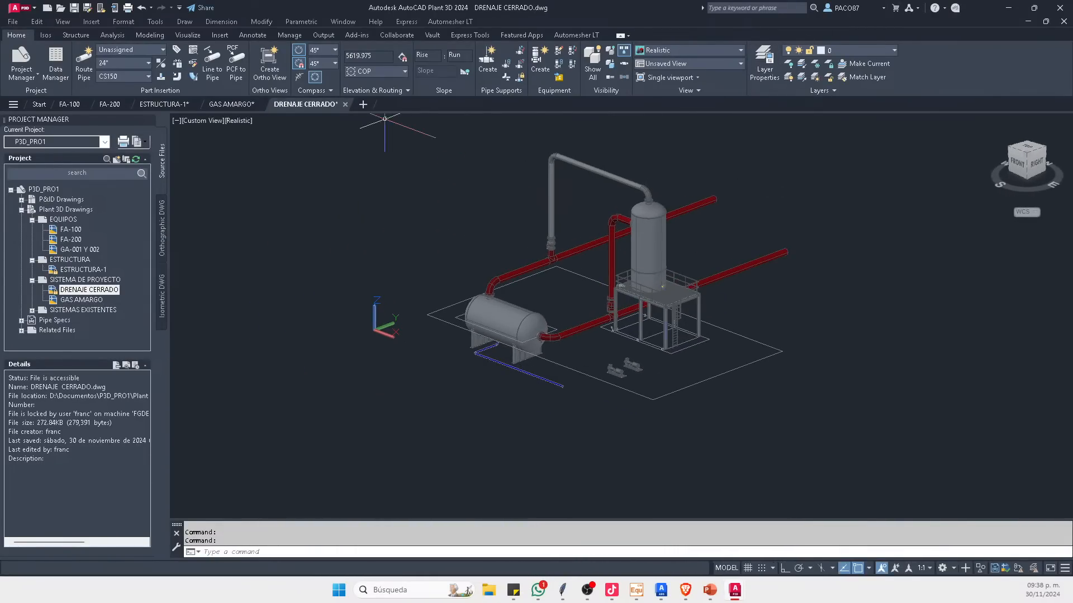
Step: Save the GAS AMARGO and ESTRUCTURA-1 drawings along with all remaining open drawings
{"action": "left_click", "coordinate": [234, 105]}
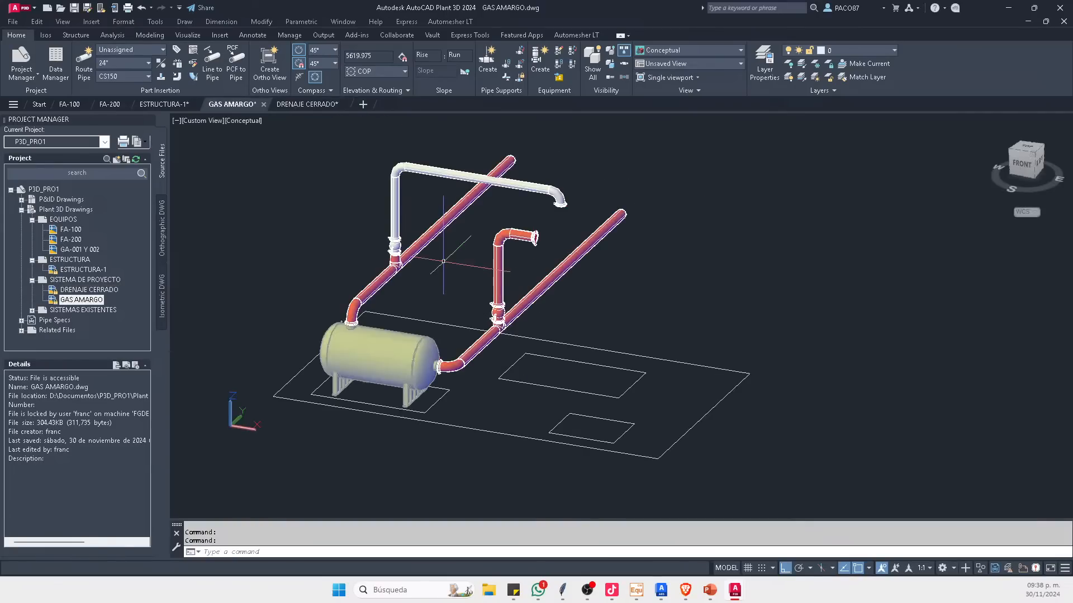
{"action": "left_click", "coordinate": [164, 104]}
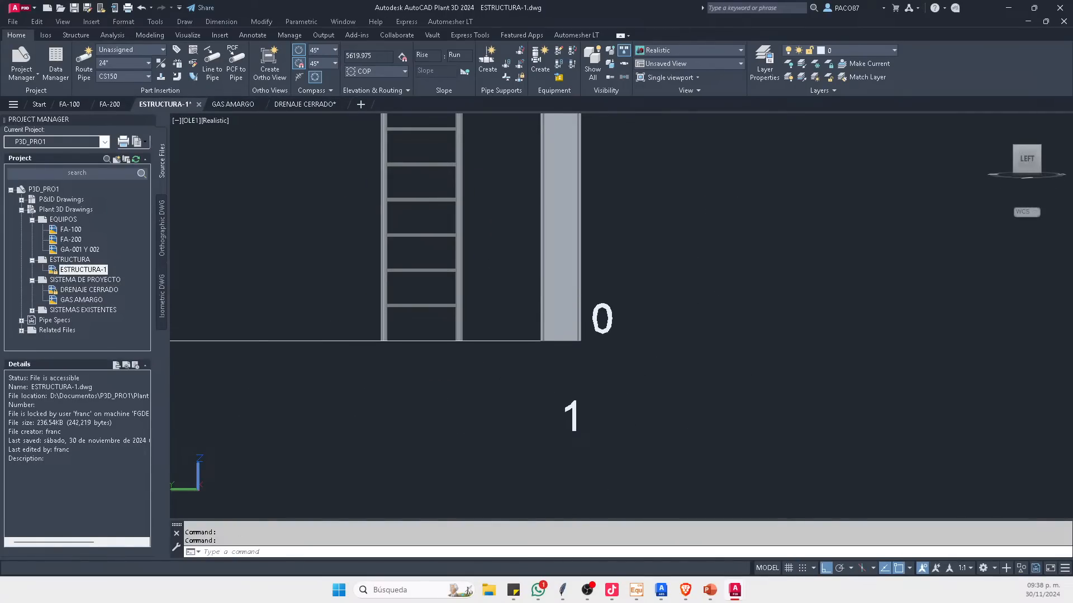
{"action": "left_click", "coordinate": [14, 104]}
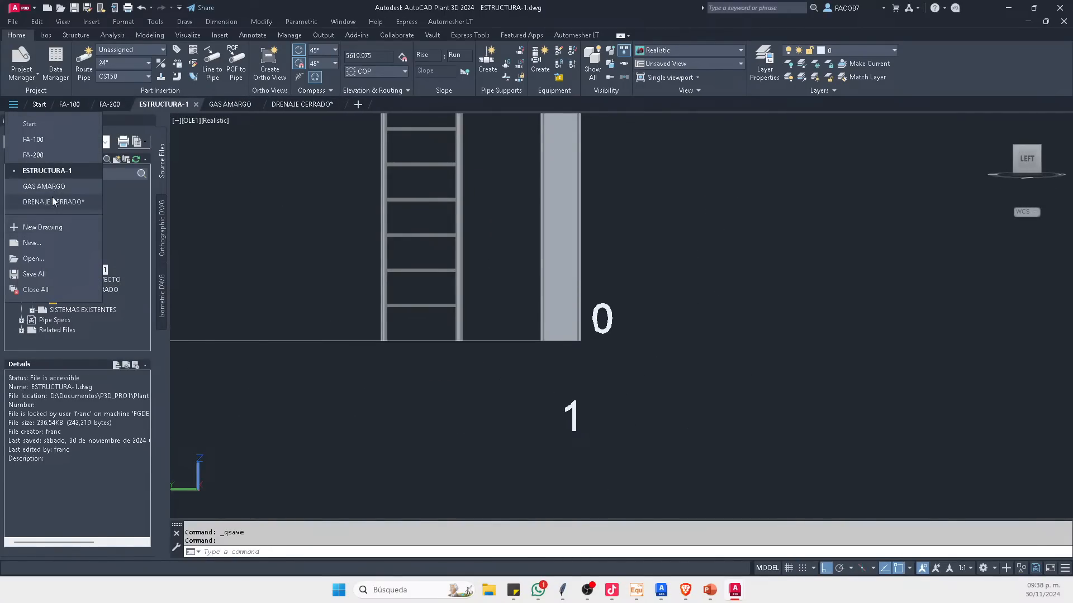
{"action": "left_click", "coordinate": [49, 275]}
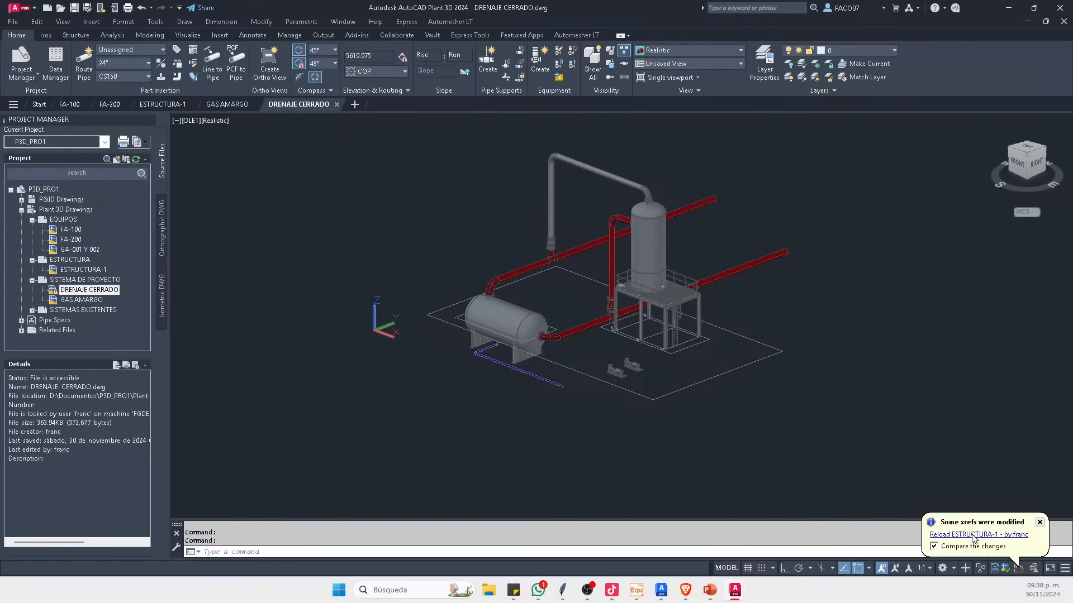
Step: Reload the modified ESTRUCTURA-1 xref in DRENAJE CERRADO, and close the xref comparison and its notices
{"action": "left_click", "coordinate": [973, 535]}
{"action": "left_click", "coordinate": [1063, 522]}
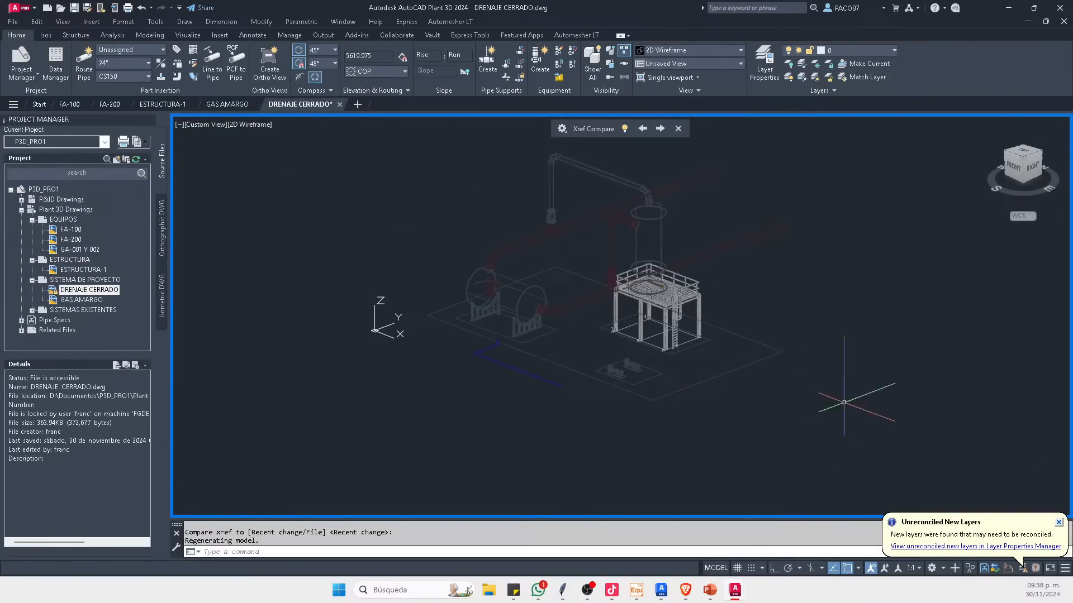
{"action": "left_click", "coordinate": [677, 129]}
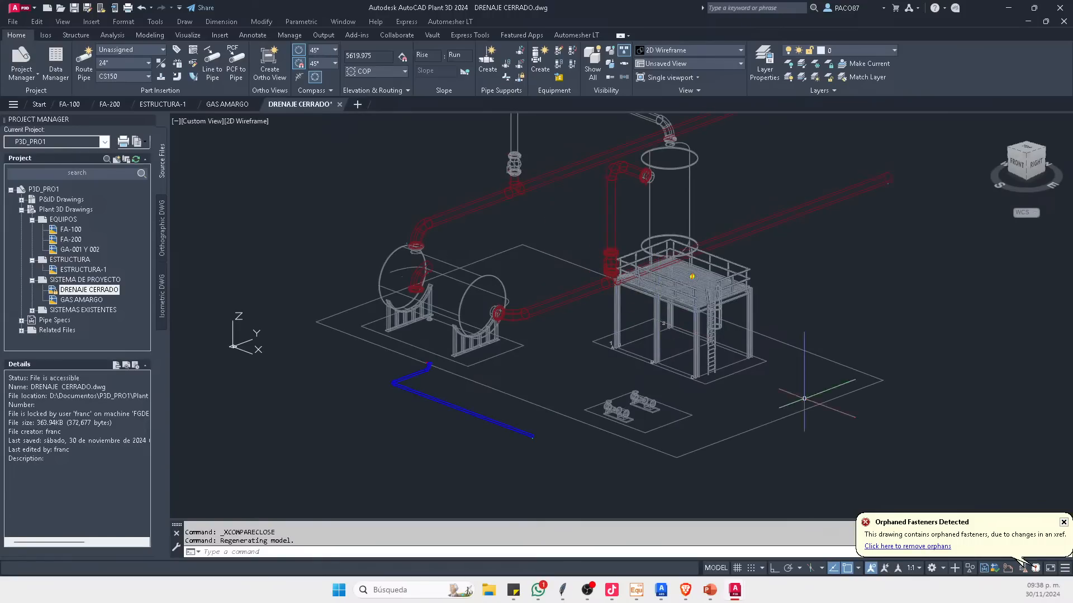
{"action": "left_click", "coordinate": [1063, 523]}
{"action": "key", "text": "Escape"}
Step: Delete all the old blue drain piping below the FA-200 tank, including the fittings and the long straight pipe
{"action": "scroll", "coordinate": [449, 364], "scroll_direction": "up", "scroll_amount": 2}
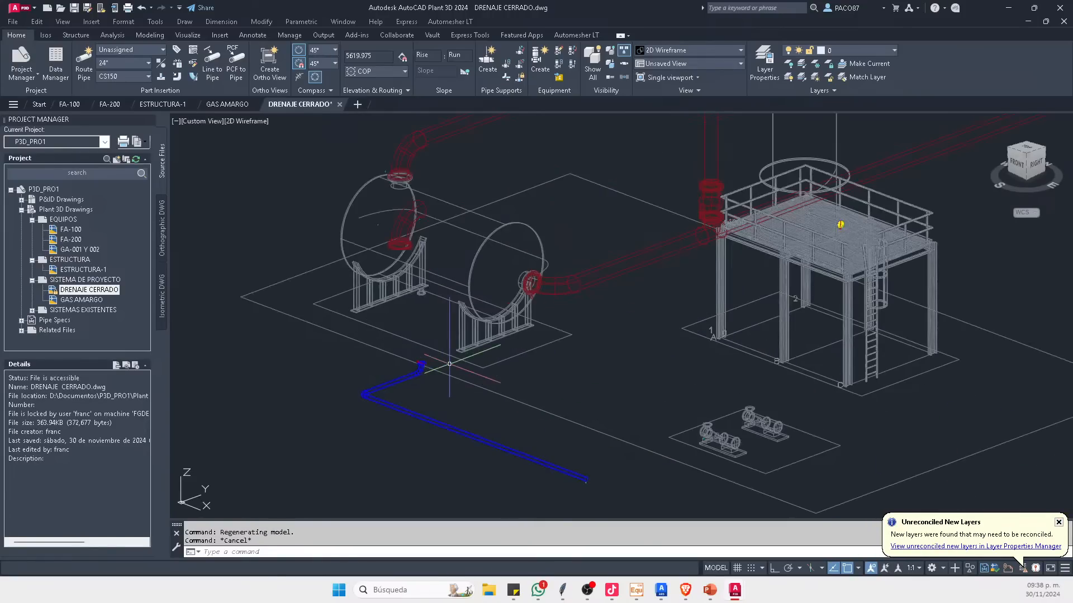
{"action": "left_click", "coordinate": [293, 327]}
{"action": "left_click", "coordinate": [351, 376]}
{"action": "scroll", "coordinate": [391, 363], "scroll_direction": "down", "scroll_amount": 2}
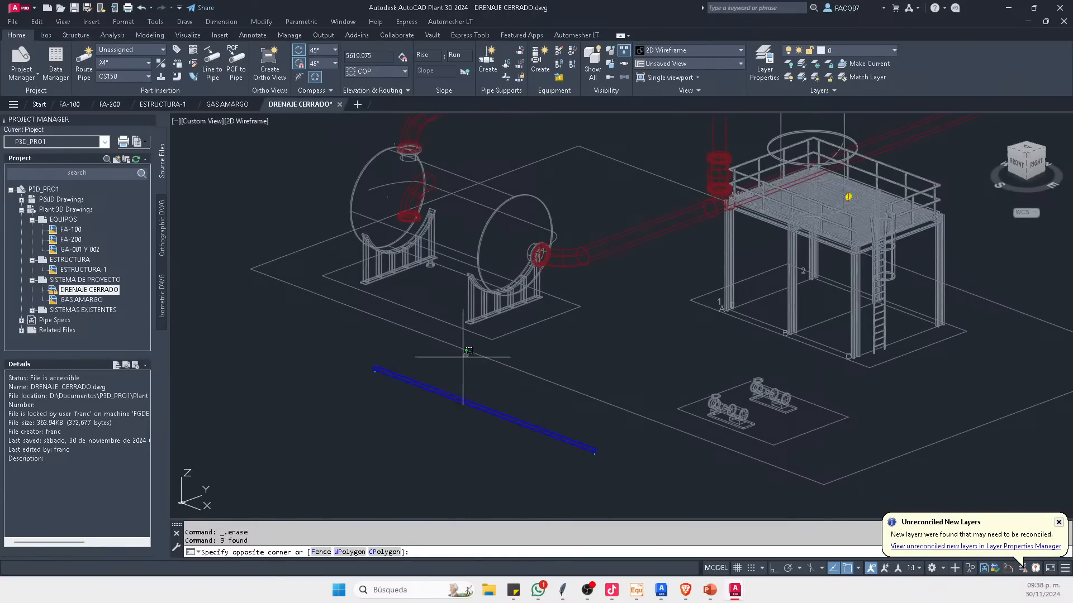
{"action": "key", "text": "Delete"}
Step: Set the visual style of the DRENAJE CERRADO drawing to Realistic
{"action": "scroll", "coordinate": [402, 245], "scroll_direction": "up", "scroll_amount": 3}
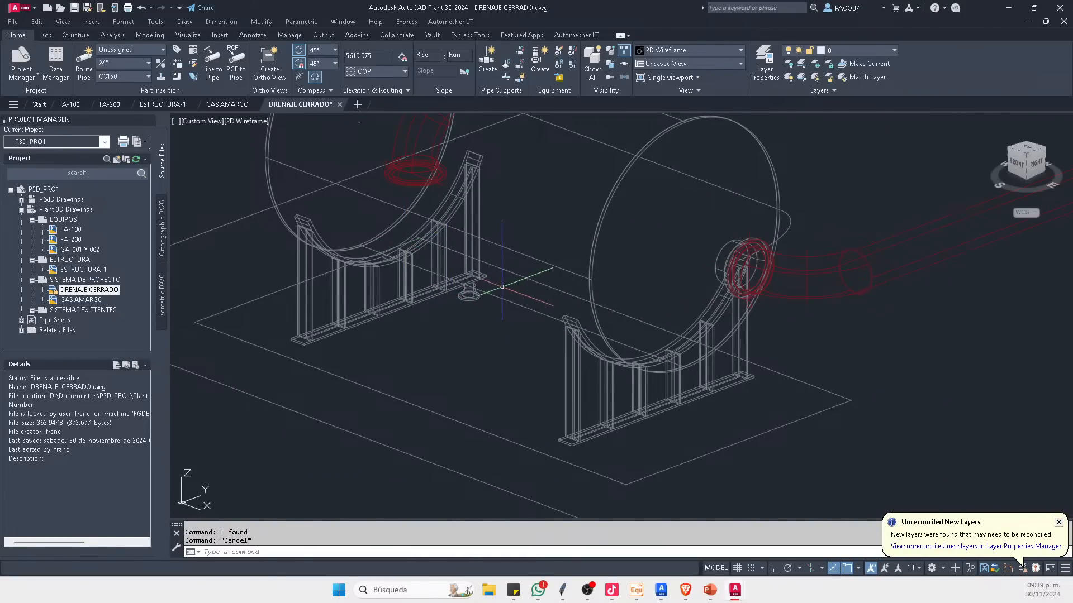
{"action": "scroll", "coordinate": [502, 286], "scroll_direction": "up", "scroll_amount": 2}
{"action": "scroll", "coordinate": [471, 268], "scroll_direction": "down", "scroll_amount": 3}
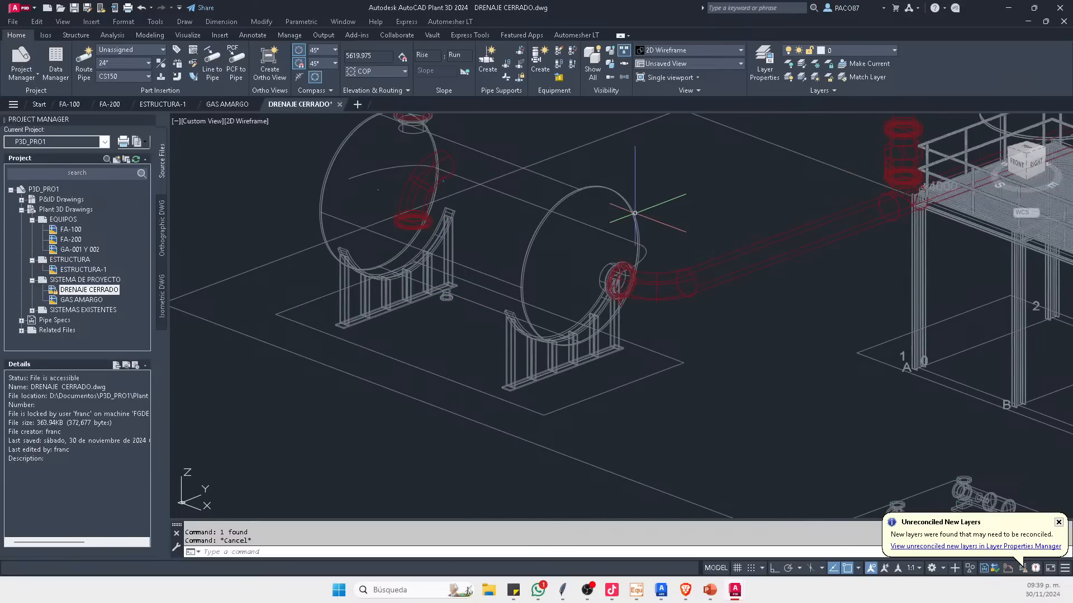
{"action": "type", "text": "SHA"}
{"action": "key", "text": "Return"}
{"action": "type", "text": "R"}
{"action": "key", "text": "Return"}
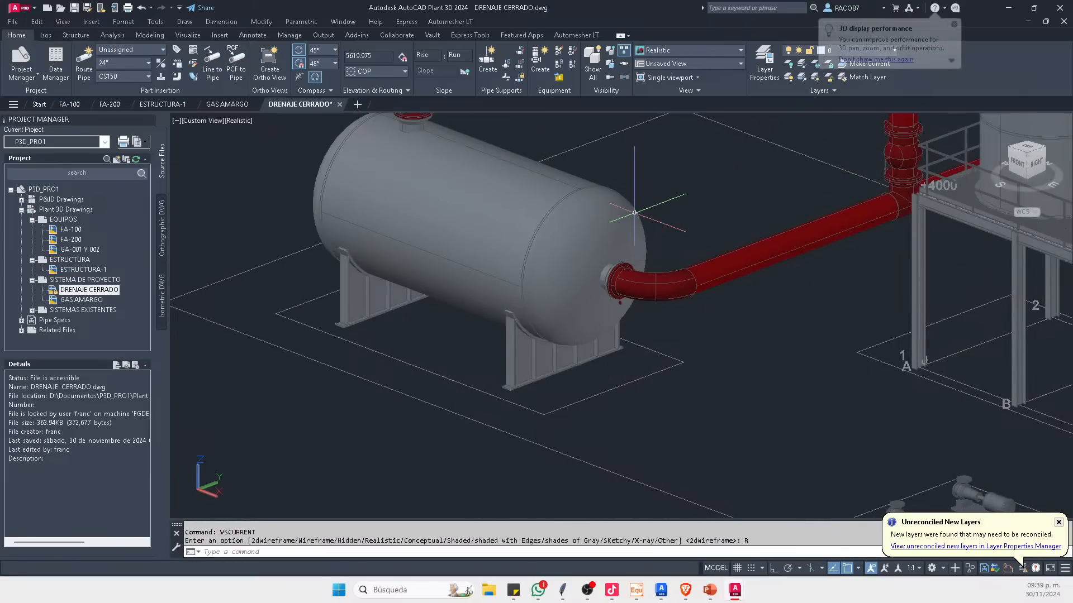
{"action": "key", "text": "Escape"}
{"action": "key", "text": "Escape"}
{"action": "scroll", "coordinate": [524, 234], "scroll_direction": "down", "scroll_amount": 3}
{"action": "middle_click_drag", "start_coordinate": [592, 198], "coordinate": [535, 204]}
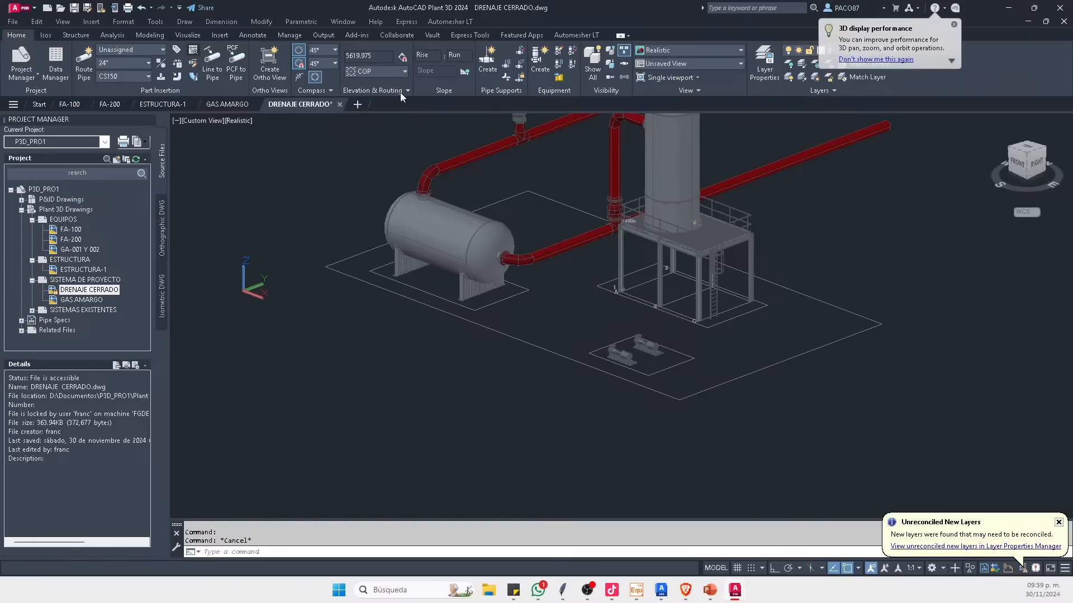
{"action": "scroll", "coordinate": [954, 186], "scroll_direction": "up", "scroll_amount": 4}
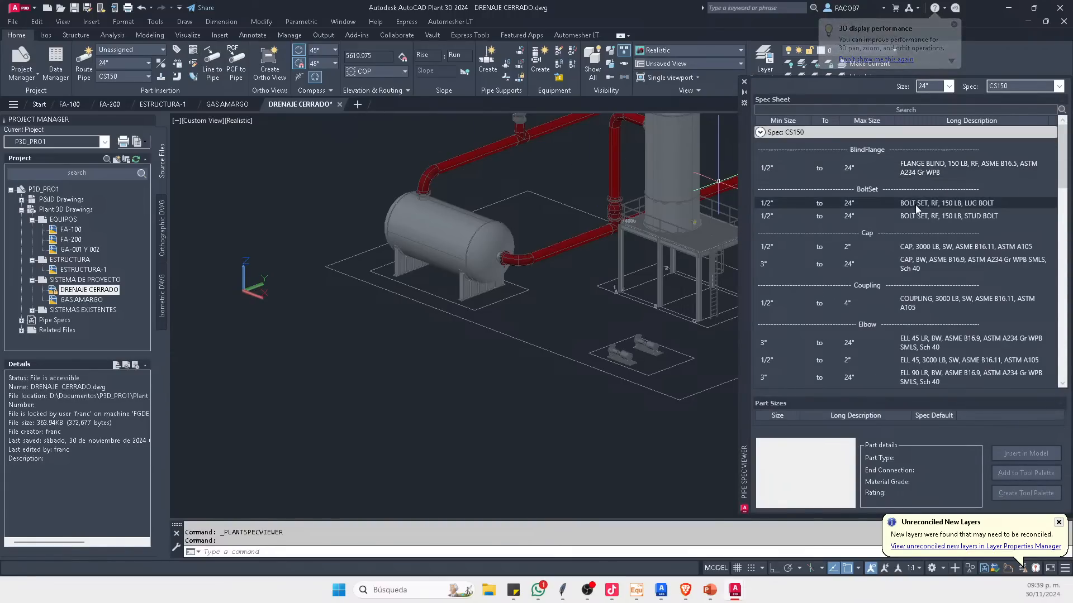
{"action": "left_click", "coordinate": [928, 264]}
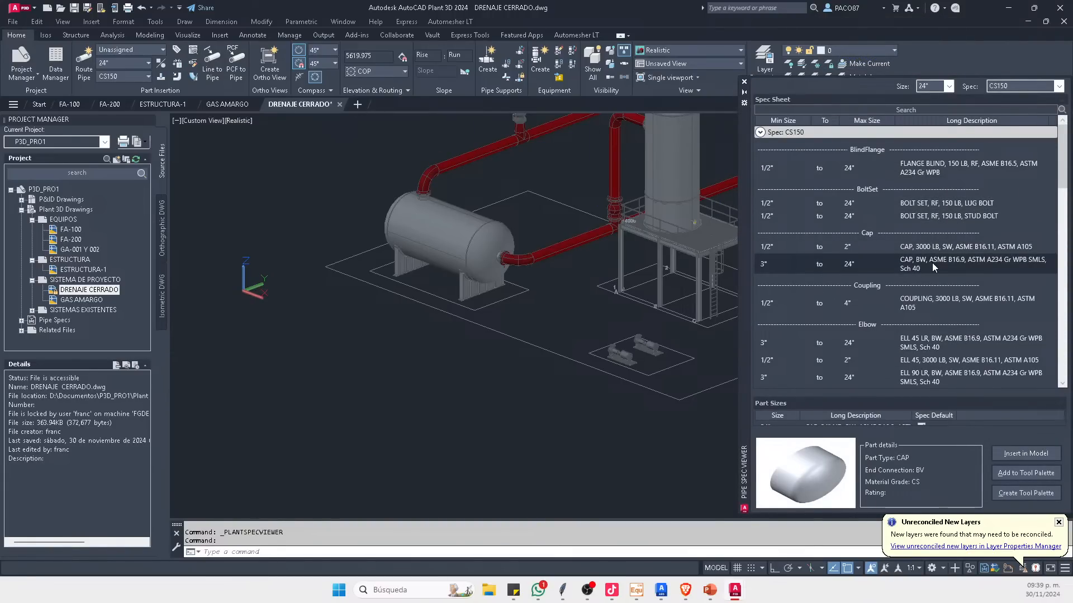
{"action": "left_click", "coordinate": [1025, 453]}
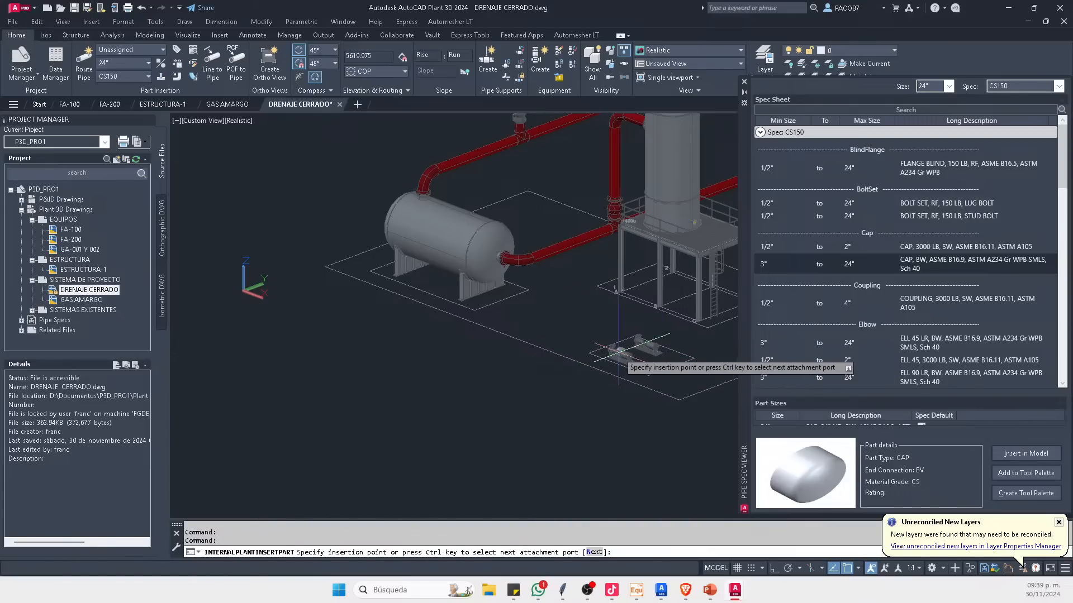
{"action": "key", "text": "Escape"}
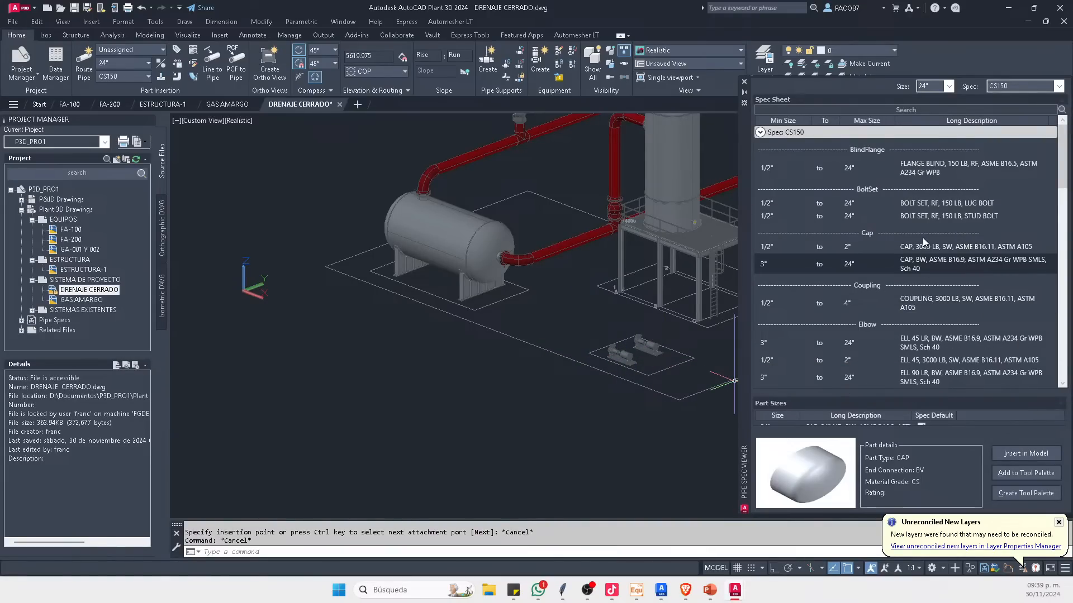
Step: Insert a 6" weld-neck flange, 150 LB RF from spec CS150, at the node of the FA-200 tank's bottom drain nozzle
{"action": "scroll", "coordinate": [923, 242], "scroll_direction": "down", "scroll_amount": 3}
{"action": "scroll", "coordinate": [920, 223], "scroll_direction": "down", "scroll_amount": 3}
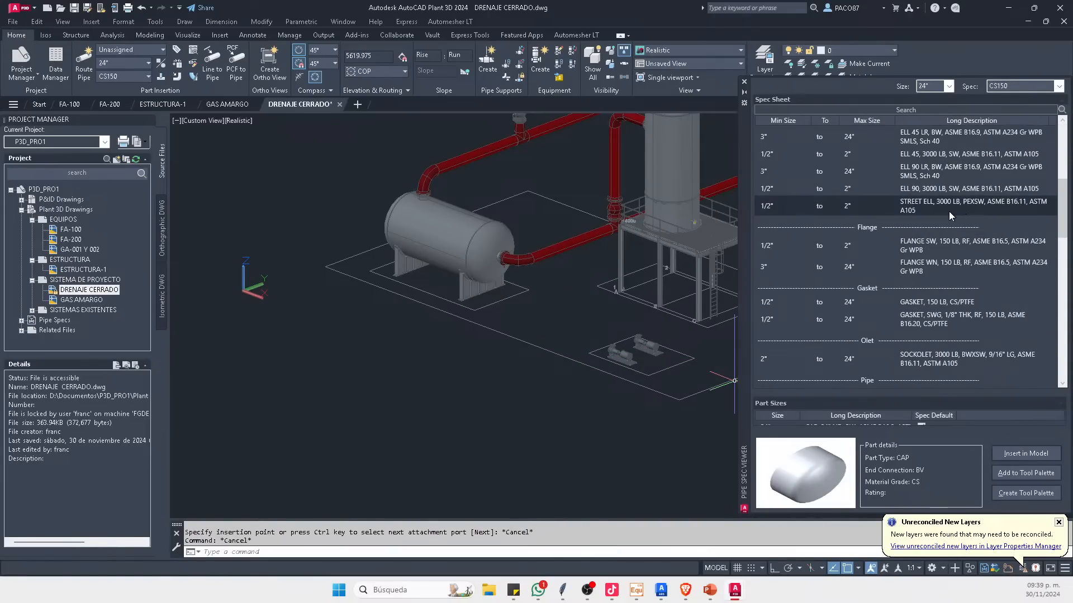
{"action": "left_click", "coordinate": [948, 85]}
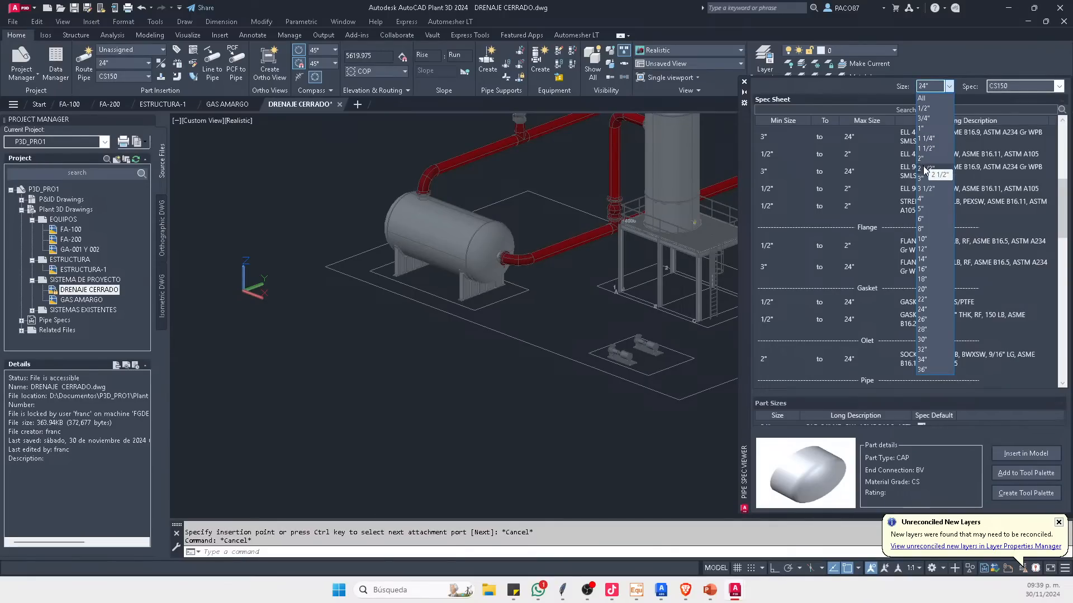
{"action": "left_click", "coordinate": [924, 219]}
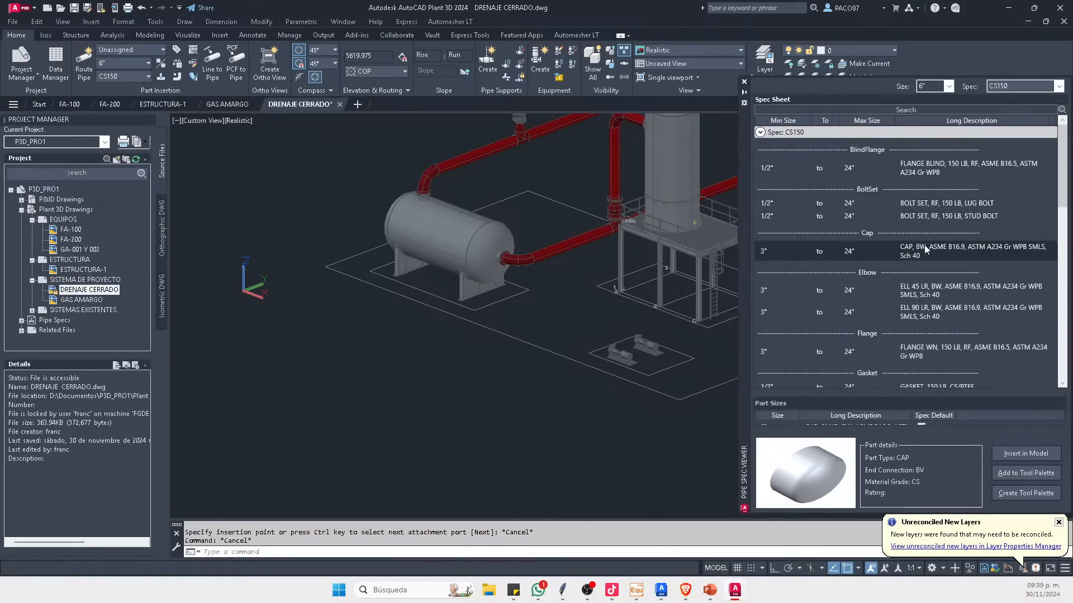
{"action": "scroll", "coordinate": [939, 268], "scroll_direction": "down", "scroll_amount": 3}
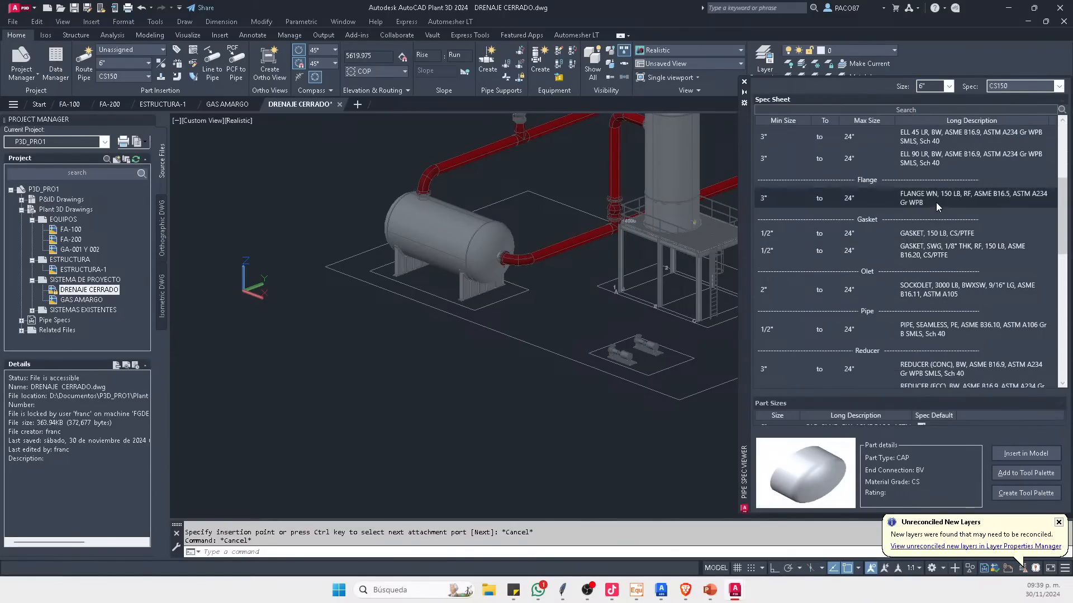
{"action": "left_click", "coordinate": [923, 200]}
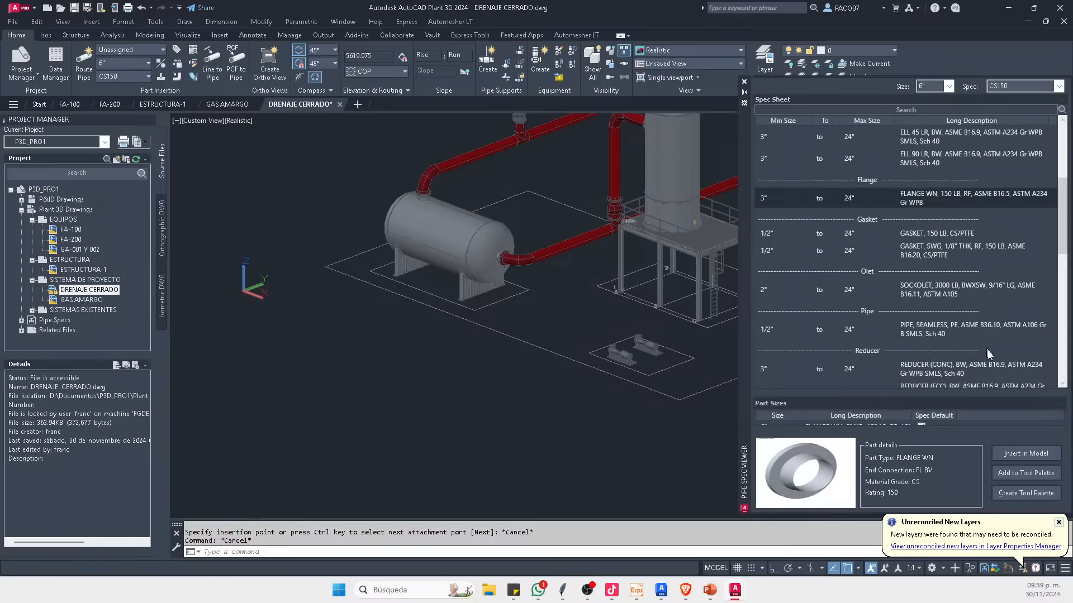
{"action": "left_click", "coordinate": [1026, 453]}
{"action": "scroll", "coordinate": [412, 255], "scroll_direction": "up", "scroll_amount": 10}
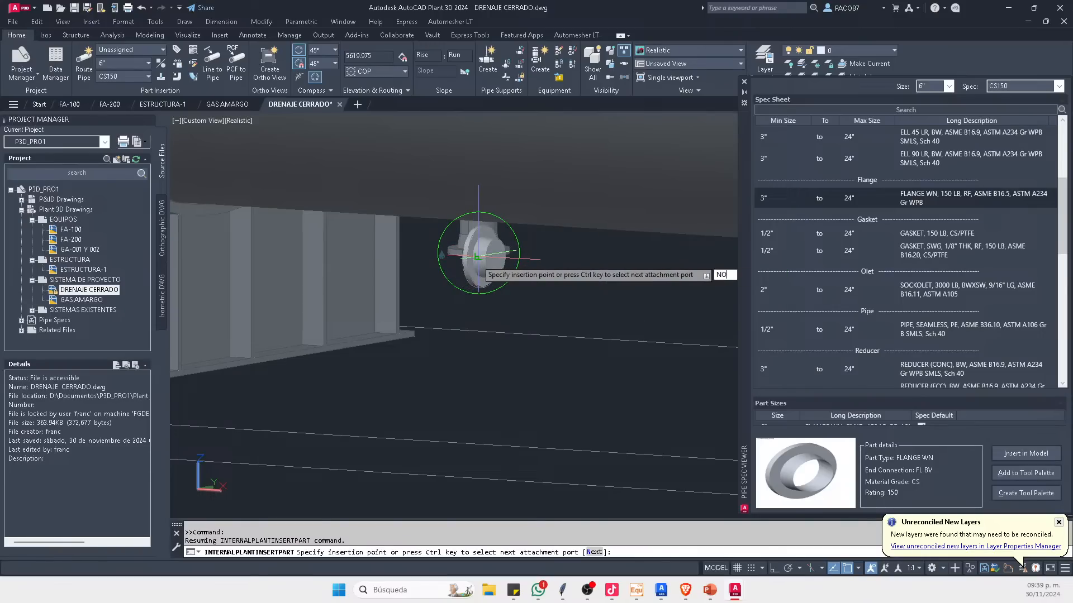
{"action": "type", "text": "E"}
{"action": "key", "text": "Return"}
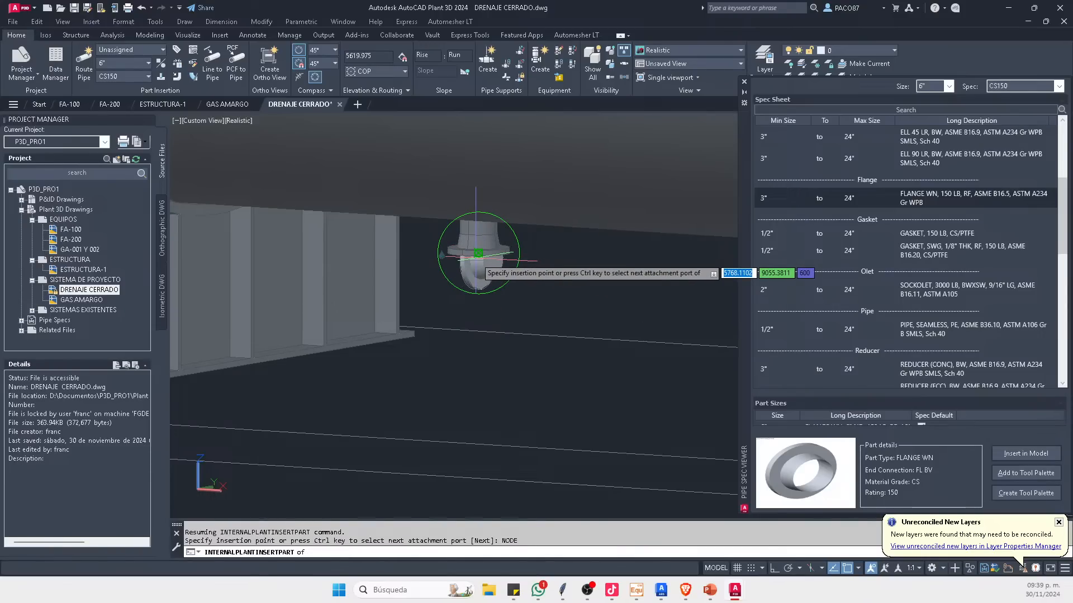
{"action": "left_click", "coordinate": [478, 263]}
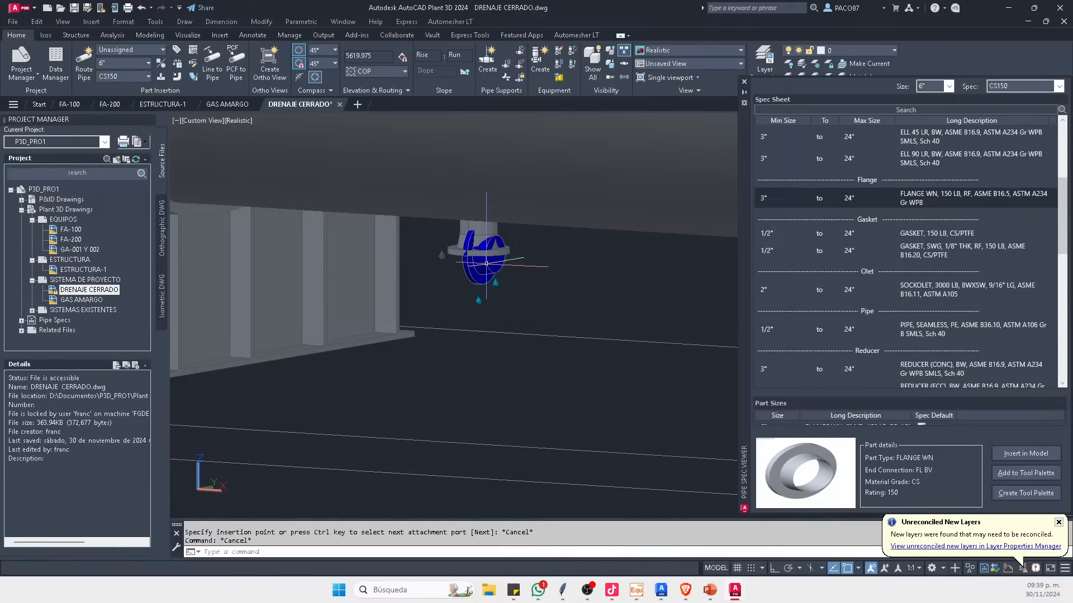
{"action": "key", "text": "Escape"}
{"action": "scroll", "coordinate": [485, 287], "scroll_direction": "down", "scroll_amount": 3}
{"action": "key", "text": "Escape"}
Step: Examine the base of the vertical vessel on the elevated platform and the surrounding equipment in DRENAJE CERRADO
{"action": "scroll", "coordinate": [459, 332], "scroll_direction": "down", "scroll_amount": 5}
{"action": "middle_click_drag", "start_coordinate": [580, 242], "coordinate": [350, 266]}
{"action": "scroll", "coordinate": [441, 308], "scroll_direction": "up", "scroll_amount": 6}
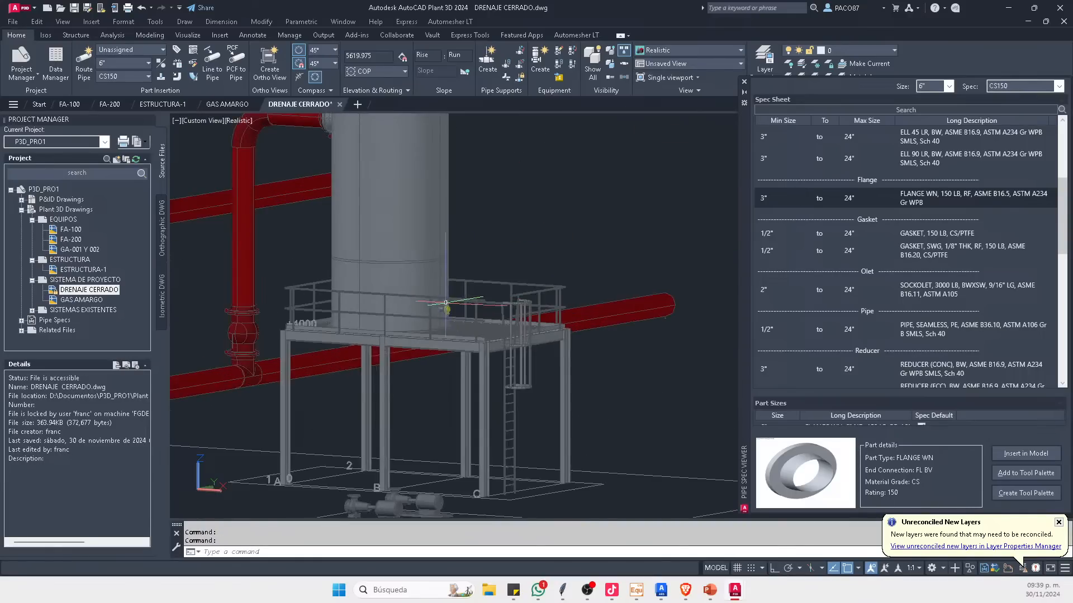
{"action": "middle_click_drag", "start_coordinate": [422, 329], "coordinate": [448, 329], "text": "shift"}
{"action": "scroll", "coordinate": [445, 316], "scroll_direction": "up", "scroll_amount": 6}
{"action": "left_click", "coordinate": [458, 319]}
{"action": "key", "text": "Escape"}
{"action": "scroll", "coordinate": [469, 291], "scroll_direction": "down", "scroll_amount": 8}
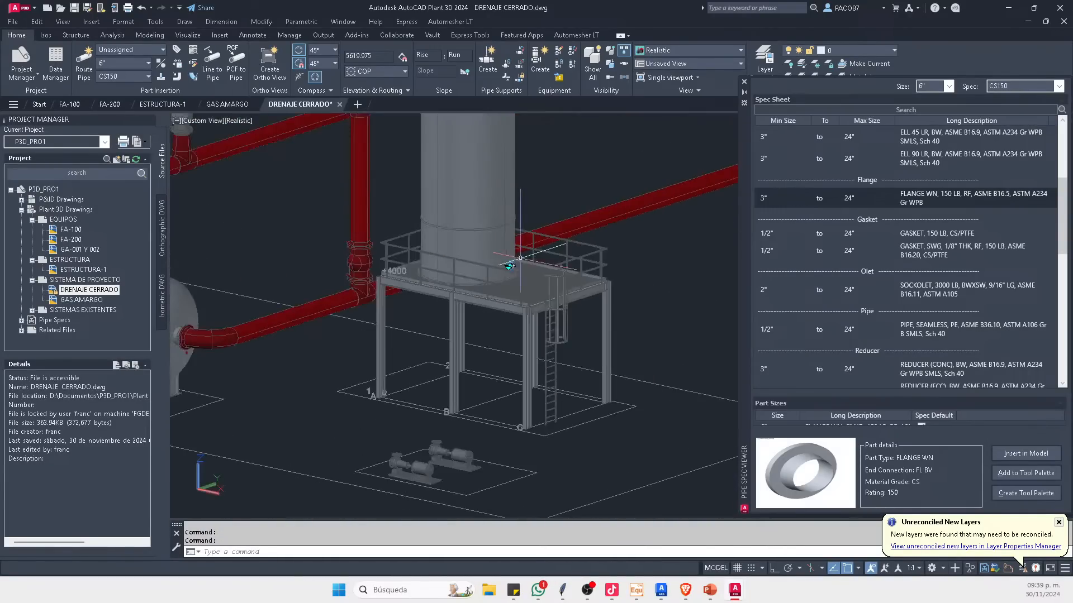
Step: Switch to the FA-200 drawing and check the location settings of the tank's bottom nozzle N-3
{"action": "left_click", "coordinate": [109, 104]}
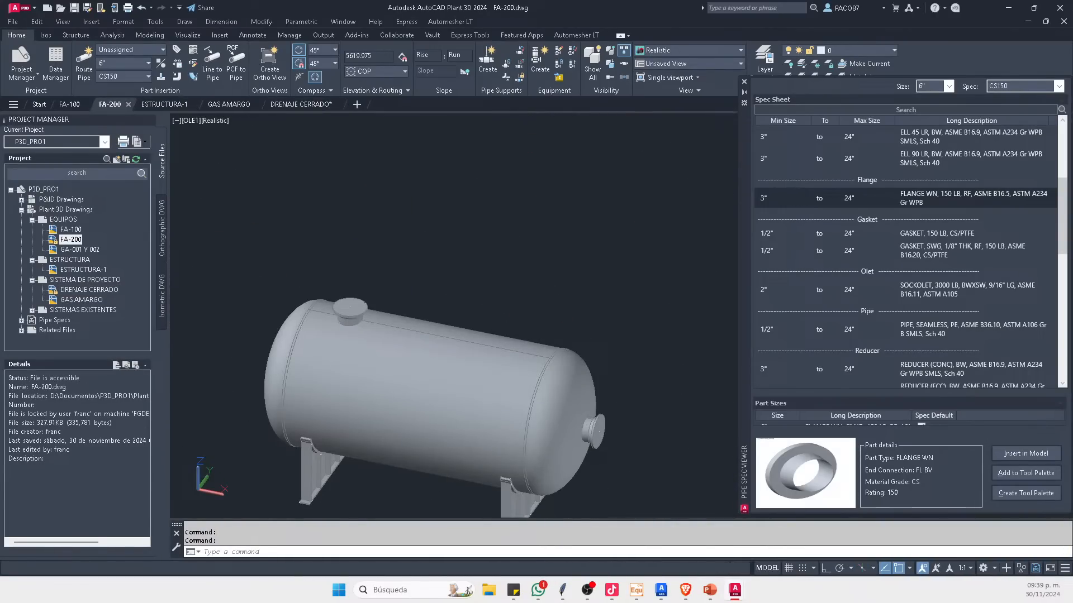
{"action": "middle_click_drag", "start_coordinate": [430, 375], "coordinate": [402, 290]}
{"action": "left_click", "coordinate": [394, 391]}
{"action": "scroll", "coordinate": [394, 390], "scroll_direction": "up", "scroll_amount": 8}
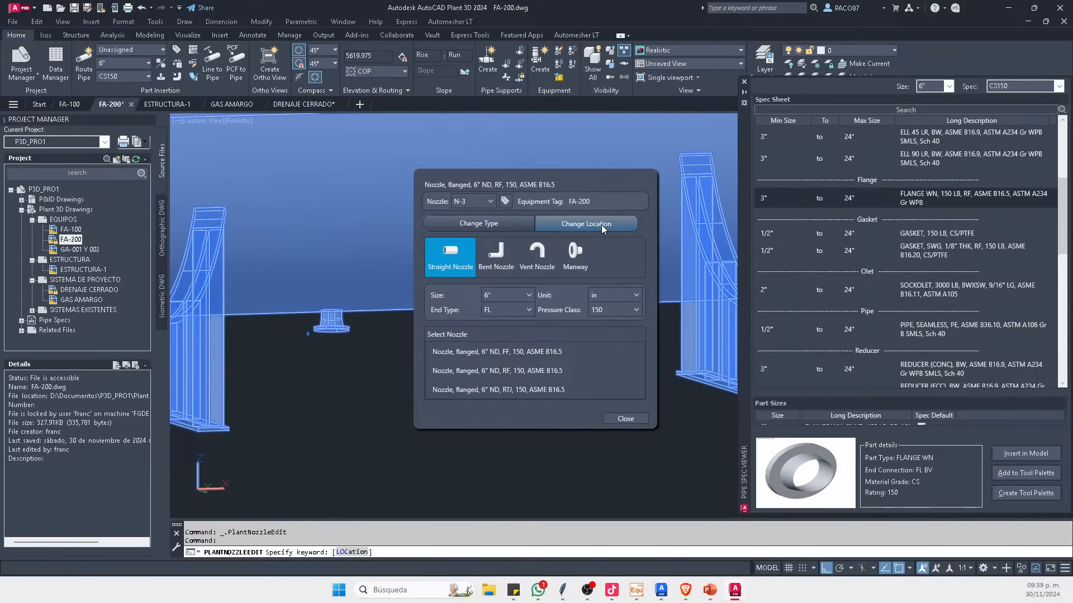
{"action": "left_click", "coordinate": [601, 225]}
{"action": "left_click", "coordinate": [591, 253]}
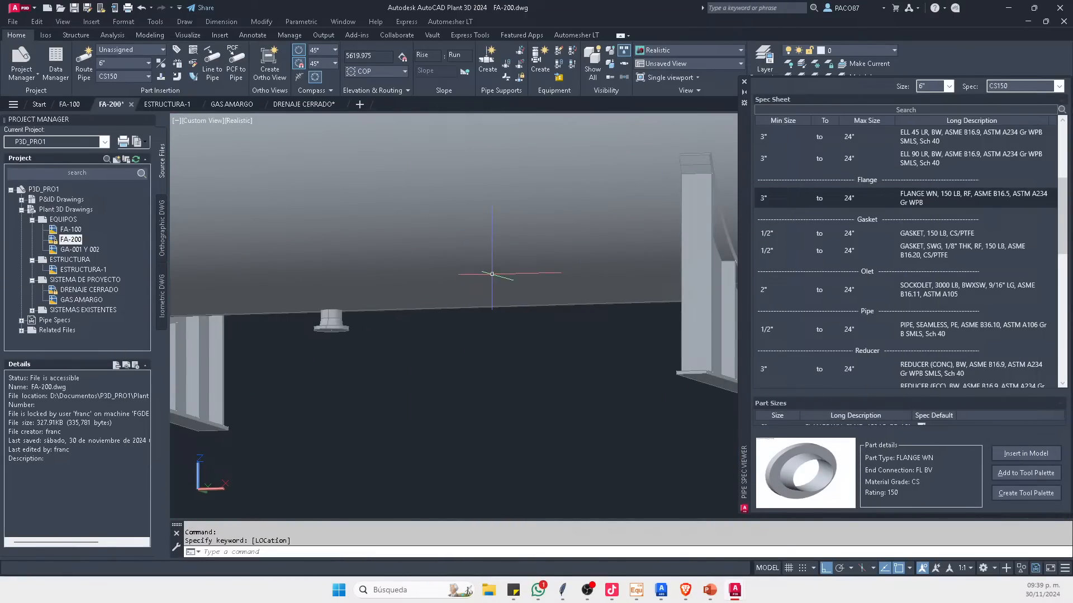
Step: Add a nozzle to the FA-200 tank, centred on the existing bottom nozzle's flange and directed downward
{"action": "scroll", "coordinate": [491, 274], "scroll_direction": "down", "scroll_amount": 8}
{"action": "left_click", "coordinate": [499, 305]}
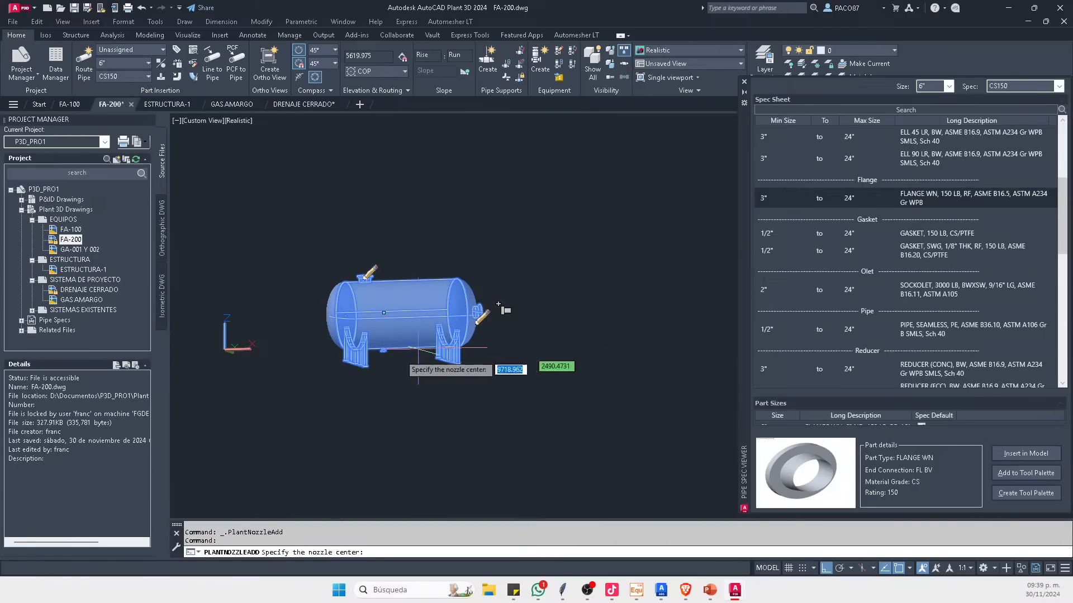
{"action": "scroll", "coordinate": [384, 348], "scroll_direction": "up", "scroll_amount": 8}
{"action": "scroll", "coordinate": [412, 239], "scroll_direction": "up", "scroll_amount": 3}
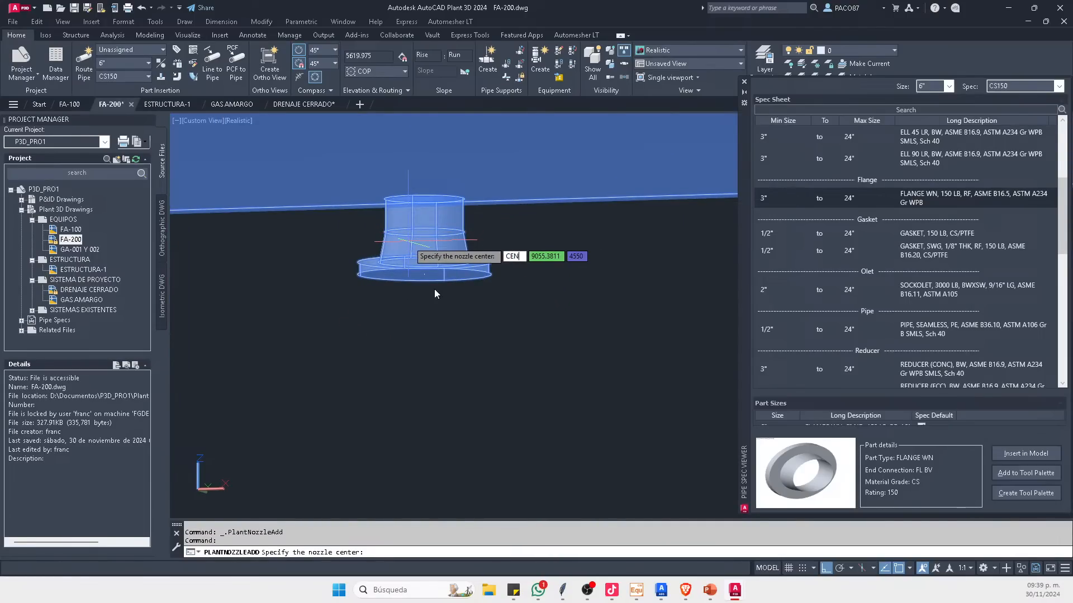
{"action": "key", "text": "Return"}
{"action": "left_click", "coordinate": [480, 278]}
{"action": "left_click", "coordinate": [436, 367]}
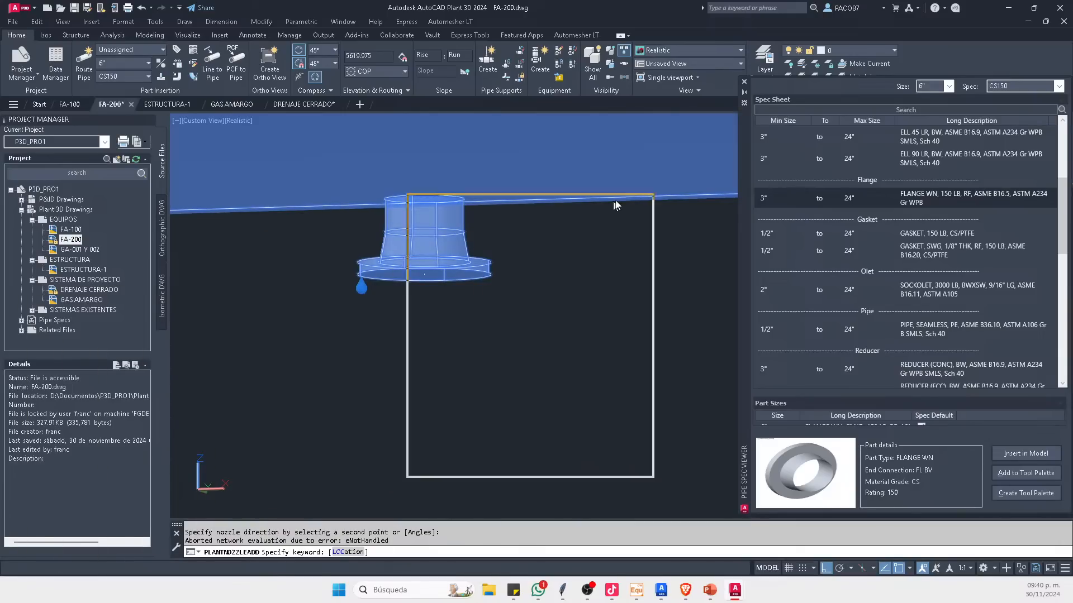
Step: Set the FA-200 tank's bottom nozzle N-3 to size 6" and pressure class 150
{"action": "left_click", "coordinate": [654, 229]}
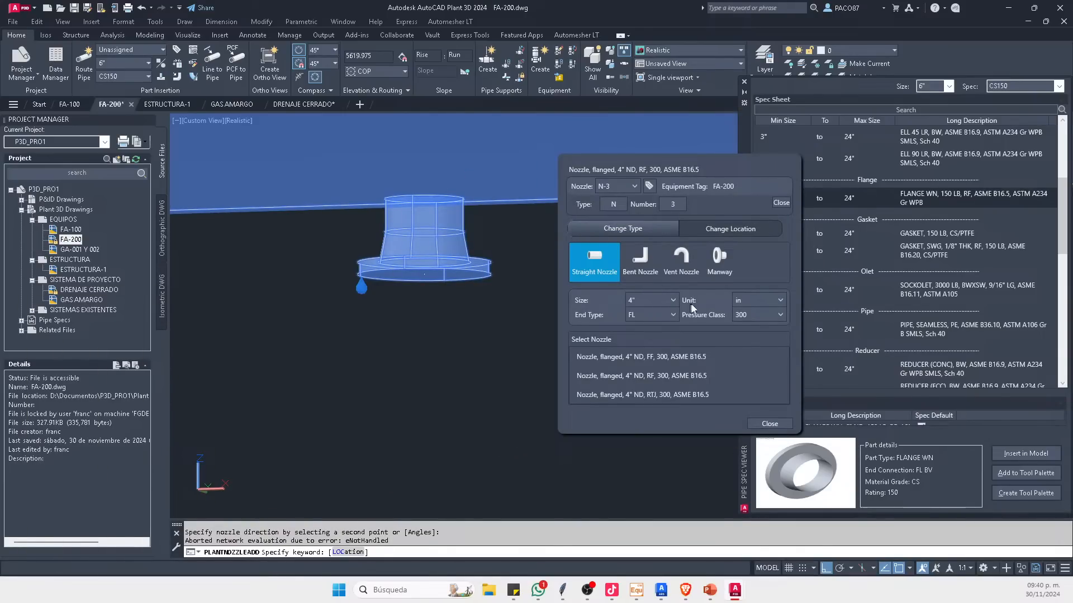
{"action": "left_click", "coordinate": [649, 302]}
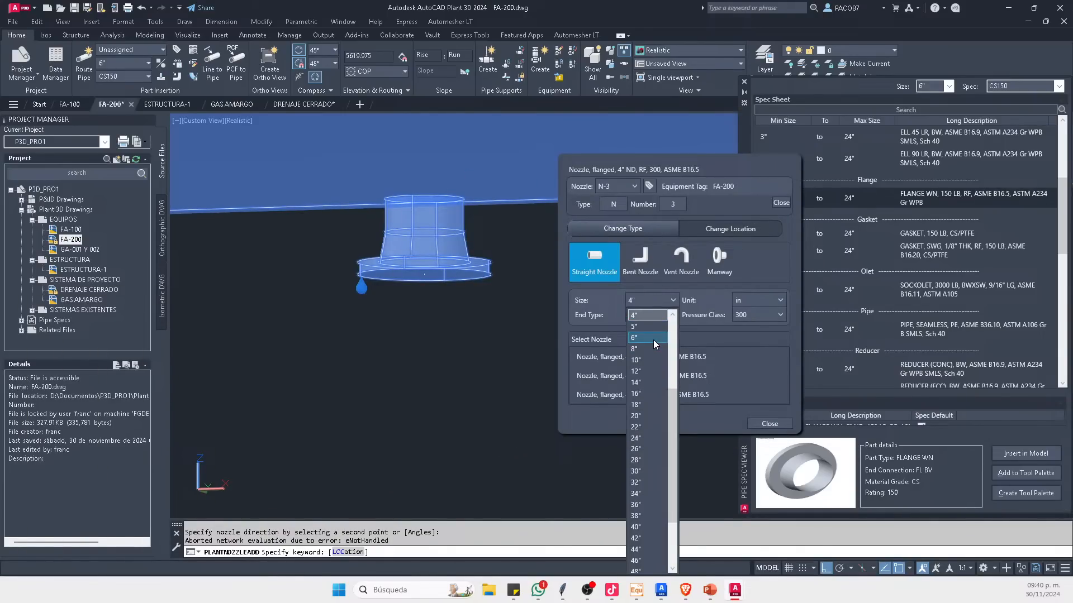
{"action": "left_click", "coordinate": [653, 339]}
{"action": "left_click", "coordinate": [760, 316]}
{"action": "left_click", "coordinate": [748, 341]}
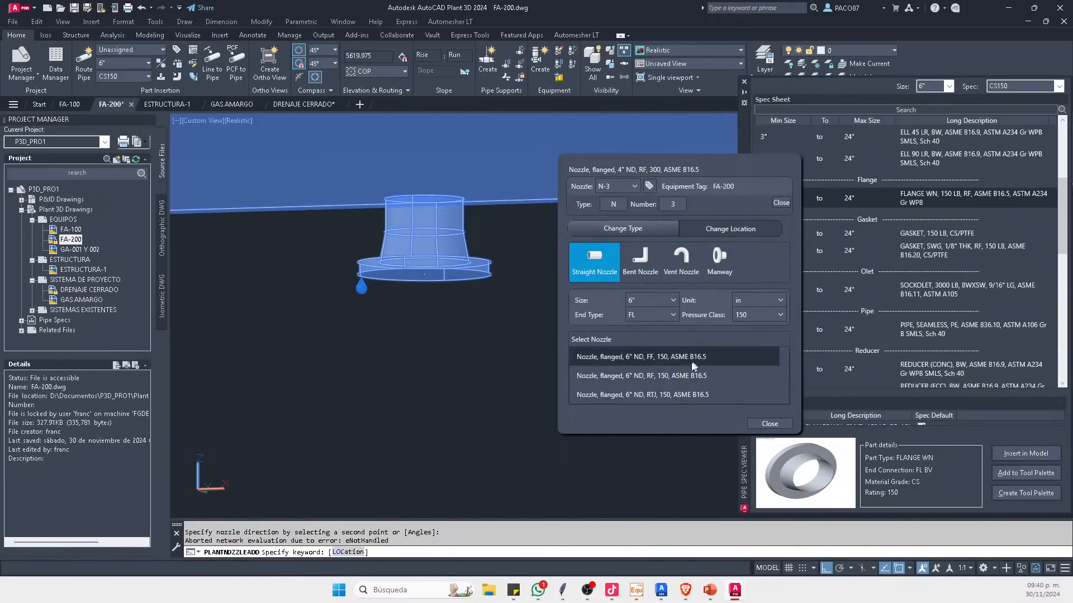
{"action": "left_click", "coordinate": [774, 423]}
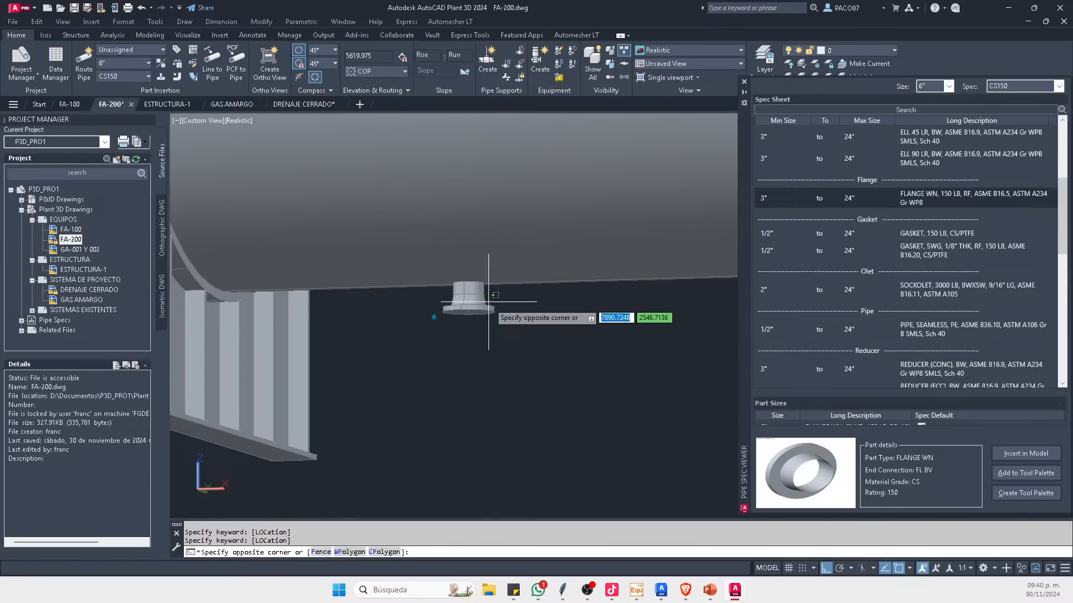
Step: Test pipe routing from the FA-200 bottom nozzle, cancel it, and save the FA-200 drawing
{"action": "left_click", "coordinate": [485, 320]}
{"action": "left_click", "coordinate": [468, 326]}
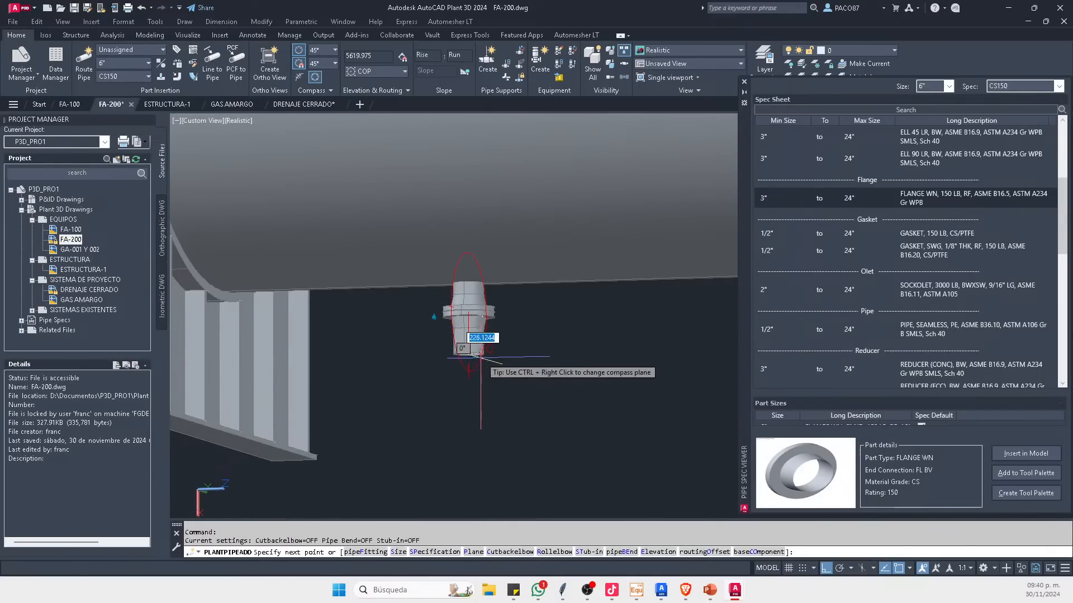
{"action": "key", "text": "Escape"}
{"action": "key", "text": "ctrl+s"}
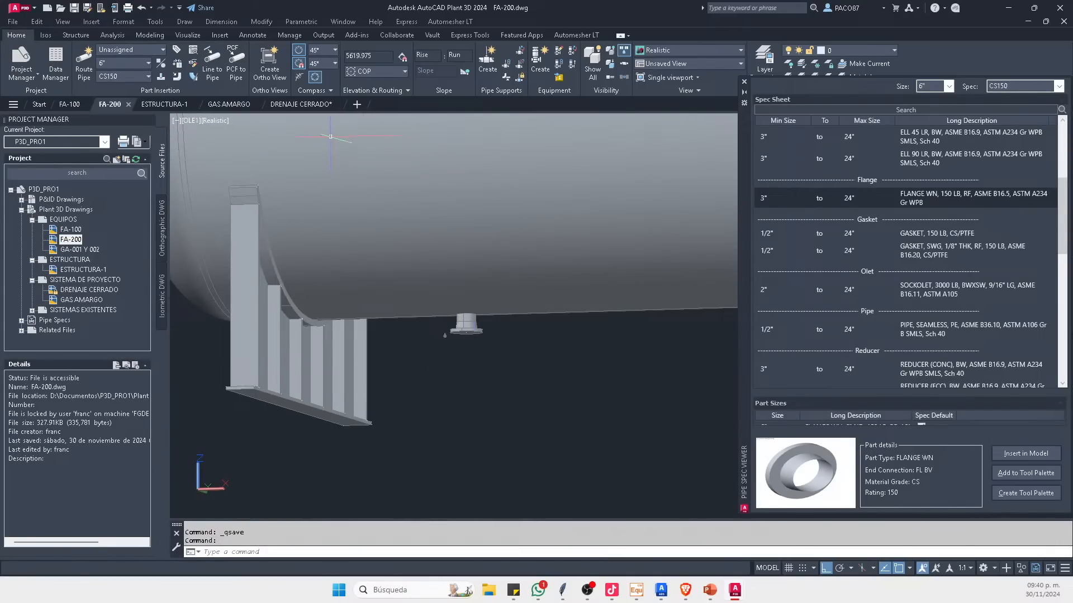
Step: Return to DRENAJE CERRADO, reload the modified FA-200 xref, and close the xref comparison
{"action": "left_click", "coordinate": [301, 104]}
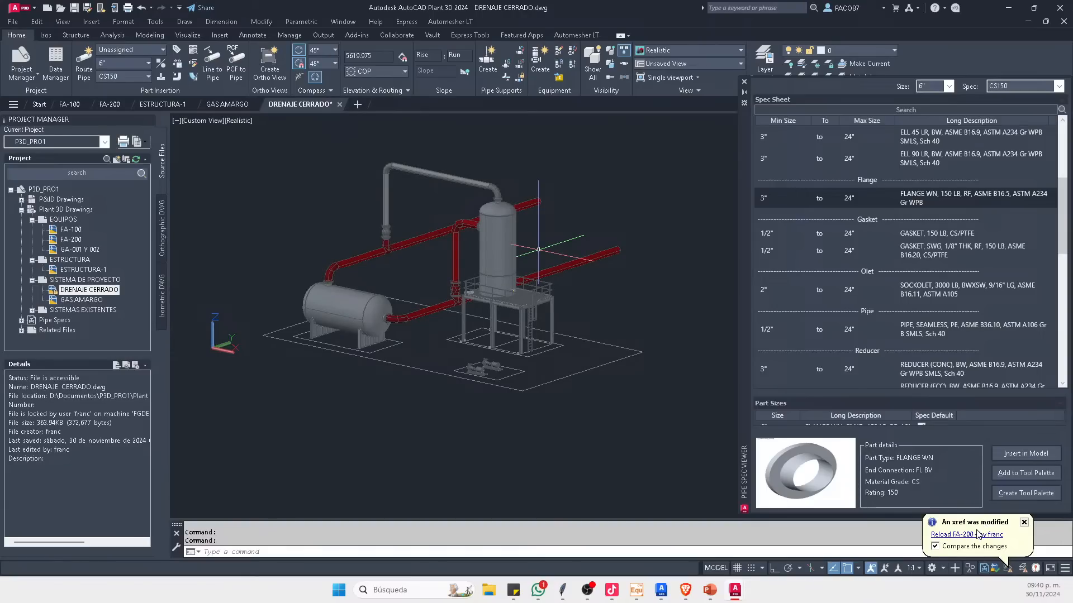
{"action": "left_click", "coordinate": [976, 535]}
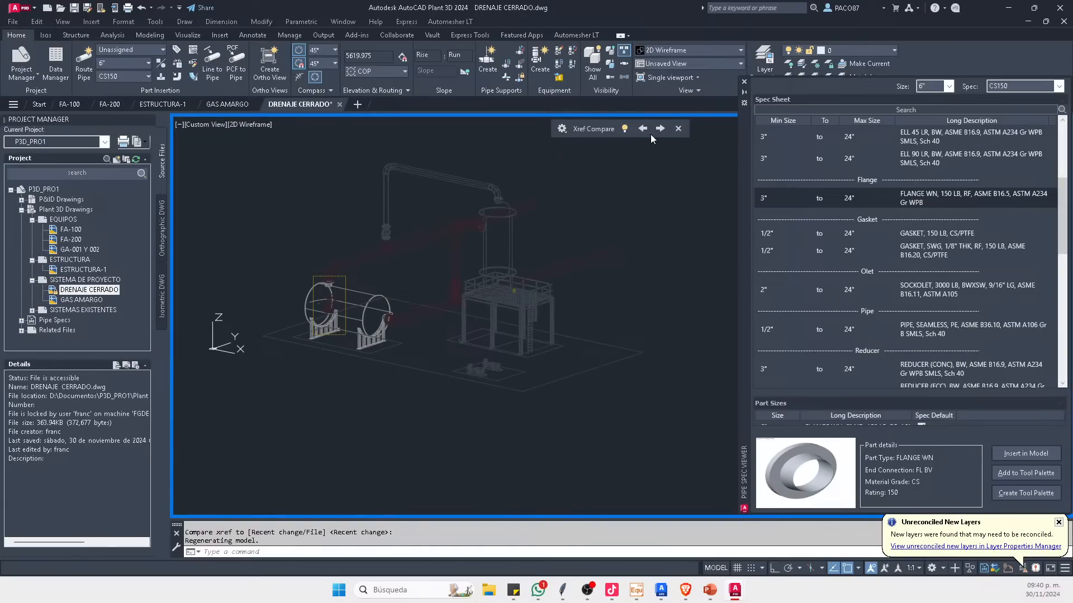
{"action": "left_click", "coordinate": [678, 128]}
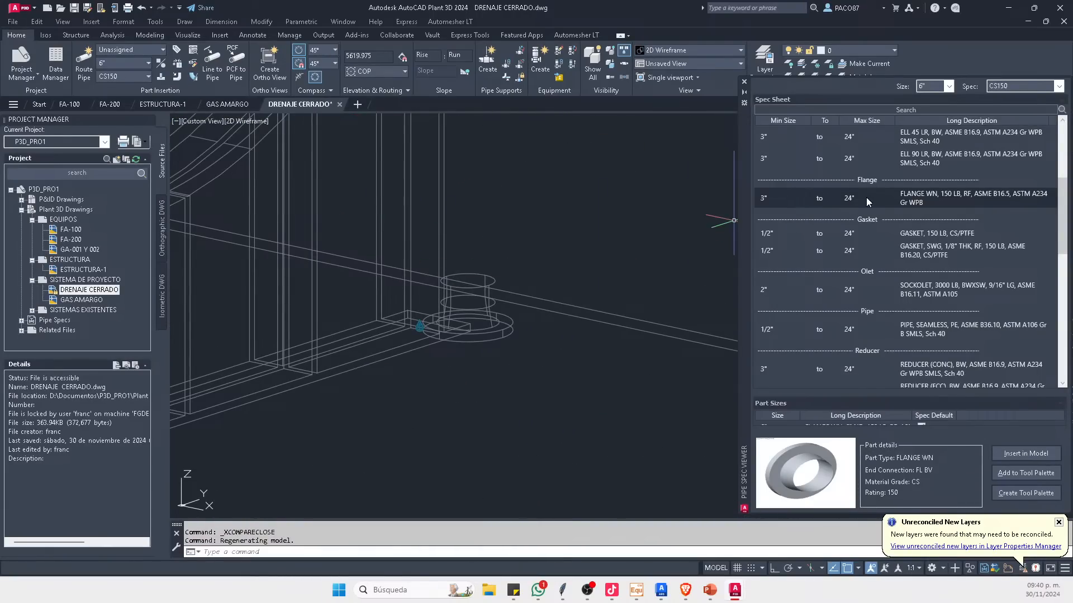
Step: Insert a 6" weld-neck flange, 150 LB RF from spec CS150, at the FA-200 tank's bottom drain nozzle
{"action": "left_click", "coordinate": [1026, 453]}
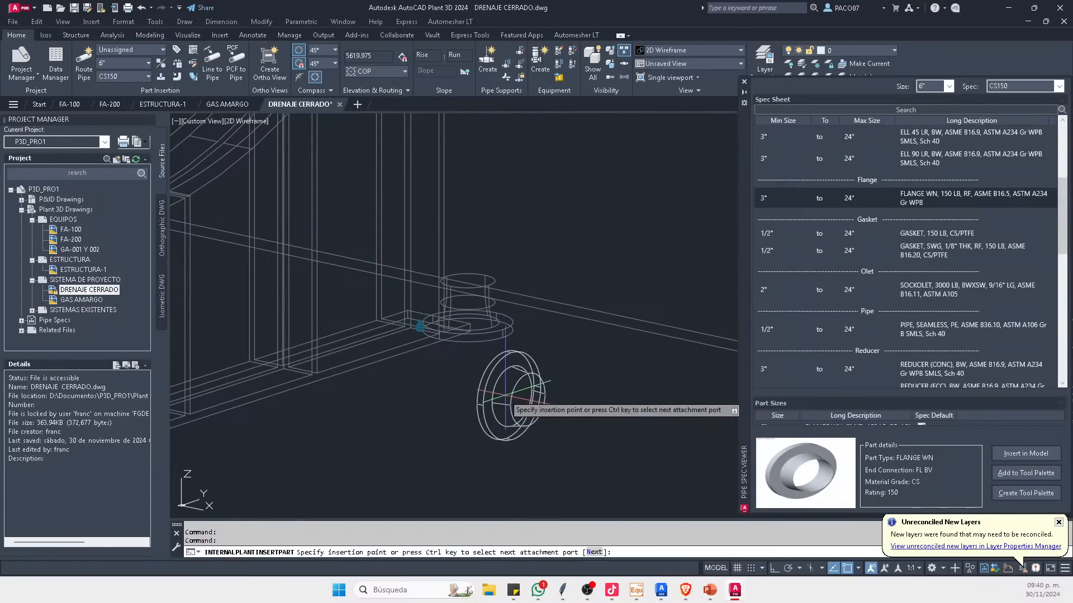
{"action": "scroll", "coordinate": [497, 408], "scroll_direction": "up", "scroll_amount": 5}
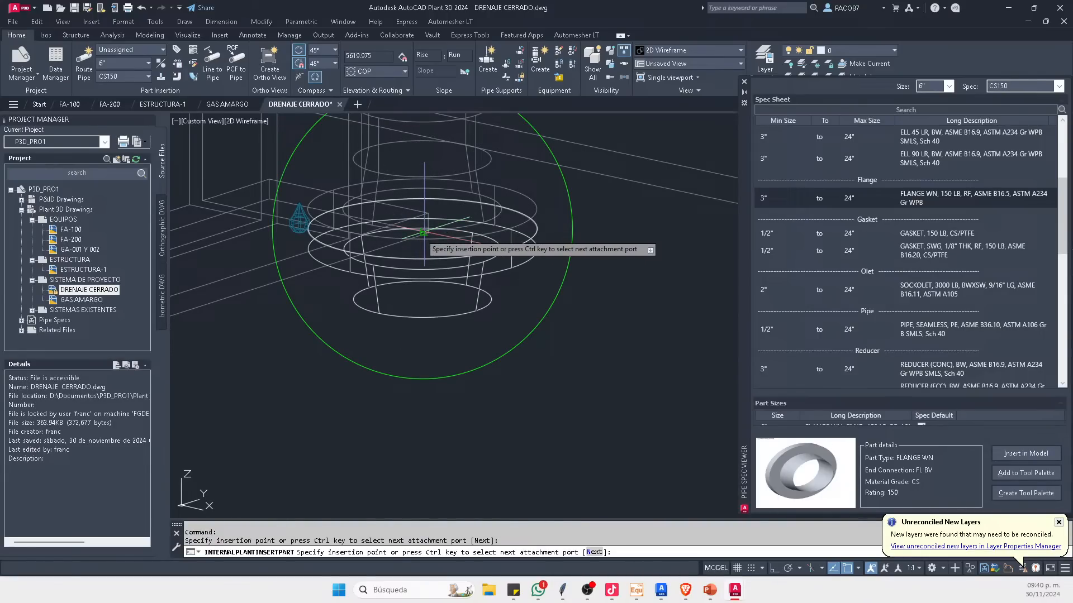
{"action": "scroll", "coordinate": [463, 280], "scroll_direction": "down", "scroll_amount": 3}
{"action": "key", "text": "Escape"}
{"action": "key", "text": "Escape"}
{"action": "scroll", "coordinate": [438, 287], "scroll_direction": "up", "scroll_amount": 6}
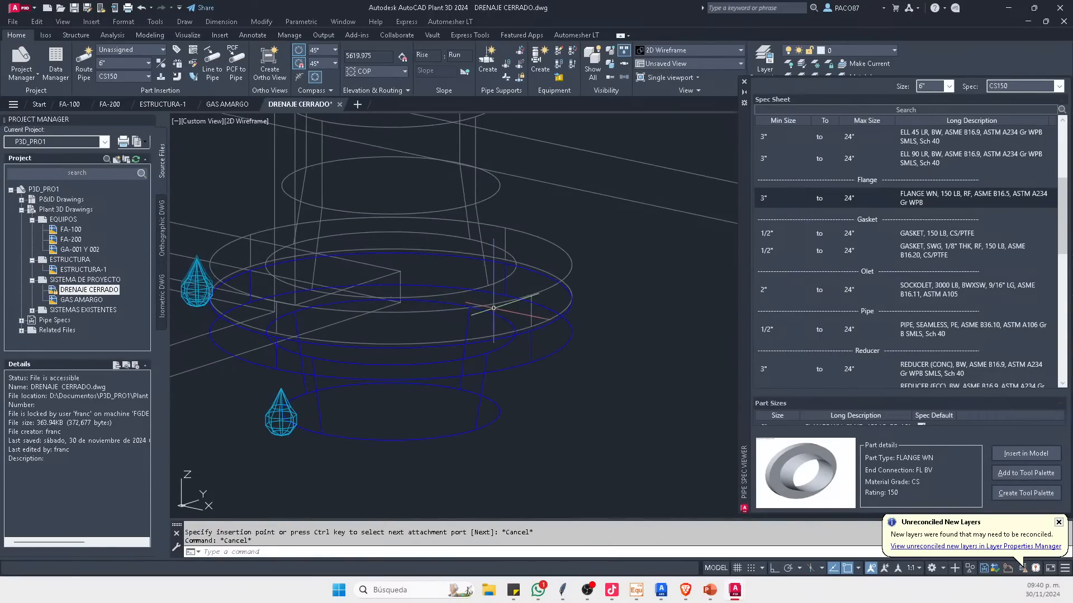
{"action": "scroll", "coordinate": [581, 300], "scroll_direction": "down", "scroll_amount": 8}
{"action": "key", "text": "Escape"}
Step: Connect the new drain flange to the adjacent bottom nozzle of the FA-200 tank
{"action": "scroll", "coordinate": [469, 300], "scroll_direction": "up", "scroll_amount": 4}
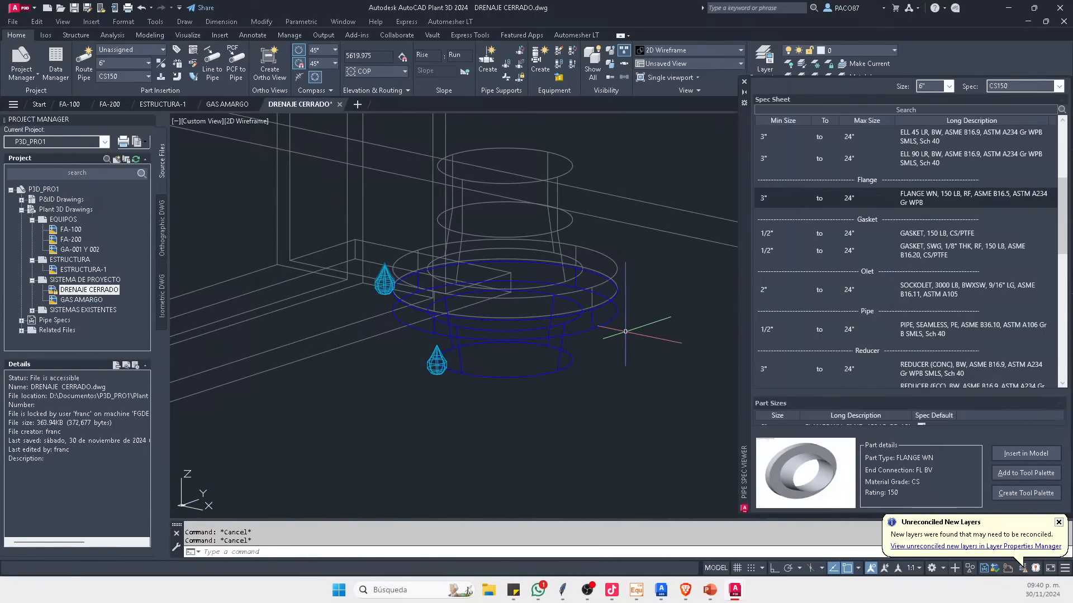
{"action": "left_click", "coordinate": [612, 322]}
{"action": "right_click", "coordinate": [613, 322]}
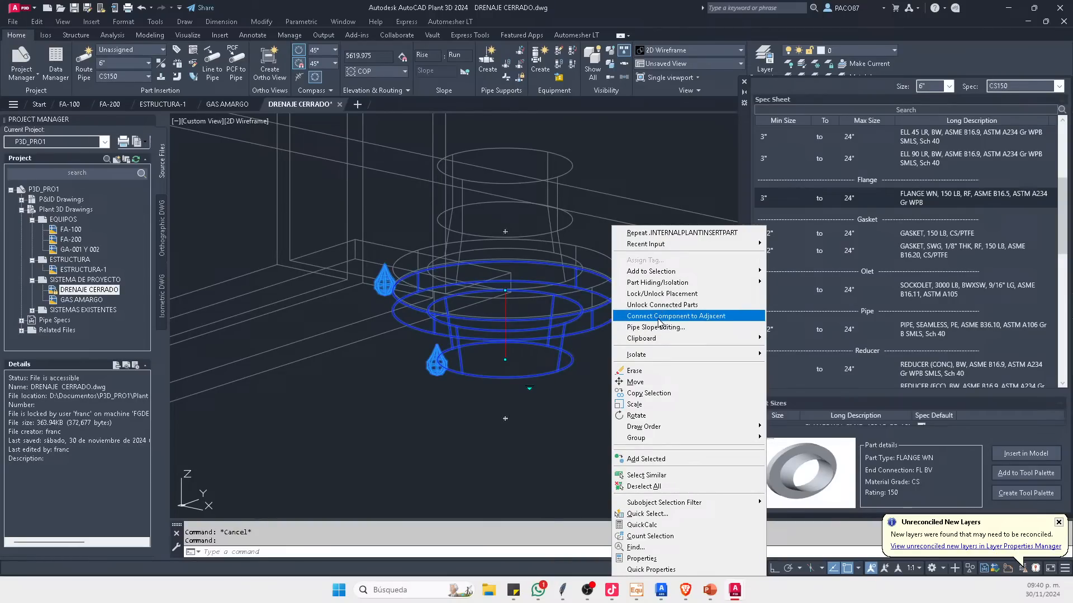
{"action": "left_click", "coordinate": [660, 314]}
{"action": "left_click", "coordinate": [617, 269]}
{"action": "scroll", "coordinate": [501, 335], "scroll_direction": "down", "scroll_amount": 1}
{"action": "key", "text": "Escape"}
{"action": "scroll", "coordinate": [497, 297], "scroll_direction": "up", "scroll_amount": 2}
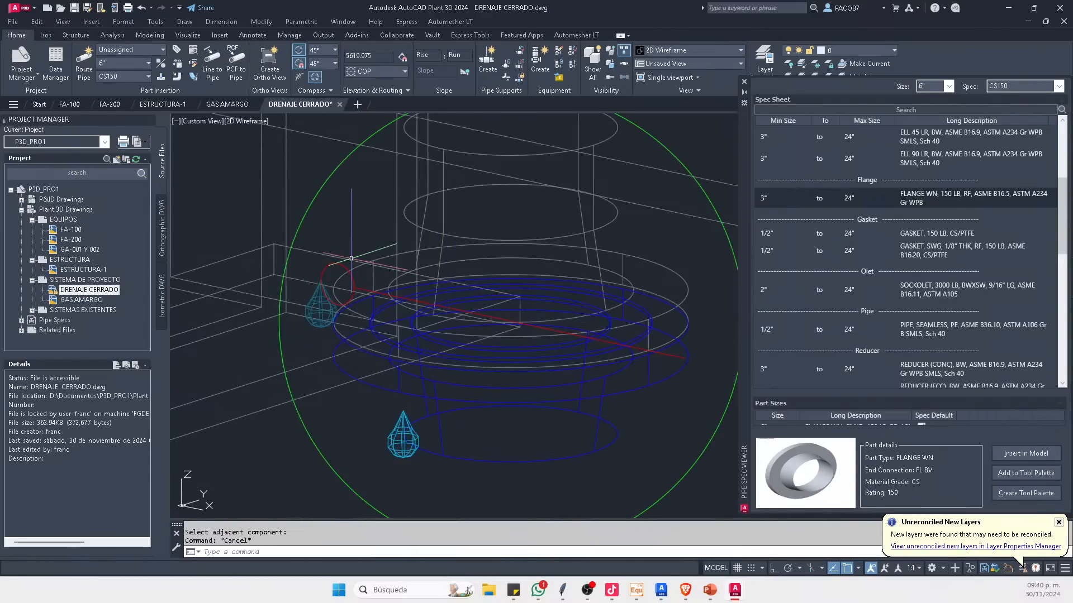
{"action": "left_click", "coordinate": [341, 262]}
{"action": "key", "text": "Escape"}
{"action": "scroll", "coordinate": [340, 262], "scroll_direction": "down", "scroll_amount": 5}
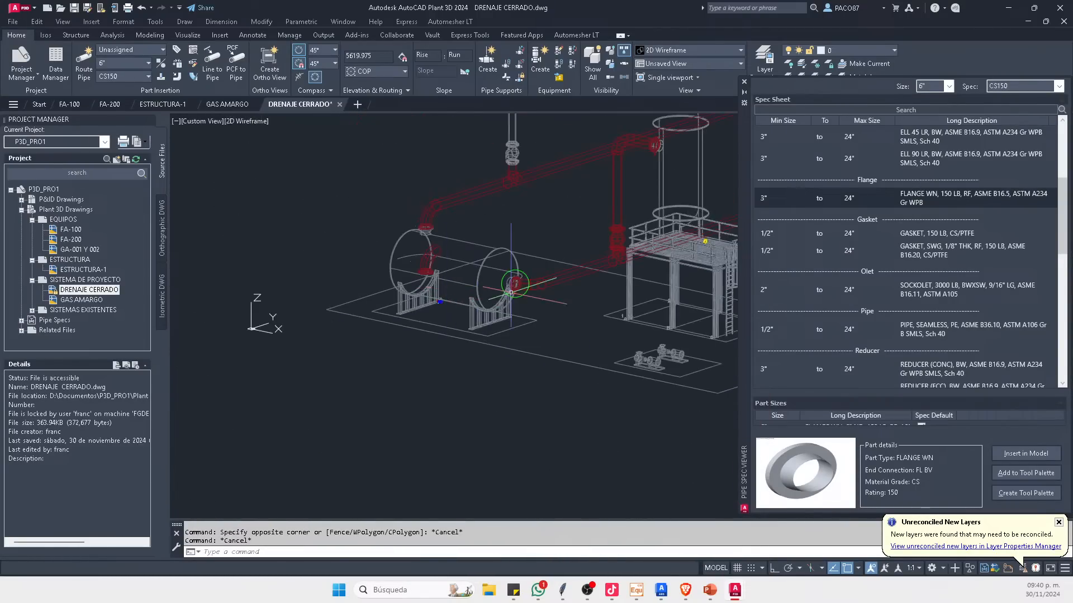
Step: Route a 6" CS150 pipe from the open end of the drain flange to a point beside the FA-200 tank
{"action": "scroll", "coordinate": [574, 266], "scroll_direction": "up", "scroll_amount": 6}
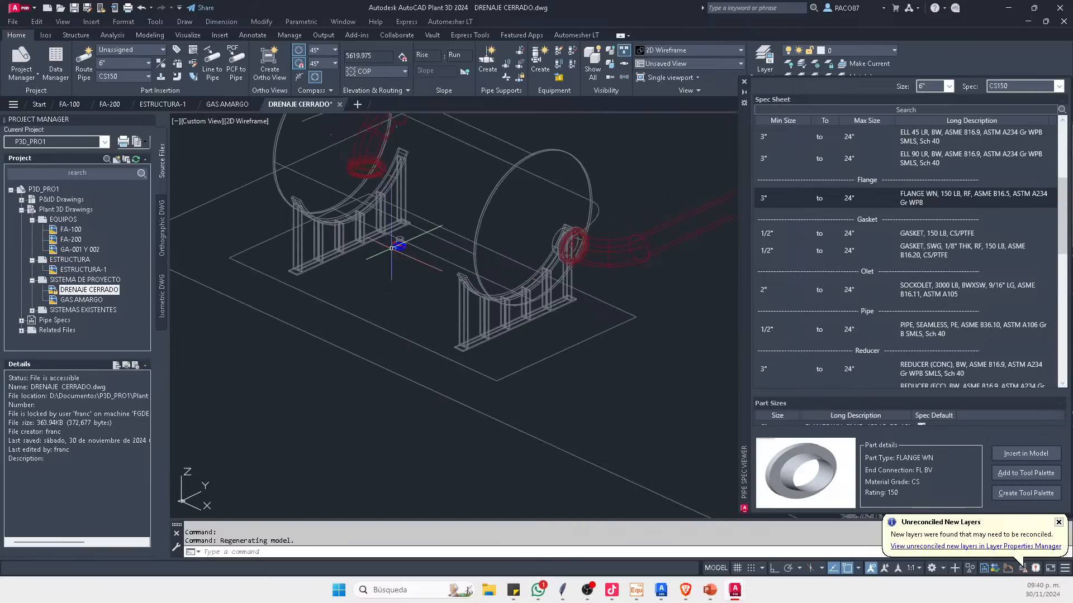
{"action": "left_click", "coordinate": [410, 285]}
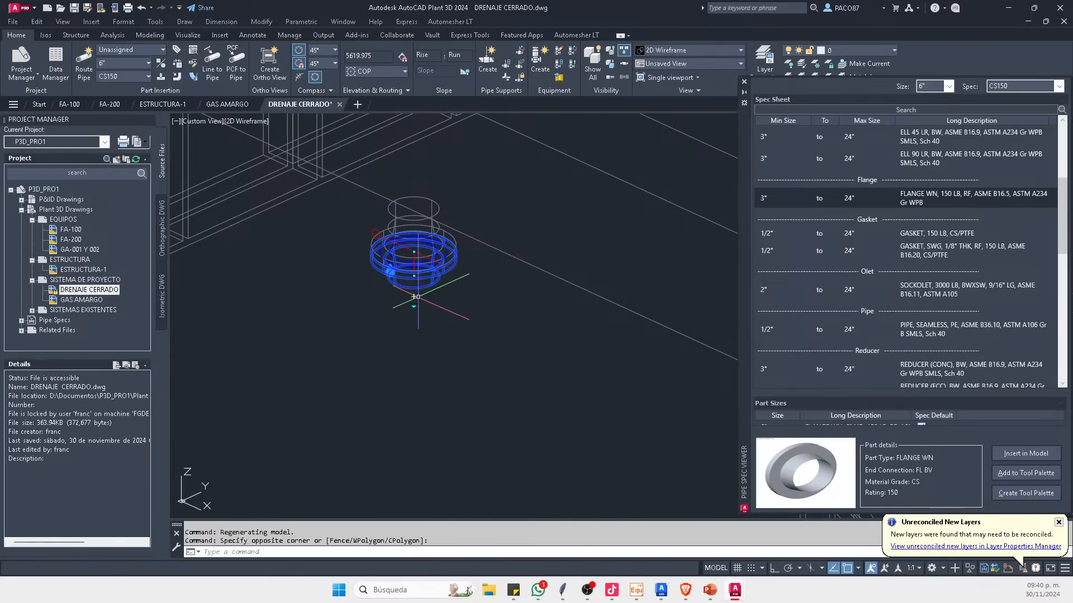
{"action": "left_click", "coordinate": [414, 296]}
{"action": "scroll", "coordinate": [391, 312], "scroll_direction": "down", "scroll_amount": 4}
{"action": "middle_click_drag", "start_coordinate": [335, 366], "coordinate": [413, 321]}
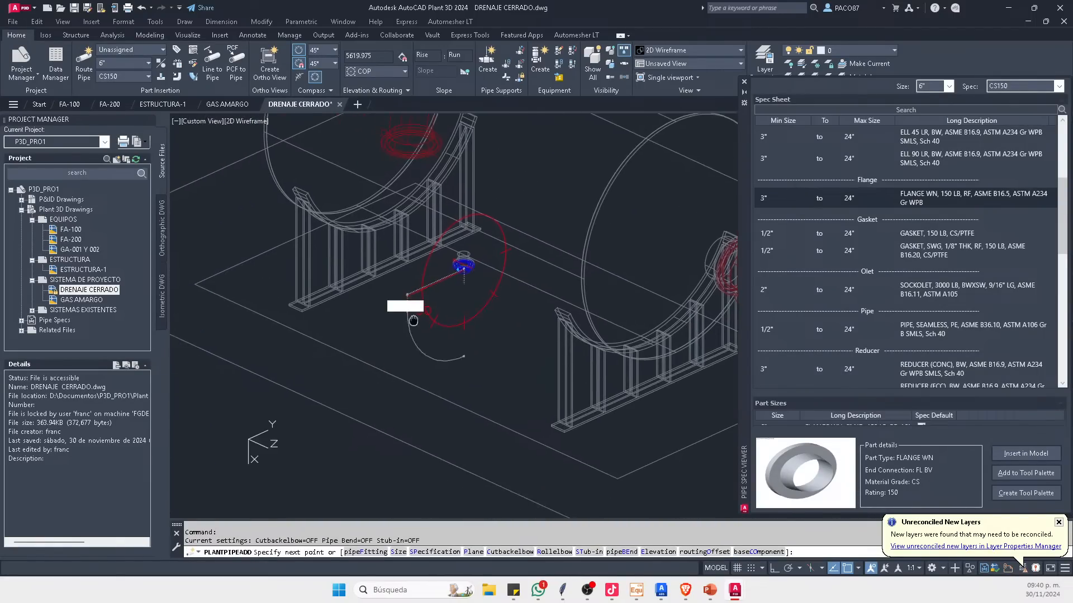
{"action": "scroll", "coordinate": [414, 320], "scroll_direction": "down", "scroll_amount": 2}
{"action": "left_click", "coordinate": [347, 356]}
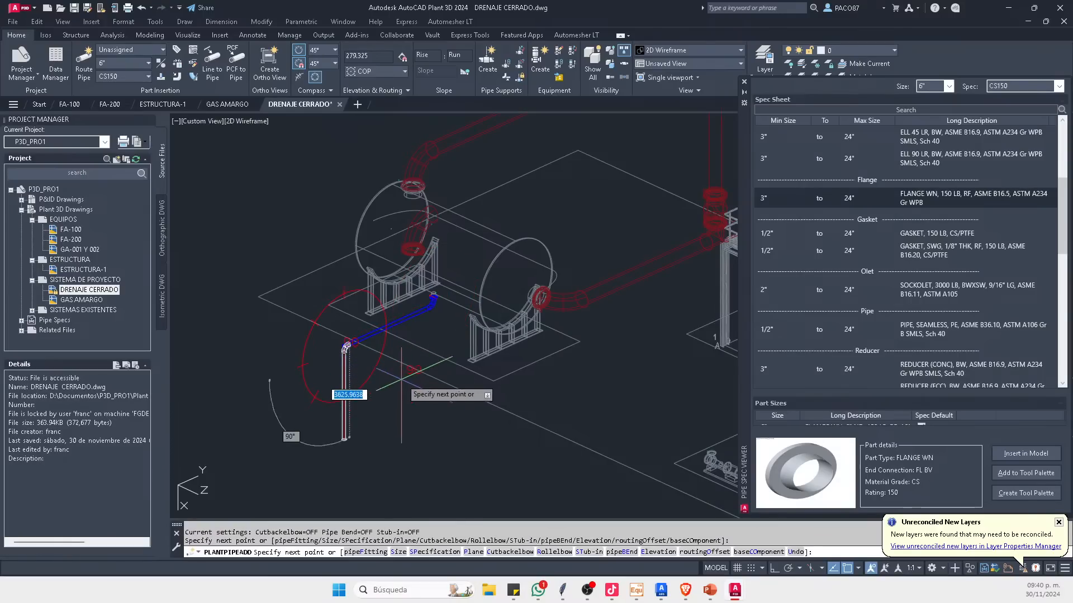
{"action": "right_click", "coordinate": [458, 375], "text": "ctrl"}
{"action": "middle_click_drag", "start_coordinate": [579, 412], "coordinate": [367, 324]}
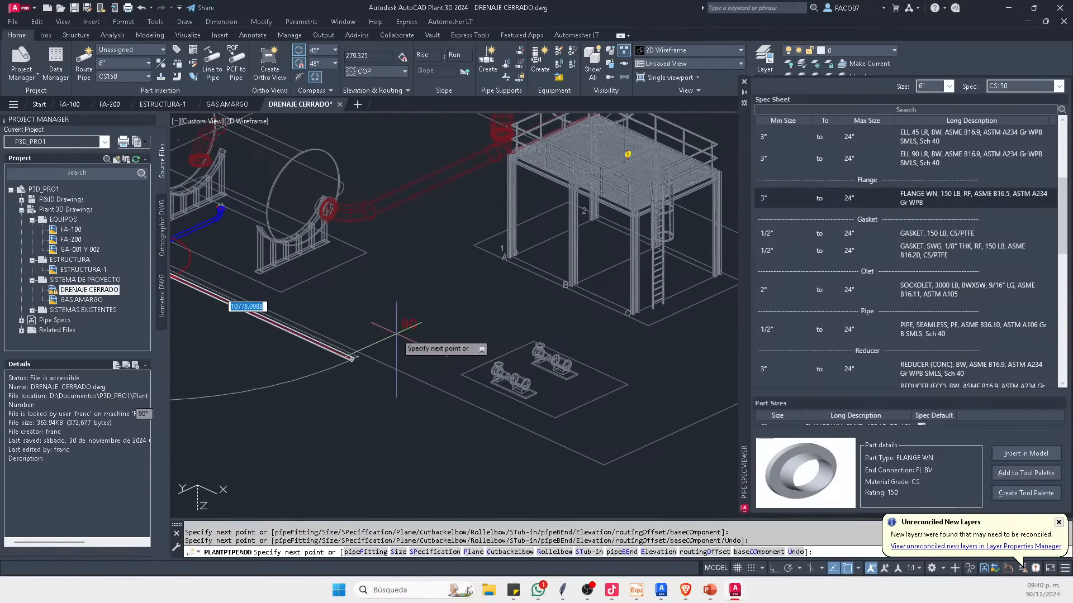
{"action": "key", "text": "Escape"}
Step: Examine the two pumps and their nozzle connections to find where the drain piping can attach
{"action": "middle_click_drag", "start_coordinate": [414, 352], "coordinate": [493, 388], "text": "shift"}
{"action": "scroll", "coordinate": [553, 408], "scroll_direction": "up", "scroll_amount": 6}
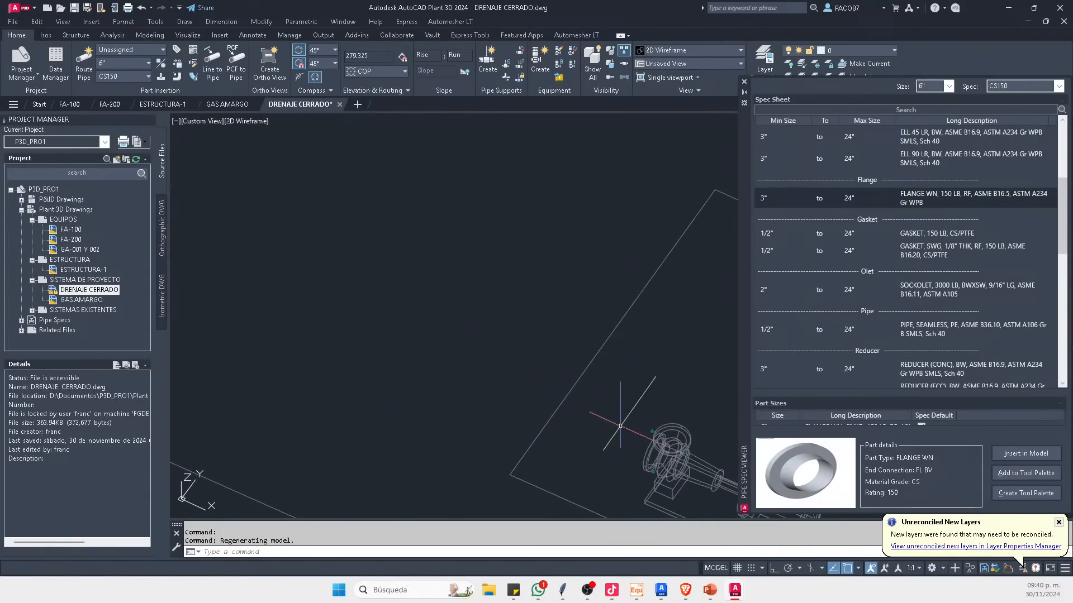
{"action": "middle_click_drag", "start_coordinate": [690, 401], "coordinate": [498, 366]}
{"action": "scroll", "coordinate": [458, 412], "scroll_direction": "up", "scroll_amount": 5}
{"action": "key", "text": "Escape"}
{"action": "left_click", "coordinate": [435, 416]}
{"action": "left_click", "coordinate": [421, 405]}
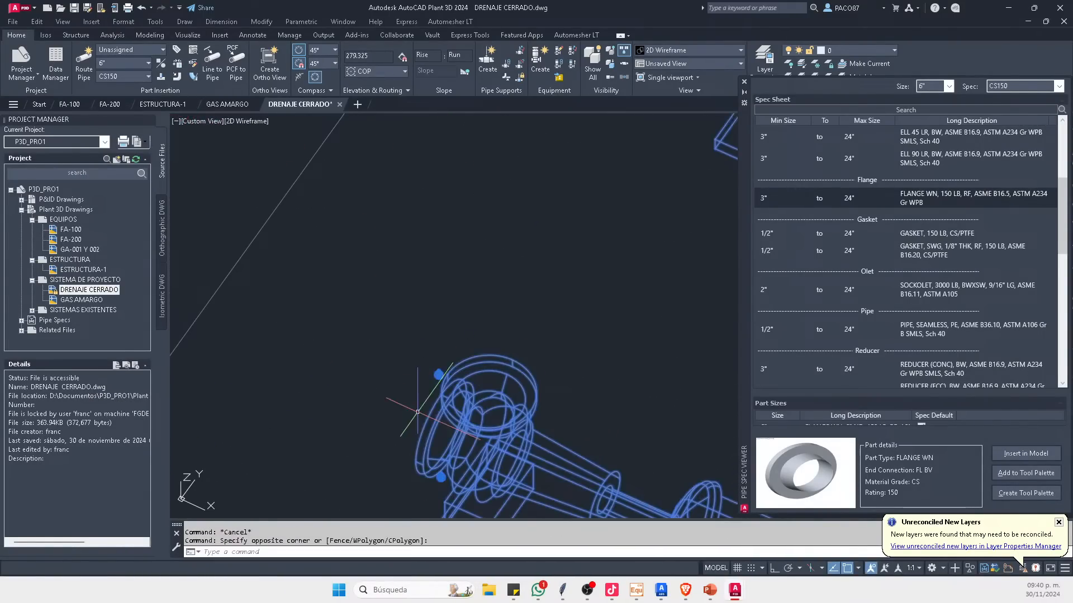
{"action": "key", "text": "Escape"}
{"action": "scroll", "coordinate": [475, 360], "scroll_direction": "down", "scroll_amount": 6}
{"action": "middle_click_drag", "start_coordinate": [511, 364], "coordinate": [592, 375], "text": "shift"}
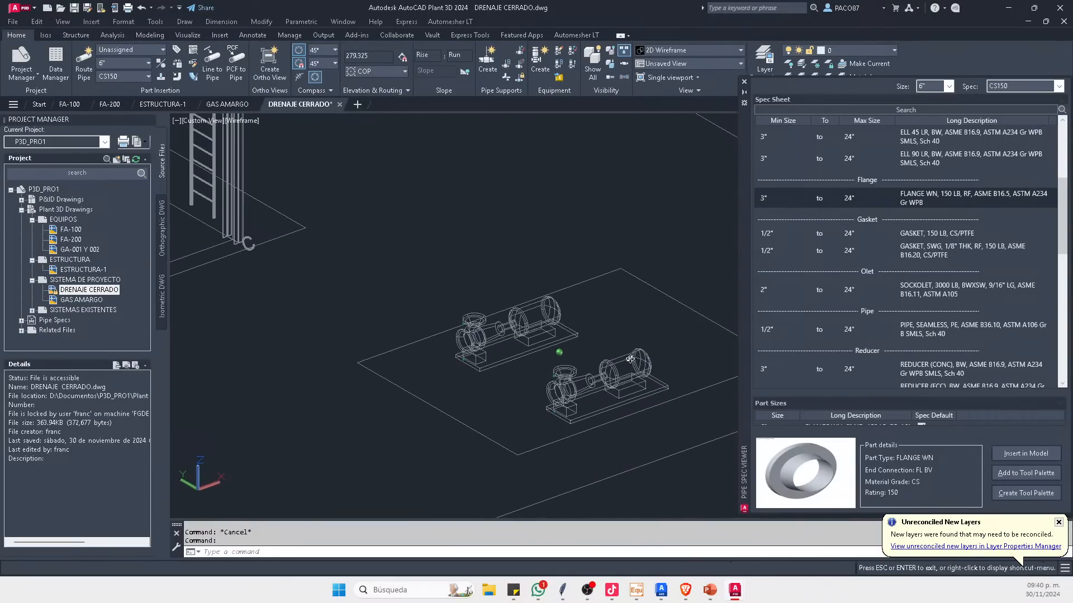
Step: Insert a weld-neck flange, 150 LB RF from spec CS150, on the end suction nozzle of each of the two pumps
{"action": "scroll", "coordinate": [581, 363], "scroll_direction": "up", "scroll_amount": 6}
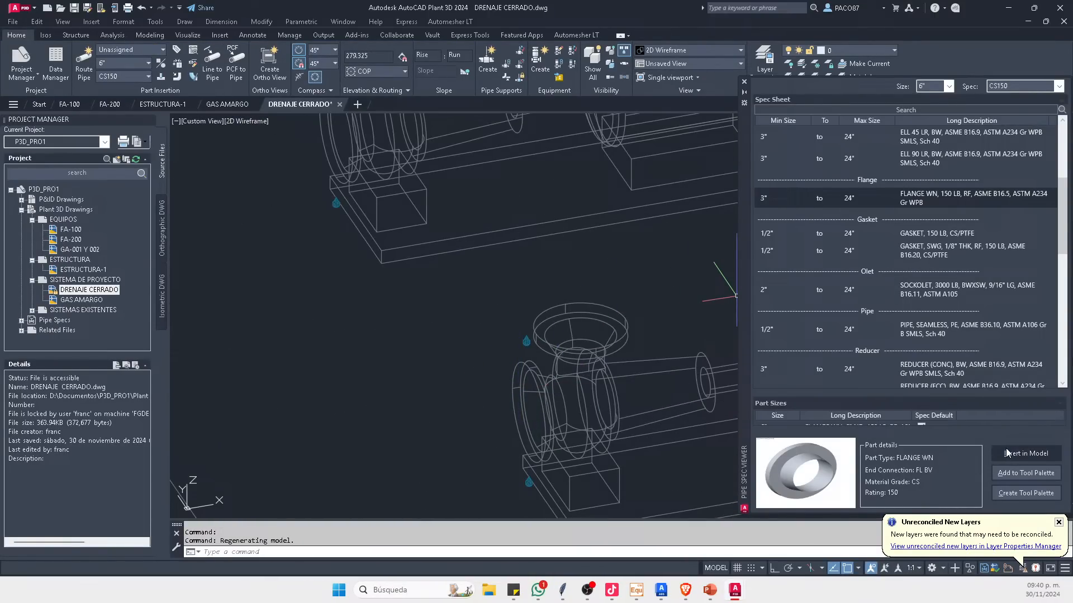
{"action": "left_click", "coordinate": [1026, 453]}
{"action": "left_click", "coordinate": [524, 407]}
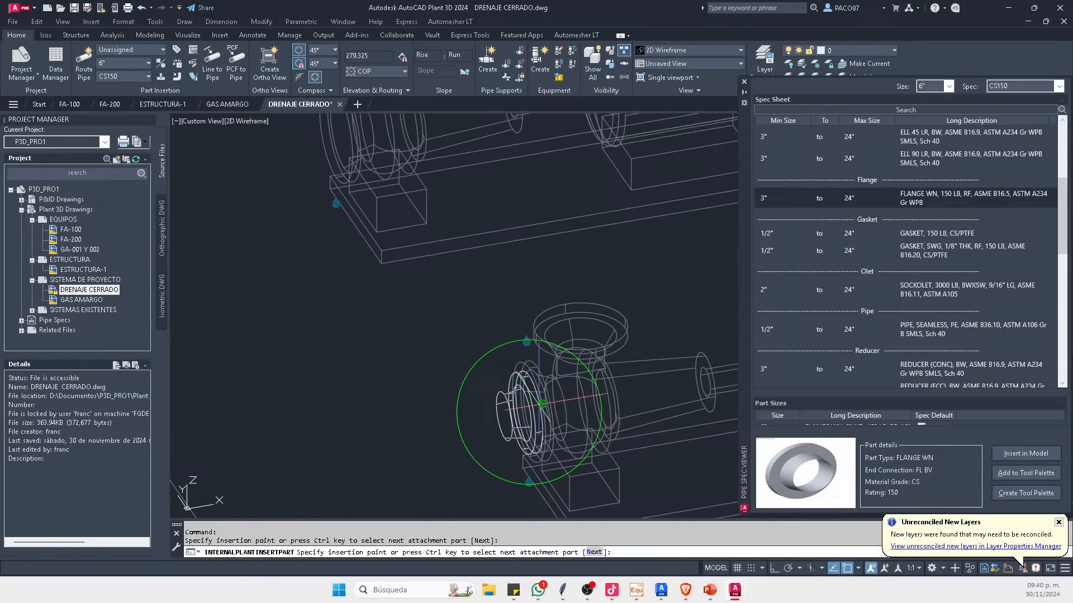
{"action": "key", "text": "Return"}
{"action": "middle_click_drag", "start_coordinate": [545, 319], "coordinate": [545, 424]}
{"action": "scroll", "coordinate": [543, 426], "scroll_direction": "down", "scroll_amount": 2}
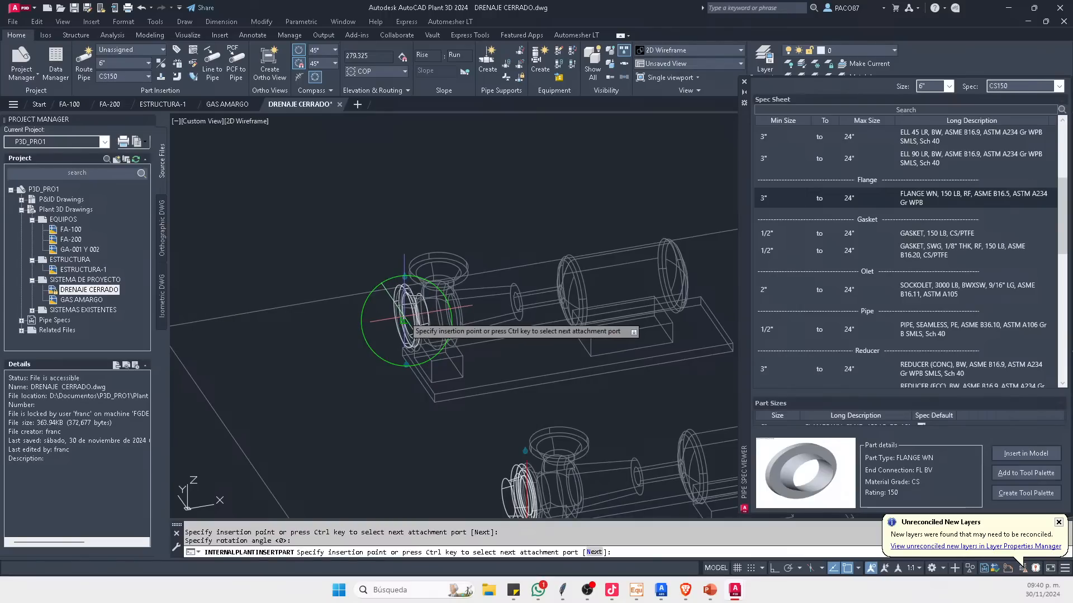
{"action": "left_click", "coordinate": [394, 323]}
{"action": "key", "text": "Return"}
{"action": "scroll", "coordinate": [546, 301], "scroll_direction": "down", "scroll_amount": 3}
{"action": "key", "text": "Escape"}
{"action": "middle_click_drag", "start_coordinate": [546, 301], "coordinate": [407, 313]}
{"action": "key", "text": "Escape"}
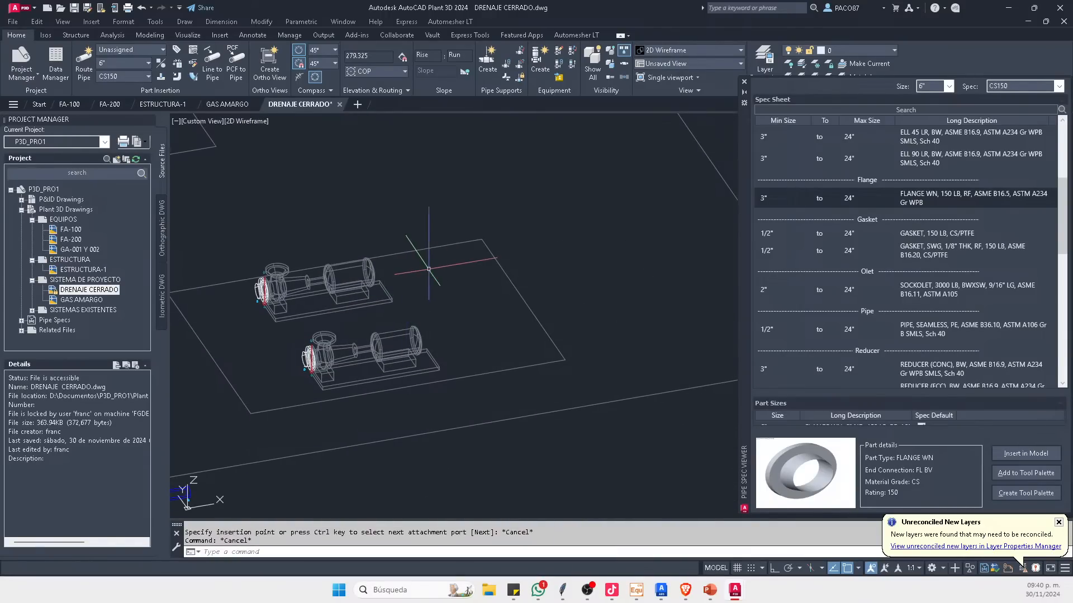
Step: Change the model's visual style to Realistic
{"action": "type", "text": "SHA"}
{"action": "key", "text": "Return"}
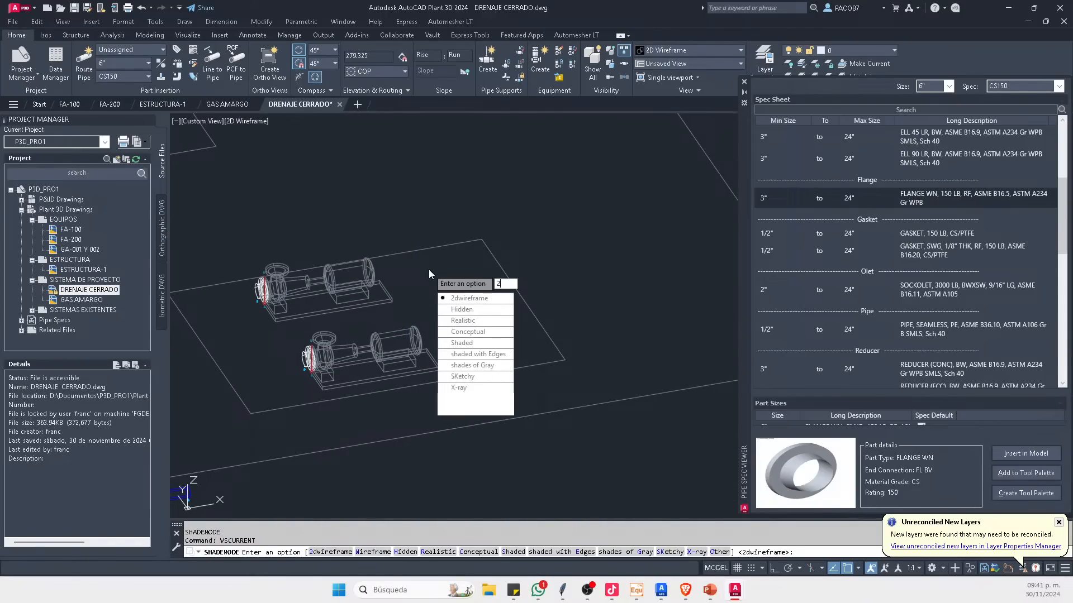
{"action": "type", "text": "2"}
{"action": "key", "text": "Escape"}
{"action": "type", "text": "SH"}
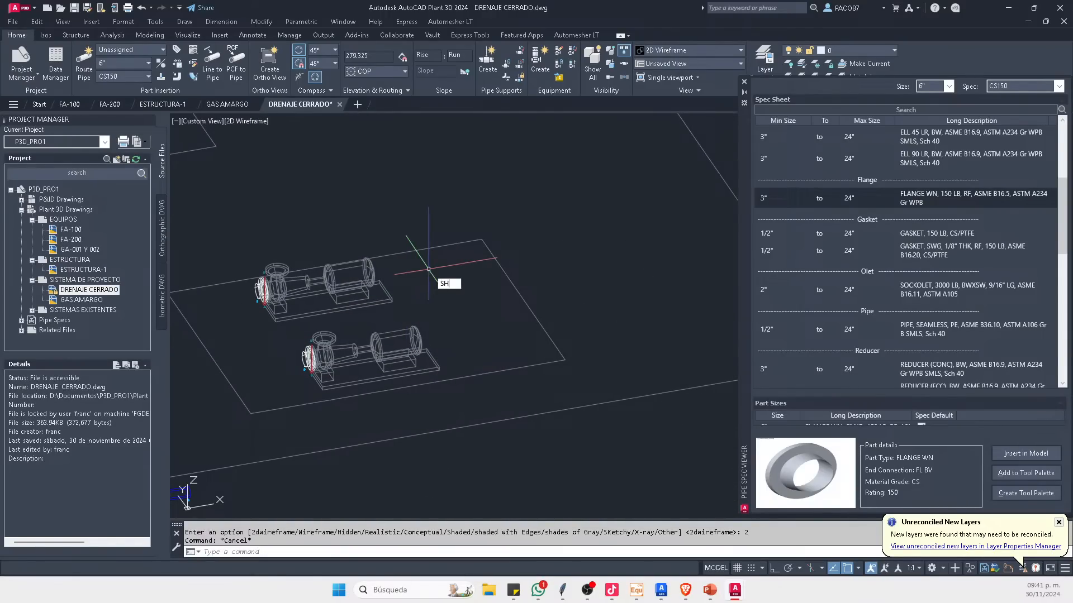
{"action": "type", "text": "A"}
{"action": "key", "text": "Return"}
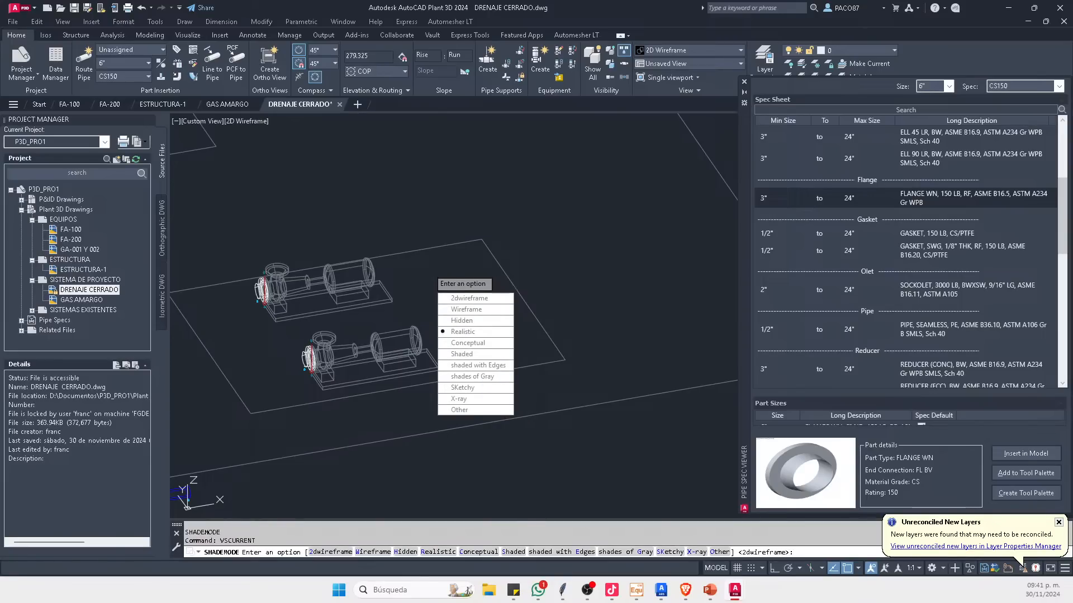
{"action": "type", "text": "R"}
{"action": "key", "text": "Return"}
{"action": "key", "text": "Escape"}
{"action": "scroll", "coordinate": [556, 359], "scroll_direction": "down", "scroll_amount": 2}
{"action": "scroll", "coordinate": [523, 296], "scroll_direction": "up", "scroll_amount": 5}
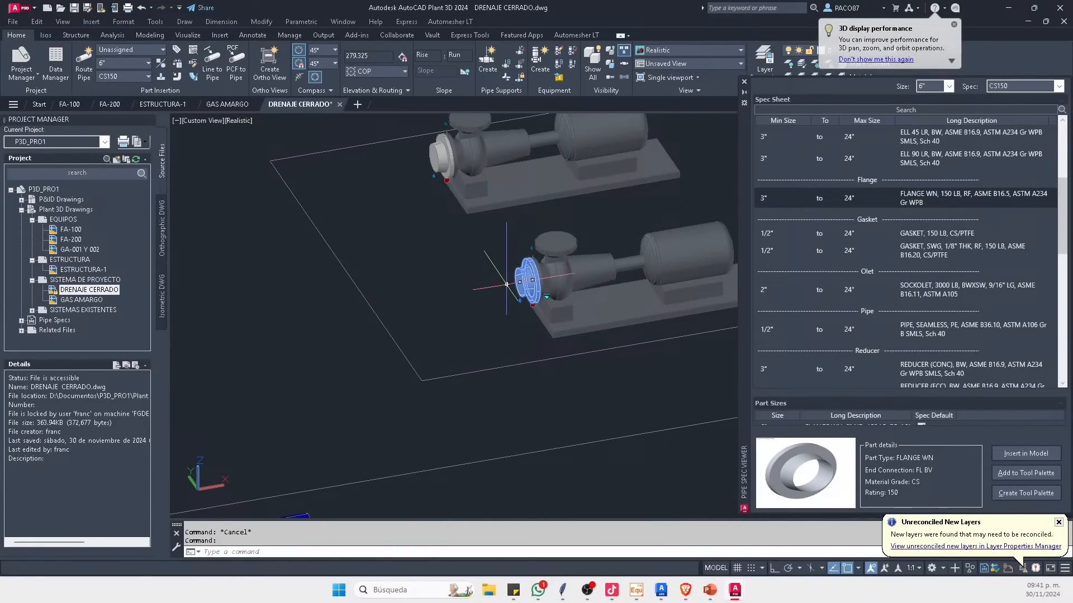
Step: Route a short straight 8" CS150 pipe from the nearer pump's suction flange and save the drawing
{"action": "left_click", "coordinate": [506, 285]}
{"action": "scroll", "coordinate": [506, 284], "scroll_direction": "down", "scroll_amount": 2}
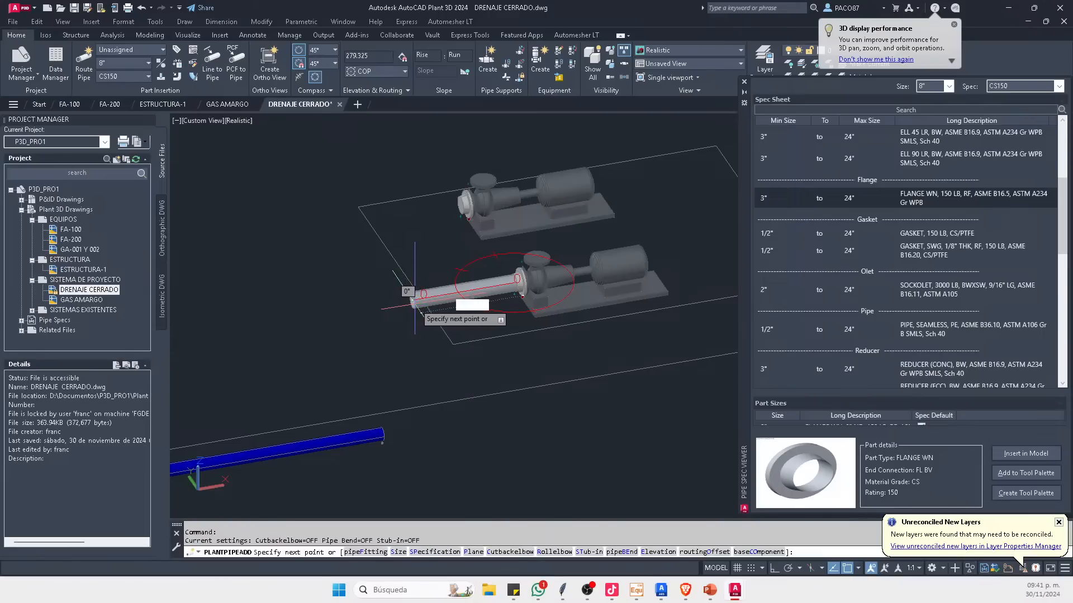
{"action": "left_click", "coordinate": [413, 302]}
{"action": "key", "text": "Escape"}
{"action": "middle_click_drag", "start_coordinate": [412, 302], "coordinate": [440, 281], "text": "shift"}
{"action": "scroll", "coordinate": [445, 286], "scroll_direction": "up", "scroll_amount": 6}
{"action": "key", "text": "ctrl+s"}
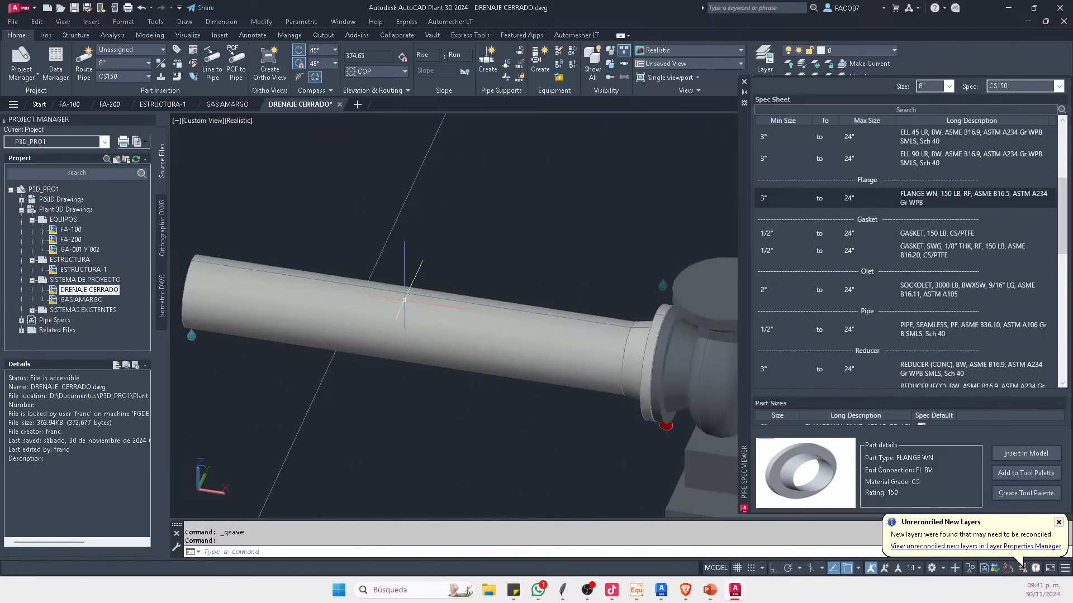
Step: Delete the 8" pipe attached to the nearer pump's suction flange
{"action": "scroll", "coordinate": [604, 334], "scroll_direction": "down", "scroll_amount": 5}
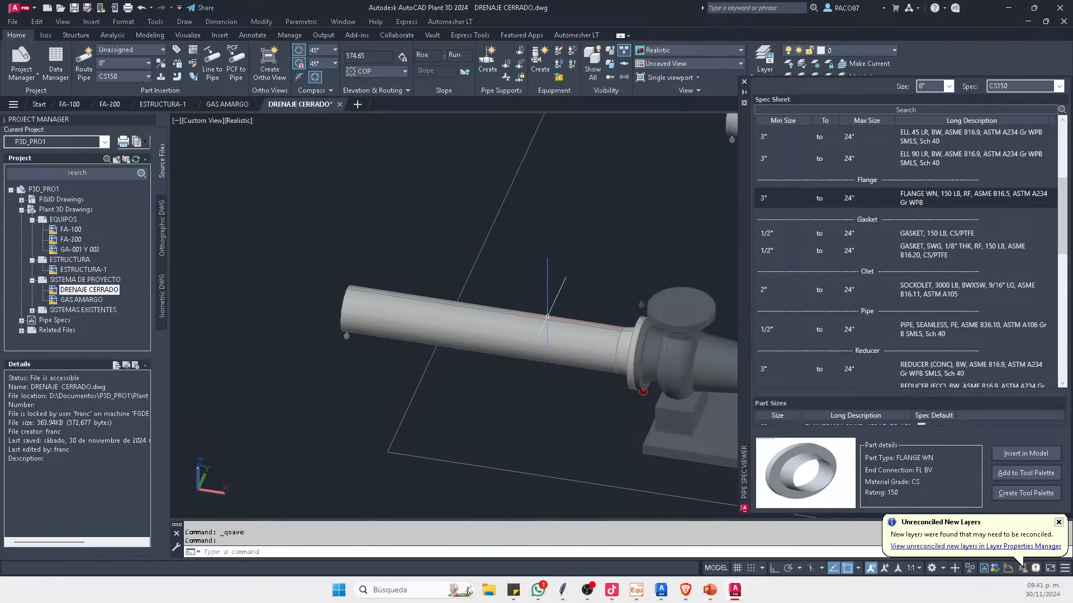
{"action": "left_click", "coordinate": [592, 313]}
{"action": "key", "text": "Delete"}
Step: Place an 8"x6" eccentric butt-weld reducer from spec CS150 in free space beside the nearer pump's suction flange
{"action": "scroll", "coordinate": [940, 242], "scroll_direction": "down", "scroll_amount": 3}
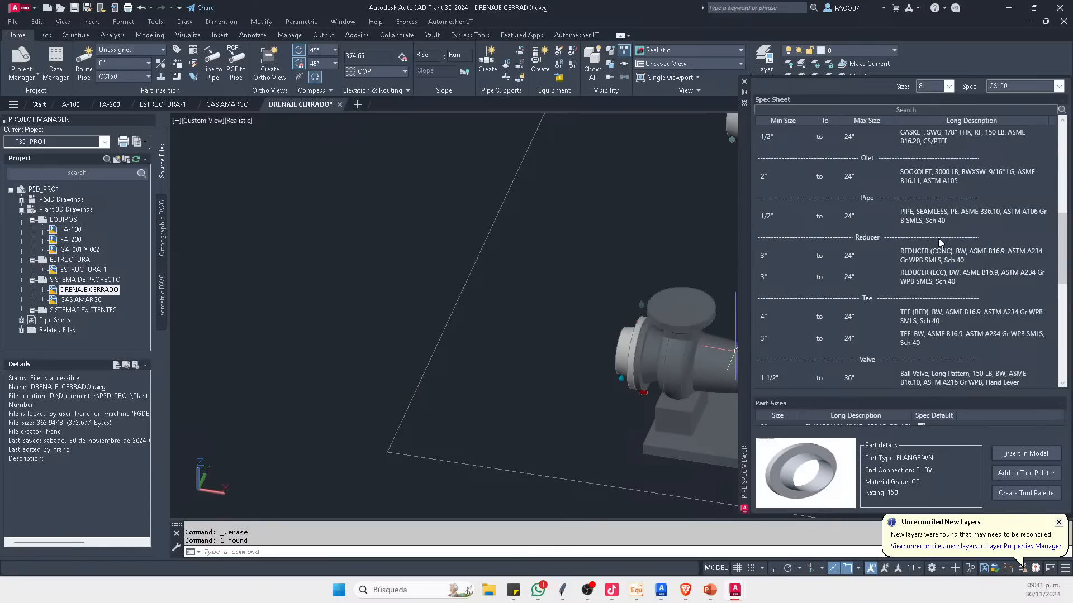
{"action": "left_click", "coordinate": [934, 277]}
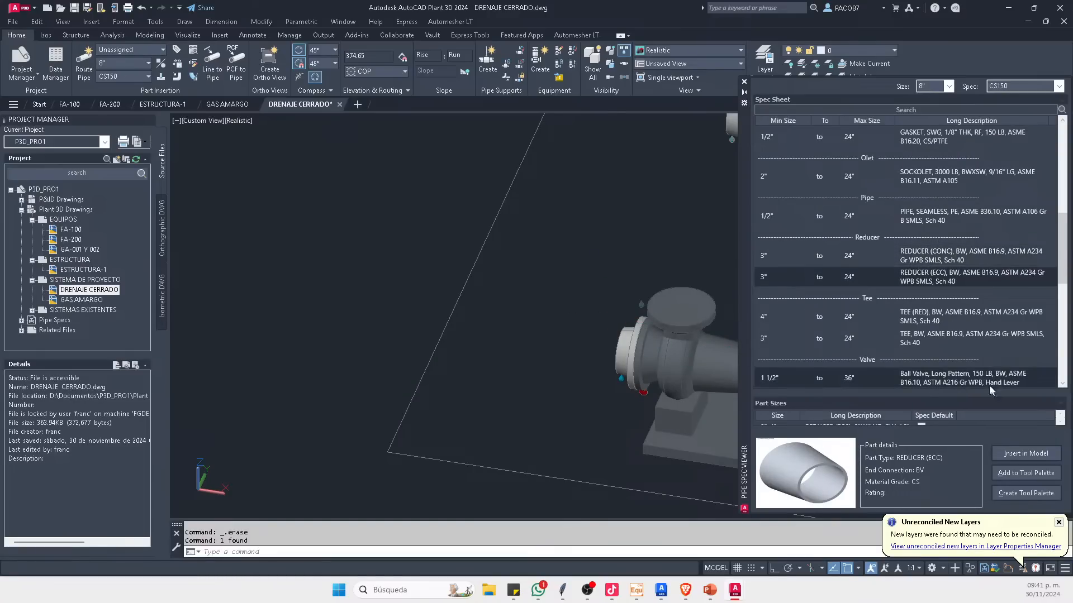
{"action": "left_click", "coordinate": [1025, 453]}
{"action": "scroll", "coordinate": [565, 349], "scroll_direction": "up", "scroll_amount": 3}
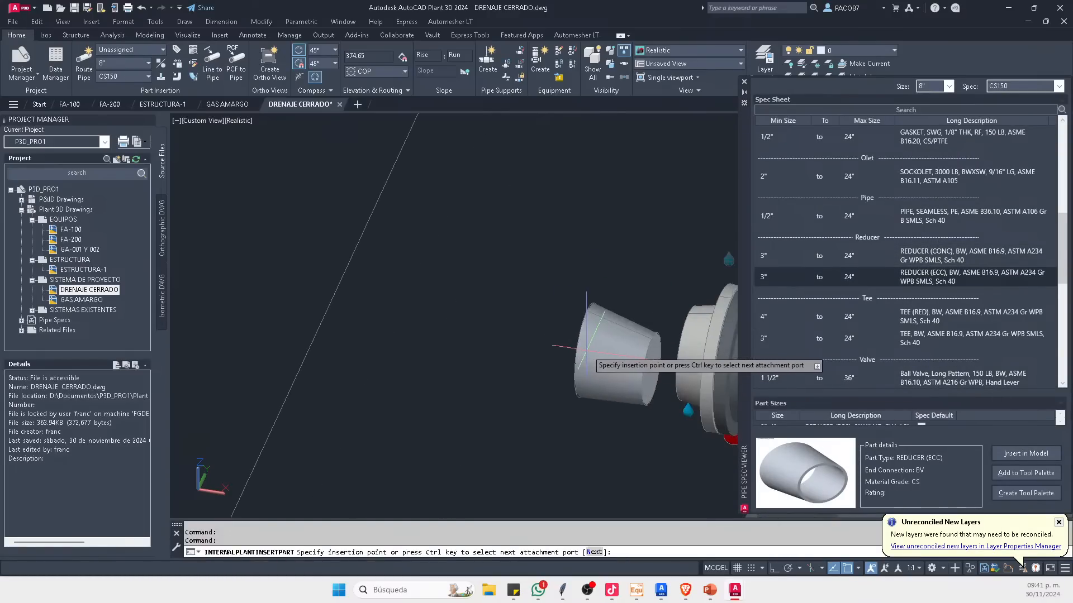
{"action": "left_click", "coordinate": [500, 334]}
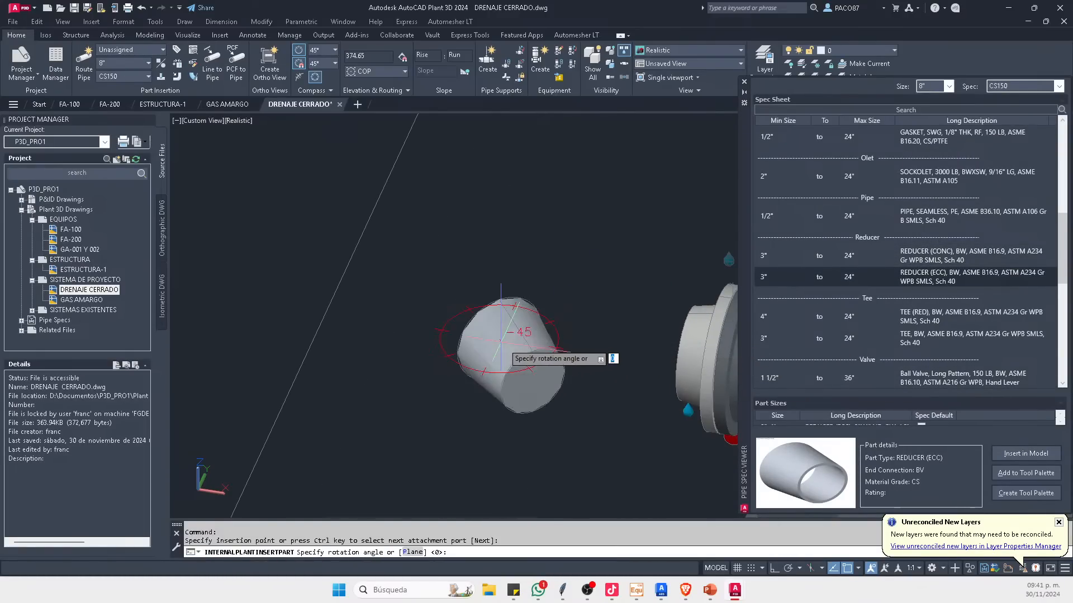
{"action": "left_click", "coordinate": [380, 394]}
{"action": "key", "text": "Escape"}
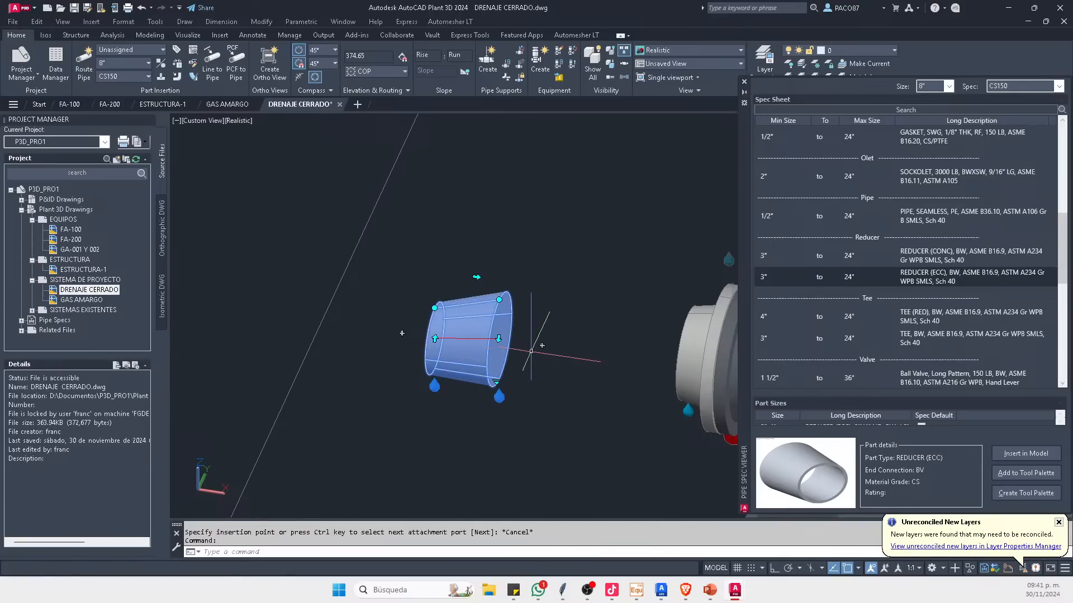
Step: Move the eccentric reducer by its large end onto the open end of the nearer pump's suction flange
{"action": "scroll", "coordinate": [402, 333], "scroll_direction": "up", "scroll_amount": 2}
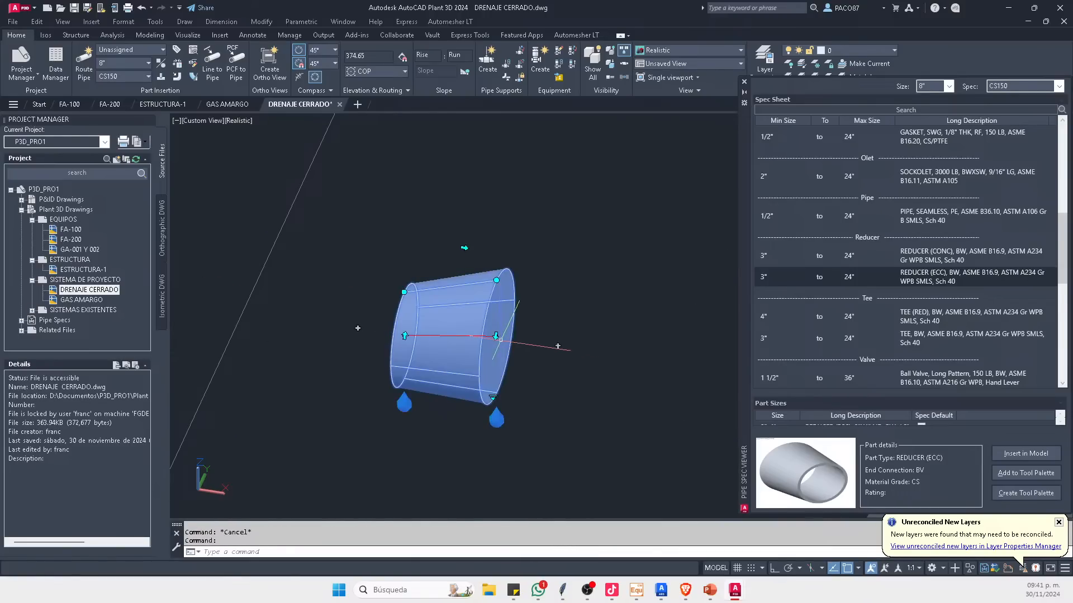
{"action": "left_click", "coordinate": [495, 337]}
{"action": "scroll", "coordinate": [496, 336], "scroll_direction": "down", "scroll_amount": 2}
{"action": "left_click", "coordinate": [664, 354]}
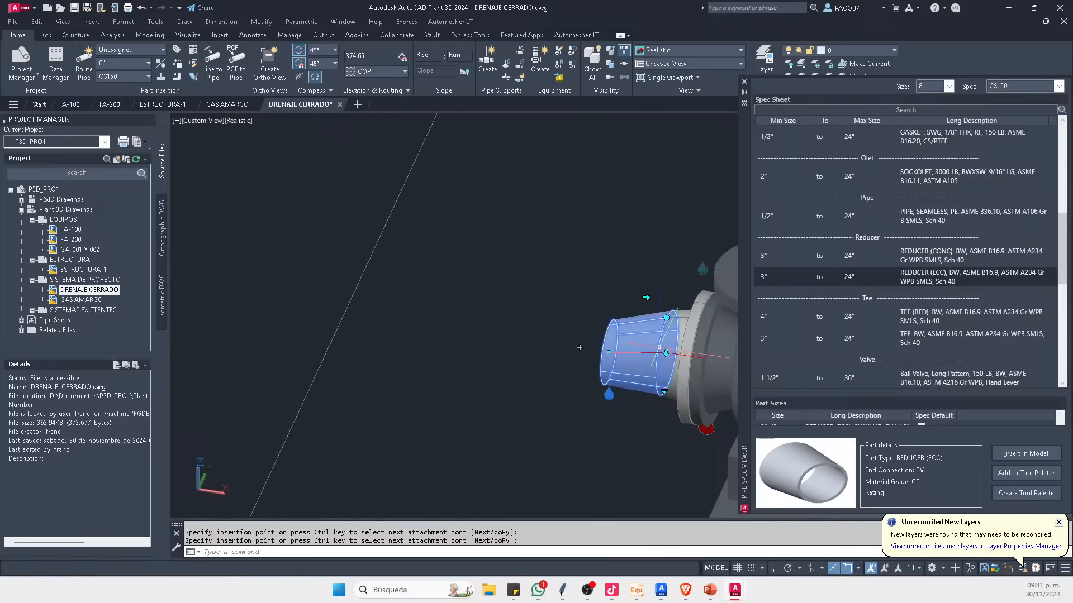
{"action": "key", "text": "Escape"}
{"action": "key", "text": "Escape"}
{"action": "key", "text": "Escape"}
Step: Flip the eccentric reducer on the pump flange so its flat side faces up
{"action": "middle_click_drag", "start_coordinate": [671, 353], "coordinate": [487, 327], "text": "shift"}
{"action": "left_click", "coordinate": [486, 329]}
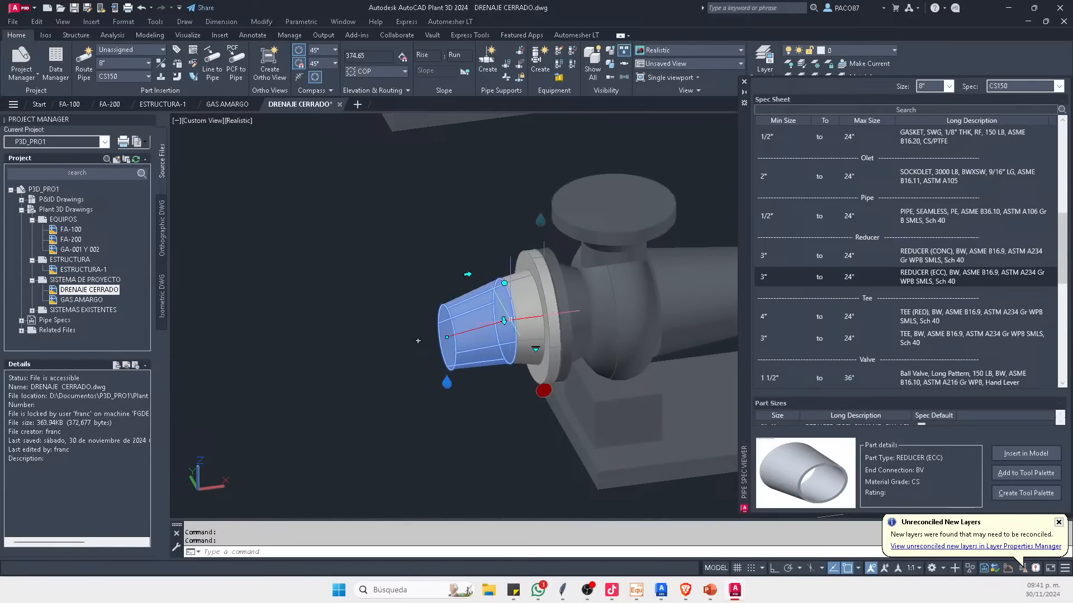
{"action": "left_click", "coordinate": [504, 321]}
{"action": "key", "text": "Escape"}
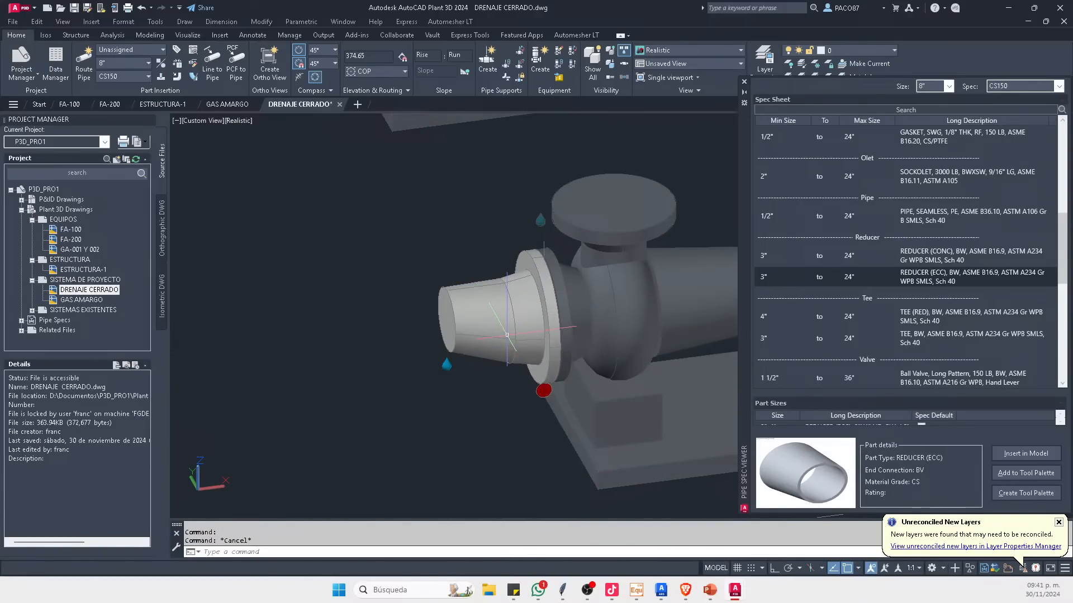
{"action": "mouse_move", "coordinate": [507, 335]}
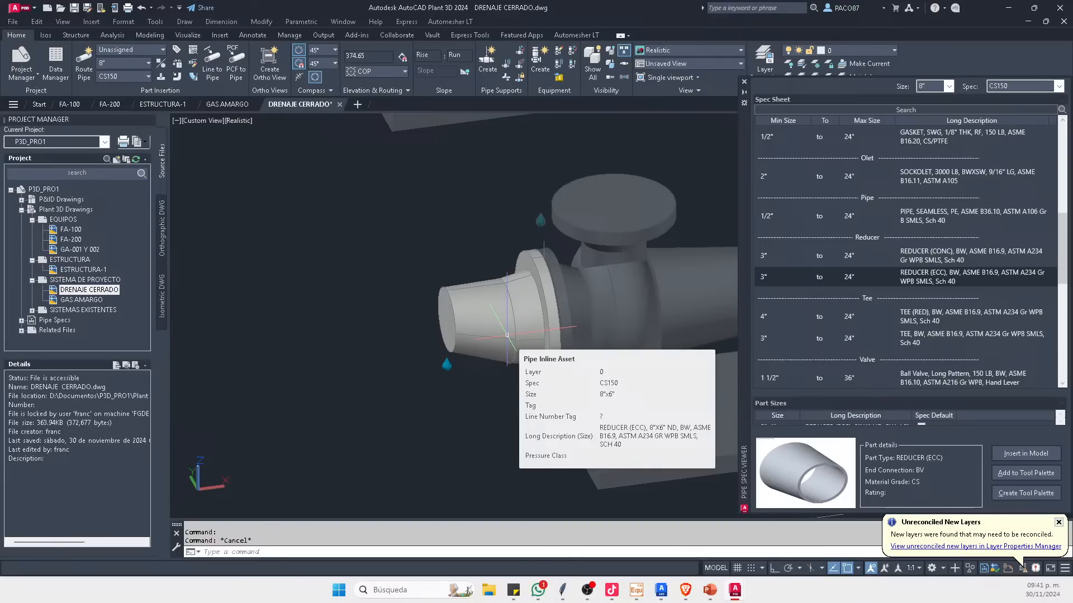
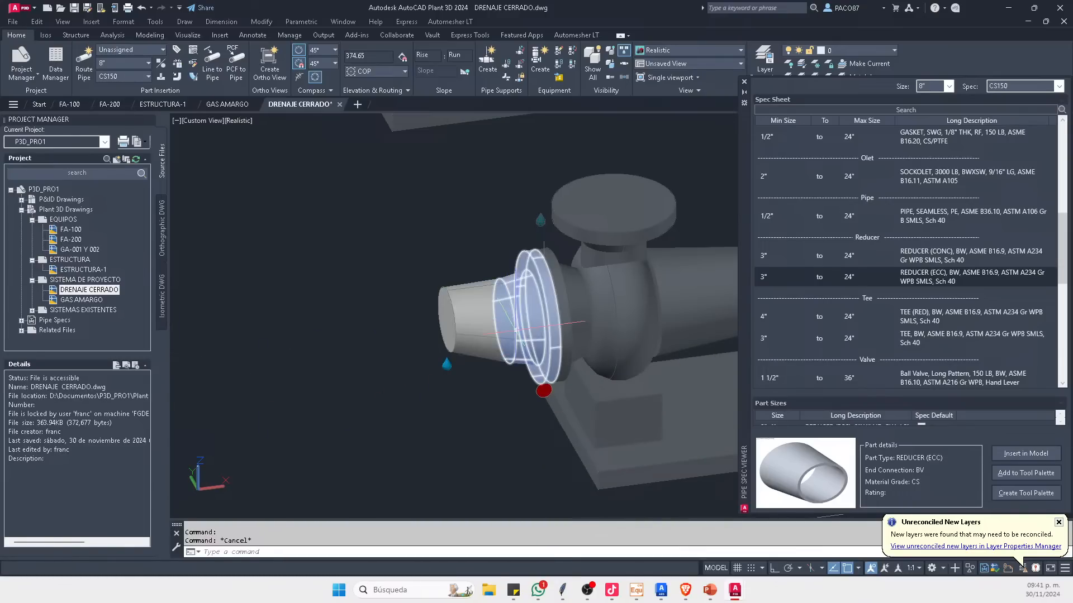
Step: Route a short straight 6" CS150 pipe outward from the small end of the eccentric reducer
{"action": "scroll", "coordinate": [543, 285], "scroll_direction": "down", "scroll_amount": 3}
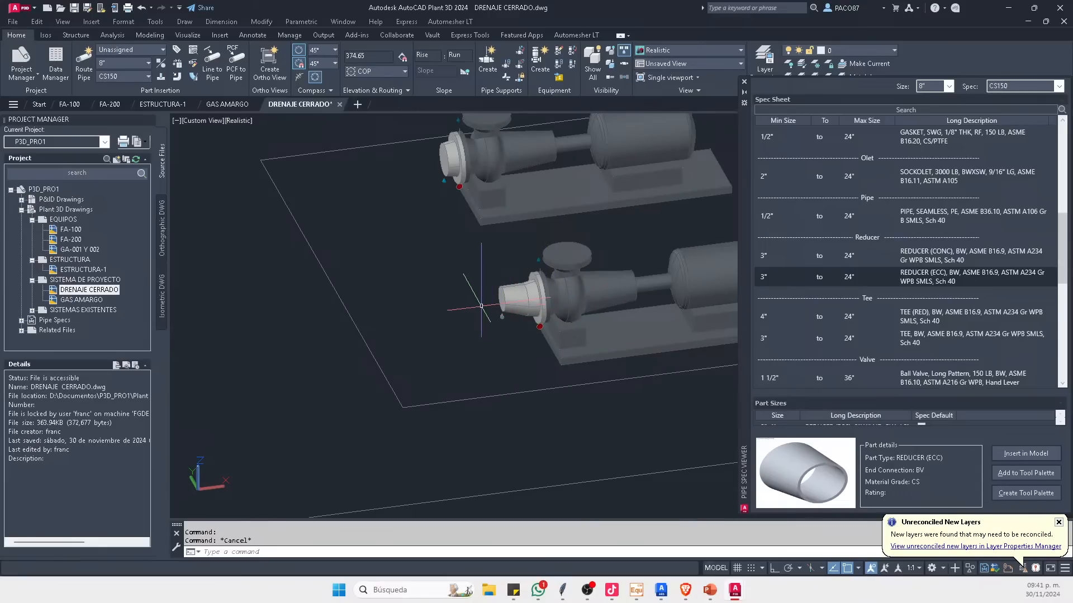
{"action": "scroll", "coordinate": [508, 305], "scroll_direction": "up", "scroll_amount": 2}
{"action": "left_click", "coordinate": [487, 296]}
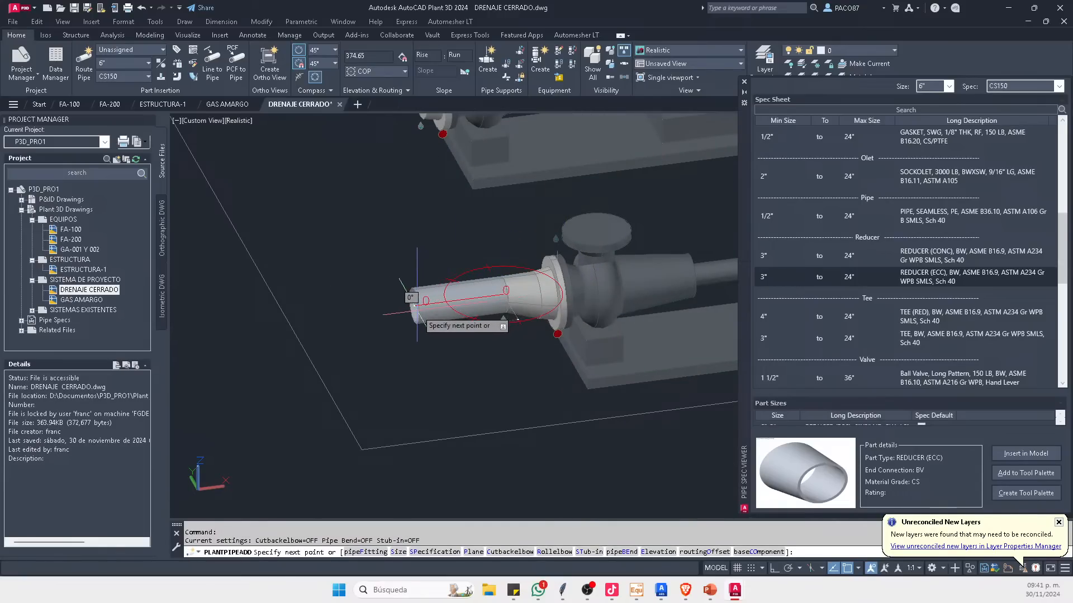
{"action": "left_click", "coordinate": [364, 316]}
{"action": "key", "text": "Escape"}
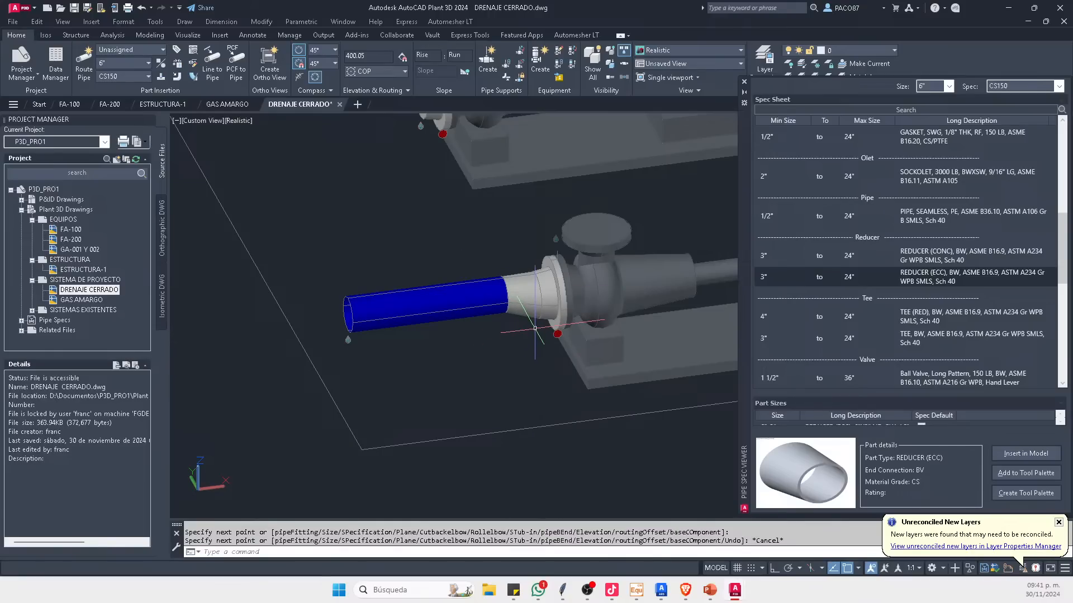
Step: Continue the 6" pipe from its open end with a 45° elbow and an upward-sloping run about 592 units long
{"action": "scroll", "coordinate": [528, 367], "scroll_direction": "down", "scroll_amount": 2}
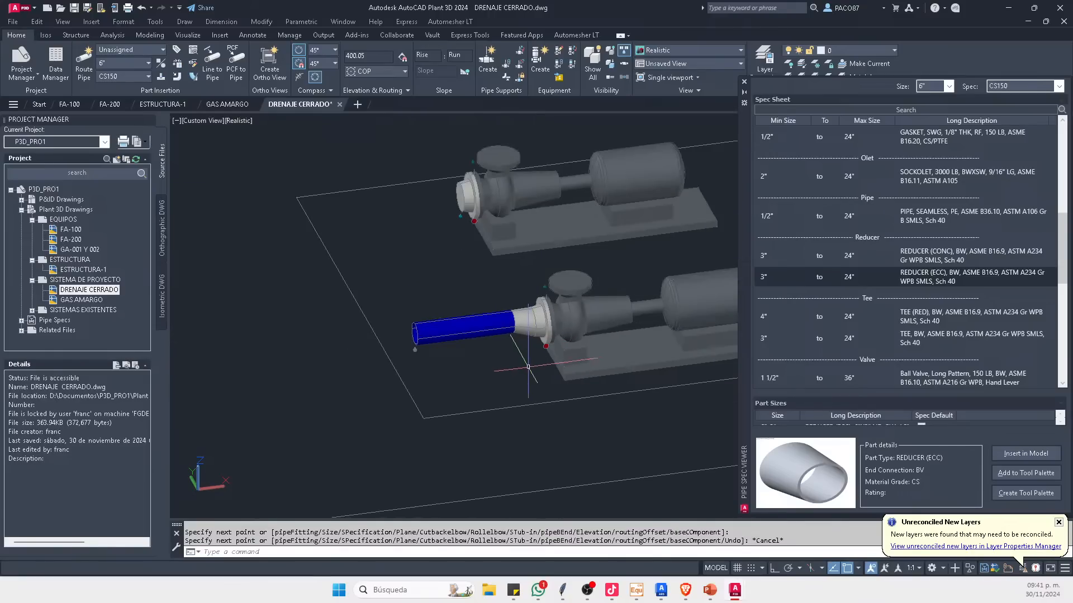
{"action": "left_click", "coordinate": [416, 333]}
{"action": "left_click", "coordinate": [361, 291]}
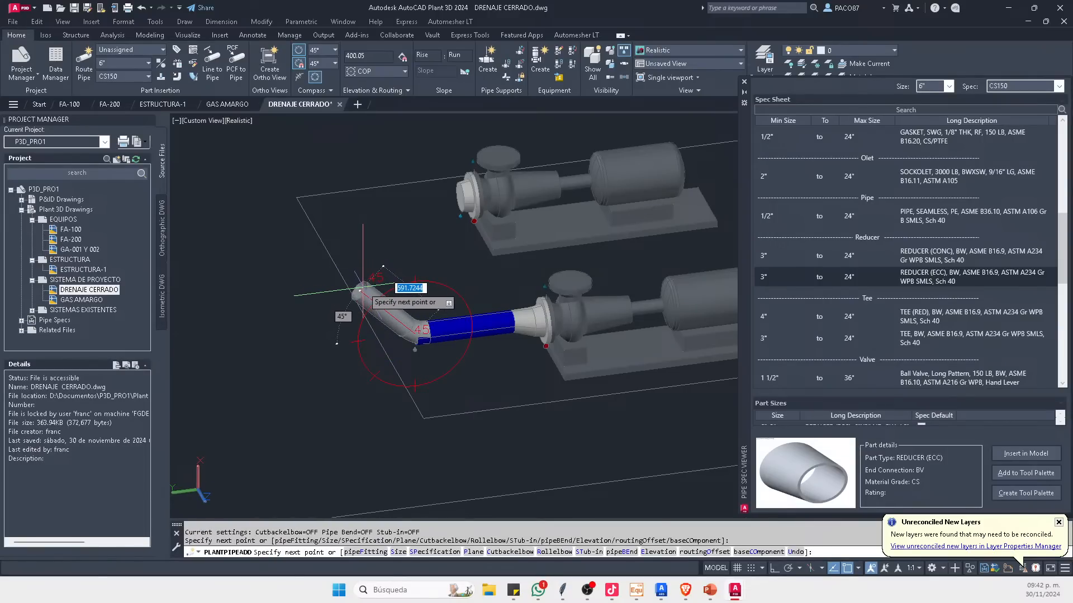
{"action": "key", "text": "Escape"}
Step: Examine the new 6" suction piping from other viewpoints and check the details of the sloping pipe
{"action": "middle_click_drag", "start_coordinate": [486, 347], "coordinate": [390, 371], "text": "shift"}
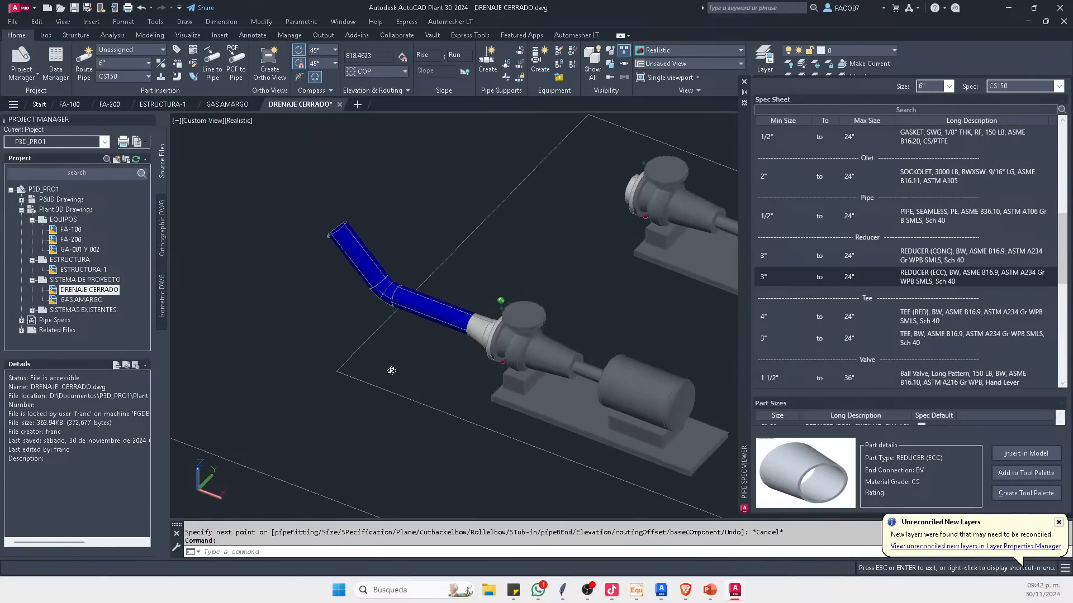
{"action": "middle_click_drag", "start_coordinate": [389, 240], "coordinate": [390, 299]}
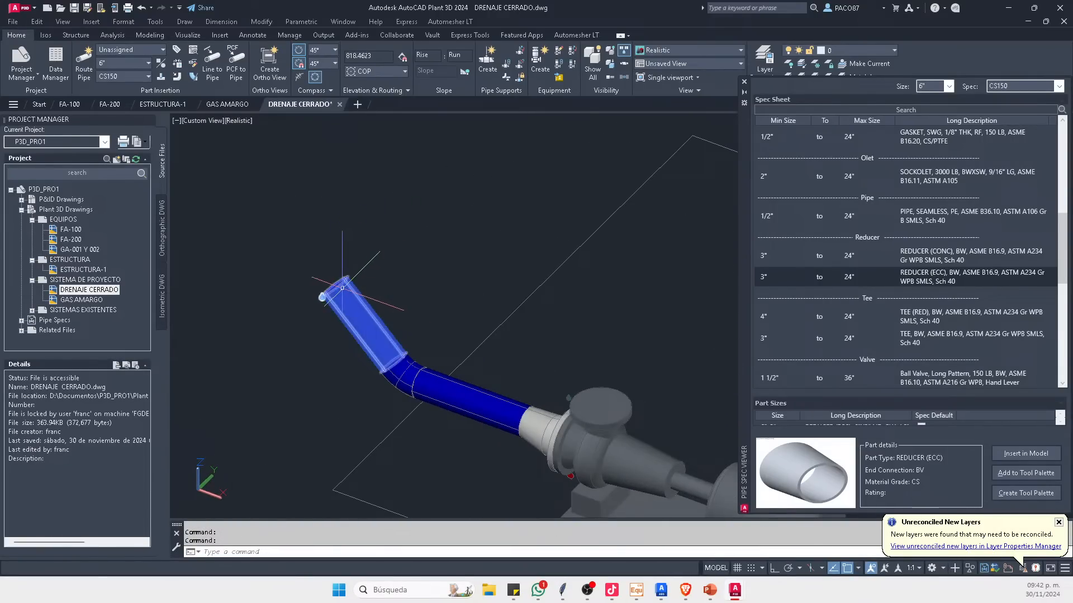
{"action": "middle_click_drag", "start_coordinate": [342, 288], "coordinate": [426, 328]}
{"action": "scroll", "coordinate": [427, 328], "scroll_direction": "down", "scroll_amount": 2}
{"action": "middle_click_drag", "start_coordinate": [485, 307], "coordinate": [425, 302], "text": "shift"}
{"action": "left_click", "coordinate": [135, 63]}
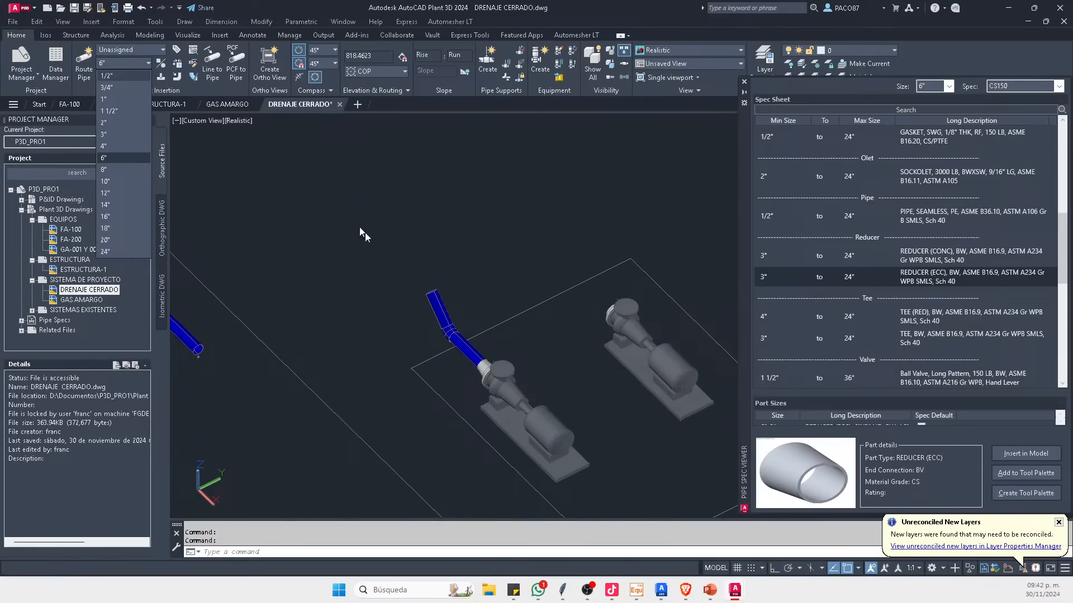
{"action": "left_click", "coordinate": [437, 307]}
{"action": "scroll", "coordinate": [435, 305], "scroll_direction": "up", "scroll_amount": 2}
{"action": "mouse_move", "coordinate": [433, 289]}
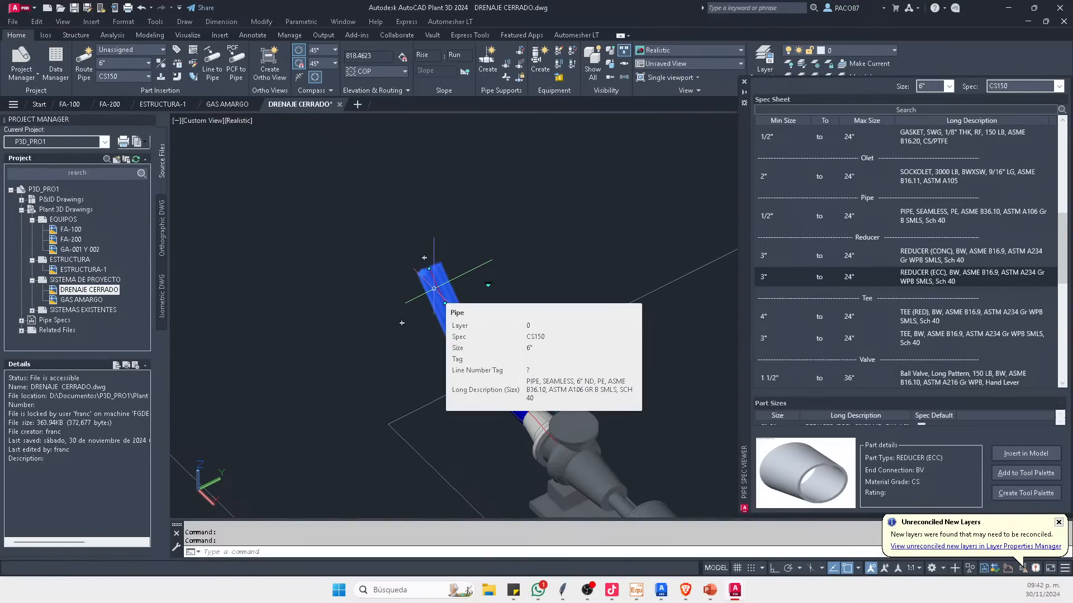
{"action": "key", "text": "Escape"}
{"action": "key", "text": "Escape"}
Step: Route a straight horizontal 12" CS150 header pipe past the open end of the sloping 6" pipe, across the fronts of both pumps
{"action": "left_click", "coordinate": [132, 65]}
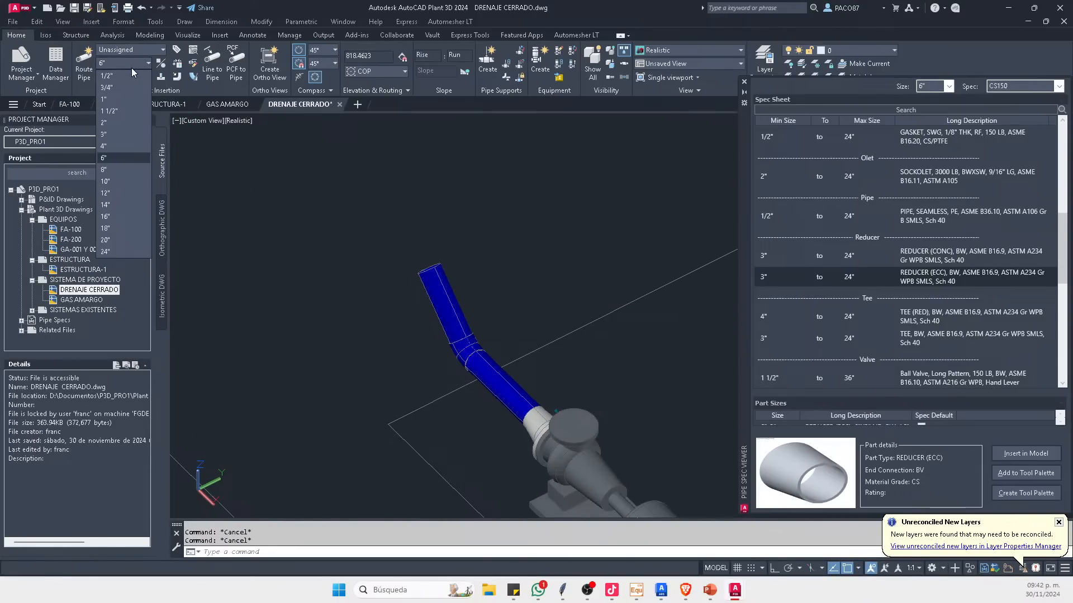
{"action": "left_click", "coordinate": [125, 193]}
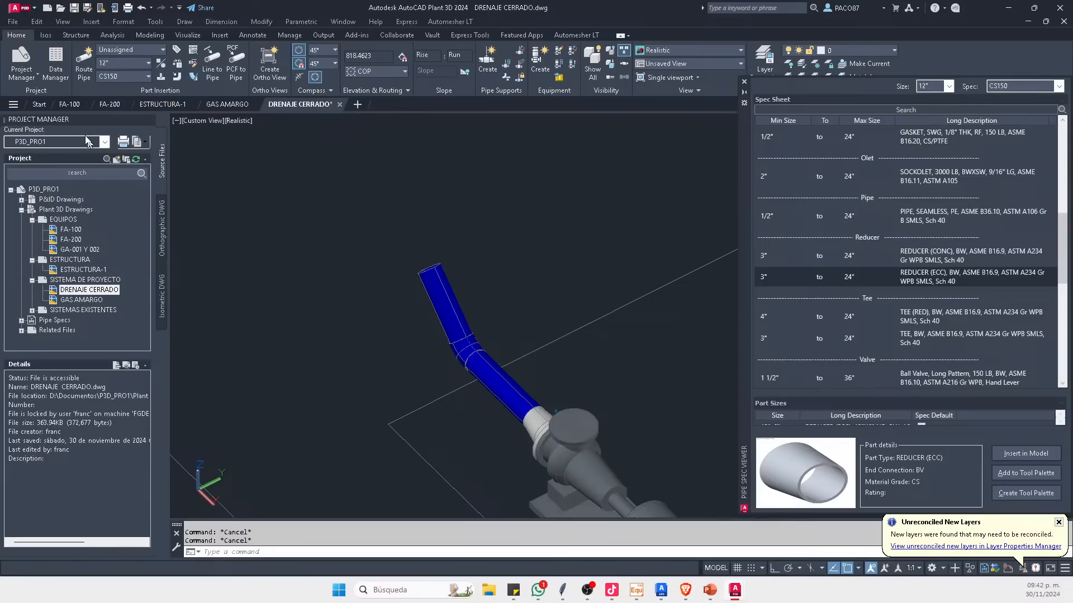
{"action": "left_click", "coordinate": [84, 63]}
{"action": "left_click", "coordinate": [266, 280]}
{"action": "scroll", "coordinate": [274, 282], "scroll_direction": "down", "scroll_amount": 2}
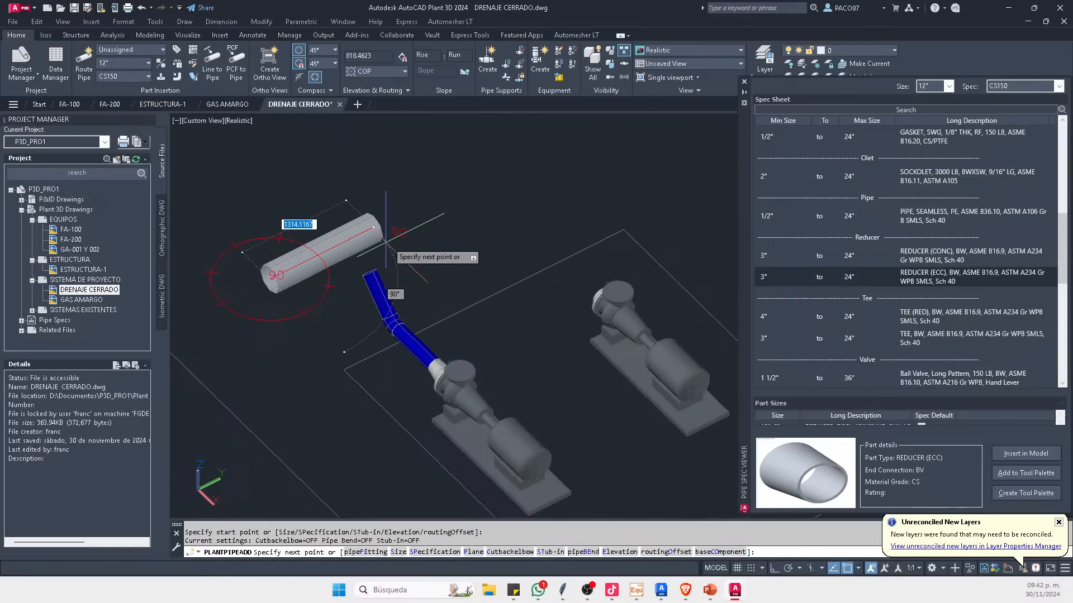
{"action": "key", "text": "Escape"}
{"action": "scroll", "coordinate": [355, 246], "scroll_direction": "up", "scroll_amount": 2}
{"action": "middle_click_drag", "start_coordinate": [360, 249], "coordinate": [395, 292], "text": "shift"}
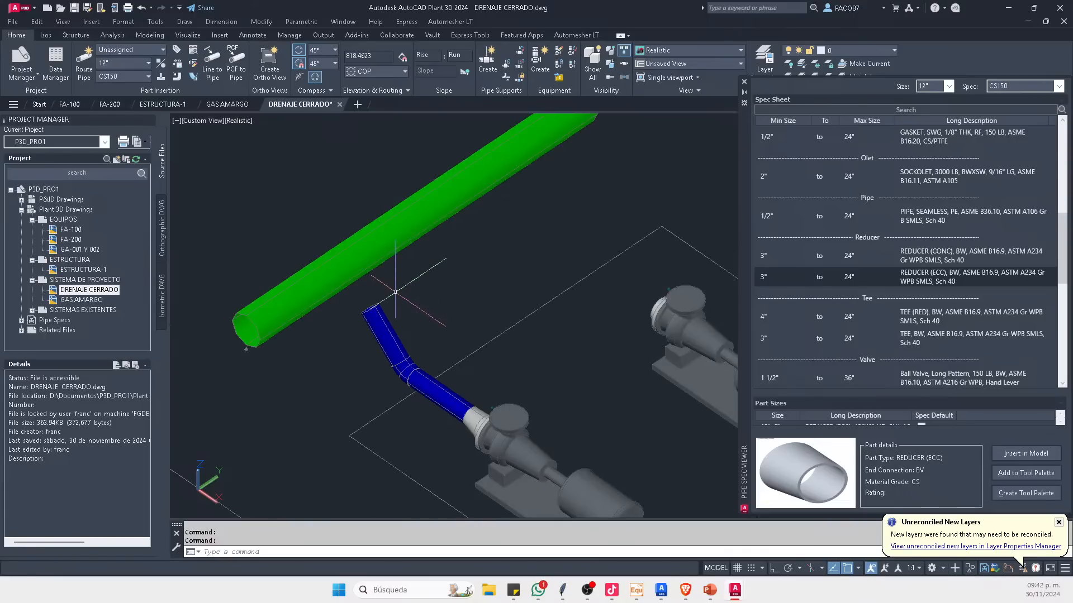
Step: Insert a 12" butt-weld tee from CS150 into the header pipe near the sloping 6" pipe, angling its branch downward toward that pipe
{"action": "scroll", "coordinate": [378, 305], "scroll_direction": "up", "scroll_amount": 1}
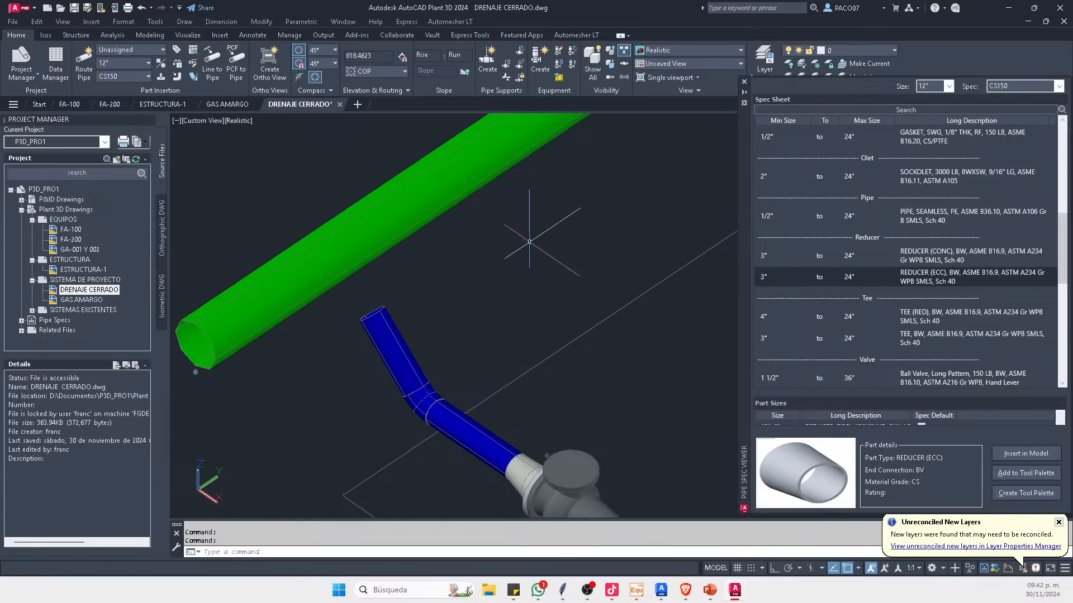
{"action": "key", "text": "Escape"}
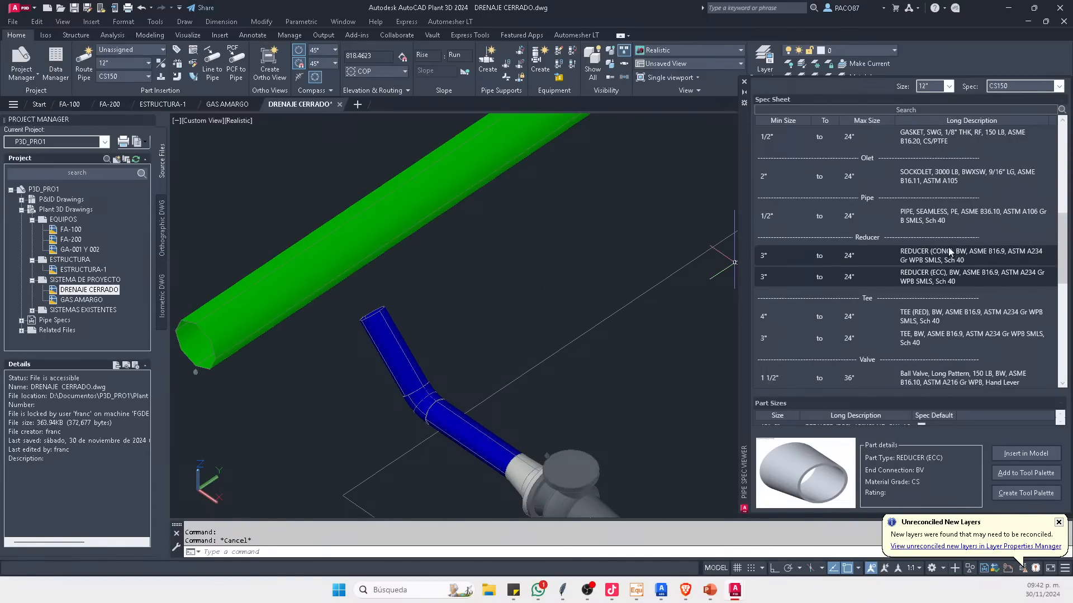
{"action": "left_click", "coordinate": [920, 339]}
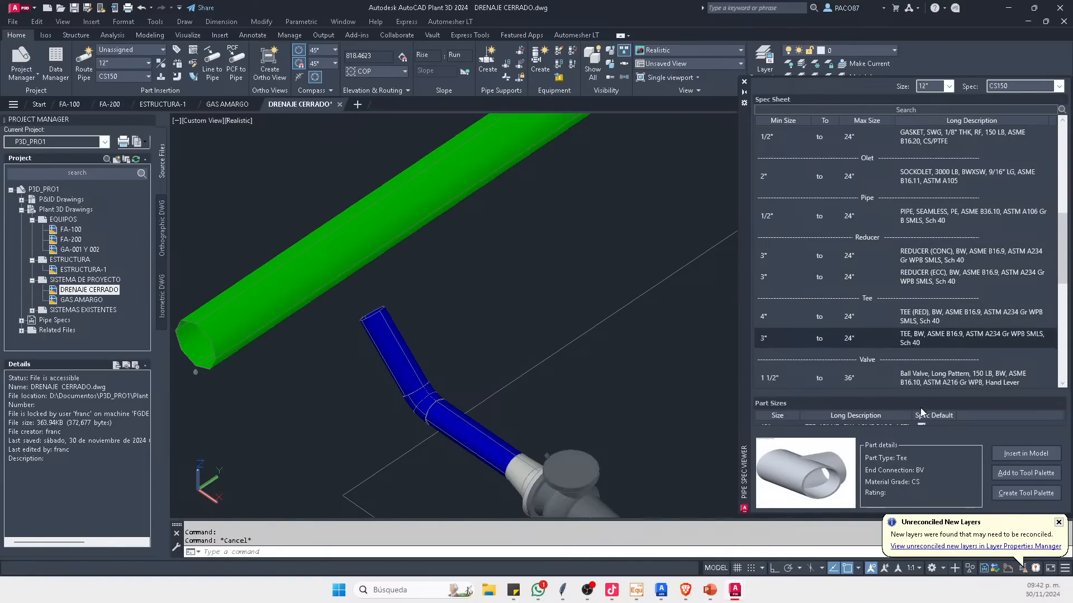
{"action": "left_click", "coordinate": [1004, 453]}
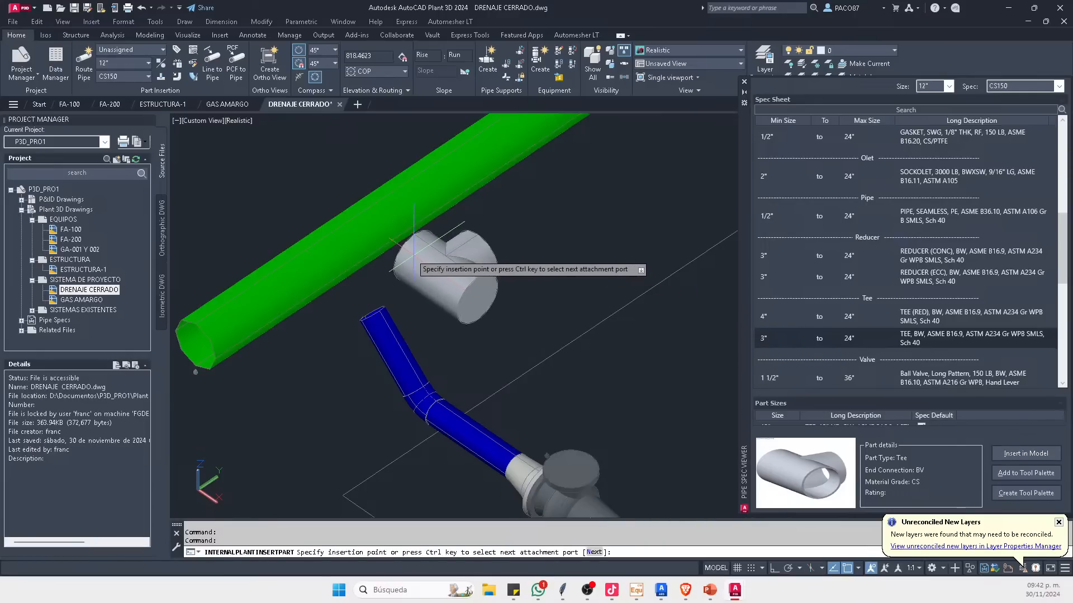
{"action": "left_click", "coordinate": [330, 246]}
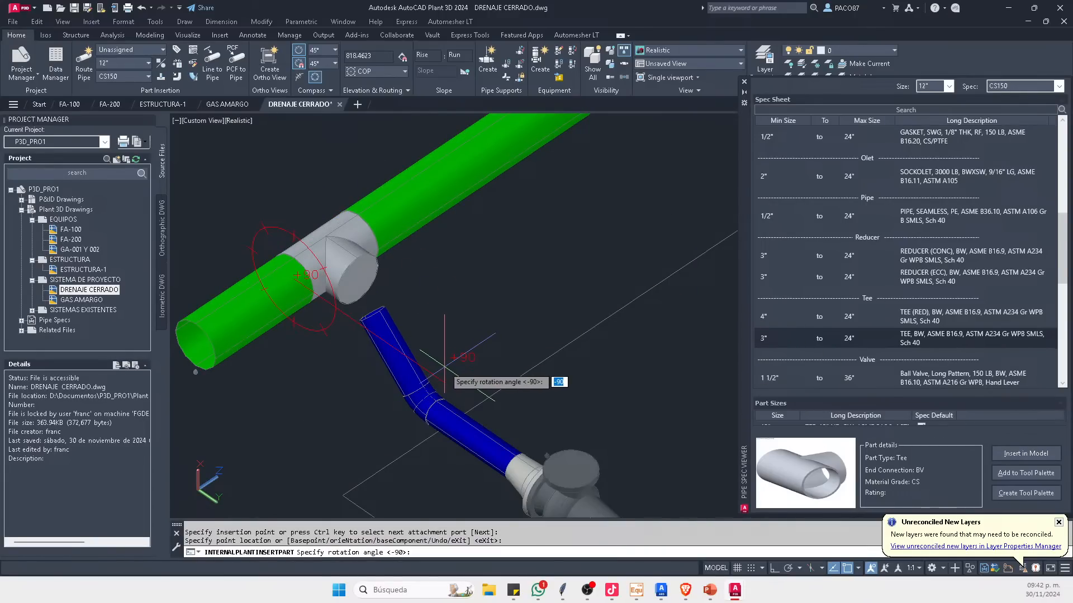
{"action": "key", "text": "F8"}
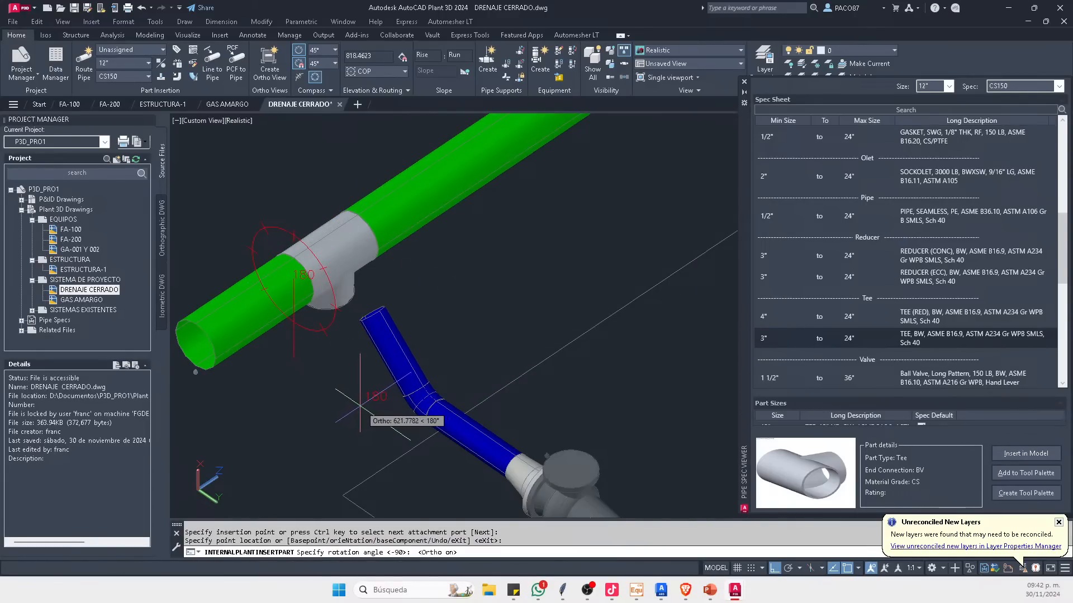
{"action": "key", "text": "F8"}
{"action": "left_click", "coordinate": [374, 397]}
{"action": "key", "text": "Escape"}
Step: Substitute the header tee with the 12"x6" reducing tee, BW, ASME B16.9, Sch 40
{"action": "scroll", "coordinate": [368, 344], "scroll_direction": "up", "scroll_amount": 2}
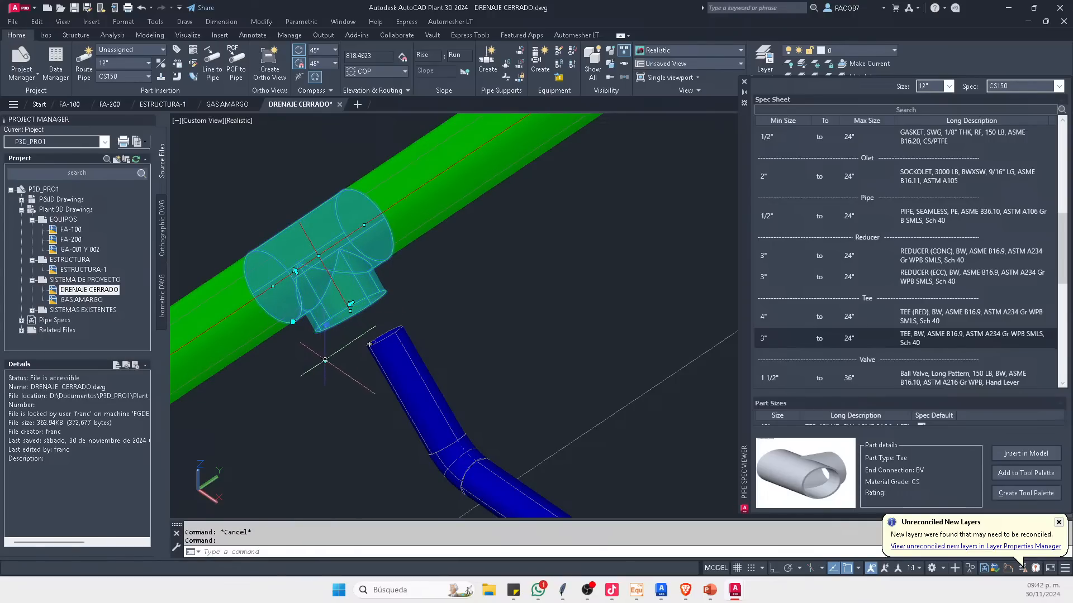
{"action": "left_click", "coordinate": [327, 361]}
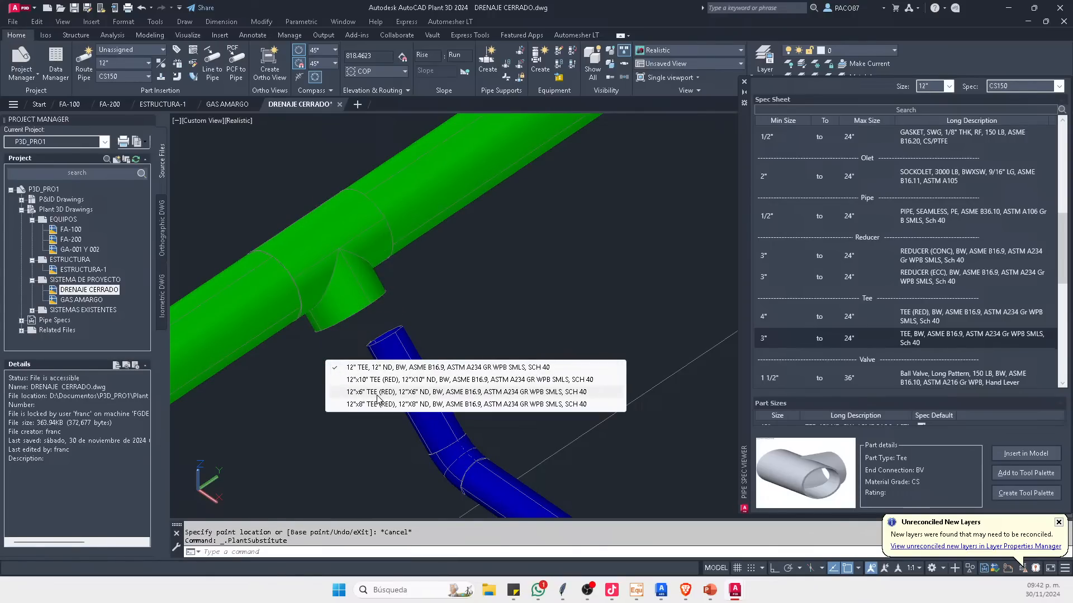
{"action": "left_click", "coordinate": [378, 393]}
Step: Move the 12" header pipes together with the reducing tee so the tee's branch meets the open end of the sloping 6" pipe
{"action": "scroll", "coordinate": [426, 307], "scroll_direction": "down", "scroll_amount": 2}
{"action": "left_click", "coordinate": [429, 308]}
{"action": "left_click", "coordinate": [300, 233]}
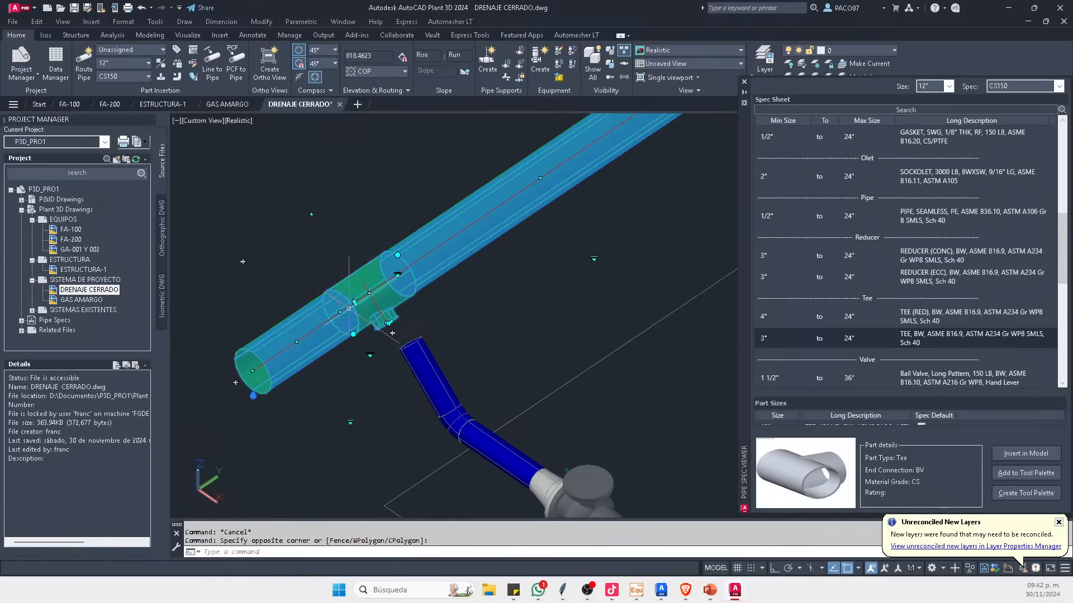
{"action": "scroll", "coordinate": [392, 333], "scroll_direction": "up", "scroll_amount": 3}
{"action": "type", "text": "m"}
{"action": "key", "text": "Return"}
{"action": "left_click", "coordinate": [404, 314]}
{"action": "scroll", "coordinate": [404, 314], "scroll_direction": "up", "scroll_amount": 2}
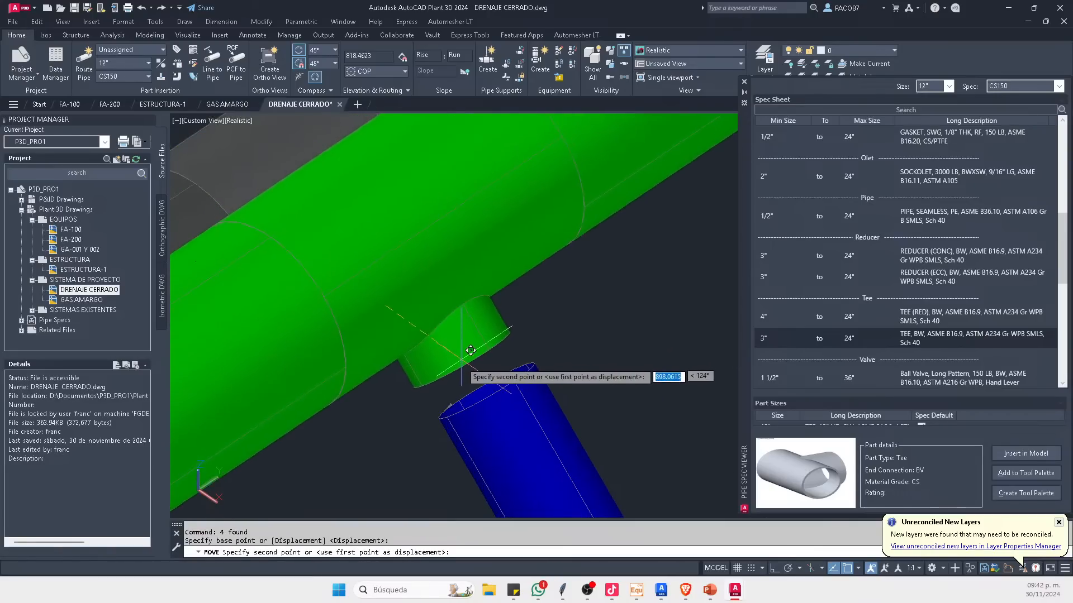
{"action": "left_click", "coordinate": [467, 375]}
{"action": "key", "text": "Escape"}
{"action": "scroll", "coordinate": [467, 375], "scroll_direction": "down", "scroll_amount": 10}
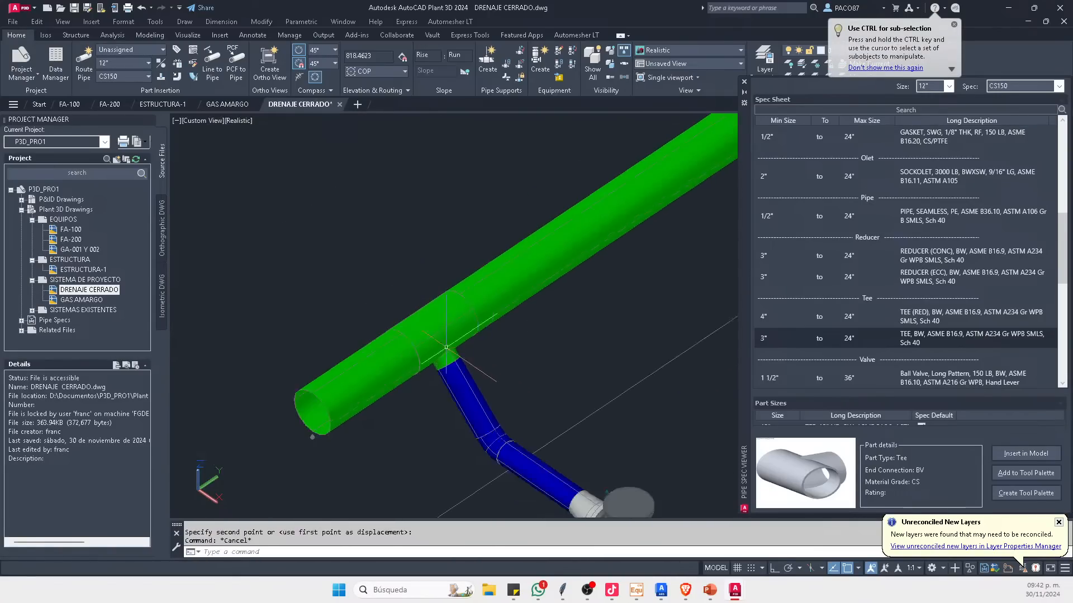
Step: Examine the joined header and 6" suction branch from several angles, including their position relative to both pumps
{"action": "middle_click_drag", "start_coordinate": [505, 366], "coordinate": [385, 310]}
{"action": "key", "text": "Escape"}
{"action": "scroll", "coordinate": [374, 335], "scroll_direction": "up", "scroll_amount": 3}
{"action": "middle_click_drag", "start_coordinate": [325, 279], "coordinate": [402, 347]}
{"action": "scroll", "coordinate": [402, 347], "scroll_direction": "down", "scroll_amount": 4}
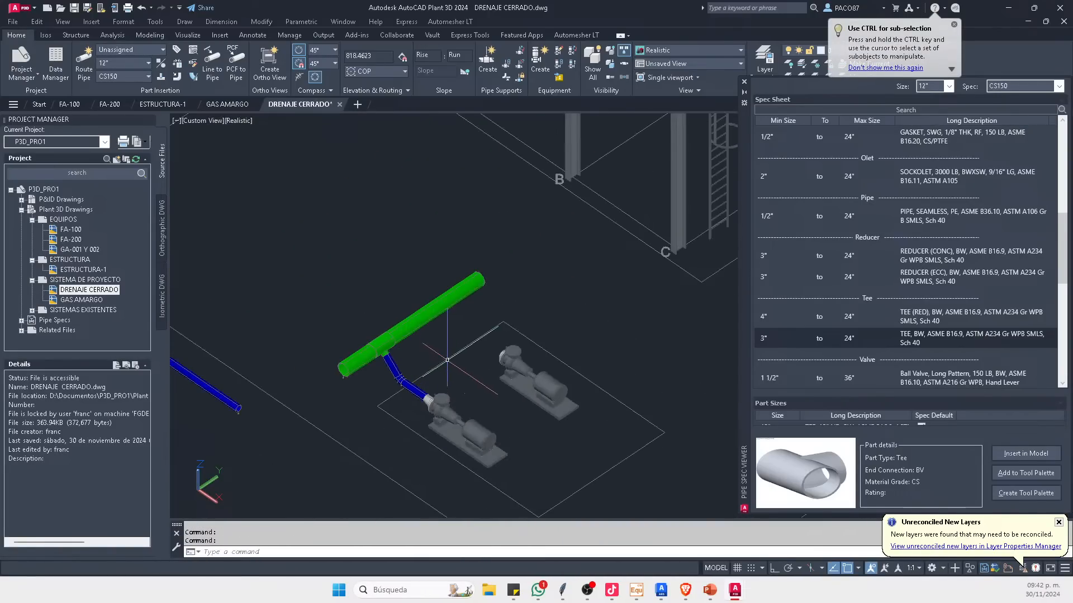
{"action": "middle_click_drag", "start_coordinate": [435, 379], "coordinate": [381, 330], "text": "shift"}
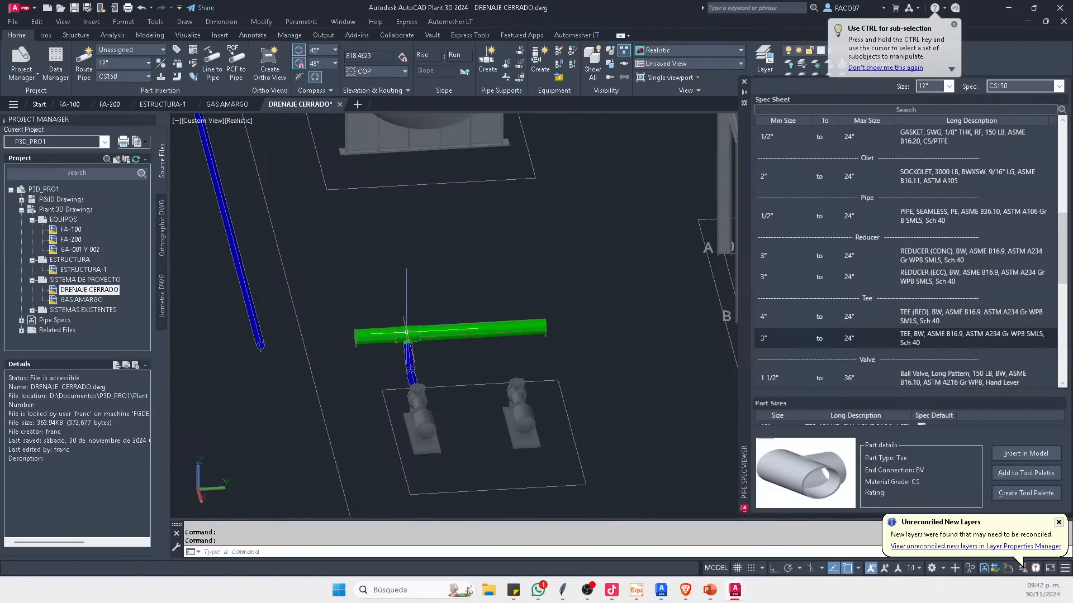
{"action": "scroll", "coordinate": [406, 334], "scroll_direction": "up", "scroll_amount": 3}
{"action": "middle_click_drag", "start_coordinate": [443, 402], "coordinate": [514, 400], "text": "shift"}
{"action": "scroll", "coordinate": [492, 447], "scroll_direction": "up", "scroll_amount": 4}
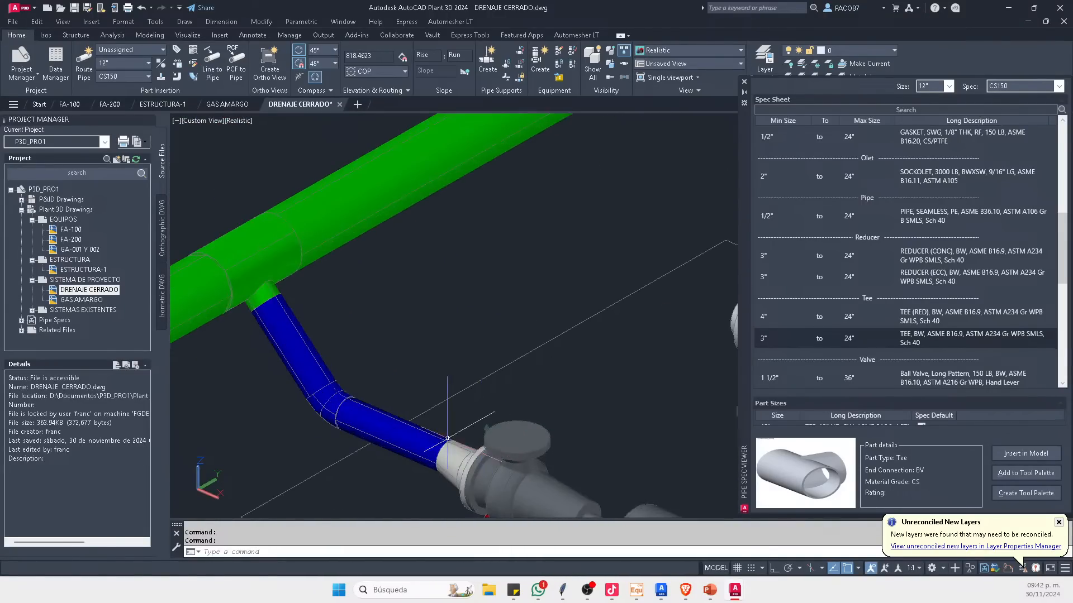
Step: Lengthen the straight 6" pipe at the reducer, shifting the elbow, sloping pipe and header farther away from the pump
{"action": "scroll", "coordinate": [332, 337], "scroll_direction": "down", "scroll_amount": 2}
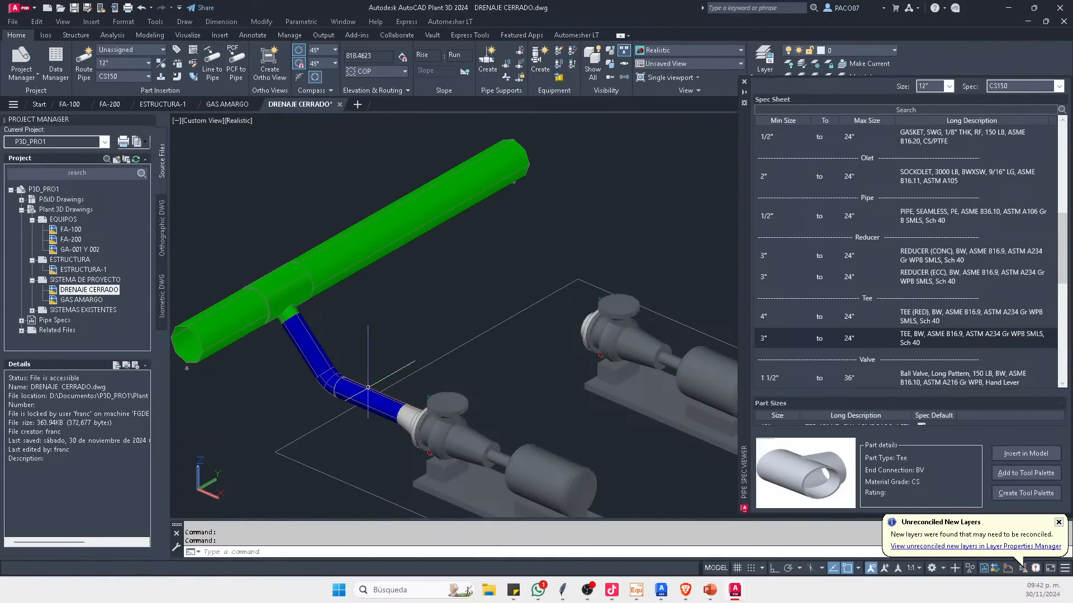
{"action": "left_click", "coordinate": [340, 387]}
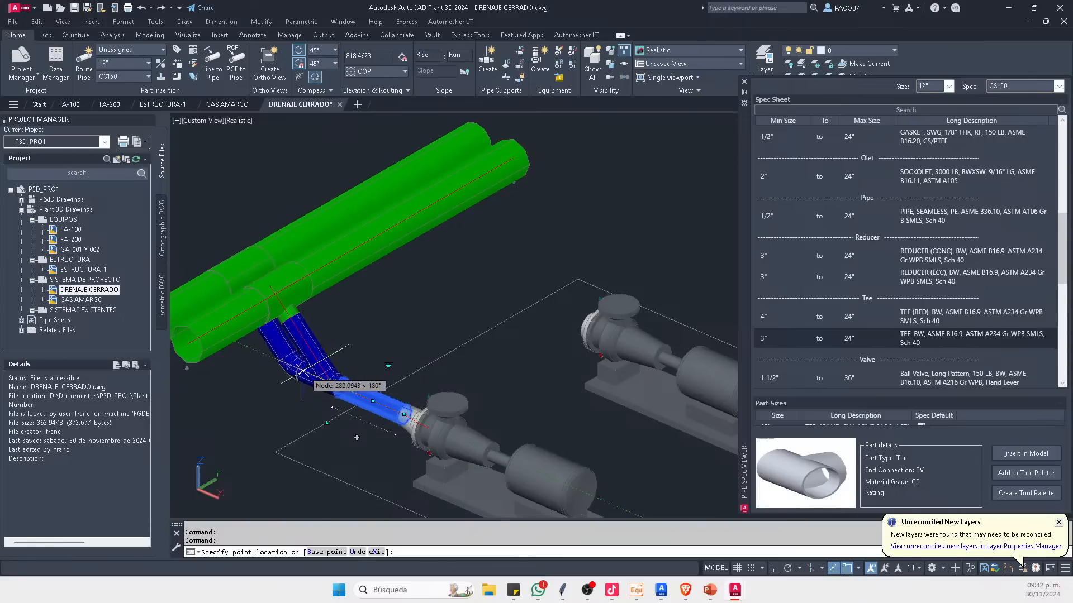
{"action": "left_click", "coordinate": [343, 383]}
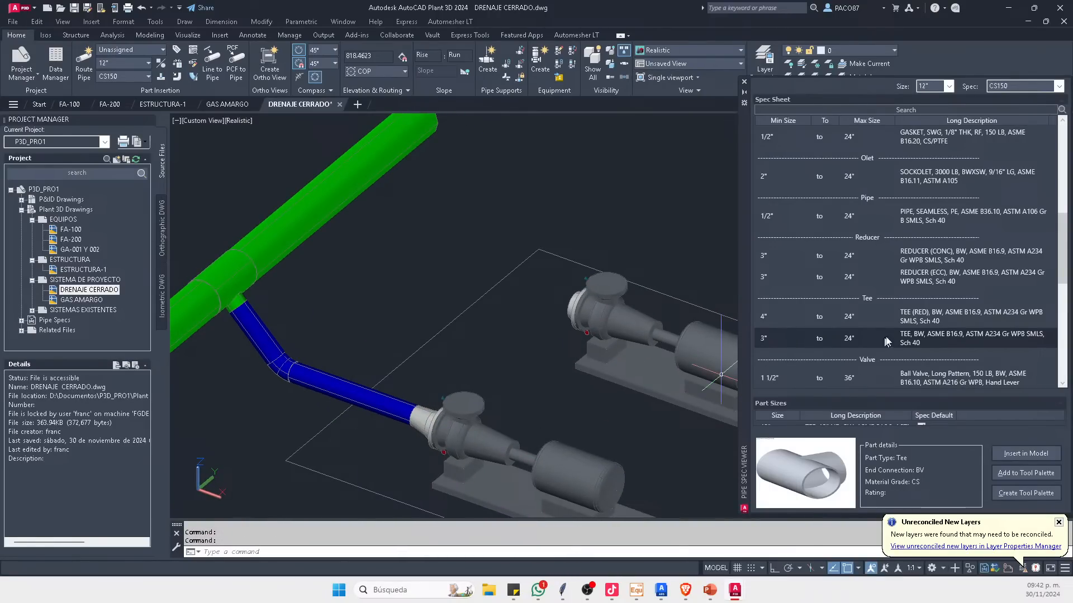
Step: Insert a double disc gate valve, 150 LB, RF, into the straight 6" pipe with its hand wheel pointing up
{"action": "scroll", "coordinate": [914, 312], "scroll_direction": "down", "scroll_amount": 5}
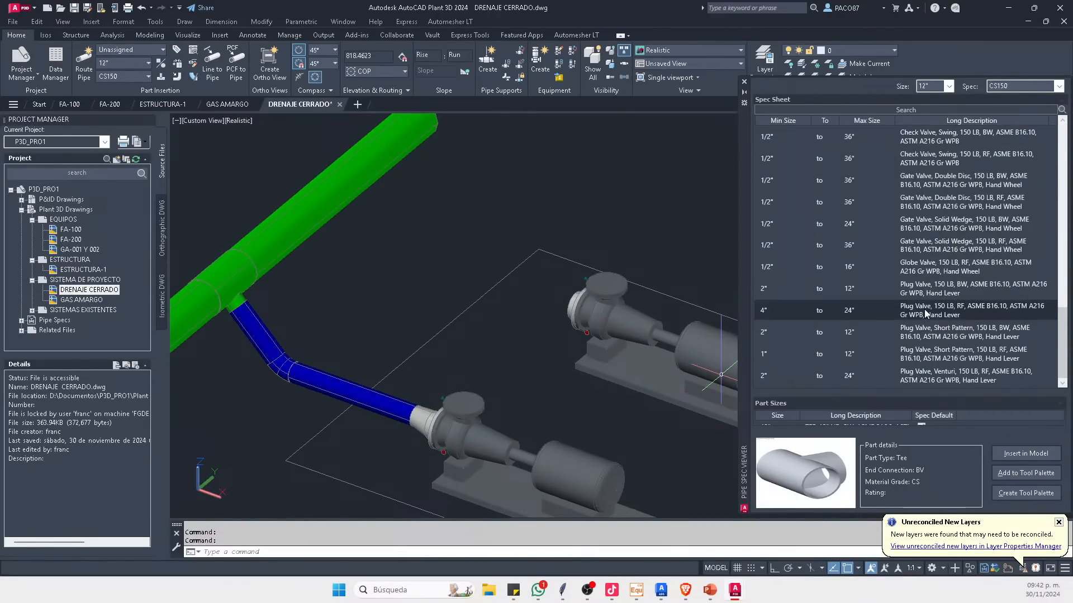
{"action": "scroll", "coordinate": [942, 212], "scroll_direction": "up", "scroll_amount": 2}
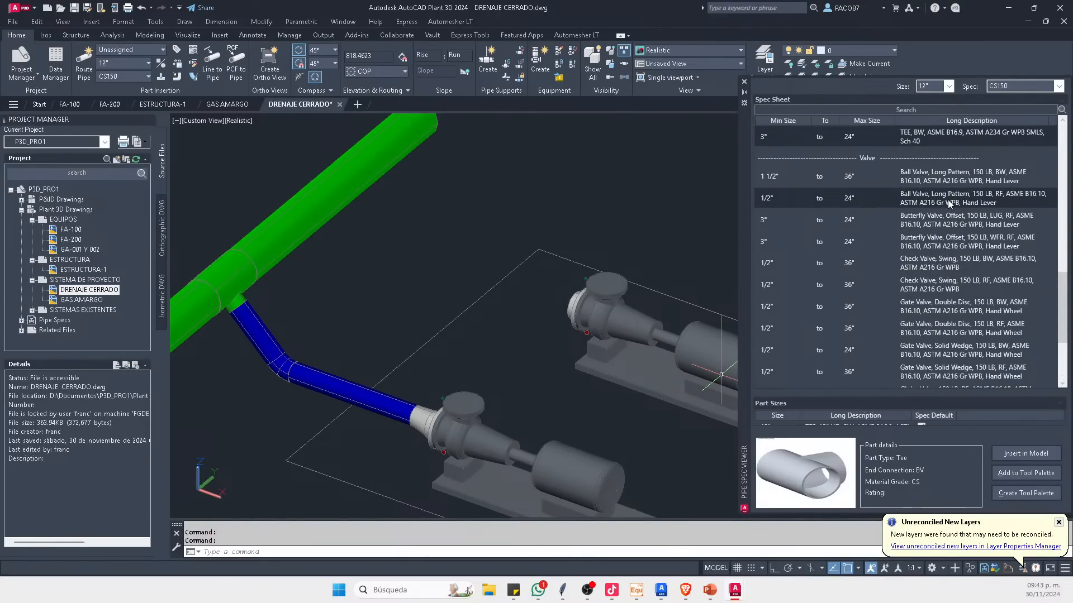
{"action": "left_click", "coordinate": [948, 243]}
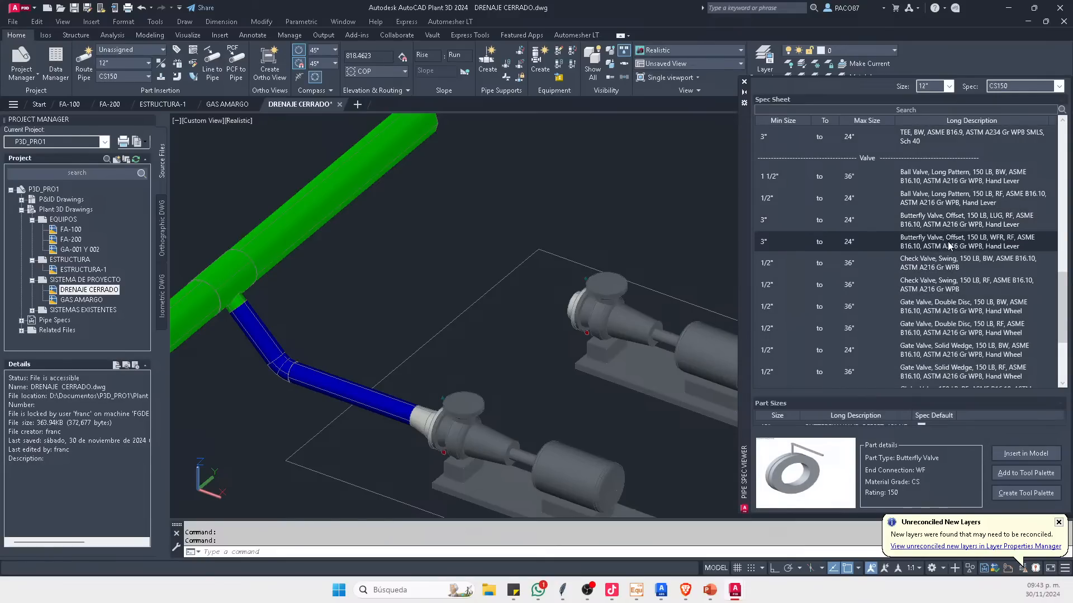
{"action": "left_click", "coordinate": [967, 305]}
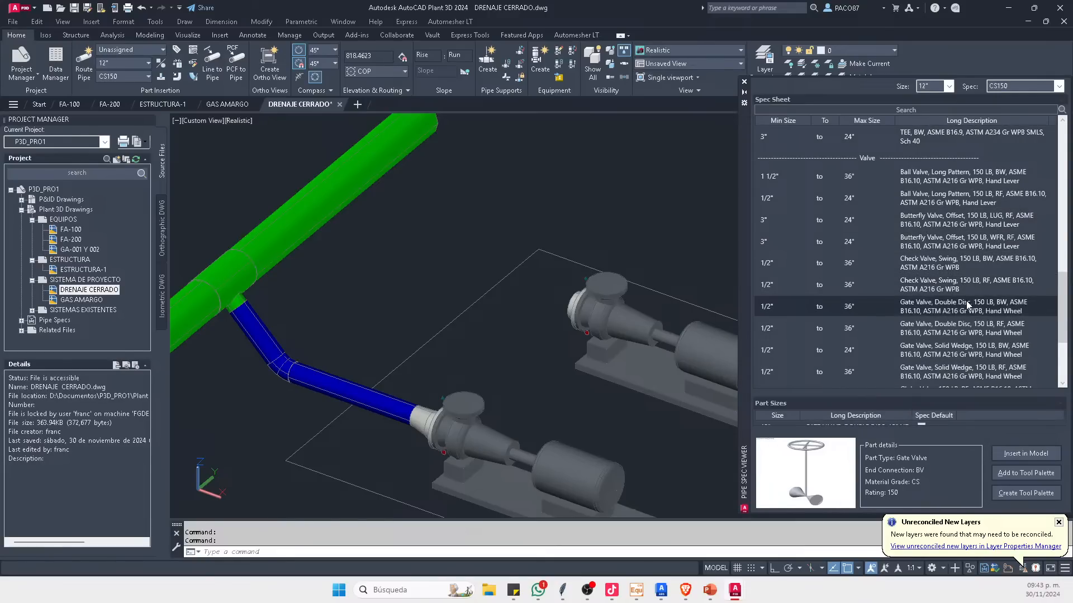
{"action": "left_click", "coordinate": [972, 329]}
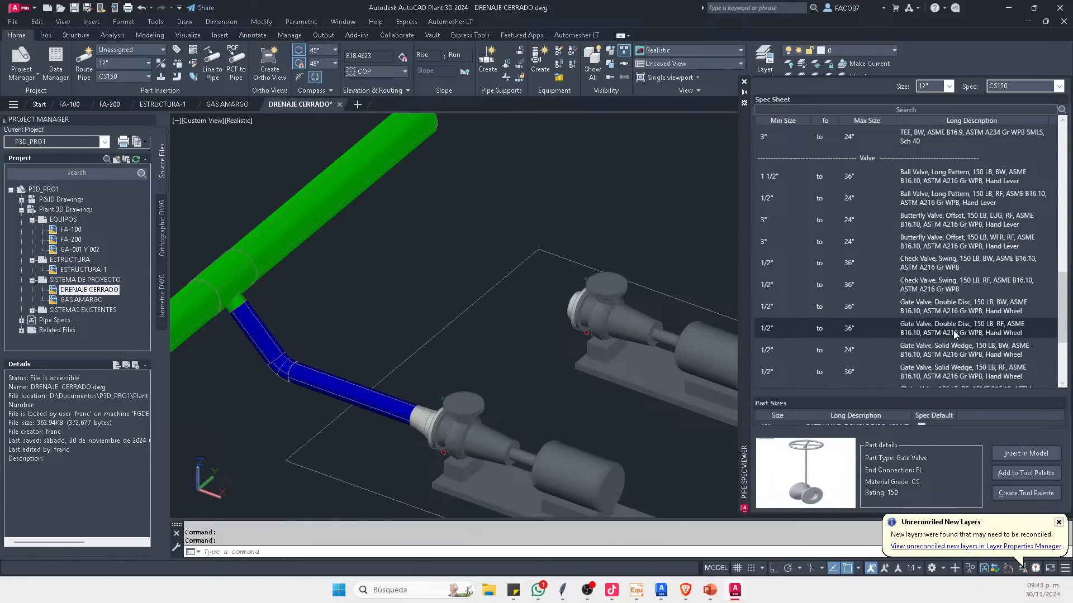
{"action": "left_click", "coordinate": [1026, 453]}
{"action": "scroll", "coordinate": [367, 384], "scroll_direction": "up", "scroll_amount": 2}
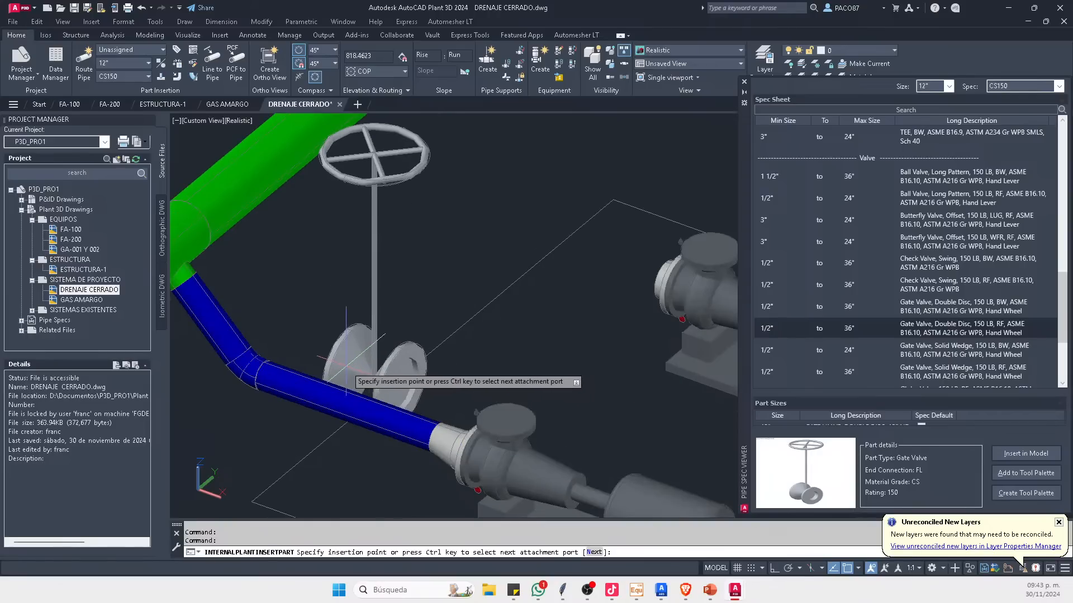
{"action": "left_click", "coordinate": [332, 400]}
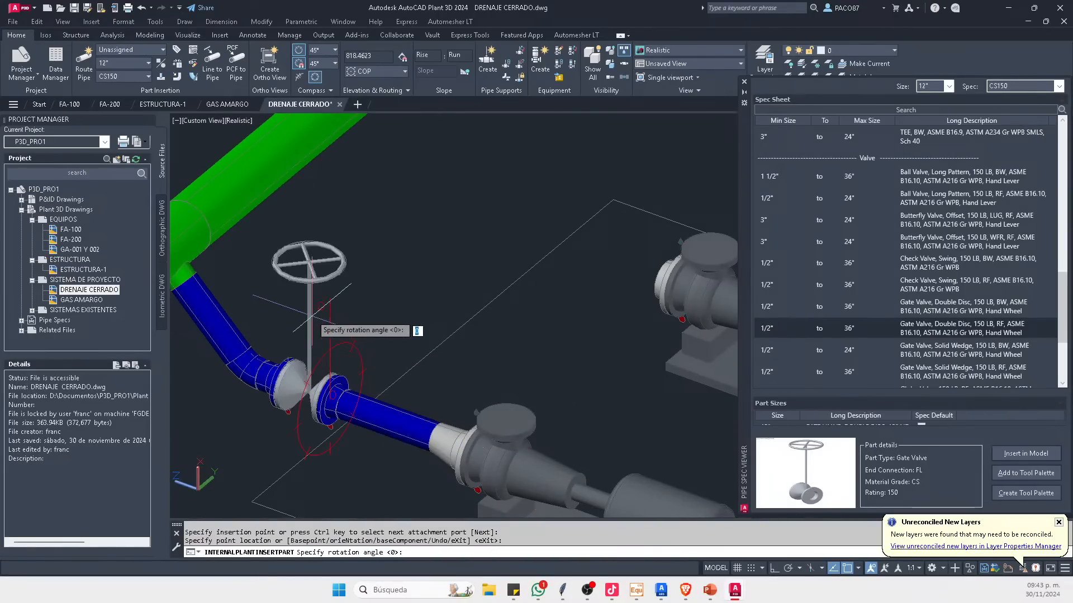
{"action": "left_click", "coordinate": [309, 226]}
{"action": "key", "text": "Escape"}
Step: Move the flanged gate valve along the 6" pipe up against the 45° elbow
{"action": "scroll", "coordinate": [267, 356], "scroll_direction": "up", "scroll_amount": 3}
{"action": "left_click", "coordinate": [348, 430]}
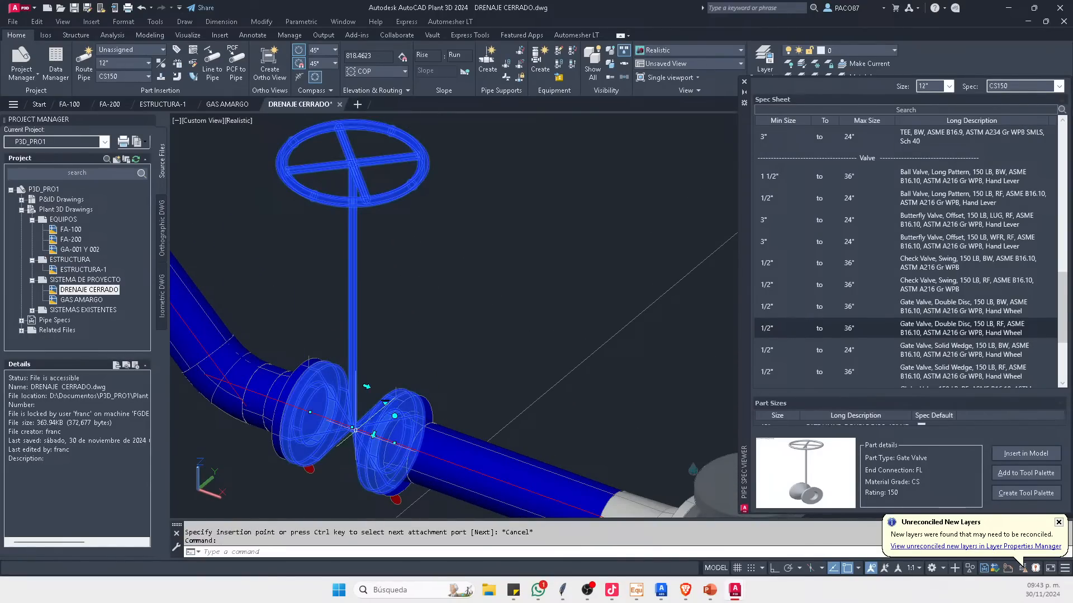
{"action": "left_click", "coordinate": [355, 430]}
{"action": "scroll", "coordinate": [391, 364], "scroll_direction": "down", "scroll_amount": 4}
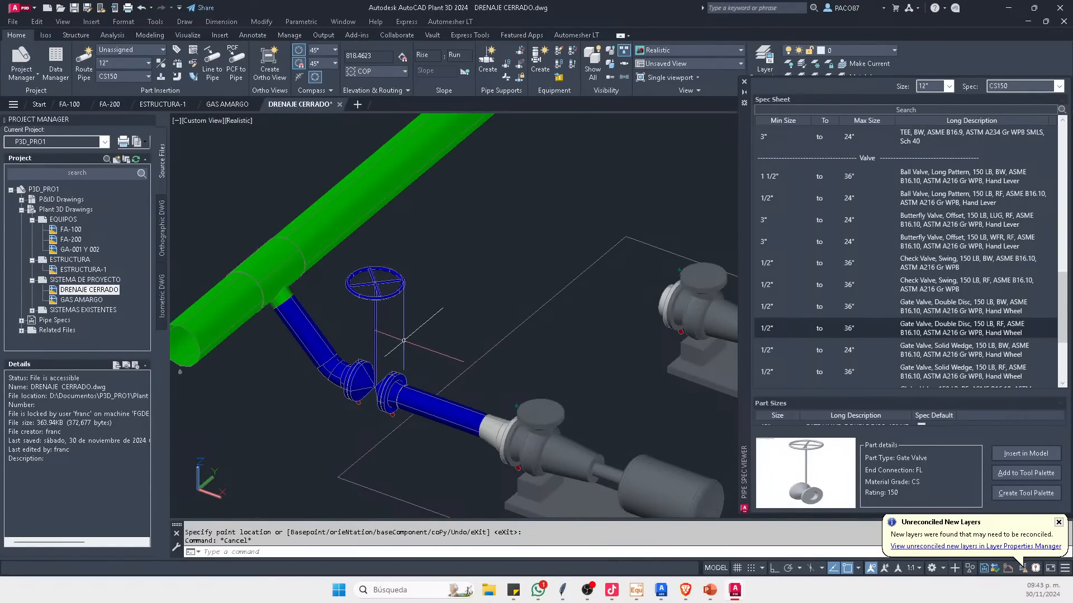
Step: Check the gate valve and suction pipe from another angle and save the drawing
{"action": "middle_click_drag", "start_coordinate": [401, 399], "coordinate": [397, 366]}
{"action": "scroll", "coordinate": [407, 367], "scroll_direction": "up", "scroll_amount": 3}
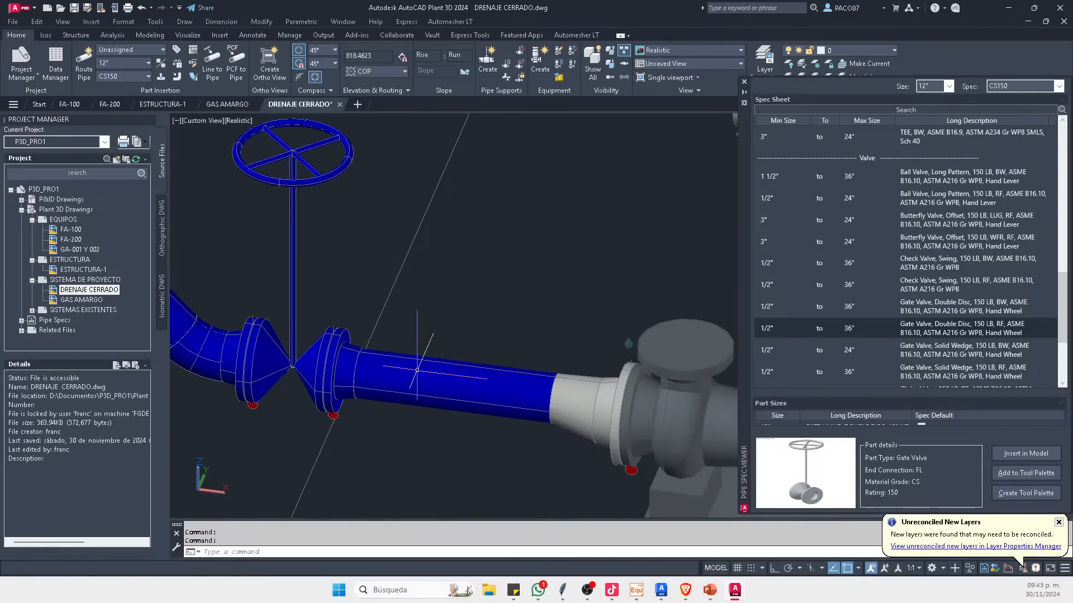
{"action": "scroll", "coordinate": [450, 382], "scroll_direction": "down", "scroll_amount": 2}
{"action": "scroll", "coordinate": [450, 382], "scroll_direction": "down", "scroll_amount": 3}
{"action": "scroll", "coordinate": [421, 385], "scroll_direction": "up", "scroll_amount": 2}
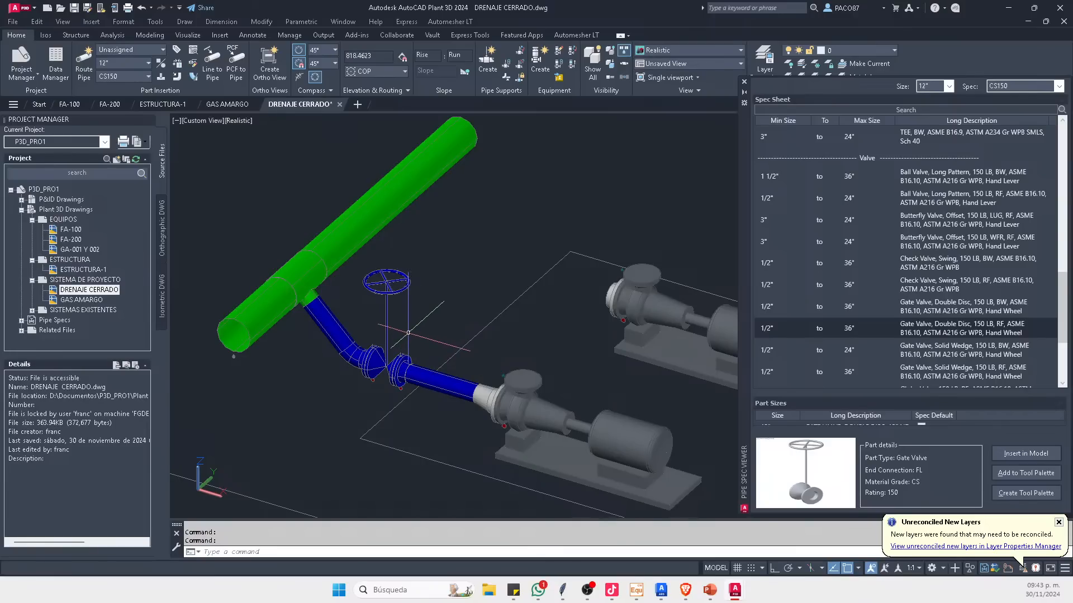
{"action": "key", "text": "Escape"}
Step: Copy the first pump's 6" branch with gate valve, elbow, pipes and reducing tee onto the end of the second pump's reducer
{"action": "scroll", "coordinate": [408, 346], "scroll_direction": "up", "scroll_amount": 3}
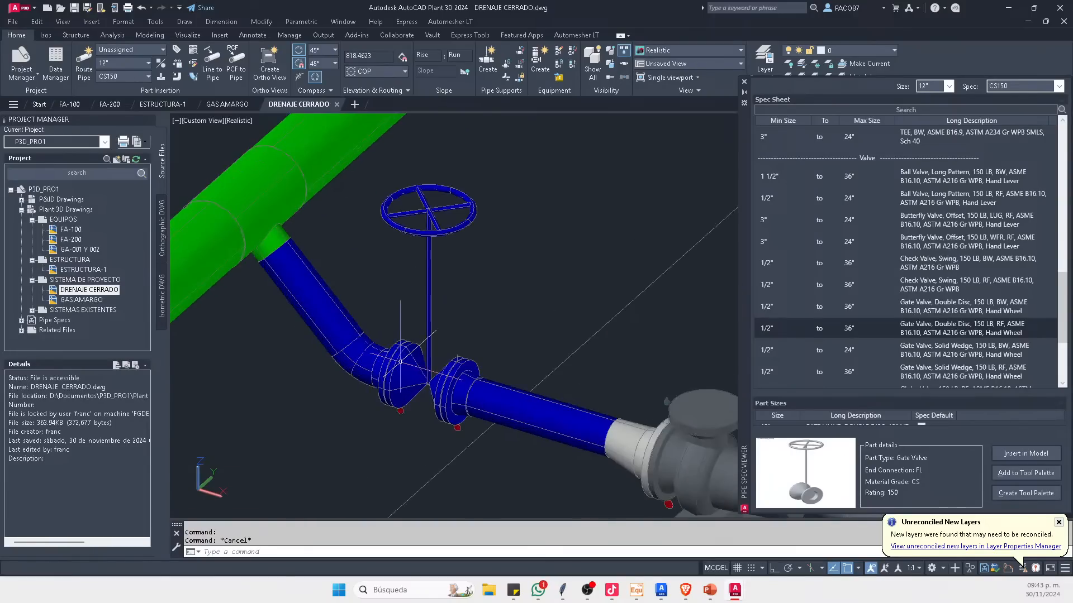
{"action": "left_click", "coordinate": [329, 385]}
{"action": "scroll", "coordinate": [490, 398], "scroll_direction": "down", "scroll_amount": 2}
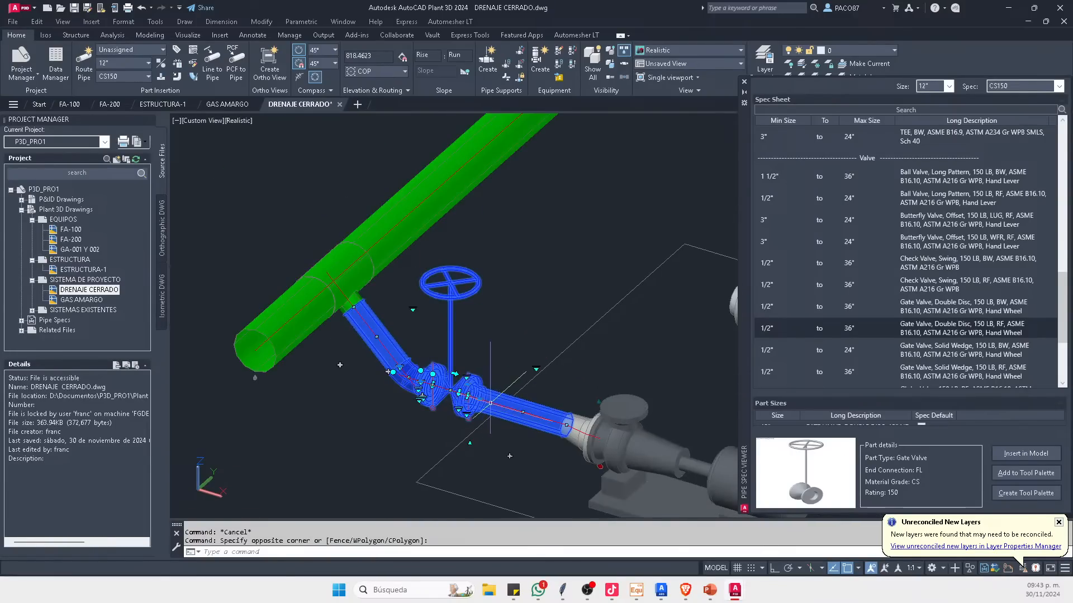
{"action": "middle_click_drag", "start_coordinate": [538, 402], "coordinate": [489, 406]}
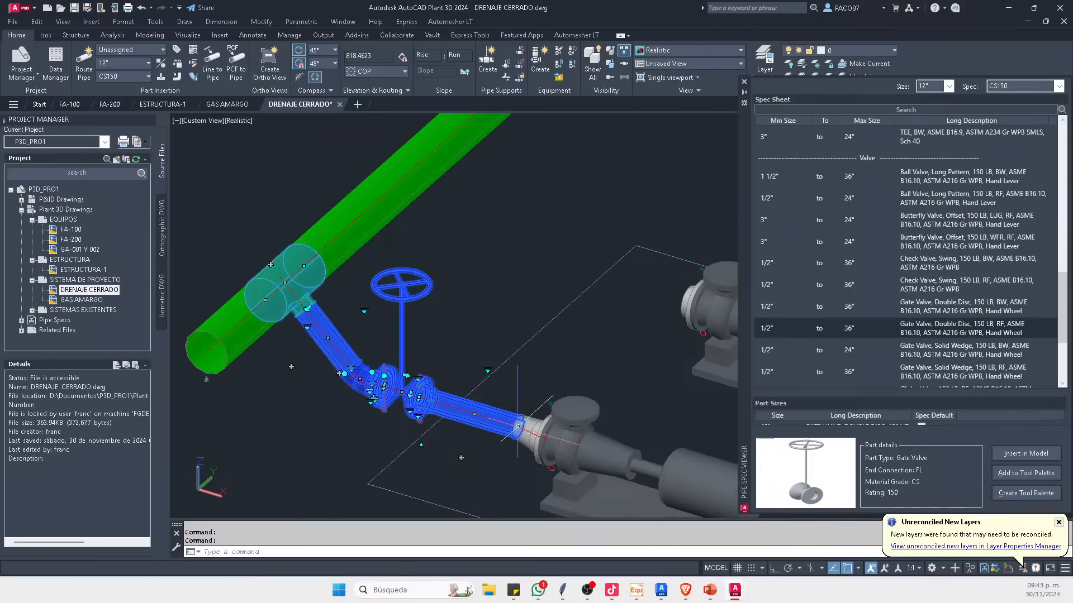
{"action": "scroll", "coordinate": [517, 425], "scroll_direction": "up", "scroll_amount": 3}
{"action": "key", "text": "Return"}
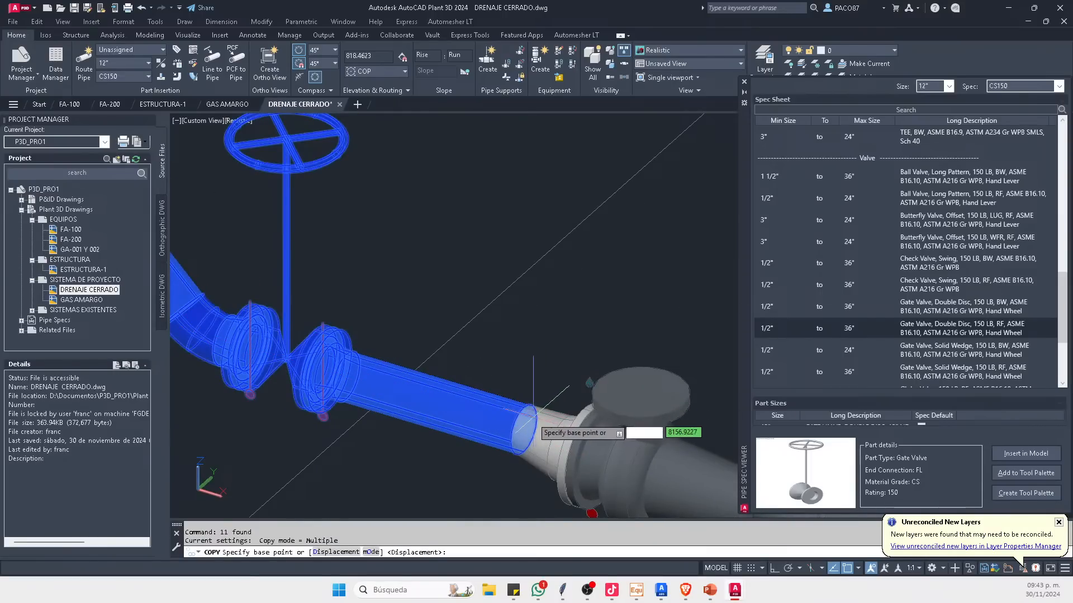
{"action": "scroll", "coordinate": [496, 411], "scroll_direction": "up", "scroll_amount": 2}
{"action": "type", "text": "END"}
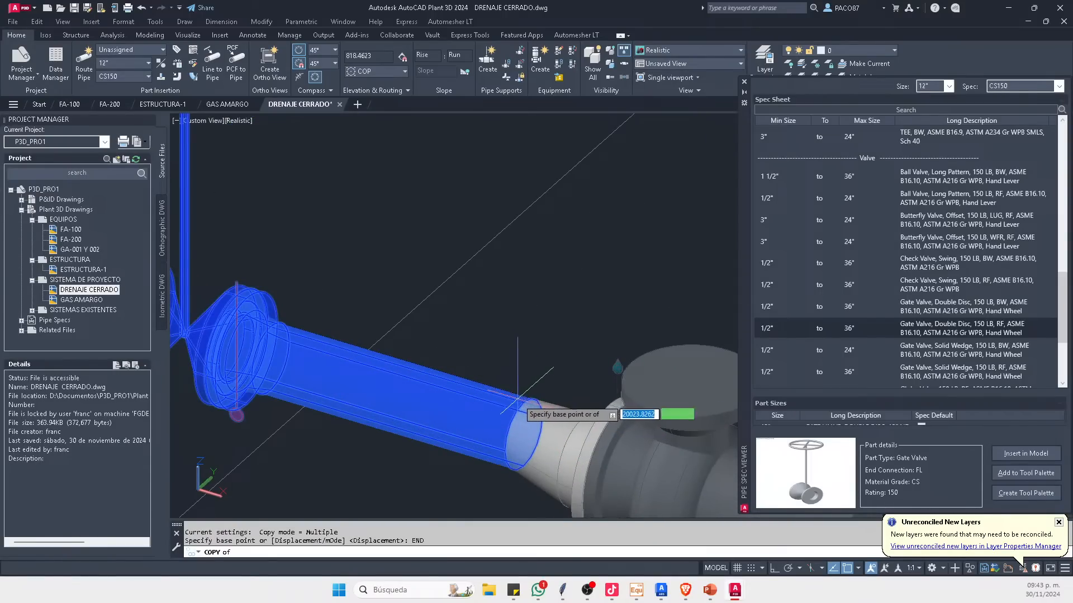
{"action": "key", "text": "Return"}
{"action": "left_click", "coordinate": [522, 400]}
{"action": "scroll", "coordinate": [522, 400], "scroll_direction": "down", "scroll_amount": 4}
{"action": "scroll", "coordinate": [595, 331], "scroll_direction": "up", "scroll_amount": 2}
{"action": "type", "text": "END"}
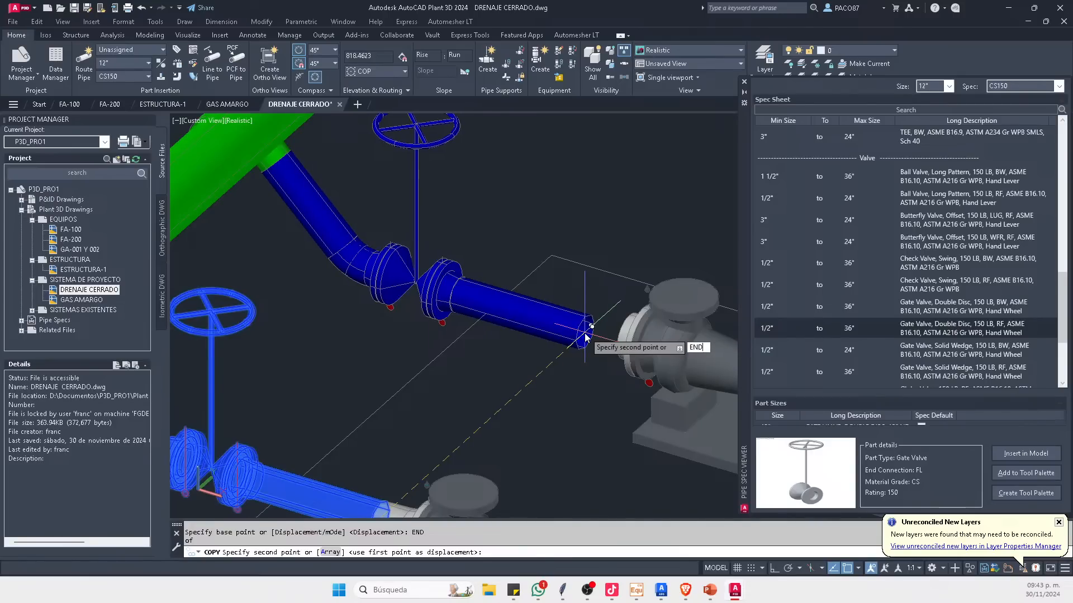
{"action": "scroll", "coordinate": [586, 337], "scroll_direction": "down", "scroll_amount": 2}
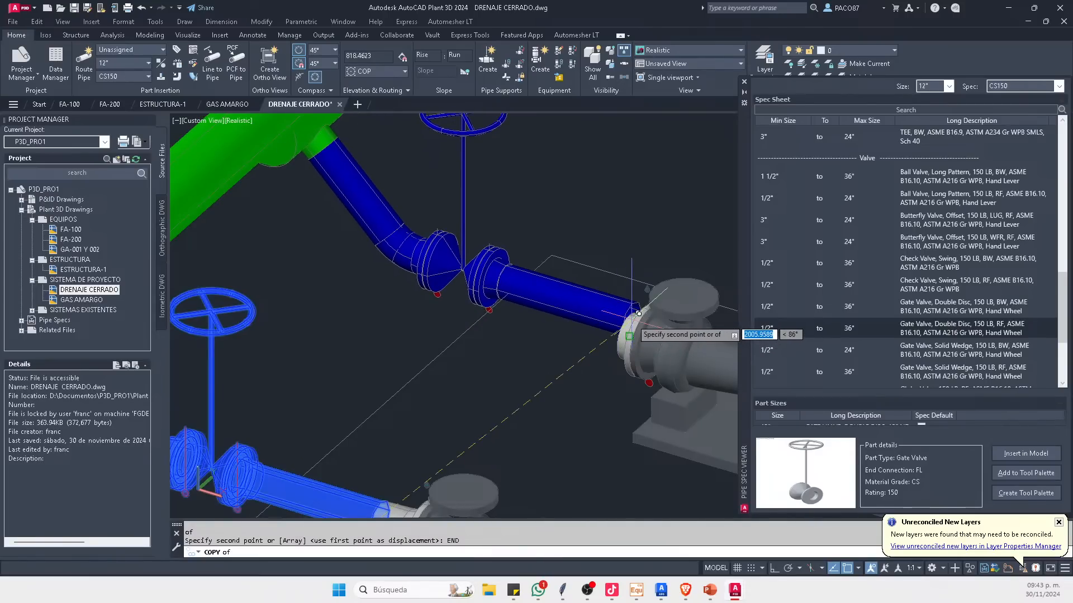
{"action": "key", "text": "Escape"}
{"action": "scroll", "coordinate": [521, 337], "scroll_direction": "down", "scroll_amount": 4}
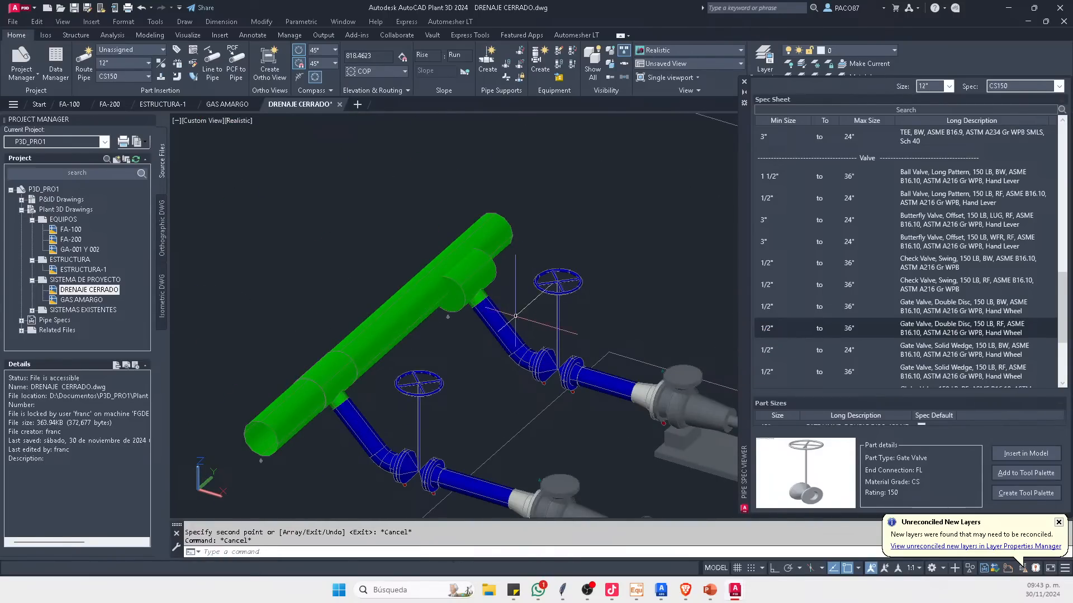
Step: Erase the copied reducing tee that sits offset from the 12" header at the second pump's branch
{"action": "middle_click_drag", "start_coordinate": [521, 337], "coordinate": [481, 243], "text": "shift"}
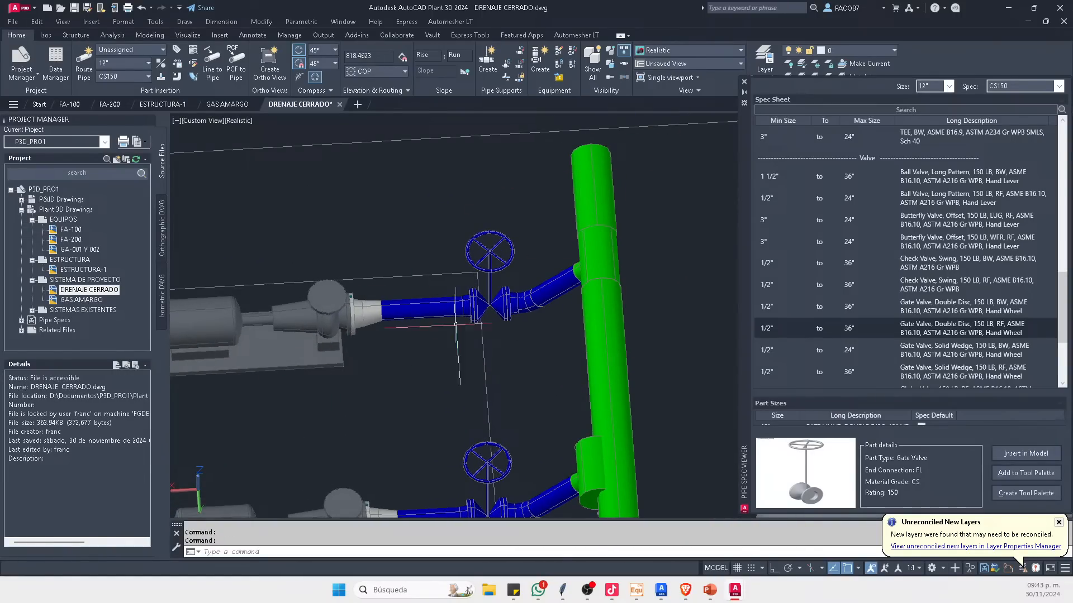
{"action": "scroll", "coordinate": [455, 324], "scroll_direction": "down", "scroll_amount": 4}
{"action": "middle_click_drag", "start_coordinate": [459, 335], "coordinate": [487, 489], "text": "shift"}
{"action": "scroll", "coordinate": [439, 249], "scroll_direction": "up", "scroll_amount": 2}
{"action": "scroll", "coordinate": [485, 286], "scroll_direction": "up", "scroll_amount": 3}
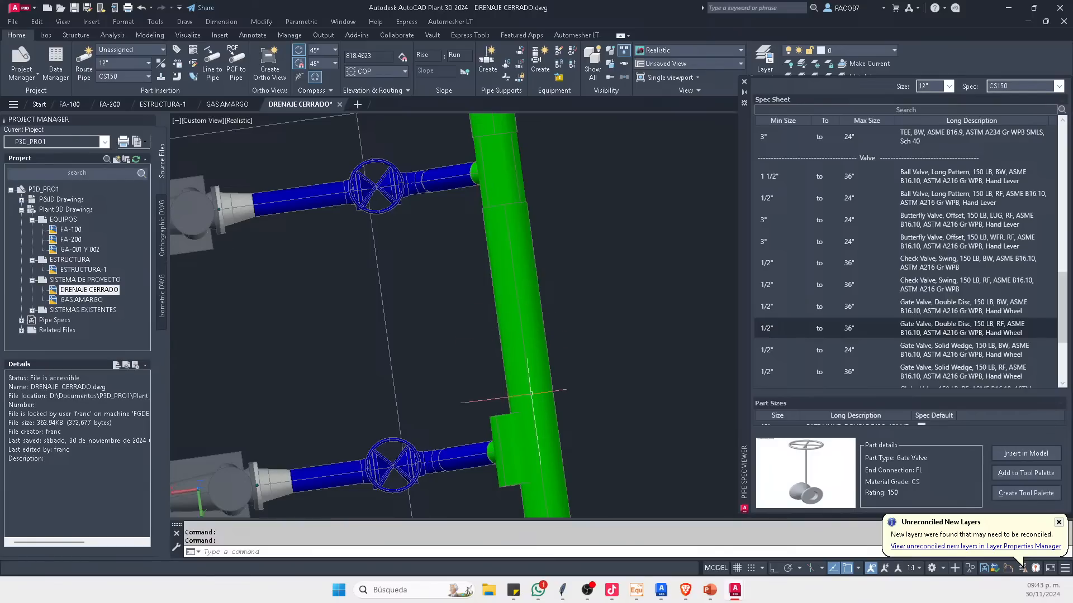
{"action": "scroll", "coordinate": [485, 329], "scroll_direction": "down", "scroll_amount": 4}
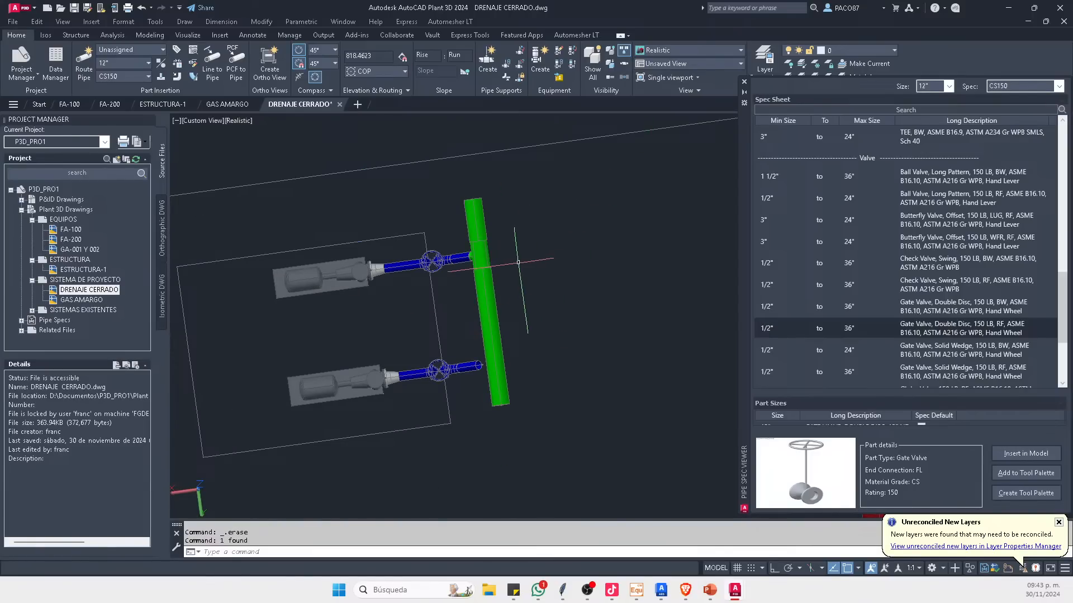
Step: Close the pipe spec viewer and check the alignment of both pump branches with the header from above
{"action": "left_click", "coordinate": [744, 82]}
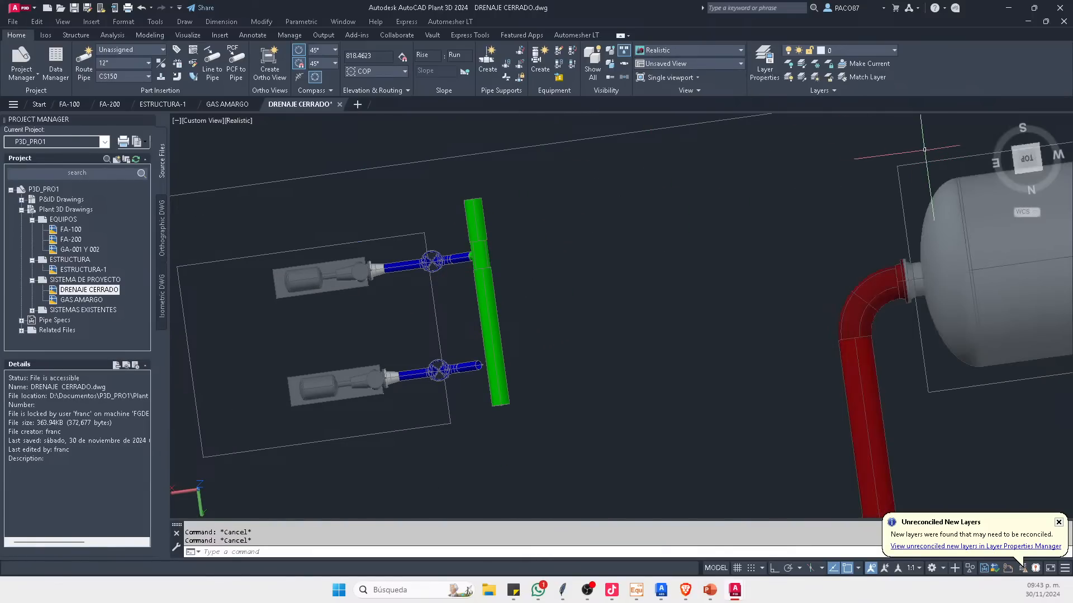
{"action": "left_click", "coordinate": [1026, 161]}
{"action": "scroll", "coordinate": [559, 213], "scroll_direction": "up", "scroll_amount": 5}
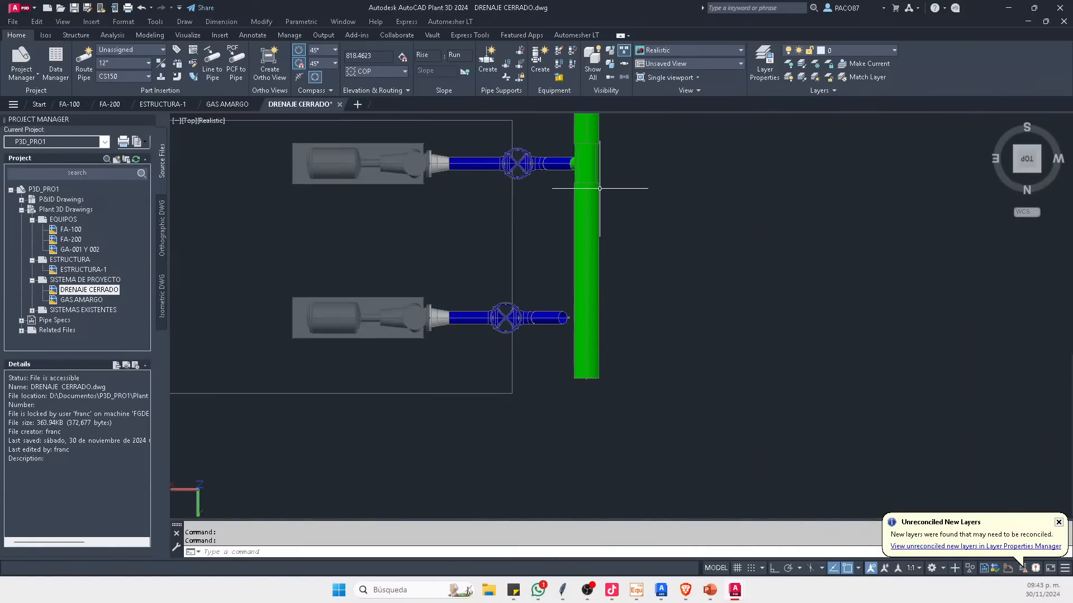
{"action": "scroll", "coordinate": [558, 287], "scroll_direction": "down", "scroll_amount": 3}
{"action": "middle_click_drag", "start_coordinate": [558, 287], "coordinate": [621, 278], "text": "shift"}
{"action": "scroll", "coordinate": [552, 251], "scroll_direction": "up", "scroll_amount": 2}
{"action": "type", "text": "c"}
{"action": "key", "text": "Return"}
{"action": "left_click", "coordinate": [530, 209]}
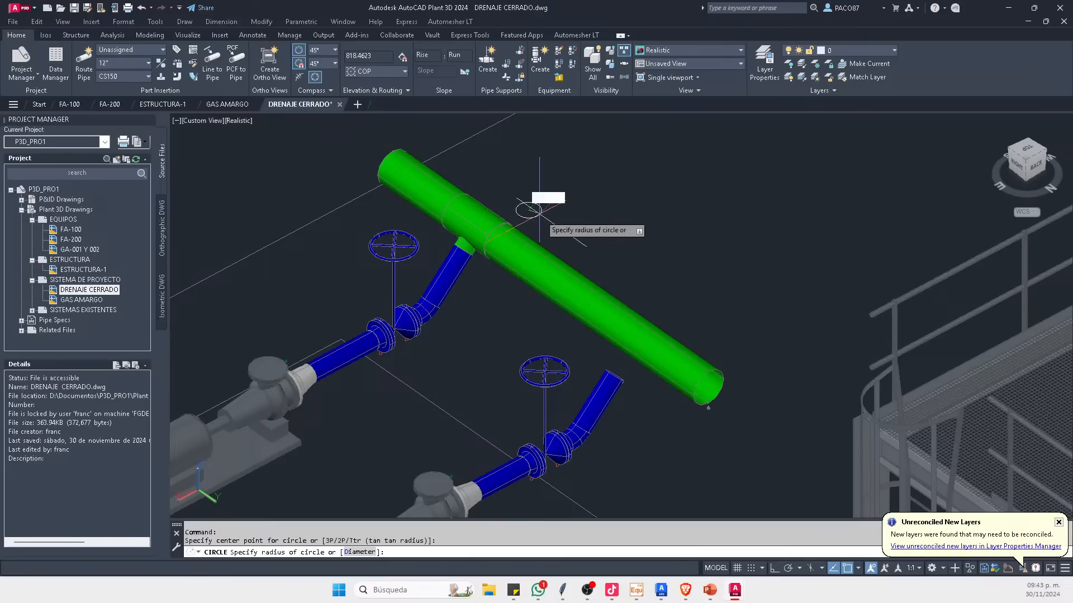
{"action": "key", "text": "Escape"}
{"action": "key", "text": "Escape"}
Step: Copy the reducing tee at the first pump's branch to a free spot beside the 12" header
{"action": "type", "text": "C"}
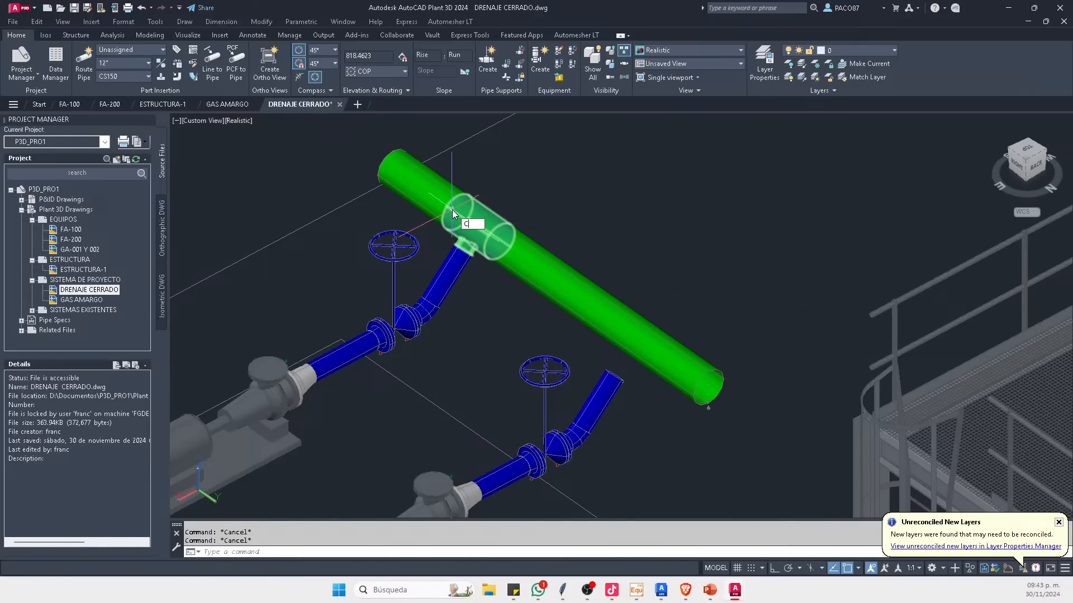
{"action": "type", "text": "O"}
{"action": "key", "text": "Return"}
{"action": "left_click", "coordinate": [485, 222]}
{"action": "key", "text": "Return"}
{"action": "left_click", "coordinate": [499, 241]}
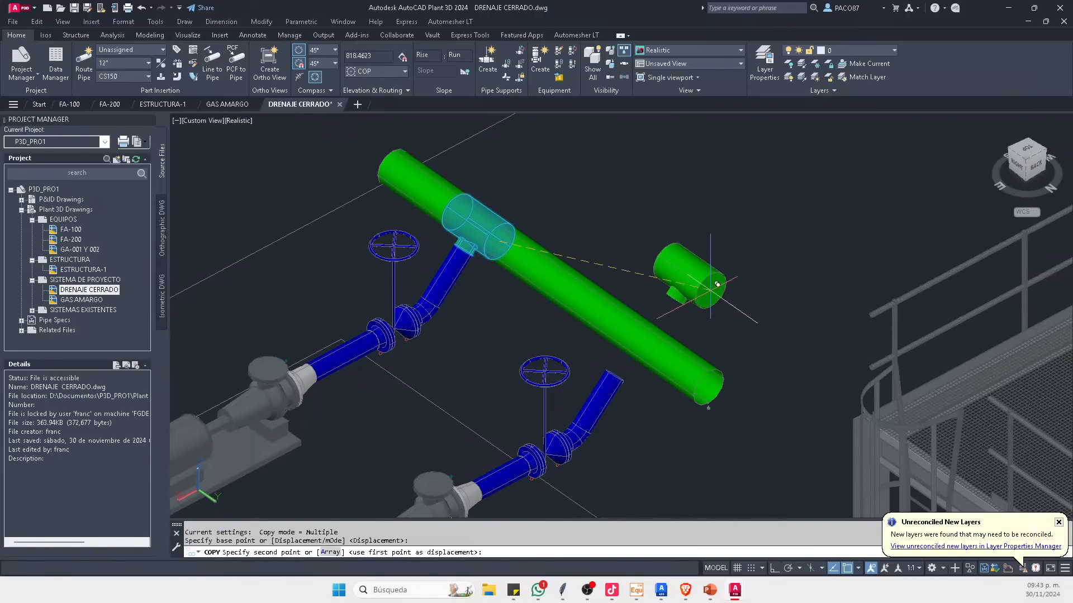
{"action": "left_click", "coordinate": [717, 284]}
{"action": "scroll", "coordinate": [718, 285], "scroll_direction": "up", "scroll_amount": 3}
{"action": "key", "text": "Escape"}
Step: Move the copied reducing tee into the 12" header, lined up with the second pump's 6" branch
{"action": "left_click", "coordinate": [680, 256]}
{"action": "scroll", "coordinate": [679, 256], "scroll_direction": "down", "scroll_amount": 4}
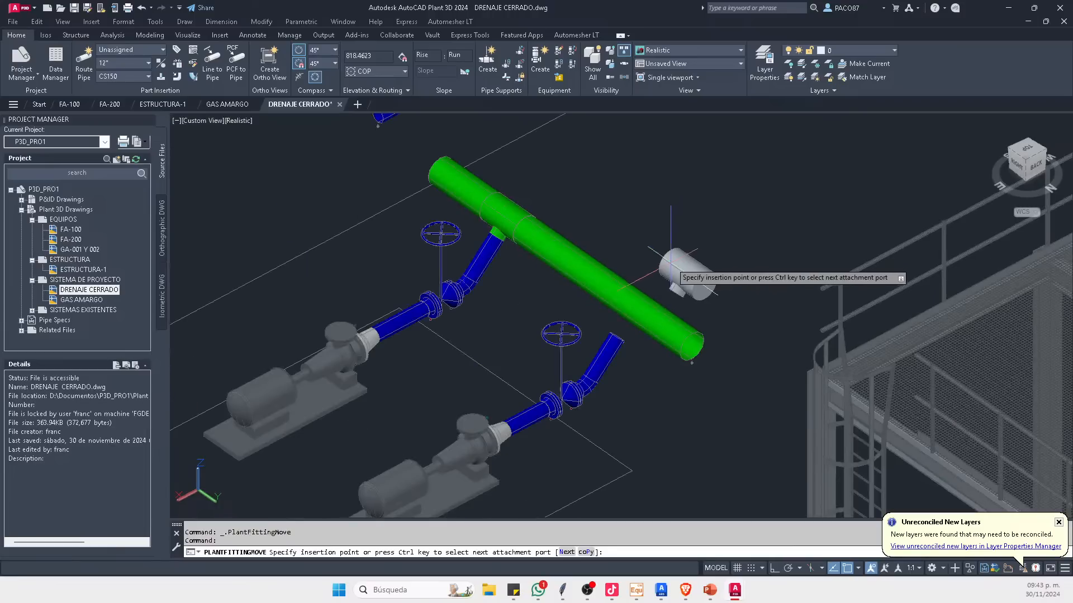
{"action": "scroll", "coordinate": [652, 296], "scroll_direction": "up", "scroll_amount": 3}
{"action": "type", "text": "C"}
{"action": "key", "text": "Return"}
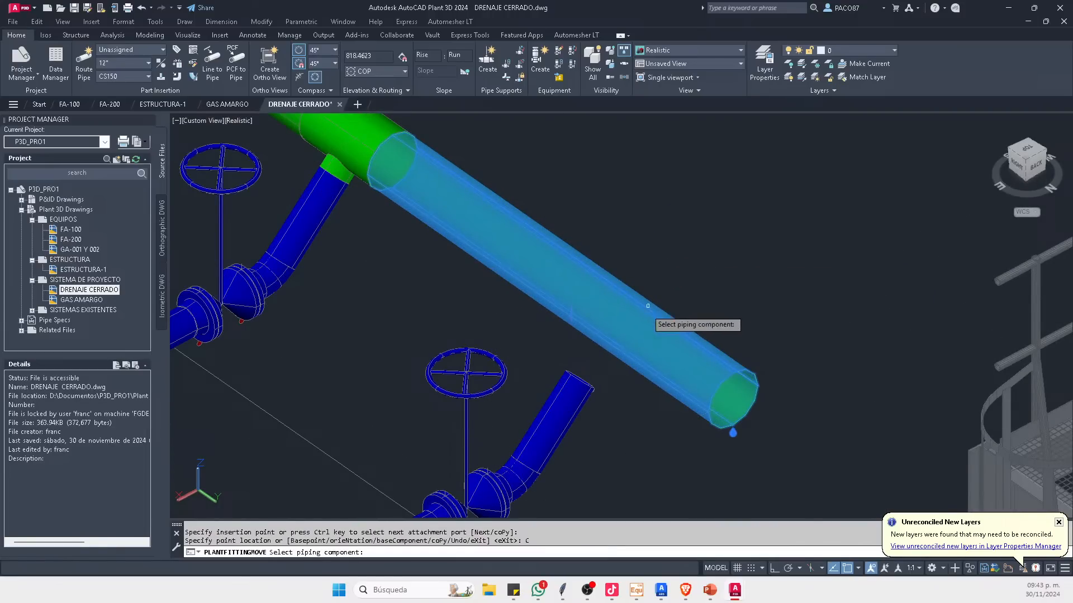
{"action": "left_click", "coordinate": [585, 384]}
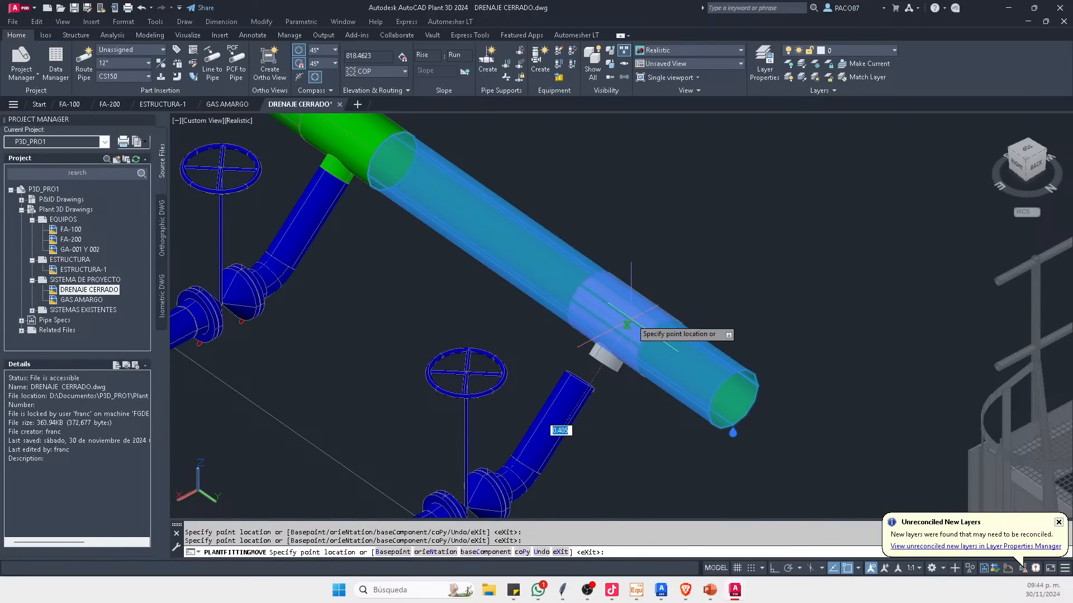
{"action": "key", "text": "Escape"}
{"action": "key", "text": "Escape"}
Step: Delete the gate valve, its flanges and the 45° elbow from the second pump's 6" branch
{"action": "scroll", "coordinate": [557, 356], "scroll_direction": "down", "scroll_amount": 3}
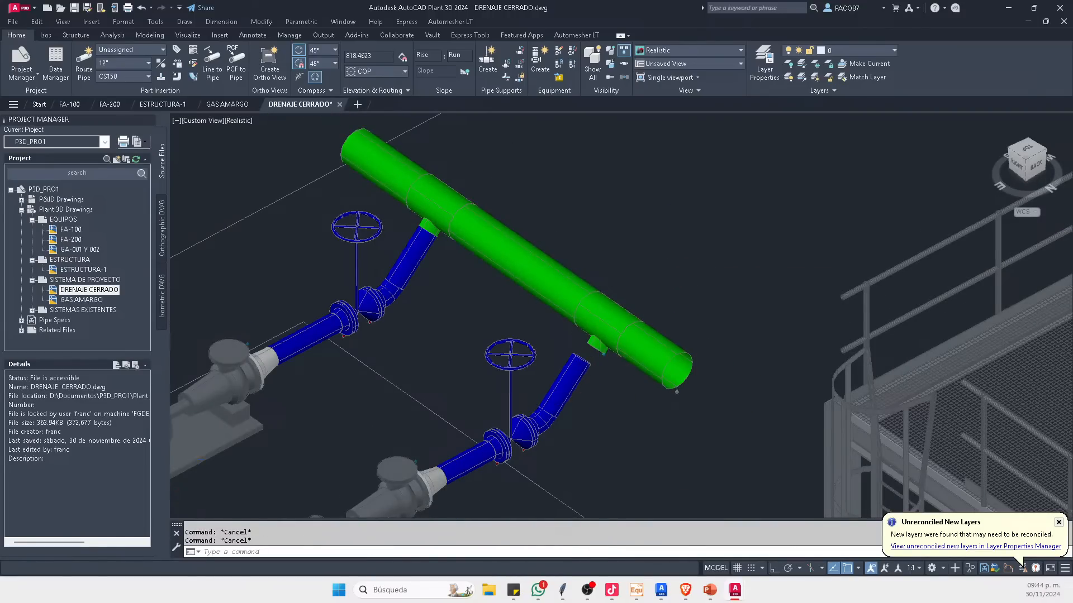
{"action": "scroll", "coordinate": [557, 356], "scroll_direction": "up", "scroll_amount": 2}
{"action": "scroll", "coordinate": [557, 356], "scroll_direction": "down", "scroll_amount": 2}
{"action": "scroll", "coordinate": [545, 400], "scroll_direction": "up", "scroll_amount": 2}
{"action": "left_click", "coordinate": [545, 400]}
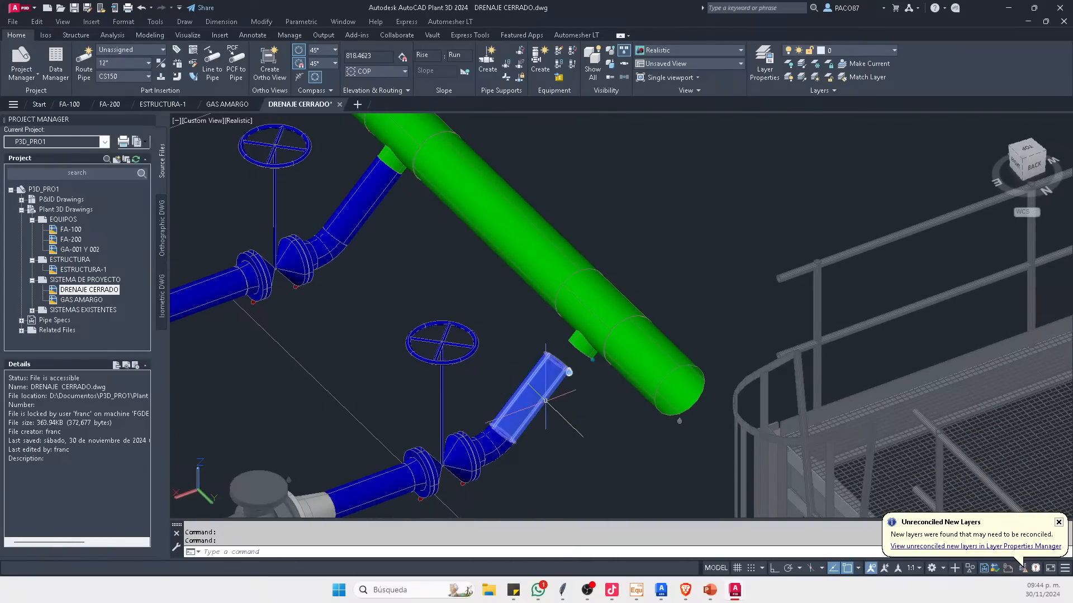
{"action": "scroll", "coordinate": [554, 377], "scroll_direction": "down", "scroll_amount": 2}
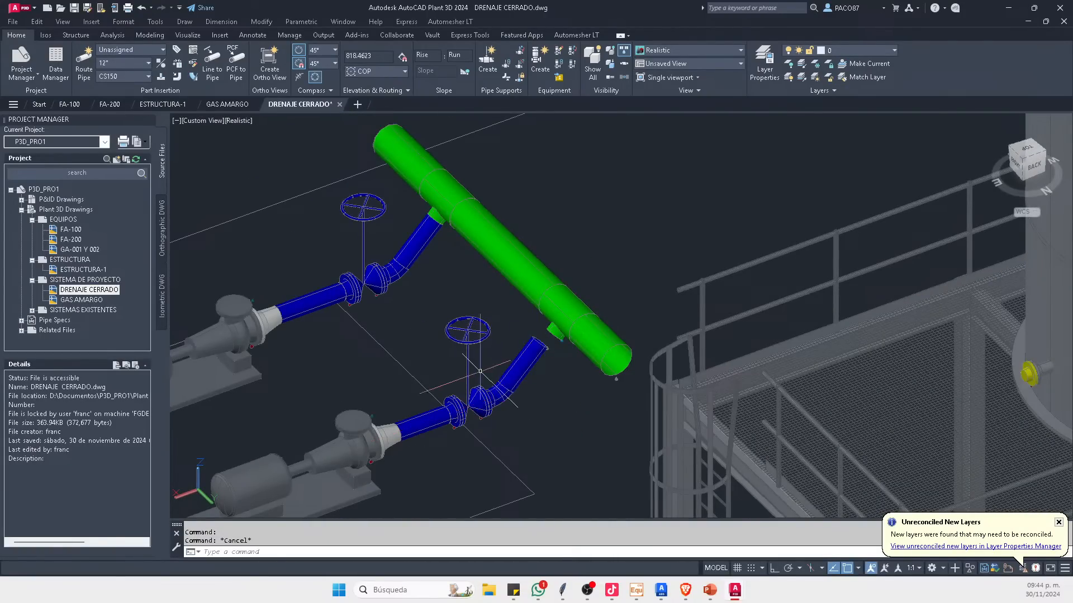
{"action": "middle_click_drag", "start_coordinate": [480, 371], "coordinate": [499, 408], "text": "shift"}
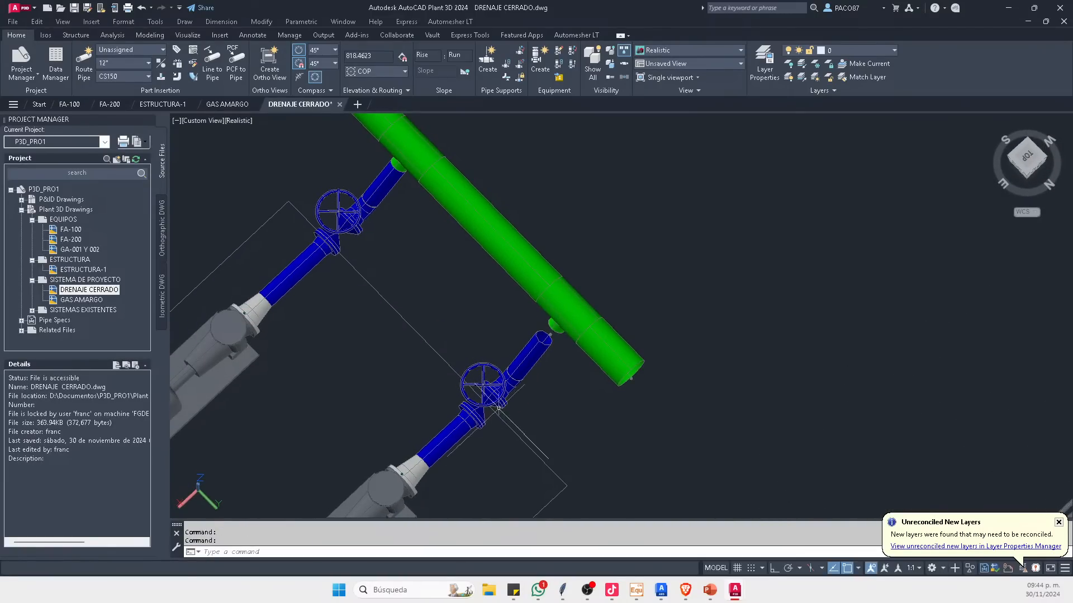
{"action": "left_click", "coordinate": [367, 334]}
{"action": "left_click", "coordinate": [503, 432]}
{"action": "key", "text": "Delete"}
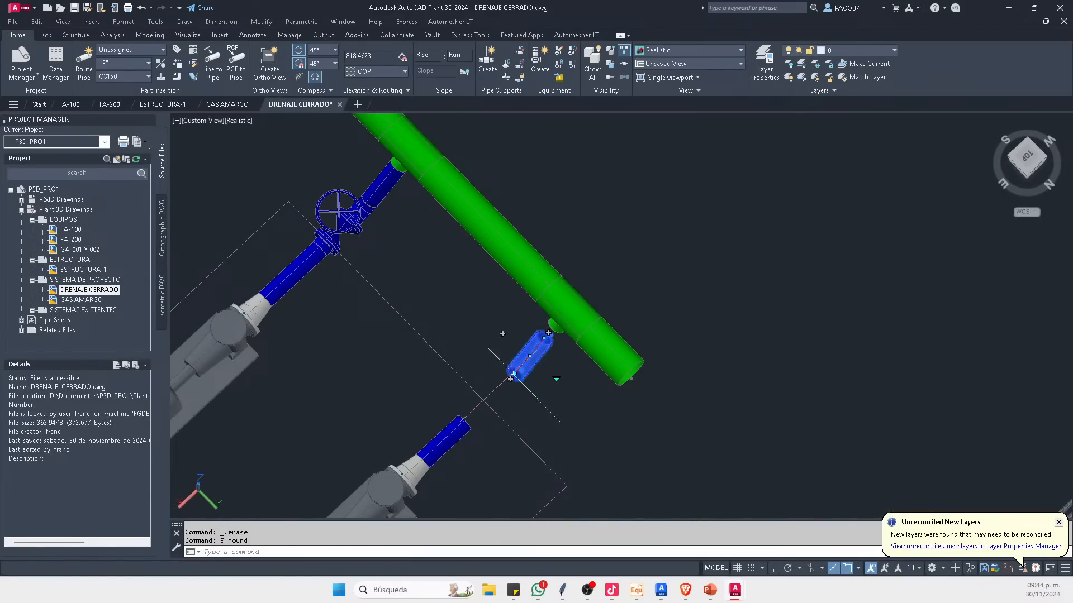
{"action": "left_click", "coordinate": [292, 173]}
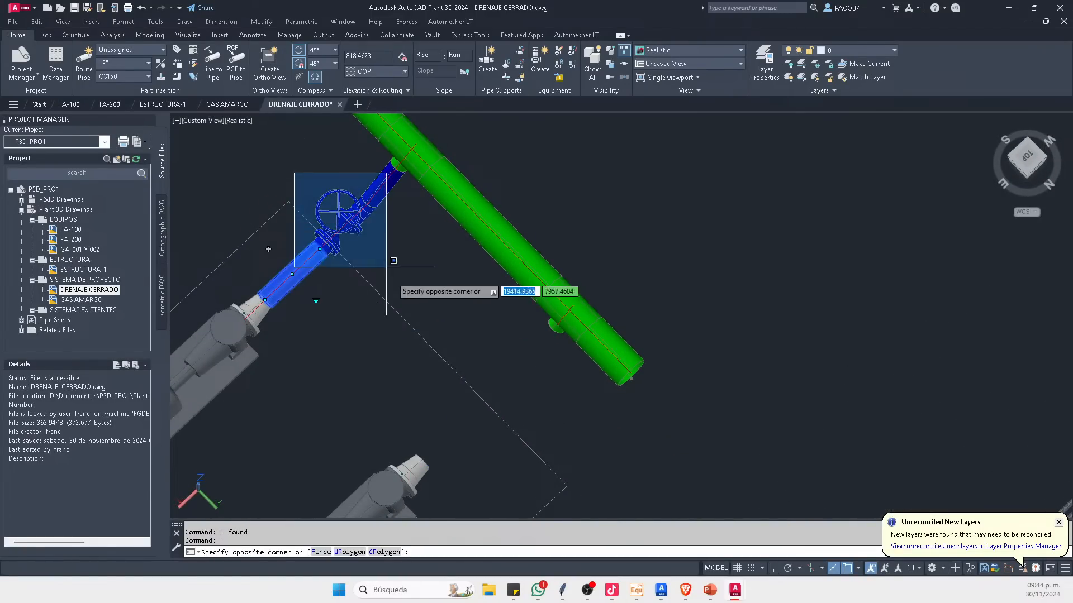
{"action": "left_click", "coordinate": [386, 279]}
{"action": "scroll", "coordinate": [379, 221], "scroll_direction": "up", "scroll_amount": 4}
{"action": "left_click", "coordinate": [393, 164]}
{"action": "scroll", "coordinate": [406, 187], "scroll_direction": "down", "scroll_amount": 3}
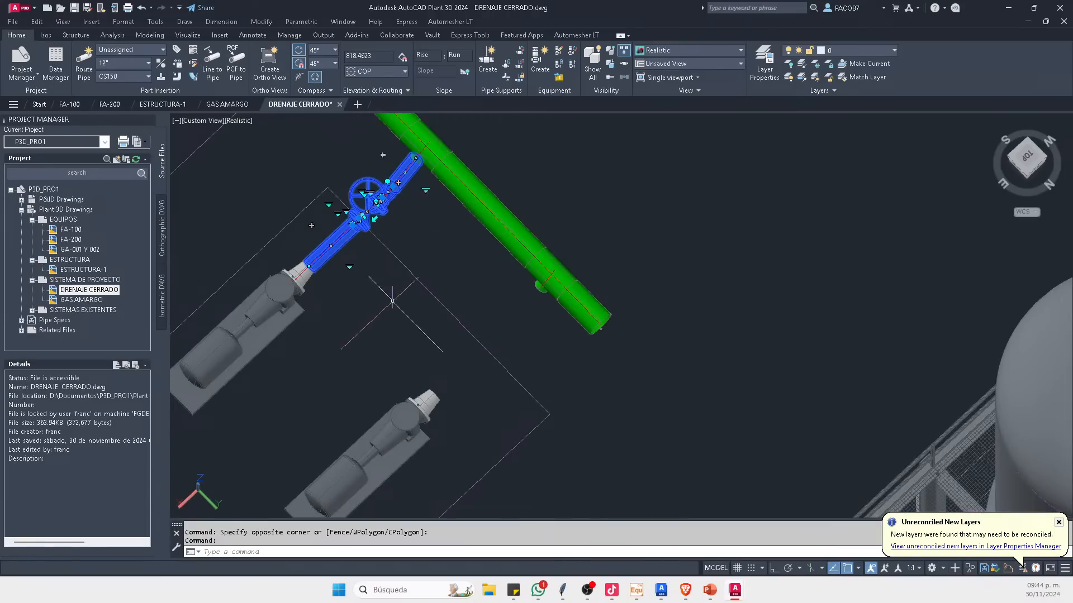
{"action": "scroll", "coordinate": [305, 299], "scroll_direction": "up", "scroll_amount": 2}
{"action": "type", "text": "c"}
{"action": "key", "text": "space"}
{"action": "key", "text": "Escape"}
{"action": "key", "text": "Escape"}
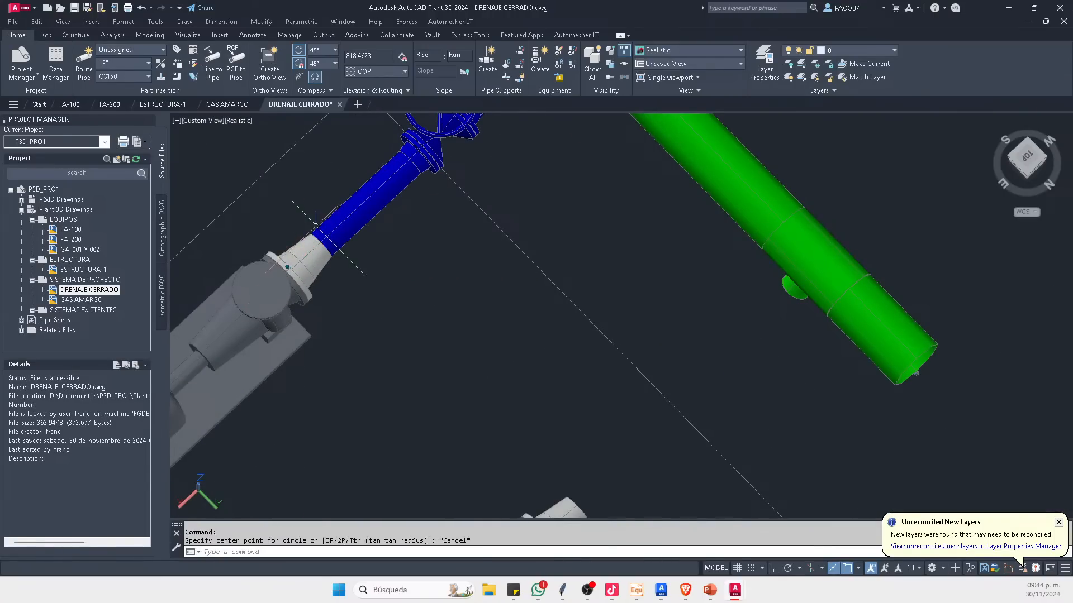
Step: Copy the first pump's complete pipe and valve branch from its reducer-side pipe endpoint to the matching end of the second pump's reducer
{"action": "left_click", "coordinate": [387, 179]}
{"action": "middle_click_drag", "start_coordinate": [389, 177], "coordinate": [347, 294]}
{"action": "left_click", "coordinate": [337, 182]}
{"action": "left_click", "coordinate": [478, 336]}
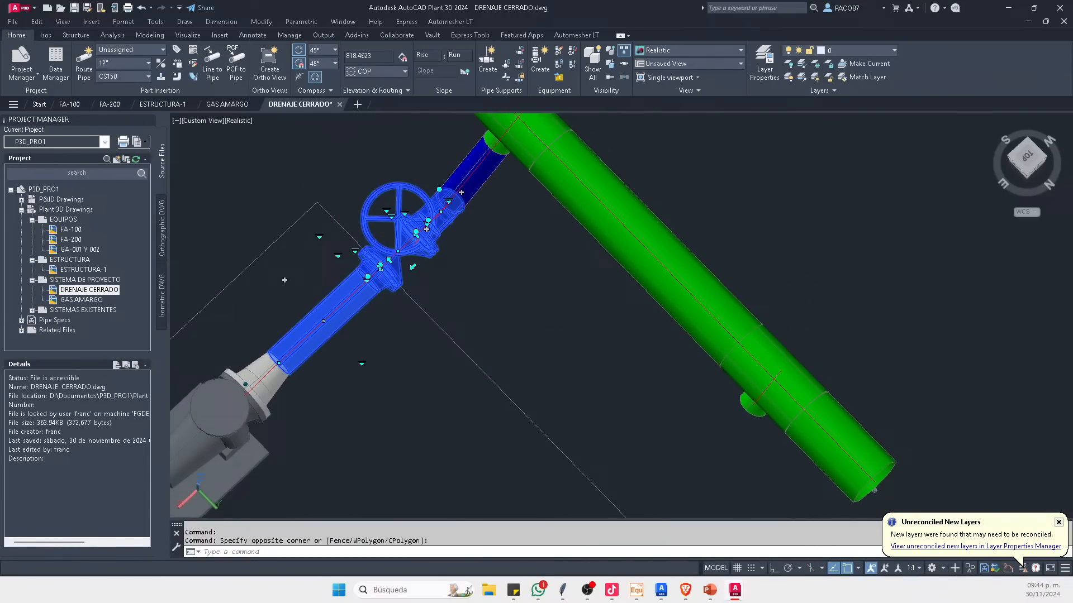
{"action": "left_click", "coordinate": [448, 169]}
{"action": "type", "text": "co"}
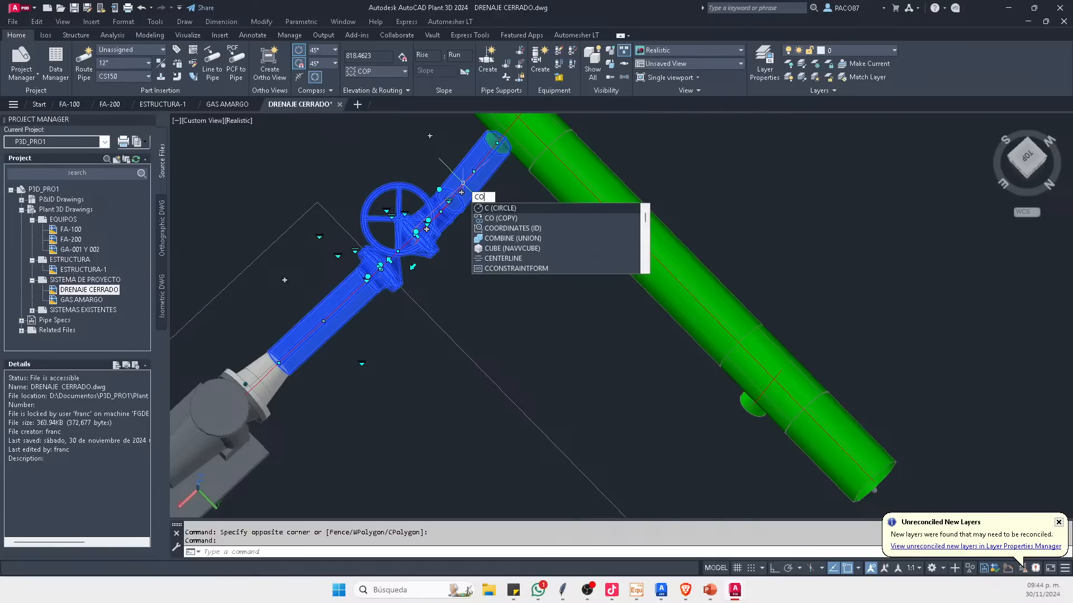
{"action": "key", "text": "space"}
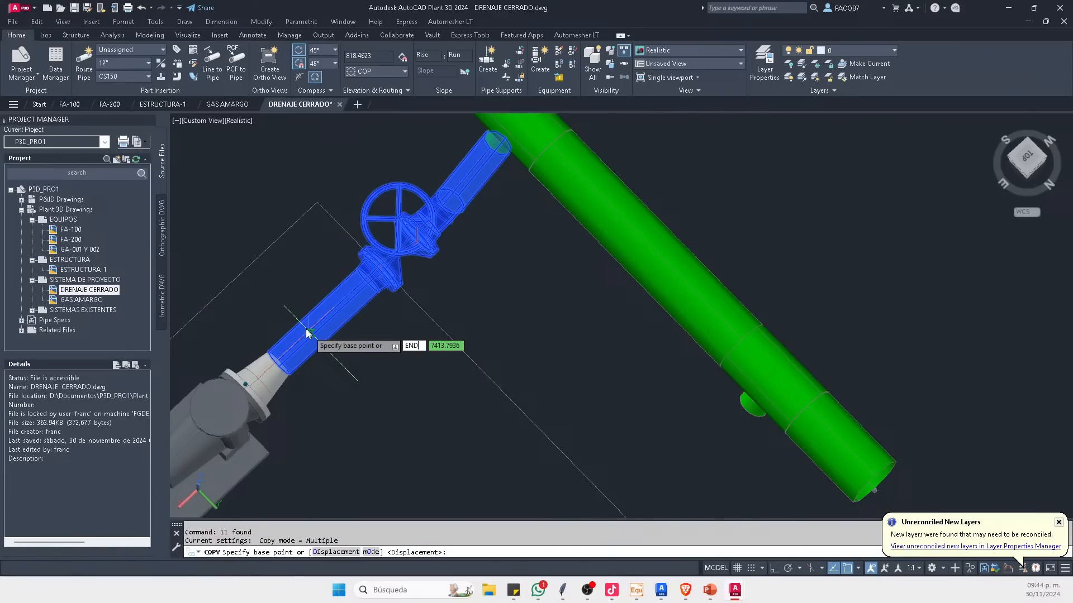
{"action": "key", "text": "space"}
{"action": "scroll", "coordinate": [285, 368], "scroll_direction": "up", "scroll_amount": 1}
{"action": "left_click", "coordinate": [285, 369]}
{"action": "scroll", "coordinate": [251, 301], "scroll_direction": "down", "scroll_amount": 3}
{"action": "scroll", "coordinate": [336, 343], "scroll_direction": "up", "scroll_amount": 2}
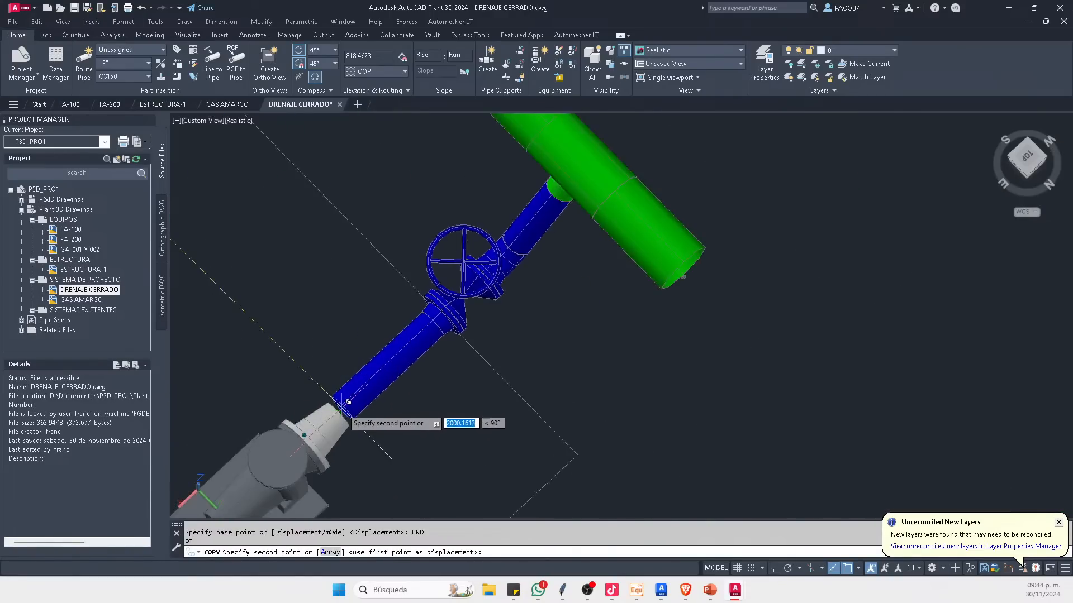
{"action": "scroll", "coordinate": [345, 408], "scroll_direction": "up", "scroll_amount": 2}
{"action": "left_click", "coordinate": [343, 412]}
{"action": "scroll", "coordinate": [412, 423], "scroll_direction": "down", "scroll_amount": 2}
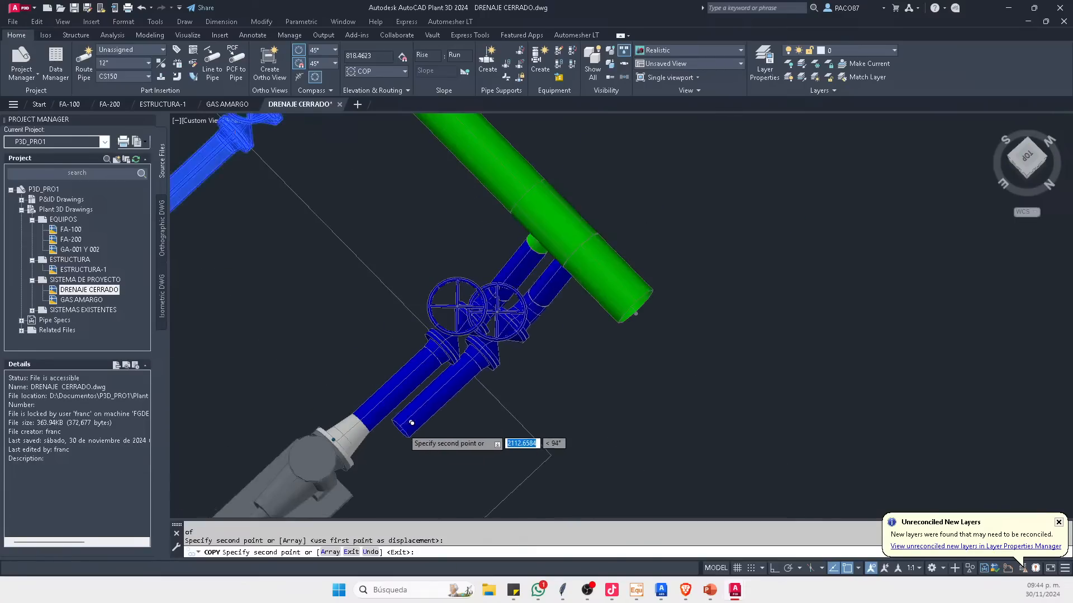
{"action": "key", "text": "Escape"}
{"action": "key", "text": "Escape"}
Step: Open the GA-001 Y 002 equipment drawing and show both pumps in the Right view
{"action": "middle_click_drag", "start_coordinate": [505, 293], "coordinate": [481, 243], "text": "shift"}
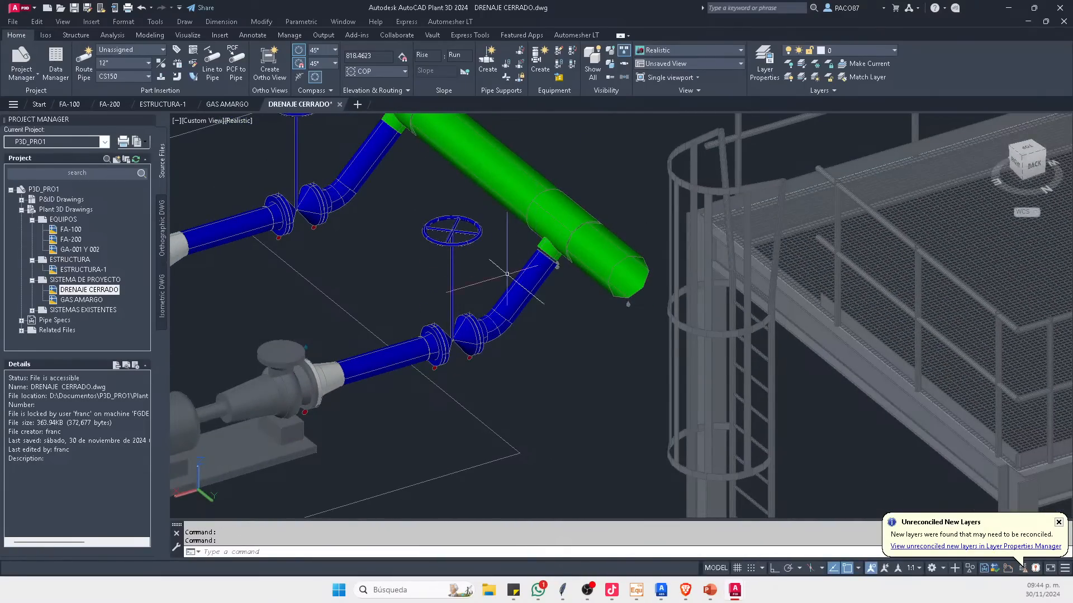
{"action": "middle_click_drag", "start_coordinate": [449, 314], "coordinate": [424, 328], "text": "shift"}
{"action": "scroll", "coordinate": [352, 380], "scroll_direction": "up", "scroll_amount": 4}
{"action": "middle_click_drag", "start_coordinate": [407, 393], "coordinate": [467, 344], "text": "shift"}
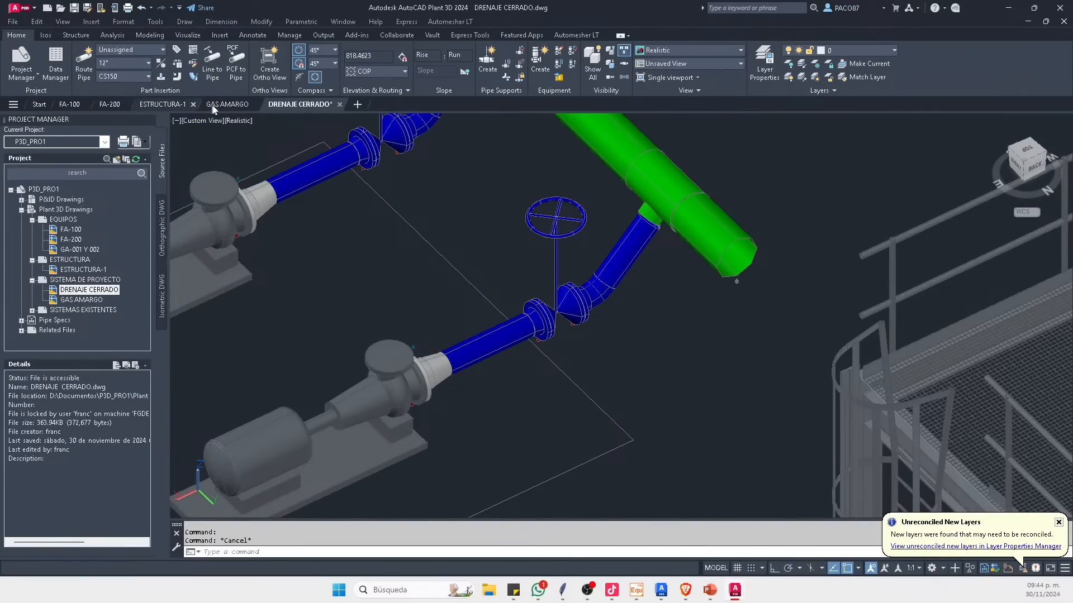
{"action": "double_click", "coordinate": [85, 249]}
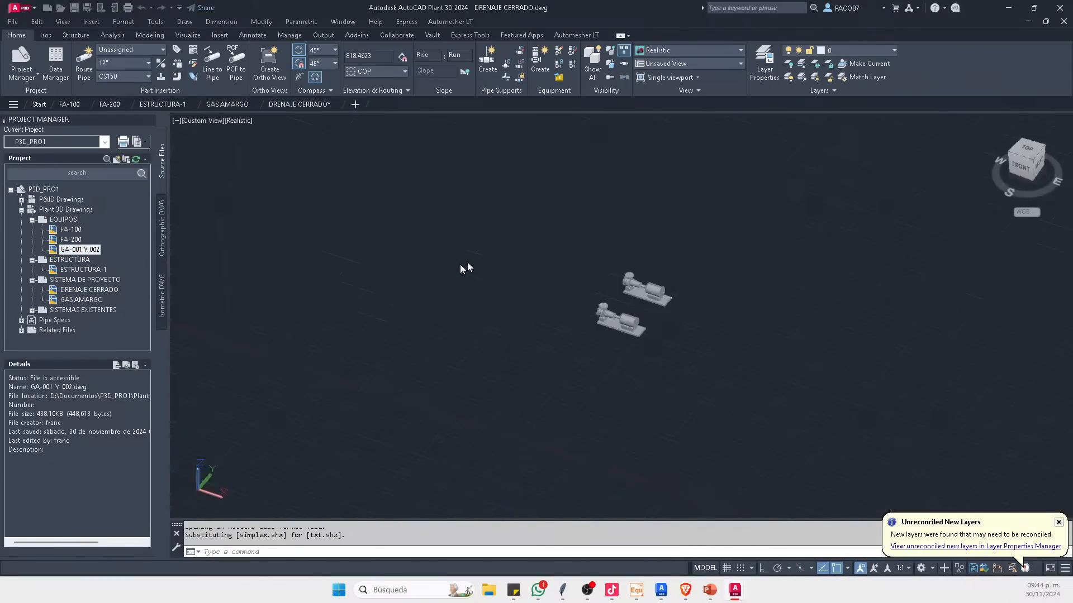
{"action": "scroll", "coordinate": [671, 313], "scroll_direction": "up", "scroll_amount": 6}
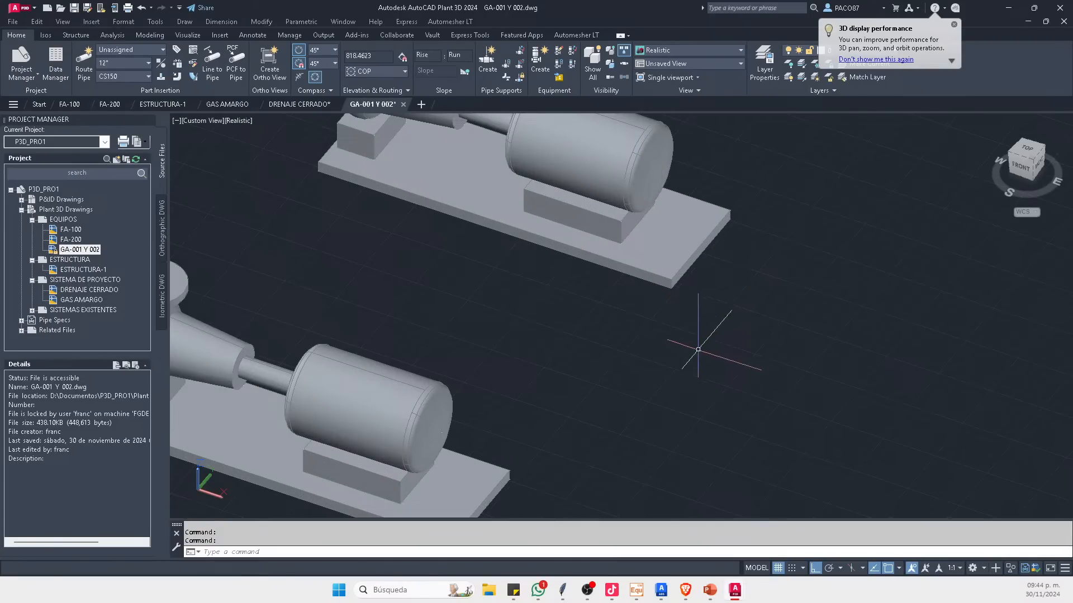
{"action": "left_click", "coordinate": [1051, 185]}
{"action": "left_click", "coordinate": [1033, 163]}
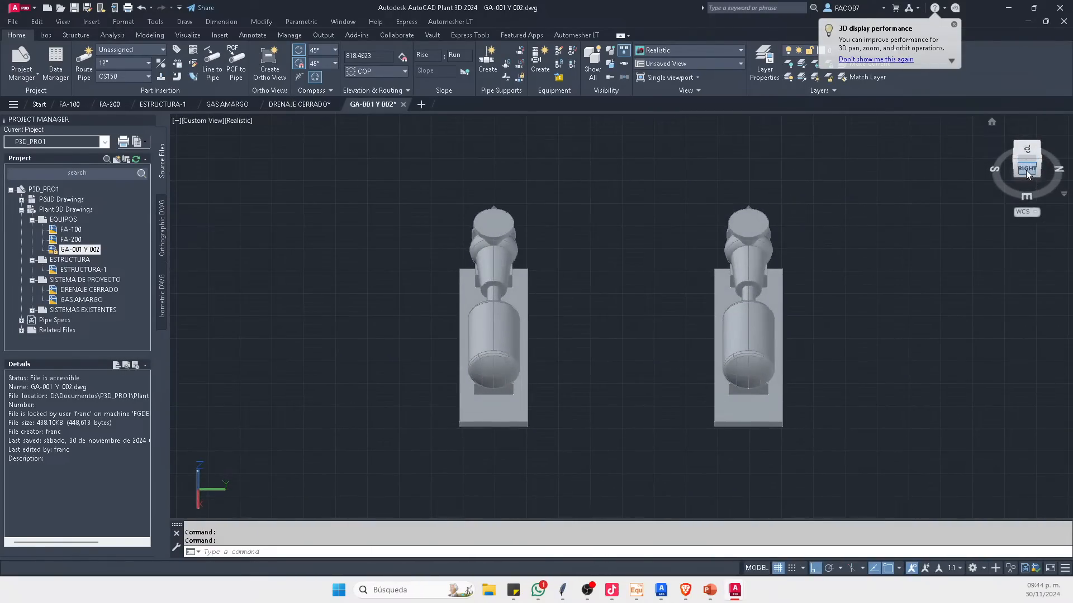
{"action": "scroll", "coordinate": [639, 365], "scroll_direction": "up", "scroll_amount": 2}
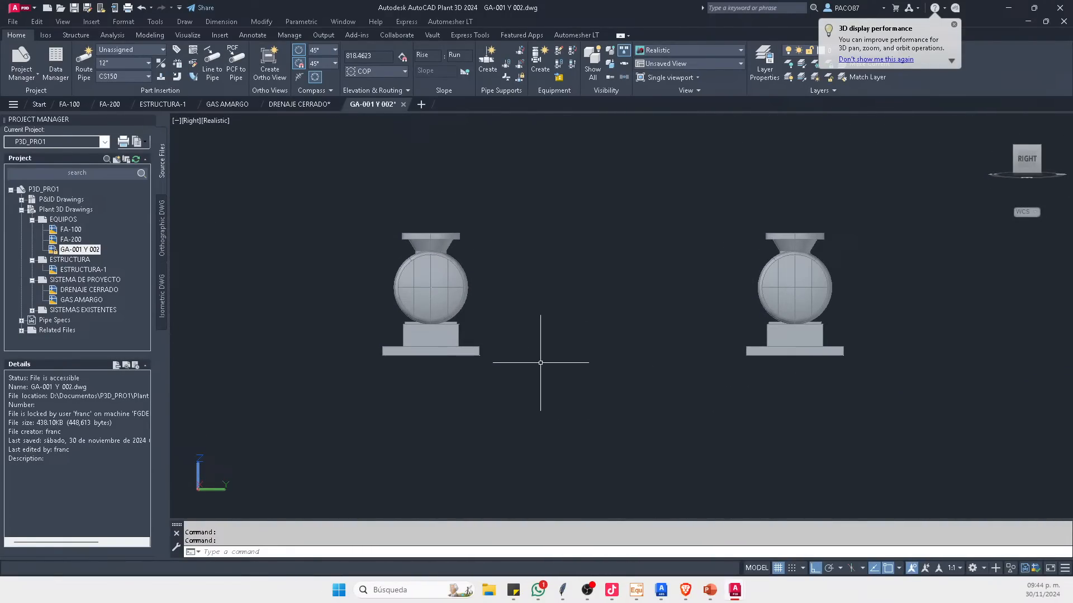
Step: Check the coordinates of the pump base plates' lower corners with the ID command, using the endpoint snap
{"action": "type", "text": "END"}
{"action": "key", "text": "Return"}
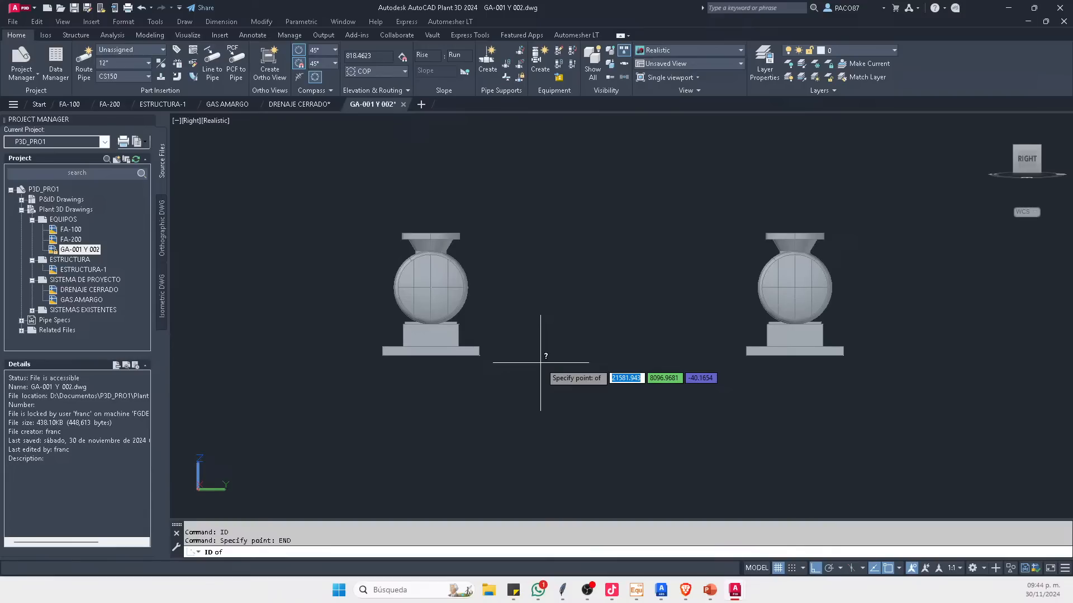
{"action": "scroll", "coordinate": [542, 352], "scroll_direction": "up", "scroll_amount": 4}
{"action": "left_click", "coordinate": [361, 342]}
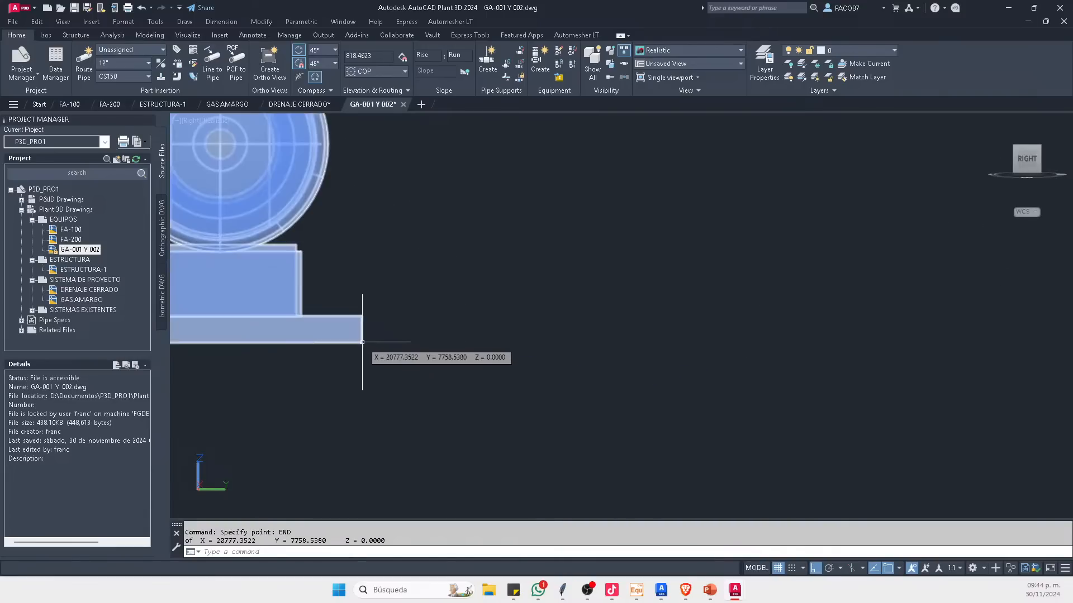
{"action": "key", "text": "Escape"}
{"action": "scroll", "coordinate": [361, 375], "scroll_direction": "down", "scroll_amount": 3}
{"action": "scroll", "coordinate": [633, 373], "scroll_direction": "up", "scroll_amount": 3}
{"action": "key", "text": "space"}
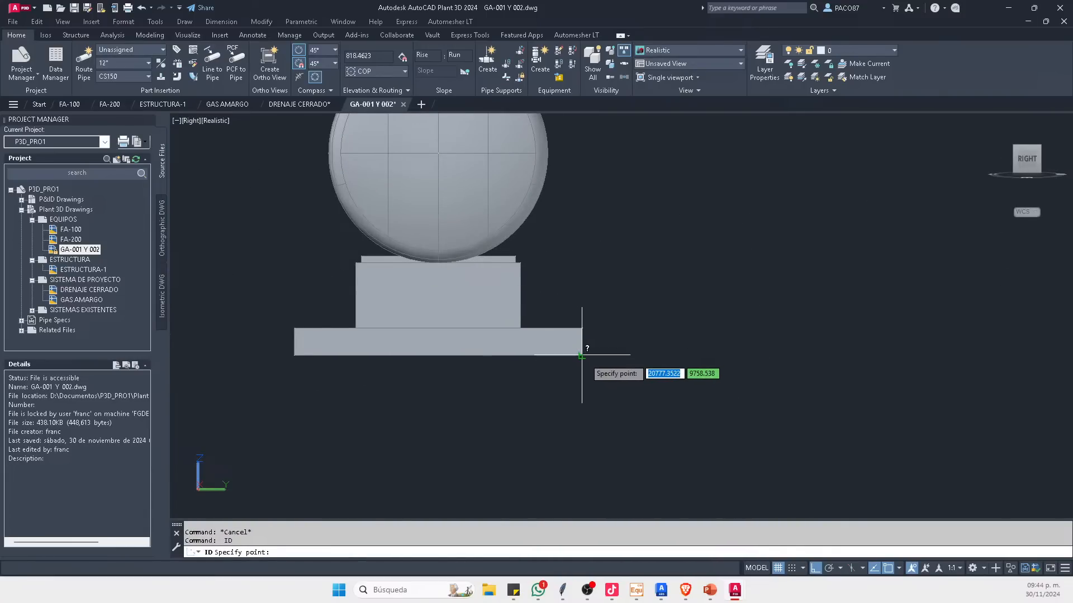
{"action": "scroll", "coordinate": [582, 357], "scroll_direction": "down", "scroll_amount": 3}
{"action": "key", "text": "Escape"}
{"action": "key", "text": "Escape"}
{"action": "middle_click_drag", "start_coordinate": [517, 333], "coordinate": [609, 420], "text": "shift"}
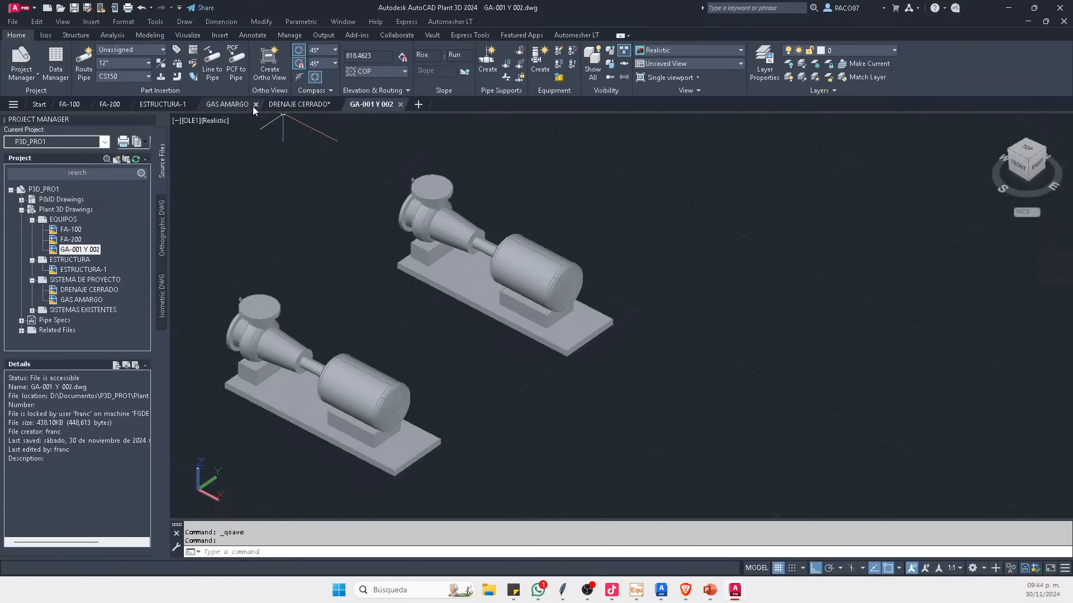
Step: Return to the DRENAJE CERRADO drawing and delete the sloping pipe and elbow from the second pump's copied branch
{"action": "left_click", "coordinate": [287, 104]}
{"action": "scroll", "coordinate": [503, 290], "scroll_direction": "down", "scroll_amount": 2}
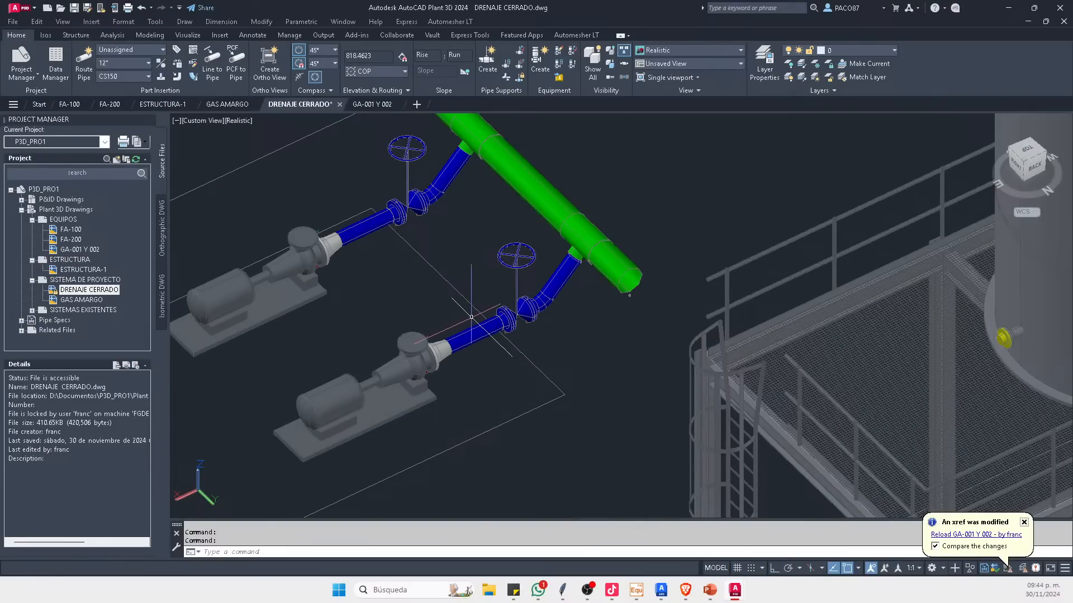
{"action": "scroll", "coordinate": [601, 296], "scroll_direction": "up", "scroll_amount": 5}
{"action": "scroll", "coordinate": [559, 346], "scroll_direction": "down", "scroll_amount": 1}
{"action": "left_click", "coordinate": [545, 364]}
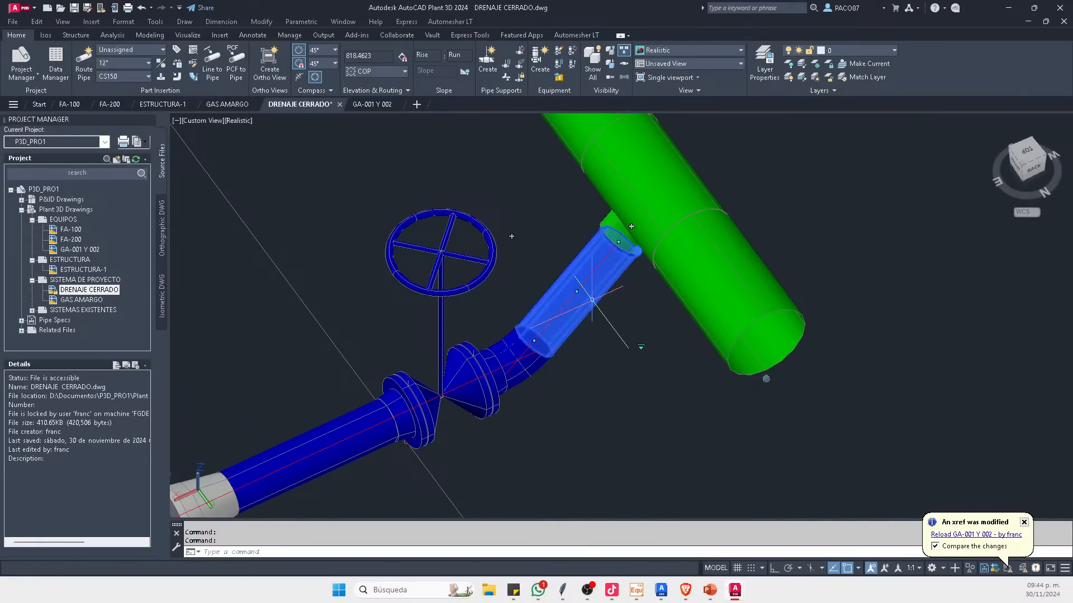
{"action": "key", "text": "Delete"}
{"action": "scroll", "coordinate": [546, 365], "scroll_direction": "down", "scroll_amount": 1}
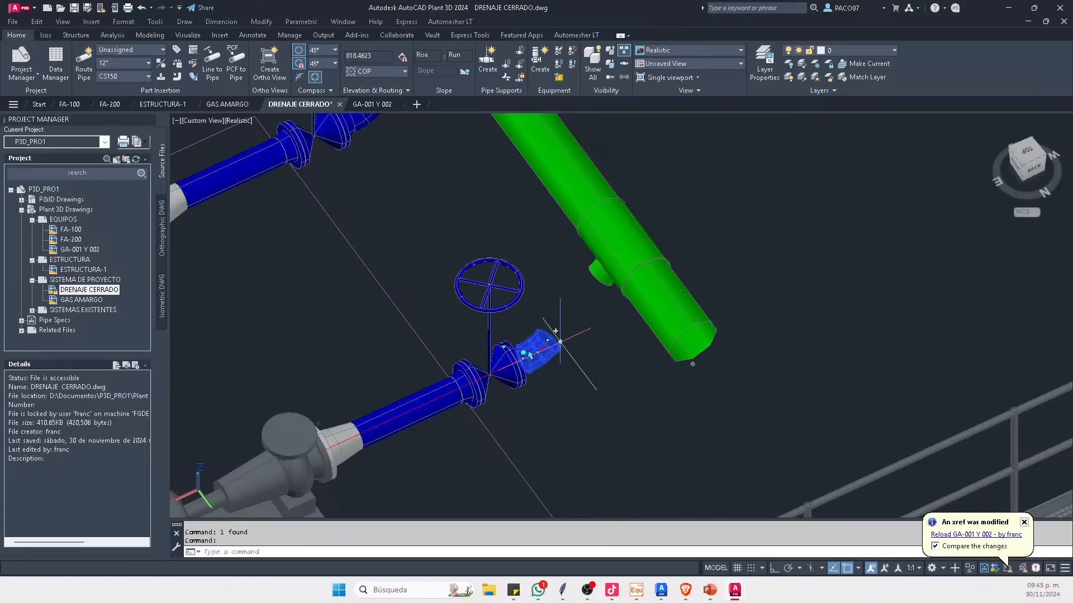
{"action": "key", "text": "Delete"}
{"action": "scroll", "coordinate": [560, 341], "scroll_direction": "up", "scroll_amount": 2}
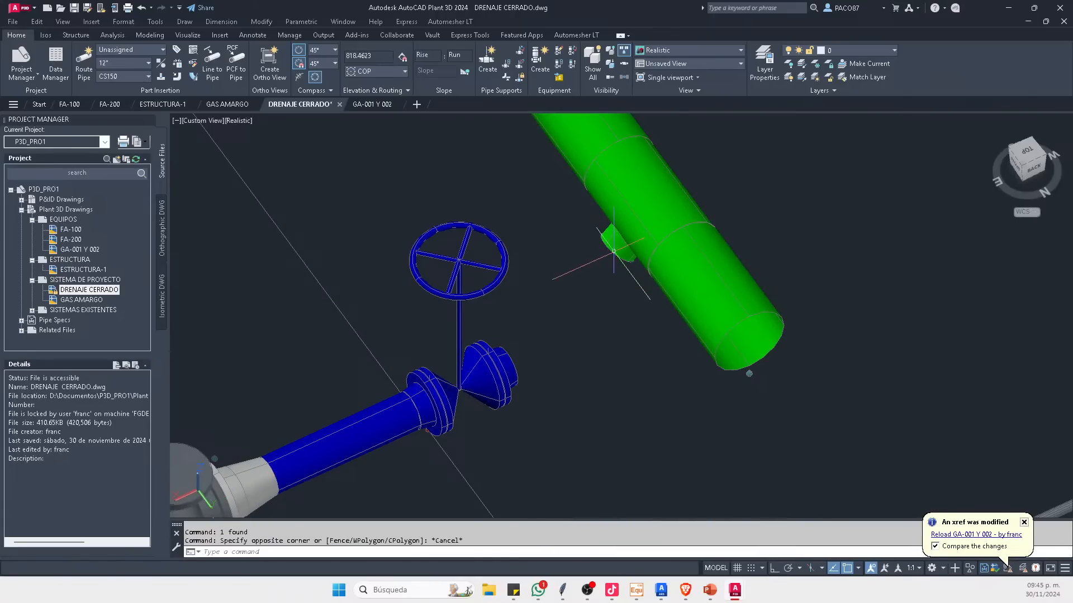
Step: Route a 6" pipe from the header's open branch outlet down to the flange of the second pump's valve
{"action": "left_click", "coordinate": [613, 252]}
{"action": "left_click", "coordinate": [605, 266]}
{"action": "scroll", "coordinate": [568, 304], "scroll_direction": "up", "scroll_amount": 3}
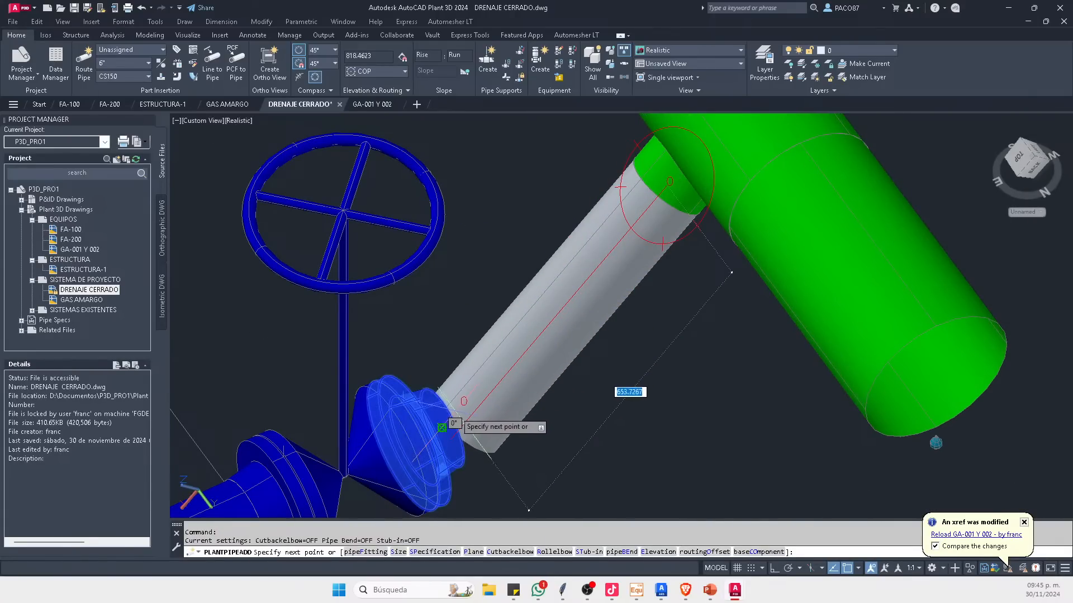
{"action": "left_click", "coordinate": [441, 427]}
{"action": "left_click", "coordinate": [633, 348]}
{"action": "scroll", "coordinate": [528, 358], "scroll_direction": "down", "scroll_amount": 5}
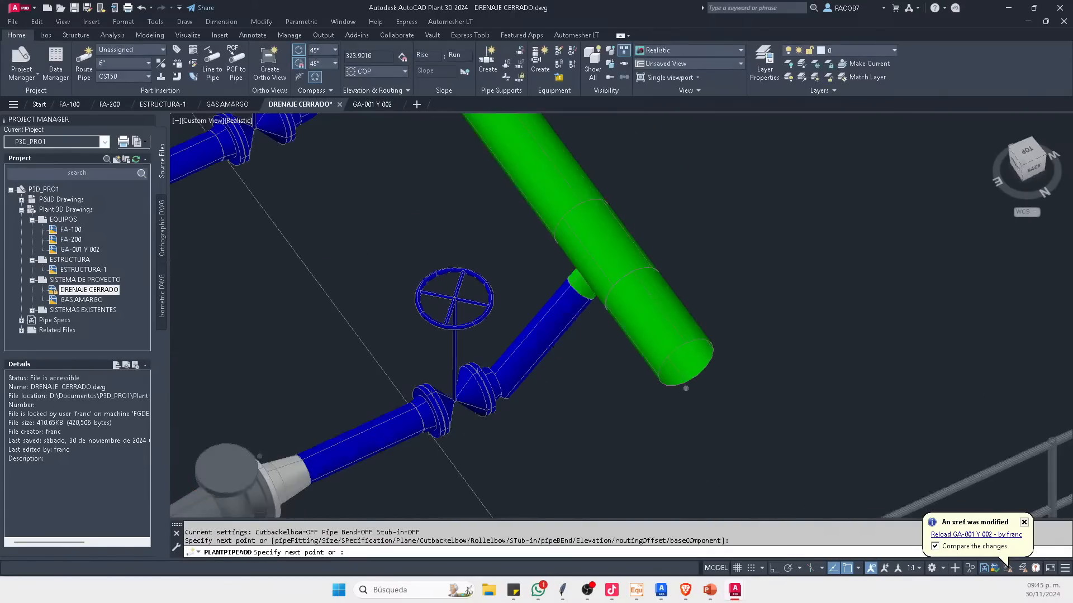
{"action": "key", "text": "Escape"}
{"action": "key", "text": "Escape"}
{"action": "key", "text": "Escape"}
Step: Move the valve off the second pump's branch and delete the straight pipe at the reducer and the leftover flange
{"action": "middle_click_drag", "start_coordinate": [596, 314], "coordinate": [499, 378], "text": "shift"}
{"action": "scroll", "coordinate": [537, 340], "scroll_direction": "down", "scroll_amount": 3}
{"action": "scroll", "coordinate": [500, 378], "scroll_direction": "up", "scroll_amount": 4}
{"action": "left_click", "coordinate": [448, 246]}
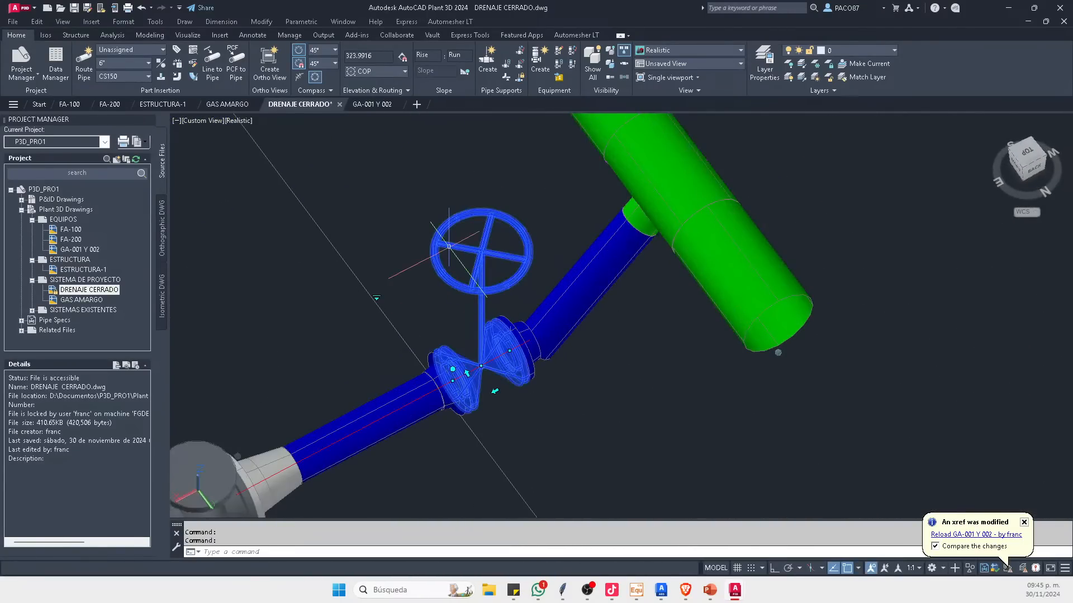
{"action": "type", "text": "m"}
{"action": "key", "text": "space"}
{"action": "left_click", "coordinate": [611, 427]}
{"action": "left_click", "coordinate": [530, 325]}
{"action": "key", "text": "Escape"}
{"action": "left_click", "coordinate": [383, 402]}
{"action": "key", "text": "Delete"}
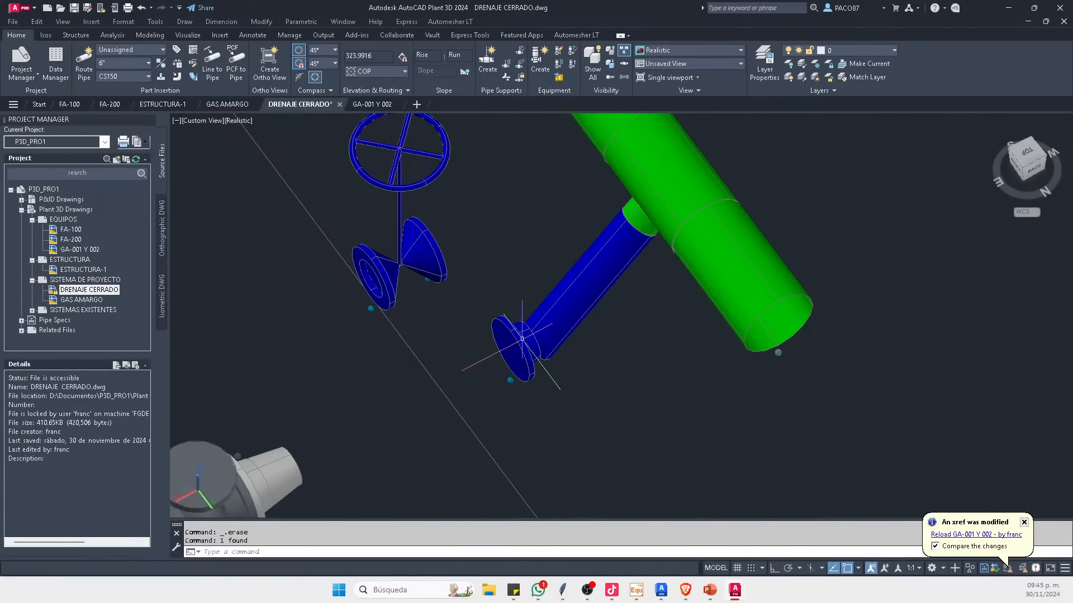
{"action": "left_click", "coordinate": [601, 307]}
{"action": "key", "text": "Escape"}
{"action": "left_click", "coordinate": [540, 313]}
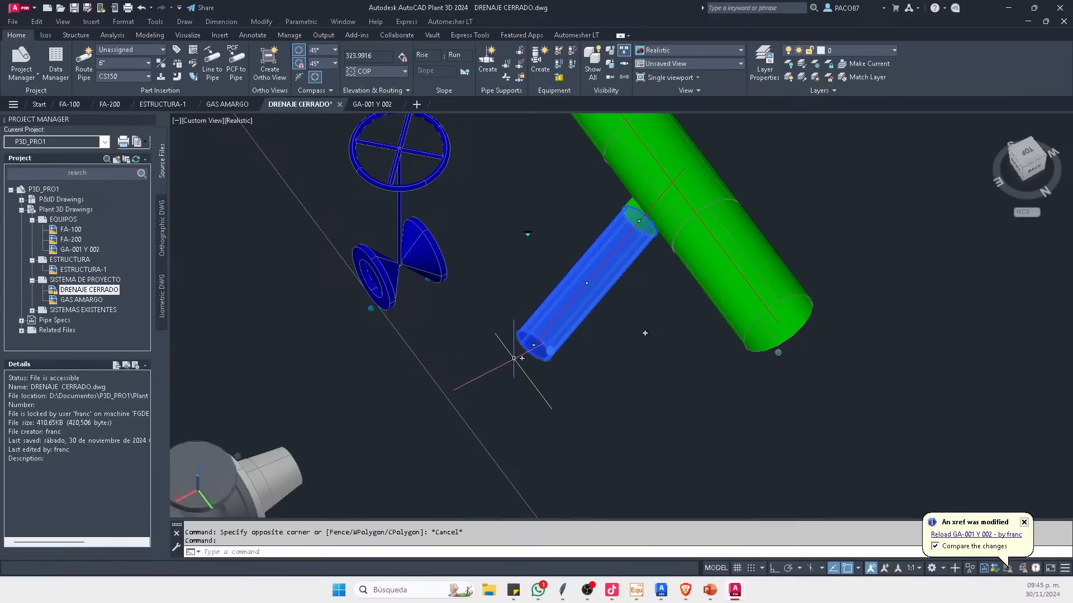
{"action": "left_click", "coordinate": [522, 358]}
{"action": "left_click", "coordinate": [532, 347]}
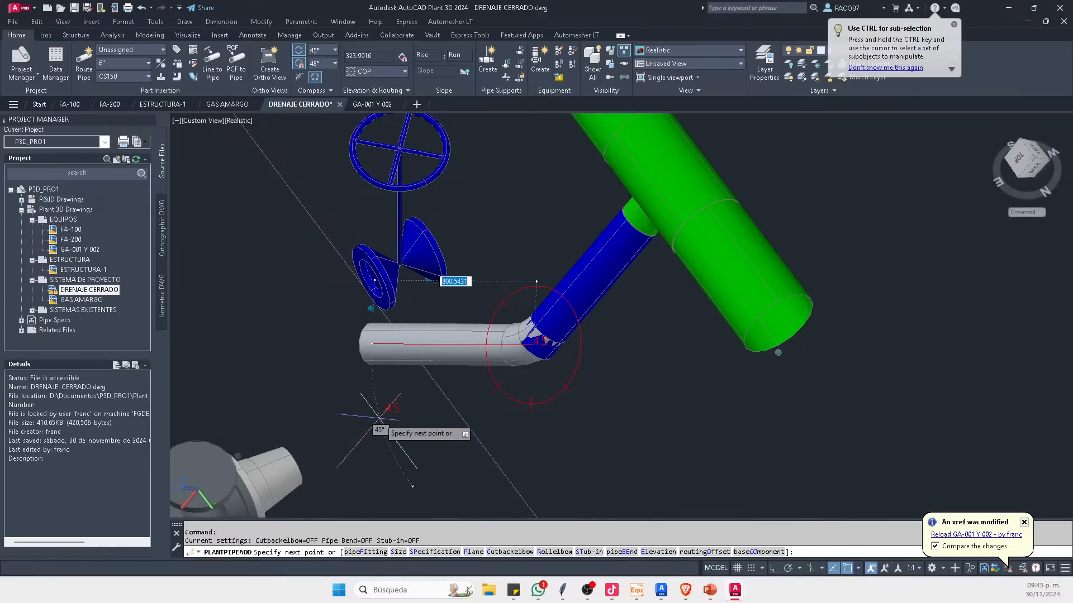
{"action": "middle_click_drag", "start_coordinate": [287, 455], "coordinate": [305, 429], "text": "shift"}
{"action": "key", "text": "Escape"}
{"action": "scroll", "coordinate": [391, 369], "scroll_direction": "down", "scroll_amount": 2}
{"action": "middle_click_drag", "start_coordinate": [391, 378], "coordinate": [438, 397], "text": "shift"}
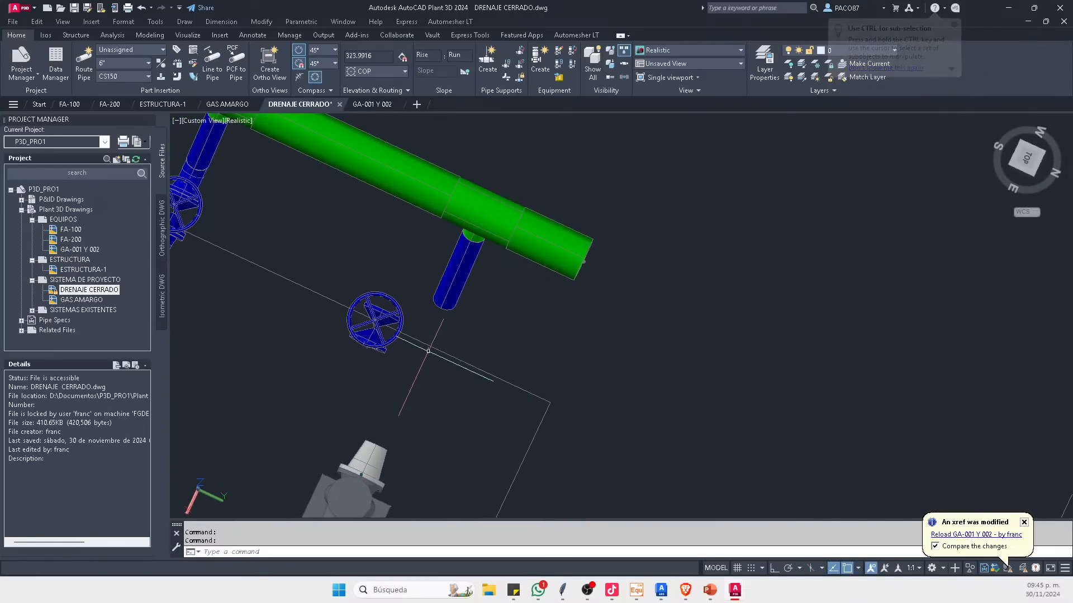
{"action": "right_click", "coordinate": [431, 380], "text": "shift"}
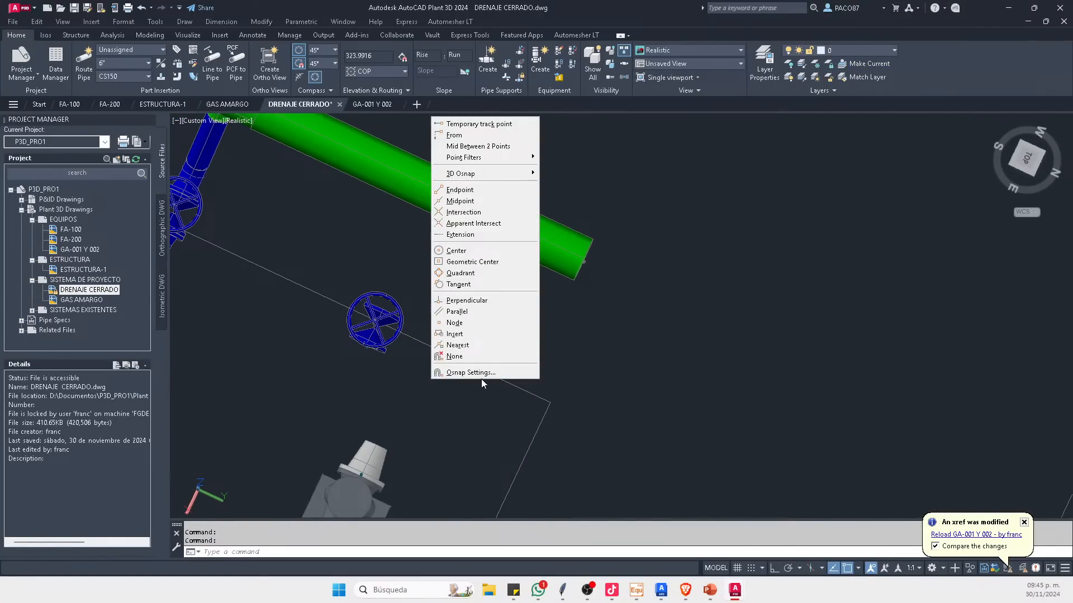
{"action": "key", "text": "Escape"}
{"action": "key", "text": "Escape"}
{"action": "middle_click_drag", "start_coordinate": [560, 415], "coordinate": [423, 361], "text": "shift"}
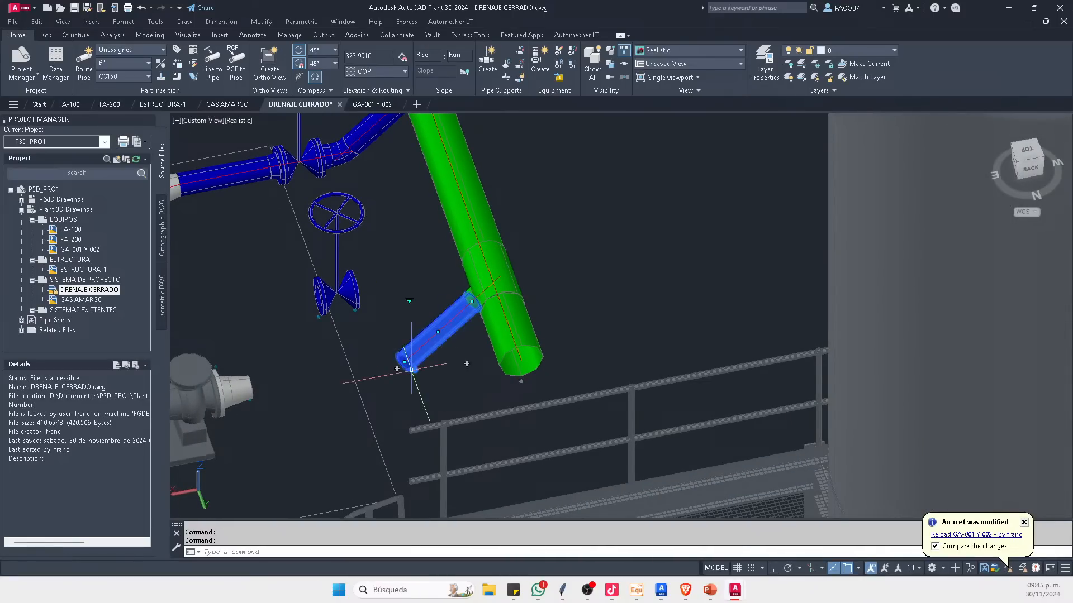
Step: Route pipe with a 45° elbow from the sloping pipe's lower end to the second pump's reducer
{"action": "left_click", "coordinate": [398, 369]}
{"action": "right_click", "coordinate": [312, 396], "text": "ctrl"}
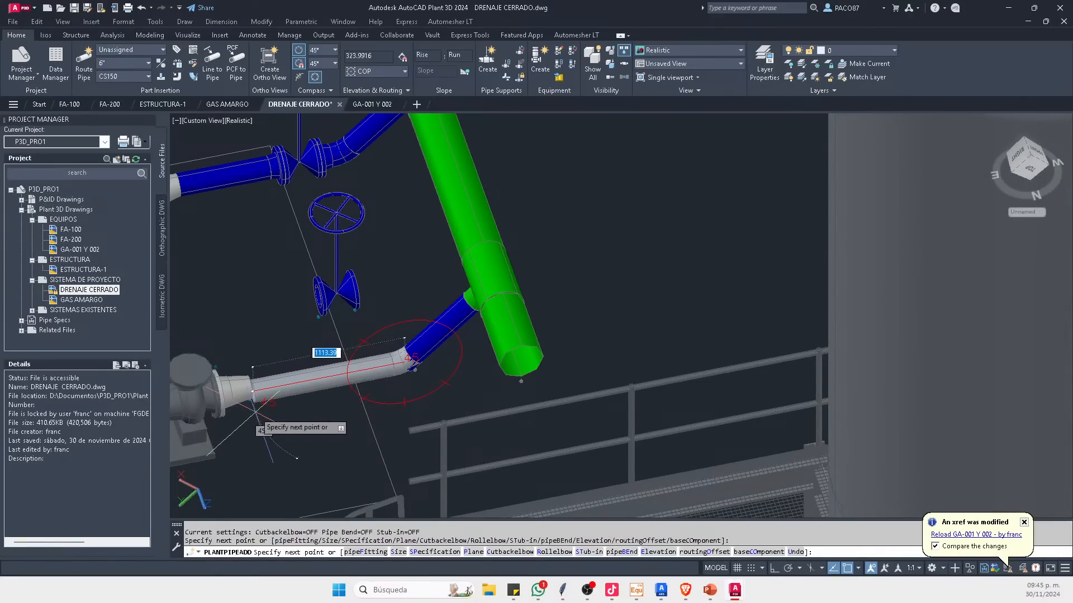
{"action": "left_click", "coordinate": [232, 434]}
{"action": "key", "text": "Escape"}
Step: Delete the straight pipe between the new elbow and the second pump's reducer, keeping the elbow
{"action": "middle_click_drag", "start_coordinate": [305, 360], "coordinate": [316, 464], "text": "shift"}
{"action": "scroll", "coordinate": [313, 460], "scroll_direction": "up", "scroll_amount": 5}
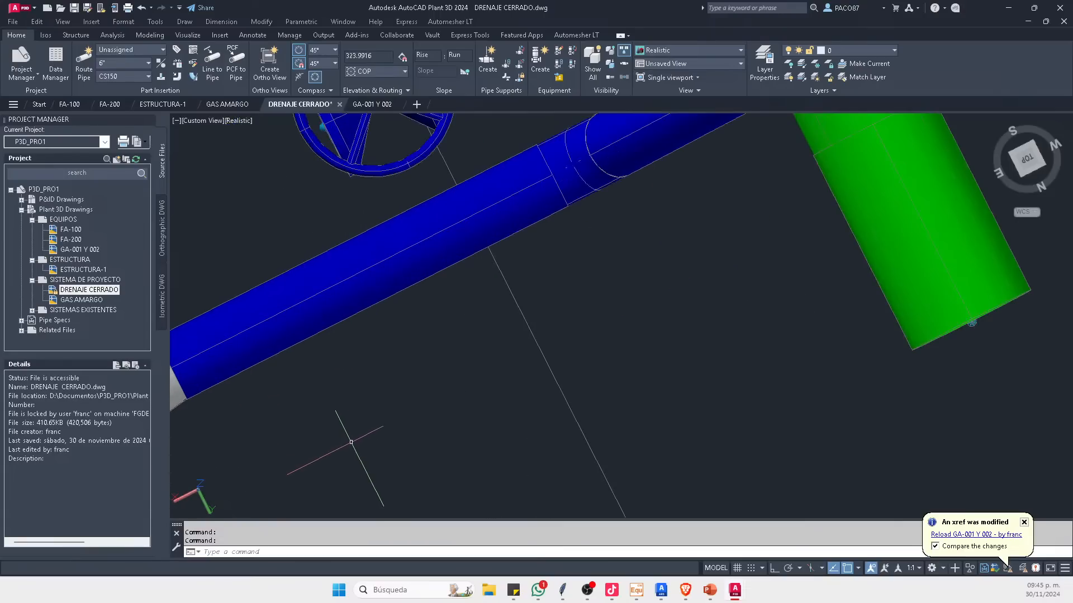
{"action": "scroll", "coordinate": [531, 342], "scroll_direction": "down", "scroll_amount": 3}
{"action": "left_click", "coordinate": [440, 300]}
{"action": "key", "text": "Delete"}
{"action": "scroll", "coordinate": [512, 367], "scroll_direction": "down", "scroll_amount": 3}
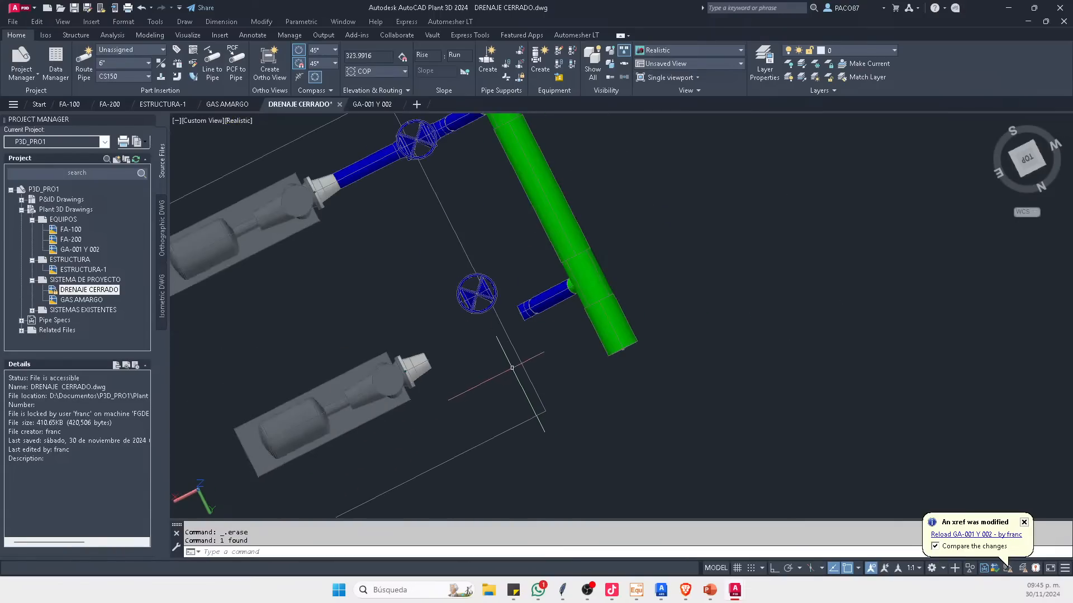
{"action": "middle_click_drag", "start_coordinate": [503, 290], "coordinate": [462, 385], "text": "shift"}
{"action": "scroll", "coordinate": [493, 282], "scroll_direction": "up", "scroll_amount": 5}
{"action": "scroll", "coordinate": [424, 368], "scroll_direction": "down", "scroll_amount": 4}
{"action": "scroll", "coordinate": [508, 420], "scroll_direction": "down", "scroll_amount": 4}
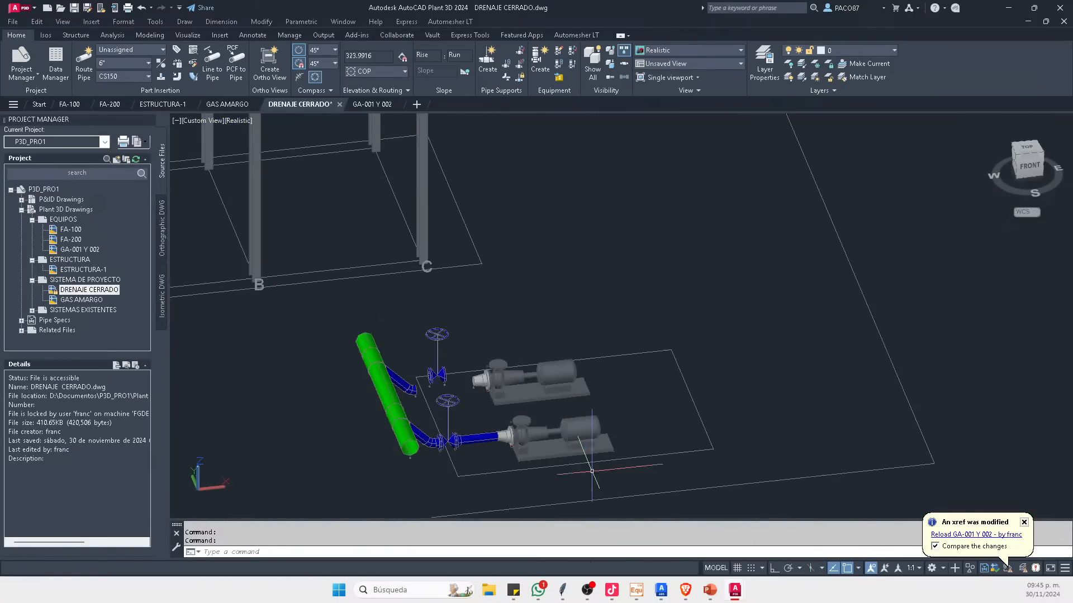
Step: Remove the loose elbow and route a 6" pipe from the second pump's reducer to the sloping pipe's lower end
{"action": "left_click", "coordinate": [1037, 167]}
{"action": "scroll", "coordinate": [672, 396], "scroll_direction": "up", "scroll_amount": 8}
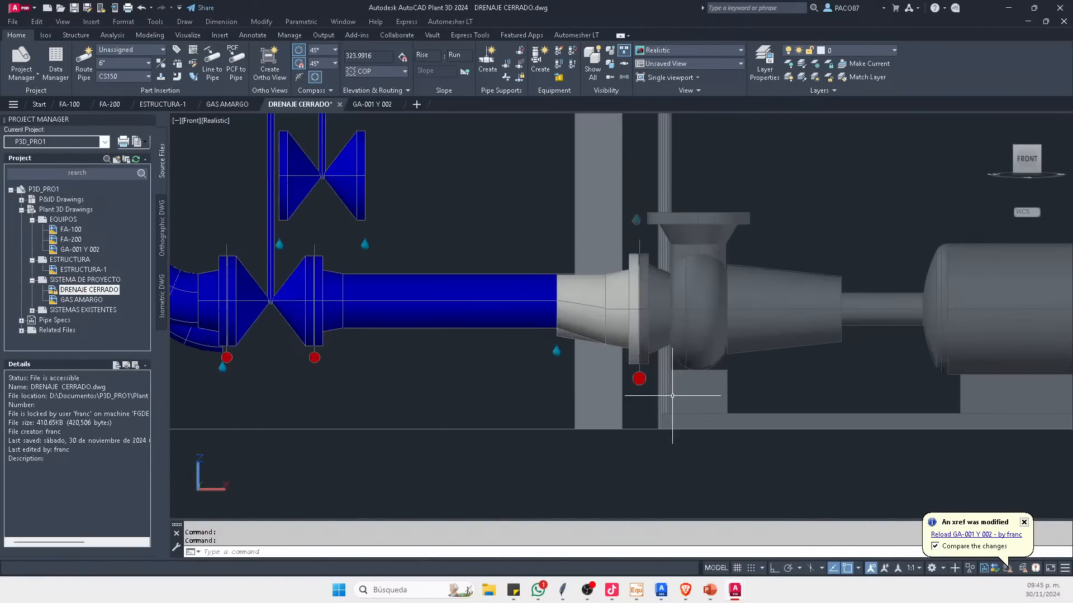
{"action": "middle_click_drag", "start_coordinate": [709, 269], "coordinate": [682, 390], "text": "shift"}
{"action": "scroll", "coordinate": [631, 291], "scroll_direction": "down", "scroll_amount": 5}
{"action": "scroll", "coordinate": [678, 415], "scroll_direction": "up", "scroll_amount": 3}
{"action": "scroll", "coordinate": [682, 391], "scroll_direction": "up", "scroll_amount": 4}
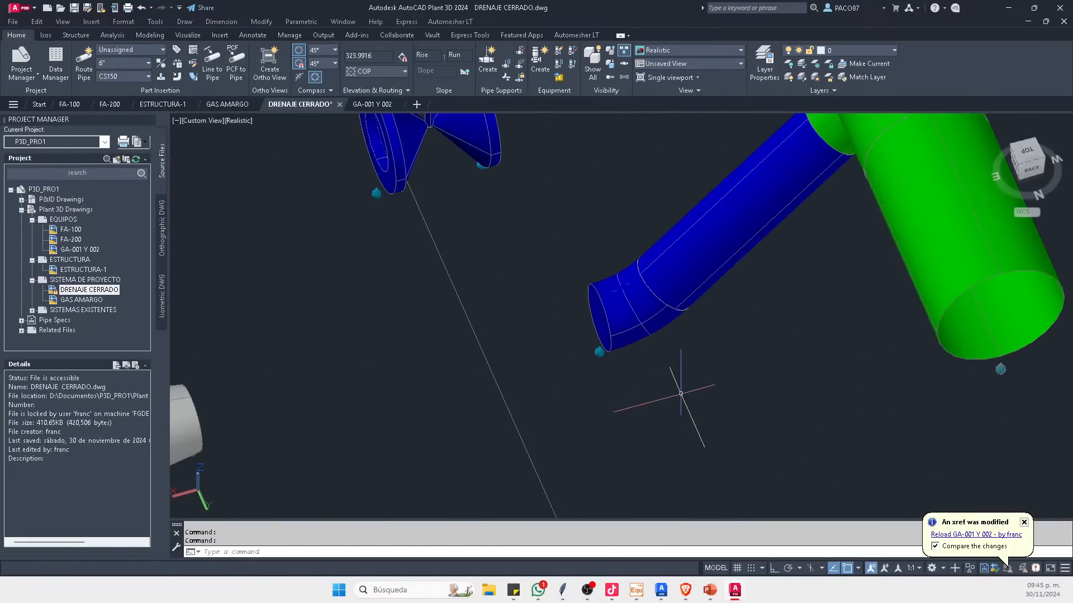
{"action": "scroll", "coordinate": [598, 362], "scroll_direction": "down", "scroll_amount": 2}
{"action": "scroll", "coordinate": [596, 343], "scroll_direction": "up", "scroll_amount": 3}
{"action": "left_click", "coordinate": [268, 416]}
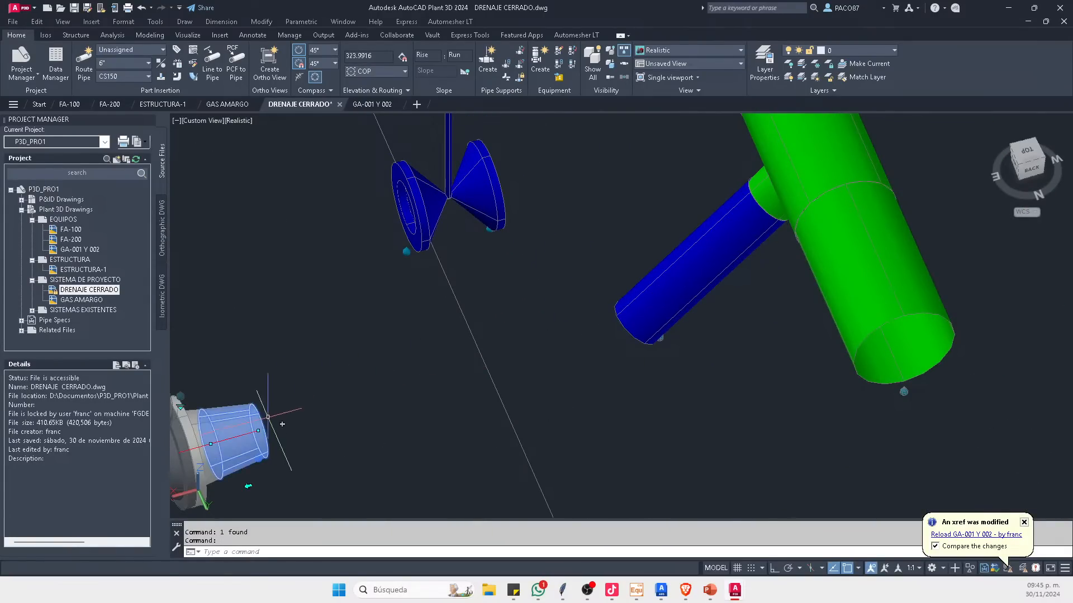
{"action": "left_click", "coordinate": [282, 424]}
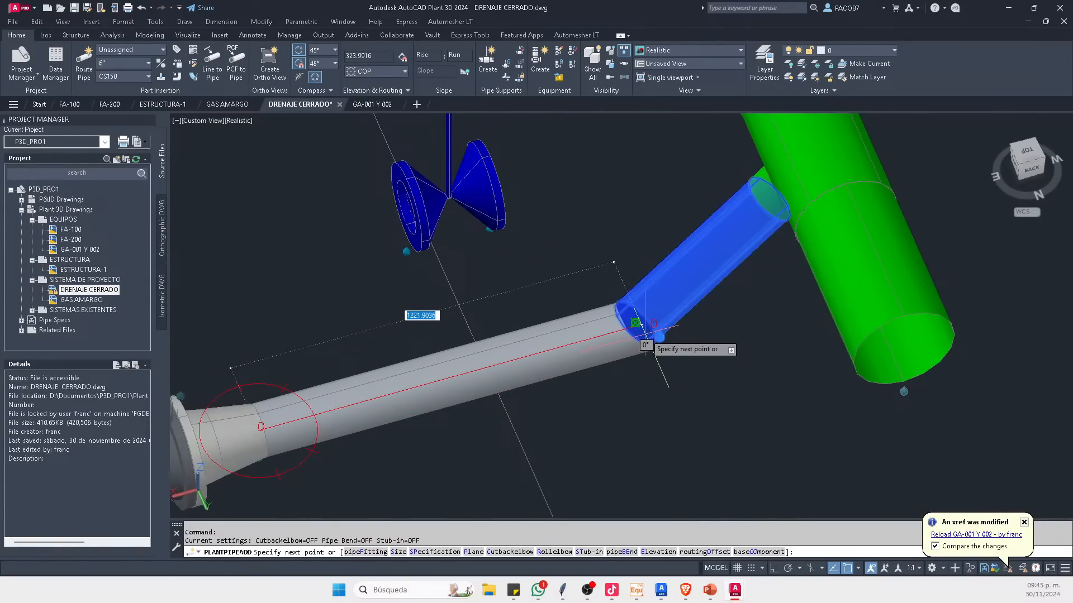
{"action": "left_click", "coordinate": [637, 328]}
{"action": "key", "text": "Escape"}
{"action": "scroll", "coordinate": [615, 313], "scroll_direction": "down", "scroll_amount": 3}
Step: Move the loose handwheel valve onto the second pump's new horizontal pipe, close to its elbow
{"action": "left_click", "coordinate": [585, 285]}
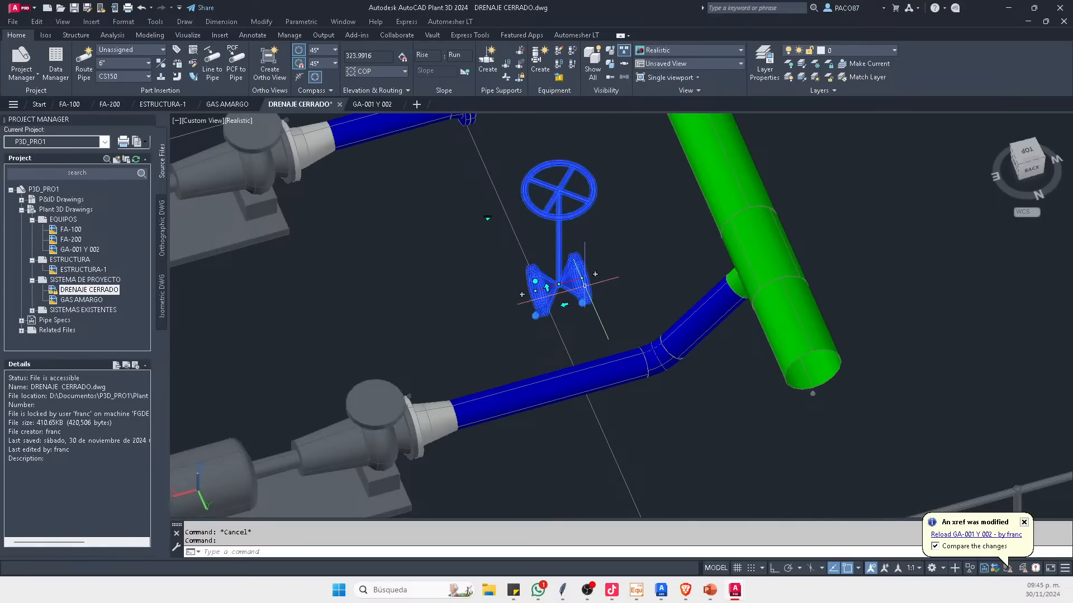
{"action": "left_click", "coordinate": [559, 284]}
{"action": "left_click", "coordinate": [589, 371]}
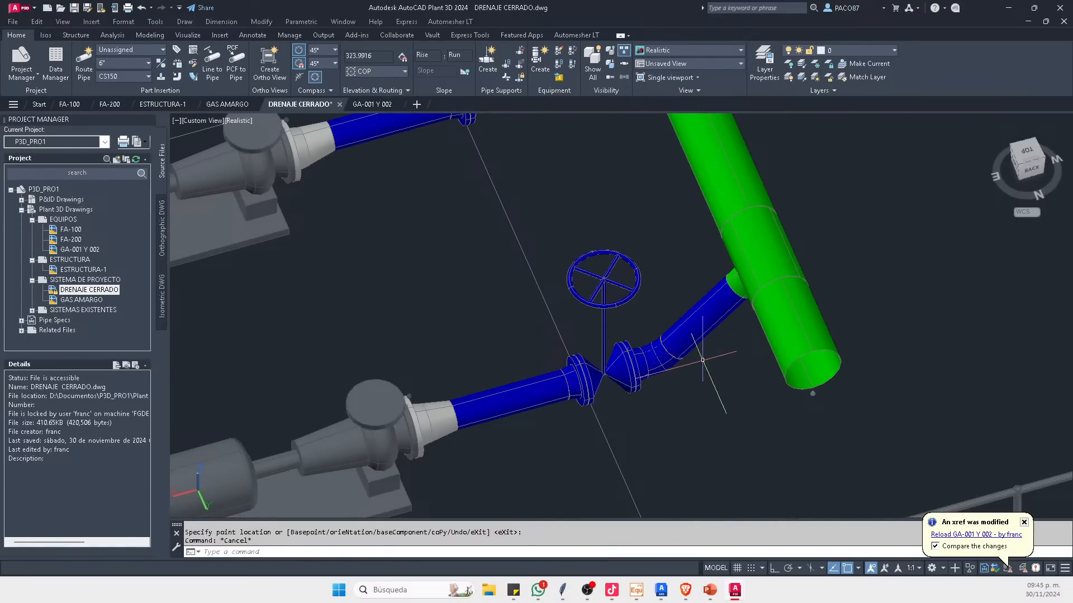
{"action": "key", "text": "Escape"}
Step: Extend the green 12" header straight from its end near the second pump's branch, past the blue drain pipe's open end
{"action": "scroll", "coordinate": [664, 368], "scroll_direction": "up", "scroll_amount": 3}
{"action": "scroll", "coordinate": [642, 369], "scroll_direction": "down", "scroll_amount": 4}
{"action": "middle_click_drag", "start_coordinate": [632, 379], "coordinate": [516, 338], "text": "shift"}
{"action": "scroll", "coordinate": [525, 342], "scroll_direction": "down", "scroll_amount": 3}
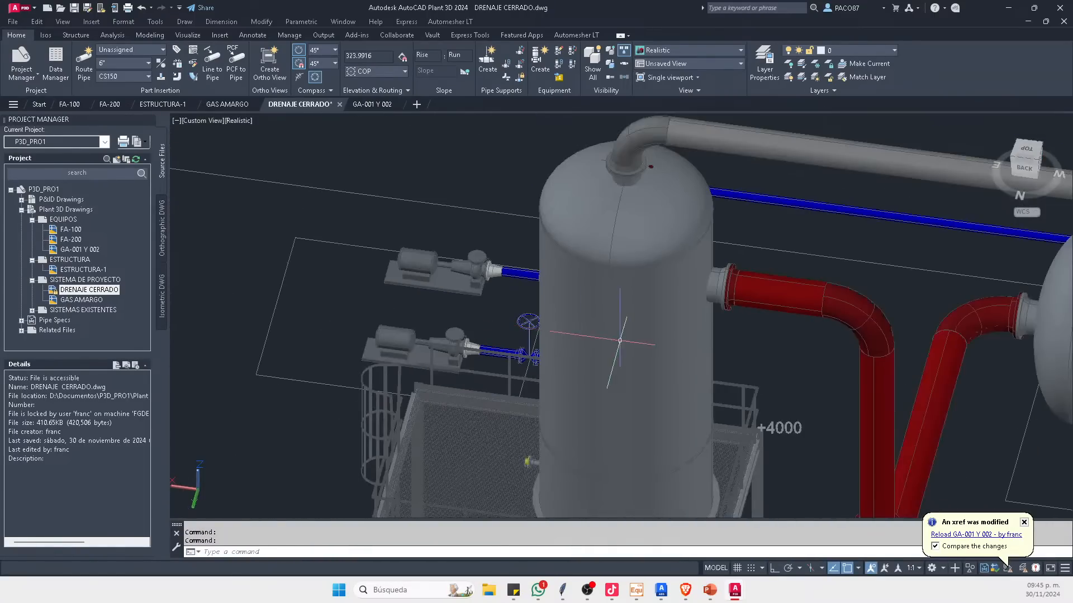
{"action": "middle_click_drag", "start_coordinate": [620, 340], "coordinate": [474, 293], "text": "shift"}
{"action": "scroll", "coordinate": [473, 294], "scroll_direction": "down", "scroll_amount": 2}
{"action": "middle_click_drag", "start_coordinate": [696, 450], "coordinate": [553, 371]}
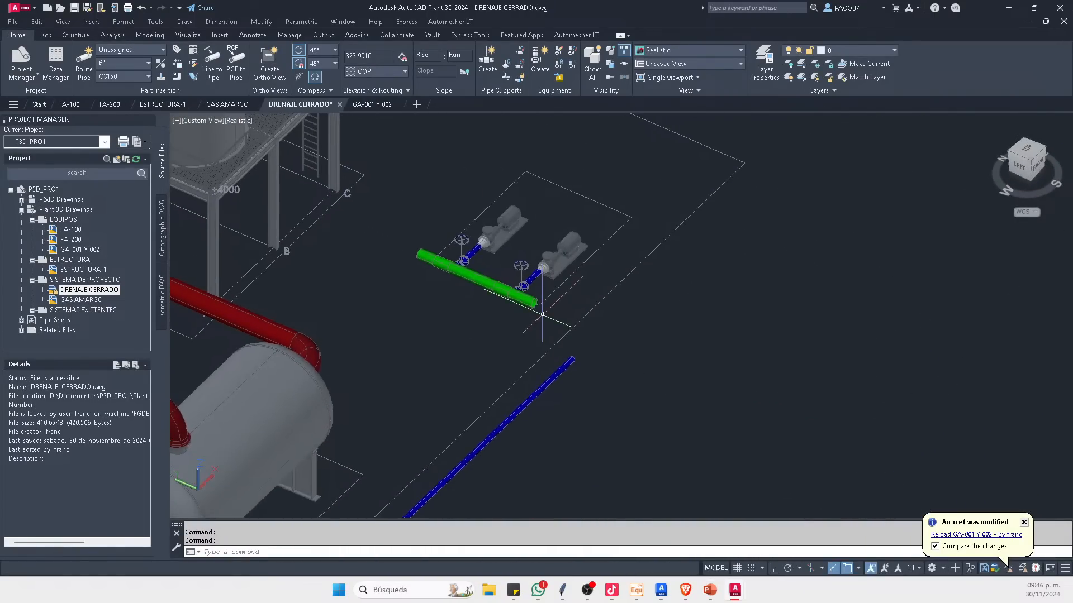
{"action": "scroll", "coordinate": [542, 316], "scroll_direction": "up", "scroll_amount": 3}
{"action": "key", "text": "Escape"}
{"action": "left_click", "coordinate": [534, 295]}
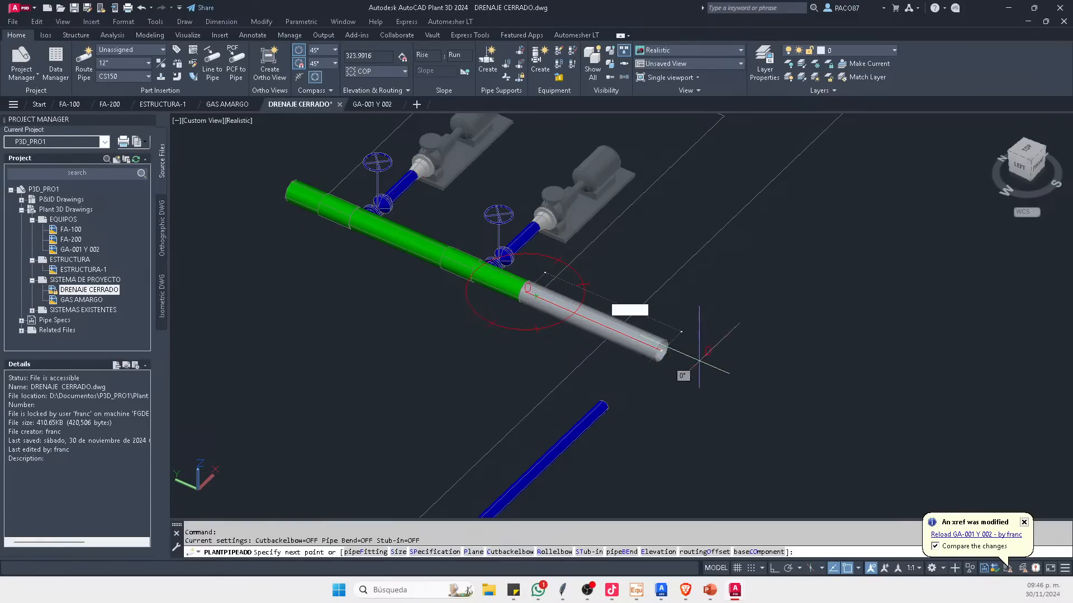
{"action": "left_click", "coordinate": [765, 454]}
{"action": "key", "text": "Escape"}
{"action": "scroll", "coordinate": [703, 349], "scroll_direction": "down", "scroll_amount": 3}
{"action": "scroll", "coordinate": [611, 373], "scroll_direction": "up", "scroll_amount": 3}
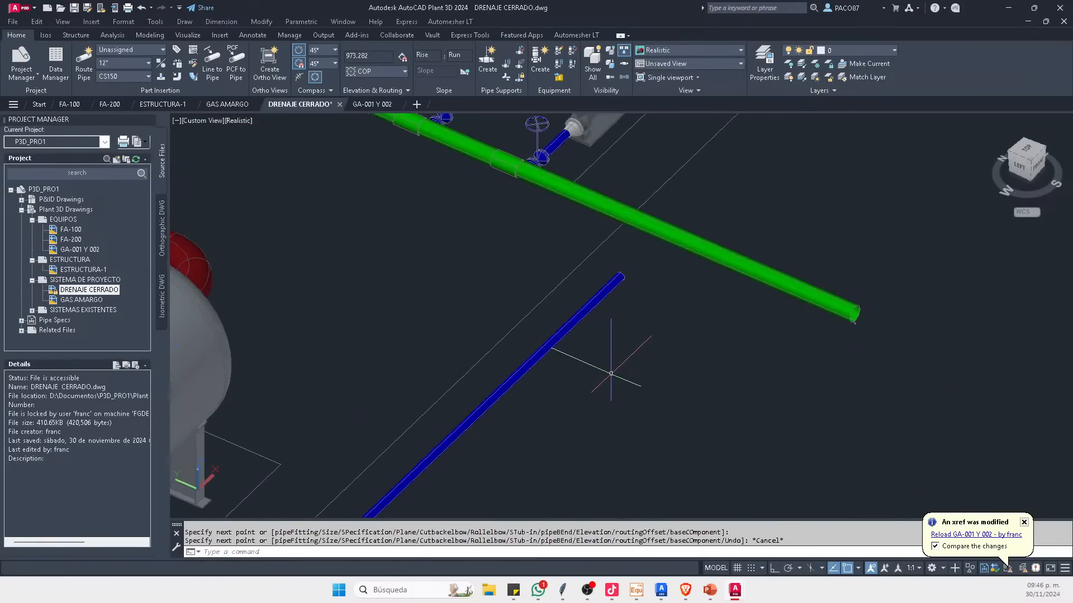
{"action": "key", "text": "Return"}
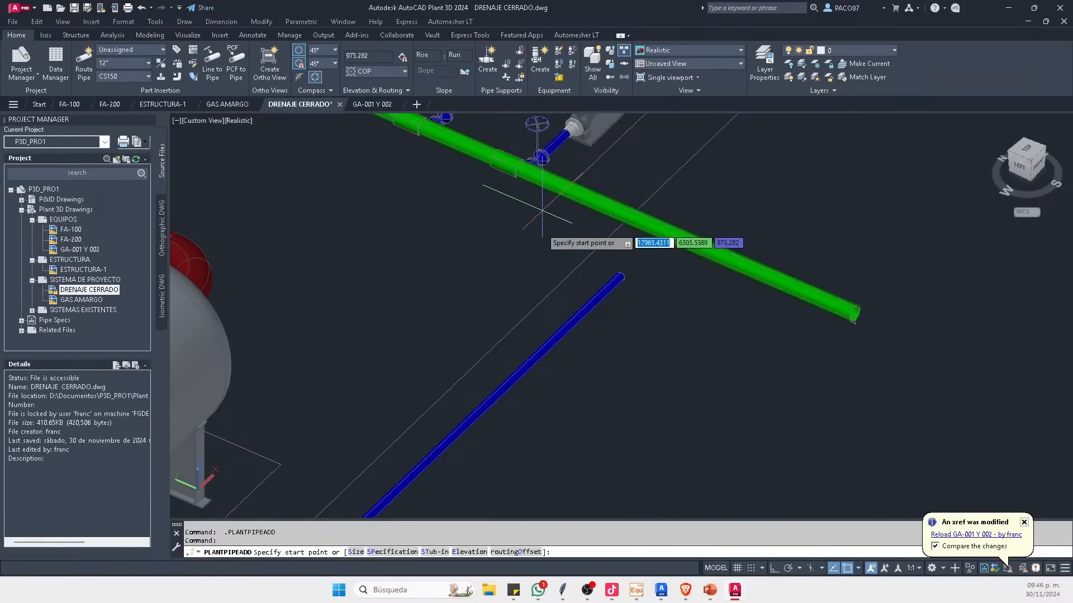
{"action": "key", "text": "Escape"}
{"action": "middle_click_drag", "start_coordinate": [483, 161], "coordinate": [474, 220]}
{"action": "type", "text": "o"}
{"action": "key", "text": "Return"}
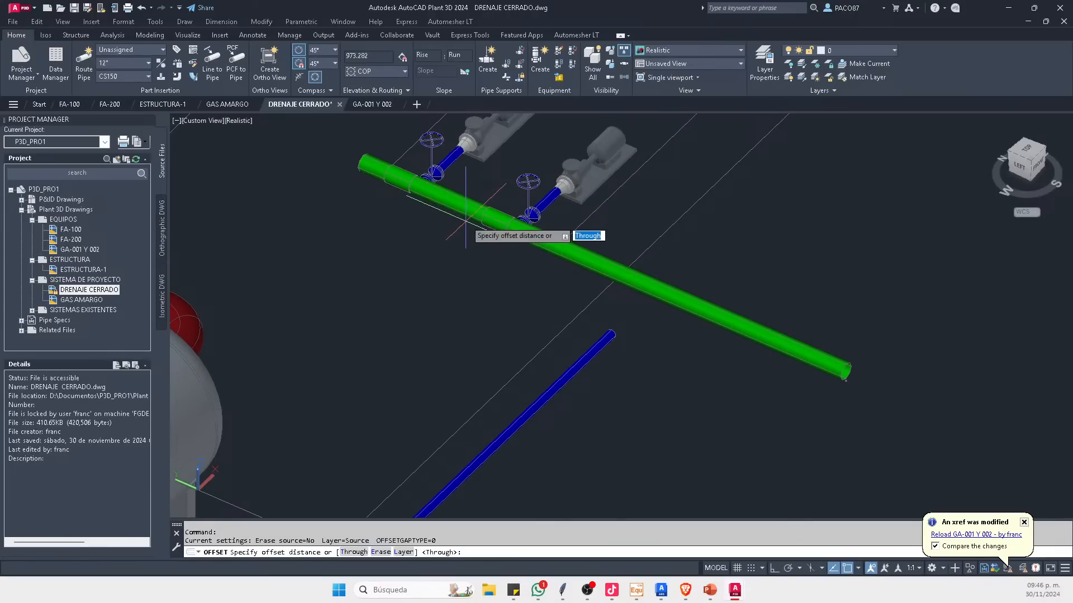
{"action": "key", "text": "Escape"}
{"action": "type", "text": "C"}
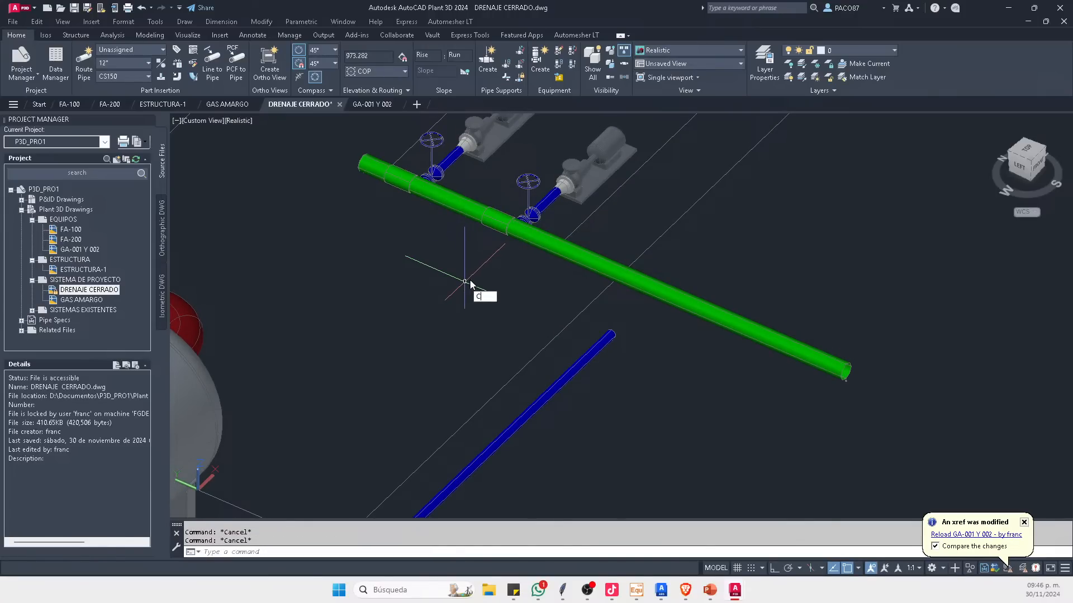
{"action": "type", "text": "O"}
{"action": "key", "text": "Return"}
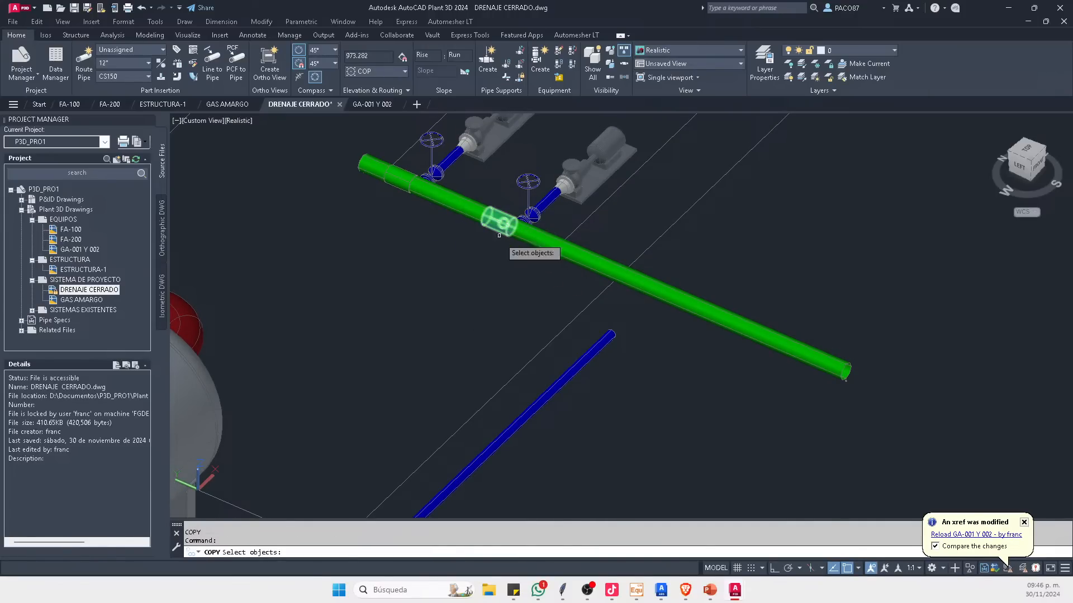
{"action": "key", "text": "Escape"}
{"action": "key", "text": "Escape"}
Step: Copy the tee at the second pump's branch to a free spot beside the header
{"action": "scroll", "coordinate": [496, 217], "scroll_direction": "up", "scroll_amount": 3}
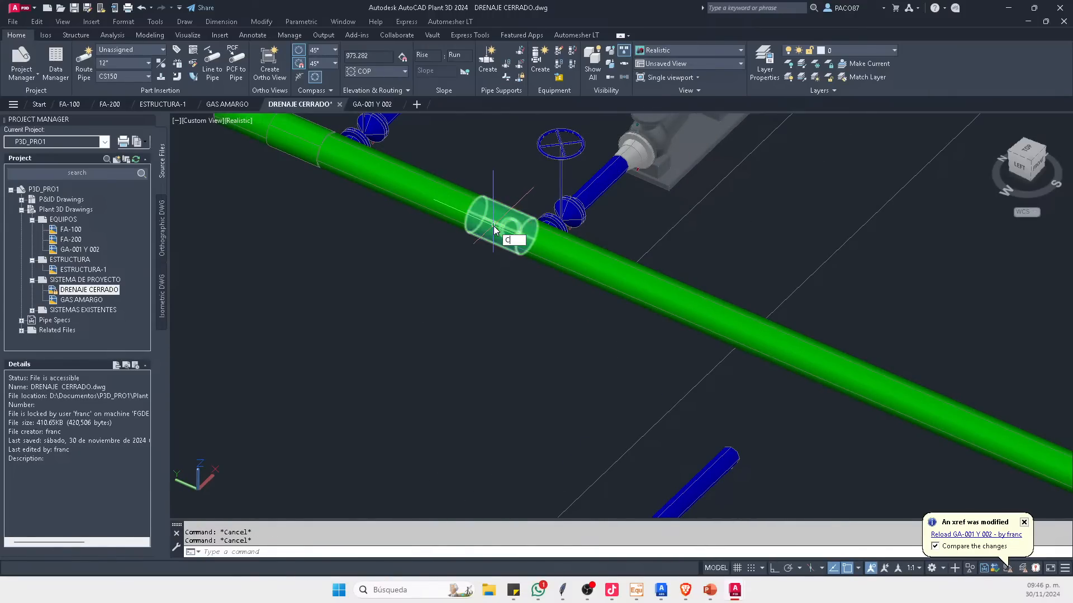
{"action": "key", "text": "Return"}
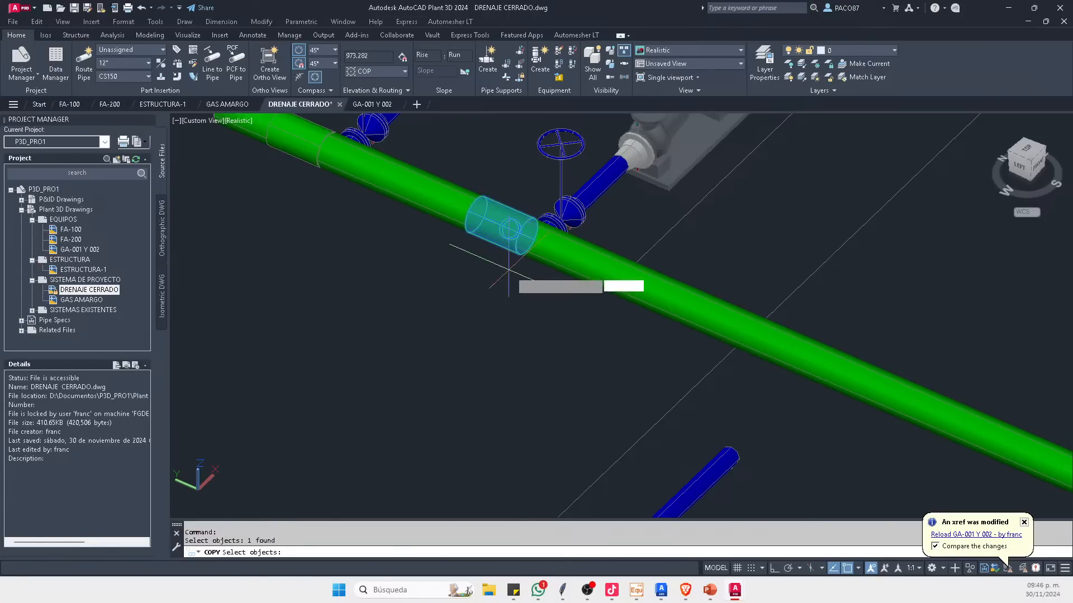
{"action": "key", "text": "Return"}
{"action": "left_click", "coordinate": [509, 271]}
{"action": "left_click", "coordinate": [583, 412]}
{"action": "key", "text": "Escape"}
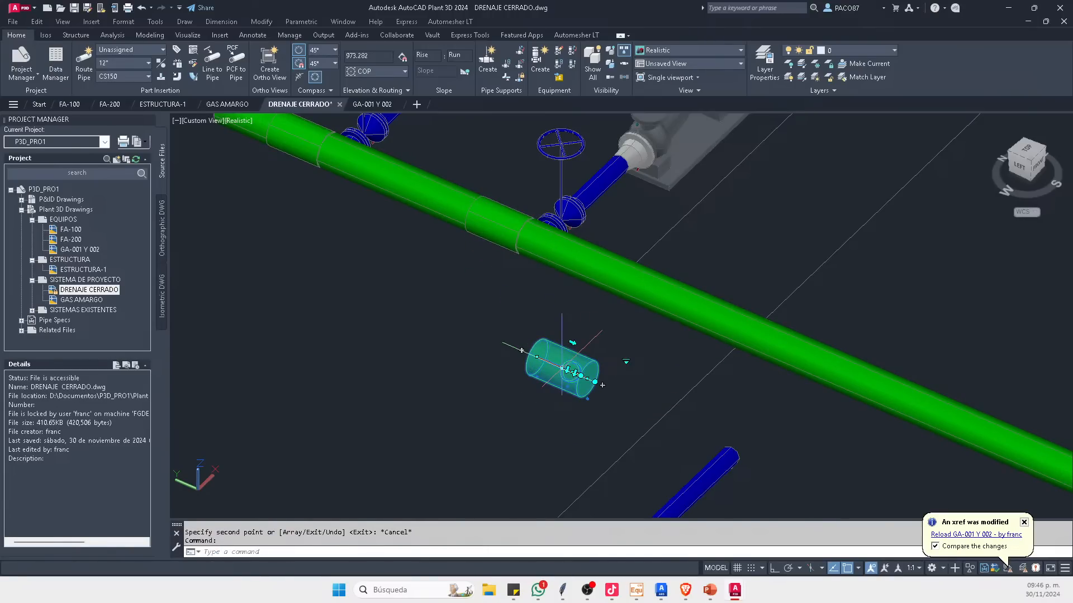
Step: Move the copied tee into the extended header, tracked to the blue drain pipe's open end with a distance of 0
{"action": "left_click", "coordinate": [595, 382]}
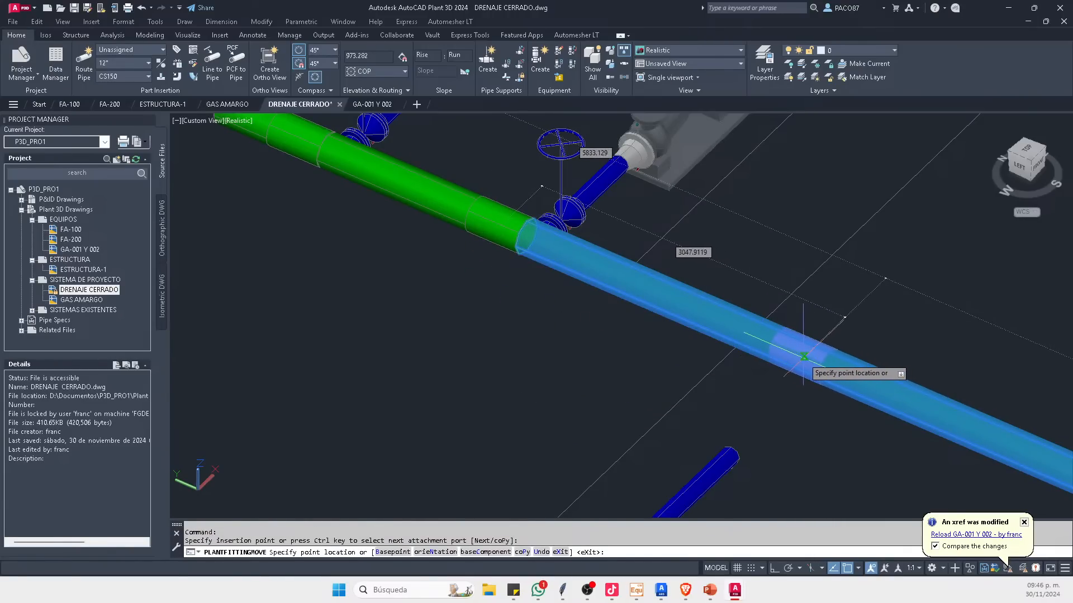
{"action": "key", "text": "Return"}
{"action": "left_click", "coordinate": [730, 453]}
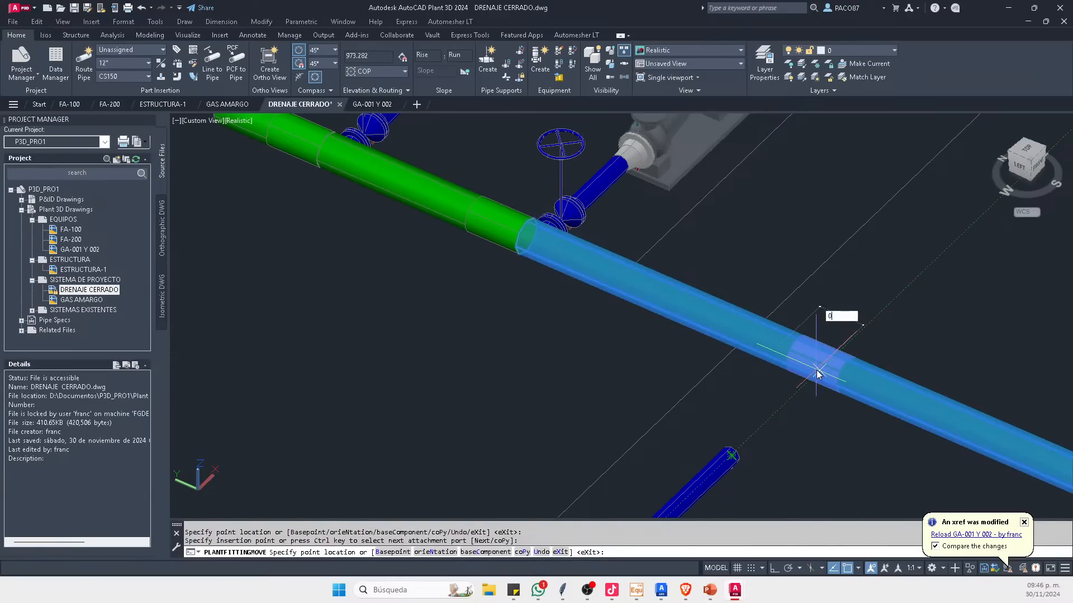
{"action": "key", "text": "Return"}
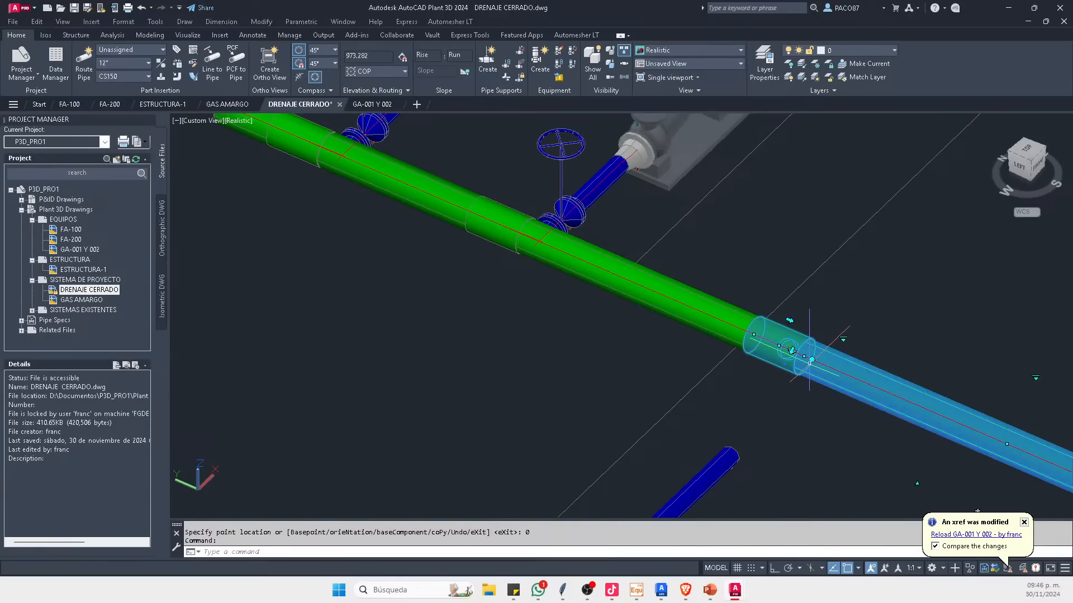
{"action": "key", "text": "Escape"}
{"action": "middle_click_drag", "start_coordinate": [809, 351], "coordinate": [609, 330], "text": "shift"}
{"action": "scroll", "coordinate": [633, 298], "scroll_direction": "up", "scroll_amount": 5}
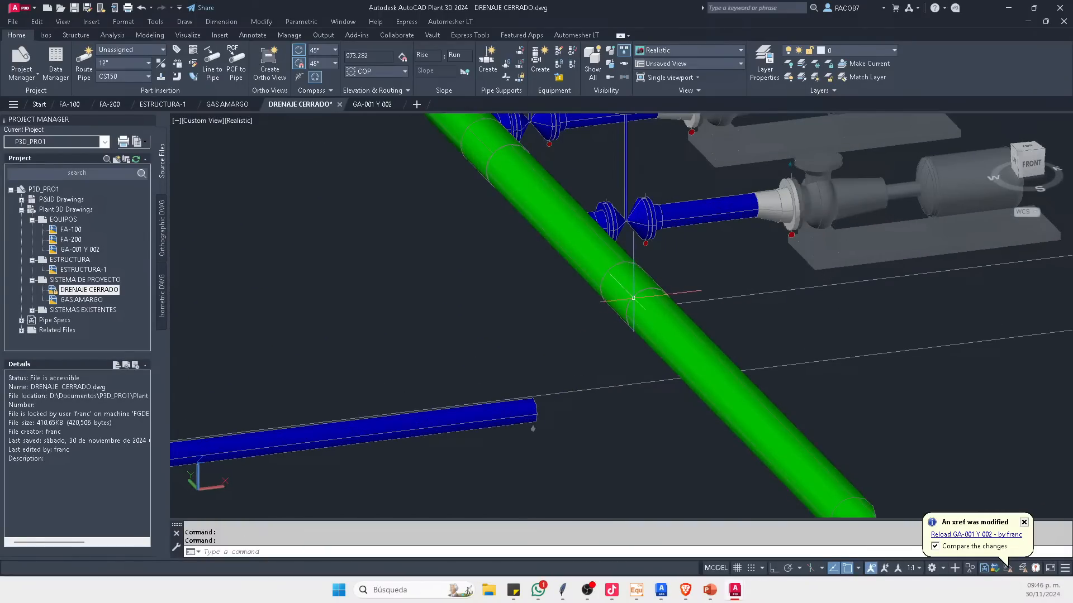
{"action": "left_click", "coordinate": [641, 293]}
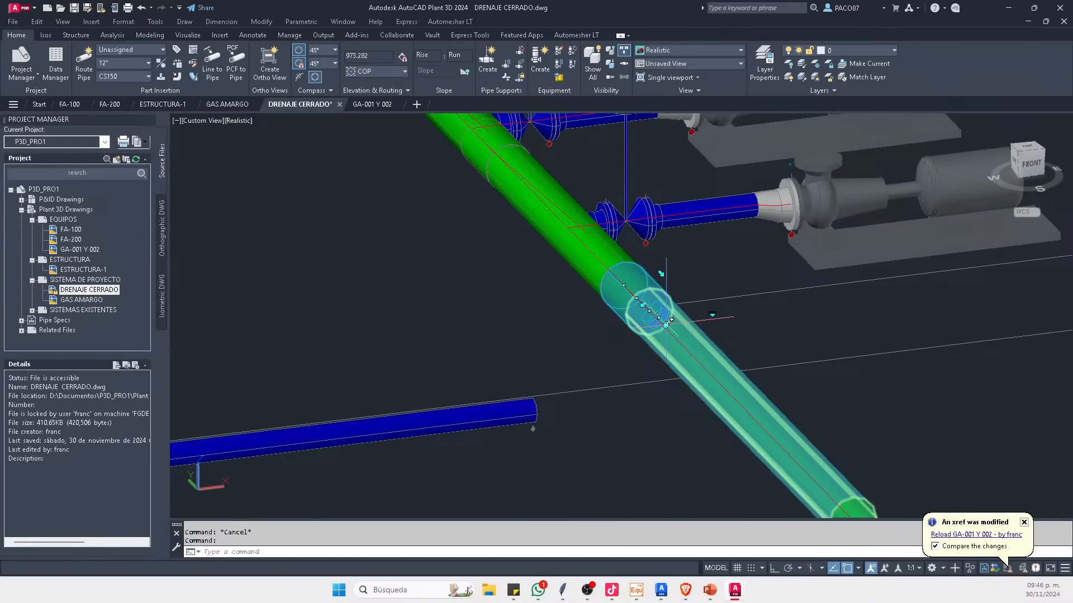
{"action": "left_click", "coordinate": [665, 326]}
{"action": "key", "text": "Escape"}
{"action": "left_click", "coordinate": [637, 296]}
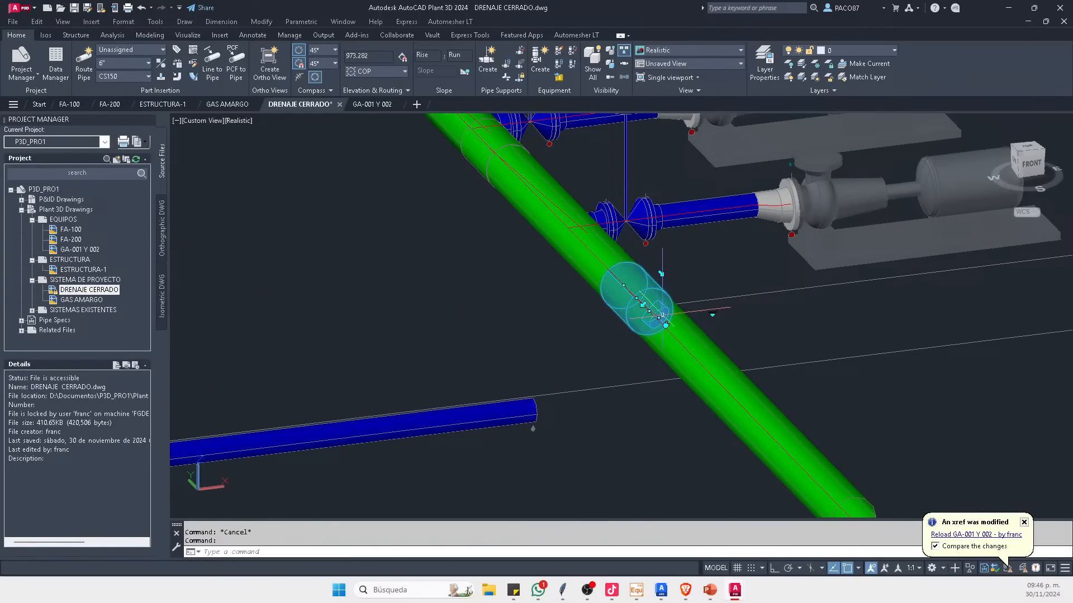
{"action": "left_click", "coordinate": [654, 324]}
{"action": "scroll", "coordinate": [640, 344], "scroll_direction": "down", "scroll_amount": 3}
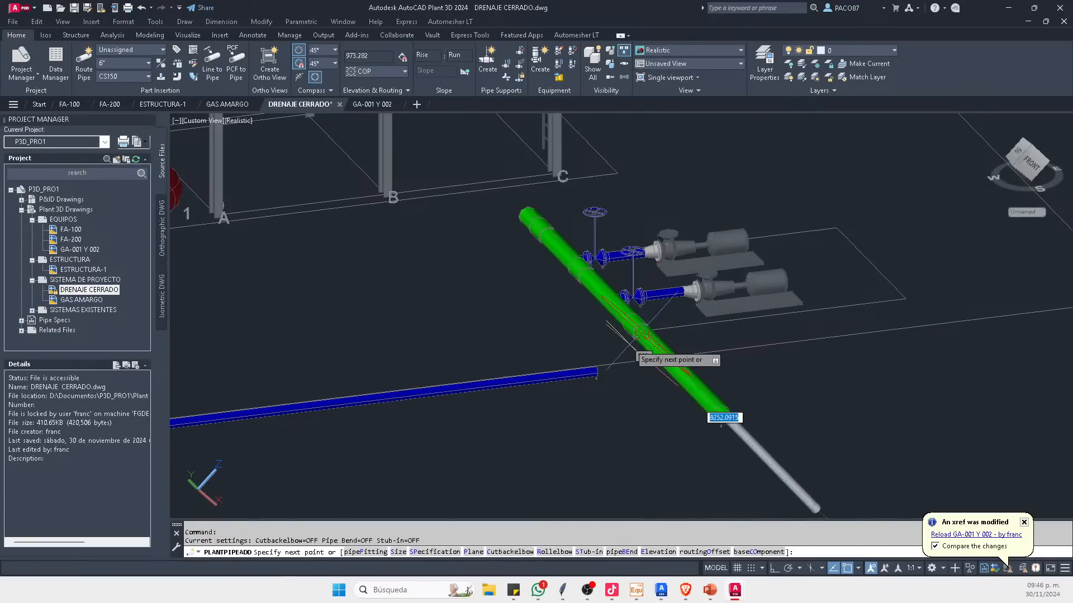
{"action": "scroll", "coordinate": [635, 352], "scroll_direction": "up", "scroll_amount": 1}
{"action": "key", "text": "Escape"}
Step: Rotate the new header tee to 135° so its branch outlet points toward the blue drain pipe
{"action": "middle_click_drag", "start_coordinate": [642, 352], "coordinate": [720, 419], "text": "shift"}
{"action": "scroll", "coordinate": [720, 382], "scroll_direction": "up", "scroll_amount": 3}
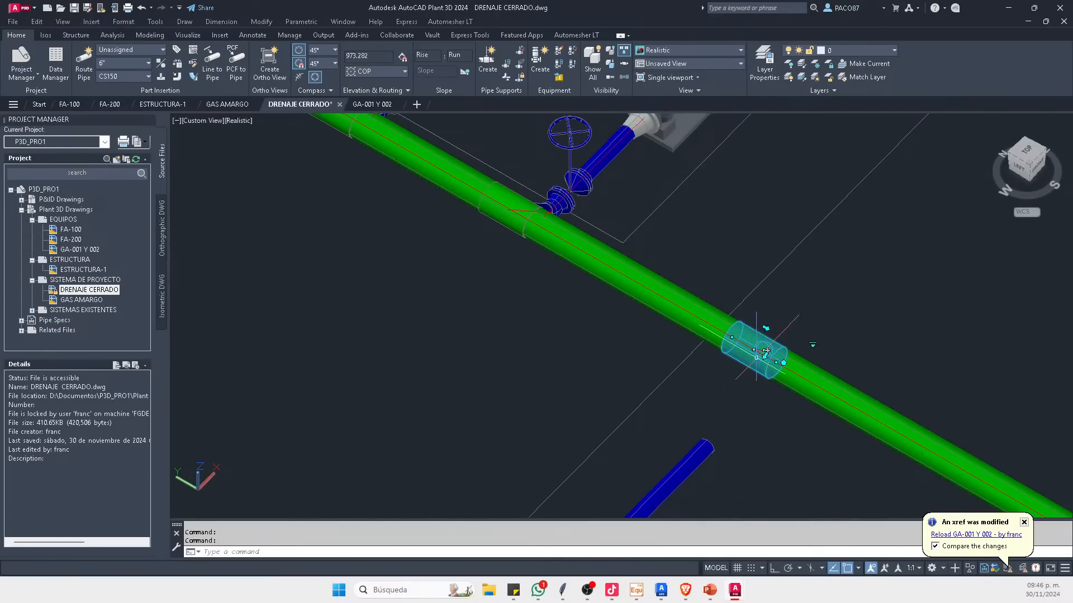
{"action": "left_click", "coordinate": [783, 362]}
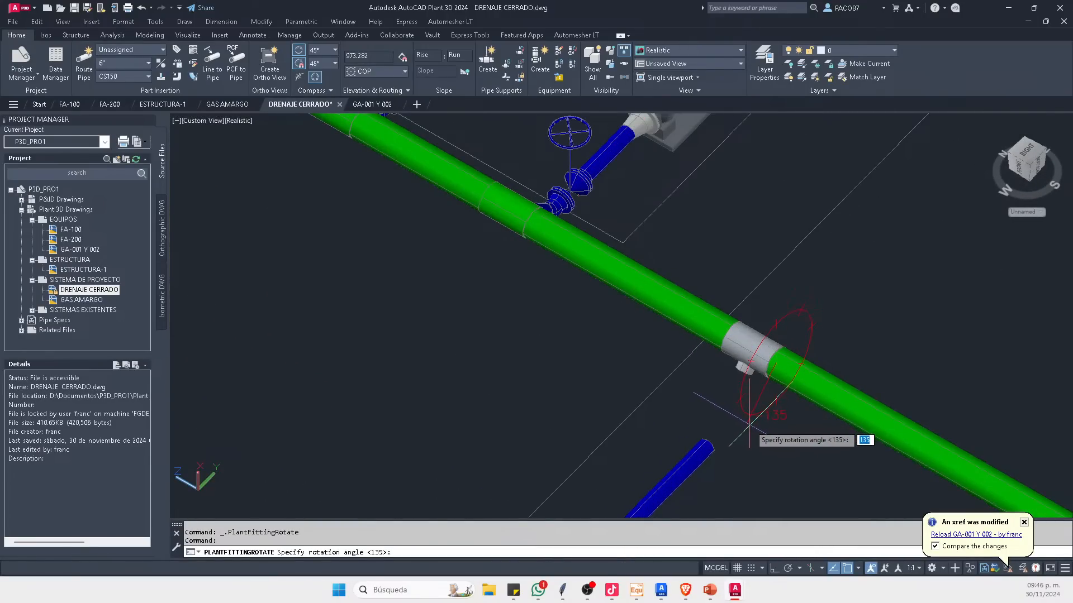
{"action": "left_click", "coordinate": [738, 447]}
{"action": "scroll", "coordinate": [730, 354], "scroll_direction": "down", "scroll_amount": 5}
{"action": "scroll", "coordinate": [722, 425], "scroll_direction": "up", "scroll_amount": 3}
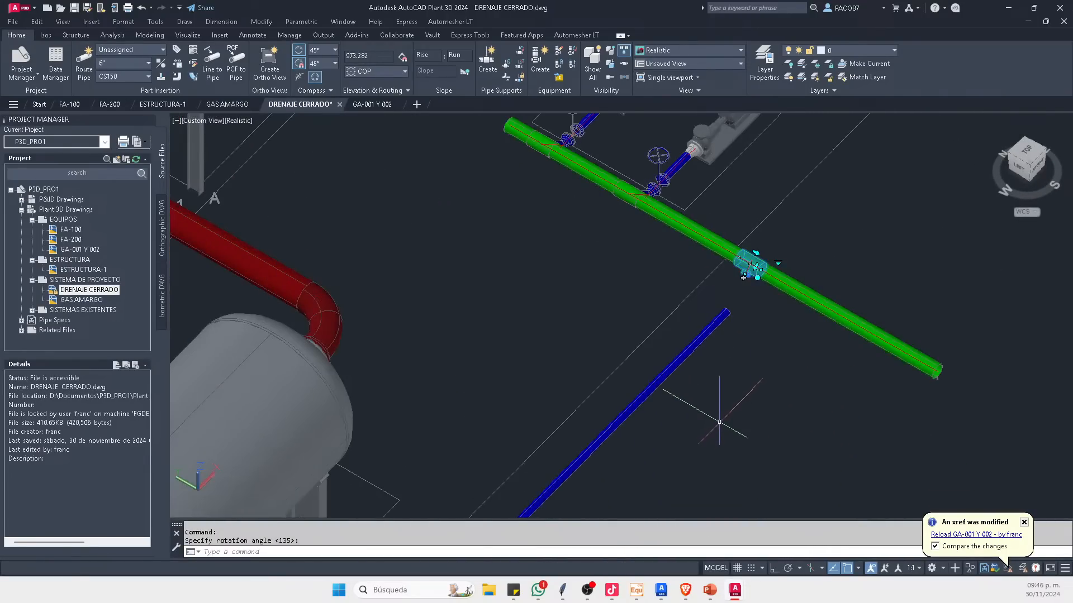
{"action": "middle_click_drag", "start_coordinate": [757, 373], "coordinate": [718, 348], "text": "shift"}
{"action": "scroll", "coordinate": [718, 348], "scroll_direction": "up", "scroll_amount": 3}
{"action": "left_click", "coordinate": [719, 364]}
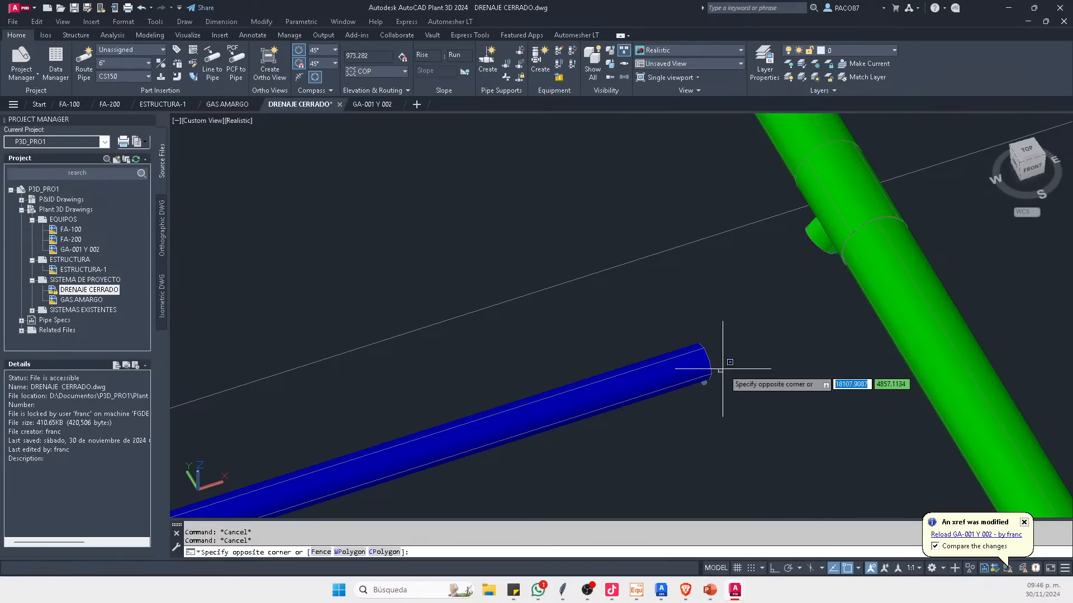
{"action": "key", "text": "Escape"}
{"action": "left_click", "coordinate": [789, 283]}
{"action": "key", "text": "Escape"}
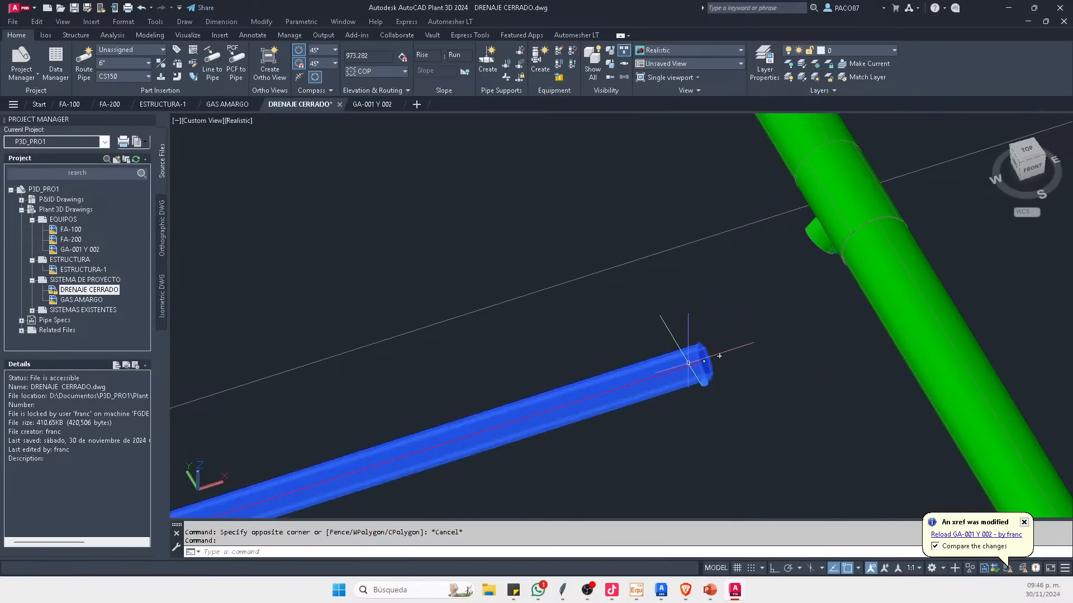
{"action": "key", "text": "Escape"}
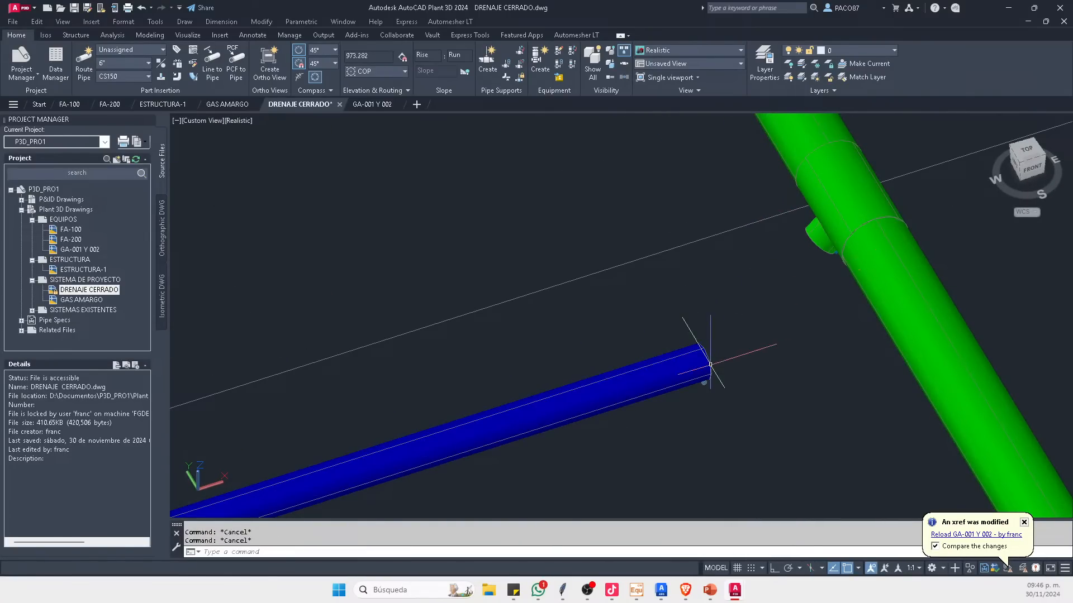
Step: Route 6" pipe from the blue drain pipe's open end to the new header tee's branch outlet
{"action": "left_click", "coordinate": [718, 356]}
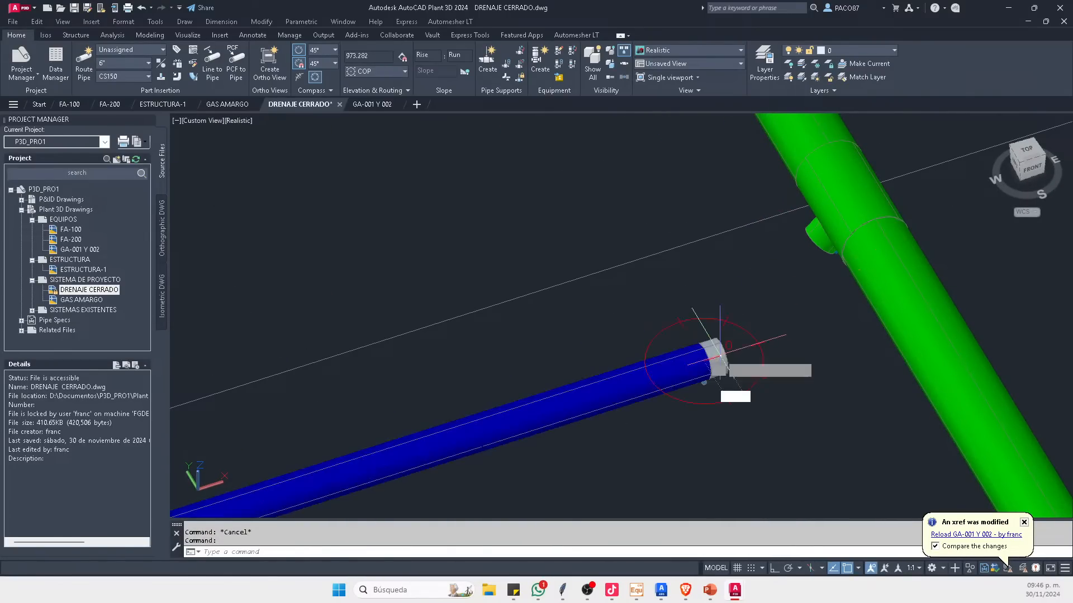
{"action": "left_click", "coordinate": [808, 251]}
{"action": "key", "text": "Escape"}
Step: Insert a 6" long-pattern ball valve, 150 LB, RF, from spec CS150 into the long drain pipe run just past the elbow
{"action": "scroll", "coordinate": [768, 331], "scroll_direction": "down", "scroll_amount": 5}
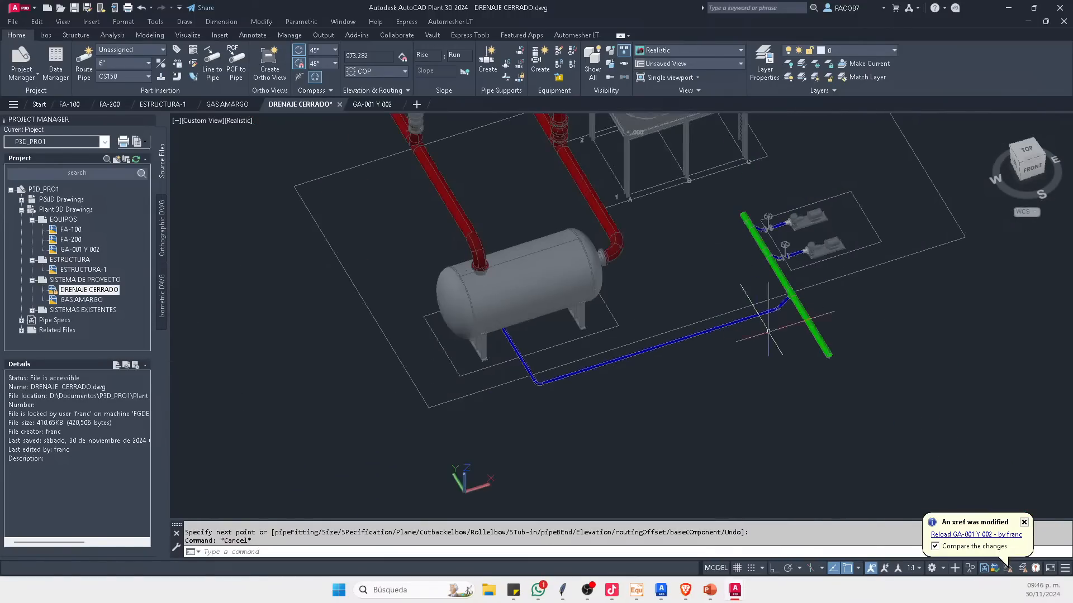
{"action": "middle_click_drag", "start_coordinate": [772, 312], "coordinate": [686, 293], "text": "shift"}
{"action": "scroll", "coordinate": [778, 290], "scroll_direction": "up", "scroll_amount": 2}
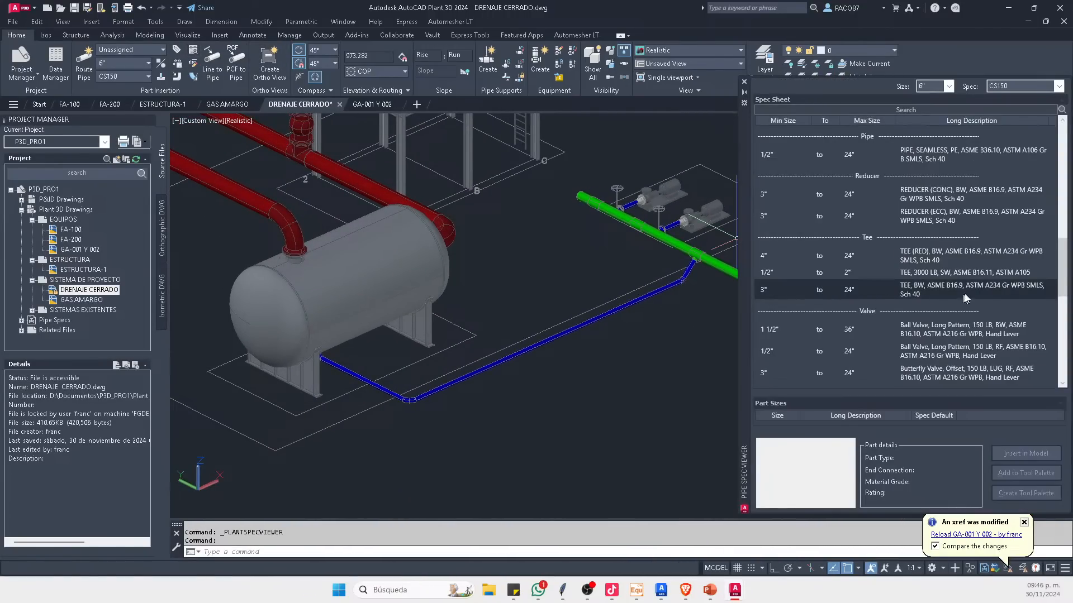
{"action": "scroll", "coordinate": [944, 313], "scroll_direction": "down", "scroll_amount": 2}
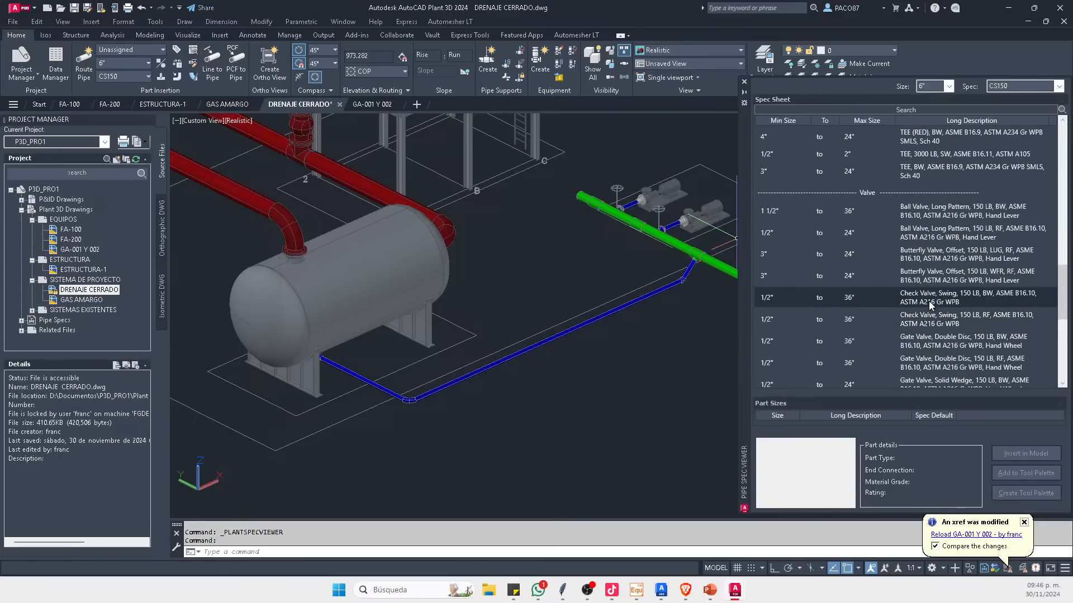
{"action": "left_click", "coordinate": [942, 234]}
{"action": "left_click", "coordinate": [1003, 455]}
{"action": "scroll", "coordinate": [430, 380], "scroll_direction": "up", "scroll_amount": 5}
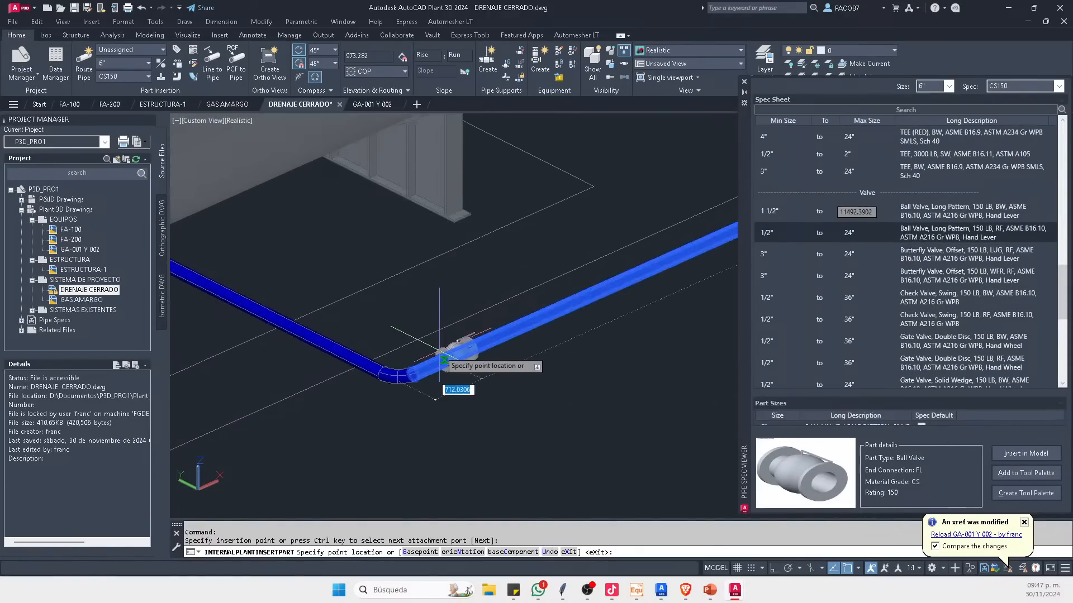
{"action": "left_click", "coordinate": [554, 295]}
{"action": "key", "text": "Return"}
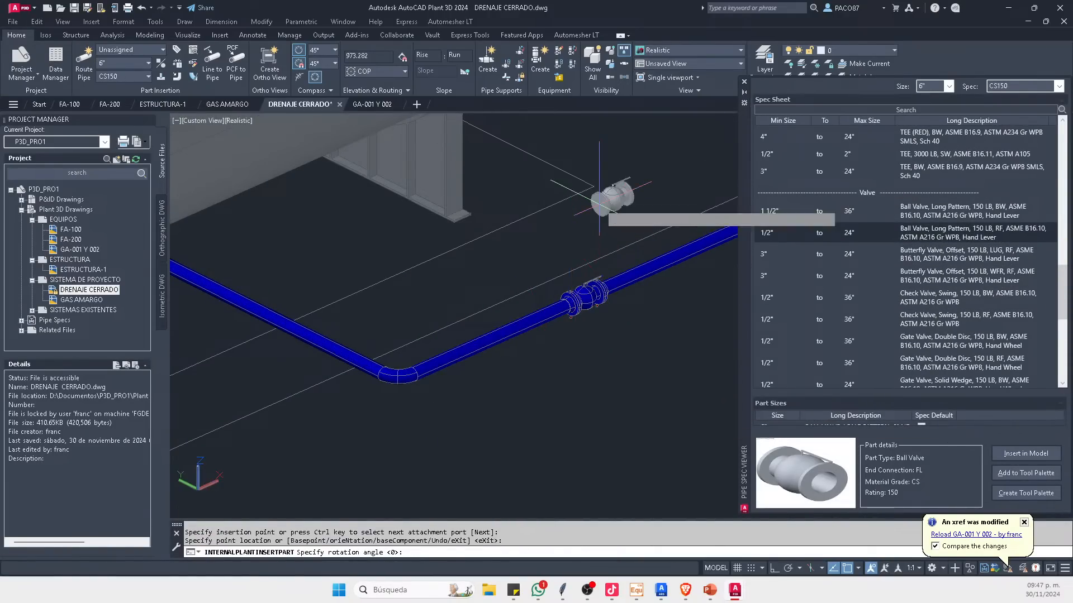
{"action": "scroll", "coordinate": [571, 313], "scroll_direction": "down", "scroll_amount": 4}
{"action": "key", "text": "Escape"}
Step: Delete the excess pipe stub at the header's end beyond the first pump's tee
{"action": "scroll", "coordinate": [412, 333], "scroll_direction": "up", "scroll_amount": 8}
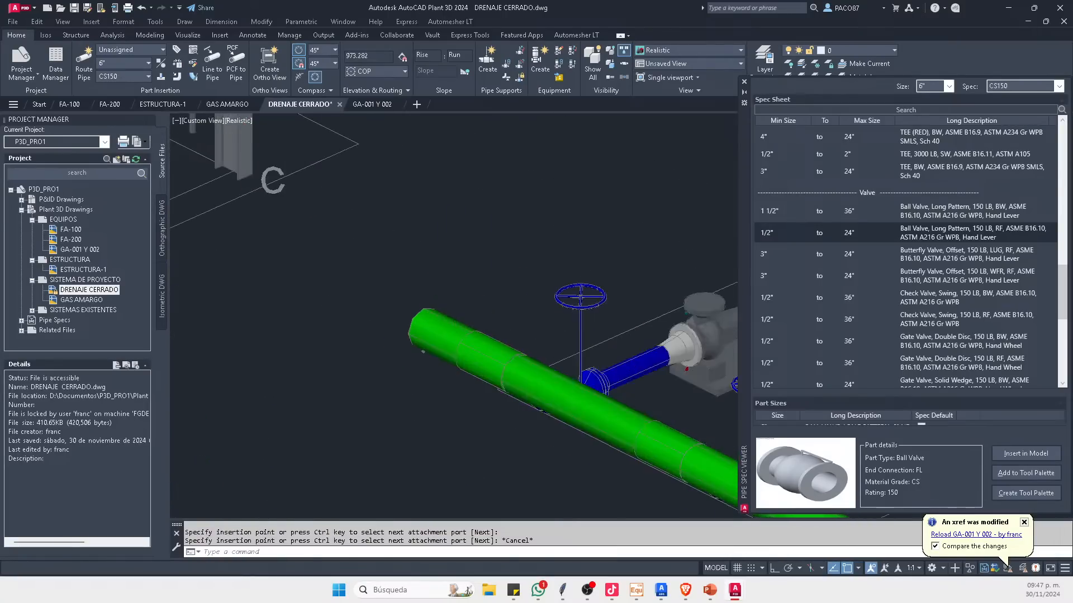
{"action": "key", "text": "Delete"}
{"action": "scroll", "coordinate": [412, 333], "scroll_direction": "down", "scroll_amount": 8}
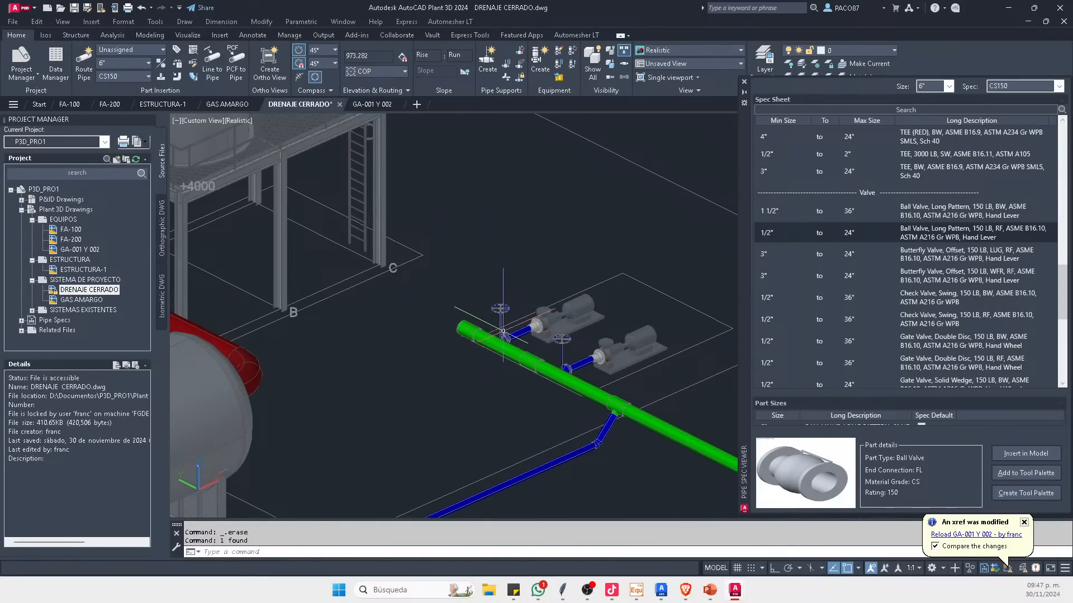
{"action": "middle_click_drag", "start_coordinate": [503, 331], "coordinate": [519, 335], "text": "shift"}
Step: Insert a butt-welded CAP, BW, ASME B16.9, Sch 40 on the open tee end of the header beside the first pump
{"action": "scroll", "coordinate": [941, 212], "scroll_direction": "up", "scroll_amount": 6}
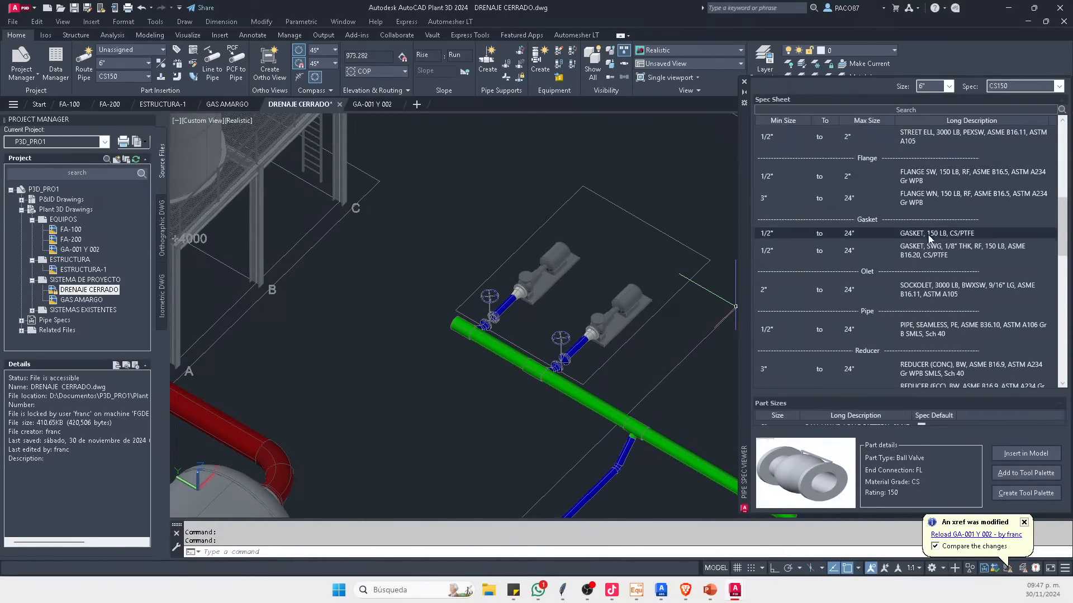
{"action": "scroll", "coordinate": [930, 237], "scroll_direction": "up", "scroll_amount": 3}
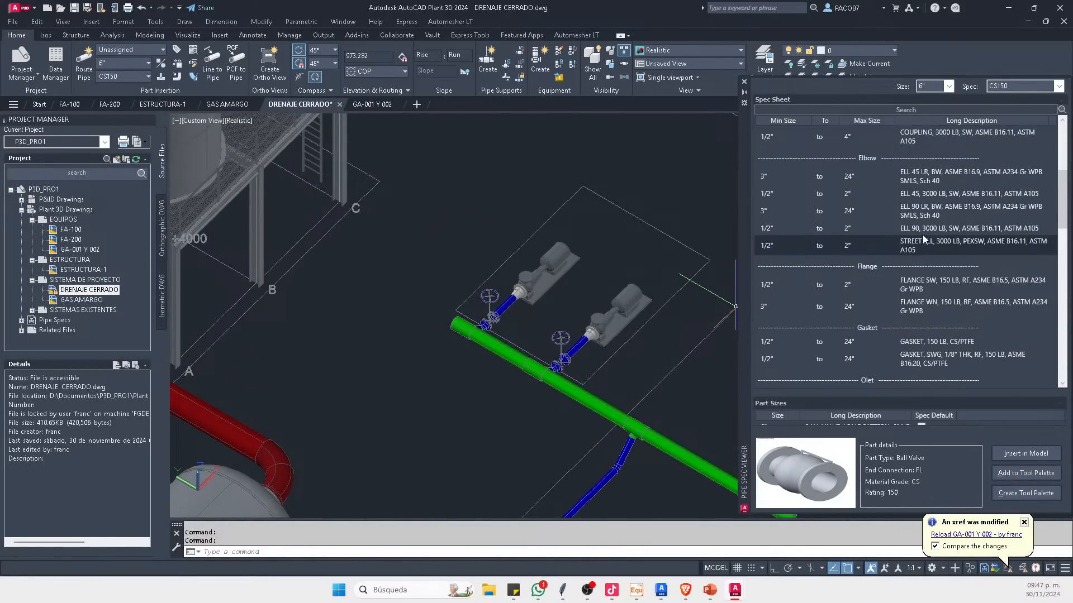
{"action": "scroll", "coordinate": [925, 239], "scroll_direction": "up", "scroll_amount": 4}
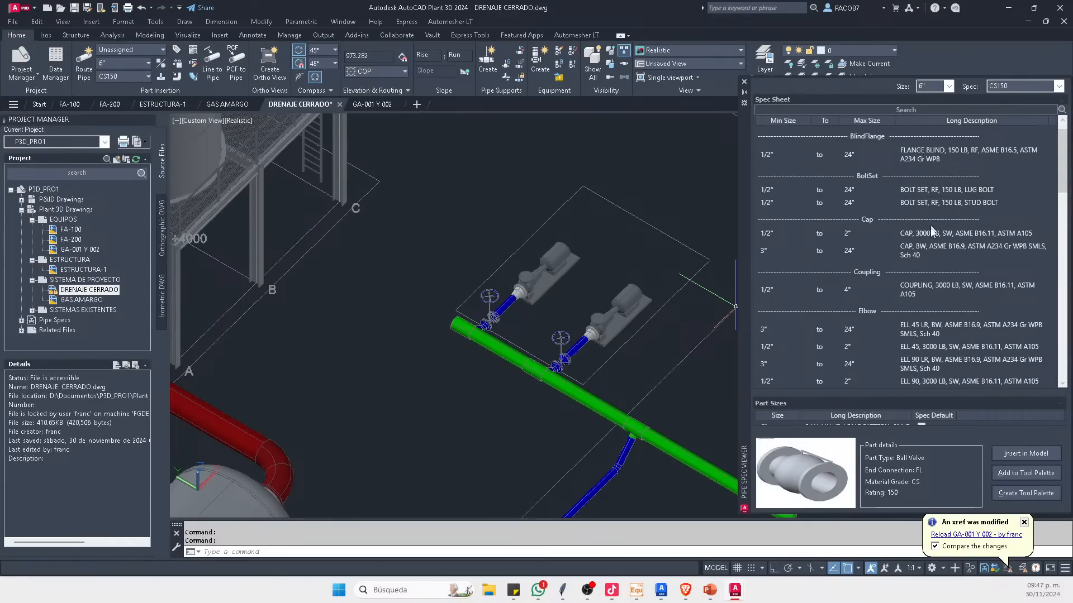
{"action": "left_click", "coordinate": [932, 249]}
{"action": "left_click", "coordinate": [1026, 453]}
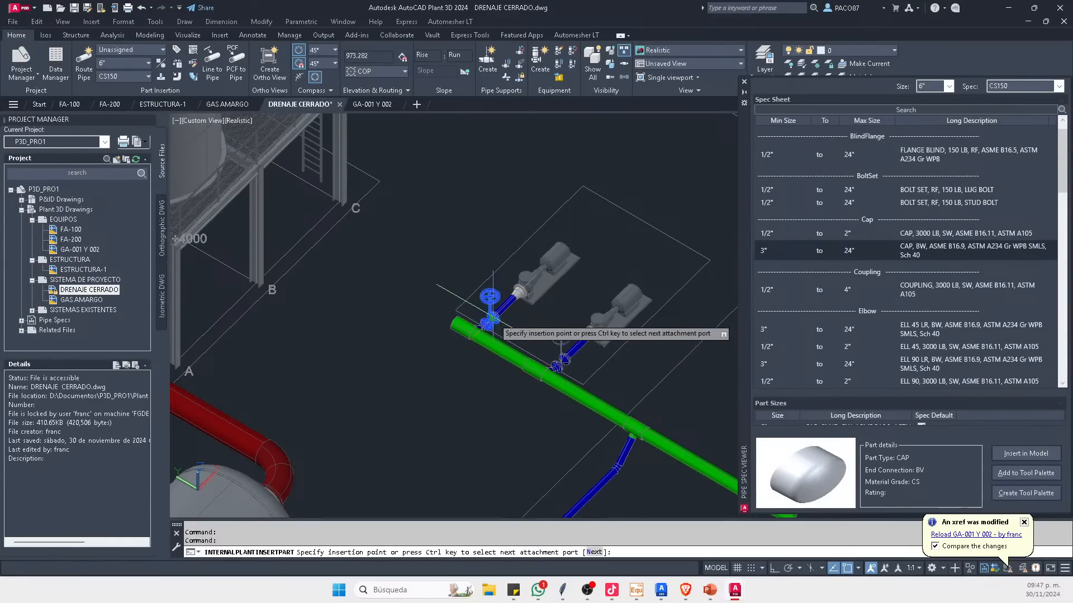
{"action": "scroll", "coordinate": [463, 311], "scroll_direction": "up", "scroll_amount": 3}
{"action": "left_click", "coordinate": [433, 343]}
{"action": "key", "text": "Return"}
{"action": "key", "text": "Escape"}
{"action": "scroll", "coordinate": [400, 299], "scroll_direction": "down", "scroll_amount": 4}
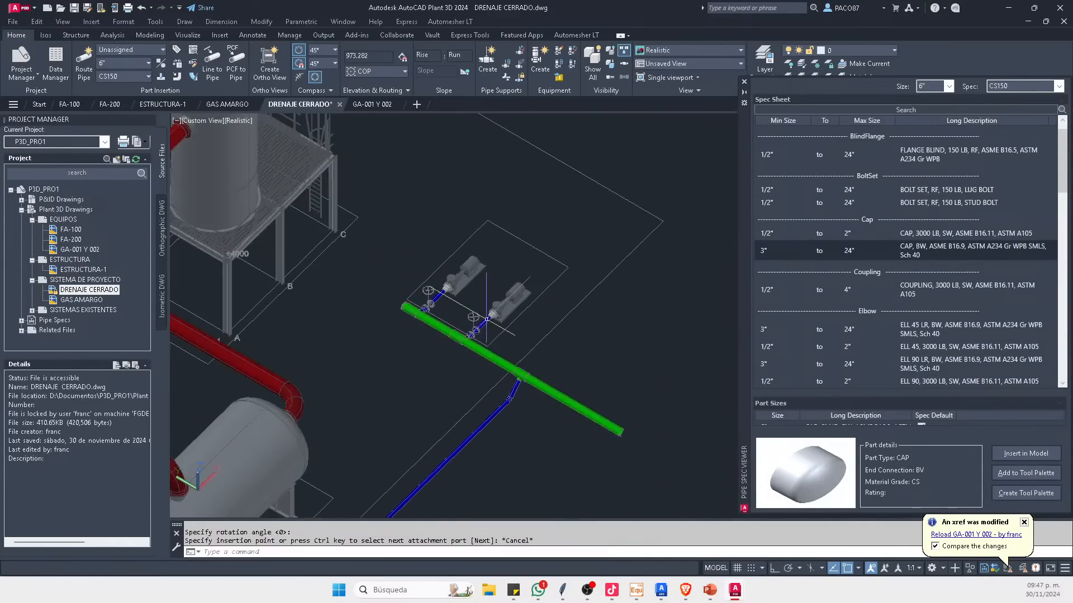
Step: Set the current pipe spec to CS300
{"action": "scroll", "coordinate": [451, 282], "scroll_direction": "up", "scroll_amount": 4}
{"action": "middle_click_drag", "start_coordinate": [502, 304], "coordinate": [408, 287], "text": "shift"}
{"action": "scroll", "coordinate": [578, 385], "scroll_direction": "up", "scroll_amount": 4}
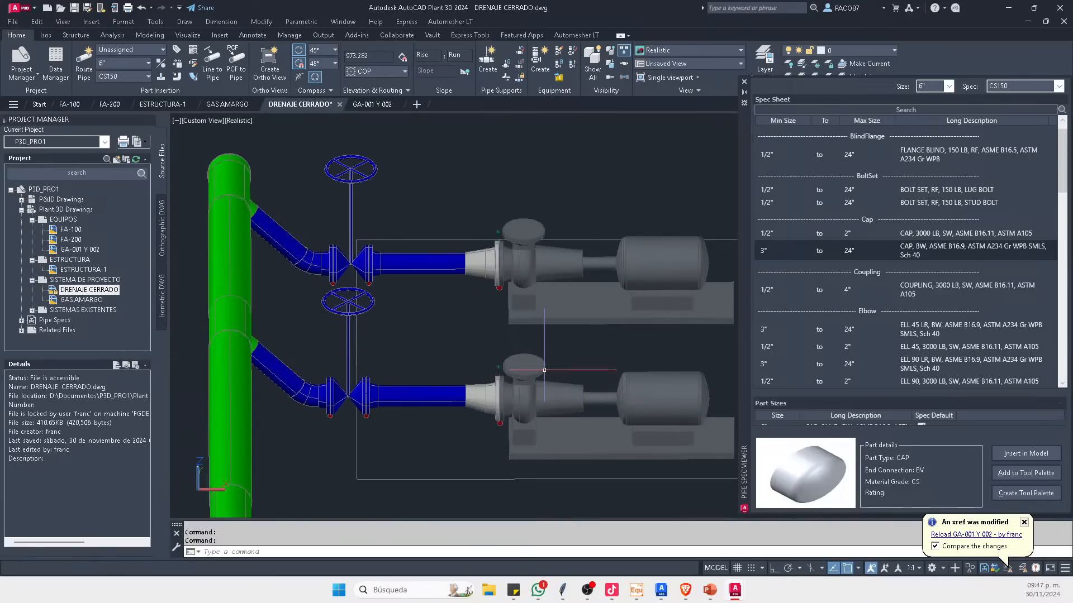
{"action": "left_click", "coordinate": [125, 77]}
{"action": "scroll", "coordinate": [151, 196], "scroll_direction": "up", "scroll_amount": 1}
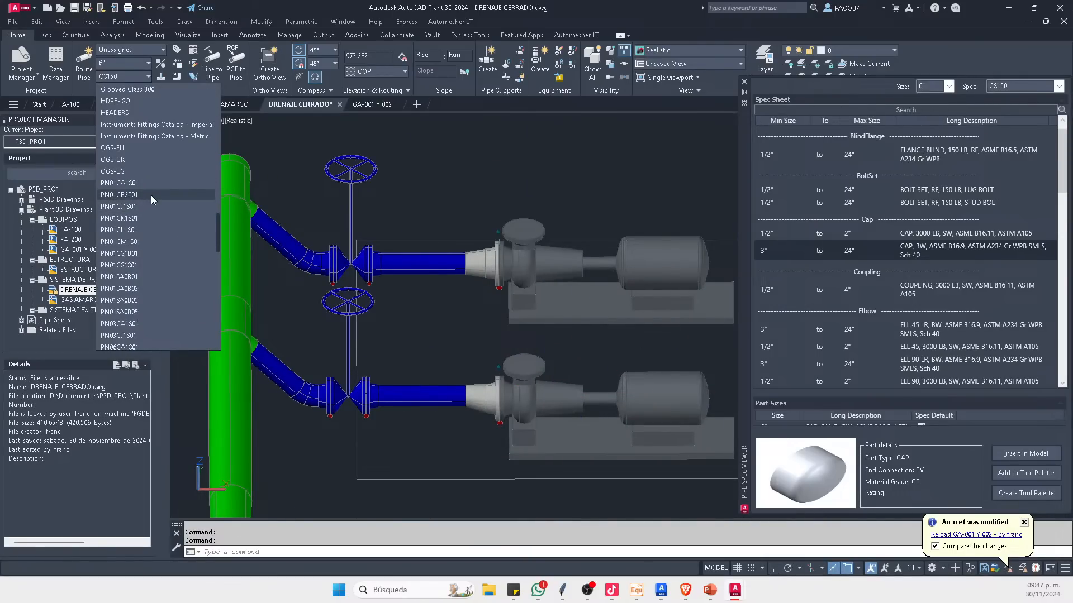
{"action": "scroll", "coordinate": [150, 206], "scroll_direction": "down", "scroll_amount": 10}
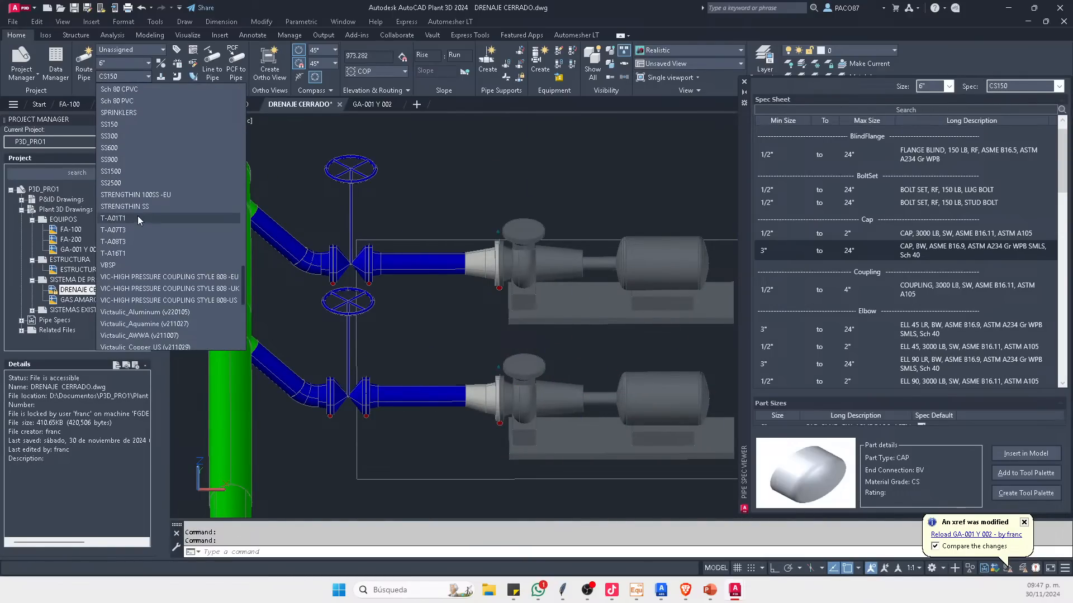
{"action": "scroll", "coordinate": [137, 212], "scroll_direction": "up", "scroll_amount": 10}
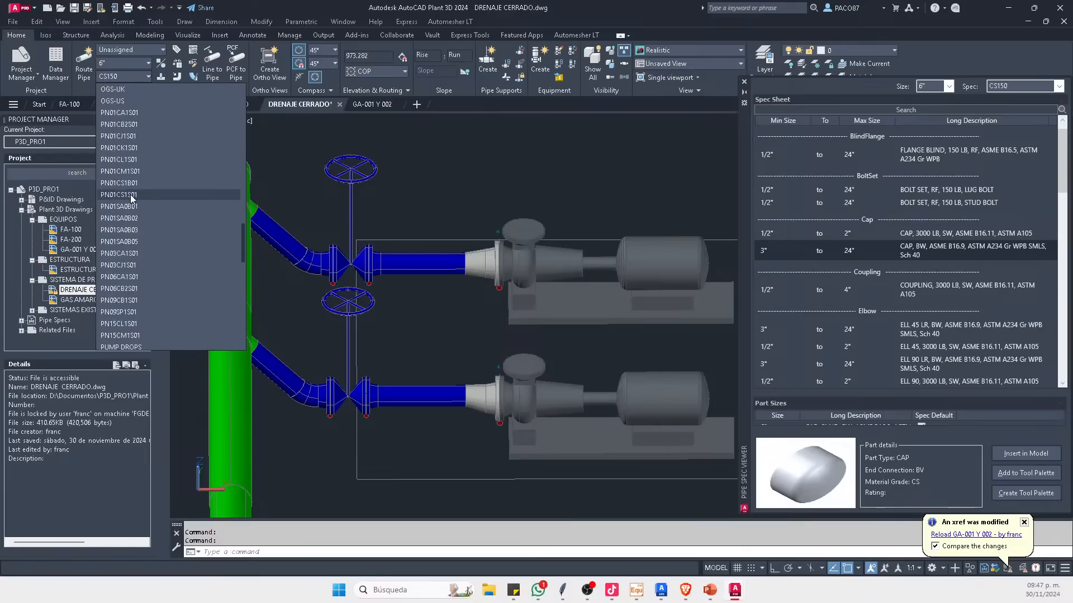
{"action": "scroll", "coordinate": [130, 195], "scroll_direction": "up", "scroll_amount": 10}
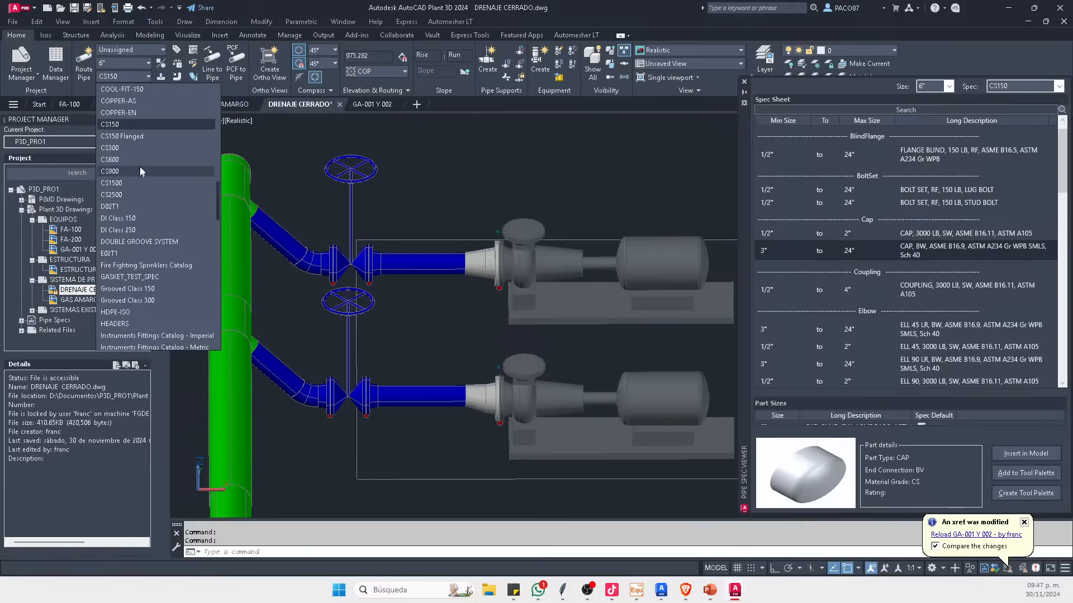
{"action": "left_click", "coordinate": [133, 148]}
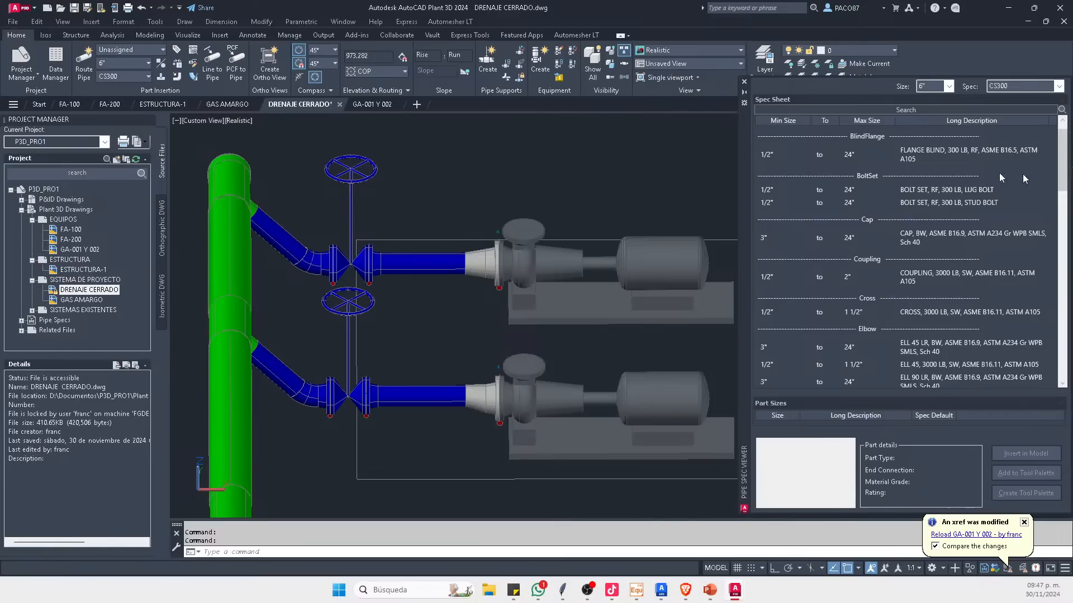
Step: Insert a 6" FLANGE WN, 300 LB, RF, ASME B16.5 on the upper discharge nozzle of each pump
{"action": "scroll", "coordinate": [931, 273], "scroll_direction": "down", "scroll_amount": 5}
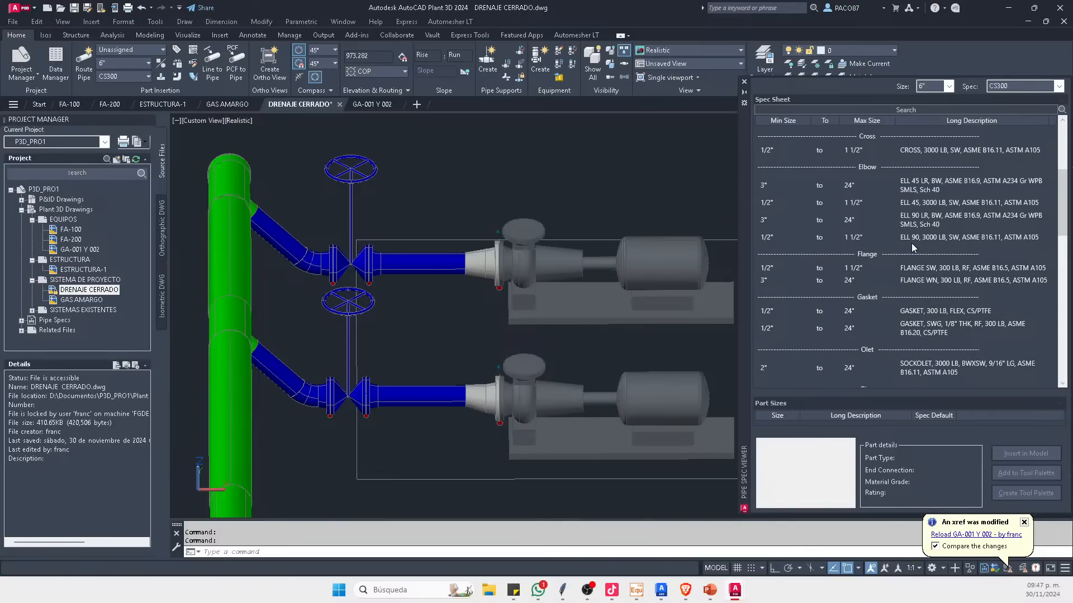
{"action": "scroll", "coordinate": [914, 249], "scroll_direction": "down", "scroll_amount": 3}
{"action": "scroll", "coordinate": [919, 271], "scroll_direction": "down", "scroll_amount": 3}
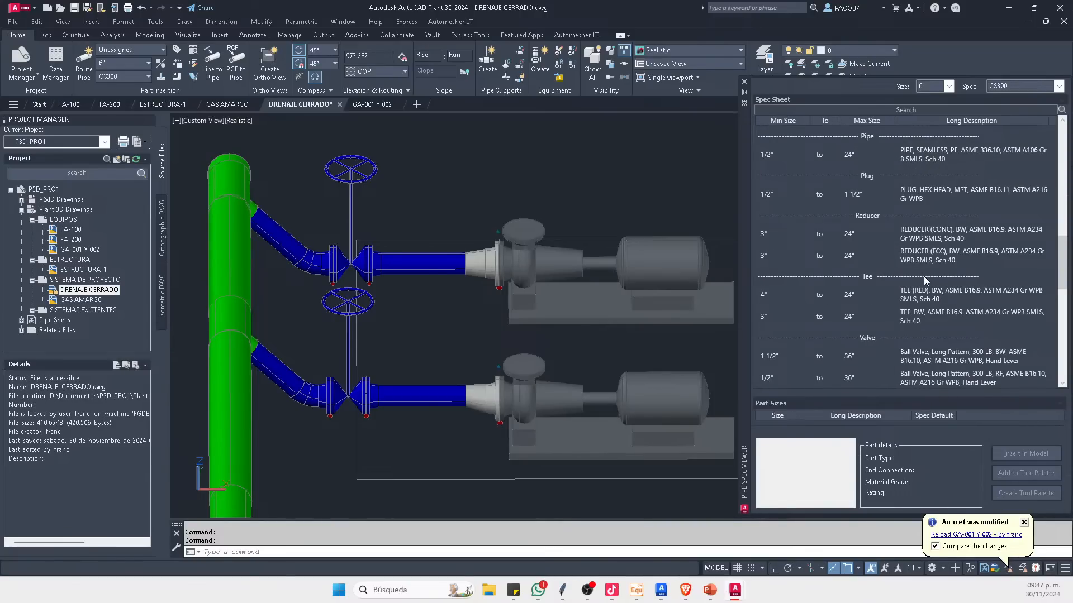
{"action": "scroll", "coordinate": [933, 287], "scroll_direction": "up", "scroll_amount": 4}
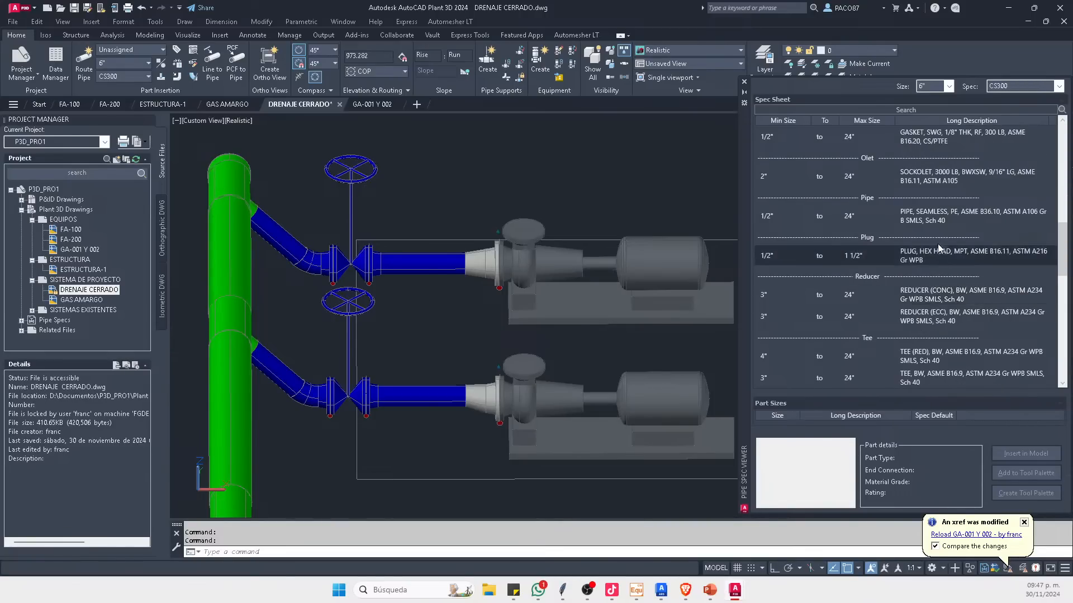
{"action": "left_click", "coordinate": [924, 232]}
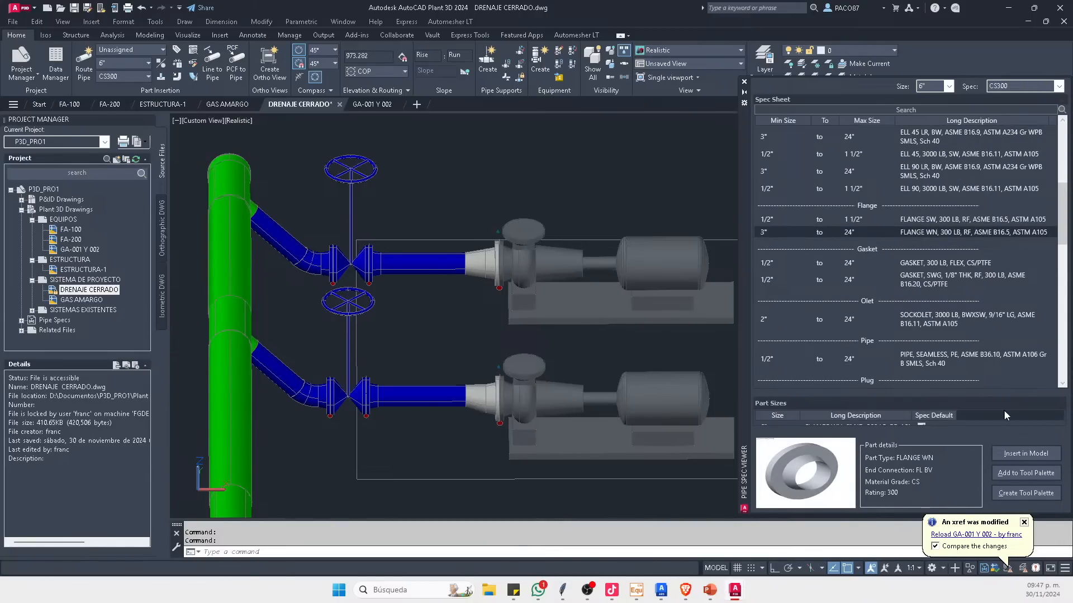
{"action": "left_click", "coordinate": [1025, 453]}
{"action": "scroll", "coordinate": [566, 337], "scroll_direction": "up", "scroll_amount": 4}
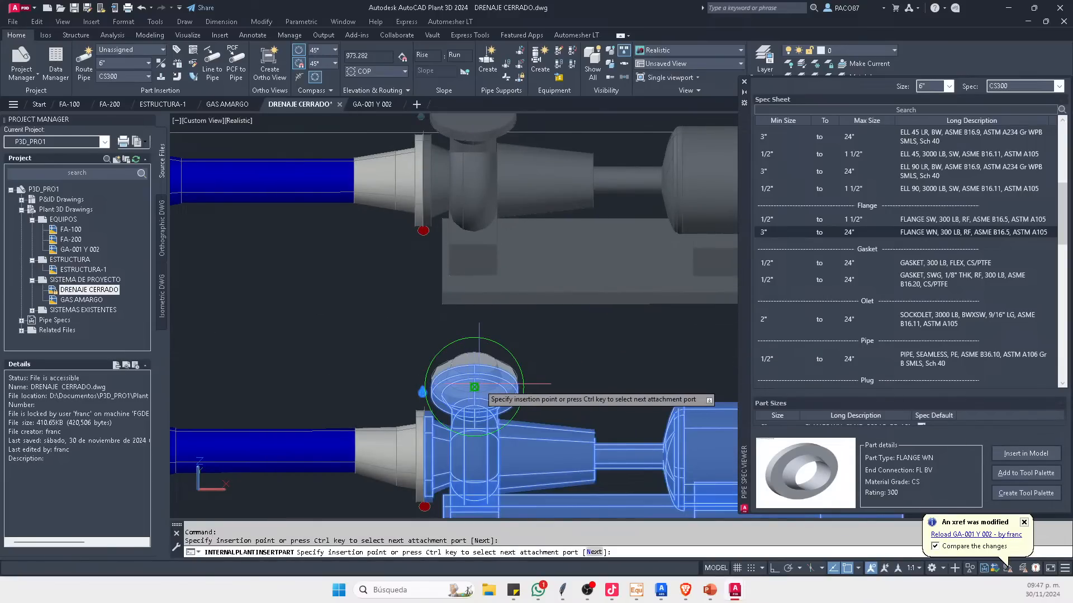
{"action": "middle_click_drag", "start_coordinate": [564, 156], "coordinate": [543, 354]}
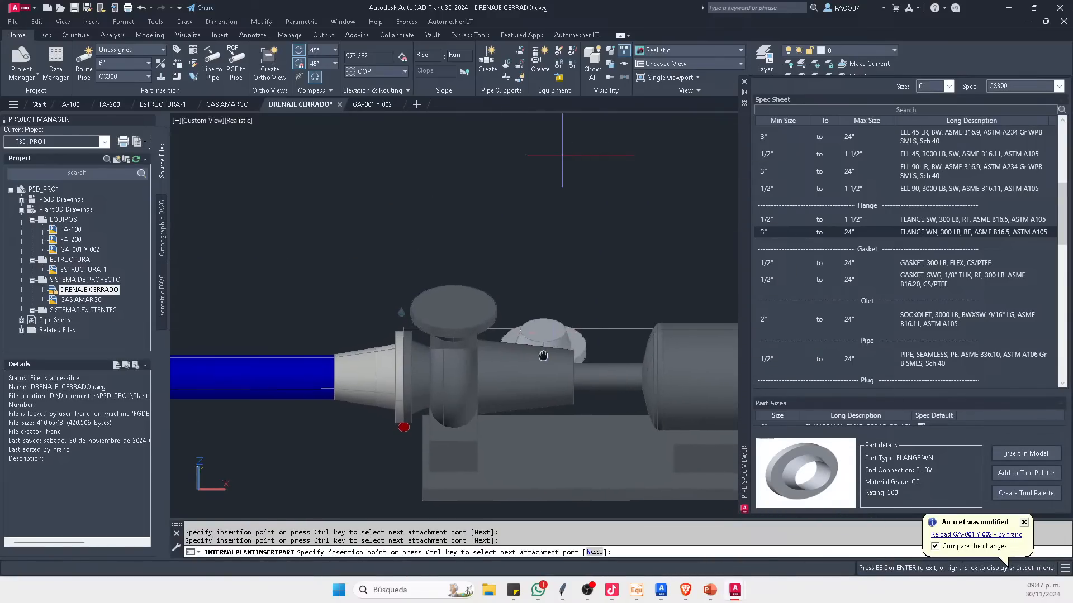
{"action": "left_click", "coordinate": [457, 306]}
{"action": "key", "text": "Return"}
{"action": "scroll", "coordinate": [480, 239], "scroll_direction": "up", "scroll_amount": 1}
{"action": "key", "text": "Escape"}
{"action": "key", "text": "Escape"}
{"action": "left_click", "coordinate": [483, 282]}
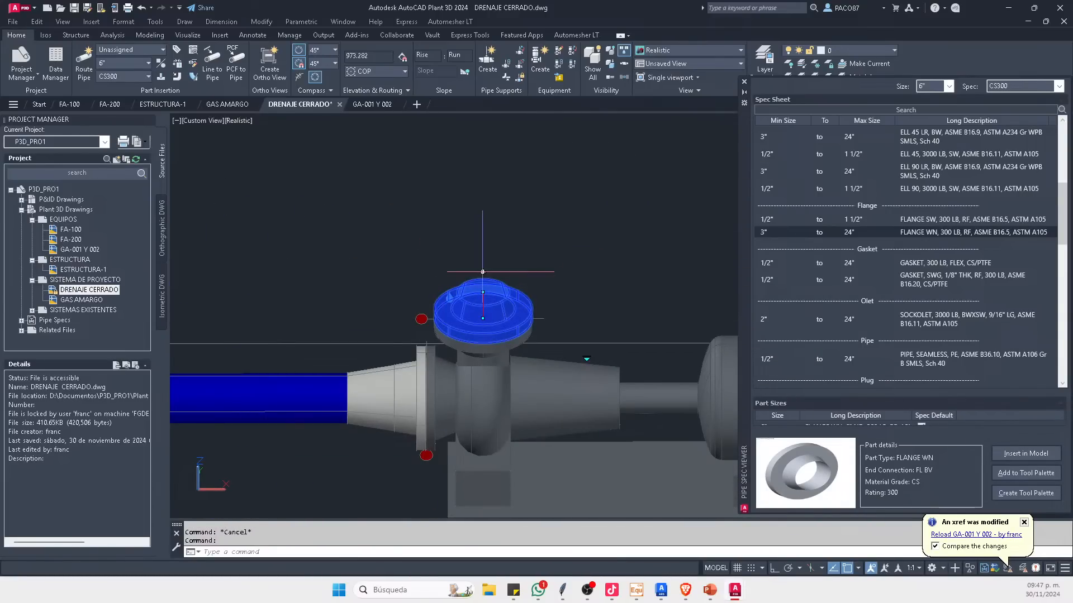
{"action": "left_click", "coordinate": [483, 271]}
{"action": "scroll", "coordinate": [482, 272], "scroll_direction": "down", "scroll_amount": 6}
{"action": "key", "text": "Escape"}
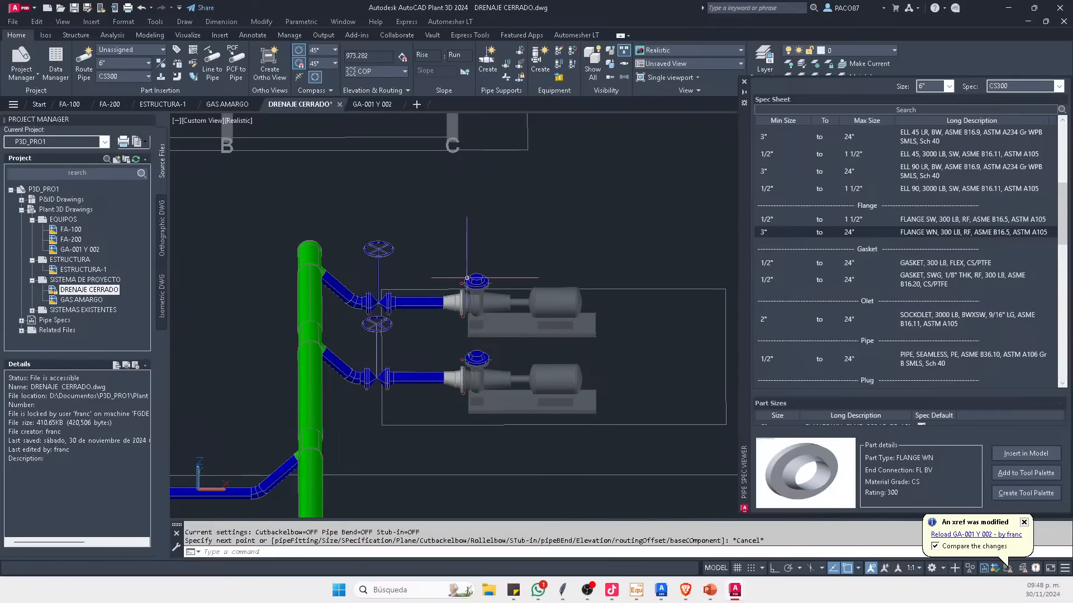
Step: Route 6" pipe from the first pump's discharge flange up to an elevation of about 2885 and across to the second pump's discharge flange
{"action": "middle_click_drag", "start_coordinate": [466, 278], "coordinate": [391, 262], "text": "shift"}
{"action": "scroll", "coordinate": [383, 255], "scroll_direction": "up", "scroll_amount": 4}
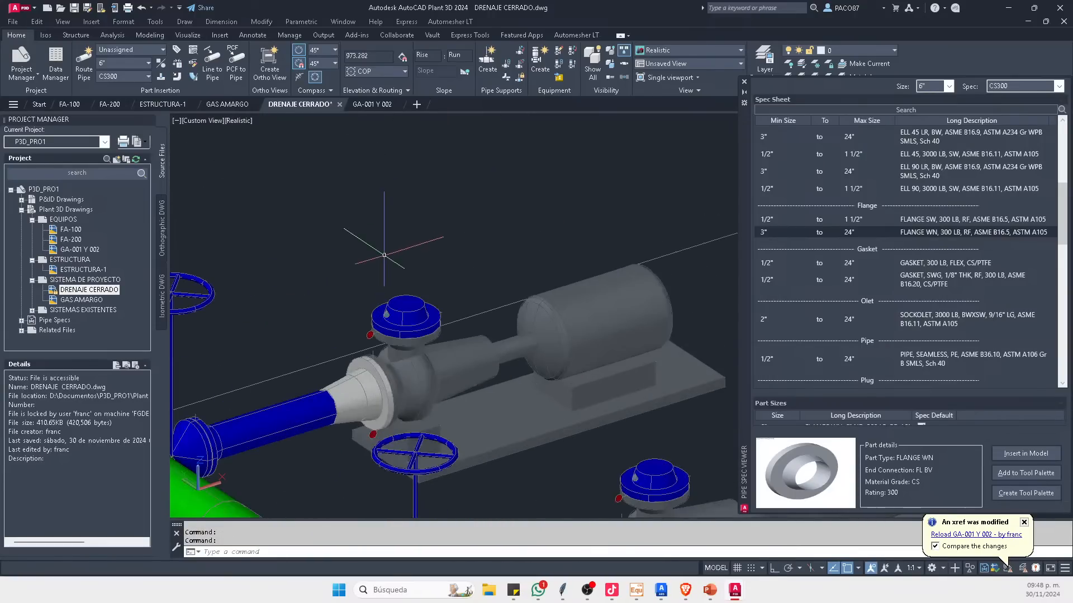
{"action": "left_click", "coordinate": [406, 289]}
{"action": "scroll", "coordinate": [406, 283], "scroll_direction": "down", "scroll_amount": 1}
{"action": "scroll", "coordinate": [406, 170], "scroll_direction": "down", "scroll_amount": 1}
{"action": "middle_click_drag", "start_coordinate": [414, 179], "coordinate": [407, 226]}
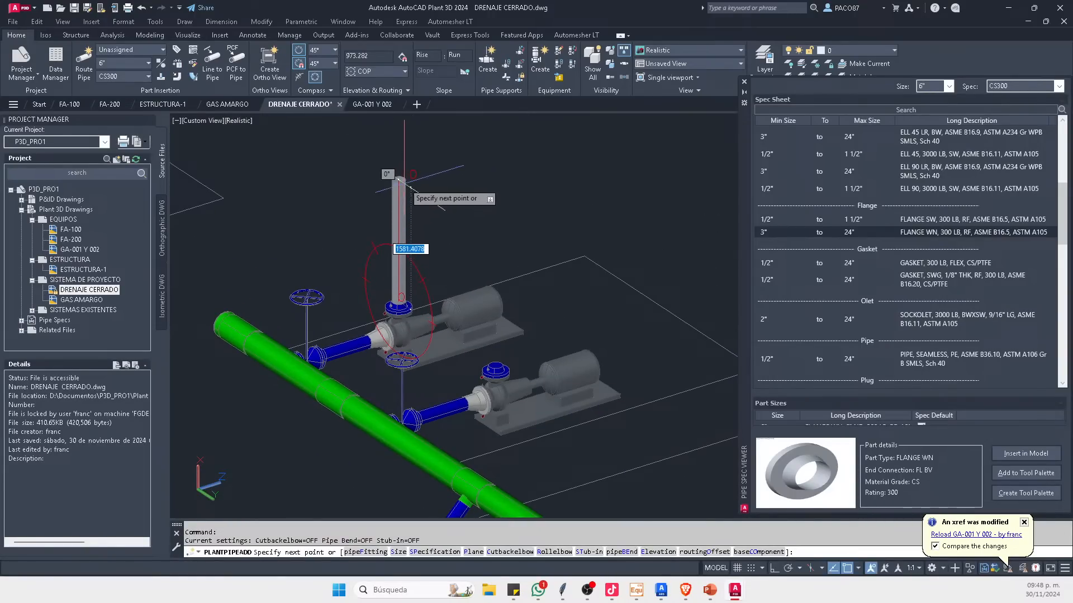
{"action": "left_click", "coordinate": [404, 162]}
{"action": "scroll", "coordinate": [490, 373], "scroll_direction": "up", "scroll_amount": 3}
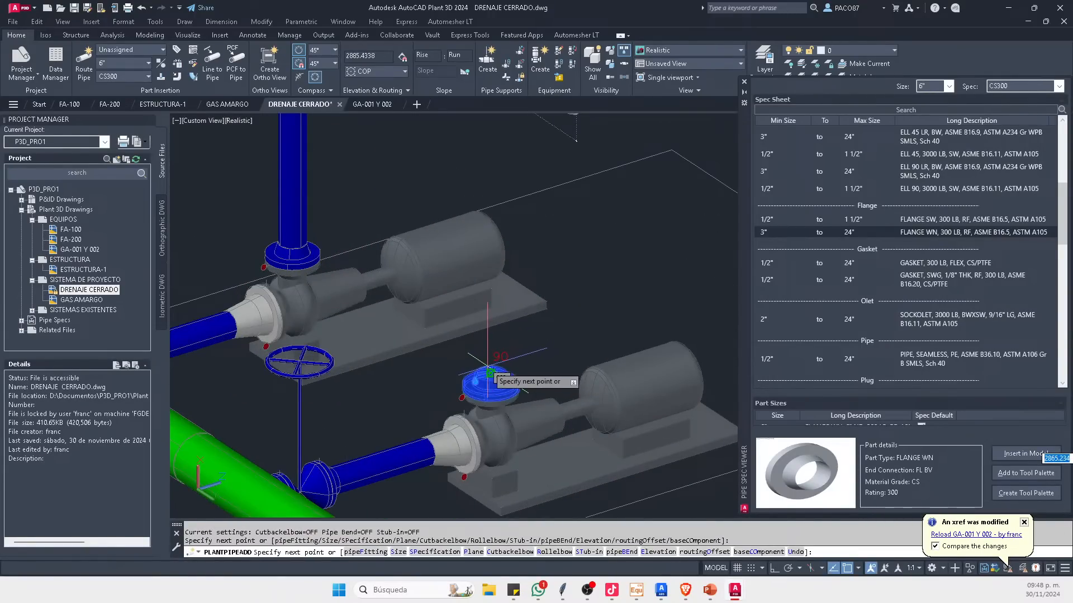
{"action": "left_click", "coordinate": [490, 372]}
{"action": "scroll", "coordinate": [489, 373], "scroll_direction": "down", "scroll_amount": 2}
{"action": "scroll", "coordinate": [446, 252], "scroll_direction": "up", "scroll_amount": 3}
{"action": "key", "text": "Escape"}
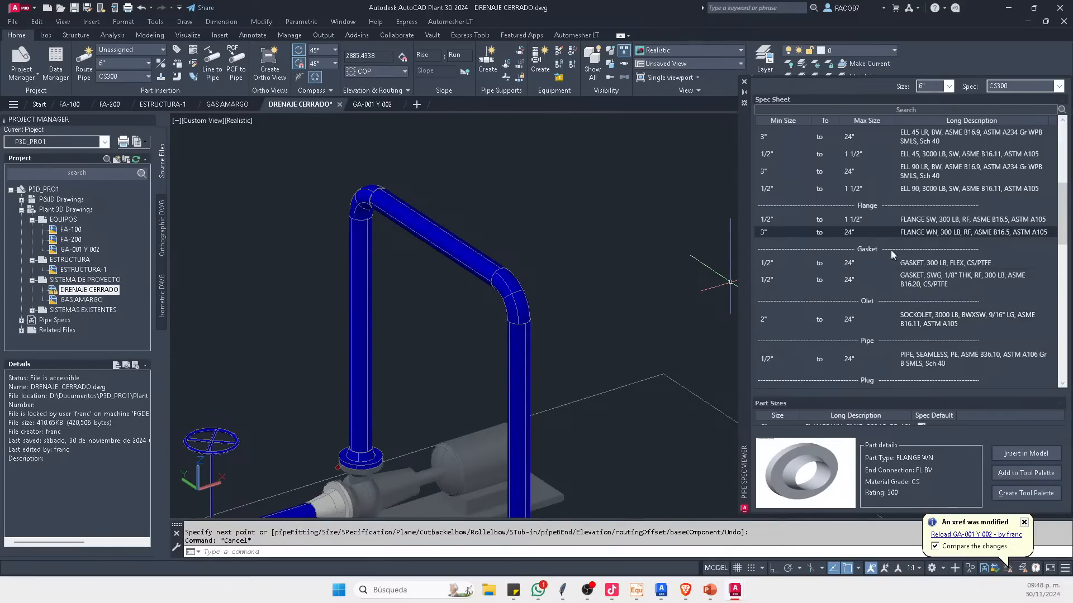
Step: Insert a butt-welded reducing tee, TEE (RED), at the midpoint of the horizontal discharge pipe, with its branch pointing horizontally away from the header
{"action": "scroll", "coordinate": [932, 241], "scroll_direction": "down", "scroll_amount": 4}
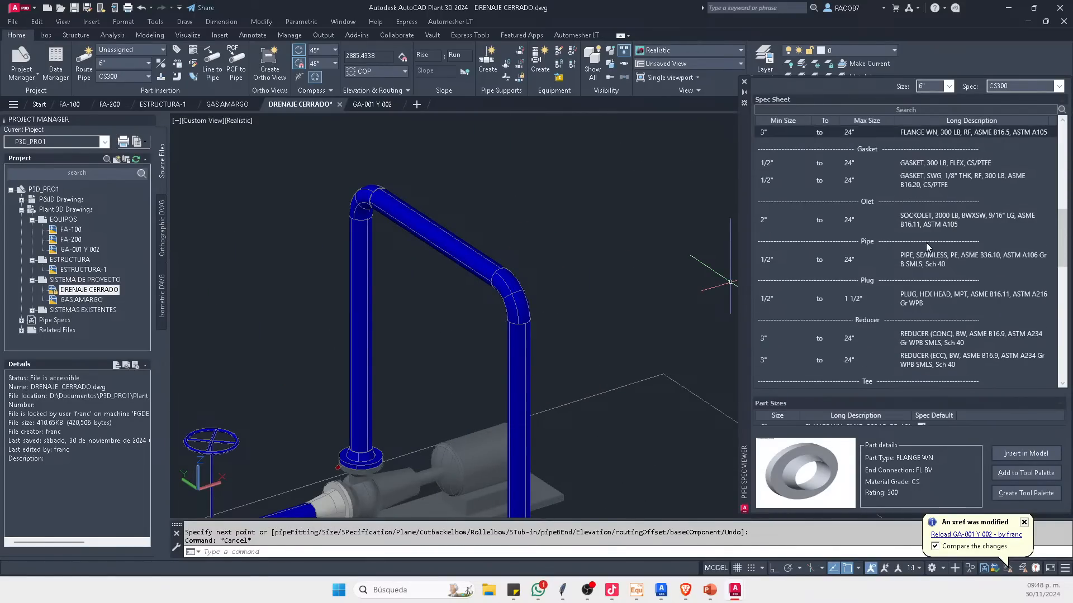
{"action": "scroll", "coordinate": [930, 262], "scroll_direction": "down", "scroll_amount": 3}
{"action": "left_click", "coordinate": [944, 238]}
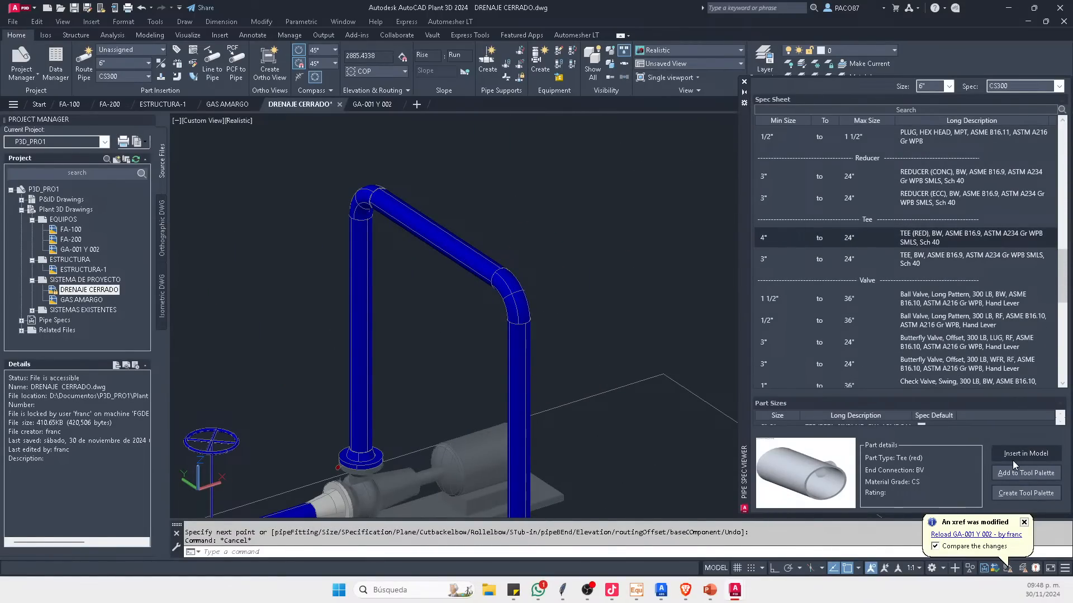
{"action": "left_click", "coordinate": [1012, 458]}
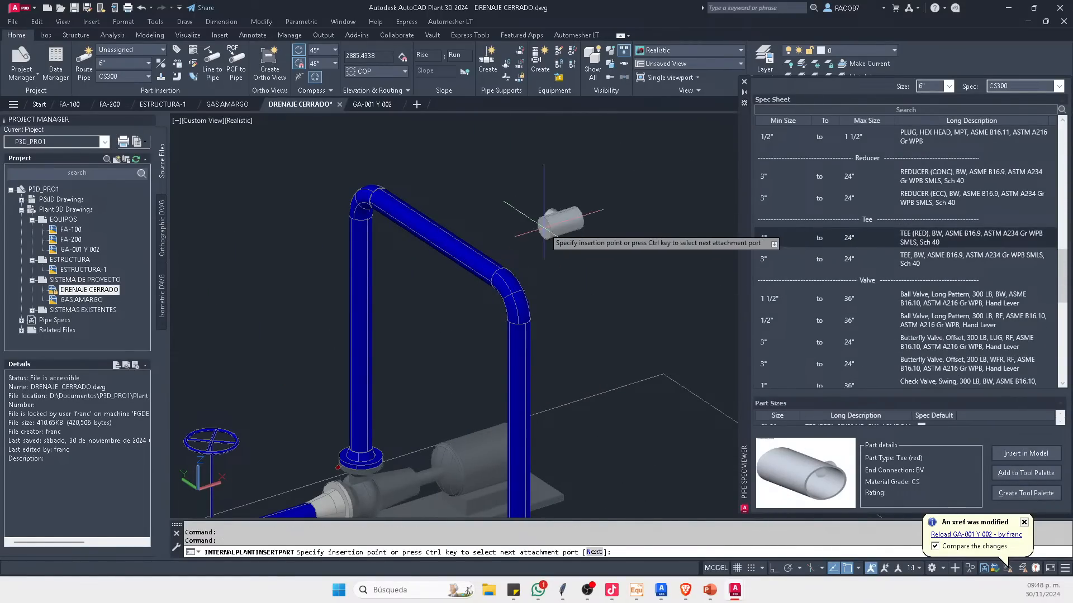
{"action": "key", "text": "Return"}
{"action": "left_click", "coordinate": [444, 234]}
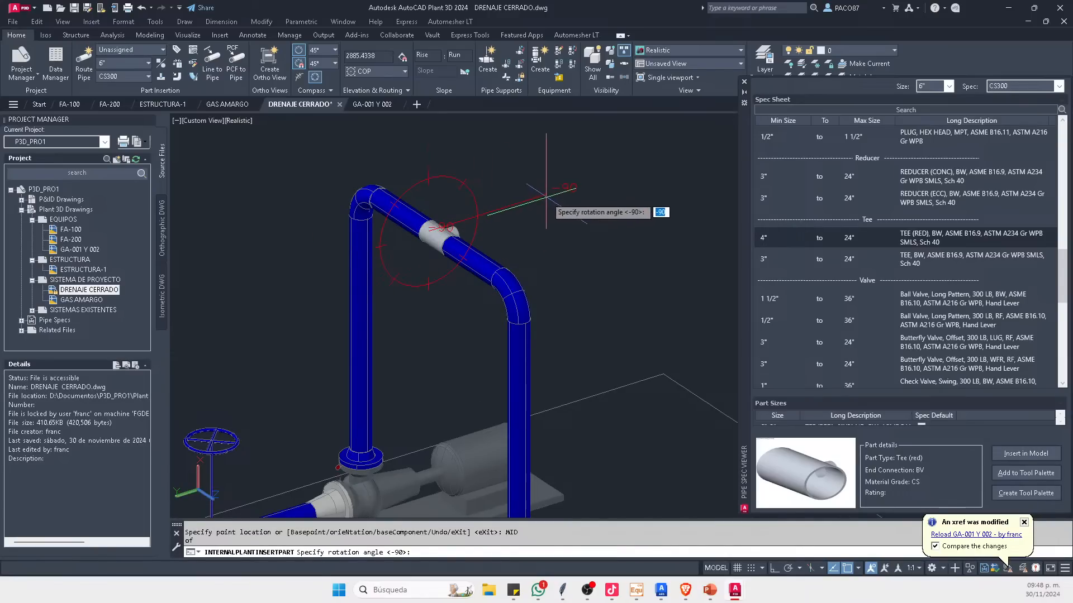
{"action": "left_click", "coordinate": [546, 194]}
{"action": "key", "text": "Escape"}
Step: Fix the reducing tee's rotation and route a long horizontal 4" pipe straight out from its branch
{"action": "scroll", "coordinate": [464, 218], "scroll_direction": "up", "scroll_amount": 4}
{"action": "left_click", "coordinate": [447, 232]}
{"action": "left_click", "coordinate": [450, 237]}
{"action": "scroll", "coordinate": [452, 237], "scroll_direction": "down", "scroll_amount": 5}
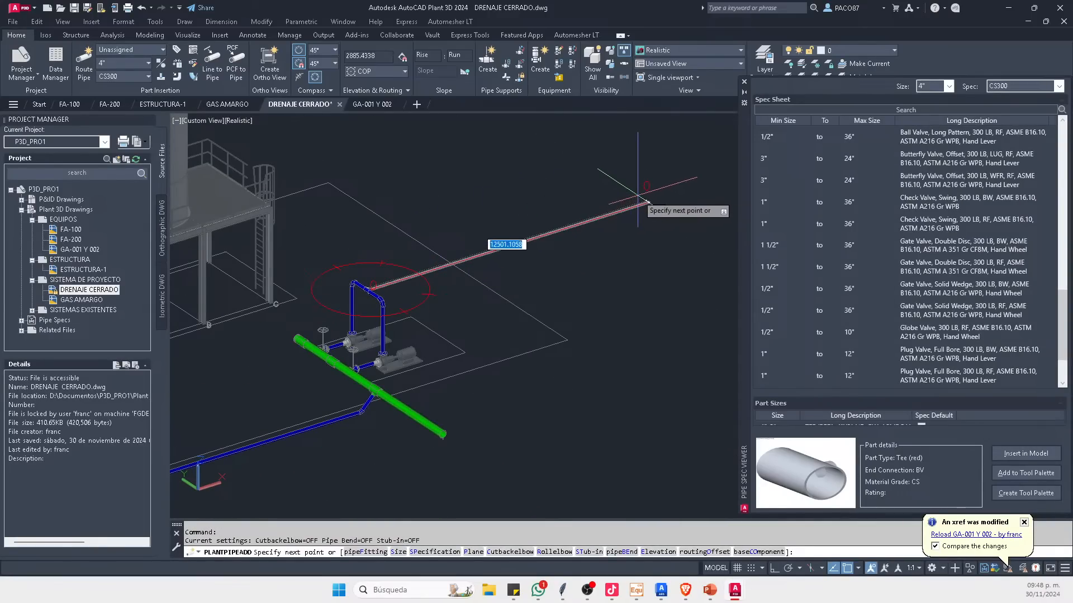
{"action": "left_click", "coordinate": [718, 165]}
{"action": "key", "text": "Escape"}
Step: Set the elevation of the horizontal discharge pipe between the two pump risers to 3000
{"action": "scroll", "coordinate": [441, 314], "scroll_direction": "up", "scroll_amount": 4}
{"action": "middle_click_drag", "start_coordinate": [410, 374], "coordinate": [312, 312]}
{"action": "key", "text": "Escape"}
{"action": "scroll", "coordinate": [431, 330], "scroll_direction": "down", "scroll_amount": 3}
{"action": "scroll", "coordinate": [407, 317], "scroll_direction": "up", "scroll_amount": 2}
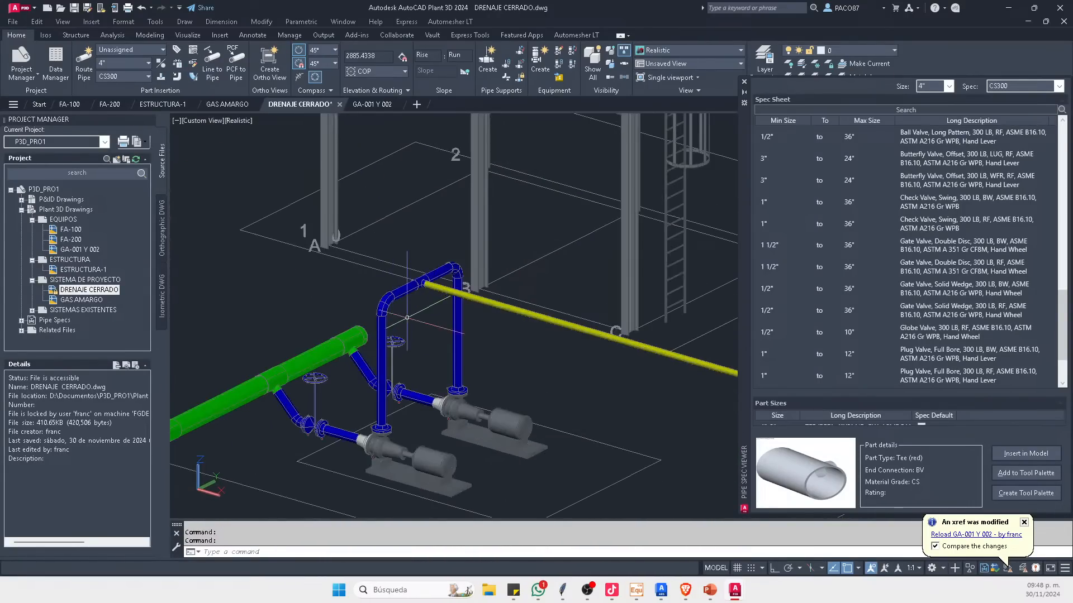
{"action": "scroll", "coordinate": [501, 295], "scroll_direction": "up", "scroll_amount": 4}
{"action": "key", "text": "Escape"}
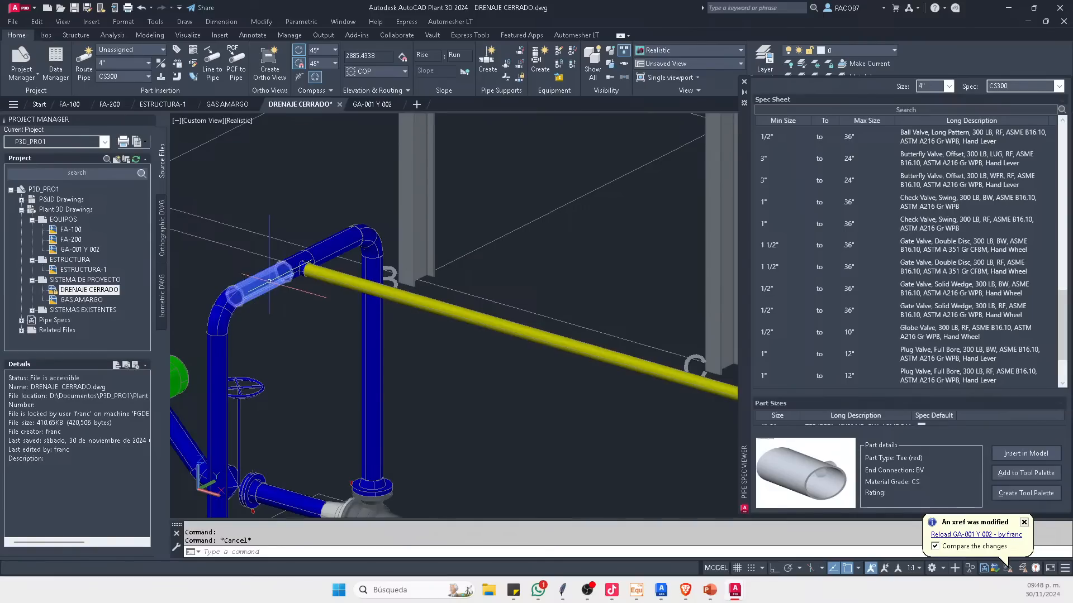
{"action": "scroll", "coordinate": [254, 328], "scroll_direction": "up", "scroll_amount": 5}
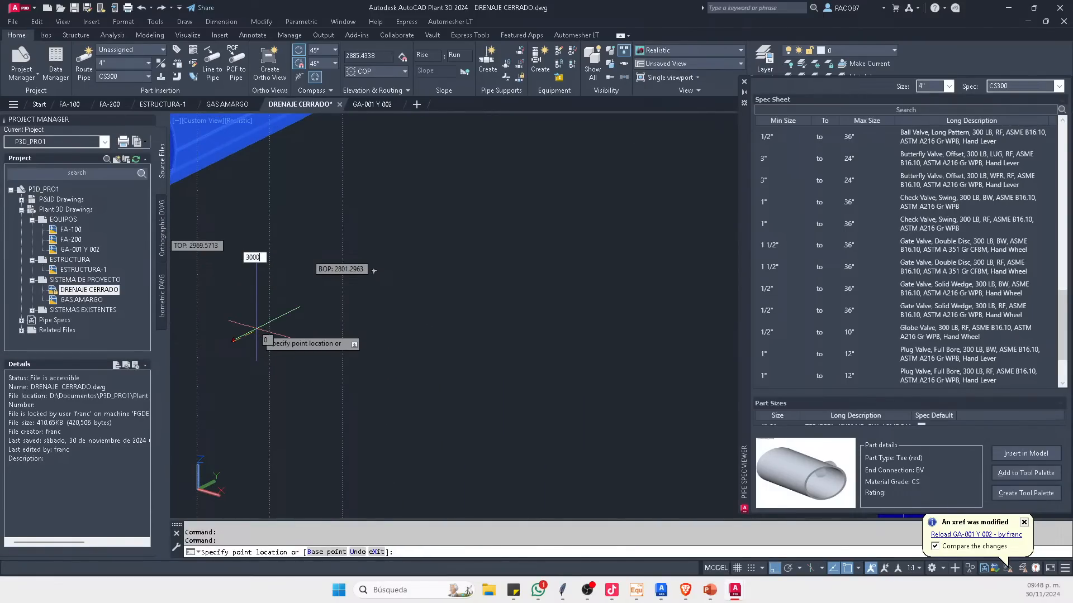
{"action": "key", "text": "Return"}
{"action": "key", "text": "Return"}
{"action": "scroll", "coordinate": [527, 310], "scroll_direction": "down", "scroll_amount": 8}
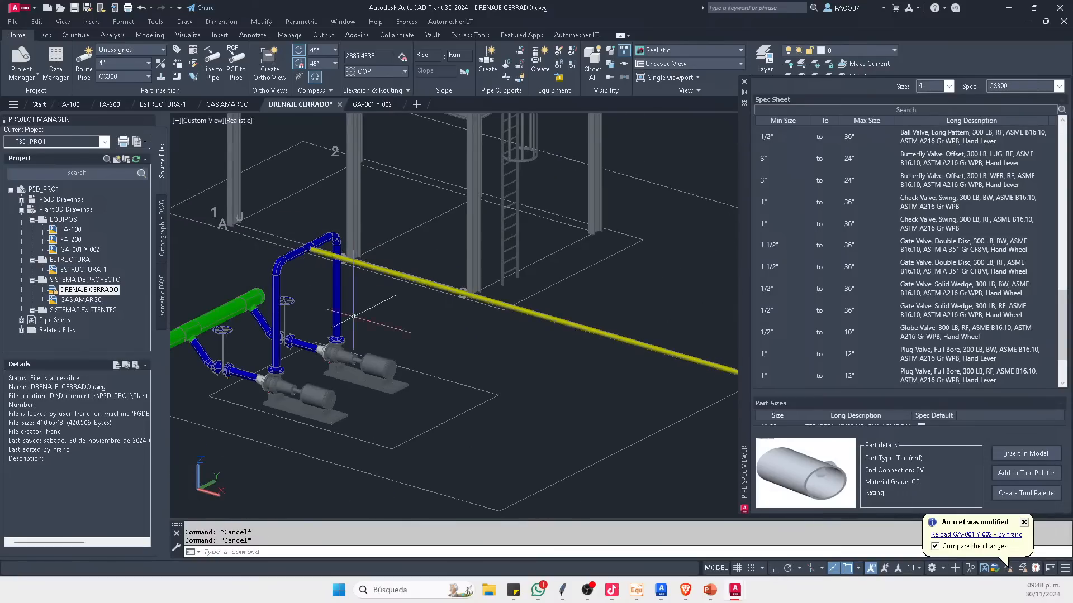
Step: Insert a Check Valve, Swing, 300 LB, RF in the riser of the pump nearer the vessel-line connection, just above its discharge flange
{"action": "scroll", "coordinate": [419, 303], "scroll_direction": "up", "scroll_amount": 5}
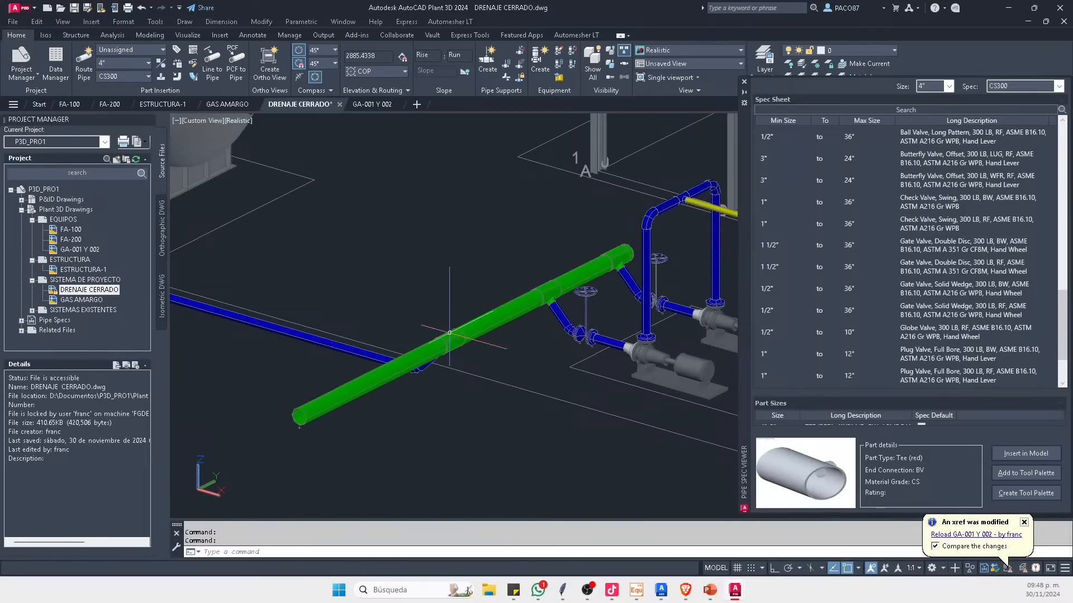
{"action": "scroll", "coordinate": [459, 375], "scroll_direction": "down", "scroll_amount": 4}
{"action": "middle_click_drag", "start_coordinate": [590, 340], "coordinate": [490, 335], "text": "shift"}
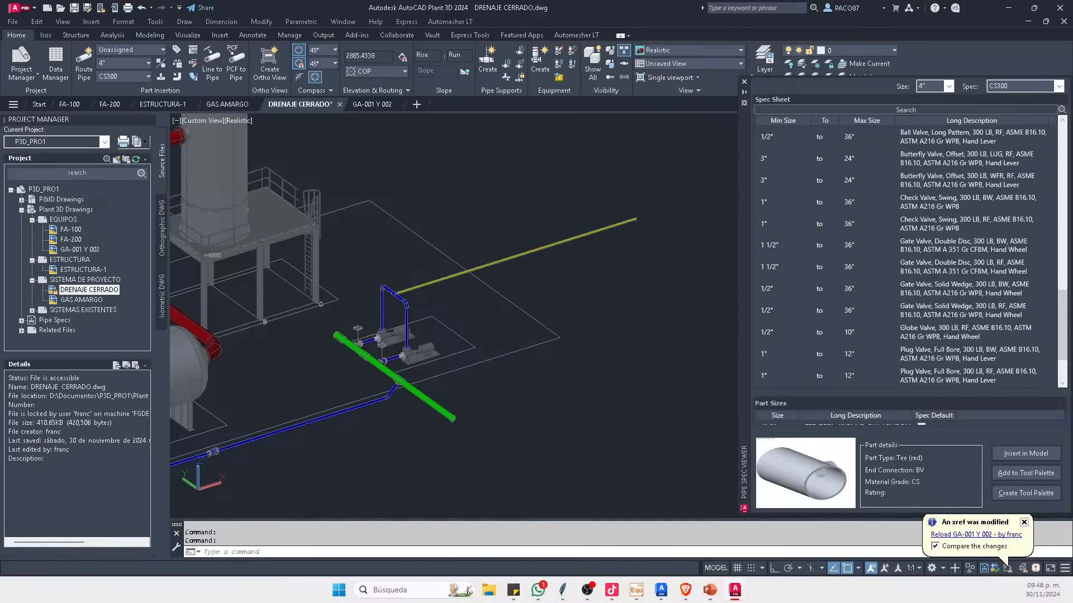
{"action": "scroll", "coordinate": [416, 336], "scroll_direction": "up", "scroll_amount": 3}
{"action": "middle_click_drag", "start_coordinate": [425, 329], "coordinate": [454, 339], "text": "shift"}
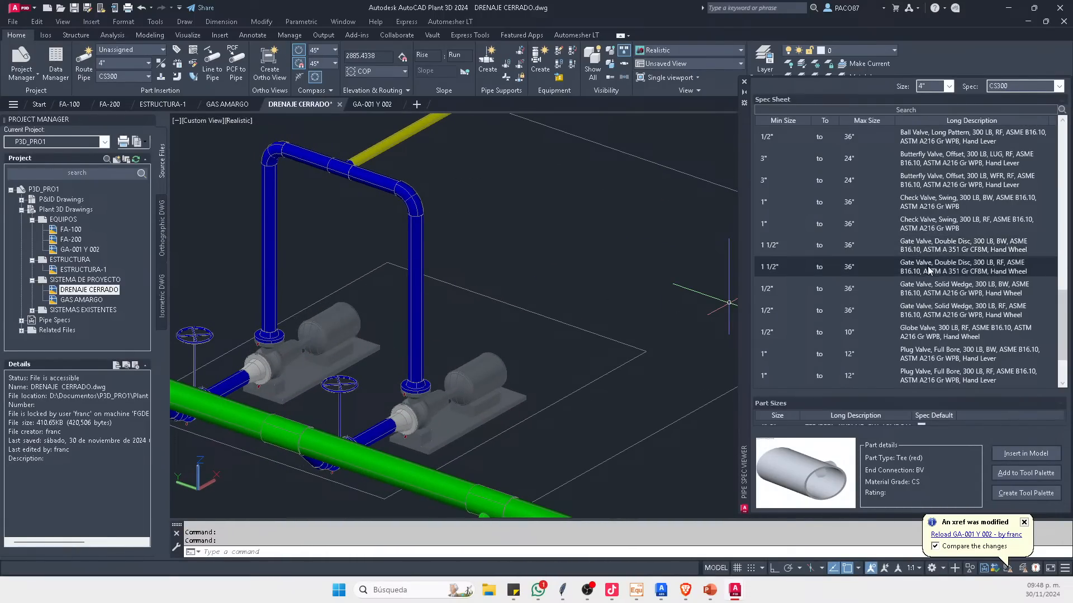
{"action": "scroll", "coordinate": [927, 321], "scroll_direction": "down", "scroll_amount": 1}
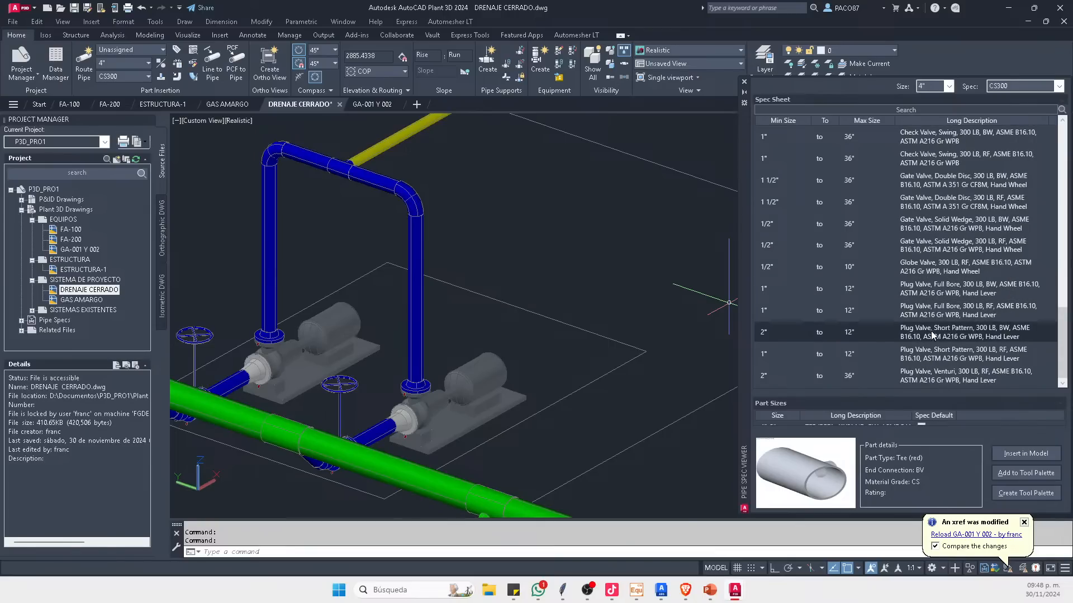
{"action": "scroll", "coordinate": [954, 204], "scroll_direction": "up", "scroll_amount": 1}
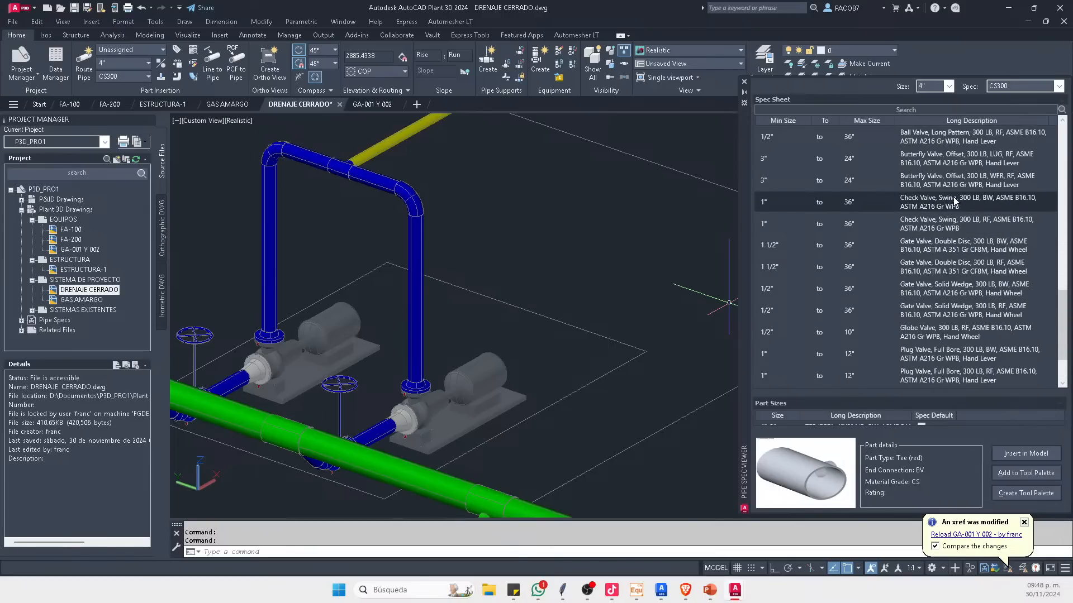
{"action": "scroll", "coordinate": [942, 268], "scroll_direction": "up", "scroll_amount": 1}
{"action": "left_click", "coordinate": [940, 285]}
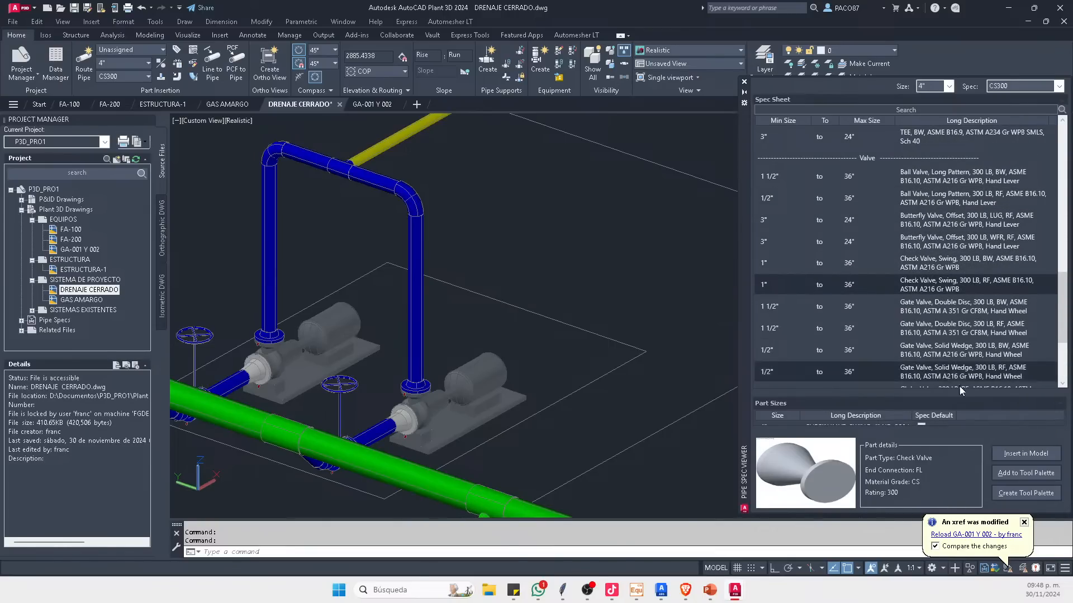
{"action": "left_click", "coordinate": [1026, 454]}
{"action": "scroll", "coordinate": [417, 352], "scroll_direction": "up", "scroll_amount": 3}
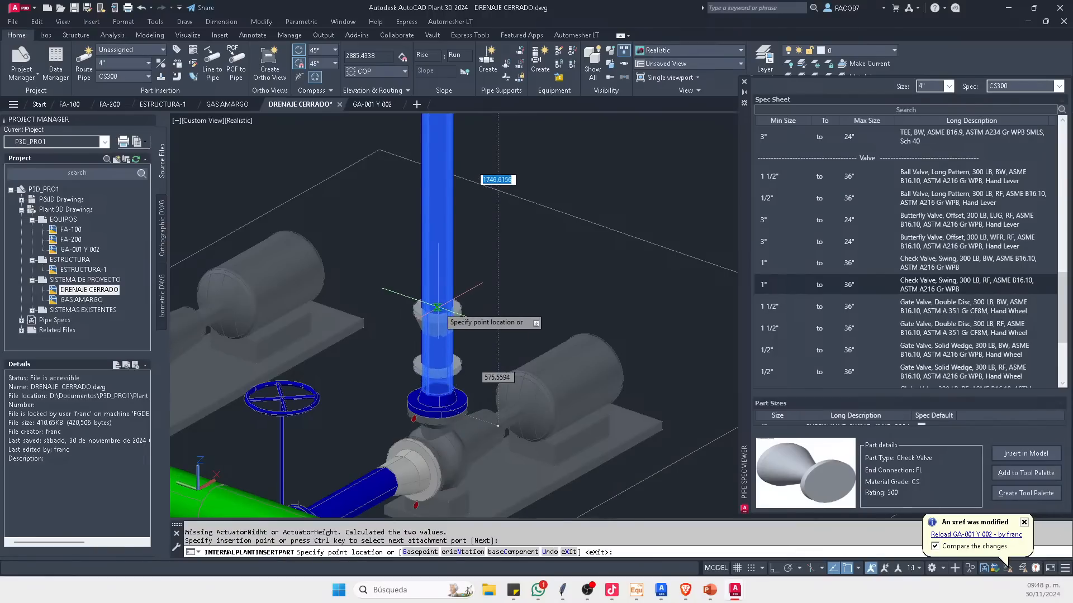
{"action": "left_click", "coordinate": [486, 190]}
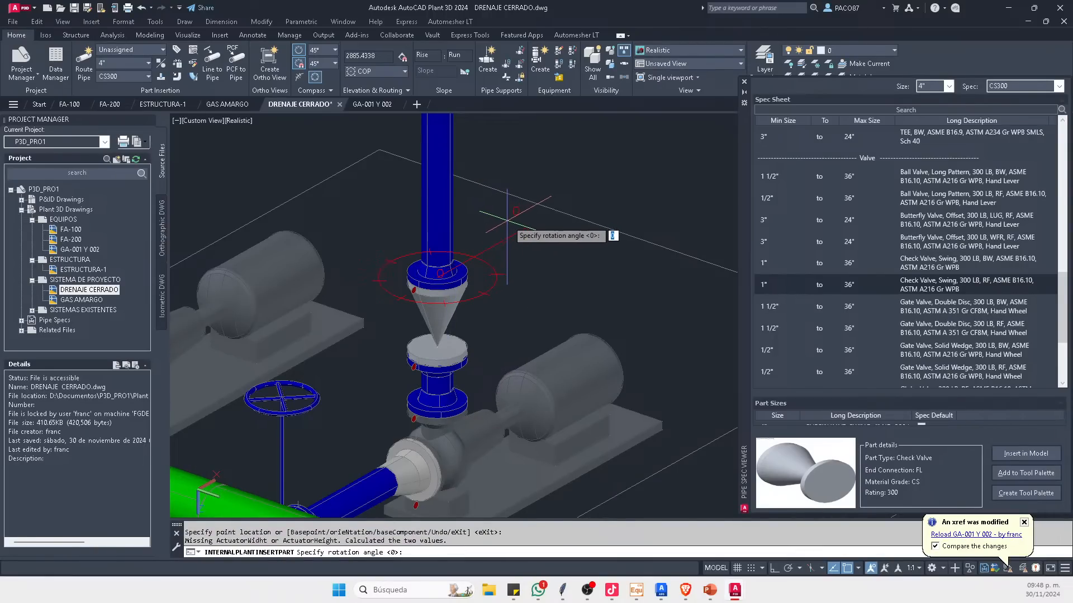
Step: Finish the check valve placement and erase the flange directly above the valve
{"action": "key", "text": "Escape"}
{"action": "key", "text": "Escape"}
{"action": "left_click", "coordinate": [450, 276]}
{"action": "key", "text": "Delete"}
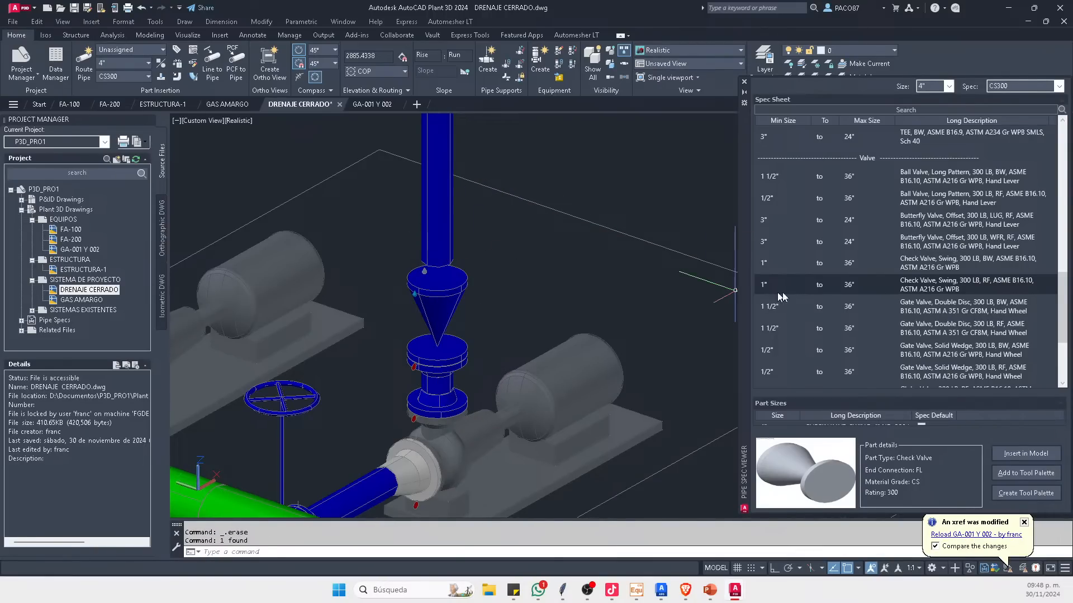
Step: Insert a Ball Valve, Long Pattern, 300 LB, RF, Hand Lever directly on the check valve's upper end
{"action": "scroll", "coordinate": [959, 228], "scroll_direction": "up", "scroll_amount": 3}
{"action": "scroll", "coordinate": [959, 228], "scroll_direction": "down", "scroll_amount": 3}
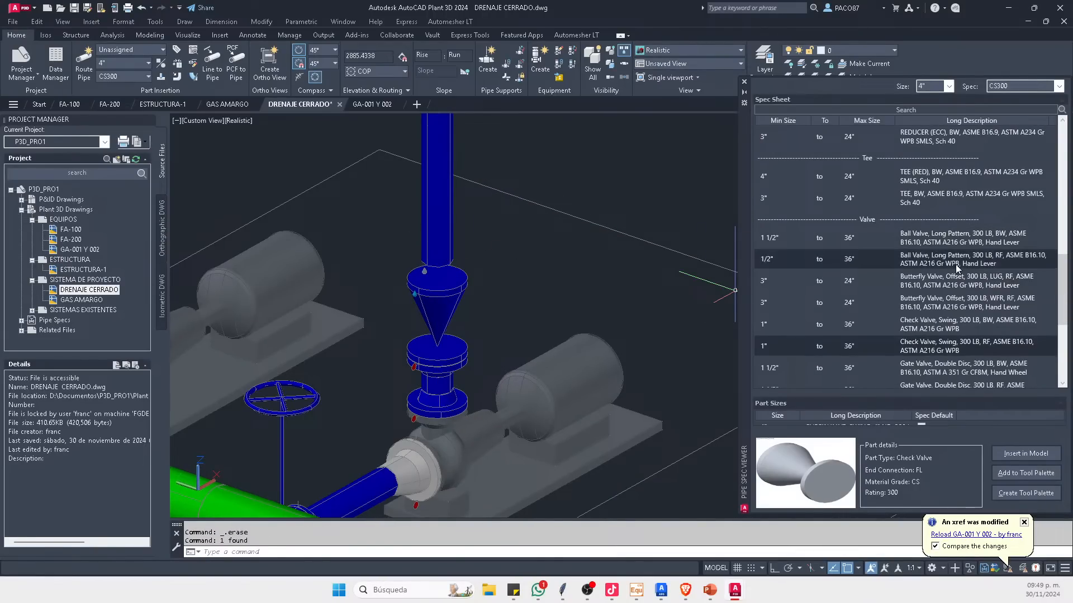
{"action": "left_click", "coordinate": [958, 263]}
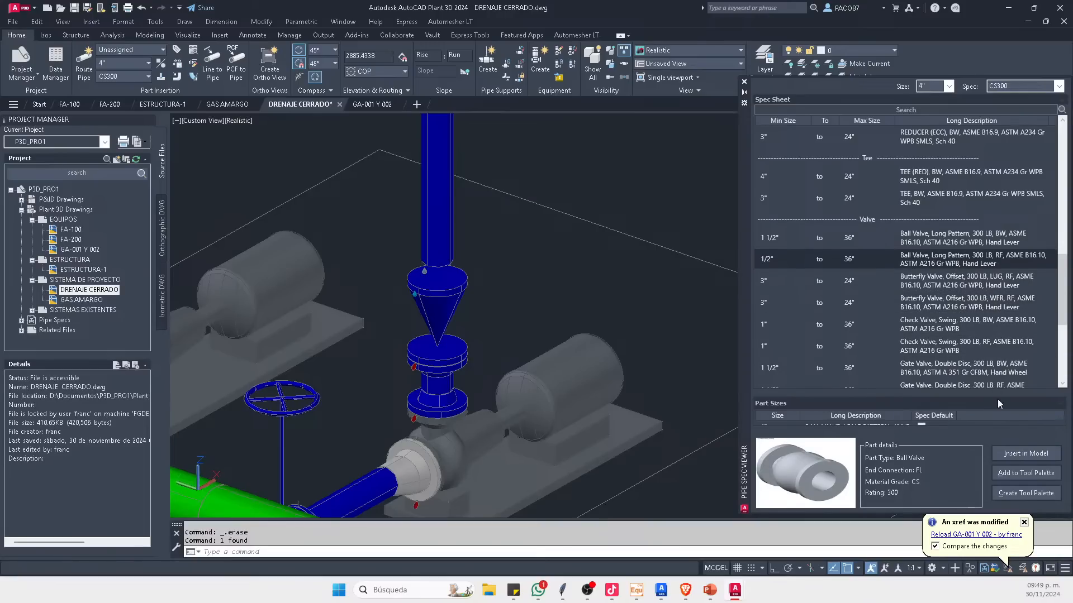
{"action": "left_click", "coordinate": [1011, 459]}
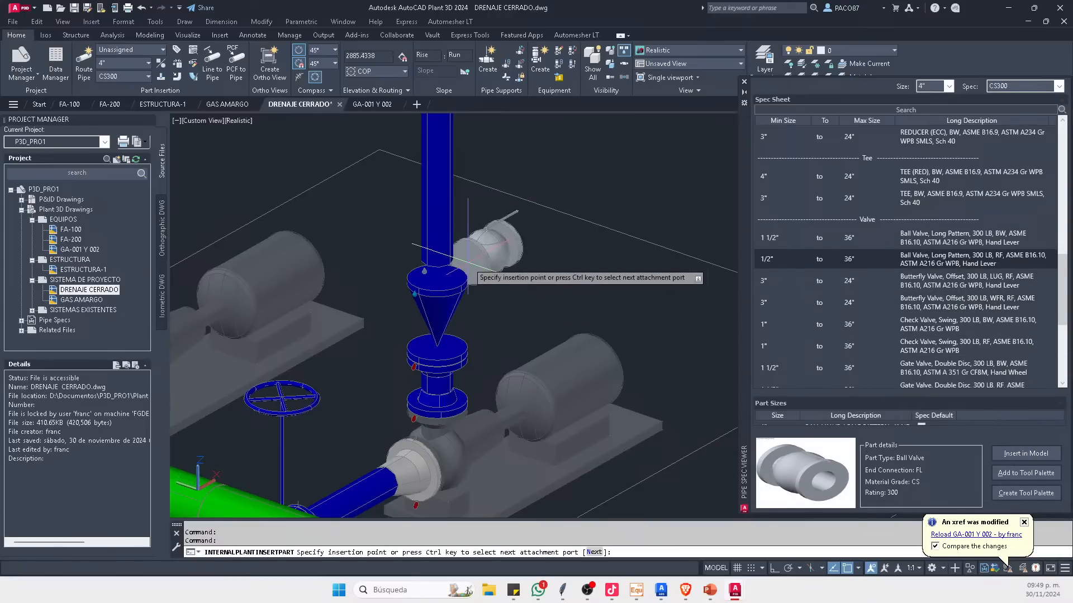
{"action": "left_click", "coordinate": [437, 277]}
{"action": "key", "text": "Escape"}
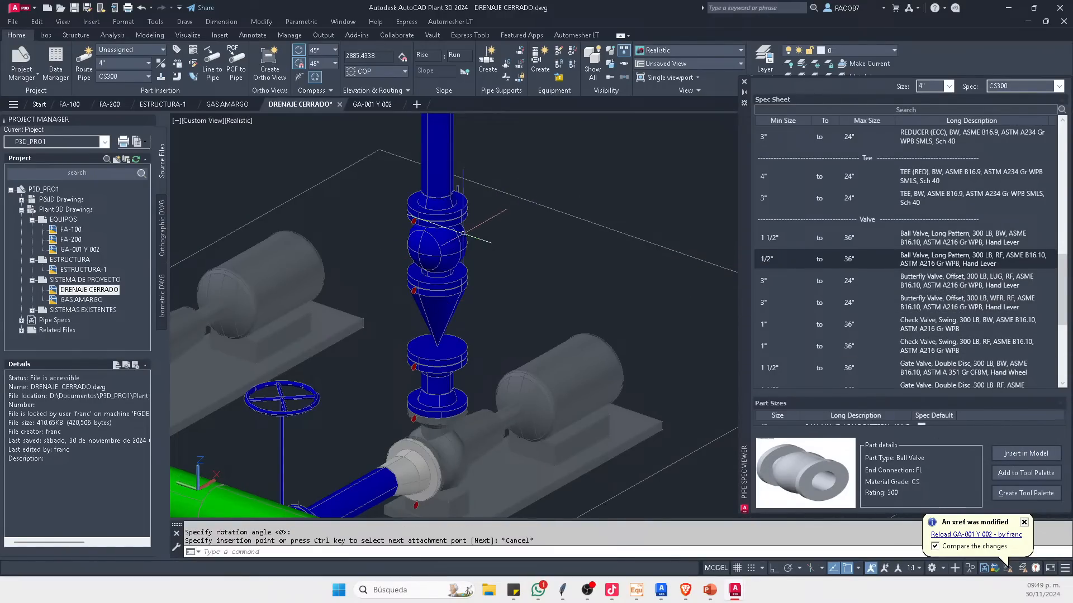
Step: Rotate the ball valve to reorient its hand lever, and erase the other pump's plain vertical discharge pipe
{"action": "scroll", "coordinate": [458, 224], "scroll_direction": "up", "scroll_amount": 2}
{"action": "key", "text": "Escape"}
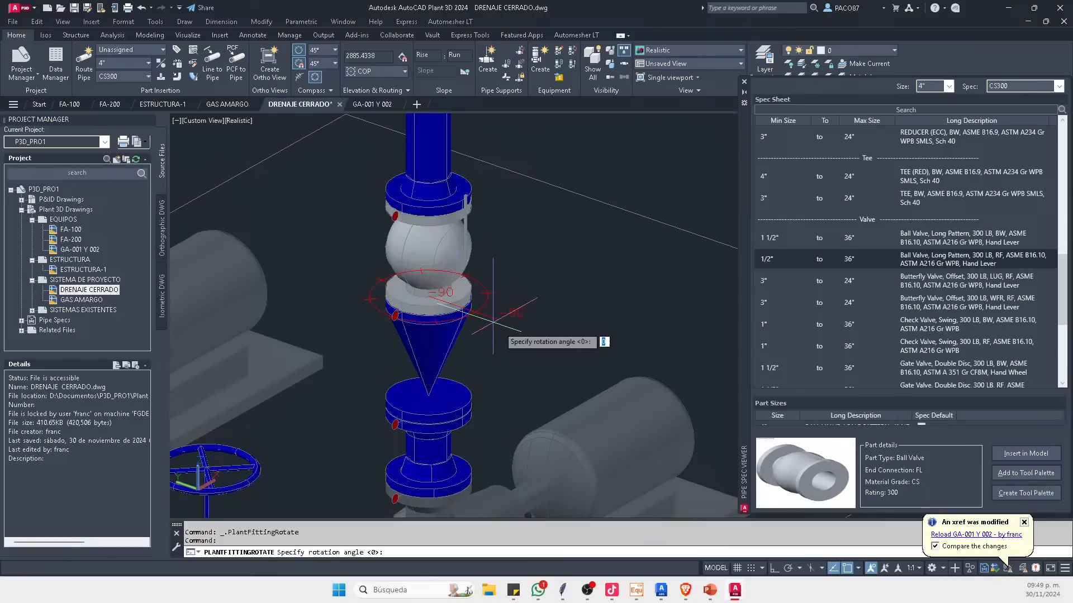
{"action": "scroll", "coordinate": [504, 331], "scroll_direction": "down", "scroll_amount": 3}
{"action": "scroll", "coordinate": [503, 331], "scroll_direction": "down", "scroll_amount": 2}
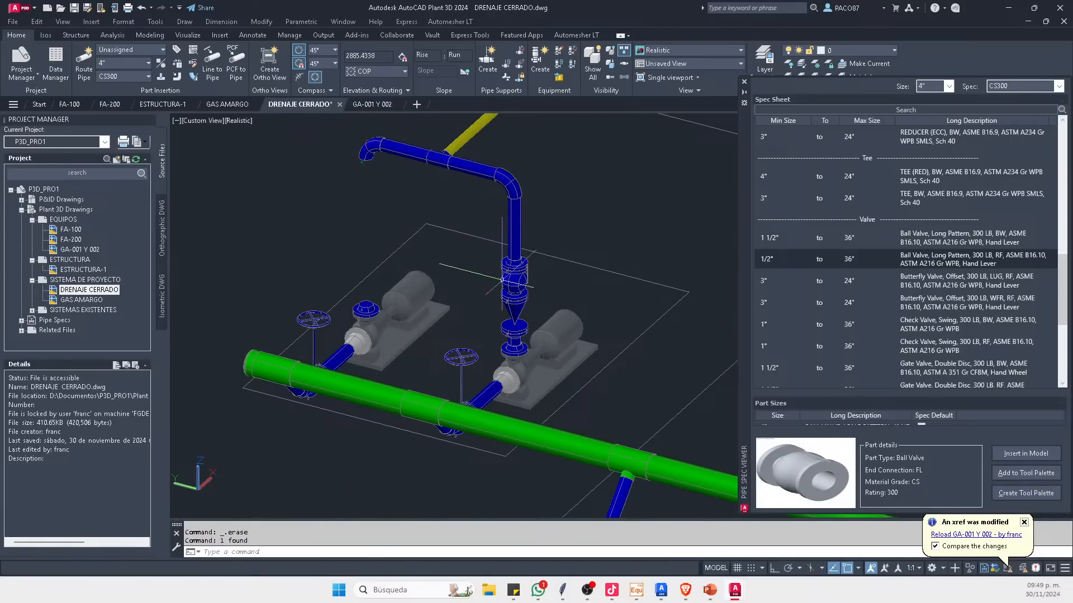
Step: Copy the riser pipes, flanges, check valve and ball valve from the lower pipe end onto the other pump's discharge flange
{"action": "scroll", "coordinate": [513, 263], "scroll_direction": "up", "scroll_amount": 2}
{"action": "left_click", "coordinate": [513, 223]}
{"action": "scroll", "coordinate": [519, 277], "scroll_direction": "up", "scroll_amount": 2}
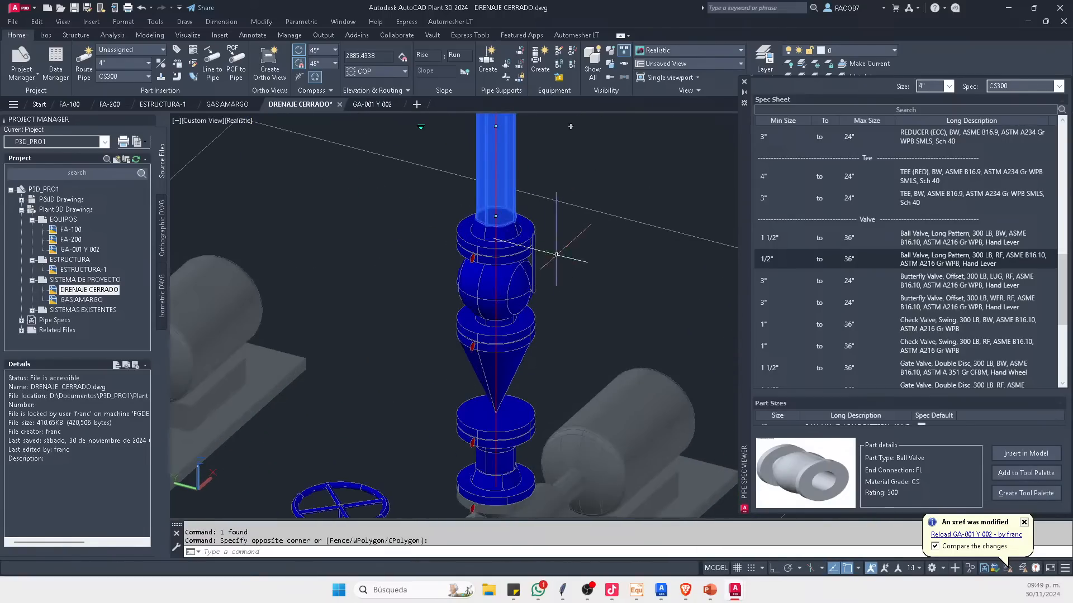
{"action": "left_click", "coordinate": [479, 360]}
{"action": "scroll", "coordinate": [530, 463], "scroll_direction": "up", "scroll_amount": 3}
{"action": "scroll", "coordinate": [531, 462], "scroll_direction": "down", "scroll_amount": 3}
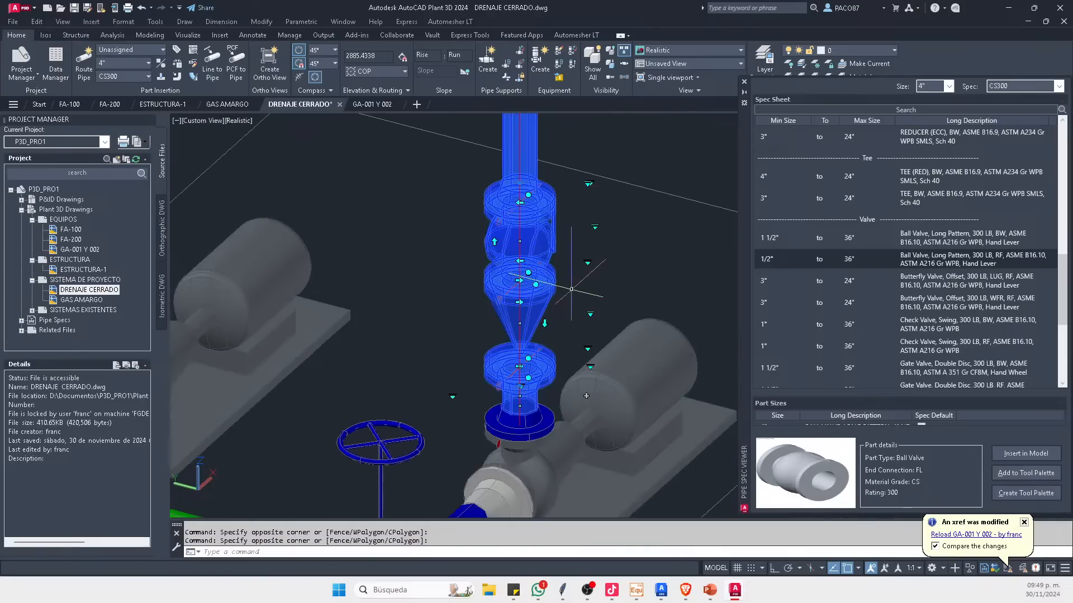
{"action": "scroll", "coordinate": [651, 371], "scroll_direction": "up", "scroll_amount": 4}
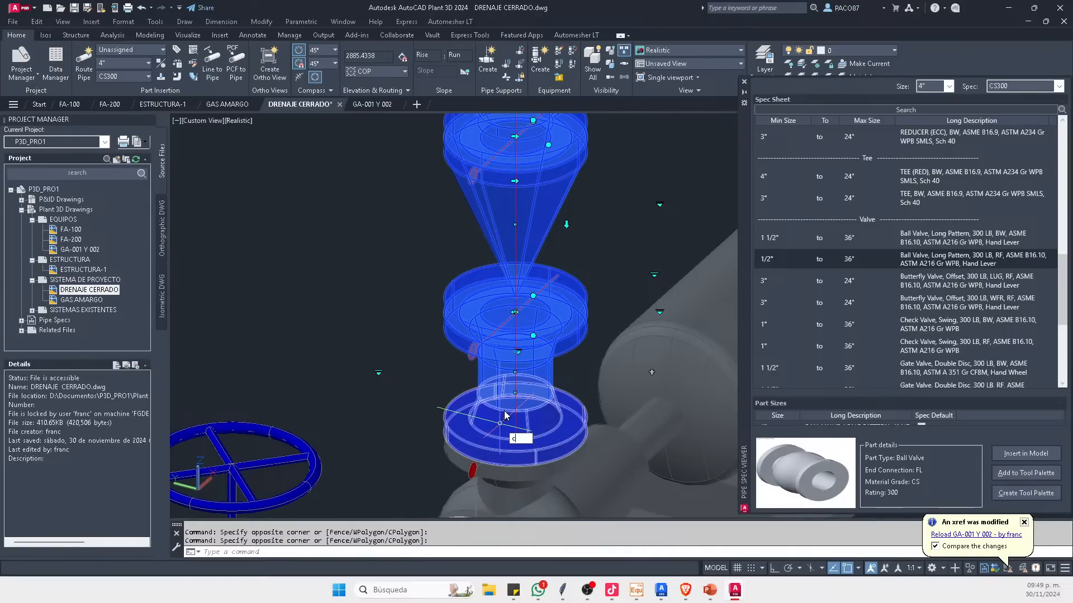
{"action": "type", "text": "o"}
{"action": "key", "text": "Return"}
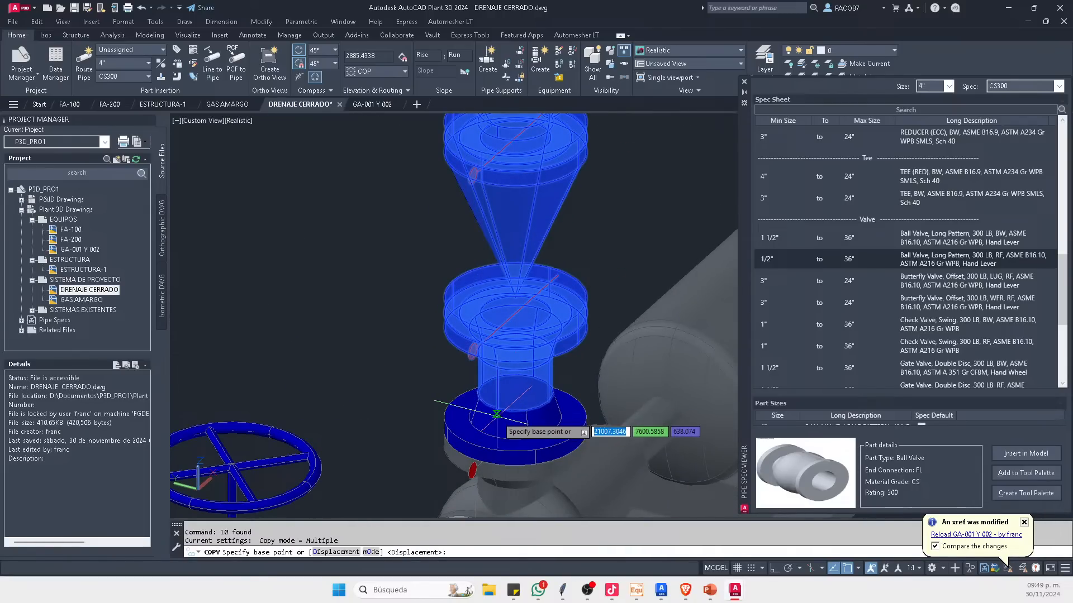
{"action": "key", "text": "Return"}
{"action": "left_click", "coordinate": [514, 405]}
{"action": "scroll", "coordinate": [631, 365], "scroll_direction": "down", "scroll_amount": 3}
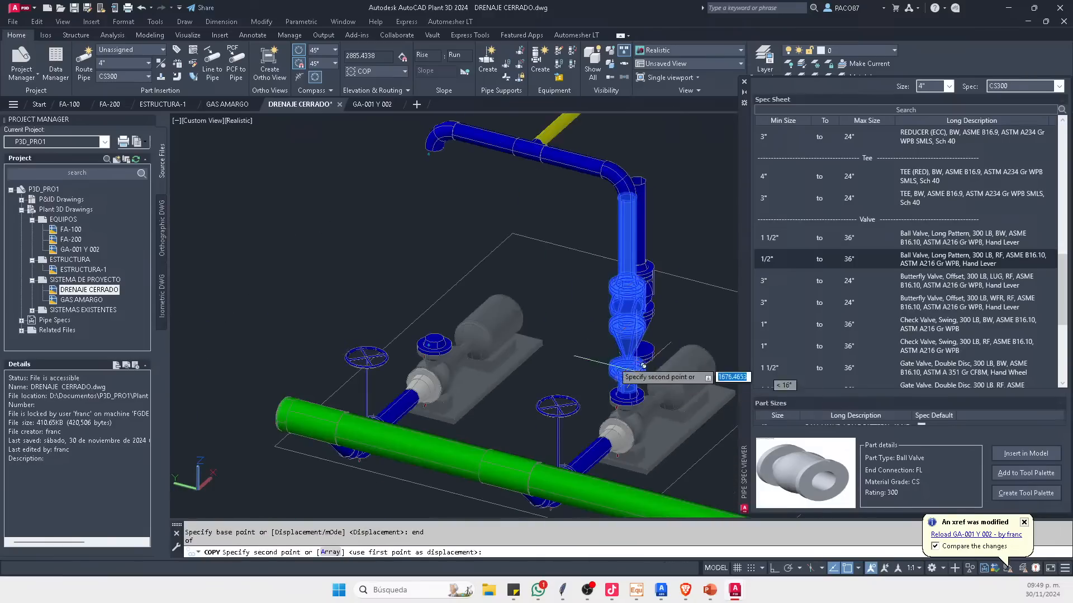
{"action": "scroll", "coordinate": [454, 342], "scroll_direction": "up", "scroll_amount": 3}
{"action": "left_click", "coordinate": [391, 348]}
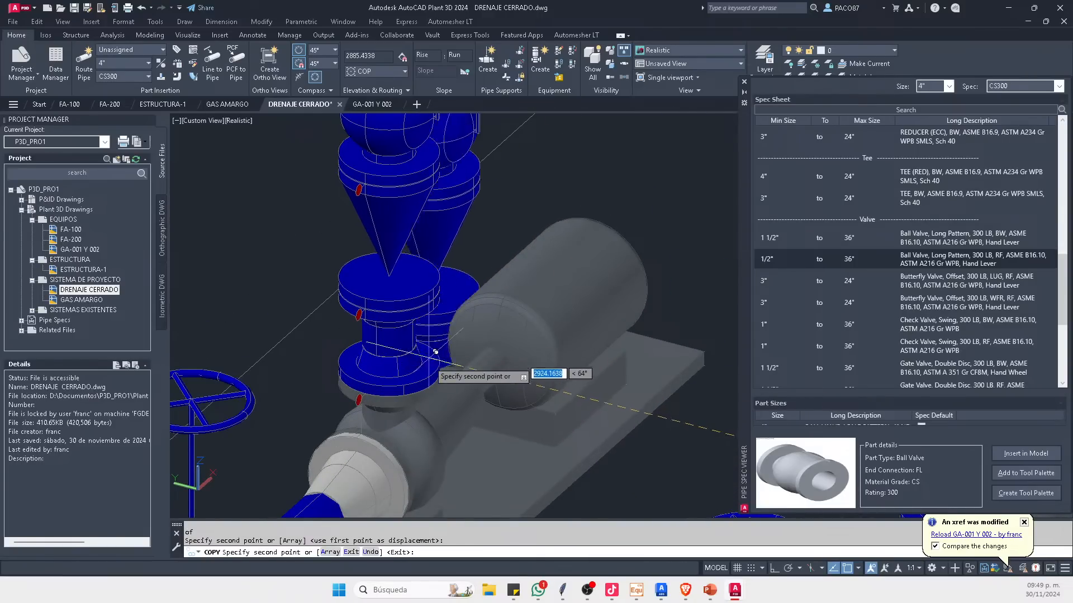
{"action": "key", "text": "Escape"}
{"action": "key", "text": "Escape"}
{"action": "key", "text": "Escape"}
Step: Examine the joint between the copied riser pipe and the elbow above it
{"action": "scroll", "coordinate": [438, 352], "scroll_direction": "down", "scroll_amount": 4}
{"action": "scroll", "coordinate": [428, 286], "scroll_direction": "up", "scroll_amount": 3}
{"action": "left_click", "coordinate": [404, 316]}
{"action": "right_click", "coordinate": [405, 316]}
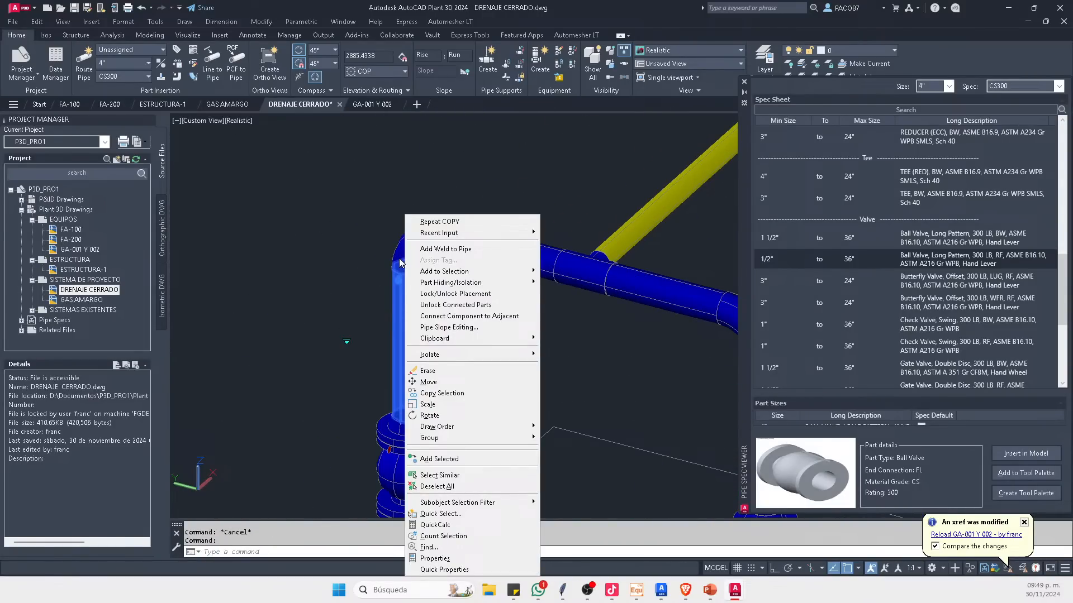
{"action": "key", "text": "Escape"}
{"action": "key", "text": "Escape"}
{"action": "key", "text": "Escape"}
{"action": "scroll", "coordinate": [404, 276], "scroll_direction": "up", "scroll_amount": 4}
{"action": "scroll", "coordinate": [401, 272], "scroll_direction": "up", "scroll_amount": 2}
{"action": "middle_click_drag", "start_coordinate": [402, 271], "coordinate": [407, 247], "text": "shift"}
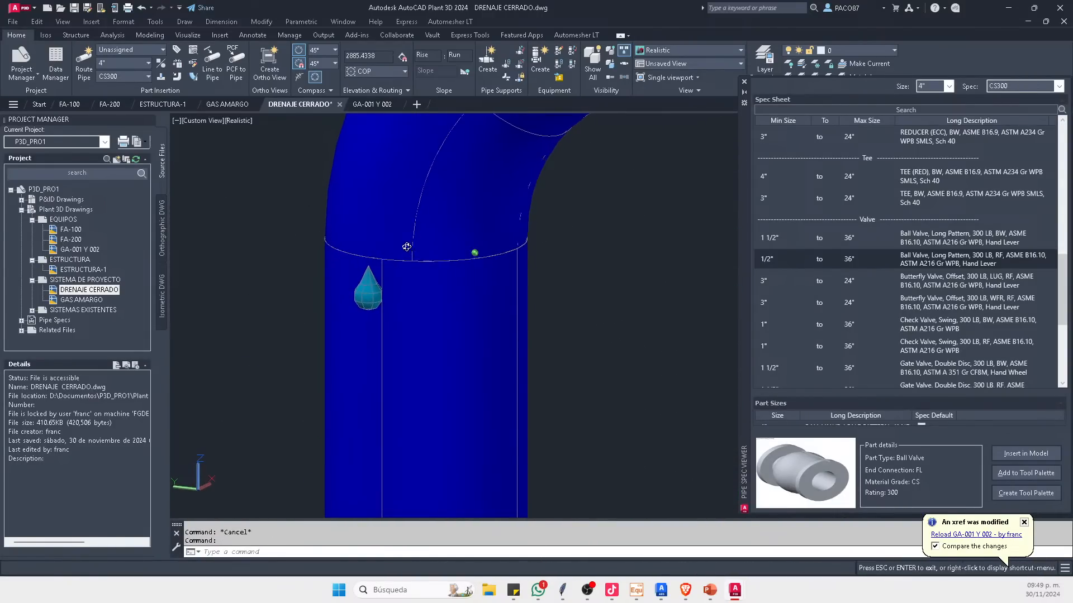
{"action": "scroll", "coordinate": [358, 324], "scroll_direction": "down", "scroll_amount": 2}
{"action": "key", "text": "Escape"}
{"action": "scroll", "coordinate": [405, 261], "scroll_direction": "down", "scroll_amount": 2}
{"action": "left_click", "coordinate": [410, 254]}
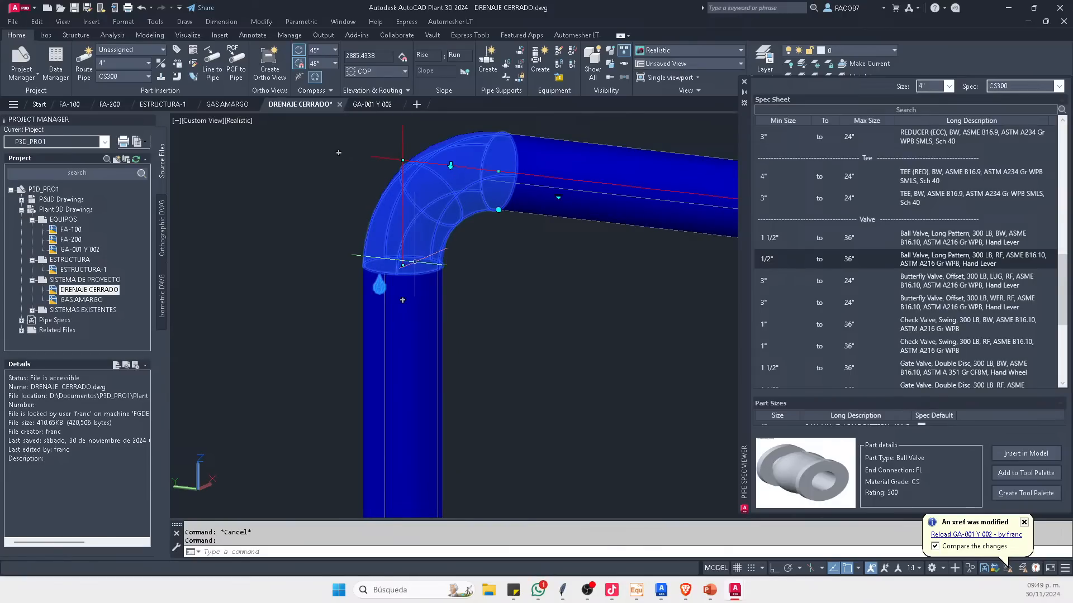
{"action": "key", "text": "Escape"}
{"action": "left_click", "coordinate": [410, 303]}
{"action": "key", "text": "Escape"}
{"action": "scroll", "coordinate": [433, 288], "scroll_direction": "up", "scroll_amount": 2}
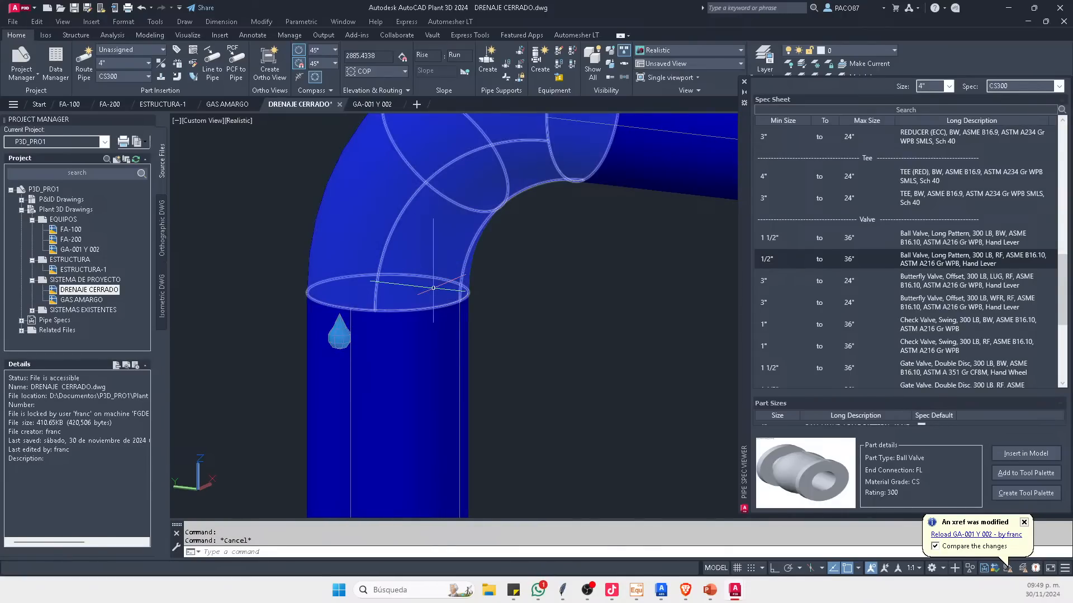
{"action": "left_click", "coordinate": [385, 341]}
{"action": "key", "text": "Escape"}
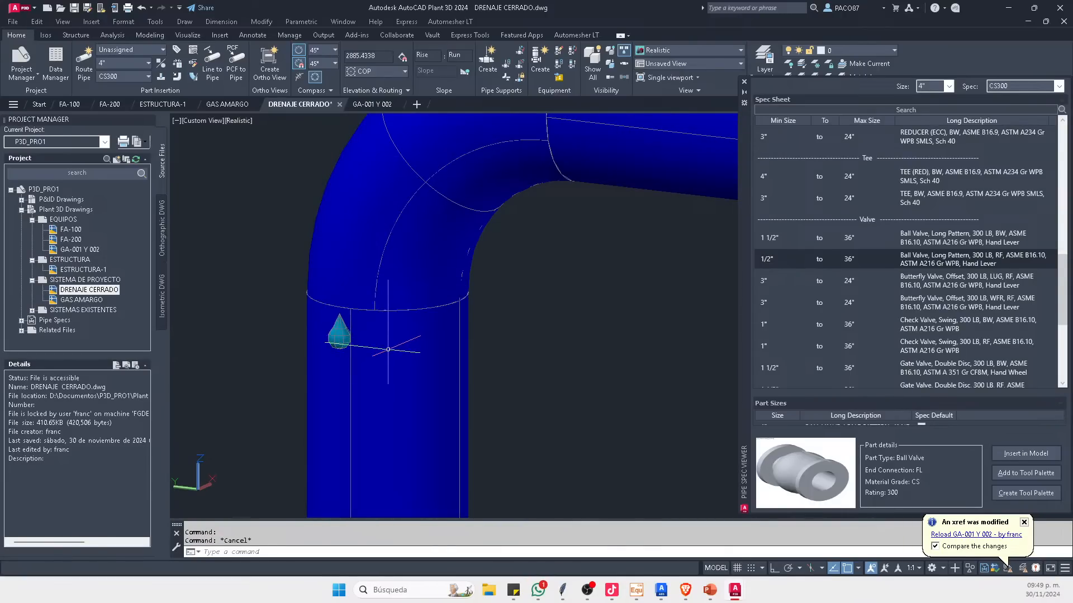
Step: Connect the copied riser pipe to the elbow above it with Connect Component to Adjacent
{"action": "left_click", "coordinate": [388, 350]}
{"action": "right_click", "coordinate": [388, 349]}
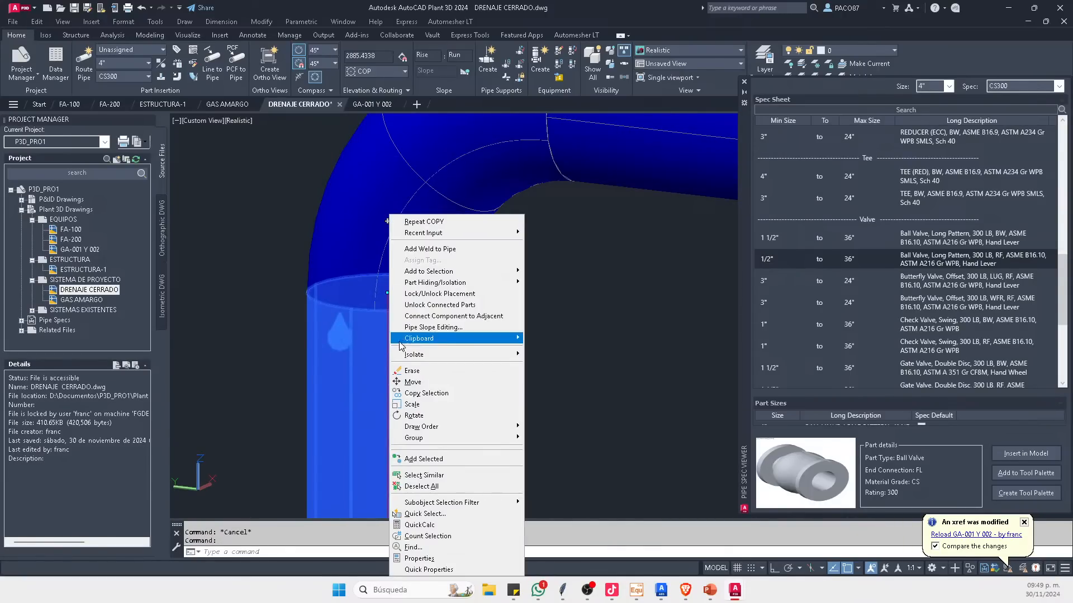
{"action": "left_click", "coordinate": [439, 317]}
{"action": "scroll", "coordinate": [354, 324], "scroll_direction": "down", "scroll_amount": 3}
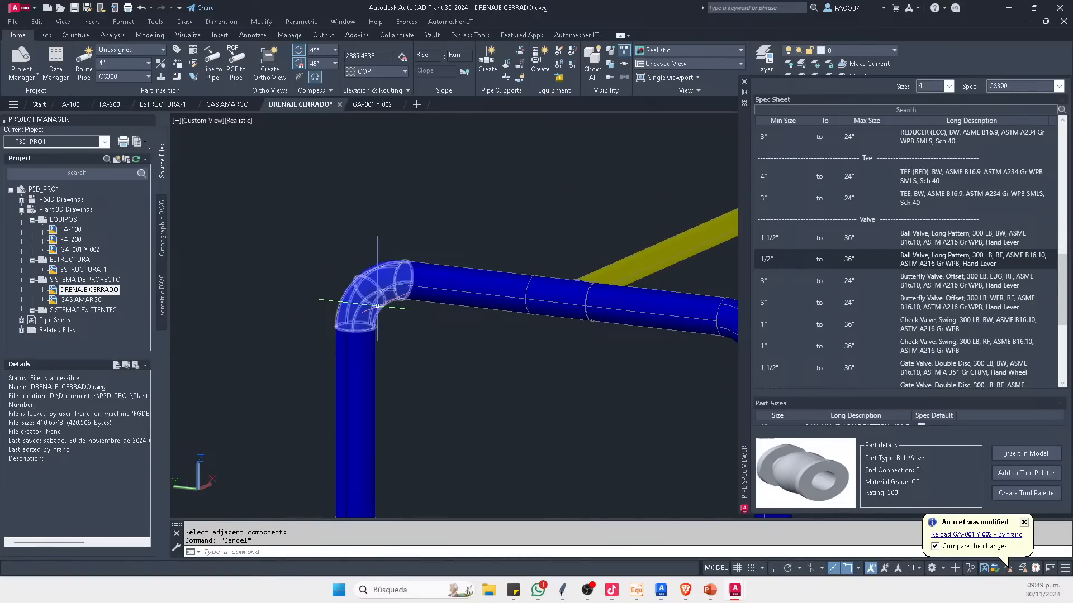
{"action": "left_click", "coordinate": [356, 296]}
{"action": "scroll", "coordinate": [358, 297], "scroll_direction": "down", "scroll_amount": 2}
{"action": "key", "text": "Escape"}
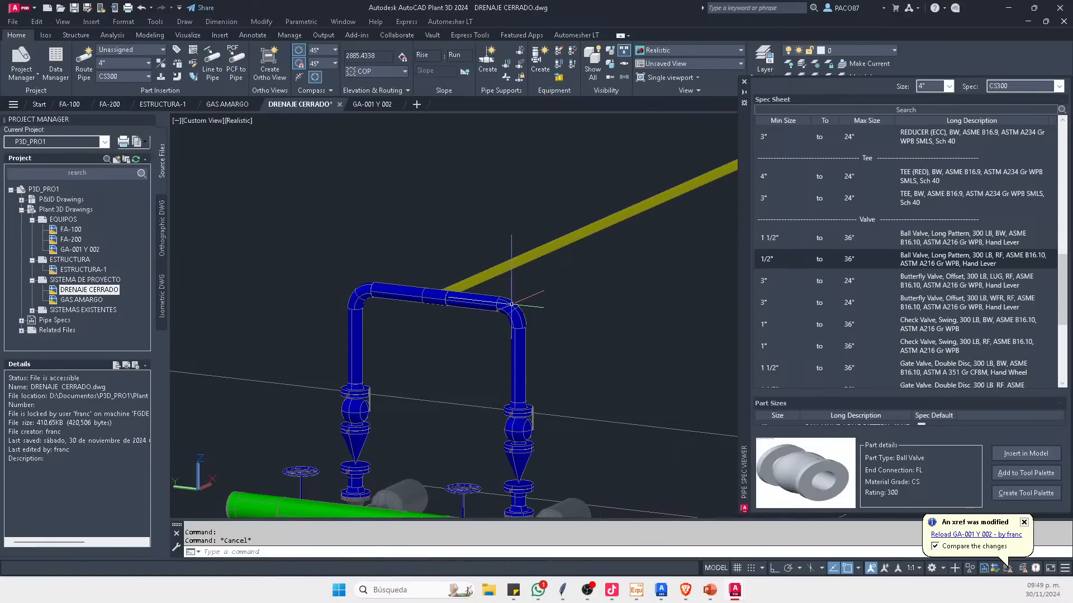
{"action": "middle_click_drag", "start_coordinate": [578, 273], "coordinate": [470, 311], "text": "shift"}
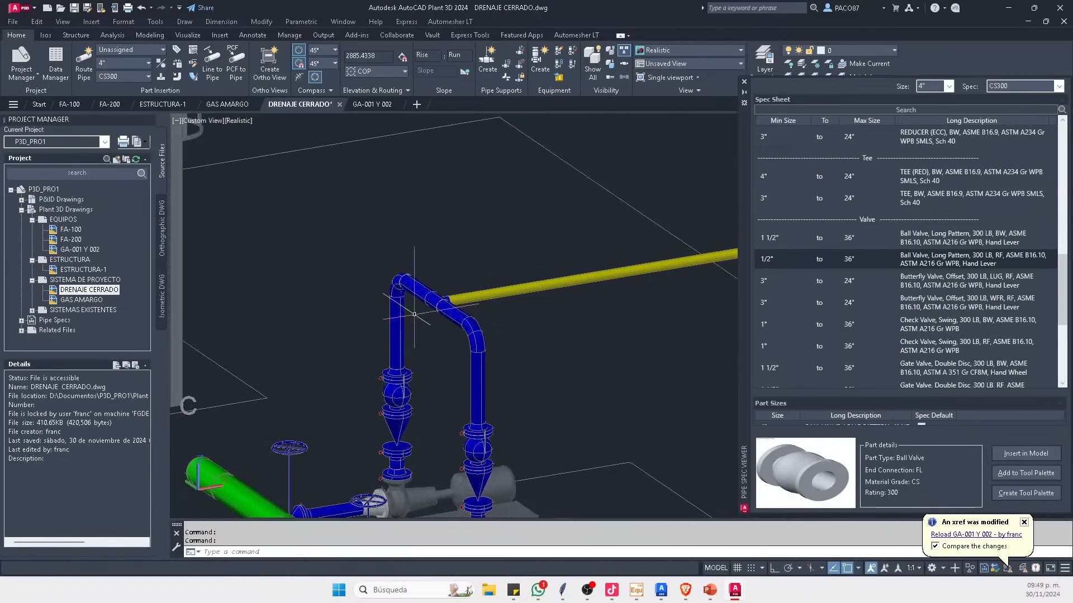
Step: Close the pipe spec viewer and examine the whole plant model around the tower platform and pump piping
{"action": "scroll", "coordinate": [391, 332], "scroll_direction": "down", "scroll_amount": 4}
{"action": "scroll", "coordinate": [385, 332], "scroll_direction": "up", "scroll_amount": 2}
{"action": "middle_click_drag", "start_coordinate": [385, 331], "coordinate": [732, 230], "text": "shift"}
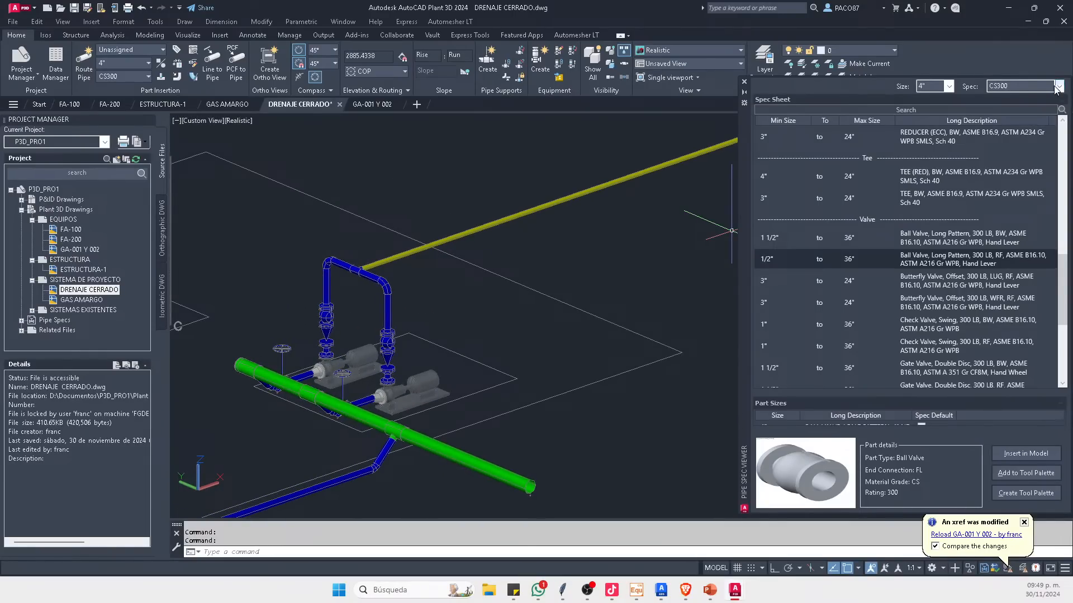
{"action": "left_click", "coordinate": [745, 84]}
{"action": "scroll", "coordinate": [698, 212], "scroll_direction": "down", "scroll_amount": 3}
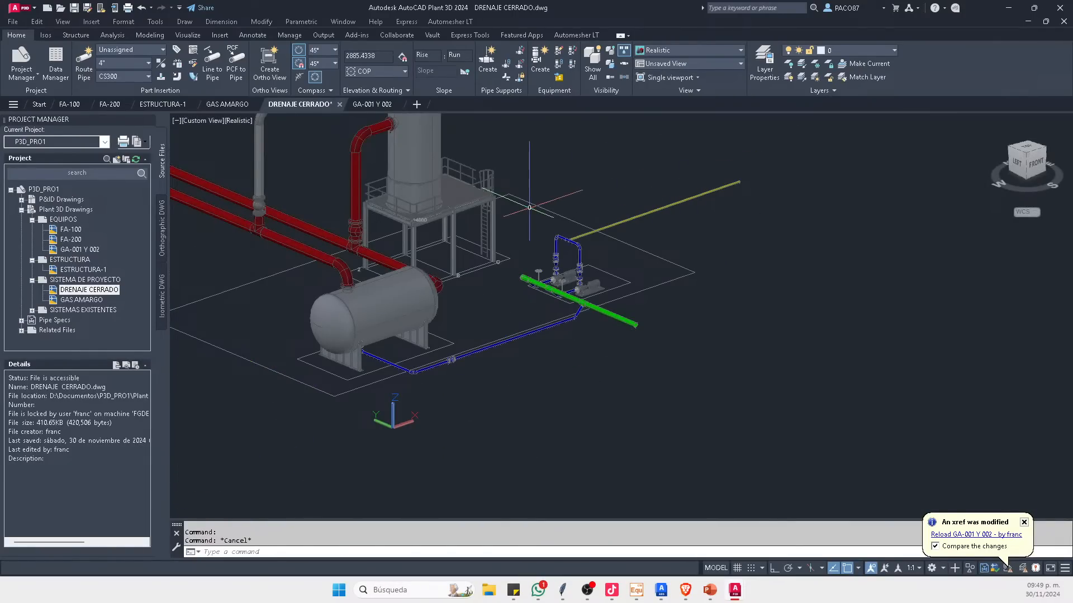
{"action": "middle_click", "coordinate": [530, 195]}
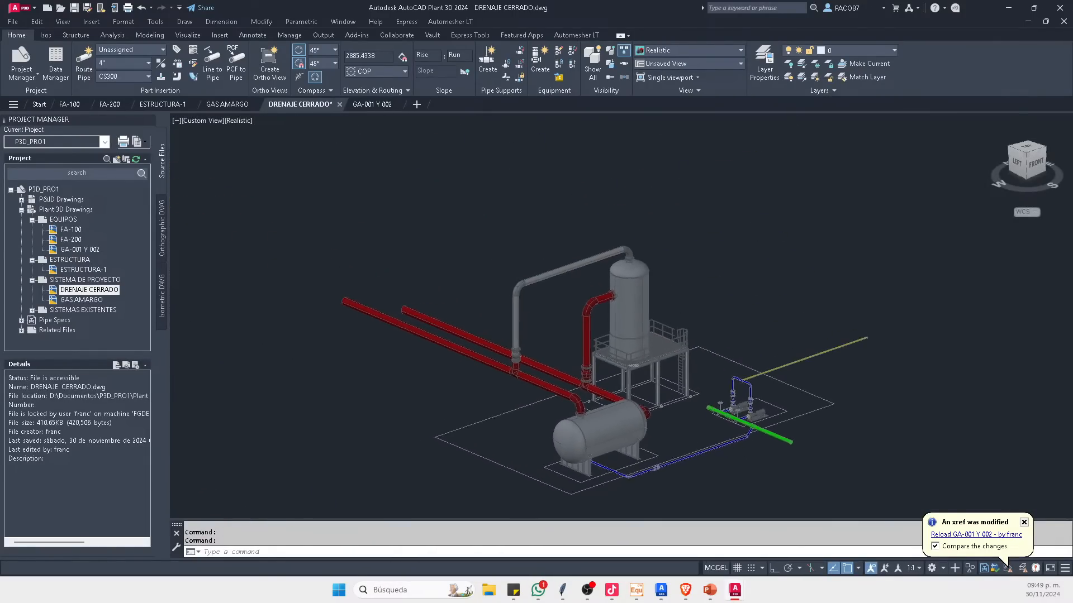
{"action": "scroll", "coordinate": [634, 297], "scroll_direction": "up", "scroll_amount": 4}
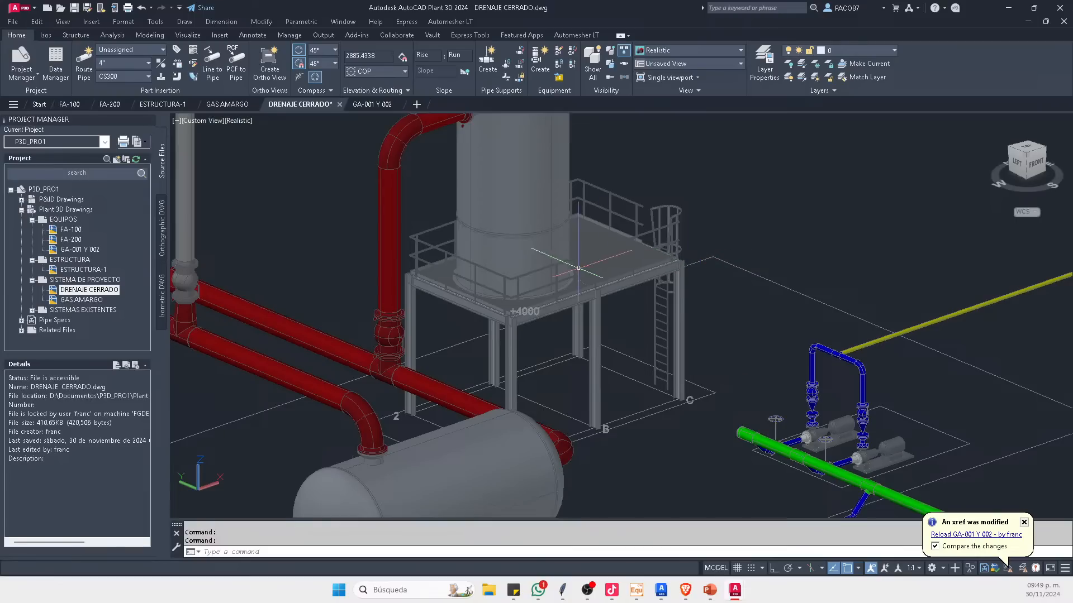
{"action": "scroll", "coordinate": [603, 275], "scroll_direction": "down", "scroll_amount": 4}
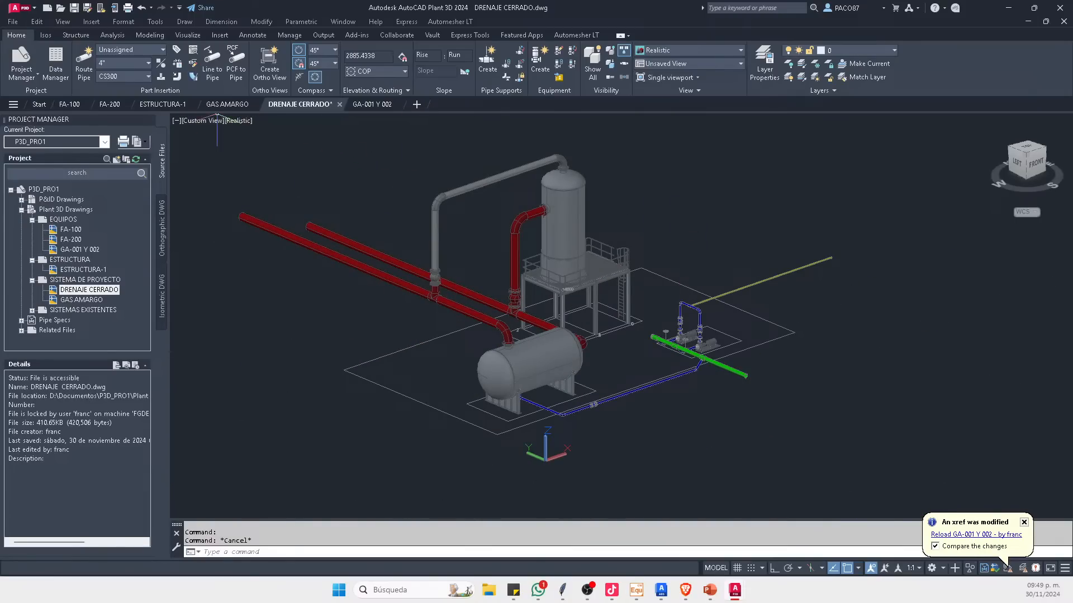
Step: Switch to the ESTRUCTURA-1 drawing and show the platform structure in a 3D view
{"action": "left_click", "coordinate": [164, 105]}
{"action": "scroll", "coordinate": [481, 312], "scroll_direction": "down", "scroll_amount": 5}
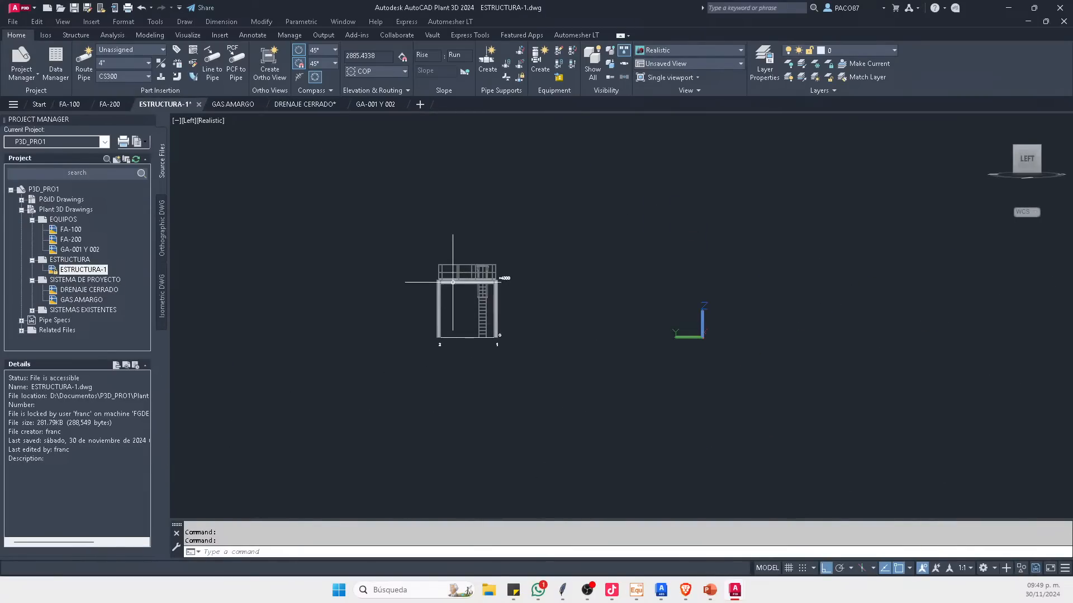
{"action": "middle_click_drag", "start_coordinate": [536, 324], "coordinate": [581, 354], "text": "shift"}
{"action": "scroll", "coordinate": [542, 361], "scroll_direction": "up", "scroll_amount": 3}
{"action": "left_click", "coordinate": [452, 316]}
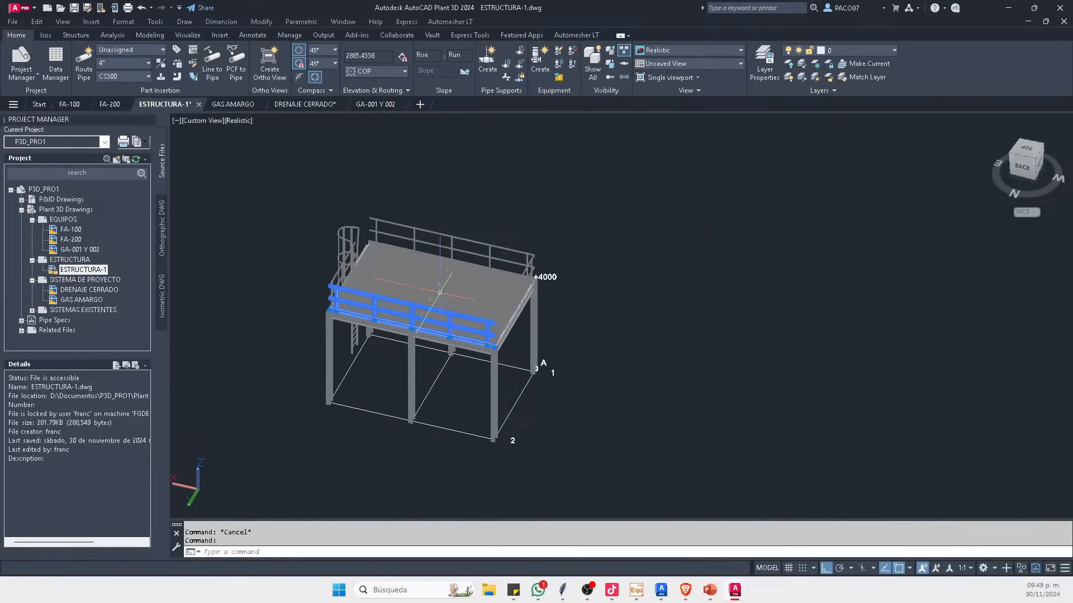
{"action": "key", "text": "Escape"}
{"action": "left_click", "coordinate": [663, 194]}
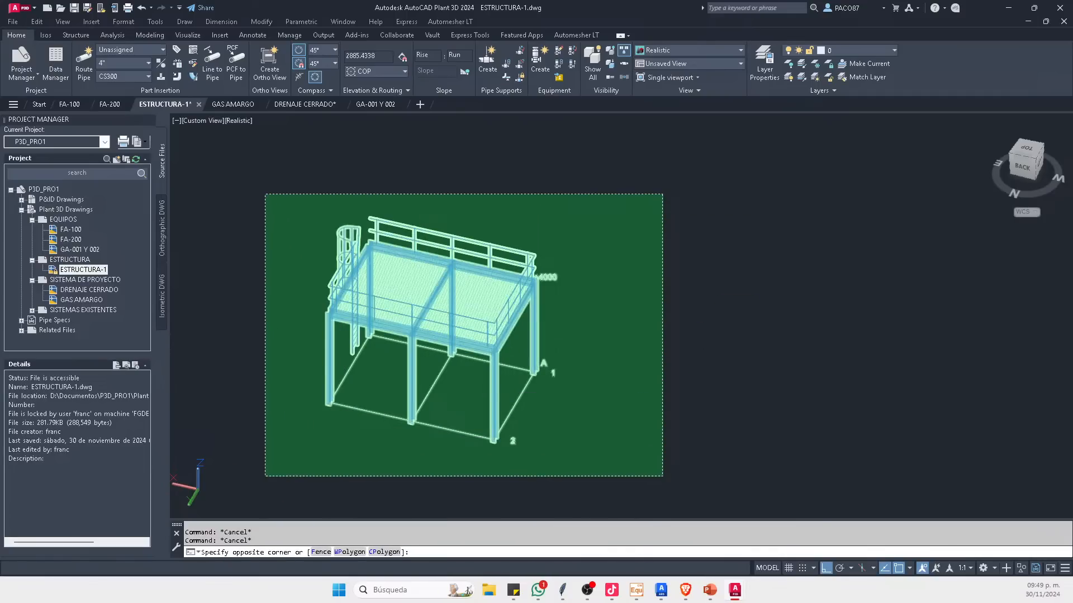
{"action": "left_click", "coordinate": [265, 476]}
{"action": "scroll", "coordinate": [408, 345], "scroll_direction": "down", "scroll_amount": 2}
{"action": "type", "text": "c"}
{"action": "key", "text": "Return"}
{"action": "left_click", "coordinate": [595, 333]}
{"action": "key", "text": "Escape"}
{"action": "key", "text": "Escape"}
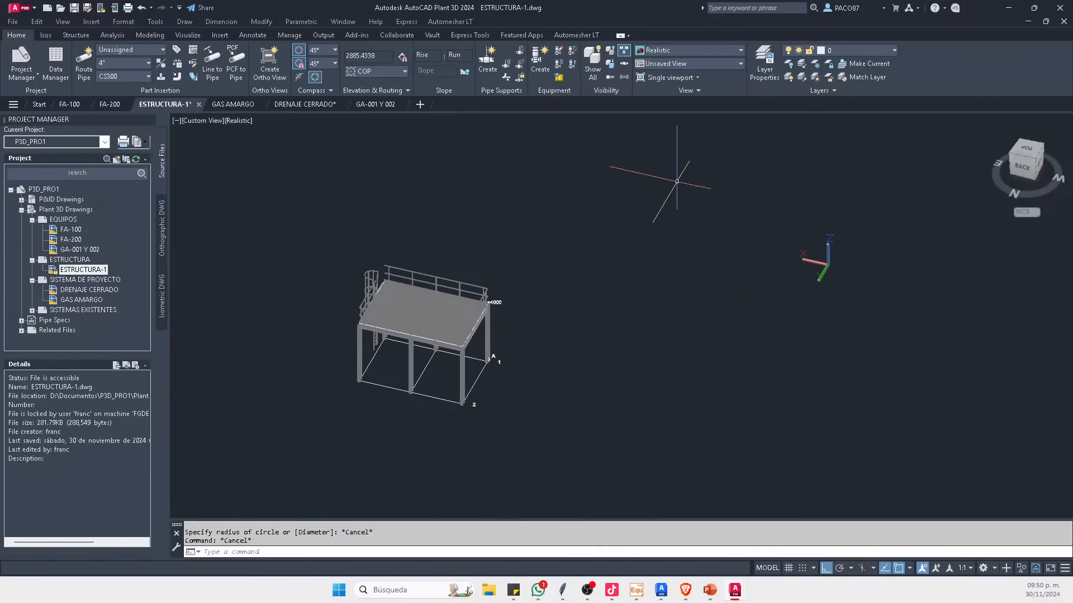
Step: In a top view, copy the whole platform structure with its grid labels to a clear spot directly south of the original
{"action": "left_click", "coordinate": [1027, 155]}
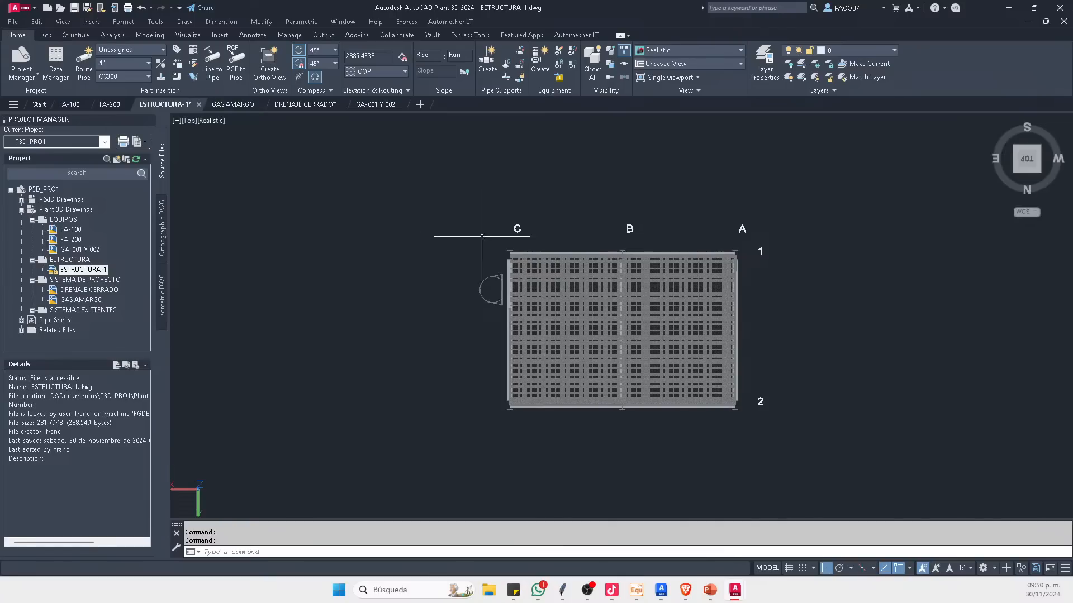
{"action": "type", "text": "co"}
{"action": "key", "text": "Return"}
{"action": "left_click", "coordinate": [417, 171]}
{"action": "left_click", "coordinate": [815, 460]}
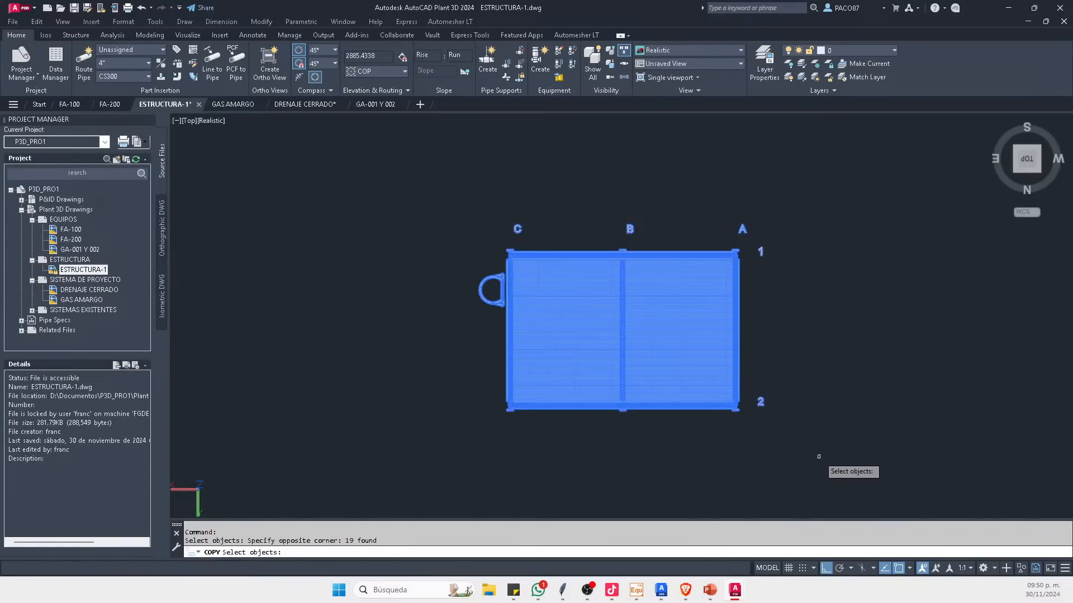
{"action": "key", "text": "Return"}
{"action": "scroll", "coordinate": [726, 288], "scroll_direction": "down", "scroll_amount": 4}
{"action": "left_click", "coordinate": [789, 312]}
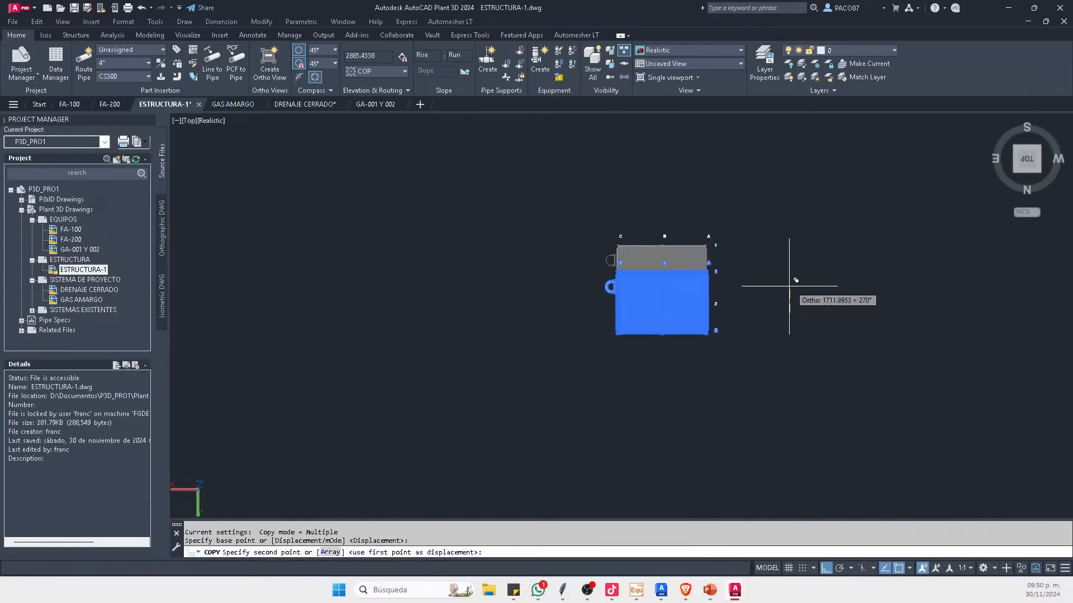
{"action": "left_click", "coordinate": [800, 227]}
{"action": "key", "text": "Escape"}
{"action": "key", "text": "Escape"}
Step: Erase the caged ladder from the copied platform and save the structure drawing
{"action": "scroll", "coordinate": [615, 251], "scroll_direction": "up", "scroll_amount": 6}
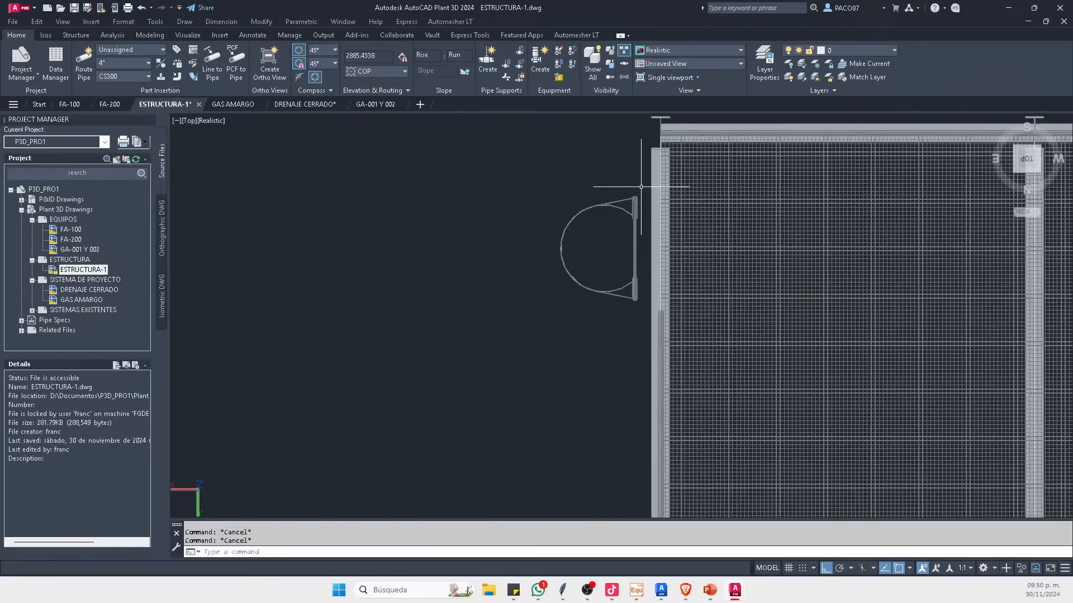
{"action": "left_click", "coordinate": [647, 169]}
{"action": "left_click", "coordinate": [524, 359]}
{"action": "key", "text": "Delete"}
{"action": "scroll", "coordinate": [485, 301], "scroll_direction": "down", "scroll_amount": 3}
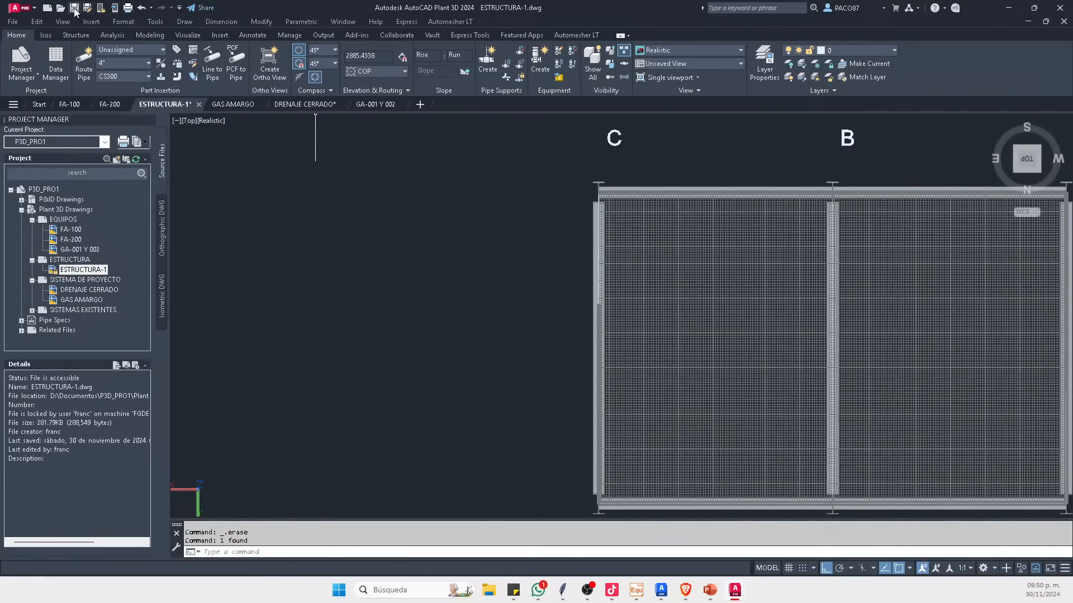
{"action": "scroll", "coordinate": [591, 313], "scroll_direction": "down", "scroll_amount": 6}
{"action": "key", "text": "ctrl+s"}
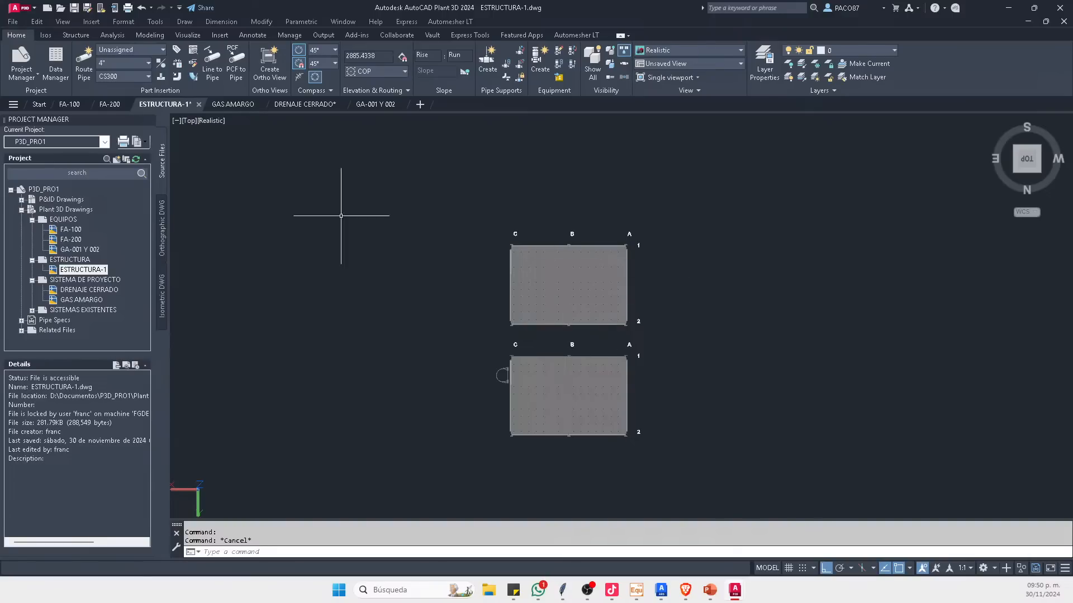
{"action": "left_click", "coordinate": [377, 104]}
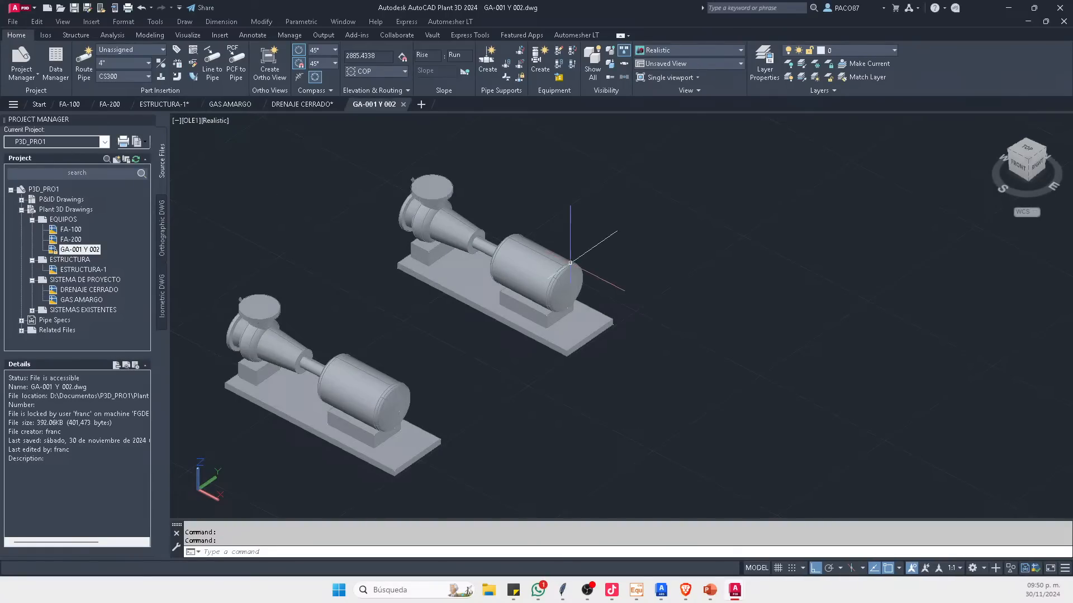
{"action": "scroll", "coordinate": [593, 358], "scroll_direction": "down", "scroll_amount": 5}
{"action": "scroll", "coordinate": [593, 358], "scroll_direction": "up", "scroll_amount": 4}
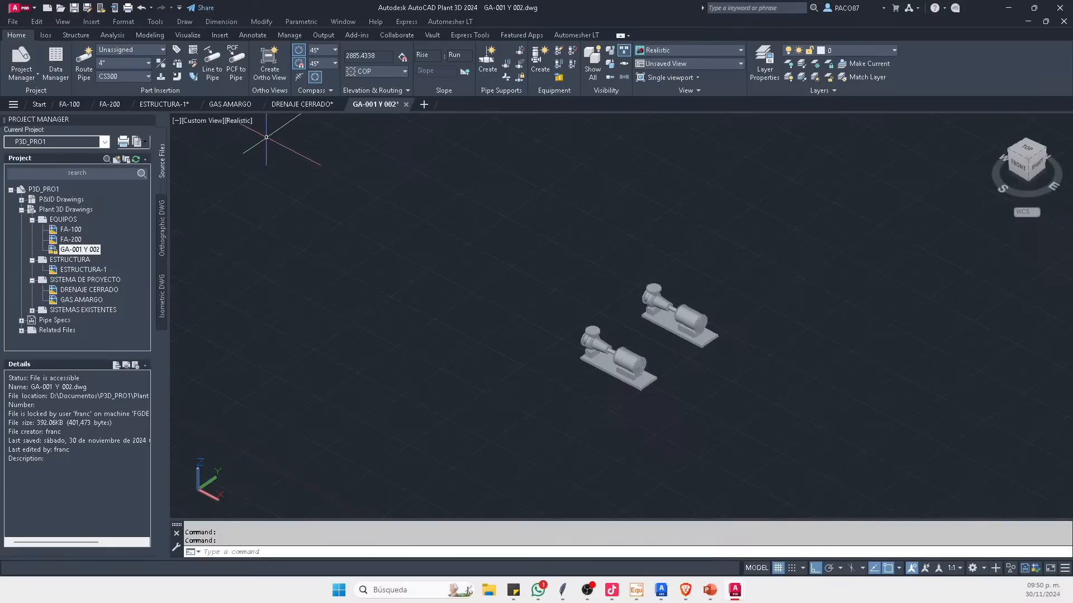
Step: Switch to the DRENAJE CERRADO drawing and reload the modified ESTRUCTURA-1 xref with its changes compared
{"action": "left_click", "coordinate": [296, 104]}
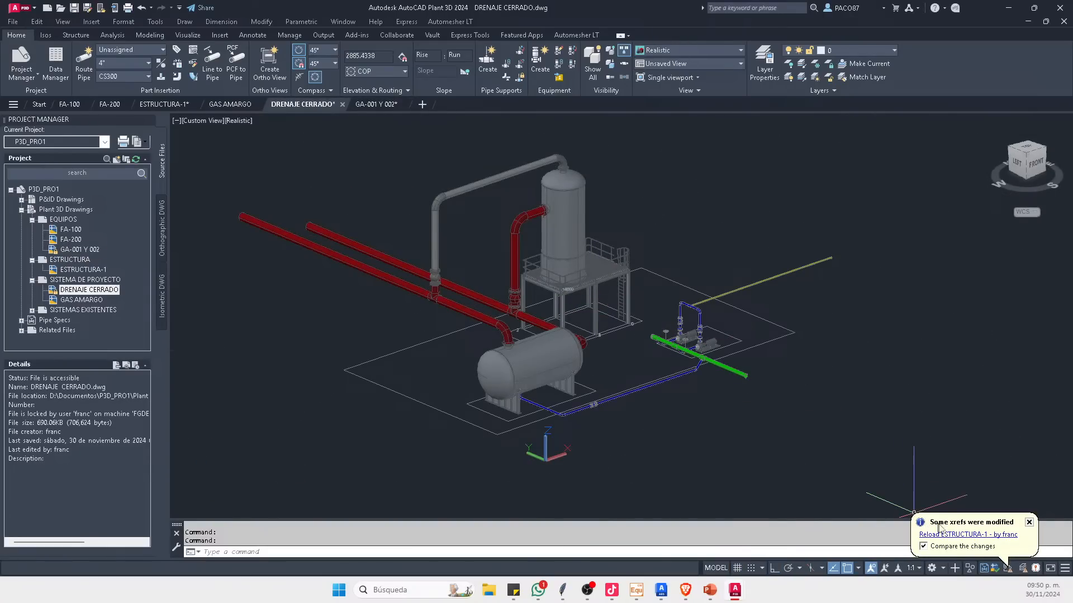
{"action": "left_click", "coordinate": [977, 535]}
{"action": "middle_click_drag", "start_coordinate": [558, 364], "coordinate": [606, 385], "text": "shift"}
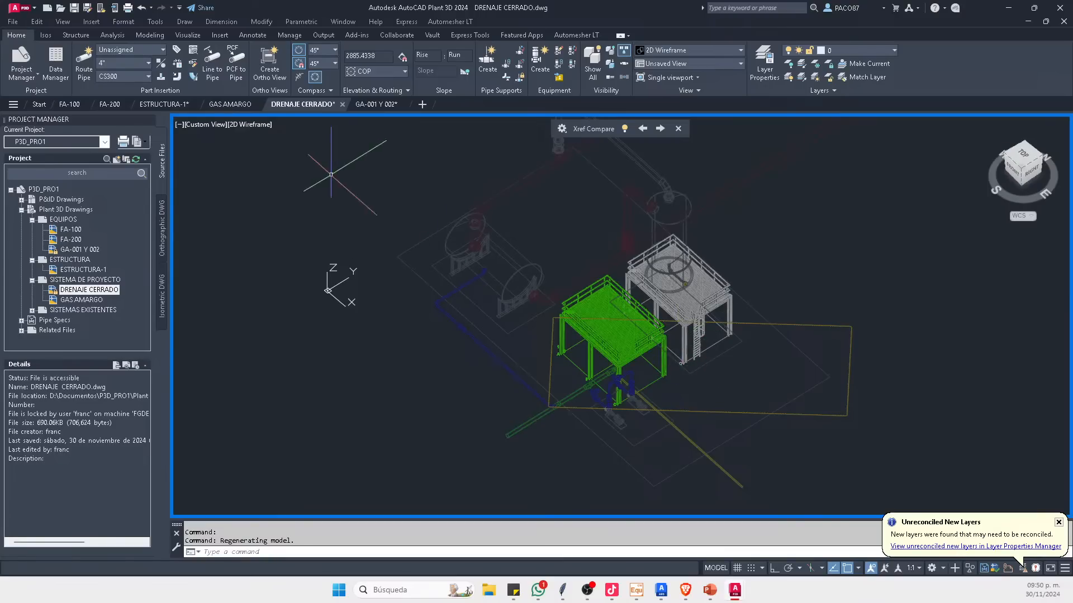
Step: Return to the ESTRUCTURA-1 drawing and reorient the top view so that north points up
{"action": "left_click", "coordinate": [162, 103]}
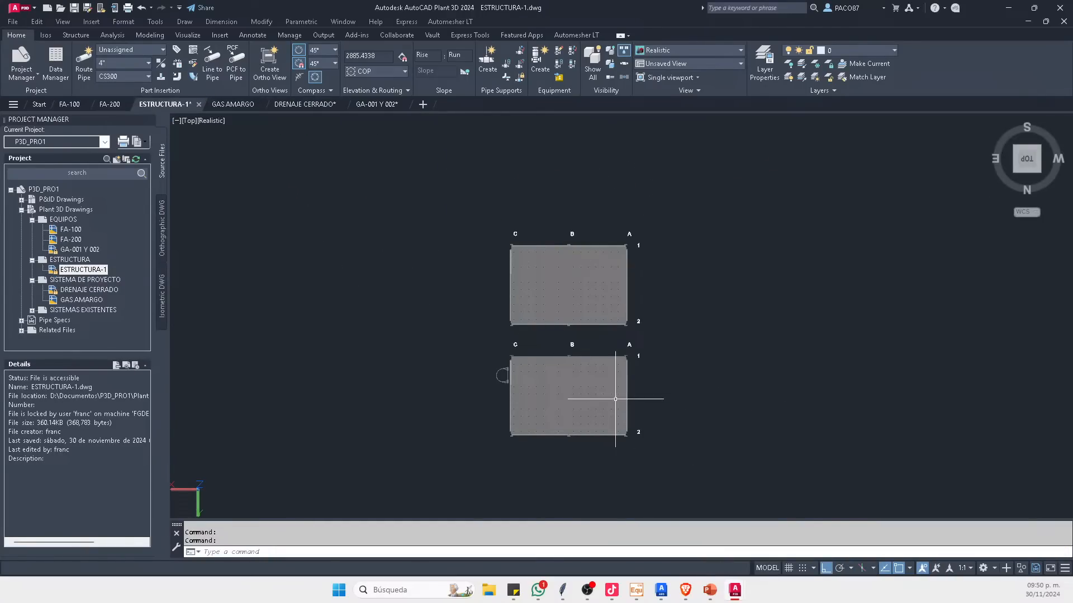
{"action": "left_click", "coordinate": [726, 441]}
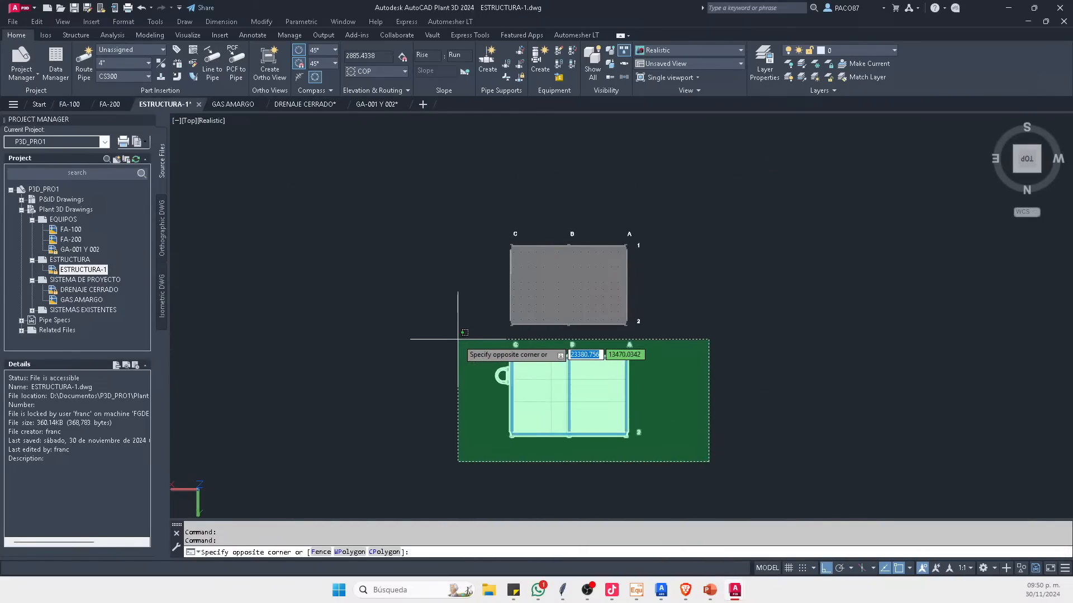
{"action": "left_click", "coordinate": [477, 351]}
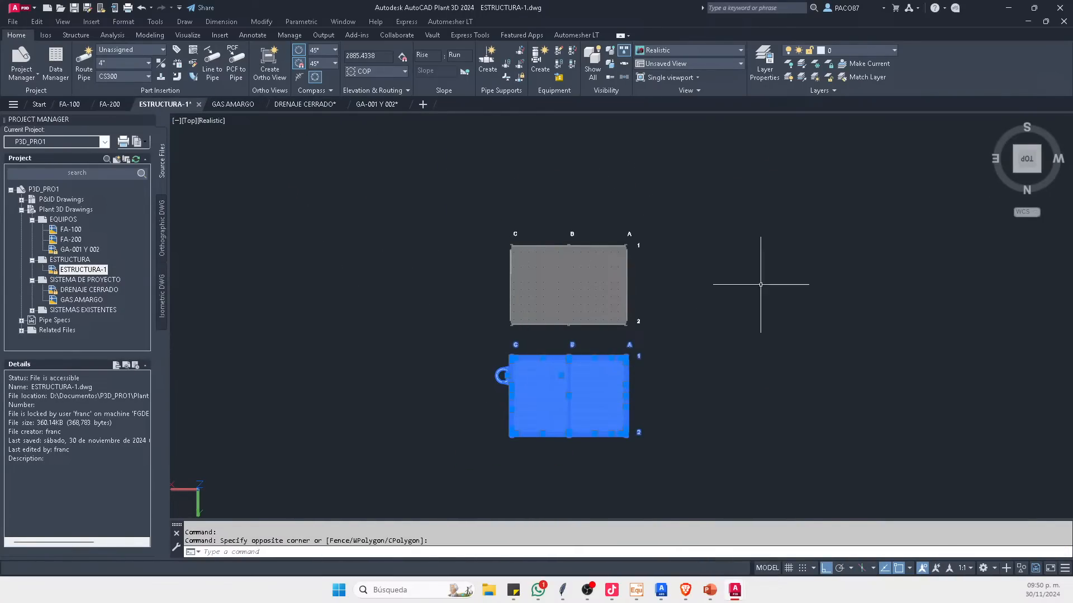
{"action": "key", "text": "Escape"}
{"action": "left_click", "coordinate": [1065, 144]}
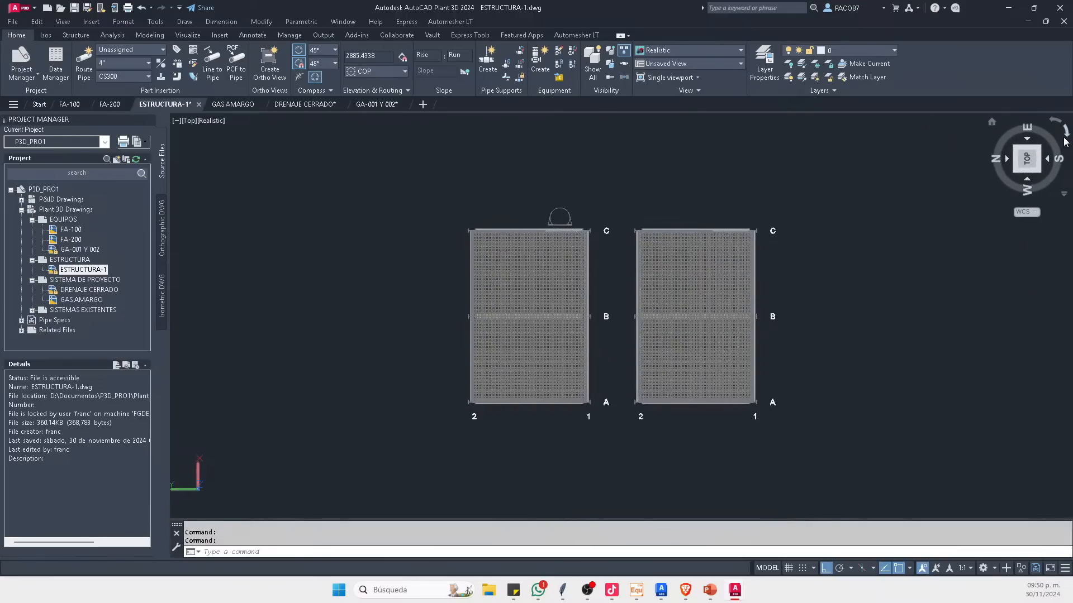
{"action": "left_click", "coordinate": [1027, 159]}
Step: Move the ladderless platform copy straight north past the original platform, and save the structure drawing
{"action": "left_click", "coordinate": [817, 490]}
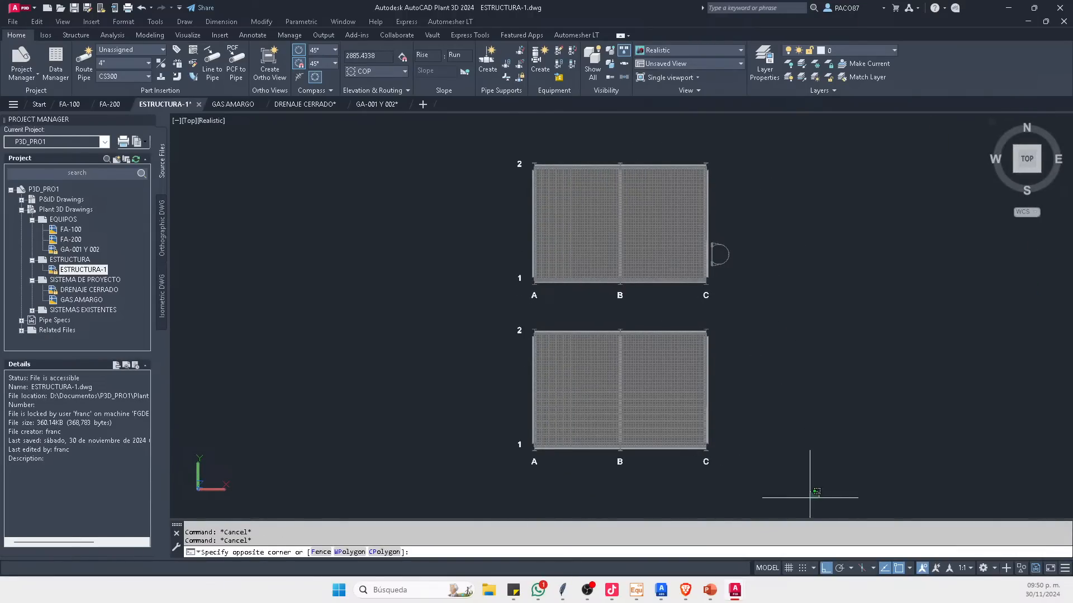
{"action": "left_click", "coordinate": [464, 324]}
{"action": "type", "text": "m"}
{"action": "key", "text": "Return"}
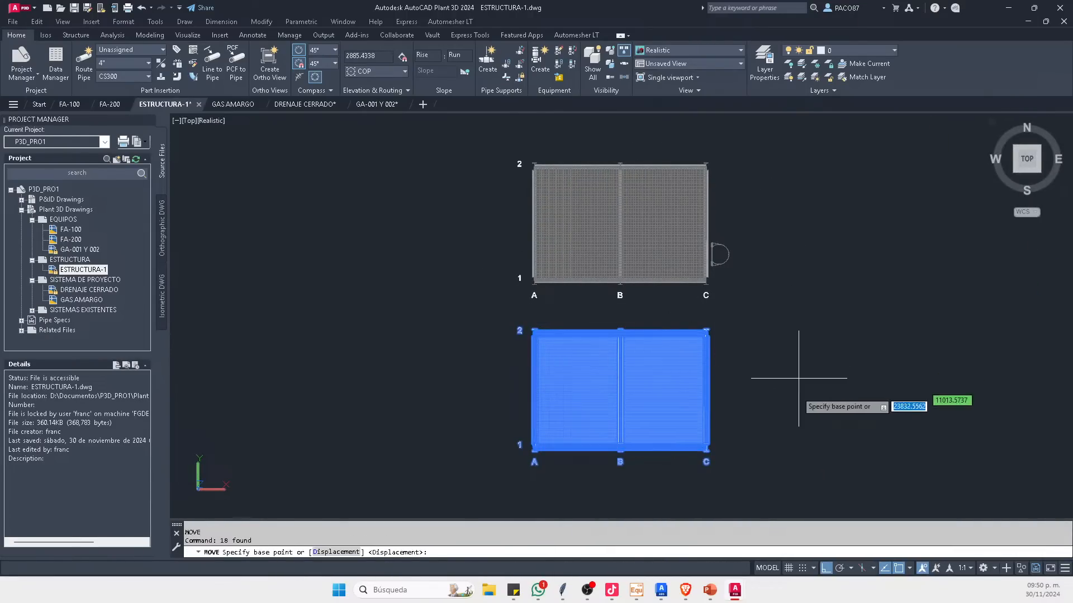
{"action": "left_click", "coordinate": [795, 394]}
{"action": "middle_click_drag", "start_coordinate": [798, 242], "coordinate": [748, 374]}
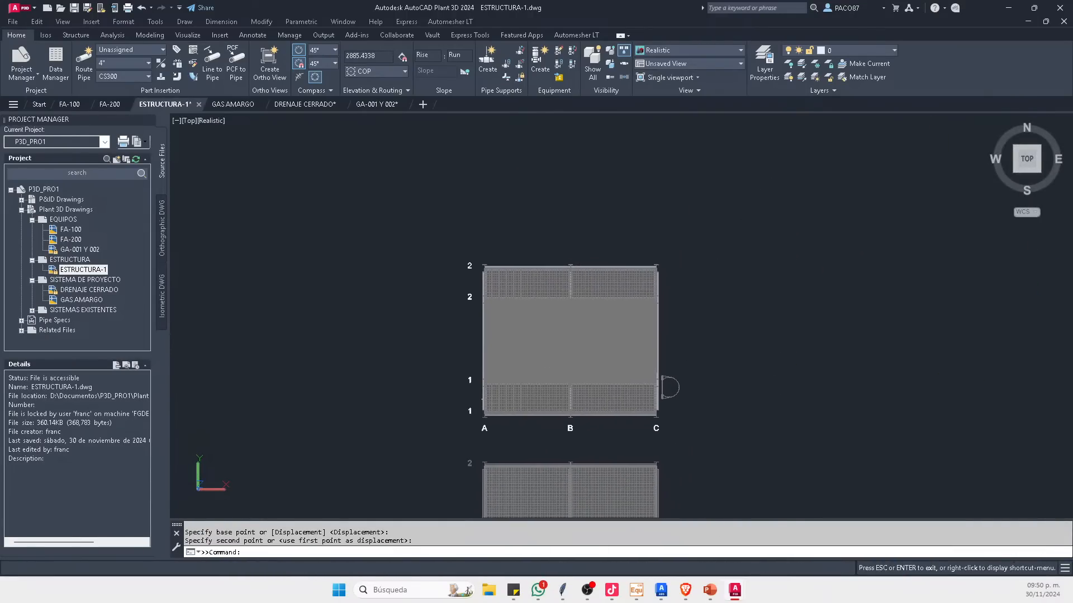
{"action": "left_click", "coordinate": [755, 204]}
{"action": "left_click", "coordinate": [73, 6]}
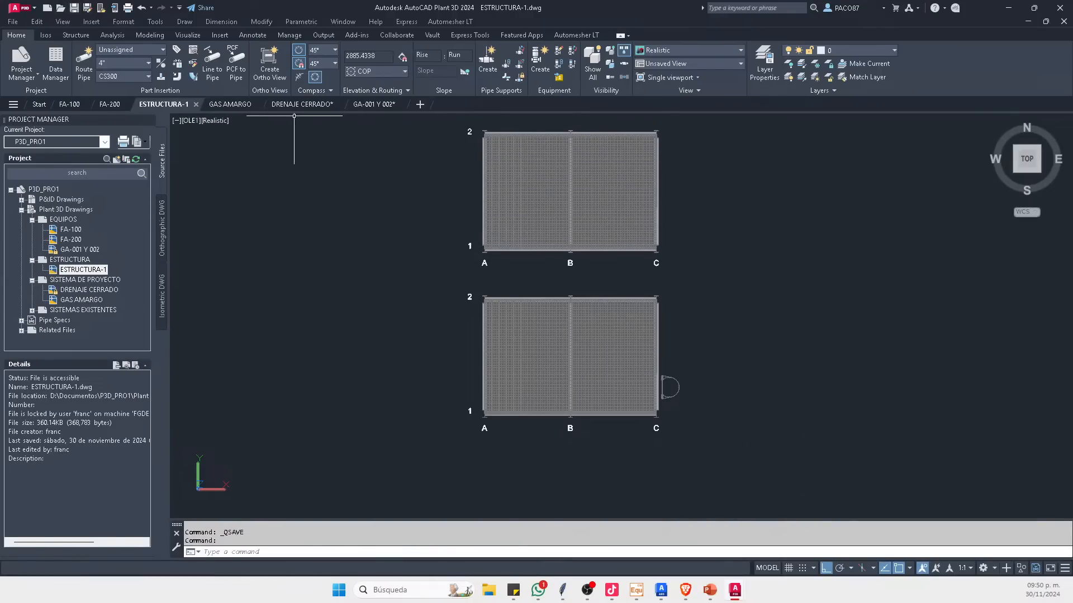
Step: In DRENAJE CERRADO, reload the modified ESTRUCTURA-1 xref, end the Xref Compare and view both platforms
{"action": "left_click", "coordinate": [304, 104]}
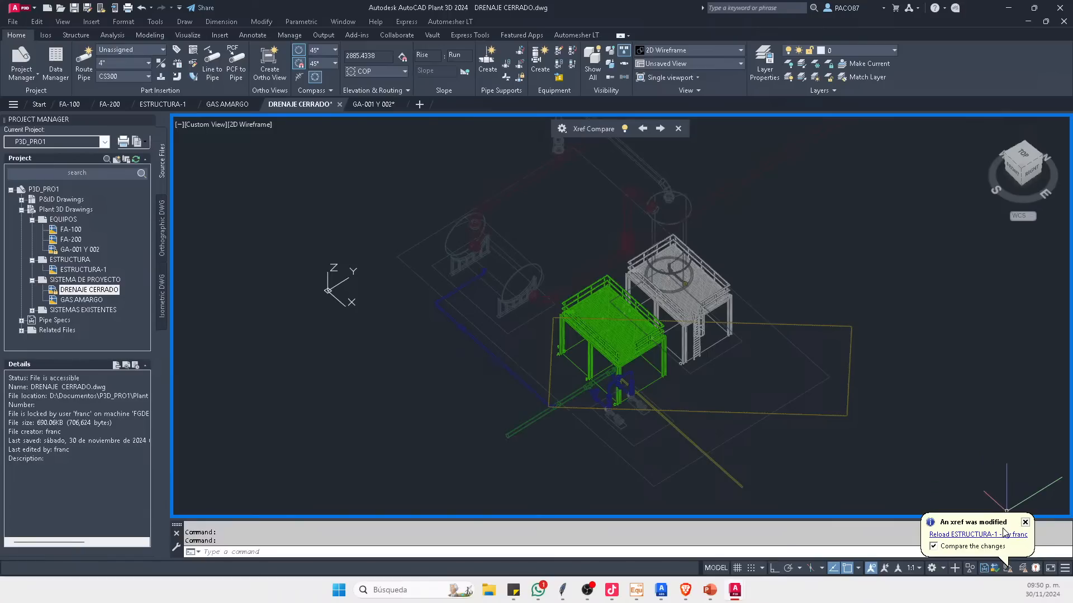
{"action": "left_click", "coordinate": [990, 536]}
{"action": "left_click", "coordinate": [591, 301]}
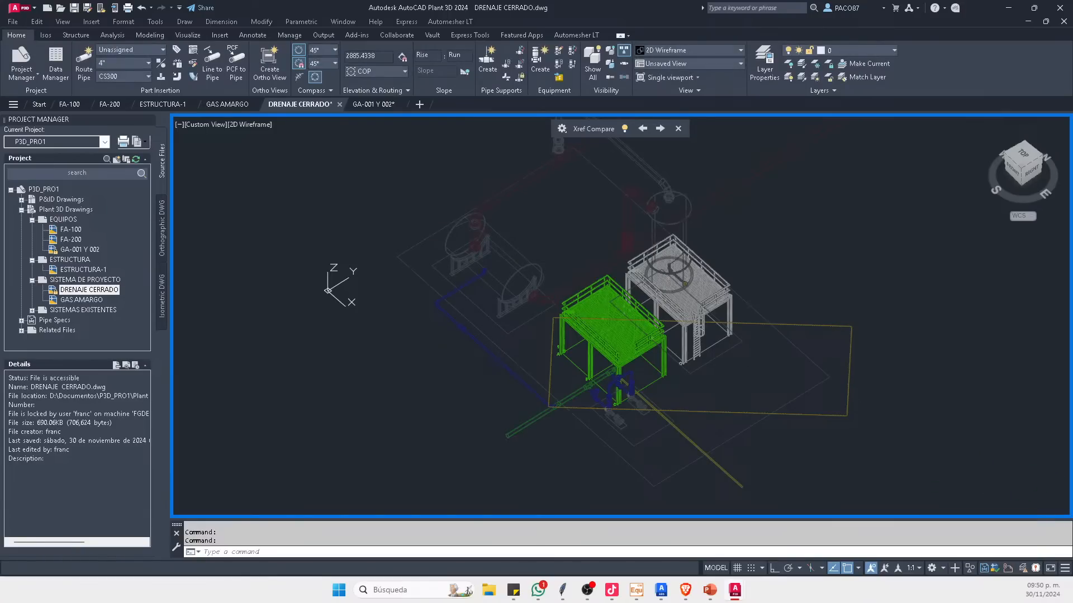
{"action": "left_click", "coordinate": [678, 128]}
{"action": "middle_click_drag", "start_coordinate": [725, 247], "coordinate": [710, 322], "text": "shift"}
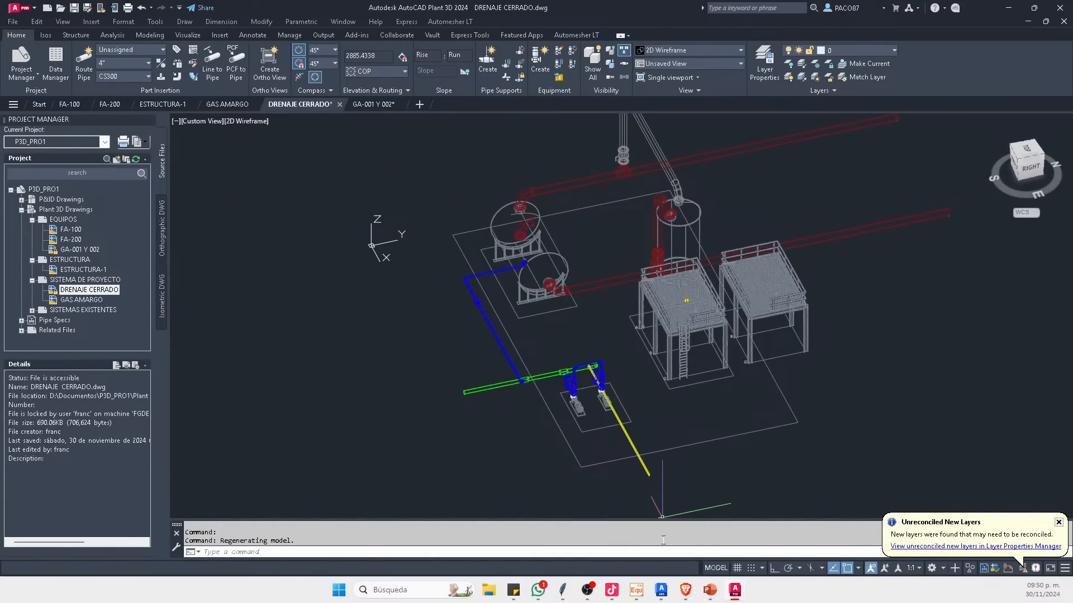
Step: Switch to Advance Steel, open the ESCALERA 1 drawing and inspect the caged ladder in southeast isometric view
{"action": "left_click", "coordinate": [661, 590]}
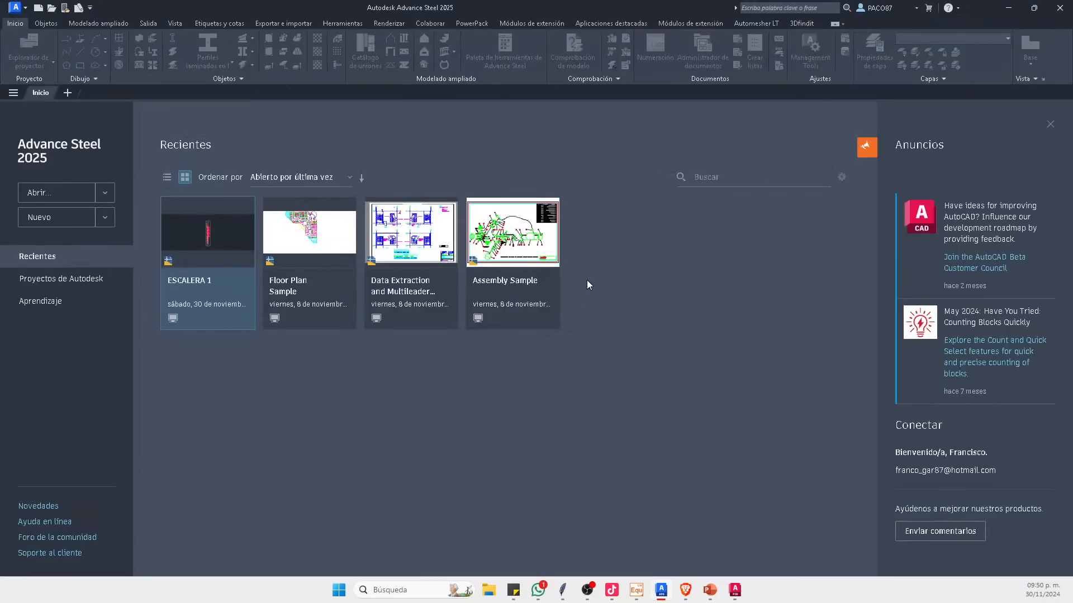
{"action": "left_click", "coordinate": [232, 244]}
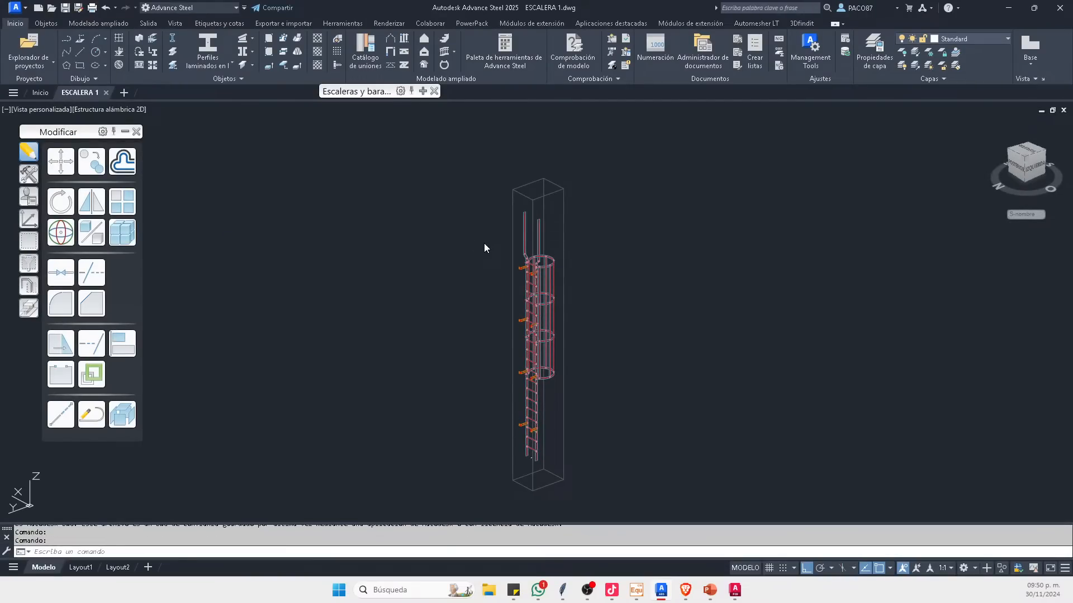
{"action": "left_click", "coordinate": [1045, 155]}
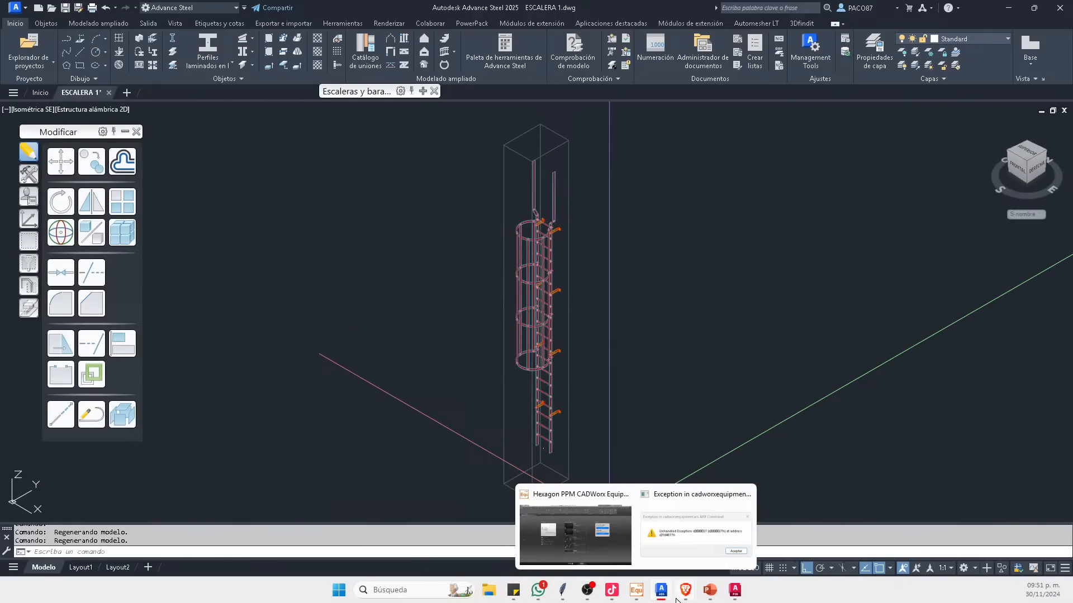
Step: Switch back to the DRENAJE CERRADO drawing in Plant 3D and examine the top of the platform's caged ladder
{"action": "left_click", "coordinate": [730, 593]}
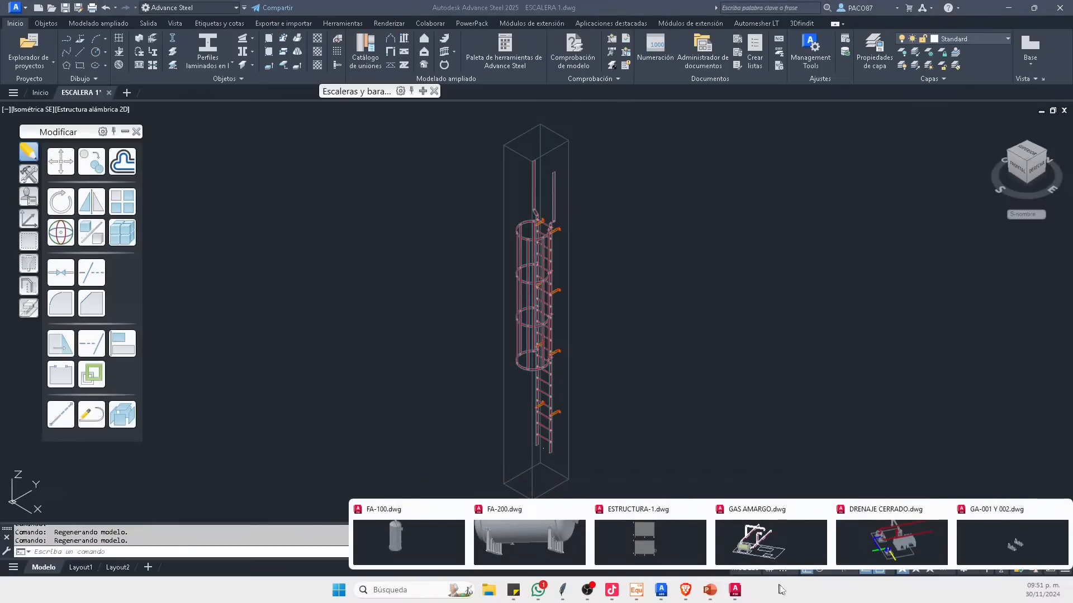
{"action": "left_click", "coordinate": [892, 550]}
{"action": "scroll", "coordinate": [553, 296], "scroll_direction": "up", "scroll_amount": 8}
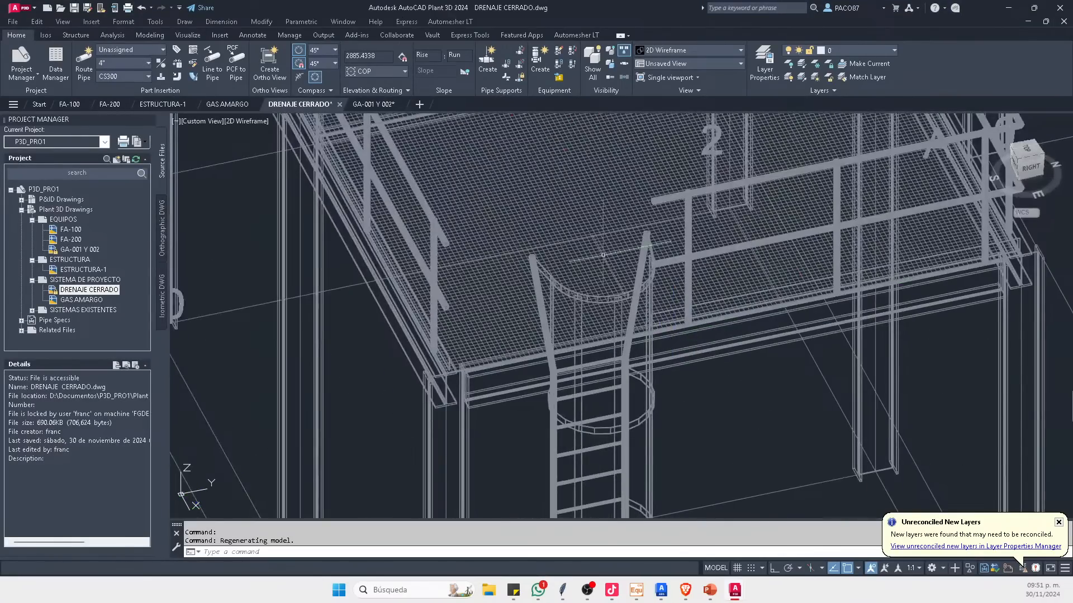
Step: Switch to Advance Steel and examine the caged ladder's hoops, rungs and wall brackets in ESCALERA 1
{"action": "scroll", "coordinate": [553, 296], "scroll_direction": "down", "scroll_amount": 4}
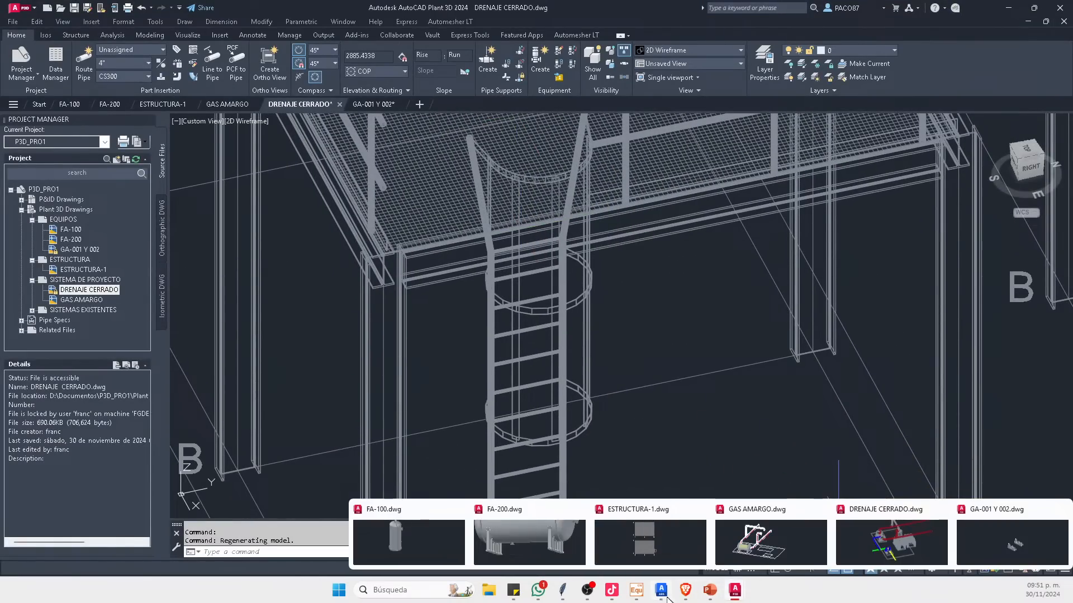
{"action": "left_click", "coordinate": [661, 590]}
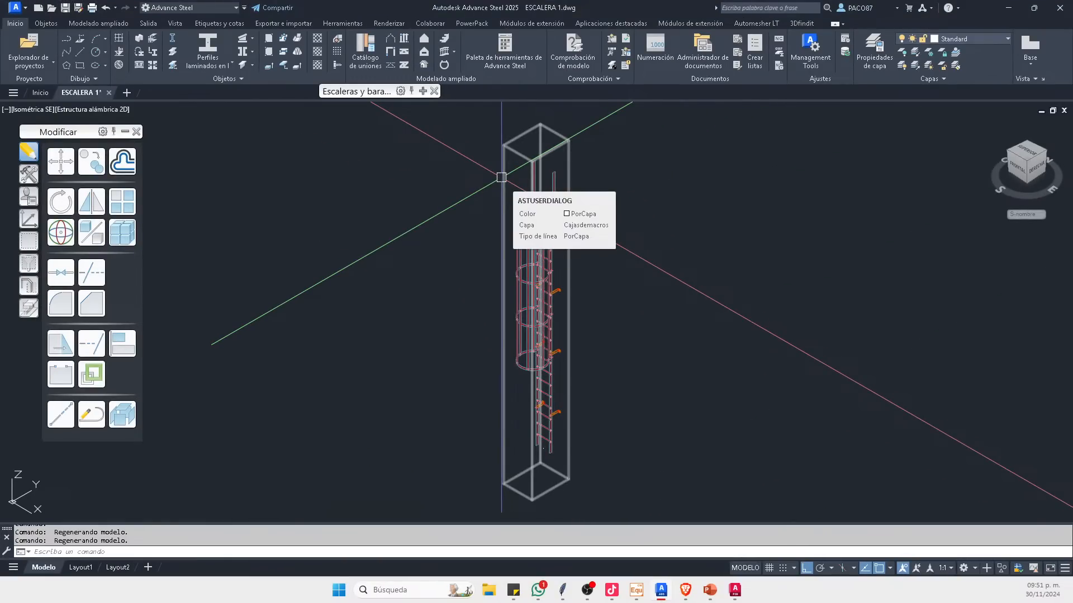
{"action": "scroll", "coordinate": [501, 177], "scroll_direction": "up", "scroll_amount": 6}
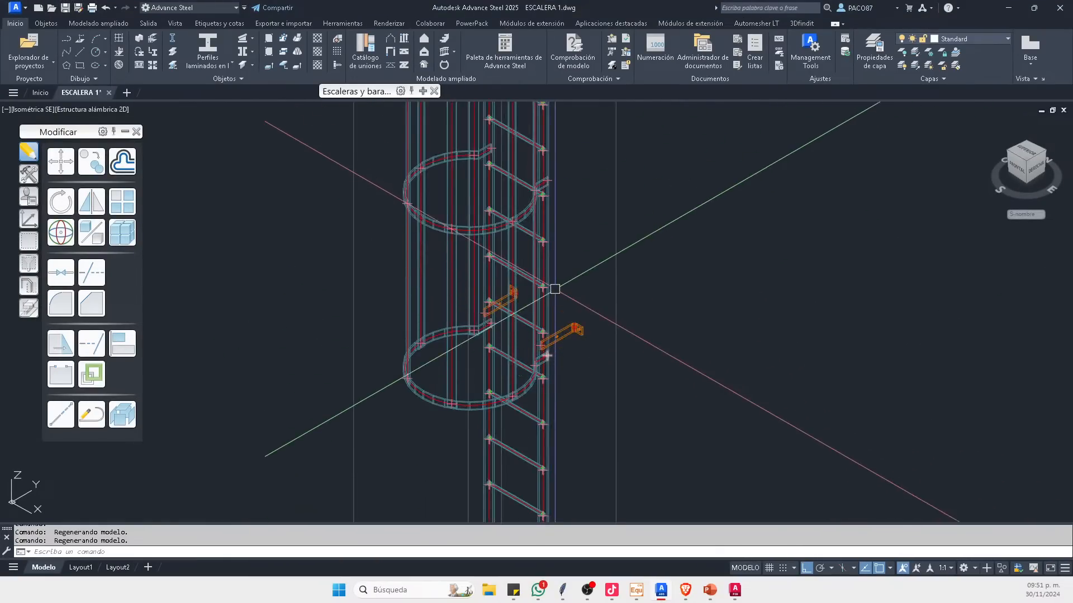
{"action": "scroll", "coordinate": [556, 228], "scroll_direction": "down", "scroll_amount": 3}
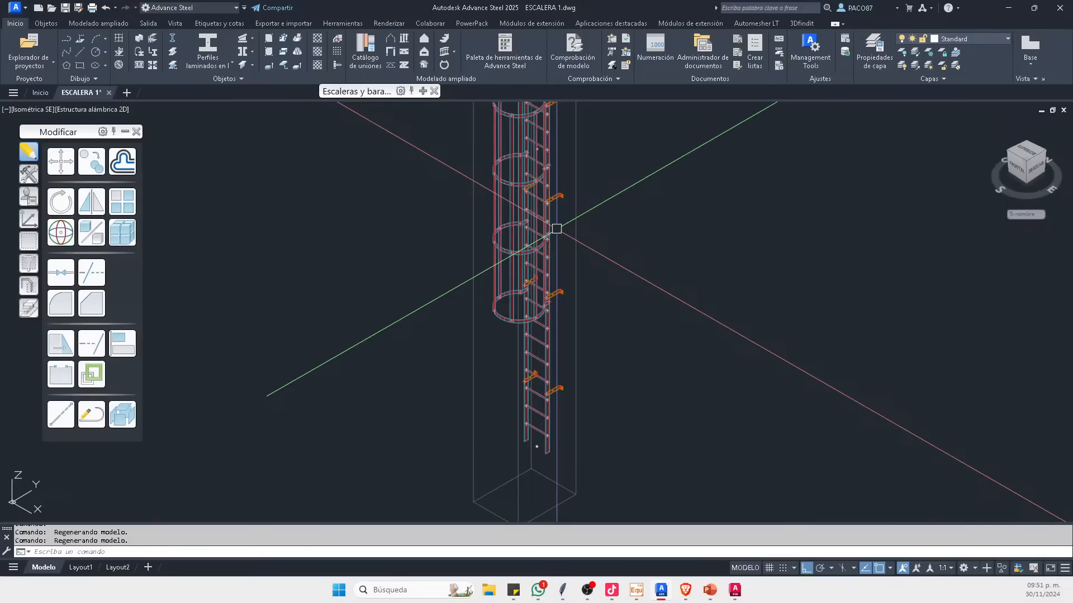
{"action": "scroll", "coordinate": [557, 229], "scroll_direction": "down", "scroll_amount": 5}
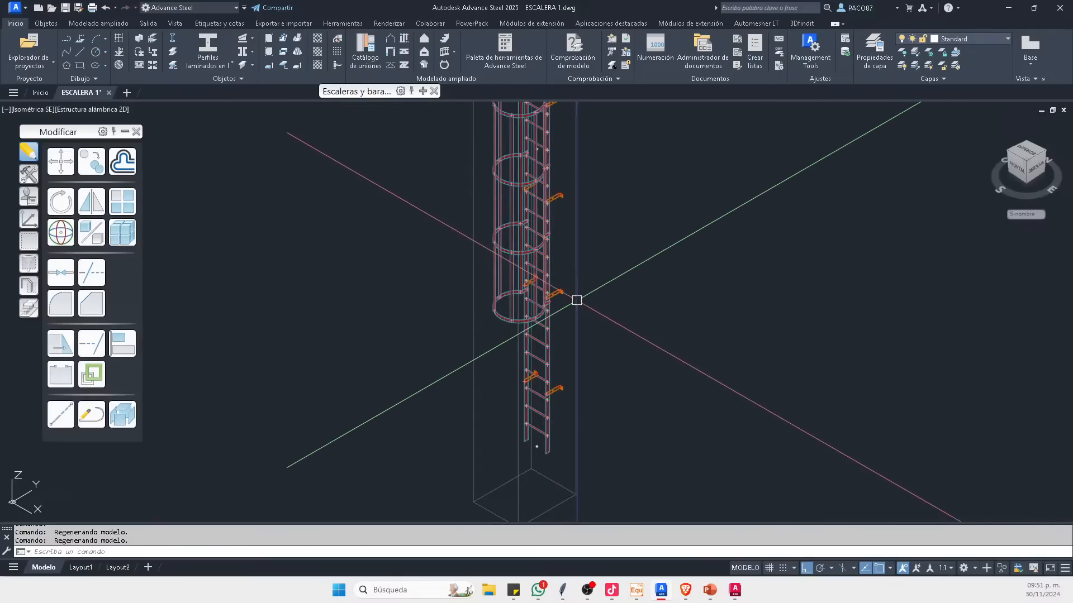
{"action": "scroll", "coordinate": [529, 305], "scroll_direction": "up", "scroll_amount": 5}
{"action": "scroll", "coordinate": [511, 233], "scroll_direction": "down", "scroll_amount": 4}
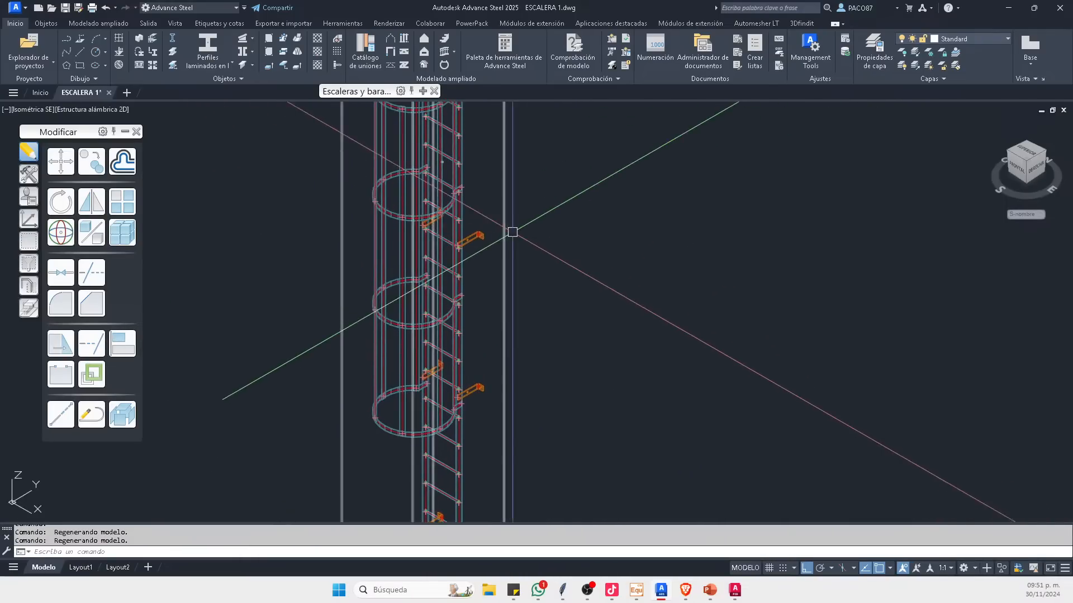
{"action": "scroll", "coordinate": [577, 170], "scroll_direction": "down", "scroll_amount": 3}
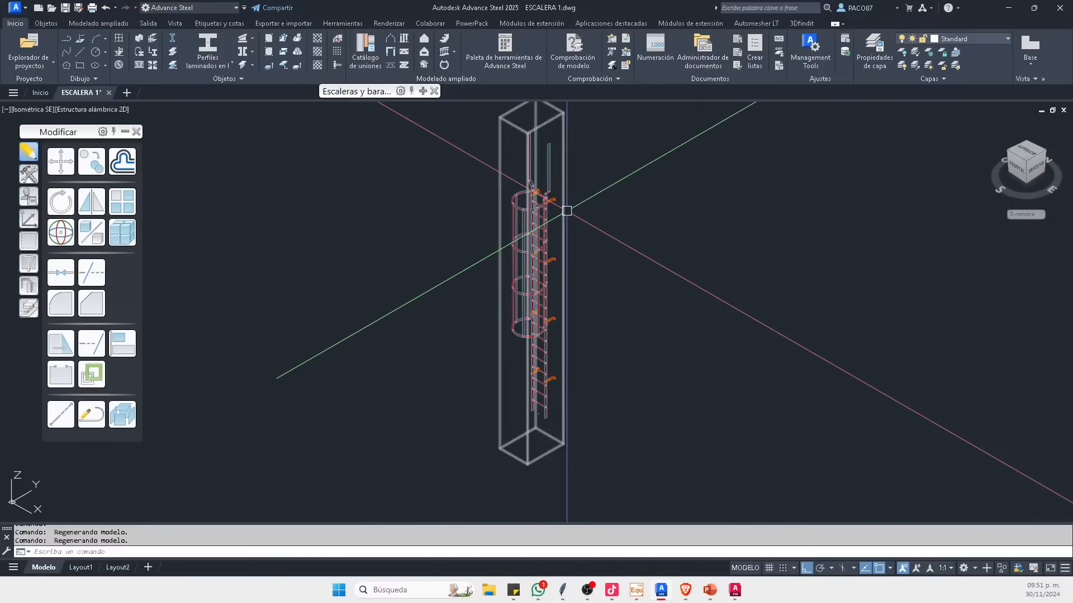
{"action": "scroll", "coordinate": [534, 192], "scroll_direction": "up", "scroll_amount": 3}
{"action": "scroll", "coordinate": [511, 185], "scroll_direction": "down", "scroll_amount": 3}
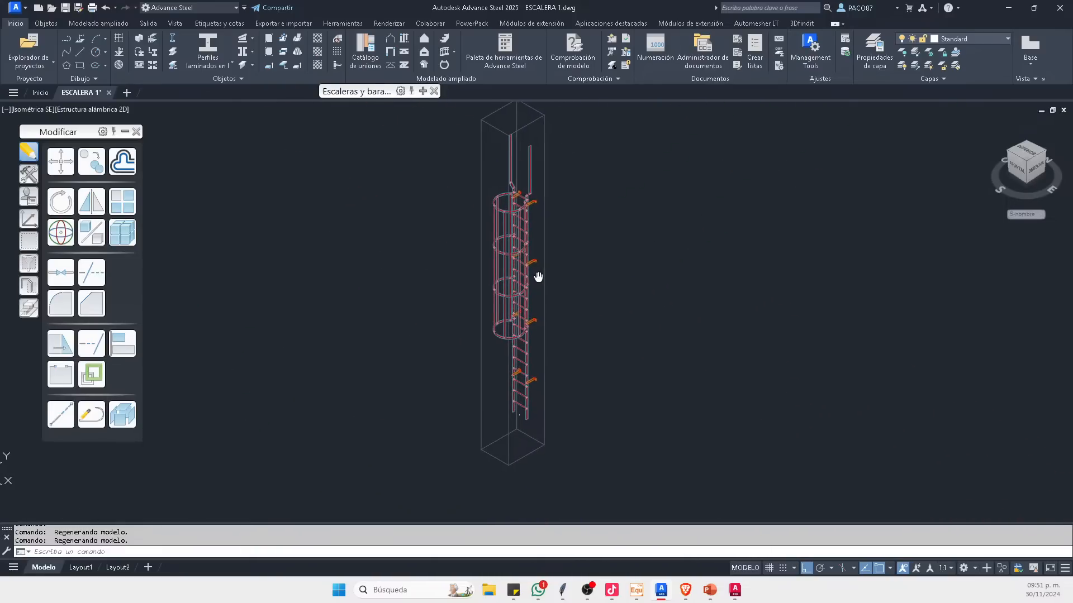
Step: Create a new blank drawing in Advance Steel
{"action": "left_click", "coordinate": [126, 92]}
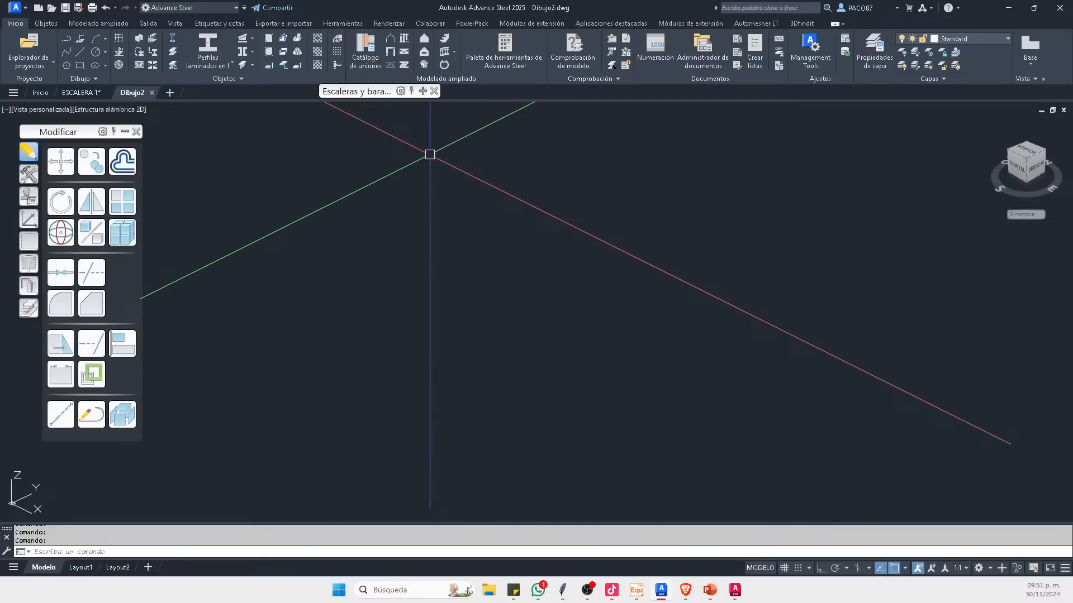
{"action": "left_click", "coordinate": [423, 91]}
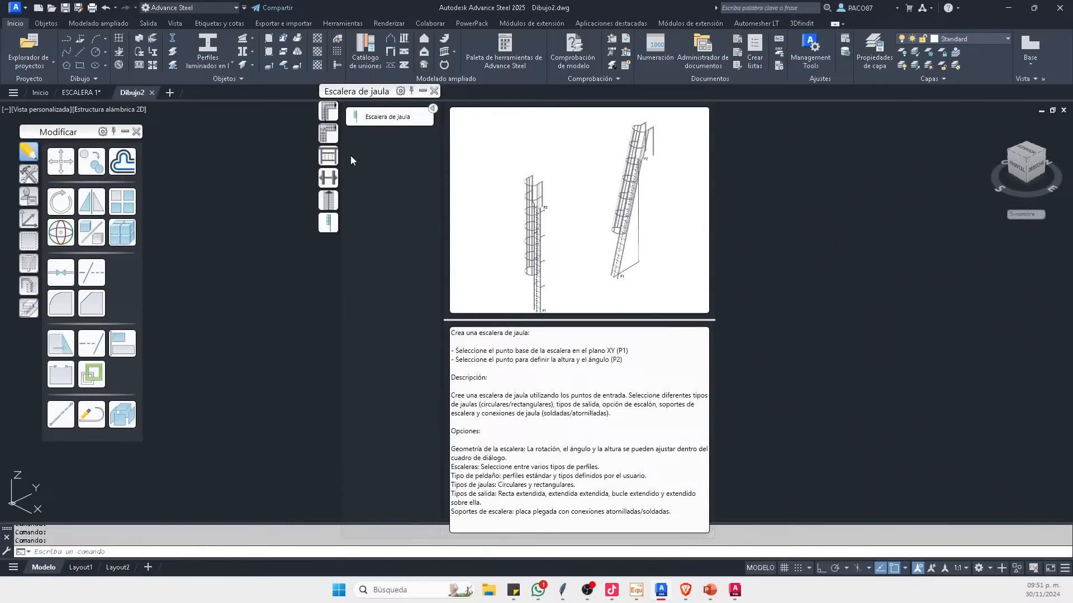
{"action": "left_click", "coordinate": [364, 116]}
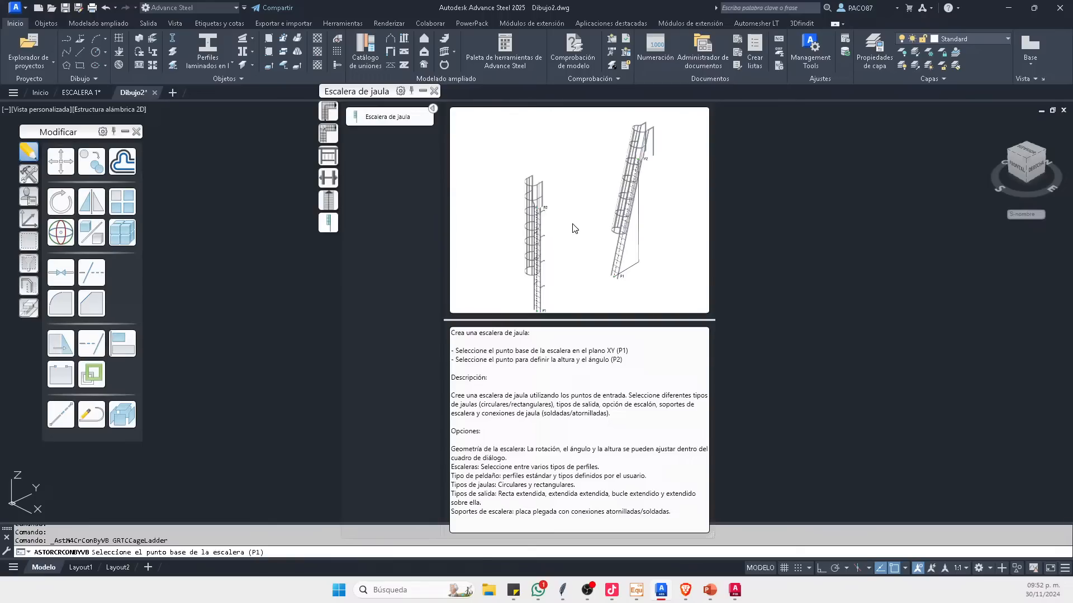
{"action": "key", "text": "Escape"}
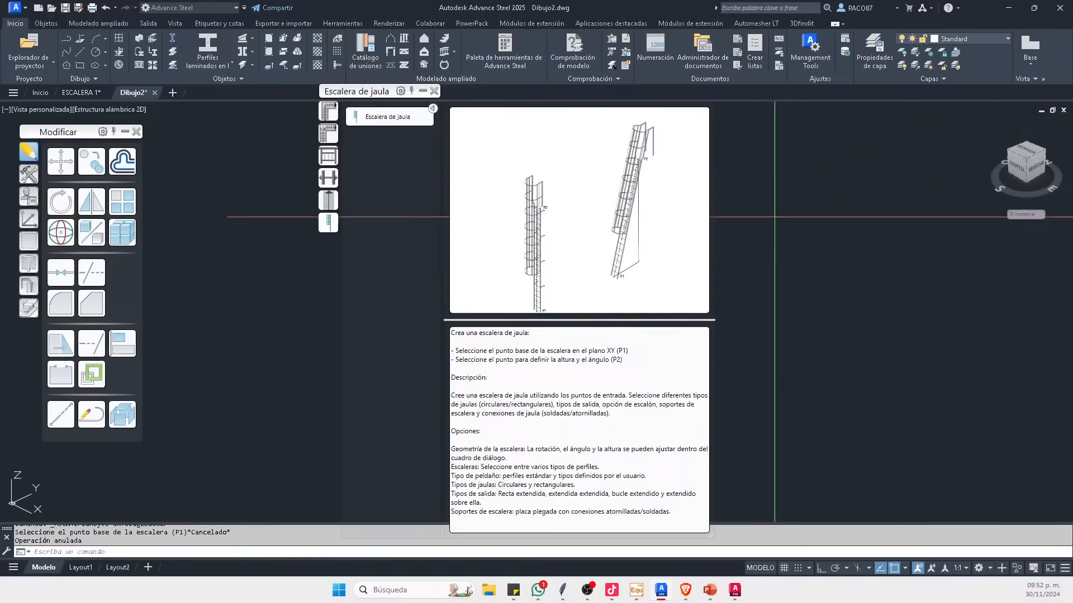
{"action": "left_click", "coordinate": [775, 250]}
{"action": "key", "text": "Escape"}
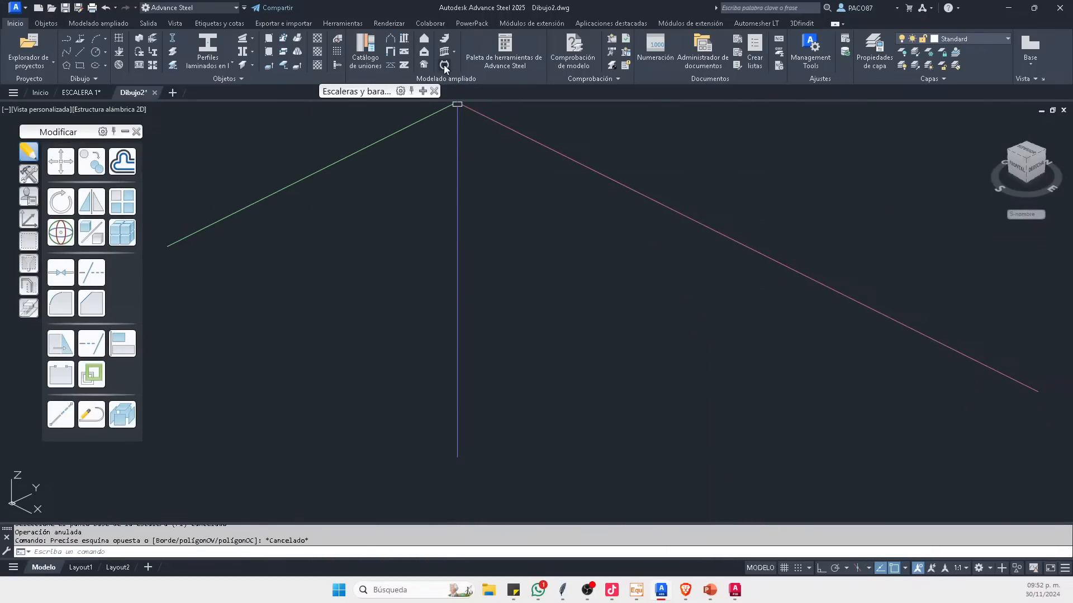
Step: Place a trial Escala con guardahombre ladder freehand and review its Escalera, Guardahombre and Salida settings
{"action": "left_click", "coordinate": [444, 65]}
{"action": "left_click", "coordinate": [533, 366]}
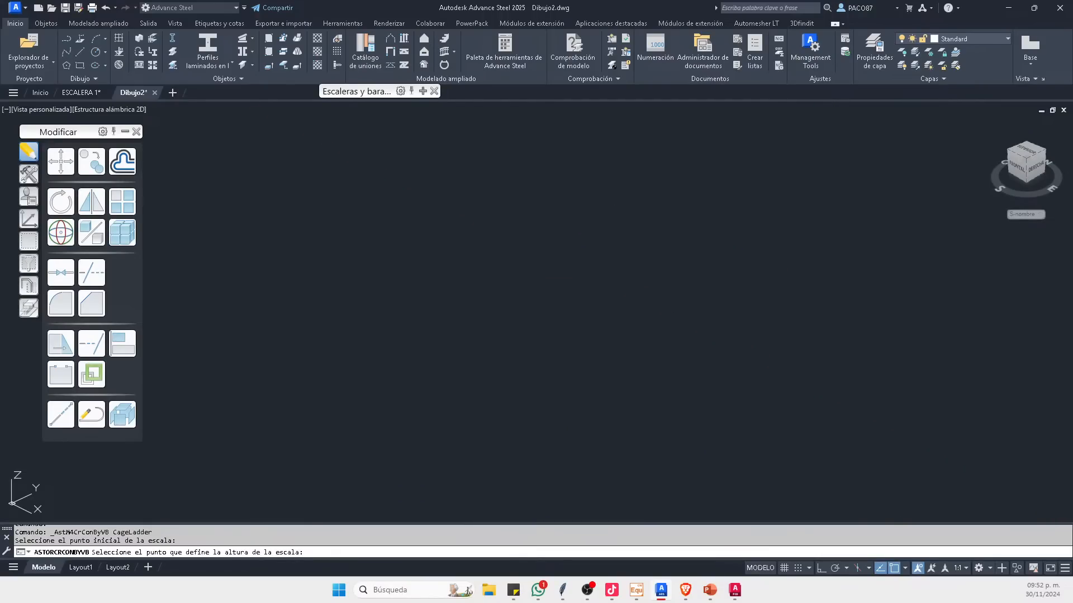
{"action": "left_click", "coordinate": [512, 314]}
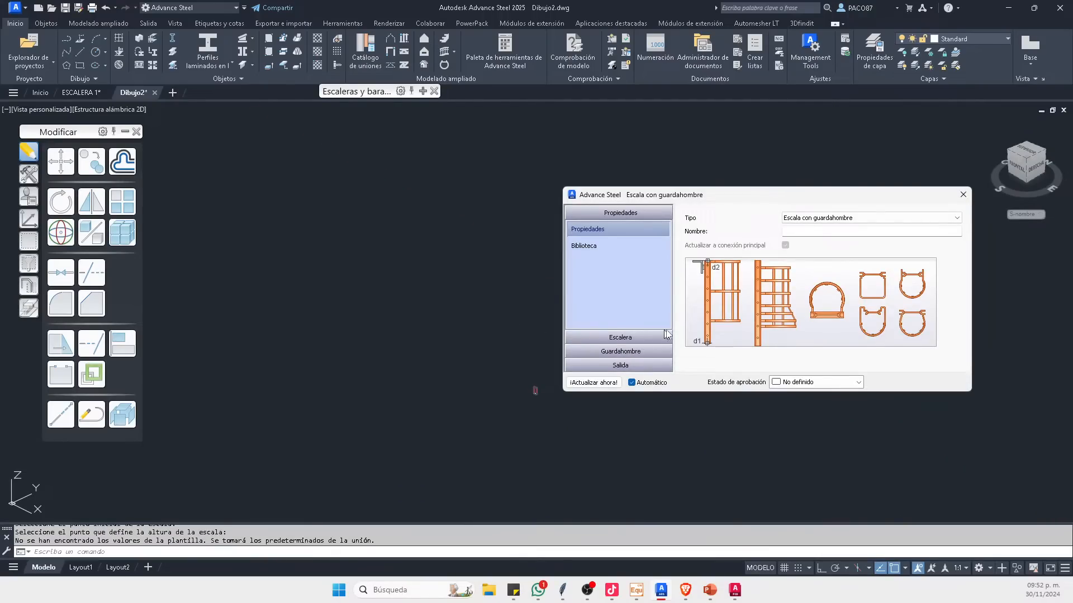
{"action": "left_click", "coordinate": [619, 338]}
{"action": "left_click", "coordinate": [619, 351]}
{"action": "left_click", "coordinate": [625, 366]}
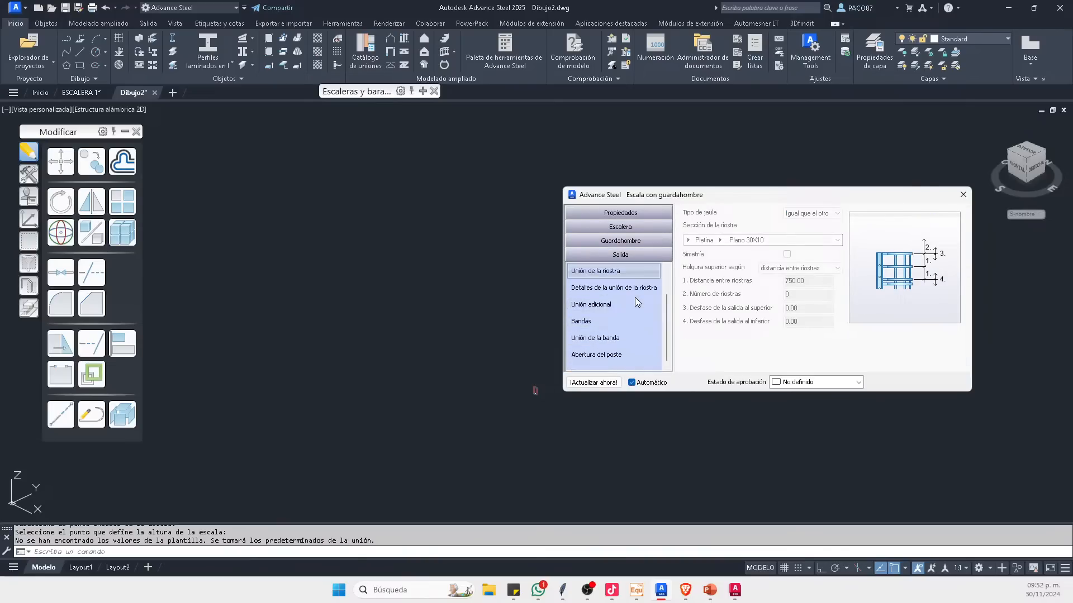
{"action": "left_click", "coordinate": [607, 322]}
{"action": "left_click", "coordinate": [605, 355]}
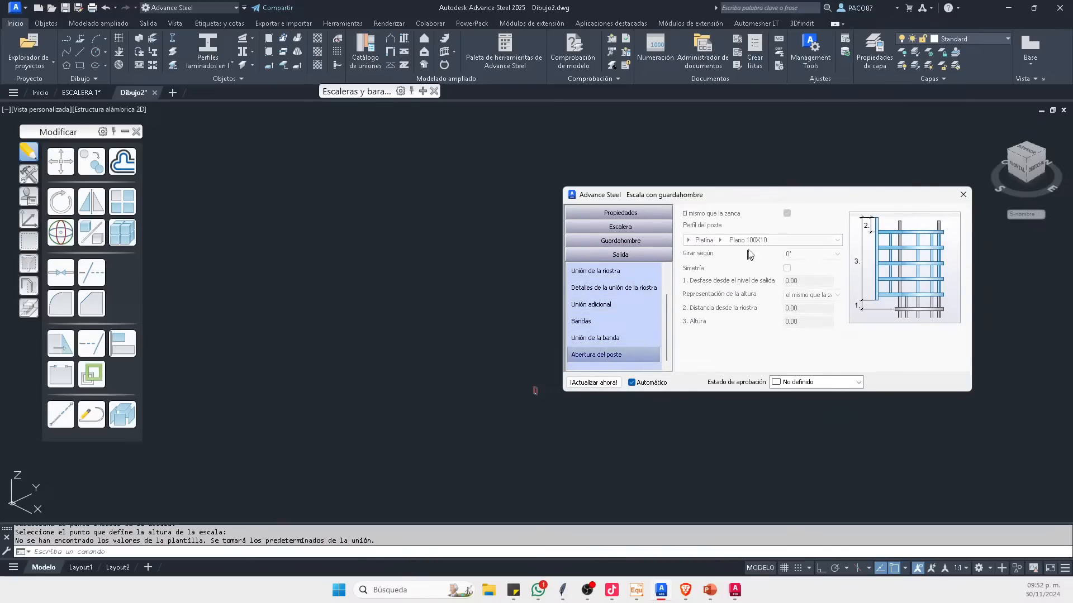
{"action": "left_click", "coordinate": [963, 194]}
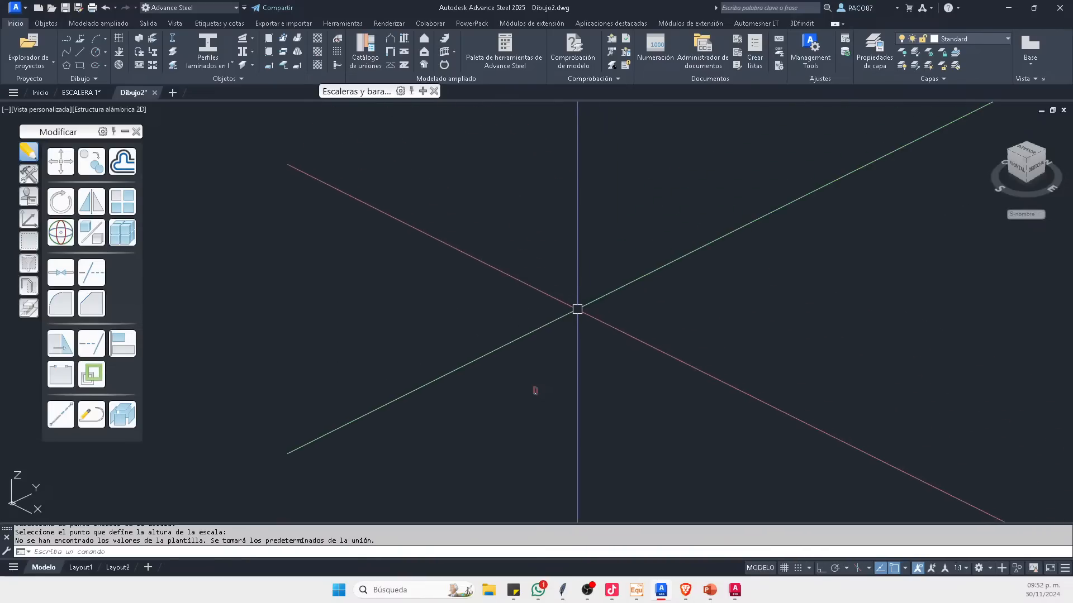
Step: Delete the trial ladder from the new drawing
{"action": "left_click", "coordinate": [540, 470]}
{"action": "left_click", "coordinate": [497, 428]}
{"action": "key", "text": "Delete"}
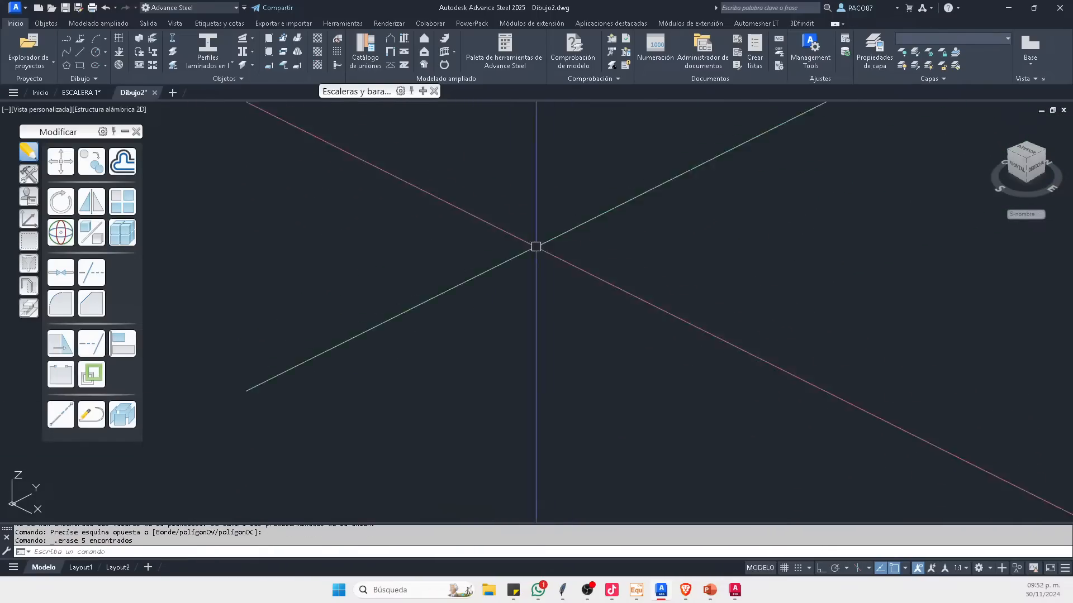
Step: In southeast isometric view, create an Escalera de jaula ladder rising vertically 4000 mm from a freely picked base point
{"action": "left_click", "coordinate": [1034, 160]}
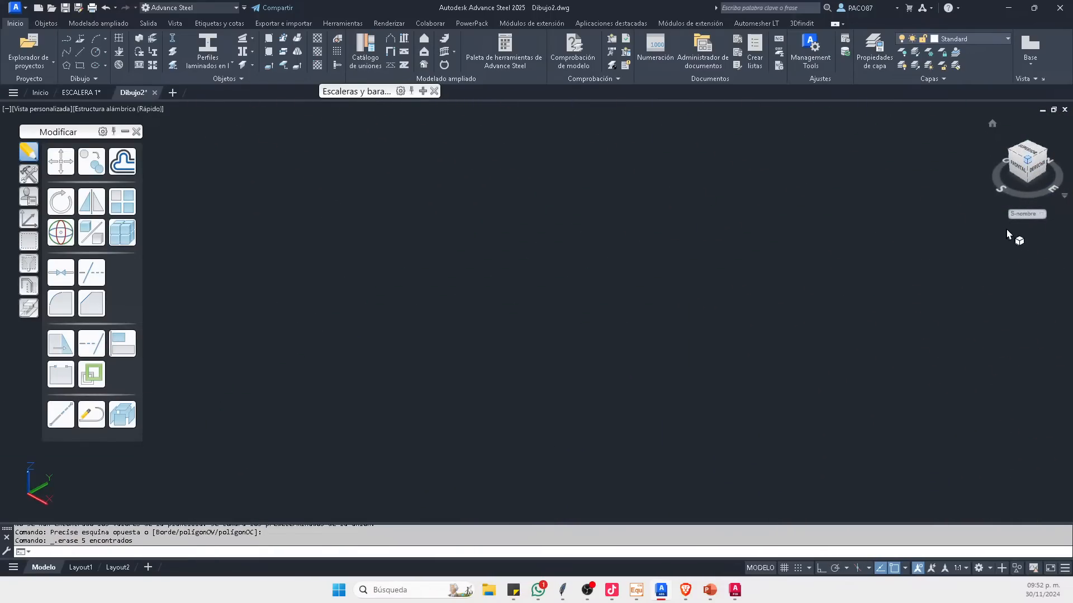
{"action": "mouse_move", "coordinate": [423, 94]}
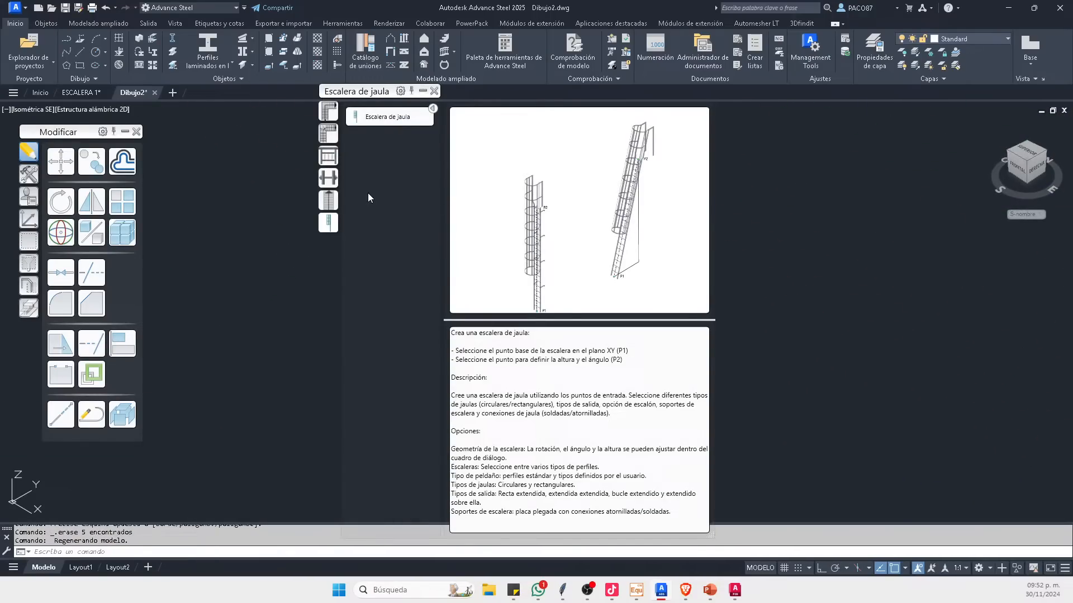
{"action": "left_click", "coordinate": [382, 119]}
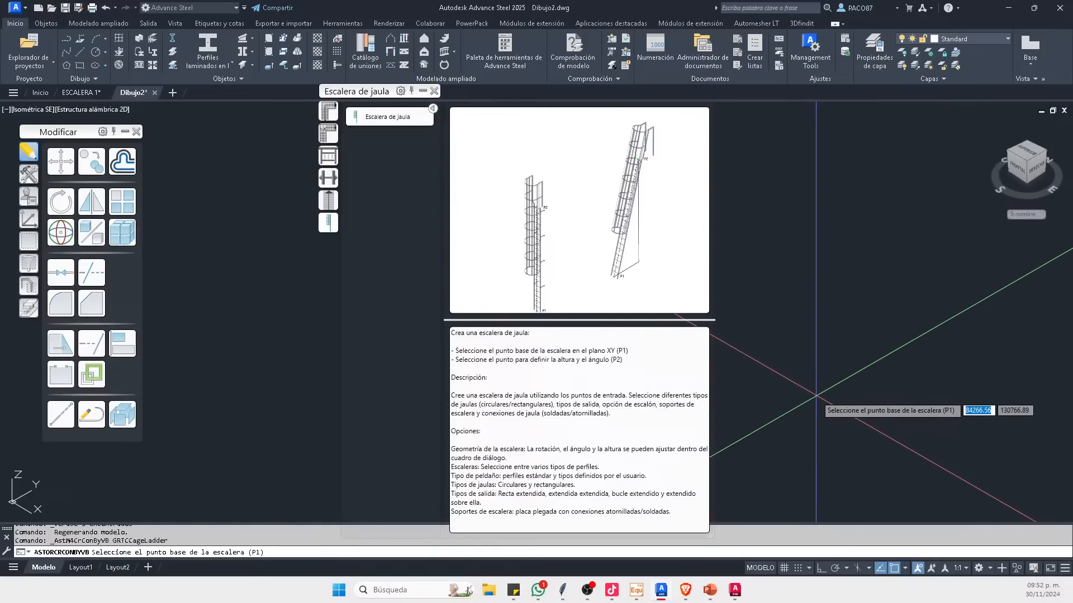
{"action": "left_click", "coordinate": [805, 412]}
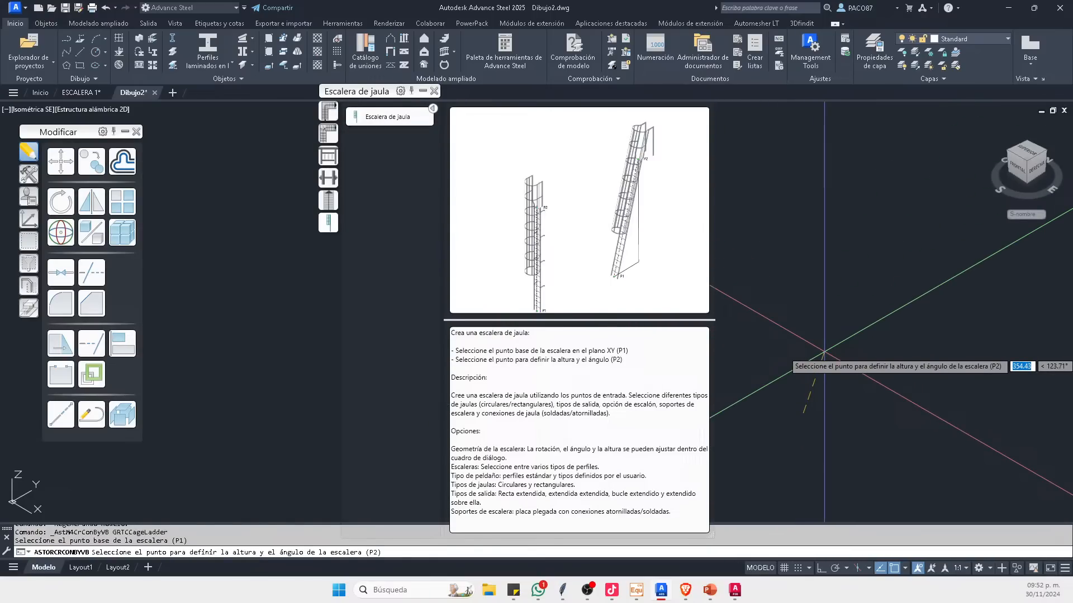
{"action": "key", "text": "F8"}
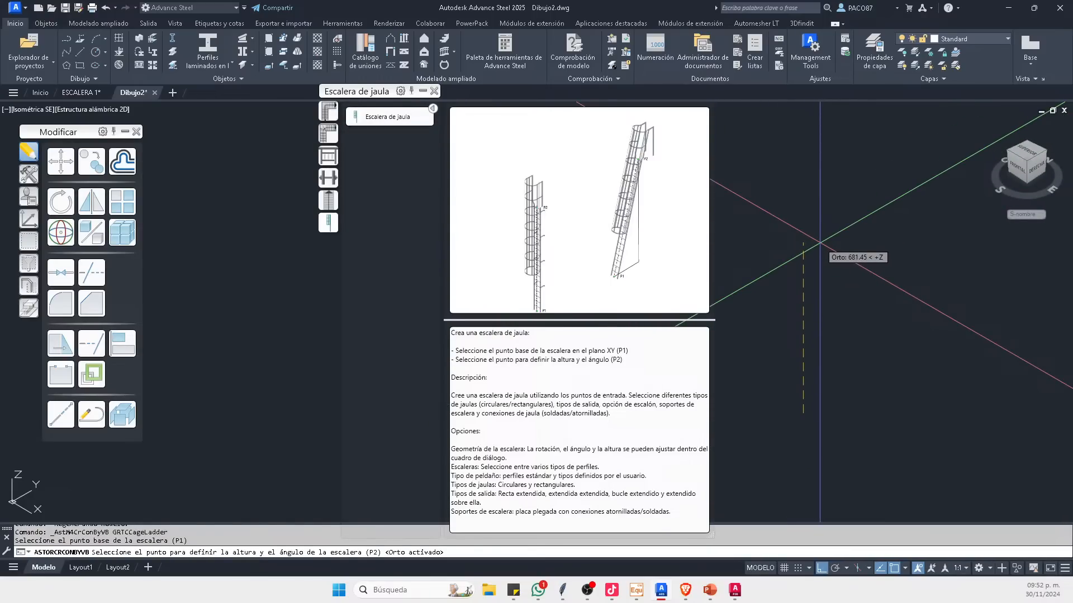
{"action": "type", "text": "400"}
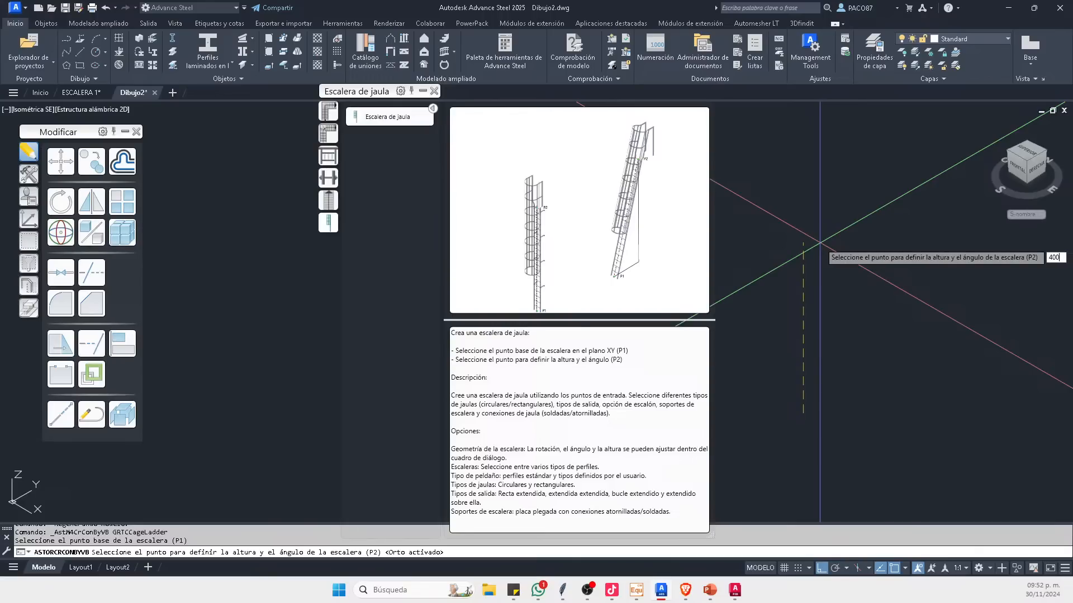
{"action": "type", "text": "0"}
{"action": "key", "text": "Return"}
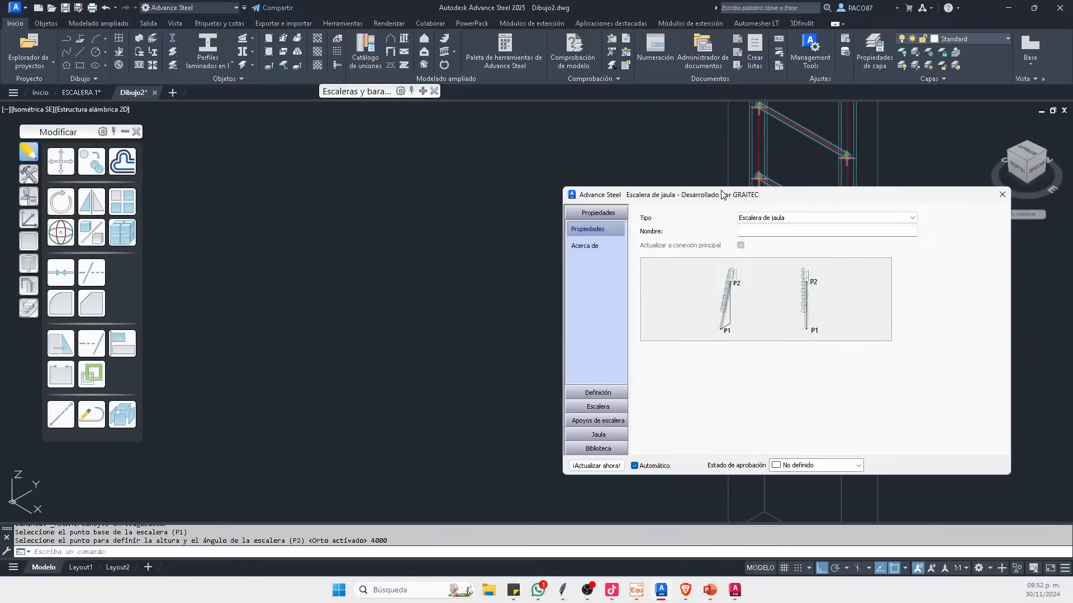
Step: Enable the cage in the new ladder's geometry definition
{"action": "left_click_drag", "start_coordinate": [720, 195], "coordinate": [320, 198]}
{"action": "scroll", "coordinate": [799, 335], "scroll_direction": "down", "scroll_amount": 8}
{"action": "scroll", "coordinate": [798, 242], "scroll_direction": "up", "scroll_amount": 4}
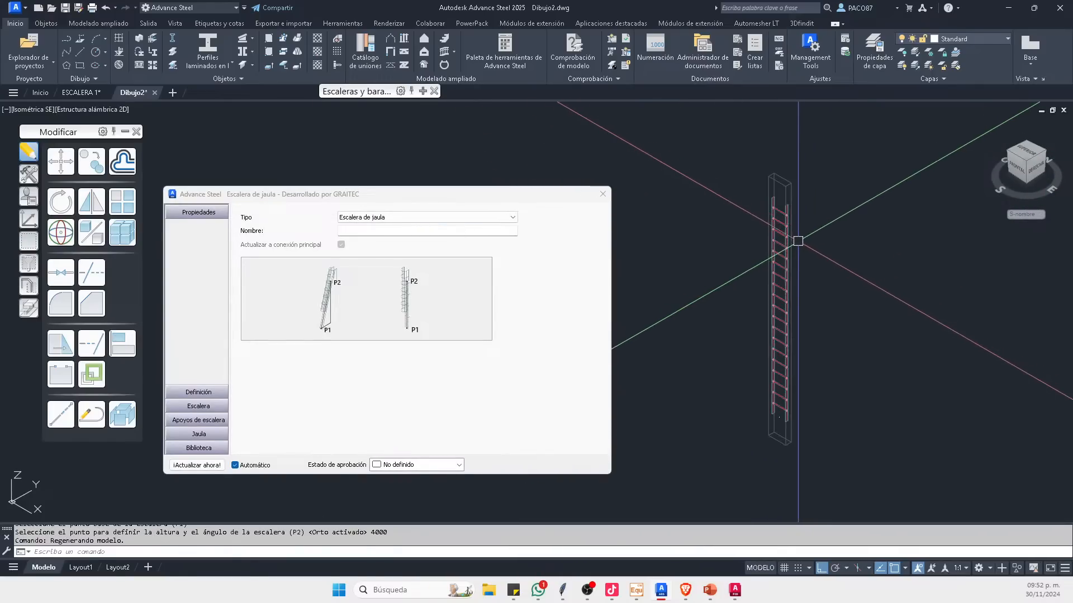
{"action": "left_click_drag", "start_coordinate": [487, 198], "coordinate": [597, 173]}
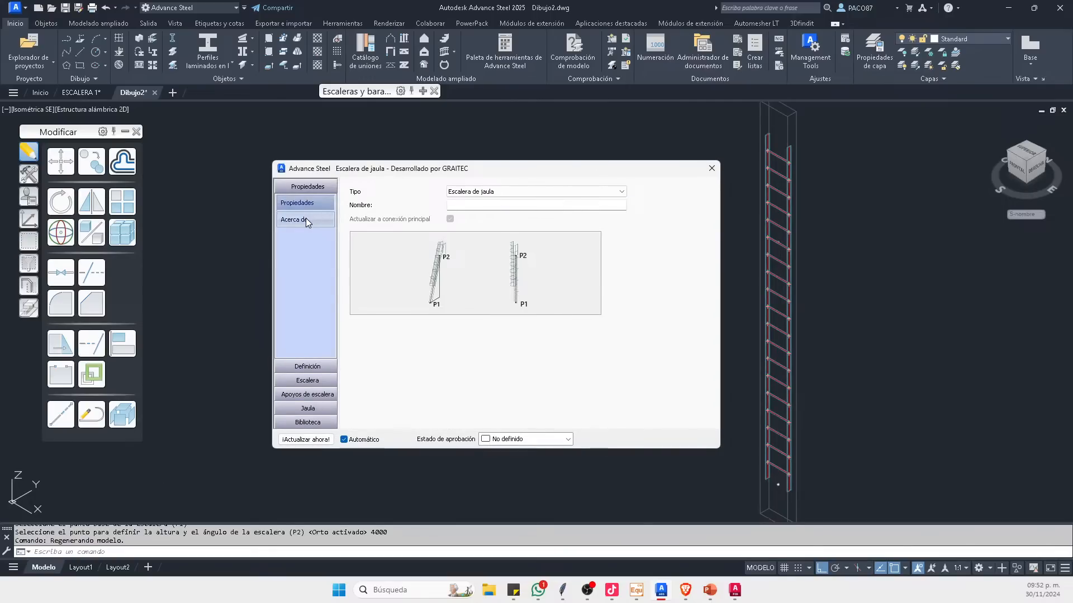
{"action": "left_click", "coordinate": [308, 366]}
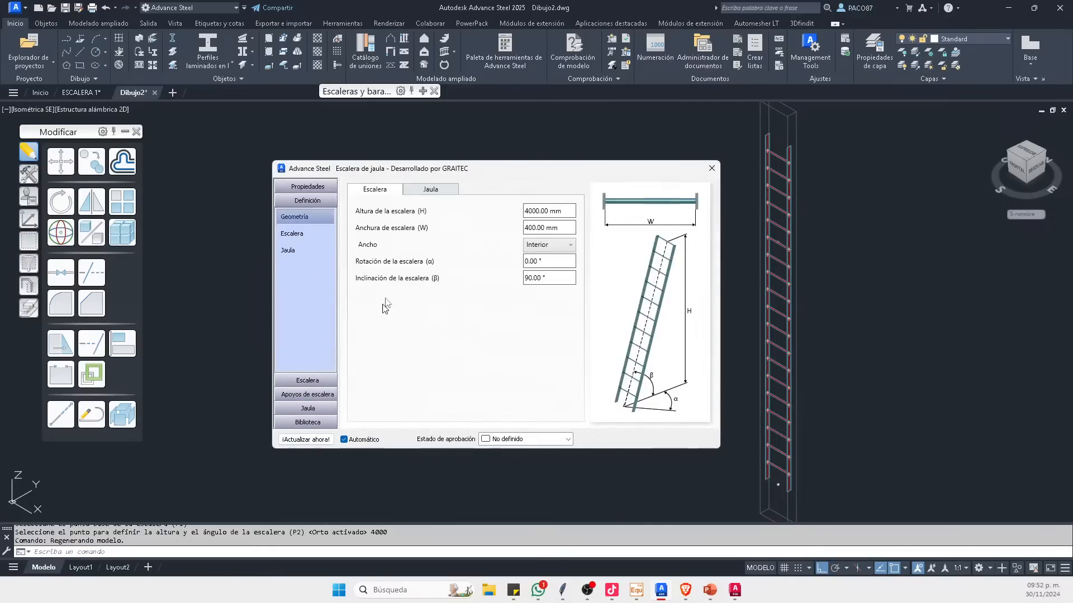
{"action": "left_click", "coordinate": [428, 191]}
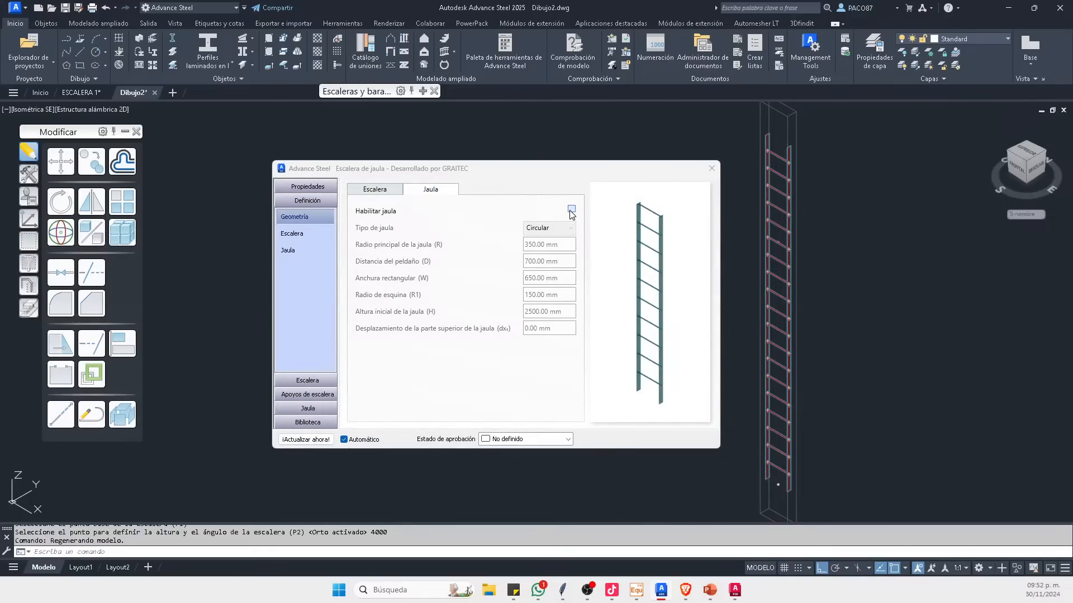
{"action": "left_click", "coordinate": [571, 209]}
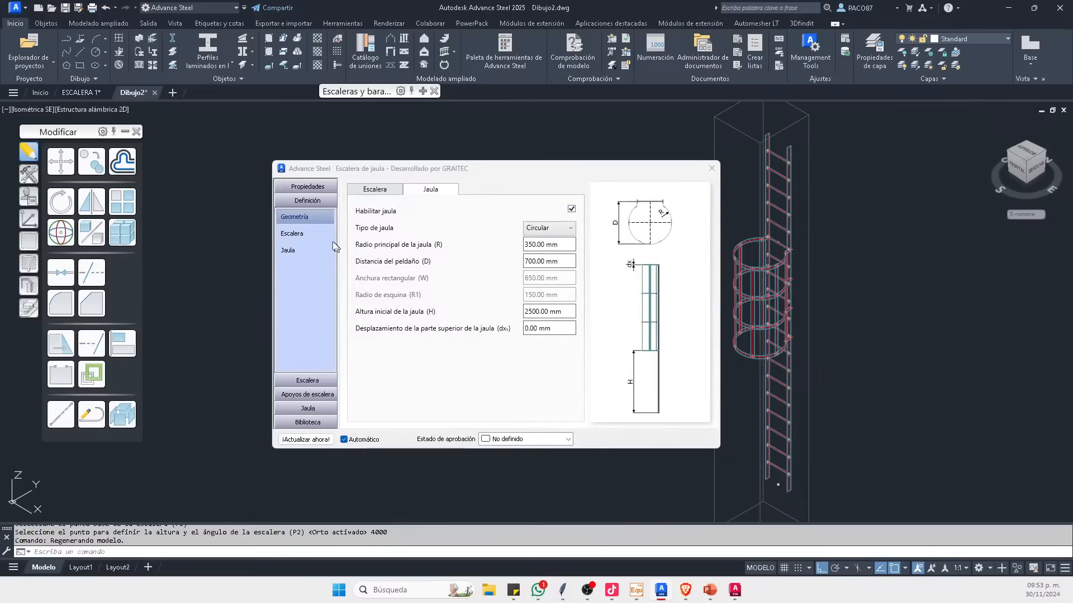
Step: Set the caged ladder's exit type to Extendido after checking its definition and profile settings
{"action": "left_click", "coordinate": [307, 236]}
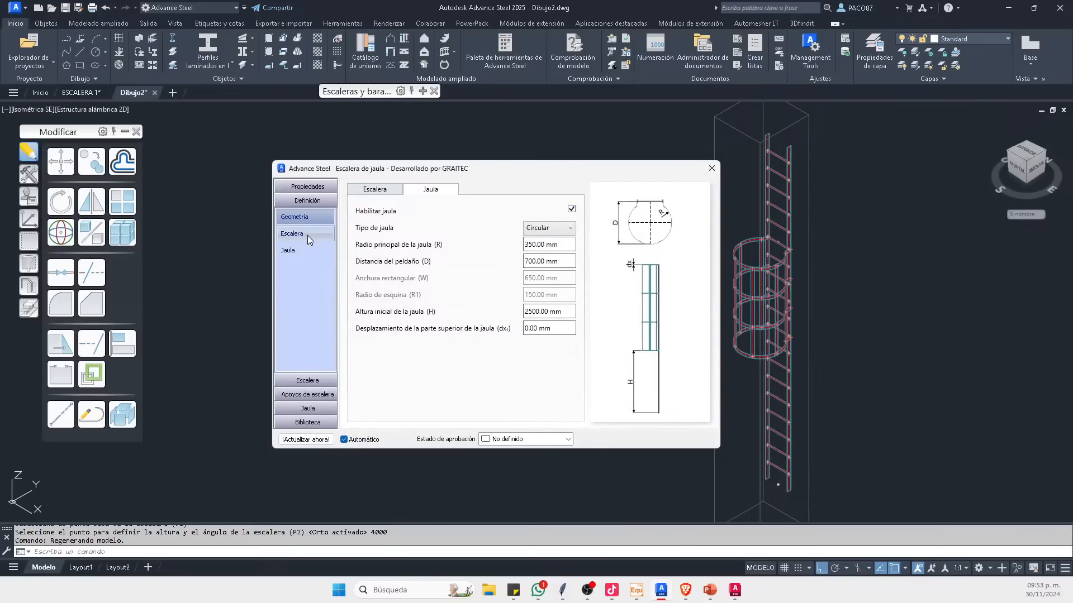
{"action": "left_click", "coordinate": [305, 251]}
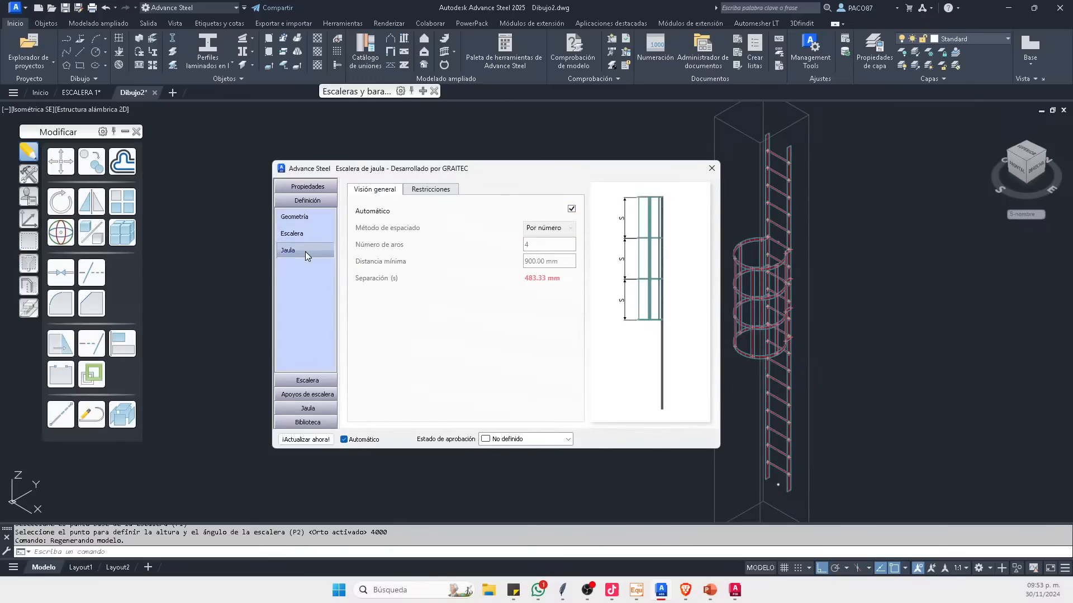
{"action": "left_click", "coordinate": [316, 383]}
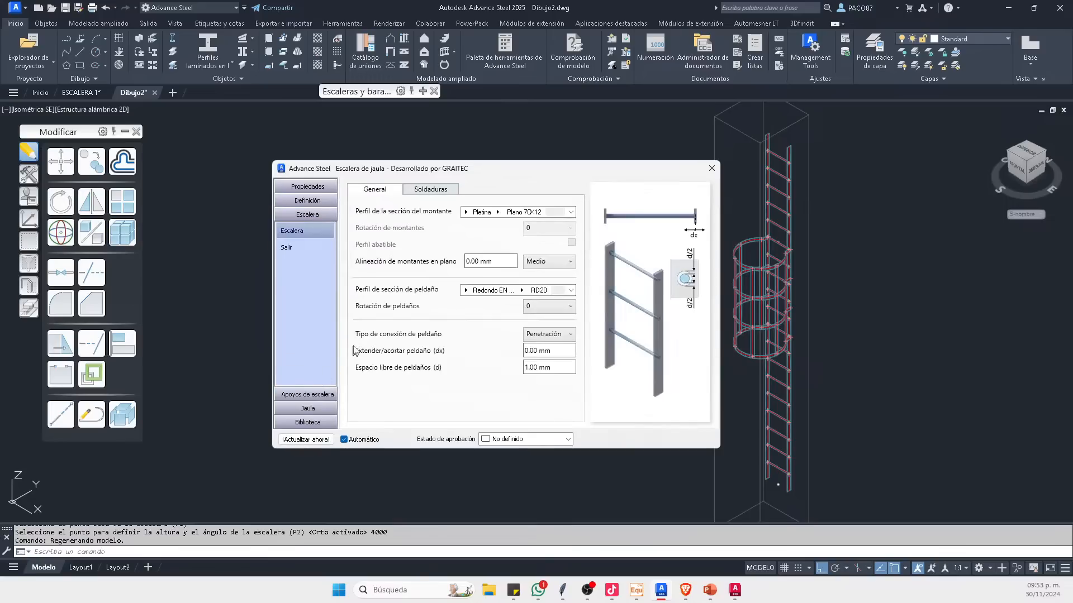
{"action": "left_click", "coordinate": [313, 246]}
{"action": "left_click", "coordinate": [549, 228]}
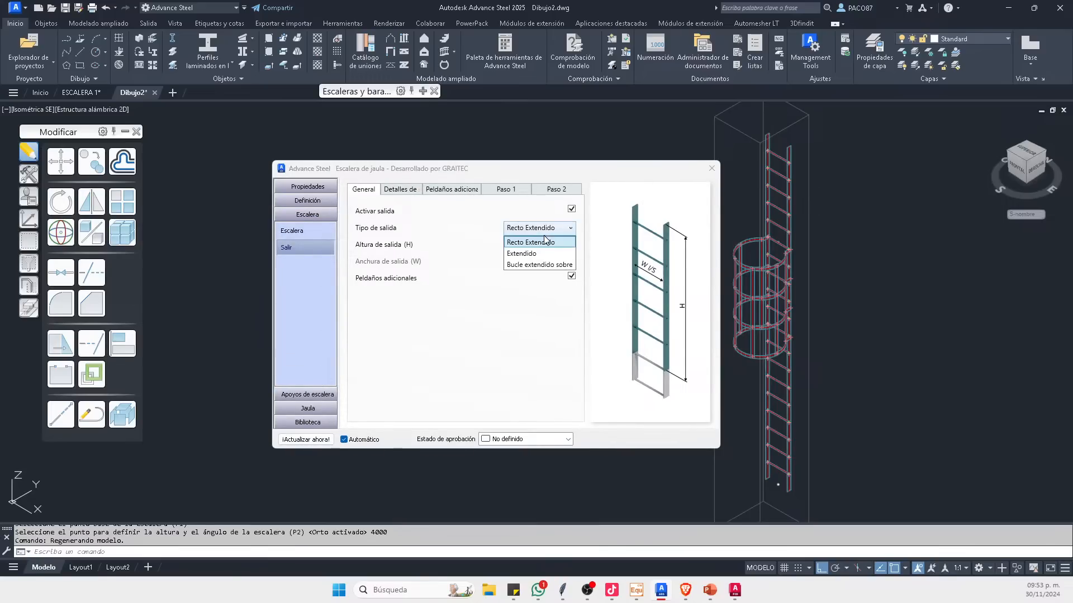
{"action": "left_click", "coordinate": [553, 231]}
{"action": "left_click", "coordinate": [553, 231]}
{"action": "left_click", "coordinate": [529, 255]}
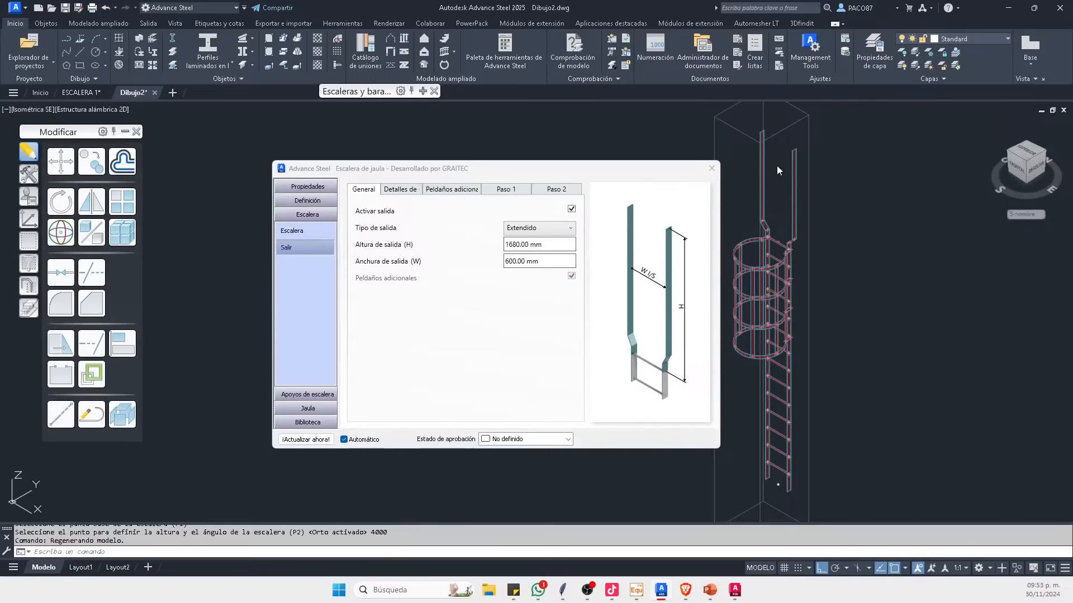
Step: Try the extended loop exit type (Bucle extendido) on the ladder and return it to Extendido
{"action": "left_click", "coordinate": [566, 230]}
{"action": "left_click", "coordinate": [539, 265]}
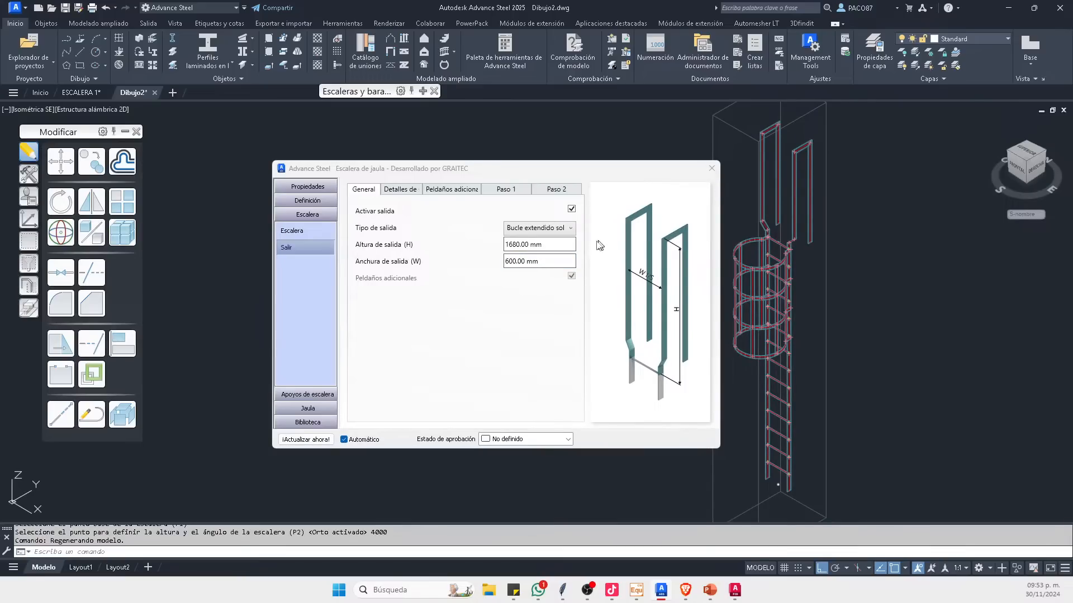
{"action": "left_click", "coordinate": [550, 228]}
{"action": "left_click", "coordinate": [541, 255]}
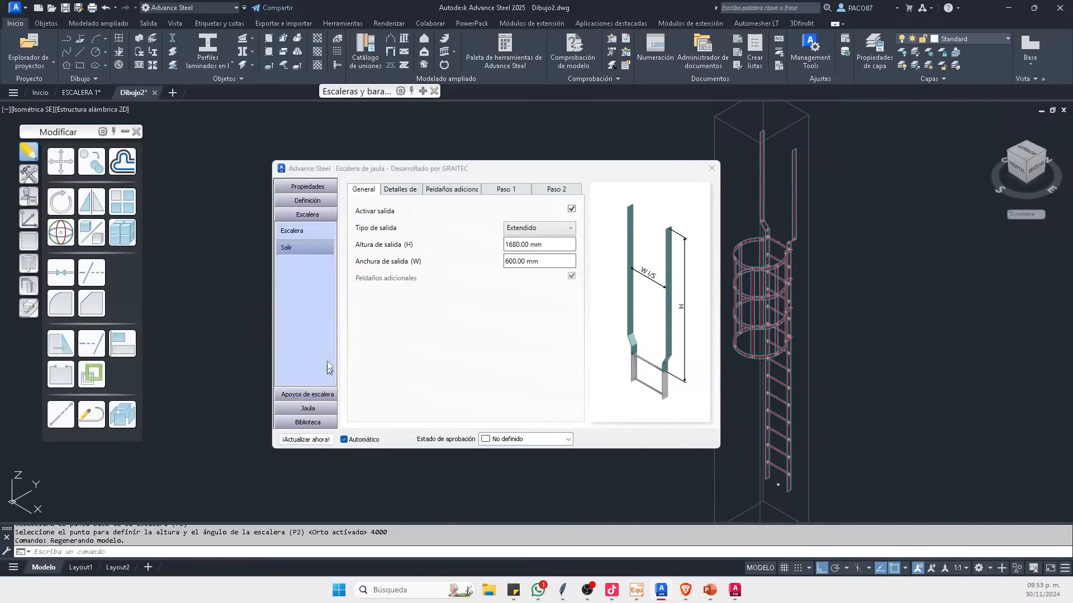
Step: Review the ladder's stringer and rung profiles, geometry dimensions and general properties, then examine the whole ladder in the model
{"action": "left_click", "coordinate": [313, 231]}
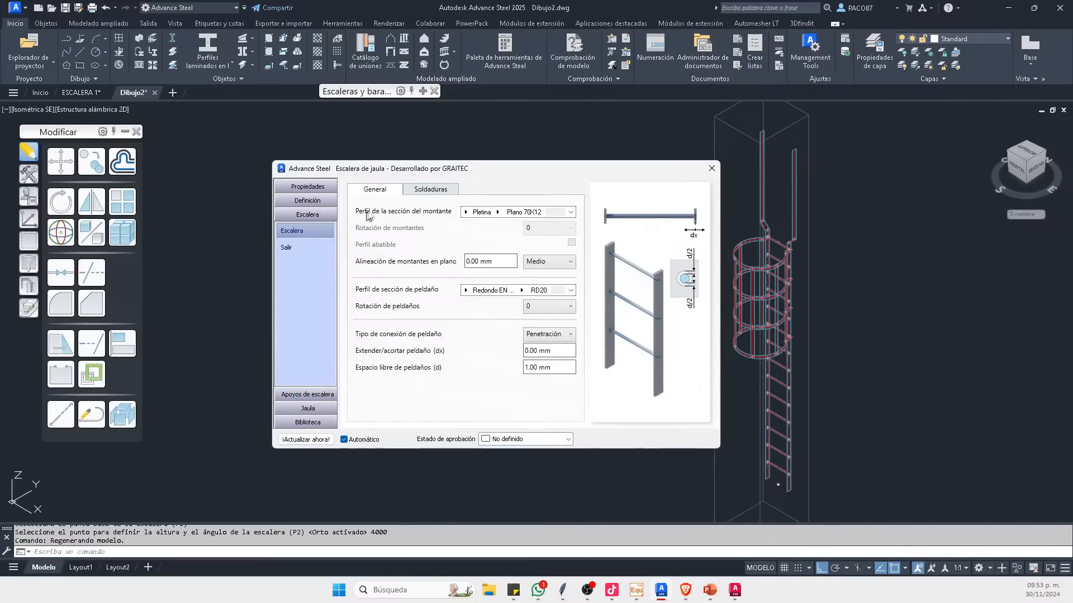
{"action": "key", "text": "ctrl+Tab"}
{"action": "left_click", "coordinate": [308, 200]}
{"action": "left_click", "coordinate": [385, 191]}
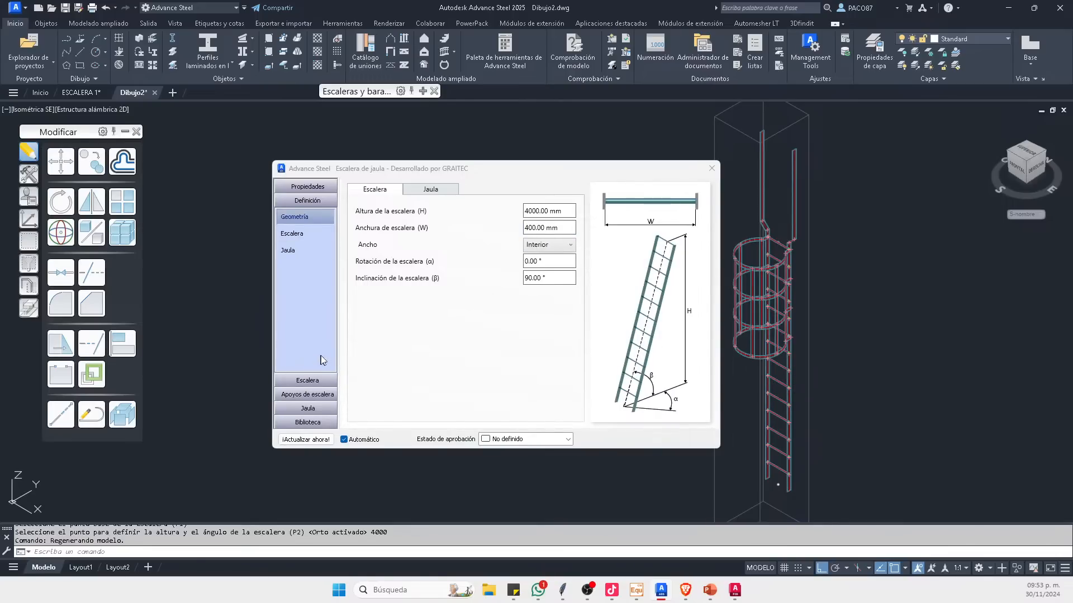
{"action": "left_click", "coordinate": [307, 186]}
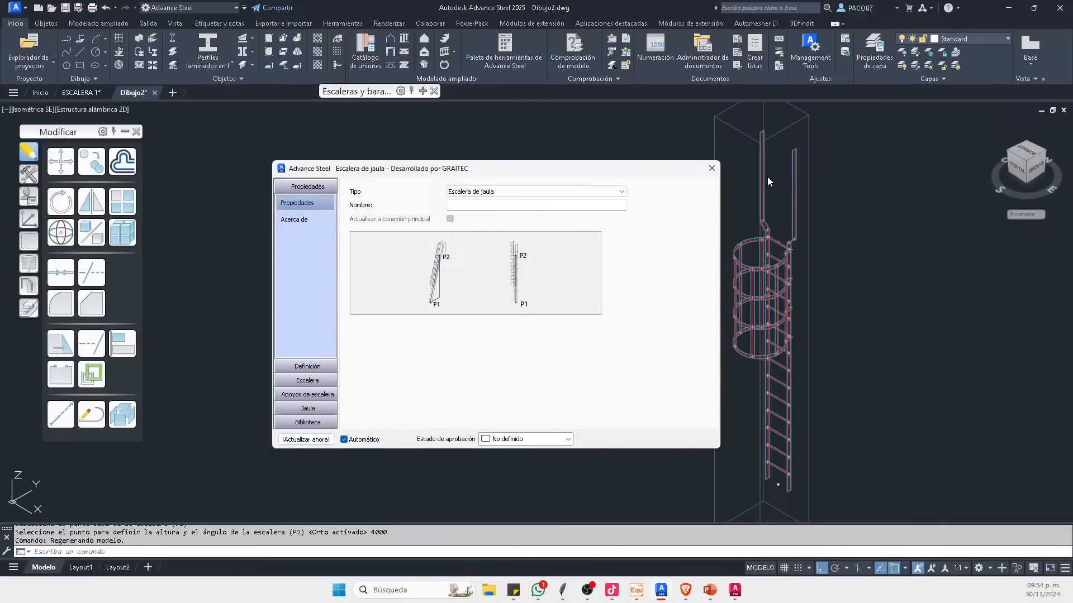
{"action": "left_click", "coordinate": [711, 169]}
{"action": "scroll", "coordinate": [586, 277], "scroll_direction": "down", "scroll_amount": 2}
{"action": "middle_click", "coordinate": [732, 275]}
{"action": "middle_click", "coordinate": [733, 275]}
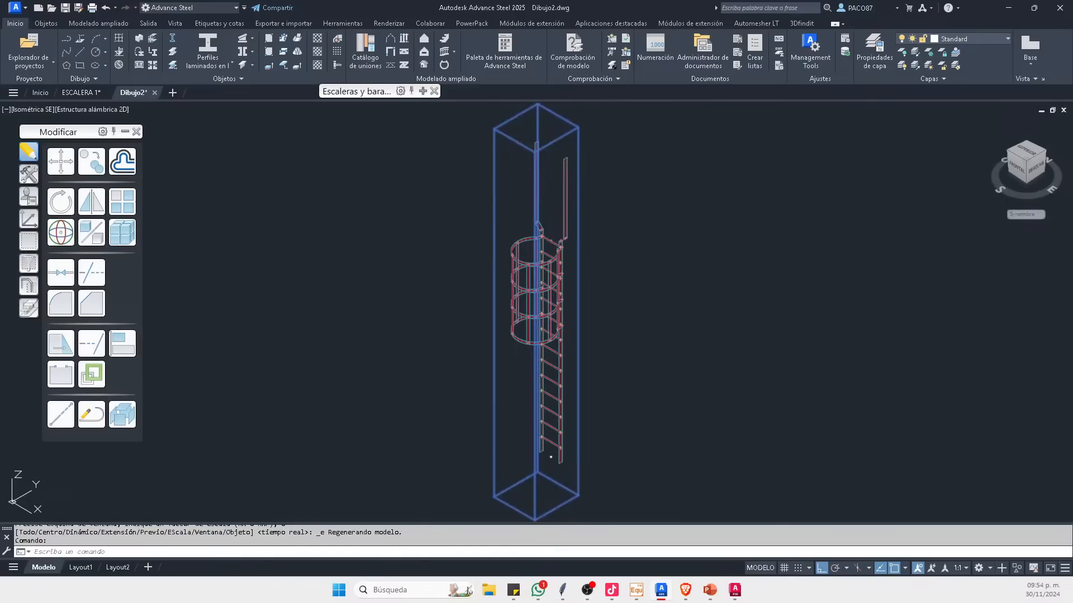
Step: Activate the caged ladder's supports with spacing by maximum distance and inspect the brackets in the model
{"action": "double_click", "coordinate": [550, 457]}
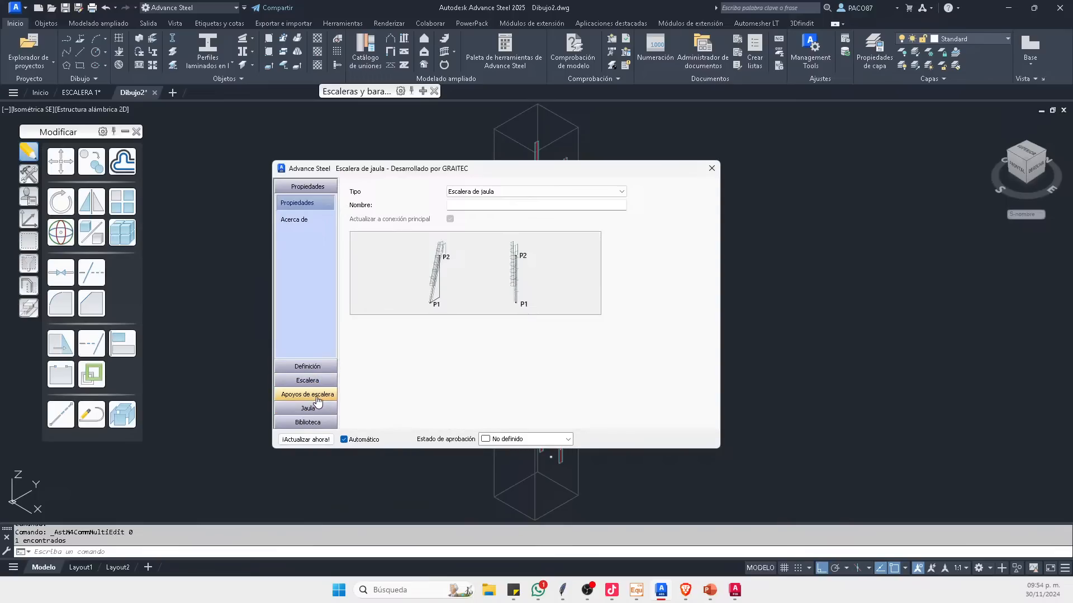
{"action": "left_click", "coordinate": [317, 394]}
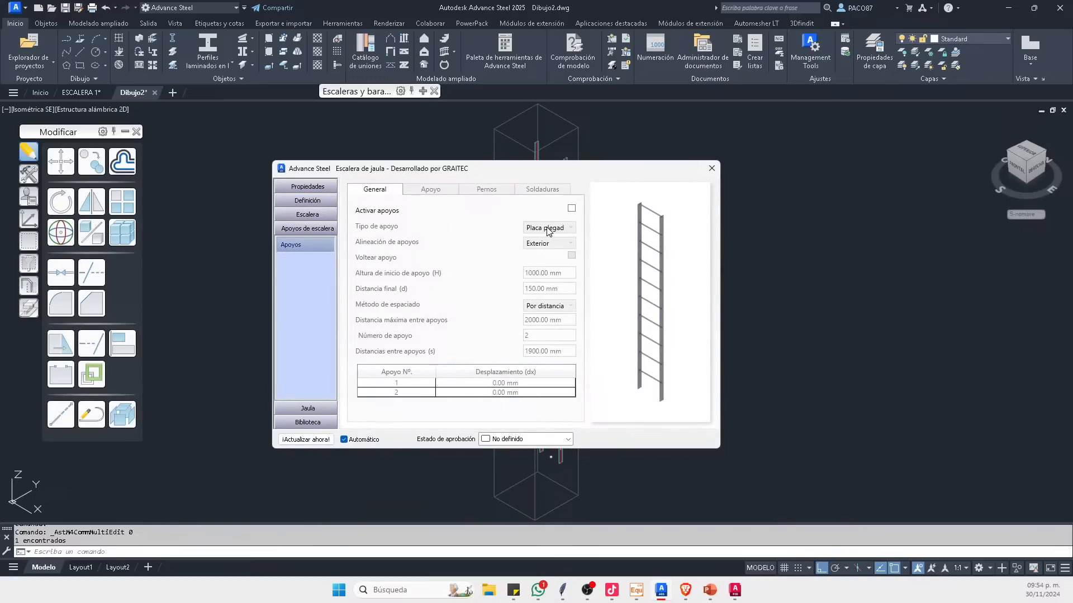
{"action": "left_click", "coordinate": [572, 209]}
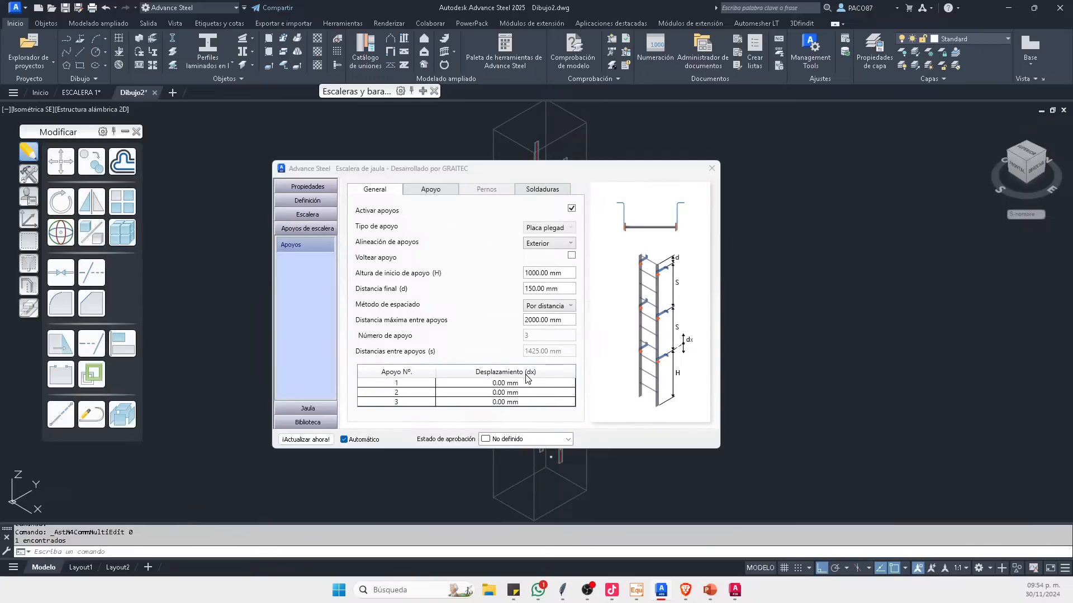
{"action": "left_click", "coordinate": [570, 306]}
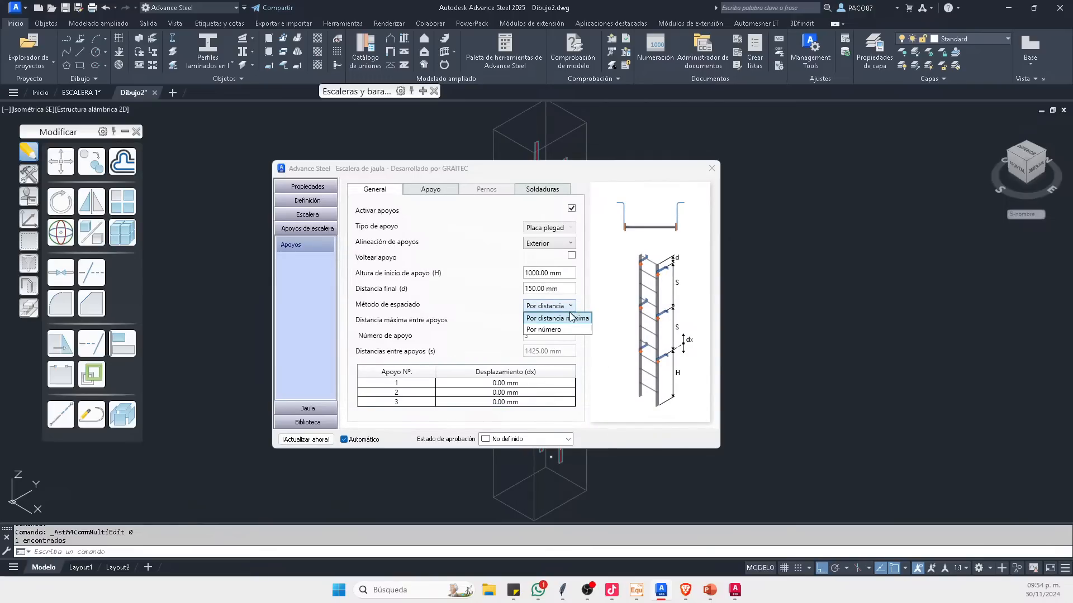
{"action": "left_click", "coordinate": [570, 318]}
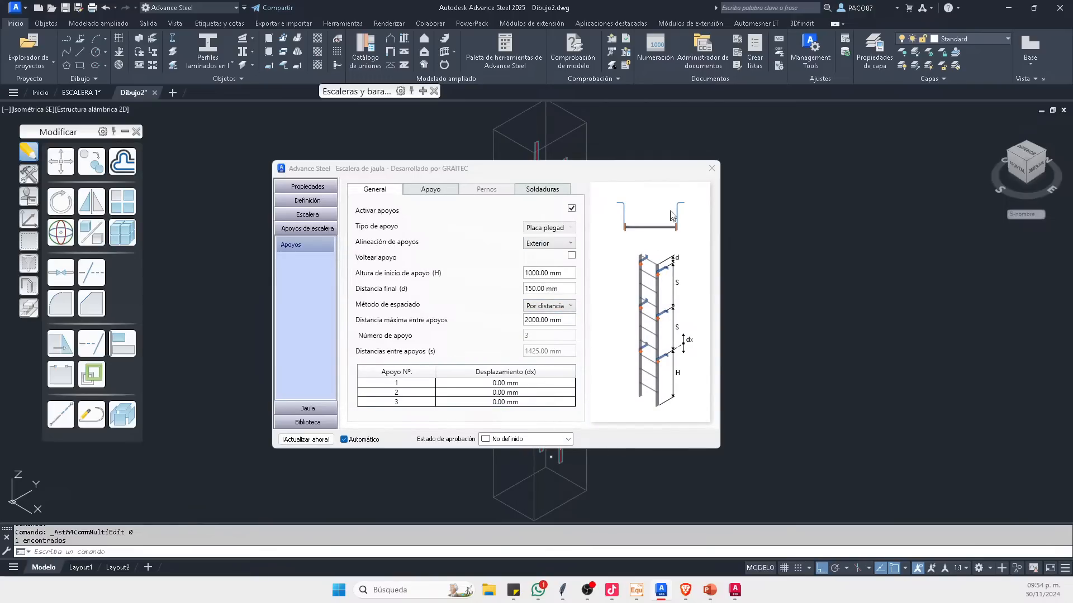
{"action": "left_click", "coordinate": [711, 168]}
{"action": "scroll", "coordinate": [546, 391], "scroll_direction": "up", "scroll_amount": 4}
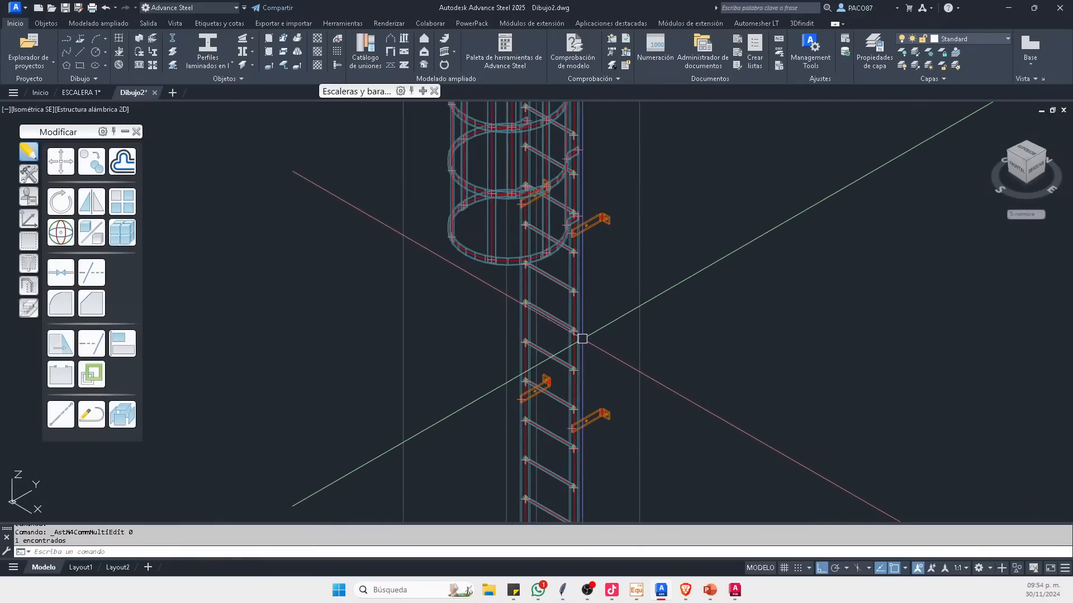
{"action": "scroll", "coordinate": [627, 304], "scroll_direction": "down", "scroll_amount": 6}
{"action": "scroll", "coordinate": [625, 319], "scroll_direction": "up", "scroll_amount": 3}
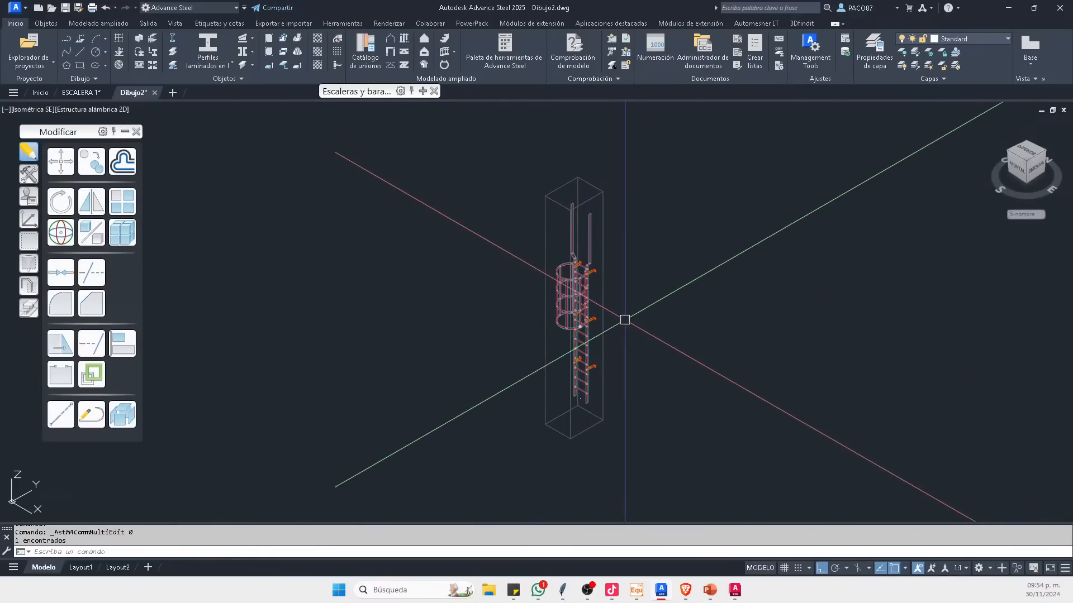
Step: Save the ladder drawing as ESCALERA-2 in the DWG ADVANCE STEEL folder
{"action": "left_click", "coordinate": [66, 7]}
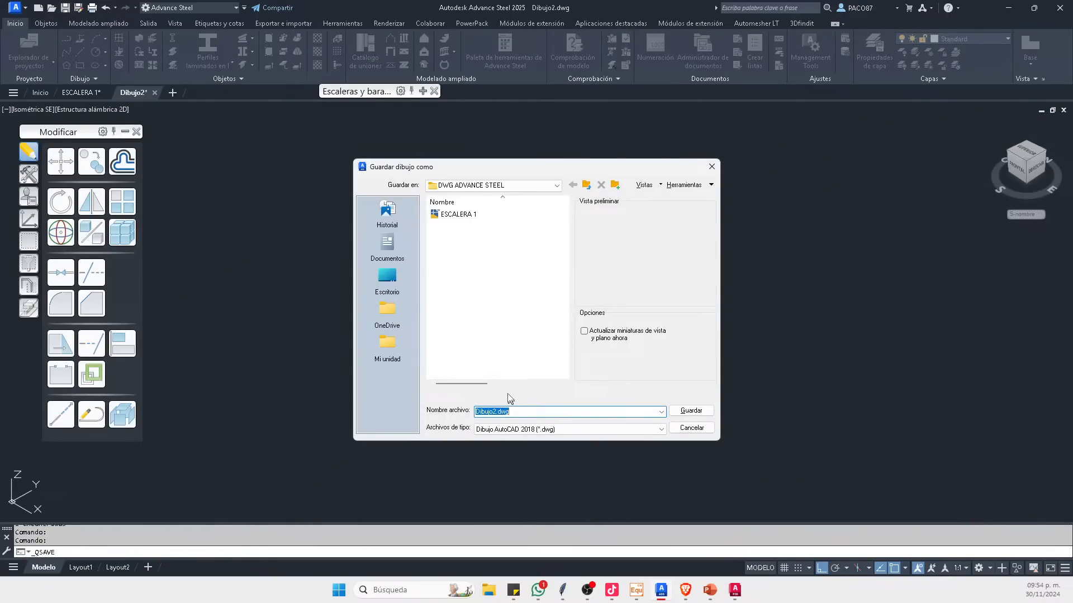
{"action": "type", "text": "escala"}
{"action": "key", "text": "BackSpace"}
{"action": "key", "text": "BackSpace"}
{"action": "key", "text": "BackSpace"}
{"action": "type", "text": "ESCALERA"}
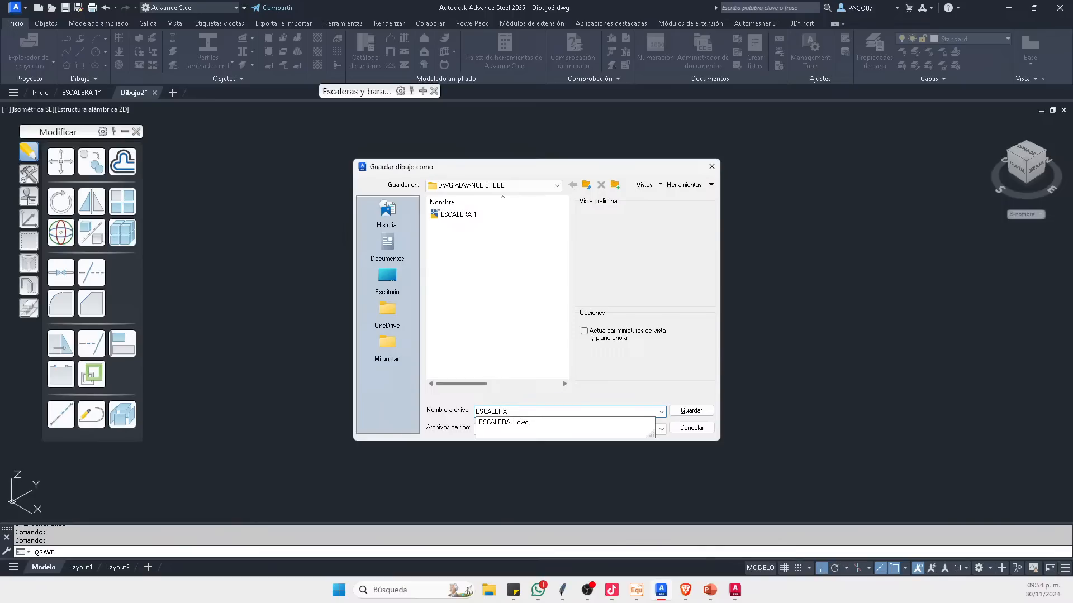
{"action": "type", "text": "-2"}
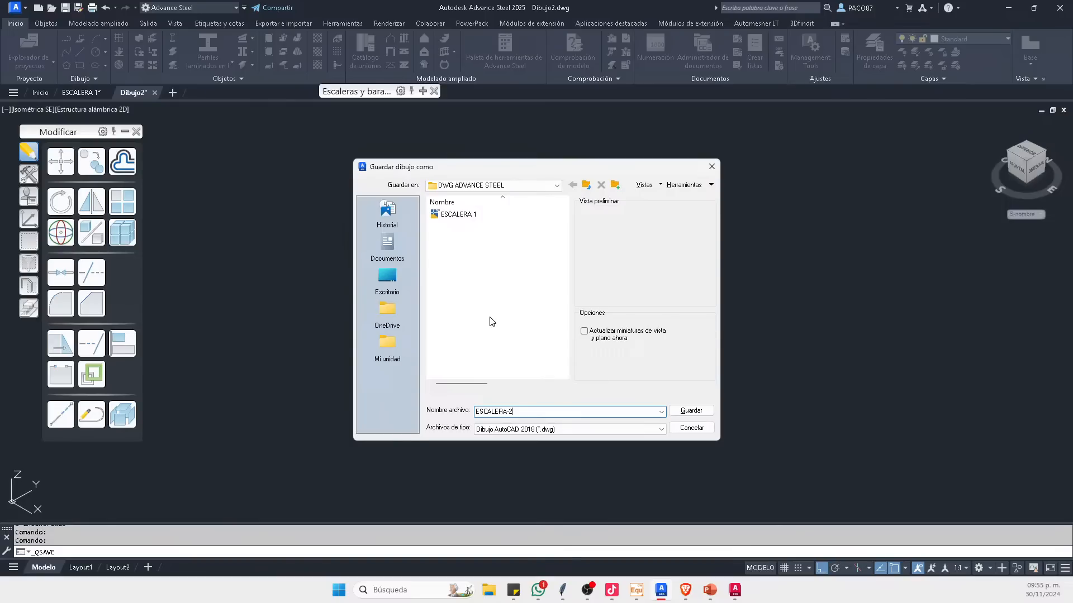
{"action": "left_click", "coordinate": [690, 411]}
{"action": "left_click", "coordinate": [1008, 8]}
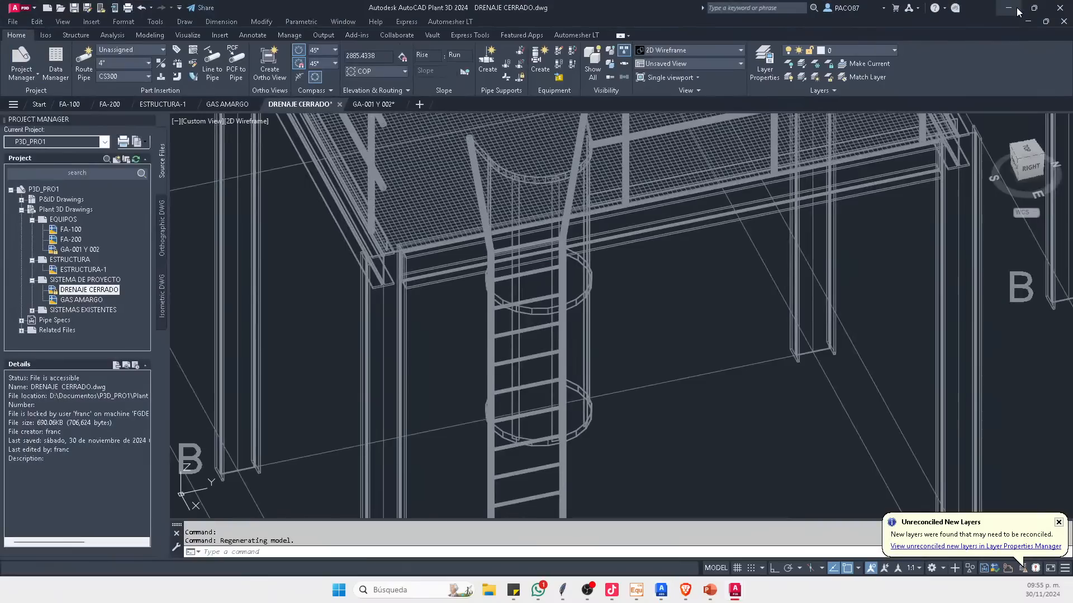
{"action": "left_click", "coordinate": [1008, 7]}
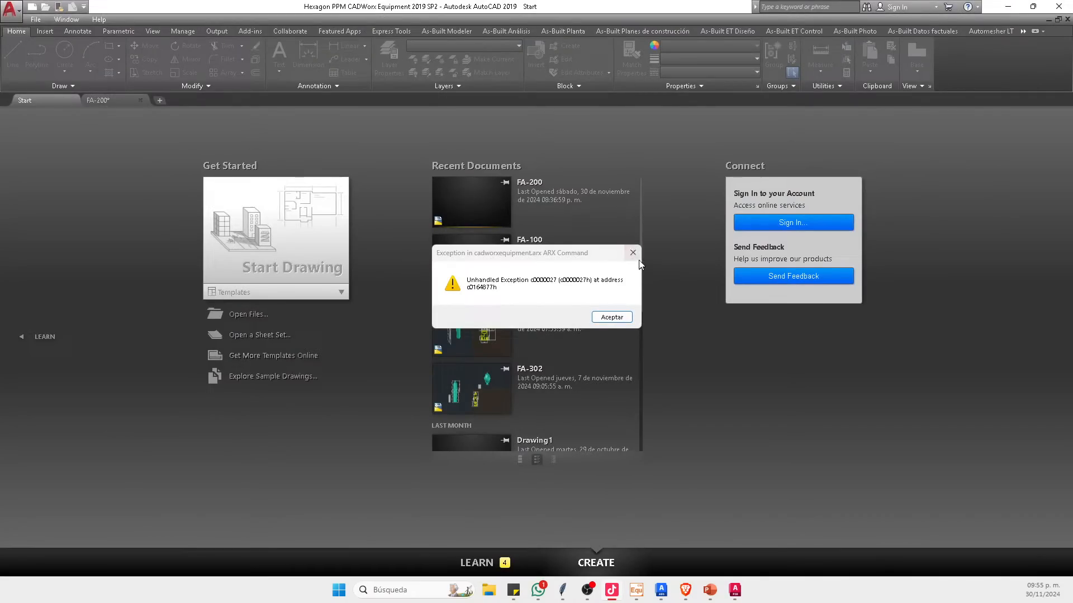
{"action": "left_click", "coordinate": [612, 317]}
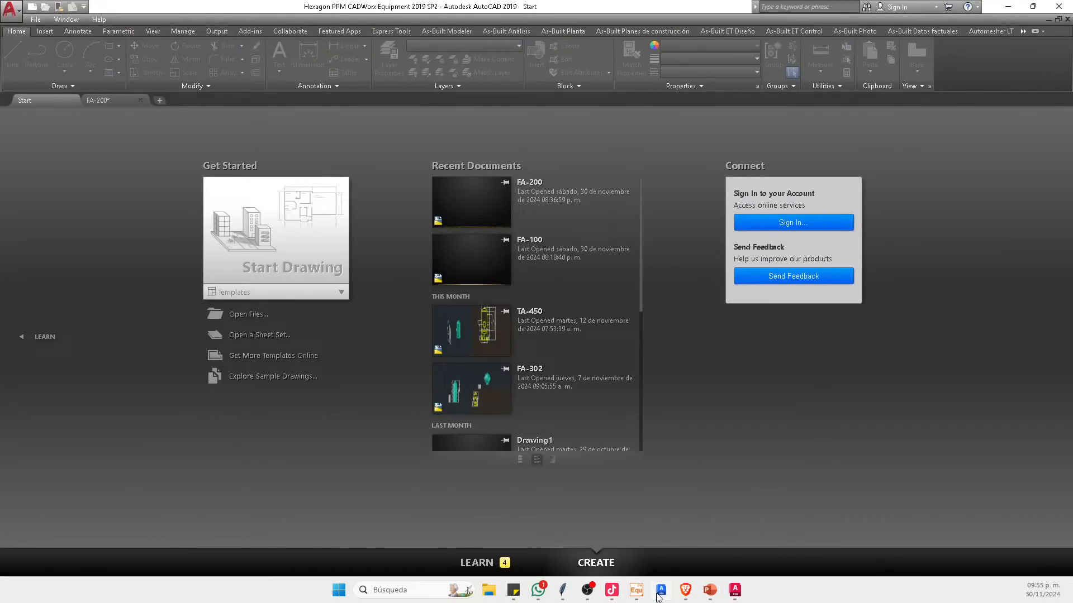
{"action": "mouse_move", "coordinate": [661, 590]}
{"action": "left_click", "coordinate": [709, 538]}
{"action": "key", "text": "Escape"}
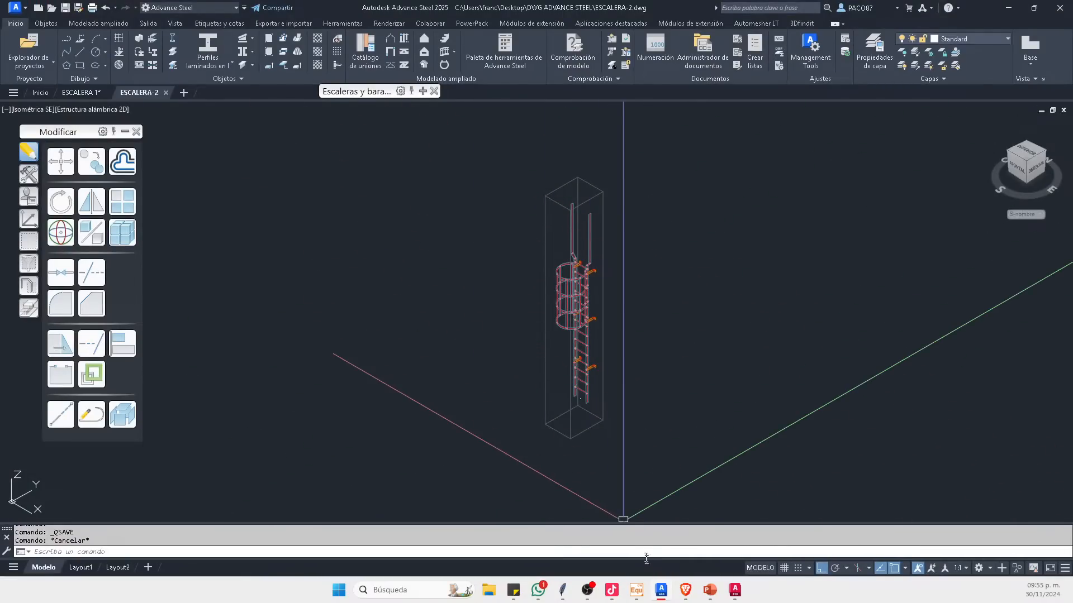
Step: Switch to AutoCAD Plant 3D and show both platforms of the ESTRUCTURA-1 drawing in southeast isometric view
{"action": "mouse_move", "coordinate": [733, 591]}
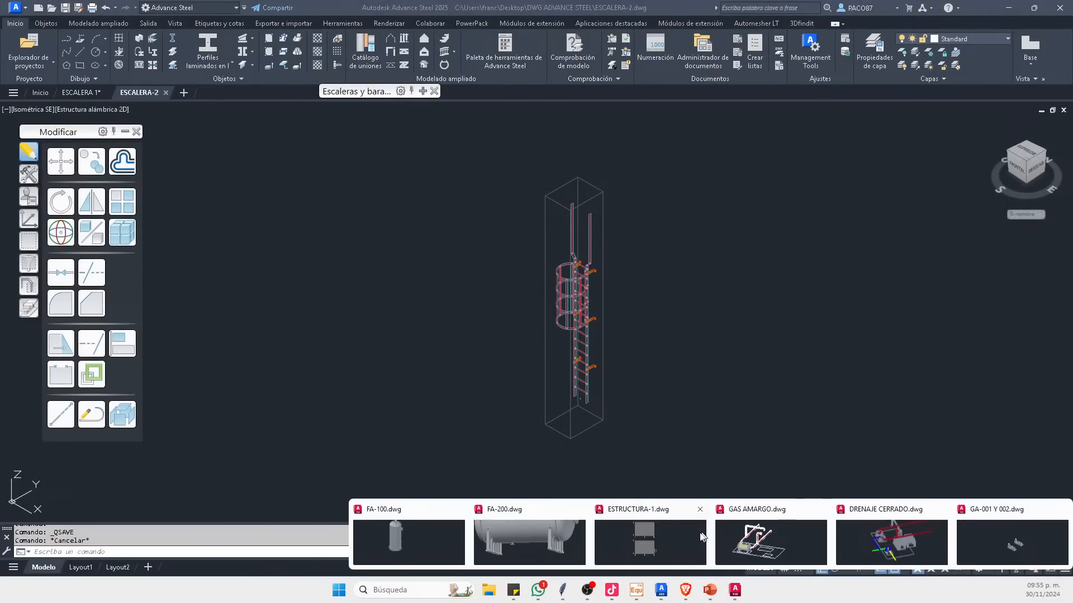
{"action": "left_click", "coordinate": [1010, 550]}
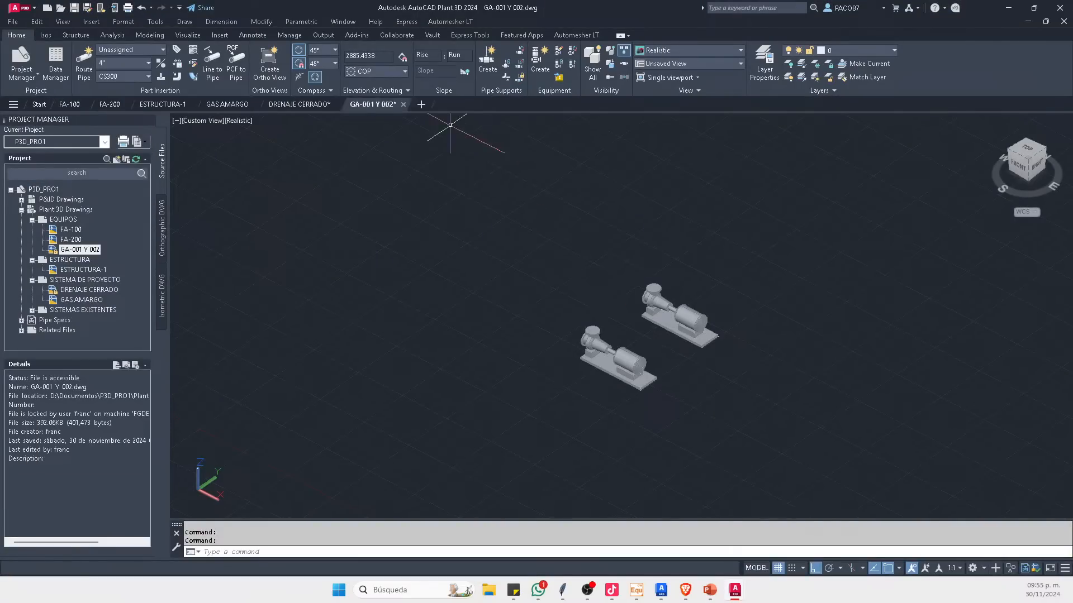
{"action": "left_click", "coordinate": [168, 104]}
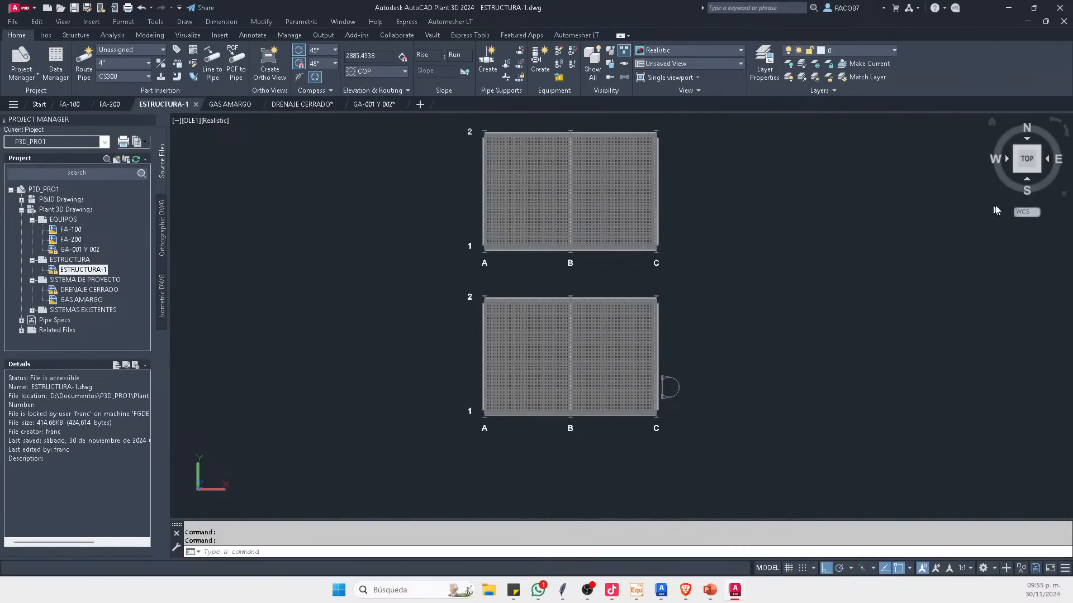
{"action": "left_click", "coordinate": [1038, 177]}
{"action": "scroll", "coordinate": [691, 317], "scroll_direction": "up", "scroll_amount": 8}
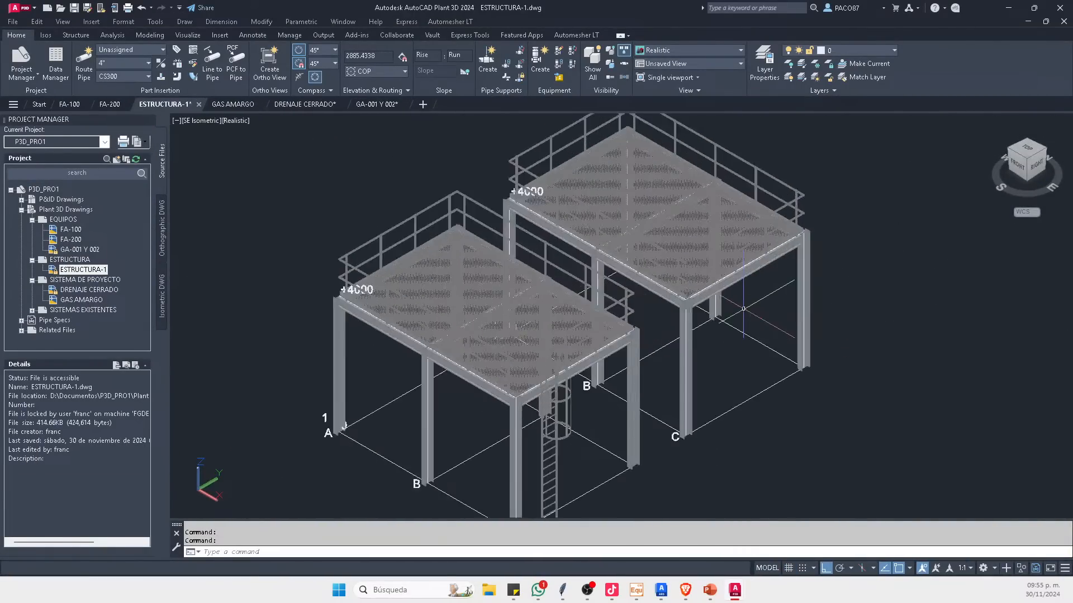
{"action": "scroll", "coordinate": [692, 317], "scroll_direction": "down", "scroll_amount": 8}
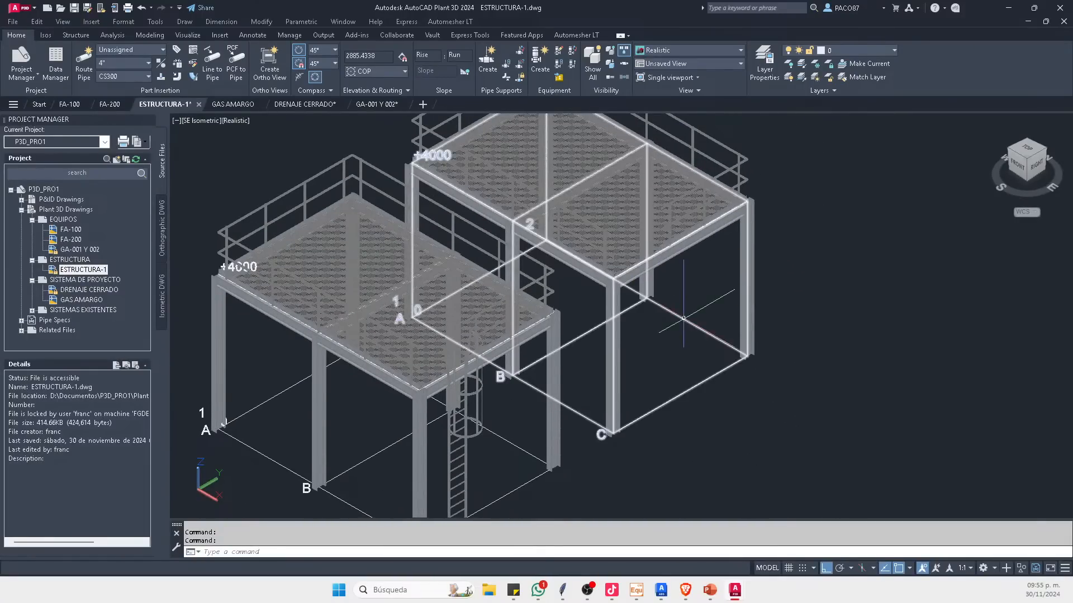
{"action": "middle_click_drag", "start_coordinate": [336, 316], "coordinate": [369, 271]}
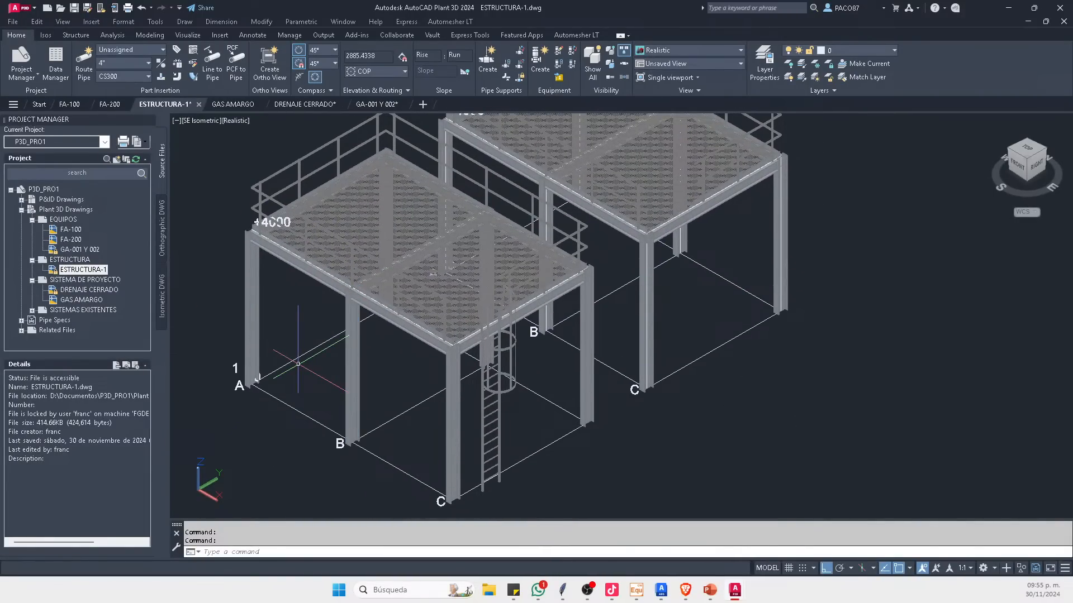
Step: Select the ESCALERA-2 drawing in the desktop's DWG ADVANCE STEEL folder as the DWG reference to attach to ESTRUCTURA-1
{"action": "key", "text": "Return"}
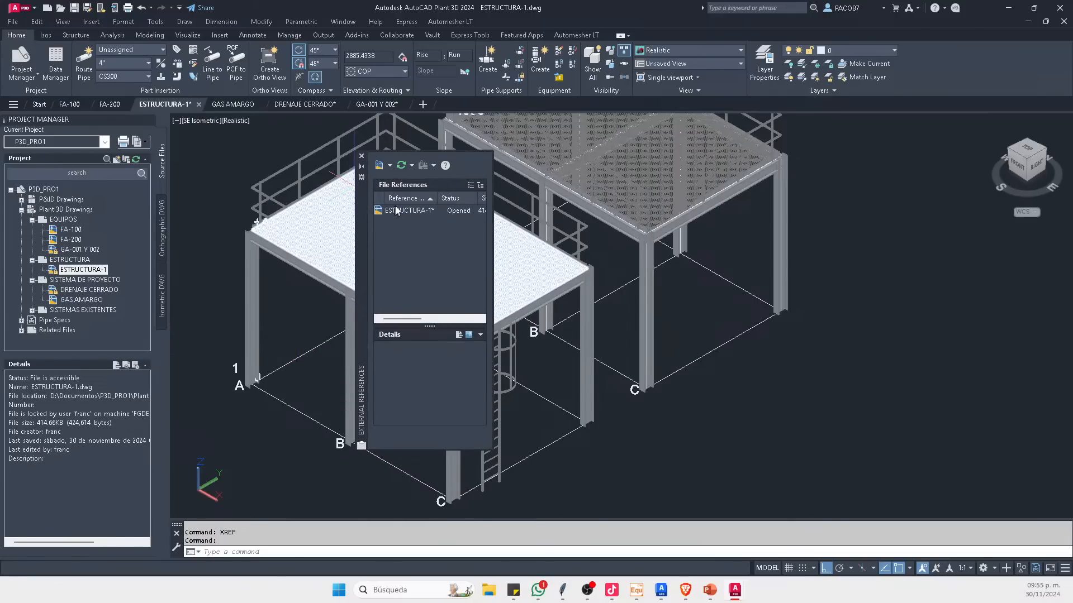
{"action": "left_click", "coordinate": [430, 215]}
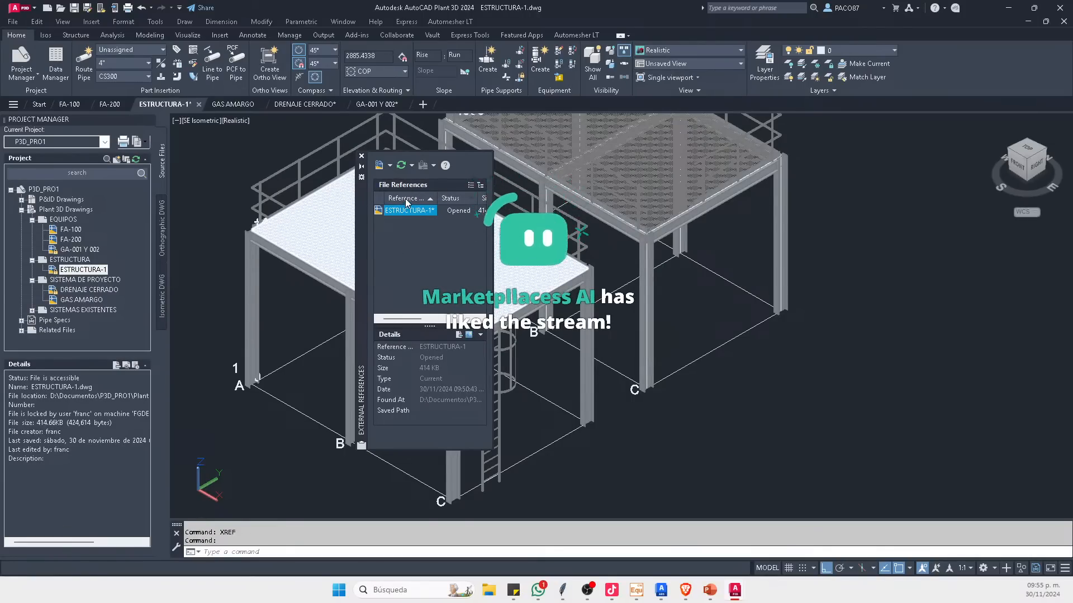
{"action": "left_click", "coordinate": [390, 166]}
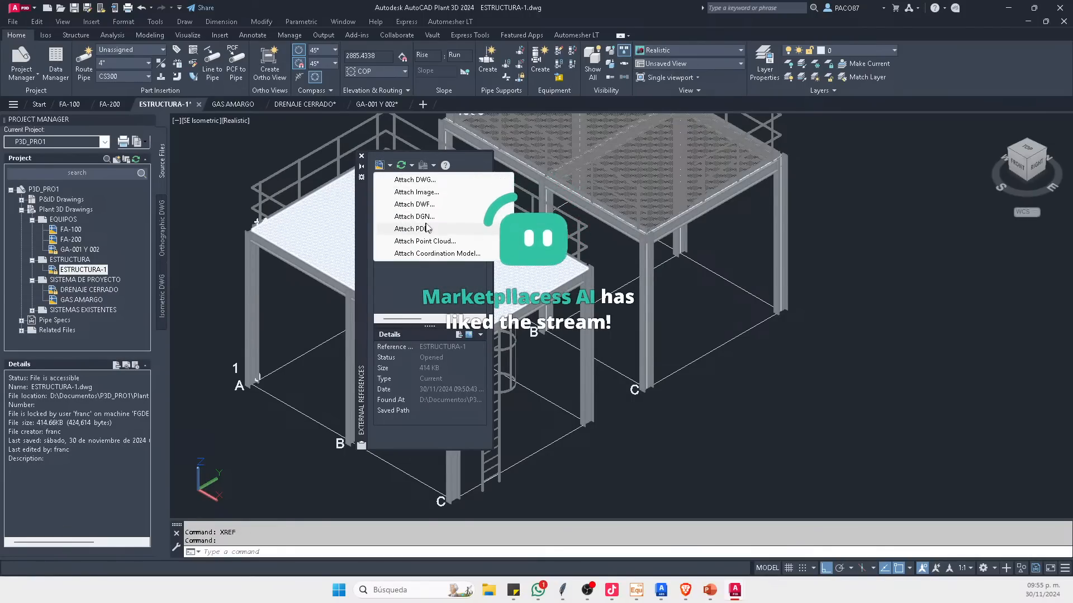
{"action": "left_click", "coordinate": [413, 180]}
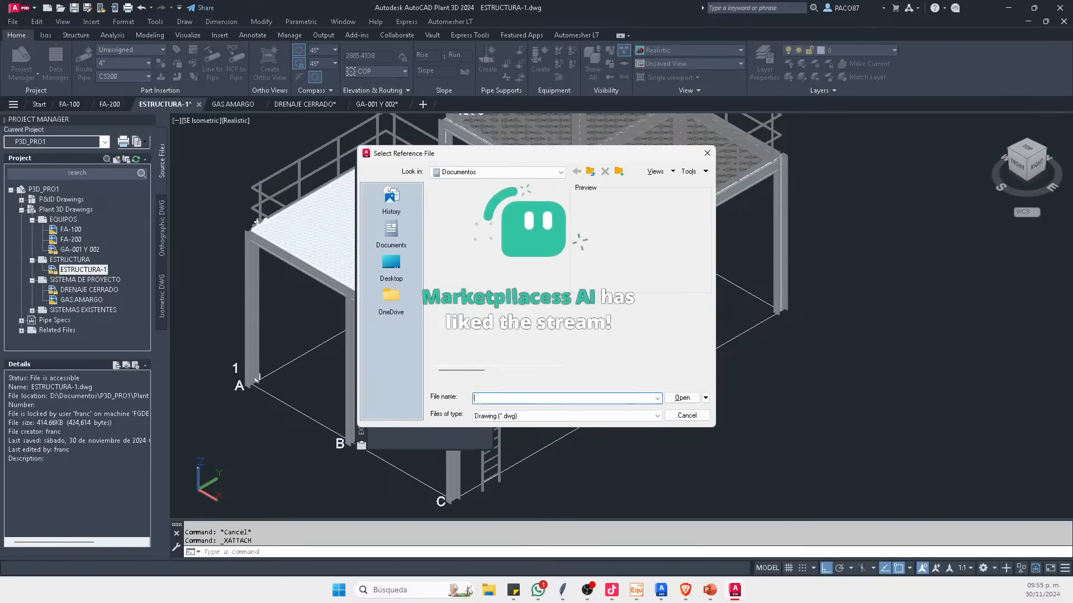
{"action": "left_click", "coordinate": [390, 262]}
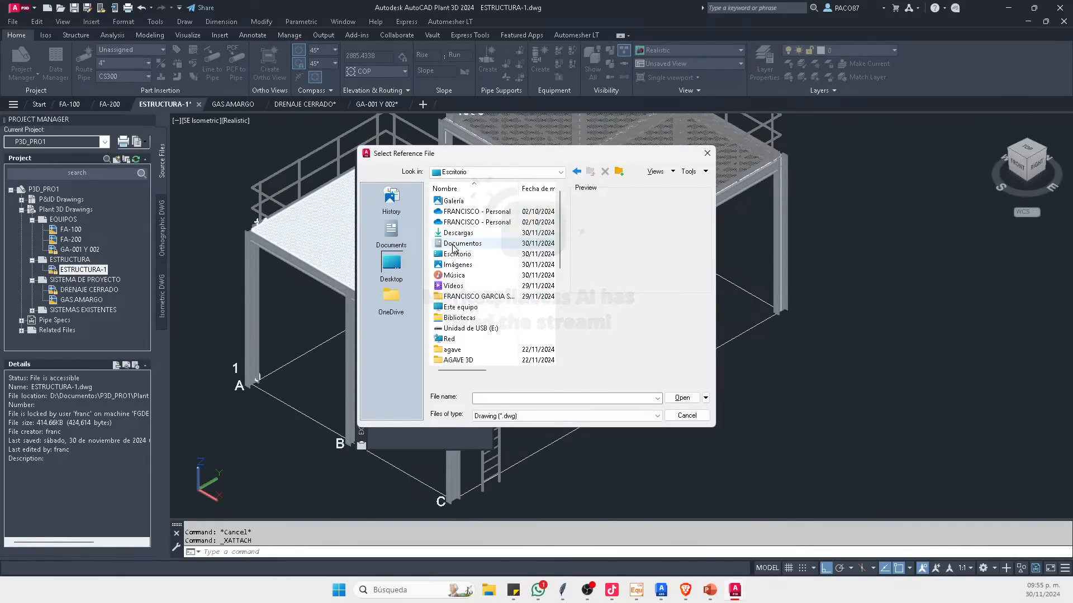
{"action": "left_click_drag", "start_coordinate": [560, 247], "coordinate": [559, 333]}
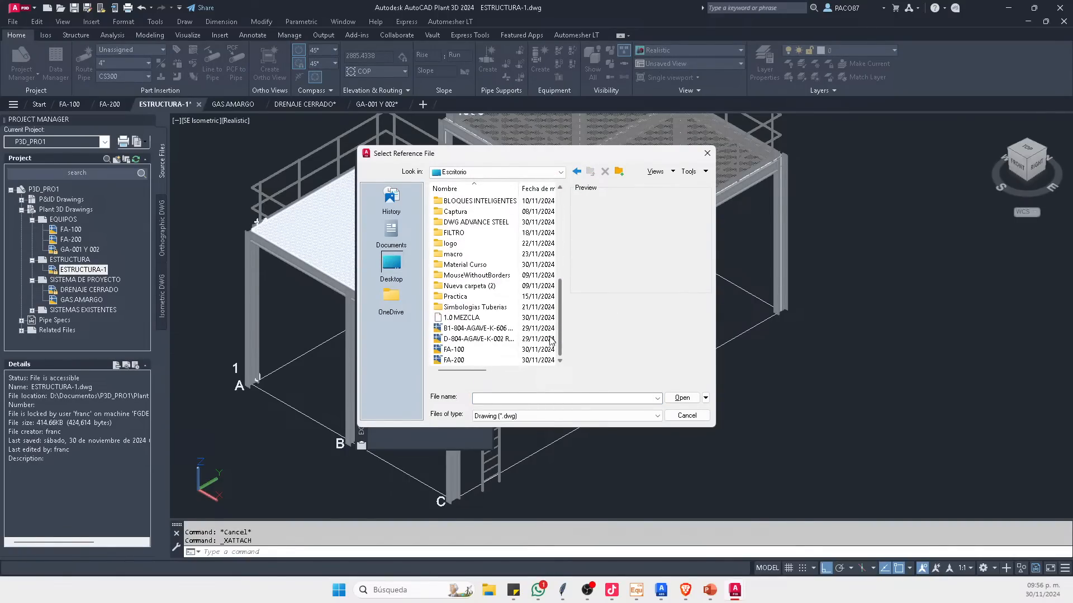
{"action": "double_click", "coordinate": [489, 223]}
{"action": "left_click", "coordinate": [462, 211]}
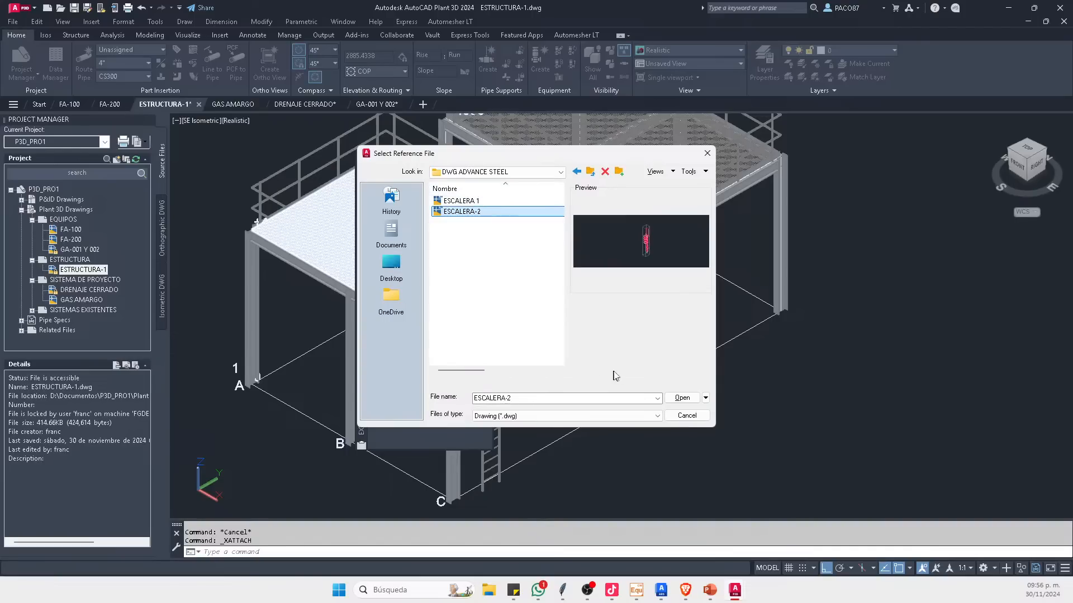
Step: Attach ESCALERA-2 as an overlay without showing proxy graphics, and inspect both platforms for the referenced ladder
{"action": "left_click", "coordinate": [681, 397]}
{"action": "left_click", "coordinate": [585, 400]}
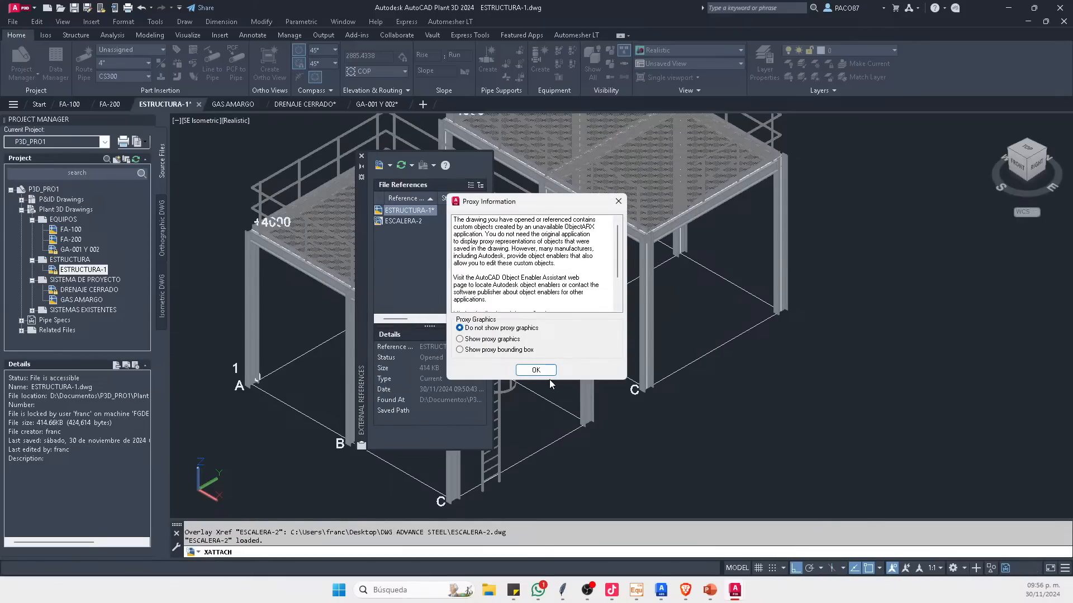
{"action": "left_click", "coordinate": [545, 372]}
{"action": "left_click", "coordinate": [361, 157]}
{"action": "scroll", "coordinate": [537, 315], "scroll_direction": "down", "scroll_amount": 6}
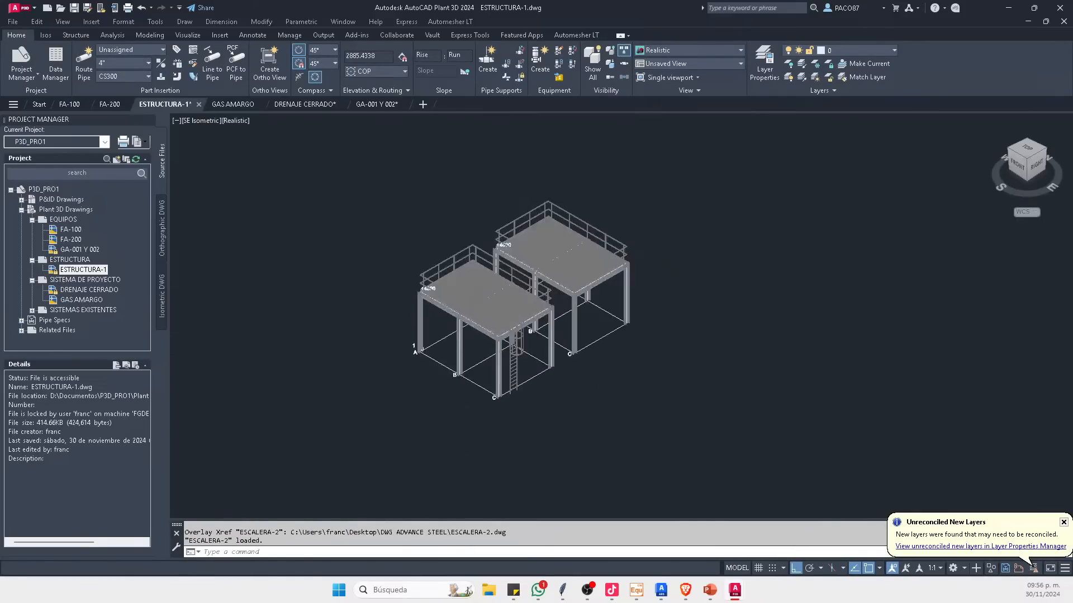
{"action": "middle_click", "coordinate": [577, 285]}
{"action": "middle_click", "coordinate": [577, 285]}
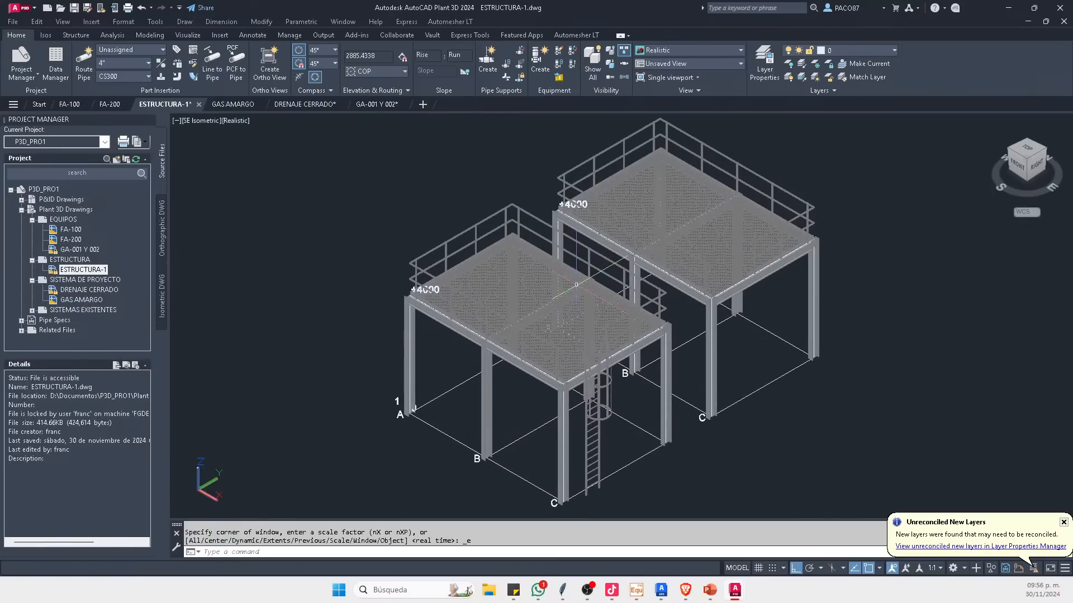
{"action": "mouse_move", "coordinate": [581, 365]}
{"action": "middle_mouse_down", "text": "shift"}
{"action": "mouse_move", "coordinate": [629, 316]}
{"action": "mouse_move", "coordinate": [691, 297]}
{"action": "mouse_move", "coordinate": [644, 308]}
{"action": "mouse_move", "coordinate": [577, 354]}
{"action": "middle_mouse_up", "text": "shift"}
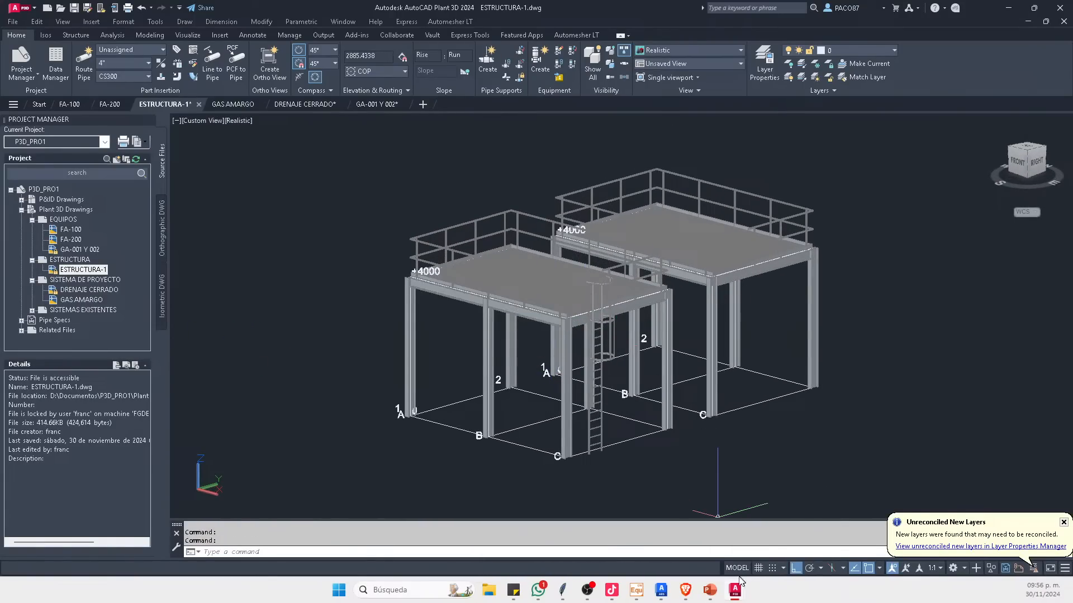
Step: Switch to Advance Steel and close the ESCALERA-2 and ESCALERA 1 drawings
{"action": "left_click", "coordinate": [743, 557]}
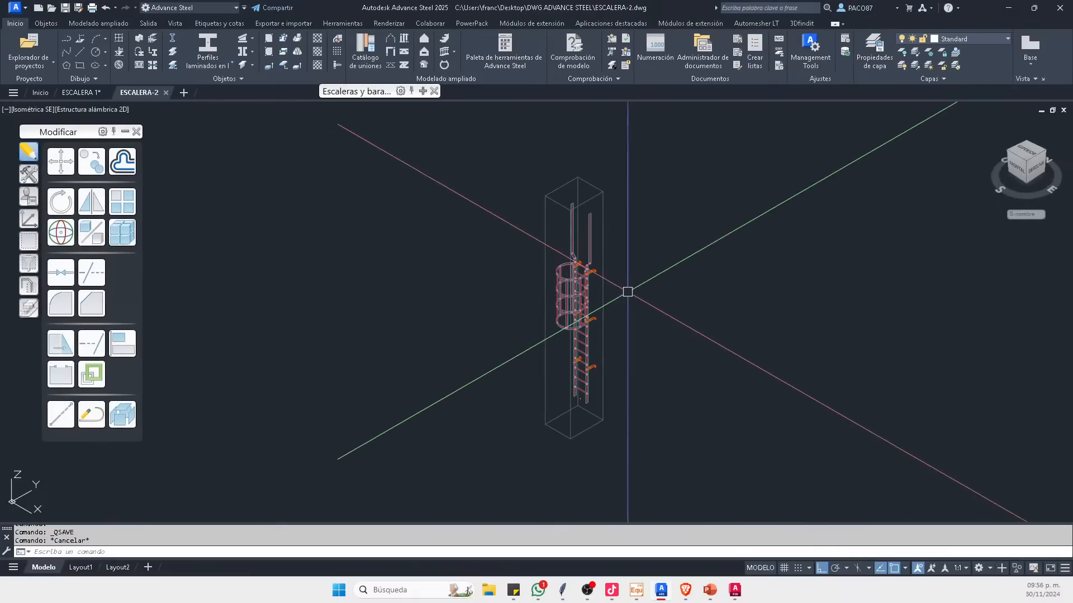
{"action": "left_click", "coordinate": [169, 93]}
{"action": "left_click", "coordinate": [520, 314]}
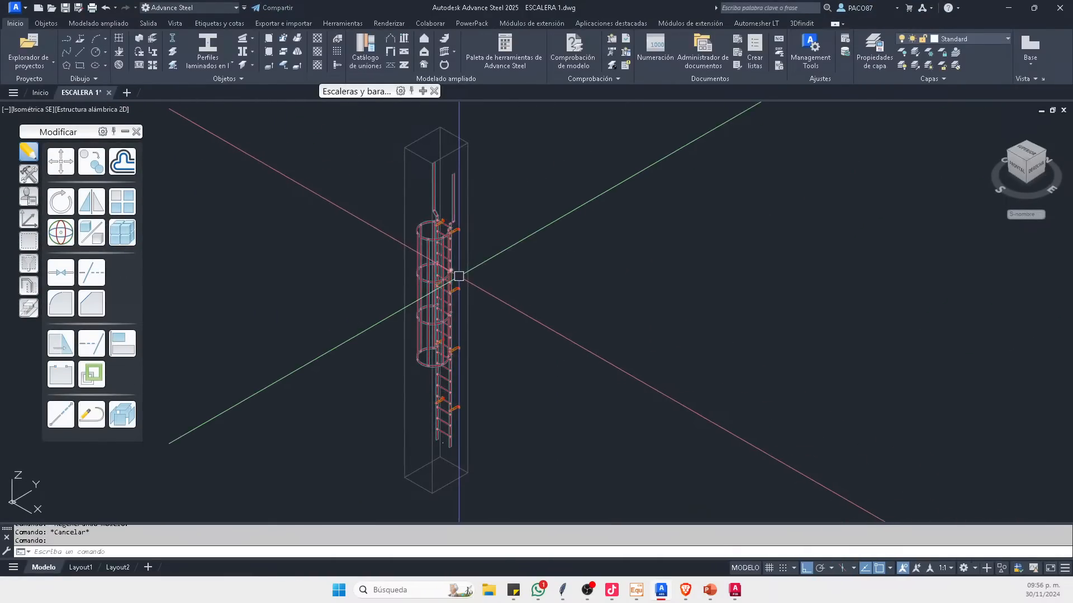
{"action": "left_click", "coordinate": [109, 93]}
{"action": "left_click", "coordinate": [525, 316]}
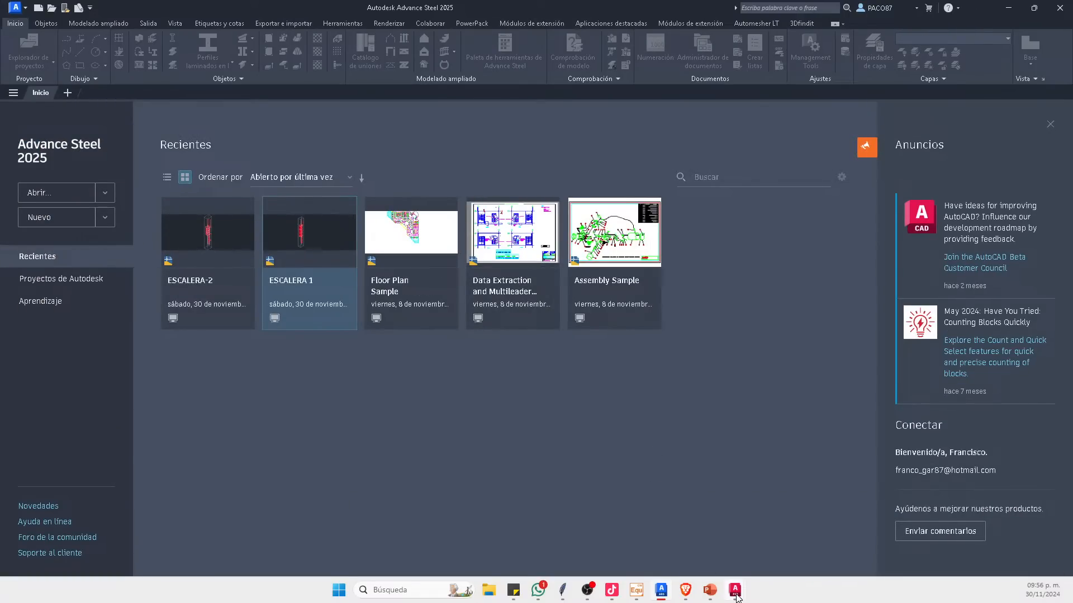
Step: Switch back to AutoCAD Plant 3D, reload the ESCALERA-2 reference in the ESTRUCTURA-1 drawing and leave its proxy graphics hidden
{"action": "left_click", "coordinate": [932, 537]}
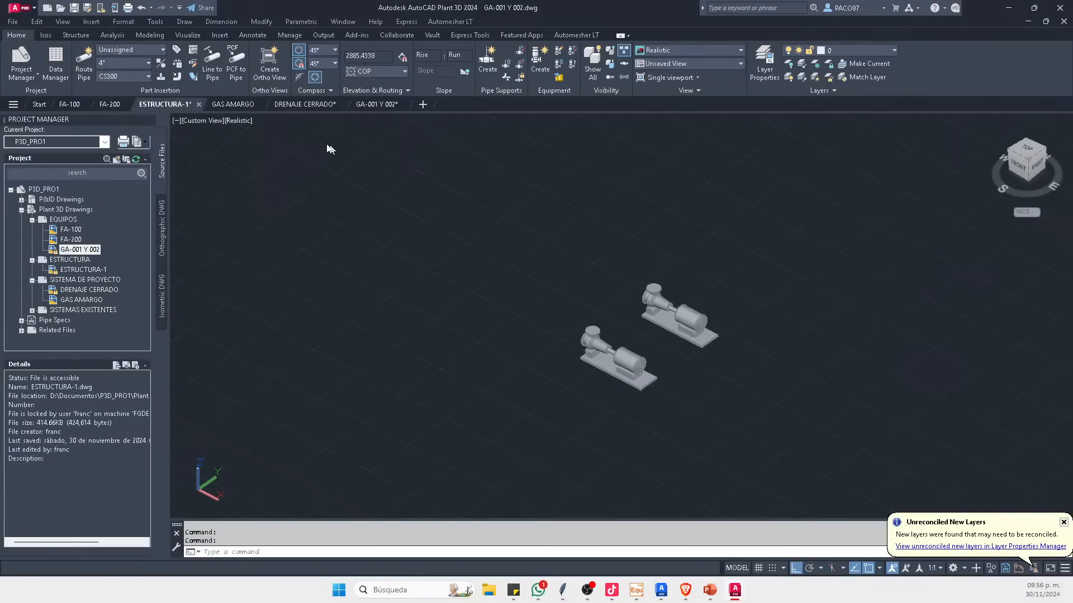
{"action": "left_click", "coordinate": [173, 106]}
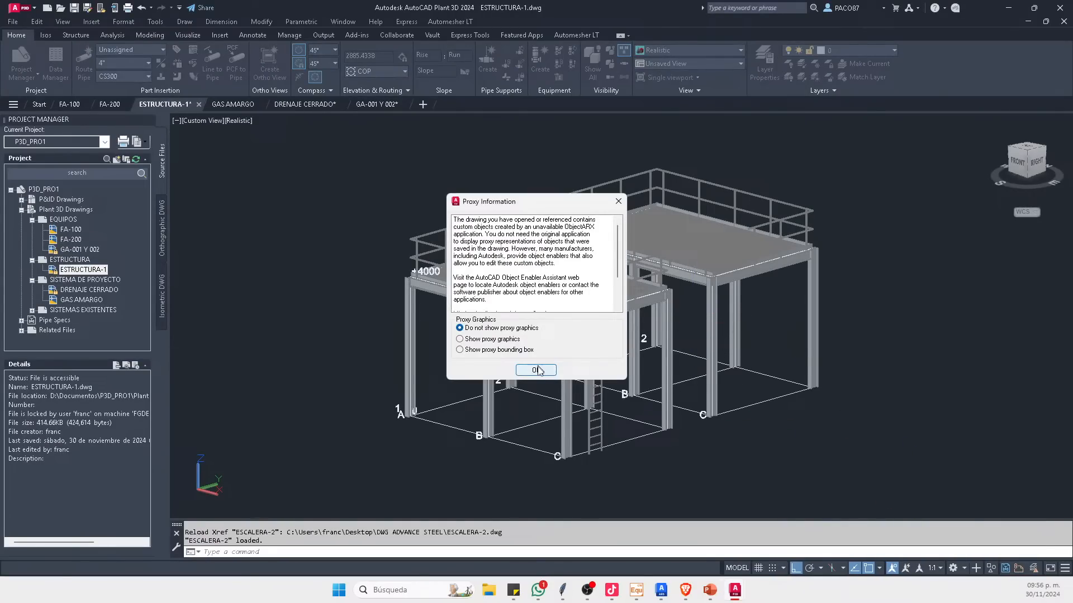
{"action": "left_click", "coordinate": [536, 370]}
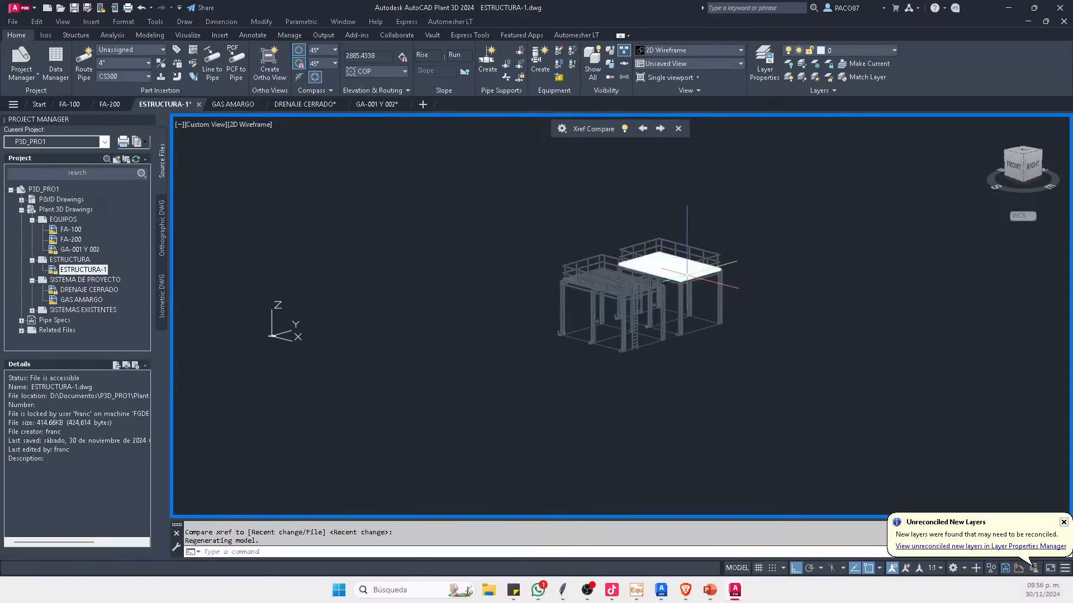
Step: Exit the Xref Compare and examine the whole platform structure for the referenced ladder
{"action": "scroll", "coordinate": [687, 273], "scroll_direction": "down", "scroll_amount": 4}
{"action": "left_click", "coordinate": [679, 129]}
{"action": "middle_click", "coordinate": [698, 210]}
{"action": "middle_click", "coordinate": [698, 210]}
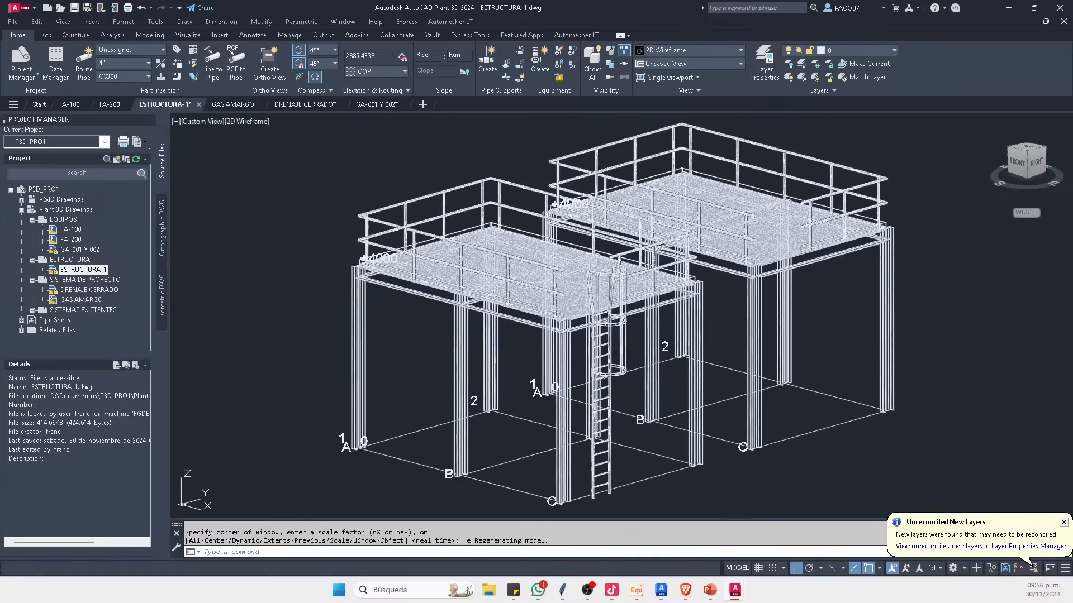
{"action": "scroll", "coordinate": [554, 302], "scroll_direction": "down", "scroll_amount": 3}
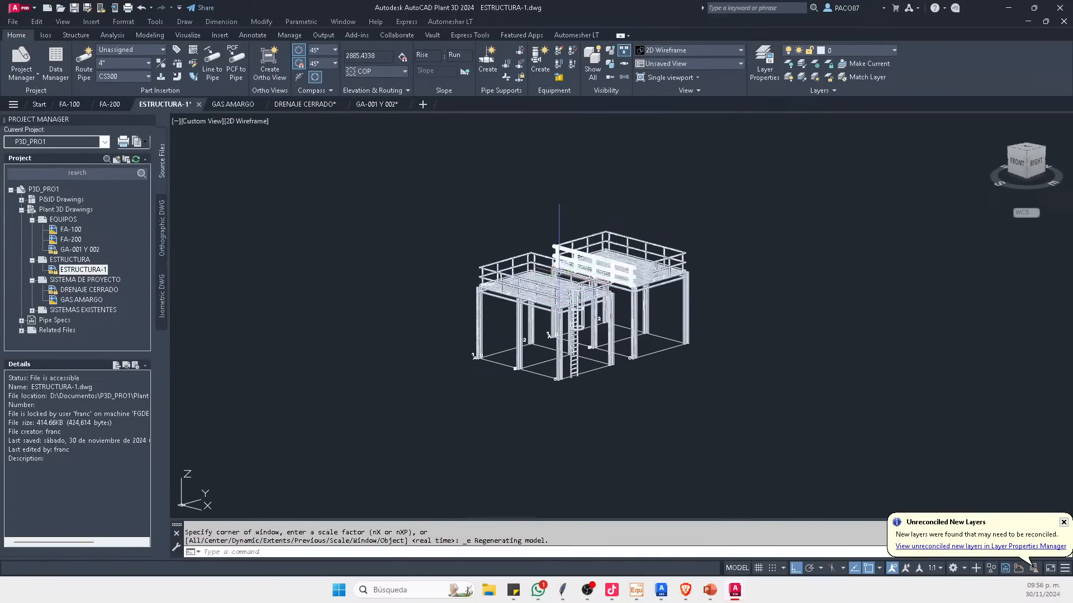
{"action": "scroll", "coordinate": [560, 254], "scroll_direction": "up", "scroll_amount": 5}
{"action": "middle_click_drag", "start_coordinate": [593, 296], "coordinate": [618, 285], "text": "shift"}
{"action": "scroll", "coordinate": [617, 285], "scroll_direction": "down", "scroll_amount": 6}
{"action": "scroll", "coordinate": [608, 294], "scroll_direction": "up", "scroll_amount": 7}
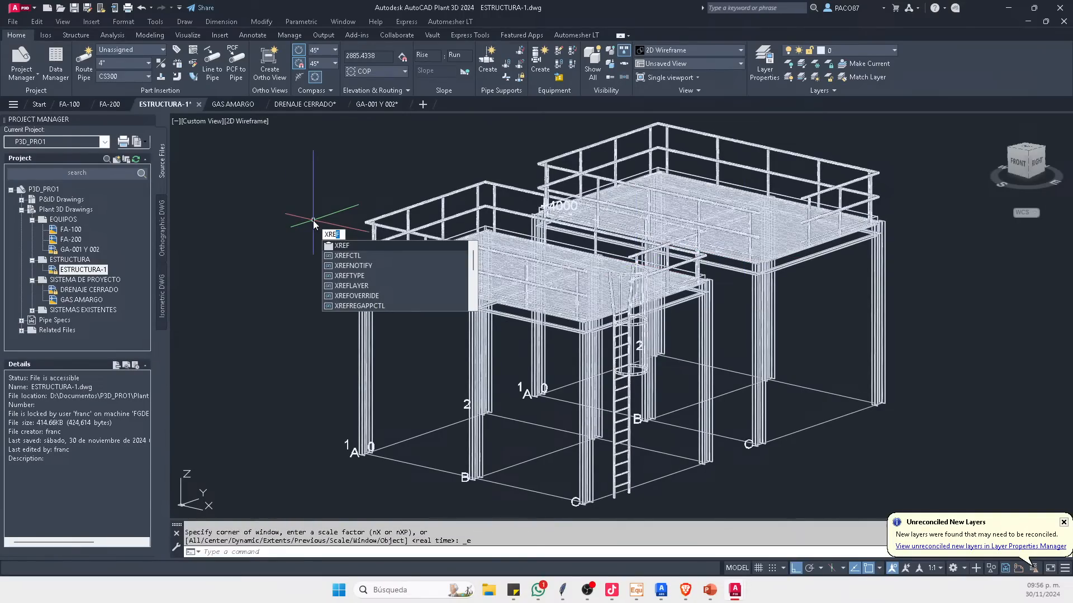
Step: Detach the ESCALERA-2 reference from the ESTRUCTURA-1 drawing and check the remaining file references and model
{"action": "key", "text": "Return"}
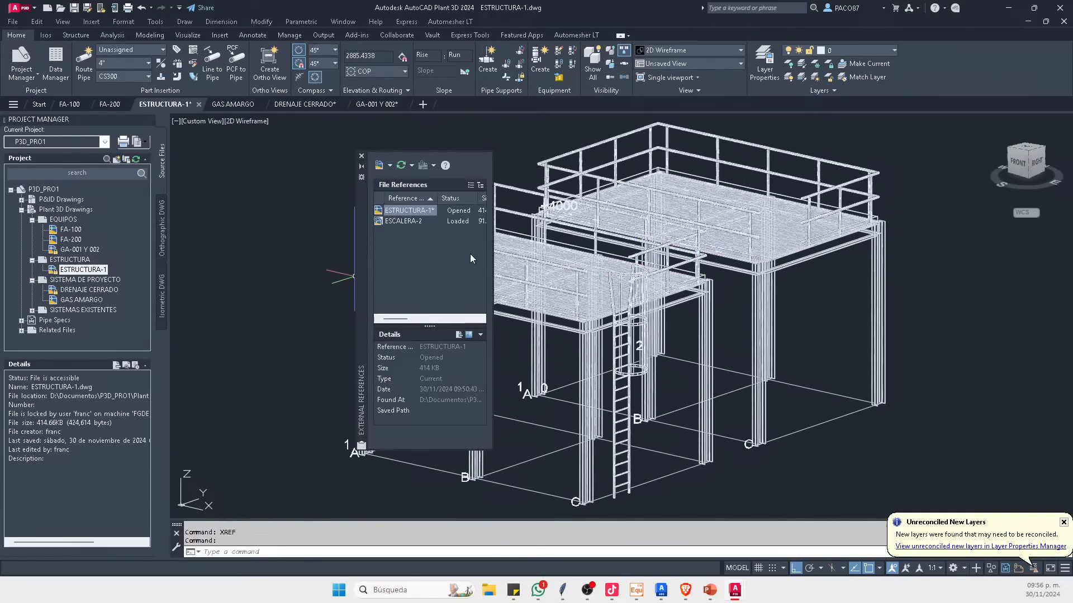
{"action": "left_click", "coordinate": [412, 222]}
{"action": "right_click", "coordinate": [412, 223]}
{"action": "left_click", "coordinate": [452, 296]}
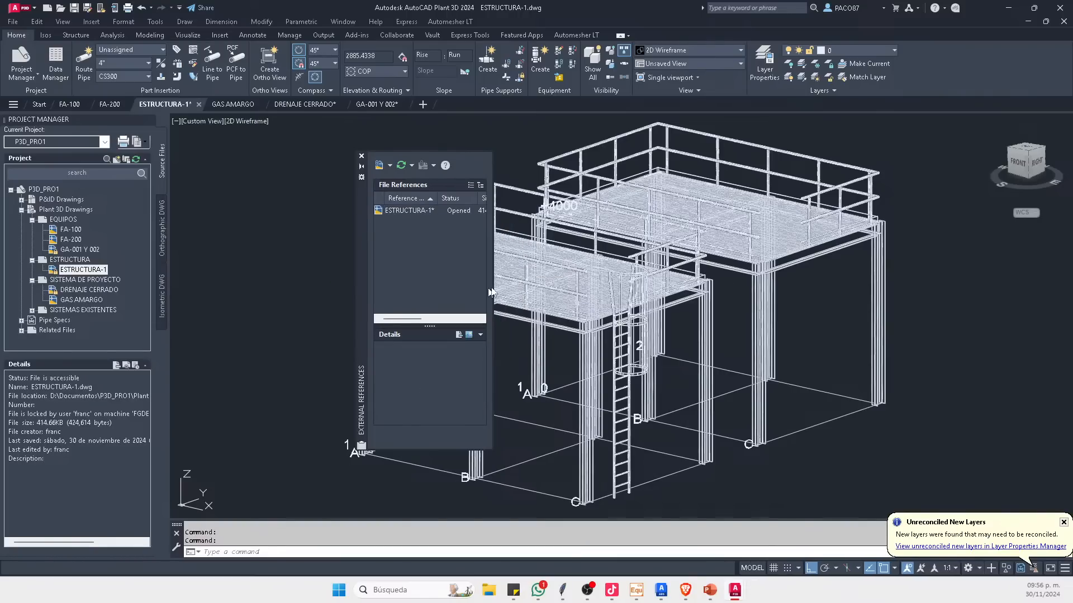
{"action": "left_click", "coordinate": [414, 211]}
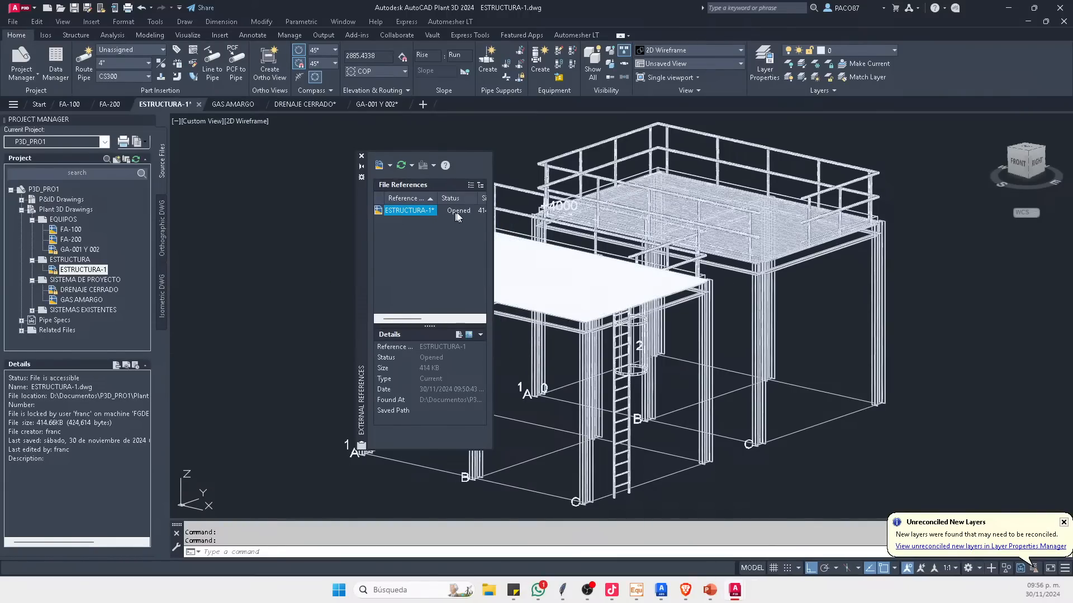
{"action": "left_click_drag", "start_coordinate": [492, 223], "coordinate": [550, 237]}
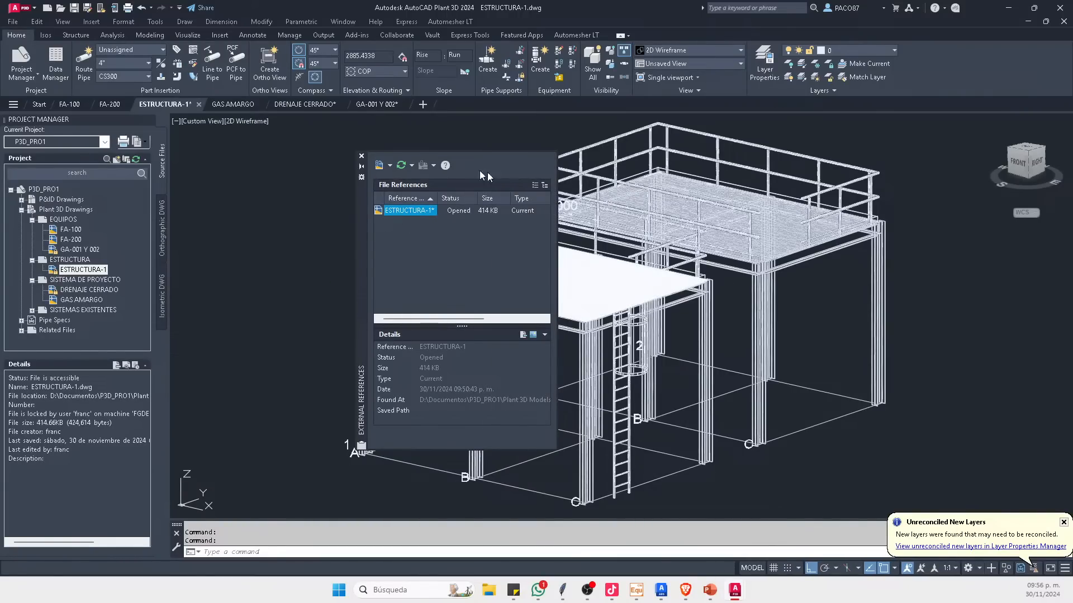
{"action": "left_click", "coordinate": [362, 156]}
{"action": "scroll", "coordinate": [576, 313], "scroll_direction": "down", "scroll_amount": 3}
{"action": "middle_click", "coordinate": [575, 313]}
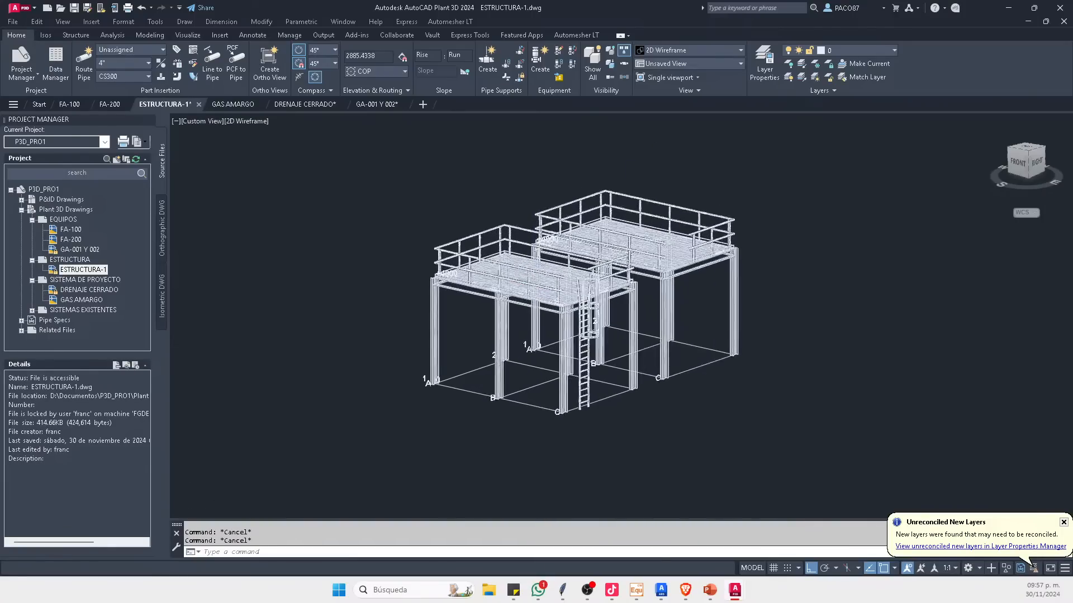
{"action": "scroll", "coordinate": [606, 307], "scroll_direction": "down", "scroll_amount": 4}
{"action": "middle_click", "coordinate": [601, 296]}
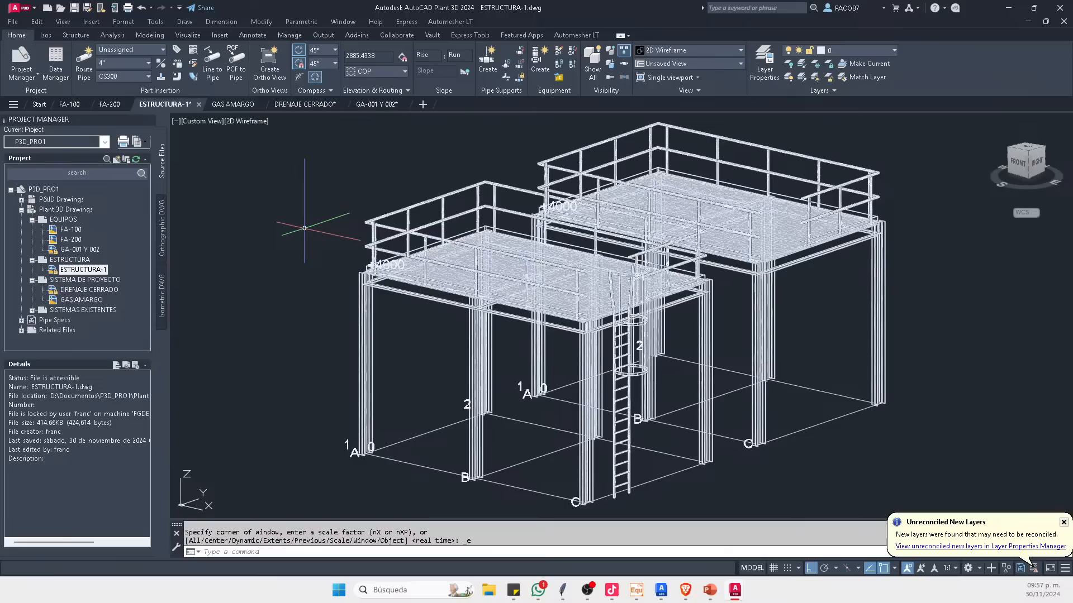
Step: Attach ESCALERA-2 as a full-path overlay at insertion point 0,0,0 with scale 1 and rotation 0, without showing proxy graphics
{"action": "type", "text": "F"}
{"action": "key", "text": "Return"}
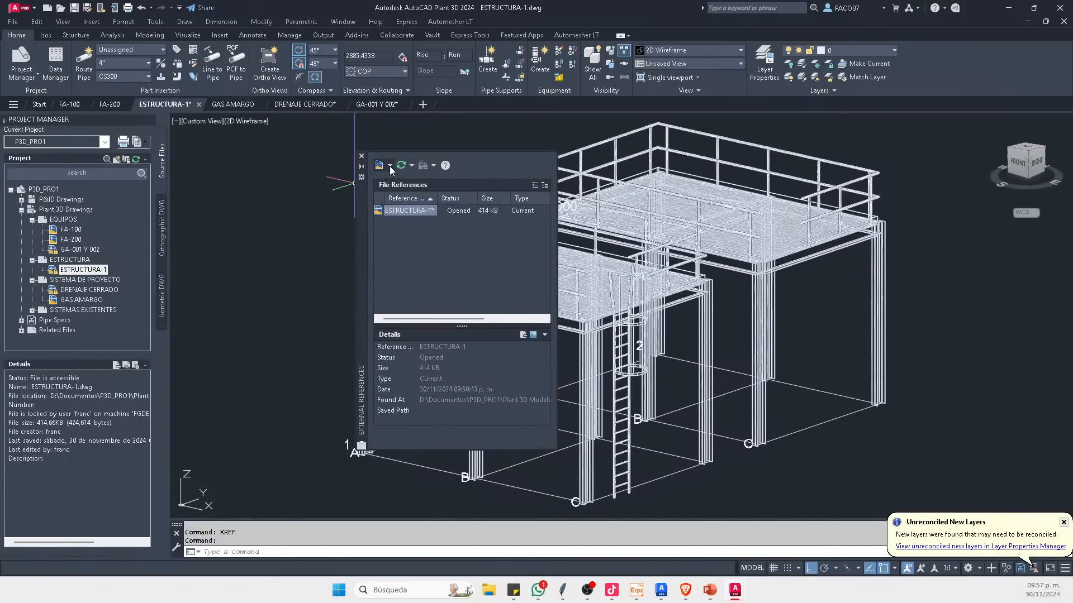
{"action": "left_click", "coordinate": [389, 167]}
{"action": "left_click", "coordinate": [408, 181]}
{"action": "left_click", "coordinate": [471, 212]}
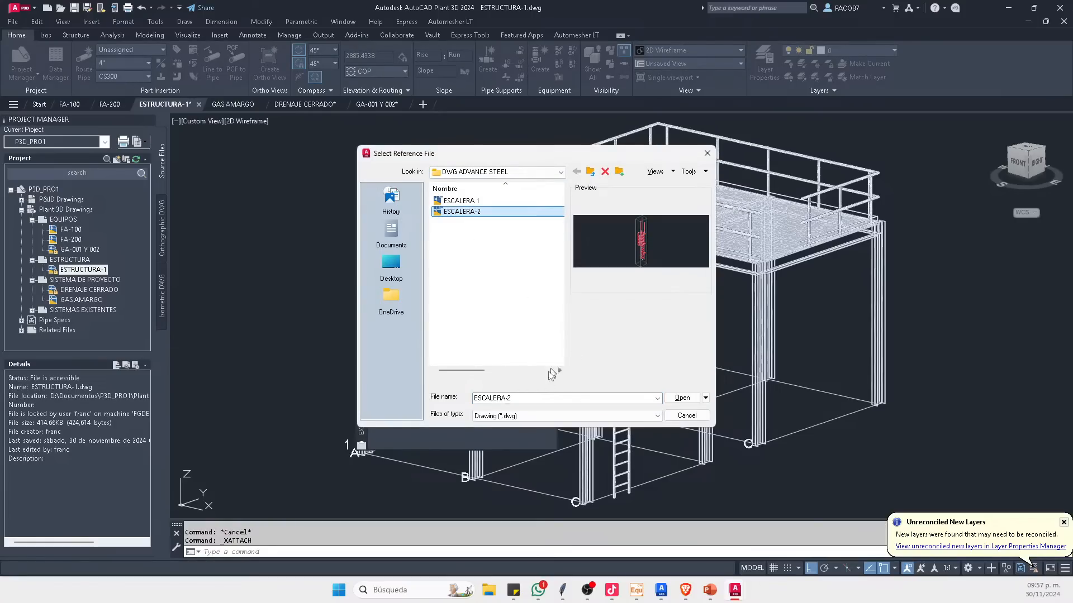
{"action": "left_click", "coordinate": [682, 397]}
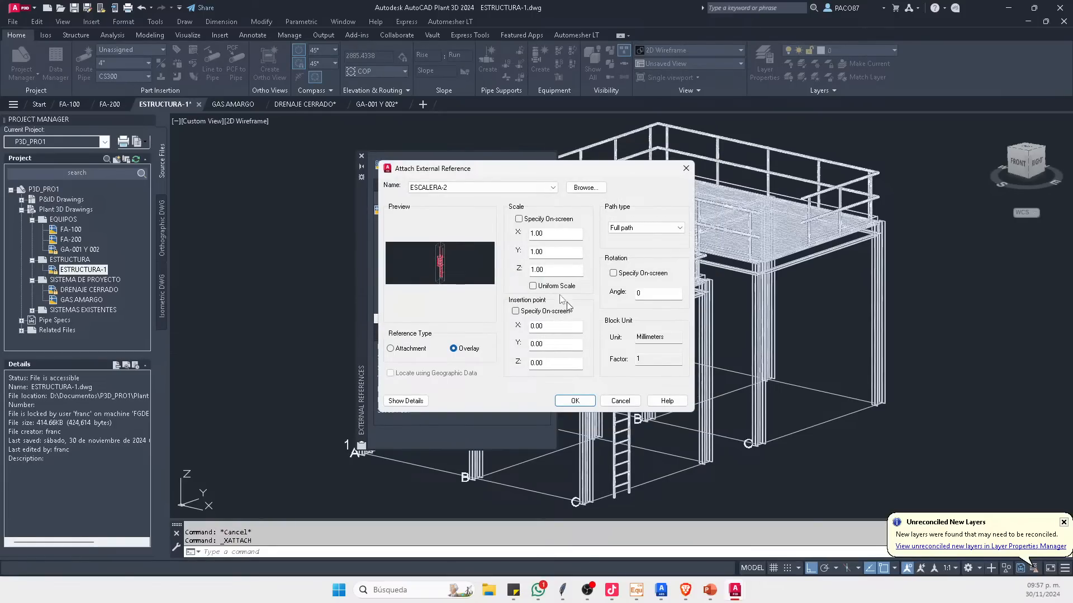
{"action": "left_click", "coordinate": [576, 400]}
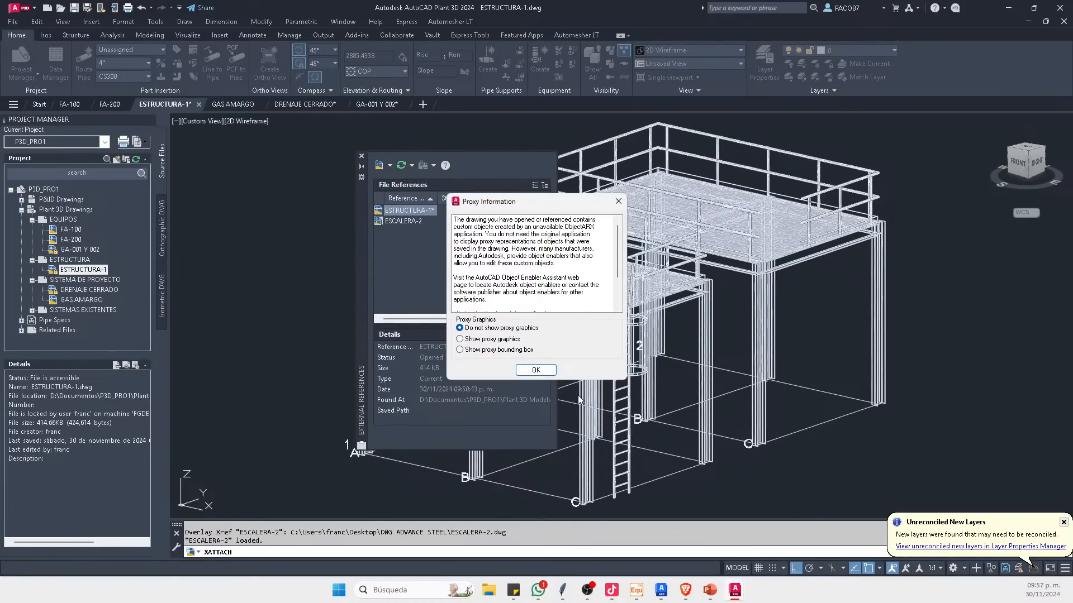
{"action": "left_click", "coordinate": [528, 371]}
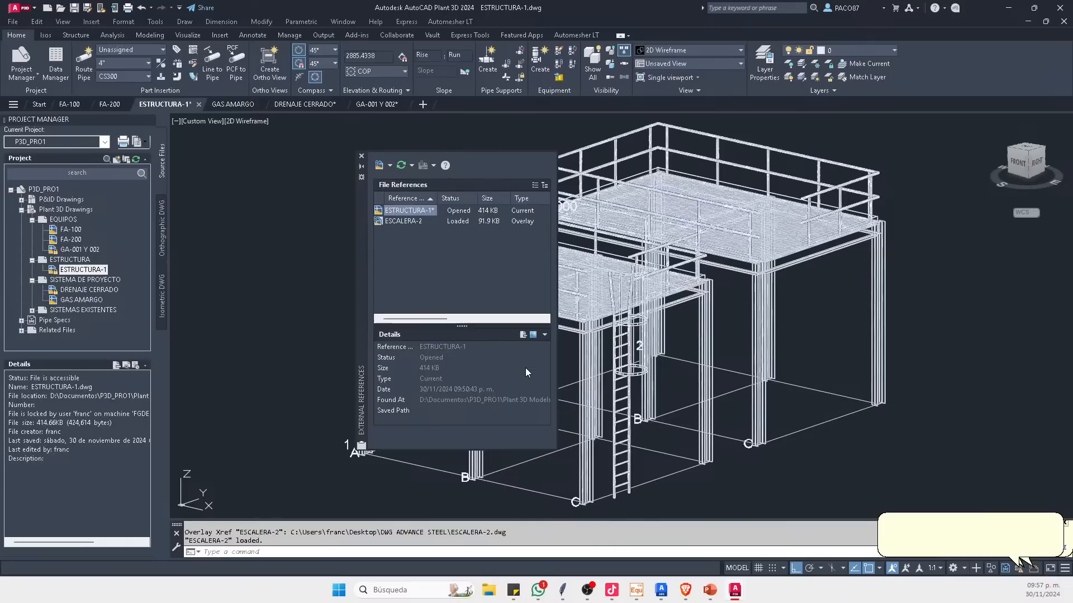
{"action": "left_click", "coordinate": [361, 156]}
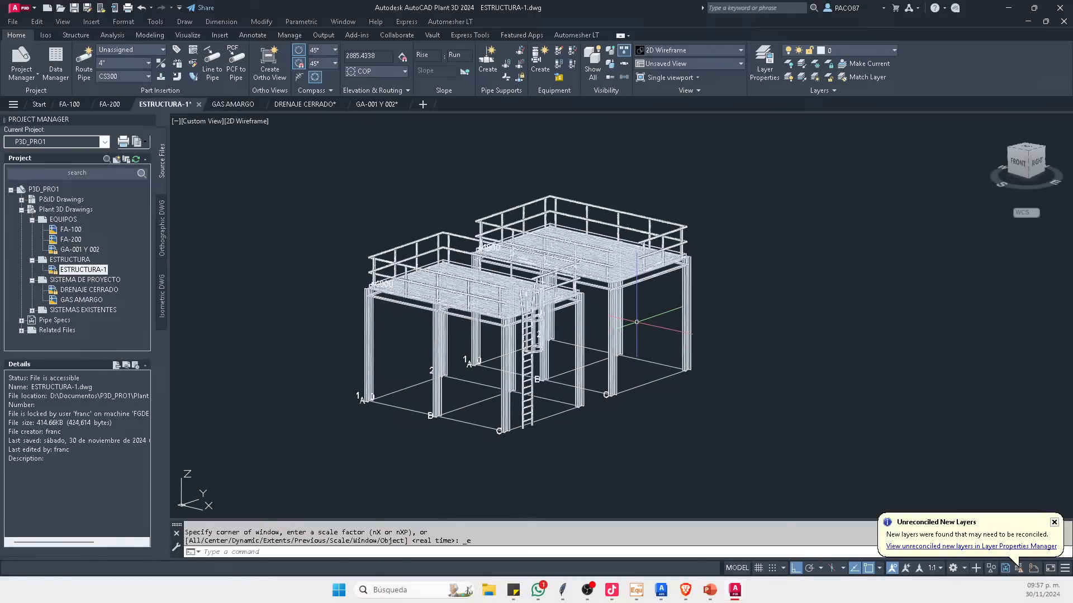
Step: Set the model's visual style to Realistic
{"action": "type", "text": "SHA"}
{"action": "key", "text": "Return"}
{"action": "type", "text": "R"}
{"action": "key", "text": "Return"}
{"action": "key", "text": "Escape"}
{"action": "key", "text": "Escape"}
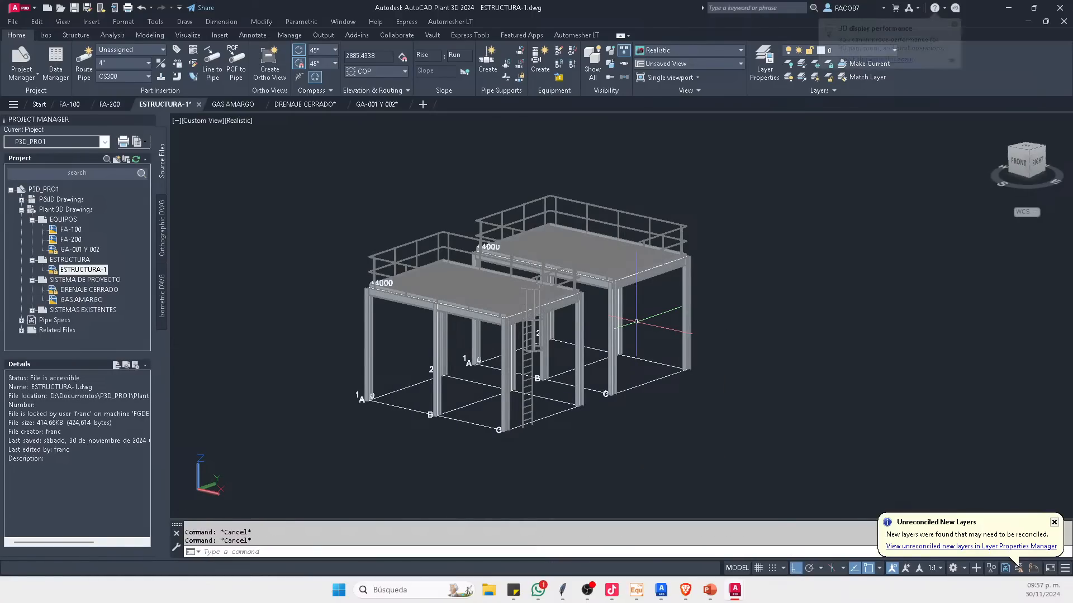
Step: Examine the area around both platforms from several angles for the attached ladder reference
{"action": "scroll", "coordinate": [468, 232], "scroll_direction": "down", "scroll_amount": 4}
{"action": "scroll", "coordinate": [486, 230], "scroll_direction": "up", "scroll_amount": 5}
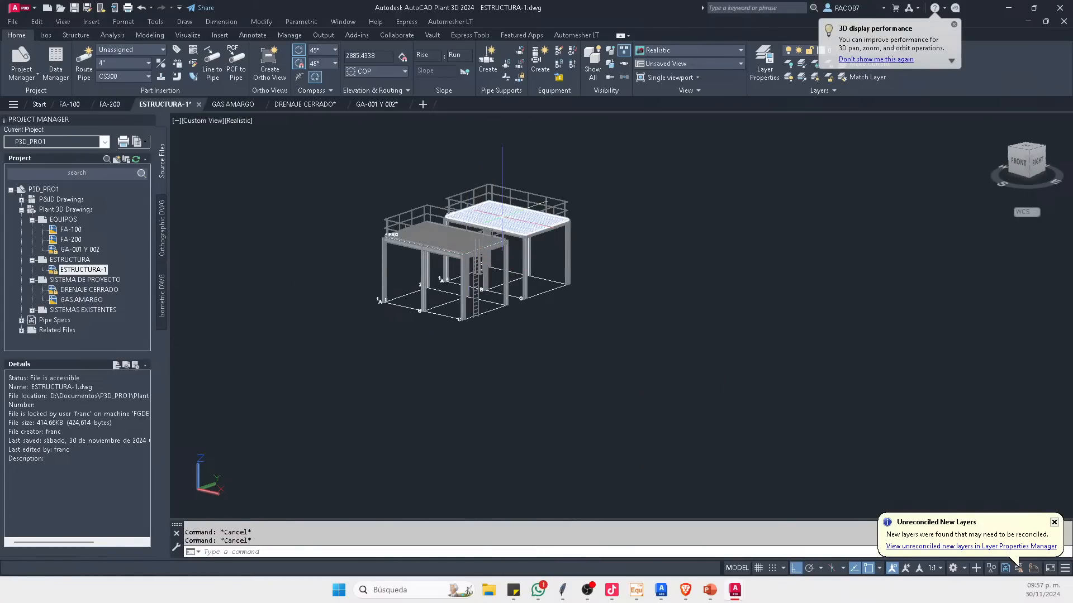
{"action": "middle_click_drag", "start_coordinate": [492, 240], "coordinate": [371, 199], "text": "shift"}
{"action": "left_click", "coordinate": [351, 227]}
{"action": "left_click", "coordinate": [305, 299]}
{"action": "key", "text": "Escape"}
{"action": "mouse_move", "coordinate": [456, 273]}
{"action": "middle_mouse_down", "text": "shift"}
{"action": "mouse_move", "coordinate": [503, 315]}
{"action": "mouse_move", "coordinate": [492, 359]}
{"action": "mouse_move", "coordinate": [462, 363]}
{"action": "middle_mouse_up", "text": "shift"}
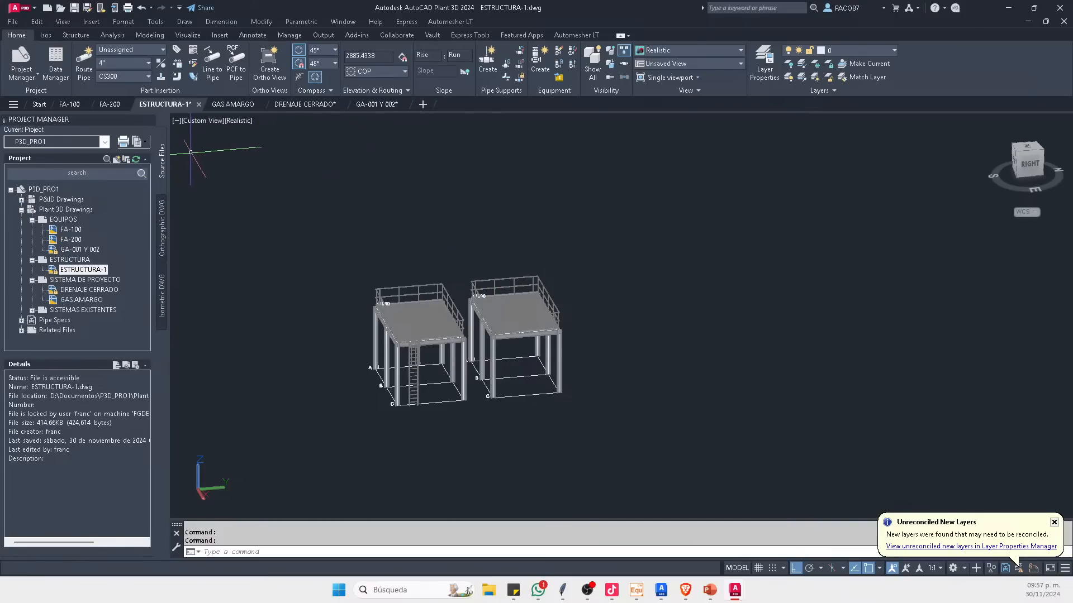
Step: Create a blank drawing and attach ESCALERA-2 to it as an overlay reference
{"action": "left_click", "coordinate": [423, 104]}
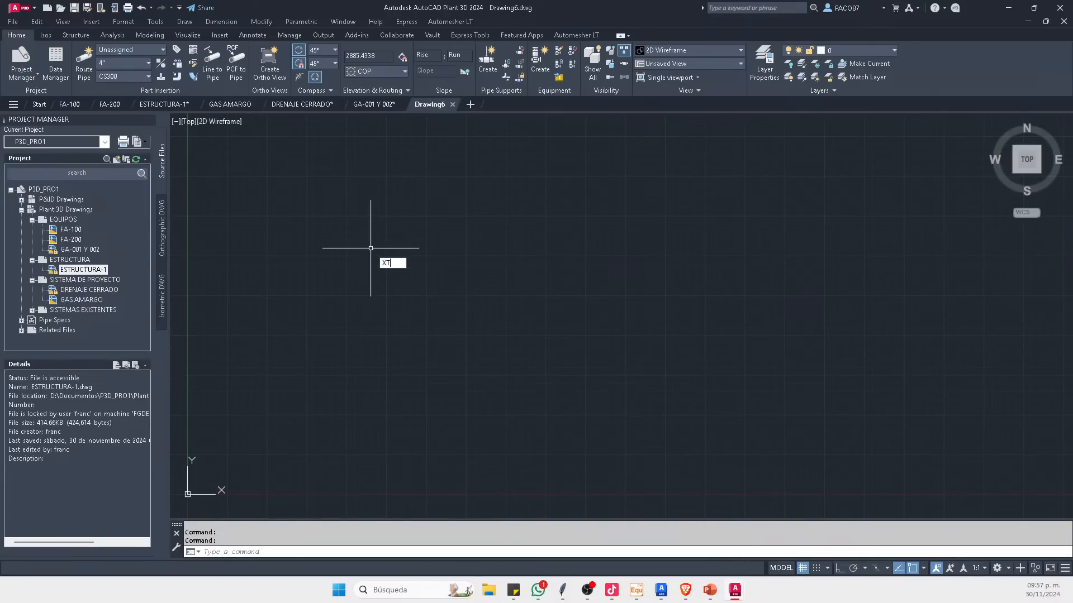
{"action": "key", "text": "BackSpace"}
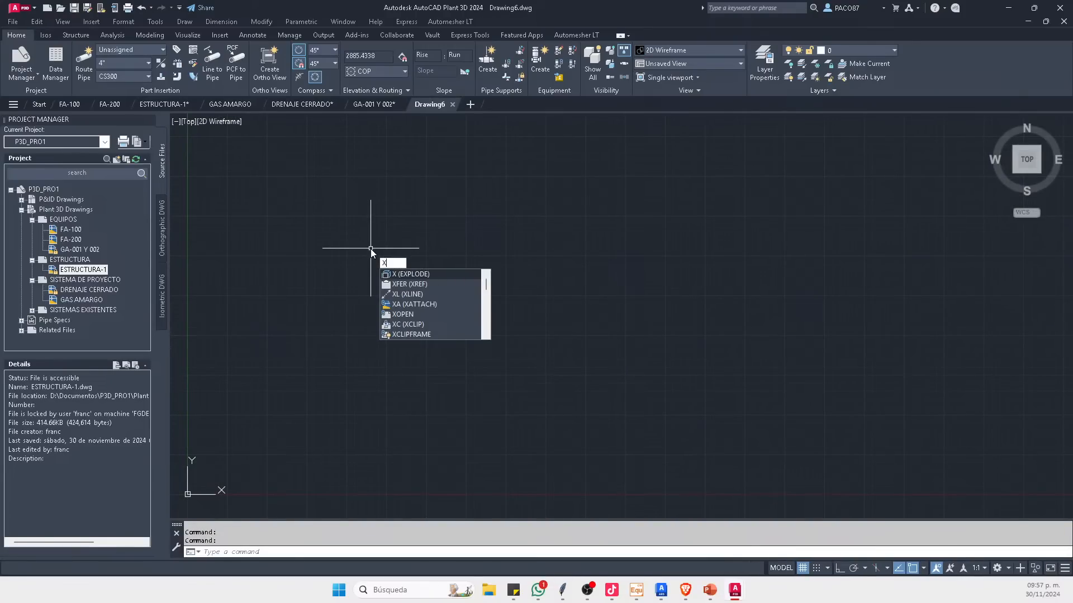
{"action": "left_click", "coordinate": [410, 284]}
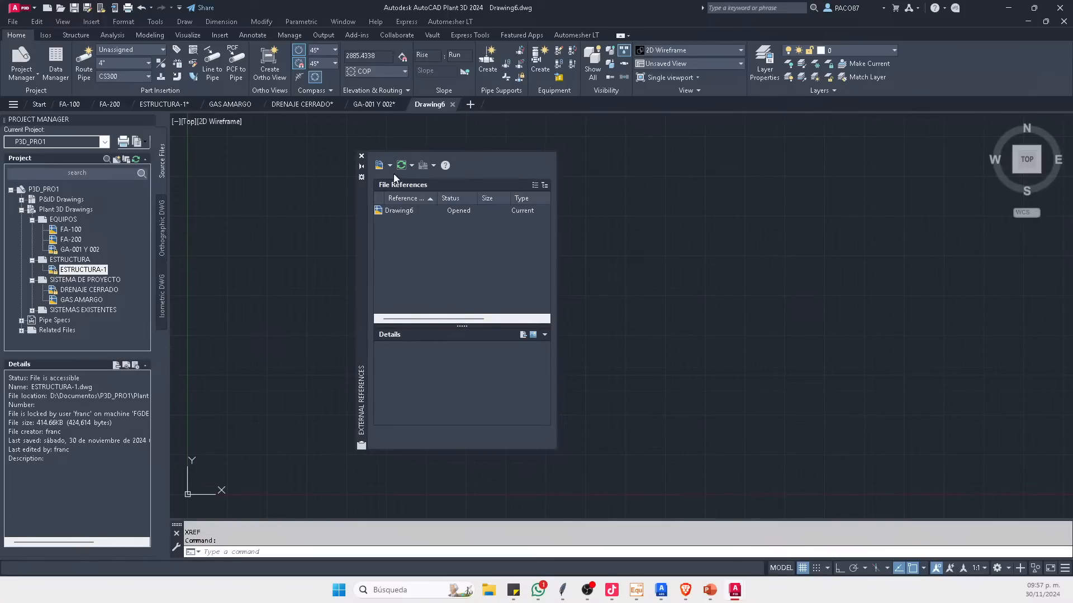
{"action": "left_click", "coordinate": [380, 165]}
{"action": "left_click", "coordinate": [462, 211]}
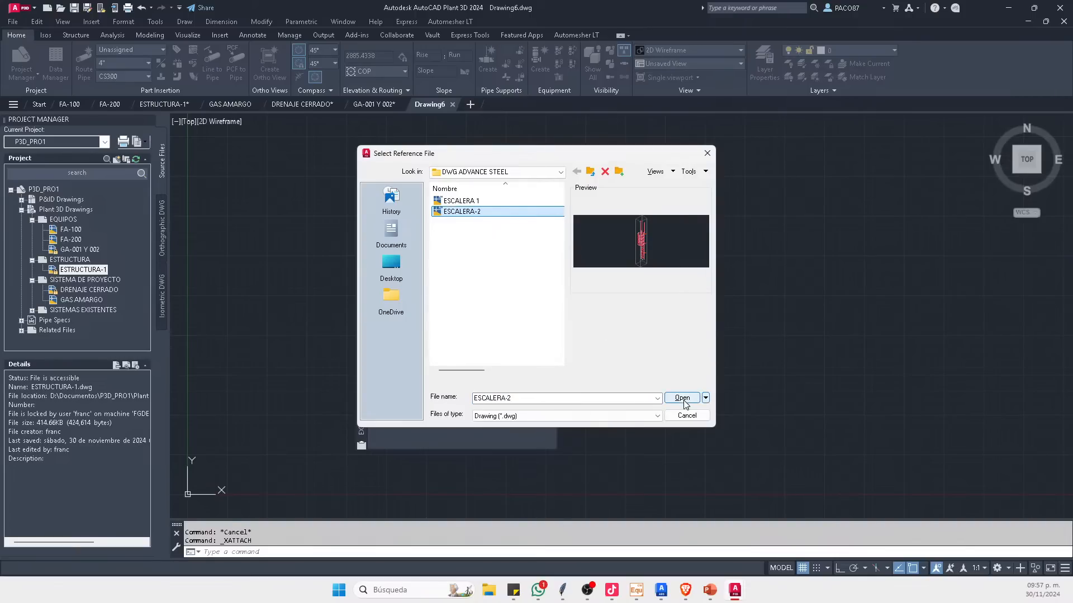
{"action": "left_click", "coordinate": [686, 398]}
{"action": "left_click", "coordinate": [575, 402]}
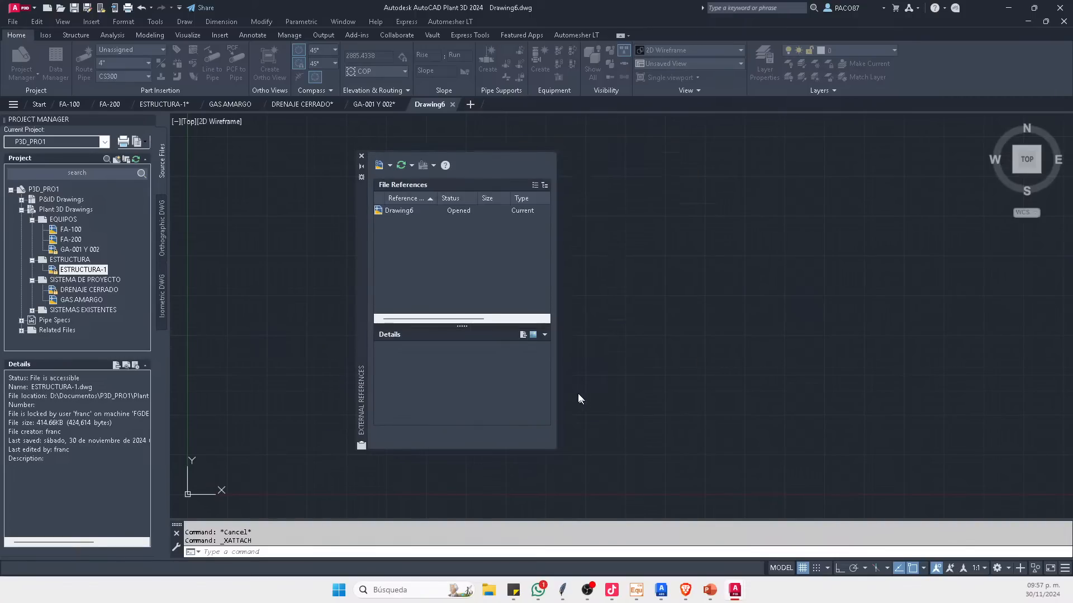
{"action": "left_click", "coordinate": [528, 370]}
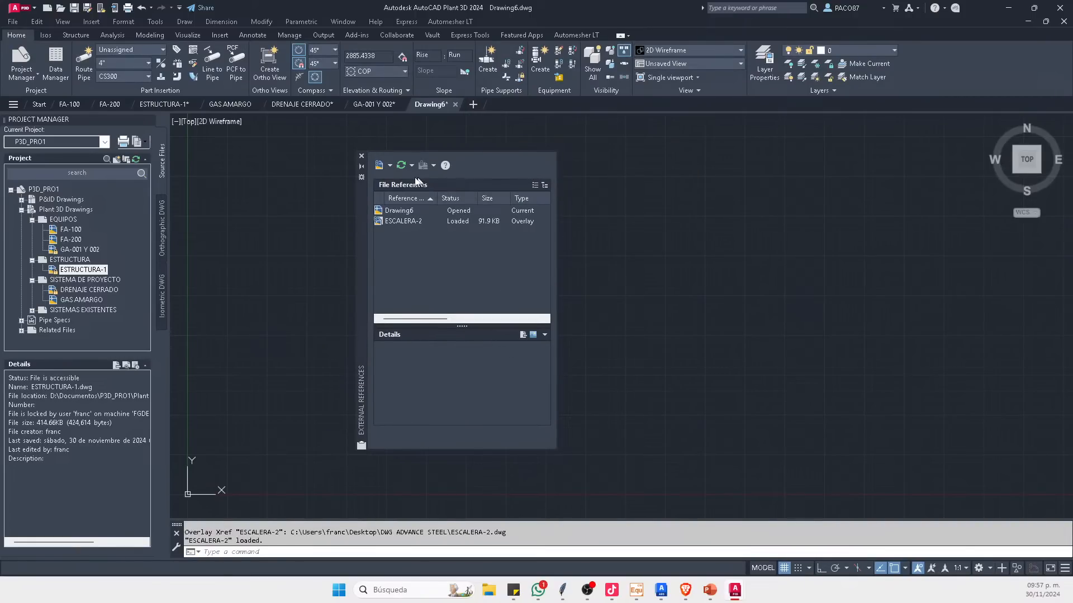
{"action": "left_click", "coordinate": [361, 156]}
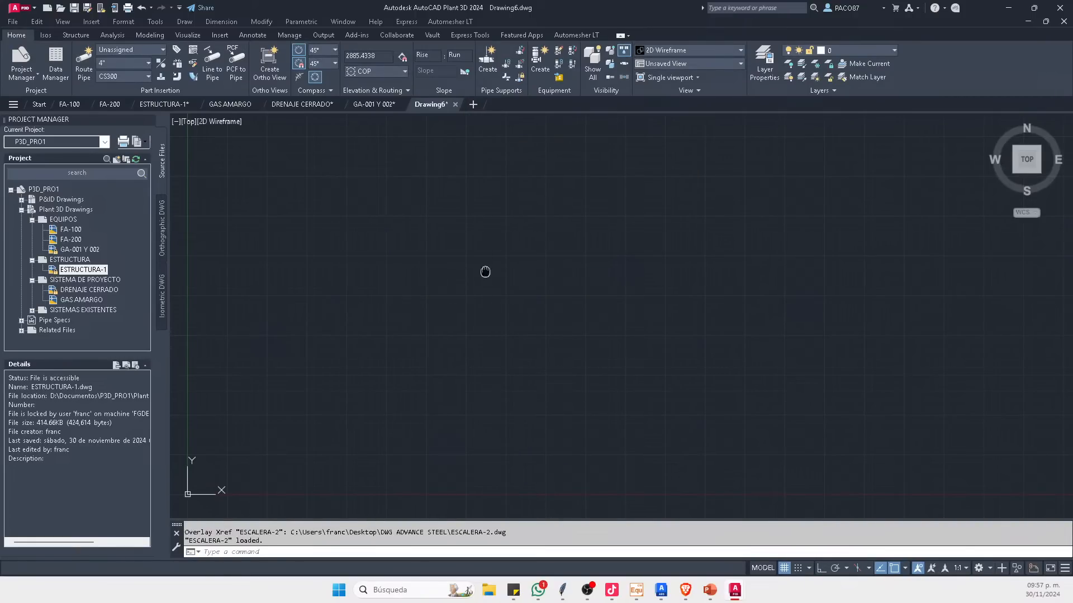
Step: Check the blank drawing for the attached ladder in plan and southwest isometric views, and close it without saving
{"action": "middle_click", "coordinate": [485, 272]}
{"action": "middle_click", "coordinate": [485, 272]}
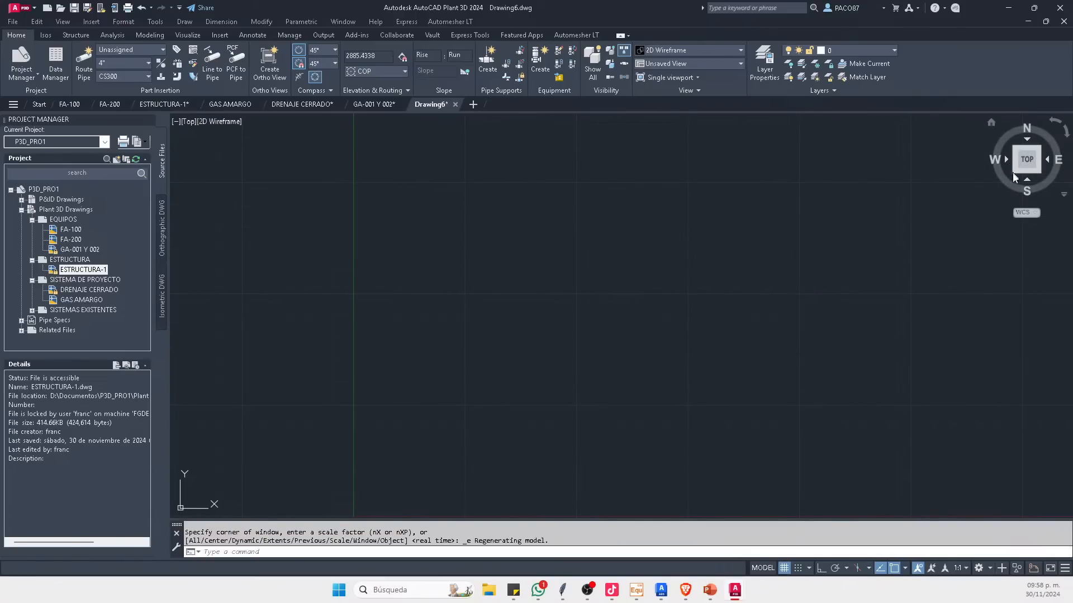
{"action": "scroll", "coordinate": [735, 287], "scroll_direction": "down", "scroll_amount": 5}
{"action": "key", "text": "Escape"}
{"action": "key", "text": "Escape"}
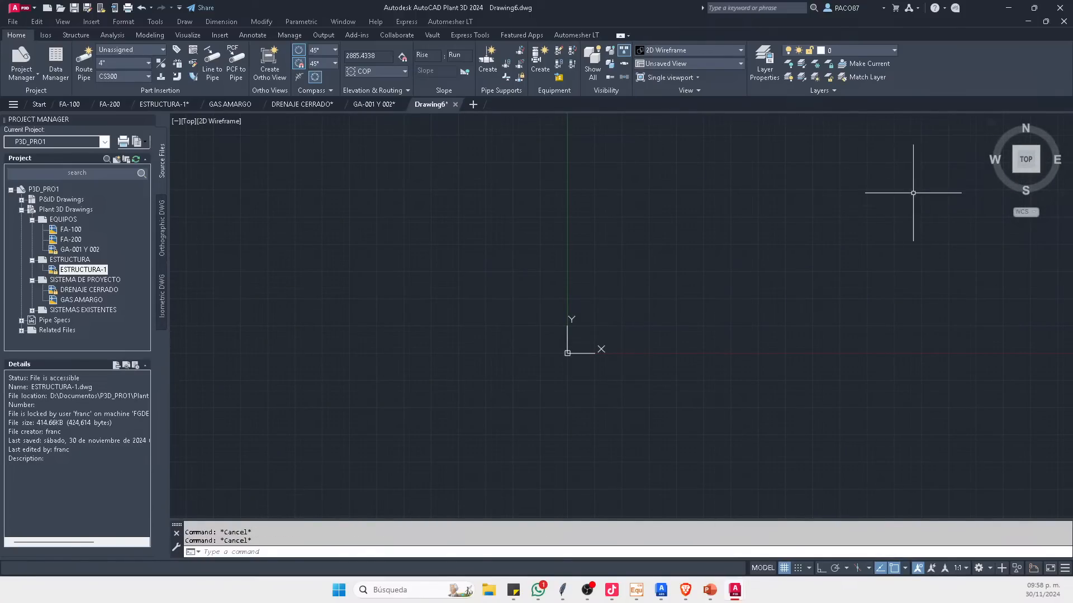
{"action": "left_click", "coordinate": [1012, 173]}
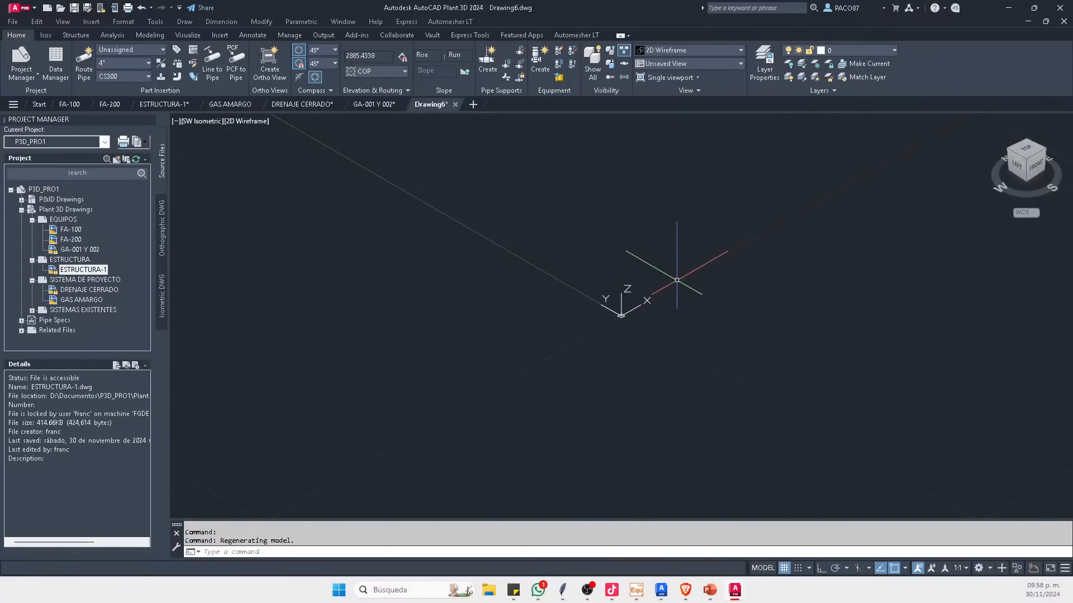
{"action": "left_click", "coordinate": [543, 274]}
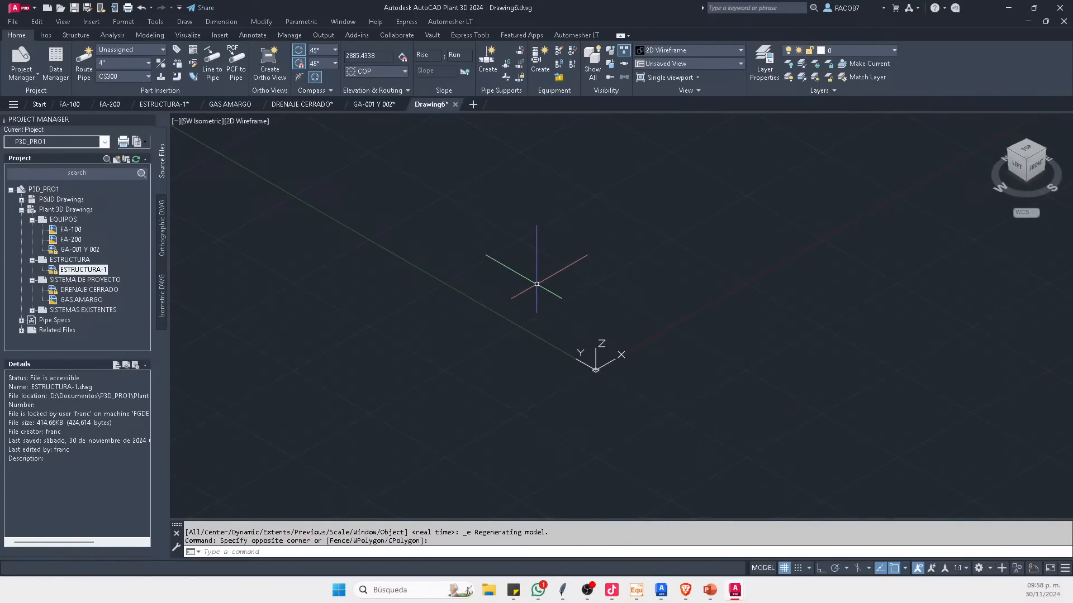
{"action": "left_click", "coordinate": [456, 105]}
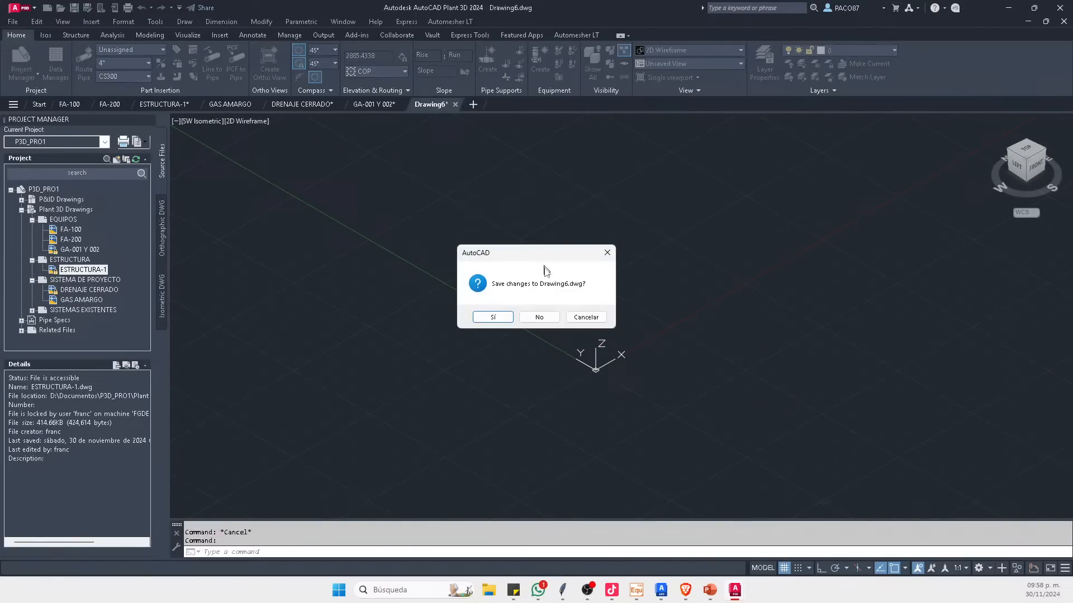
{"action": "left_click", "coordinate": [542, 317]}
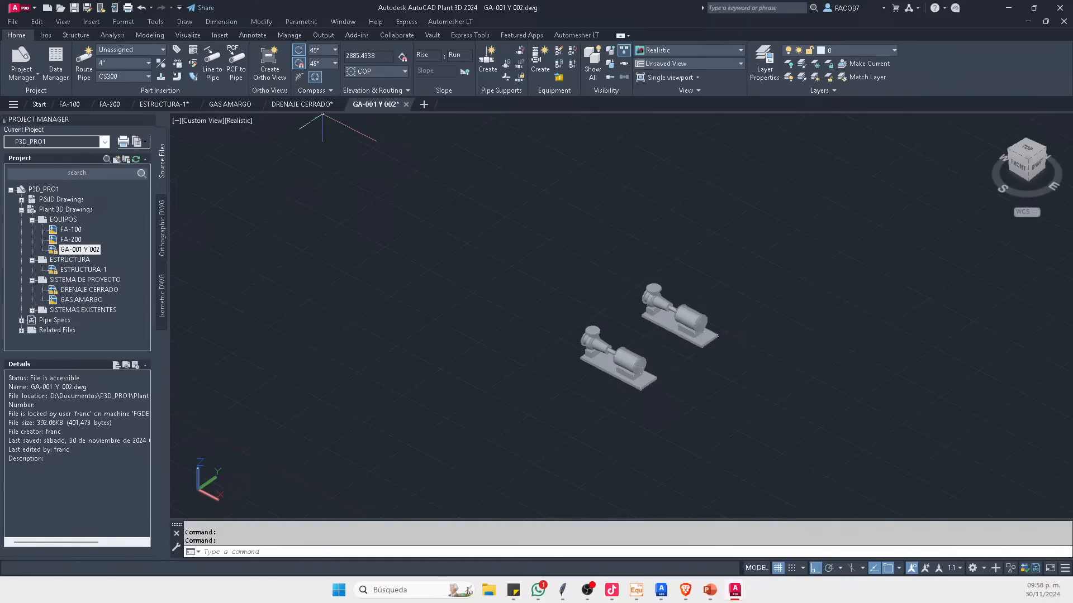
Step: Switch to AutoCAD Plant 3D 2025 by launching its English version
{"action": "left_click", "coordinate": [509, 191]}
{"action": "key", "text": "Escape"}
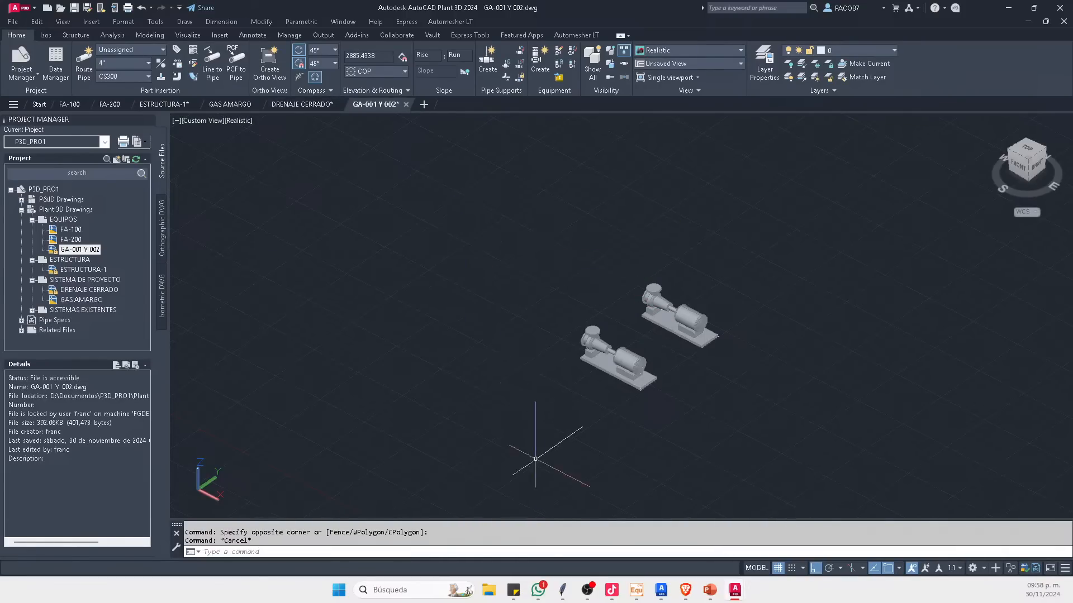
{"action": "left_click", "coordinate": [436, 589]}
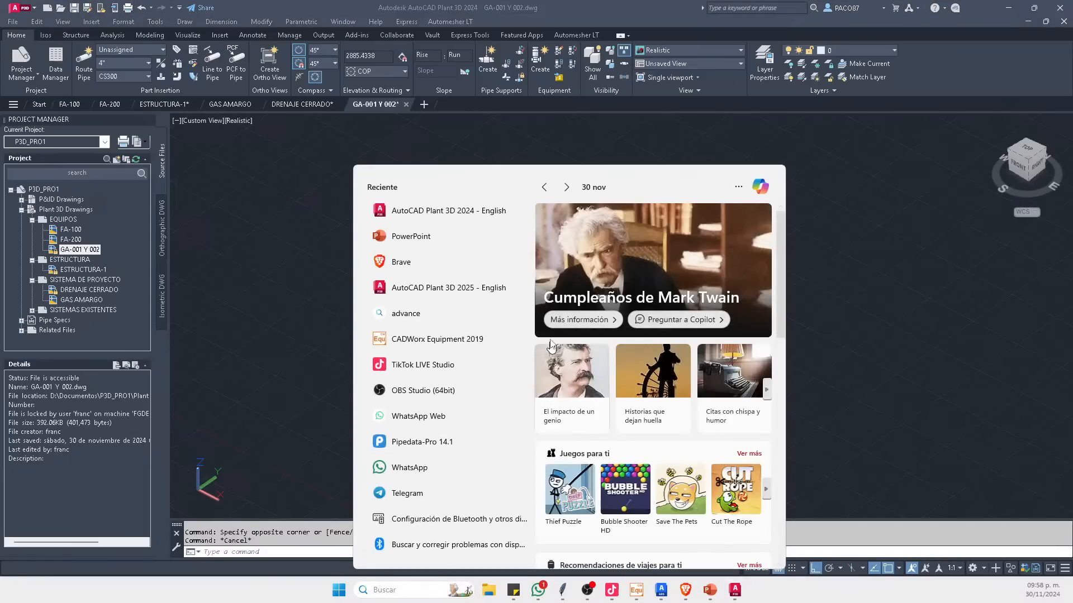
{"action": "left_click", "coordinate": [445, 288]}
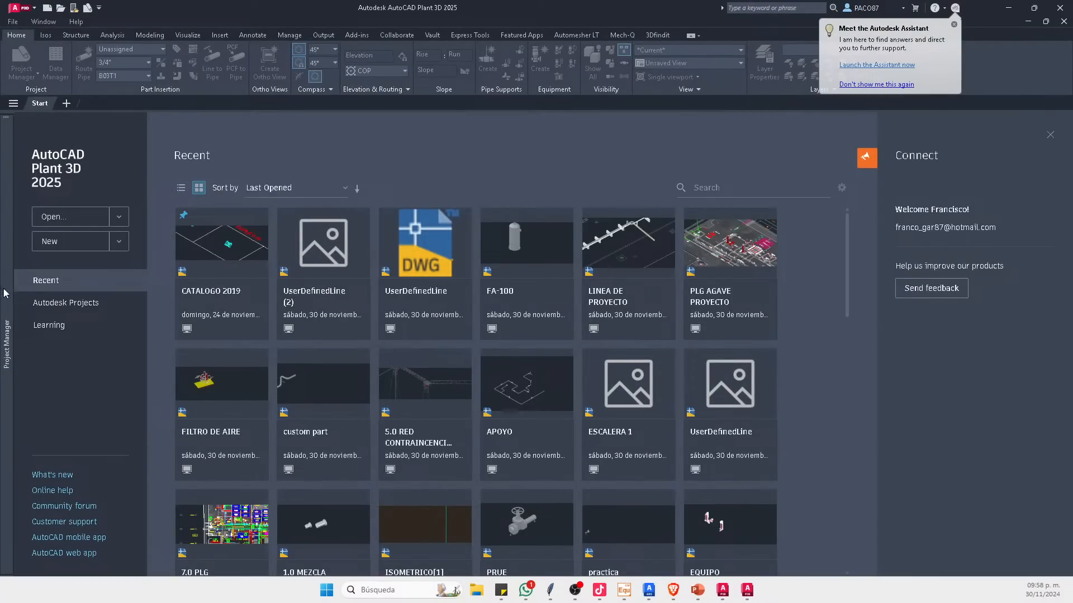
Step: Open ESTRUCTURA-1 as read-only from the ESTRUCTURA folder of the P3D_PRO1 project's Plant 3D drawings
{"action": "mouse_move", "coordinate": [4, 293]}
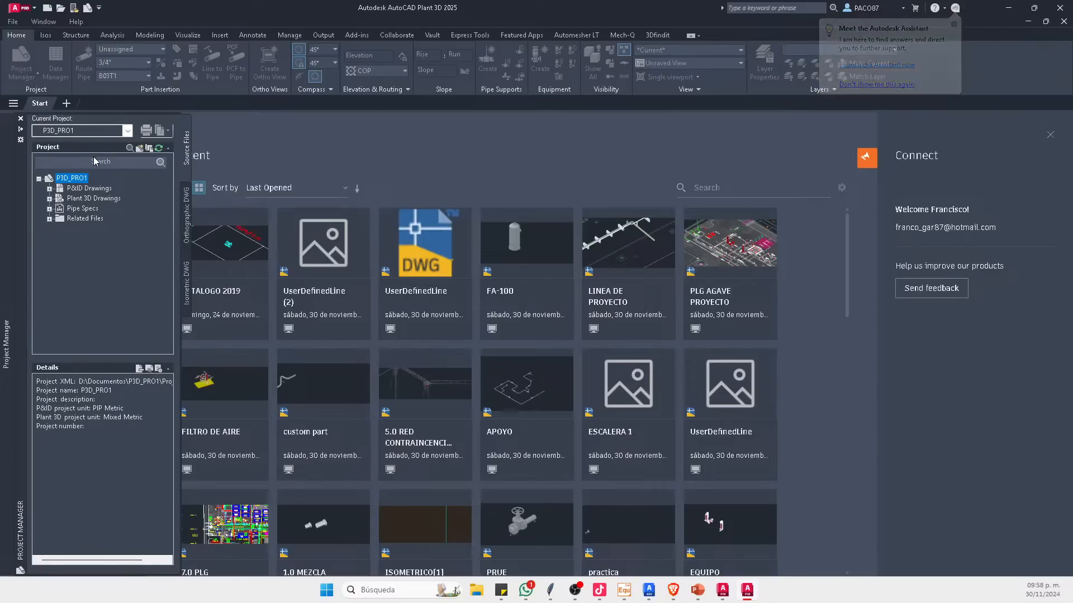
{"action": "double_click", "coordinate": [89, 198]}
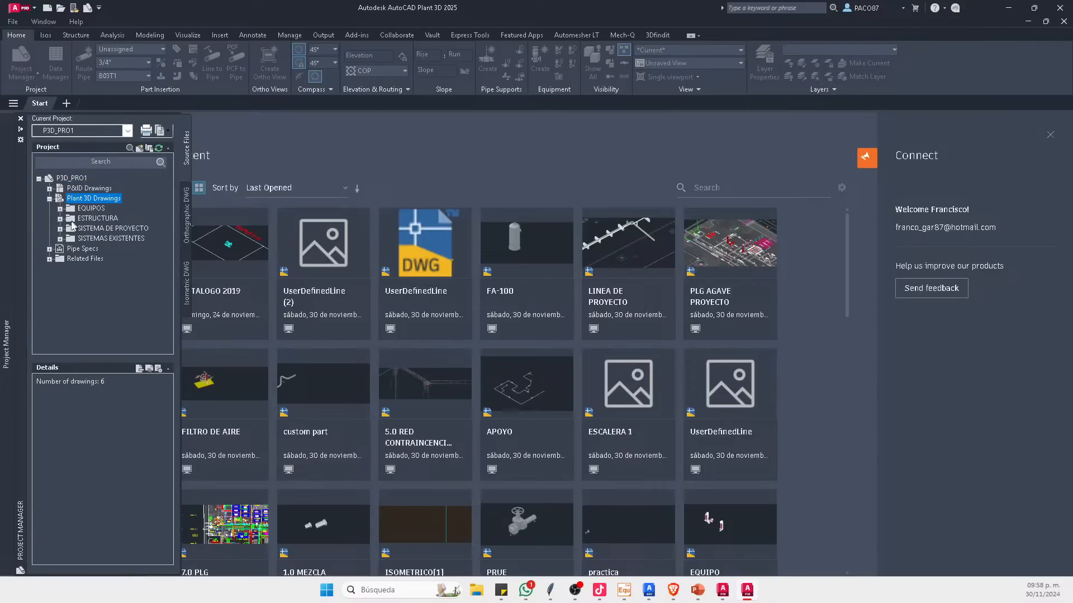
{"action": "double_click", "coordinate": [66, 218]}
{"action": "double_click", "coordinate": [103, 230]}
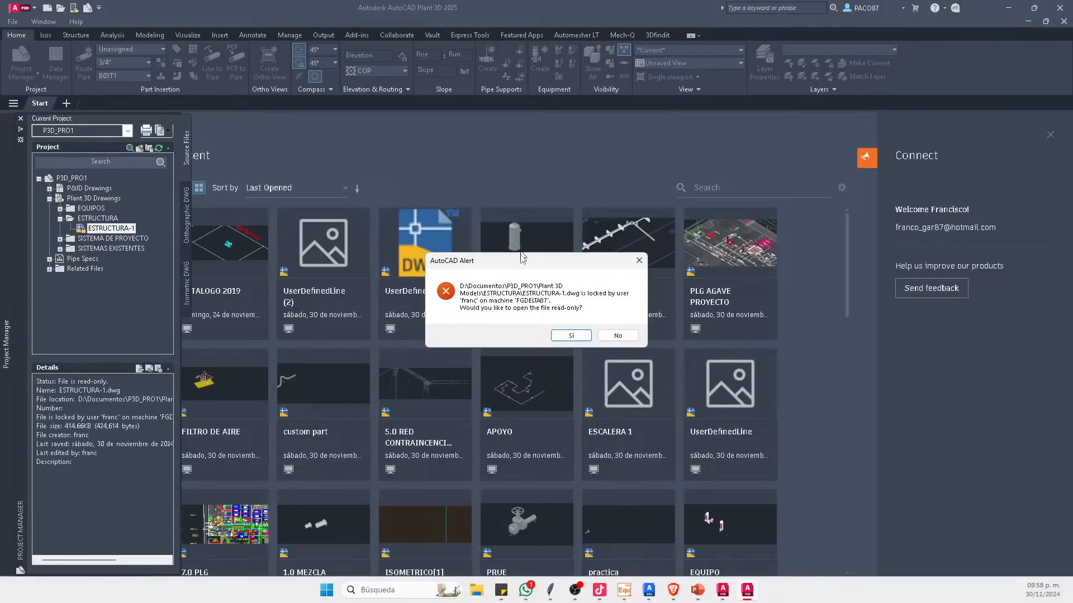
{"action": "left_click", "coordinate": [570, 334]}
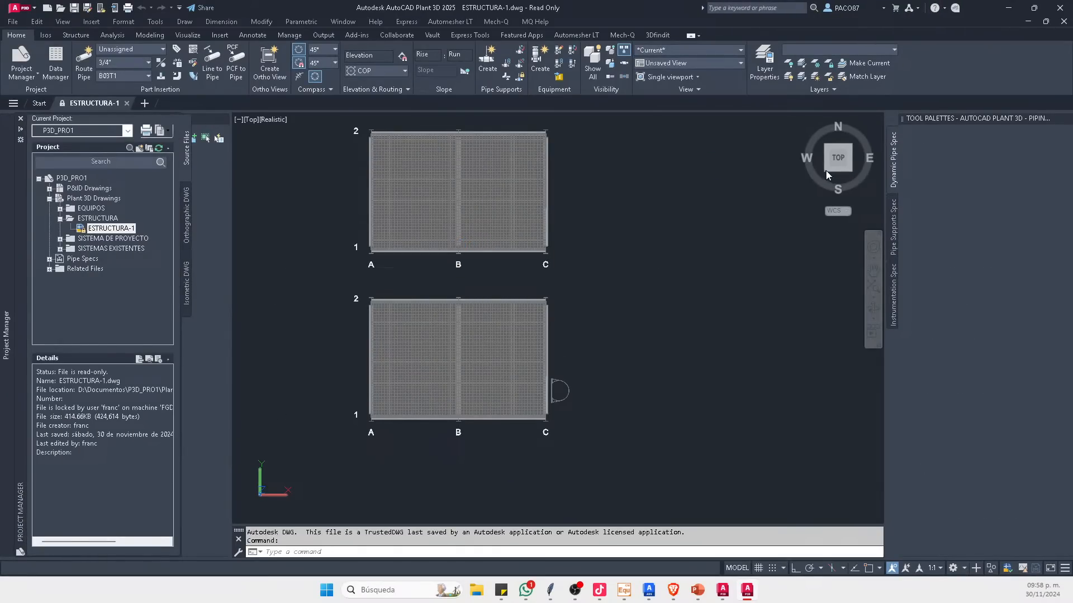
Step: Set the southeast isometric view and accept adding the PowerPack settings to the current project
{"action": "left_click", "coordinate": [850, 172]}
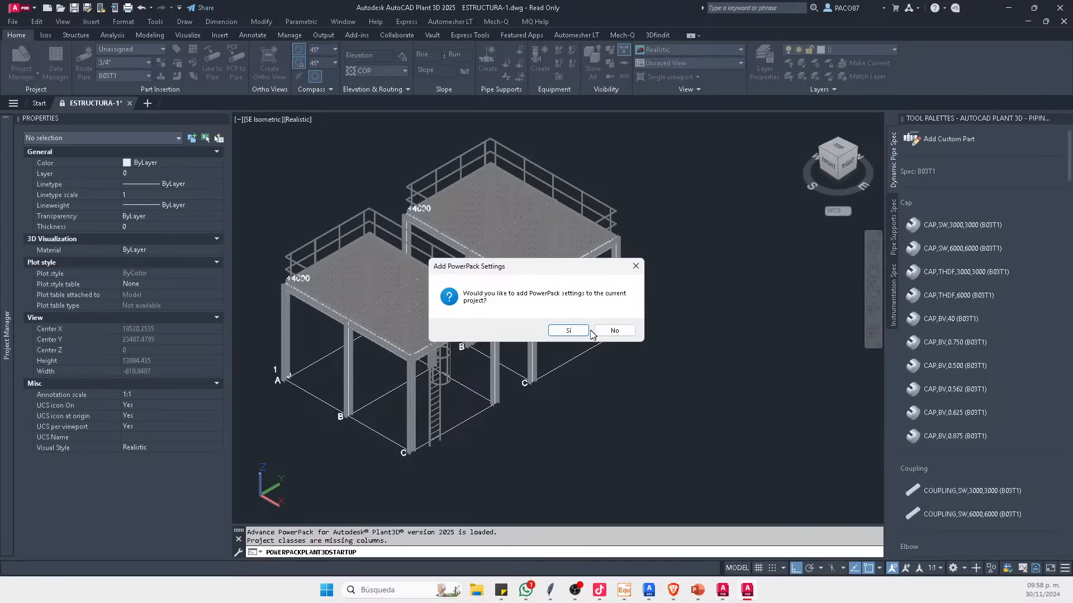
{"action": "left_click", "coordinate": [569, 331]}
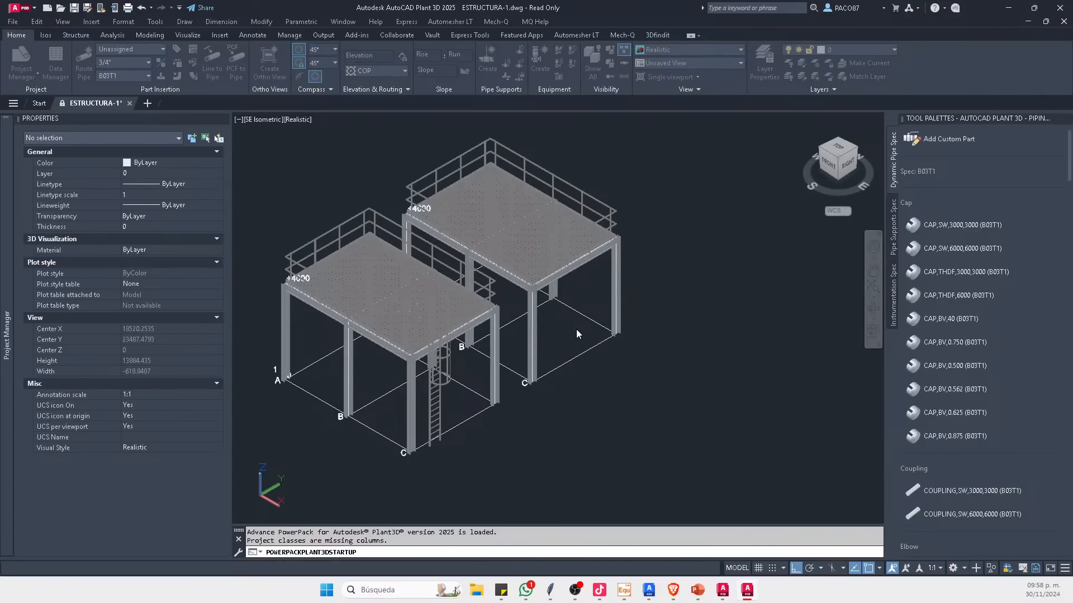
{"action": "left_click", "coordinate": [592, 346]}
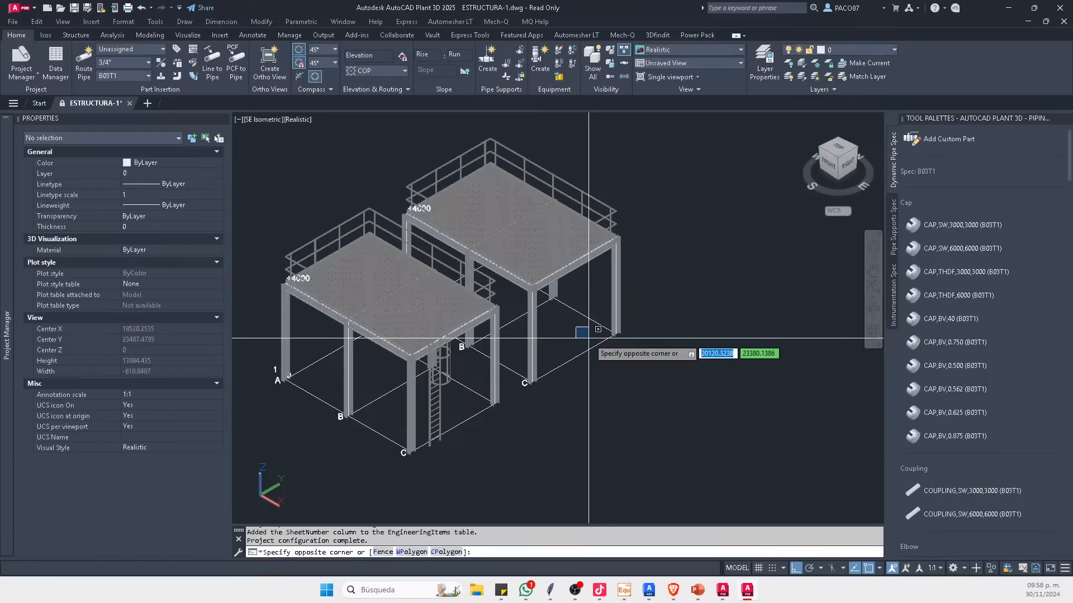
{"action": "key", "text": "Escape"}
{"action": "key", "text": "Escape"}
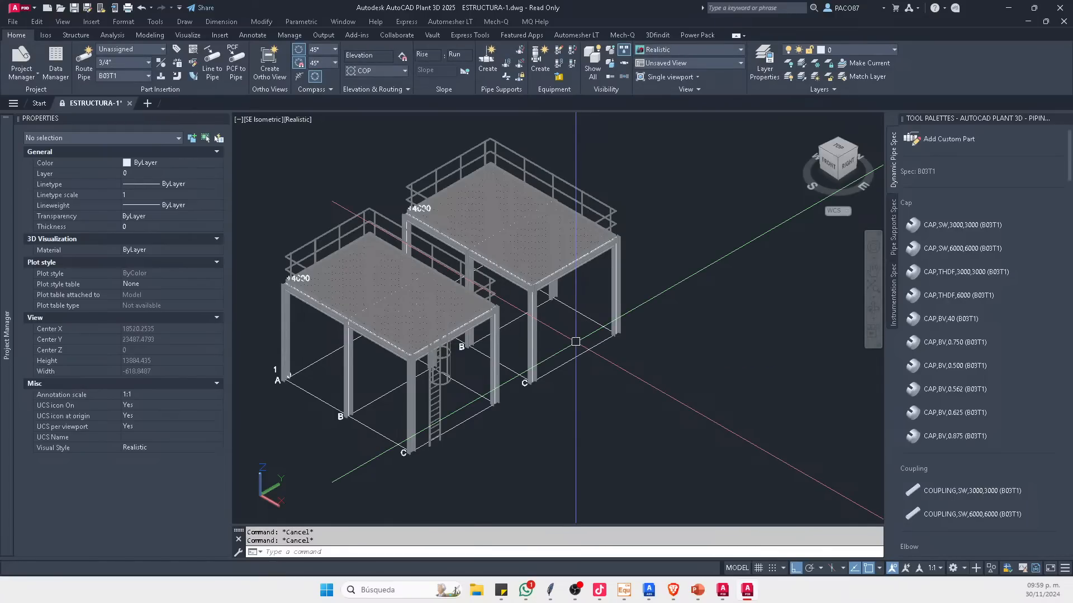
Step: Attach ESCALERA-2 from the DWG ADVANCE STEEL folder as an external reference in ESTRUCTURA-1 and close the references list
{"action": "type", "text": "XREF"}
{"action": "key", "text": "Return"}
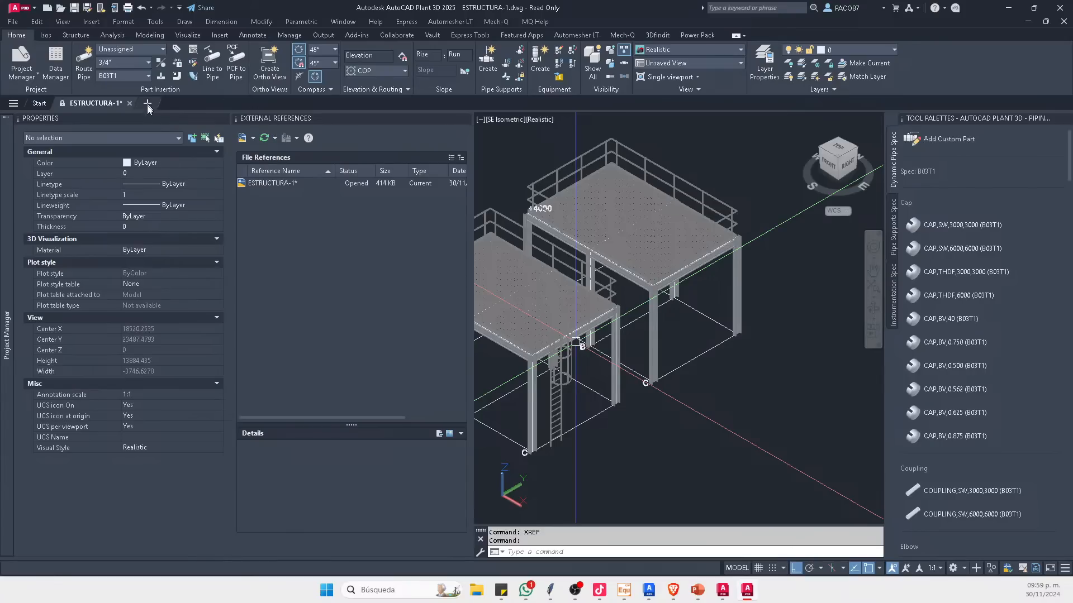
{"action": "left_click", "coordinate": [251, 140]}
{"action": "left_click", "coordinate": [263, 150]}
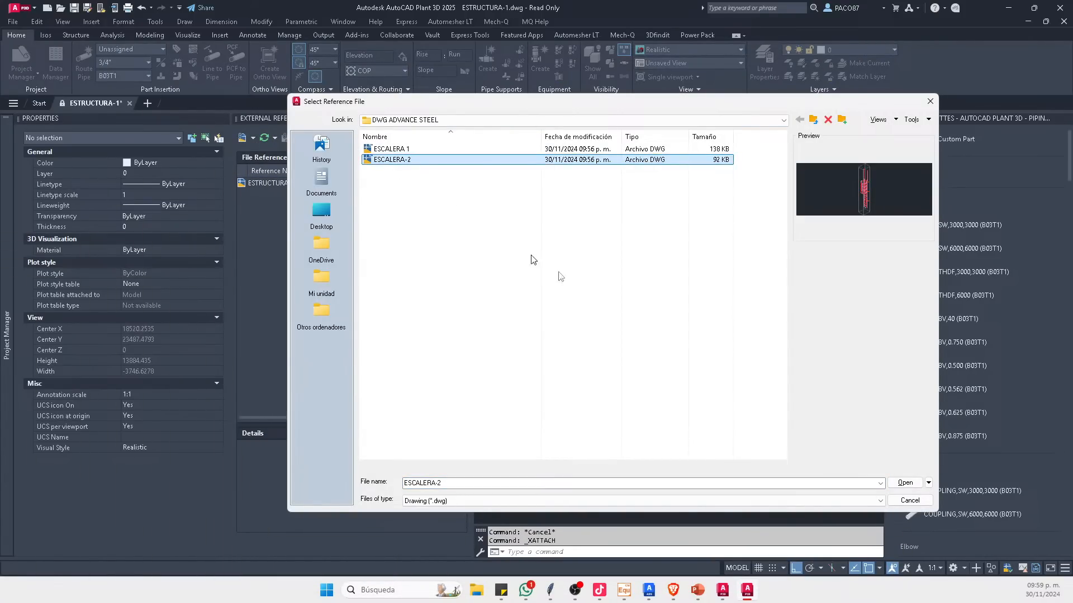
{"action": "left_click", "coordinate": [910, 500]}
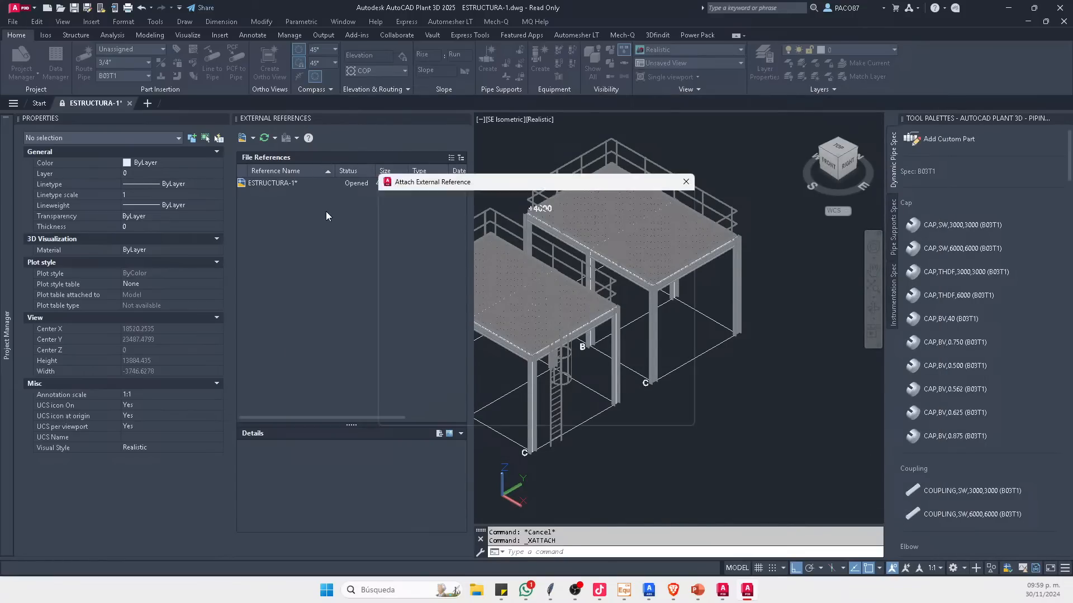
{"action": "left_click", "coordinate": [581, 416]}
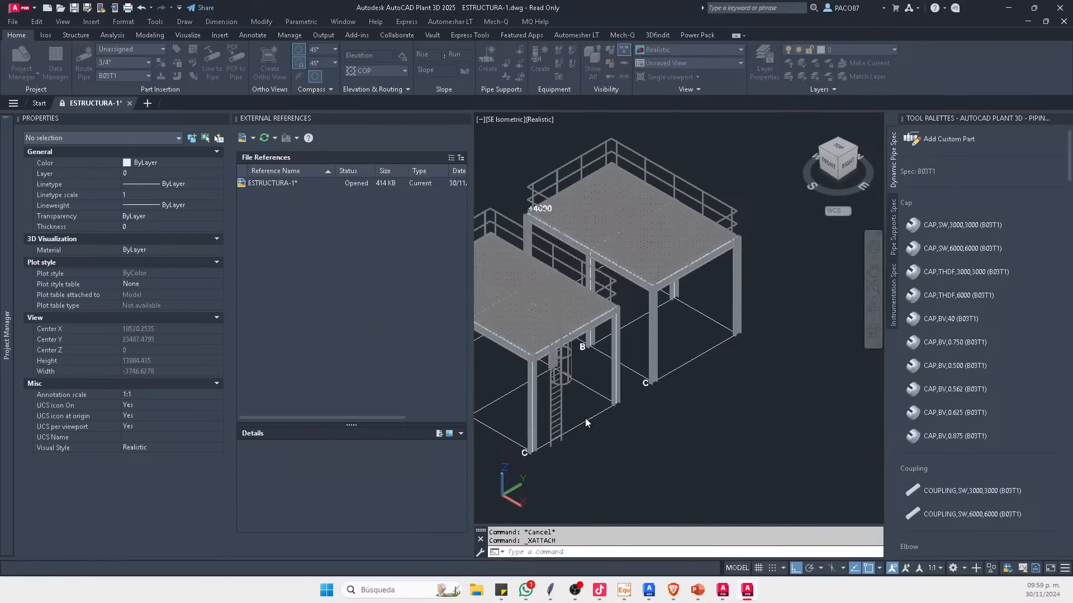
{"action": "left_click", "coordinate": [467, 120]}
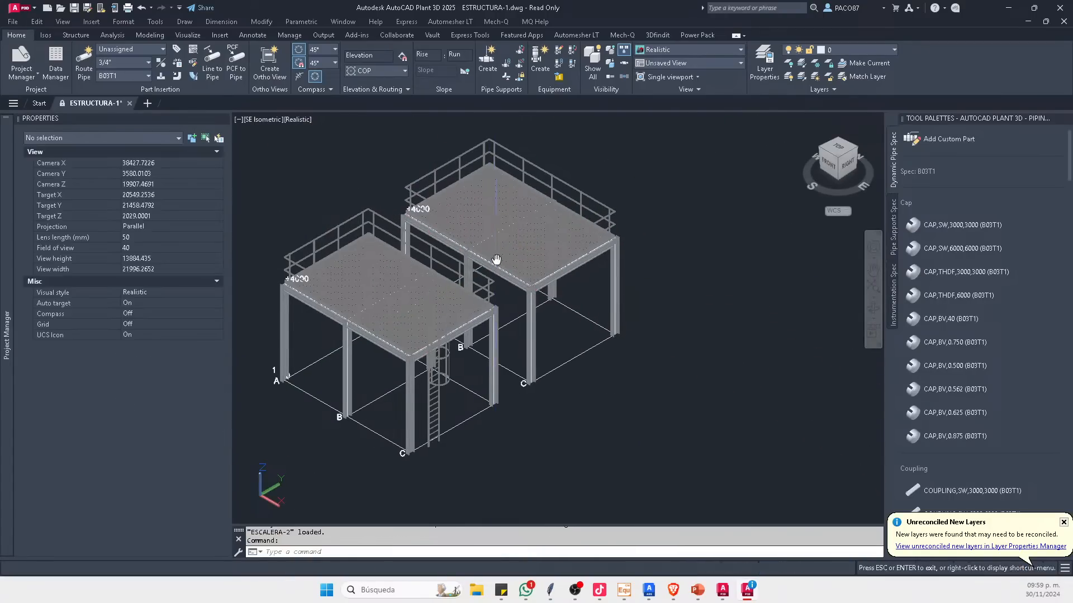
Step: Move the distant ladder reference, with Ortho off, to a free spot just beside the rear platform's outer corner column
{"action": "middle_click", "coordinate": [496, 259]}
{"action": "middle_click", "coordinate": [496, 259]}
{"action": "scroll", "coordinate": [545, 298], "scroll_direction": "up", "scroll_amount": 2}
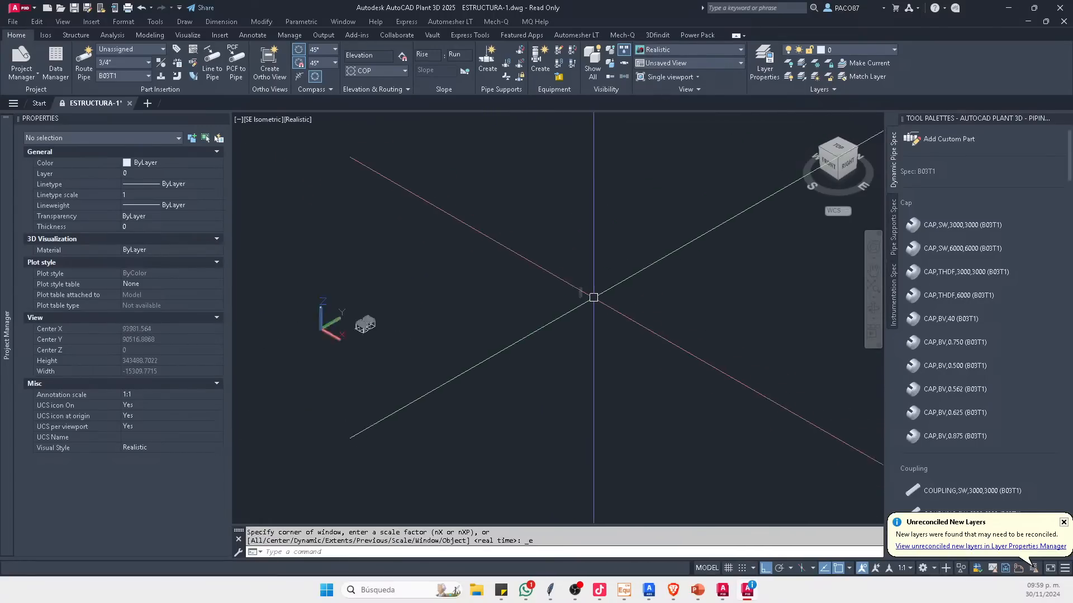
{"action": "scroll", "coordinate": [593, 297], "scroll_direction": "up", "scroll_amount": 3}
{"action": "left_click", "coordinate": [593, 237]}
{"action": "left_click", "coordinate": [498, 345]}
{"action": "middle_click_drag", "start_coordinate": [498, 345], "coordinate": [709, 323]}
{"action": "type", "text": "m"}
{"action": "key", "text": "Return"}
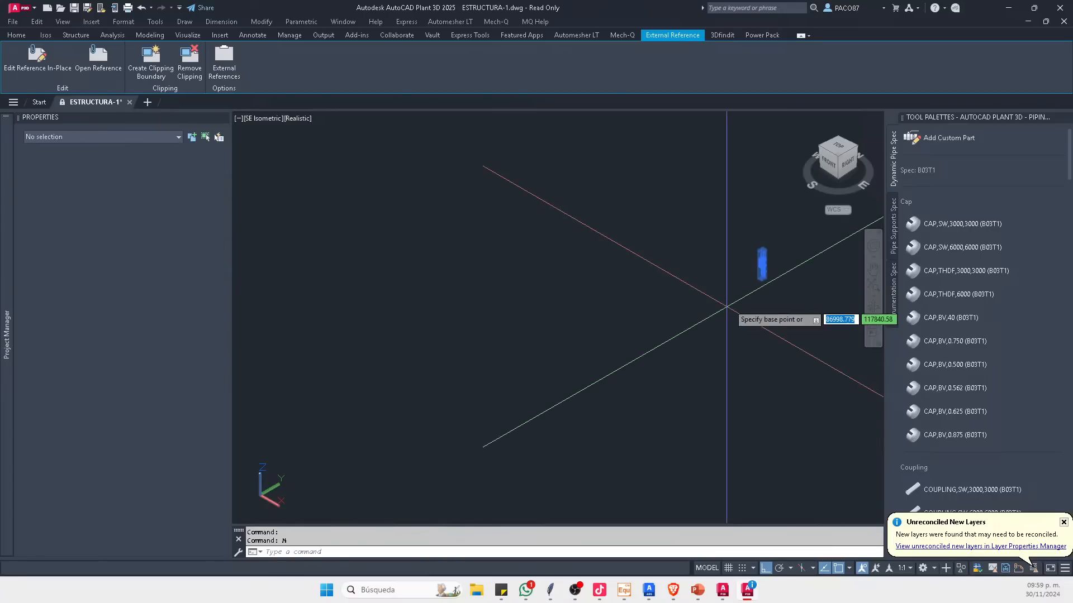
{"action": "left_click", "coordinate": [770, 267]}
{"action": "scroll", "coordinate": [770, 267], "scroll_direction": "down", "scroll_amount": 5}
{"action": "scroll", "coordinate": [529, 297], "scroll_direction": "up", "scroll_amount": 3}
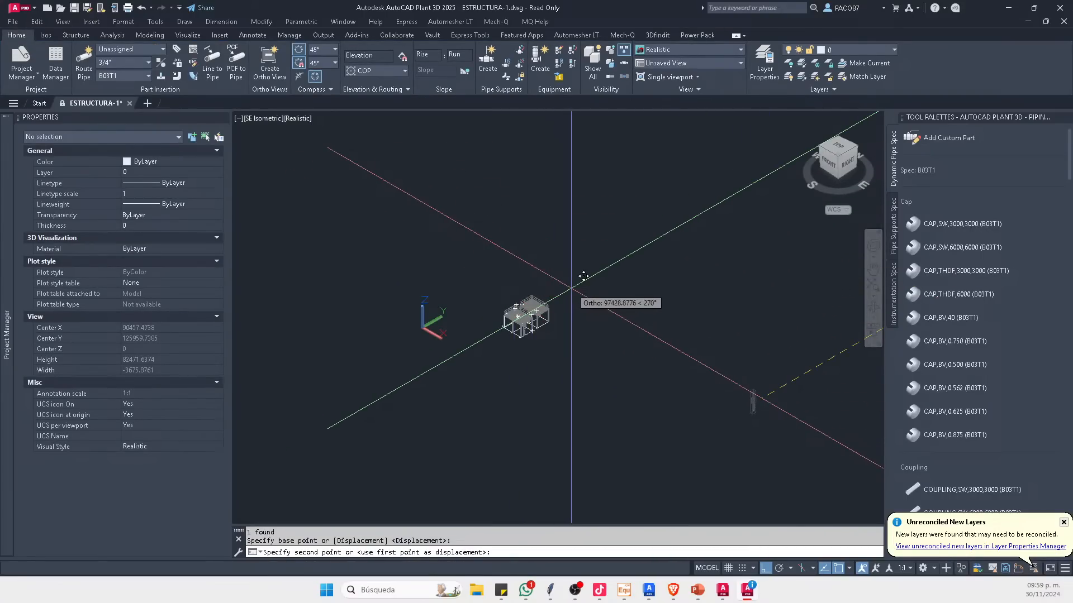
{"action": "key", "text": "F8"}
{"action": "scroll", "coordinate": [539, 306], "scroll_direction": "up", "scroll_amount": 5}
{"action": "left_click", "coordinate": [674, 267]}
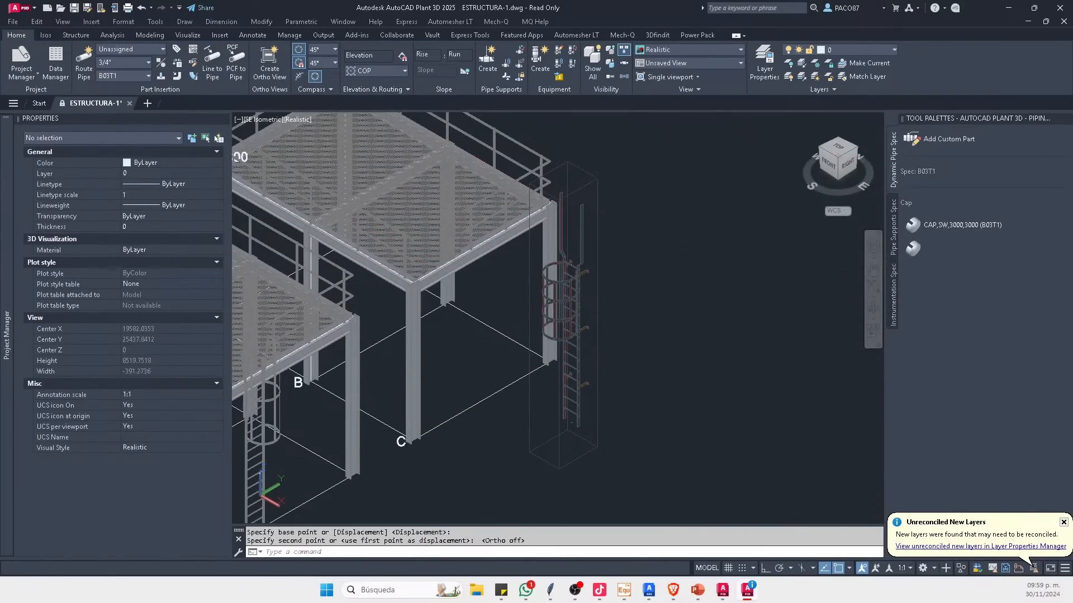
{"action": "key", "text": "Escape"}
Step: Rotate the ladder reference half a turn about its vertical axis with 3DROTATE and Ortho on, so its brackets face the rear platform
{"action": "scroll", "coordinate": [581, 316], "scroll_direction": "up", "scroll_amount": 3}
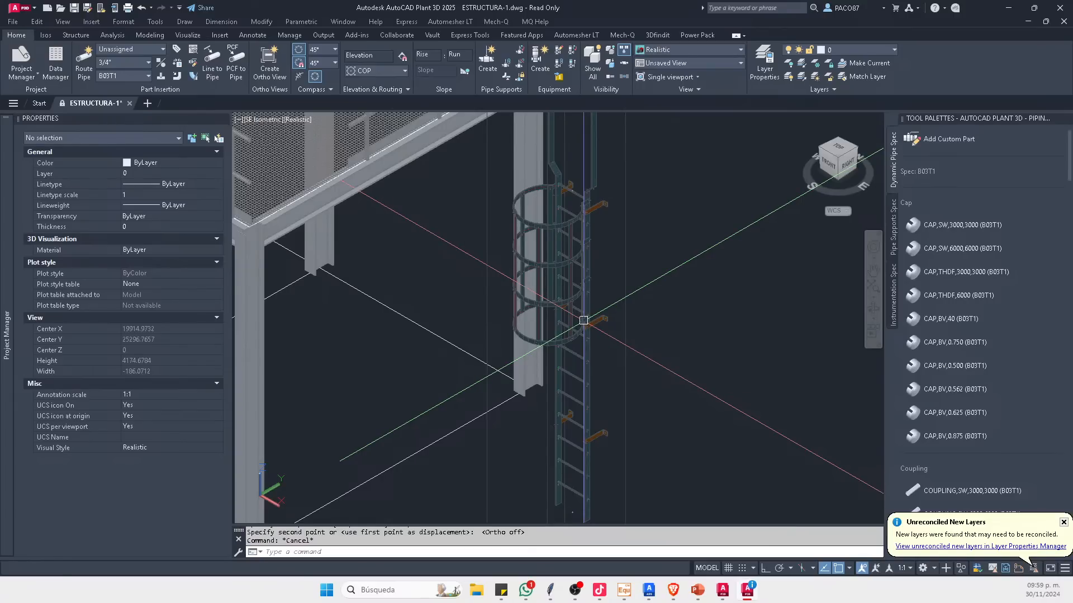
{"action": "type", "text": "3r"}
{"action": "key", "text": "Return"}
{"action": "left_click", "coordinate": [581, 324]}
{"action": "key", "text": "Return"}
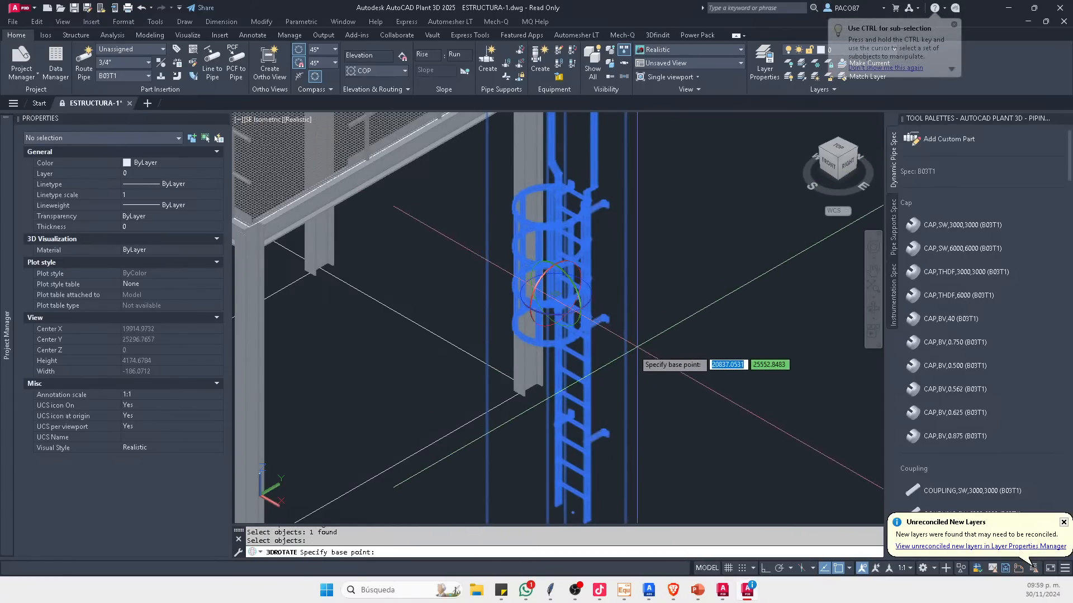
{"action": "left_click", "coordinate": [591, 302]}
{"action": "key", "text": "F8"}
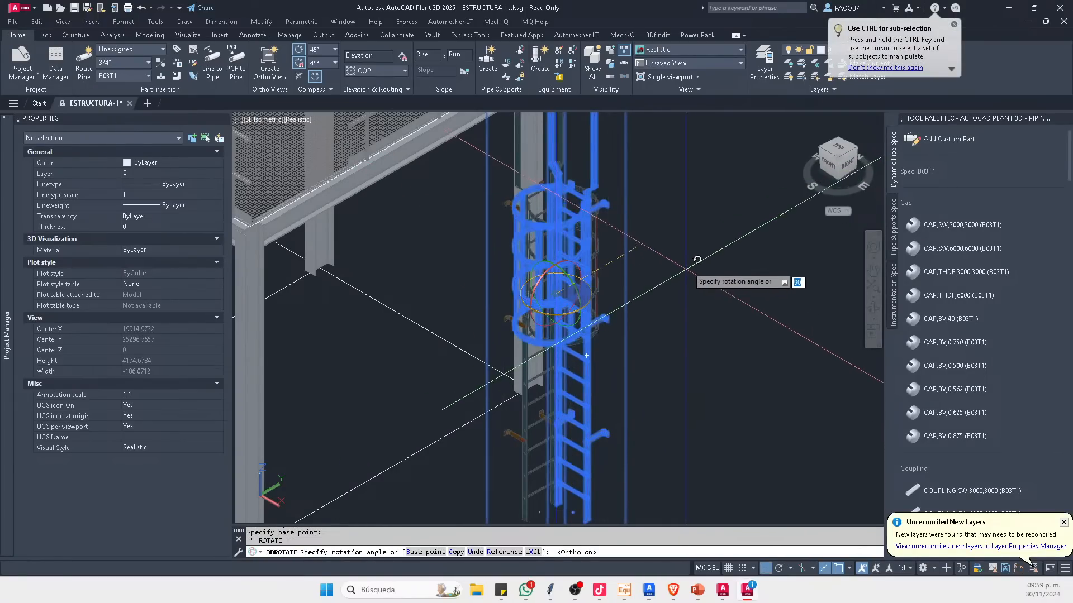
{"action": "key", "text": "Escape"}
{"action": "key", "text": "Escape"}
{"action": "scroll", "coordinate": [631, 283], "scroll_direction": "down", "scroll_amount": 4}
{"action": "key", "text": "Escape"}
Step: Move the ladder reference from the centre of an upper bracket's bolt hole onto the rear platform's edge beam
{"action": "scroll", "coordinate": [577, 248], "scroll_direction": "up", "scroll_amount": 7}
{"action": "left_click", "coordinate": [581, 271]}
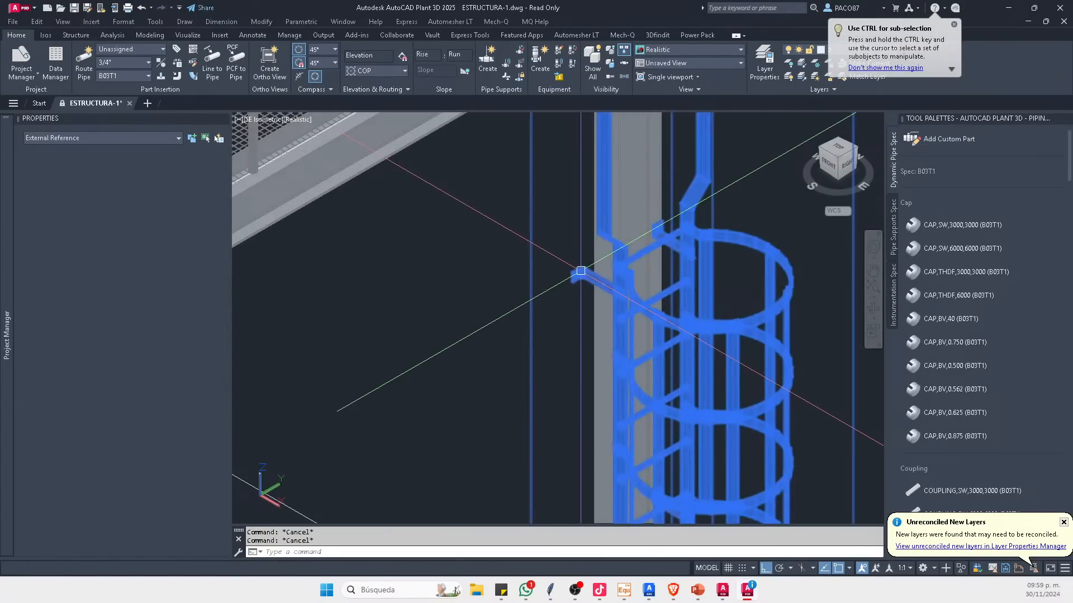
{"action": "scroll", "coordinate": [581, 270], "scroll_direction": "up", "scroll_amount": 2}
{"action": "type", "text": "m"}
{"action": "key", "text": "Return"}
{"action": "scroll", "coordinate": [559, 288], "scroll_direction": "up", "scroll_amount": 8}
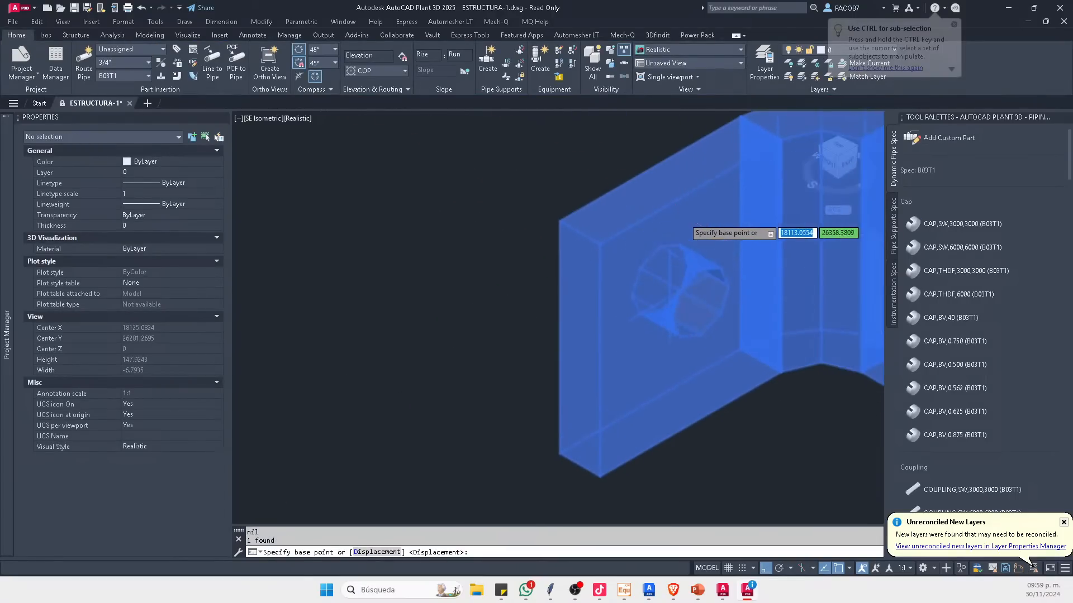
{"action": "type", "text": "CEN"}
{"action": "key", "text": "Return"}
{"action": "left_click", "coordinate": [664, 246]}
{"action": "scroll", "coordinate": [658, 270], "scroll_direction": "down", "scroll_amount": 5}
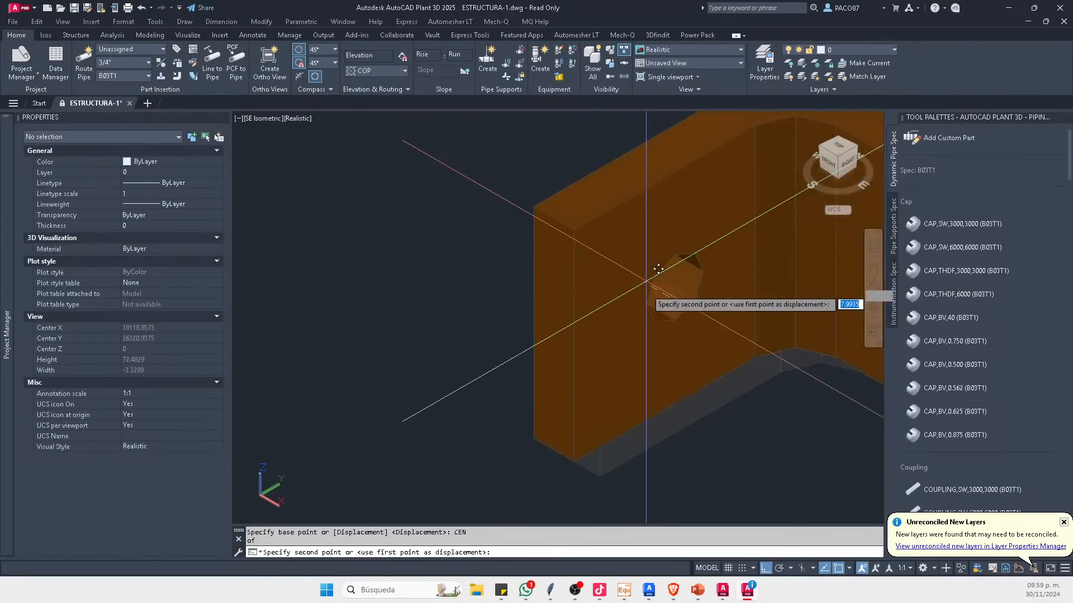
{"action": "middle_click_drag", "start_coordinate": [499, 170], "coordinate": [570, 247]}
{"action": "scroll", "coordinate": [566, 222], "scroll_direction": "up", "scroll_amount": 3}
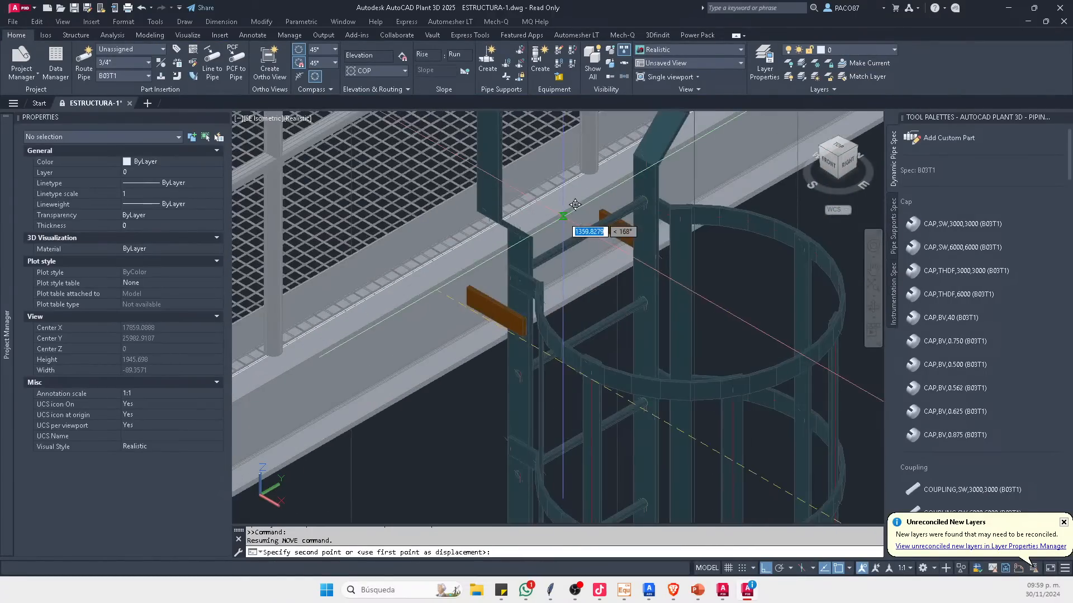
{"action": "key", "text": "Escape"}
{"action": "key", "text": "Escape"}
{"action": "scroll", "coordinate": [553, 252], "scroll_direction": "down", "scroll_amount": 5}
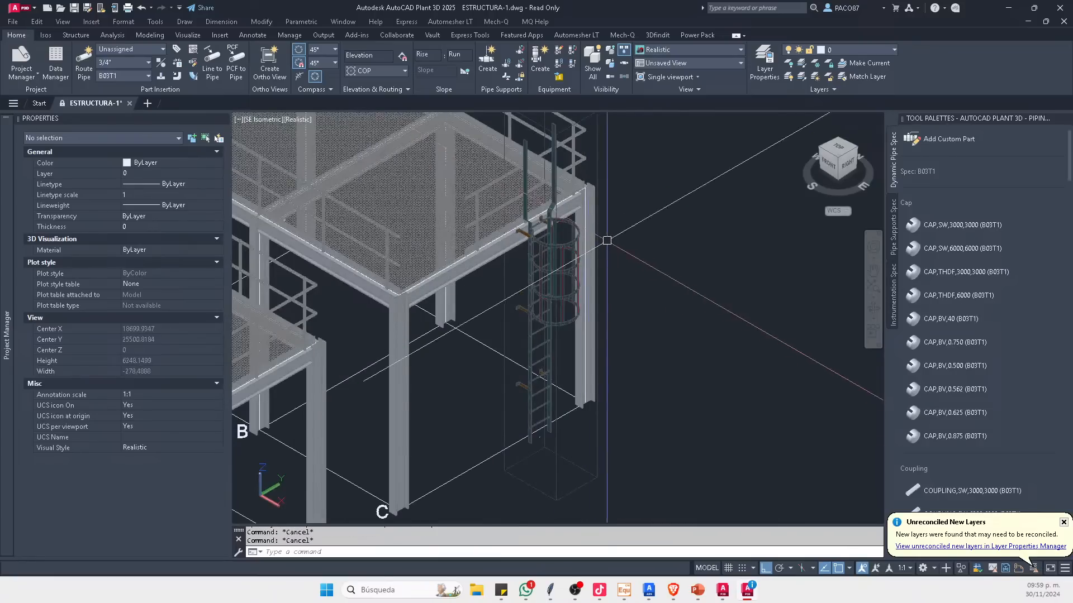
Step: Move the ladder reference about 1670 mm along the rear platform's edge beam, away from the outer corner column, with Ortho on
{"action": "left_click", "coordinate": [559, 293]}
{"action": "middle_click_drag", "start_coordinate": [608, 335], "coordinate": [617, 297]}
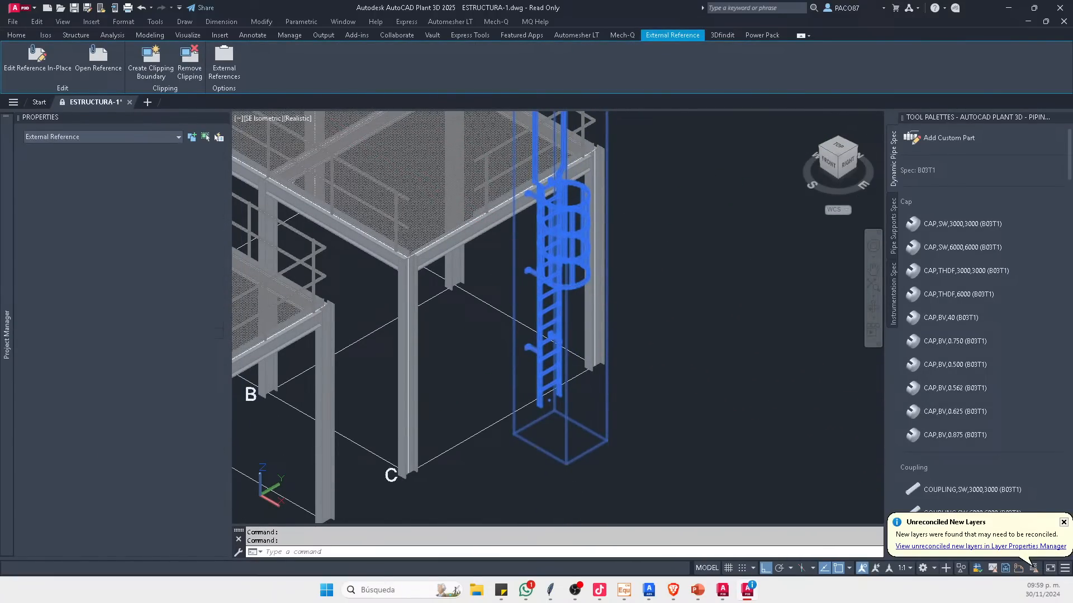
{"action": "key", "text": "Return"}
{"action": "left_click", "coordinate": [723, 318]}
{"action": "key", "text": "F8"}
{"action": "key", "text": "F8"}
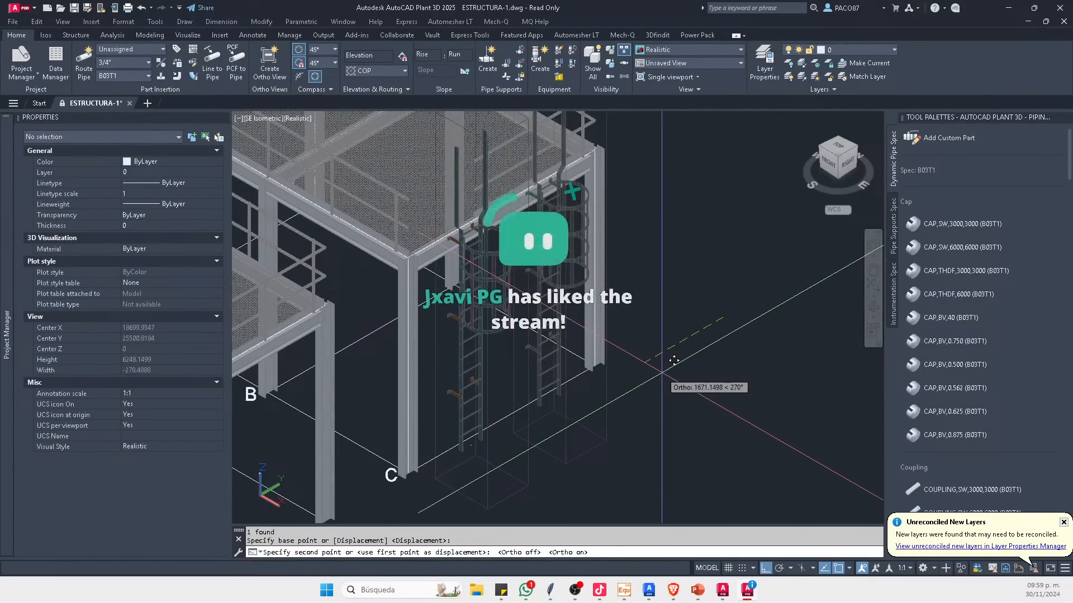
{"action": "left_click", "coordinate": [659, 372]}
{"action": "scroll", "coordinate": [497, 257], "scroll_direction": "down", "scroll_amount": 3}
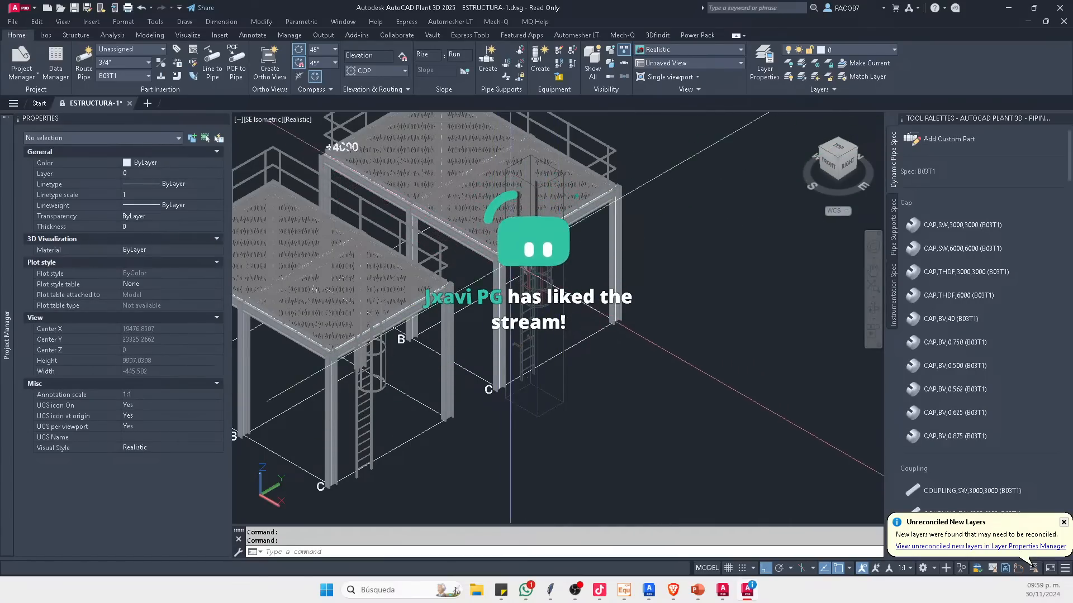
{"action": "scroll", "coordinate": [563, 269], "scroll_direction": "down", "scroll_amount": 3}
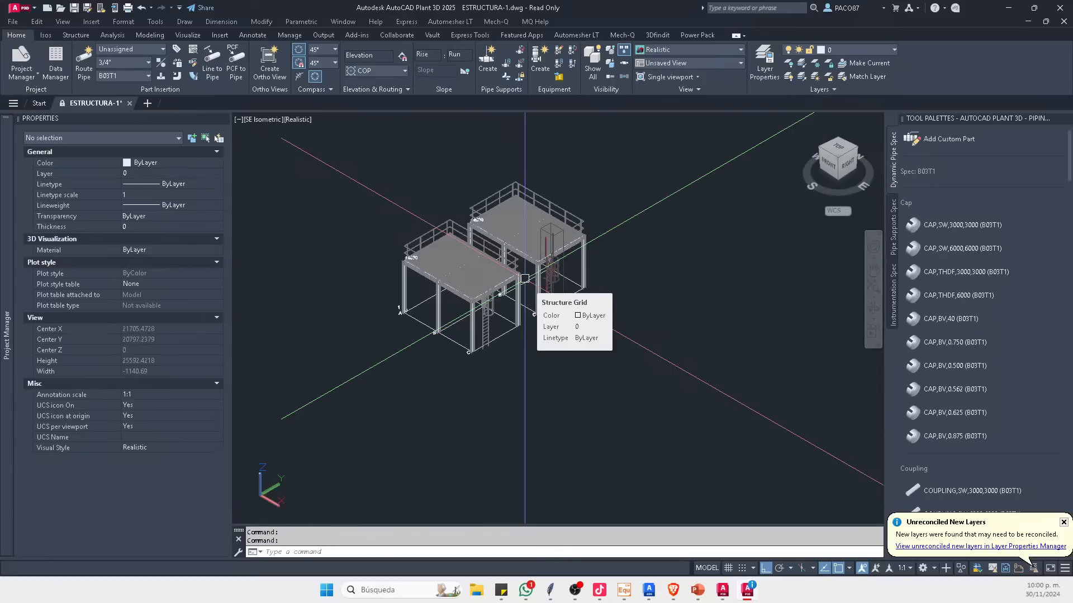
{"action": "scroll", "coordinate": [536, 268], "scroll_direction": "up", "scroll_amount": 8}
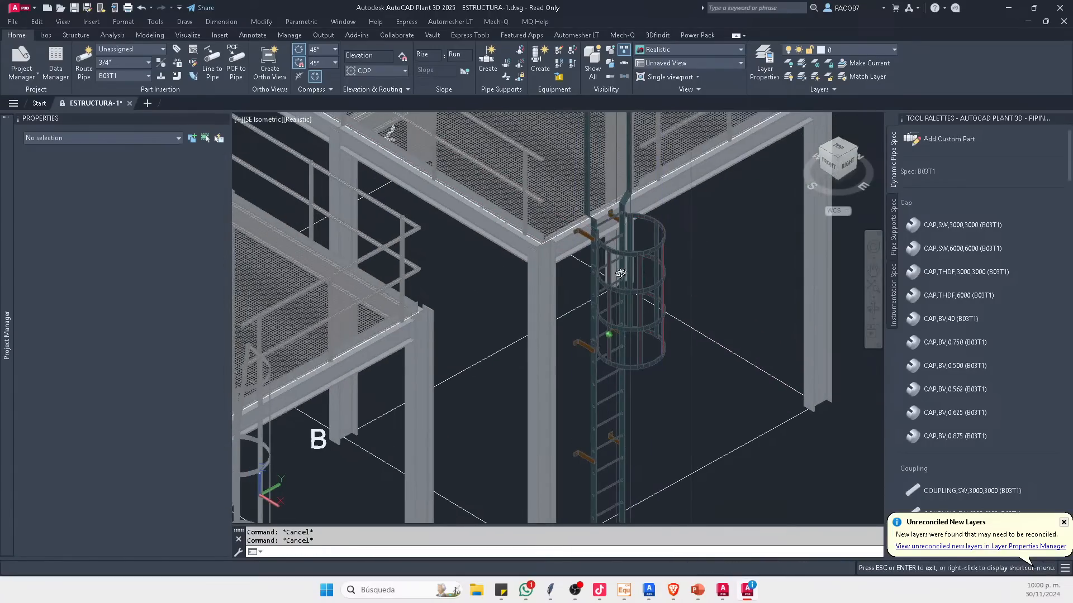
{"action": "middle_click_drag", "start_coordinate": [620, 274], "coordinate": [620, 447], "text": "shift"}
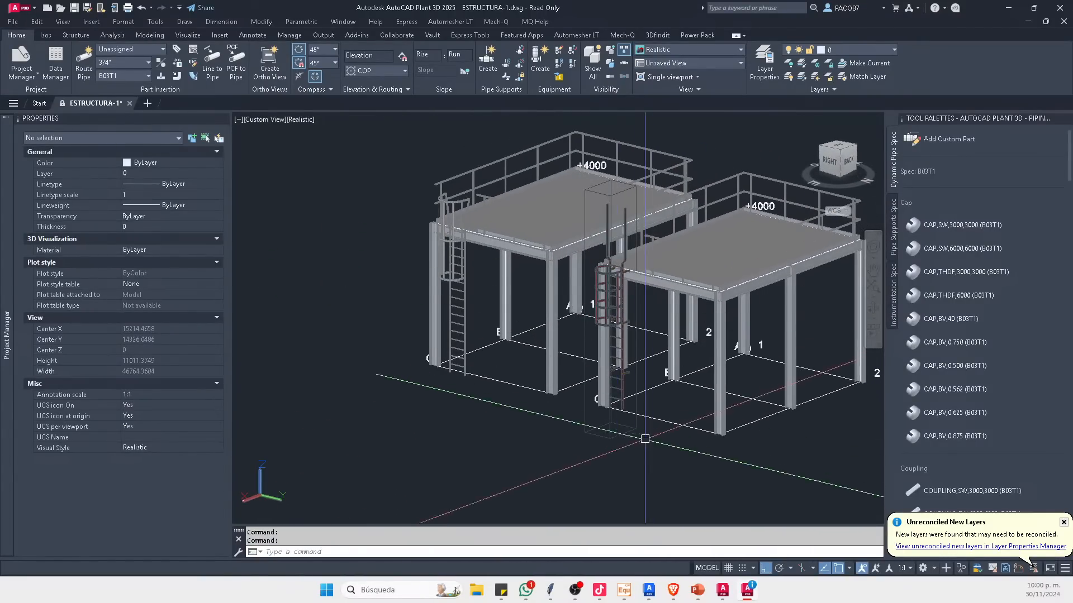
Step: Switch to Advance Steel, open the recent drawing ESCALERA-2 and open the caged ladder's properties for editing
{"action": "left_click", "coordinate": [649, 590]}
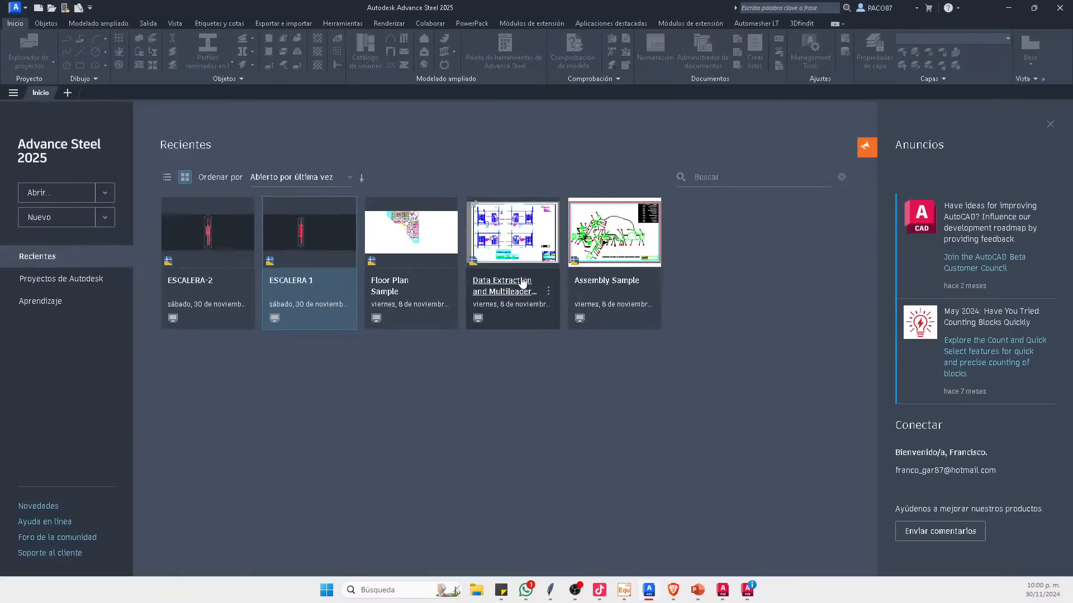
{"action": "left_click", "coordinate": [208, 242]}
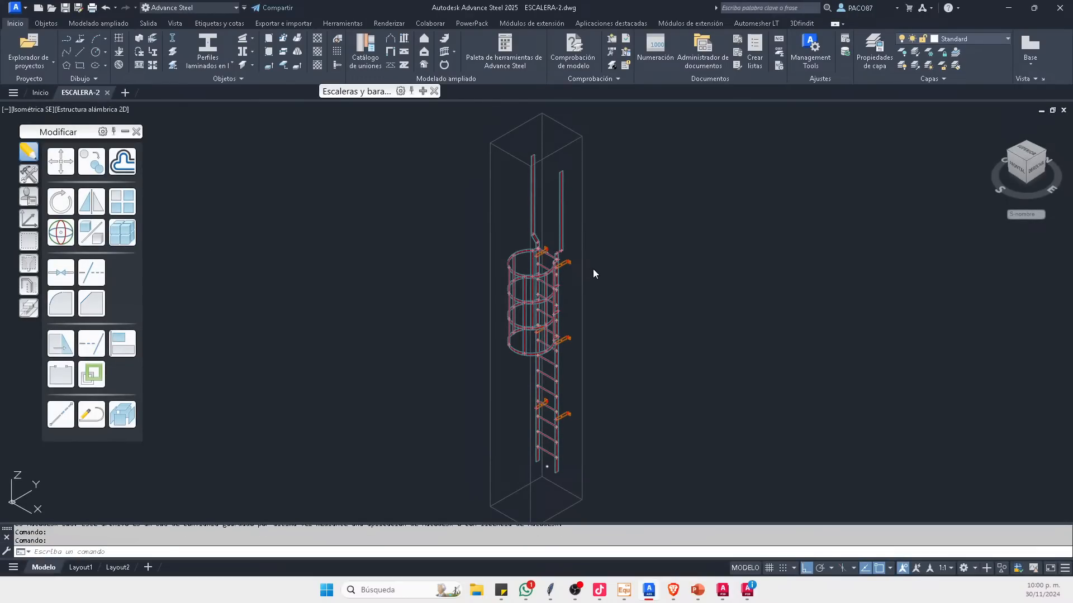
{"action": "key", "text": "Escape"}
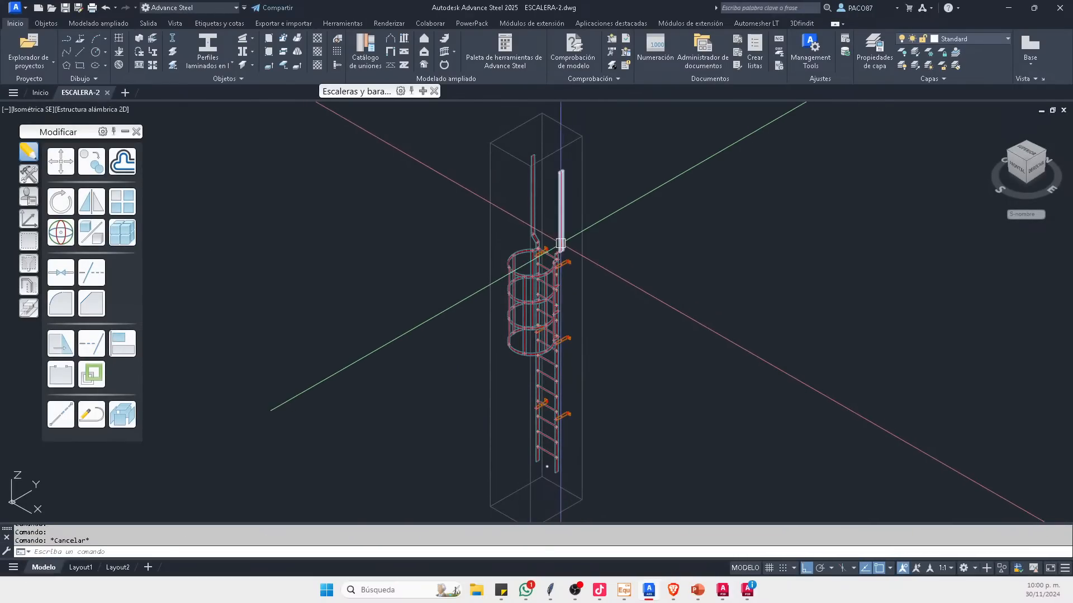
{"action": "scroll", "coordinate": [561, 244], "scroll_direction": "up", "scroll_amount": 3}
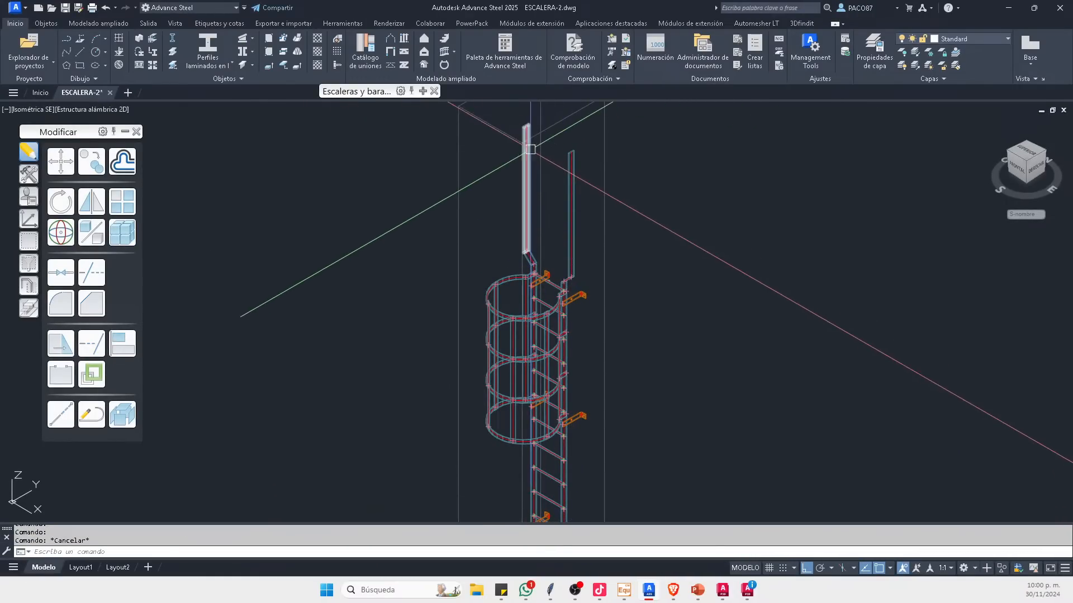
{"action": "double_click", "coordinate": [589, 202]}
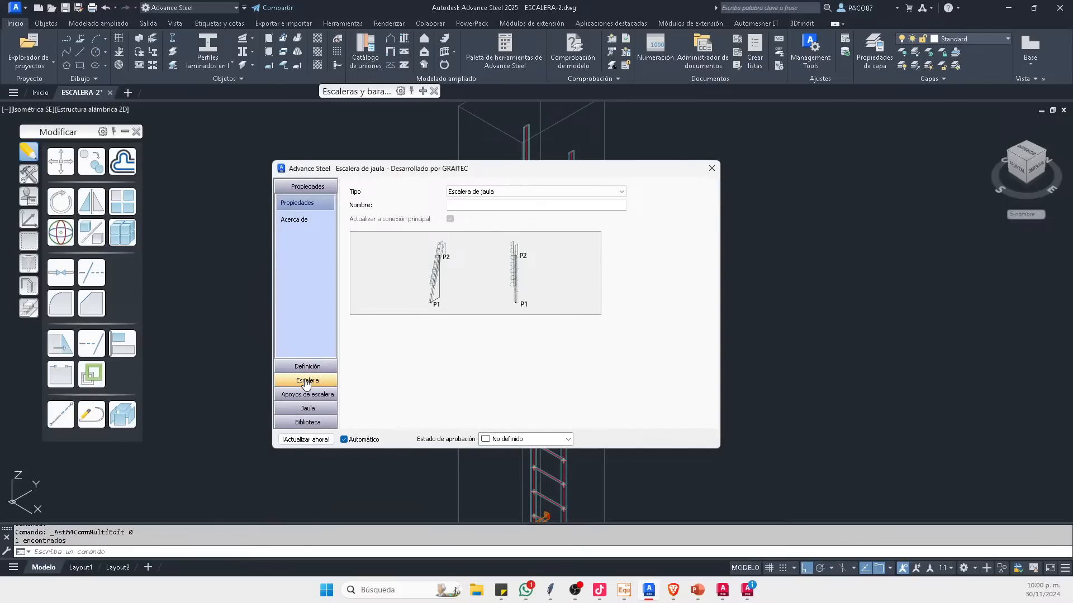
Step: Set the ladder's exit type (Tipo de salida) to the extended loop, Bucle extendido
{"action": "left_click", "coordinate": [305, 382]}
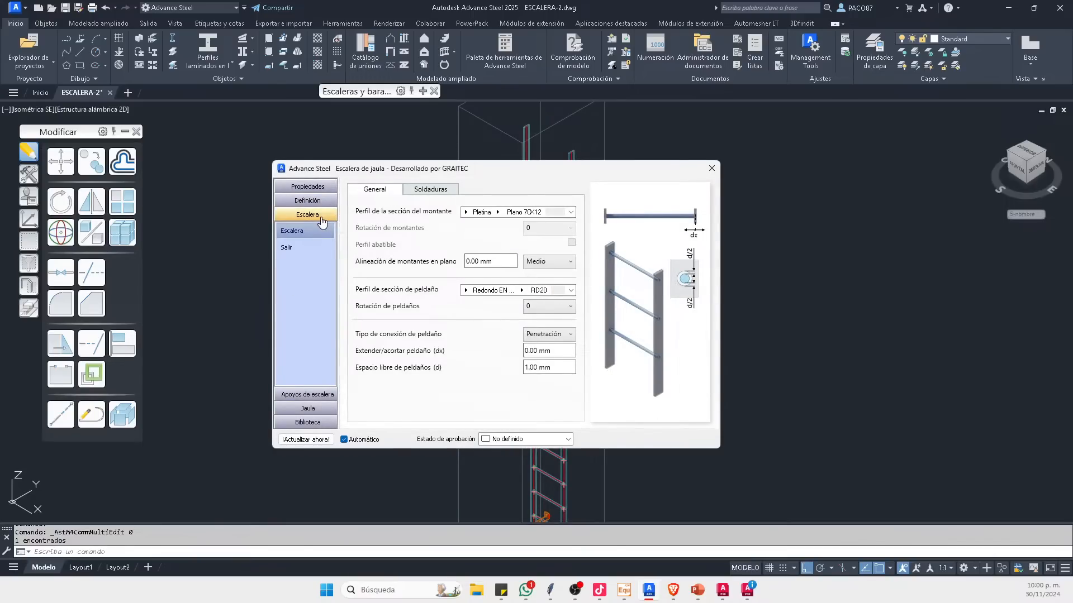
{"action": "left_click", "coordinate": [307, 200]}
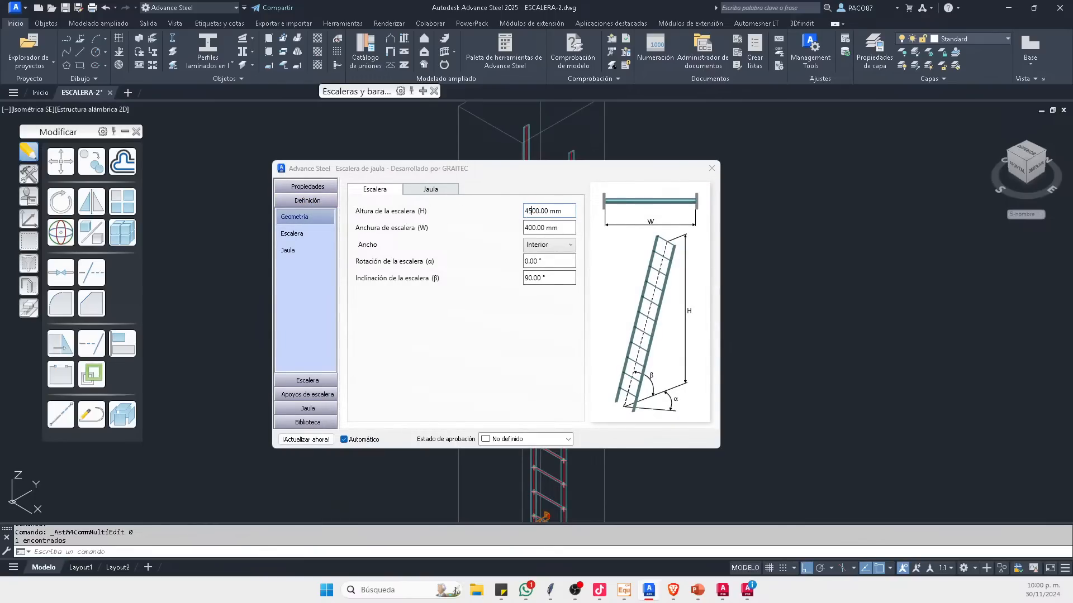
{"action": "left_click", "coordinate": [306, 394]}
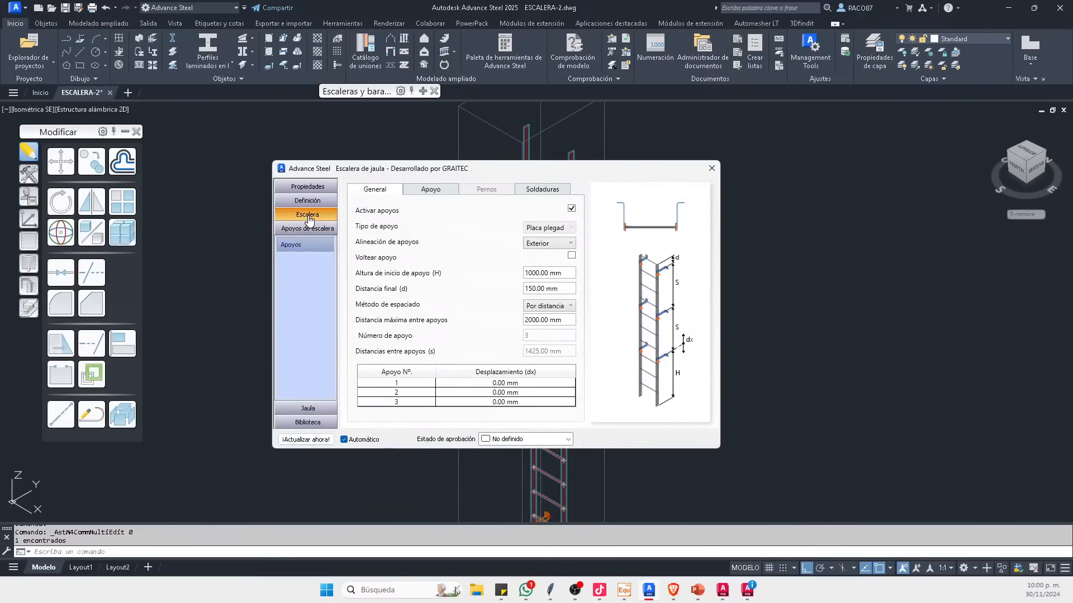
{"action": "left_click", "coordinate": [307, 214]}
{"action": "left_click", "coordinate": [300, 247]}
{"action": "left_click", "coordinate": [561, 229]}
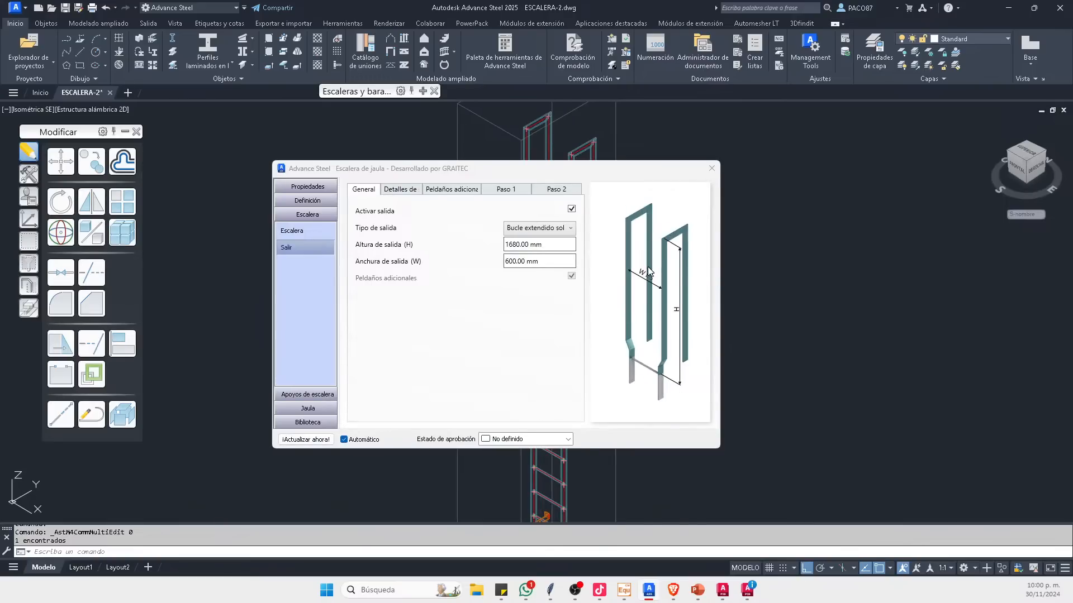
Step: Look through the main cage, strap, weld and ladder profile settings for an editable cage type
{"action": "left_click", "coordinate": [308, 408]}
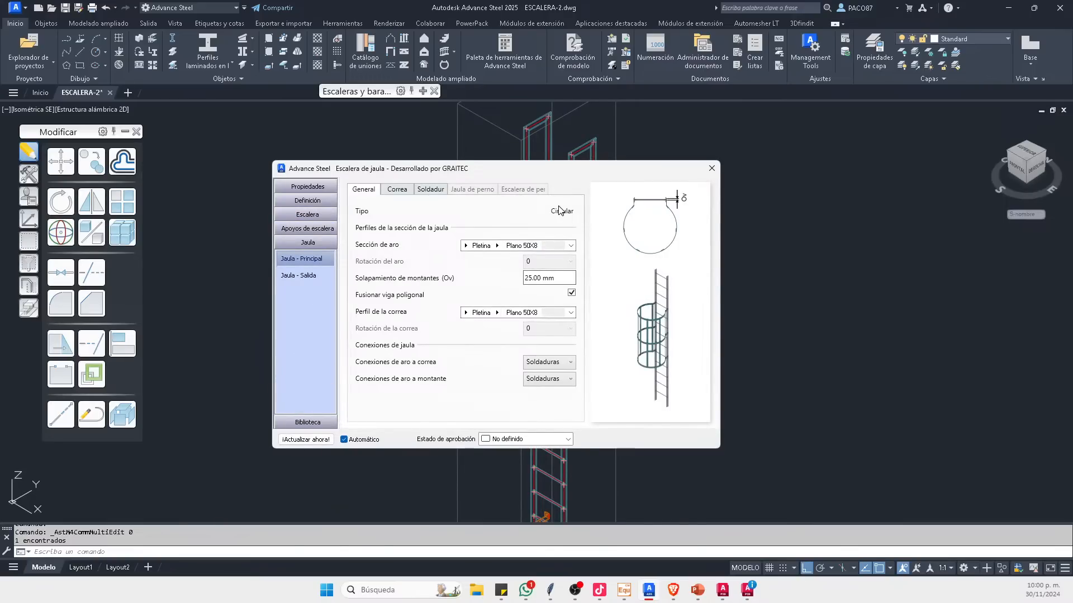
{"action": "left_click", "coordinate": [303, 215]}
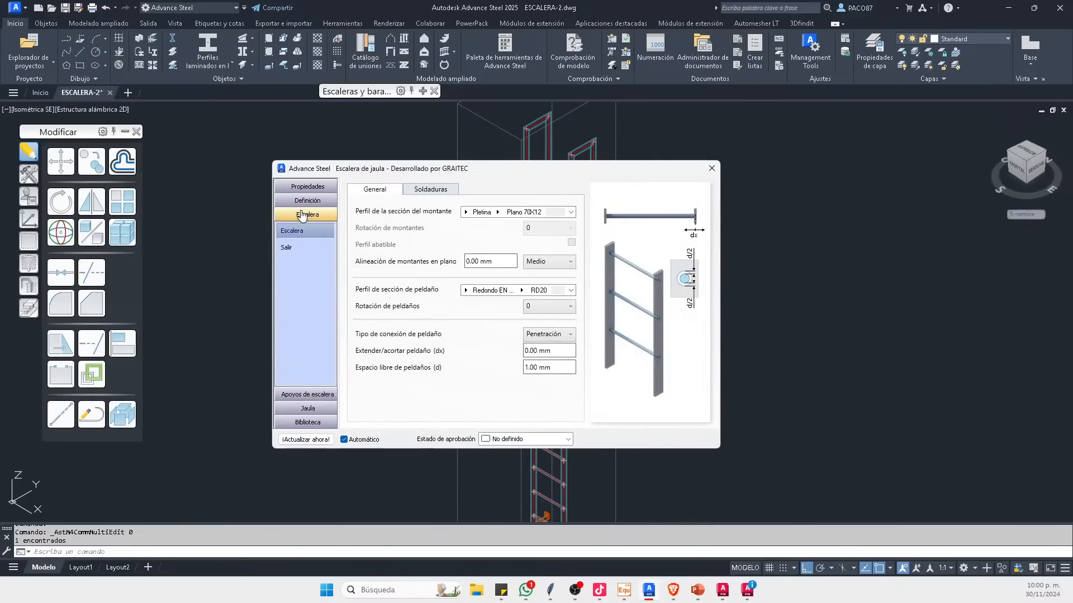
{"action": "left_click", "coordinate": [308, 408]}
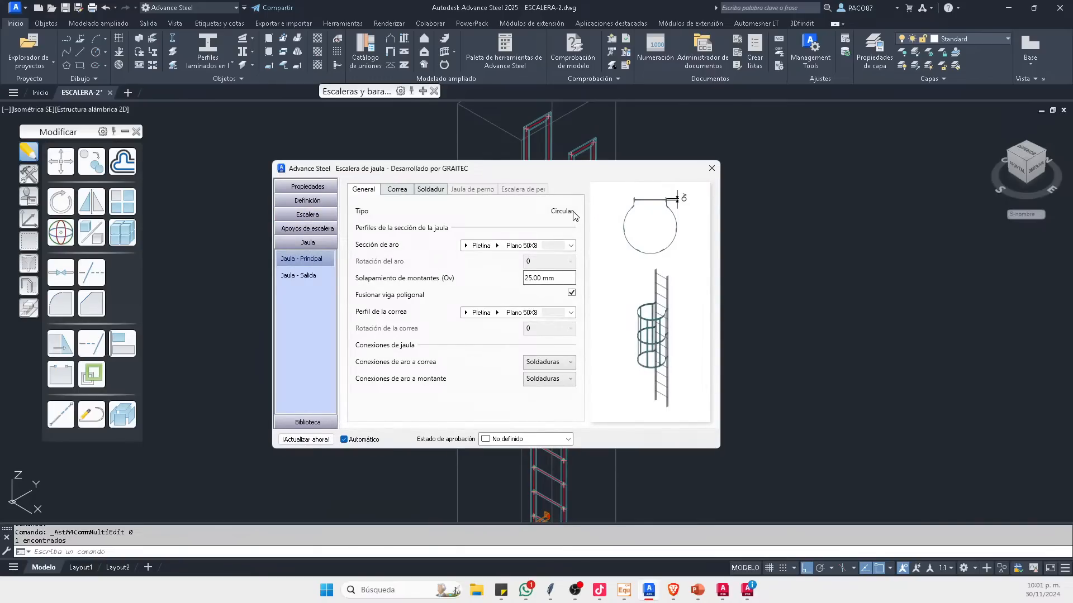
{"action": "left_click", "coordinate": [397, 190]}
{"action": "left_click", "coordinate": [429, 189]}
{"action": "left_click", "coordinate": [397, 190]}
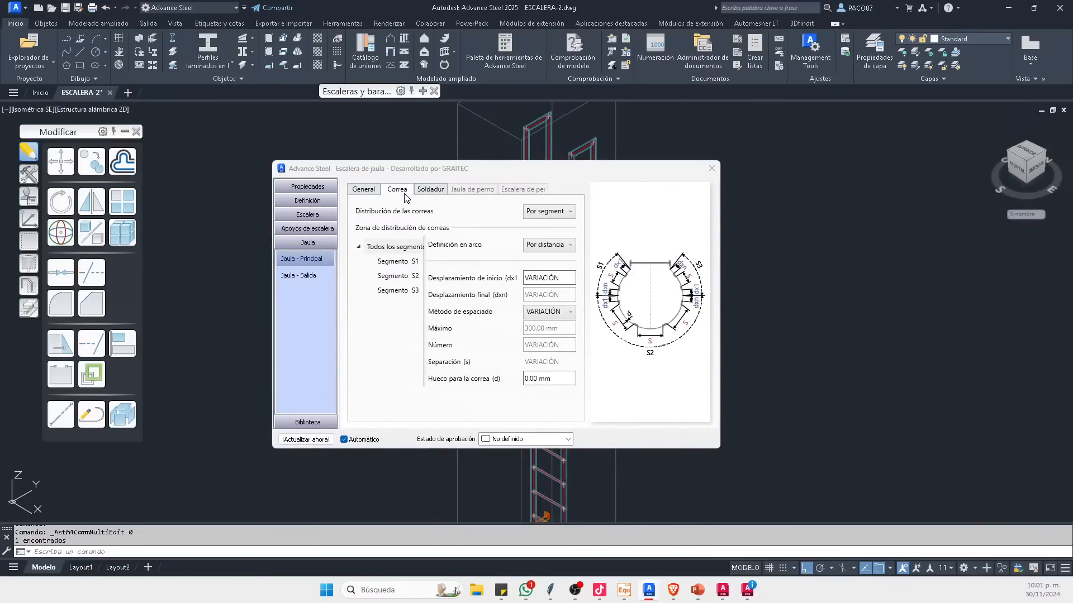
{"action": "left_click", "coordinate": [433, 190]}
{"action": "left_click", "coordinate": [397, 189]}
{"action": "left_click", "coordinate": [364, 191]}
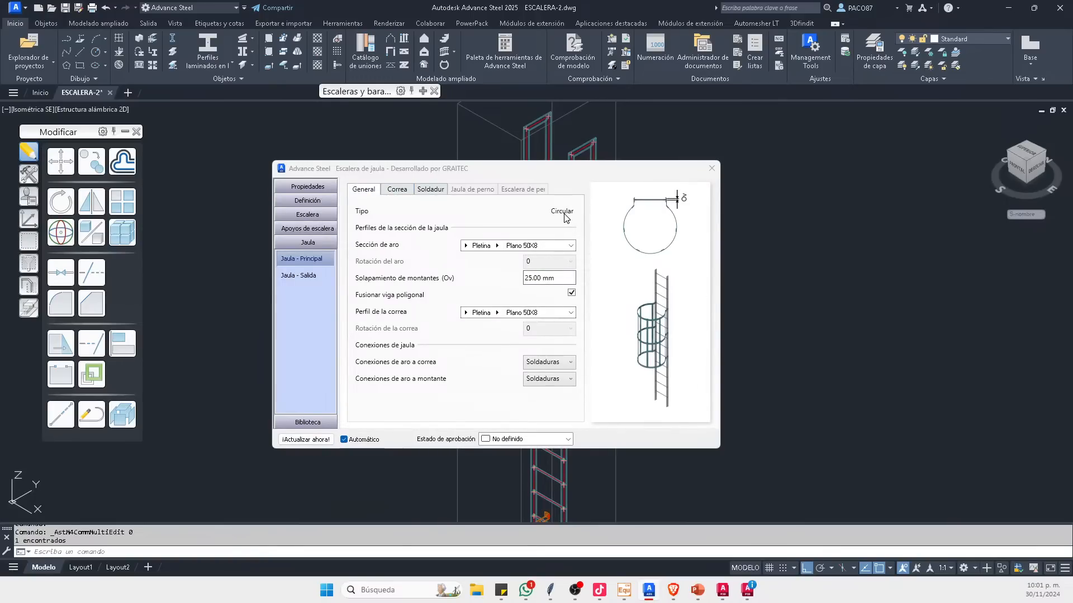
{"action": "left_click", "coordinate": [308, 214]}
{"action": "left_click", "coordinate": [428, 190]}
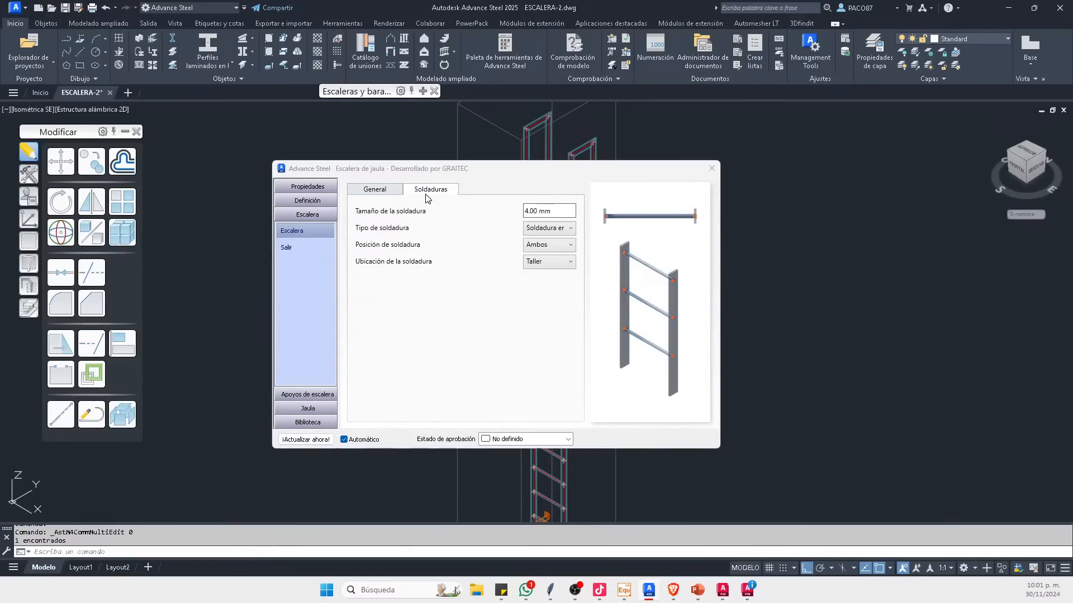
{"action": "left_click", "coordinate": [377, 190]}
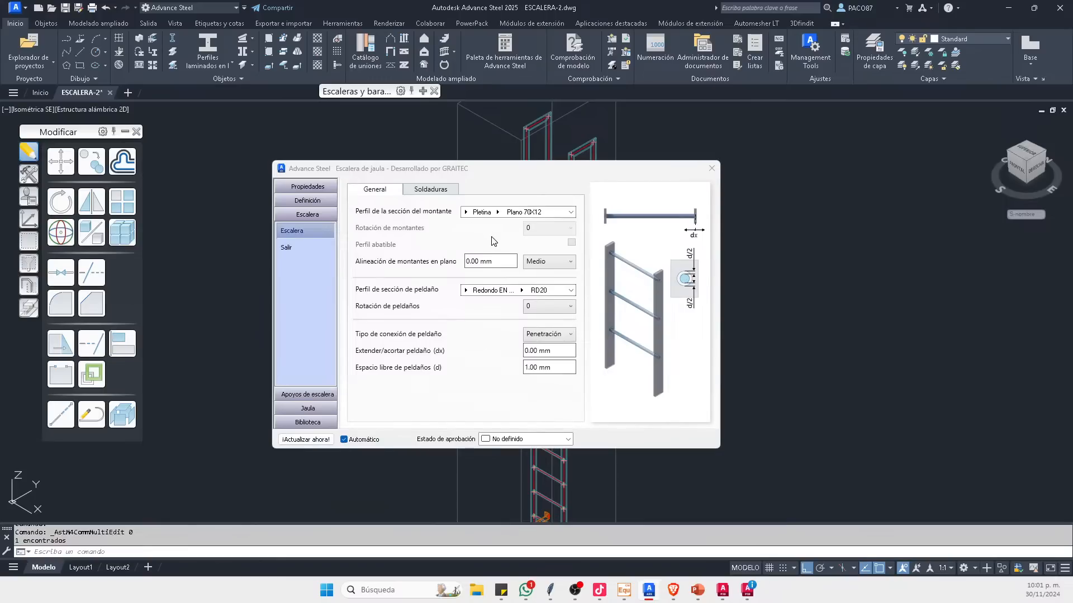
Step: Set the cage type in the geometry definition to Rectangular, close the ladder properties and save ESCALERA-2
{"action": "left_click", "coordinate": [307, 200]}
{"action": "left_click", "coordinate": [430, 189]}
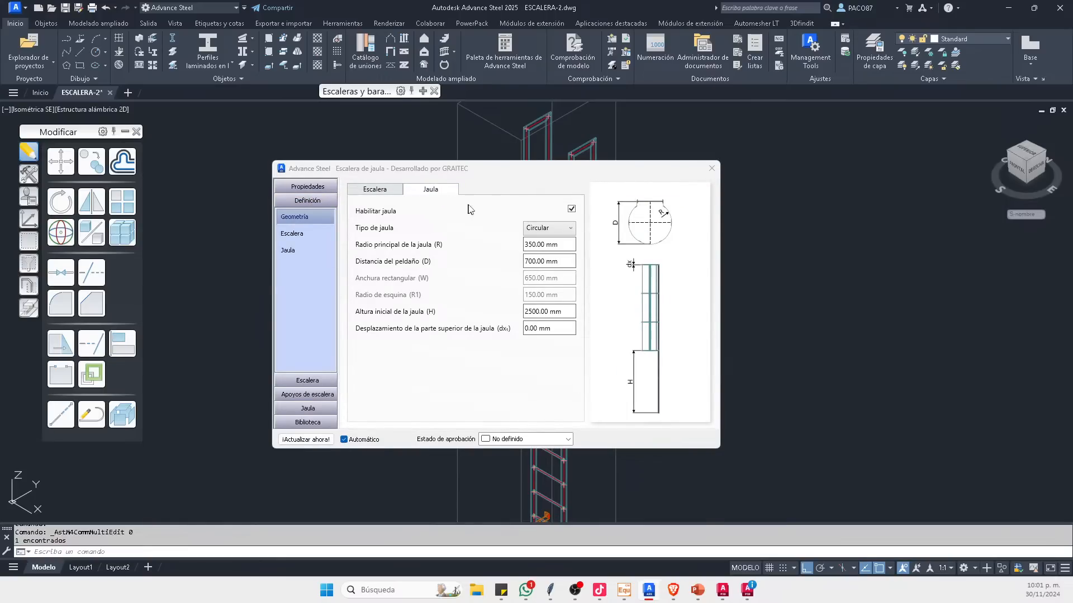
{"action": "left_click", "coordinate": [560, 229]}
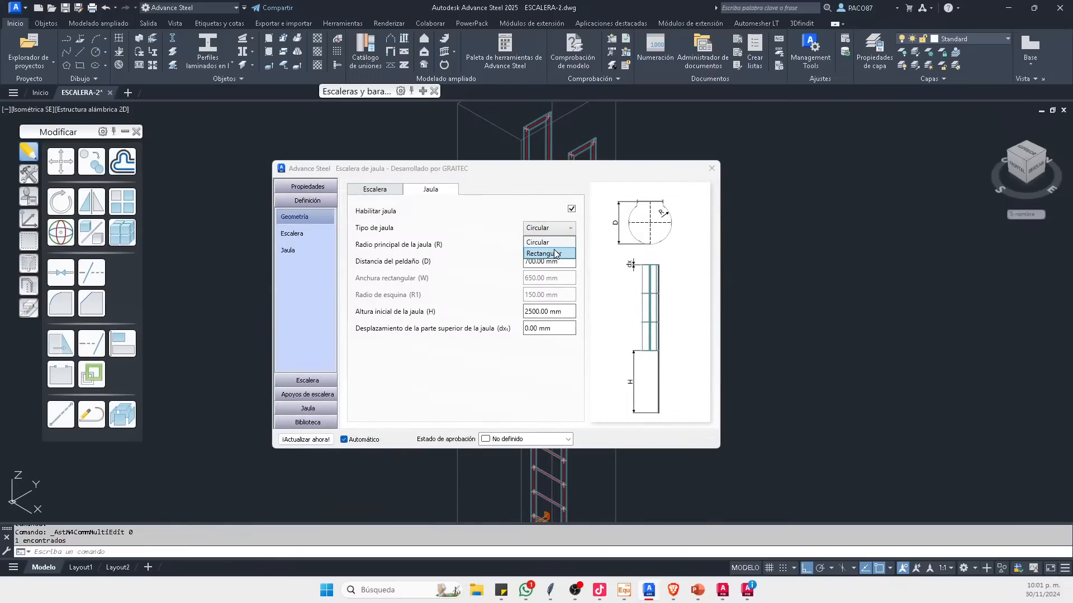
{"action": "left_click", "coordinate": [555, 254]}
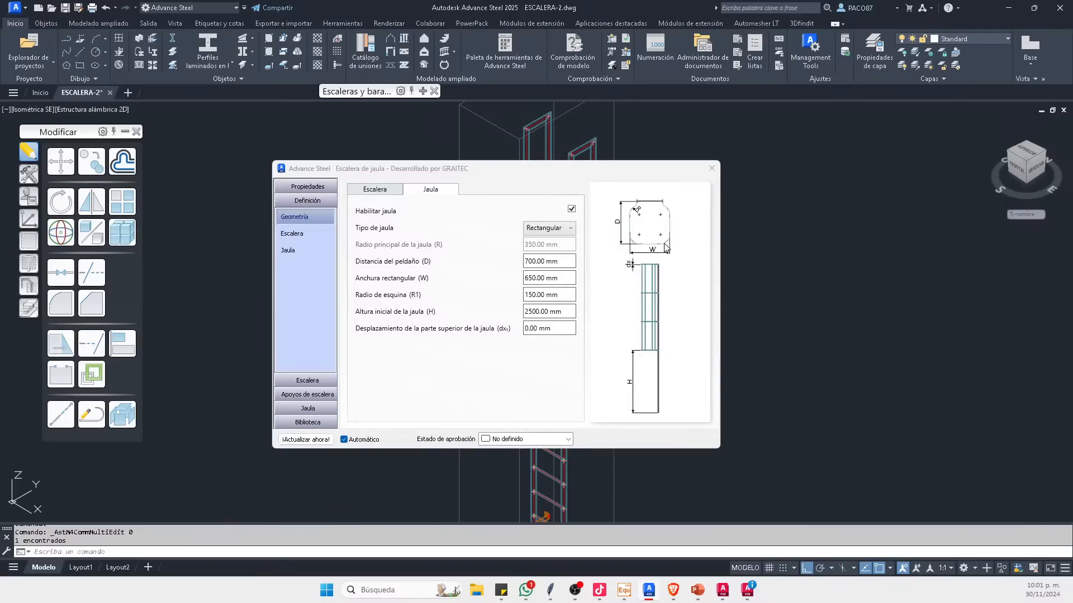
{"action": "left_click", "coordinate": [710, 168]}
{"action": "scroll", "coordinate": [592, 190], "scroll_direction": "down", "scroll_amount": 3}
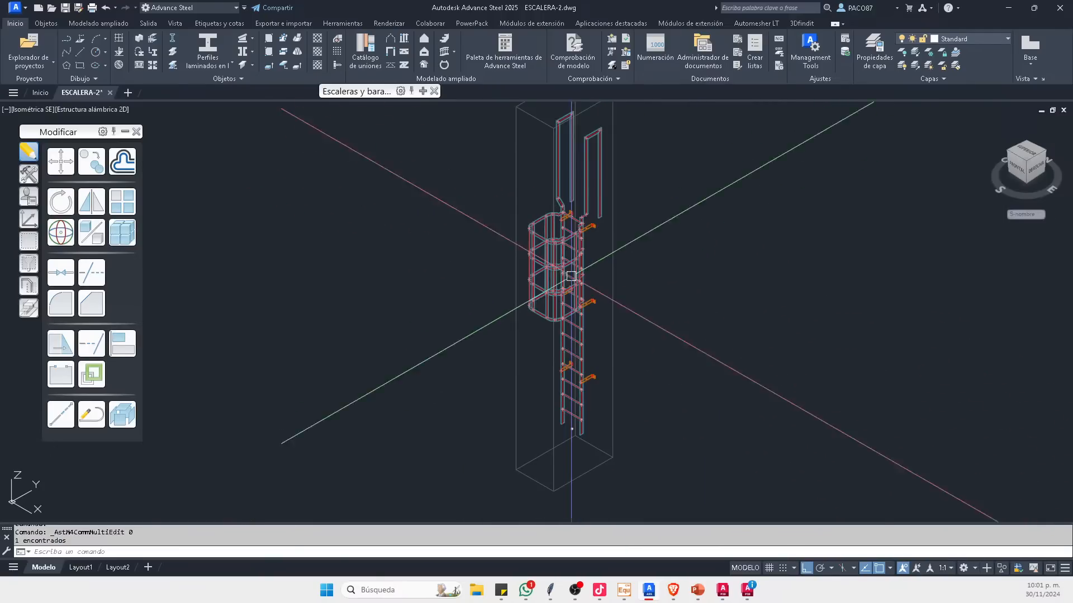
{"action": "left_click", "coordinate": [66, 9]}
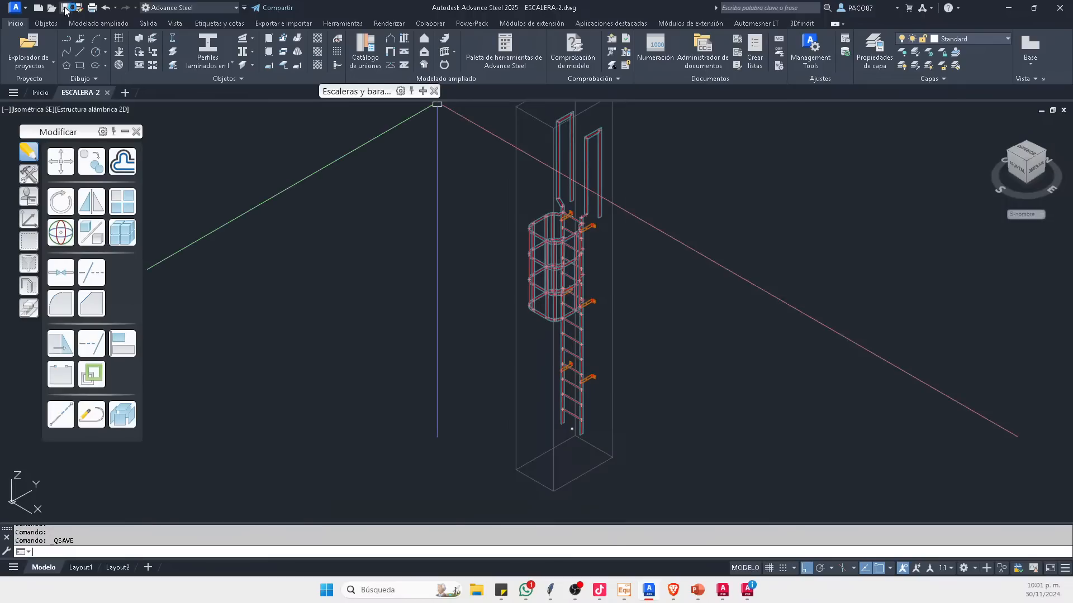
Step: Close the ESCALERA-2 drawing and switch to the ESTRUCTURA-1 model in AutoCAD Plant 3D
{"action": "left_click", "coordinate": [107, 93]}
{"action": "mouse_move", "coordinate": [701, 593]}
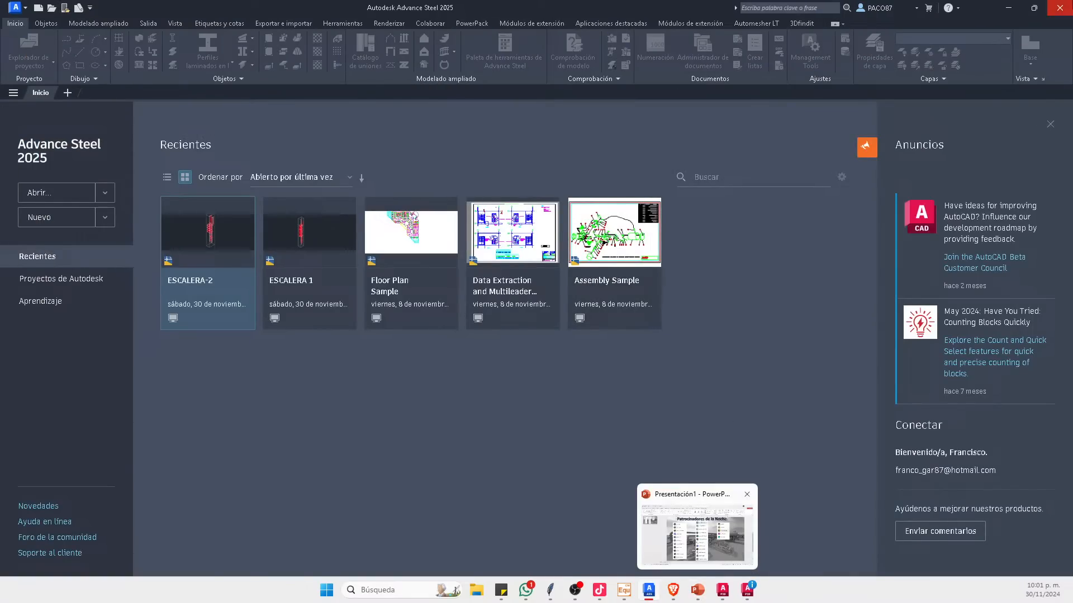
{"action": "left_click", "coordinate": [747, 590]}
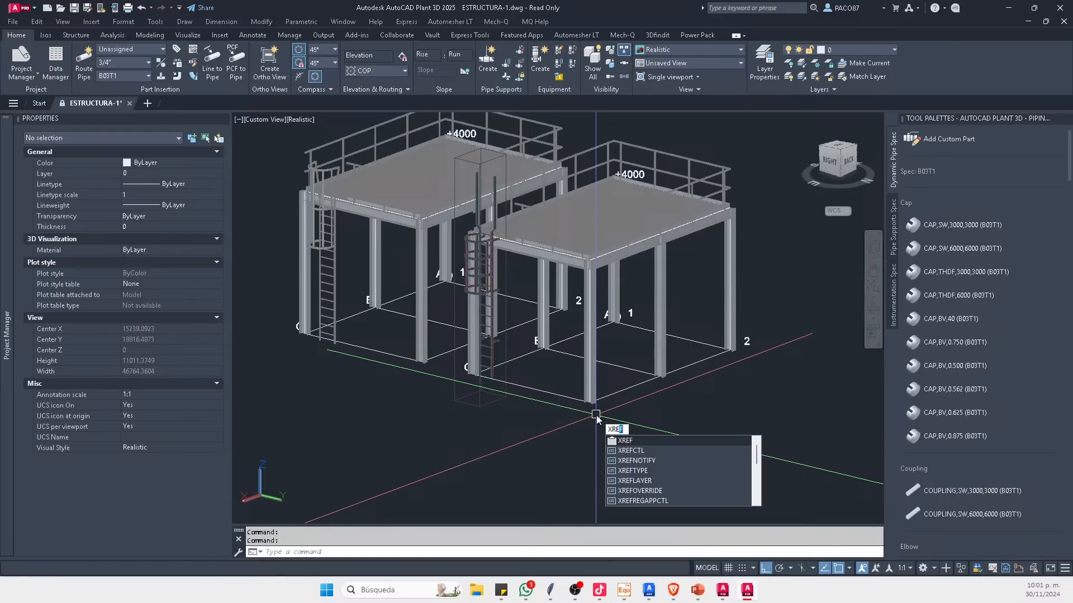
Step: Reload all external references in ESTRUCTURA-1 so the attached ESCALERA-2 ladder picks up its saved edits
{"action": "key", "text": "Return"}
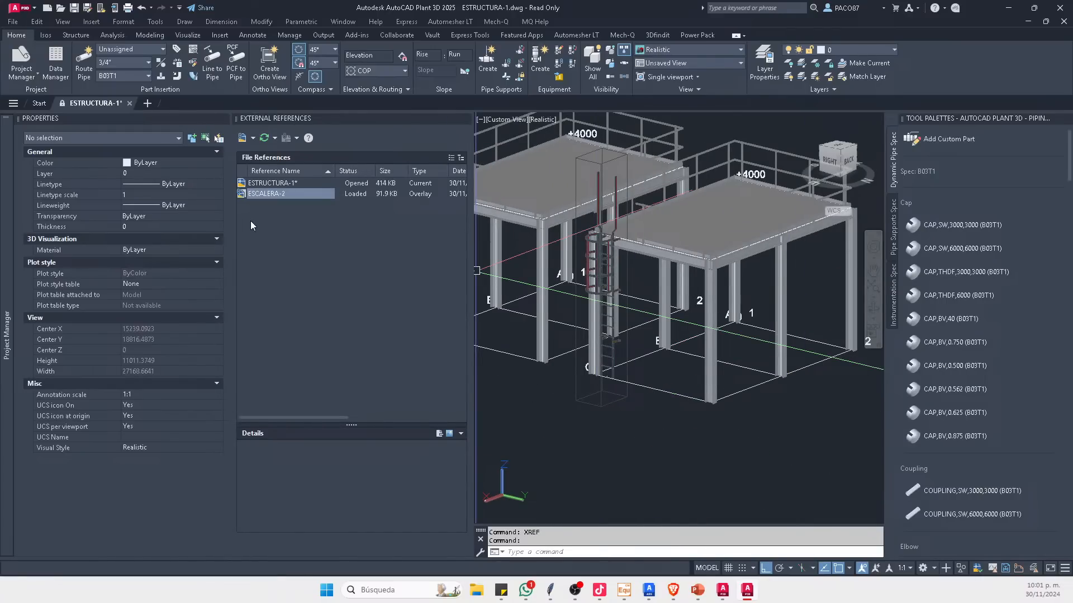
{"action": "left_click", "coordinate": [274, 139]}
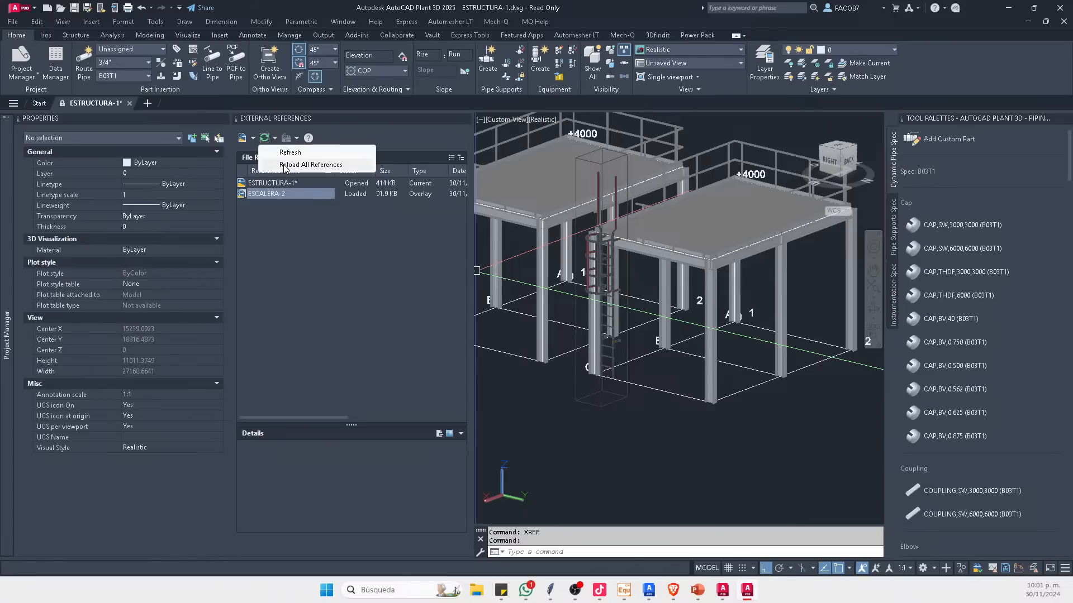
{"action": "left_click", "coordinate": [286, 166]}
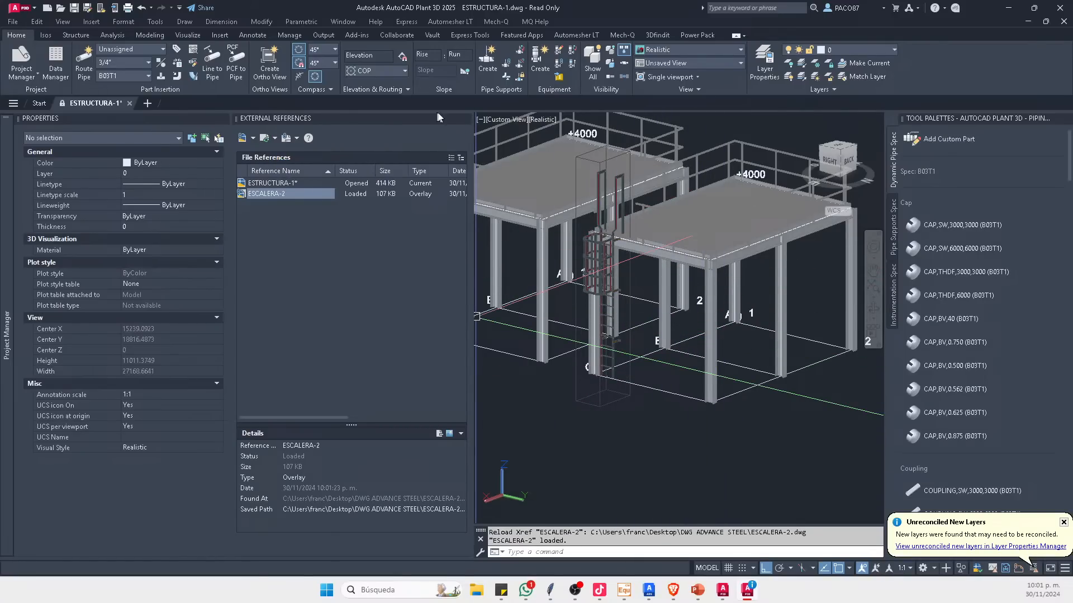
{"action": "left_click", "coordinate": [464, 118]}
Step: Examine the reloaded ladder's extended-loop exit and rectangular cage against the platform edge, and both platforms from several angles
{"action": "scroll", "coordinate": [642, 334], "scroll_direction": "up", "scroll_amount": 6}
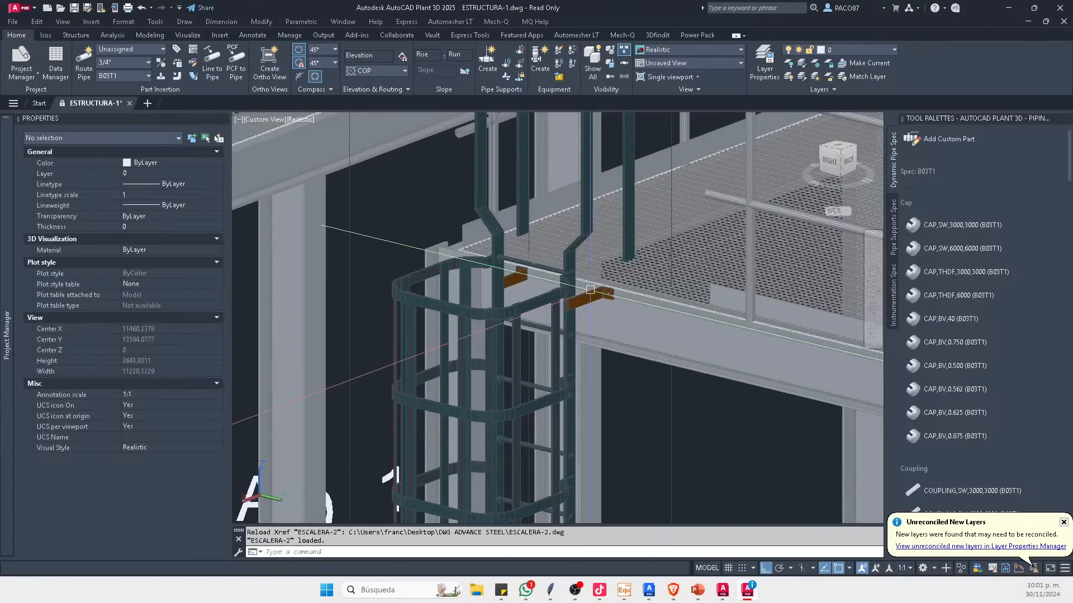
{"action": "mouse_move", "coordinate": [642, 335]}
{"action": "middle_mouse_down", "text": "shift"}
{"action": "mouse_move", "coordinate": [620, 346]}
{"action": "mouse_move", "coordinate": [598, 316]}
{"action": "mouse_move", "coordinate": [623, 335]}
{"action": "mouse_move", "coordinate": [646, 326]}
{"action": "middle_mouse_up", "text": "shift"}
{"action": "scroll", "coordinate": [538, 280], "scroll_direction": "down", "scroll_amount": 4}
{"action": "scroll", "coordinate": [554, 168], "scroll_direction": "up", "scroll_amount": 2}
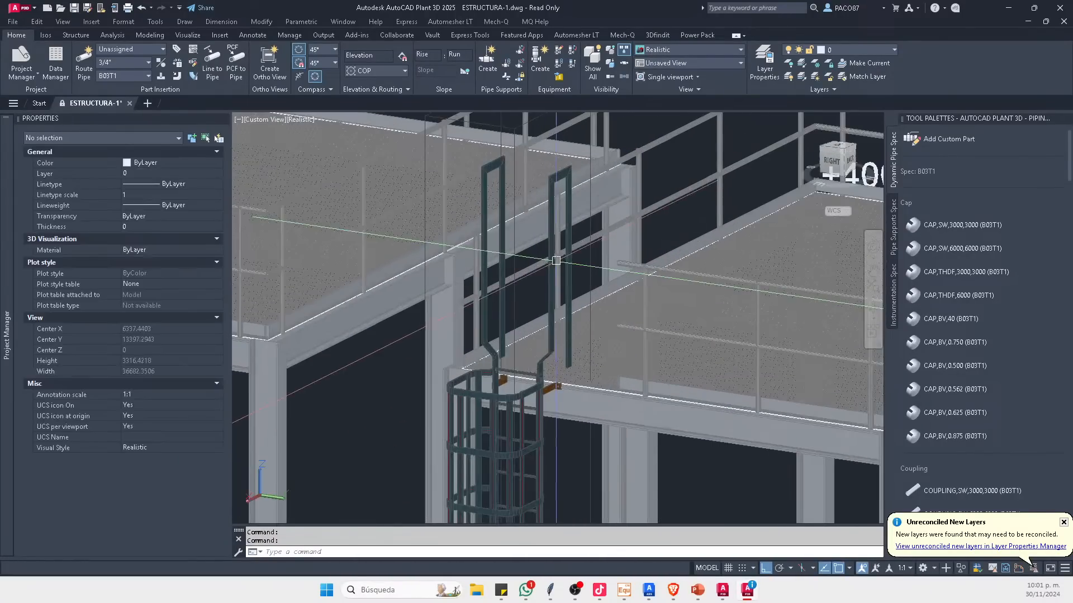
{"action": "scroll", "coordinate": [556, 261], "scroll_direction": "down", "scroll_amount": 4}
{"action": "middle_click_drag", "start_coordinate": [604, 285], "coordinate": [525, 292], "text": "shift"}
{"action": "scroll", "coordinate": [493, 314], "scroll_direction": "down", "scroll_amount": 2}
{"action": "scroll", "coordinate": [493, 314], "scroll_direction": "up", "scroll_amount": 3}
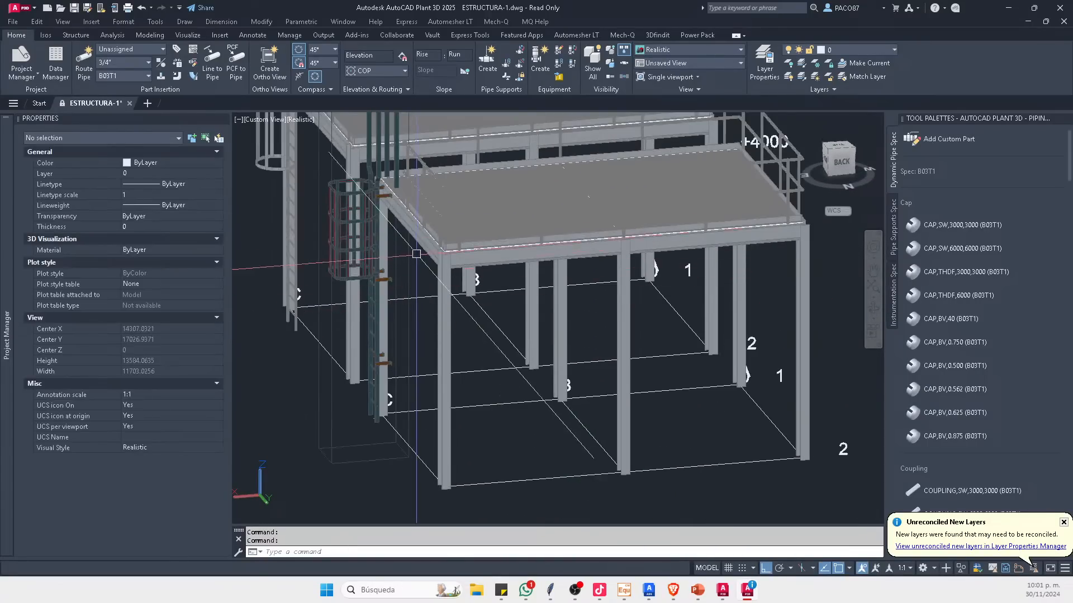
{"action": "scroll", "coordinate": [493, 314], "scroll_direction": "down", "scroll_amount": 5}
{"action": "middle_click_drag", "start_coordinate": [493, 314], "coordinate": [445, 359], "text": "shift"}
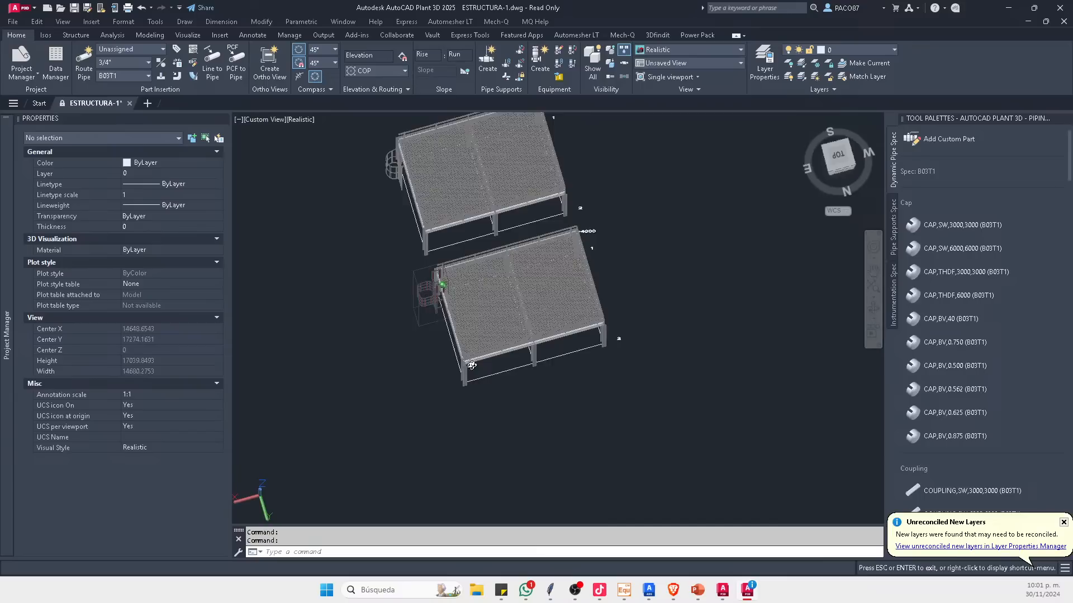
{"action": "middle_click_drag", "start_coordinate": [523, 313], "coordinate": [522, 311], "text": "shift"}
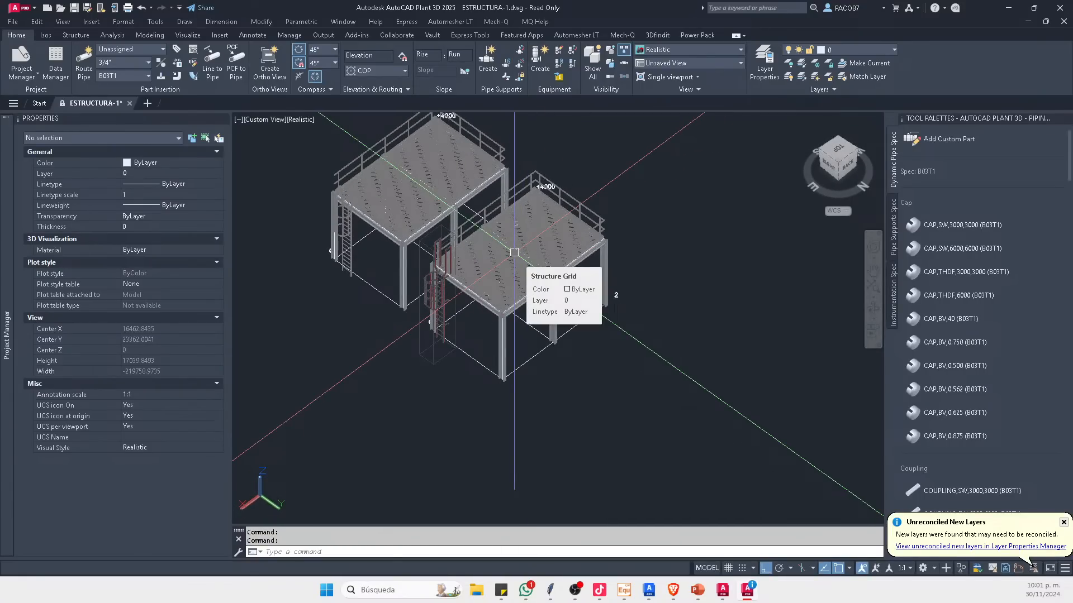
{"action": "scroll", "coordinate": [514, 252], "scroll_direction": "up", "scroll_amount": 5}
{"action": "middle_click_drag", "start_coordinate": [514, 252], "coordinate": [541, 352], "text": "shift"}
{"action": "scroll", "coordinate": [502, 261], "scroll_direction": "down", "scroll_amount": 5}
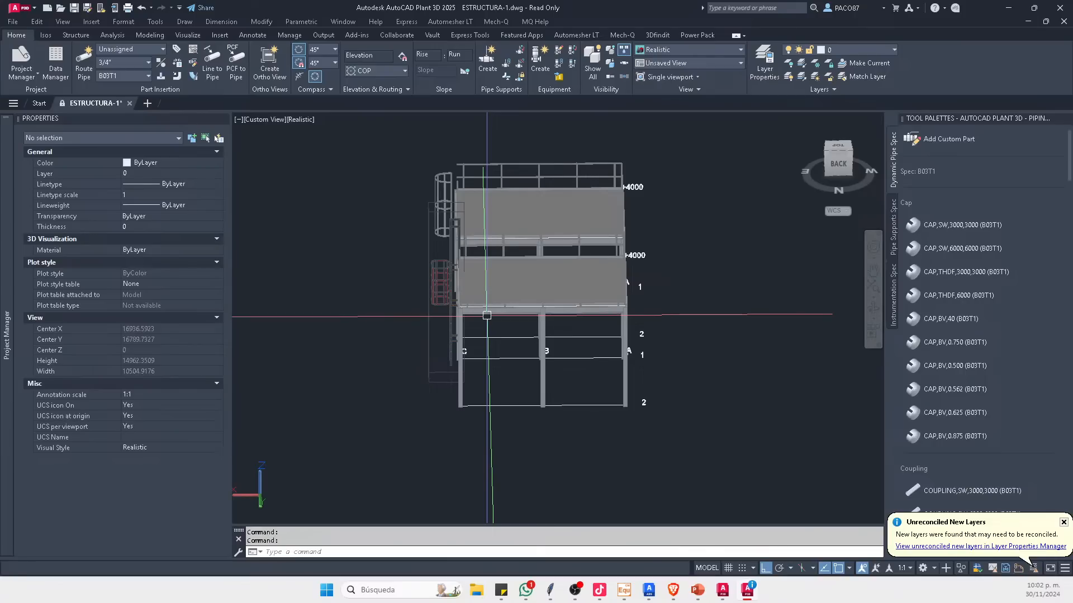
{"action": "mouse_move", "coordinate": [486, 315]}
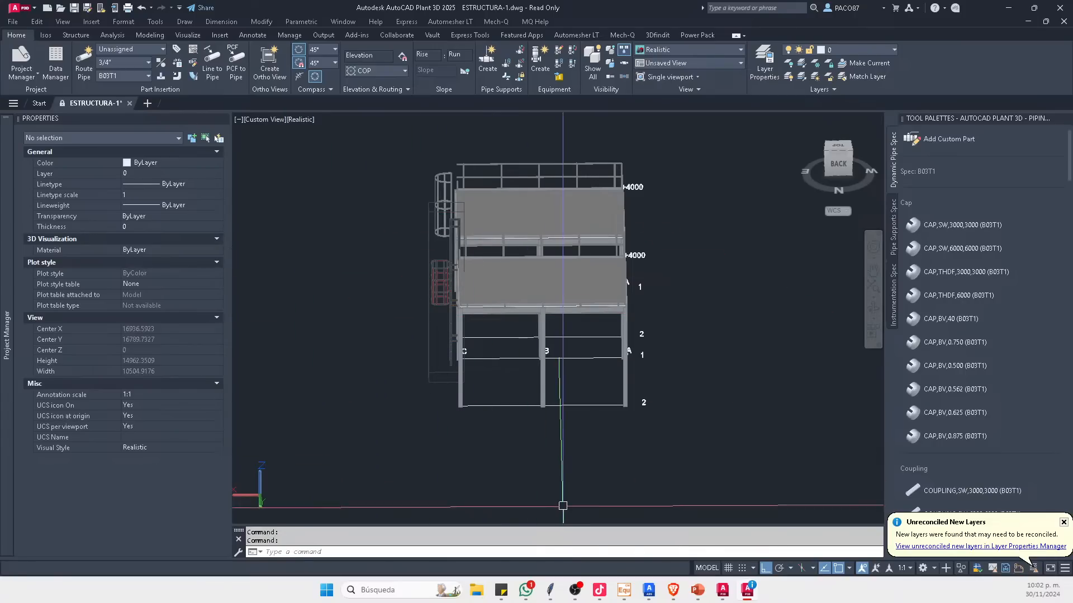
Step: Look over the Diseño De Tuberia 3D YouTube channel page in the browser and return to the ESTRUCTURA-1 model
{"action": "mouse_move", "coordinate": [680, 599]}
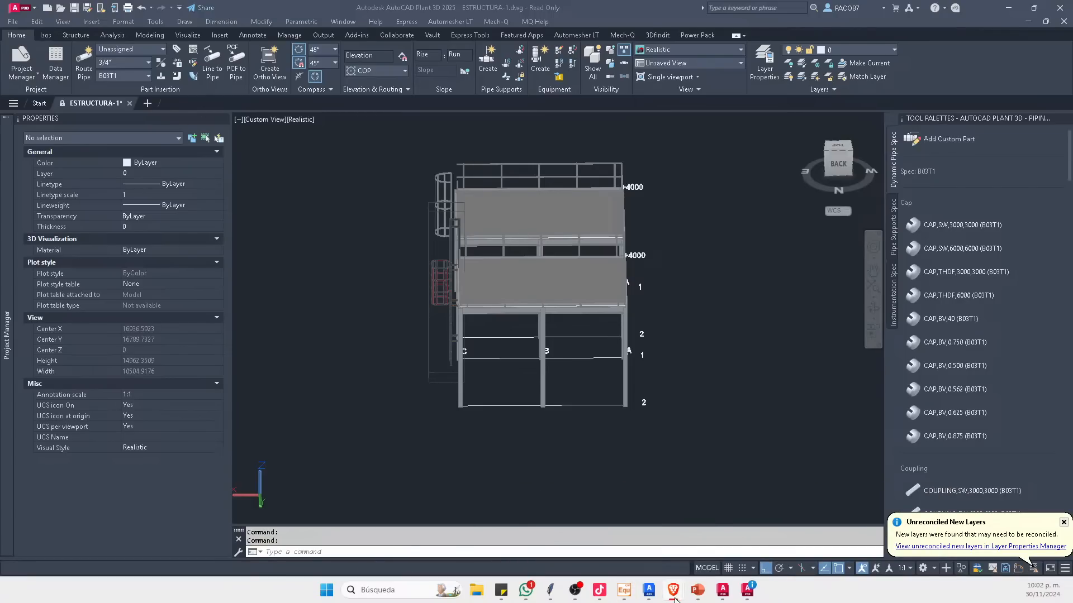
{"action": "left_click", "coordinate": [720, 525]}
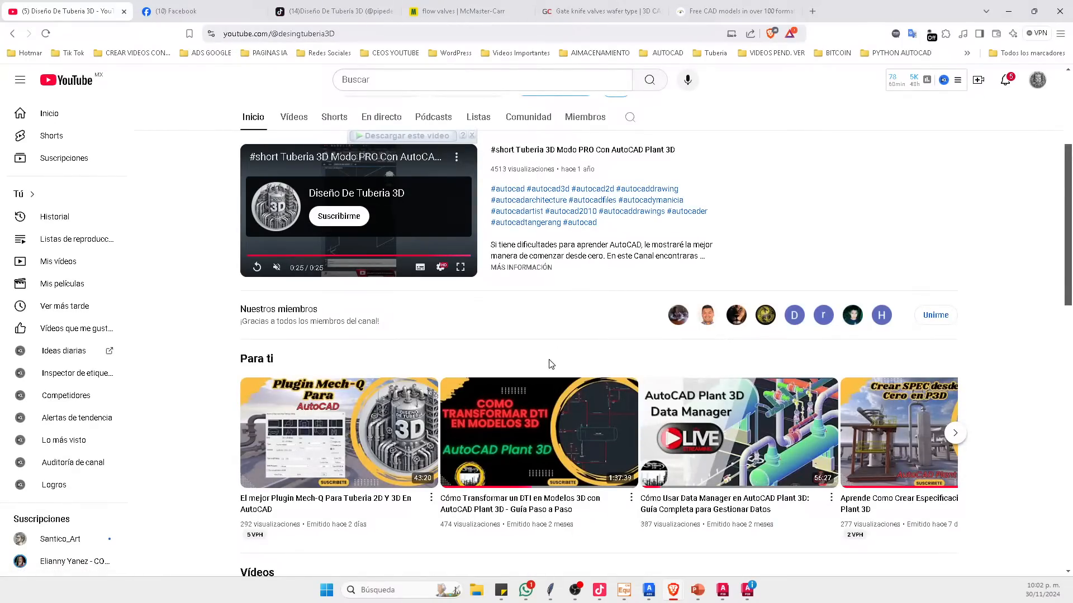
{"action": "scroll", "coordinate": [428, 326], "scroll_direction": "down", "scroll_amount": 2}
{"action": "scroll", "coordinate": [429, 326], "scroll_direction": "up", "scroll_amount": 6}
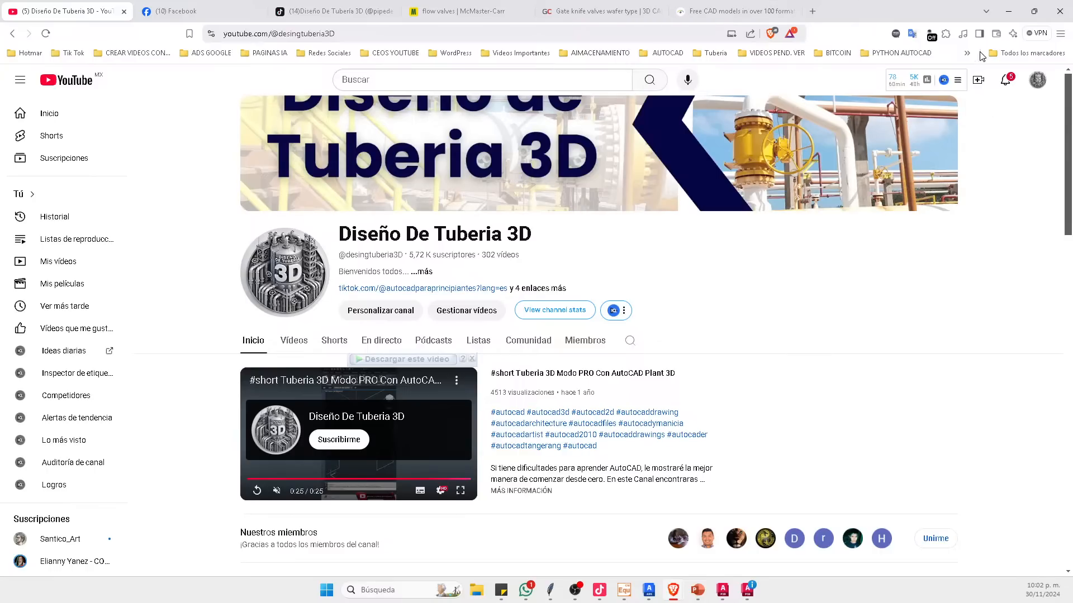
{"action": "left_click", "coordinate": [1008, 11]}
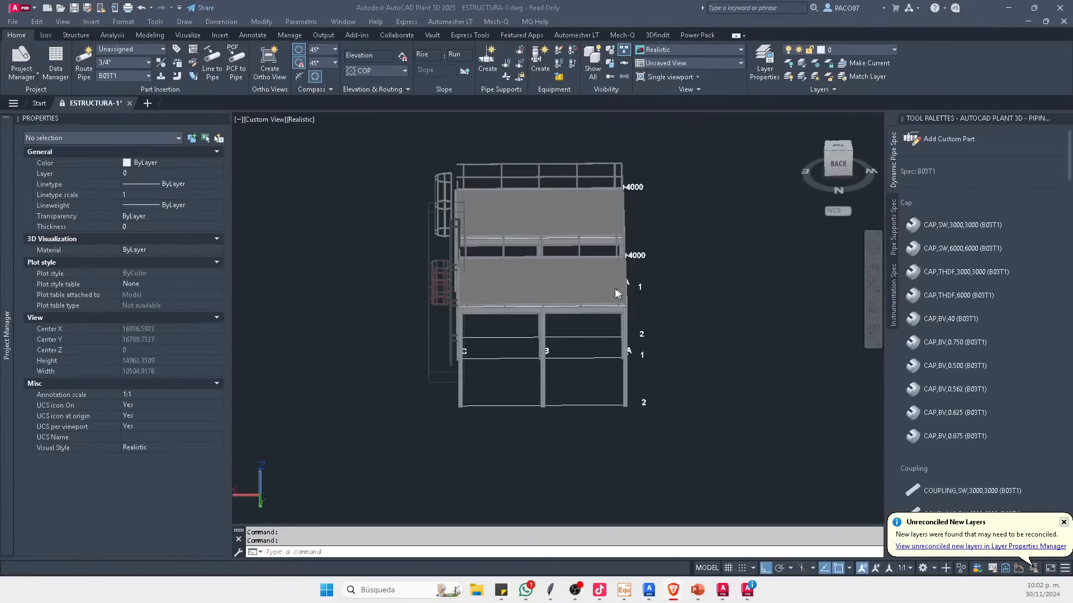
{"action": "left_click", "coordinate": [836, 146]}
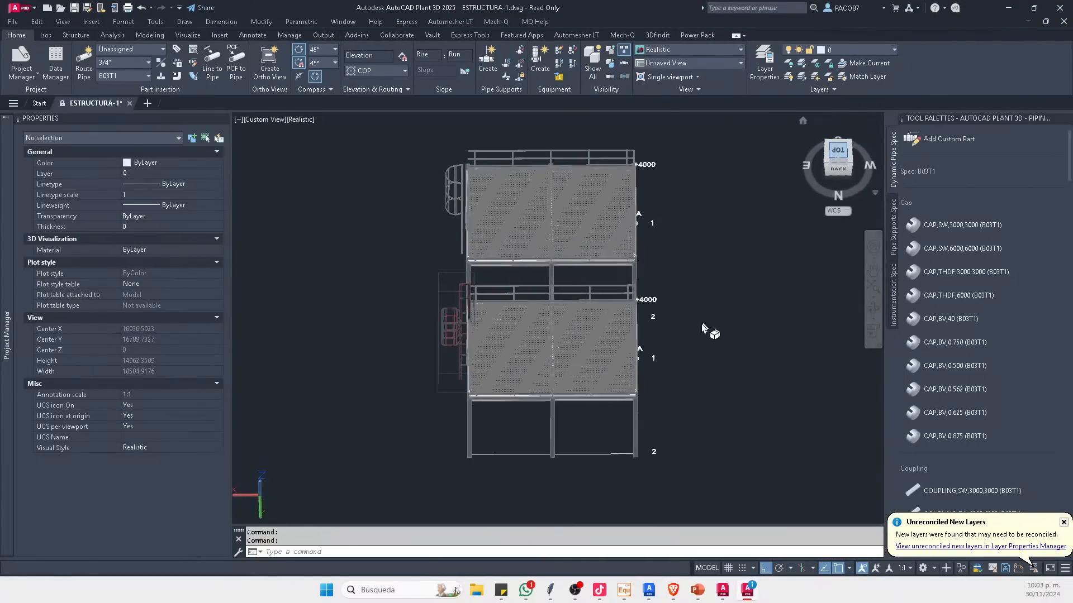